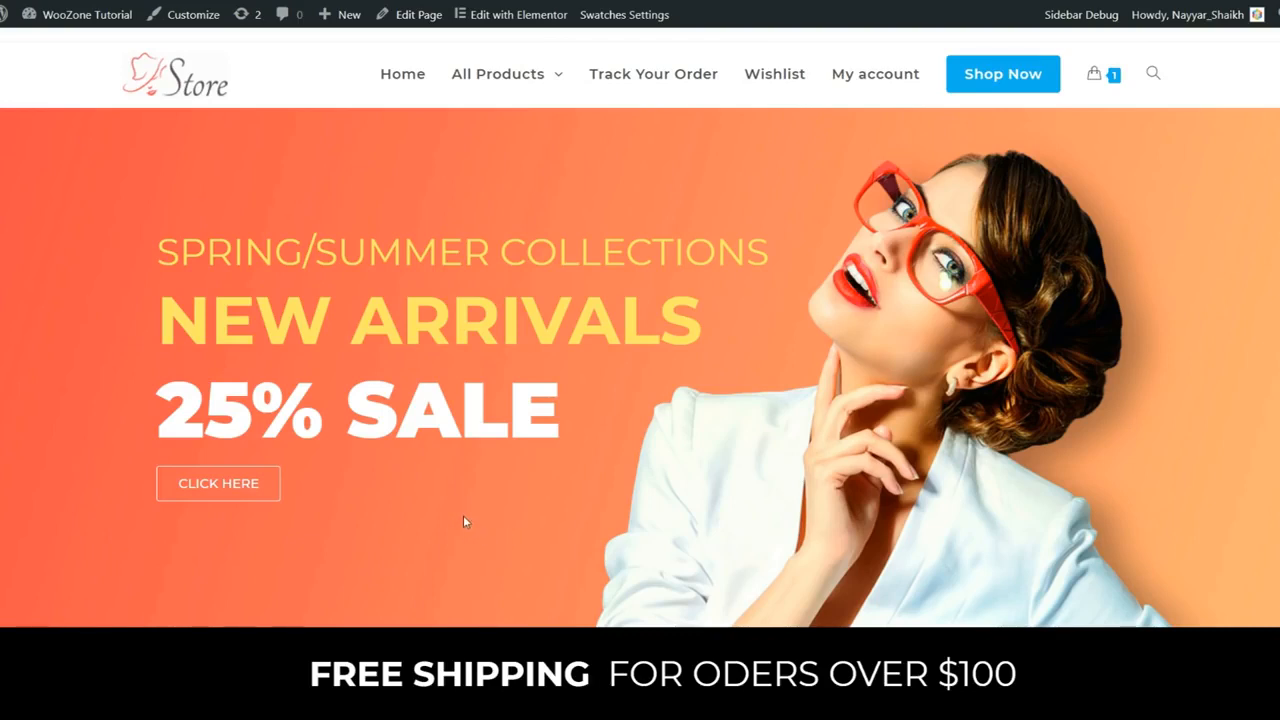
- Scroll to New Comers and open the Fostelo Style Diva Women's Handbag (Tan) product page, priced $679.00
{"action": "scroll", "coordinate": [592, 519], "scroll_direction": "down", "scroll_amount": 2}
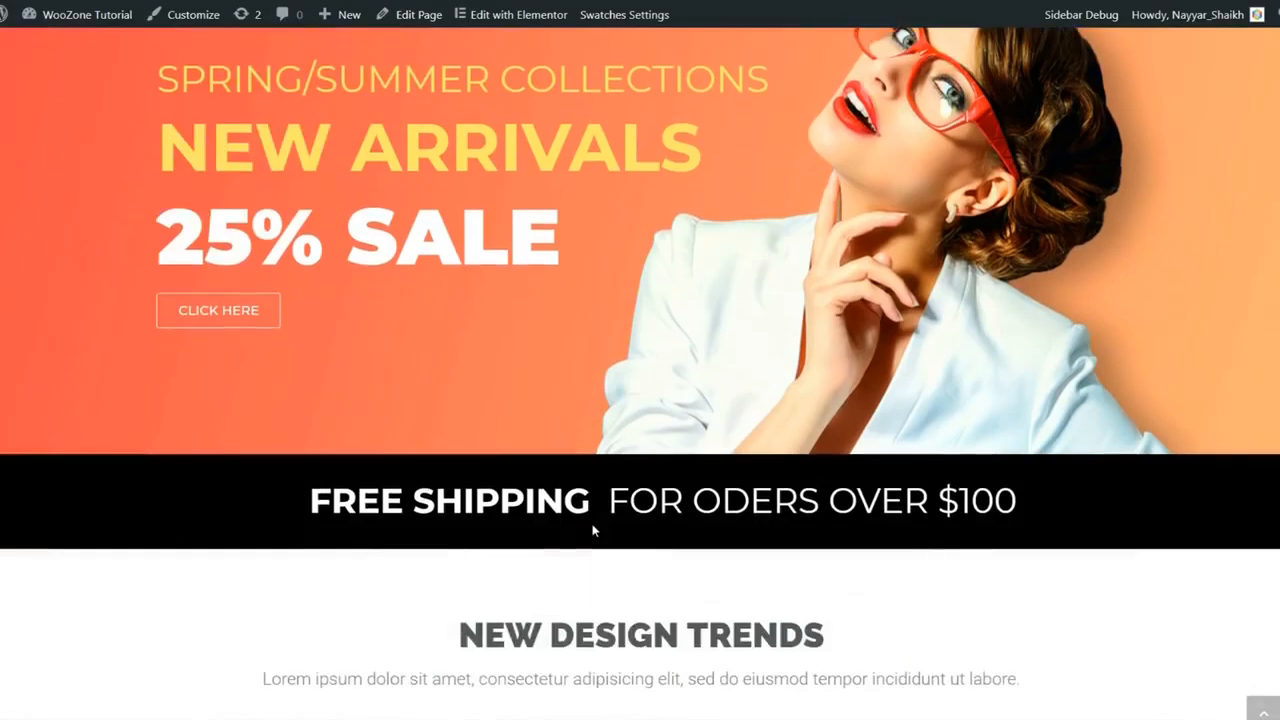
{"action": "scroll", "coordinate": [592, 558], "scroll_direction": "up", "scroll_amount": 2}
{"action": "scroll", "coordinate": [627, 574], "scroll_direction": "down", "scroll_amount": 5}
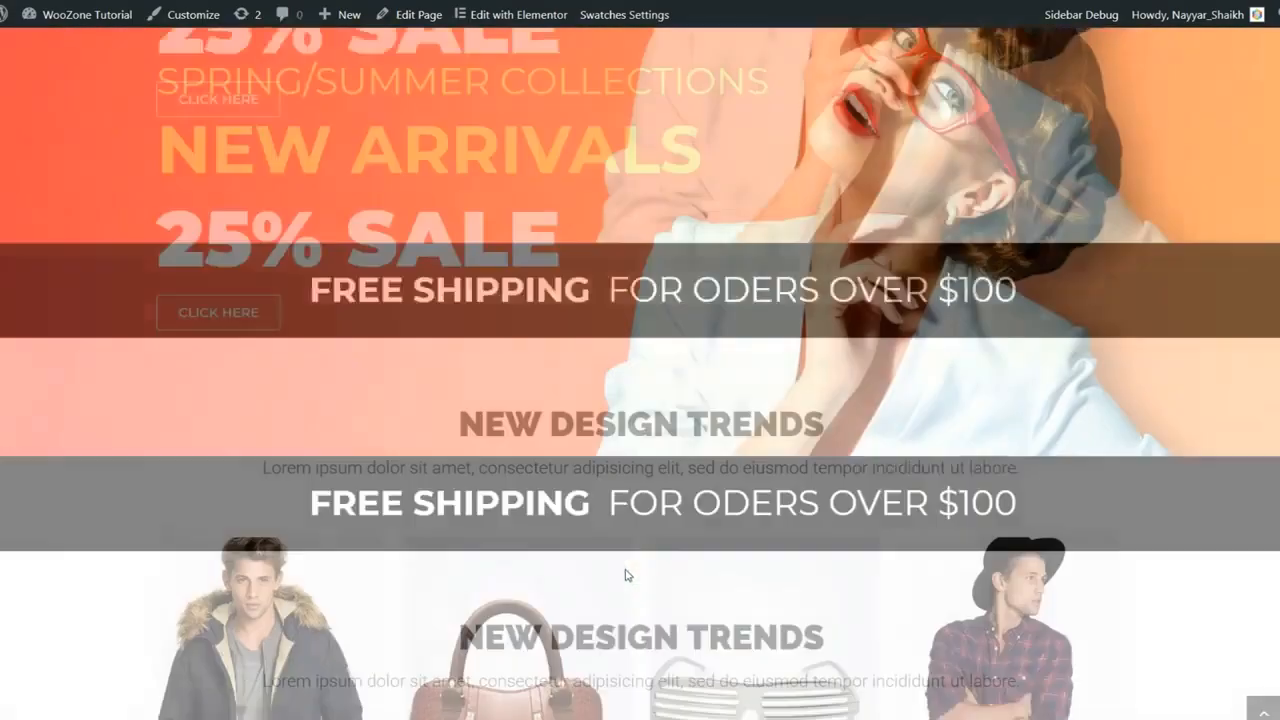
{"action": "scroll", "coordinate": [627, 577], "scroll_direction": "down", "scroll_amount": 12}
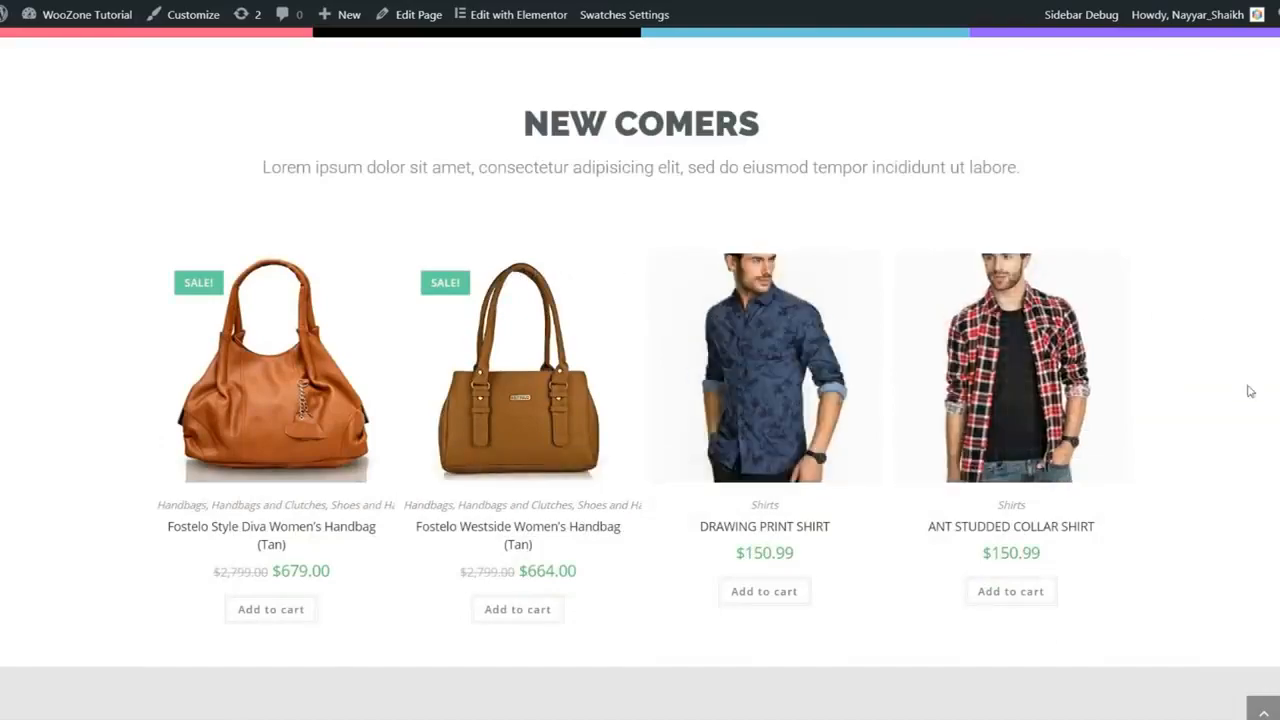
{"action": "scroll", "coordinate": [1245, 400], "scroll_direction": "down", "scroll_amount": 4}
{"action": "scroll", "coordinate": [1245, 421], "scroll_direction": "up", "scroll_amount": 6}
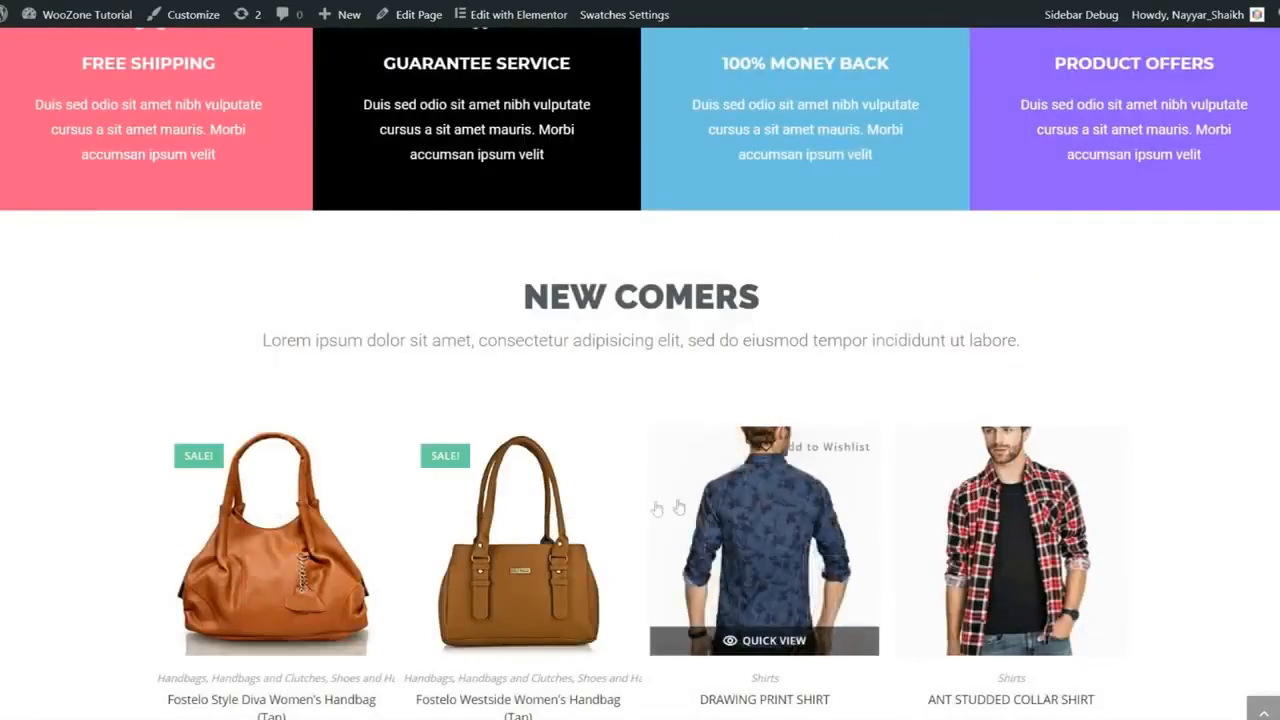
{"action": "scroll", "coordinate": [1247, 500], "scroll_direction": "down", "scroll_amount": 2}
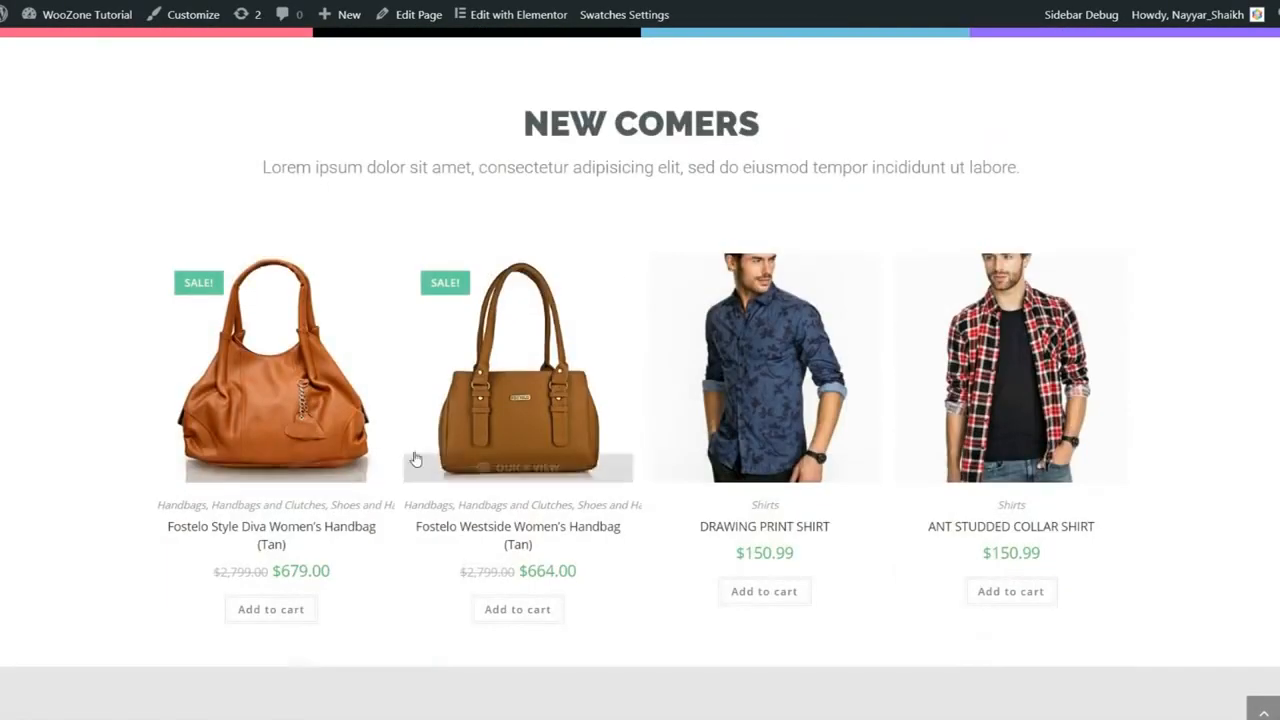
{"action": "left_click", "coordinate": [333, 392]}
{"action": "scroll", "coordinate": [757, 380], "scroll_direction": "down", "scroll_amount": 8}
{"action": "scroll", "coordinate": [620, 450], "scroll_direction": "up", "scroll_amount": 8}
{"action": "left_click", "coordinate": [594, 640]}
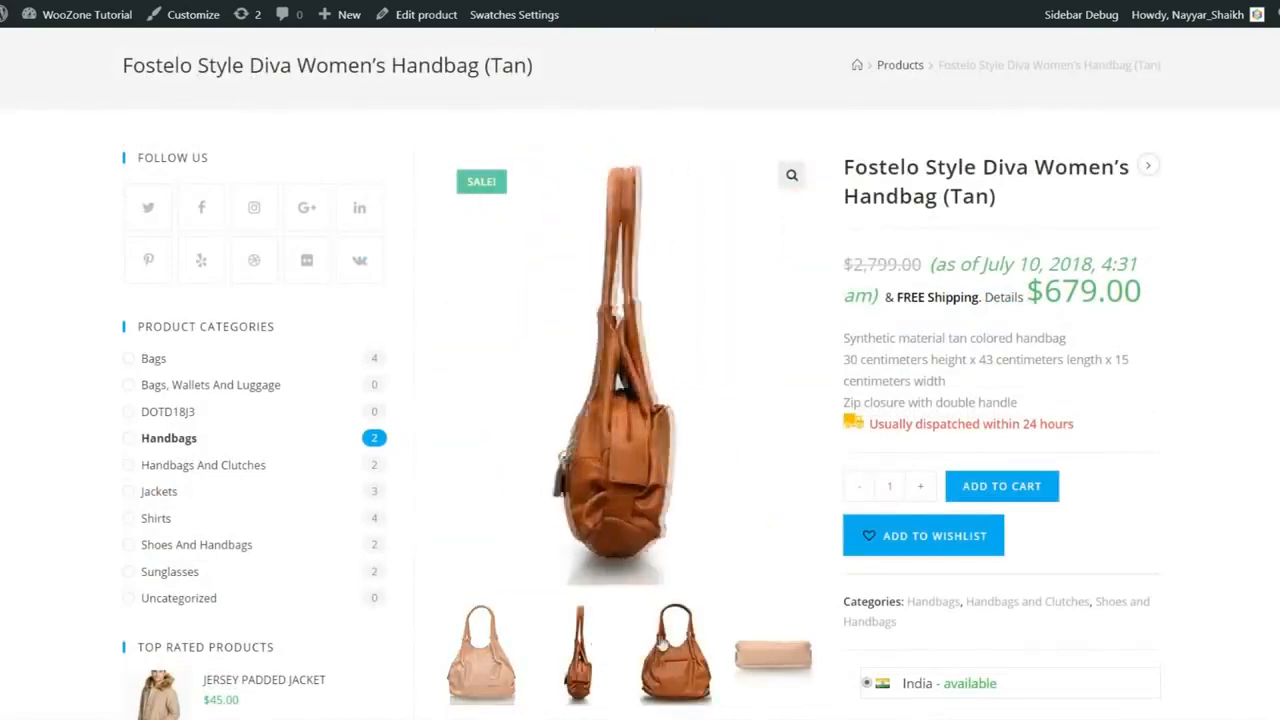
{"action": "left_click", "coordinate": [661, 643]}
{"action": "left_click", "coordinate": [766, 655]}
{"action": "left_click", "coordinate": [474, 656]}
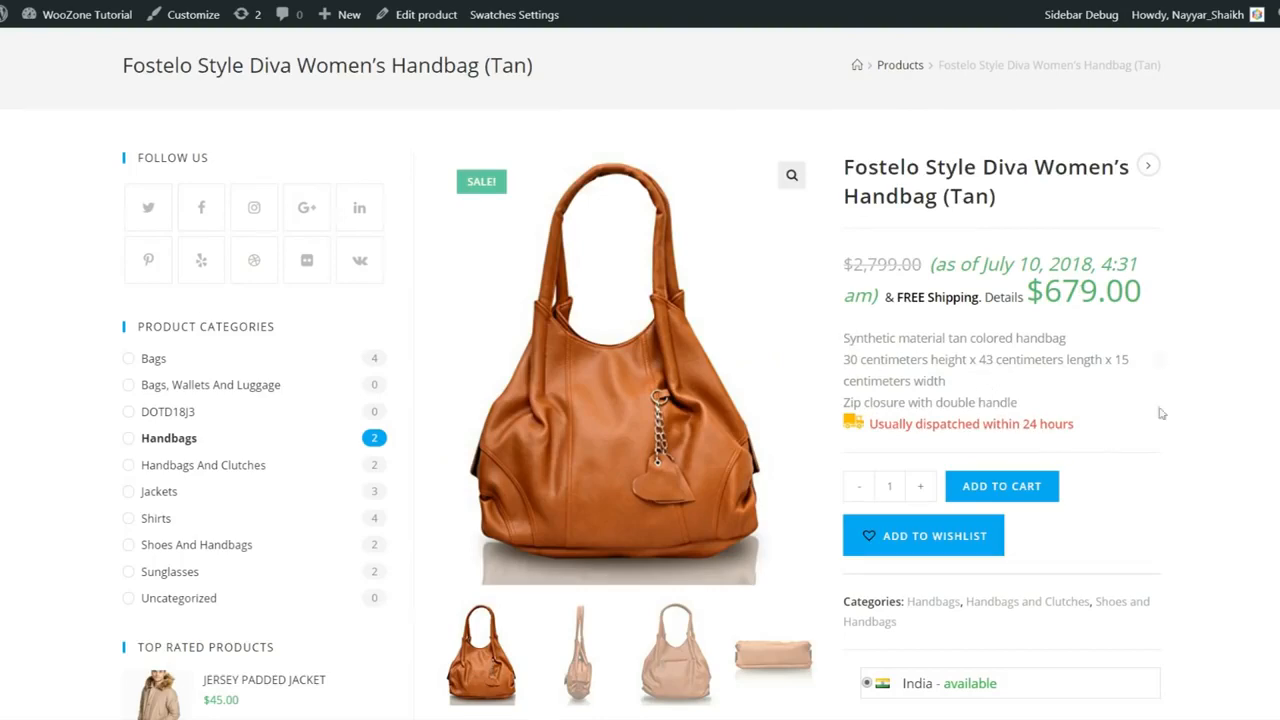
{"action": "scroll", "coordinate": [805, 488], "scroll_direction": "down", "scroll_amount": 6}
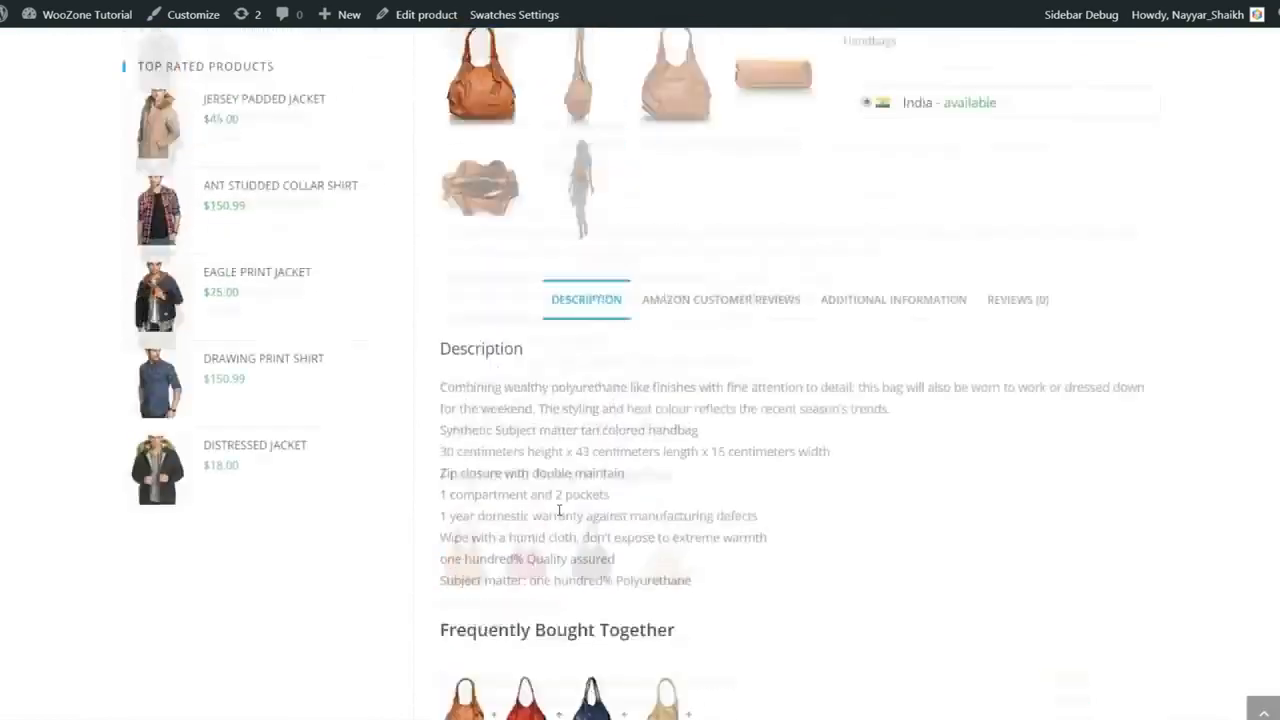
{"action": "scroll", "coordinate": [559, 511], "scroll_direction": "up", "scroll_amount": 8}
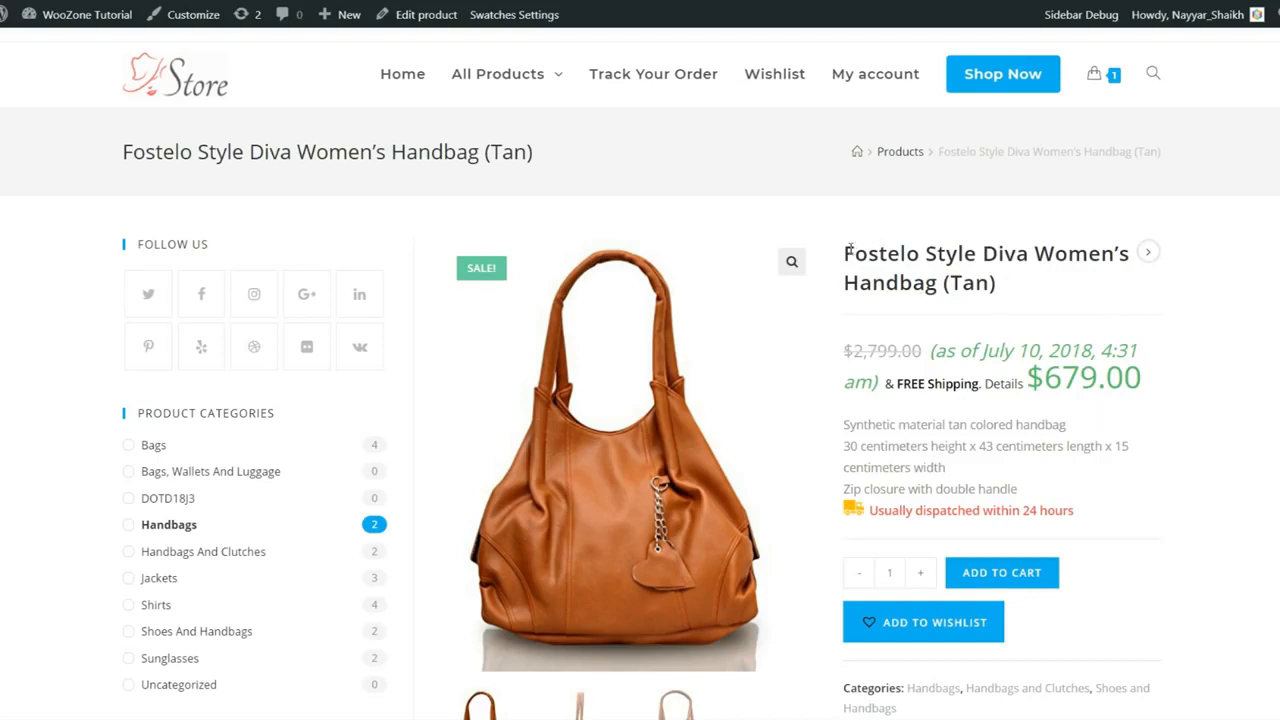
- Highlight the handbag's product title, browse its page, then go home via the Store logo
{"action": "left_click_drag", "start_coordinate": [847, 240], "coordinate": [997, 306]}
{"action": "left_click", "coordinate": [1006, 337]}
{"action": "scroll", "coordinate": [1062, 388], "scroll_direction": "down", "scroll_amount": 2}
{"action": "scroll", "coordinate": [1050, 430], "scroll_direction": "down", "scroll_amount": 5}
{"action": "scroll", "coordinate": [1038, 467], "scroll_direction": "up", "scroll_amount": 8}
{"action": "left_click", "coordinate": [180, 80]}
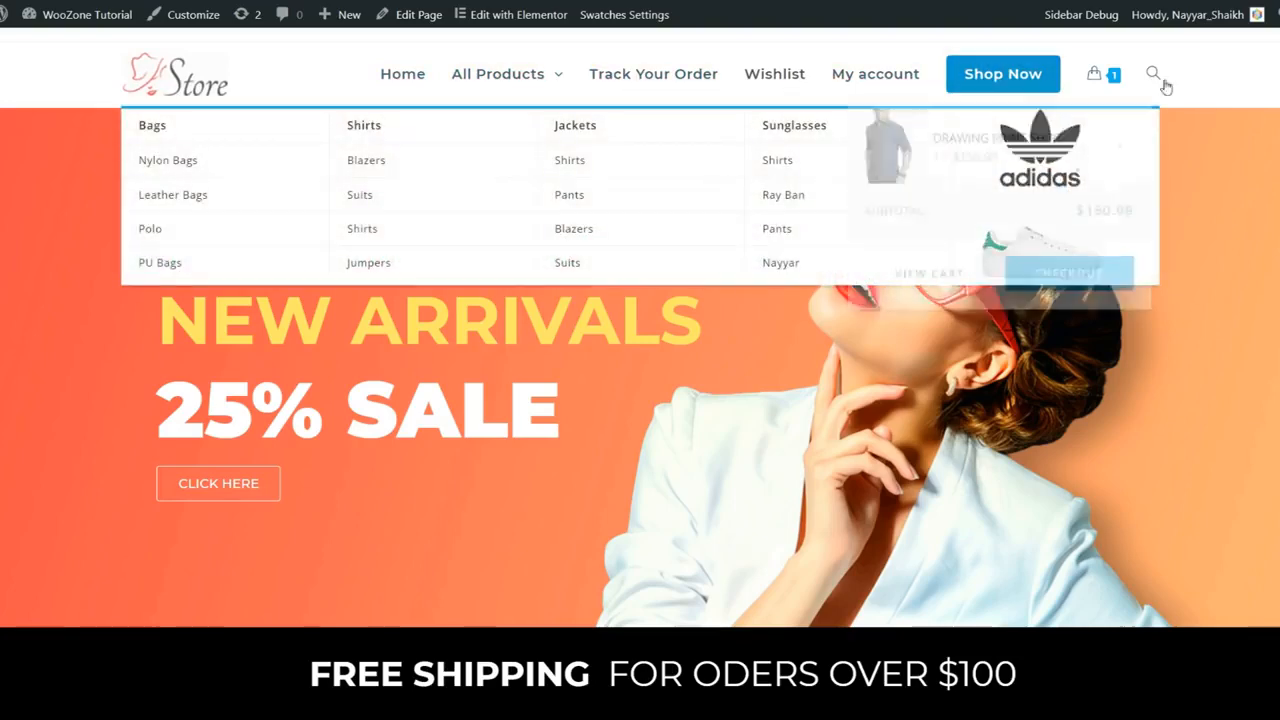
{"action": "mouse_move", "coordinate": [509, 87]}
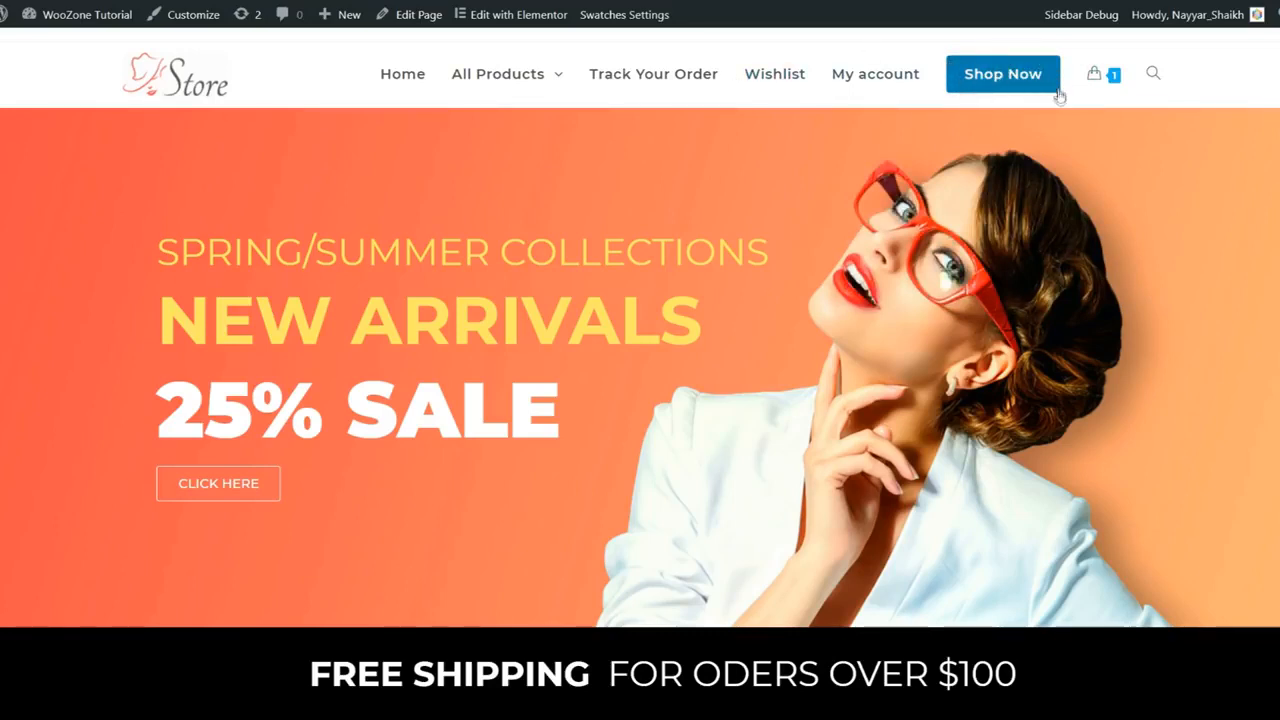
{"action": "mouse_move", "coordinate": [1108, 79]}
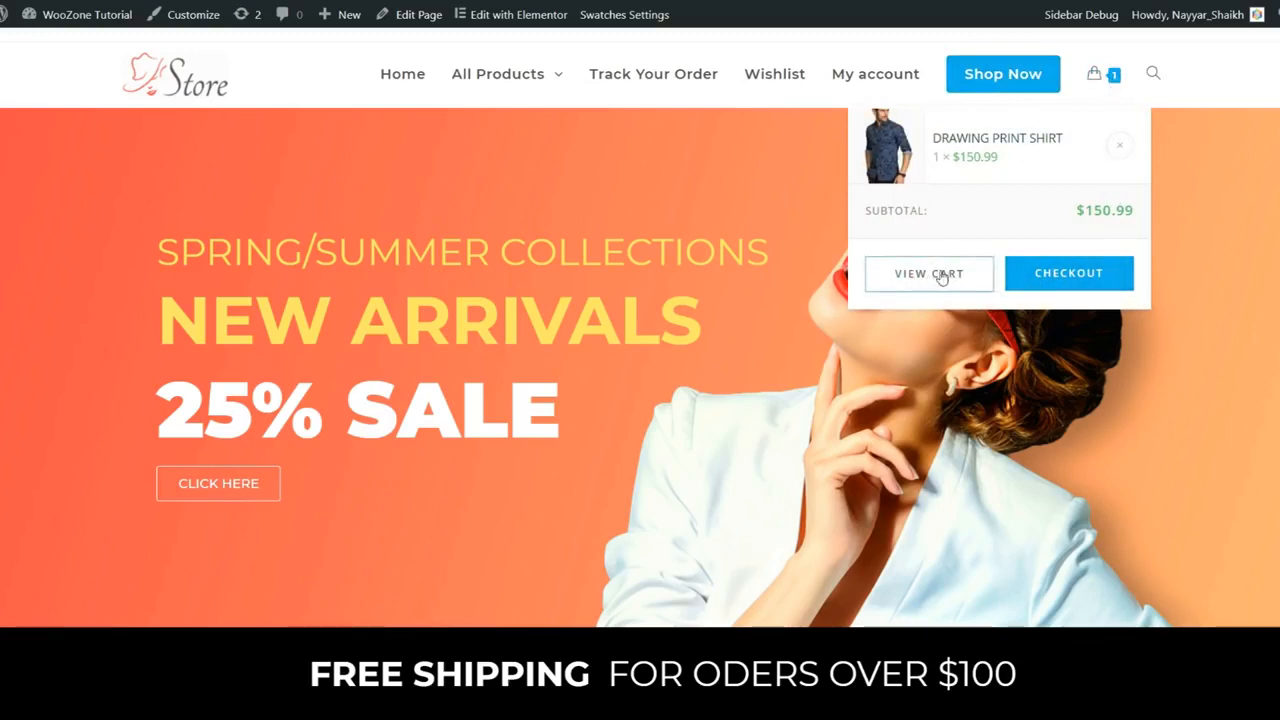
{"action": "left_click", "coordinate": [1153, 74]}
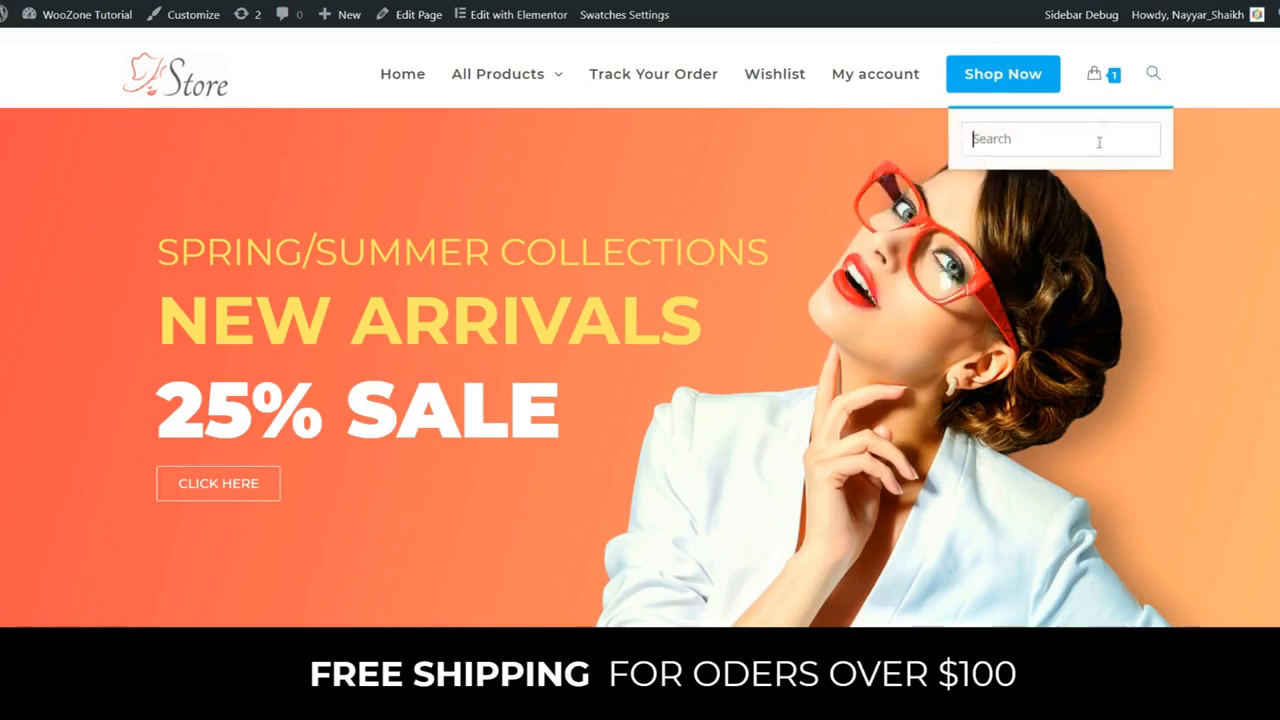
{"action": "left_click", "coordinate": [1153, 74]}
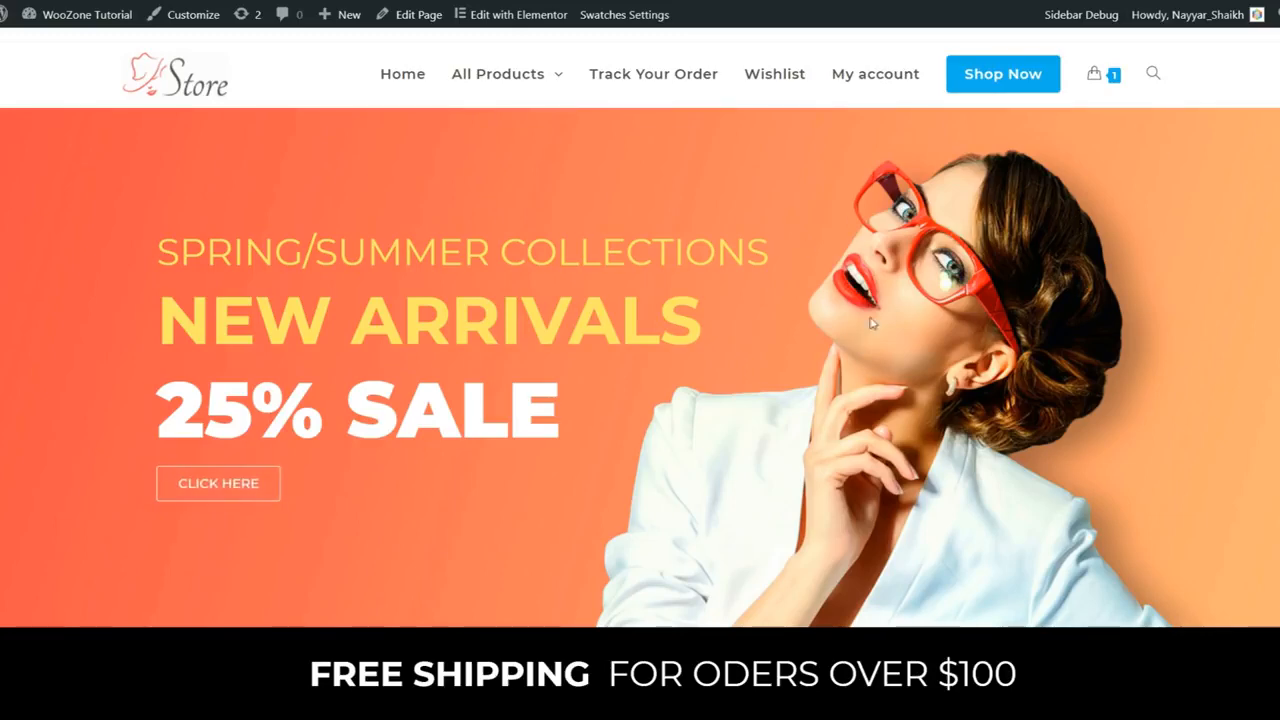
{"action": "scroll", "coordinate": [957, 372], "scroll_direction": "down", "scroll_amount": 3}
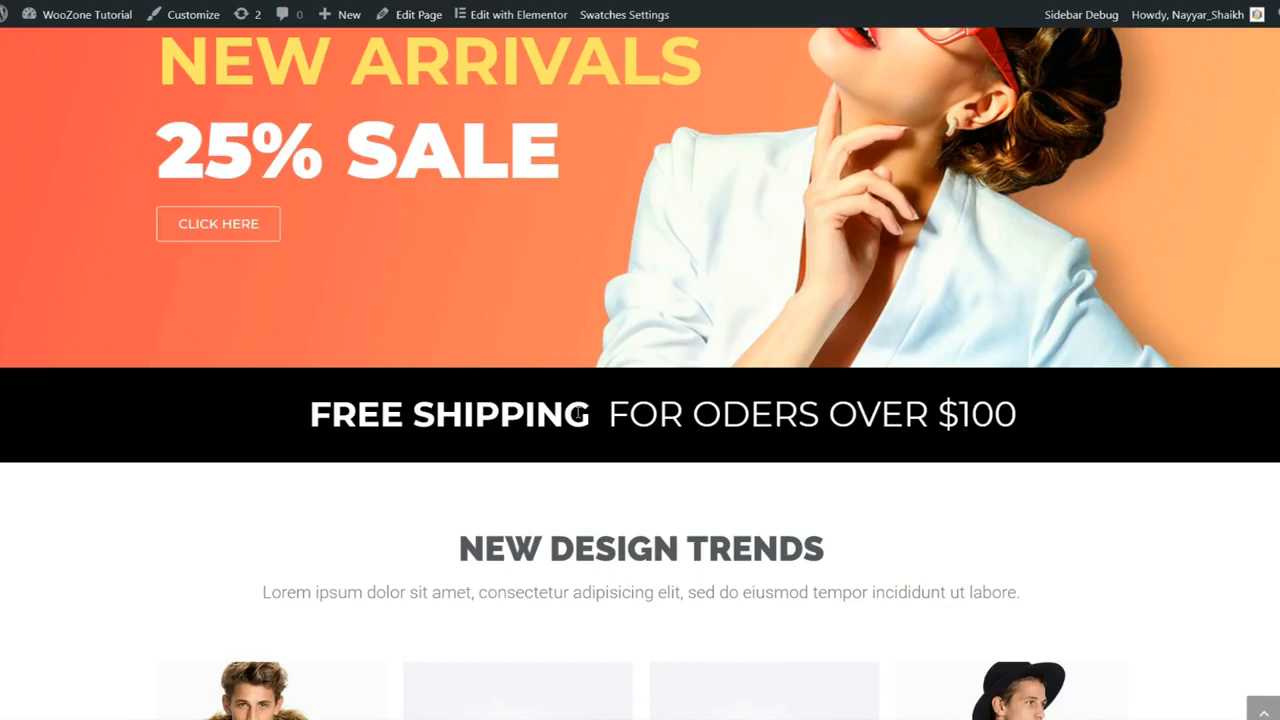
{"action": "scroll", "coordinate": [775, 403], "scroll_direction": "down", "scroll_amount": 4}
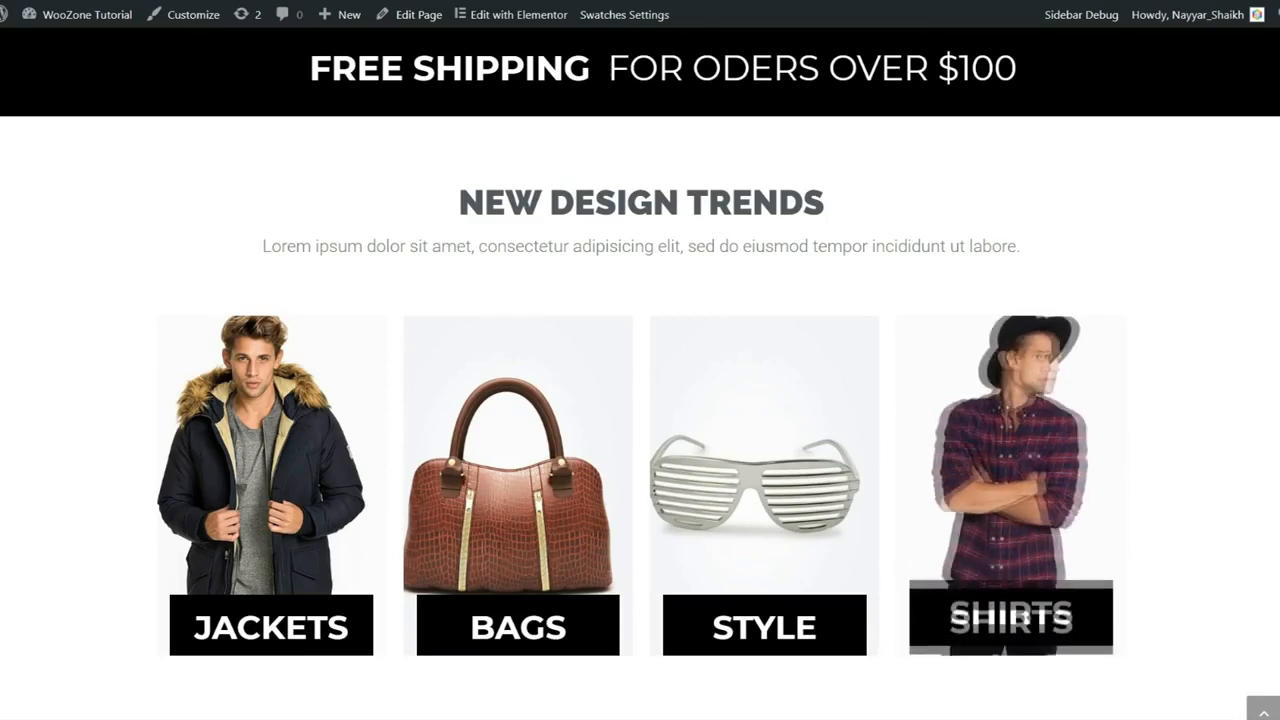
{"action": "scroll", "coordinate": [1217, 440], "scroll_direction": "down", "scroll_amount": 4}
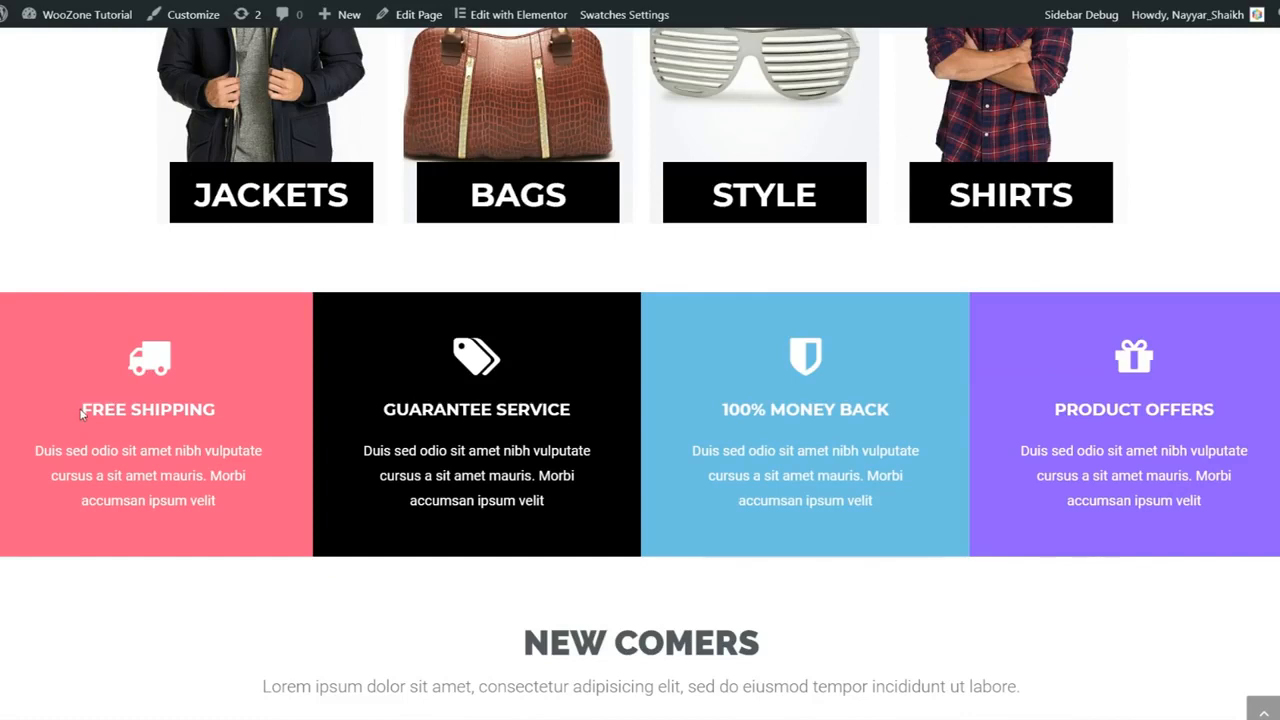
{"action": "left_click_drag", "start_coordinate": [82, 414], "coordinate": [239, 412]}
{"action": "left_click", "coordinate": [226, 403]}
{"action": "left_click_drag", "start_coordinate": [722, 412], "coordinate": [872, 410]}
{"action": "left_click", "coordinate": [880, 405]}
{"action": "scroll", "coordinate": [894, 494], "scroll_direction": "down", "scroll_amount": 5}
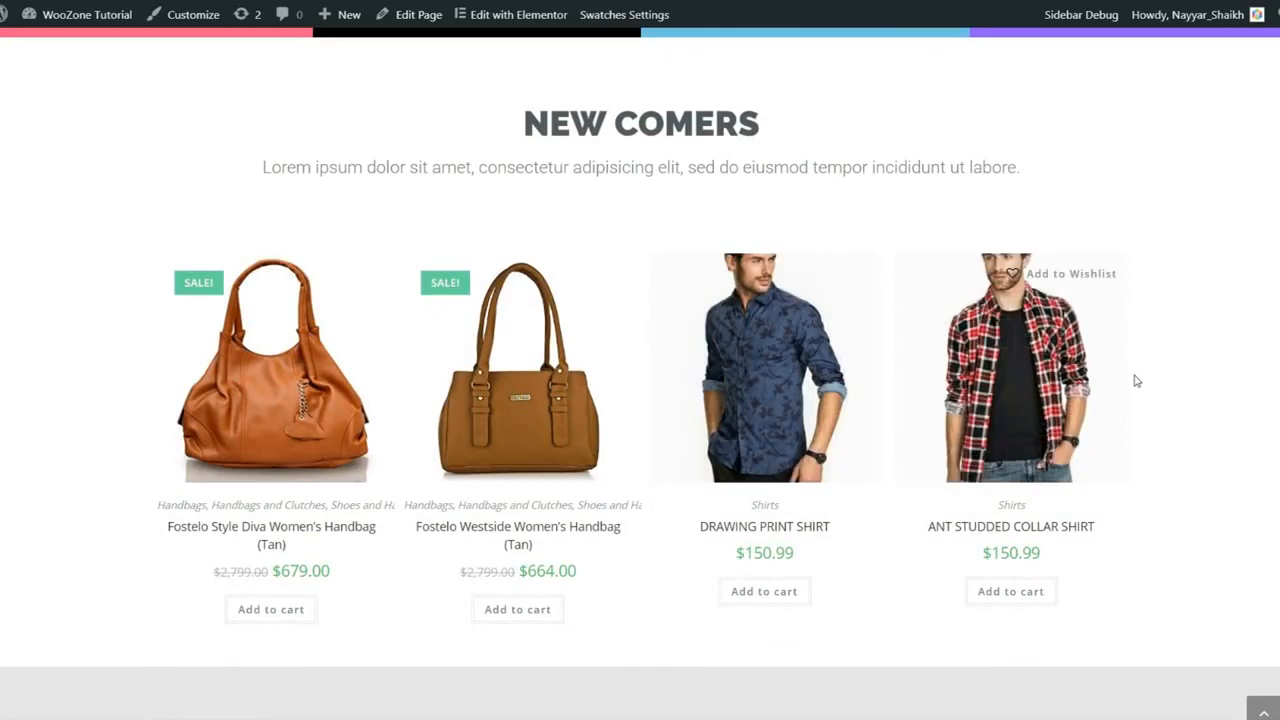
{"action": "scroll", "coordinate": [1200, 420], "scroll_direction": "down", "scroll_amount": 5}
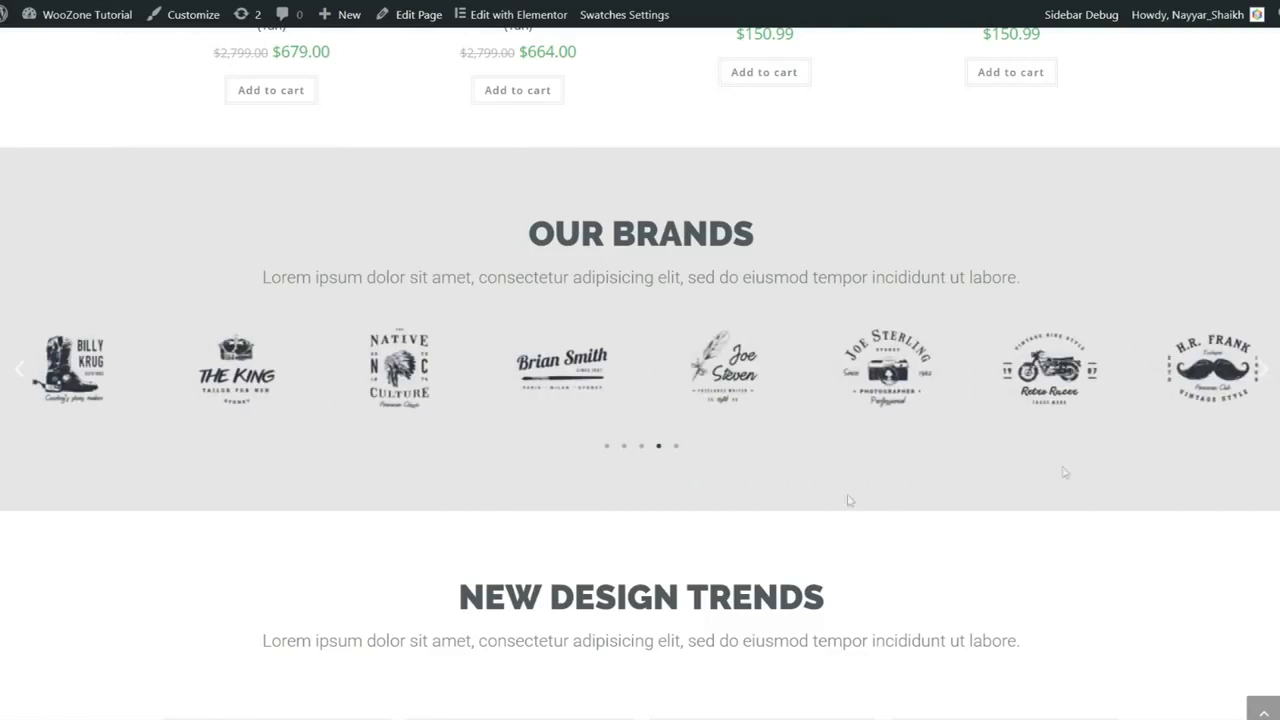
{"action": "scroll", "coordinate": [940, 462], "scroll_direction": "down", "scroll_amount": 3}
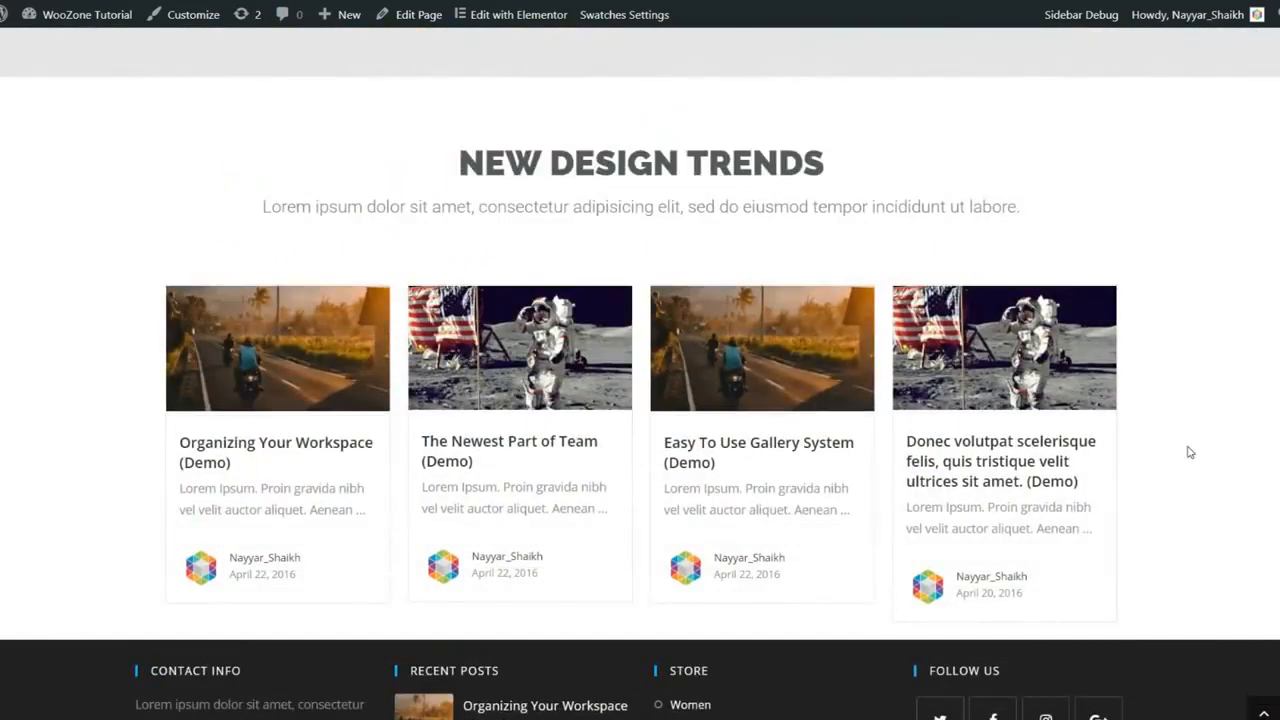
{"action": "scroll", "coordinate": [1190, 452], "scroll_direction": "down", "scroll_amount": 1}
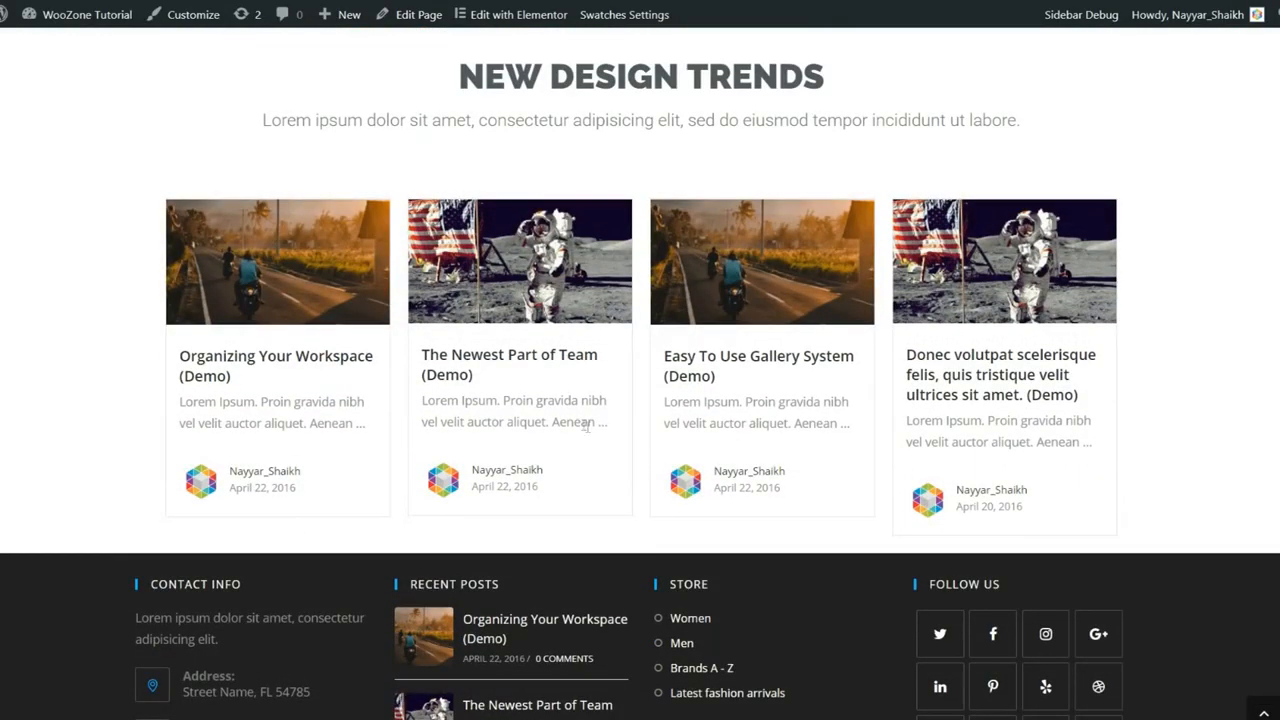
{"action": "scroll", "coordinate": [1175, 395], "scroll_direction": "down", "scroll_amount": 2}
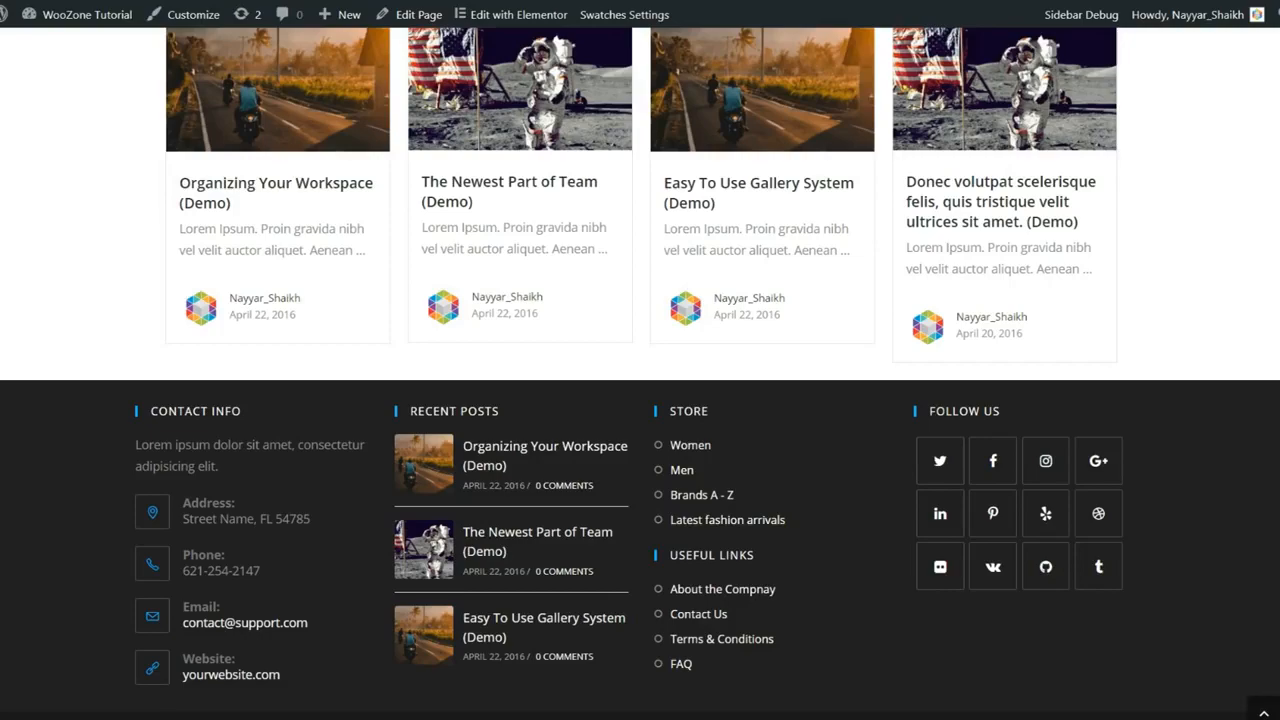
{"action": "scroll", "coordinate": [1239, 683], "scroll_direction": "up", "scroll_amount": 1}
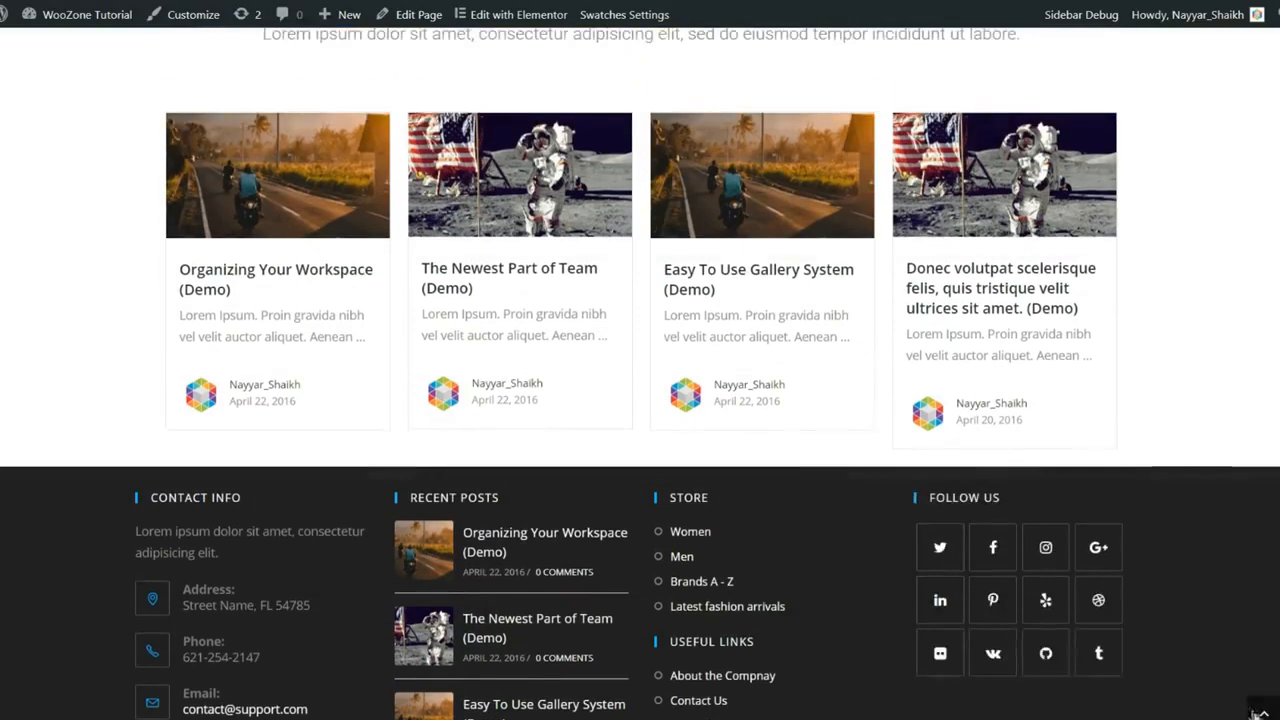
{"action": "left_click", "coordinate": [1264, 712]}
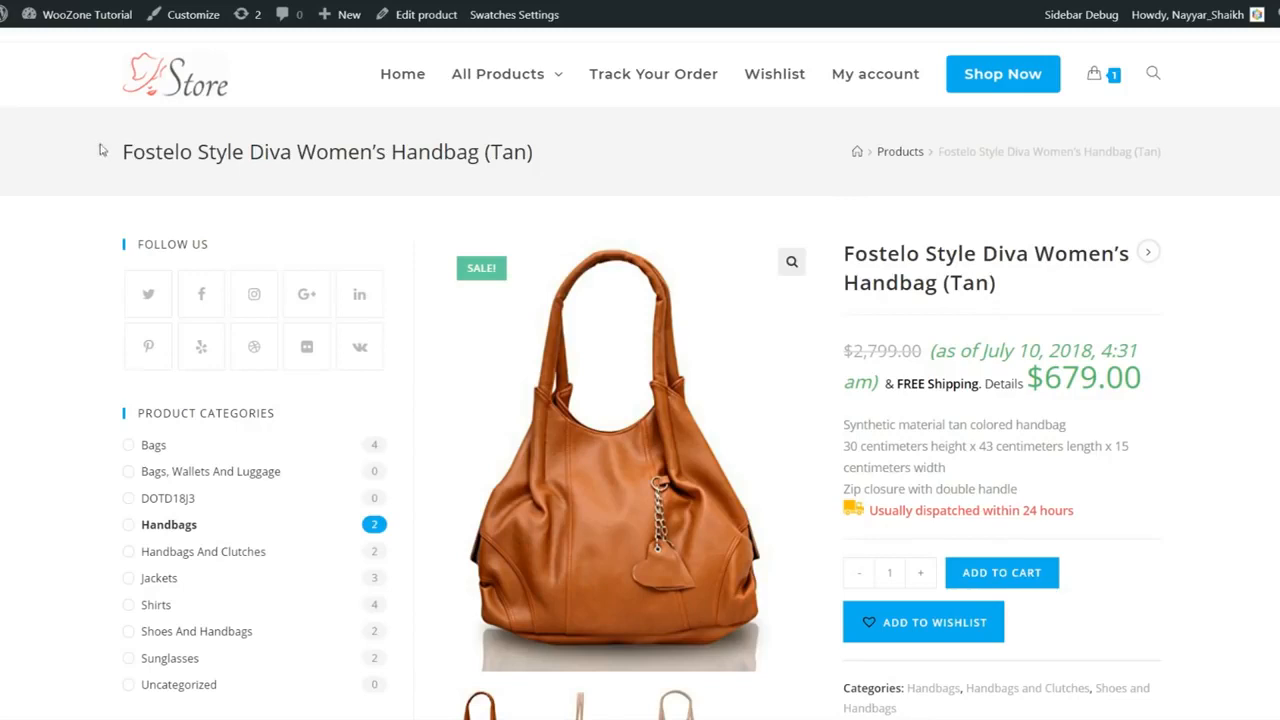
{"action": "left_click_drag", "start_coordinate": [101, 149], "coordinate": [548, 167]}
{"action": "left_click", "coordinate": [560, 161]}
{"action": "left_click_drag", "start_coordinate": [845, 158], "coordinate": [1085, 152]}
{"action": "left_click", "coordinate": [1184, 155]}
{"action": "left_click_drag", "start_coordinate": [972, 153], "coordinate": [1155, 157]}
{"action": "left_click", "coordinate": [1155, 157]}
{"action": "scroll", "coordinate": [1090, 314], "scroll_direction": "down", "scroll_amount": 1}
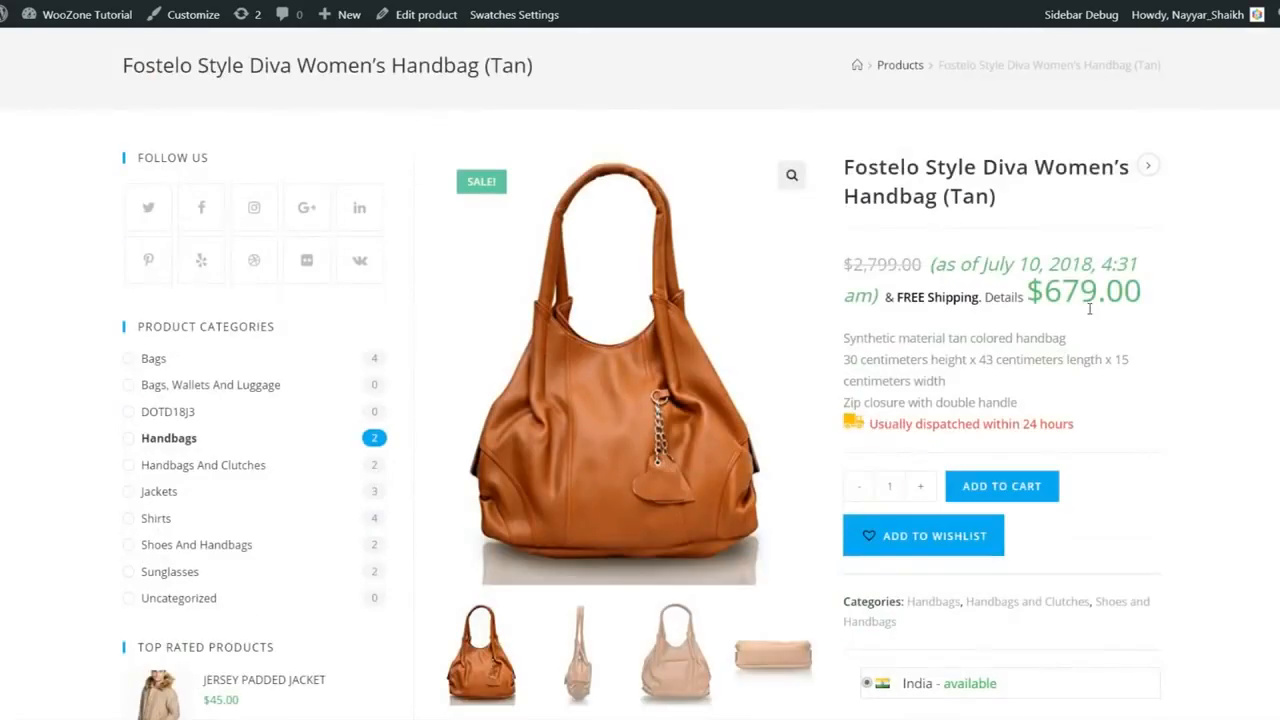
{"action": "scroll", "coordinate": [300, 340], "scroll_direction": "down", "scroll_amount": 3}
{"action": "scroll", "coordinate": [265, 330], "scroll_direction": "down", "scroll_amount": 3}
{"action": "scroll", "coordinate": [274, 390], "scroll_direction": "up", "scroll_amount": 7}
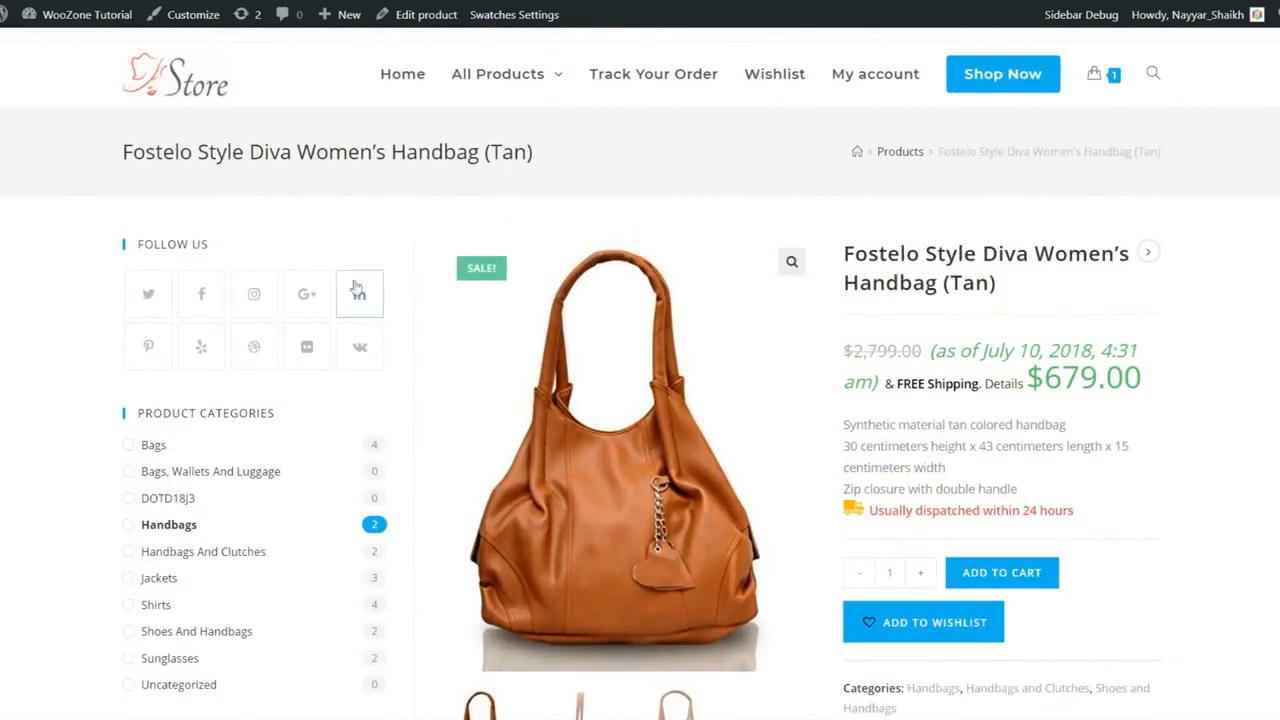
{"action": "scroll", "coordinate": [336, 318], "scroll_direction": "down", "scroll_amount": 1}
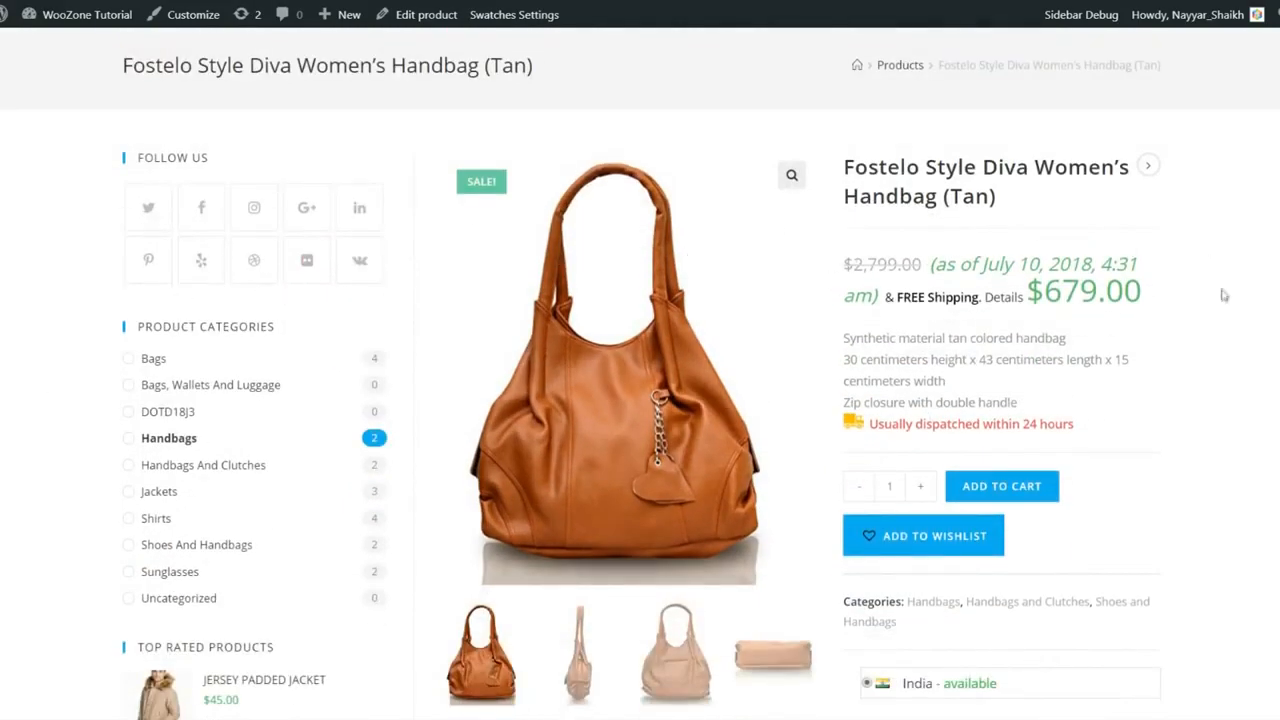
{"action": "scroll", "coordinate": [1222, 296], "scroll_direction": "up", "scroll_amount": 1}
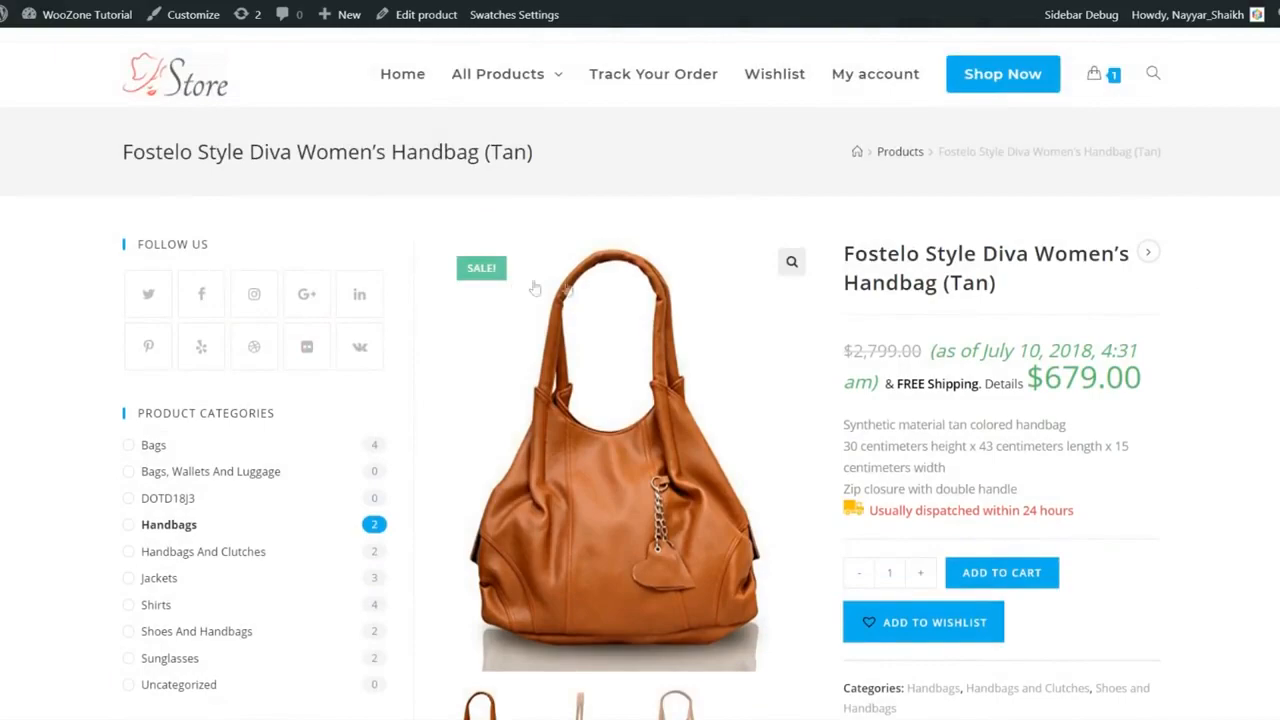
{"action": "scroll", "coordinate": [247, 346], "scroll_direction": "down", "scroll_amount": 1}
{"action": "scroll", "coordinate": [243, 351], "scroll_direction": "up", "scroll_amount": 1}
{"action": "scroll", "coordinate": [357, 305], "scroll_direction": "down", "scroll_amount": 2}
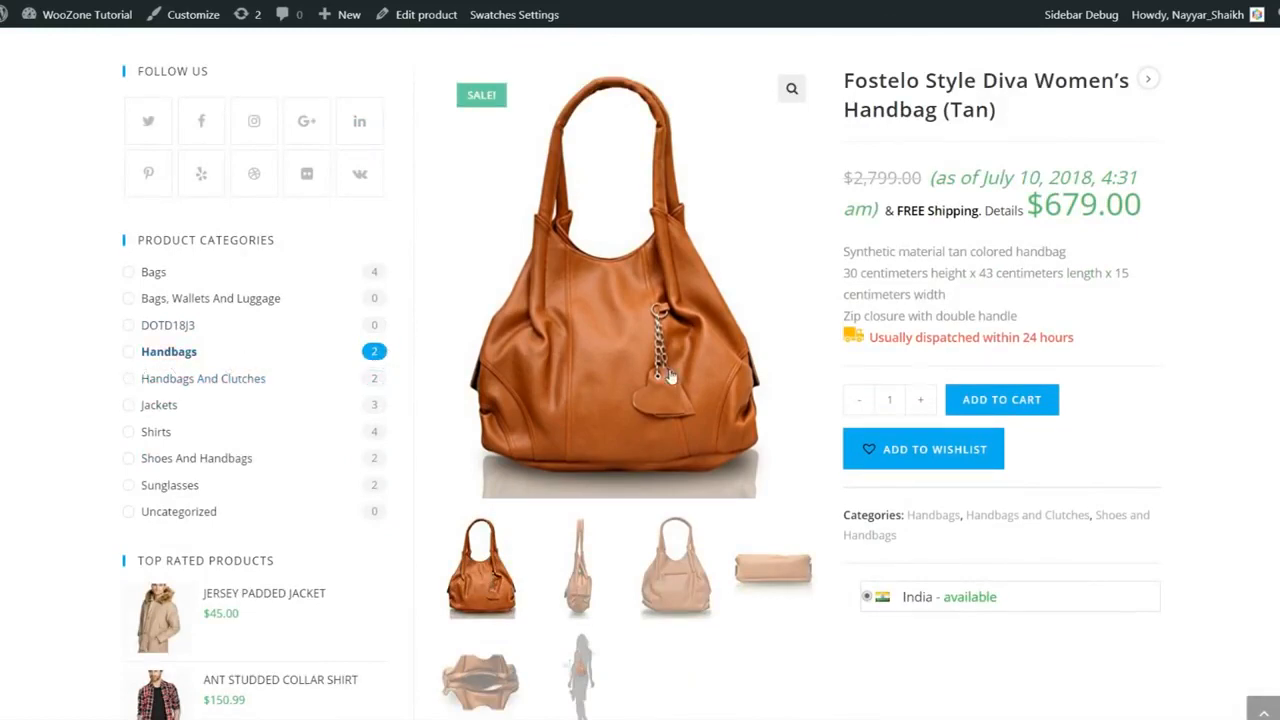
{"action": "scroll", "coordinate": [670, 377], "scroll_direction": "up", "scroll_amount": 2}
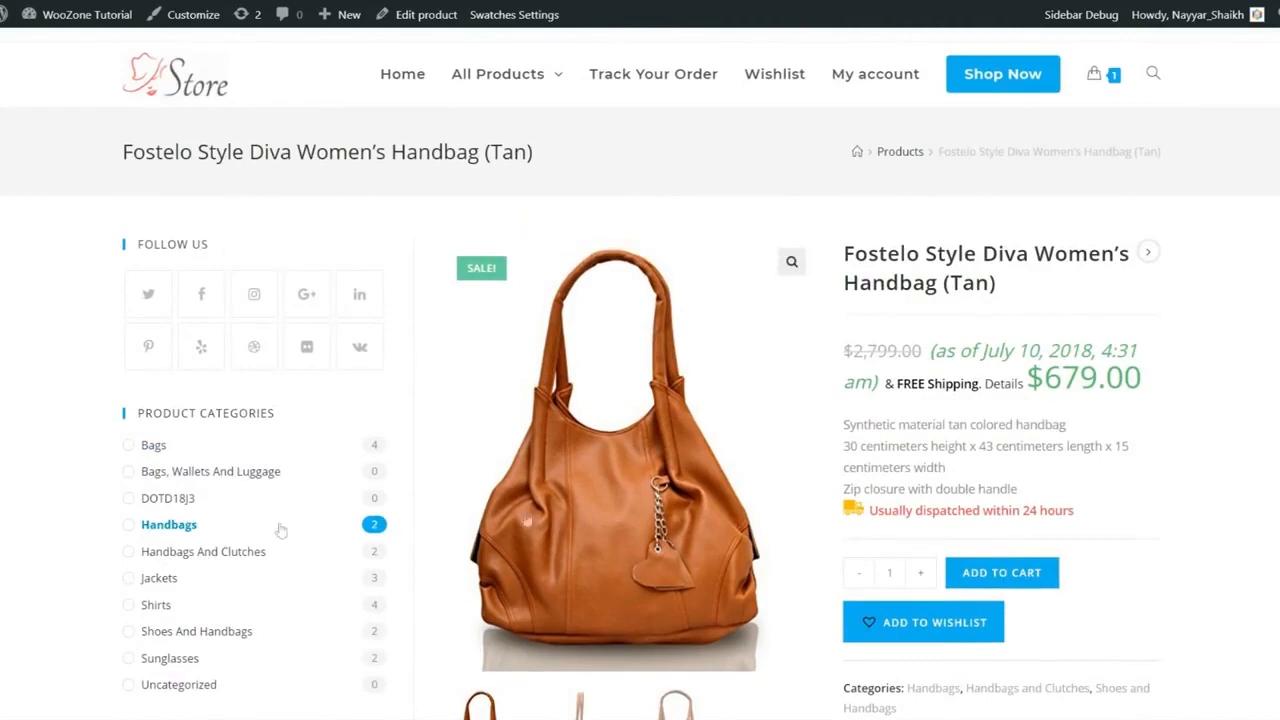
{"action": "scroll", "coordinate": [394, 446], "scroll_direction": "down", "scroll_amount": 5}
{"action": "scroll", "coordinate": [395, 448], "scroll_direction": "down", "scroll_amount": 1}
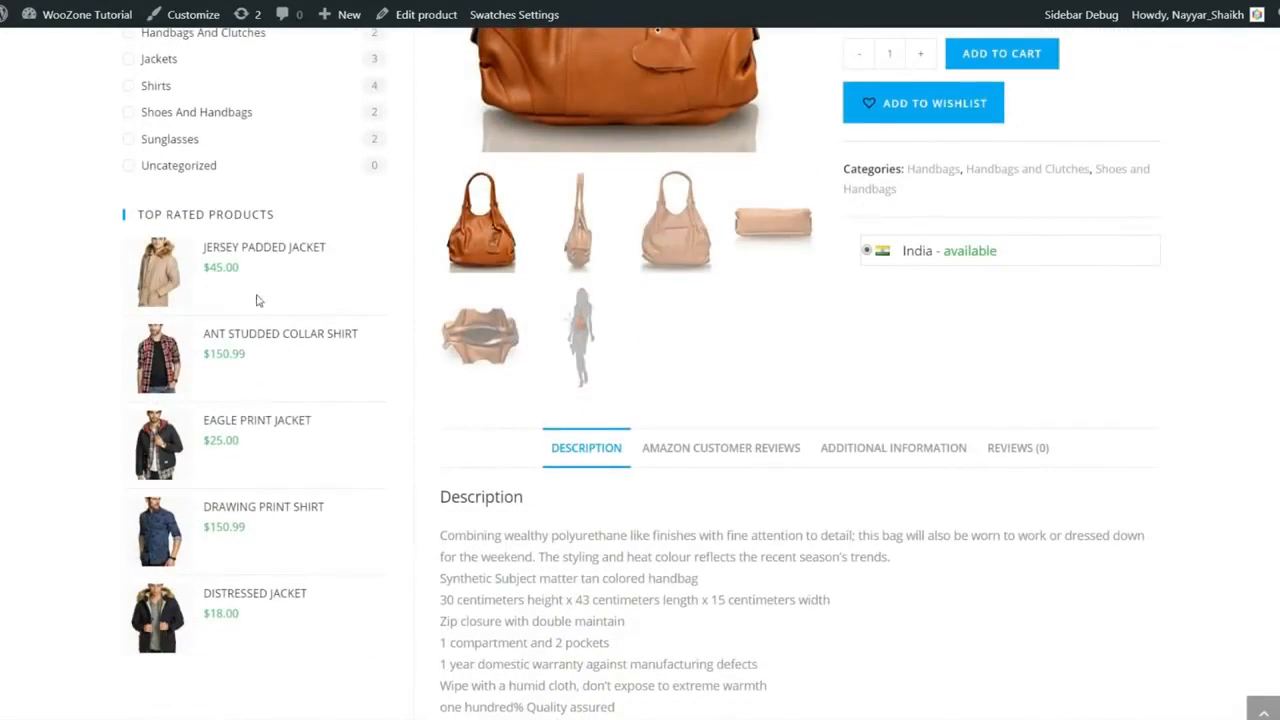
{"action": "scroll", "coordinate": [295, 502], "scroll_direction": "up", "scroll_amount": 5}
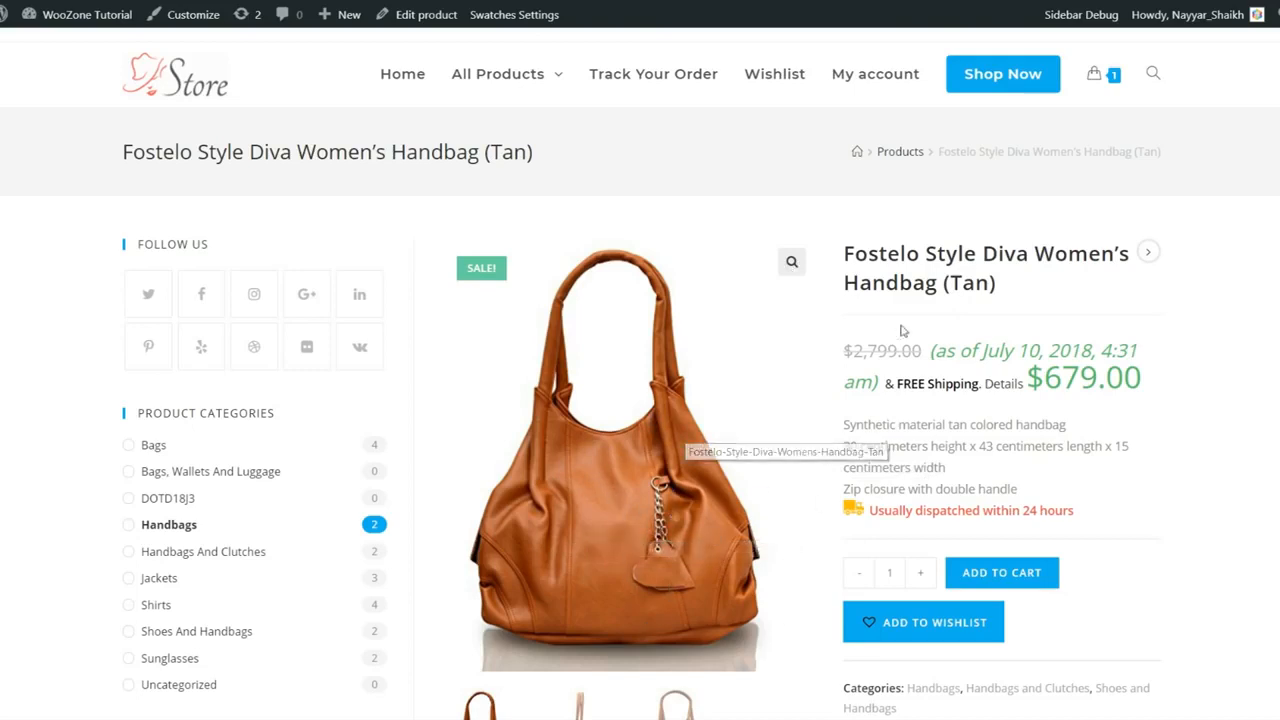
{"action": "left_click_drag", "start_coordinate": [852, 255], "coordinate": [996, 284]}
{"action": "left_click", "coordinate": [896, 372]}
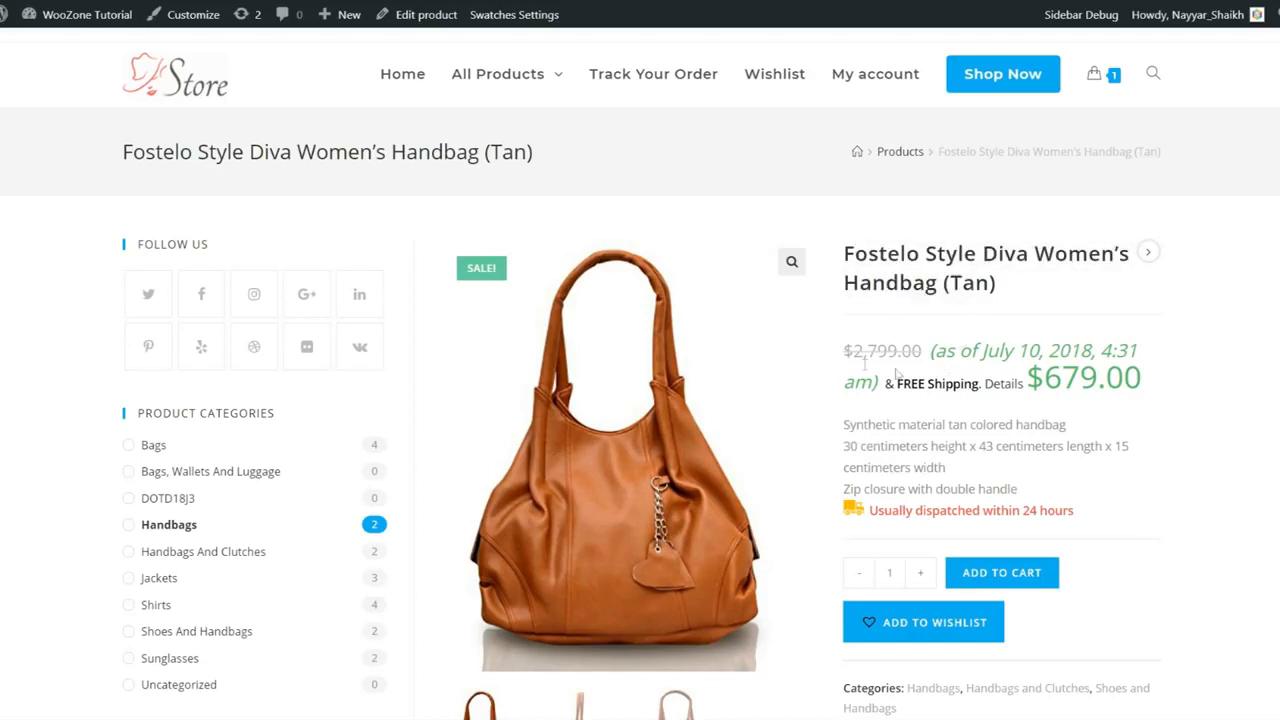
{"action": "mouse_move", "coordinate": [848, 350]}
{"action": "left_mouse_down"}
{"action": "mouse_move", "coordinate": [921, 349]}
{"action": "mouse_move", "coordinate": [823, 360]}
{"action": "mouse_move", "coordinate": [846, 346]}
{"action": "left_mouse_up"}
{"action": "left_click", "coordinate": [888, 348]}
{"action": "left_click_drag", "start_coordinate": [930, 353], "coordinate": [838, 355]}
{"action": "left_click", "coordinate": [859, 344]}
{"action": "left_click_drag", "start_coordinate": [1167, 390], "coordinate": [1029, 376]}
{"action": "left_click", "coordinate": [1029, 374]}
{"action": "left_click_drag", "start_coordinate": [930, 348], "coordinate": [884, 385]}
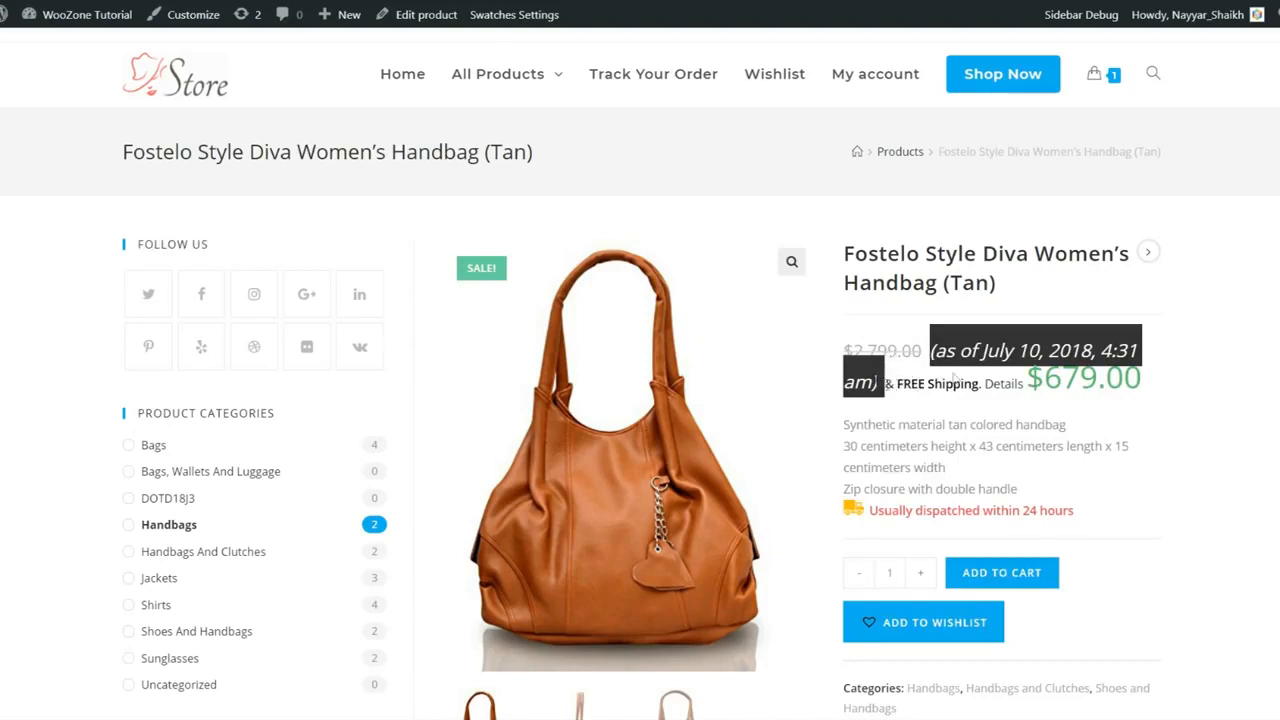
{"action": "left_click", "coordinate": [1118, 351]}
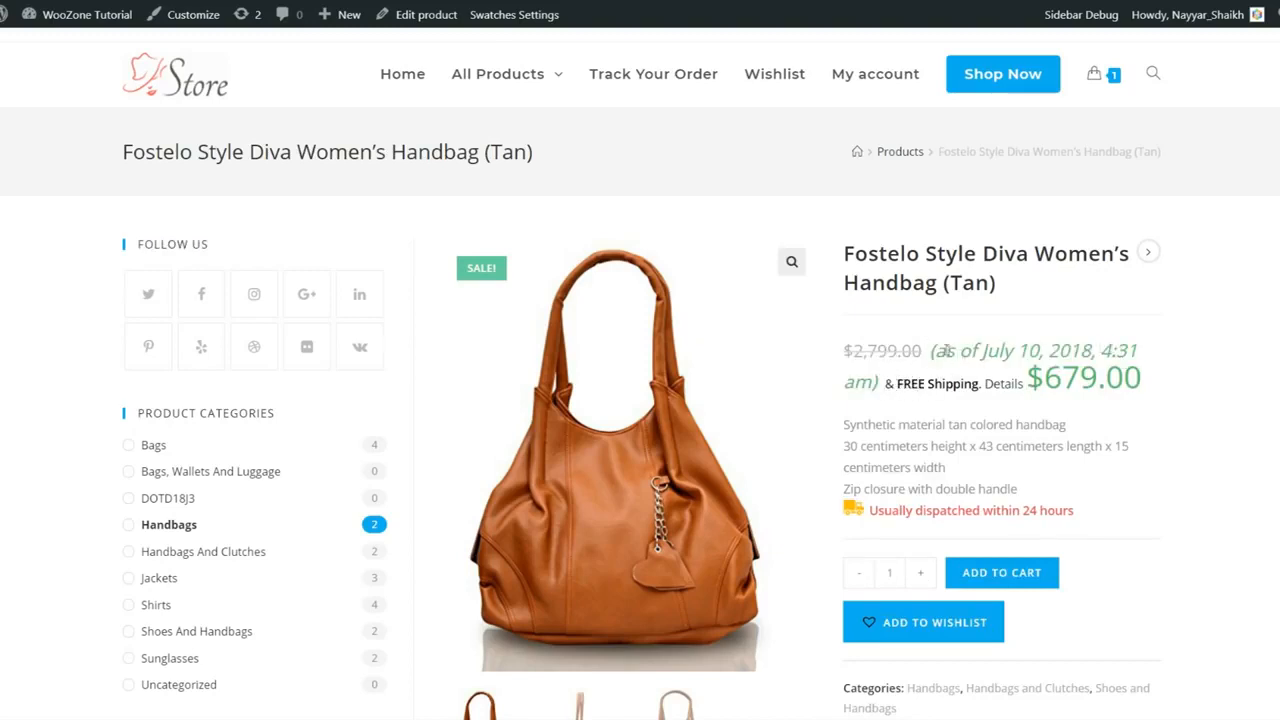
{"action": "left_click_drag", "start_coordinate": [932, 350], "coordinate": [1040, 387]}
{"action": "left_click", "coordinate": [1047, 404]}
{"action": "left_click_drag", "start_coordinate": [931, 356], "coordinate": [1168, 347]}
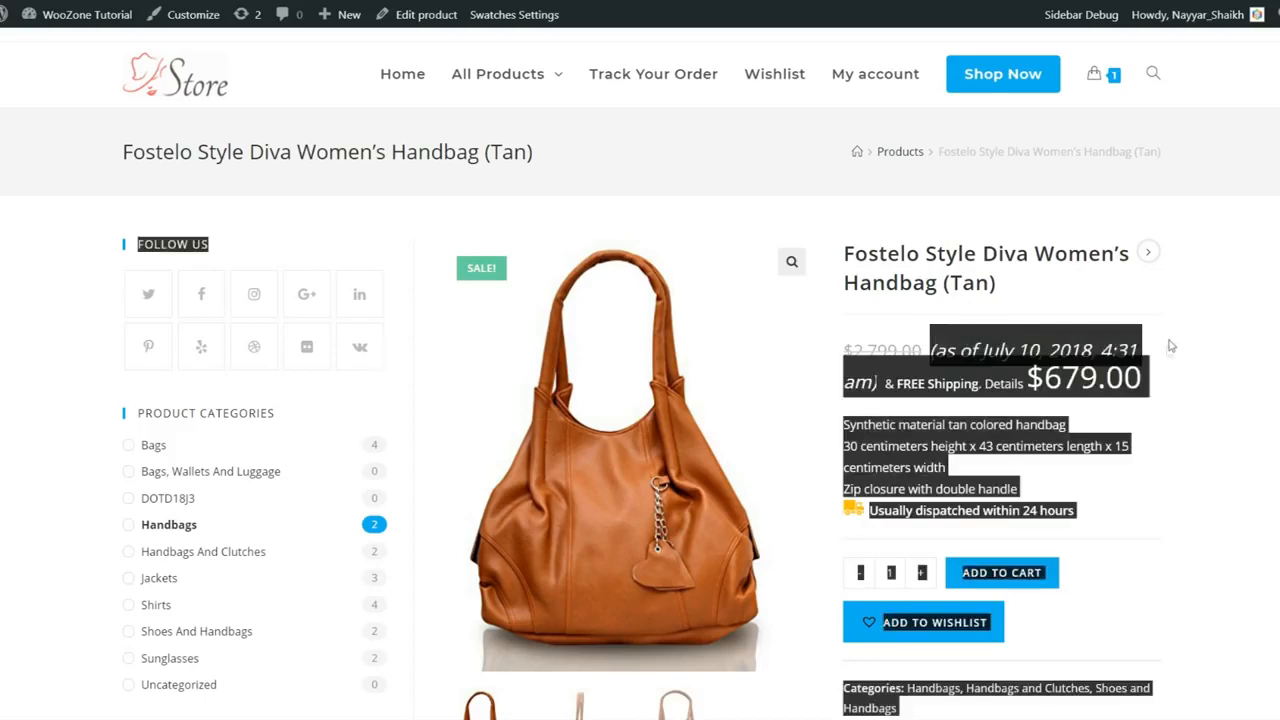
{"action": "left_click", "coordinate": [1177, 352]}
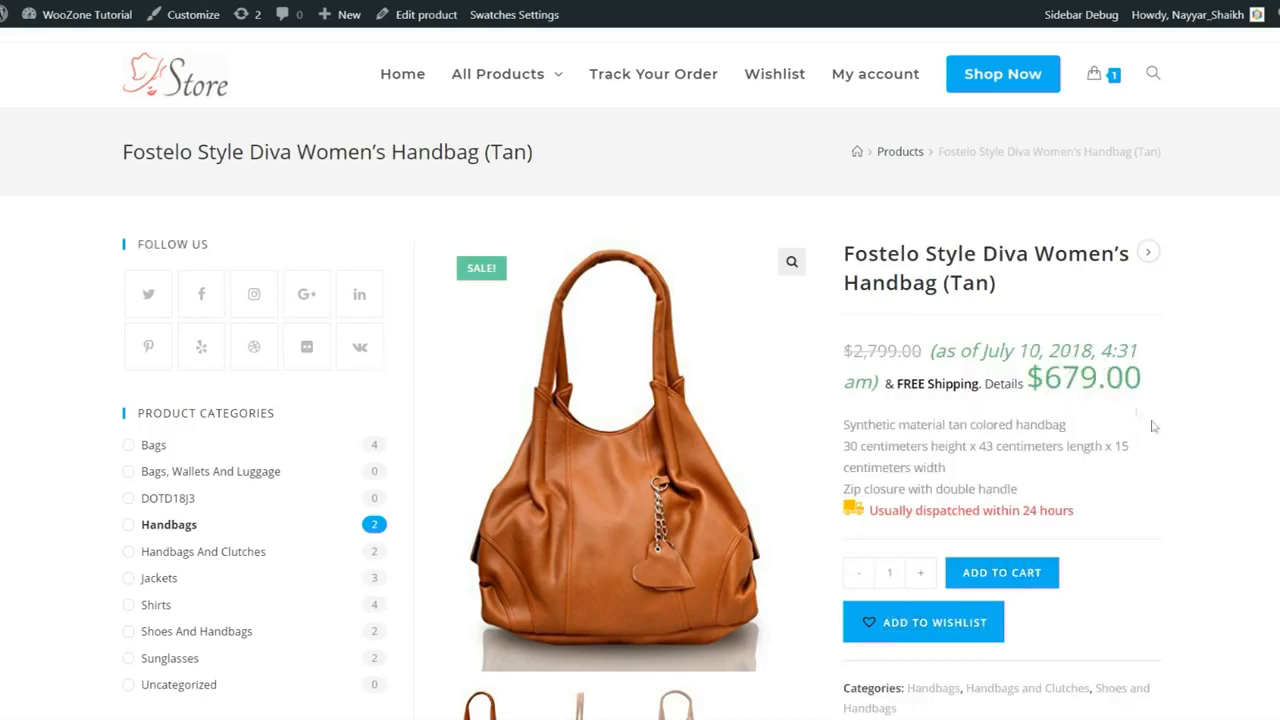
{"action": "left_click_drag", "start_coordinate": [846, 424], "coordinate": [1049, 486]}
{"action": "left_click", "coordinate": [1050, 485]}
{"action": "scroll", "coordinate": [1050, 485], "scroll_direction": "down", "scroll_amount": 1}
{"action": "left_click_drag", "start_coordinate": [880, 425], "coordinate": [1050, 426]}
{"action": "left_click", "coordinate": [1122, 432]}
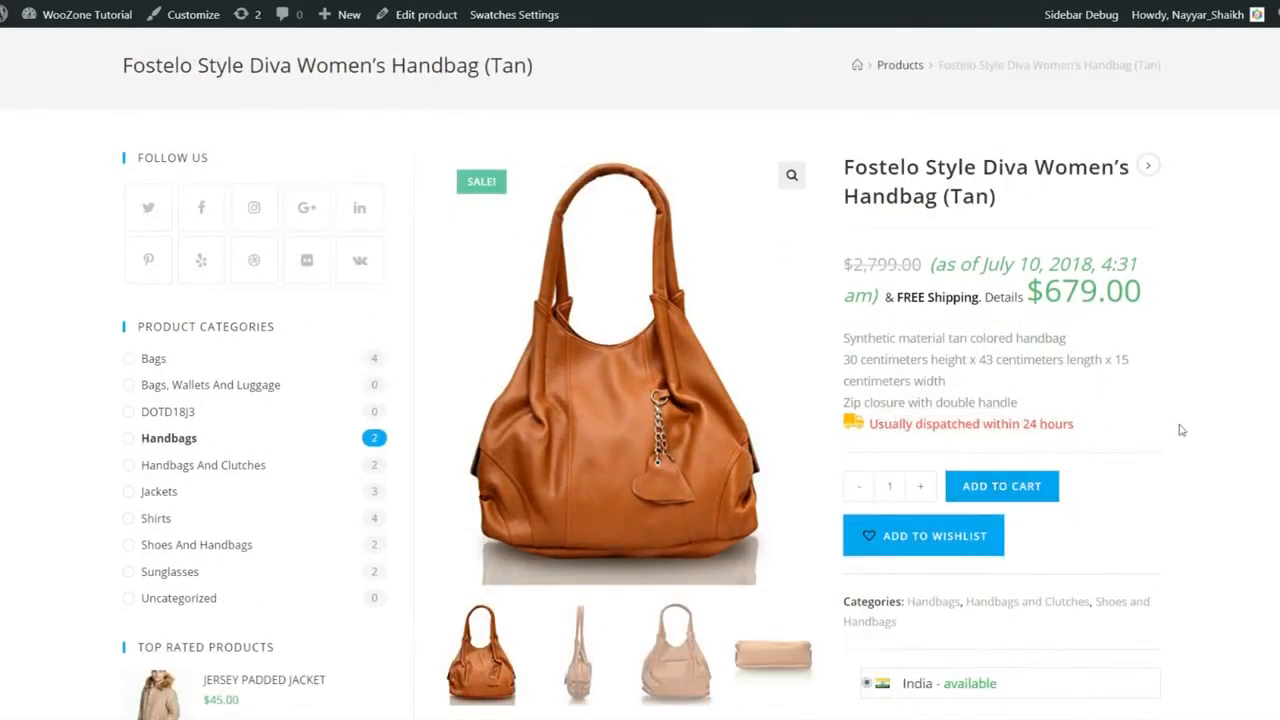
{"action": "scroll", "coordinate": [1182, 430], "scroll_direction": "down", "scroll_amount": 1}
{"action": "scroll", "coordinate": [920, 509], "scroll_direction": "down", "scroll_amount": 2}
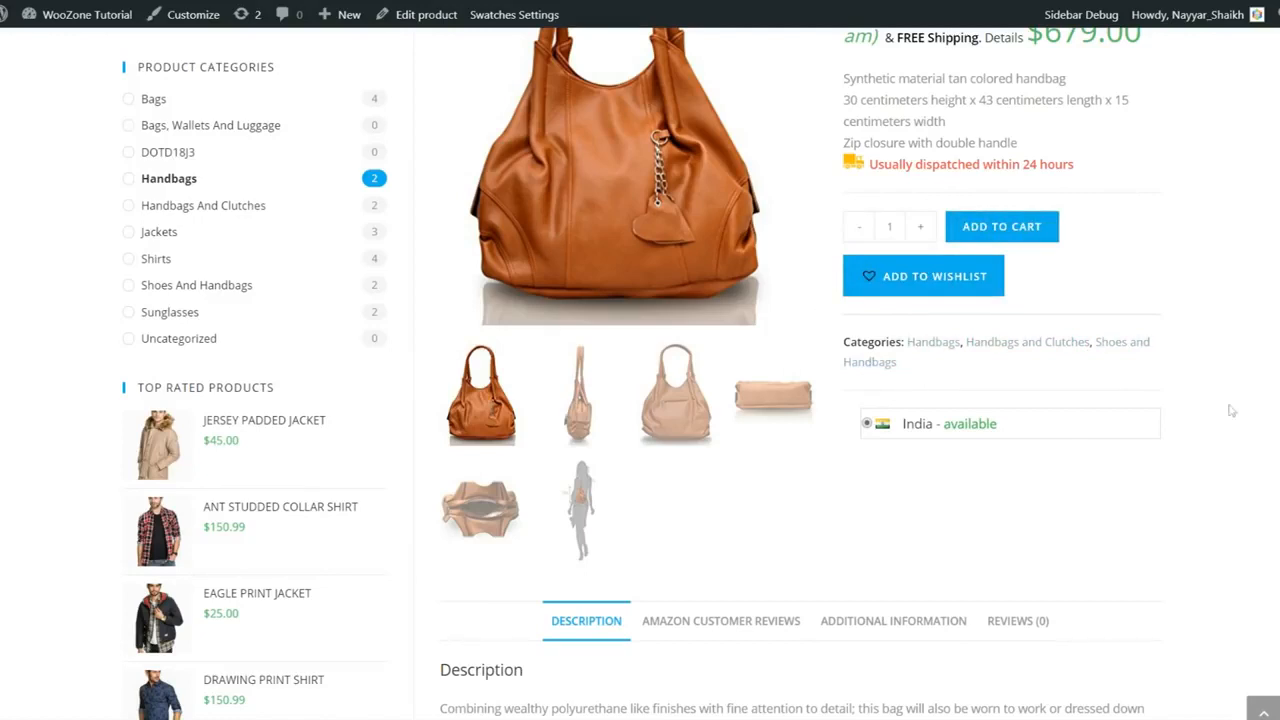
{"action": "scroll", "coordinate": [877, 340], "scroll_direction": "down", "scroll_amount": 1}
{"action": "left_click_drag", "start_coordinate": [864, 337], "coordinate": [1034, 366]}
{"action": "left_click", "coordinate": [1034, 366]}
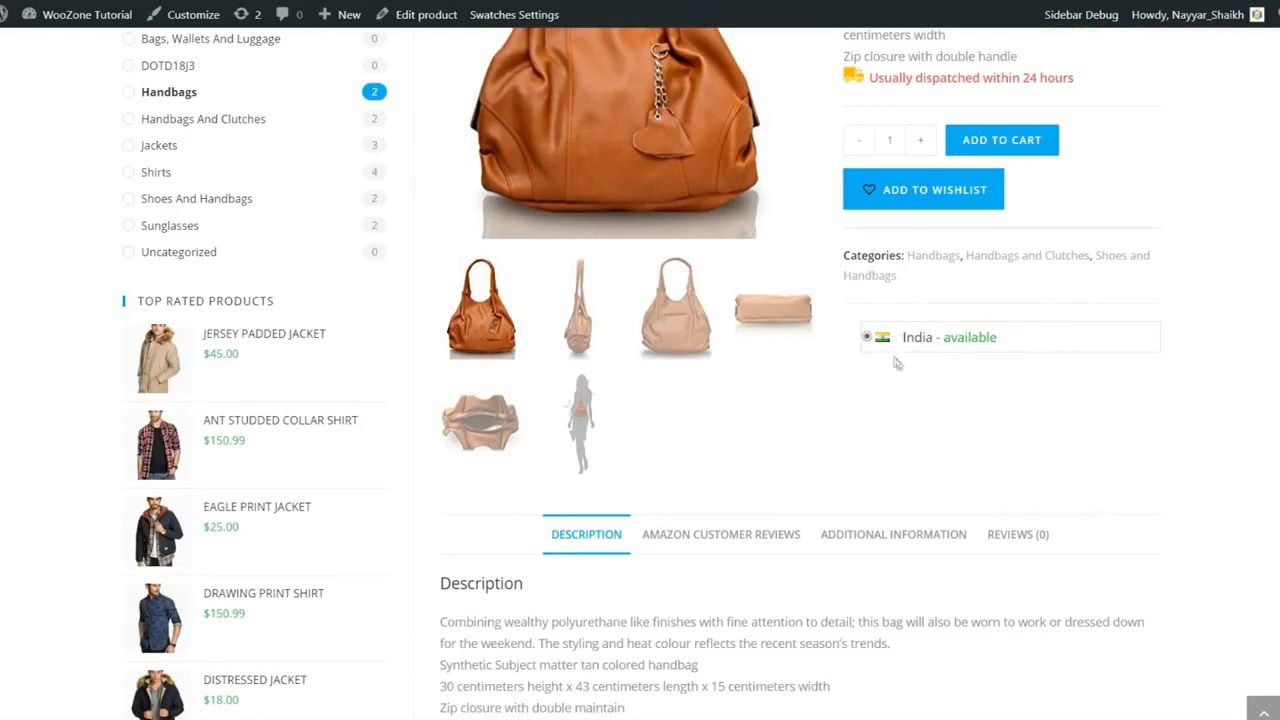
{"action": "scroll", "coordinate": [622, 356], "scroll_direction": "up", "scroll_amount": 2}
{"action": "scroll", "coordinate": [922, 541], "scroll_direction": "down", "scroll_amount": 1}
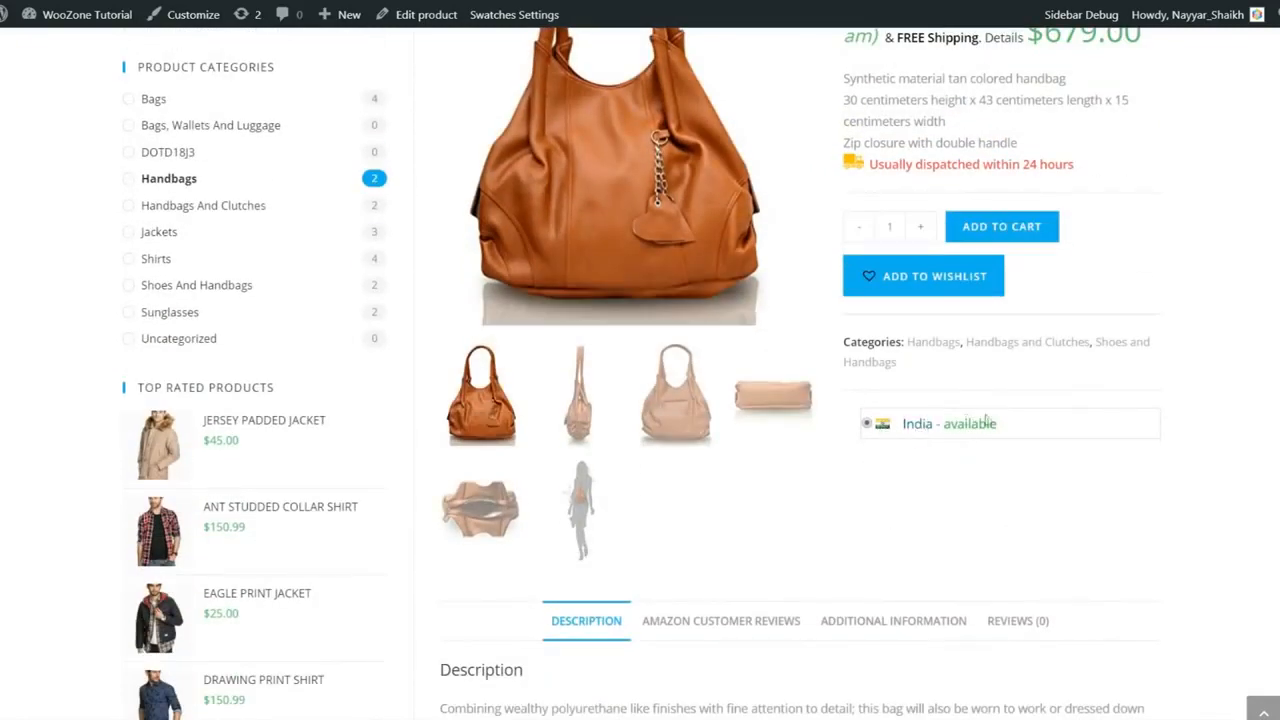
{"action": "scroll", "coordinate": [997, 428], "scroll_direction": "down", "scroll_amount": 5}
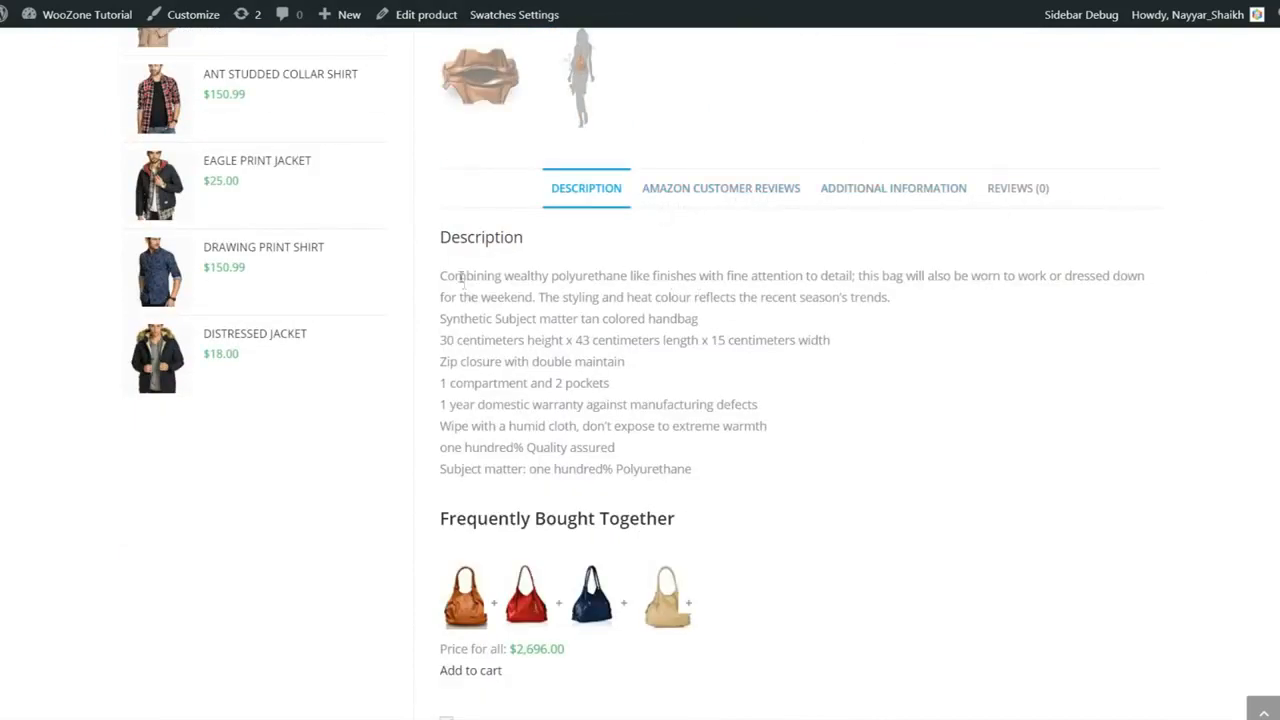
{"action": "left_click_drag", "start_coordinate": [437, 277], "coordinate": [863, 477]}
{"action": "left_click", "coordinate": [865, 479]}
{"action": "left_click_drag", "start_coordinate": [501, 365], "coordinate": [587, 367]}
{"action": "left_click", "coordinate": [712, 389]}
{"action": "scroll", "coordinate": [755, 405], "scroll_direction": "down", "scroll_amount": 3}
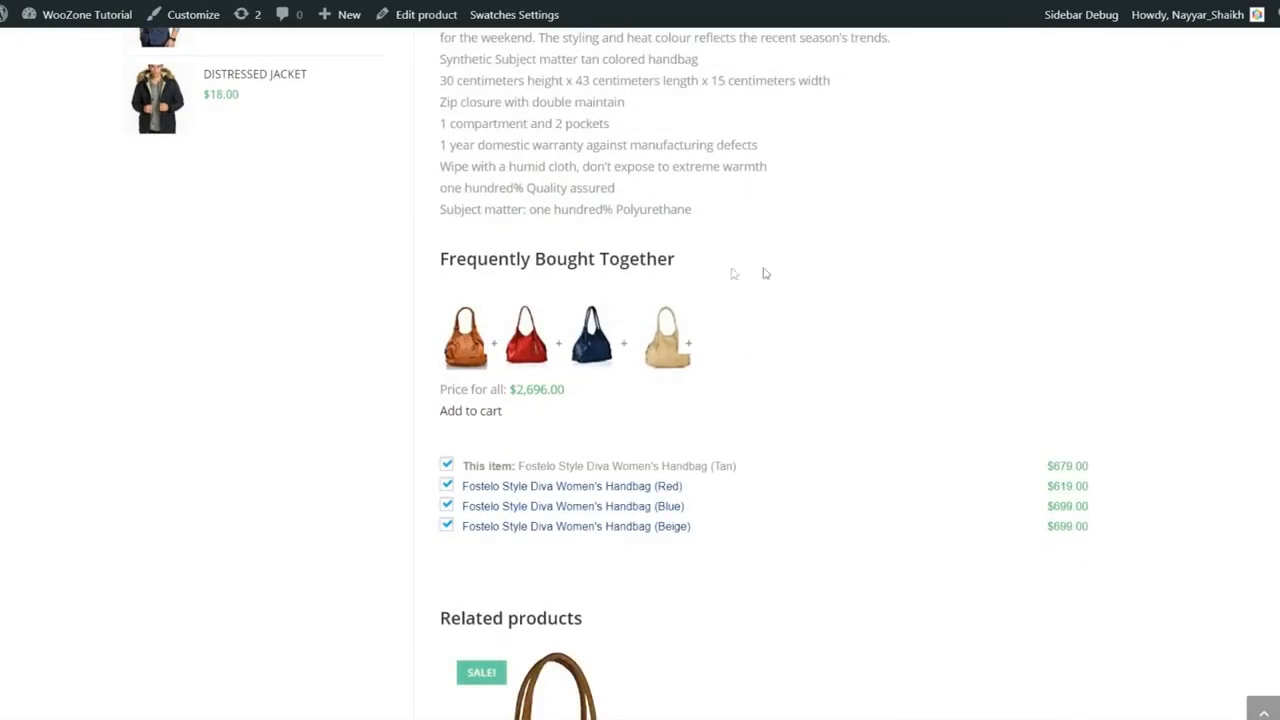
{"action": "left_click", "coordinate": [447, 467]}
{"action": "left_click", "coordinate": [448, 487]}
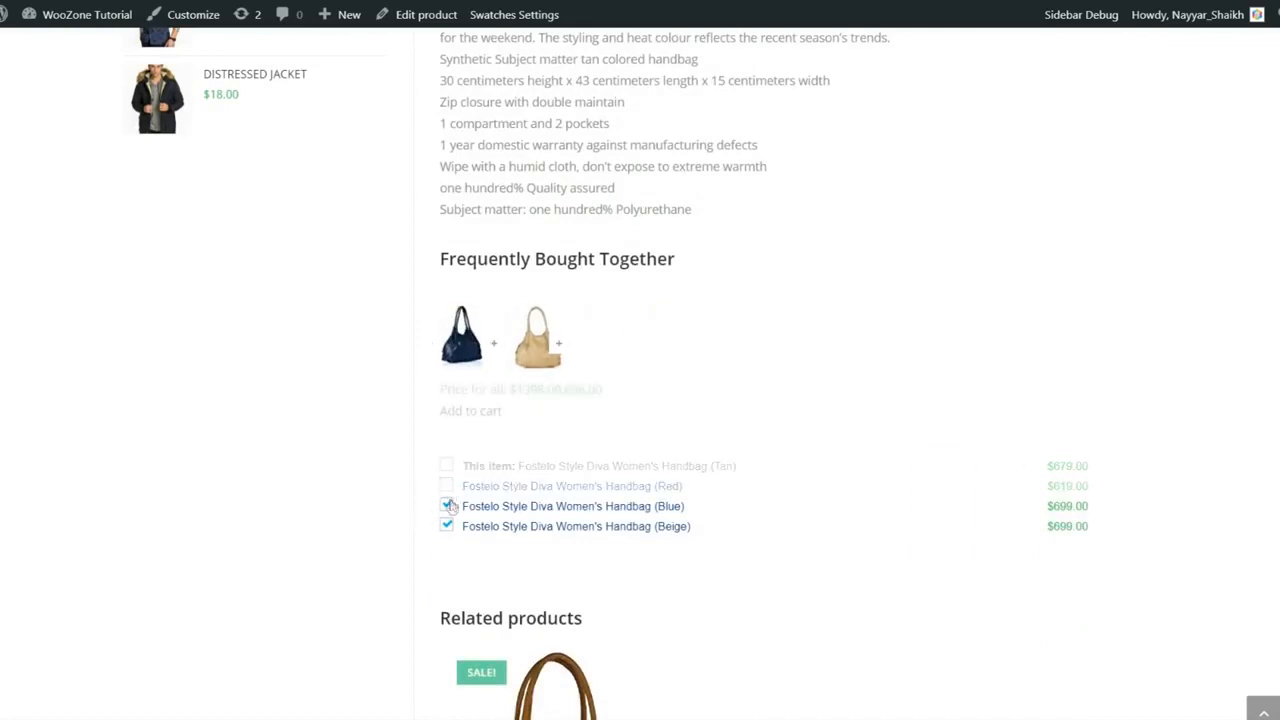
{"action": "left_click", "coordinate": [447, 487]}
{"action": "left_click", "coordinate": [447, 467]}
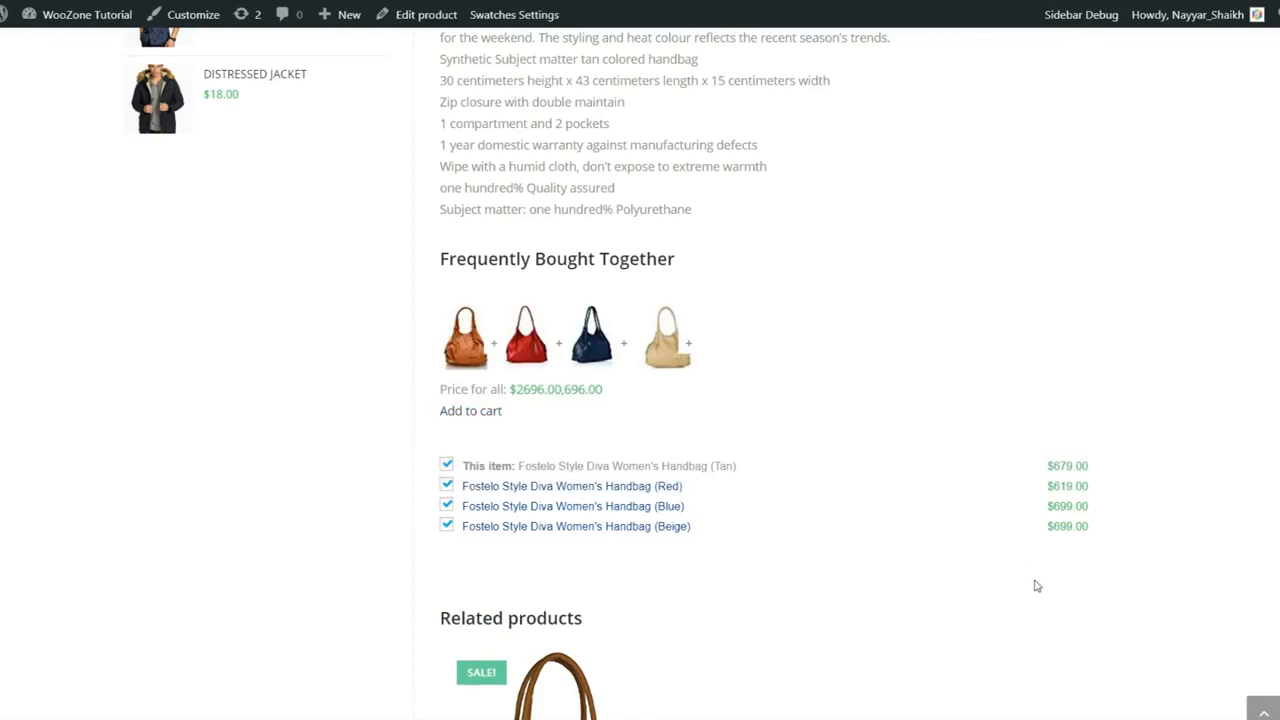
{"action": "scroll", "coordinate": [1037, 592], "scroll_direction": "up", "scroll_amount": 8}
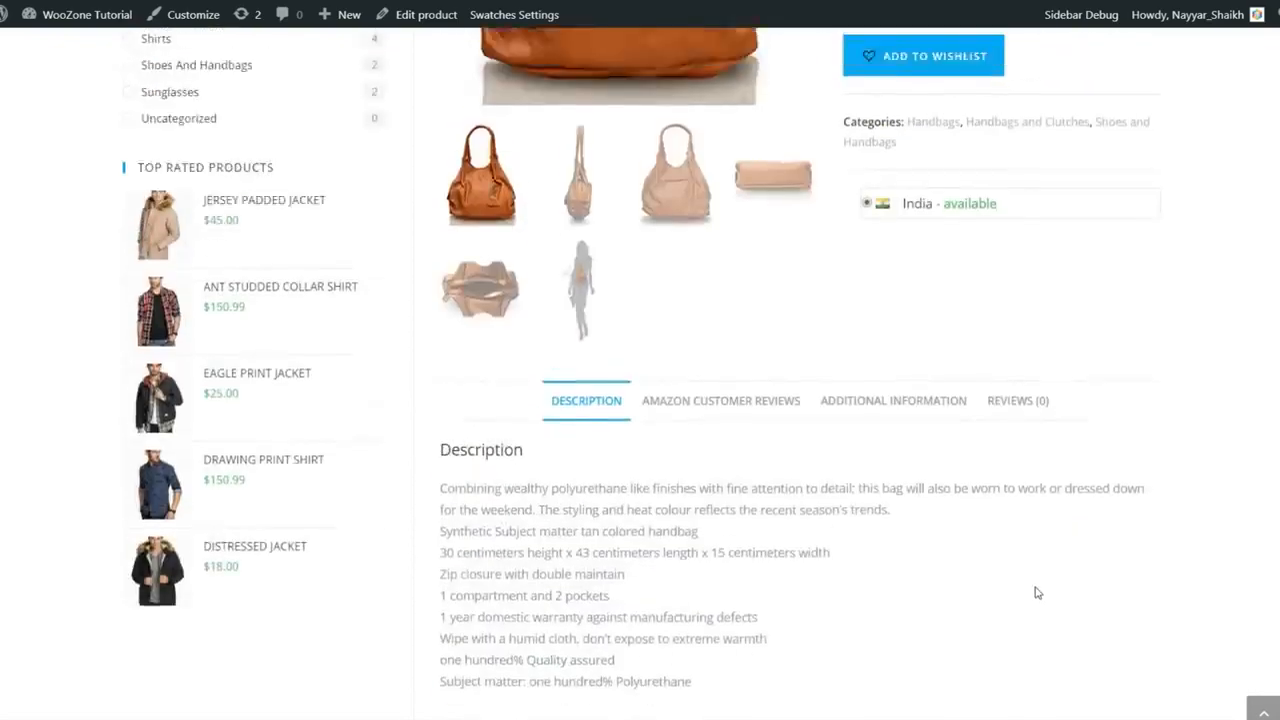
{"action": "scroll", "coordinate": [986, 514], "scroll_direction": "down", "scroll_amount": 3}
{"action": "left_click", "coordinate": [789, 363]}
{"action": "scroll", "coordinate": [990, 430], "scroll_direction": "down", "scroll_amount": 3}
{"action": "scroll", "coordinate": [1000, 434], "scroll_direction": "up", "scroll_amount": 3}
{"action": "scroll", "coordinate": [1224, 482], "scroll_direction": "down", "scroll_amount": 3}
{"action": "scroll", "coordinate": [794, 417], "scroll_direction": "down", "scroll_amount": 4}
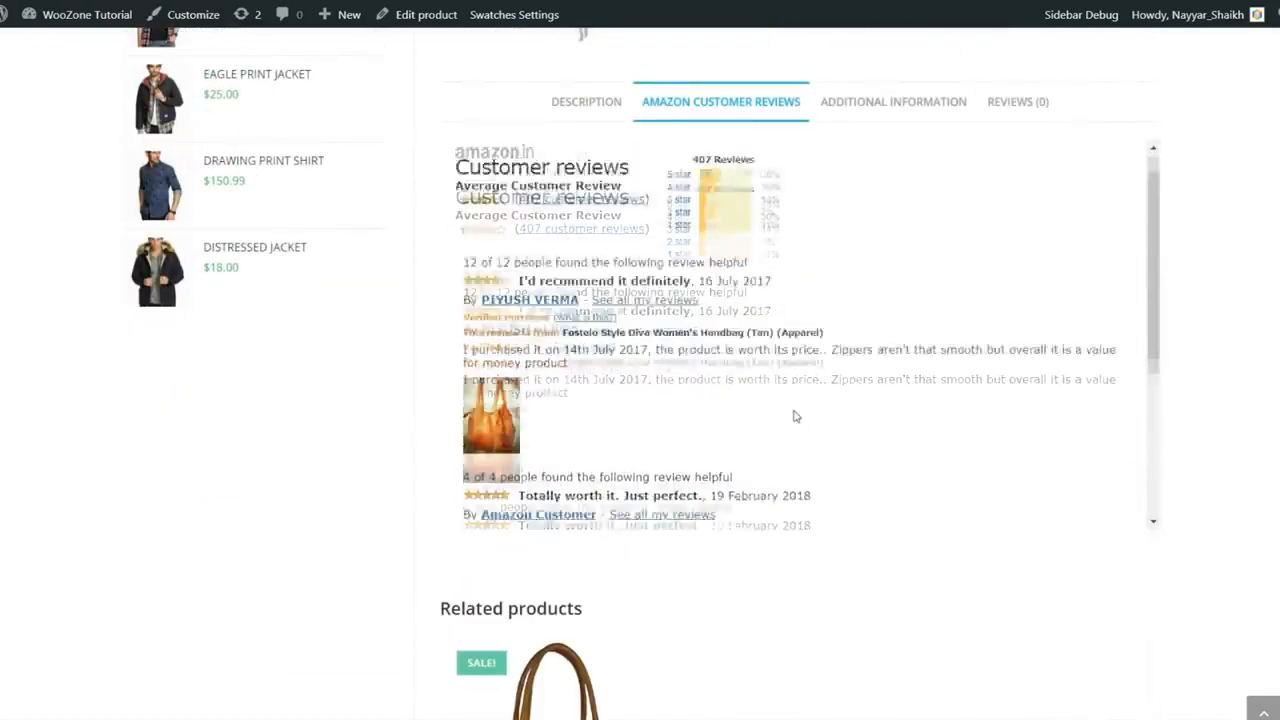
{"action": "scroll", "coordinate": [1266, 502], "scroll_direction": "up", "scroll_amount": 1}
{"action": "scroll", "coordinate": [723, 397], "scroll_direction": "down", "scroll_amount": 4}
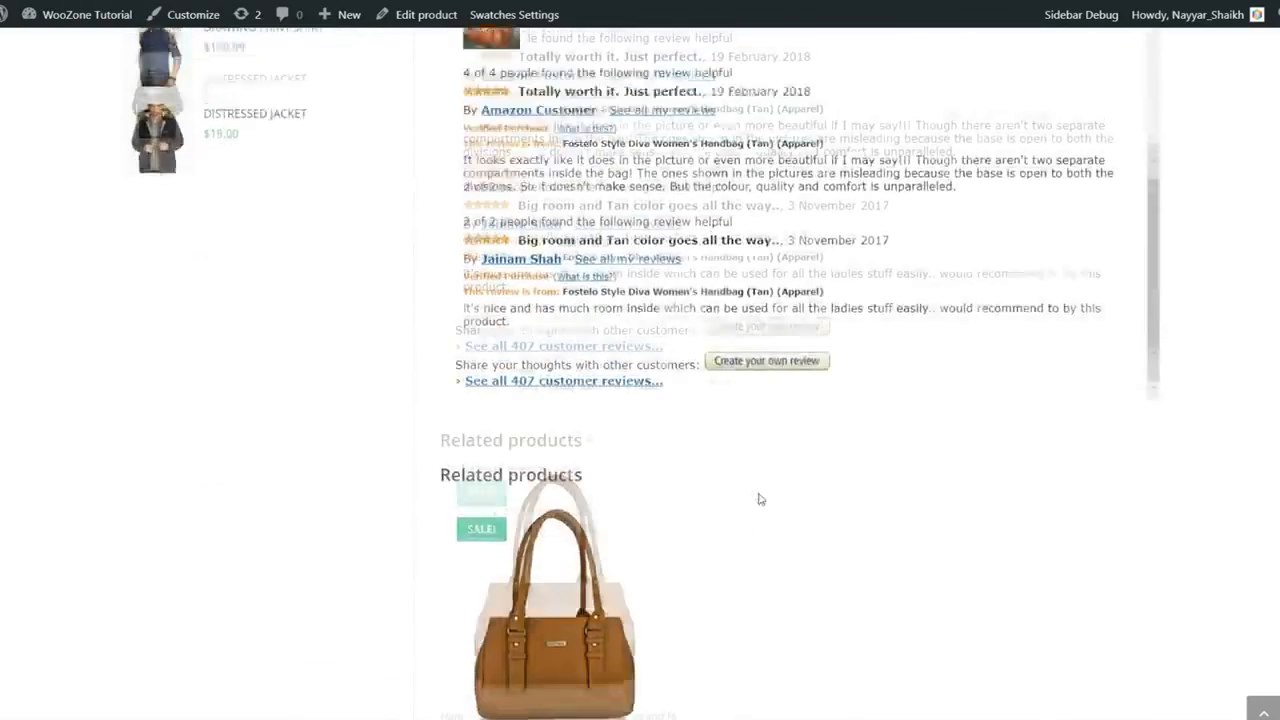
{"action": "scroll", "coordinate": [760, 497], "scroll_direction": "up", "scroll_amount": 5}
{"action": "scroll", "coordinate": [820, 492], "scroll_direction": "up", "scroll_amount": 5}
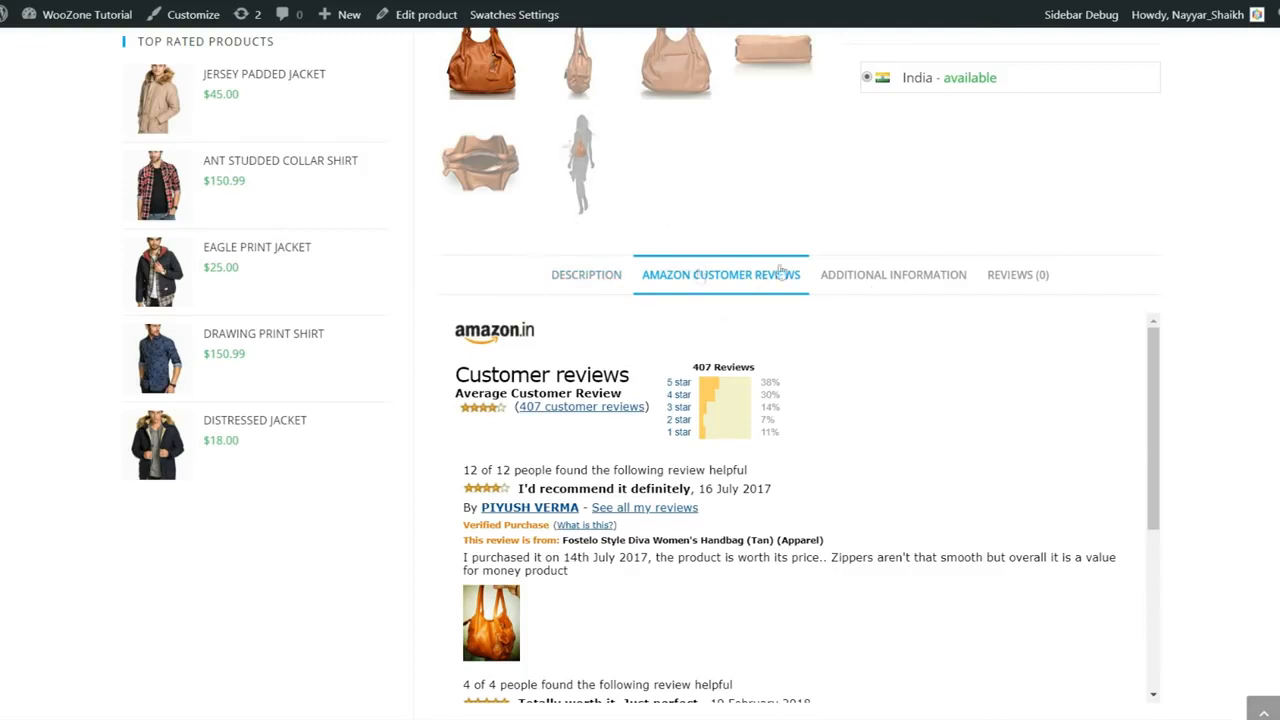
{"action": "left_click", "coordinate": [870, 276]}
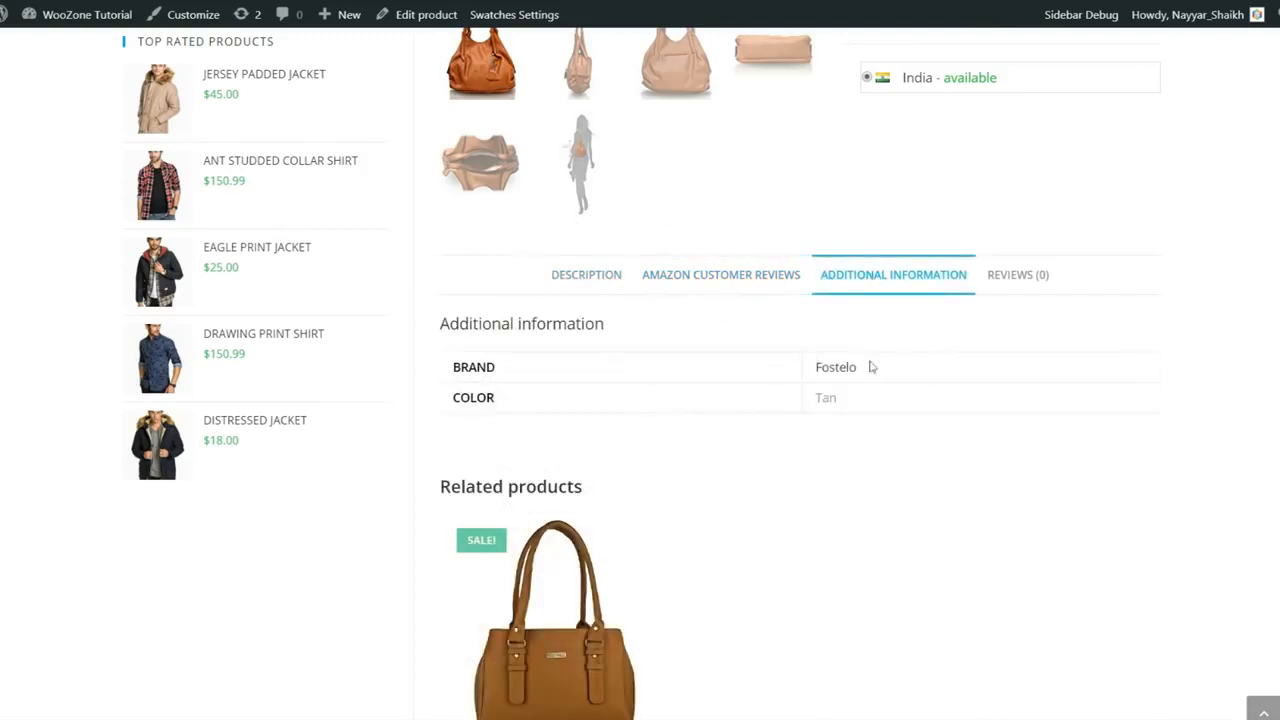
{"action": "left_click", "coordinate": [1010, 285]}
{"action": "scroll", "coordinate": [730, 410], "scroll_direction": "down", "scroll_amount": 4}
{"action": "scroll", "coordinate": [700, 380], "scroll_direction": "up", "scroll_amount": 4}
{"action": "left_click", "coordinate": [603, 285]}
{"action": "scroll", "coordinate": [657, 363], "scroll_direction": "down", "scroll_amount": 8}
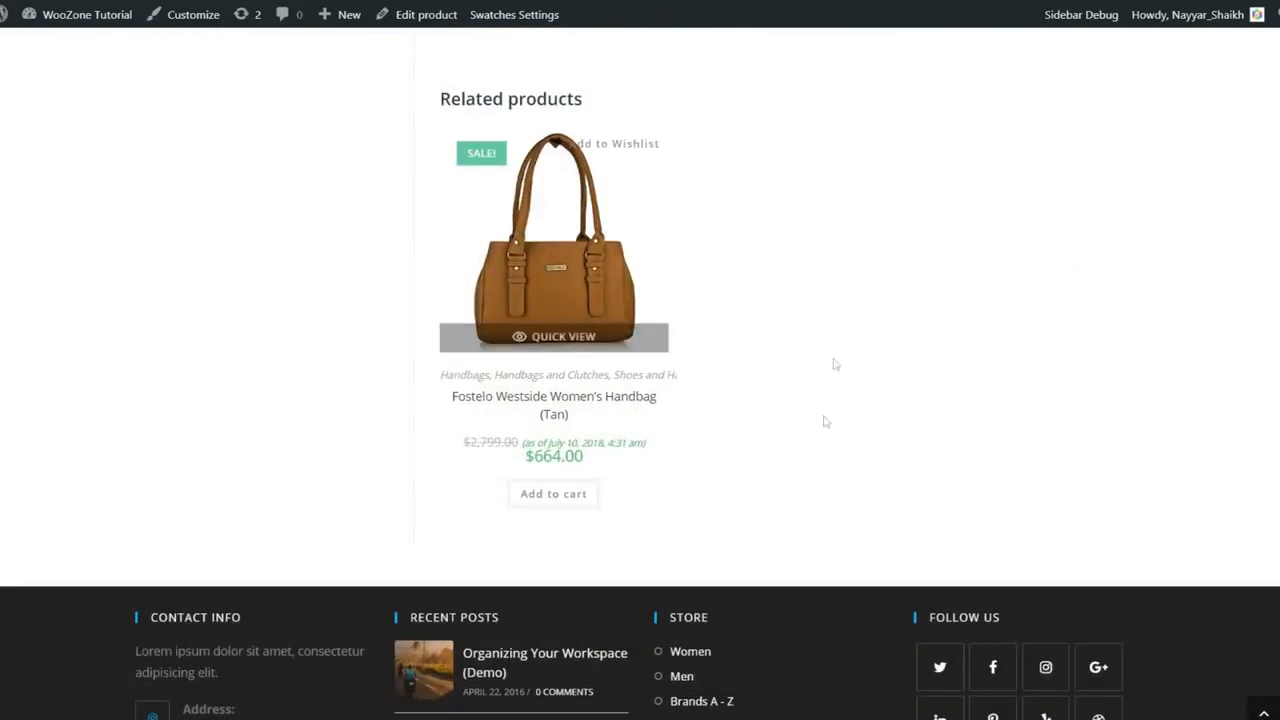
{"action": "scroll", "coordinate": [600, 330], "scroll_direction": "up", "scroll_amount": 2}
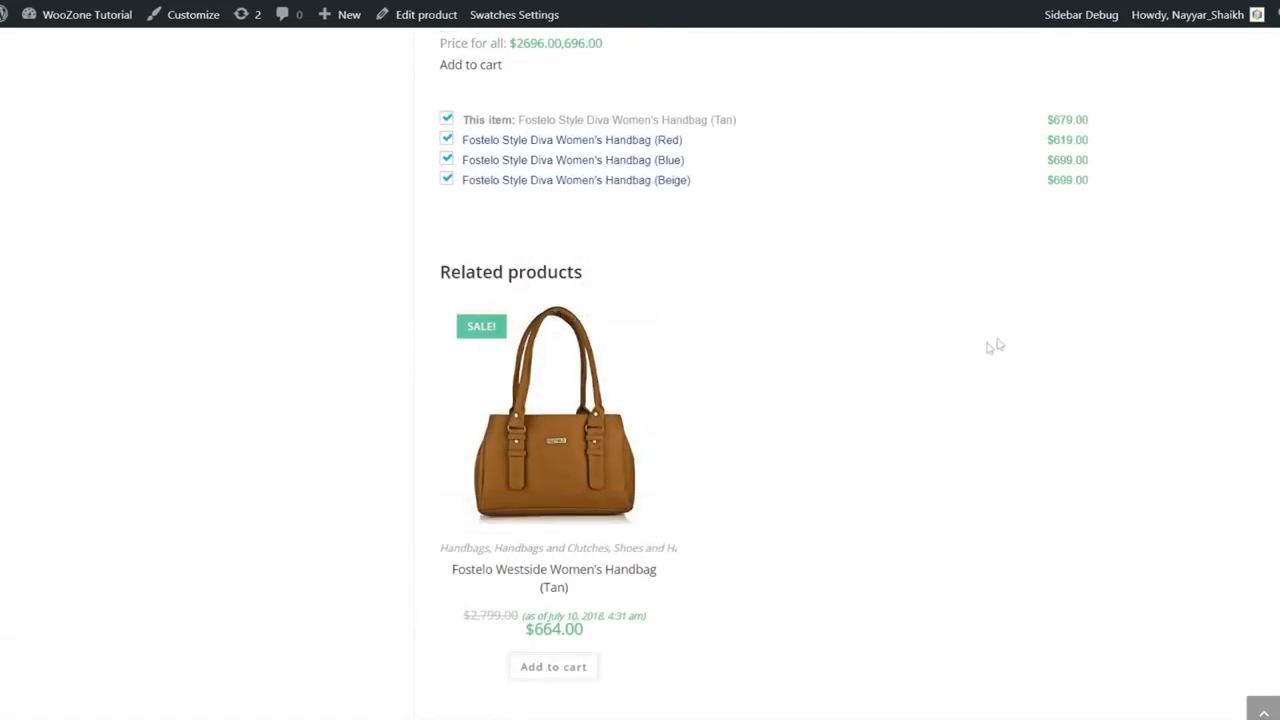
{"action": "scroll", "coordinate": [1130, 450], "scroll_direction": "up", "scroll_amount": 4}
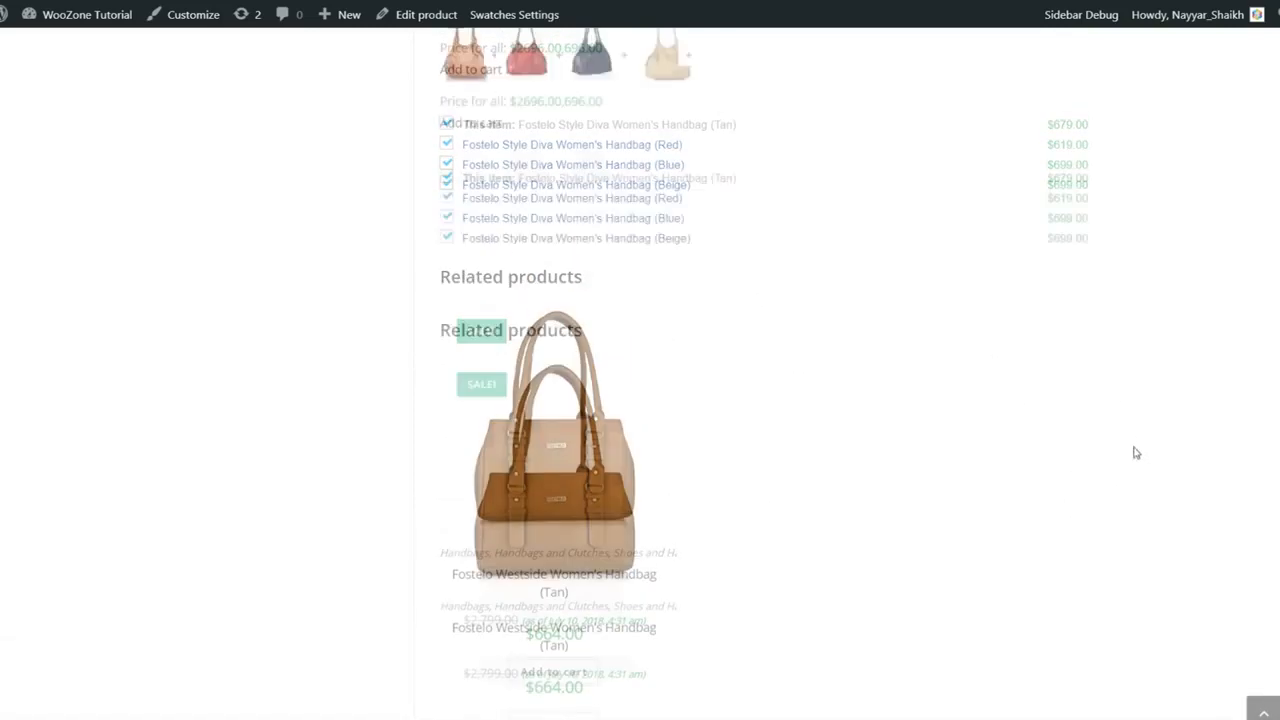
{"action": "scroll", "coordinate": [1134, 475], "scroll_direction": "up", "scroll_amount": 10}
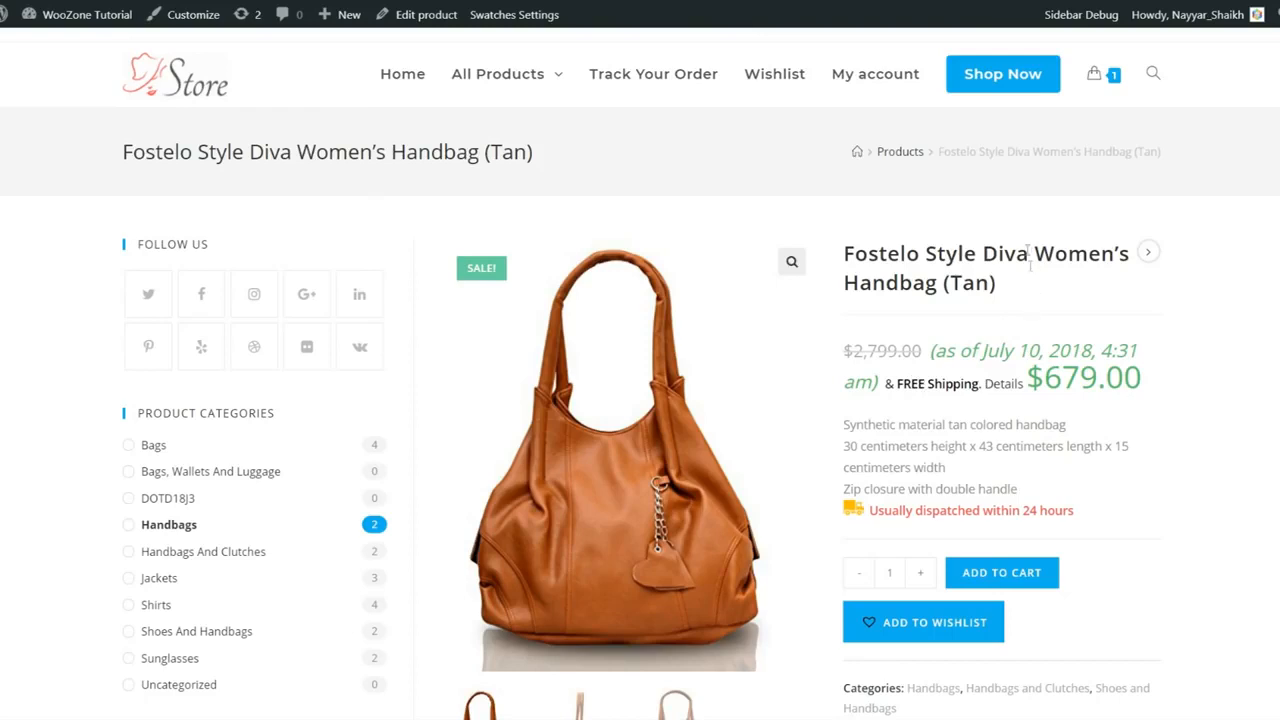
- Open the Products shop listing and point out its heading, subtitle and price filter
{"action": "left_click", "coordinate": [1008, 91]}
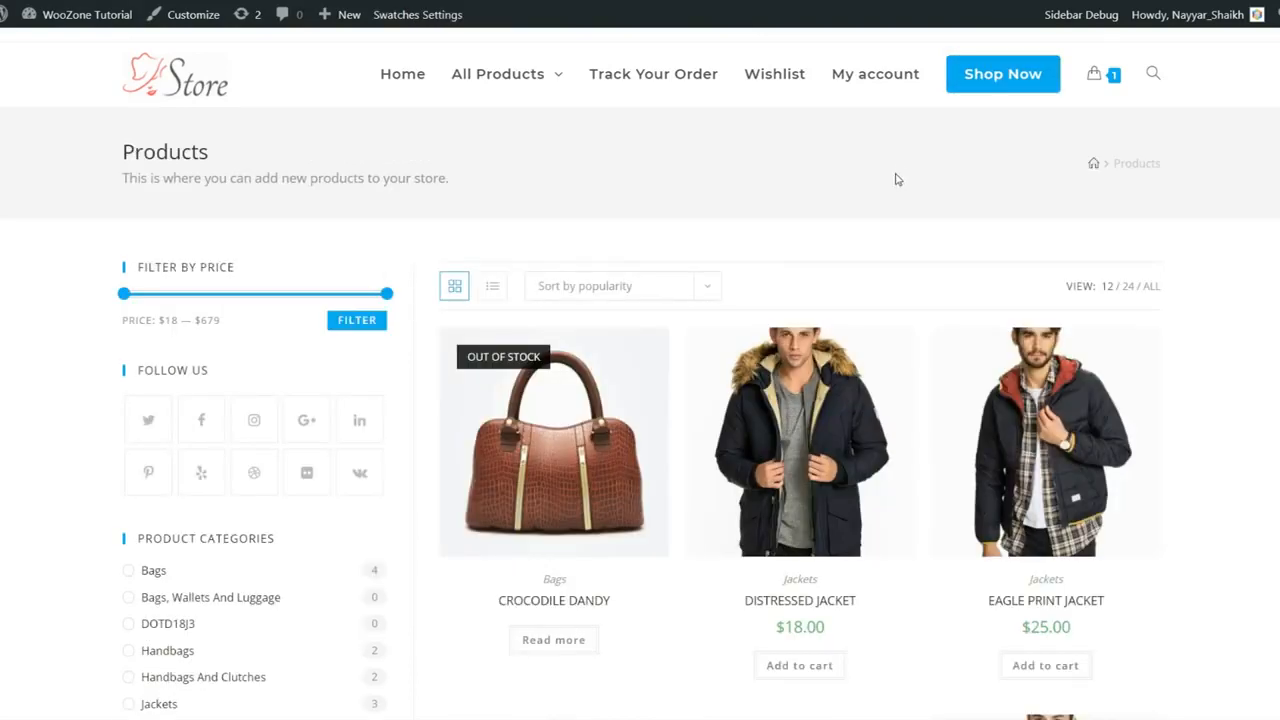
{"action": "left_click_drag", "start_coordinate": [114, 163], "coordinate": [422, 193]}
{"action": "left_click", "coordinate": [422, 193]}
{"action": "left_click_drag", "start_coordinate": [209, 180], "coordinate": [468, 183]}
{"action": "left_click", "coordinate": [480, 183]}
{"action": "scroll", "coordinate": [700, 250], "scroll_direction": "down", "scroll_amount": 3}
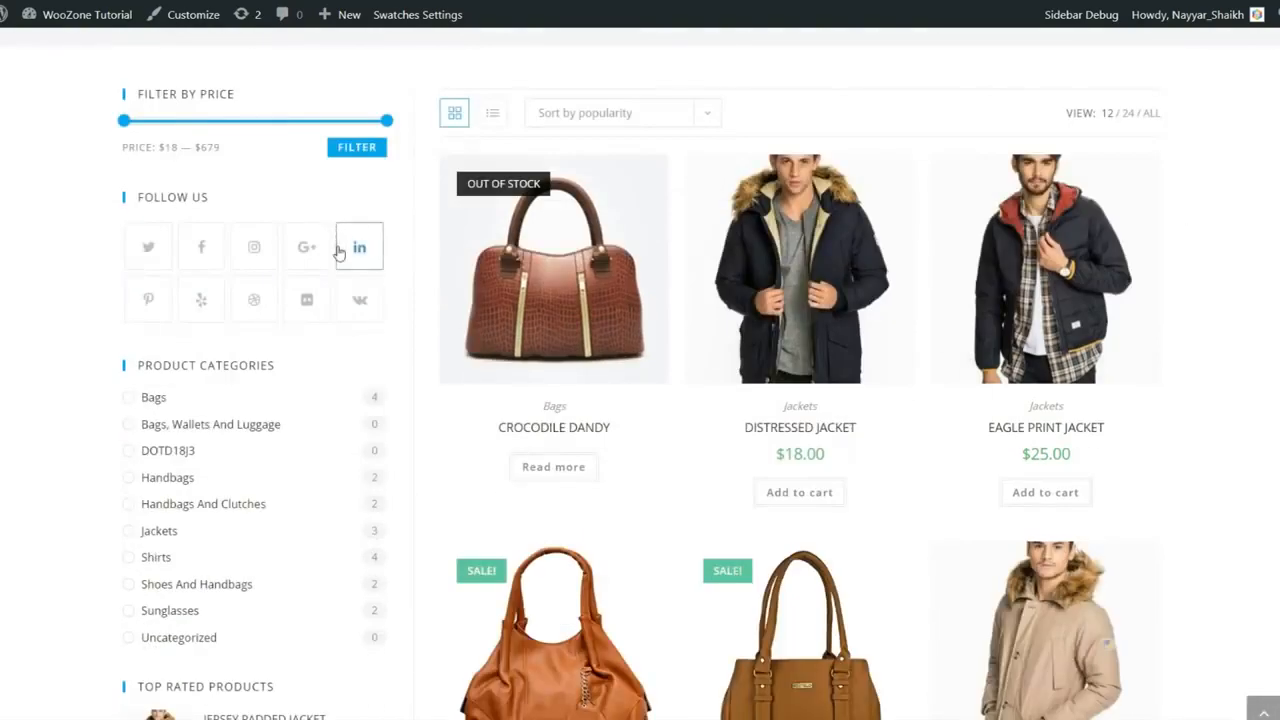
{"action": "scroll", "coordinate": [331, 262], "scroll_direction": "up", "scroll_amount": 3}
{"action": "scroll", "coordinate": [310, 338], "scroll_direction": "down", "scroll_amount": 10}
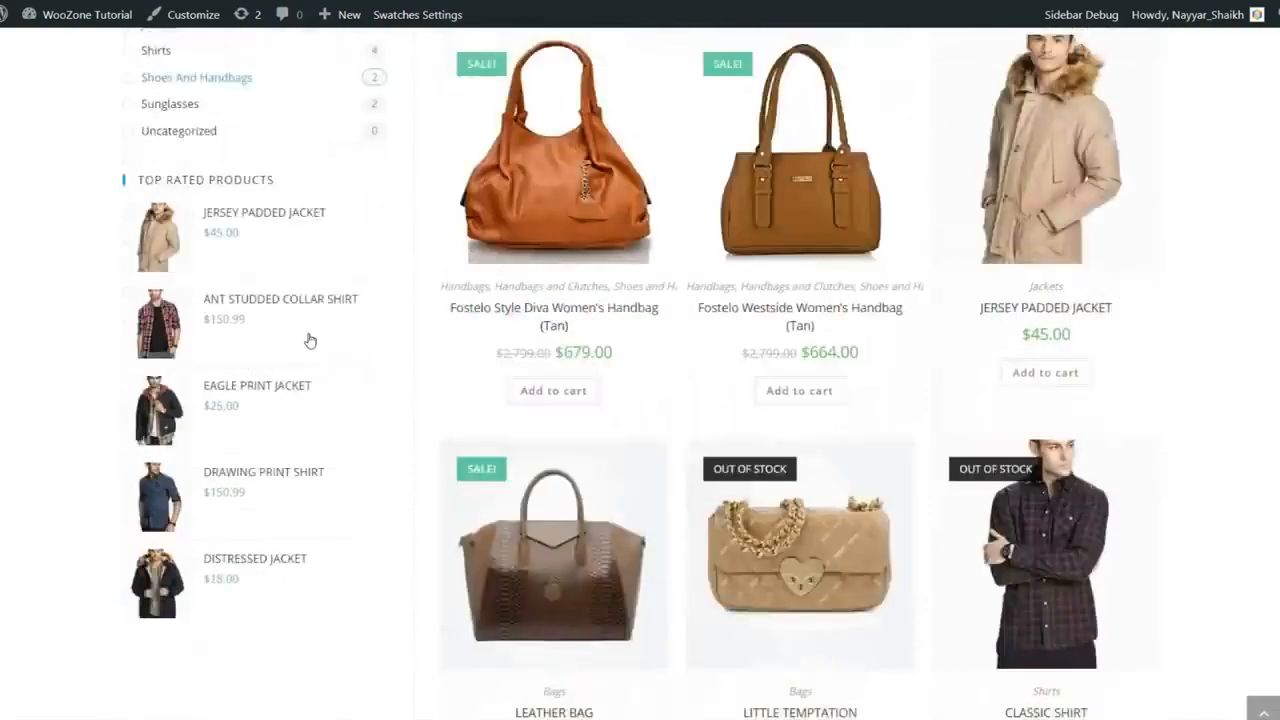
{"action": "scroll", "coordinate": [314, 426], "scroll_direction": "up", "scroll_amount": 10}
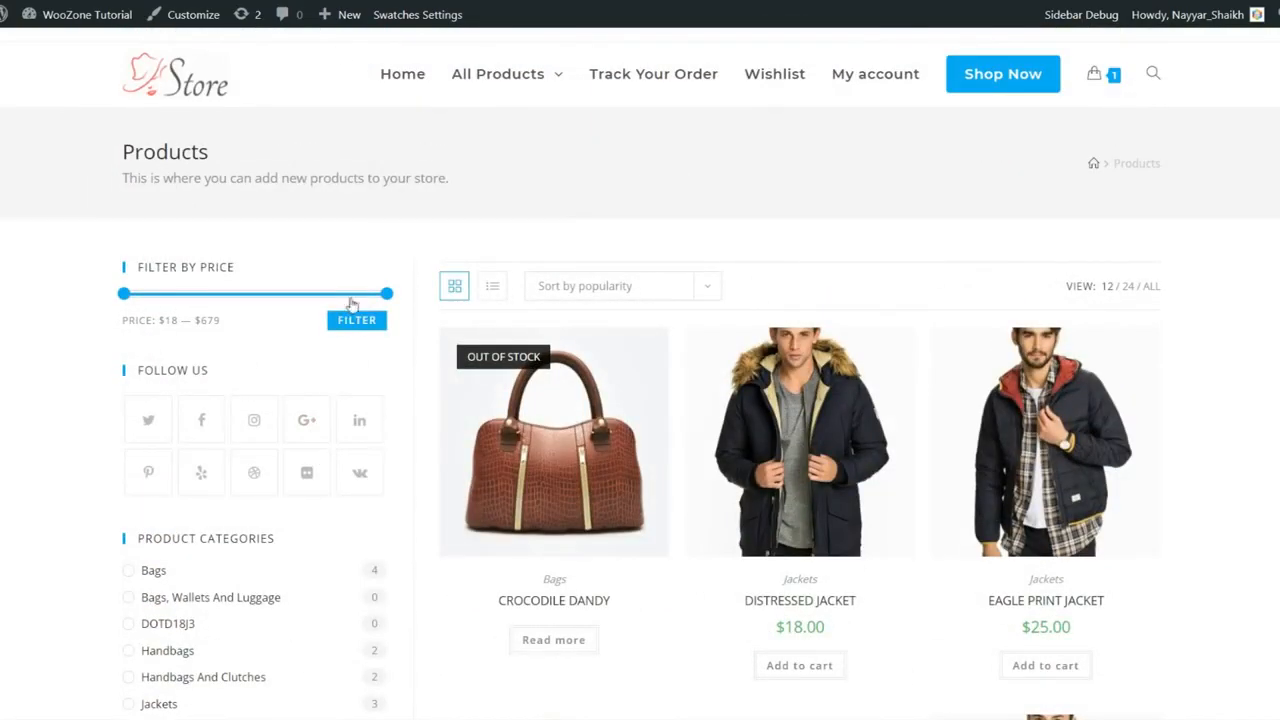
{"action": "left_click_drag", "start_coordinate": [143, 267], "coordinate": [253, 269]}
{"action": "left_click", "coordinate": [253, 269]}
- Browse the shop's products and highlight the Distressed Jacket's $18.00 price
{"action": "scroll", "coordinate": [207, 307], "scroll_direction": "down", "scroll_amount": 1}
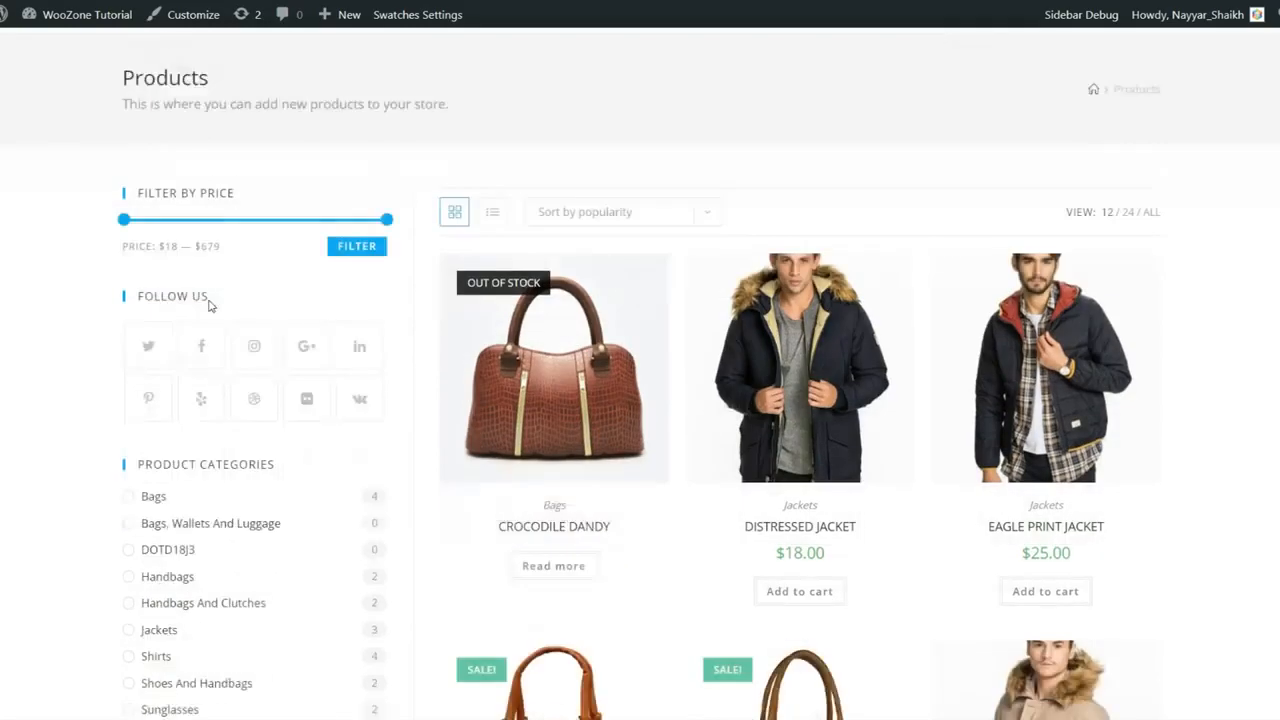
{"action": "scroll", "coordinate": [210, 305], "scroll_direction": "down", "scroll_amount": 3}
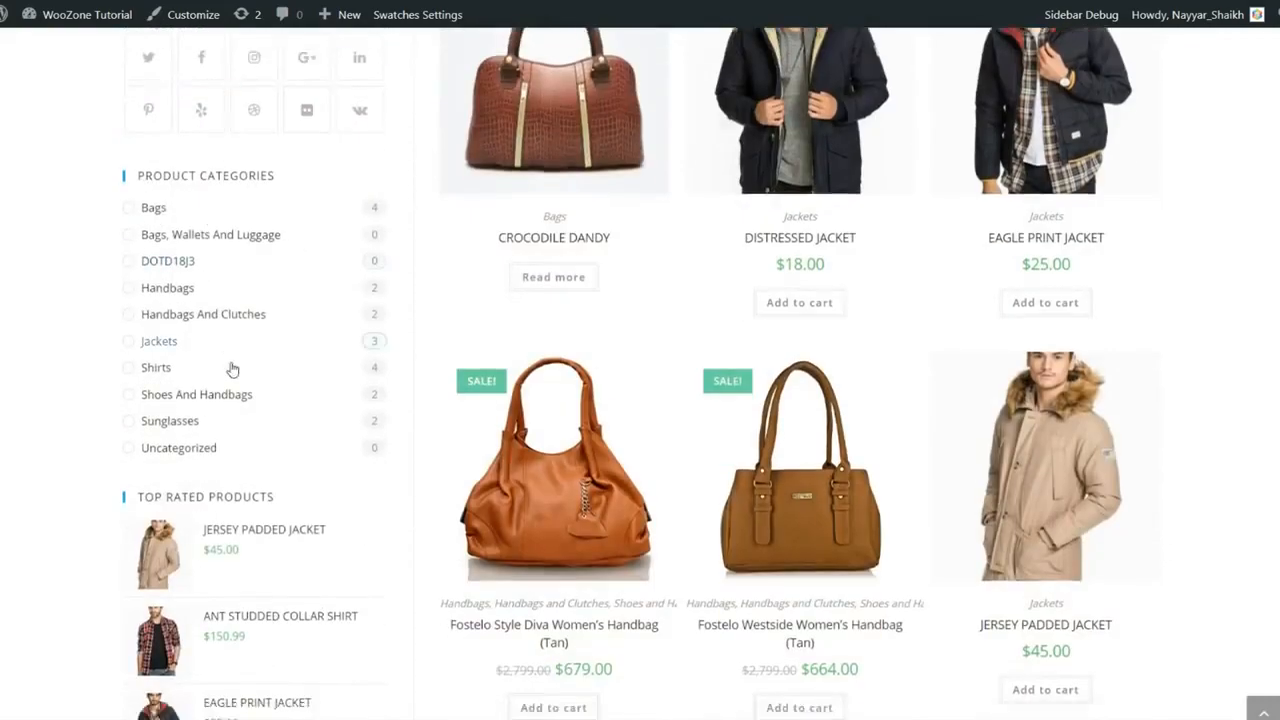
{"action": "scroll", "coordinate": [231, 369], "scroll_direction": "down", "scroll_amount": 3}
{"action": "scroll", "coordinate": [229, 480], "scroll_direction": "up", "scroll_amount": 7}
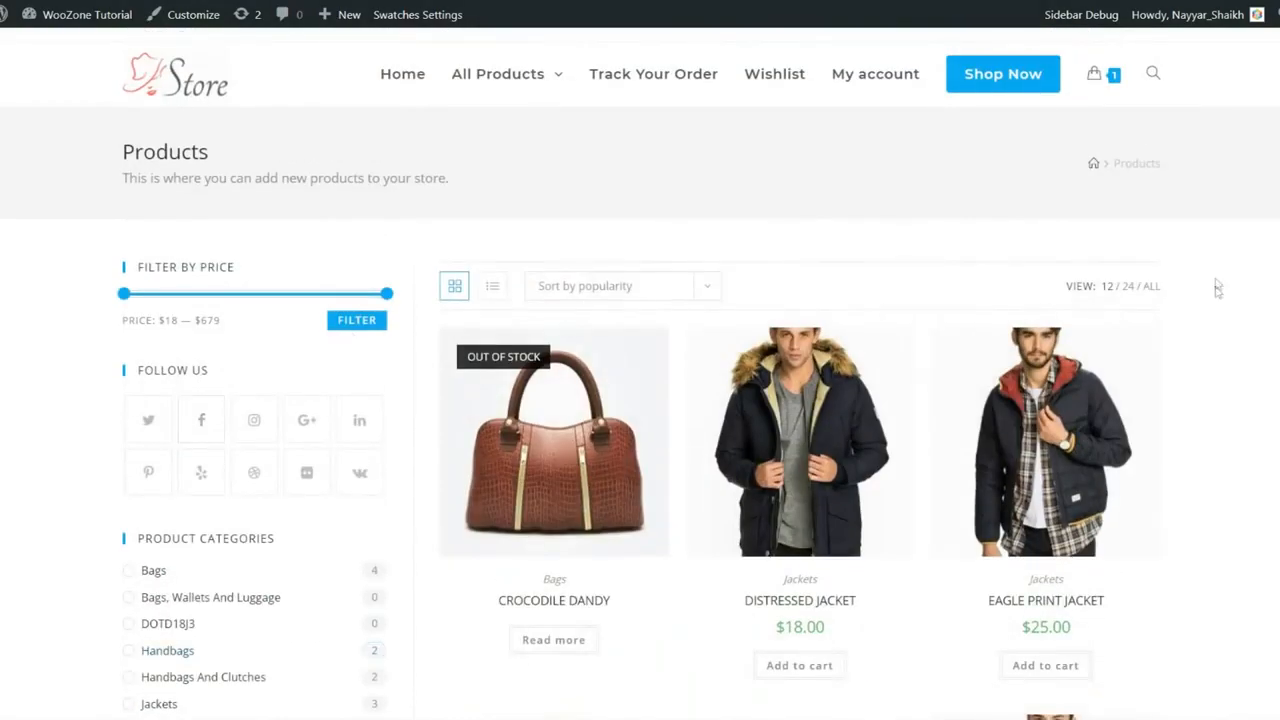
{"action": "scroll", "coordinate": [1098, 370], "scroll_direction": "down", "scroll_amount": 1}
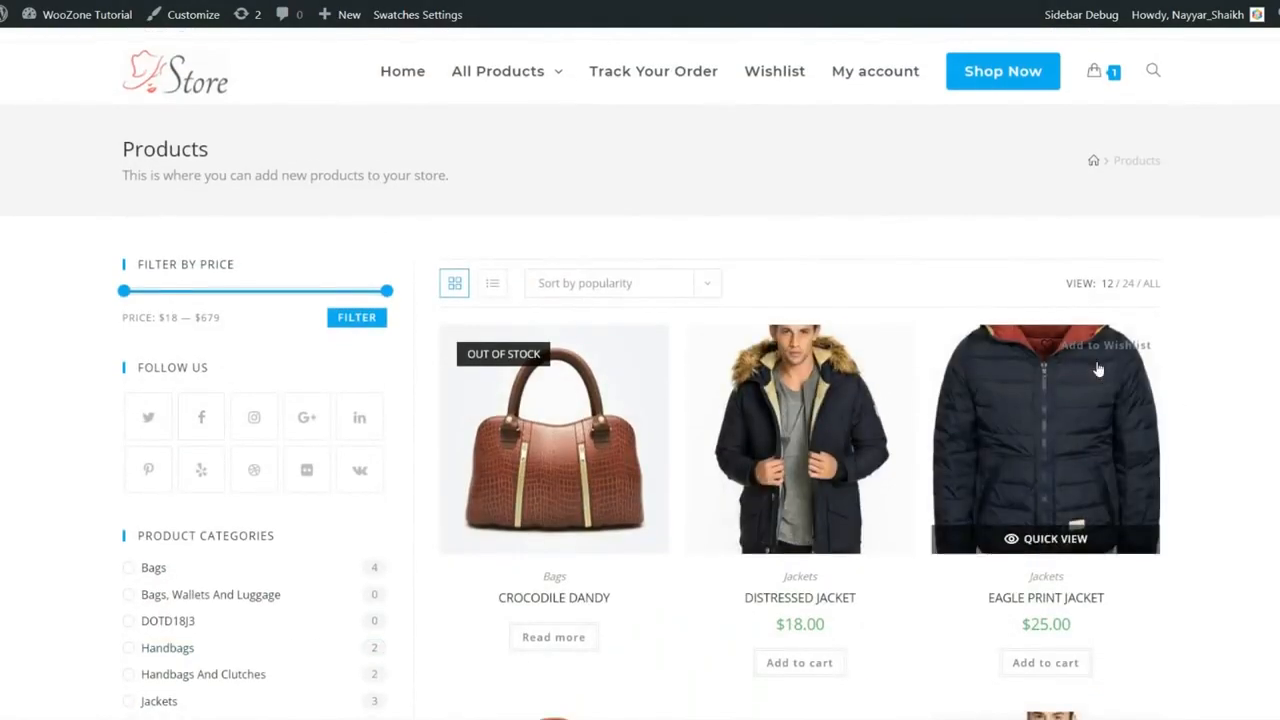
{"action": "scroll", "coordinate": [1098, 370], "scroll_direction": "down", "scroll_amount": 3}
{"action": "scroll", "coordinate": [1058, 245], "scroll_direction": "up", "scroll_amount": 1}
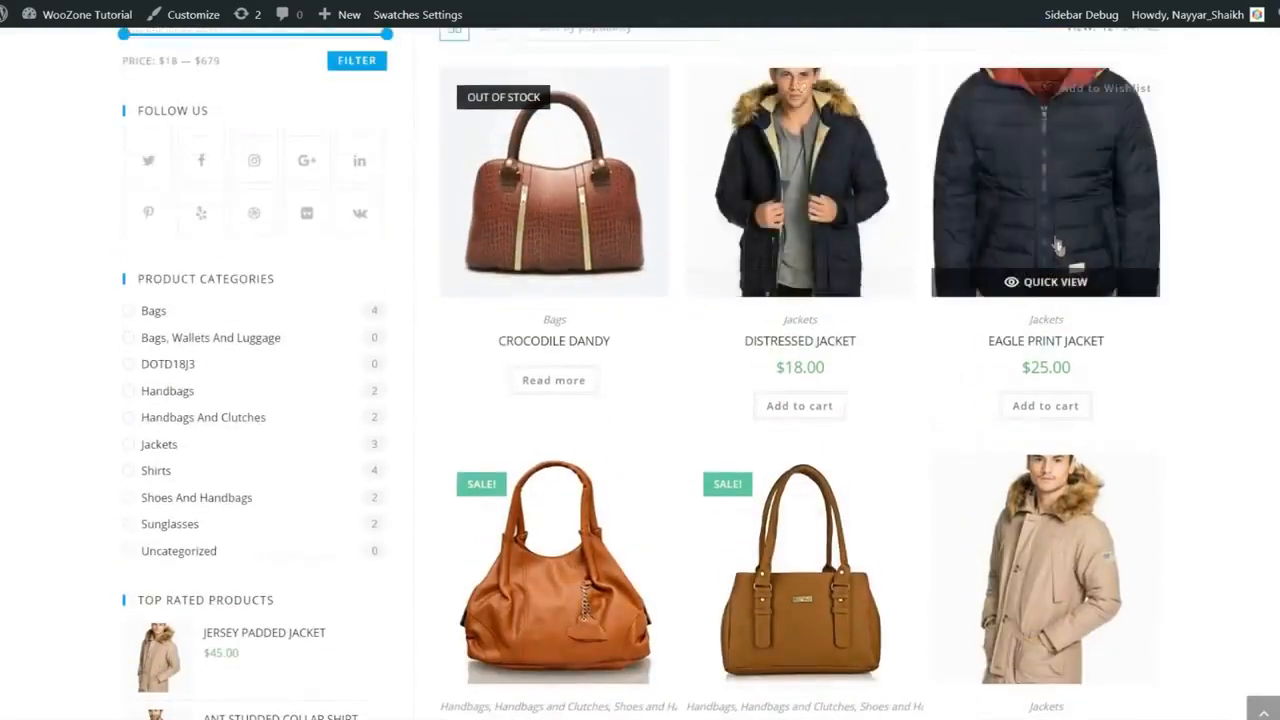
{"action": "scroll", "coordinate": [1058, 245], "scroll_direction": "up", "scroll_amount": 1}
{"action": "scroll", "coordinate": [555, 300], "scroll_direction": "down", "scroll_amount": 2}
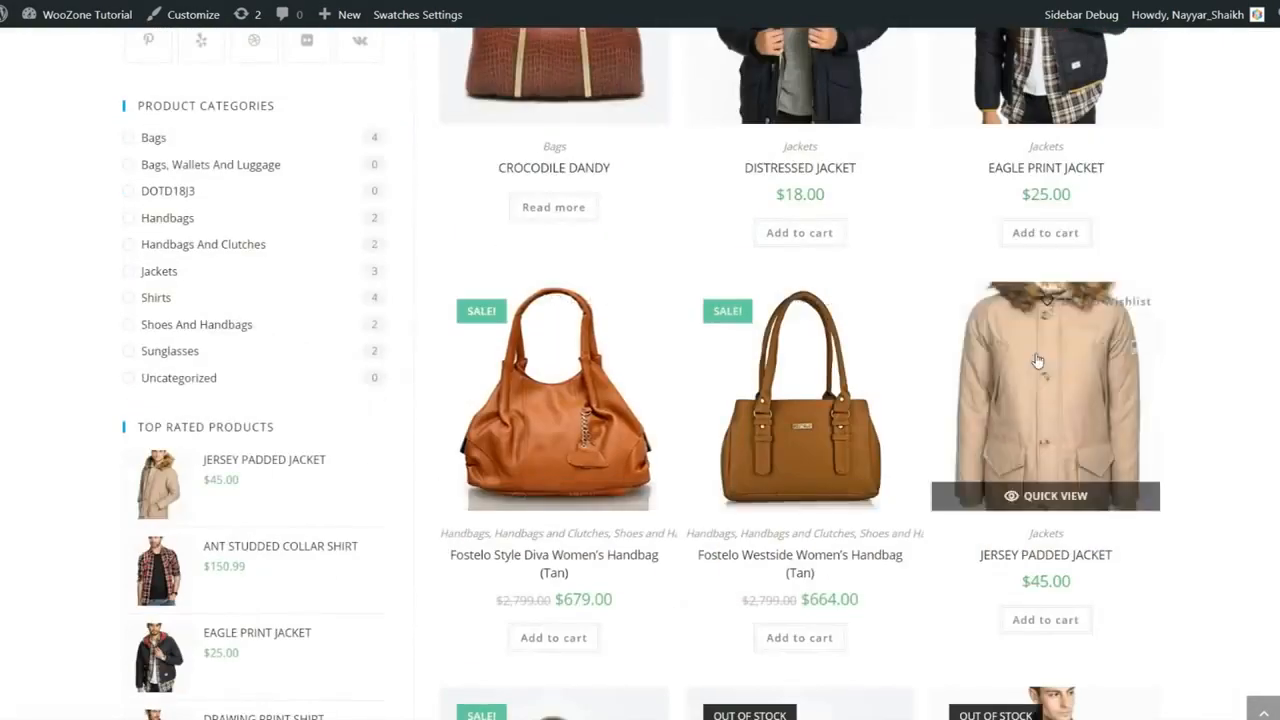
{"action": "scroll", "coordinate": [1038, 360], "scroll_direction": "down", "scroll_amount": 3}
{"action": "scroll", "coordinate": [545, 476], "scroll_direction": "down", "scroll_amount": 1}
{"action": "scroll", "coordinate": [545, 476], "scroll_direction": "down", "scroll_amount": 3}
{"action": "scroll", "coordinate": [1240, 300], "scroll_direction": "up", "scroll_amount": 12}
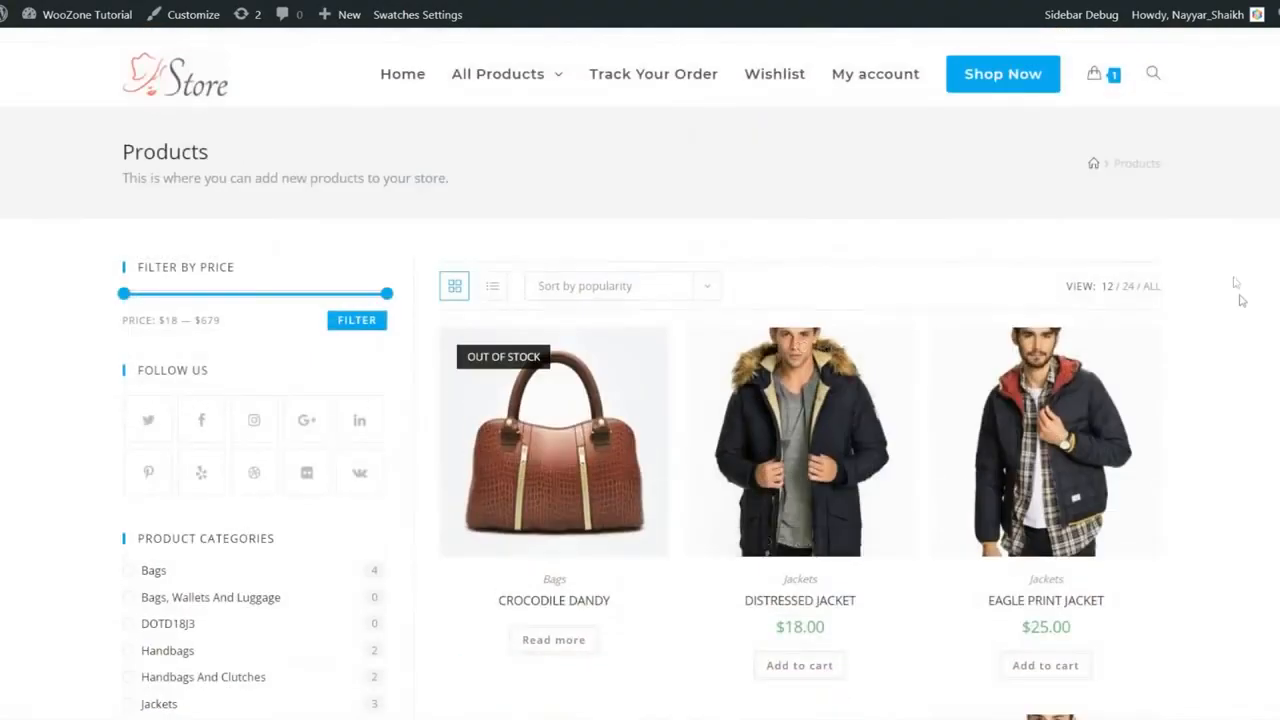
{"action": "scroll", "coordinate": [1240, 300], "scroll_direction": "down", "scroll_amount": 3}
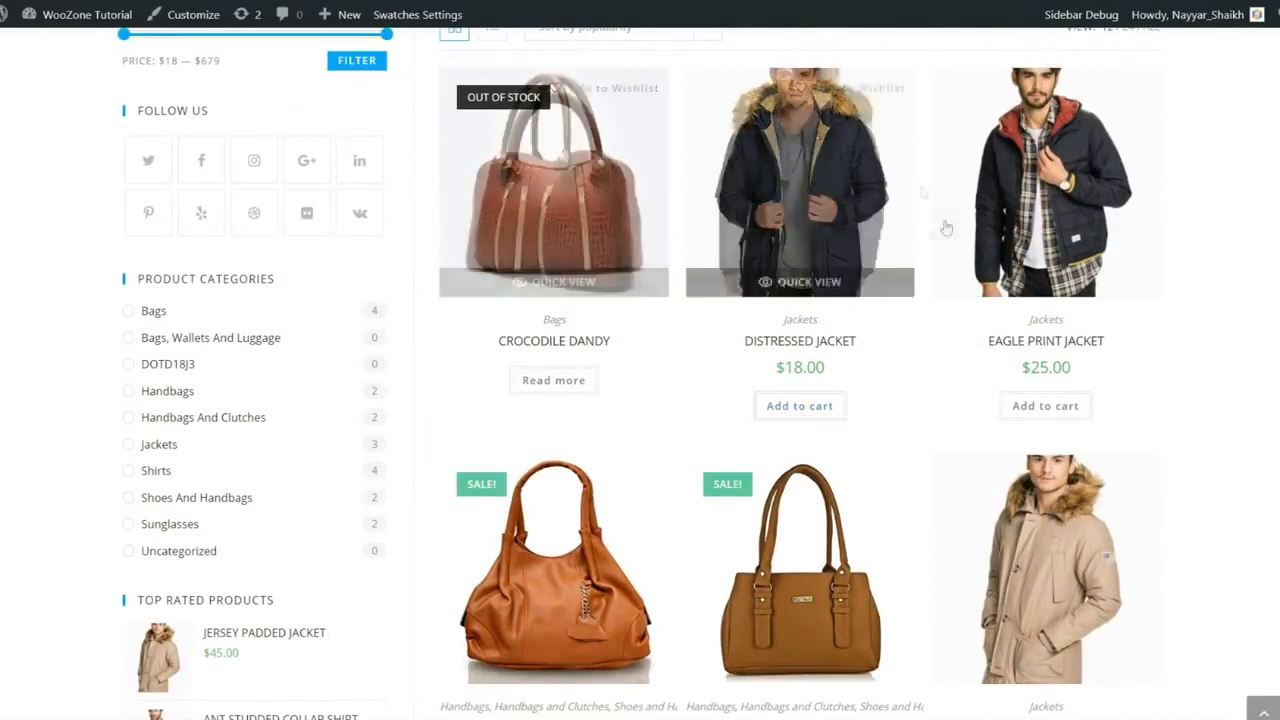
{"action": "scroll", "coordinate": [946, 228], "scroll_direction": "up", "scroll_amount": 2}
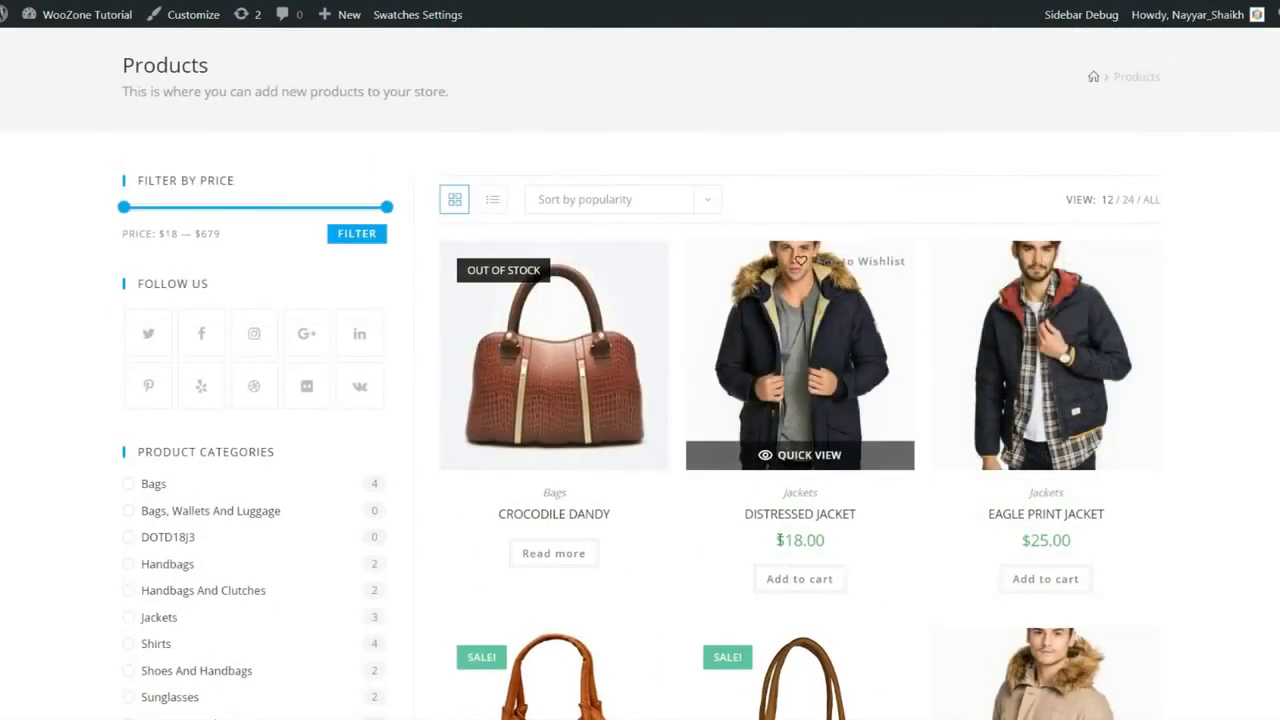
{"action": "left_click_drag", "start_coordinate": [778, 540], "coordinate": [854, 538]}
{"action": "left_click", "coordinate": [854, 538]}
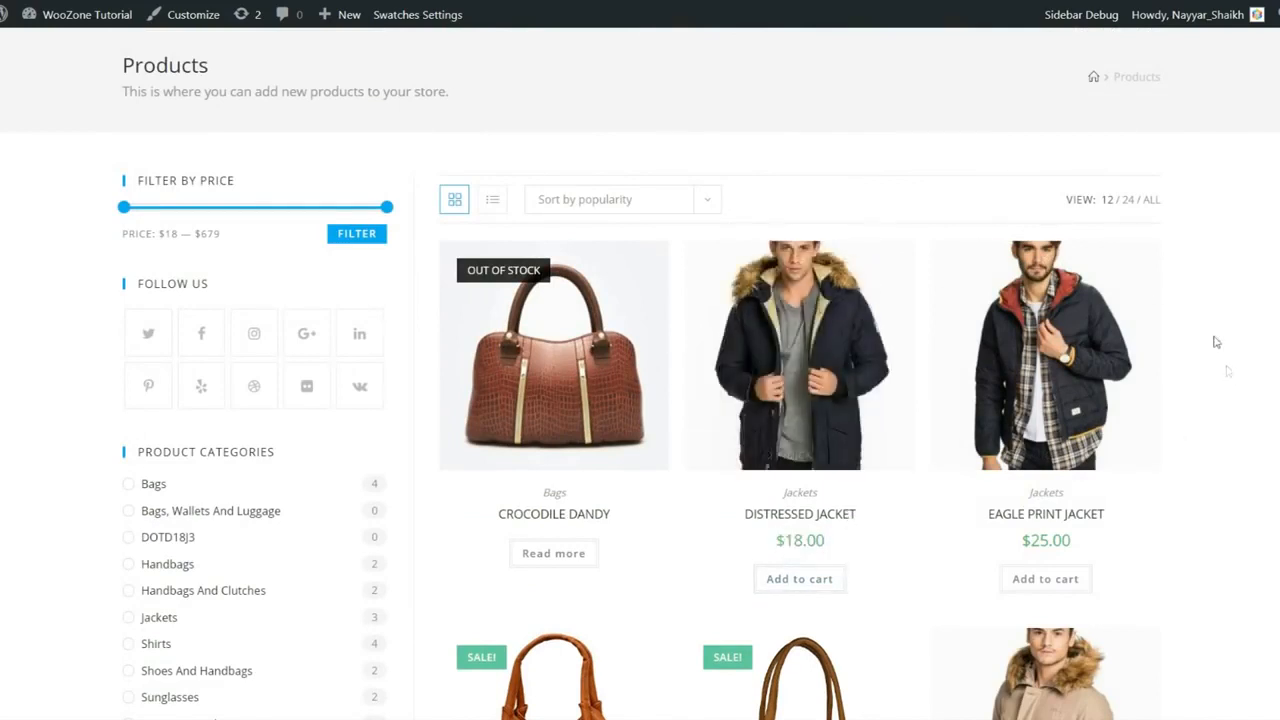
- Go to the Wishlist page from the site's main menu
{"action": "scroll", "coordinate": [1215, 339], "scroll_direction": "up", "scroll_amount": 1}
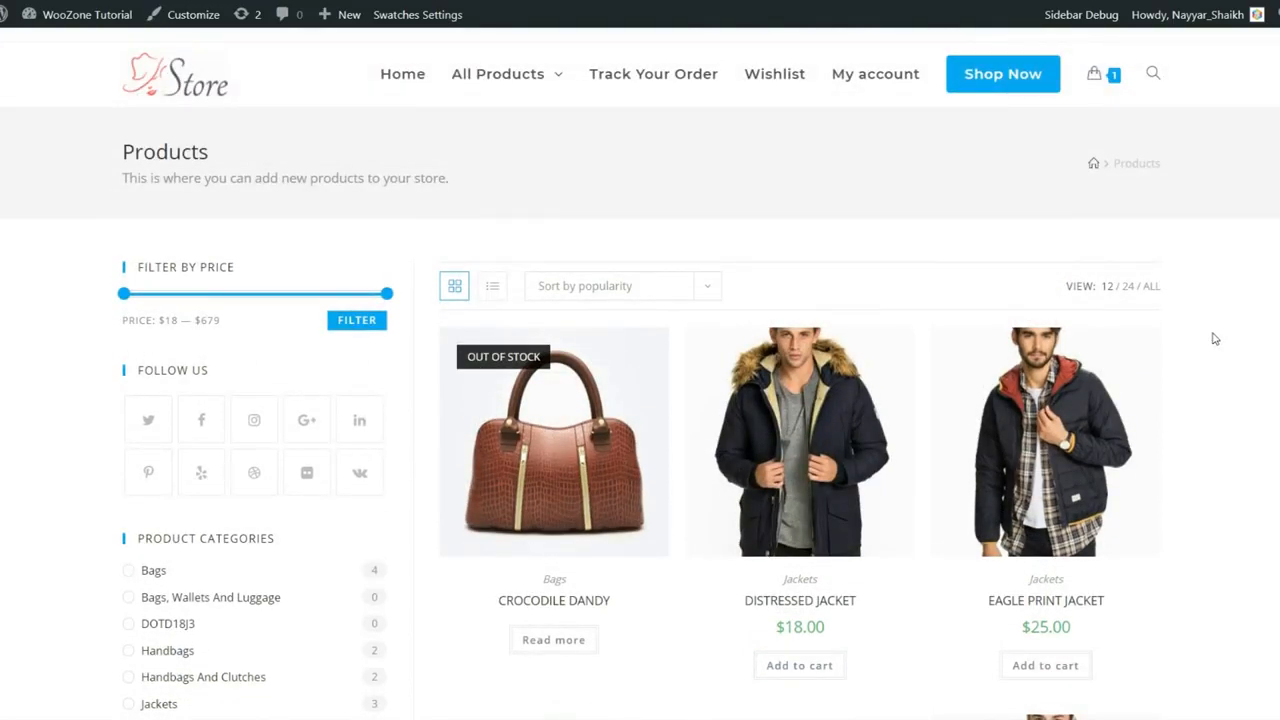
{"action": "scroll", "coordinate": [1197, 349], "scroll_direction": "down", "scroll_amount": 1}
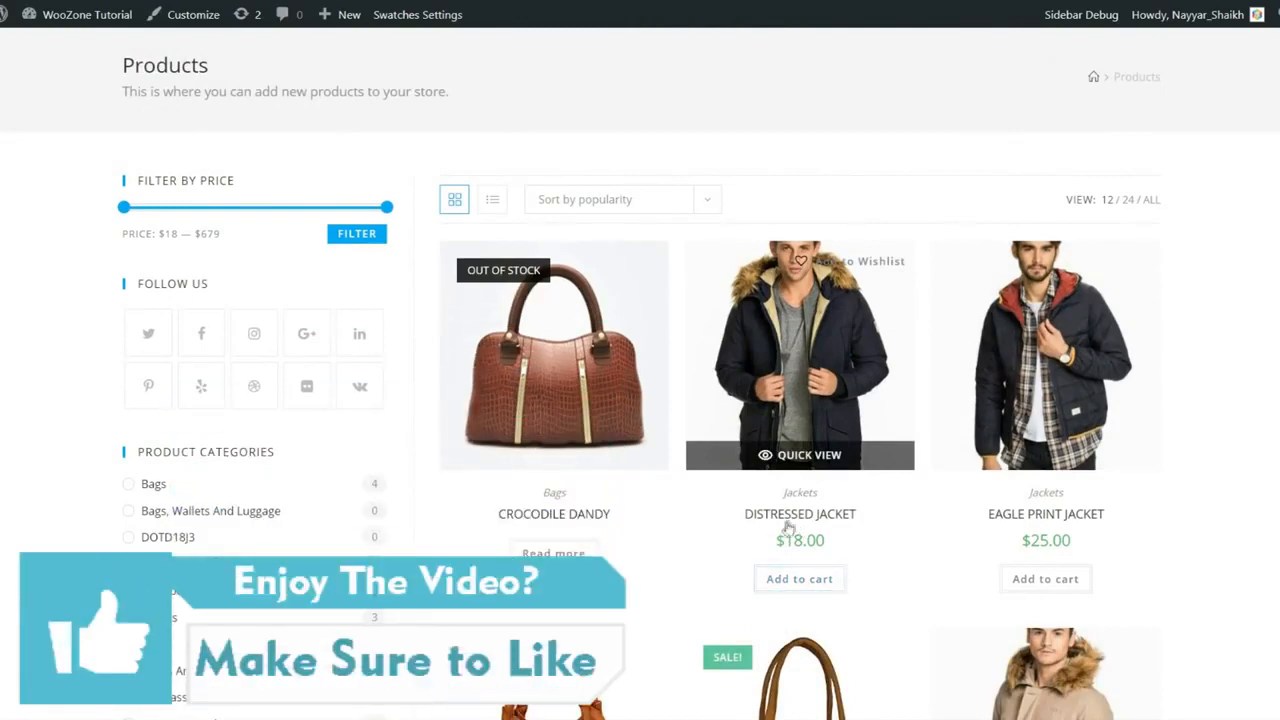
{"action": "scroll", "coordinate": [1235, 410], "scroll_direction": "up", "scroll_amount": 1}
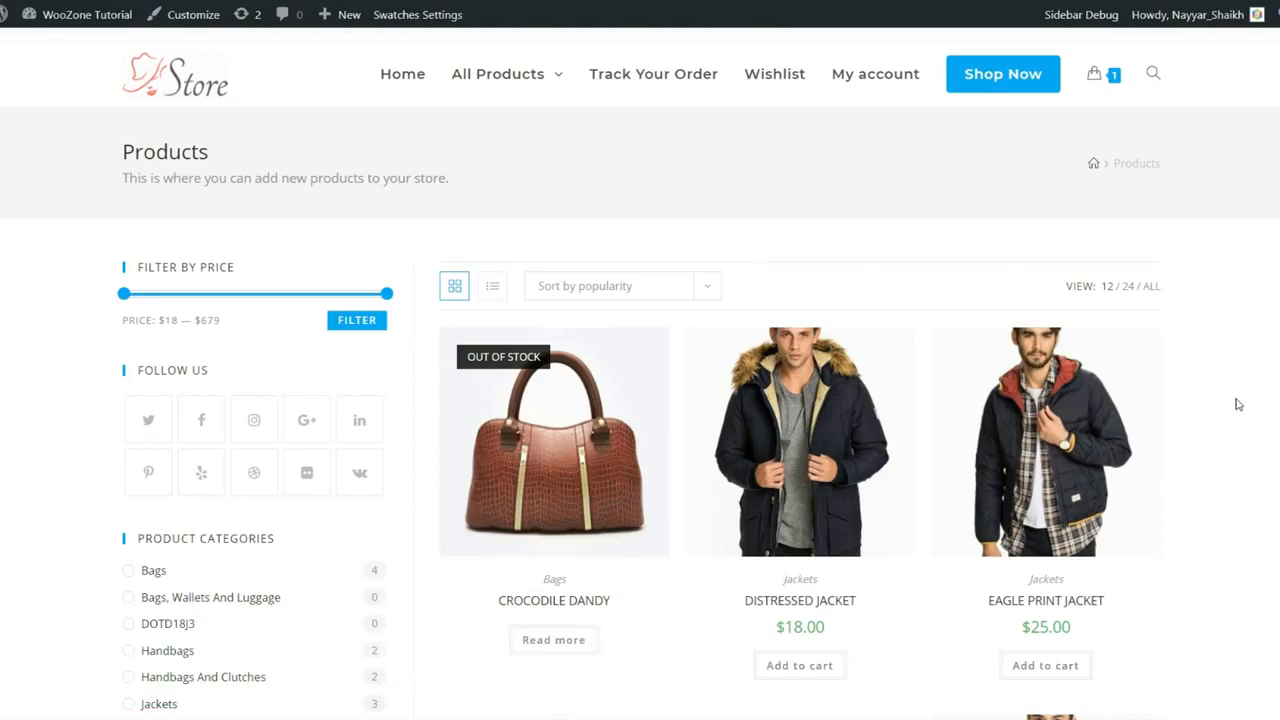
{"action": "left_click", "coordinate": [775, 80]}
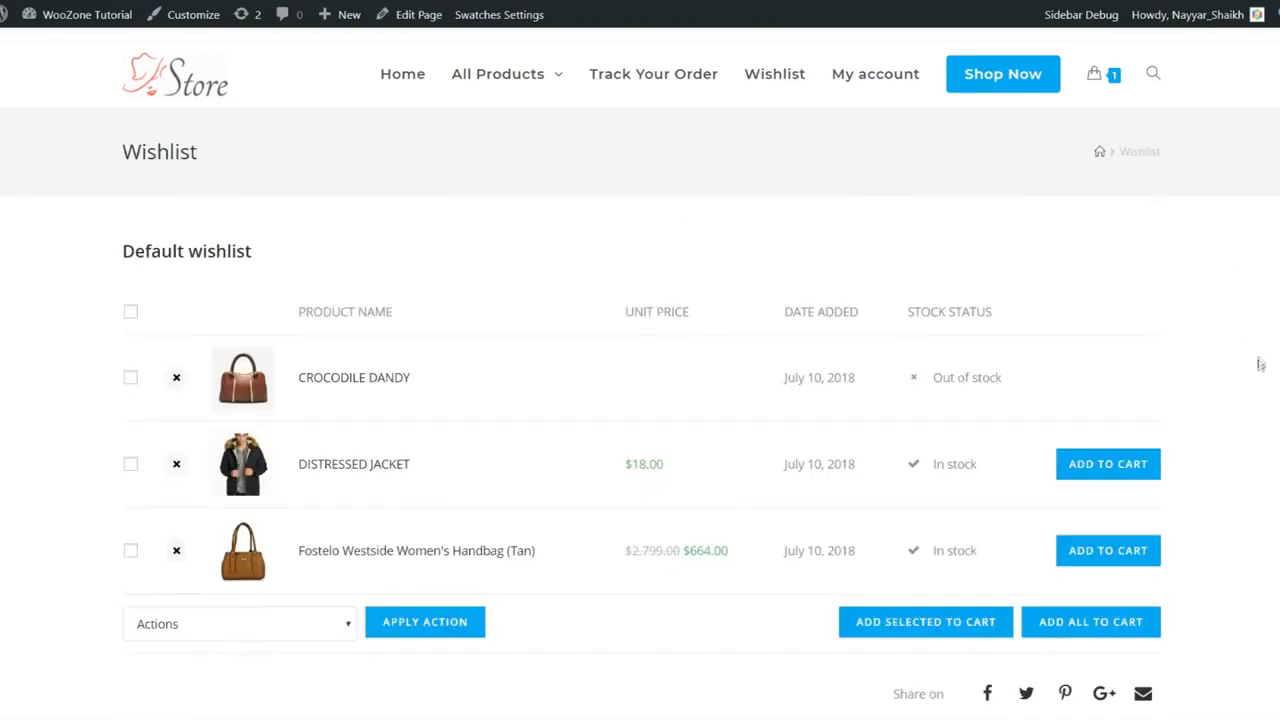
{"action": "scroll", "coordinate": [1260, 366], "scroll_direction": "down", "scroll_amount": 1}
{"action": "scroll", "coordinate": [1260, 366], "scroll_direction": "down", "scroll_amount": 2}
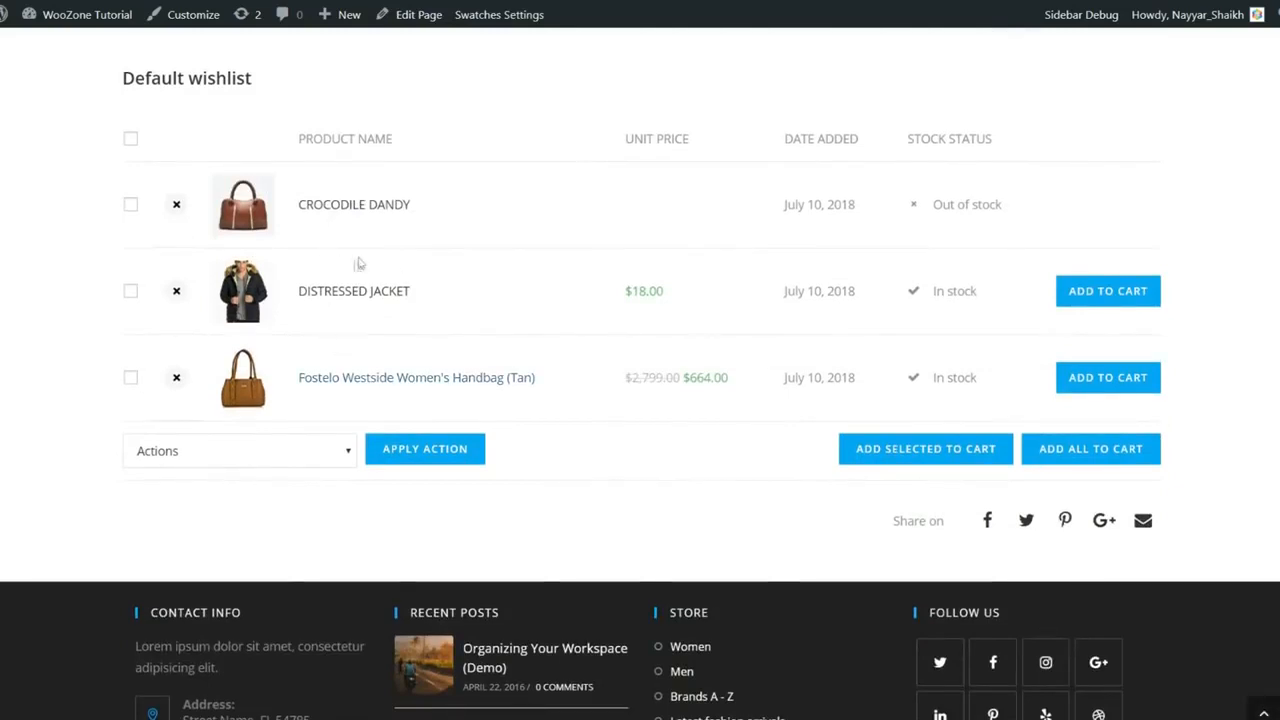
{"action": "scroll", "coordinate": [395, 376], "scroll_direction": "up", "scroll_amount": 1}
{"action": "scroll", "coordinate": [395, 376], "scroll_direction": "up", "scroll_amount": 2}
{"action": "scroll", "coordinate": [1137, 469], "scroll_direction": "down", "scroll_amount": 1}
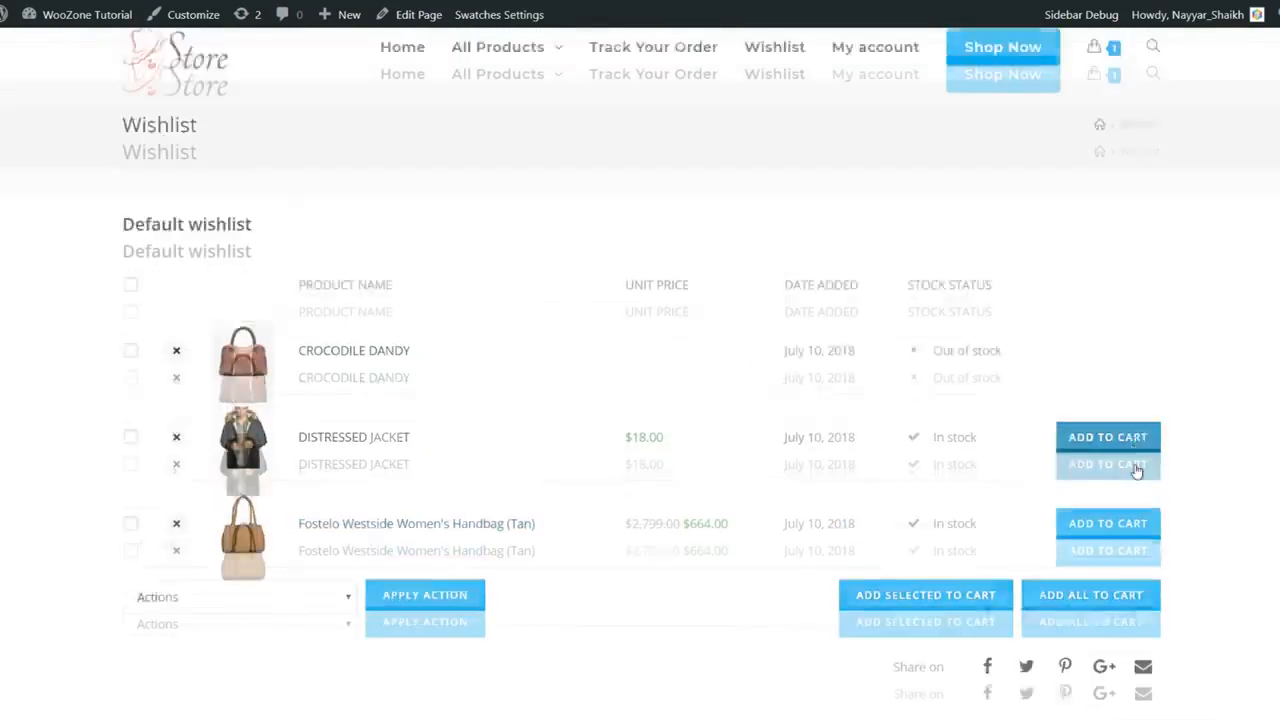
{"action": "left_click_drag", "start_coordinate": [1014, 303], "coordinate": [914, 289]}
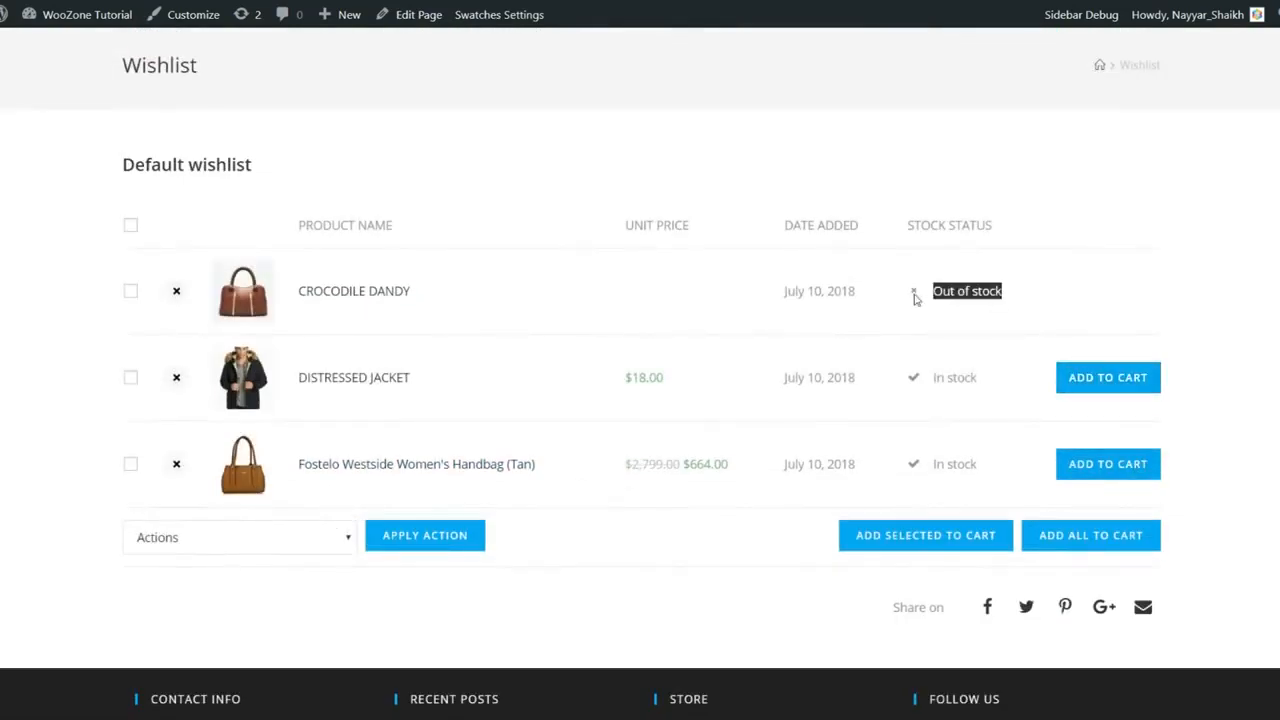
{"action": "left_click", "coordinate": [1017, 297]}
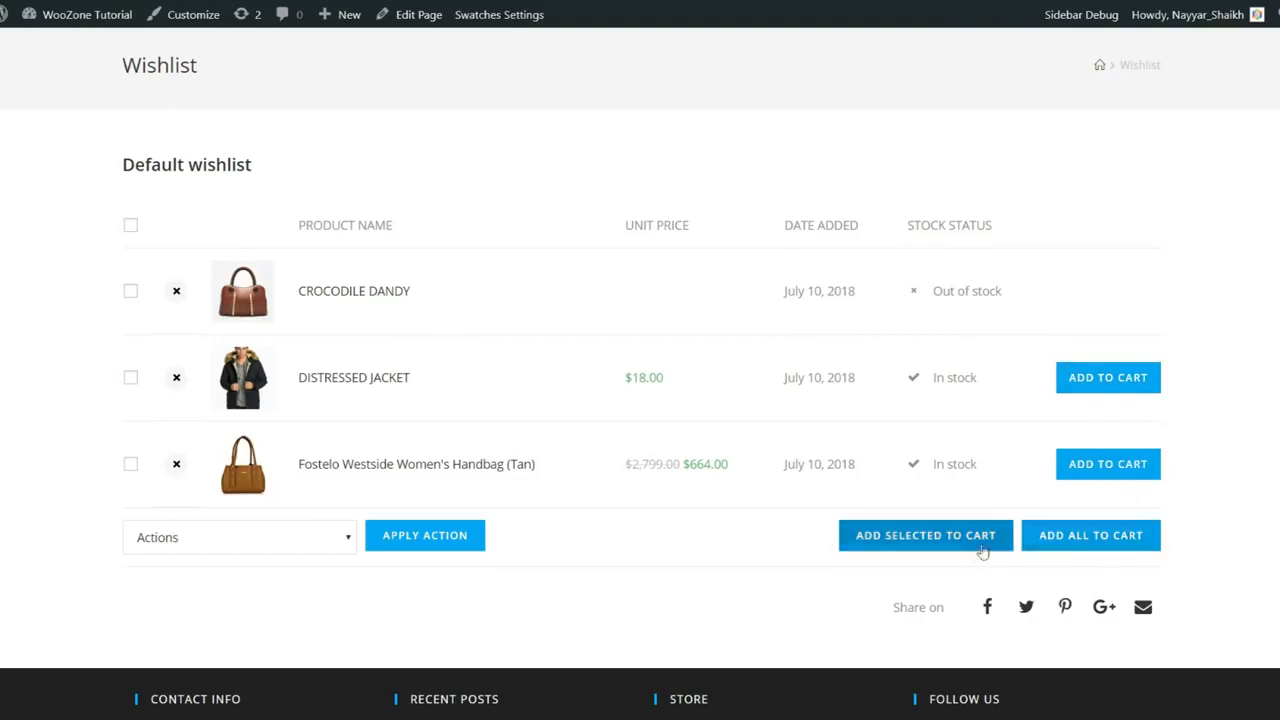
{"action": "scroll", "coordinate": [1176, 519], "scroll_direction": "up", "scroll_amount": 1}
{"action": "scroll", "coordinate": [474, 526], "scroll_direction": "down", "scroll_amount": 2}
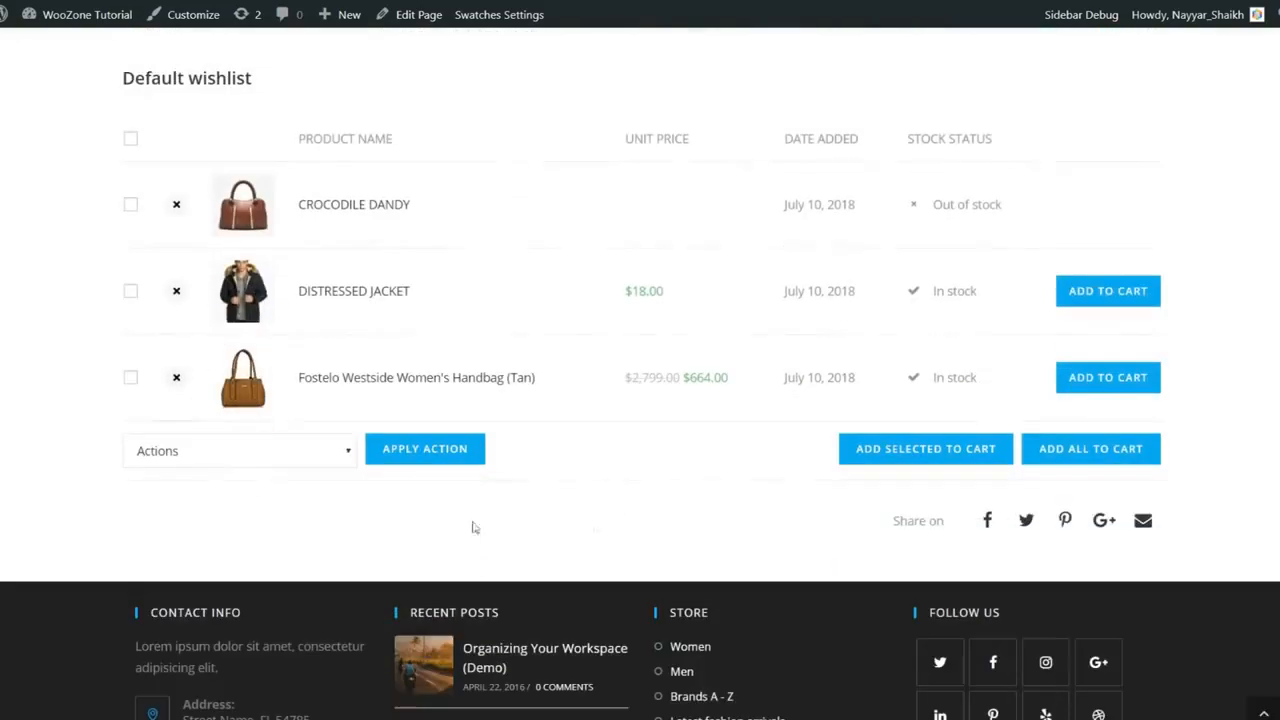
{"action": "left_click", "coordinate": [300, 455]}
{"action": "left_click", "coordinate": [480, 491]}
{"action": "scroll", "coordinate": [491, 494], "scroll_direction": "up", "scroll_amount": 2}
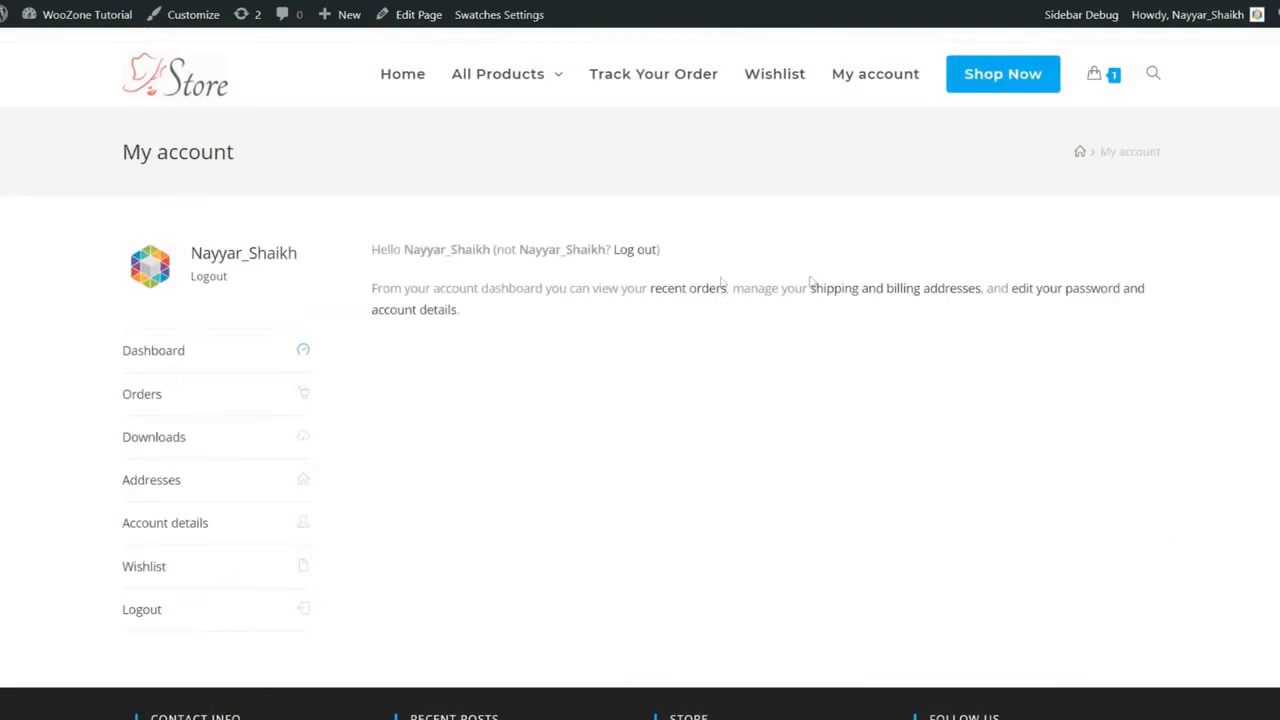
- Review the My account Orders, Downloads and Addresses sections
{"action": "scroll", "coordinate": [206, 351], "scroll_direction": "down", "scroll_amount": 1}
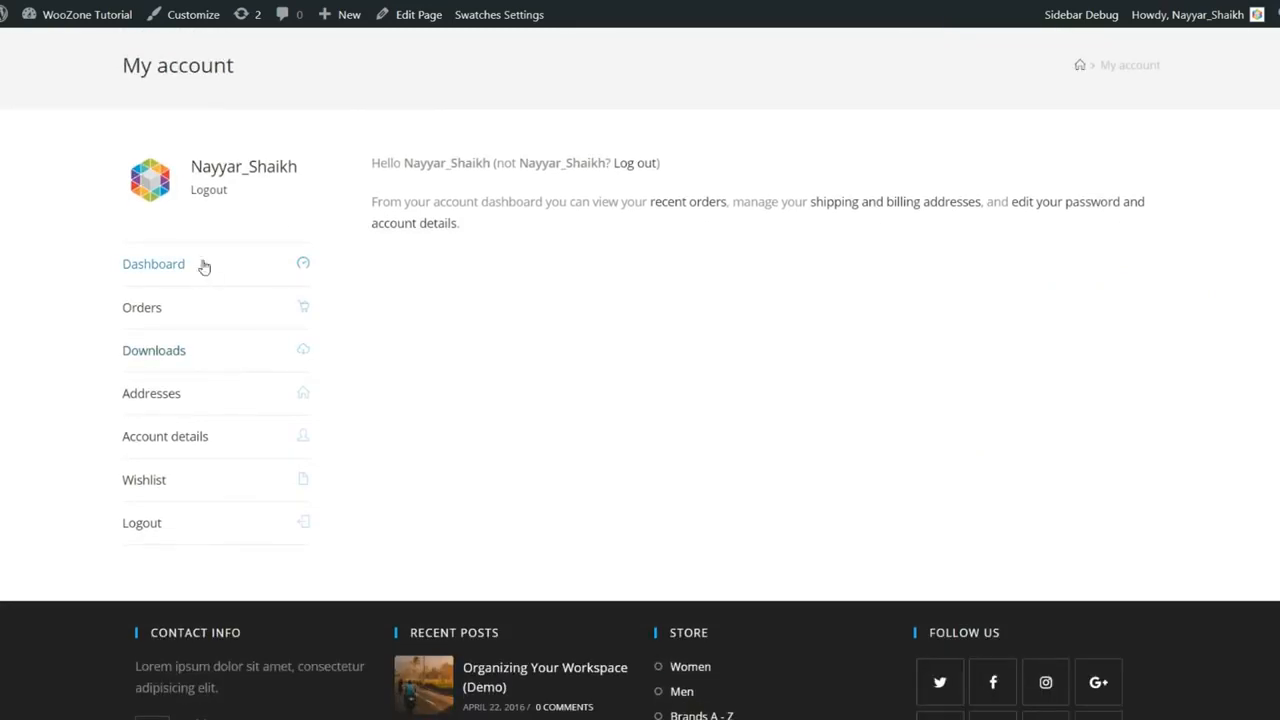
{"action": "left_click", "coordinate": [167, 321]}
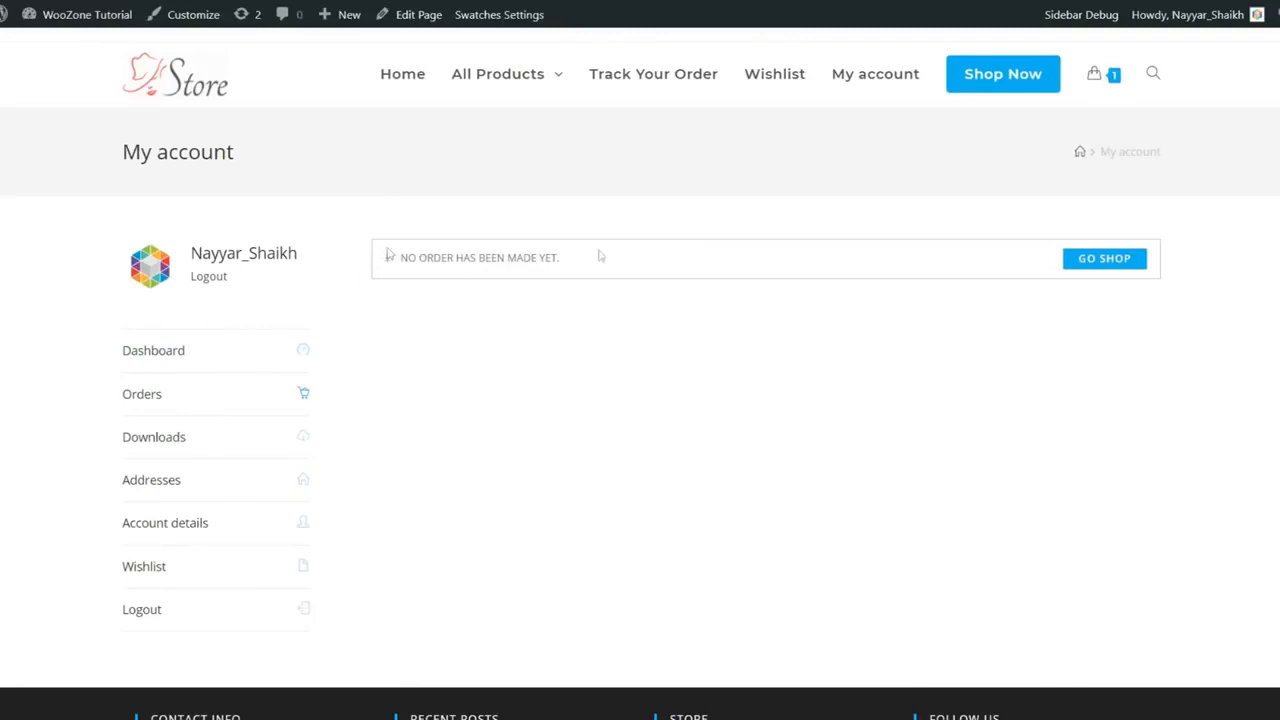
{"action": "scroll", "coordinate": [700, 257], "scroll_direction": "down", "scroll_amount": 1}
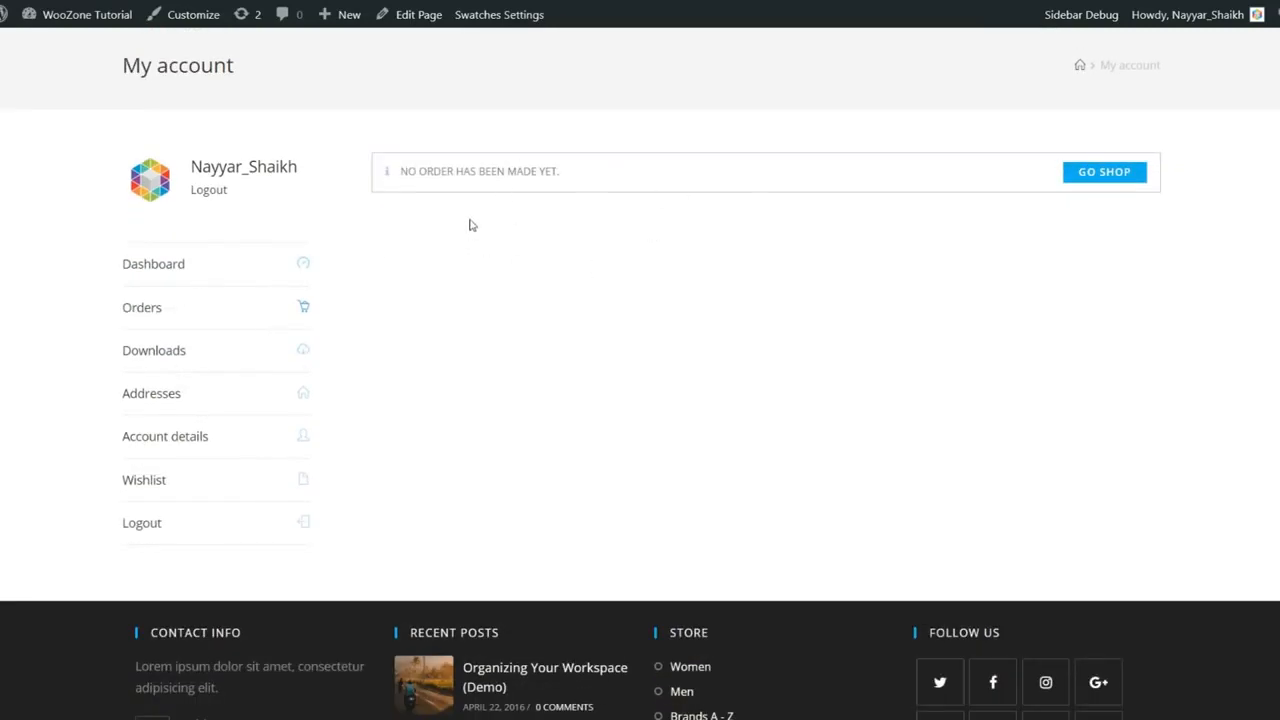
{"action": "left_click", "coordinate": [229, 352]}
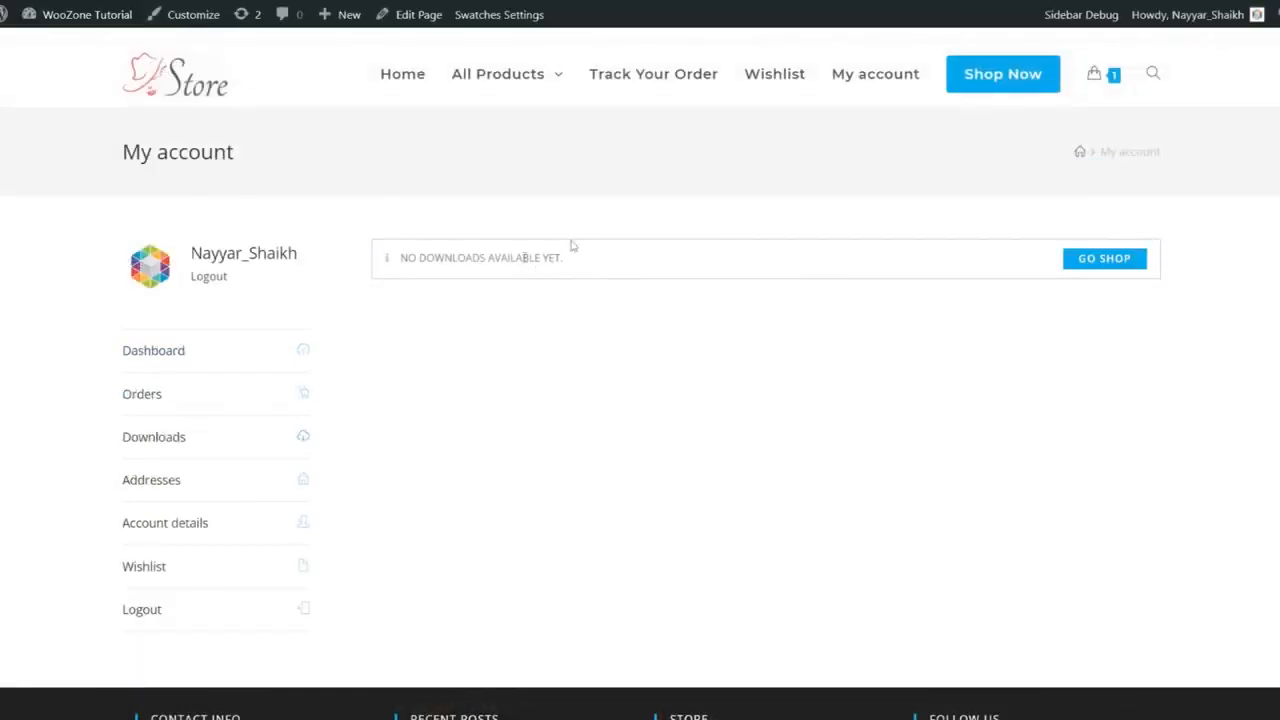
{"action": "scroll", "coordinate": [707, 285], "scroll_direction": "down", "scroll_amount": 1}
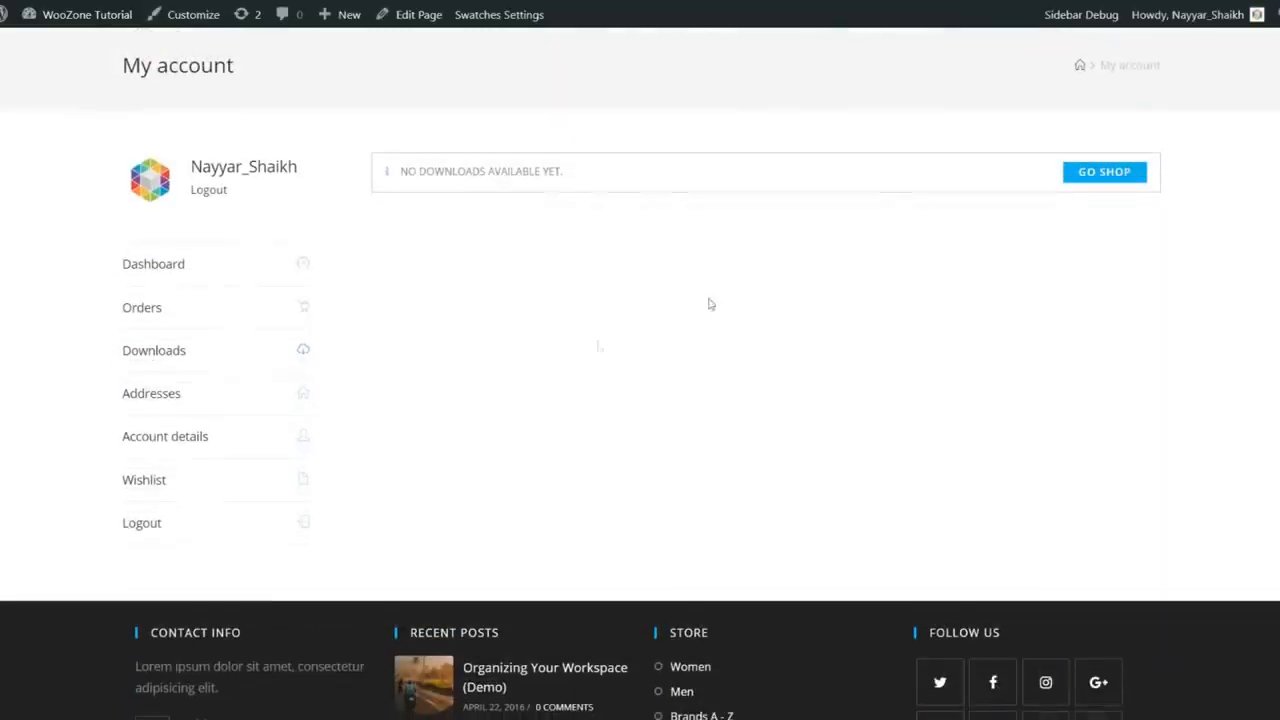
{"action": "left_click", "coordinate": [207, 404]}
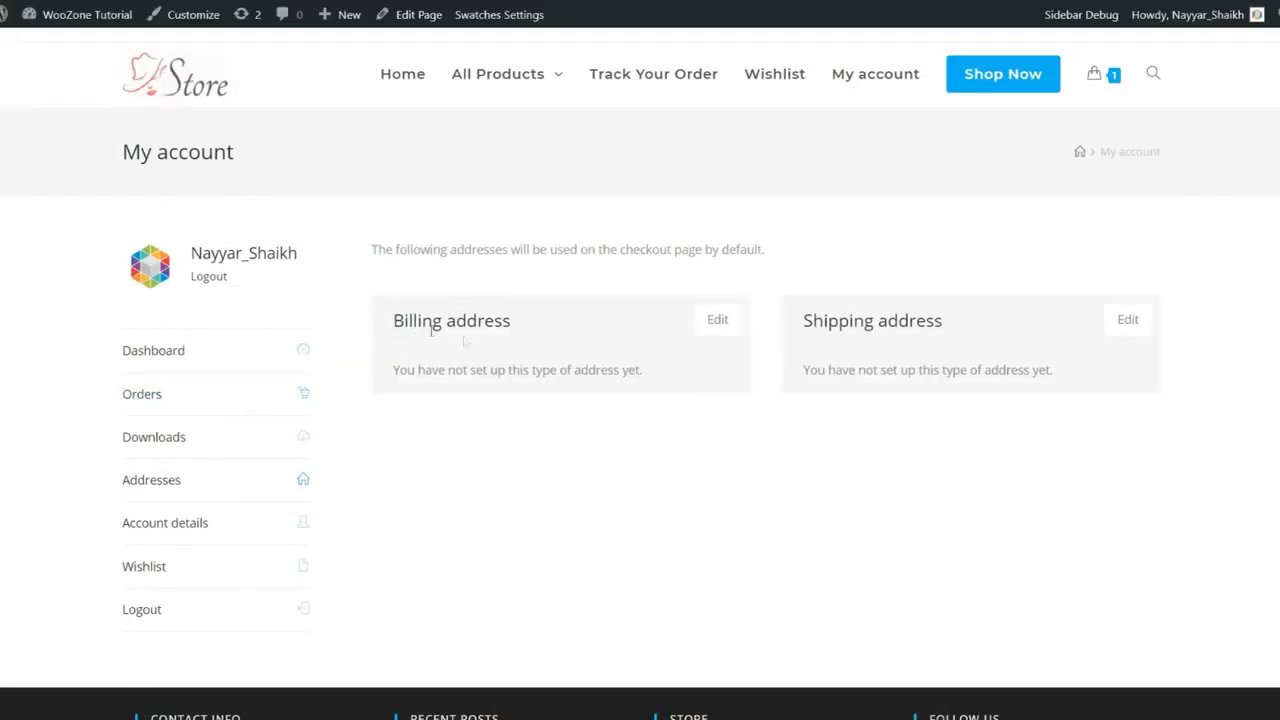
{"action": "scroll", "coordinate": [1190, 349], "scroll_direction": "down", "scroll_amount": 1}
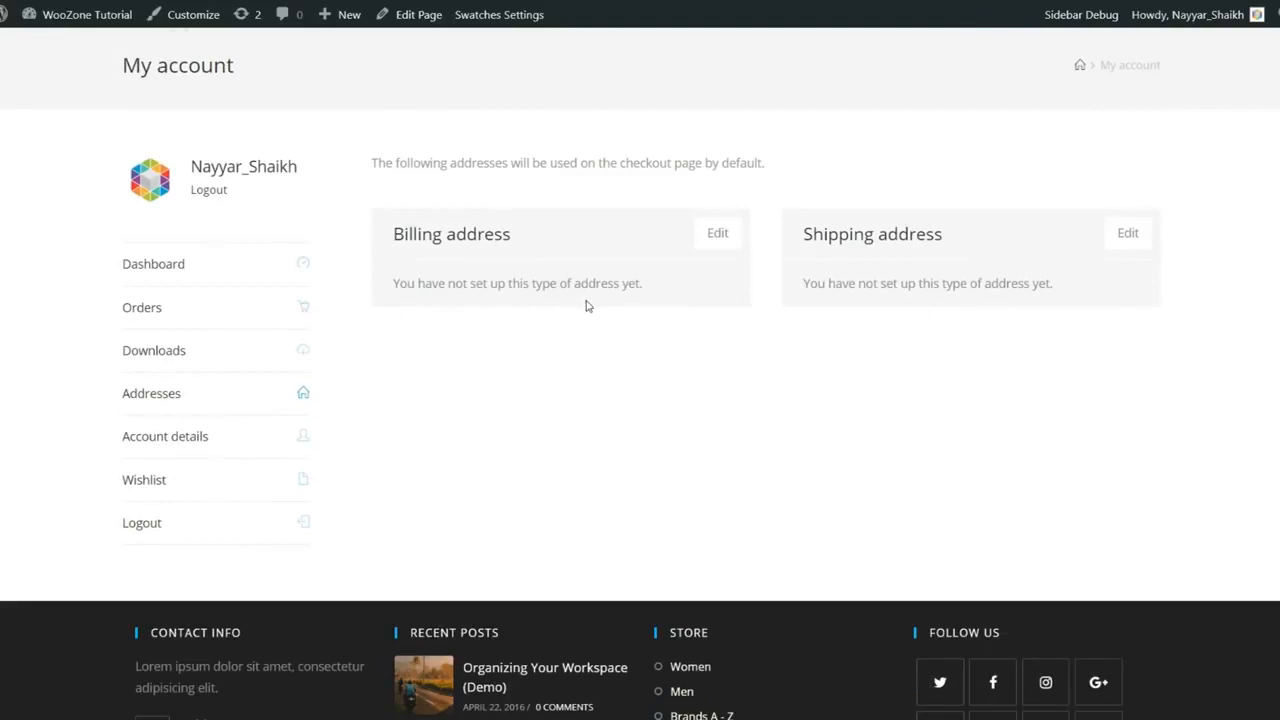
{"action": "scroll", "coordinate": [587, 305], "scroll_direction": "up", "scroll_amount": 1}
{"action": "scroll", "coordinate": [586, 306], "scroll_direction": "down", "scroll_amount": 2}
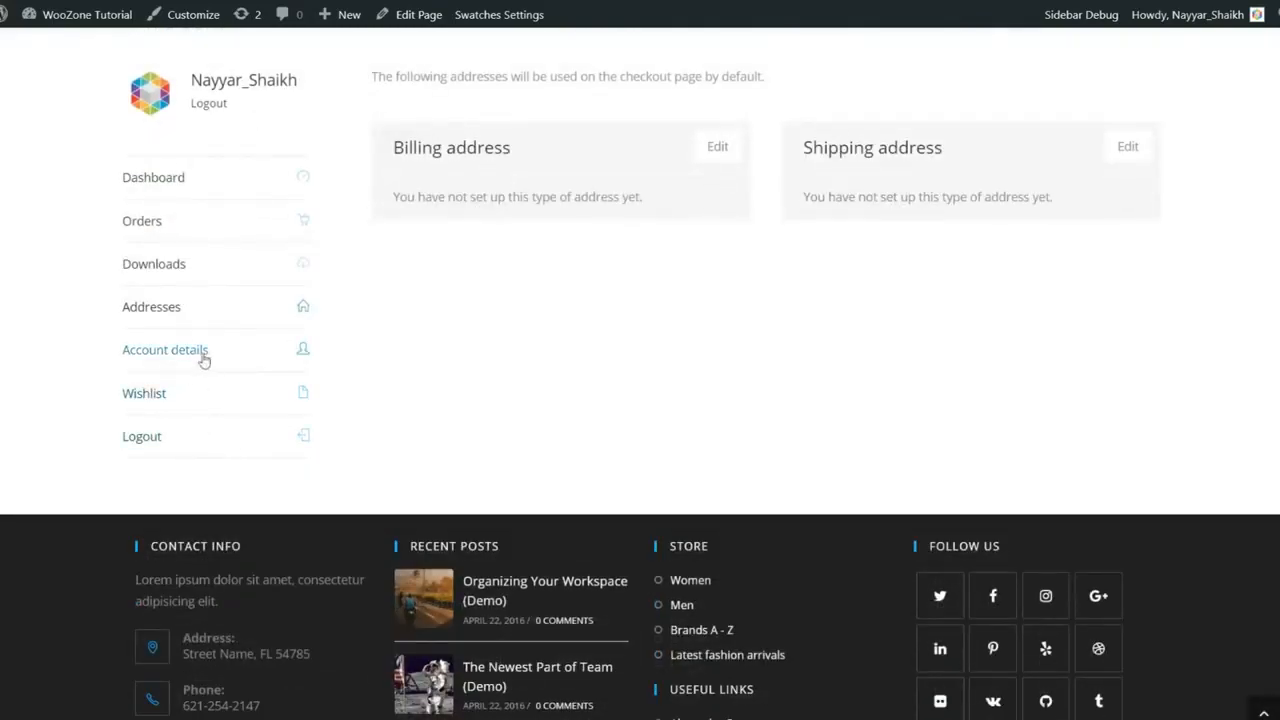
{"action": "scroll", "coordinate": [351, 366], "scroll_direction": "up", "scroll_amount": 1}
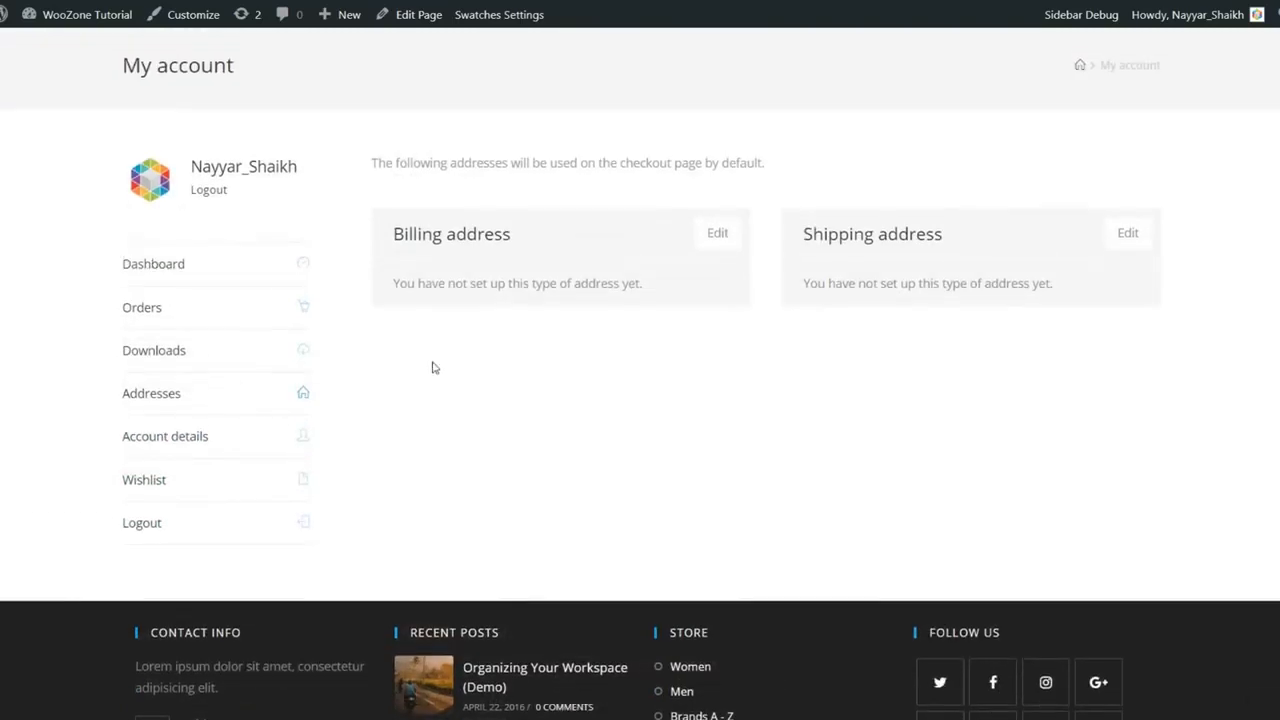
{"action": "scroll", "coordinate": [441, 372], "scroll_direction": "up", "scroll_amount": 1}
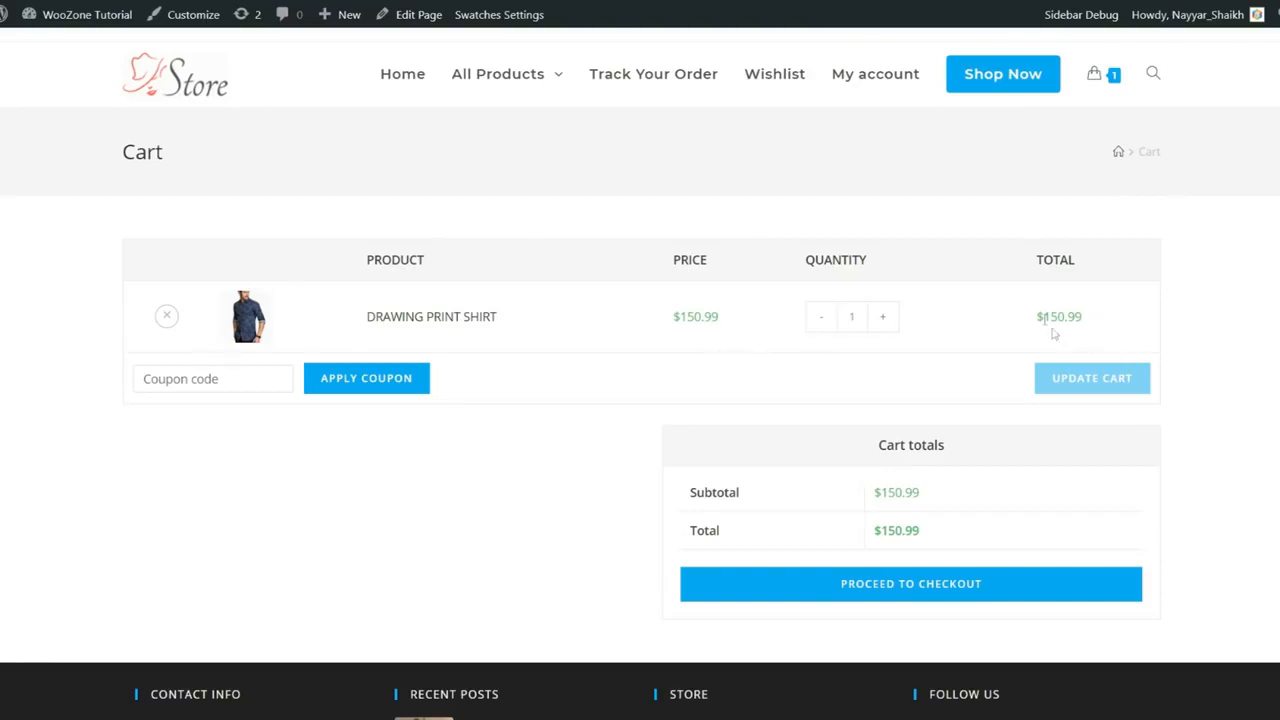
- Highlight the $150.99 cart total to point it out
{"action": "left_click_drag", "start_coordinate": [1038, 315], "coordinate": [1119, 322]}
{"action": "left_click", "coordinate": [1119, 322]}
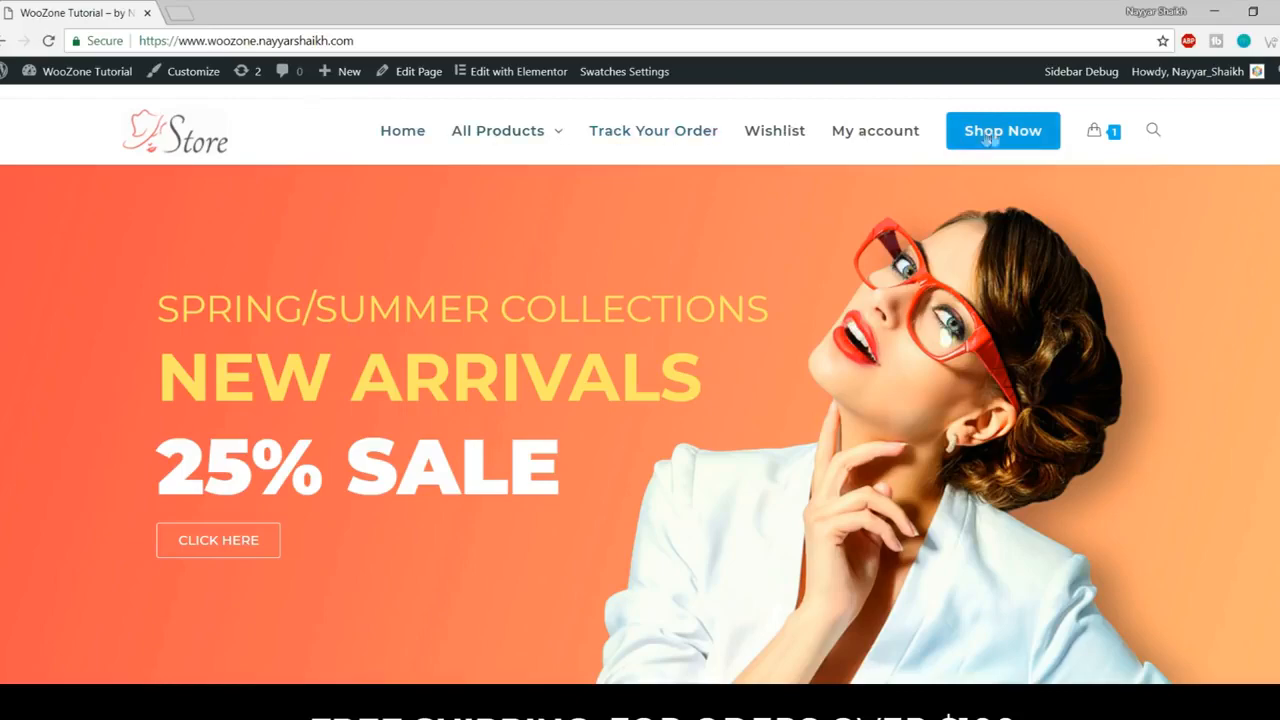
{"action": "scroll", "coordinate": [932, 469], "scroll_direction": "down", "scroll_amount": 5}
{"action": "scroll", "coordinate": [932, 469], "scroll_direction": "down", "scroll_amount": 3}
{"action": "scroll", "coordinate": [1045, 466], "scroll_direction": "up", "scroll_amount": 8}
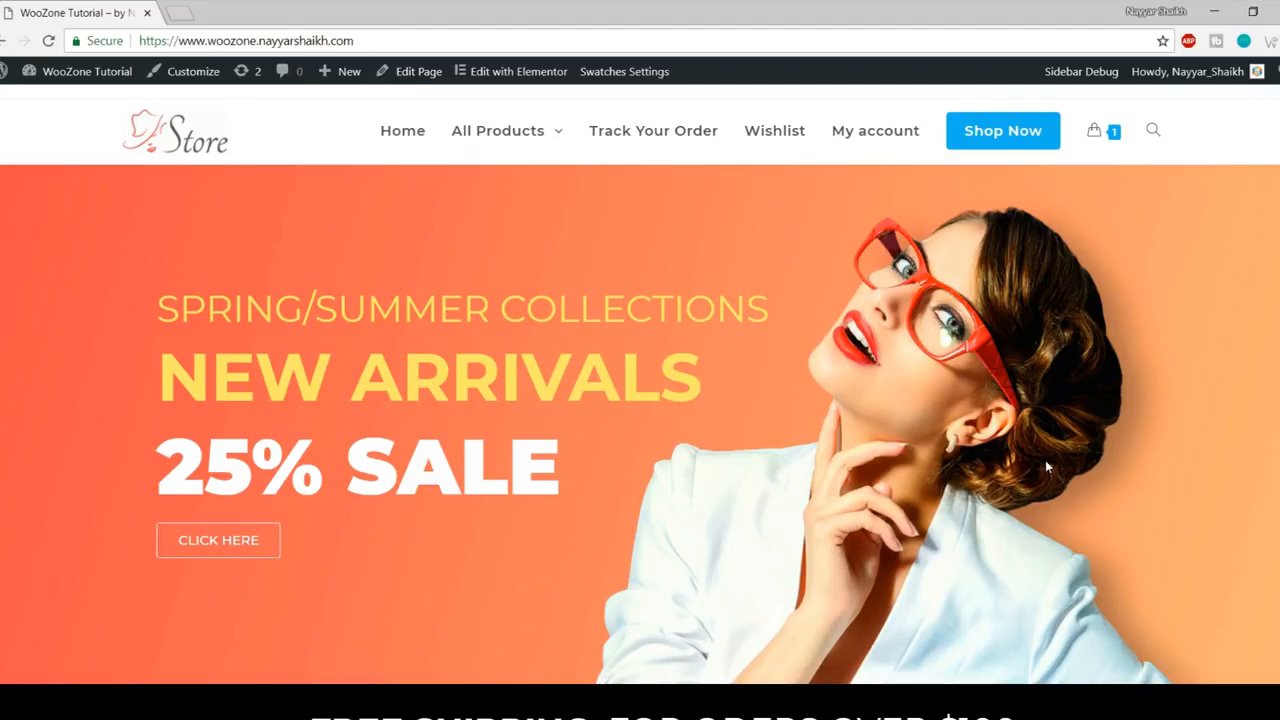
{"action": "scroll", "coordinate": [1045, 460], "scroll_direction": "down", "scroll_amount": 8}
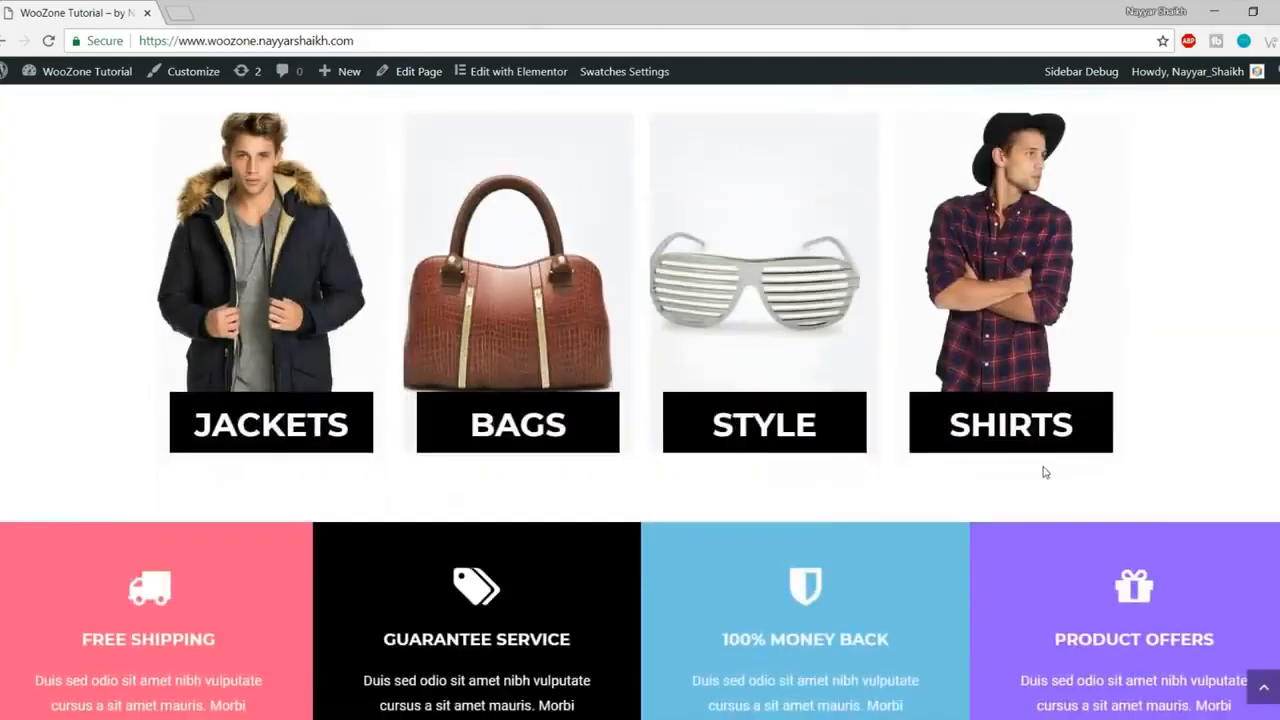
{"action": "scroll", "coordinate": [1045, 472], "scroll_direction": "up", "scroll_amount": 8}
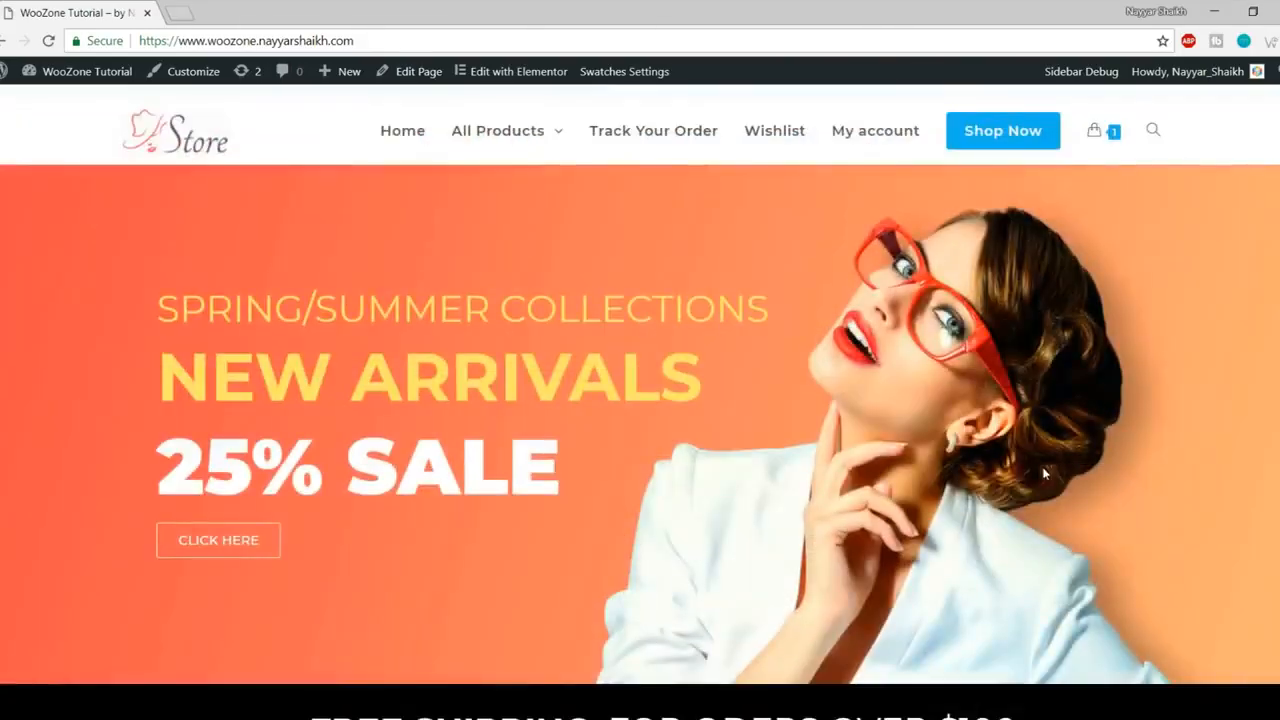
{"action": "scroll", "coordinate": [1033, 450], "scroll_direction": "down", "scroll_amount": 12}
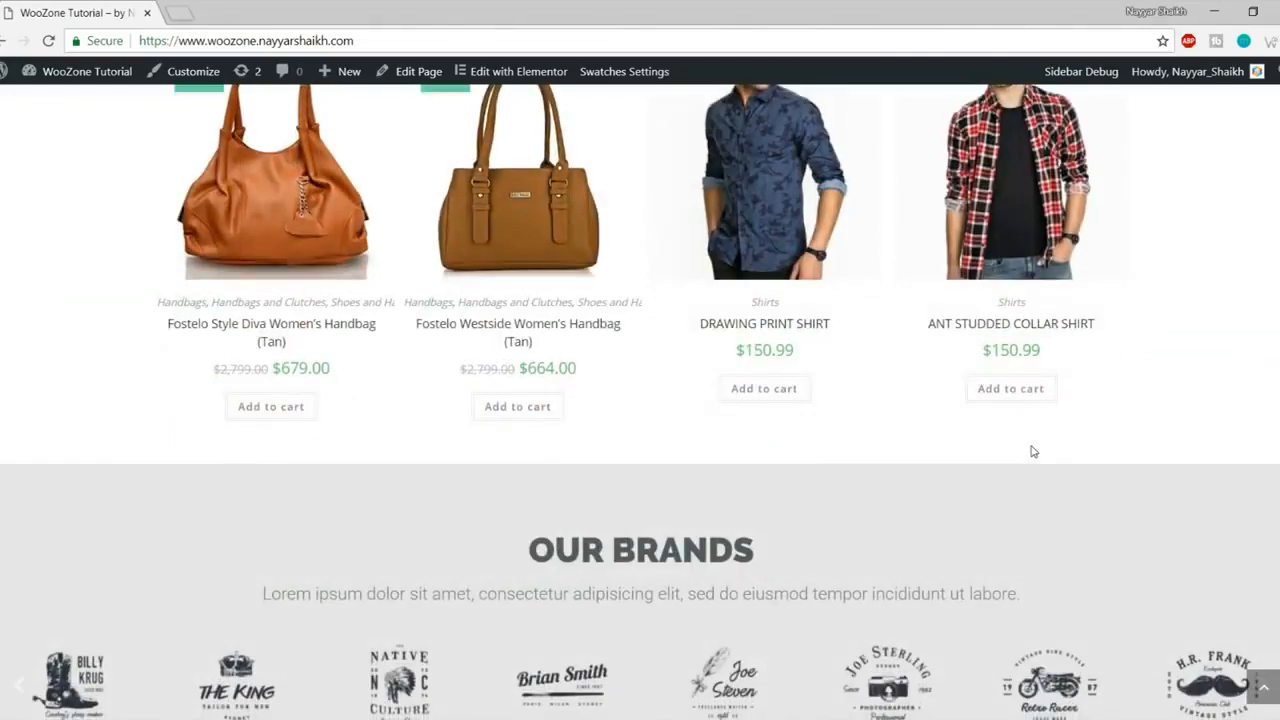
{"action": "scroll", "coordinate": [1033, 451], "scroll_direction": "down", "scroll_amount": 10}
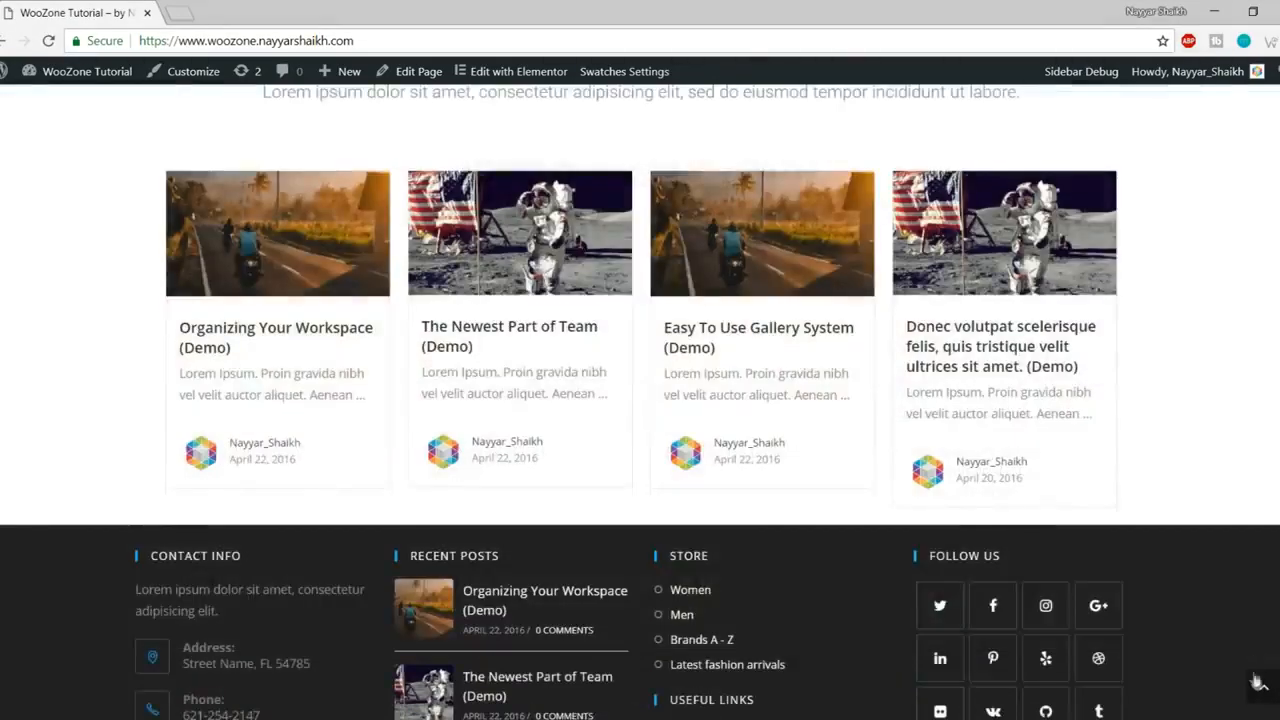
{"action": "left_click", "coordinate": [1260, 685]}
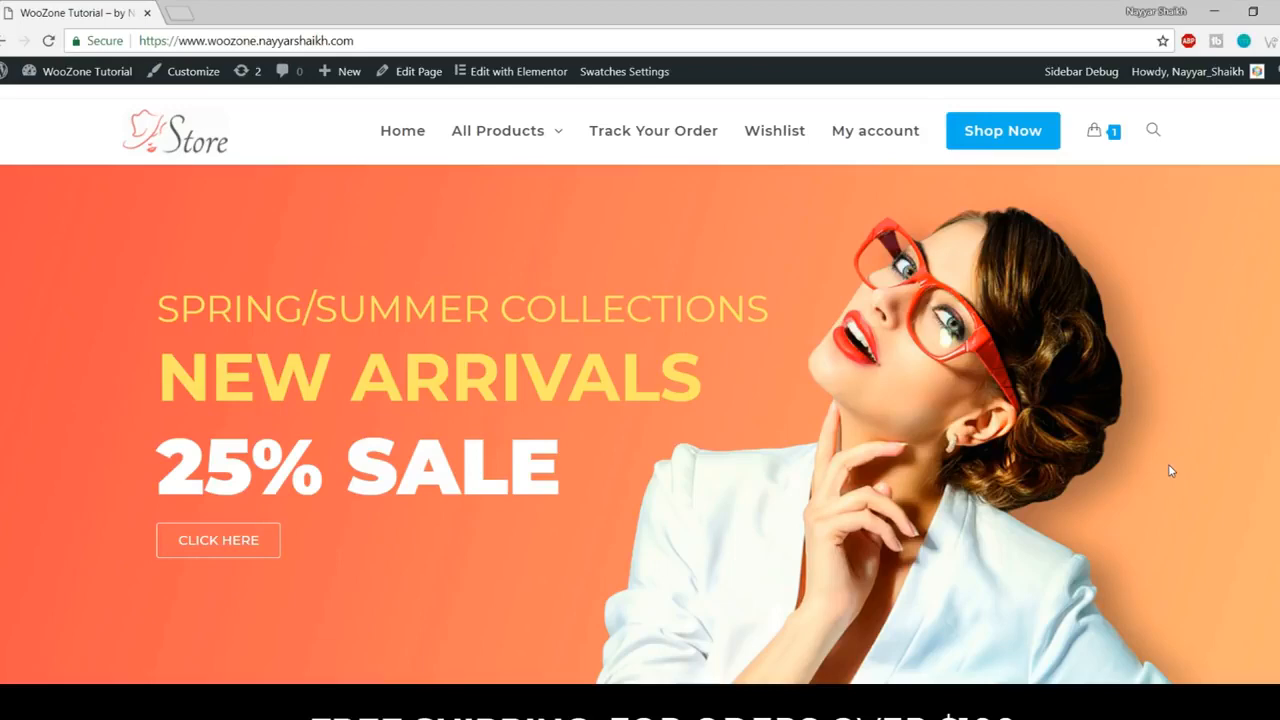
- Go to bloggdude.com/tmd in a new Chrome tab
{"action": "left_click", "coordinate": [186, 8]}
{"action": "type", "text": "bloggdude.com"}
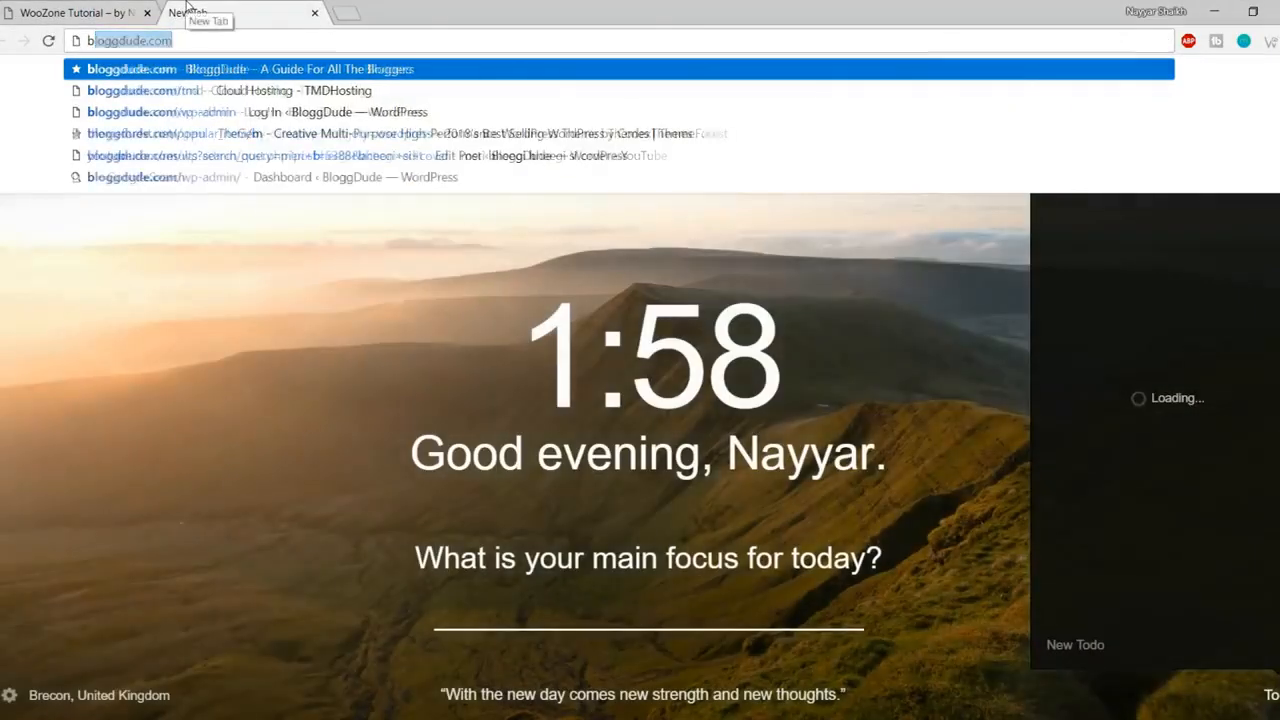
{"action": "type", "text": "/tmd"}
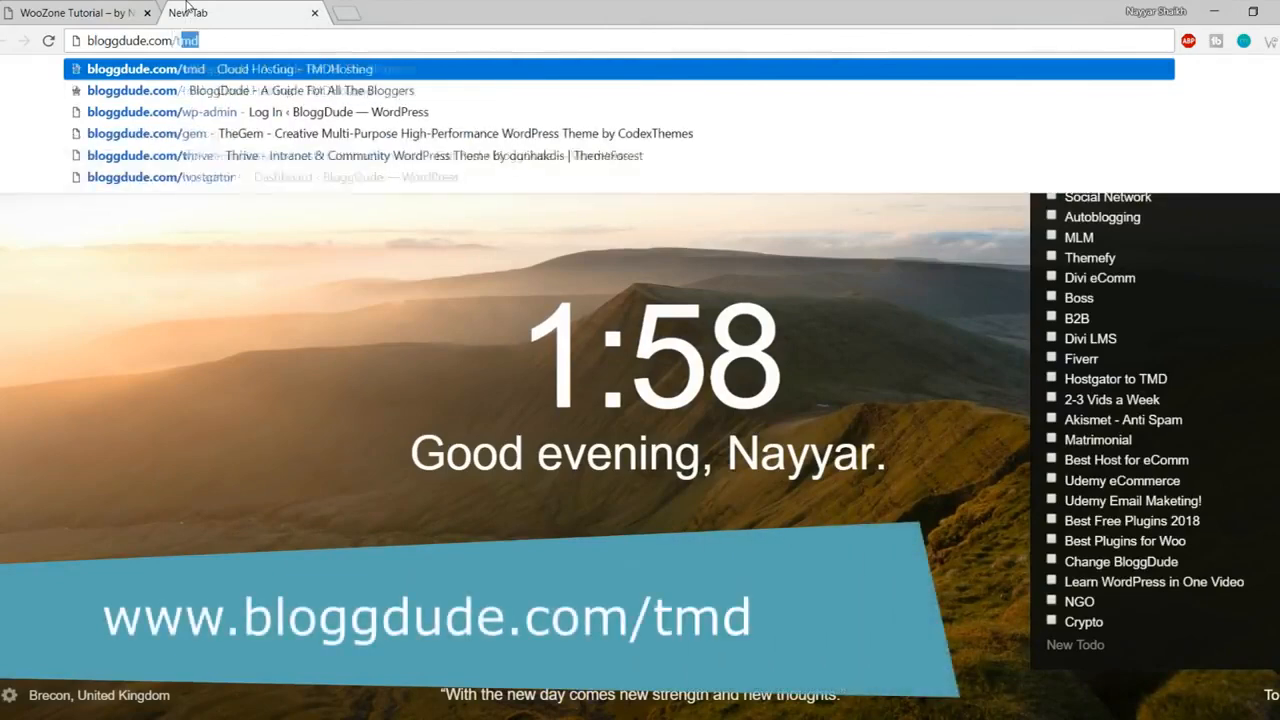
{"action": "key", "text": "Return"}
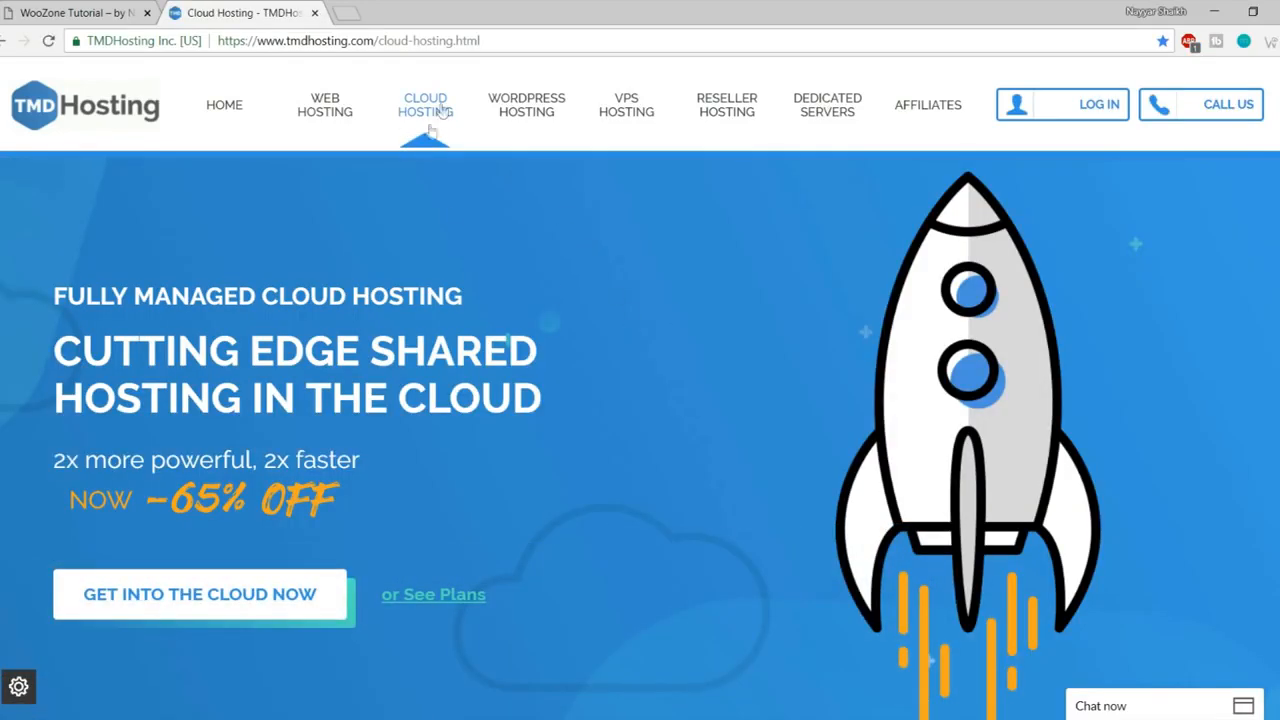
- Scroll the Cloud Hosting page to the Starter, Business and Enterprise Cloud pricing cards
{"action": "scroll", "coordinate": [693, 361], "scroll_direction": "down", "scroll_amount": 8}
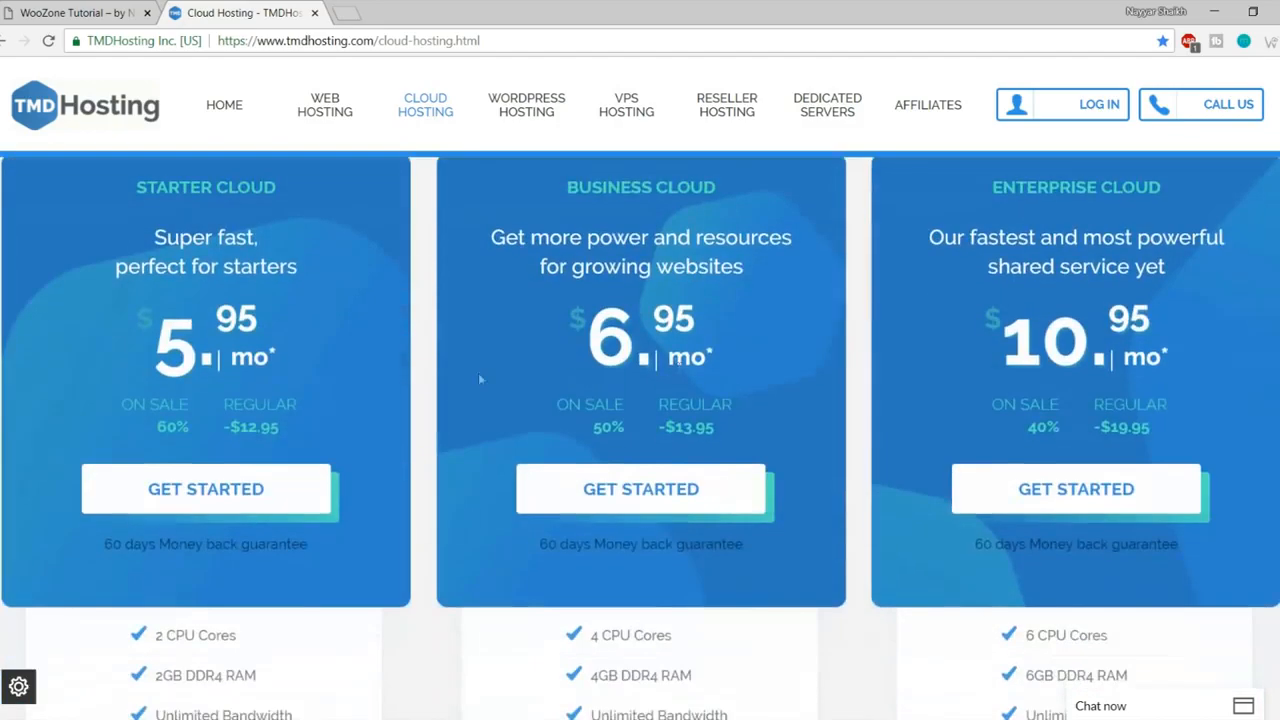
{"action": "scroll", "coordinate": [358, 328], "scroll_direction": "up", "scroll_amount": 1}
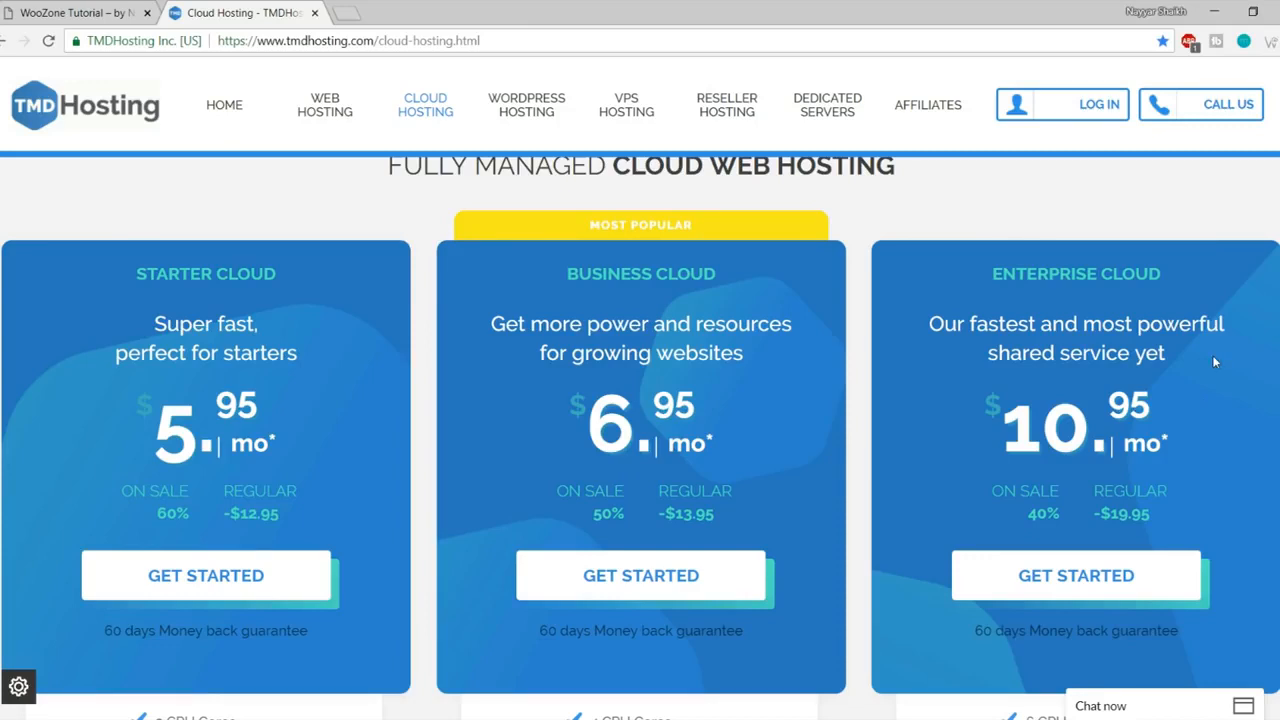
- Open TMDHosting's shared web hosting page in a new tab and highlight its Starter $2.95 price
{"action": "right_click", "coordinate": [323, 114]}
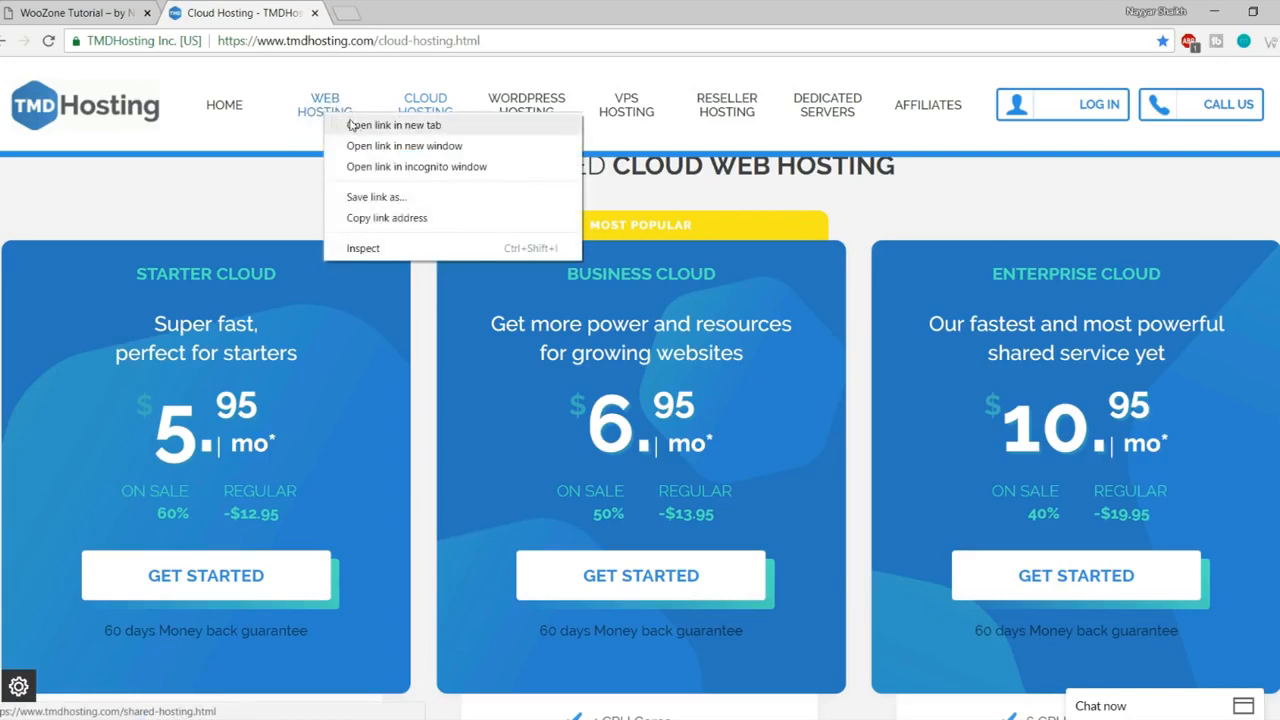
{"action": "left_click", "coordinate": [350, 124]}
{"action": "left_click", "coordinate": [366, 13]}
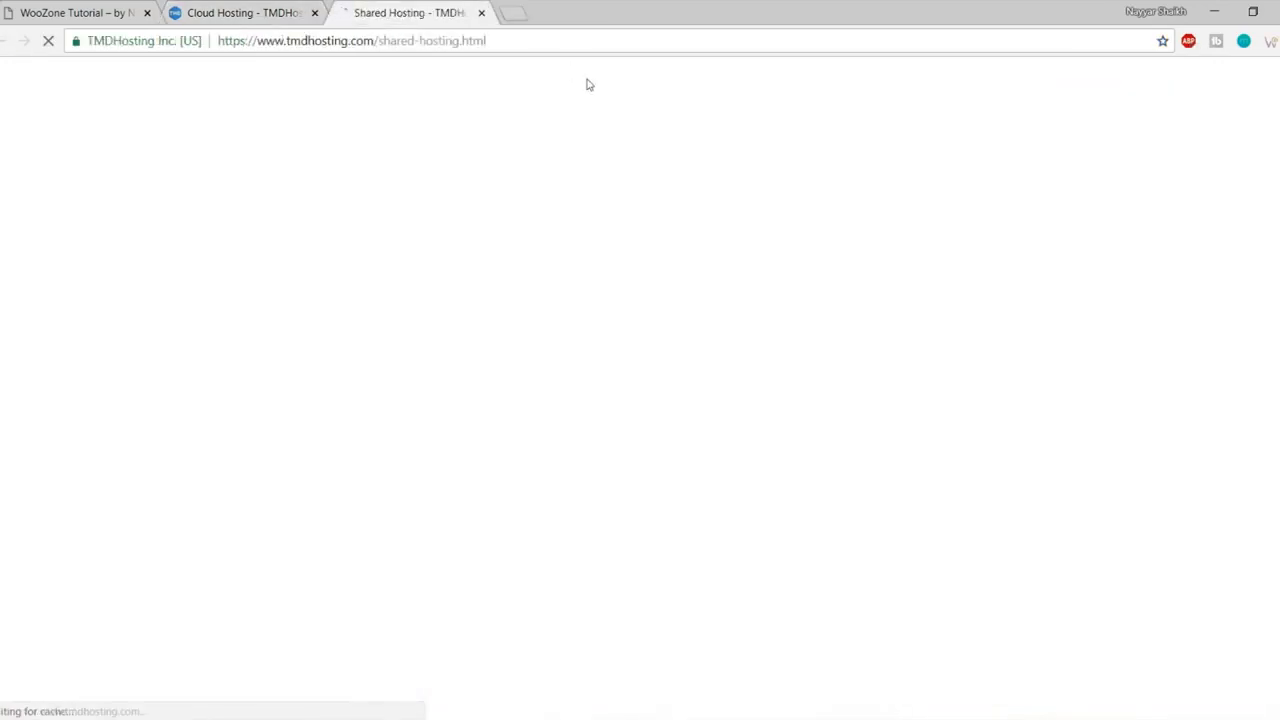
{"action": "scroll", "coordinate": [649, 435], "scroll_direction": "down", "scroll_amount": 5}
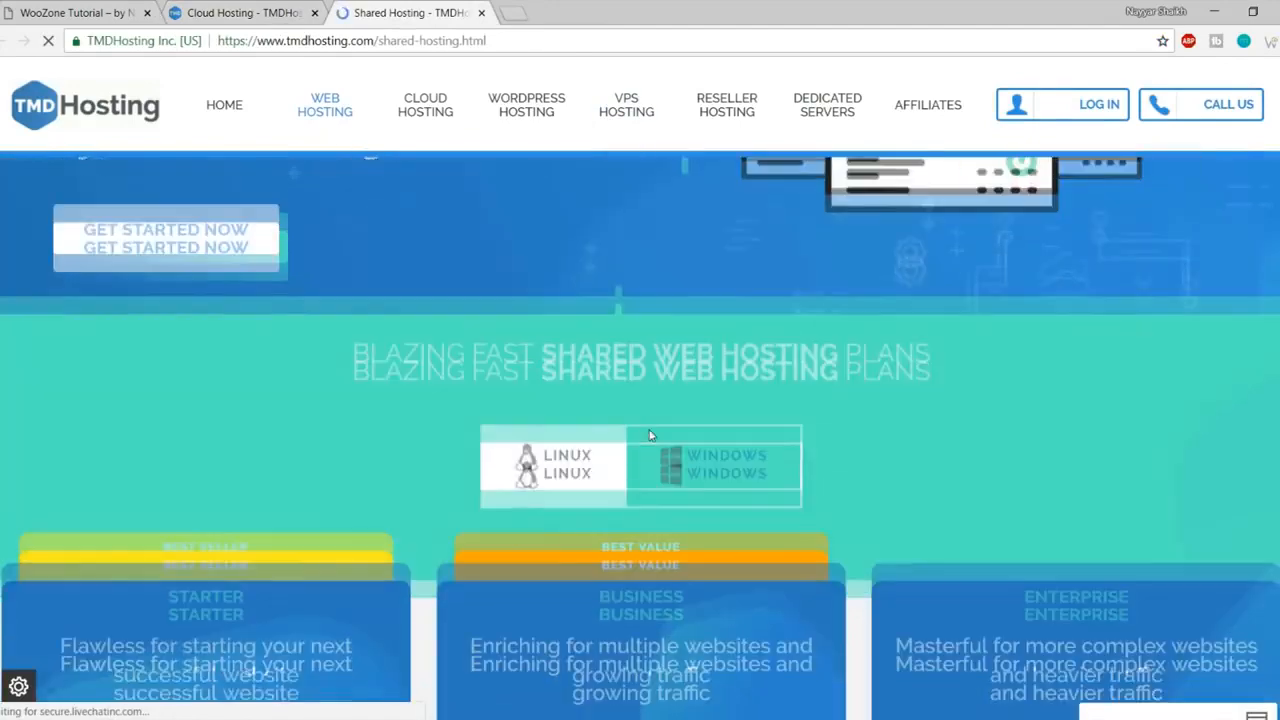
{"action": "scroll", "coordinate": [649, 435], "scroll_direction": "down", "scroll_amount": 6}
{"action": "scroll", "coordinate": [650, 429], "scroll_direction": "up", "scroll_amount": 3}
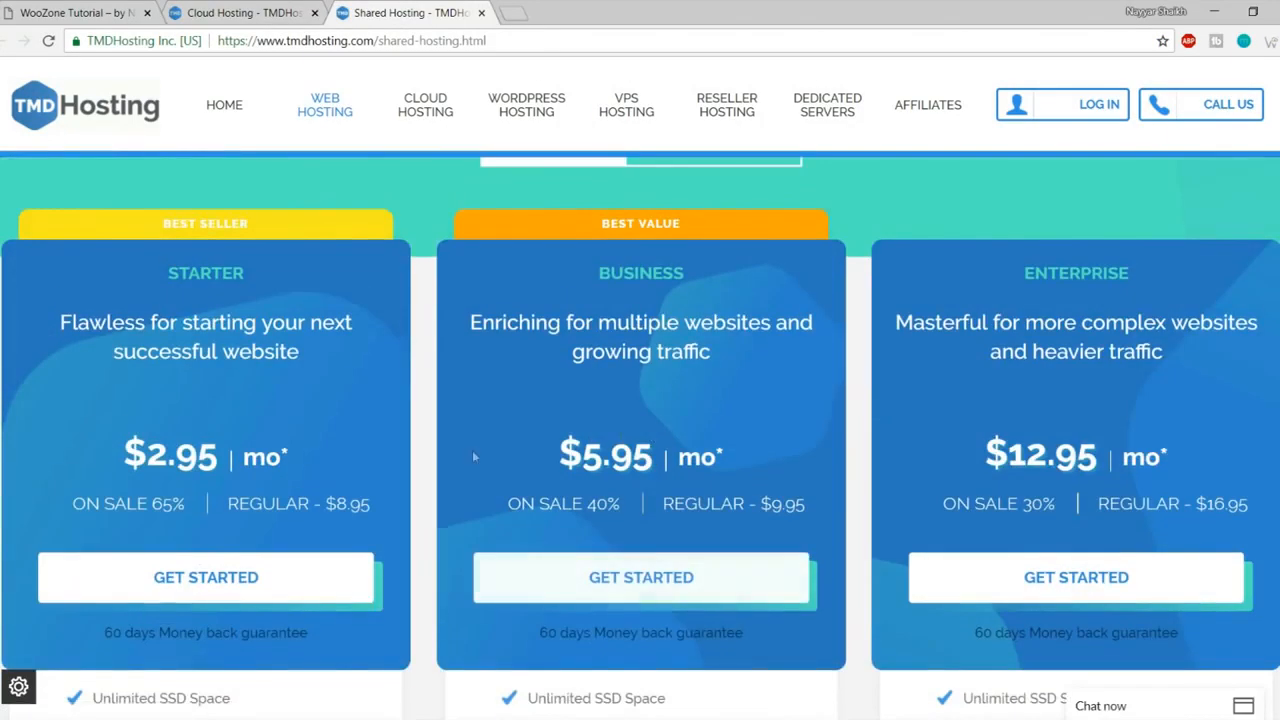
{"action": "left_click_drag", "start_coordinate": [120, 455], "coordinate": [216, 455]}
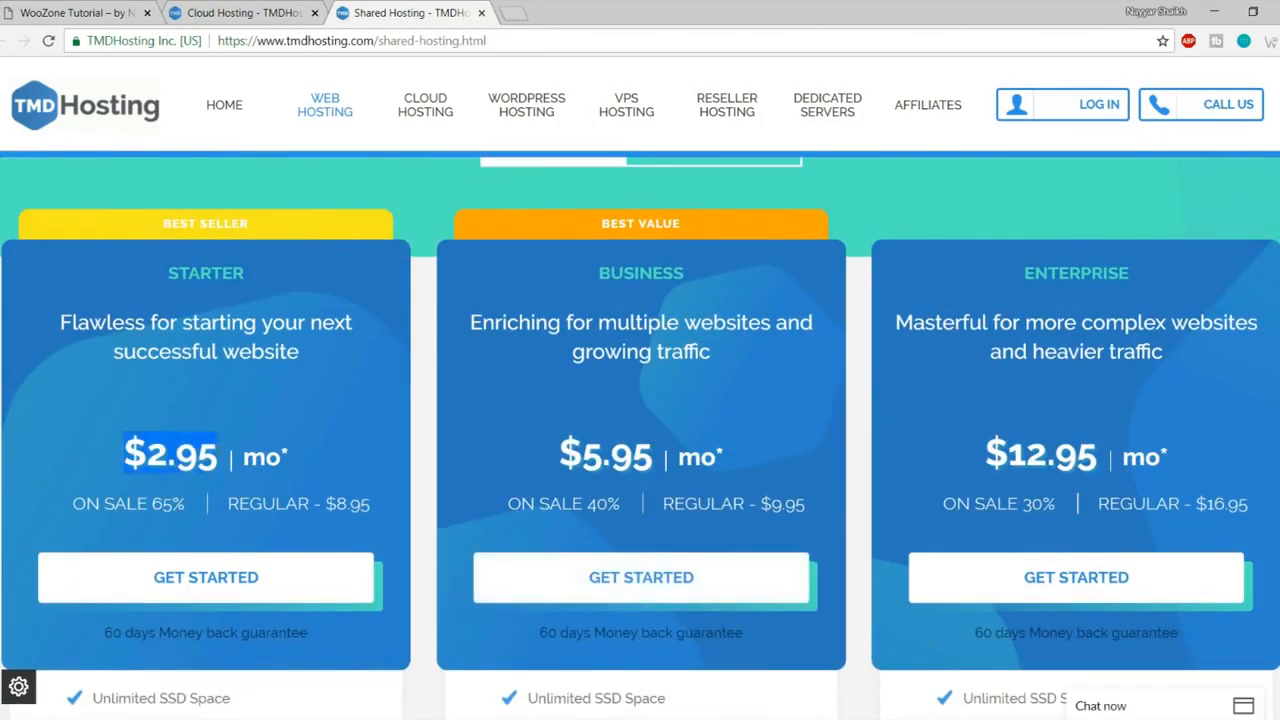
- Compare the Starter Cloud price with the shared hosting plans, then close the shared hosting tab
{"action": "left_click", "coordinate": [240, 12]}
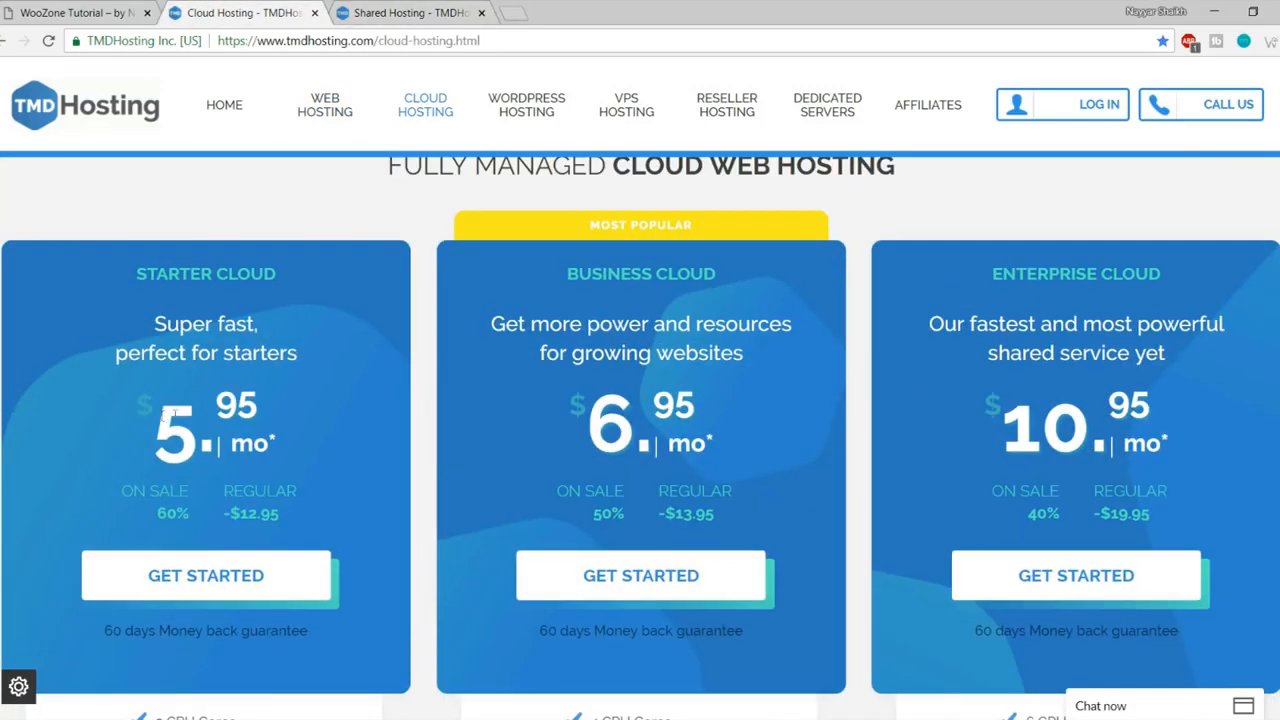
{"action": "left_click_drag", "start_coordinate": [164, 416], "coordinate": [283, 405]}
{"action": "left_click", "coordinate": [301, 407]}
{"action": "key", "text": "ctrl+Tab"}
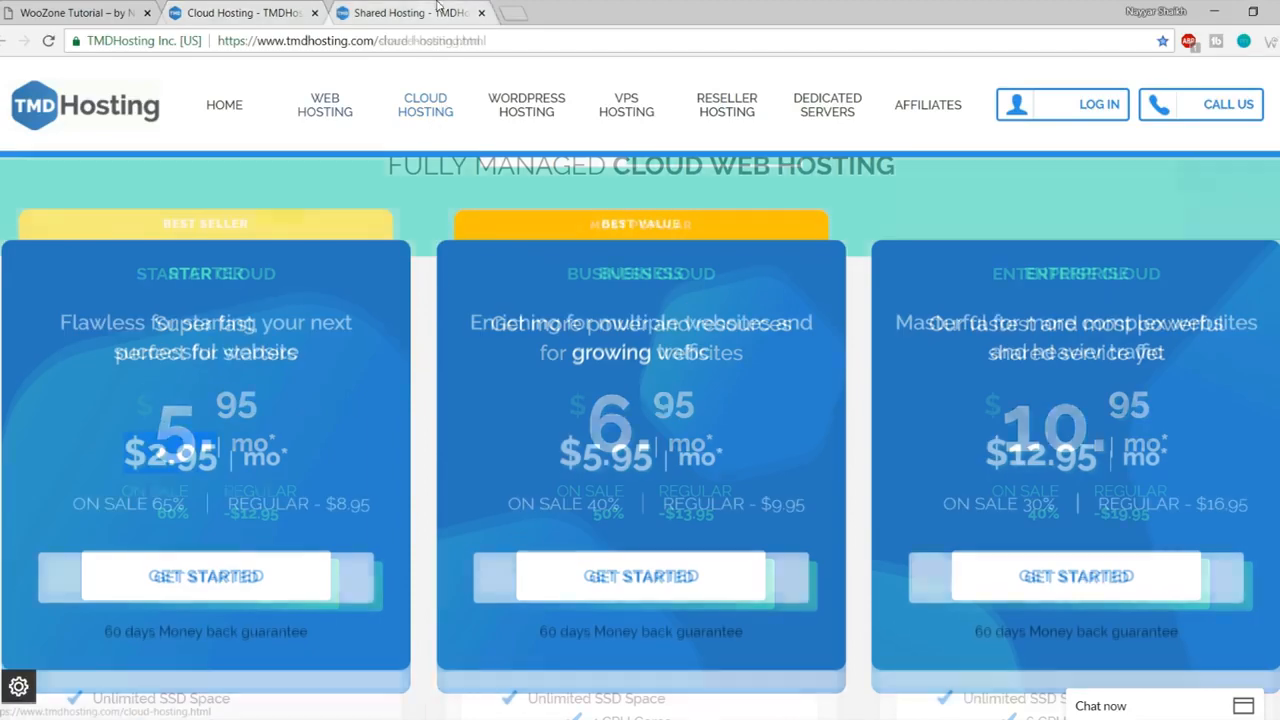
{"action": "scroll", "coordinate": [549, 425], "scroll_direction": "down", "scroll_amount": 4}
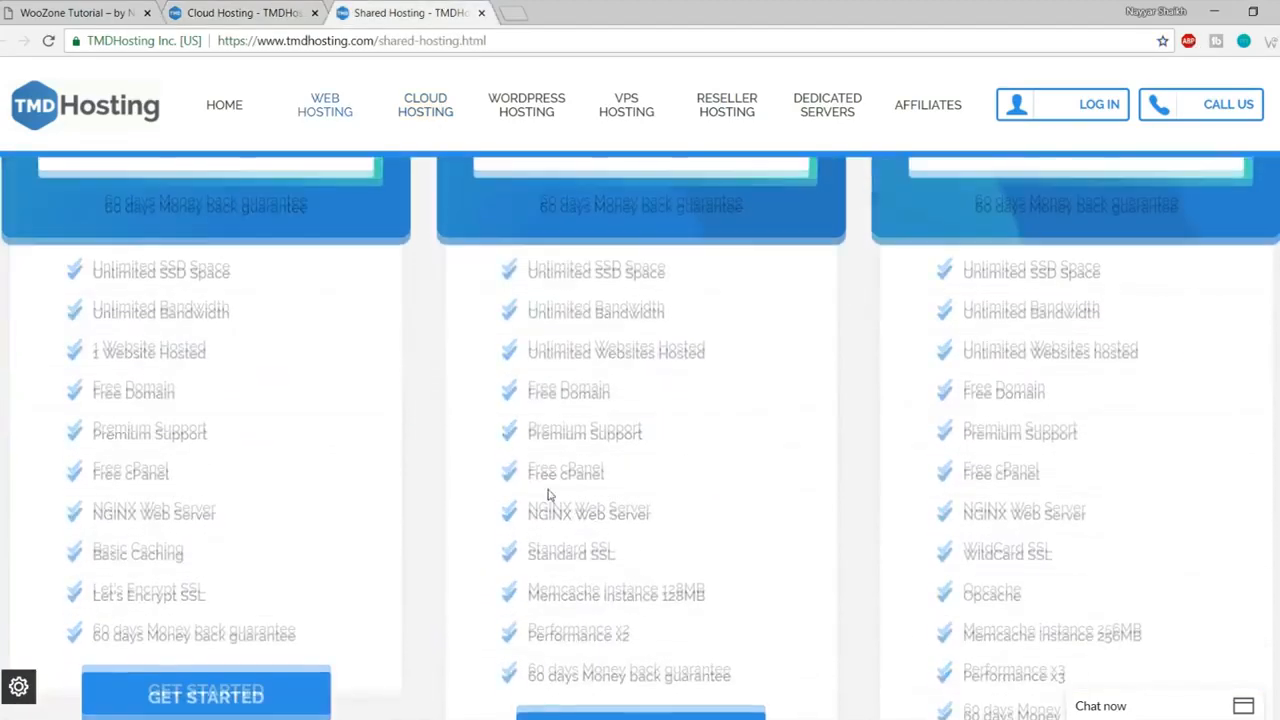
{"action": "scroll", "coordinate": [549, 491], "scroll_direction": "up", "scroll_amount": 4}
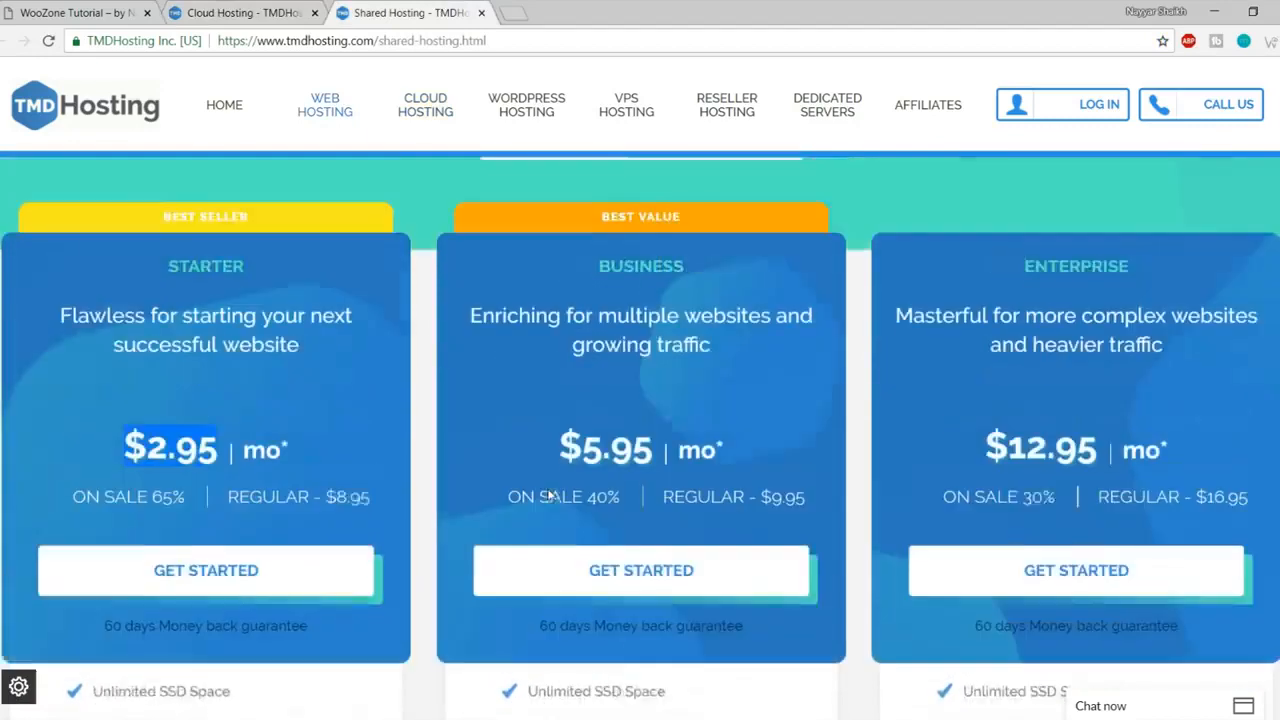
{"action": "left_click", "coordinate": [549, 494]}
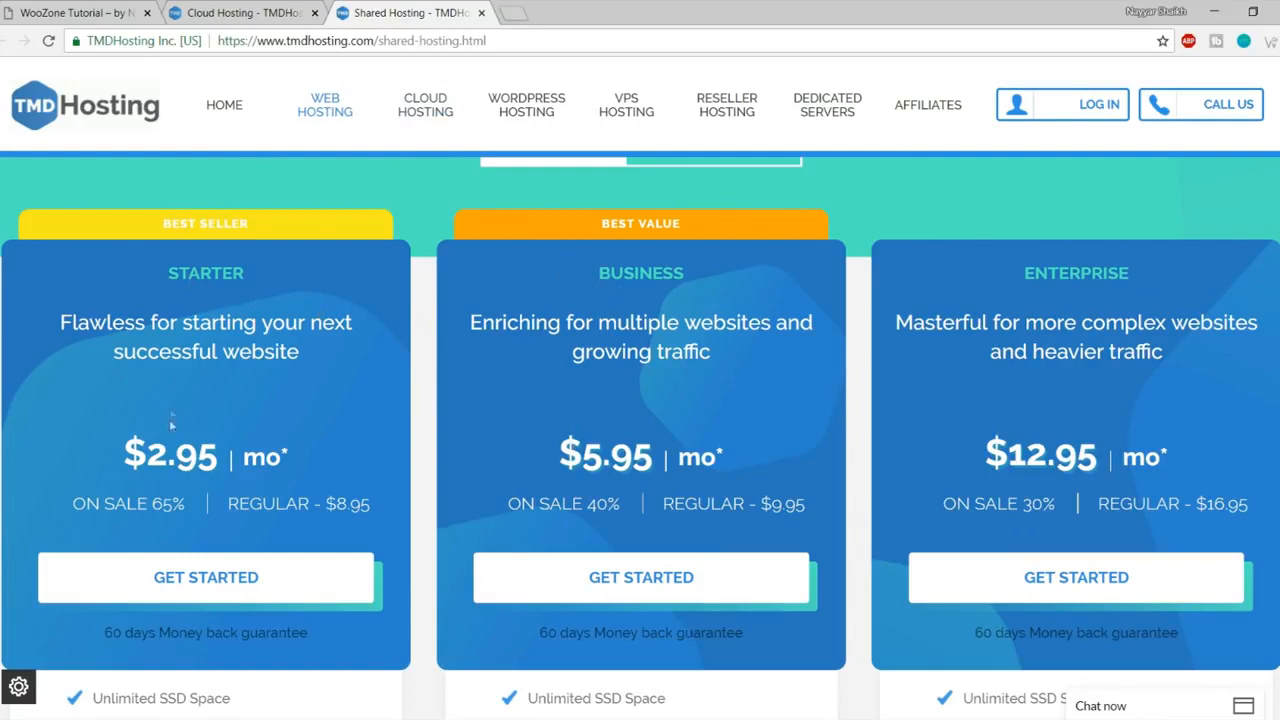
{"action": "left_click", "coordinate": [240, 10]}
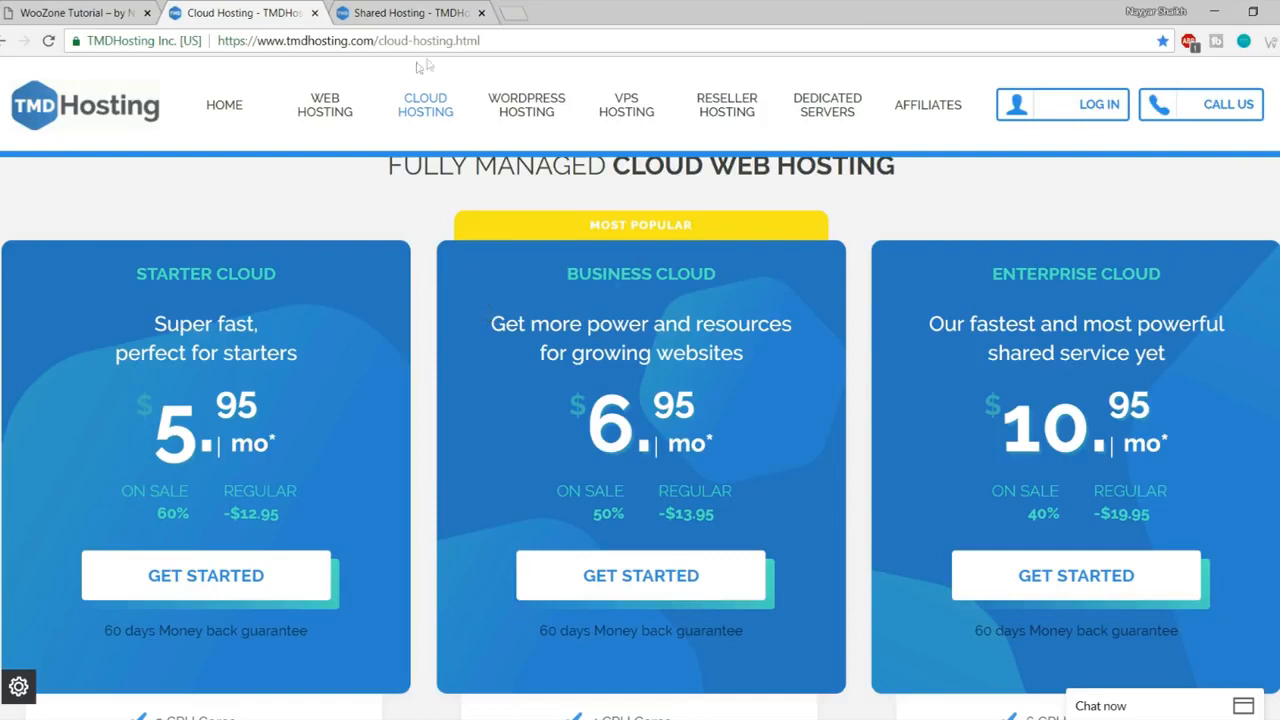
{"action": "left_click", "coordinate": [457, 12]}
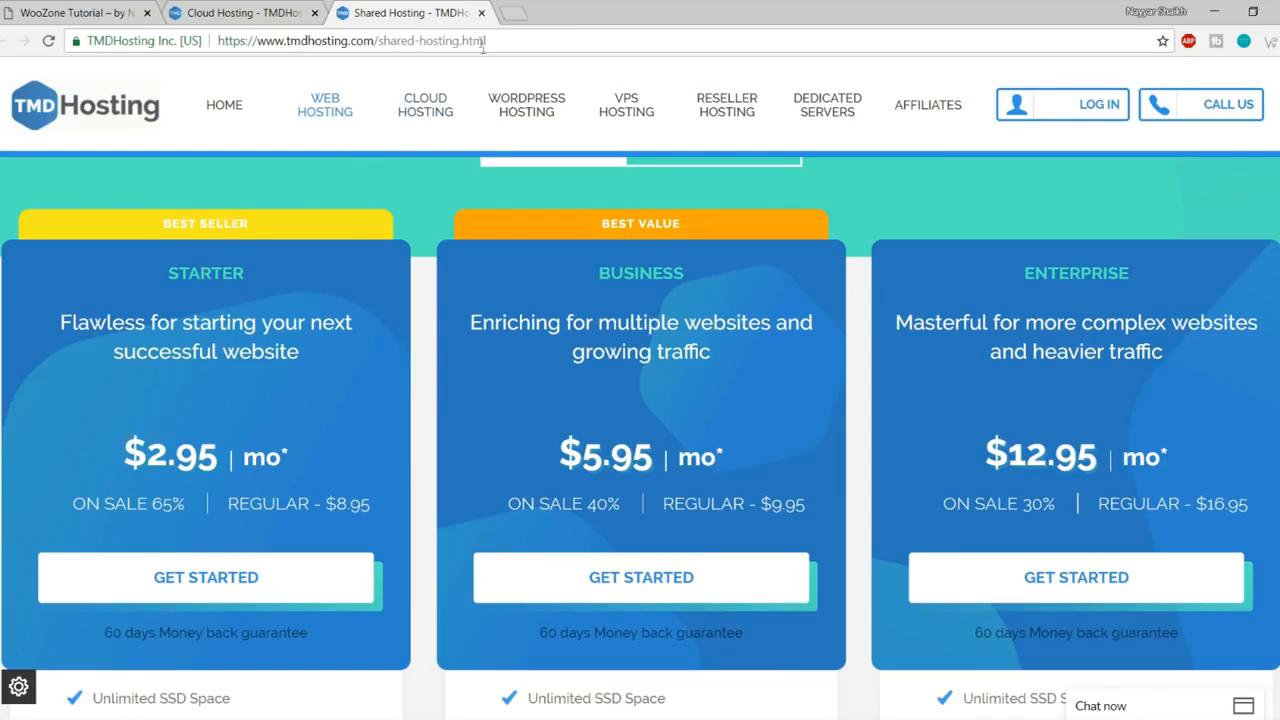
{"action": "left_click", "coordinate": [481, 13]}
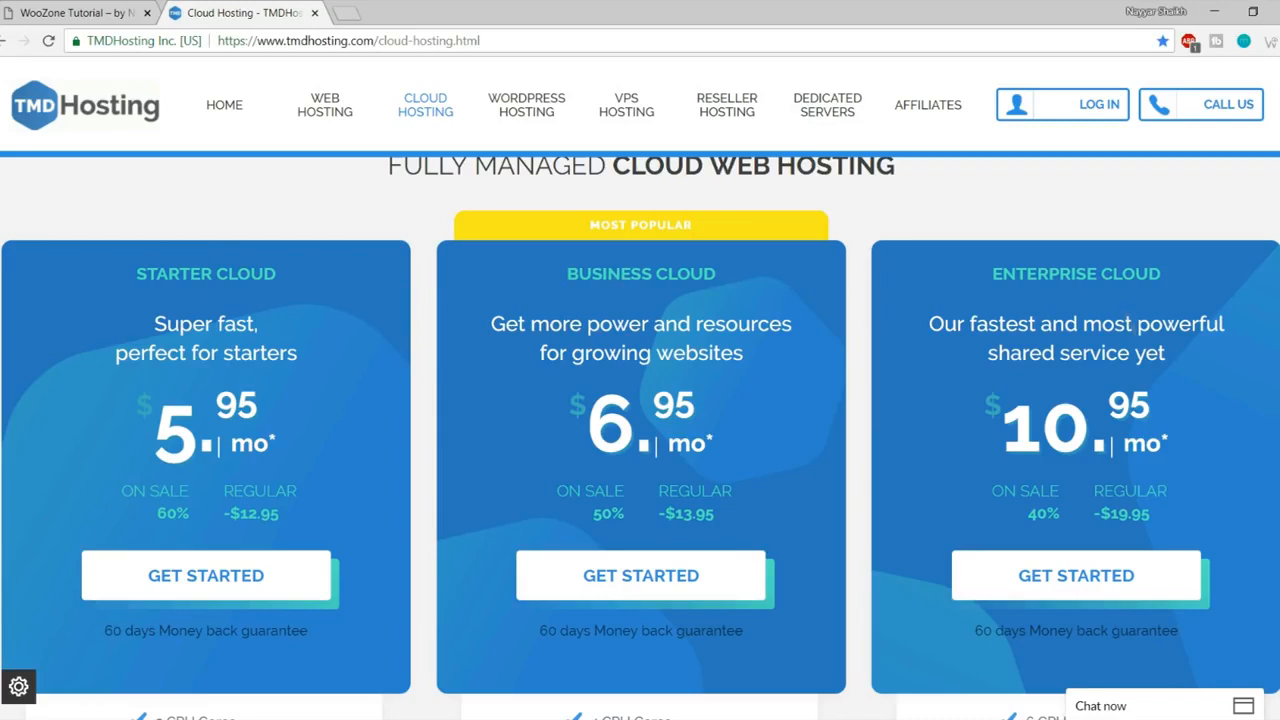
- Dismiss the LiveChat pop-up and scroll down to the plan feature lists
{"action": "scroll", "coordinate": [1162, 396], "scroll_direction": "down", "scroll_amount": 1}
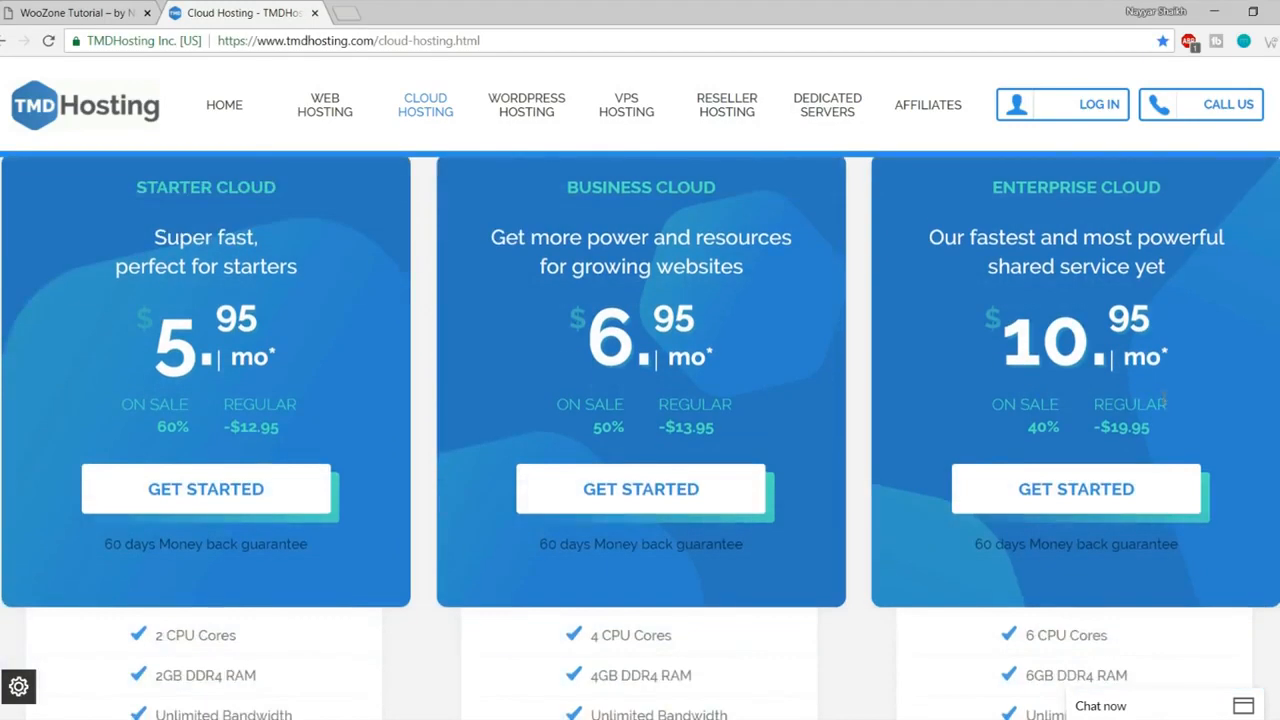
{"action": "scroll", "coordinate": [1163, 396], "scroll_direction": "up", "scroll_amount": 1}
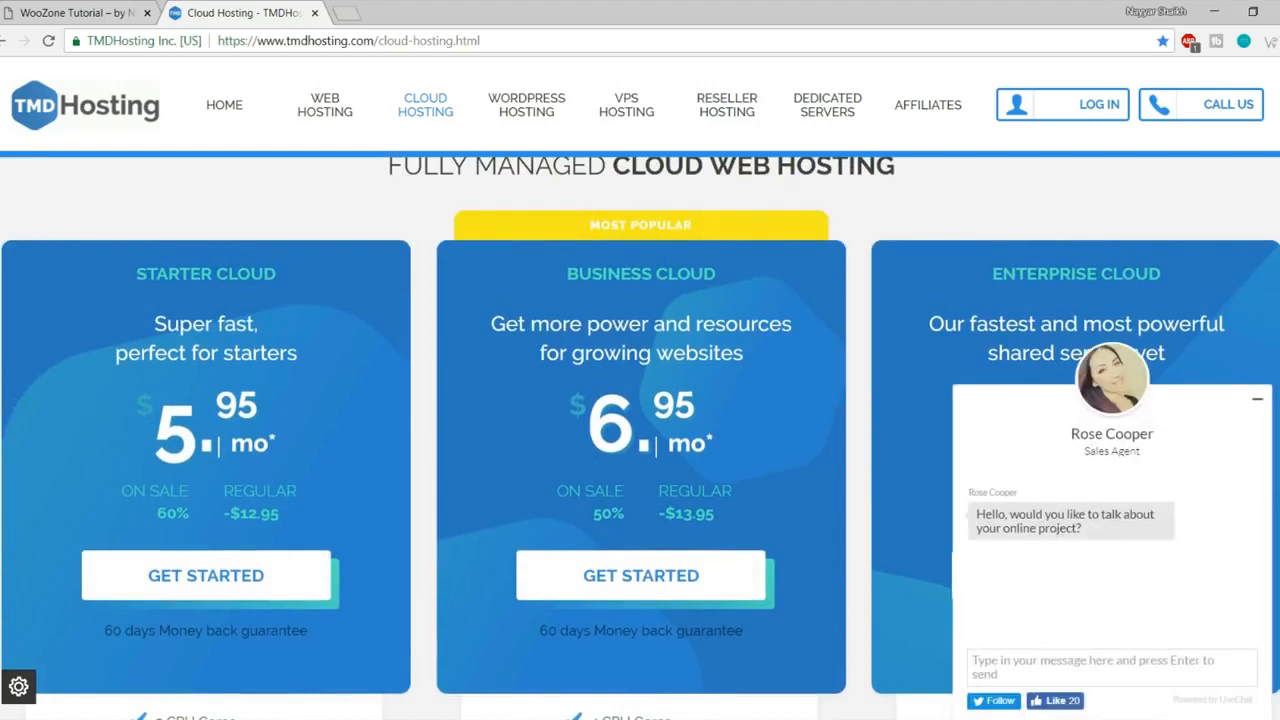
{"action": "left_click", "coordinate": [1257, 399]}
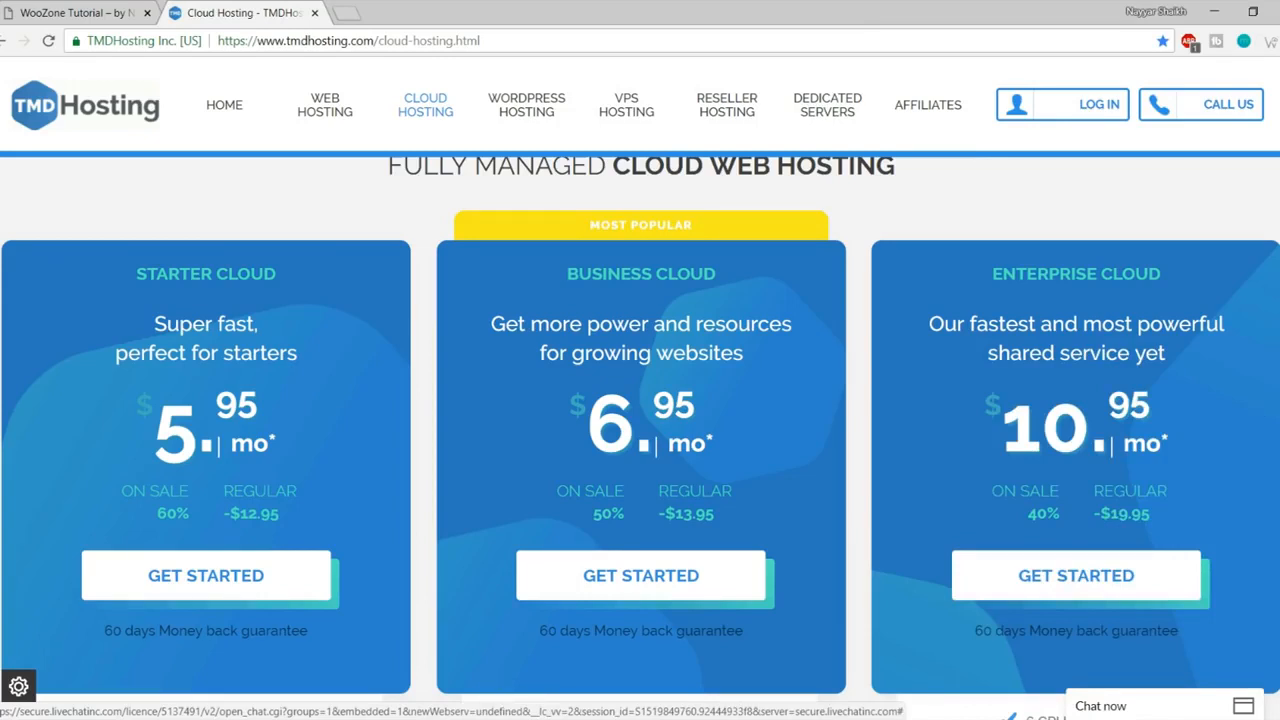
{"action": "scroll", "coordinate": [640, 430], "scroll_direction": "down", "scroll_amount": 5}
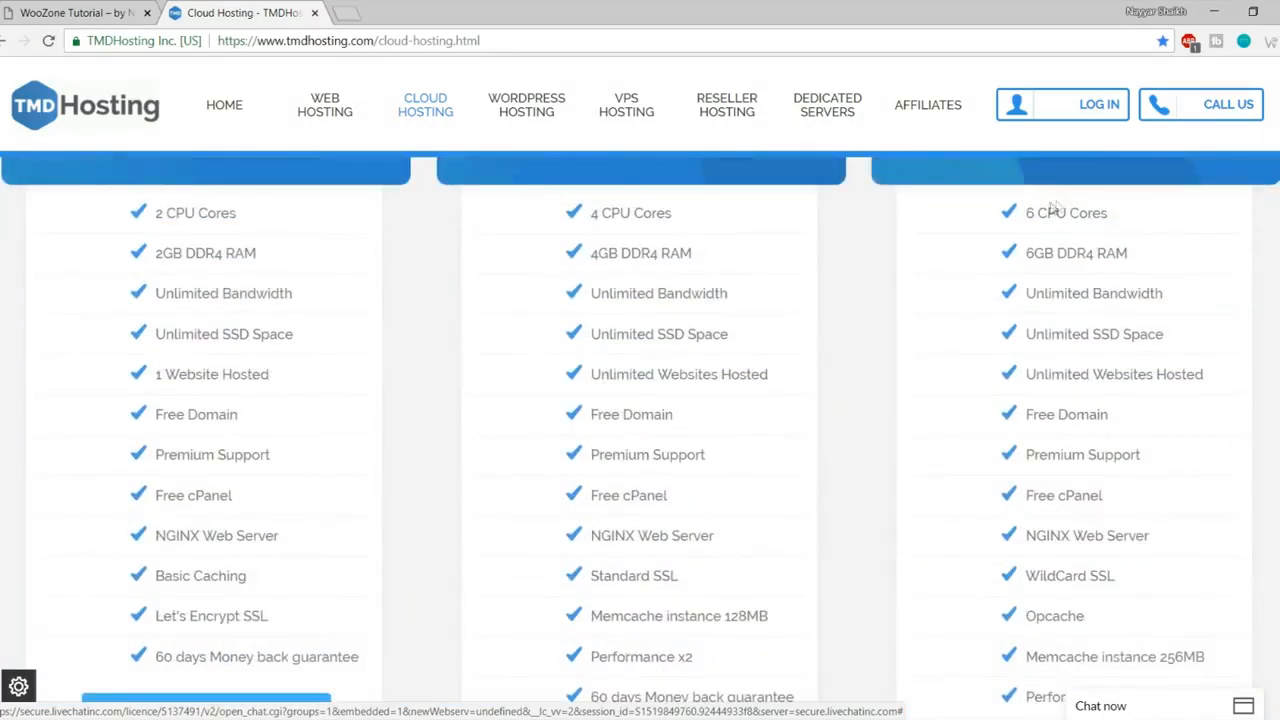
- Highlight Enterprise Cloud's 6 CPU Cores, 6GB DDR4 RAM, Unlimited Bandwidth and SSD Space lines
{"action": "left_click_drag", "start_coordinate": [1024, 209], "coordinate": [1143, 260]}
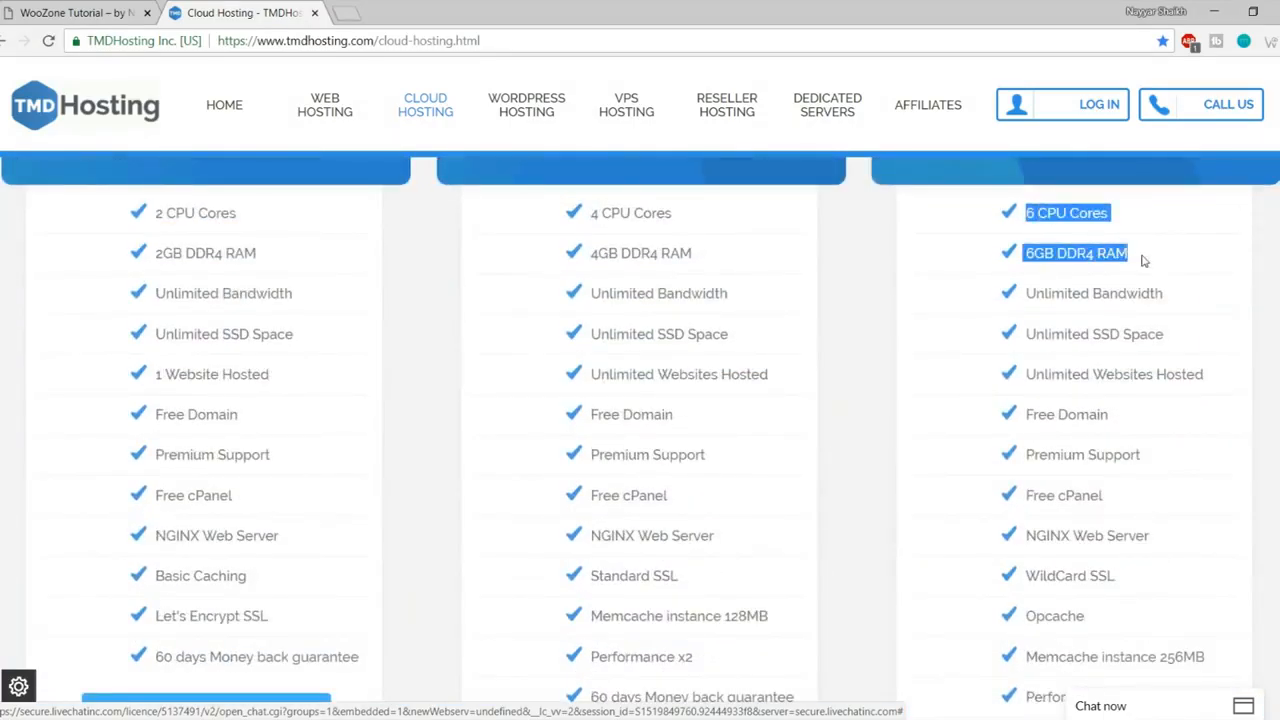
{"action": "left_click", "coordinate": [1072, 220]}
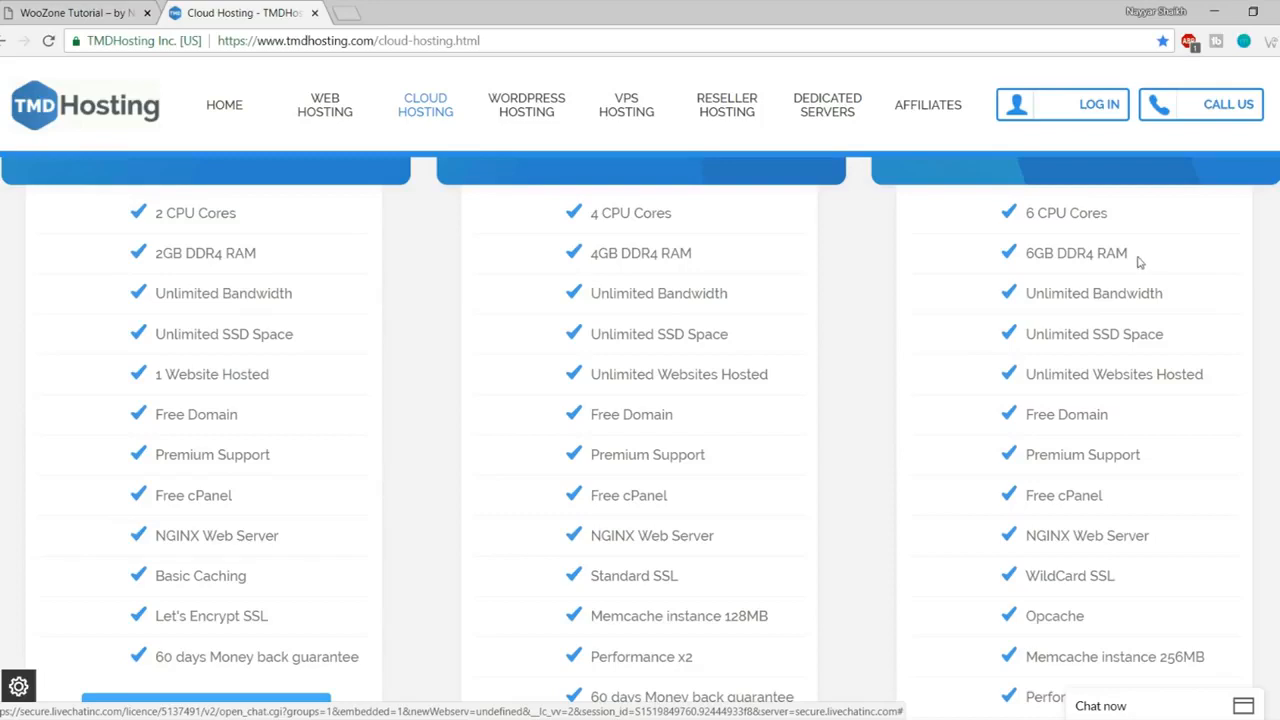
{"action": "left_click_drag", "start_coordinate": [1132, 256], "coordinate": [1027, 213]}
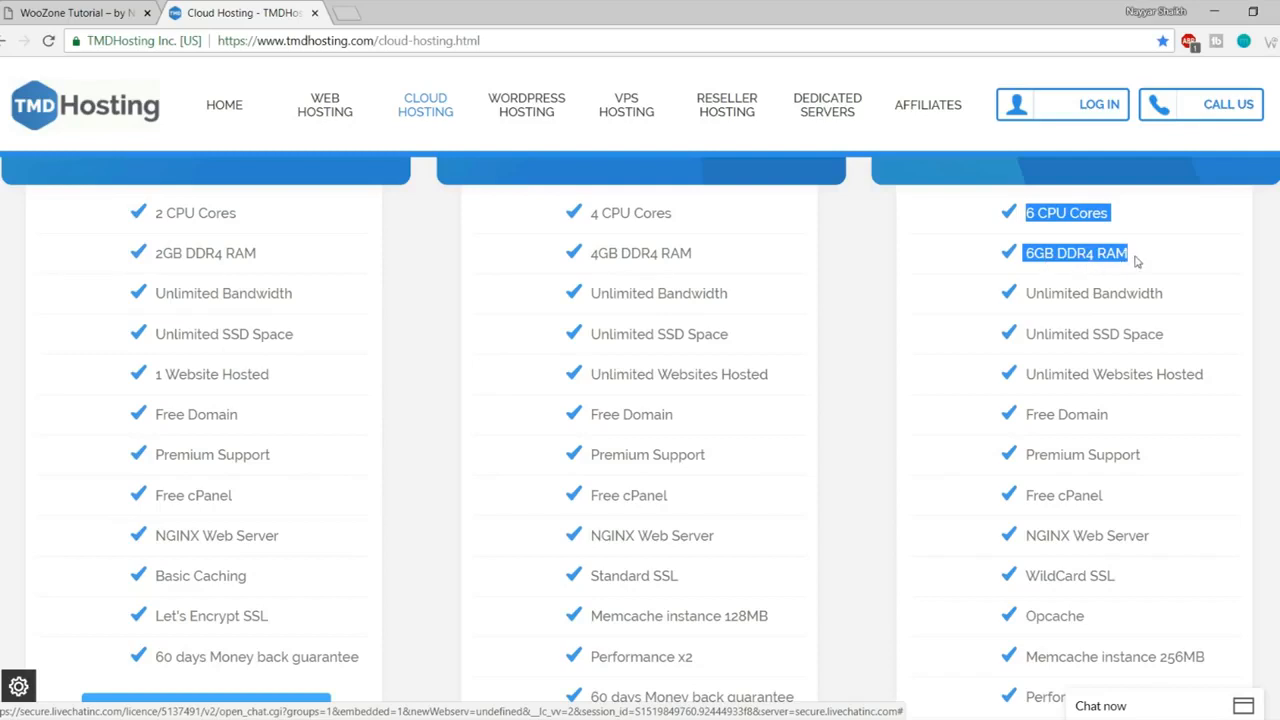
{"action": "left_click_drag", "start_coordinate": [1174, 294], "coordinate": [1026, 287]}
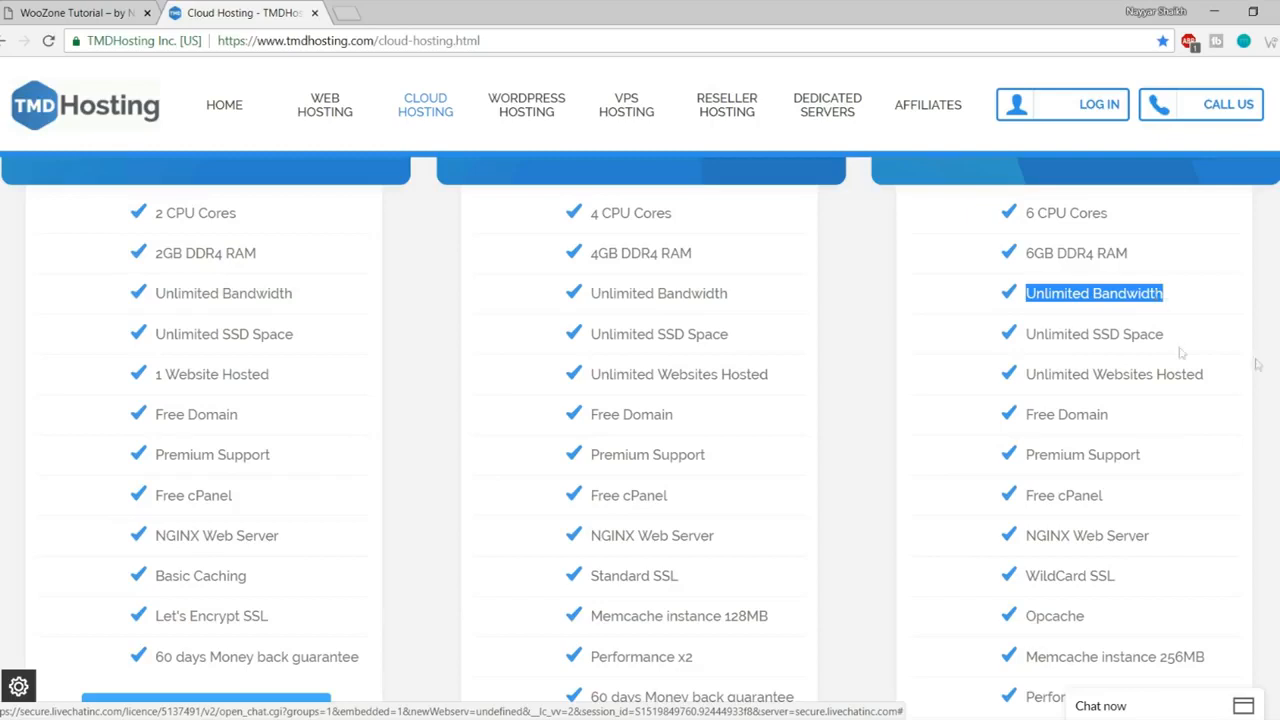
{"action": "left_click_drag", "start_coordinate": [1184, 336], "coordinate": [1093, 335]}
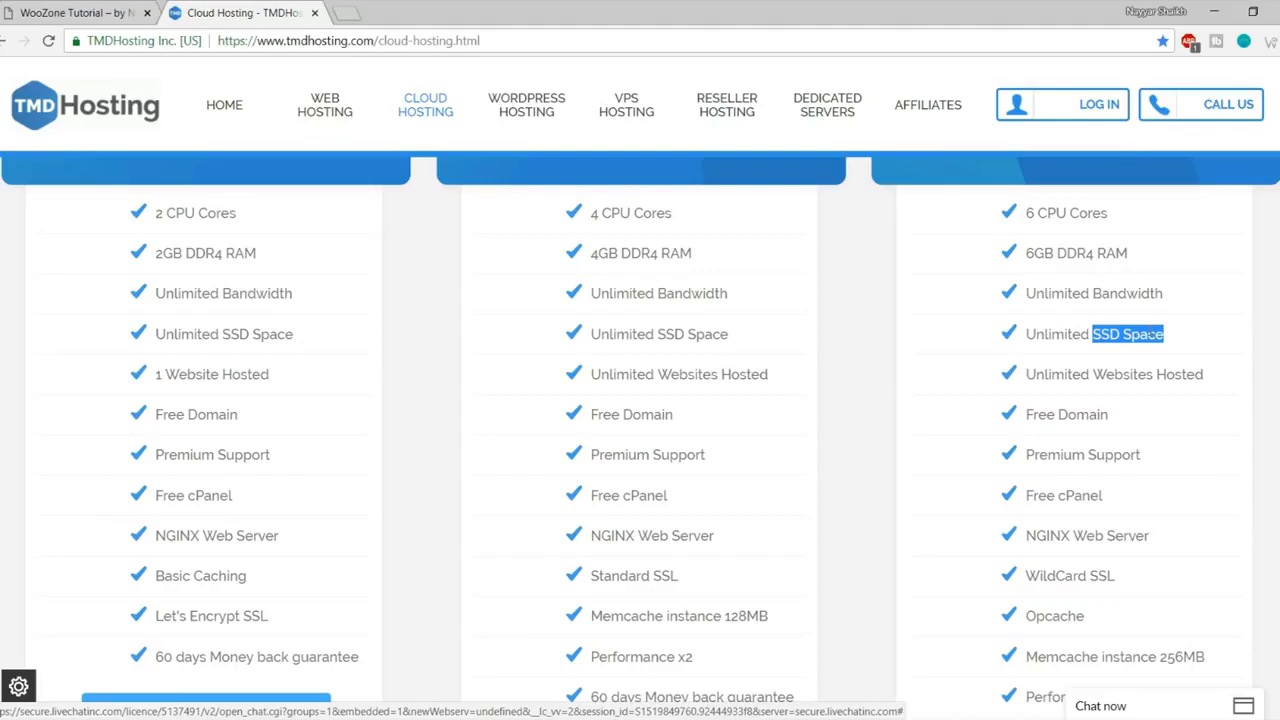
{"action": "left_click", "coordinate": [346, 12]}
{"action": "type", "text": "ssd"}
{"action": "key", "text": "Down"}
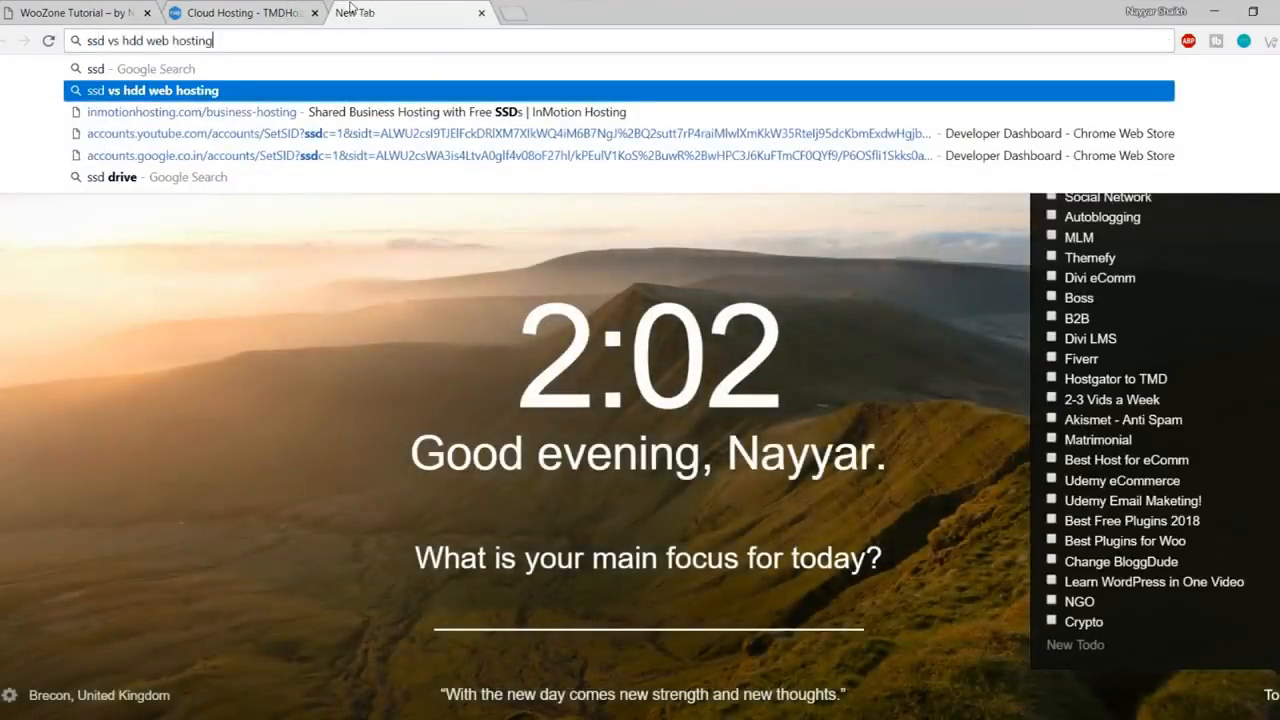
{"action": "key", "text": "Return"}
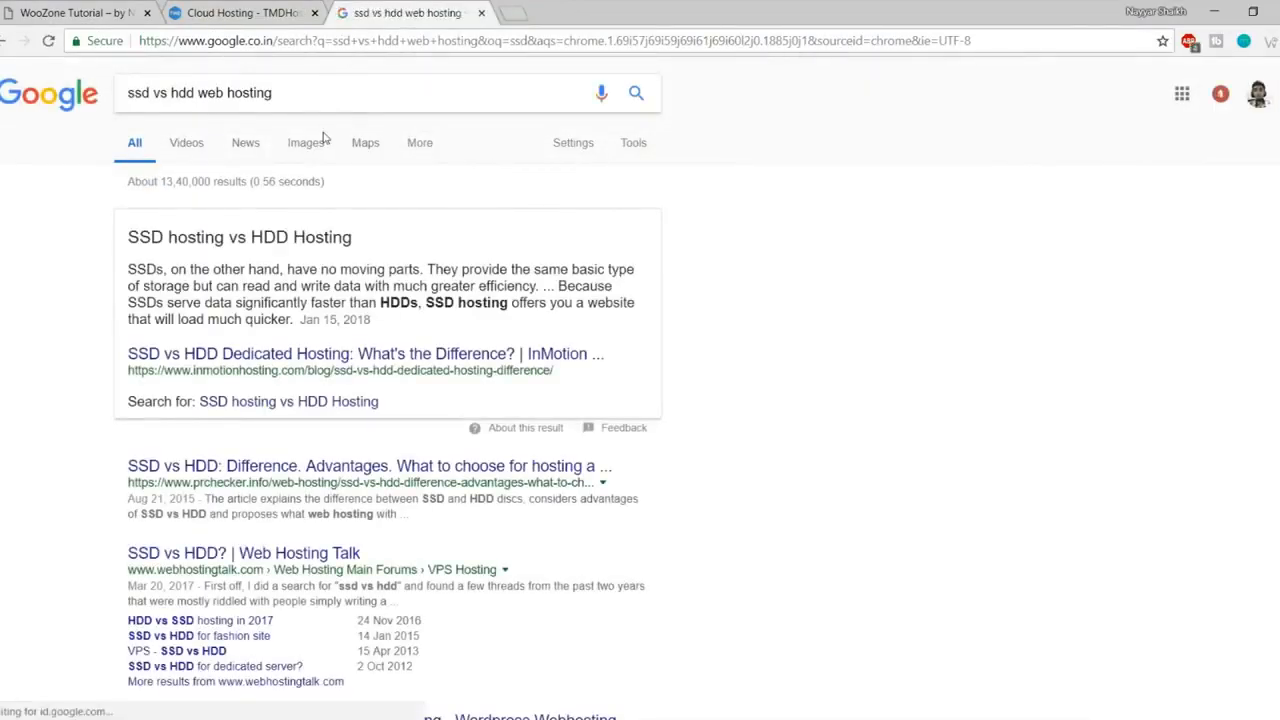
{"action": "scroll", "coordinate": [448, 397], "scroll_direction": "down", "scroll_amount": 3}
{"action": "scroll", "coordinate": [448, 397], "scroll_direction": "down", "scroll_amount": 12}
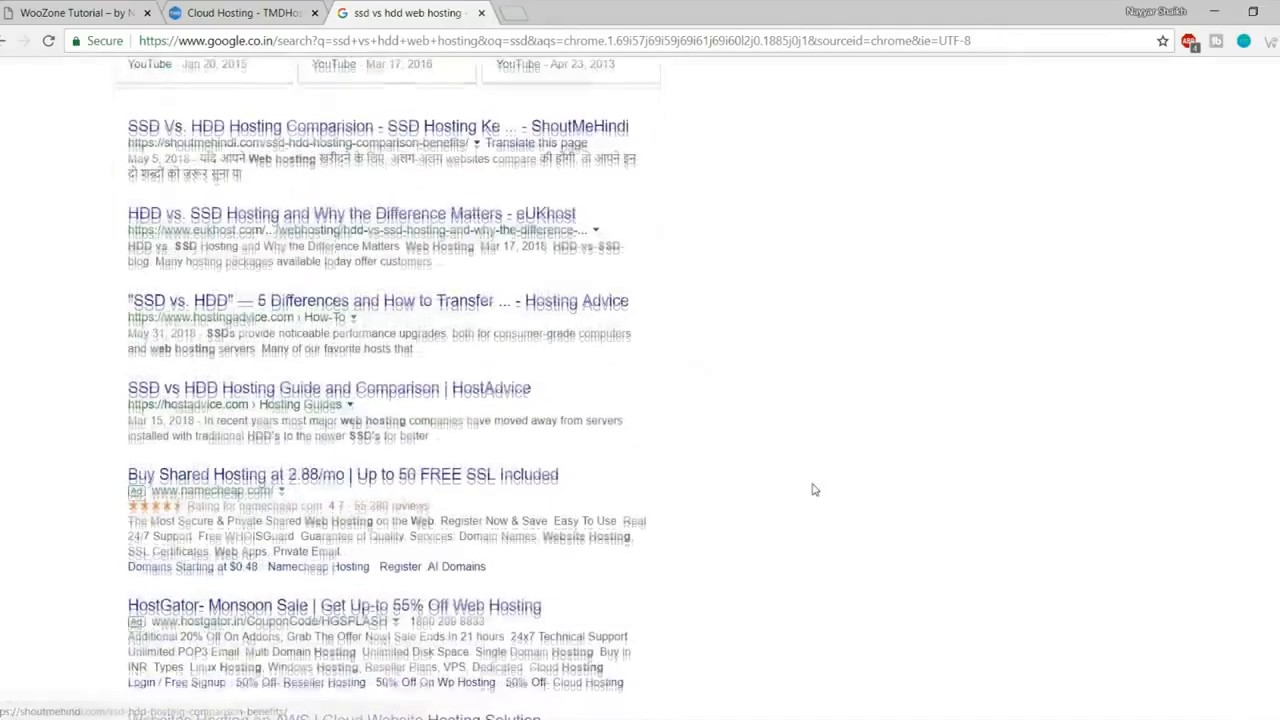
{"action": "scroll", "coordinate": [813, 490], "scroll_direction": "down", "scroll_amount": 2}
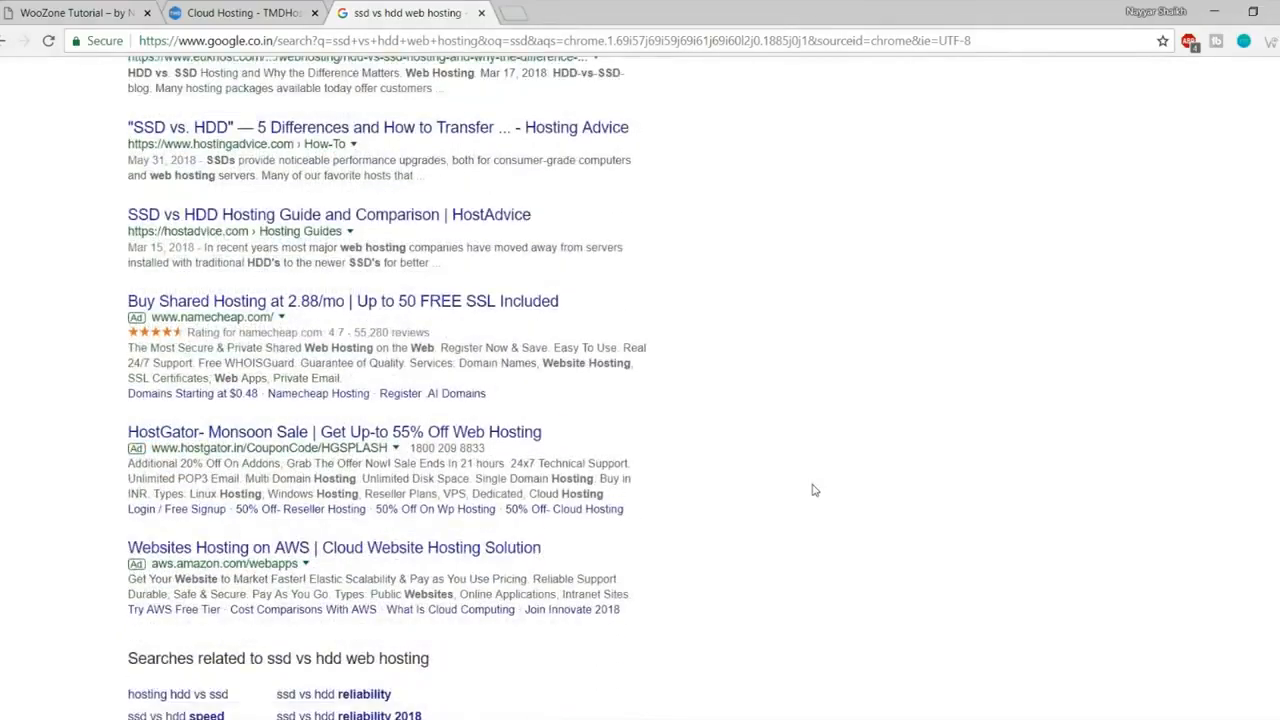
{"action": "scroll", "coordinate": [809, 509], "scroll_direction": "up", "scroll_amount": 15}
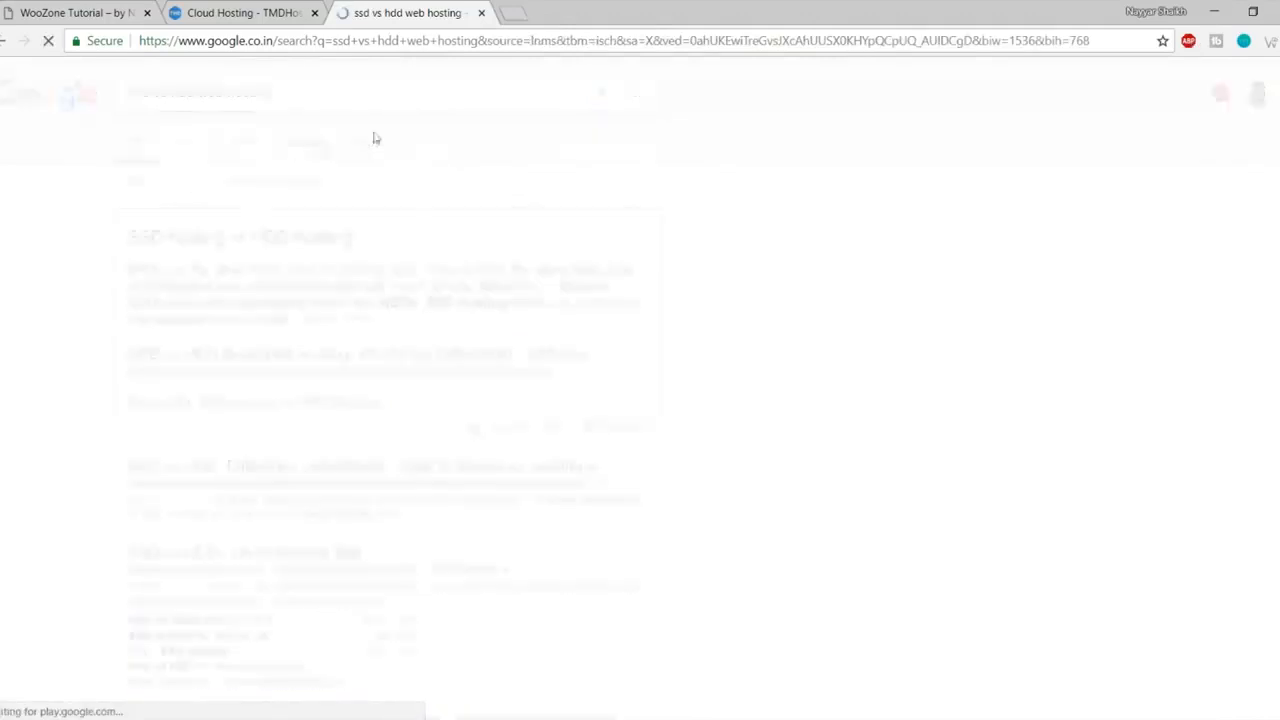
{"action": "left_click", "coordinate": [306, 143]}
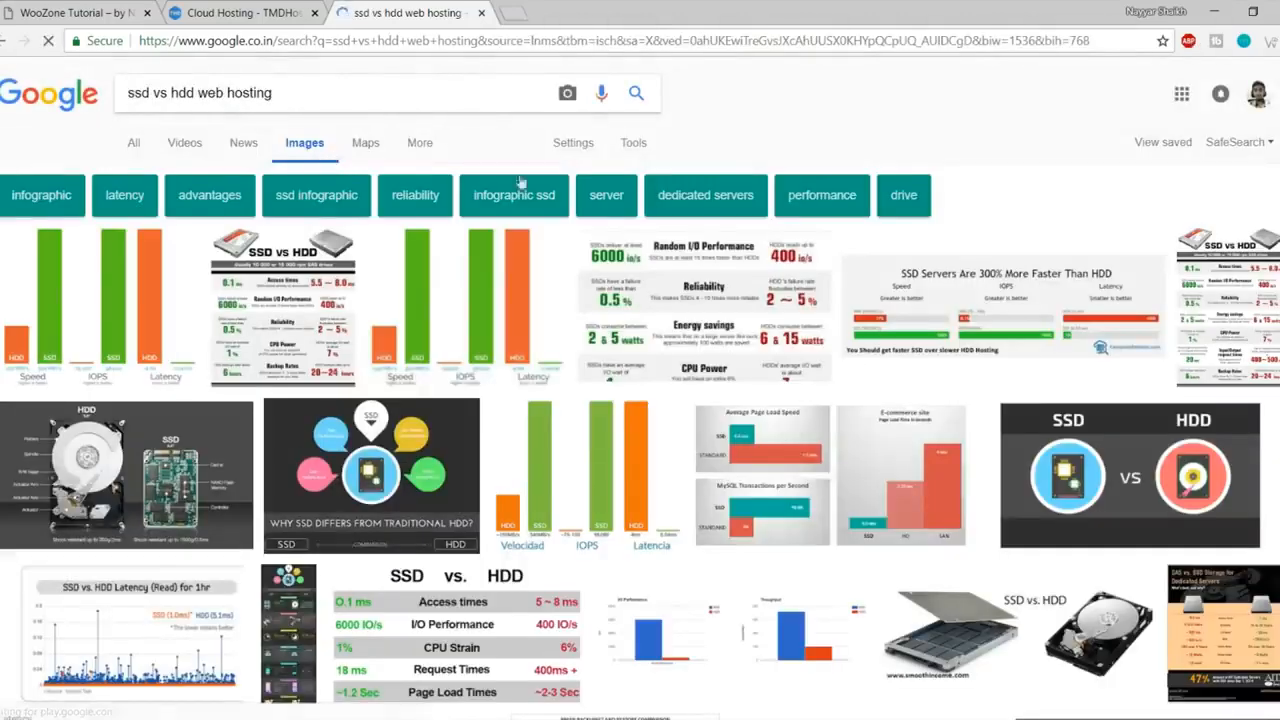
{"action": "left_click", "coordinate": [88, 297]}
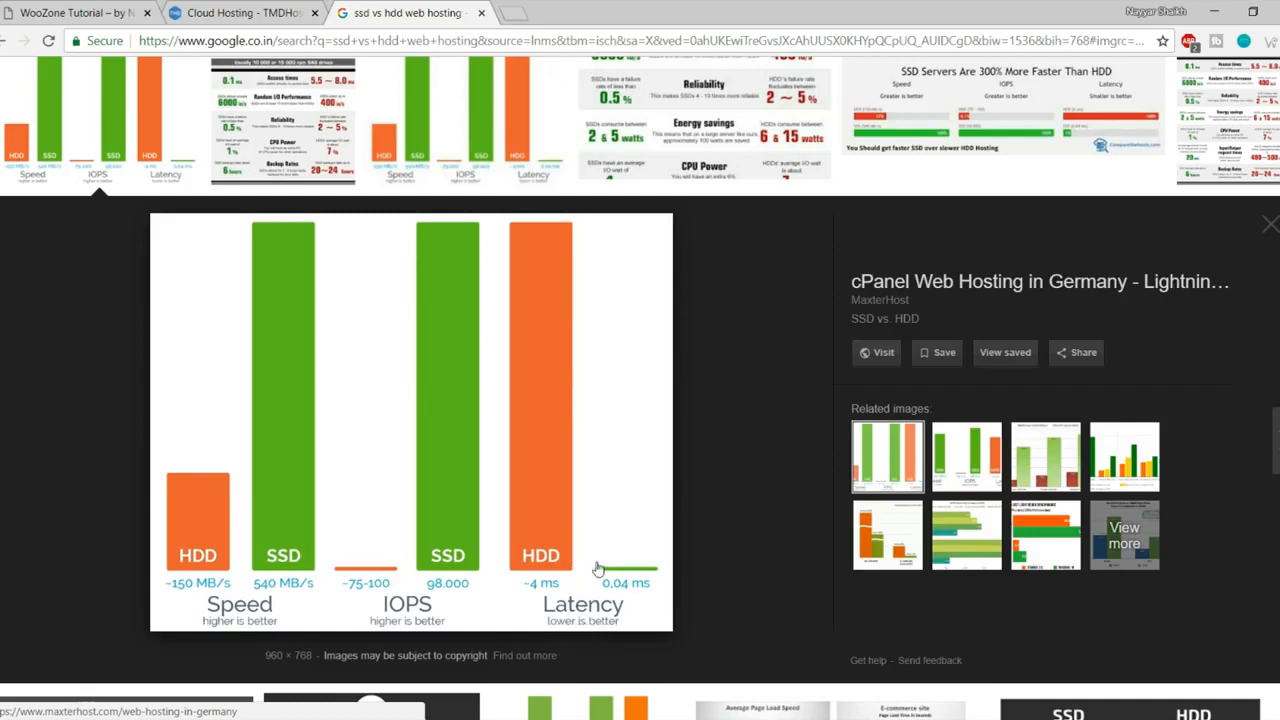
{"action": "left_click", "coordinate": [481, 13]}
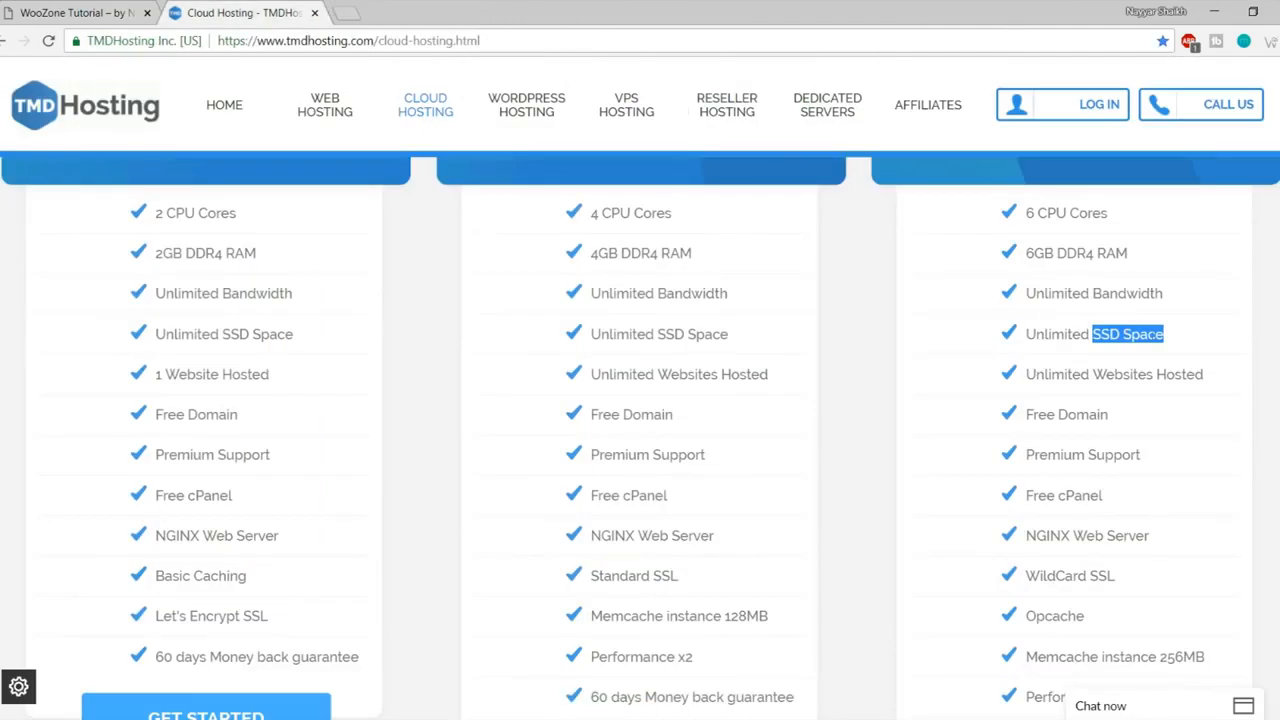
- Highlight Enterprise Cloud's Unlimited SSD Space and Unlimited Websites Hosted lines
{"action": "left_click", "coordinate": [1176, 341]}
{"action": "left_click_drag", "start_coordinate": [1176, 340], "coordinate": [1030, 333]}
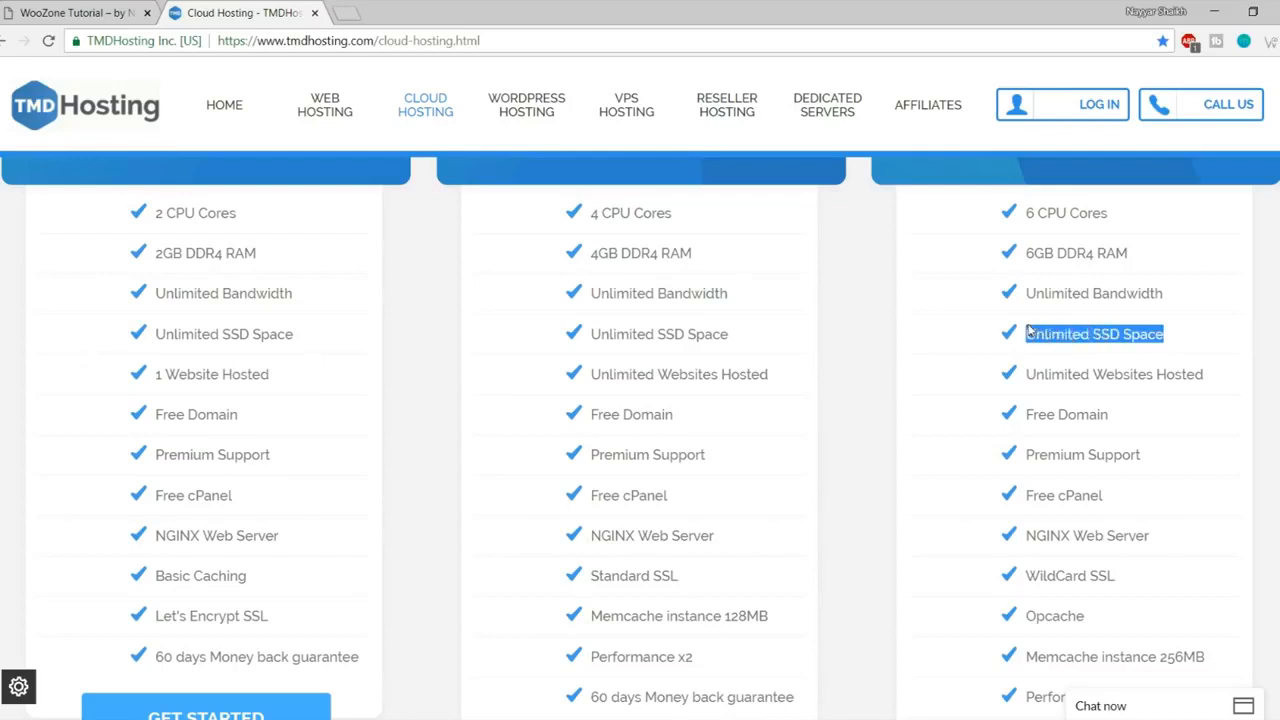
{"action": "left_click", "coordinate": [1031, 333]}
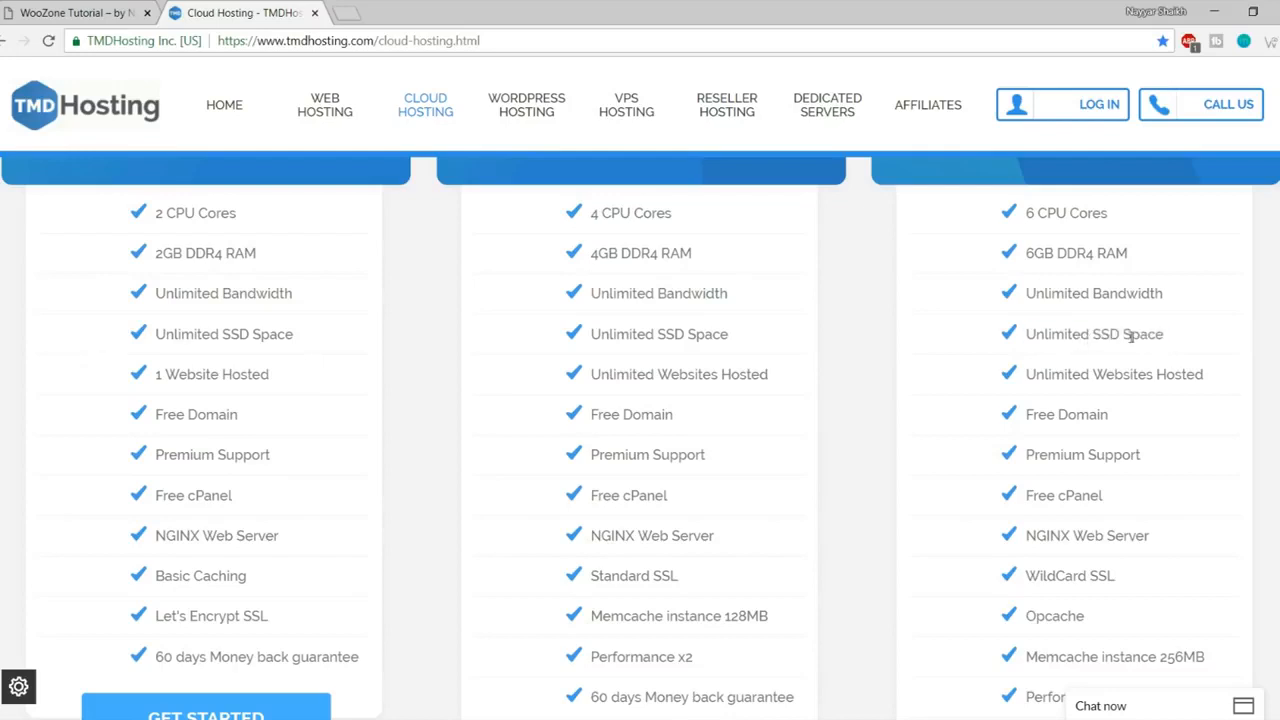
{"action": "left_click_drag", "start_coordinate": [1034, 373], "coordinate": [1240, 378]}
{"action": "left_click", "coordinate": [1225, 382]}
{"action": "scroll", "coordinate": [1207, 444], "scroll_direction": "up", "scroll_amount": 2}
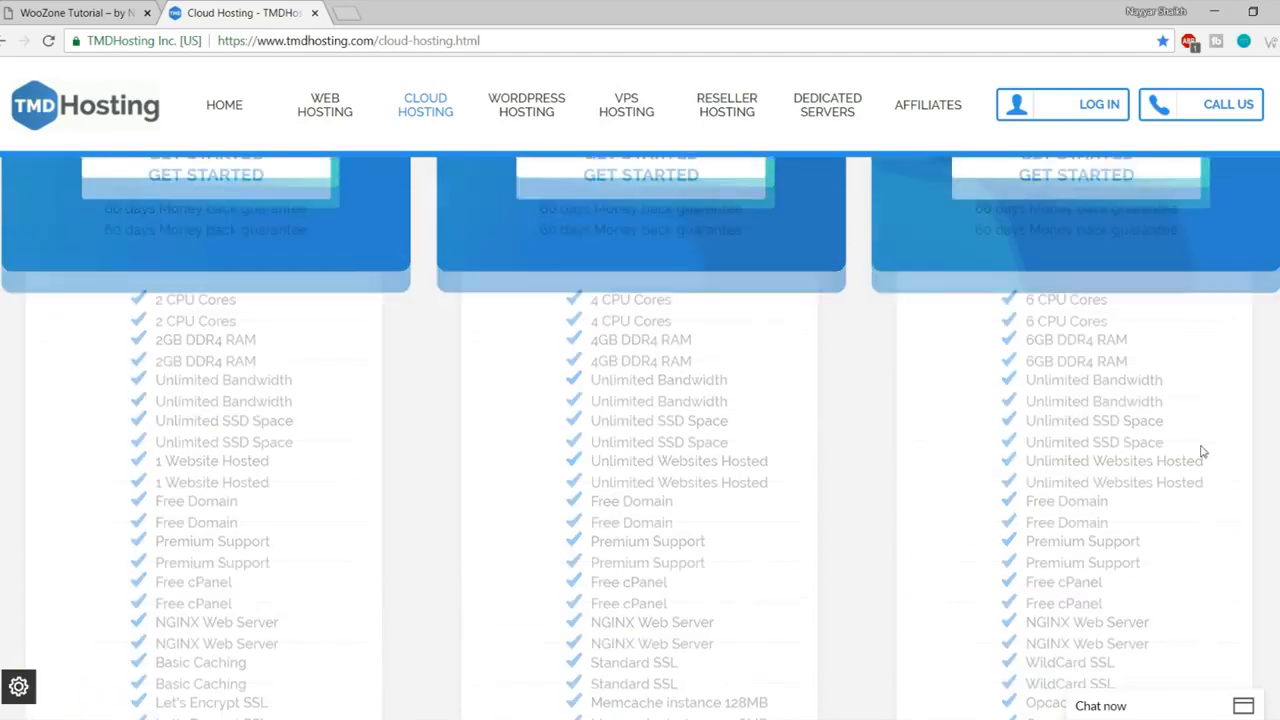
{"action": "scroll", "coordinate": [1203, 452], "scroll_direction": "down", "scroll_amount": 2}
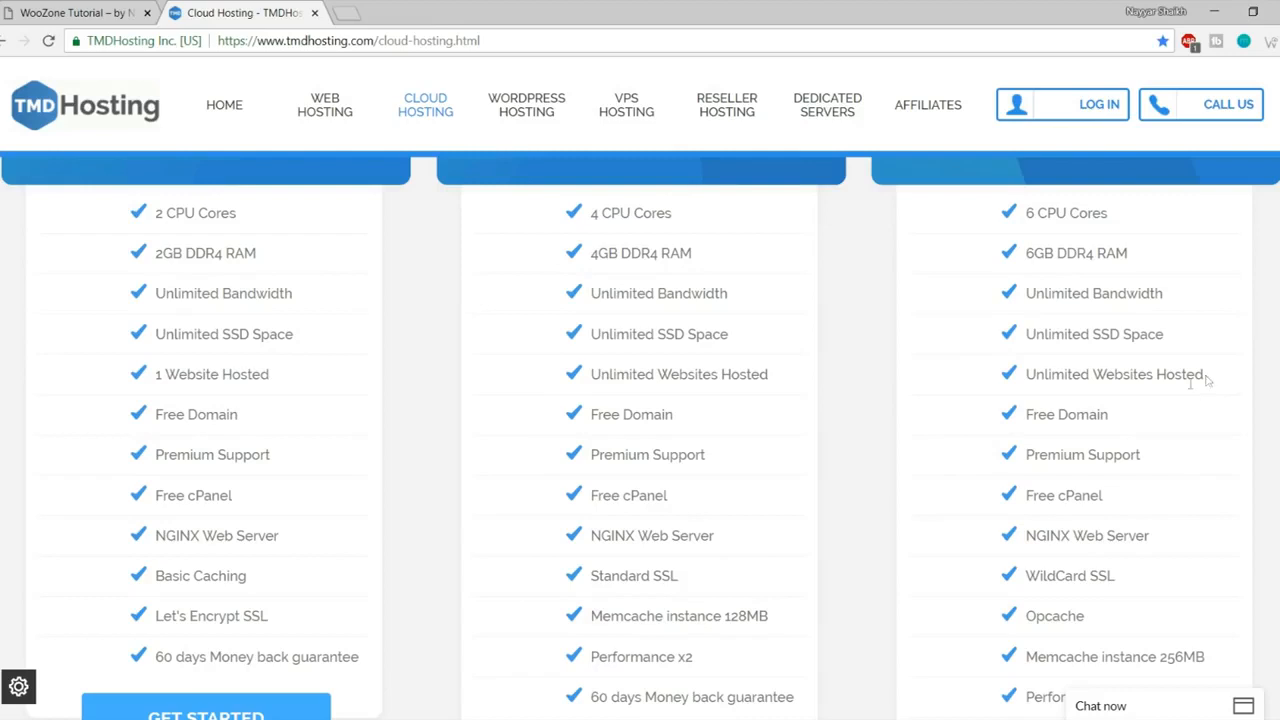
- Highlight Free Domain and Premium Support, then open and minimize the LiveChat window
{"action": "left_click_drag", "start_coordinate": [1112, 424], "coordinate": [1026, 420]}
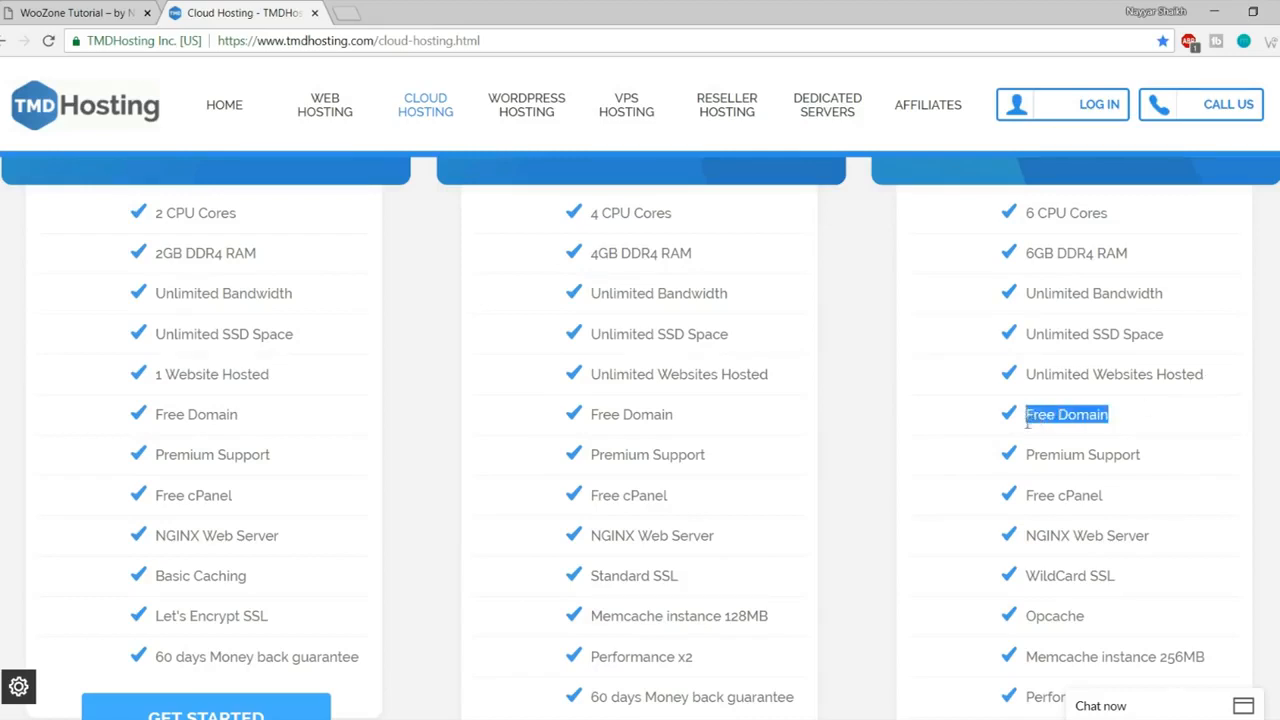
{"action": "left_click_drag", "start_coordinate": [1148, 464], "coordinate": [1031, 474]}
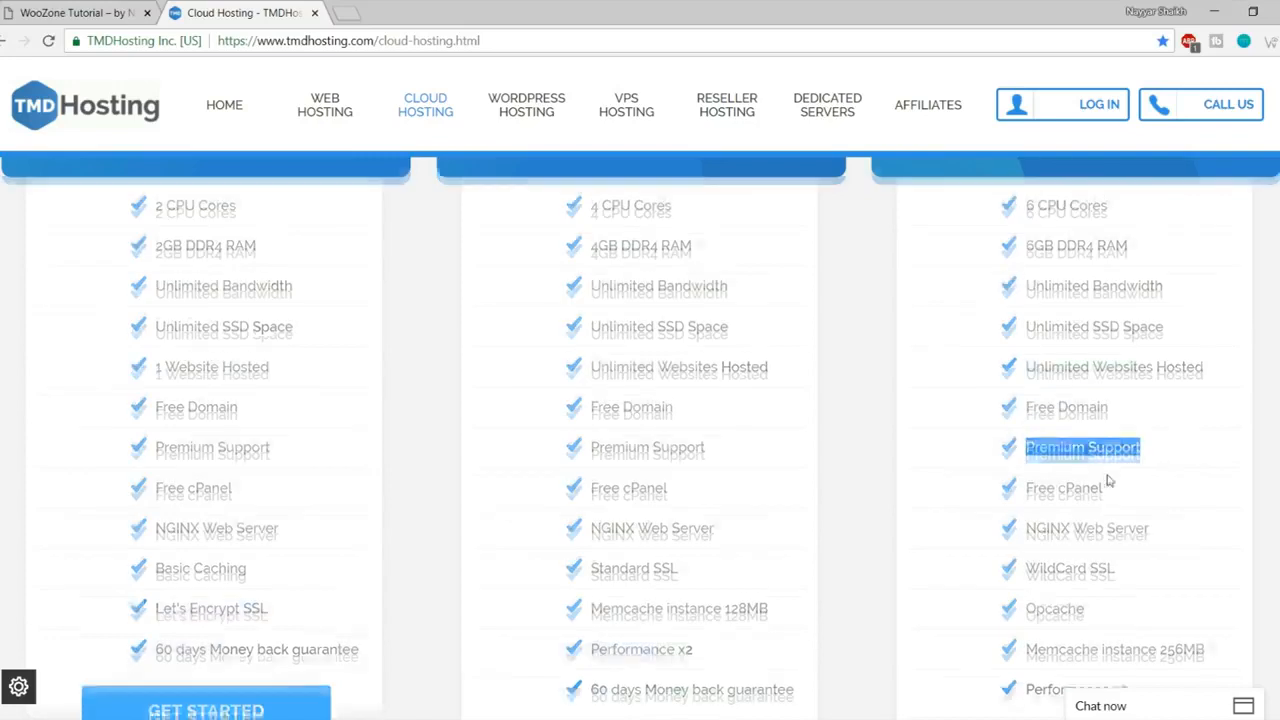
{"action": "scroll", "coordinate": [1109, 480], "scroll_direction": "down", "scroll_amount": 2}
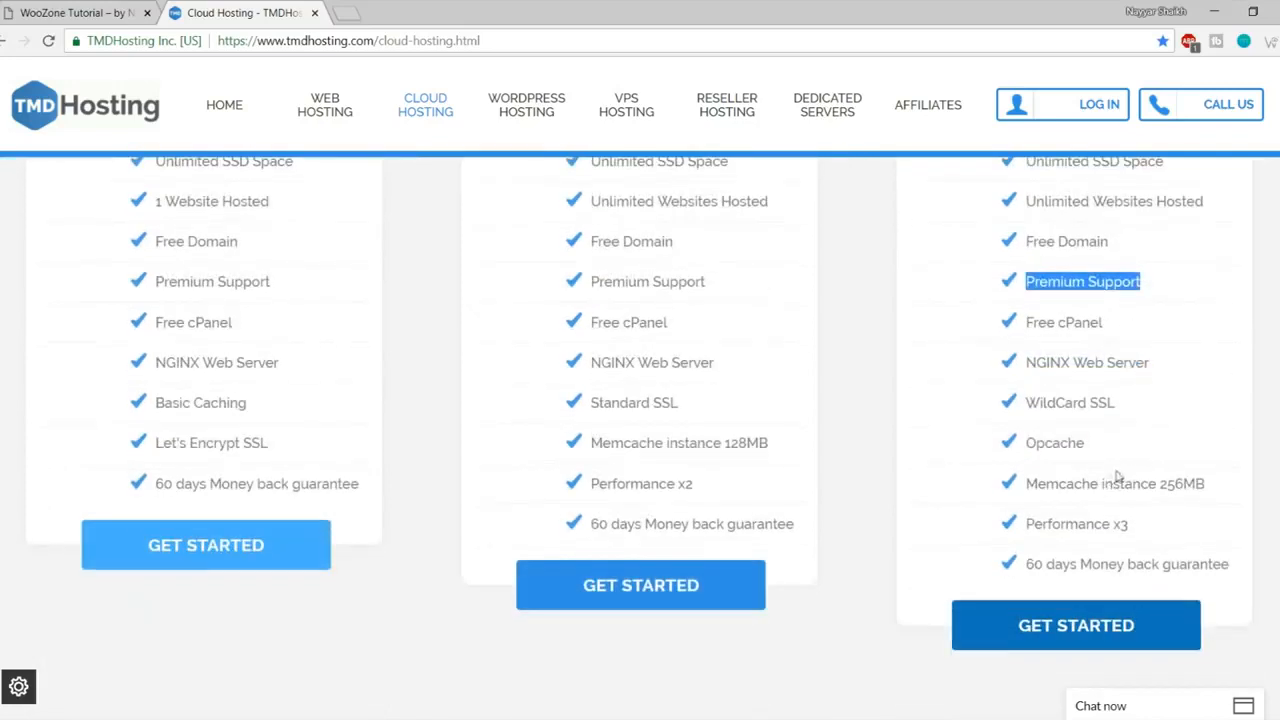
{"action": "left_click", "coordinate": [1154, 708]}
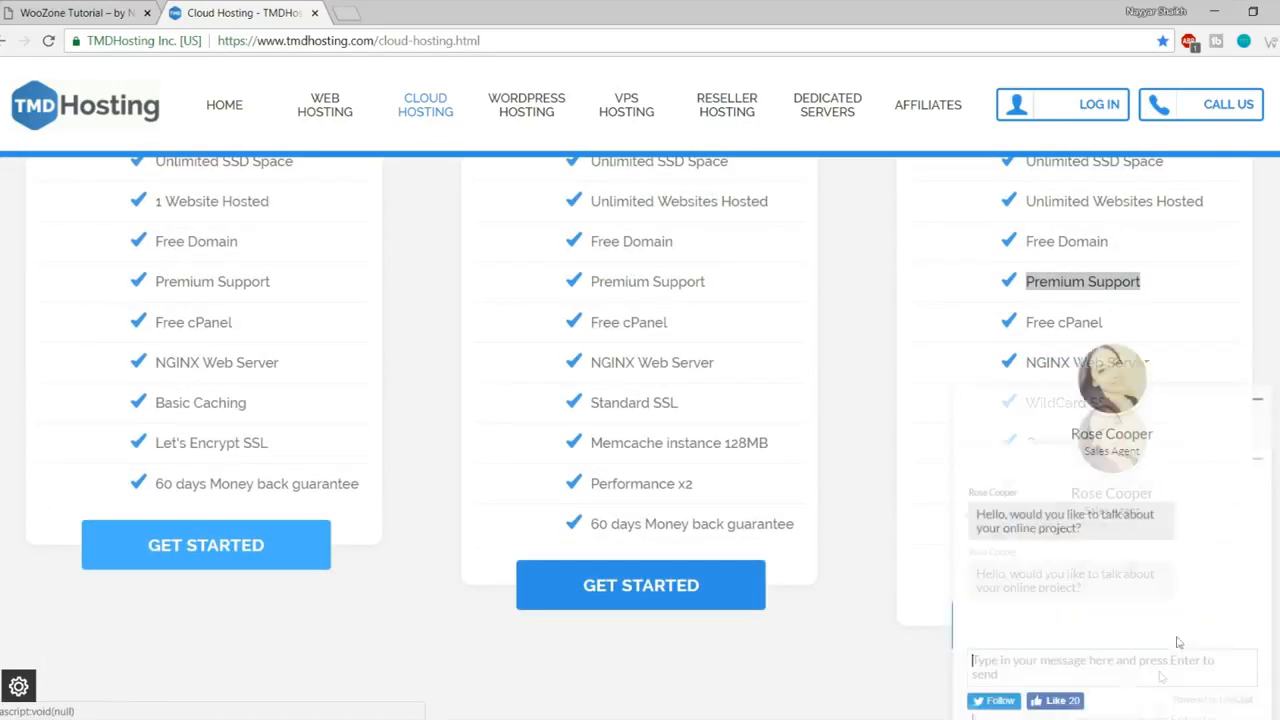
{"action": "left_click", "coordinate": [1259, 400]}
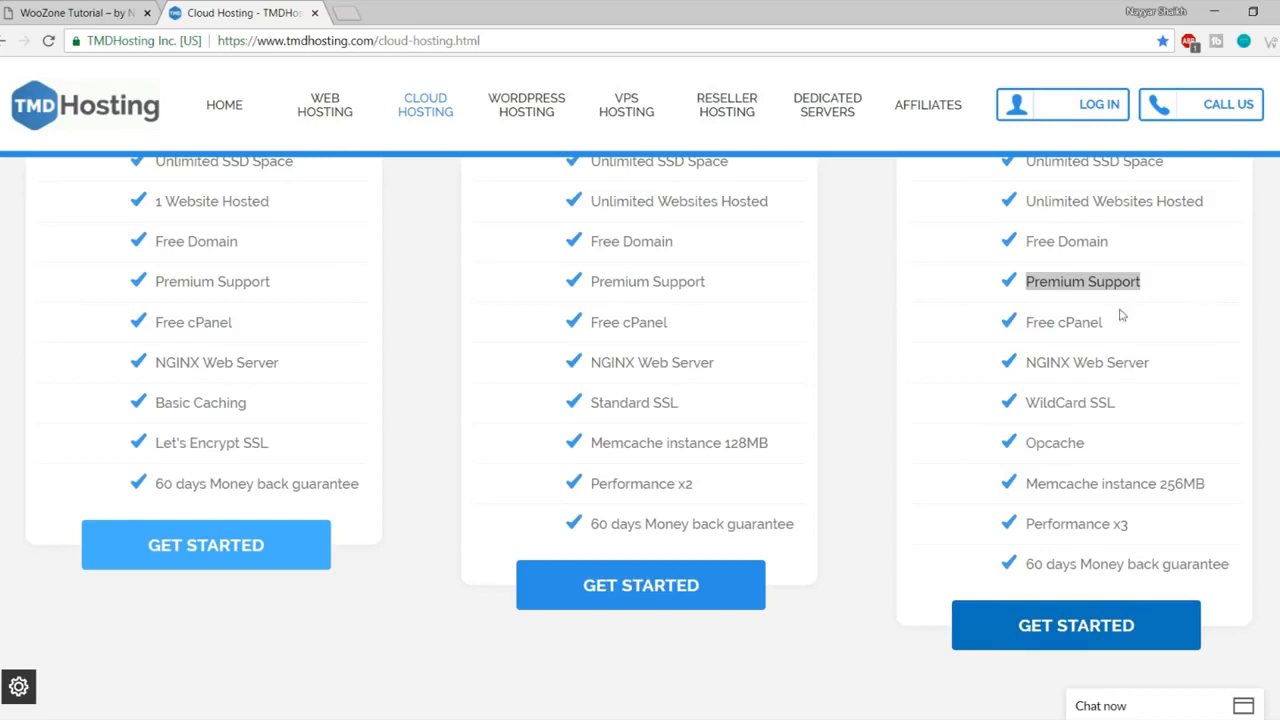
- Highlight Enterprise Cloud's Free cPanel, NGINX Web Server and WildCard SSL features
{"action": "left_click_drag", "start_coordinate": [1110, 324], "coordinate": [1022, 323]}
{"action": "left_click_drag", "start_coordinate": [1165, 365], "coordinate": [1024, 368]}
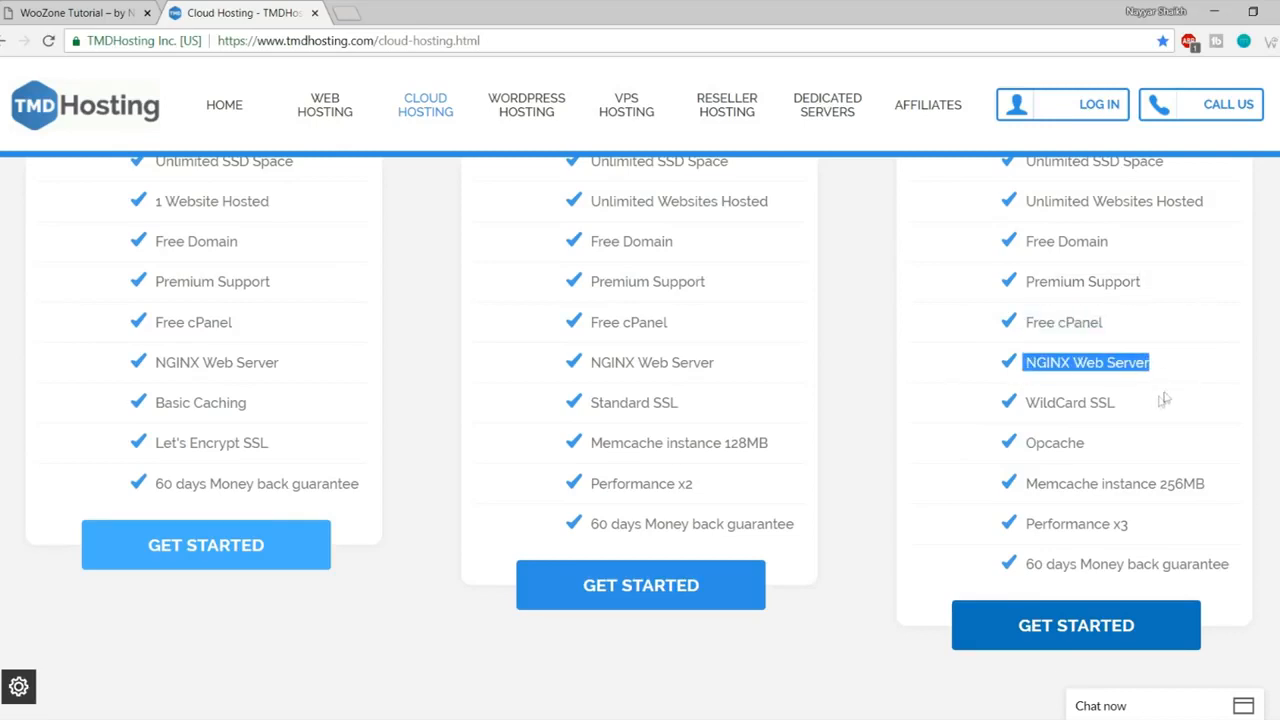
{"action": "left_click_drag", "start_coordinate": [1144, 404], "coordinate": [1024, 402]}
{"action": "left_click", "coordinate": [1128, 400]}
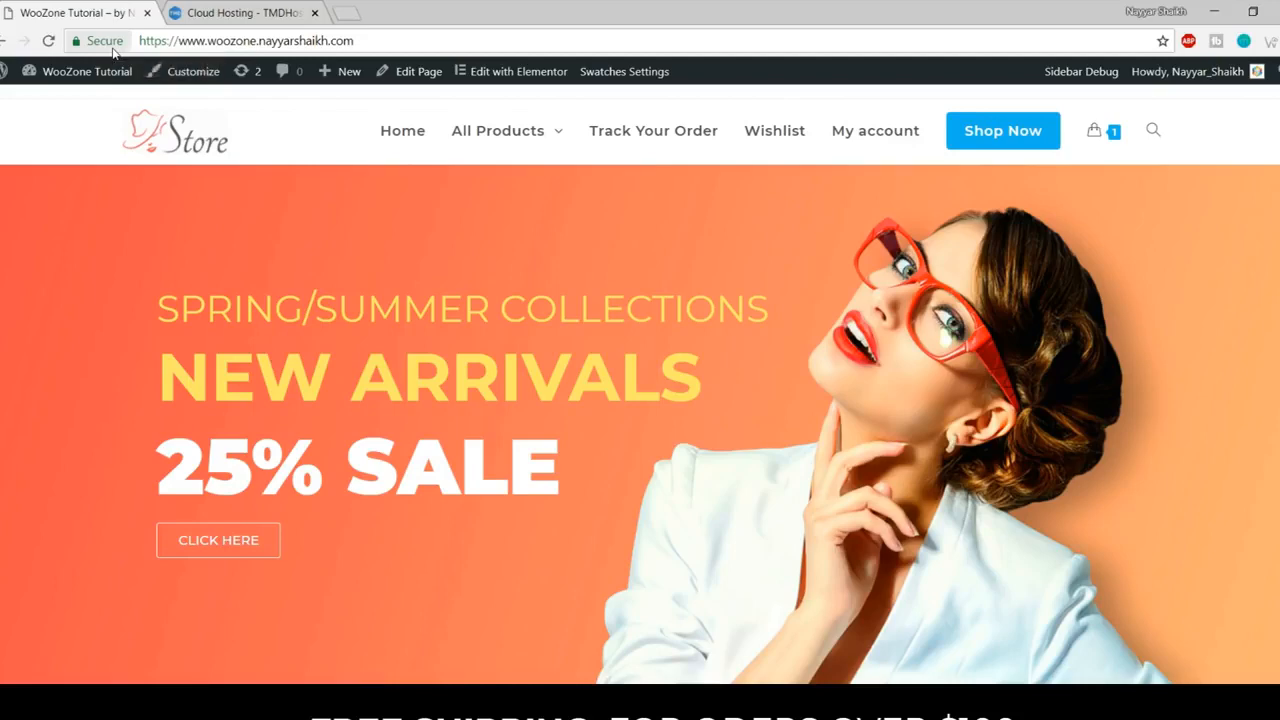
- Highlight Enterprise's WildCard SSL, scroll through the finished store homepage, then return to TMDHosting
{"action": "left_click", "coordinate": [226, 12]}
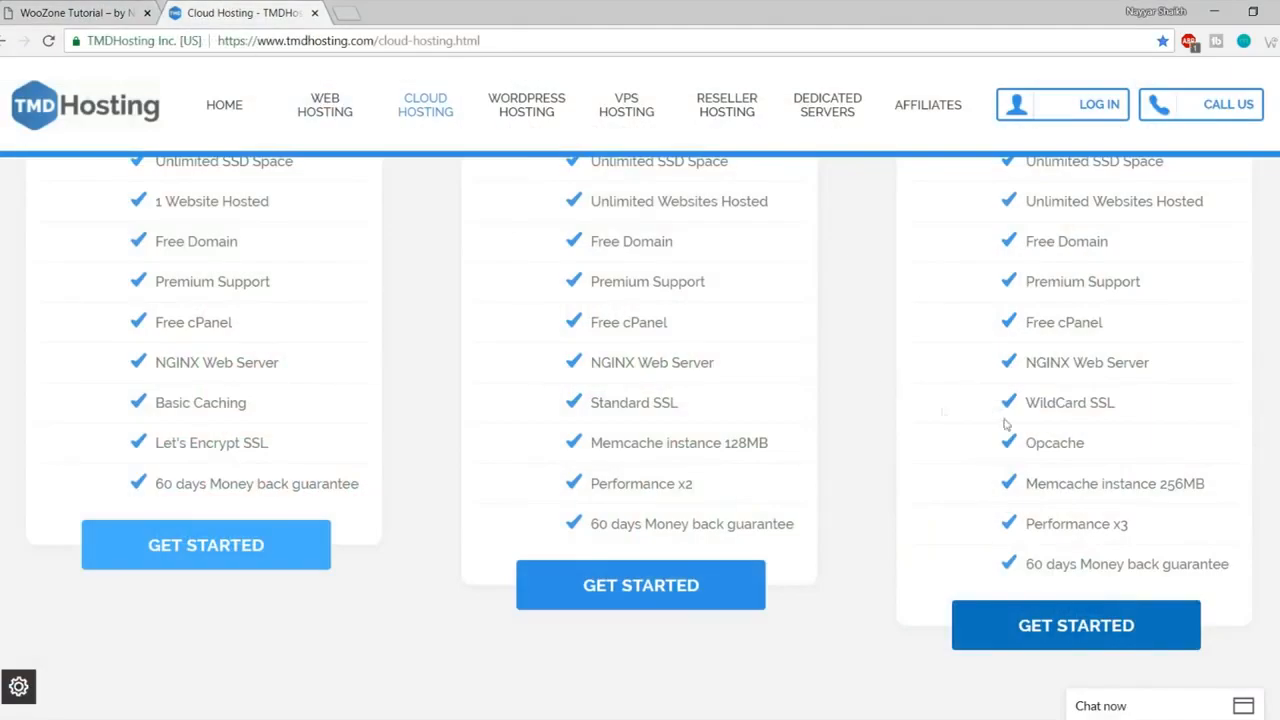
{"action": "left_click_drag", "start_coordinate": [1116, 402], "coordinate": [1091, 402]}
{"action": "left_click", "coordinate": [94, 10]}
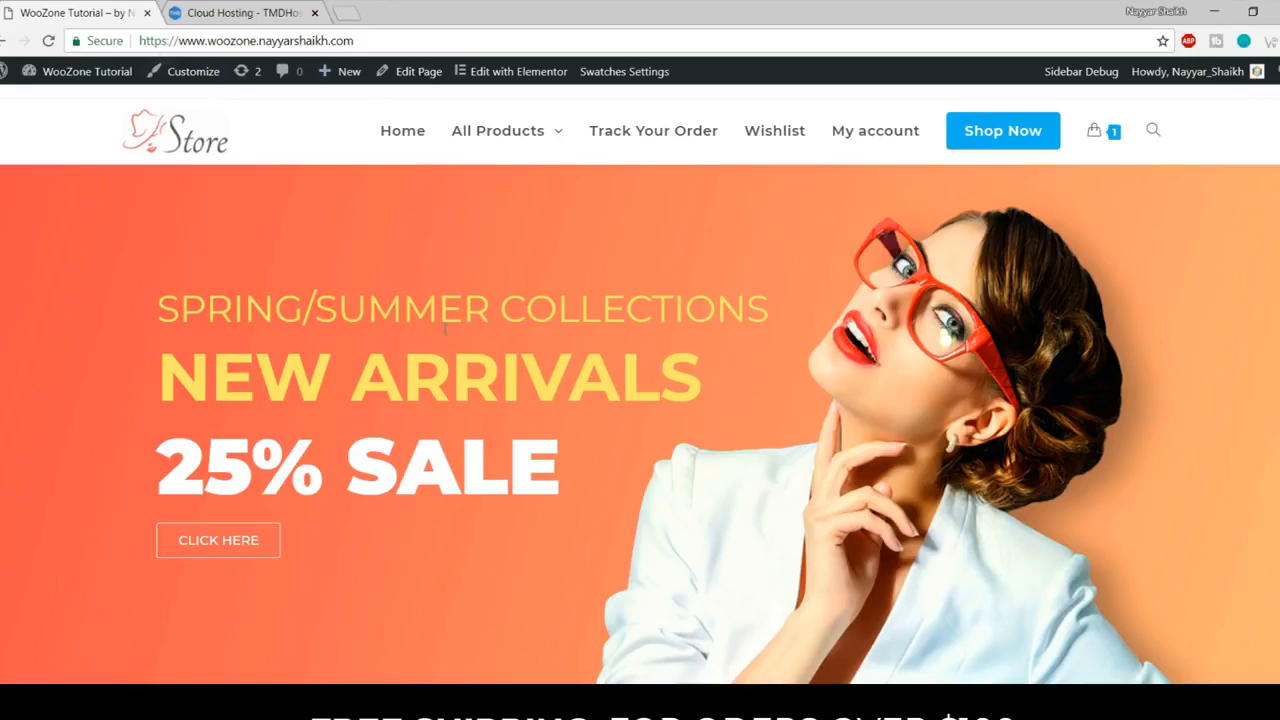
{"action": "scroll", "coordinate": [640, 400], "scroll_direction": "down", "scroll_amount": 4}
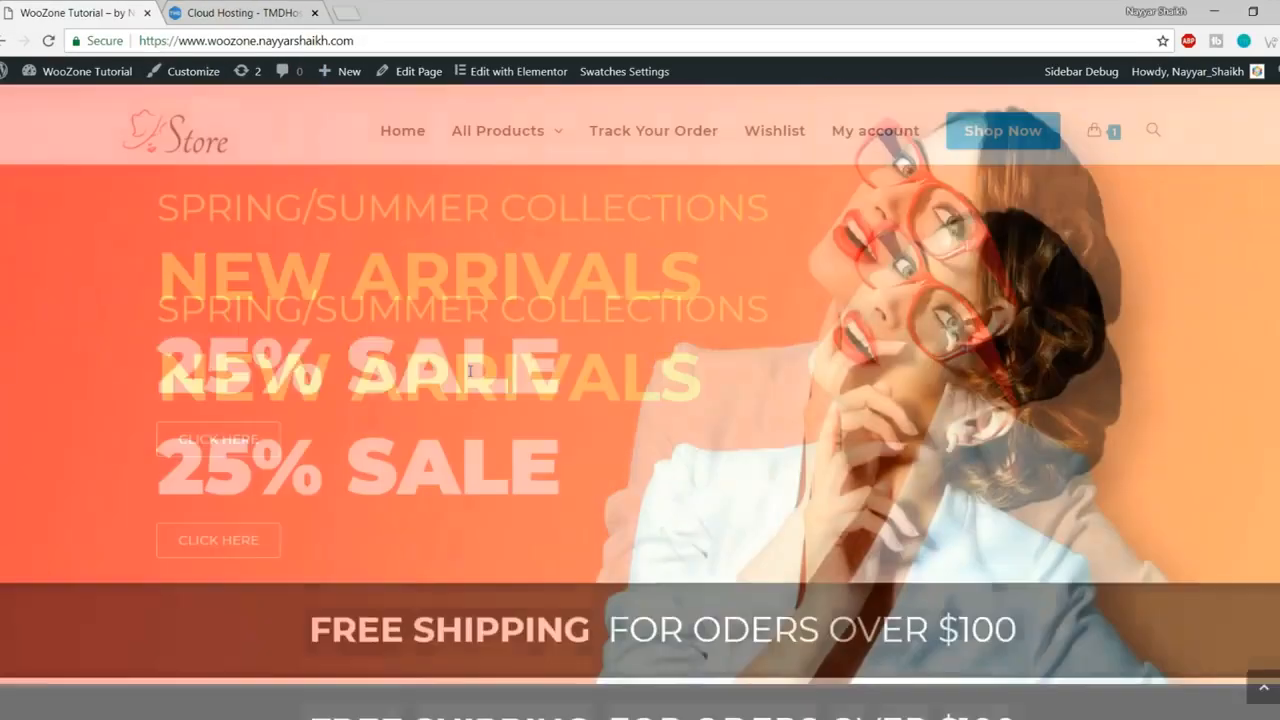
{"action": "scroll", "coordinate": [470, 372], "scroll_direction": "down", "scroll_amount": 10}
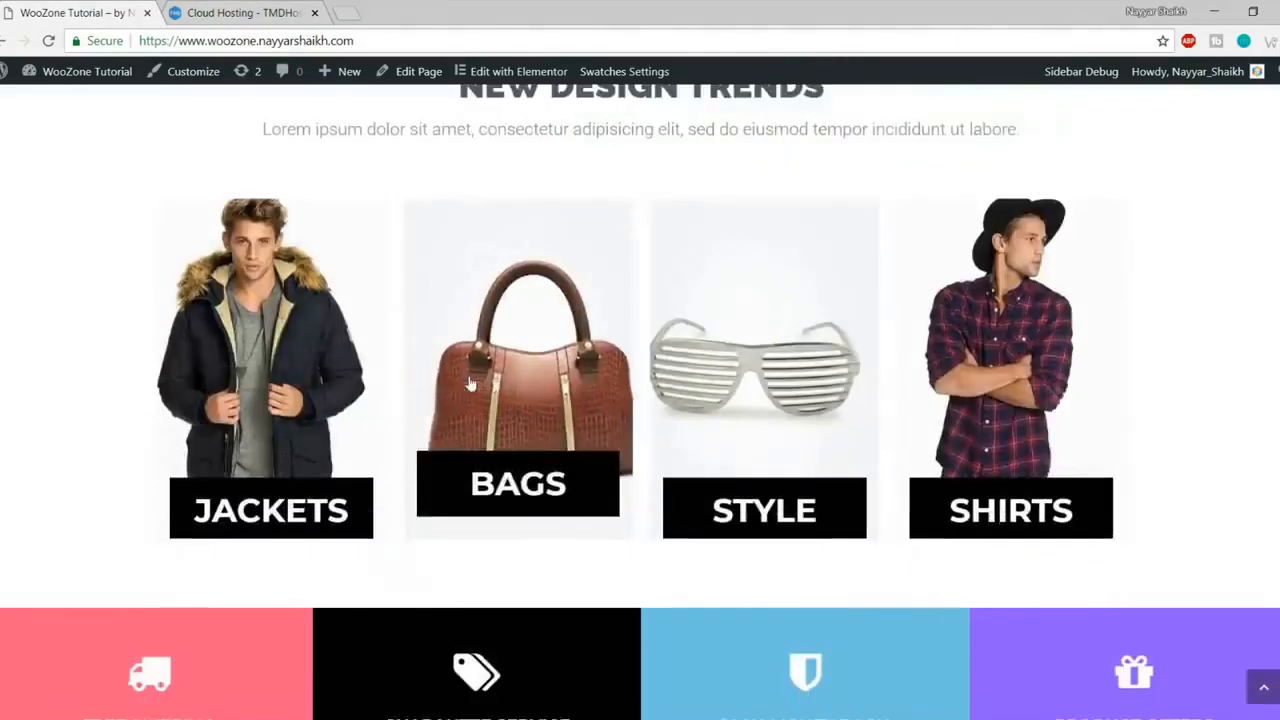
{"action": "scroll", "coordinate": [470, 383], "scroll_direction": "down", "scroll_amount": 4}
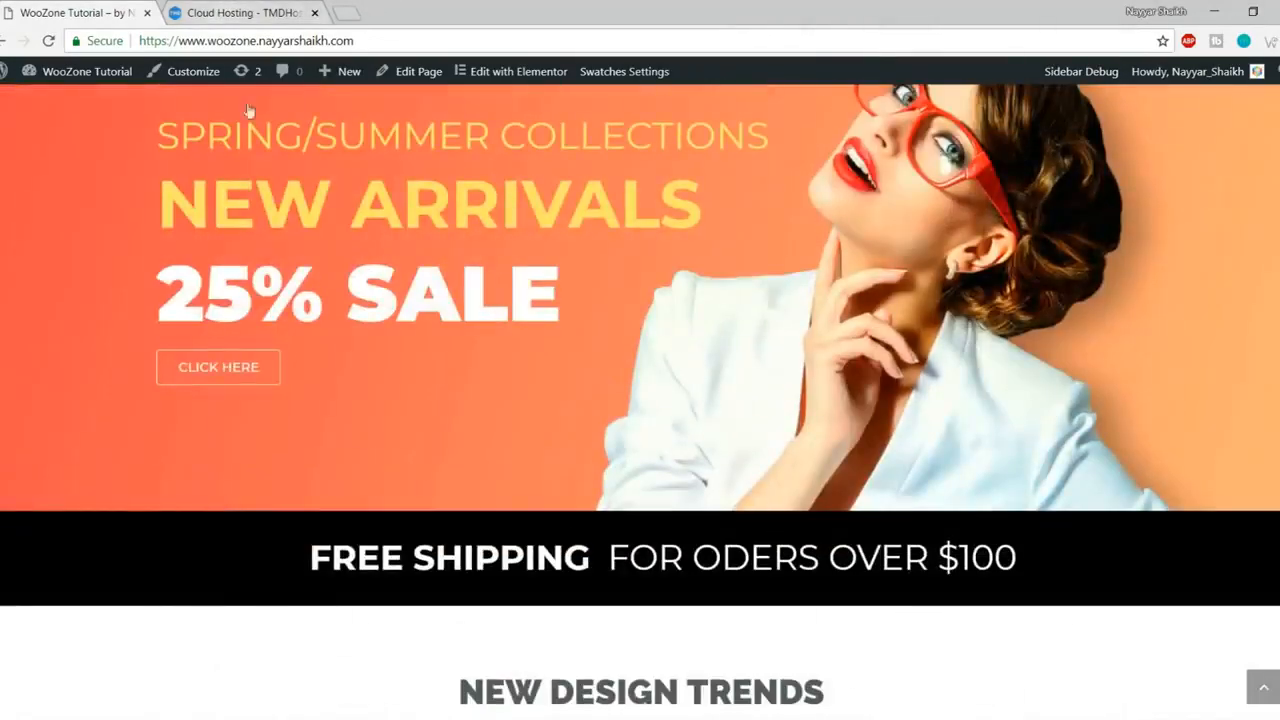
{"action": "scroll", "coordinate": [254, 120], "scroll_direction": "up", "scroll_amount": 2}
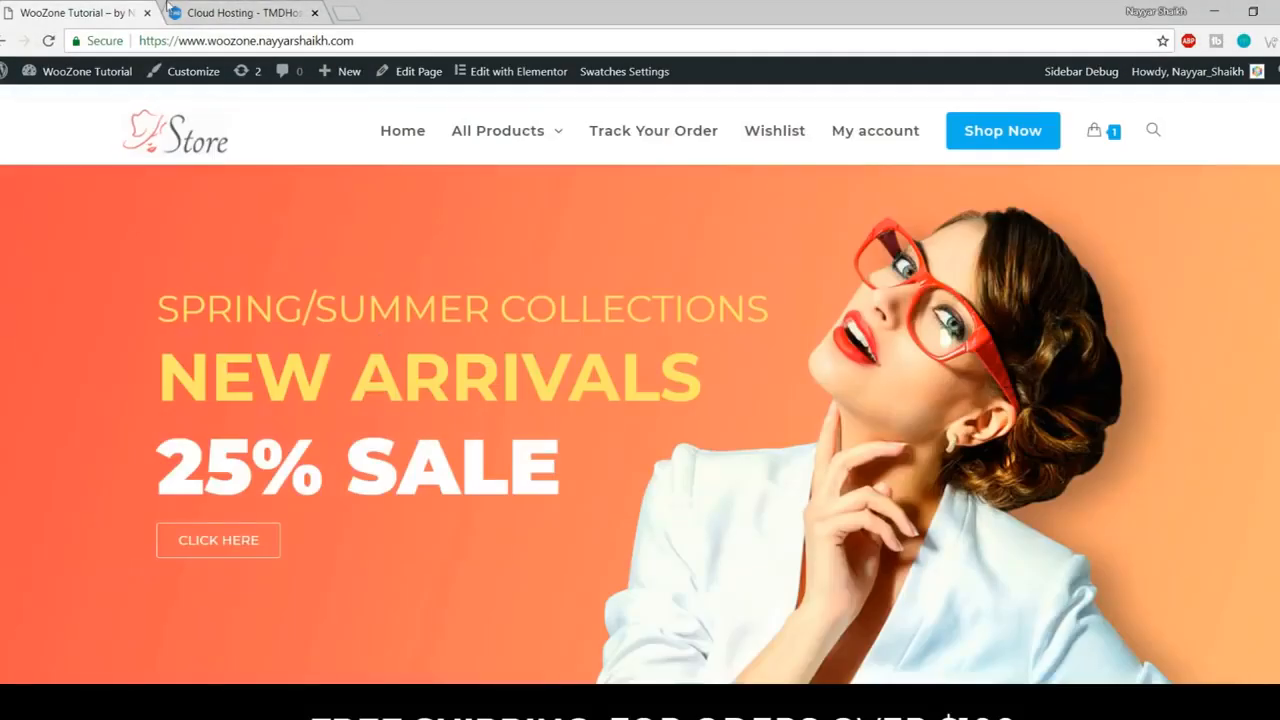
{"action": "left_click", "coordinate": [200, 10]}
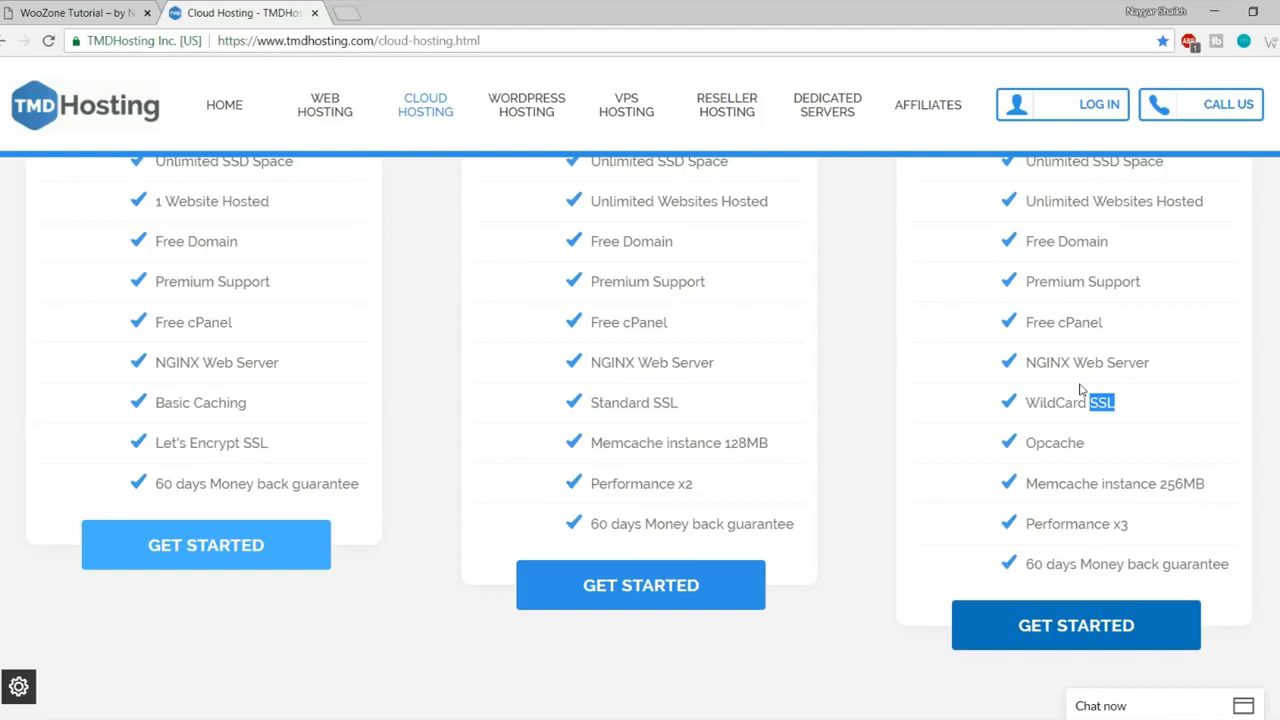
{"action": "left_click", "coordinate": [1136, 417]}
{"action": "left_click_drag", "start_coordinate": [1100, 451], "coordinate": [1024, 446]}
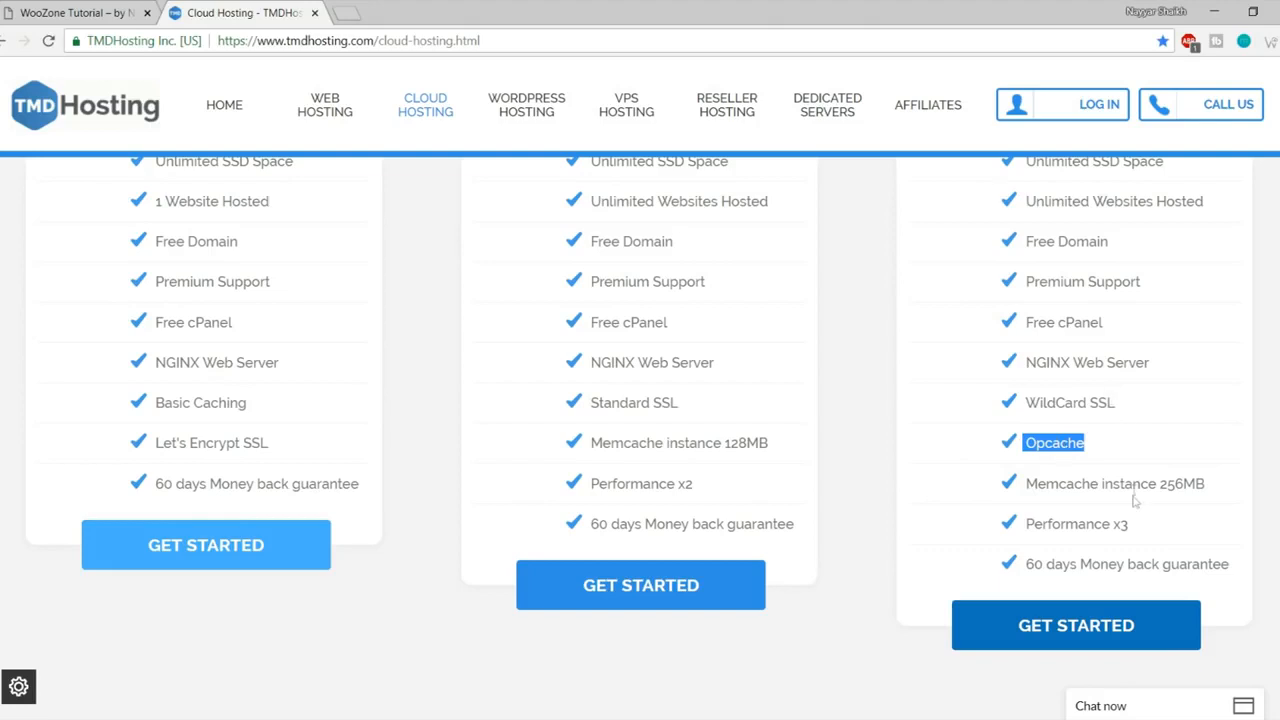
{"action": "left_click_drag", "start_coordinate": [1090, 486], "coordinate": [1218, 484]}
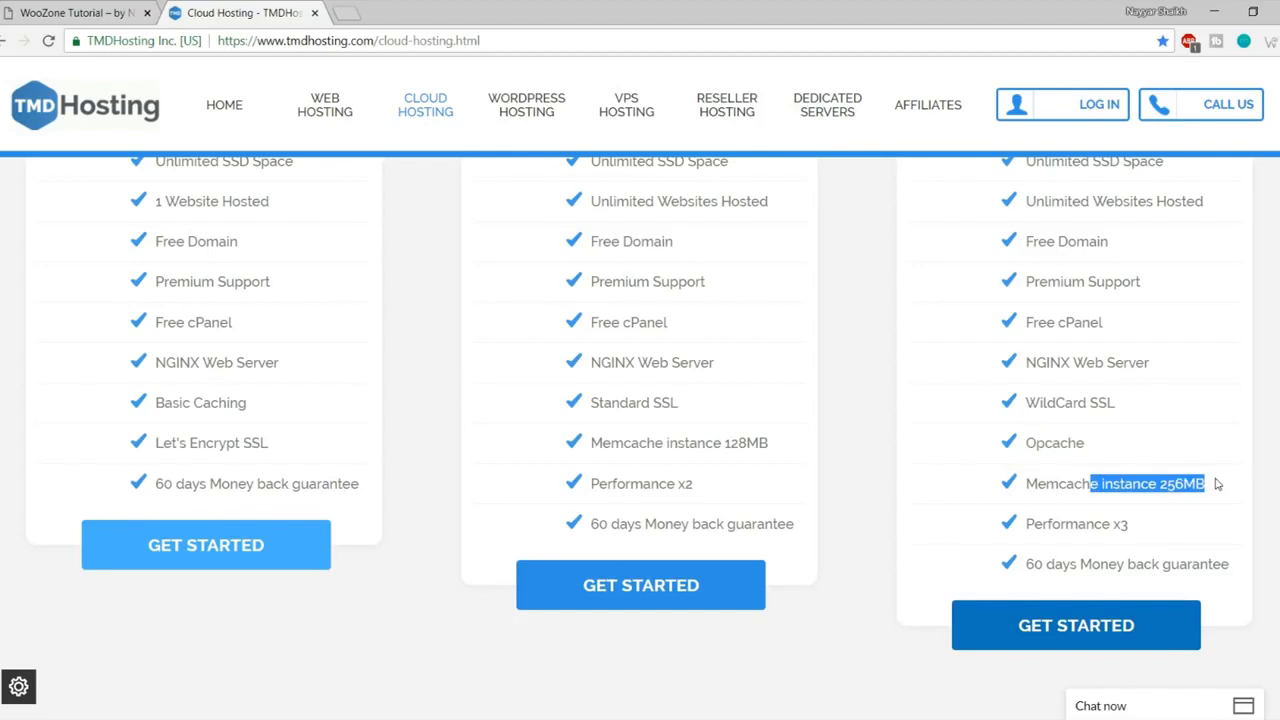
{"action": "left_click_drag", "start_coordinate": [1129, 524], "coordinate": [1022, 524]}
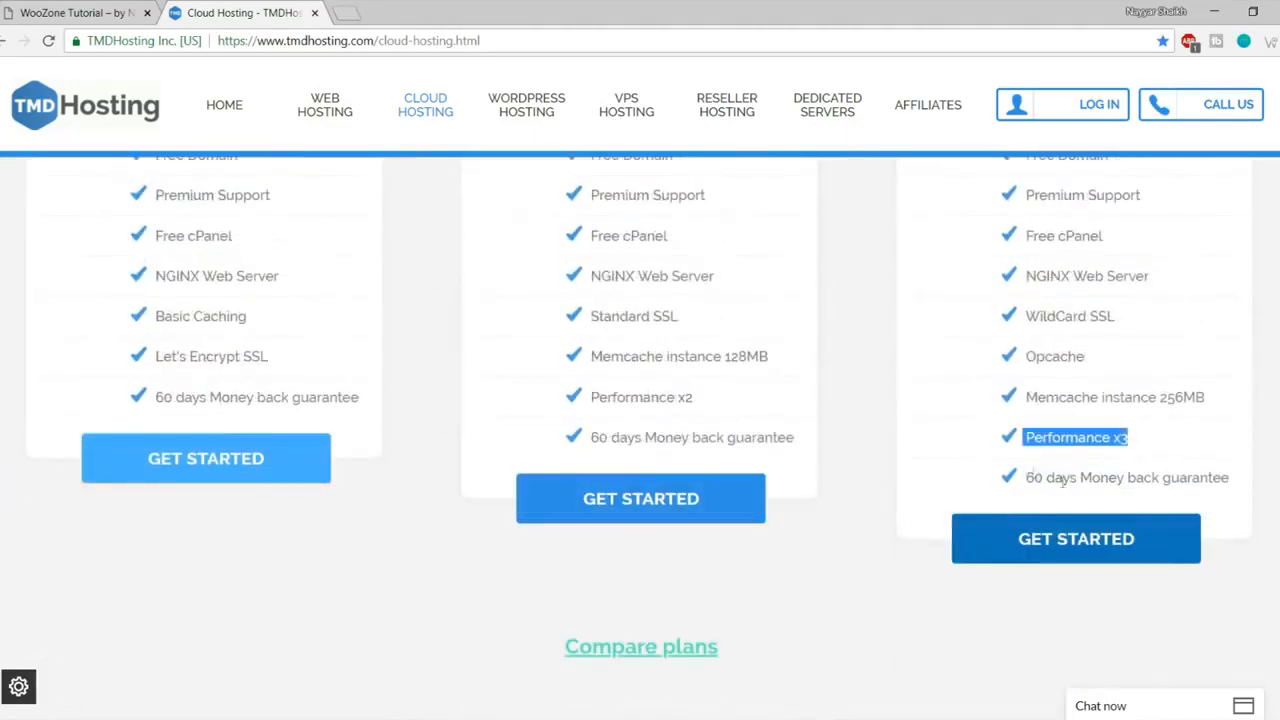
{"action": "left_click_drag", "start_coordinate": [1028, 482], "coordinate": [1248, 492]}
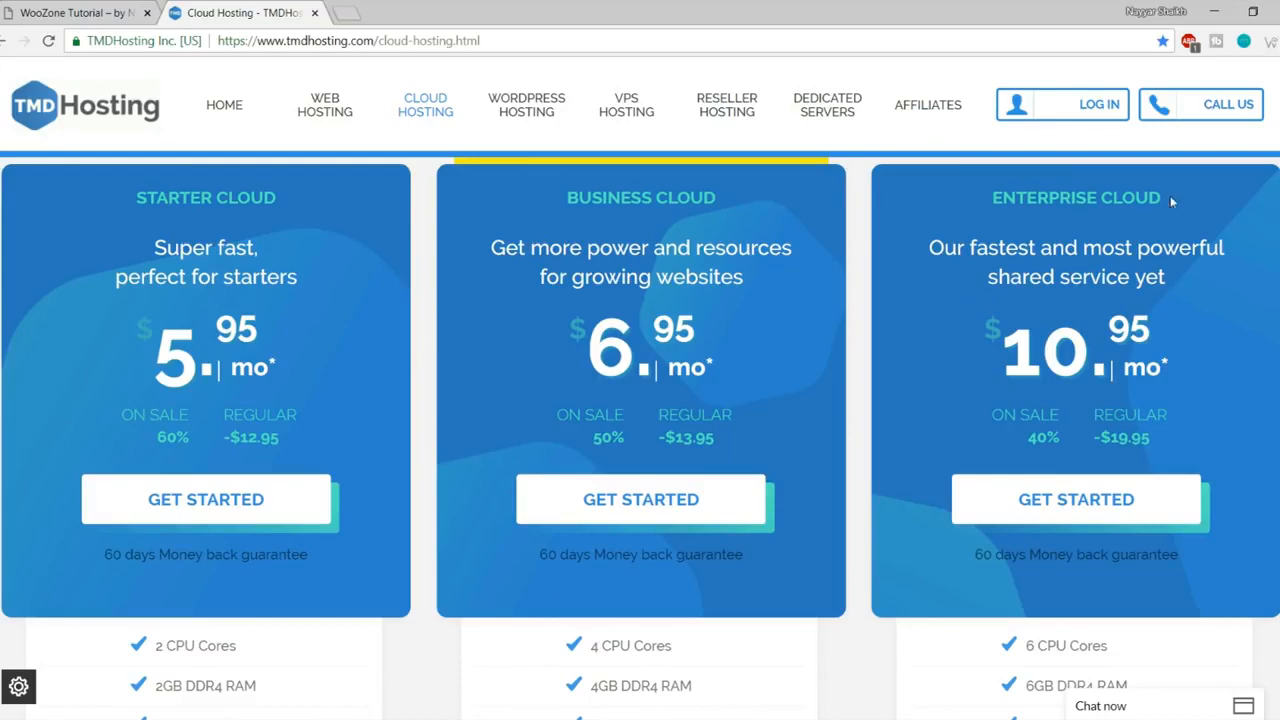
{"action": "scroll", "coordinate": [430, 360], "scroll_direction": "down", "scroll_amount": 4}
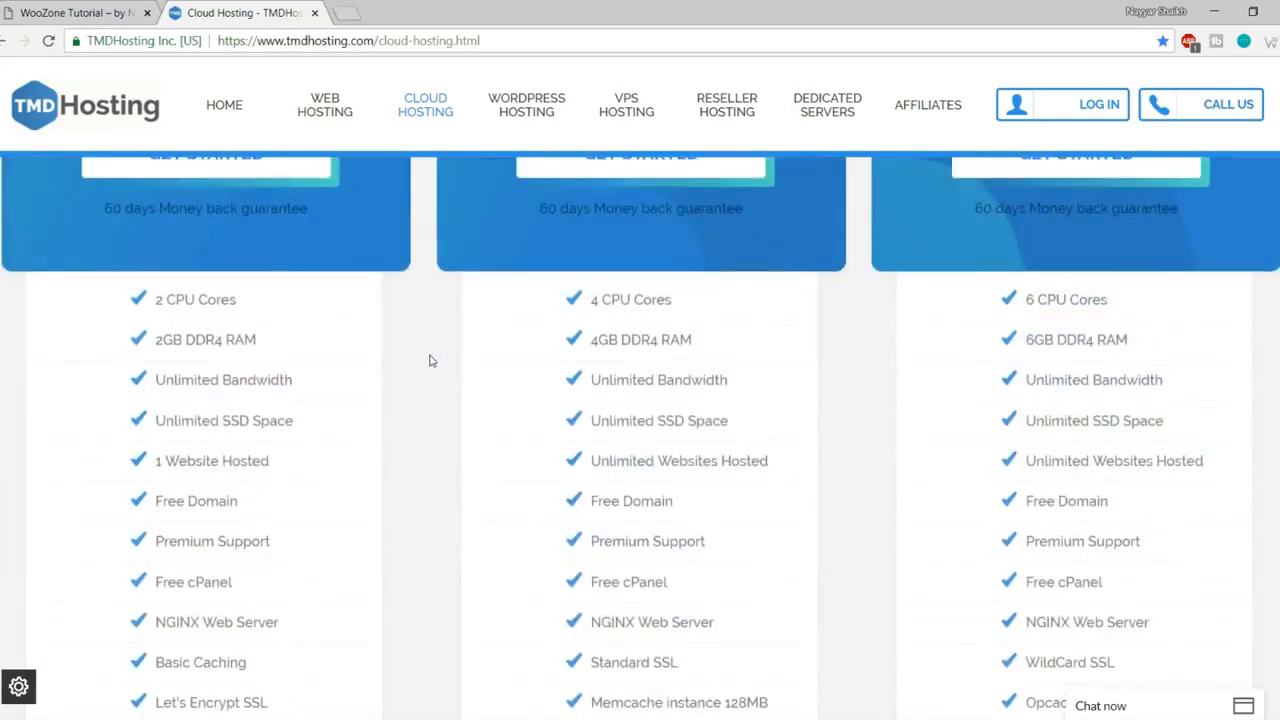
{"action": "scroll", "coordinate": [430, 363], "scroll_direction": "up", "scroll_amount": 4}
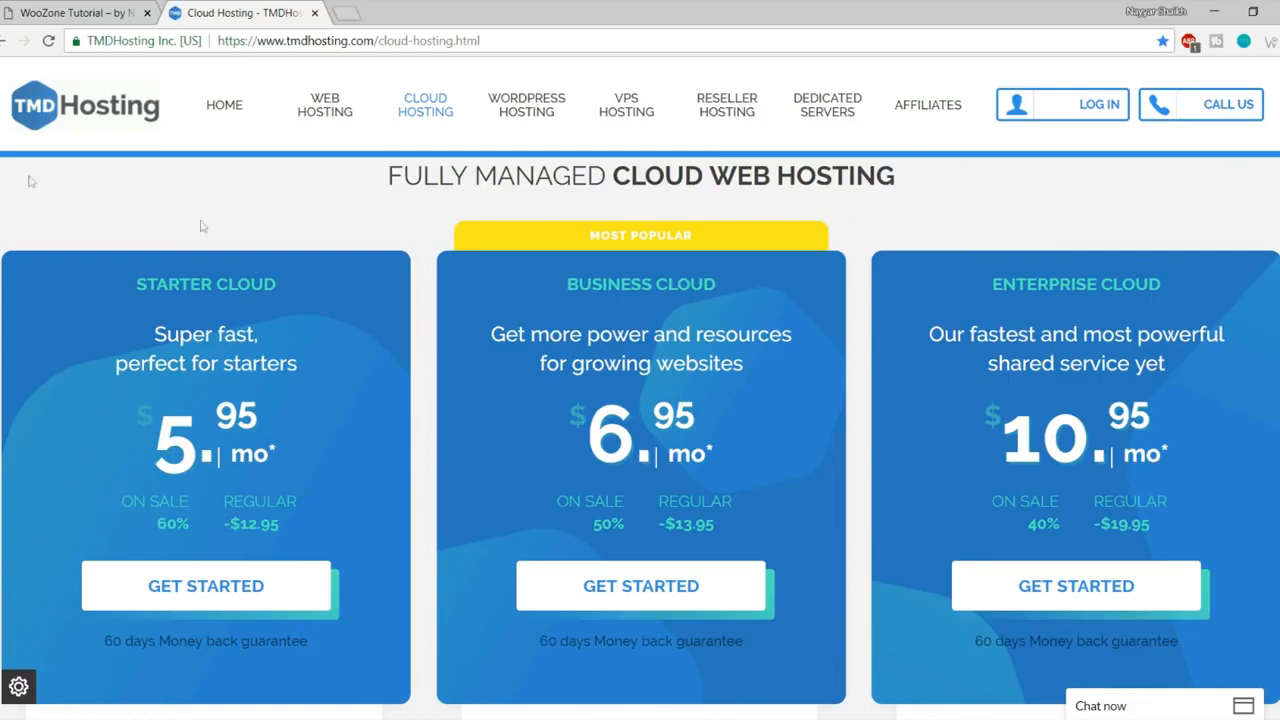
{"action": "left_click_drag", "start_coordinate": [133, 285], "coordinate": [309, 286]}
{"action": "left_click", "coordinate": [307, 285]}
{"action": "scroll", "coordinate": [302, 320], "scroll_direction": "down", "scroll_amount": 4}
{"action": "left_click_drag", "start_coordinate": [269, 461], "coordinate": [153, 455]}
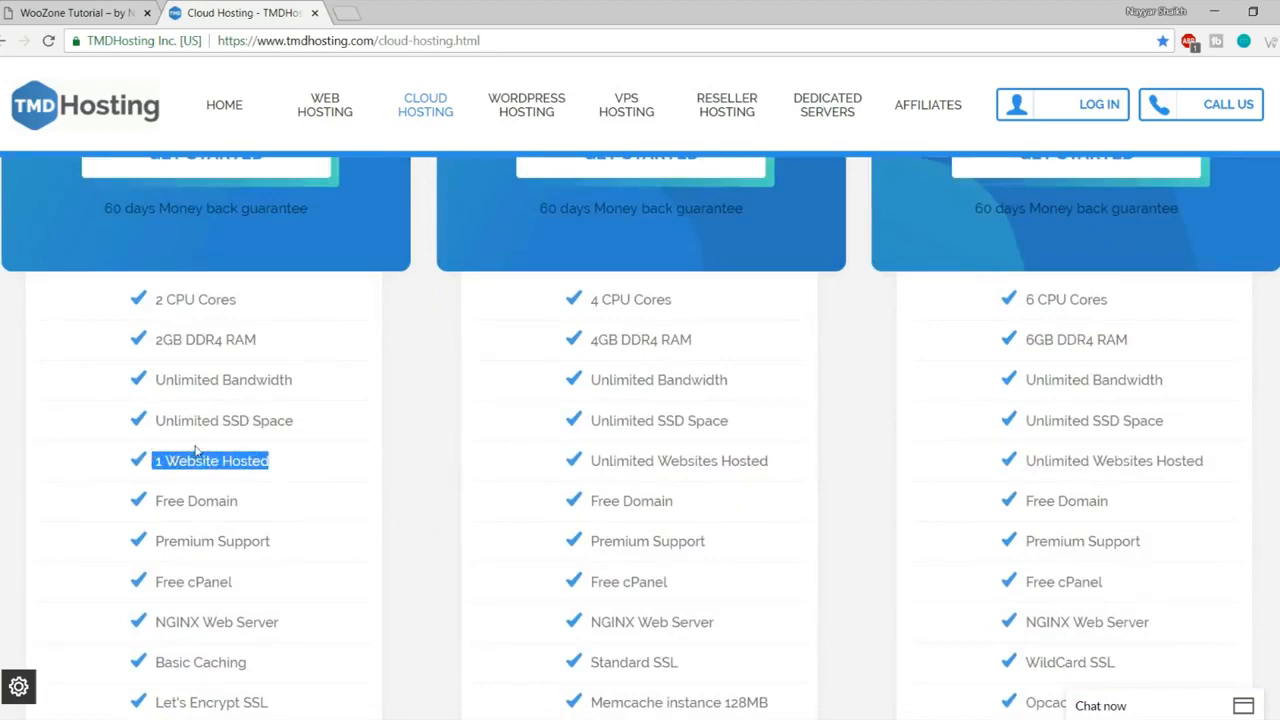
{"action": "scroll", "coordinate": [323, 470], "scroll_direction": "up", "scroll_amount": 5}
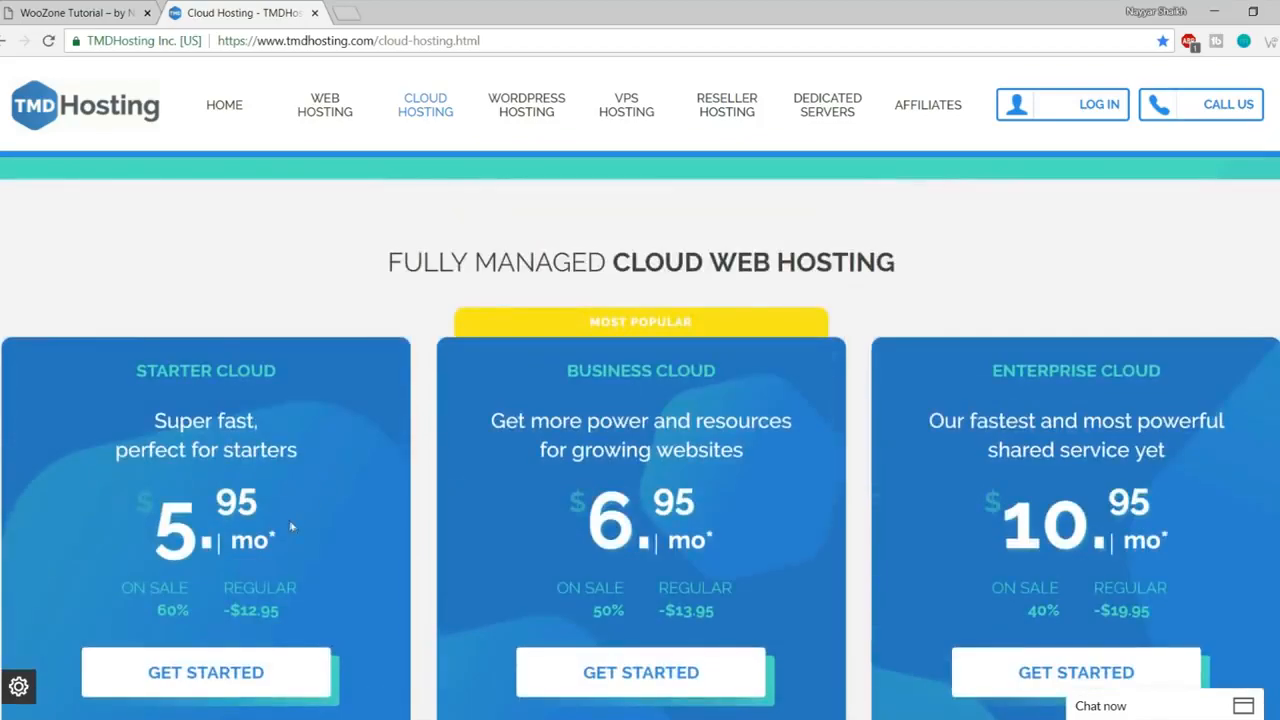
{"action": "scroll", "coordinate": [257, 512], "scroll_direction": "down", "scroll_amount": 4}
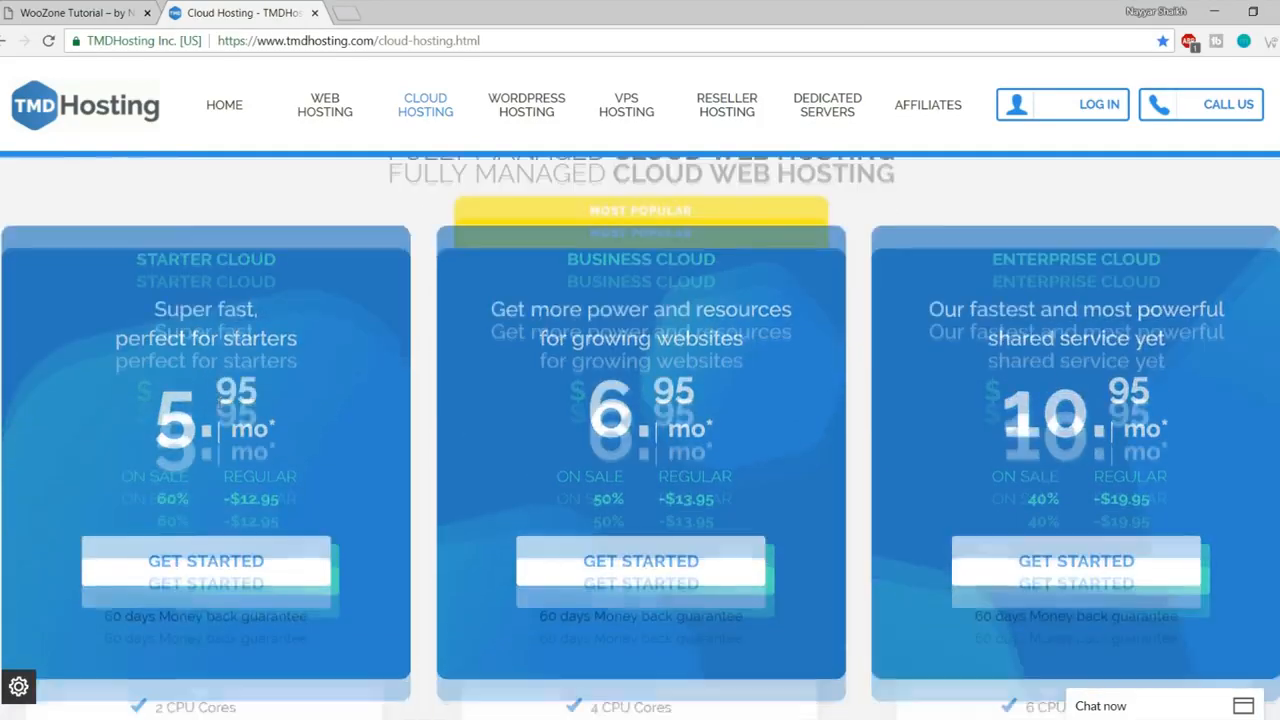
{"action": "scroll", "coordinate": [271, 534], "scroll_direction": "up", "scroll_amount": 3}
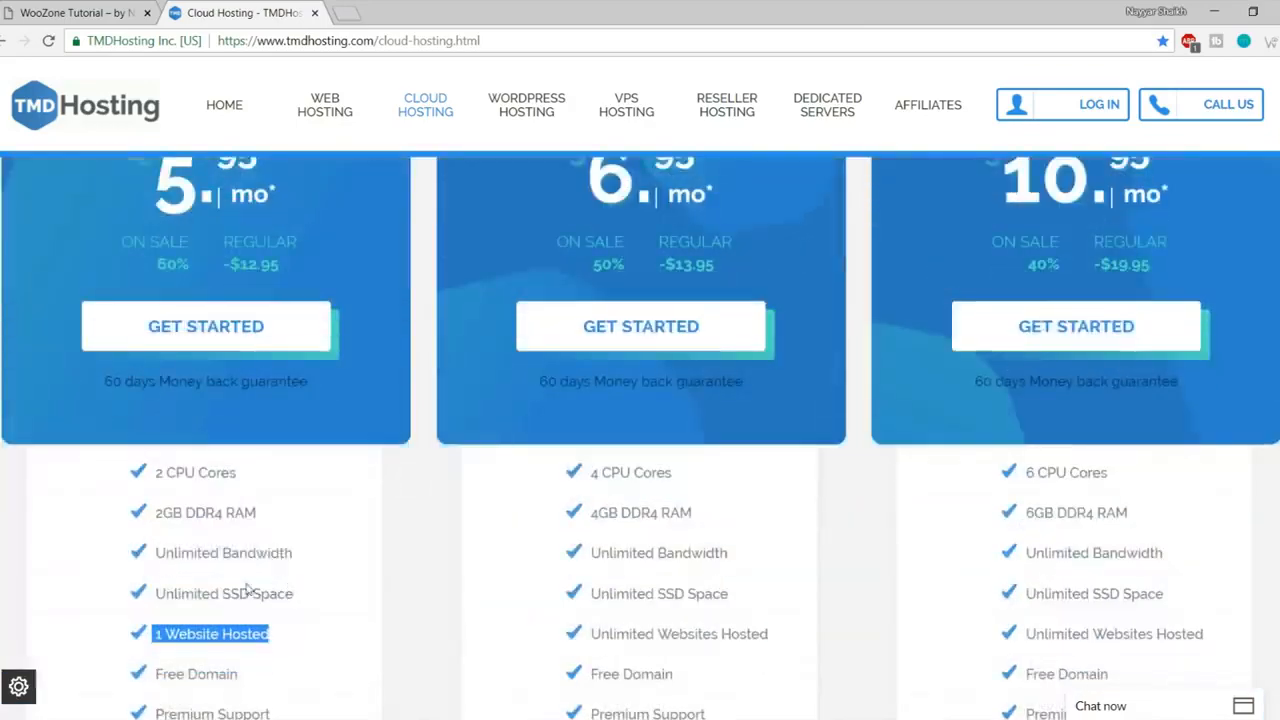
{"action": "scroll", "coordinate": [247, 589], "scroll_direction": "up", "scroll_amount": 3}
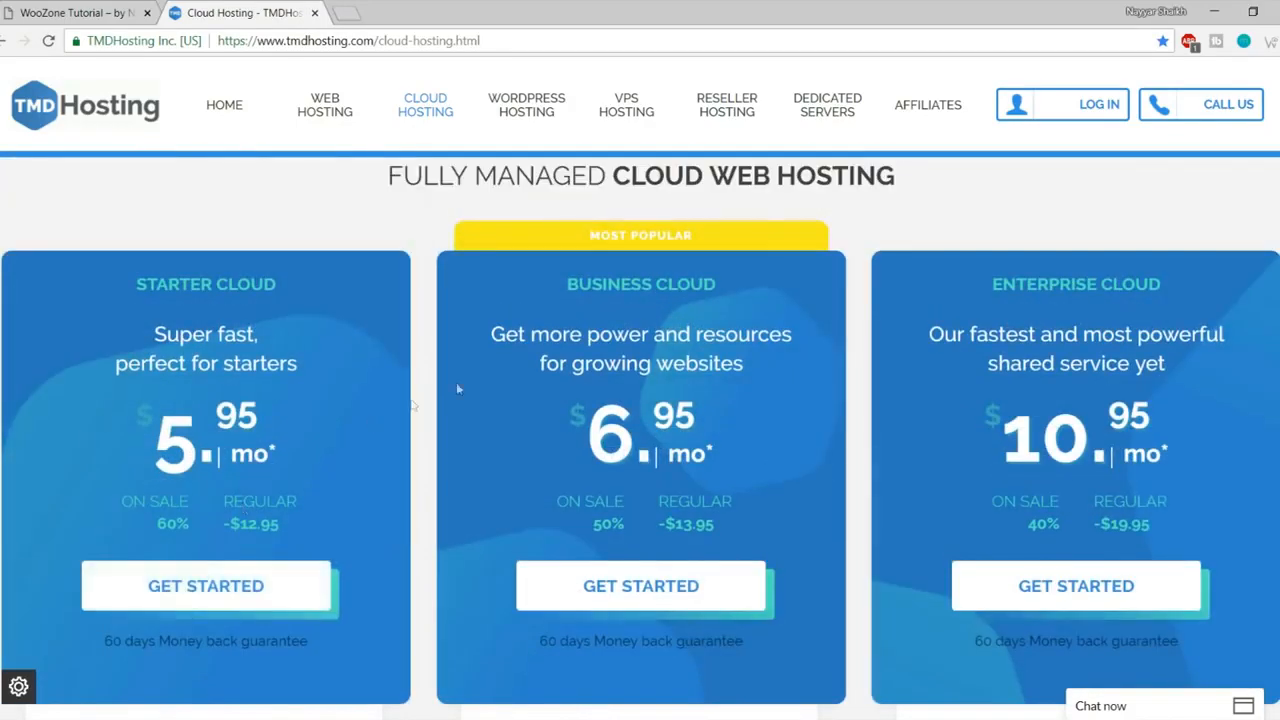
{"action": "triple_click", "coordinate": [769, 294]}
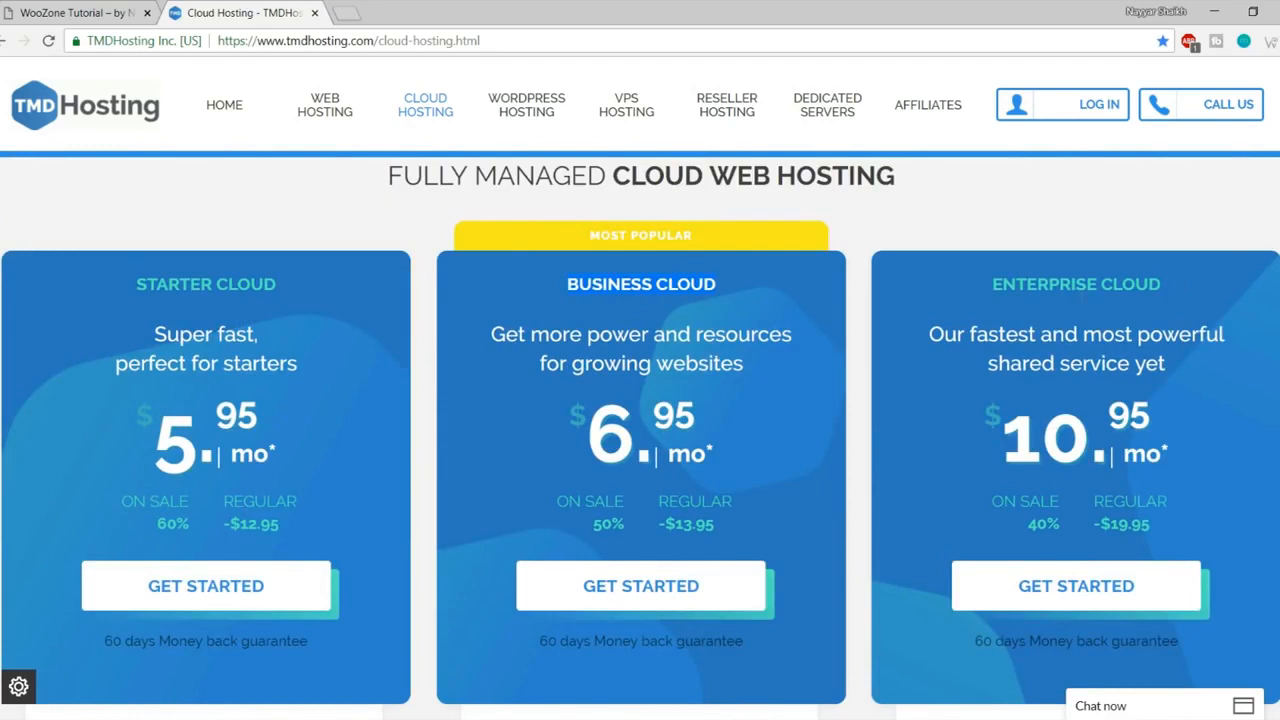
{"action": "left_click_drag", "start_coordinate": [163, 428], "coordinate": [286, 413]}
{"action": "left_click", "coordinate": [287, 441]}
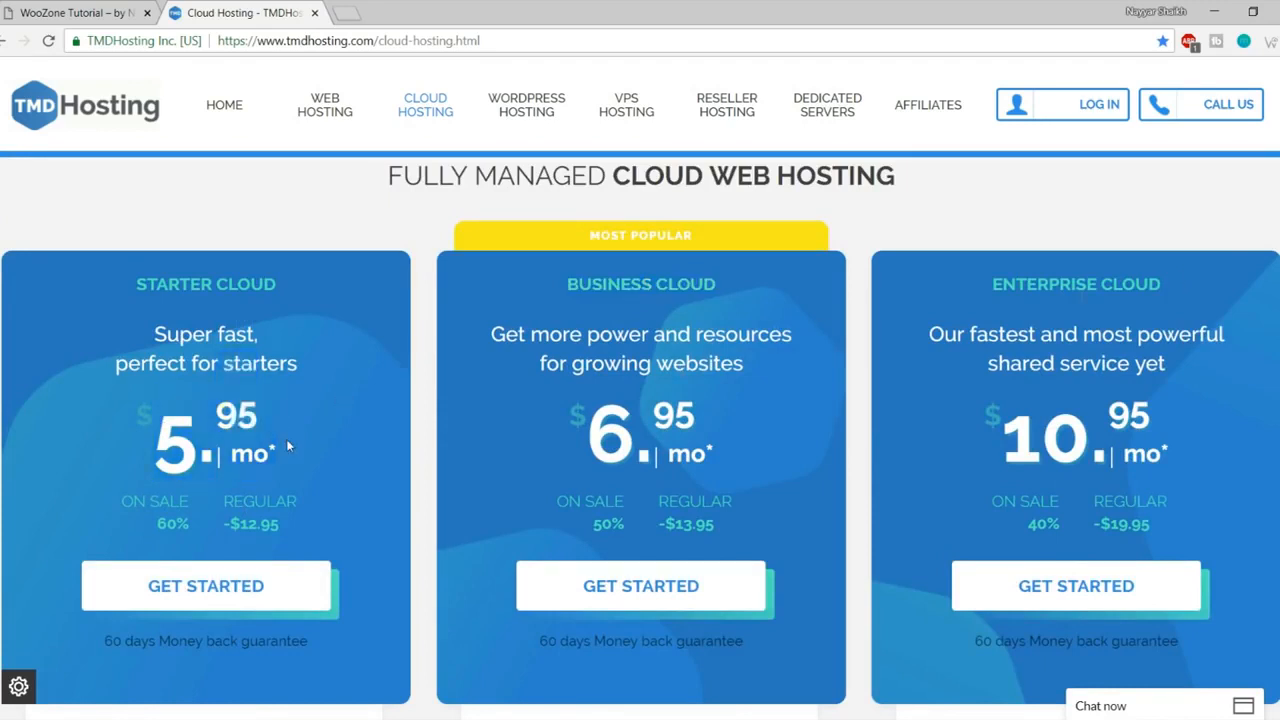
{"action": "scroll", "coordinate": [286, 439], "scroll_direction": "down", "scroll_amount": 5}
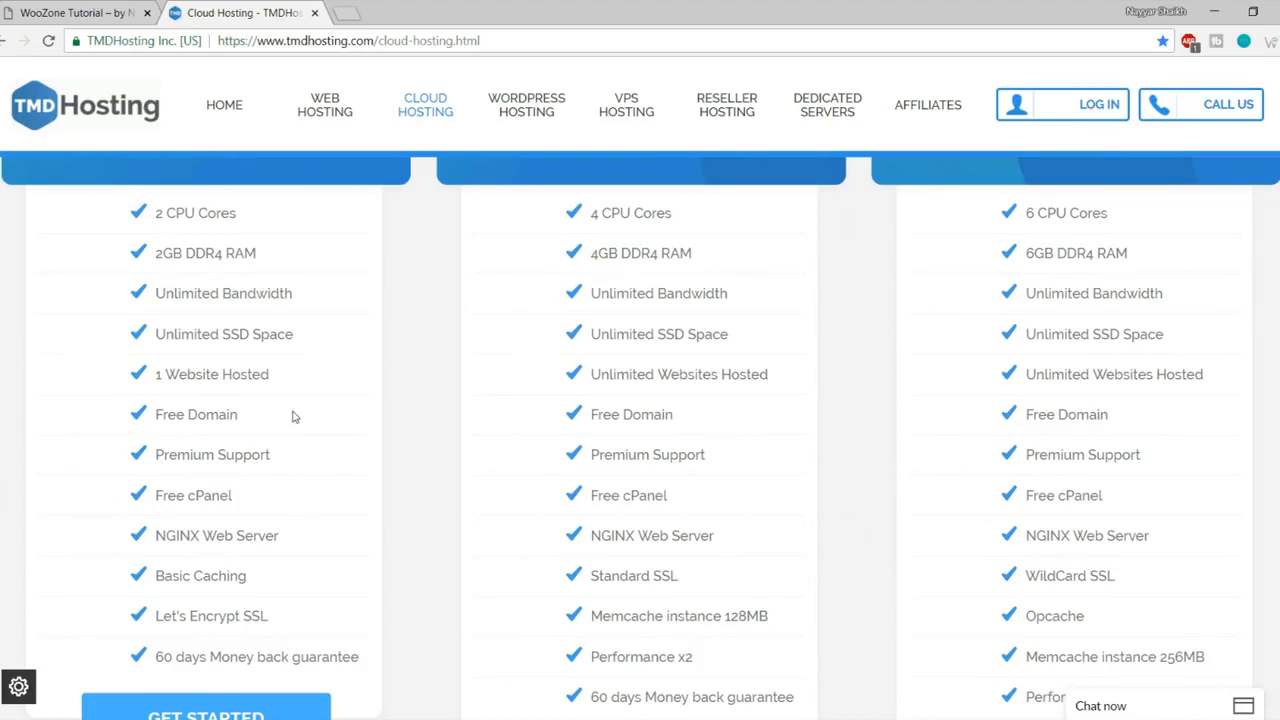
{"action": "scroll", "coordinate": [293, 416], "scroll_direction": "up", "scroll_amount": 5}
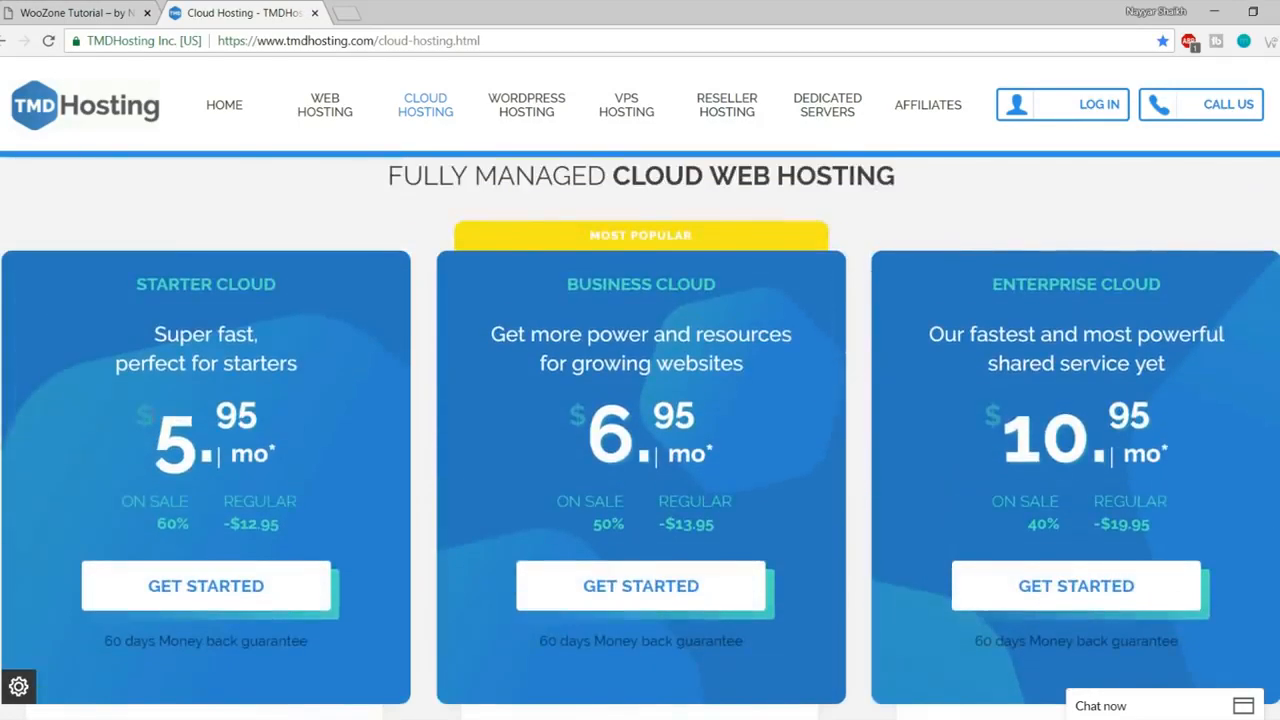
{"action": "scroll", "coordinate": [558, 404], "scroll_direction": "down", "scroll_amount": 5}
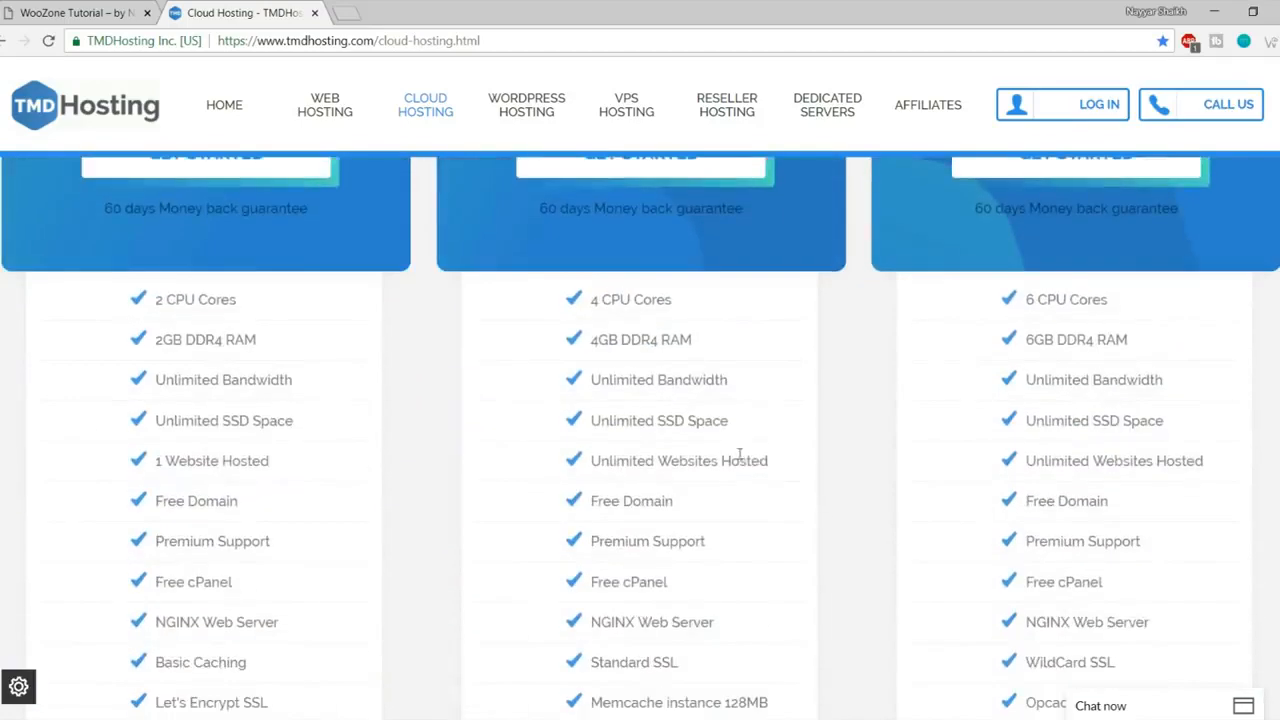
{"action": "left_click_drag", "start_coordinate": [784, 465], "coordinate": [584, 463]}
{"action": "left_click", "coordinate": [663, 460]}
{"action": "scroll", "coordinate": [666, 460], "scroll_direction": "up", "scroll_amount": 4}
{"action": "left_click_drag", "start_coordinate": [556, 301], "coordinate": [697, 334]}
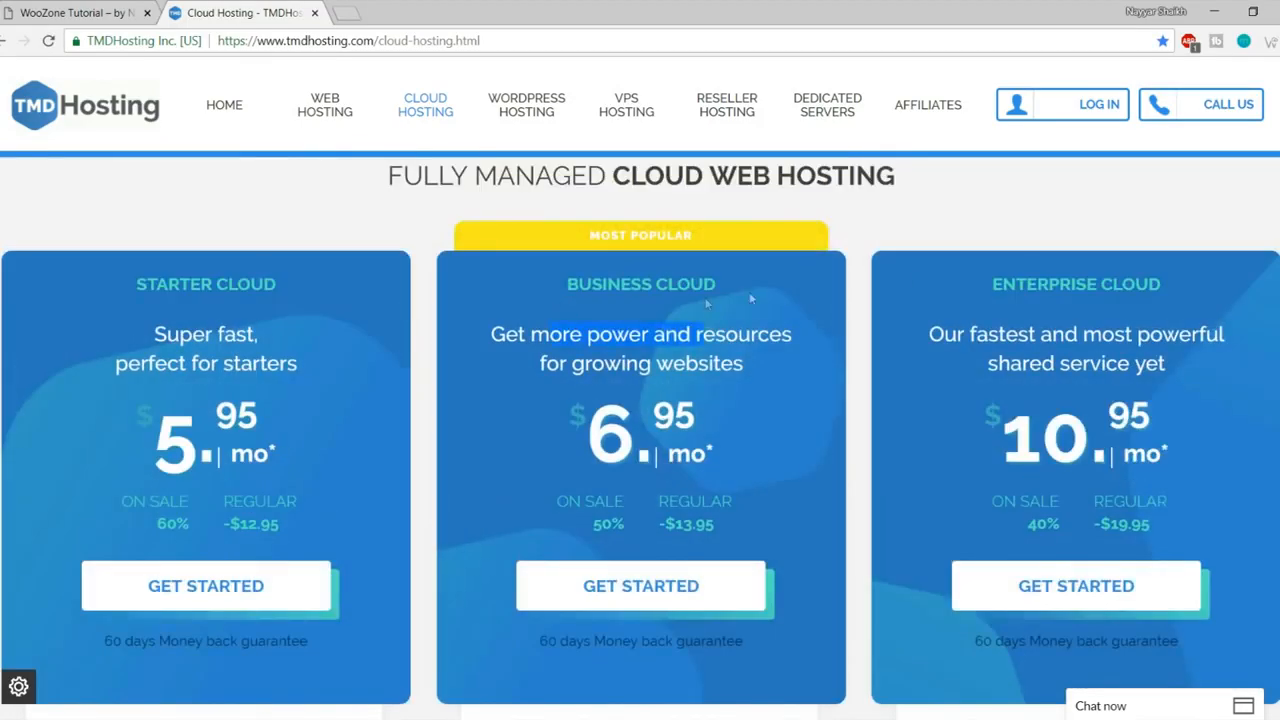
{"action": "left_click", "coordinate": [987, 285]}
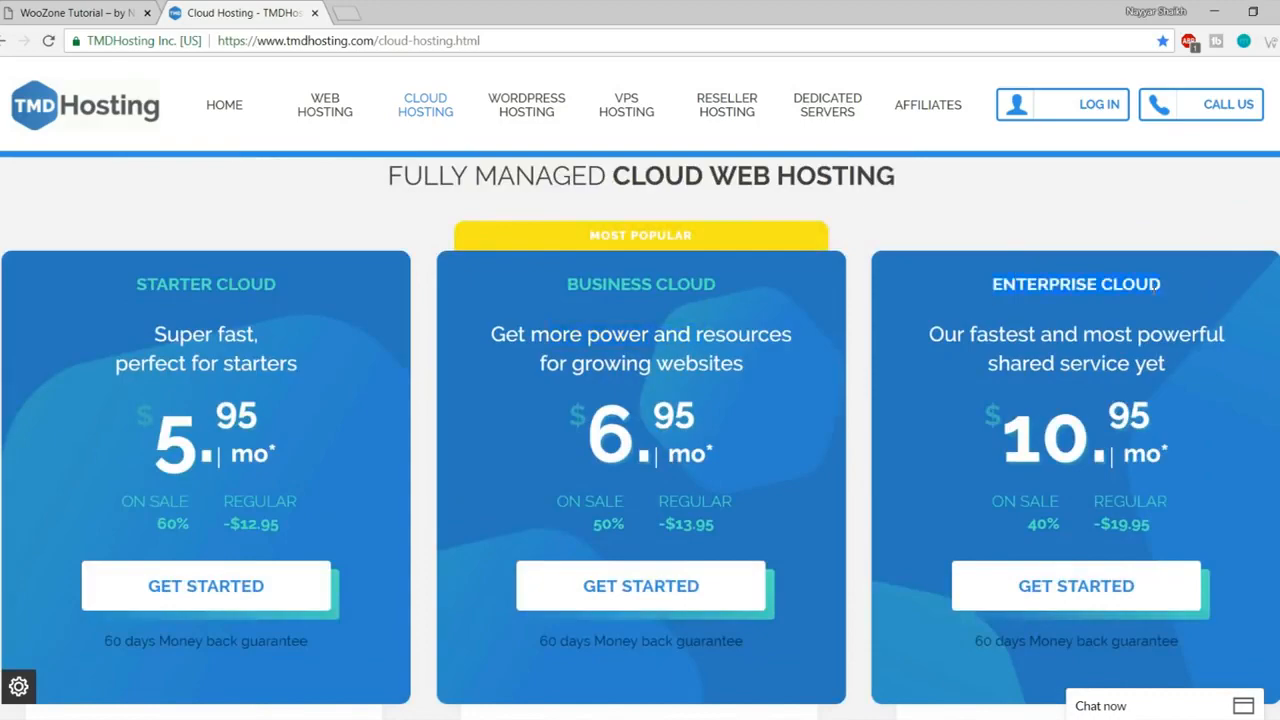
{"action": "scroll", "coordinate": [1150, 380], "scroll_direction": "down", "scroll_amount": 2}
{"action": "scroll", "coordinate": [1141, 383], "scroll_direction": "up", "scroll_amount": 2}
{"action": "scroll", "coordinate": [1233, 367], "scroll_direction": "down", "scroll_amount": 1}
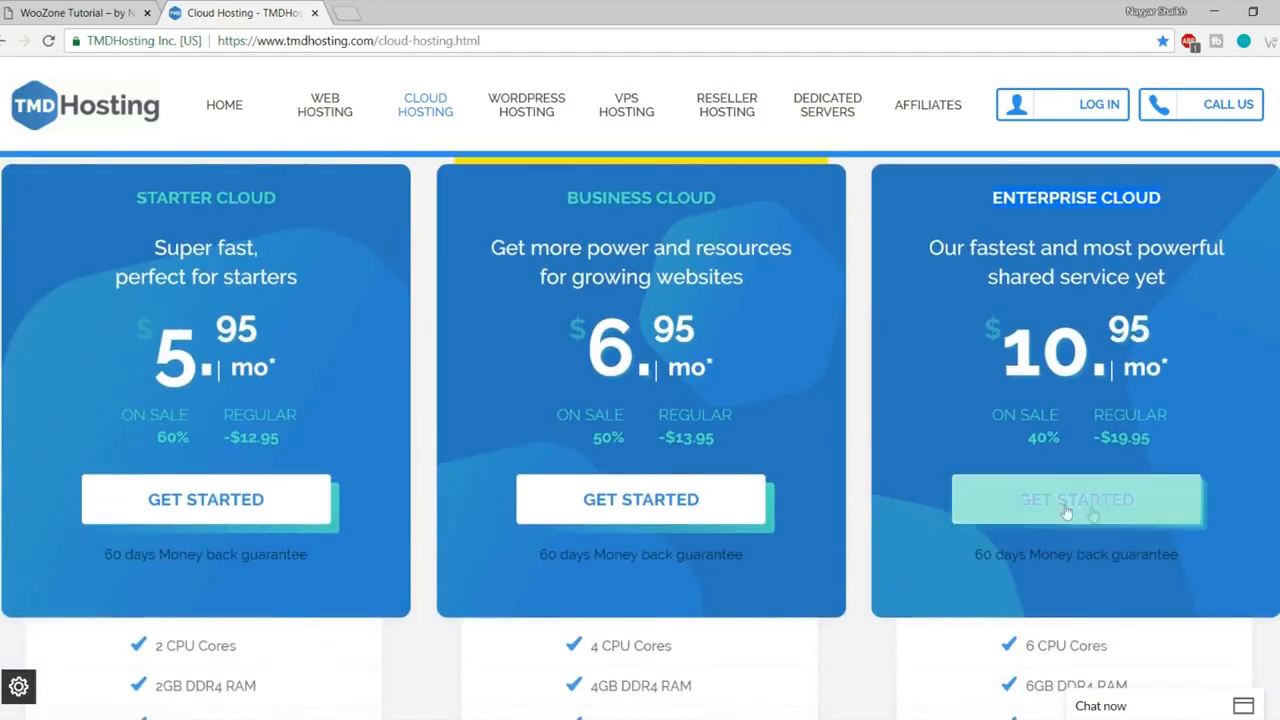
- Start the Enterprise Cloud plan order and enter domainnameforfreeee as the free domain
{"action": "left_click", "coordinate": [1087, 514]}
{"action": "scroll", "coordinate": [1203, 431], "scroll_direction": "down", "scroll_amount": 2}
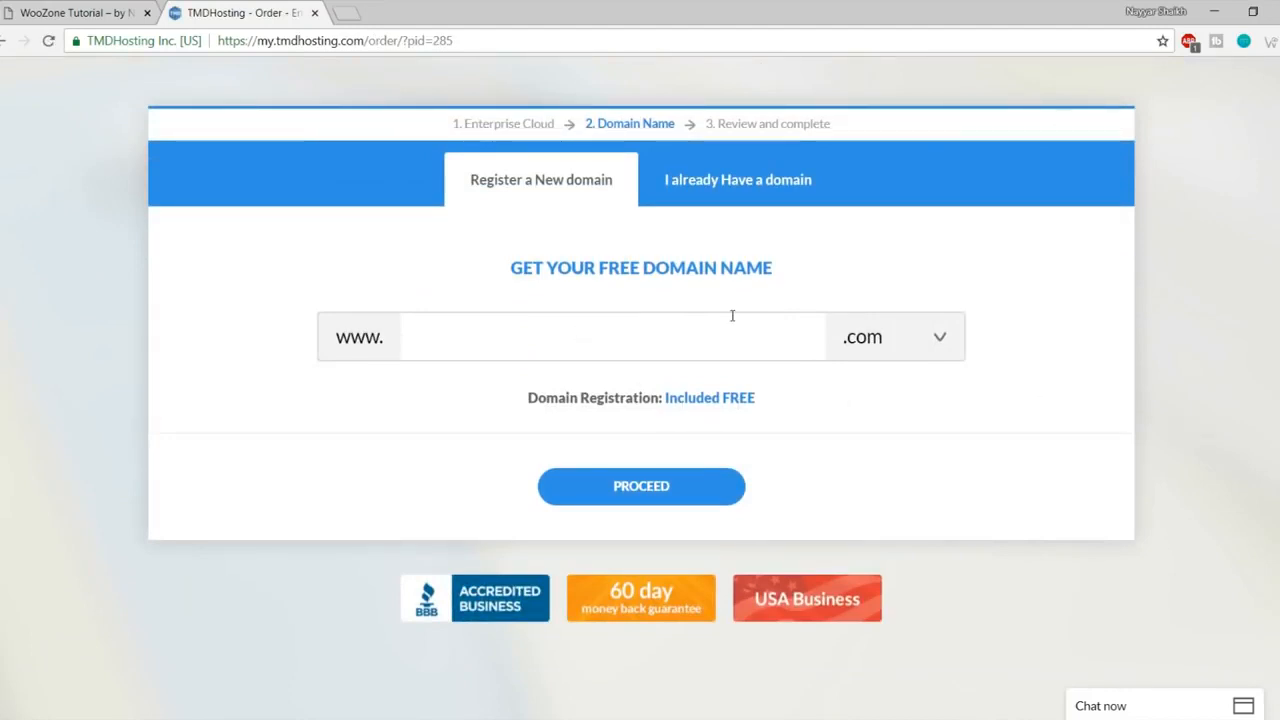
{"action": "type", "text": "domainnameforfreeee"}
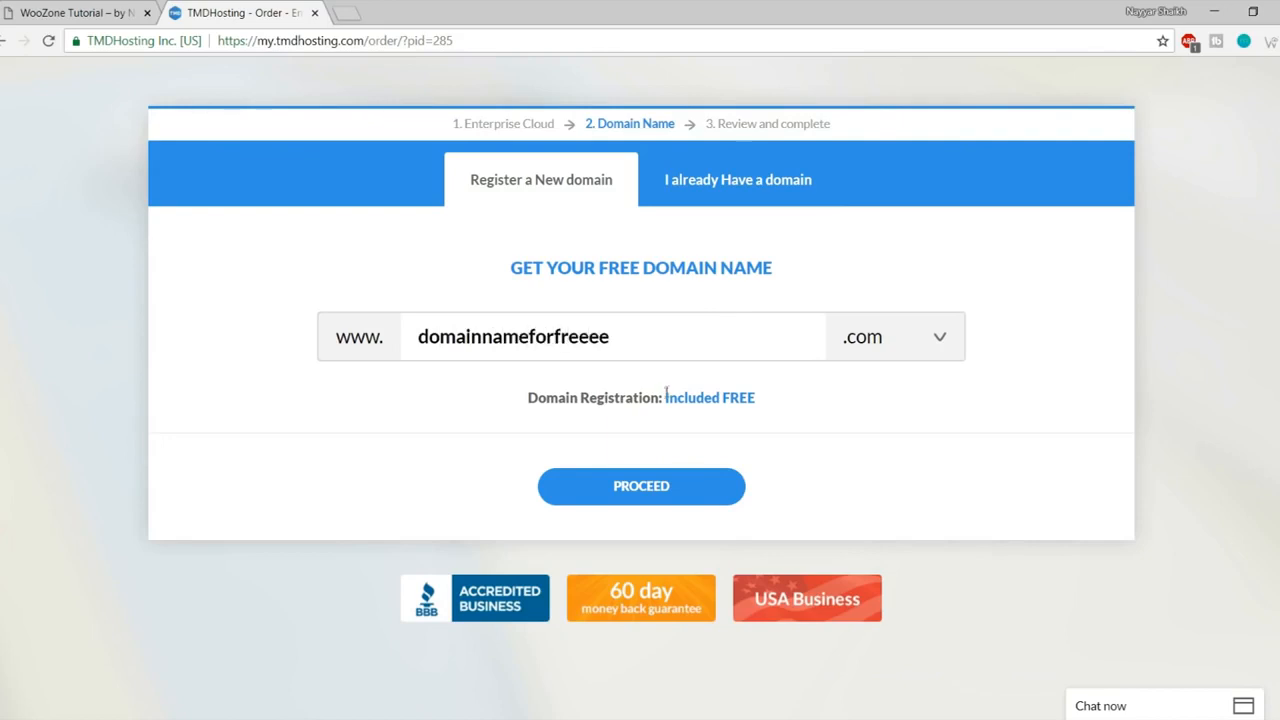
- Keep .com as the domain extension and continue to the review and complete step
{"action": "left_click", "coordinate": [919, 345]}
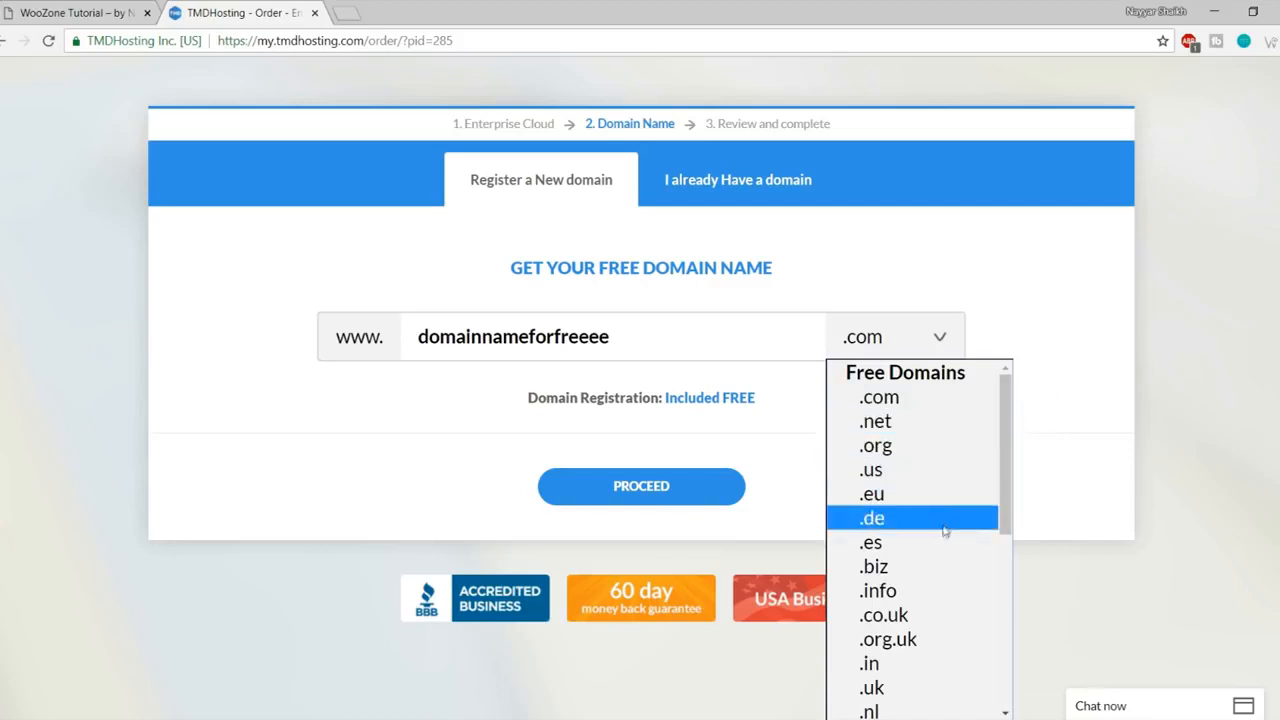
{"action": "scroll", "coordinate": [938, 545], "scroll_direction": "down", "scroll_amount": 5}
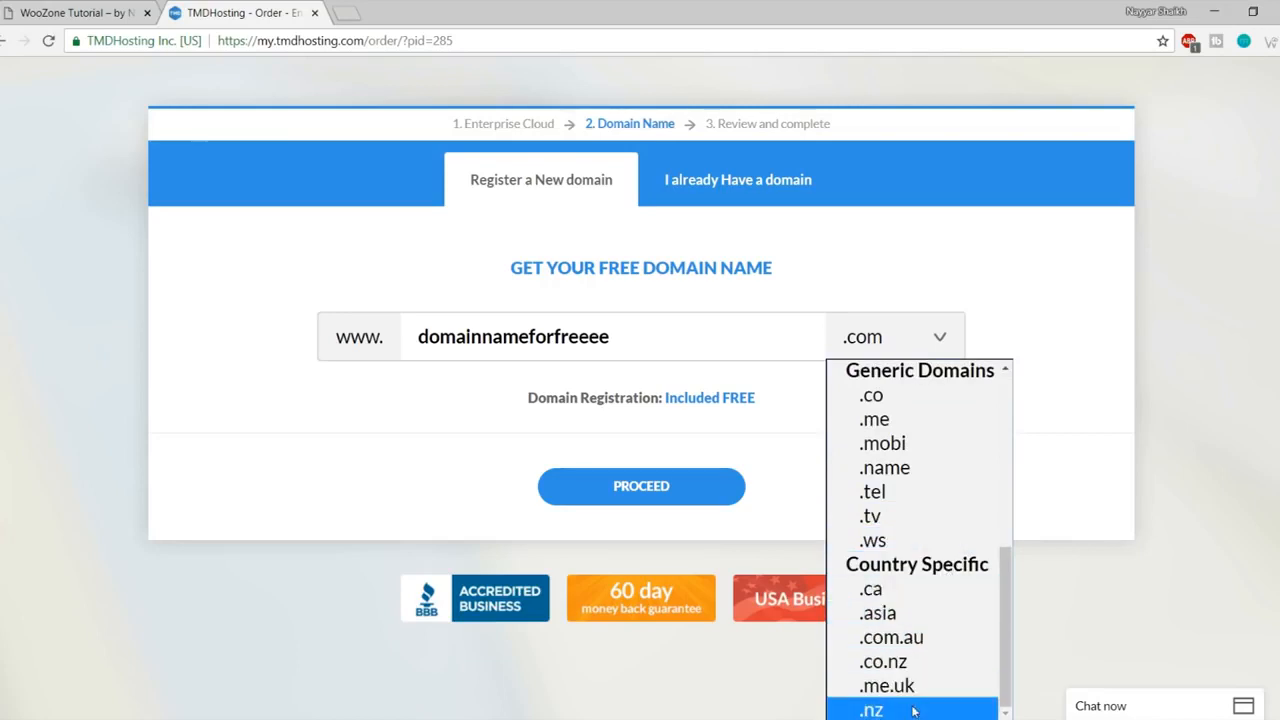
{"action": "scroll", "coordinate": [913, 690], "scroll_direction": "up", "scroll_amount": 2}
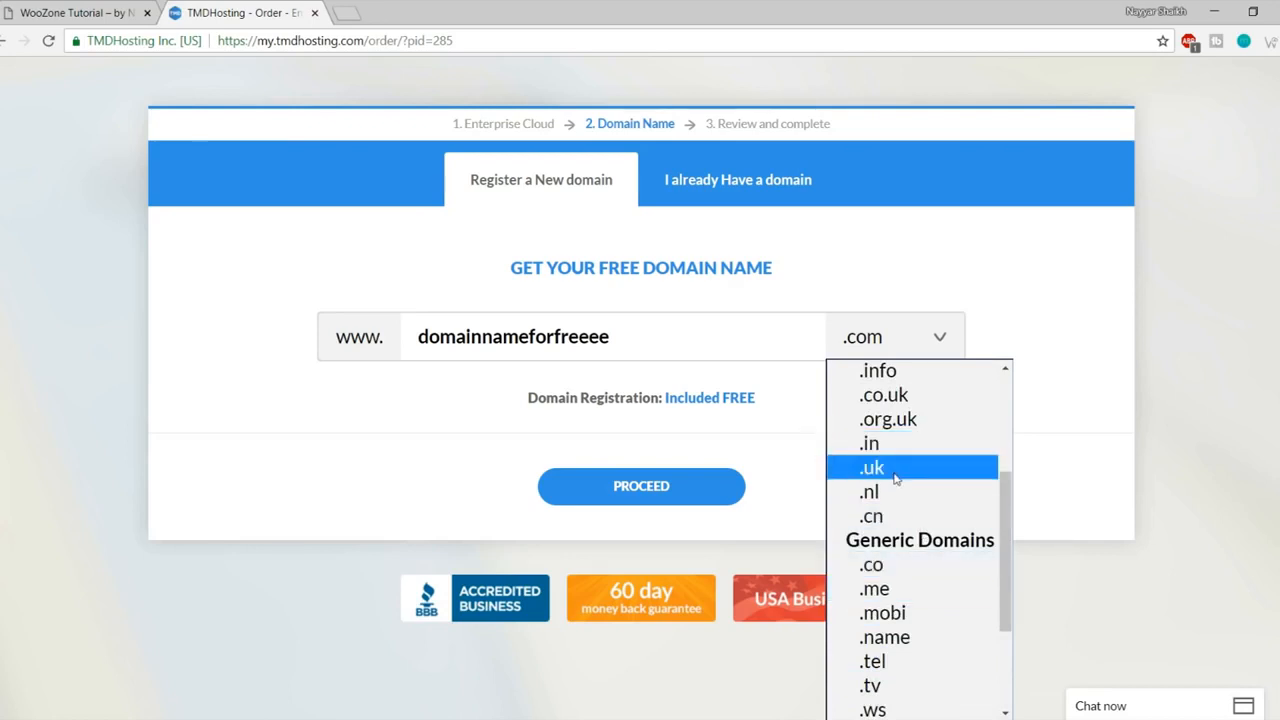
{"action": "scroll", "coordinate": [912, 500], "scroll_direction": "up", "scroll_amount": 3}
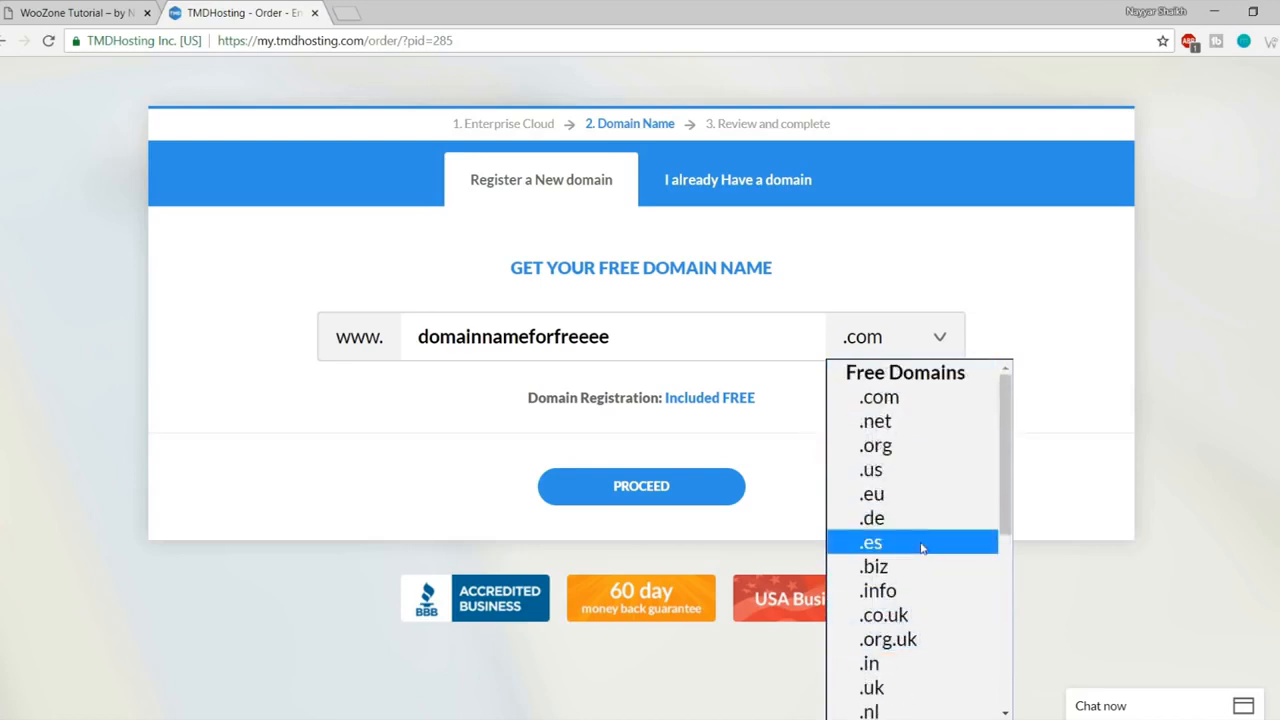
{"action": "left_click", "coordinate": [903, 408]}
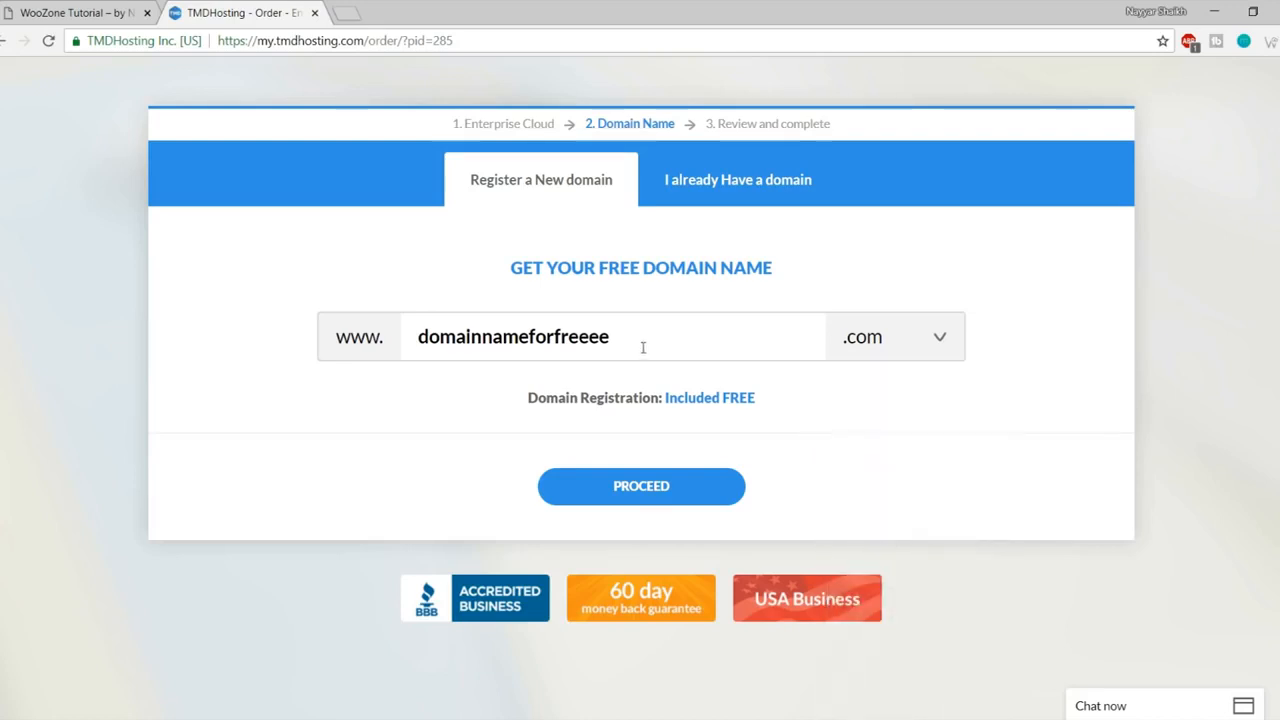
{"action": "left_click_drag", "start_coordinate": [643, 346], "coordinate": [403, 346]}
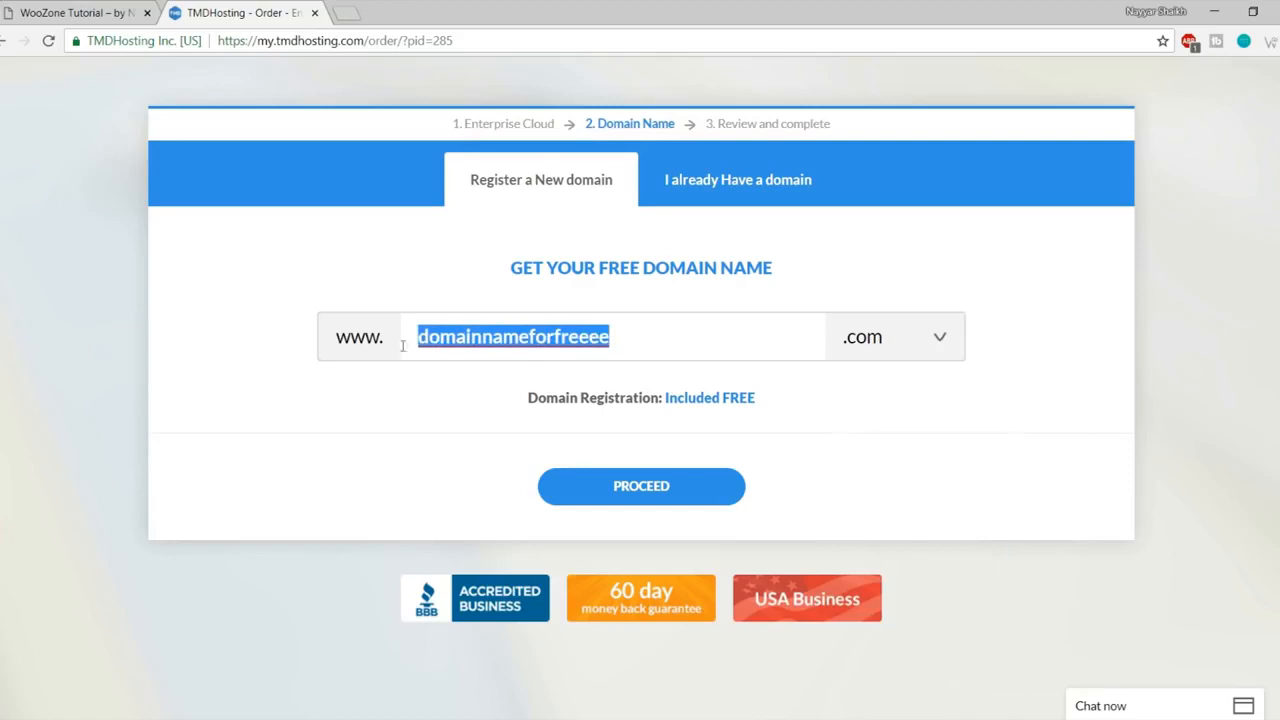
{"action": "left_click", "coordinate": [662, 492]}
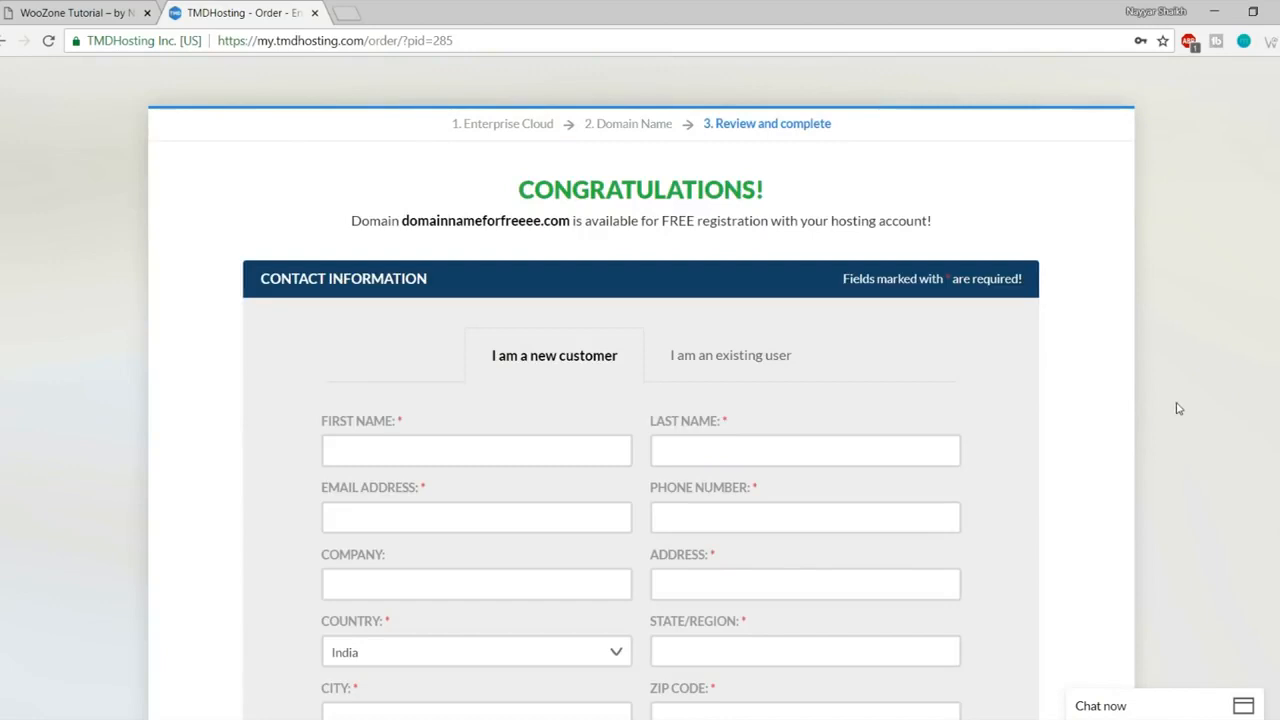
{"action": "scroll", "coordinate": [1178, 408], "scroll_direction": "down", "scroll_amount": 3}
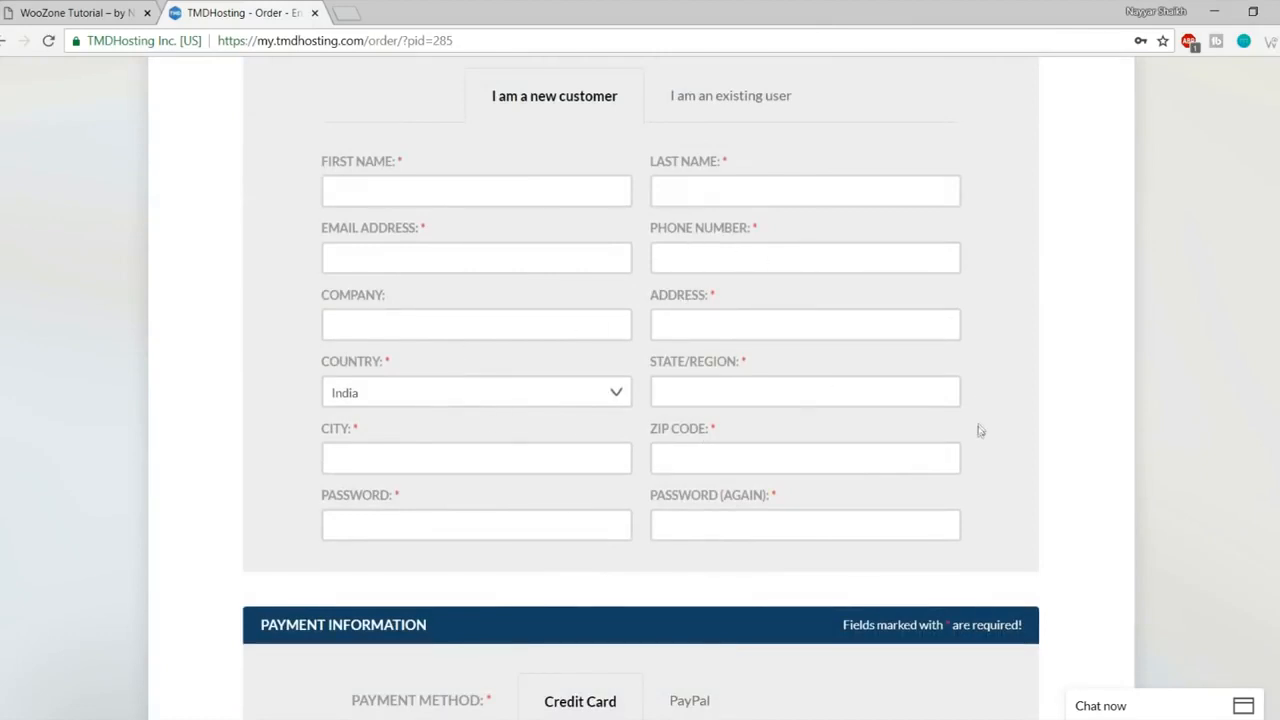
{"action": "scroll", "coordinate": [977, 429], "scroll_direction": "down", "scroll_amount": 5}
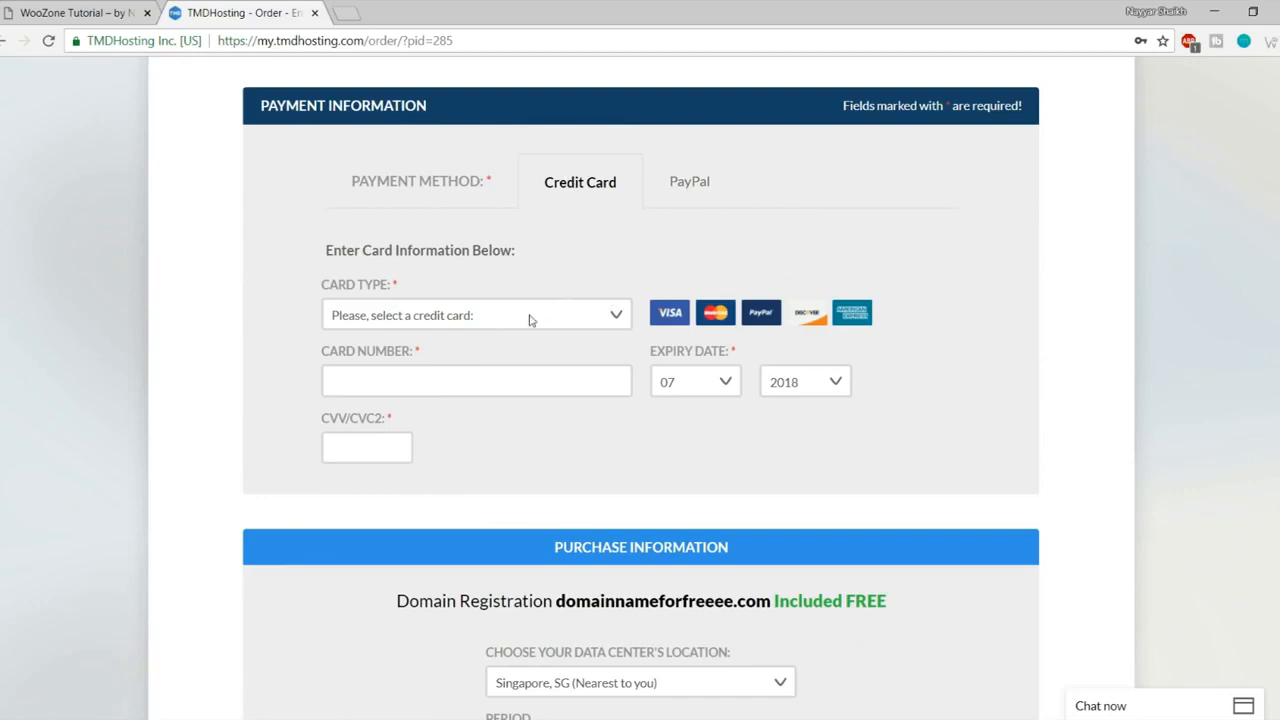
{"action": "left_click", "coordinate": [700, 190]}
{"action": "left_click", "coordinate": [587, 196]}
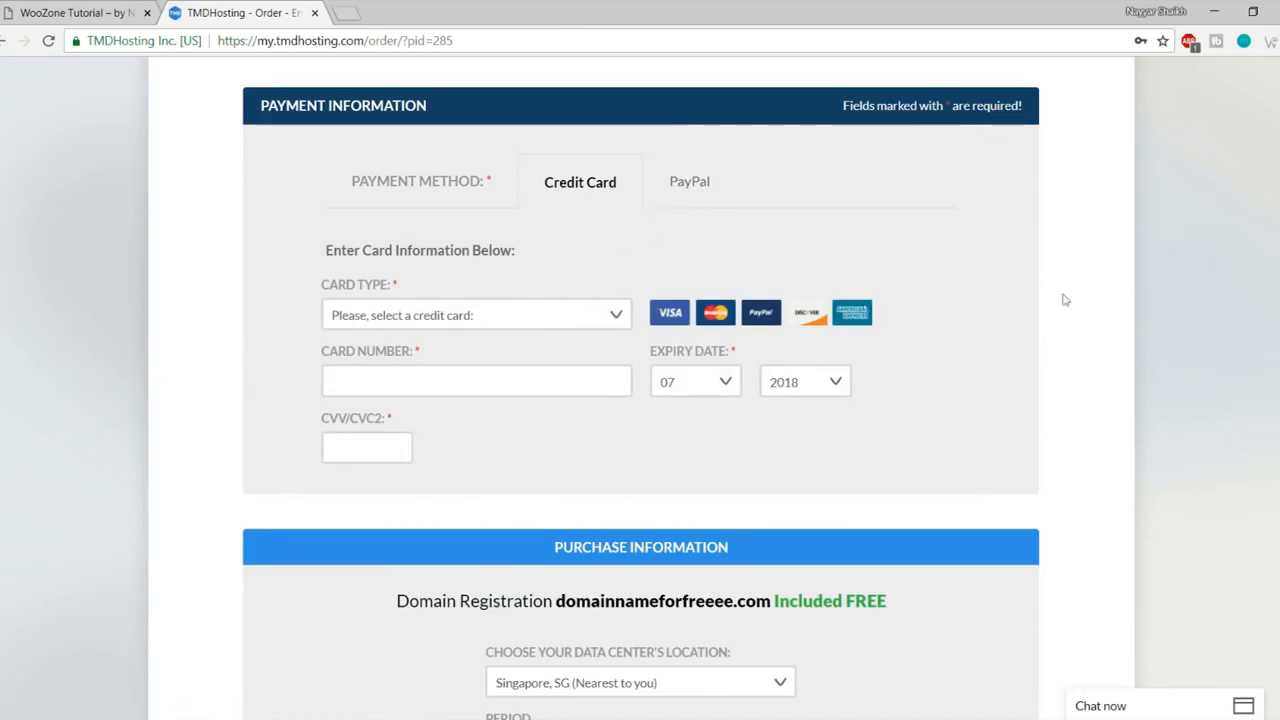
{"action": "scroll", "coordinate": [1124, 311], "scroll_direction": "down", "scroll_amount": 3}
{"action": "scroll", "coordinate": [1124, 311], "scroll_direction": "down", "scroll_amount": 3}
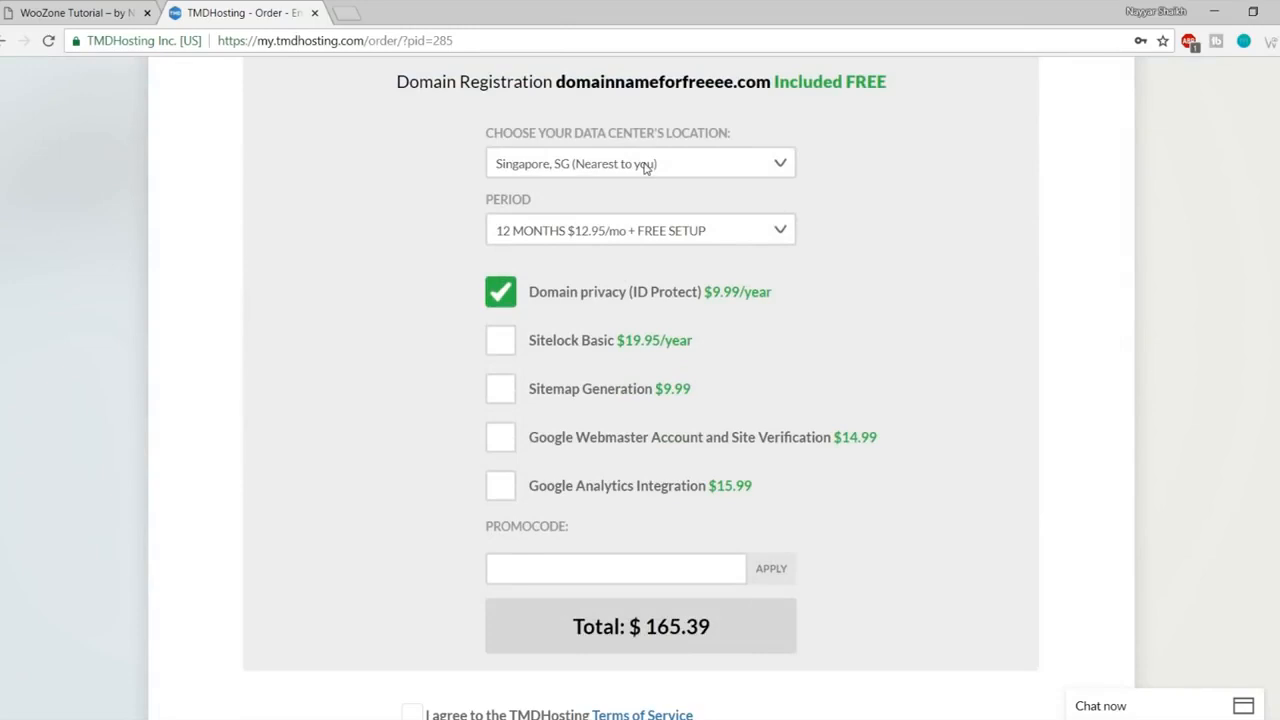
{"action": "left_click", "coordinate": [645, 168]}
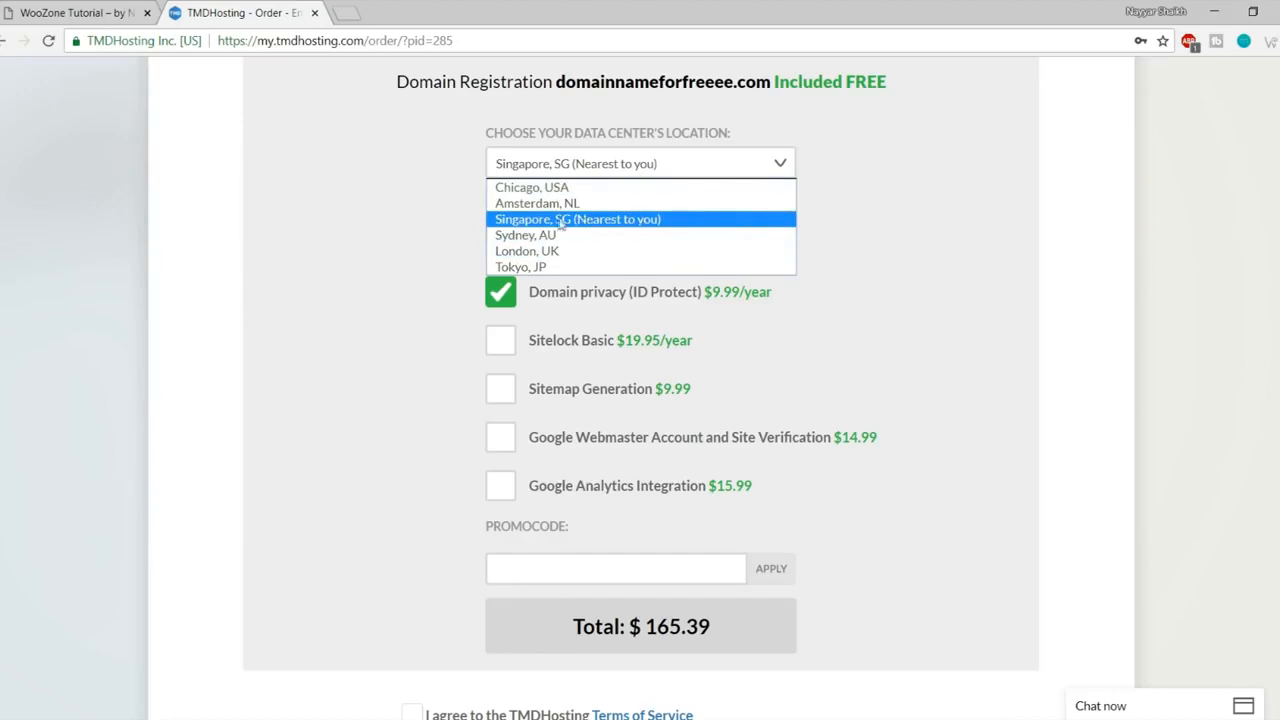
{"action": "left_click", "coordinate": [643, 222]}
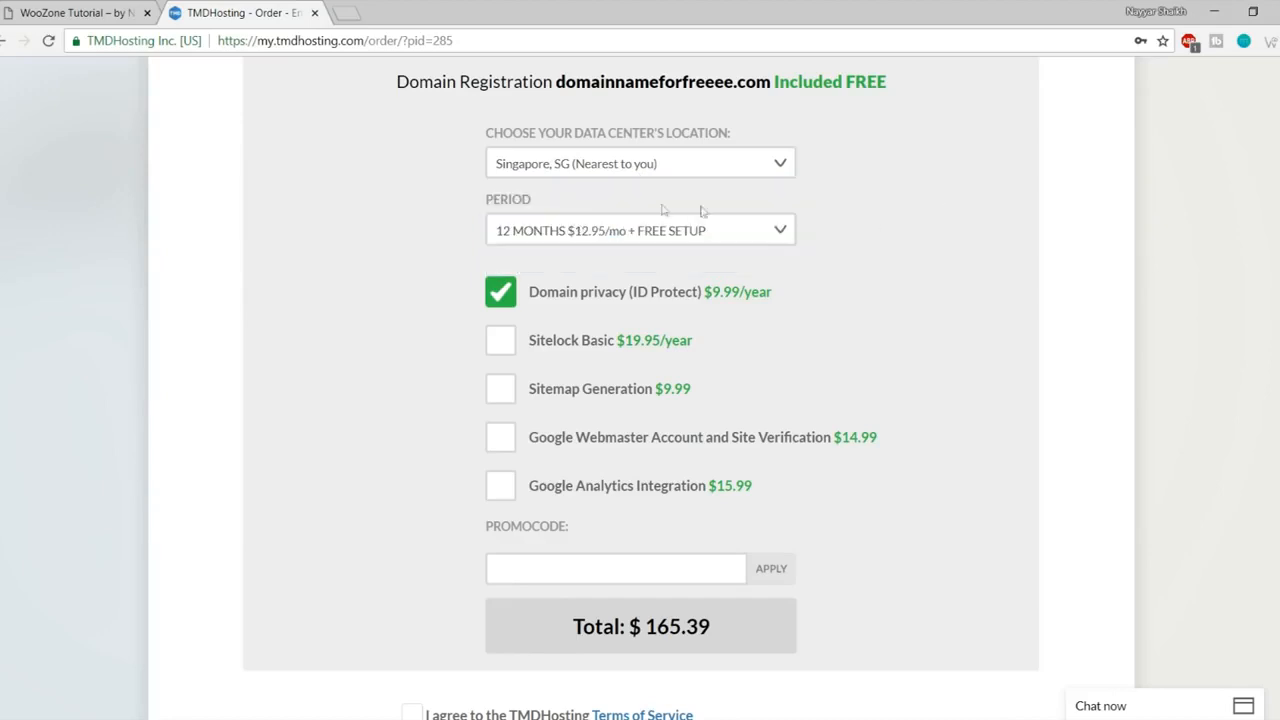
{"action": "left_click", "coordinate": [573, 232]}
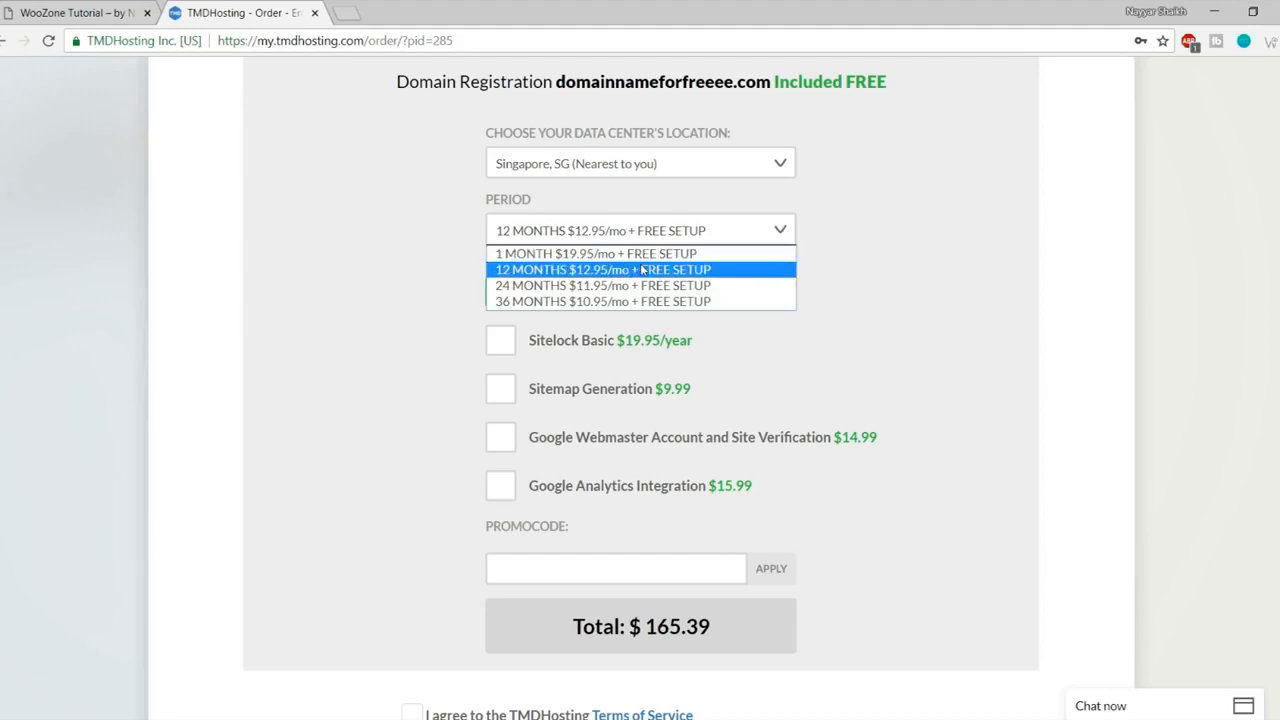
{"action": "left_click", "coordinate": [521, 270]}
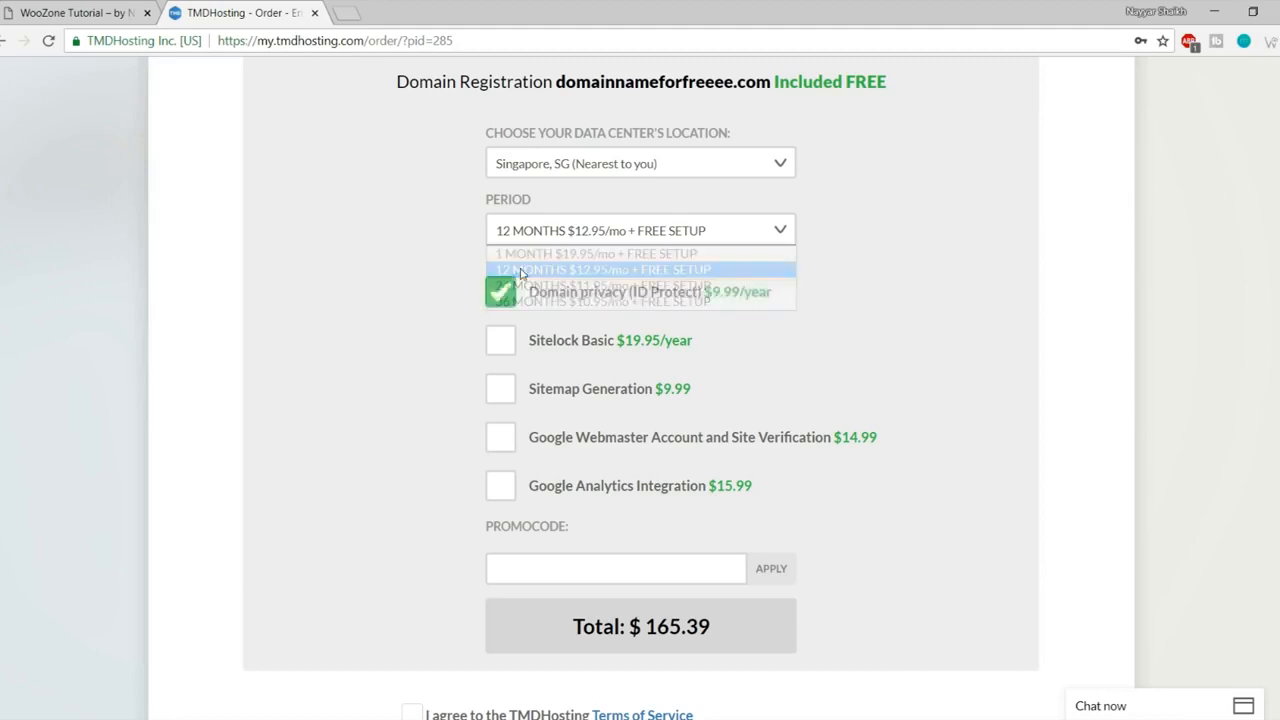
{"action": "scroll", "coordinate": [940, 271], "scroll_direction": "down", "scroll_amount": 1}
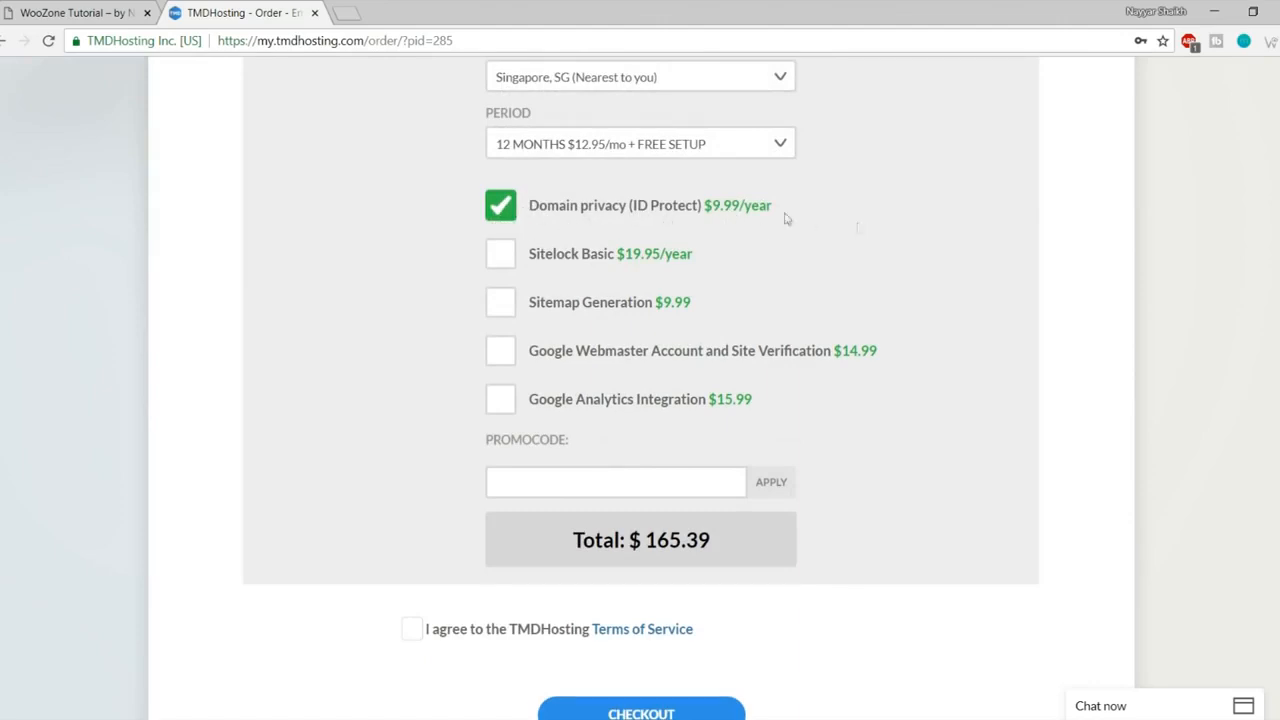
{"action": "left_click_drag", "start_coordinate": [710, 208], "coordinate": [750, 210]}
{"action": "left_click", "coordinate": [854, 214]}
- Apply promo code NAYYA for 7% off, total $154.51, and accept the Terms of Service
{"action": "scroll", "coordinate": [994, 354], "scroll_direction": "down", "scroll_amount": 2}
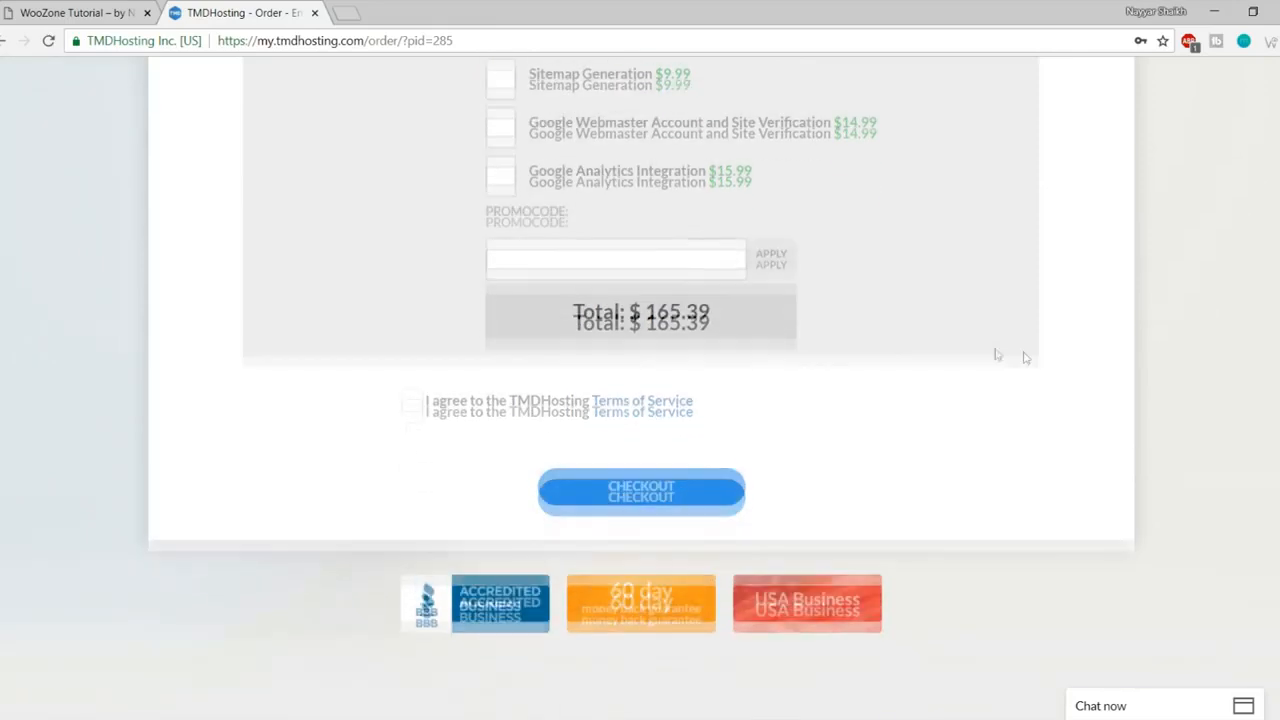
{"action": "left_click", "coordinate": [584, 253]}
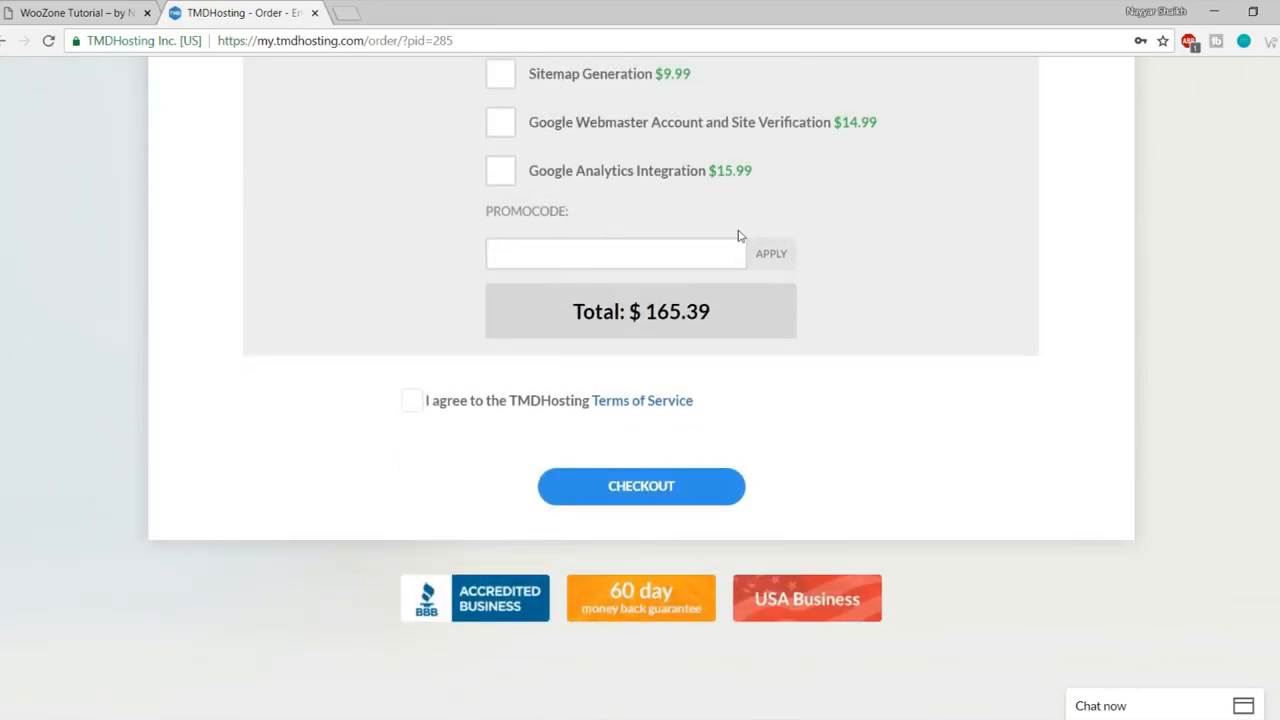
{"action": "type", "text": "NAYYAR7"}
{"action": "left_click", "coordinate": [787, 255]}
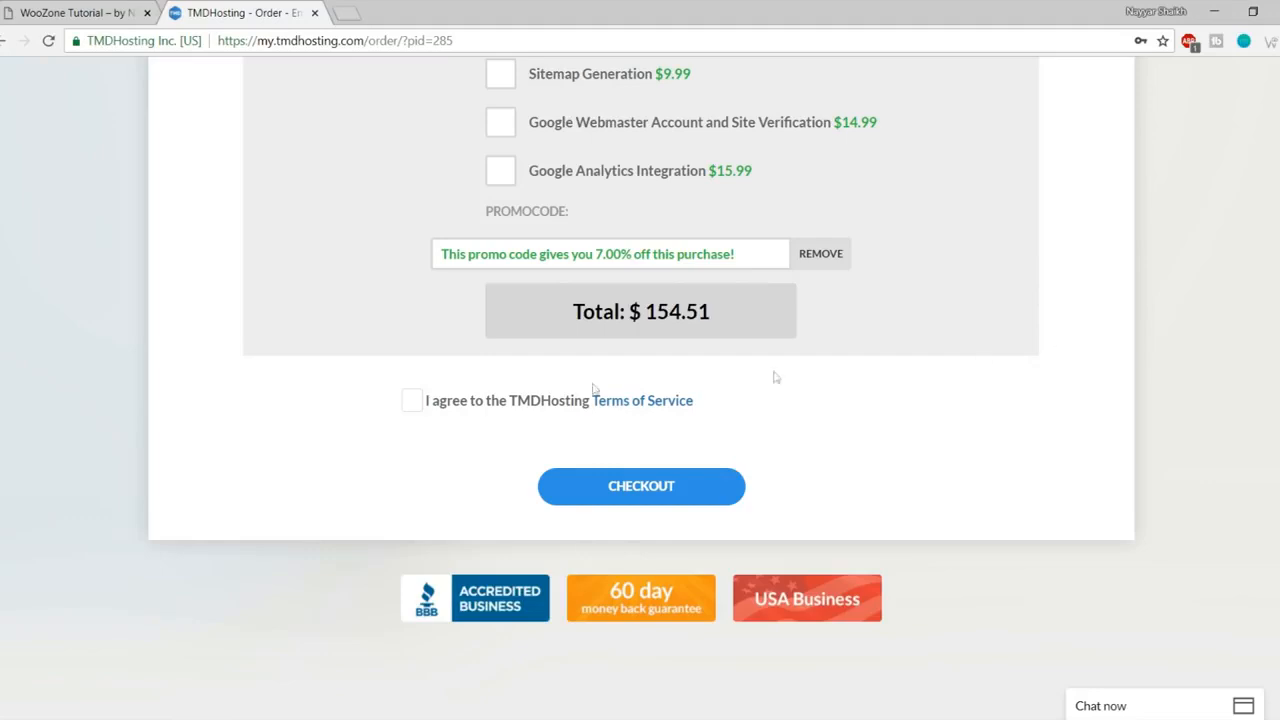
{"action": "left_click", "coordinate": [409, 403]}
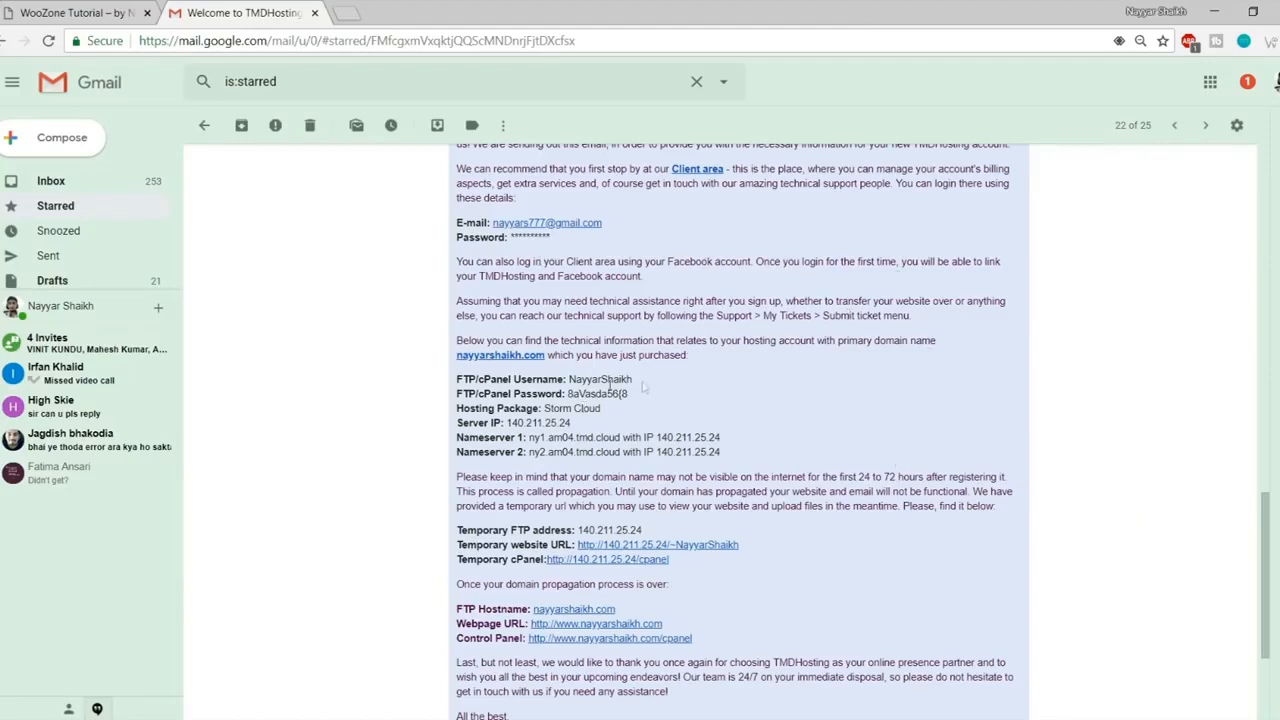
{"action": "left_click_drag", "start_coordinate": [633, 380], "coordinate": [568, 394]}
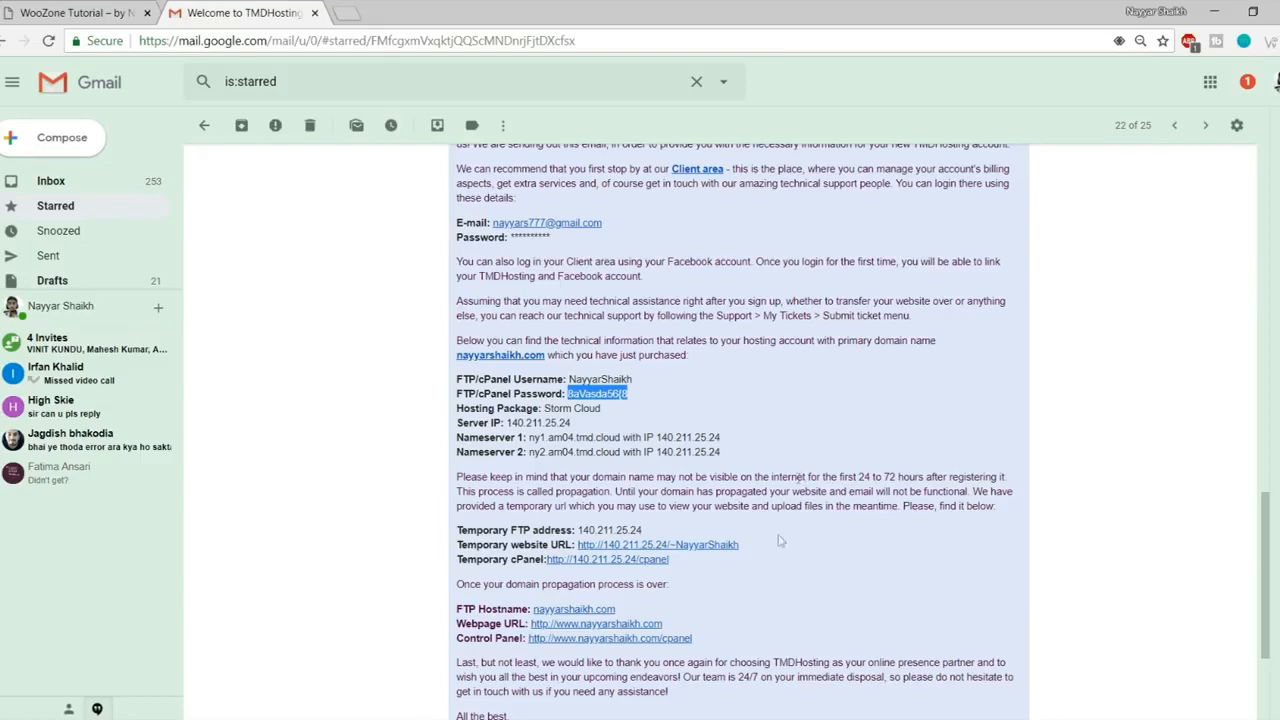
- Open the welcome email's Control Panel link in a new tab and select the cPanel username
{"action": "right_click", "coordinate": [574, 642]}
{"action": "left_click", "coordinate": [650, 492]}
{"action": "mouse_move", "coordinate": [563, 380]}
{"action": "left_mouse_down"}
{"action": "mouse_move", "coordinate": [650, 389]}
{"action": "mouse_move", "coordinate": [560, 394]}
{"action": "left_mouse_up"}
- Log in to cPanel with the saved autofill login
{"action": "left_click", "coordinate": [390, 12]}
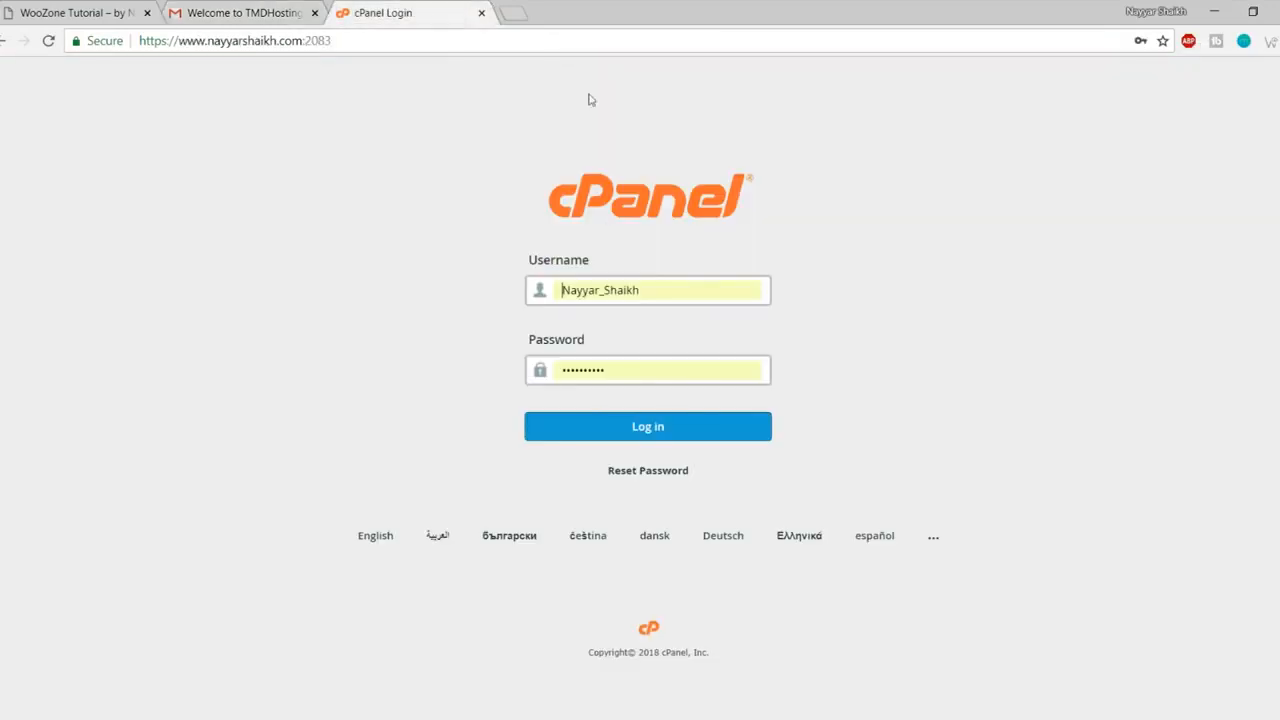
{"action": "left_click", "coordinate": [652, 288]}
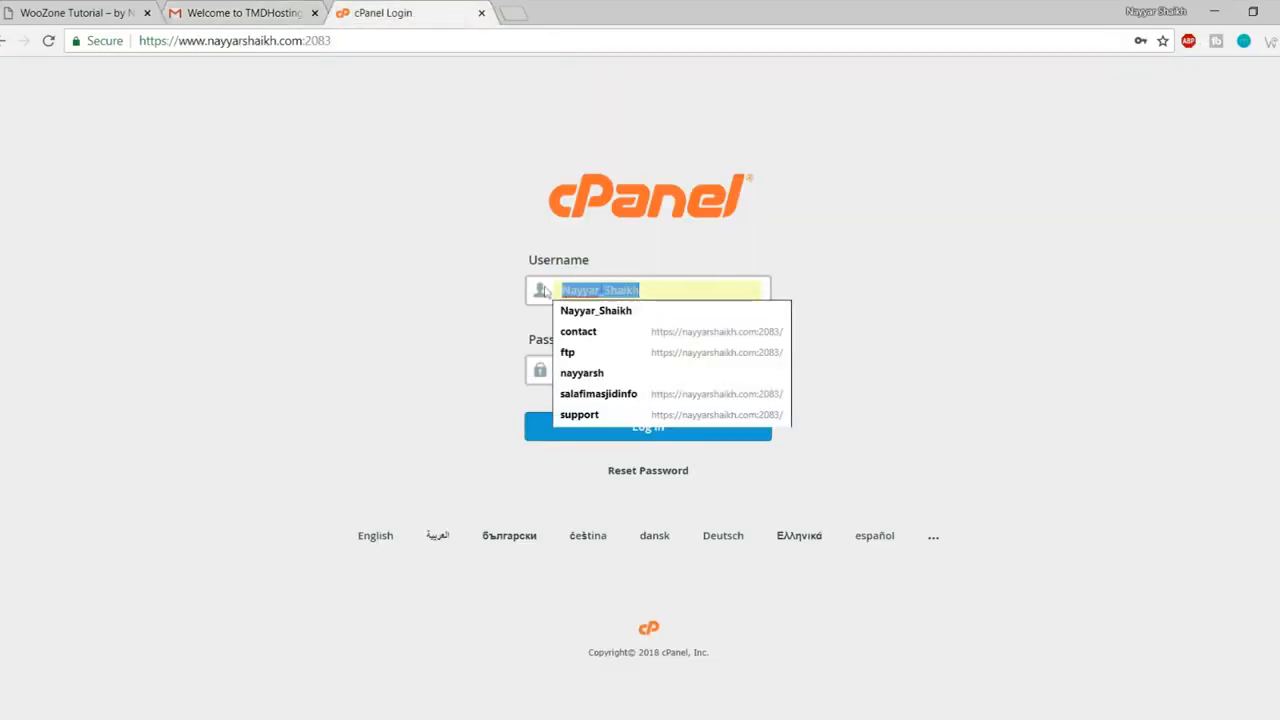
{"action": "left_click", "coordinate": [590, 373]}
{"action": "left_click", "coordinate": [643, 425]}
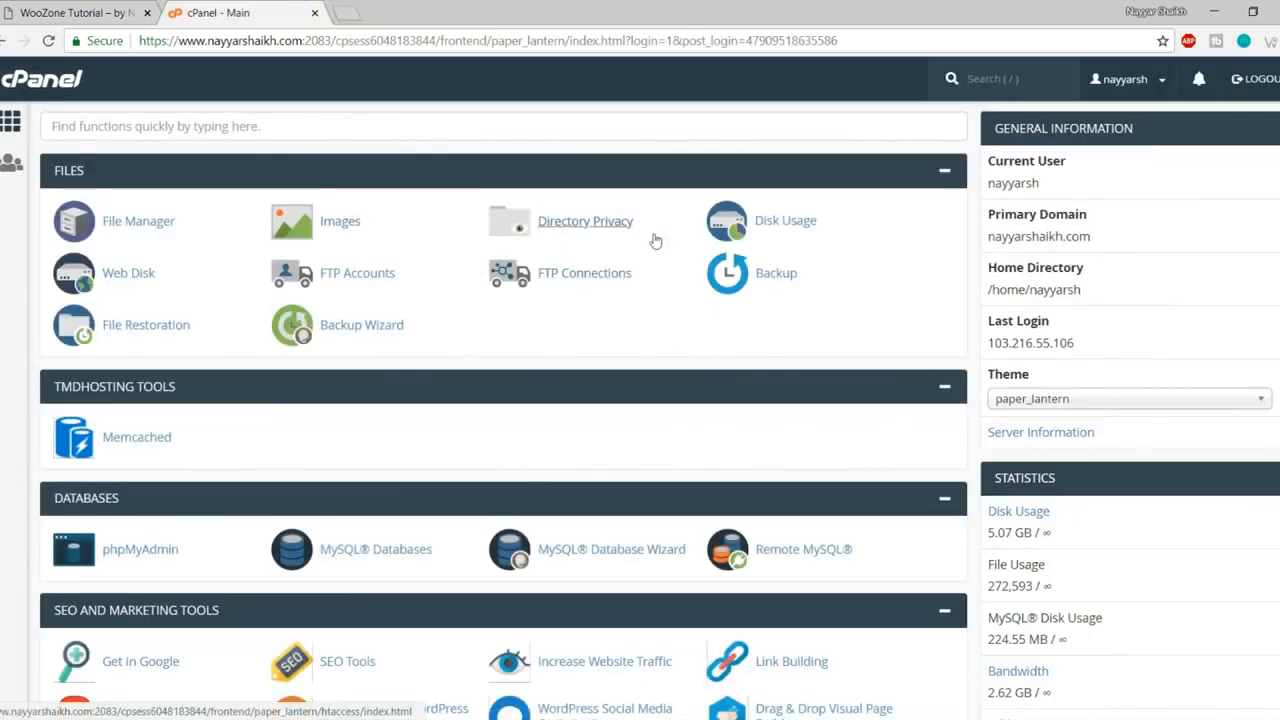
- Find Softaculous Apps Installer on the cPanel home page and open it
{"action": "scroll", "coordinate": [955, 360], "scroll_direction": "down", "scroll_amount": 3}
{"action": "scroll", "coordinate": [955, 360], "scroll_direction": "down", "scroll_amount": 3}
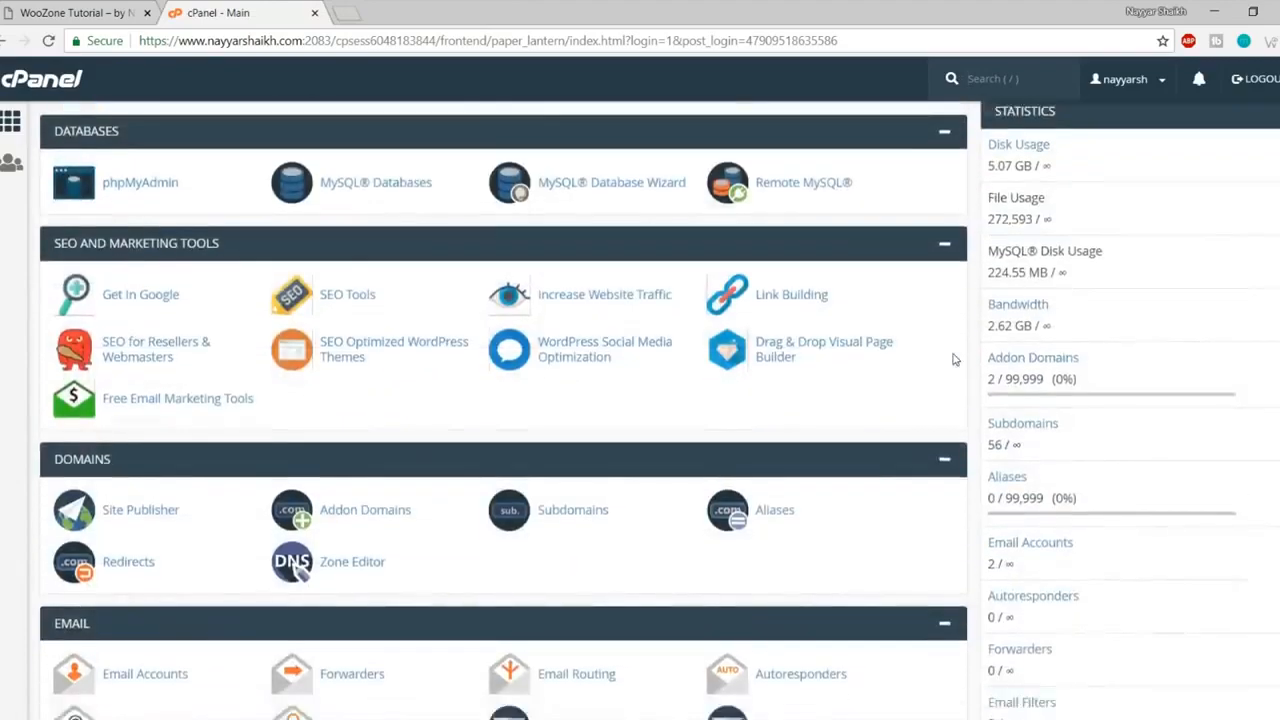
{"action": "scroll", "coordinate": [955, 360], "scroll_direction": "up", "scroll_amount": 5}
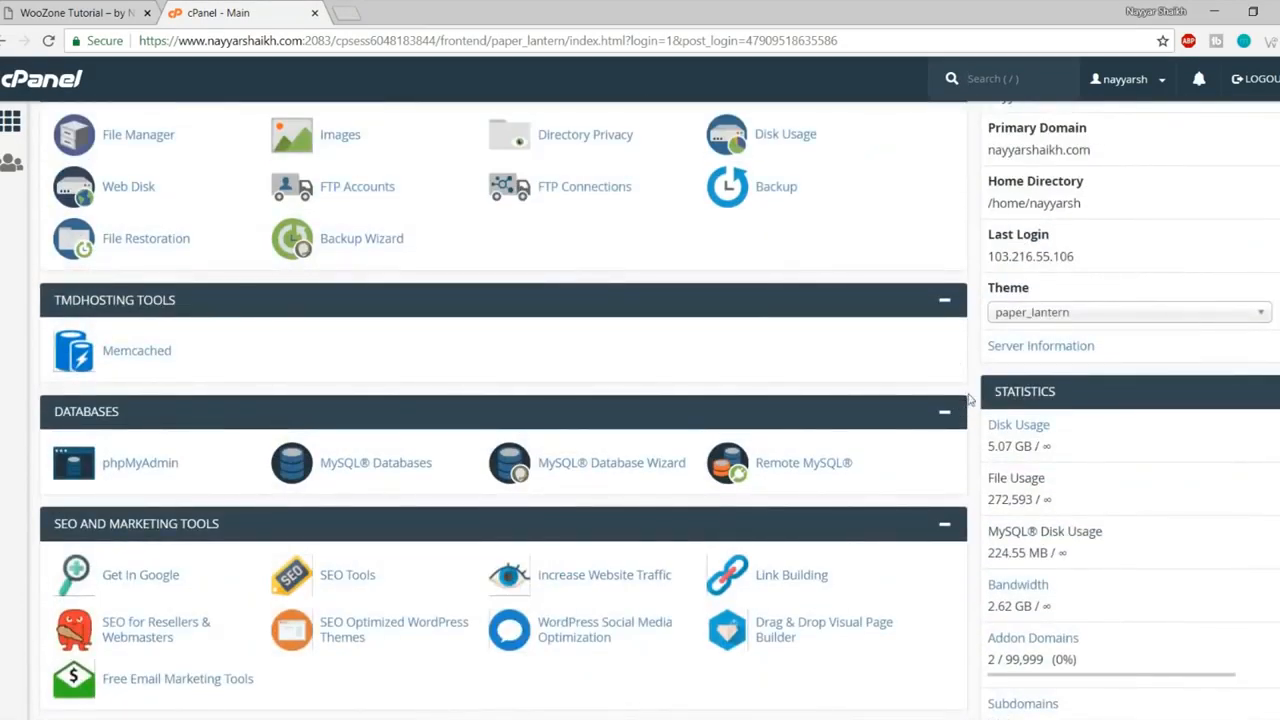
{"action": "scroll", "coordinate": [968, 398], "scroll_direction": "up", "scroll_amount": 1}
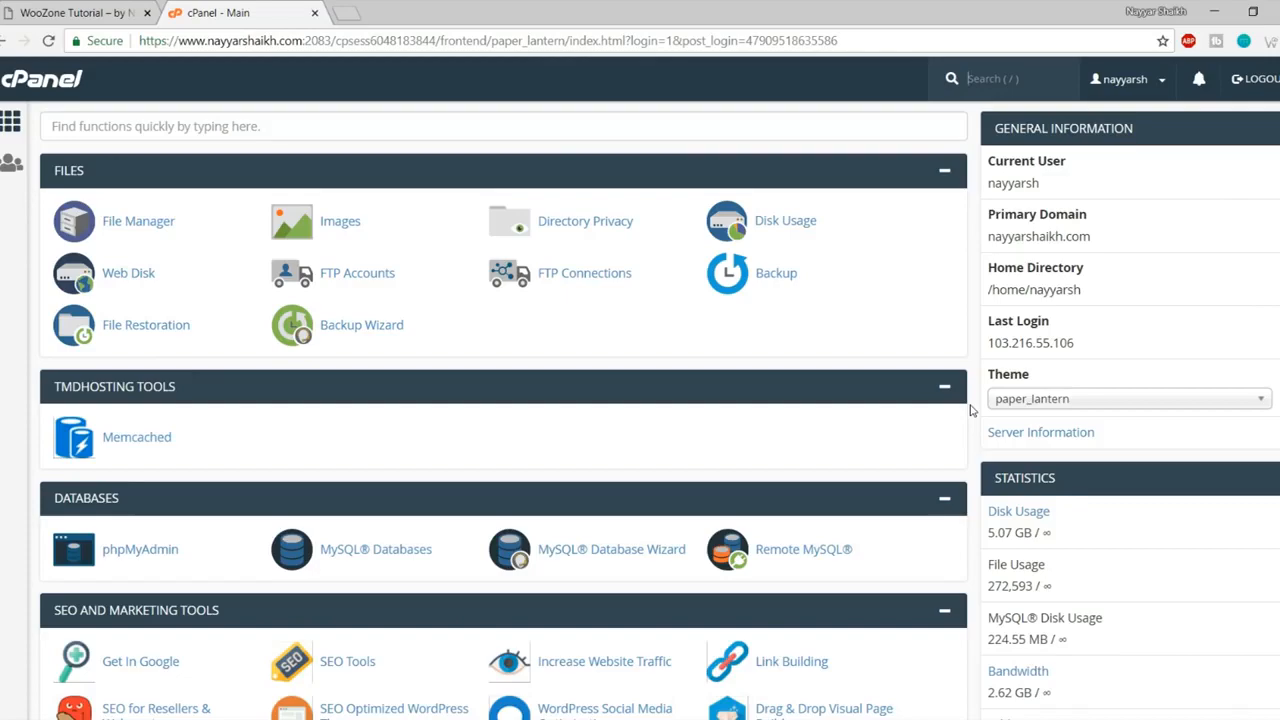
{"action": "scroll", "coordinate": [970, 410], "scroll_direction": "down", "scroll_amount": 20}
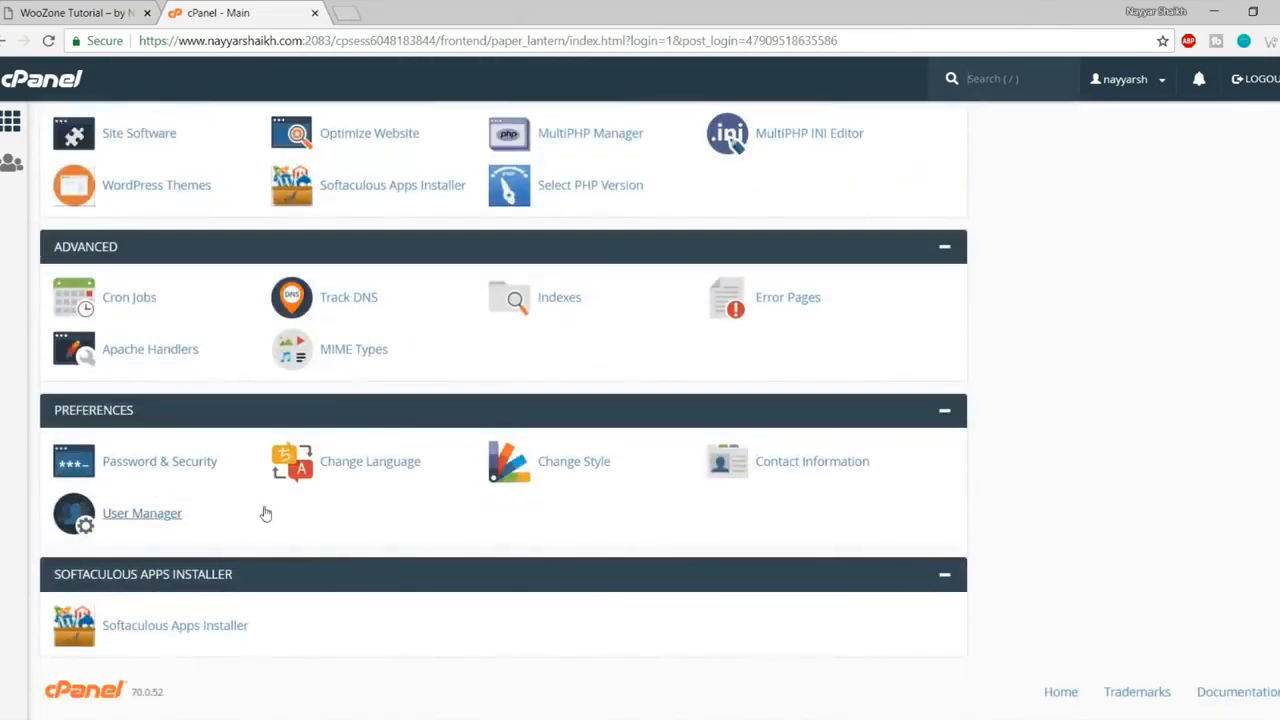
{"action": "left_click", "coordinate": [183, 626]}
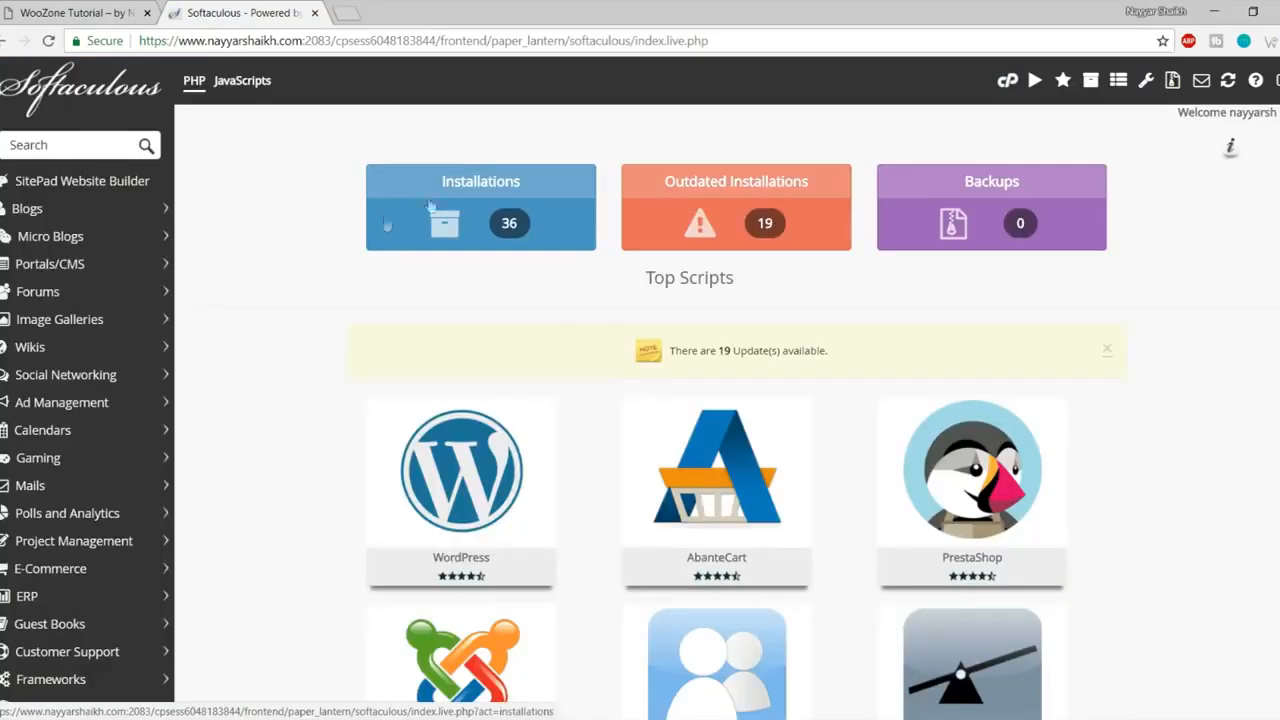
{"action": "mouse_move", "coordinate": [402, 536]}
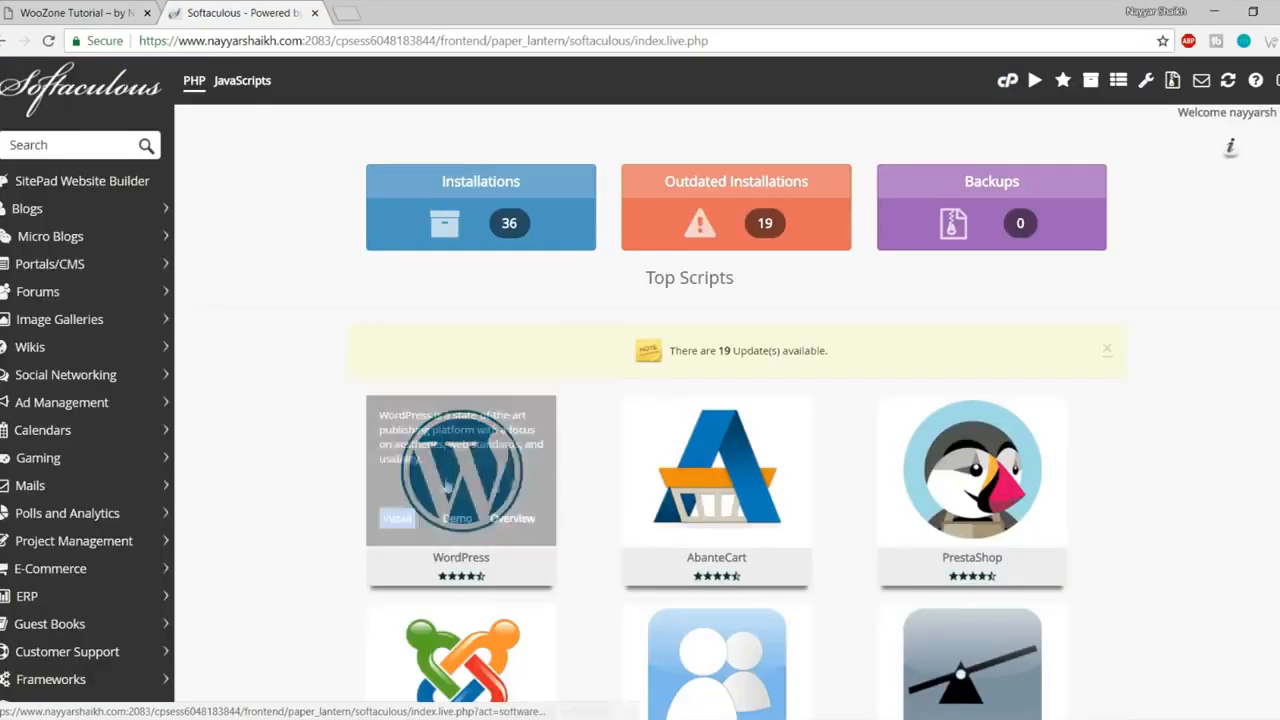
{"action": "left_click", "coordinate": [397, 530]}
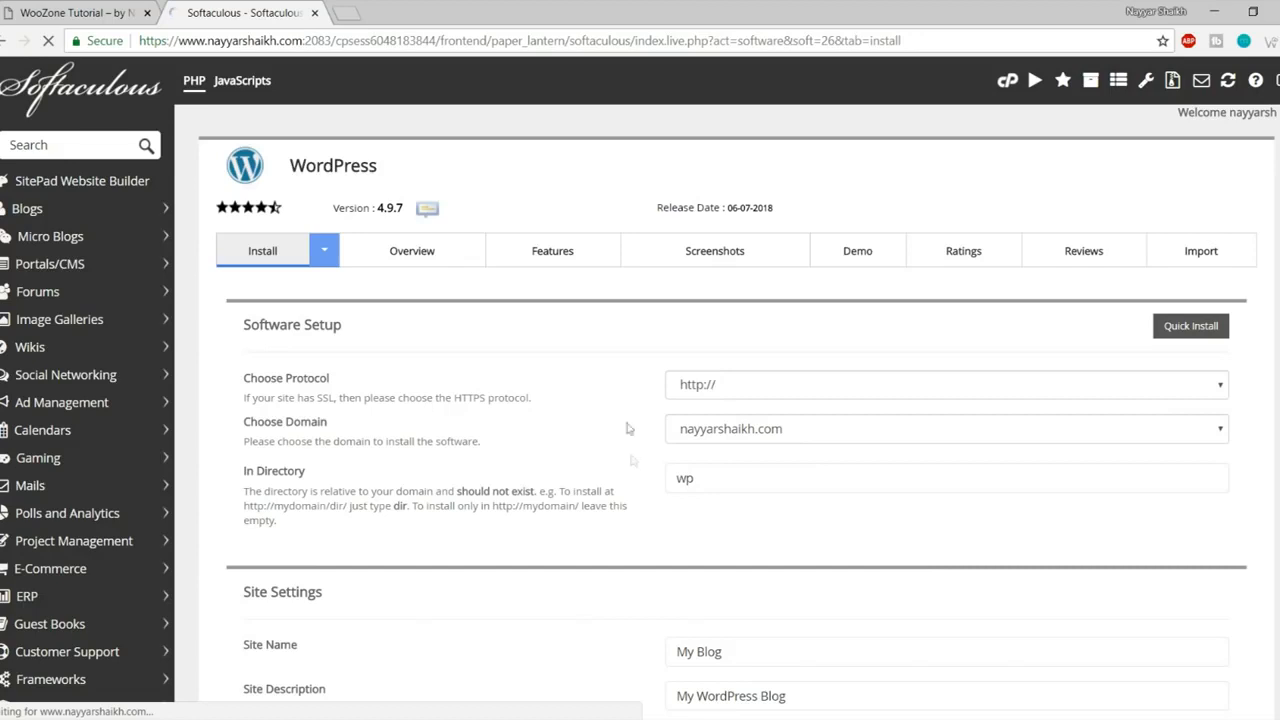
{"action": "left_click", "coordinate": [778, 384]}
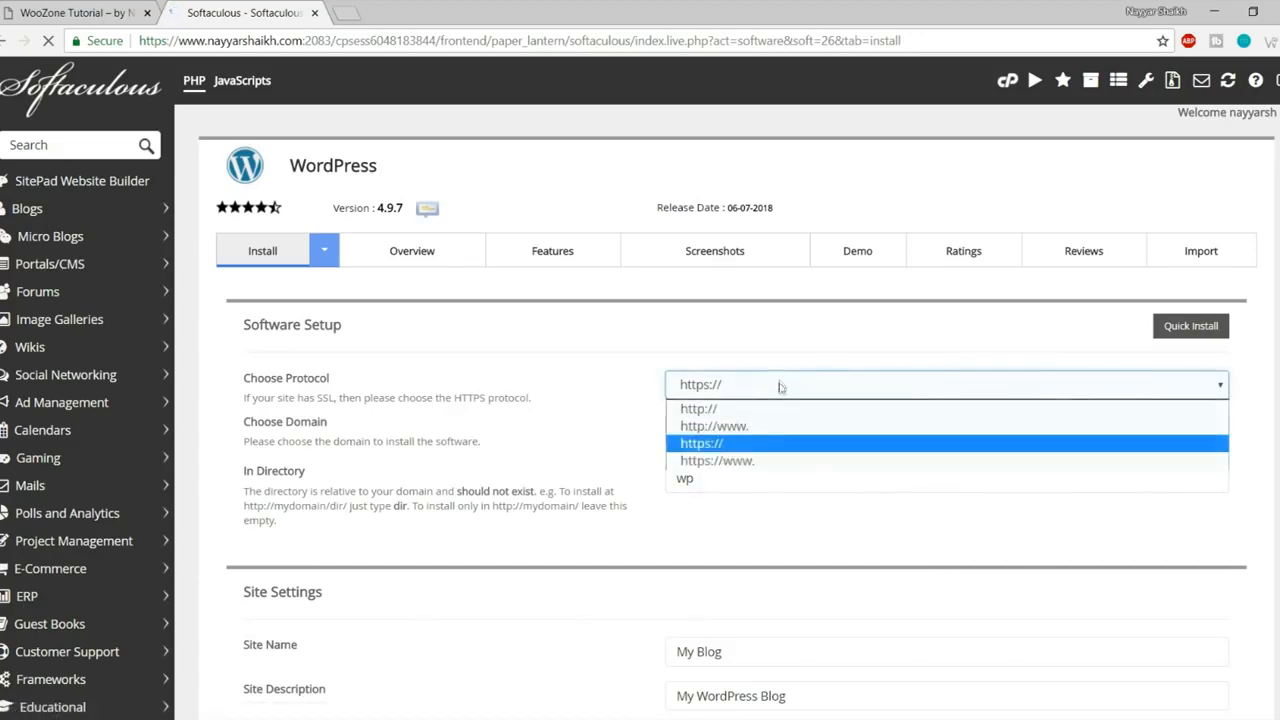
{"action": "left_click", "coordinate": [742, 463]}
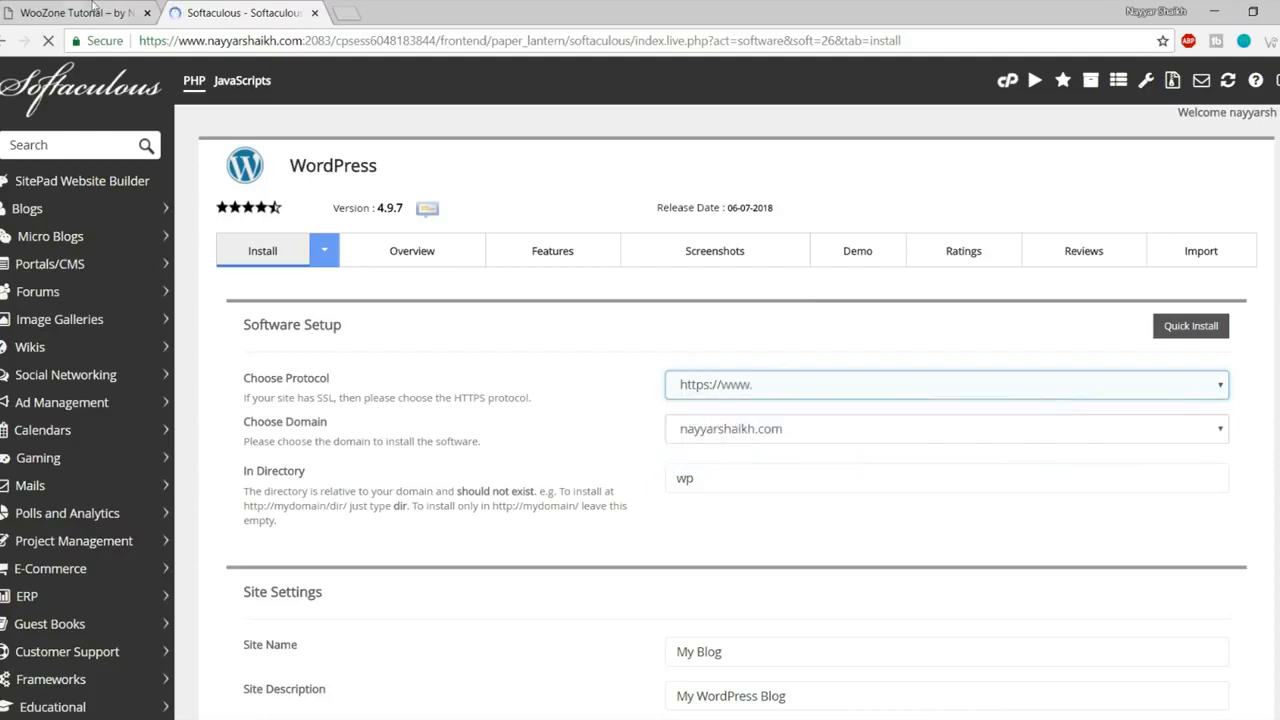
{"action": "left_click", "coordinate": [38, 12]}
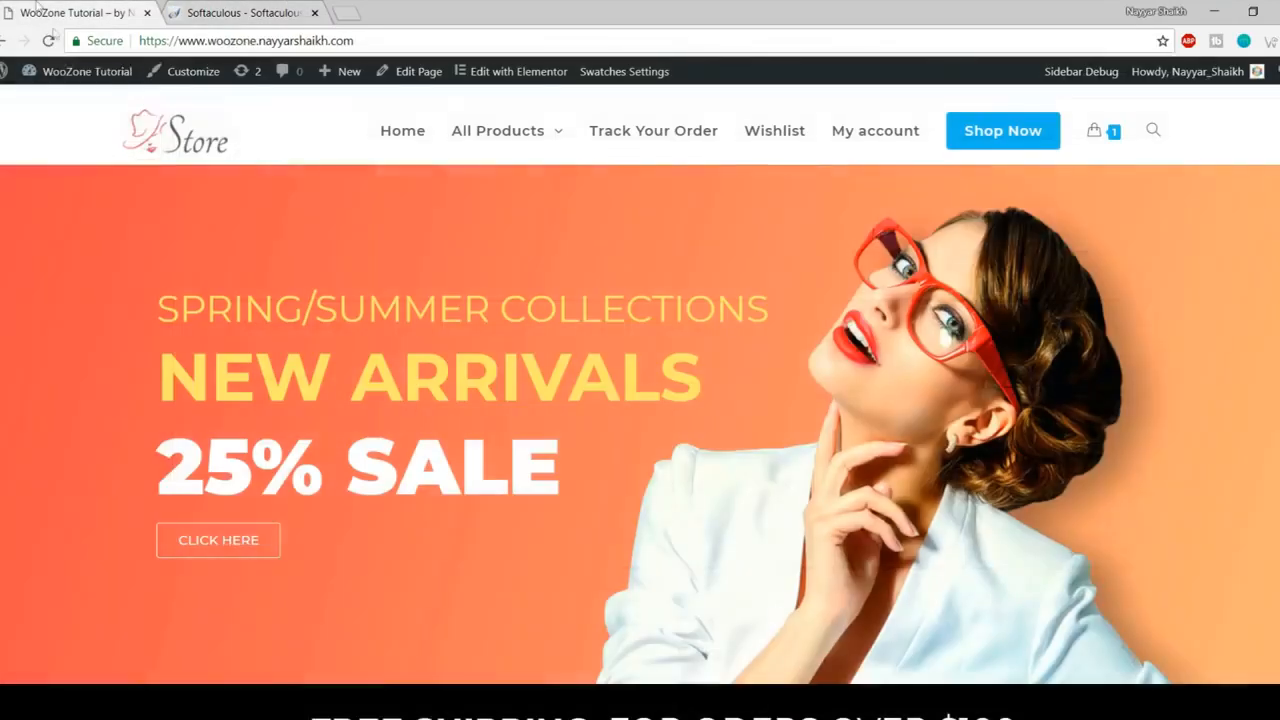
{"action": "left_click", "coordinate": [163, 41]}
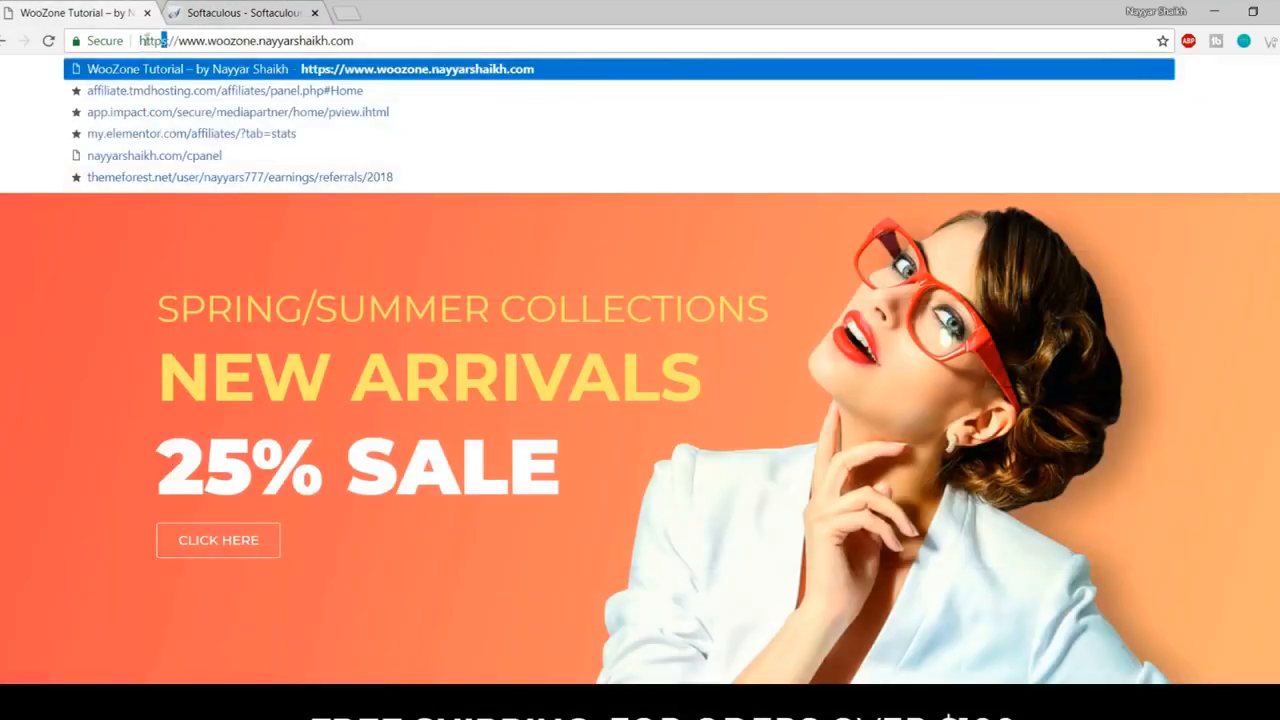
{"action": "left_click", "coordinate": [240, 13]}
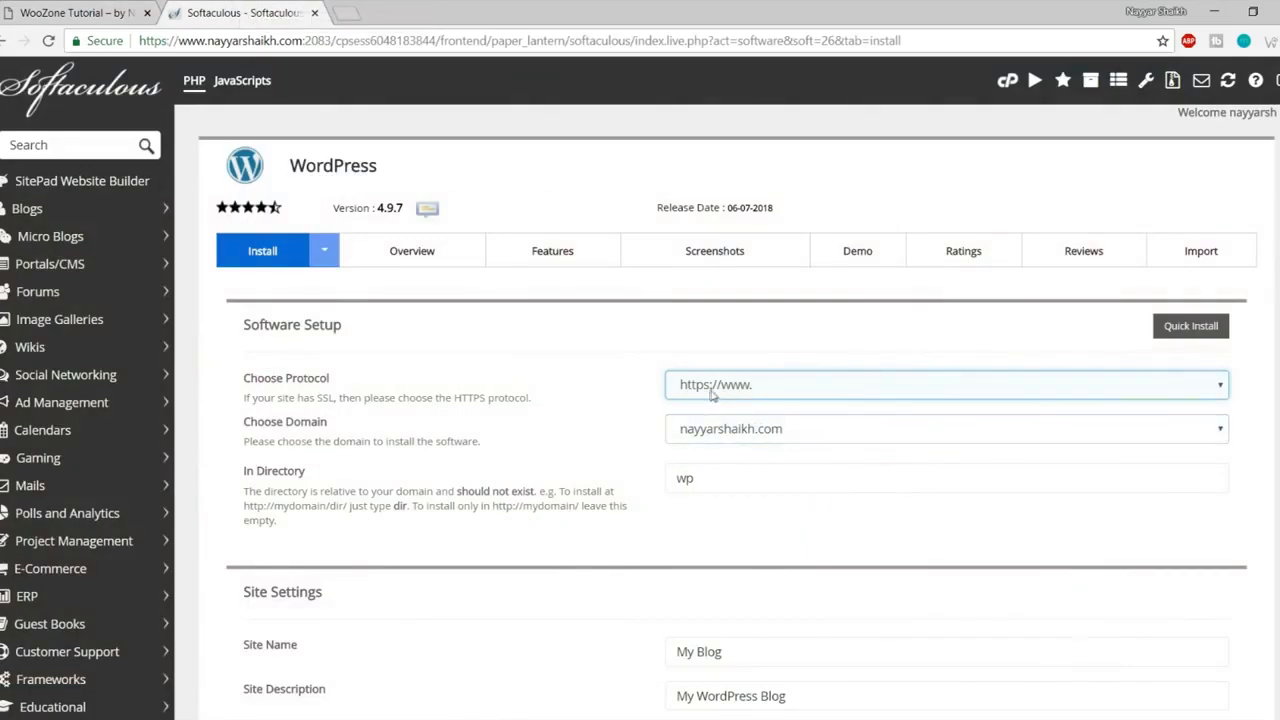
- Choose the woozone2 subdomain and delete 'wp' from the install directory
{"action": "left_click", "coordinate": [764, 436]}
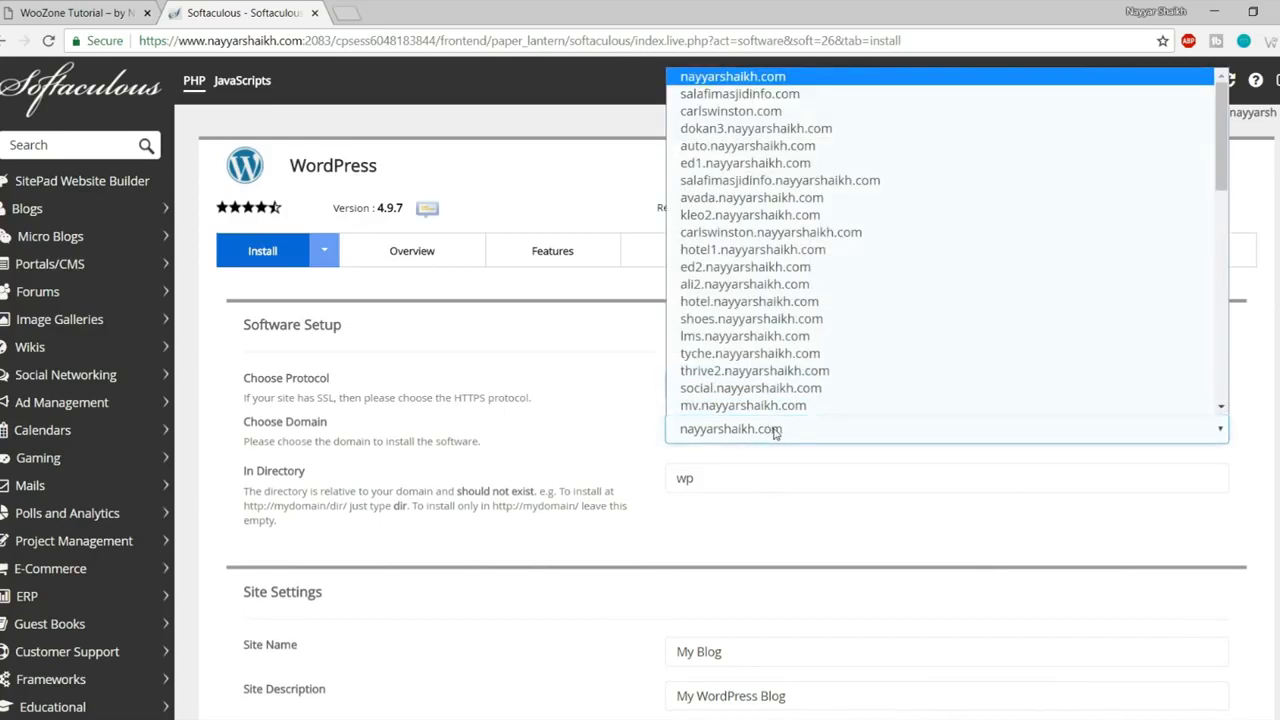
{"action": "key", "text": "w"}
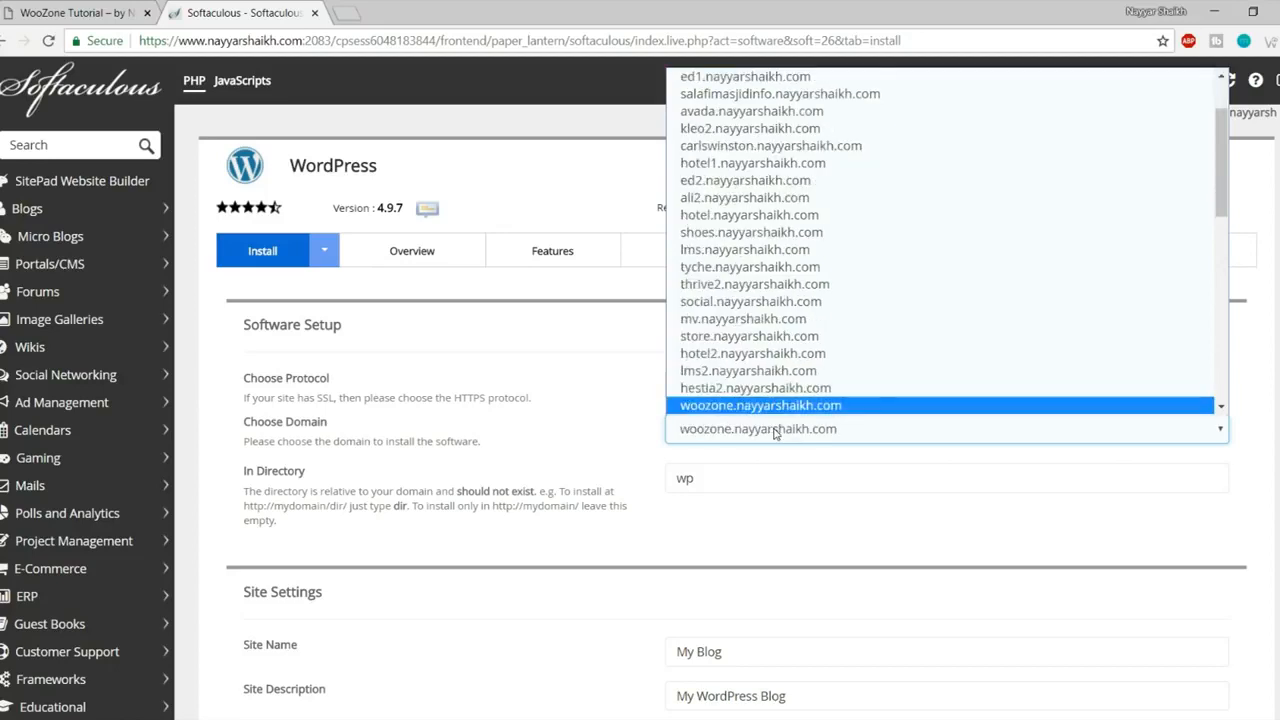
{"action": "key", "text": "Down"}
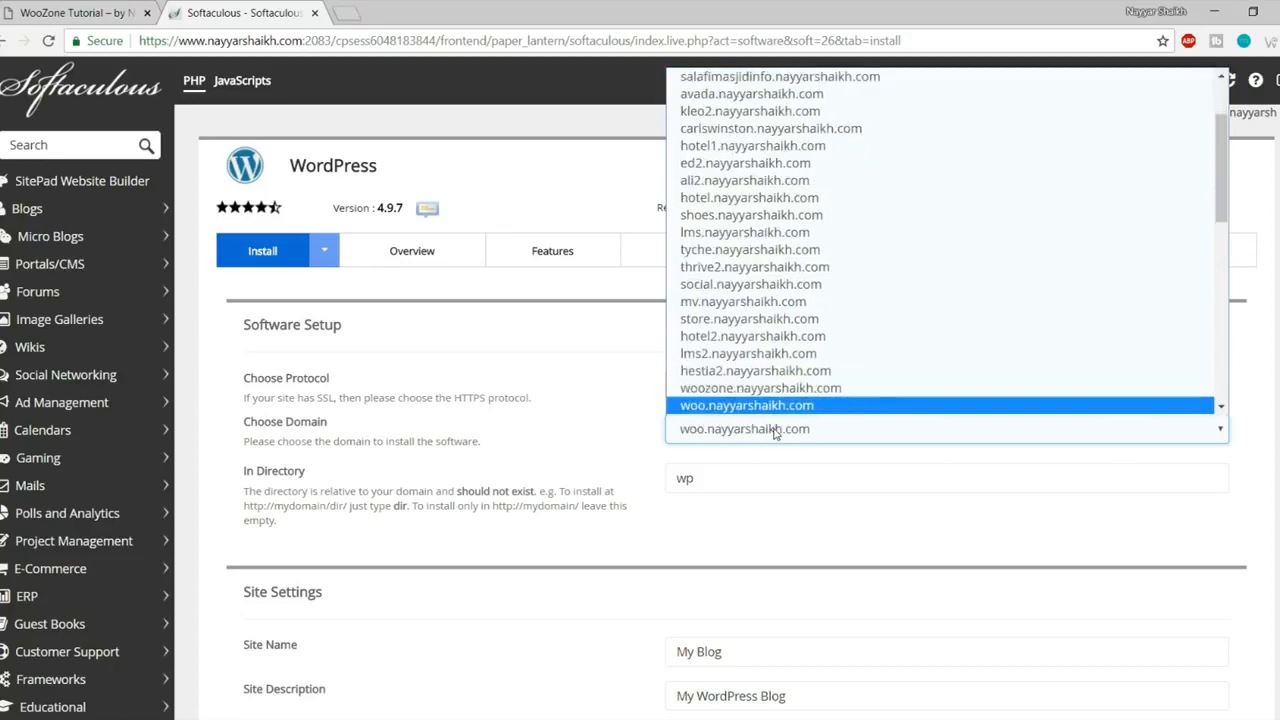
{"action": "key", "text": "Down"}
{"action": "left_click", "coordinate": [779, 485]}
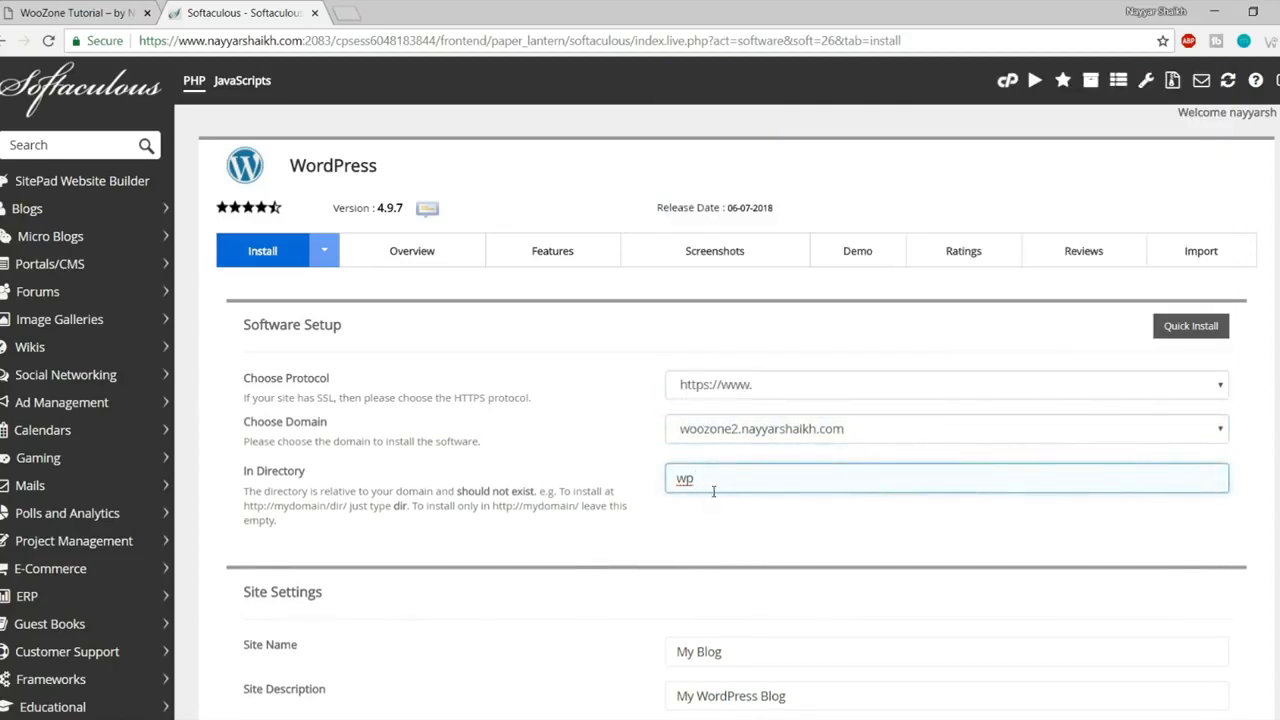
{"action": "left_click_drag", "start_coordinate": [720, 486], "coordinate": [660, 487]}
{"action": "key", "text": "BackSpace"}
- Set the site name to 'WooZone Tutorial' and accept the suggested site description
{"action": "scroll", "coordinate": [860, 508], "scroll_direction": "down", "scroll_amount": 2}
{"action": "scroll", "coordinate": [797, 513], "scroll_direction": "down", "scroll_amount": 2}
{"action": "key", "text": "Tab"}
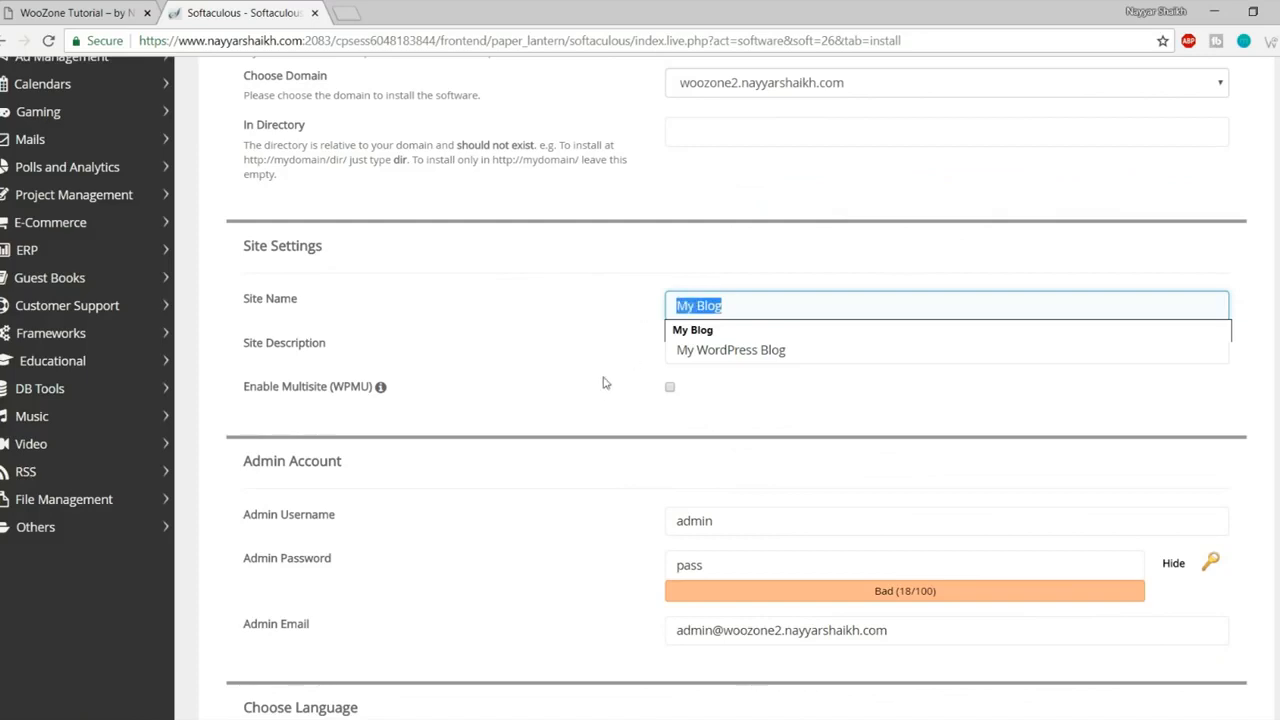
{"action": "key", "text": "Tab"}
{"action": "key", "text": "shift+Tab"}
{"action": "type", "text": "W"}
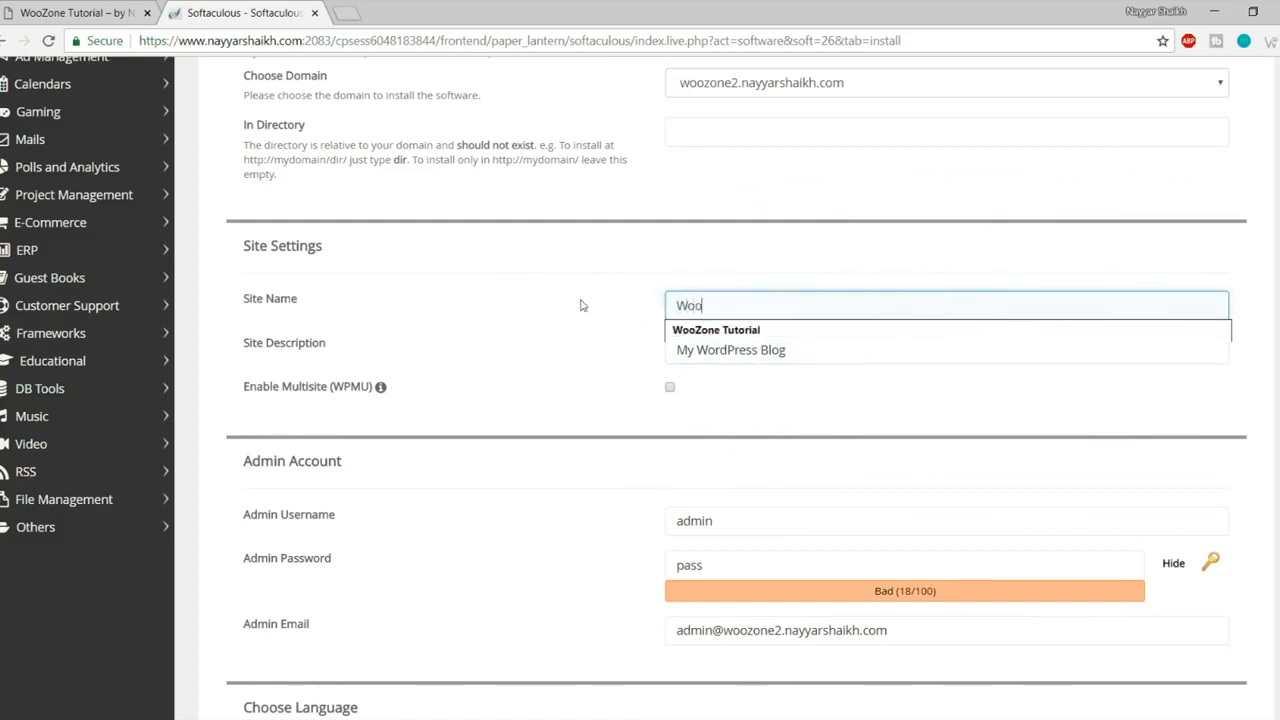
{"action": "type", "text": "oo"}
{"action": "key", "text": "Down"}
{"action": "key", "text": "Return"}
{"action": "key", "text": "Tab"}
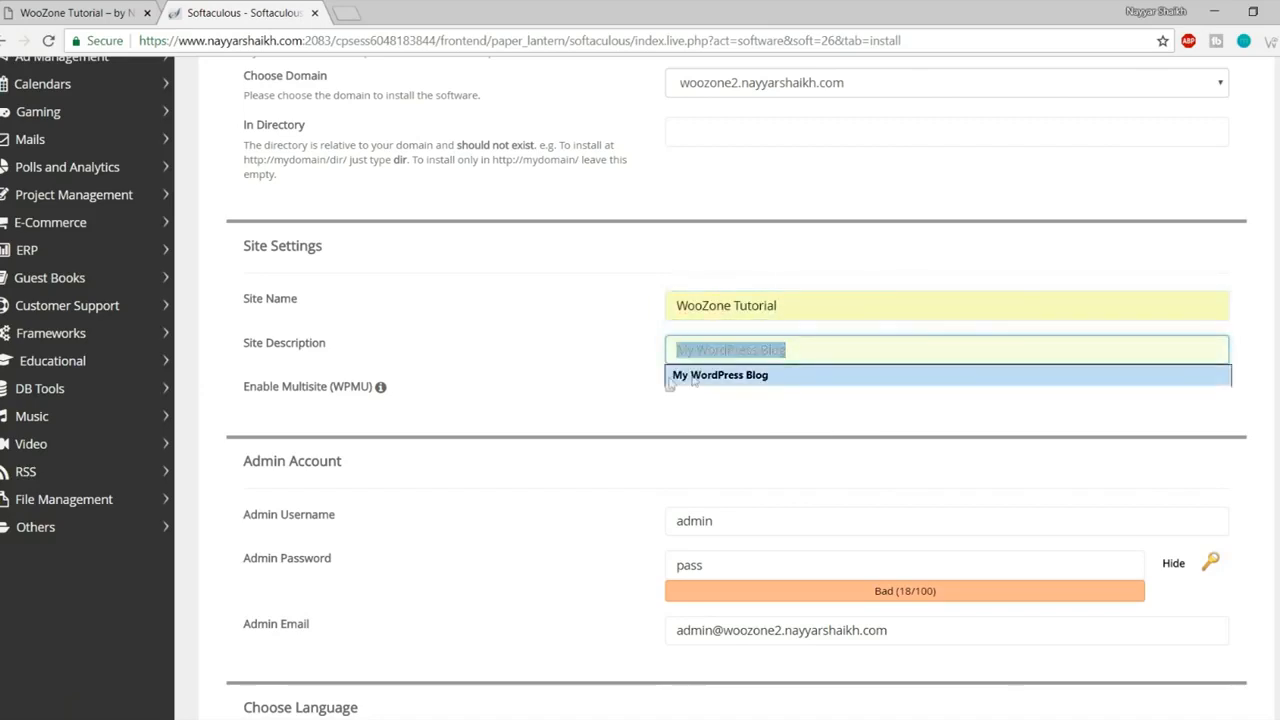
{"action": "type", "text": "b"}
{"action": "key", "text": "ctrl+a"}
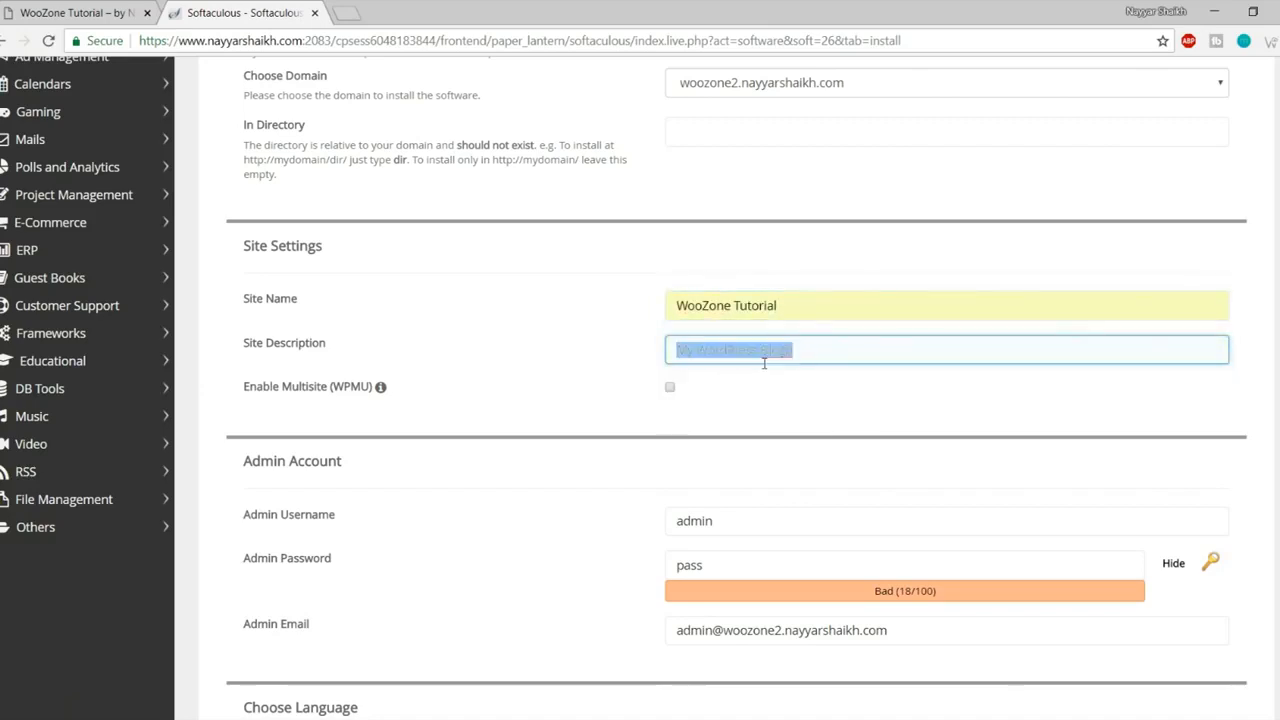
{"action": "type", "text": "by Nayyar Shaikh"}
{"action": "left_click", "coordinate": [728, 374]}
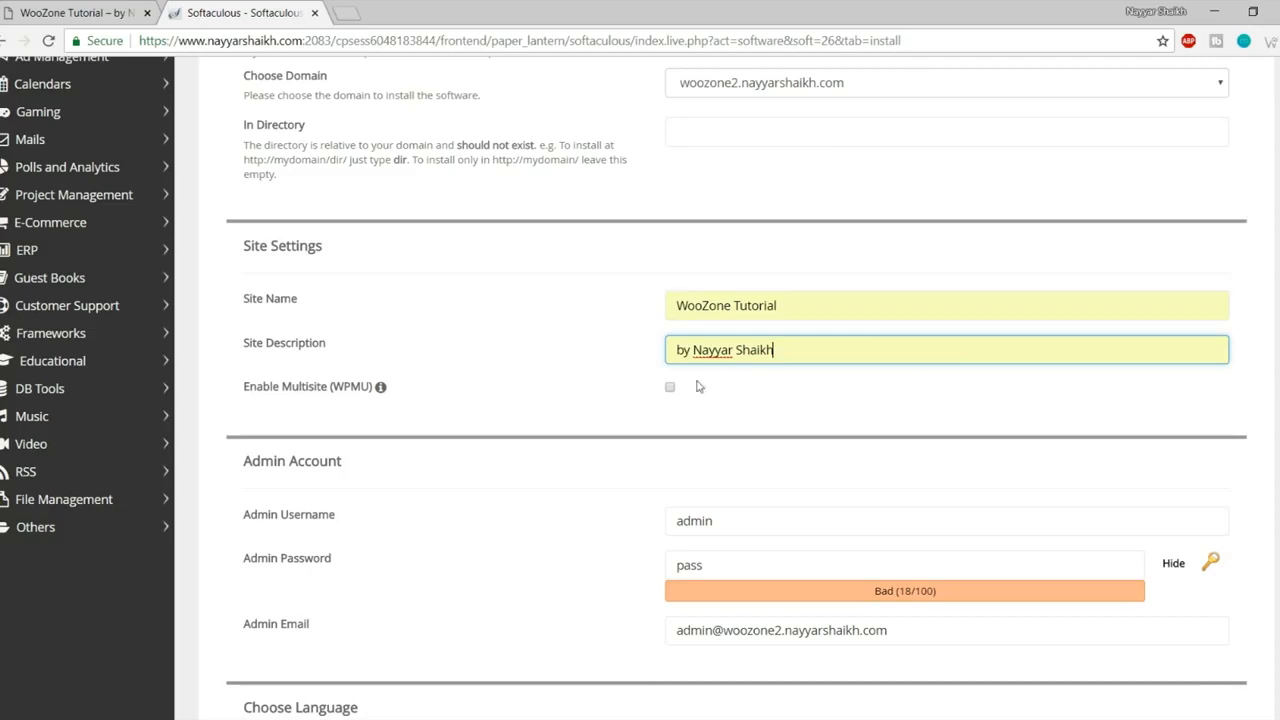
{"action": "left_click_drag", "start_coordinate": [817, 304], "coordinate": [627, 310]}
{"action": "left_click", "coordinate": [627, 310]}
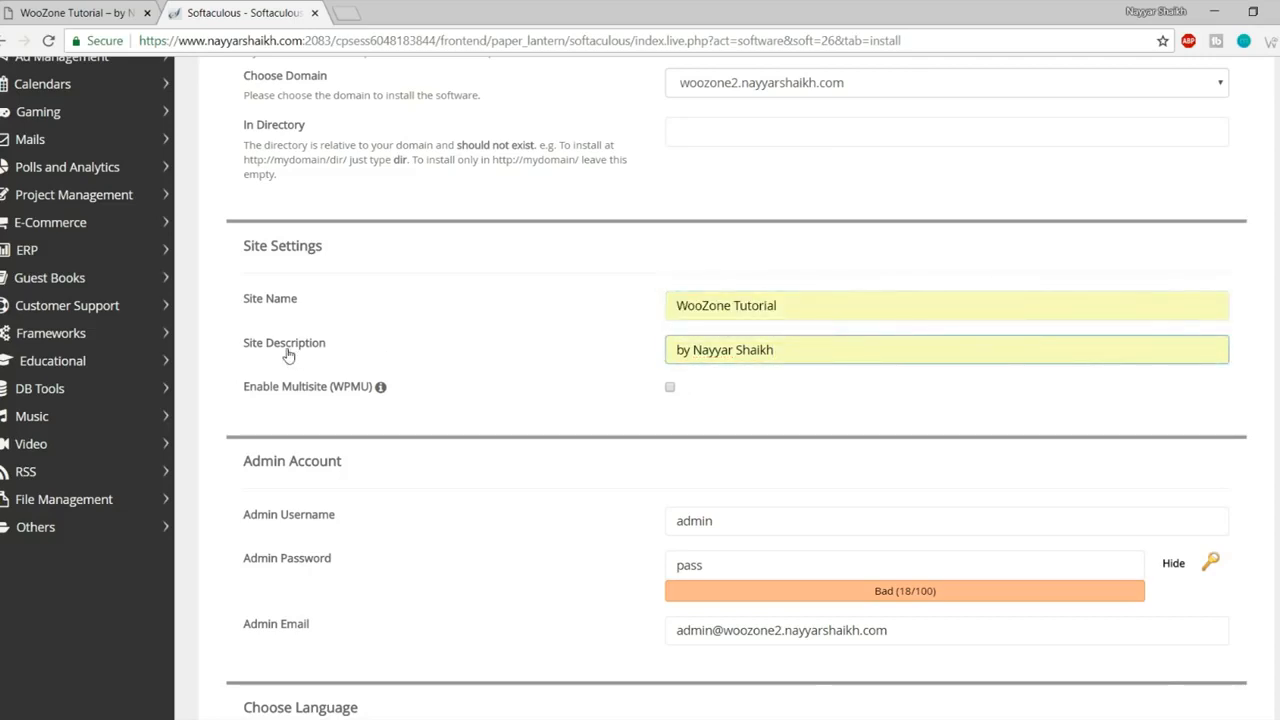
{"action": "left_click_drag", "start_coordinate": [806, 354], "coordinate": [594, 357]}
{"action": "left_click", "coordinate": [590, 366]}
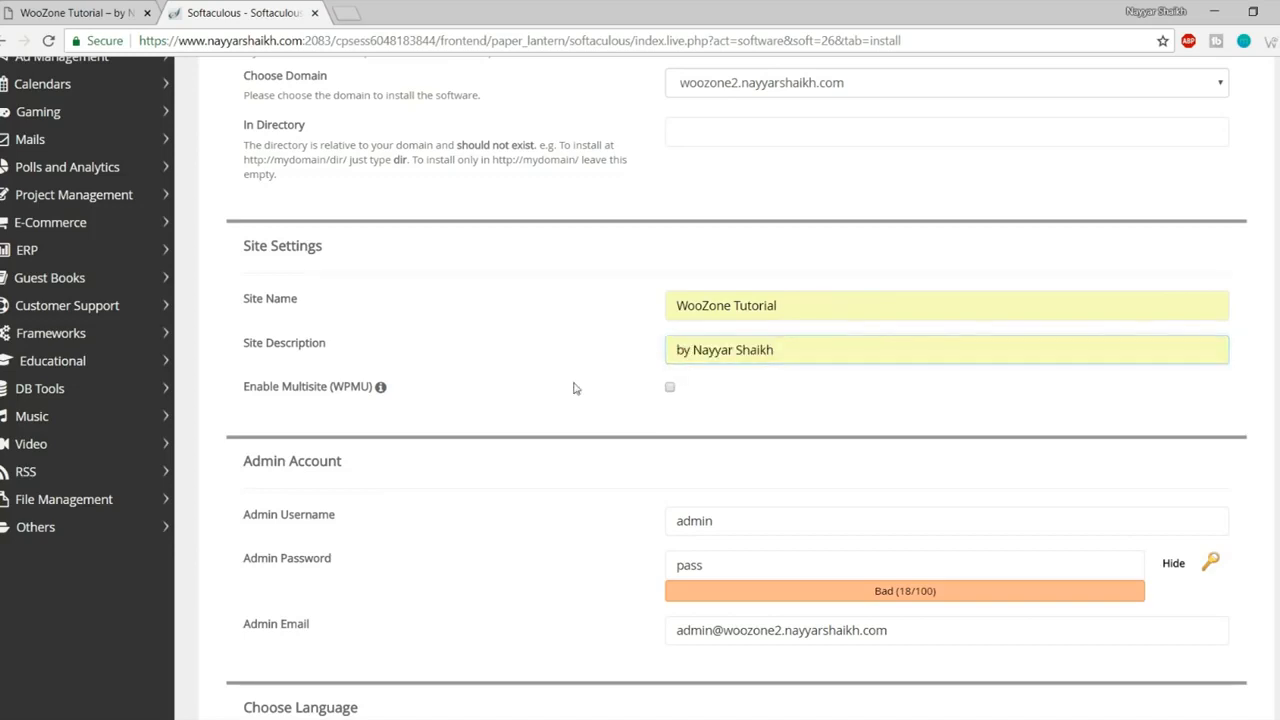
- Replace the default admin username with the saved autofill suggestion
{"action": "scroll", "coordinate": [582, 457], "scroll_direction": "down", "scroll_amount": 2}
{"action": "left_click_drag", "start_coordinate": [777, 266], "coordinate": [768, 304]}
{"action": "key", "text": "ctrl+a"}
{"action": "type", "text": "N"}
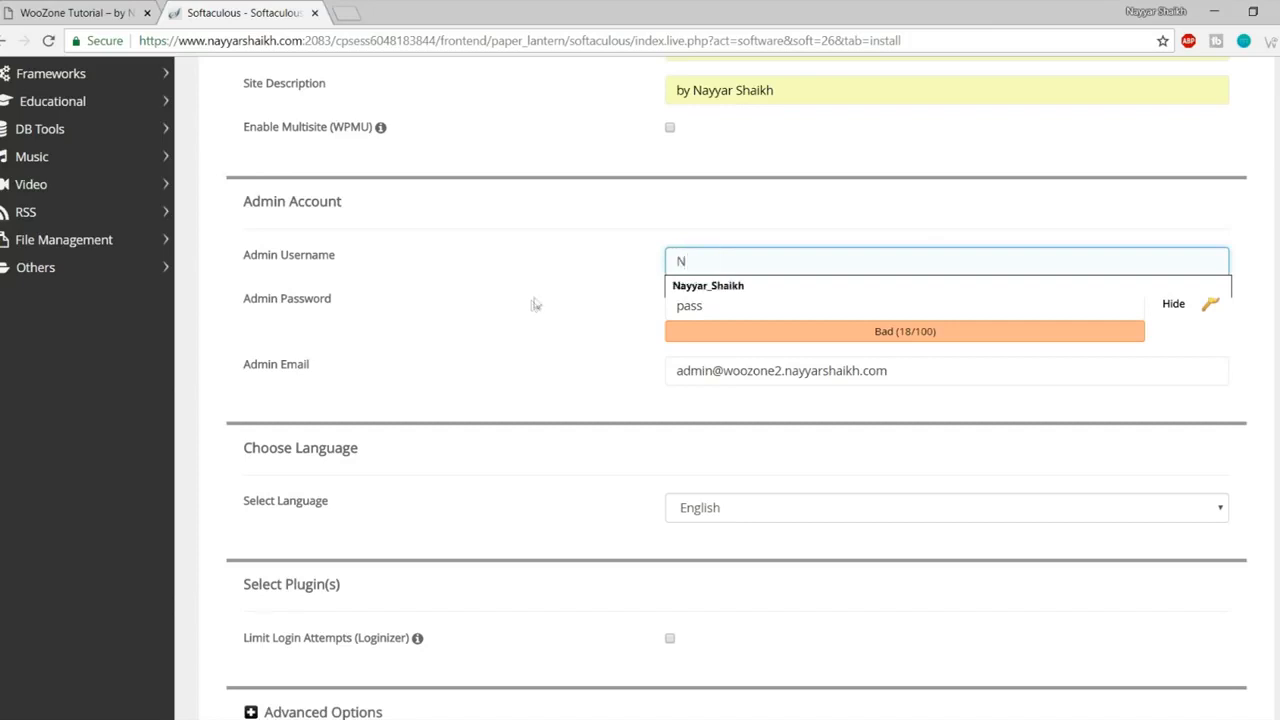
{"action": "left_click", "coordinate": [691, 288]}
{"action": "left_click_drag", "start_coordinate": [776, 264], "coordinate": [648, 270]}
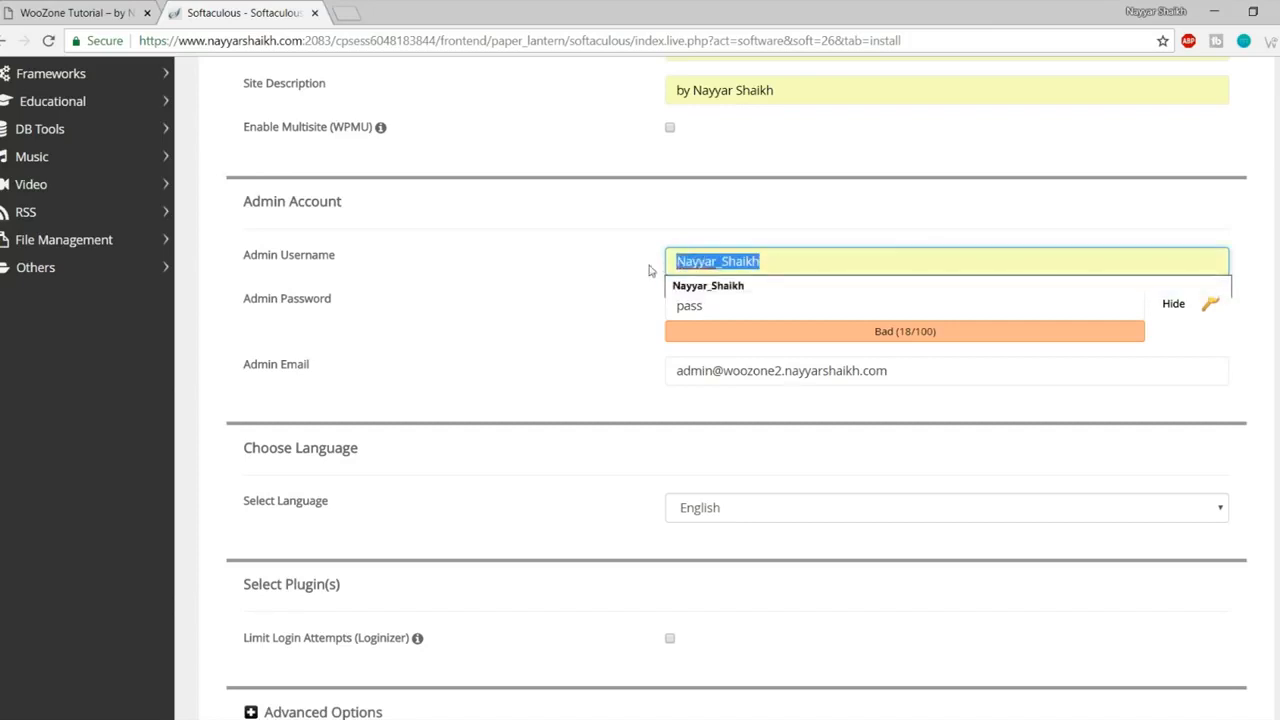
{"action": "left_click", "coordinate": [645, 270]}
{"action": "left_click", "coordinate": [677, 261]}
{"action": "left_click_drag", "start_coordinate": [677, 261], "coordinate": [685, 261]}
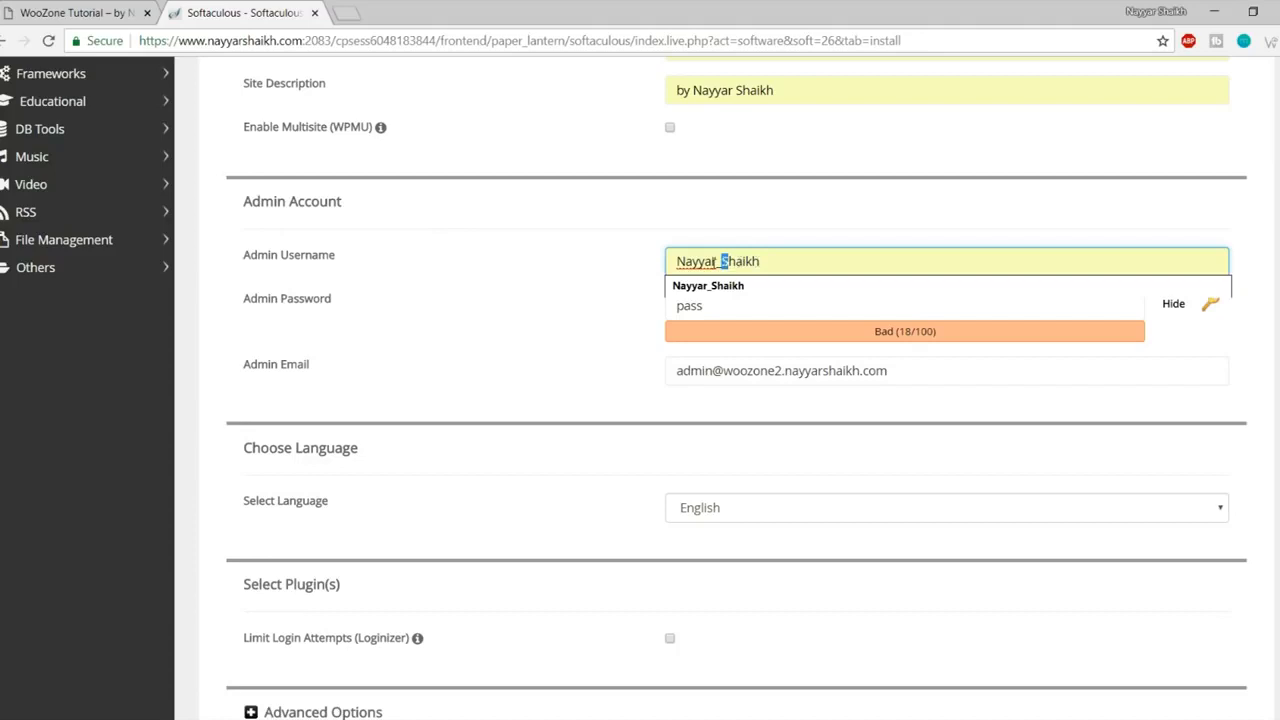
{"action": "left_click_drag", "start_coordinate": [684, 261], "coordinate": [712, 261]}
{"action": "left_click", "coordinate": [718, 261]}
{"action": "double_click", "coordinate": [718, 261]}
{"action": "left_click", "coordinate": [781, 234]}
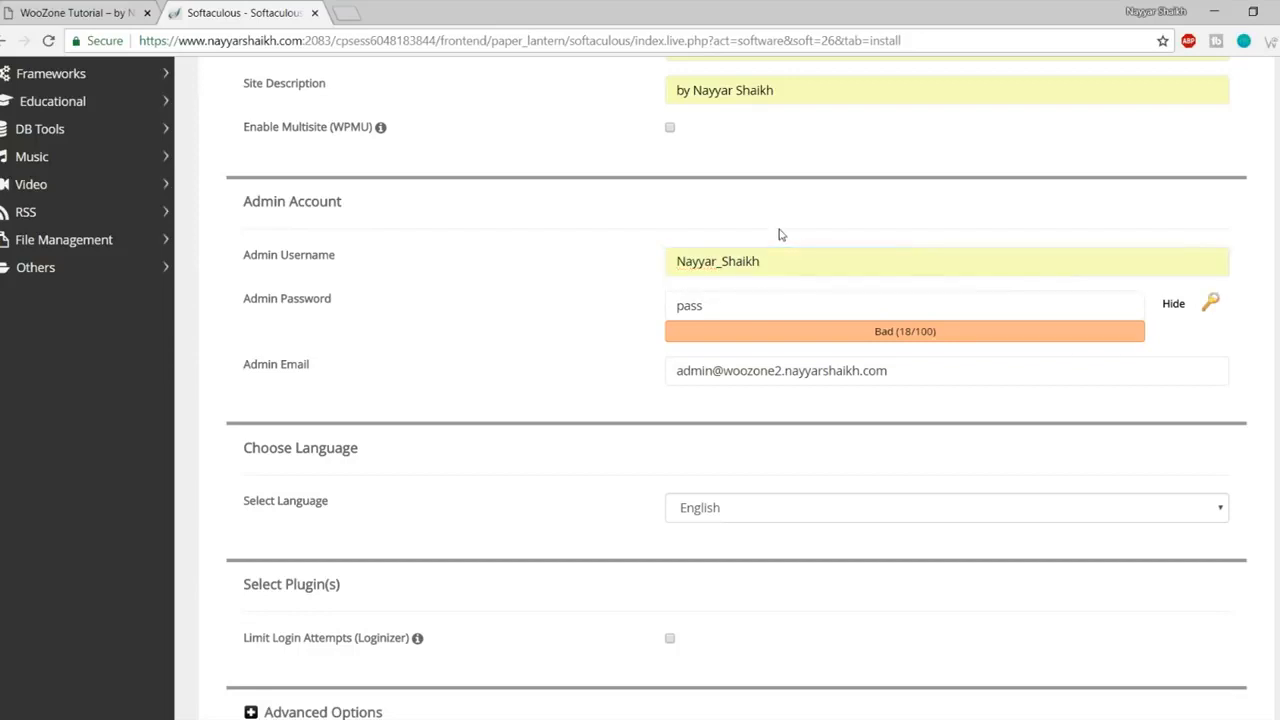
{"action": "left_click", "coordinate": [766, 261]}
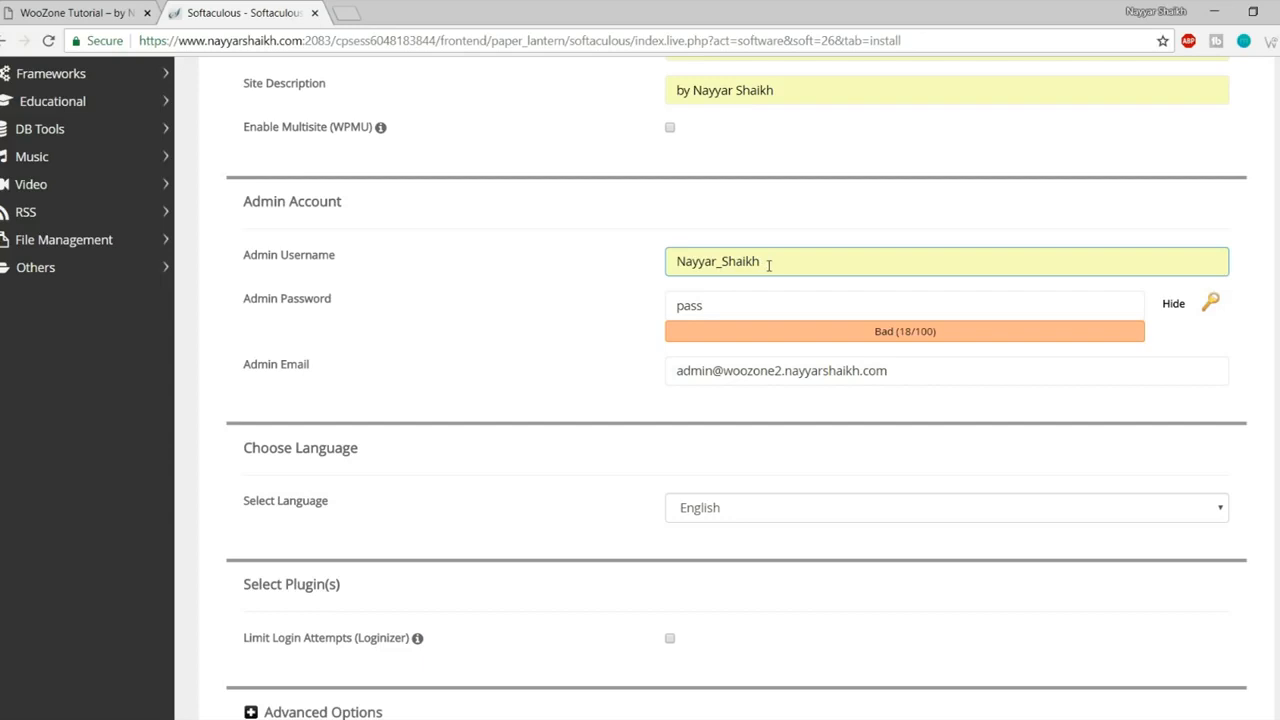
- Enter a new admin password and fill the admin e-mail with the owner's address
{"action": "left_click", "coordinate": [766, 297]}
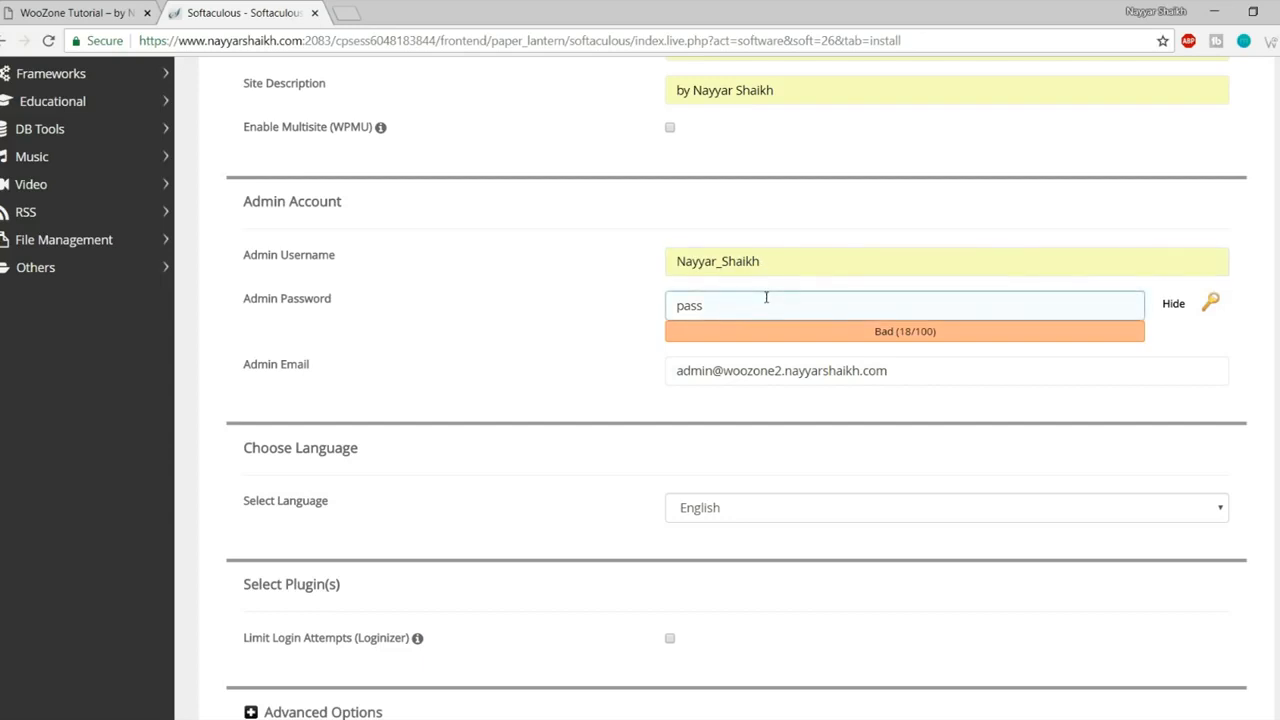
{"action": "left_click_drag", "start_coordinate": [766, 297], "coordinate": [620, 304]}
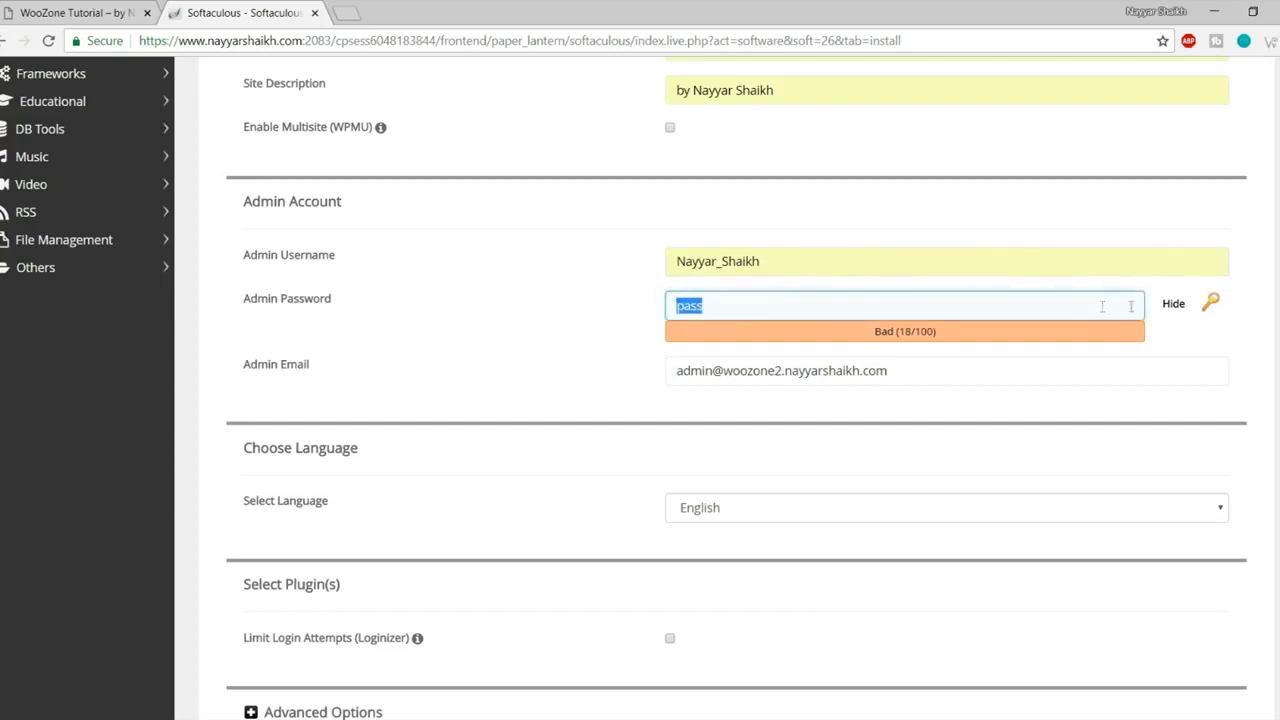
{"action": "left_click", "coordinate": [1172, 303]}
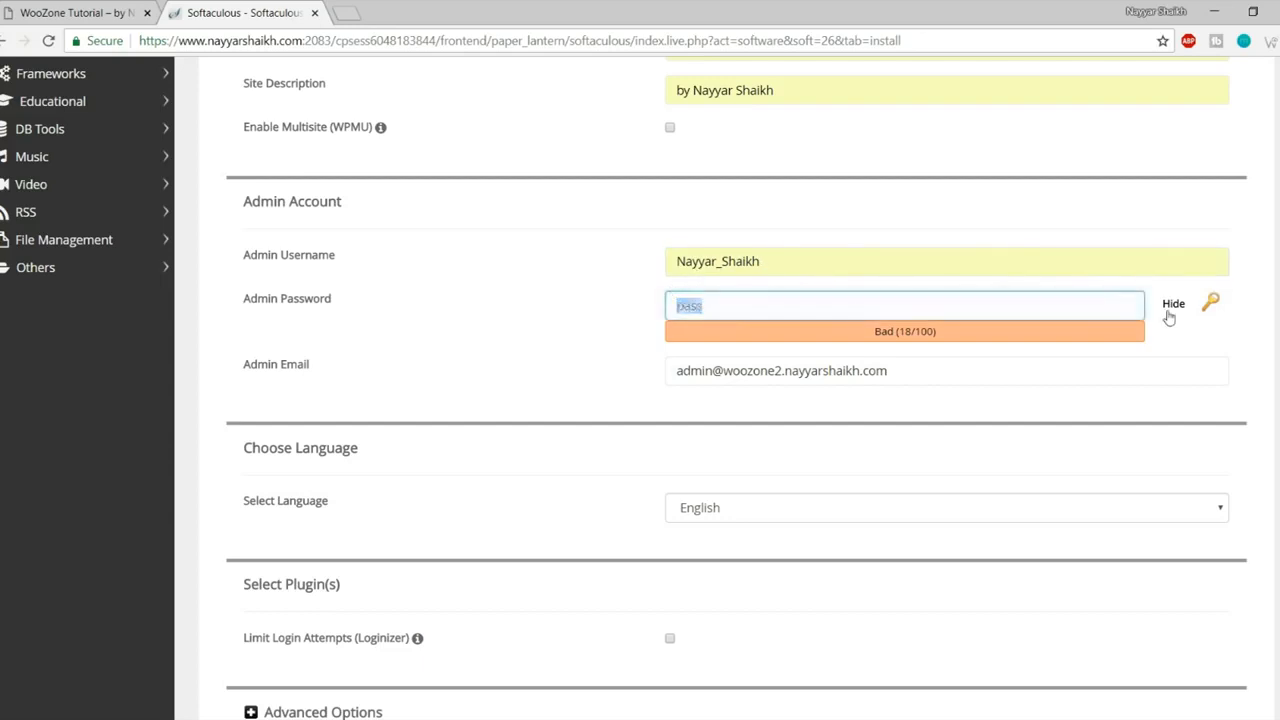
{"action": "double_click", "coordinate": [846, 308]}
{"action": "type", "text": "passwo"}
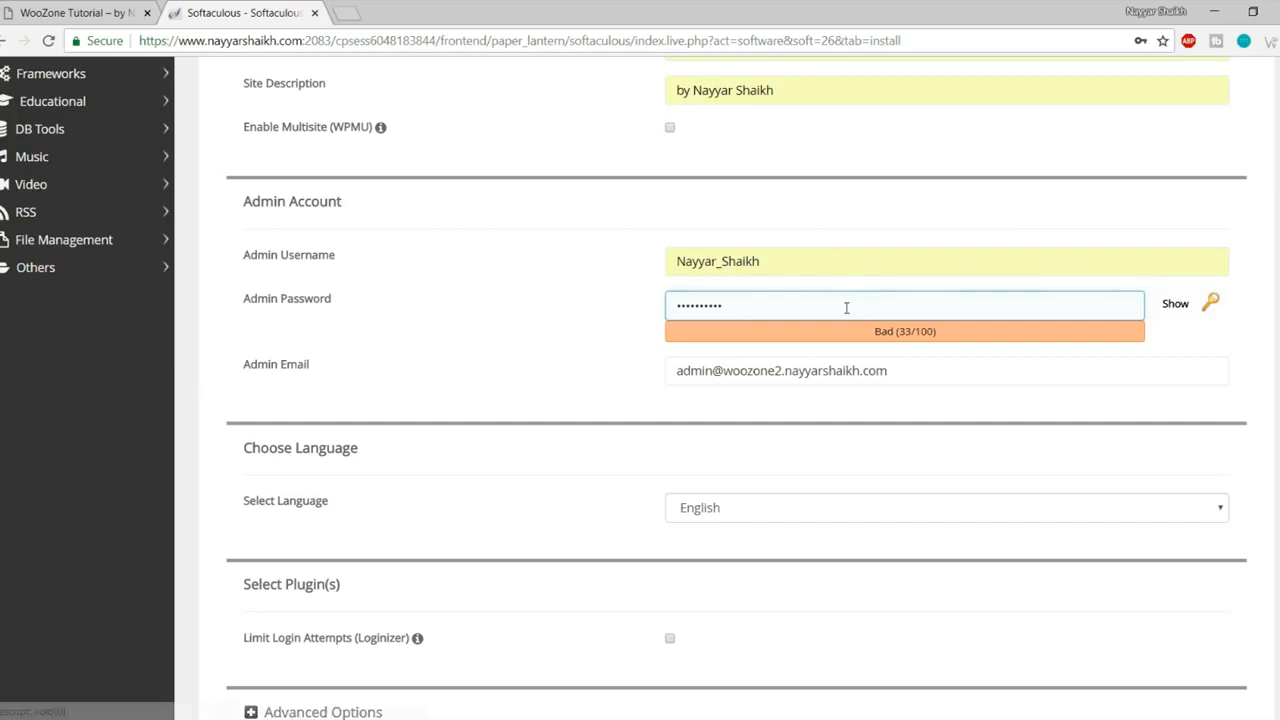
{"action": "key", "text": "Tab"}
{"action": "key", "text": "Tab"}
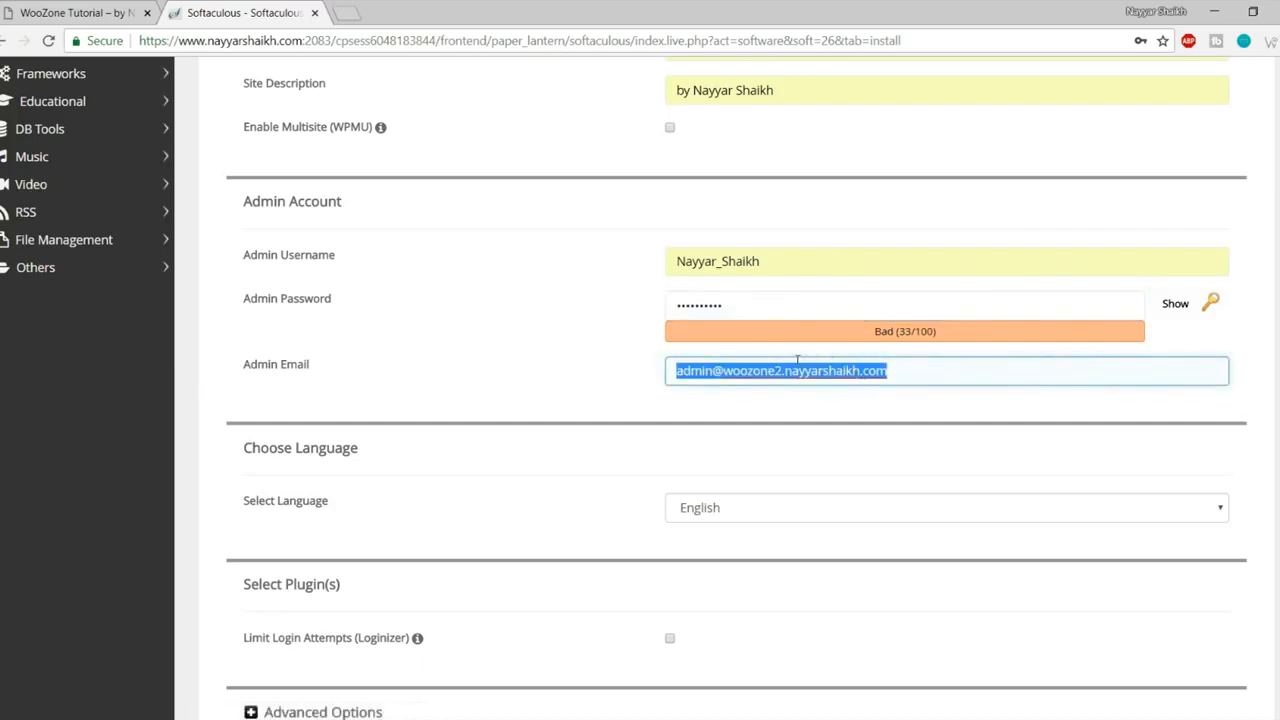
{"action": "left_click", "coordinate": [756, 395]}
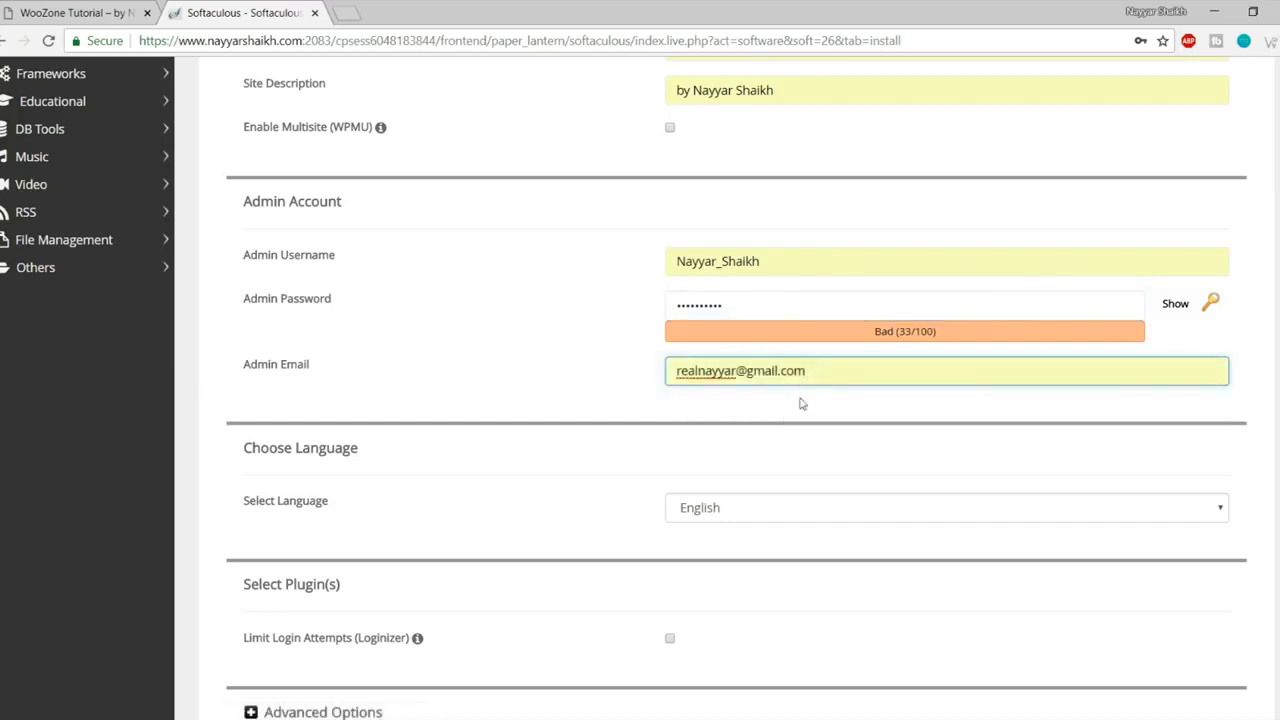
{"action": "scroll", "coordinate": [830, 470], "scroll_direction": "down", "scroll_amount": 8}
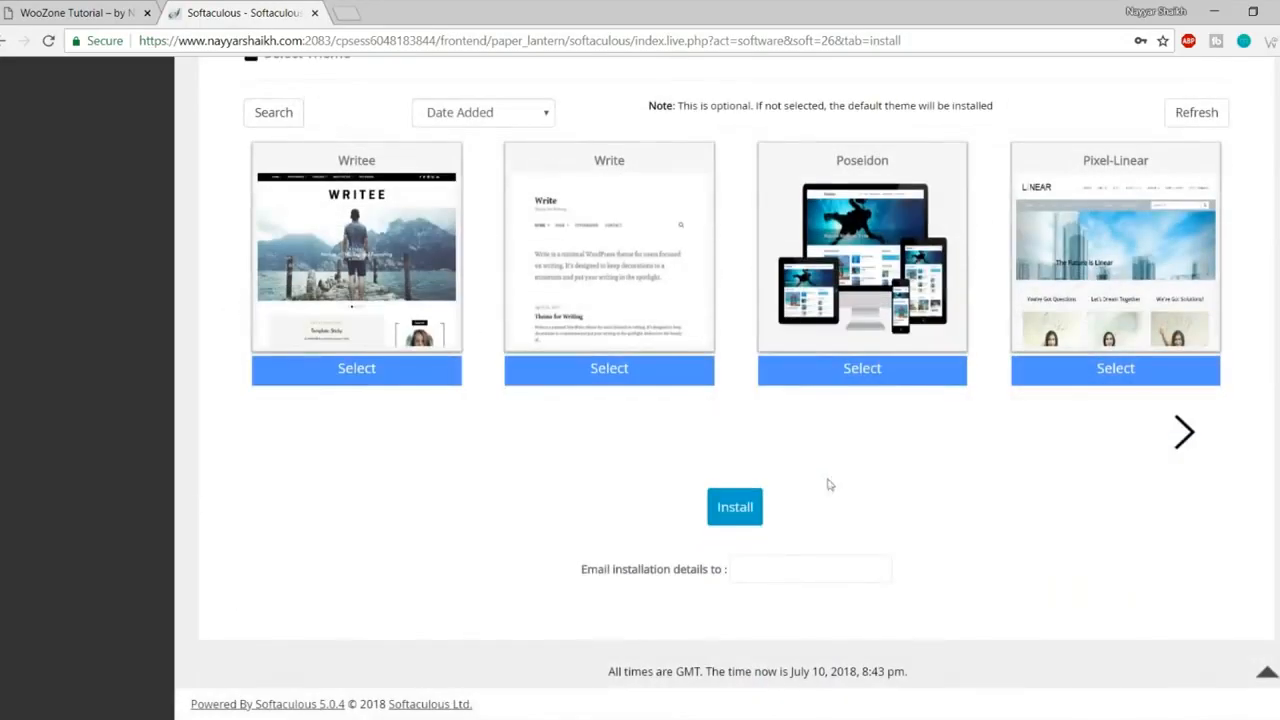
- Install WordPress on woozone2 and open the new site's URL in another tab
{"action": "left_click", "coordinate": [741, 512]}
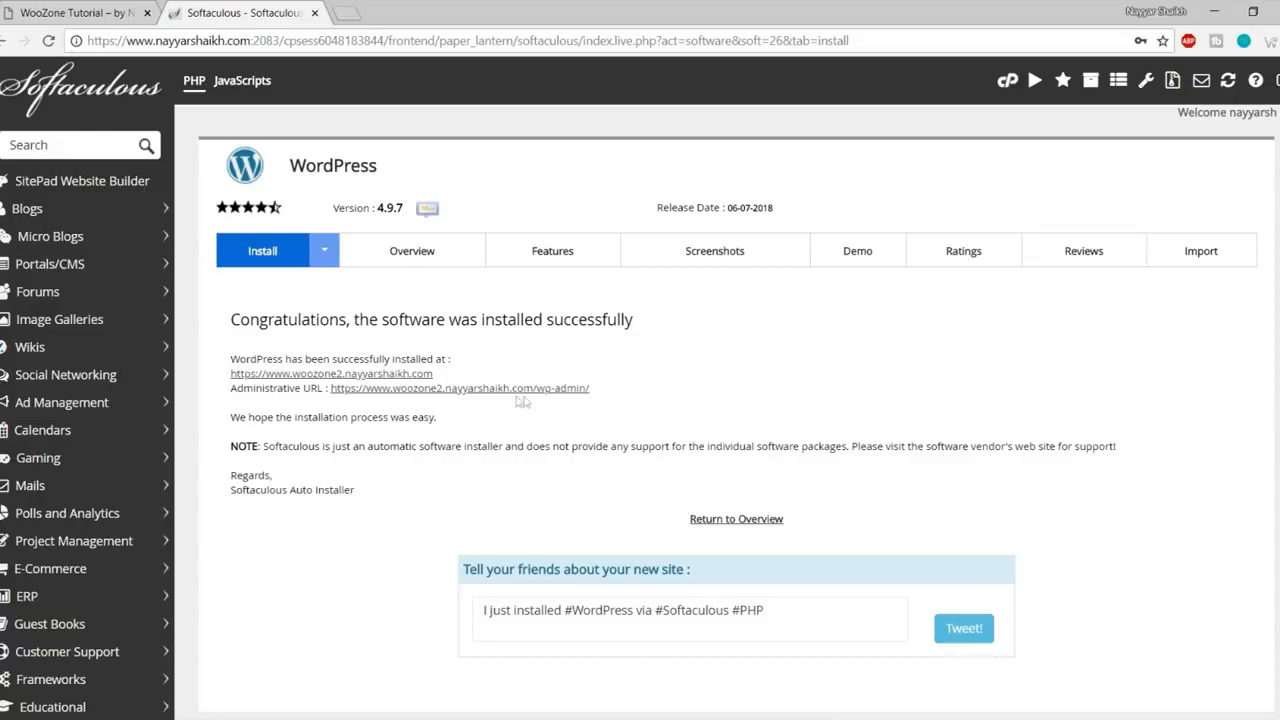
{"action": "right_click", "coordinate": [388, 378]}
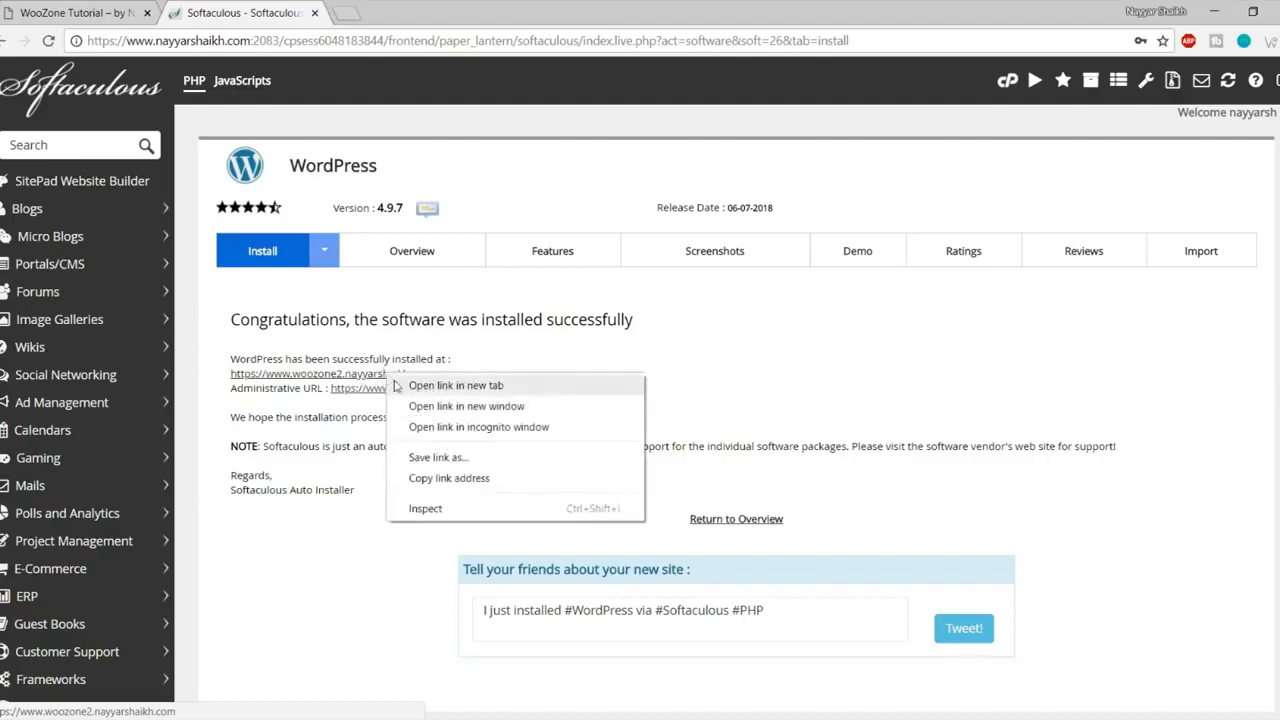
{"action": "left_click", "coordinate": [396, 386]}
- View the new site's front page, then open the Administrative URL in a tab beside the installer
{"action": "left_click", "coordinate": [405, 12]}
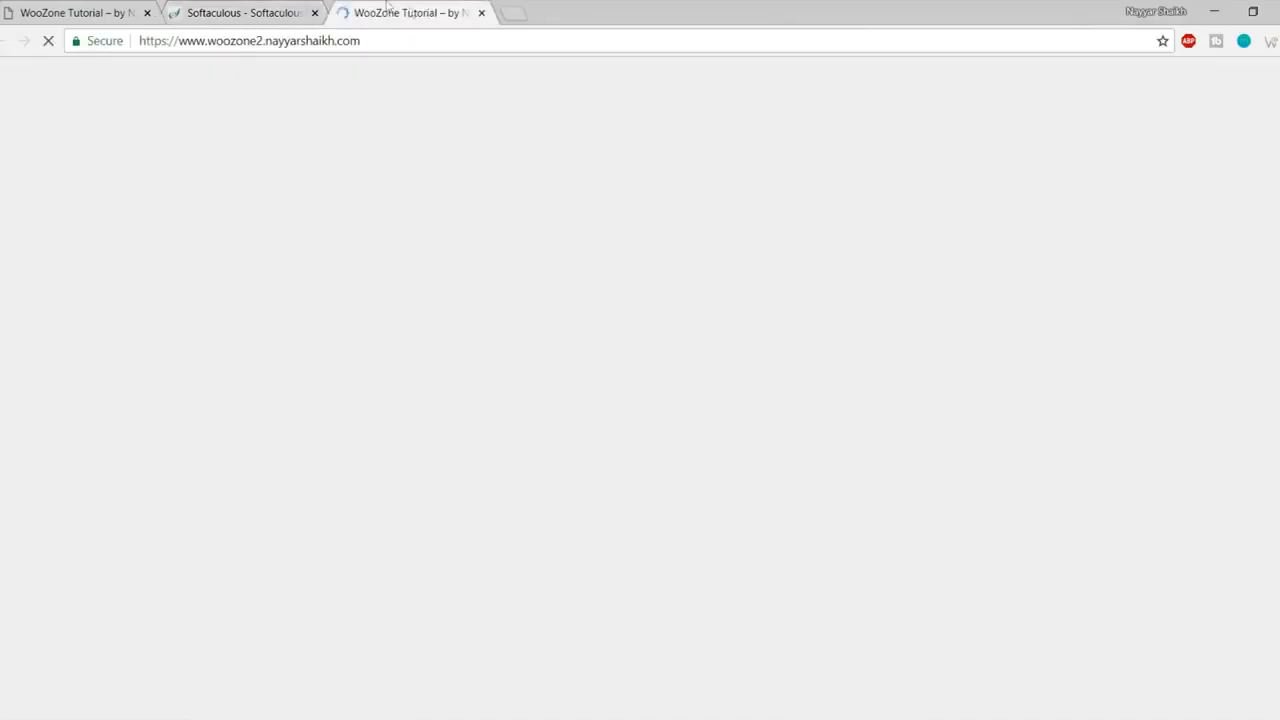
{"action": "scroll", "coordinate": [693, 429], "scroll_direction": "down", "scroll_amount": 5}
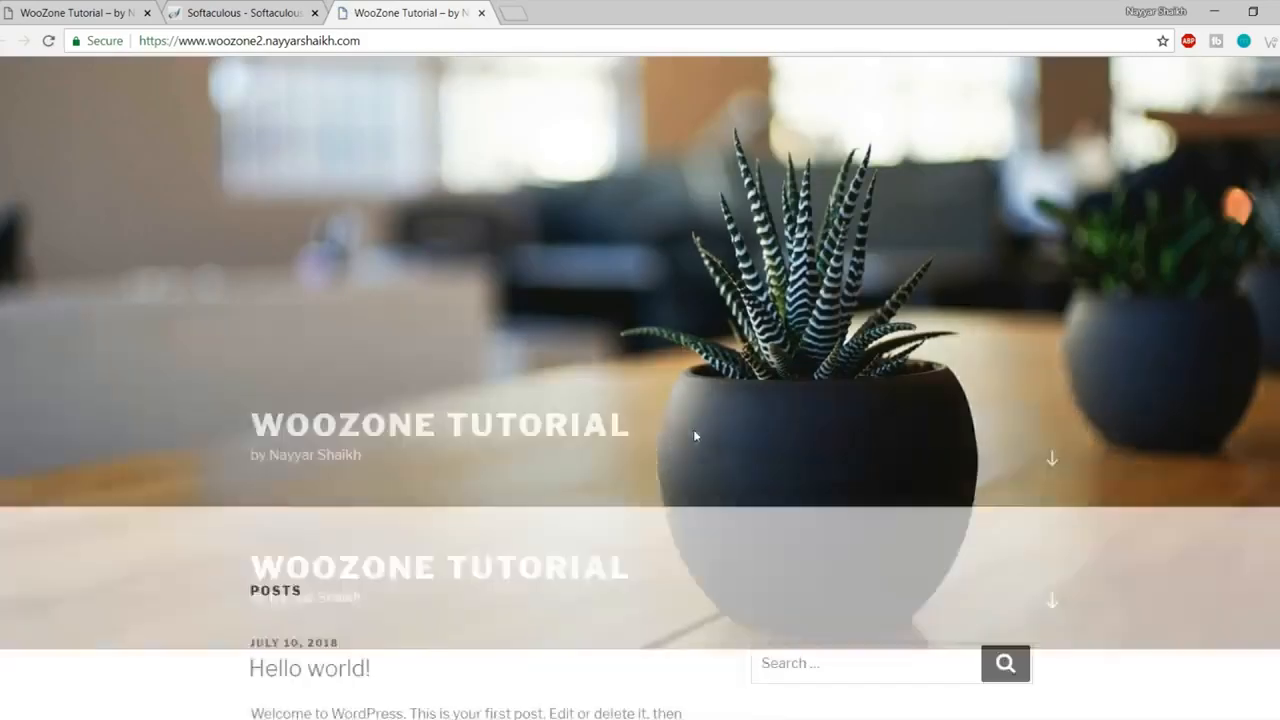
{"action": "scroll", "coordinate": [699, 445], "scroll_direction": "up", "scroll_amount": 5}
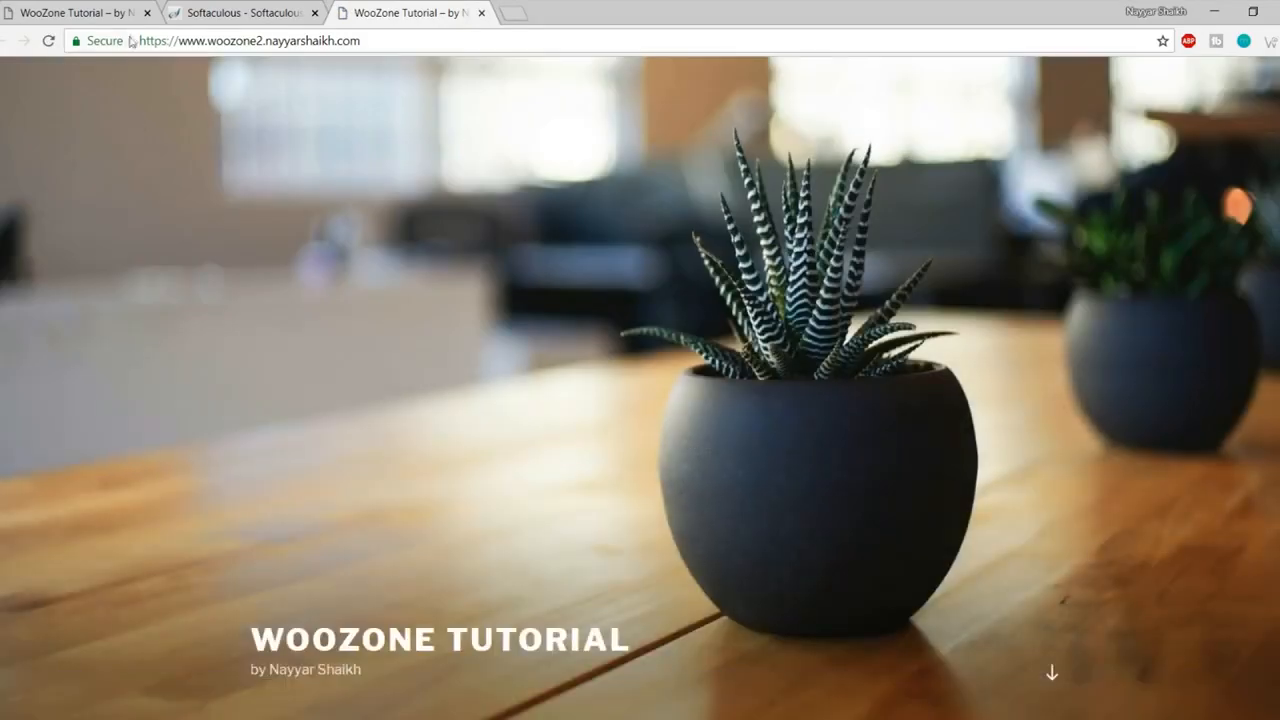
{"action": "left_click", "coordinate": [240, 12]}
{"action": "right_click", "coordinate": [456, 392]}
{"action": "left_click", "coordinate": [510, 400]}
{"action": "left_click_drag", "start_coordinate": [560, 12], "coordinate": [366, 8]}
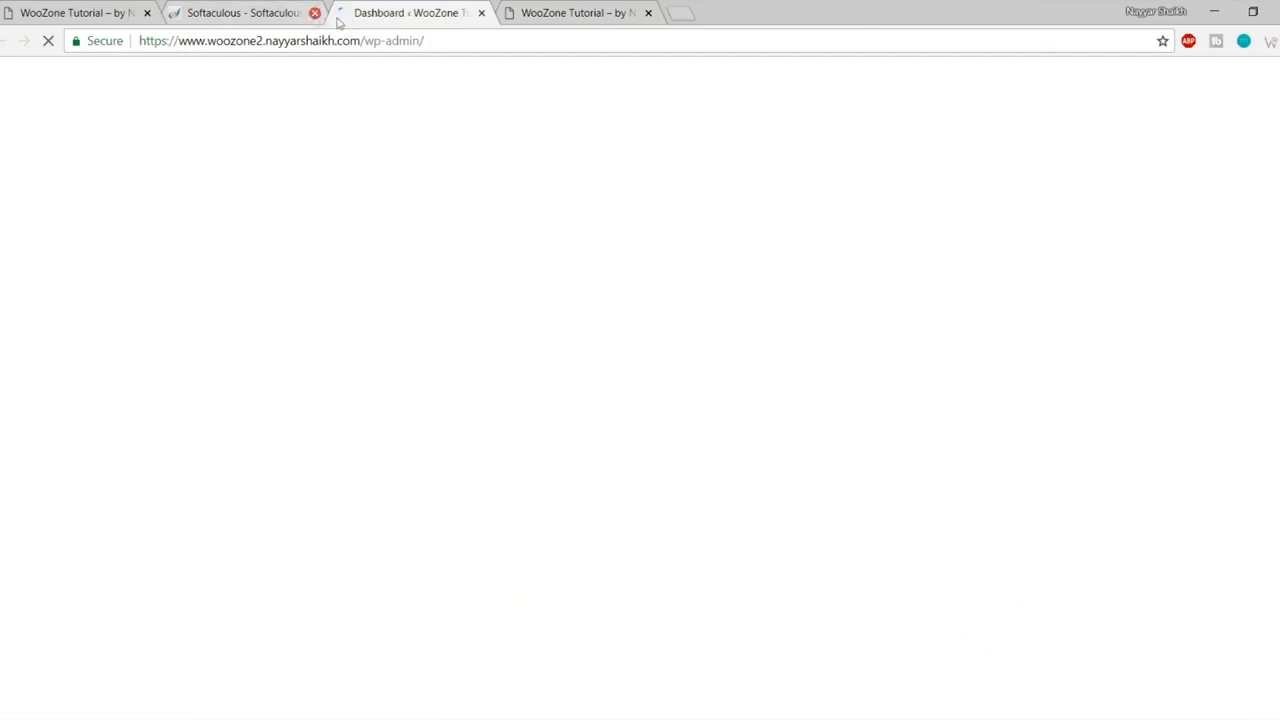
- Close the Softaculous tab, dismiss the Personal Data and Privacy notice, and review the admin address
{"action": "left_click", "coordinate": [314, 12]}
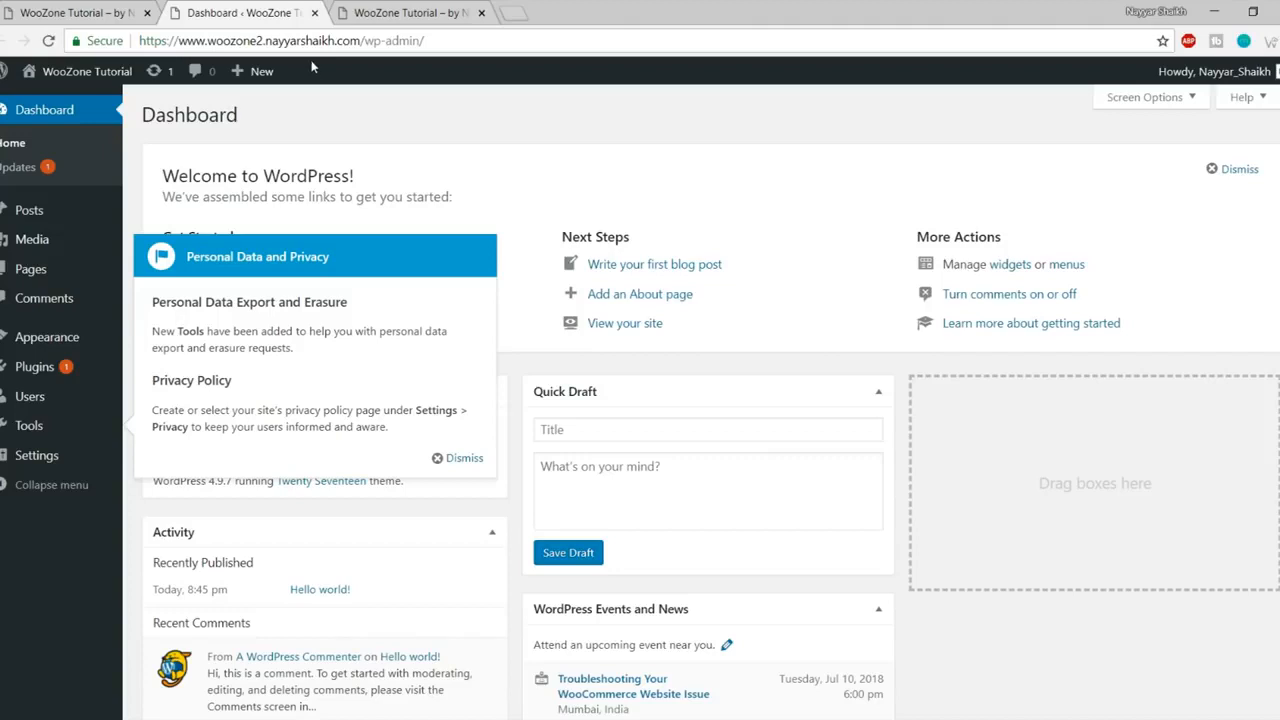
{"action": "left_click", "coordinate": [460, 457]}
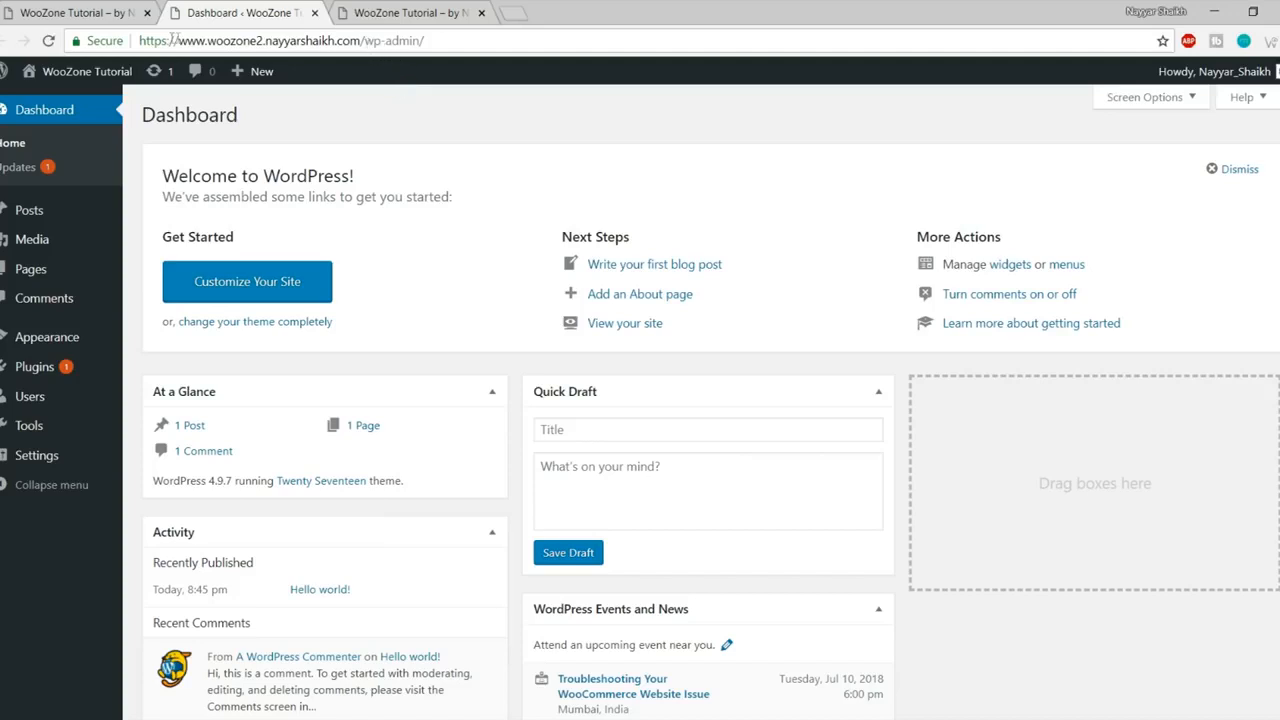
{"action": "left_click_drag", "start_coordinate": [141, 40], "coordinate": [362, 41]}
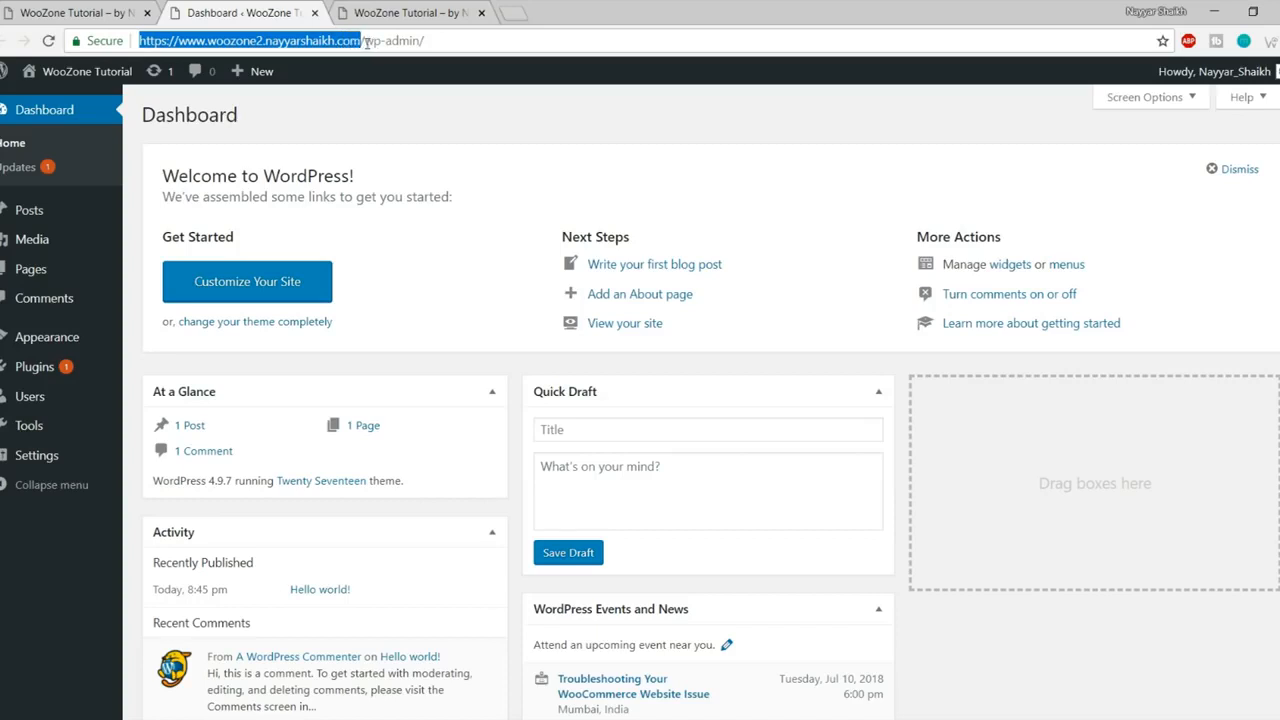
{"action": "left_click_drag", "start_coordinate": [425, 40], "coordinate": [350, 40]}
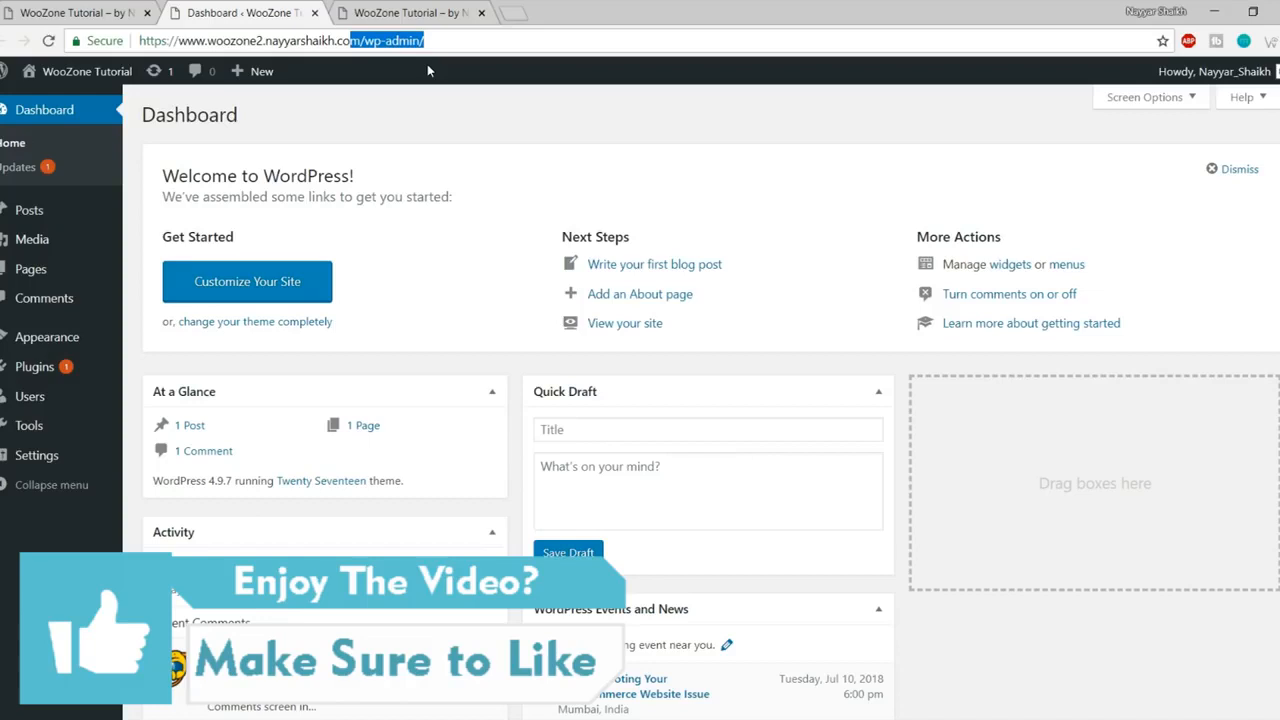
{"action": "left_click", "coordinate": [432, 14]}
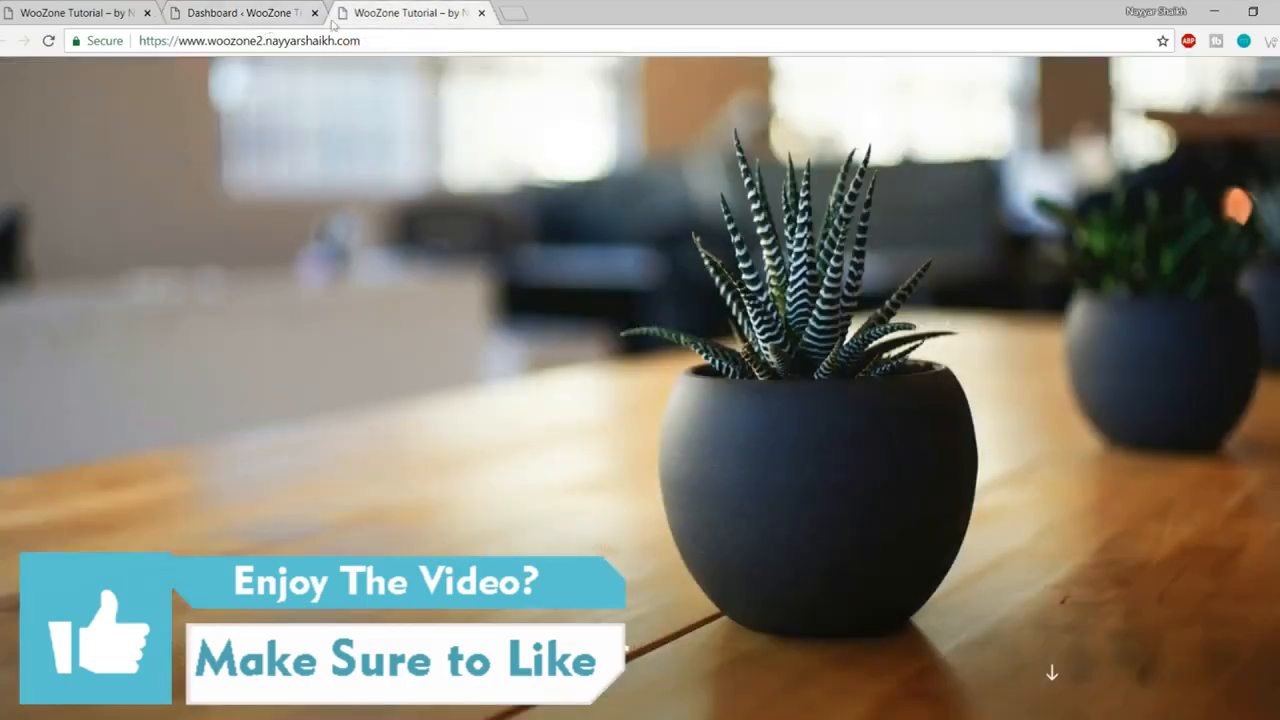
{"action": "left_click", "coordinate": [222, 8]}
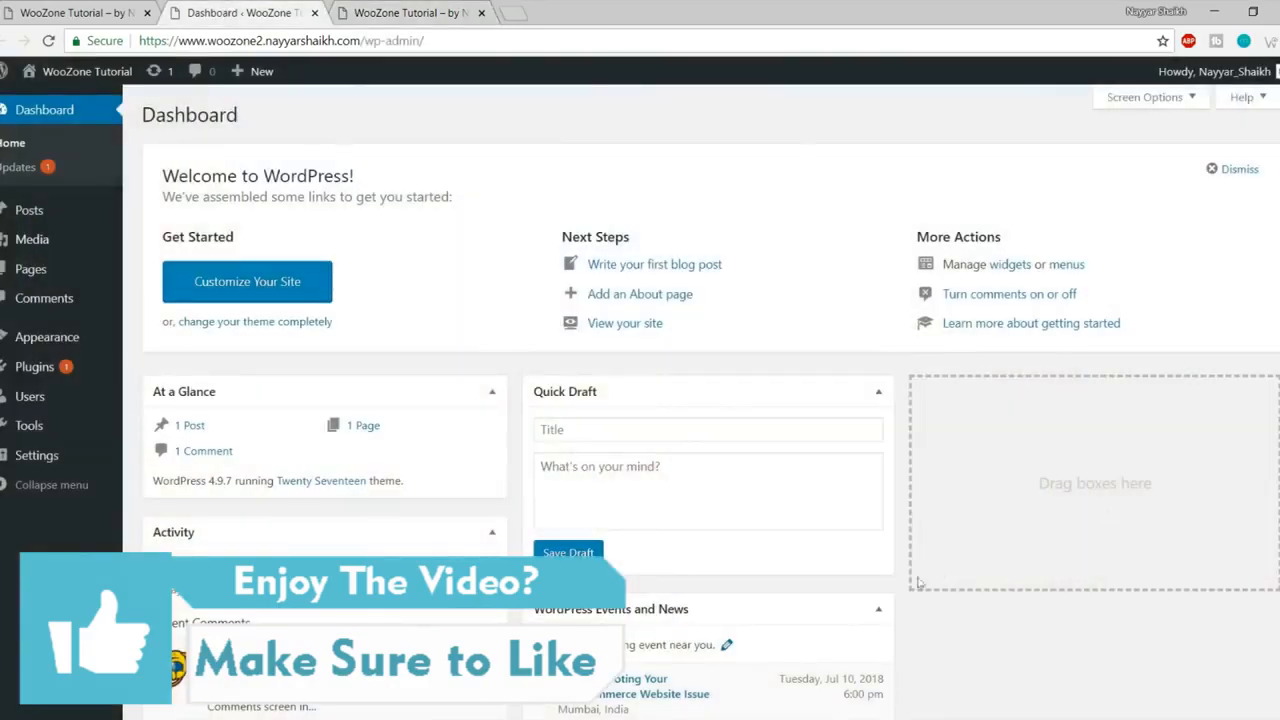
{"action": "scroll", "coordinate": [950, 600], "scroll_direction": "down", "scroll_amount": 3}
{"action": "scroll", "coordinate": [960, 640], "scroll_direction": "up", "scroll_amount": 3}
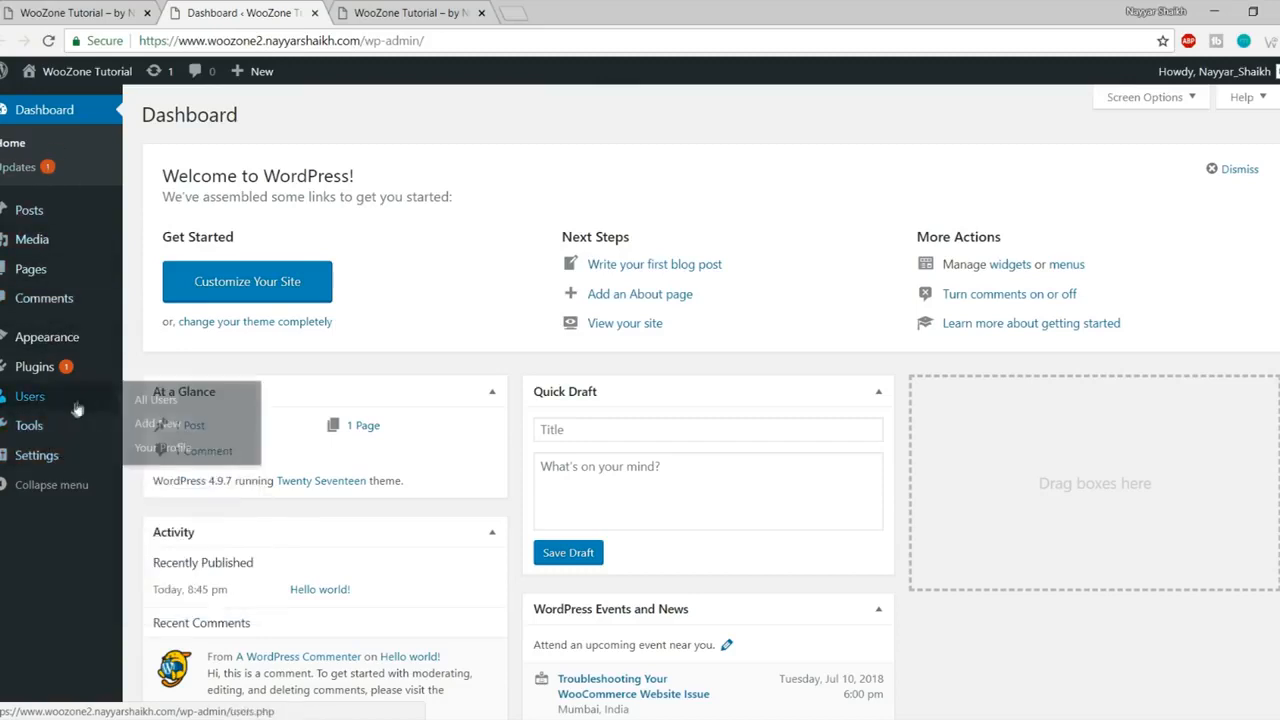
- Open Appearance > Themes and compare it with the site's front page
{"action": "left_click", "coordinate": [61, 339]}
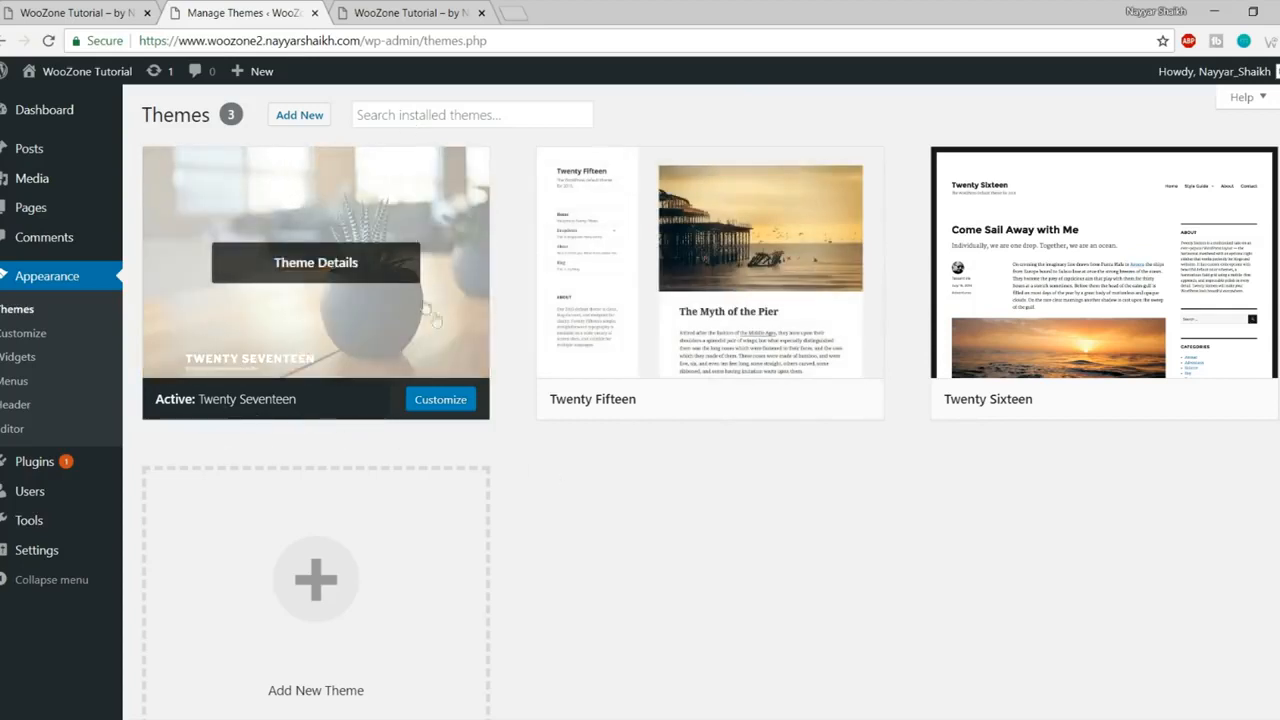
{"action": "left_click", "coordinate": [418, 8]}
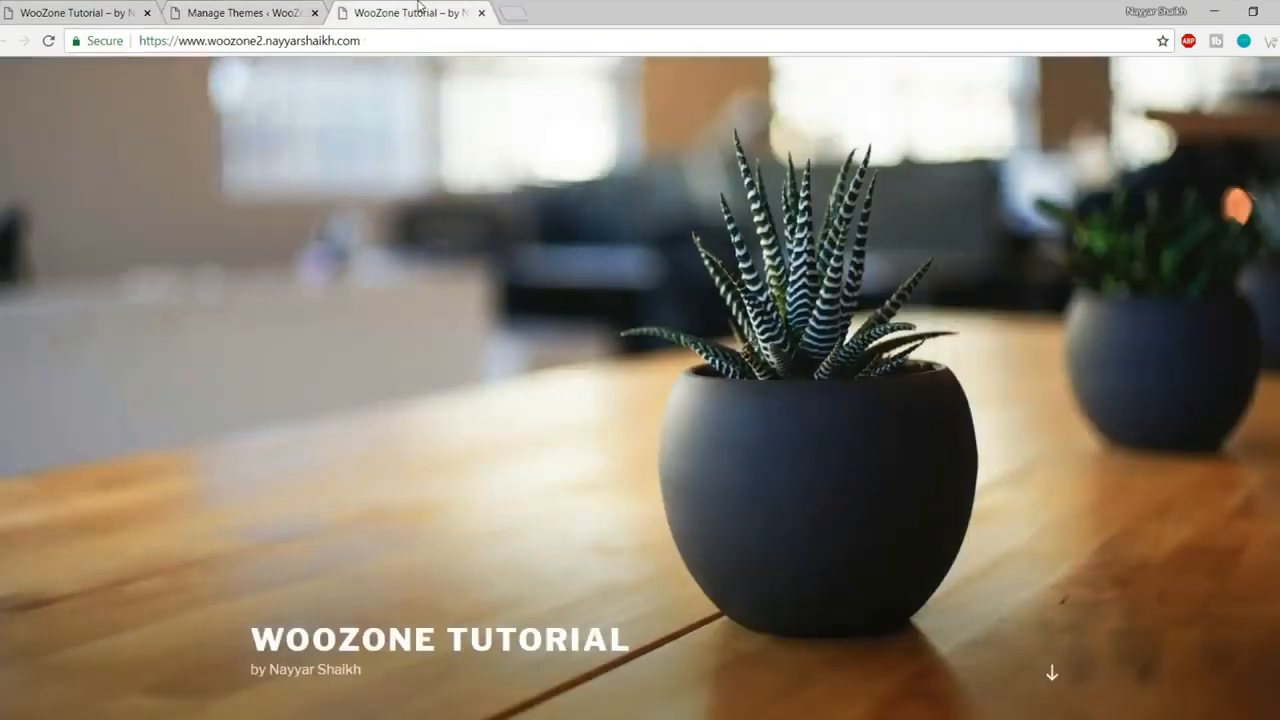
{"action": "scroll", "coordinate": [762, 193], "scroll_direction": "down", "scroll_amount": 3}
{"action": "scroll", "coordinate": [594, 261], "scroll_direction": "up", "scroll_amount": 3}
{"action": "left_click", "coordinate": [235, 10]}
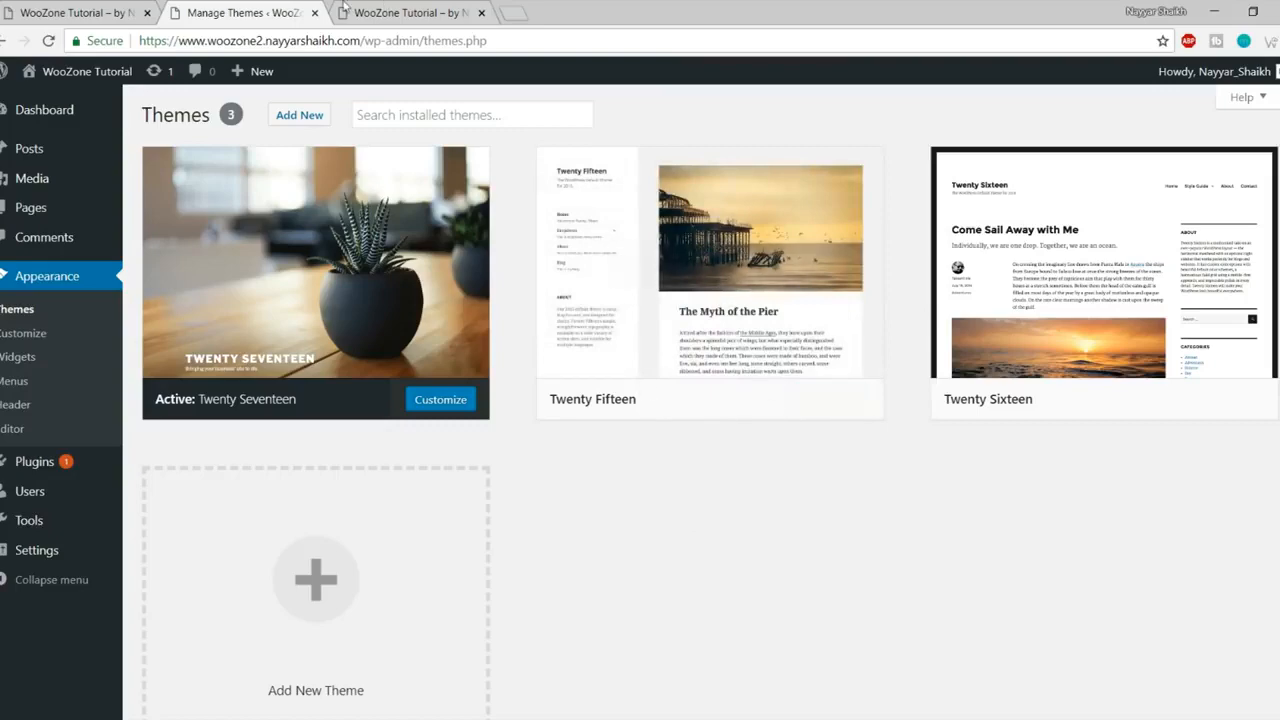
{"action": "left_click", "coordinate": [381, 5]}
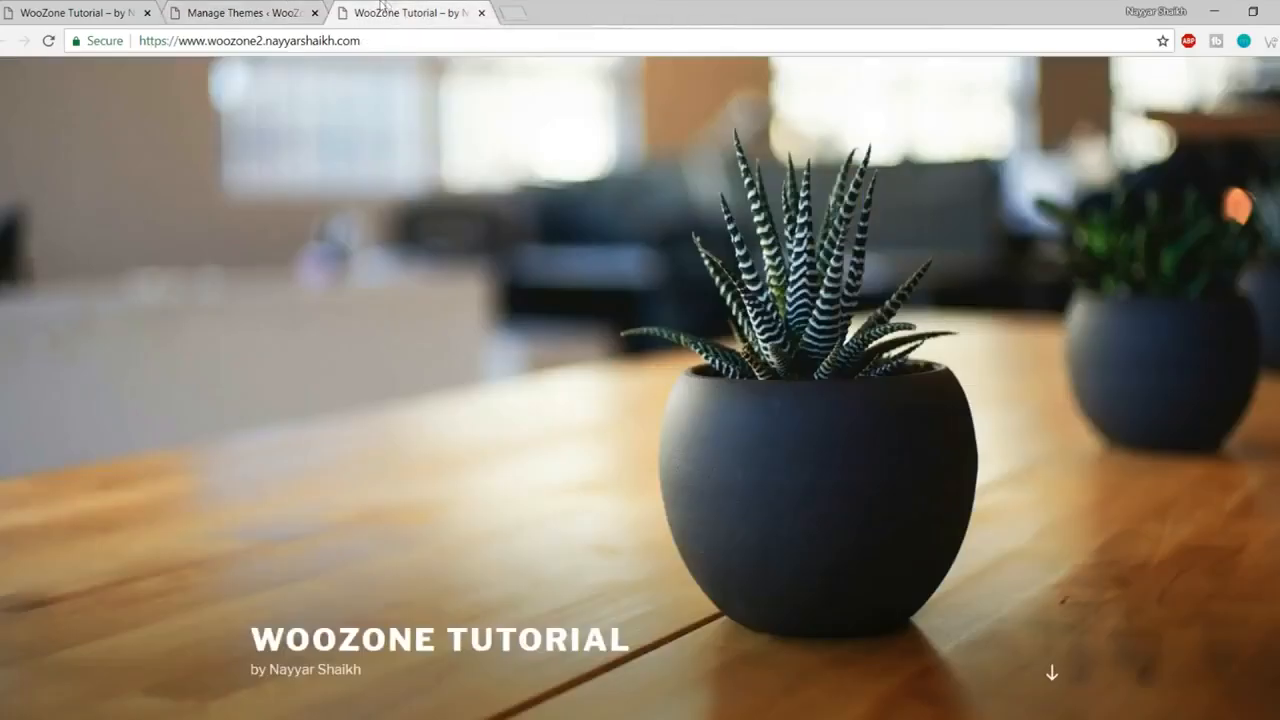
{"action": "left_click", "coordinate": [268, 8]}
- Delete the Twenty Fifteen and Twenty Sixteen themes, confirming each deletion
{"action": "left_click", "coordinate": [718, 282]}
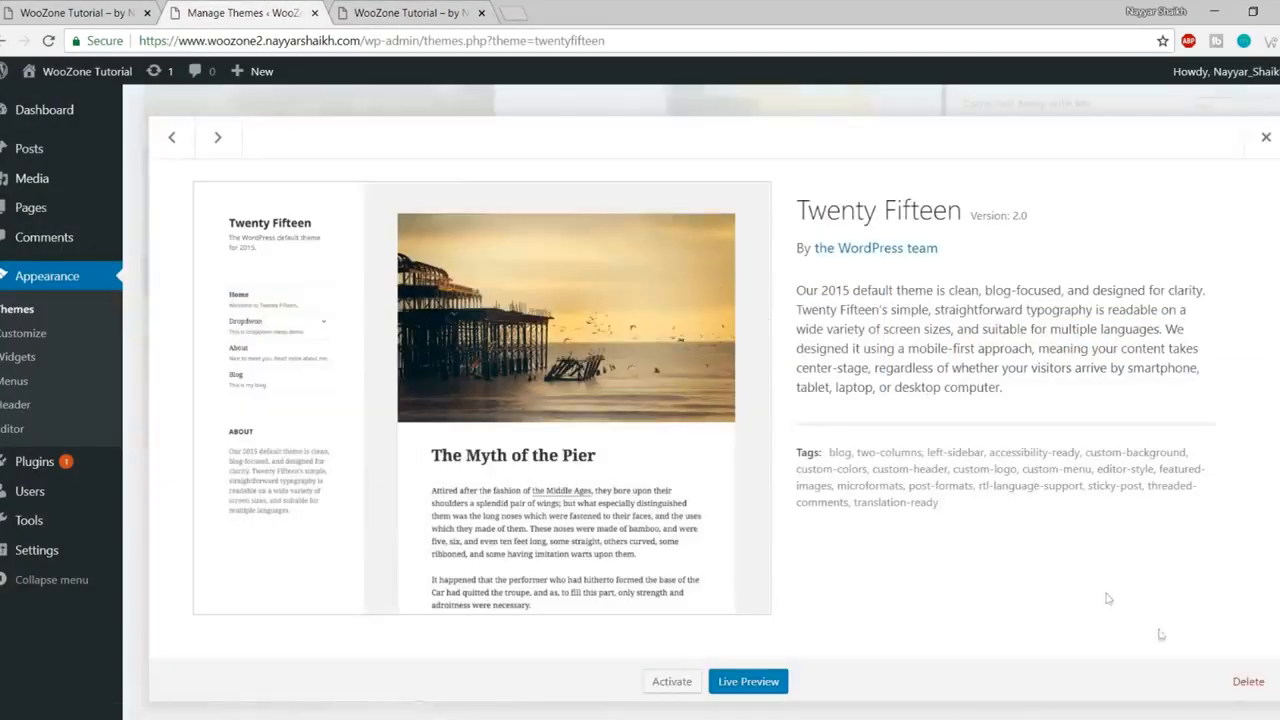
{"action": "left_click", "coordinate": [1248, 682]}
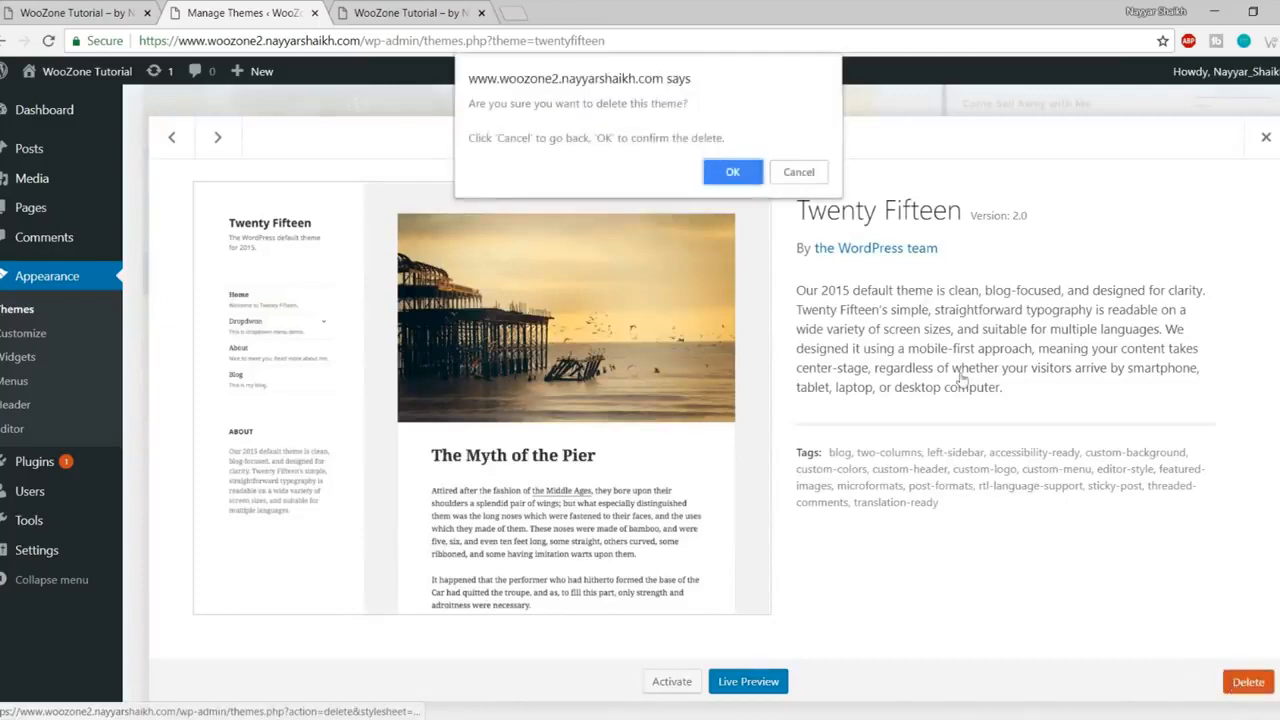
{"action": "left_click", "coordinate": [734, 172]}
{"action": "left_click", "coordinate": [645, 263]}
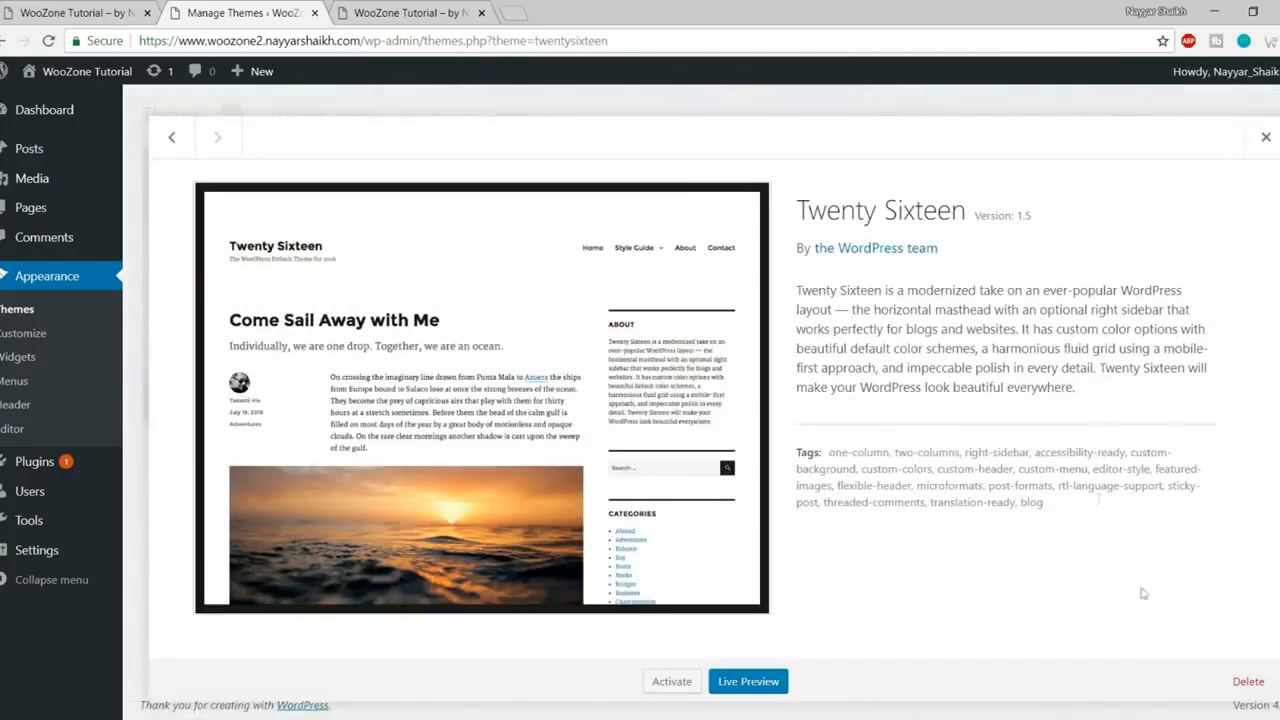
{"action": "left_click", "coordinate": [1228, 690]}
{"action": "left_click", "coordinate": [731, 89]}
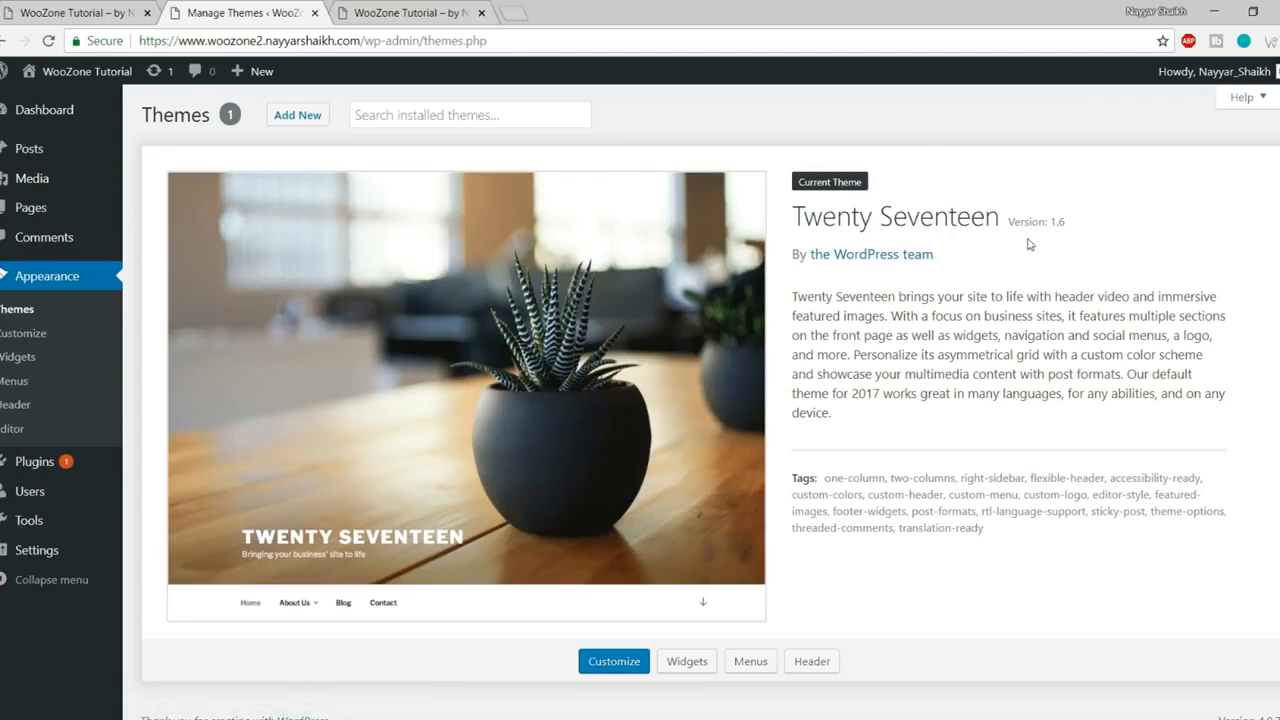
- Search 'oceanwp' under Add New themes, install OceanWP and activate it
{"action": "left_click", "coordinate": [305, 117]}
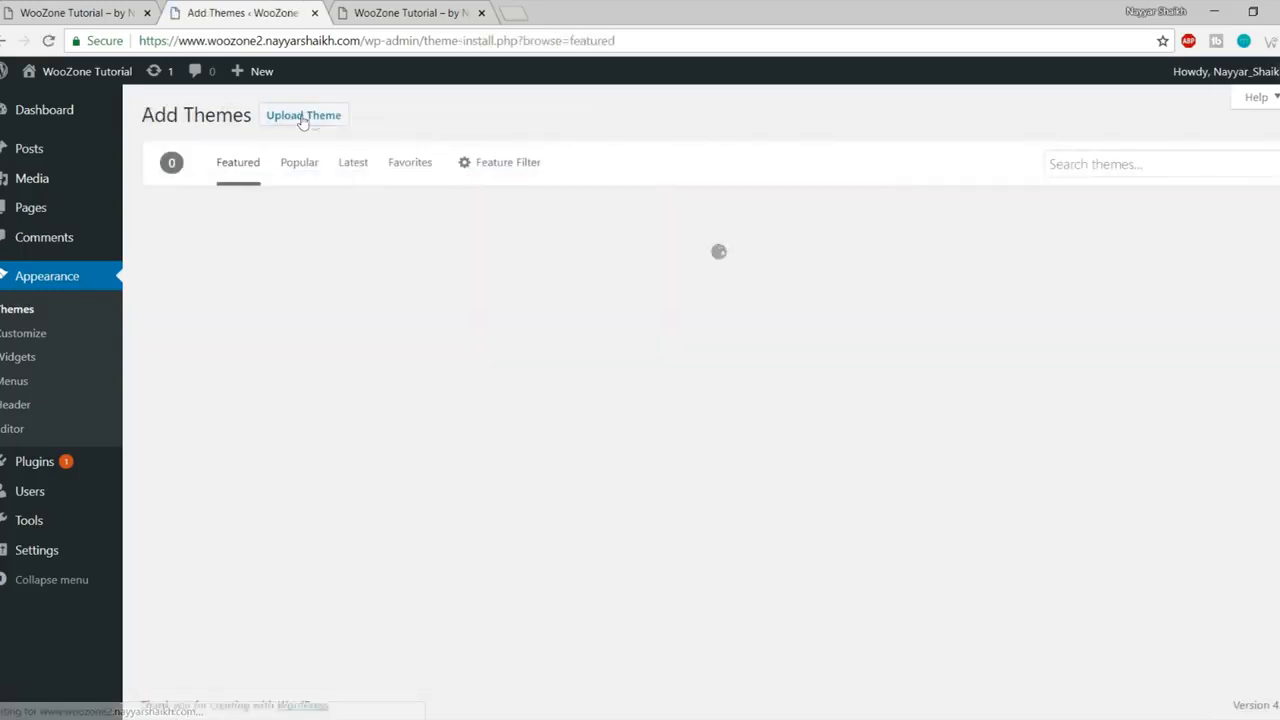
{"action": "scroll", "coordinate": [1057, 317], "scroll_direction": "down", "scroll_amount": 3}
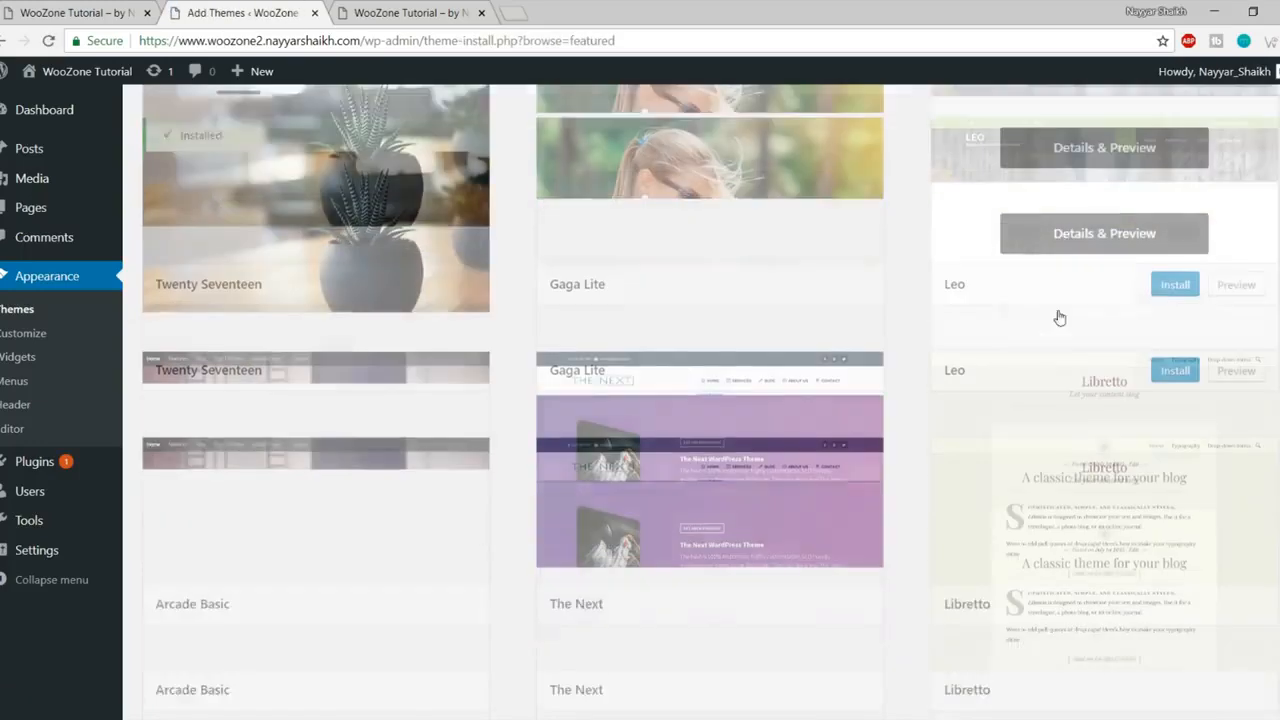
{"action": "scroll", "coordinate": [1043, 320], "scroll_direction": "down", "scroll_amount": 4}
{"action": "scroll", "coordinate": [1029, 377], "scroll_direction": "up", "scroll_amount": 7}
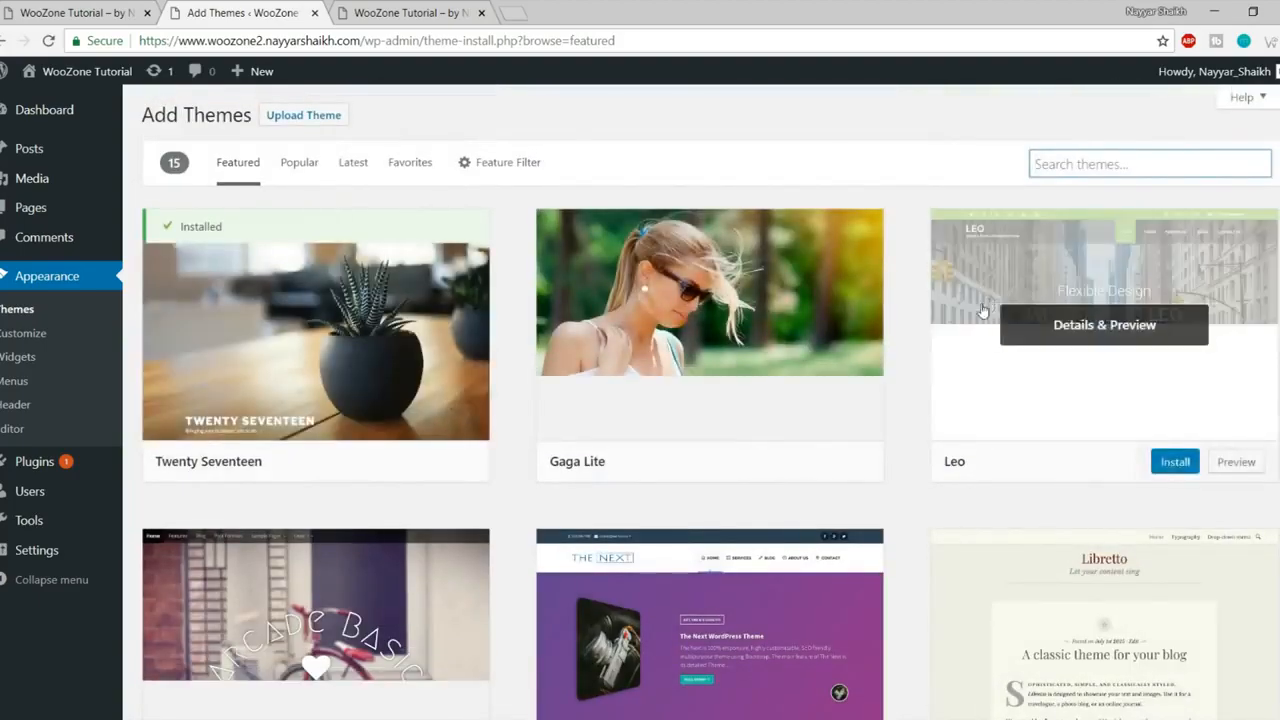
{"action": "scroll", "coordinate": [798, 333], "scroll_direction": "down", "scroll_amount": 2}
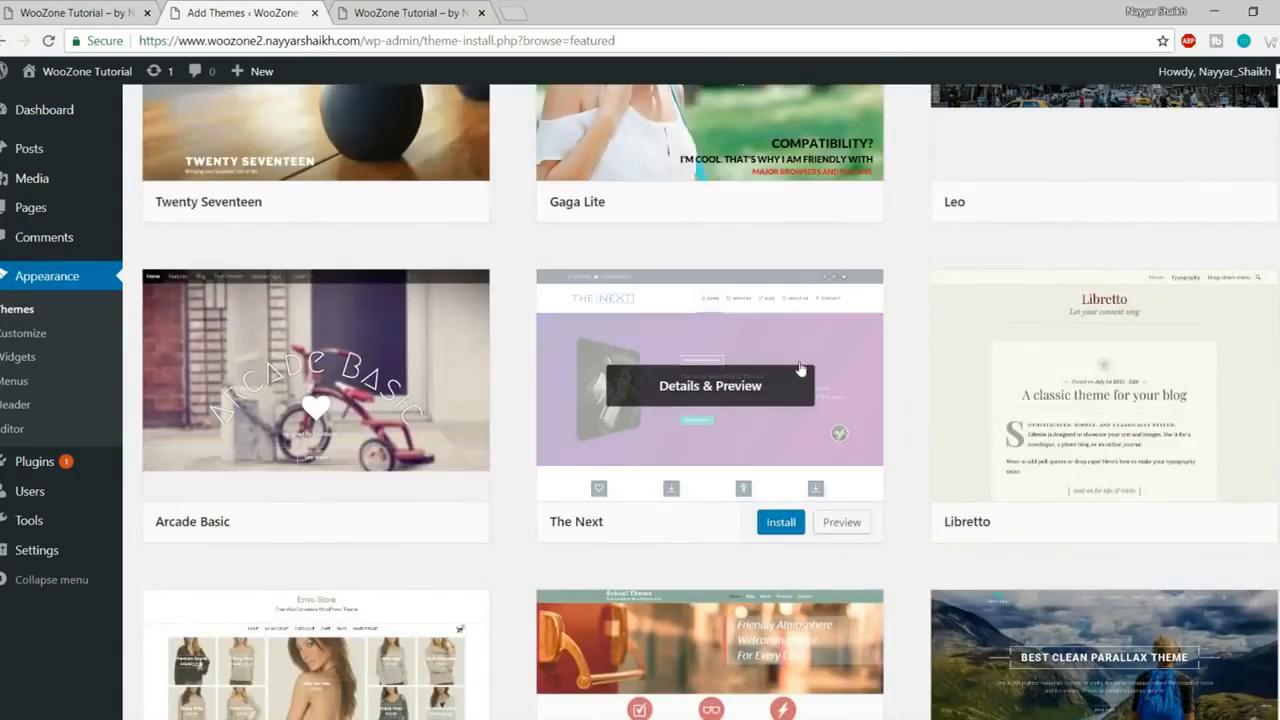
{"action": "scroll", "coordinate": [800, 370], "scroll_direction": "up", "scroll_amount": 3}
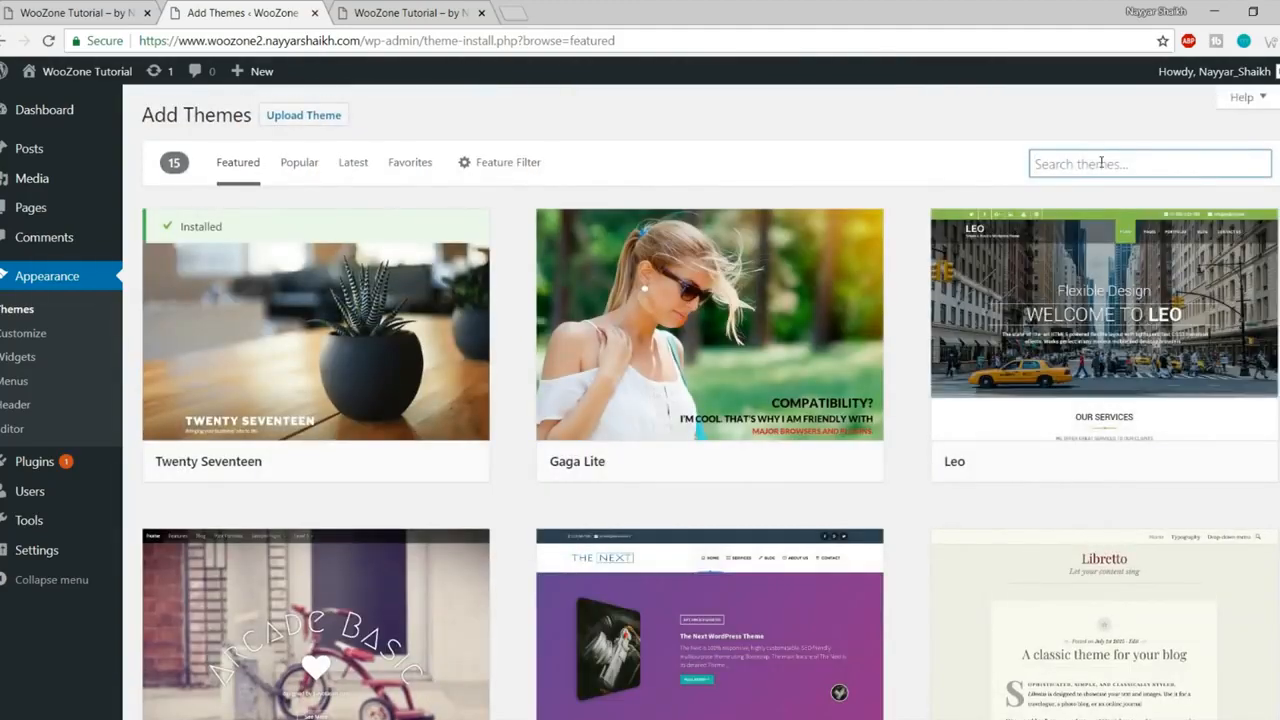
{"action": "type", "text": "oceanwp"}
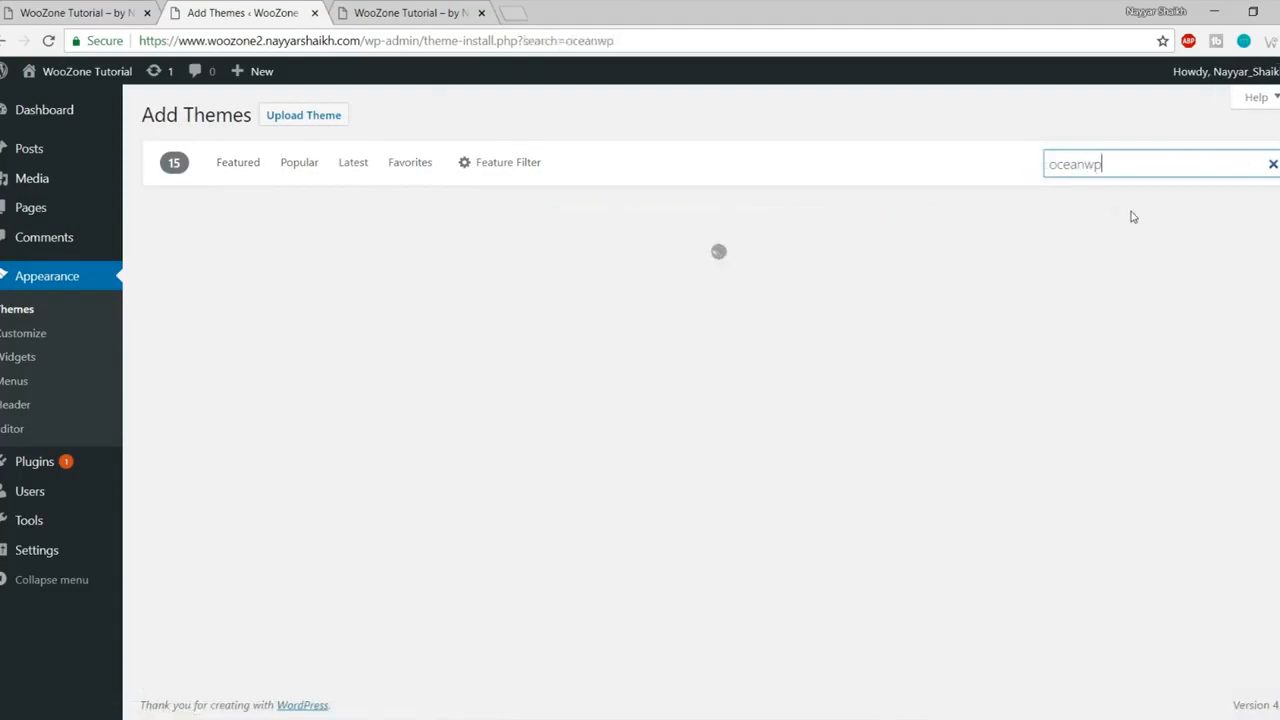
{"action": "mouse_move", "coordinate": [477, 257]}
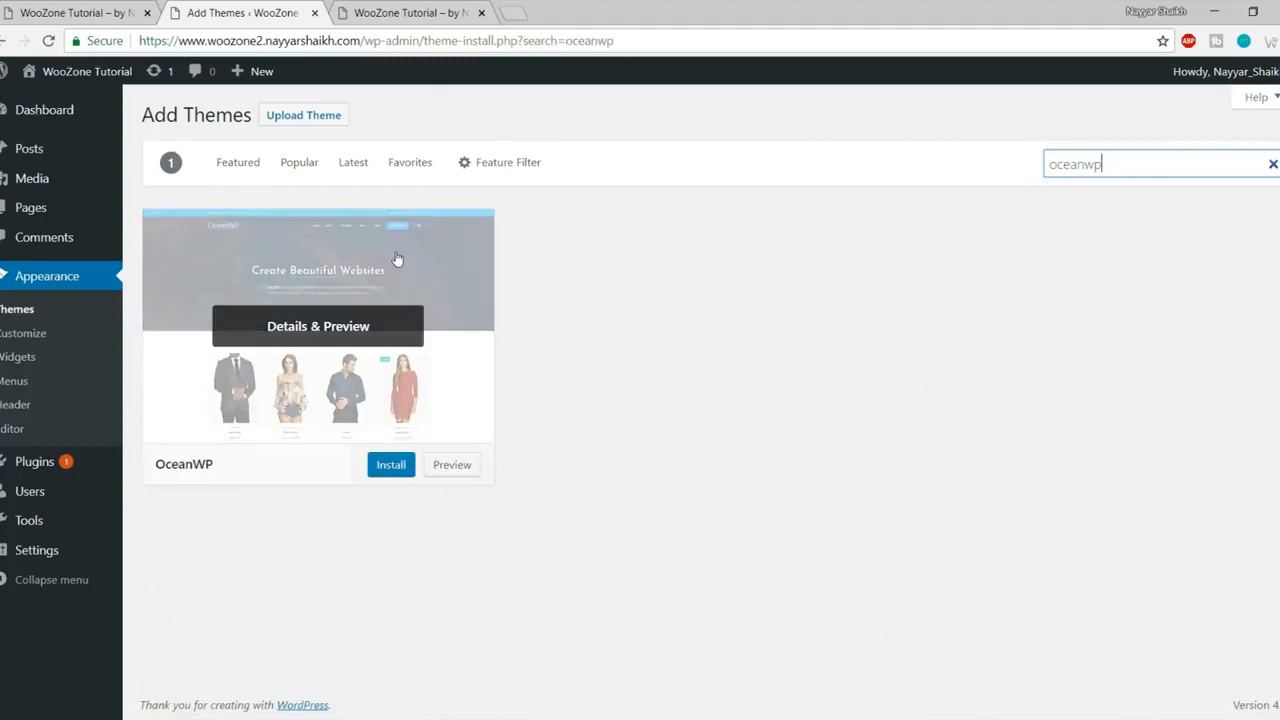
{"action": "left_click", "coordinate": [392, 467]}
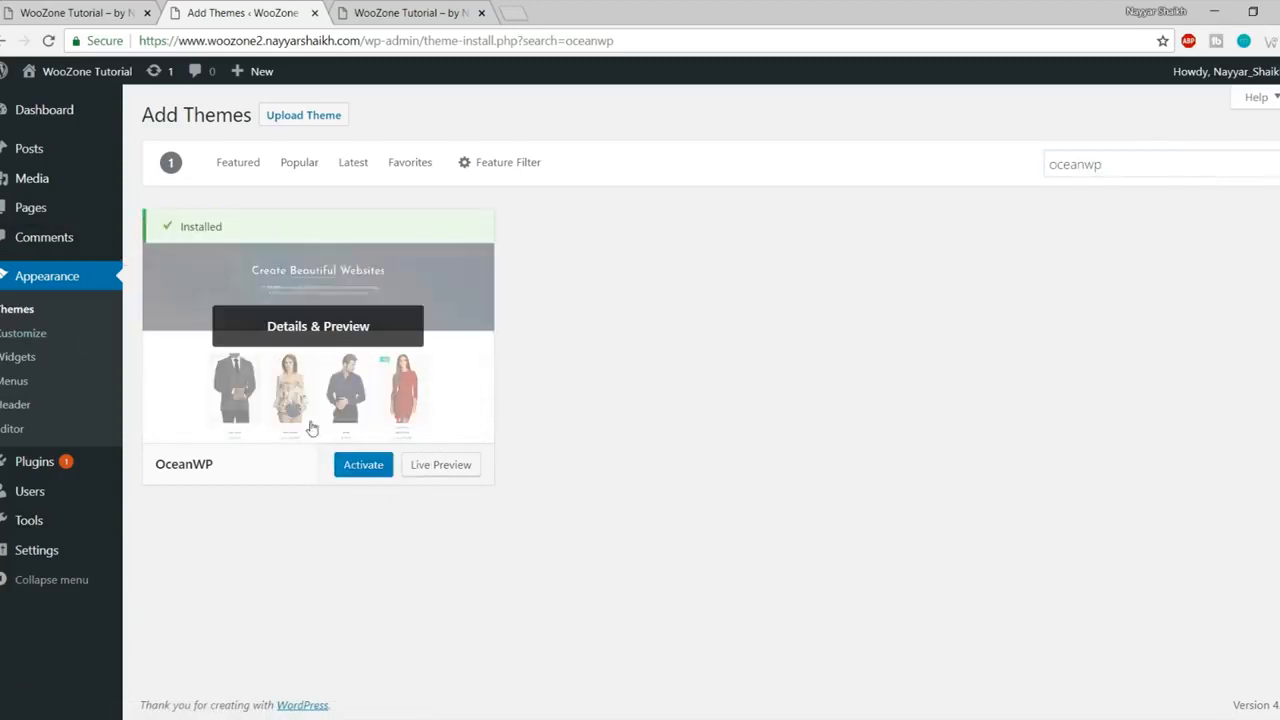
{"action": "left_click", "coordinate": [351, 467]}
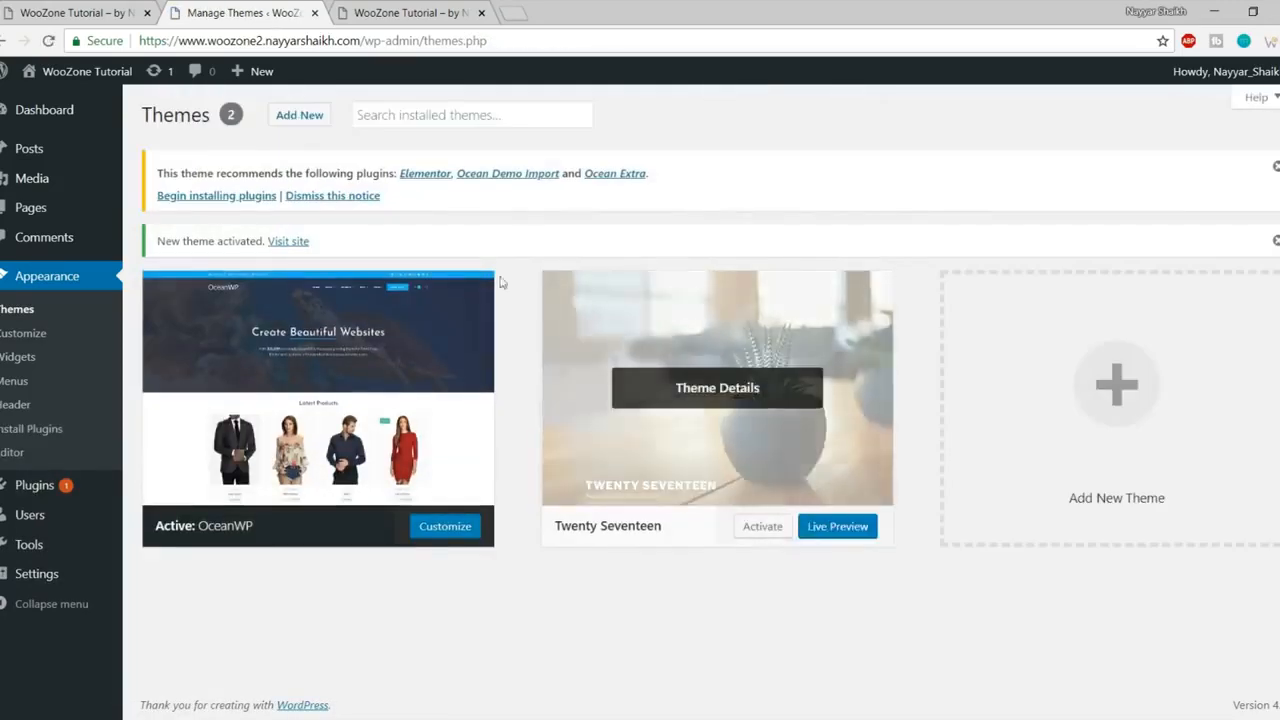
- Reload the live site and scroll through it to see the OceanWP theme
{"action": "left_click", "coordinate": [405, 13]}
{"action": "left_click", "coordinate": [49, 42]}
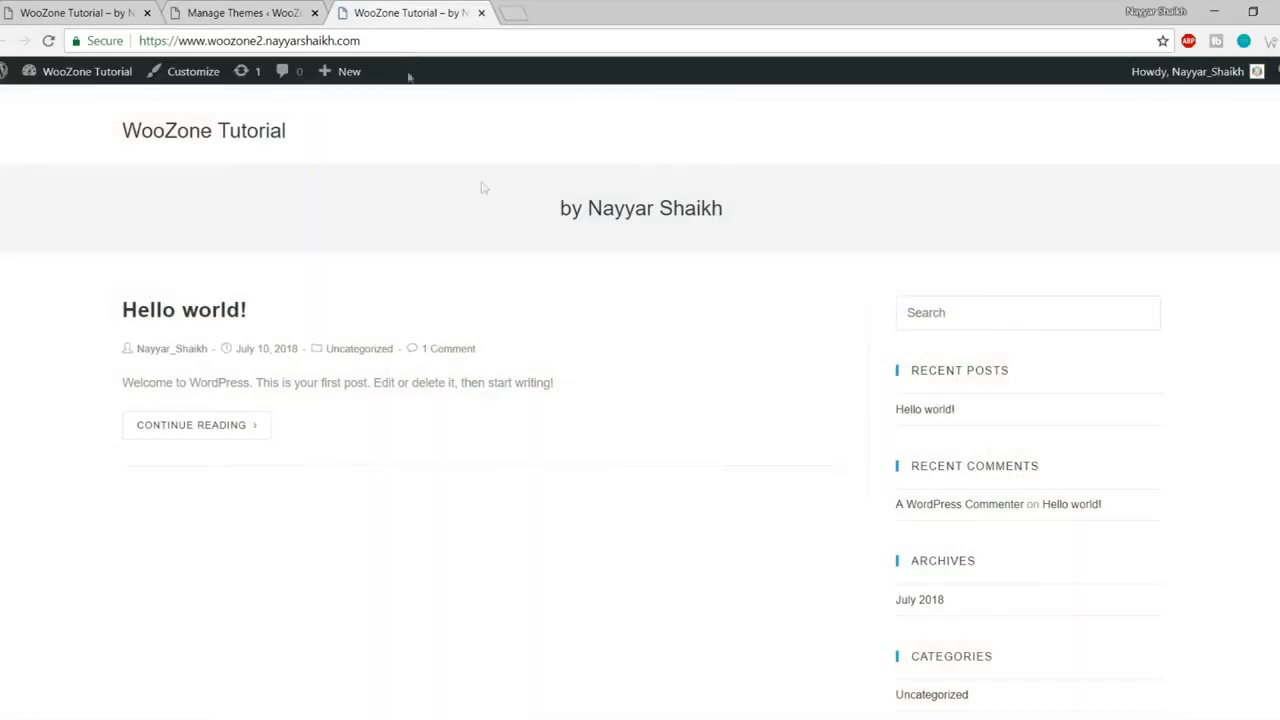
{"action": "scroll", "coordinate": [570, 380], "scroll_direction": "down", "scroll_amount": 5}
{"action": "scroll", "coordinate": [570, 420], "scroll_direction": "up", "scroll_amount": 5}
{"action": "scroll", "coordinate": [1063, 482], "scroll_direction": "down", "scroll_amount": 3}
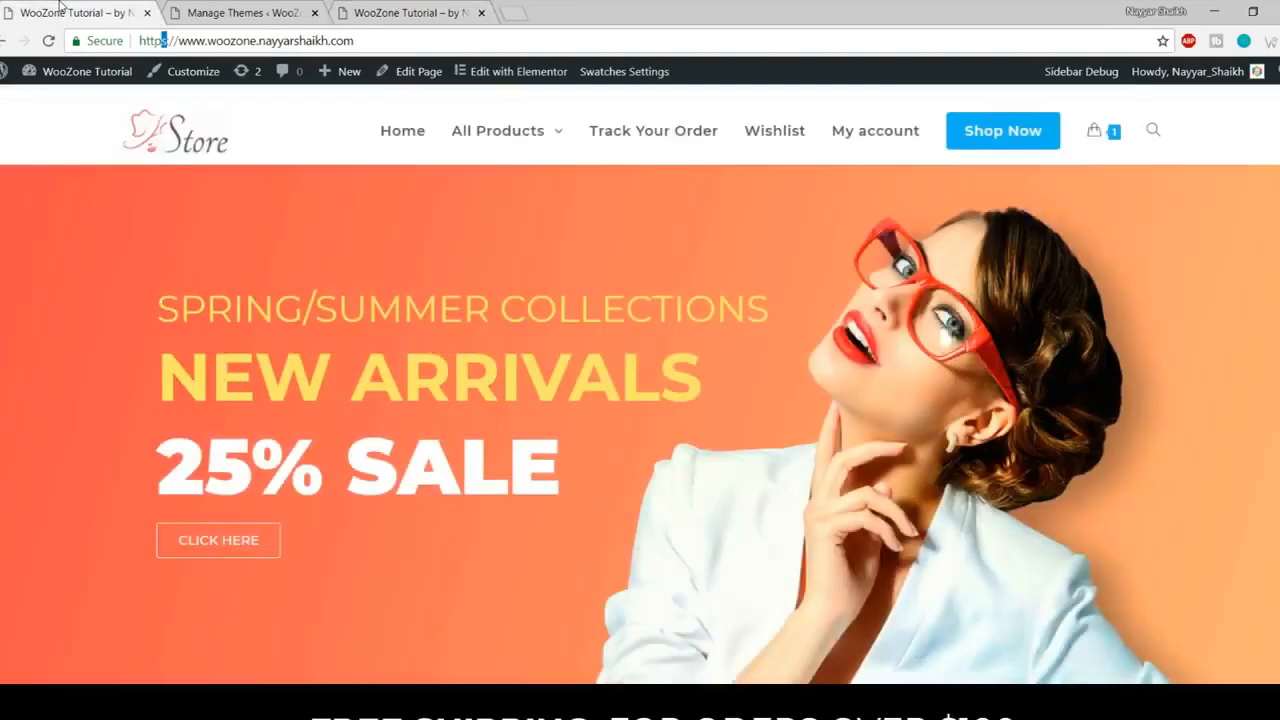
{"action": "scroll", "coordinate": [212, 372], "scroll_direction": "down", "scroll_amount": 3}
{"action": "scroll", "coordinate": [212, 372], "scroll_direction": "down", "scroll_amount": 5}
{"action": "scroll", "coordinate": [210, 371], "scroll_direction": "up", "scroll_amount": 10}
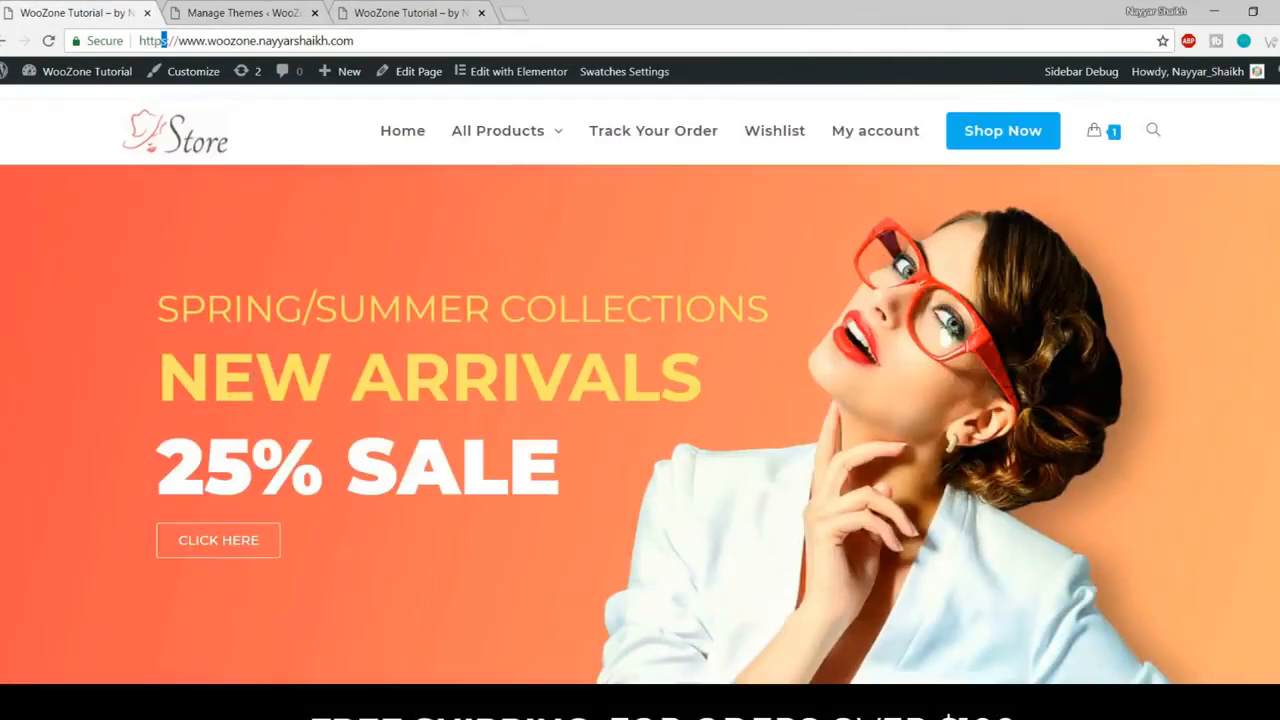
- Return to the Themes page and begin installing OceanWP's recommended plugins
{"action": "left_click", "coordinate": [265, 8]}
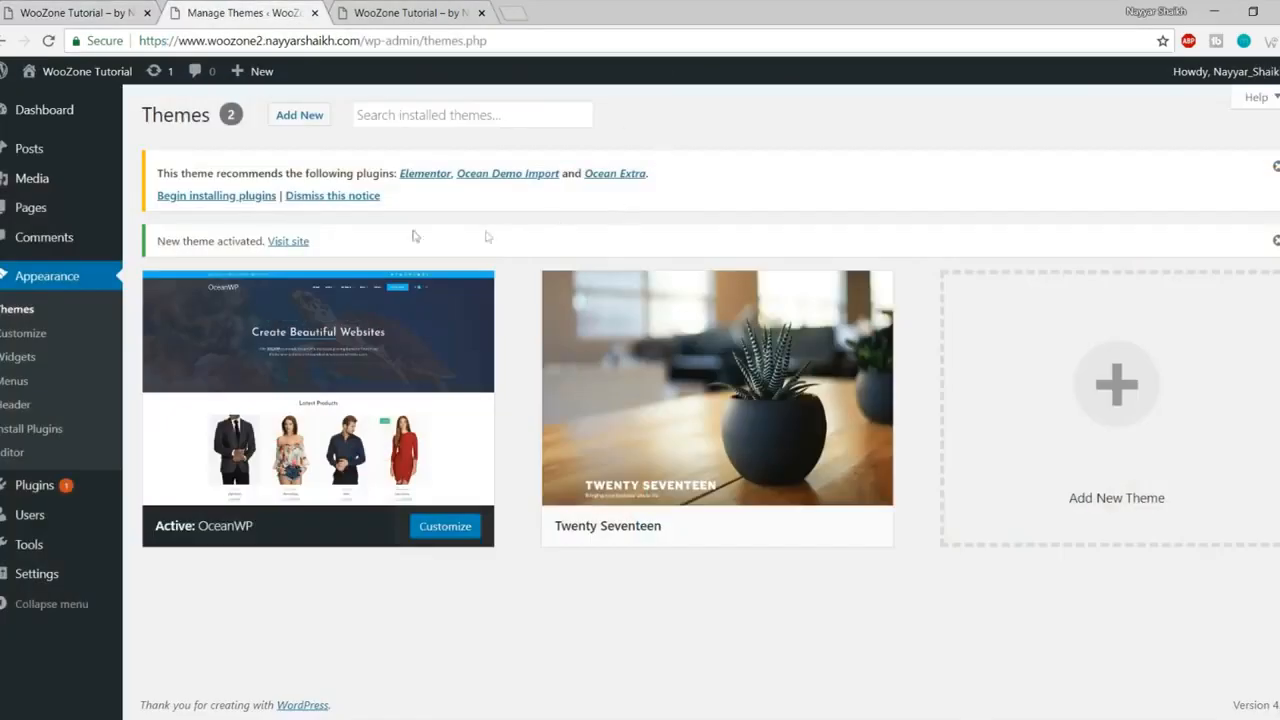
{"action": "left_click_drag", "start_coordinate": [155, 173], "coordinate": [523, 200]}
{"action": "left_click", "coordinate": [524, 200]}
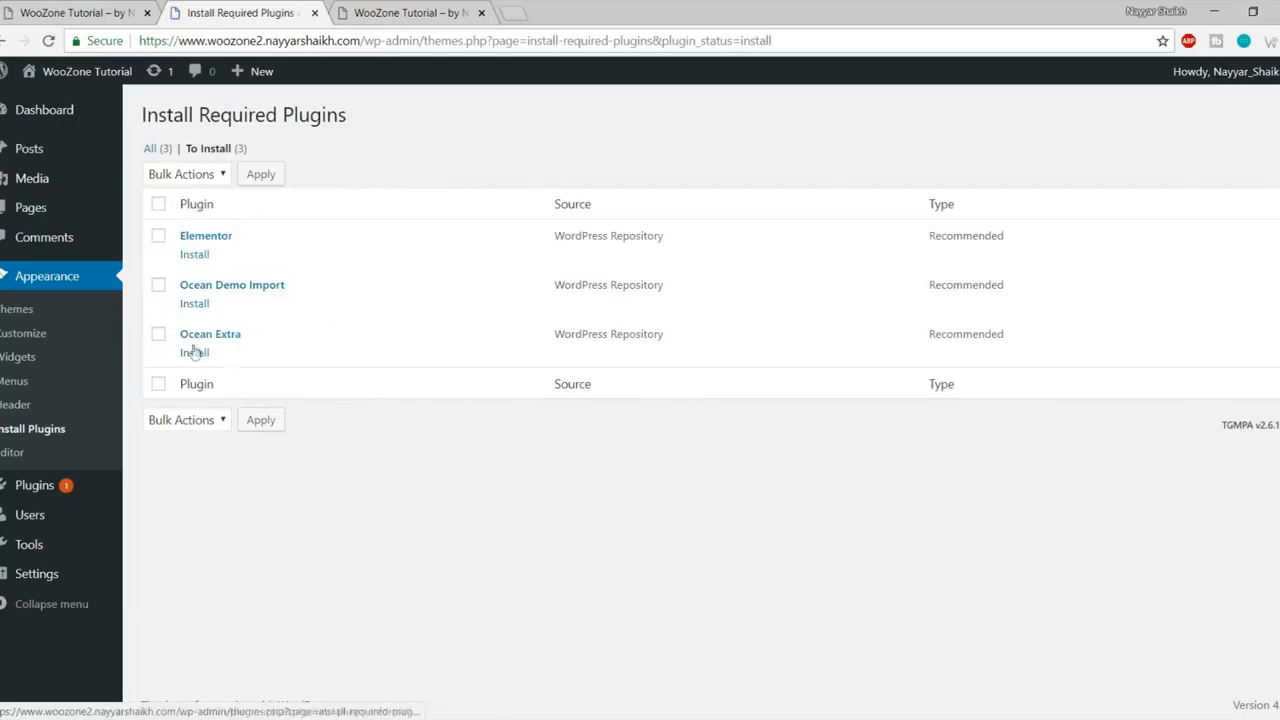
- Bulk-install Elementor, Ocean Demo Import and Ocean Extra, then go back to the Dashboard
{"action": "left_click", "coordinate": [159, 205]}
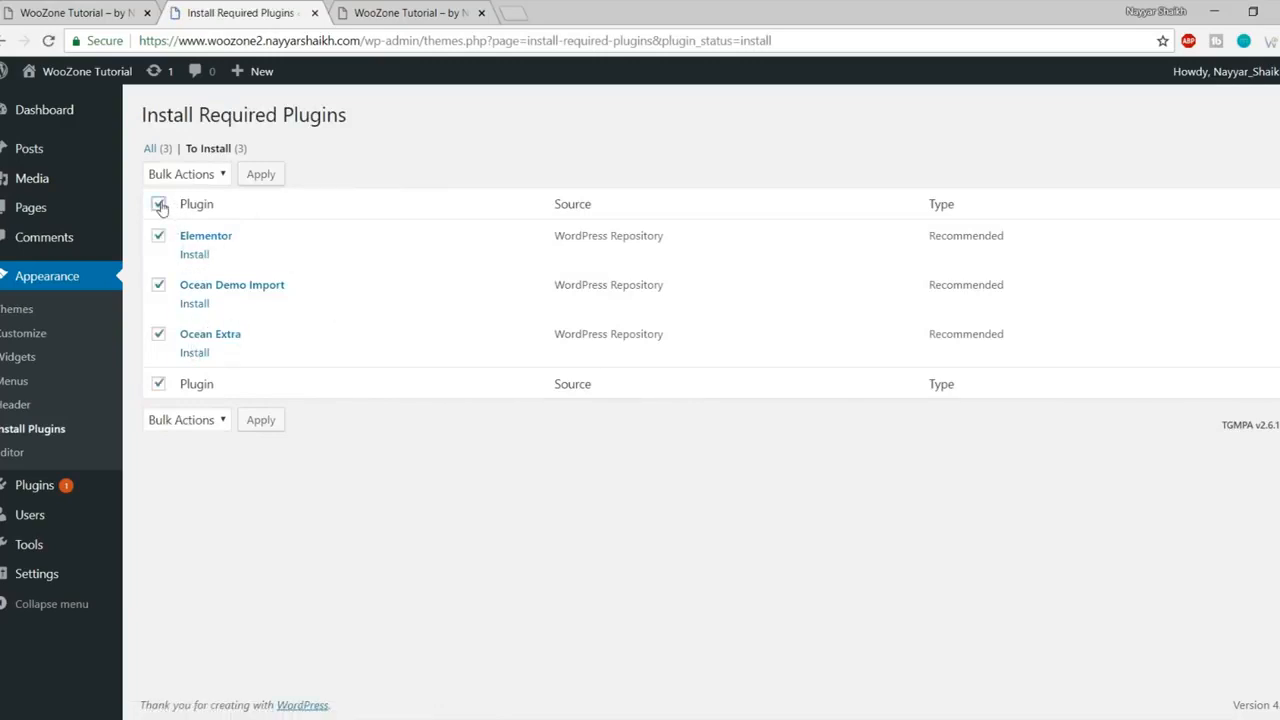
{"action": "left_click", "coordinate": [202, 175]}
{"action": "left_click", "coordinate": [200, 212]}
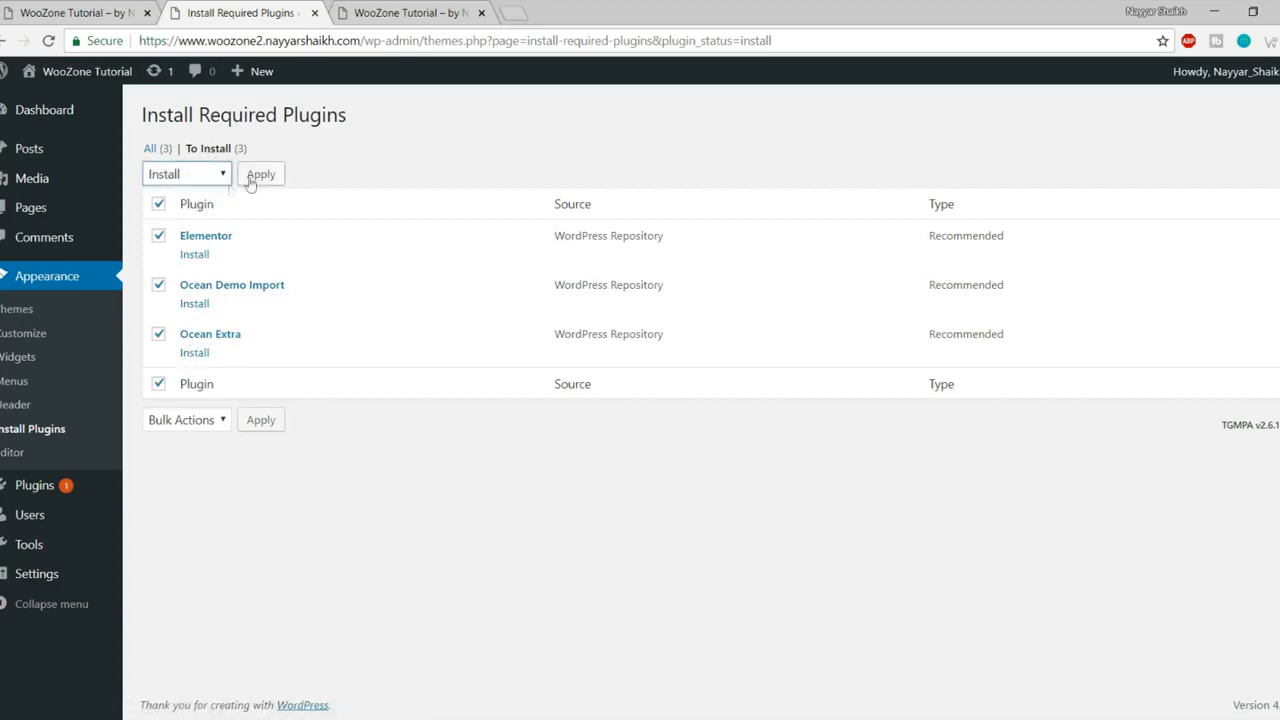
{"action": "left_click", "coordinate": [262, 177]}
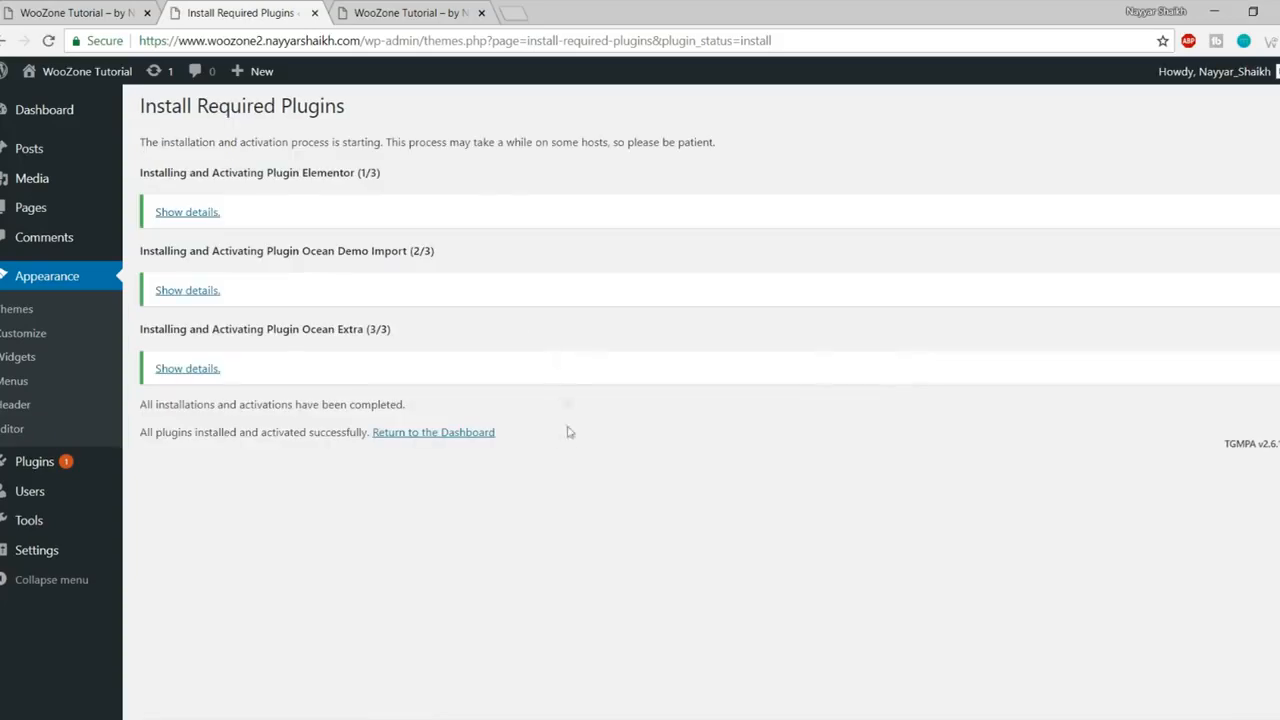
{"action": "left_click", "coordinate": [432, 436]}
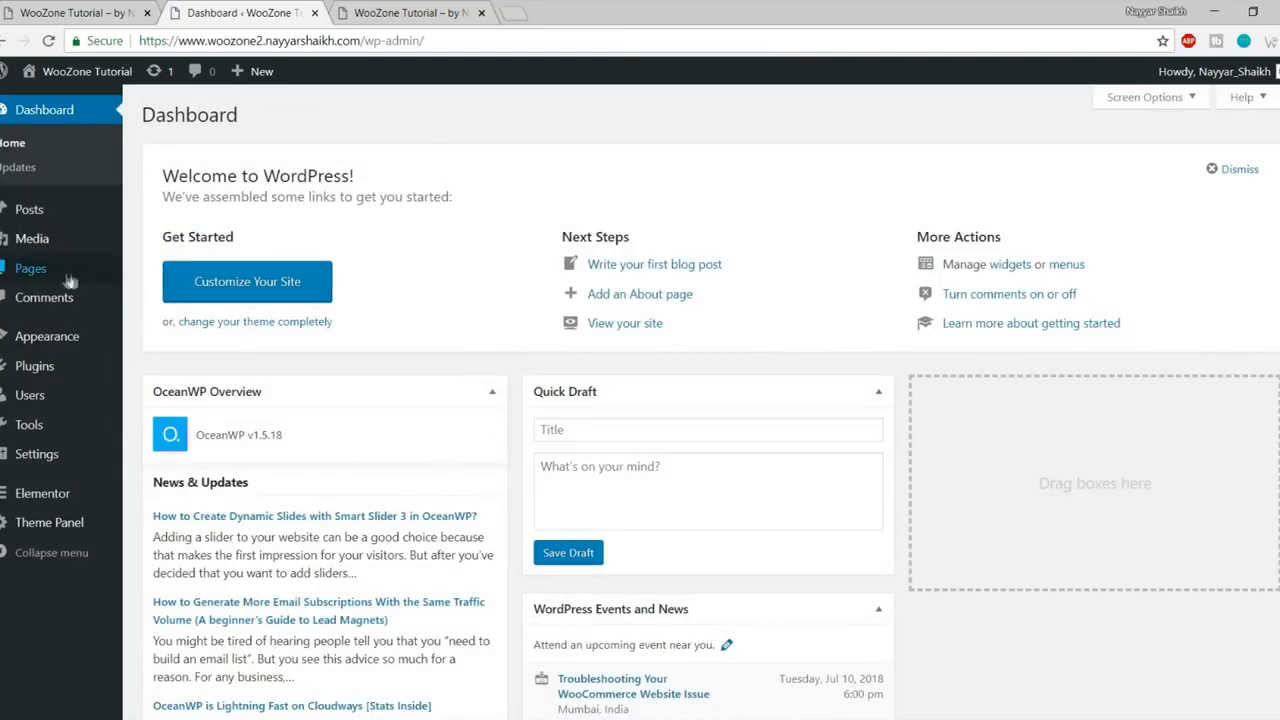
- Search Add New plugins for 'woocommerce', then install and activate WooCommerce
{"action": "mouse_move", "coordinate": [30, 379]}
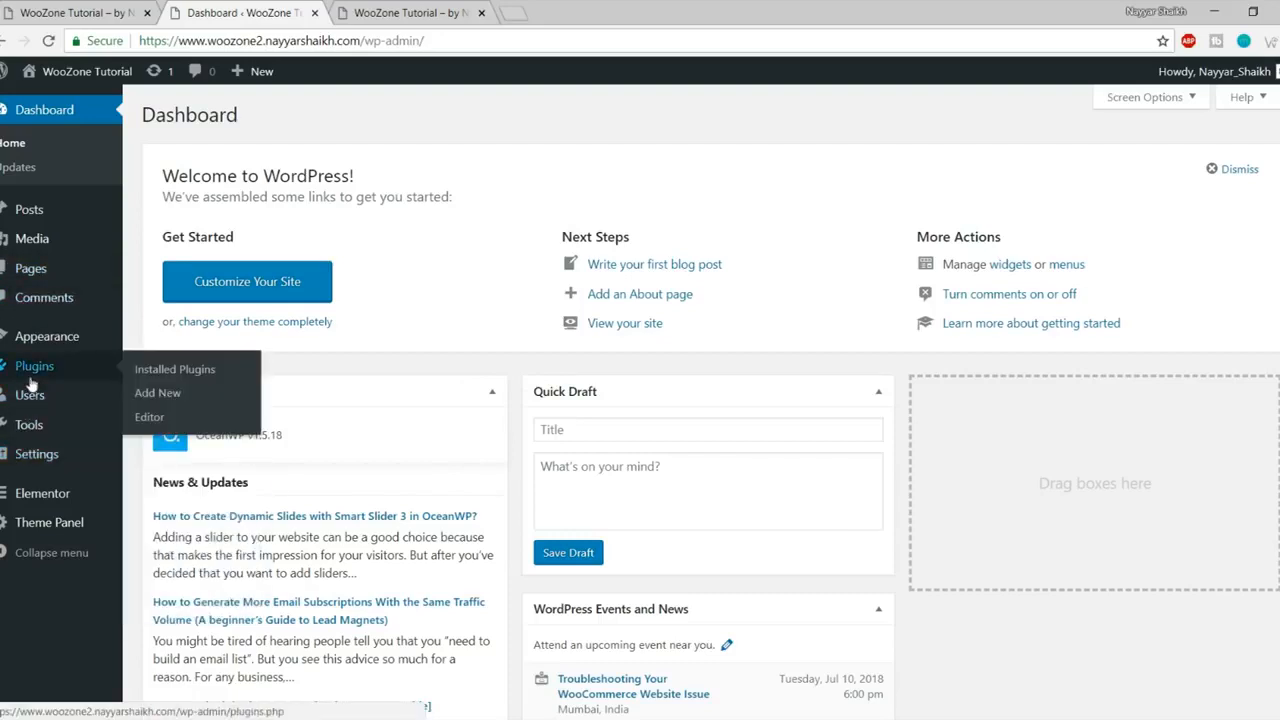
{"action": "left_click", "coordinate": [176, 394]}
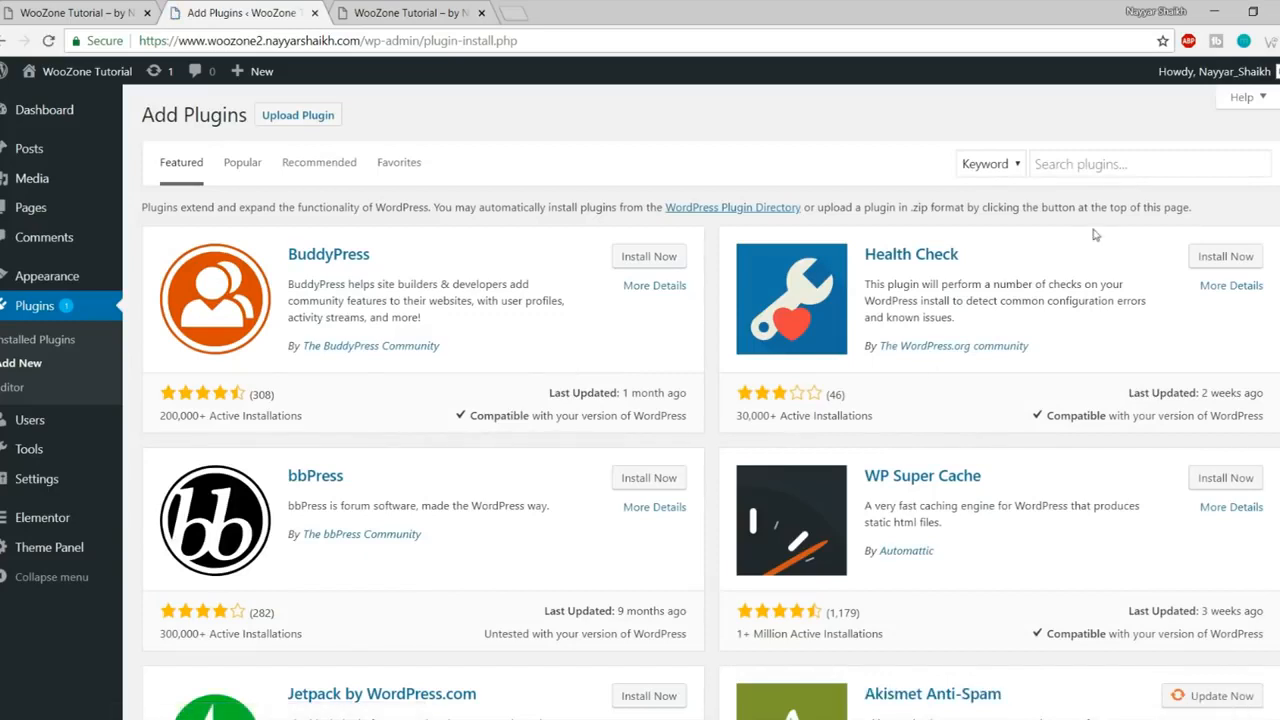
{"action": "left_click", "coordinate": [1084, 162]}
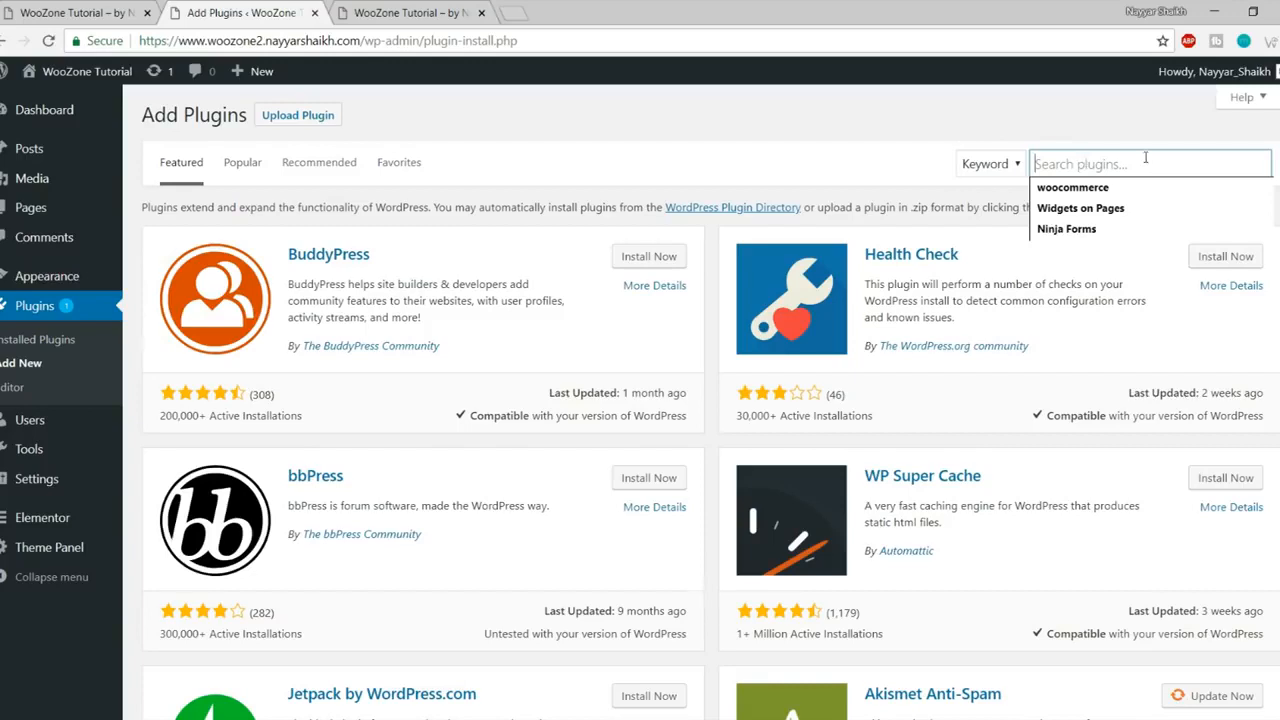
{"action": "left_click", "coordinate": [1136, 192]}
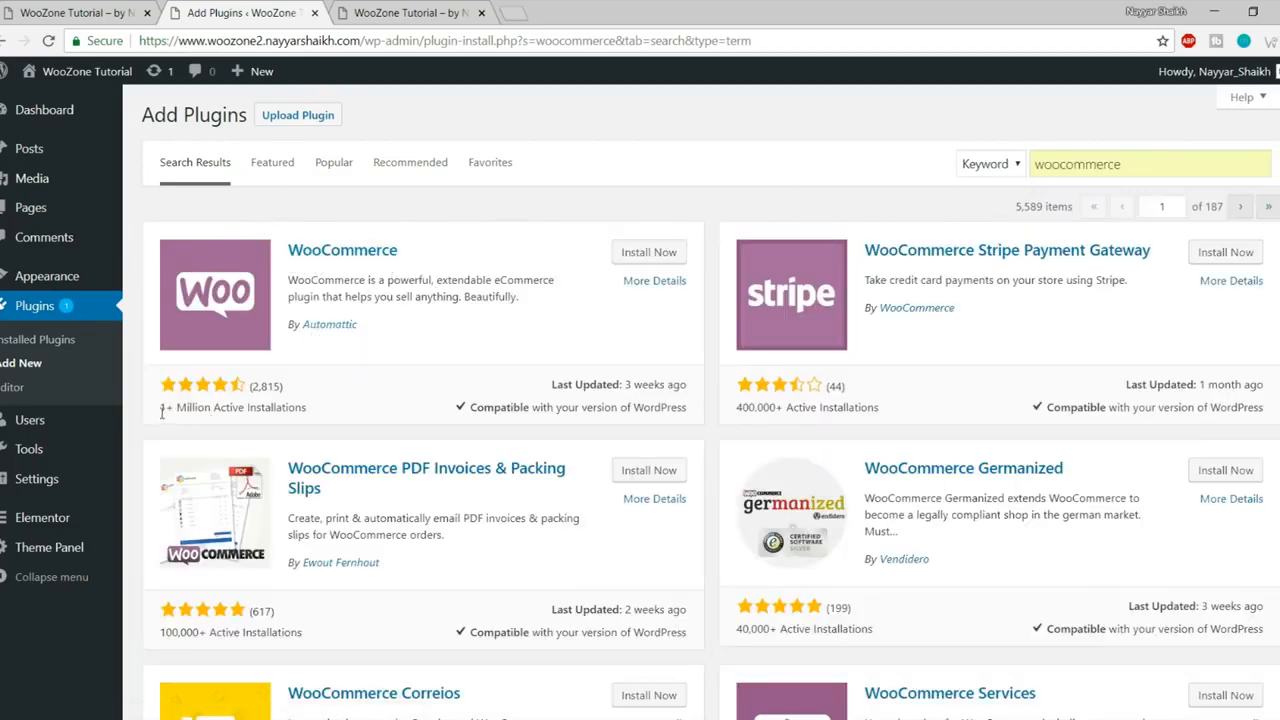
{"action": "left_click_drag", "start_coordinate": [162, 408], "coordinate": [335, 409]}
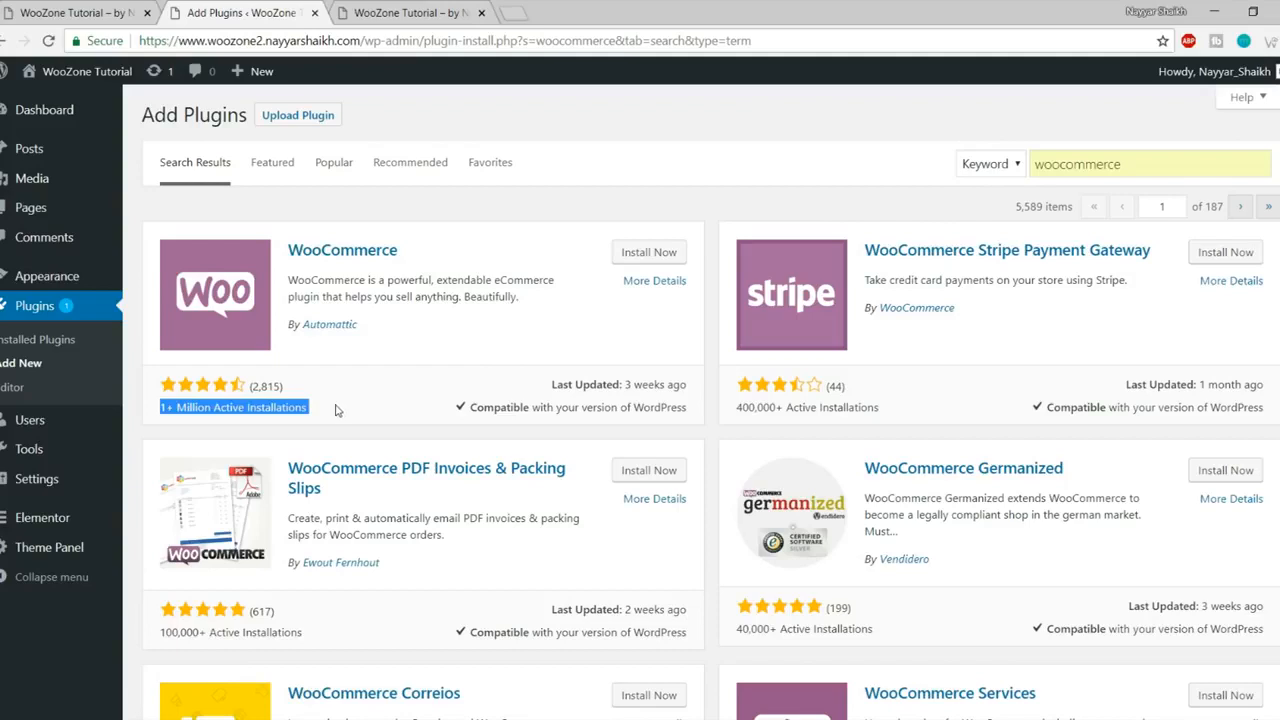
{"action": "left_click", "coordinate": [336, 410]}
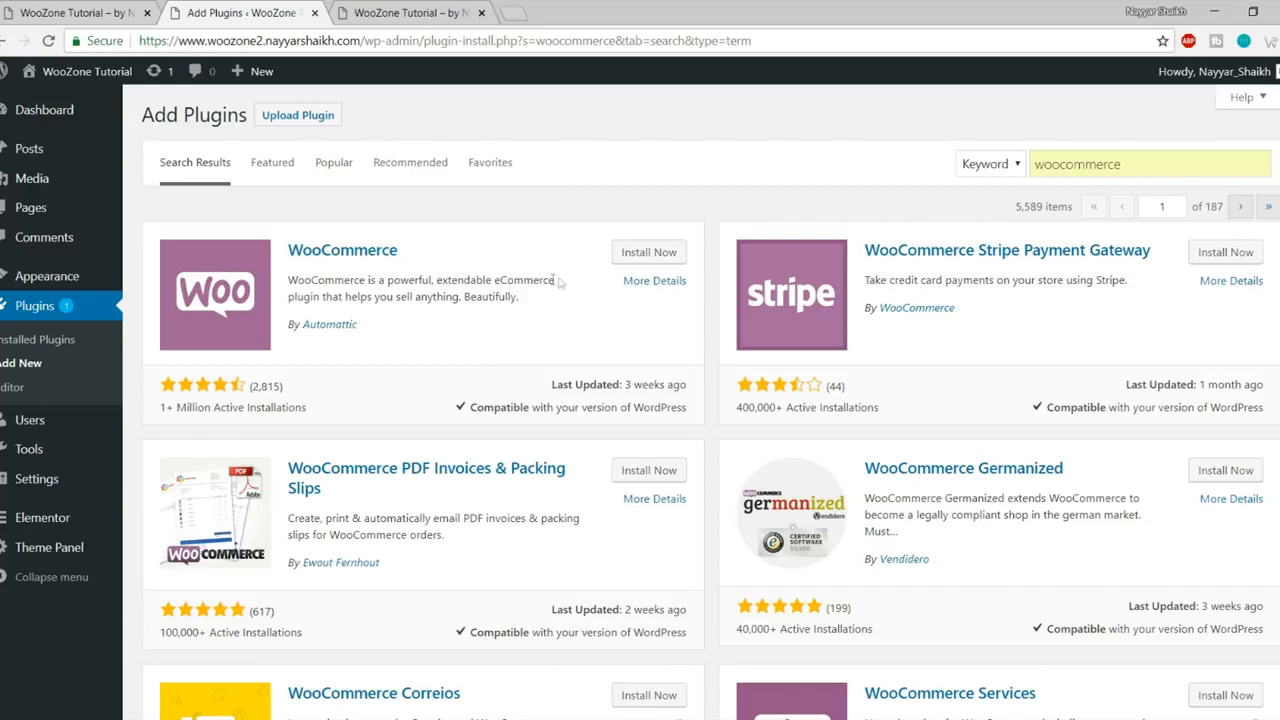
{"action": "left_click", "coordinate": [620, 258]}
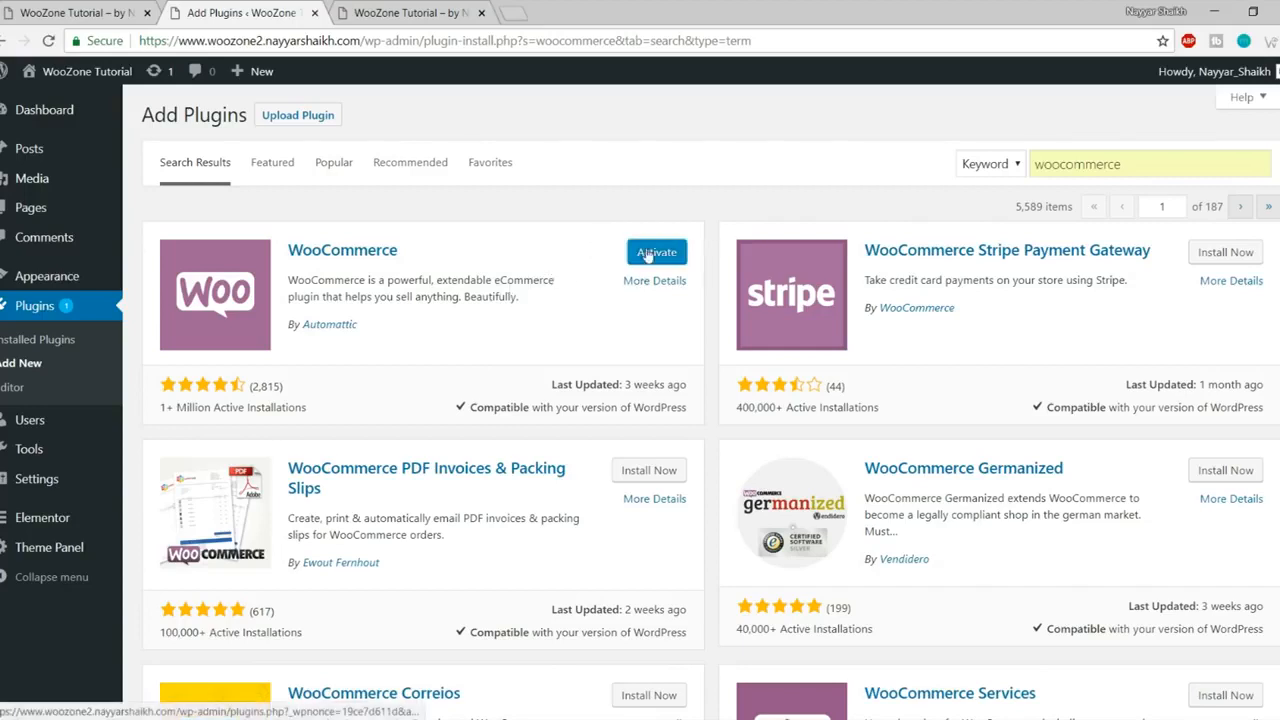
{"action": "left_click", "coordinate": [662, 254]}
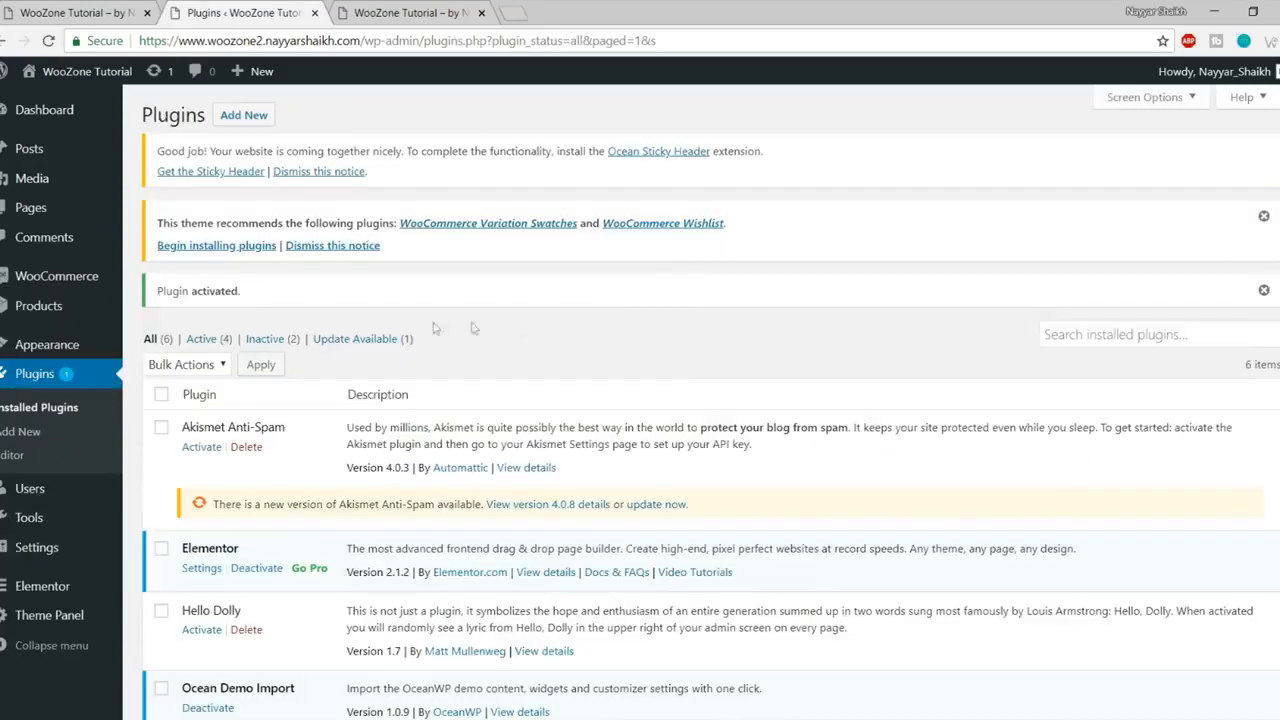
{"action": "scroll", "coordinate": [529, 406], "scroll_direction": "down", "scroll_amount": 4}
{"action": "scroll", "coordinate": [529, 406], "scroll_direction": "up", "scroll_amount": 4}
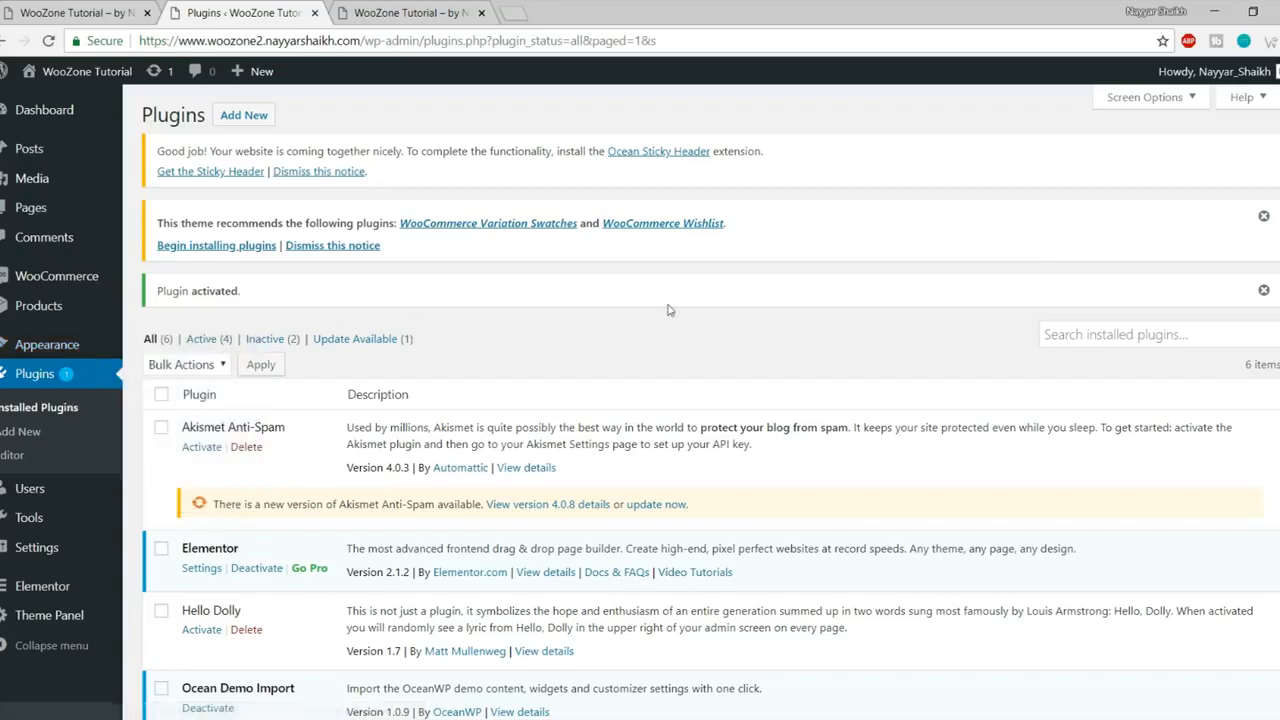
- Search for Elementor Essential Addons and install it
{"action": "left_click", "coordinate": [27, 436]}
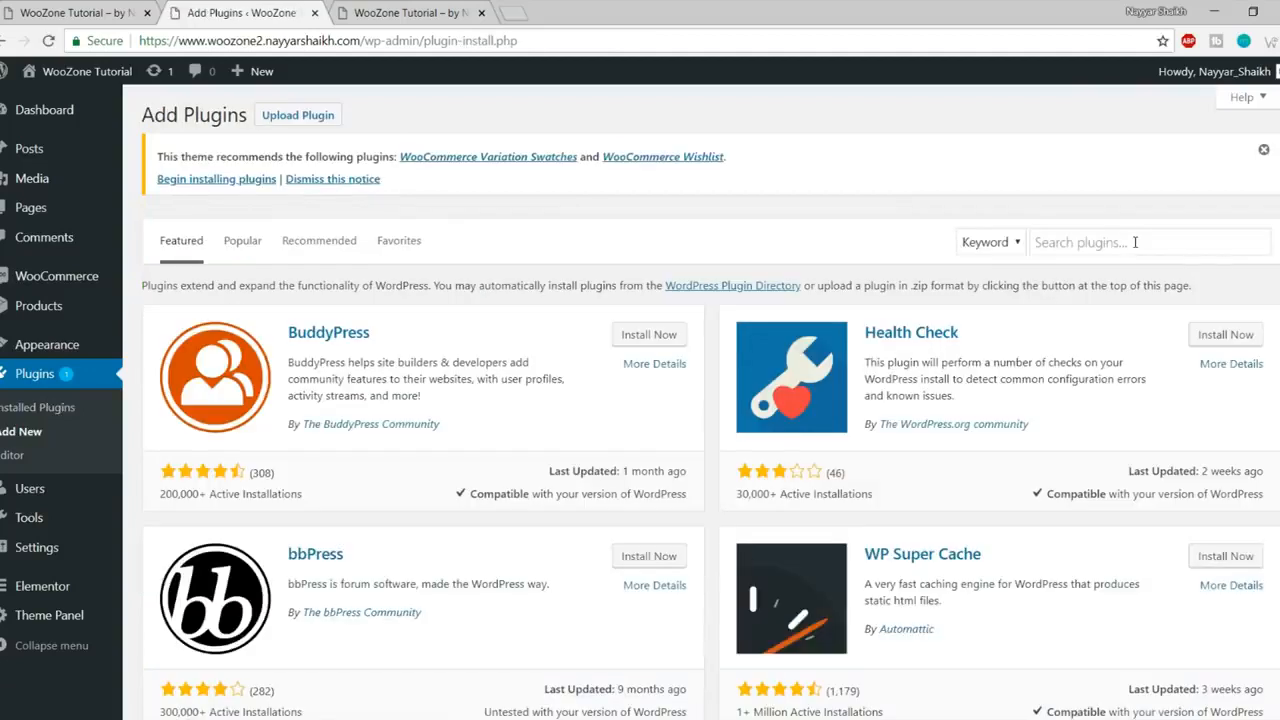
{"action": "left_click", "coordinate": [1135, 242]}
{"action": "type", "text": "Elementor Essential Addons"}
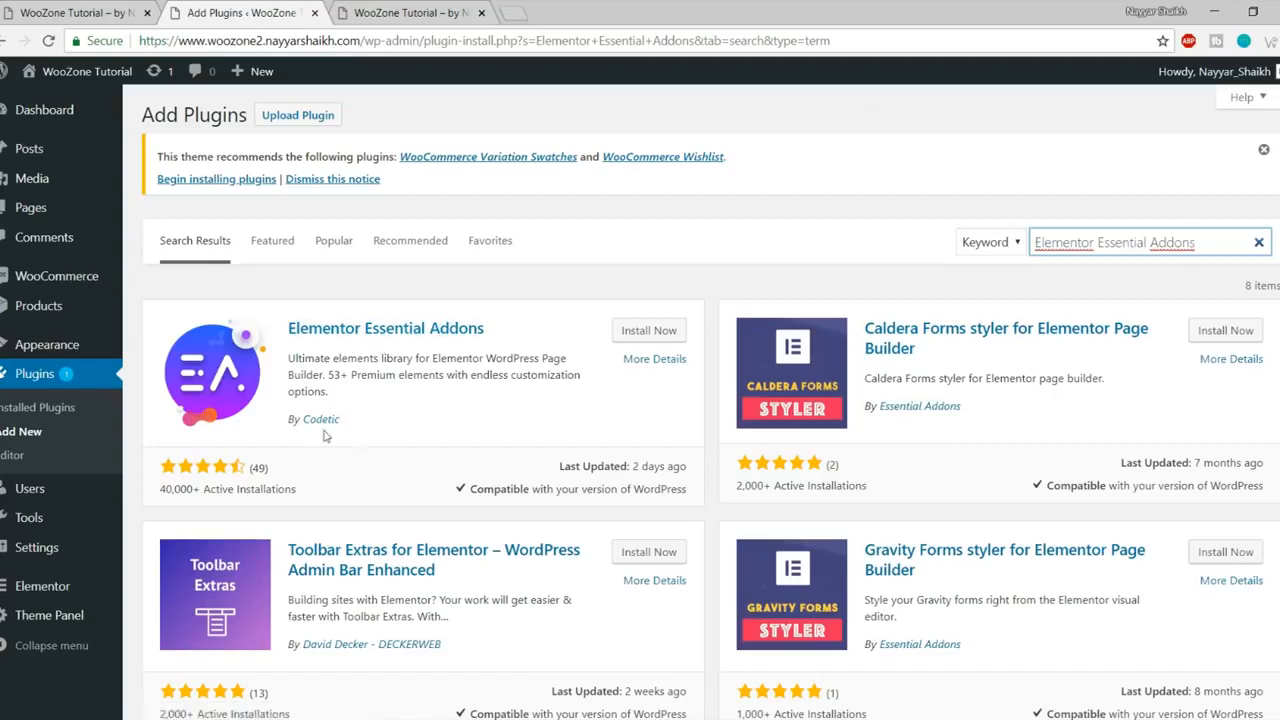
{"action": "left_click", "coordinate": [649, 331]}
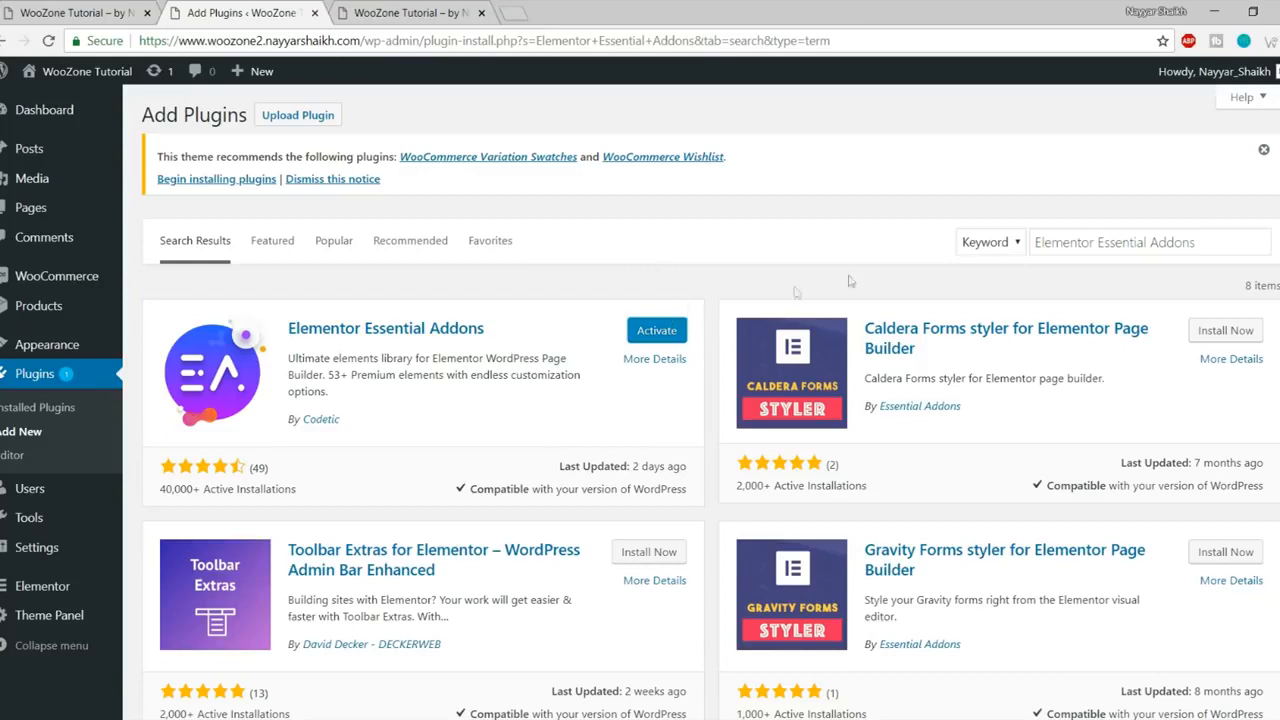
- Install Premium Addons for Elementor, then search for Elementor Addons & Templates – Sizzify Lite
{"action": "left_click", "coordinate": [1120, 242]}
{"action": "key", "text": "ctrl+a"}
{"action": "type", "text": "Premium Addons for Elementor"}
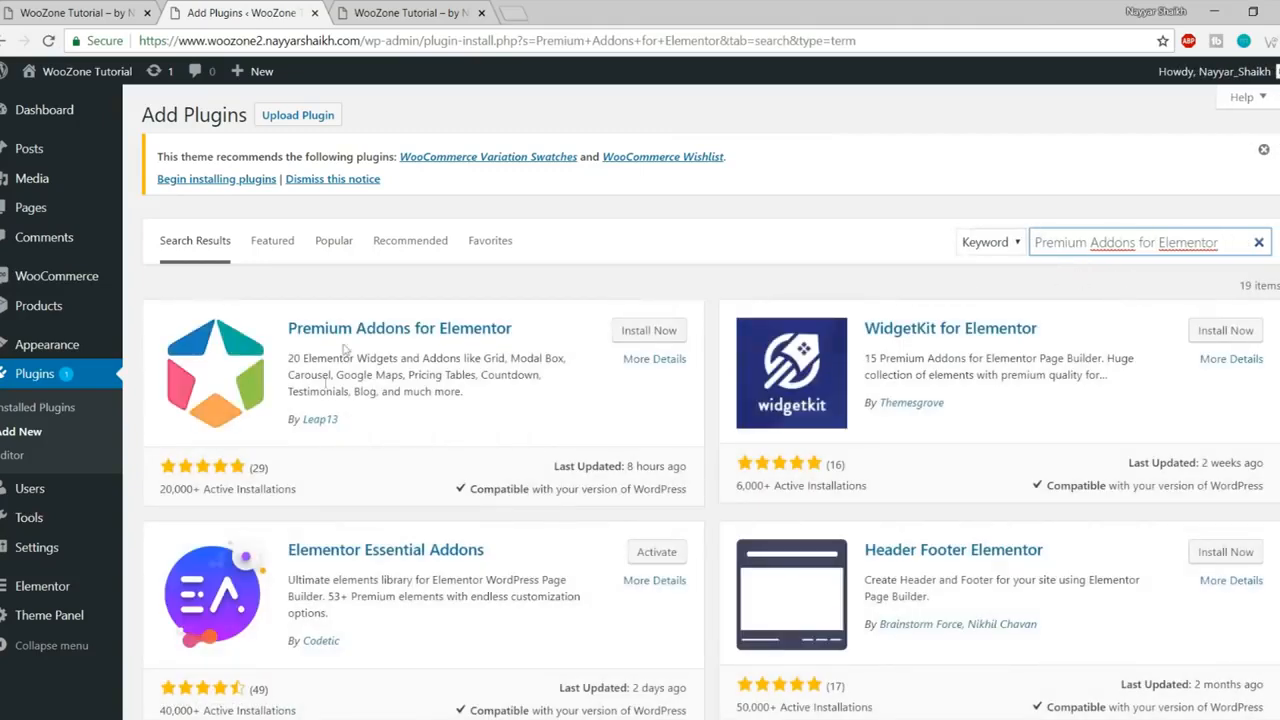
{"action": "left_click", "coordinate": [663, 337]}
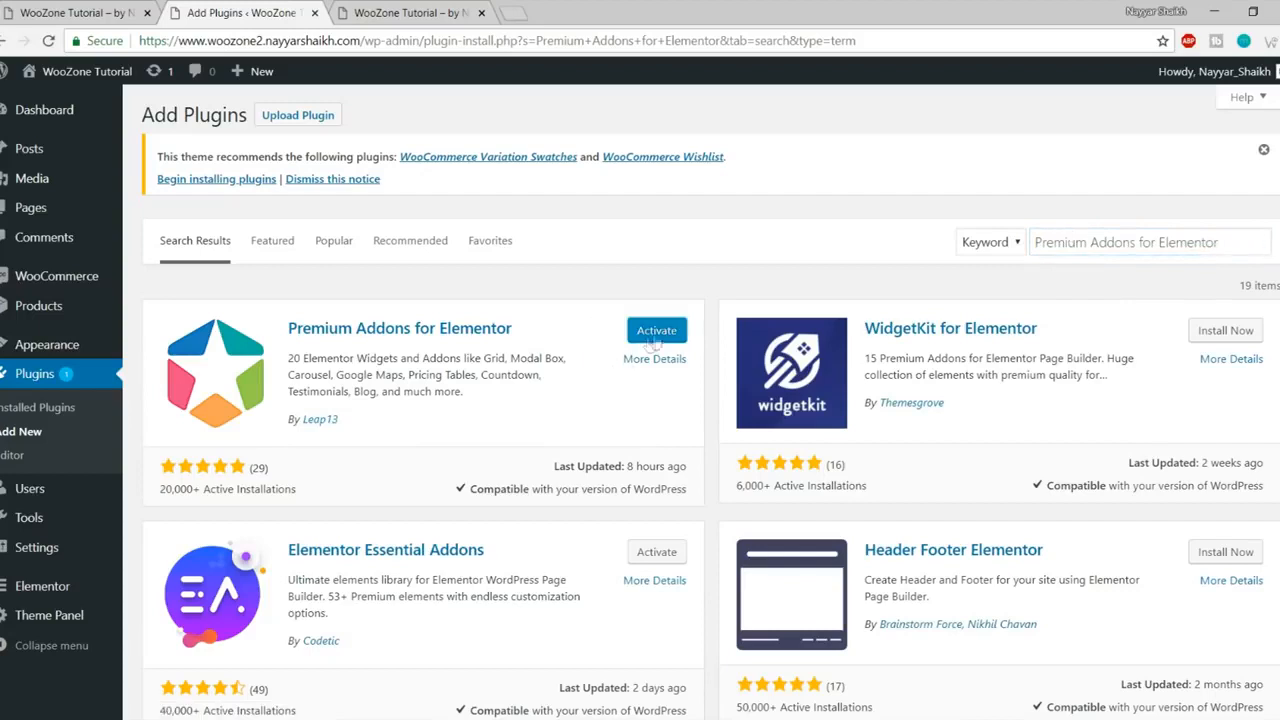
{"action": "triple_click", "coordinate": [1082, 243]}
{"action": "type", "text": "Elementor Addons & Templates - Sizzify Lite"}
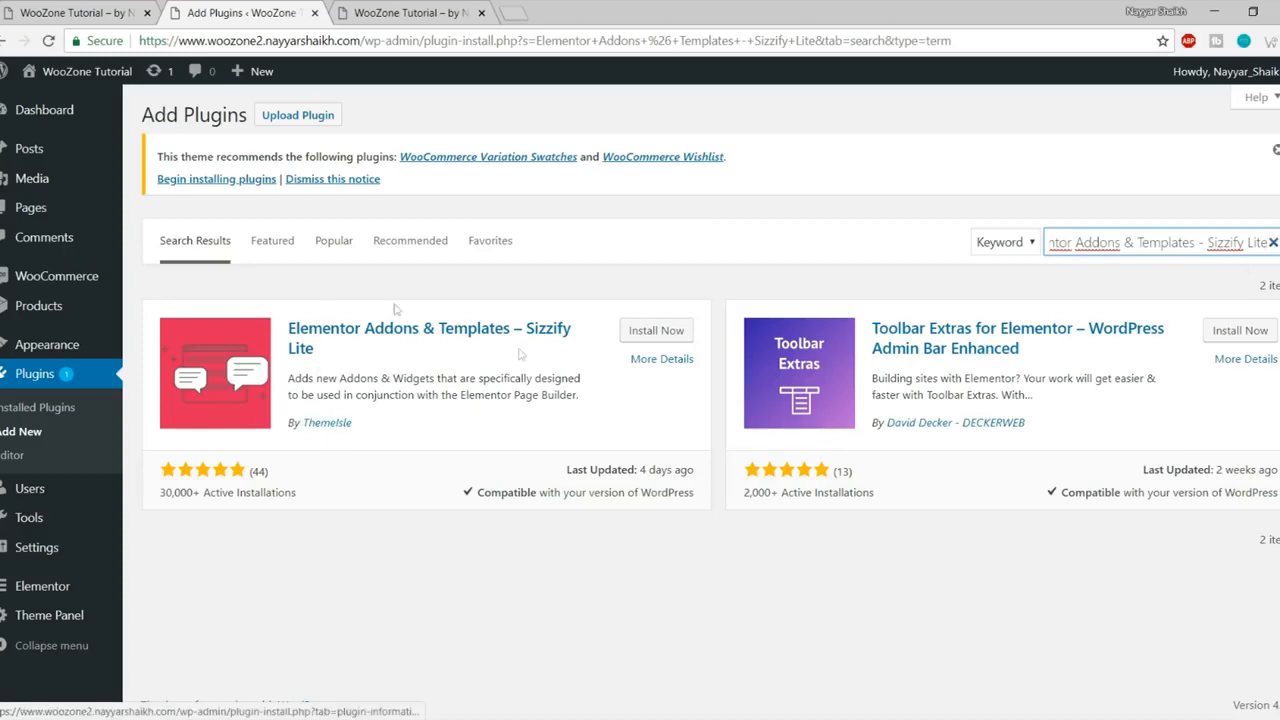
- Install Sizzify Lite, then search 'Custom Sidebar' and install Custom Sidebars – Dynamic Widget Area Manager
{"action": "left_click", "coordinate": [665, 336]}
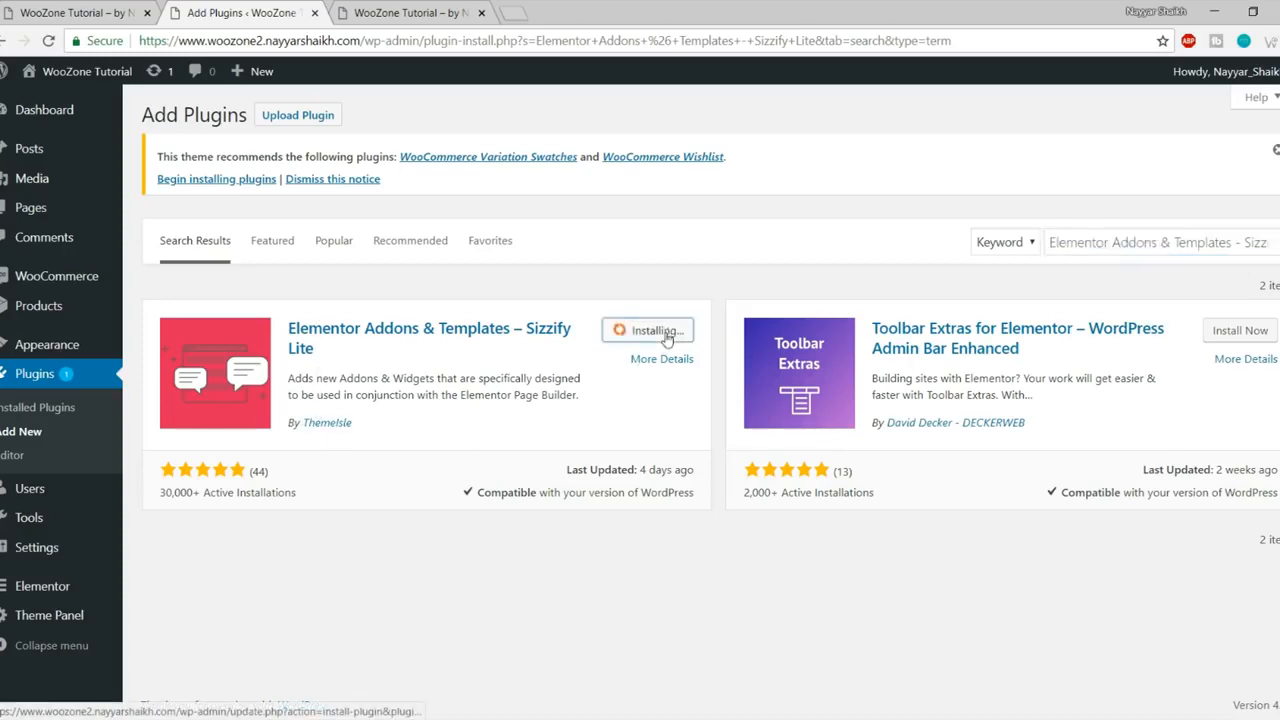
{"action": "triple_click", "coordinate": [1155, 243]}
{"action": "type", "text": "Custom Sidebar"}
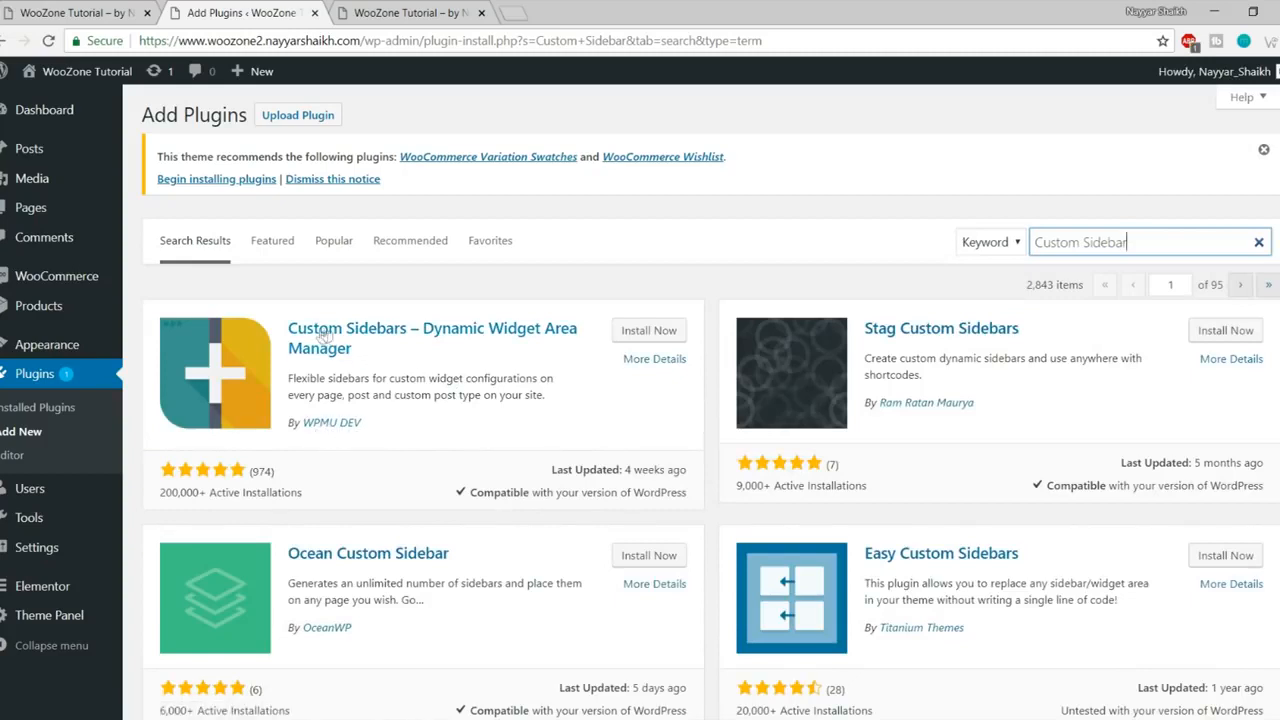
{"action": "left_click", "coordinate": [650, 331]}
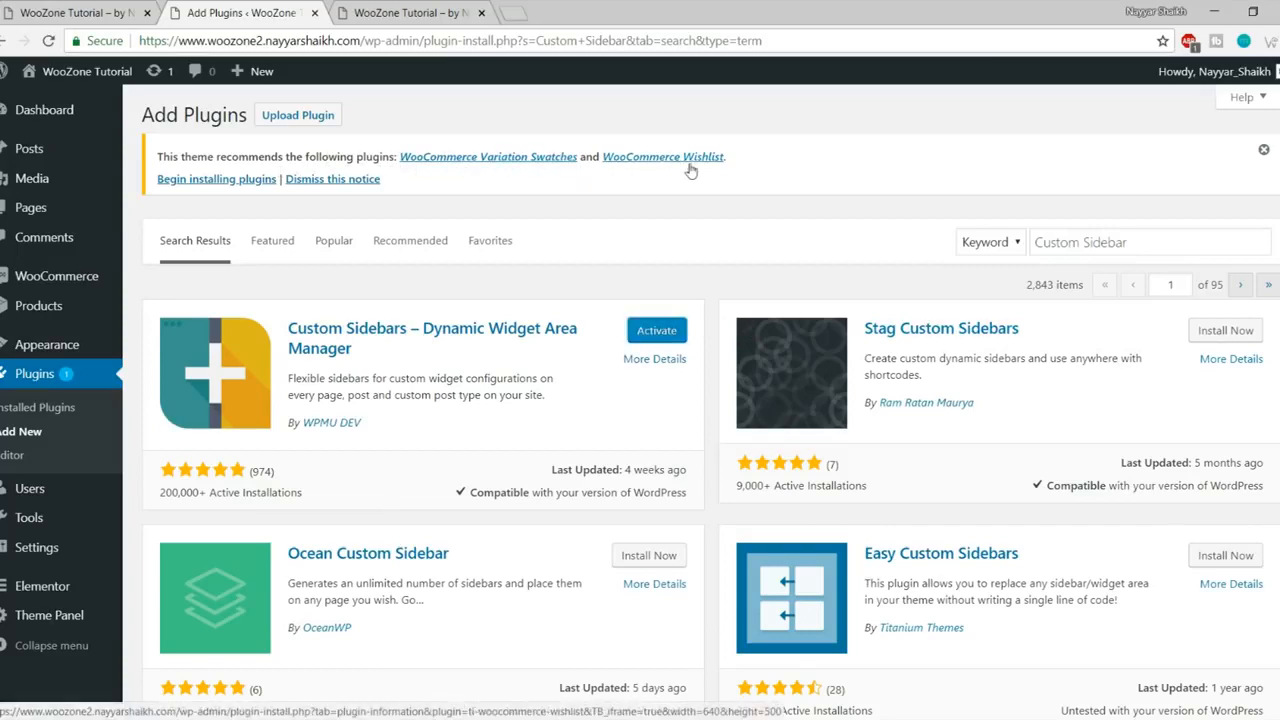
- Bulk-install the theme's recommended Variation Swatches and Wishlist plugins
{"action": "left_click", "coordinate": [230, 184]}
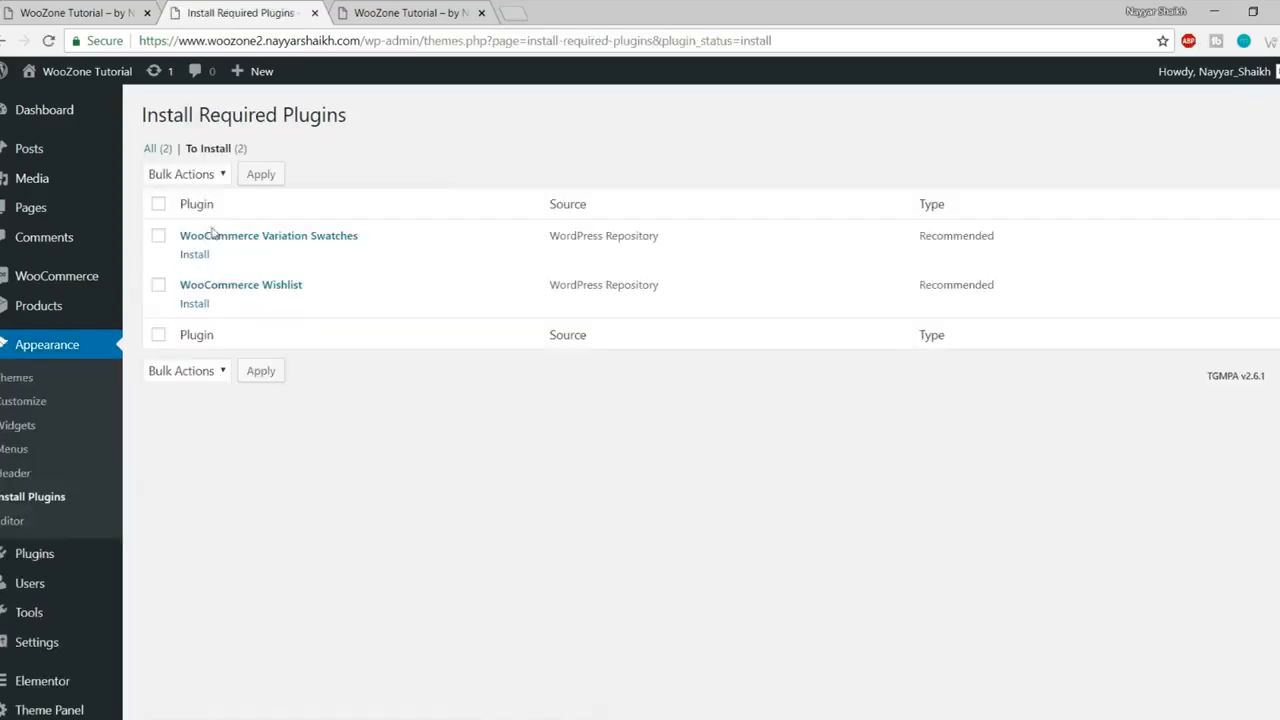
{"action": "left_click", "coordinate": [158, 205]}
{"action": "left_click", "coordinate": [187, 176]}
{"action": "left_click", "coordinate": [196, 211]}
{"action": "left_click", "coordinate": [264, 178]}
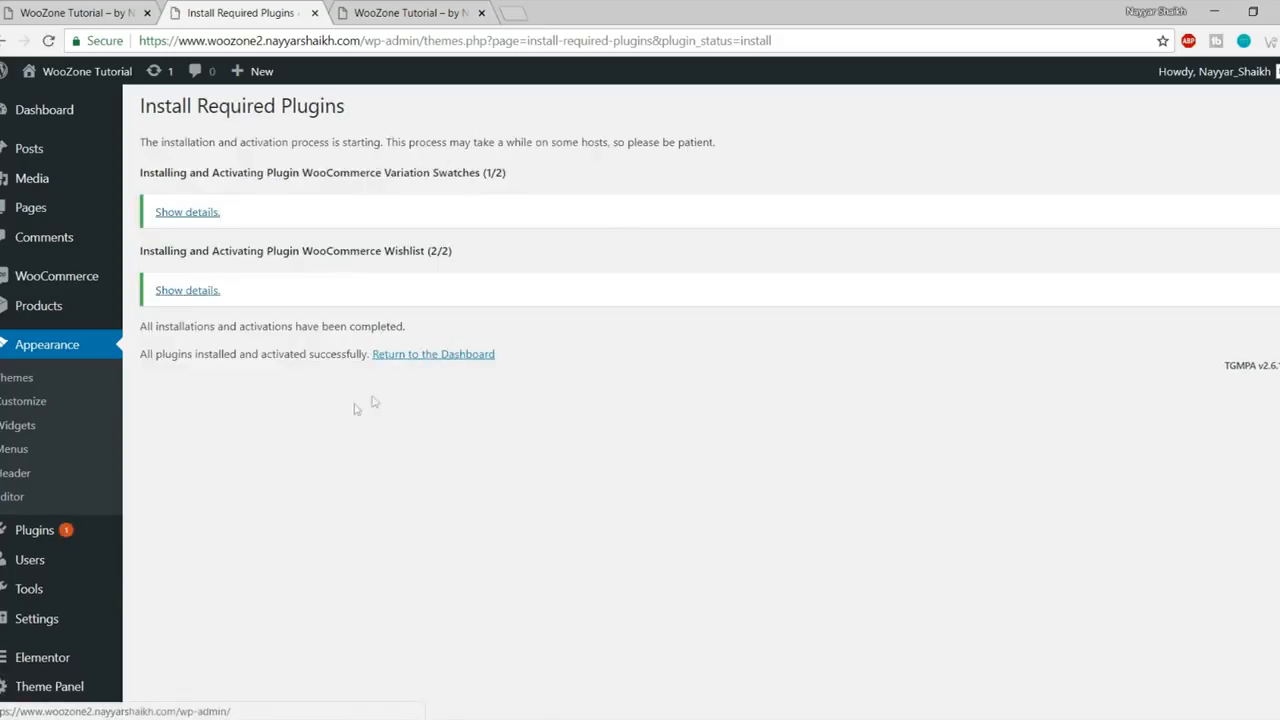
{"action": "scroll", "coordinate": [352, 409], "scroll_direction": "down", "scroll_amount": 1}
{"action": "scroll", "coordinate": [352, 409], "scroll_direction": "down", "scroll_amount": 2}
{"action": "left_click", "coordinate": [90, 516]}
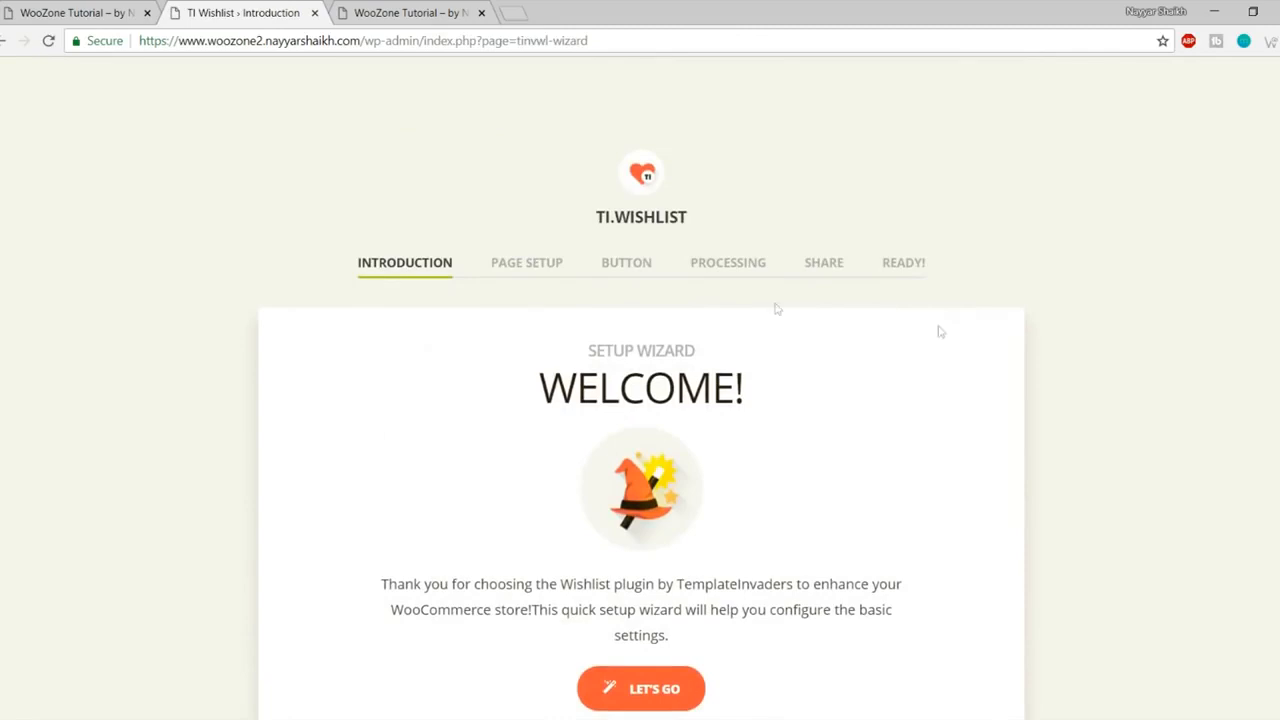
- Run the TI Wishlist setup wizard with its default page, button, removal and sharing options
{"action": "scroll", "coordinate": [940, 331], "scroll_direction": "down", "scroll_amount": 1}
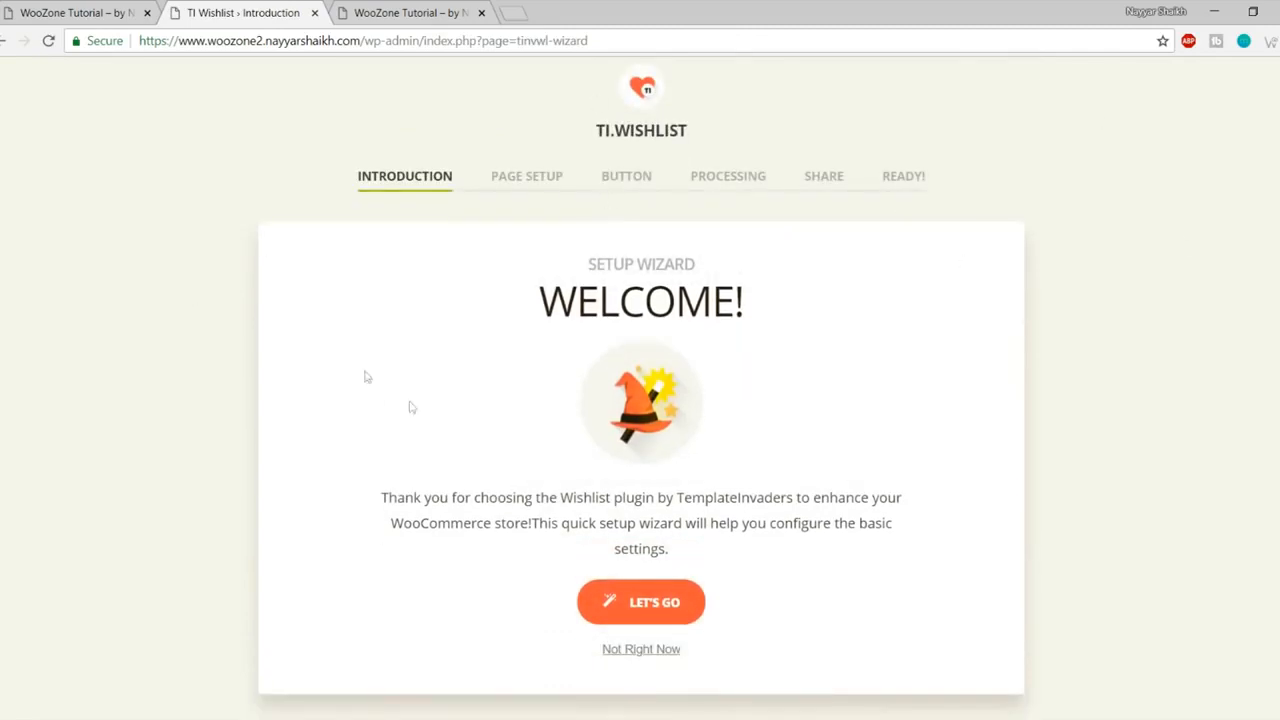
{"action": "scroll", "coordinate": [1008, 423], "scroll_direction": "down", "scroll_amount": 1}
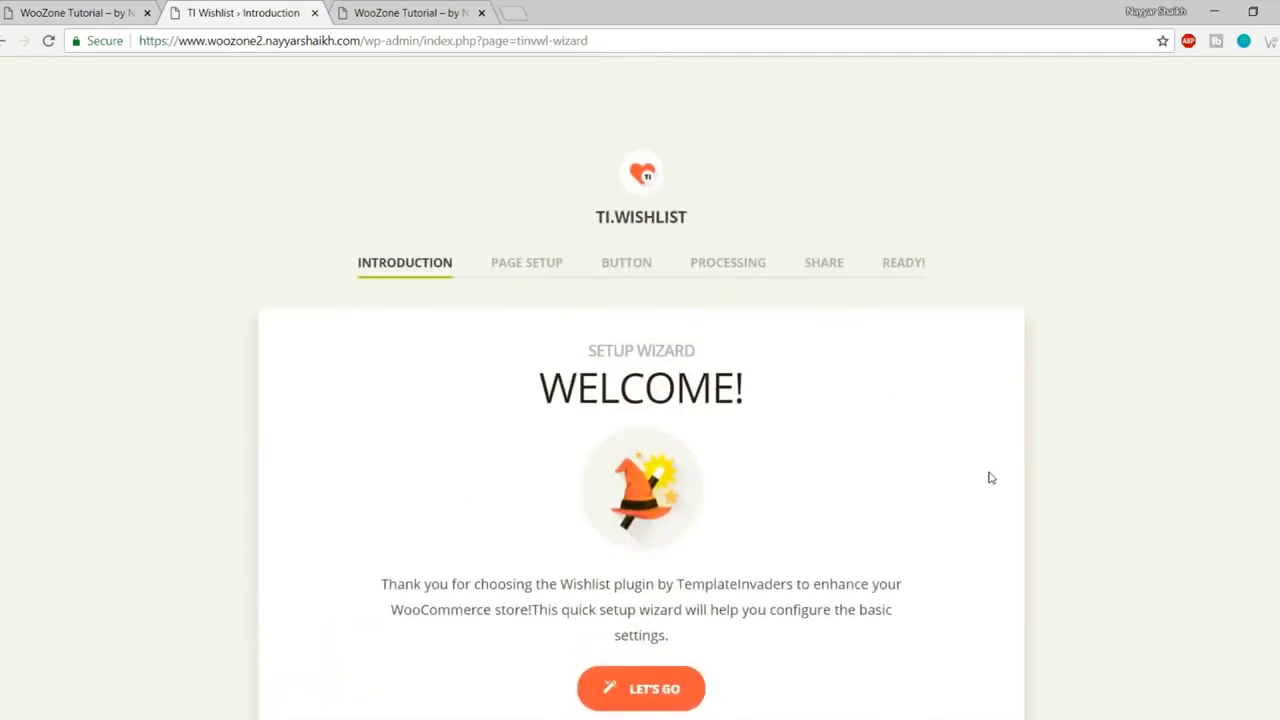
{"action": "scroll", "coordinate": [988, 477], "scroll_direction": "up", "scroll_amount": 1}
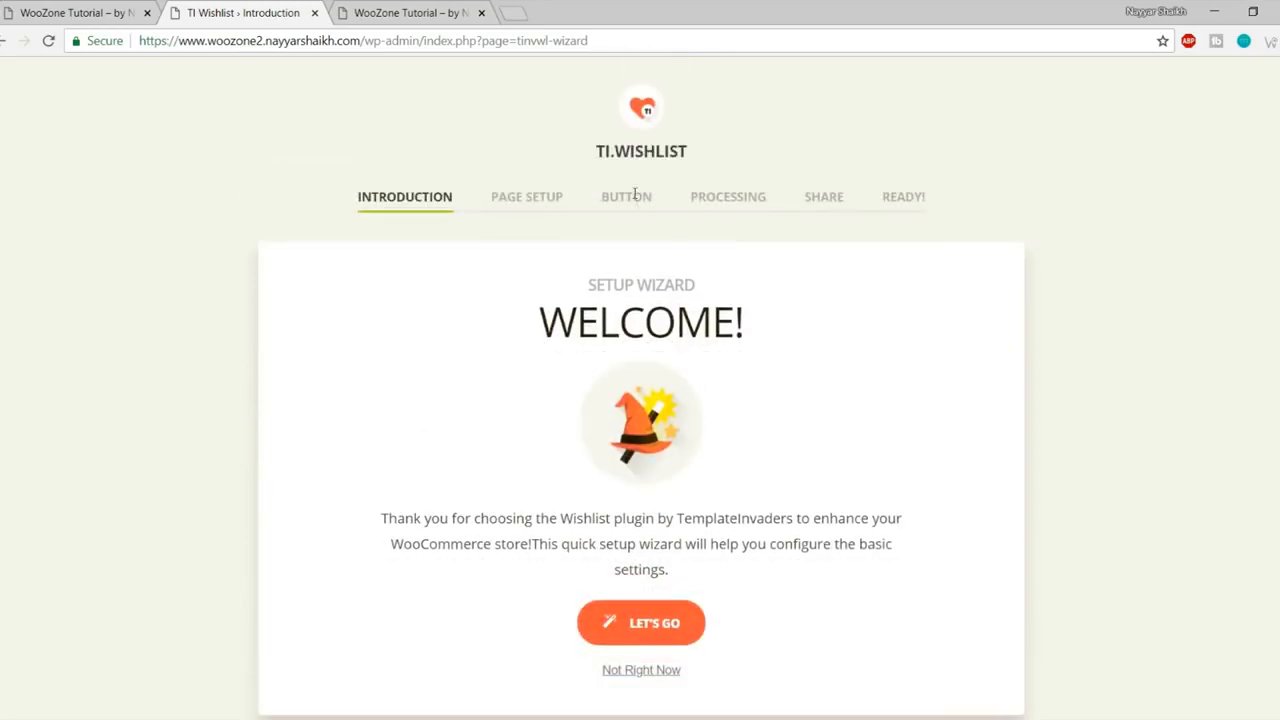
{"action": "left_click_drag", "start_coordinate": [591, 158], "coordinate": [710, 157]}
{"action": "left_click", "coordinate": [712, 157]}
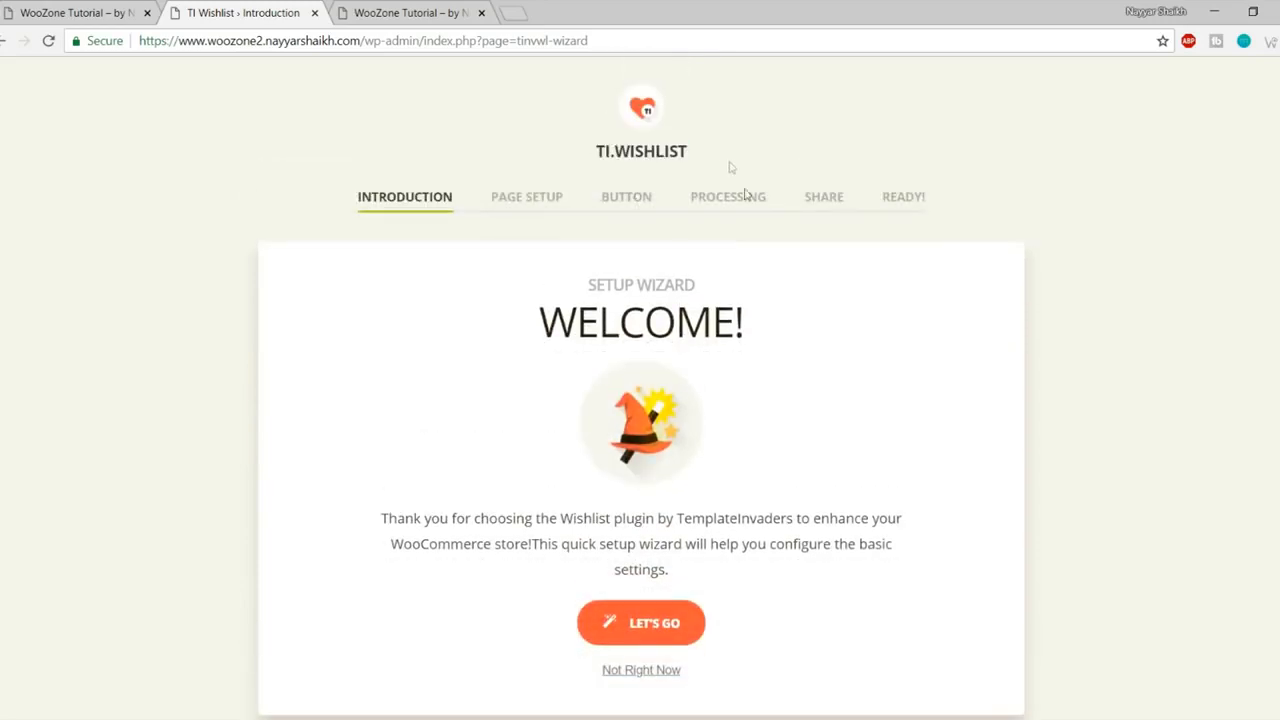
{"action": "left_click", "coordinate": [648, 622]}
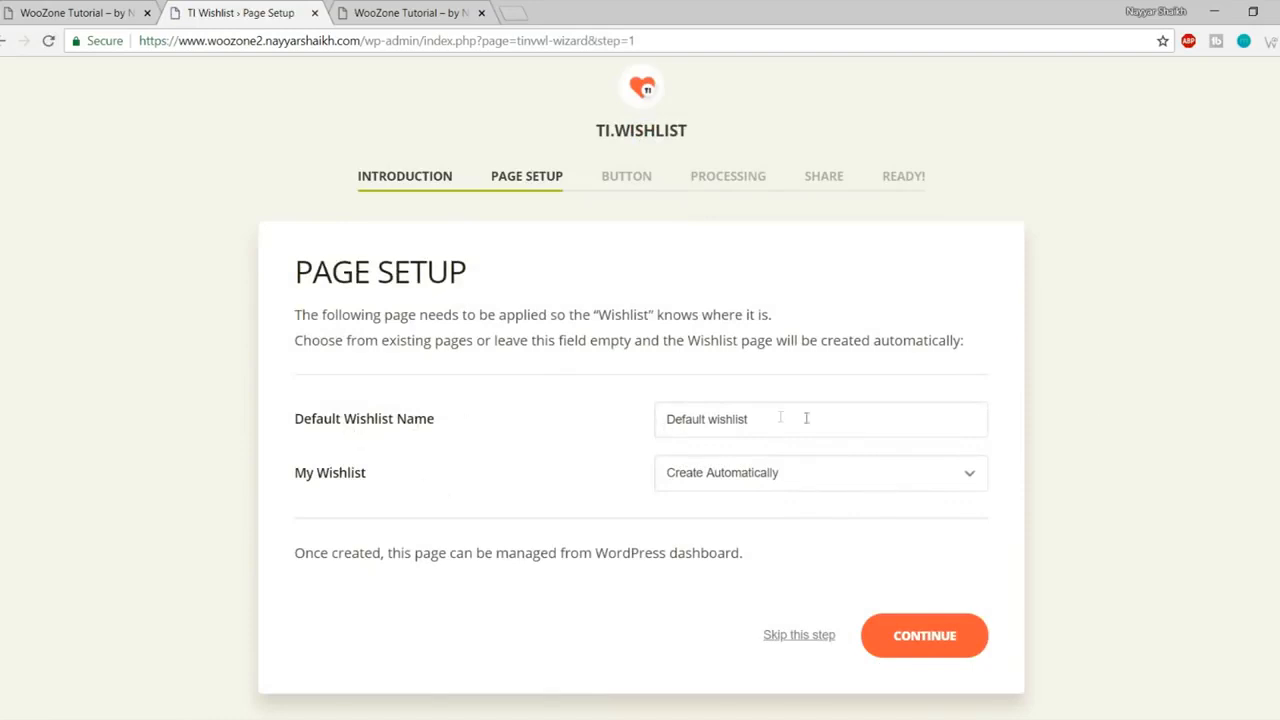
{"action": "left_click", "coordinate": [914, 640]}
{"action": "scroll", "coordinate": [837, 277], "scroll_direction": "down", "scroll_amount": 3}
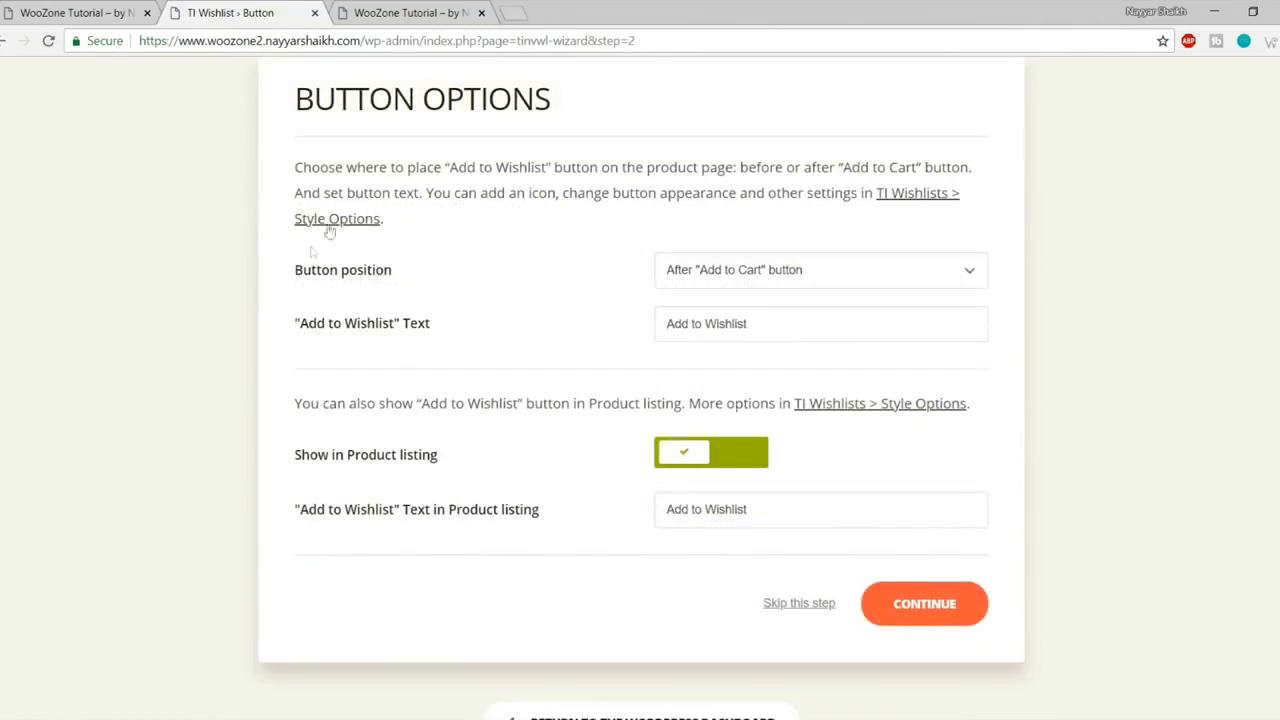
{"action": "left_click", "coordinate": [895, 600]}
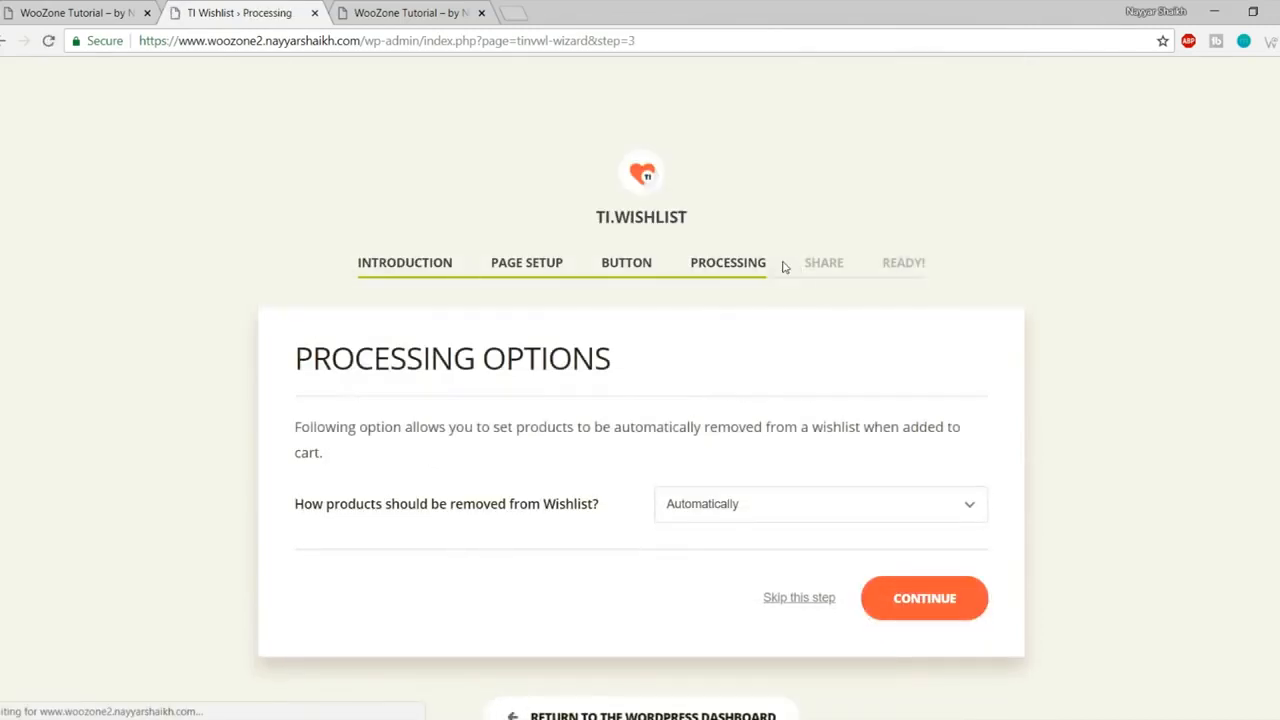
{"action": "left_click", "coordinate": [968, 604]}
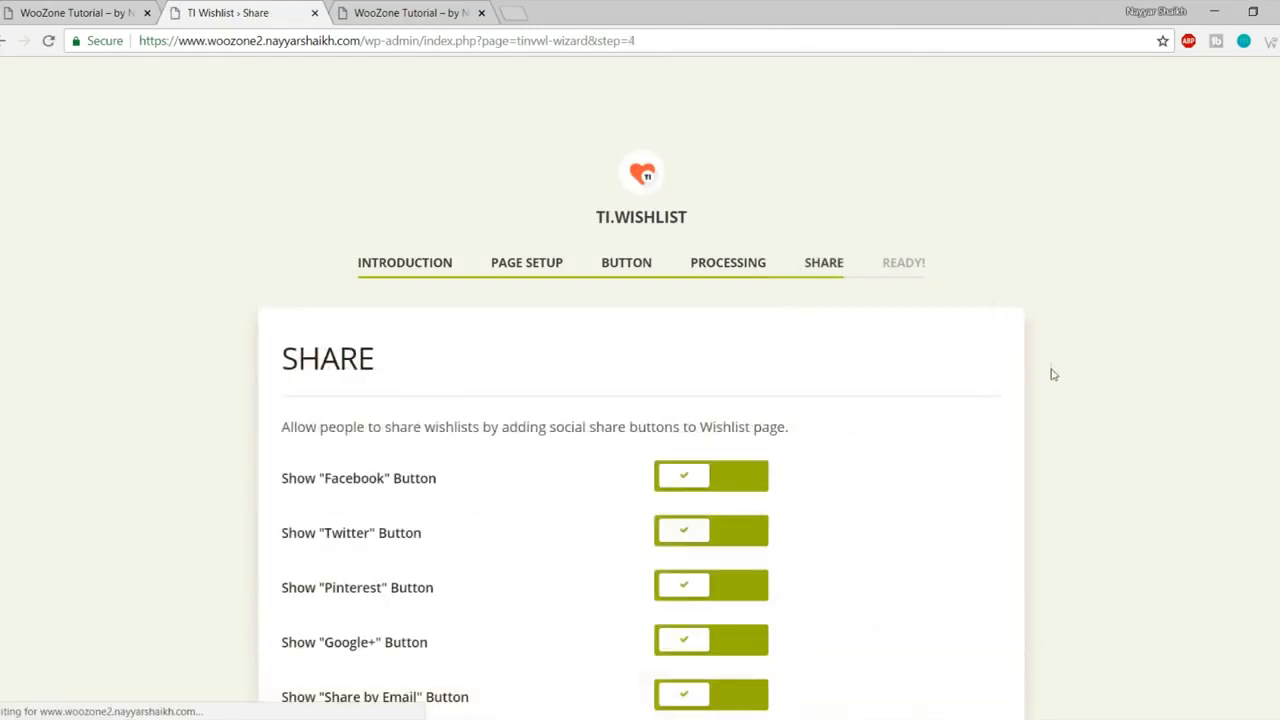
{"action": "left_click", "coordinate": [974, 486]}
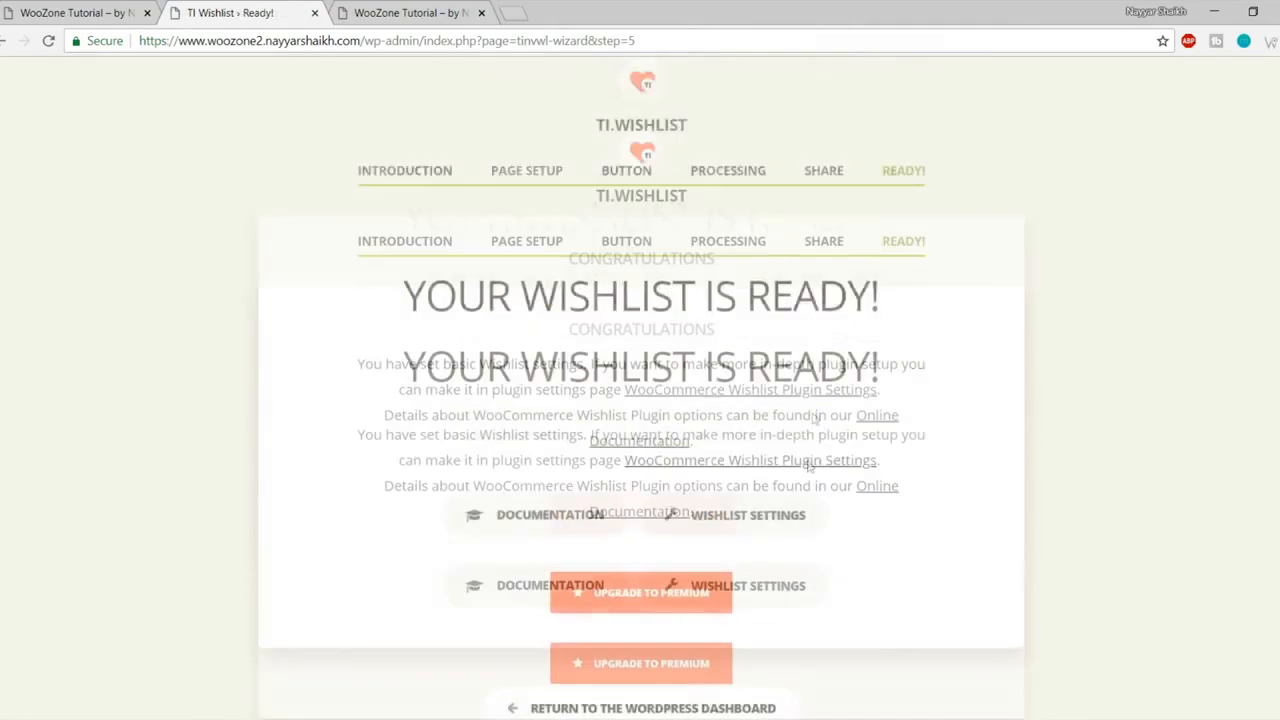
{"action": "scroll", "coordinate": [1022, 263], "scroll_direction": "down", "scroll_amount": 2}
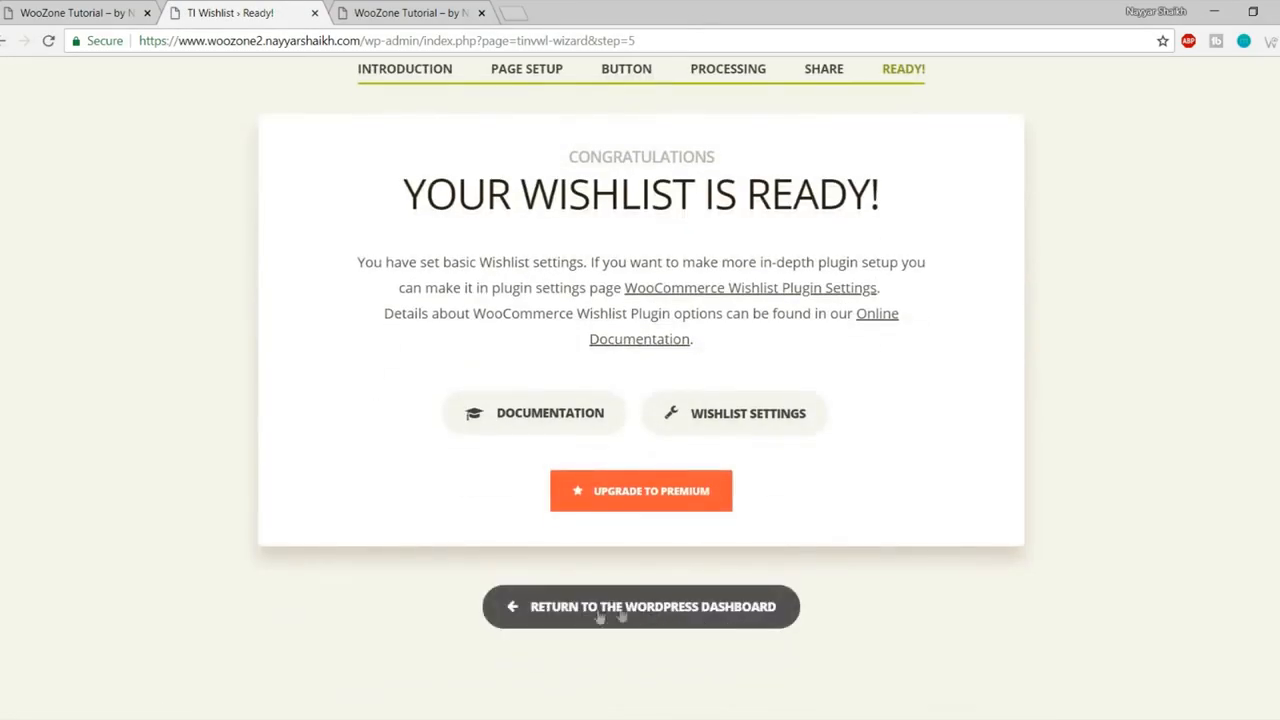
{"action": "left_click", "coordinate": [666, 612]}
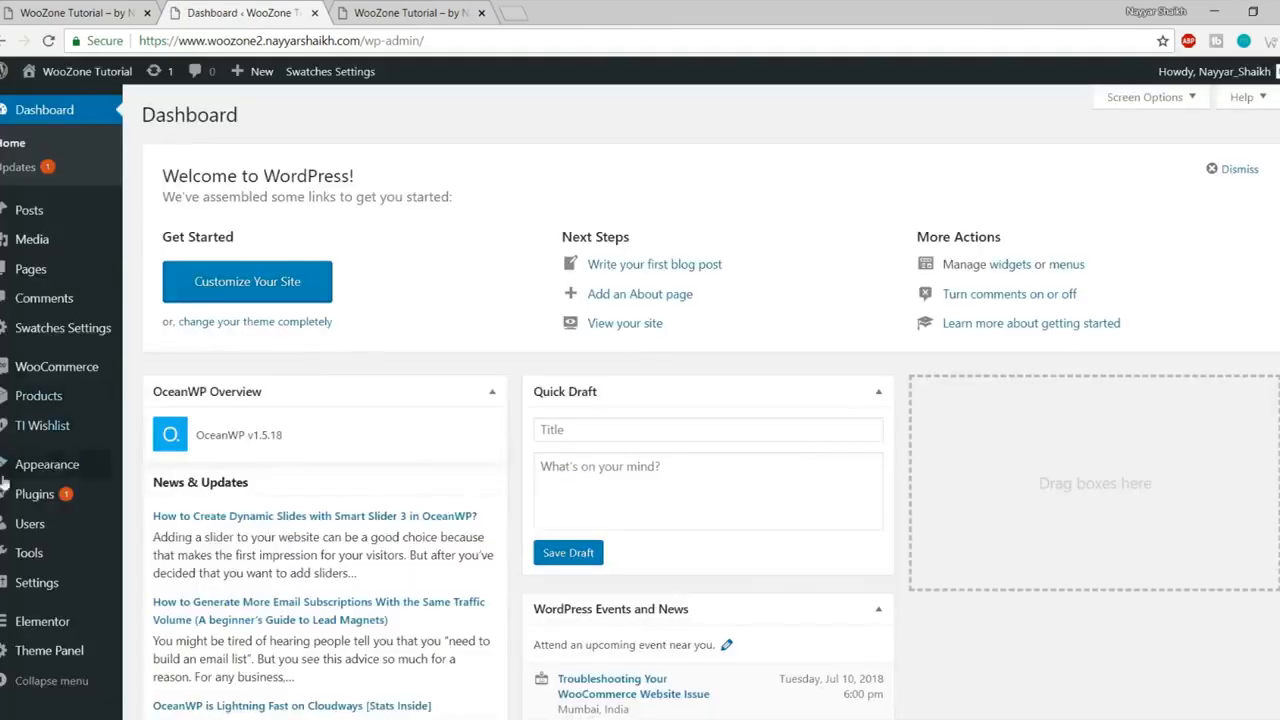
{"action": "mouse_move", "coordinate": [128, 487]}
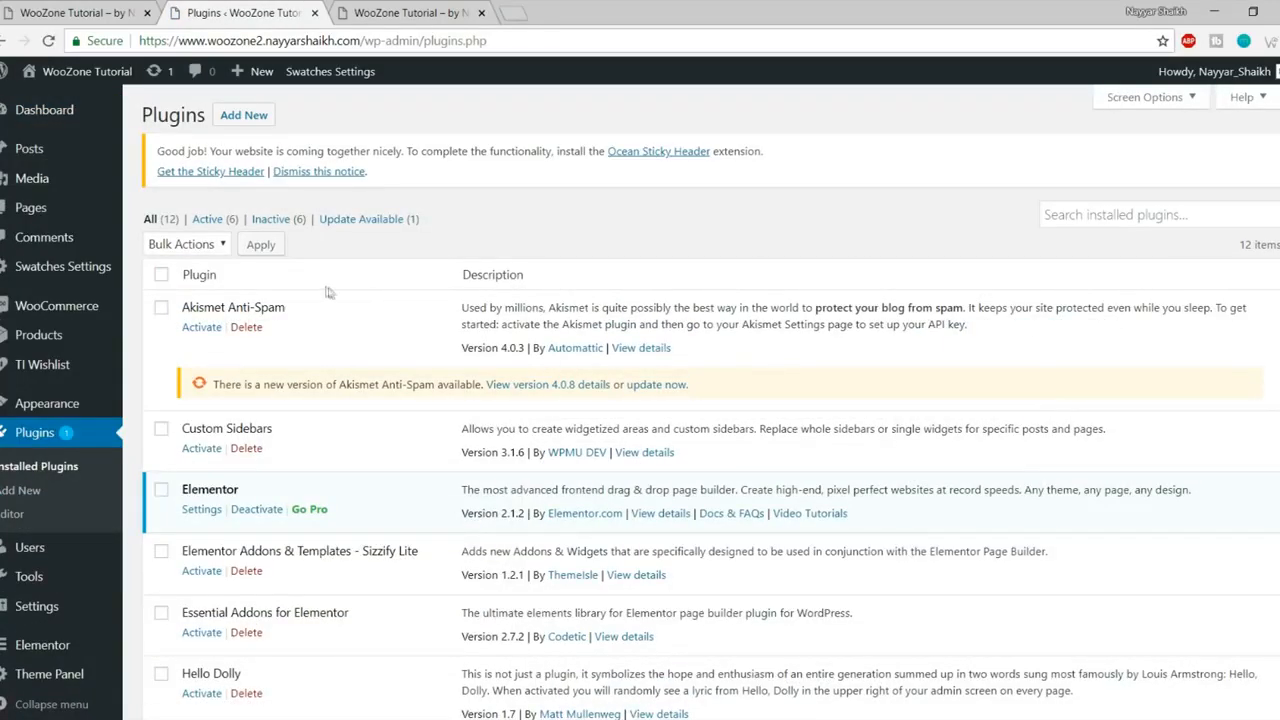
- Delete the Akismet Anti-Spam and Hello Dolly plugins
{"action": "scroll", "coordinate": [975, 343], "scroll_direction": "down", "scroll_amount": 4}
{"action": "scroll", "coordinate": [977, 363], "scroll_direction": "up", "scroll_amount": 5}
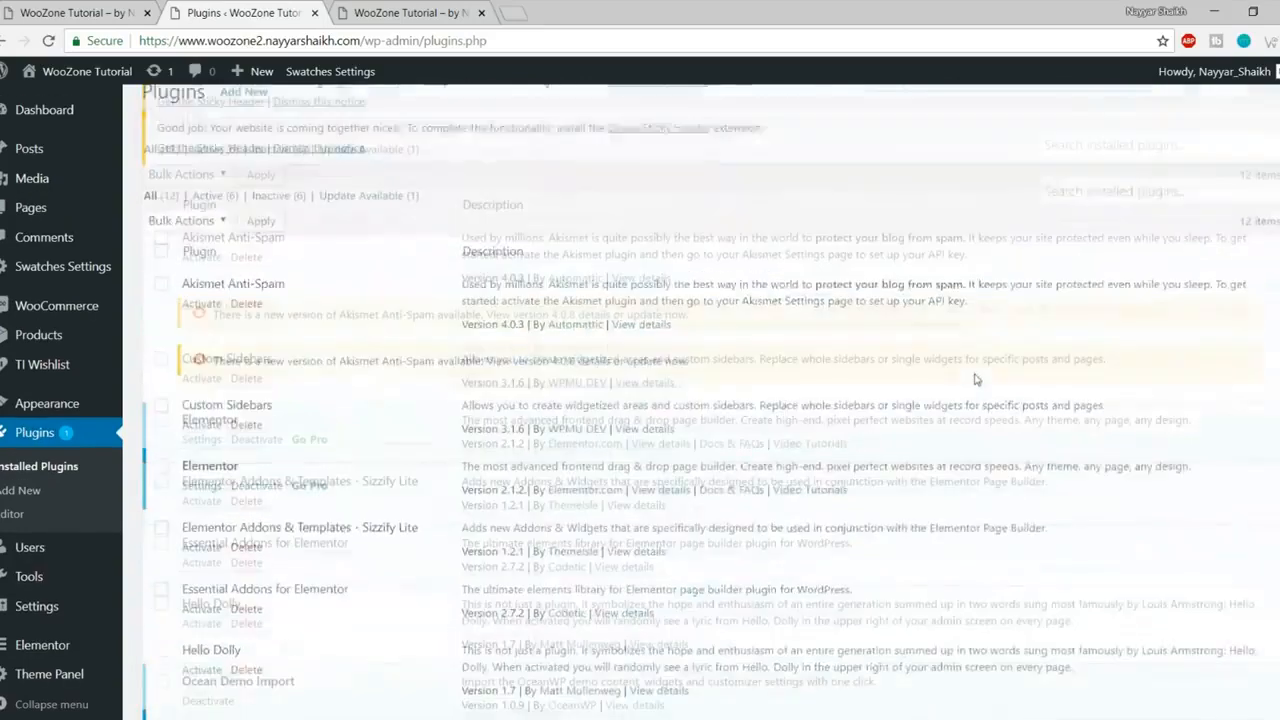
{"action": "left_click_drag", "start_coordinate": [181, 309], "coordinate": [300, 307]}
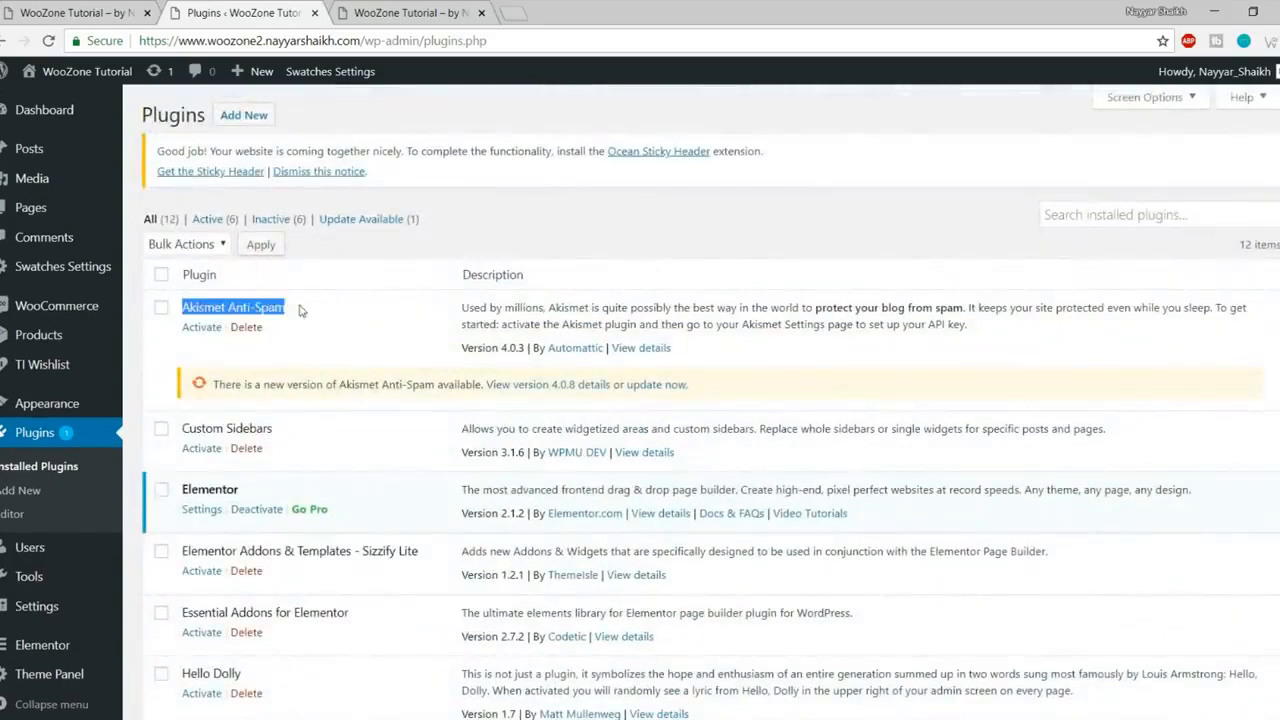
{"action": "left_click", "coordinate": [245, 327]}
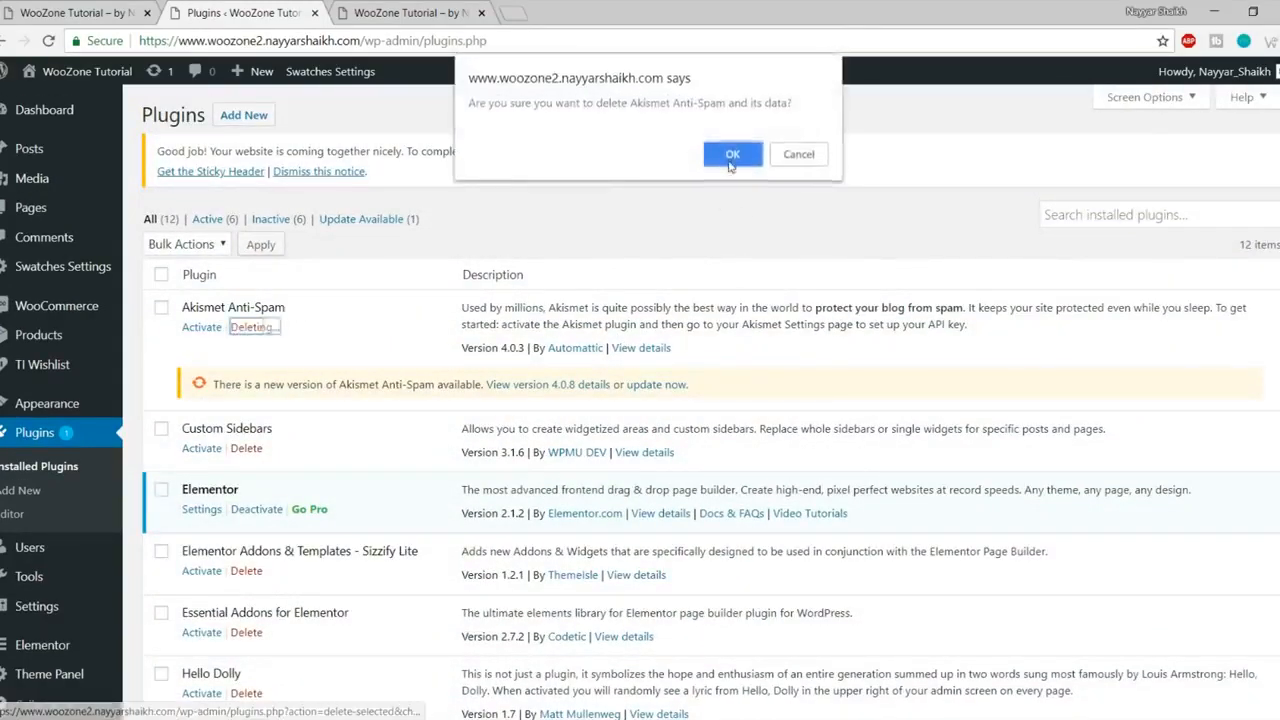
{"action": "left_click", "coordinate": [733, 154]}
{"action": "scroll", "coordinate": [722, 211], "scroll_direction": "down", "scroll_amount": 3}
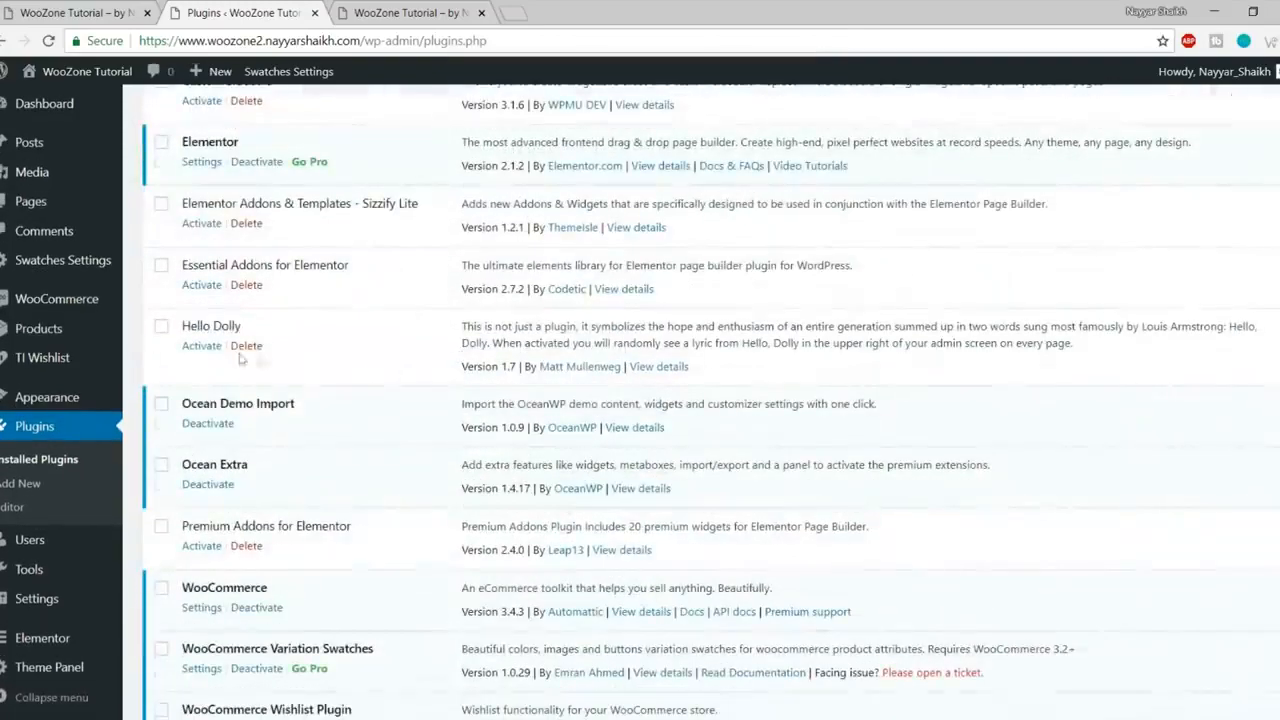
{"action": "left_click", "coordinate": [246, 345]}
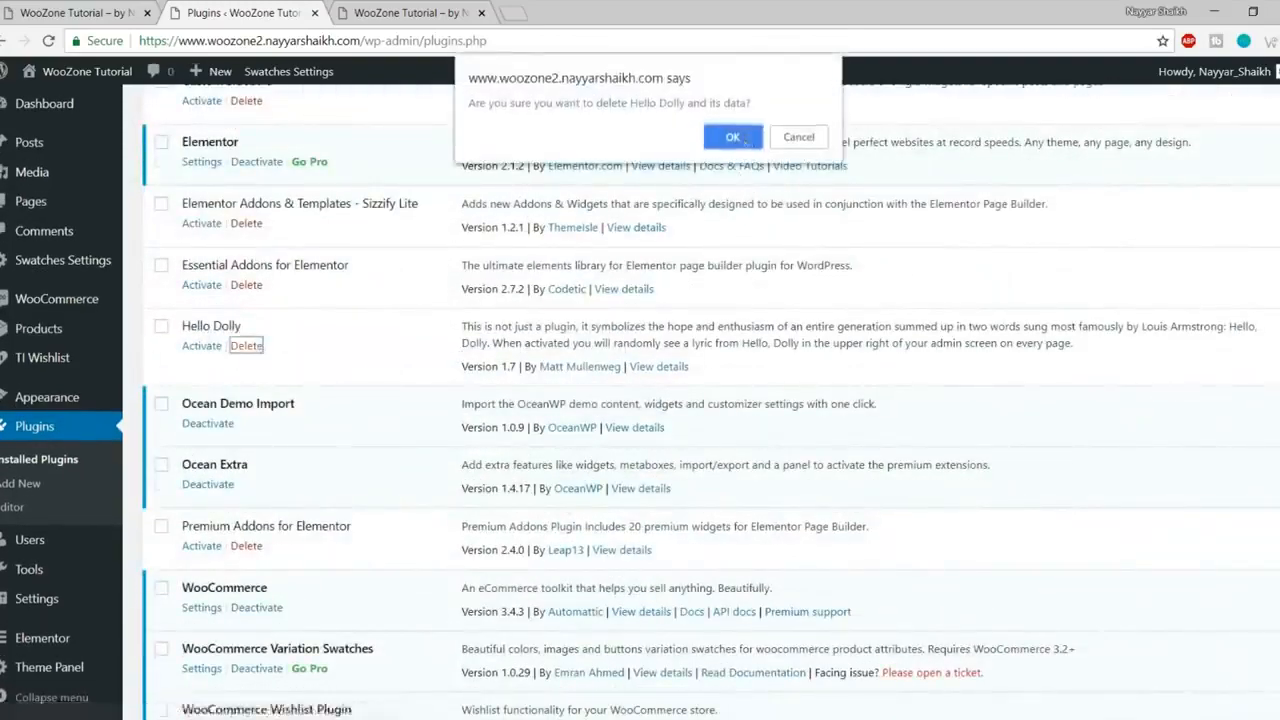
{"action": "left_click", "coordinate": [732, 137]}
- Bulk-activate all remaining plugins and dismiss the Custom Sidebars notice
{"action": "scroll", "coordinate": [333, 292], "scroll_direction": "down", "scroll_amount": 2}
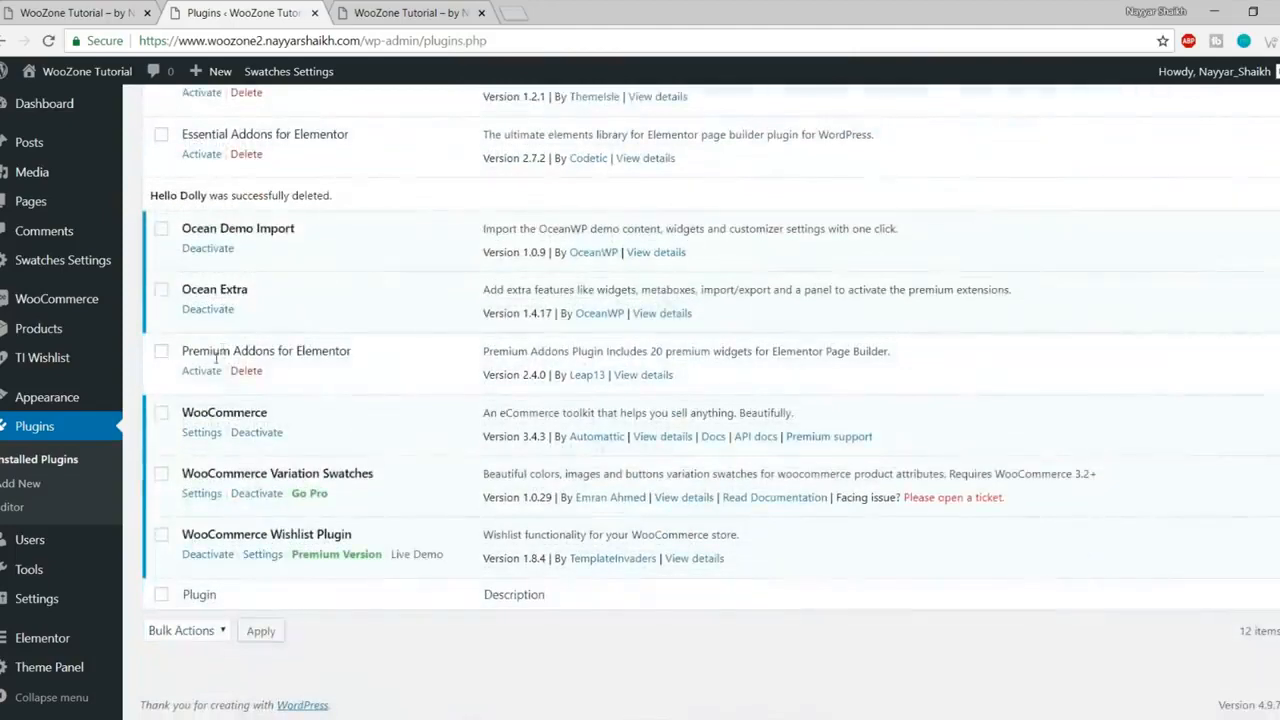
{"action": "scroll", "coordinate": [205, 365], "scroll_direction": "up", "scroll_amount": 5}
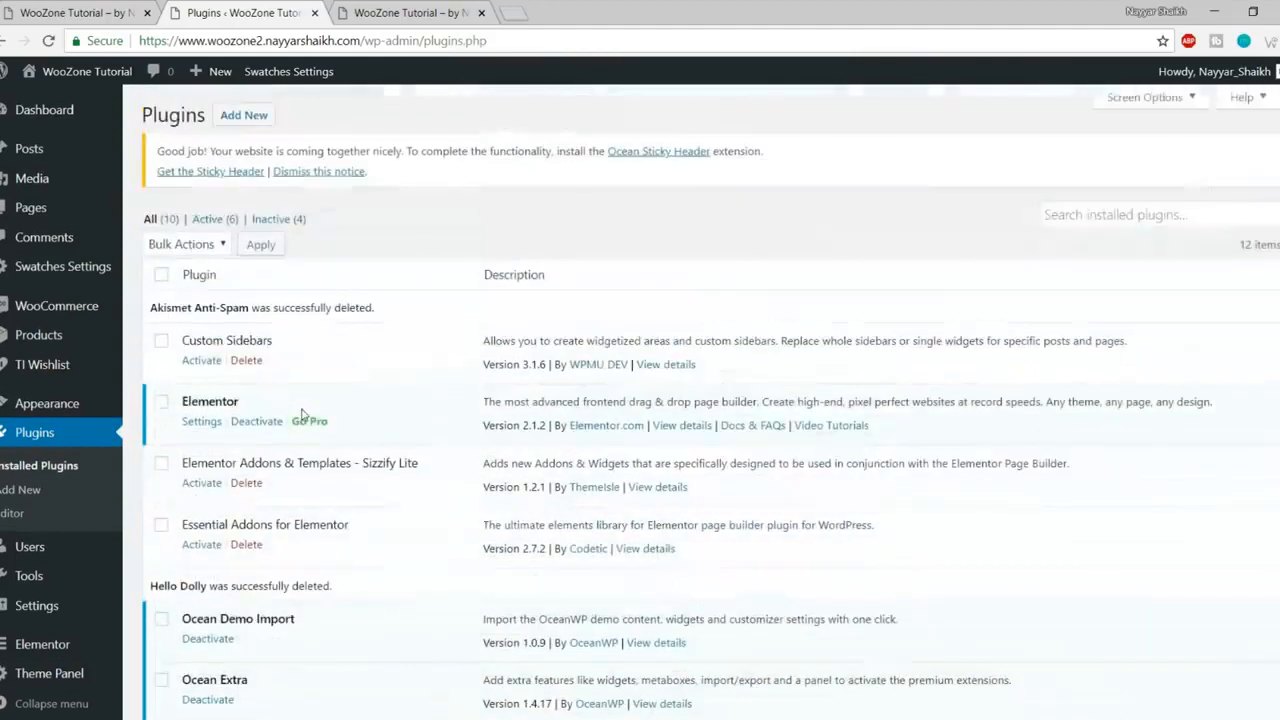
{"action": "left_click", "coordinate": [163, 275]}
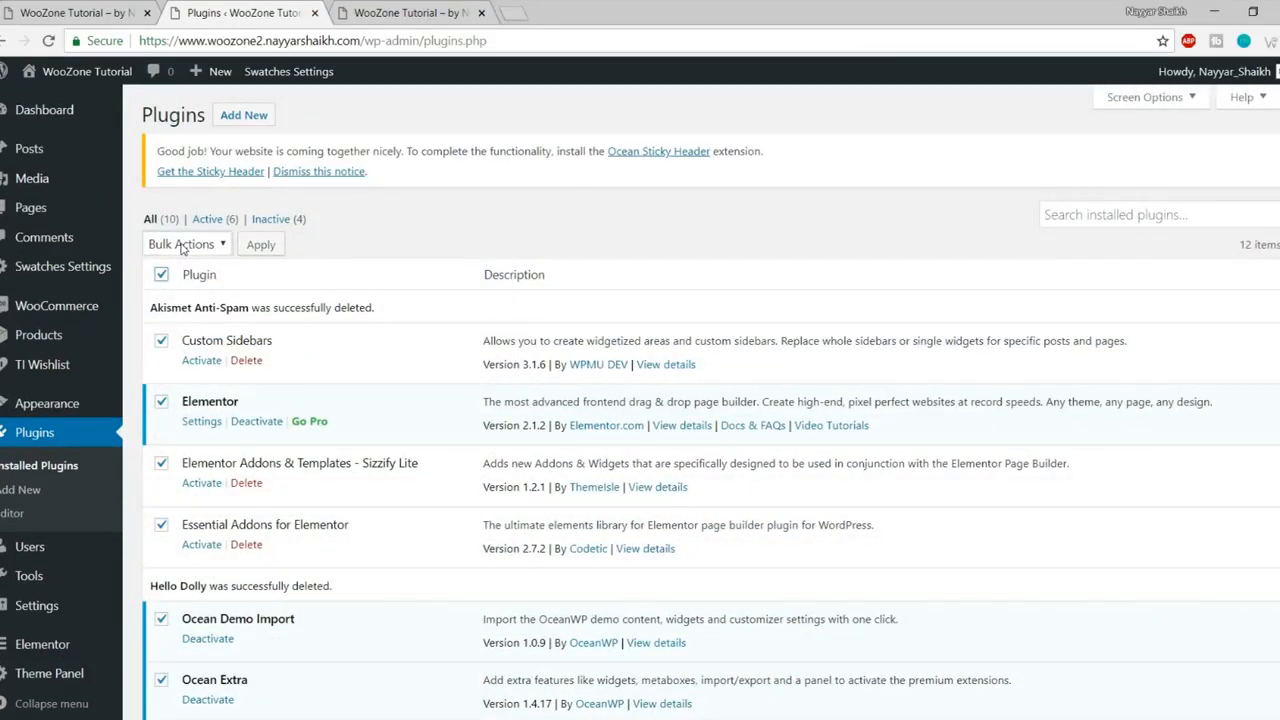
{"action": "left_click", "coordinate": [183, 247]}
{"action": "left_click", "coordinate": [203, 283]}
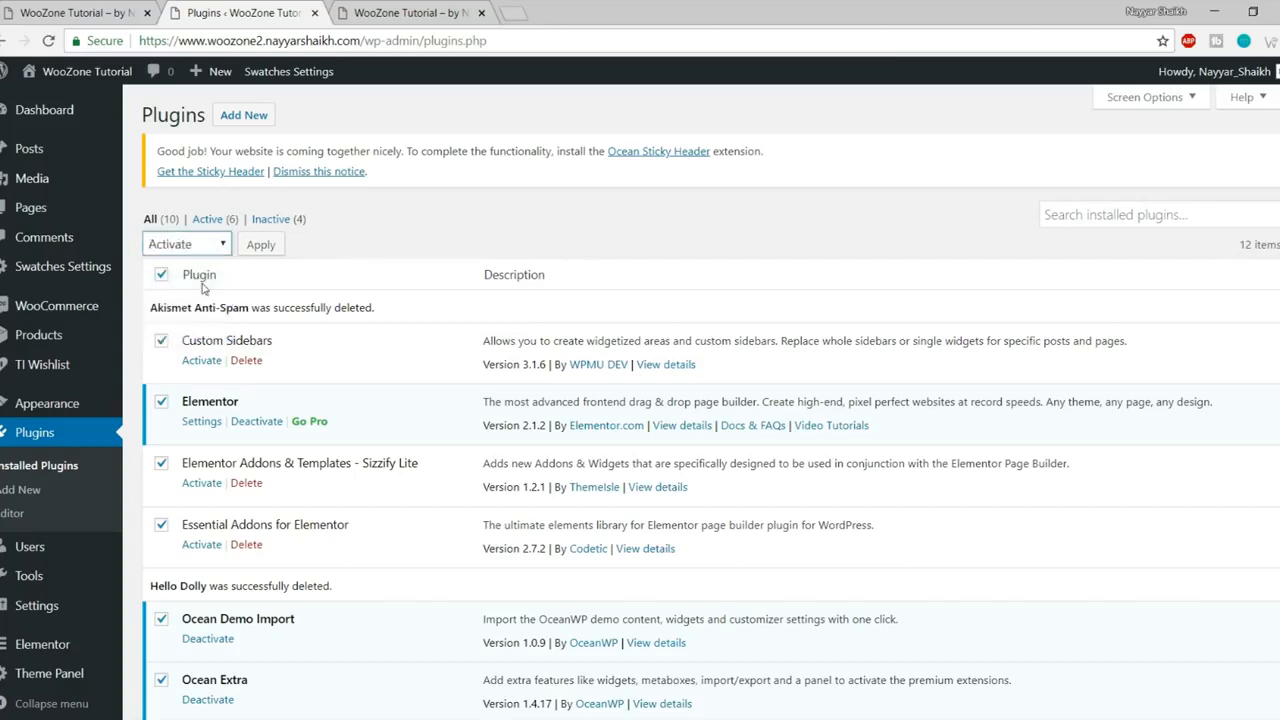
{"action": "left_click", "coordinate": [262, 245]}
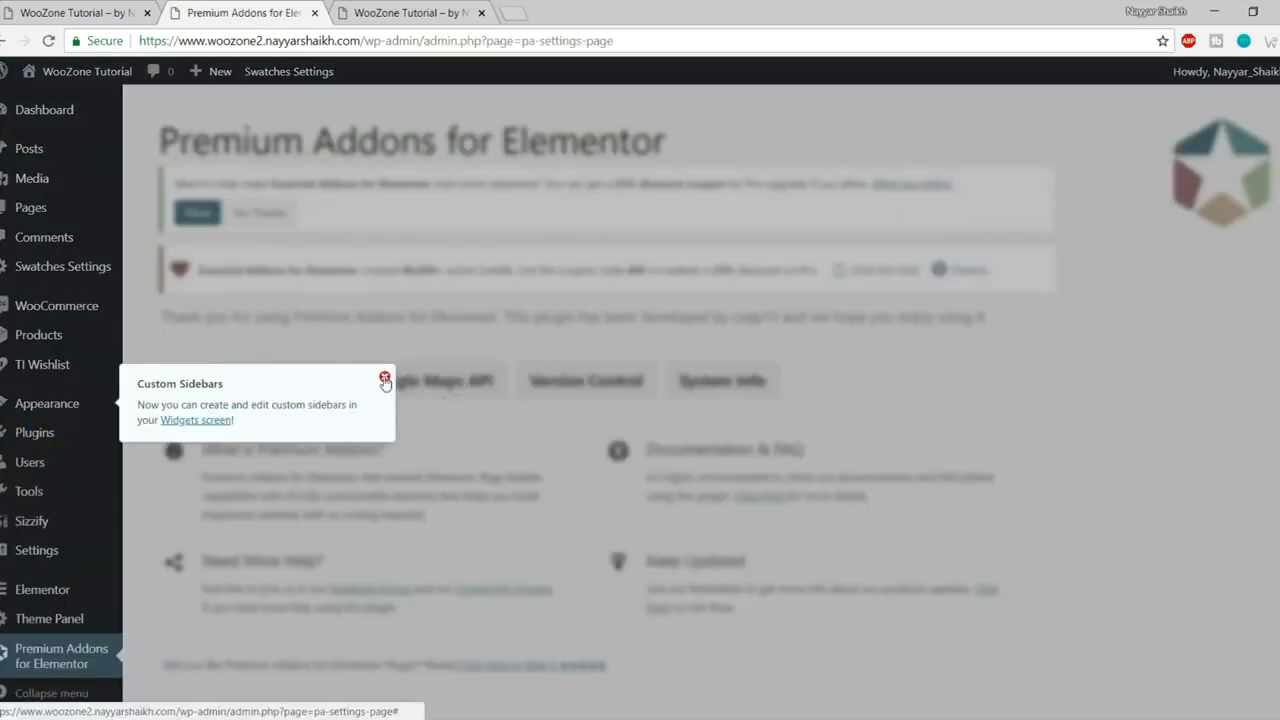
{"action": "left_click", "coordinate": [384, 376]}
{"action": "scroll", "coordinate": [600, 410], "scroll_direction": "down", "scroll_amount": 1}
{"action": "scroll", "coordinate": [604, 418], "scroll_direction": "up", "scroll_amount": 1}
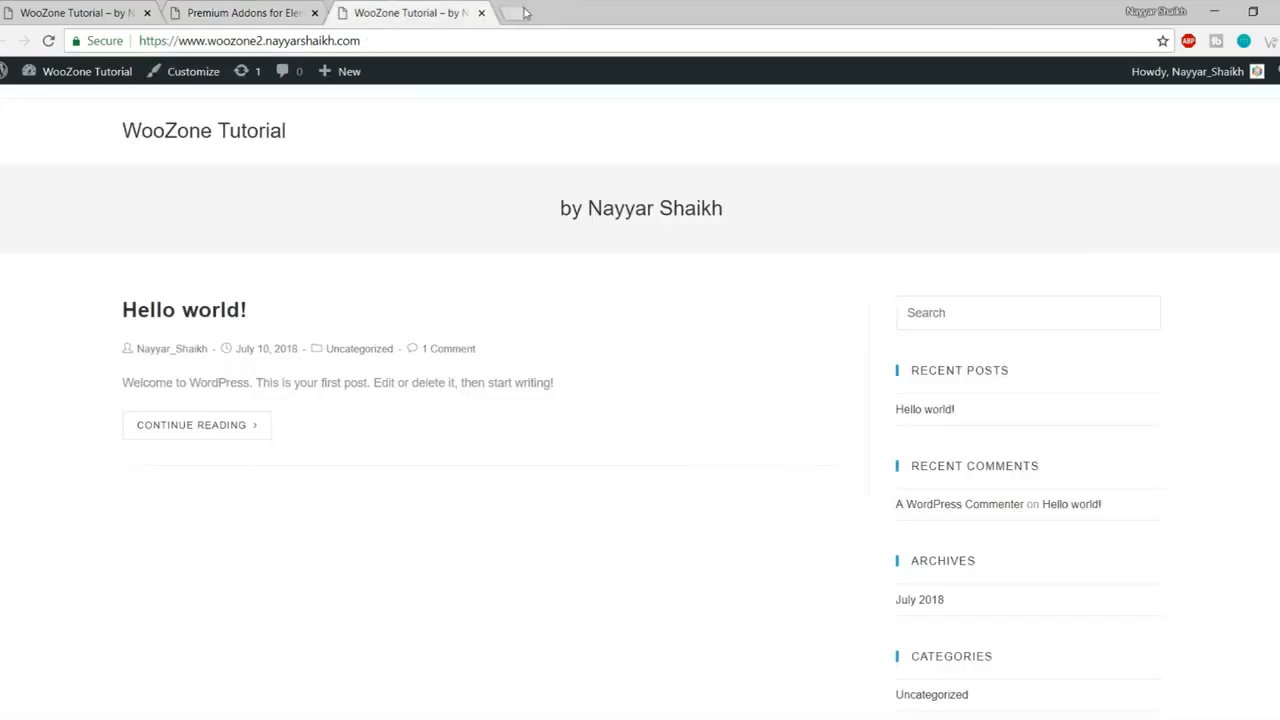
- Load bloggdude.com/woozone in a new tab and browse the WooZone Bundle Pack page
{"action": "left_click", "coordinate": [525, 13]}
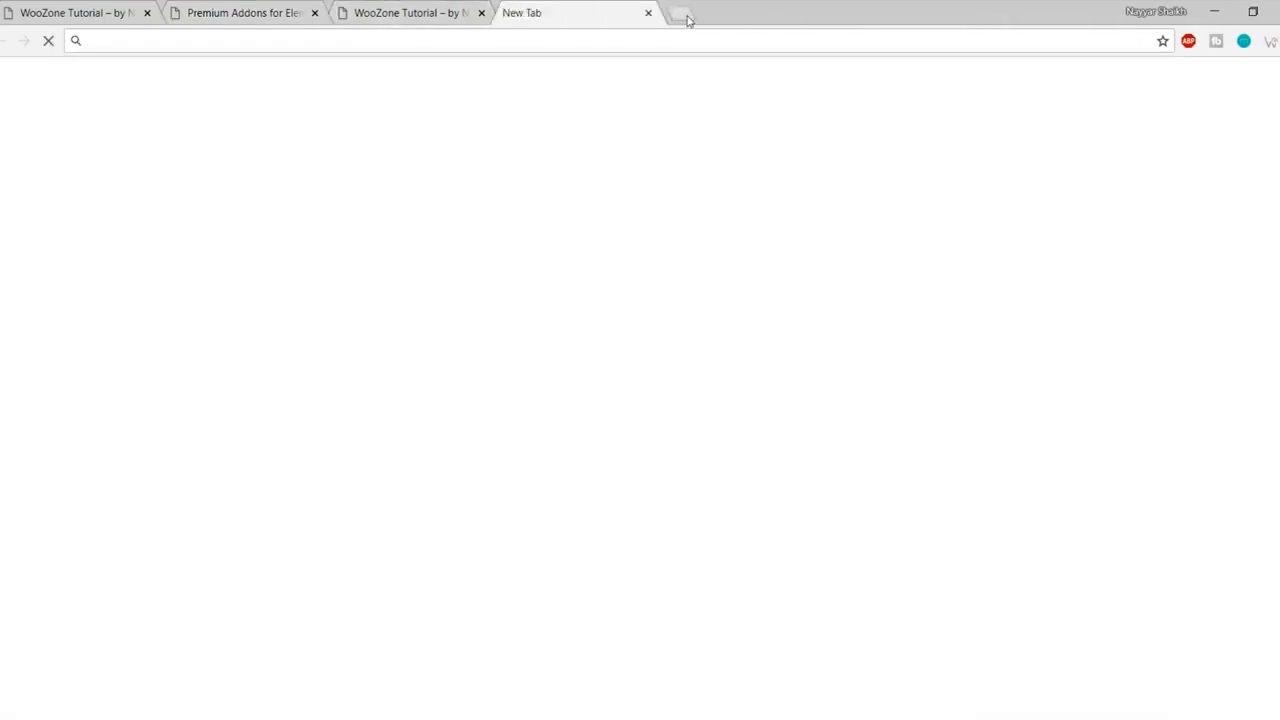
{"action": "type", "text": "bloggdude.com"}
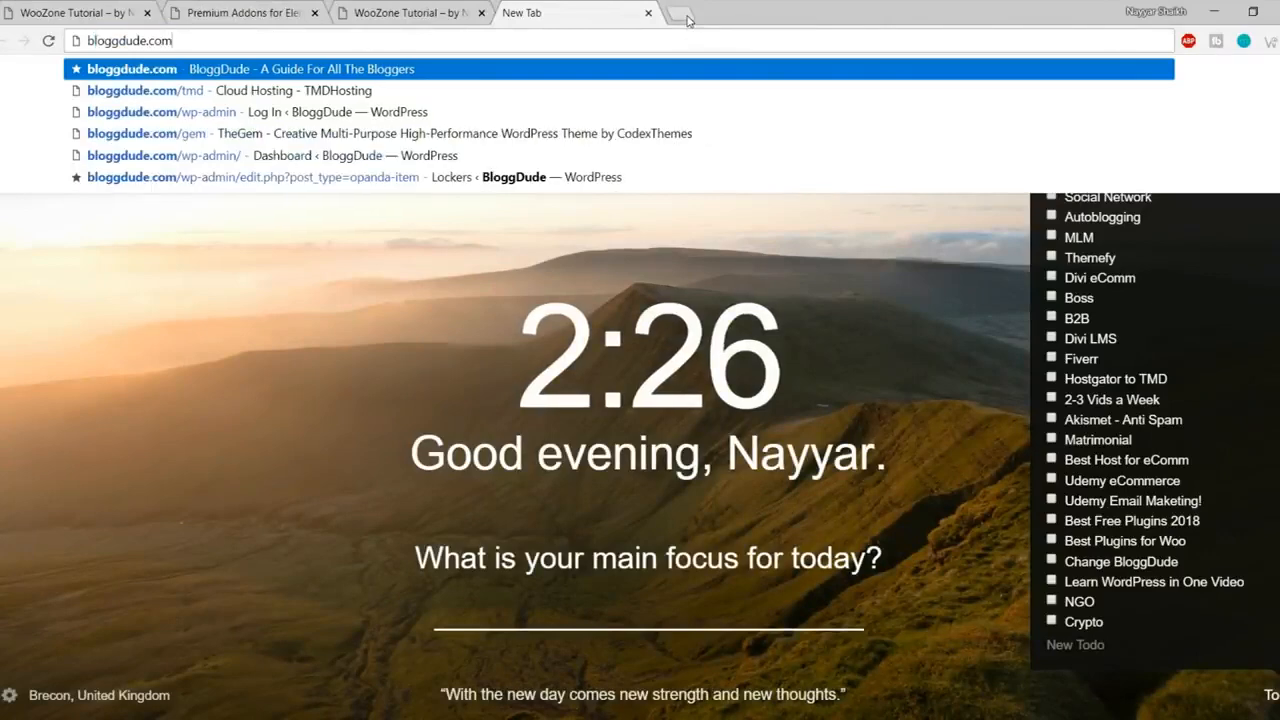
{"action": "type", "text": "/woozone"}
{"action": "key", "text": "Return"}
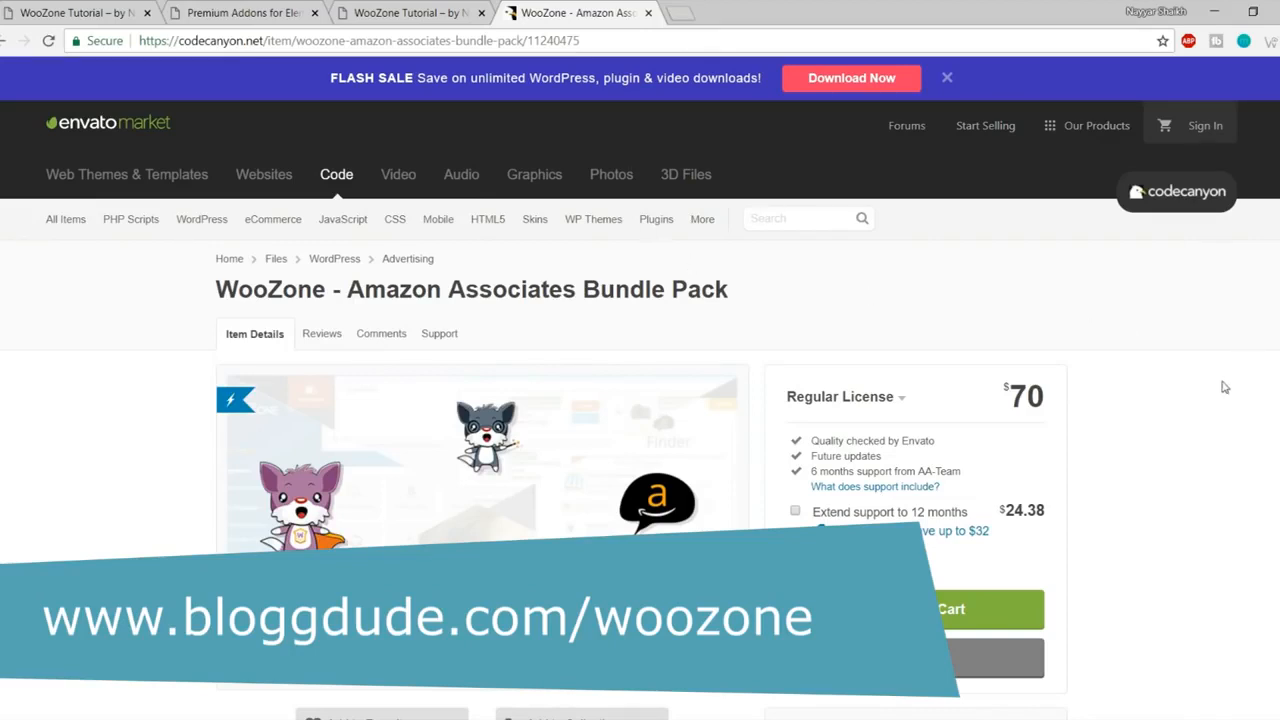
{"action": "scroll", "coordinate": [1095, 445], "scroll_direction": "down", "scroll_amount": 4}
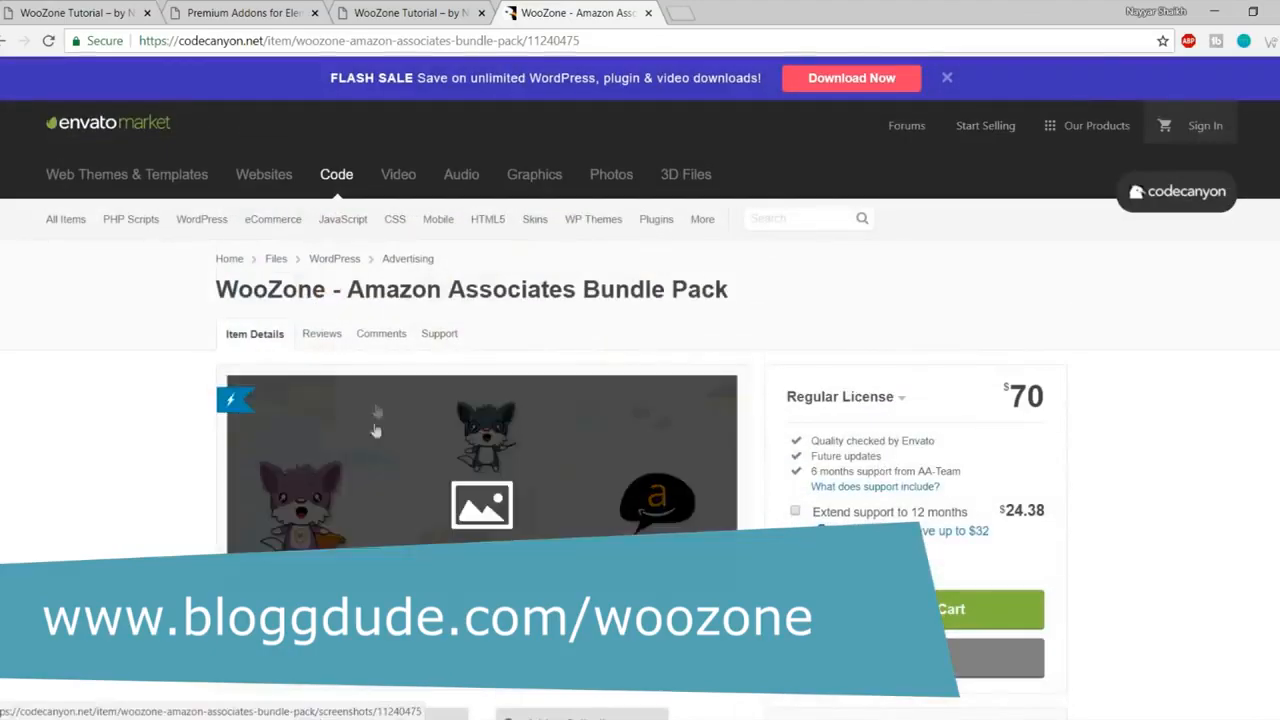
{"action": "scroll", "coordinate": [1163, 367], "scroll_direction": "down", "scroll_amount": 6}
{"action": "scroll", "coordinate": [1163, 373], "scroll_direction": "up", "scroll_amount": 6}
{"action": "scroll", "coordinate": [1166, 390], "scroll_direction": "down", "scroll_amount": 6}
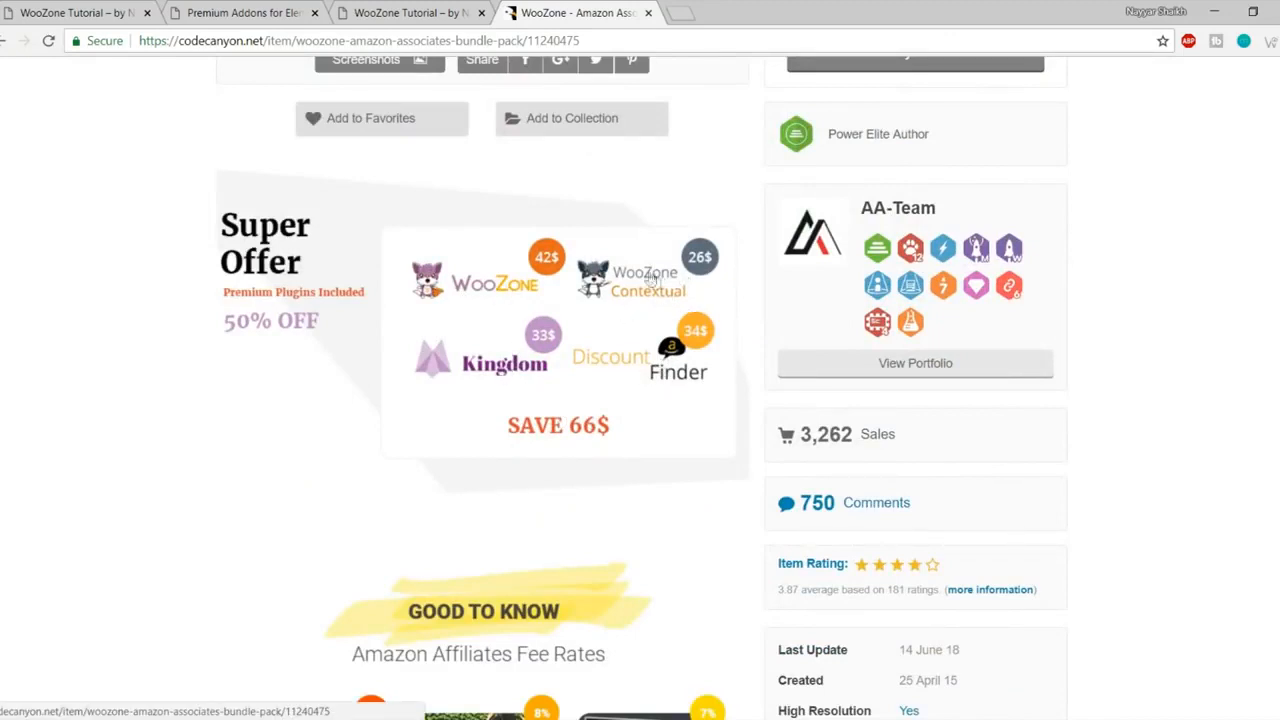
{"action": "scroll", "coordinate": [1210, 330], "scroll_direction": "down", "scroll_amount": 1}
{"action": "scroll", "coordinate": [1210, 330], "scroll_direction": "down", "scroll_amount": 2}
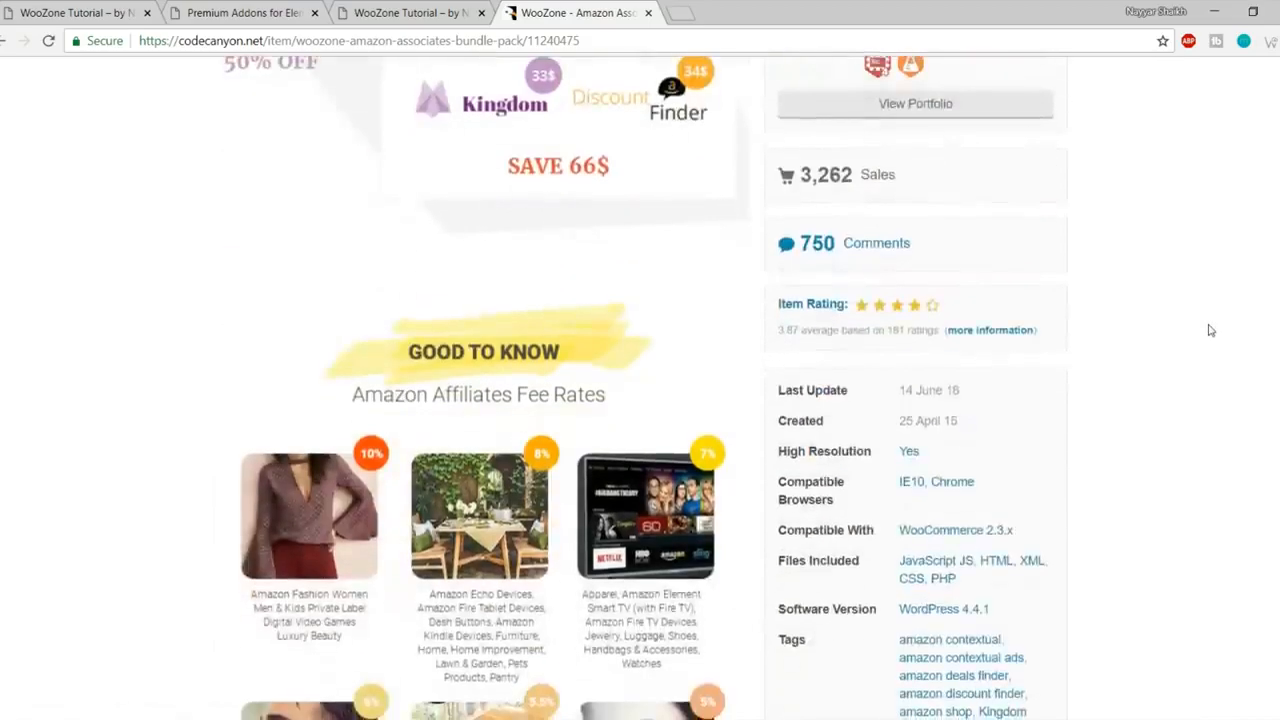
{"action": "scroll", "coordinate": [1210, 330], "scroll_direction": "up", "scroll_amount": 3}
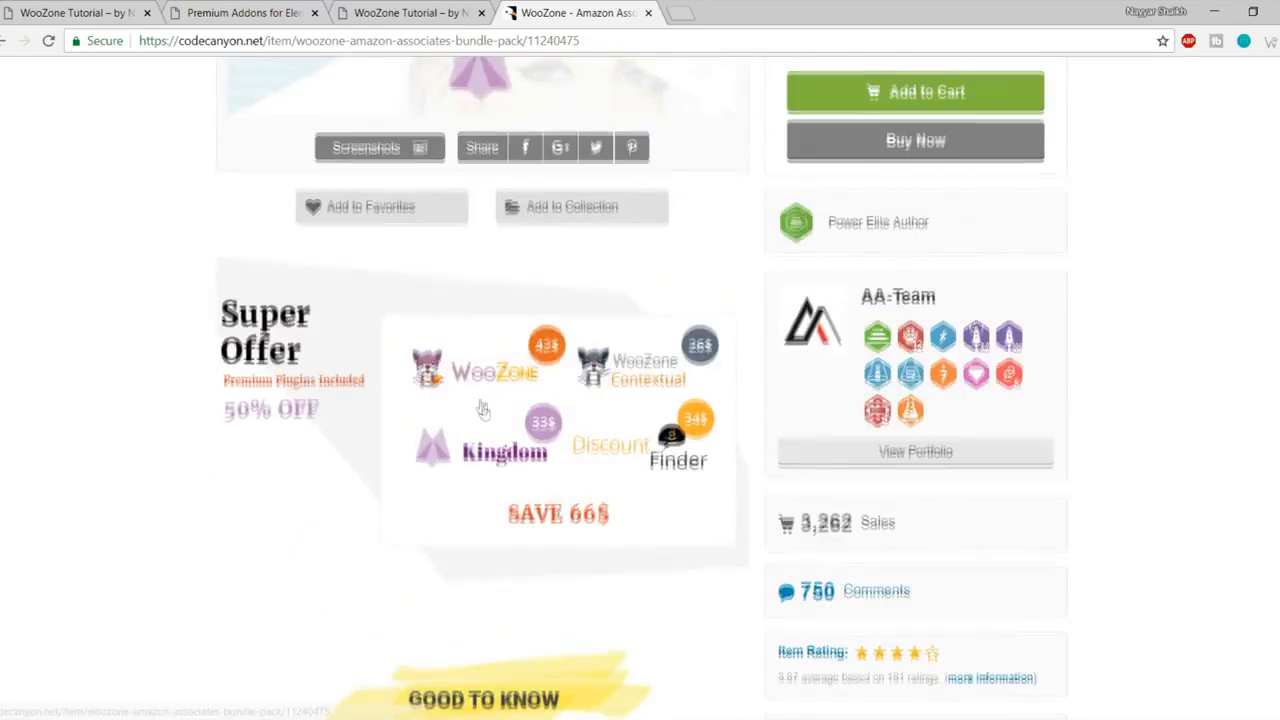
{"action": "scroll", "coordinate": [494, 443], "scroll_direction": "up", "scroll_amount": 5}
- Check the $70 Regular License price, then close the product page tab
{"action": "left_click_drag", "start_coordinate": [1005, 389], "coordinate": [1064, 386]}
{"action": "left_click", "coordinate": [1088, 392]}
{"action": "scroll", "coordinate": [1088, 396], "scroll_direction": "down", "scroll_amount": 2}
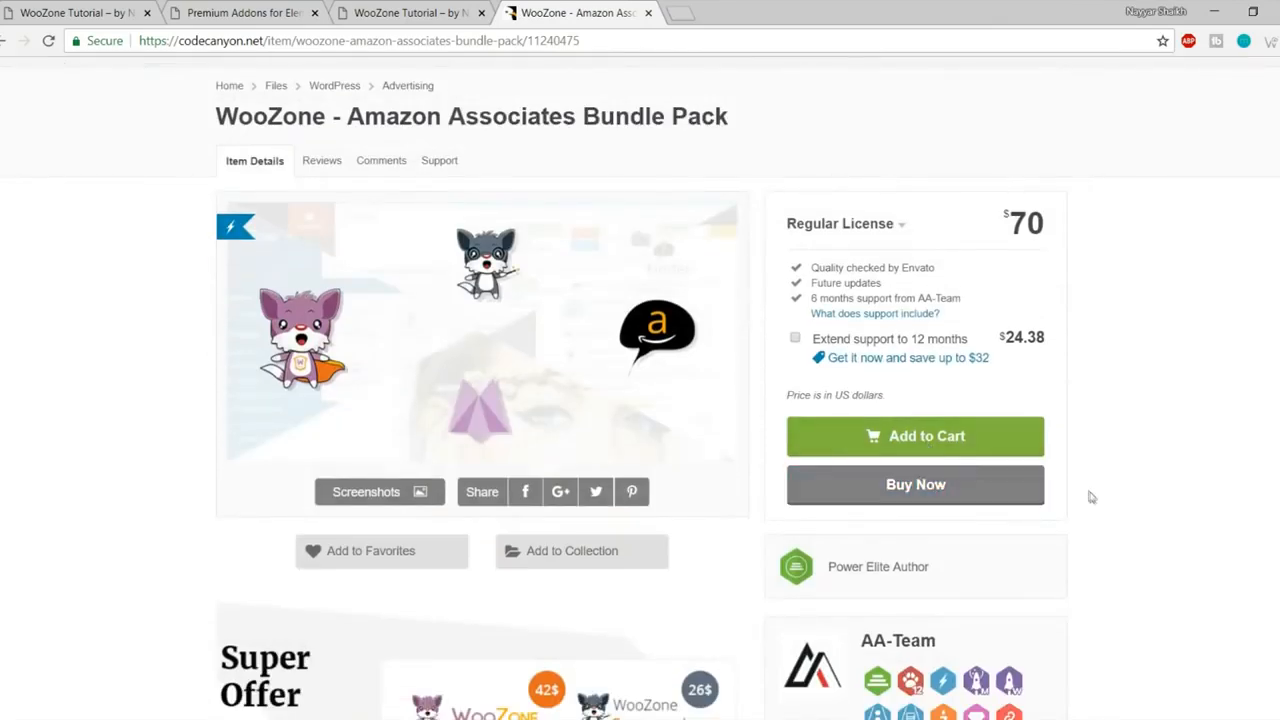
{"action": "scroll", "coordinate": [1086, 492], "scroll_direction": "up", "scroll_amount": 2}
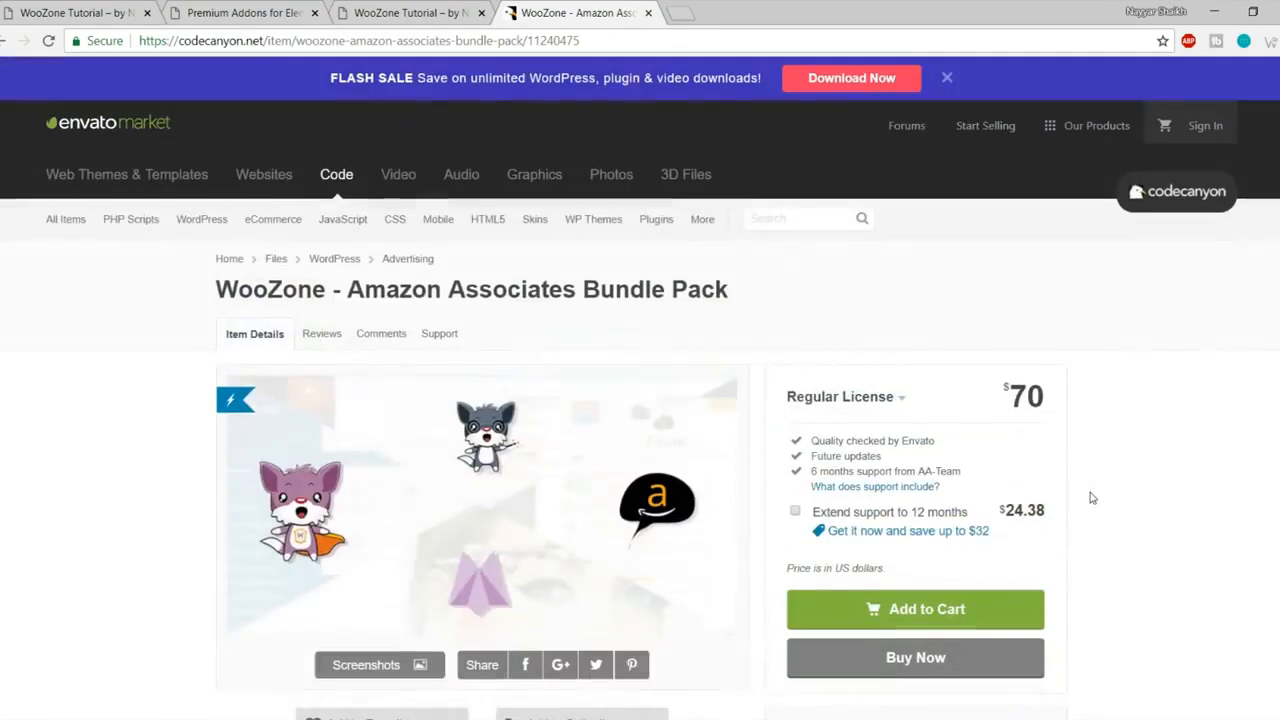
{"action": "left_click", "coordinate": [647, 13]}
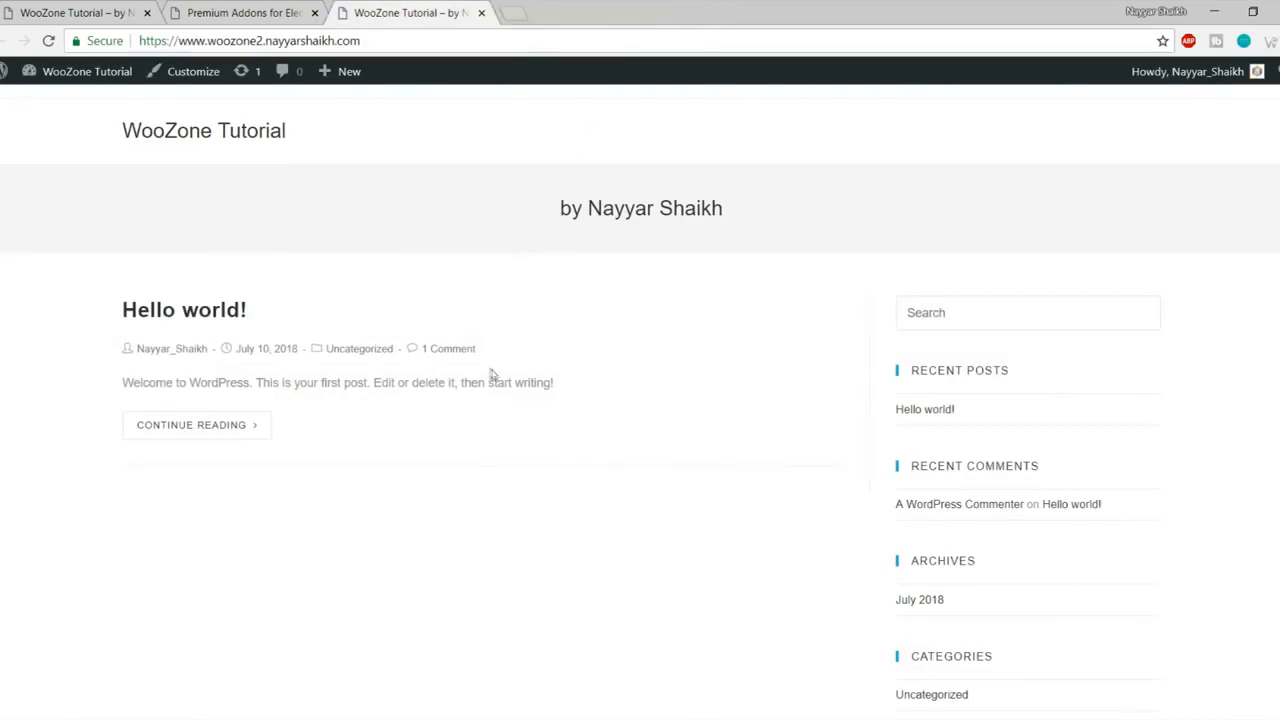
- In the WooZone folder, inspect the 2.6 and 73753_woozone100 archives
{"action": "left_click", "coordinate": [122, 716]}
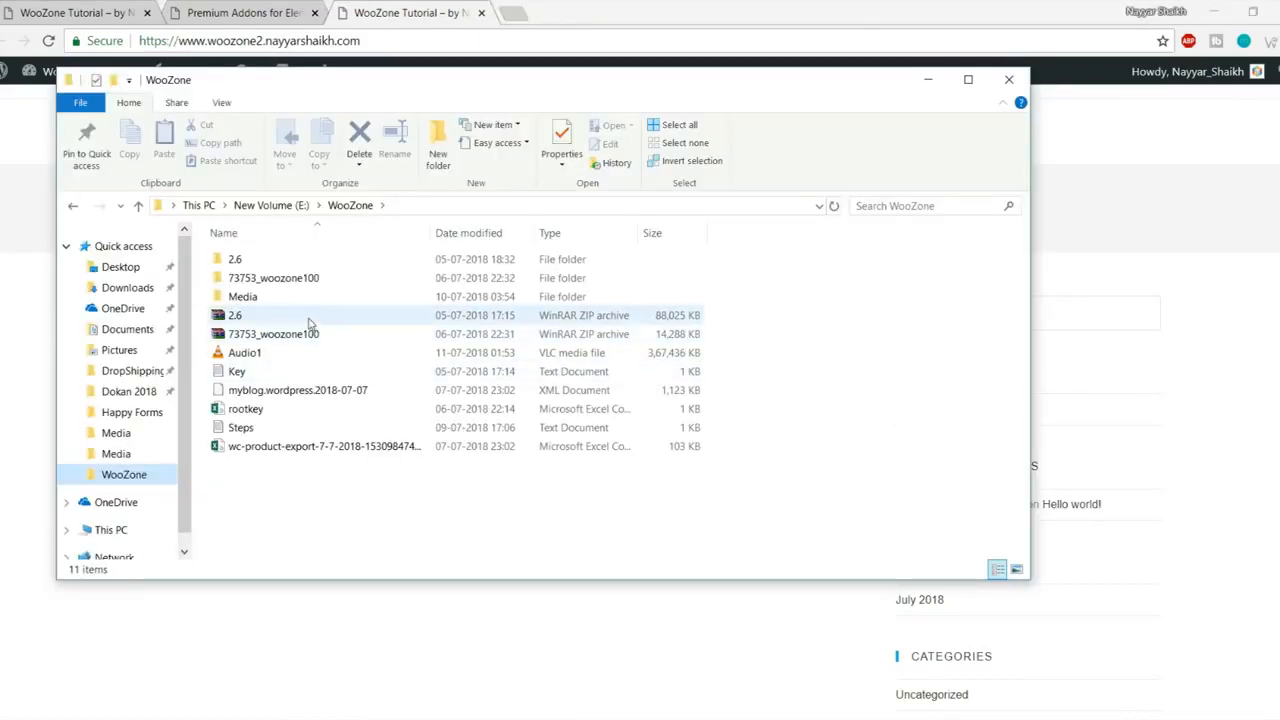
{"action": "left_click", "coordinate": [255, 318]}
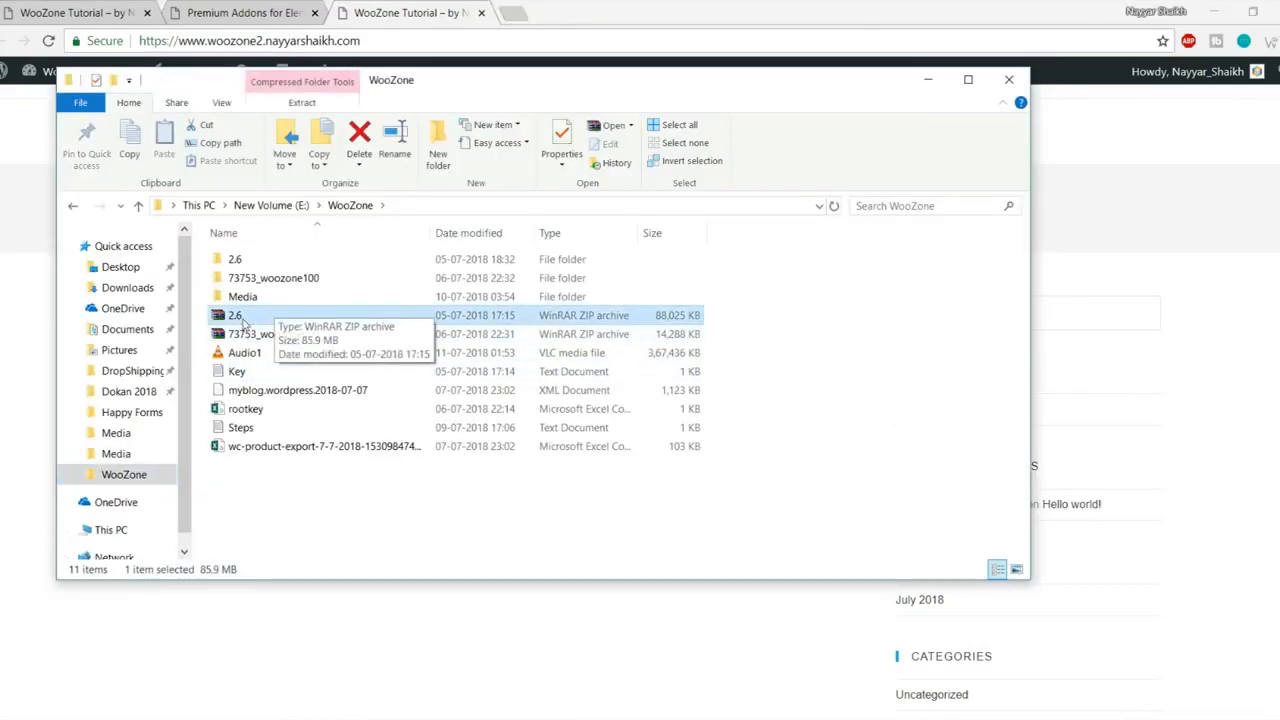
{"action": "left_click", "coordinate": [243, 322]}
{"action": "left_click", "coordinate": [277, 350]}
{"action": "left_click", "coordinate": [279, 339]}
{"action": "left_click", "coordinate": [273, 318]}
{"action": "right_click", "coordinate": [232, 318]}
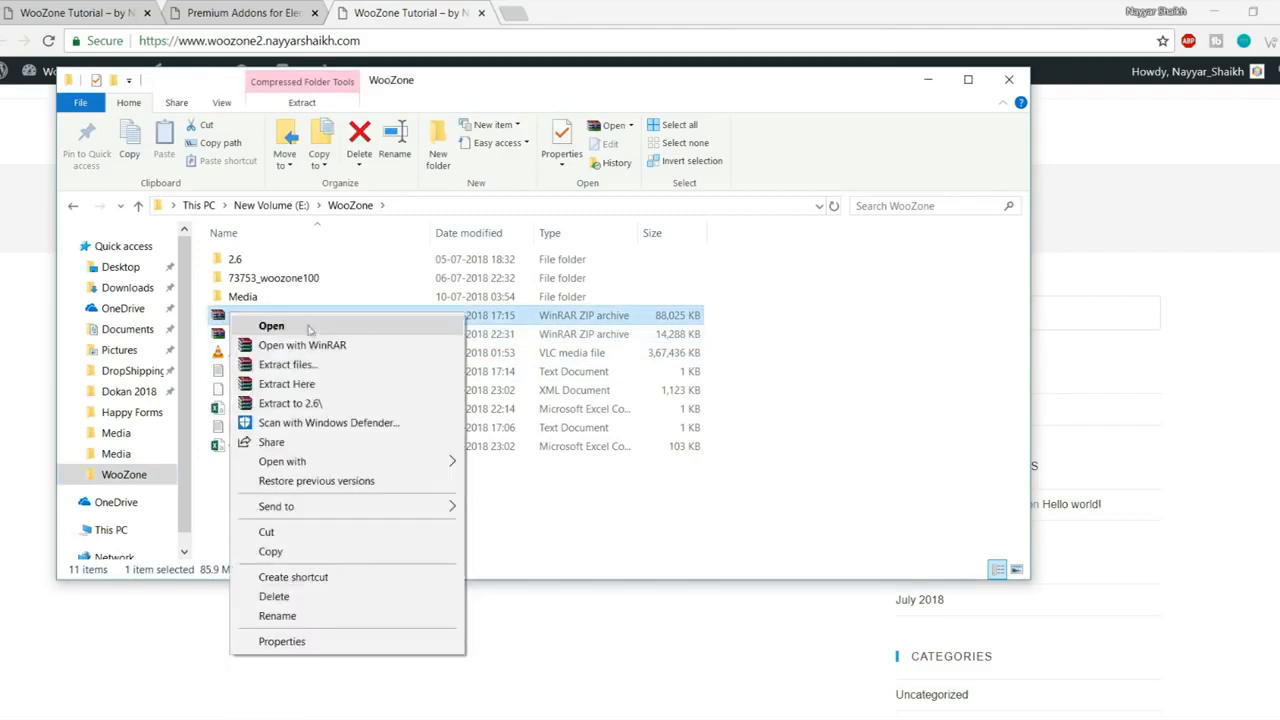
{"action": "left_click", "coordinate": [810, 304]}
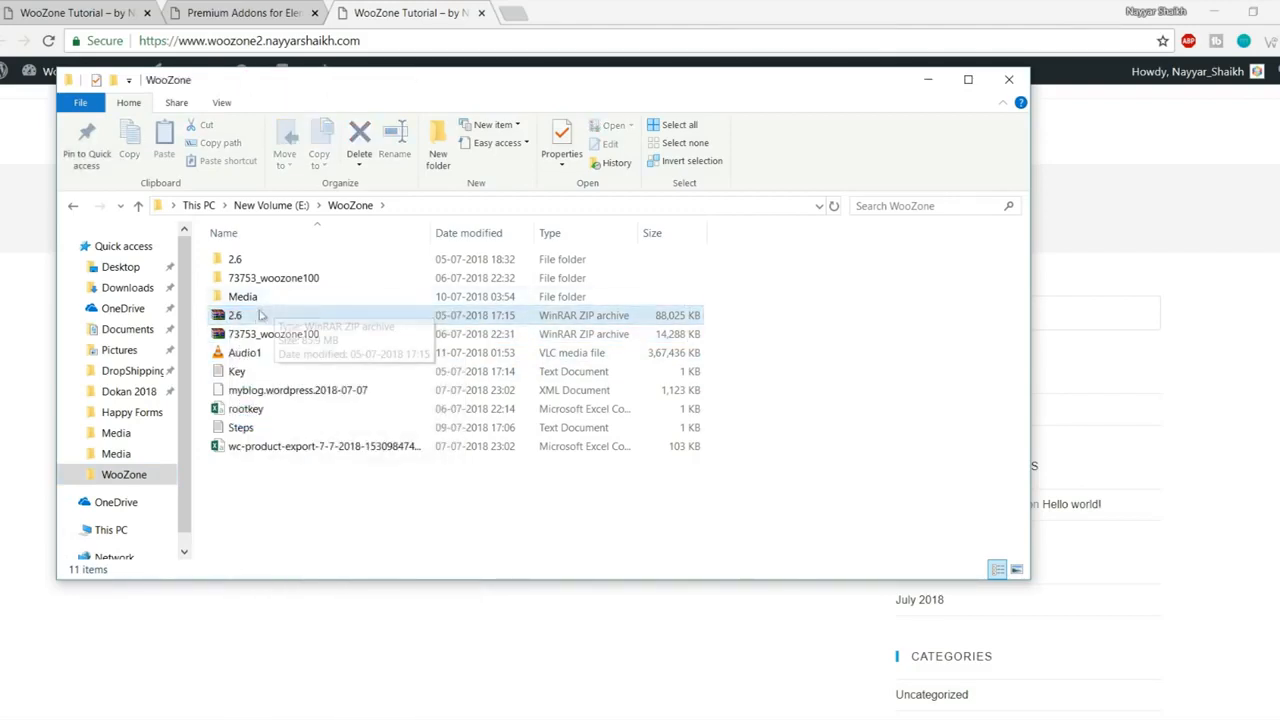
- Open the extracted 2.6 > 2.6 folder and widen the Name column to show full names
{"action": "double_click", "coordinate": [259, 264]}
{"action": "double_click", "coordinate": [264, 266]}
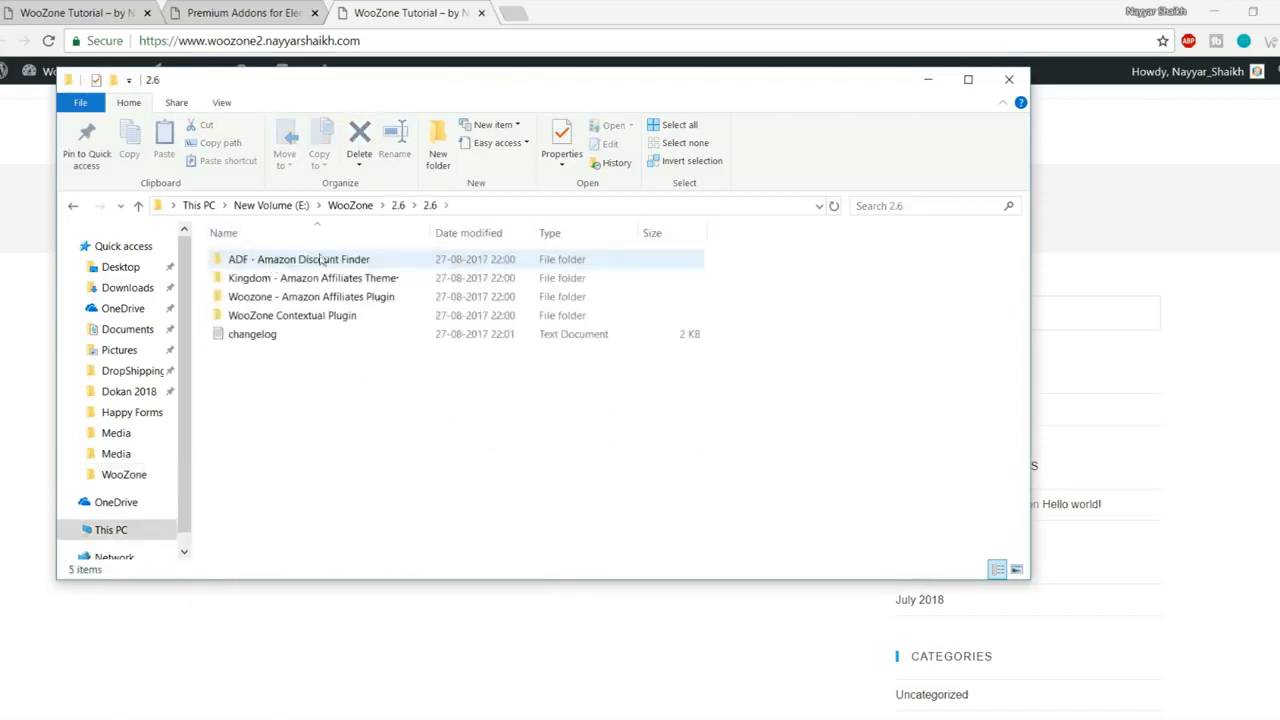
{"action": "left_click", "coordinate": [331, 260]}
{"action": "left_click", "coordinate": [330, 280]}
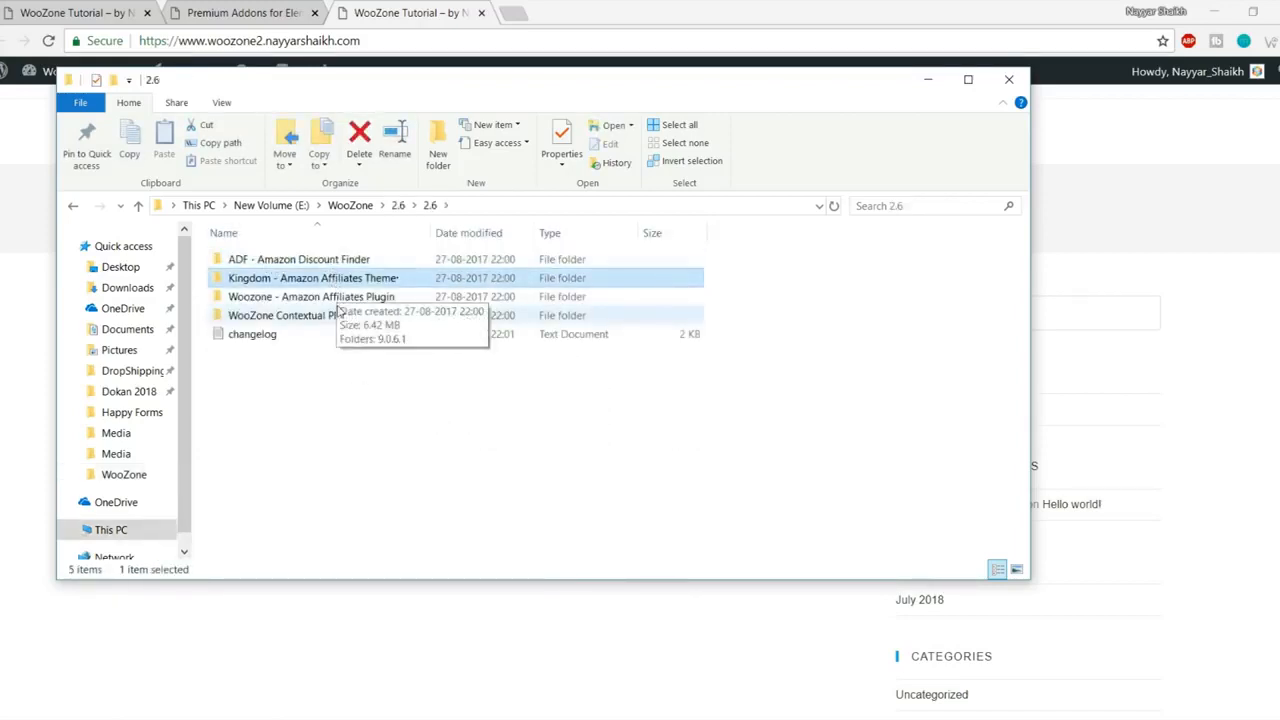
{"action": "left_click", "coordinate": [340, 317]}
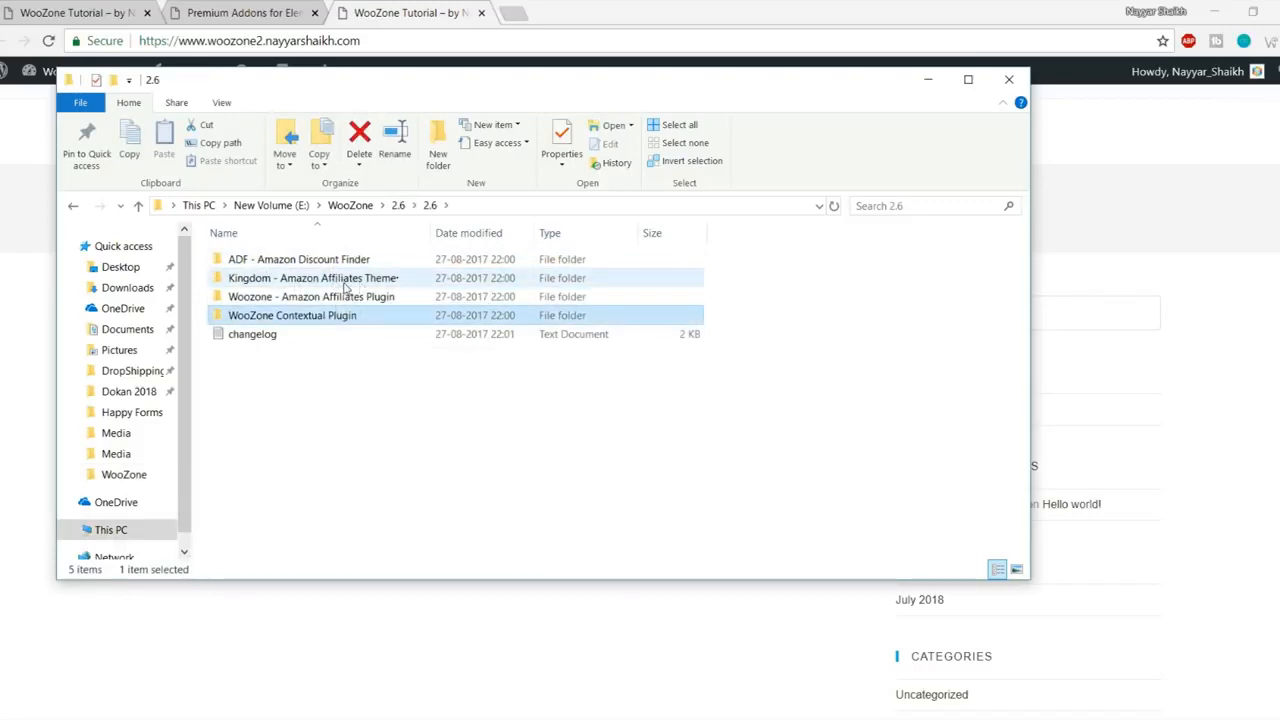
{"action": "left_click", "coordinate": [331, 283]}
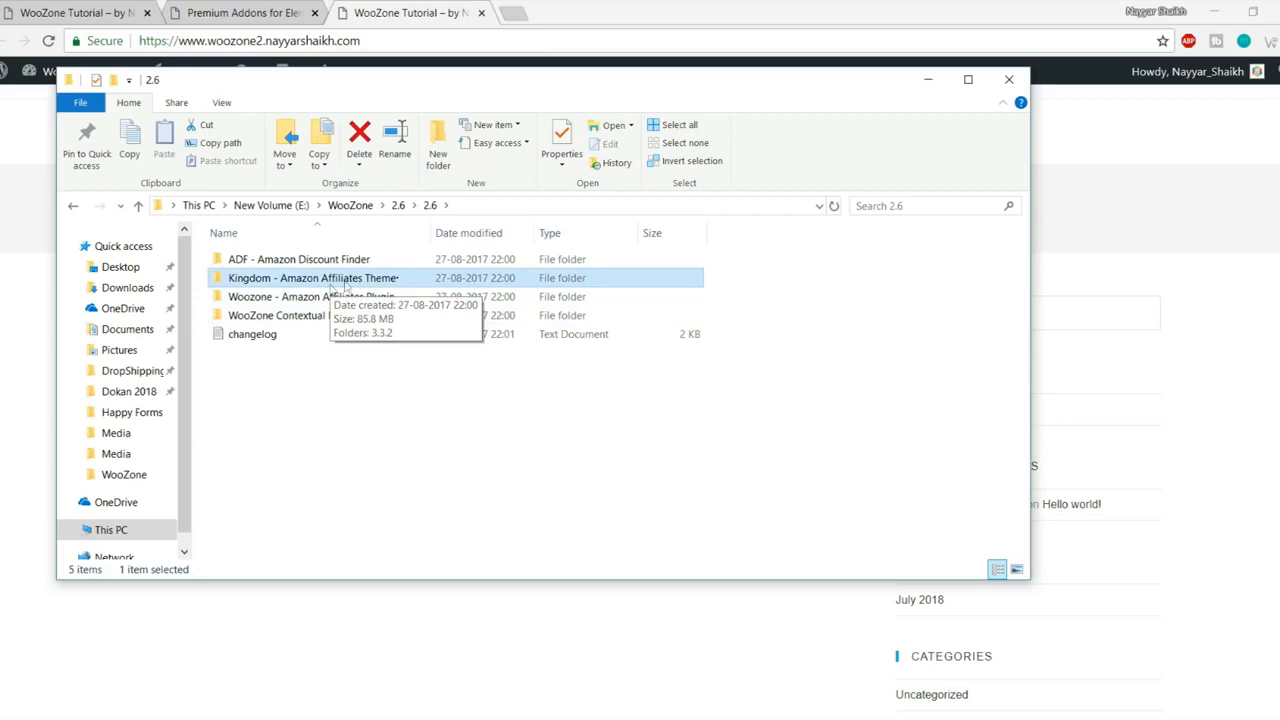
{"action": "double_click", "coordinate": [430, 232]}
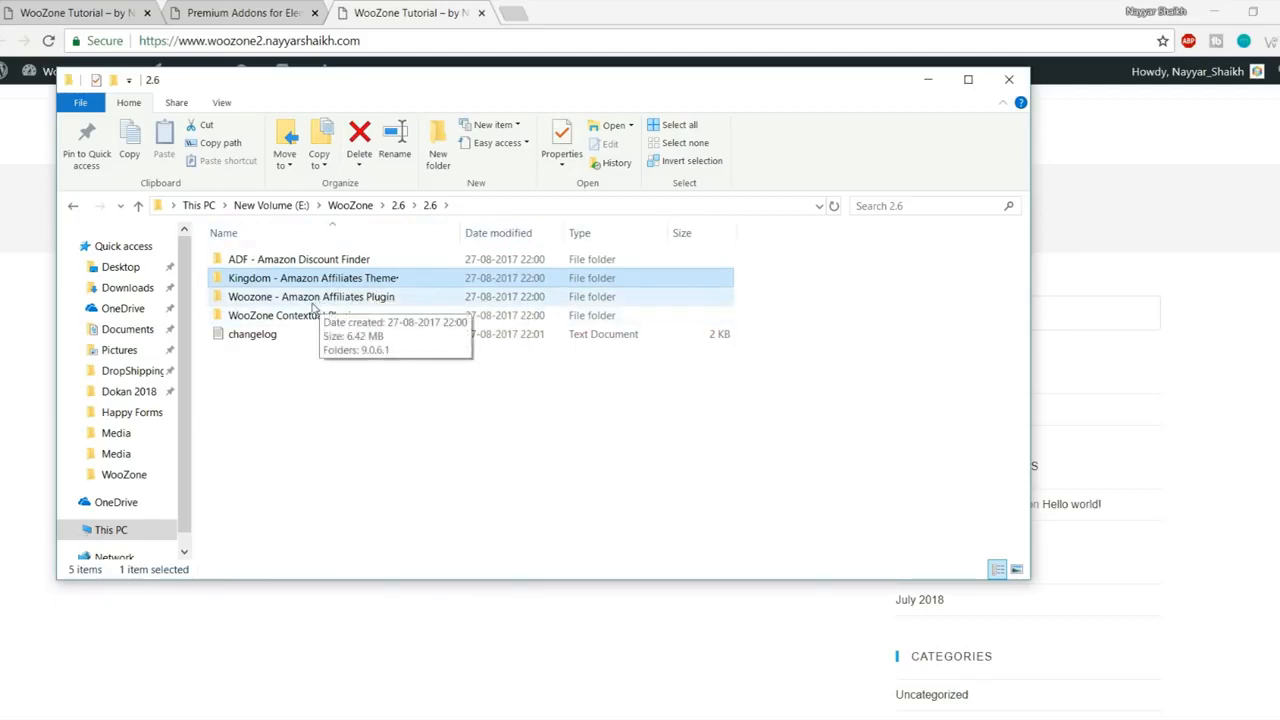
- Open Woozone - Amazon Affiliates Plugin > 9.0.6.1 > Plugin and select woozone.zip
{"action": "double_click", "coordinate": [358, 298]}
{"action": "double_click", "coordinate": [279, 264]}
{"action": "double_click", "coordinate": [285, 262]}
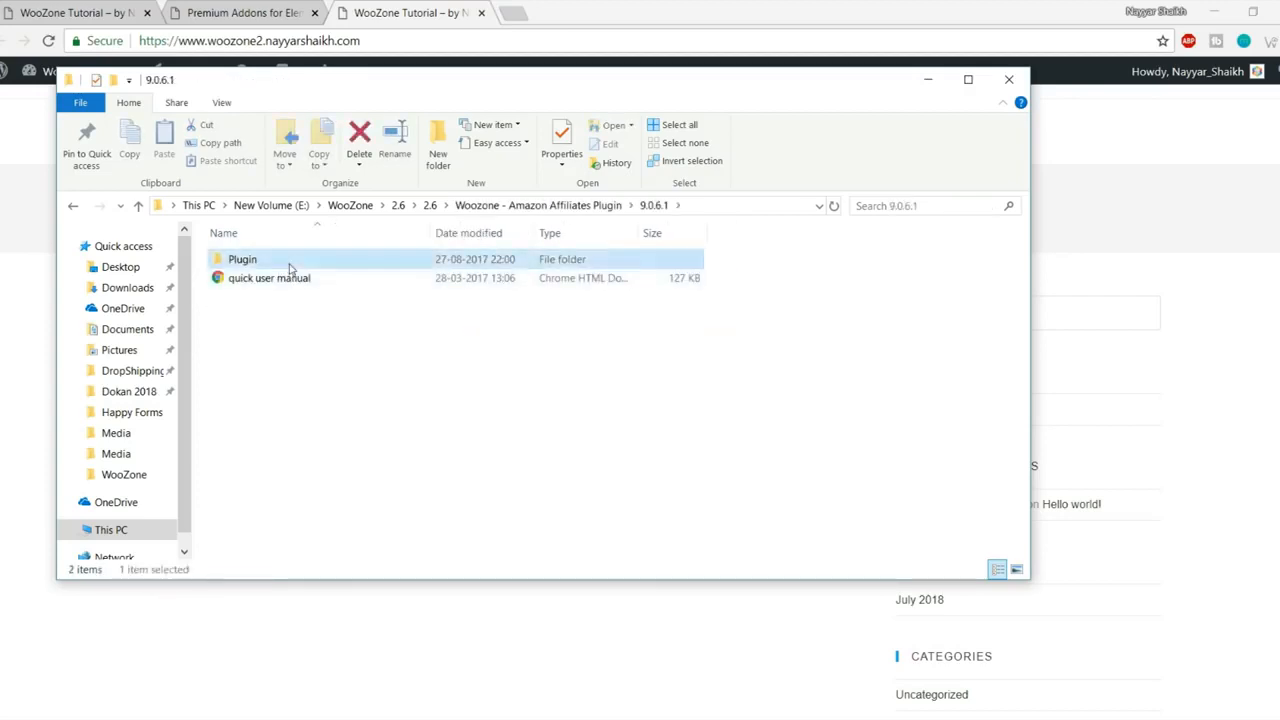
{"action": "left_click", "coordinate": [294, 260]}
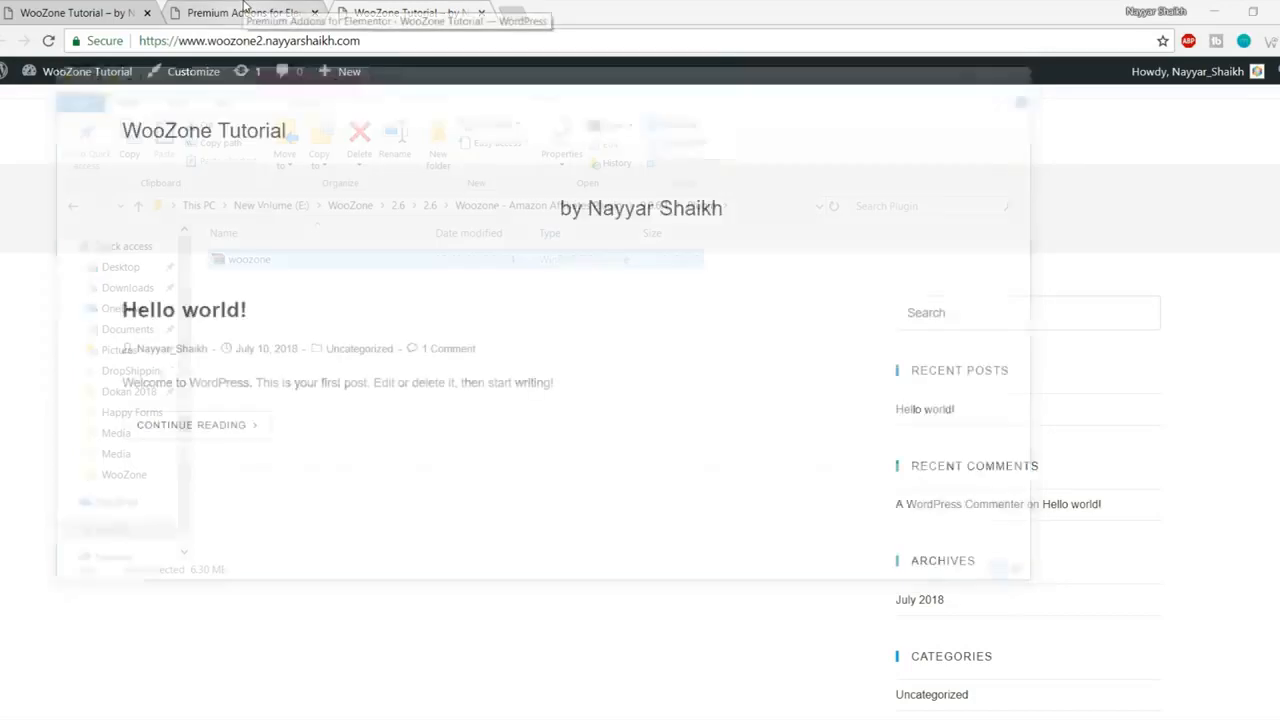
{"action": "left_click", "coordinate": [243, 12]}
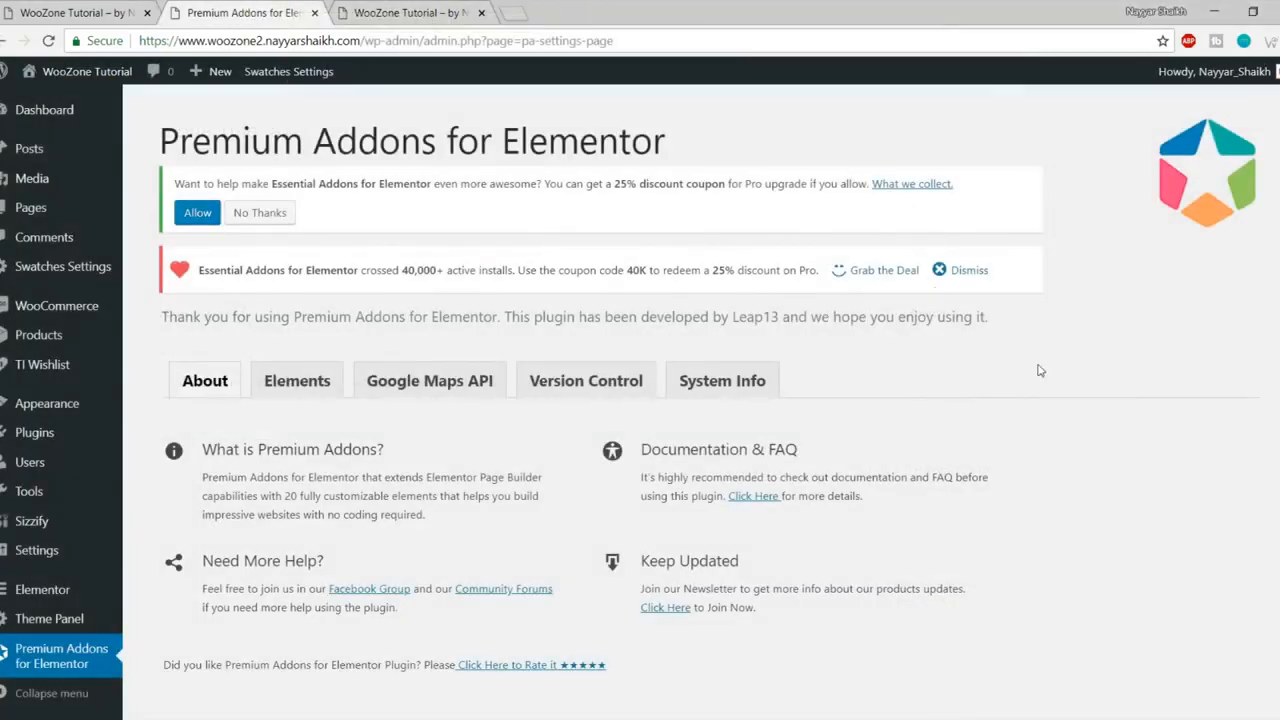
- Open Media > Add New and check its 2 MB maximum upload file size
{"action": "mouse_move", "coordinate": [50, 188]}
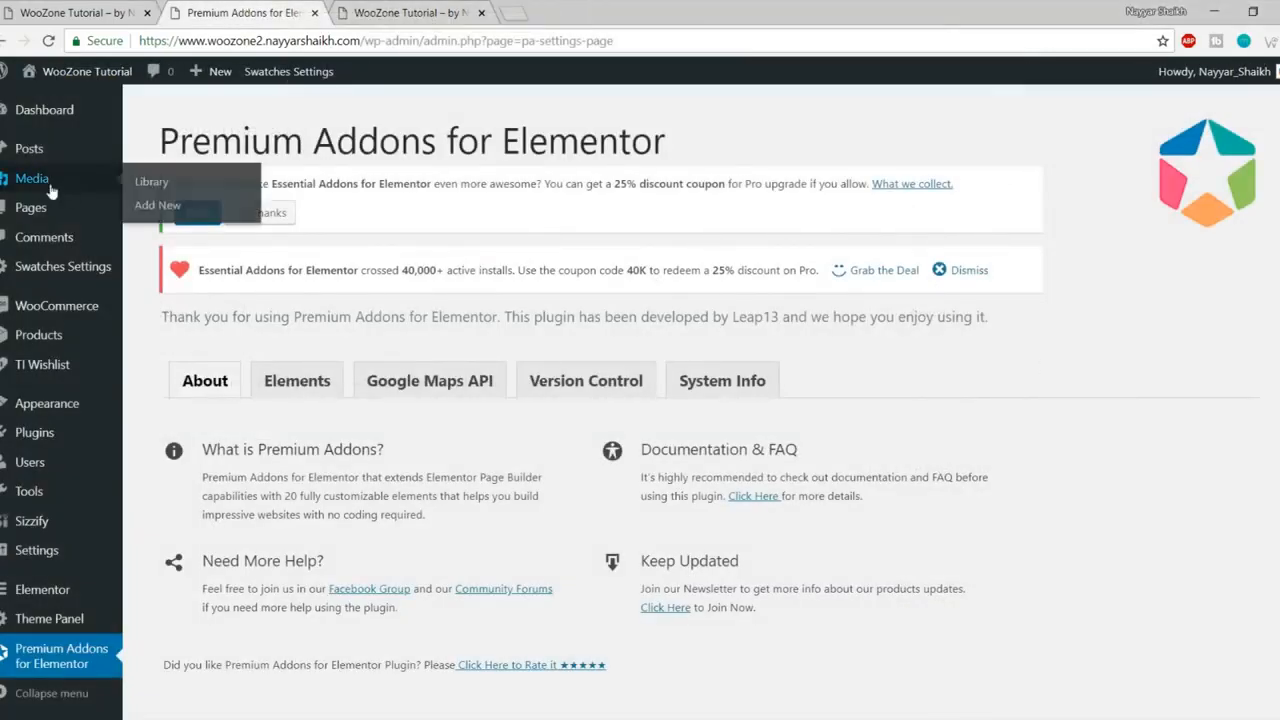
{"action": "left_click", "coordinate": [150, 204]}
{"action": "left_click_drag", "start_coordinate": [306, 512], "coordinate": [142, 515]}
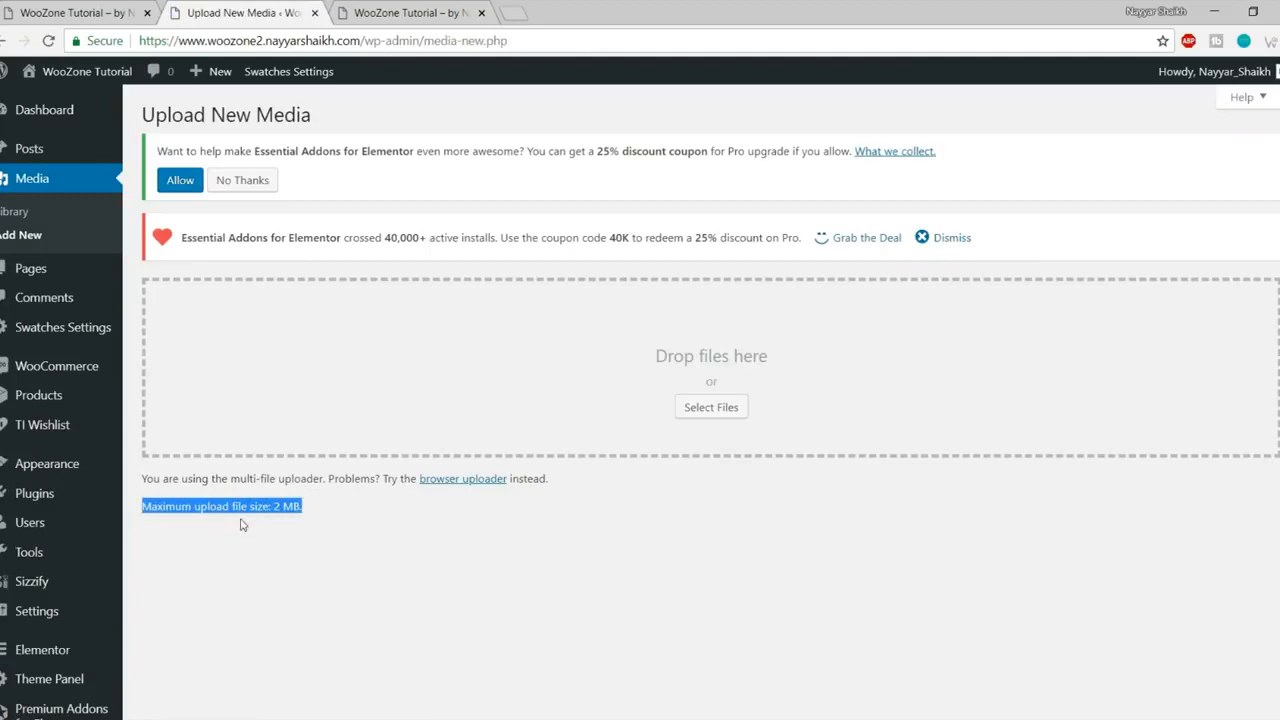
{"action": "left_click", "coordinate": [285, 519]}
{"action": "left_click_drag", "start_coordinate": [272, 509], "coordinate": [310, 511]}
{"action": "left_click", "coordinate": [328, 513]}
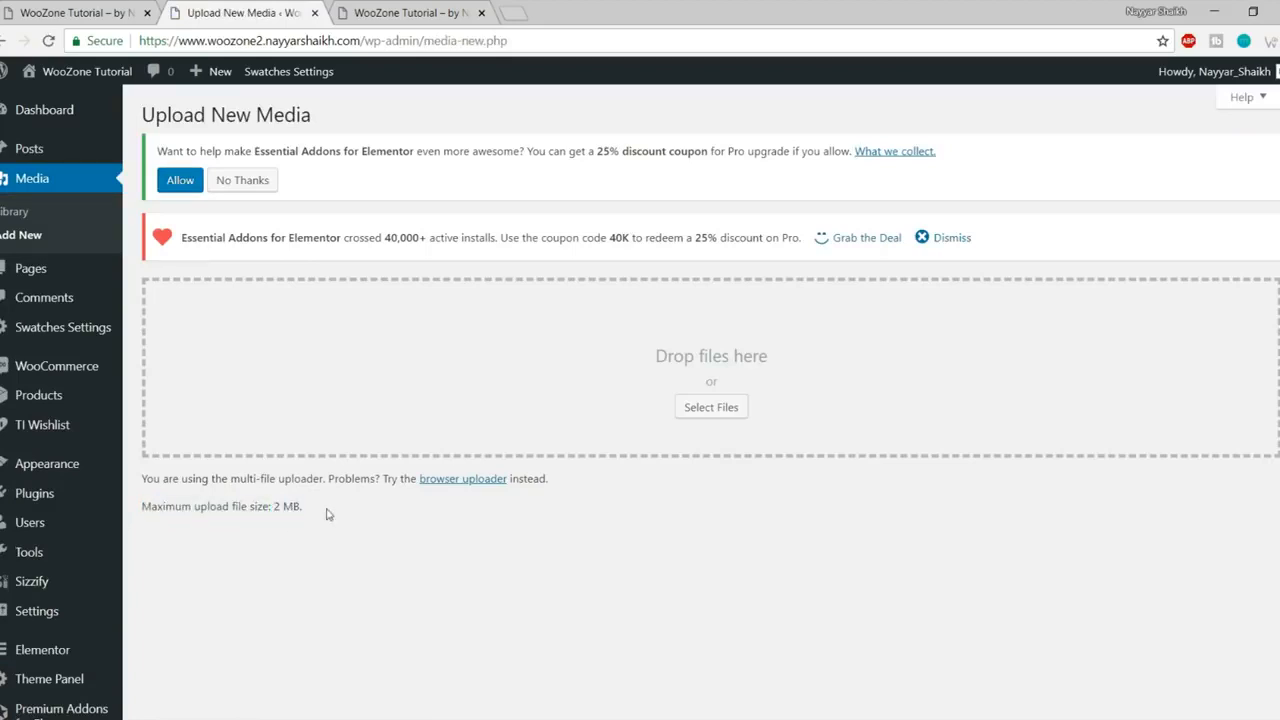
- Compare the Plugin folder with the upload limit note, then launch FileZilla
{"action": "left_click", "coordinate": [130, 719]}
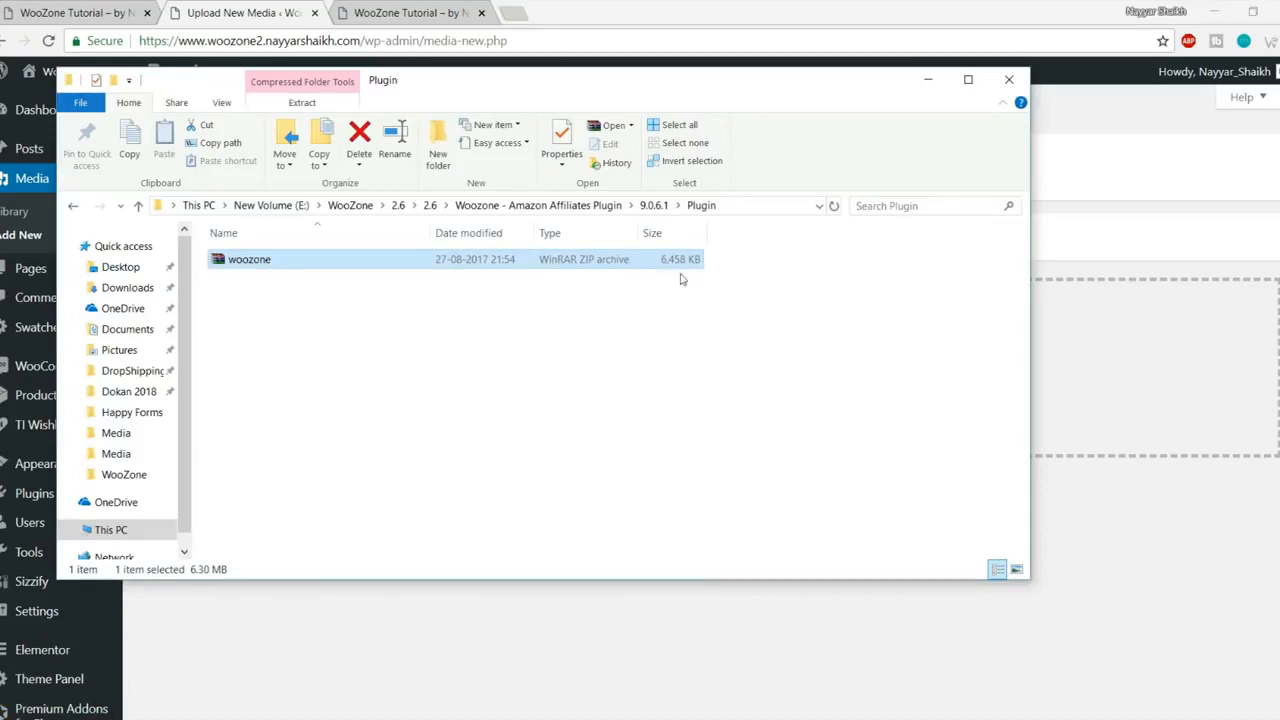
{"action": "left_click", "coordinate": [1116, 222]}
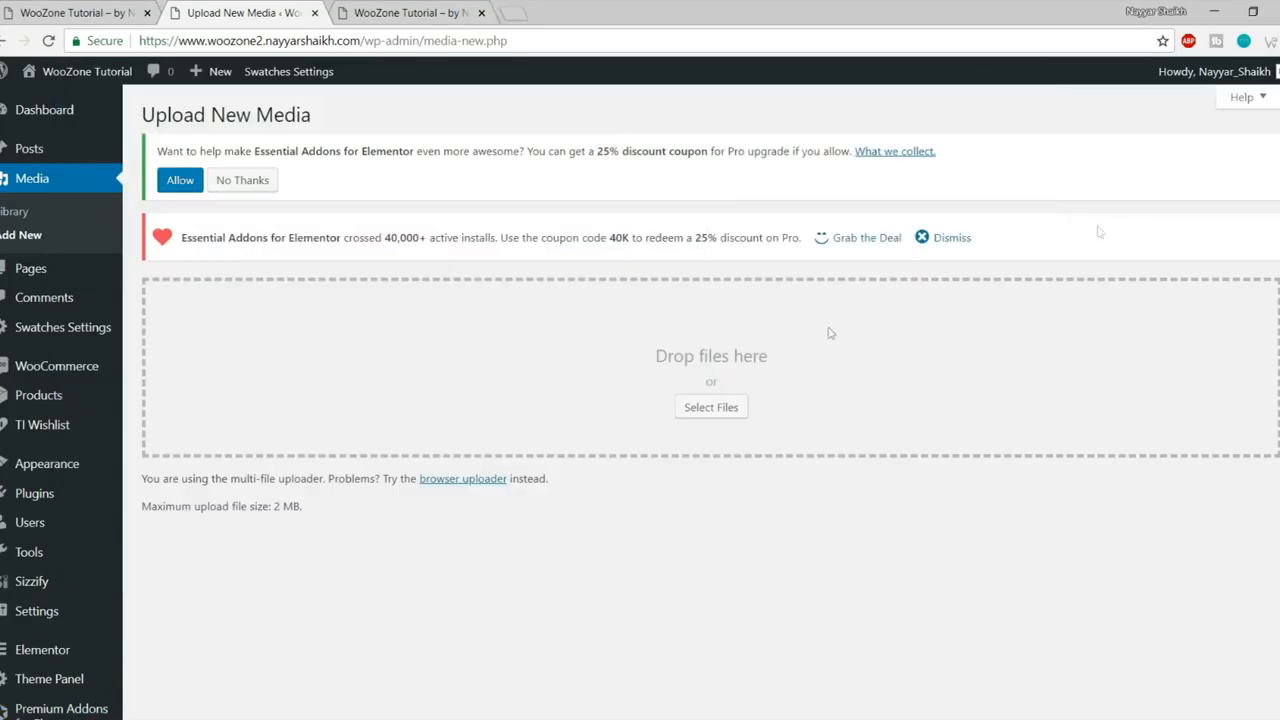
{"action": "left_click_drag", "start_coordinate": [302, 506], "coordinate": [140, 506]}
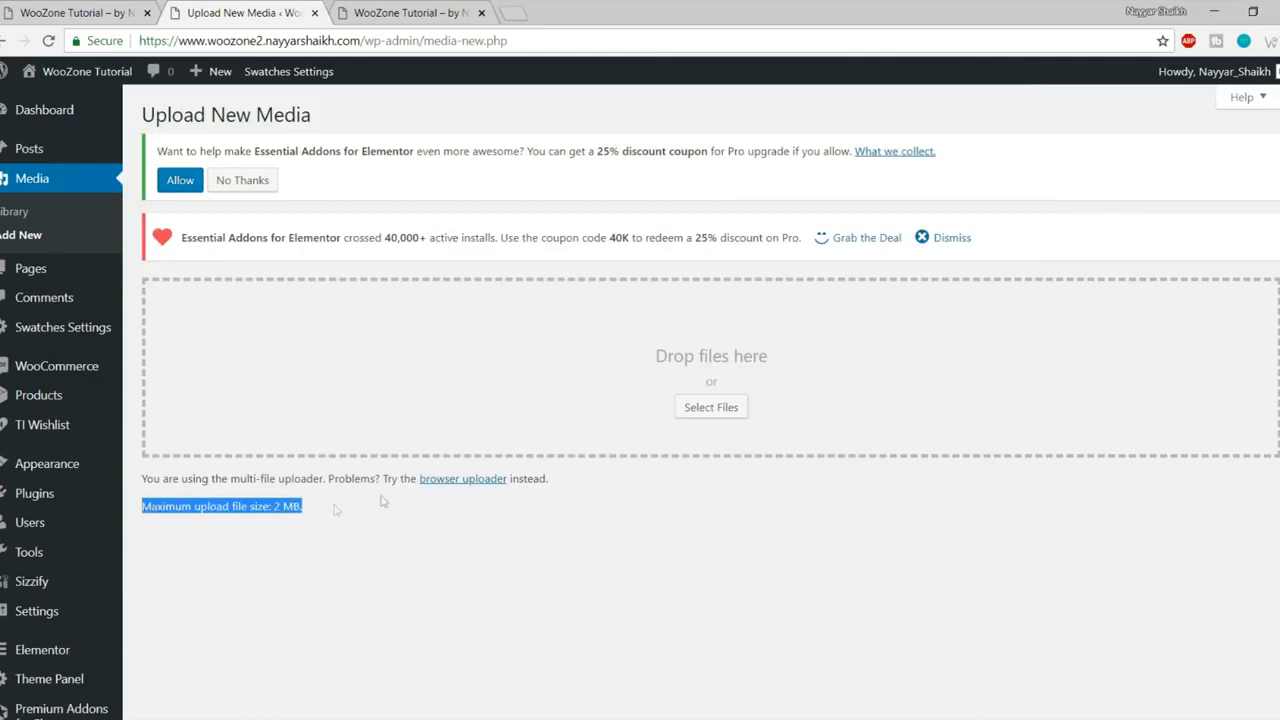
{"action": "left_click", "coordinate": [108, 718]}
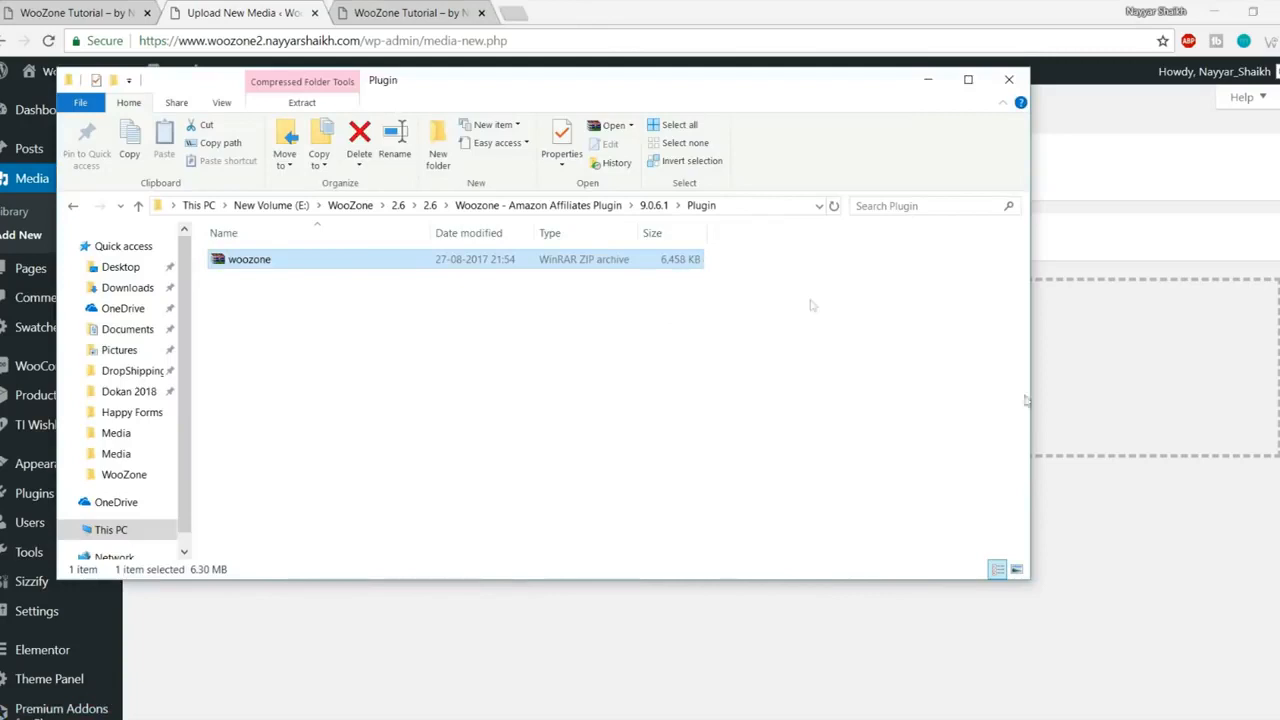
{"action": "left_click", "coordinate": [1143, 580]}
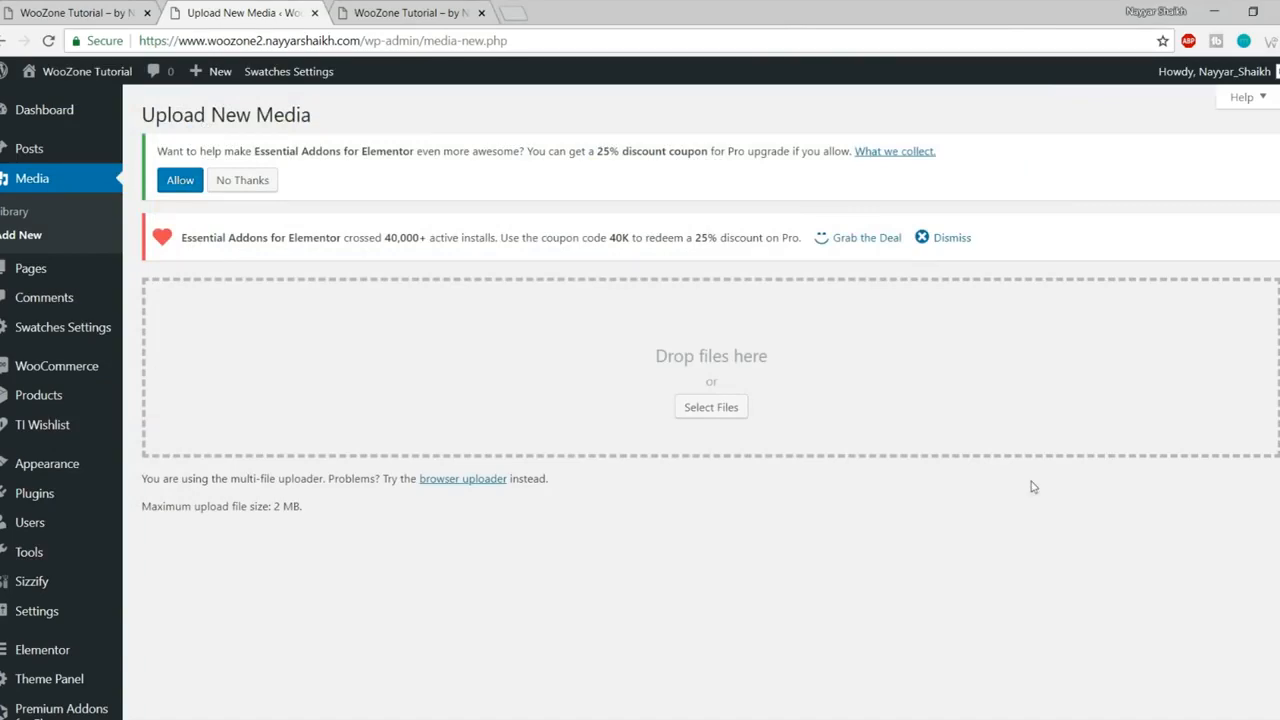
{"action": "left_click", "coordinate": [12, 718]}
{"action": "left_click", "coordinate": [766, 664]}
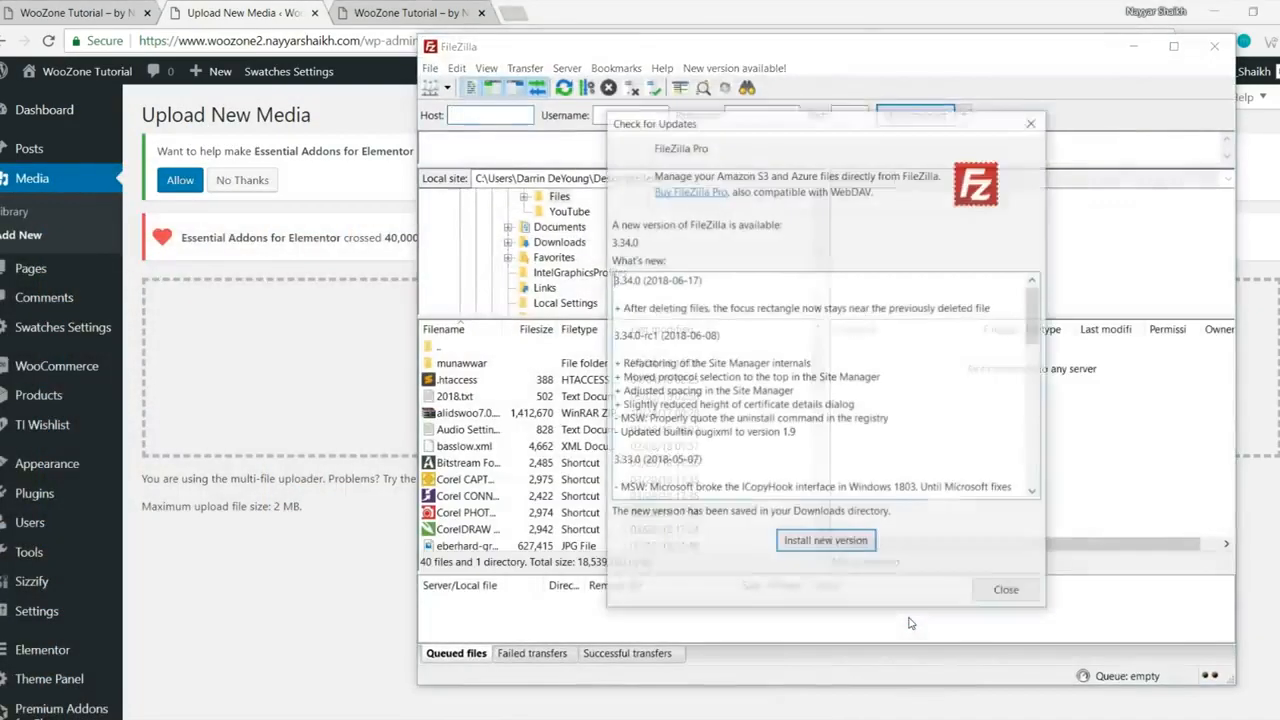
- Connect to the saved hosting server and open the woozone2.nayyarshaikh.com folder
{"action": "left_click", "coordinate": [1007, 592]}
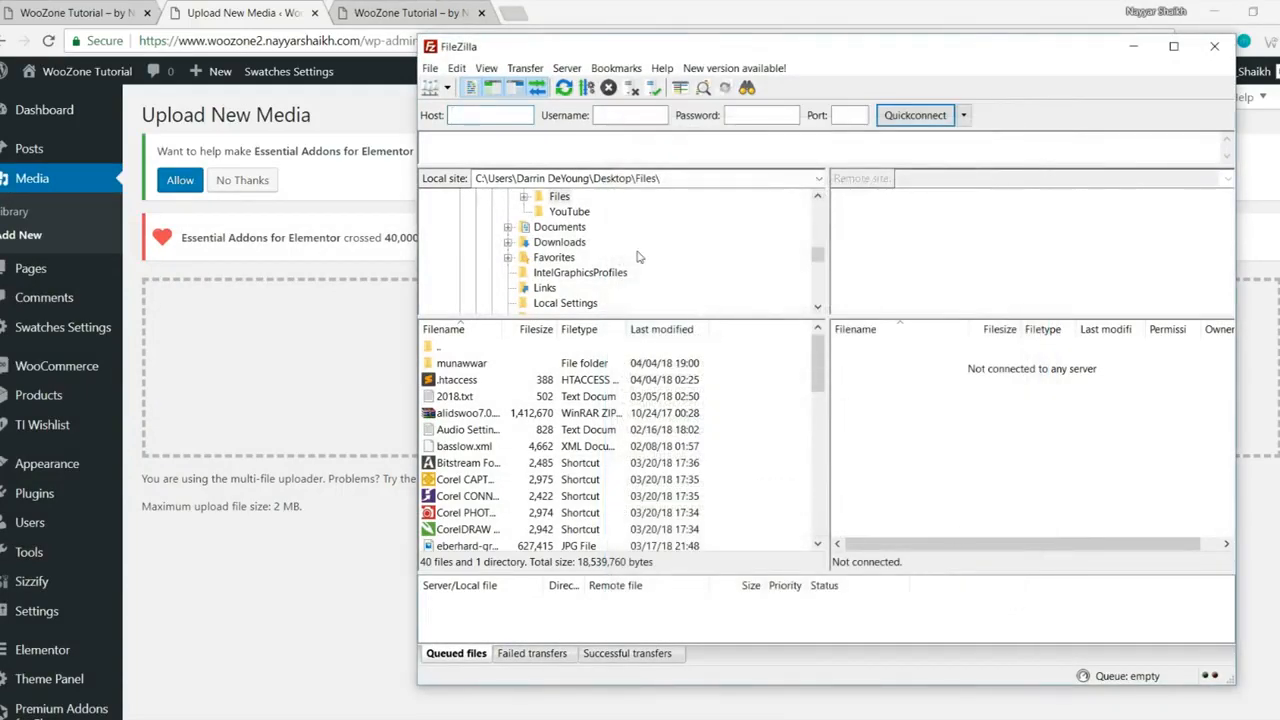
{"action": "left_click", "coordinate": [447, 90]}
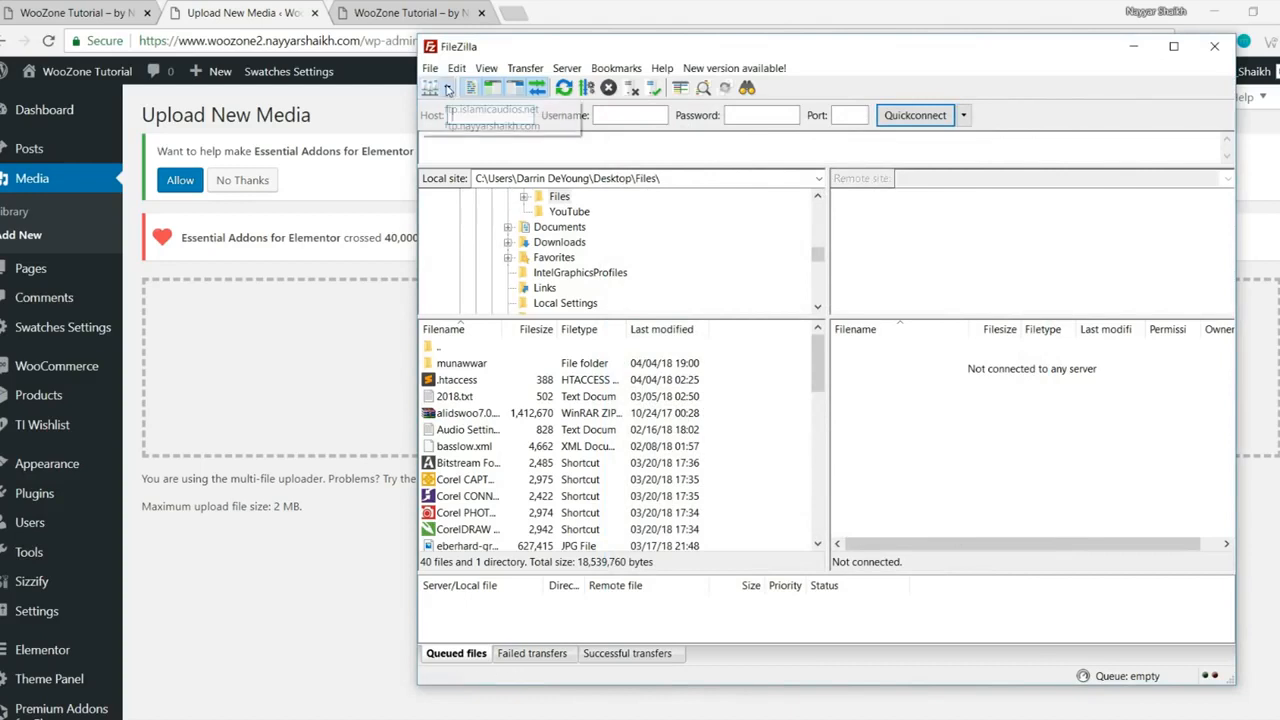
{"action": "left_click", "coordinate": [490, 115]}
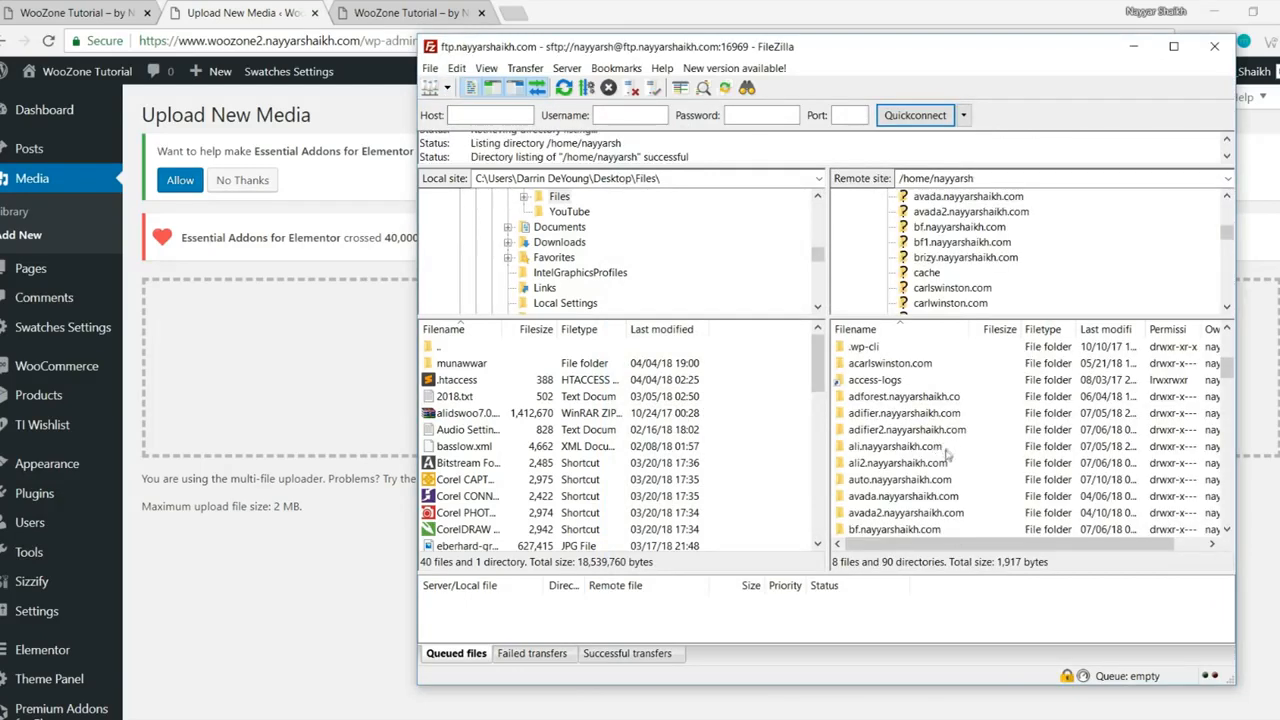
{"action": "scroll", "coordinate": [947, 455], "scroll_direction": "down", "scroll_amount": 2}
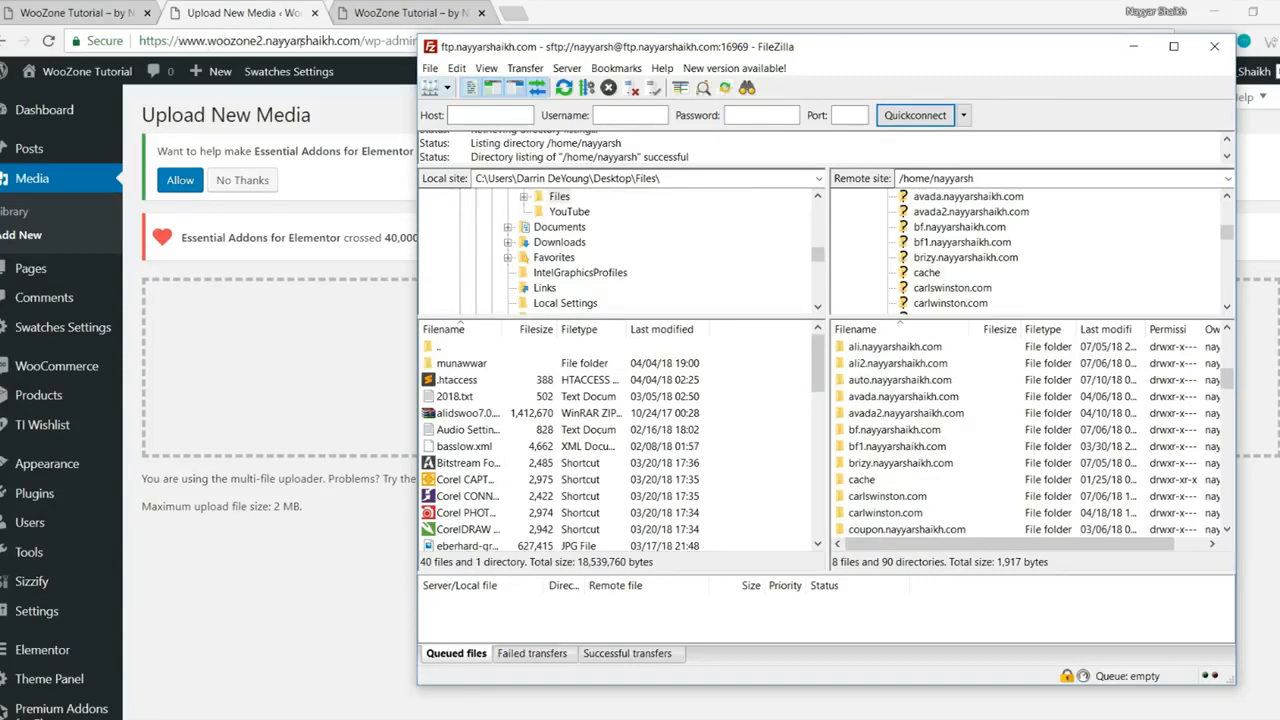
{"action": "scroll", "coordinate": [950, 467], "scroll_direction": "down", "scroll_amount": 2}
{"action": "scroll", "coordinate": [950, 467], "scroll_direction": "down", "scroll_amount": 5}
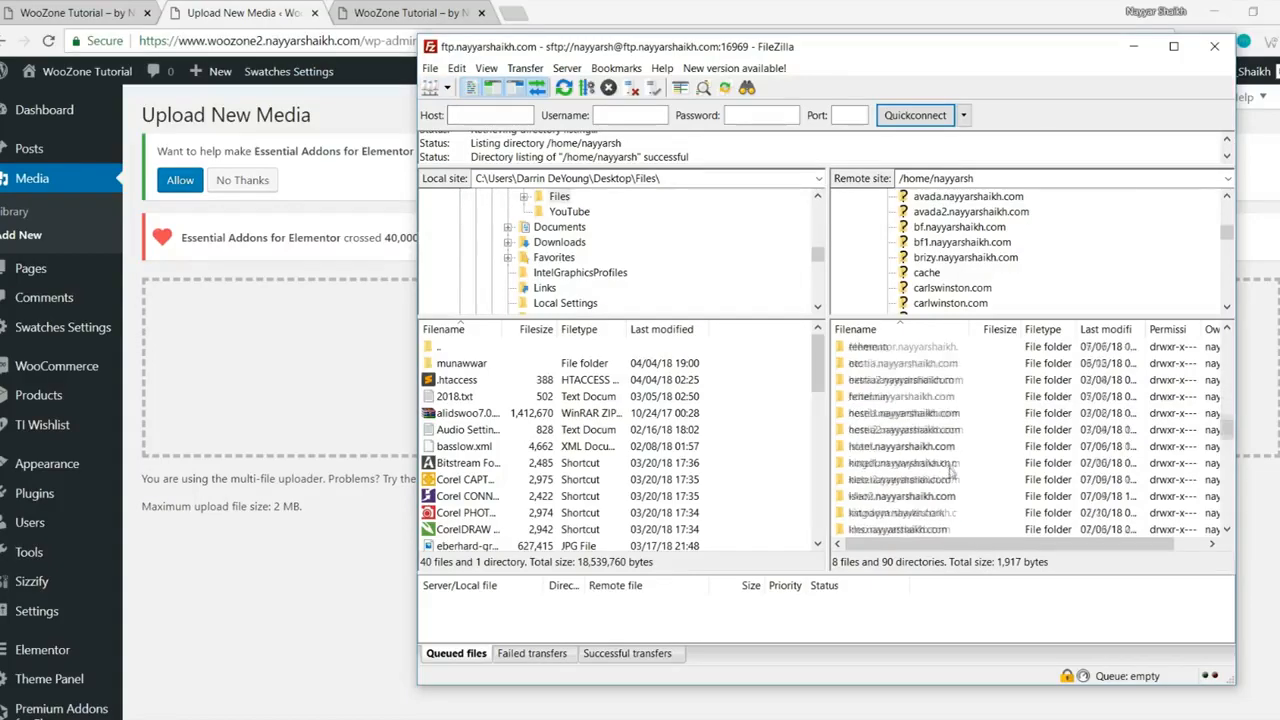
{"action": "scroll", "coordinate": [950, 467], "scroll_direction": "down", "scroll_amount": 8}
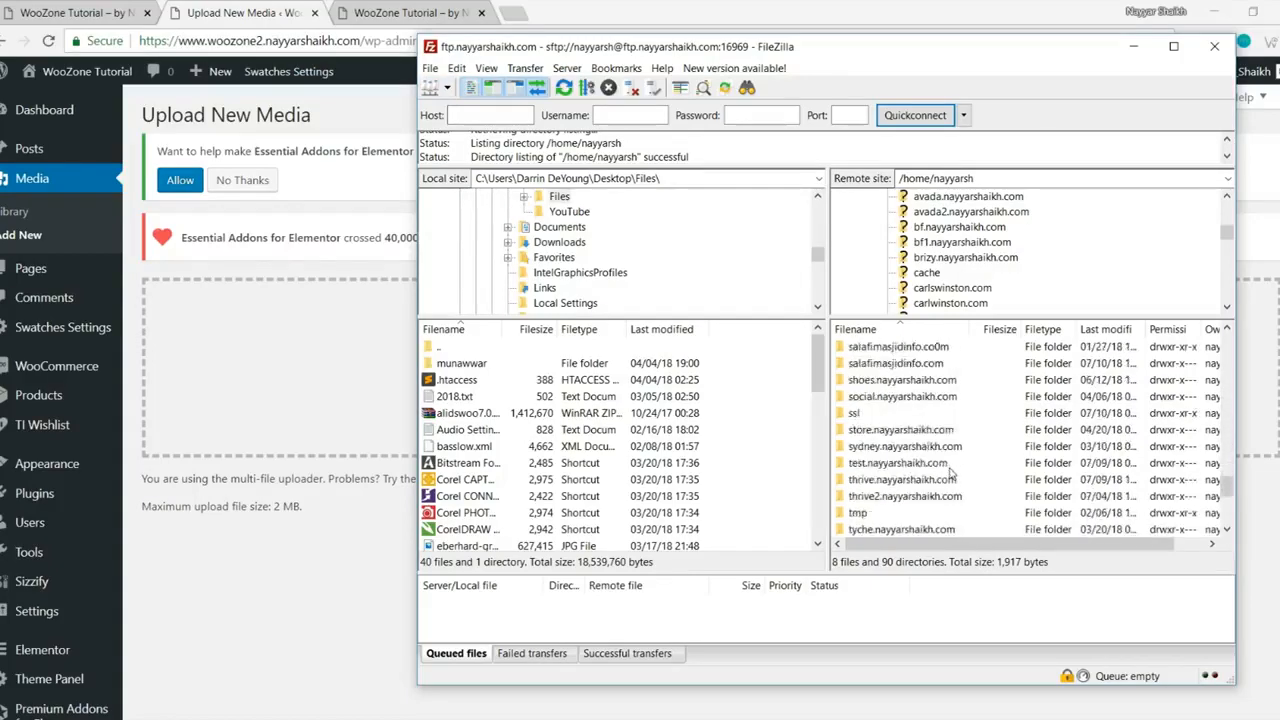
{"action": "double_click", "coordinate": [908, 430]}
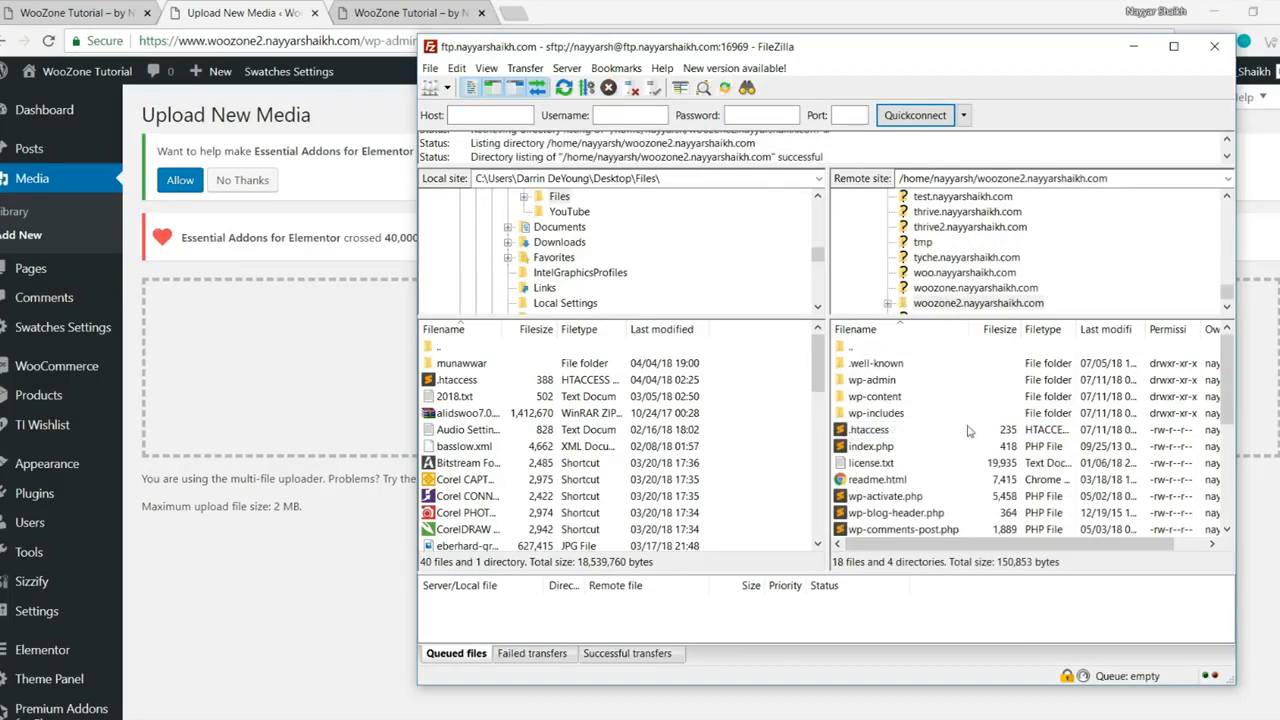
- Download the site's .htaccess file from the server into the local Desktop folder
{"action": "left_click", "coordinate": [870, 430]}
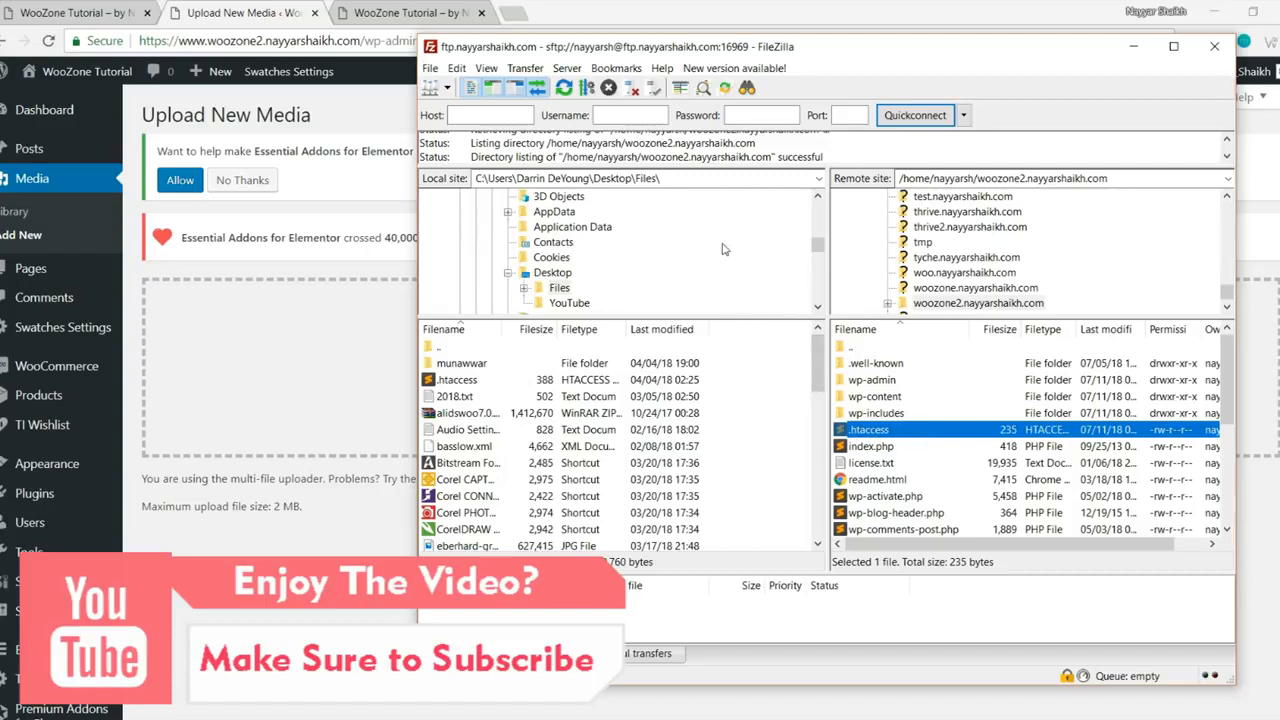
{"action": "scroll", "coordinate": [724, 249], "scroll_direction": "up", "scroll_amount": 7}
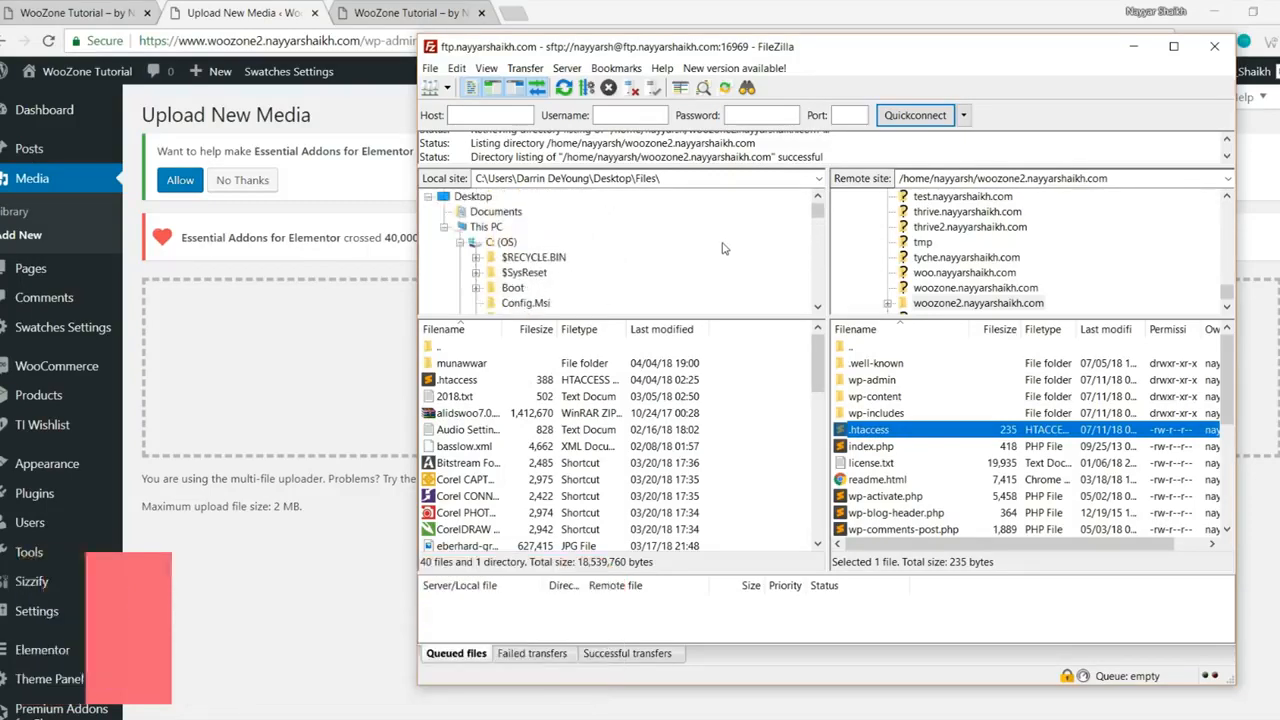
{"action": "left_click", "coordinate": [474, 197]}
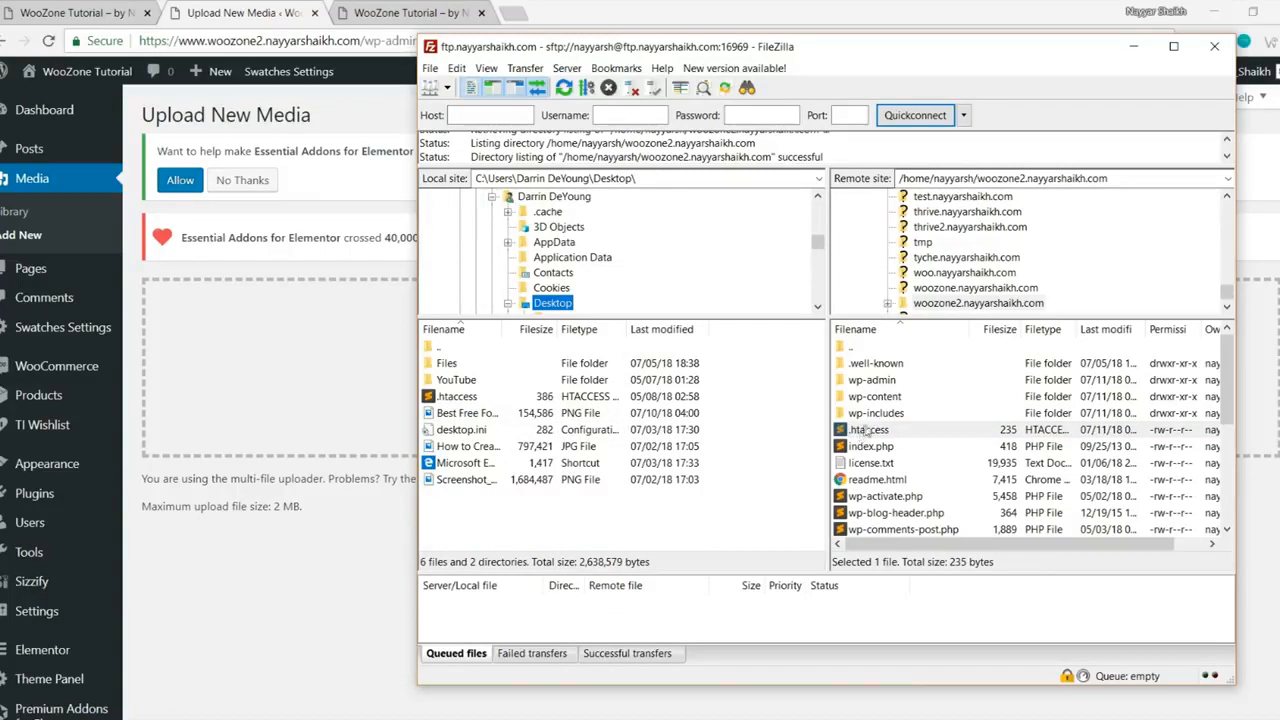
{"action": "left_click_drag", "start_coordinate": [875, 432], "coordinate": [460, 515]}
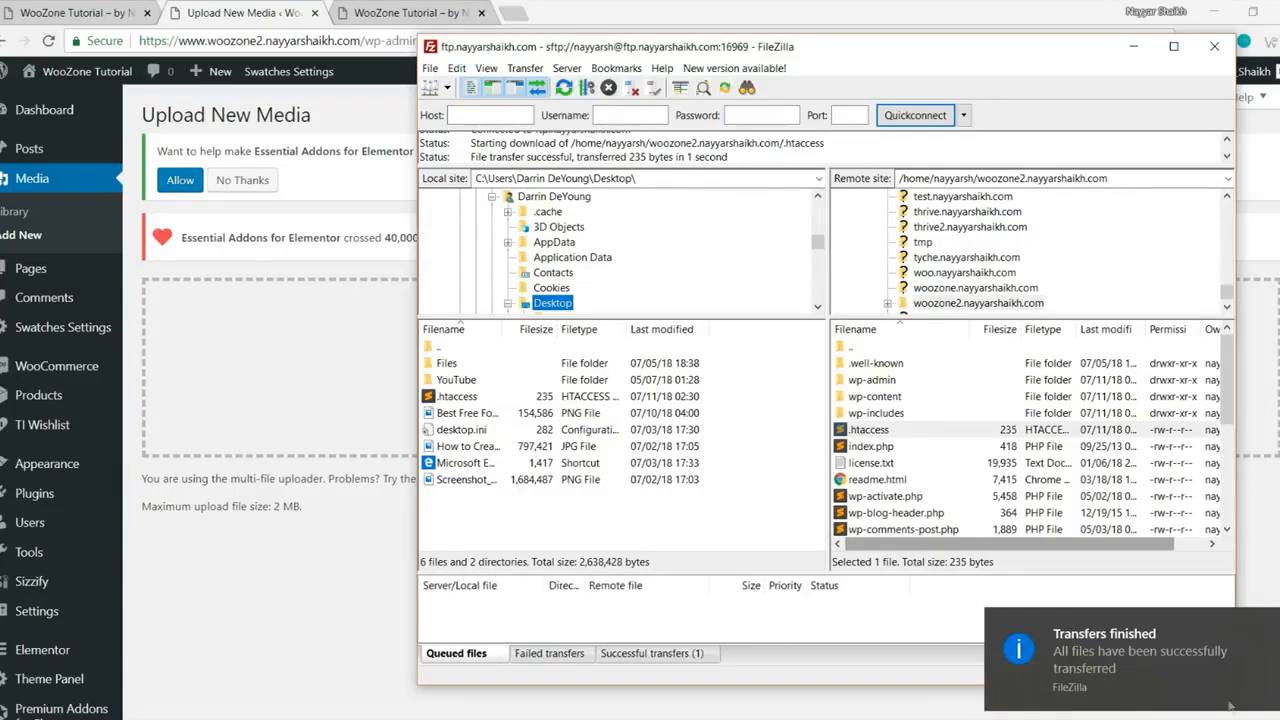
- Launch Sublime Text from the desktop
{"action": "left_click", "coordinate": [1279, 719]}
{"action": "left_click_drag", "start_coordinate": [20, 372], "coordinate": [481, 212]}
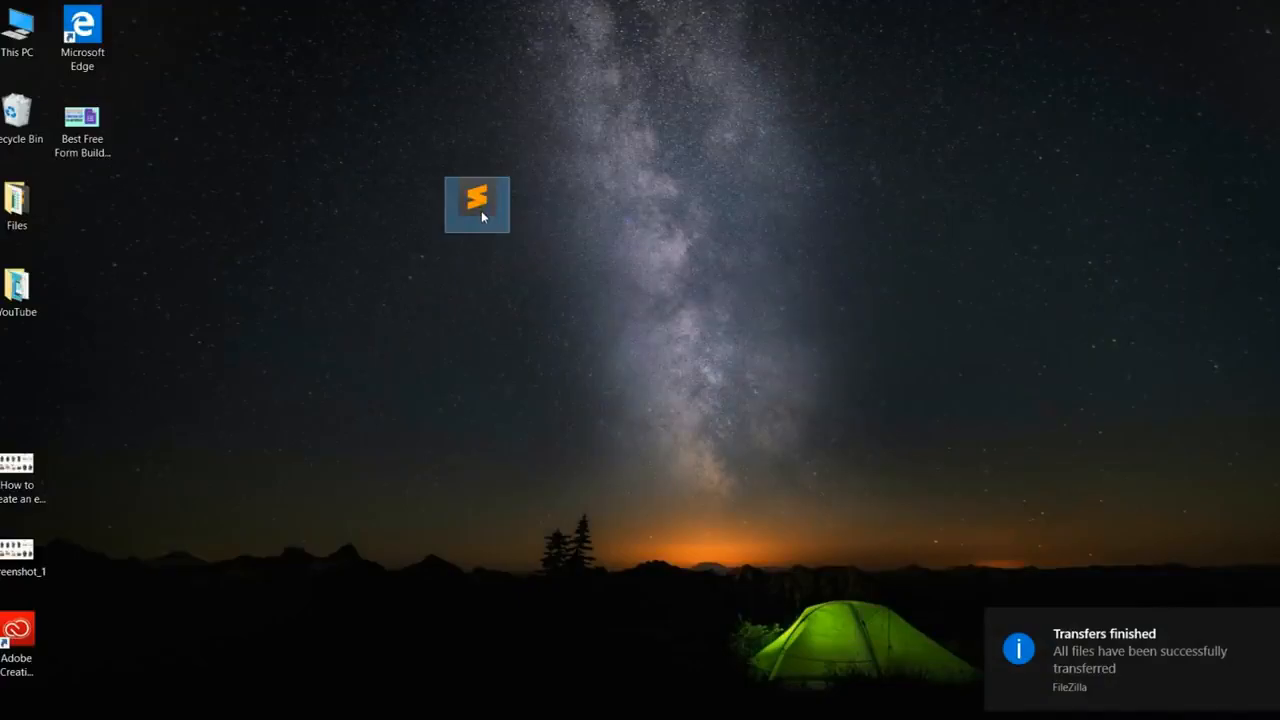
{"action": "double_click", "coordinate": [481, 212]}
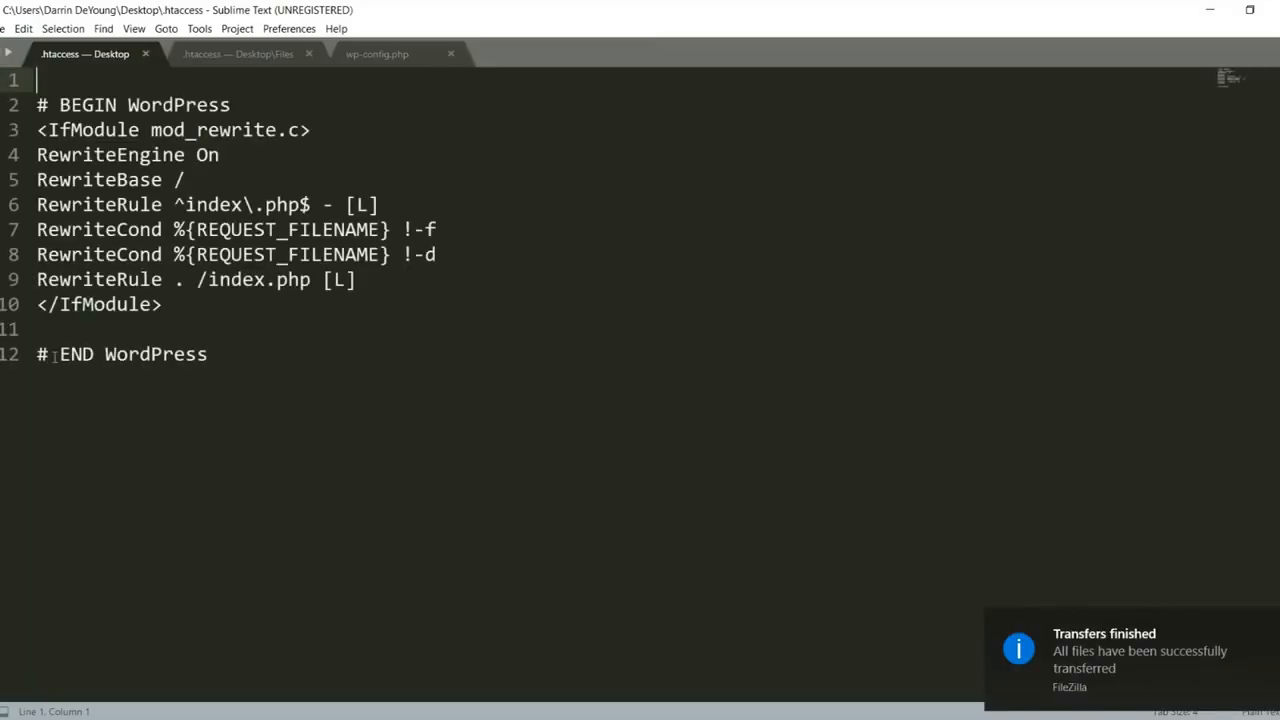
- Review the .htaccess rewrite rules, dismissing the update prompt and placing the cursor on empty line 11
{"action": "left_click_drag", "start_coordinate": [38, 354], "coordinate": [35, 337]}
{"action": "left_click", "coordinate": [763, 386]}
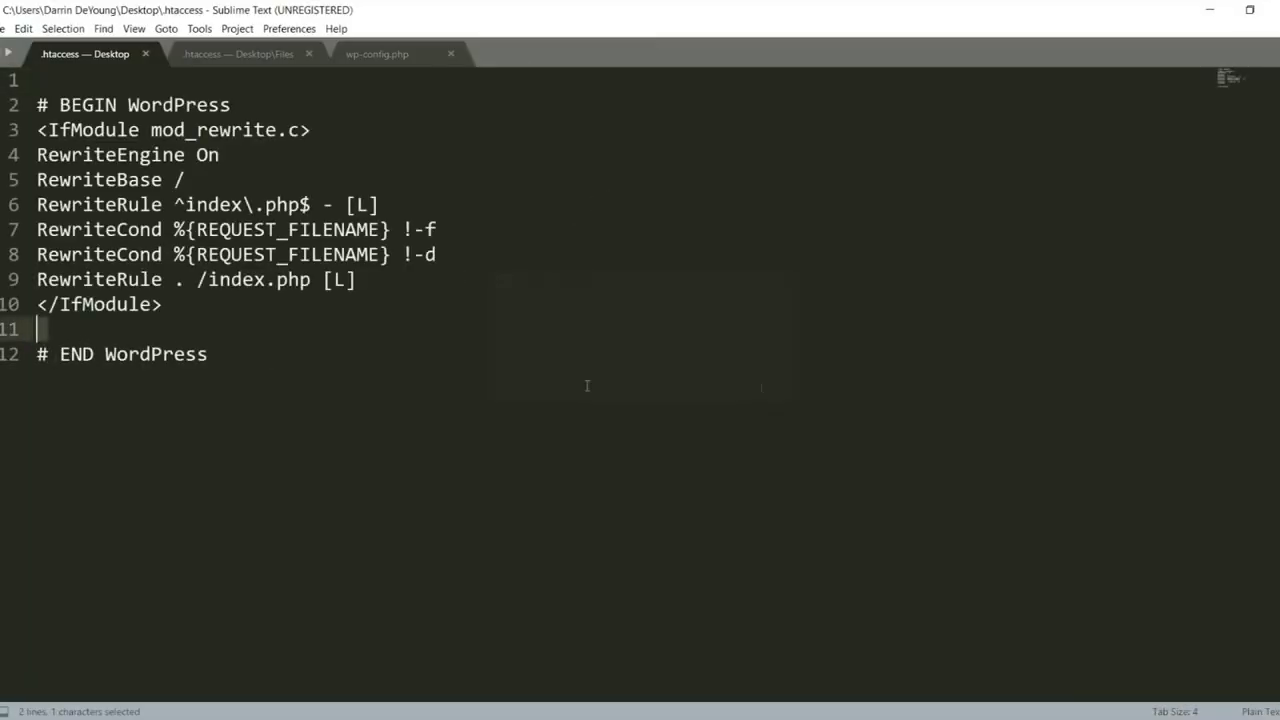
{"action": "left_click", "coordinate": [60, 320]}
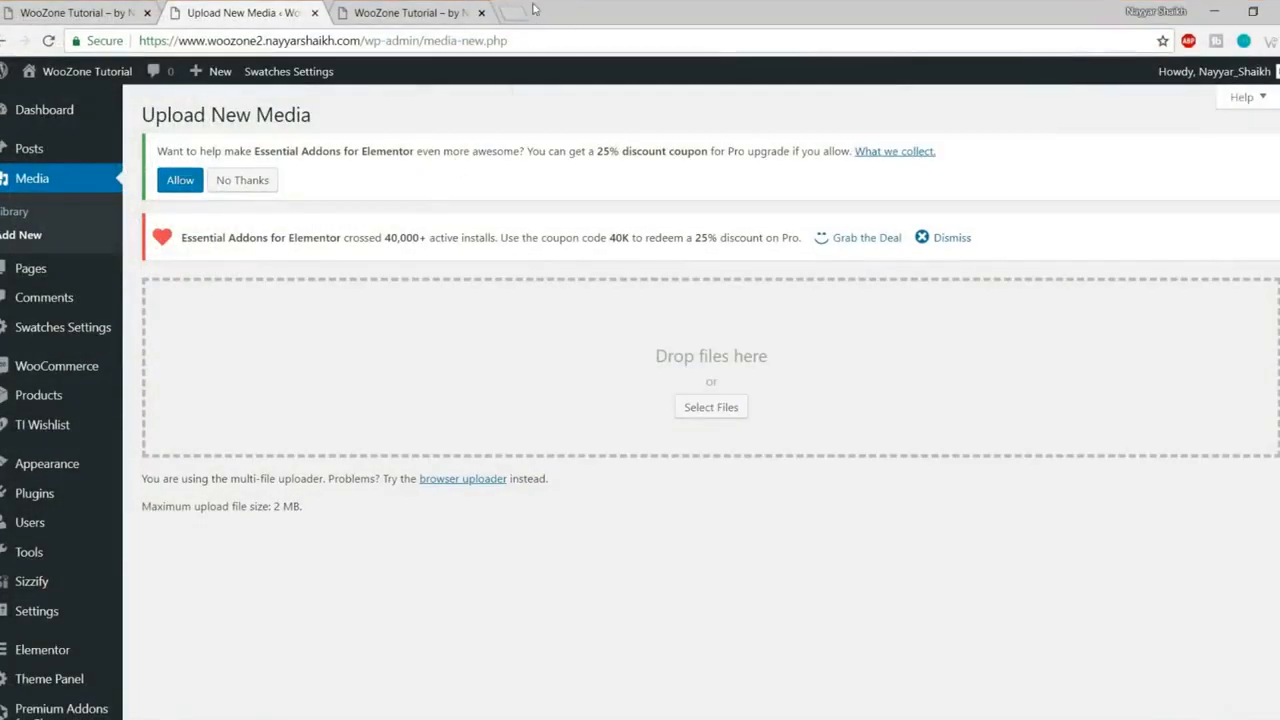
- Open bloggdude.com in a new tab and find the Solved upload_max_filesize article on page 2
{"action": "left_click", "coordinate": [527, 9]}
{"action": "type", "text": "b"}
{"action": "key", "text": "Return"}
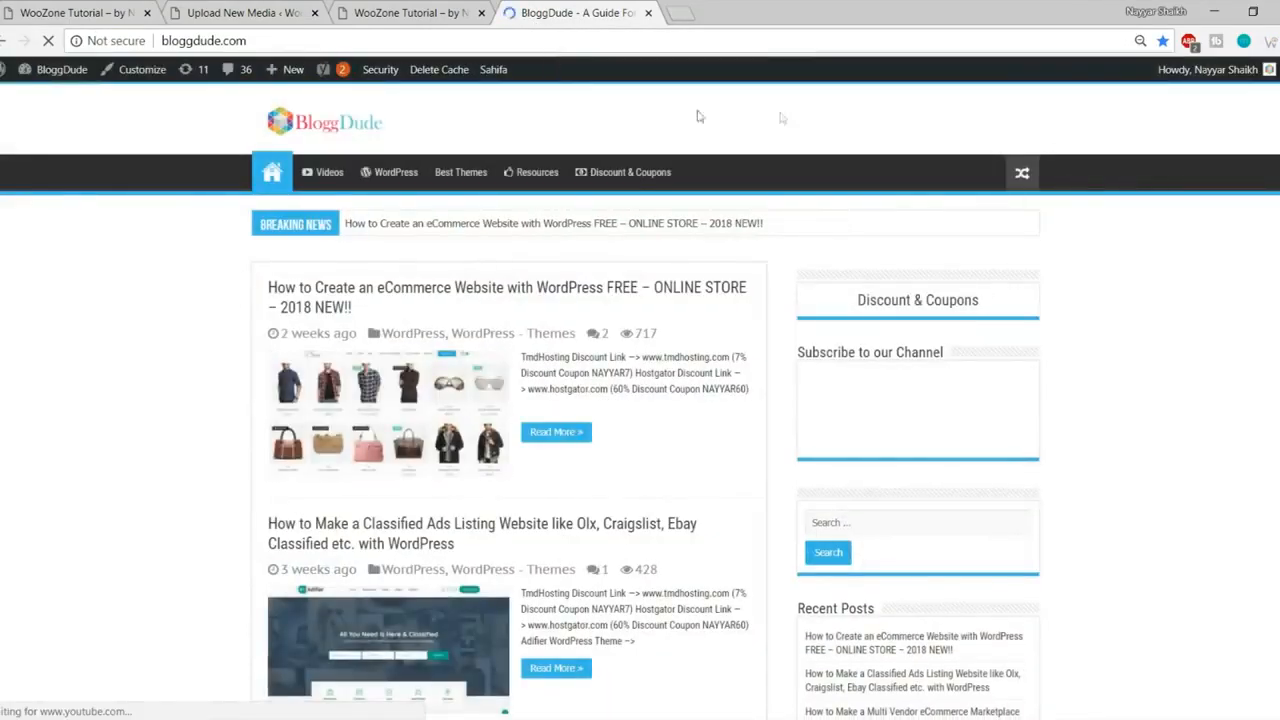
{"action": "scroll", "coordinate": [1062, 359], "scroll_direction": "down", "scroll_amount": 15}
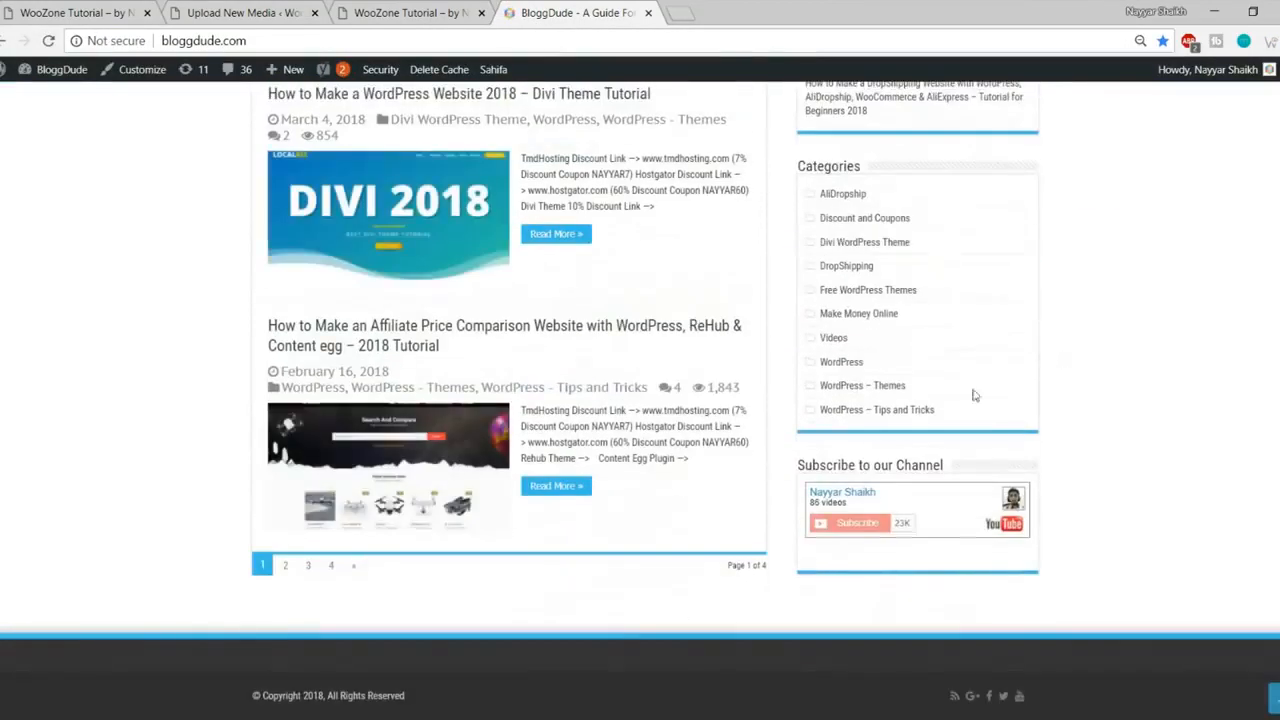
{"action": "left_click", "coordinate": [286, 567]}
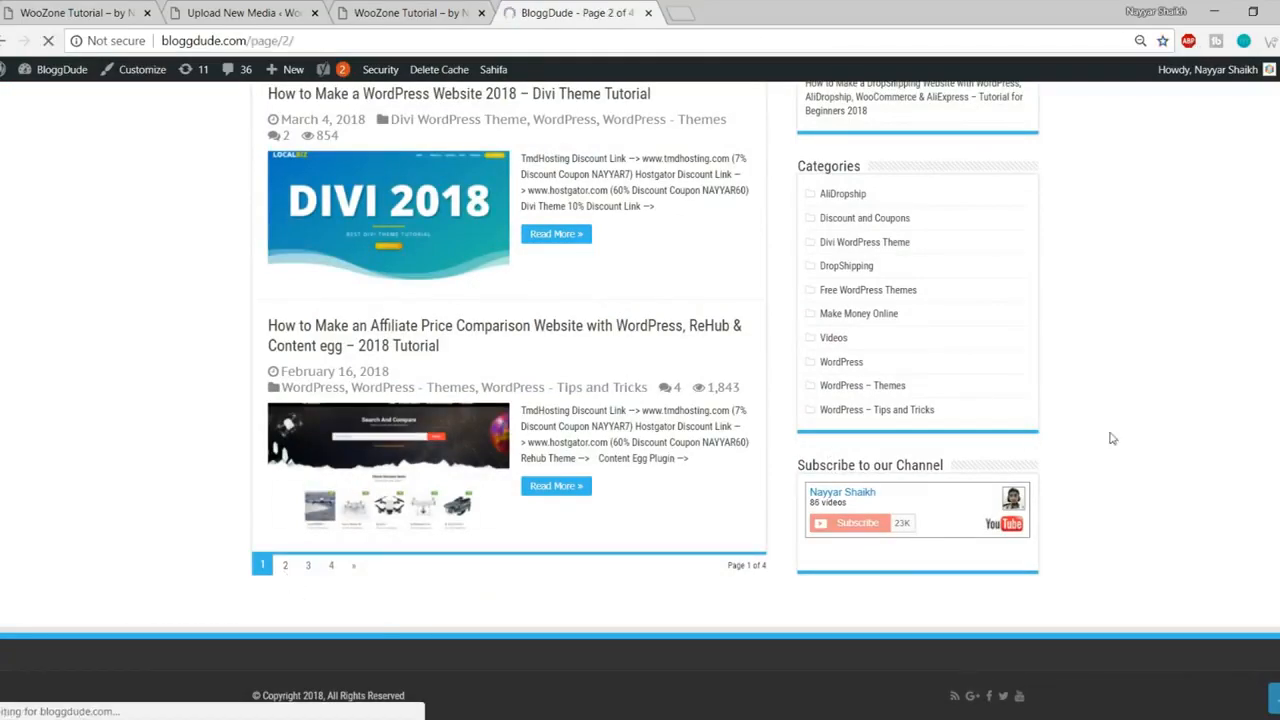
{"action": "scroll", "coordinate": [1108, 434], "scroll_direction": "down", "scroll_amount": 3}
{"action": "scroll", "coordinate": [1110, 430], "scroll_direction": "down", "scroll_amount": 6}
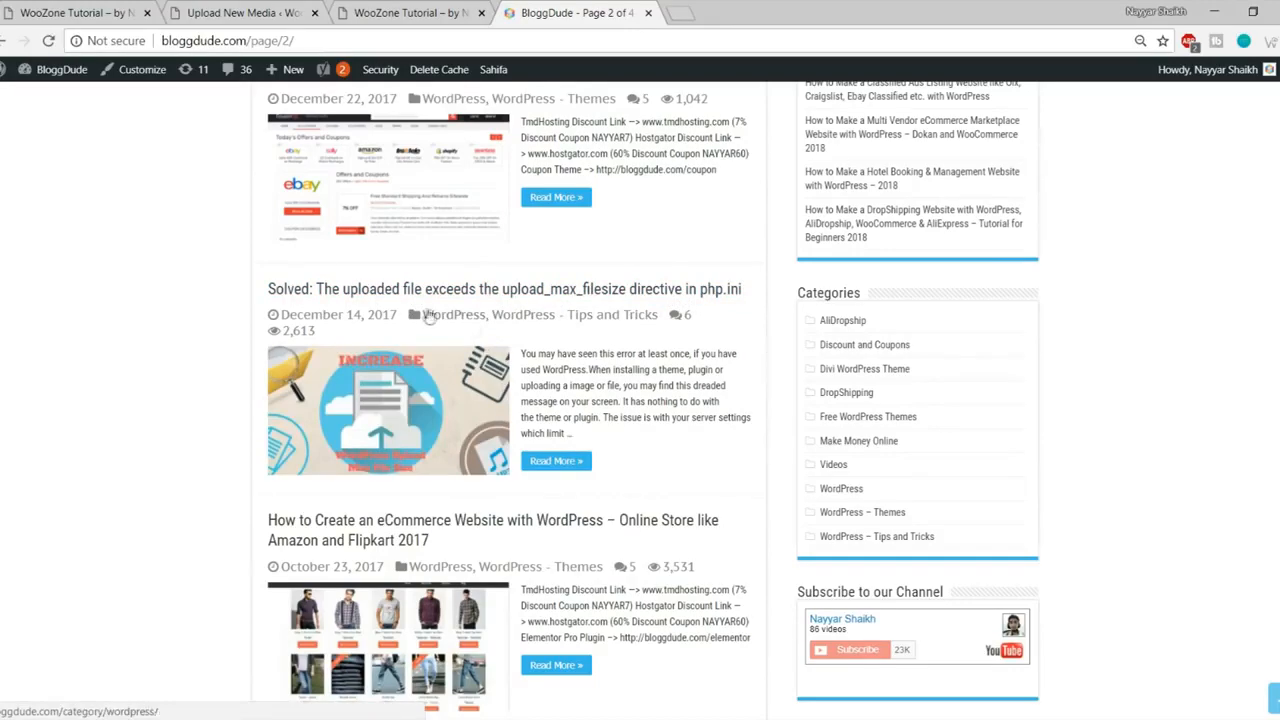
{"action": "left_click", "coordinate": [440, 392]}
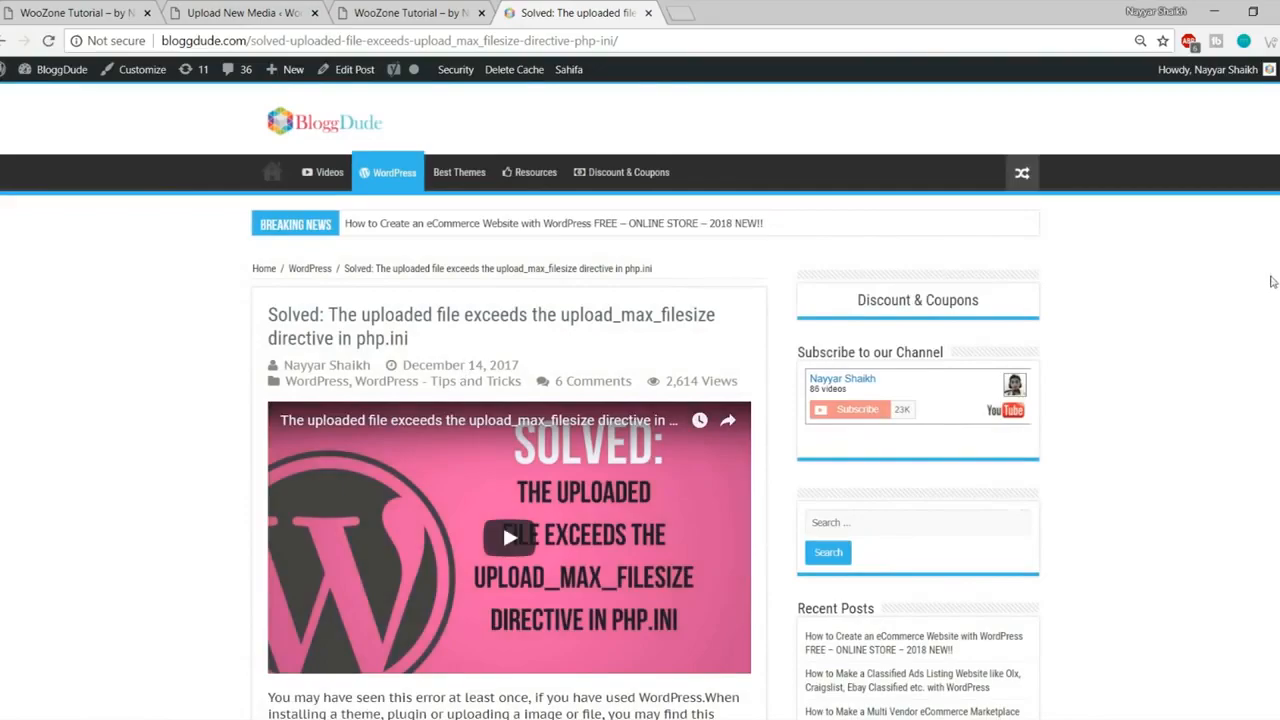
- Paste the article's five php_value lines (upload_max_filesize 64M) into .htaccess line 11 and save
{"action": "scroll", "coordinate": [1272, 279], "scroll_direction": "down", "scroll_amount": 15}
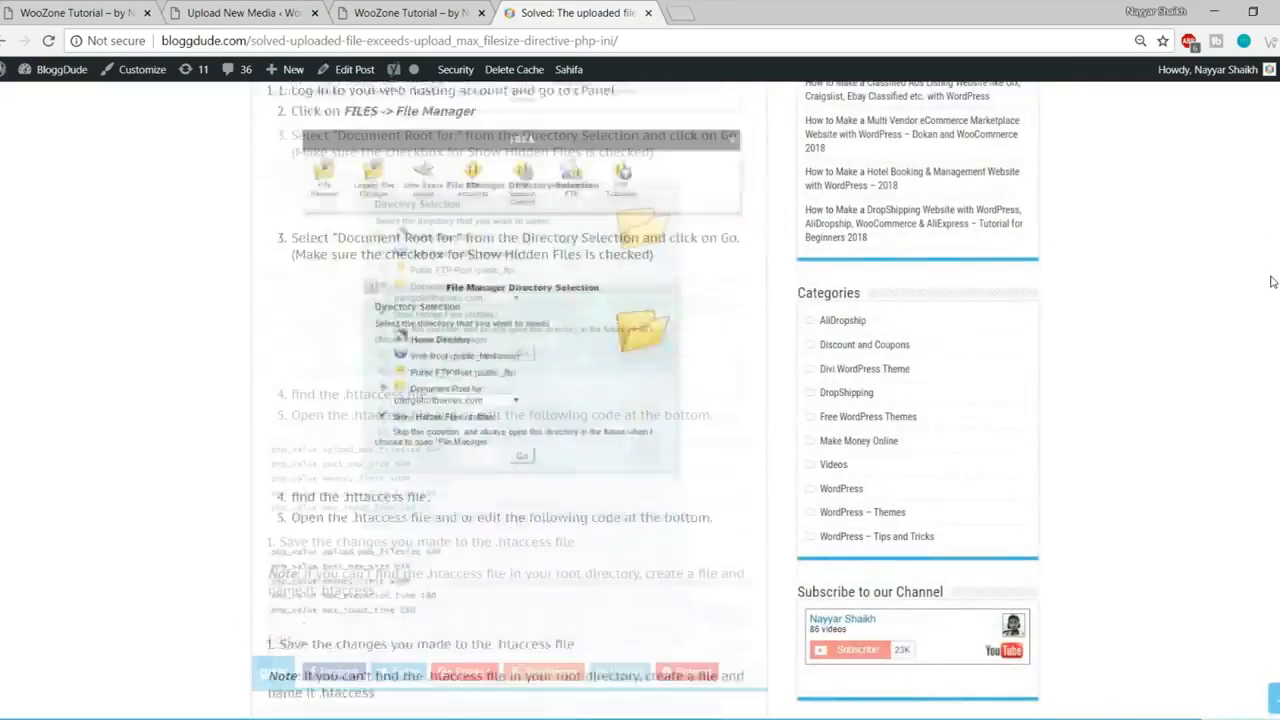
{"action": "scroll", "coordinate": [1272, 281], "scroll_direction": "down", "scroll_amount": 4}
{"action": "scroll", "coordinate": [870, 278], "scroll_direction": "up", "scroll_amount": 4}
{"action": "left_click_drag", "start_coordinate": [424, 466], "coordinate": [254, 394]}
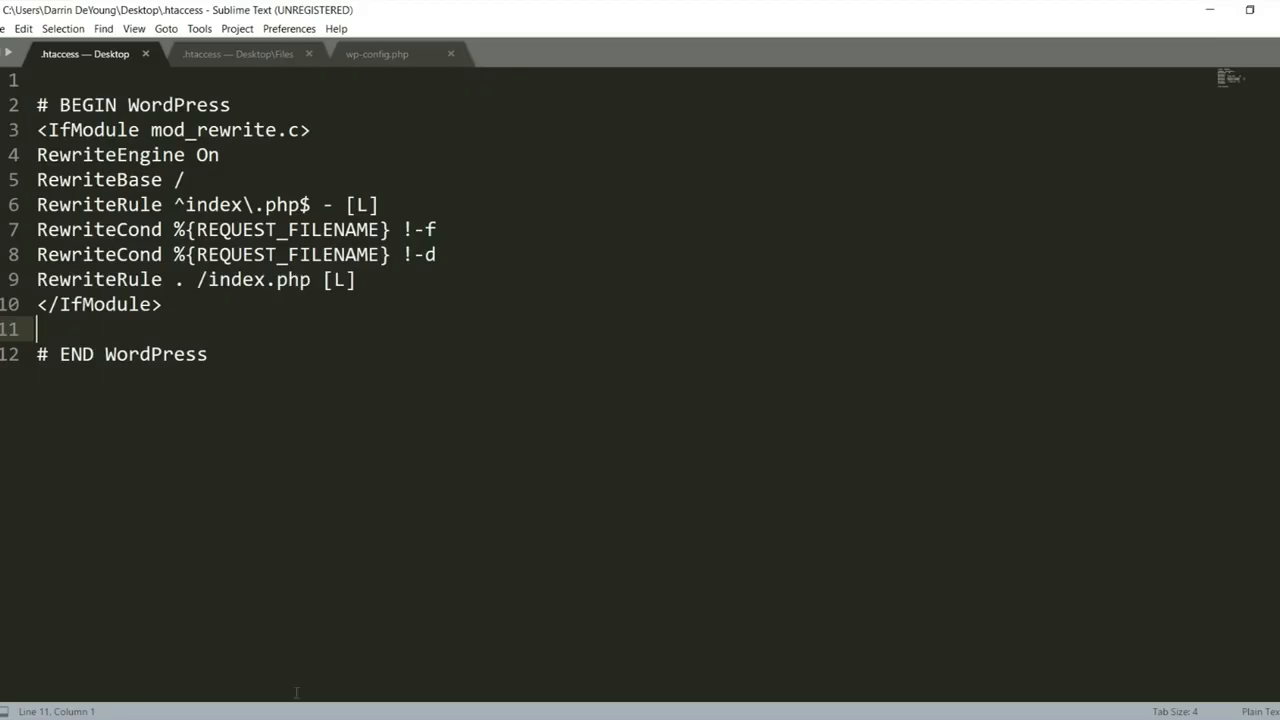
{"action": "type", "text": "php_value upload_max_filesize 64M php_value post_max_size 64M php_value memory_limit 400M php_value max_execution_time 180 php_value max_input_time 180"}
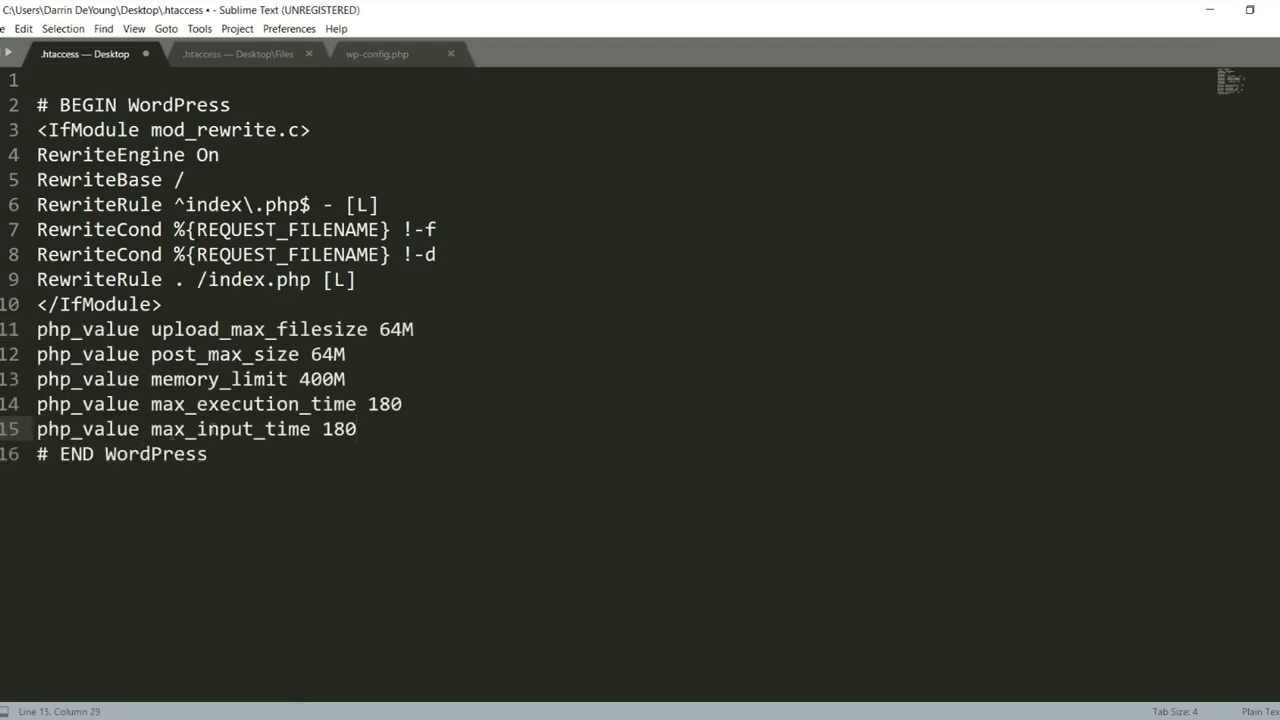
{"action": "key", "text": "ctrl+s"}
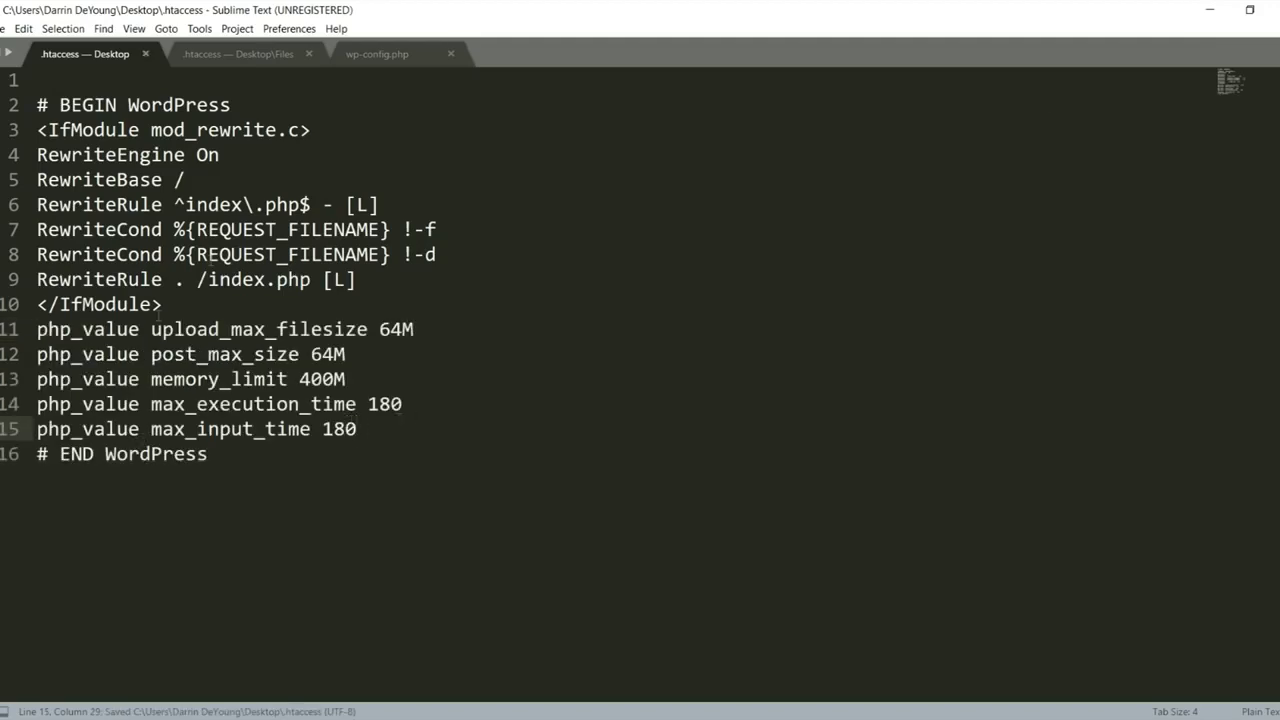
{"action": "left_click", "coordinate": [1272, 9]}
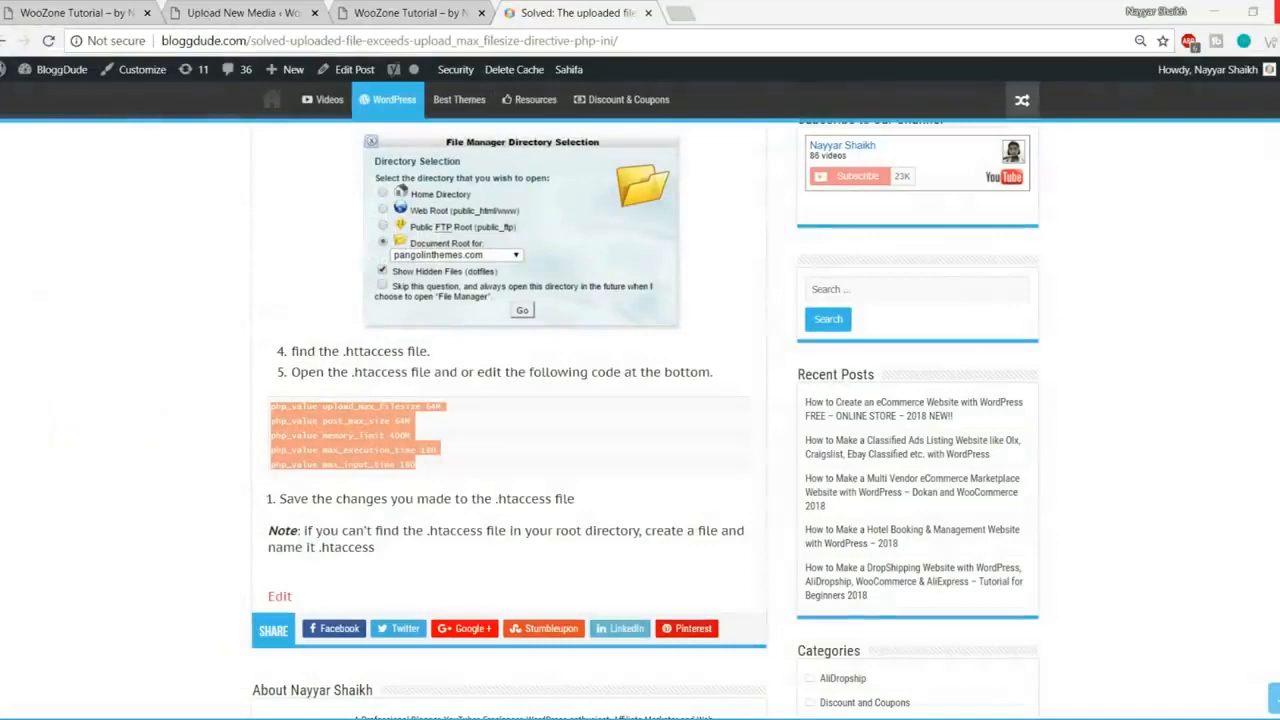
- Upload the edited 386-byte .htaccess to the woozone2 site folder, overwriting the server's 235-byte copy
{"action": "left_click", "coordinate": [350, 718]}
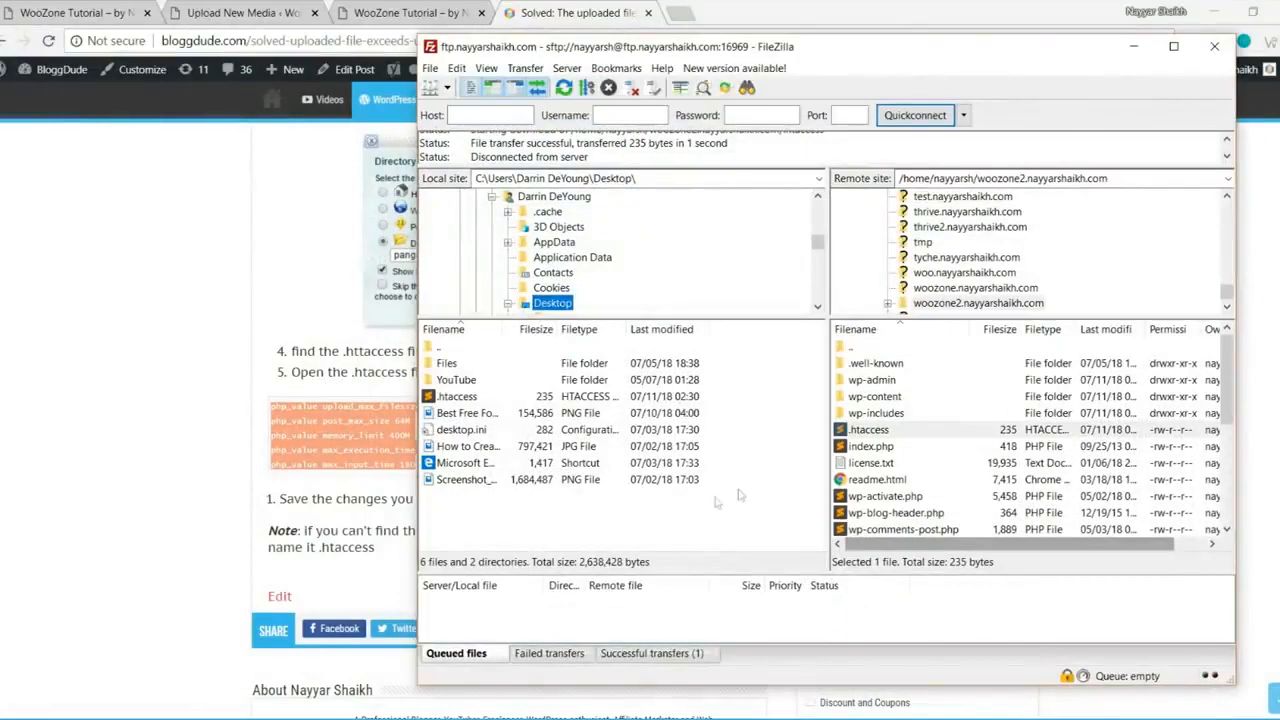
{"action": "right_click", "coordinate": [680, 510]}
{"action": "left_click", "coordinate": [748, 628]}
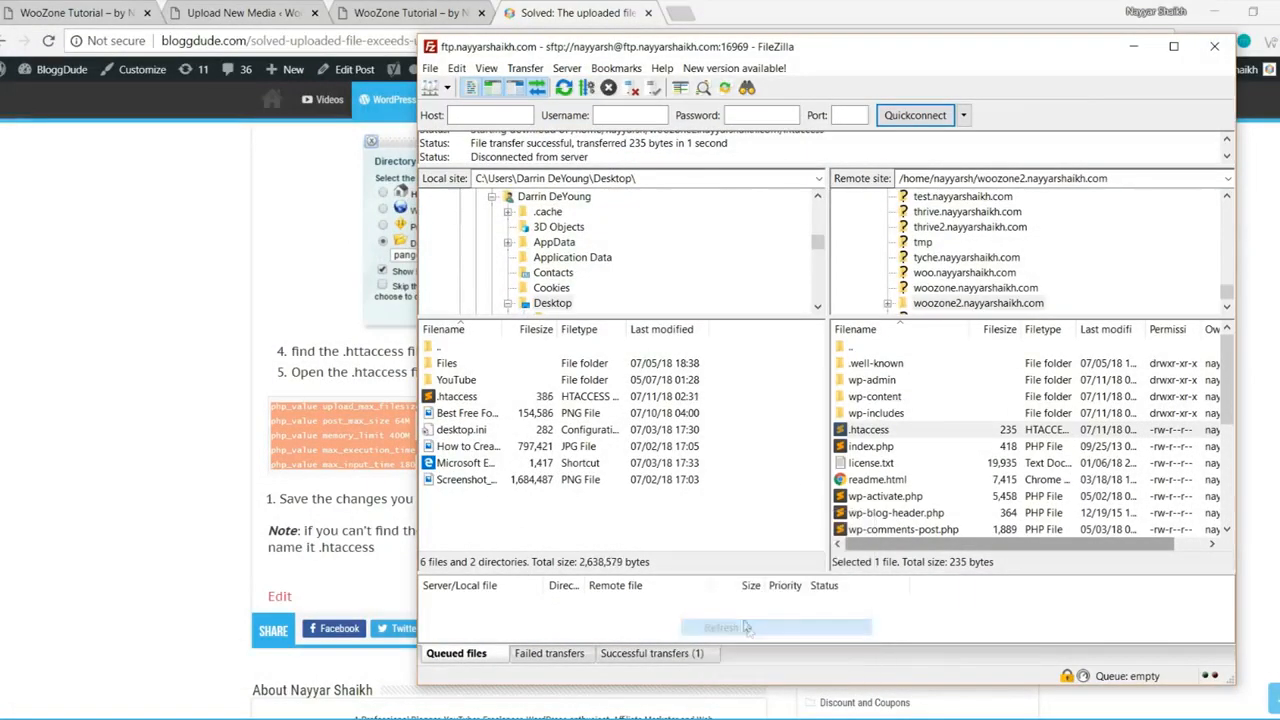
{"action": "left_click_drag", "start_coordinate": [440, 398], "coordinate": [942, 443]}
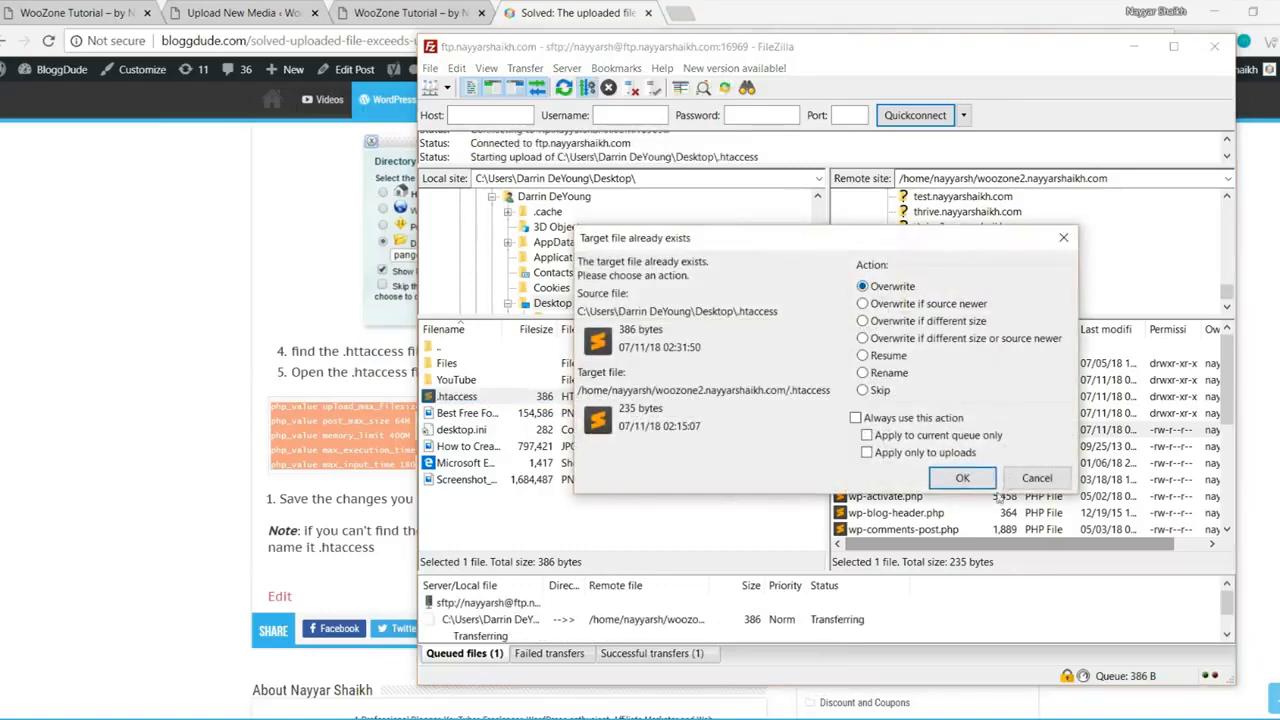
{"action": "left_click", "coordinate": [965, 478]}
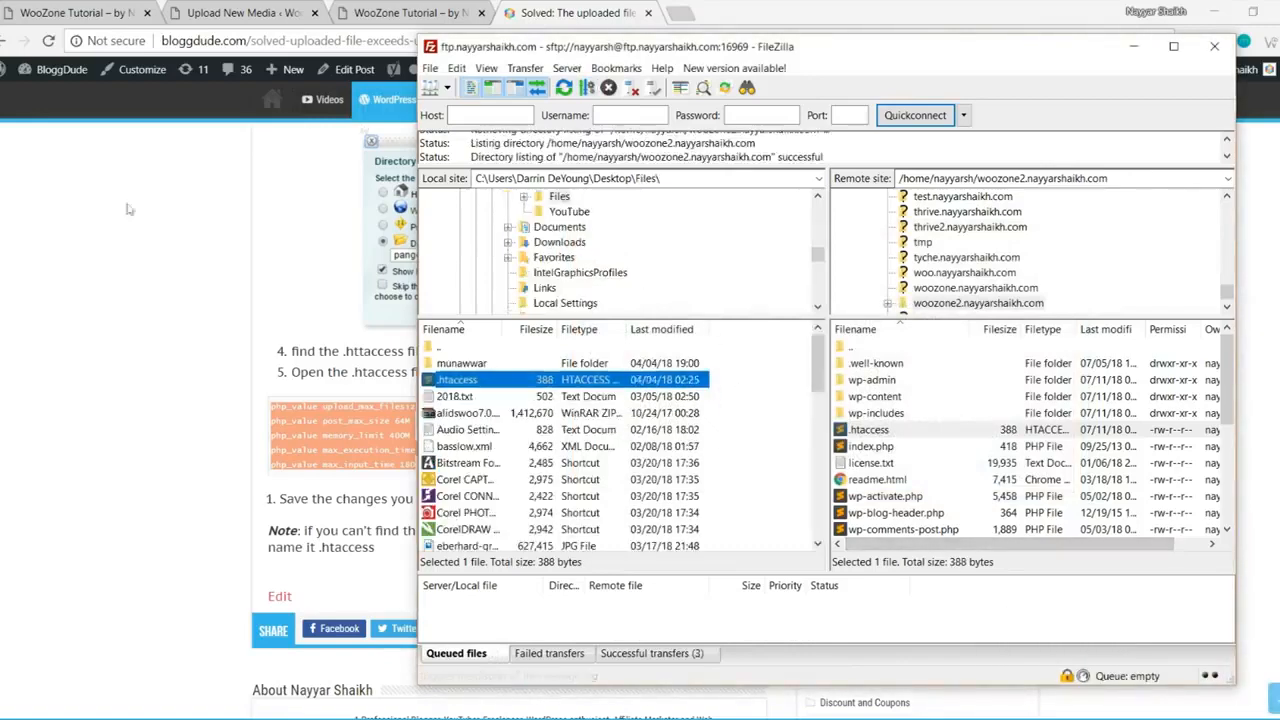
{"action": "left_click", "coordinate": [121, 210]}
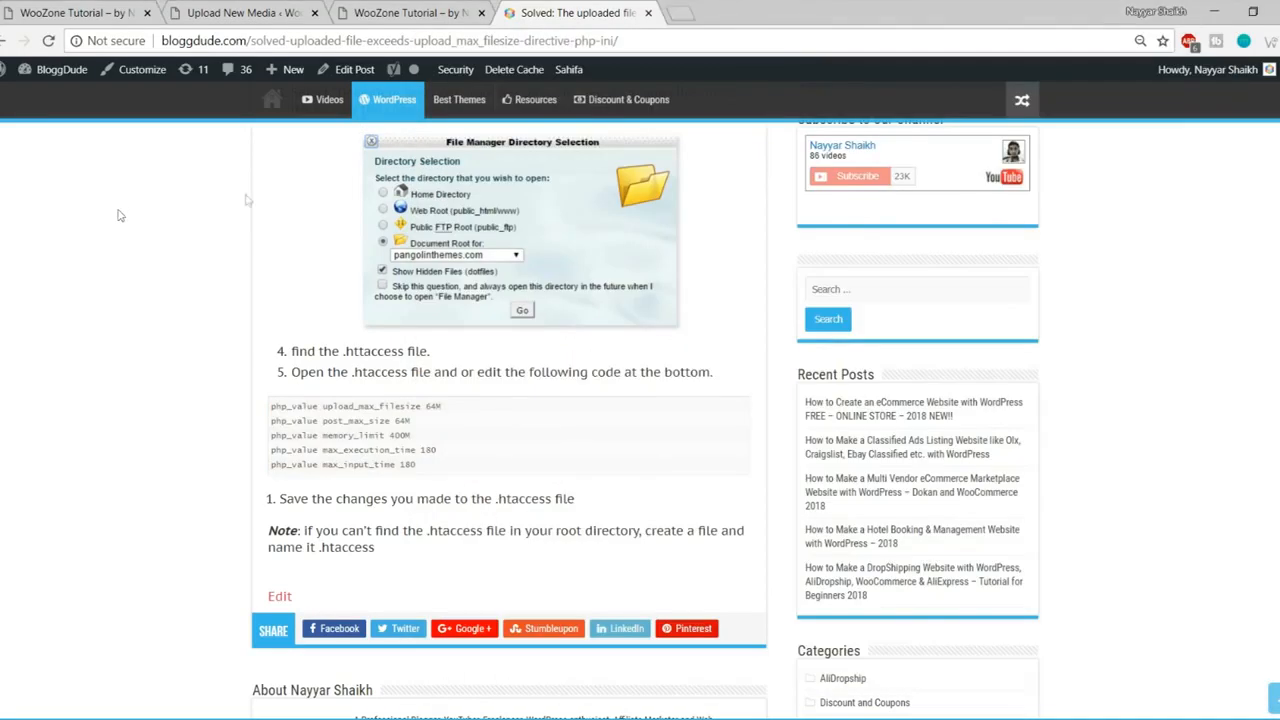
- Reload Upload New Media and confirm the maximum upload size now reads 64 MB instead of 2 MB
{"action": "left_click", "coordinate": [222, 12]}
{"action": "left_click_drag", "start_coordinate": [305, 507], "coordinate": [147, 507]}
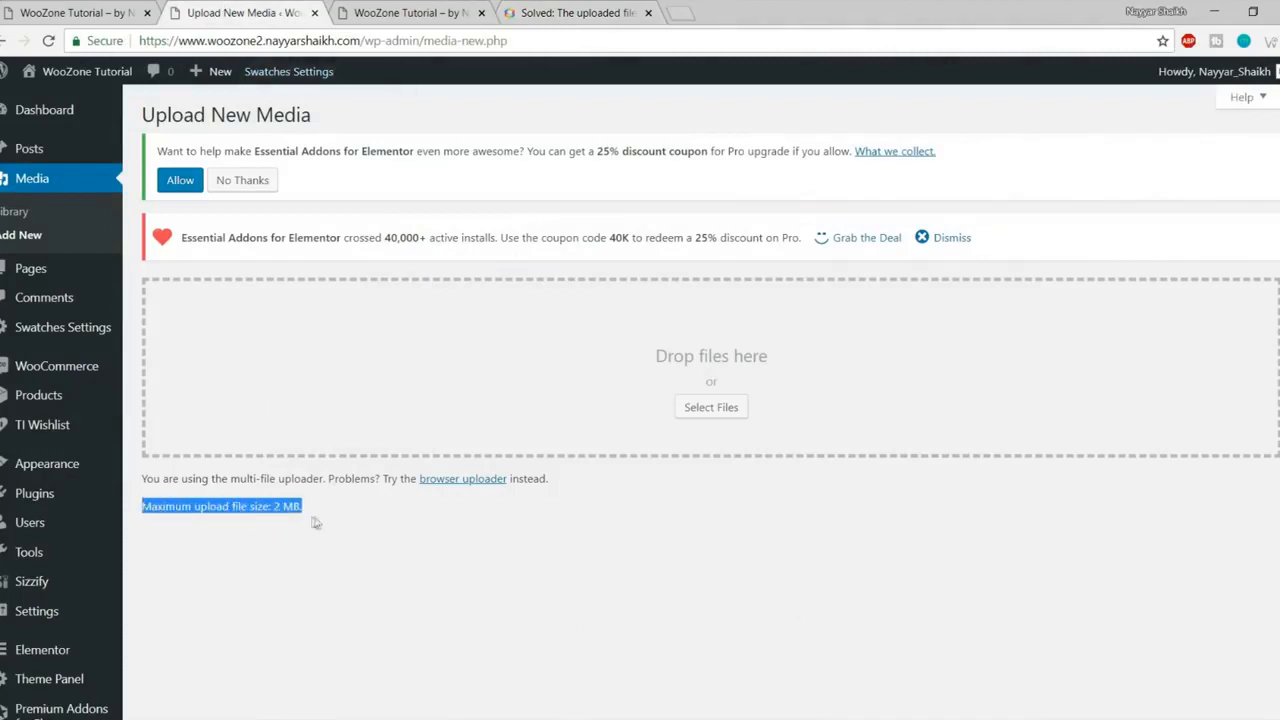
{"action": "left_click", "coordinate": [48, 42]}
{"action": "left_click_drag", "start_coordinate": [310, 507], "coordinate": [140, 508]}
{"action": "left_click", "coordinate": [296, 530]}
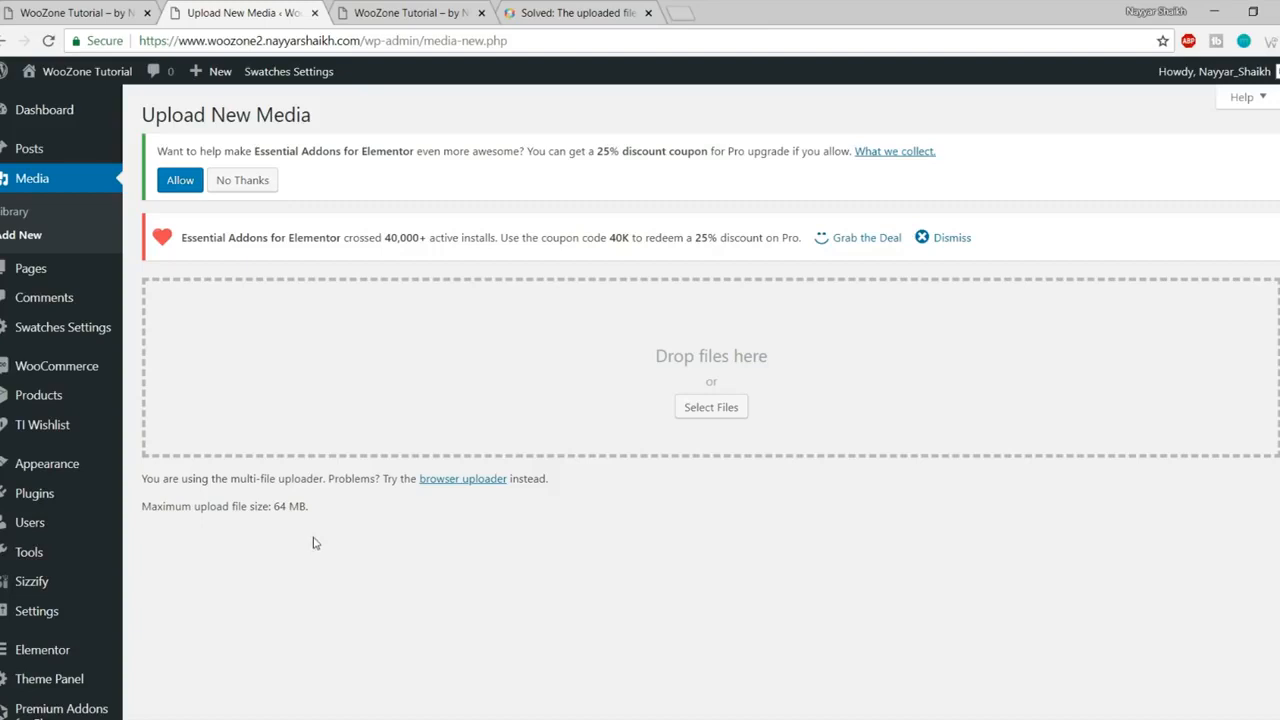
{"action": "mouse_move", "coordinate": [35, 495]}
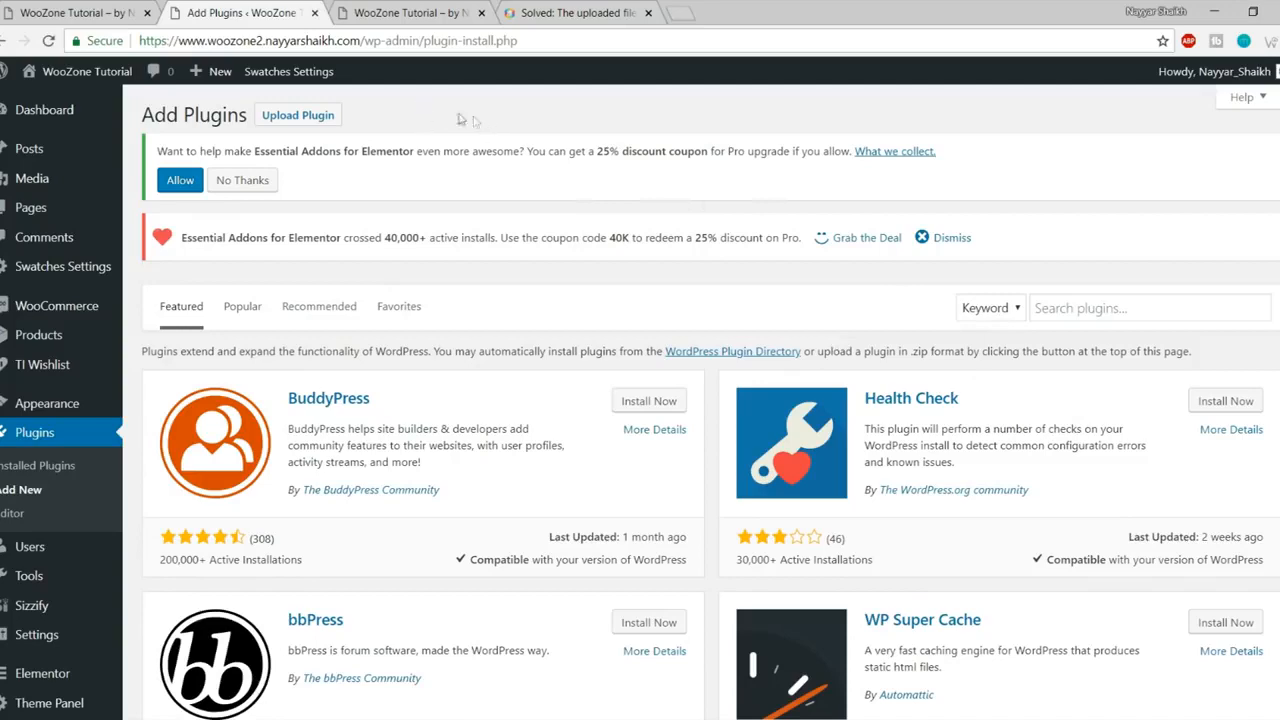
- Start a plugin zip upload and browse E: to the WooZone\2.6\2.6\Woozone - Amazon Affiliates Plugin folder
{"action": "left_click", "coordinate": [298, 117]}
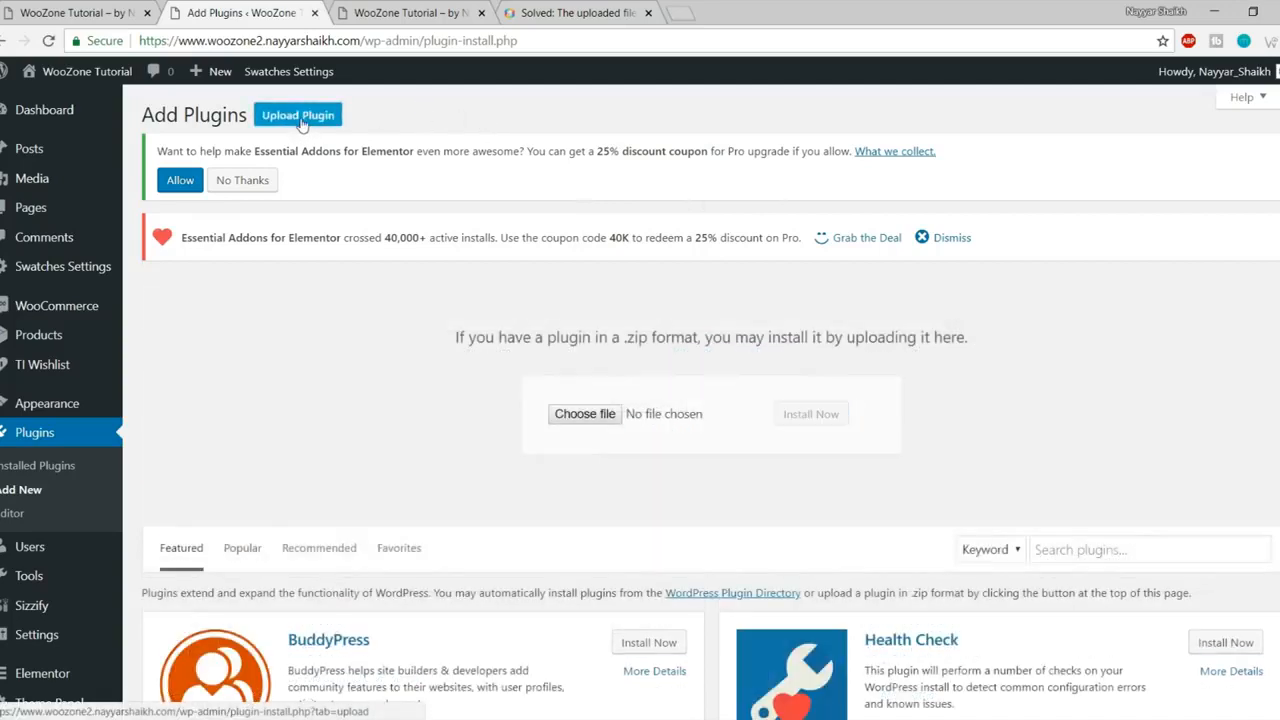
{"action": "left_click", "coordinate": [585, 416]}
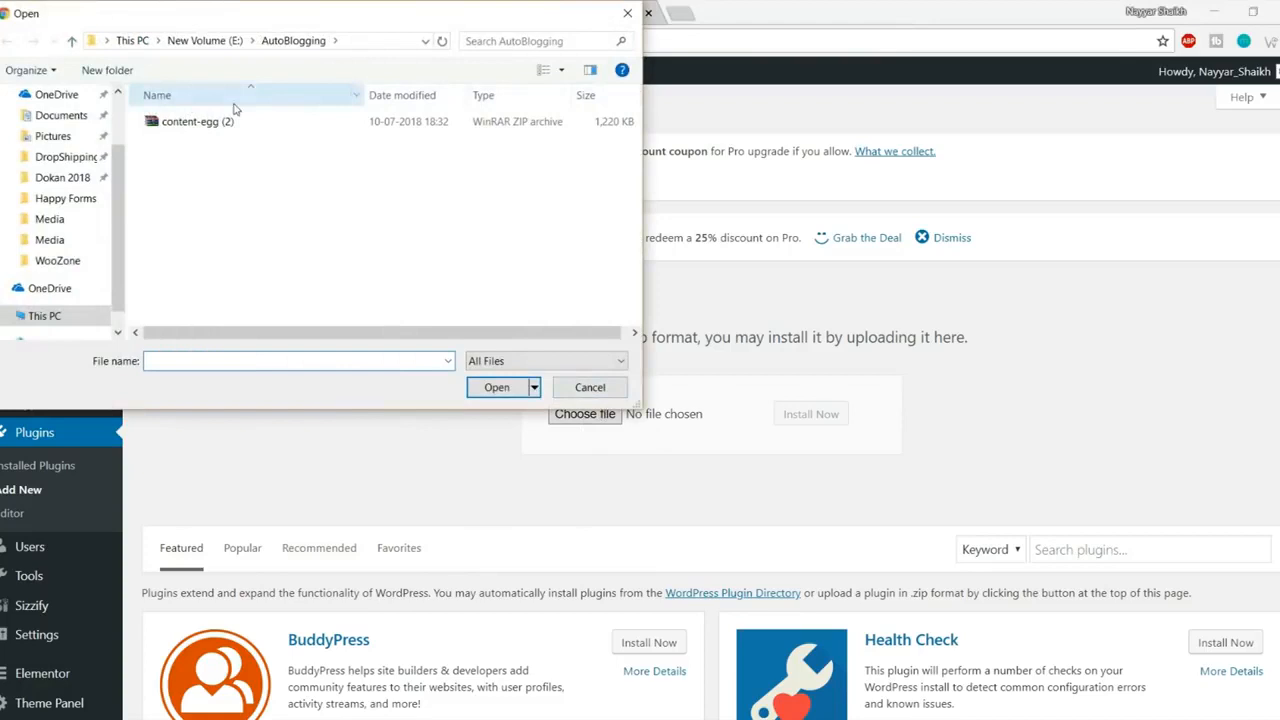
{"action": "left_click", "coordinate": [204, 41]}
{"action": "scroll", "coordinate": [235, 240], "scroll_direction": "down", "scroll_amount": 8}
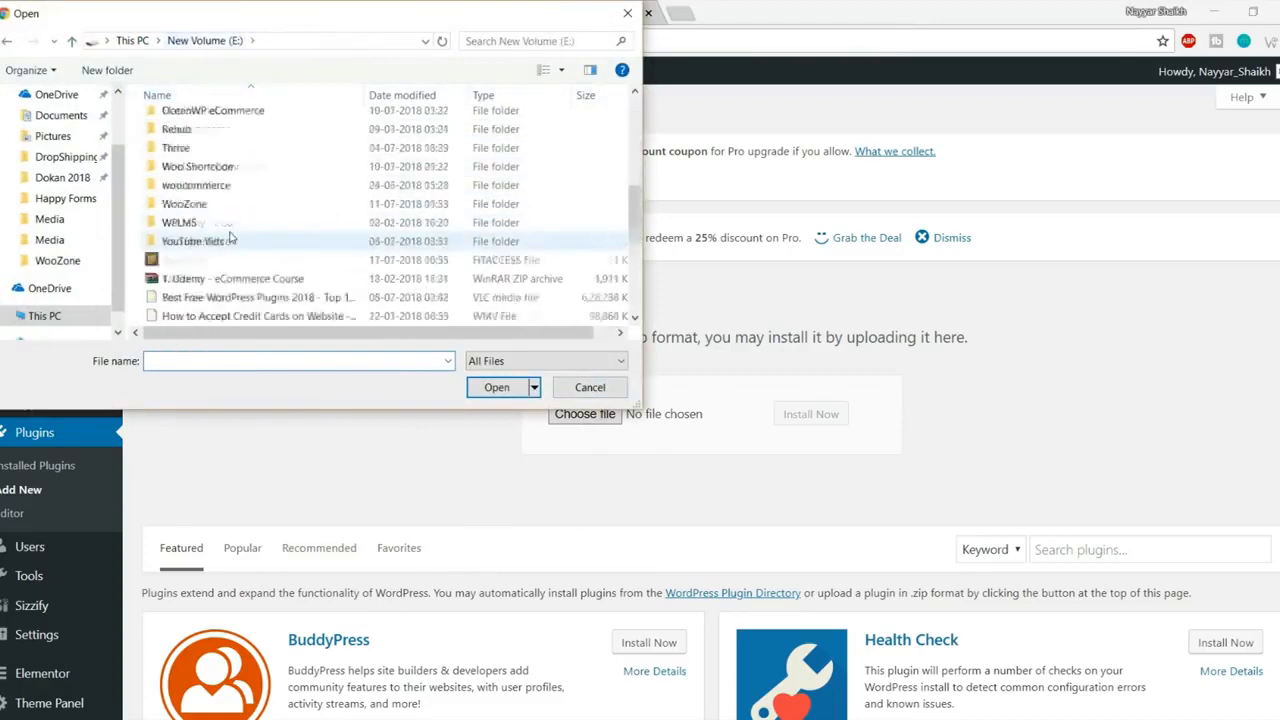
{"action": "scroll", "coordinate": [235, 245], "scroll_direction": "up", "scroll_amount": 3}
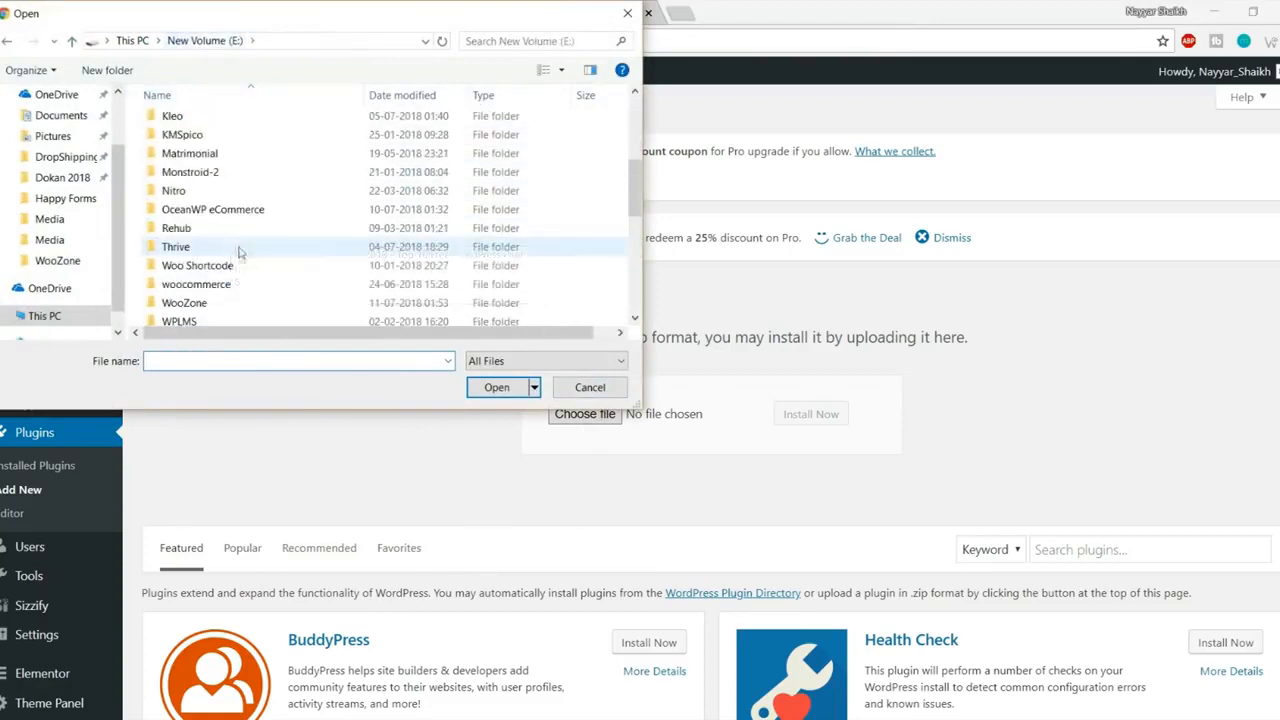
{"action": "left_click", "coordinate": [210, 304]}
{"action": "double_click", "coordinate": [210, 304]}
{"action": "double_click", "coordinate": [203, 122]}
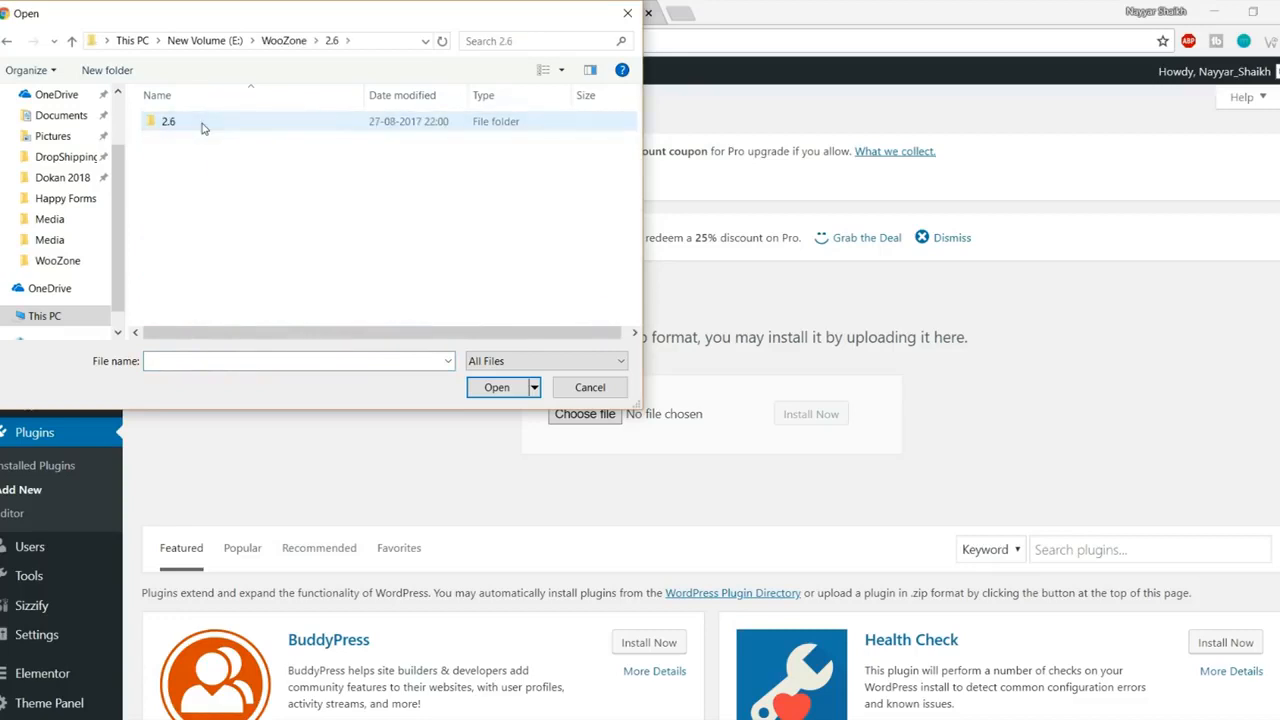
{"action": "double_click", "coordinate": [203, 122]}
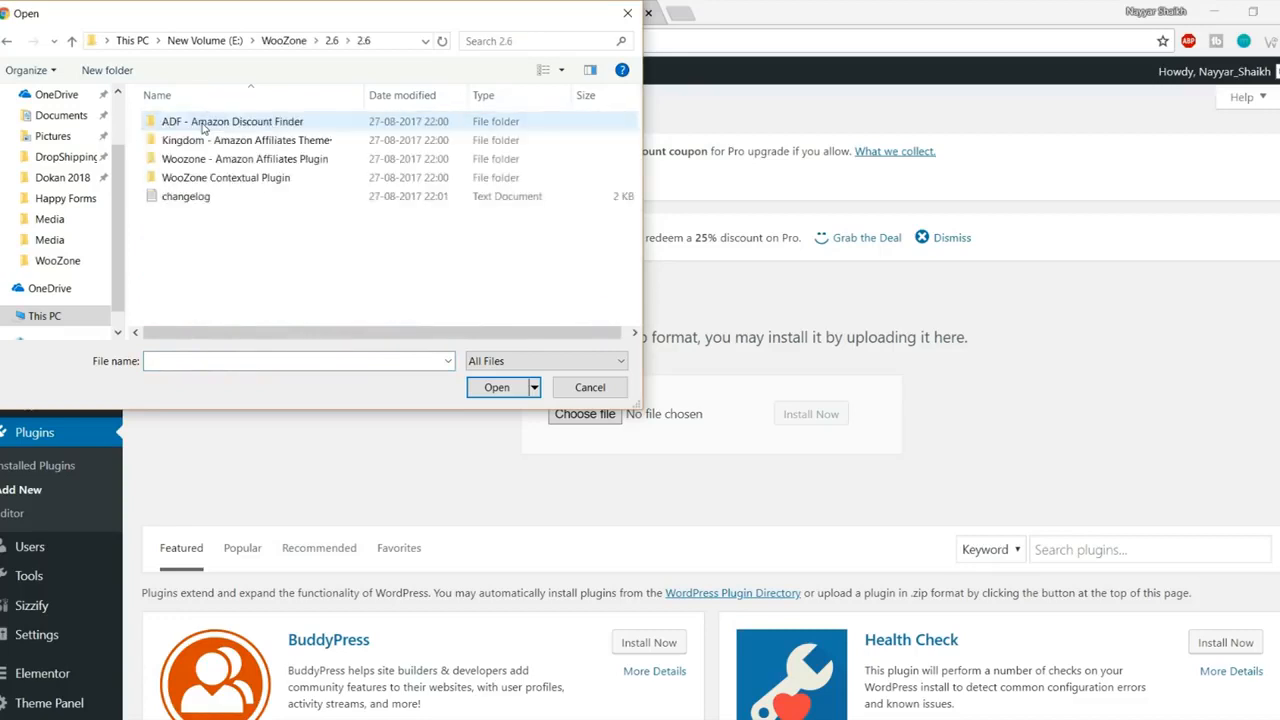
{"action": "double_click", "coordinate": [270, 161]}
- Choose woozone.zip from the 9.0.6.1\Plugin folder, install it and activate the WooZone plugin
{"action": "left_click", "coordinate": [205, 123]}
{"action": "double_click", "coordinate": [205, 123]}
{"action": "left_click", "coordinate": [205, 123]}
{"action": "double_click", "coordinate": [205, 123]}
{"action": "left_click", "coordinate": [205, 123]}
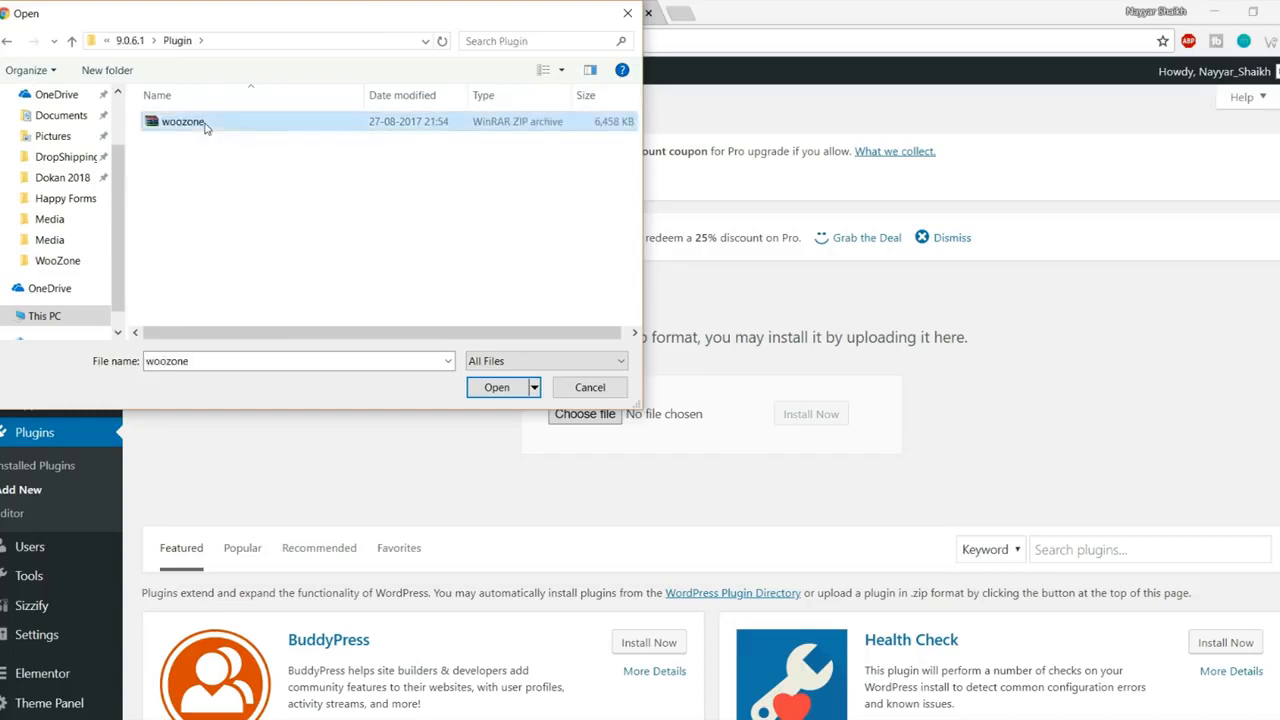
{"action": "left_click", "coordinate": [497, 389]}
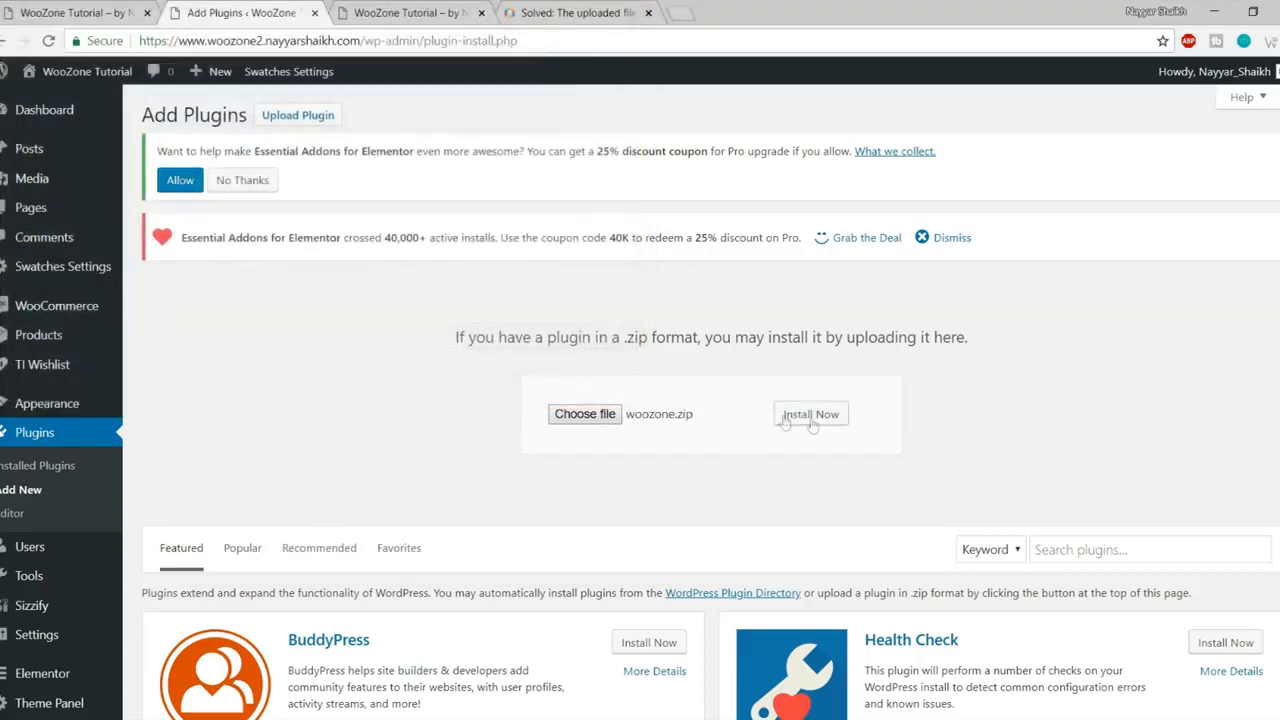
{"action": "left_click", "coordinate": [810, 414]}
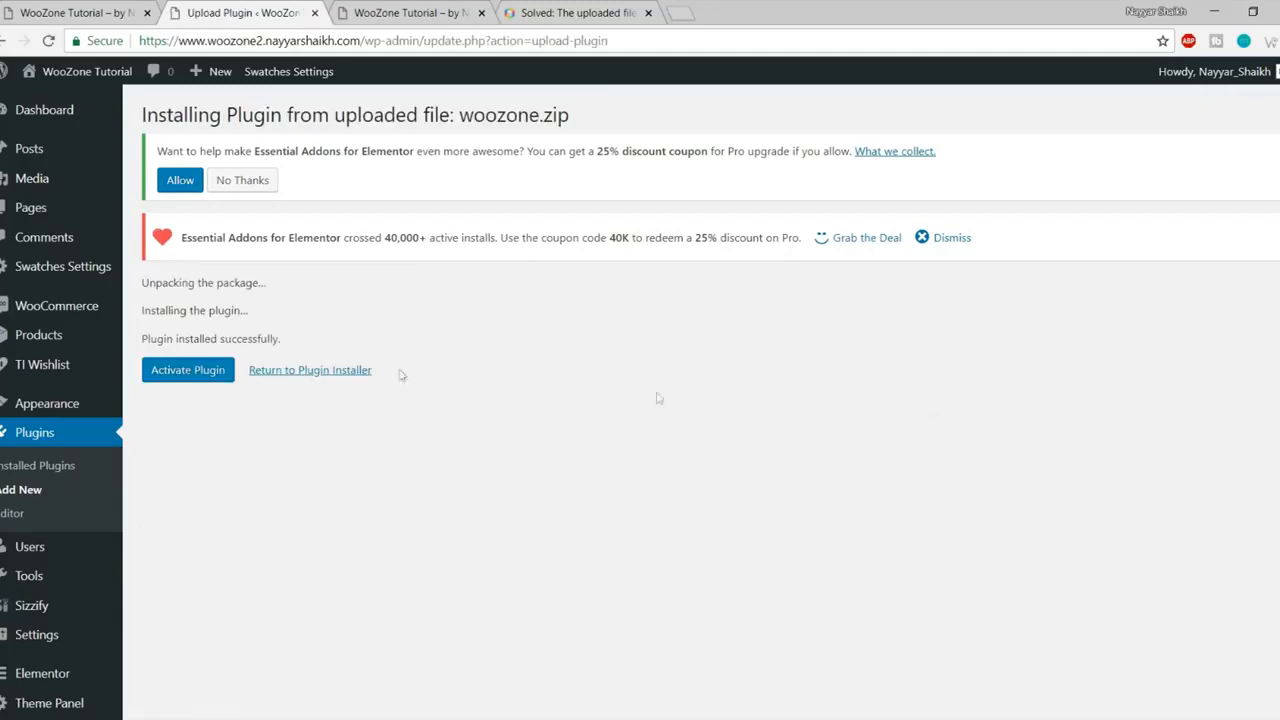
{"action": "left_click", "coordinate": [203, 378]}
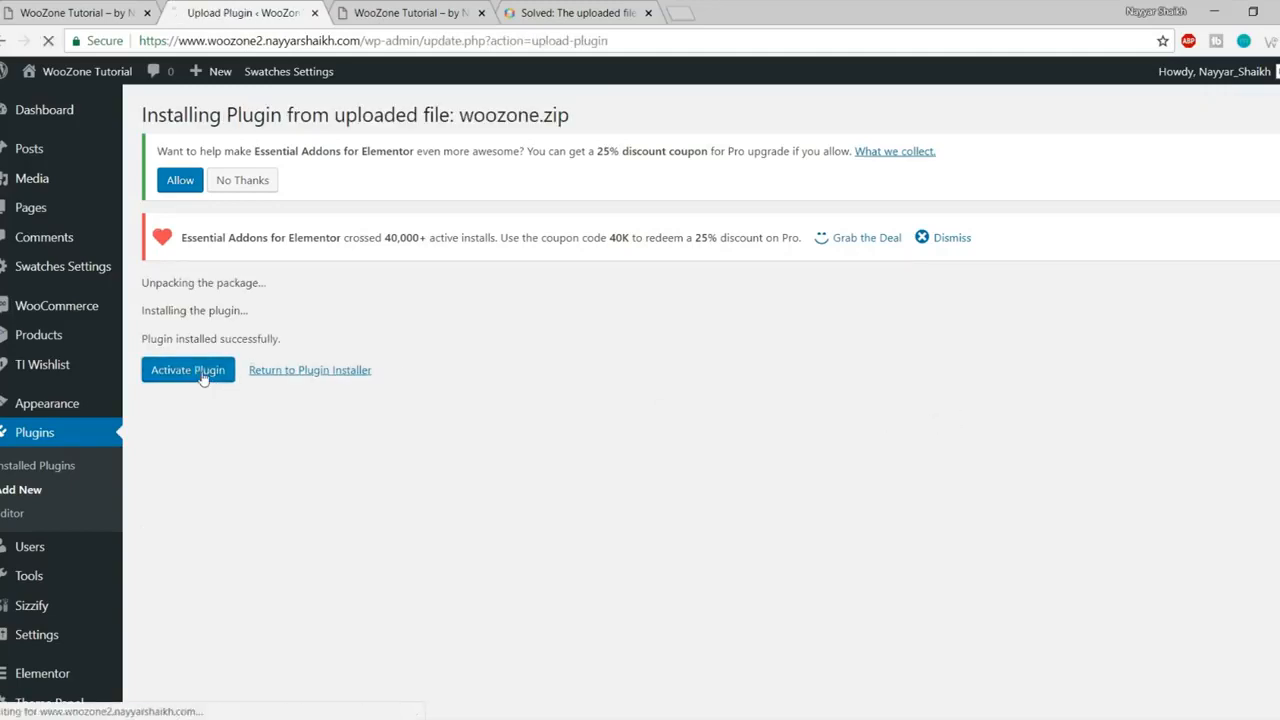
{"action": "scroll", "coordinate": [868, 527], "scroll_direction": "down", "scroll_amount": 10}
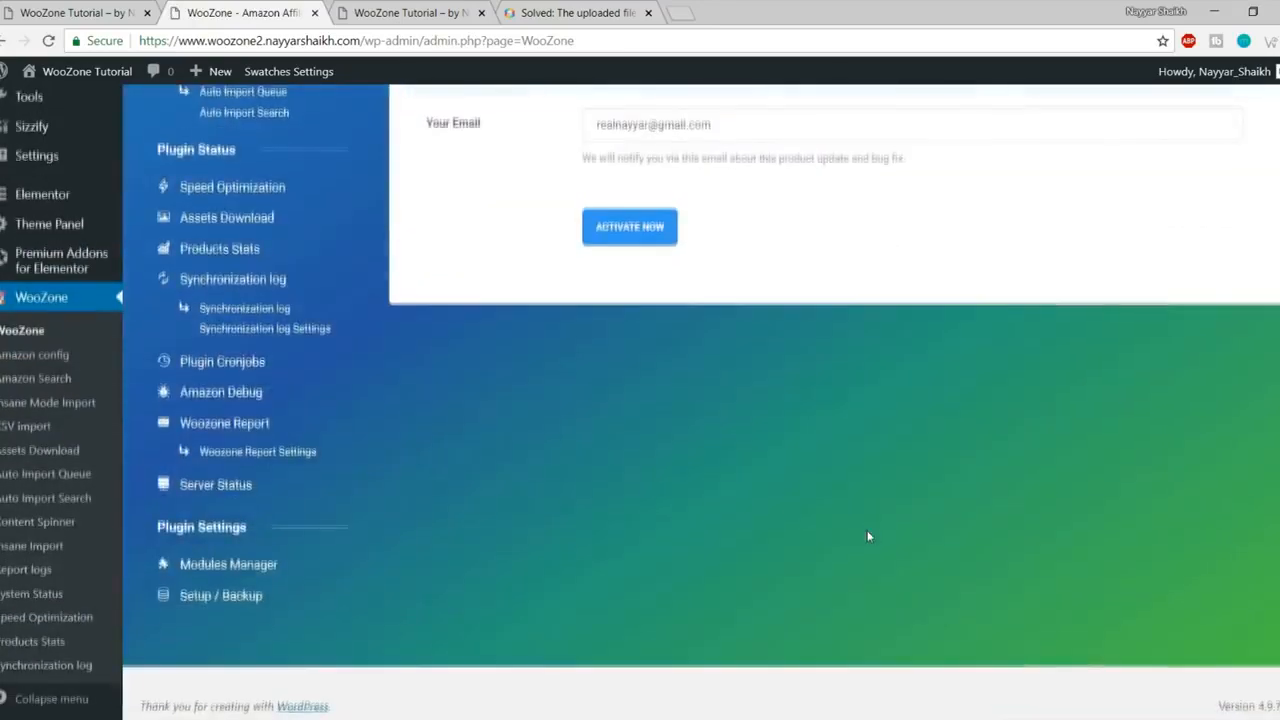
- Paste the item purchase code into the licence form's Item Purchase Code field, next to the pre-filled e-mail
{"action": "scroll", "coordinate": [867, 530], "scroll_direction": "up", "scroll_amount": 3}
{"action": "left_click", "coordinate": [645, 287]}
{"action": "scroll", "coordinate": [612, 410], "scroll_direction": "up", "scroll_amount": 2}
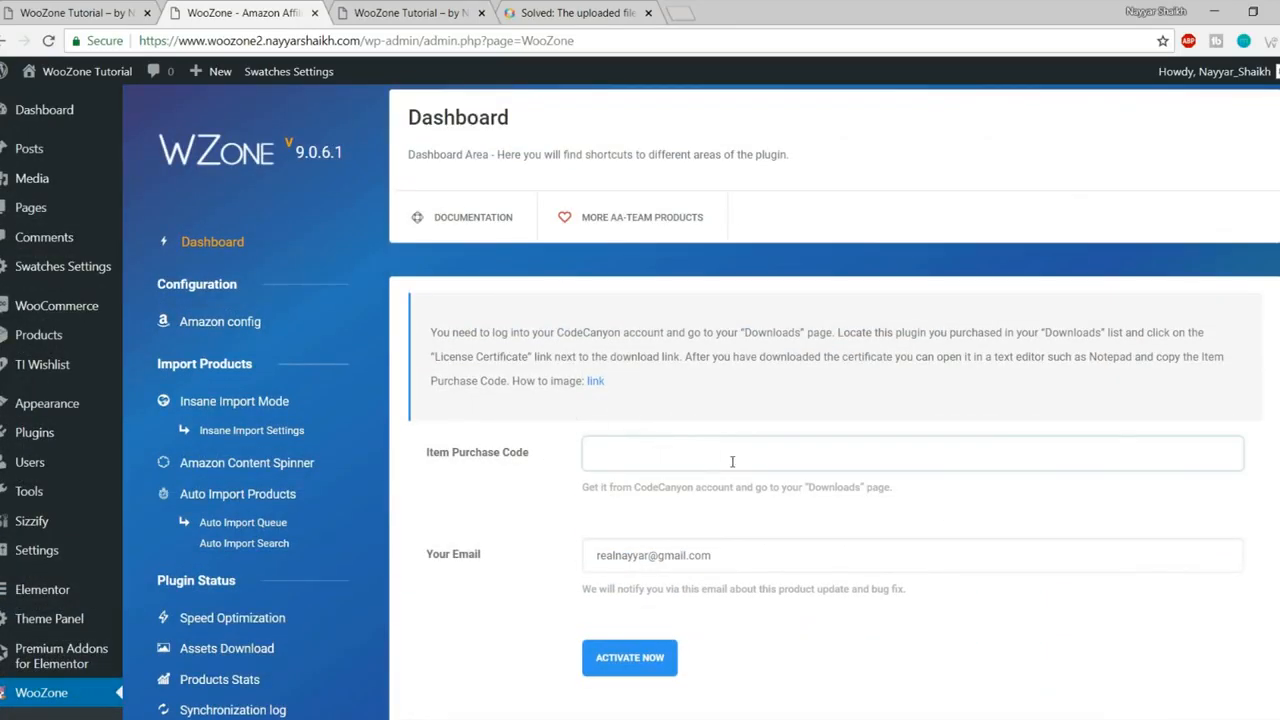
{"action": "scroll", "coordinate": [732, 461], "scroll_direction": "down", "scroll_amount": 1}
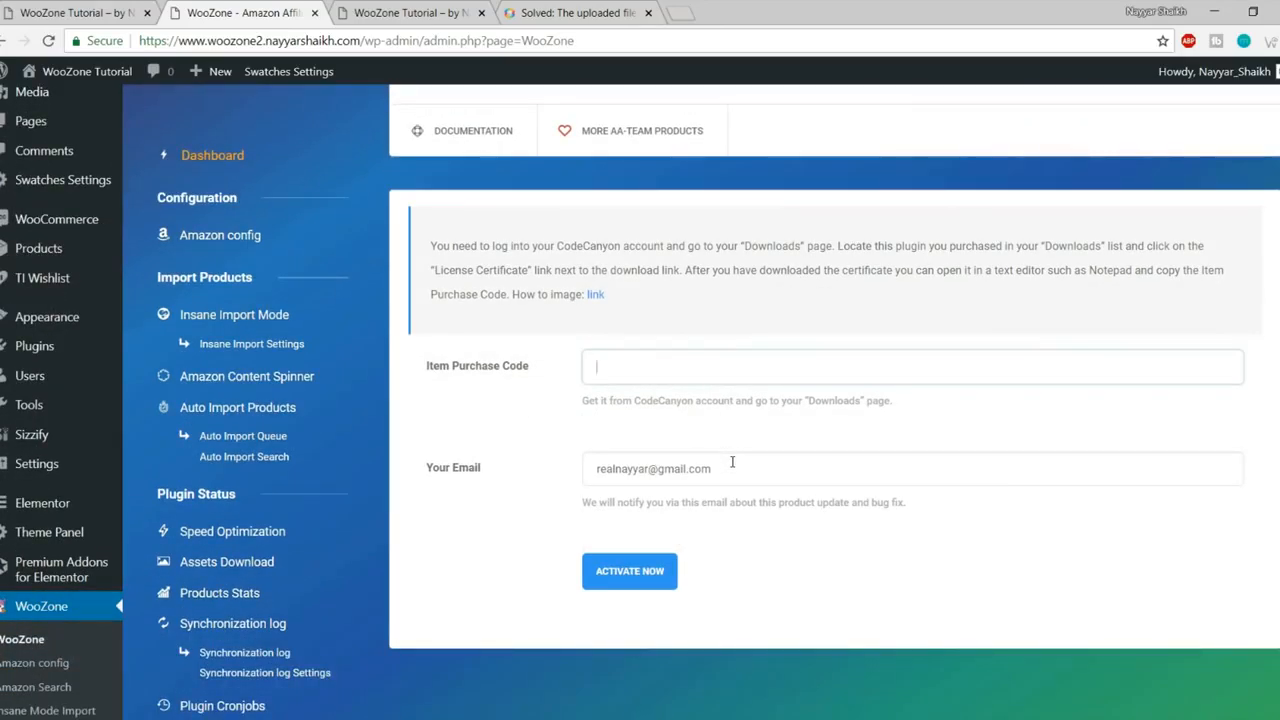
{"action": "key", "text": "ctrl+v"}
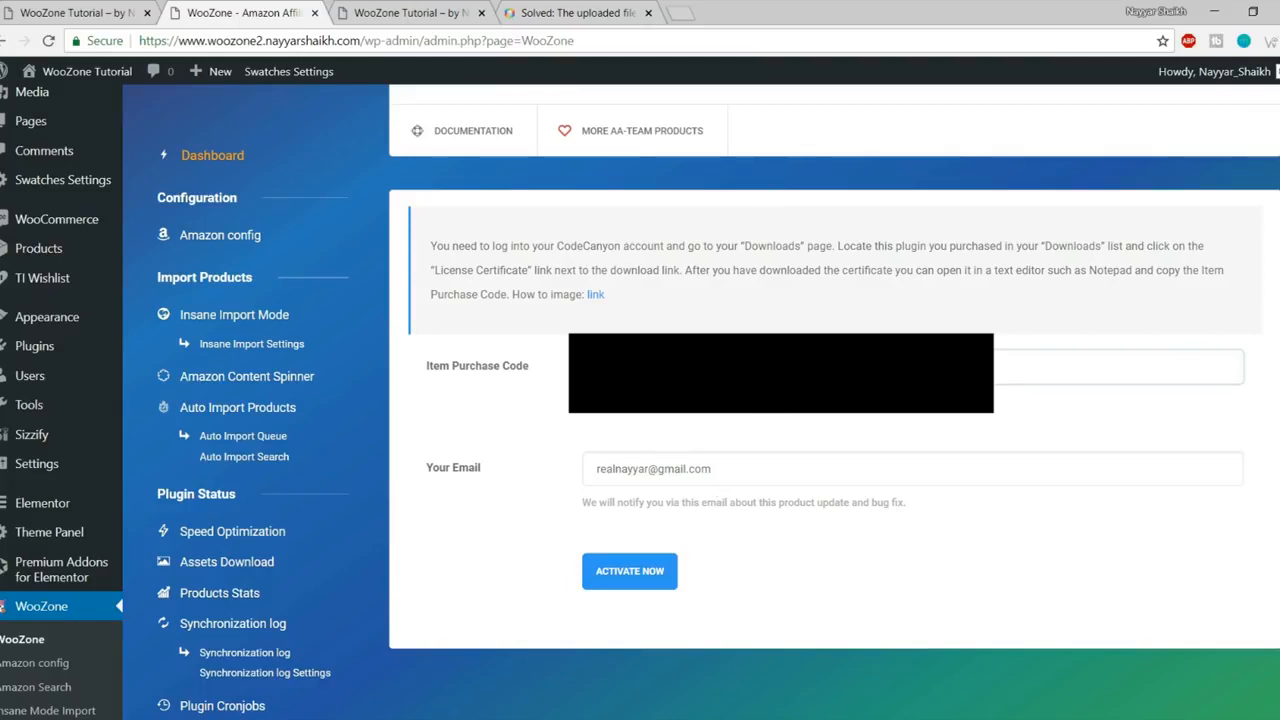
- Activate the WooZone licence and start the WZone setup wizard
{"action": "left_click", "coordinate": [627, 573]}
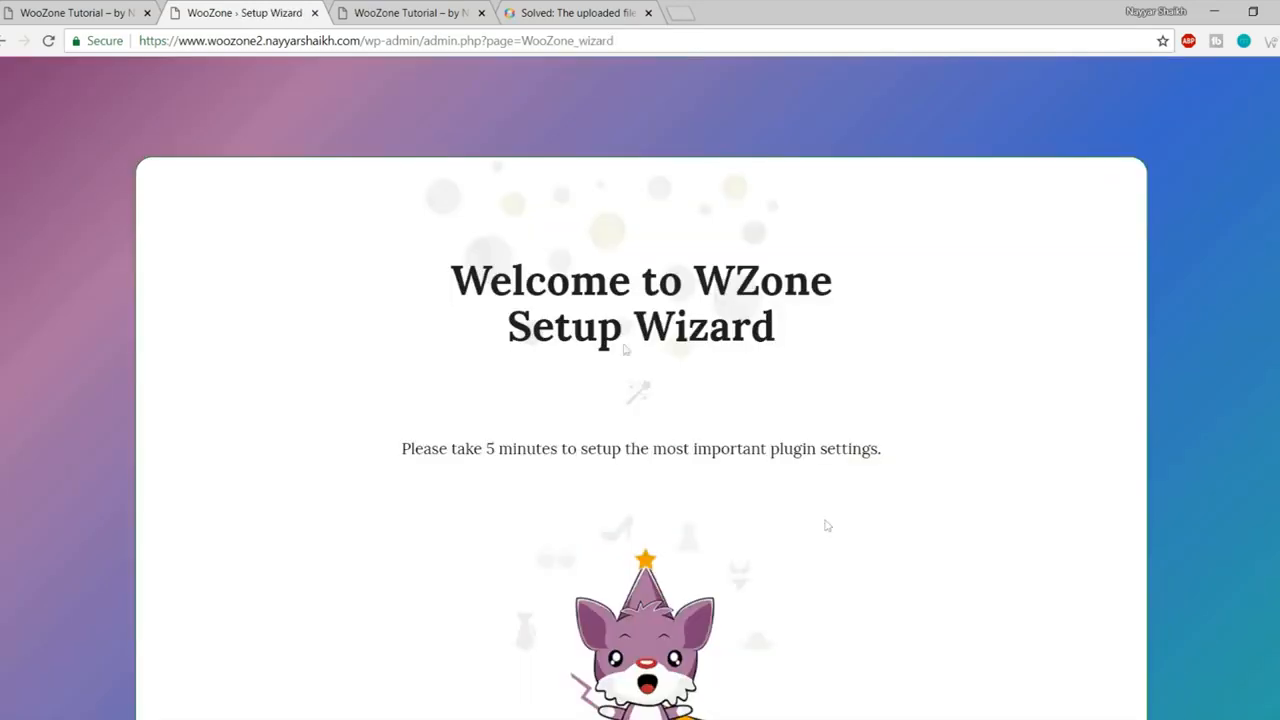
{"action": "scroll", "coordinate": [737, 349], "scroll_direction": "down", "scroll_amount": 3}
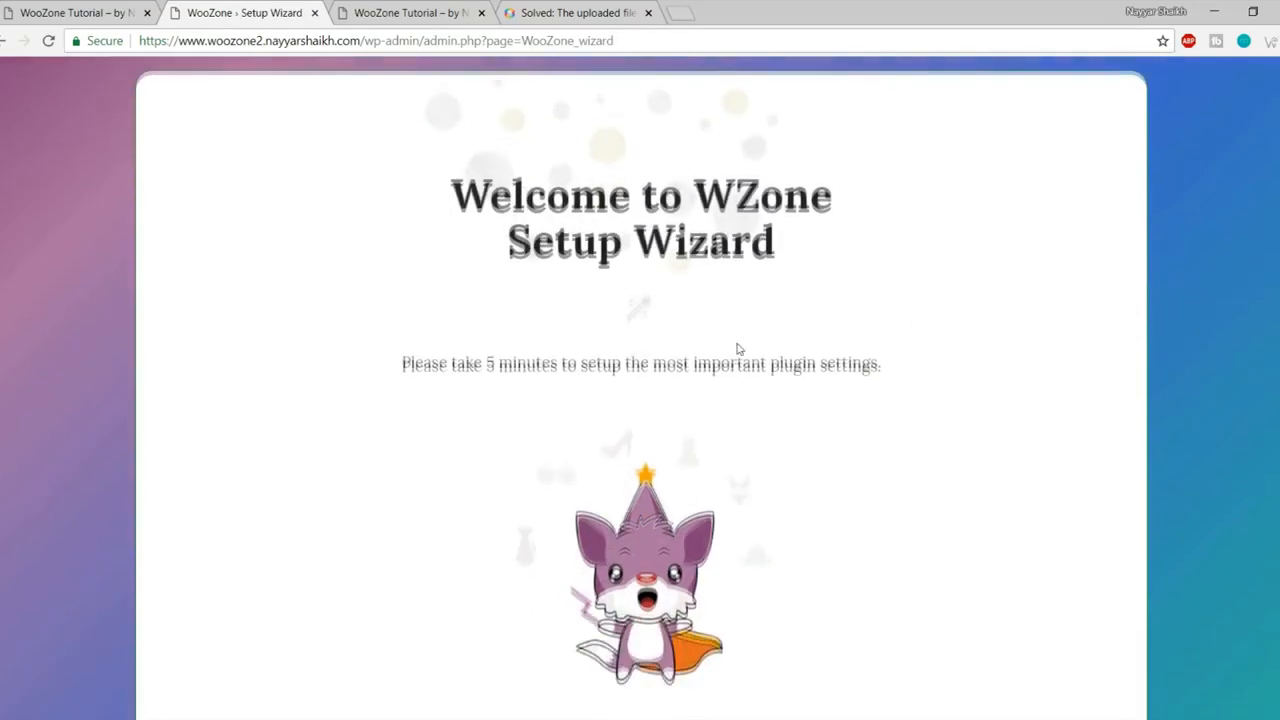
{"action": "scroll", "coordinate": [720, 403], "scroll_direction": "up", "scroll_amount": 3}
{"action": "scroll", "coordinate": [1108, 347], "scroll_direction": "down", "scroll_amount": 3}
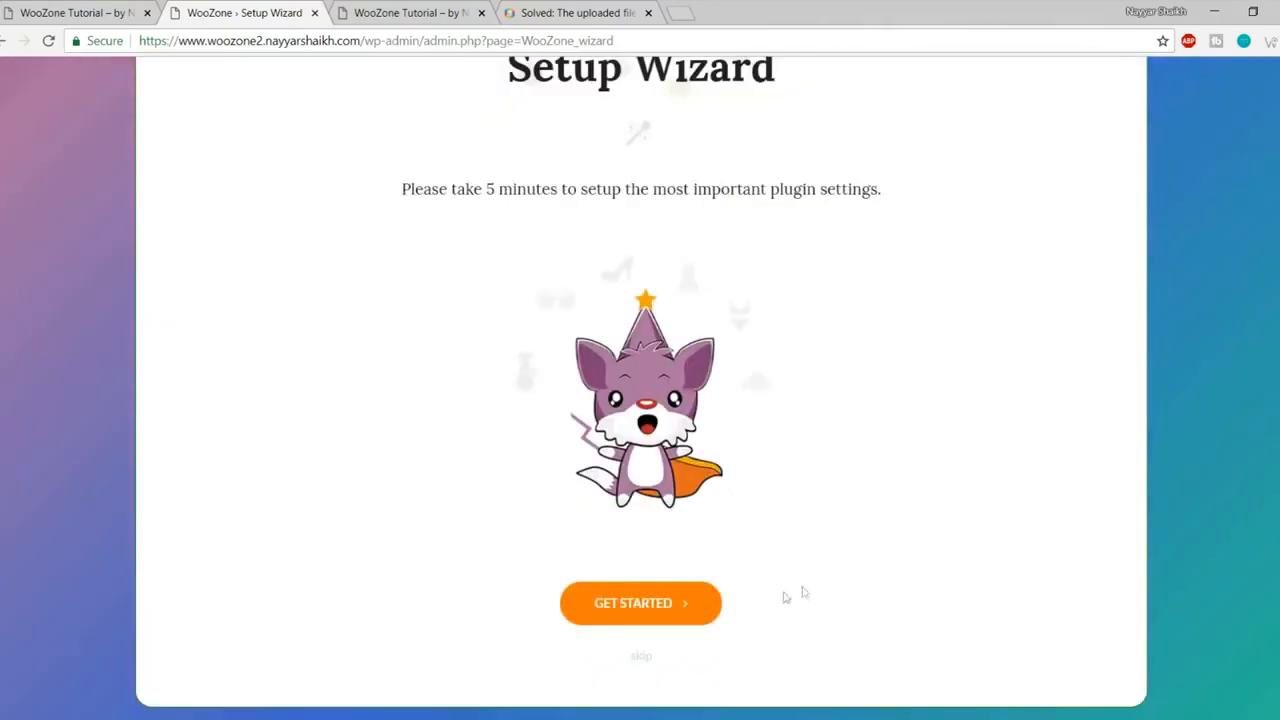
{"action": "left_click", "coordinate": [655, 610]}
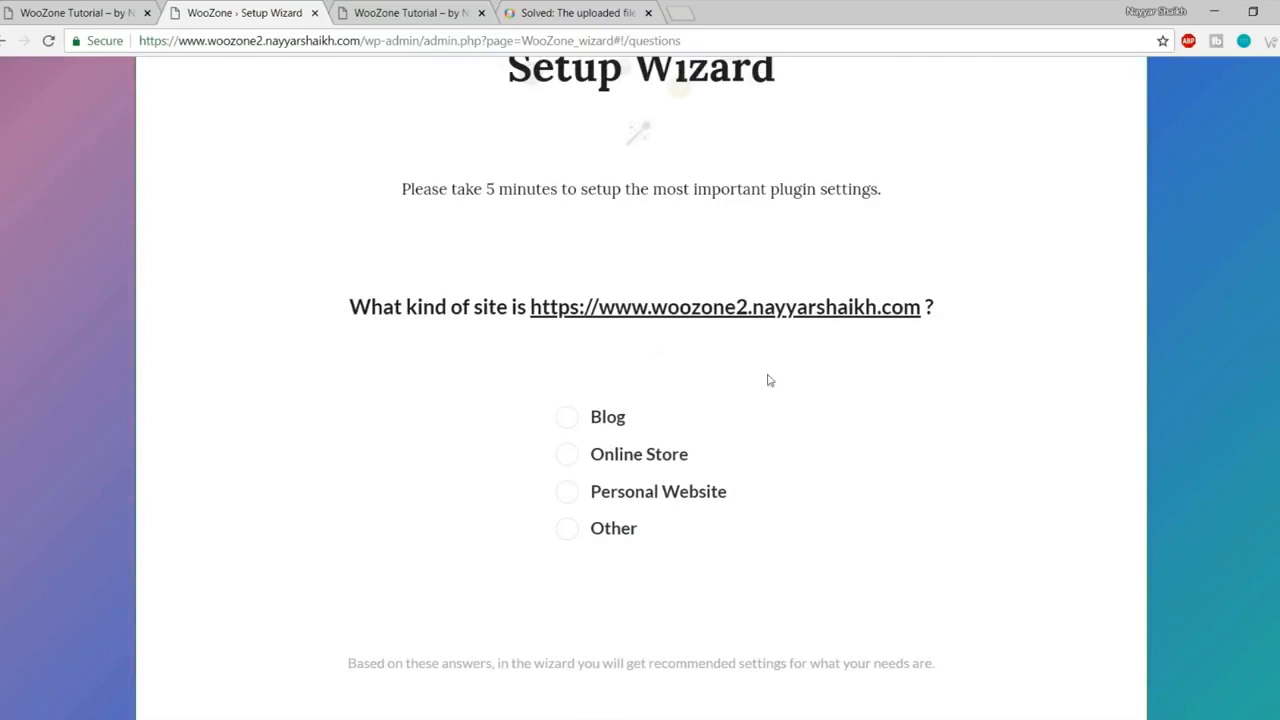
- Answer Online Store as the site type in the wizard
{"action": "left_click", "coordinate": [668, 428]}
{"action": "left_click", "coordinate": [601, 466]}
{"action": "scroll", "coordinate": [852, 479], "scroll_direction": "down", "scroll_amount": 2}
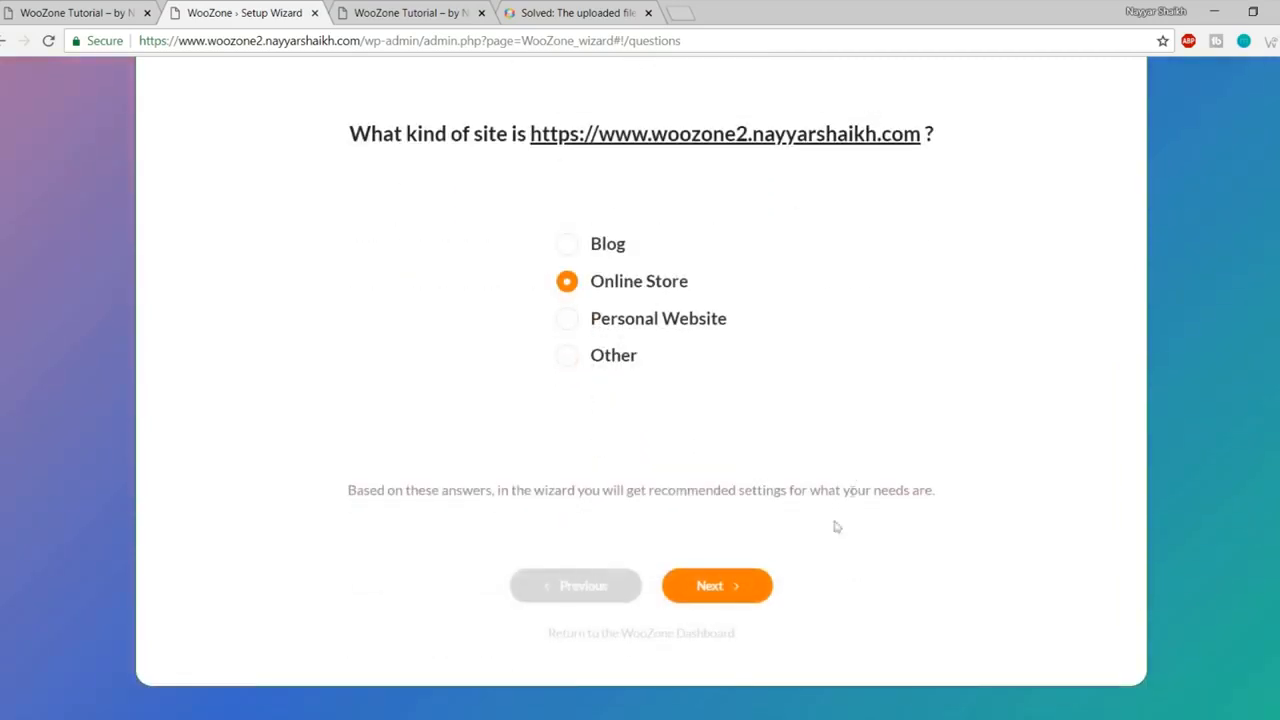
{"action": "left_click", "coordinate": [720, 588]}
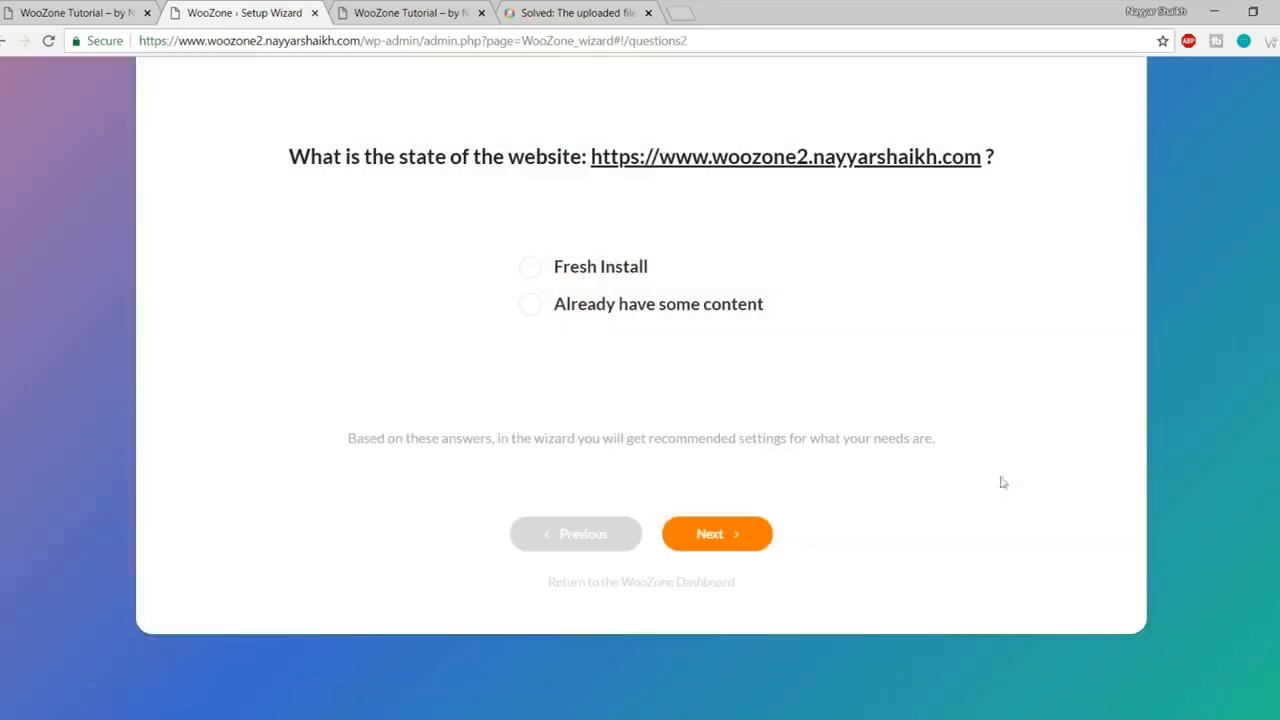
- Answer Fresh Install, keep the first purpose option, and advance to the Settings step
{"action": "scroll", "coordinate": [1001, 485], "scroll_direction": "up", "scroll_amount": 2}
{"action": "left_click", "coordinate": [613, 451]}
{"action": "left_click", "coordinate": [752, 479]}
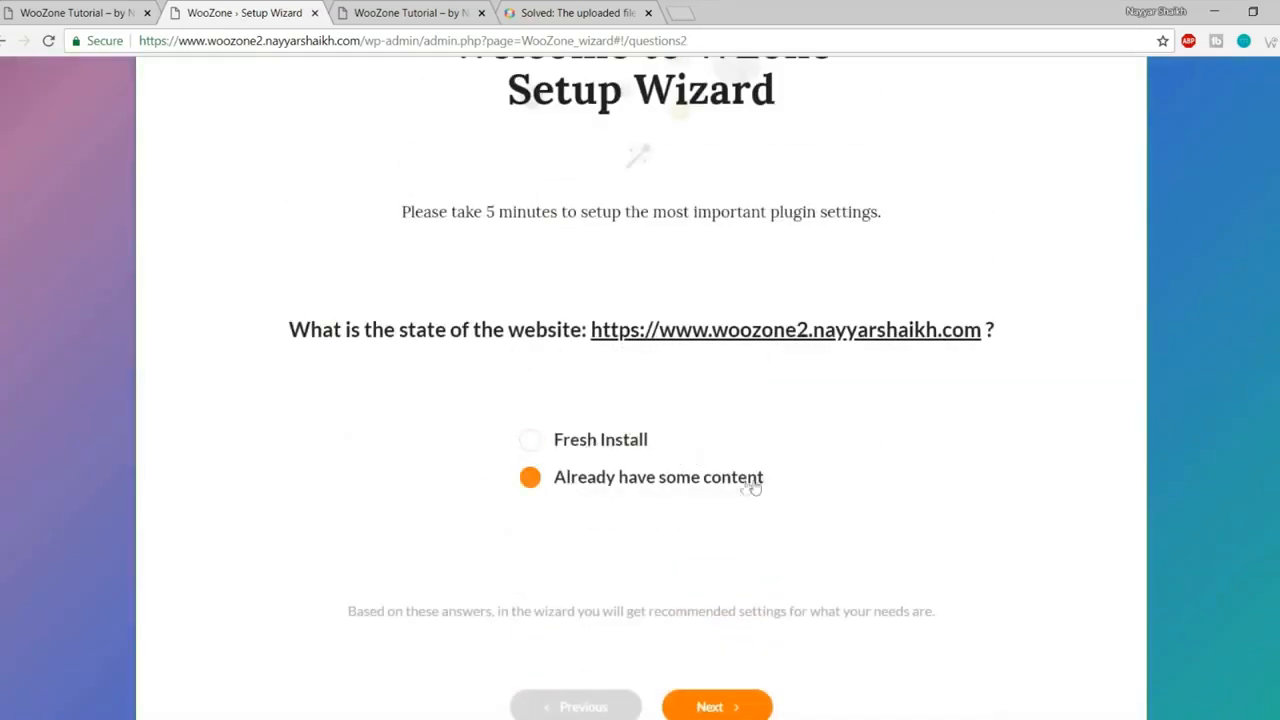
{"action": "left_click", "coordinate": [598, 444]}
{"action": "scroll", "coordinate": [790, 458], "scroll_direction": "down", "scroll_amount": 2}
{"action": "left_click", "coordinate": [738, 622]}
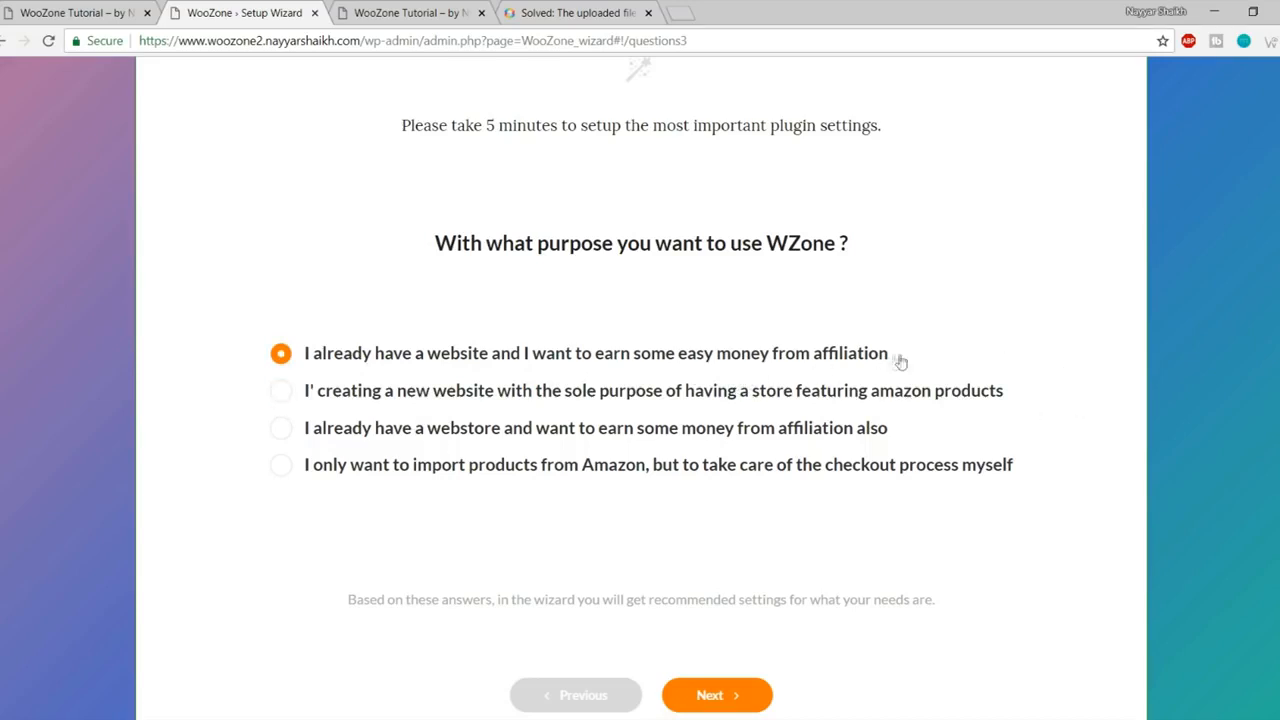
{"action": "left_click", "coordinate": [747, 697]}
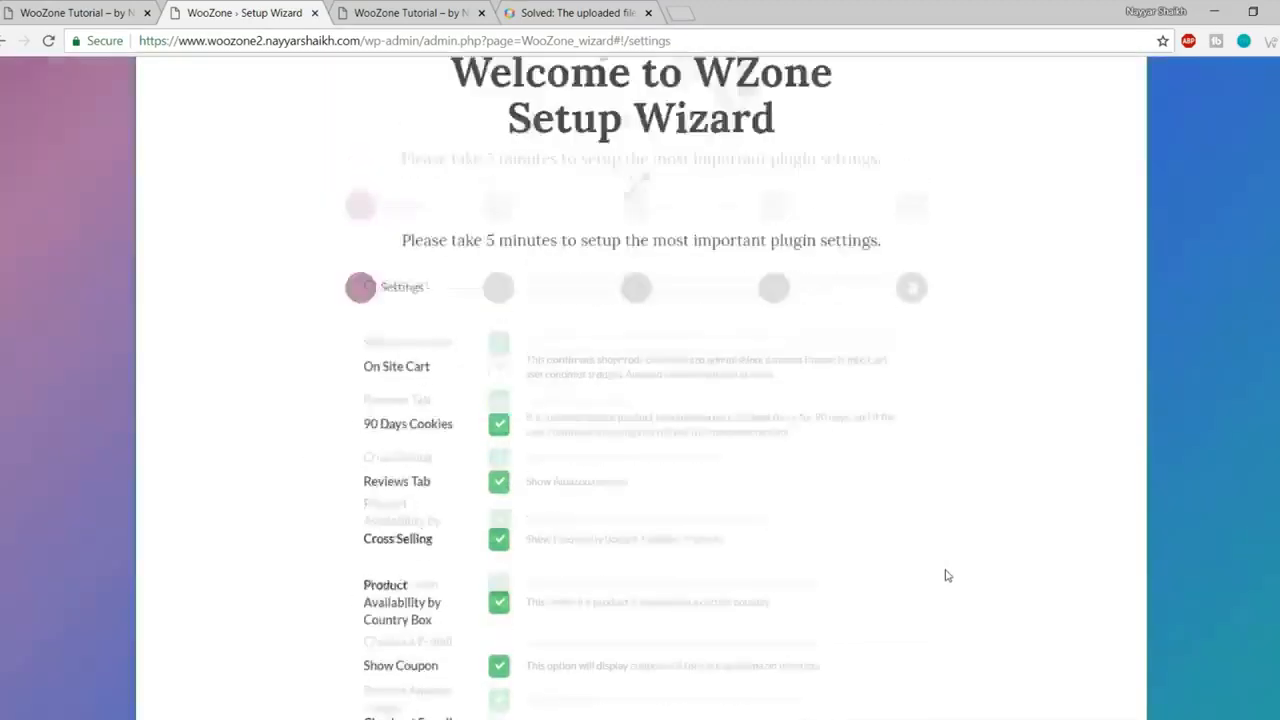
- Enable the On Site Cart option in the wizard's Settings step
{"action": "scroll", "coordinate": [947, 575], "scroll_direction": "down", "scroll_amount": 3}
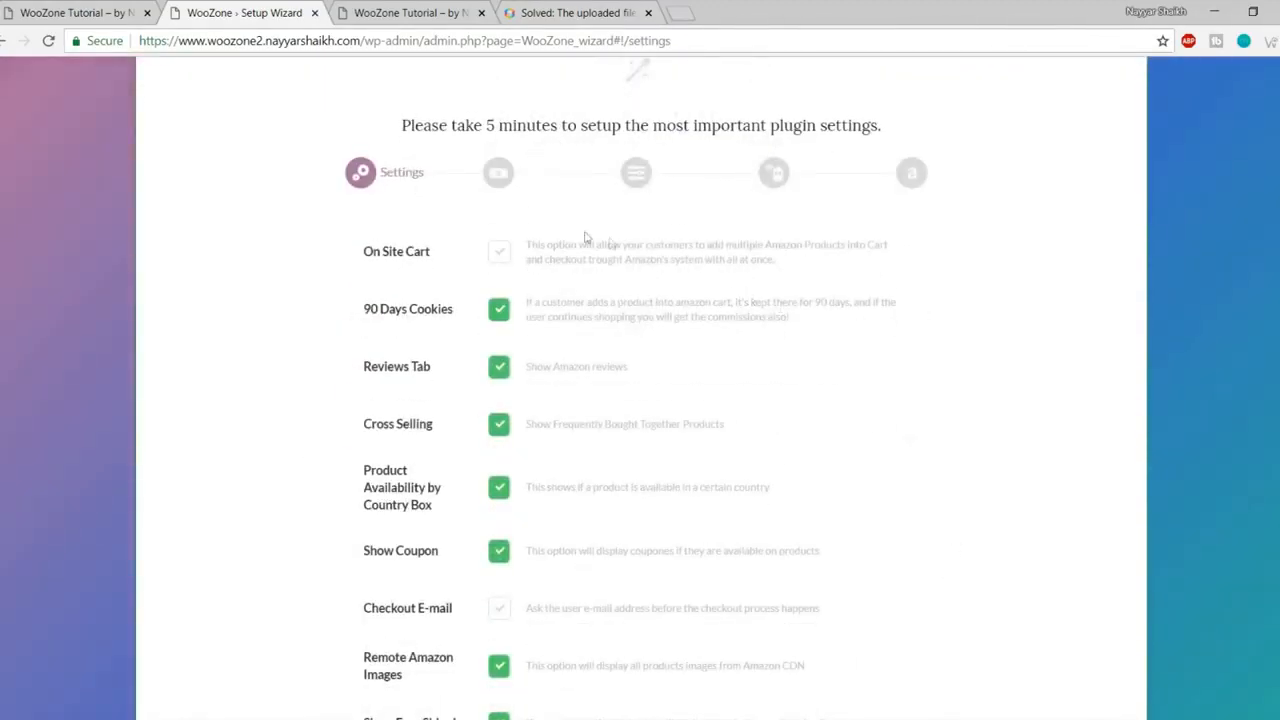
{"action": "scroll", "coordinate": [546, 397], "scroll_direction": "down", "scroll_amount": 3}
{"action": "scroll", "coordinate": [565, 491], "scroll_direction": "up", "scroll_amount": 4}
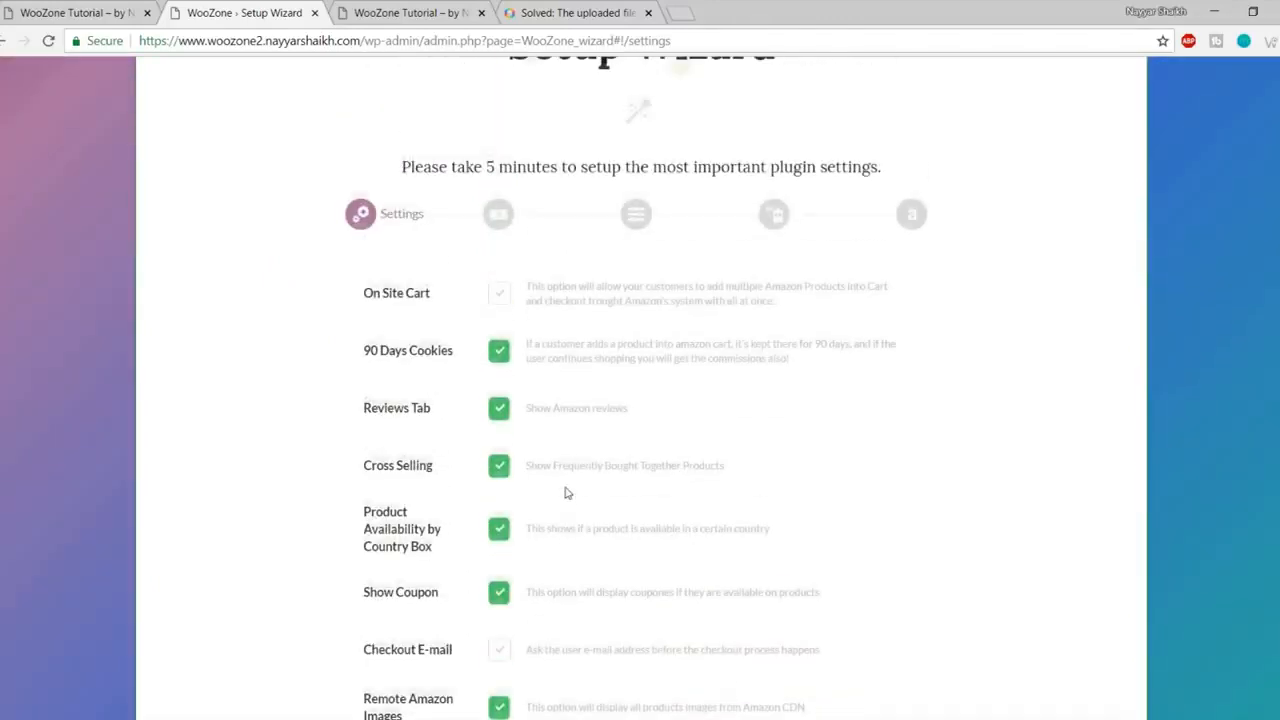
{"action": "scroll", "coordinate": [543, 357], "scroll_direction": "down", "scroll_amount": 3}
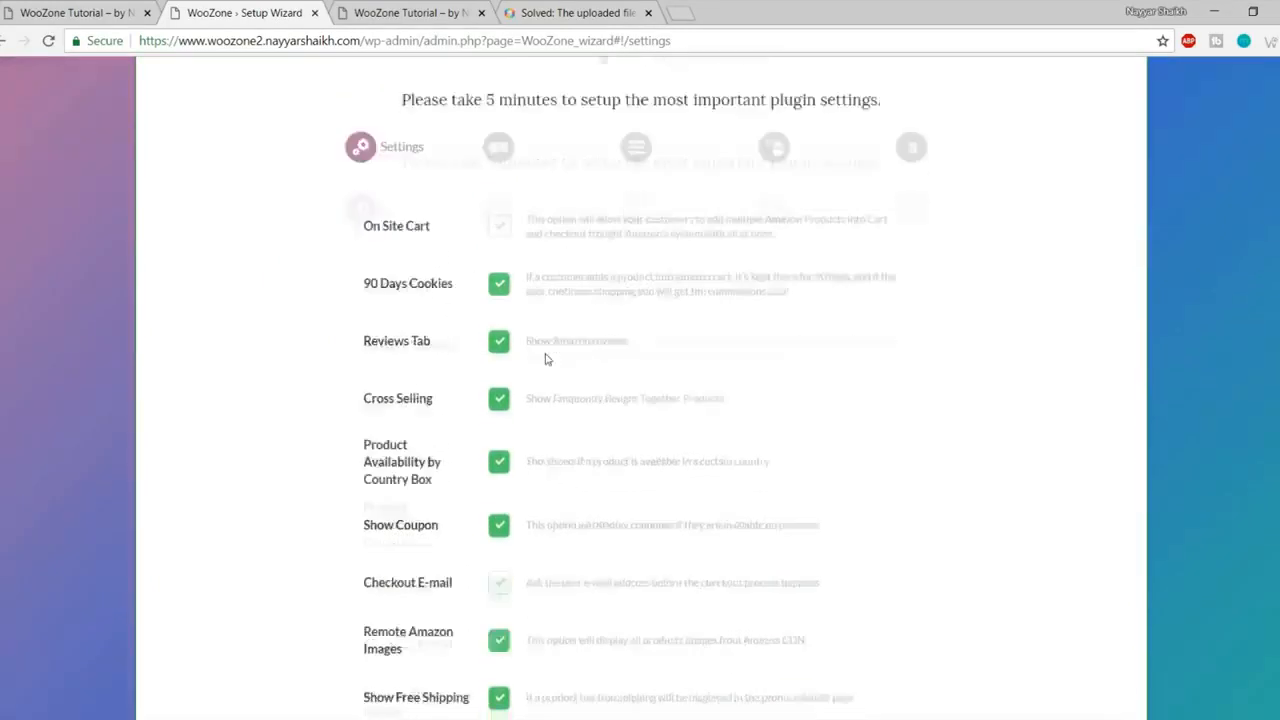
{"action": "scroll", "coordinate": [543, 347], "scroll_direction": "up", "scroll_amount": 2}
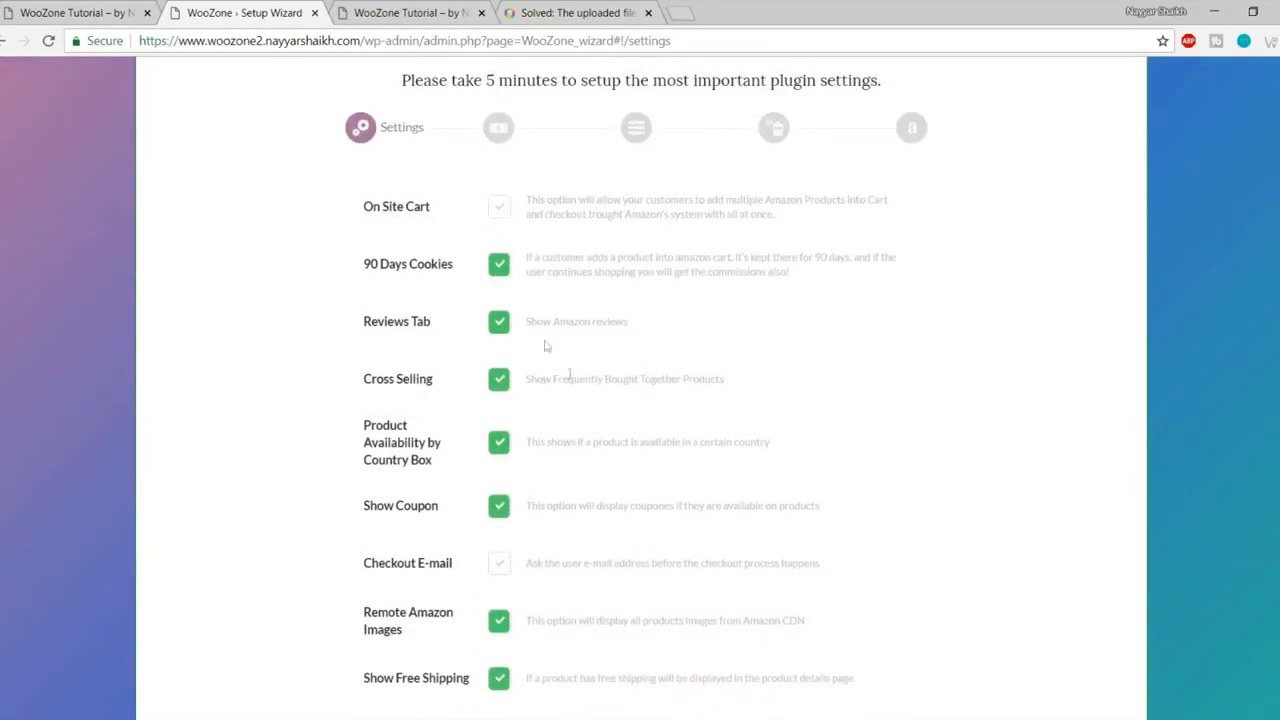
{"action": "scroll", "coordinate": [576, 384], "scroll_direction": "up", "scroll_amount": 1}
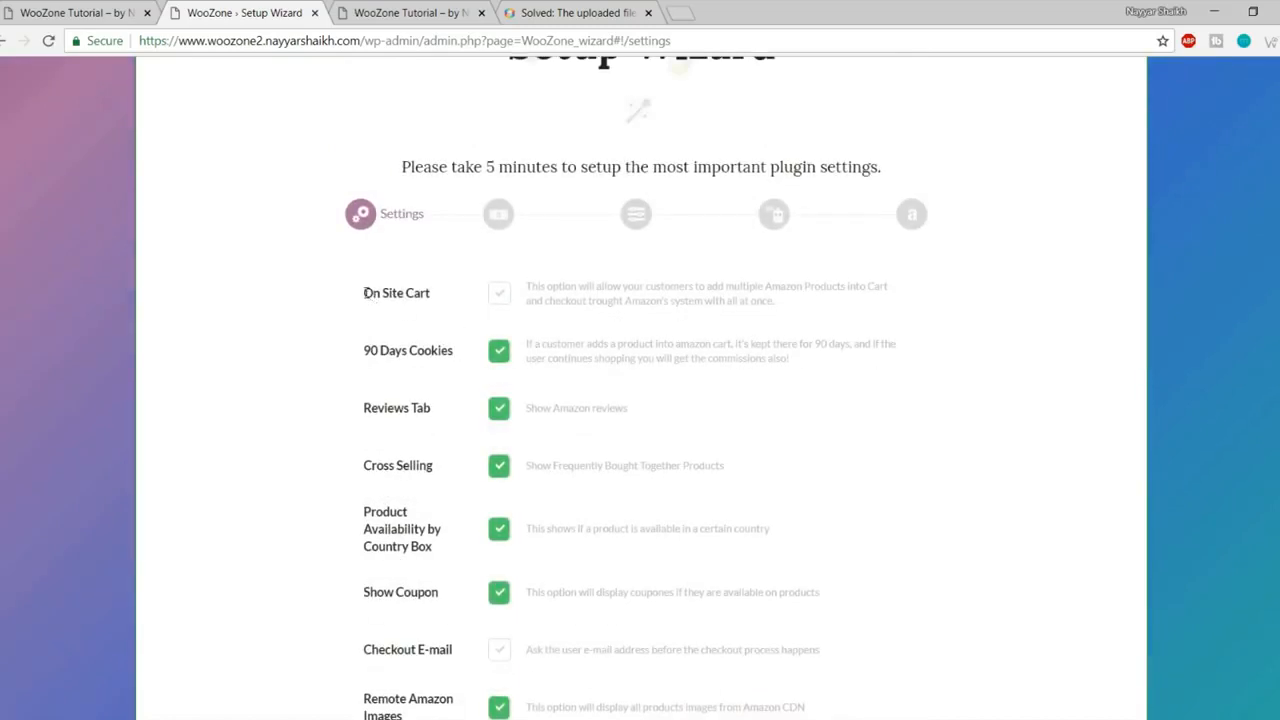
{"action": "left_click_drag", "start_coordinate": [366, 292], "coordinate": [434, 295]}
{"action": "left_click", "coordinate": [443, 296]}
{"action": "left_click", "coordinate": [504, 302]}
- Read the Show Amazon reviews and Frequently Bought Together option descriptions
{"action": "scroll", "coordinate": [860, 422], "scroll_direction": "down", "scroll_amount": 1}
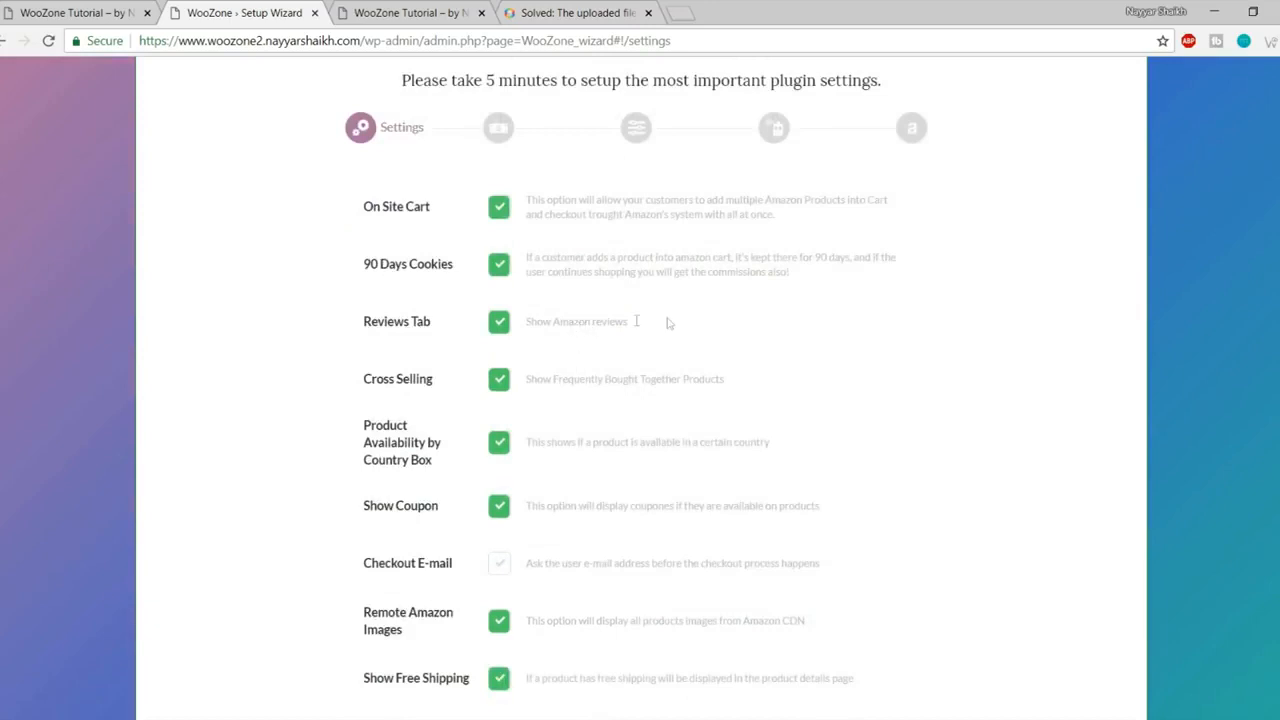
{"action": "left_click_drag", "start_coordinate": [642, 320], "coordinate": [524, 318]}
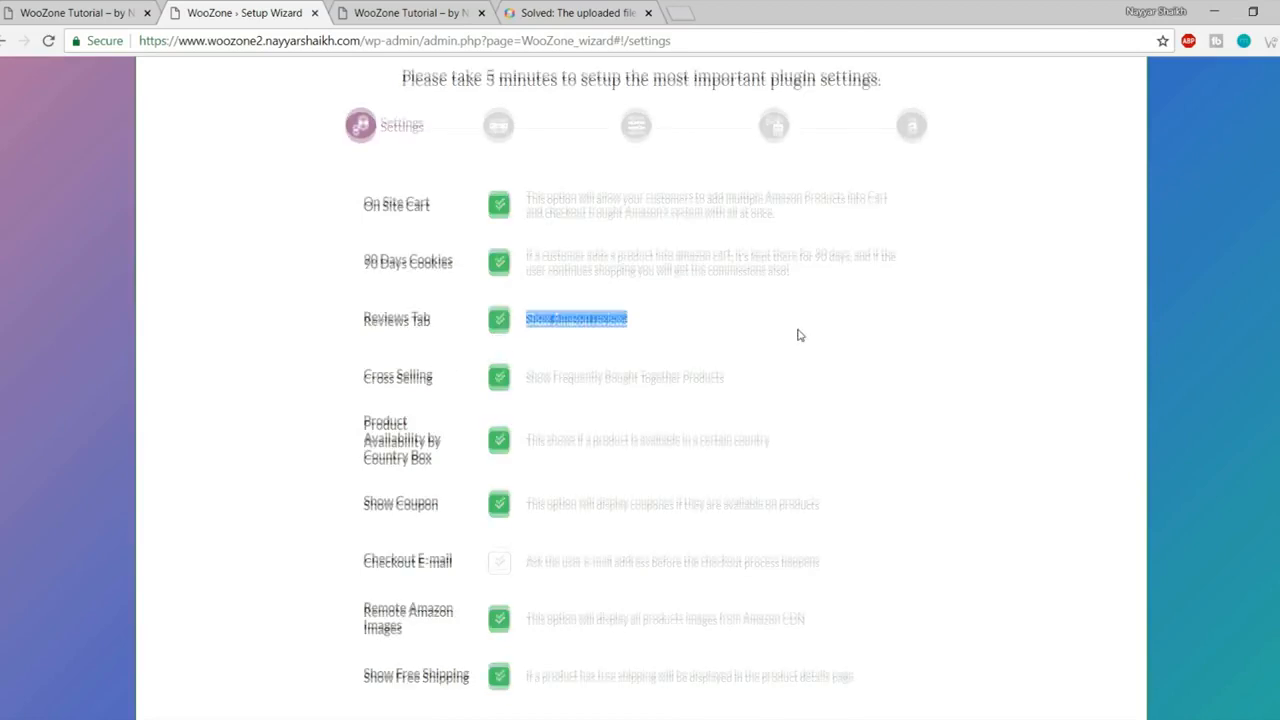
{"action": "scroll", "coordinate": [500, 354], "scroll_direction": "down", "scroll_amount": 1}
{"action": "left_click_drag", "start_coordinate": [527, 292], "coordinate": [727, 298]}
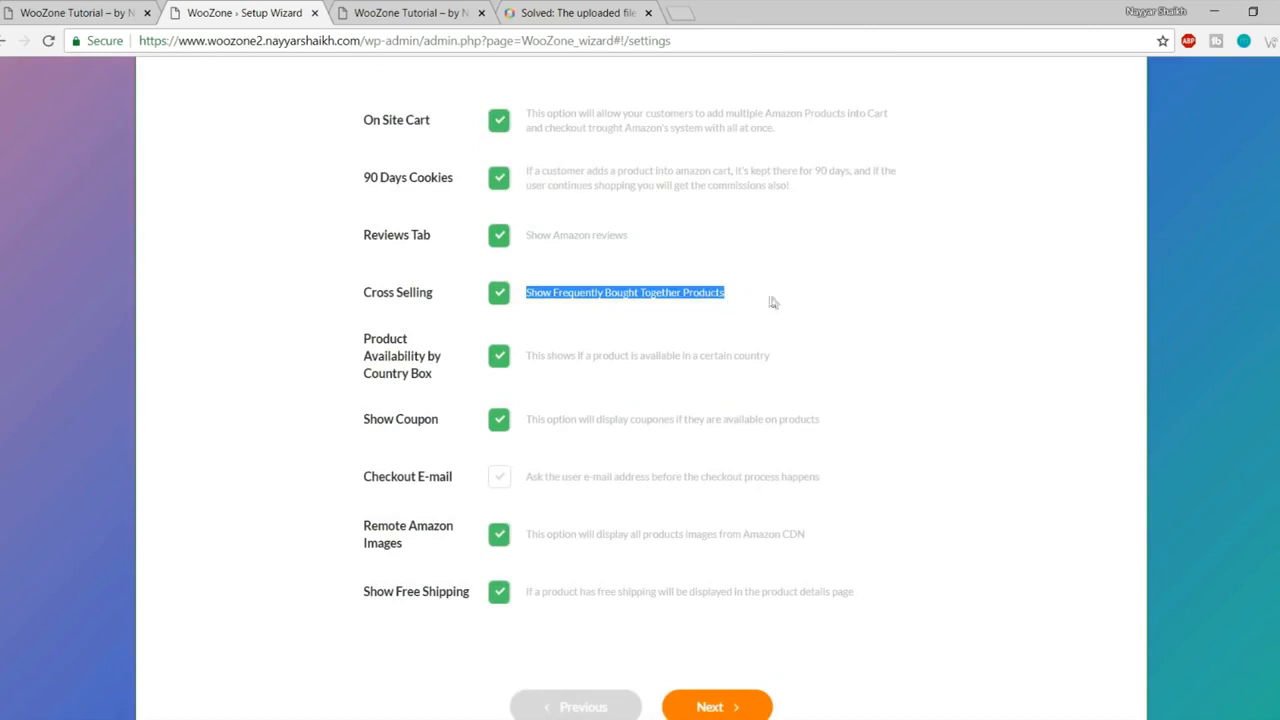
{"action": "left_click", "coordinate": [773, 302]}
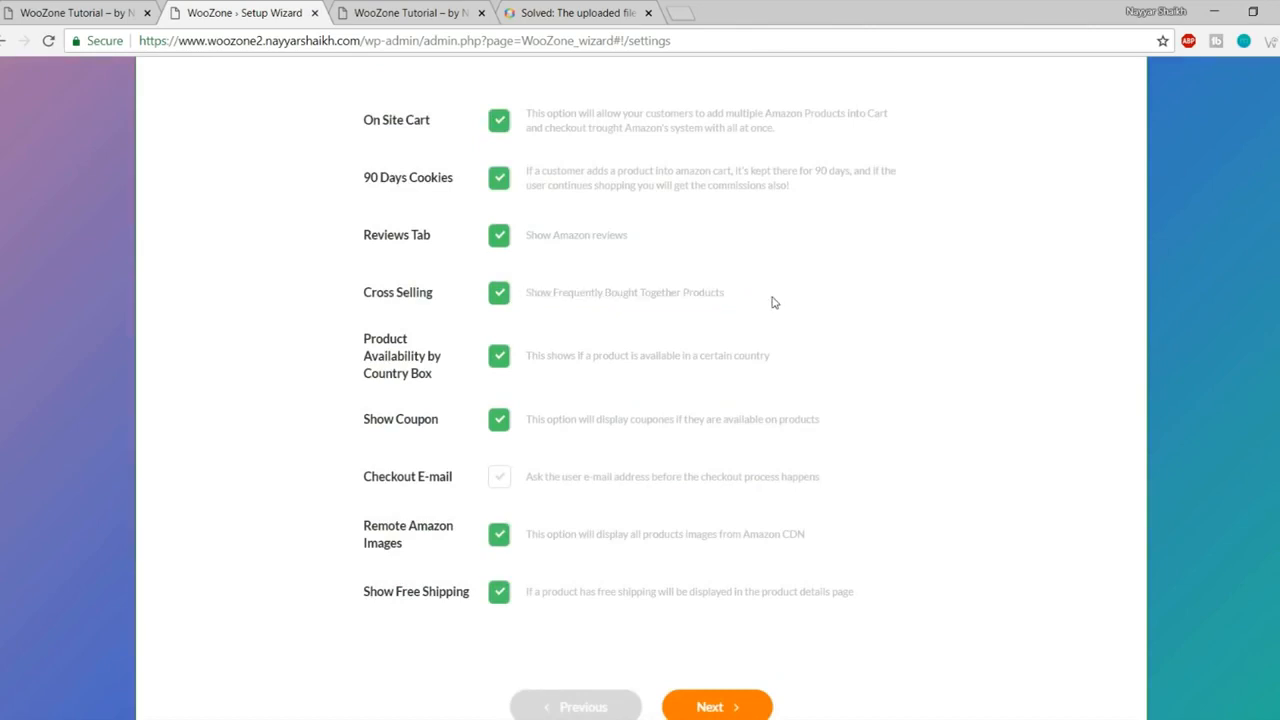
{"action": "left_click", "coordinate": [40, 13]}
- Open the tan Fostelo Style Diva handbag's product page and view its Amazon customer reviews
{"action": "scroll", "coordinate": [775, 350], "scroll_direction": "down", "scroll_amount": 5}
{"action": "scroll", "coordinate": [778, 369], "scroll_direction": "down", "scroll_amount": 10}
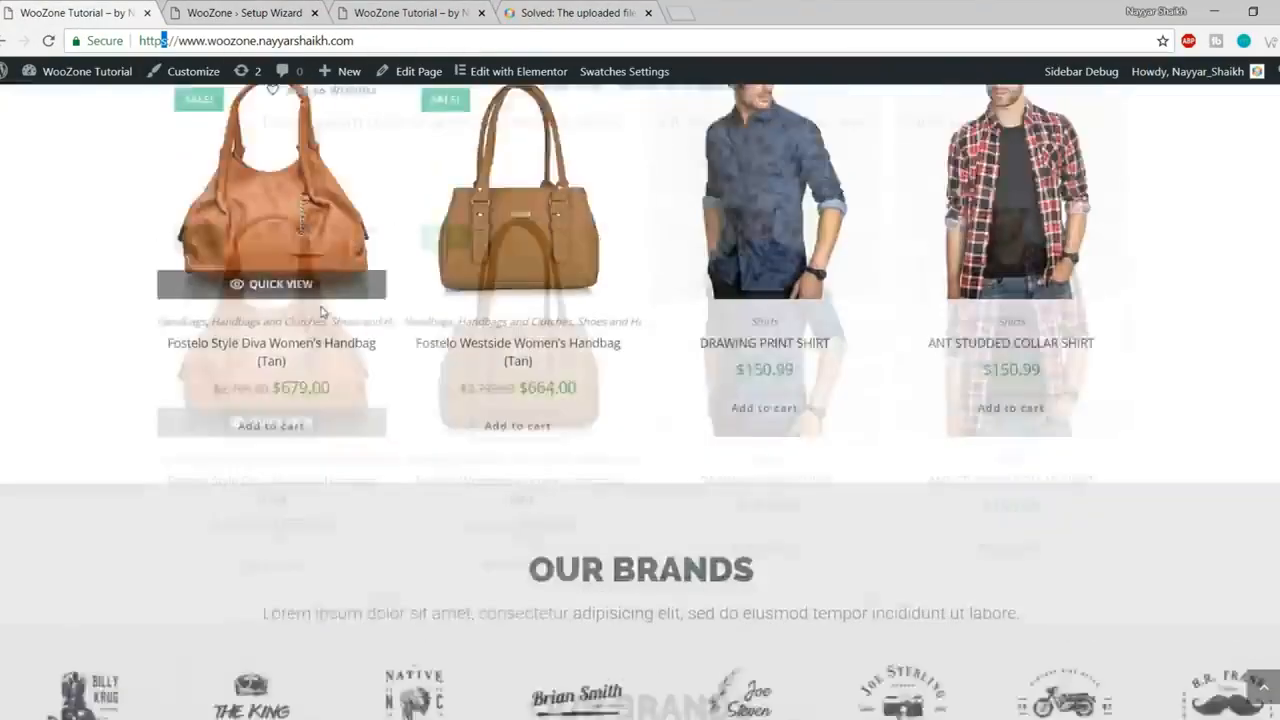
{"action": "scroll", "coordinate": [300, 347], "scroll_direction": "up", "scroll_amount": 2}
{"action": "left_click", "coordinate": [299, 347]}
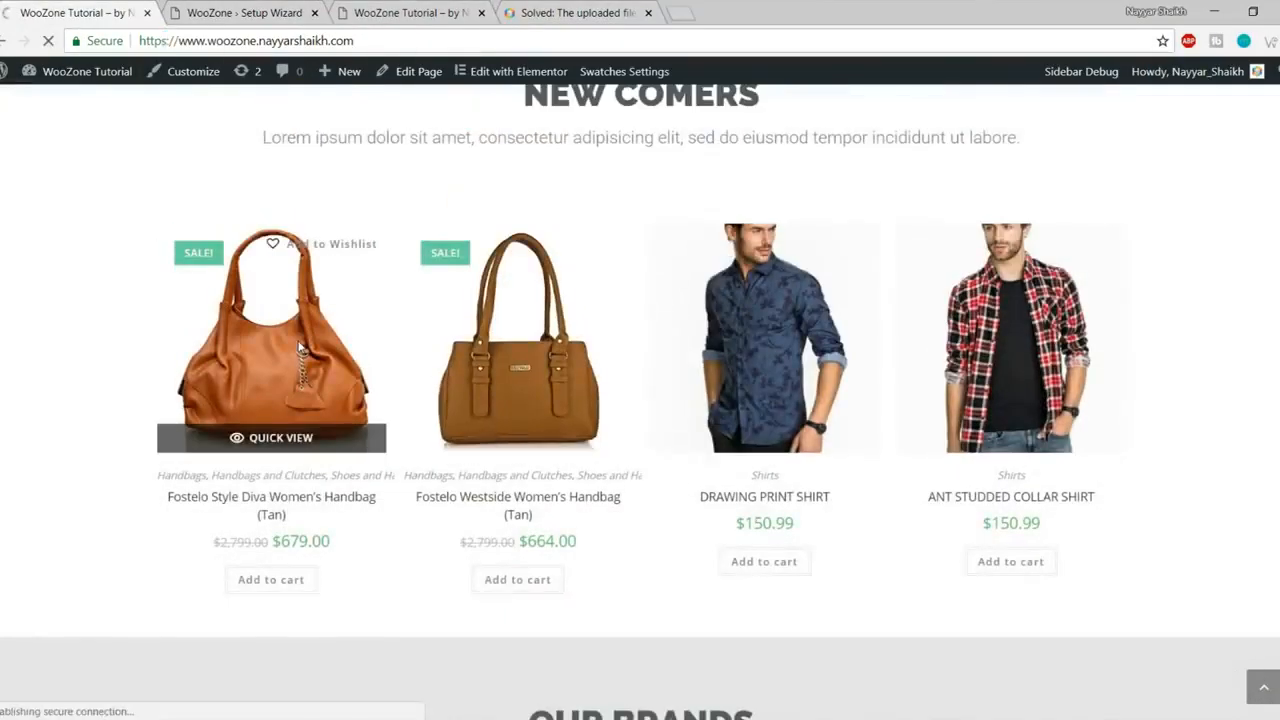
{"action": "scroll", "coordinate": [986, 426], "scroll_direction": "down", "scroll_amount": 4}
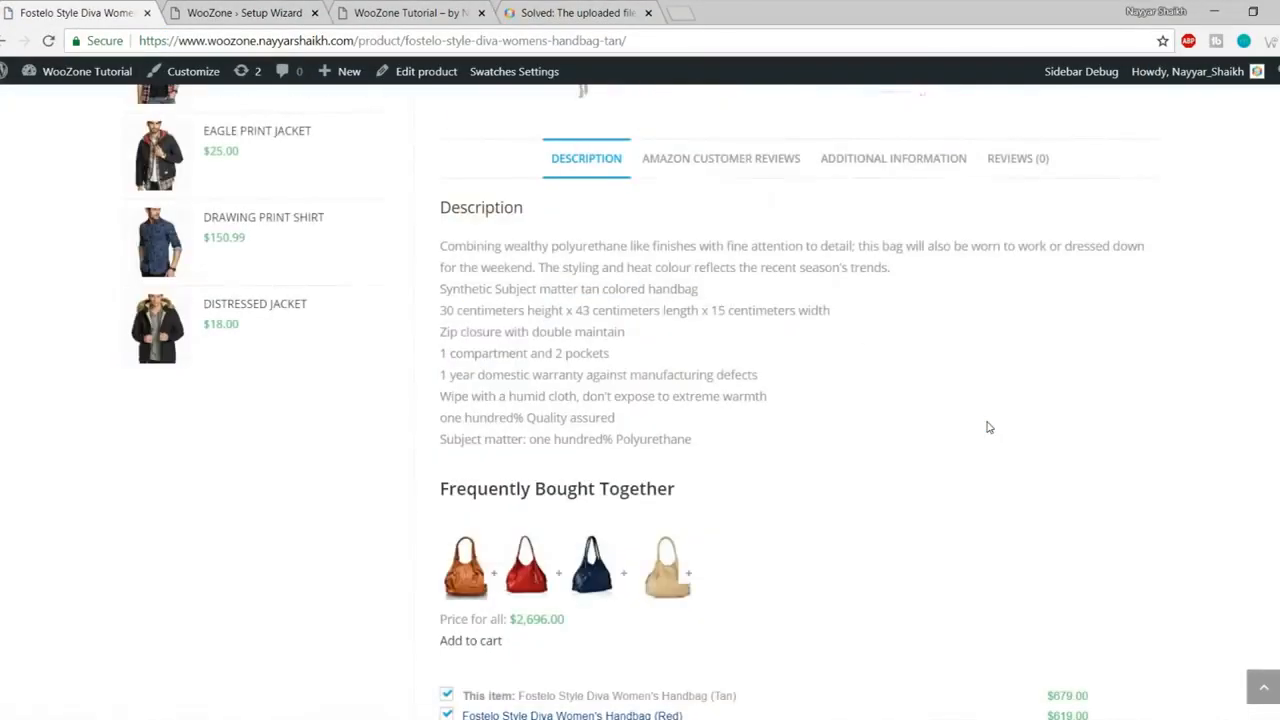
{"action": "left_click", "coordinate": [713, 172]}
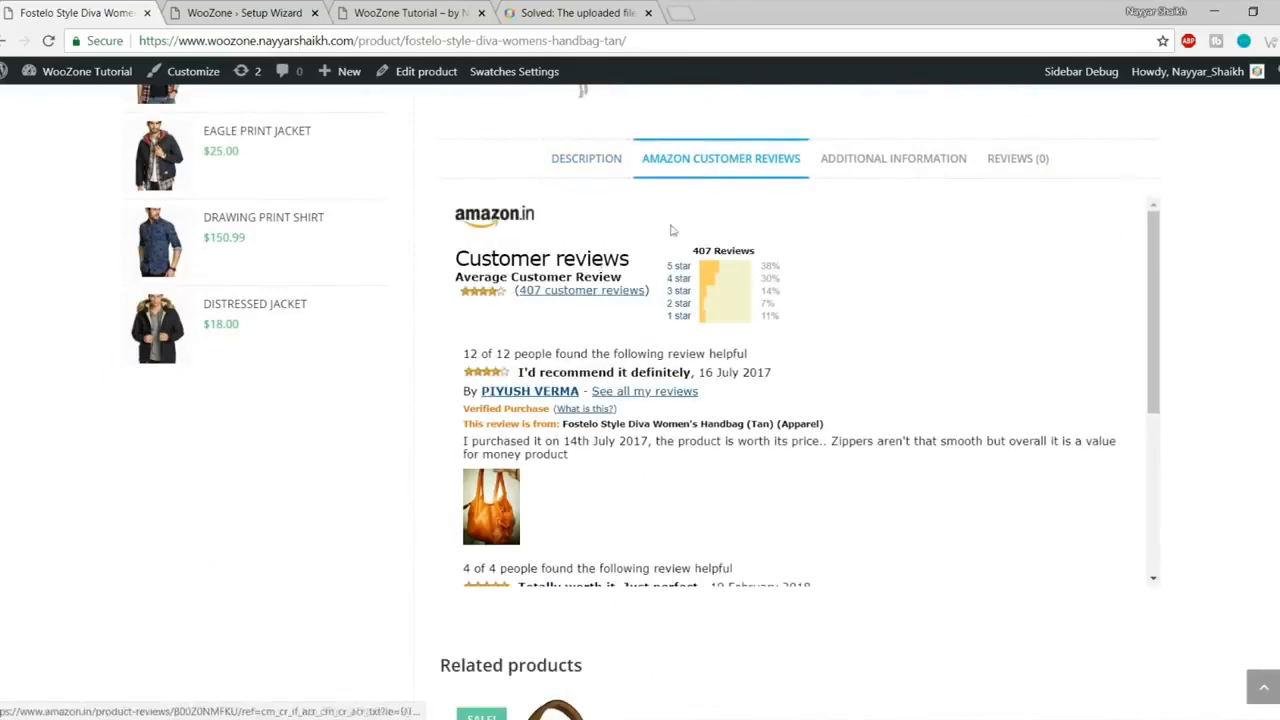
{"action": "scroll", "coordinate": [720, 435], "scroll_direction": "down", "scroll_amount": 1}
{"action": "scroll", "coordinate": [800, 400], "scroll_direction": "up", "scroll_amount": 3}
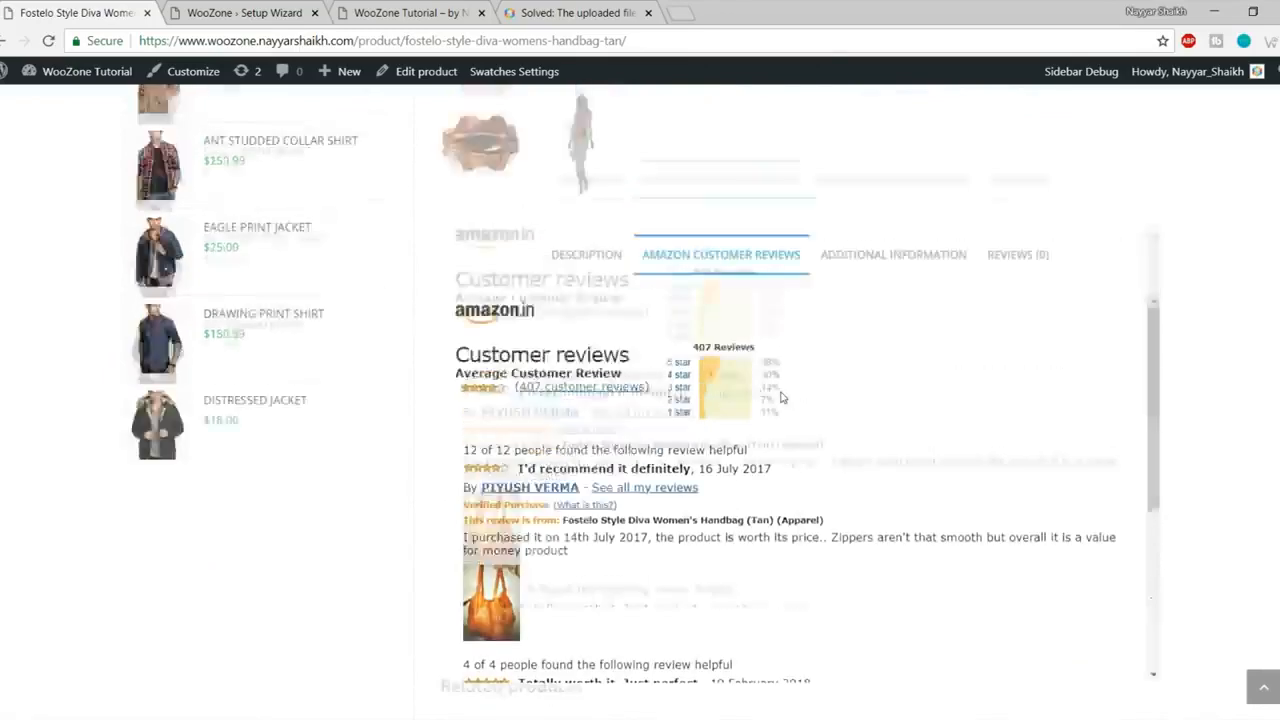
- Back in the wizard settings, confirm the Reviews Tab option stays enabled
{"action": "left_click", "coordinate": [432, 8]}
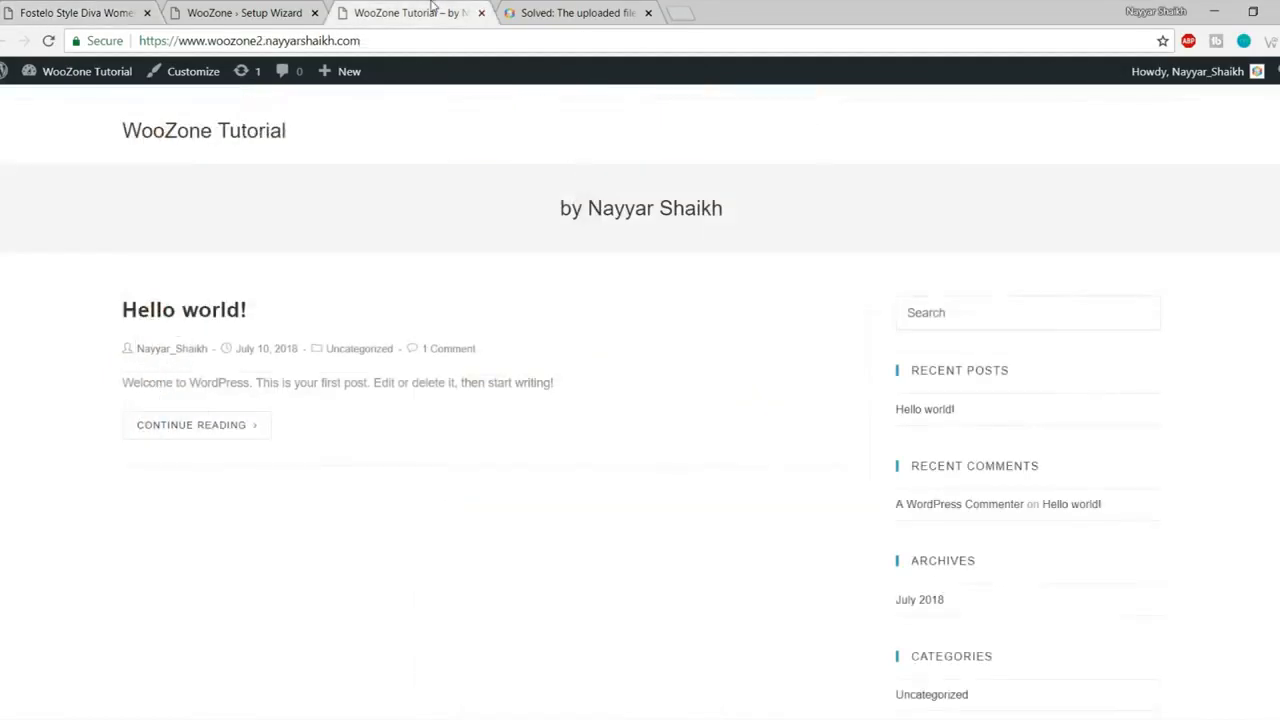
{"action": "left_click", "coordinate": [250, 12]}
{"action": "left_click", "coordinate": [500, 237]}
{"action": "left_click", "coordinate": [500, 237]}
- Check the handbag's description and Frequently Bought Together section, then return to the wizard settings
{"action": "left_click", "coordinate": [102, 8]}
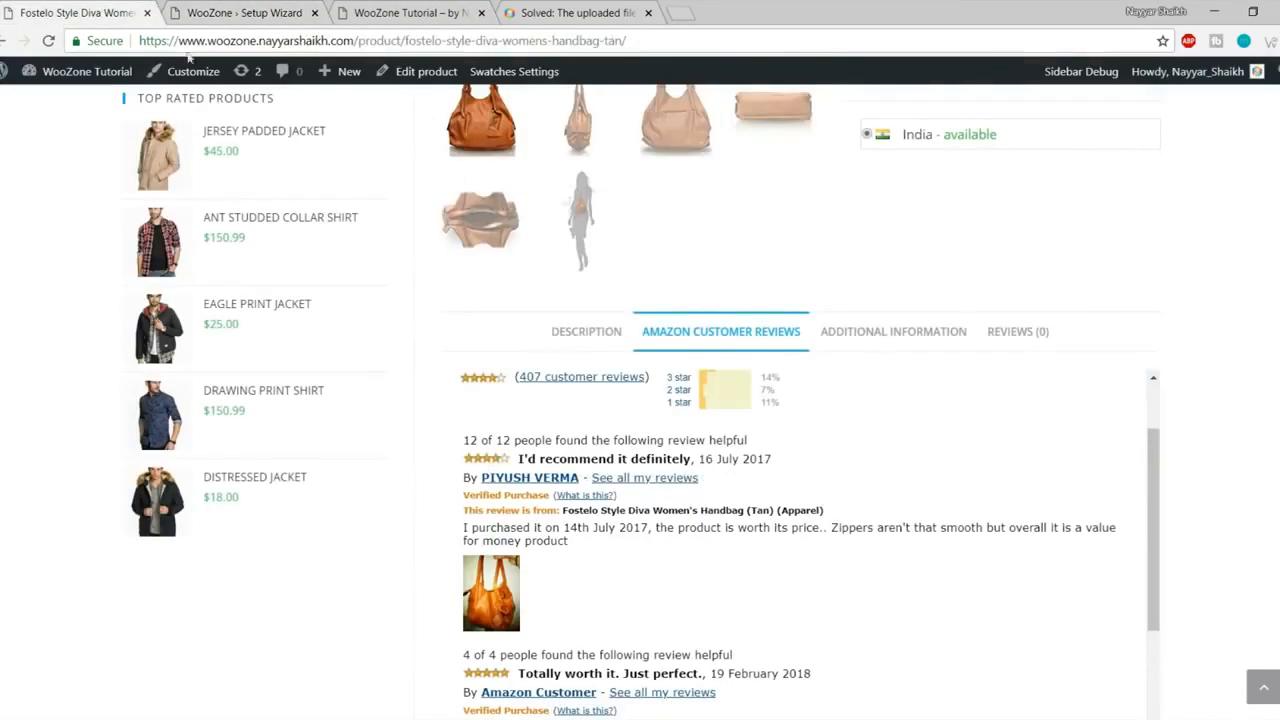
{"action": "left_click", "coordinate": [587, 333]}
{"action": "scroll", "coordinate": [706, 373], "scroll_direction": "down", "scroll_amount": 3}
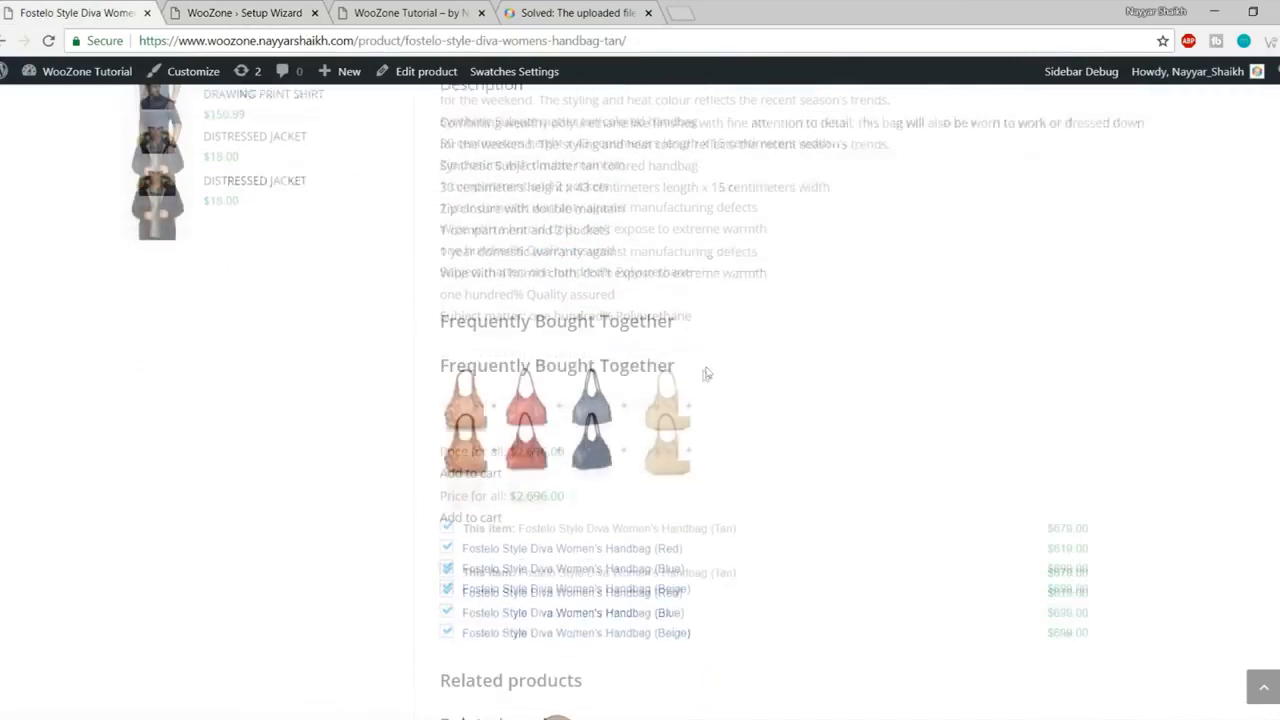
{"action": "left_click_drag", "start_coordinate": [436, 325], "coordinate": [780, 320]}
{"action": "left_click", "coordinate": [772, 320]}
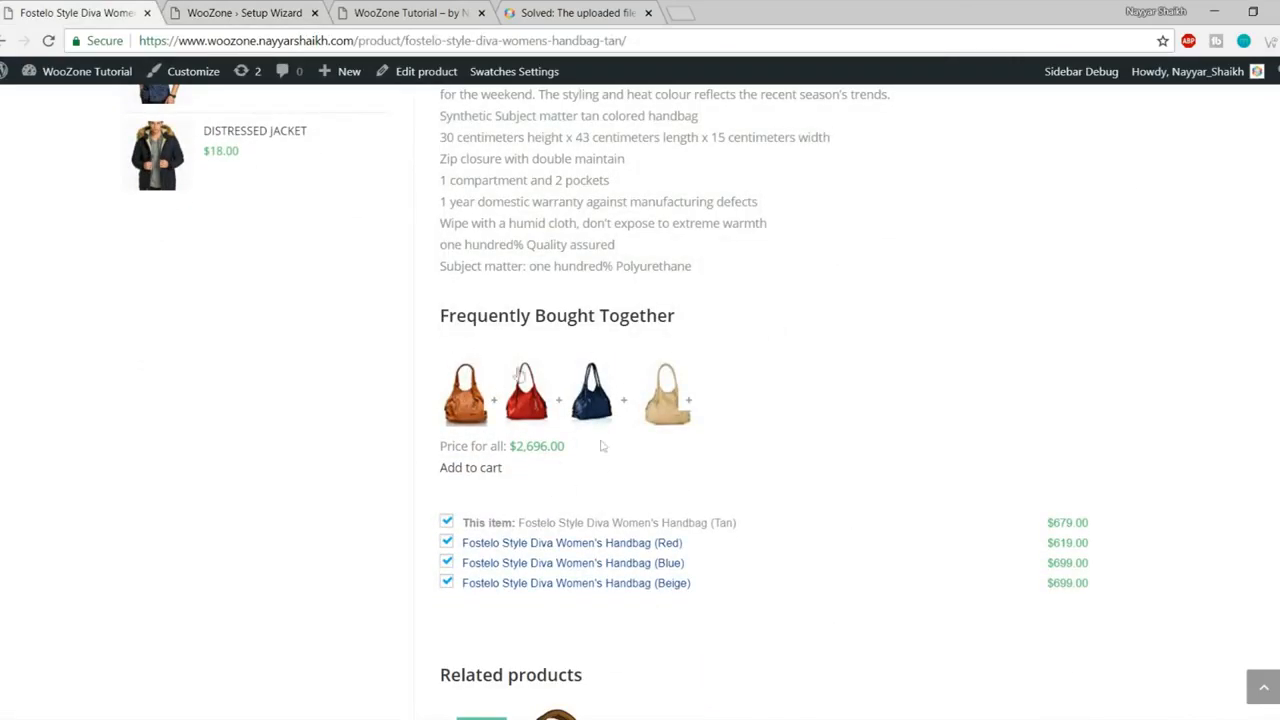
{"action": "left_click", "coordinate": [245, 12]}
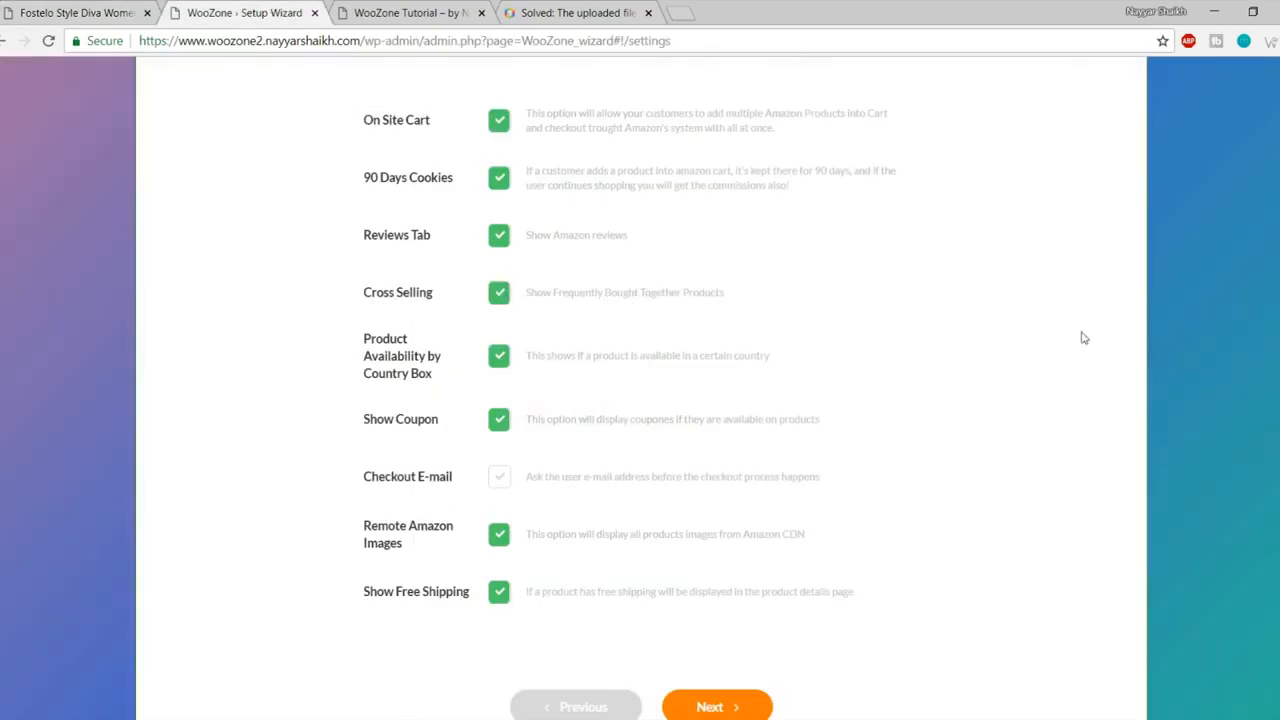
- Turn Product Availability by Country Box off, then switch it back on
{"action": "left_click_drag", "start_coordinate": [365, 338], "coordinate": [456, 390]}
{"action": "left_click", "coordinate": [455, 390]}
{"action": "left_click", "coordinate": [498, 362]}
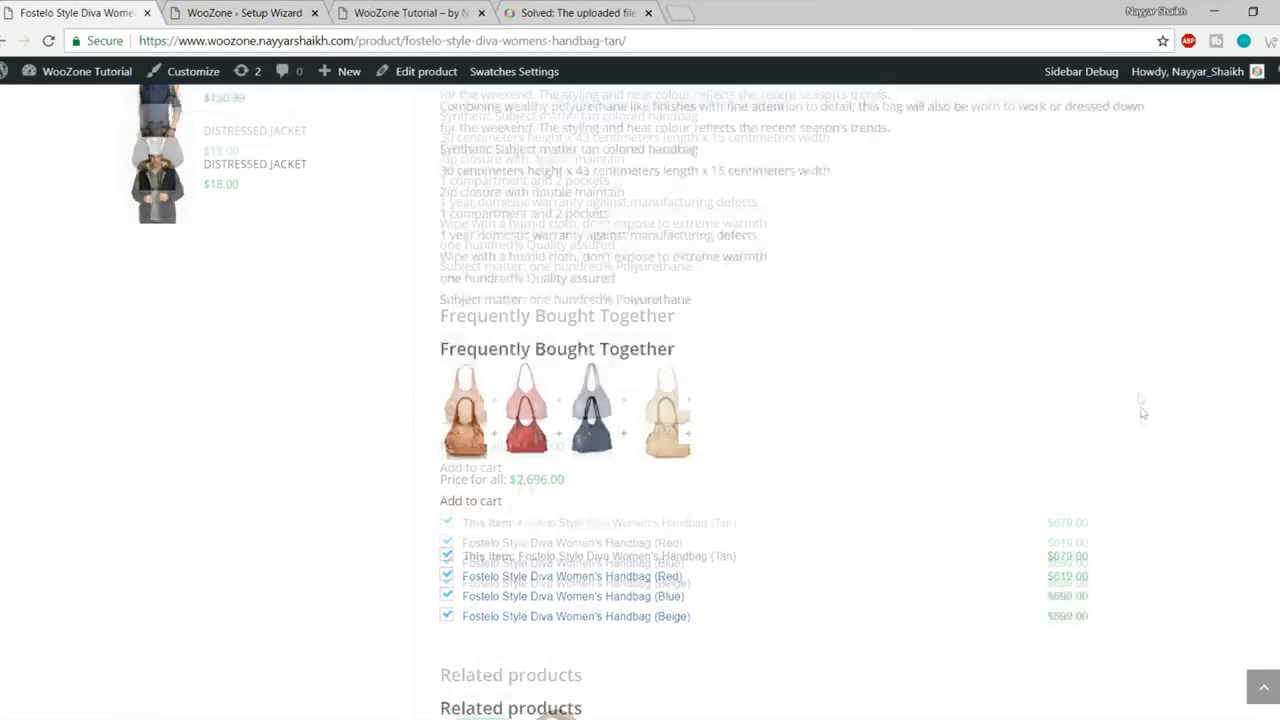
{"action": "scroll", "coordinate": [1142, 410], "scroll_direction": "up", "scroll_amount": 10}
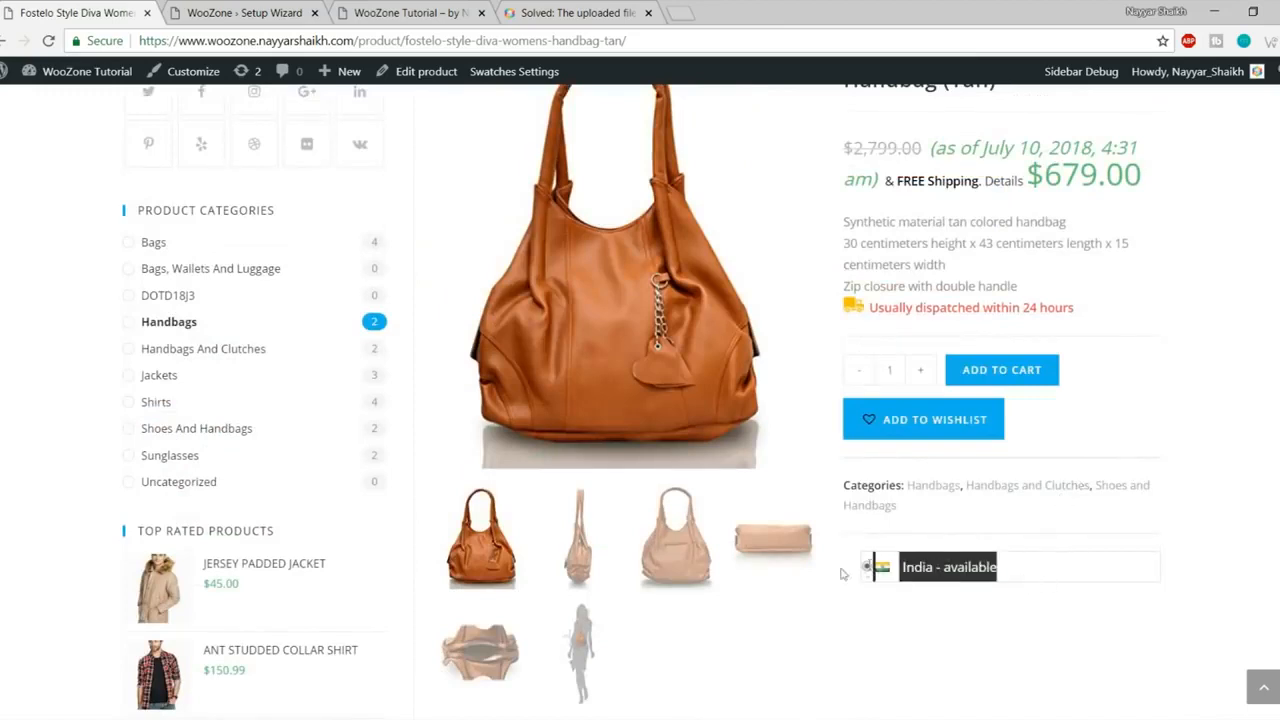
{"action": "left_click", "coordinate": [297, 12]}
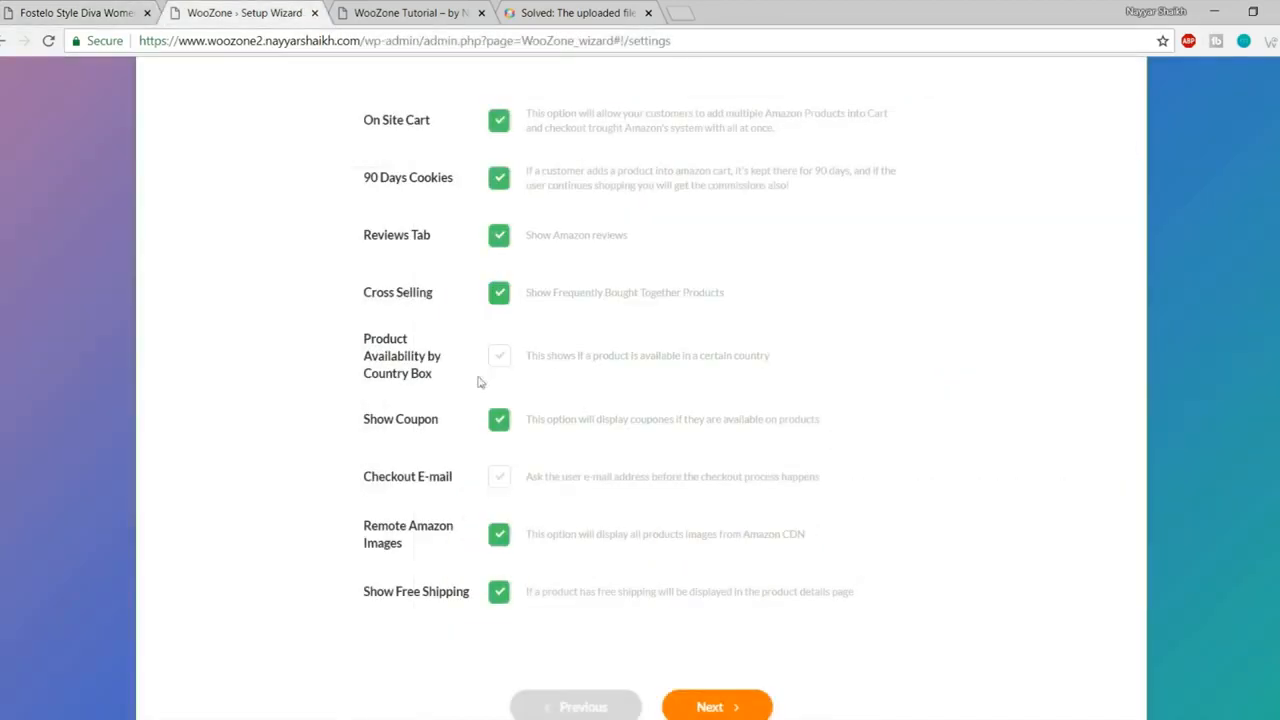
{"action": "left_click", "coordinate": [499, 356]}
{"action": "scroll", "coordinate": [1005, 369], "scroll_direction": "down", "scroll_amount": 1}
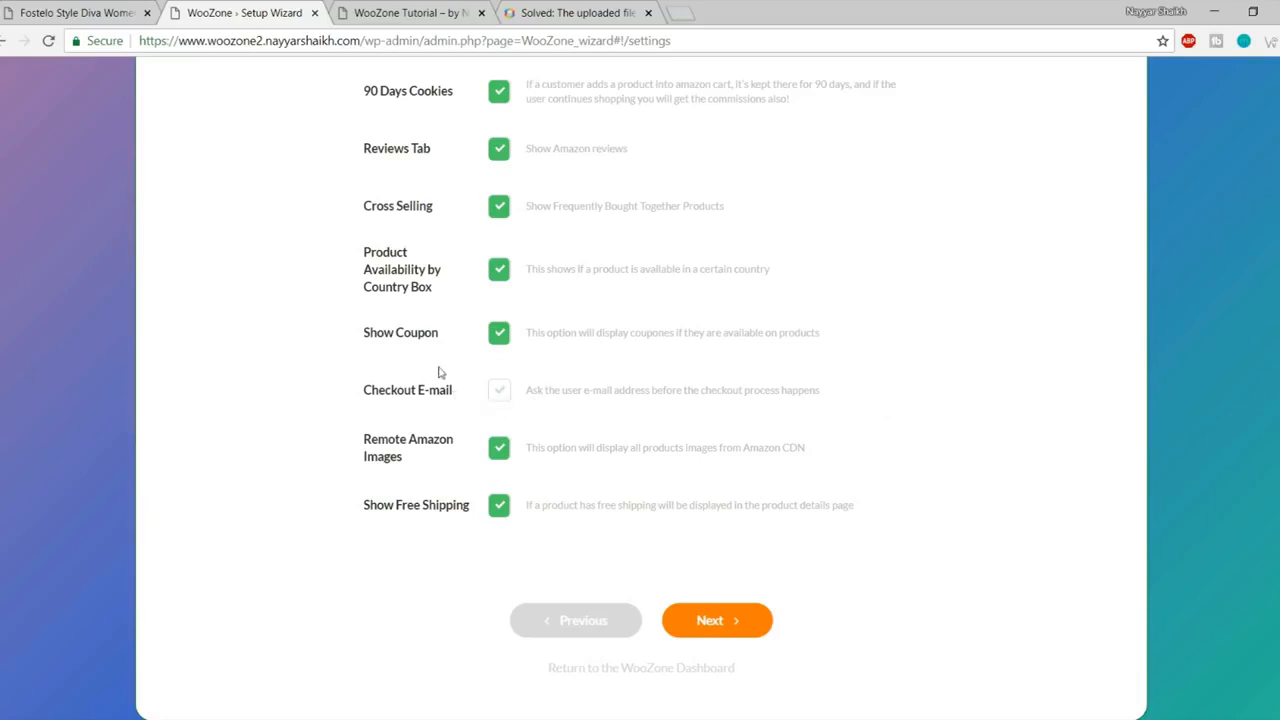
- Review the Checkout E-mail and Remote Amazon Images option labels and descriptions
{"action": "left_click_drag", "start_coordinate": [352, 391], "coordinate": [472, 391]}
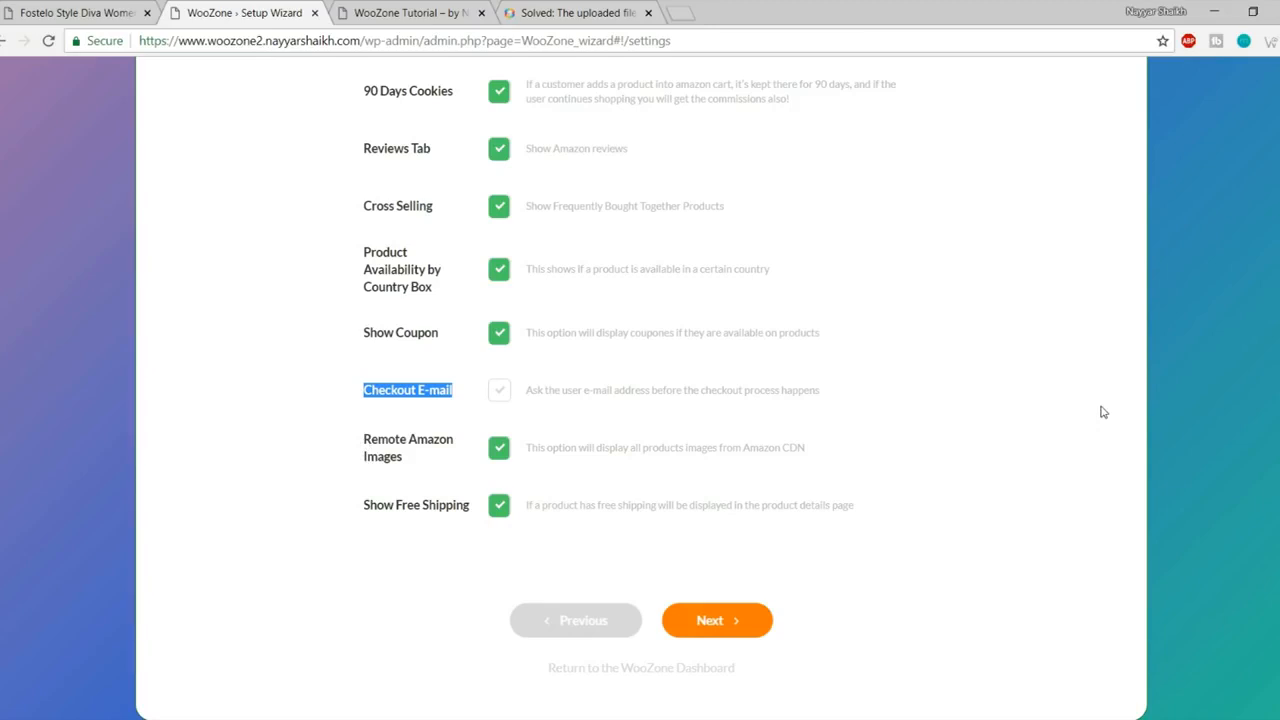
{"action": "left_click", "coordinate": [364, 448]}
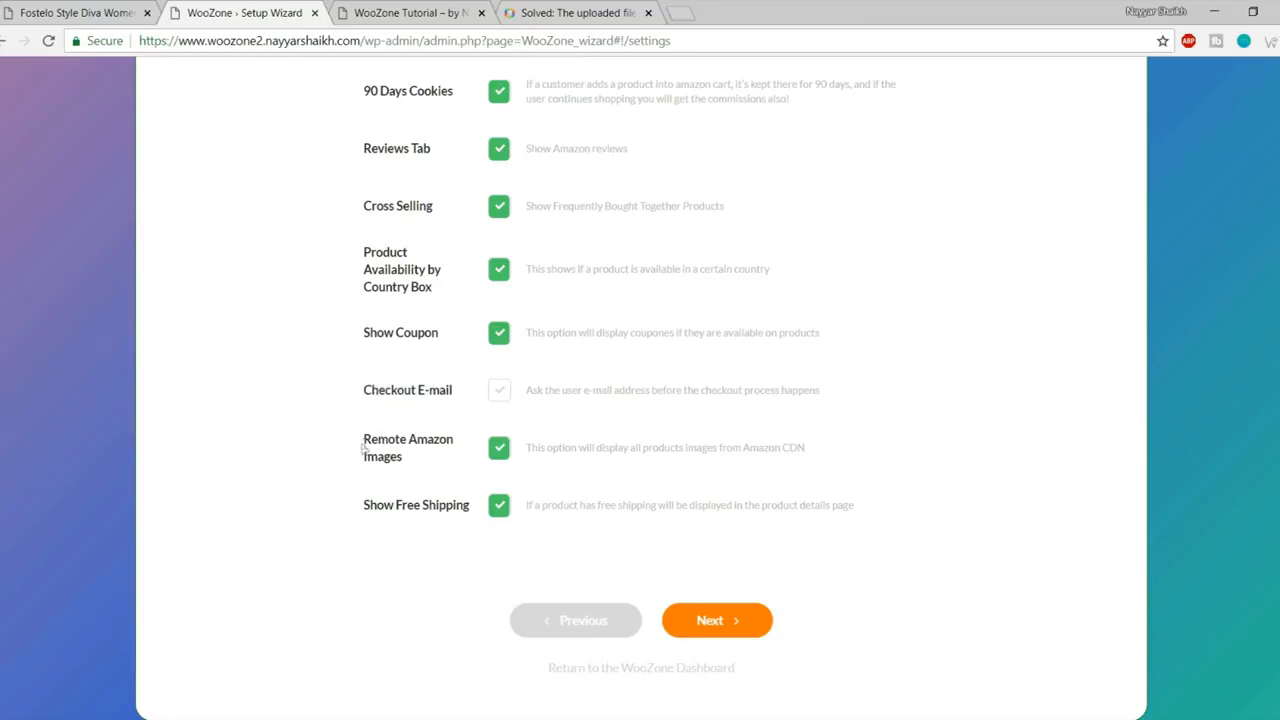
{"action": "left_click_drag", "start_coordinate": [365, 440], "coordinate": [440, 462]}
{"action": "left_click", "coordinate": [442, 463]}
{"action": "left_click_drag", "start_coordinate": [361, 499], "coordinate": [434, 509]}
{"action": "left_click", "coordinate": [436, 510]}
- Compare against the handbag product page, then continue the wizard to Prices Setup
{"action": "left_click", "coordinate": [75, 12]}
{"action": "scroll", "coordinate": [928, 410], "scroll_direction": "up", "scroll_amount": 3}
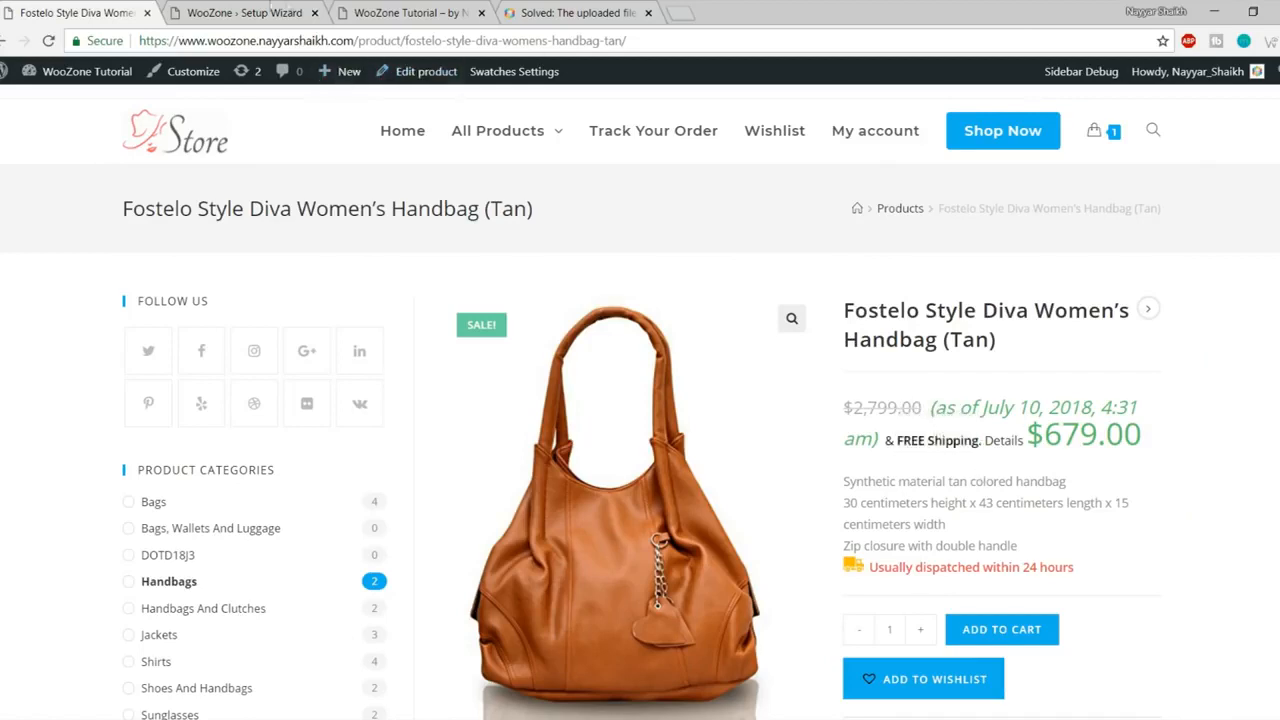
{"action": "left_click", "coordinate": [235, 12]}
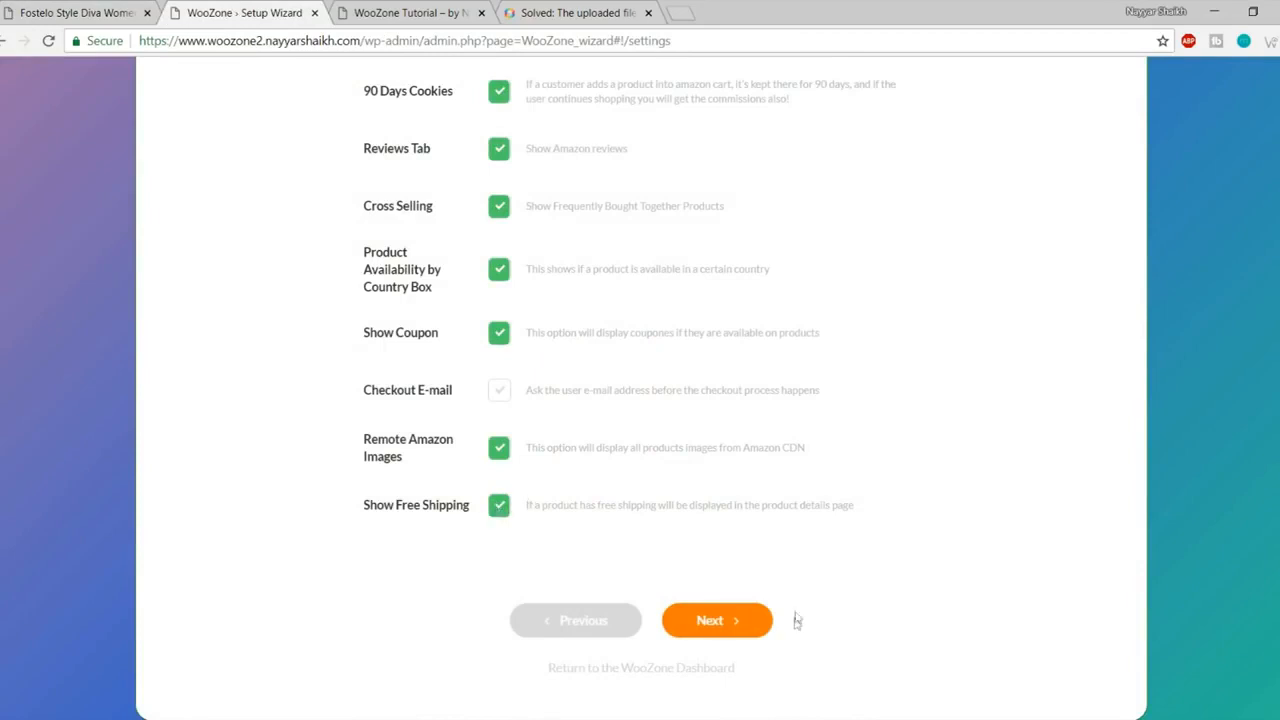
{"action": "left_click", "coordinate": [729, 621]}
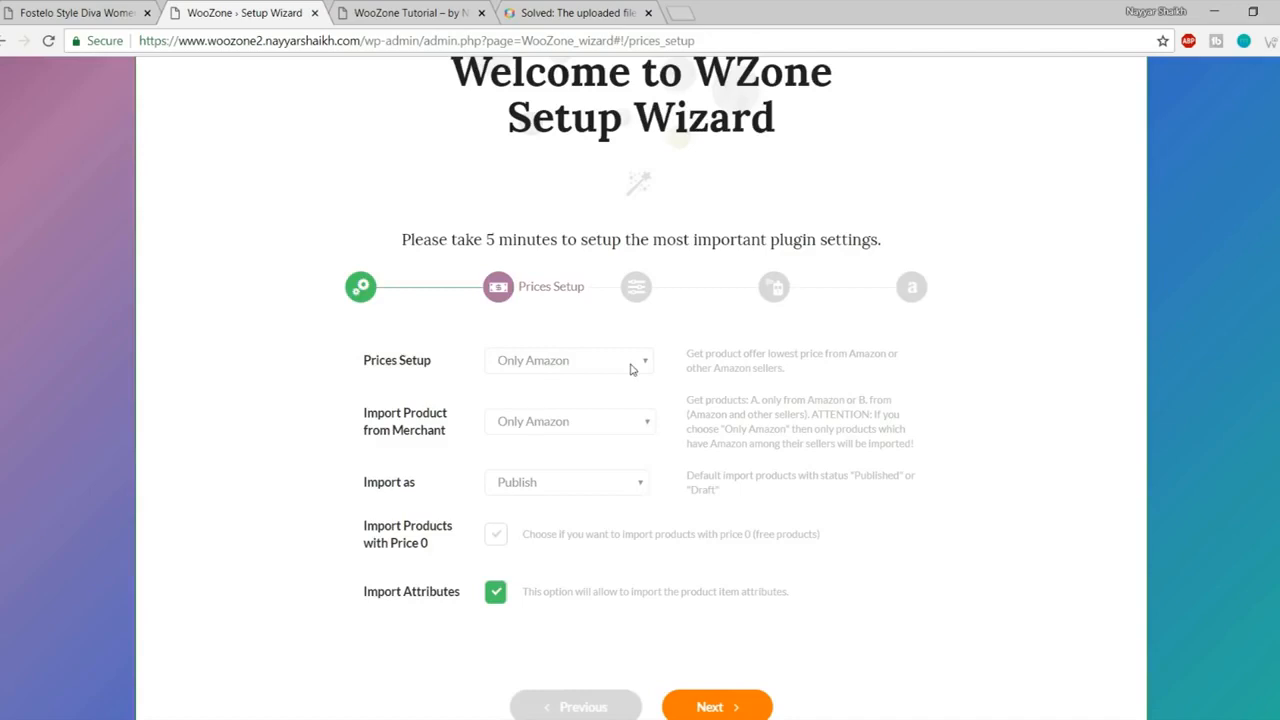
- Keep Prices Setup at Only Amazon and set the merchant to 'Amazon and other sellers'
{"action": "left_click", "coordinate": [596, 365]}
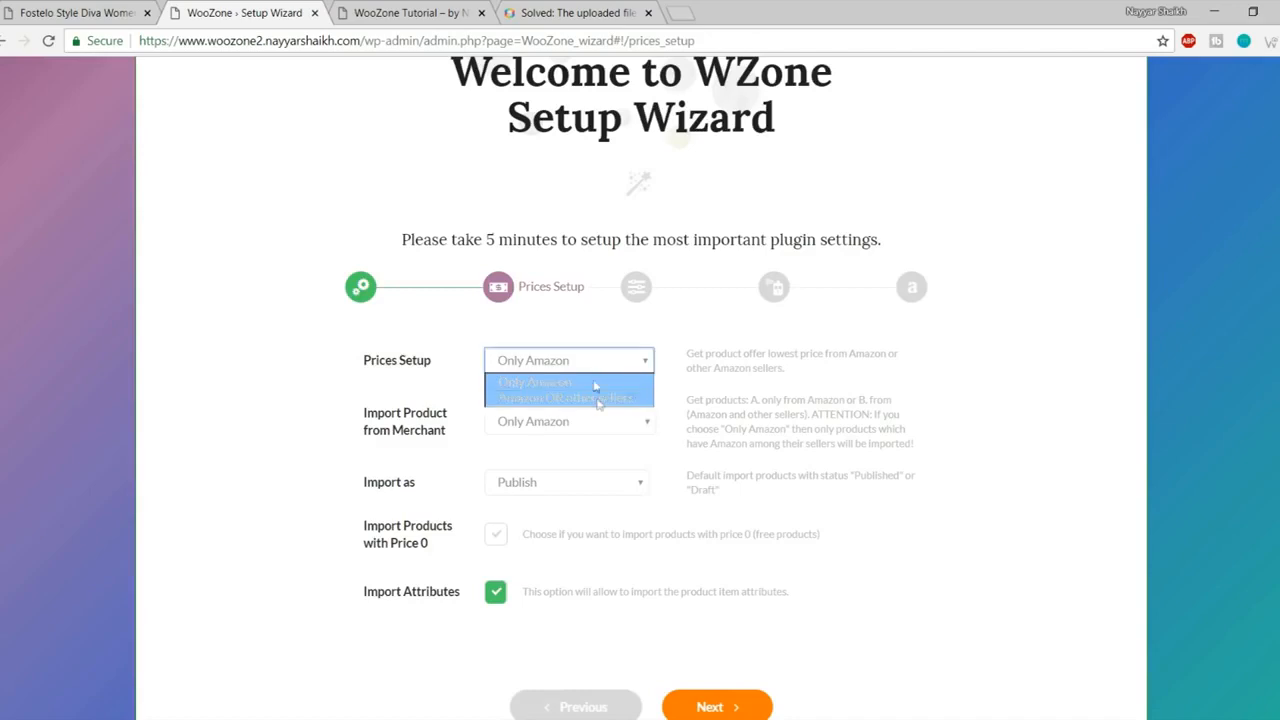
{"action": "left_click", "coordinate": [573, 385]}
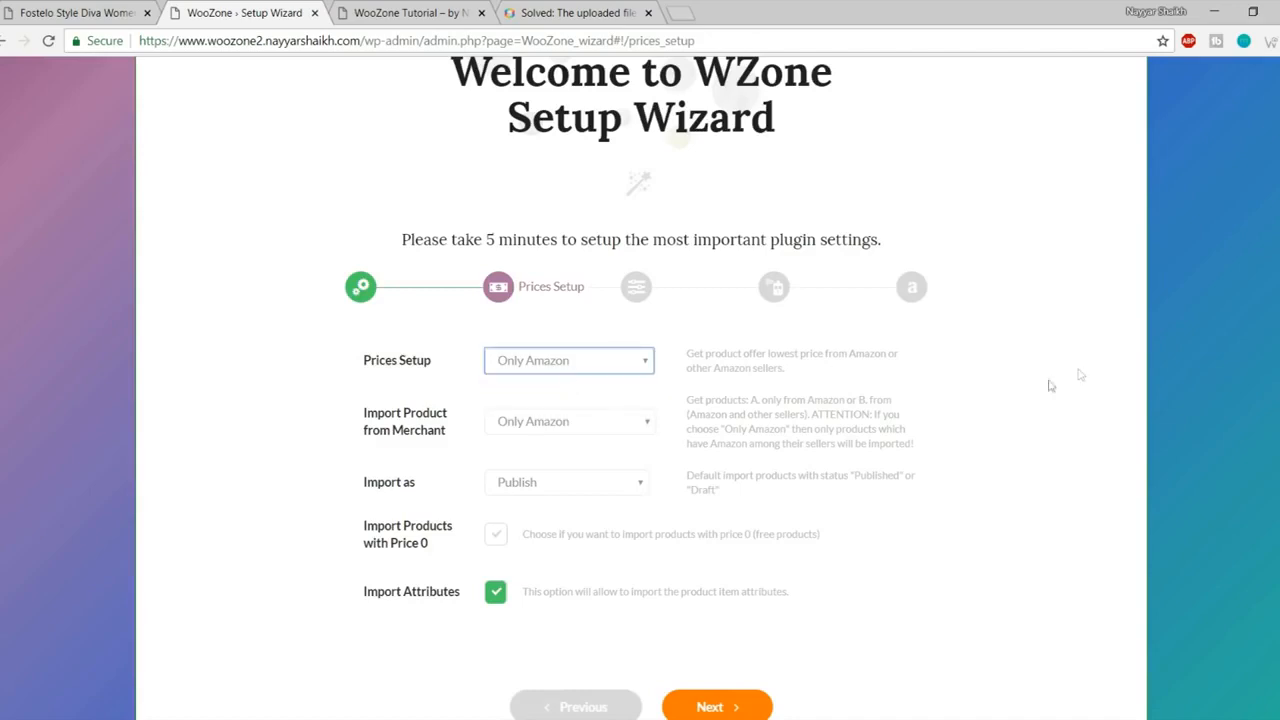
{"action": "left_click", "coordinate": [421, 425]}
{"action": "left_click", "coordinate": [552, 428]}
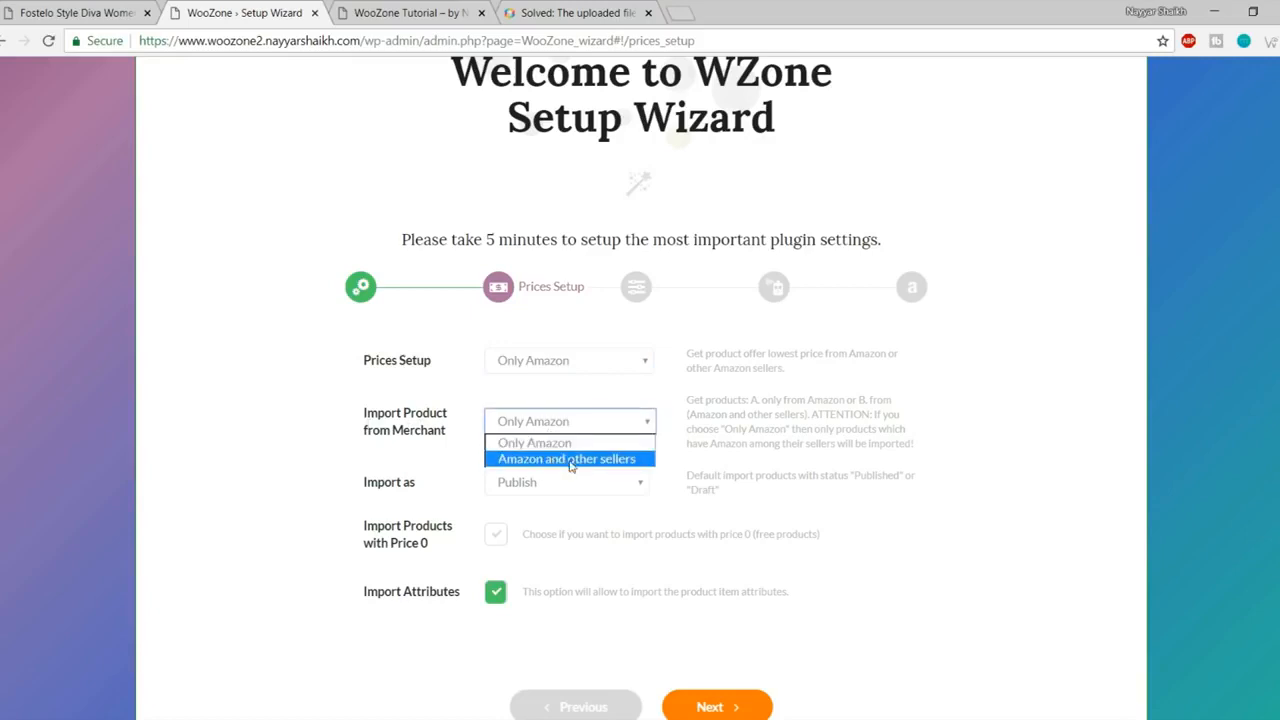
{"action": "left_click", "coordinate": [571, 459]}
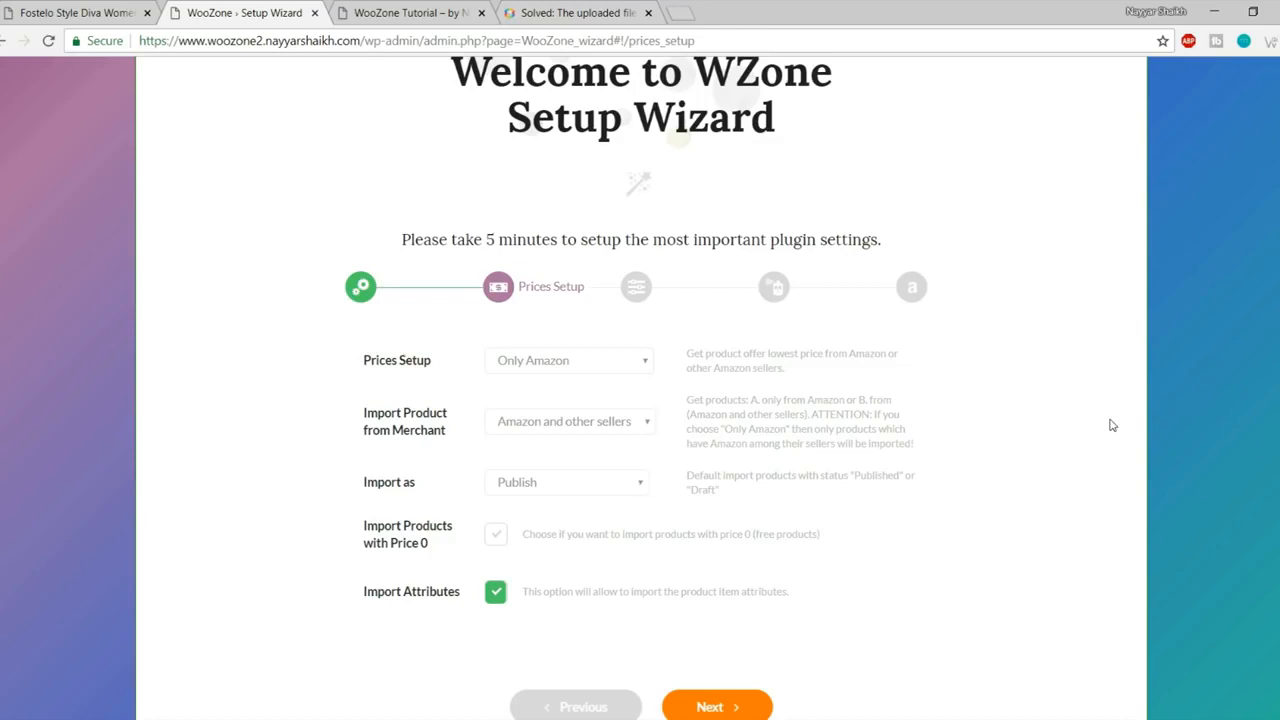
{"action": "left_click", "coordinate": [598, 420]}
{"action": "left_click", "coordinate": [605, 425]}
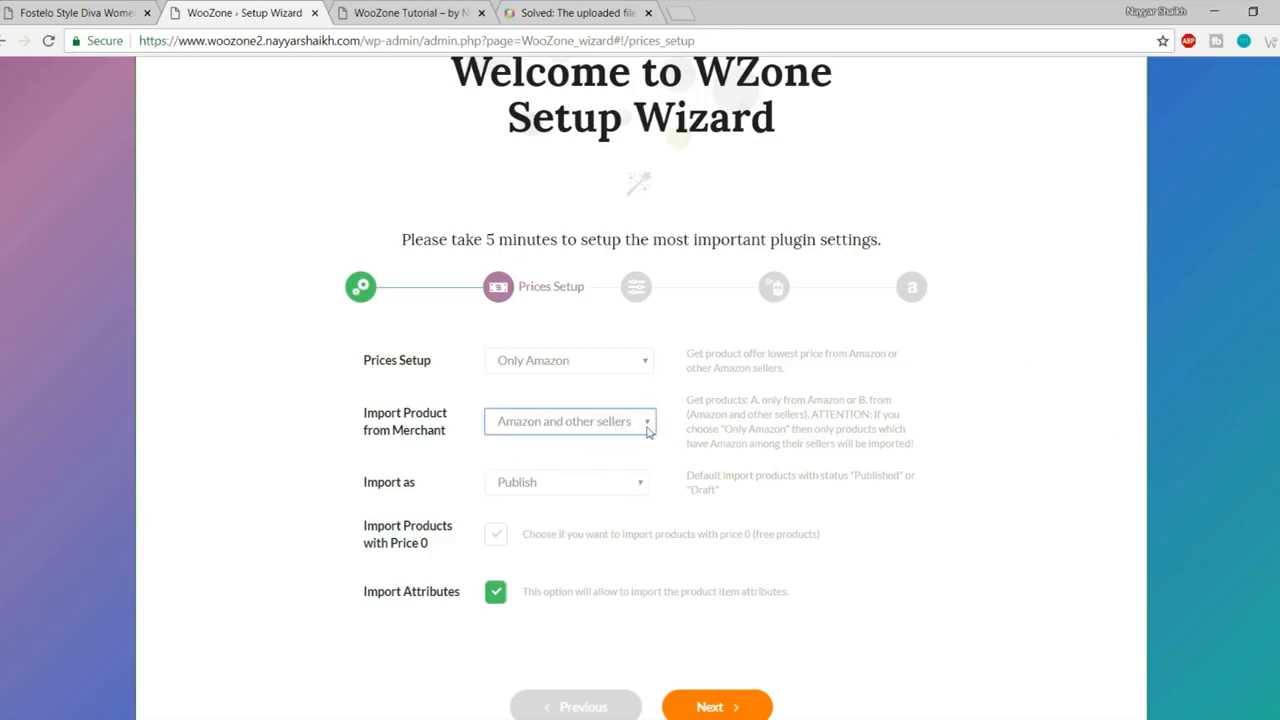
- Try Draft as the Import as status, then set it back to Publish
{"action": "left_click", "coordinate": [578, 488]}
{"action": "scroll", "coordinate": [855, 532], "scroll_direction": "down", "scroll_amount": 1}
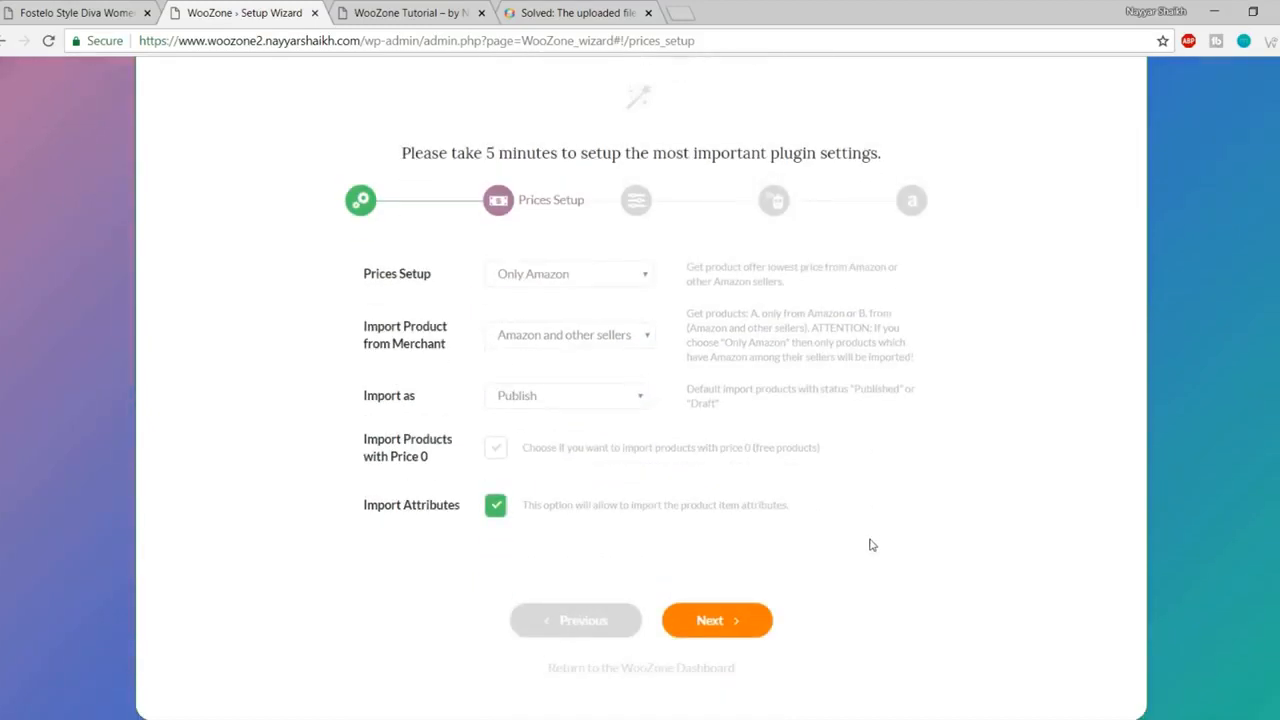
{"action": "left_click", "coordinate": [588, 394]}
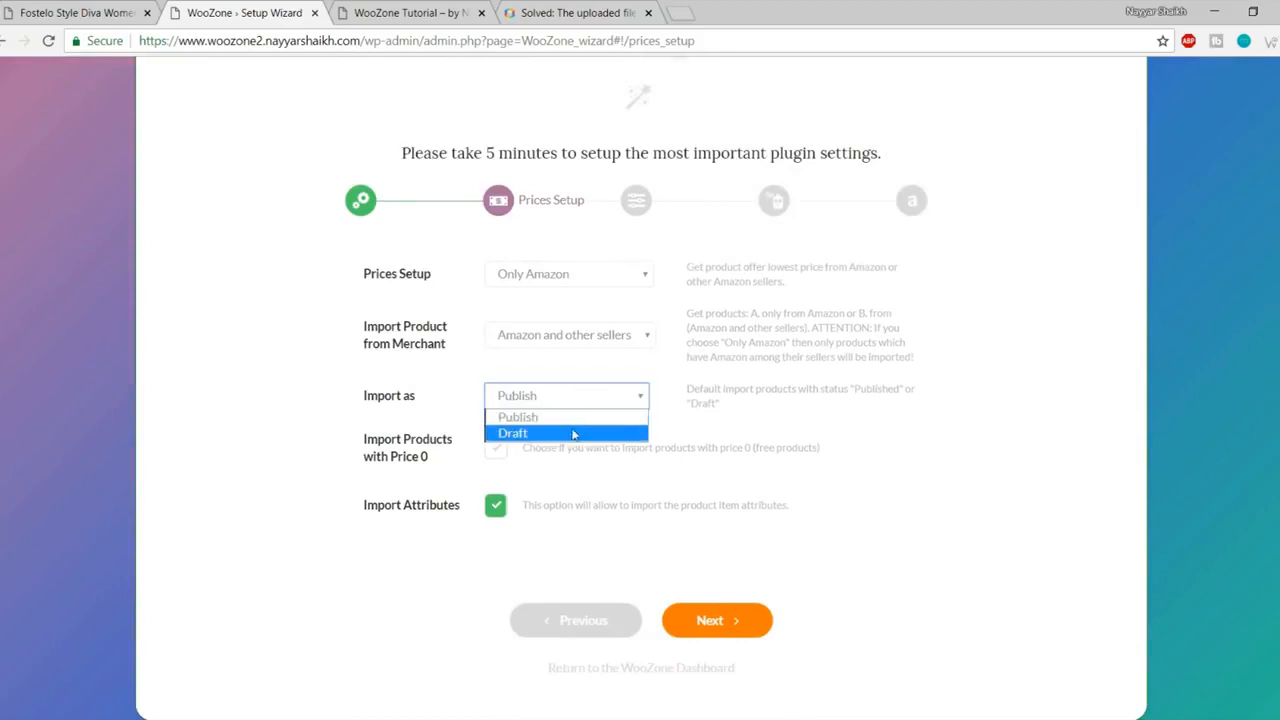
{"action": "left_click", "coordinate": [573, 434]}
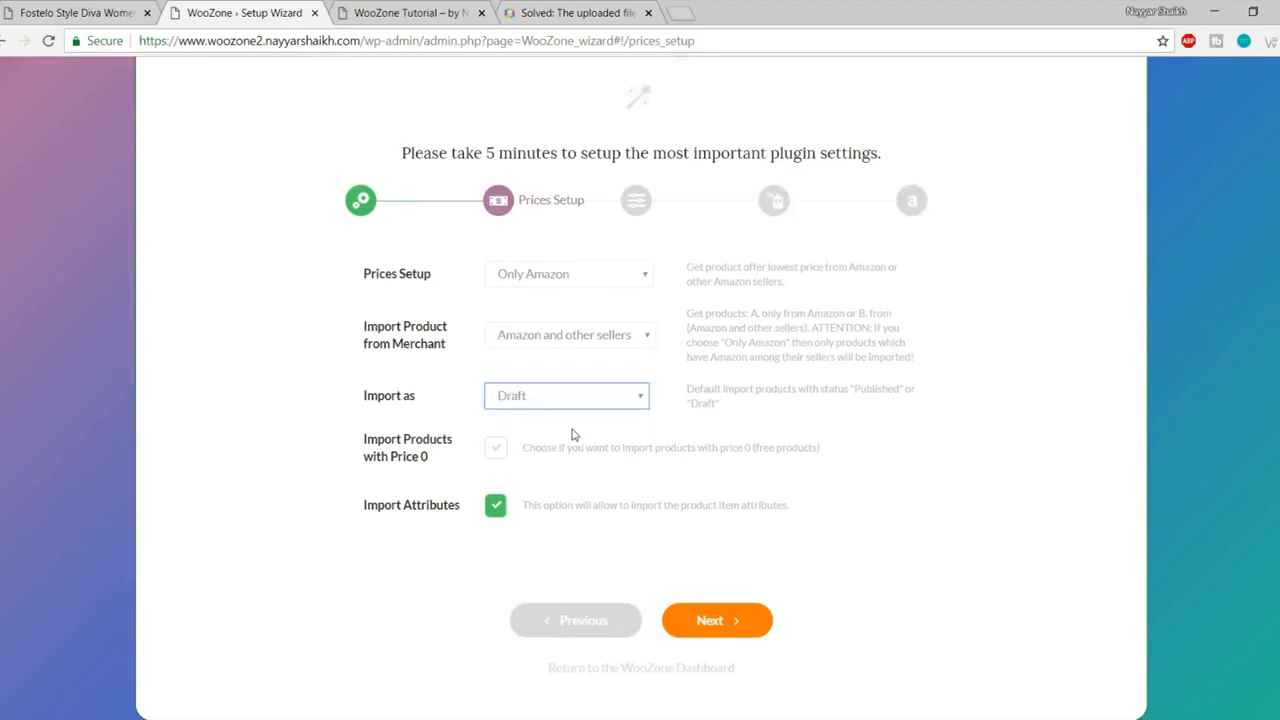
{"action": "left_click", "coordinate": [614, 397]}
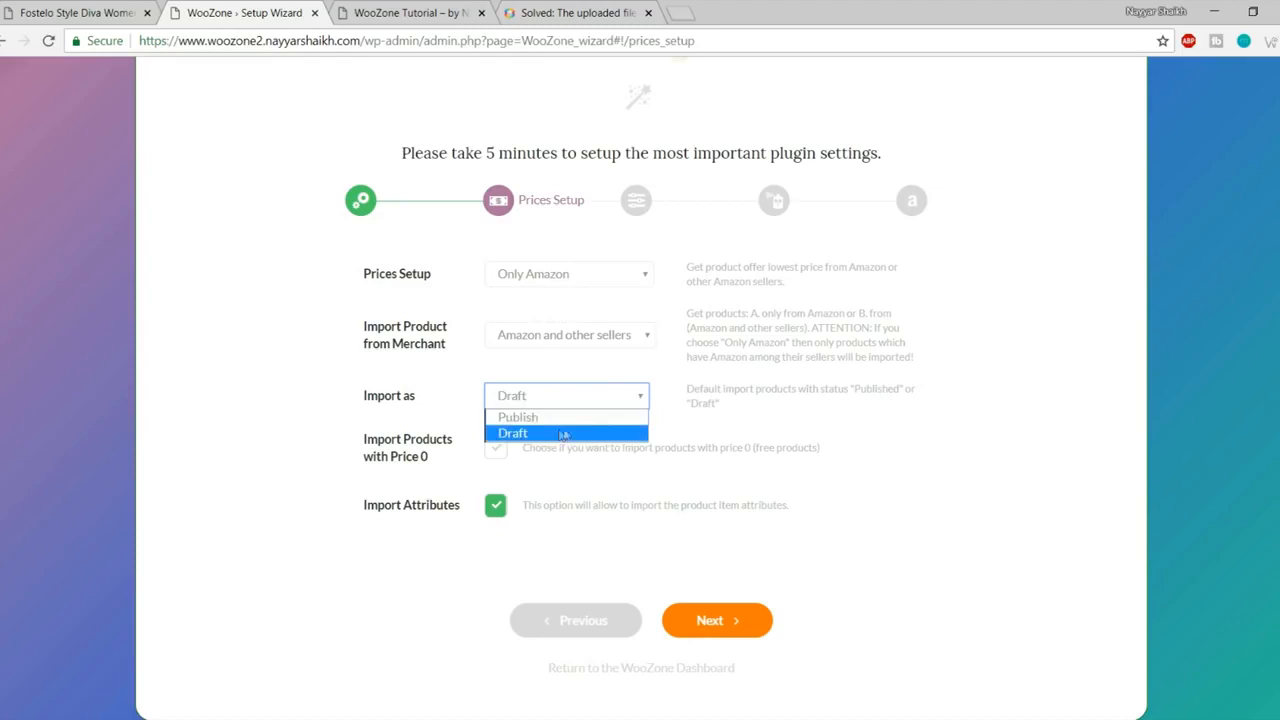
{"action": "left_click", "coordinate": [732, 421]}
{"action": "left_click", "coordinate": [623, 401]}
{"action": "left_click", "coordinate": [578, 417]}
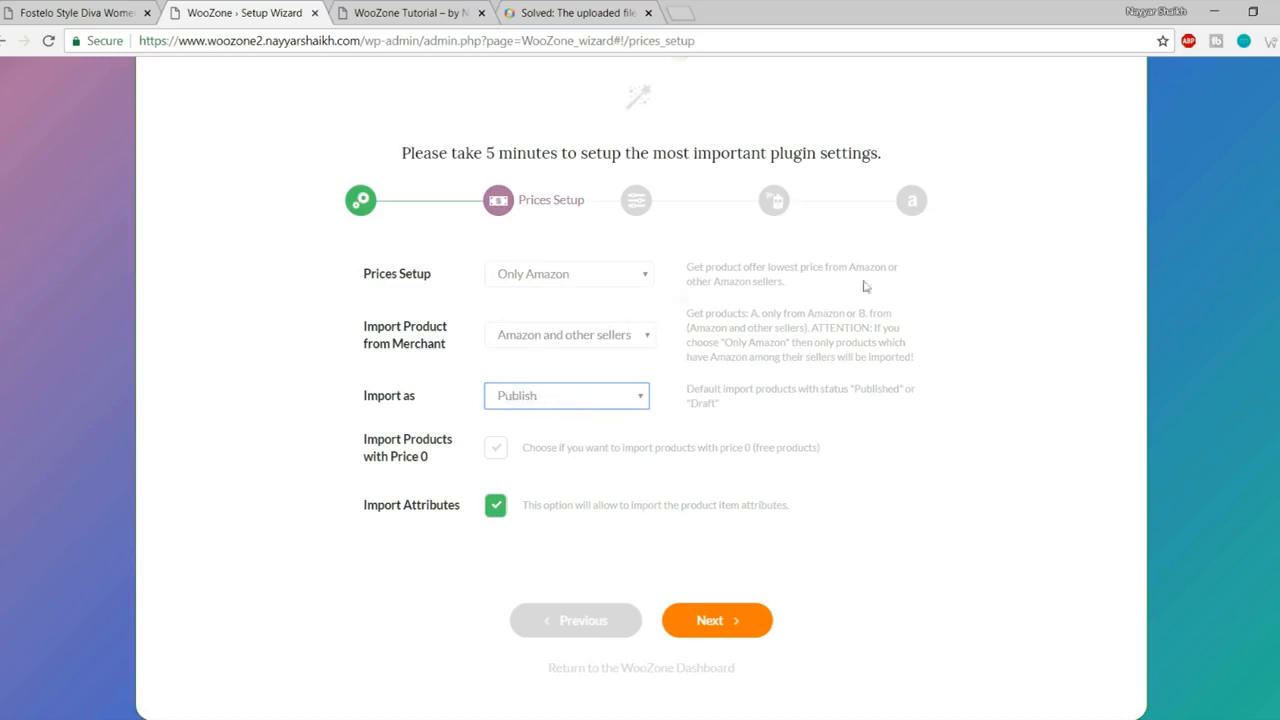
{"action": "left_click", "coordinate": [535, 398]}
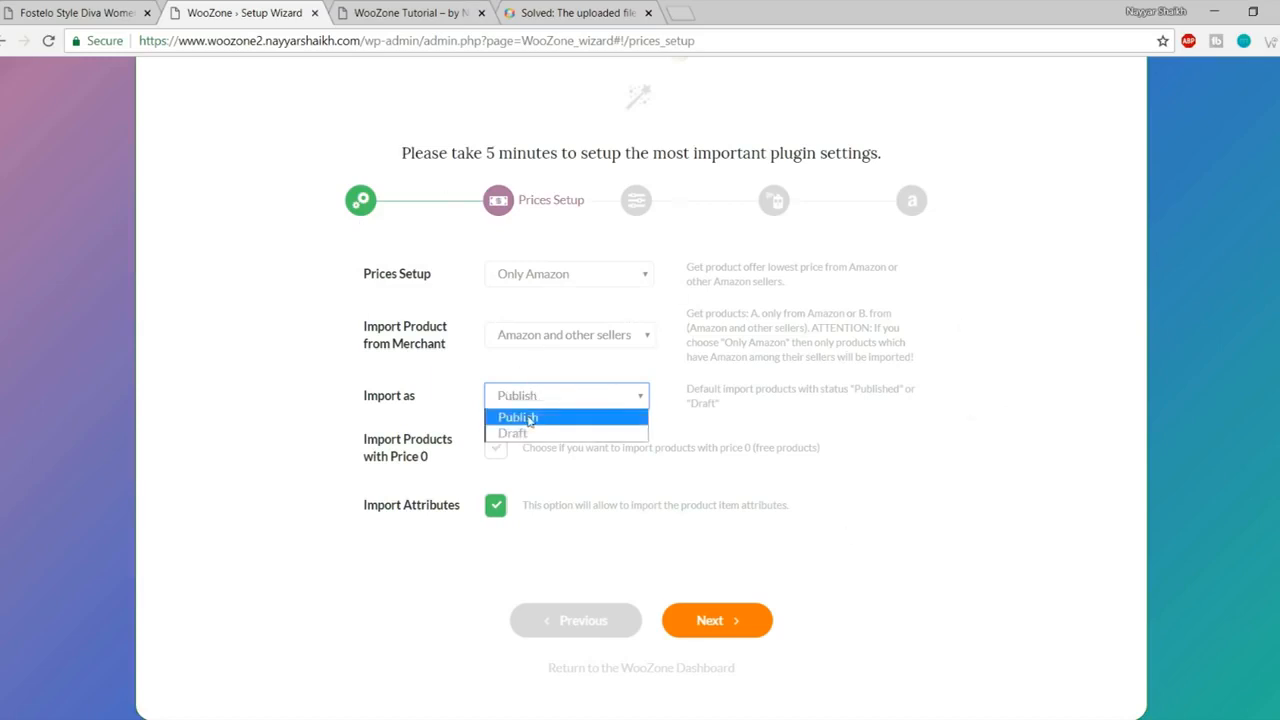
{"action": "left_click", "coordinate": [530, 418]}
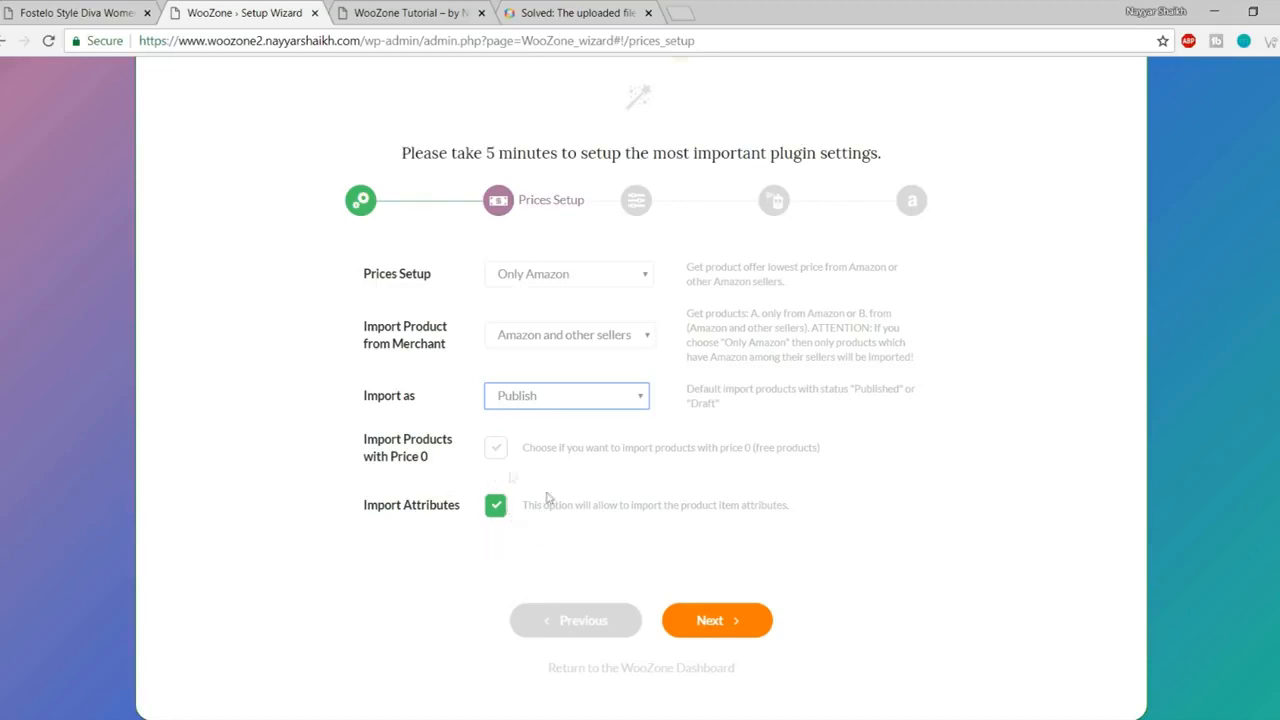
- Leave Prices Setup as configured and advance the wizard to Fine Tuning
{"action": "left_click", "coordinate": [737, 620]}
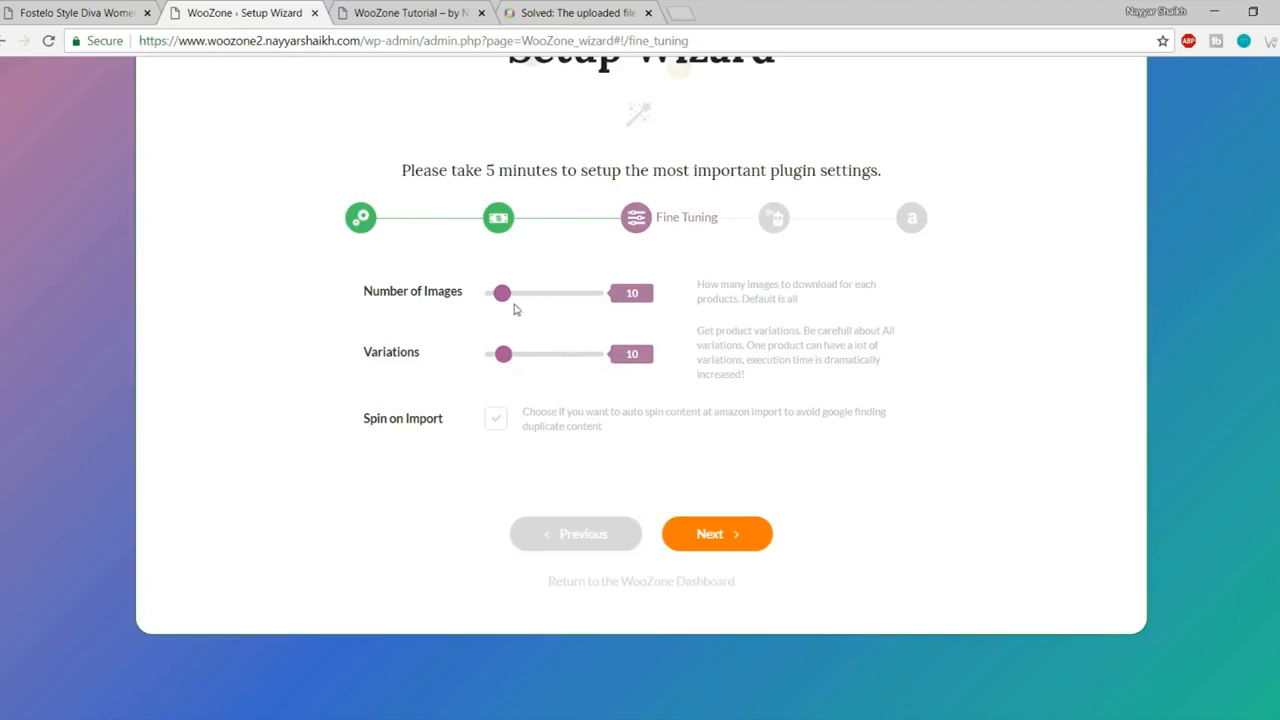
- Drag the Number of Images and Variations sliders to all, then continue to Customization
{"action": "left_click_drag", "start_coordinate": [502, 300], "coordinate": [600, 294]}
{"action": "left_click_drag", "start_coordinate": [502, 358], "coordinate": [903, 357]}
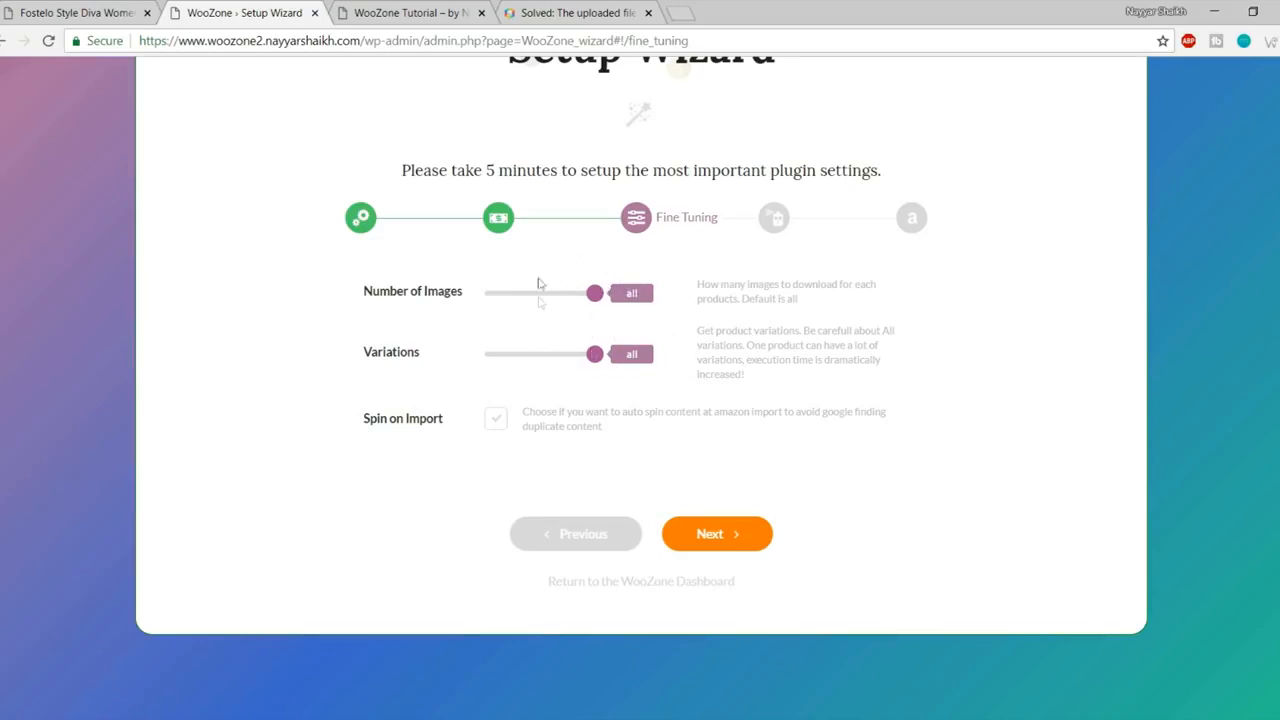
{"action": "mouse_move", "coordinate": [594, 294]}
{"action": "left_mouse_down"}
{"action": "mouse_move", "coordinate": [531, 297]}
{"action": "mouse_move", "coordinate": [613, 302]}
{"action": "left_mouse_up"}
{"action": "left_click", "coordinate": [712, 541]}
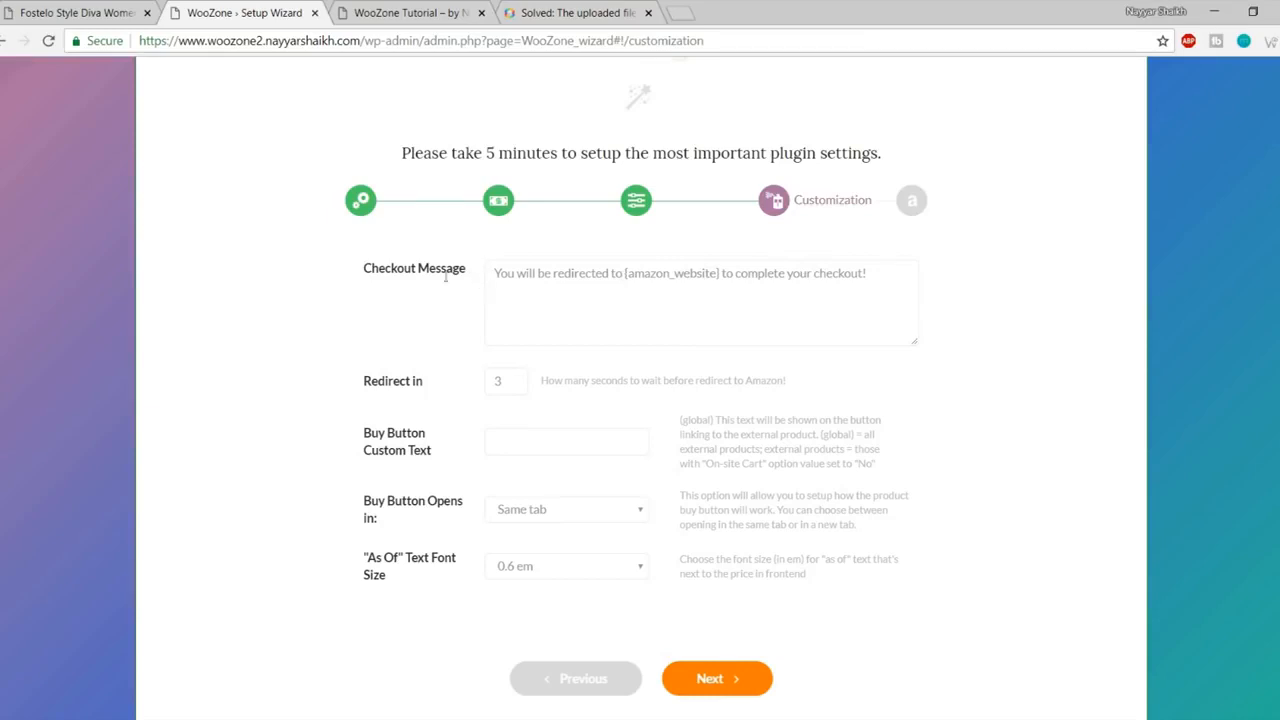
- Keep the default checkout message and 3-second redirect, then proceed to Amazon Keys
{"action": "left_click_drag", "start_coordinate": [498, 275], "coordinate": [894, 280]}
{"action": "left_click", "coordinate": [718, 290]}
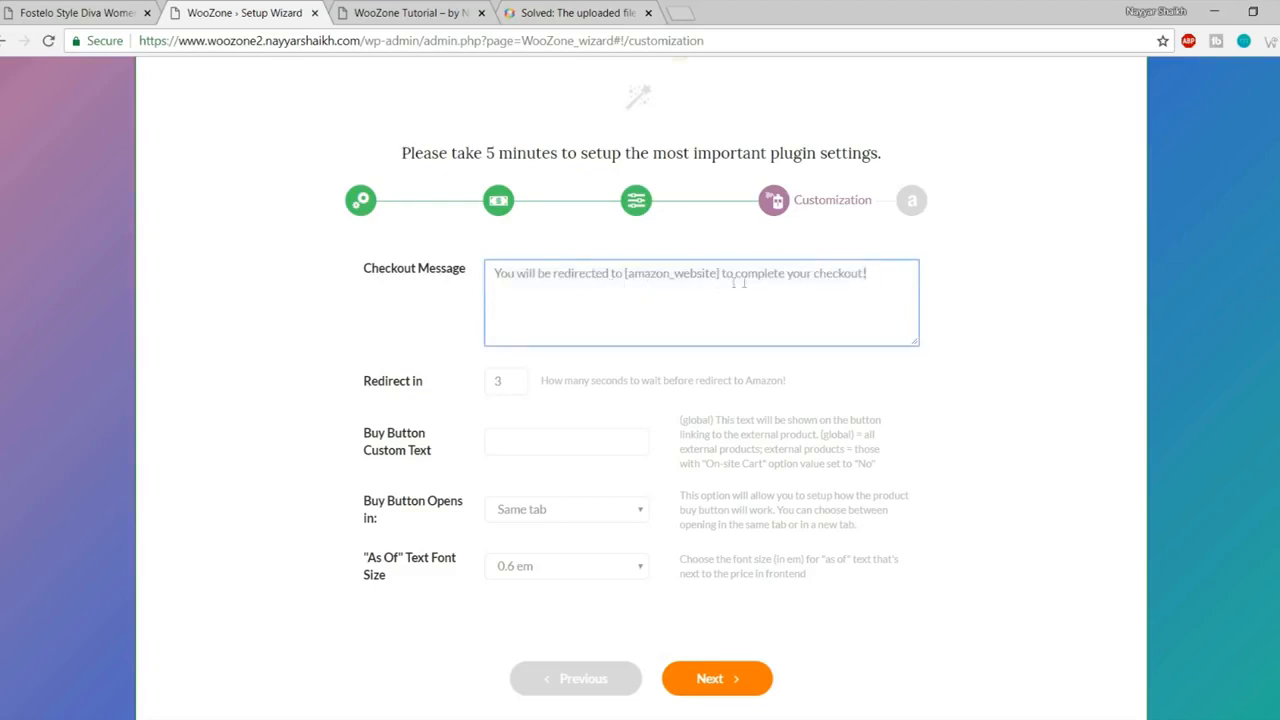
{"action": "left_click_drag", "start_coordinate": [881, 275], "coordinate": [468, 281]}
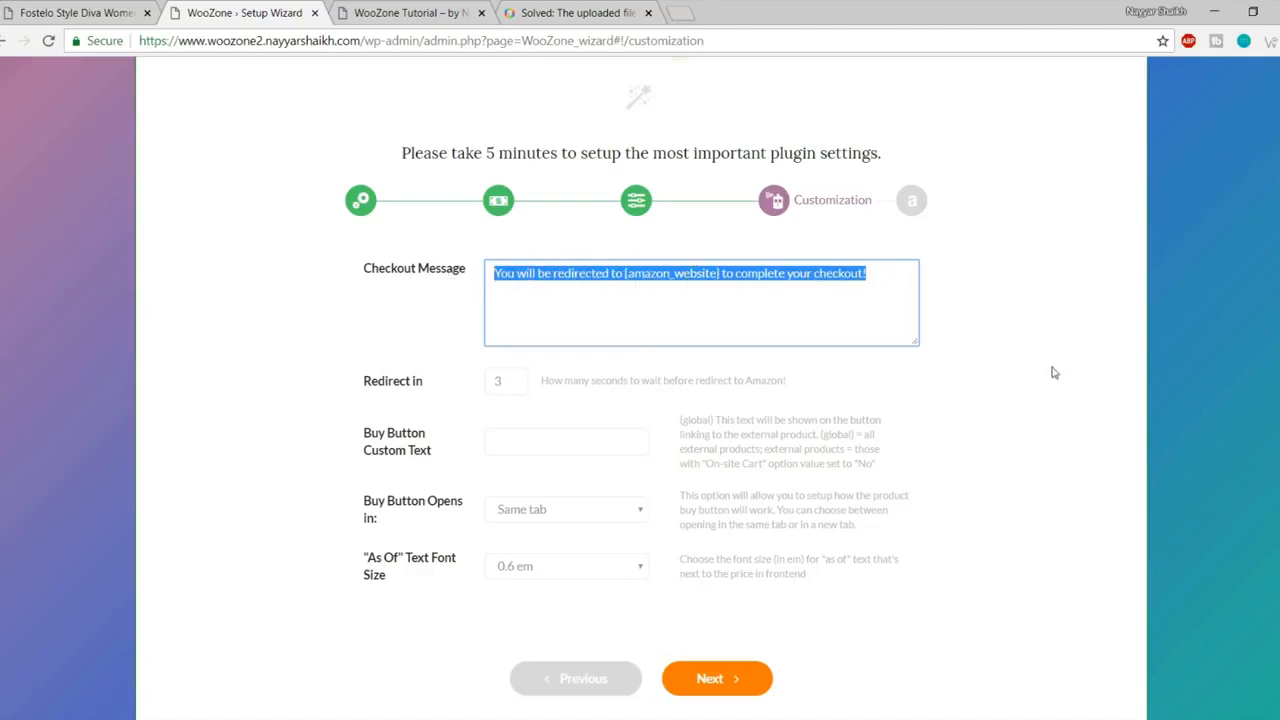
{"action": "left_click_drag", "start_coordinate": [872, 292], "coordinate": [390, 285]}
{"action": "left_click", "coordinate": [503, 381]}
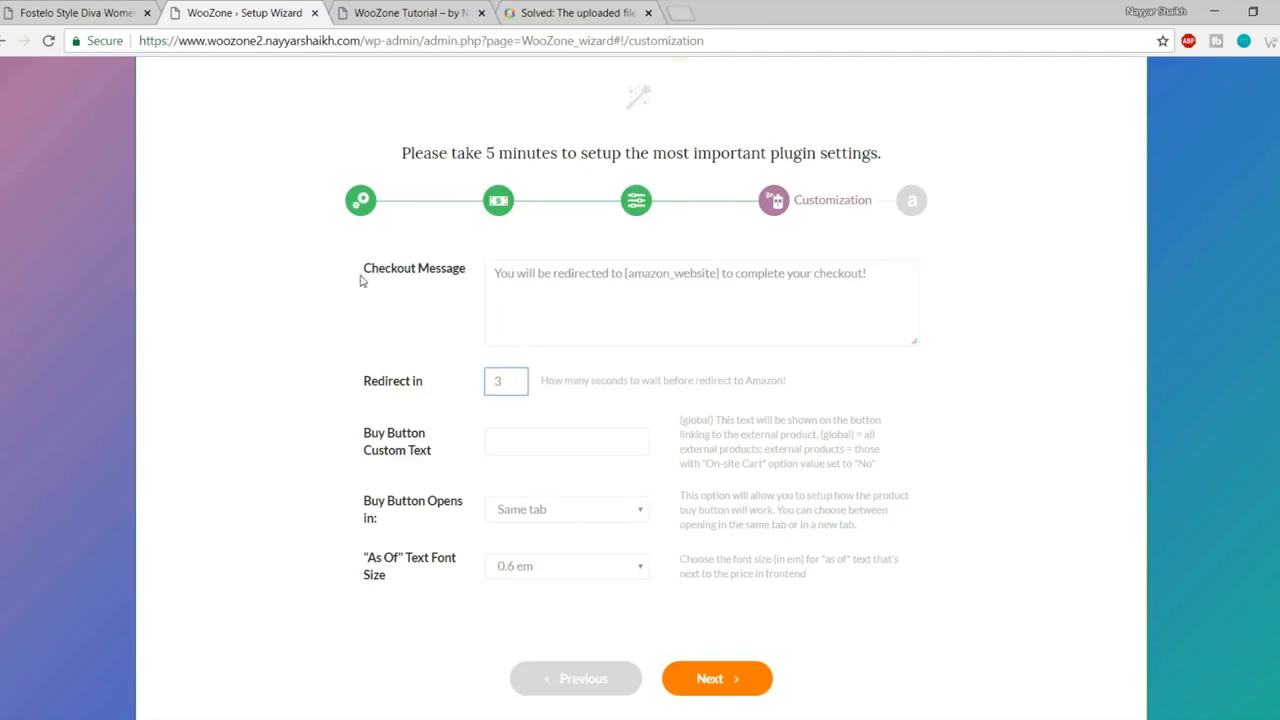
{"action": "left_click_drag", "start_coordinate": [494, 273], "coordinate": [931, 277]}
{"action": "left_click", "coordinate": [1078, 303]}
{"action": "left_click_drag", "start_coordinate": [515, 384], "coordinate": [484, 382]}
{"action": "left_click", "coordinate": [712, 678]}
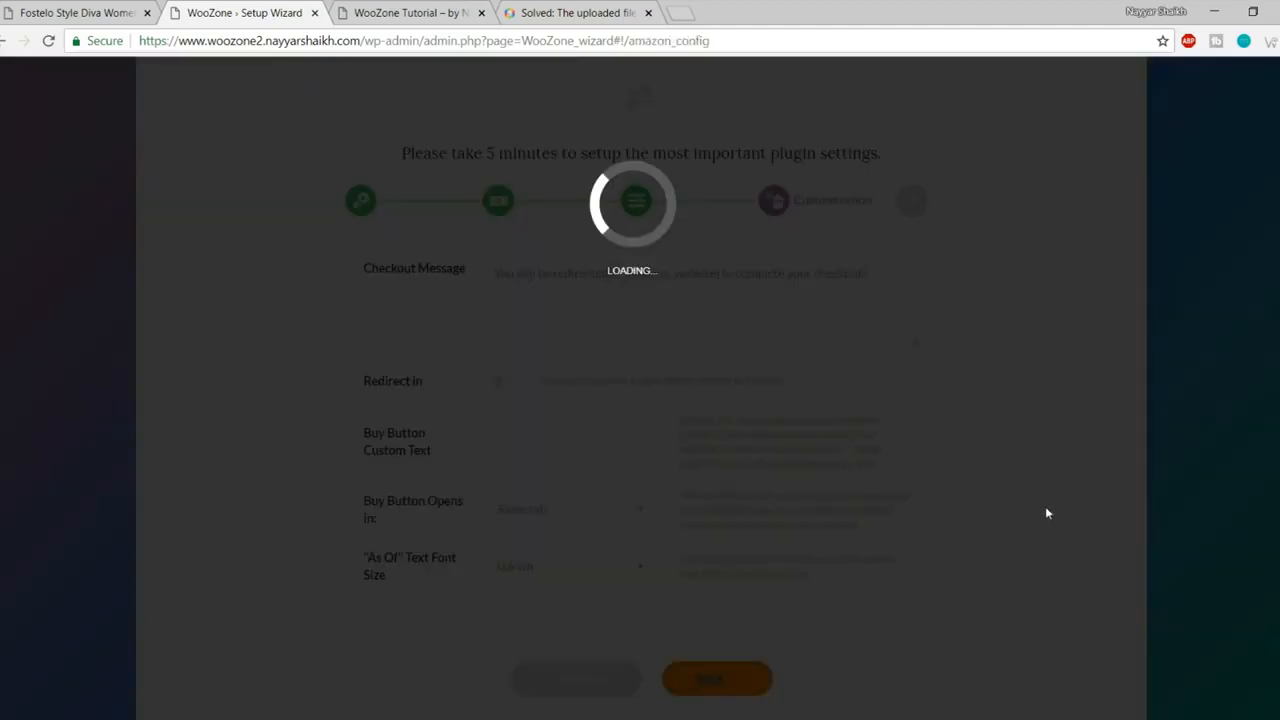
{"action": "scroll", "coordinate": [940, 505], "scroll_direction": "down", "scroll_amount": 2}
{"action": "scroll", "coordinate": [939, 504], "scroll_direction": "up", "scroll_amount": 4}
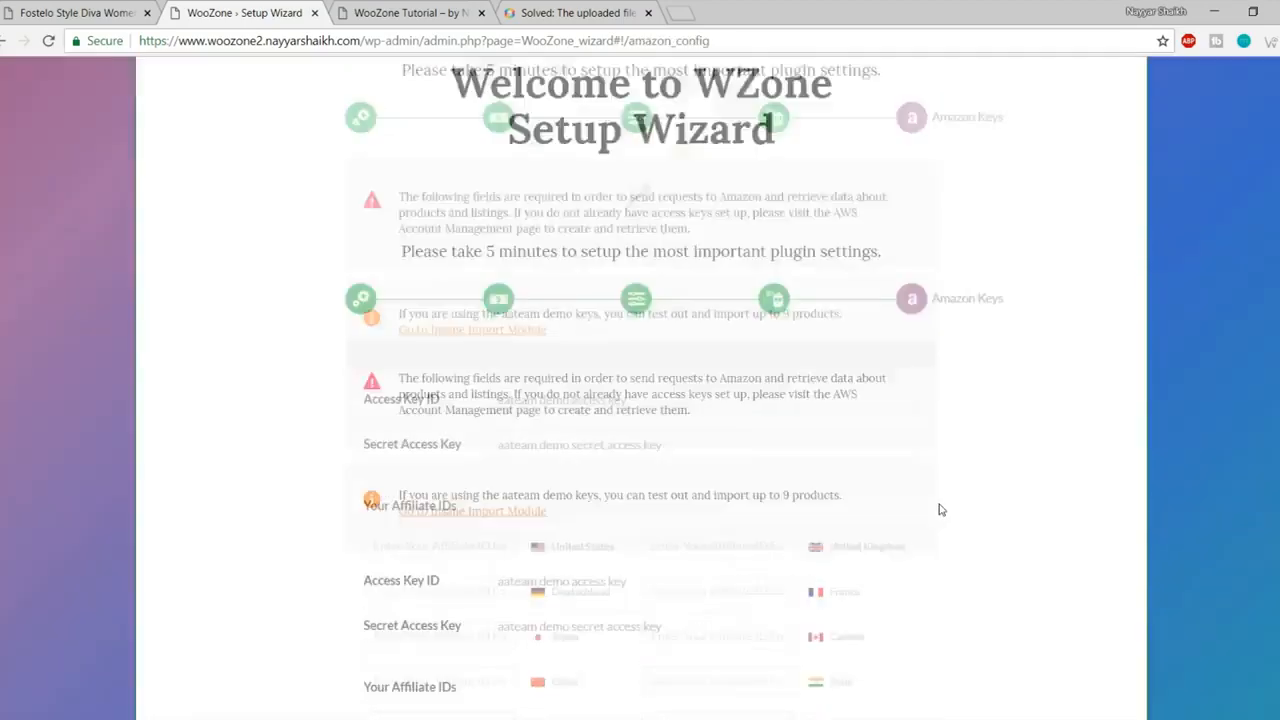
{"action": "scroll", "coordinate": [1006, 477], "scroll_direction": "down", "scroll_amount": 4}
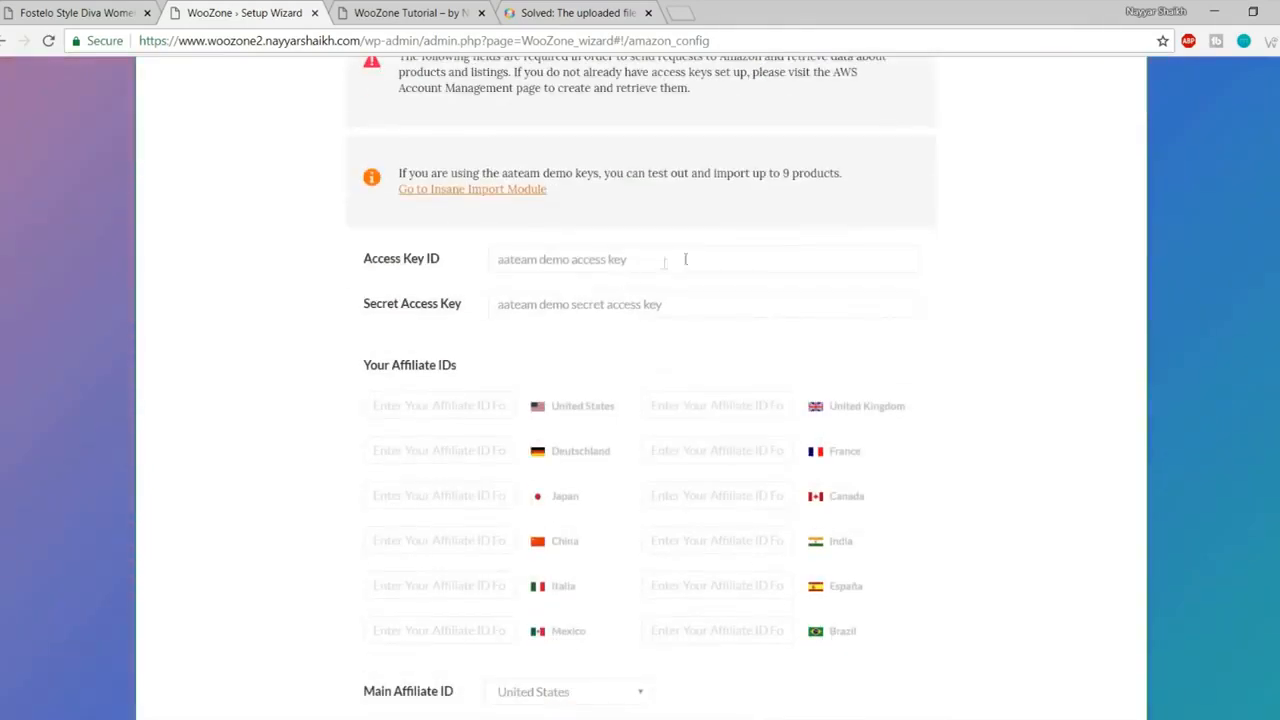
{"action": "left_click_drag", "start_coordinate": [685, 259], "coordinate": [426, 258]}
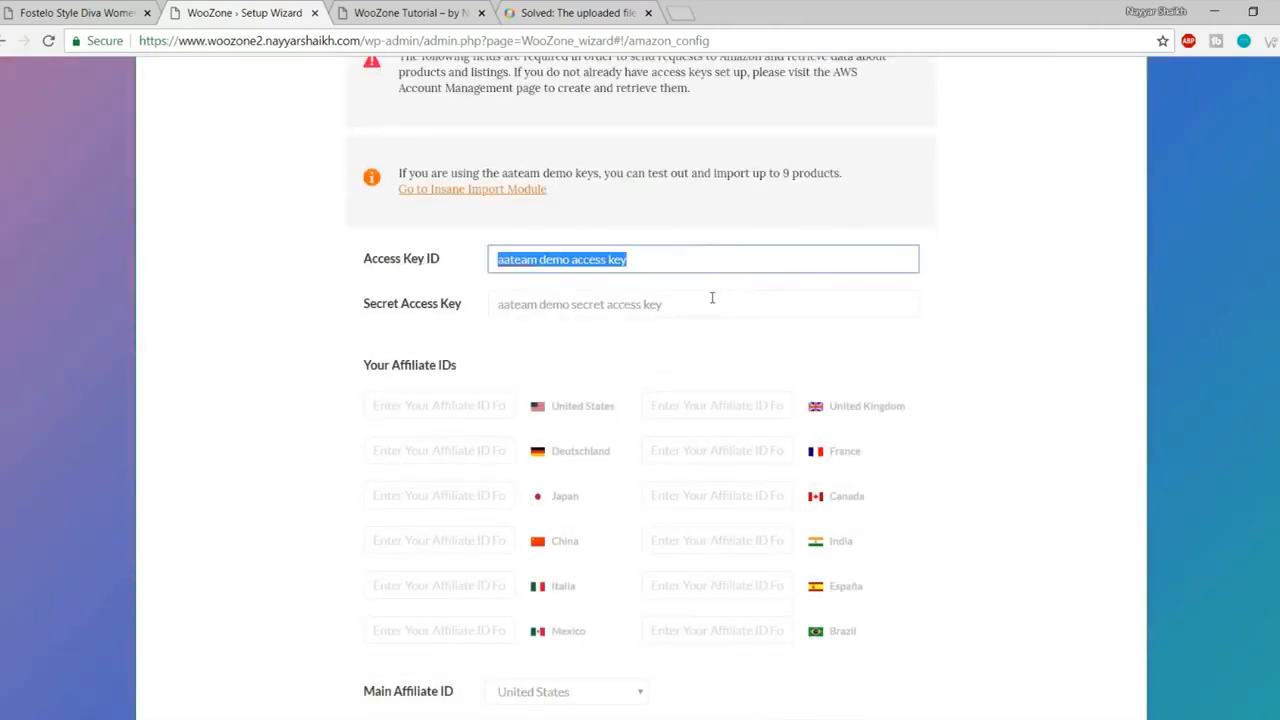
{"action": "left_click_drag", "start_coordinate": [712, 304], "coordinate": [430, 298]}
{"action": "left_click", "coordinate": [663, 368]}
{"action": "scroll", "coordinate": [656, 367], "scroll_direction": "down", "scroll_amount": 2}
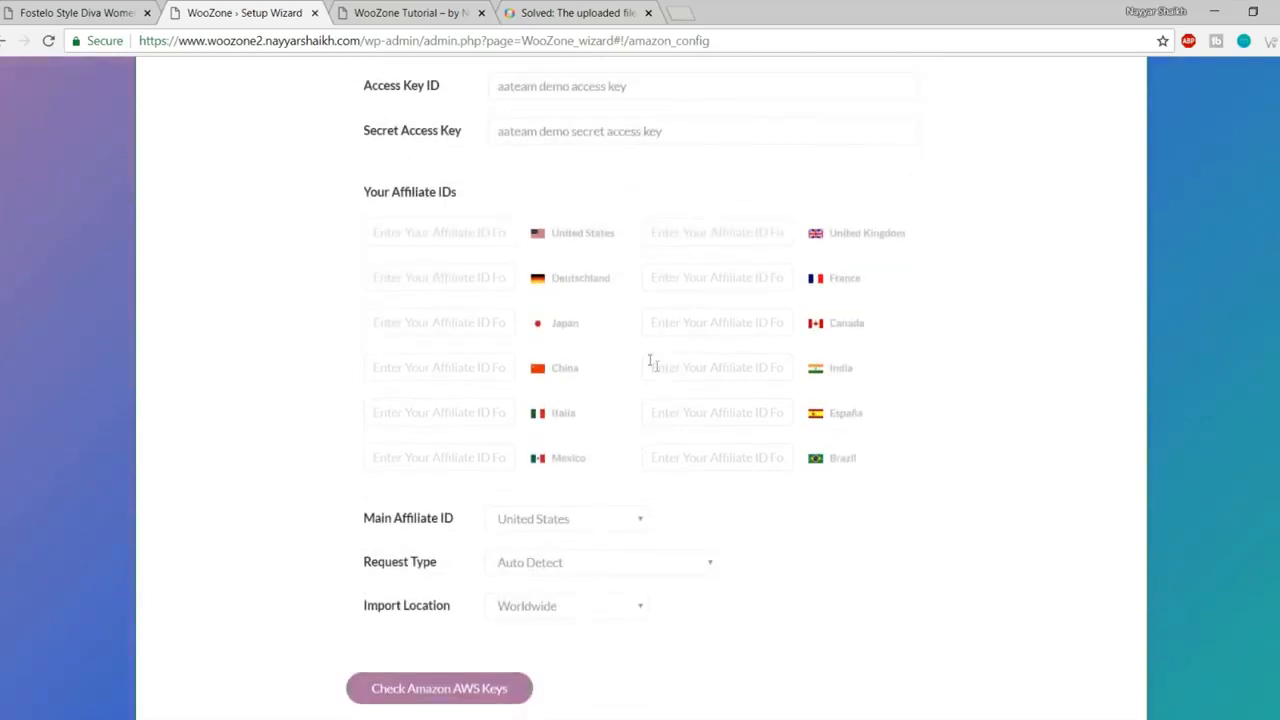
{"action": "left_click", "coordinate": [740, 366]}
{"action": "left_click", "coordinate": [971, 364]}
{"action": "left_click", "coordinate": [446, 238]}
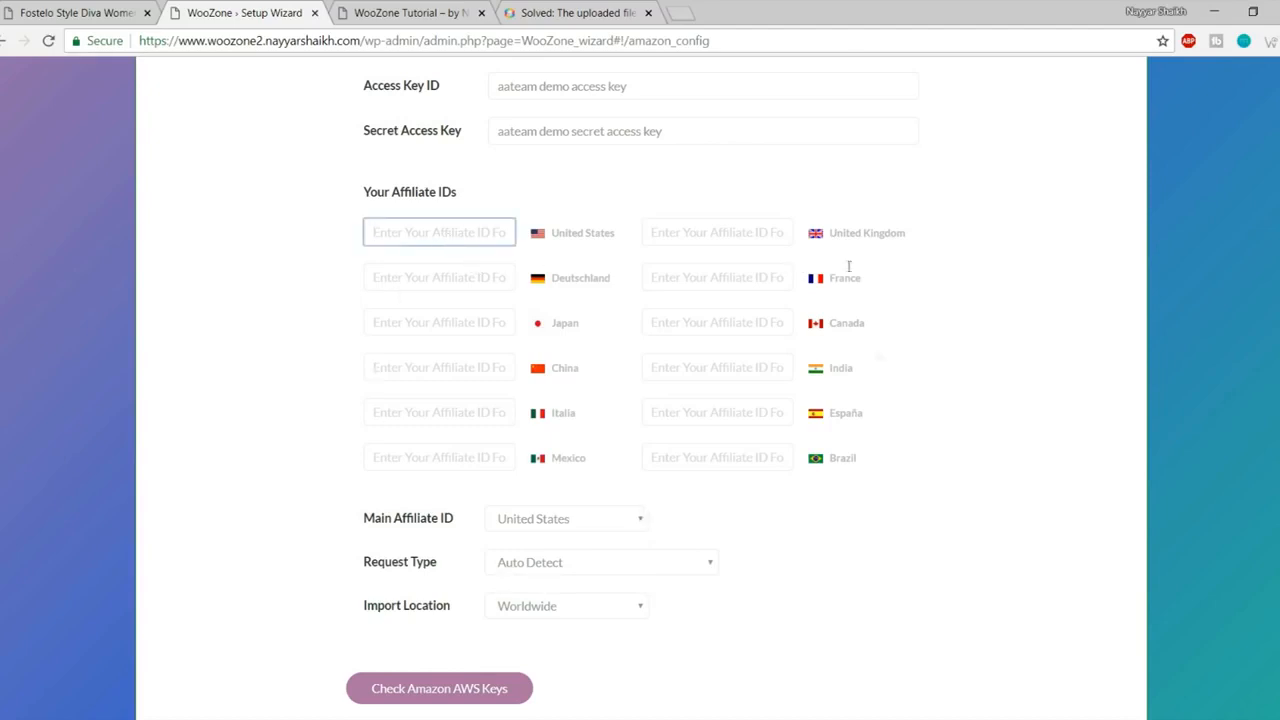
{"action": "scroll", "coordinate": [1097, 488], "scroll_direction": "up", "scroll_amount": 3}
{"action": "left_click_drag", "start_coordinate": [717, 347], "coordinate": [352, 352]}
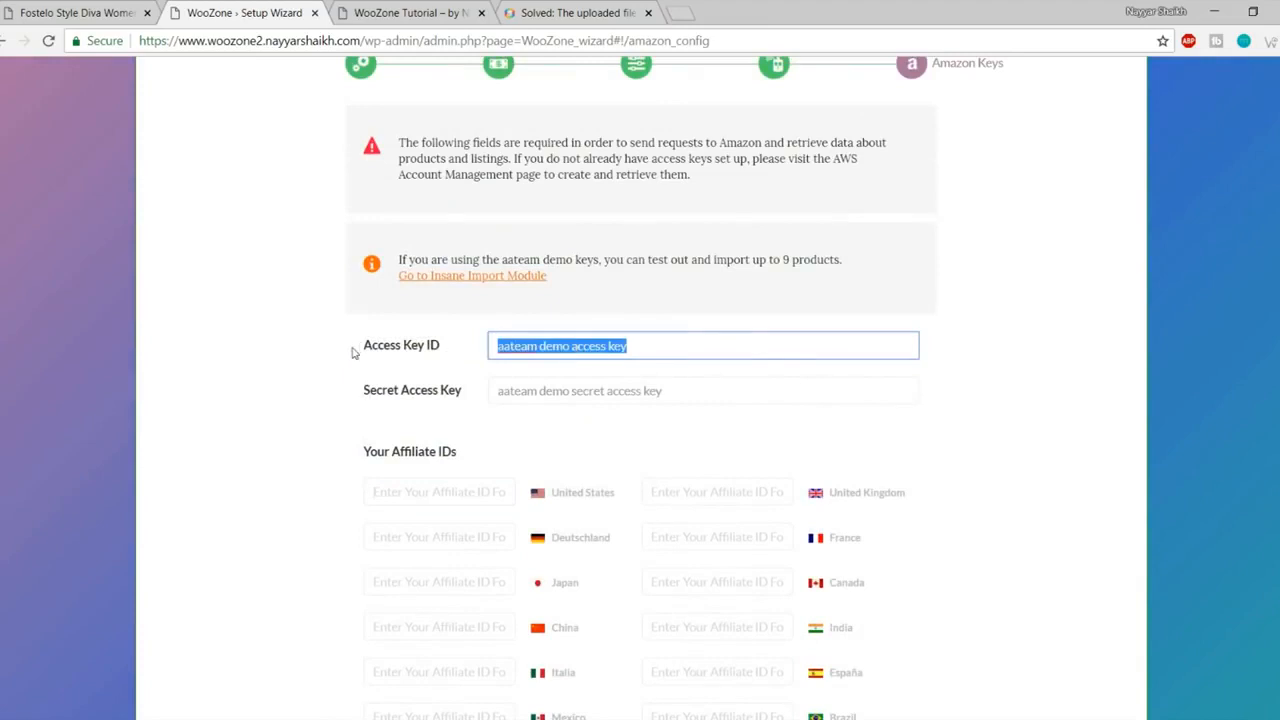
{"action": "key", "text": "Tab"}
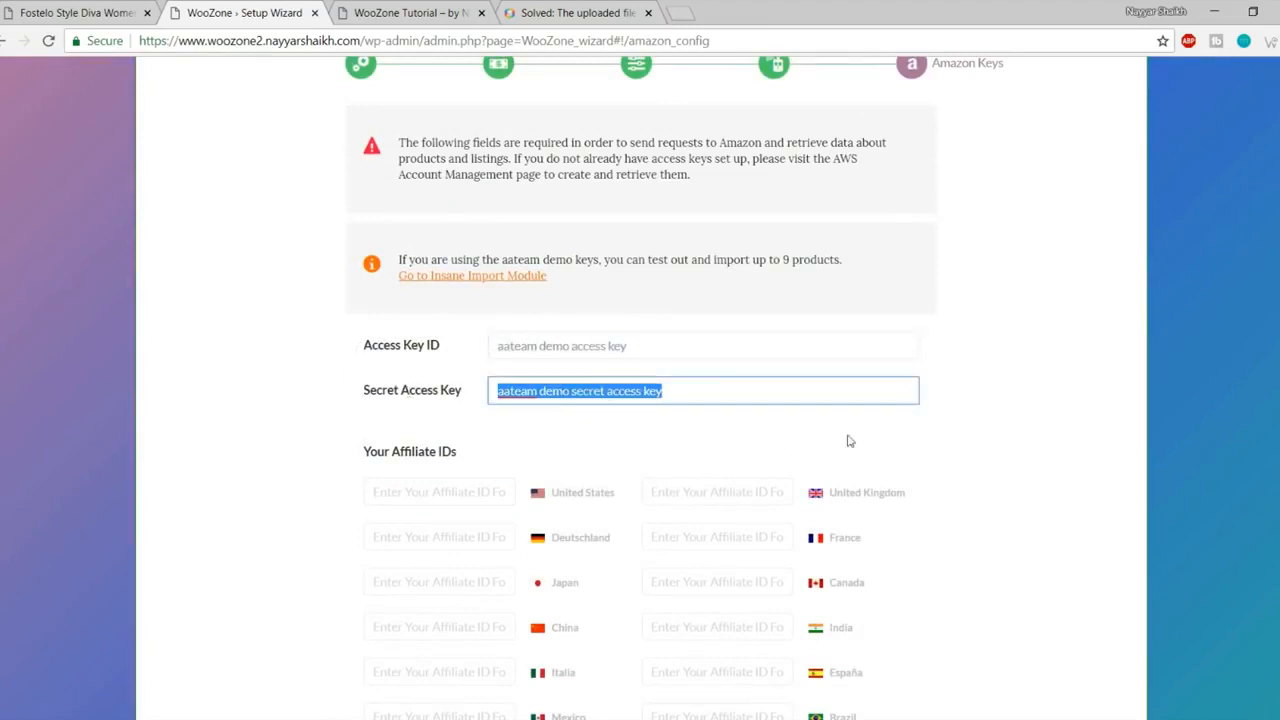
{"action": "left_click", "coordinate": [900, 441]}
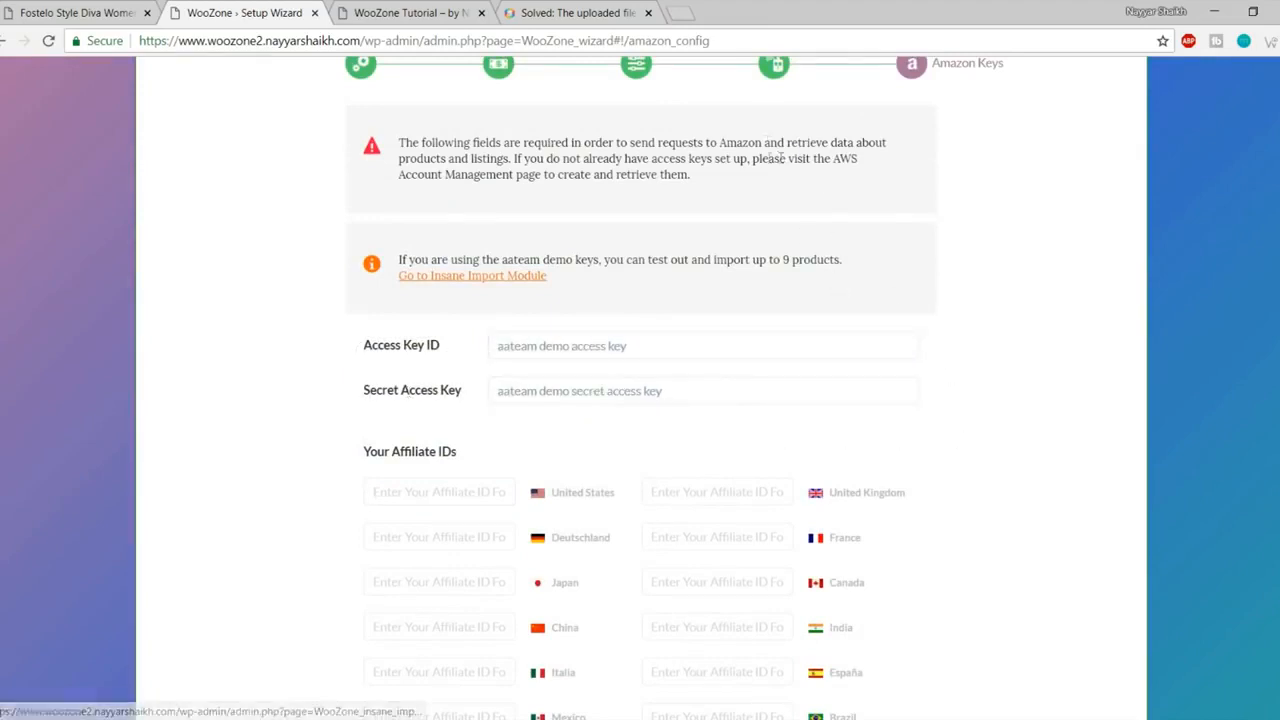
- Search Google for 'amazon associate' in a new tab and open the Amazon.in Associates site
{"action": "left_click", "coordinate": [678, 13]}
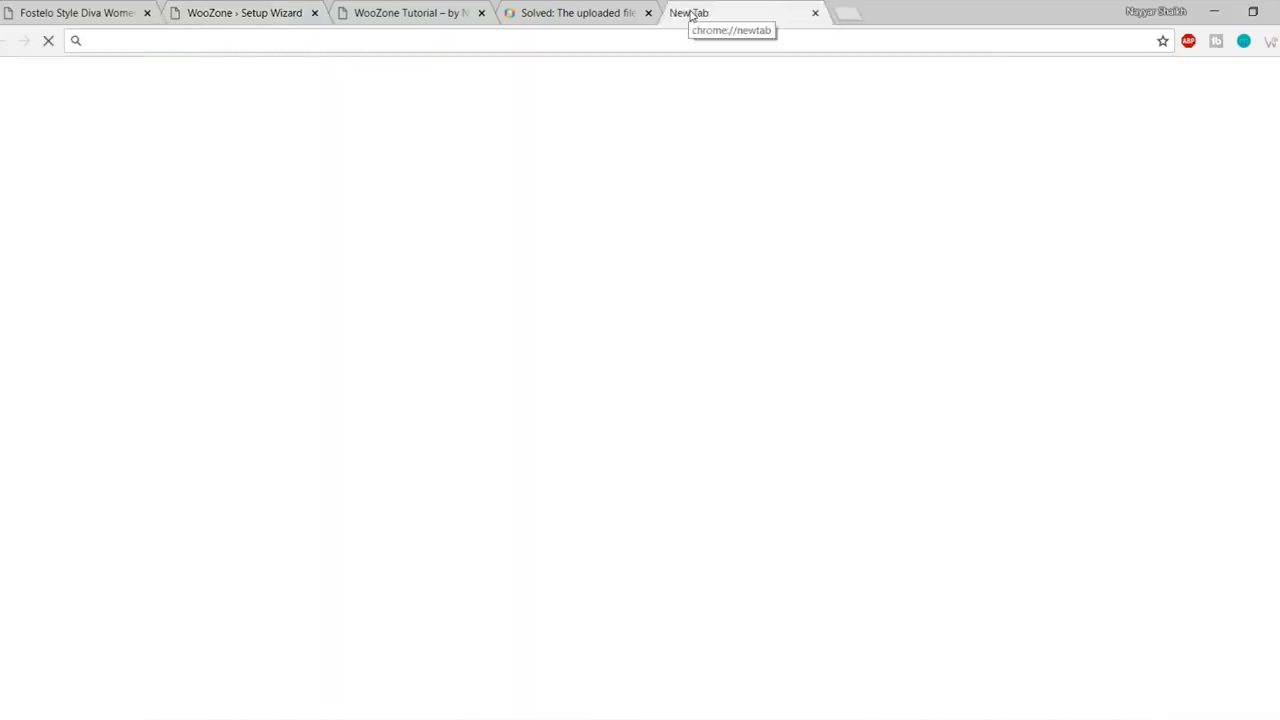
{"action": "type", "text": "ama"}
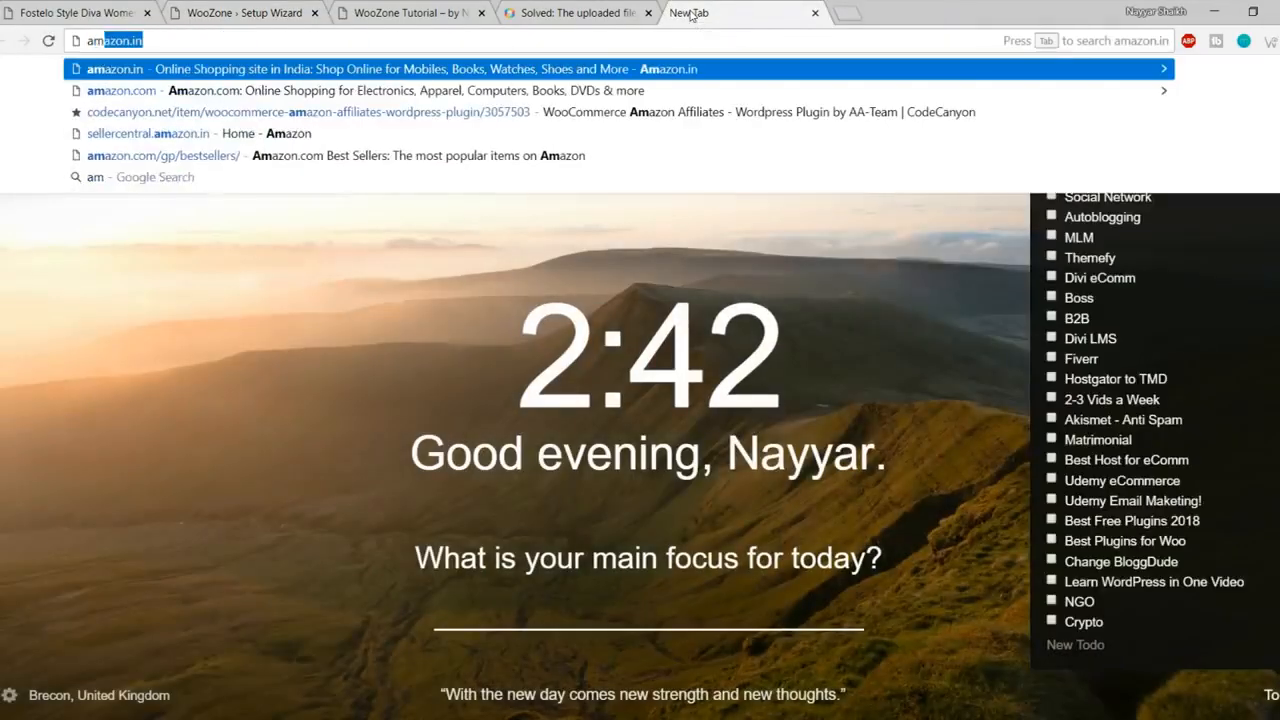
{"action": "type", "text": "zon associ"}
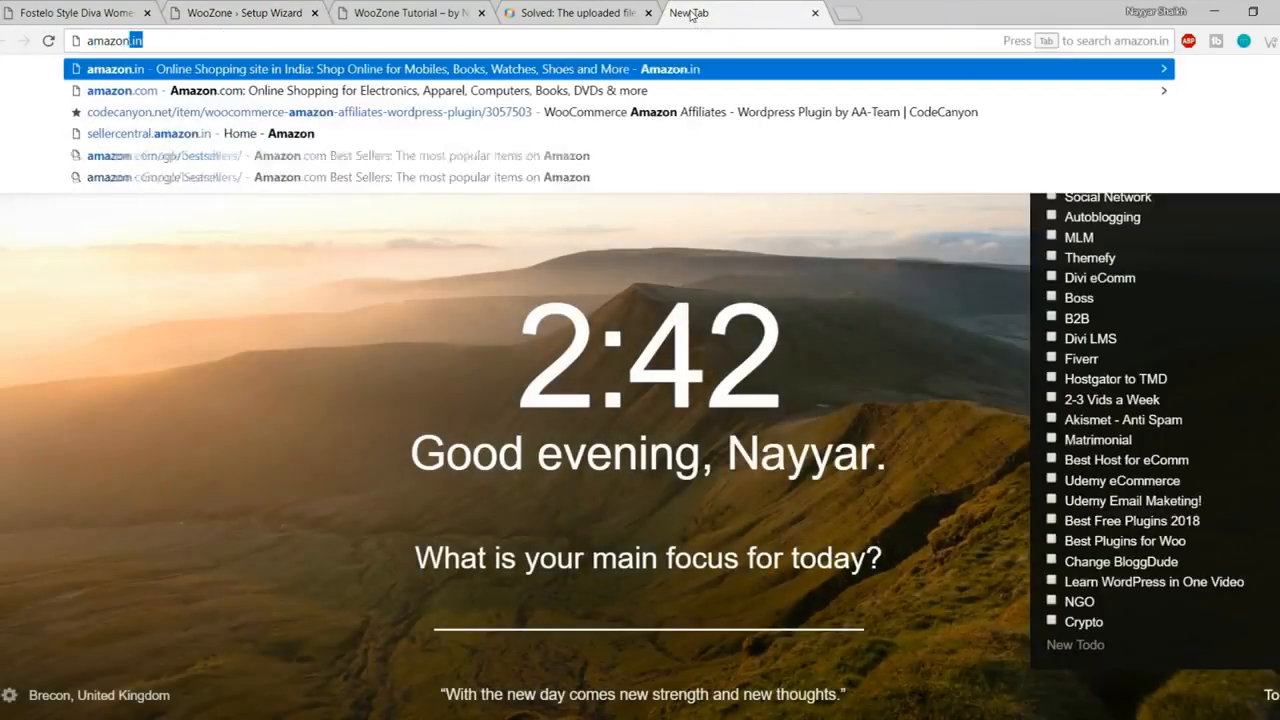
{"action": "type", "text": "ate"}
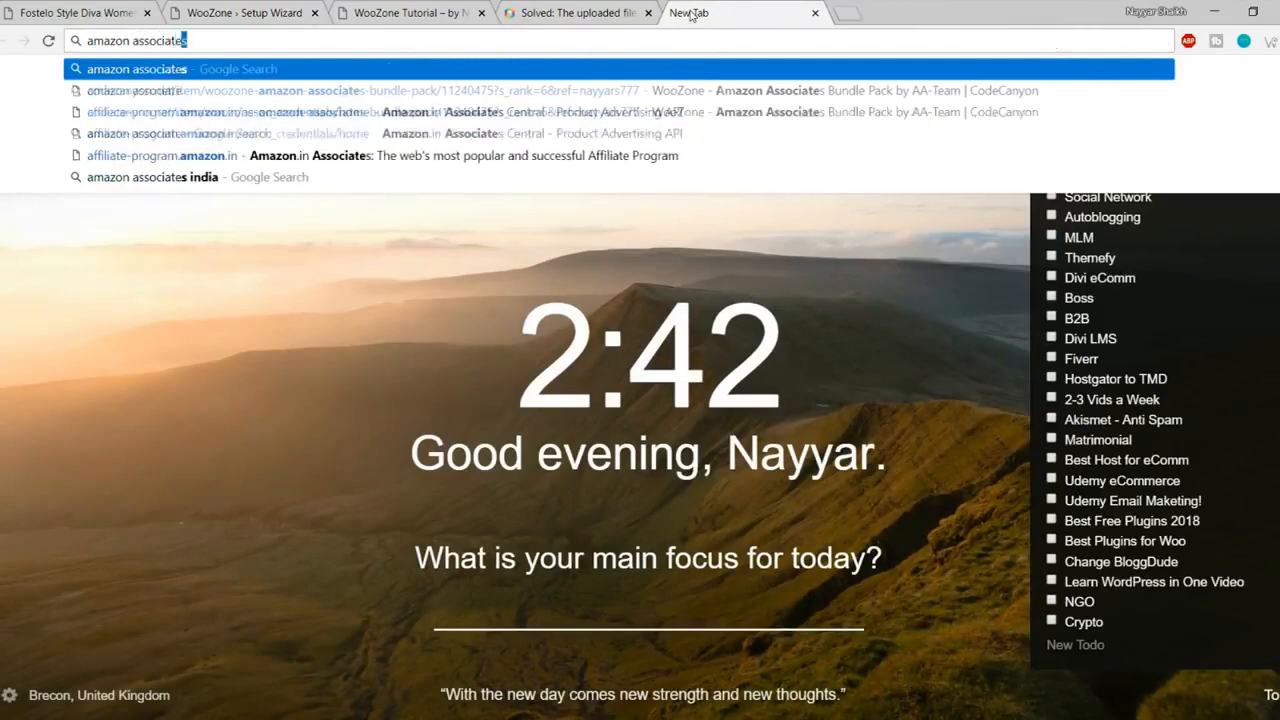
{"action": "key", "text": "Return"}
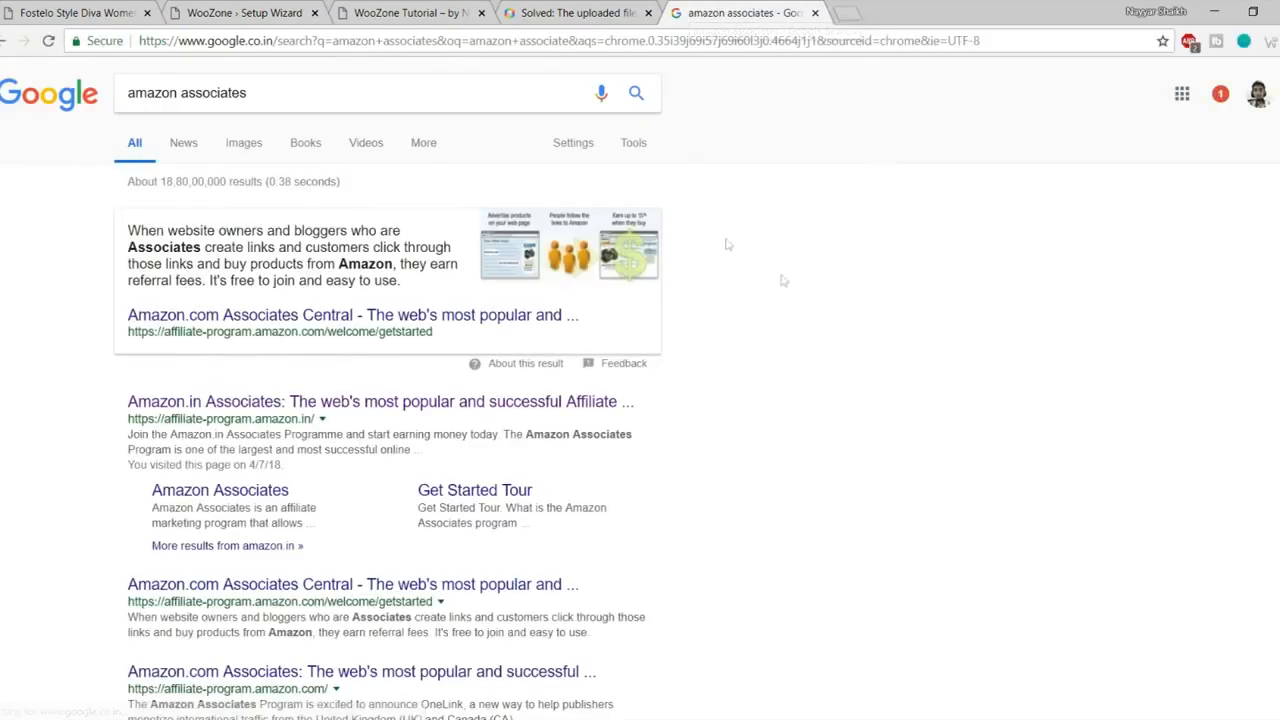
{"action": "scroll", "coordinate": [714, 323], "scroll_direction": "down", "scroll_amount": 1}
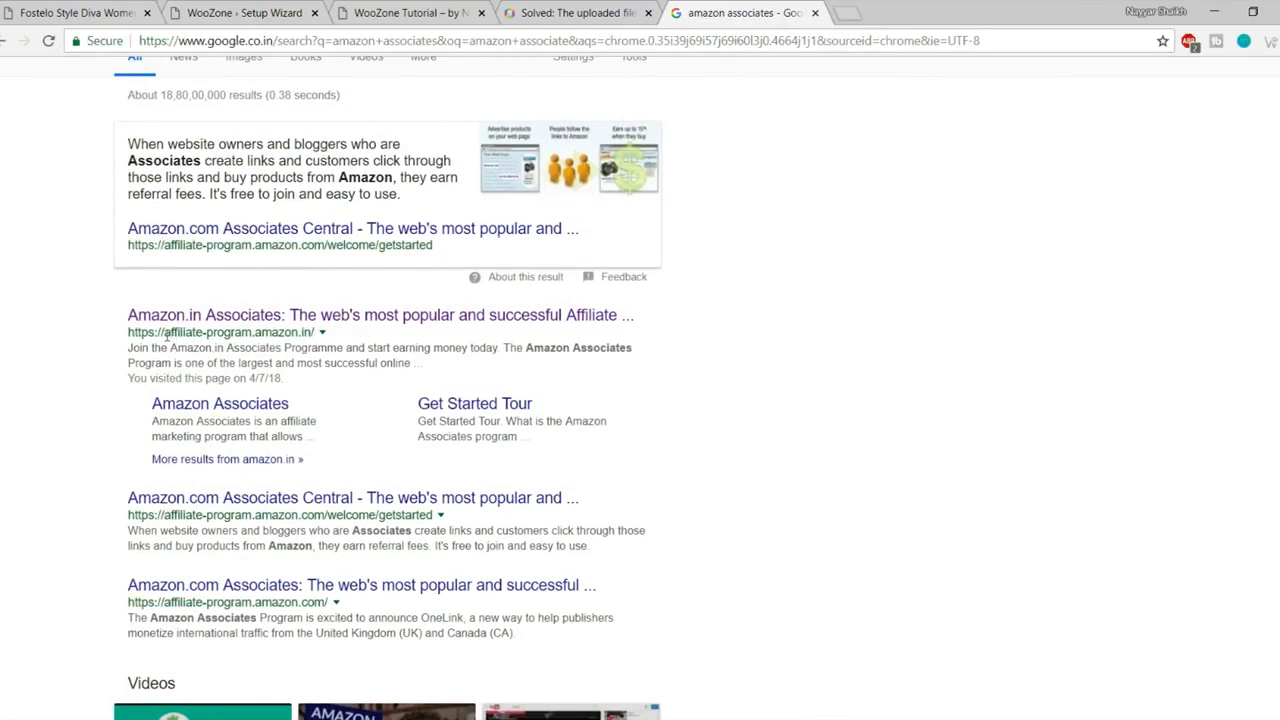
{"action": "left_click_drag", "start_coordinate": [165, 332], "coordinate": [332, 338]}
{"action": "left_click", "coordinate": [355, 339]}
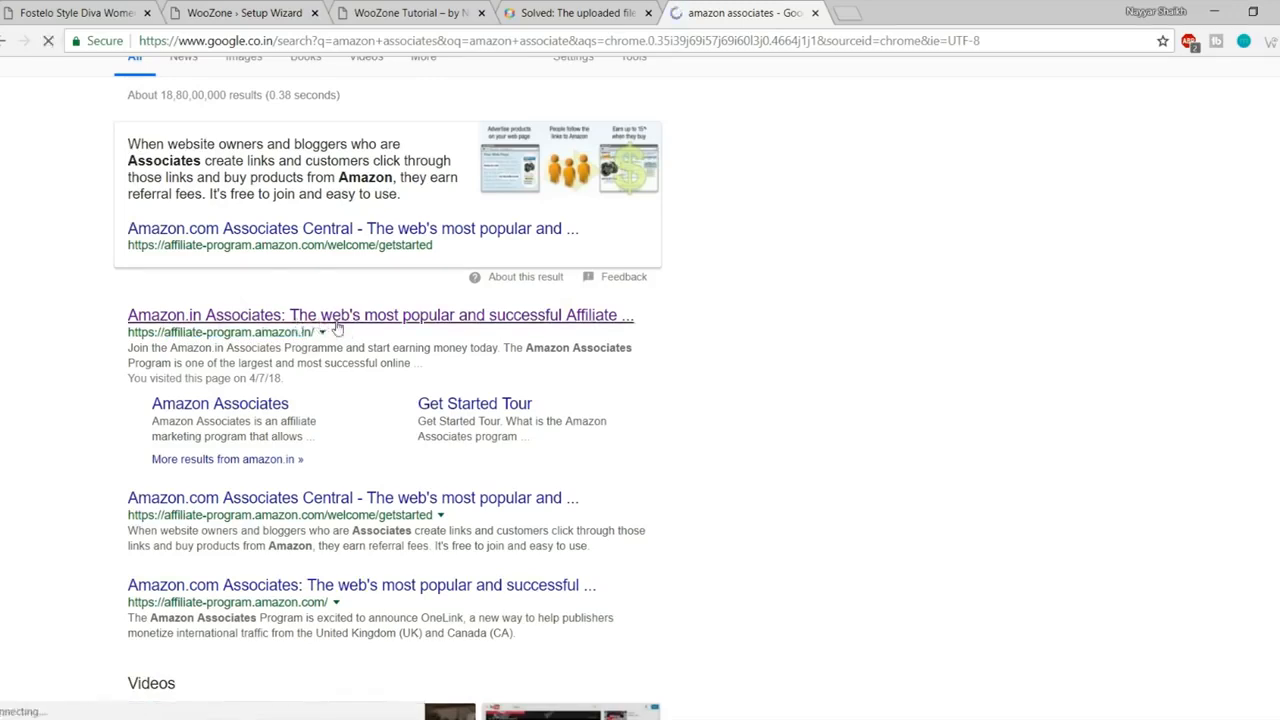
{"action": "left_click", "coordinate": [337, 322]}
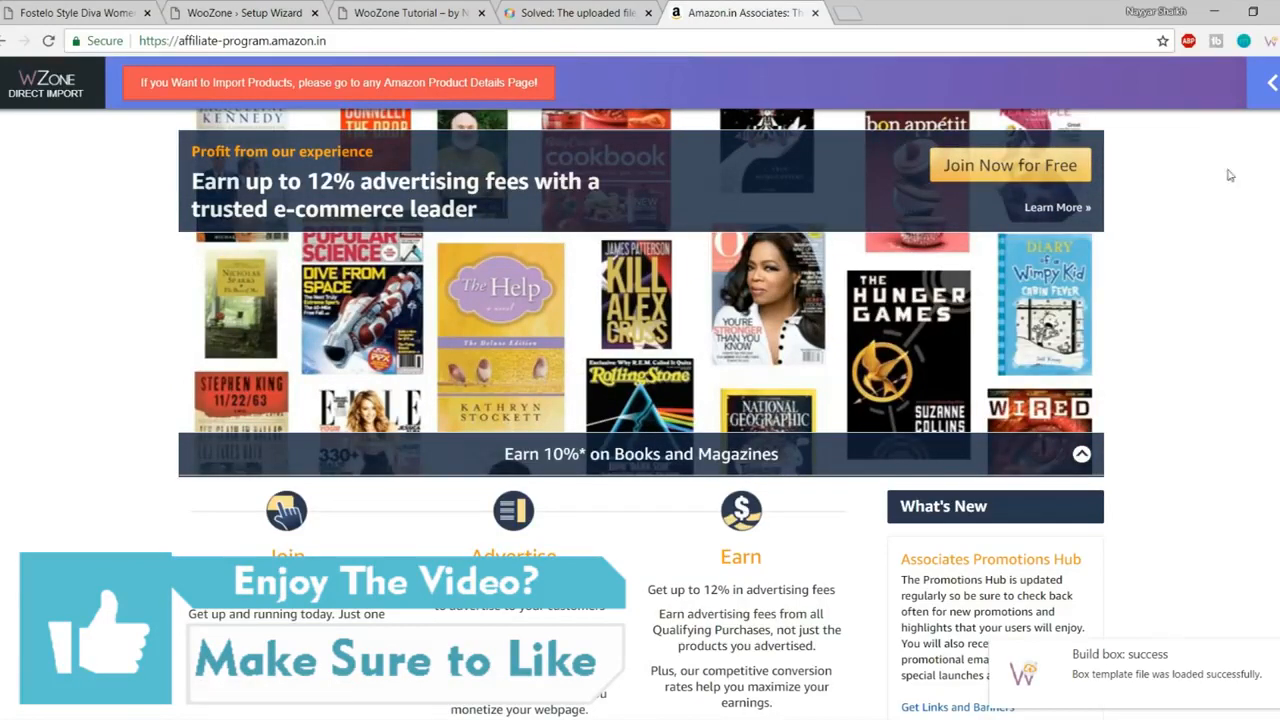
{"action": "left_click", "coordinate": [1272, 83]}
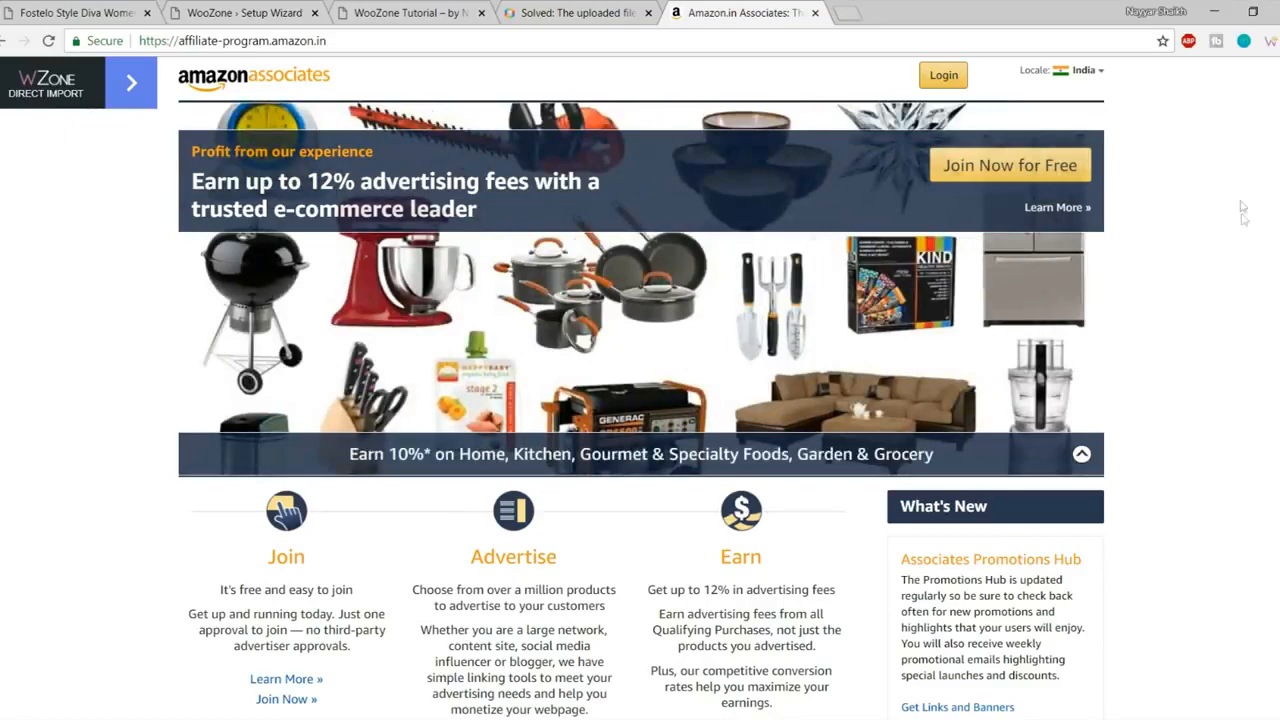
- Sign in to the Amazon.in Associates account
{"action": "left_click", "coordinate": [950, 80]}
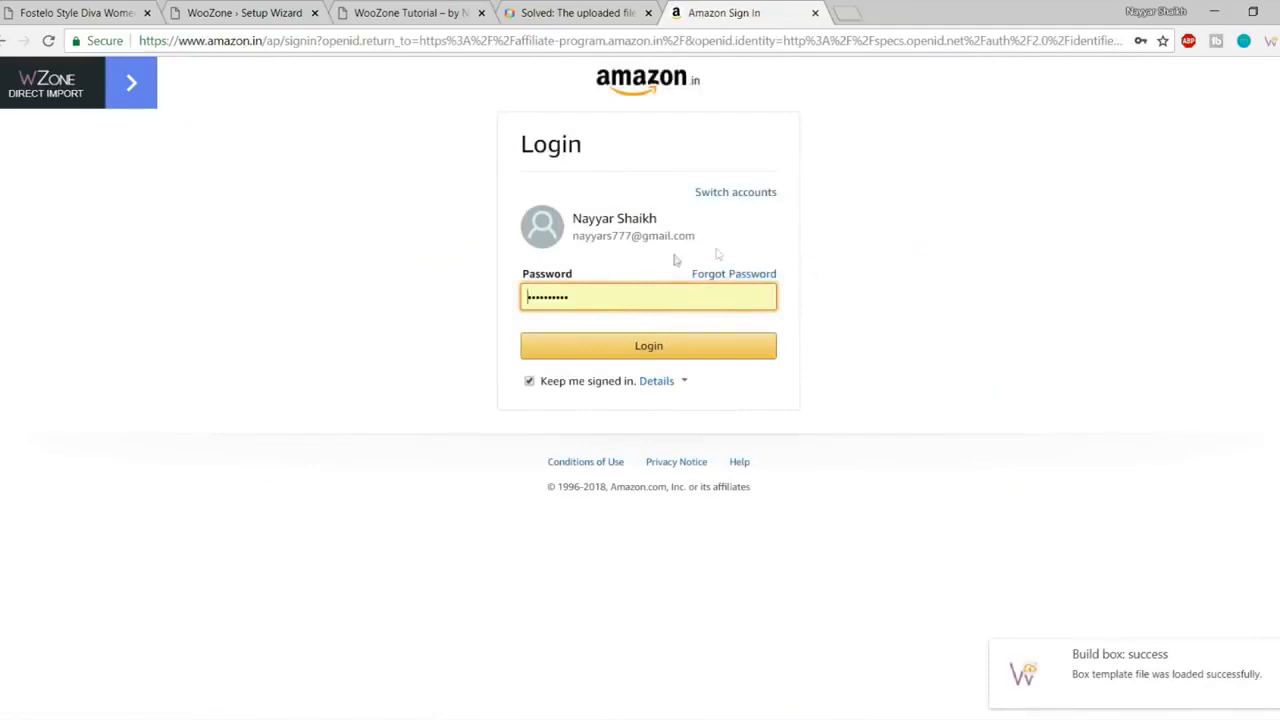
{"action": "left_click", "coordinate": [680, 346]}
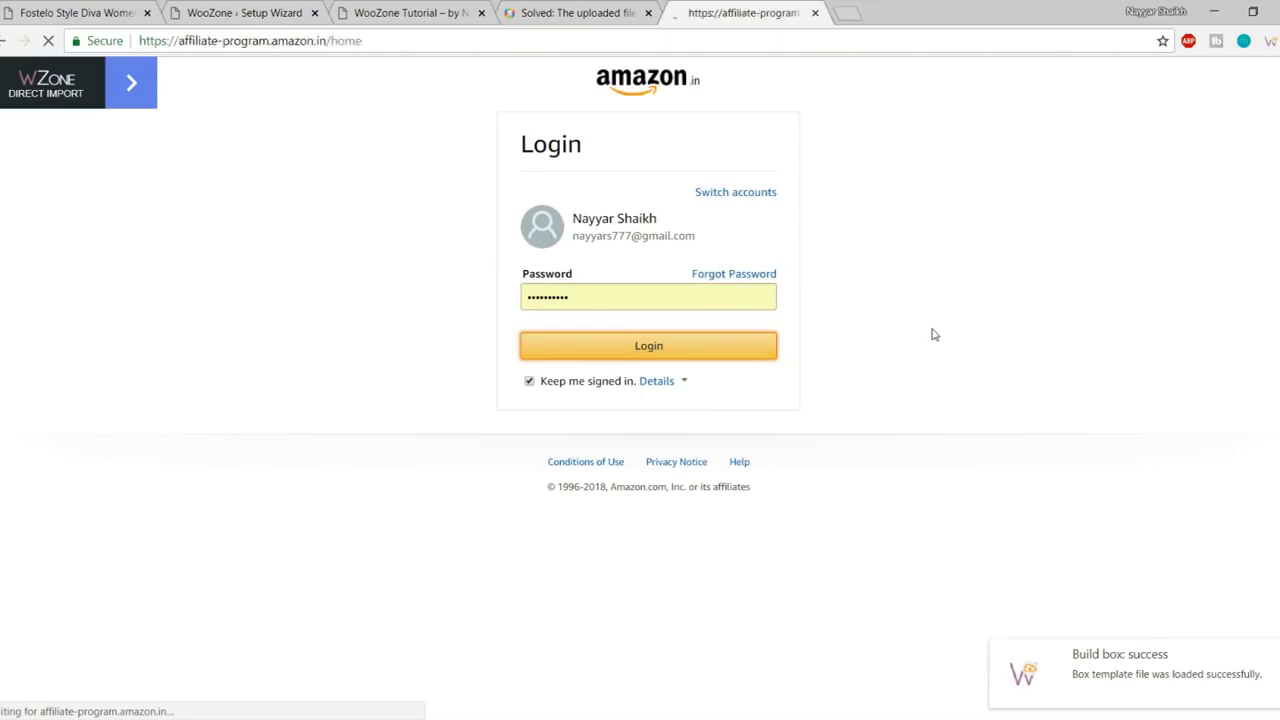
{"action": "scroll", "coordinate": [462, 330], "scroll_direction": "down", "scroll_amount": 6}
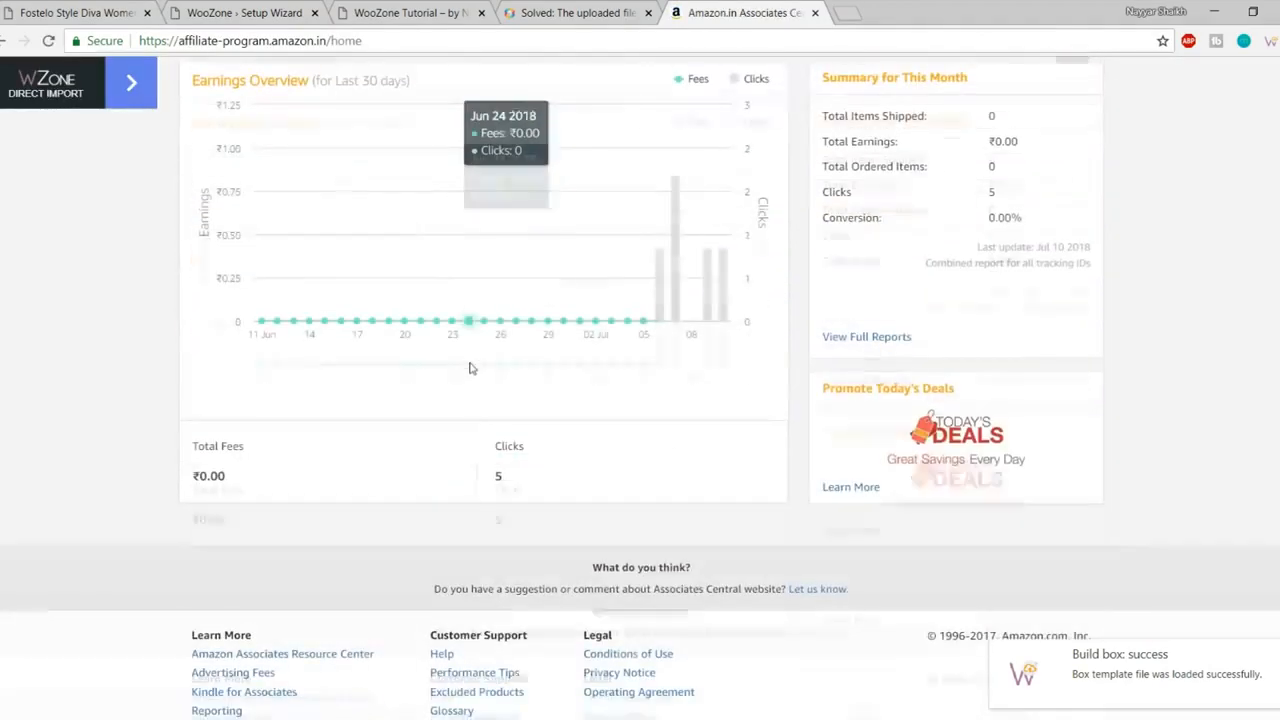
{"action": "scroll", "coordinate": [695, 400], "scroll_direction": "up", "scroll_amount": 1}
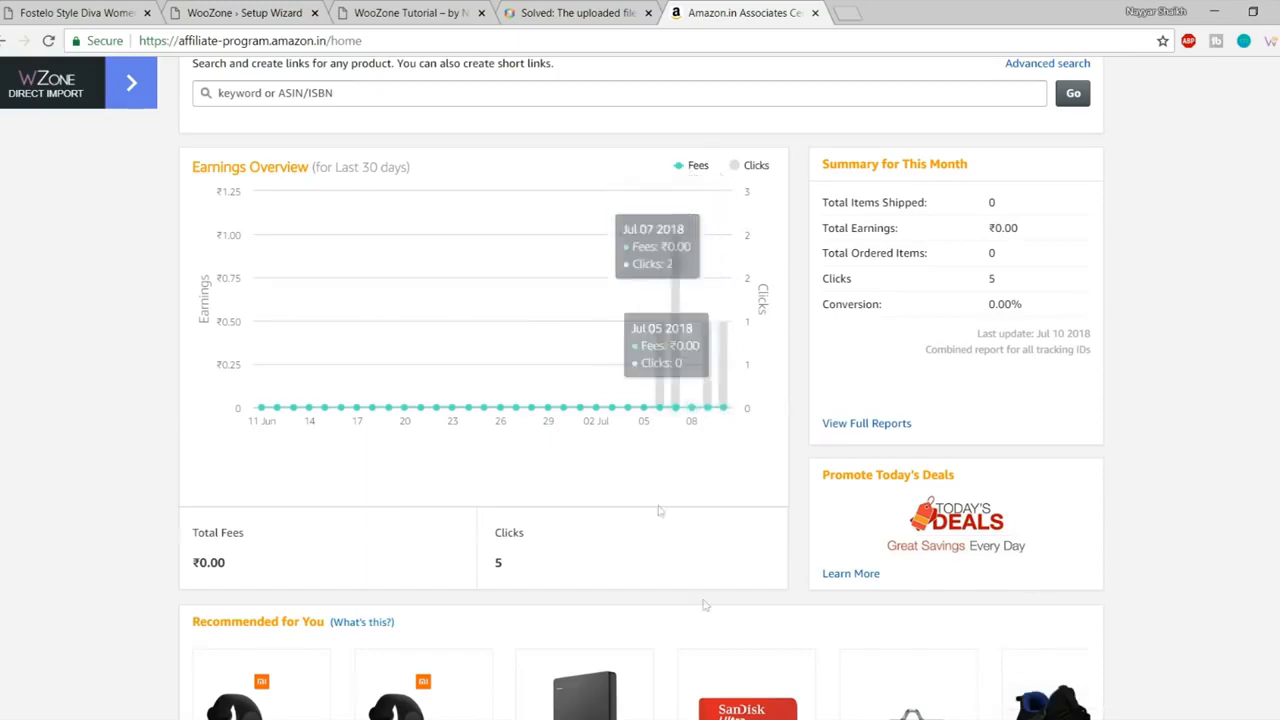
{"action": "scroll", "coordinate": [706, 614], "scroll_direction": "up", "scroll_amount": 3}
{"action": "scroll", "coordinate": [706, 614], "scroll_direction": "up", "scroll_amount": 2}
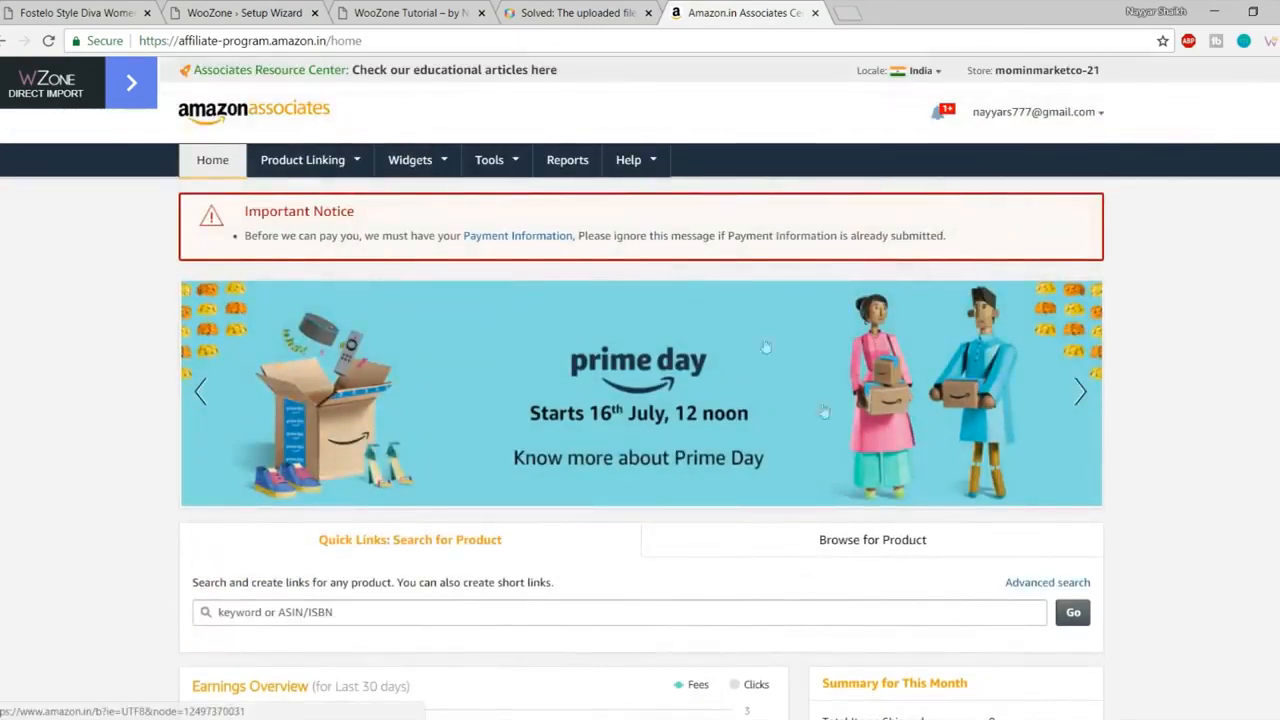
- Check the wizard's Access Key ID and Secret Access Key fields that need filling
{"action": "left_click", "coordinate": [290, 14]}
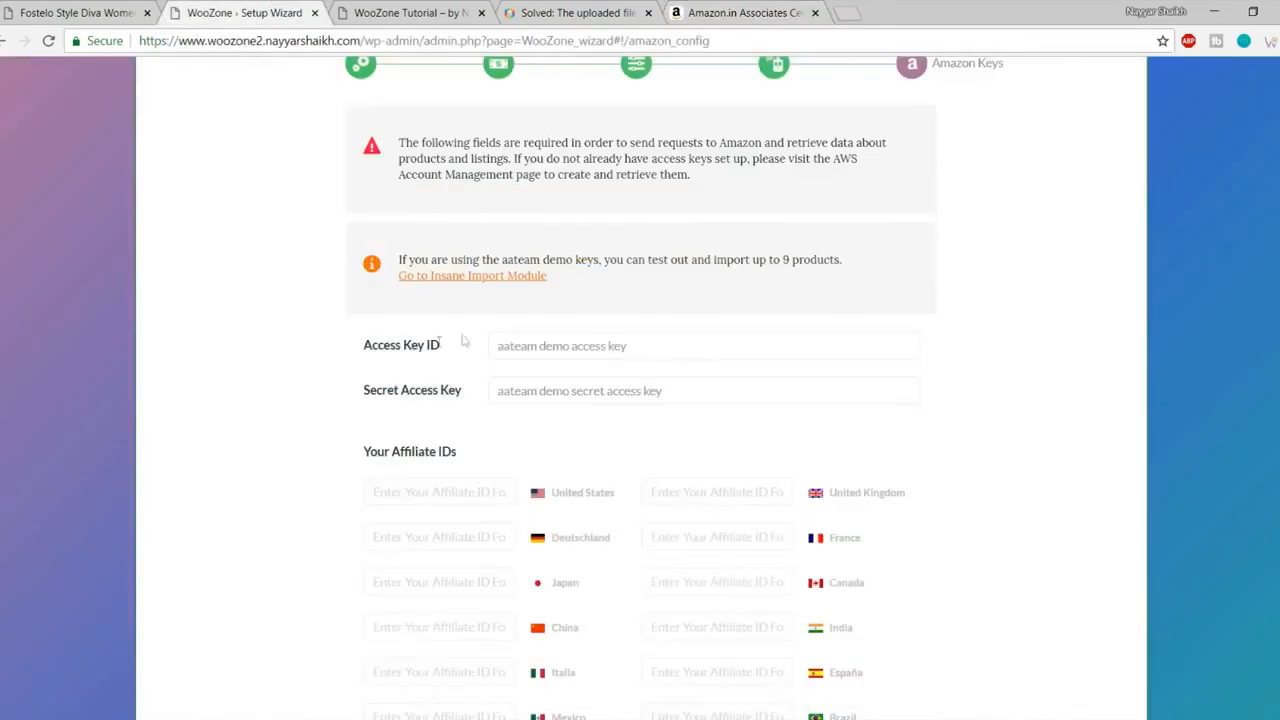
{"action": "left_click_drag", "start_coordinate": [365, 344], "coordinate": [456, 347]}
{"action": "left_click_drag", "start_coordinate": [363, 390], "coordinate": [487, 397]}
{"action": "left_click", "coordinate": [427, 397]}
- Open Tools > Product Advertising API and go to Manage Credentials on AWS
{"action": "left_click", "coordinate": [745, 12]}
{"action": "mouse_move", "coordinate": [519, 185]}
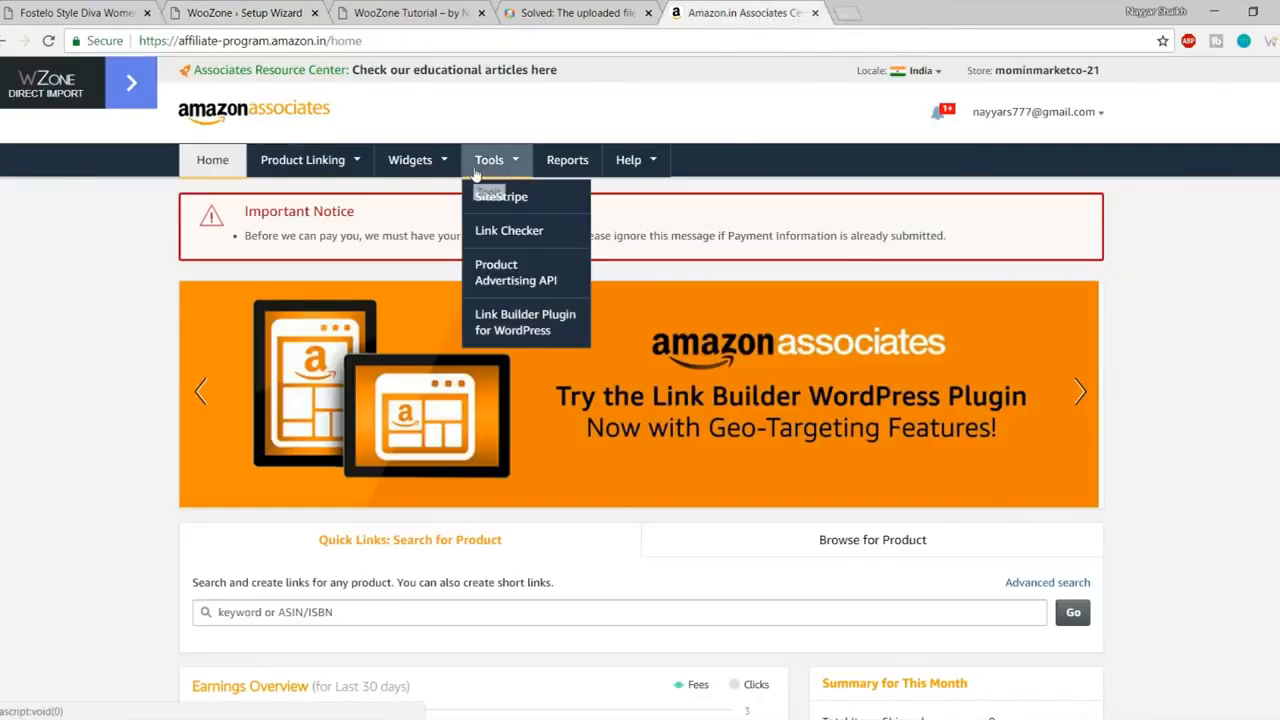
{"action": "left_click", "coordinate": [538, 279]}
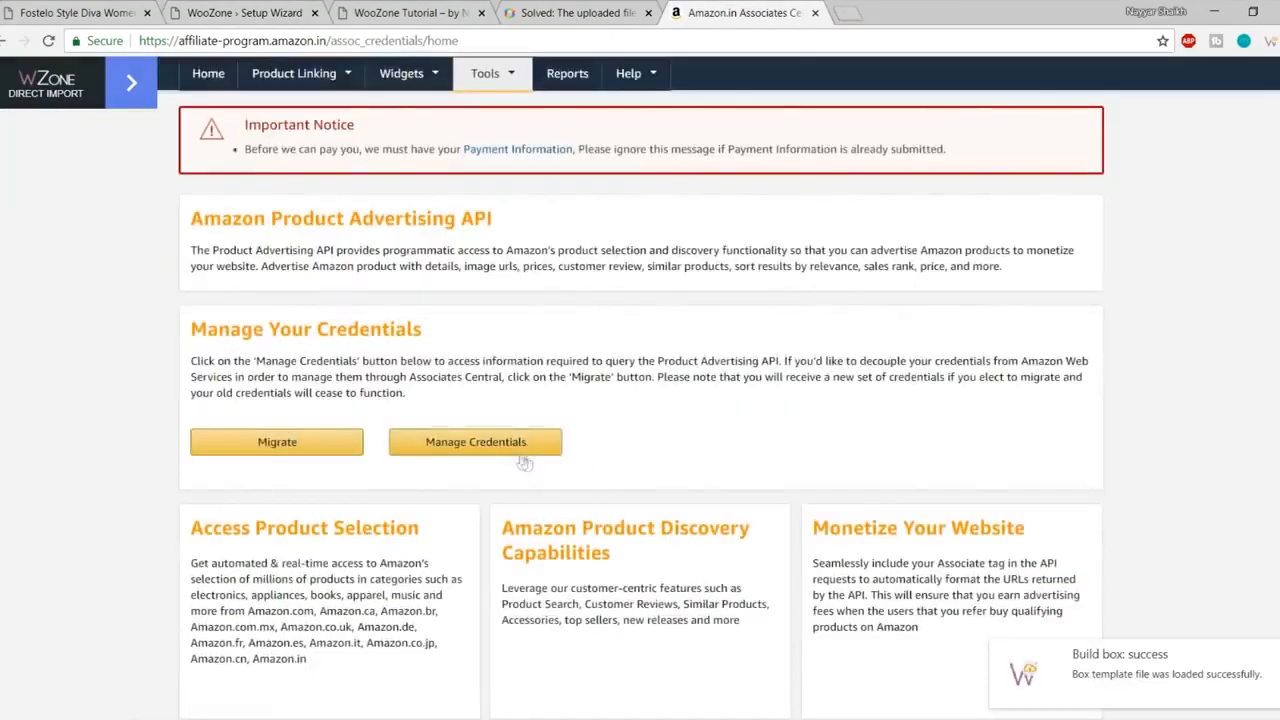
{"action": "left_click", "coordinate": [499, 449]}
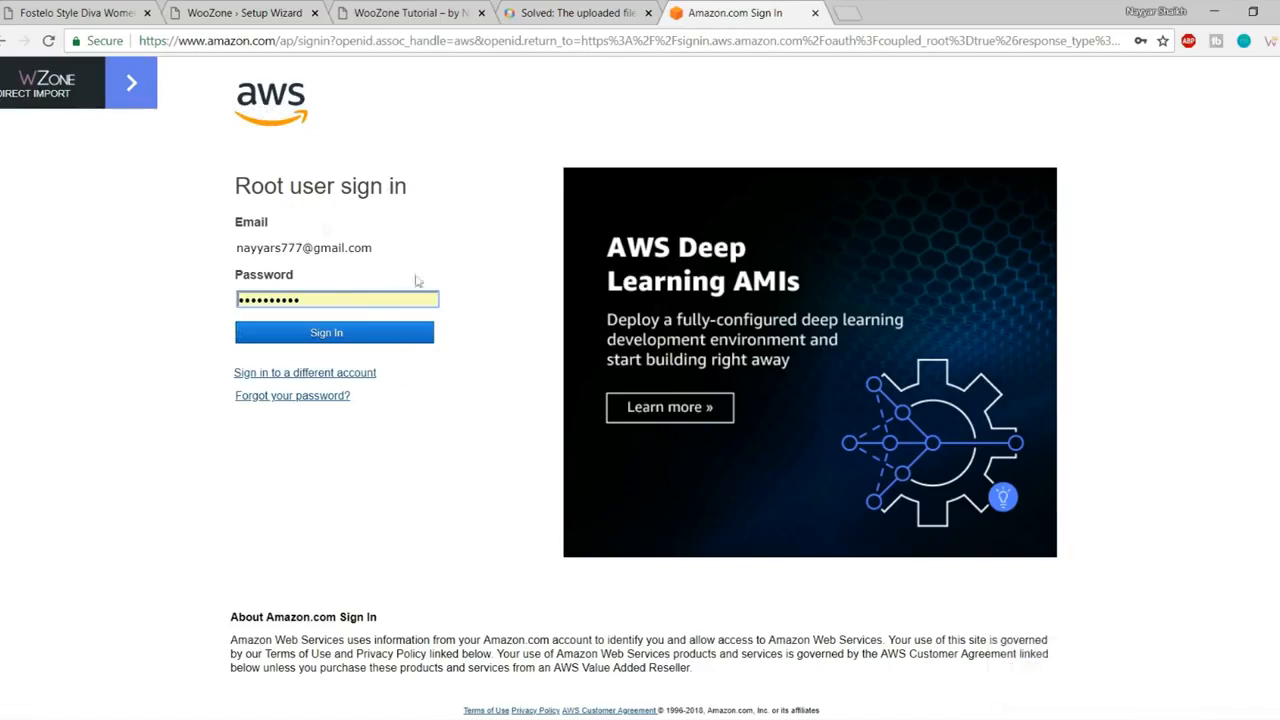
- Sign in to AWS Security Credentials and delete the inactive Sep 23rd 2017 access key
{"action": "left_click", "coordinate": [380, 339]}
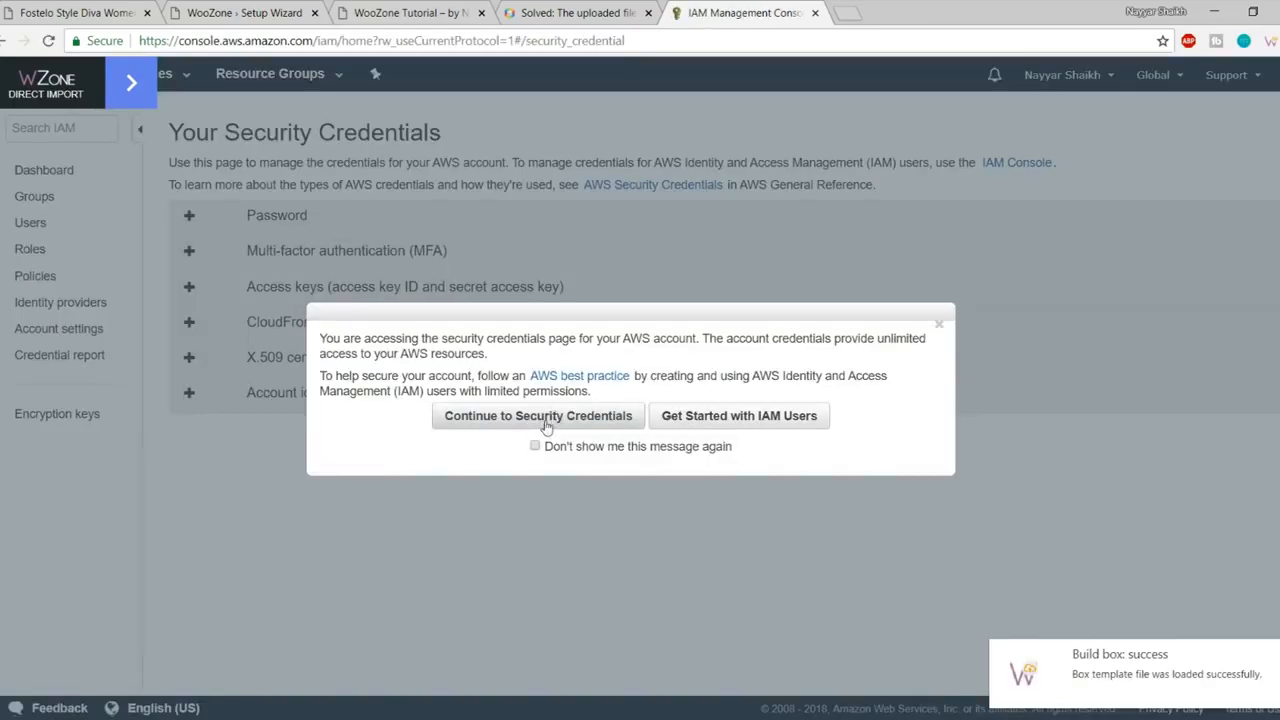
{"action": "left_click", "coordinate": [546, 425]}
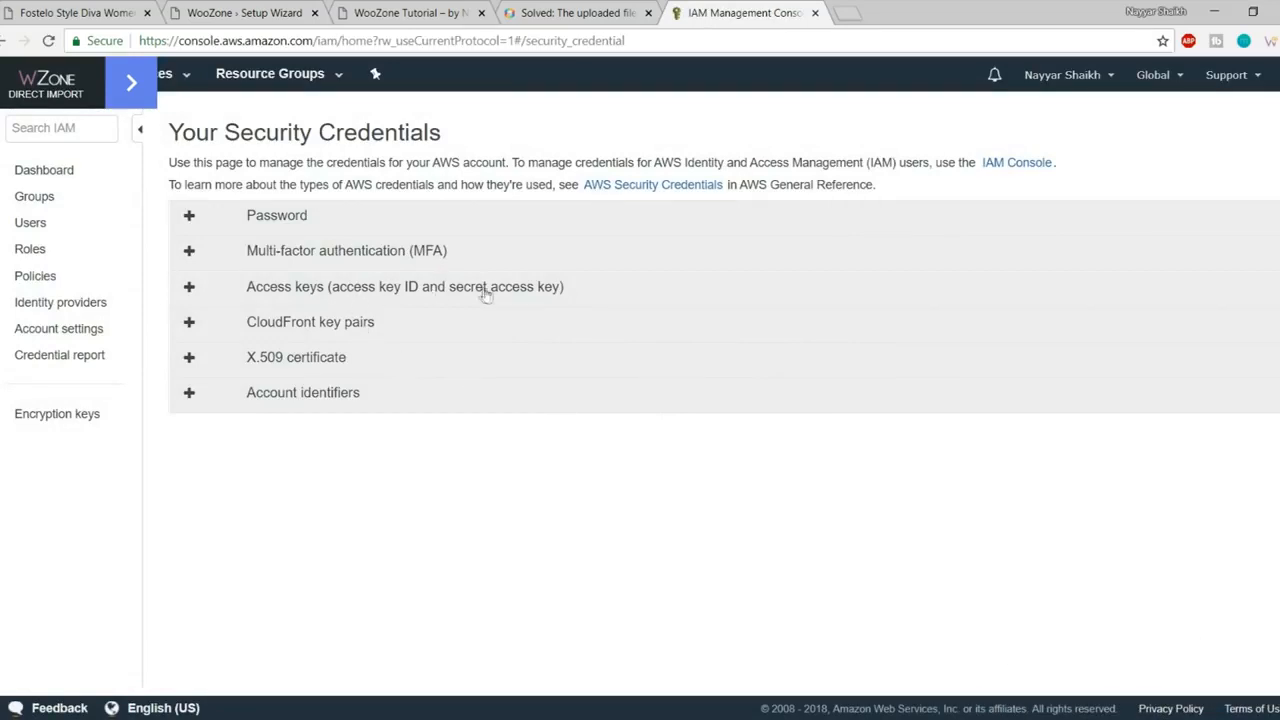
{"action": "left_click", "coordinate": [266, 292]}
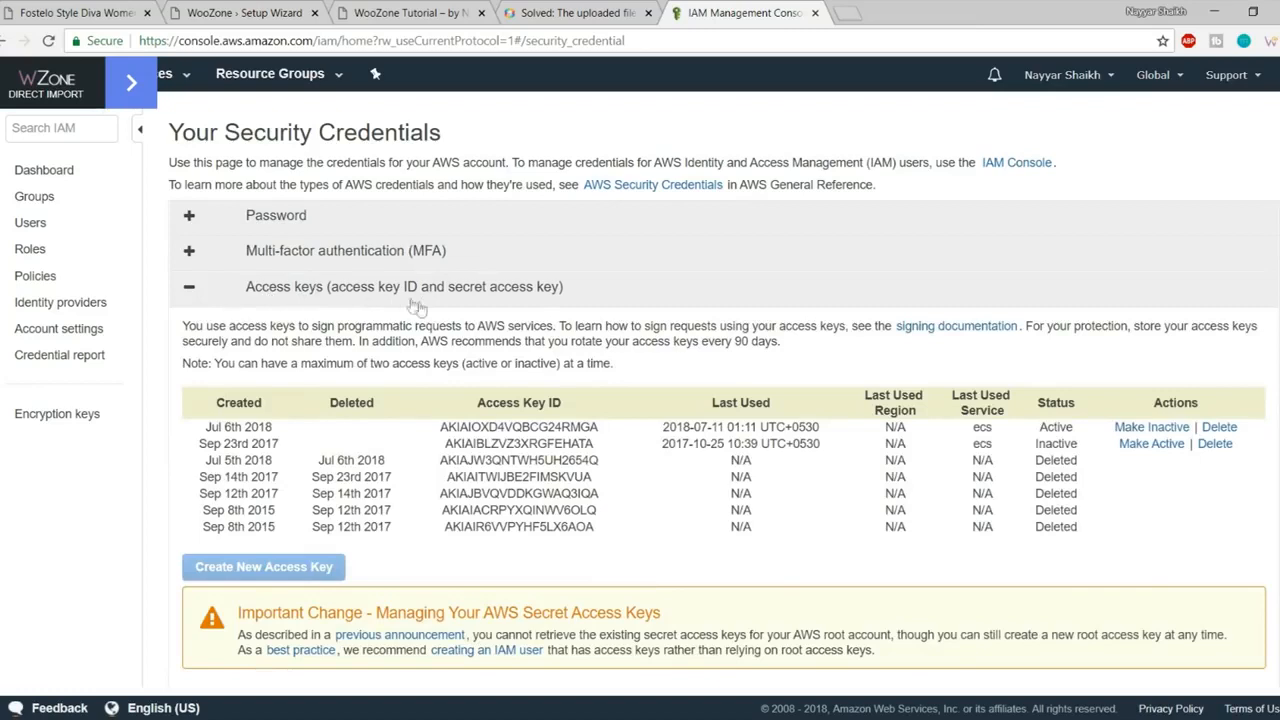
{"action": "left_click_drag", "start_coordinate": [816, 525], "coordinate": [601, 444]}
{"action": "left_click", "coordinate": [601, 444]}
{"action": "left_click_drag", "start_coordinate": [508, 510], "coordinate": [430, 466]}
{"action": "left_click", "coordinate": [568, 475]}
{"action": "left_click", "coordinate": [1216, 444]}
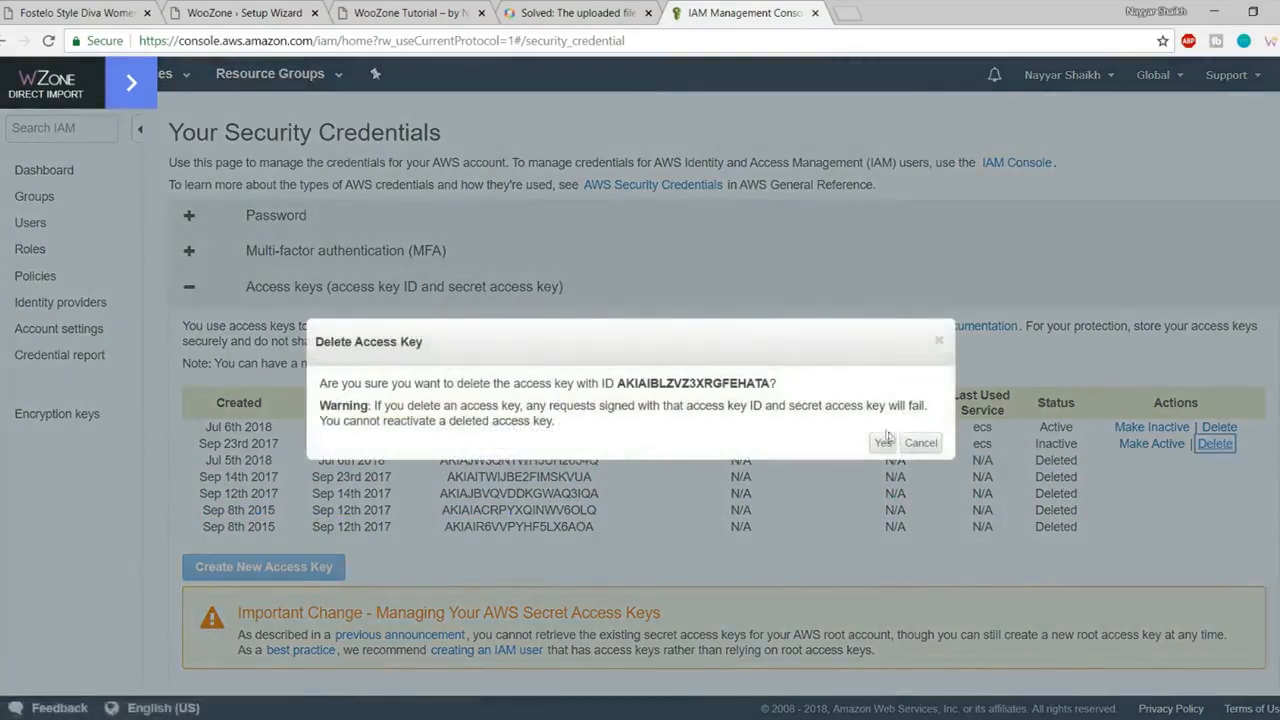
{"action": "left_click", "coordinate": [875, 446]}
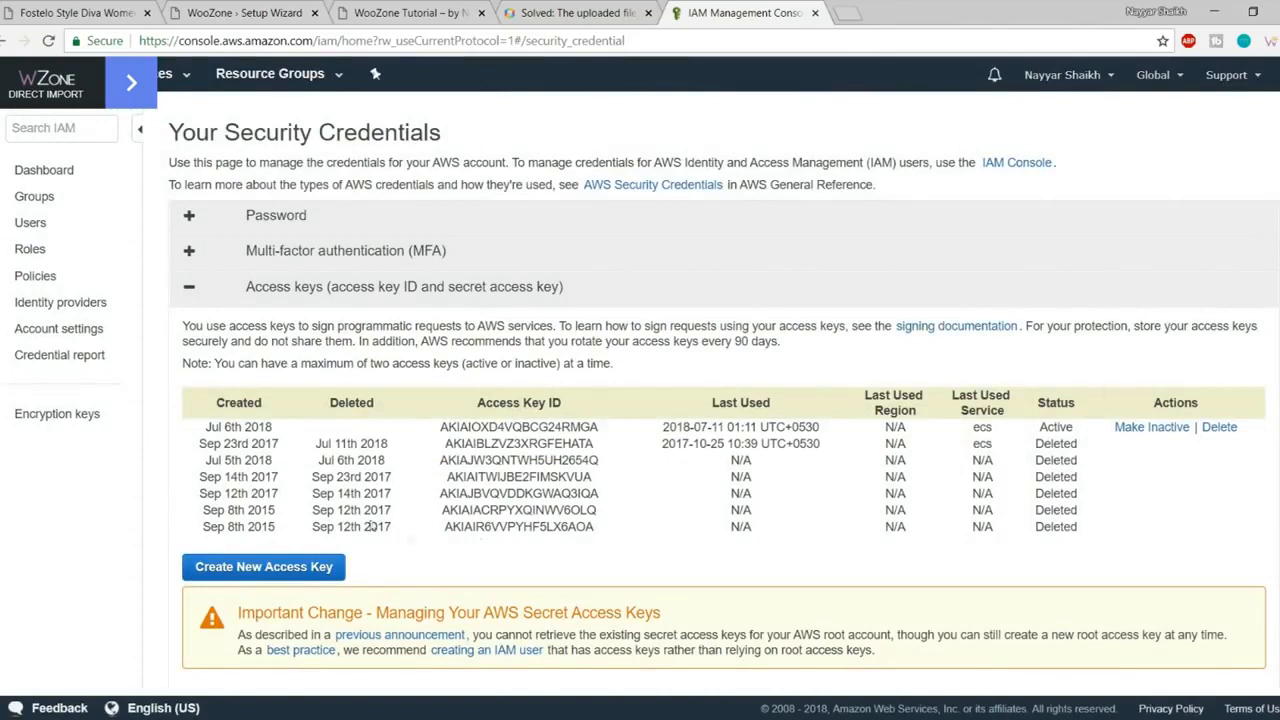
- Create a new access key and paste its ID into the wizard's Access Key ID
{"action": "left_click", "coordinate": [287, 568]}
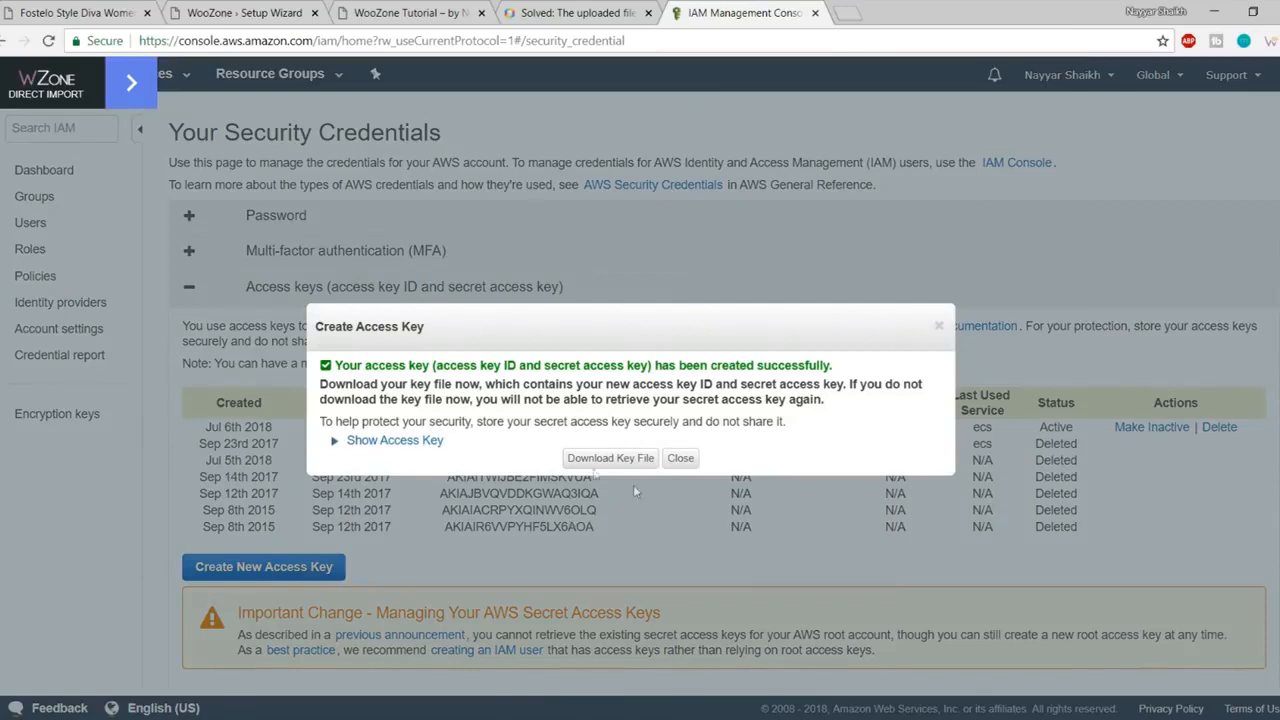
{"action": "left_click", "coordinate": [390, 441]}
{"action": "left_click_drag", "start_coordinate": [678, 470], "coordinate": [481, 467]}
{"action": "key", "text": "ctrl+c"}
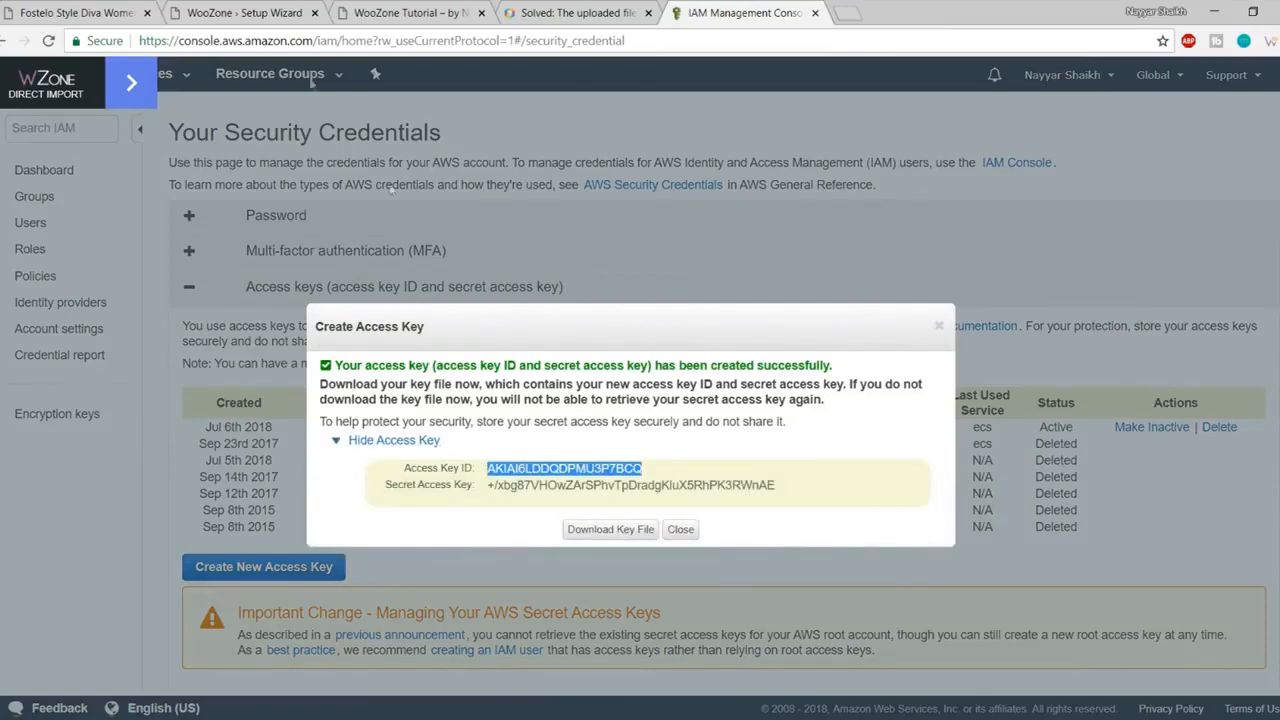
{"action": "left_click", "coordinate": [275, 7]}
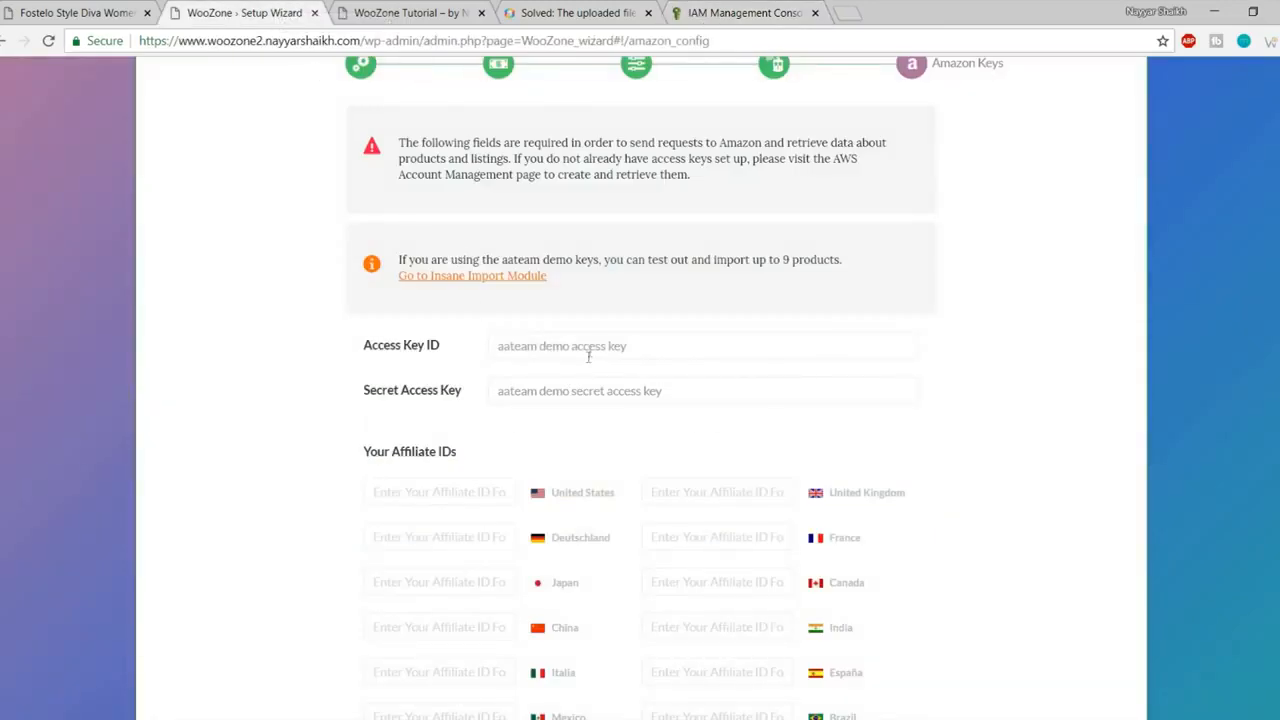
{"action": "triple_click", "coordinate": [588, 356]}
{"action": "key", "text": "ctrl+v"}
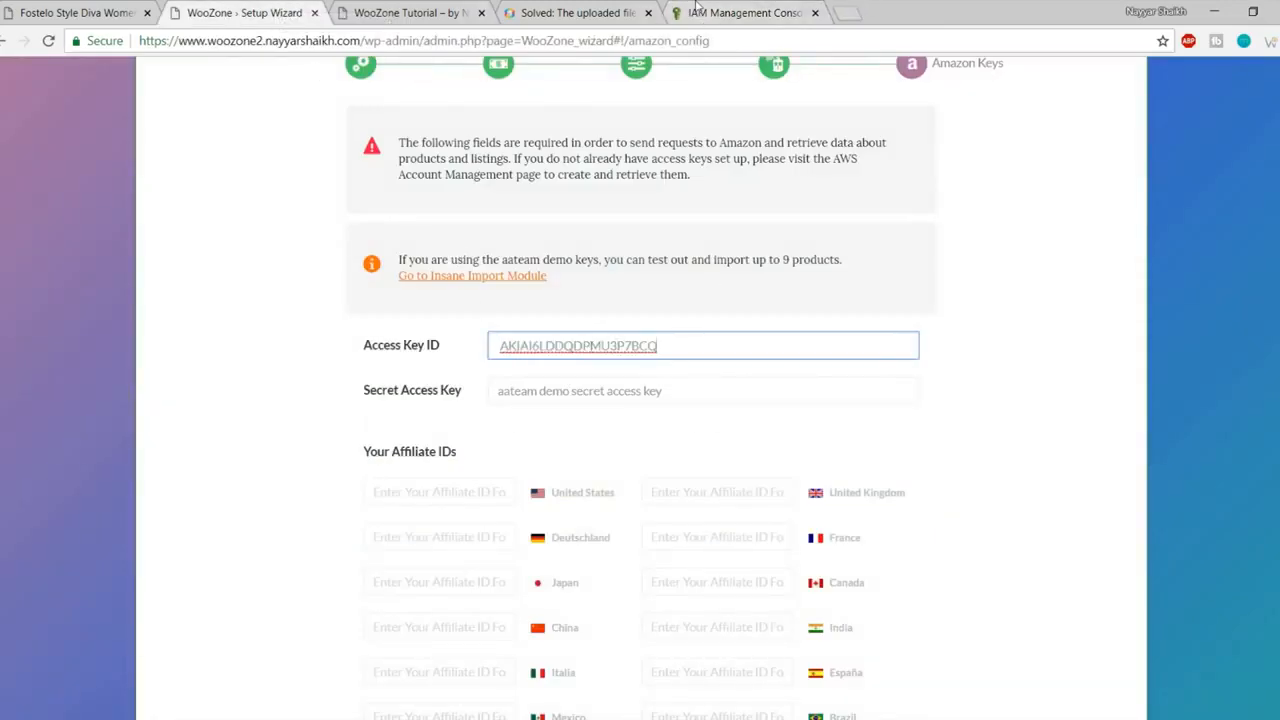
- Copy the new secret access key into the wizard's Secret Access Key field
{"action": "left_click", "coordinate": [697, 8]}
{"action": "left_click", "coordinate": [737, 498]}
{"action": "left_click_drag", "start_coordinate": [793, 491], "coordinate": [486, 492]}
{"action": "key", "text": "ctrl+c"}
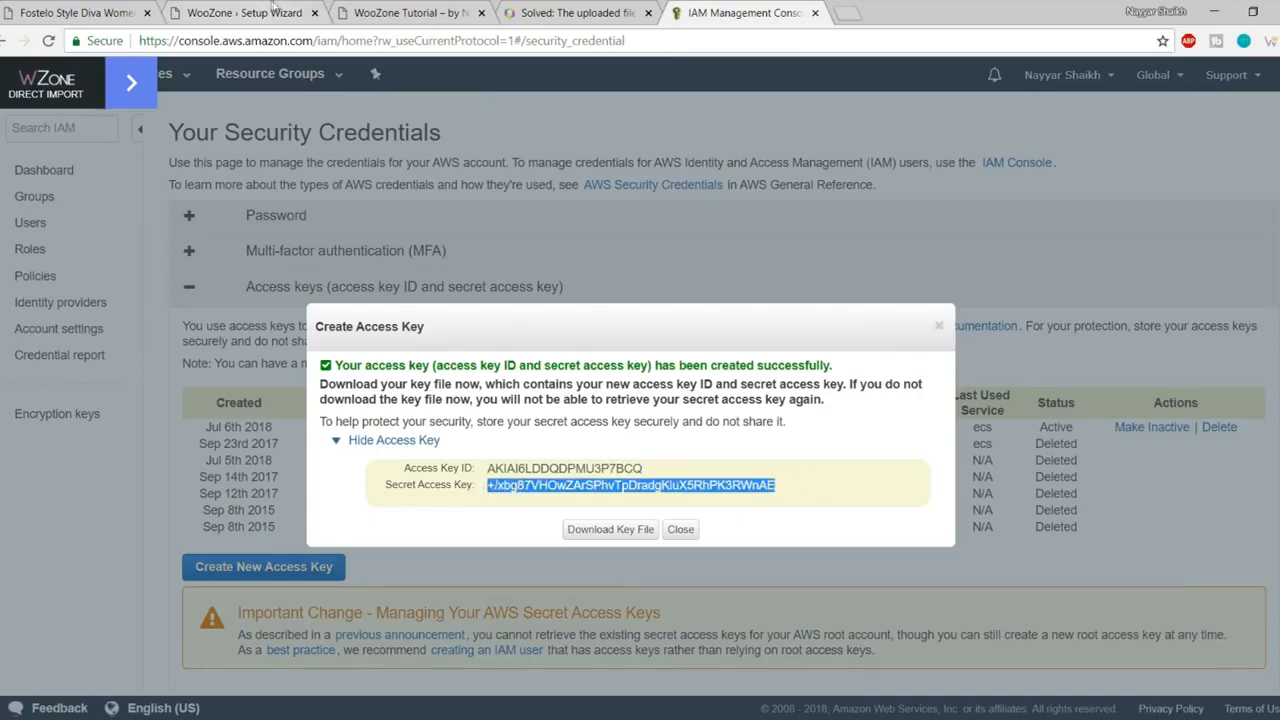
{"action": "left_click", "coordinate": [262, 12]}
{"action": "left_click", "coordinate": [575, 391]}
{"action": "key", "text": "ctrl+v"}
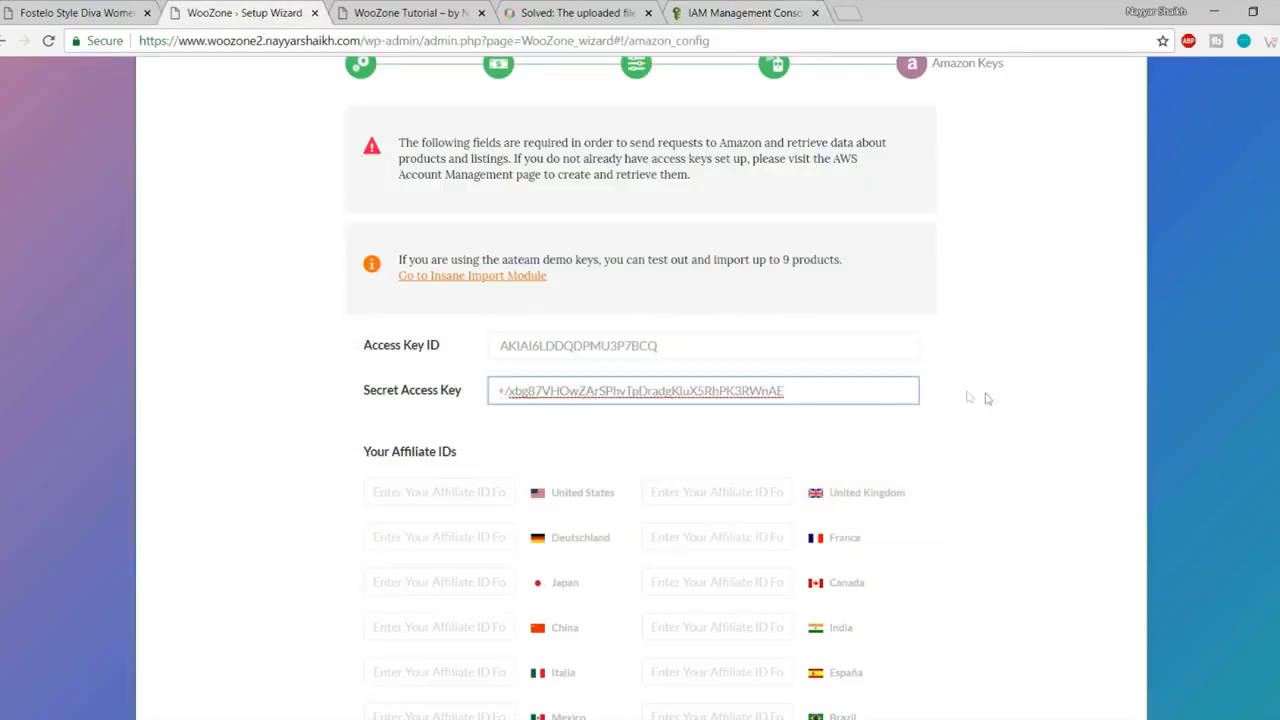
- Download the new key file, close the key details, and return to Associates home
{"action": "left_click", "coordinate": [735, 10]}
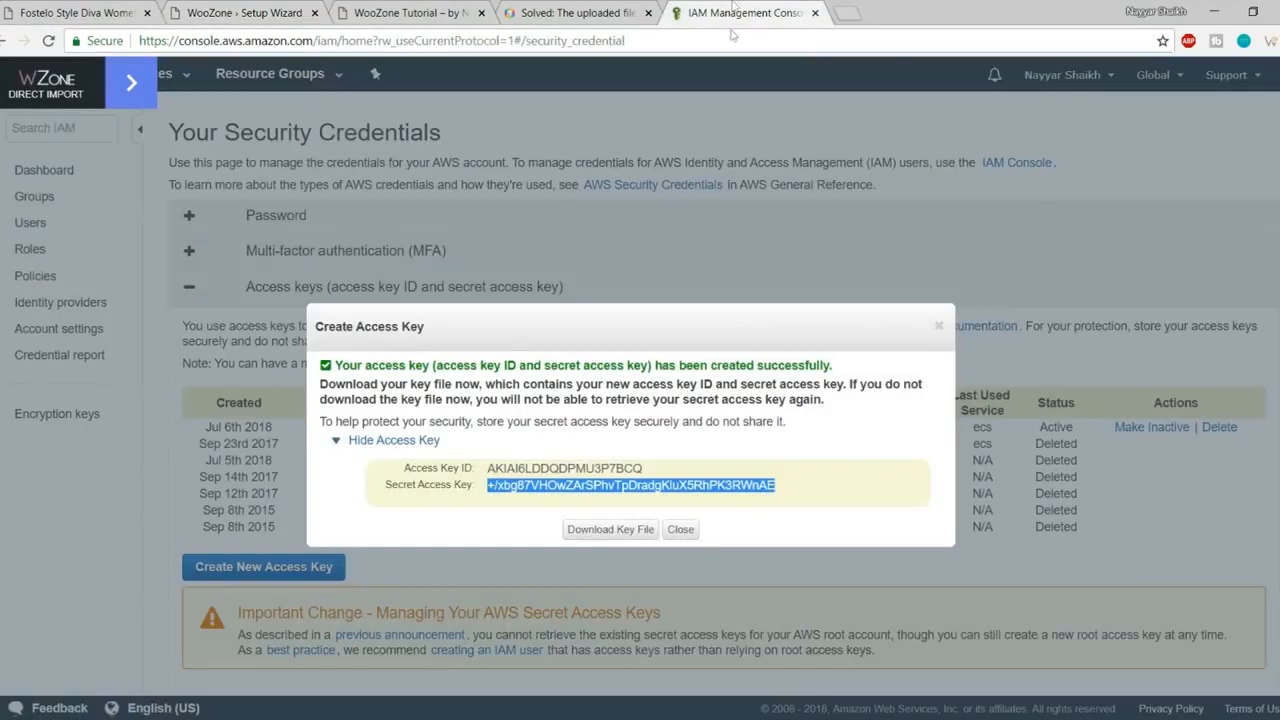
{"action": "left_click", "coordinate": [617, 537]}
{"action": "left_click", "coordinate": [681, 530]}
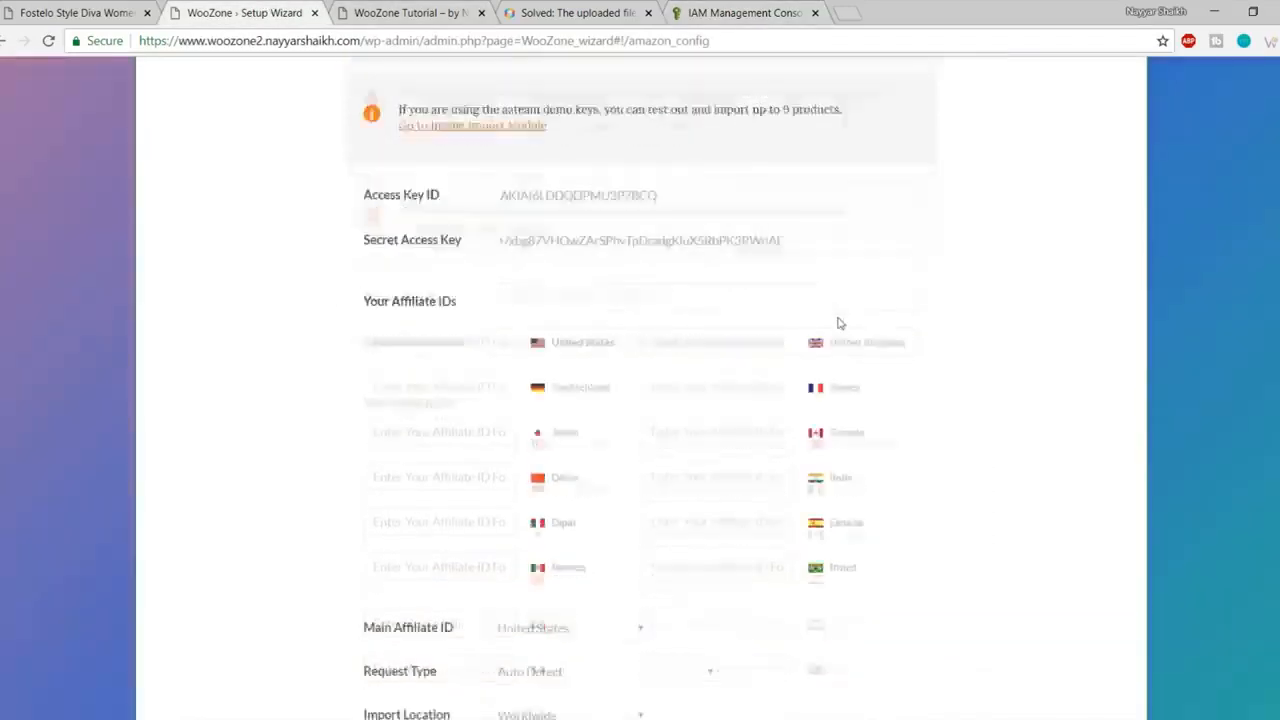
{"action": "scroll", "coordinate": [840, 323], "scroll_direction": "down", "scroll_amount": 2}
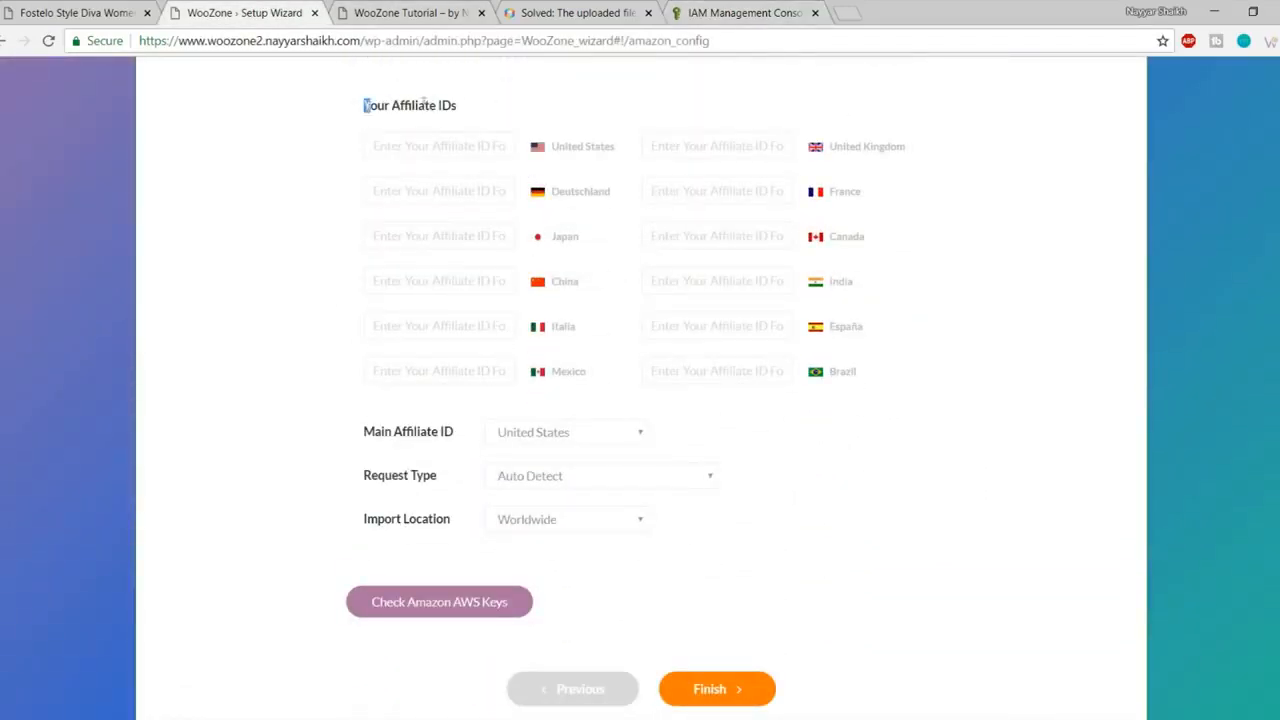
{"action": "left_click", "coordinate": [787, 16]}
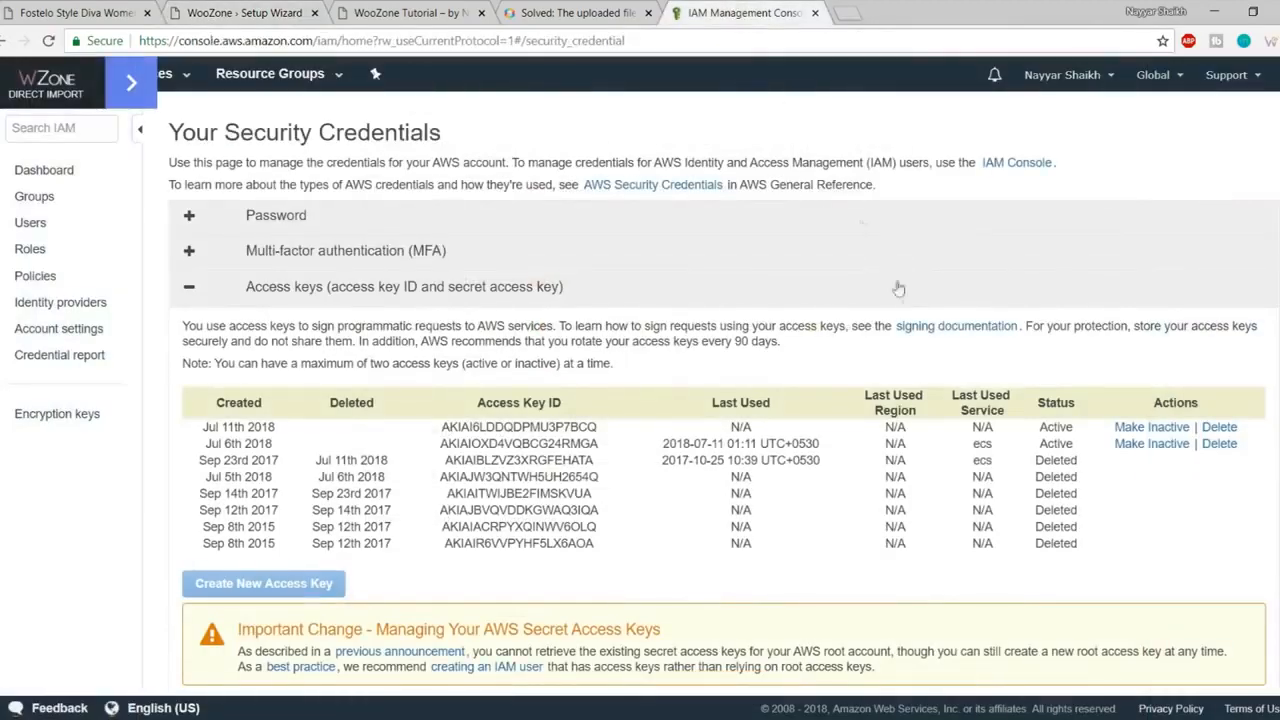
{"action": "left_click", "coordinate": [4, 41]}
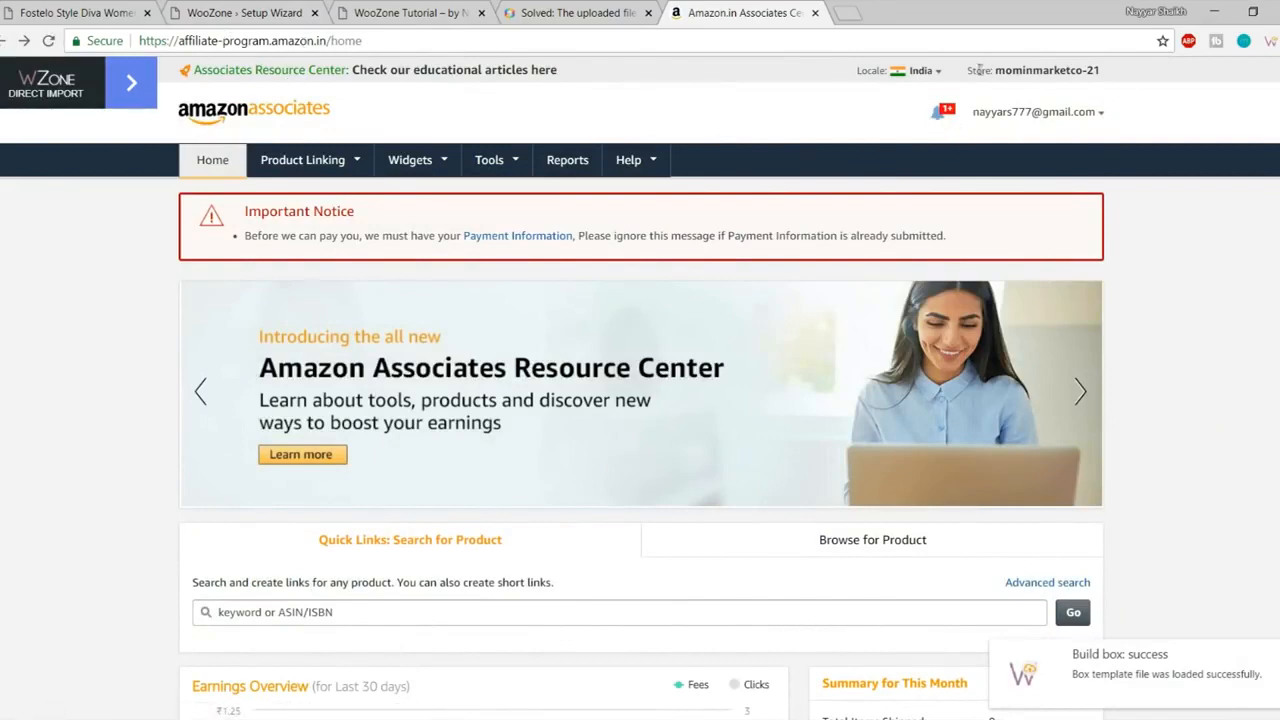
- Copy the store tracking ID from the Associates header into the India affiliate ID field
{"action": "left_click_drag", "start_coordinate": [972, 70], "coordinate": [1106, 75]}
{"action": "left_click", "coordinate": [1118, 77]}
{"action": "left_click", "coordinate": [1002, 75]}
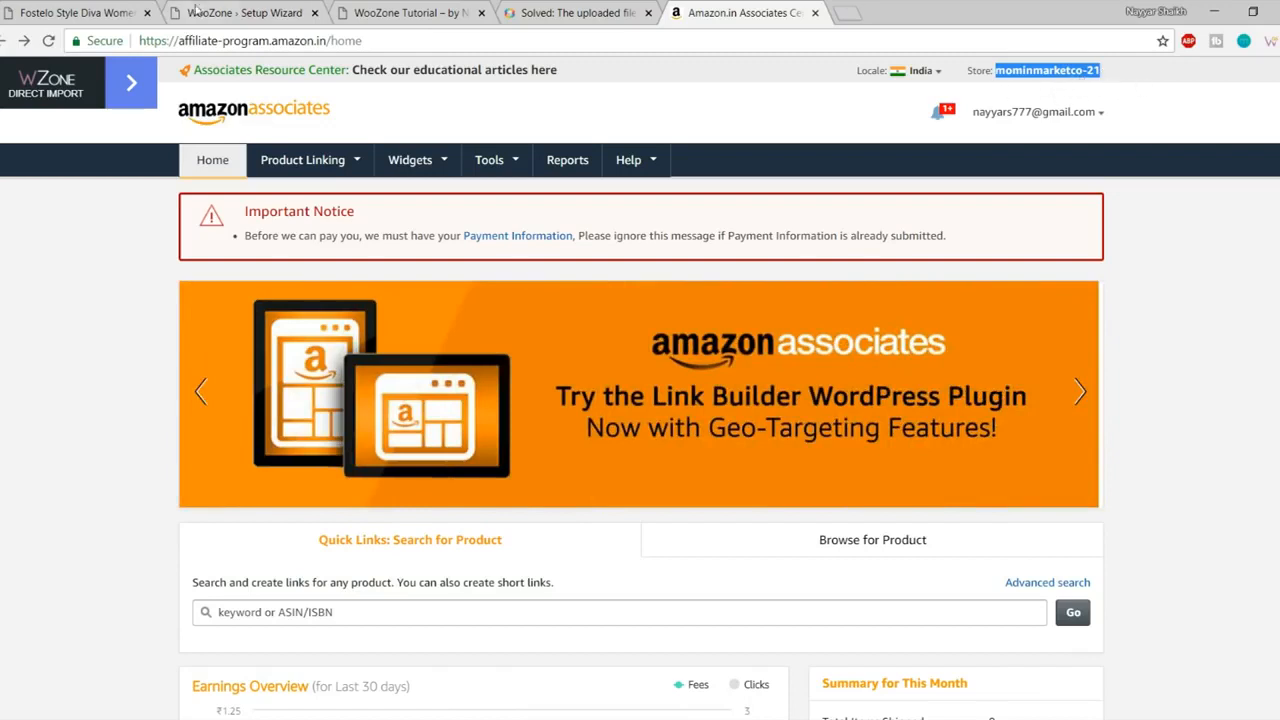
{"action": "left_click", "coordinate": [202, 8]}
{"action": "left_click", "coordinate": [725, 285]}
{"action": "key", "text": "Down"}
{"action": "key", "text": "Return"}
{"action": "left_click_drag", "start_coordinate": [868, 290], "coordinate": [826, 284]}
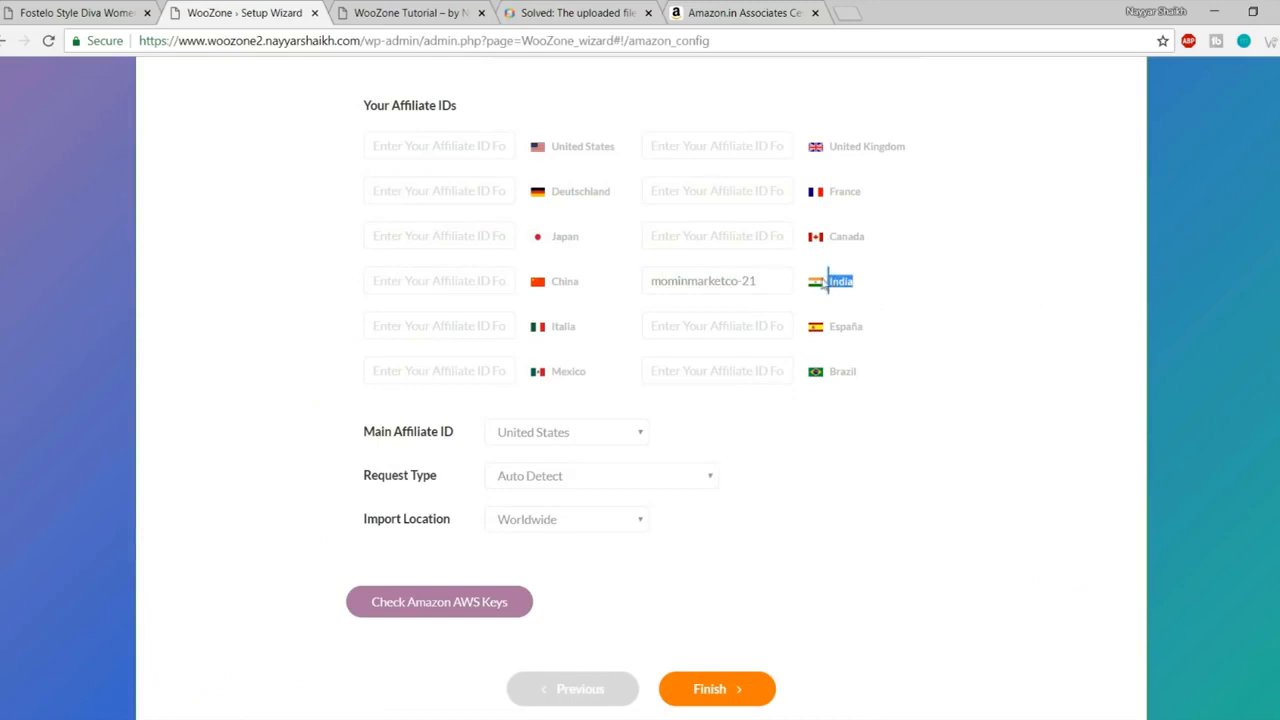
- Choose India in both the Main Affiliate ID and Import Location dropdowns
{"action": "left_click", "coordinate": [937, 290]}
{"action": "scroll", "coordinate": [1023, 329], "scroll_direction": "down", "scroll_amount": 1}
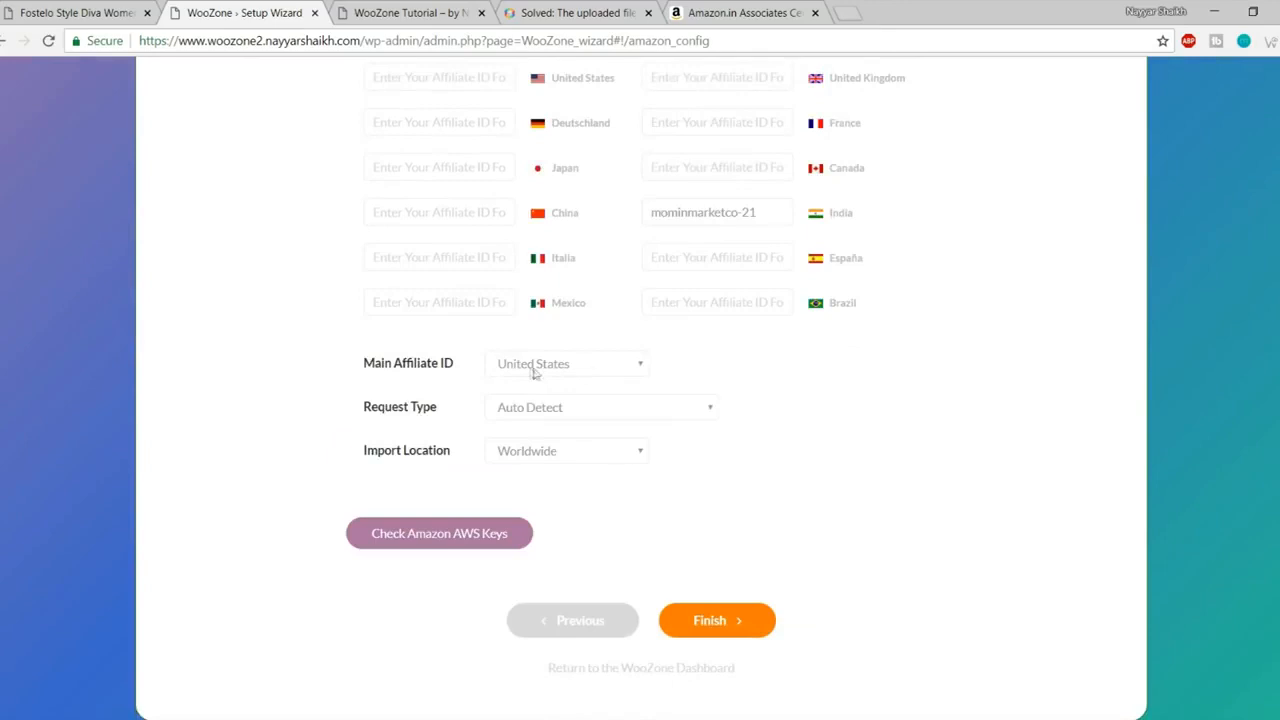
{"action": "scroll", "coordinate": [820, 420], "scroll_direction": "up", "scroll_amount": 2}
{"action": "scroll", "coordinate": [740, 415], "scroll_direction": "down", "scroll_amount": 1}
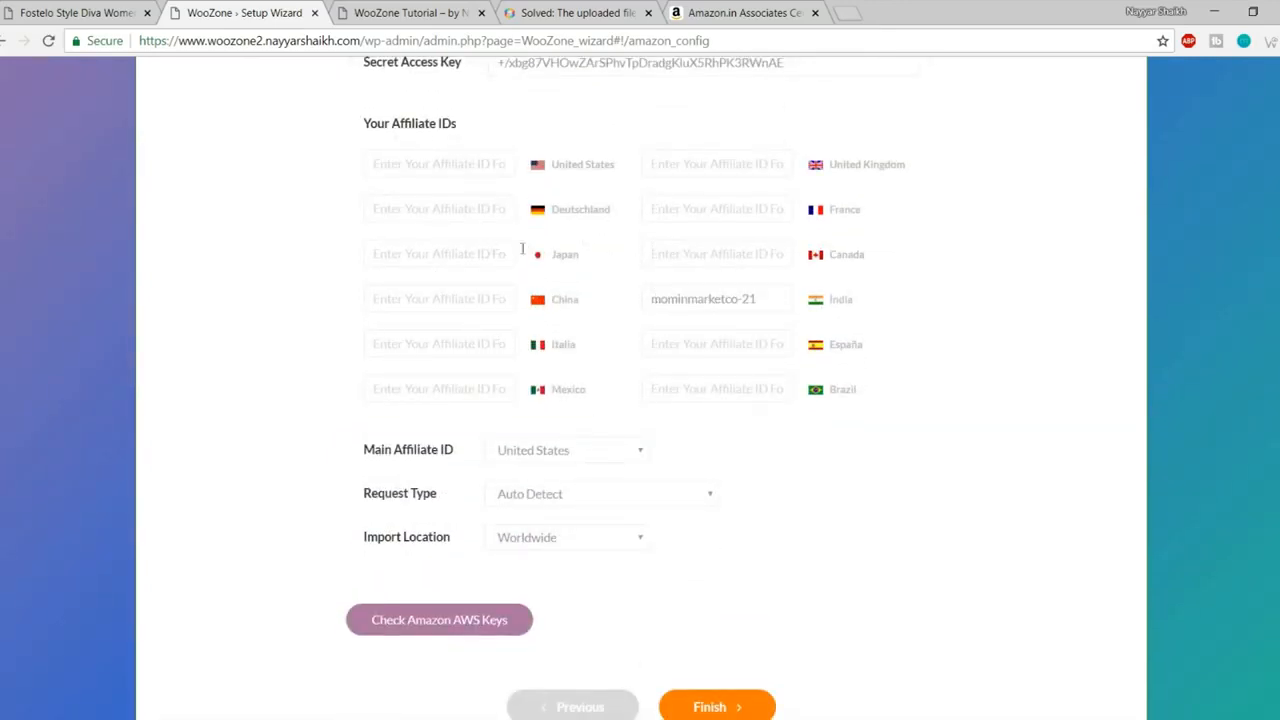
{"action": "scroll", "coordinate": [806, 437], "scroll_direction": "down", "scroll_amount": 1}
{"action": "left_click", "coordinate": [595, 362]}
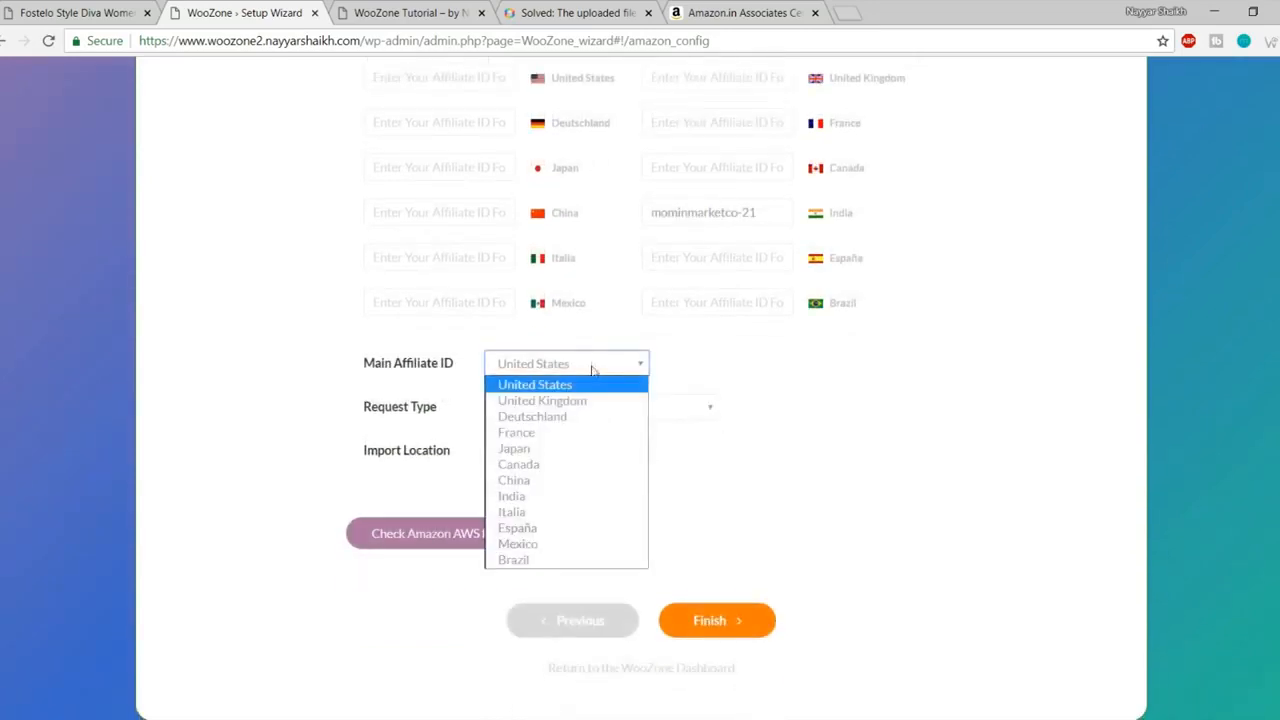
{"action": "left_click", "coordinate": [558, 497]}
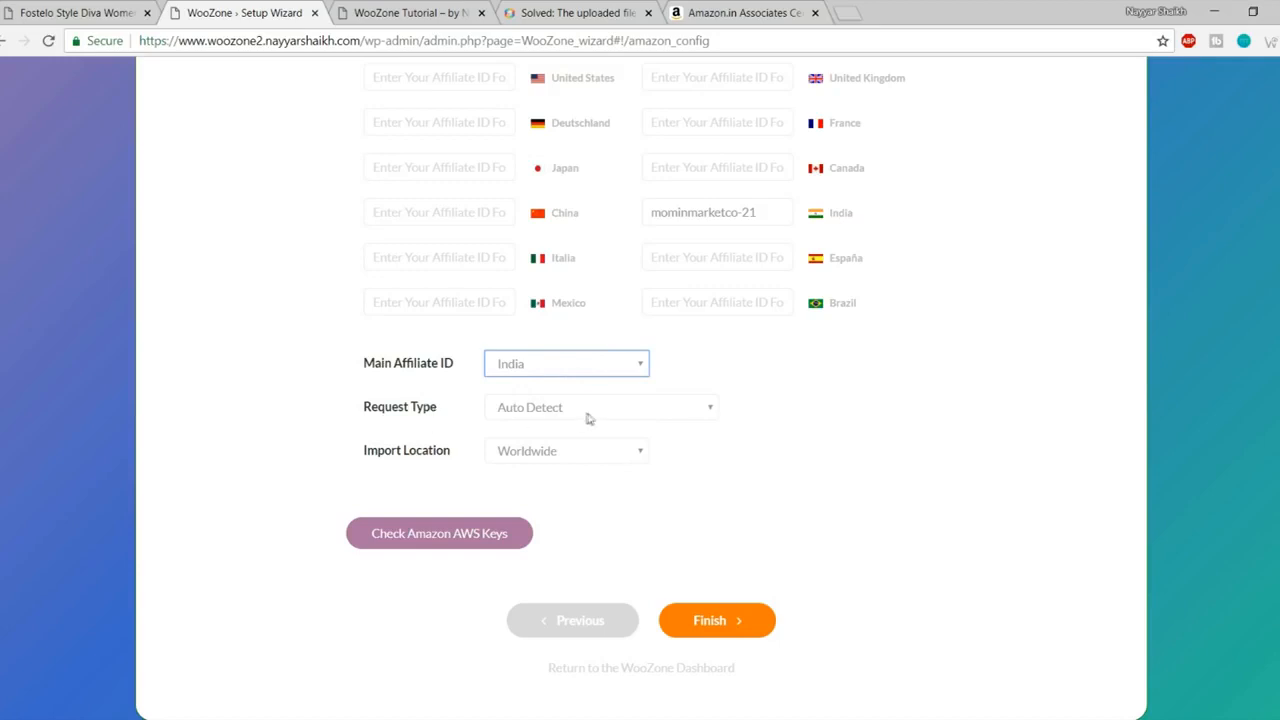
{"action": "left_click", "coordinate": [548, 455]}
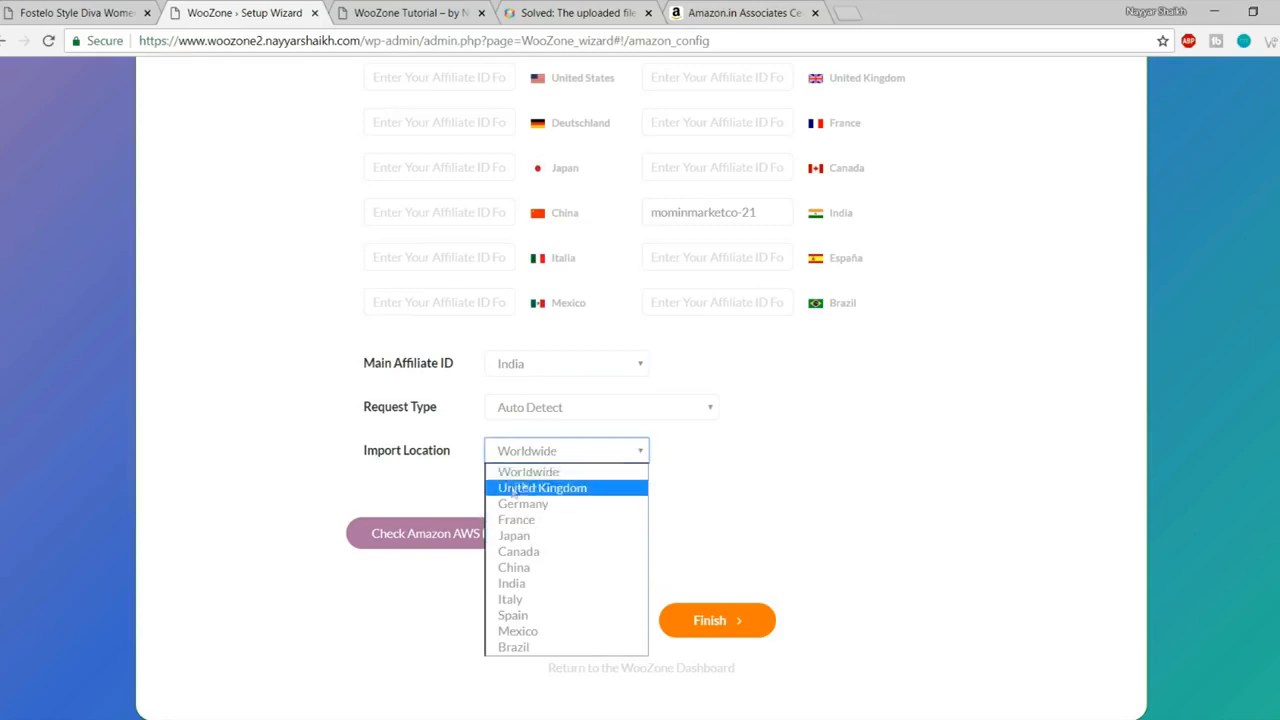
{"action": "left_click", "coordinate": [562, 471]}
{"action": "left_click", "coordinate": [557, 461]}
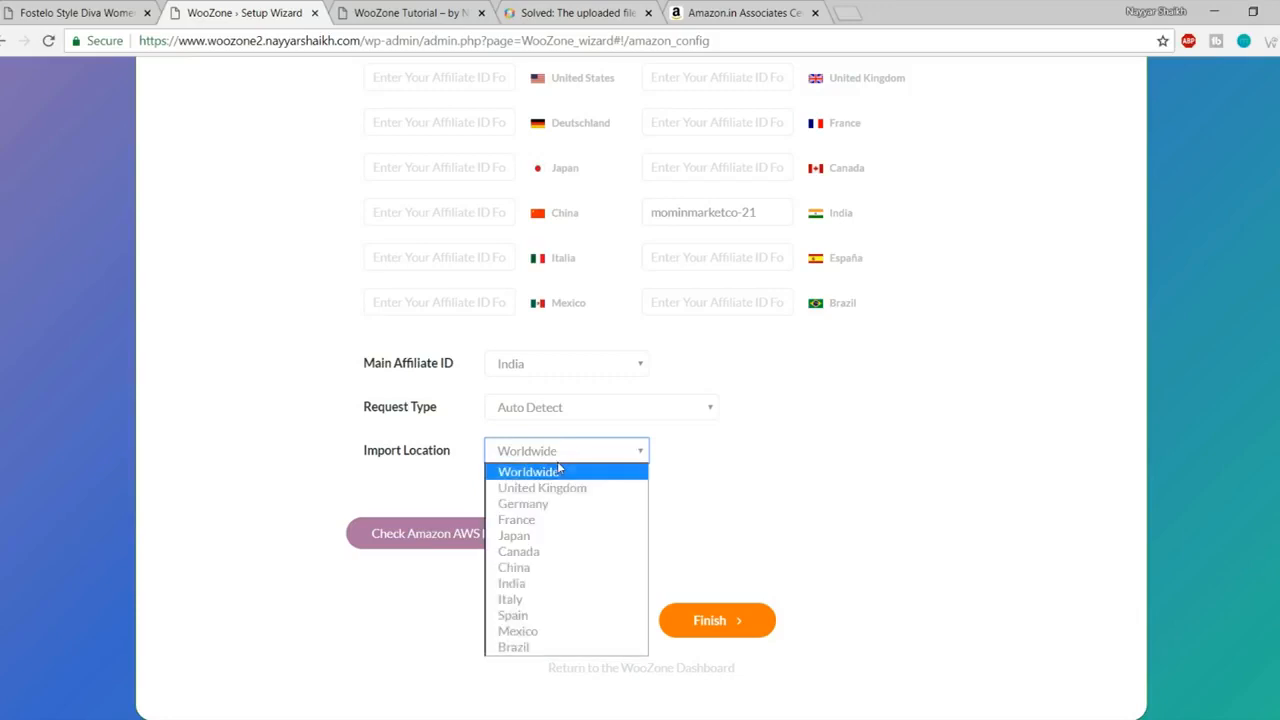
{"action": "left_click", "coordinate": [546, 584]}
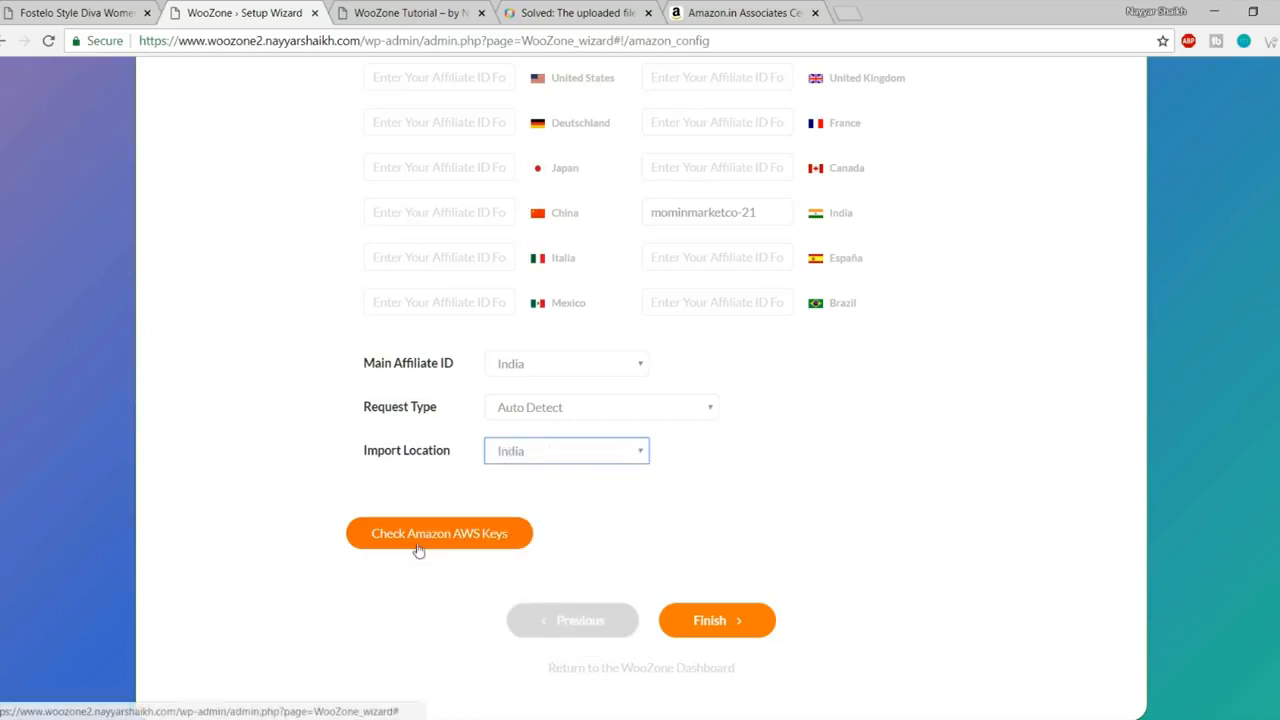
- Verify the Amazon AWS keys and confirm the successful connection message
{"action": "left_click", "coordinate": [490, 550]}
{"action": "scroll", "coordinate": [537, 559], "scroll_direction": "up", "scroll_amount": 1}
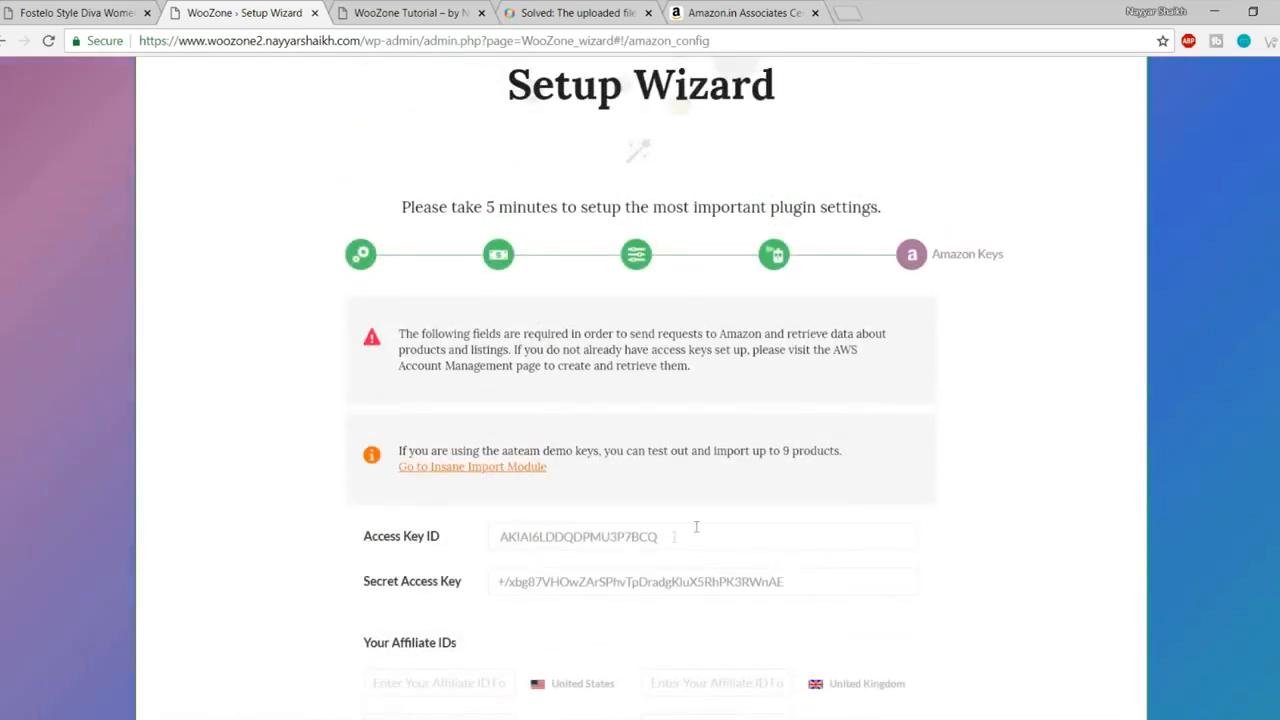
{"action": "left_click_drag", "start_coordinate": [692, 532], "coordinate": [443, 520]}
{"action": "scroll", "coordinate": [702, 524], "scroll_direction": "down", "scroll_amount": 5}
{"action": "scroll", "coordinate": [702, 524], "scroll_direction": "down", "scroll_amount": 2}
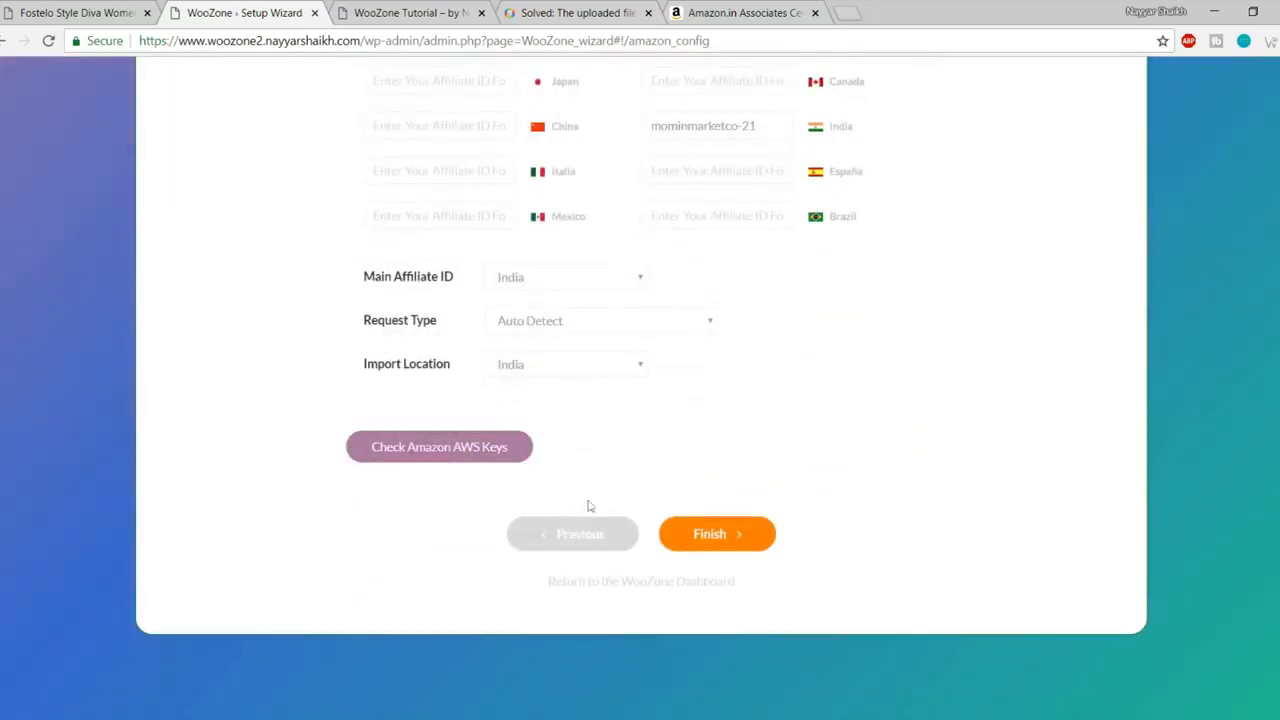
{"action": "left_click", "coordinate": [447, 457]}
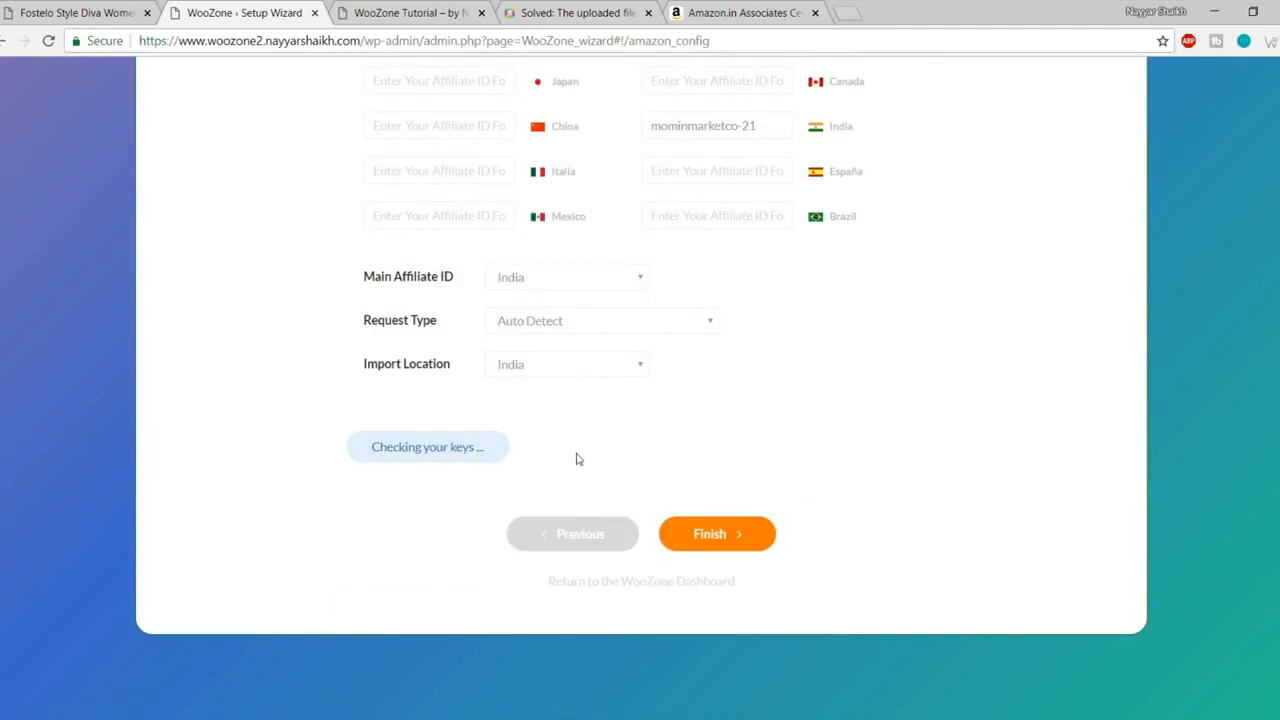
{"action": "left_click_drag", "start_coordinate": [357, 528], "coordinate": [895, 530]}
{"action": "left_click", "coordinate": [638, 522]}
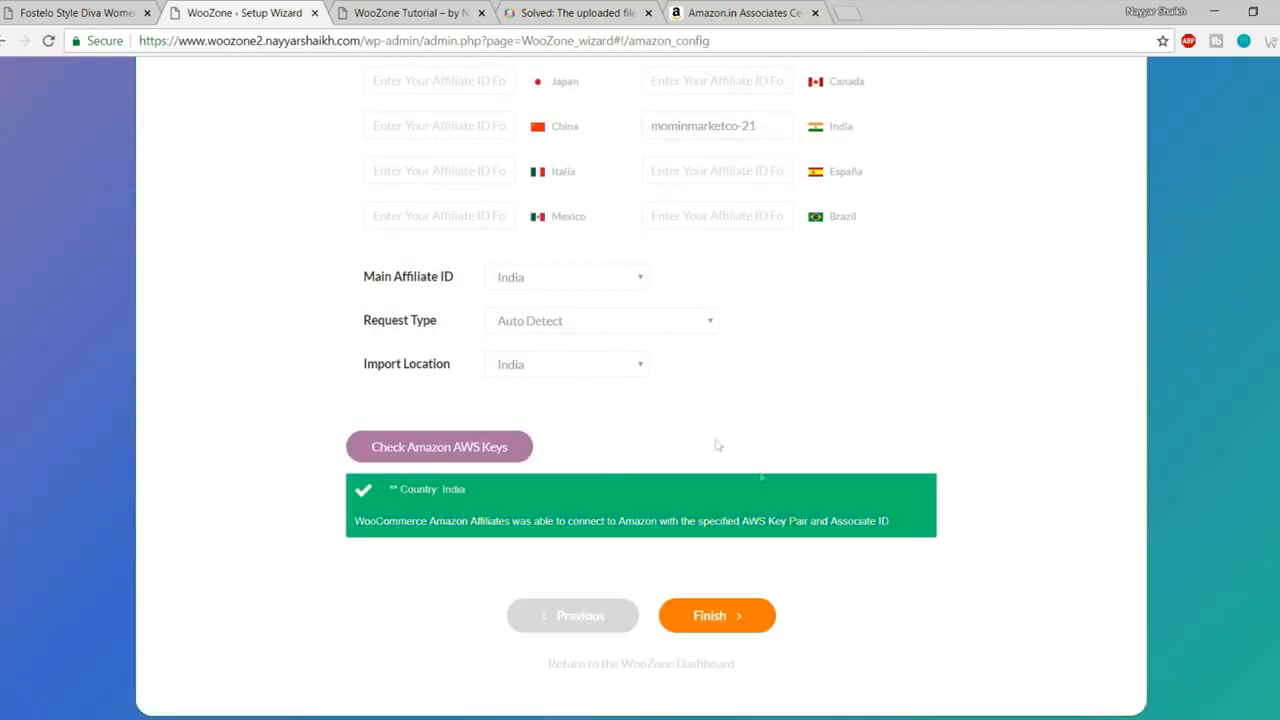
- Finish the wizard and close the Congrats page to return to the WooZone dashboard
{"action": "left_click", "coordinate": [710, 618]}
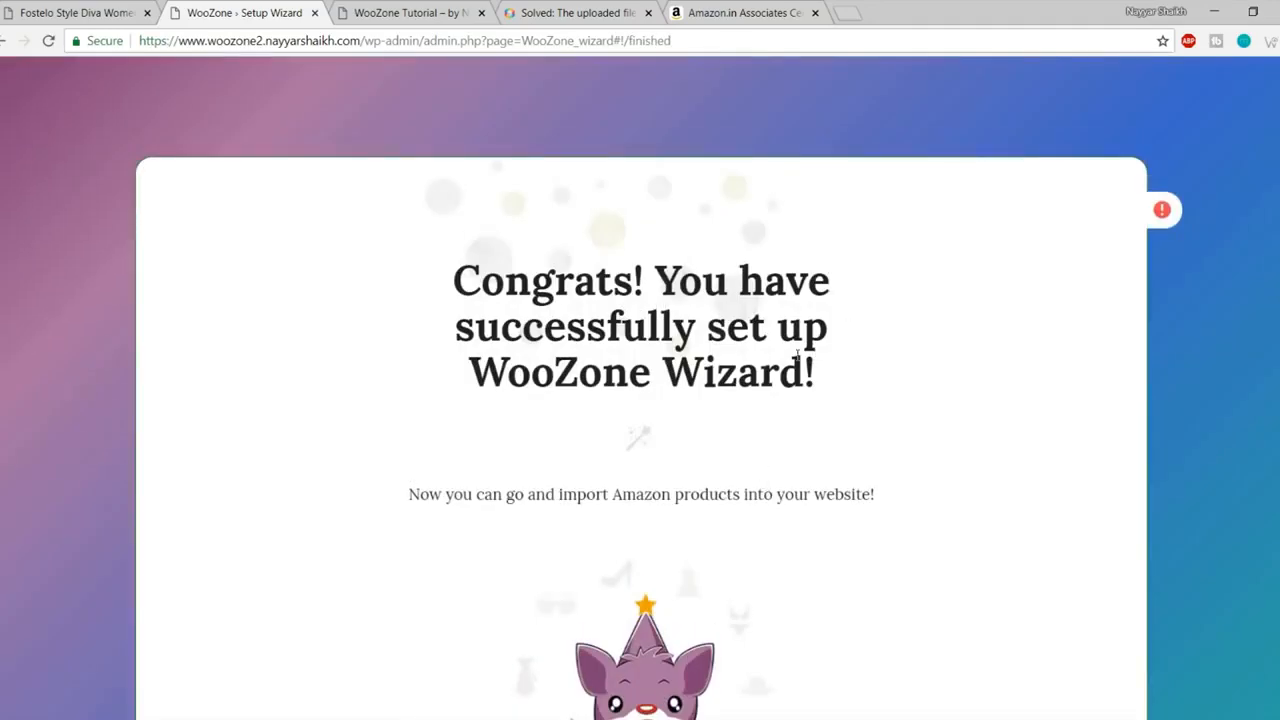
{"action": "scroll", "coordinate": [918, 355], "scroll_direction": "down", "scroll_amount": 3}
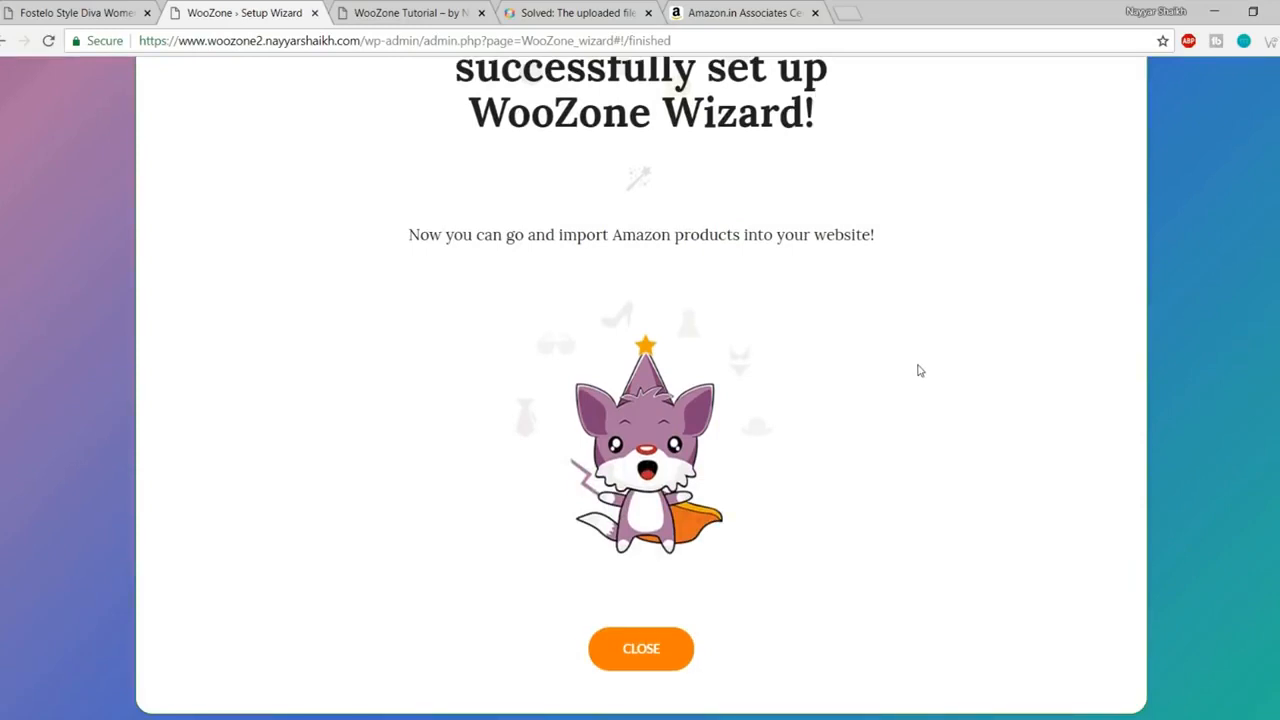
{"action": "left_click", "coordinate": [648, 650]}
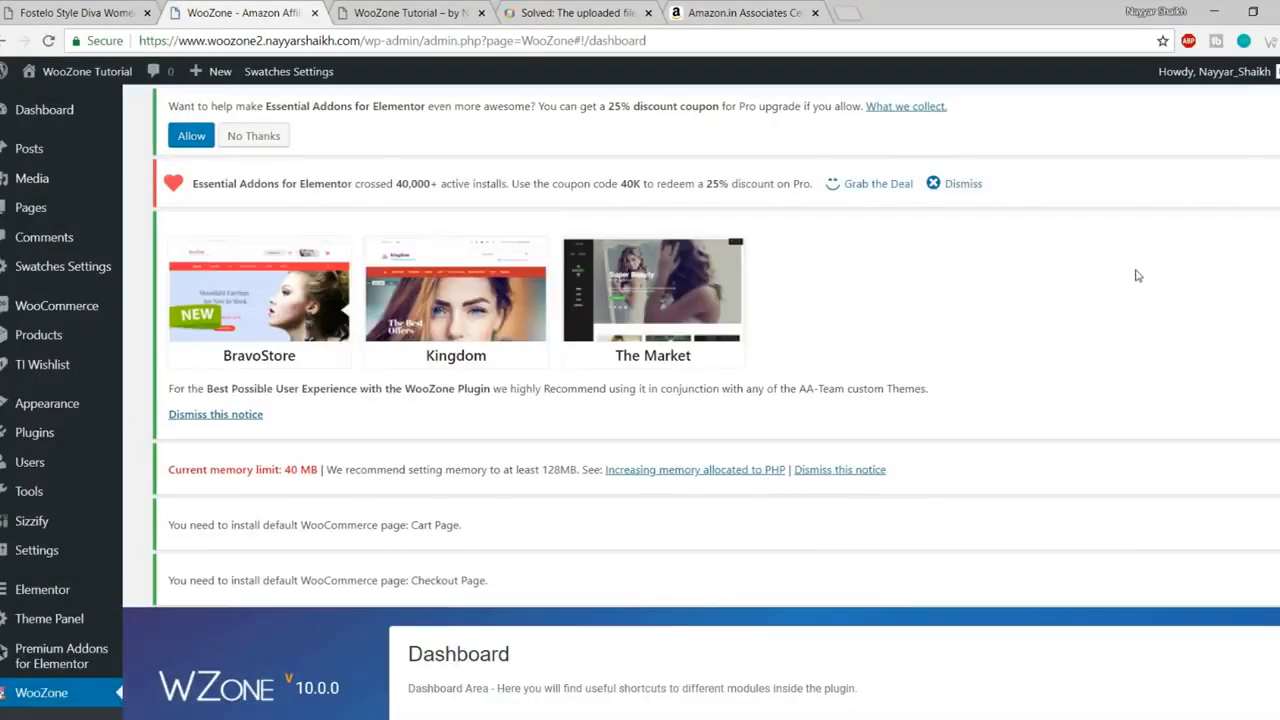
- Dismiss the Essential Addons, WooZone theme recommendation and memory limit notices
{"action": "scroll", "coordinate": [1102, 280], "scroll_direction": "down", "scroll_amount": 8}
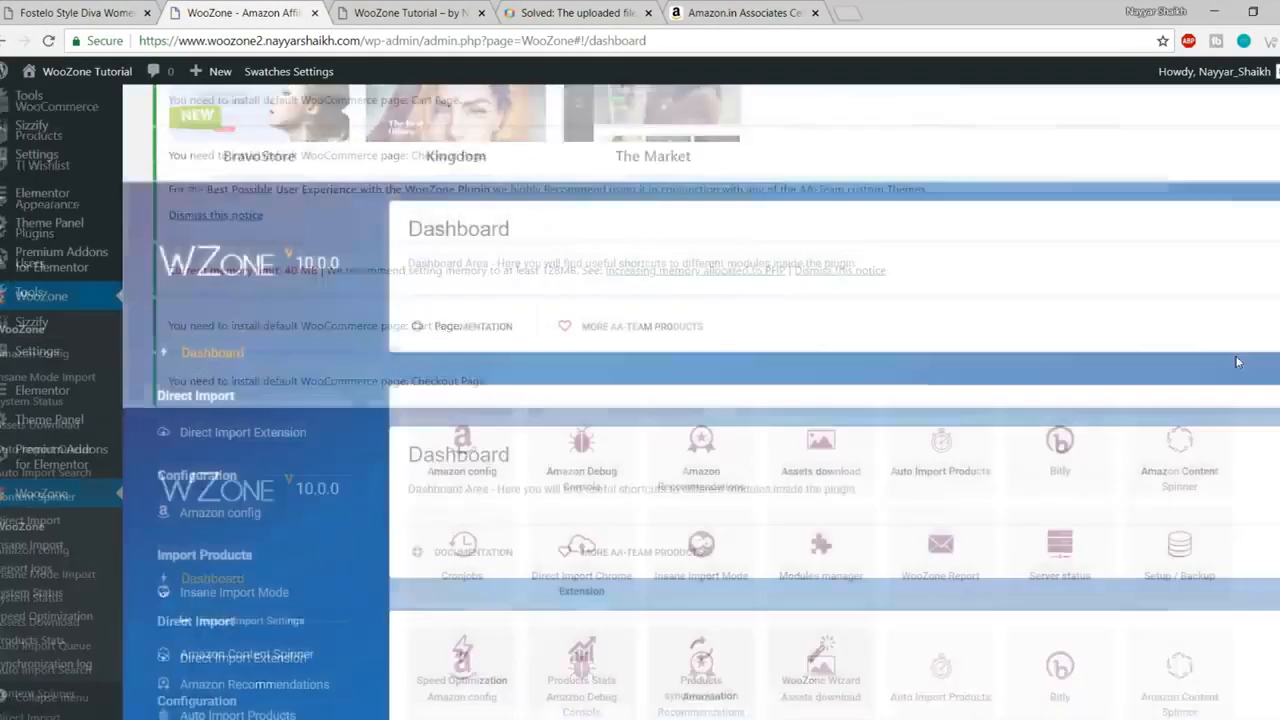
{"action": "scroll", "coordinate": [1232, 395], "scroll_direction": "up", "scroll_amount": 8}
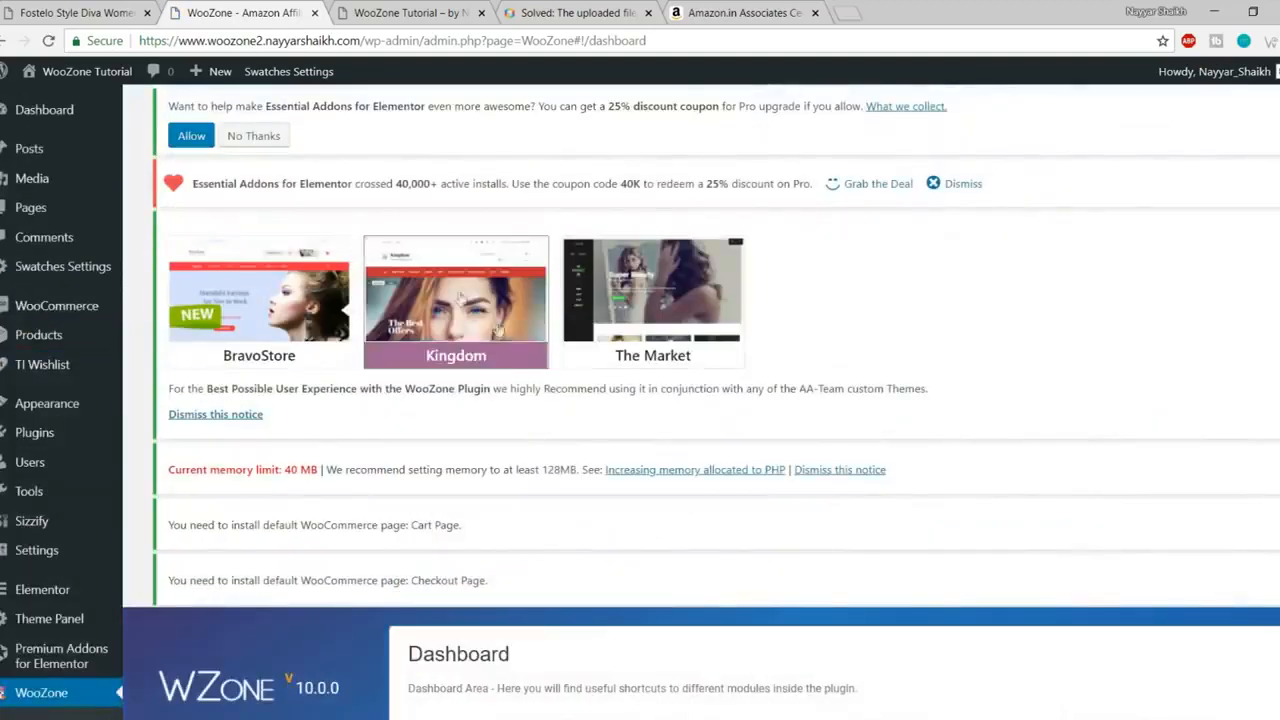
{"action": "left_click", "coordinate": [270, 141]}
{"action": "left_click", "coordinate": [960, 186]}
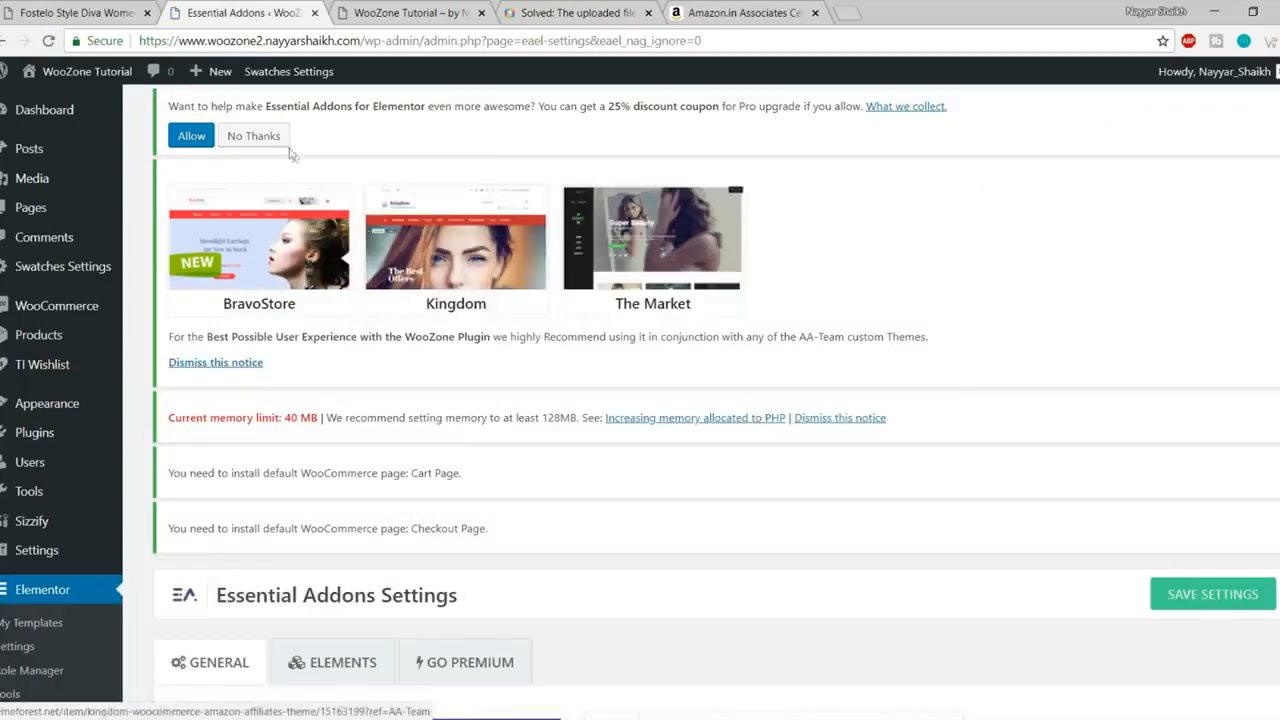
{"action": "left_click", "coordinate": [254, 136]}
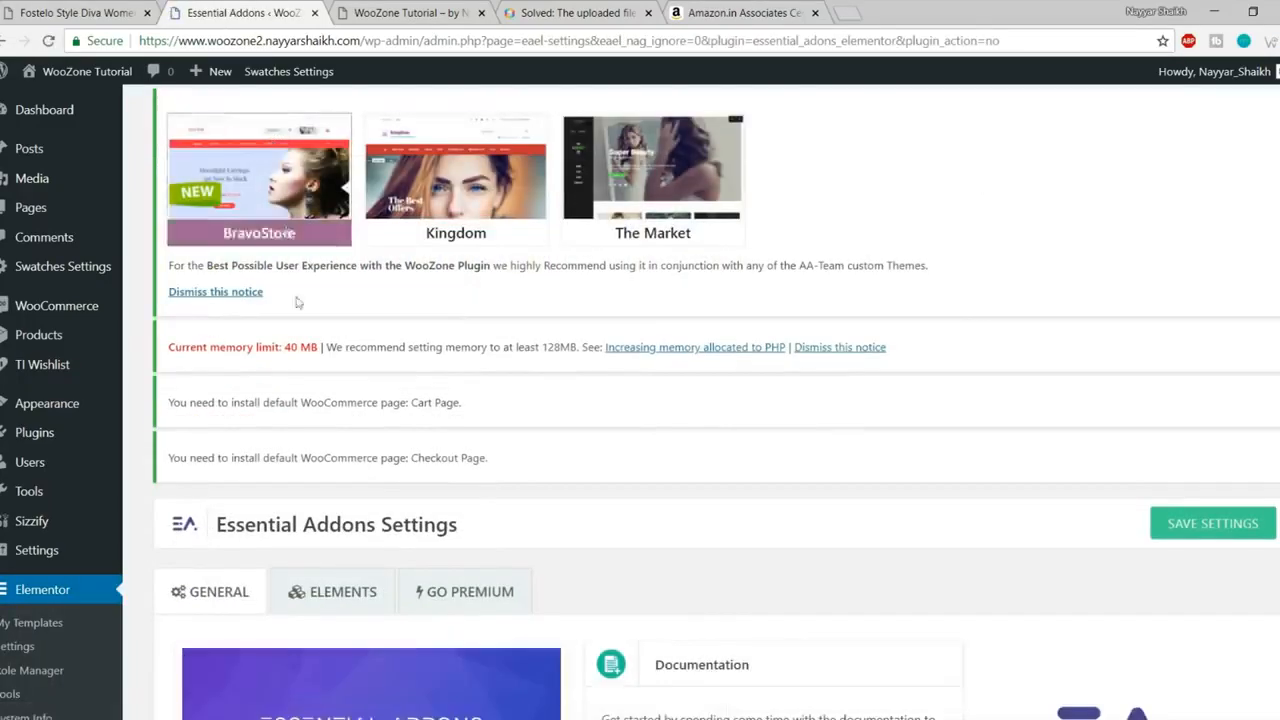
{"action": "left_click", "coordinate": [251, 290]}
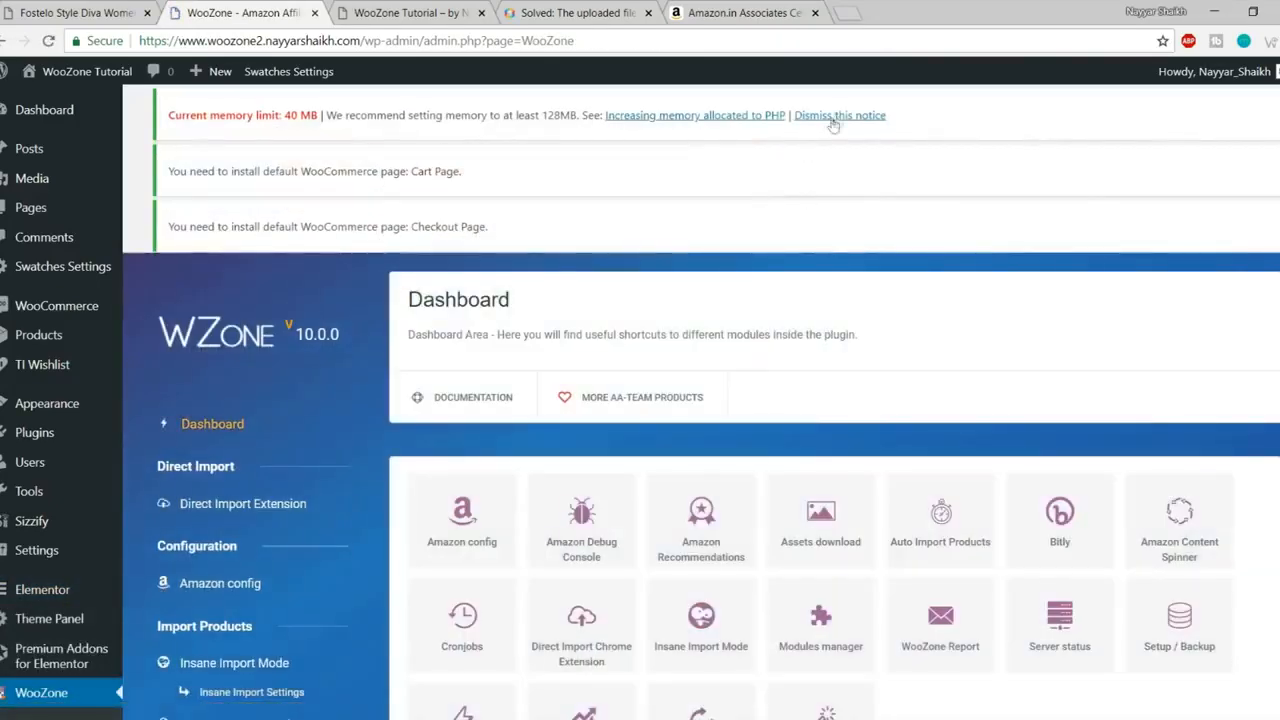
{"action": "left_click", "coordinate": [838, 116]}
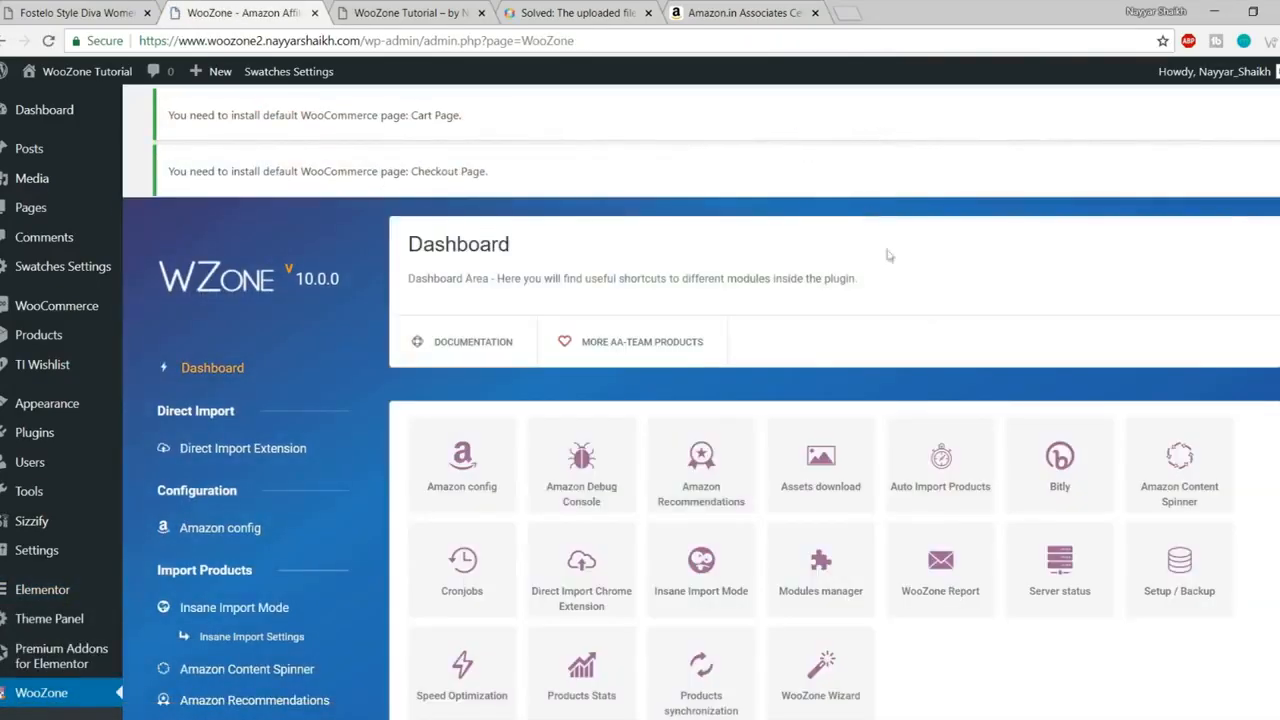
- Go to the Pages list from the admin sidebar
{"action": "scroll", "coordinate": [886, 420], "scroll_direction": "down", "scroll_amount": 10}
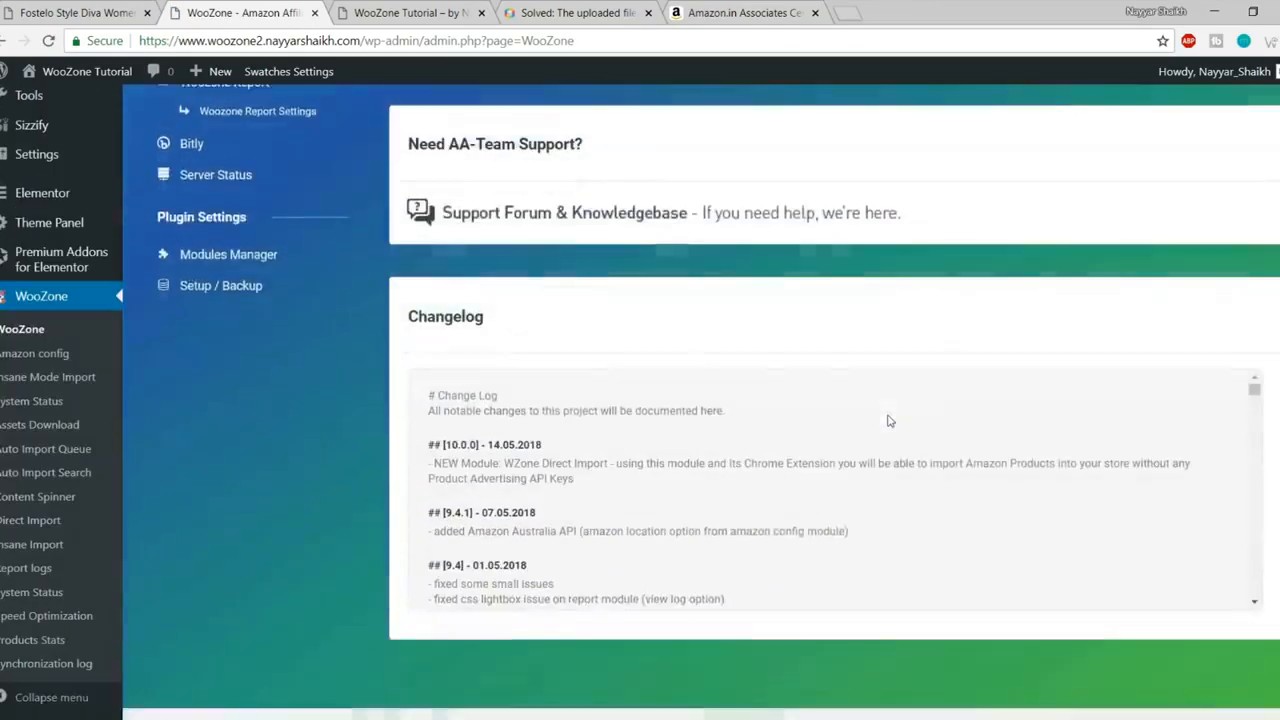
{"action": "scroll", "coordinate": [898, 496], "scroll_direction": "up", "scroll_amount": 10}
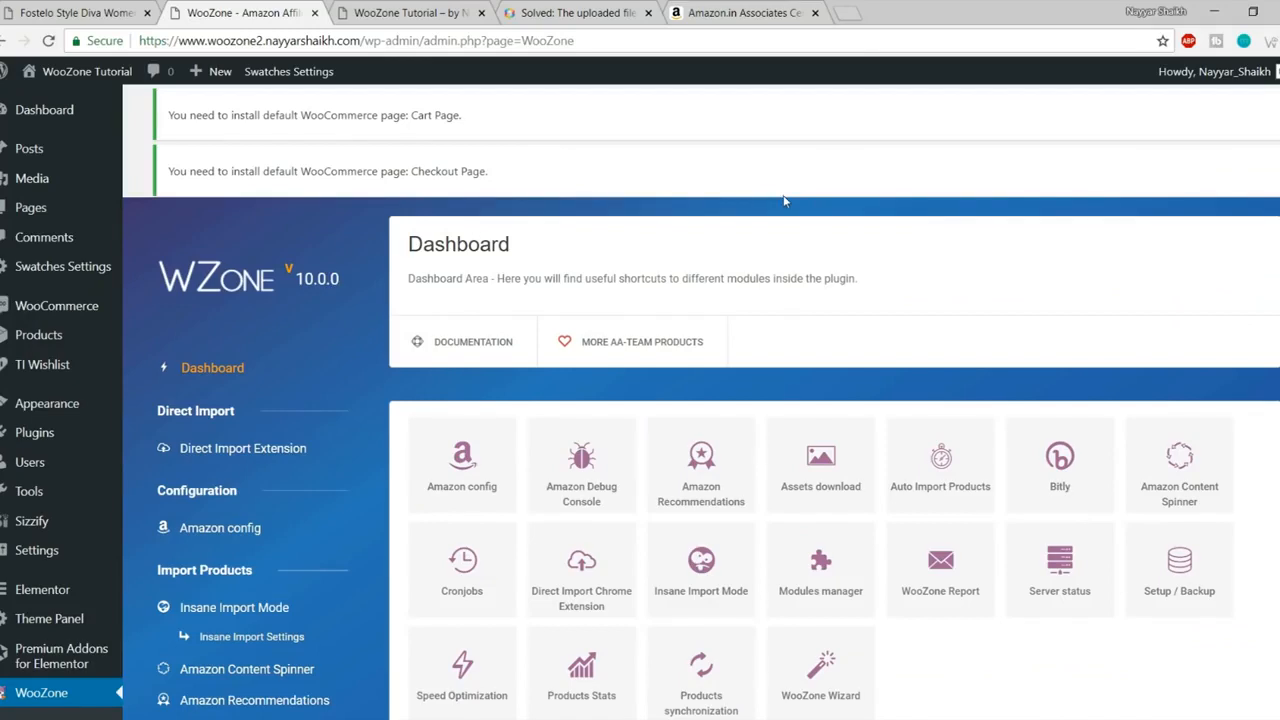
{"action": "left_click", "coordinate": [33, 208]}
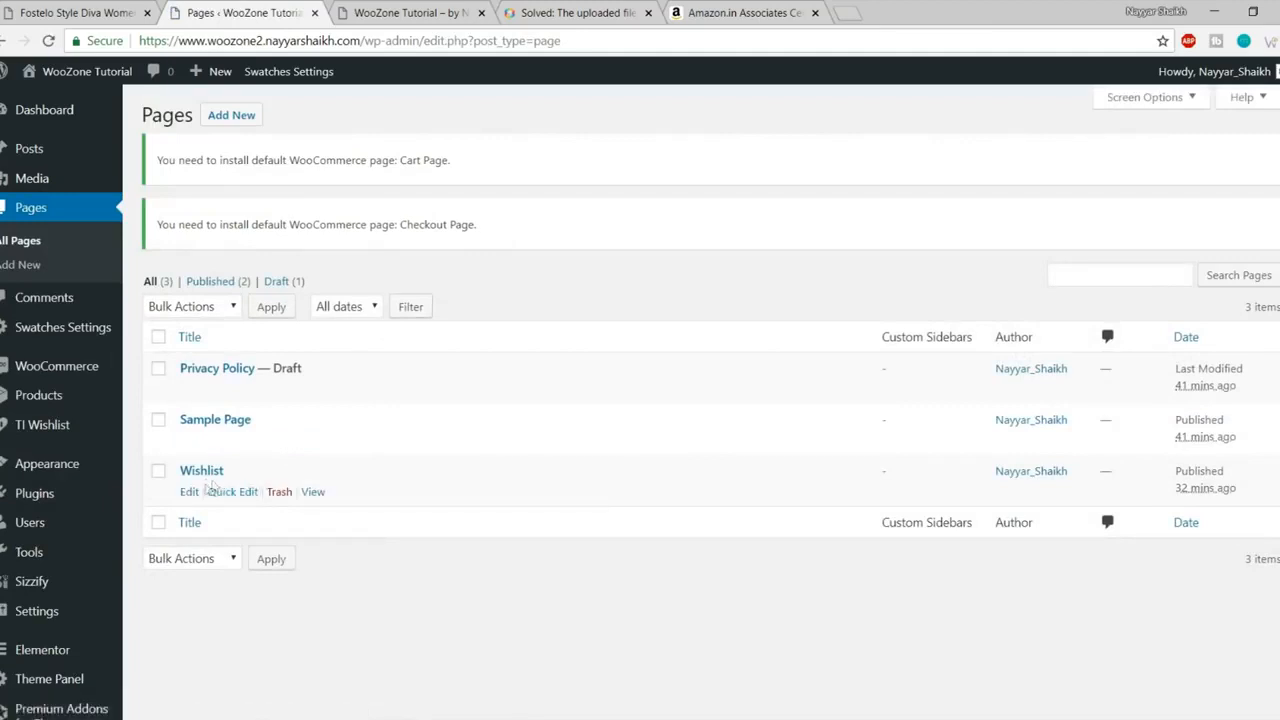
- Move the Sample Page to the trash
{"action": "left_click_drag", "start_coordinate": [183, 471], "coordinate": [260, 472]}
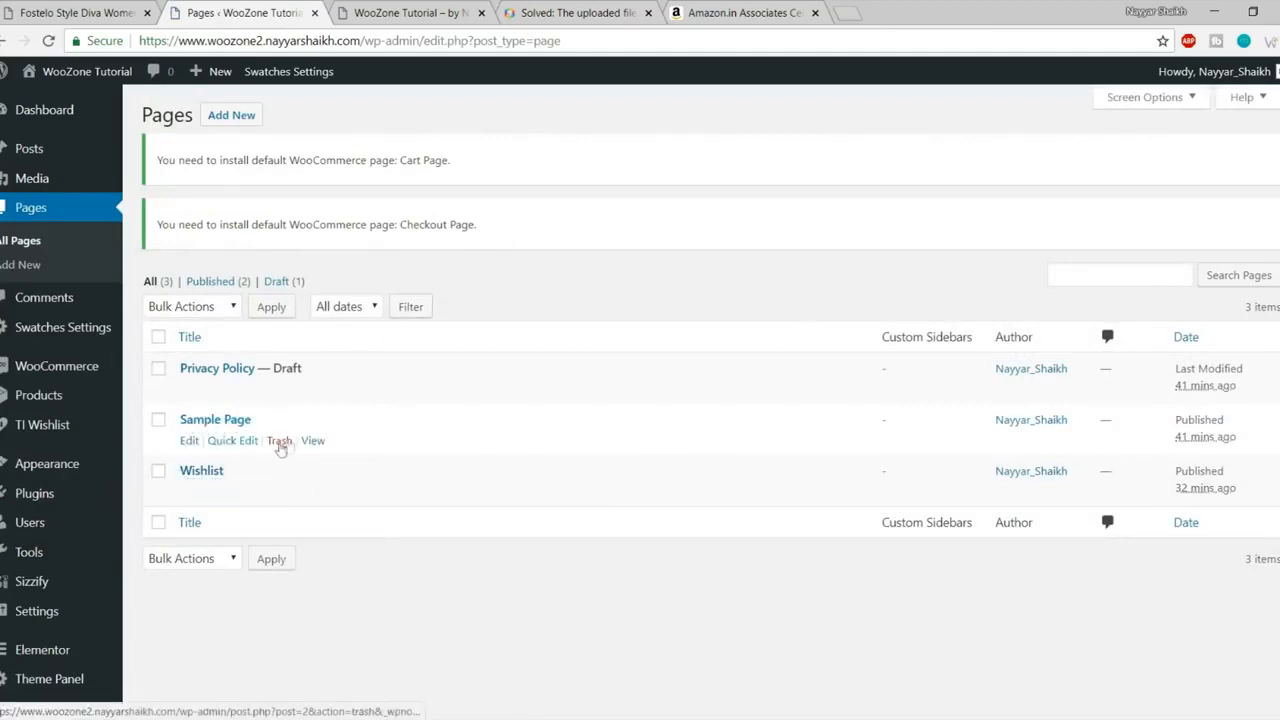
{"action": "left_click", "coordinate": [279, 441]}
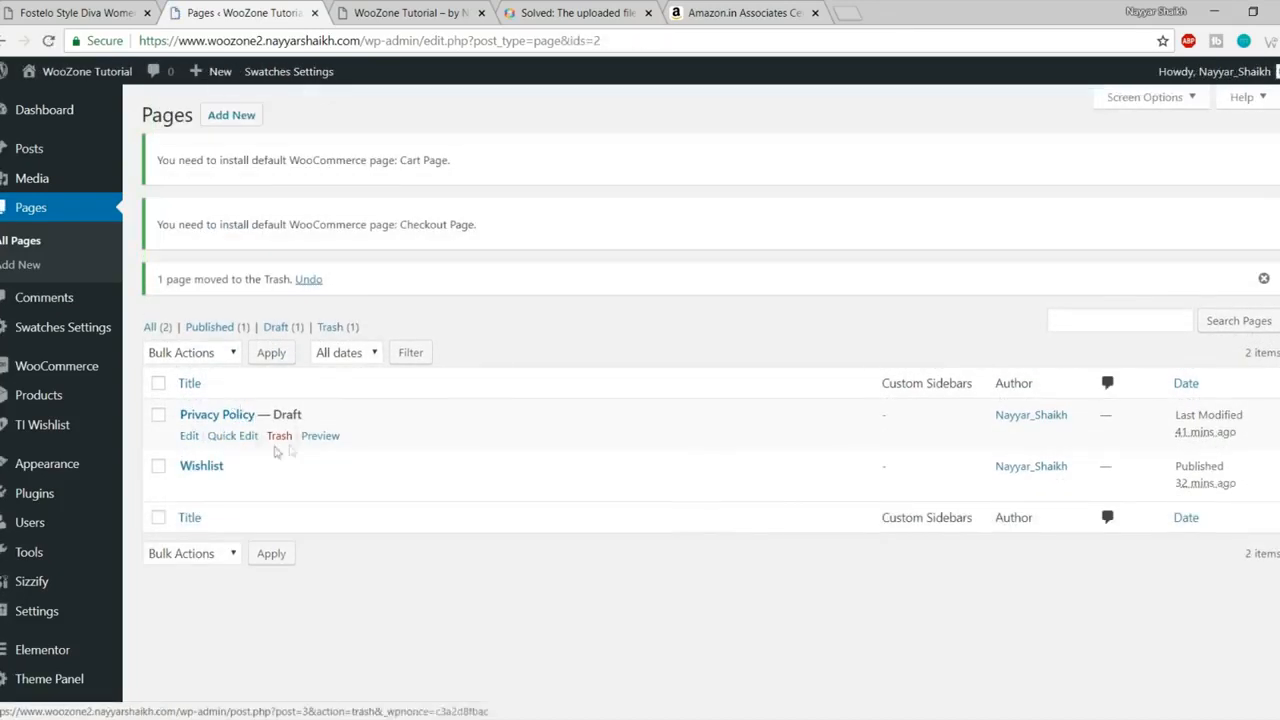
{"action": "left_click_drag", "start_coordinate": [317, 415], "coordinate": [257, 414]}
{"action": "left_click", "coordinate": [334, 411]}
{"action": "left_click", "coordinate": [330, 415]}
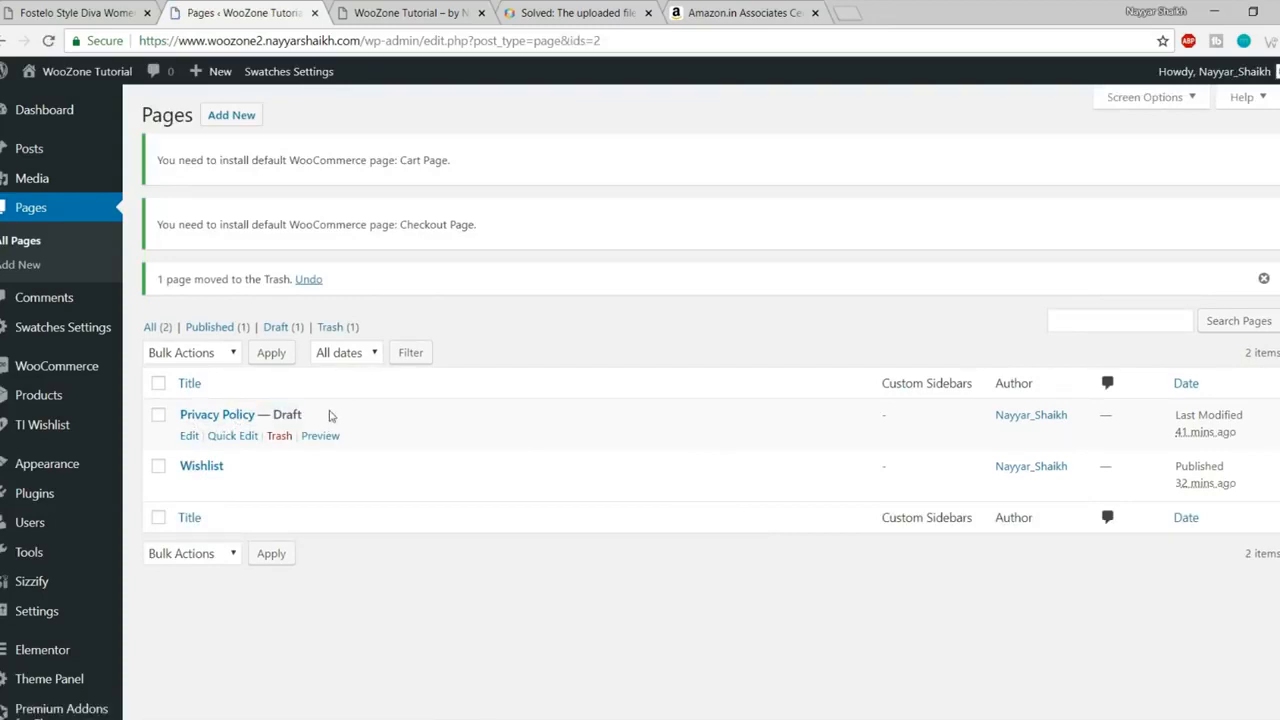
- Start a new page titled Shop and close the upload-error help and Amazon Associates tabs
{"action": "left_click", "coordinate": [228, 118]}
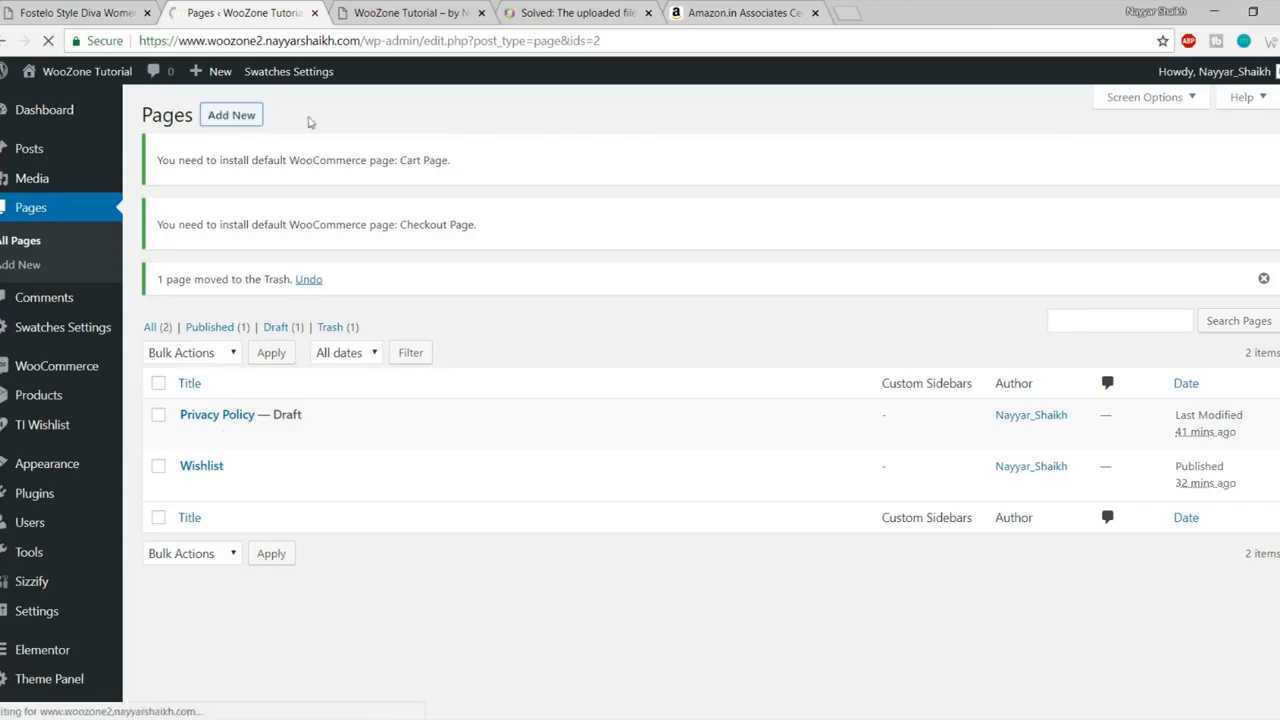
{"action": "type", "text": "Shop"}
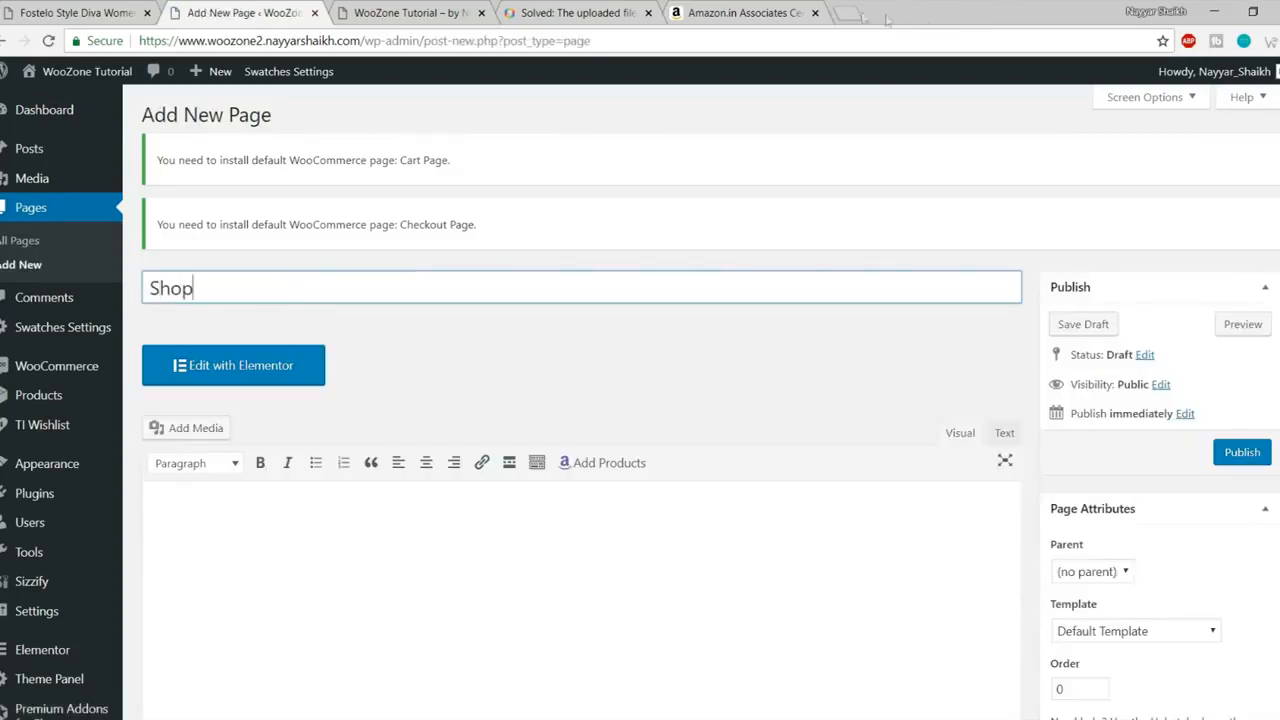
{"action": "left_click", "coordinate": [607, 14]}
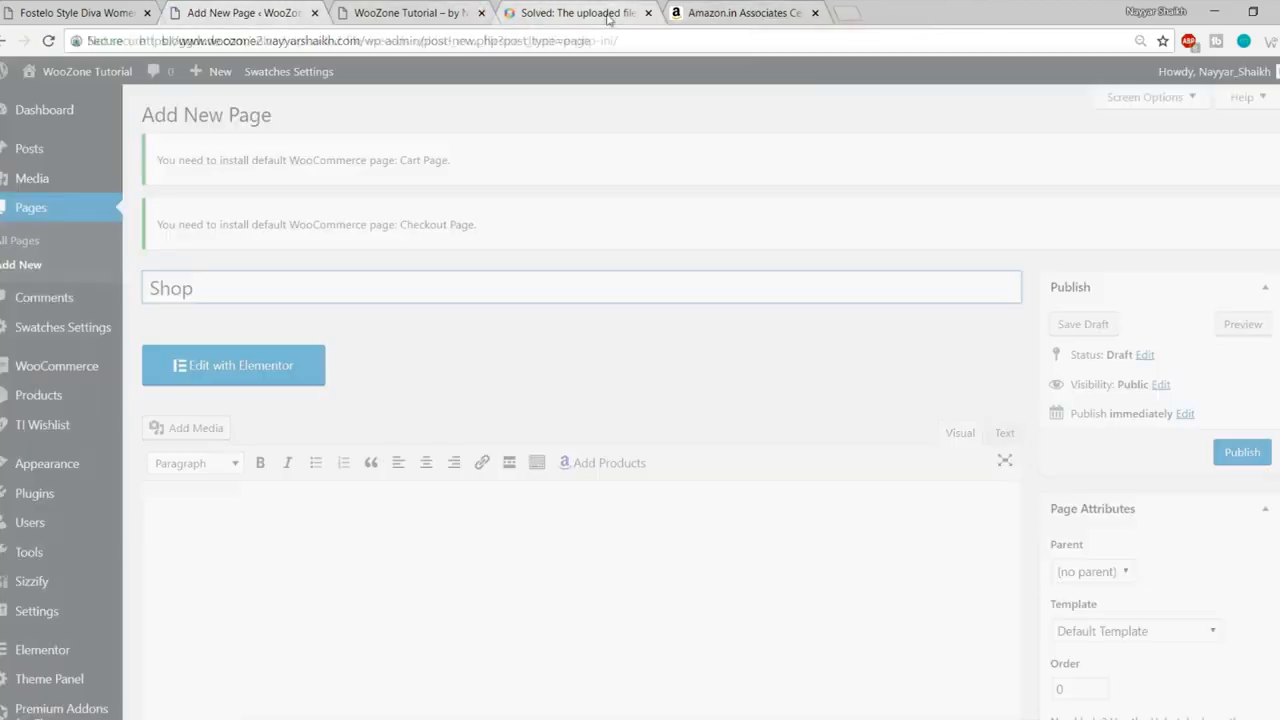
{"action": "left_click", "coordinate": [648, 14]}
{"action": "left_click", "coordinate": [648, 14]}
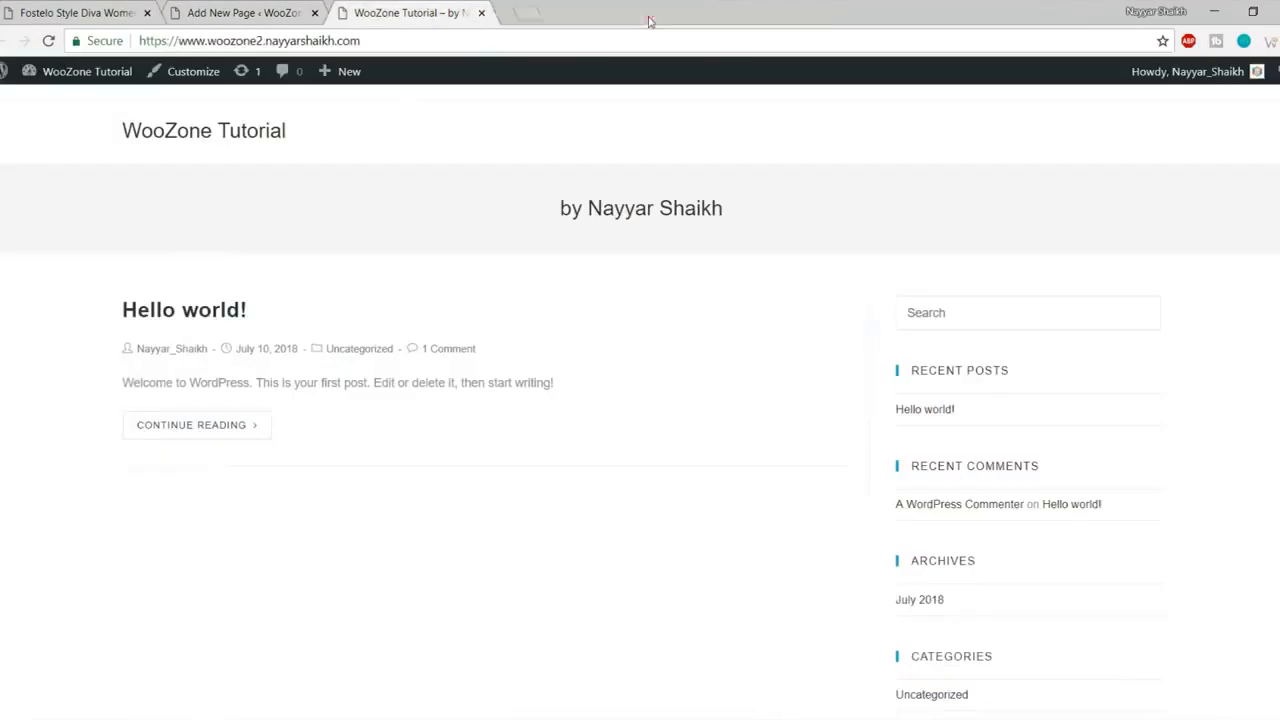
- Search Google in a new tab for 'woocommerce shortcodes' and open the WooCommerce Docs result
{"action": "left_click", "coordinate": [512, 10]}
{"action": "type", "text": "wooco"}
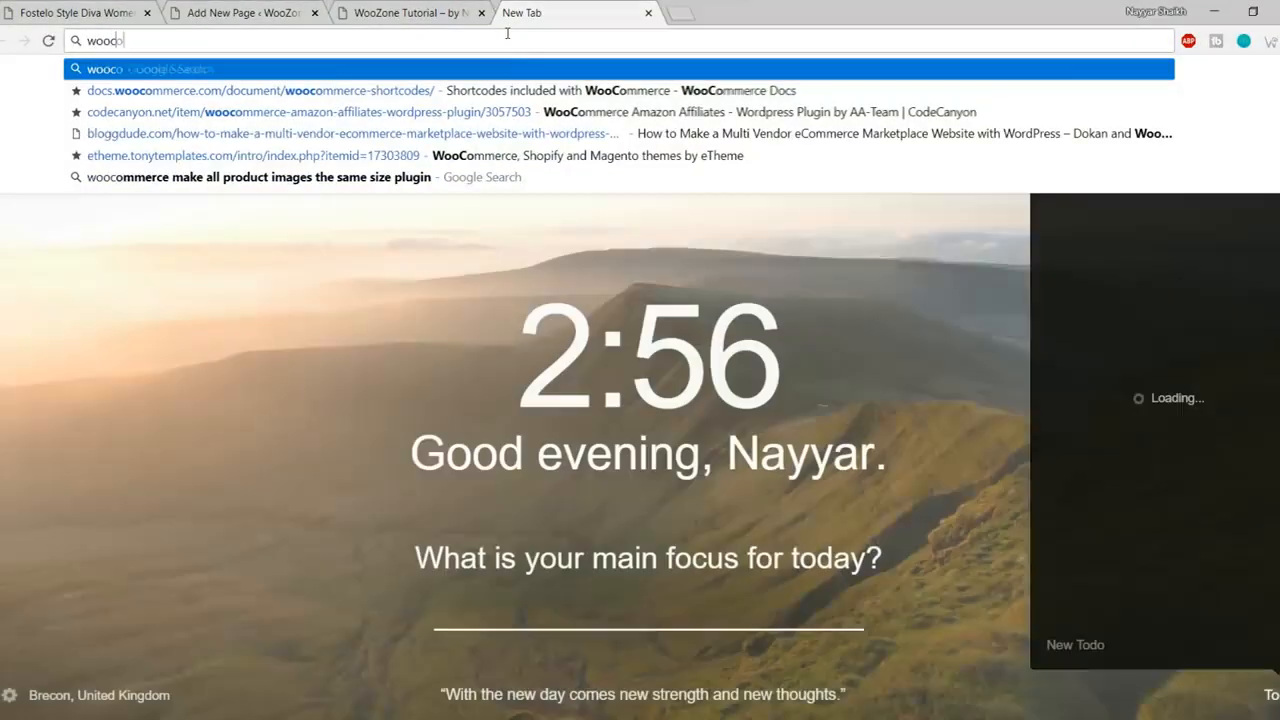
{"action": "type", "text": "merce s"}
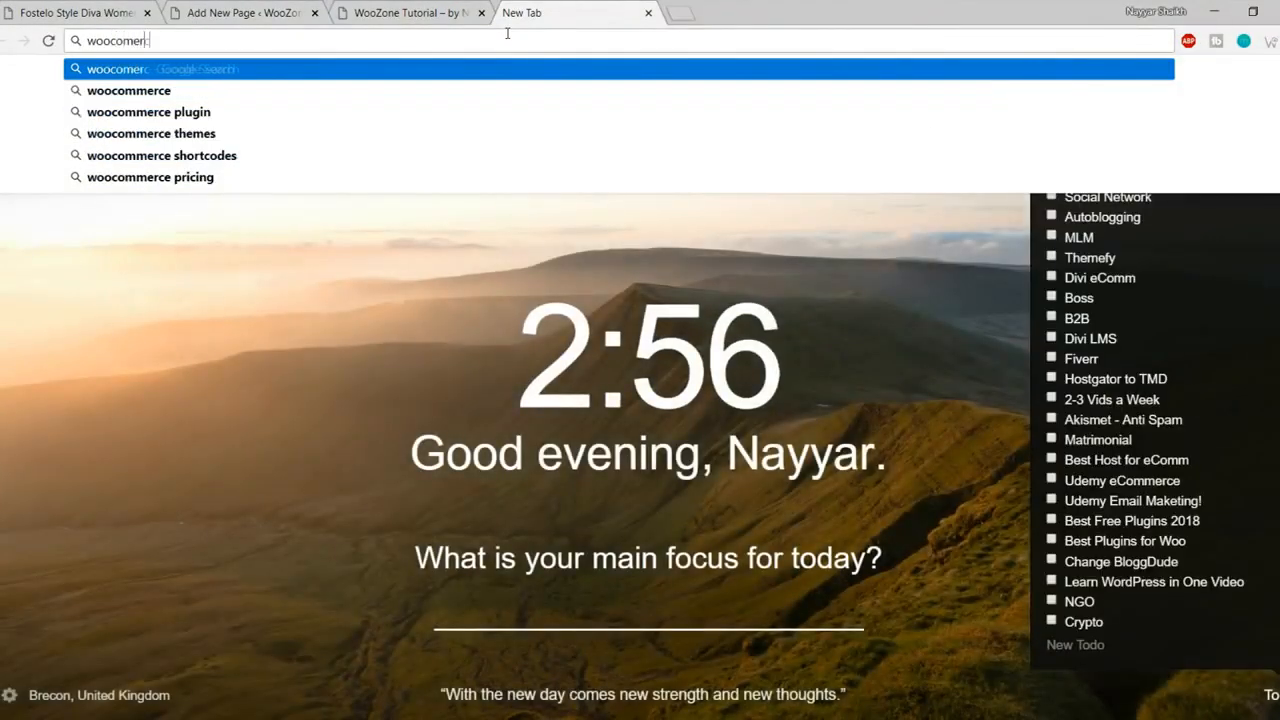
{"action": "key", "text": "Down"}
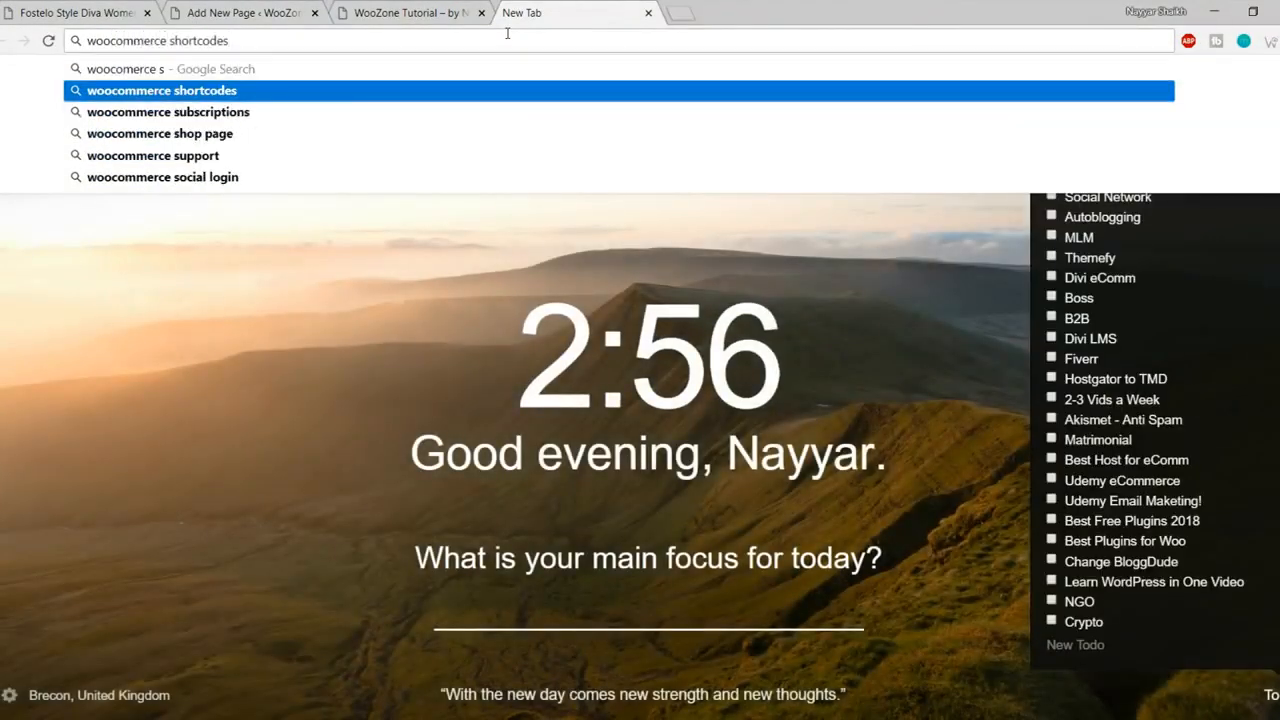
{"action": "key", "text": "Return"}
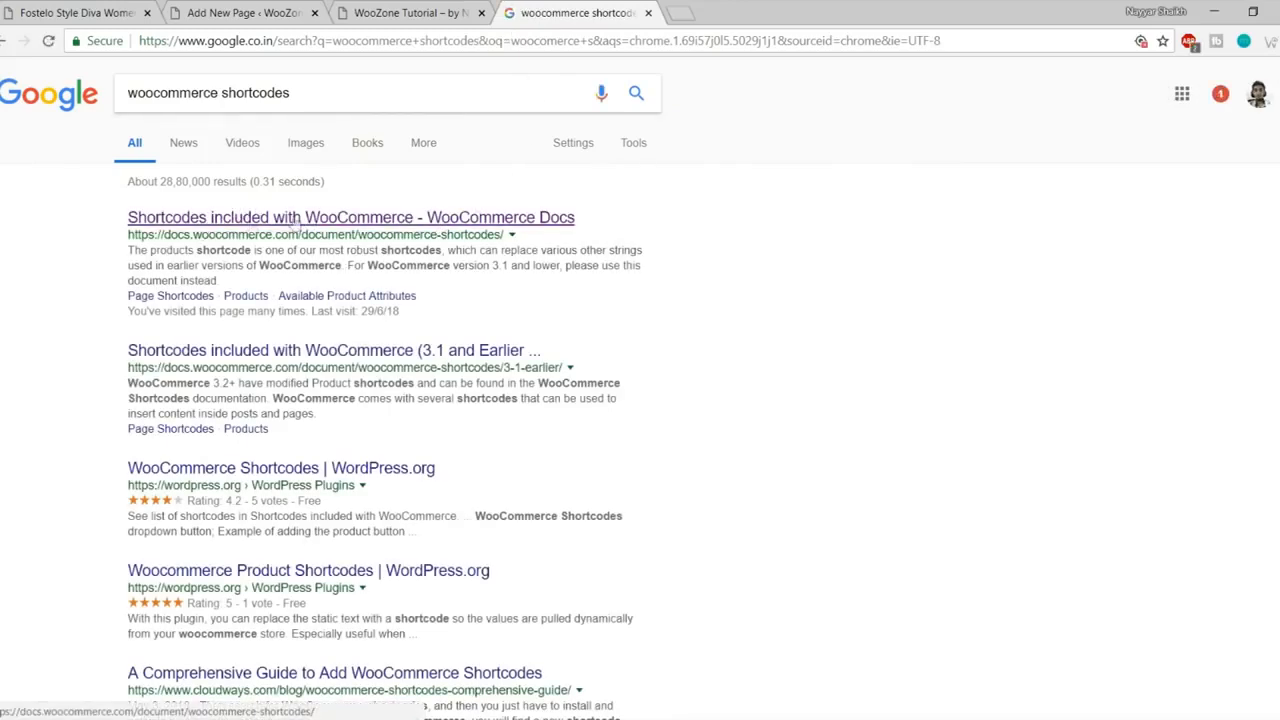
{"action": "left_click", "coordinate": [346, 226]}
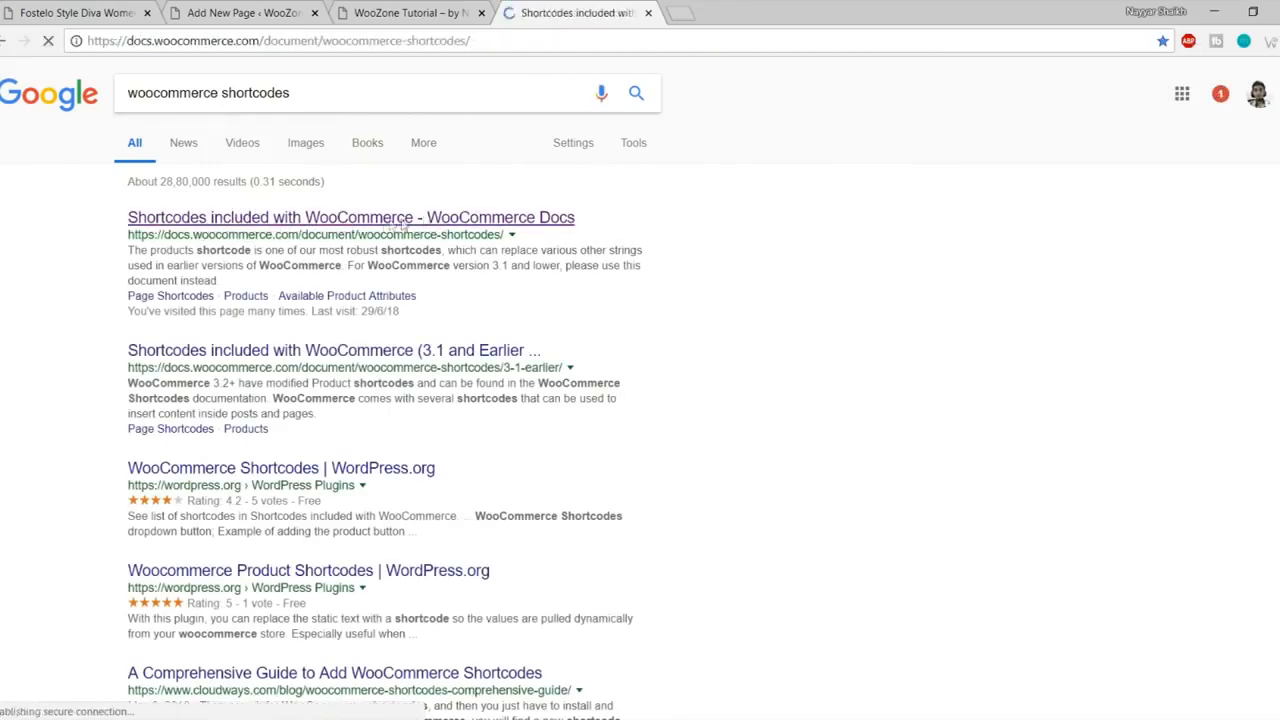
- Select the [woocommerce_cart] shortcode in the Page Shortcodes list
{"action": "scroll", "coordinate": [711, 278], "scroll_direction": "down", "scroll_amount": 5}
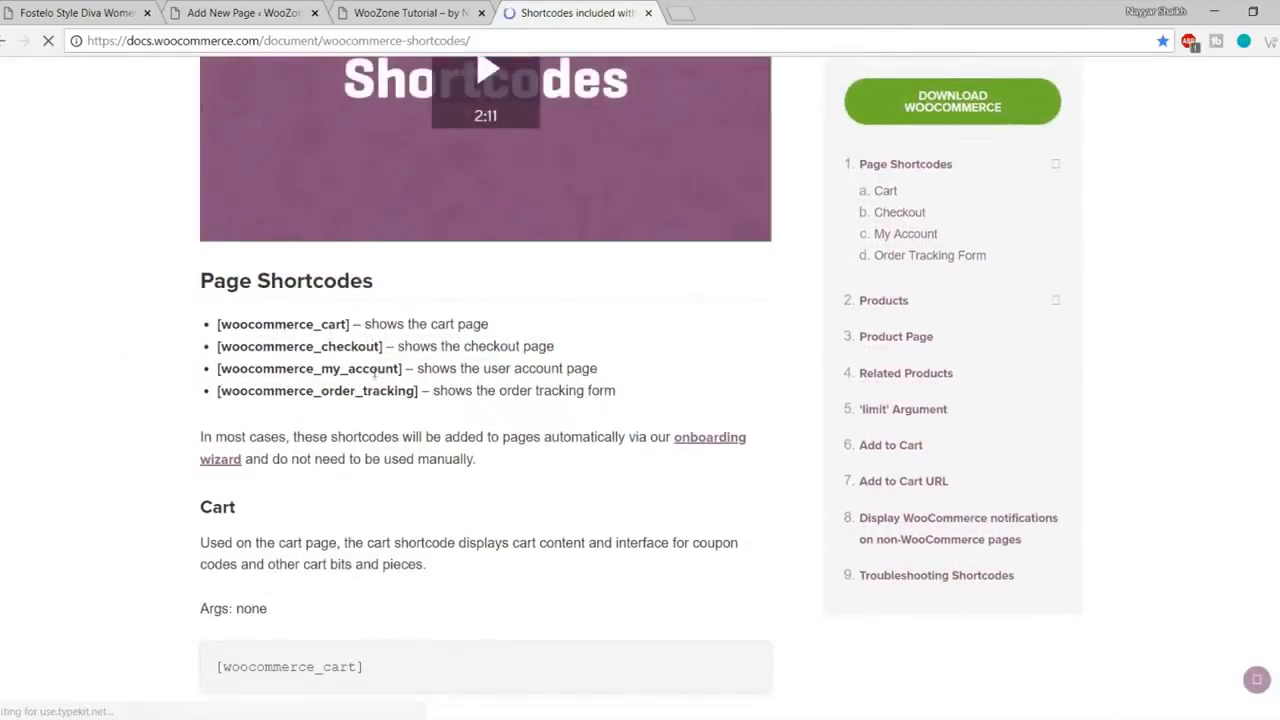
{"action": "scroll", "coordinate": [451, 411], "scroll_direction": "down", "scroll_amount": 1}
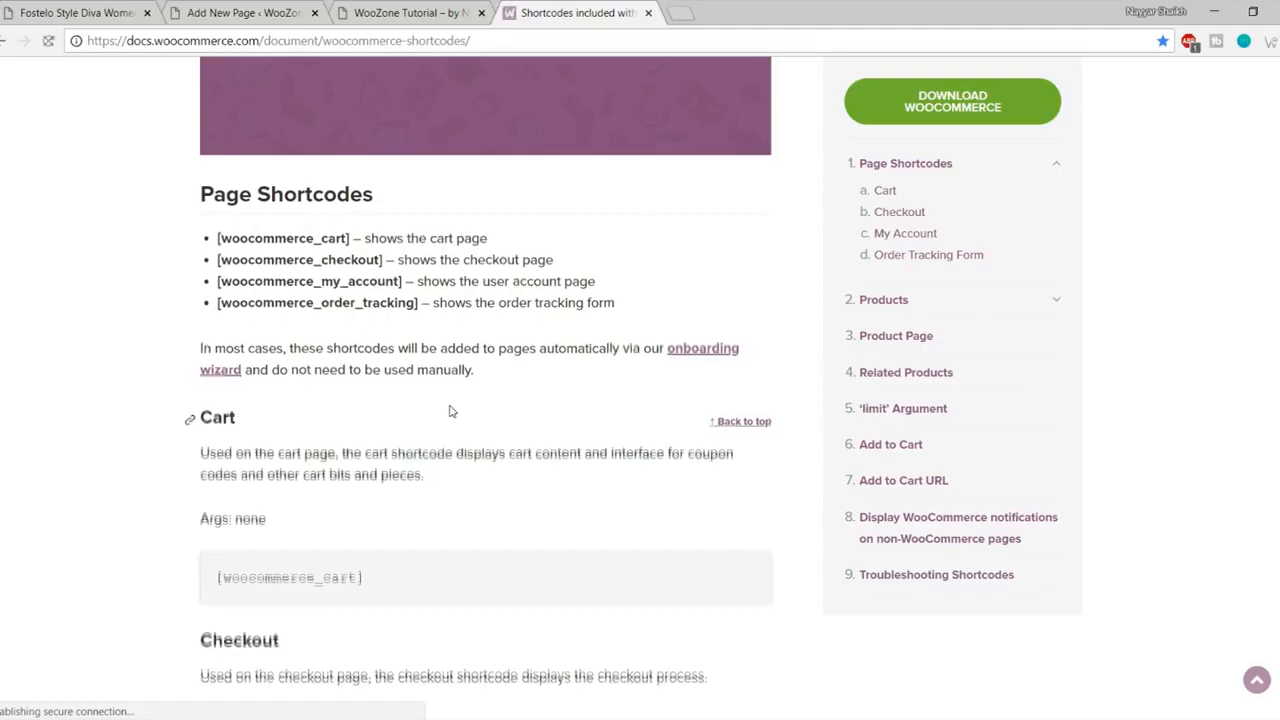
{"action": "scroll", "coordinate": [451, 411], "scroll_direction": "down", "scroll_amount": 3}
{"action": "scroll", "coordinate": [451, 411], "scroll_direction": "down", "scroll_amount": 10}
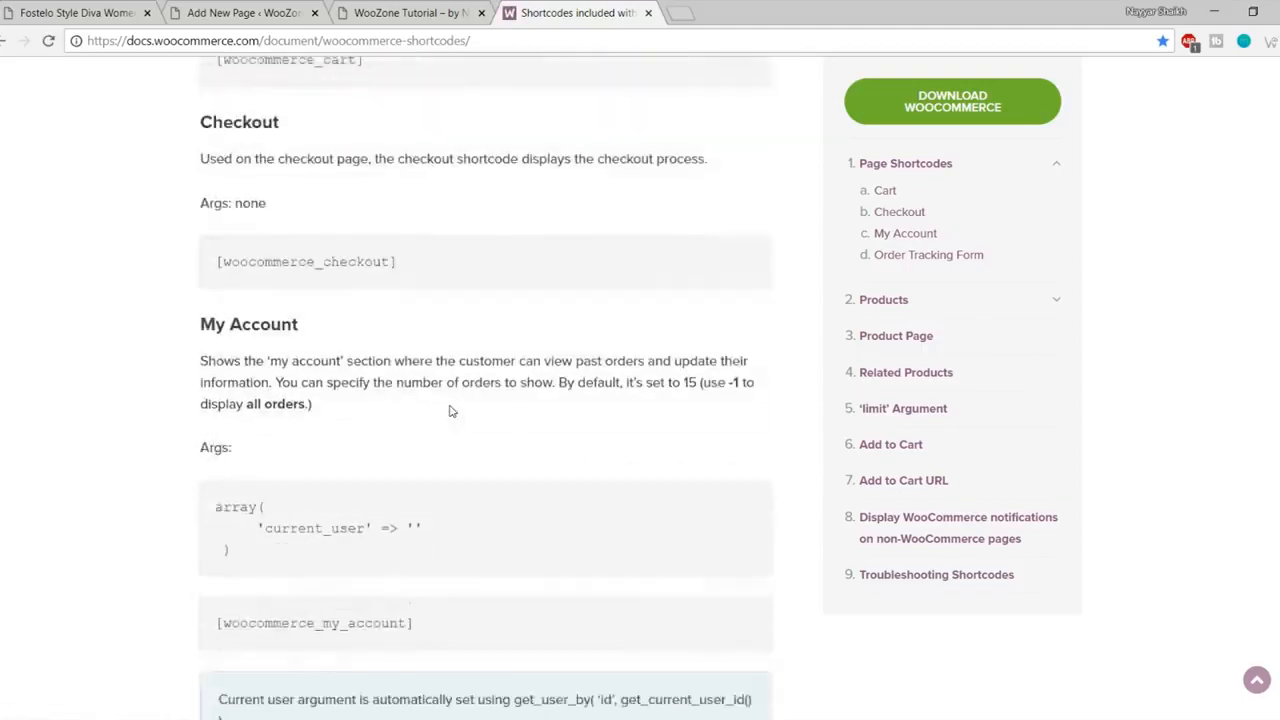
{"action": "scroll", "coordinate": [475, 389], "scroll_direction": "up", "scroll_amount": 11}
{"action": "scroll", "coordinate": [478, 390], "scroll_direction": "up", "scroll_amount": 5}
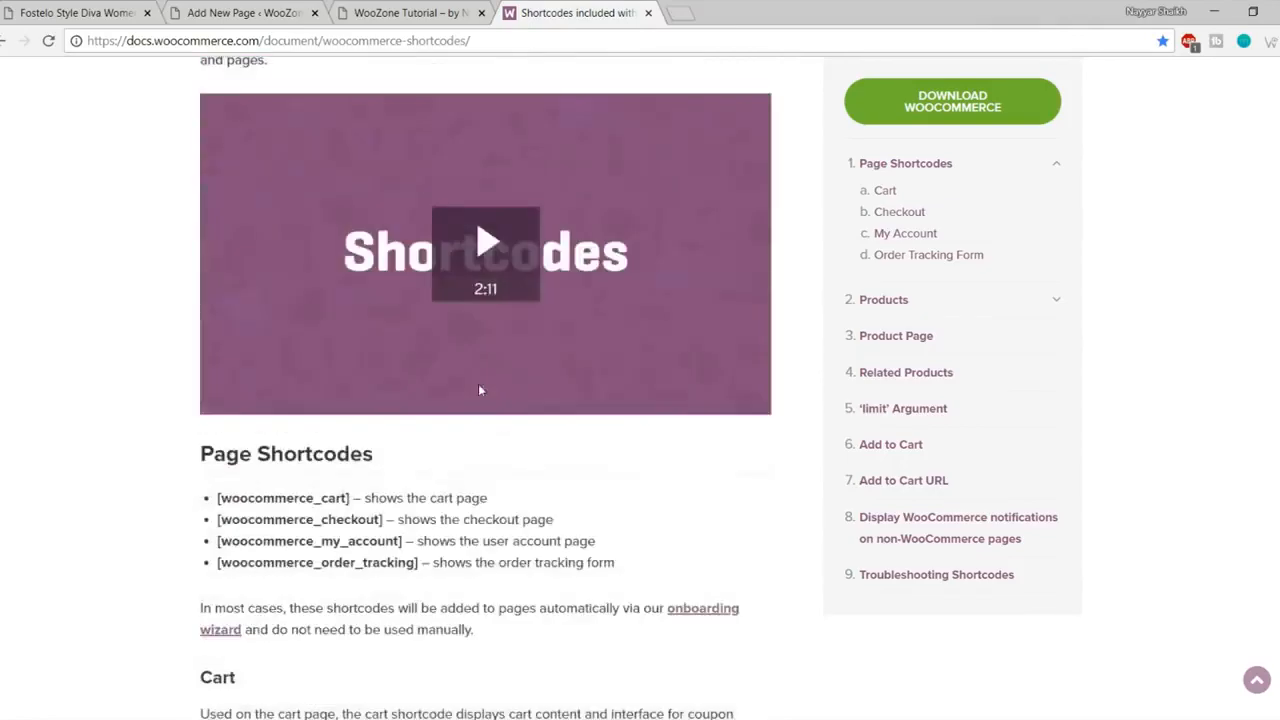
{"action": "scroll", "coordinate": [478, 383], "scroll_direction": "down", "scroll_amount": 1}
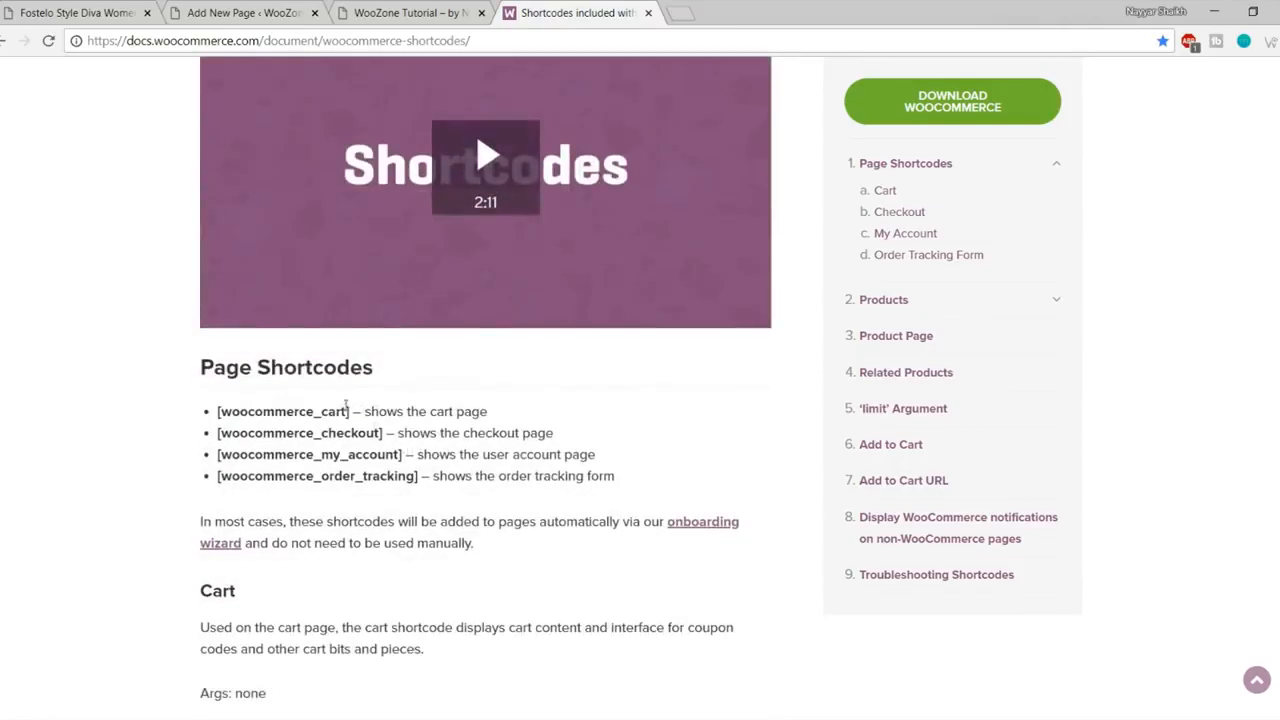
{"action": "left_click_drag", "start_coordinate": [349, 411], "coordinate": [216, 400]}
{"action": "key", "text": "ctrl+c"}
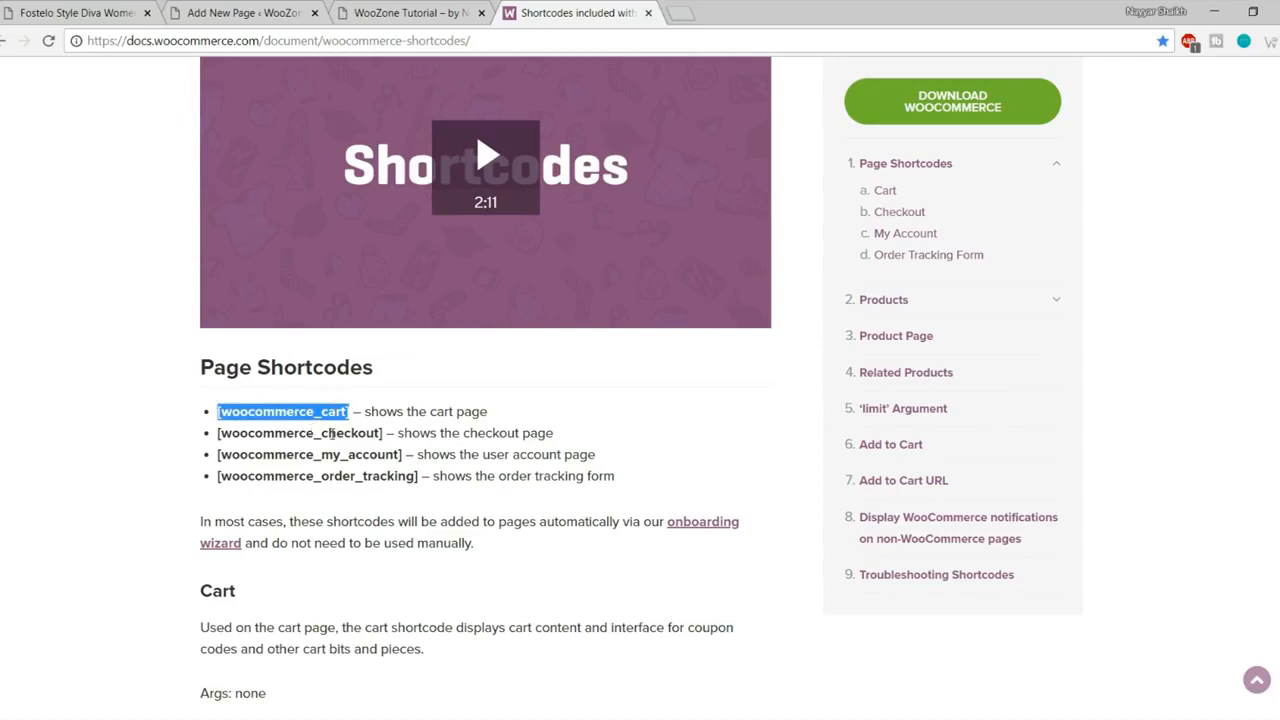
{"action": "left_click", "coordinate": [400, 13]}
- Retitle the new page to Cart, paste [woocommerce_cart] into its body, and publish it
{"action": "left_click", "coordinate": [245, 12]}
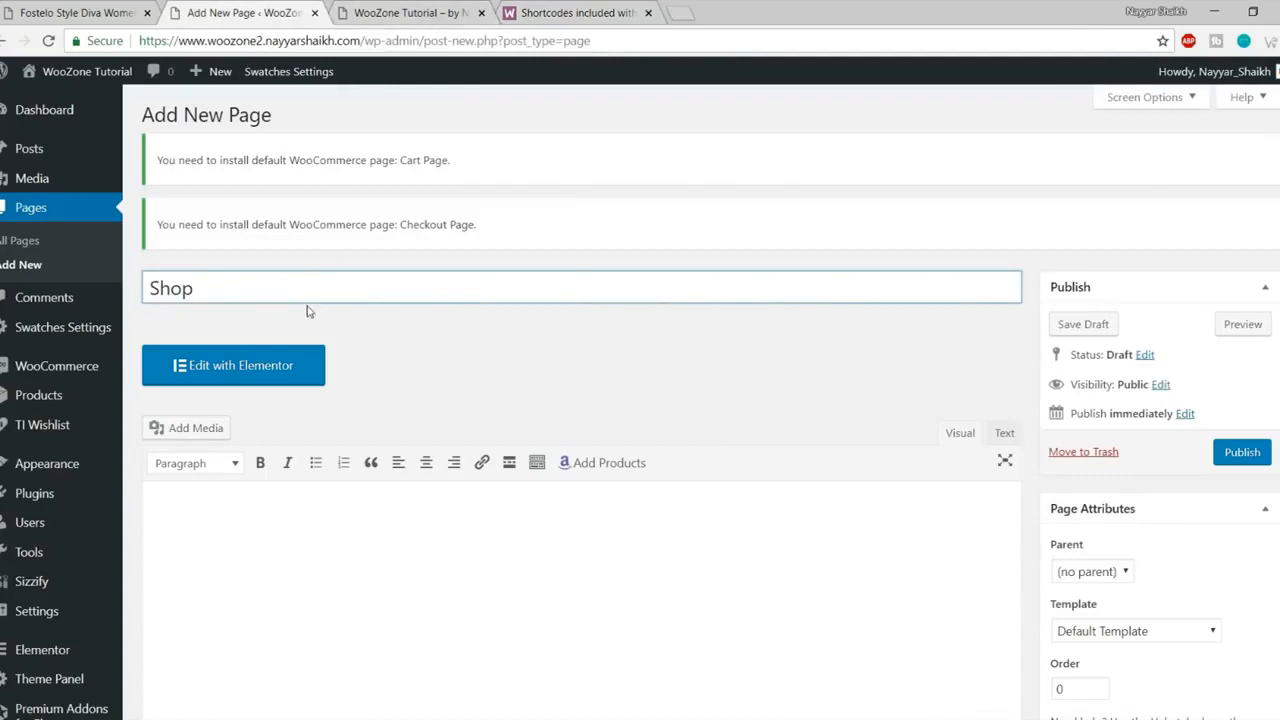
{"action": "key", "text": "ctrl+a"}
{"action": "type", "text": "Cart"}
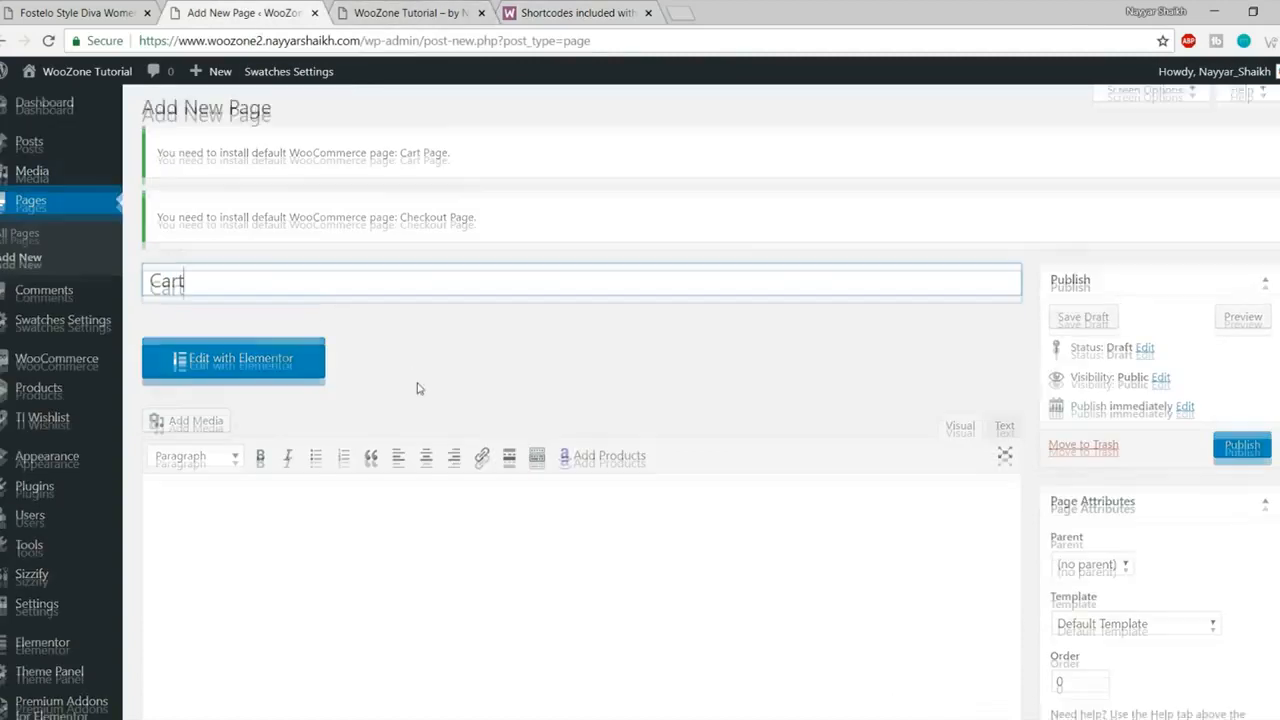
{"action": "scroll", "coordinate": [414, 400], "scroll_direction": "down", "scroll_amount": 2}
{"action": "left_click", "coordinate": [414, 443]}
{"action": "key", "text": "ctrl+v"}
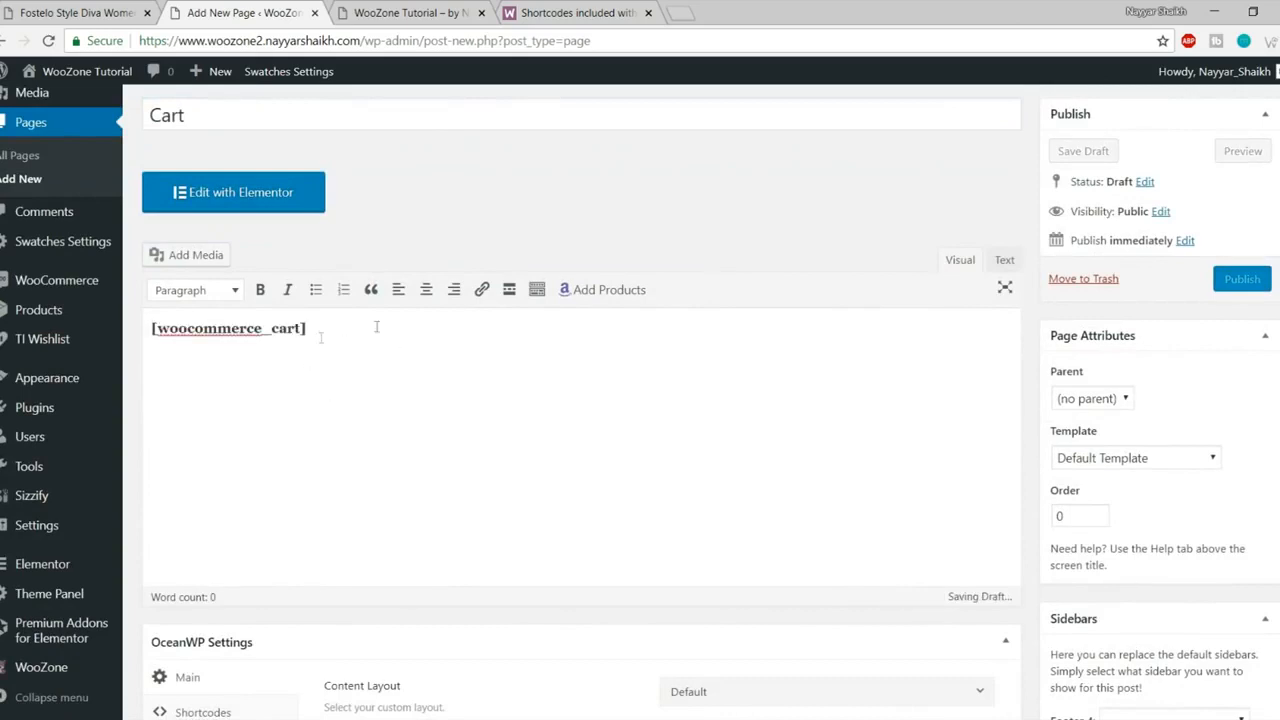
{"action": "left_click", "coordinate": [1240, 288]}
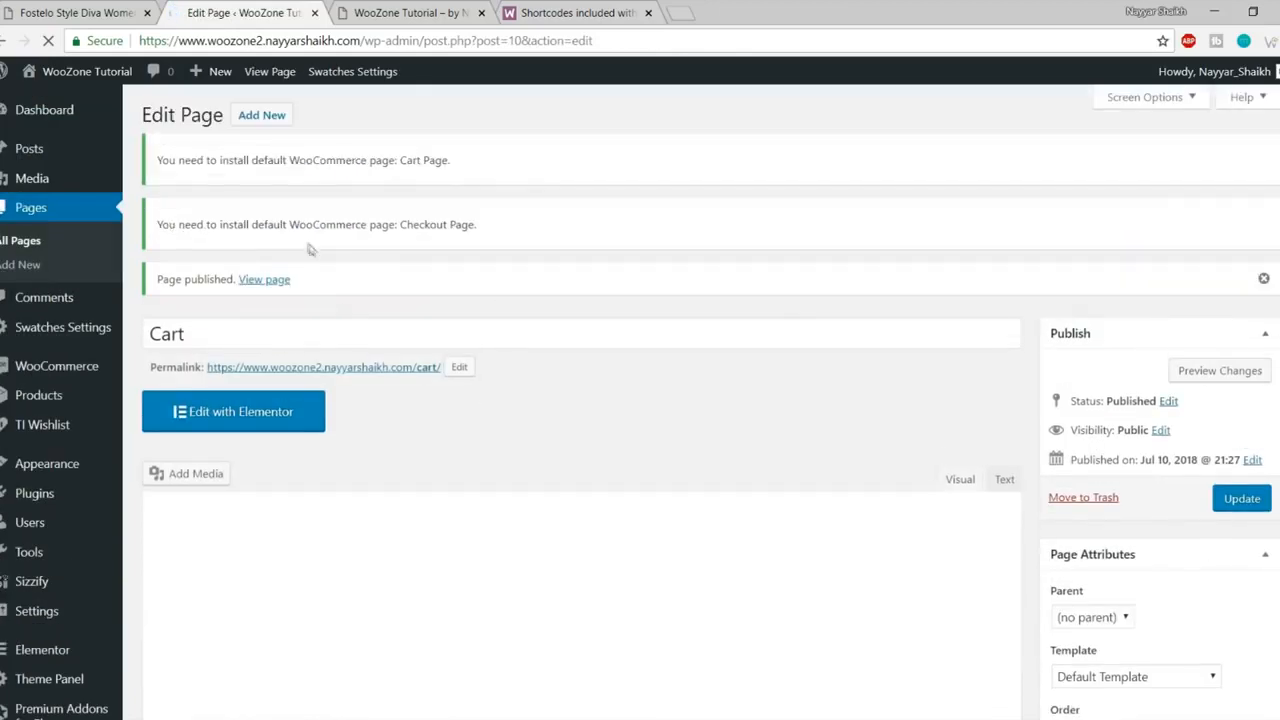
- Start another new page and copy the [woocommerce_checkout] shortcode from the docs
{"action": "left_click", "coordinate": [265, 119]}
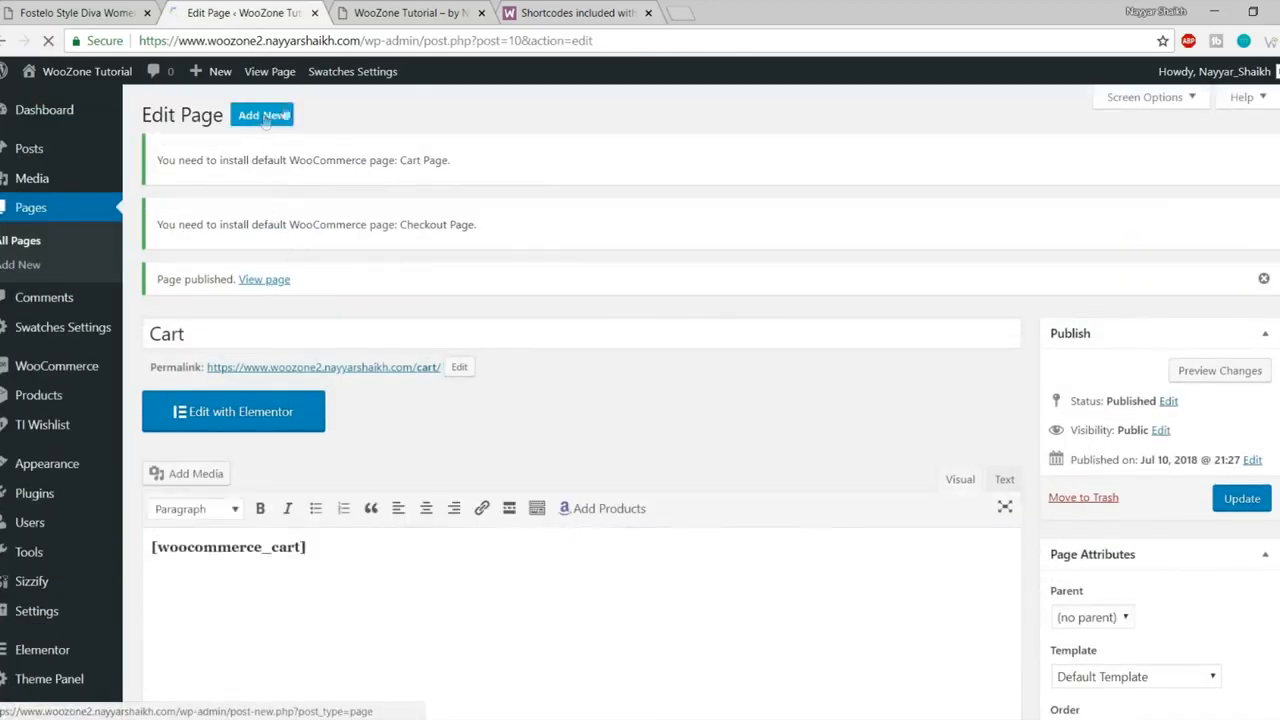
{"action": "left_click", "coordinate": [574, 13]}
{"action": "scroll", "coordinate": [455, 315], "scroll_direction": "down", "scroll_amount": 1}
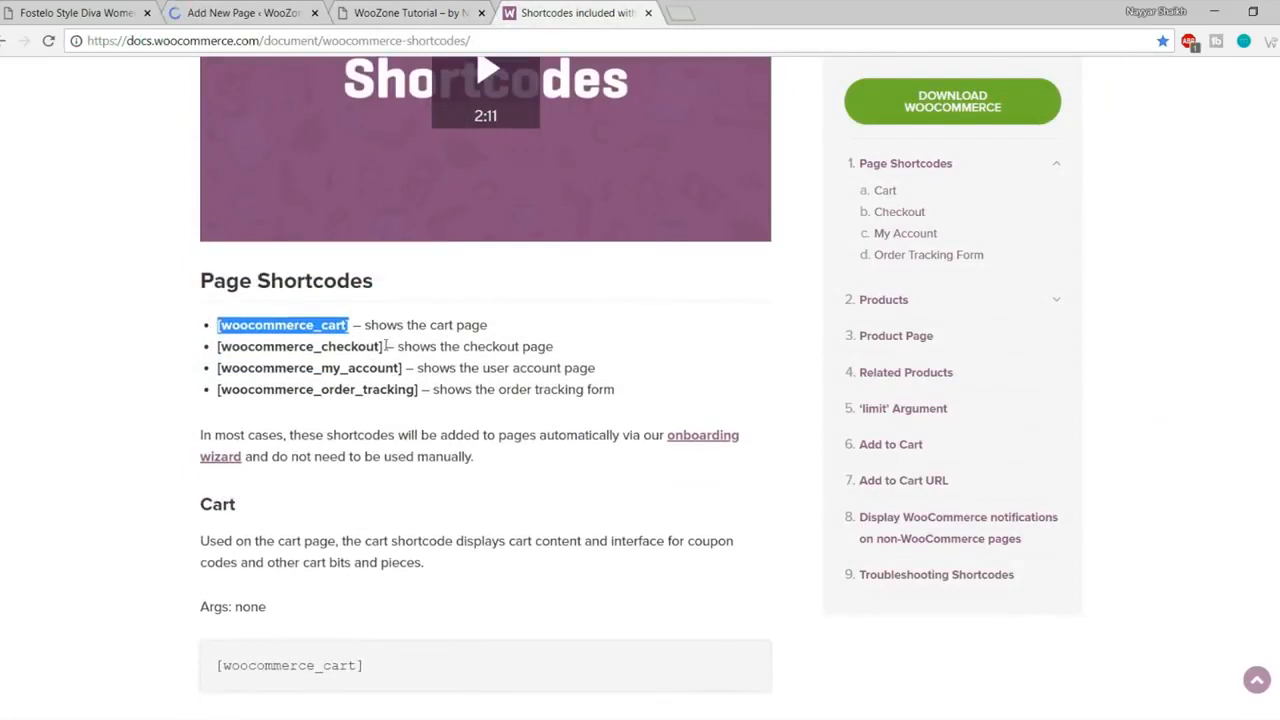
{"action": "left_click_drag", "start_coordinate": [382, 346], "coordinate": [217, 345]}
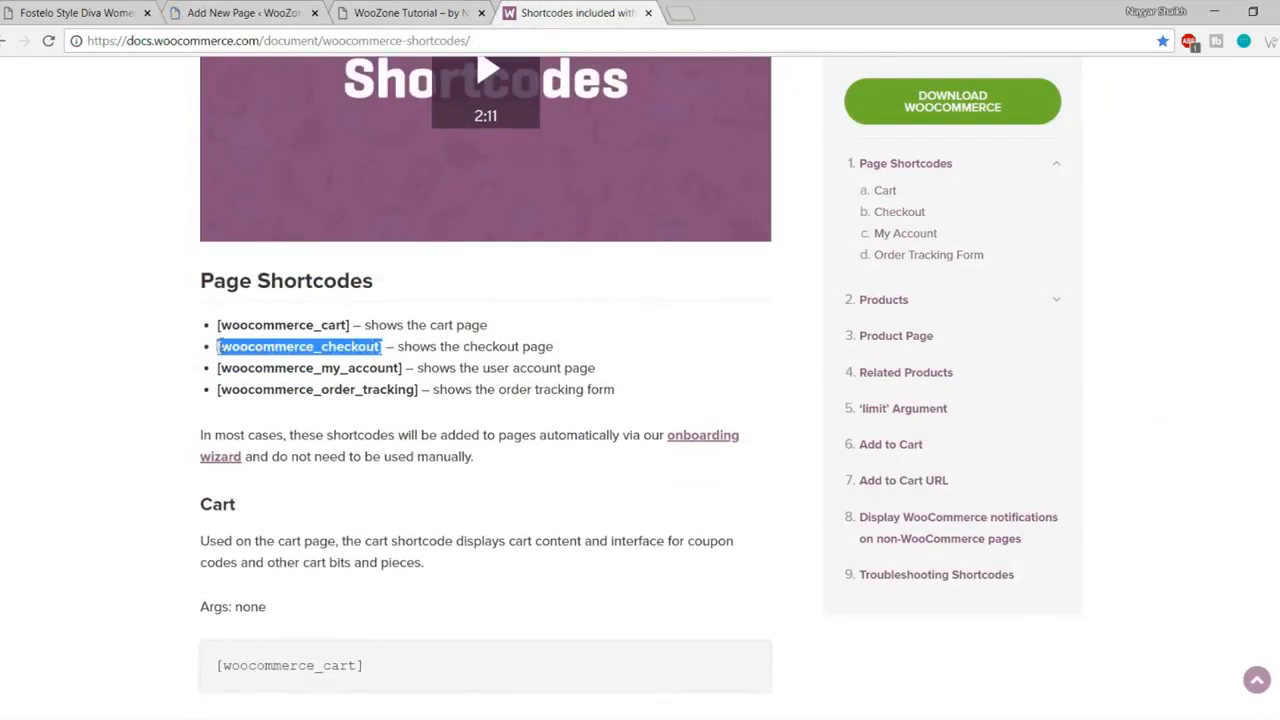
{"action": "left_click", "coordinate": [253, 10]}
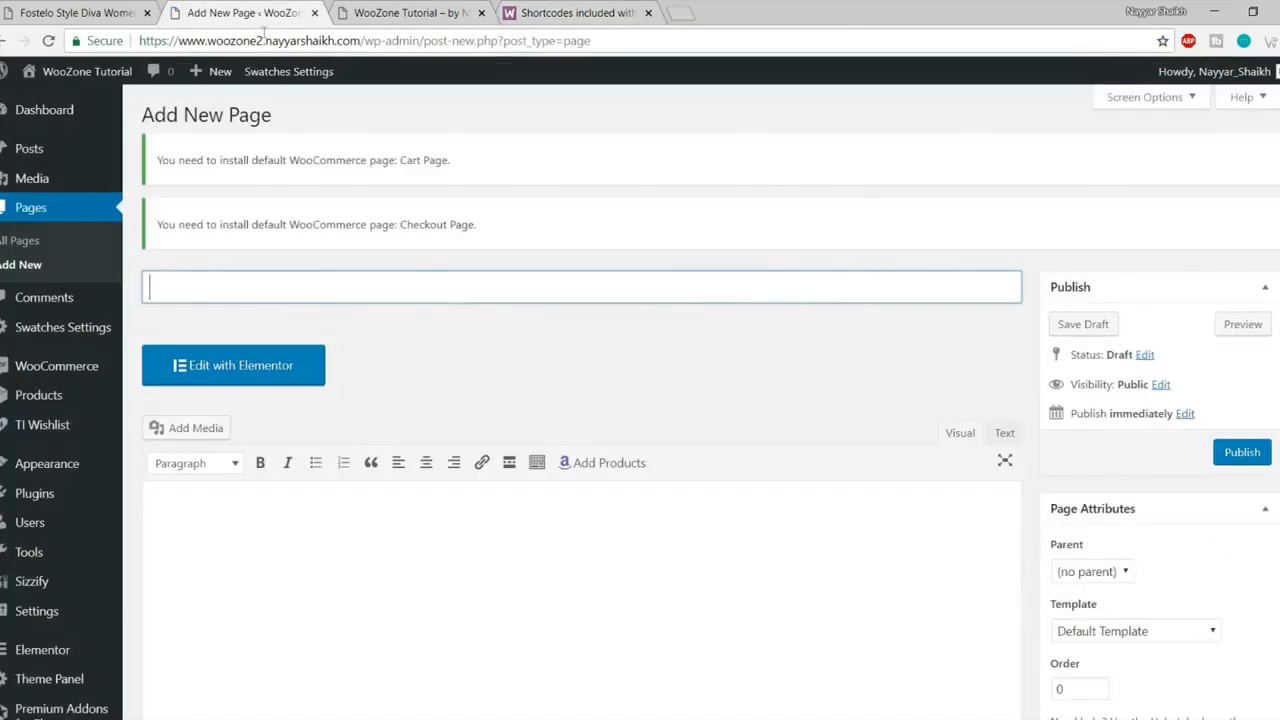
- Title the new page Checkout, paste [woocommerce_checkout] into its body, and publish it
{"action": "left_click_drag", "start_coordinate": [163, 160], "coordinate": [454, 174]}
{"action": "left_click", "coordinate": [454, 174]}
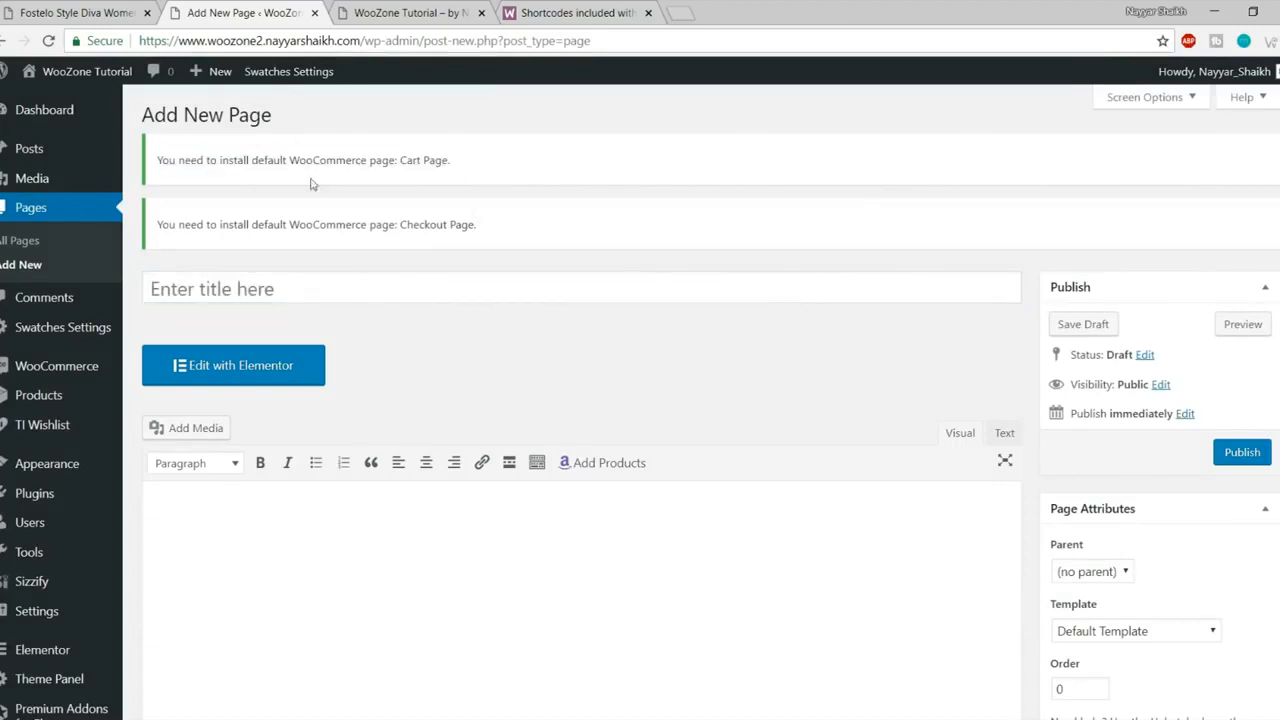
{"action": "left_click_drag", "start_coordinate": [447, 165], "coordinate": [375, 164]}
{"action": "left_click", "coordinate": [446, 233]}
{"action": "left_click_drag", "start_coordinate": [472, 225], "coordinate": [355, 226]}
{"action": "left_click", "coordinate": [333, 265]}
{"action": "left_click", "coordinate": [323, 286]}
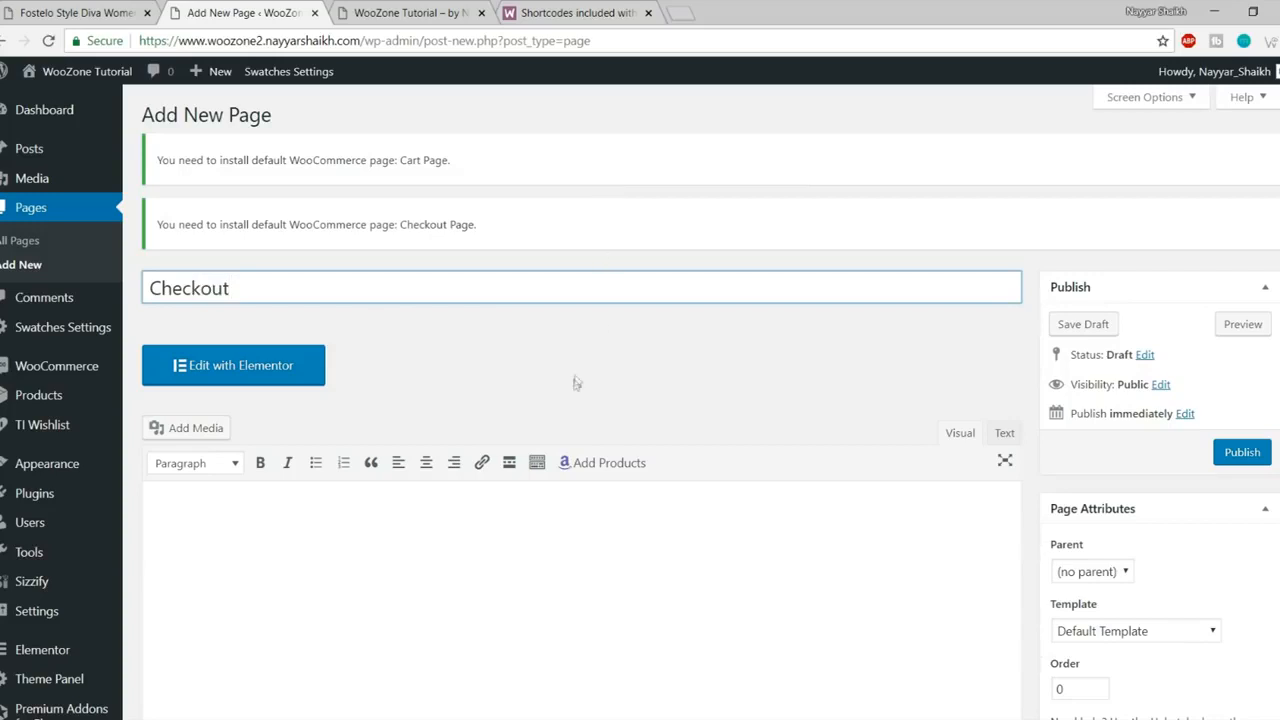
{"action": "type", "text": "Checkout"}
{"action": "left_click", "coordinate": [313, 591]}
{"action": "scroll", "coordinate": [377, 563], "scroll_direction": "down", "scroll_amount": 2}
{"action": "type", "text": "[woocommerce_checkout]"}
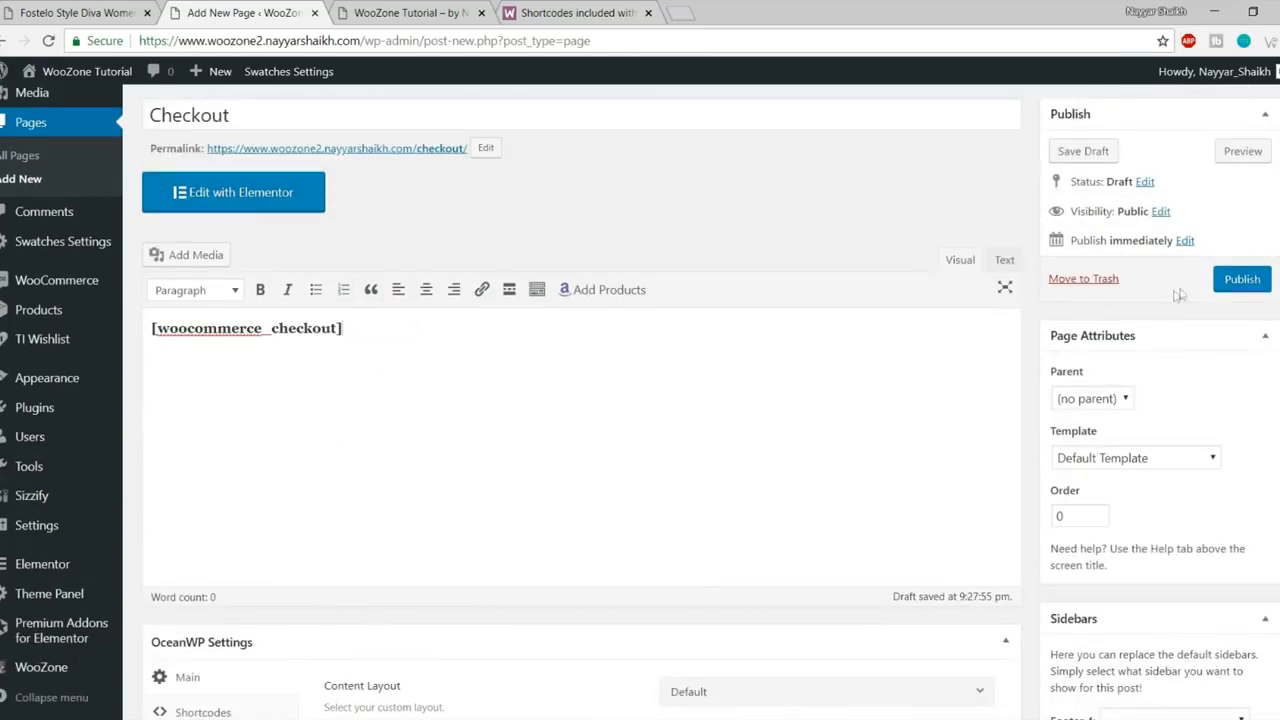
{"action": "left_click", "coordinate": [1250, 278]}
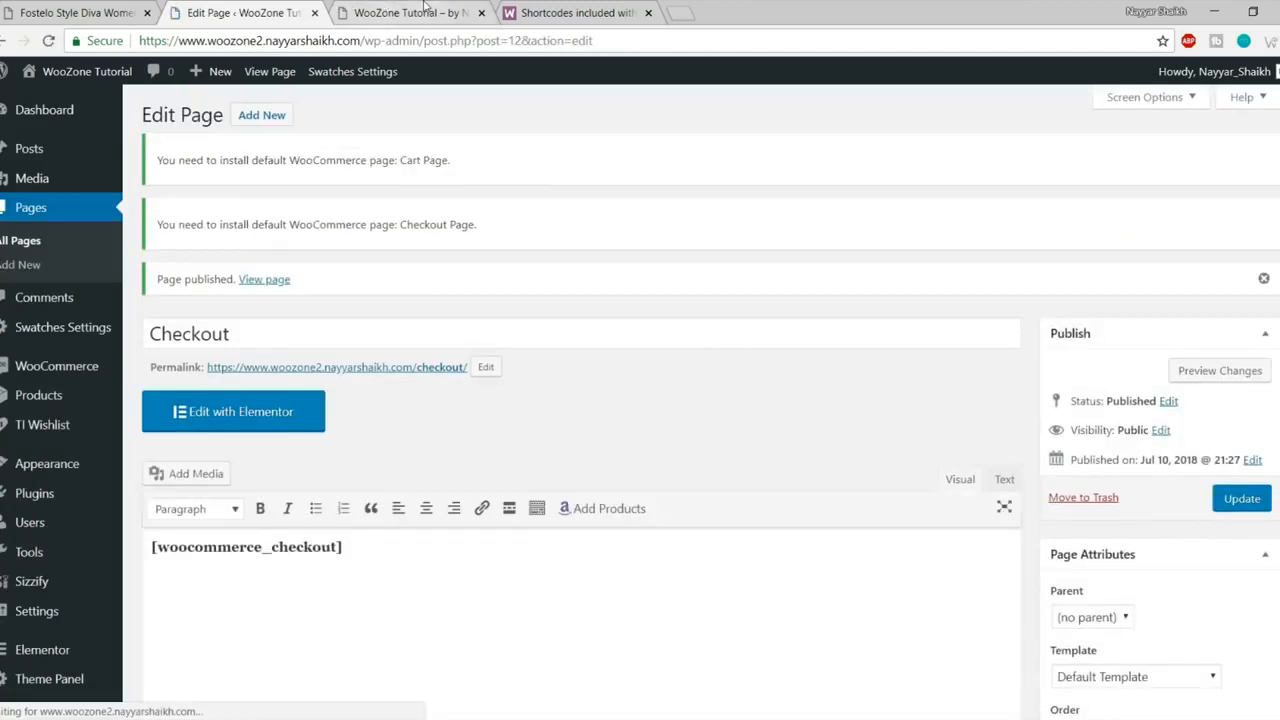
- Copy the [woocommerce_my_account] shortcode from the WooCommerce docs
{"action": "left_click", "coordinate": [425, 8]}
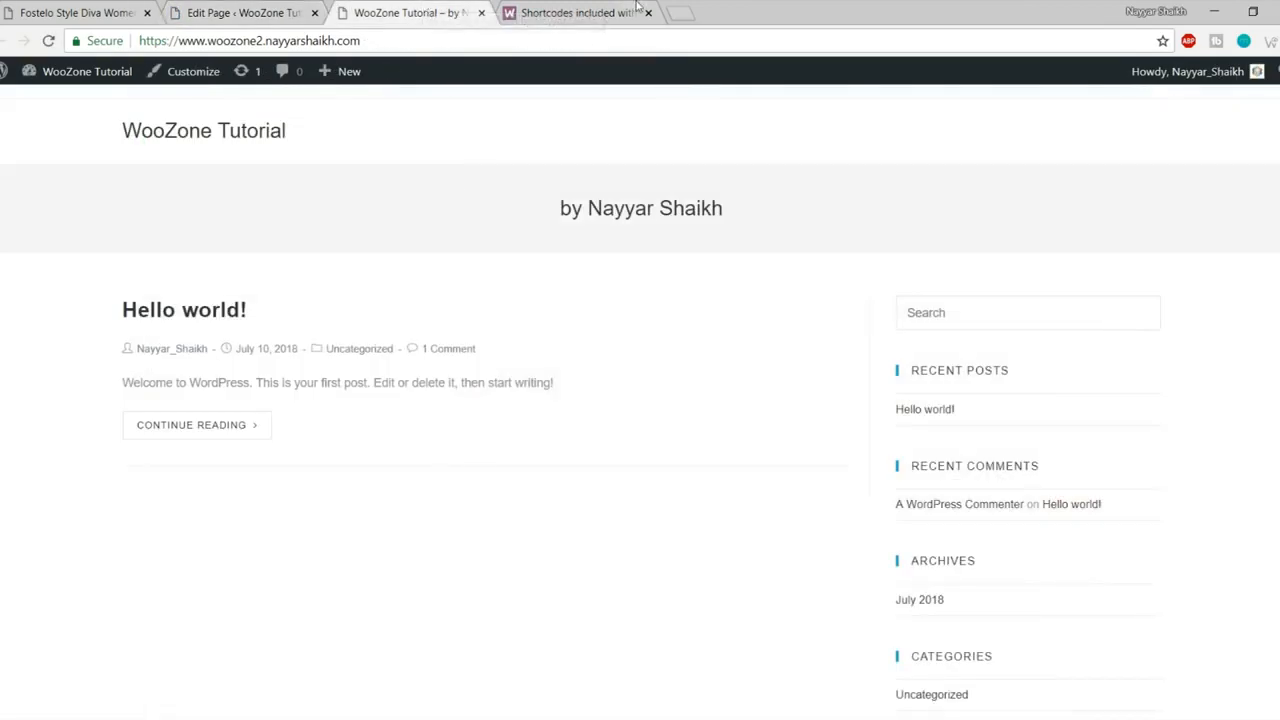
{"action": "left_click", "coordinate": [600, 12]}
{"action": "left_click_drag", "start_coordinate": [407, 367], "coordinate": [218, 362]}
{"action": "key", "text": "ctrl+c"}
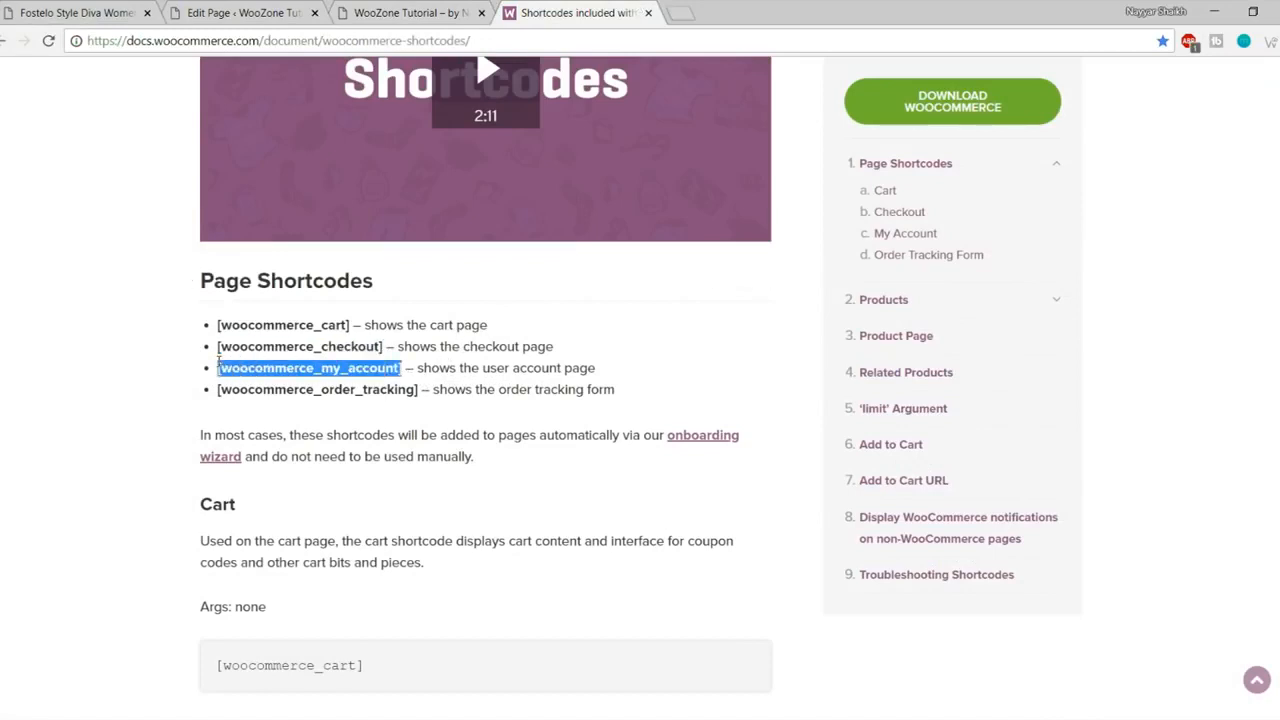
{"action": "left_click", "coordinate": [250, 12]}
- Create a page titled My Account with [woocommerce_my_account] in its body and publish it
{"action": "left_click", "coordinate": [259, 116]}
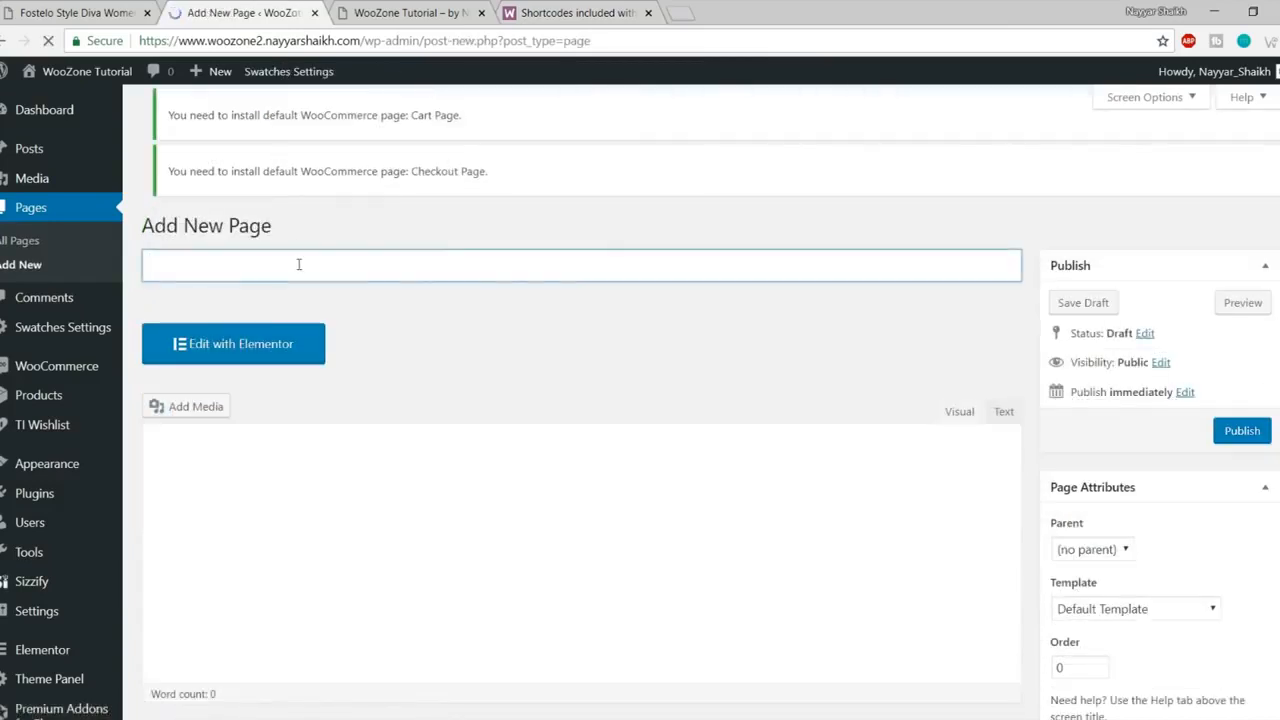
{"action": "type", "text": "My Account"}
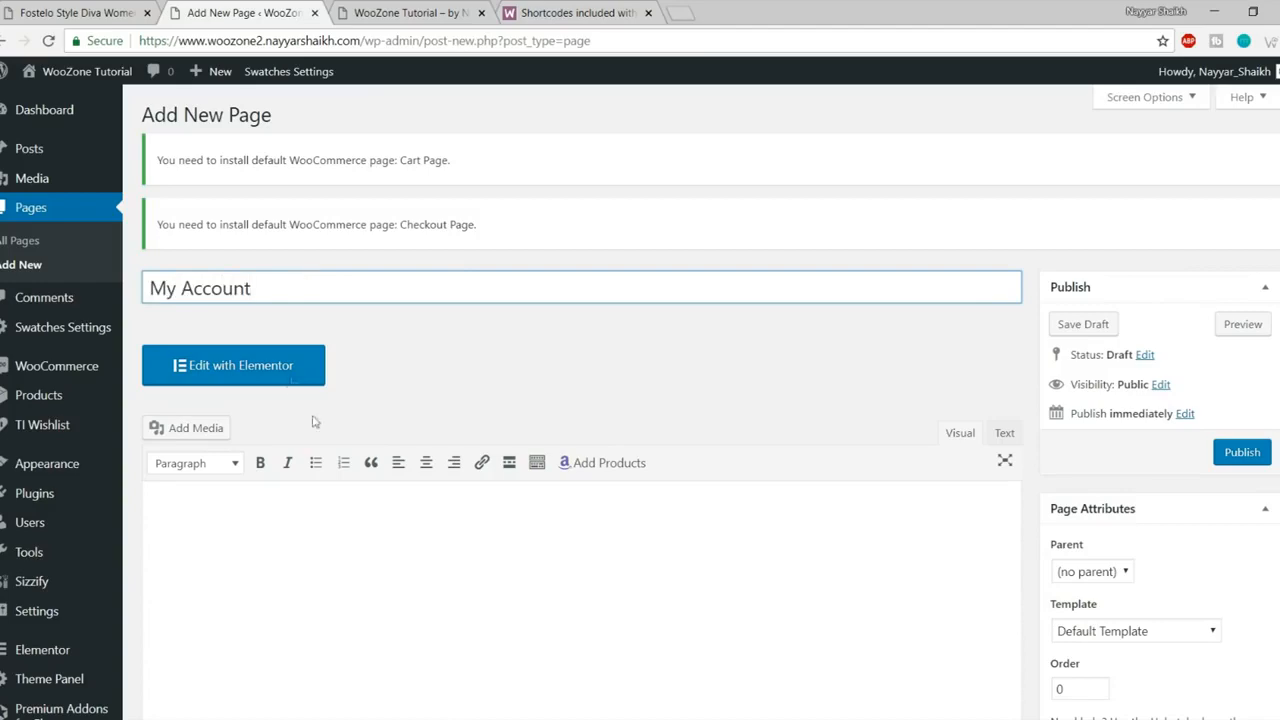
{"action": "scroll", "coordinate": [313, 421], "scroll_direction": "down", "scroll_amount": 2}
{"action": "left_click", "coordinate": [323, 486]}
{"action": "key", "text": "ctrl+v"}
{"action": "left_click", "coordinate": [1262, 279]}
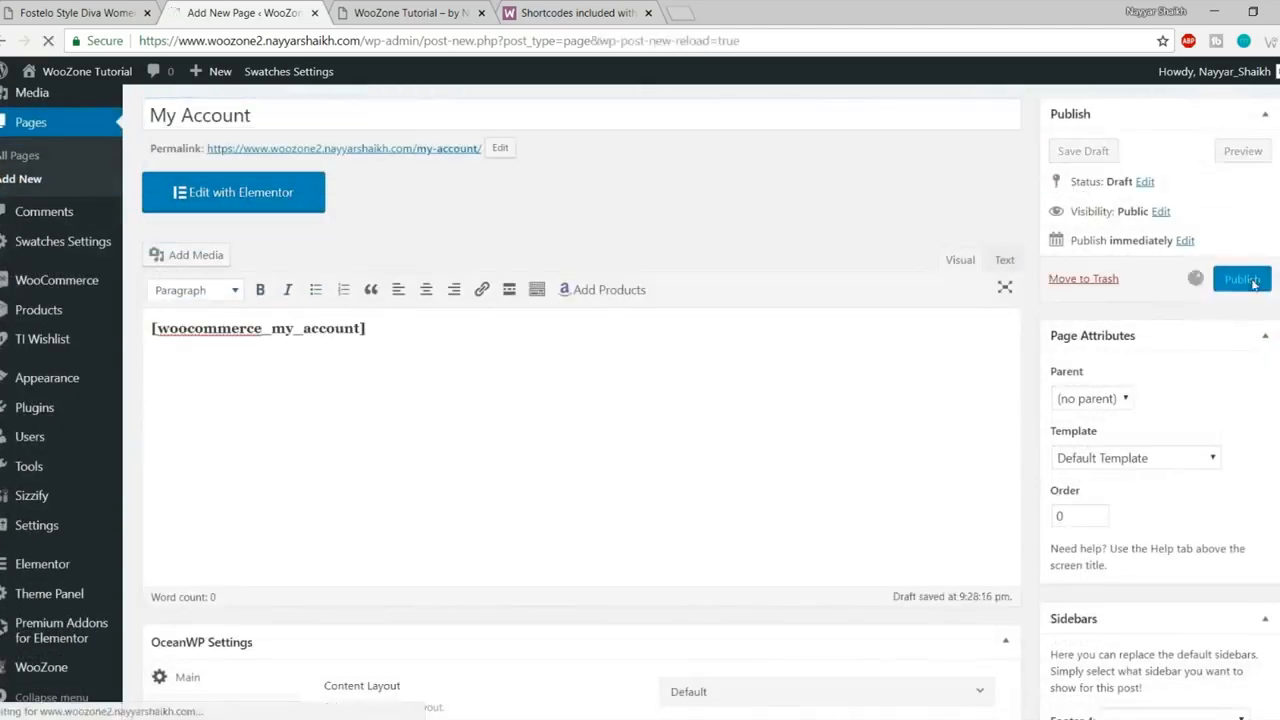
- Review the [woocommerce_order_tracking] shortcode, then close the shortcodes documentation tab
{"action": "left_click", "coordinate": [606, 8]}
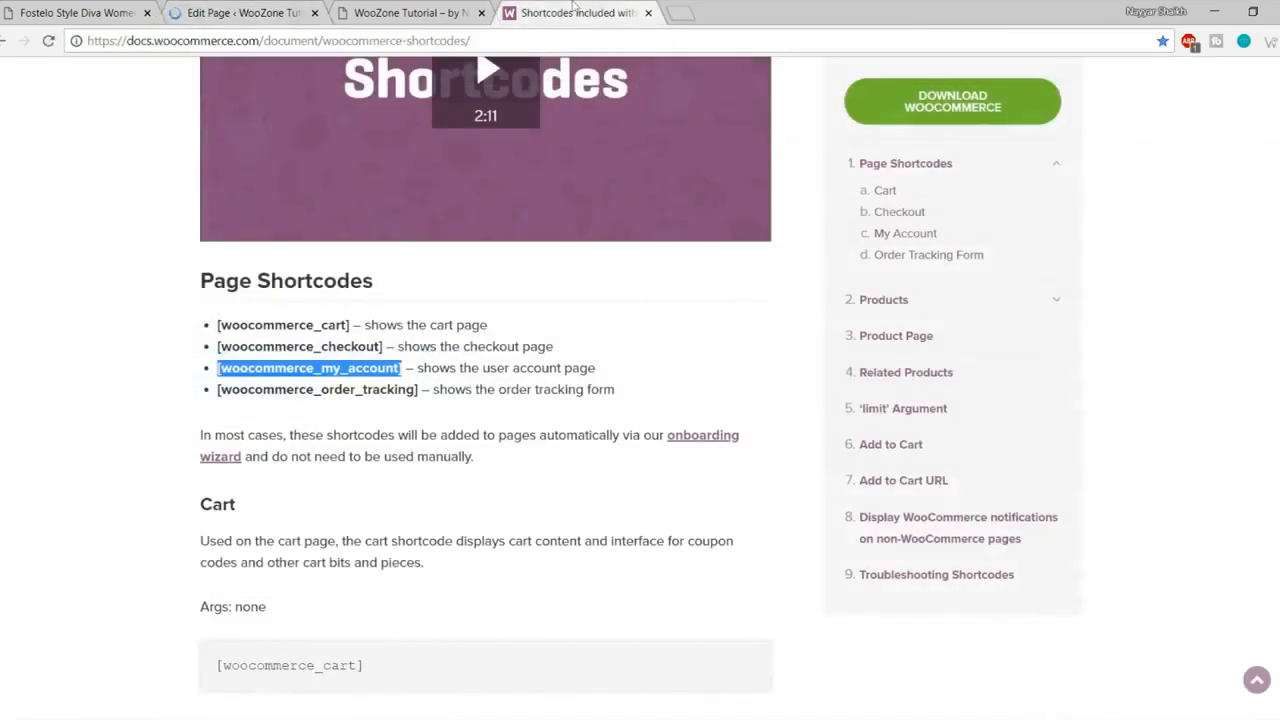
{"action": "left_click_drag", "start_coordinate": [210, 393], "coordinate": [400, 390]}
{"action": "left_click", "coordinate": [426, 391]}
{"action": "scroll", "coordinate": [560, 400], "scroll_direction": "up", "scroll_amount": 6}
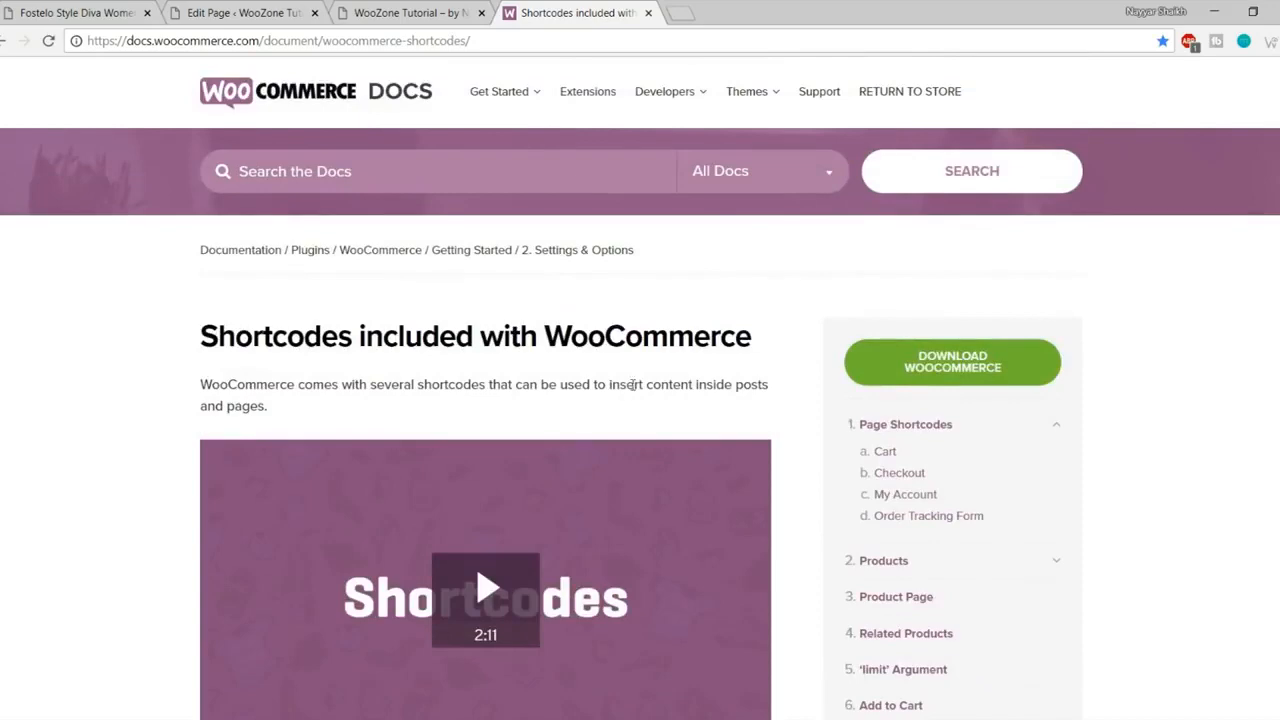
{"action": "scroll", "coordinate": [700, 370], "scroll_direction": "down", "scroll_amount": 2}
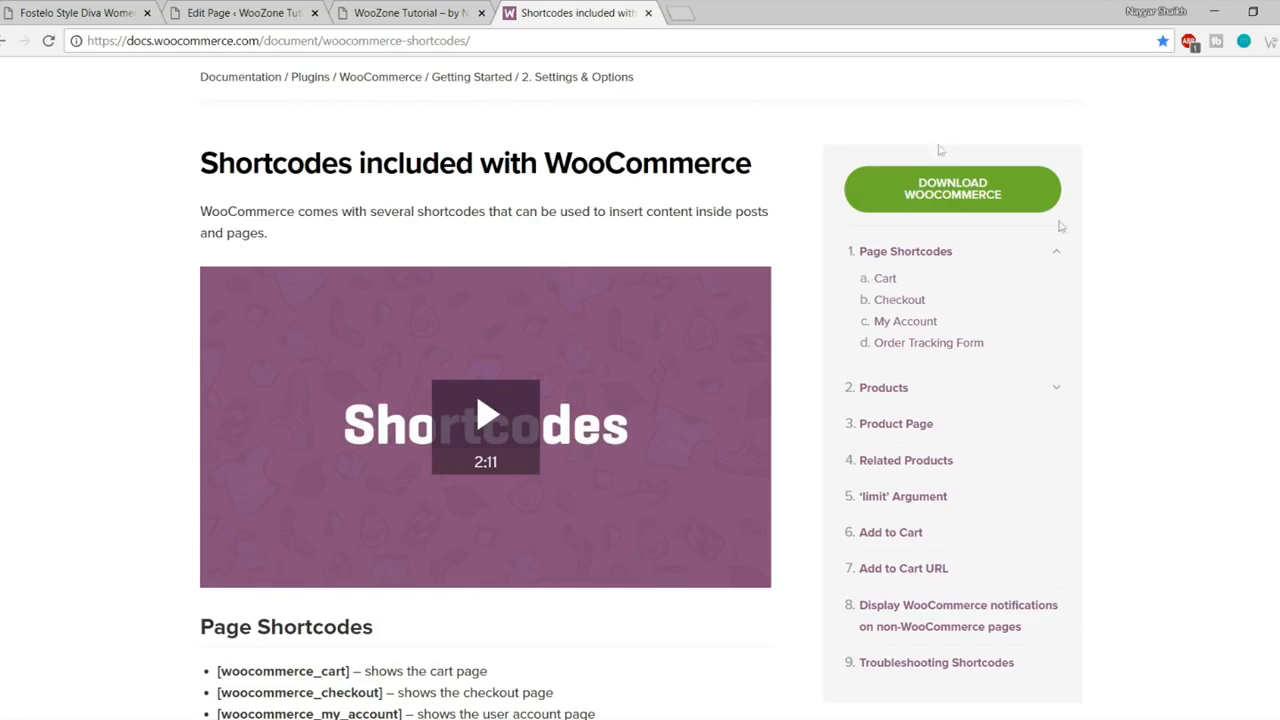
{"action": "left_click", "coordinate": [649, 13]}
{"action": "left_click", "coordinate": [230, 13]}
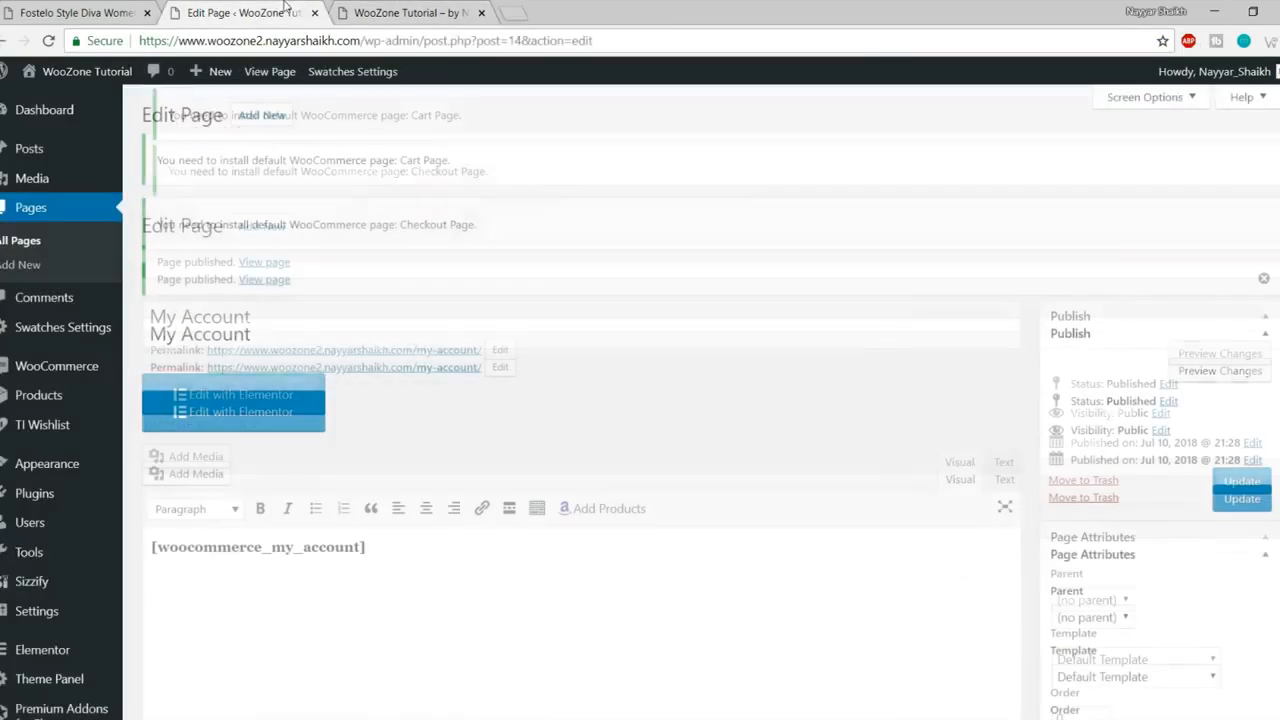
- Create and publish an empty page titled Shop
{"action": "left_click", "coordinate": [78, 118]}
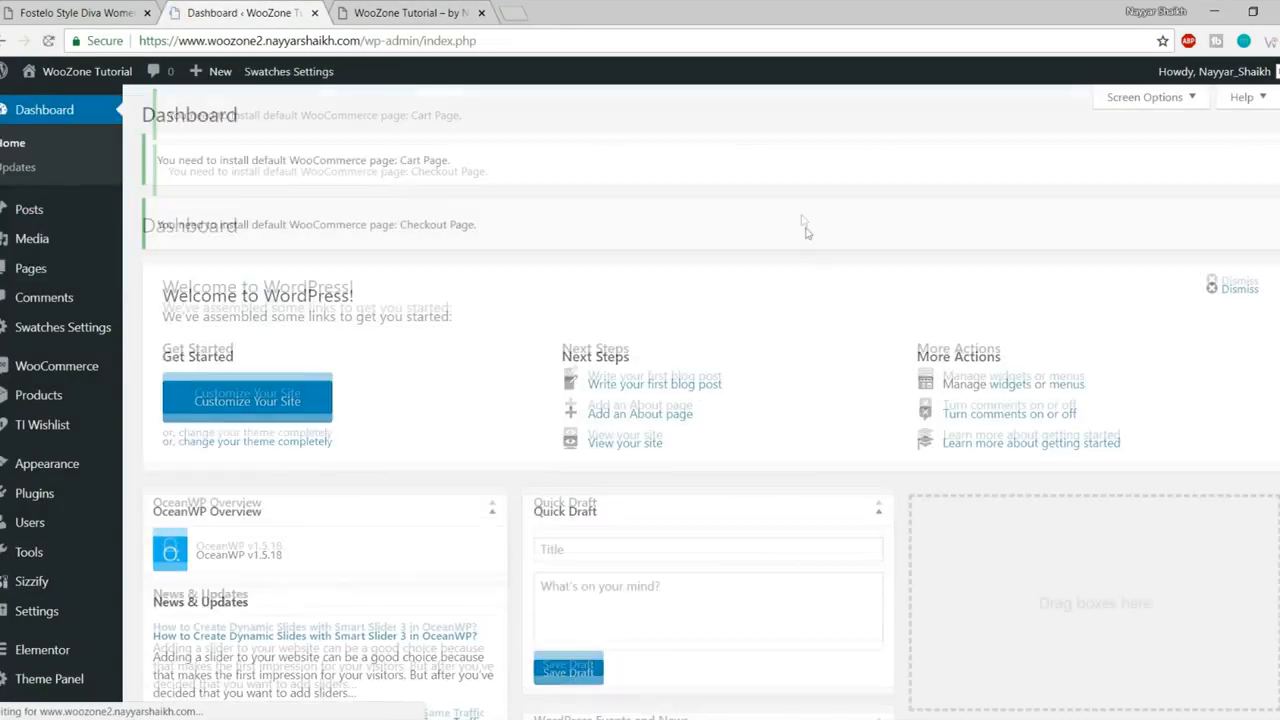
{"action": "left_click", "coordinate": [38, 276]}
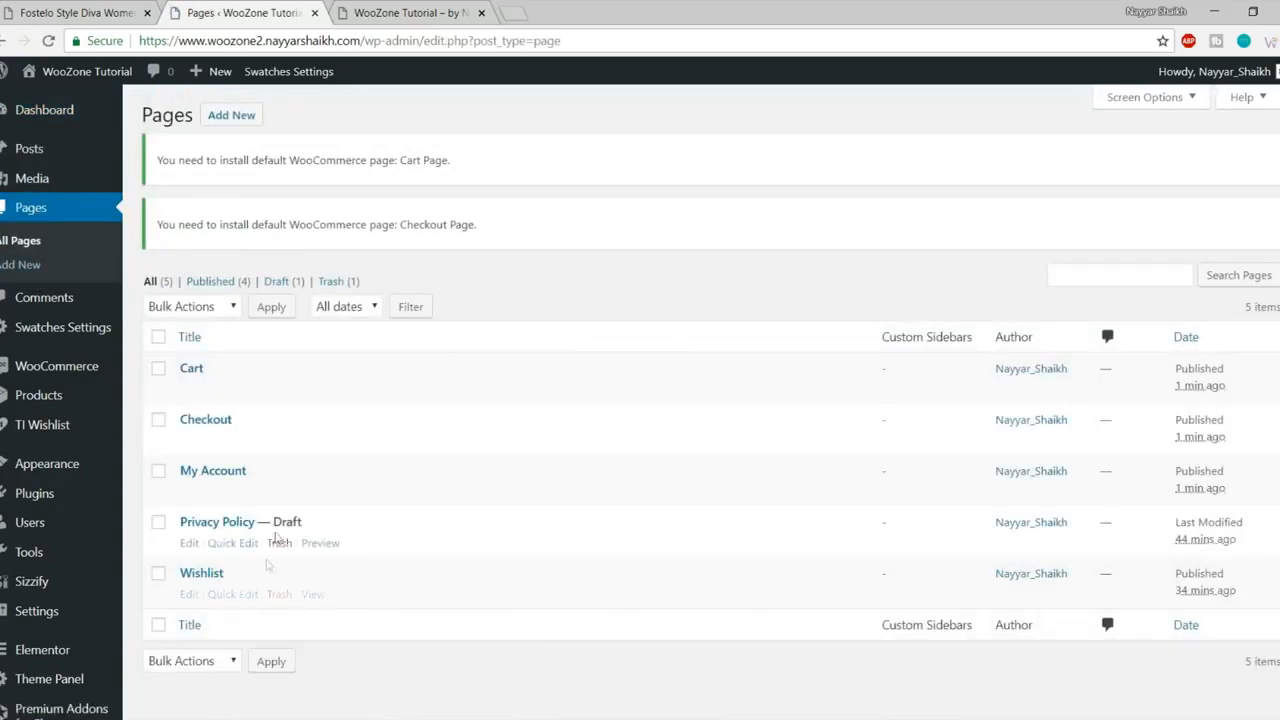
{"action": "left_click", "coordinate": [226, 122]}
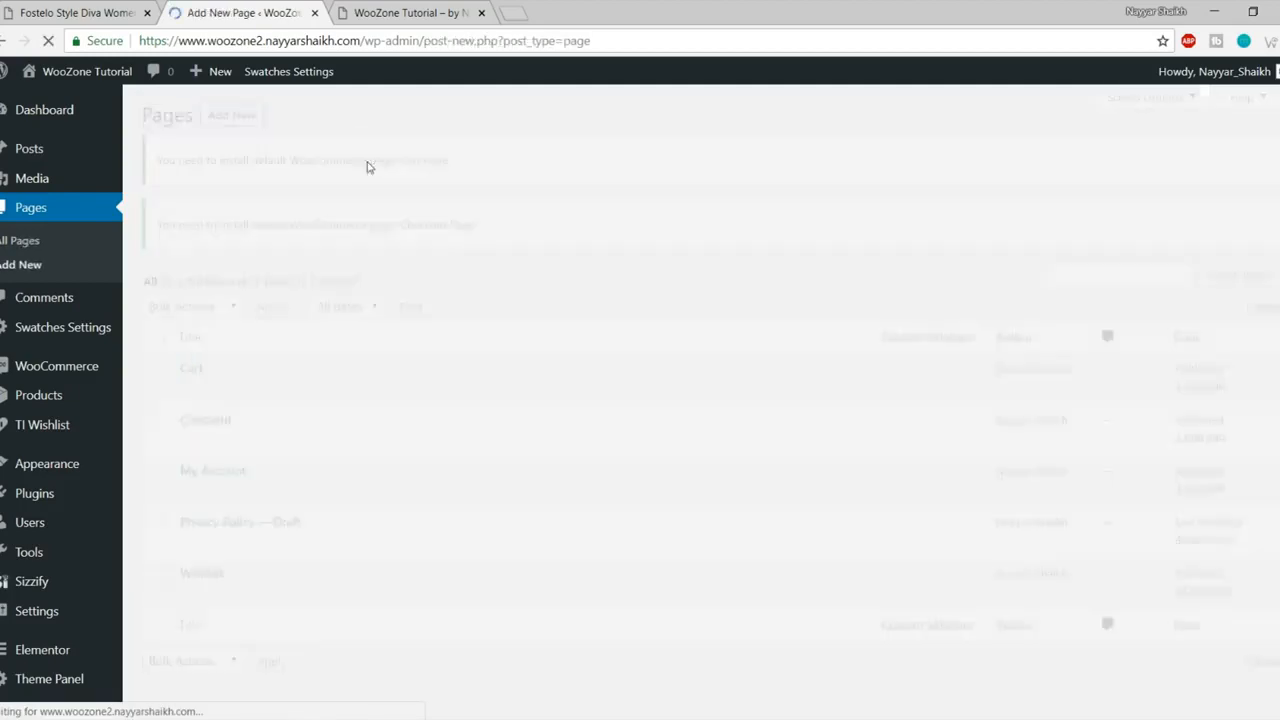
{"action": "type", "text": "Shop"}
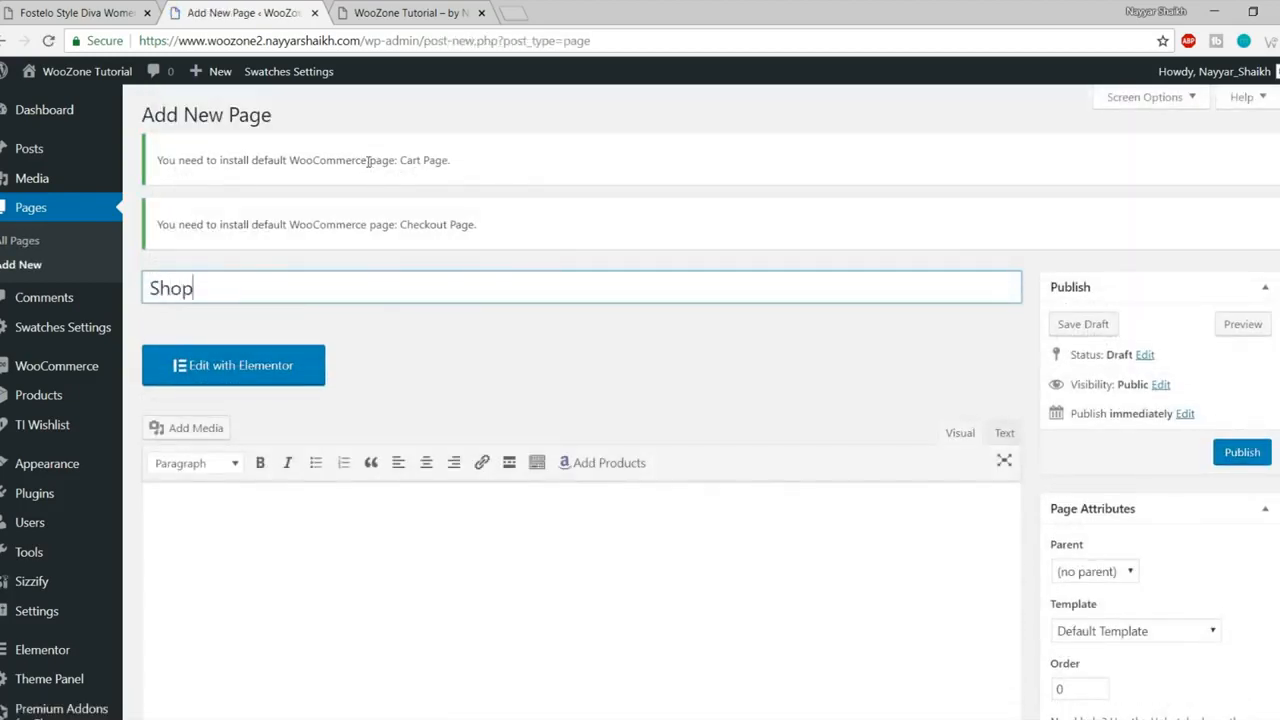
{"action": "scroll", "coordinate": [322, 614], "scroll_direction": "down", "scroll_amount": 2}
{"action": "scroll", "coordinate": [480, 517], "scroll_direction": "up", "scroll_amount": 2}
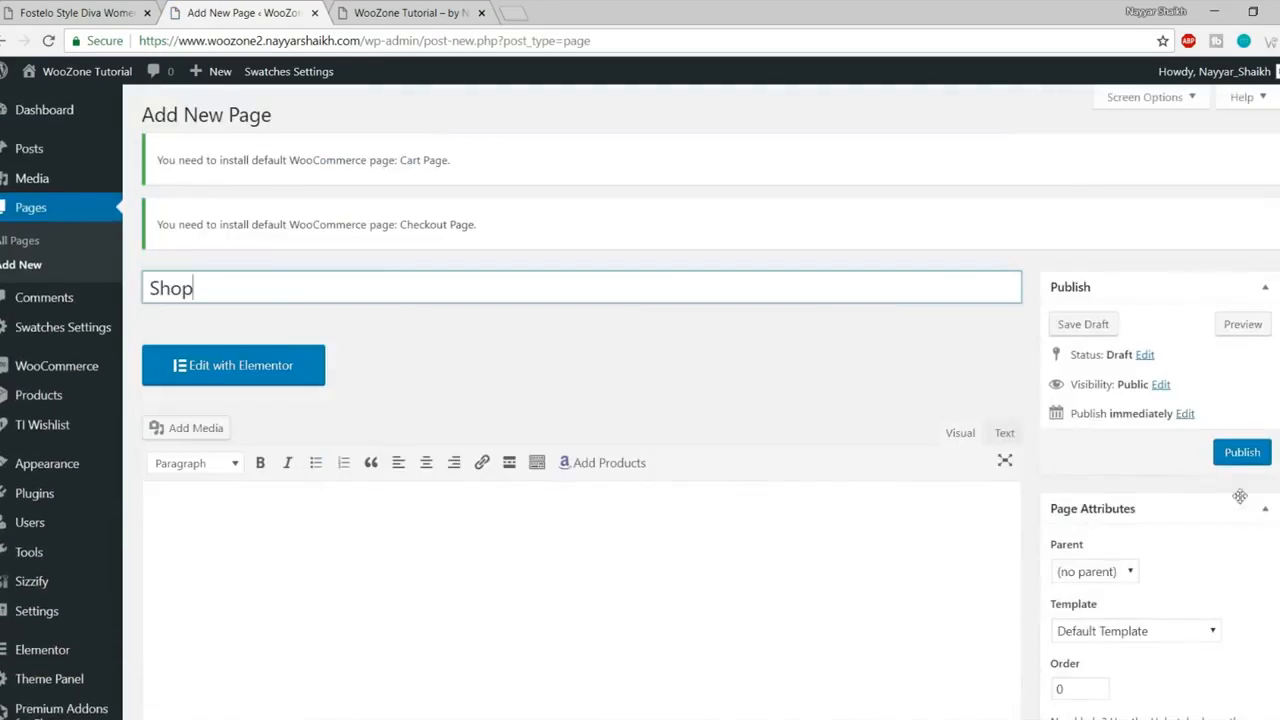
{"action": "left_click", "coordinate": [1242, 458]}
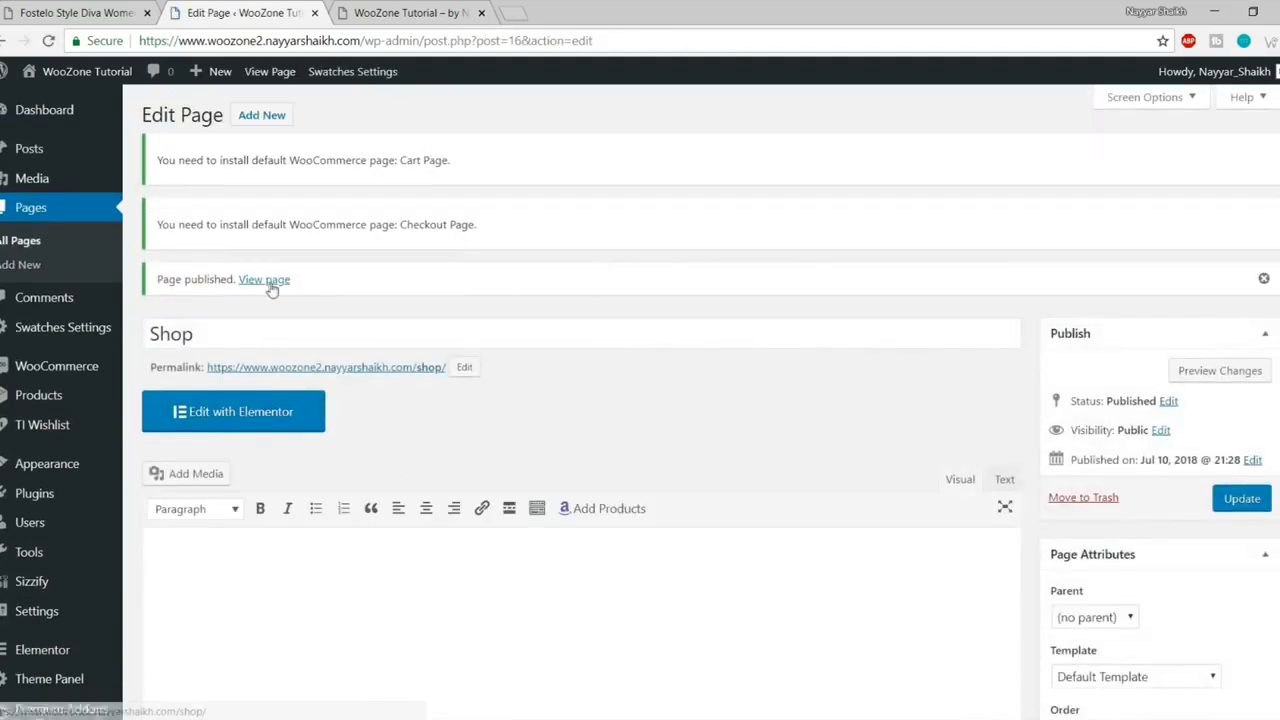
- View the published Shop page in a new tab, confirm it lists no products, and close it
{"action": "right_click", "coordinate": [268, 287]}
{"action": "left_click", "coordinate": [334, 294]}
{"action": "left_click", "coordinate": [401, 8]}
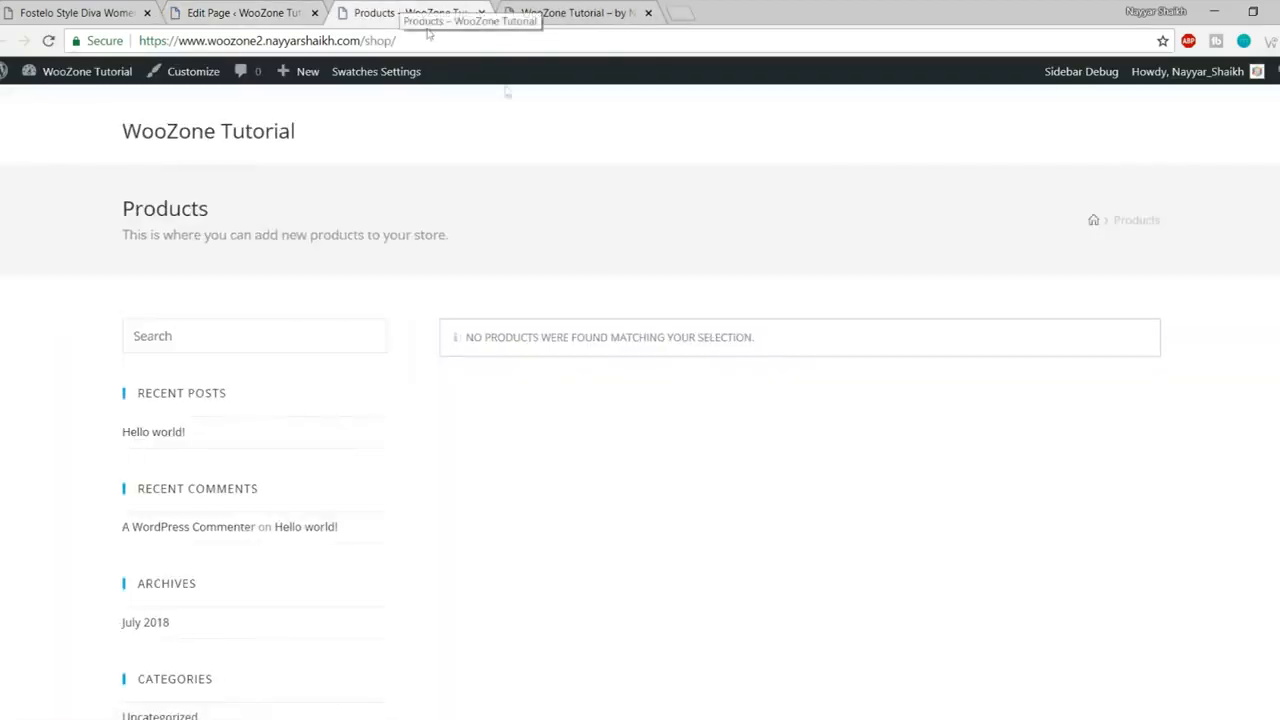
{"action": "scroll", "coordinate": [526, 471], "scroll_direction": "down", "scroll_amount": 3}
{"action": "scroll", "coordinate": [533, 489], "scroll_direction": "up", "scroll_amount": 3}
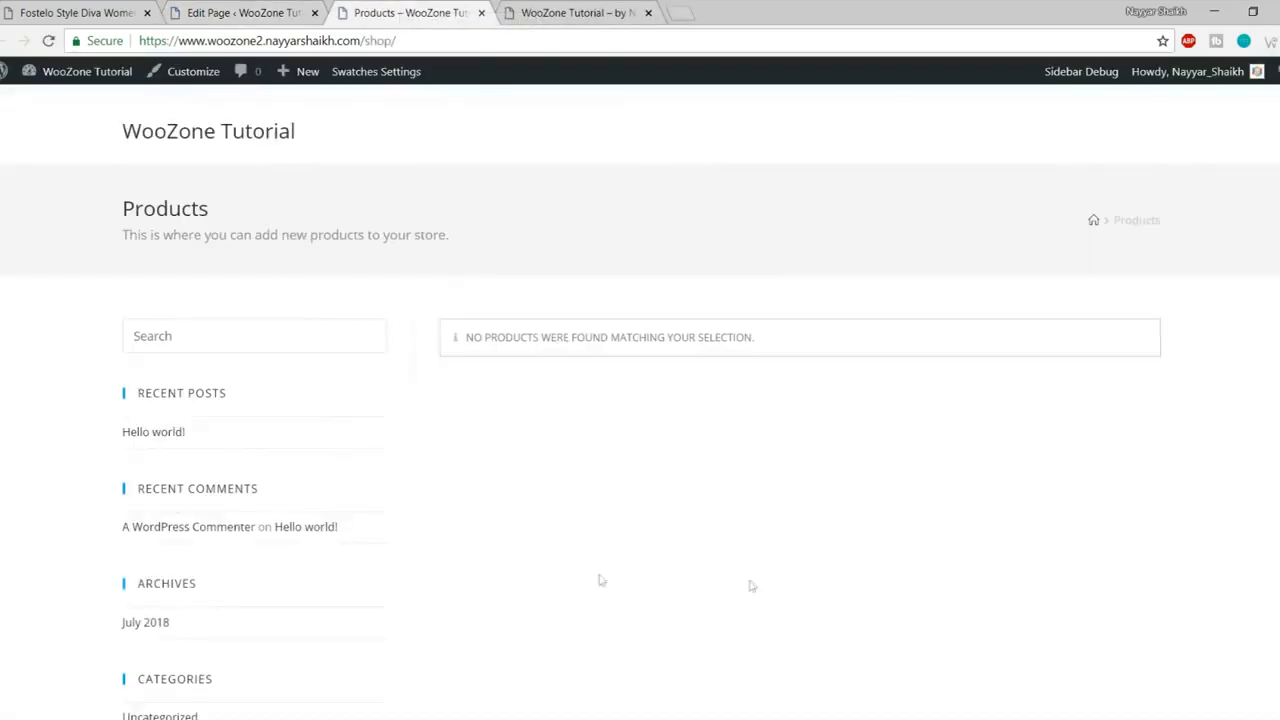
{"action": "left_click", "coordinate": [482, 13]}
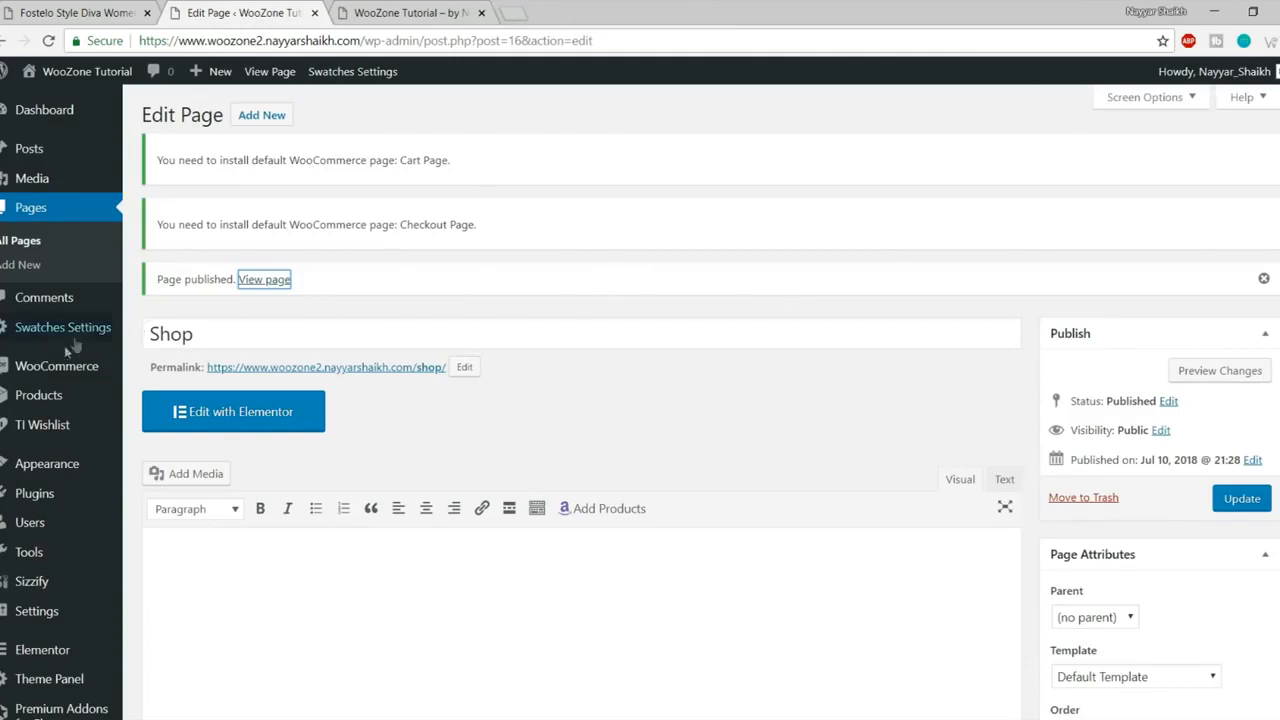
- In WooCommerce general settings, fill the store address with the Mumbai suggestion
{"action": "mouse_move", "coordinate": [52, 369]}
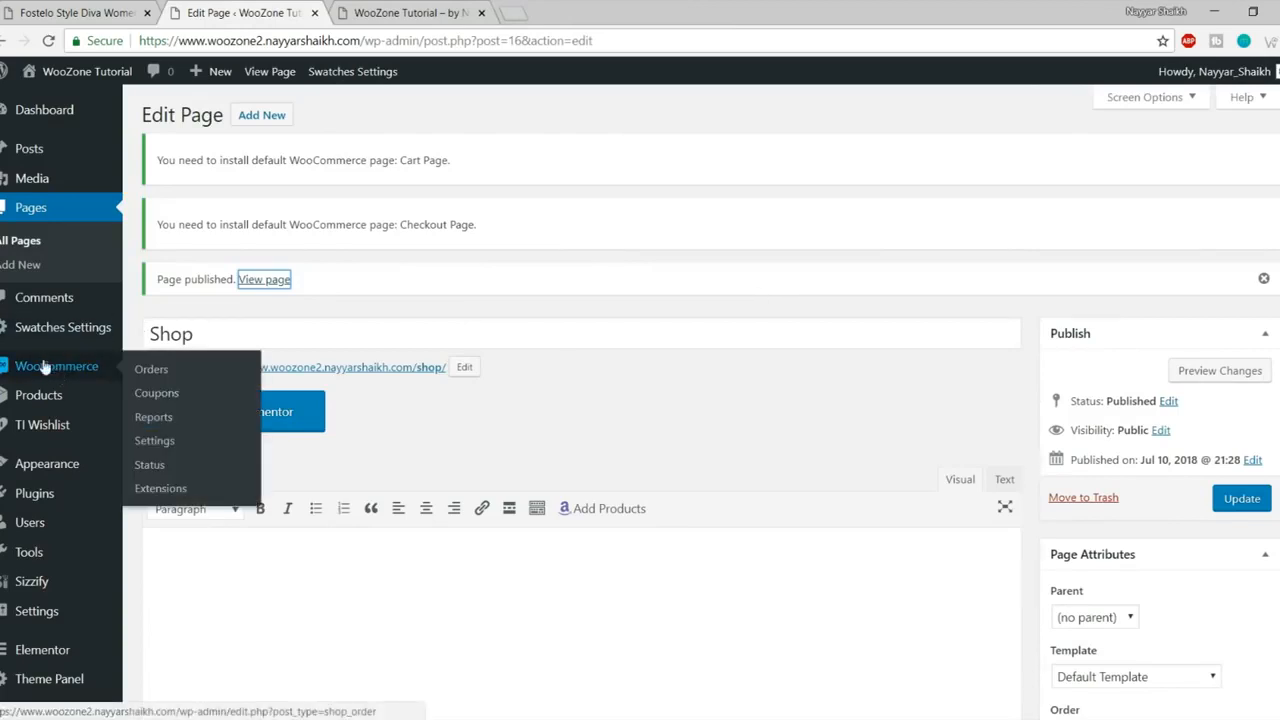
{"action": "left_click", "coordinate": [163, 443]}
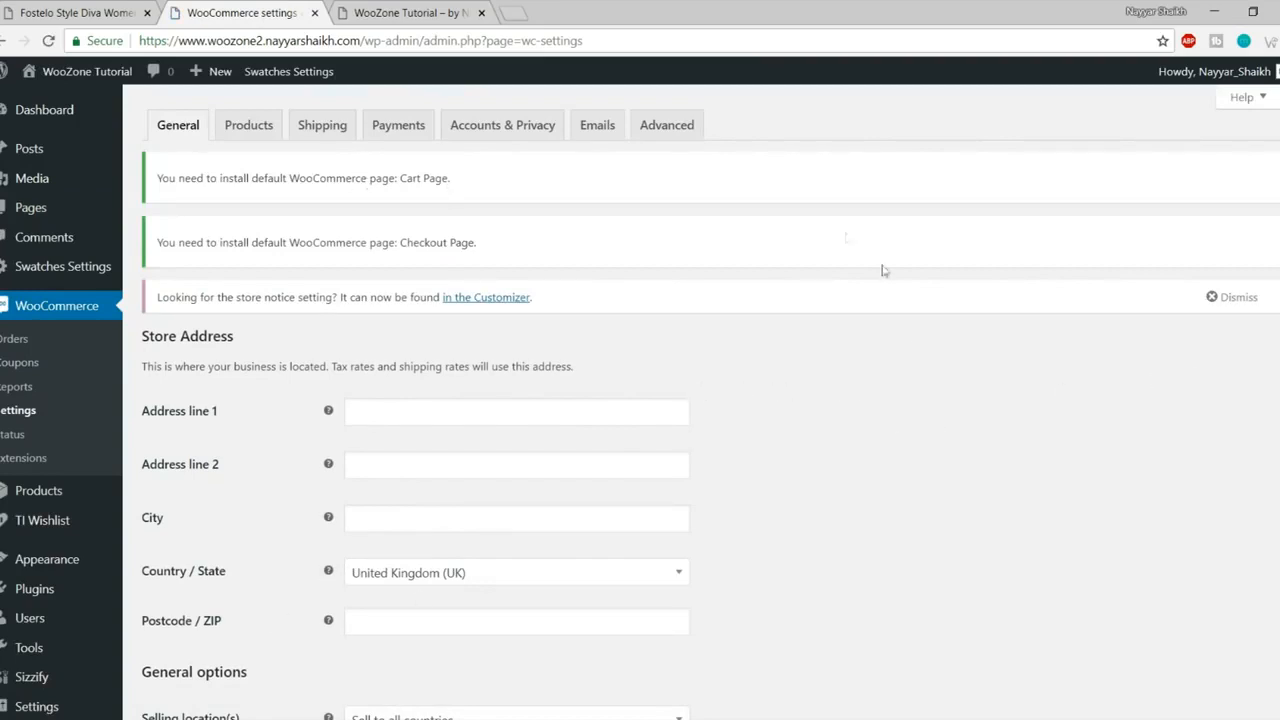
{"action": "scroll", "coordinate": [669, 356], "scroll_direction": "down", "scroll_amount": 1}
{"action": "left_click", "coordinate": [455, 323]}
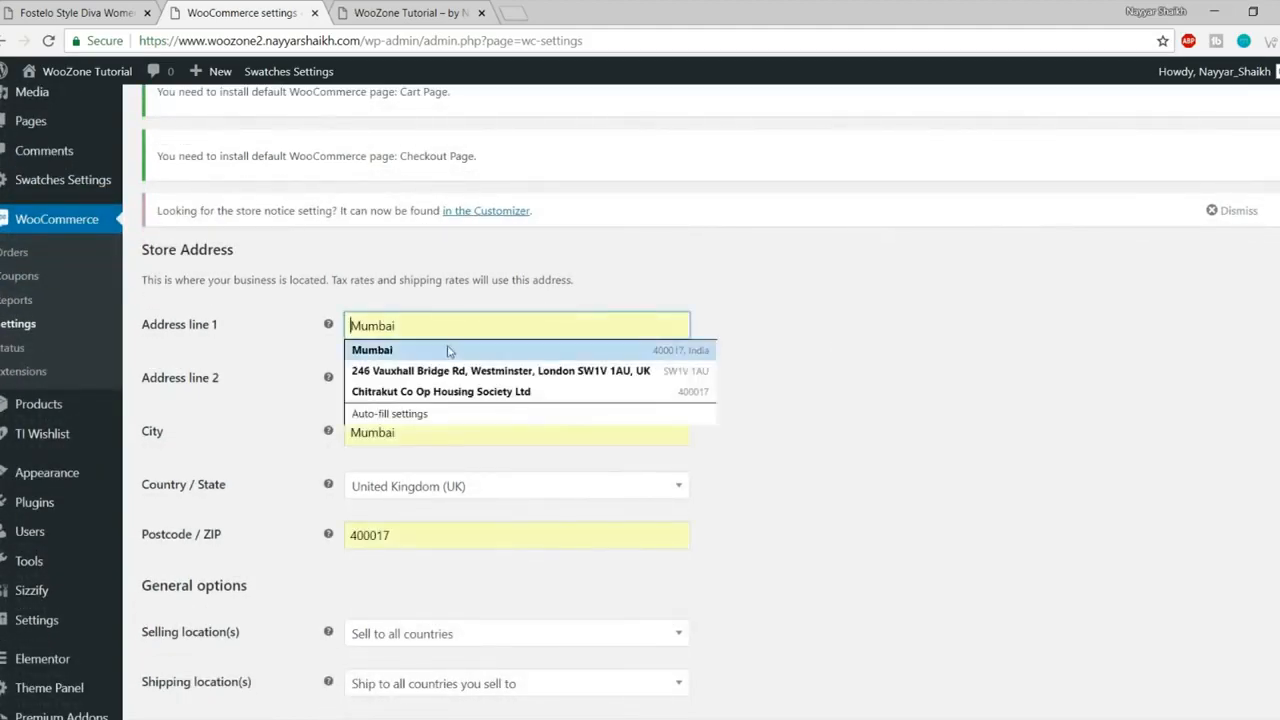
{"action": "left_click", "coordinate": [457, 349]}
- Set the store's country and state to India — Maharashtra
{"action": "scroll", "coordinate": [700, 345], "scroll_direction": "down", "scroll_amount": 1}
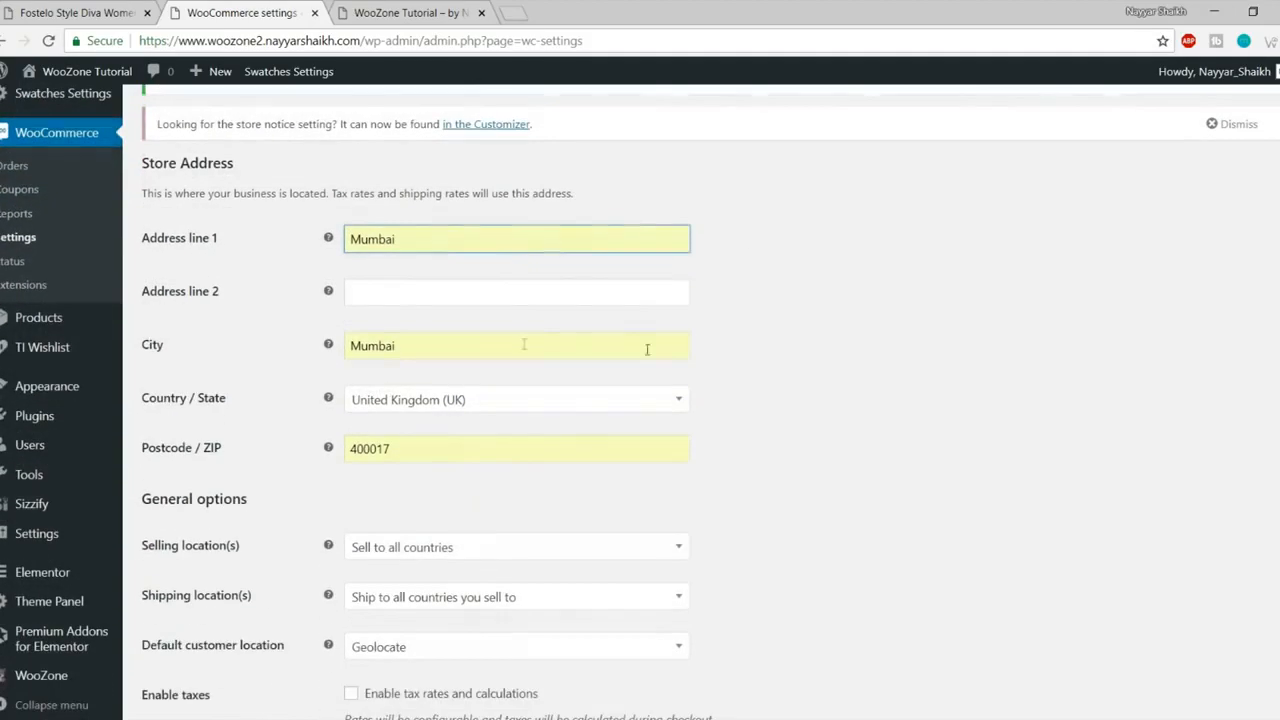
{"action": "left_click", "coordinate": [439, 399]}
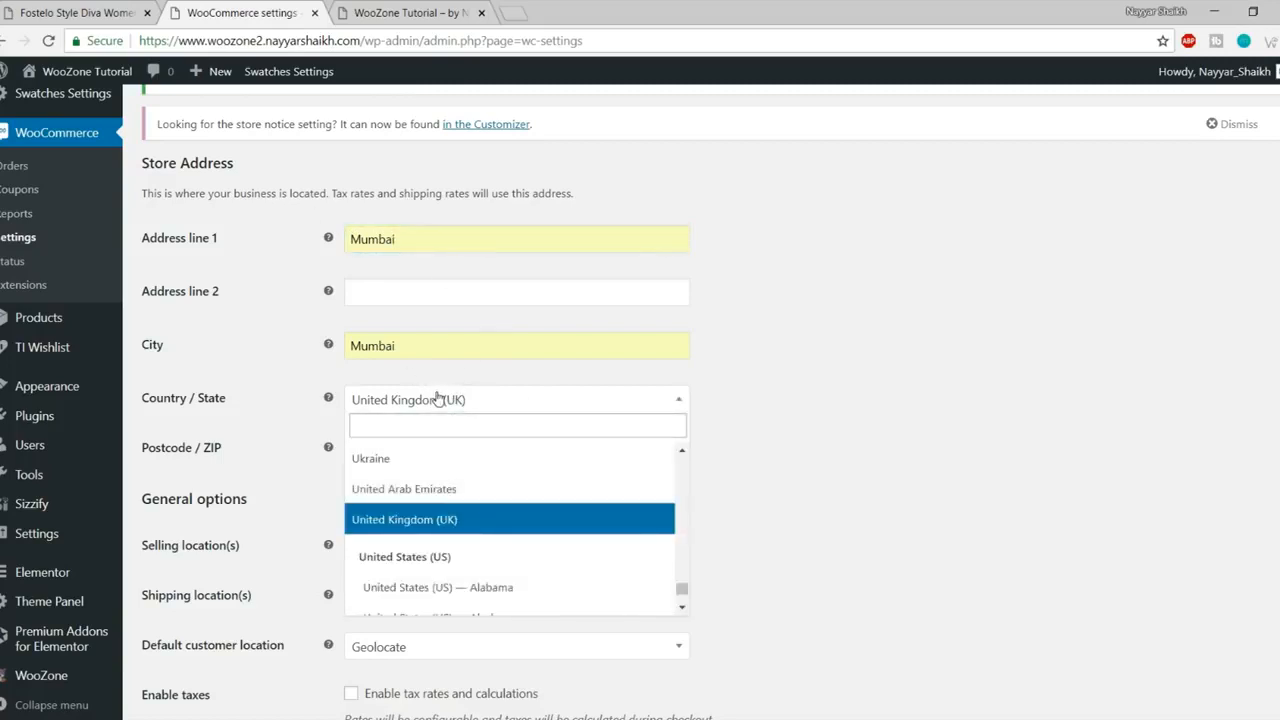
{"action": "type", "text": "ind"}
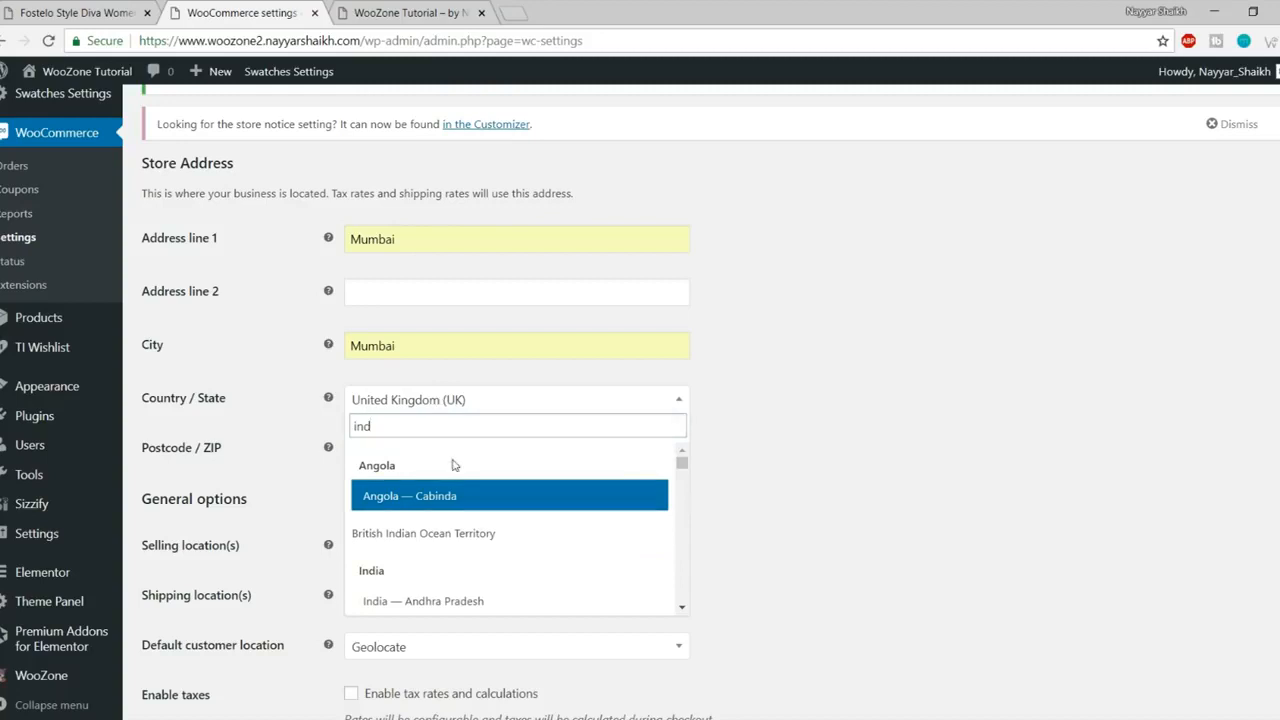
{"action": "scroll", "coordinate": [466, 550], "scroll_direction": "down", "scroll_amount": 6}
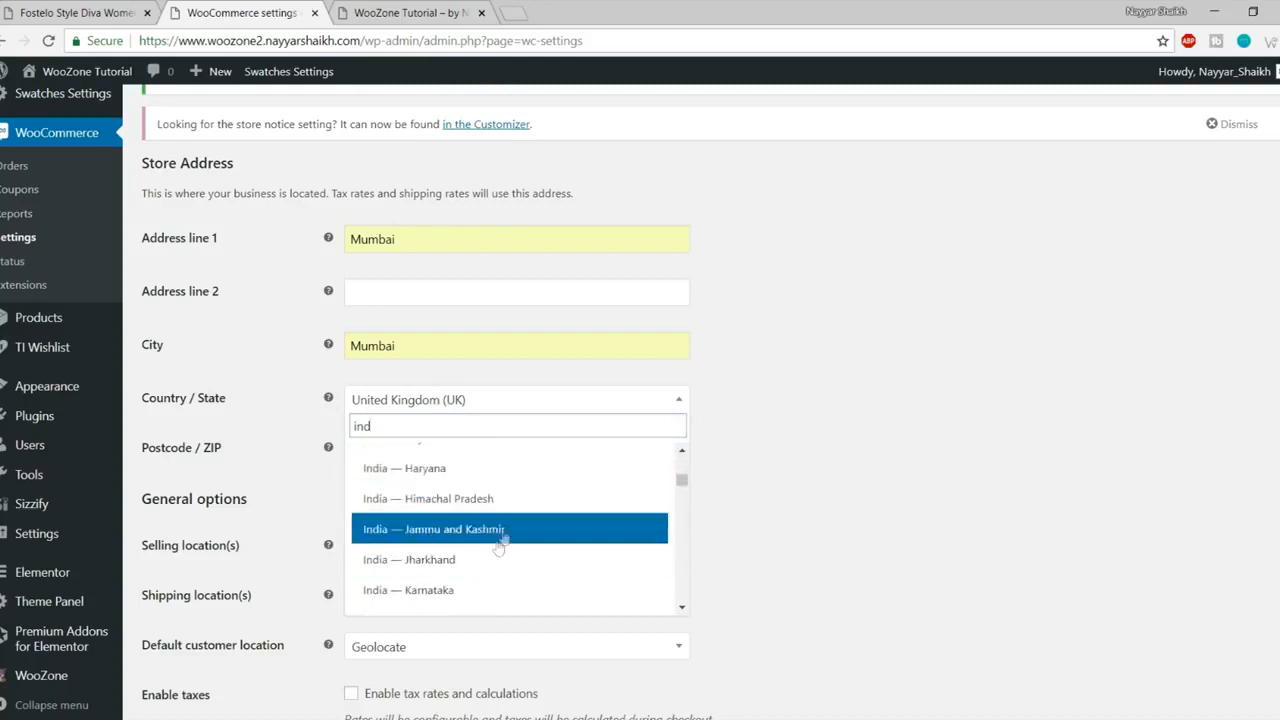
{"action": "scroll", "coordinate": [510, 537], "scroll_direction": "down", "scroll_amount": 4}
{"action": "left_click", "coordinate": [508, 516]}
- Limit selling locations to specific countries, with India as the only one
{"action": "scroll", "coordinate": [910, 498], "scroll_direction": "down", "scroll_amount": 1}
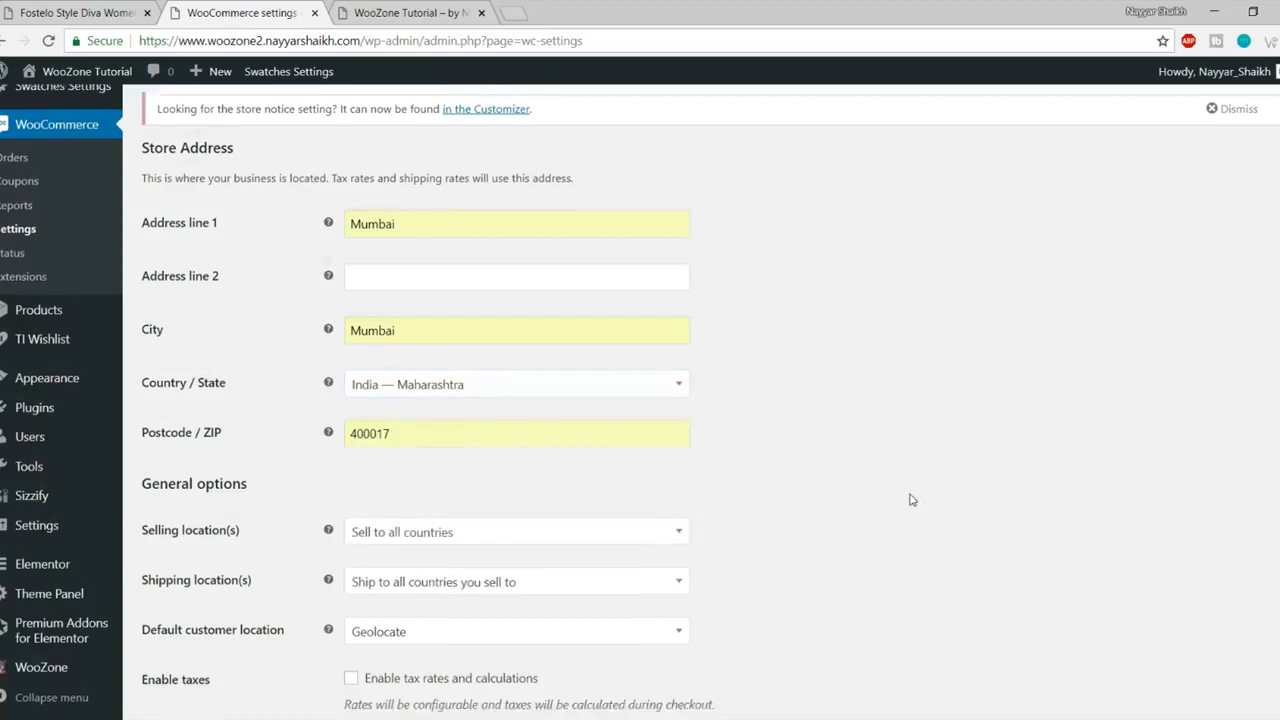
{"action": "scroll", "coordinate": [880, 480], "scroll_direction": "down", "scroll_amount": 2}
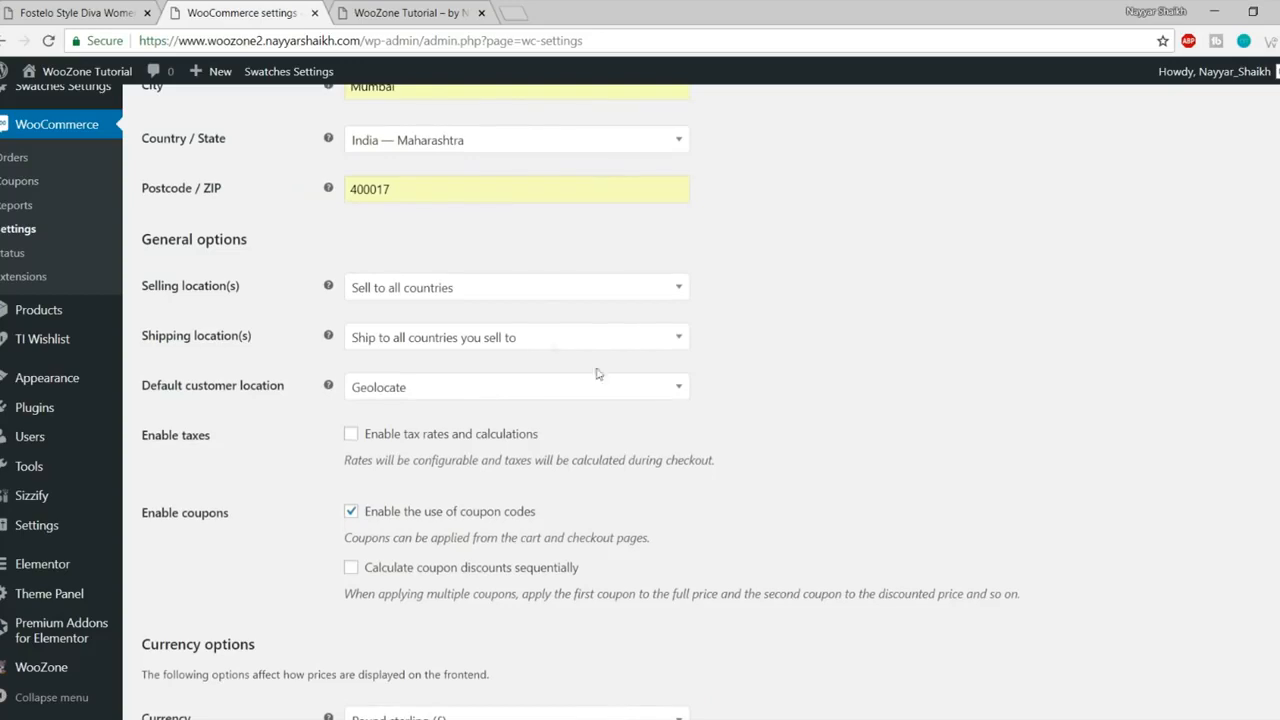
{"action": "left_click", "coordinate": [418, 296]}
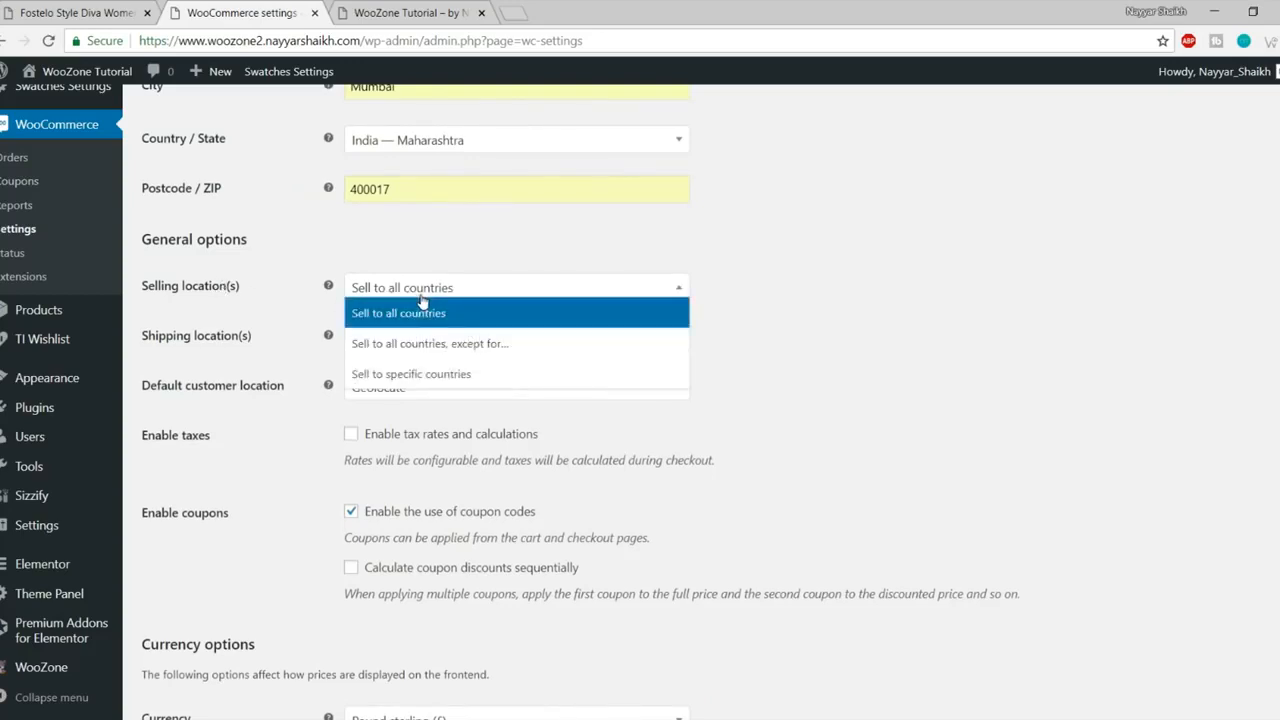
{"action": "left_click", "coordinate": [440, 374]}
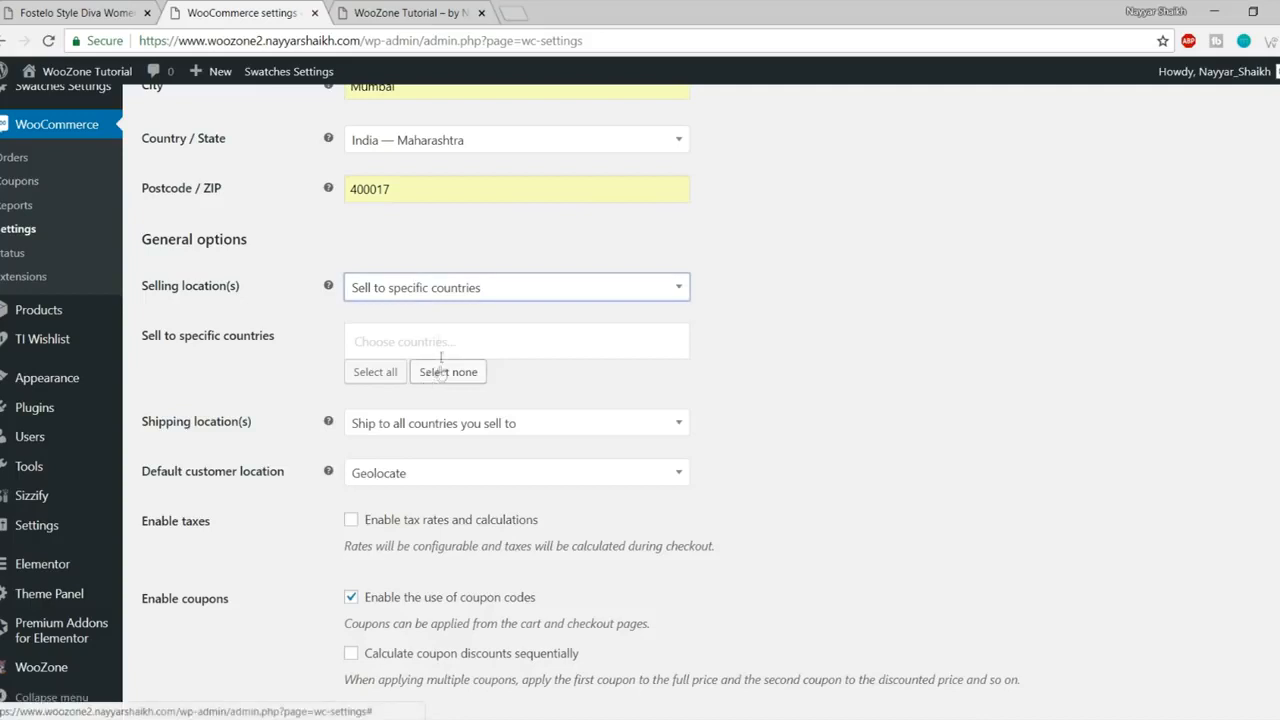
{"action": "left_click", "coordinate": [438, 341]}
{"action": "type", "text": "india"}
{"action": "left_click", "coordinate": [429, 405]}
{"action": "left_click", "coordinate": [754, 347]}
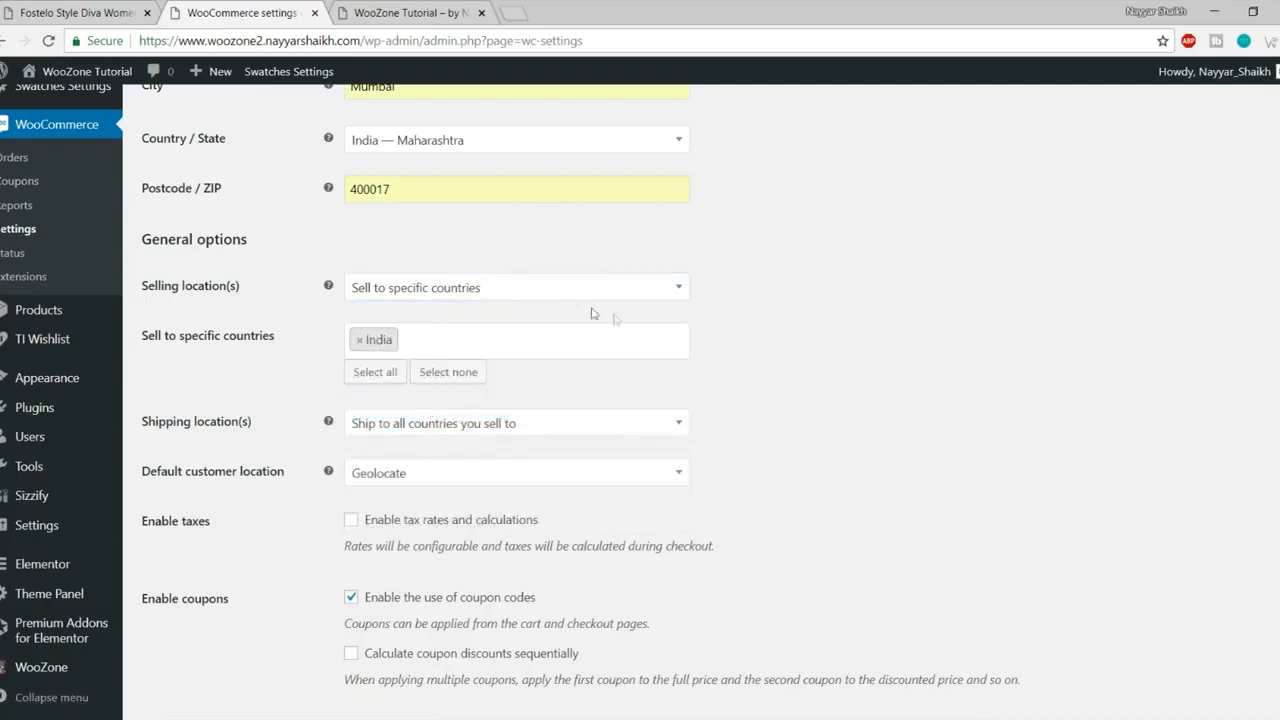
{"action": "left_click", "coordinate": [471, 342]}
- Set shipping to go to all countries the store sells to
{"action": "scroll", "coordinate": [450, 470], "scroll_direction": "down", "scroll_amount": 3}
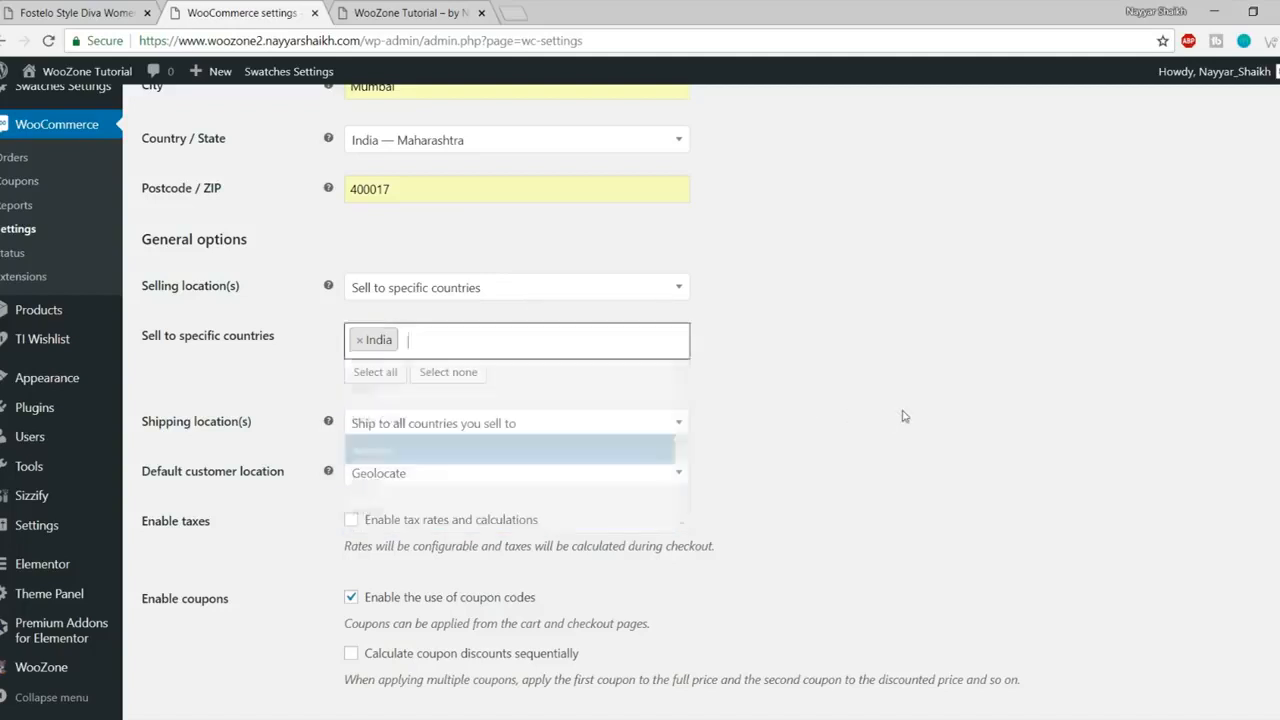
{"action": "scroll", "coordinate": [921, 355], "scroll_direction": "down", "scroll_amount": 2}
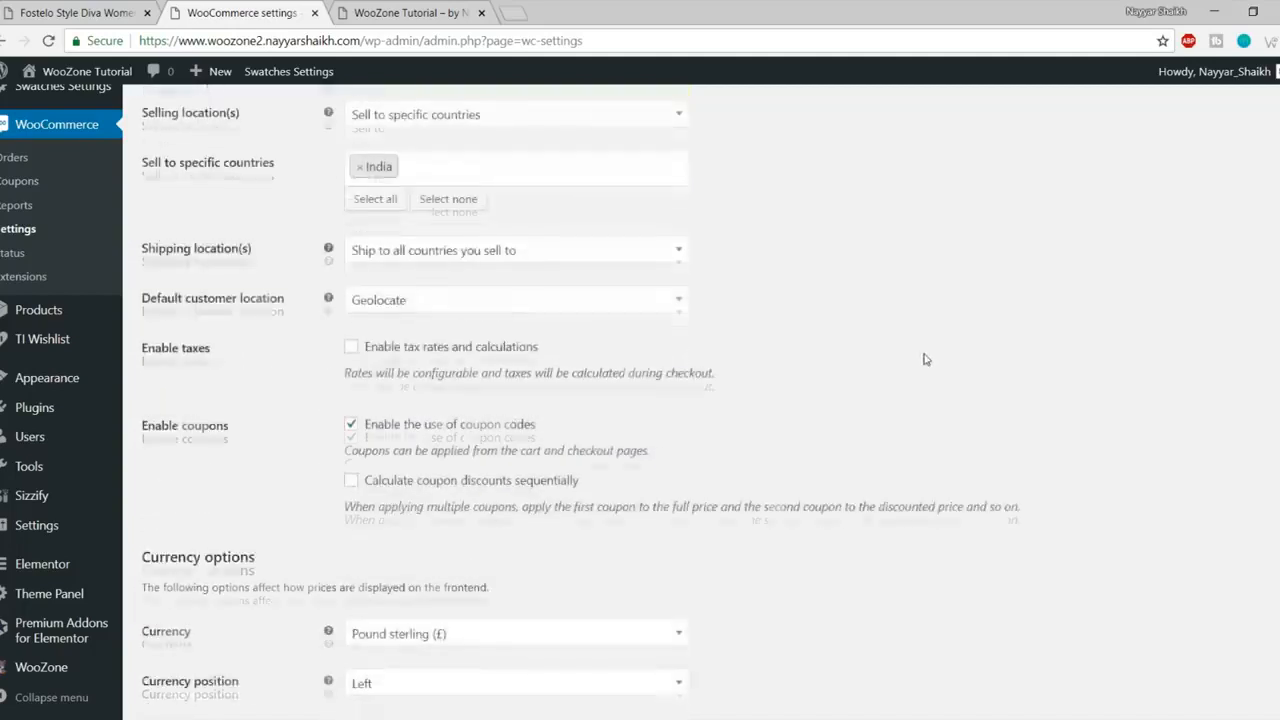
{"action": "left_click", "coordinate": [440, 262]}
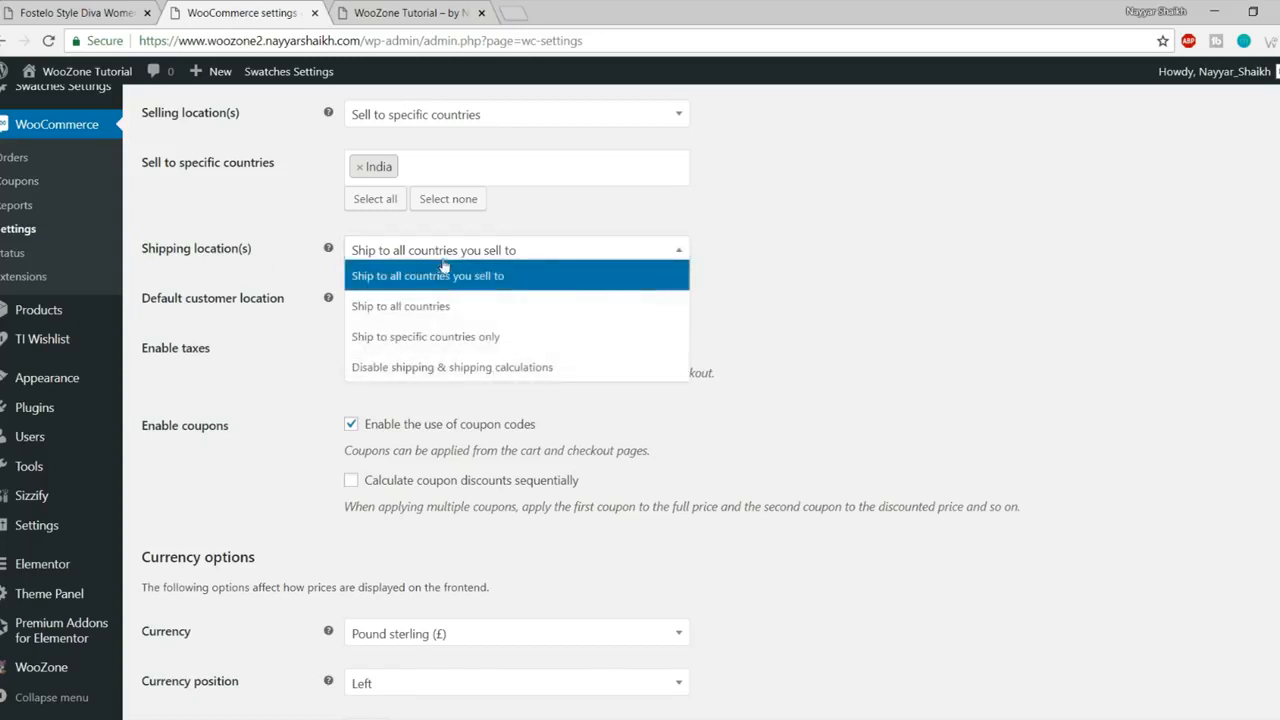
{"action": "left_click", "coordinate": [519, 284]}
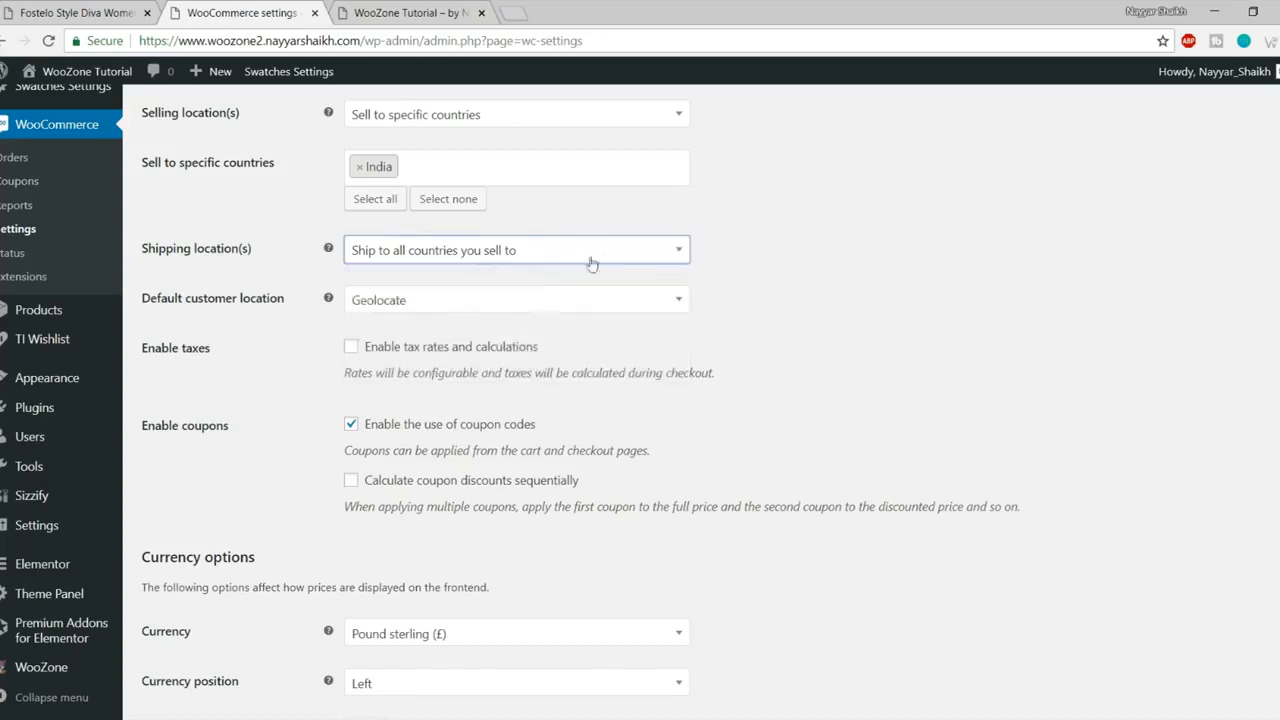
- Change the store currency to Indian rupee (₹) and save the general settings
{"action": "scroll", "coordinate": [947, 316], "scroll_direction": "down", "scroll_amount": 1}
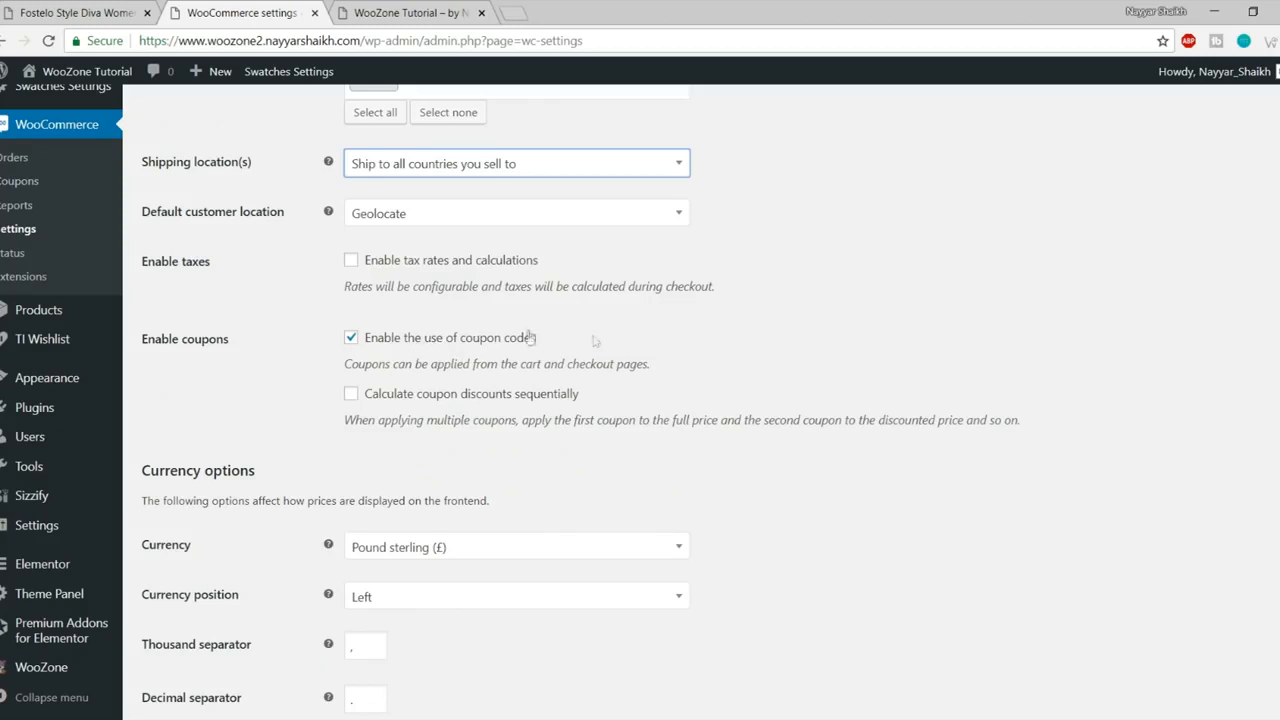
{"action": "scroll", "coordinate": [880, 360], "scroll_direction": "down", "scroll_amount": 1}
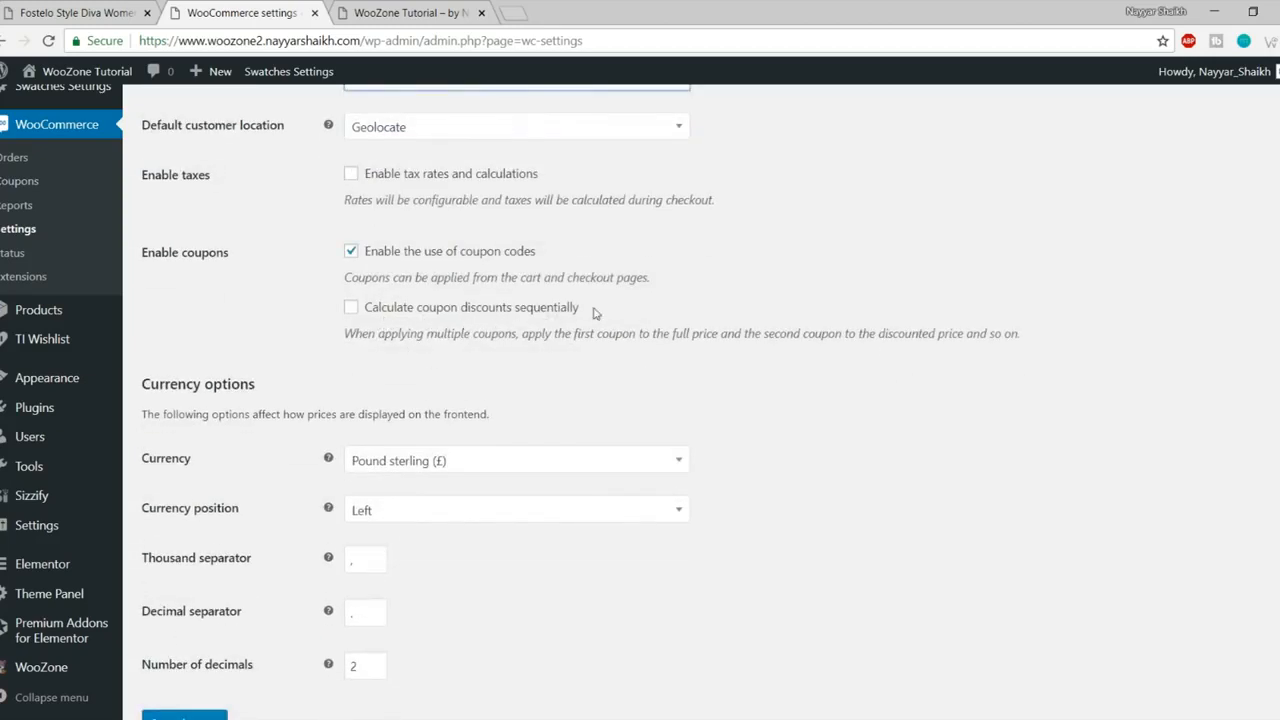
{"action": "scroll", "coordinate": [837, 357], "scroll_direction": "down", "scroll_amount": 1}
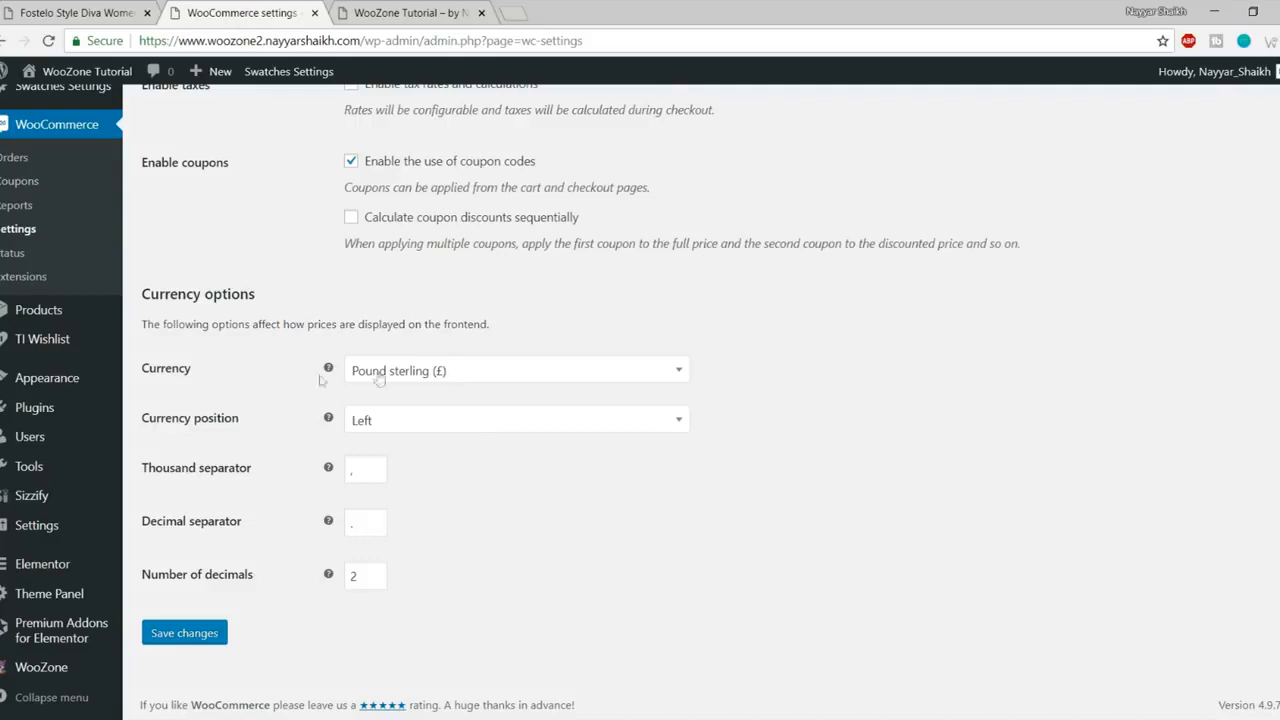
{"action": "left_click", "coordinate": [418, 378]}
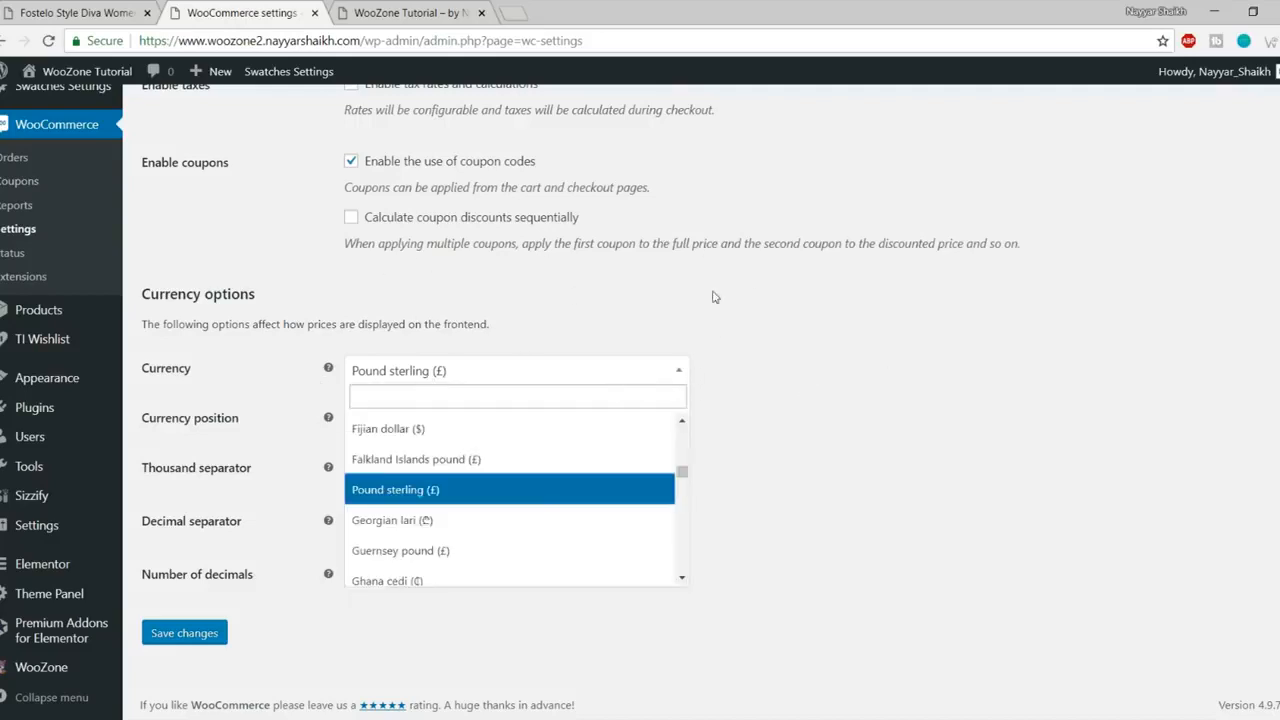
{"action": "type", "text": "inr"}
{"action": "type", "text": "indian"}
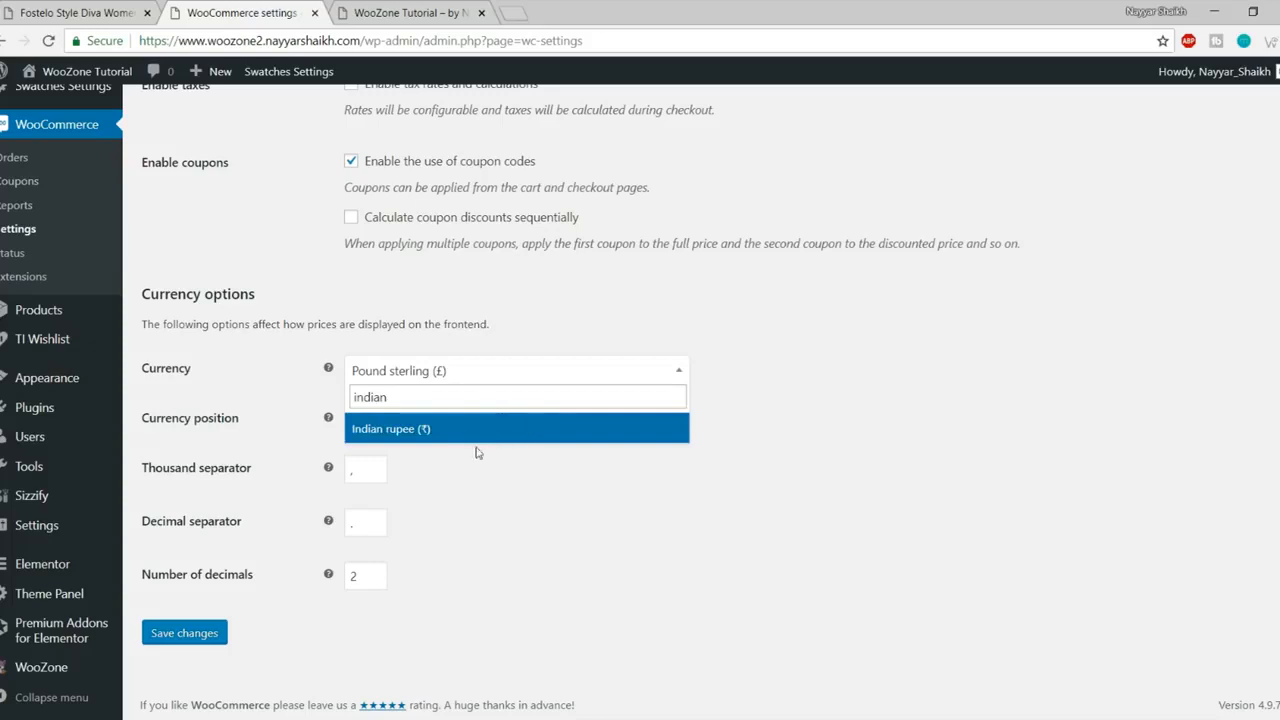
{"action": "left_click", "coordinate": [477, 437]}
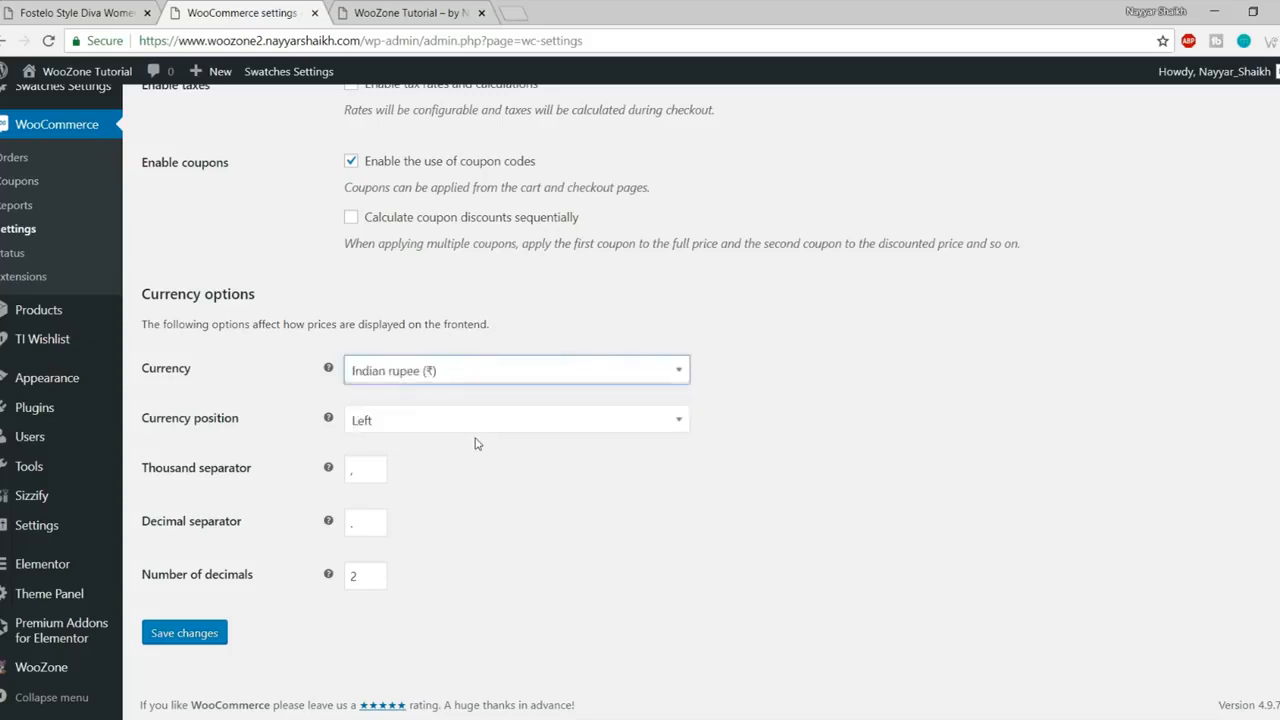
{"action": "left_click", "coordinate": [183, 640]}
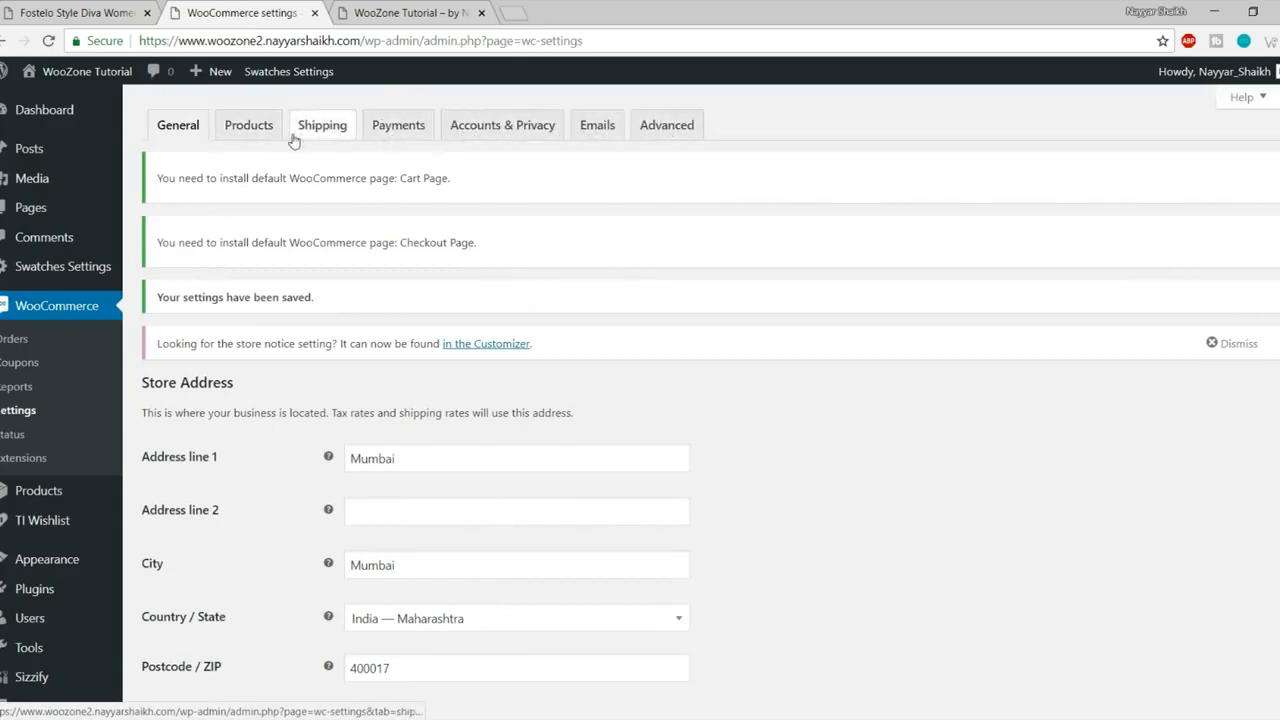
- In WooCommerce Products settings, choose Shop as the shop page and save the changes
{"action": "left_click", "coordinate": [252, 137]}
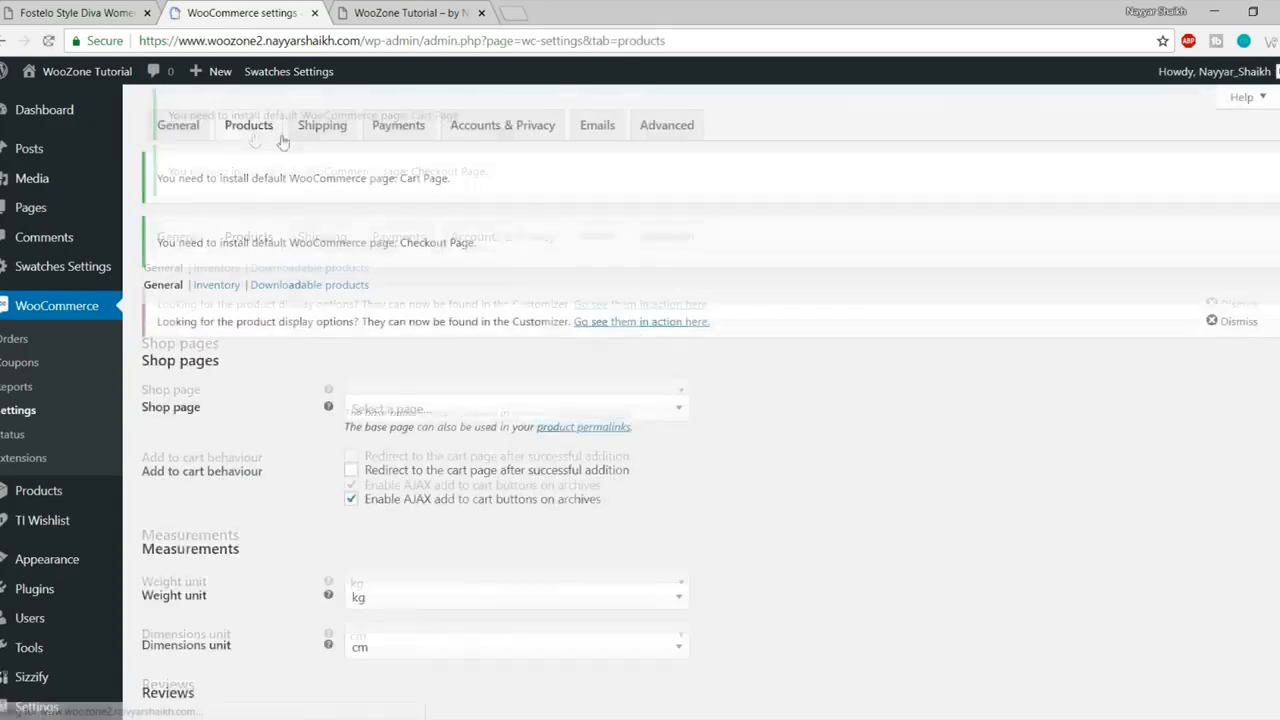
{"action": "scroll", "coordinate": [491, 366], "scroll_direction": "down", "scroll_amount": 3}
{"action": "scroll", "coordinate": [518, 437], "scroll_direction": "up", "scroll_amount": 3}
{"action": "scroll", "coordinate": [505, 434], "scroll_direction": "down", "scroll_amount": 1}
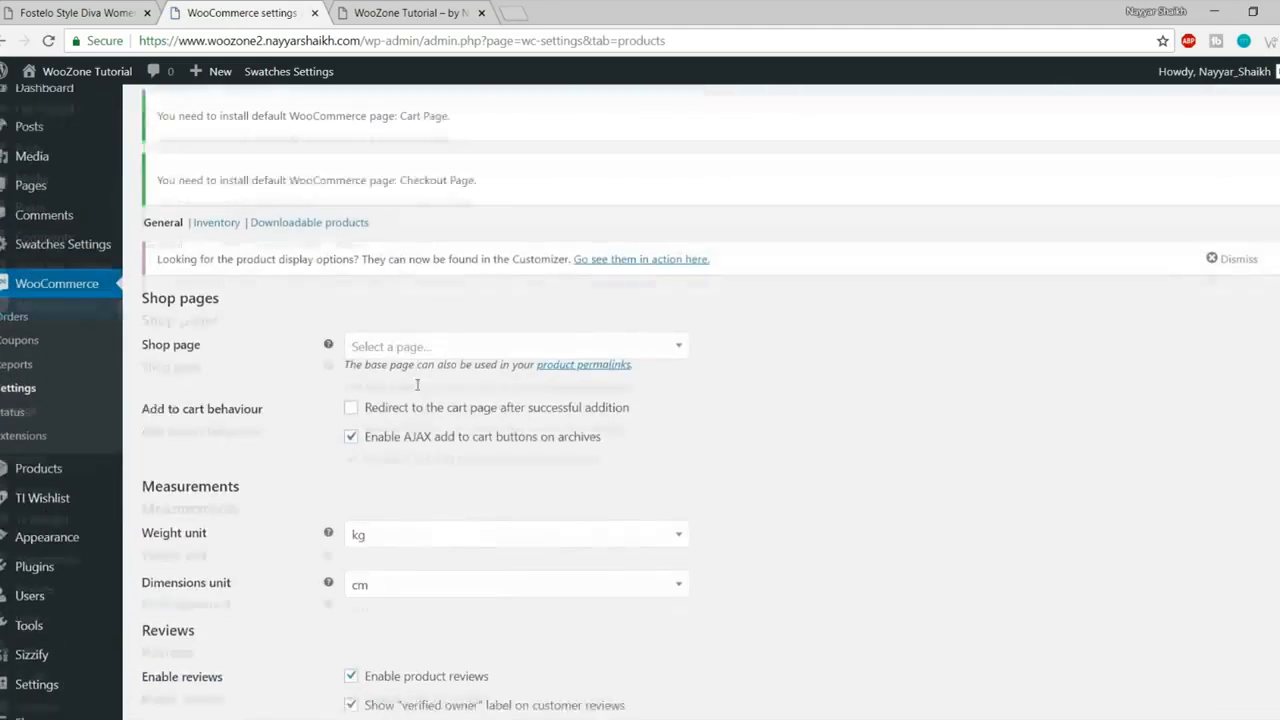
{"action": "left_click", "coordinate": [413, 284]}
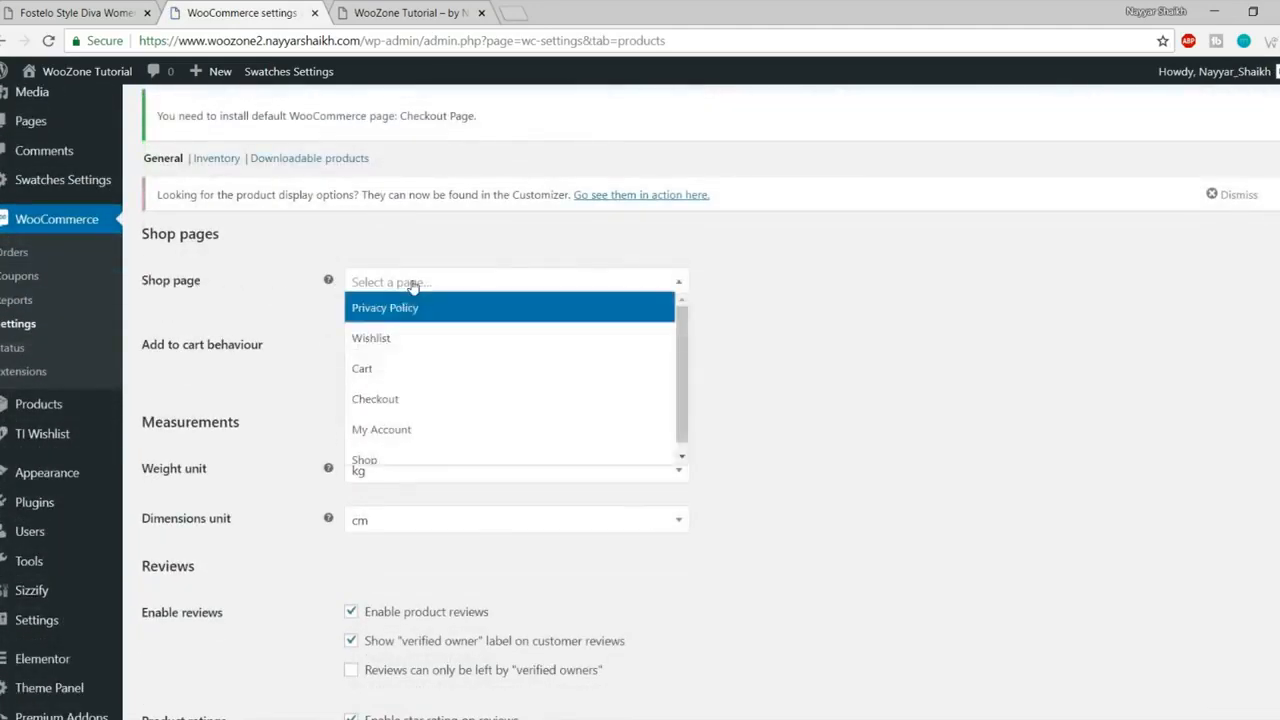
{"action": "left_click", "coordinate": [409, 457]}
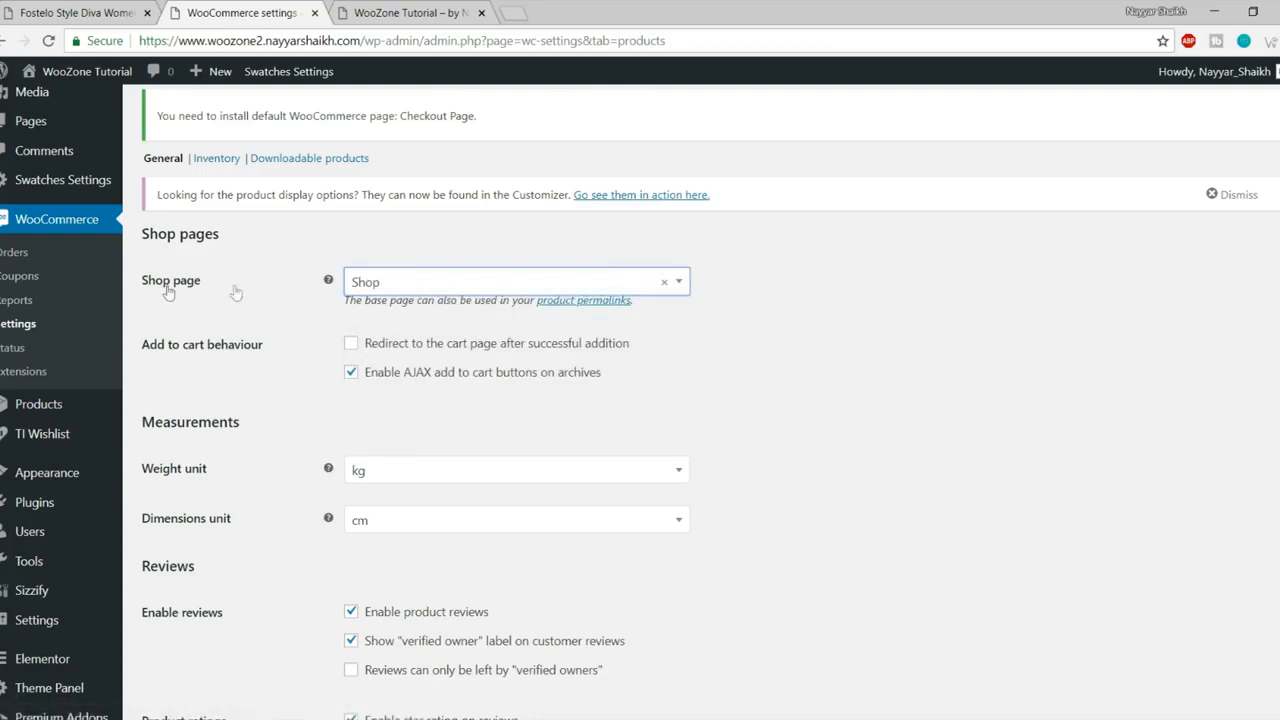
{"action": "scroll", "coordinate": [465, 500], "scroll_direction": "down", "scroll_amount": 2}
{"action": "left_click", "coordinate": [216, 633]}
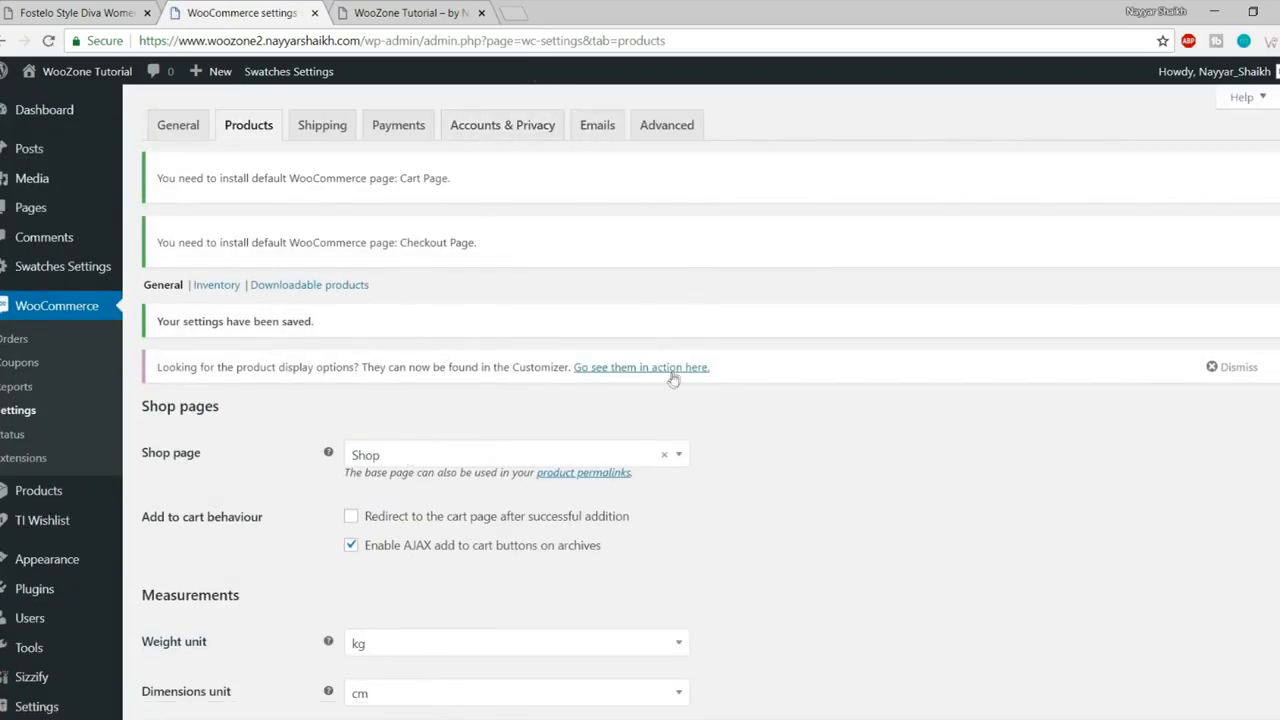
{"action": "scroll", "coordinate": [671, 451], "scroll_direction": "down", "scroll_amount": 4}
{"action": "scroll", "coordinate": [660, 410], "scroll_direction": "up", "scroll_amount": 4}
{"action": "left_click", "coordinate": [323, 130]}
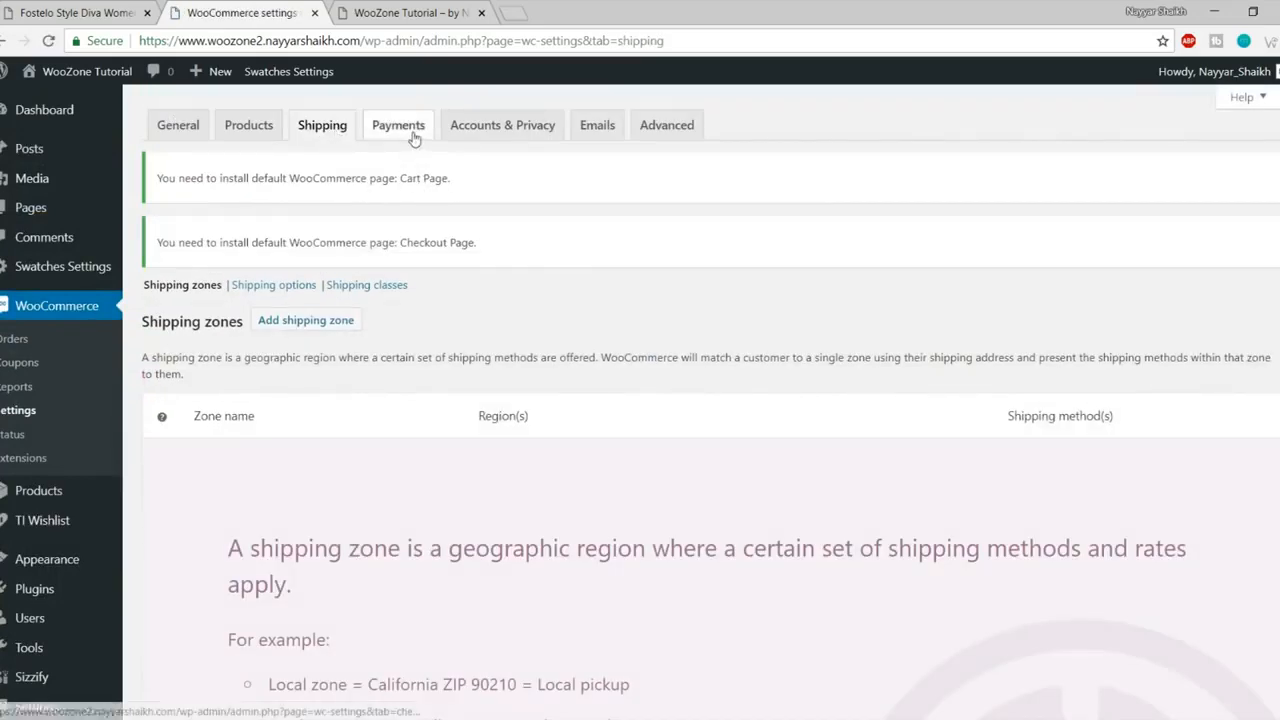
- Enable checkout login and My account registration; disable auto-generated usernames and passwords
{"action": "left_click", "coordinate": [472, 138]}
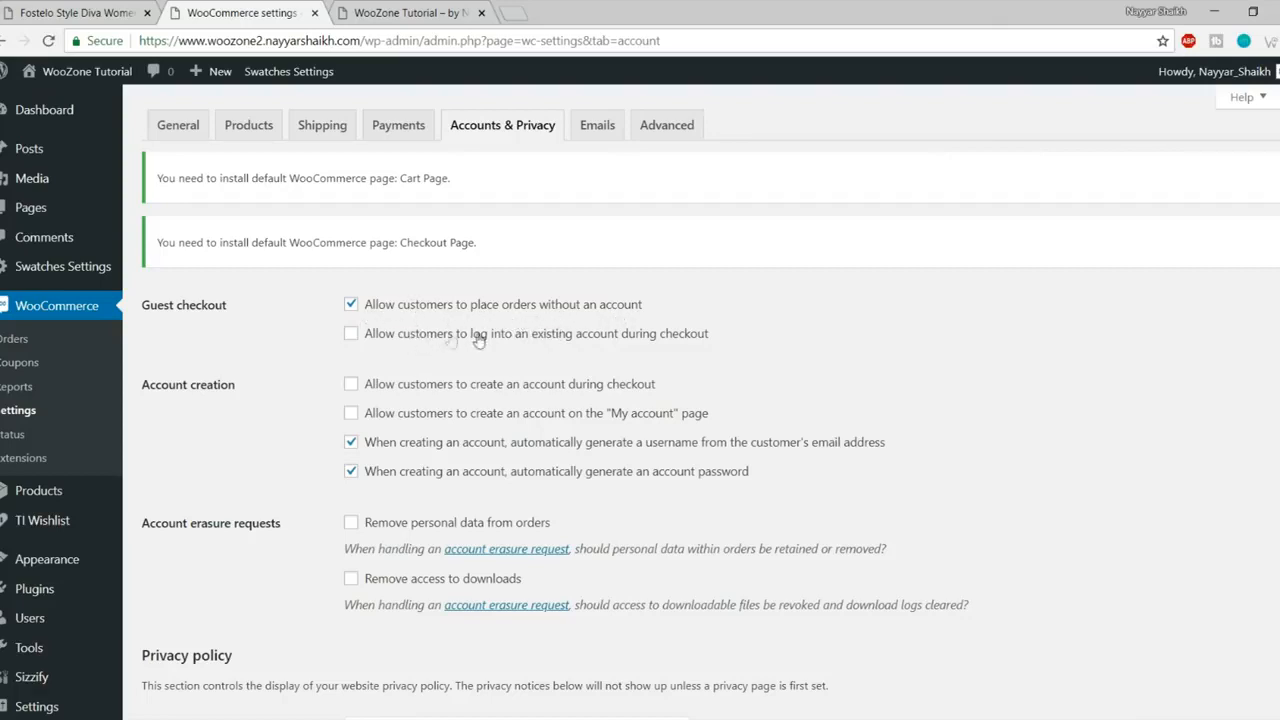
{"action": "left_click", "coordinate": [609, 340]}
{"action": "left_click", "coordinate": [578, 420]}
{"action": "left_click", "coordinate": [402, 447]}
{"action": "left_click", "coordinate": [405, 478]}
- Leave order personal-data removal off and save the Accounts & Privacy settings
{"action": "scroll", "coordinate": [866, 490], "scroll_direction": "down", "scroll_amount": 2}
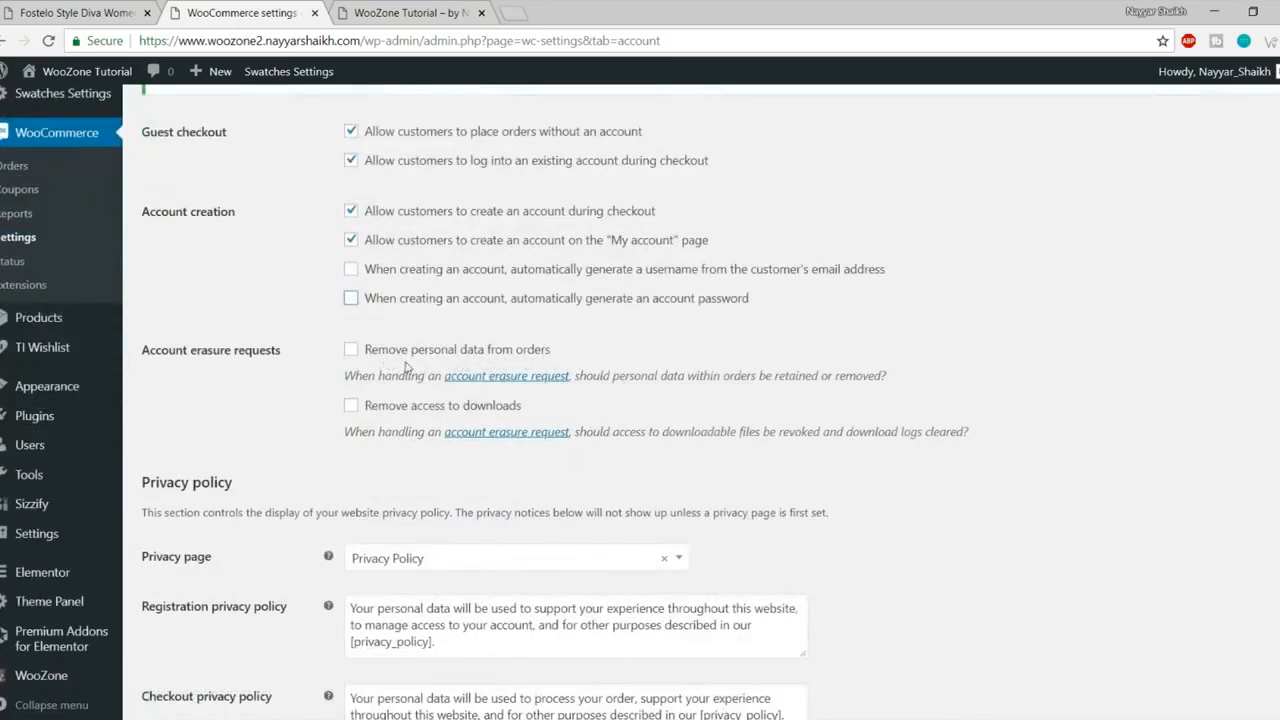
{"action": "left_click_drag", "start_coordinate": [573, 362], "coordinate": [384, 353]}
{"action": "left_click", "coordinate": [386, 352]}
{"action": "left_click", "coordinate": [386, 352]}
{"action": "scroll", "coordinate": [560, 410], "scroll_direction": "down", "scroll_amount": 5}
{"action": "scroll", "coordinate": [640, 417], "scroll_direction": "up", "scroll_amount": 3}
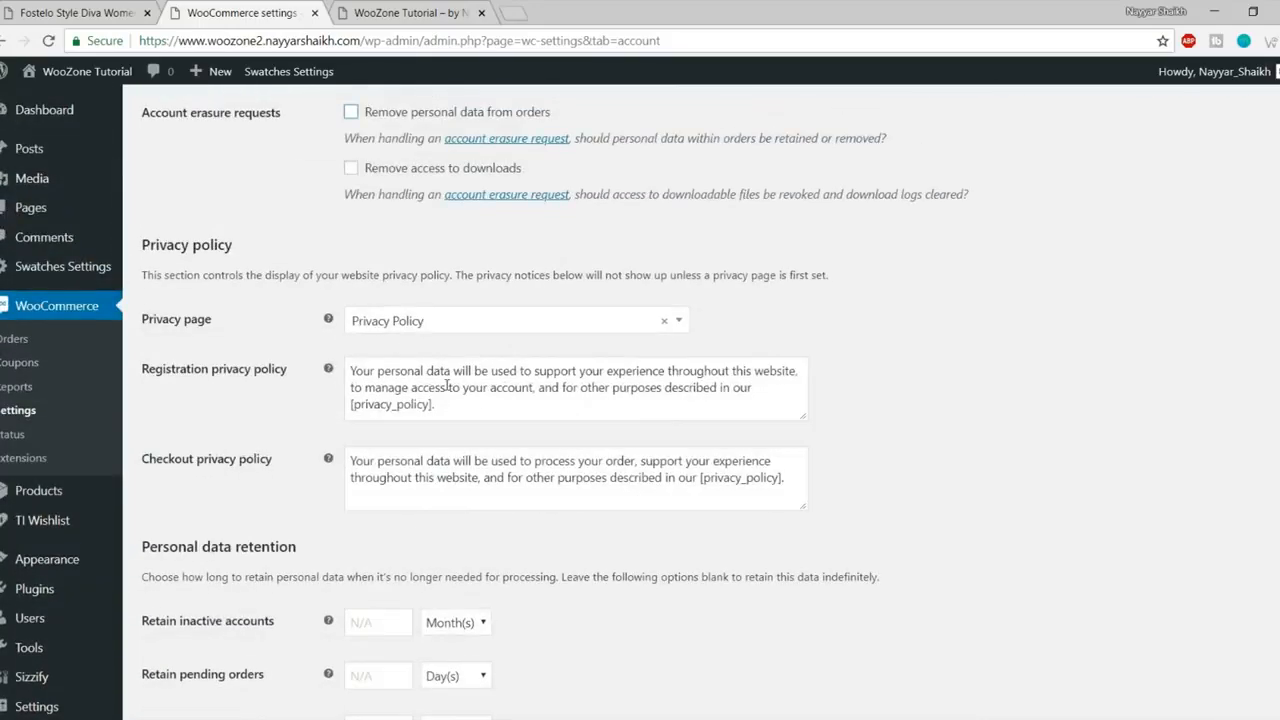
{"action": "left_click_drag", "start_coordinate": [348, 460], "coordinate": [663, 477]}
{"action": "left_click", "coordinate": [663, 477]}
{"action": "scroll", "coordinate": [528, 357], "scroll_direction": "down", "scroll_amount": 3}
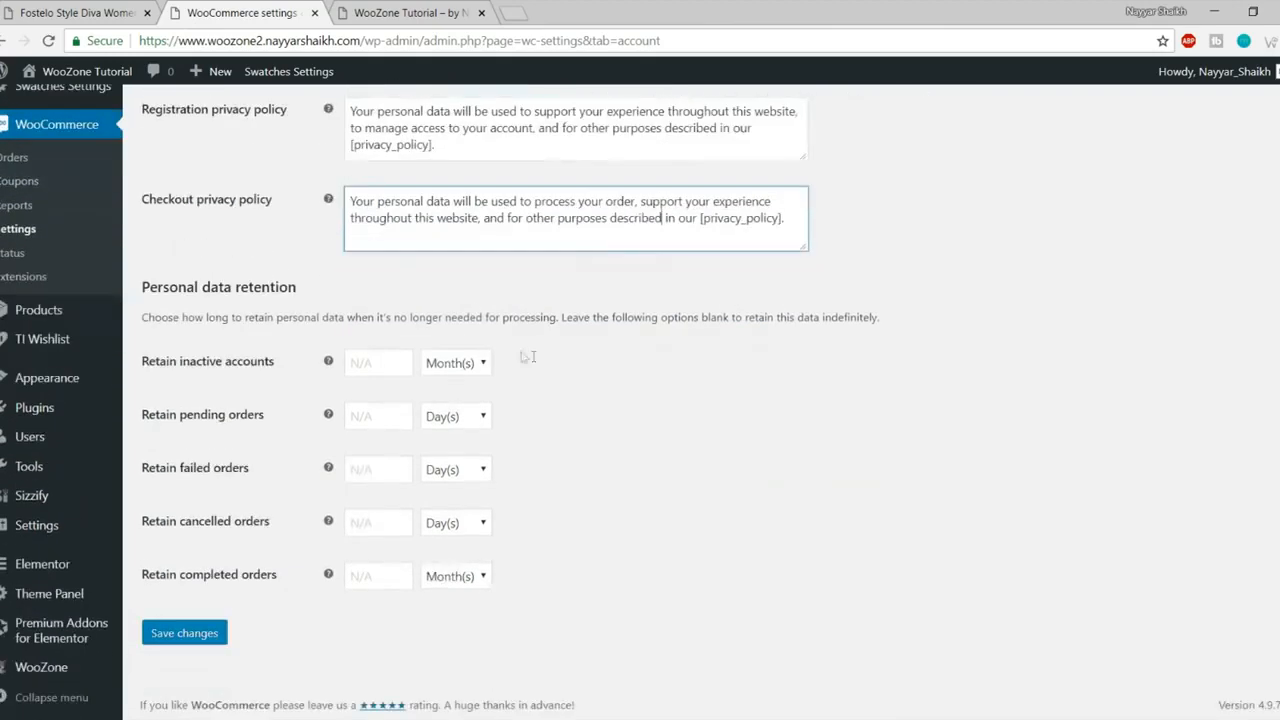
{"action": "left_click", "coordinate": [163, 636]}
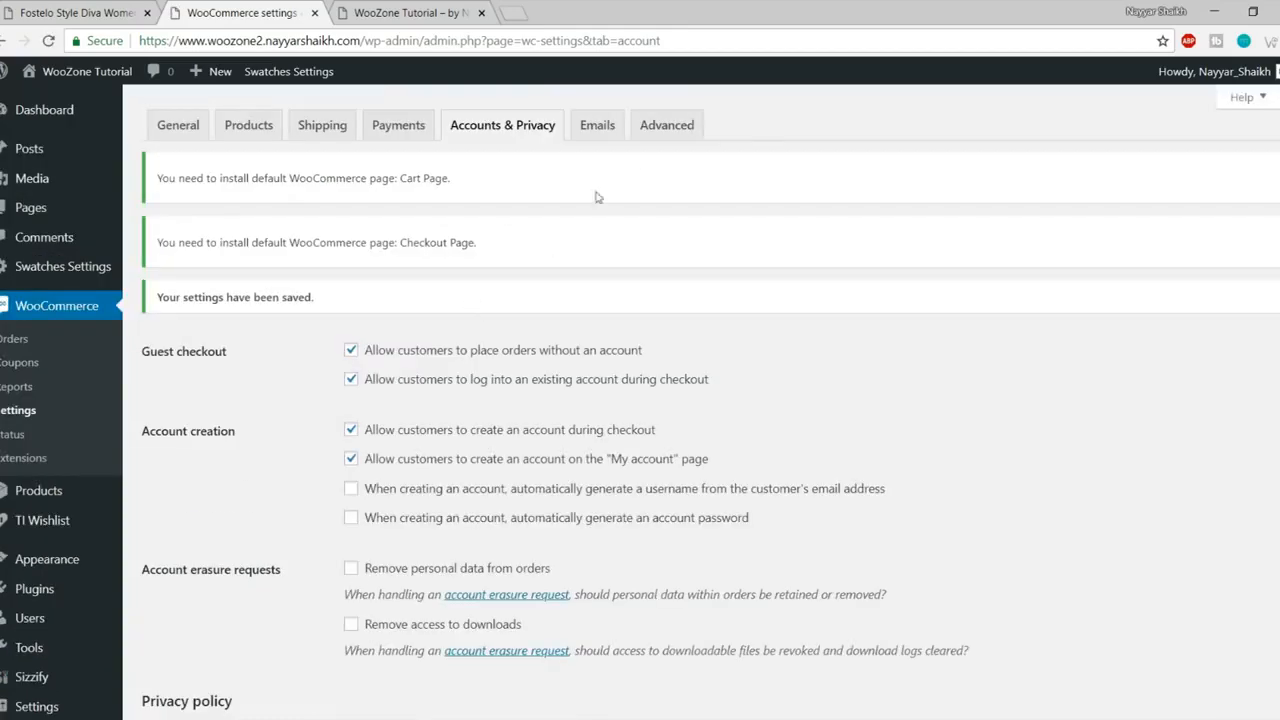
- On the Advanced tab, assign the Cart, Checkout and My Account pages, with Privacy Policy as the terms page
{"action": "left_click", "coordinate": [663, 136]}
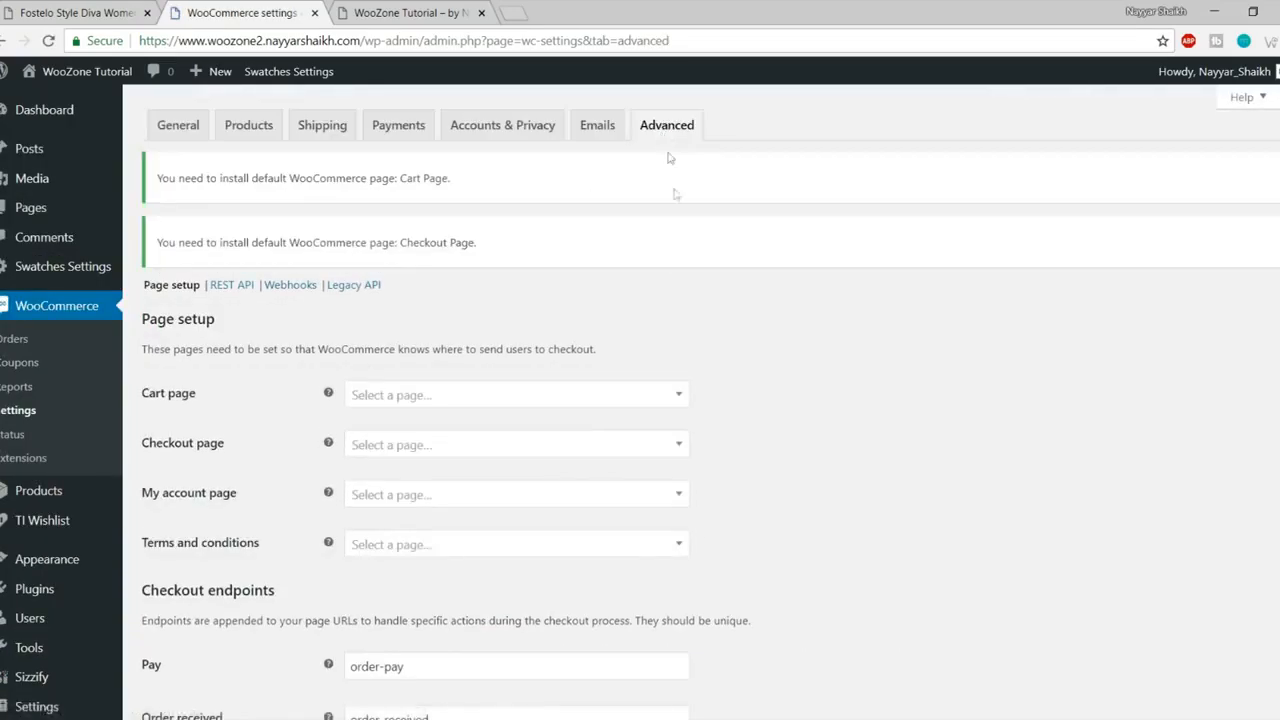
{"action": "scroll", "coordinate": [663, 331], "scroll_direction": "down", "scroll_amount": 2}
{"action": "left_click", "coordinate": [440, 224]}
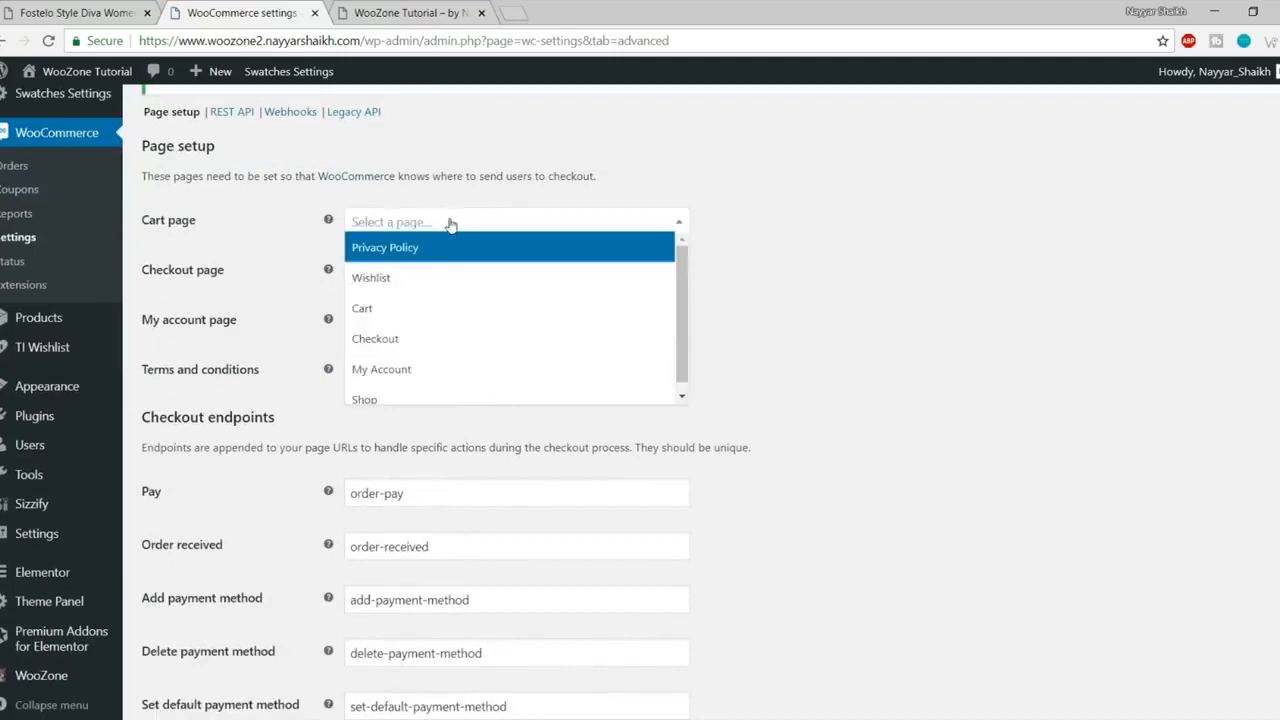
{"action": "left_click", "coordinate": [449, 312]}
{"action": "left_click", "coordinate": [425, 278]}
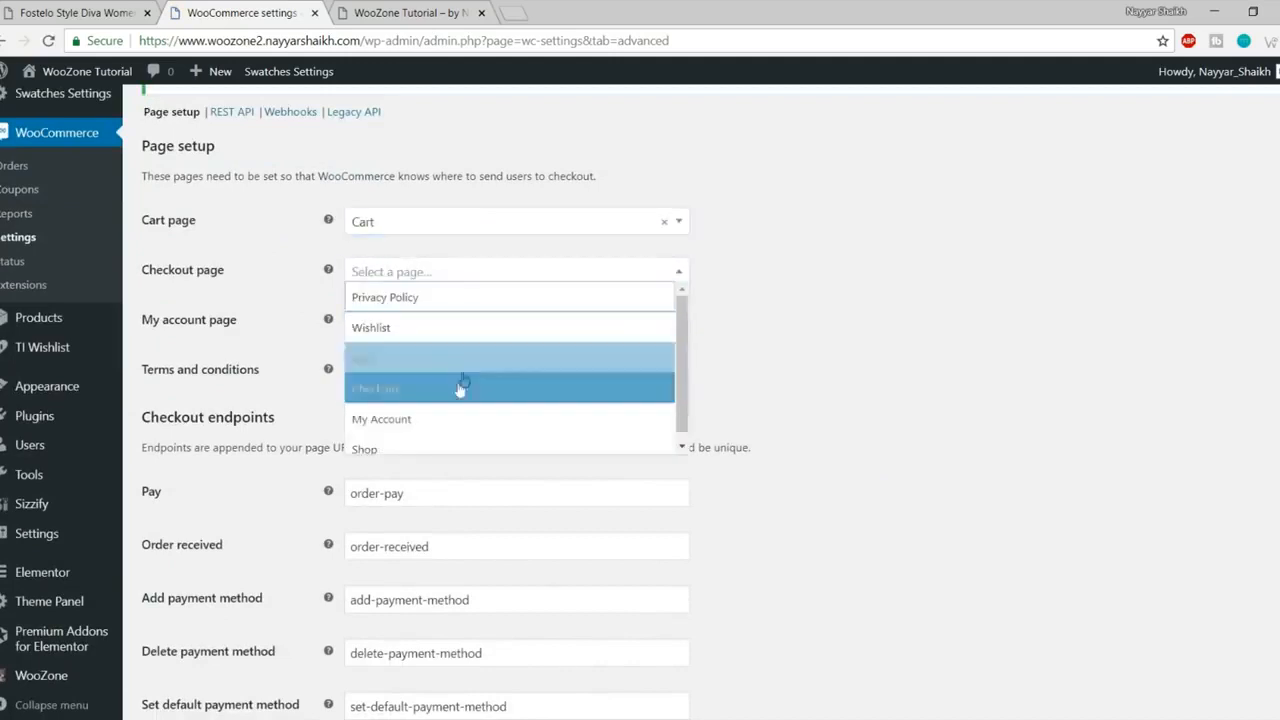
{"action": "left_click", "coordinate": [458, 389]}
{"action": "left_click", "coordinate": [420, 324]}
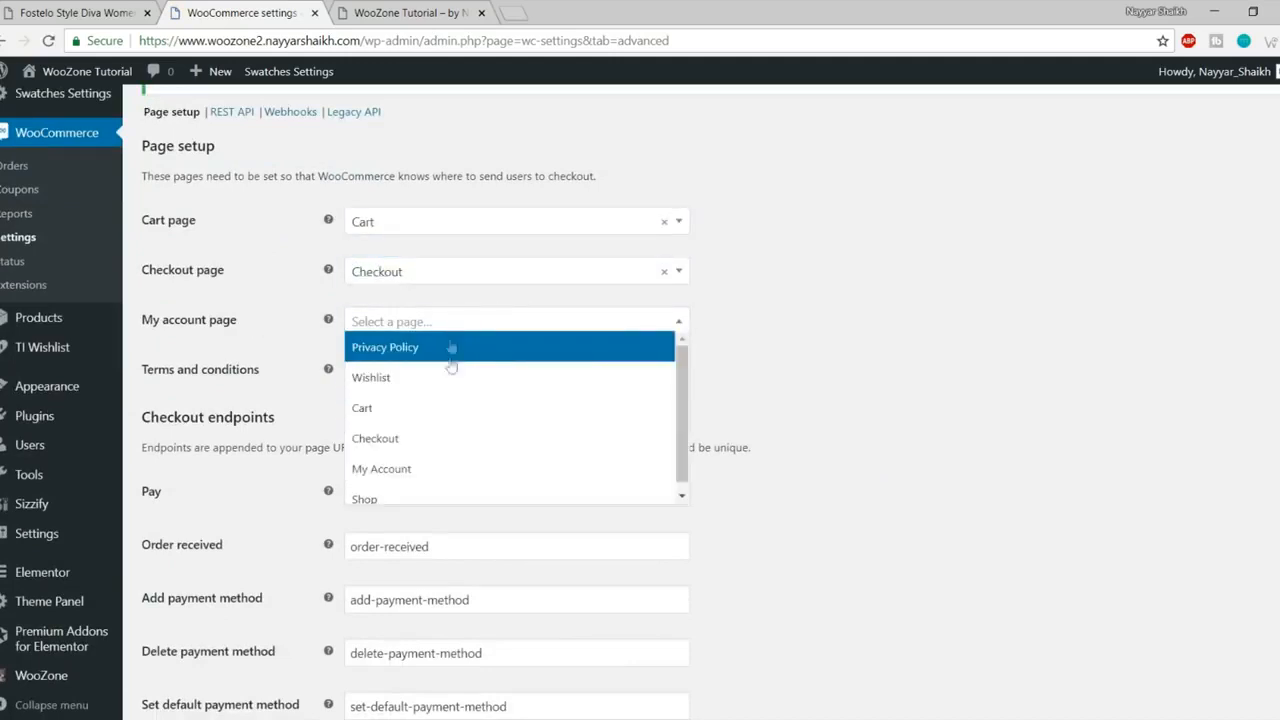
{"action": "left_click", "coordinate": [431, 467]}
{"action": "left_click", "coordinate": [440, 371]}
{"action": "left_click", "coordinate": [463, 394]}
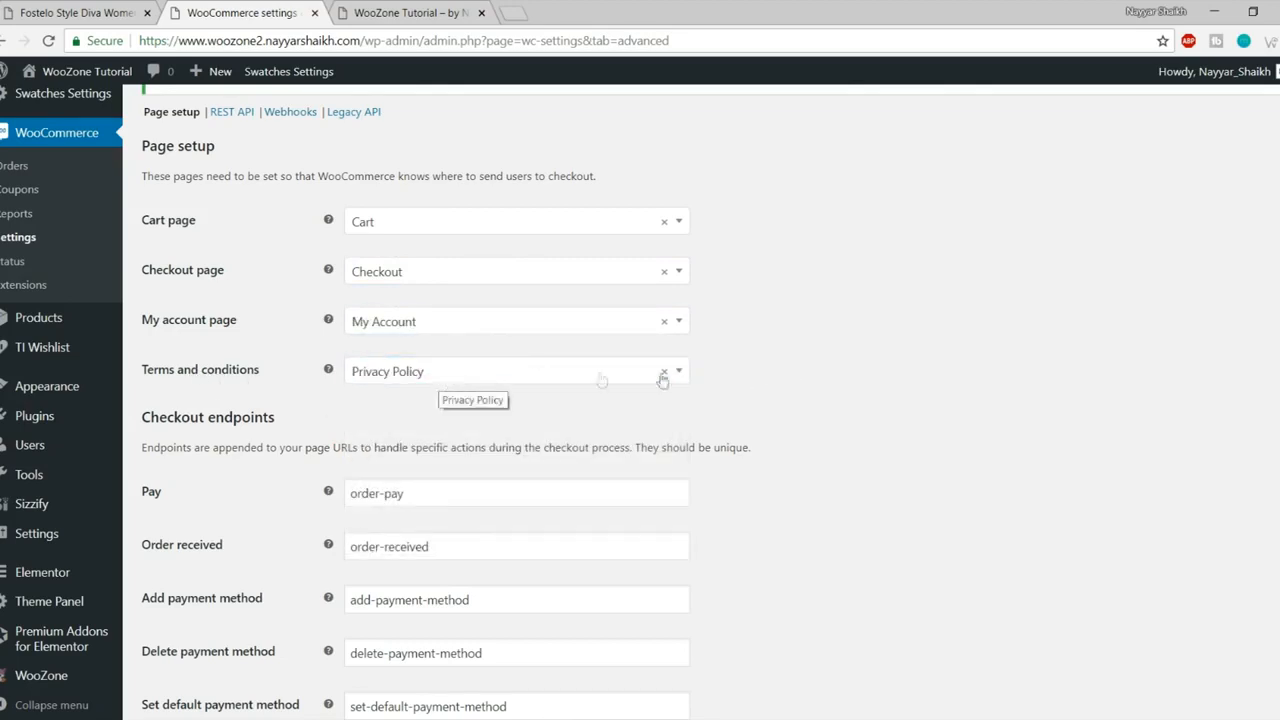
- Save the page setup settings and switch to the site's front-page tab
{"action": "scroll", "coordinate": [966, 409], "scroll_direction": "down", "scroll_amount": 4}
{"action": "scroll", "coordinate": [966, 409], "scroll_direction": "down", "scroll_amount": 2}
{"action": "left_click", "coordinate": [199, 634]}
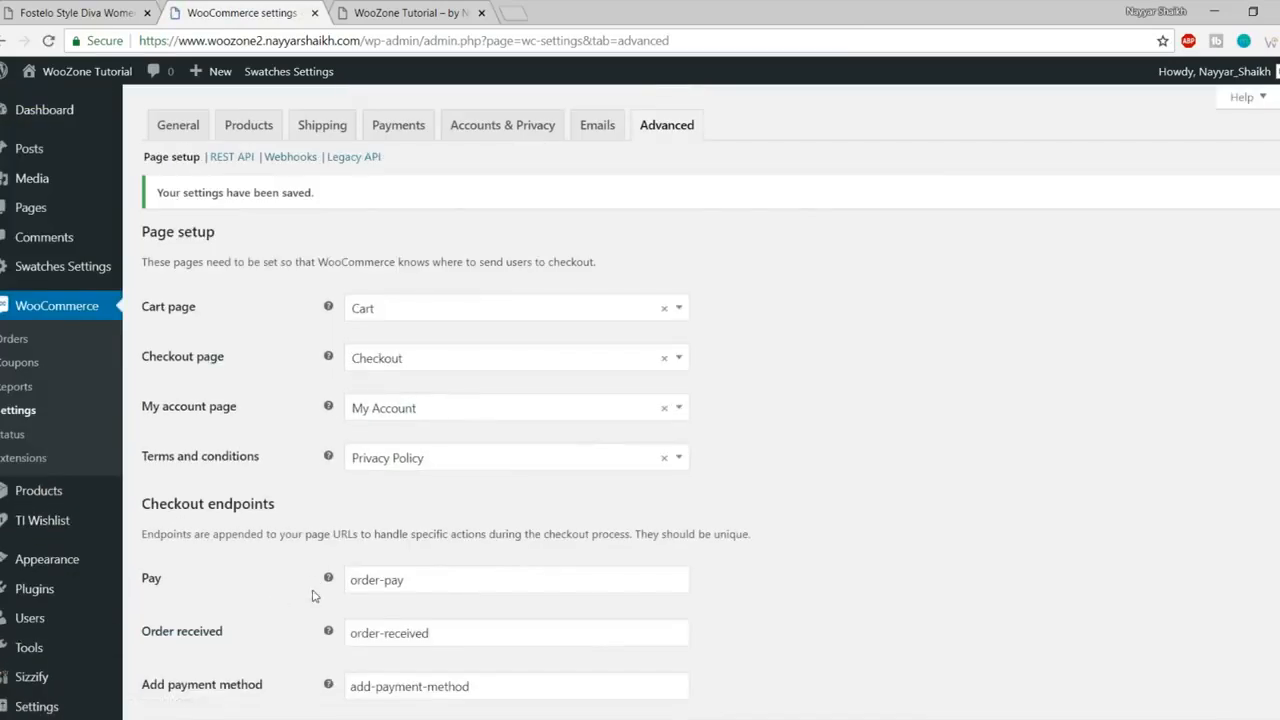
{"action": "left_click", "coordinate": [400, 13]}
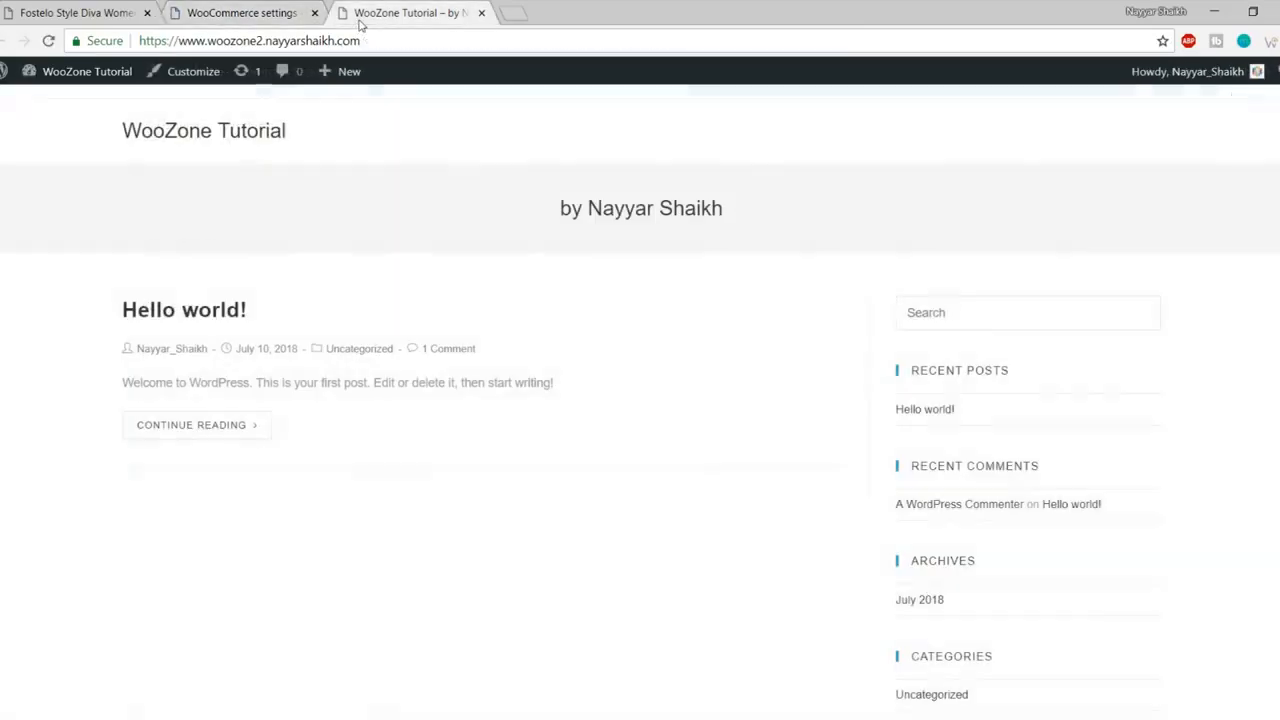
- Reload the front page from the site title, then return to WooCommerce's Advanced settings
{"action": "left_click", "coordinate": [241, 133]}
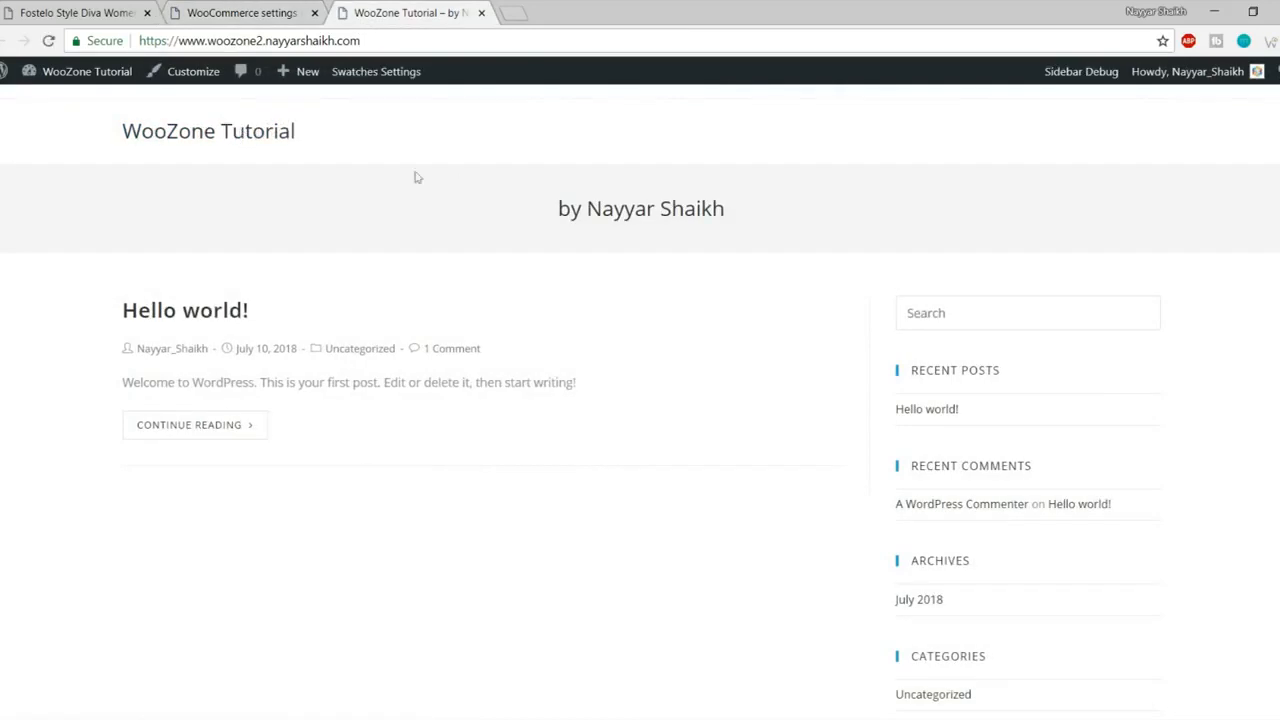
{"action": "left_click", "coordinate": [263, 10]}
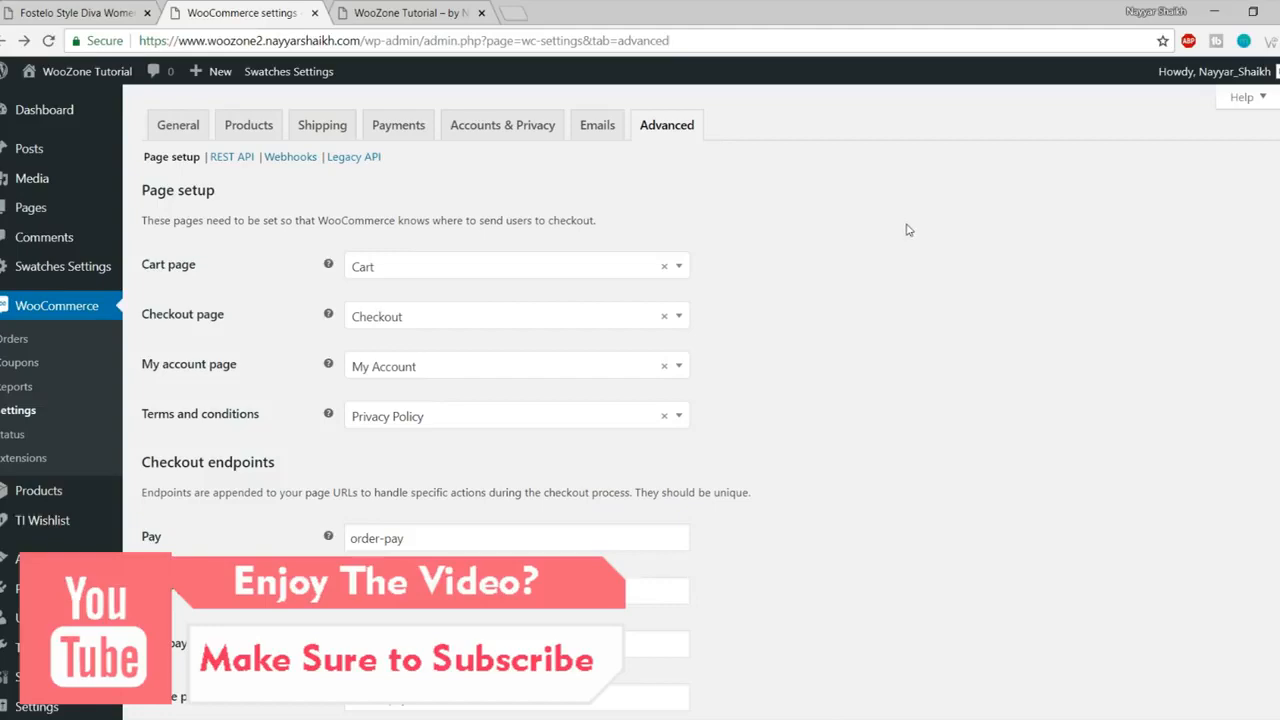
{"action": "scroll", "coordinate": [50, 340], "scroll_direction": "down", "scroll_amount": 3}
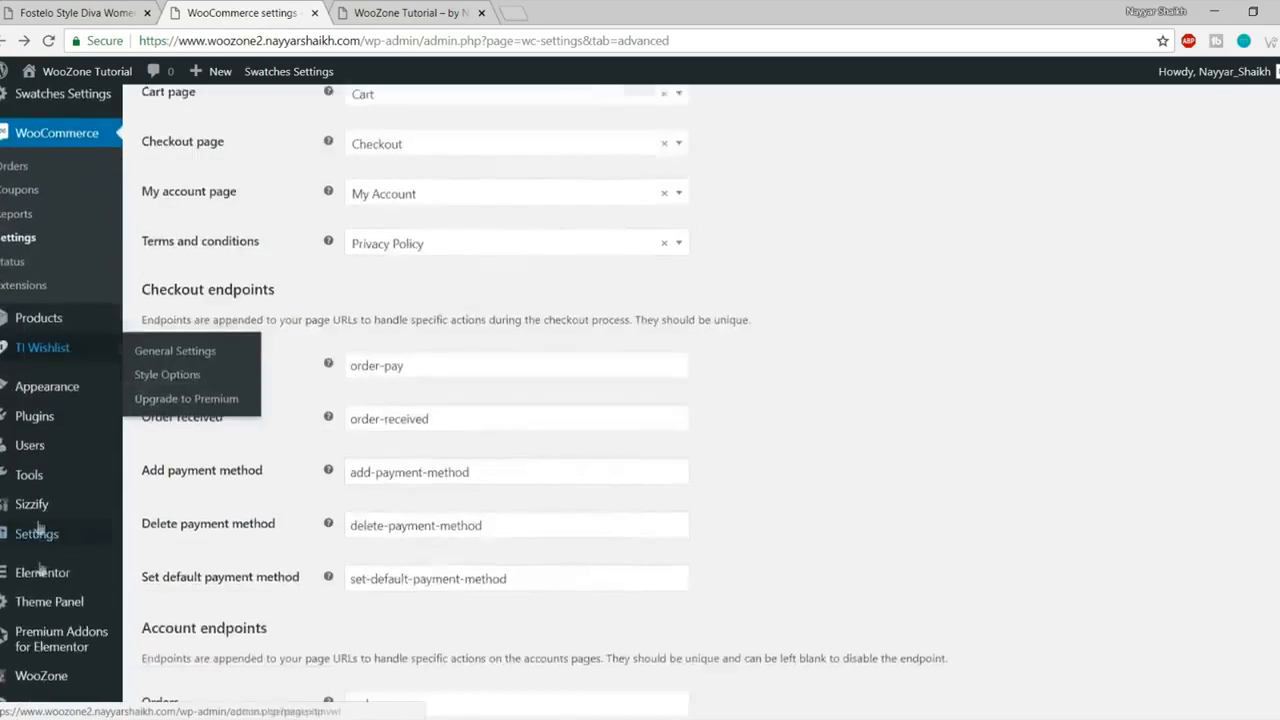
- Open the WooZone plugin dashboard from the admin sidebar
{"action": "mouse_move", "coordinate": [41, 566]}
{"action": "left_click", "coordinate": [57, 668]}
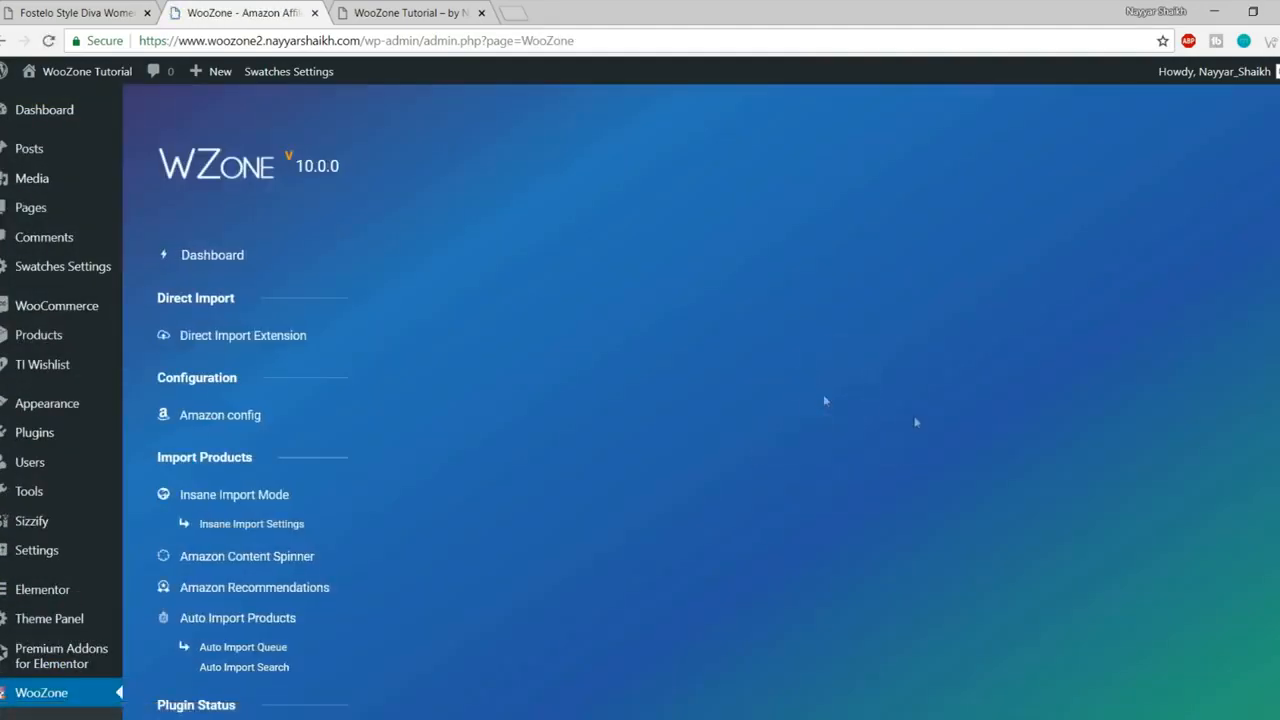
{"action": "scroll", "coordinate": [1088, 387], "scroll_direction": "down", "scroll_amount": 2}
{"action": "scroll", "coordinate": [1088, 387], "scroll_direction": "down", "scroll_amount": 3}
{"action": "scroll", "coordinate": [1088, 389], "scroll_direction": "up", "scroll_amount": 5}
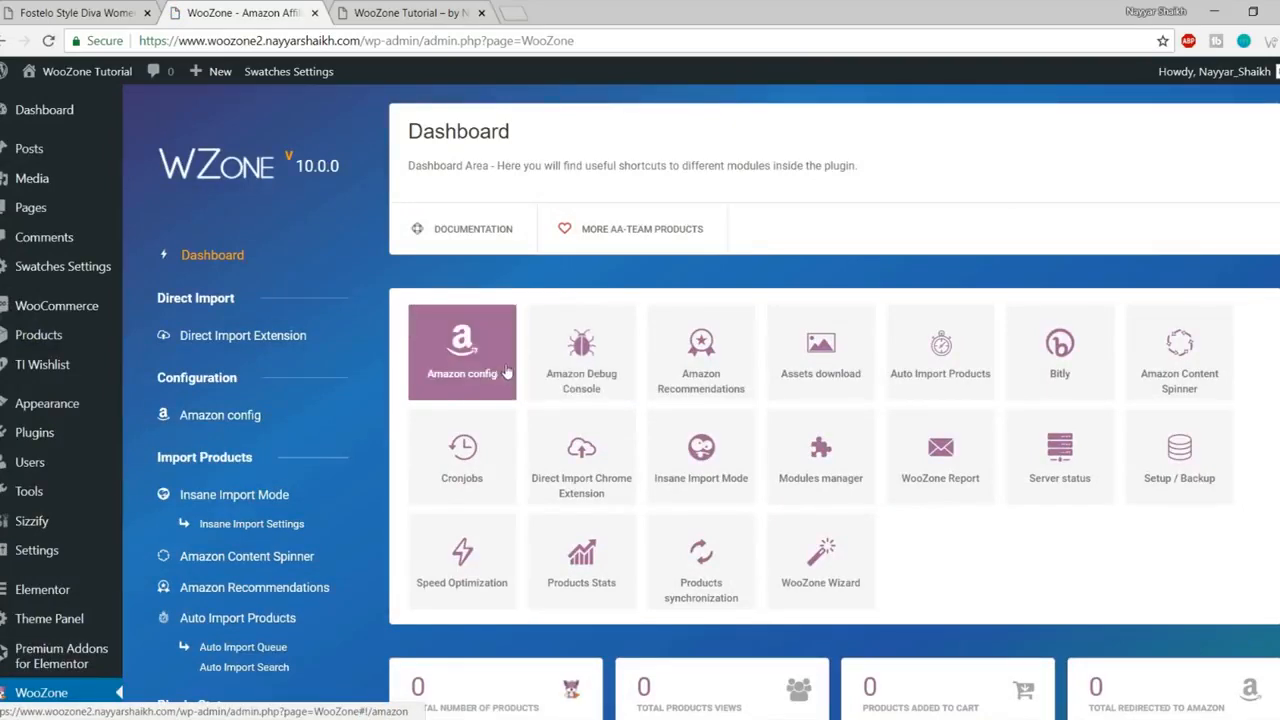
- Review the stored Amazon access keys and affiliate IDs, then return to the WooZone dashboard
{"action": "left_click", "coordinate": [488, 370]}
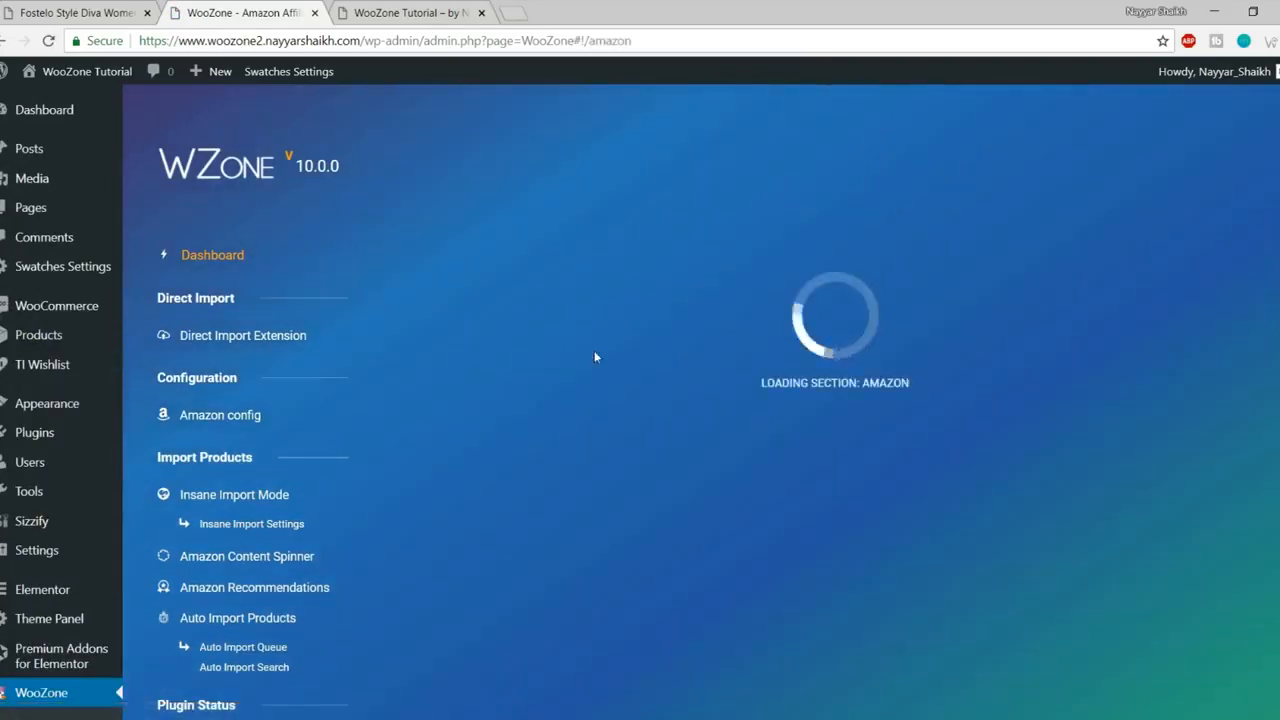
{"action": "scroll", "coordinate": [715, 340], "scroll_direction": "down", "scroll_amount": 5}
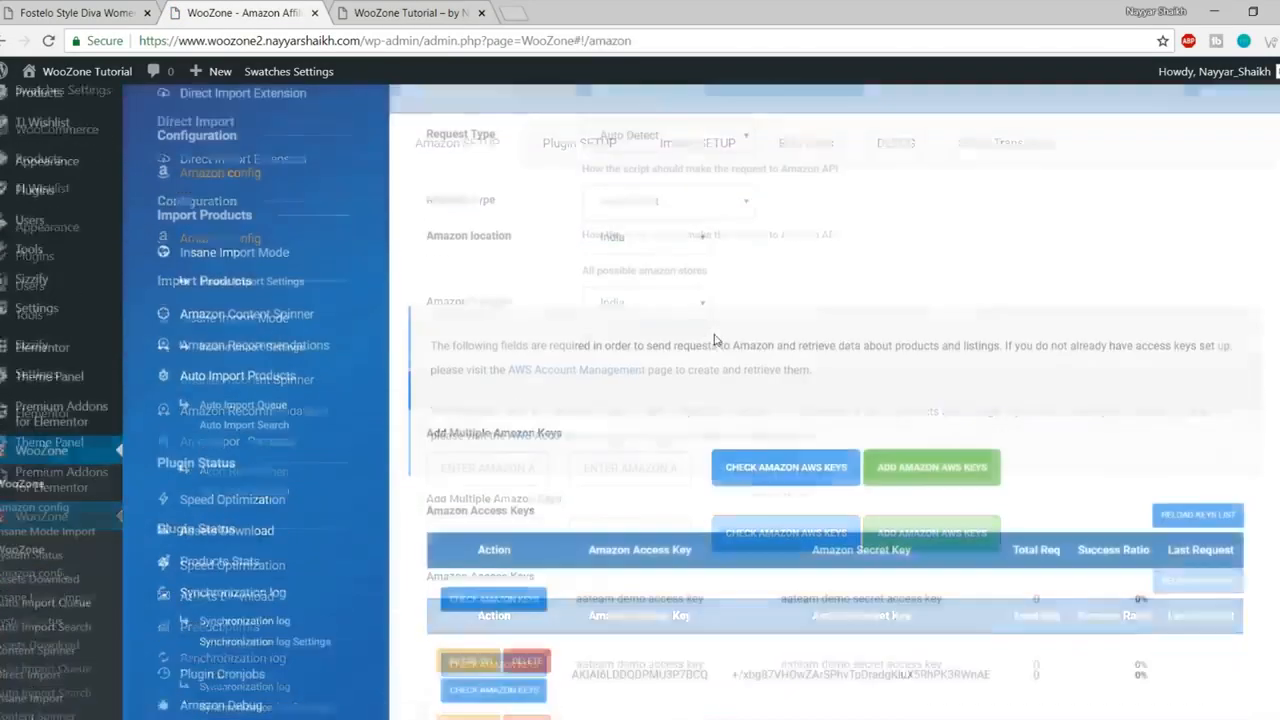
{"action": "scroll", "coordinate": [740, 369], "scroll_direction": "down", "scroll_amount": 1}
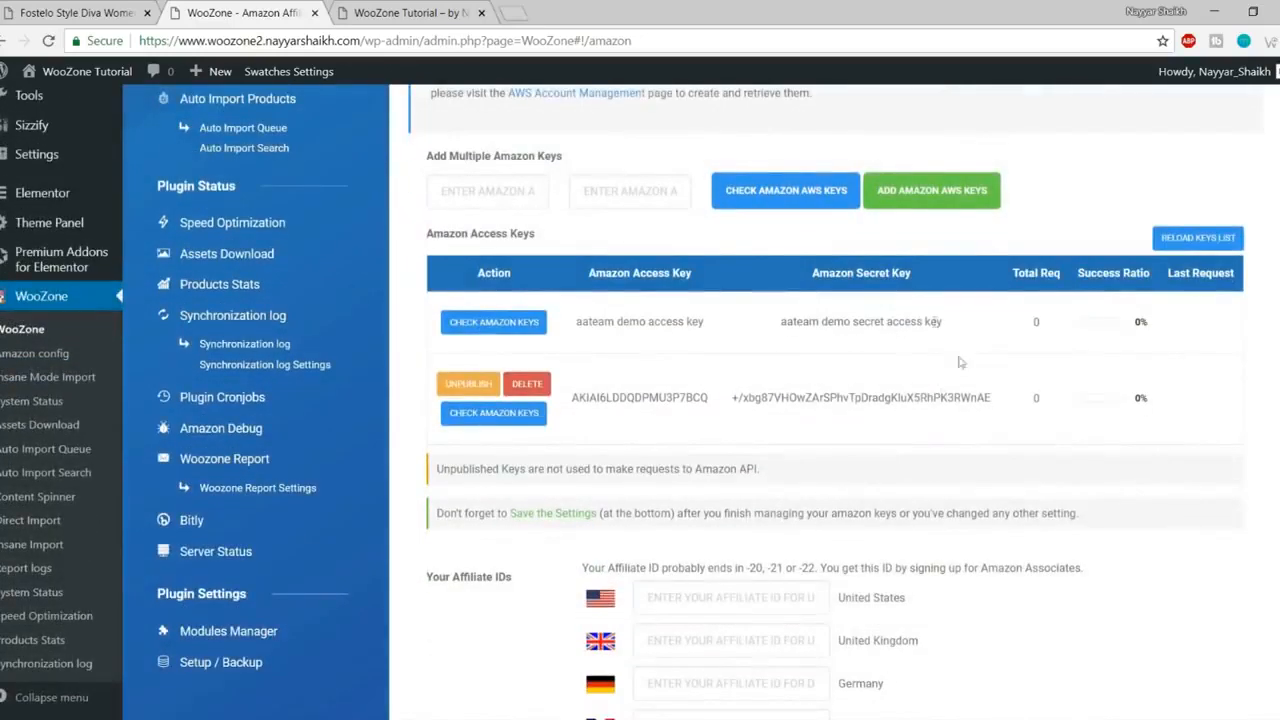
{"action": "double_click", "coordinate": [845, 397]}
{"action": "left_click", "coordinate": [866, 322]}
{"action": "left_click_drag", "start_coordinate": [885, 397], "coordinate": [862, 397]}
{"action": "scroll", "coordinate": [924, 419], "scroll_direction": "down", "scroll_amount": 7}
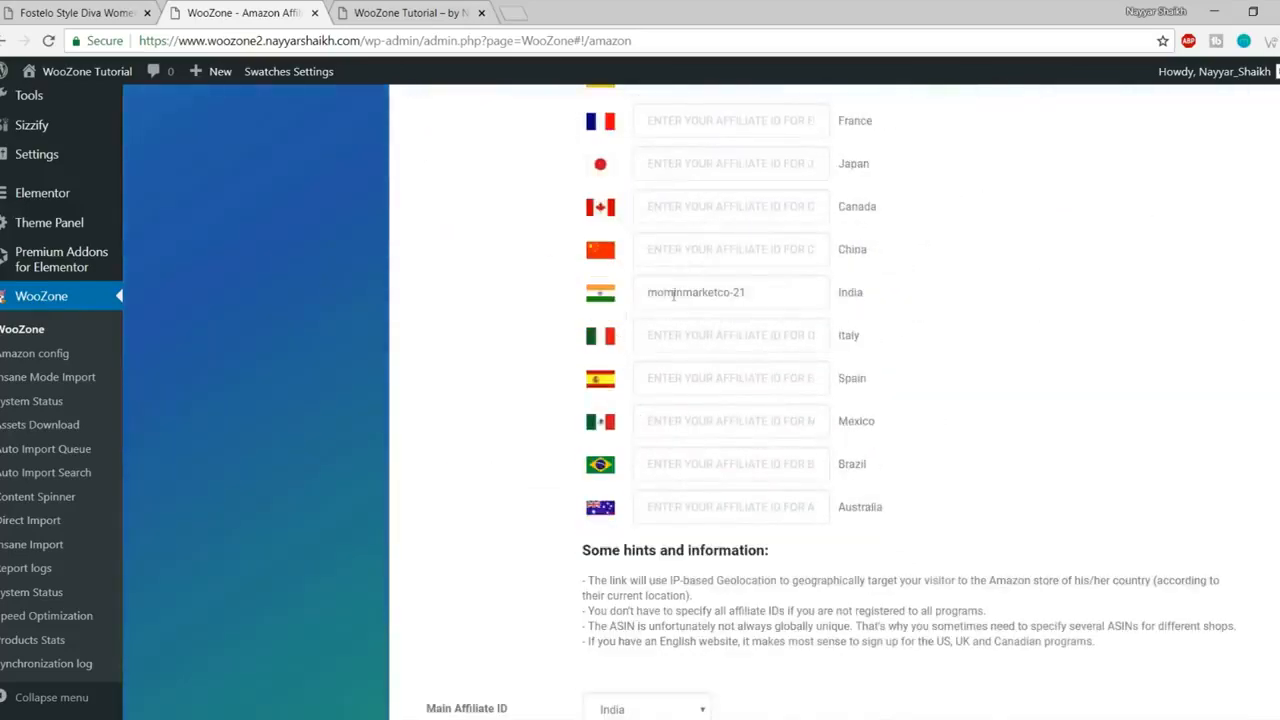
{"action": "scroll", "coordinate": [784, 288], "scroll_direction": "down", "scroll_amount": 5}
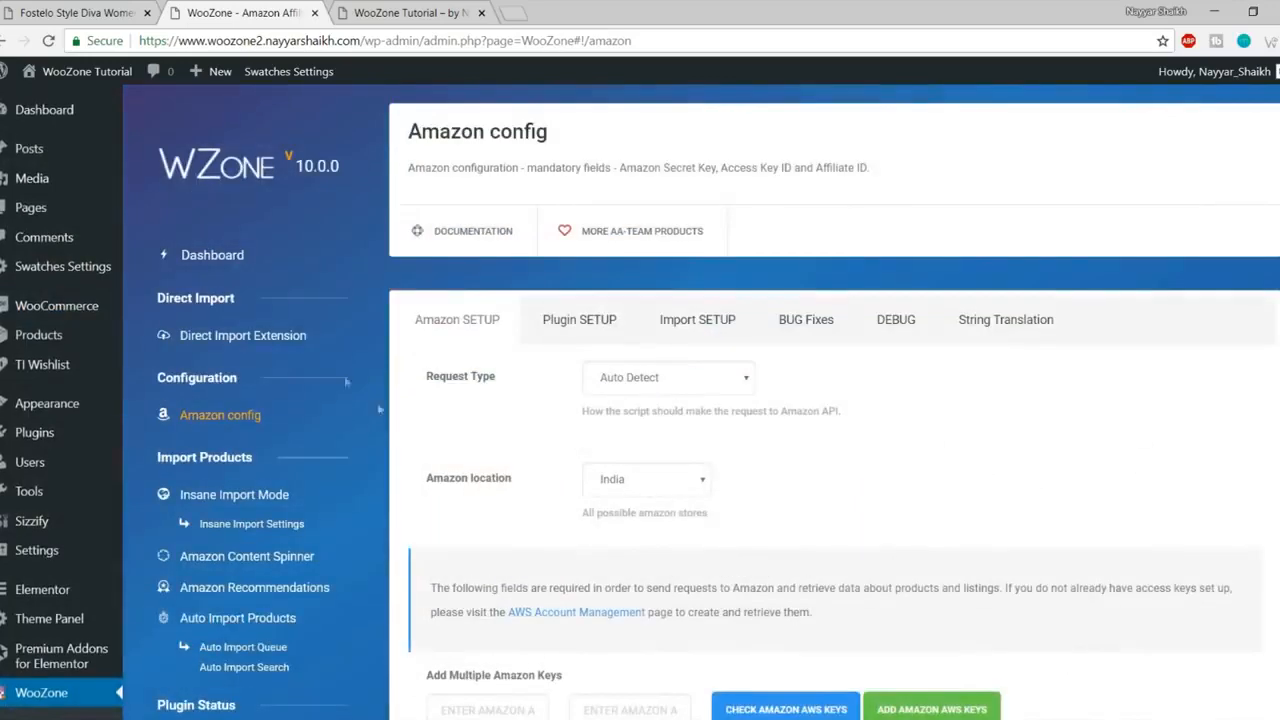
{"action": "left_click", "coordinate": [213, 257]}
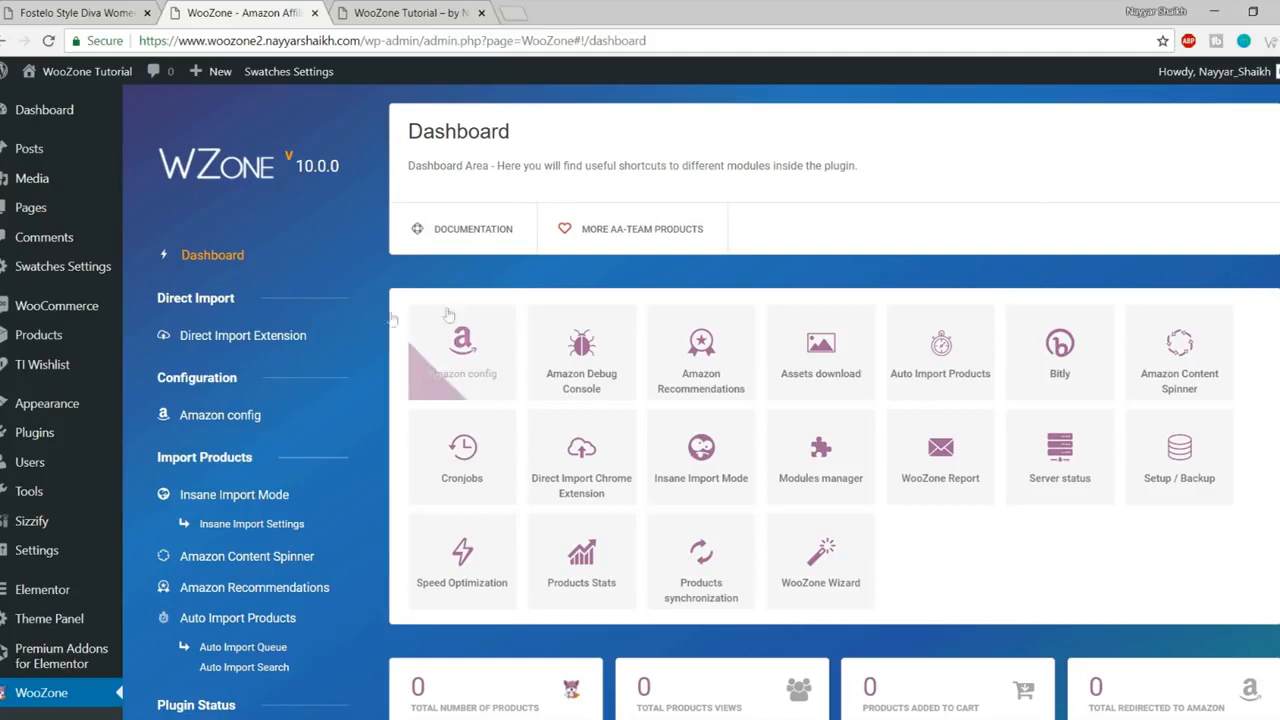
- From WooZone's Direct Import Extension page, open the WZone Direct Import extension link in a new tab
{"action": "left_click", "coordinate": [247, 342]}
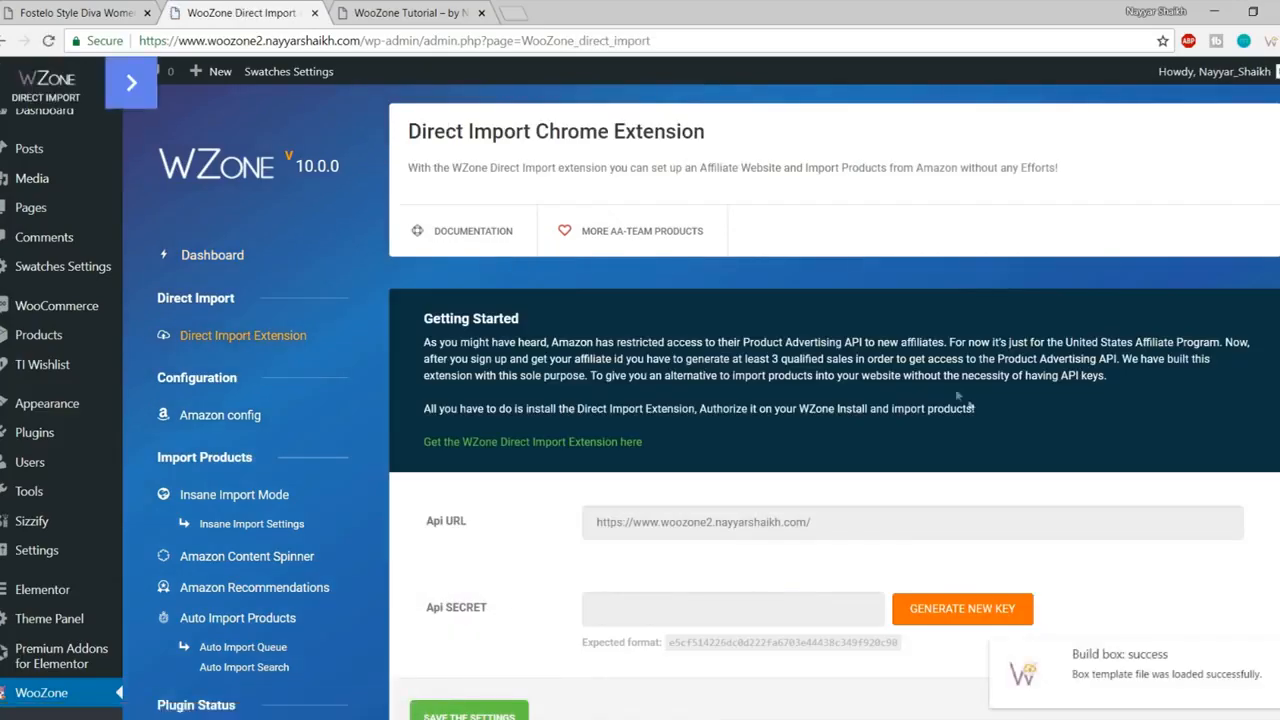
{"action": "scroll", "coordinate": [1008, 427], "scroll_direction": "down", "scroll_amount": 3}
{"action": "scroll", "coordinate": [1110, 495], "scroll_direction": "up", "scroll_amount": 2}
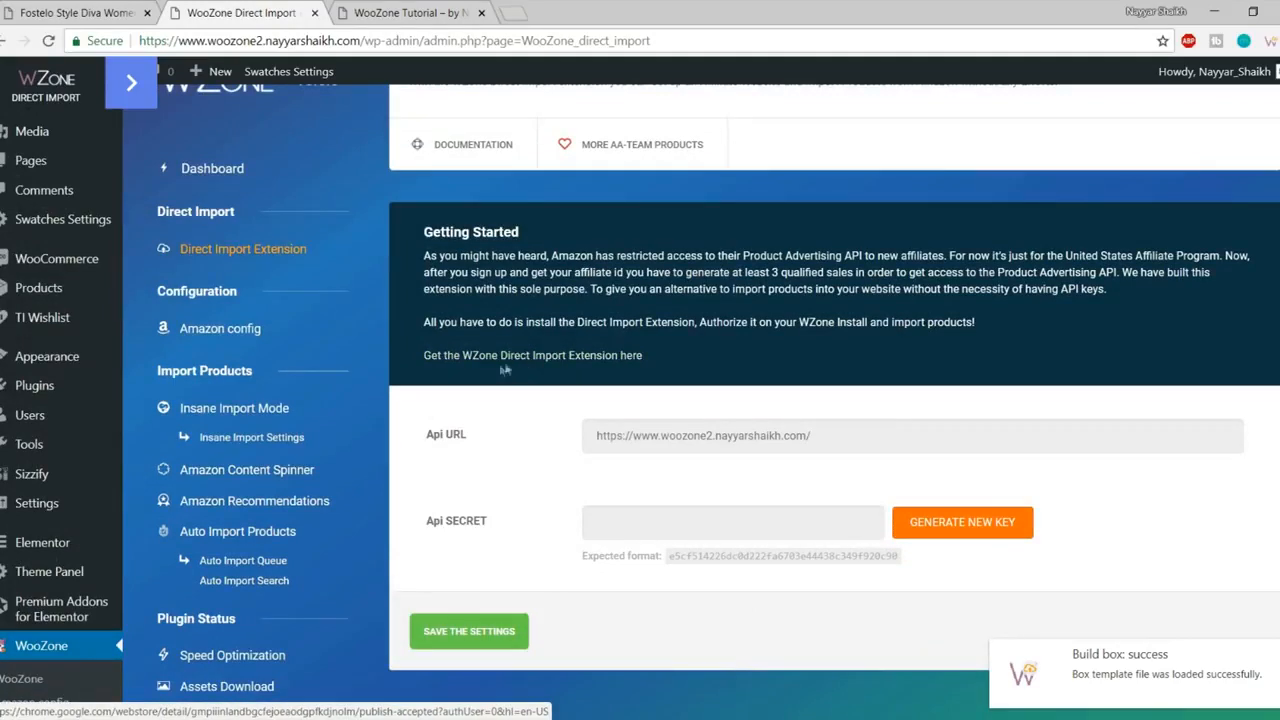
{"action": "right_click", "coordinate": [585, 362]}
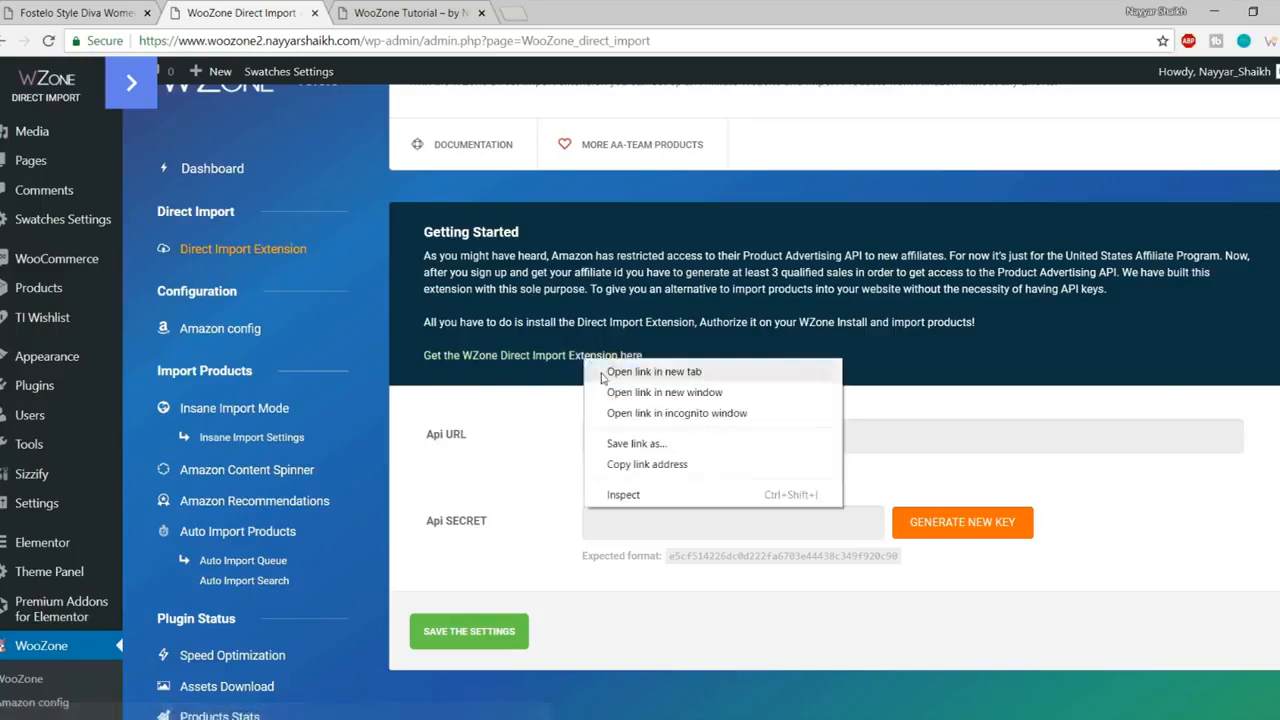
{"action": "left_click", "coordinate": [628, 369]}
{"action": "left_click", "coordinate": [398, 10]}
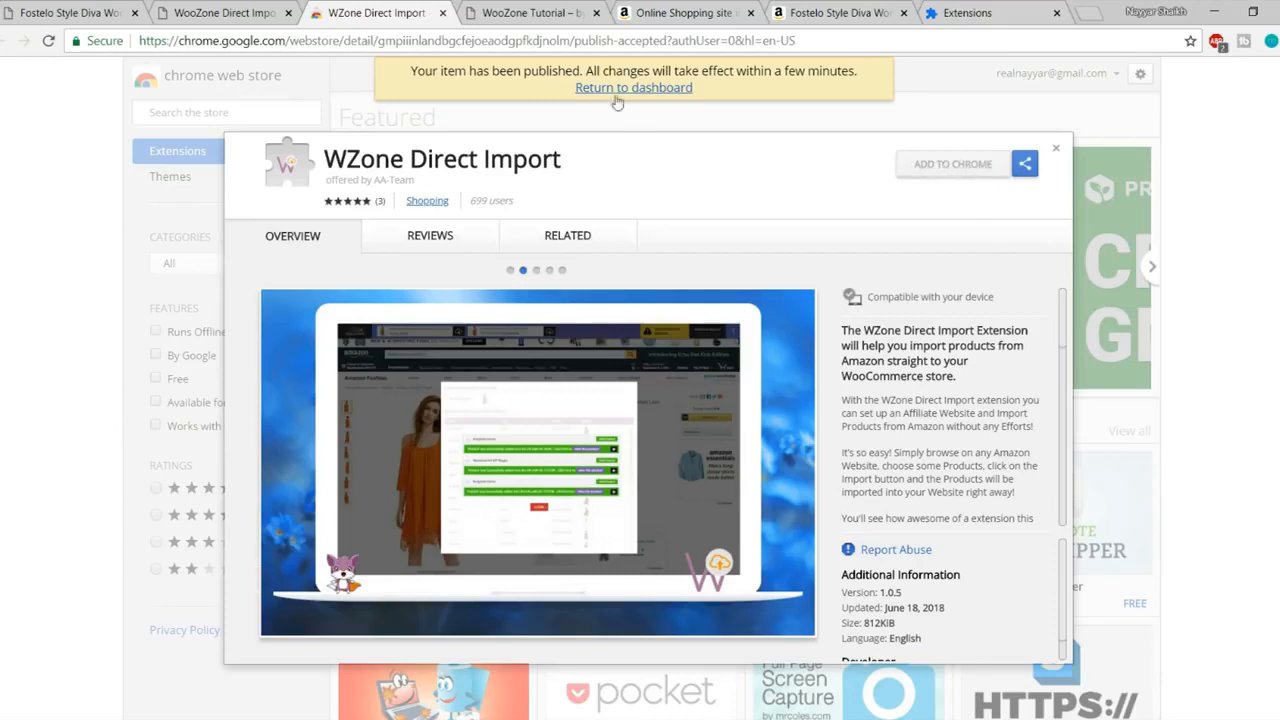
- Copy the extension name and search the Chrome Web Store for 'wzone direct import'
{"action": "left_click_drag", "start_coordinate": [585, 159], "coordinate": [322, 159]}
{"action": "key", "text": "ctrl+c"}
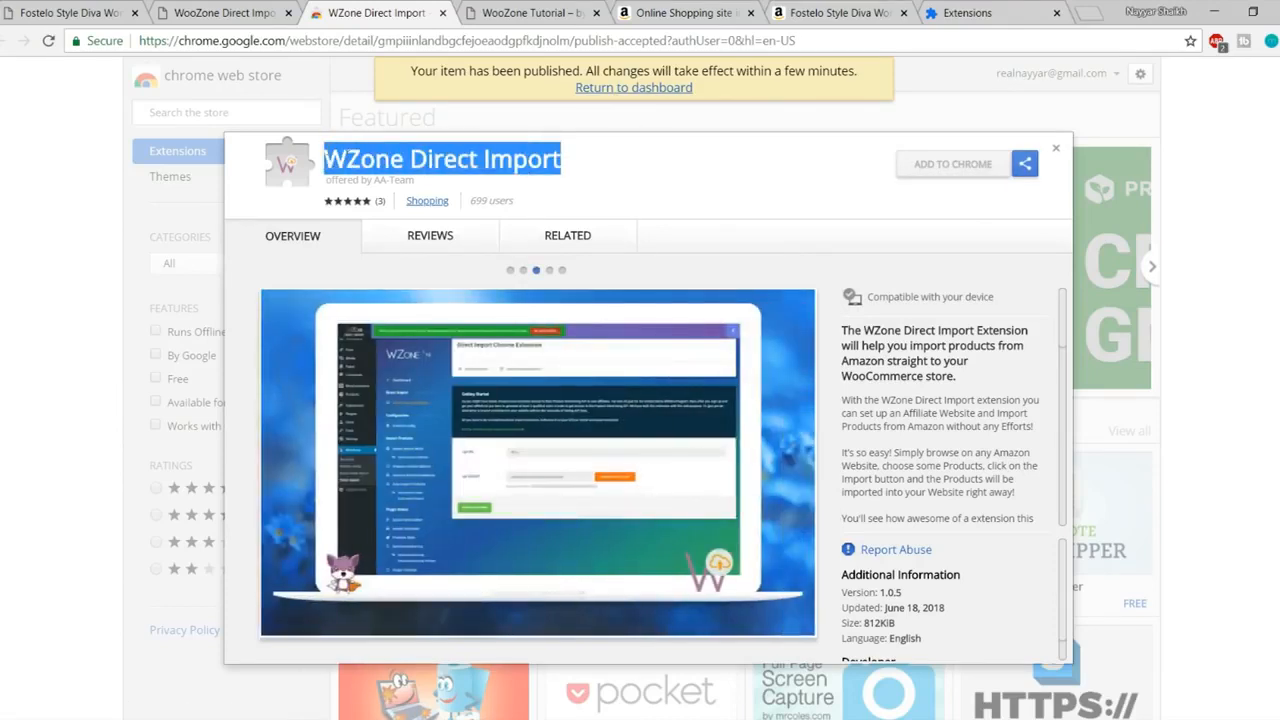
{"action": "left_click", "coordinate": [1056, 150]}
{"action": "left_click", "coordinate": [209, 111]}
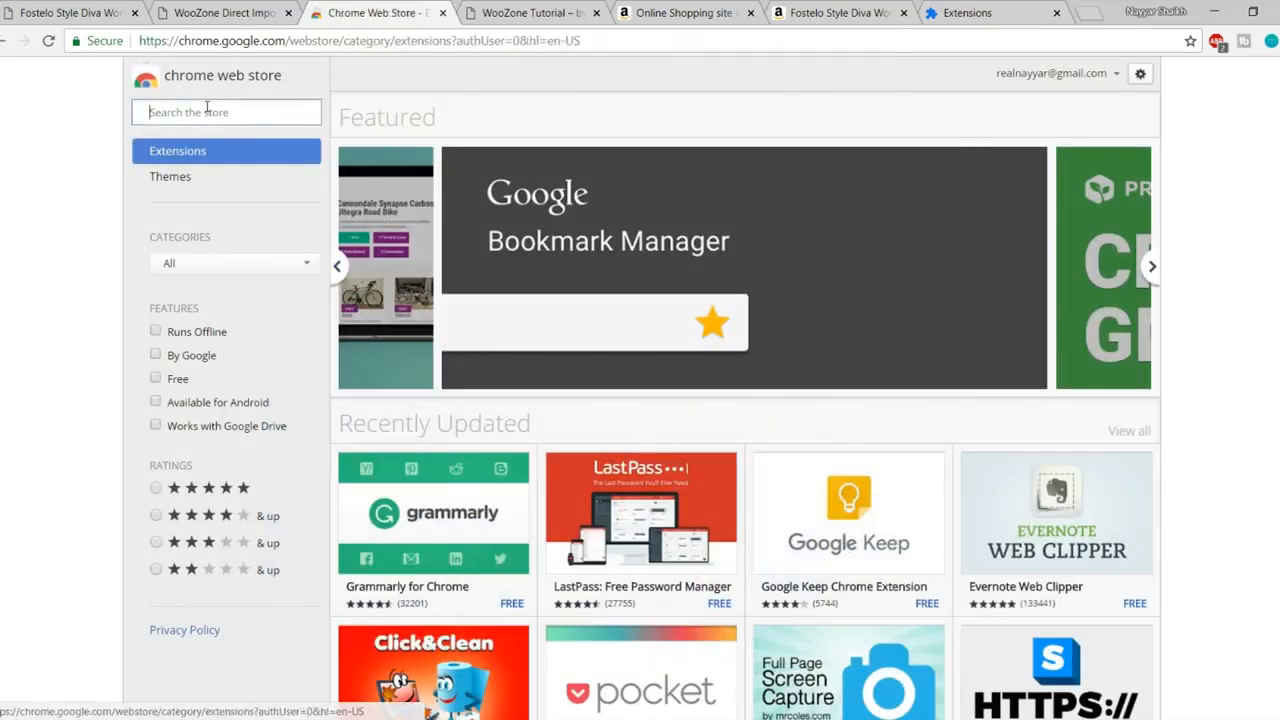
{"action": "key", "text": "ctrl+v"}
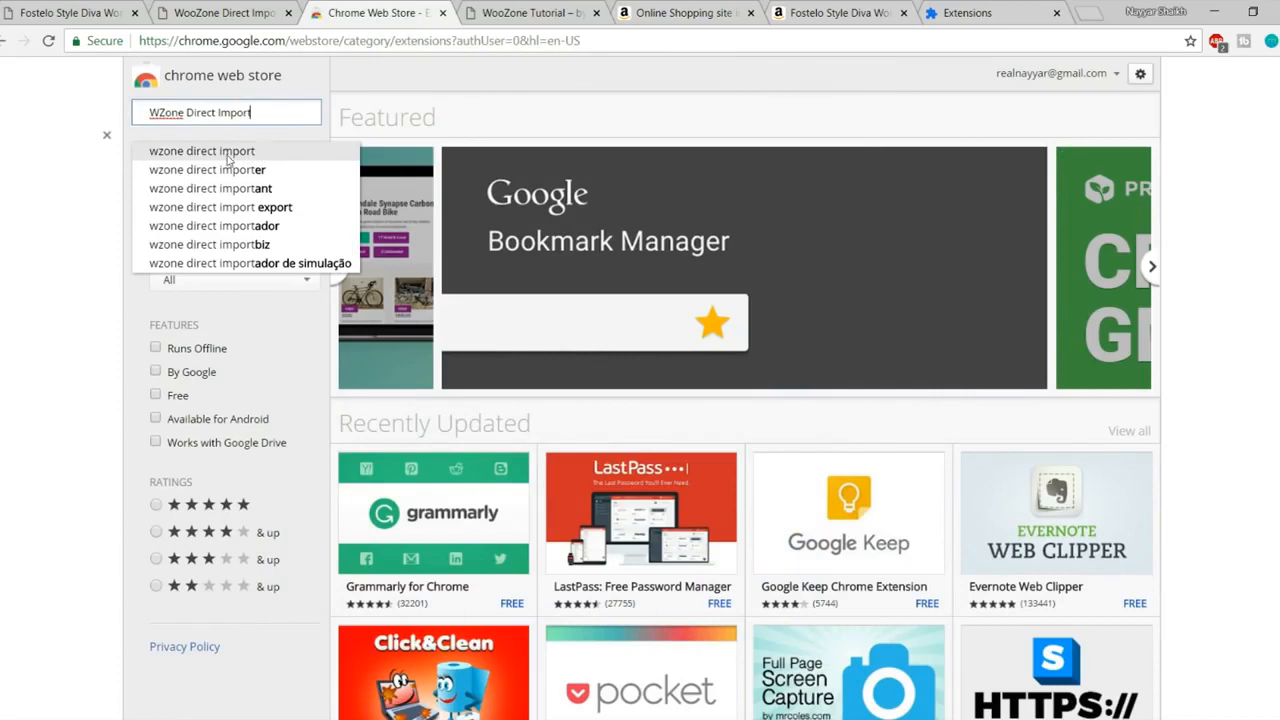
{"action": "left_click", "coordinate": [240, 155]}
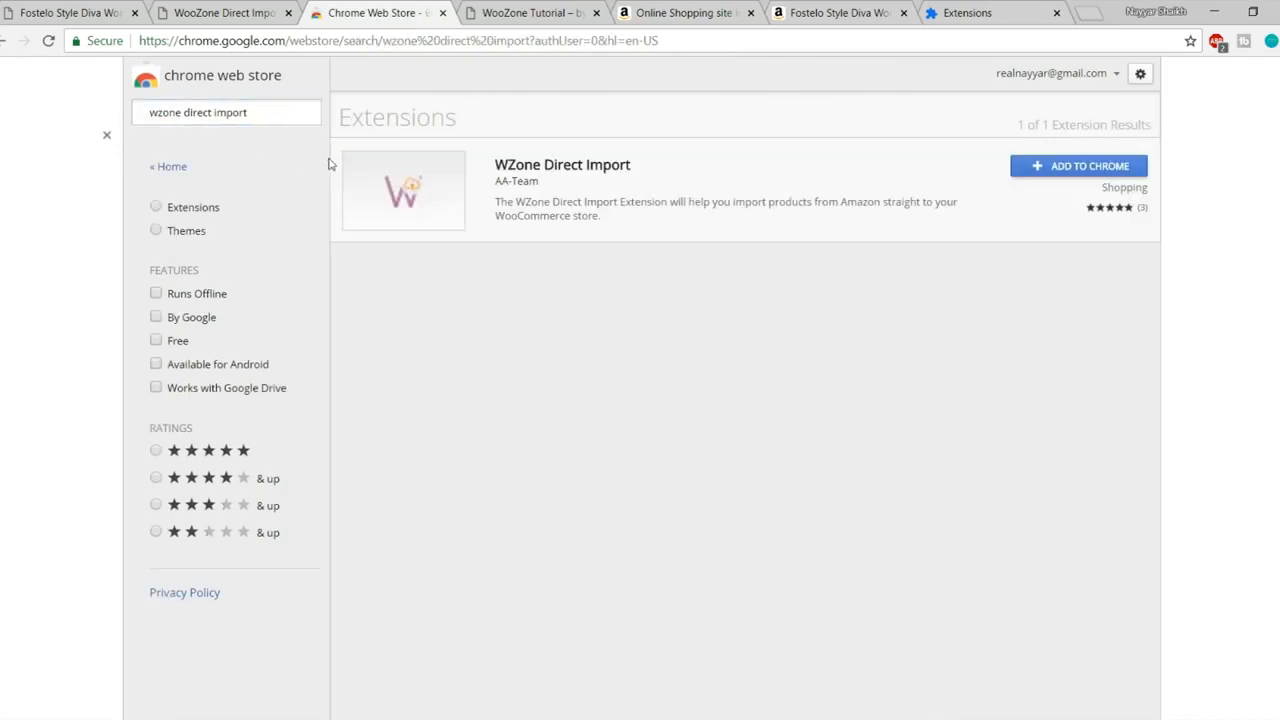
- Add WZone Direct Import to Chrome, check its popup, and return to the WooZone tab
{"action": "left_click", "coordinate": [1069, 176]}
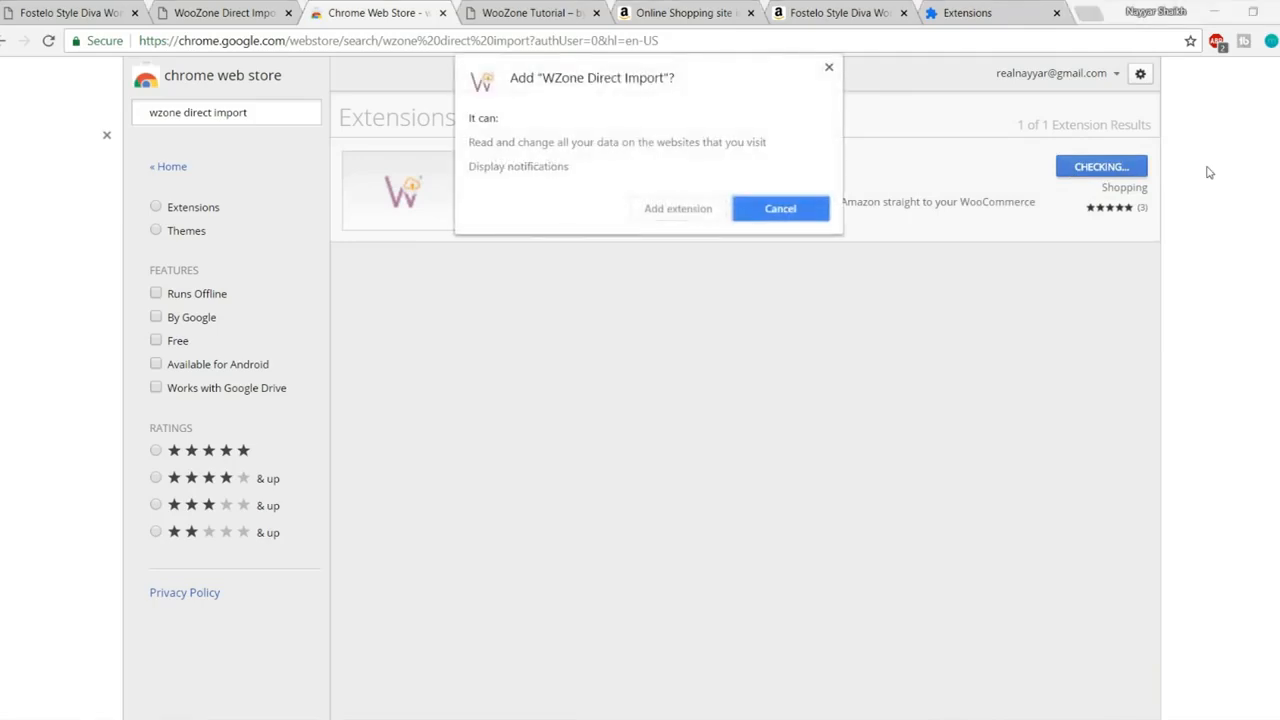
{"action": "left_click", "coordinate": [700, 208]}
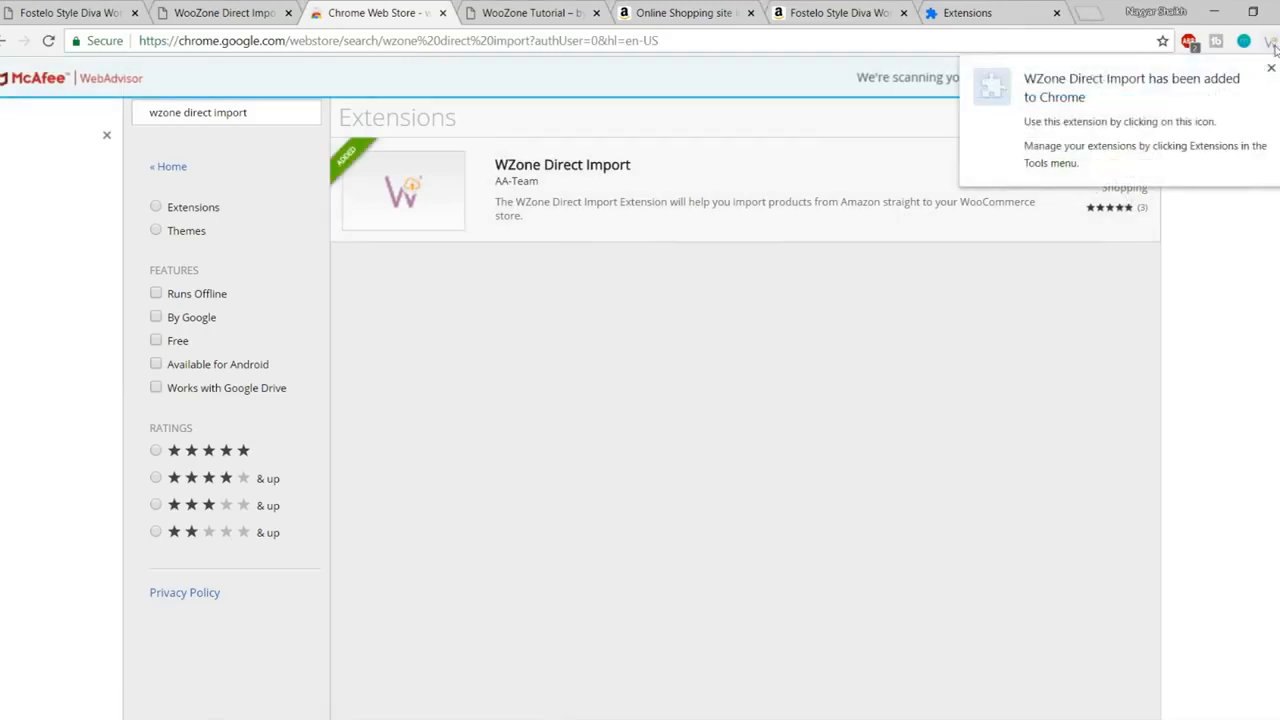
{"action": "left_click", "coordinate": [1272, 45]}
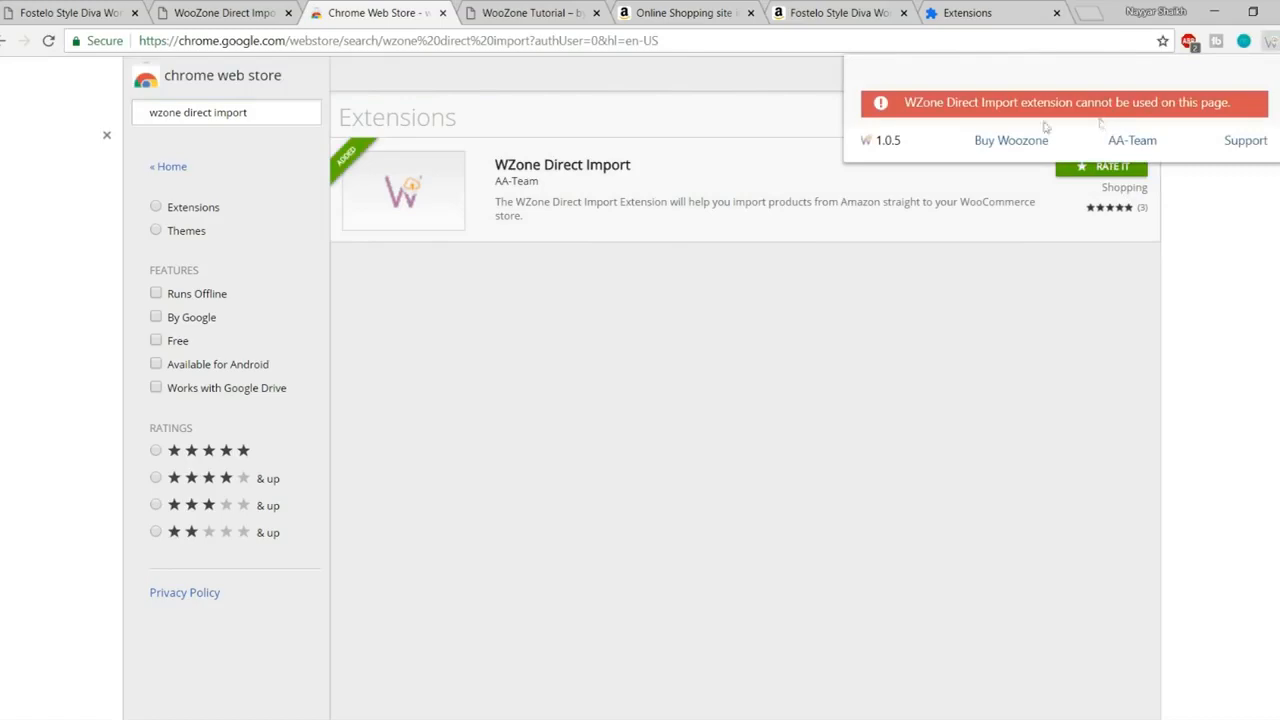
{"action": "left_click", "coordinate": [268, 17]}
- Save the direct import settings and authorize the extension for this site
{"action": "left_click", "coordinate": [473, 555]}
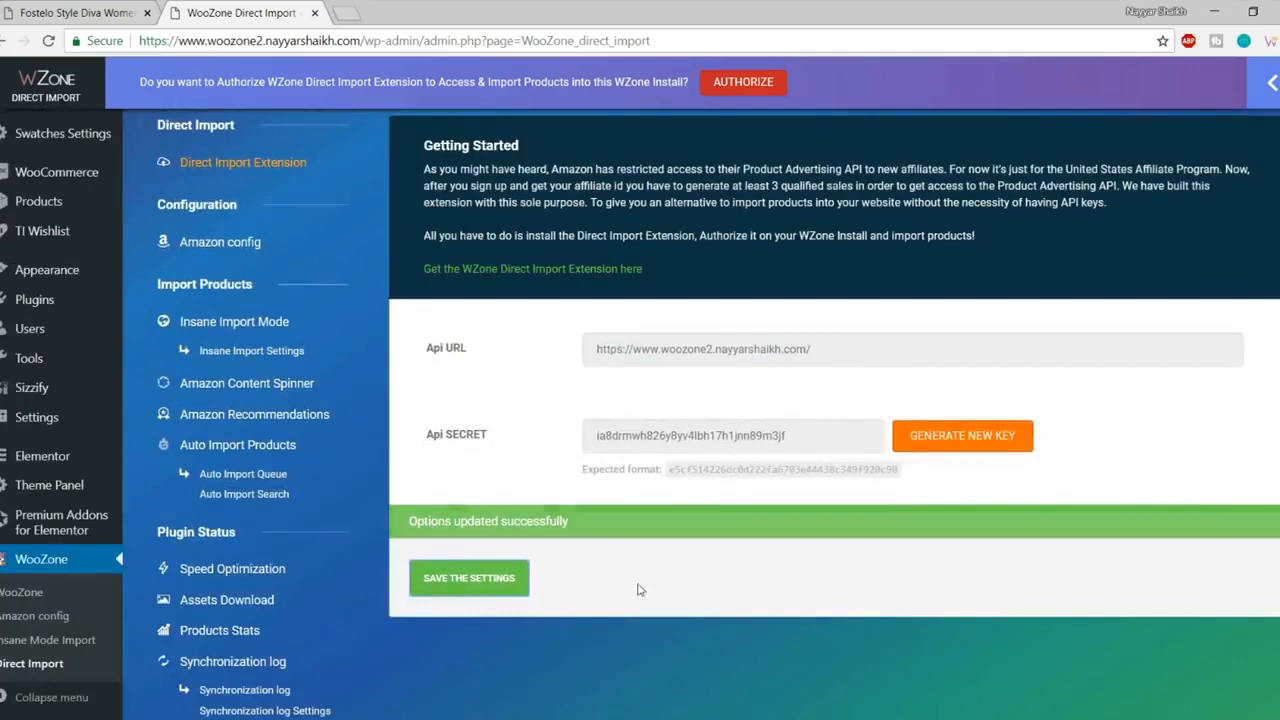
{"action": "scroll", "coordinate": [640, 595], "scroll_direction": "up", "scroll_amount": 2}
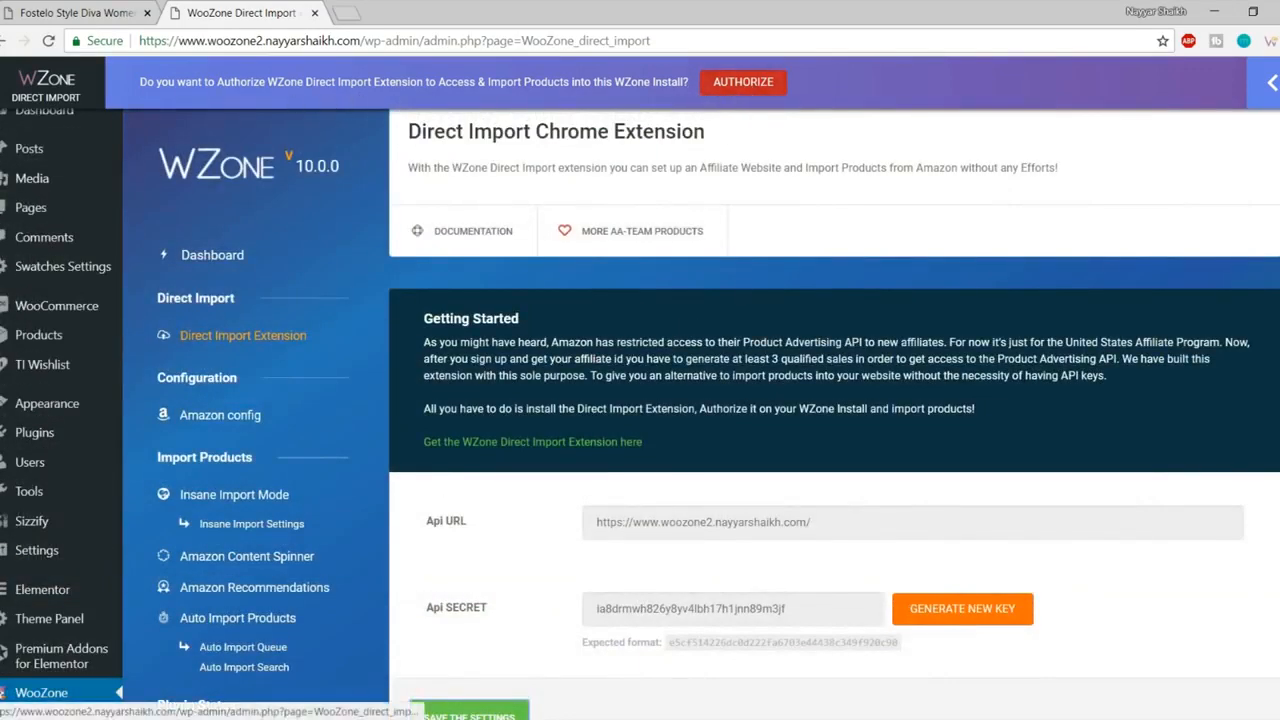
{"action": "left_click", "coordinate": [752, 86]}
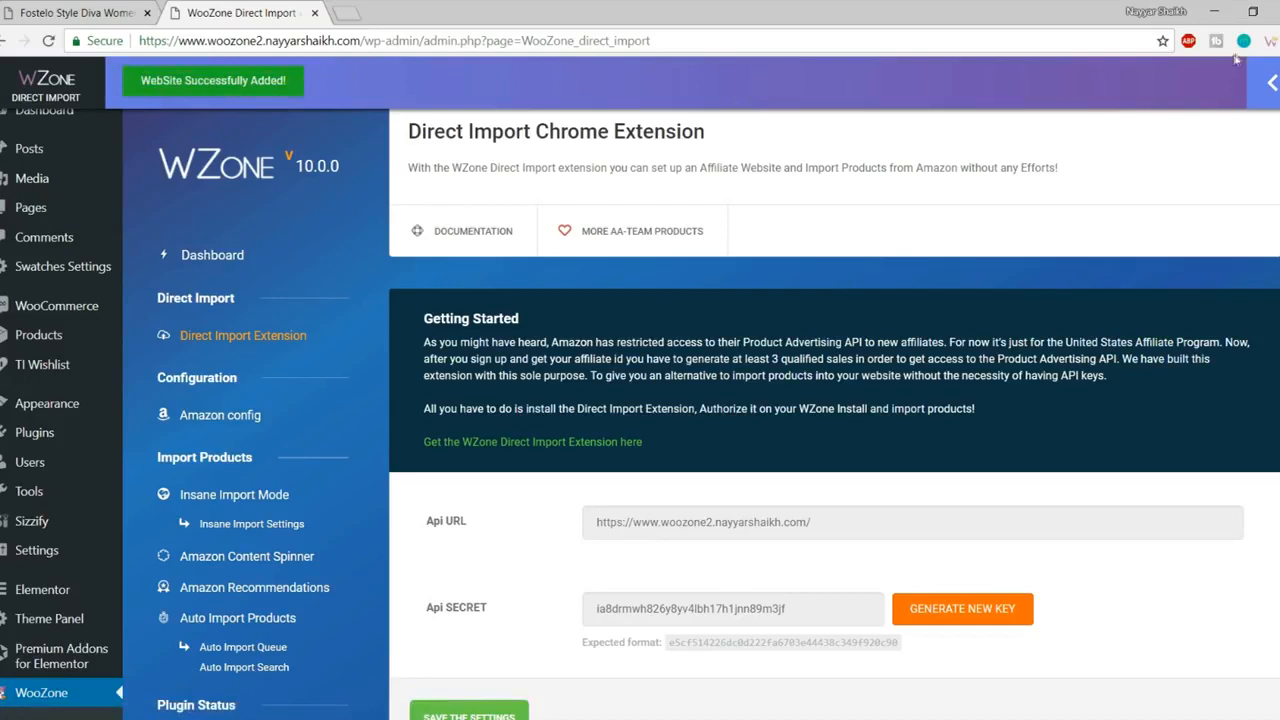
- Confirm WooZone Tutorial is listed as an authorized website, then open a new tab
{"action": "left_click", "coordinate": [1270, 42]}
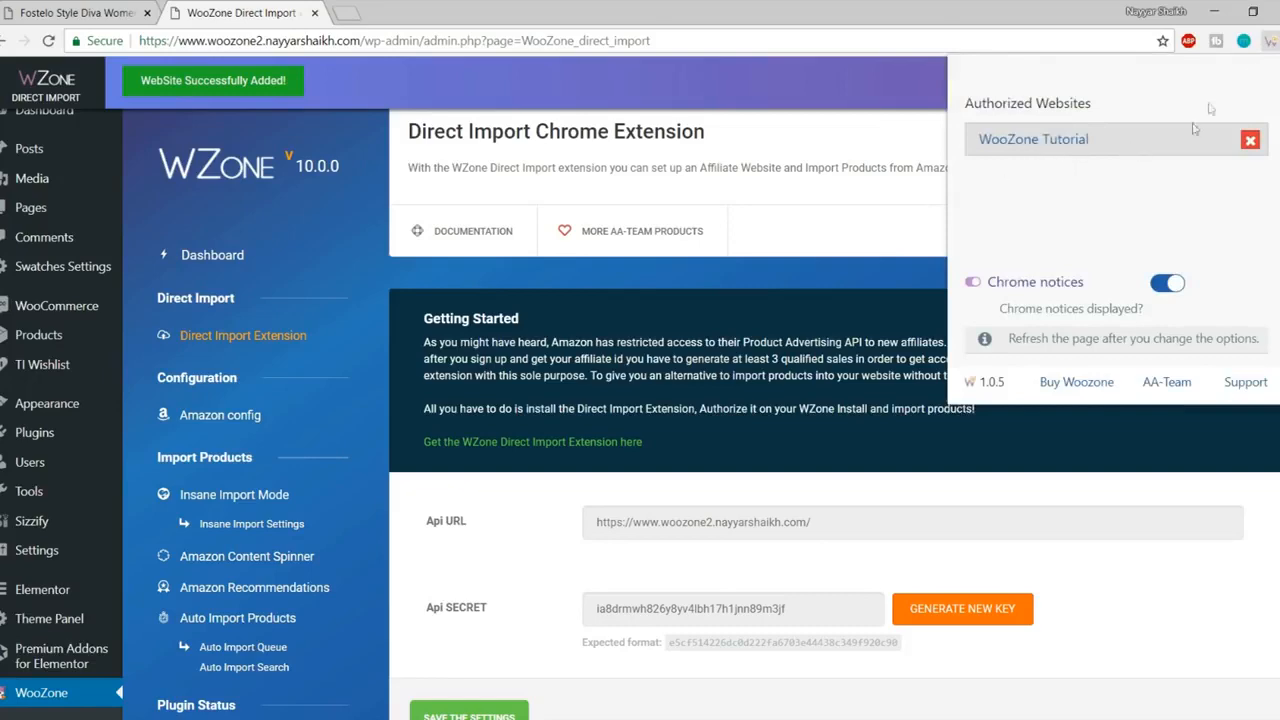
{"action": "left_click", "coordinate": [1268, 42]}
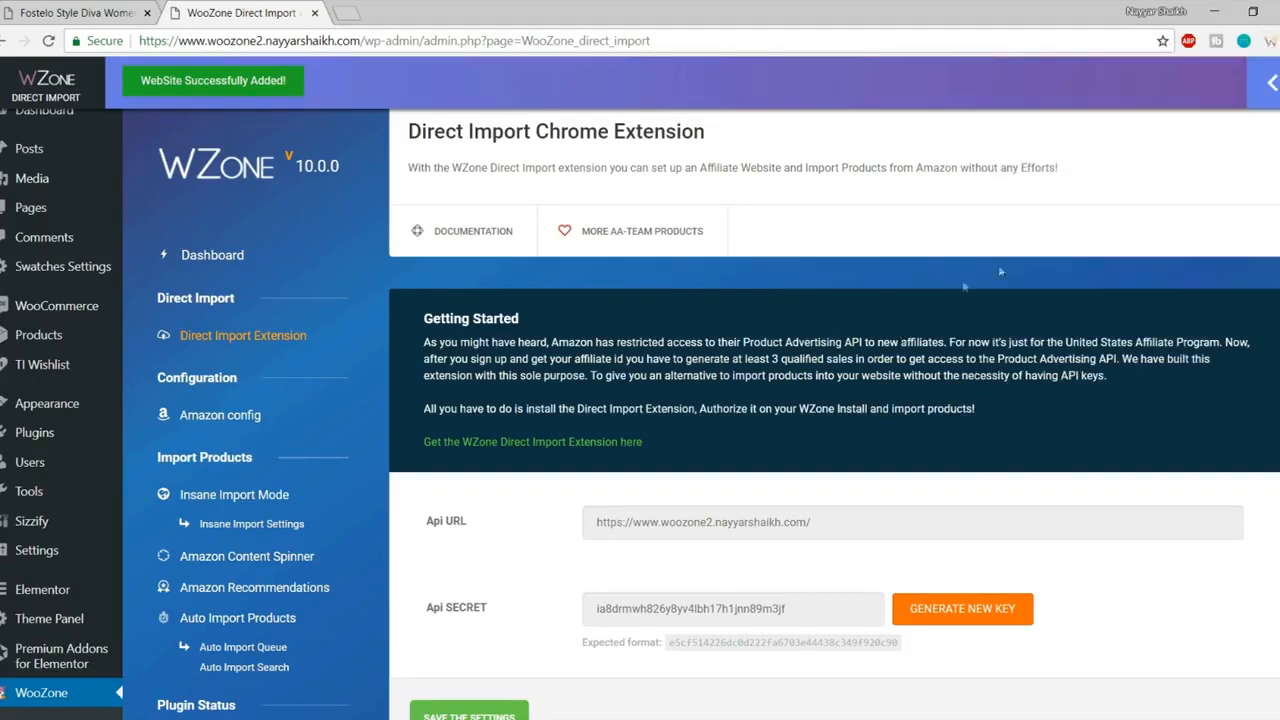
{"action": "left_click", "coordinate": [348, 12]}
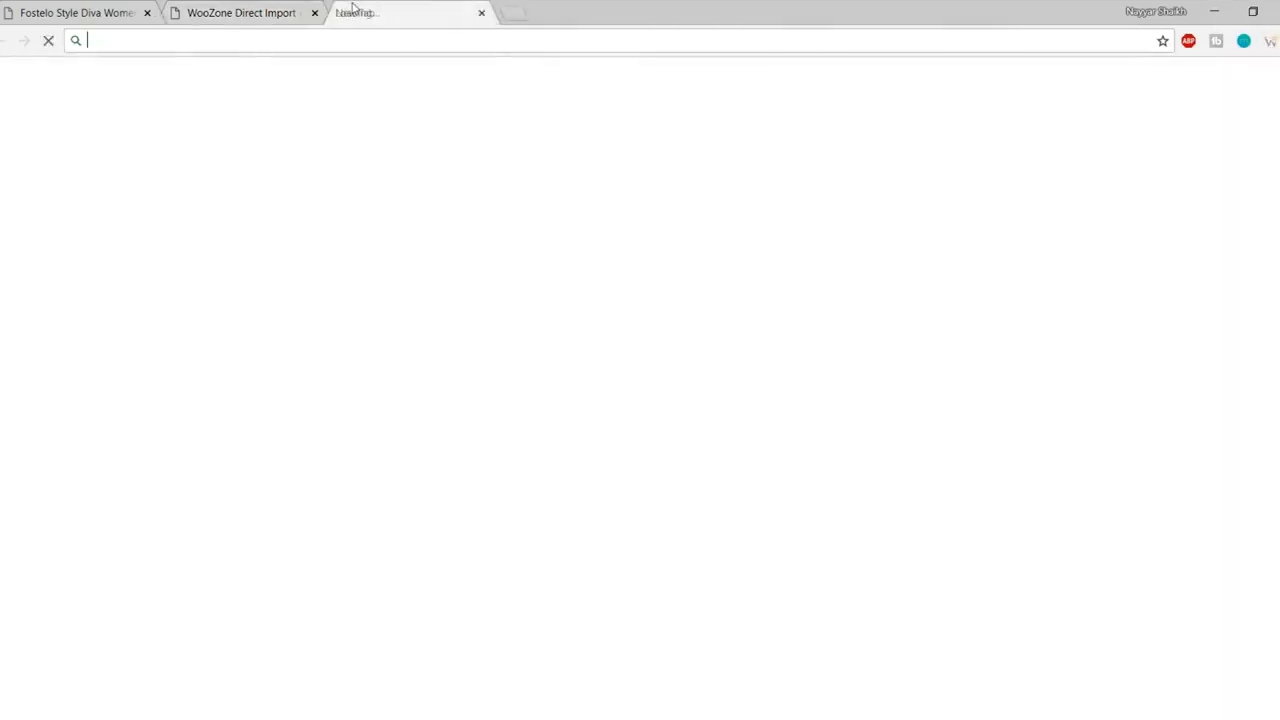
- Go to Amazon.in and open the tan Fostelo handbag's product page
{"action": "type", "text": "am"}
{"action": "key", "text": "Return"}
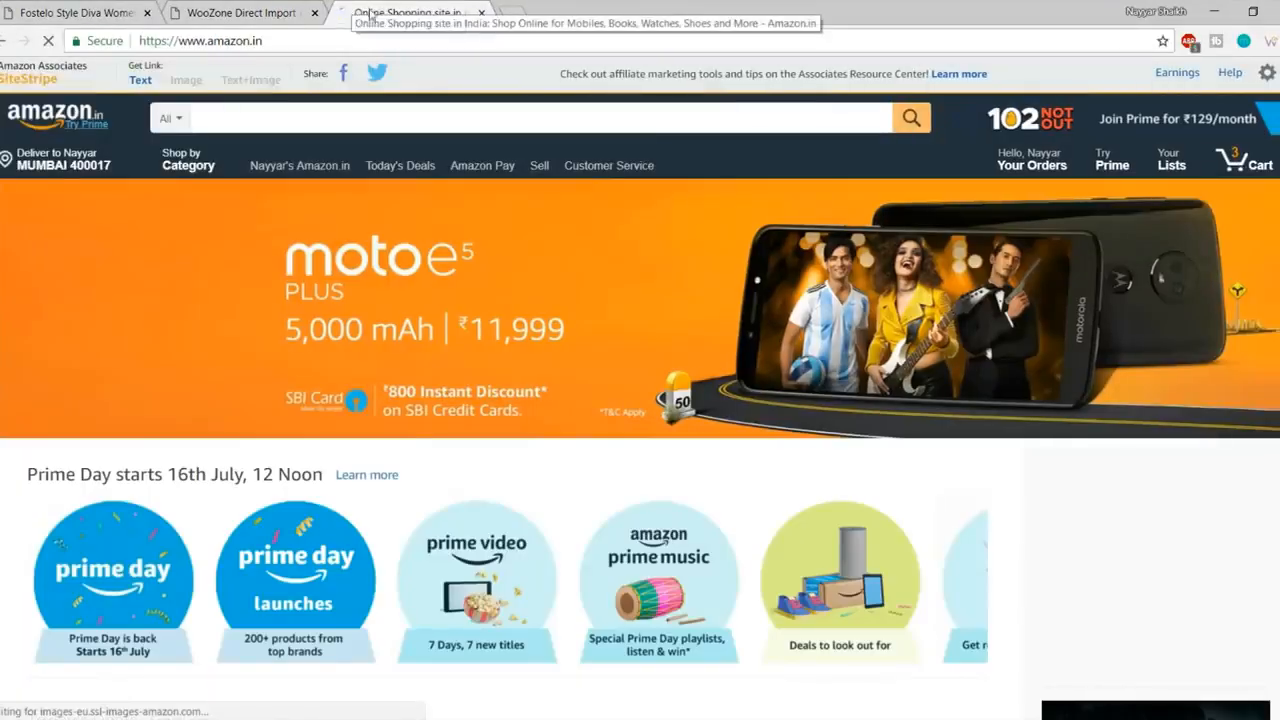
{"action": "scroll", "coordinate": [510, 176], "scroll_direction": "down", "scroll_amount": 10}
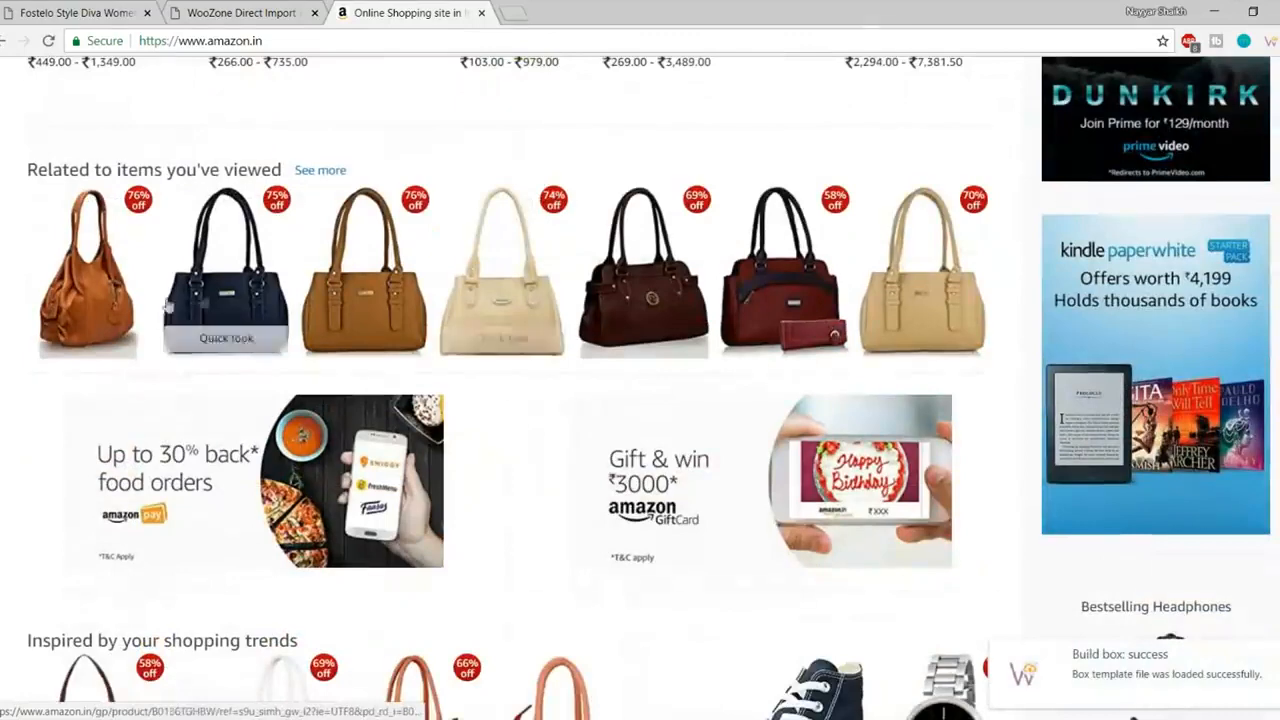
{"action": "left_click", "coordinate": [121, 259]}
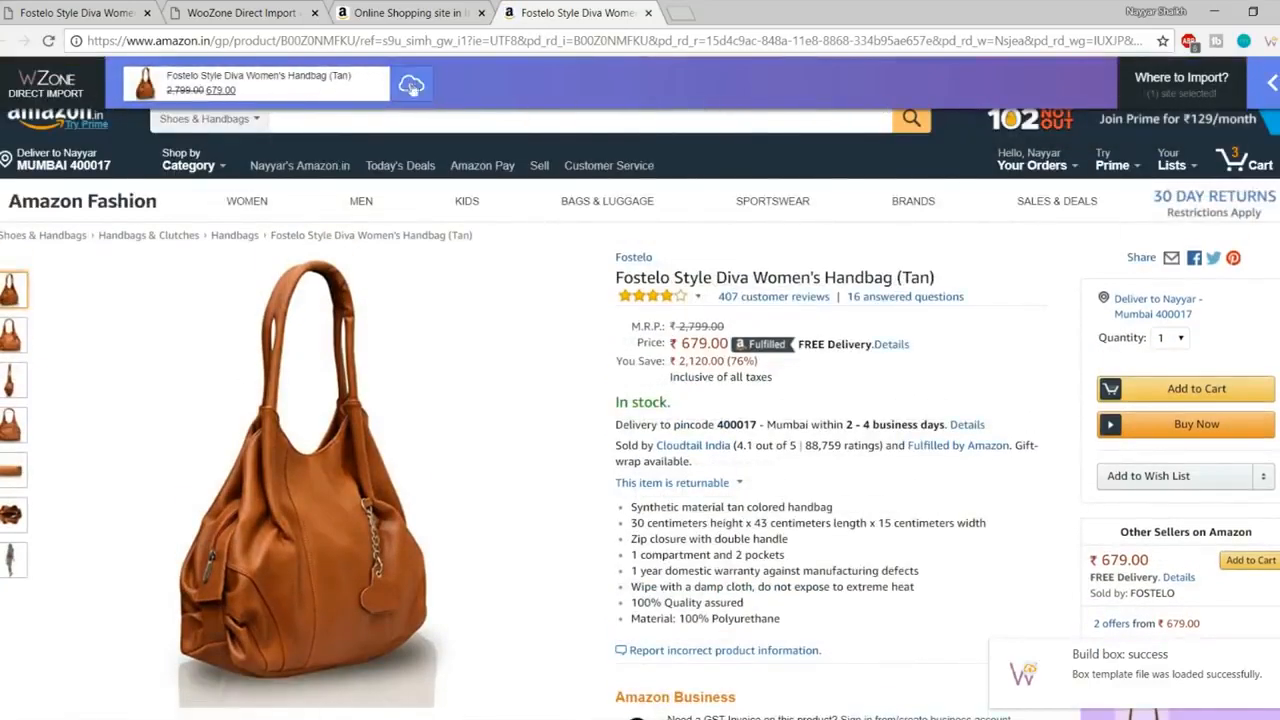
{"action": "left_click", "coordinate": [411, 87]}
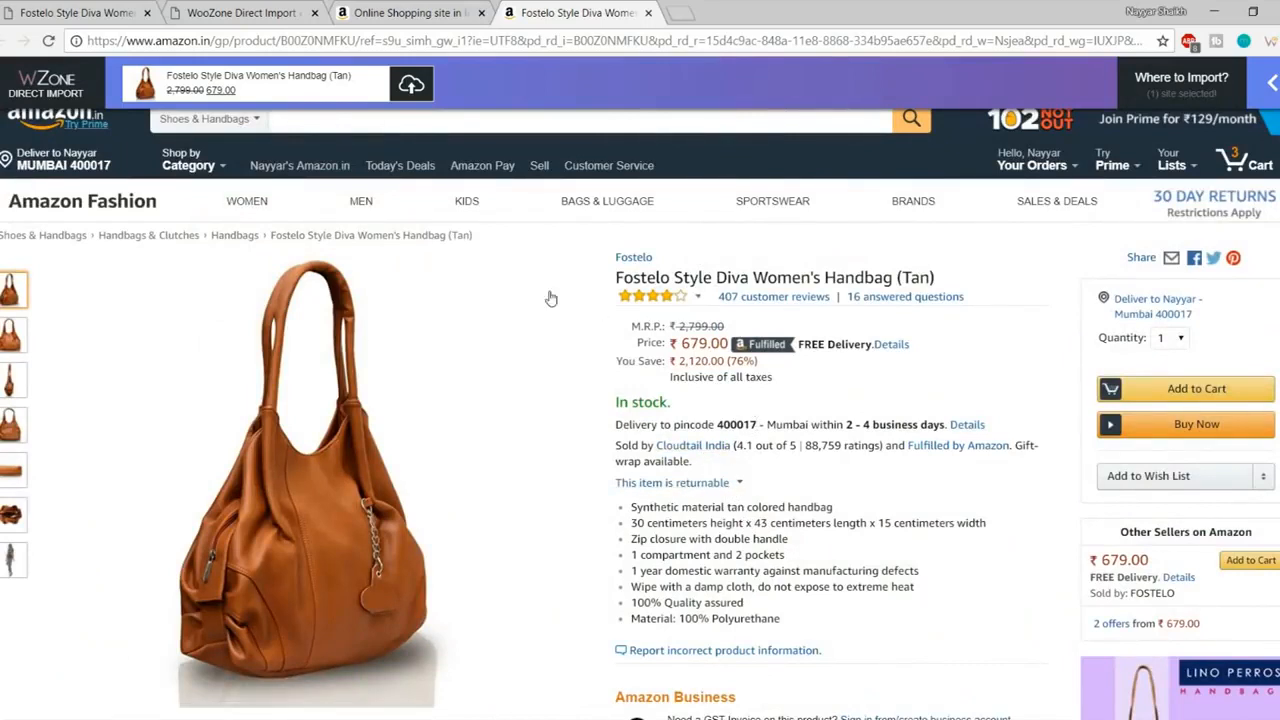
- Check WooZone Tutorial import settings, keeping 1 image per variation, then import the handbag
{"action": "mouse_move", "coordinate": [1240, 104]}
{"action": "mouse_move", "coordinate": [1229, 136]}
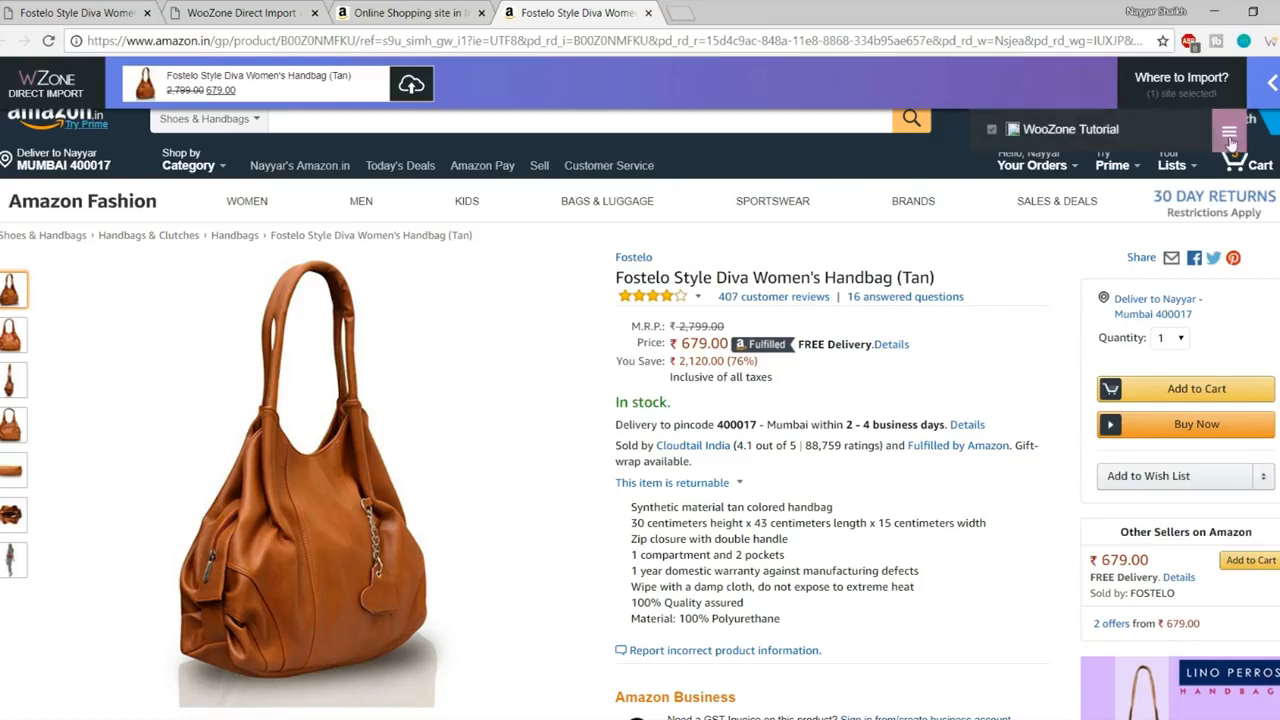
{"action": "left_click", "coordinate": [1230, 138]}
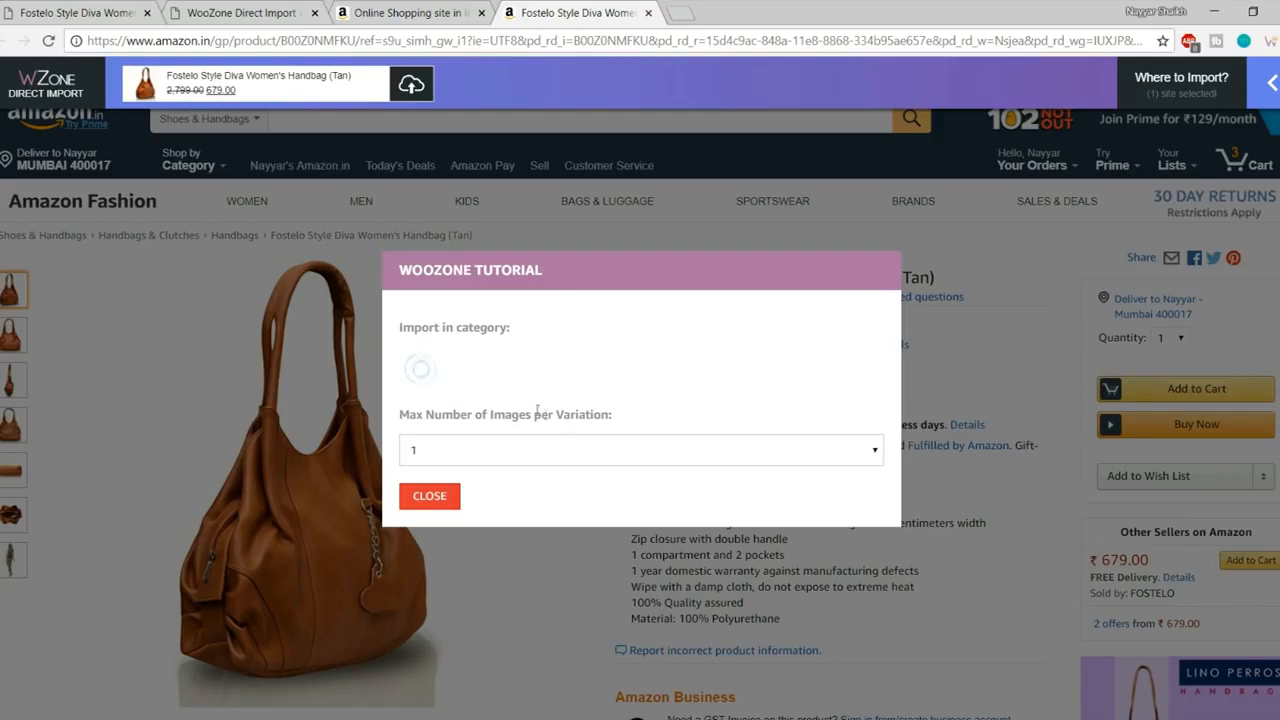
{"action": "left_click", "coordinate": [566, 450]}
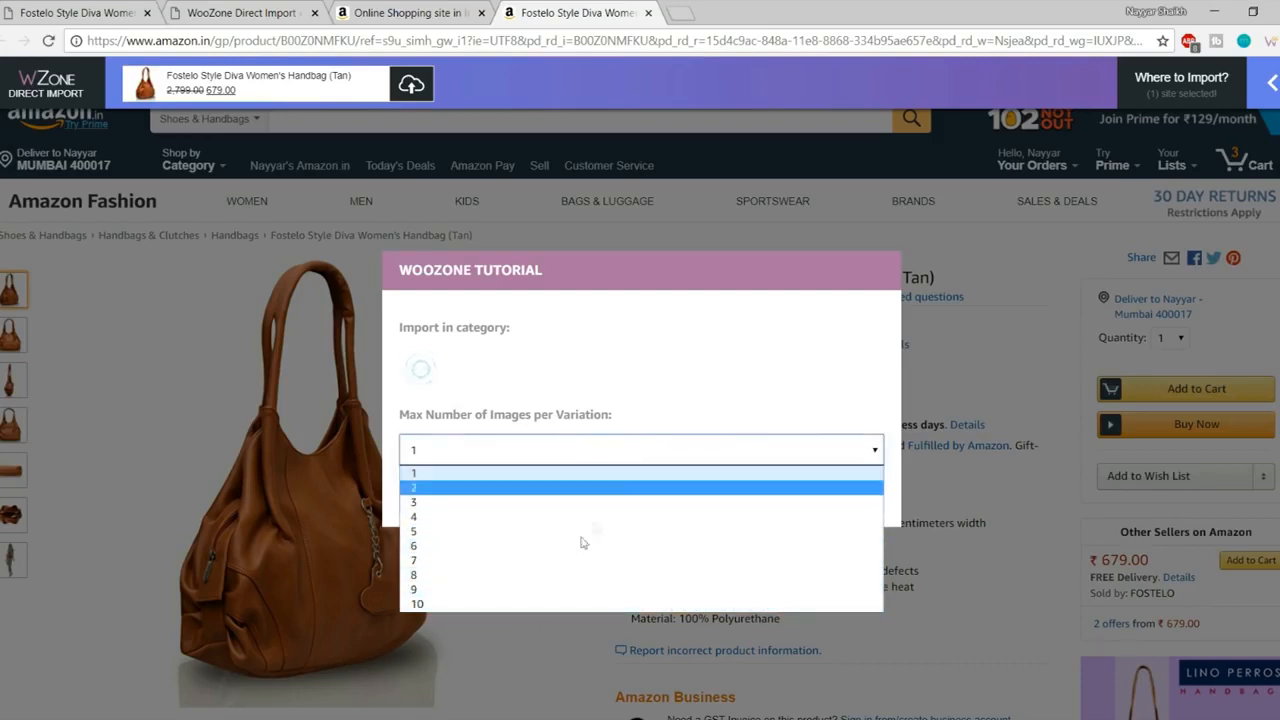
{"action": "left_click", "coordinate": [693, 387]}
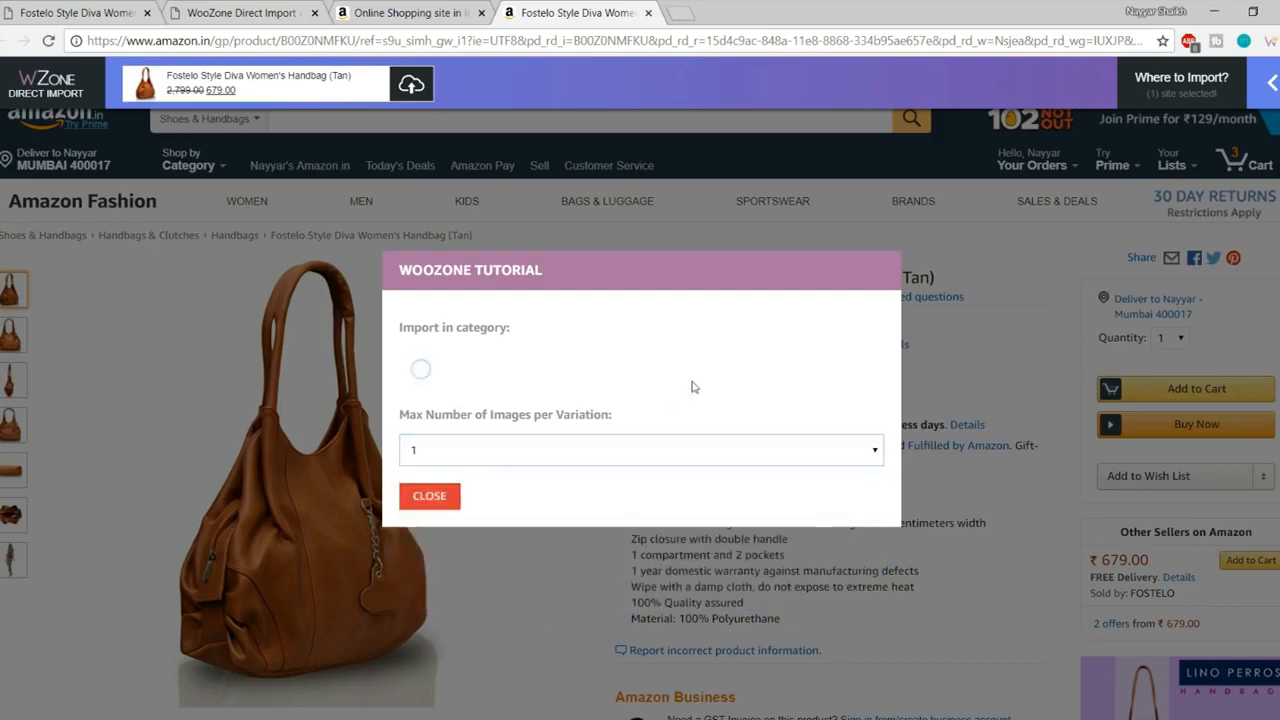
{"action": "left_click", "coordinate": [435, 497]}
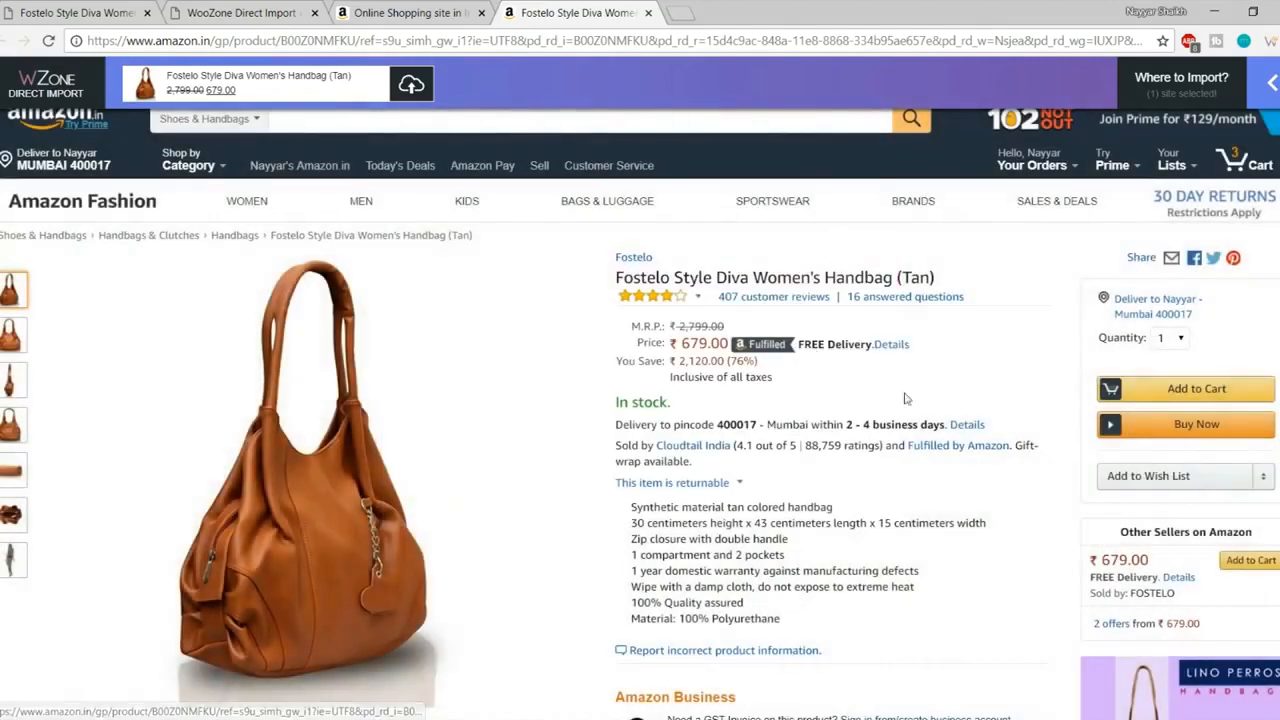
{"action": "left_click", "coordinate": [412, 87]}
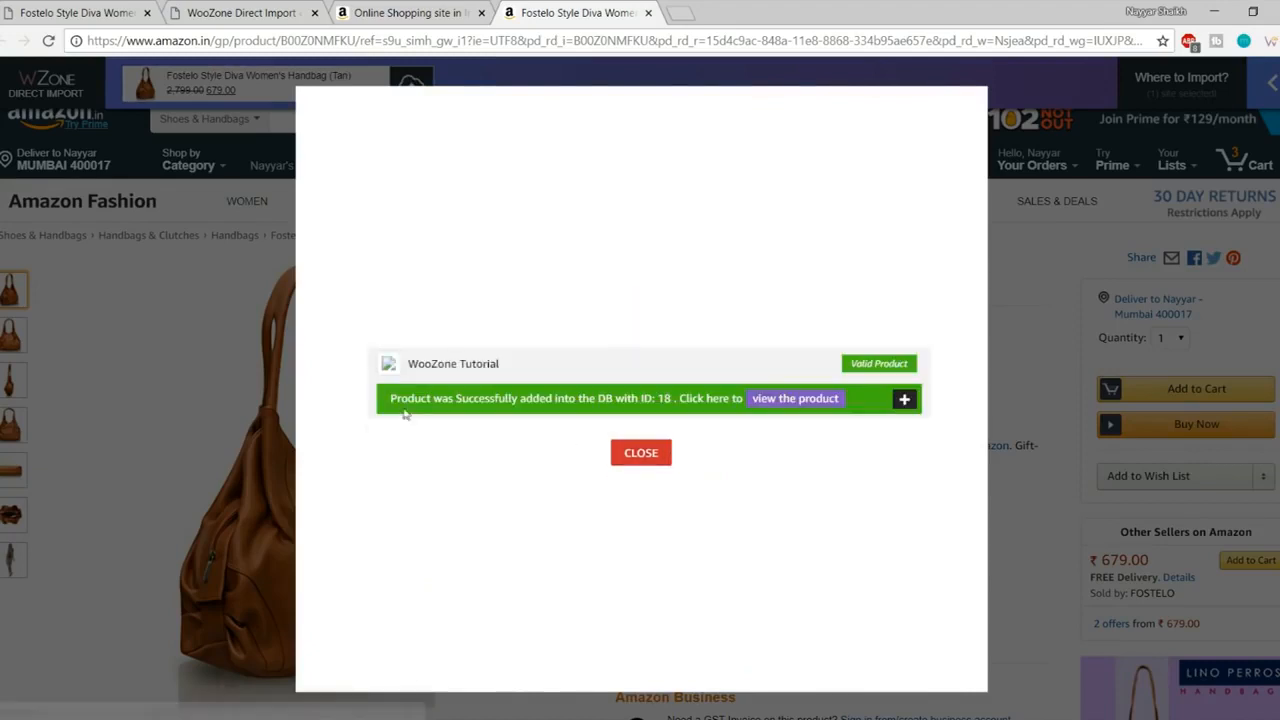
- Open the imported handbag's store page from the import success message
{"action": "left_click_drag", "start_coordinate": [391, 400], "coordinate": [671, 400]}
{"action": "left_click", "coordinate": [676, 400]}
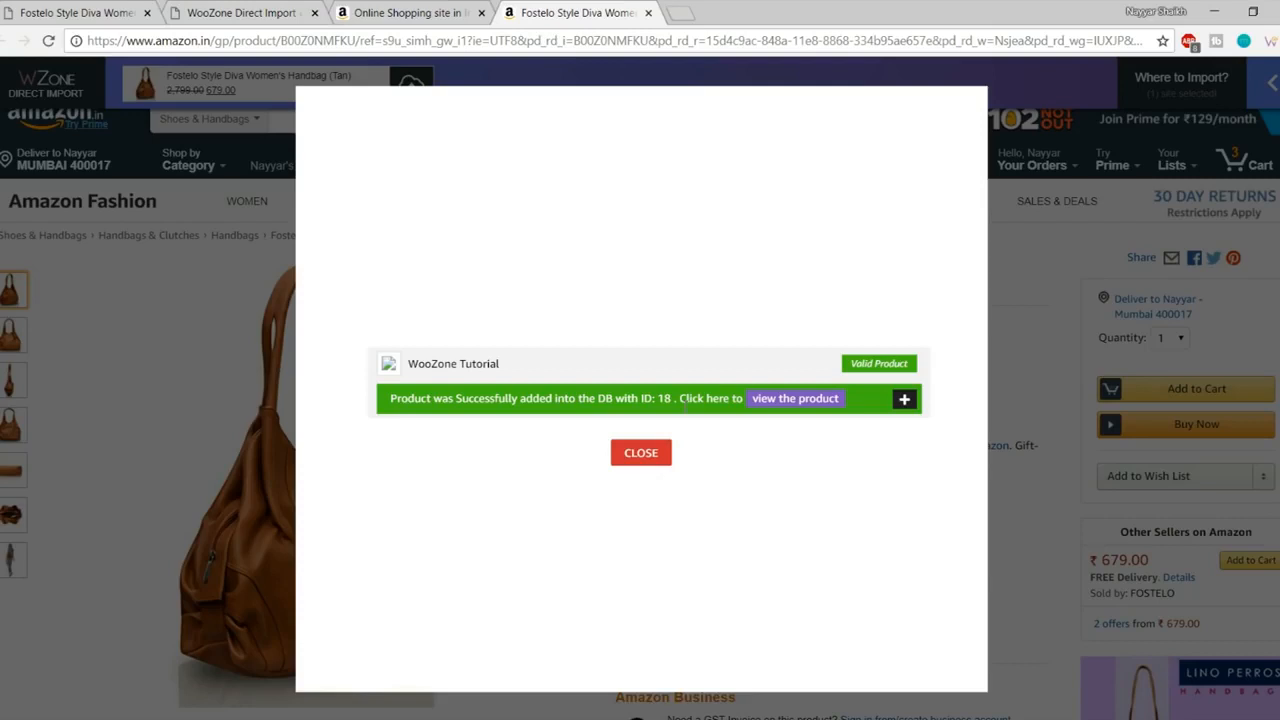
{"action": "left_click", "coordinate": [809, 400]}
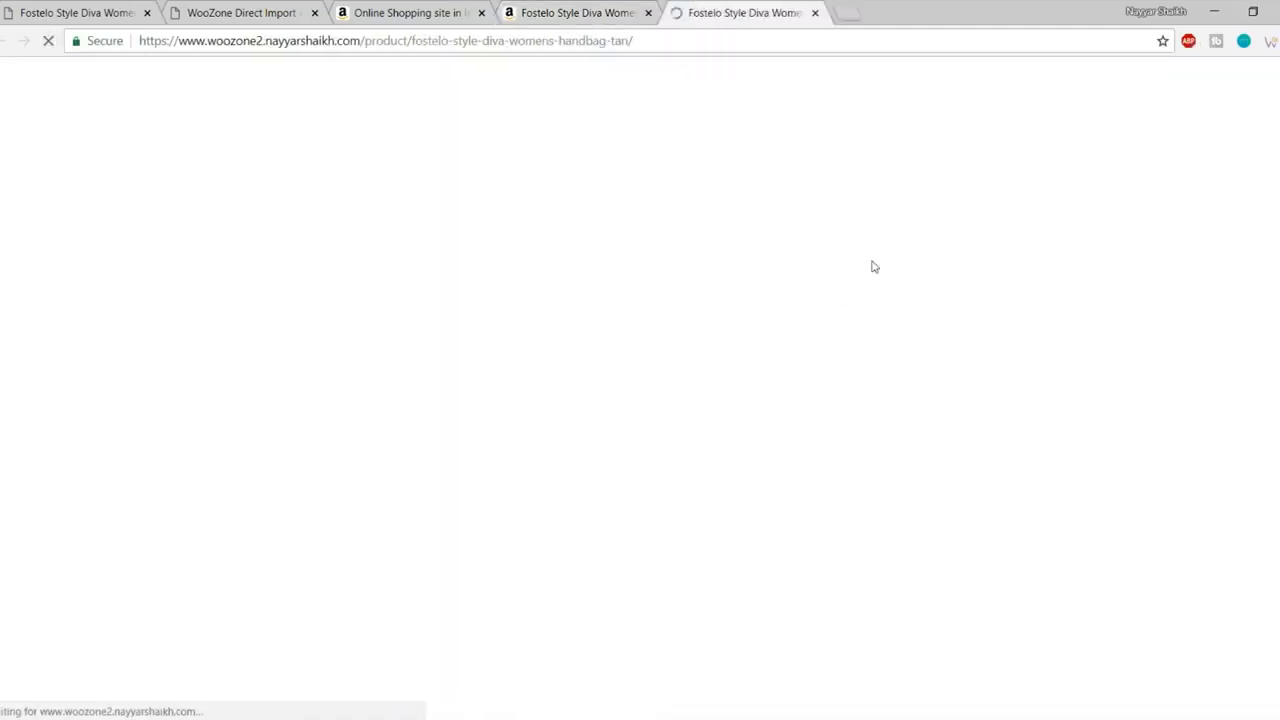
- Browse the ₹679.00 product page, showing the second gallery photo and scrolling through the description
{"action": "scroll", "coordinate": [705, 430], "scroll_direction": "down", "scroll_amount": 2}
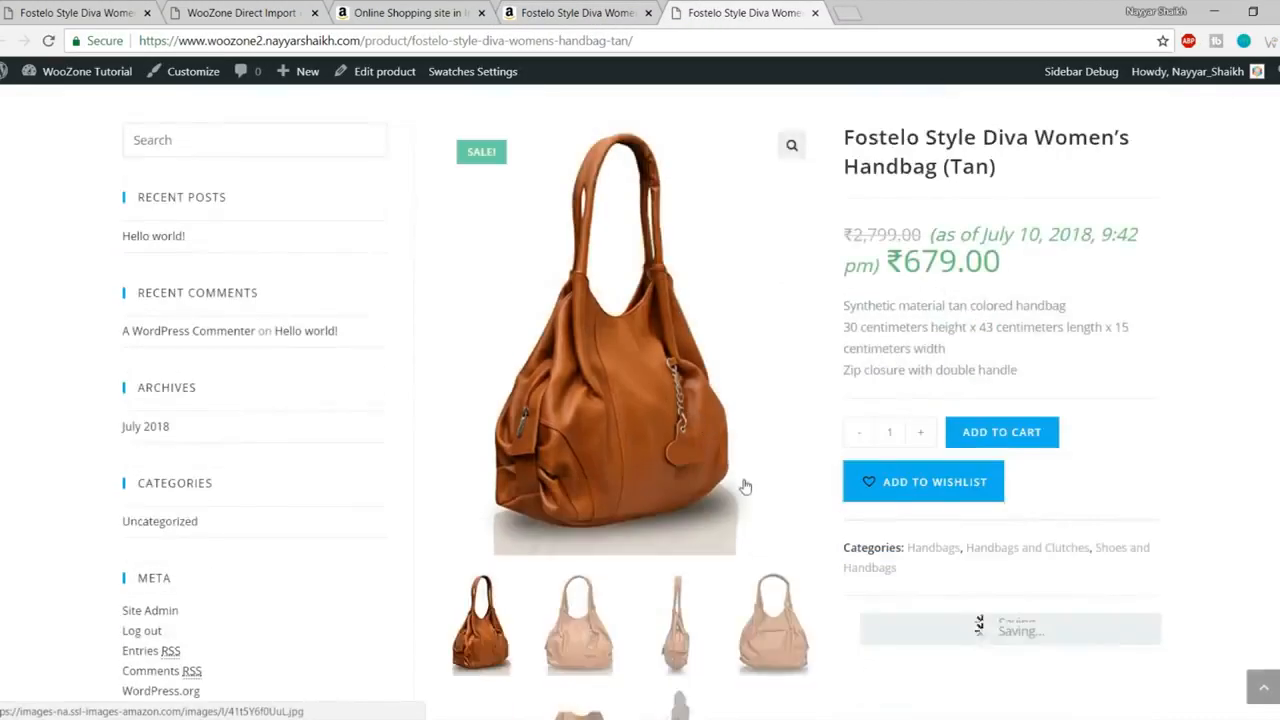
{"action": "scroll", "coordinate": [700, 470], "scroll_direction": "down", "scroll_amount": 3}
{"action": "scroll", "coordinate": [760, 390], "scroll_direction": "up", "scroll_amount": 3}
{"action": "scroll", "coordinate": [760, 390], "scroll_direction": "up", "scroll_amount": 2}
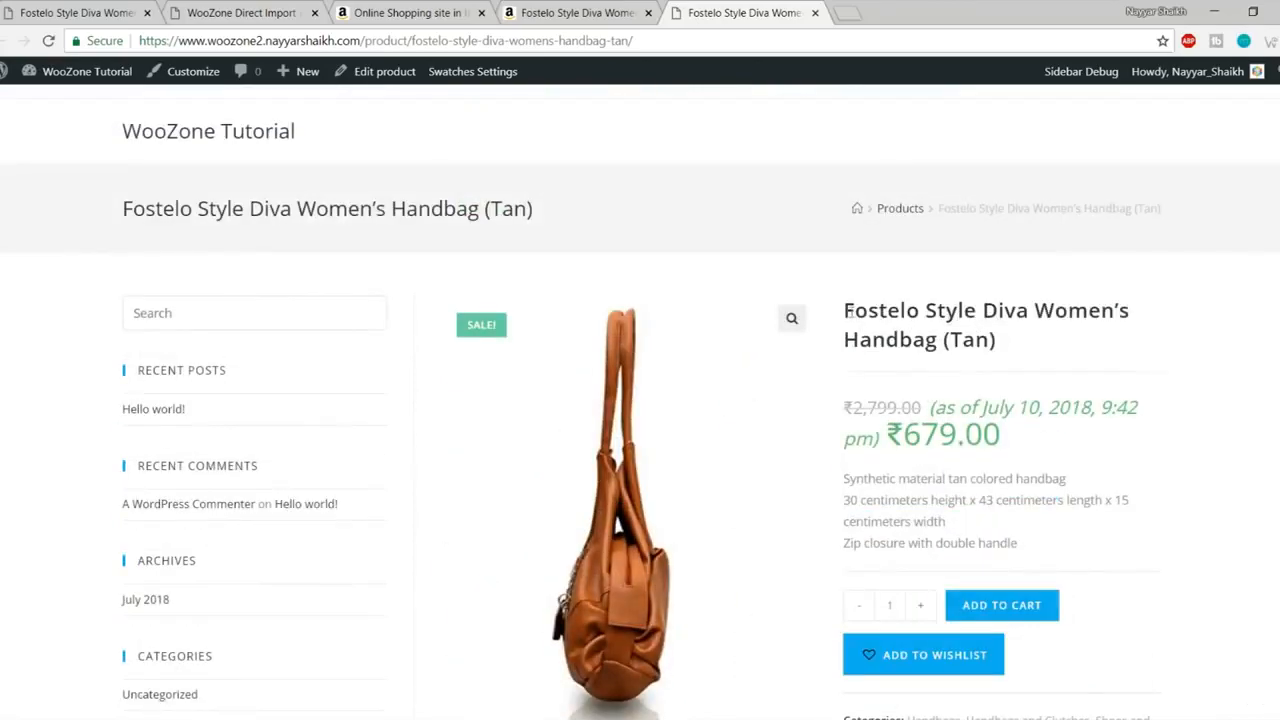
{"action": "scroll", "coordinate": [640, 440], "scroll_direction": "down", "scroll_amount": 4}
{"action": "left_click", "coordinate": [574, 480]}
{"action": "scroll", "coordinate": [860, 430], "scroll_direction": "up", "scroll_amount": 3}
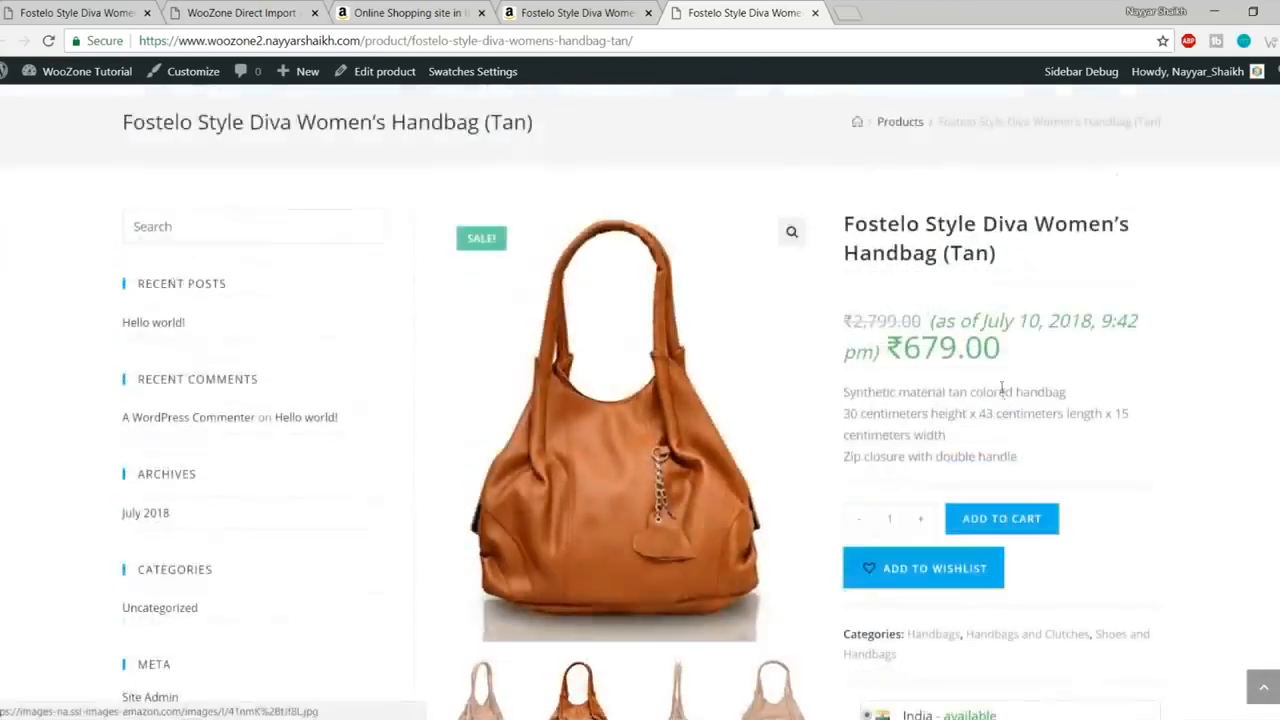
{"action": "left_click_drag", "start_coordinate": [846, 222], "coordinate": [995, 254]}
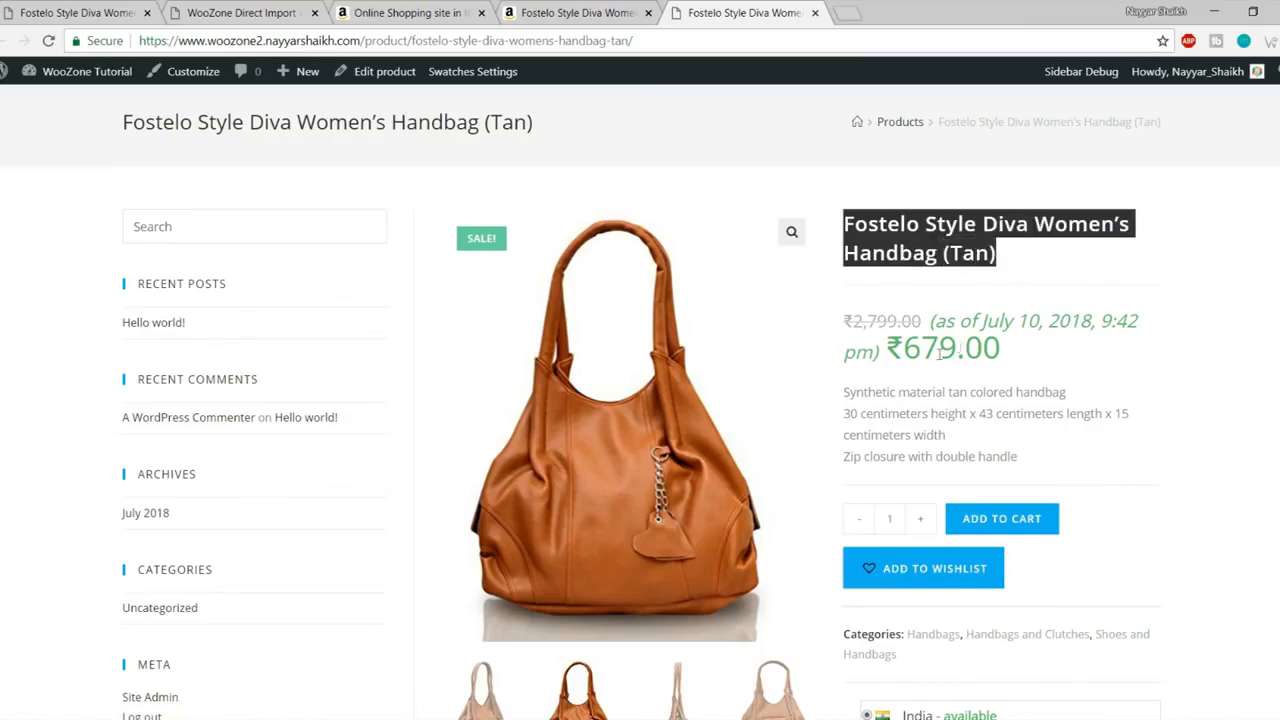
{"action": "scroll", "coordinate": [960, 347], "scroll_direction": "down", "scroll_amount": 2}
{"action": "scroll", "coordinate": [940, 331], "scroll_direction": "down", "scroll_amount": 6}
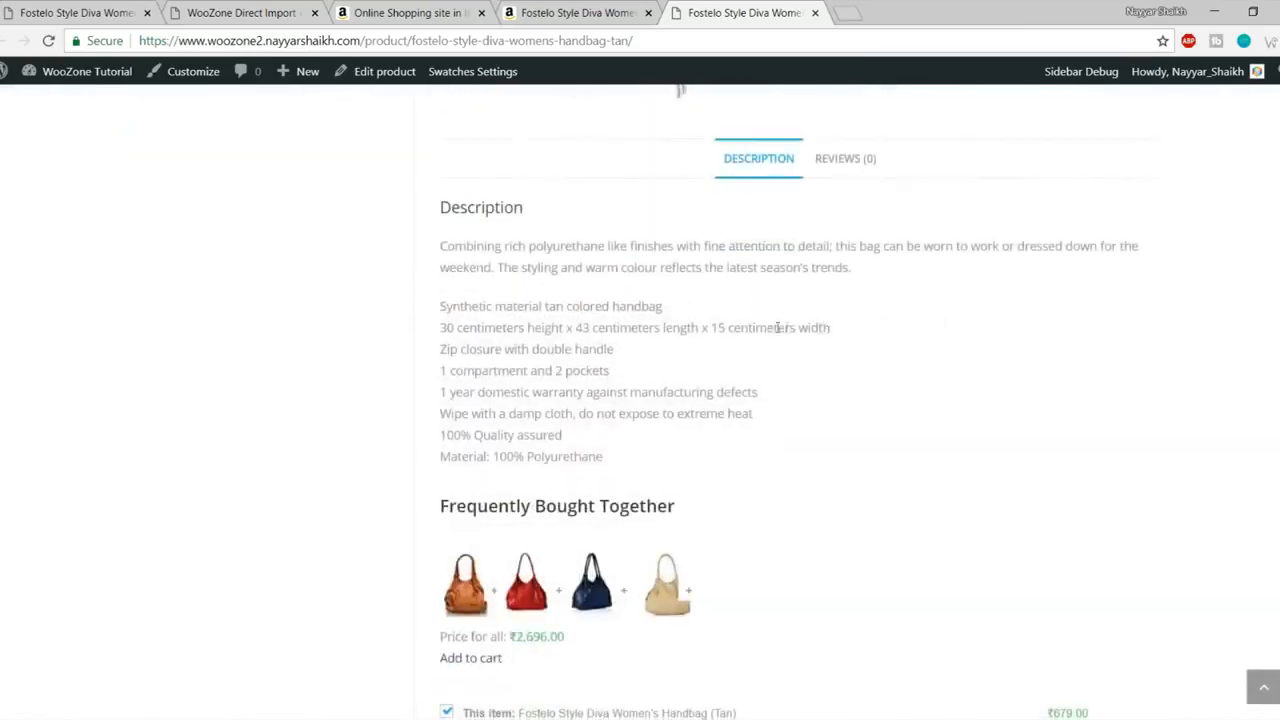
{"action": "scroll", "coordinate": [650, 330], "scroll_direction": "down", "scroll_amount": 2}
{"action": "scroll", "coordinate": [520, 540], "scroll_direction": "up", "scroll_amount": 1}
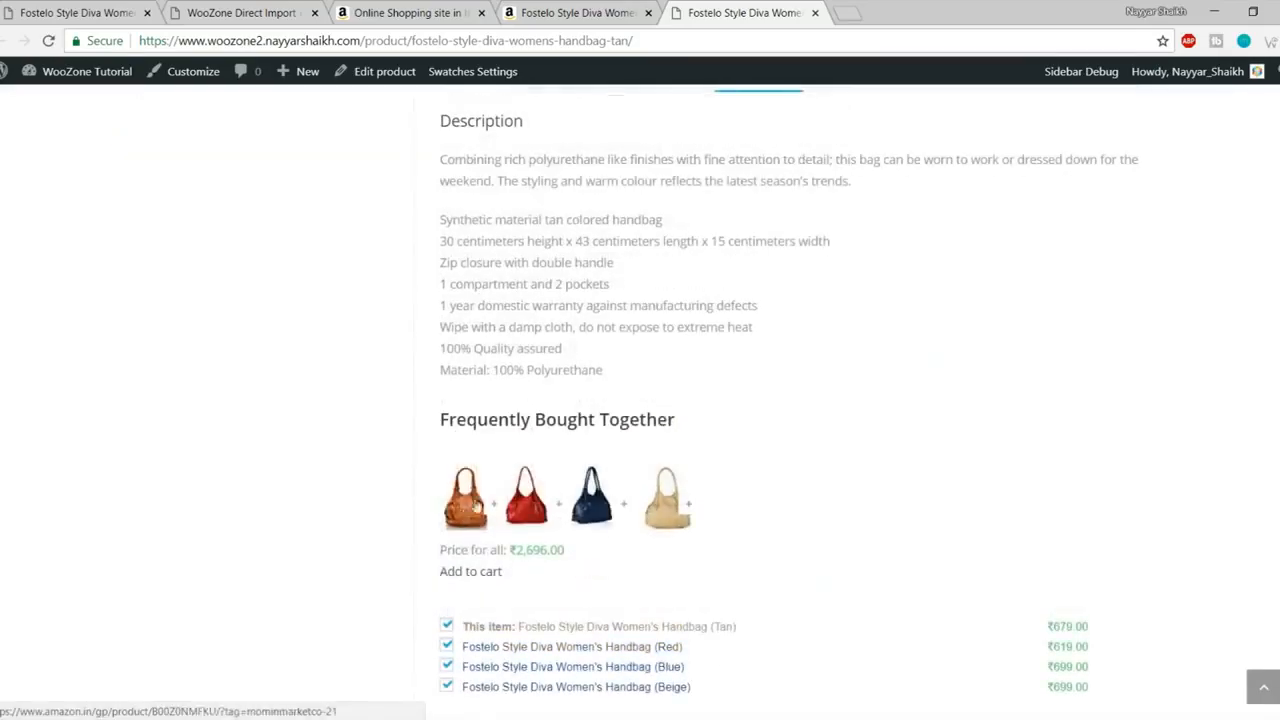
{"action": "scroll", "coordinate": [600, 508], "scroll_direction": "up", "scroll_amount": 4}
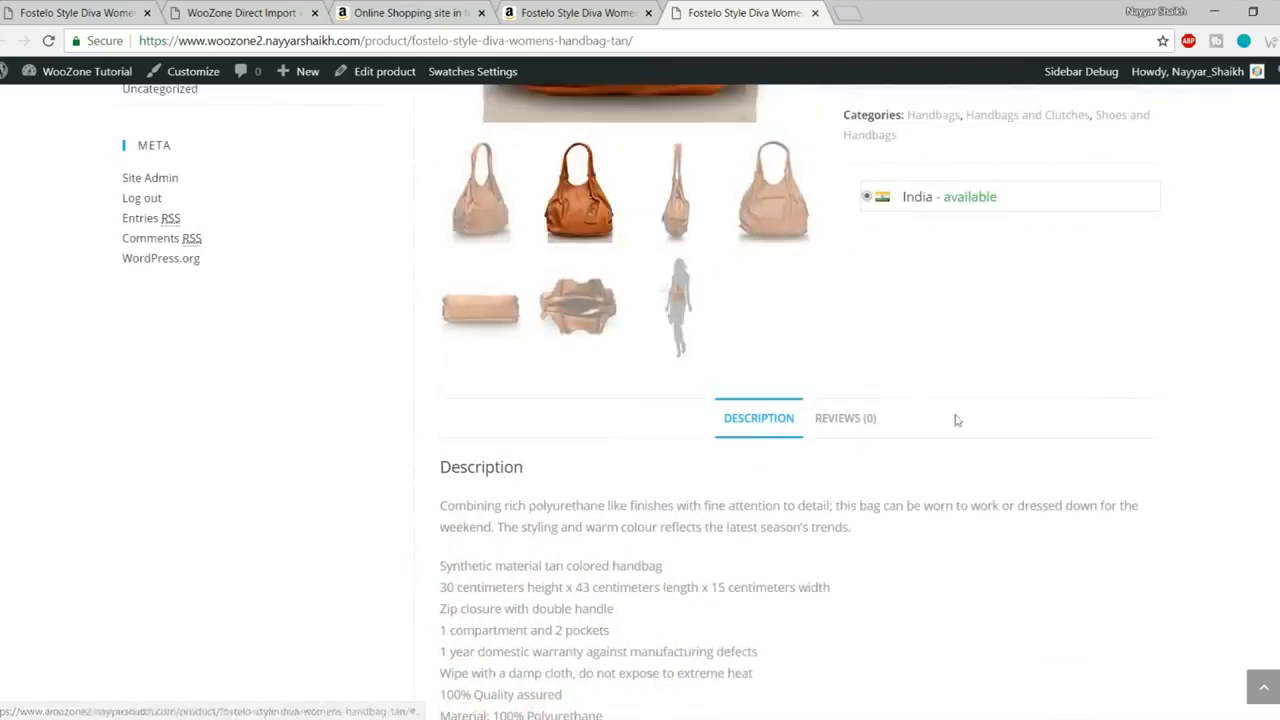
{"action": "scroll", "coordinate": [955, 420], "scroll_direction": "up", "scroll_amount": 6}
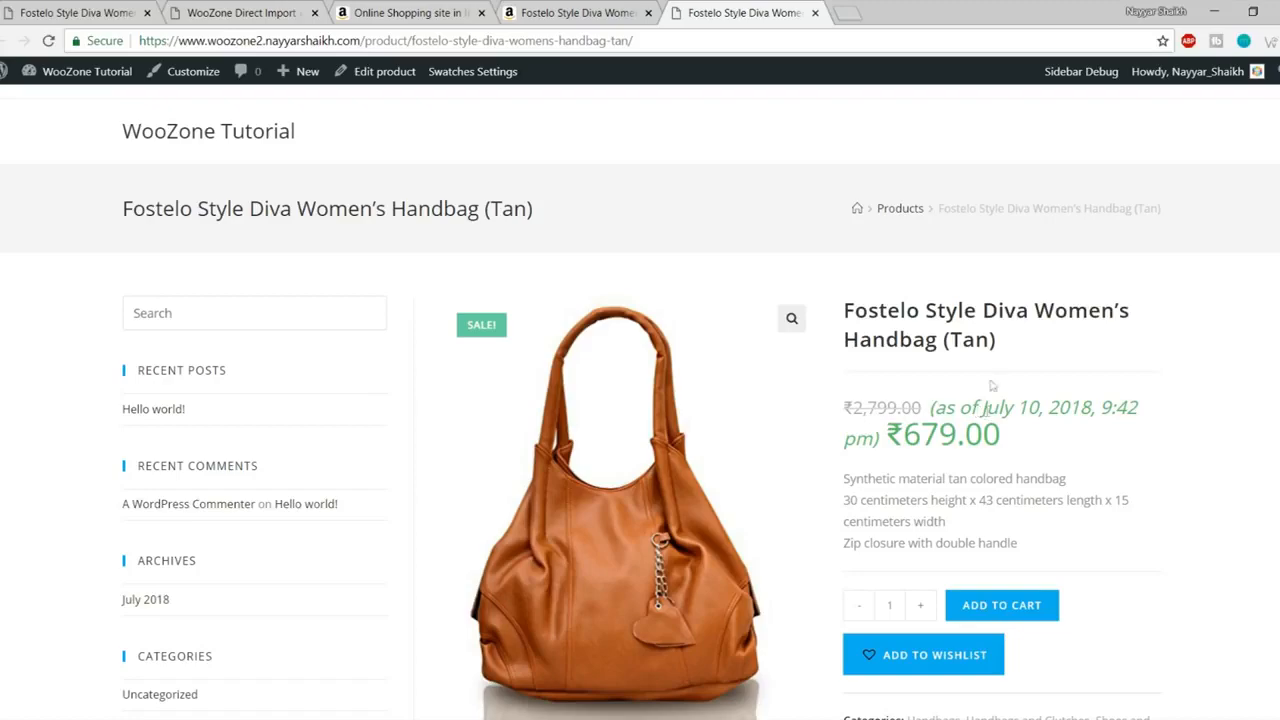
- Dismiss the import success message on the Amazon product page and look it over
{"action": "left_click", "coordinate": [578, 12]}
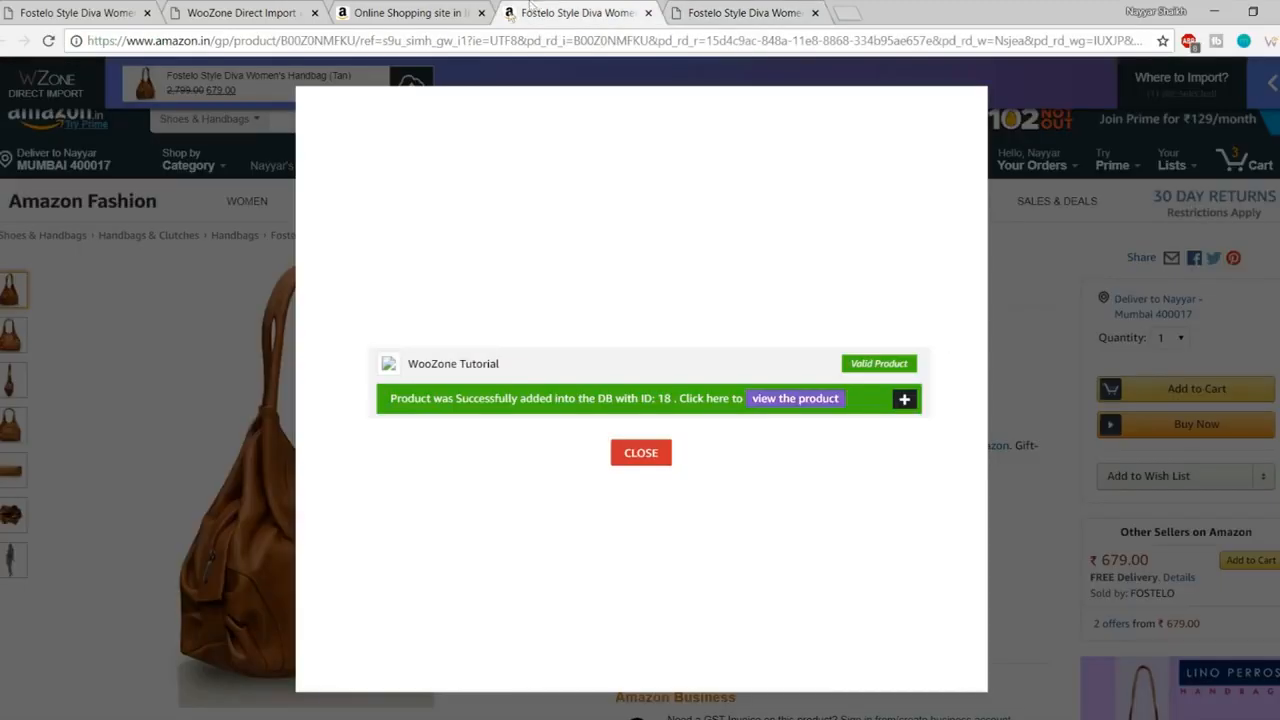
{"action": "left_click", "coordinate": [643, 452]}
{"action": "scroll", "coordinate": [955, 440], "scroll_direction": "down", "scroll_amount": 5}
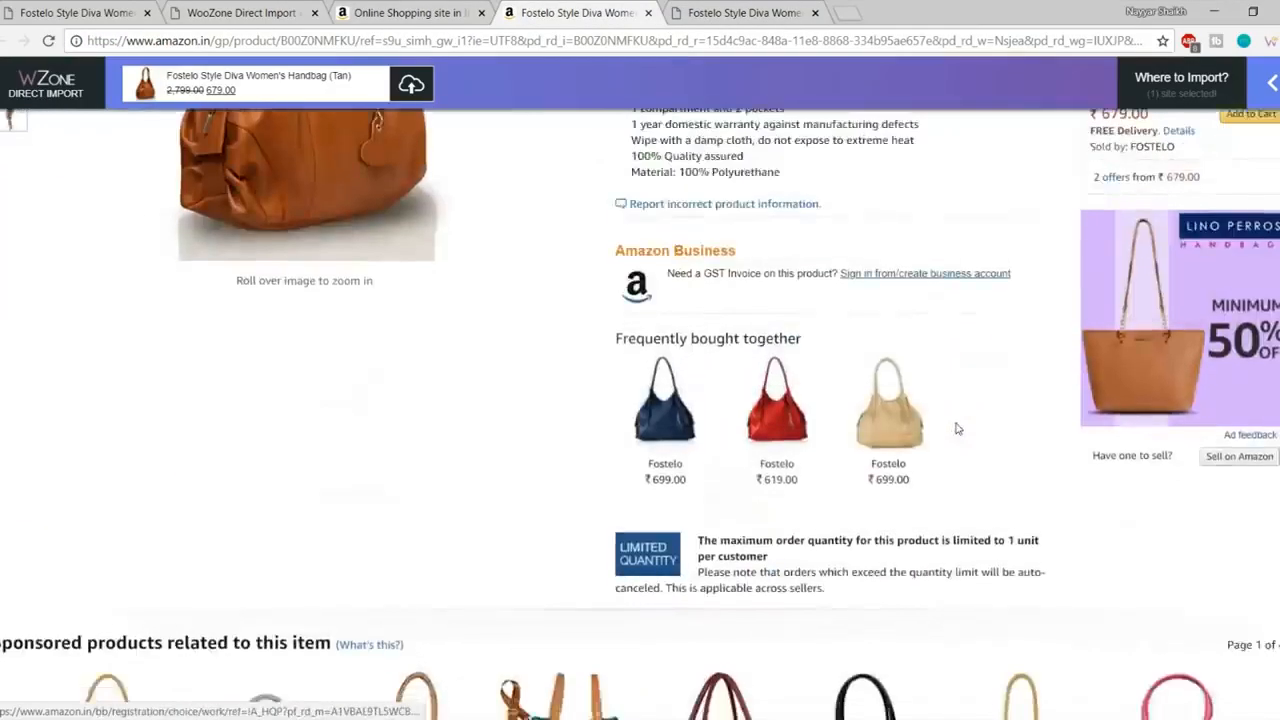
{"action": "scroll", "coordinate": [949, 471], "scroll_direction": "up", "scroll_amount": 5}
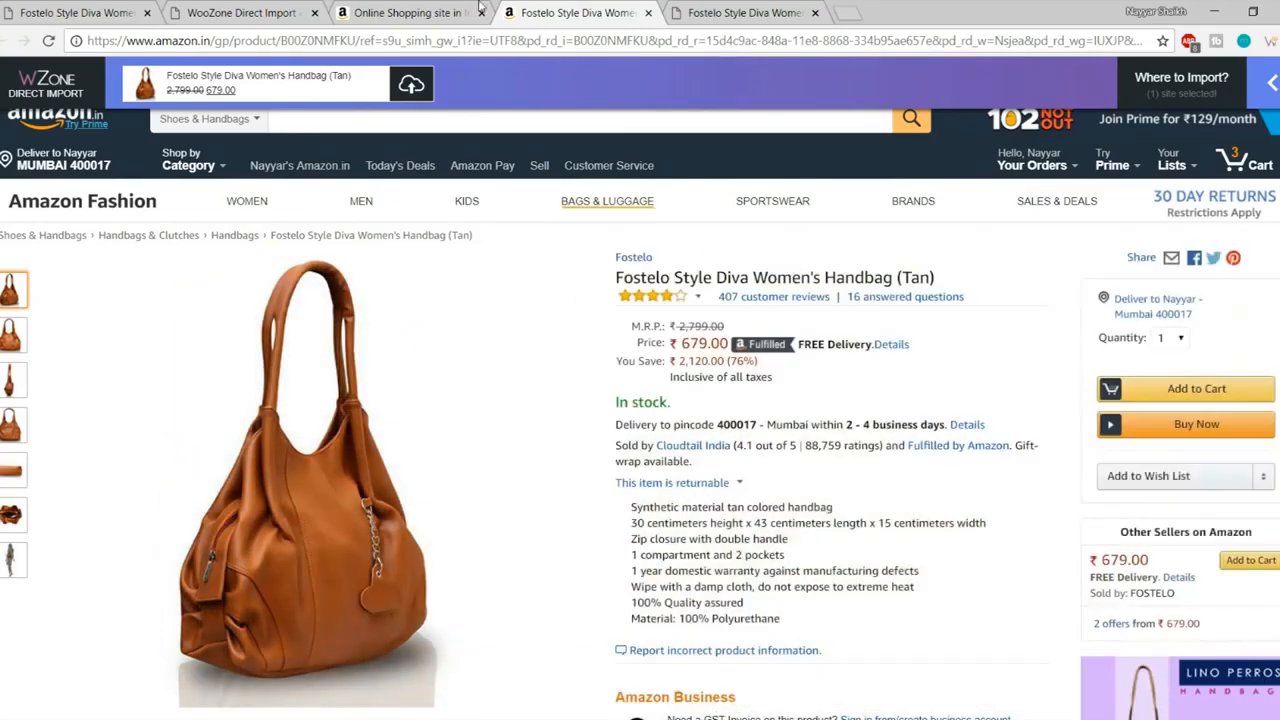
- Review the Amazon home page note about importing from product pages, then return to the handbag page
{"action": "left_click", "coordinate": [478, 8]}
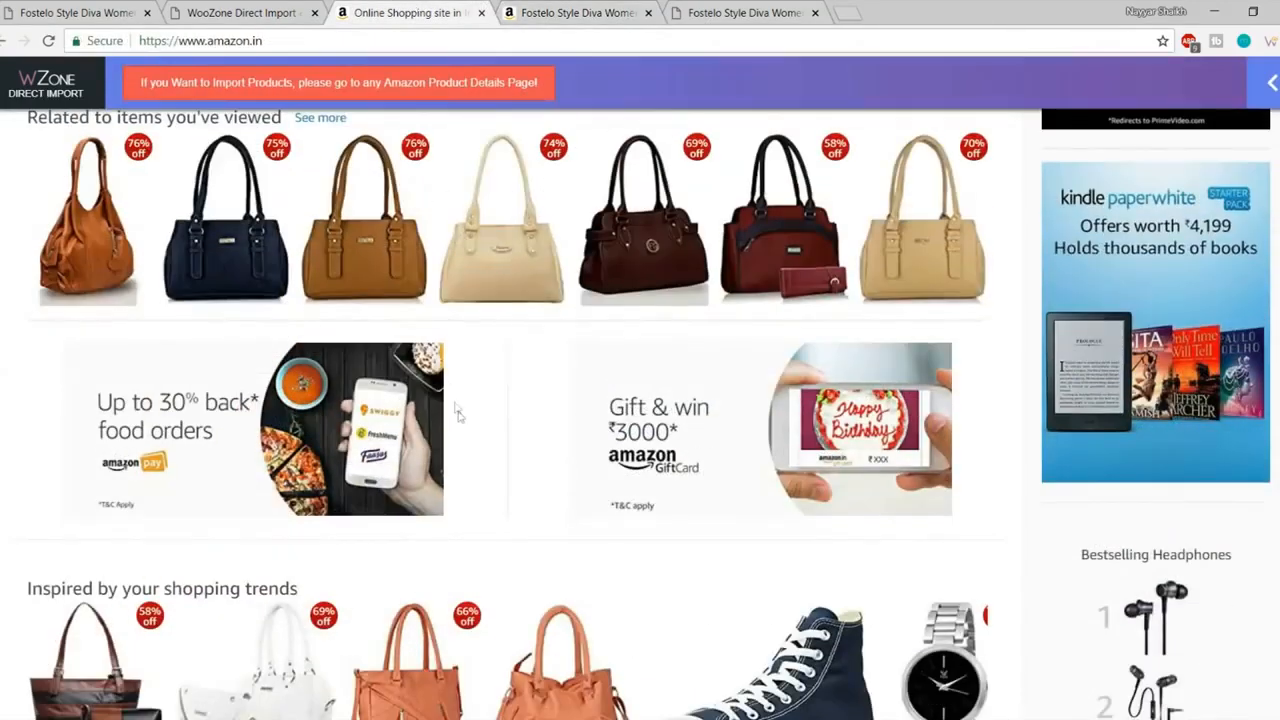
{"action": "scroll", "coordinate": [451, 408], "scroll_direction": "up", "scroll_amount": 10}
{"action": "left_click_drag", "start_coordinate": [131, 91], "coordinate": [534, 88]}
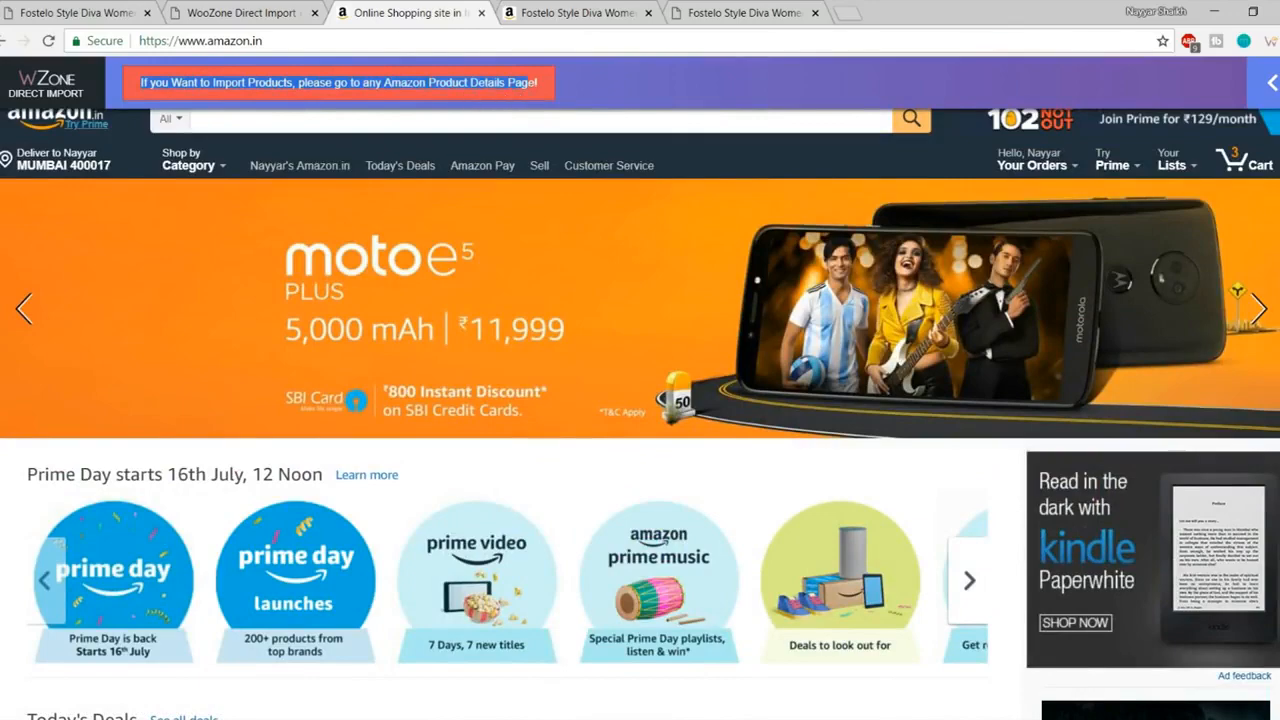
{"action": "left_click", "coordinate": [534, 88]}
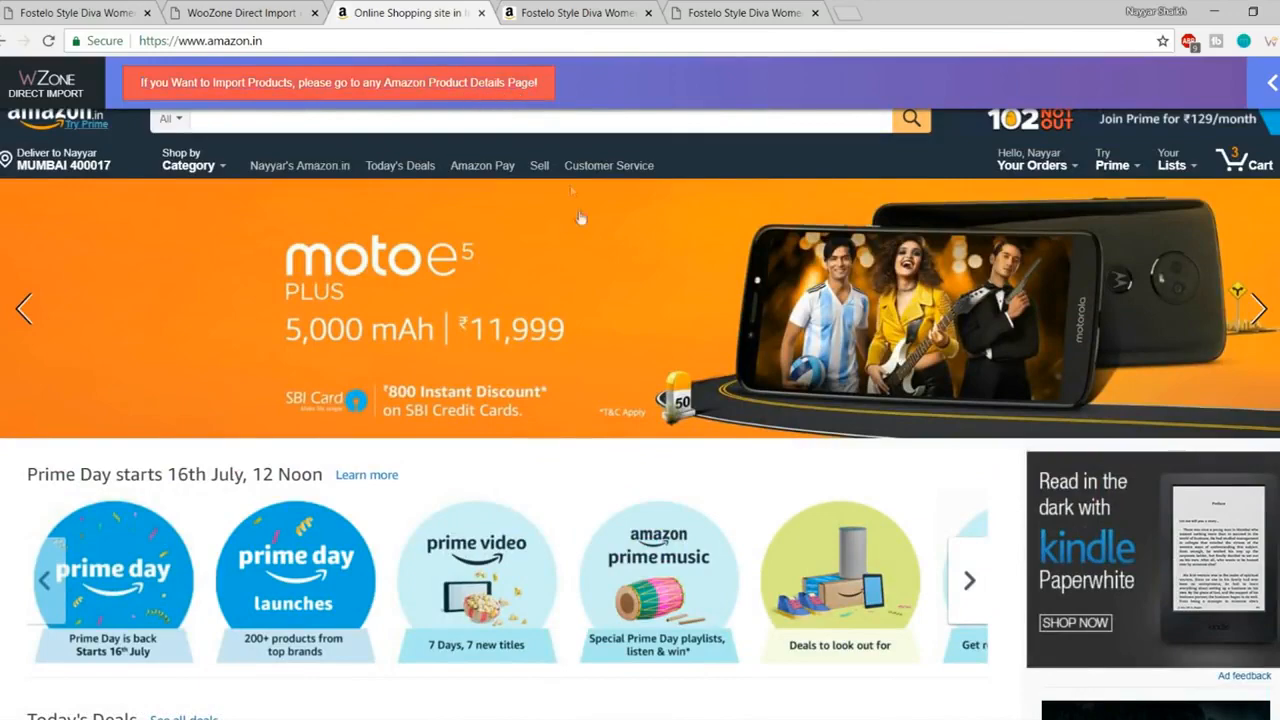
{"action": "scroll", "coordinate": [571, 190], "scroll_direction": "down", "scroll_amount": 4}
{"action": "scroll", "coordinate": [708, 393], "scroll_direction": "down", "scroll_amount": 5}
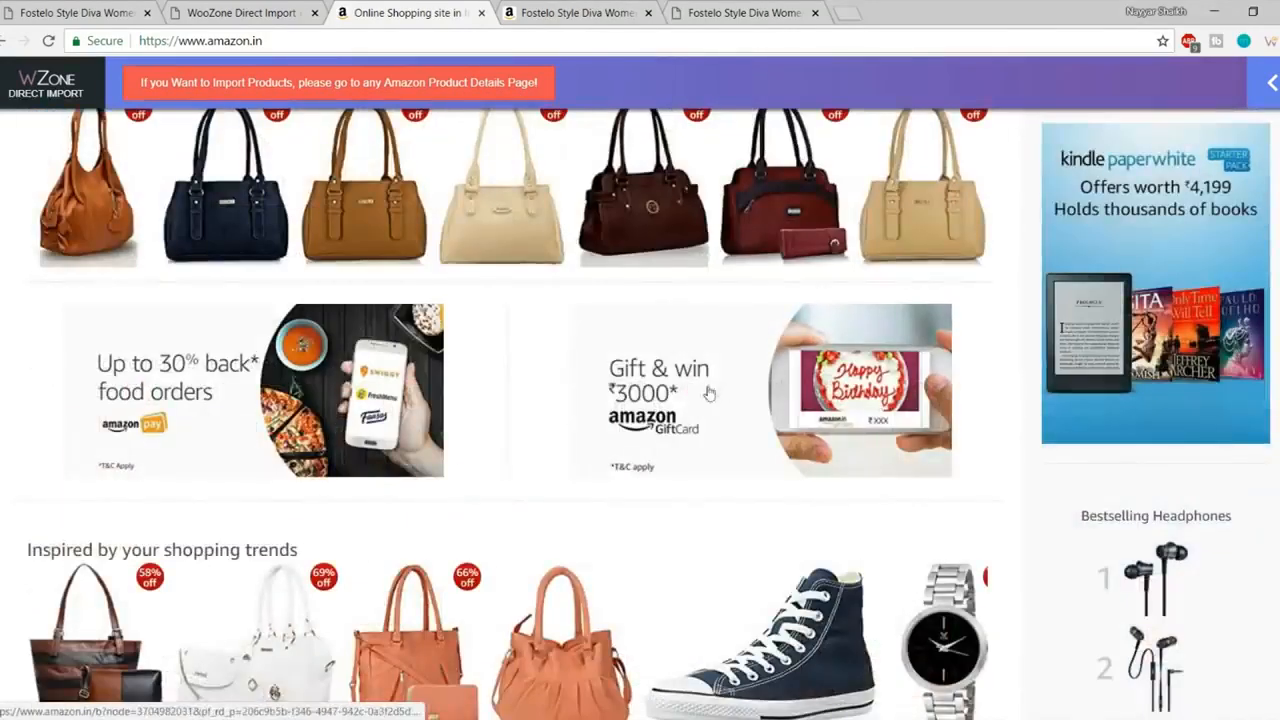
{"action": "key", "text": "ctrl+Tab"}
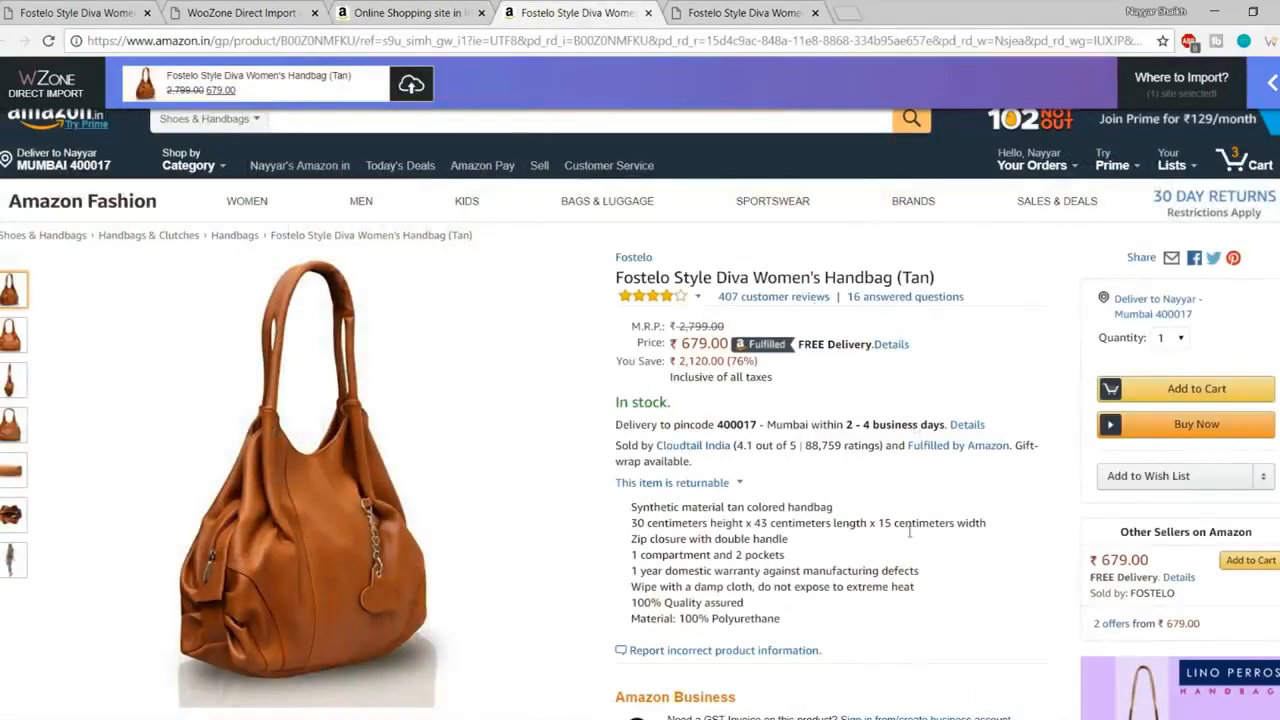
- Close the Amazon home and product tabs, returning to the WooZone Direct Import tab
{"action": "left_click", "coordinate": [430, 12]}
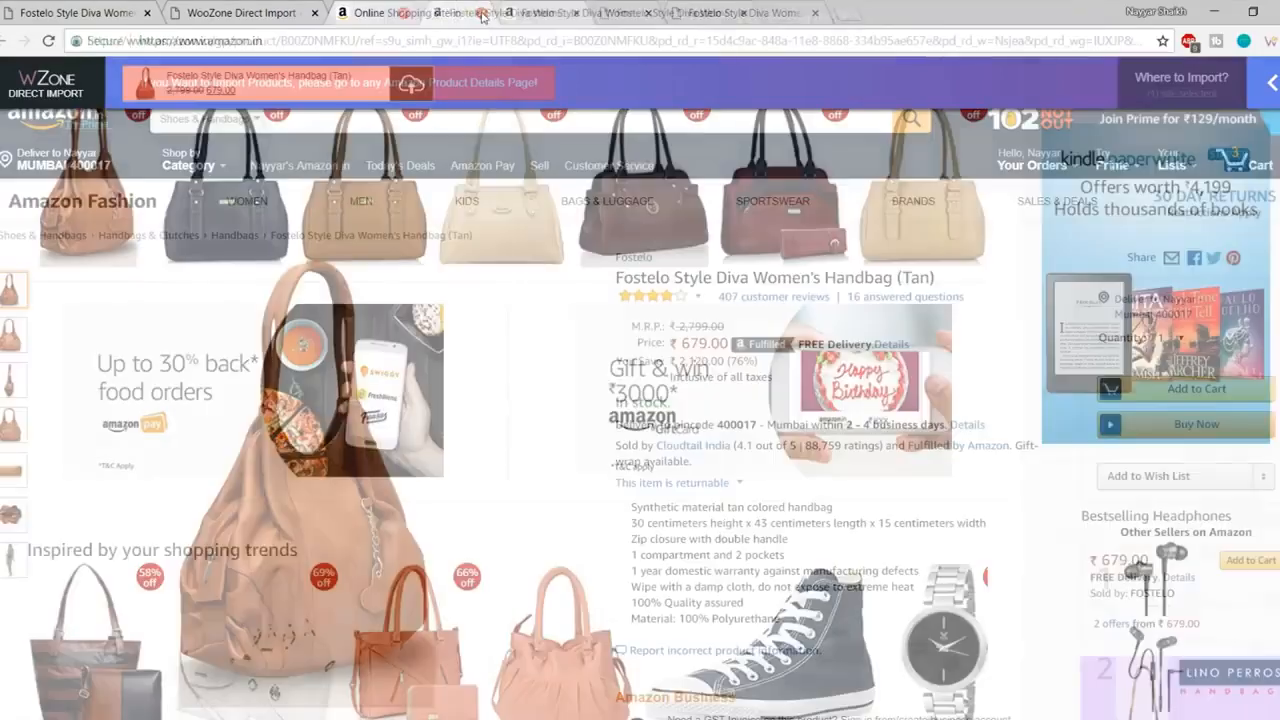
{"action": "left_click", "coordinate": [481, 12]}
{"action": "left_click", "coordinate": [481, 12]}
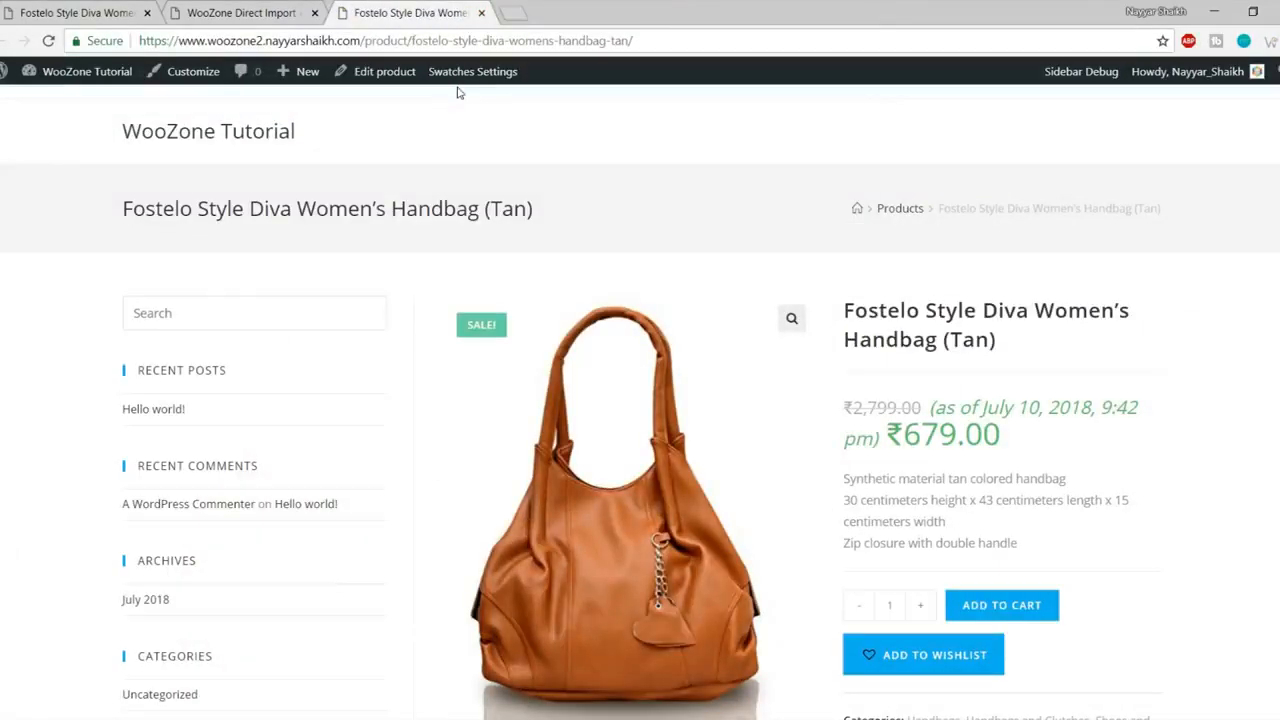
{"action": "left_click", "coordinate": [250, 12]}
- Open Insane Import Mode from the WZone Dashboard, then return to the Fostelo handbag page
{"action": "left_click", "coordinate": [212, 255]}
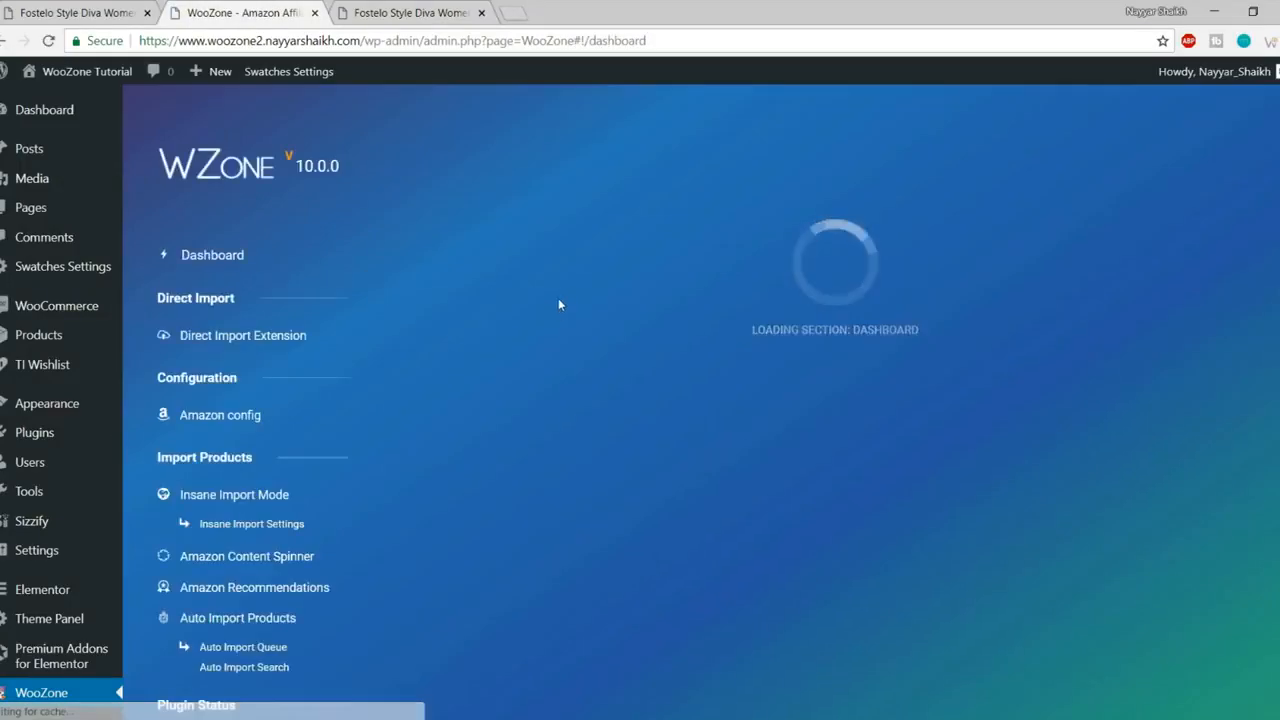
{"action": "scroll", "coordinate": [900, 470], "scroll_direction": "down", "scroll_amount": 4}
{"action": "scroll", "coordinate": [900, 470], "scroll_direction": "up", "scroll_amount": 4}
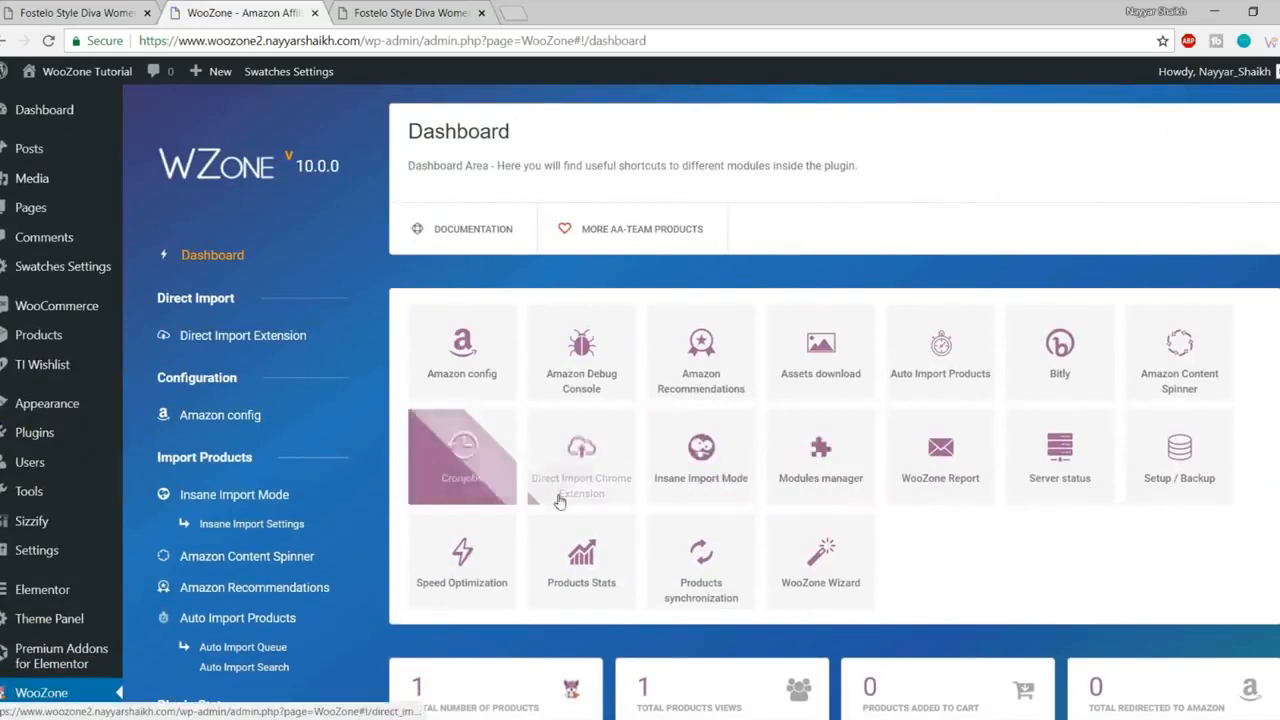
{"action": "left_click", "coordinate": [718, 478]}
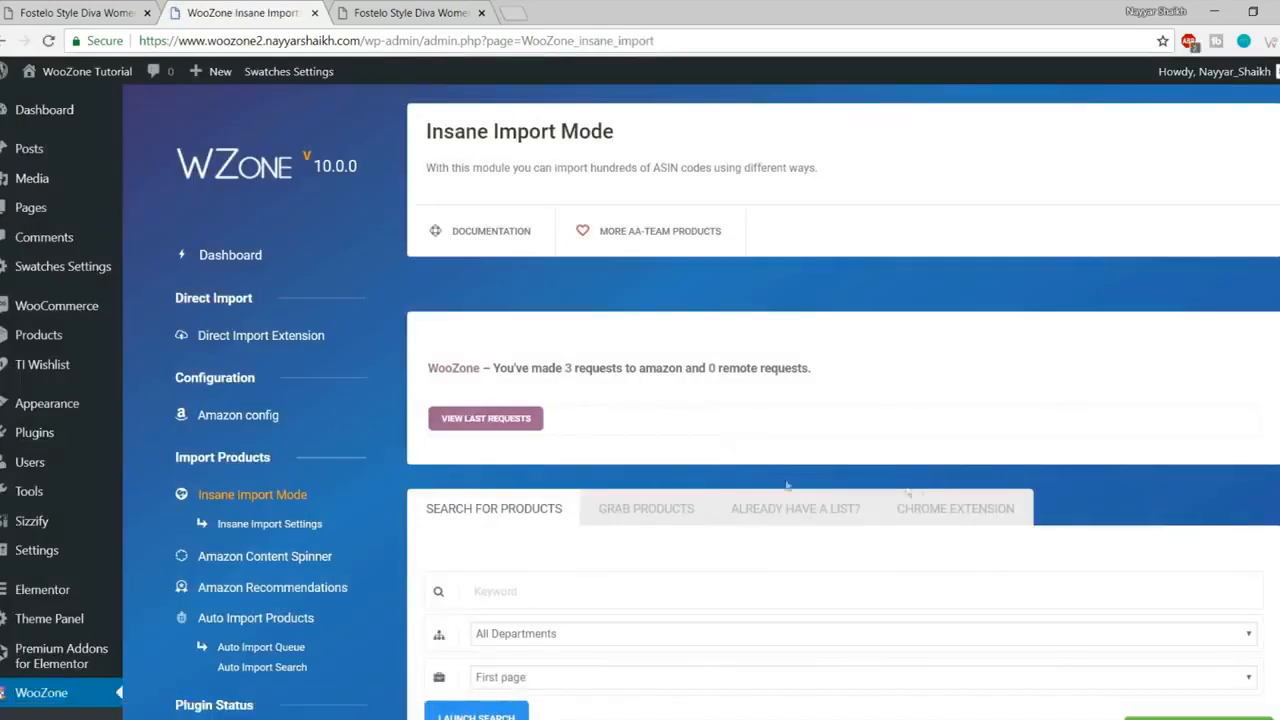
{"action": "scroll", "coordinate": [955, 495], "scroll_direction": "down", "scroll_amount": 3}
{"action": "left_click", "coordinate": [505, 253]}
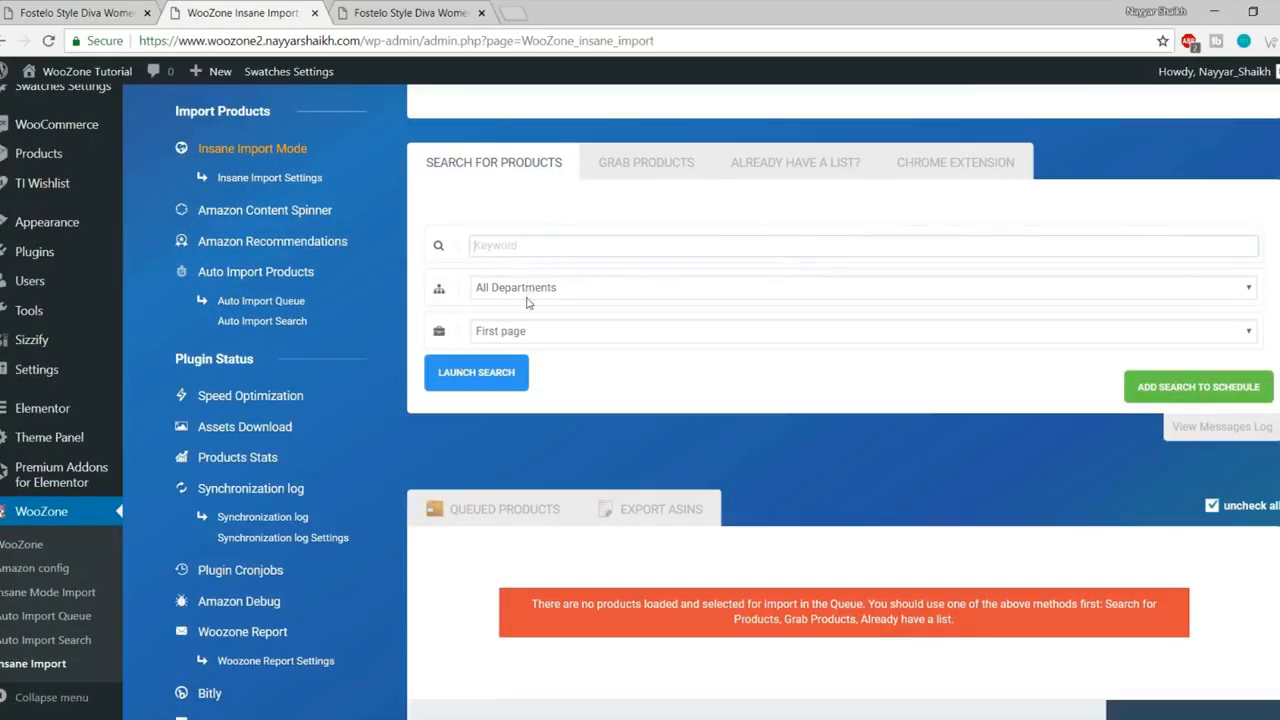
{"action": "left_click", "coordinate": [386, 12]}
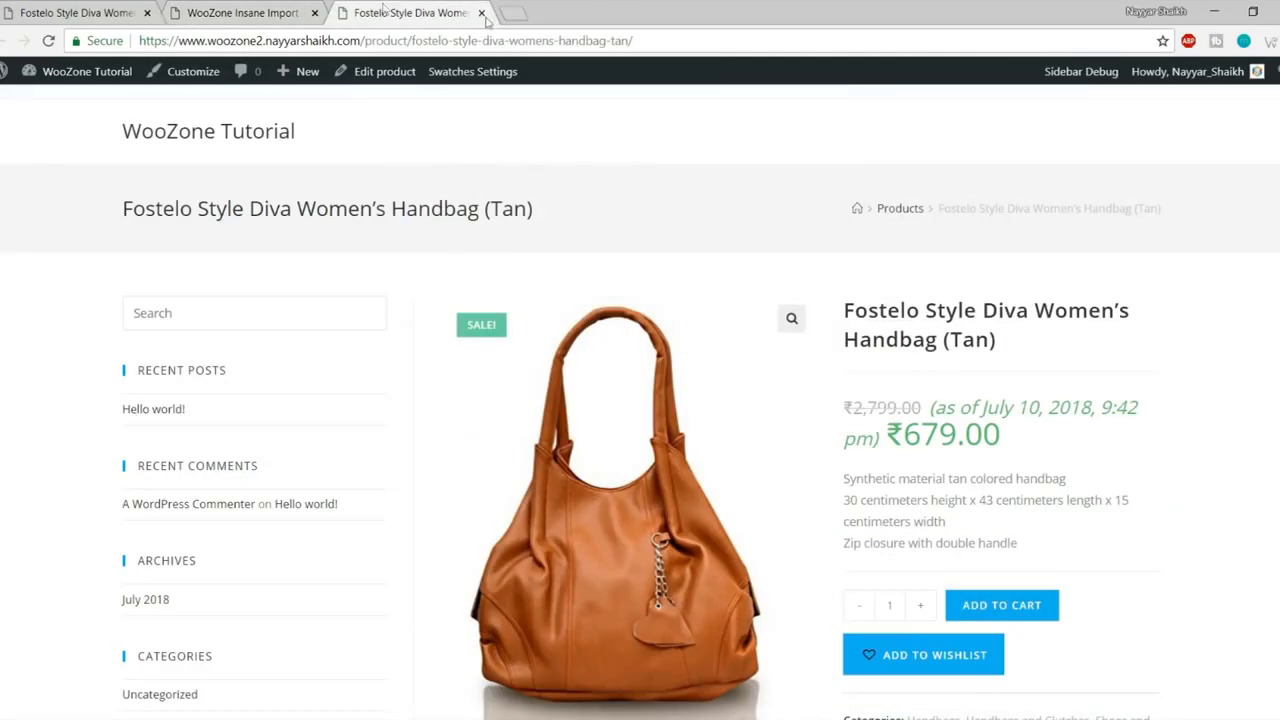
- Copy the brand name 'Fostelo' from the product title into the Insane Import Keyword field
{"action": "left_click_drag", "start_coordinate": [844, 309], "coordinate": [925, 310]}
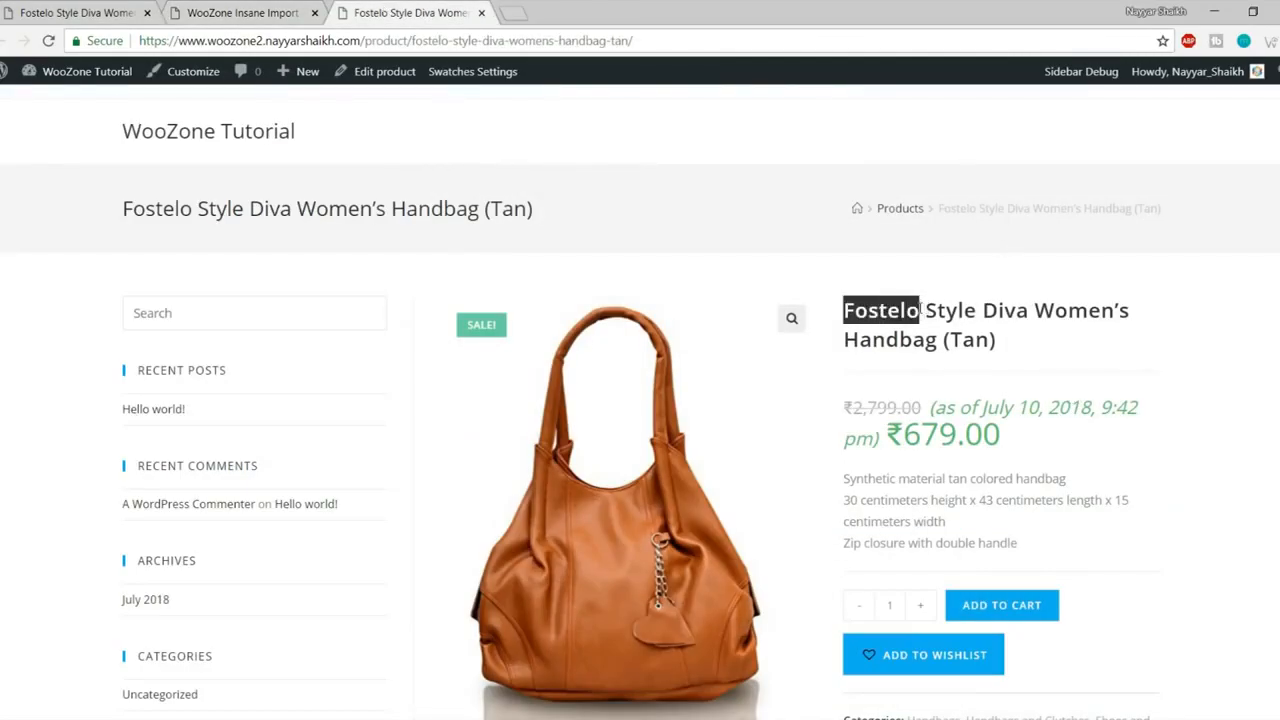
{"action": "key", "text": "ctrl+c"}
{"action": "left_click", "coordinate": [286, 10]}
{"action": "key", "text": "ctrl+v"}
- Choose Luggage & Bags as the search department
{"action": "left_click", "coordinate": [540, 287]}
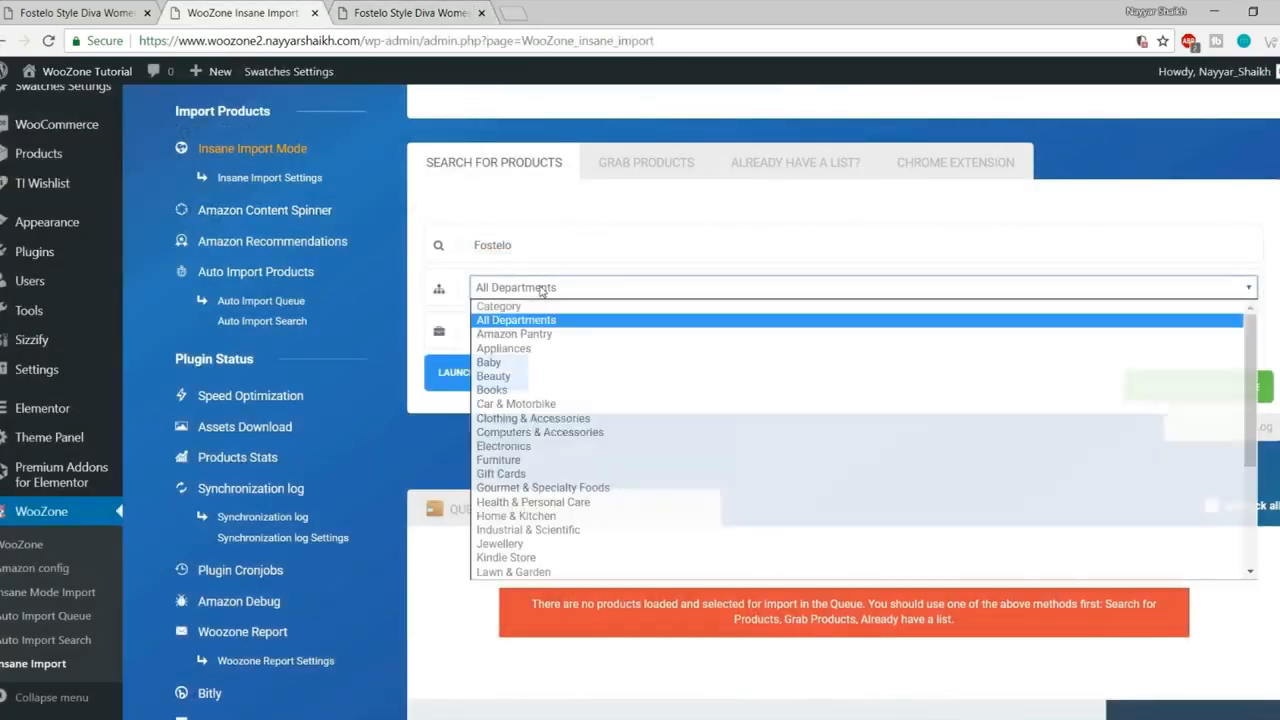
{"action": "scroll", "coordinate": [560, 440], "scroll_direction": "down", "scroll_amount": 3}
{"action": "scroll", "coordinate": [558, 462], "scroll_direction": "up", "scroll_amount": 5}
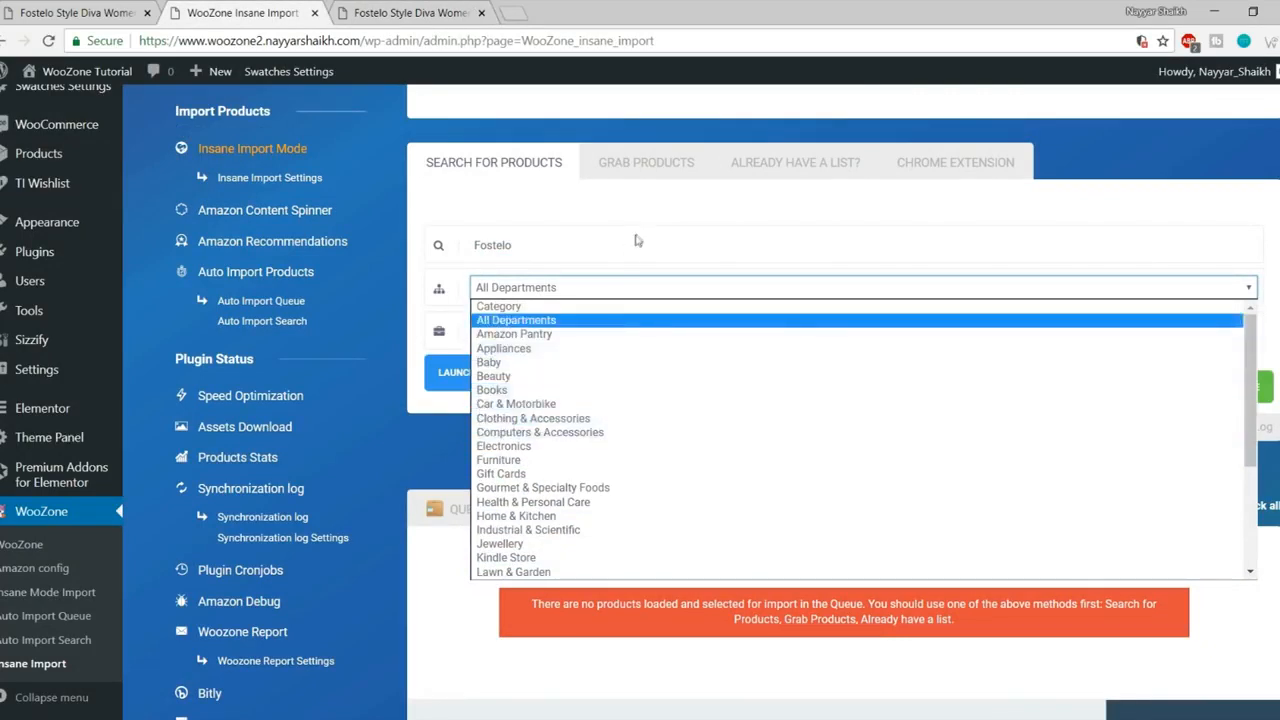
{"action": "left_click", "coordinate": [566, 283]}
{"action": "left_click", "coordinate": [562, 289]}
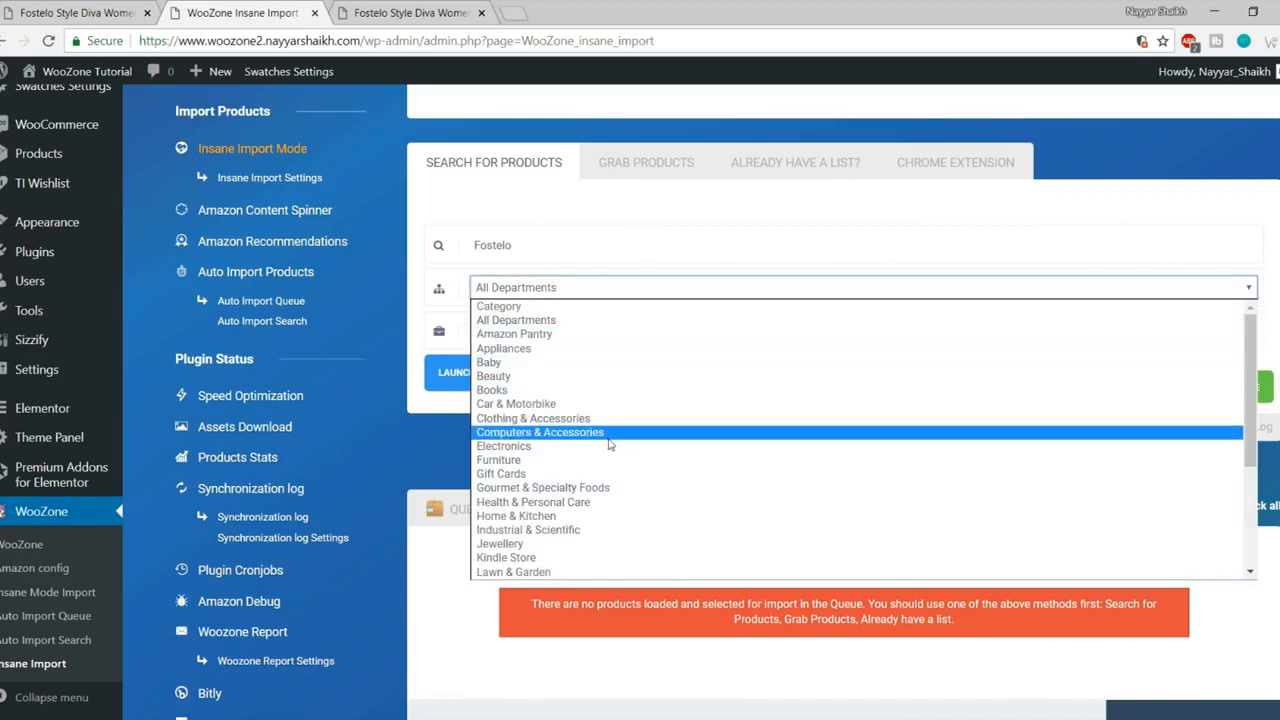
{"action": "scroll", "coordinate": [610, 462], "scroll_direction": "down", "scroll_amount": 3}
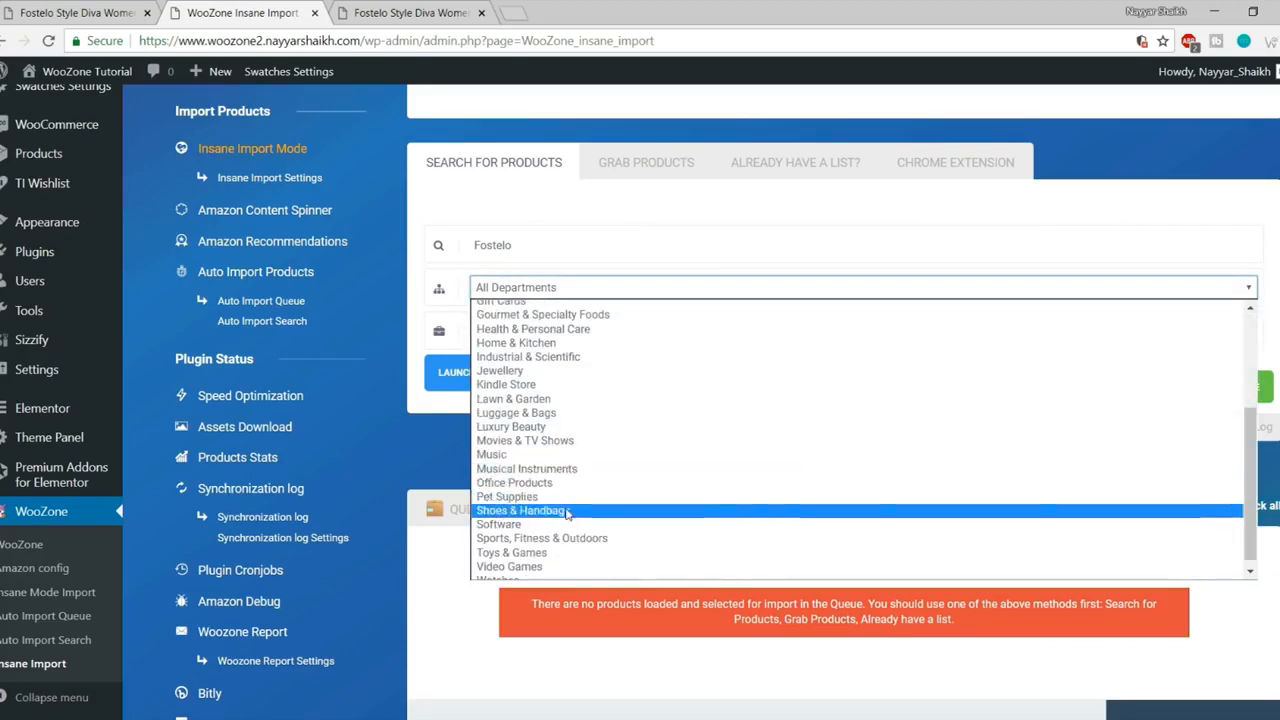
{"action": "left_click", "coordinate": [557, 414]}
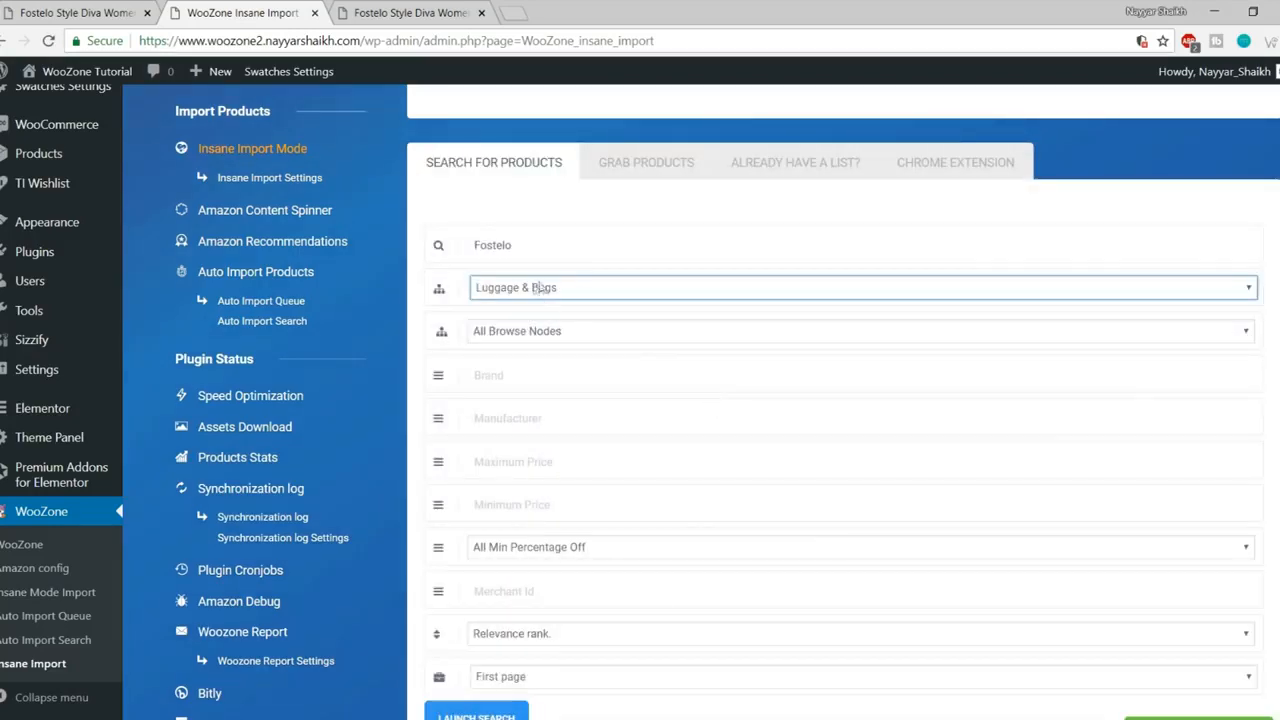
- Pick Handbags & Clutches from the Browse Nodes list
{"action": "scroll", "coordinate": [594, 411], "scroll_direction": "down", "scroll_amount": 2}
{"action": "scroll", "coordinate": [623, 491], "scroll_direction": "up", "scroll_amount": 2}
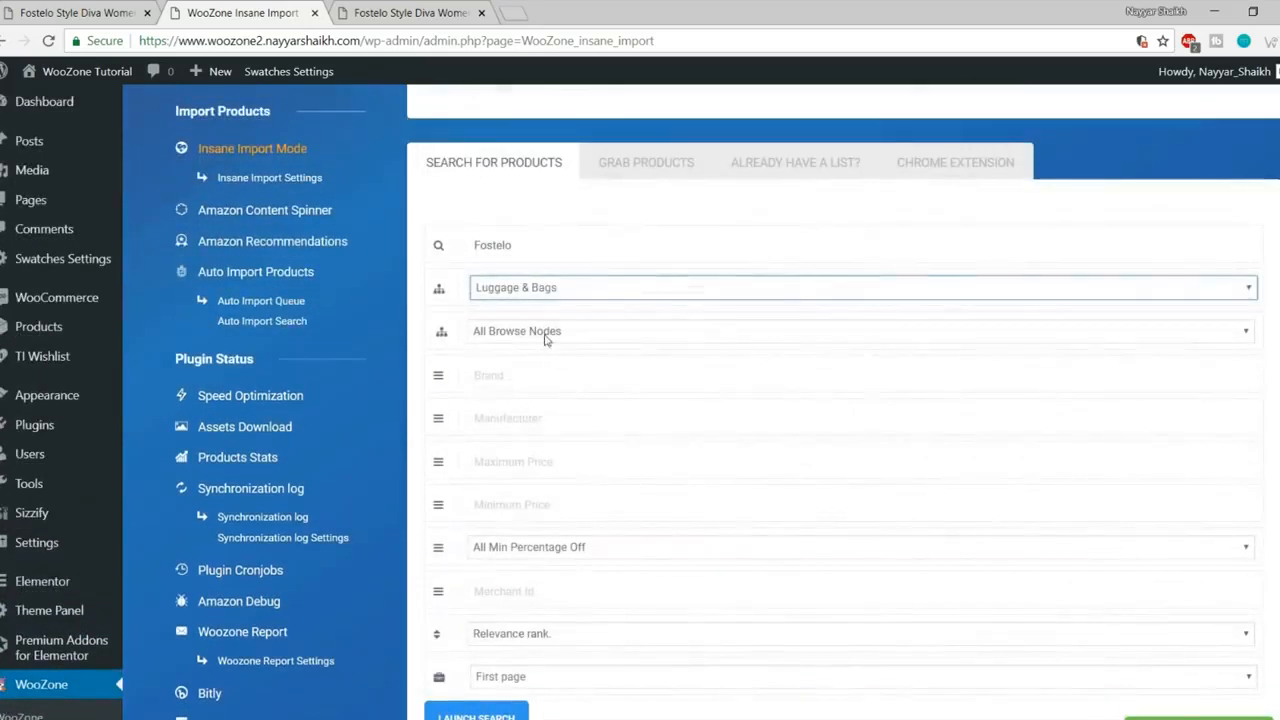
{"action": "left_click", "coordinate": [545, 331]}
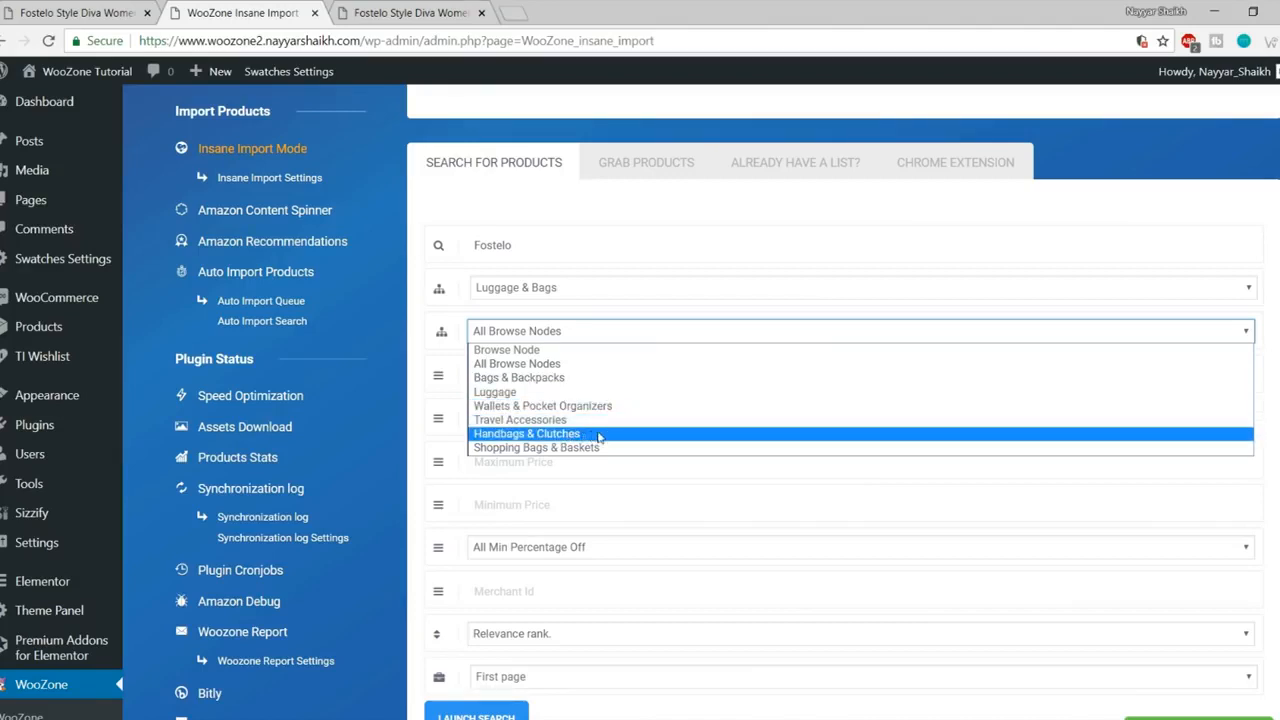
{"action": "left_click", "coordinate": [560, 443]}
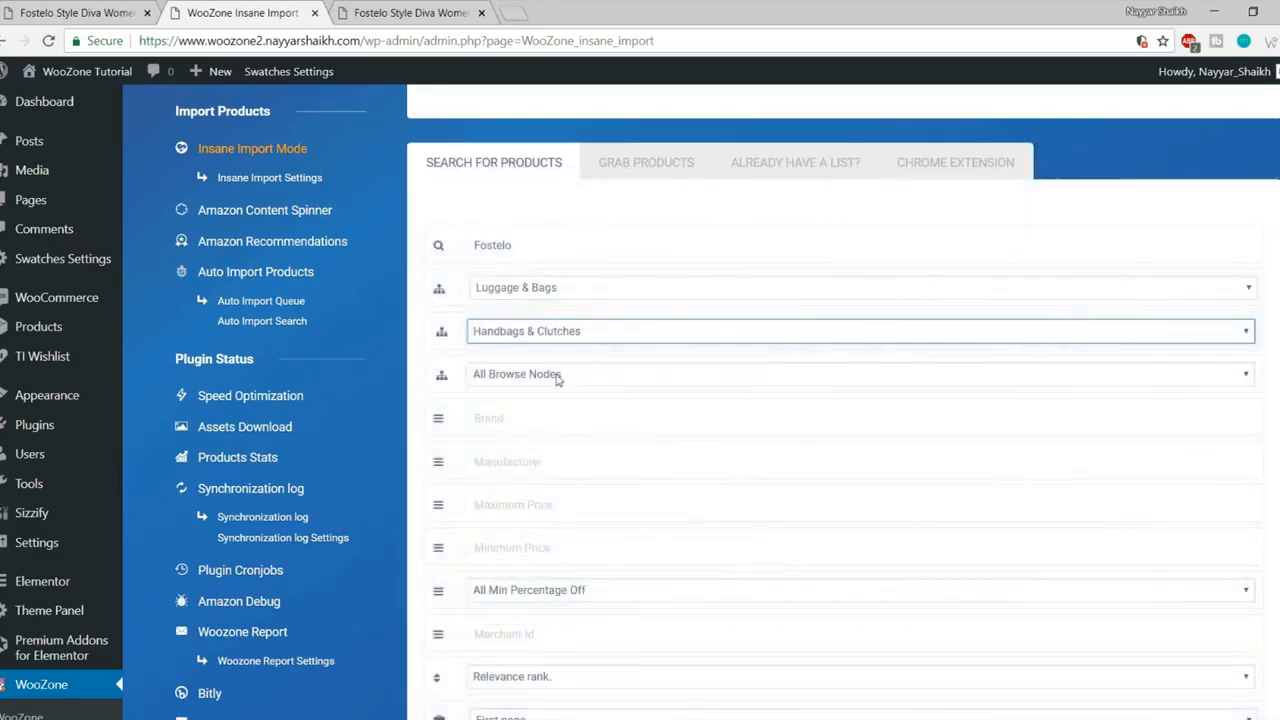
- Leave the sub-category browse node on All Browse Nodes and move to the Brand field
{"action": "left_click", "coordinate": [557, 374]}
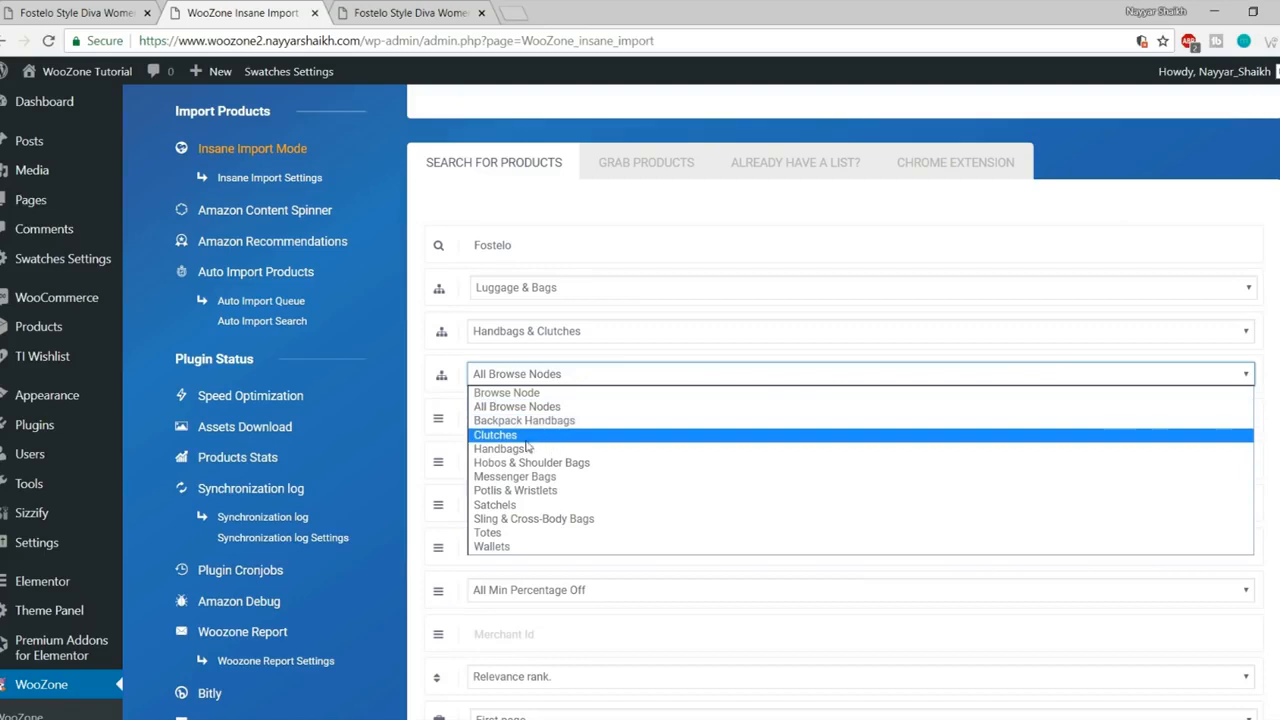
{"action": "left_click", "coordinate": [557, 378]}
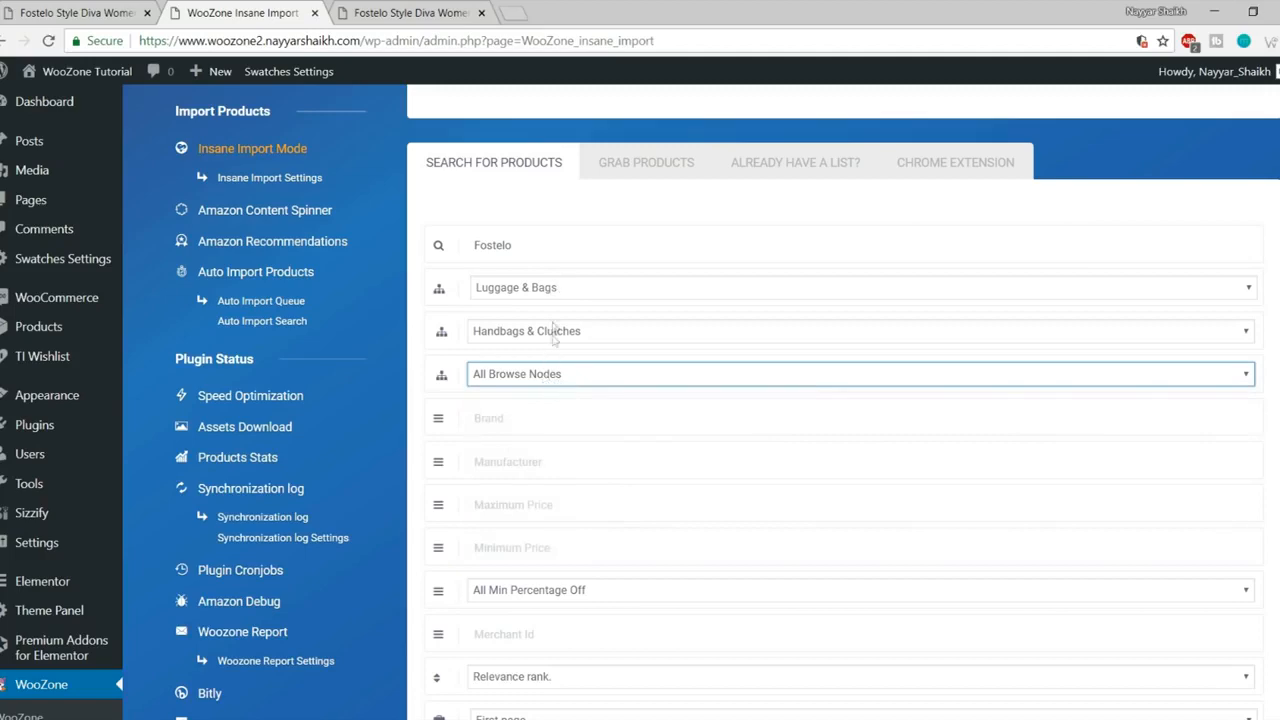
{"action": "left_click", "coordinate": [538, 379]}
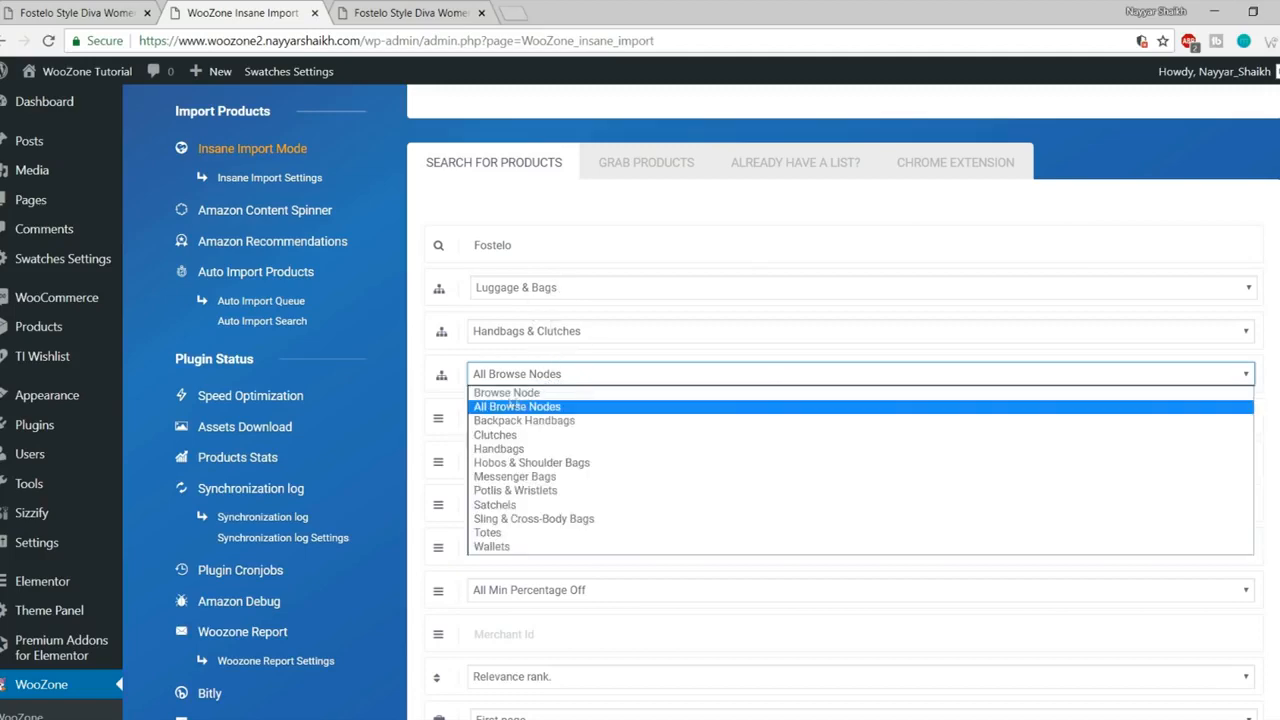
{"action": "left_click", "coordinate": [520, 410]}
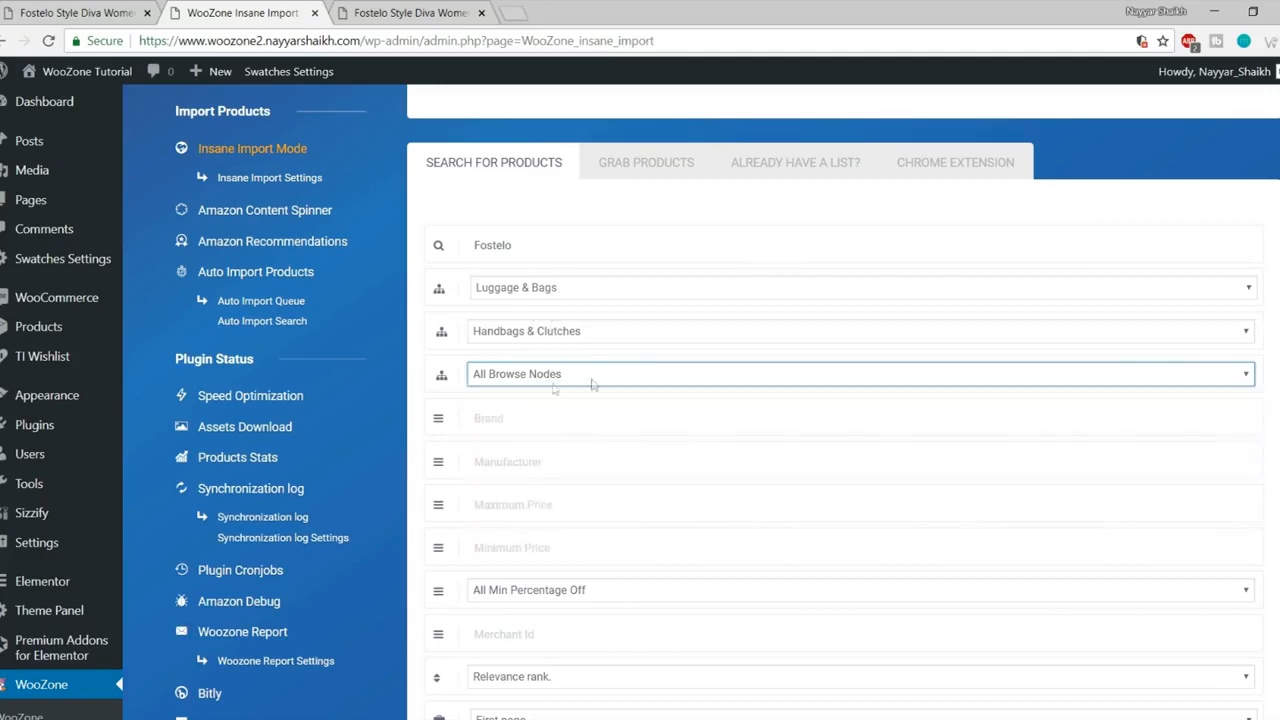
{"action": "scroll", "coordinate": [689, 423], "scroll_direction": "down", "scroll_amount": 2}
{"action": "left_click", "coordinate": [539, 251]}
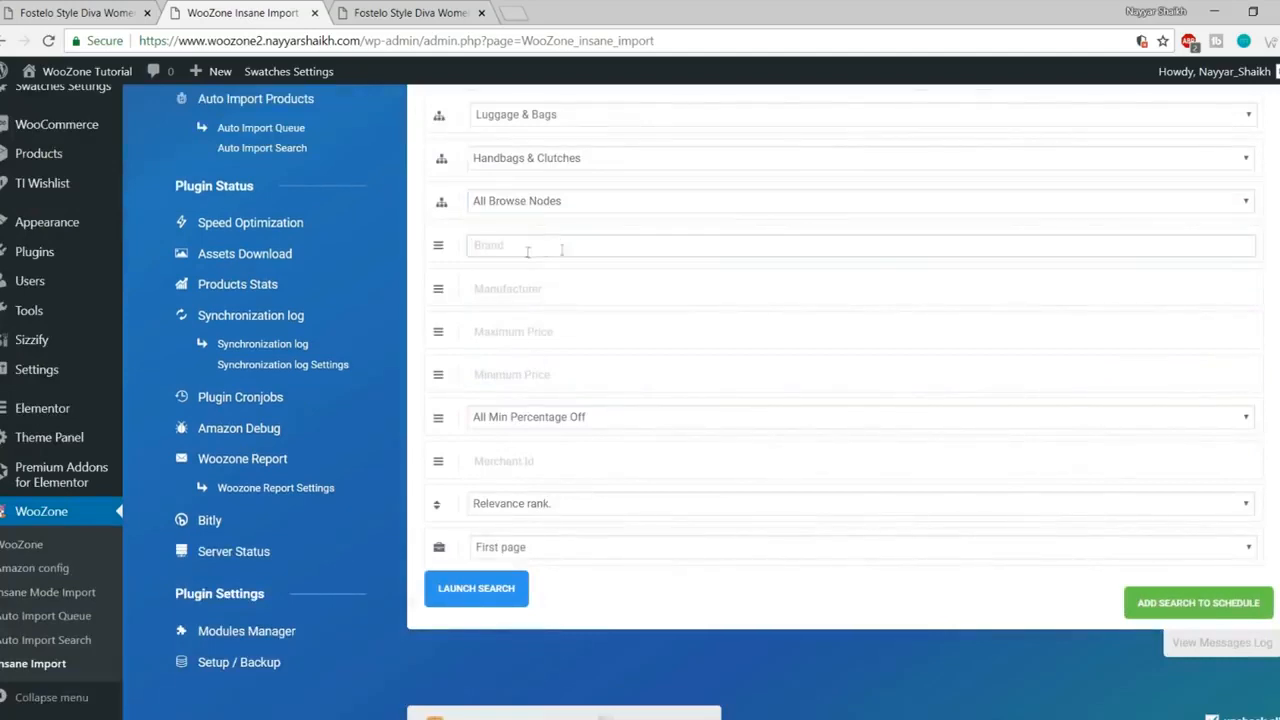
{"action": "left_click", "coordinate": [553, 288]}
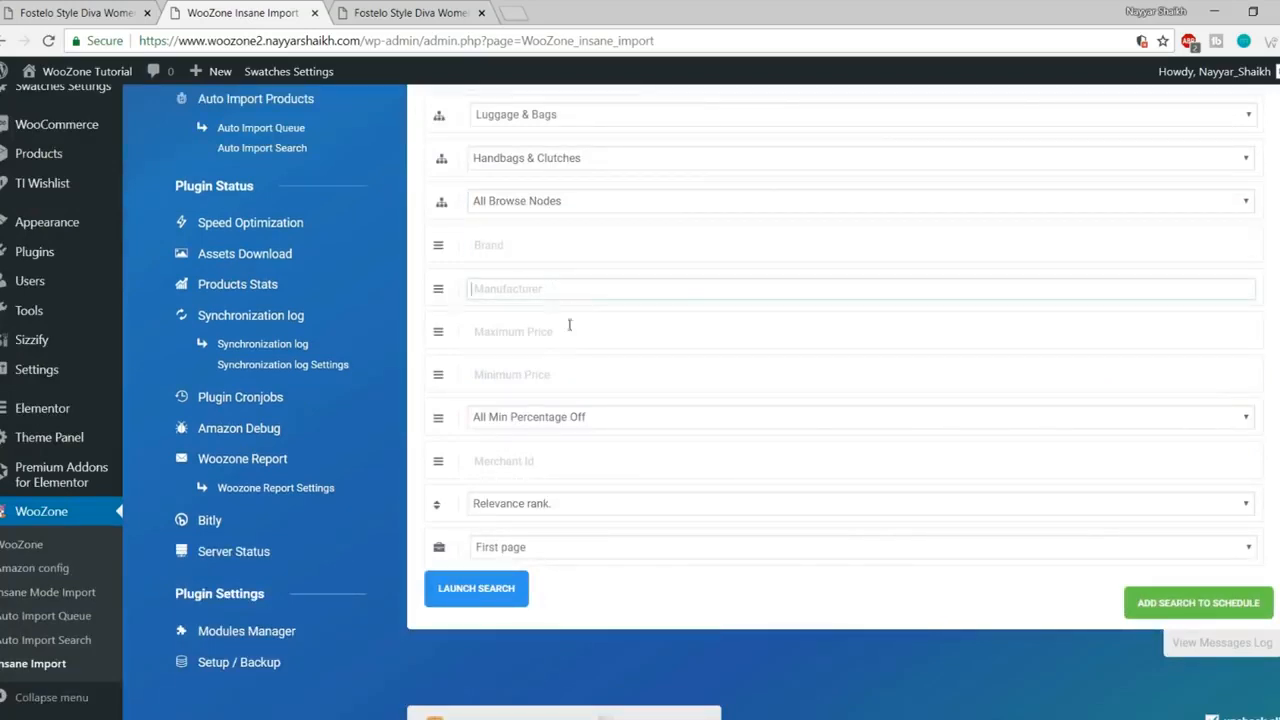
{"action": "left_click", "coordinate": [572, 328]}
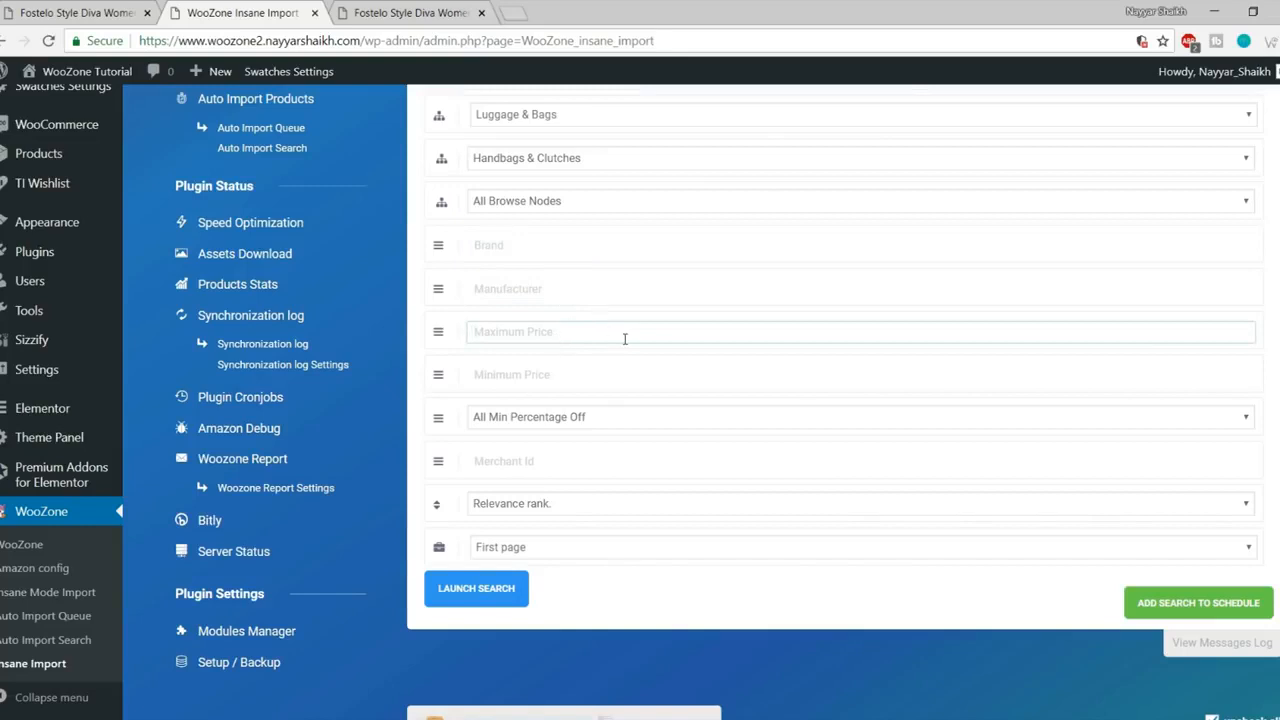
{"action": "left_click", "coordinate": [574, 376]}
{"action": "left_click", "coordinate": [565, 337]}
{"action": "left_click", "coordinate": [567, 381]}
{"action": "left_click", "coordinate": [570, 332]}
{"action": "scroll", "coordinate": [557, 446], "scroll_direction": "down", "scroll_amount": 2}
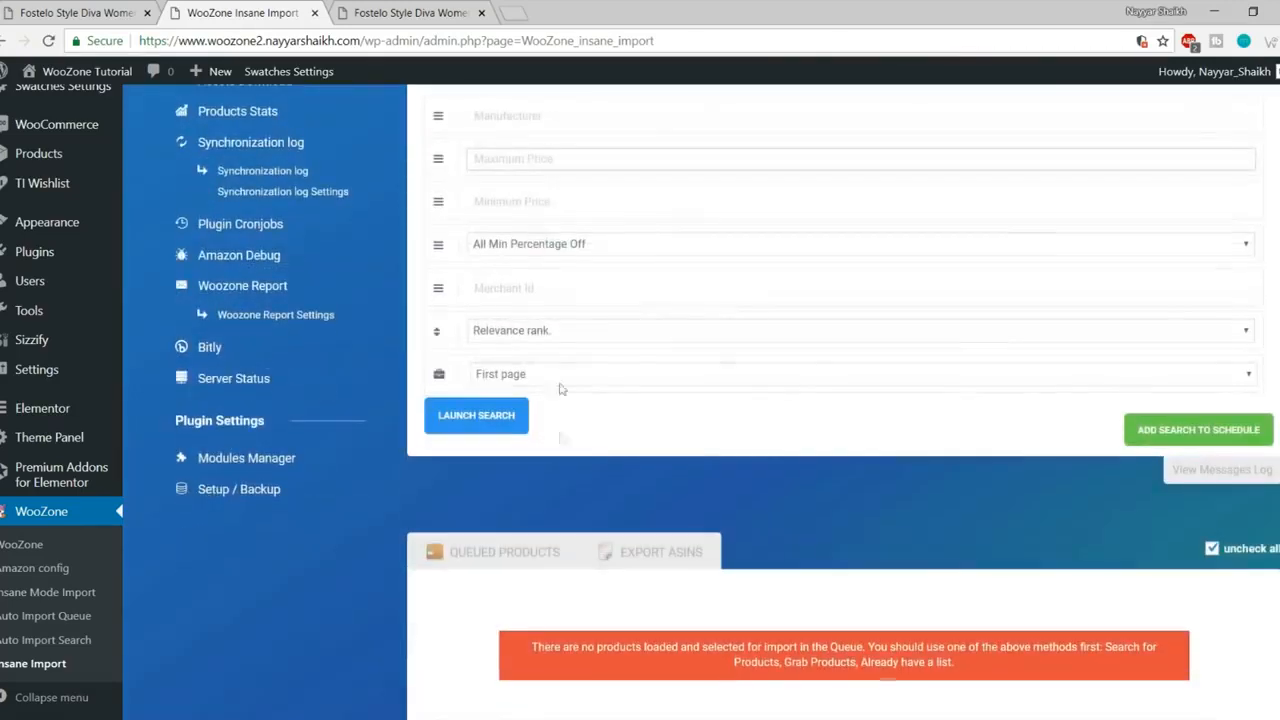
{"action": "left_click", "coordinate": [560, 250]}
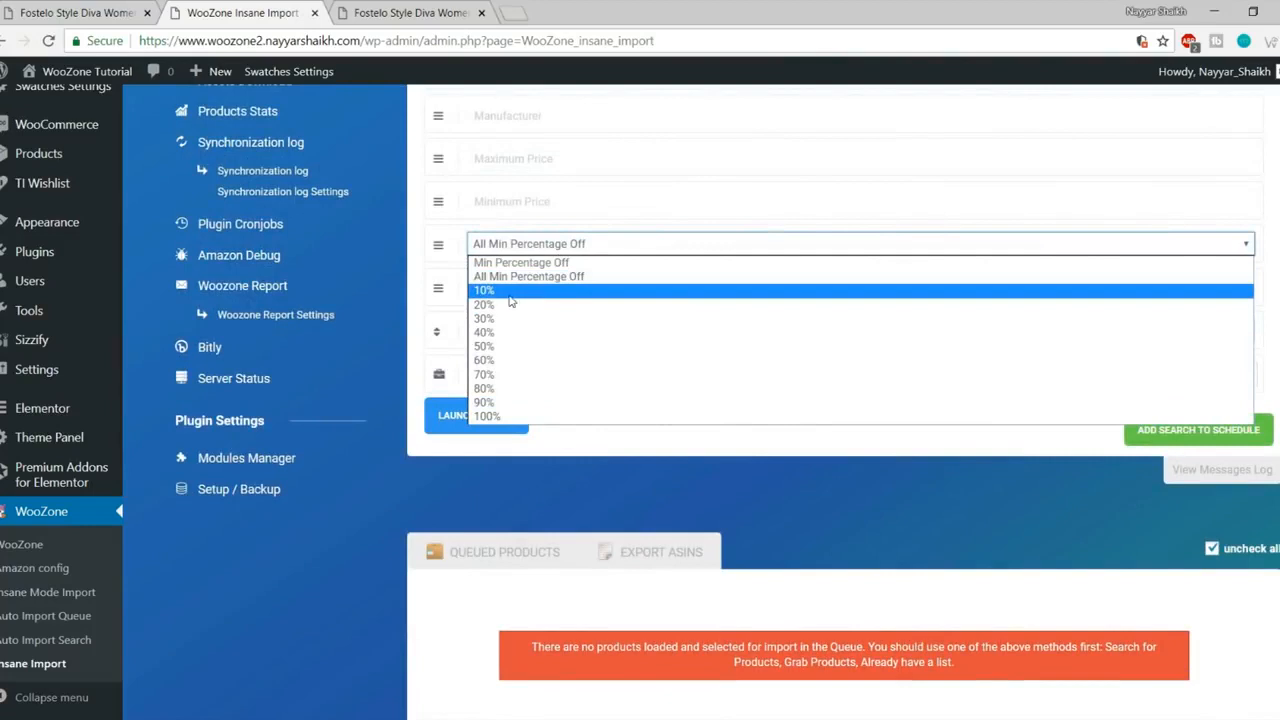
{"action": "left_click", "coordinate": [520, 250]}
{"action": "left_click", "coordinate": [520, 250]}
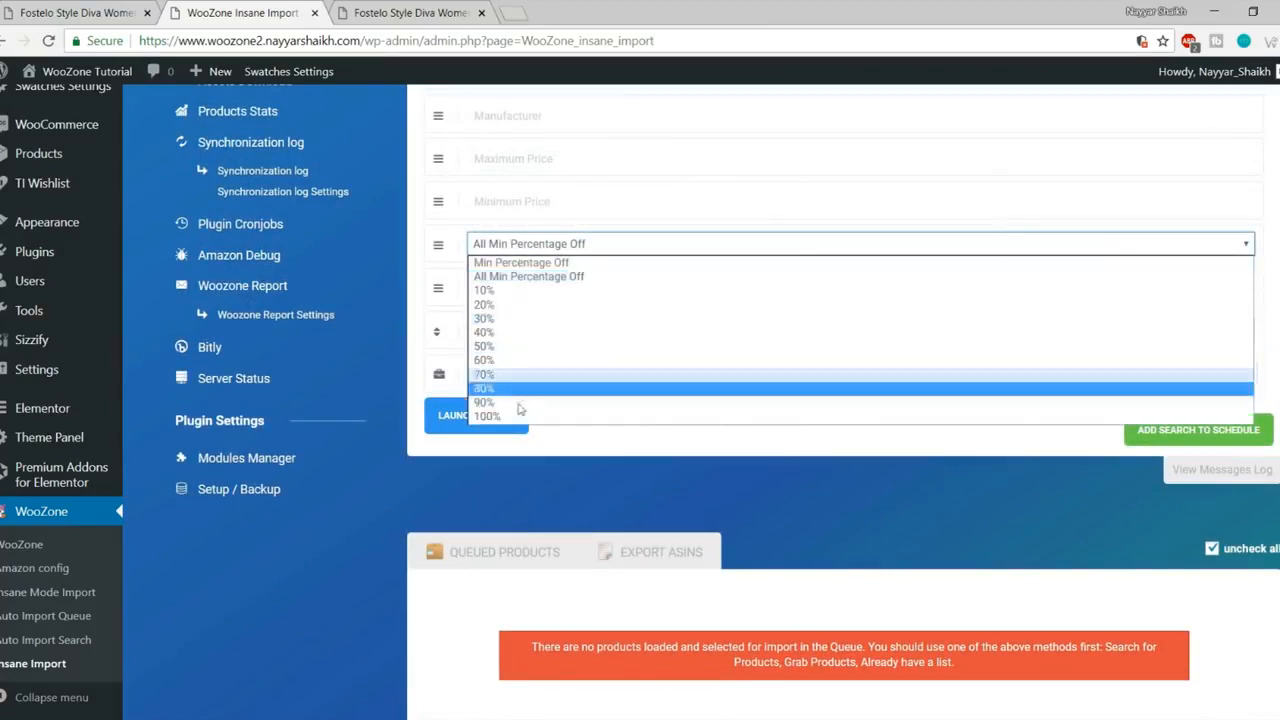
{"action": "left_click", "coordinate": [532, 244]}
{"action": "scroll", "coordinate": [560, 370], "scroll_direction": "up", "scroll_amount": 1}
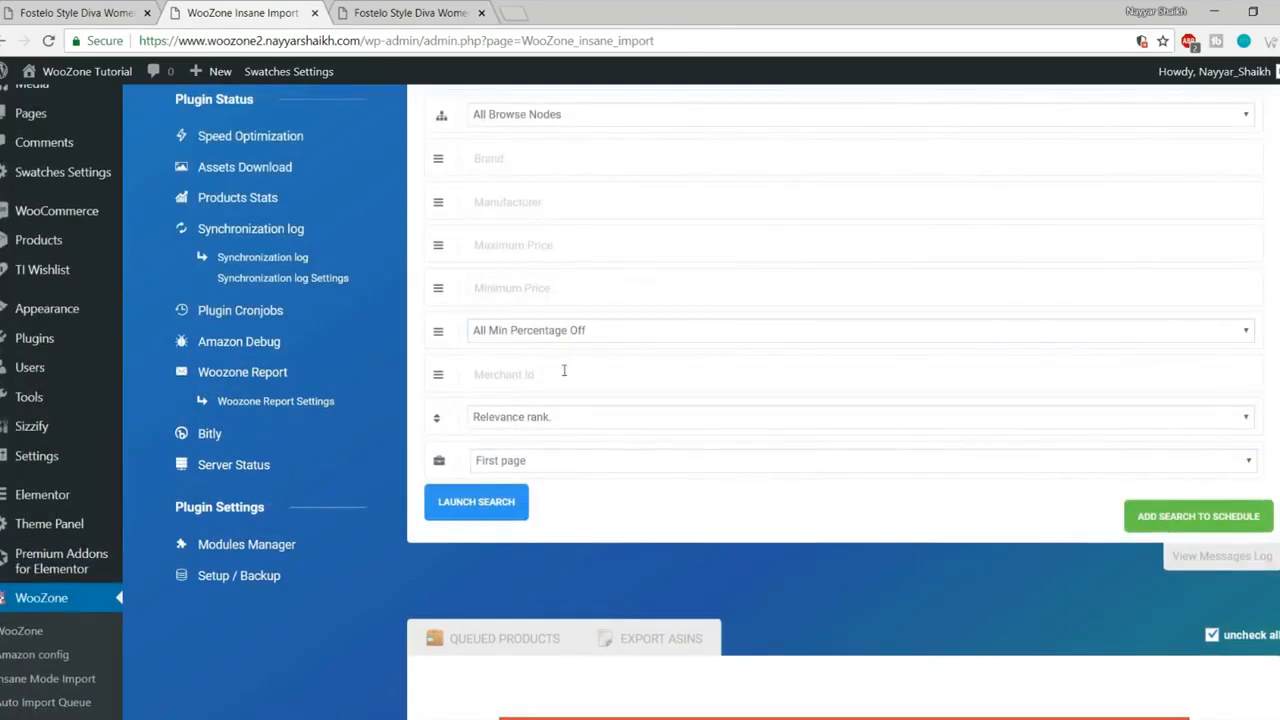
{"action": "scroll", "coordinate": [505, 312], "scroll_direction": "up", "scroll_amount": 3}
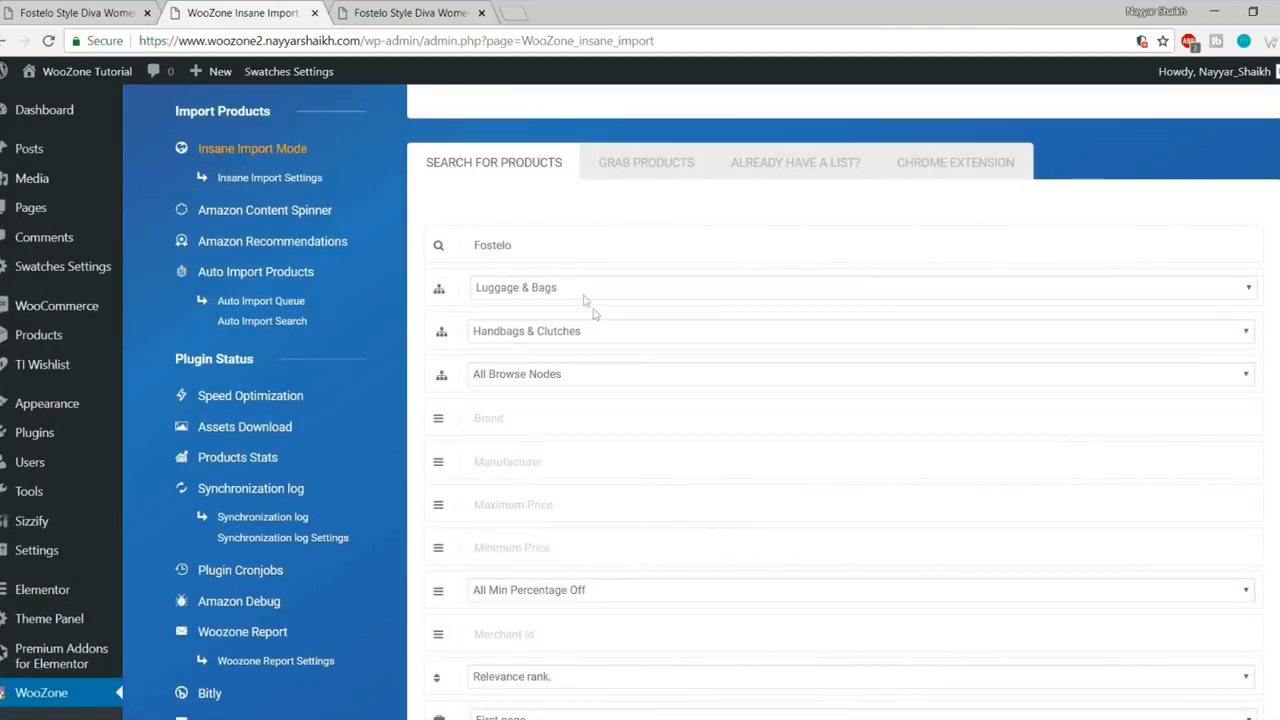
- Confirm the Fostelo keyword and keep Luggage & Bags as the category
{"action": "double_click", "coordinate": [519, 245]}
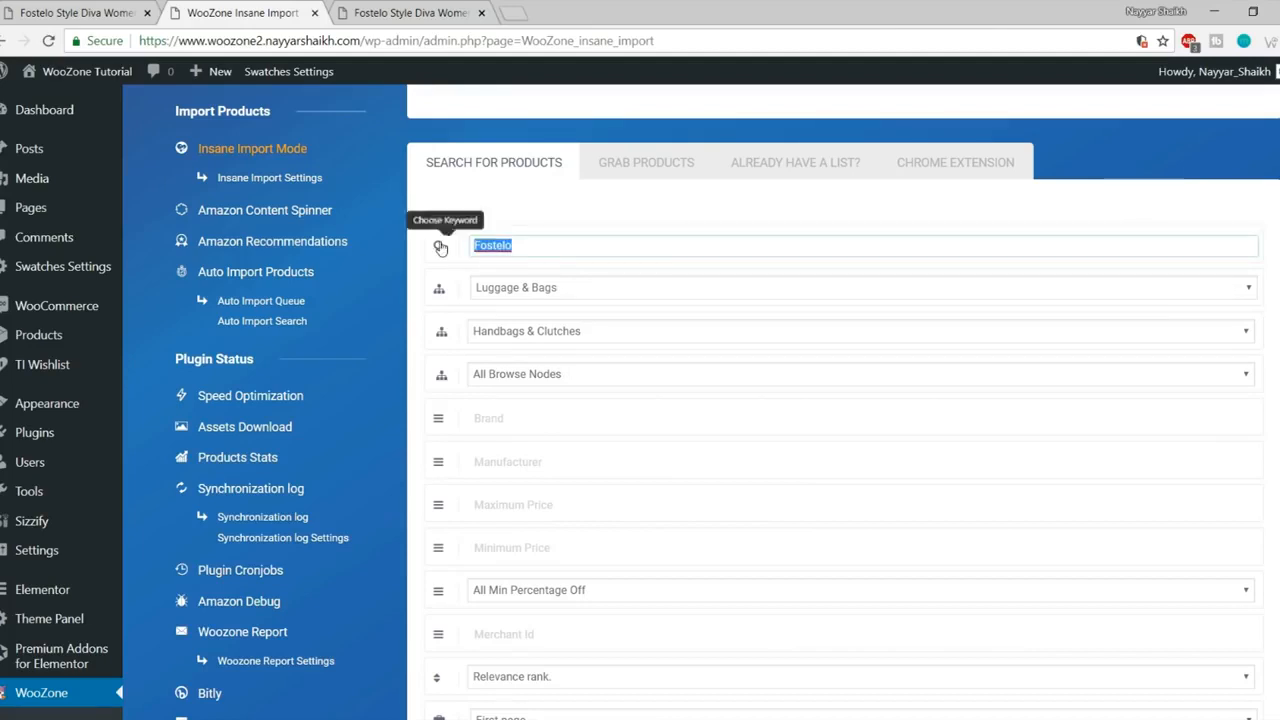
{"action": "left_click", "coordinate": [531, 290]}
{"action": "left_click", "coordinate": [558, 574]}
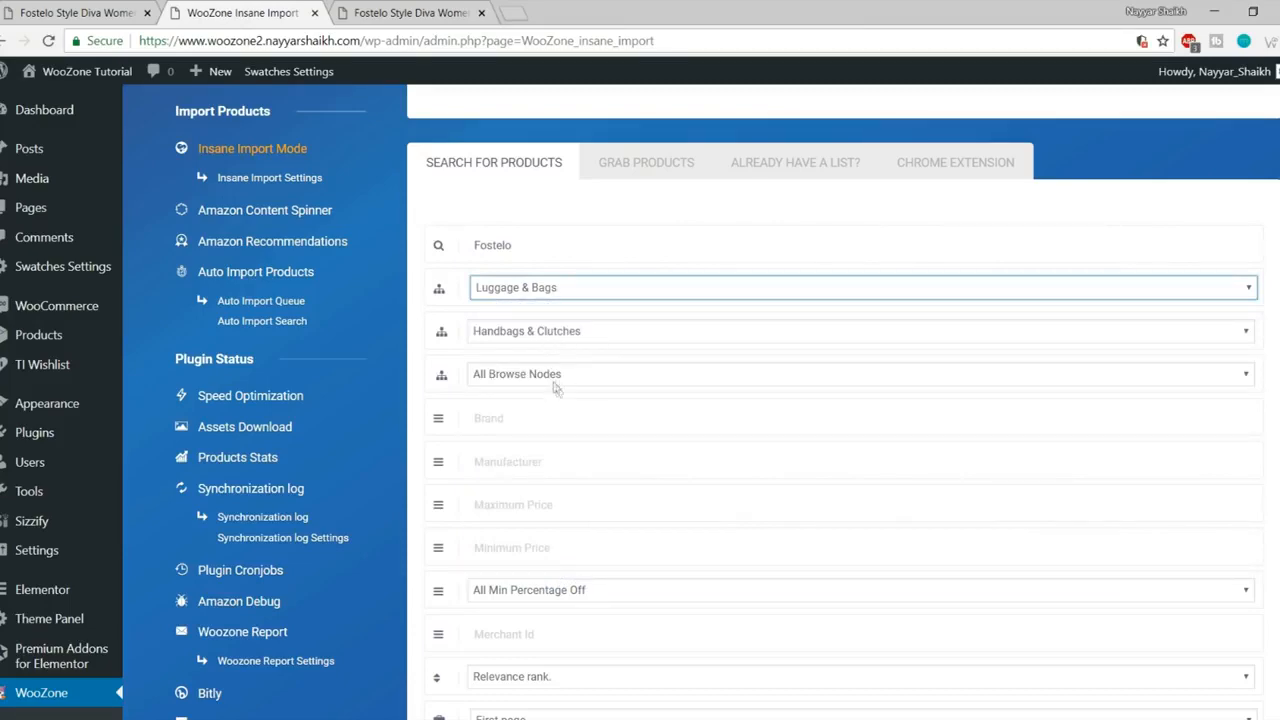
{"action": "scroll", "coordinate": [660, 420], "scroll_direction": "down", "scroll_amount": 3}
- Set the minimum price to 100 and the maximum price to 5000
{"action": "left_click", "coordinate": [541, 290]}
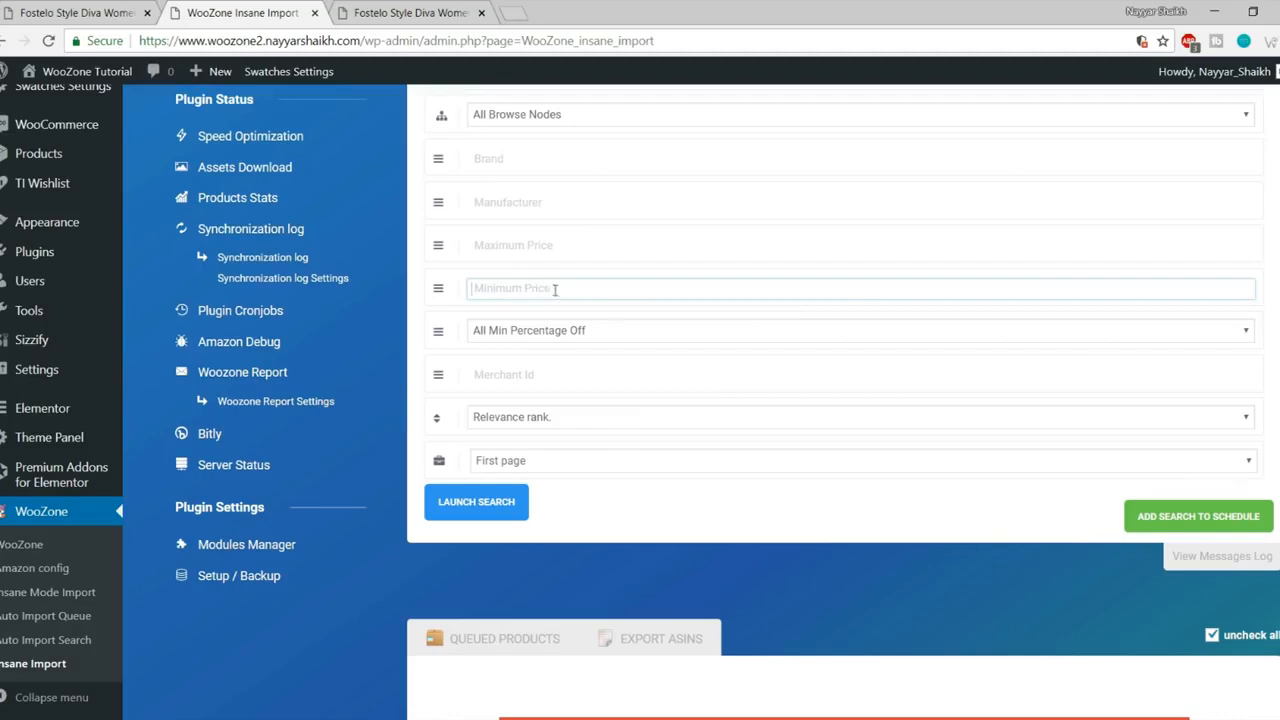
{"action": "left_click", "coordinate": [527, 246]}
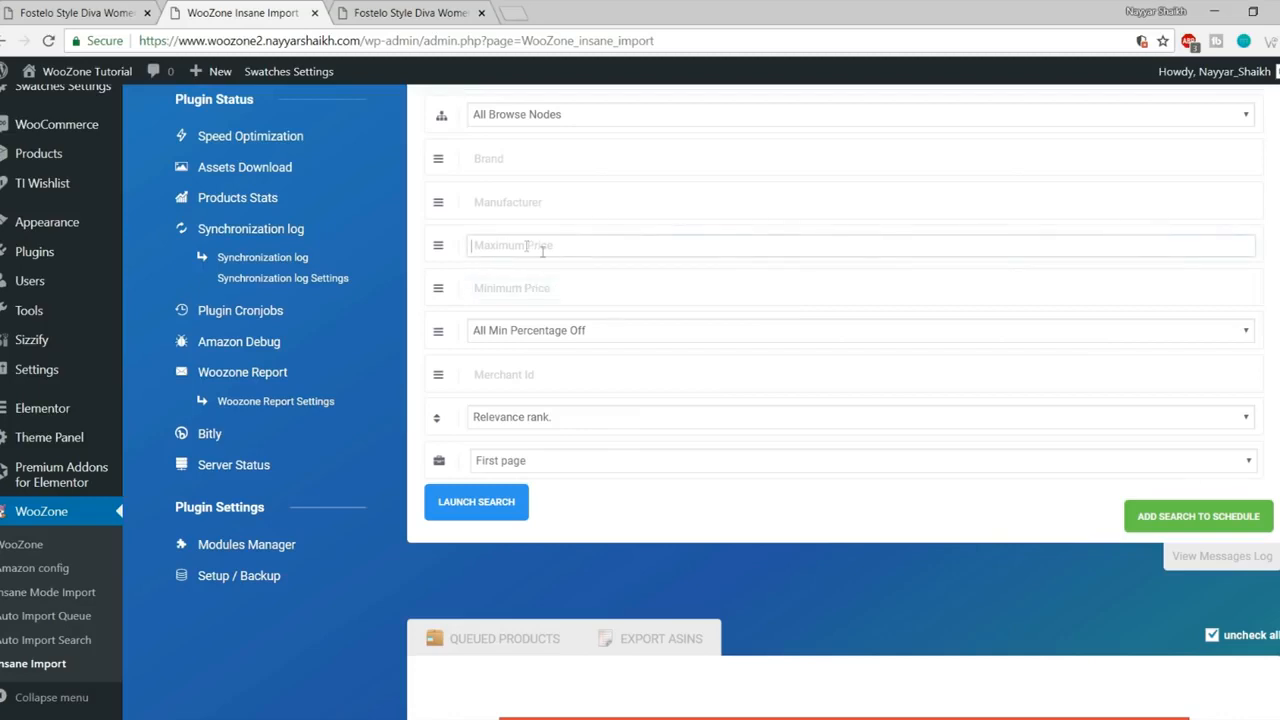
{"action": "left_click", "coordinate": [543, 286]}
{"action": "type", "text": "100"}
{"action": "left_click", "coordinate": [549, 255]}
{"action": "type", "text": "5000"}
{"action": "left_click", "coordinate": [546, 308]}
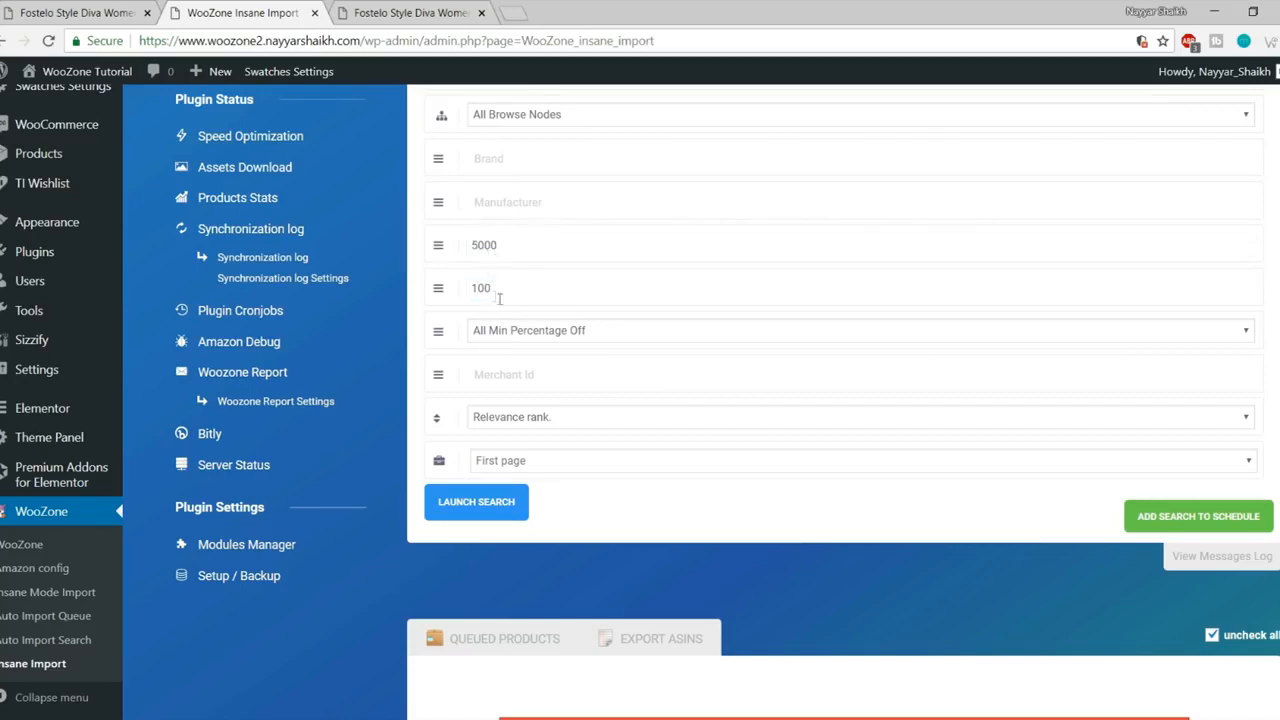
- Require at least 10% off and limit the search to the first results page
{"action": "left_click", "coordinate": [612, 331]}
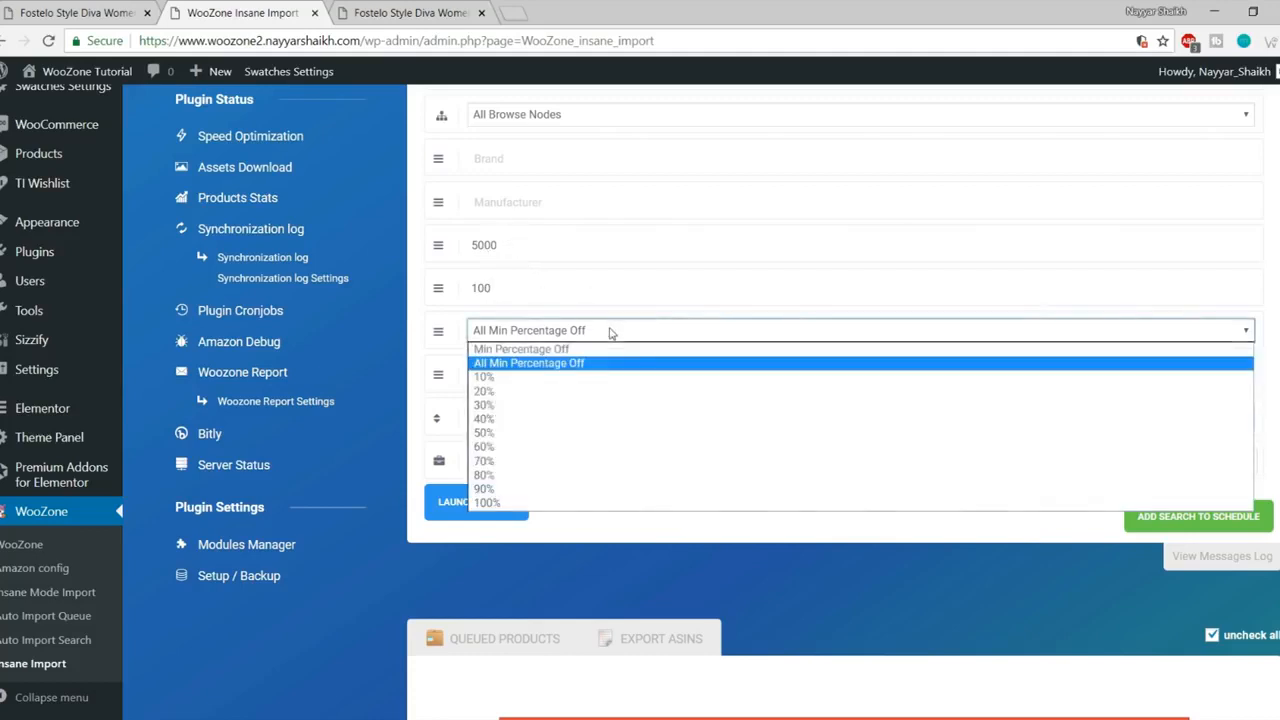
{"action": "left_click", "coordinate": [507, 380]}
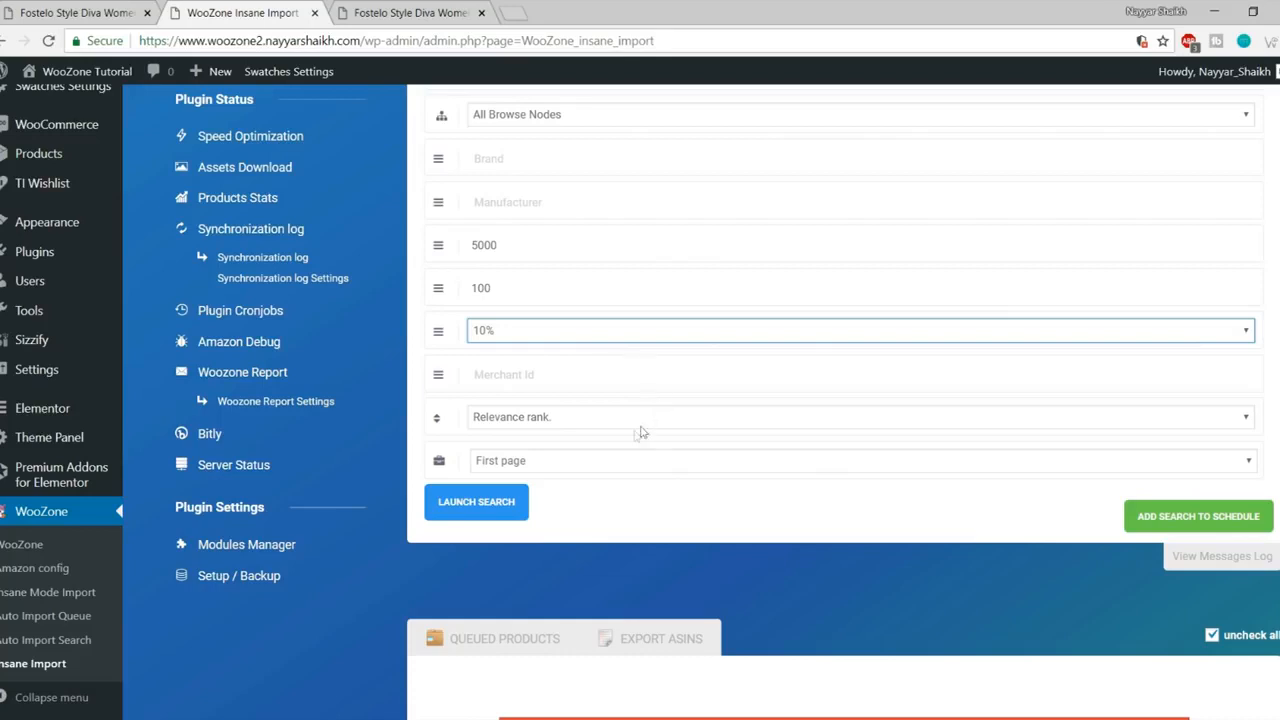
{"action": "left_click", "coordinate": [569, 467]}
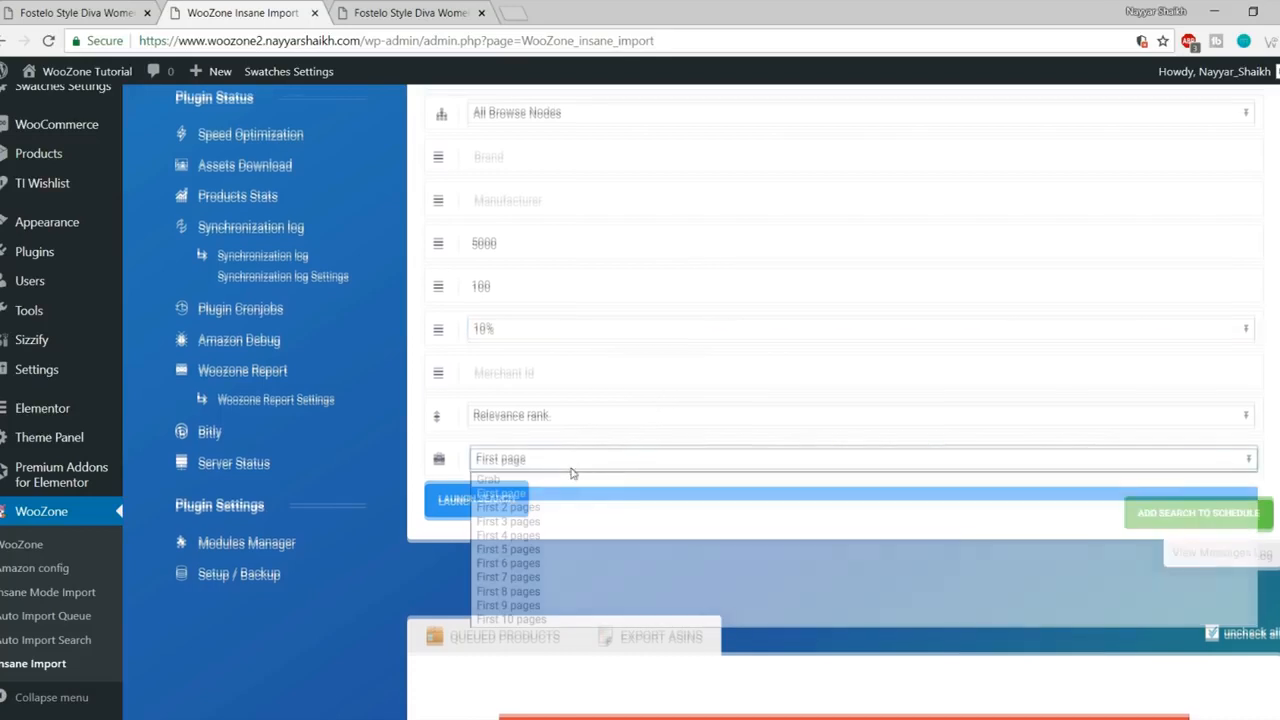
{"action": "scroll", "coordinate": [565, 465], "scroll_direction": "down", "scroll_amount": 1}
{"action": "left_click", "coordinate": [553, 380]}
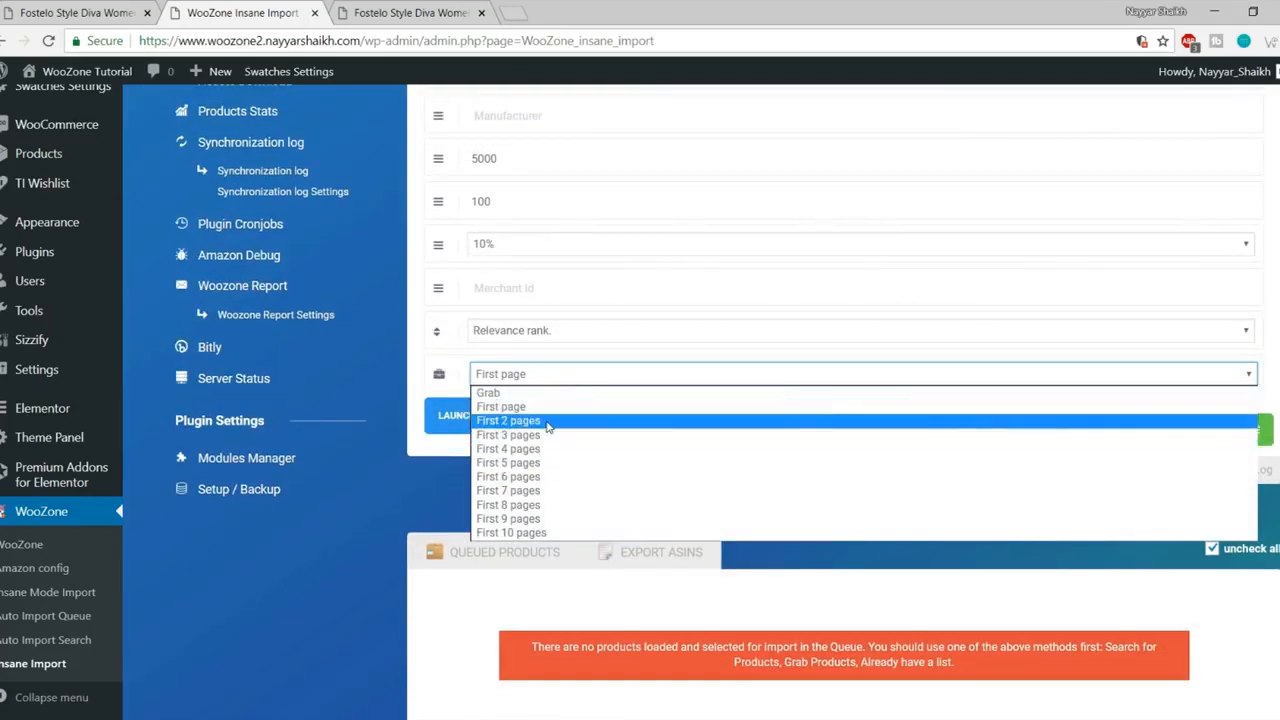
{"action": "left_click", "coordinate": [558, 374]}
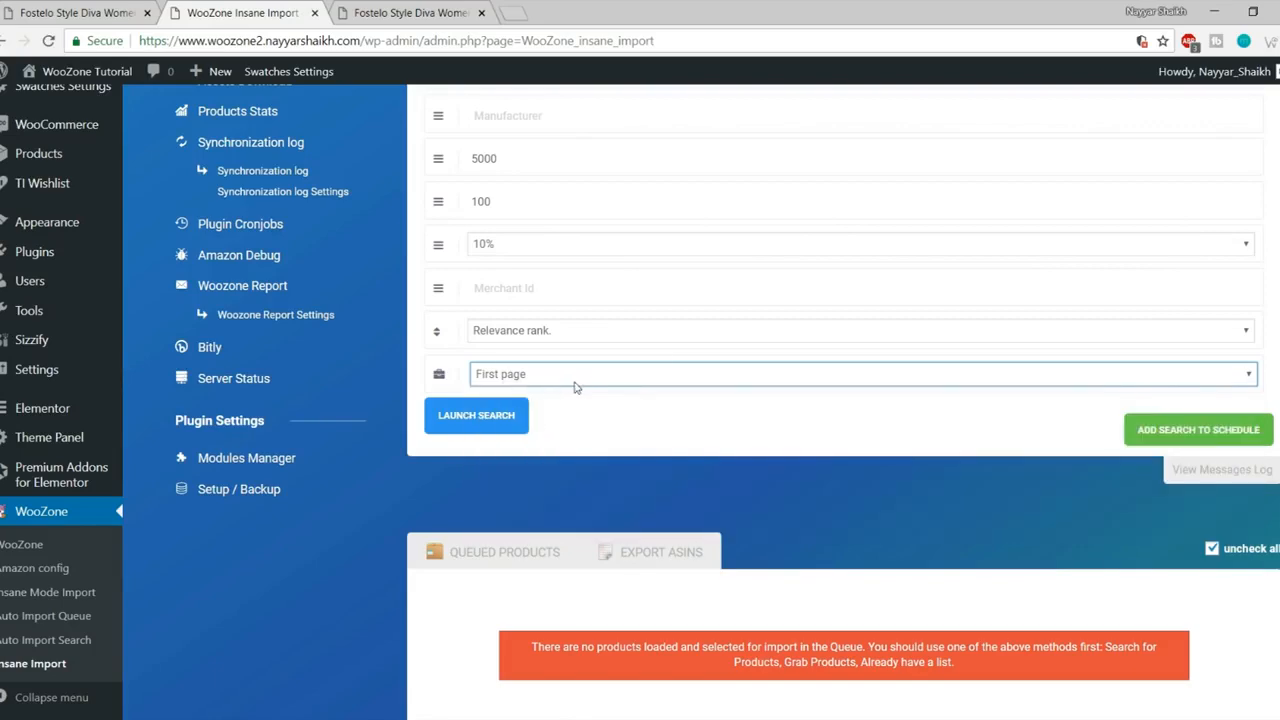
{"action": "scroll", "coordinate": [597, 519], "scroll_direction": "up", "scroll_amount": 3}
{"action": "scroll", "coordinate": [580, 315], "scroll_direction": "down", "scroll_amount": 2}
- Launch the Fostelo search, returning 10 ASINs with the Elite Women's Handbag (Beige) selected
{"action": "left_click", "coordinate": [476, 503]}
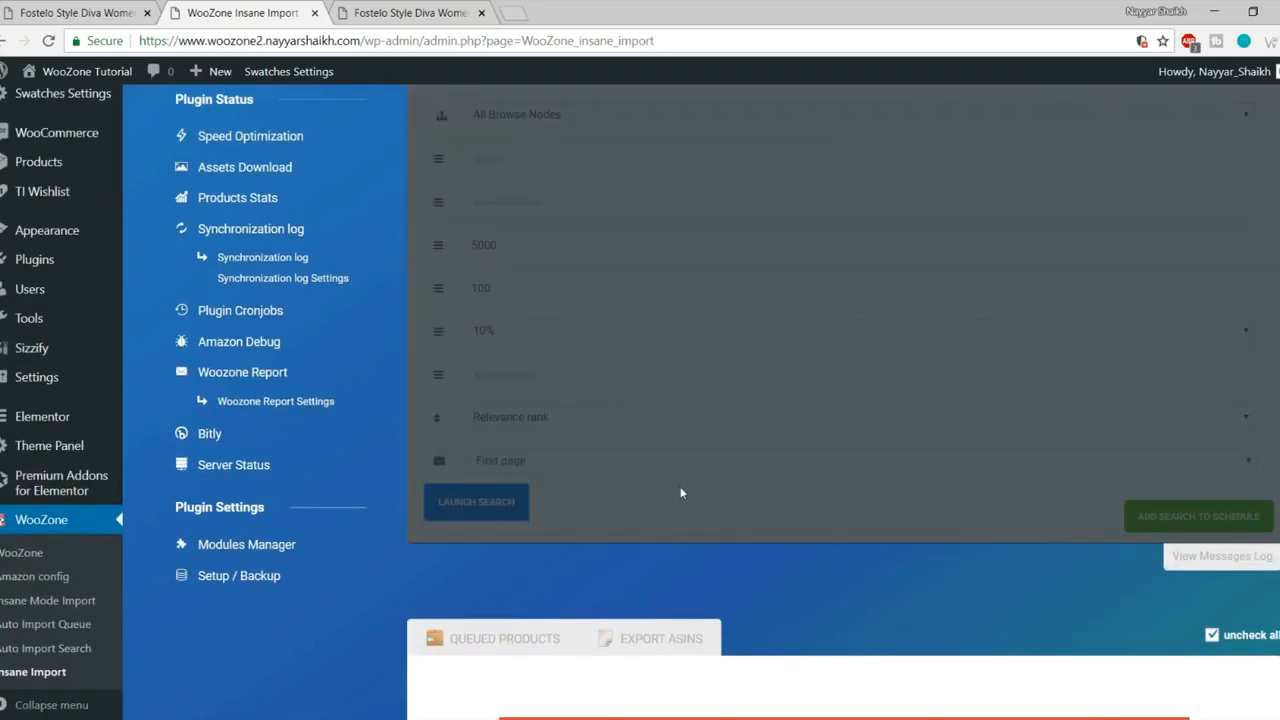
{"action": "scroll", "coordinate": [649, 574], "scroll_direction": "down", "scroll_amount": 3}
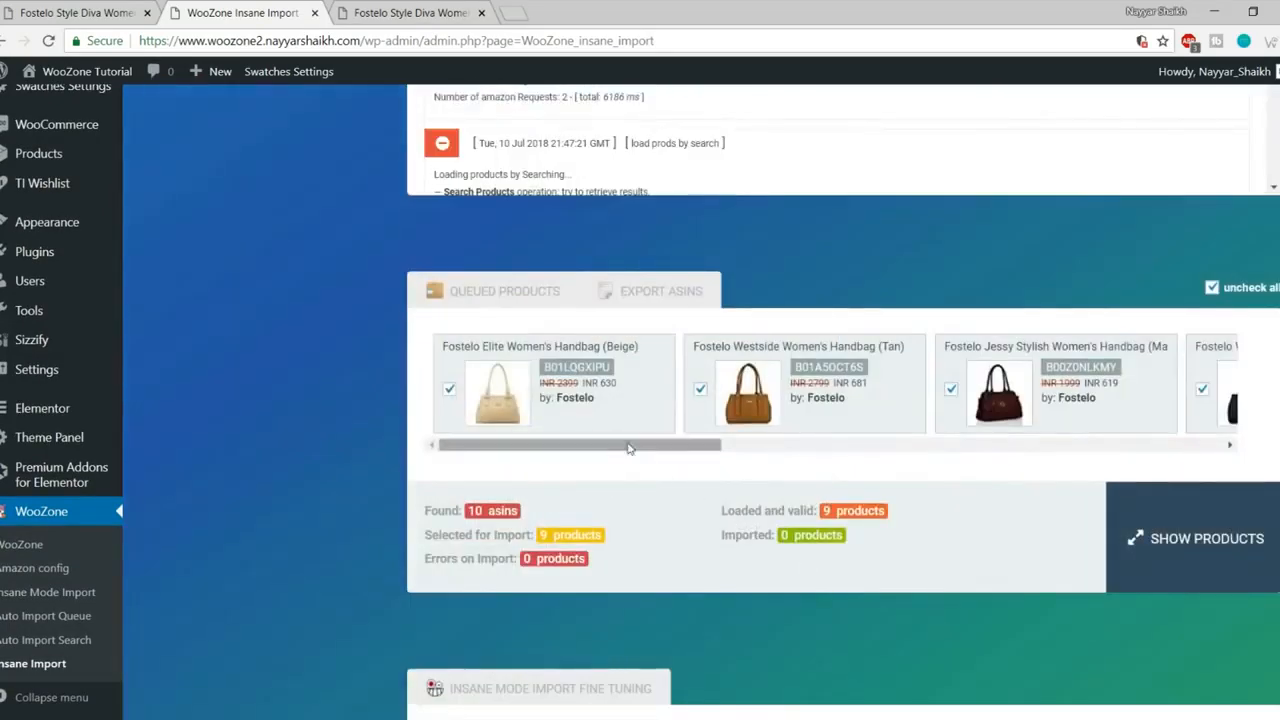
{"action": "left_click_drag", "start_coordinate": [628, 448], "coordinate": [535, 486]}
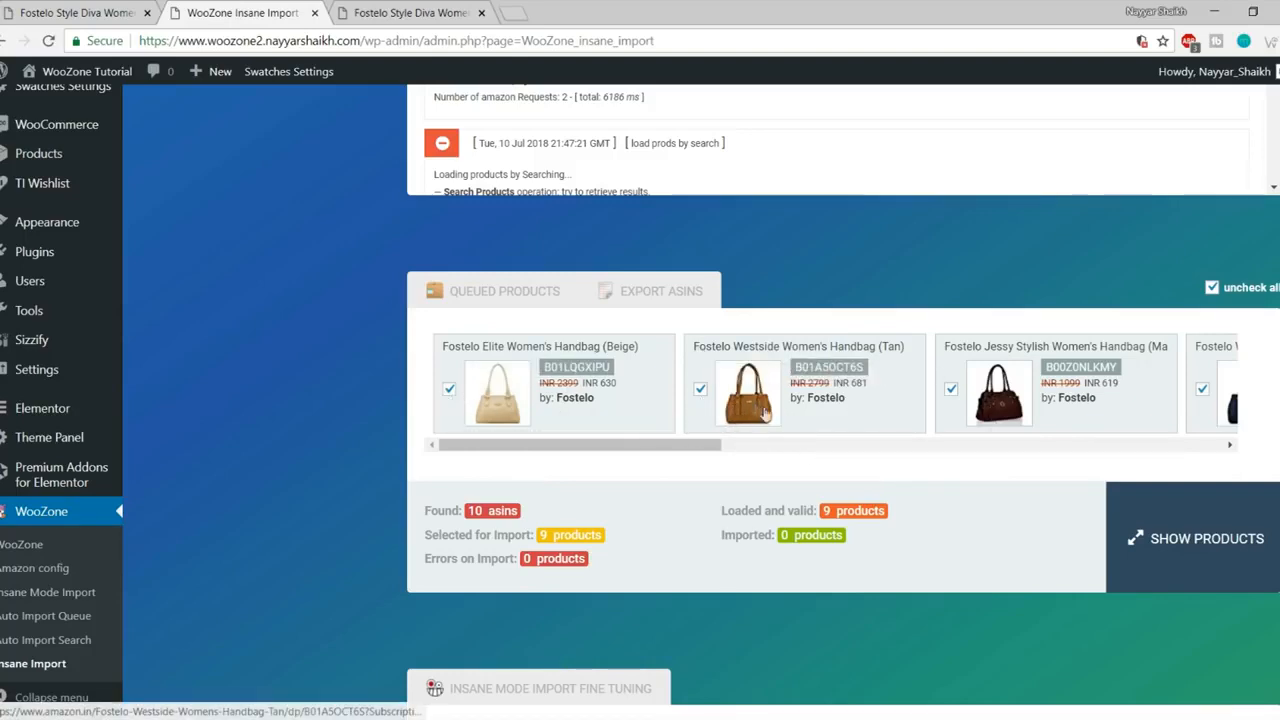
{"action": "left_click", "coordinate": [449, 389]}
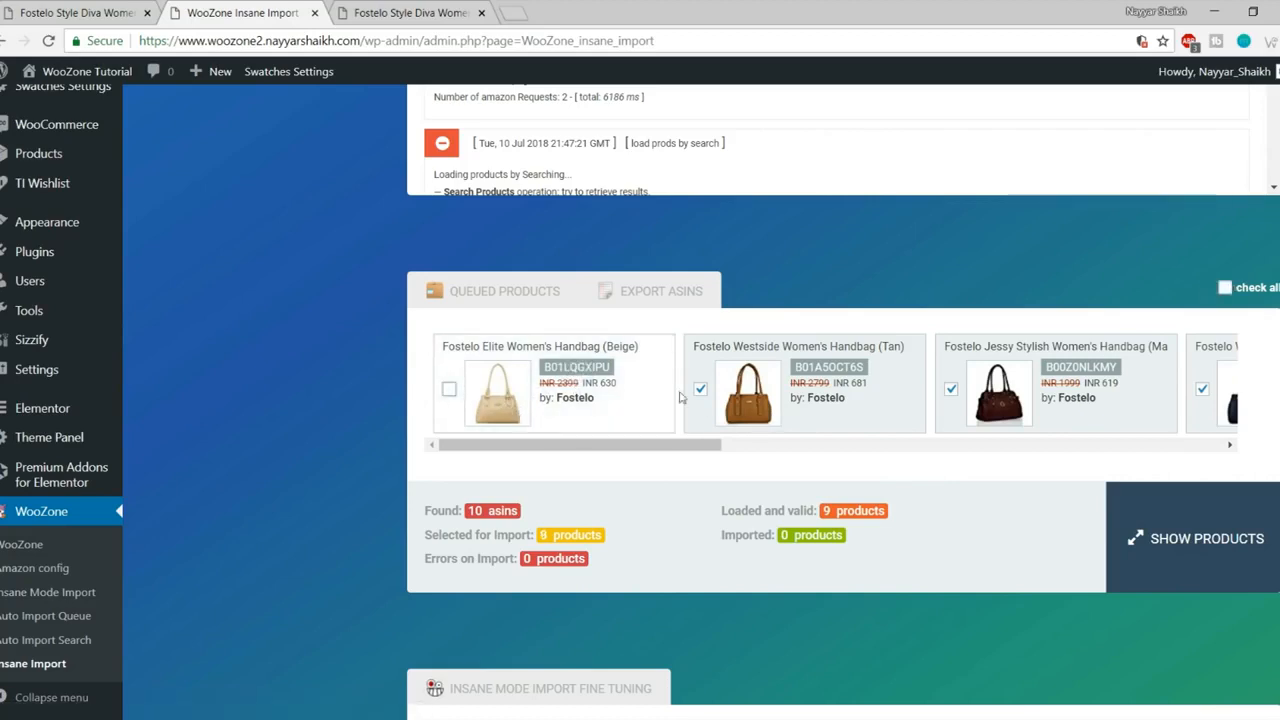
{"action": "left_click", "coordinate": [449, 390]}
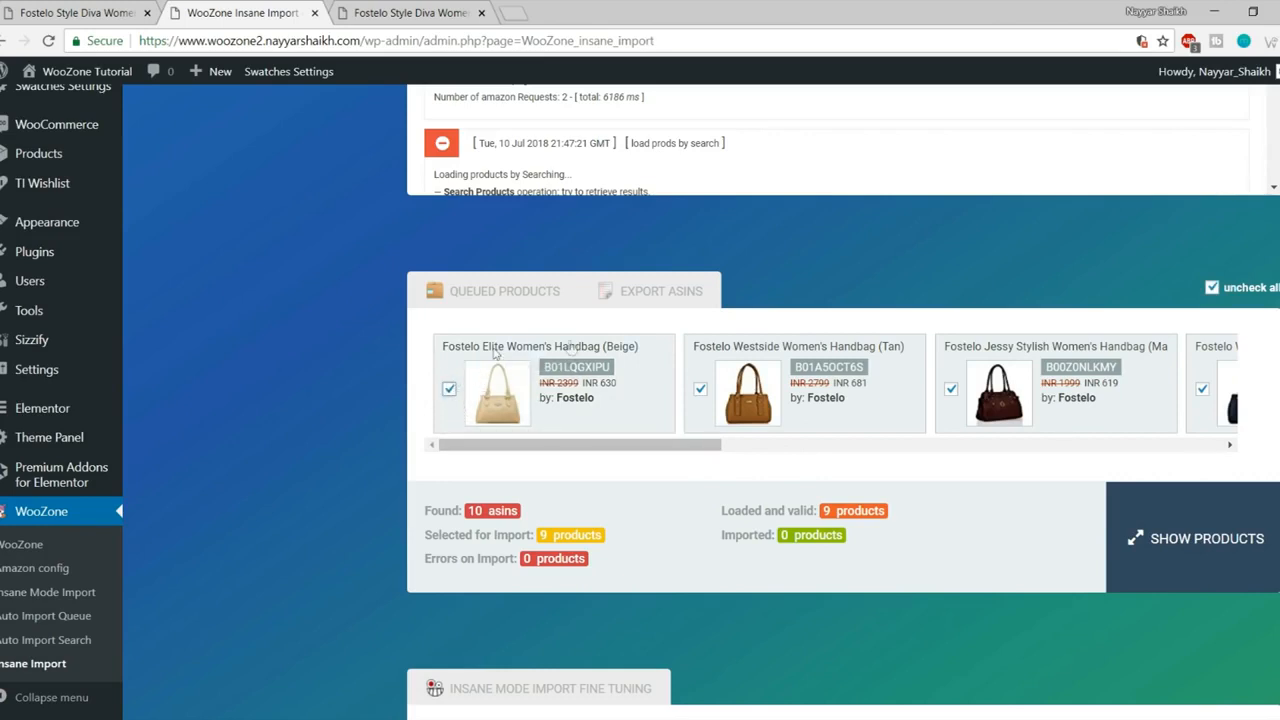
- Deselect the other queued products: Westside, Jessy, Versatile Clutch, Princess Diana, Aurielle and Kathleen handbags
{"action": "left_click", "coordinate": [700, 389]}
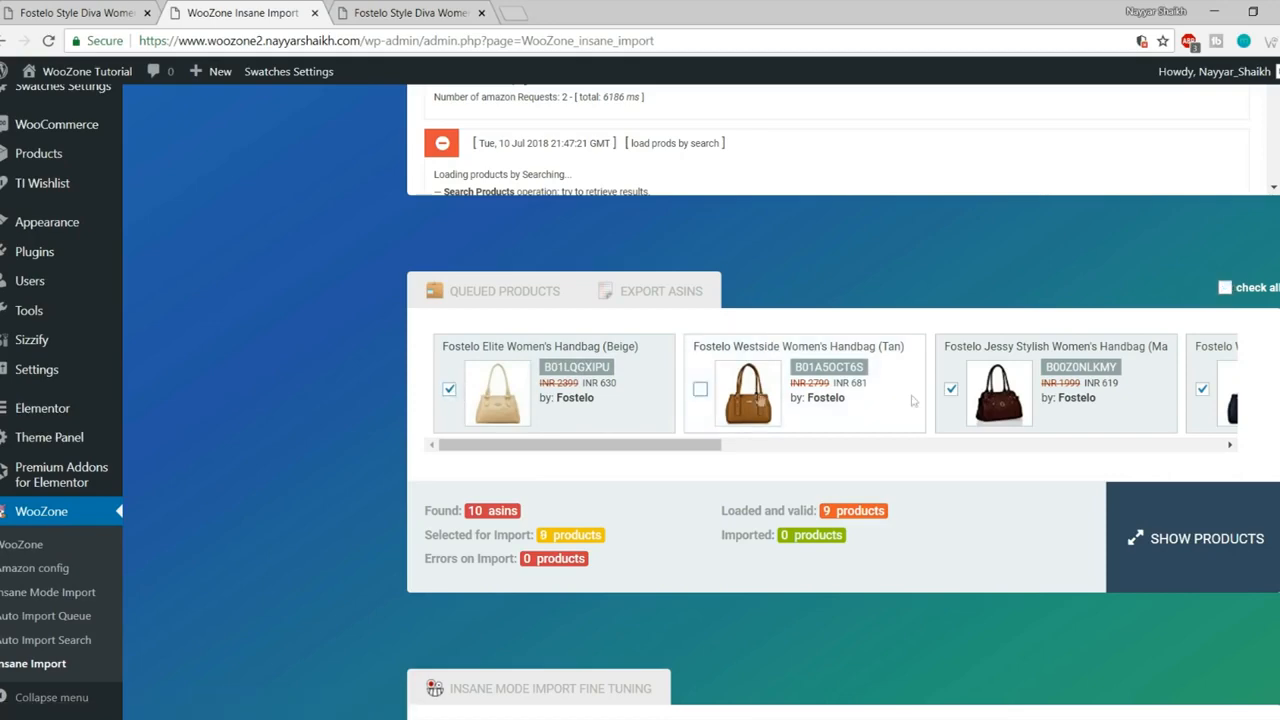
{"action": "left_click", "coordinate": [951, 389]}
{"action": "left_click", "coordinate": [794, 446]}
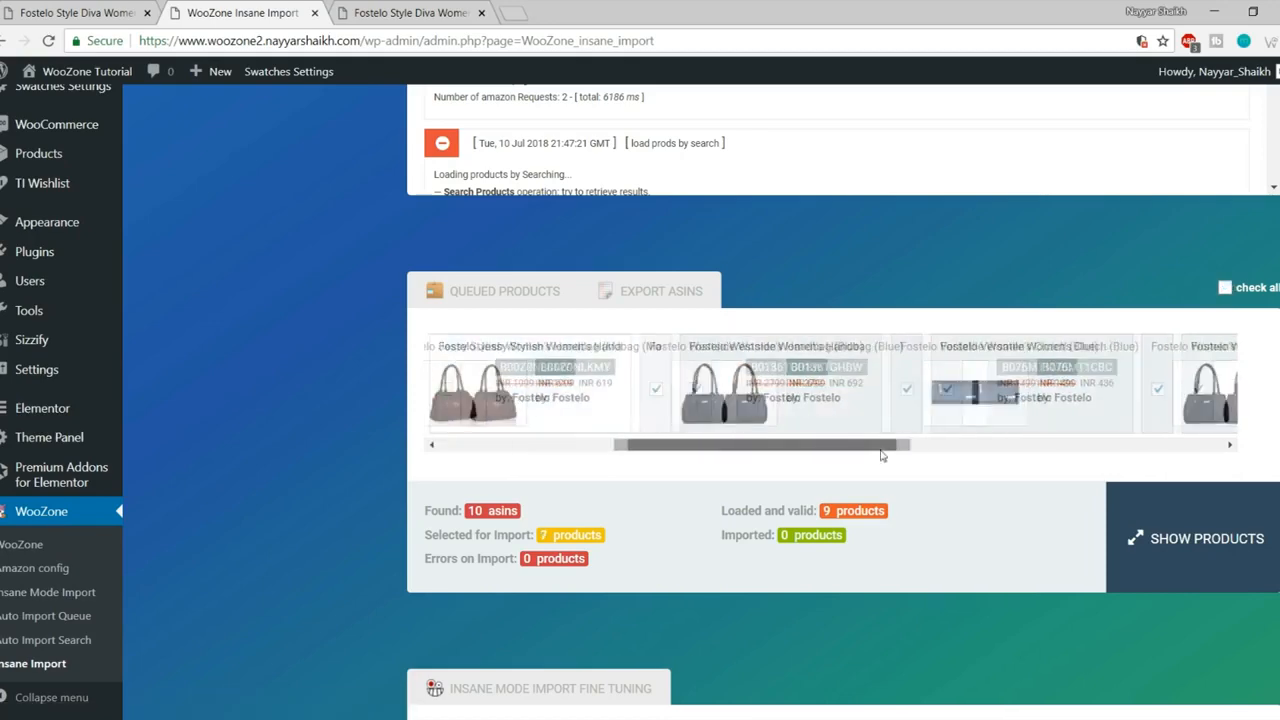
{"action": "left_click", "coordinate": [654, 389]}
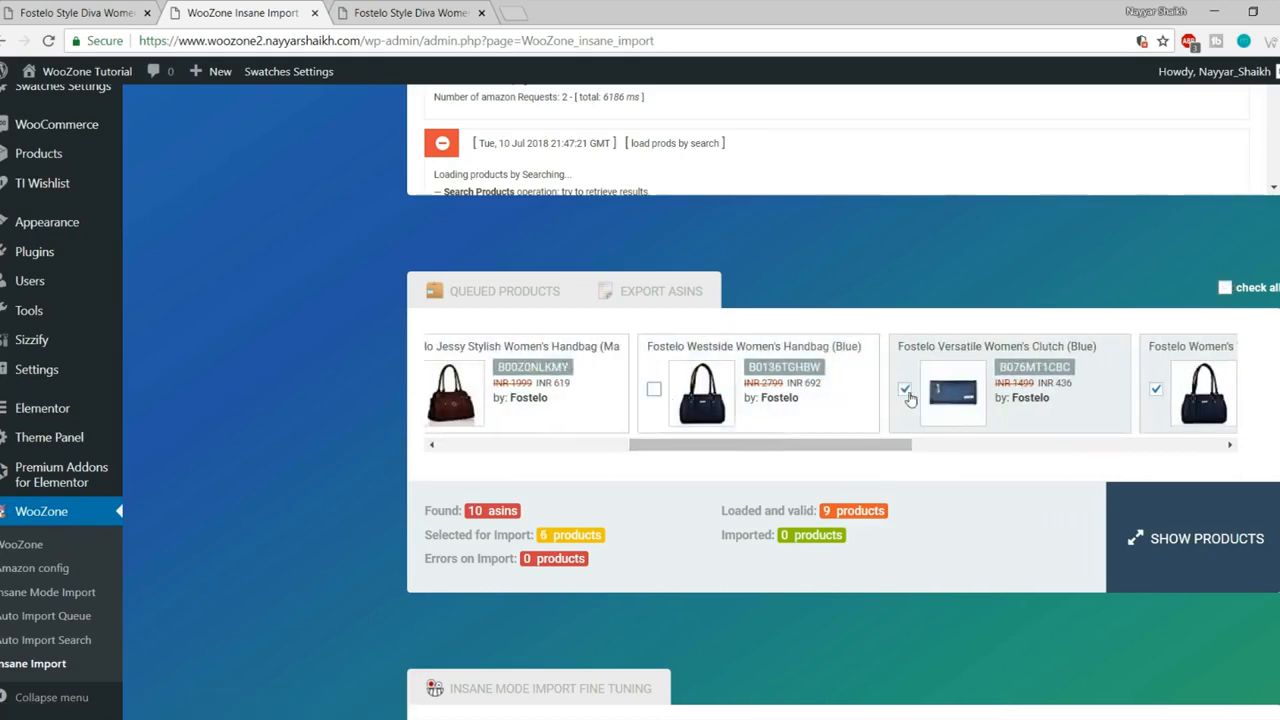
{"action": "left_click", "coordinate": [905, 389]}
{"action": "left_click_drag", "start_coordinate": [829, 451], "coordinate": [959, 451]}
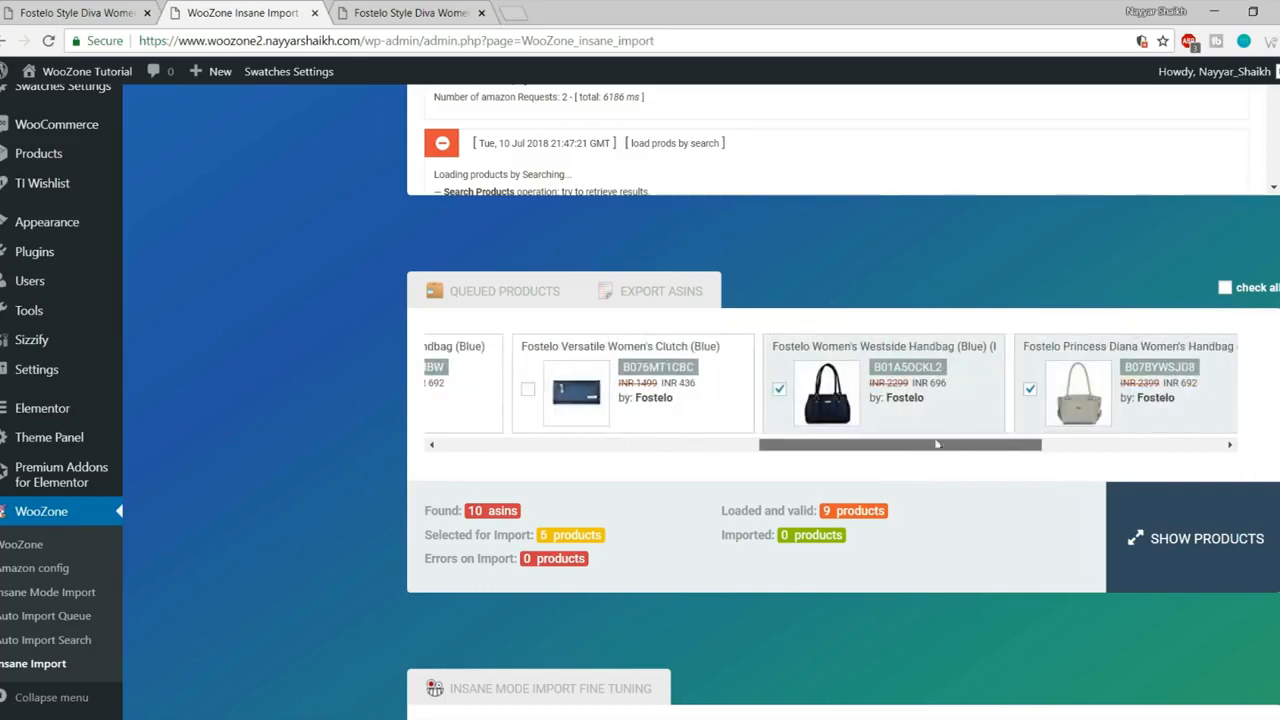
{"action": "left_click", "coordinate": [780, 389]}
{"action": "left_click", "coordinate": [1030, 389]}
{"action": "left_click_drag", "start_coordinate": [970, 444], "coordinate": [1146, 428]}
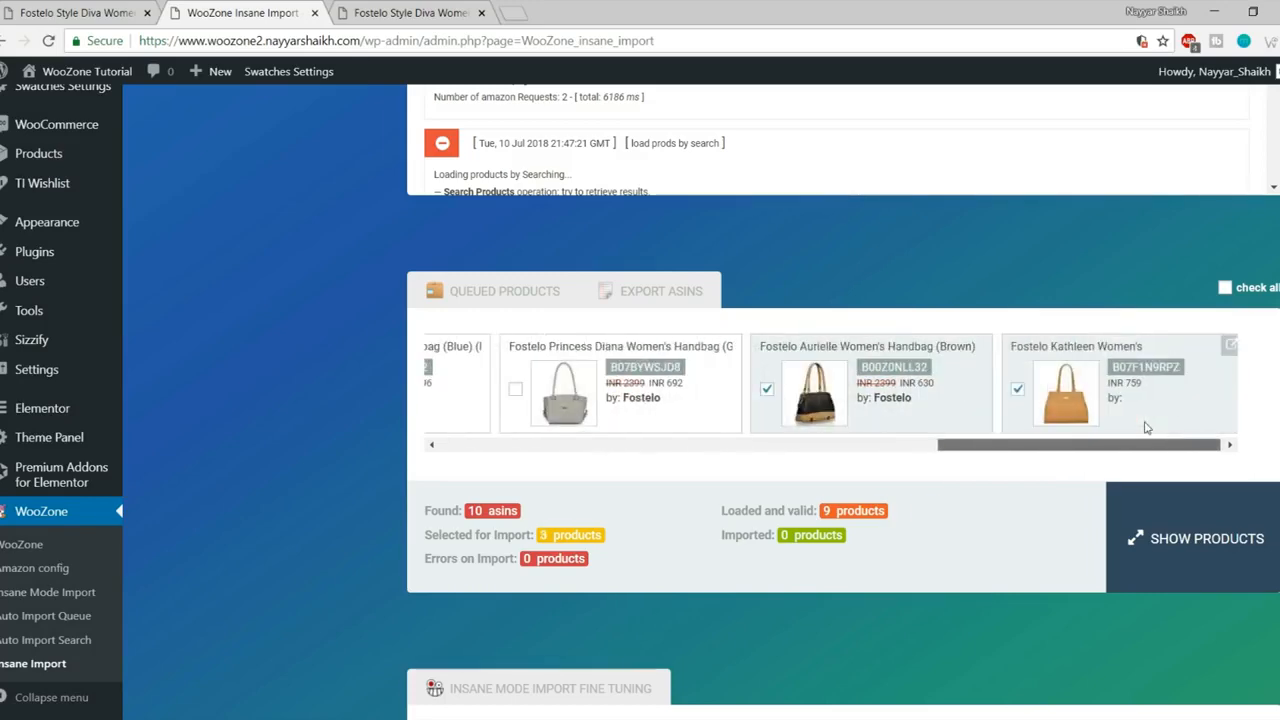
{"action": "left_click", "coordinate": [766, 389]}
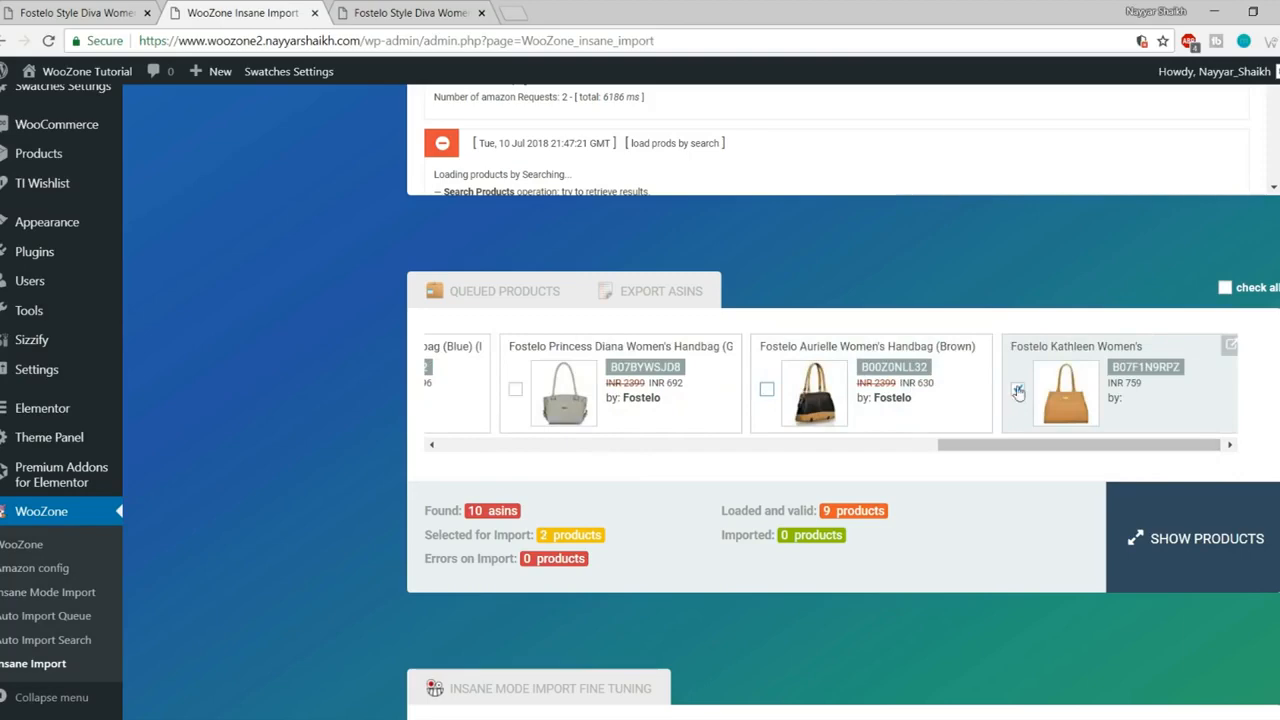
{"action": "left_click", "coordinate": [1017, 389]}
{"action": "left_click_drag", "start_coordinate": [994, 445], "coordinate": [426, 427]}
{"action": "left_click_drag", "start_coordinate": [1006, 449], "coordinate": [506, 449]}
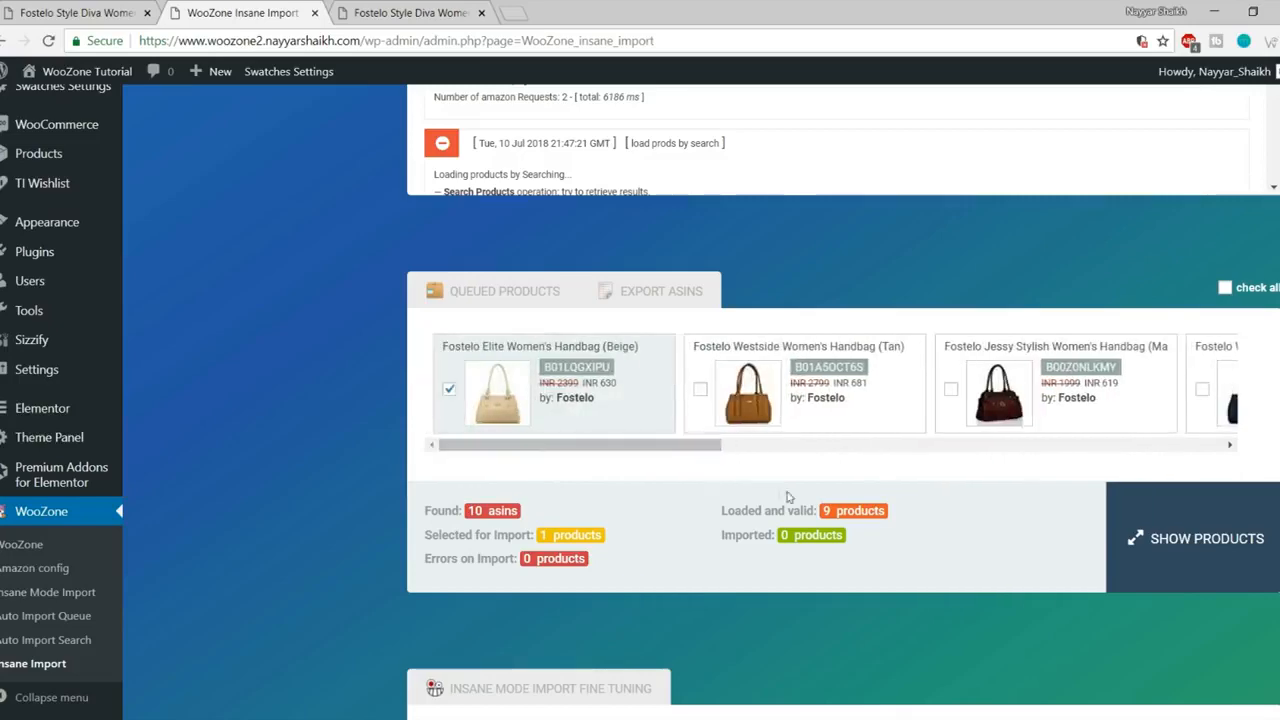
- Set the Number of Images slider to 3
{"action": "scroll", "coordinate": [700, 460], "scroll_direction": "down", "scroll_amount": 3}
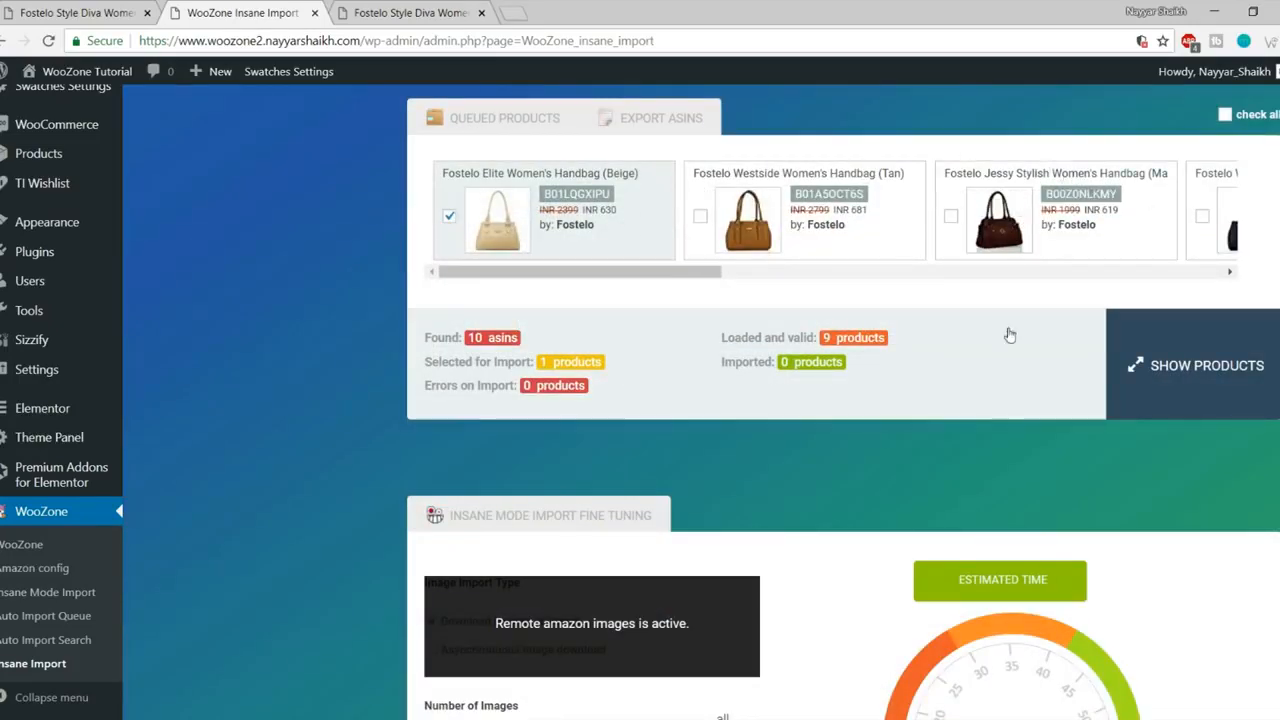
{"action": "scroll", "coordinate": [1010, 335], "scroll_direction": "down", "scroll_amount": 9}
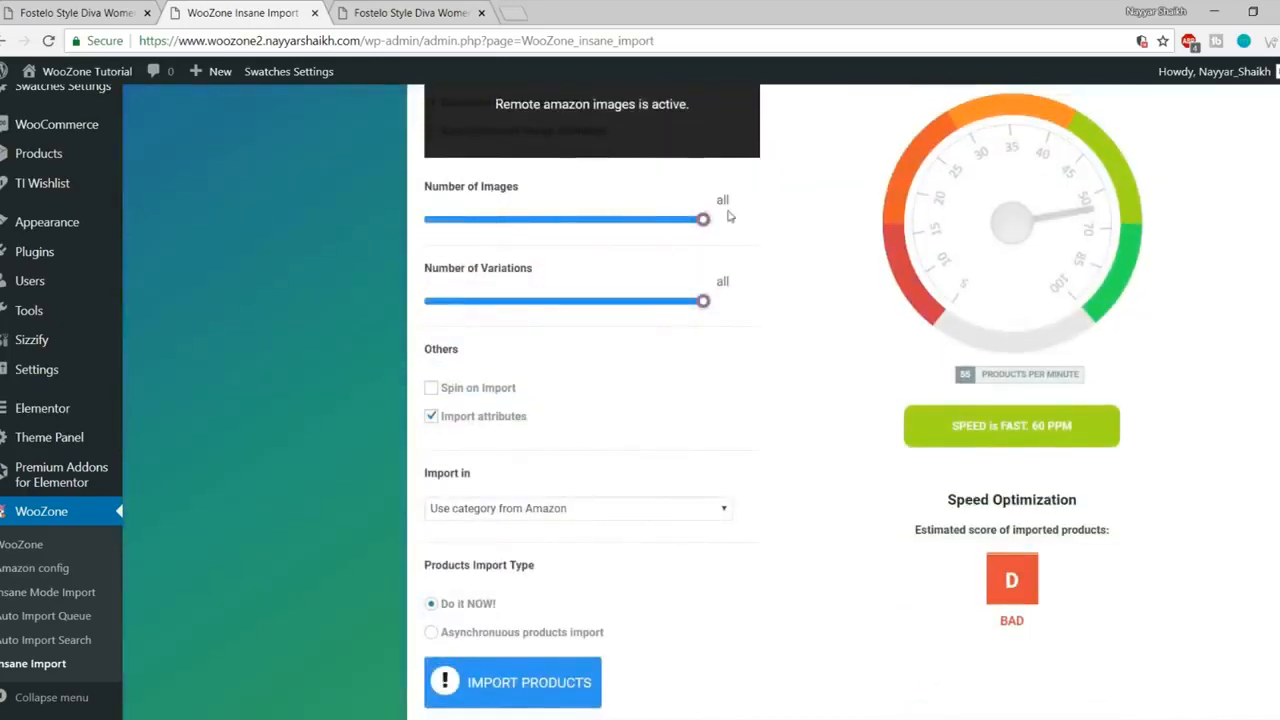
{"action": "scroll", "coordinate": [781, 244], "scroll_direction": "up", "scroll_amount": 3}
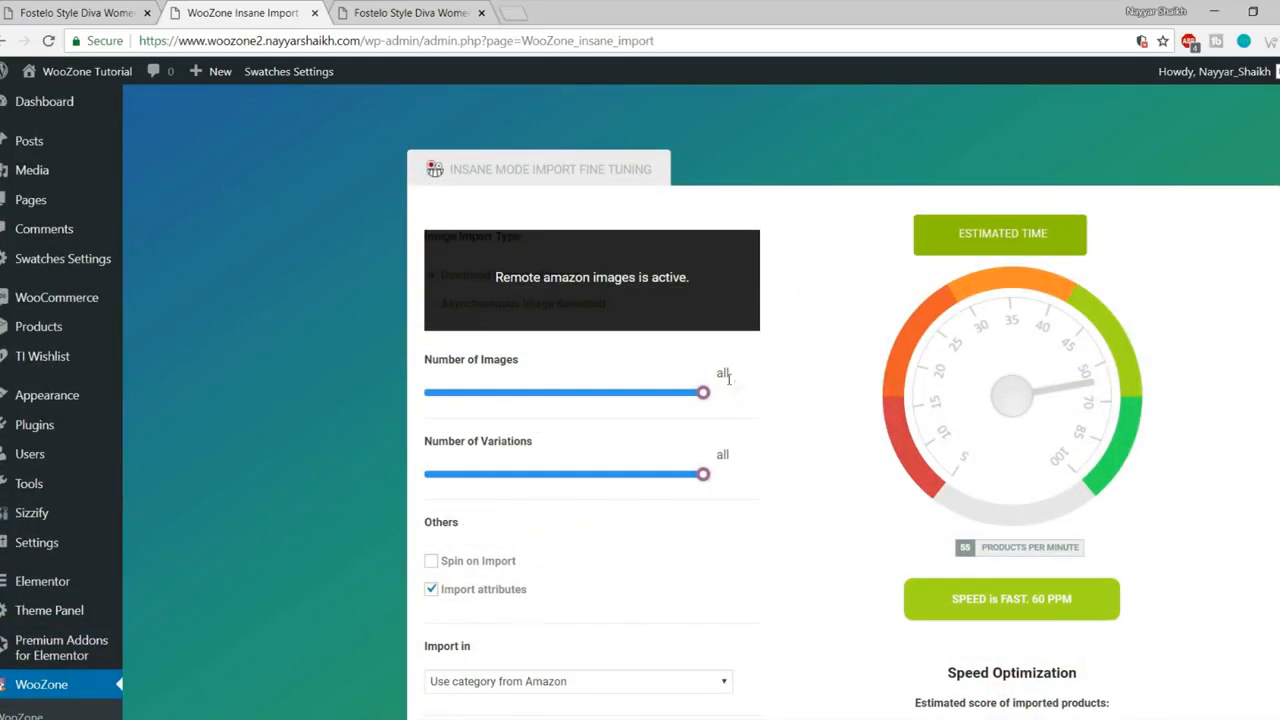
{"action": "left_click_drag", "start_coordinate": [704, 393], "coordinate": [789, 424]}
{"action": "left_click_drag", "start_coordinate": [704, 393], "coordinate": [437, 411]}
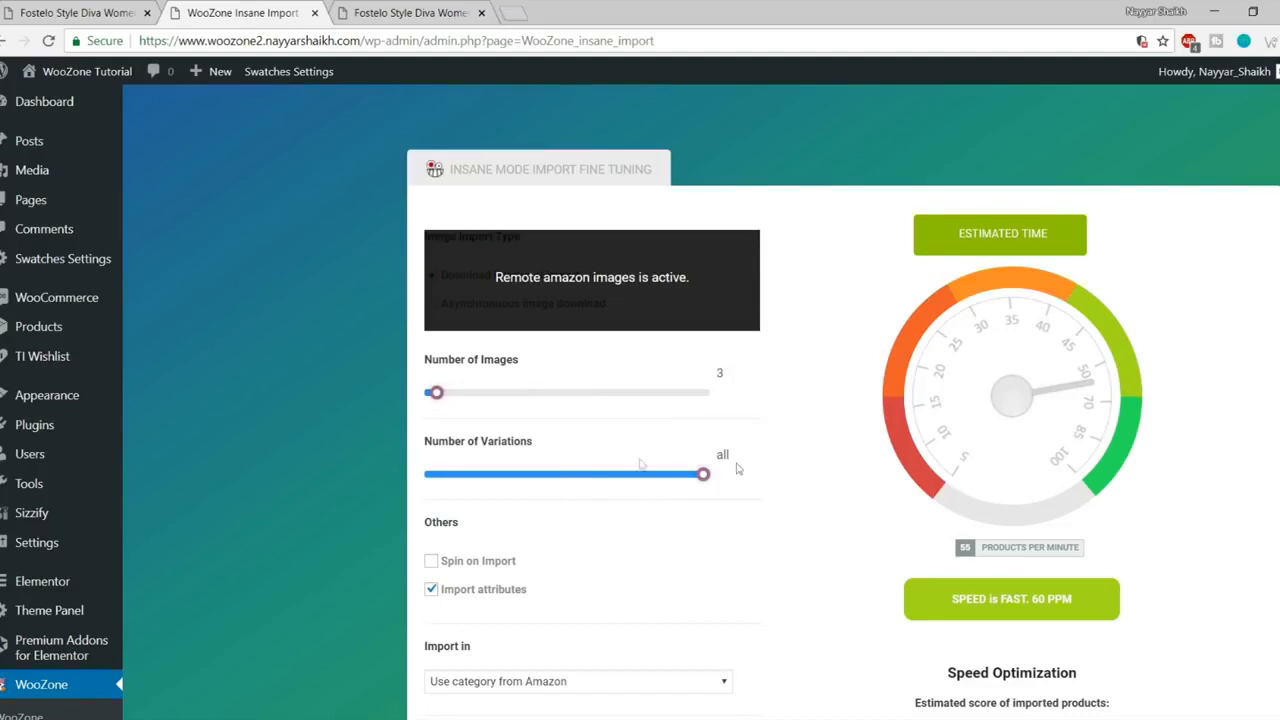
- Keep 'Use category from Amazon' as the import category and import the Beige handbag
{"action": "scroll", "coordinate": [737, 468], "scroll_direction": "down", "scroll_amount": 2}
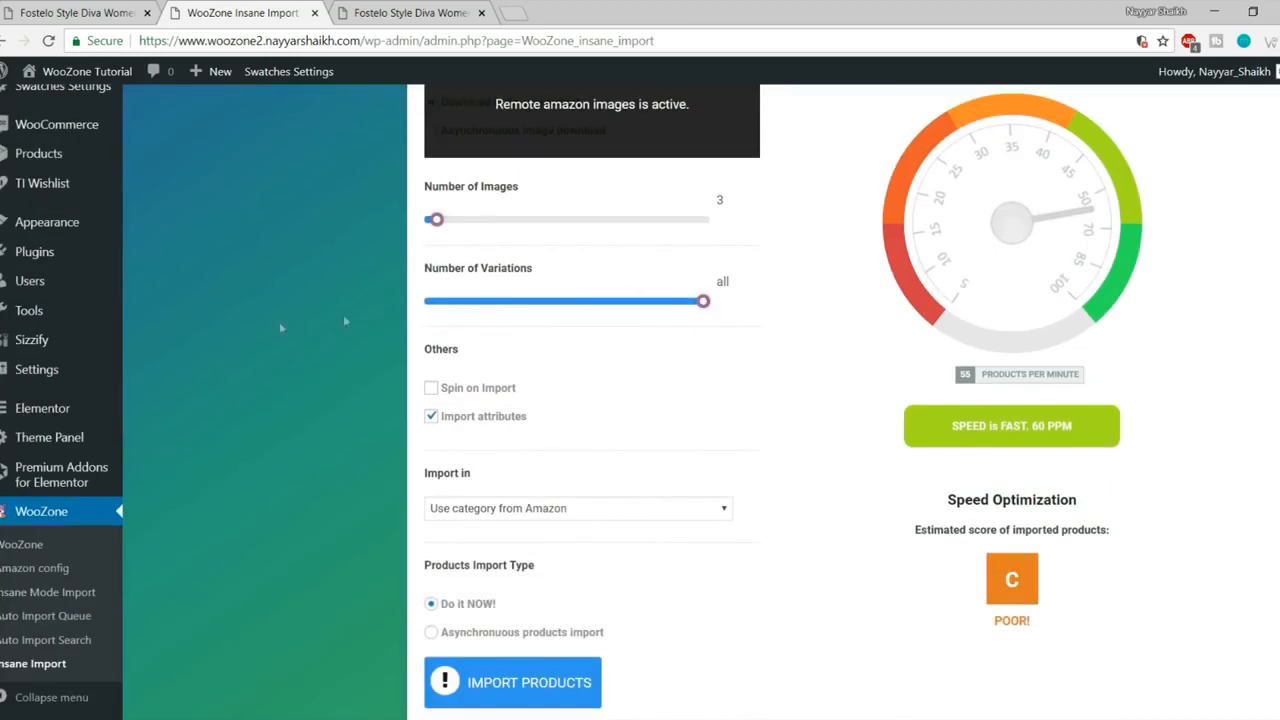
{"action": "scroll", "coordinate": [497, 367], "scroll_direction": "down", "scroll_amount": 2}
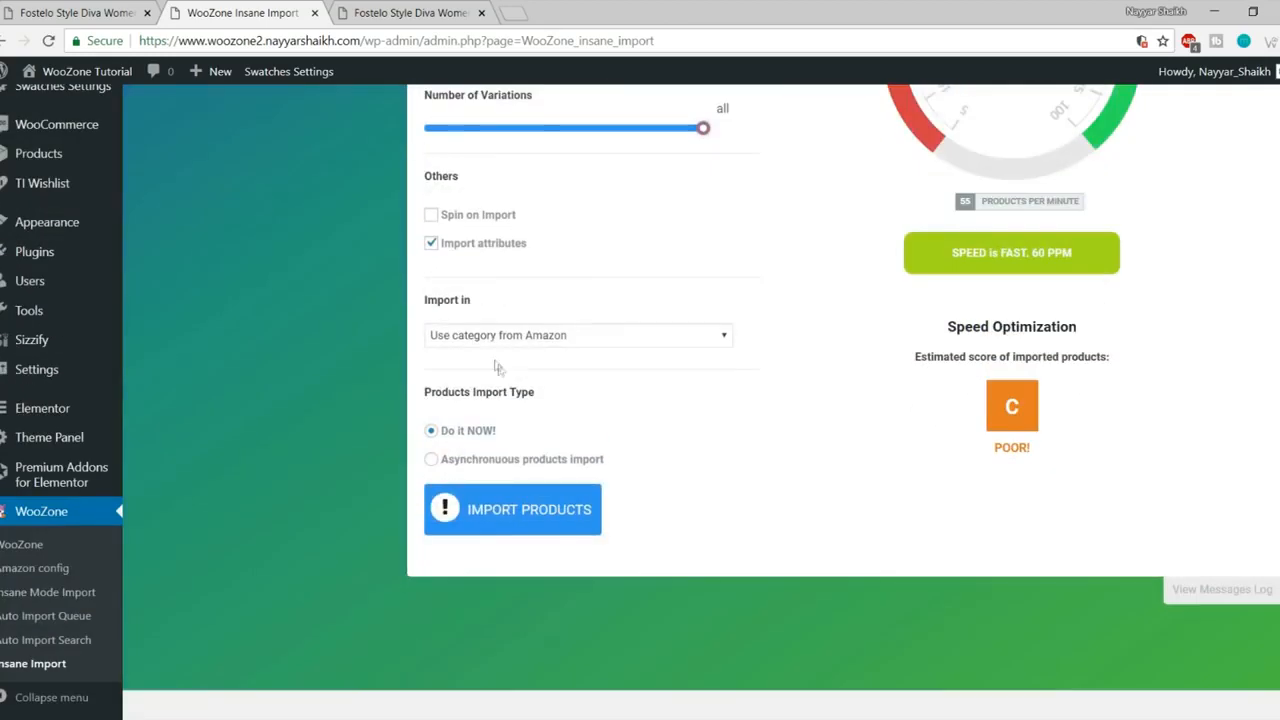
{"action": "left_click", "coordinate": [535, 336]}
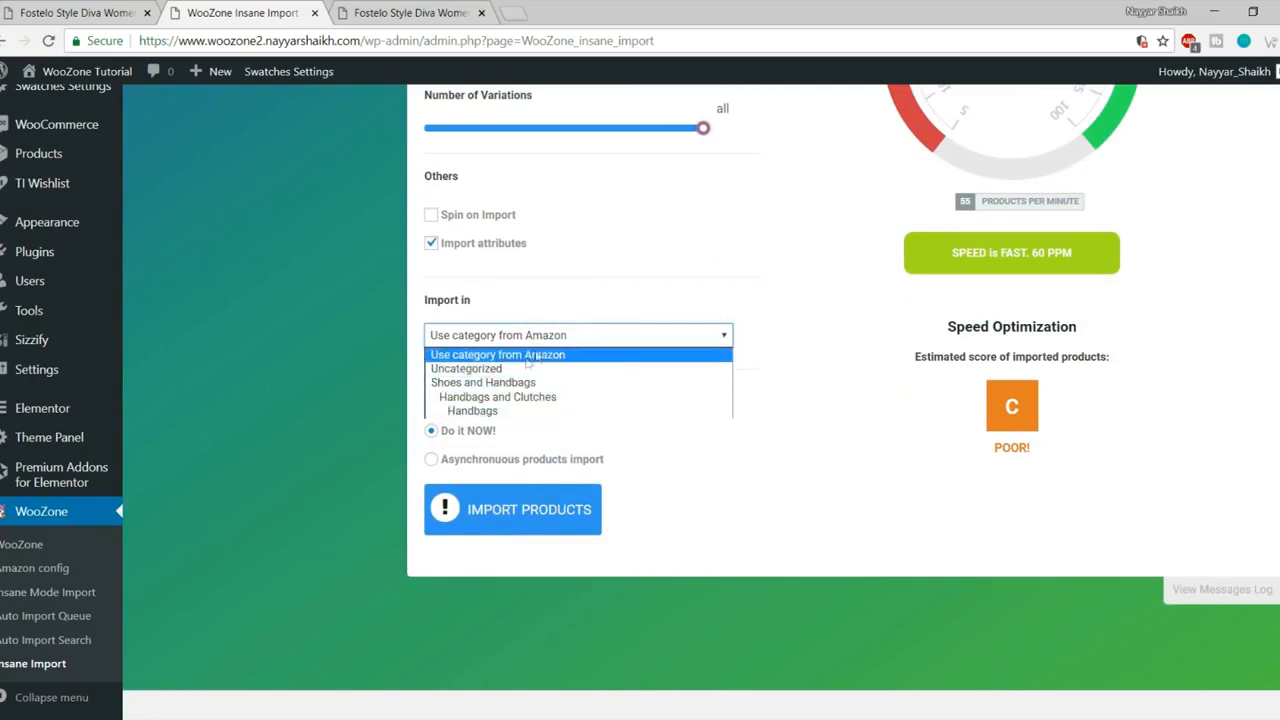
{"action": "left_click", "coordinate": [905, 346]}
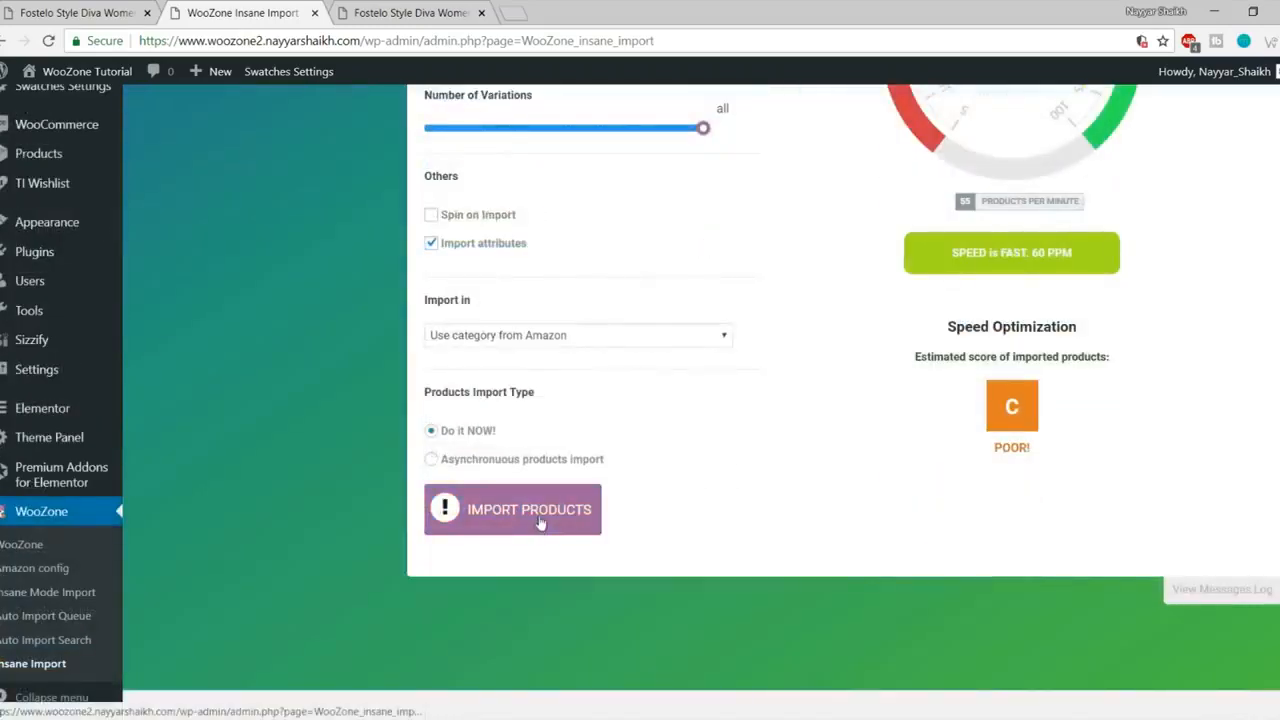
{"action": "left_click", "coordinate": [540, 522]}
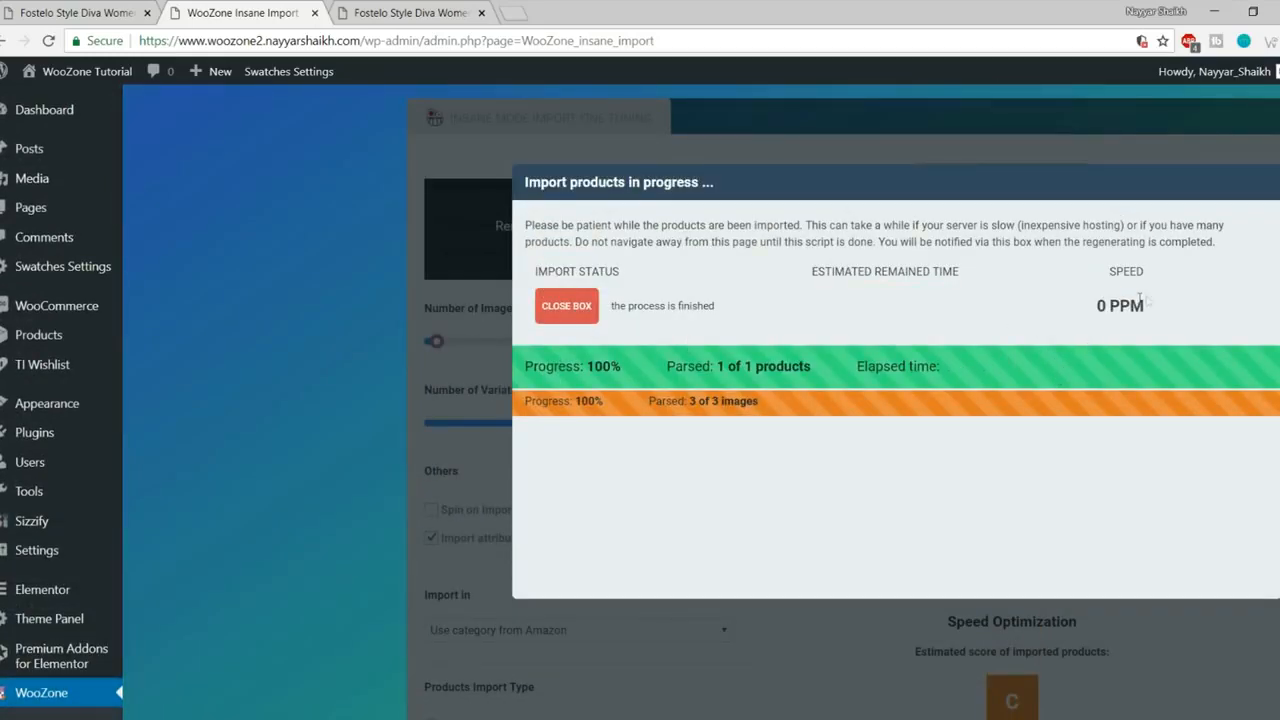
- Close the finished import window and open the admin All Products list
{"action": "left_click", "coordinate": [565, 308]}
{"action": "scroll", "coordinate": [722, 400], "scroll_direction": "up", "scroll_amount": 2}
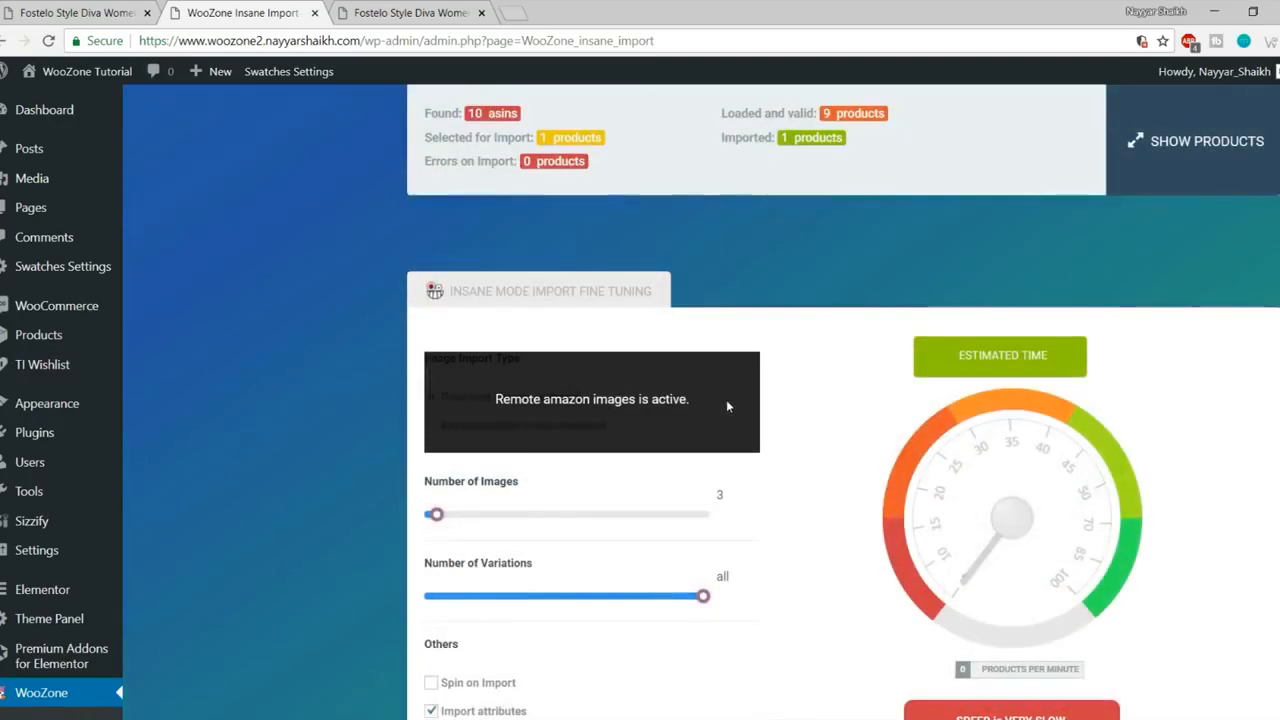
{"action": "scroll", "coordinate": [43, 393], "scroll_direction": "down", "scroll_amount": 2}
{"action": "scroll", "coordinate": [48, 405], "scroll_direction": "up", "scroll_amount": 3}
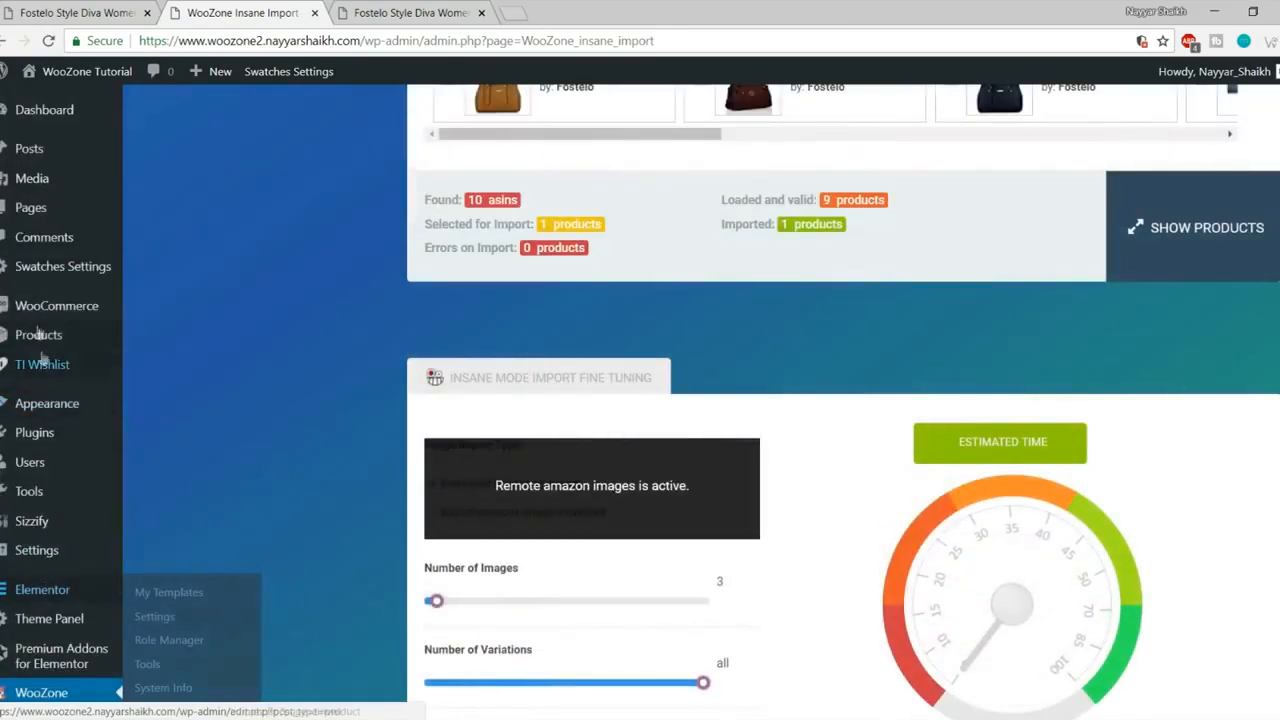
{"action": "left_click", "coordinate": [40, 336]}
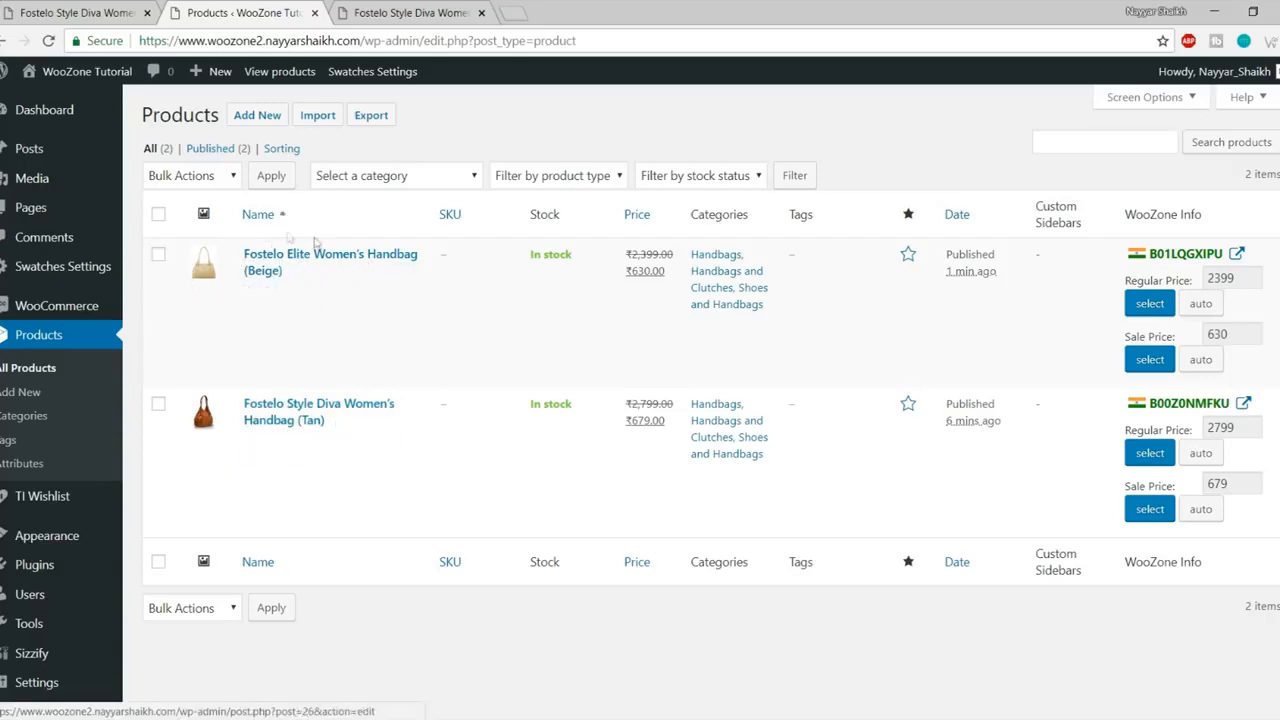
- View the shop's Products page, then return to the admin product list
{"action": "left_click", "coordinate": [400, 13]}
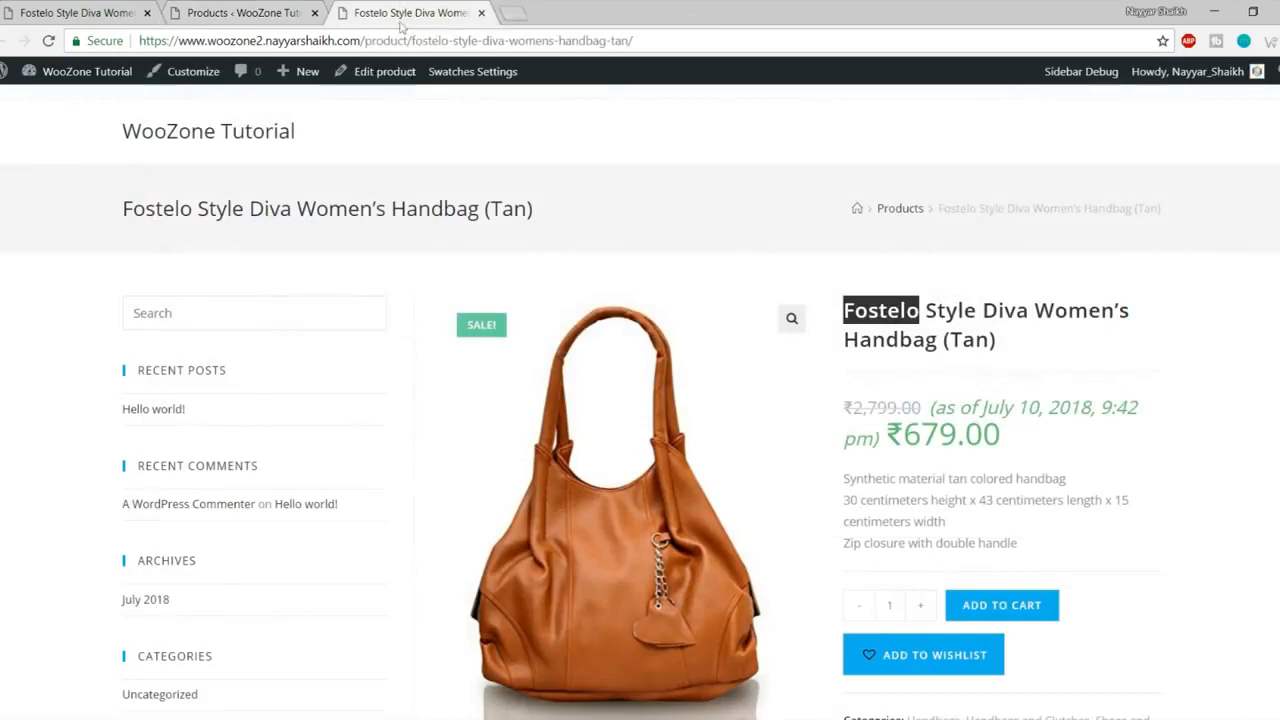
{"action": "left_click", "coordinate": [892, 217]}
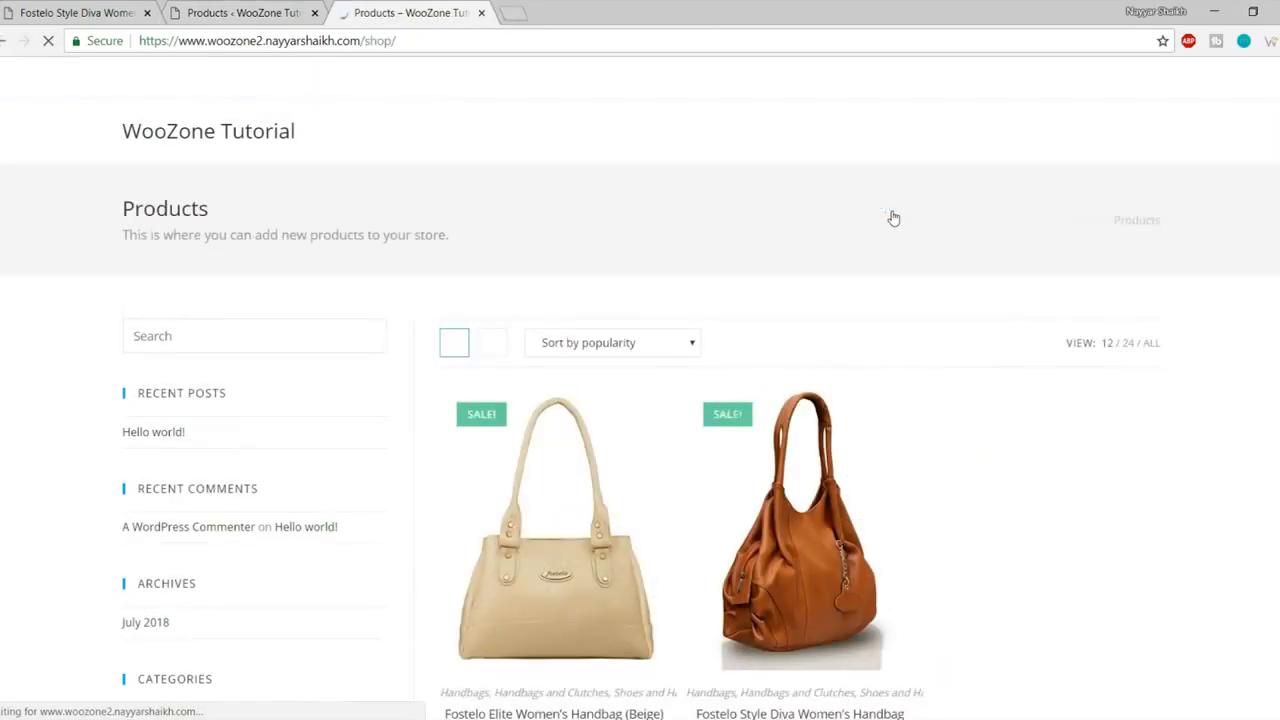
{"action": "scroll", "coordinate": [860, 356], "scroll_direction": "down", "scroll_amount": 3}
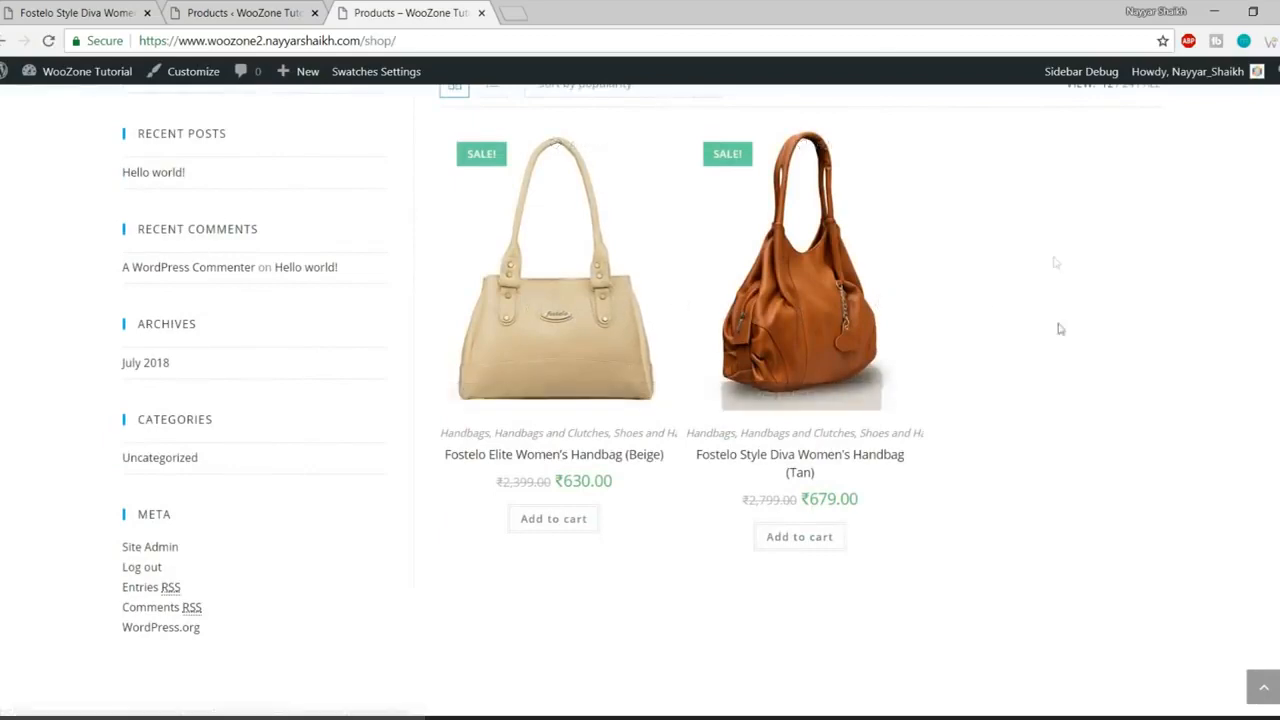
{"action": "scroll", "coordinate": [1100, 400], "scroll_direction": "up", "scroll_amount": 3}
{"action": "left_click", "coordinate": [246, 9]}
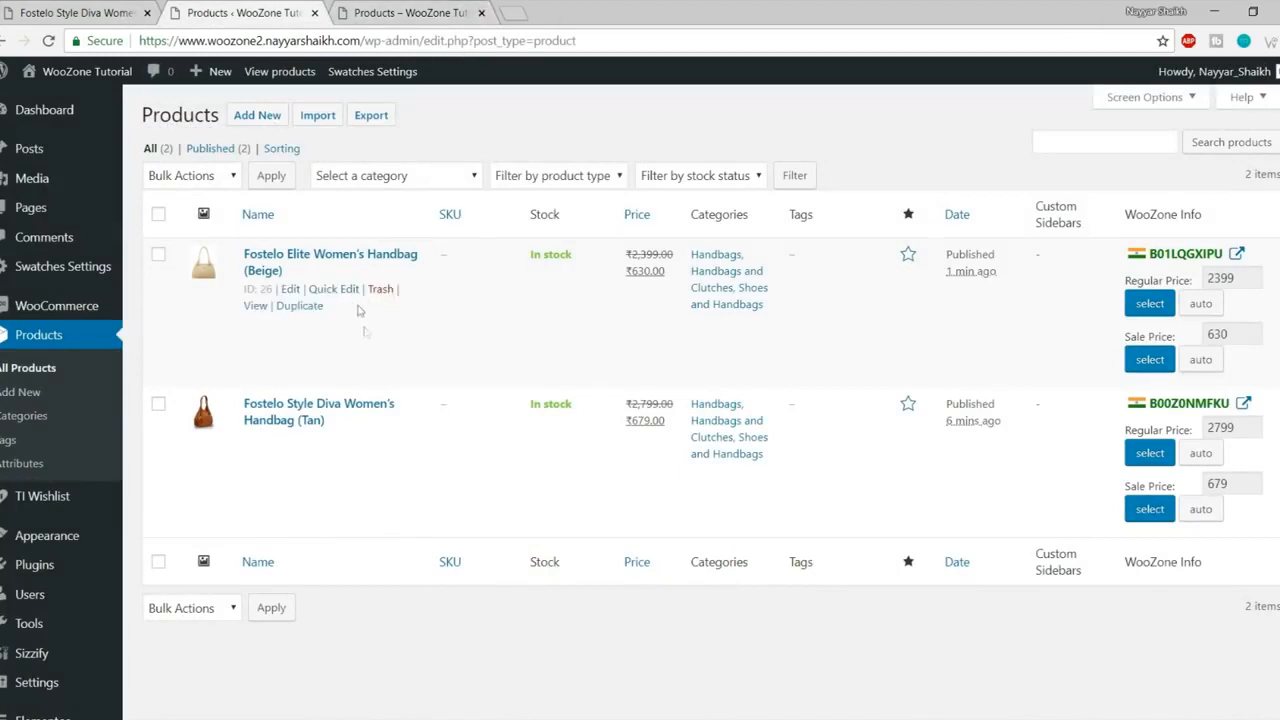
- Open and scroll through the Beige handbag's ₹630.00 product page in the shop
{"action": "left_click", "coordinate": [409, 13]}
{"action": "scroll", "coordinate": [555, 417], "scroll_direction": "down", "scroll_amount": 2}
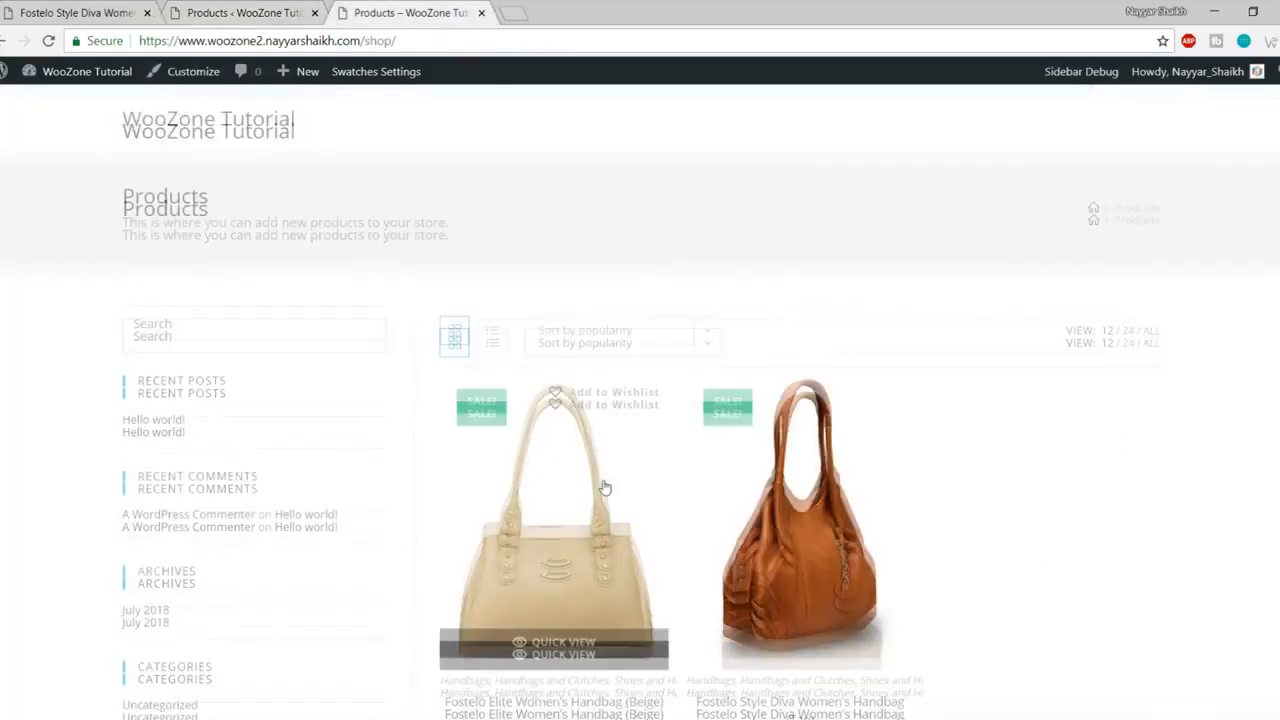
{"action": "left_click", "coordinate": [654, 400]}
{"action": "scroll", "coordinate": [908, 400], "scroll_direction": "down", "scroll_amount": 3}
{"action": "scroll", "coordinate": [620, 410], "scroll_direction": "down", "scroll_amount": 2}
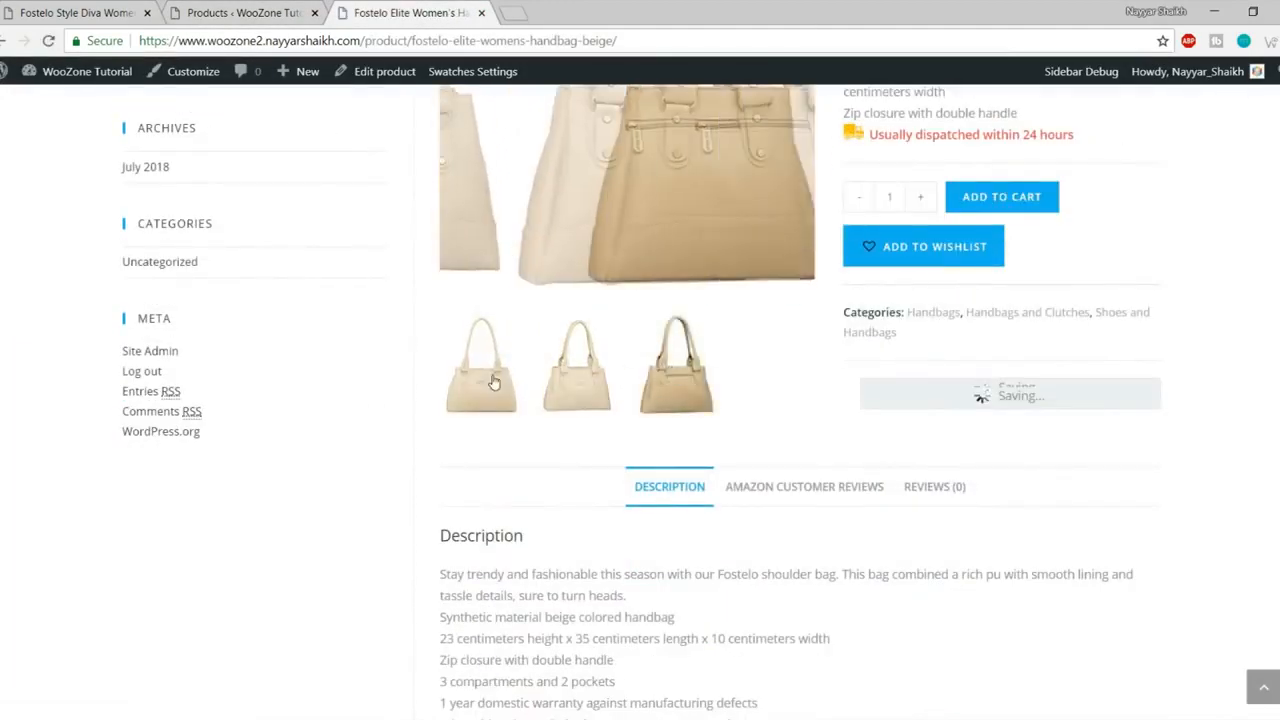
{"action": "scroll", "coordinate": [620, 410], "scroll_direction": "up", "scroll_amount": 2}
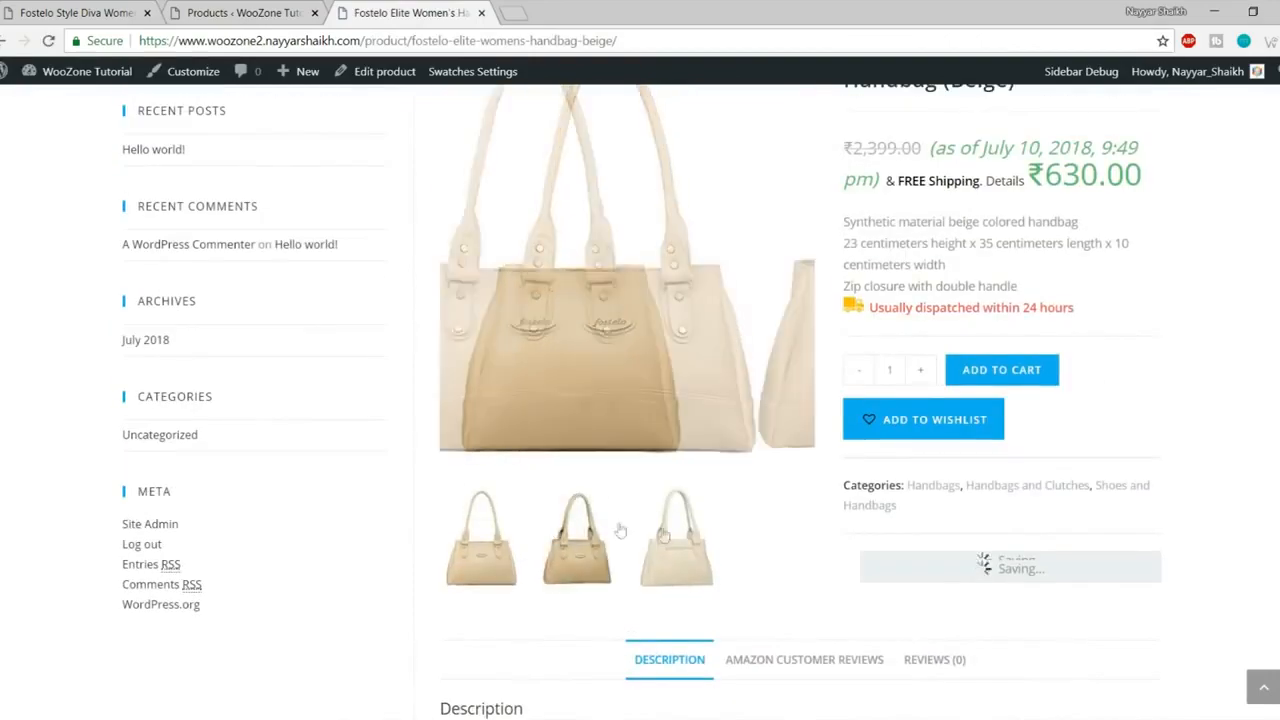
{"action": "scroll", "coordinate": [646, 443], "scroll_direction": "up", "scroll_amount": 3}
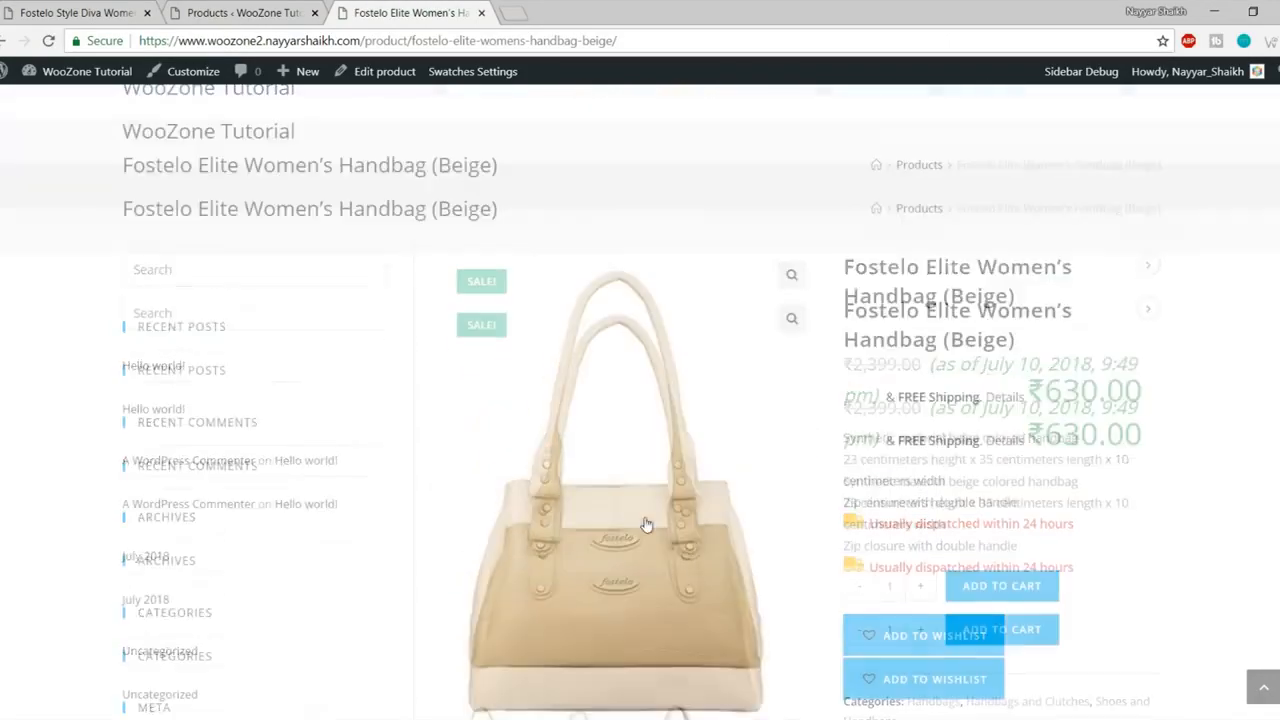
{"action": "scroll", "coordinate": [1203, 371], "scroll_direction": "down", "scroll_amount": 6}
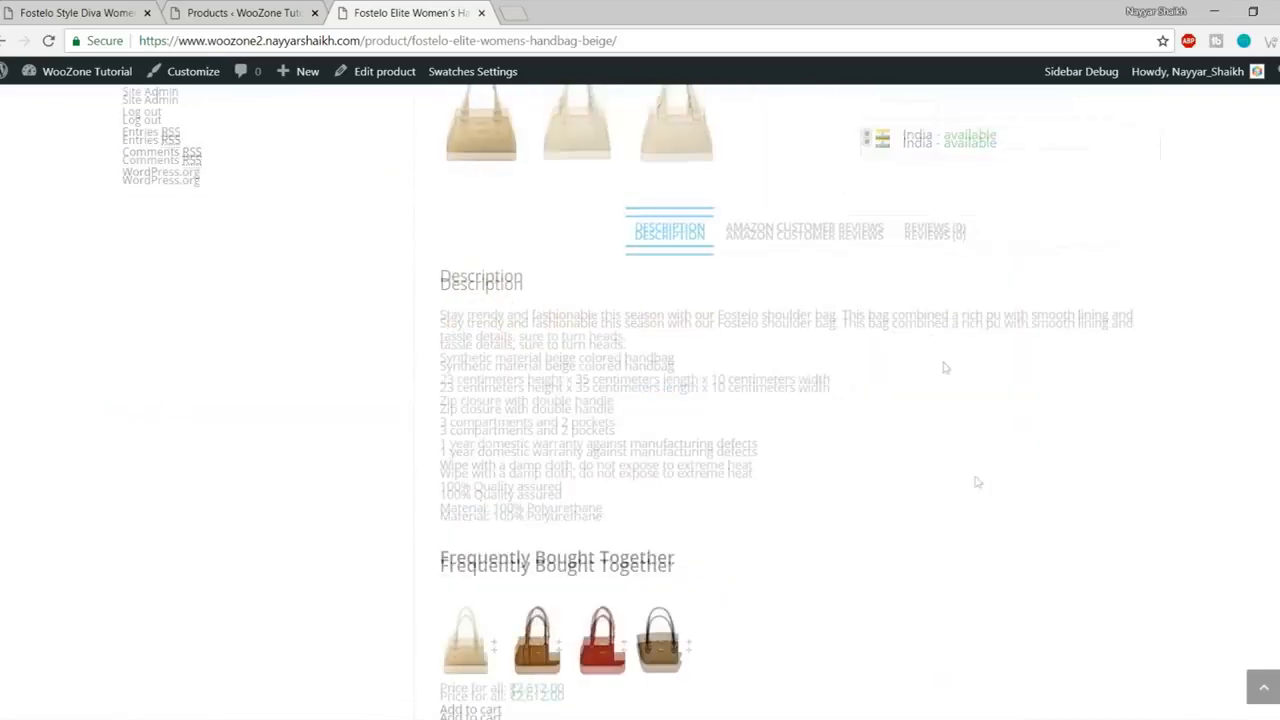
{"action": "scroll", "coordinate": [980, 485], "scroll_direction": "up", "scroll_amount": 3}
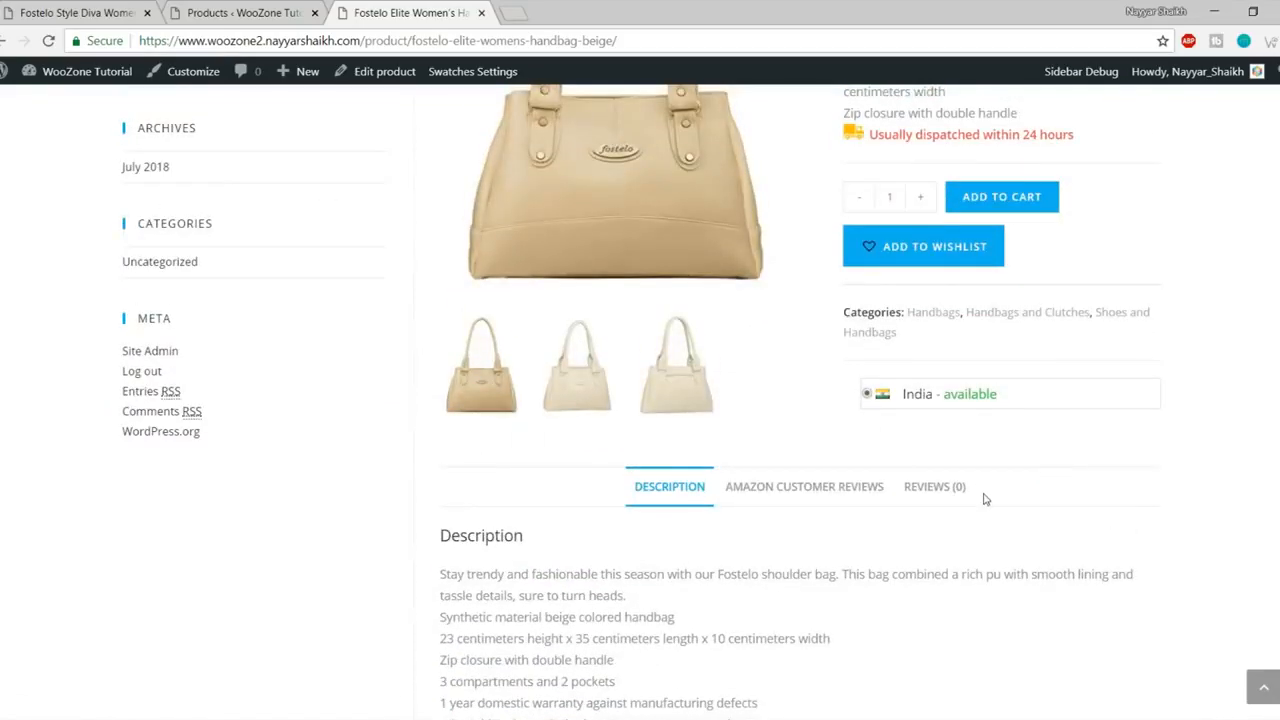
{"action": "scroll", "coordinate": [983, 497], "scroll_direction": "up", "scroll_amount": 2}
{"action": "scroll", "coordinate": [985, 502], "scroll_direction": "up", "scroll_amount": 2}
- Open the Fostelo Elite Women's Handbag (Beige) for editing from the product list
{"action": "left_click", "coordinate": [247, 14]}
{"action": "mouse_move", "coordinate": [261, 306]}
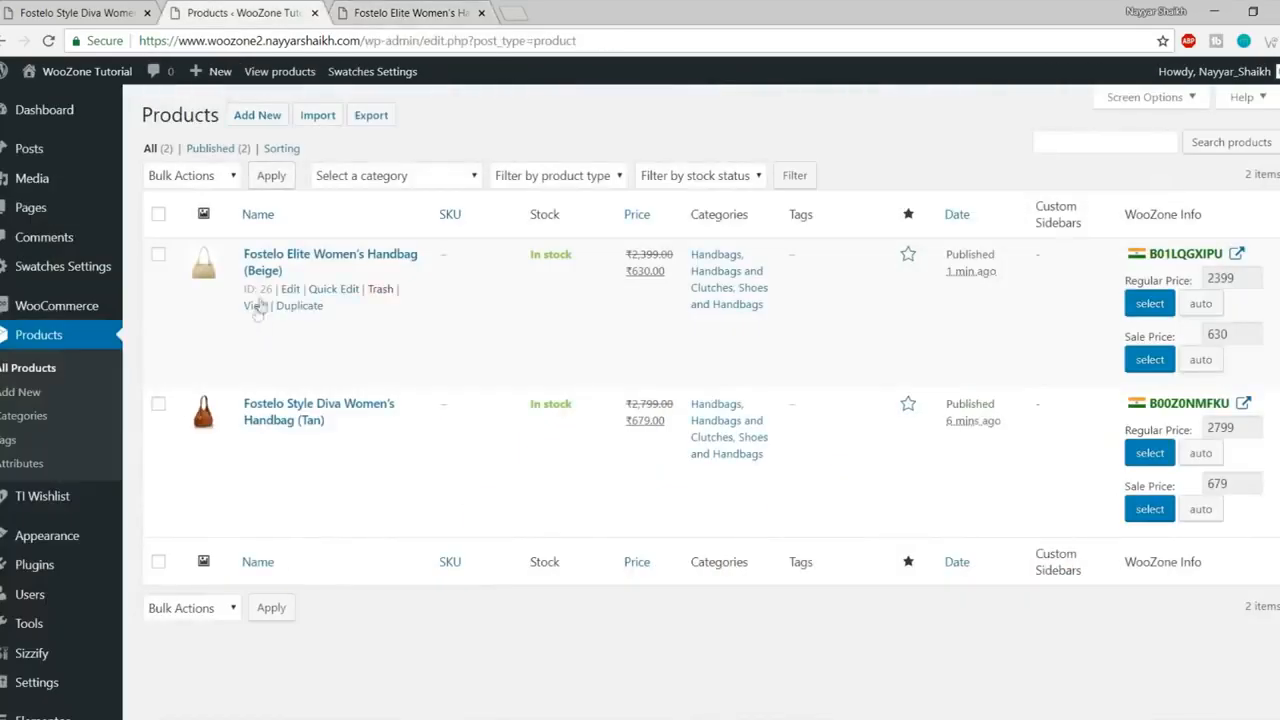
{"action": "left_click", "coordinate": [291, 289]}
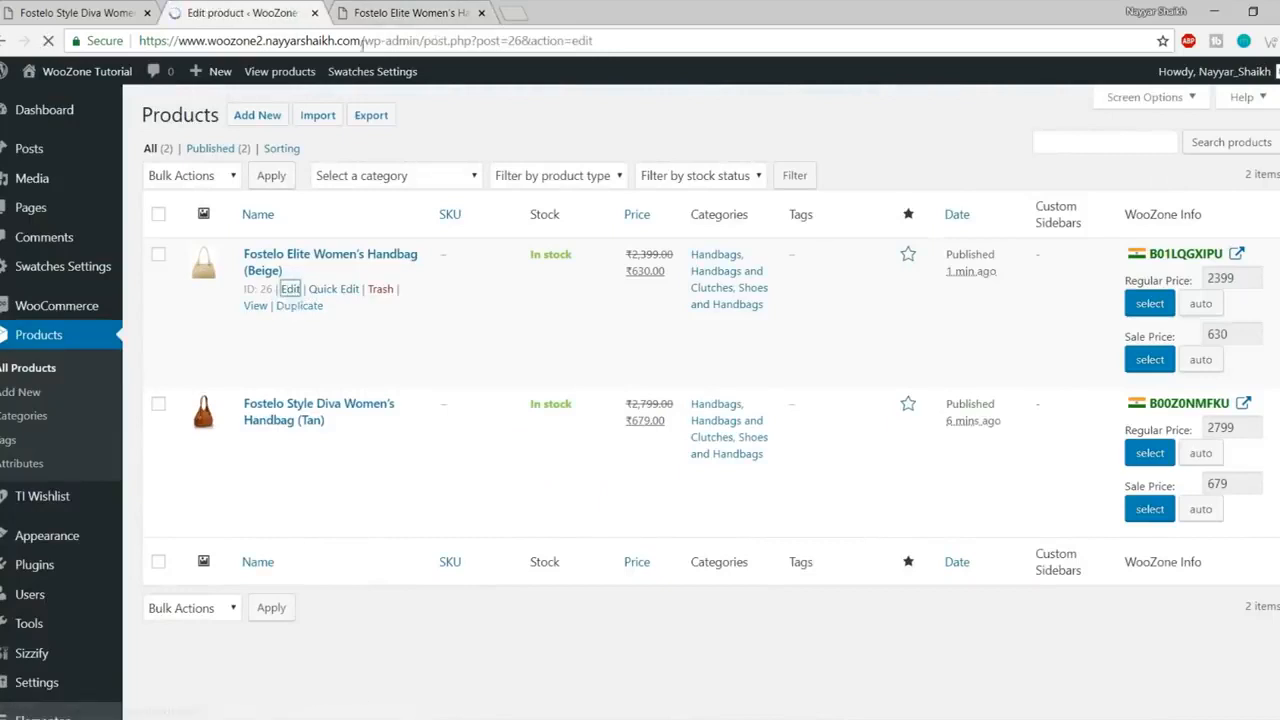
- Glance at the Beige handbag's shop page, then return to its product editor
{"action": "left_click", "coordinate": [438, 14]}
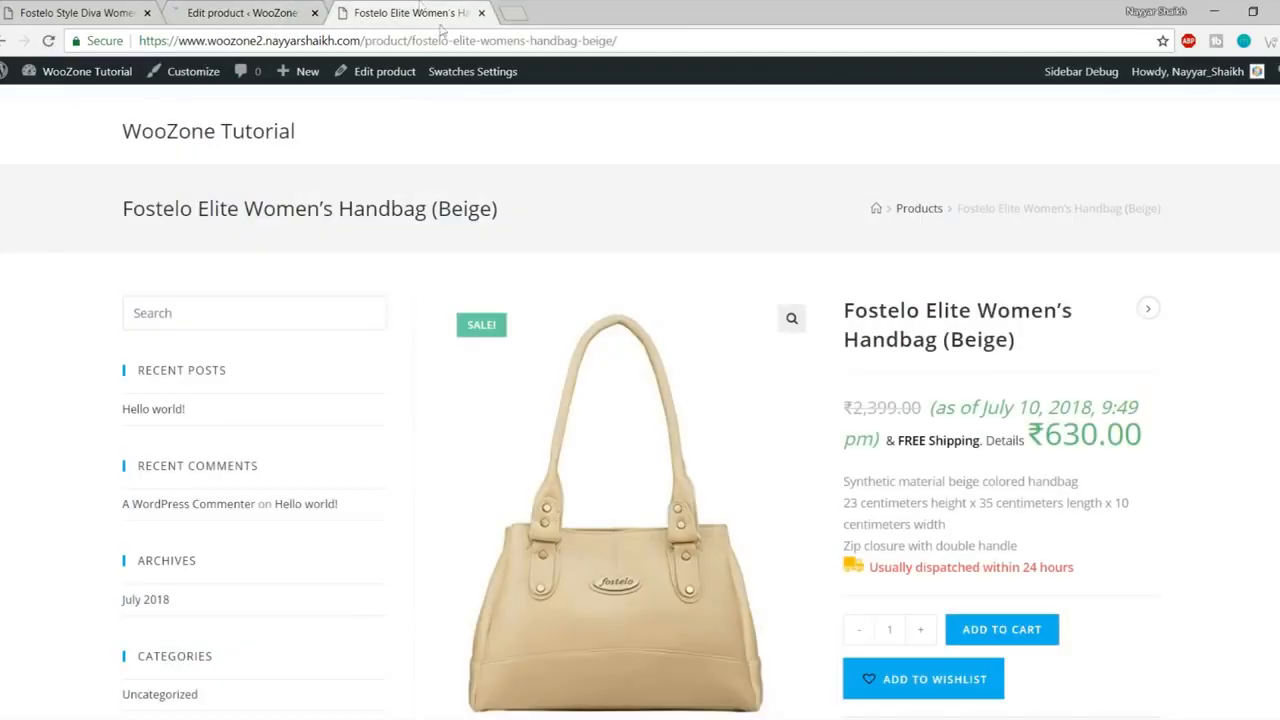
{"action": "right_click", "coordinate": [370, 80]}
{"action": "left_click", "coordinate": [799, 125]}
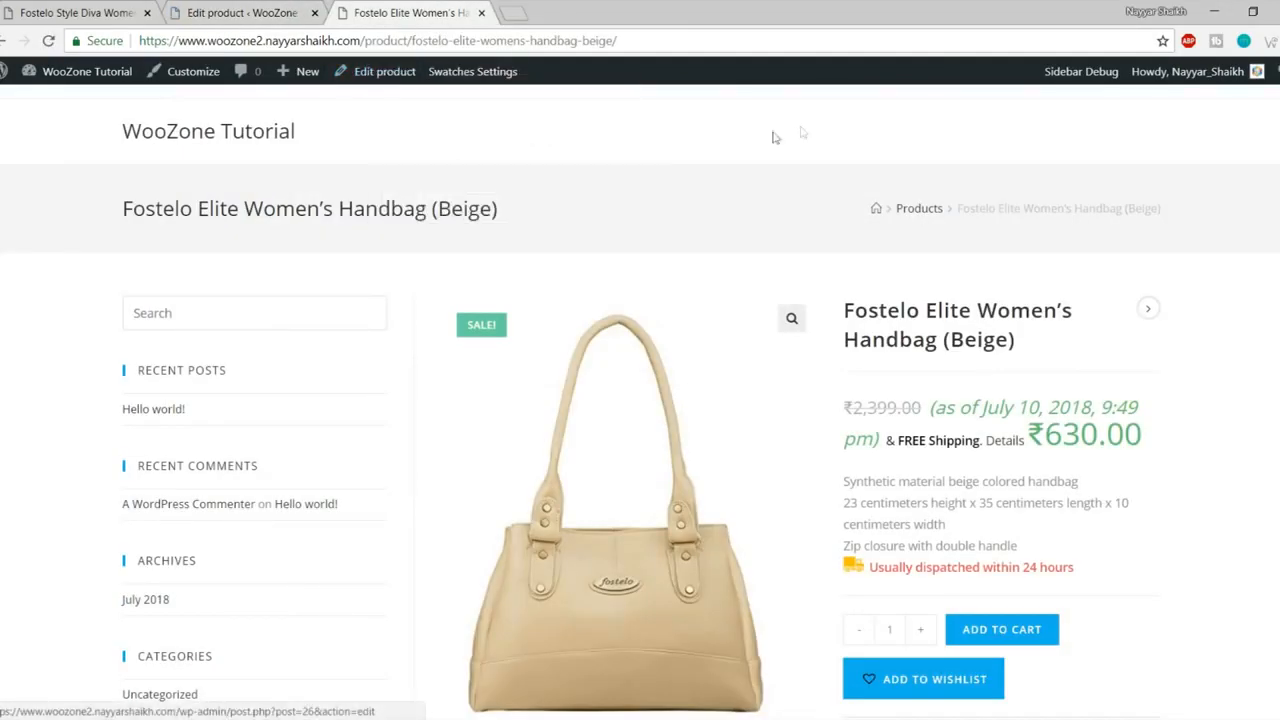
{"action": "left_click", "coordinate": [268, 14]}
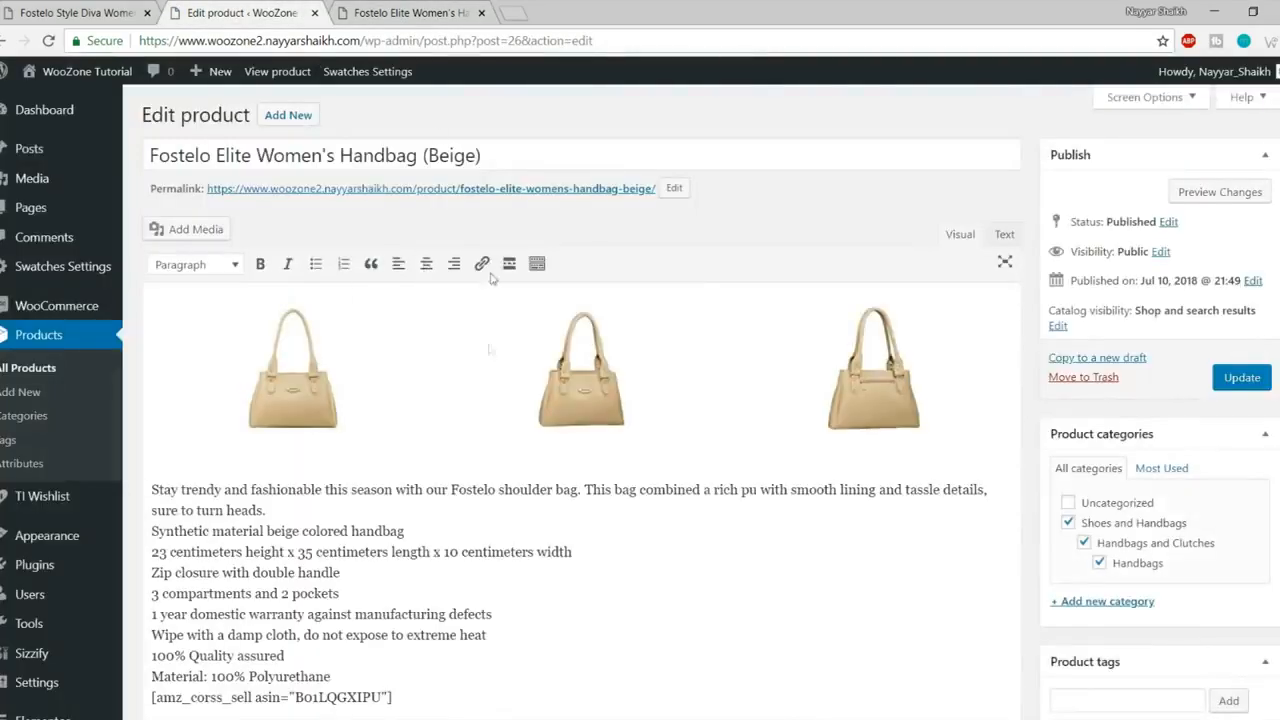
{"action": "scroll", "coordinate": [740, 400], "scroll_direction": "down", "scroll_amount": 3}
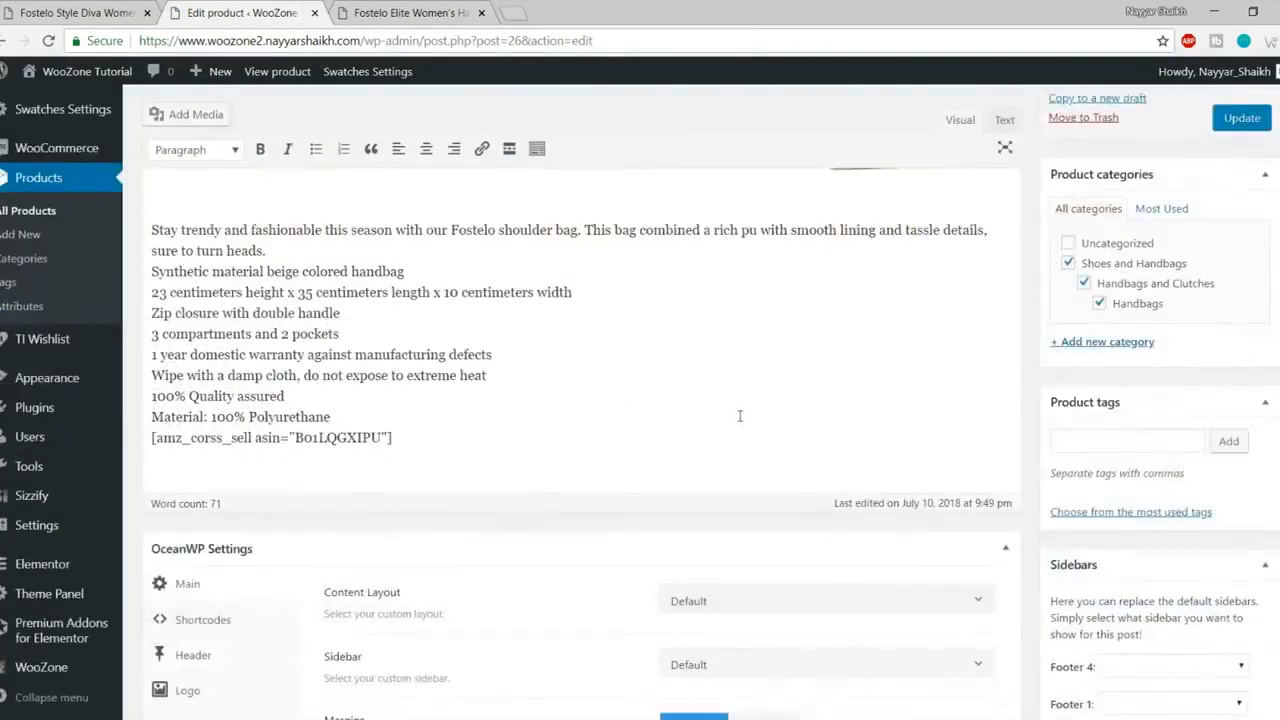
{"action": "scroll", "coordinate": [740, 420], "scroll_direction": "up", "scroll_amount": 1}
- Replace '1 year' with '6 Months' on the description's warranty line
{"action": "left_click_drag", "start_coordinate": [152, 316], "coordinate": [489, 512]}
{"action": "left_click", "coordinate": [405, 500]}
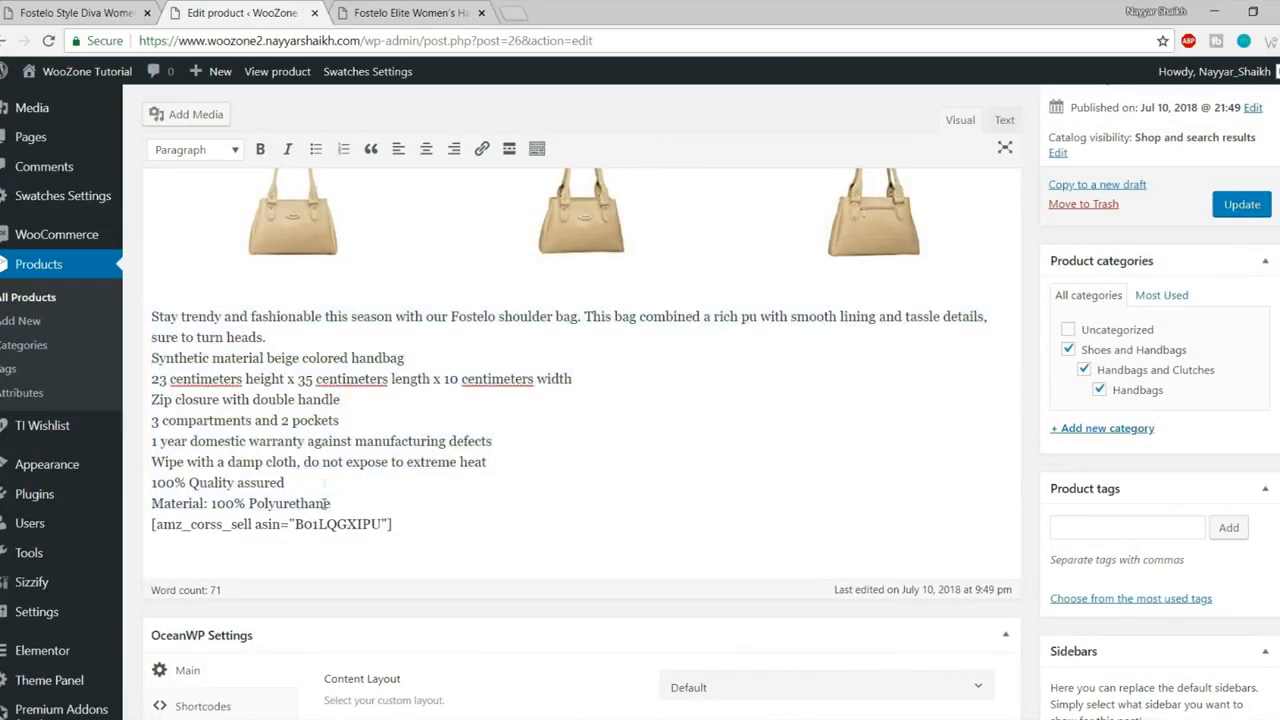
{"action": "left_click_drag", "start_coordinate": [331, 504], "coordinate": [183, 401]}
{"action": "left_click", "coordinate": [227, 423]}
{"action": "left_click_drag", "start_coordinate": [195, 441], "coordinate": [288, 441]}
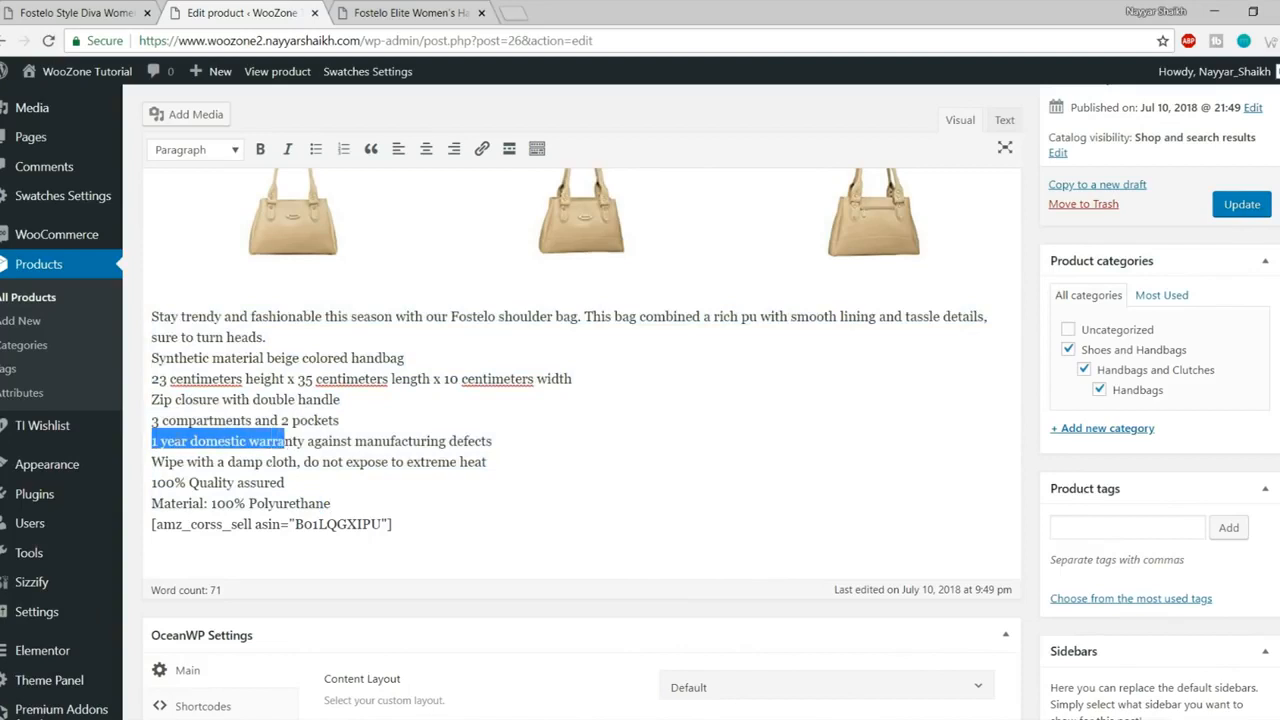
{"action": "left_click", "coordinate": [157, 441]}
{"action": "mouse_move", "coordinate": [153, 441]}
{"action": "left_mouse_down"}
{"action": "mouse_move", "coordinate": [206, 441]}
{"action": "mouse_move", "coordinate": [129, 441]}
{"action": "left_mouse_up"}
{"action": "left_click", "coordinate": [205, 441]}
{"action": "type", "text": "6 M"}
{"action": "key", "text": "BackSpace"}
{"action": "type", "text": "onths"}
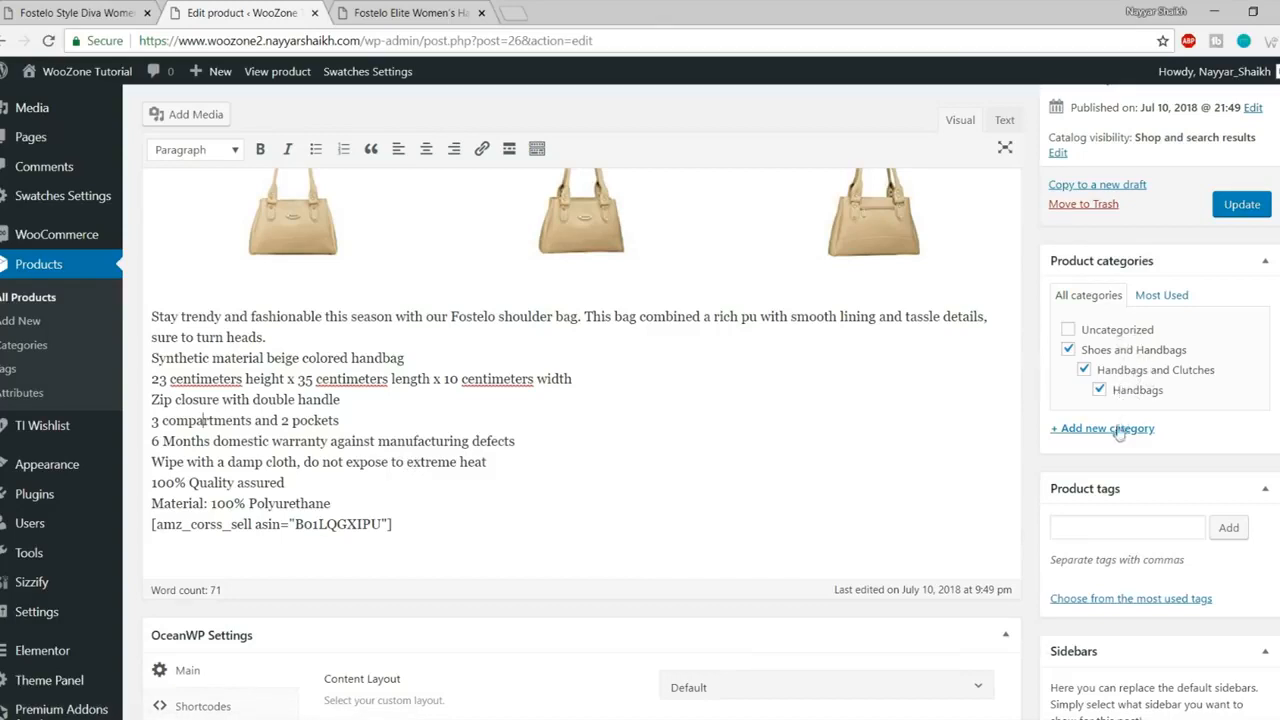
- Untick Handbags, Handbags and Clutches, and Shoes and Handbags, then add and tick a new 'Bags' category
{"action": "left_click", "coordinate": [1099, 390]}
{"action": "left_click", "coordinate": [1084, 370]}
{"action": "left_click", "coordinate": [1068, 350]}
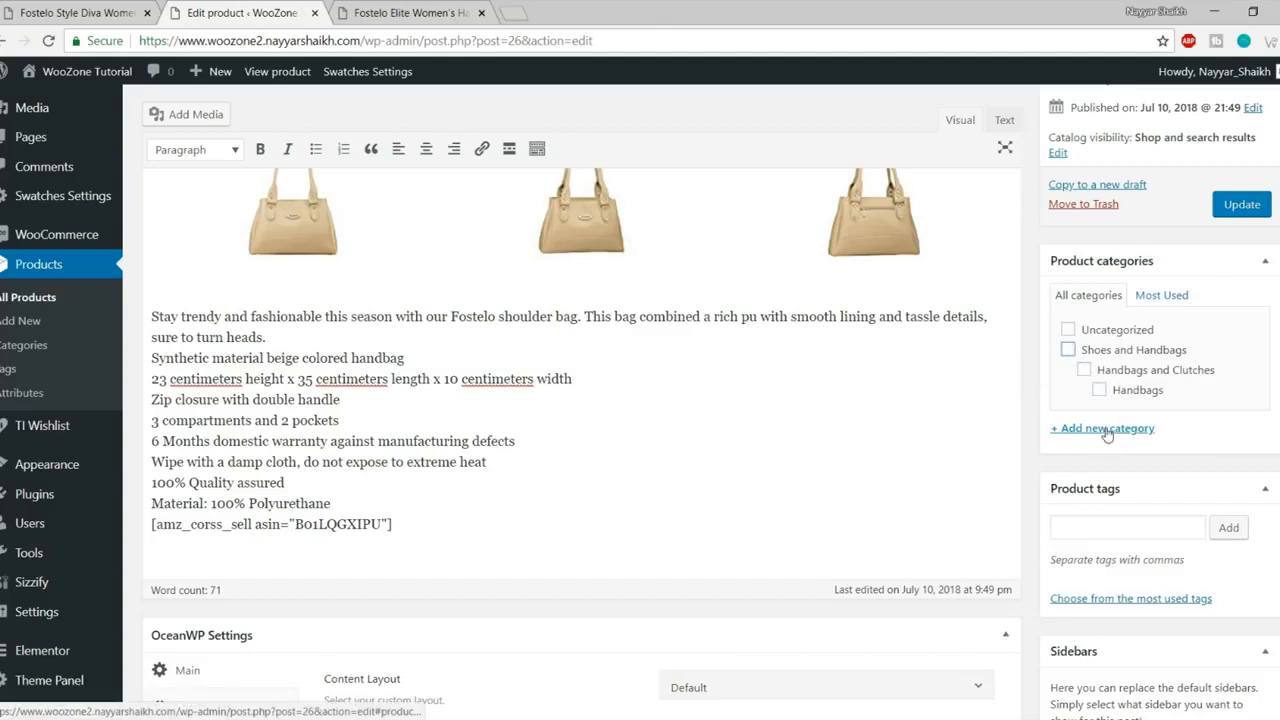
{"action": "left_click", "coordinate": [1107, 430]}
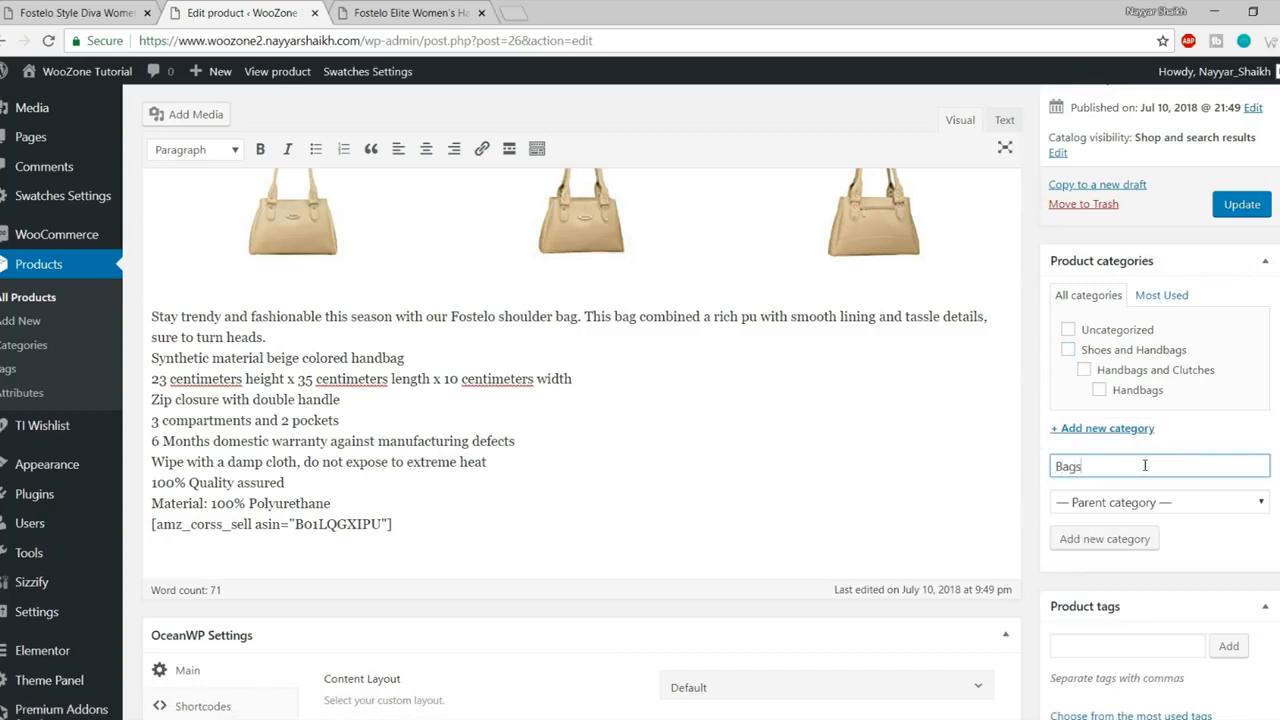
{"action": "type", "text": "Bags"}
{"action": "left_click", "coordinate": [1110, 543]}
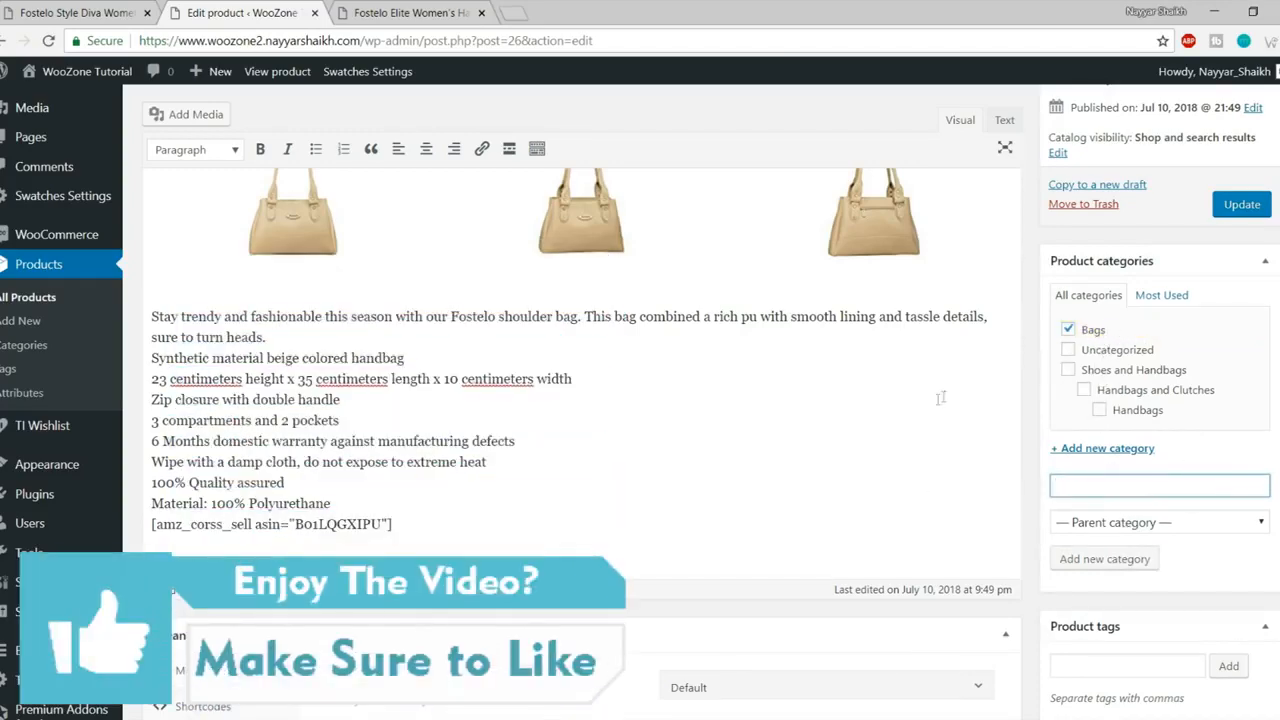
{"action": "scroll", "coordinate": [940, 398], "scroll_direction": "down", "scroll_amount": 5}
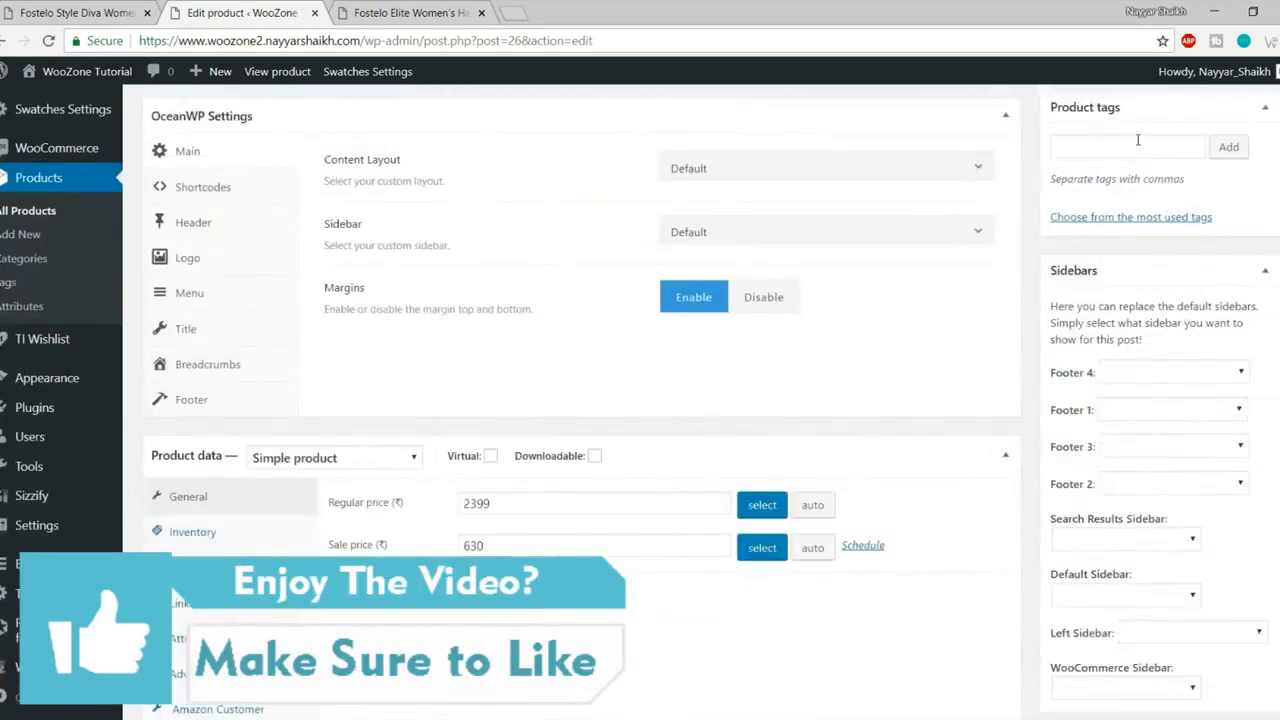
- Check the 2399 regular and 630 sale prices and compare the short description with the live page
{"action": "scroll", "coordinate": [1100, 295], "scroll_direction": "down", "scroll_amount": 3}
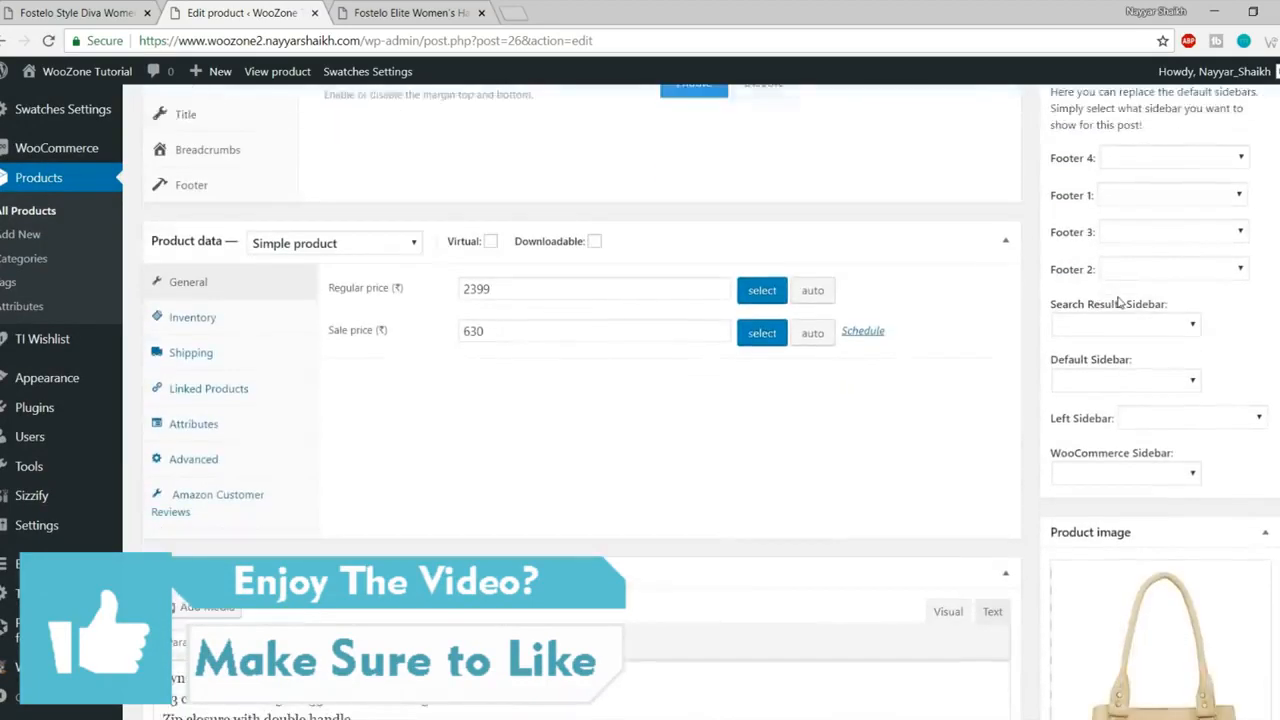
{"action": "left_click", "coordinate": [432, 255]}
{"action": "left_click", "coordinate": [506, 286]}
{"action": "left_click", "coordinate": [403, 10]}
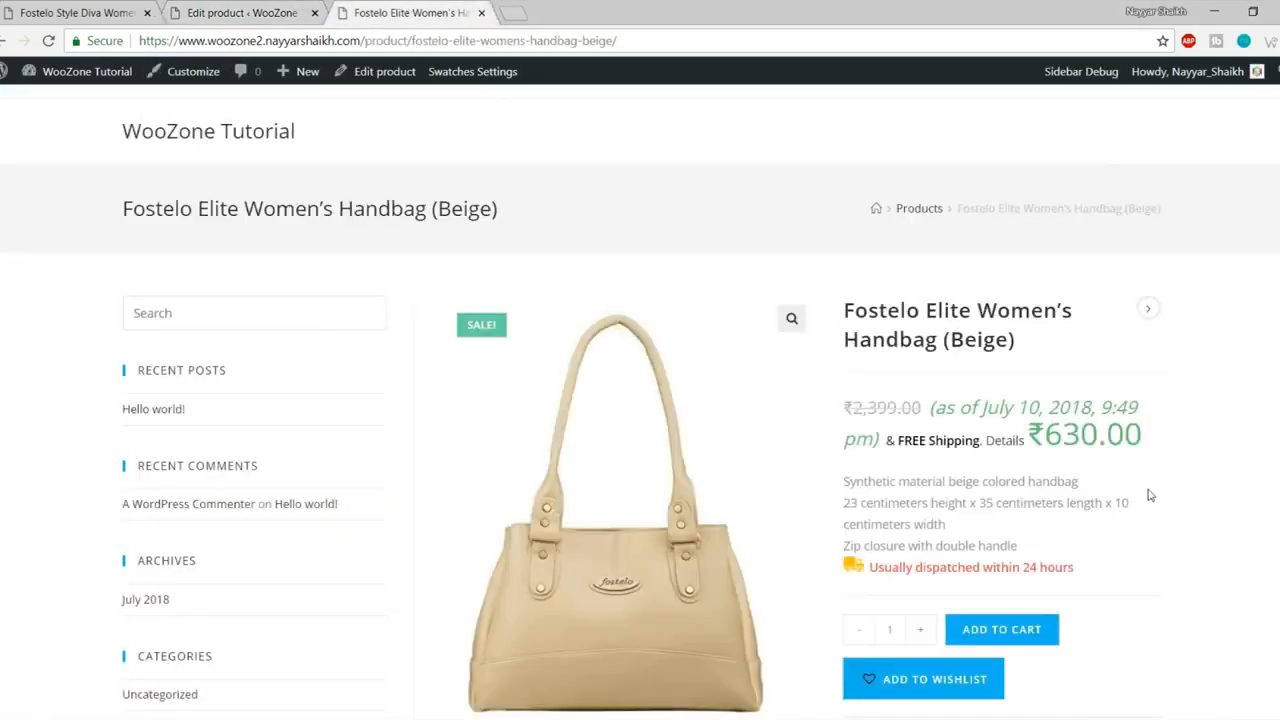
{"action": "left_click", "coordinate": [184, 10]}
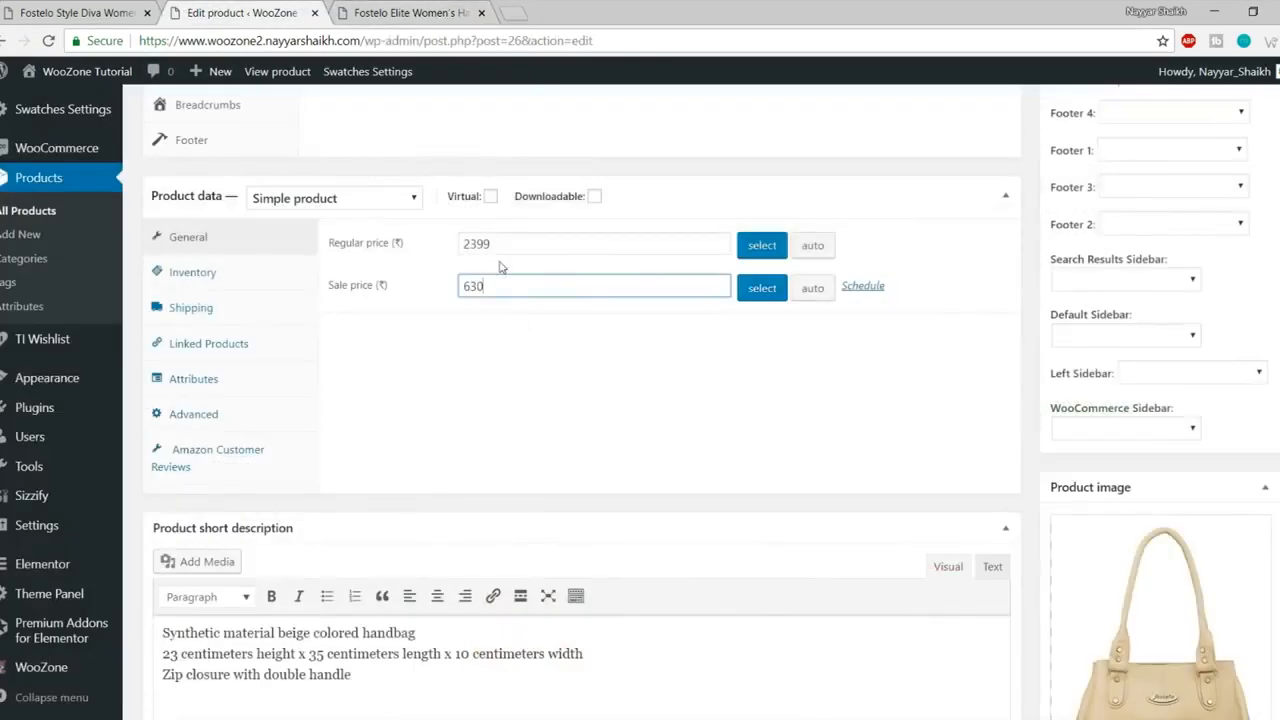
{"action": "scroll", "coordinate": [818, 405], "scroll_direction": "down", "scroll_amount": 2}
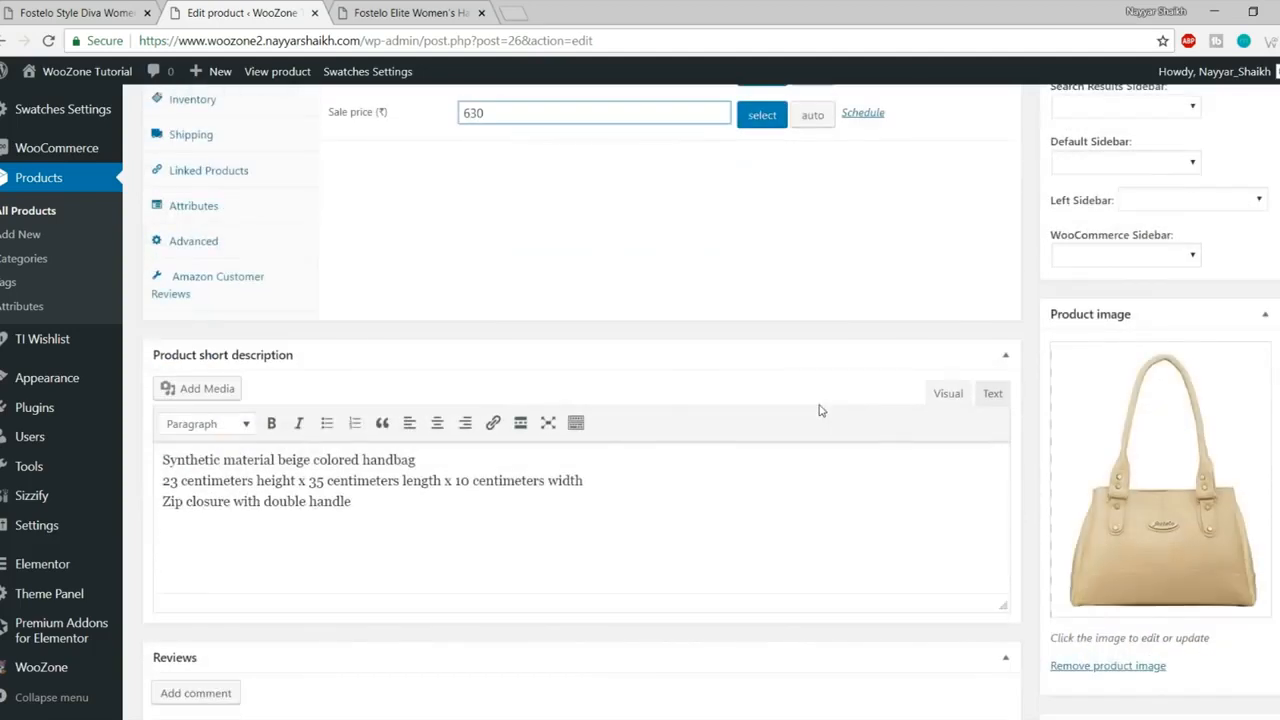
{"action": "left_click_drag", "start_coordinate": [352, 502], "coordinate": [143, 462]}
{"action": "left_click", "coordinate": [145, 462]}
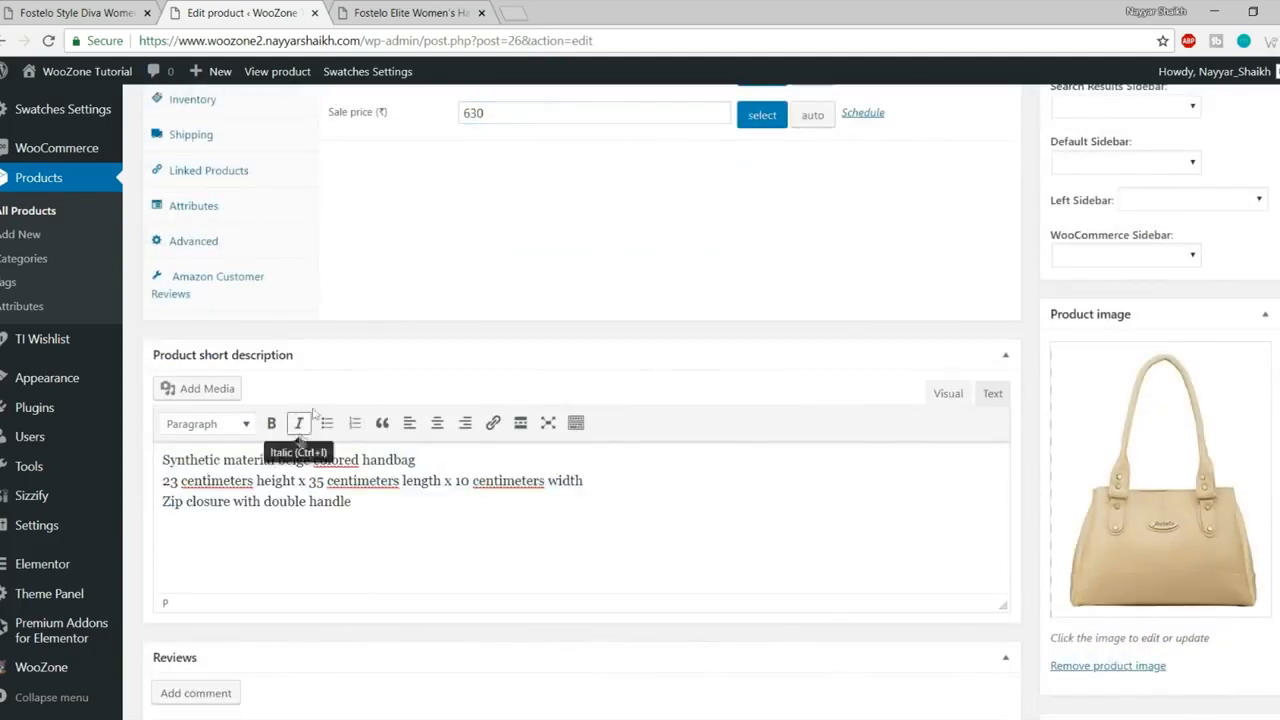
{"action": "left_click", "coordinate": [400, 12]}
{"action": "left_click_drag", "start_coordinate": [847, 480], "coordinate": [1036, 548]}
{"action": "left_click", "coordinate": [1036, 548]}
{"action": "key", "text": "ctrl+shift+Tab"}
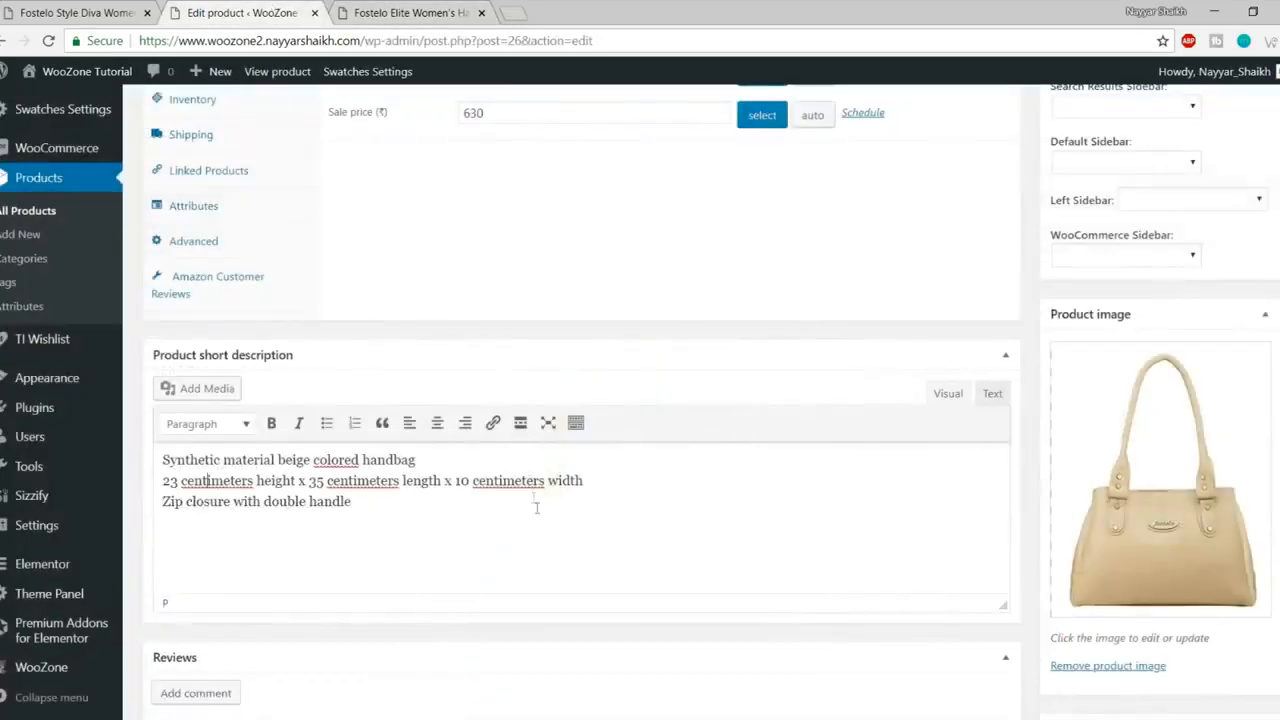
- Review the long description up to Polyurethane, then Update the product
{"action": "scroll", "coordinate": [540, 515], "scroll_direction": "down", "scroll_amount": 2}
{"action": "scroll", "coordinate": [551, 529], "scroll_direction": "up", "scroll_amount": 4}
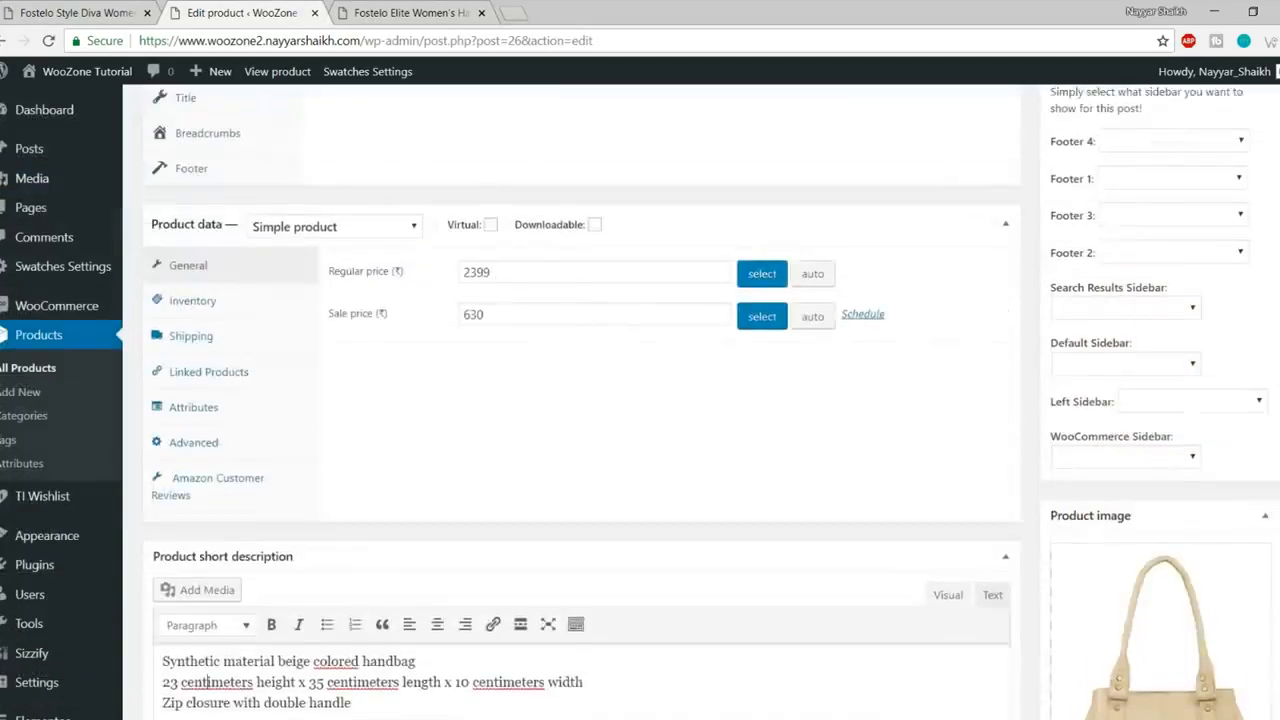
{"action": "scroll", "coordinate": [1273, 514], "scroll_direction": "up", "scroll_amount": 10}
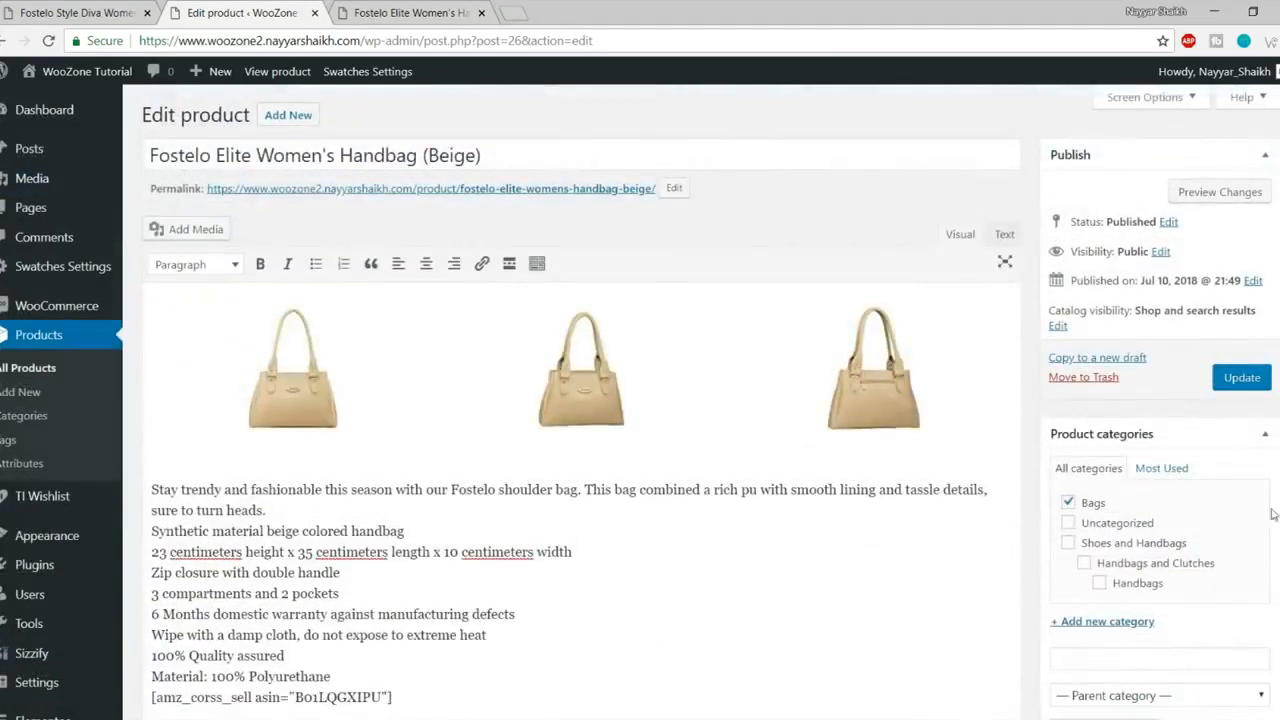
{"action": "scroll", "coordinate": [524, 572], "scroll_direction": "down", "scroll_amount": 3}
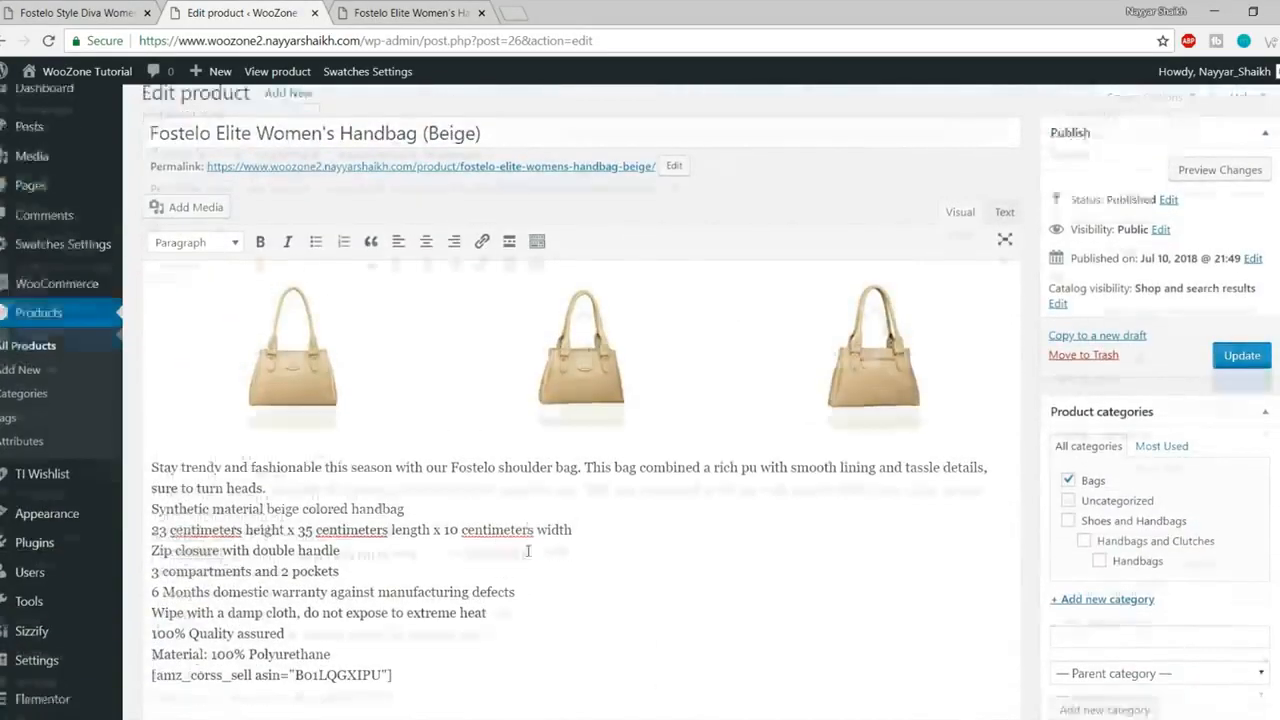
{"action": "scroll", "coordinate": [505, 522], "scroll_direction": "up", "scroll_amount": 2}
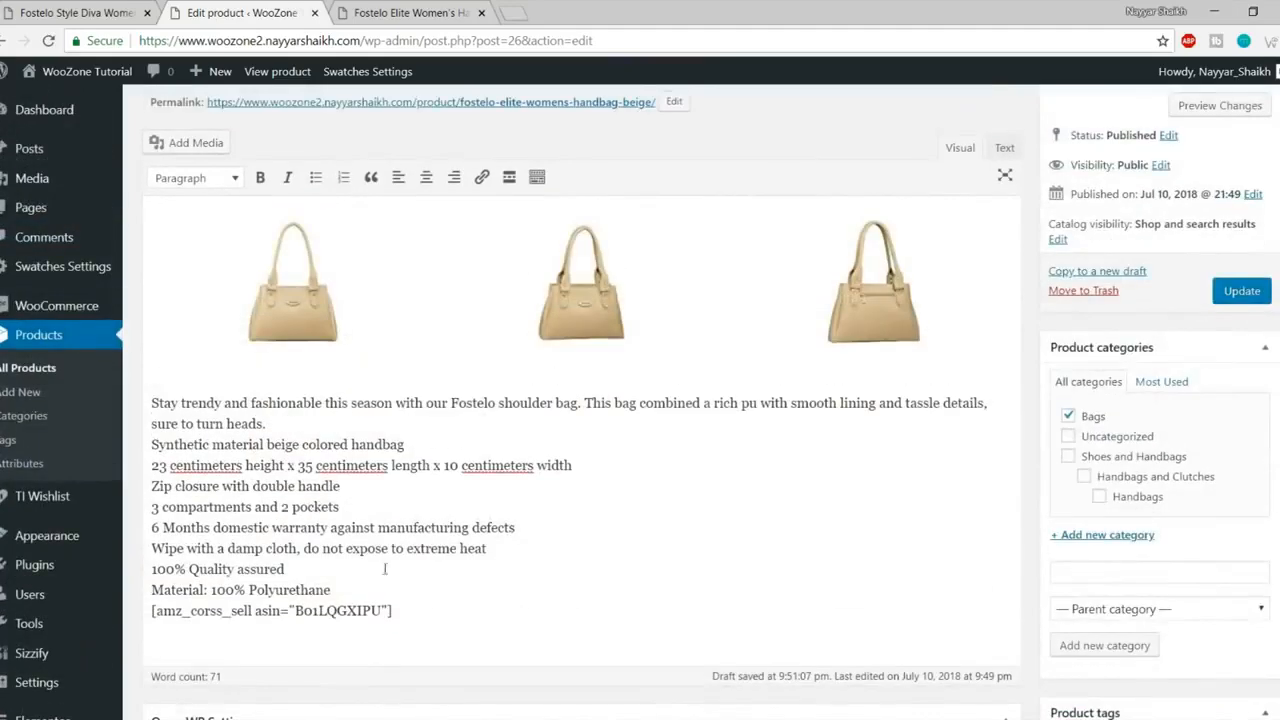
{"action": "left_click_drag", "start_coordinate": [325, 590], "coordinate": [153, 383]}
{"action": "left_click", "coordinate": [218, 438]}
{"action": "left_click_drag", "start_coordinate": [330, 590], "coordinate": [152, 400]}
{"action": "scroll", "coordinate": [283, 426], "scroll_direction": "up", "scroll_amount": 1}
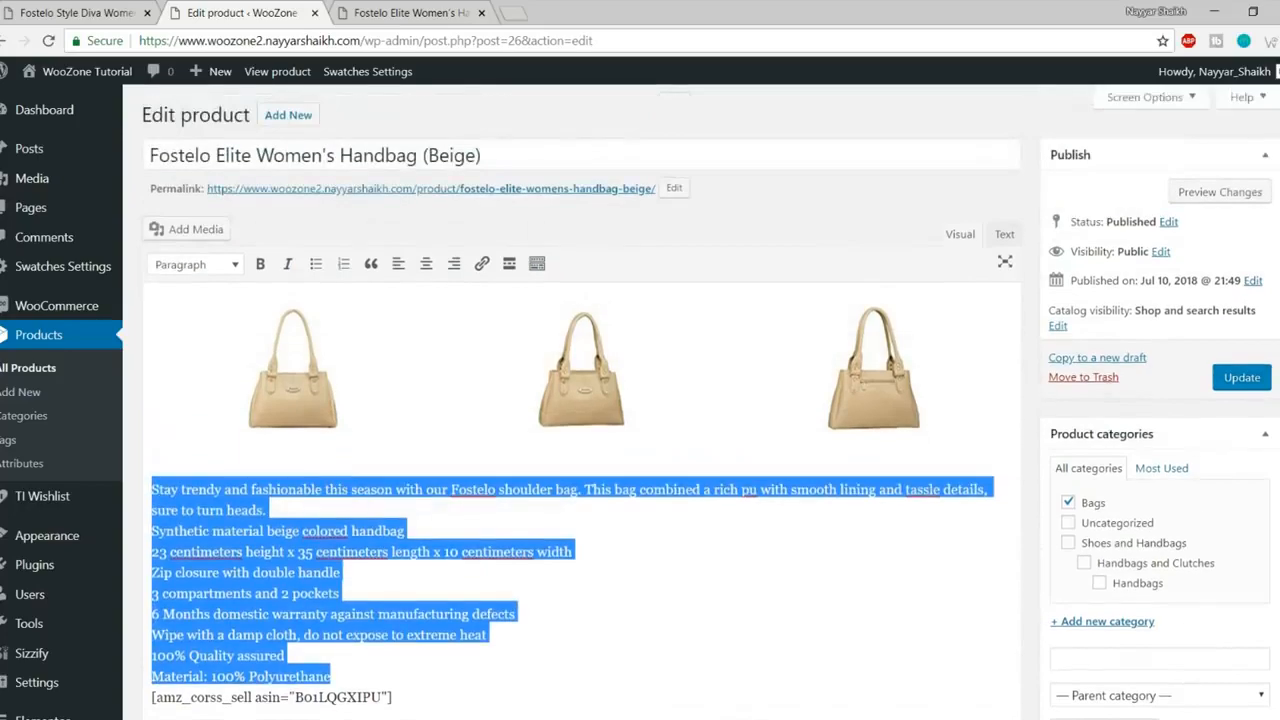
{"action": "scroll", "coordinate": [354, 491], "scroll_direction": "down", "scroll_amount": 2}
{"action": "scroll", "coordinate": [394, 446], "scroll_direction": "up", "scroll_amount": 1}
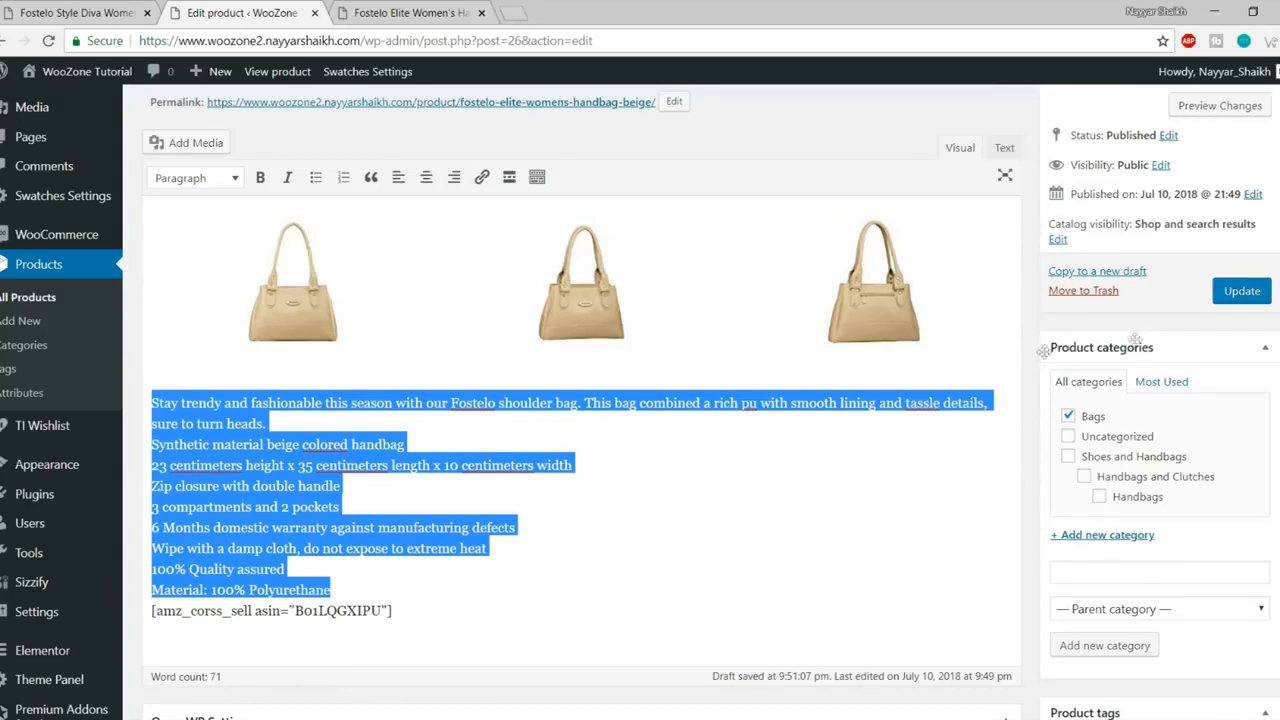
{"action": "scroll", "coordinate": [911, 398], "scroll_direction": "up", "scroll_amount": 1}
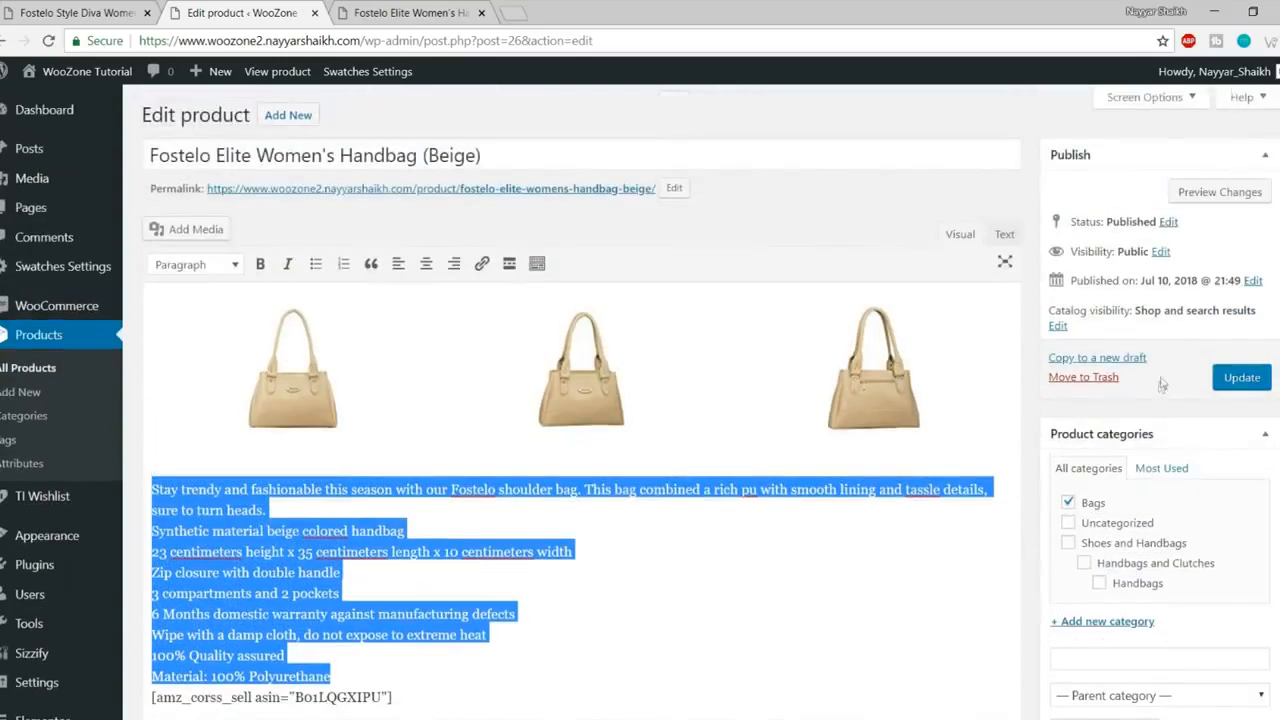
{"action": "left_click", "coordinate": [1256, 381]}
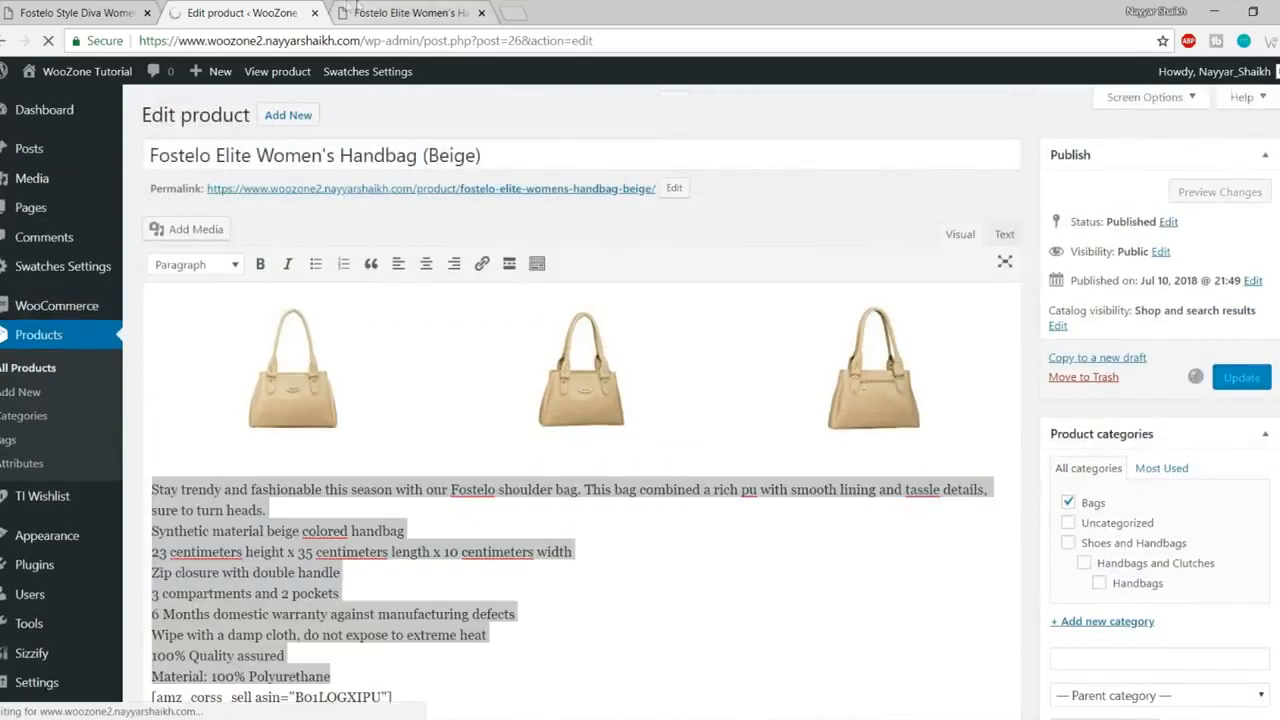
- Reload the live product page and find the updated 6 Months warranty line
{"action": "left_click", "coordinate": [405, 12]}
{"action": "left_click", "coordinate": [45, 40]}
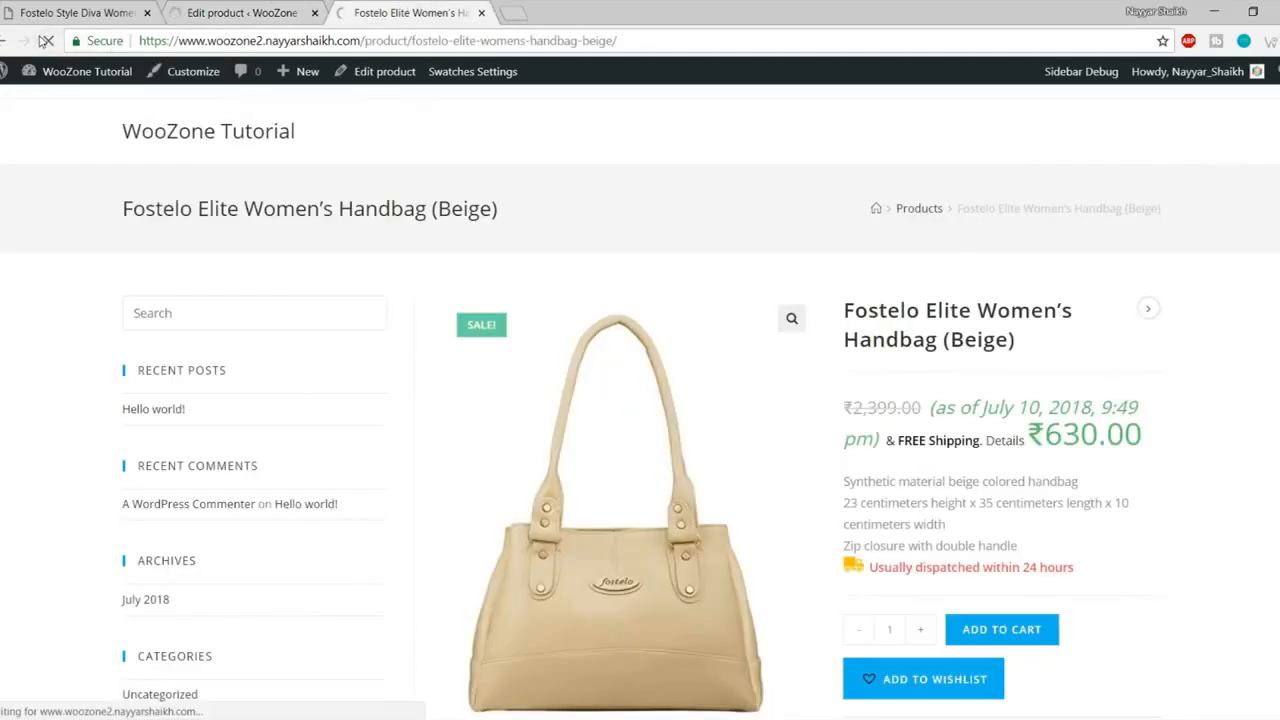
{"action": "scroll", "coordinate": [1035, 266], "scroll_direction": "down", "scroll_amount": 10}
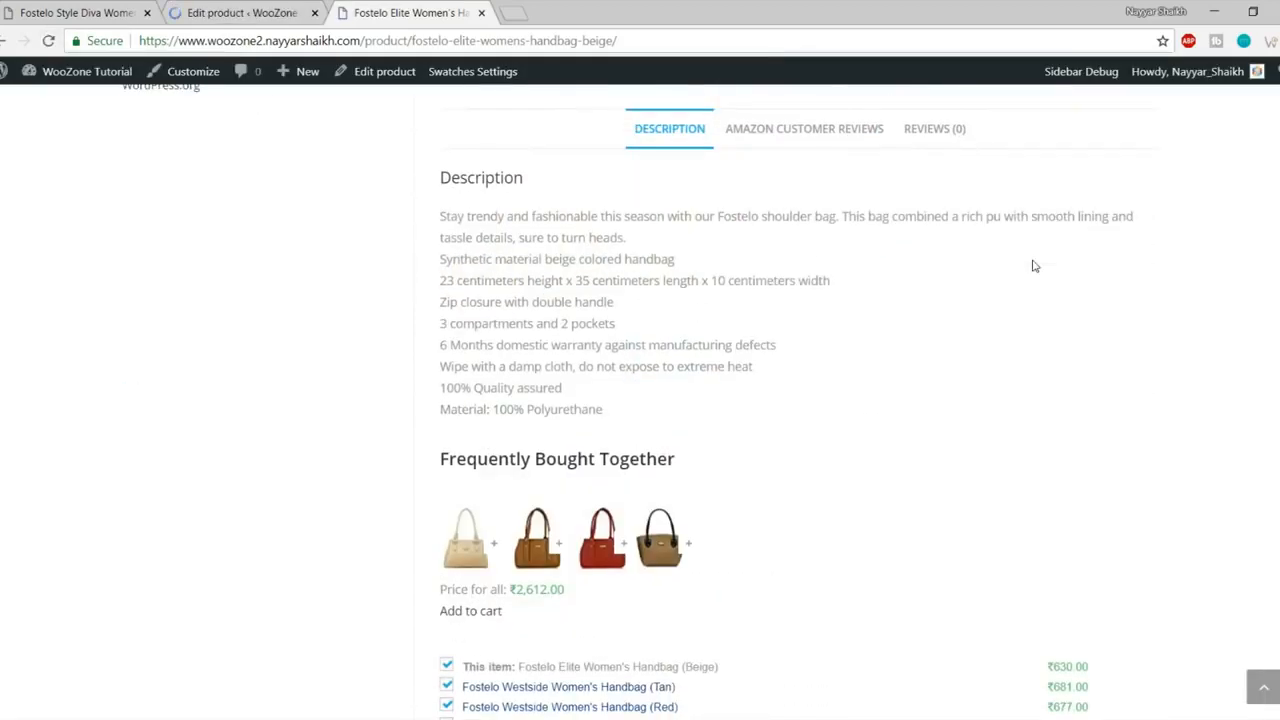
{"action": "left_click_drag", "start_coordinate": [441, 347], "coordinate": [773, 345]}
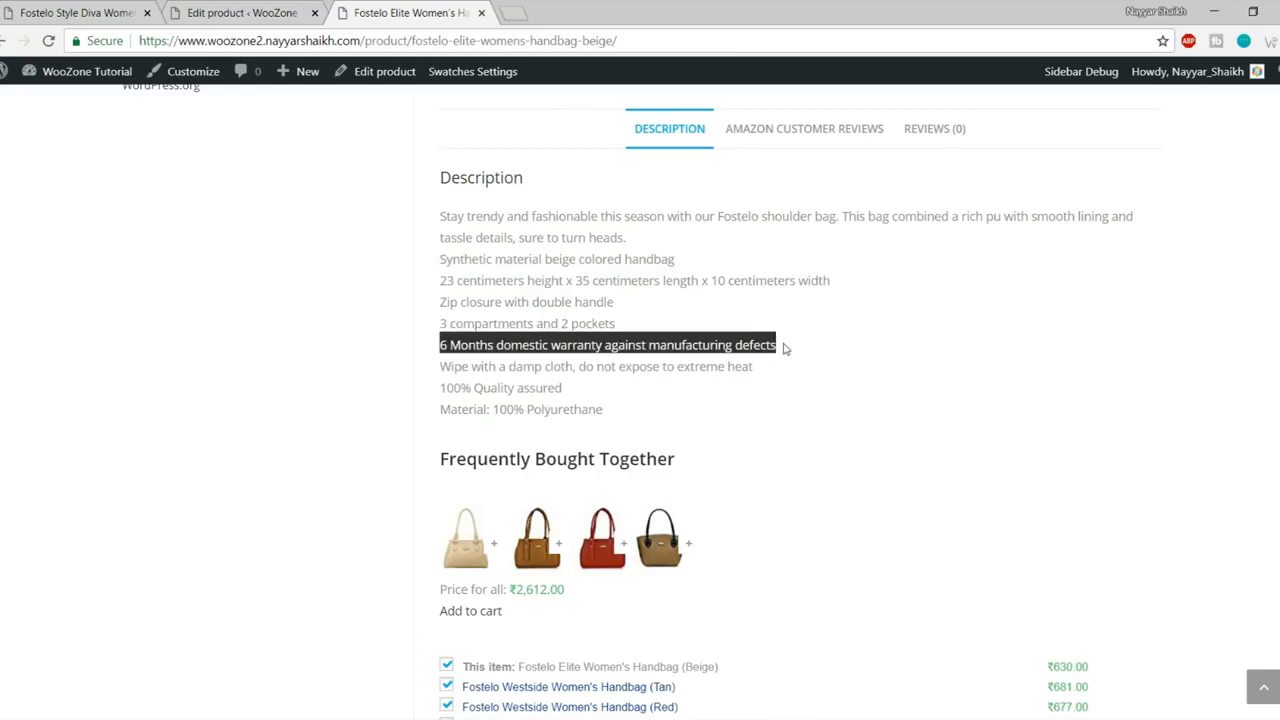
{"action": "left_click", "coordinate": [783, 346]}
{"action": "scroll", "coordinate": [580, 370], "scroll_direction": "down", "scroll_amount": 2}
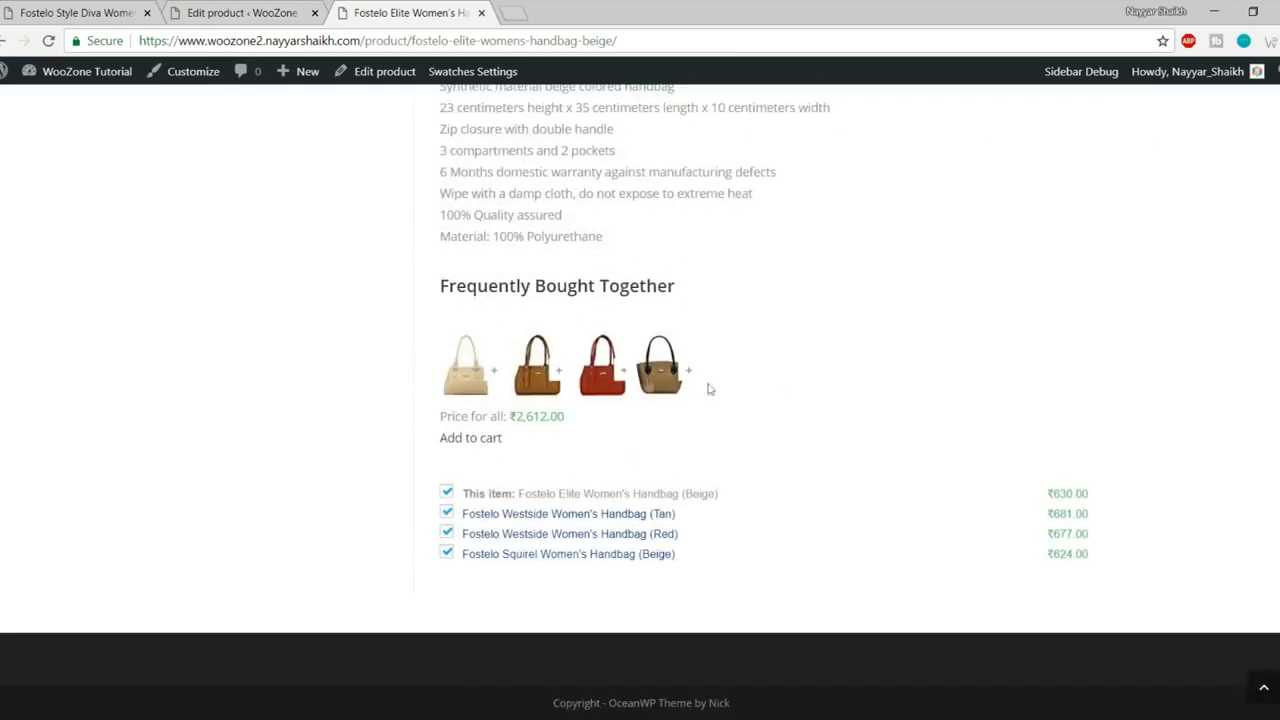
- Find the as-of date and time note beside the price
{"action": "scroll", "coordinate": [820, 365], "scroll_direction": "up", "scroll_amount": 6}
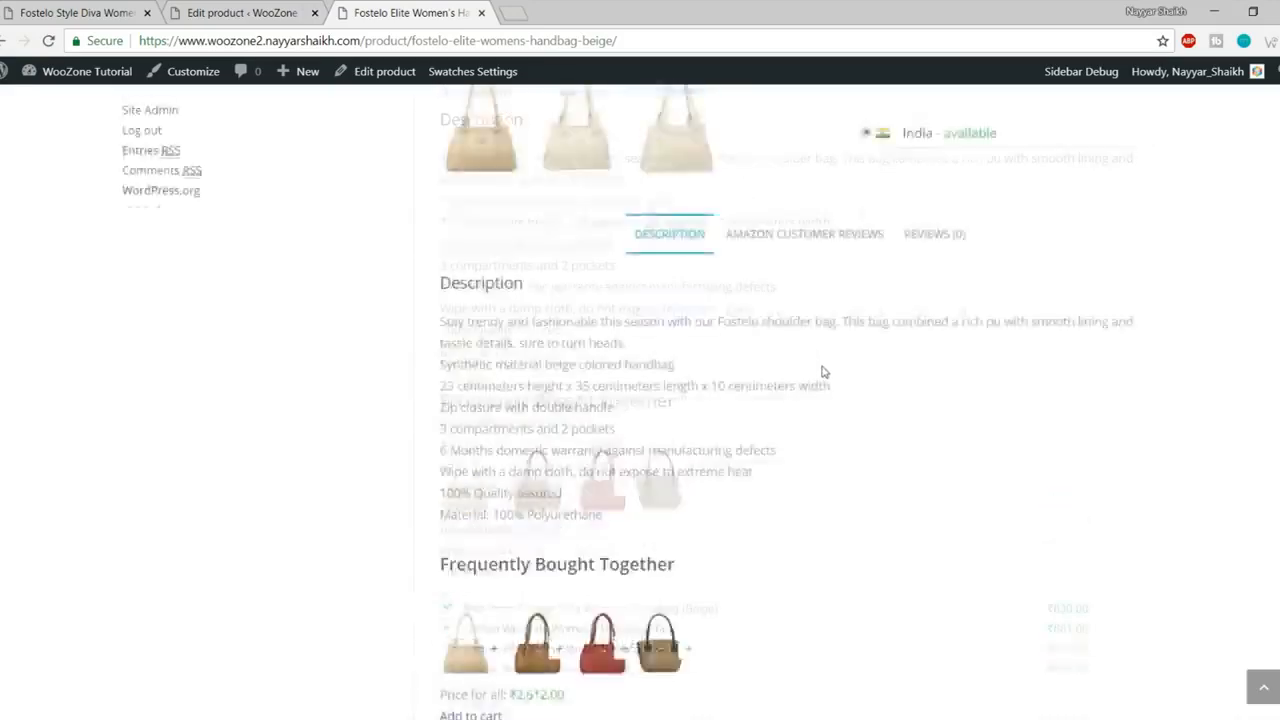
{"action": "scroll", "coordinate": [1151, 361], "scroll_direction": "up", "scroll_amount": 4}
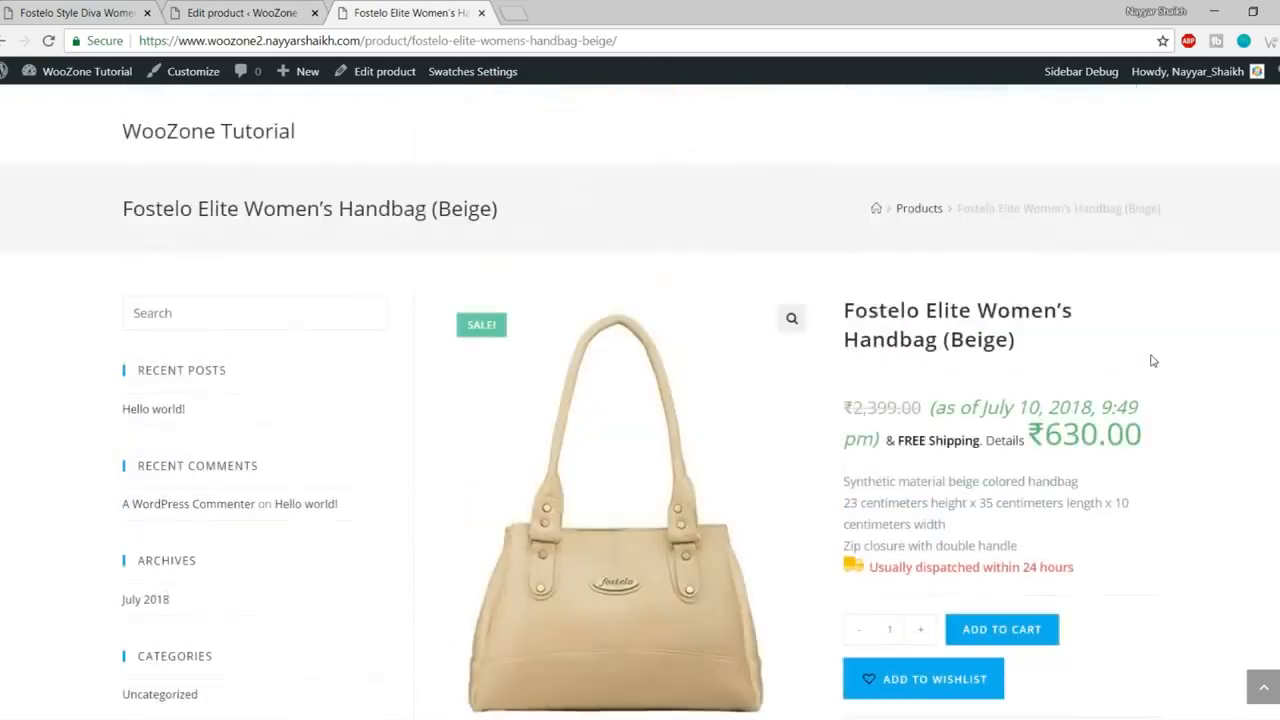
{"action": "scroll", "coordinate": [1165, 367], "scroll_direction": "down", "scroll_amount": 10}
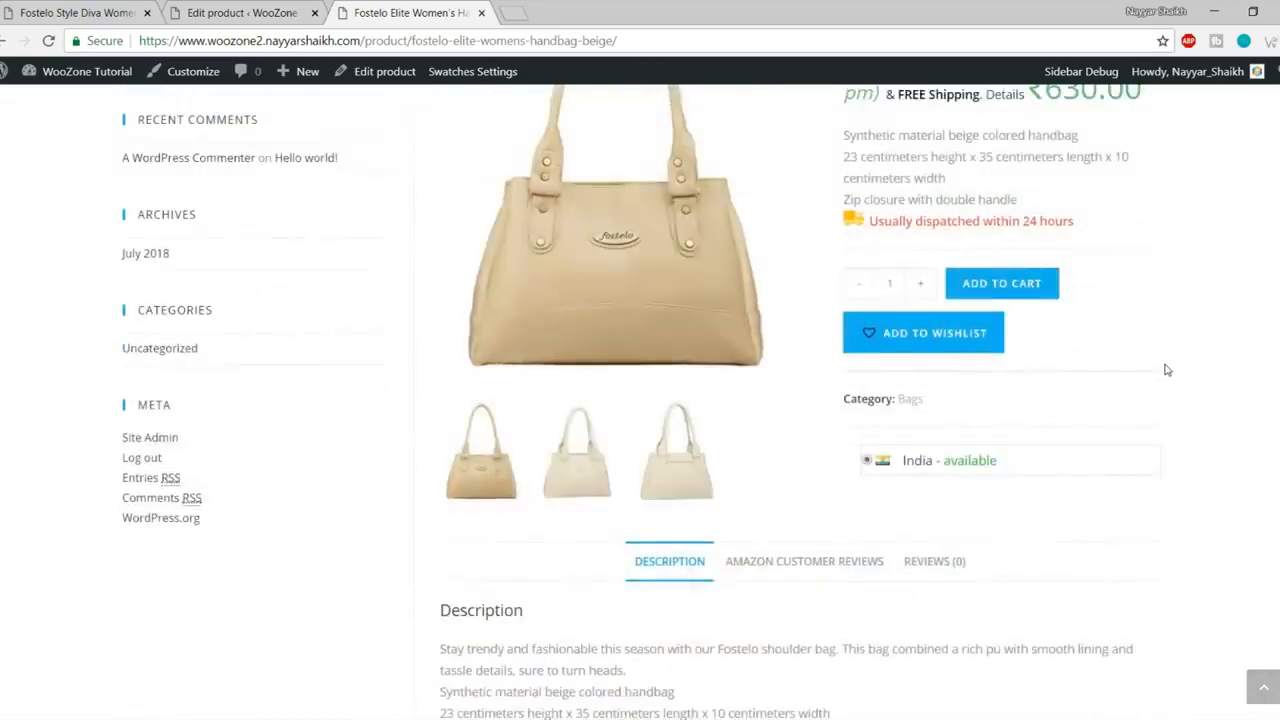
{"action": "scroll", "coordinate": [1166, 426], "scroll_direction": "up", "scroll_amount": 10}
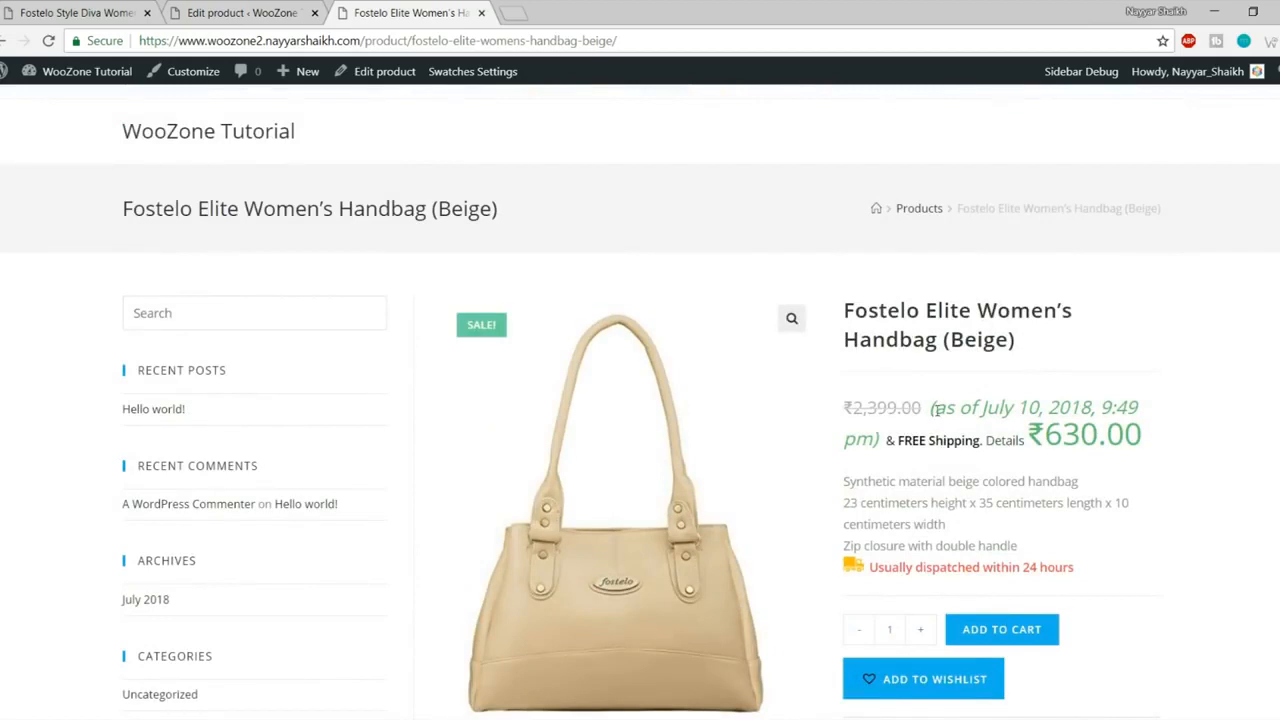
{"action": "left_click_drag", "start_coordinate": [932, 408], "coordinate": [1140, 440]}
{"action": "left_click", "coordinate": [1134, 408]}
{"action": "left_click_drag", "start_coordinate": [932, 428], "coordinate": [882, 430]}
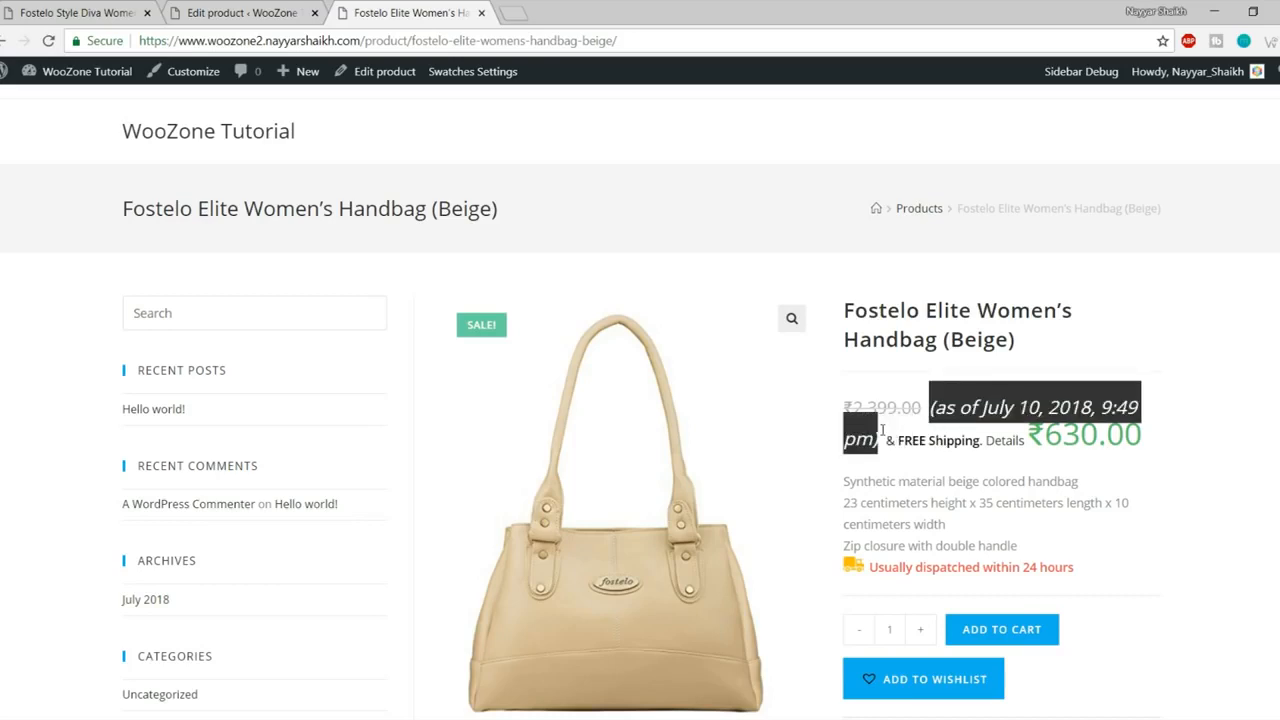
{"action": "scroll", "coordinate": [1107, 384], "scroll_direction": "down", "scroll_amount": 1}
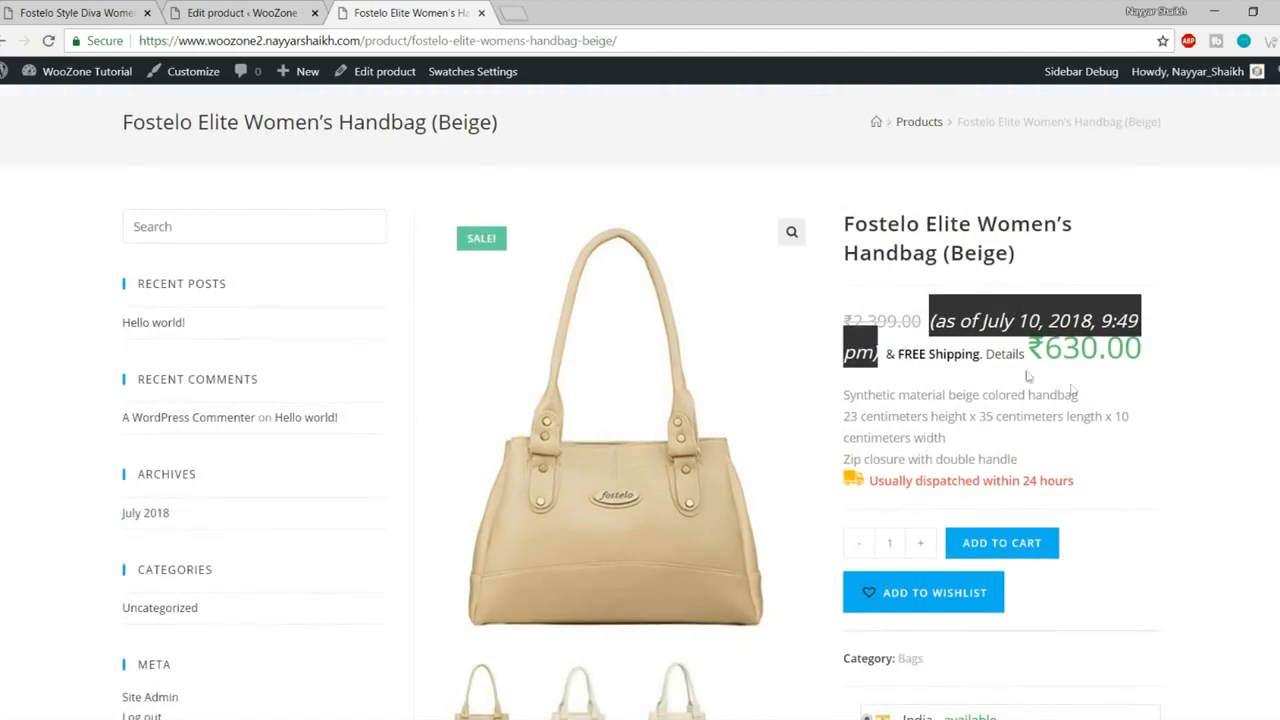
- Inspect the price's as-of date and add a new style rule for em.WooZone-price-info
{"action": "right_click", "coordinate": [951, 320]}
{"action": "left_click", "coordinate": [1031, 409]}
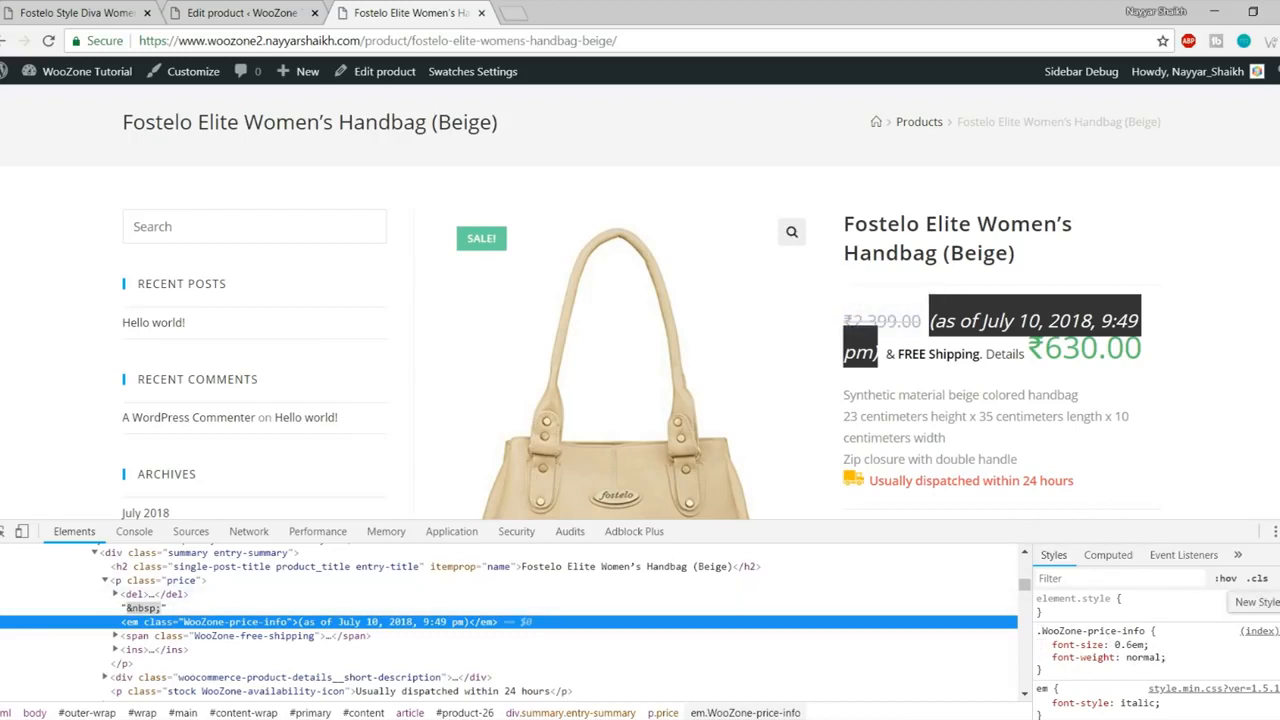
{"action": "left_click", "coordinate": [1273, 578]}
{"action": "left_click", "coordinate": [1083, 656]}
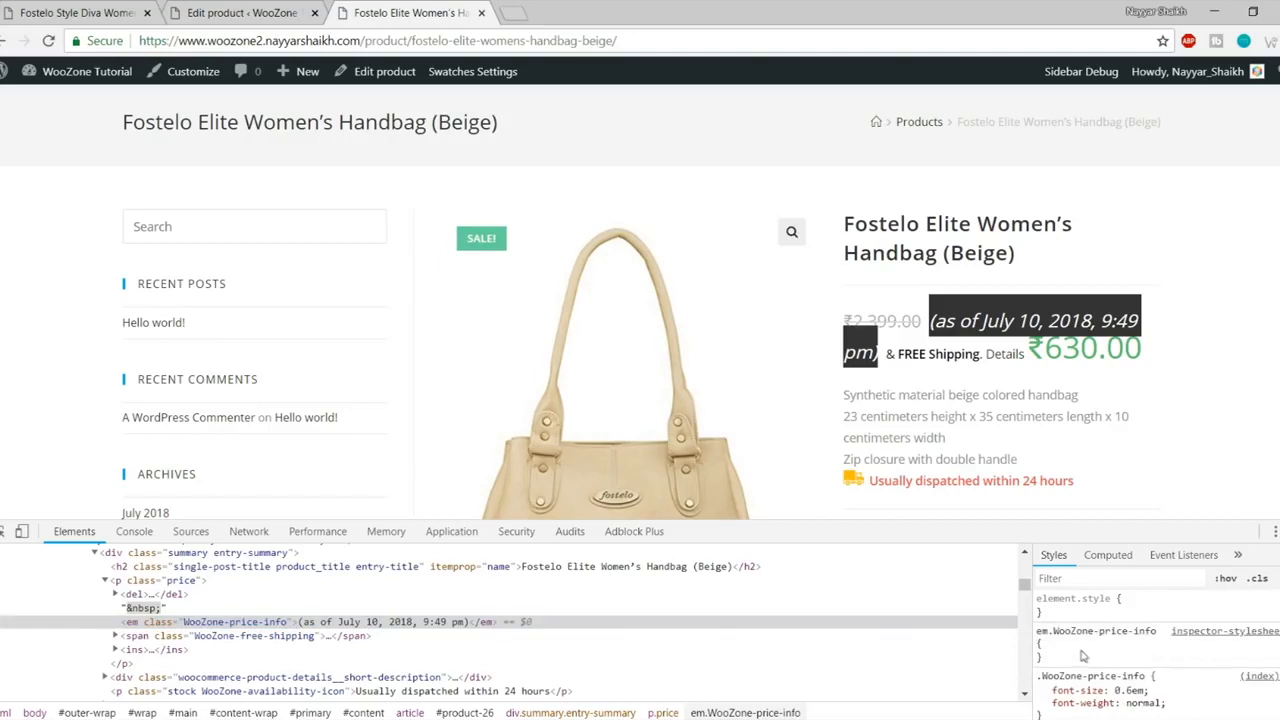
- Give the rule display: none and select it for copying
{"action": "left_click", "coordinate": [1069, 648]}
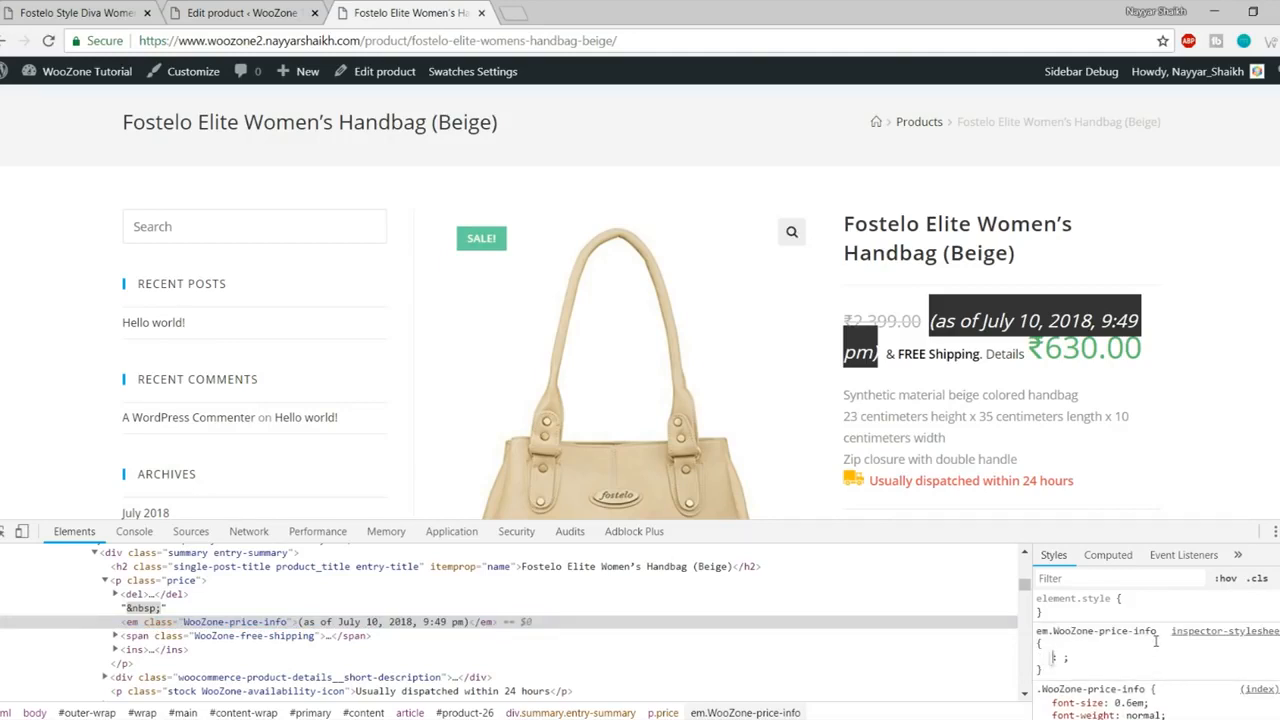
{"action": "type", "text": "displ"}
{"action": "key", "text": "Tab"}
{"action": "type", "text": "n3"}
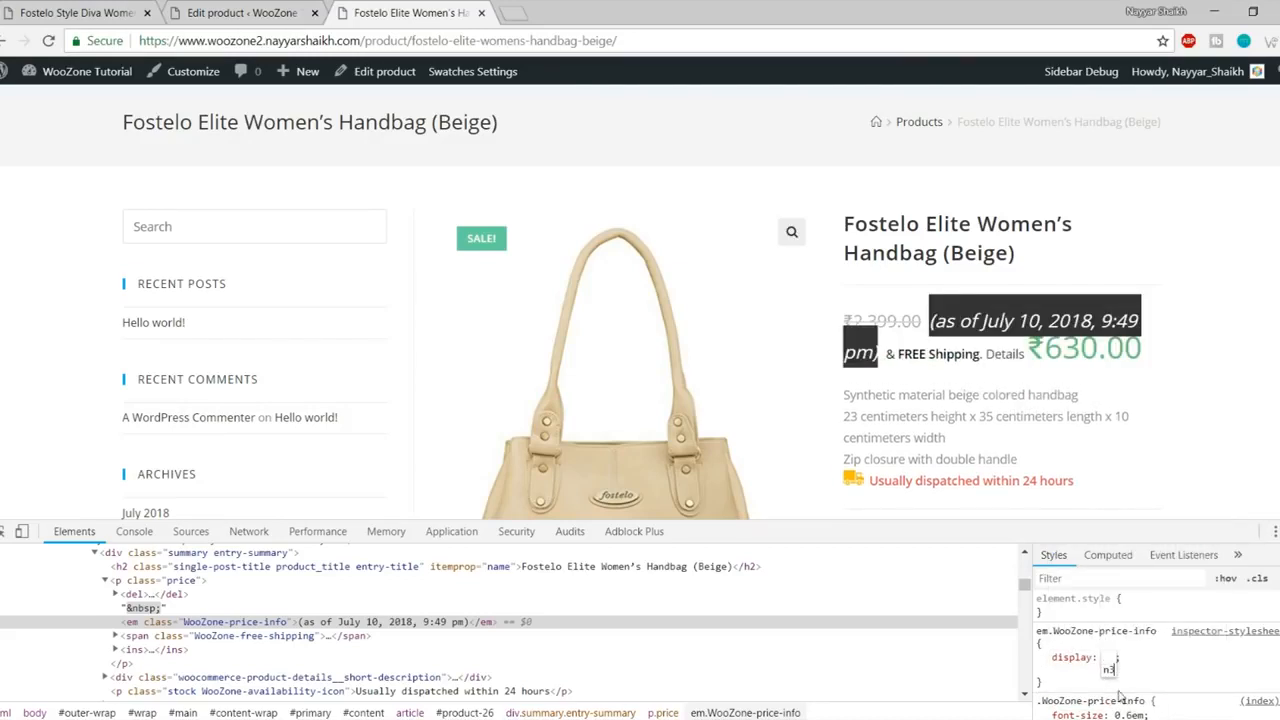
{"action": "key", "text": "BackSpace"}
{"action": "type", "text": "o"}
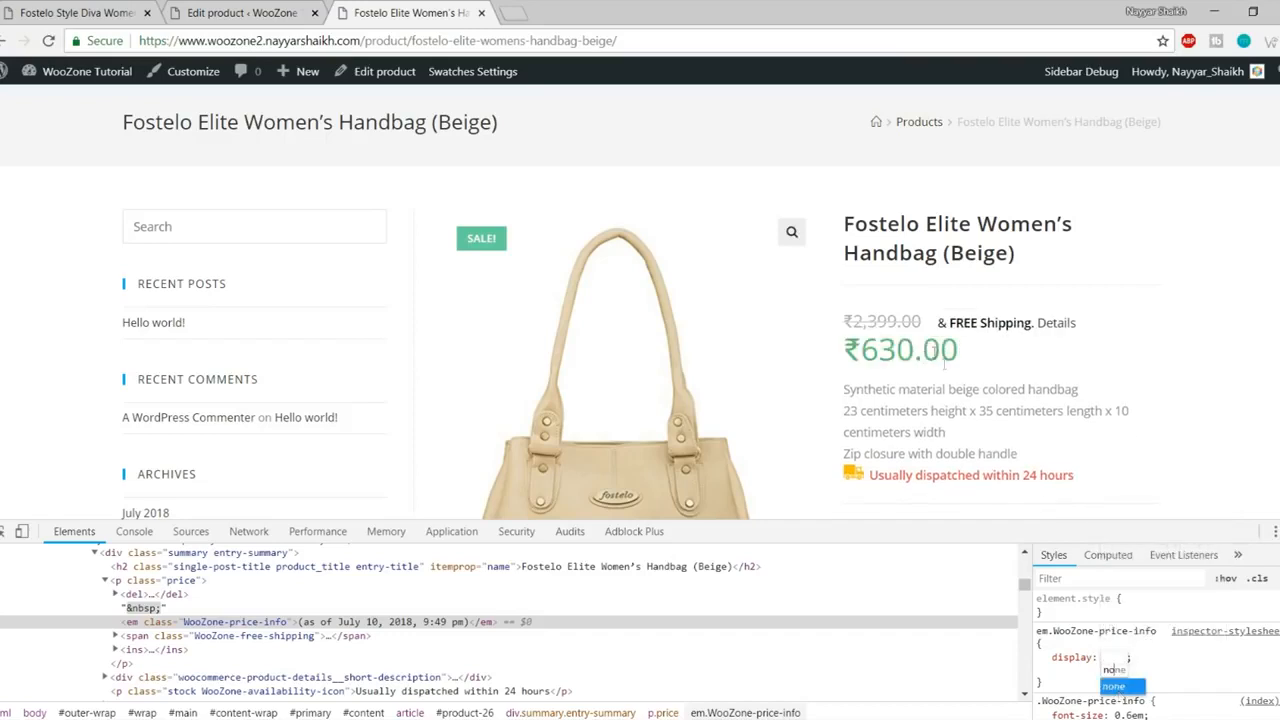
{"action": "left_click", "coordinate": [1118, 686]}
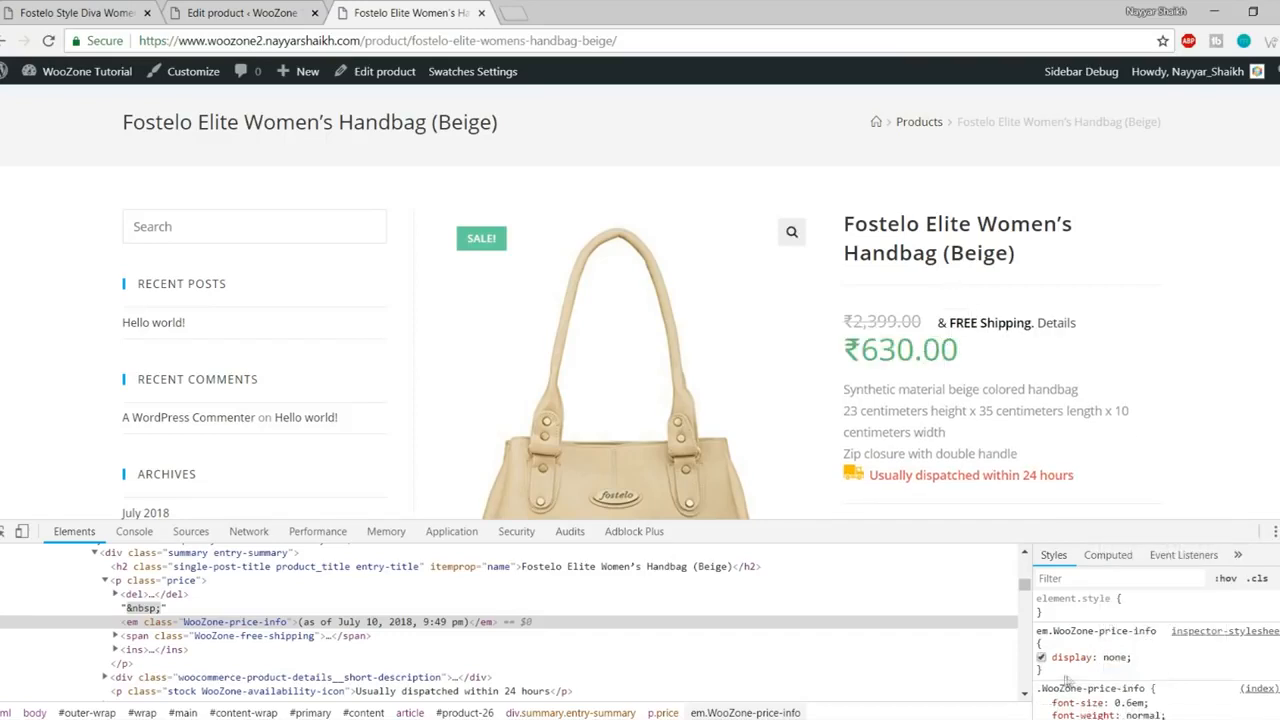
{"action": "left_click_drag", "start_coordinate": [1058, 676], "coordinate": [1040, 630]}
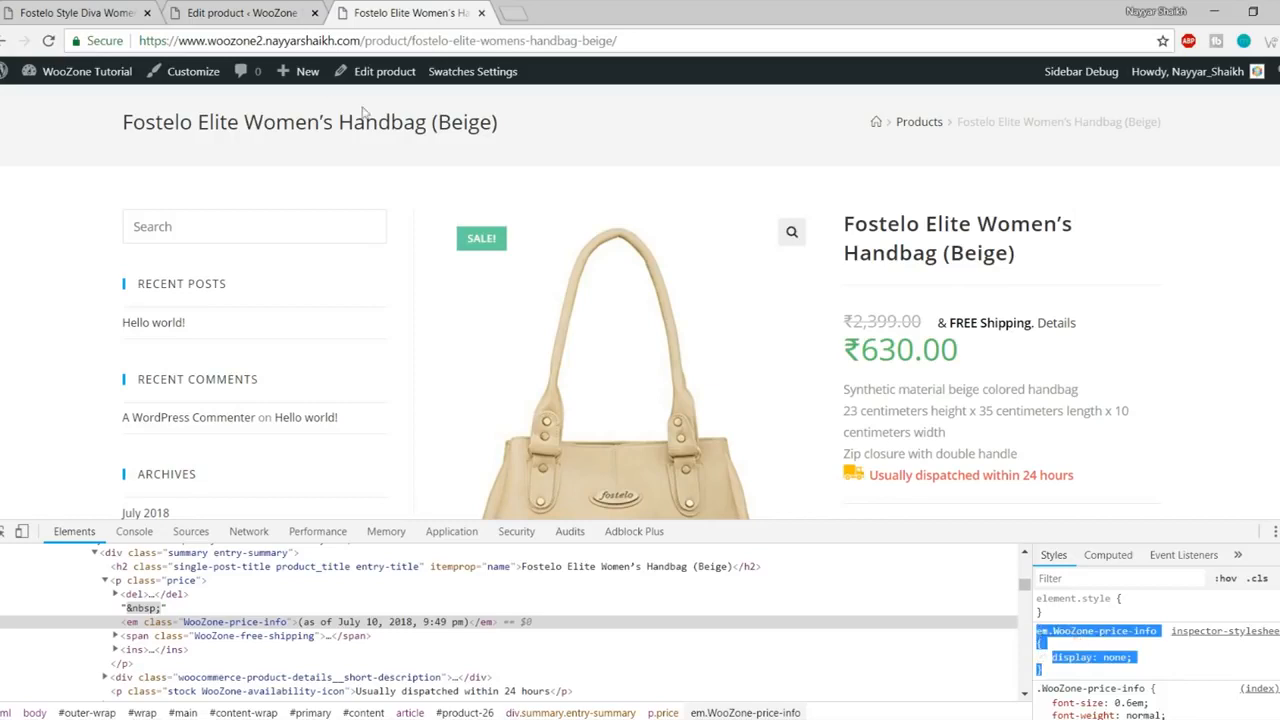
- Paste the em.WooZone-price-info { display: none; } rule into the Customizer's Custom CSS/JS box
{"action": "left_click", "coordinate": [91, 8]}
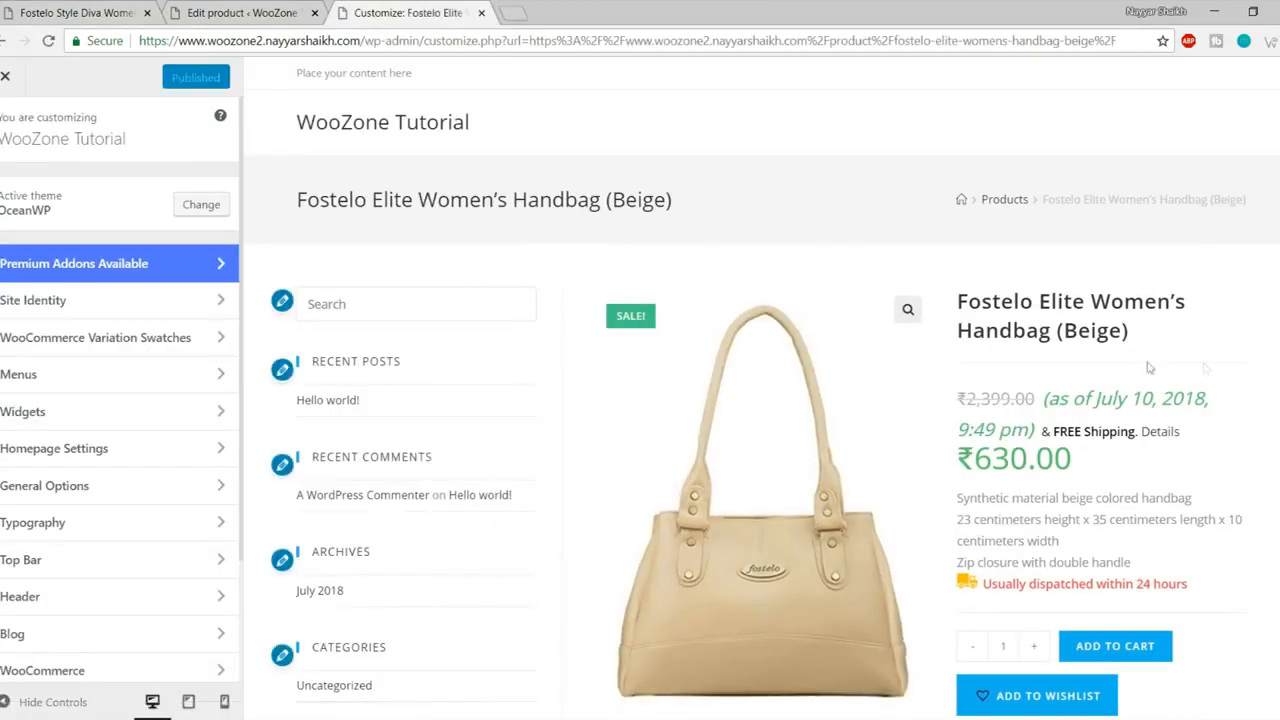
{"action": "scroll", "coordinate": [163, 414], "scroll_direction": "down", "scroll_amount": 2}
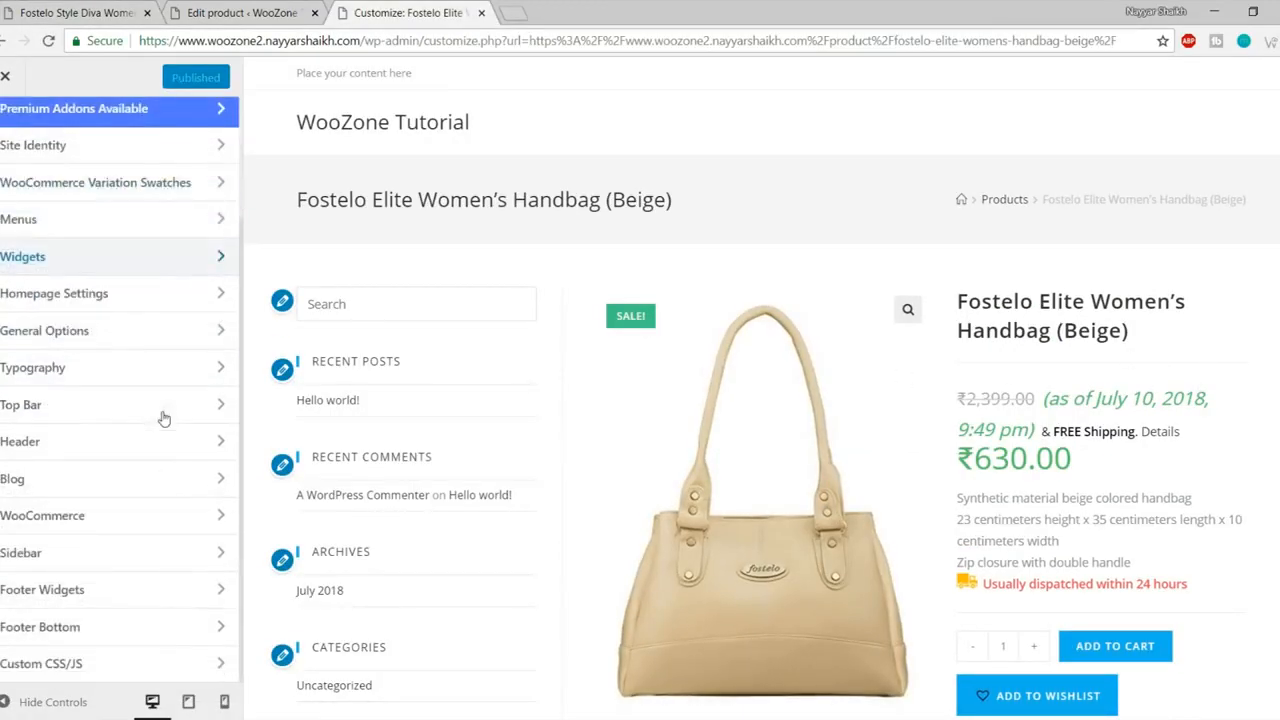
{"action": "left_click", "coordinate": [69, 668]}
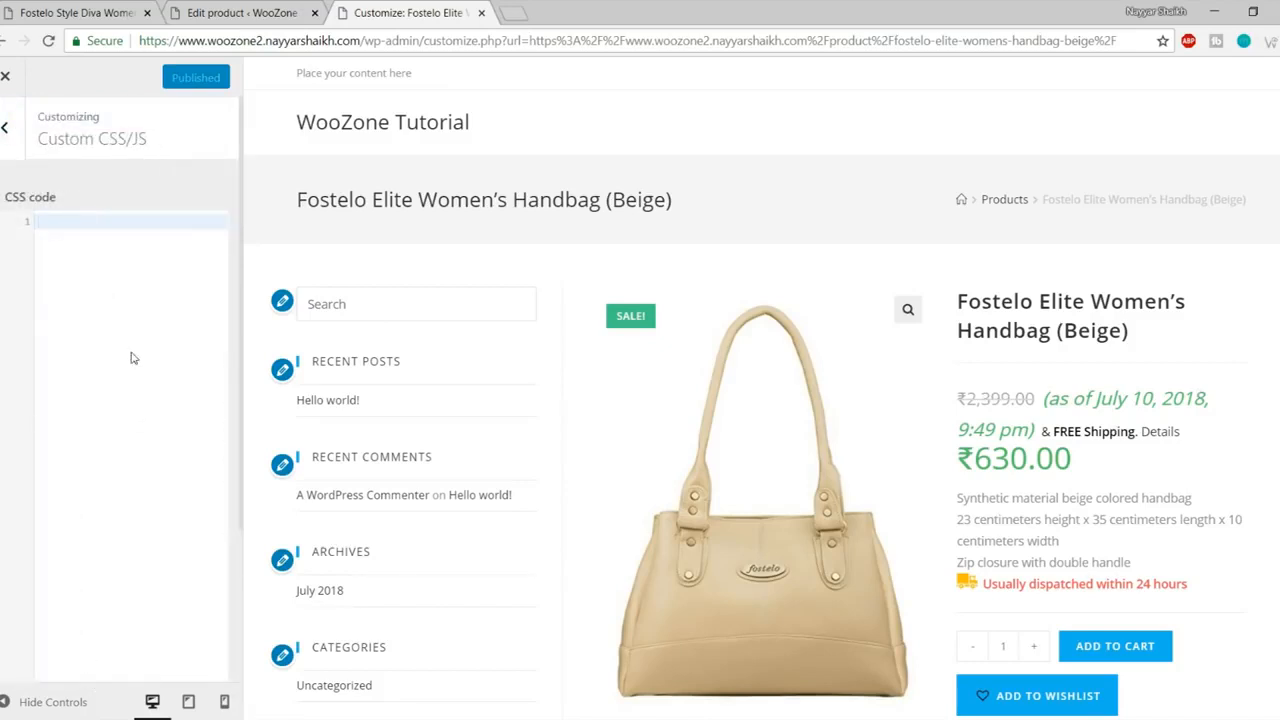
{"action": "type", "text": "em.WooZone-price-info {     display: none; }"}
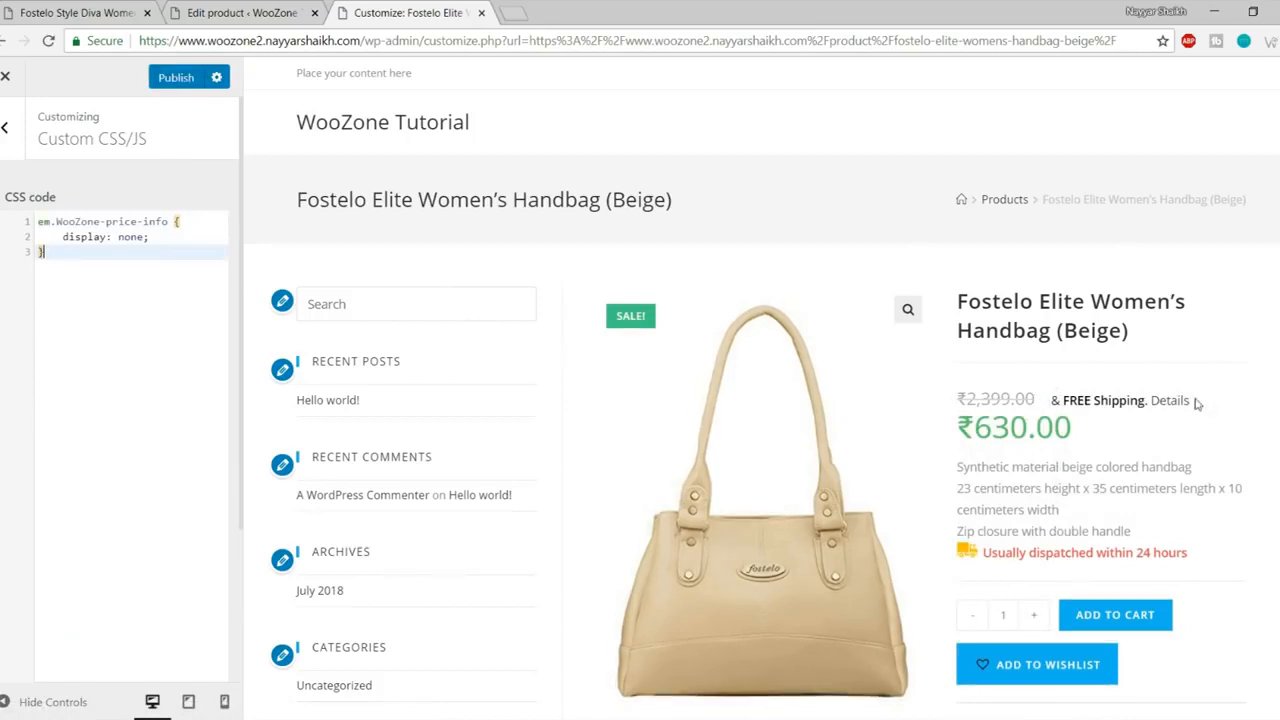
{"action": "left_click_drag", "start_coordinate": [1050, 400], "coordinate": [1197, 407]}
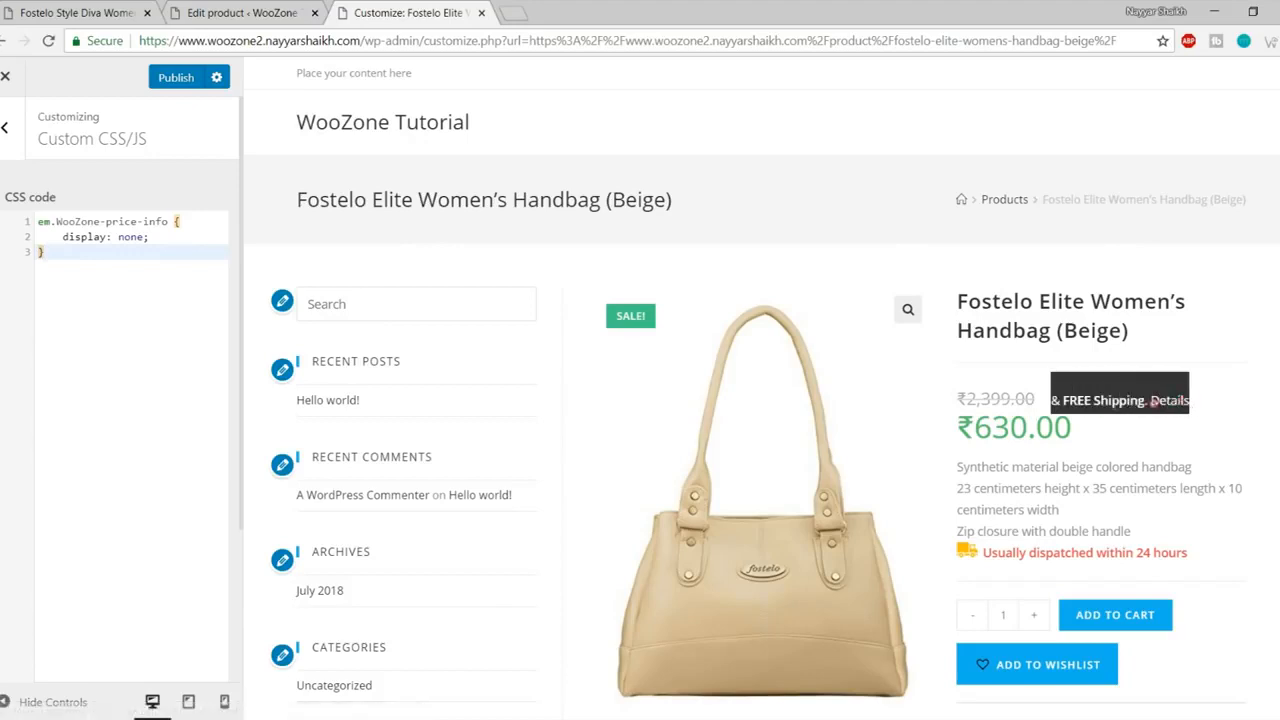
- Inspect the '& FREE Shipping. Details' text and select its span.WooZone-free-shipping element
{"action": "right_click", "coordinate": [1090, 397]}
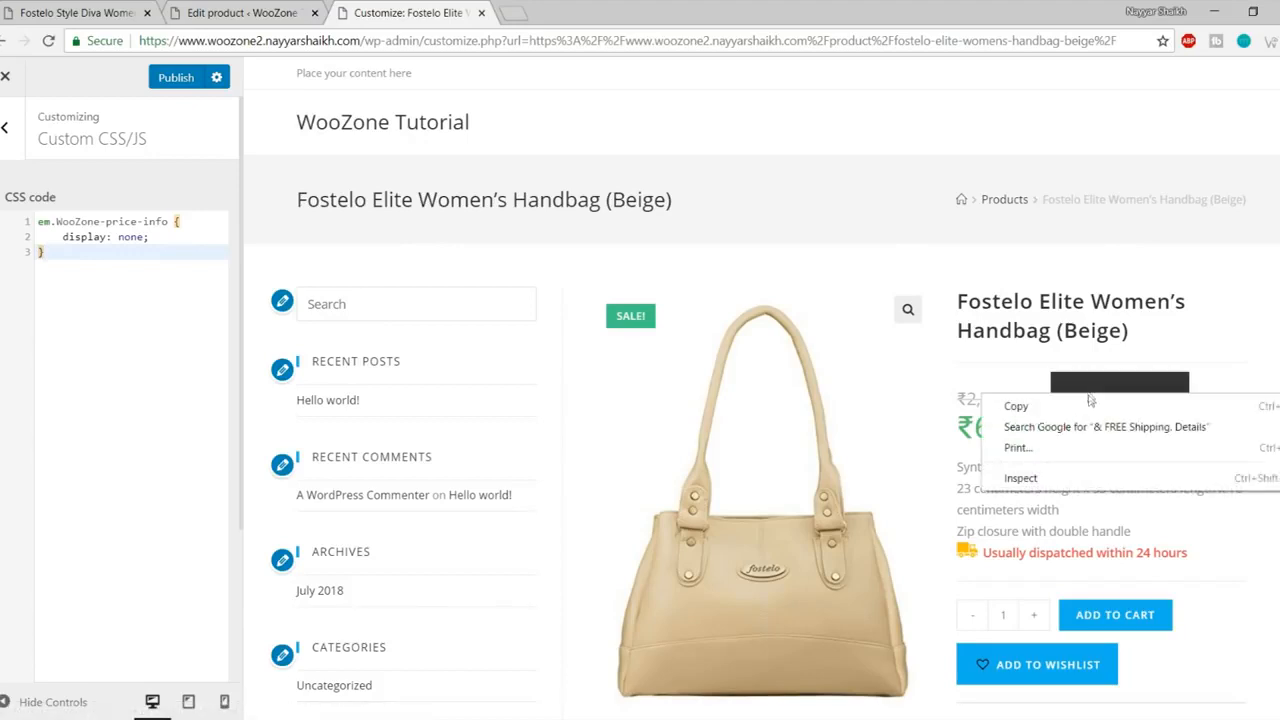
{"action": "left_click", "coordinate": [1082, 480]}
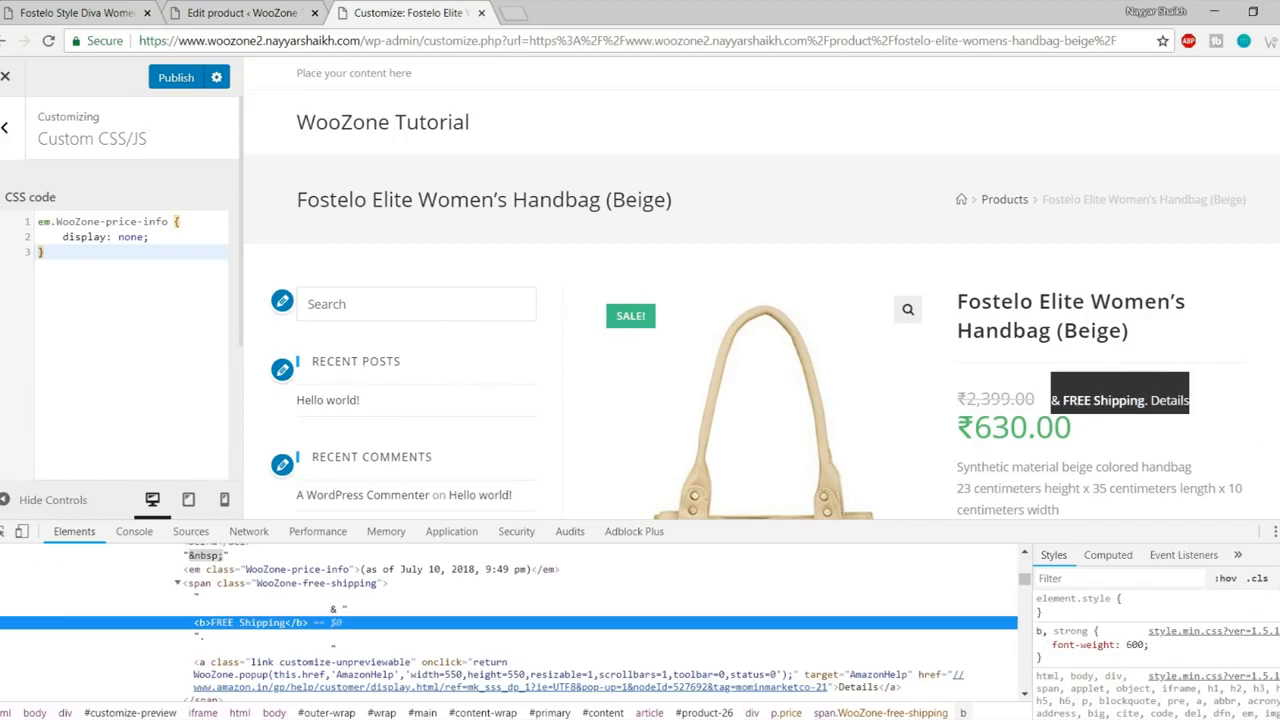
{"action": "left_click", "coordinate": [1278, 578]}
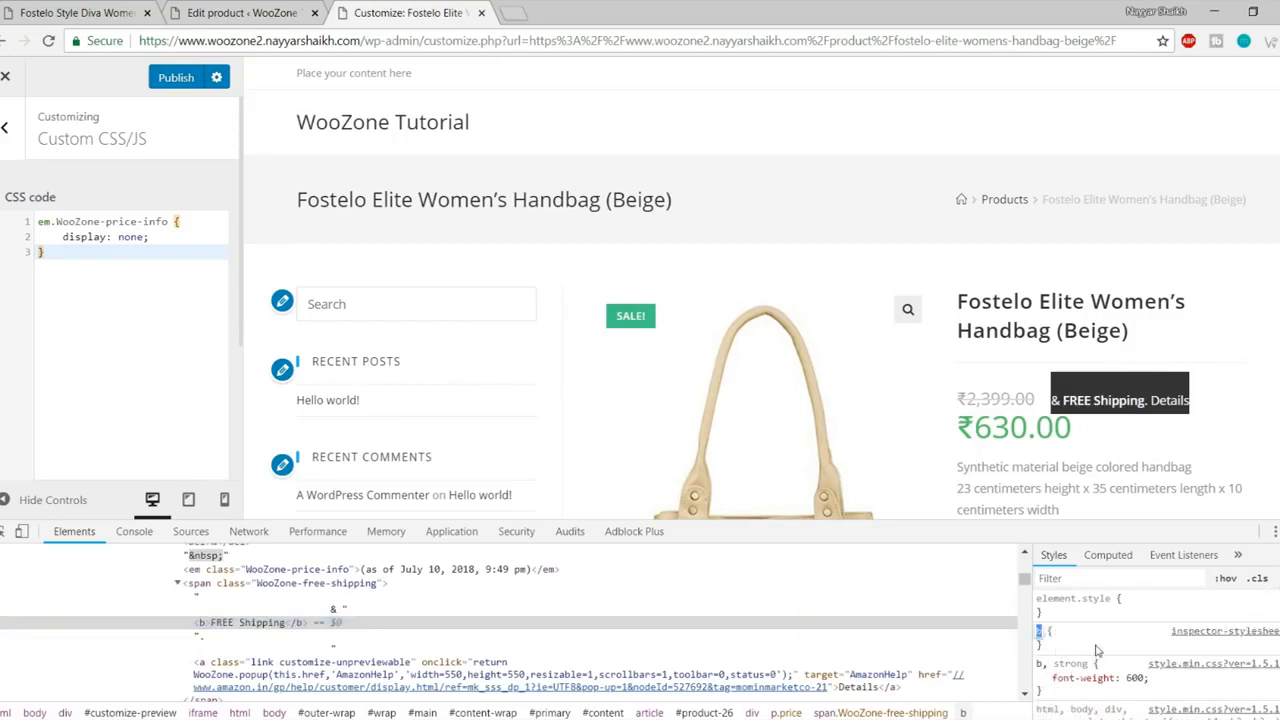
{"action": "scroll", "coordinate": [1100, 648], "scroll_direction": "down", "scroll_amount": 5}
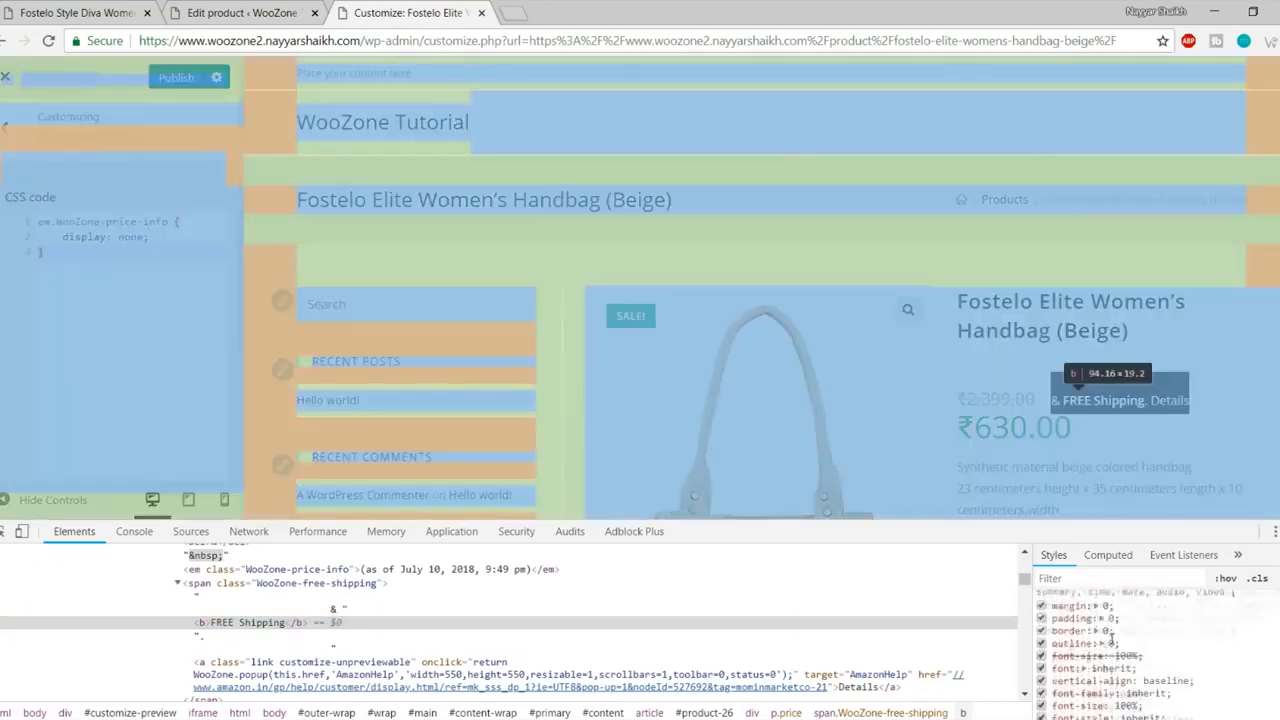
{"action": "scroll", "coordinate": [1210, 620], "scroll_direction": "down", "scroll_amount": 3}
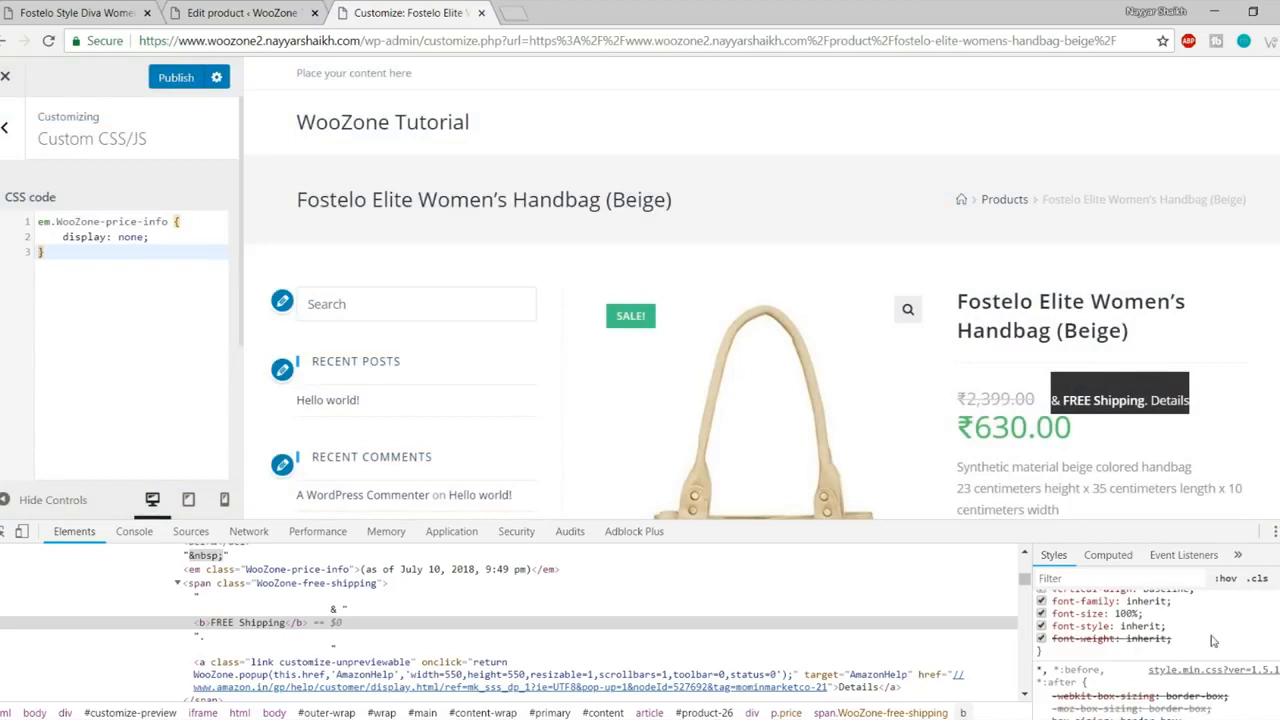
{"action": "scroll", "coordinate": [1213, 640], "scroll_direction": "up", "scroll_amount": 2}
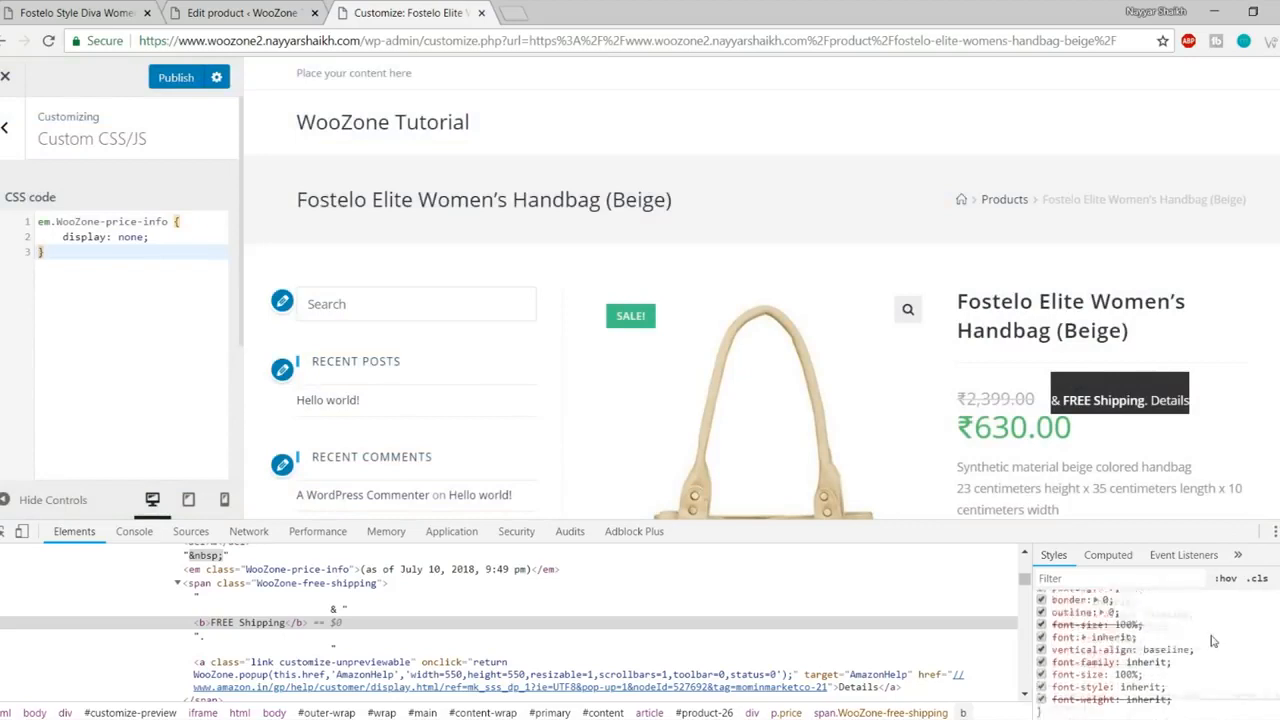
{"action": "left_click", "coordinate": [296, 585]}
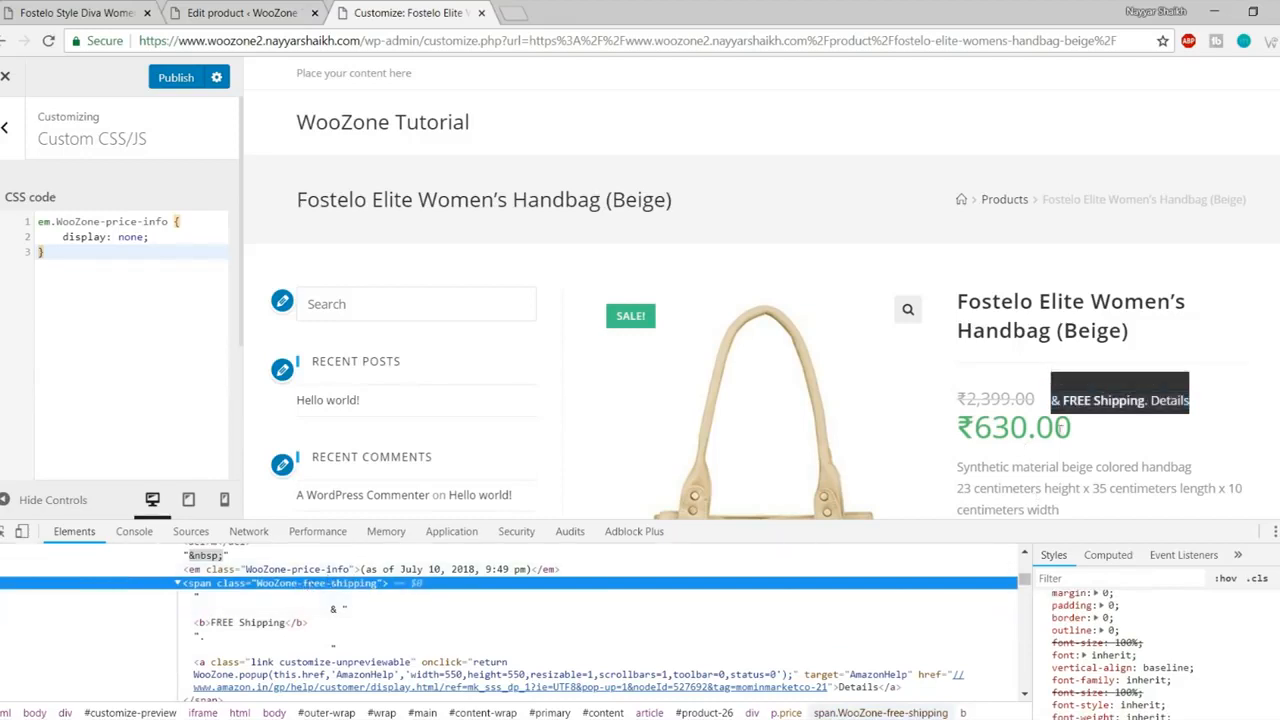
{"action": "scroll", "coordinate": [800, 636], "scroll_direction": "up", "scroll_amount": 2}
{"action": "scroll", "coordinate": [800, 636], "scroll_direction": "down", "scroll_amount": 2}
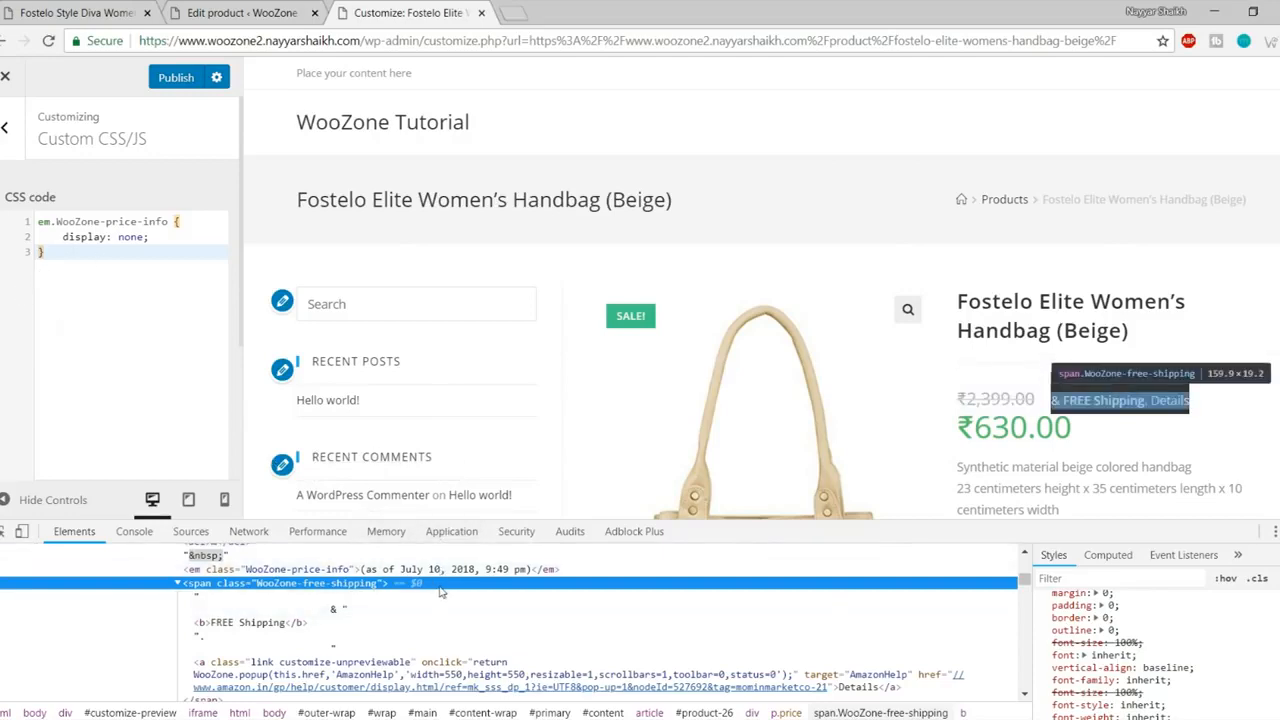
{"action": "scroll", "coordinate": [822, 660], "scroll_direction": "up", "scroll_amount": 3}
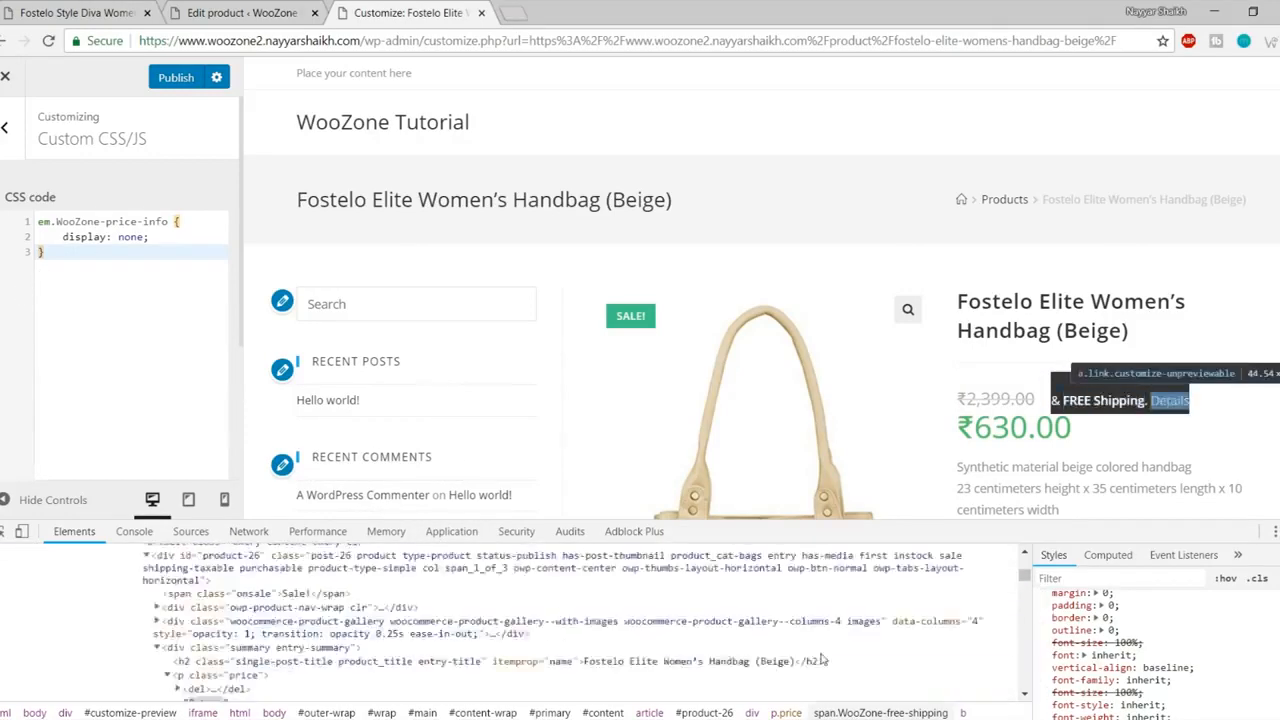
{"action": "scroll", "coordinate": [450, 630], "scroll_direction": "up", "scroll_amount": 5}
{"action": "scroll", "coordinate": [447, 633], "scroll_direction": "down", "scroll_amount": 10}
{"action": "scroll", "coordinate": [448, 633], "scroll_direction": "up", "scroll_amount": 1}
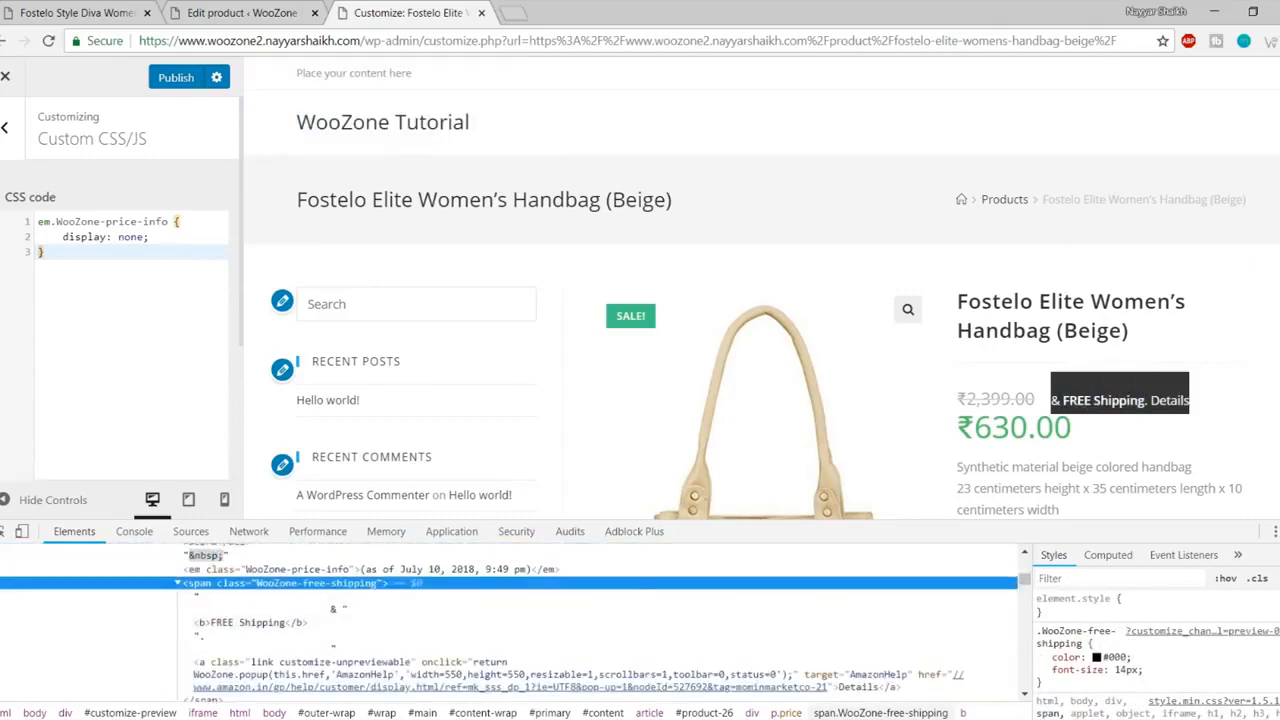
- Add a display: none style rule for the free-shipping span and select it for copying
{"action": "left_click", "coordinate": [1278, 578]}
{"action": "left_click", "coordinate": [1092, 658]}
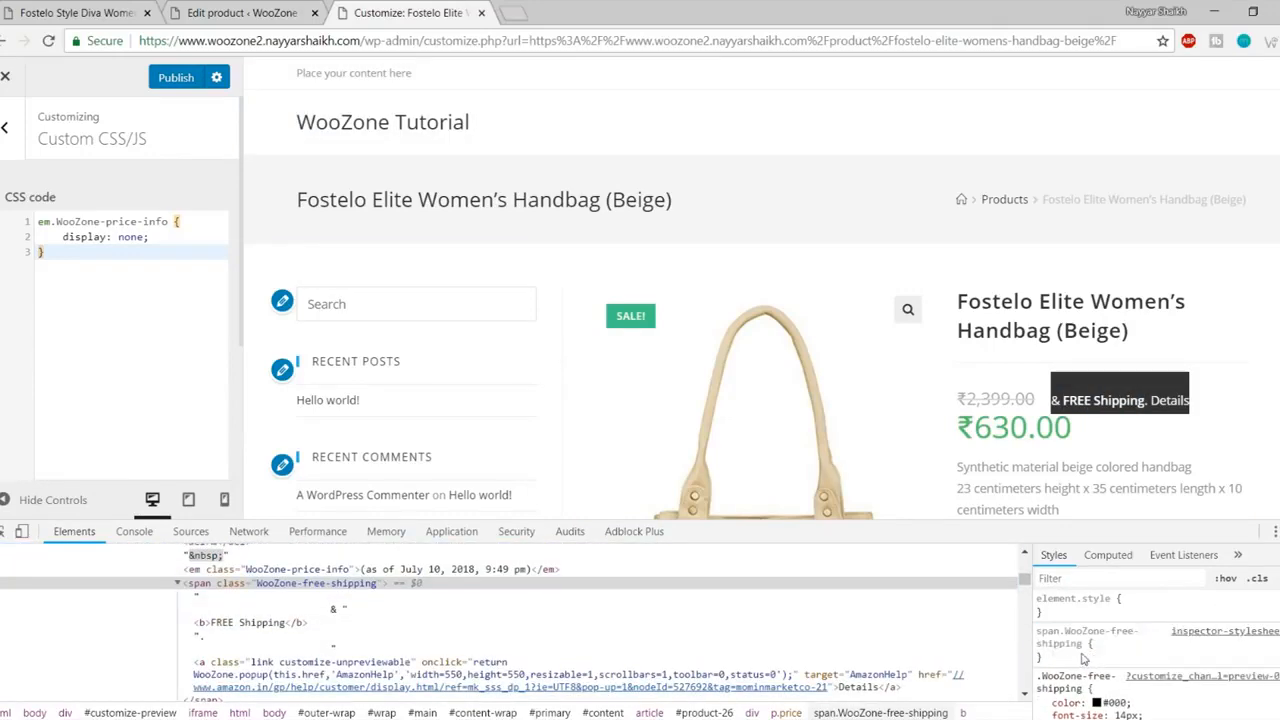
{"action": "left_click", "coordinate": [1083, 657]}
{"action": "type", "text": "di"}
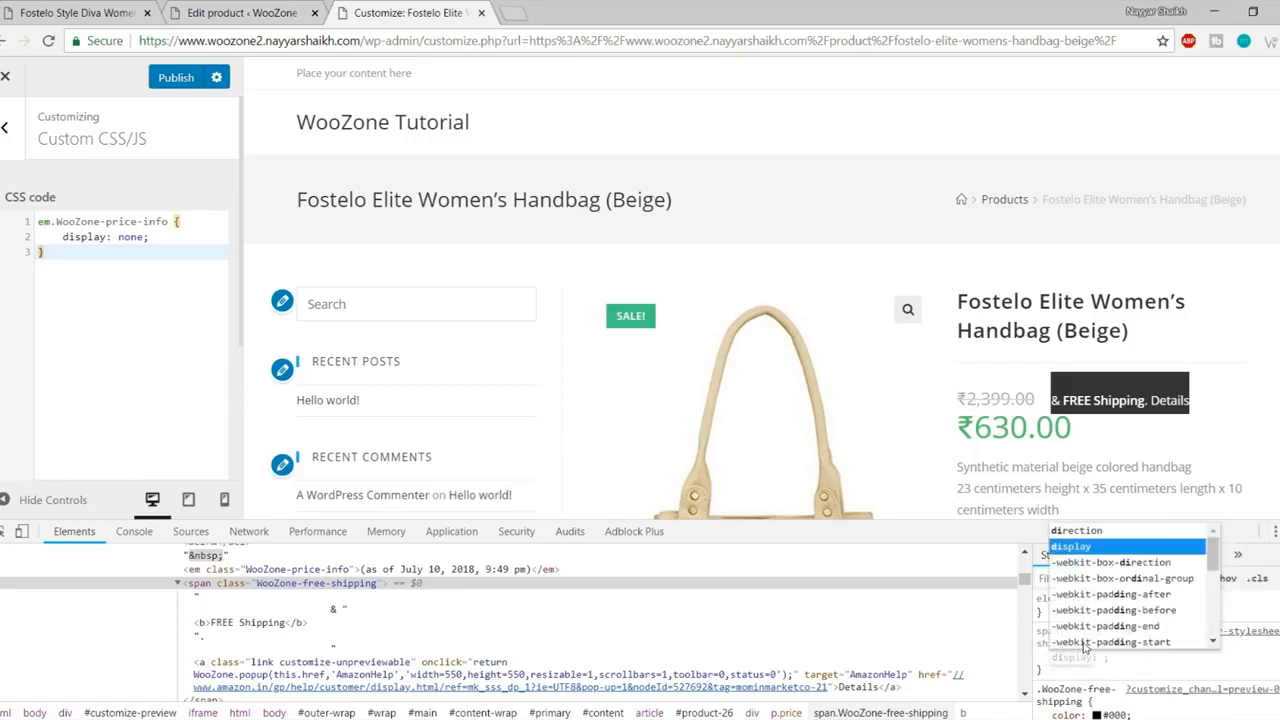
{"action": "key", "text": "Return"}
{"action": "type", "text": "n"}
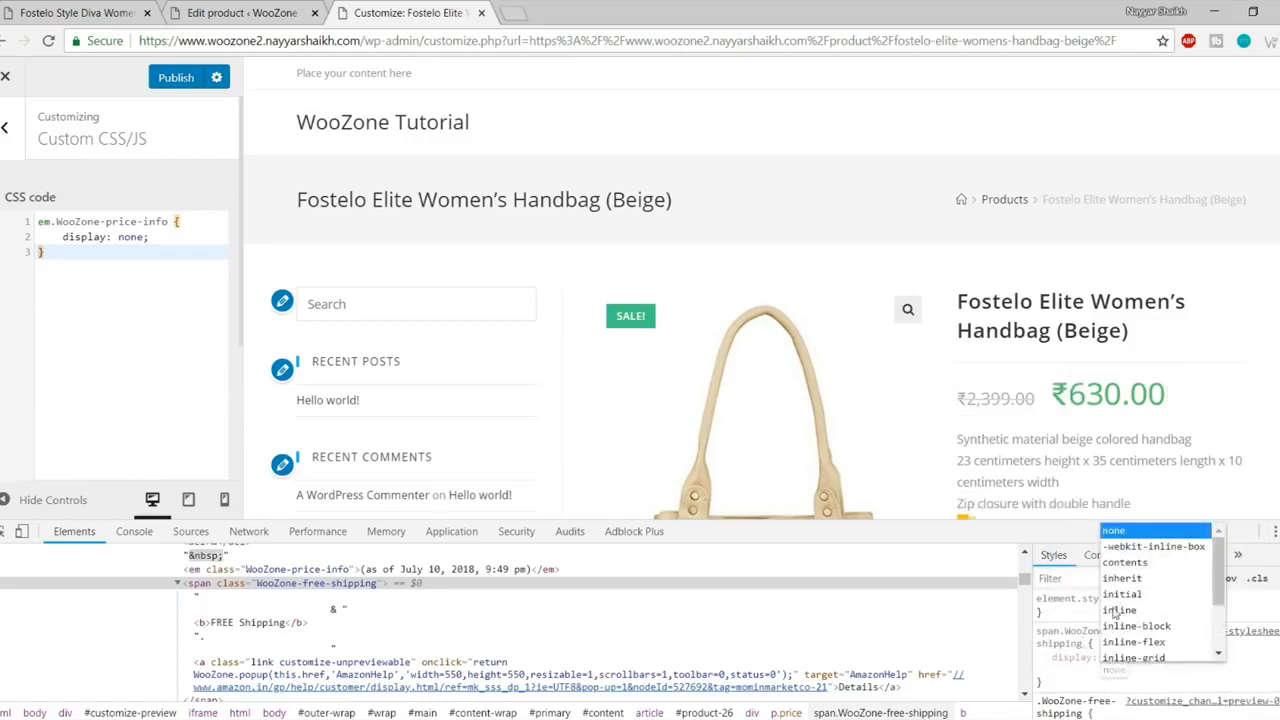
{"action": "key", "text": "Return"}
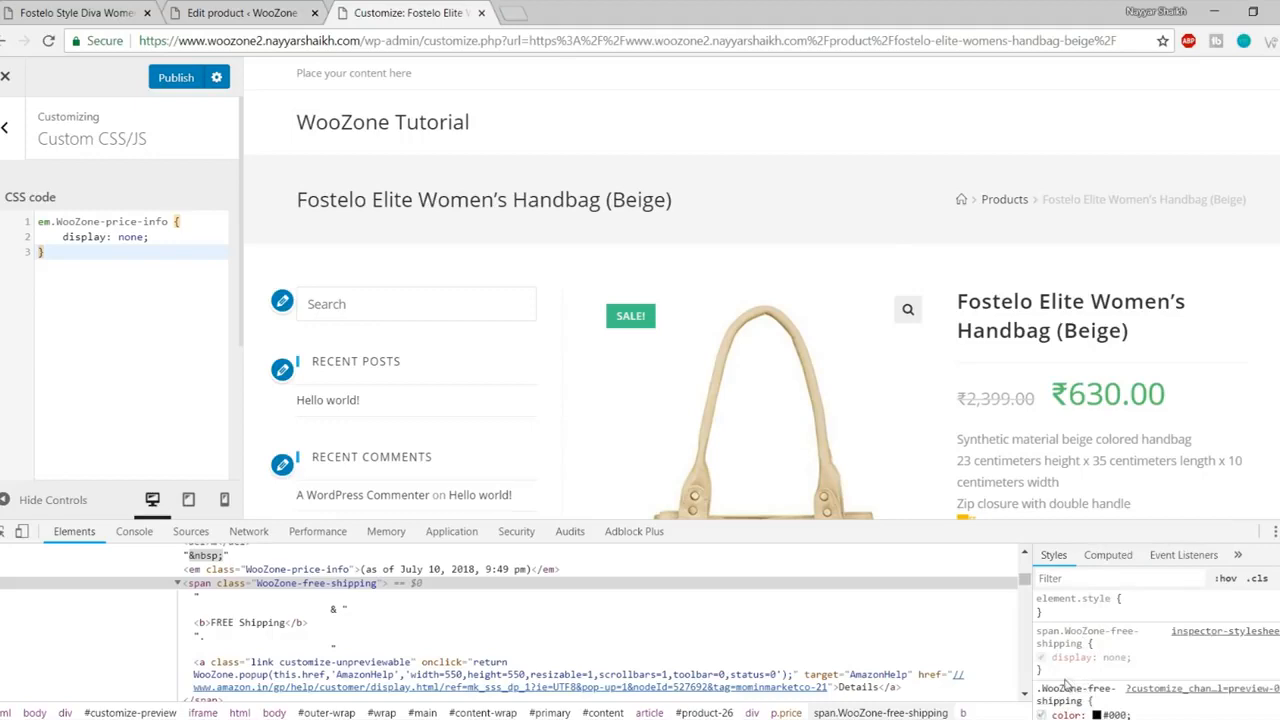
{"action": "left_click_drag", "start_coordinate": [1047, 674], "coordinate": [1036, 631]}
{"action": "key", "text": "ctrl+c"}
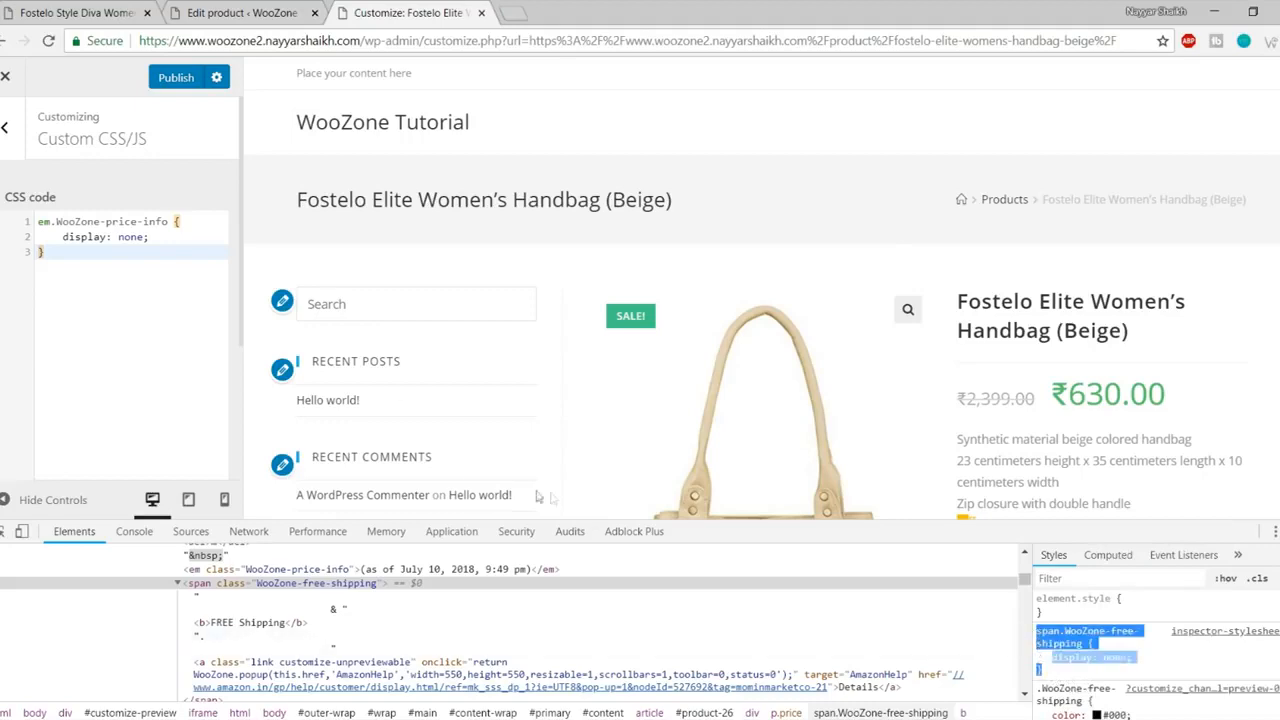
- Paste the free-shipping rule on a new line in Custom CSS/JS, publish, and close DevTools
{"action": "left_click", "coordinate": [128, 304]}
{"action": "key", "text": "Return"}
{"action": "key", "text": "ctrl+v"}
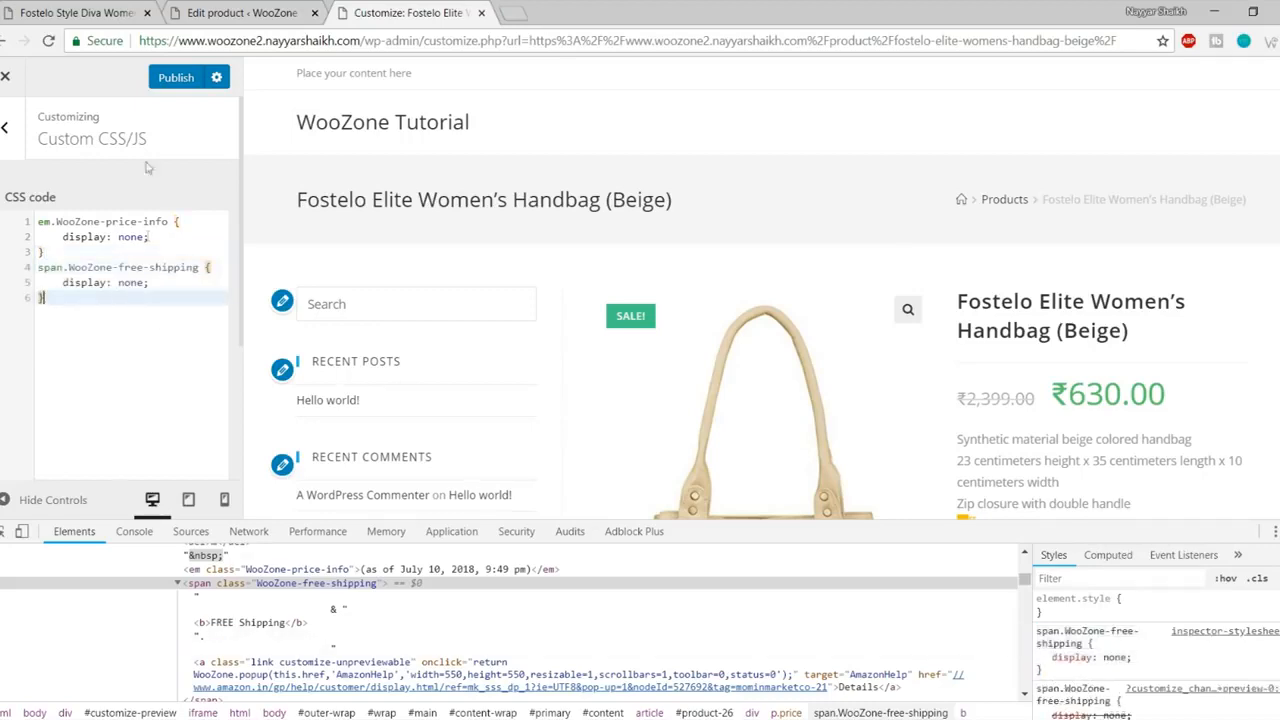
{"action": "left_click", "coordinate": [172, 77]}
{"action": "key", "text": "F12"}
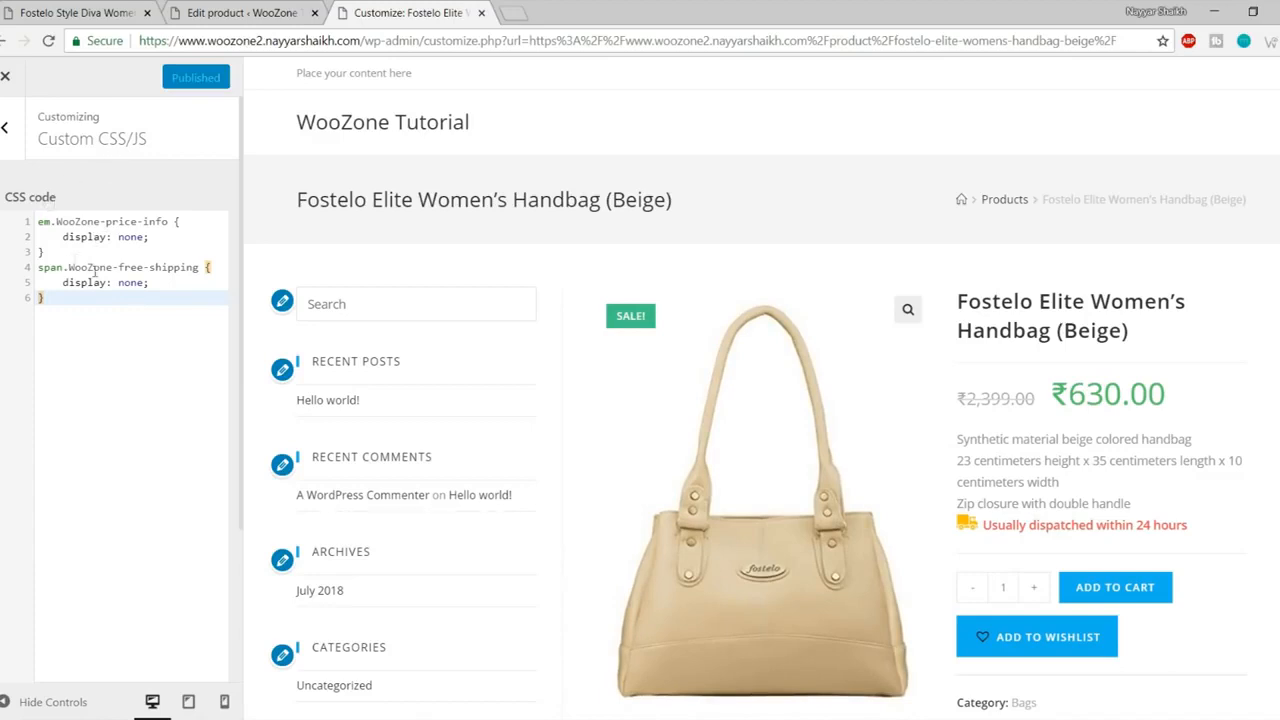
- Close the Customizer and check the ₹2,399.00 old price and ₹630.00 sale price
{"action": "left_click", "coordinate": [6, 80]}
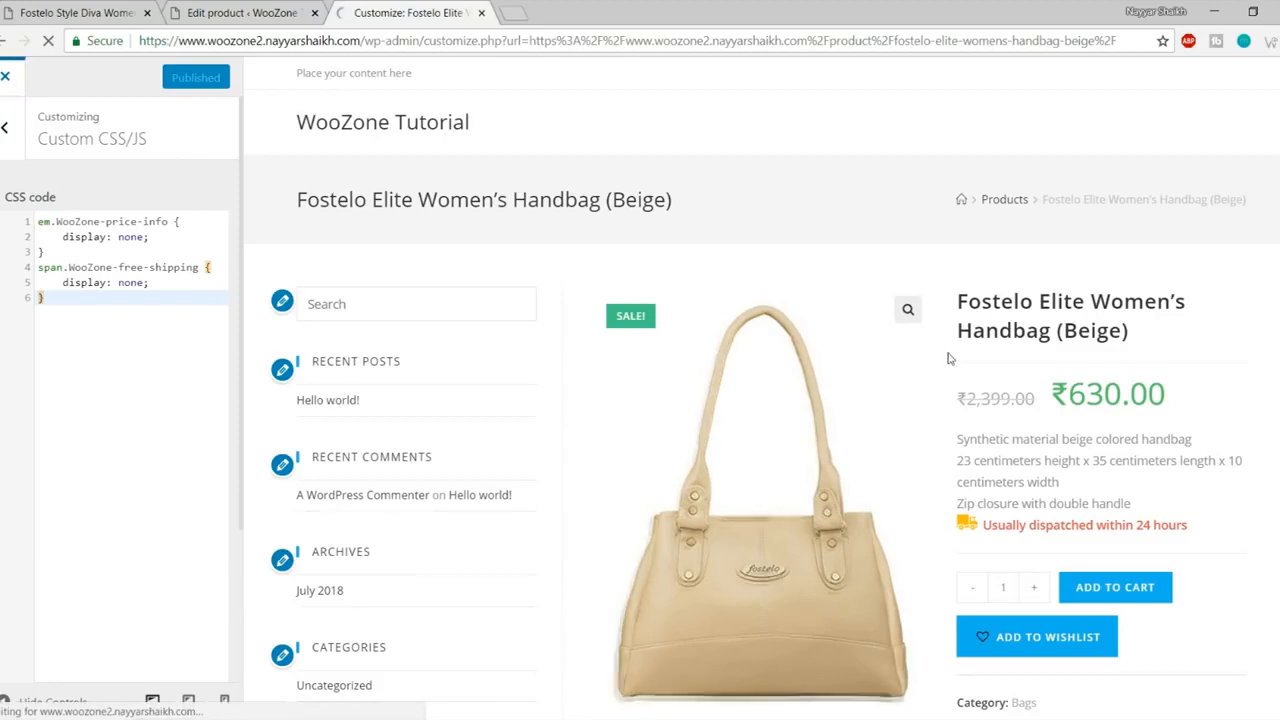
{"action": "left_click_drag", "start_coordinate": [846, 405], "coordinate": [932, 410]}
{"action": "left_click", "coordinate": [932, 410]}
{"action": "left_click_drag", "start_coordinate": [848, 407], "coordinate": [921, 410]}
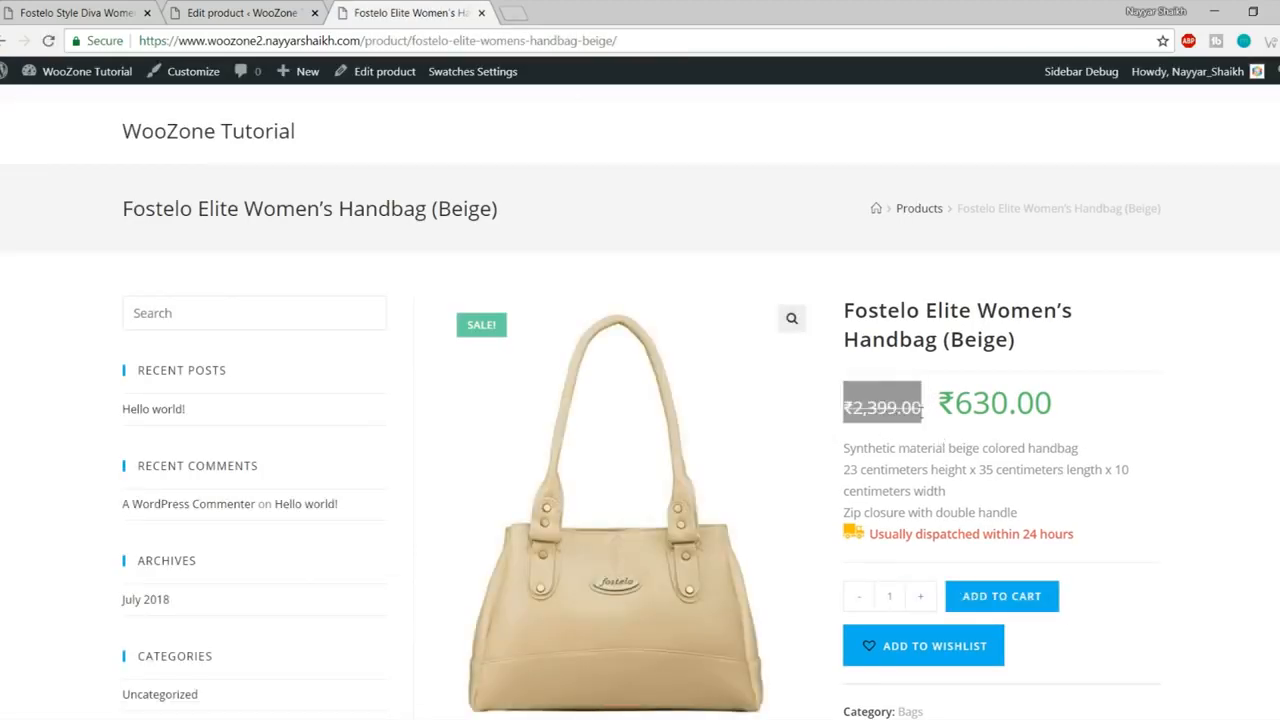
{"action": "left_click_drag", "start_coordinate": [1077, 410], "coordinate": [936, 406]}
{"action": "left_click", "coordinate": [865, 403]}
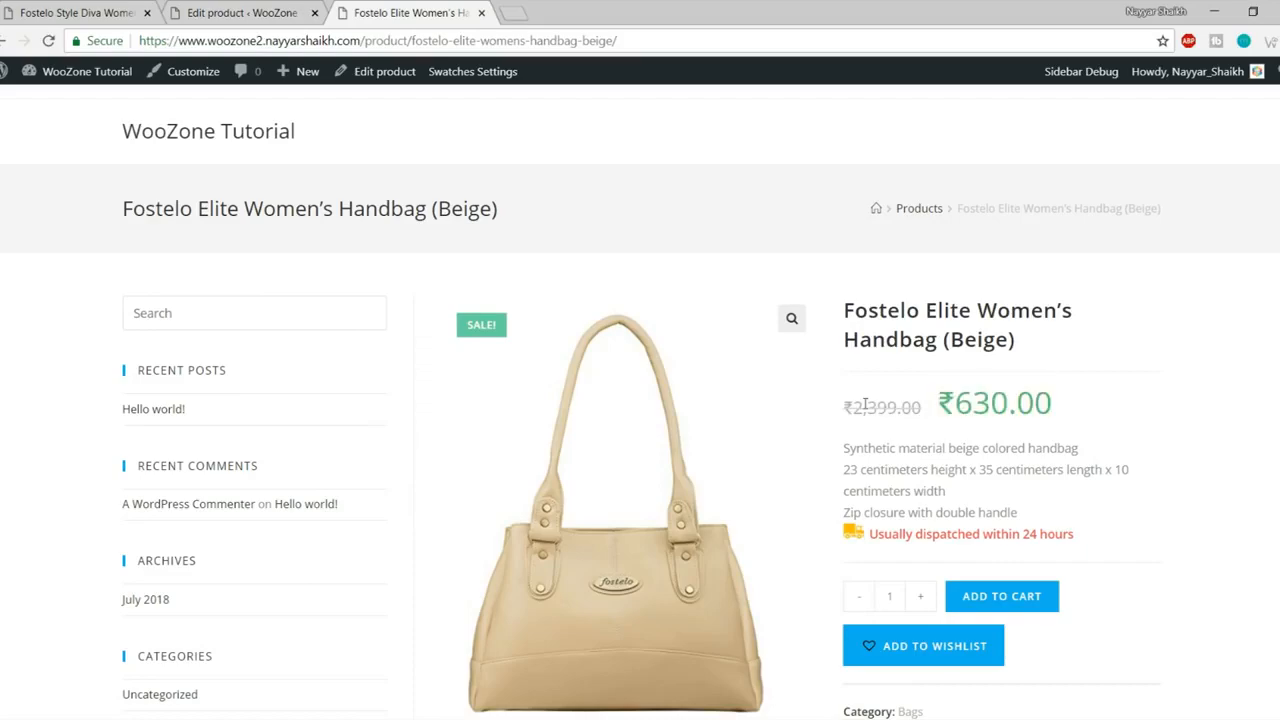
- Go back to the top of the product page and open the site's homepage
{"action": "scroll", "coordinate": [1107, 468], "scroll_direction": "down", "scroll_amount": 10}
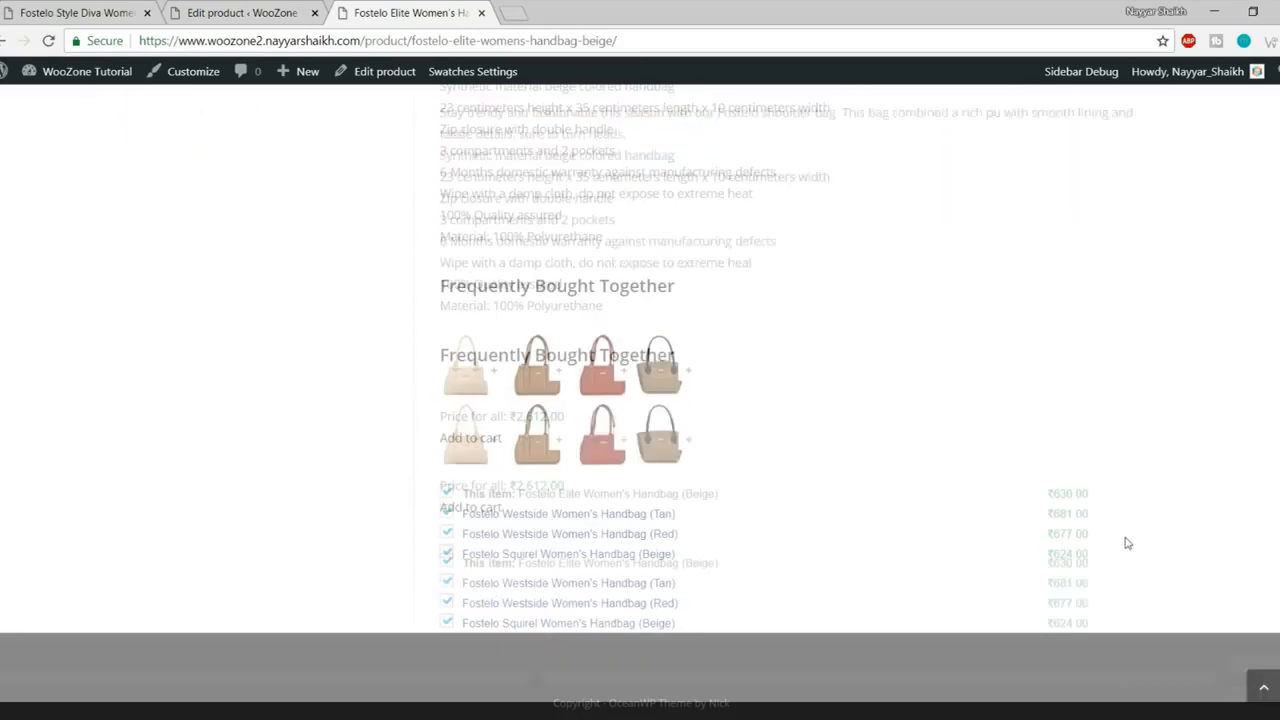
{"action": "left_click", "coordinate": [1263, 687]}
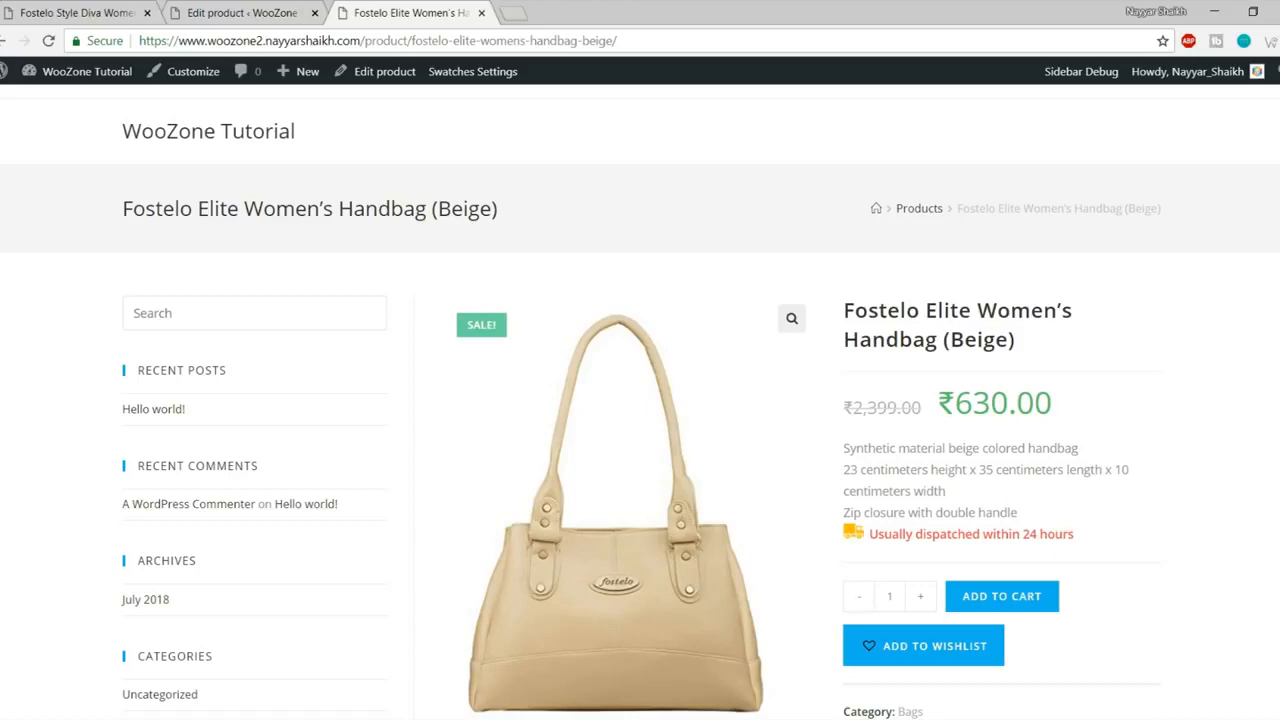
{"action": "scroll", "coordinate": [766, 349], "scroll_direction": "down", "scroll_amount": 10}
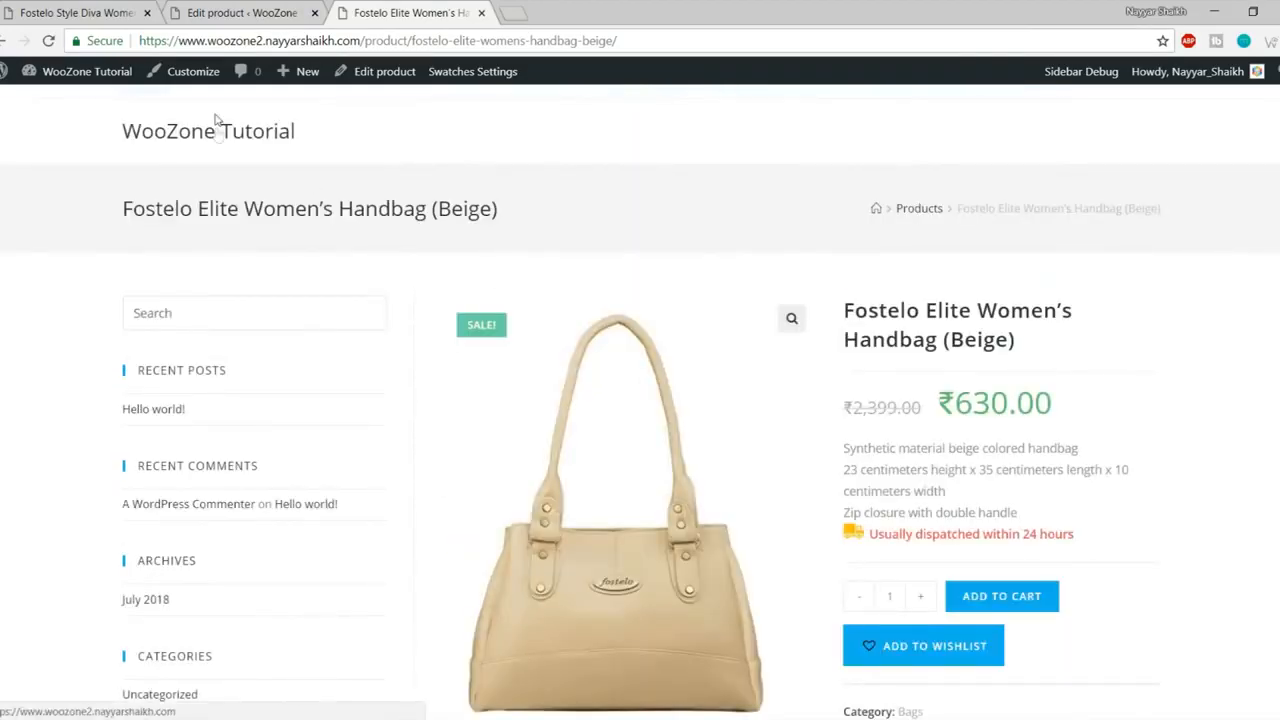
{"action": "left_click", "coordinate": [216, 131]}
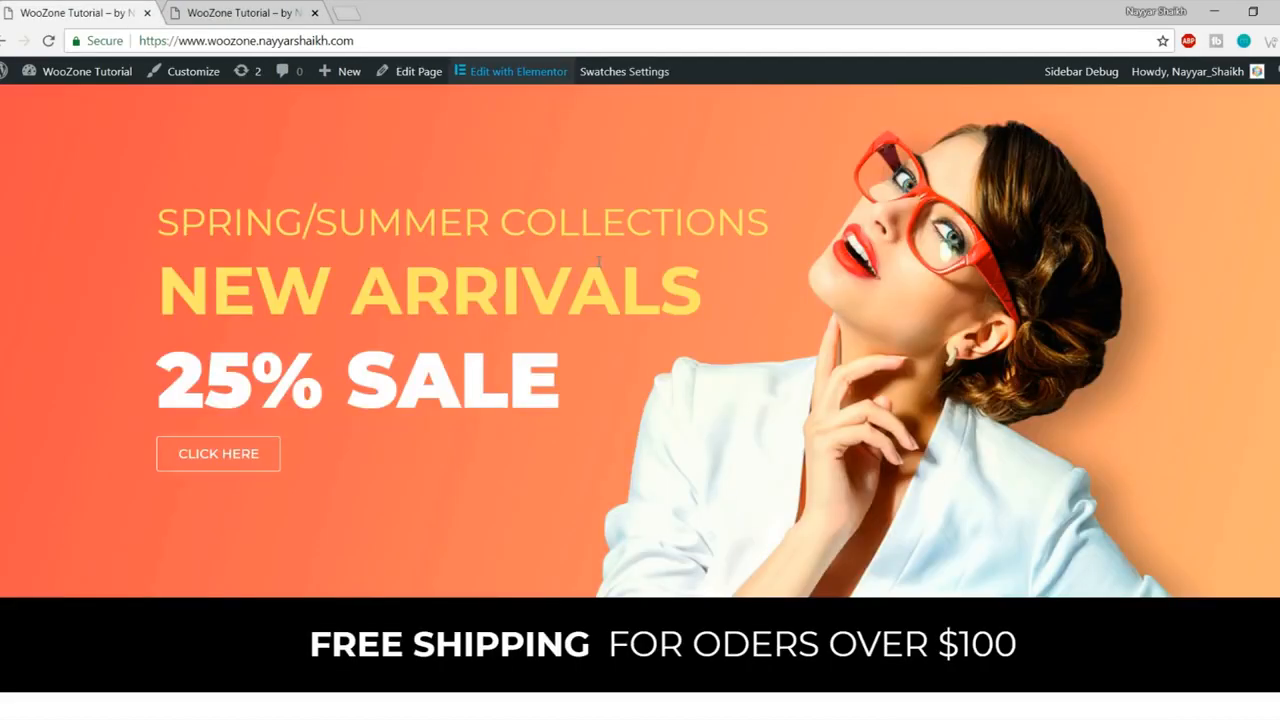
- Open the woozone2 site's Dashboard in a new tab placed in second position
{"action": "scroll", "coordinate": [727, 531], "scroll_direction": "up", "scroll_amount": 1}
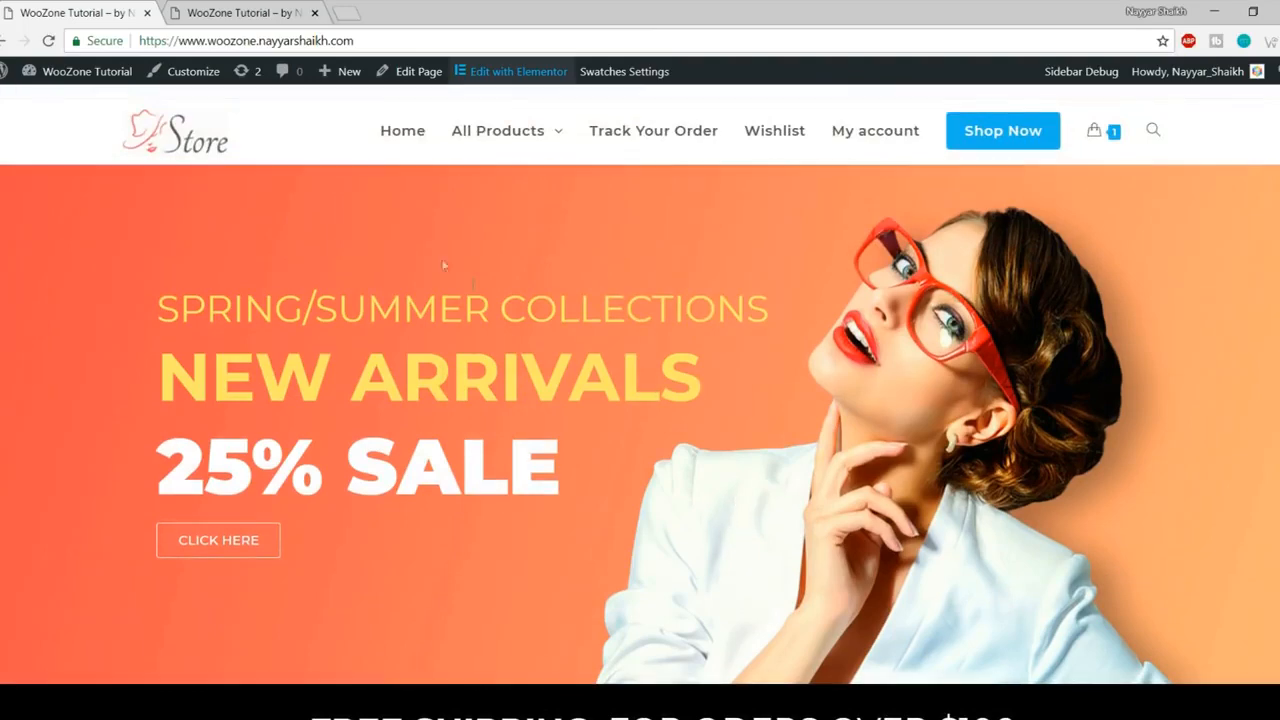
{"action": "left_click", "coordinate": [247, 20]}
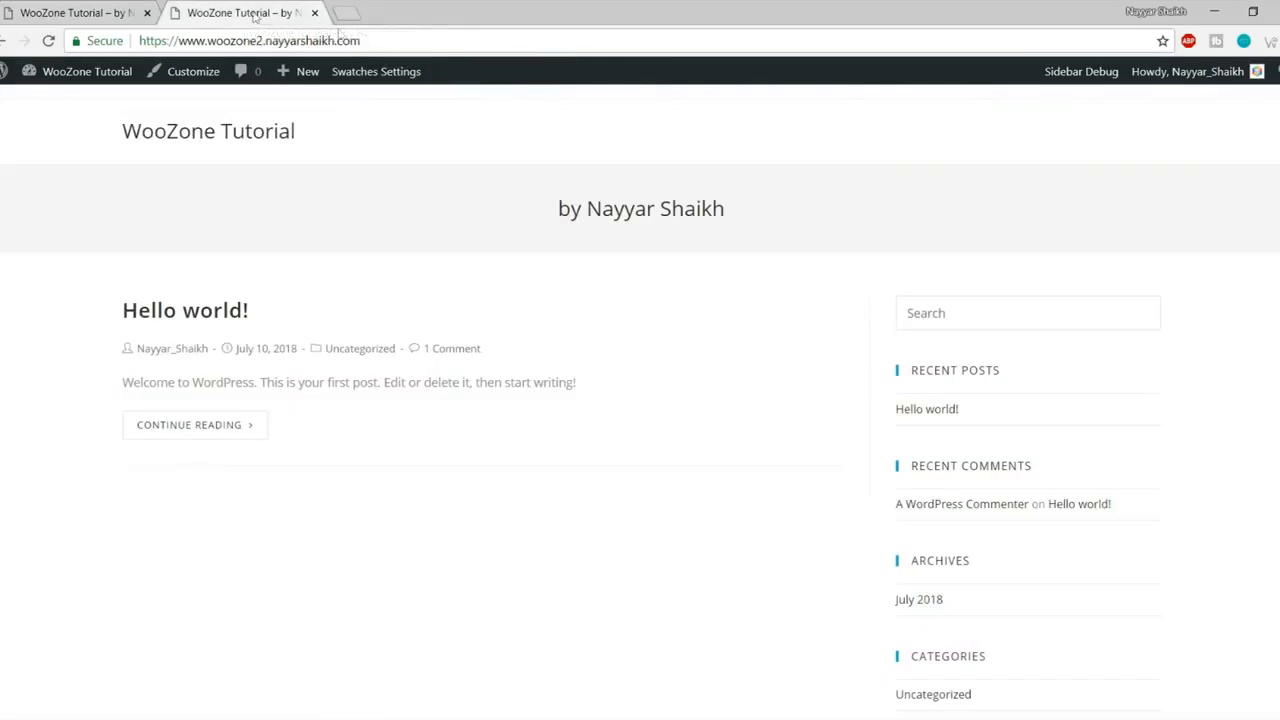
{"action": "mouse_move", "coordinate": [86, 83]}
{"action": "right_click", "coordinate": [90, 106]}
{"action": "left_click", "coordinate": [116, 109]}
{"action": "left_click_drag", "start_coordinate": [388, 17], "coordinate": [200, 10]}
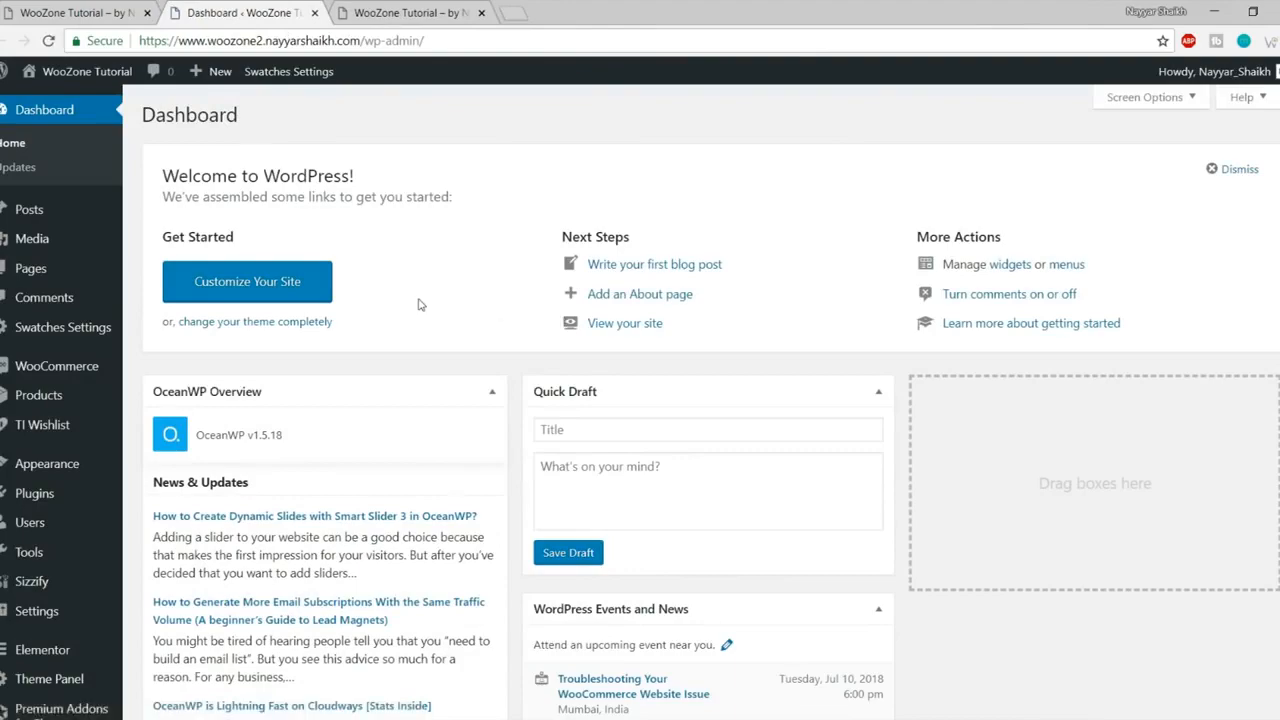
- Glance at the reference store homepage, then return to the woozone2 Dashboard
{"action": "left_click", "coordinate": [104, 10]}
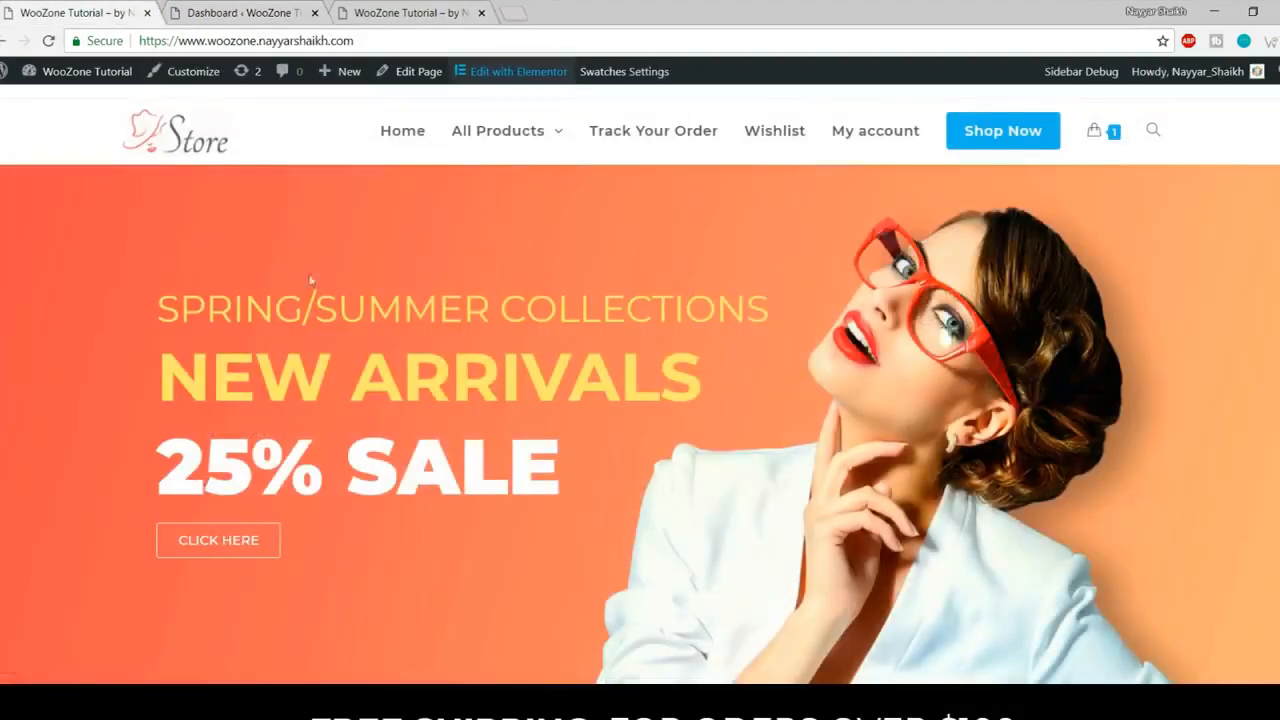
{"action": "scroll", "coordinate": [864, 478], "scroll_direction": "down", "scroll_amount": 5}
{"action": "scroll", "coordinate": [864, 478], "scroll_direction": "down", "scroll_amount": 3}
{"action": "scroll", "coordinate": [864, 478], "scroll_direction": "up", "scroll_amount": 10}
{"action": "left_click", "coordinate": [245, 12]}
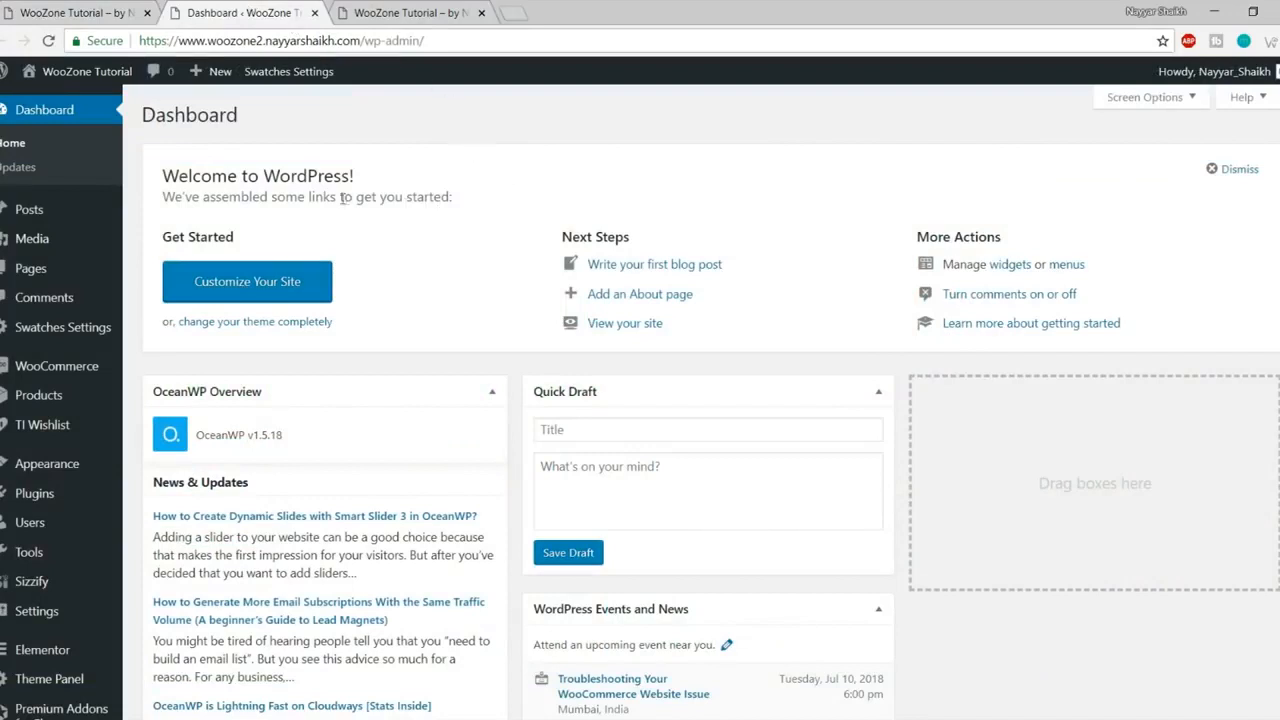
{"action": "mouse_move", "coordinate": [78, 270]}
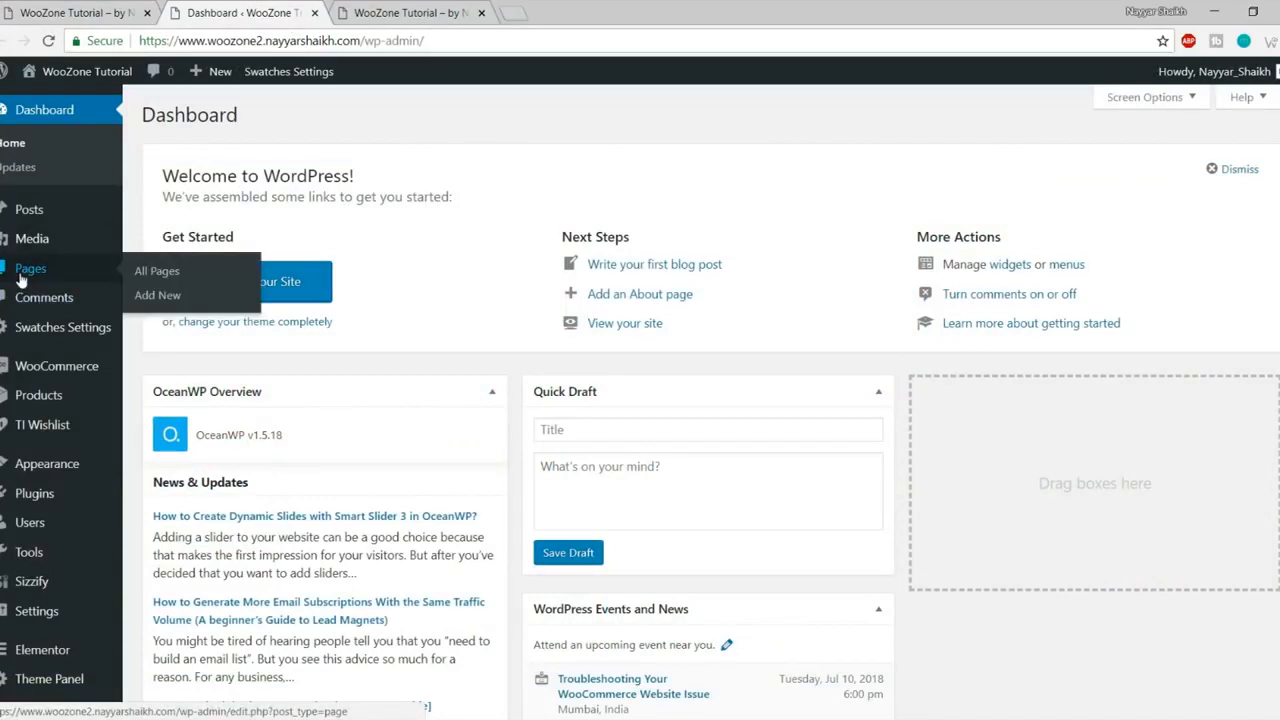
- Create a new page titled 'Home' and publish it
{"action": "left_click", "coordinate": [160, 295]}
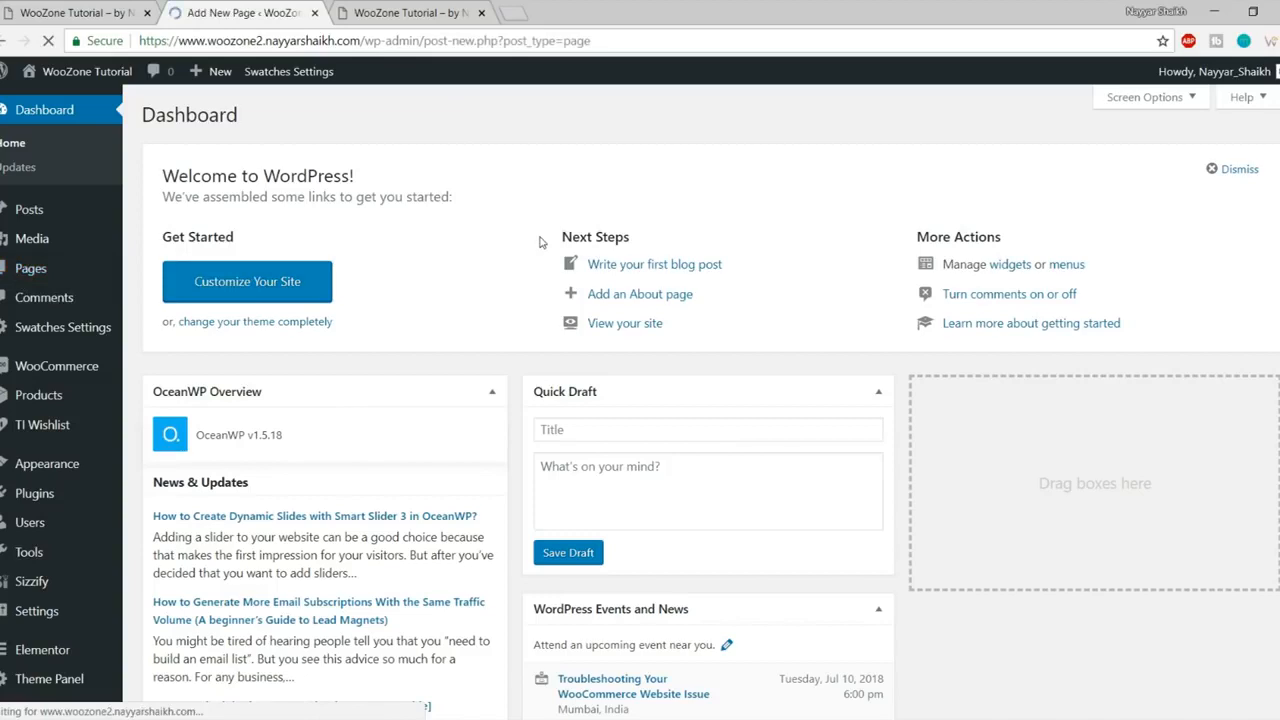
{"action": "type", "text": "Home"}
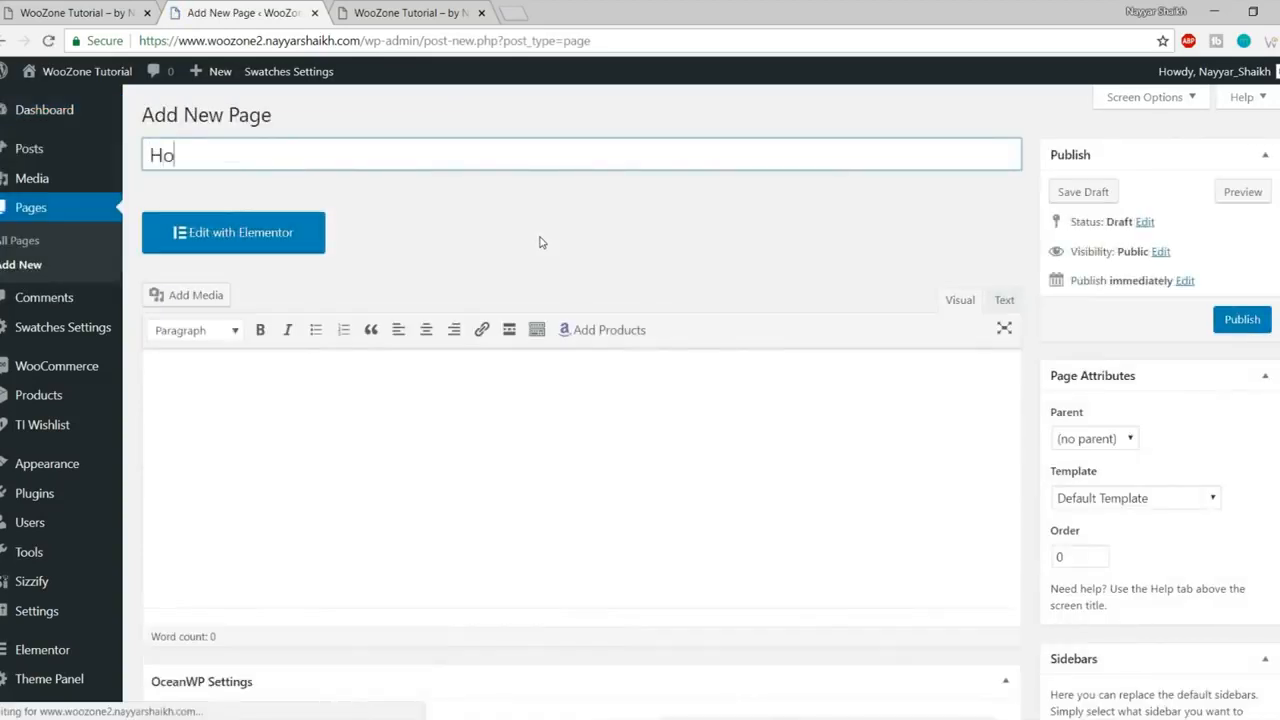
{"action": "left_click", "coordinate": [1262, 321]}
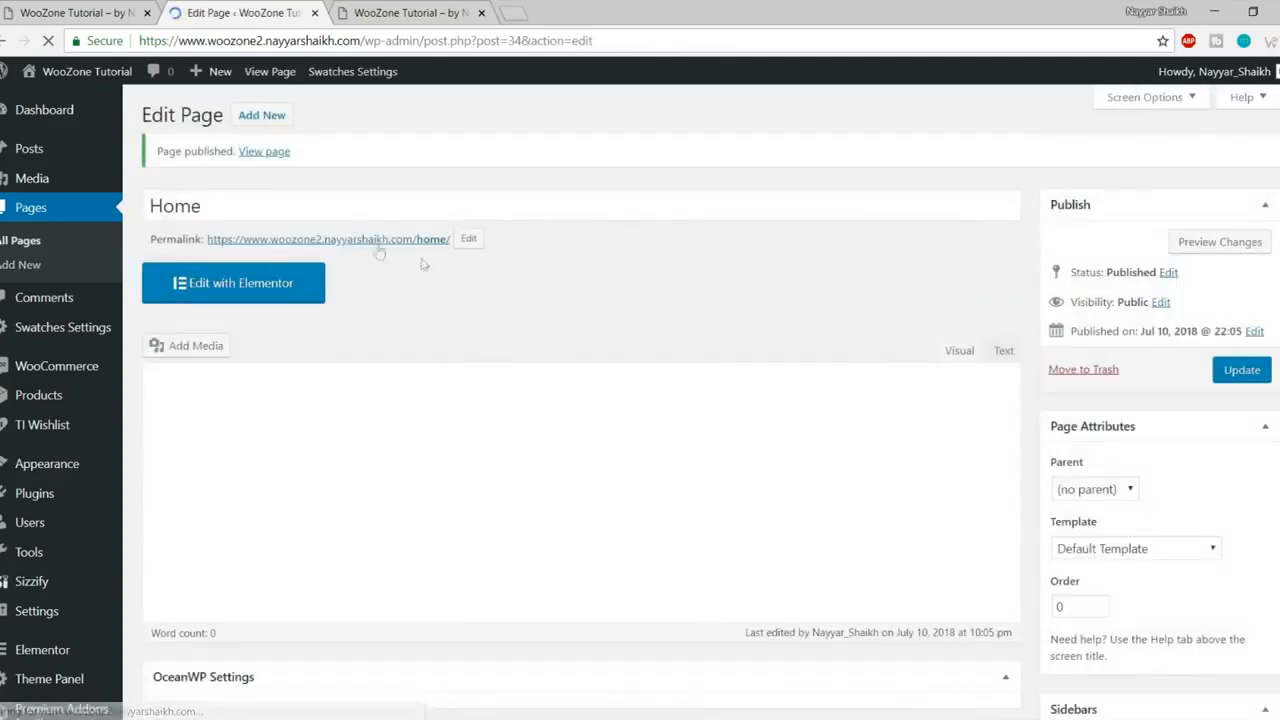
- View the published Home page in a new tab, check its sidebar, and return to the editor
{"action": "right_click", "coordinate": [366, 246]}
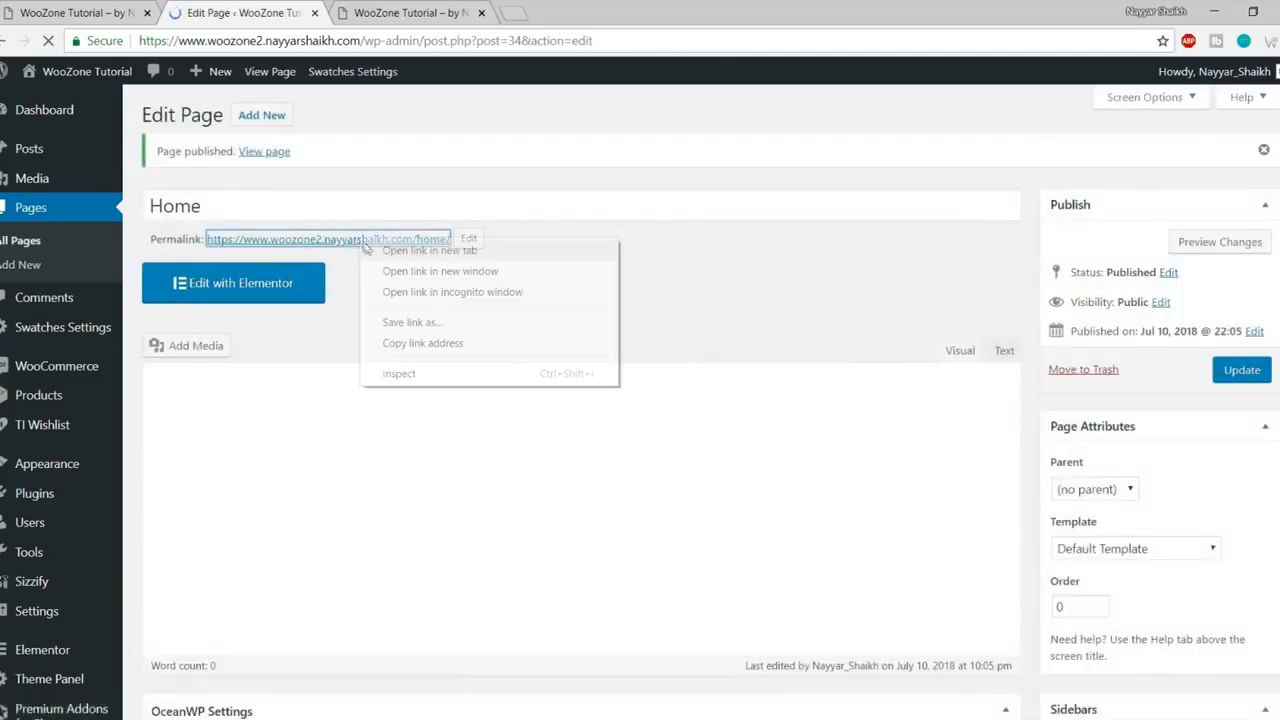
{"action": "right_click", "coordinate": [268, 153]}
{"action": "left_click", "coordinate": [278, 165]}
{"action": "left_click", "coordinate": [385, 12]}
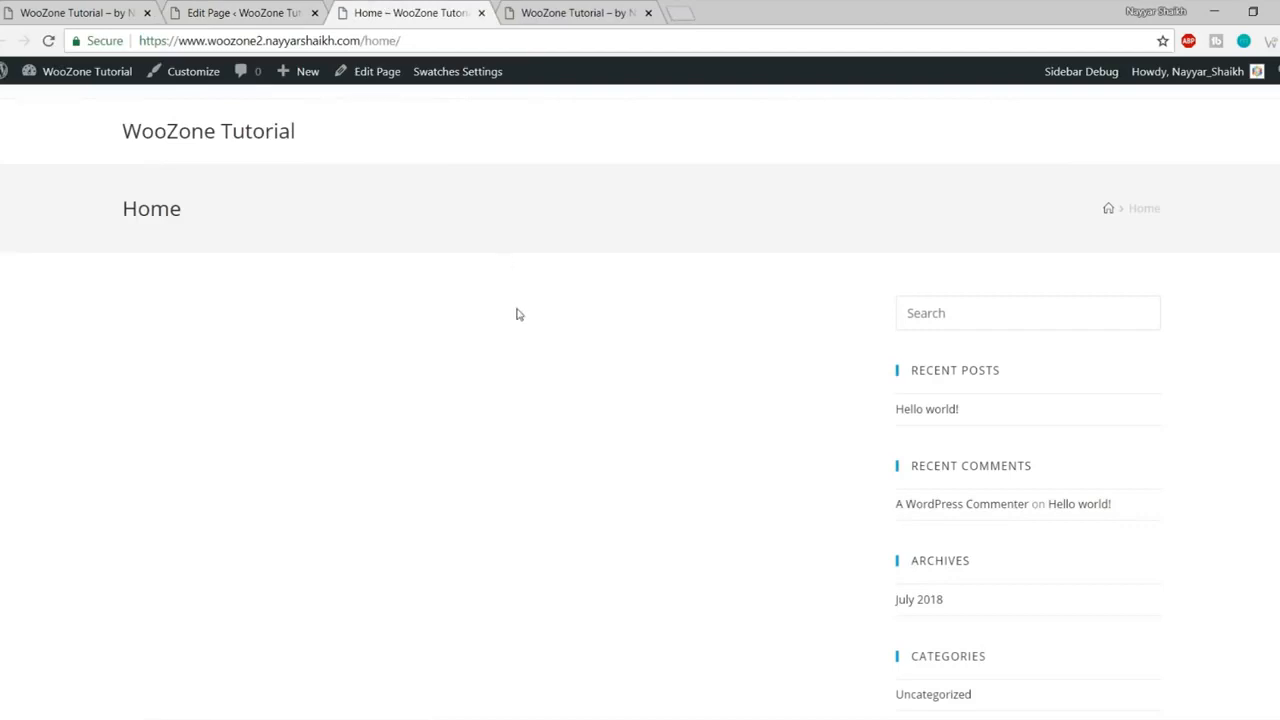
{"action": "scroll", "coordinate": [517, 314], "scroll_direction": "down", "scroll_amount": 3}
{"action": "scroll", "coordinate": [560, 360], "scroll_direction": "up", "scroll_amount": 3}
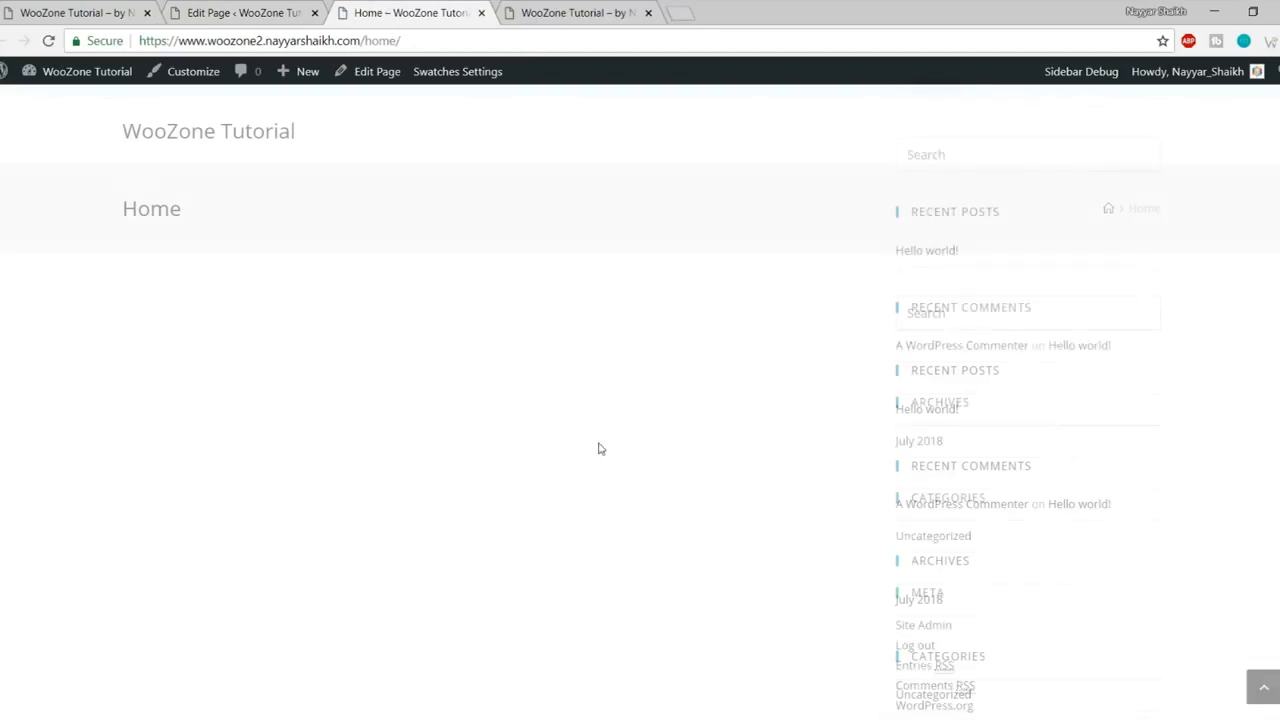
{"action": "left_click_drag", "start_coordinate": [870, 298], "coordinate": [1106, 654]}
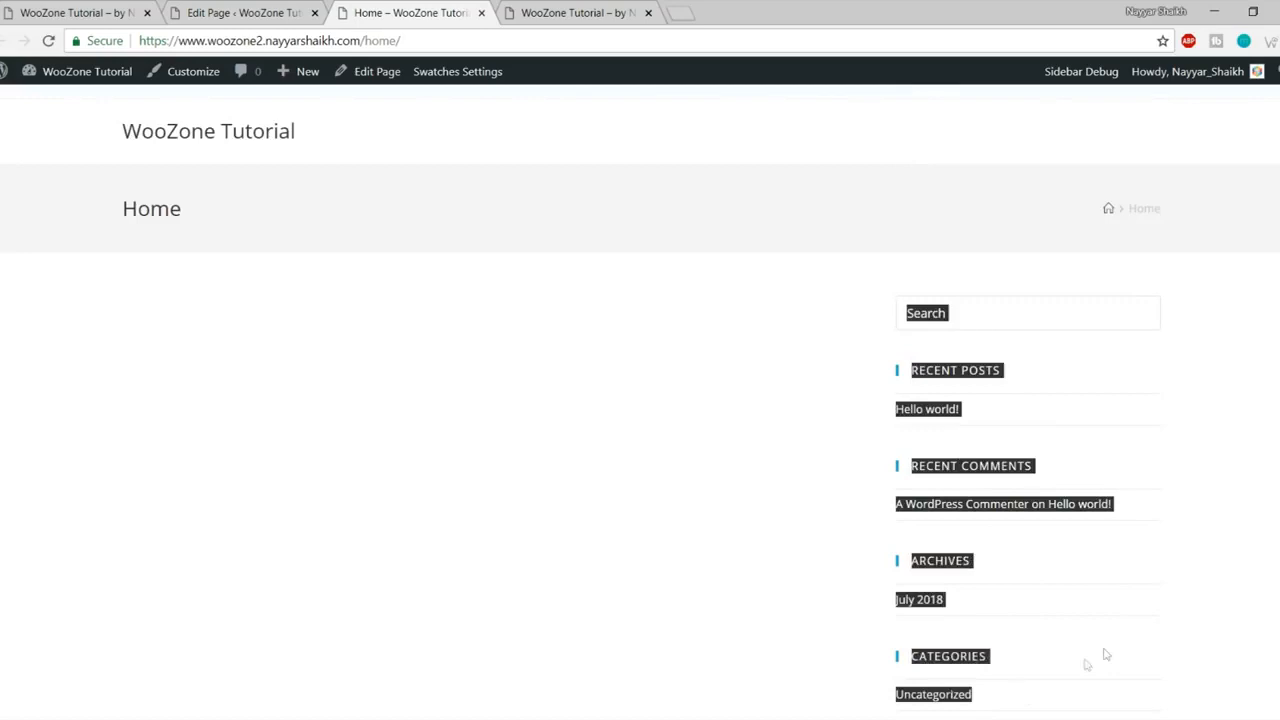
{"action": "left_click", "coordinate": [1108, 622]}
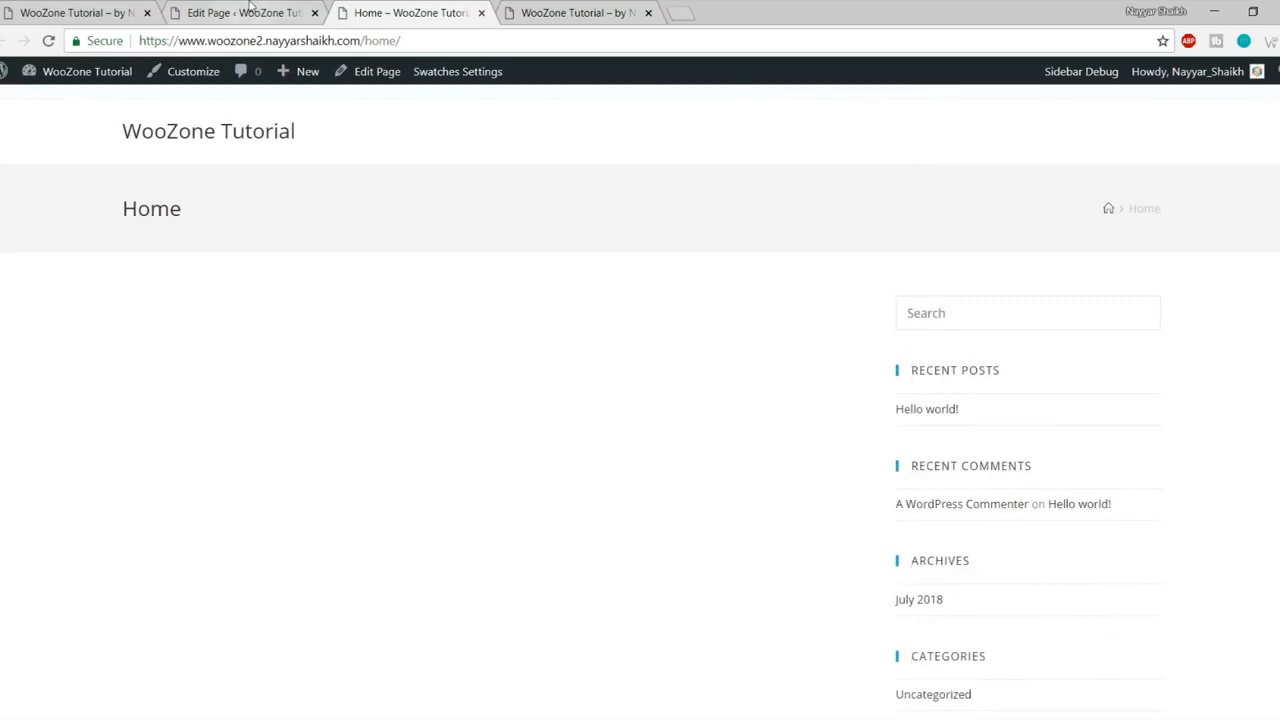
{"action": "left_click", "coordinate": [250, 10]}
{"action": "scroll", "coordinate": [863, 349], "scroll_direction": "down", "scroll_amount": 10}
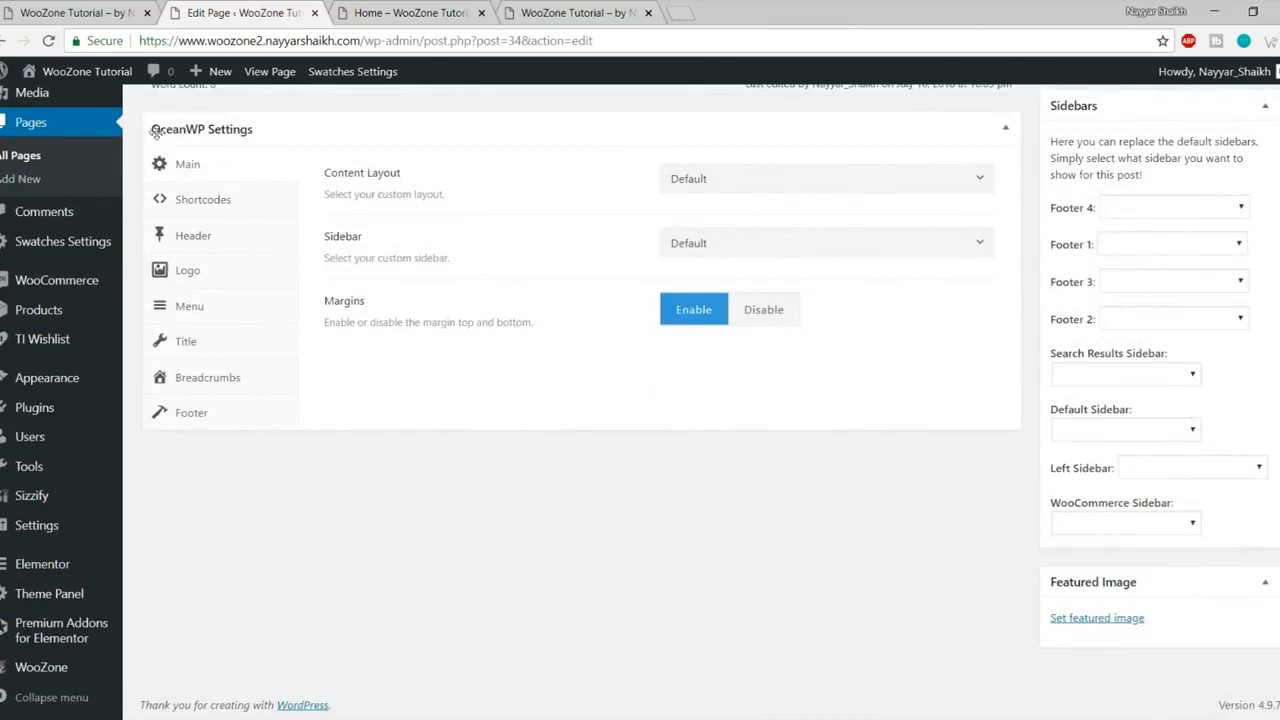
- Set the Home page's Content Layout to Full Width and update it
{"action": "left_click_drag", "start_coordinate": [318, 173], "coordinate": [411, 179]}
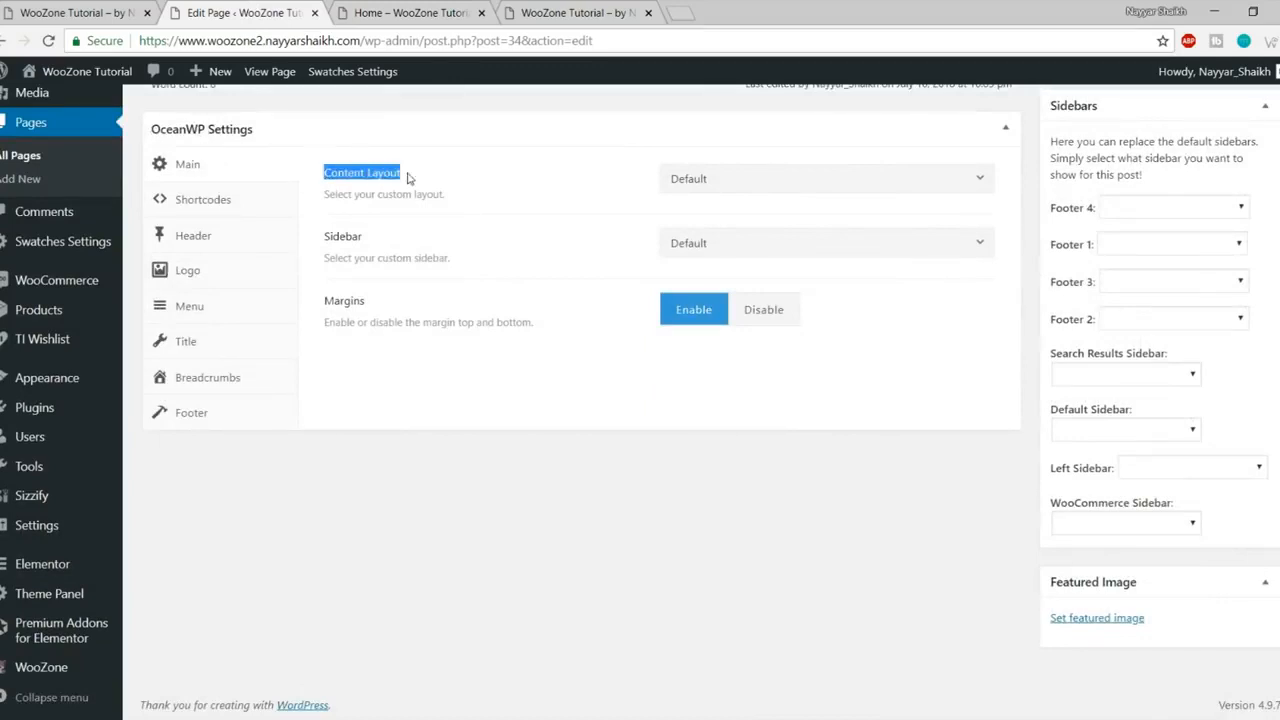
{"action": "left_click", "coordinate": [720, 178]}
{"action": "left_click", "coordinate": [774, 305]}
{"action": "scroll", "coordinate": [1210, 372], "scroll_direction": "up", "scroll_amount": 4}
{"action": "left_click", "coordinate": [1241, 198]}
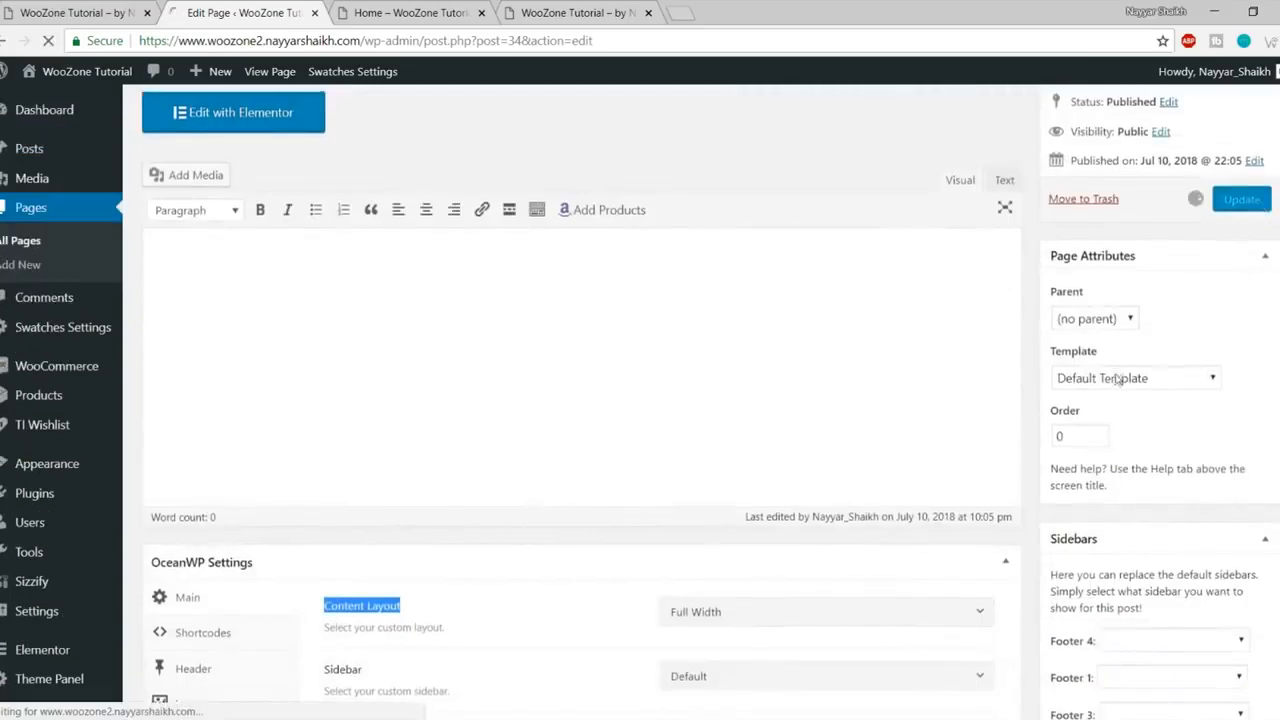
- View the full-width Home page and compare its heading and breadcrumb with the reference store
{"action": "left_click", "coordinate": [265, 154]}
{"action": "left_click", "coordinate": [48, 40]}
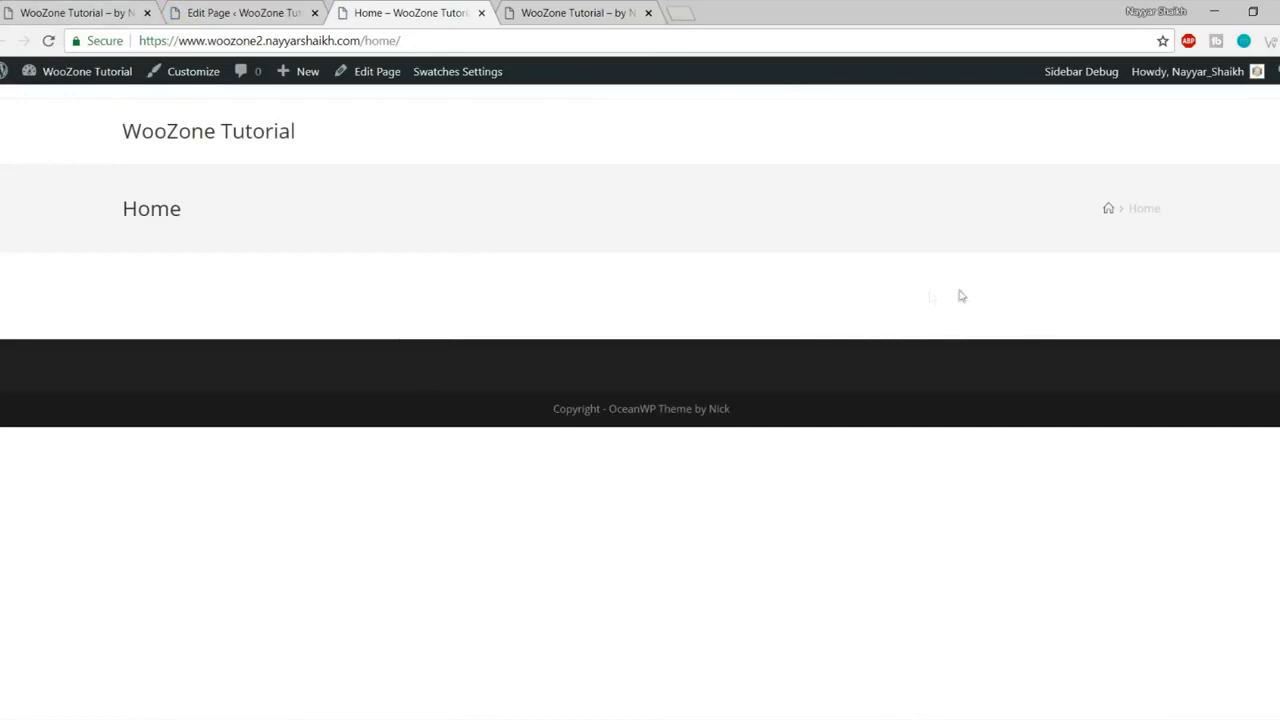
{"action": "left_click", "coordinate": [25, 13]}
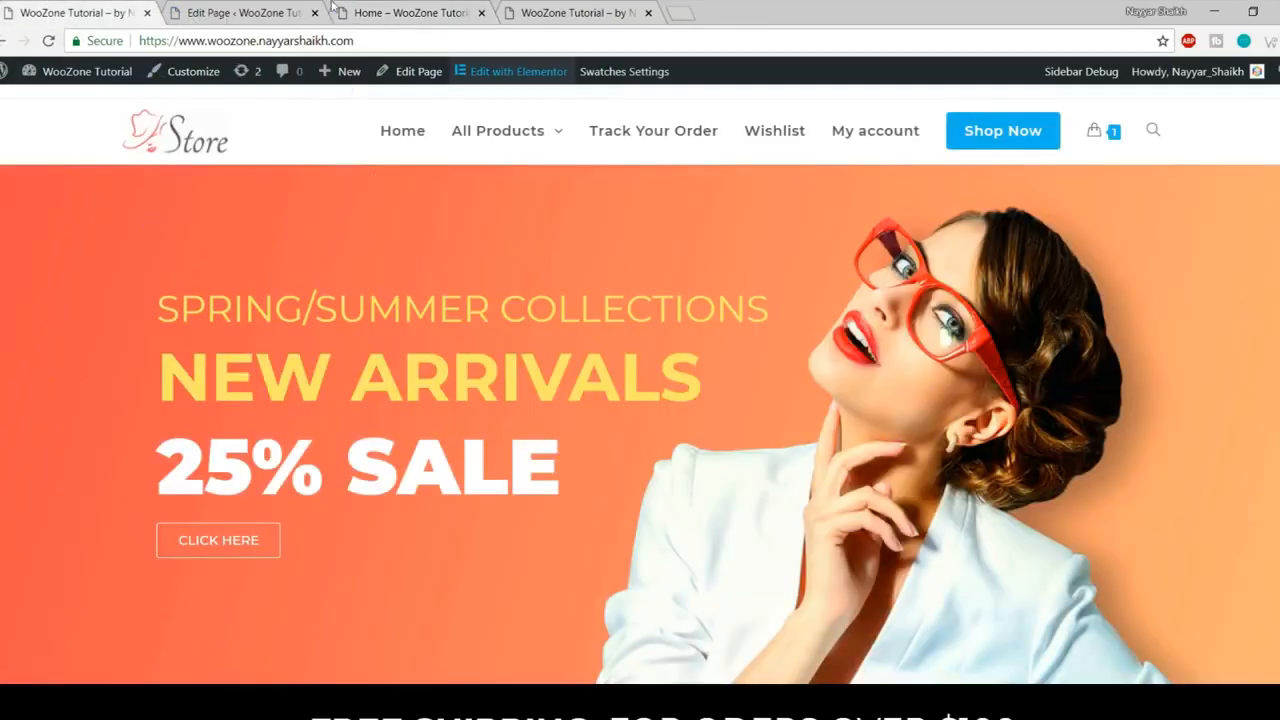
{"action": "left_click", "coordinate": [415, 12]}
{"action": "left_click_drag", "start_coordinate": [80, 194], "coordinate": [1142, 212]}
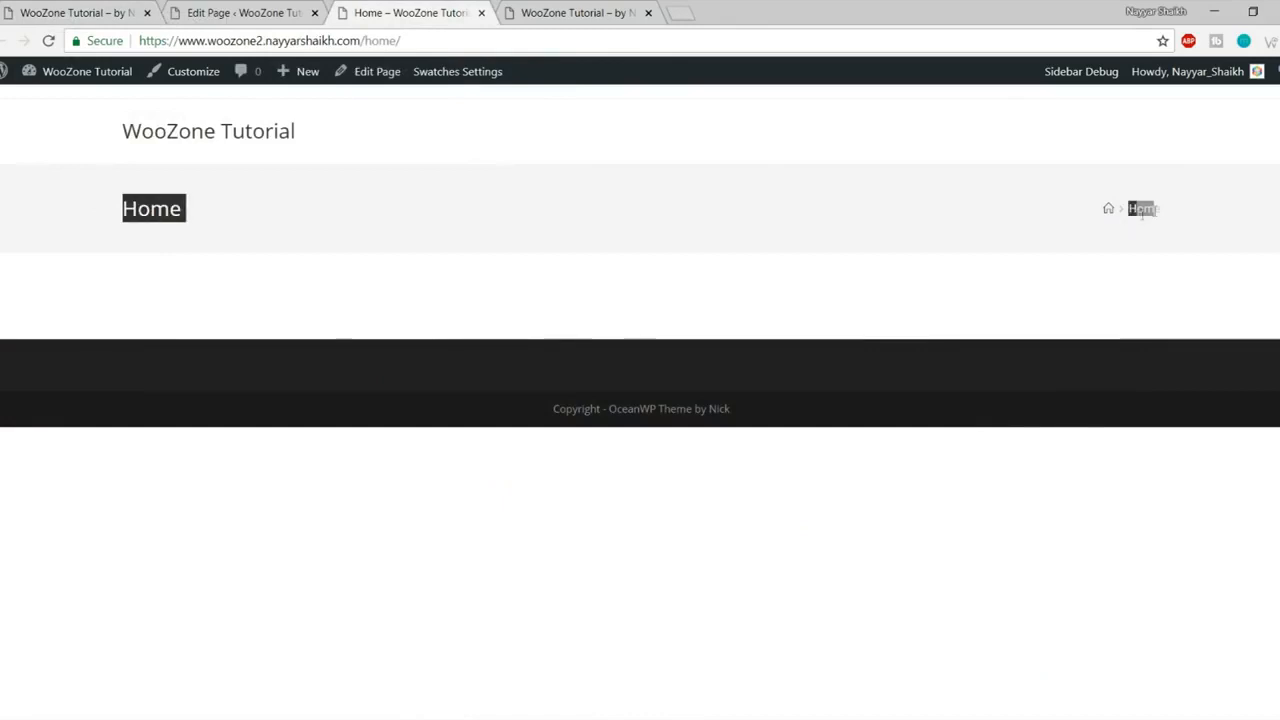
{"action": "left_click", "coordinate": [70, 13]}
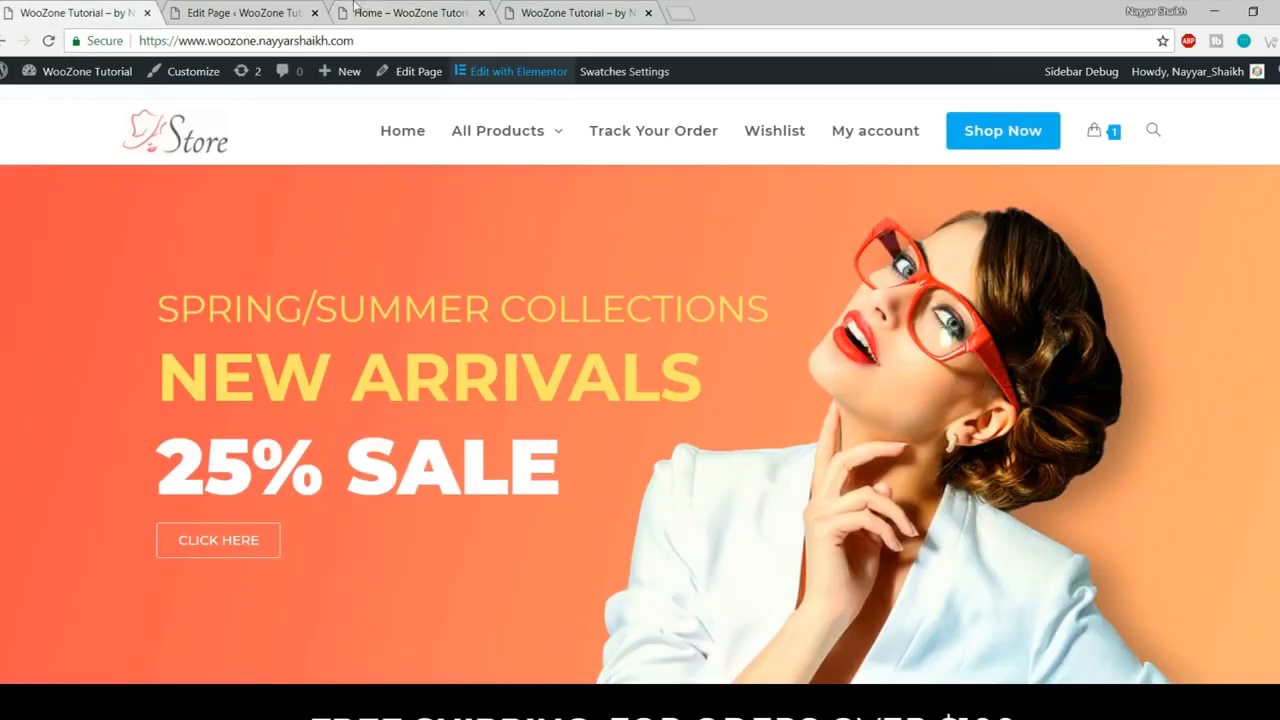
{"action": "left_click", "coordinate": [415, 12]}
{"action": "left_click", "coordinate": [206, 208]}
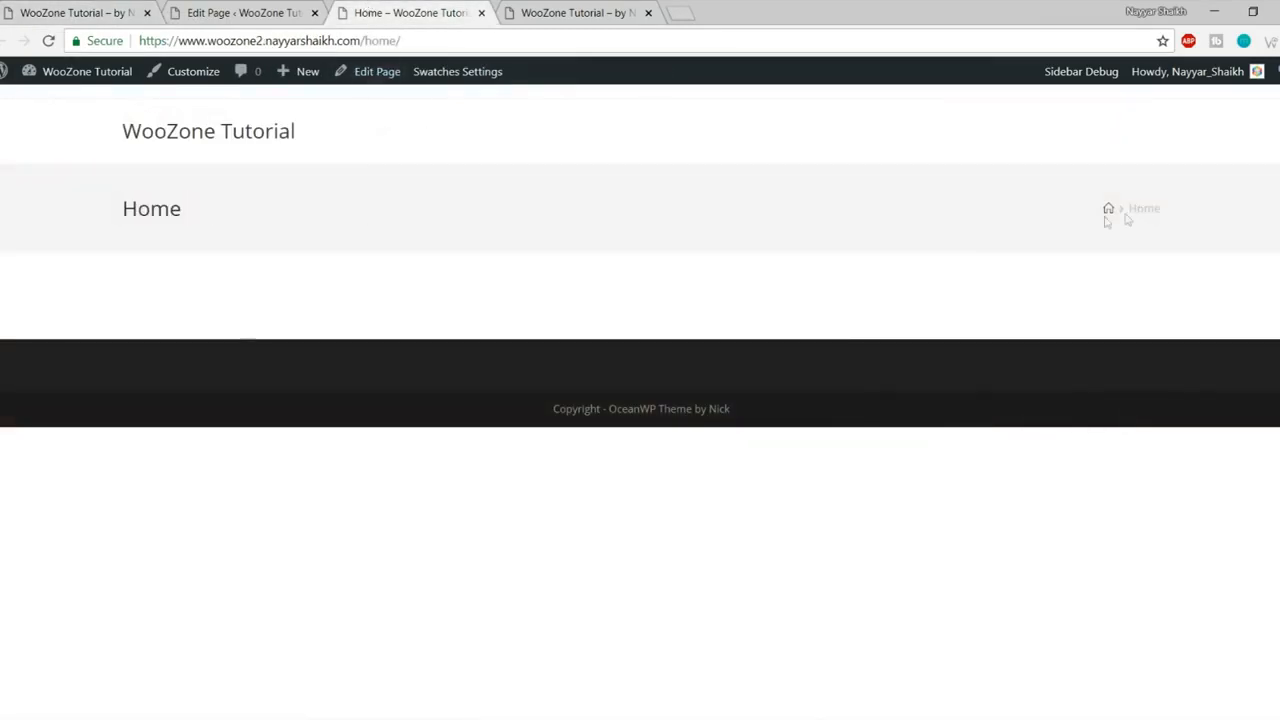
- Set Home's OceanWP Display Page Title to Disable, update, and reload the live page
{"action": "left_click", "coordinate": [250, 12]}
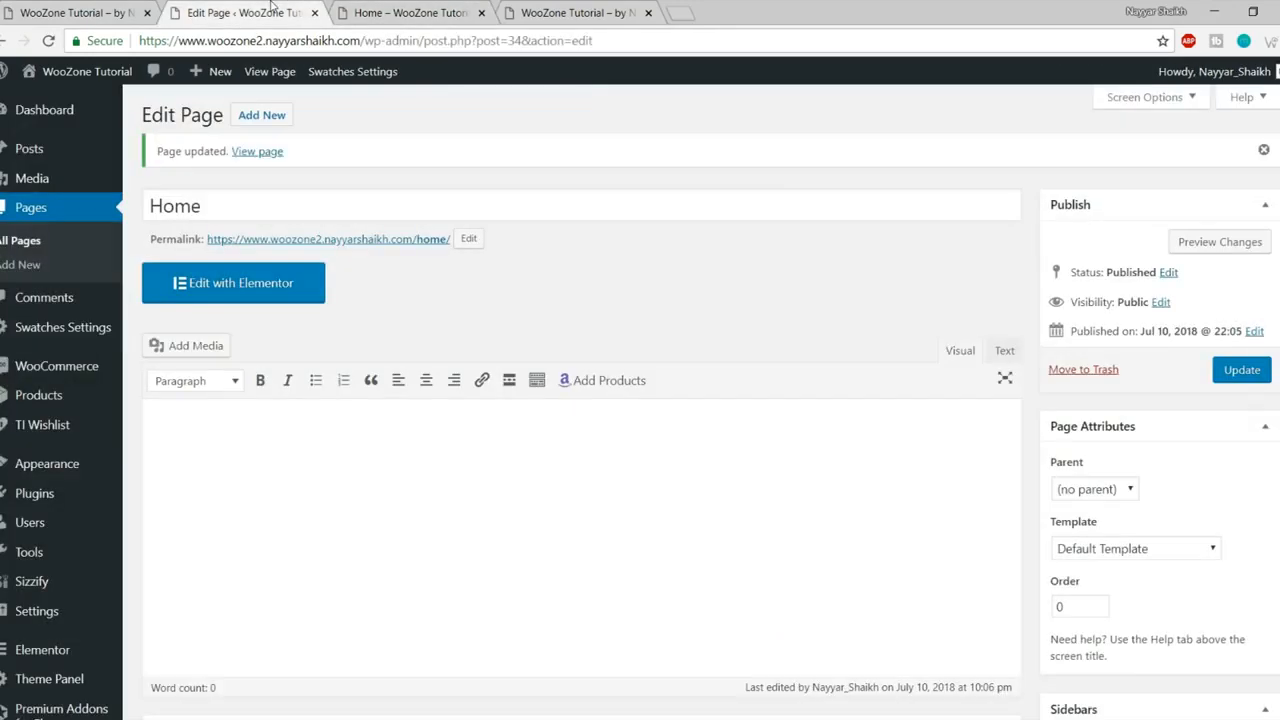
{"action": "scroll", "coordinate": [715, 340], "scroll_direction": "down", "scroll_amount": 4}
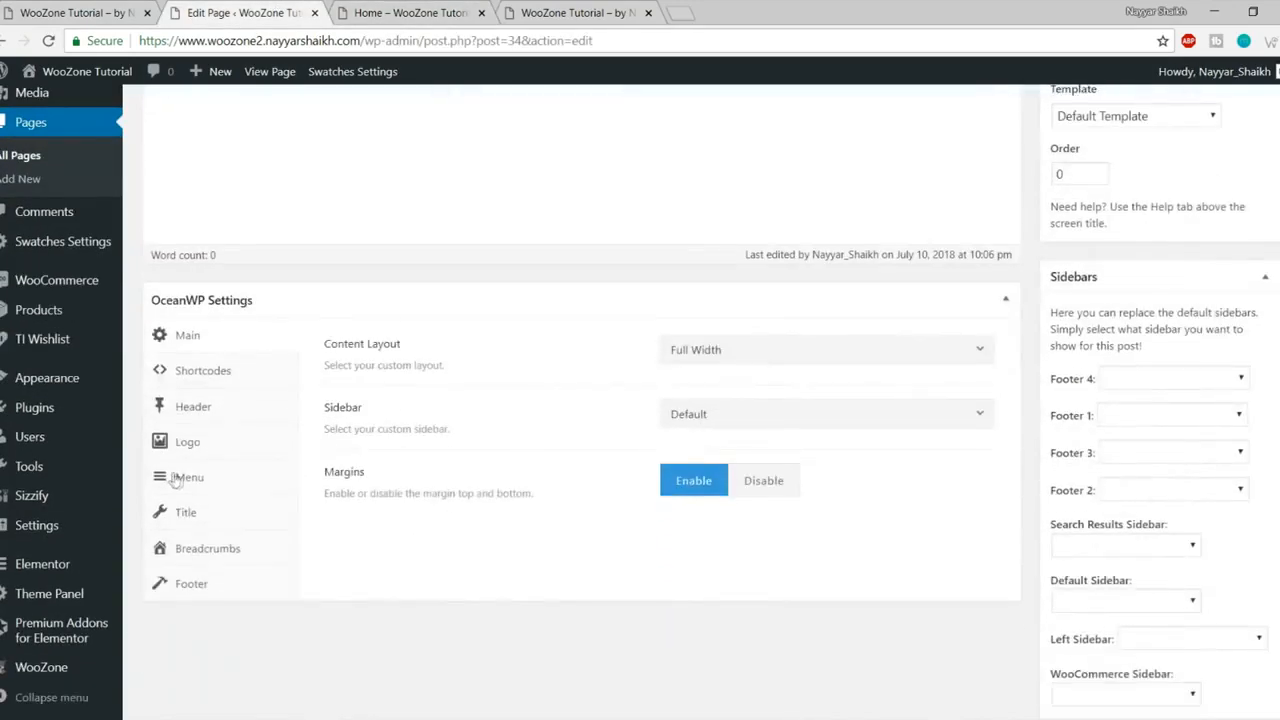
{"action": "left_click", "coordinate": [222, 519]}
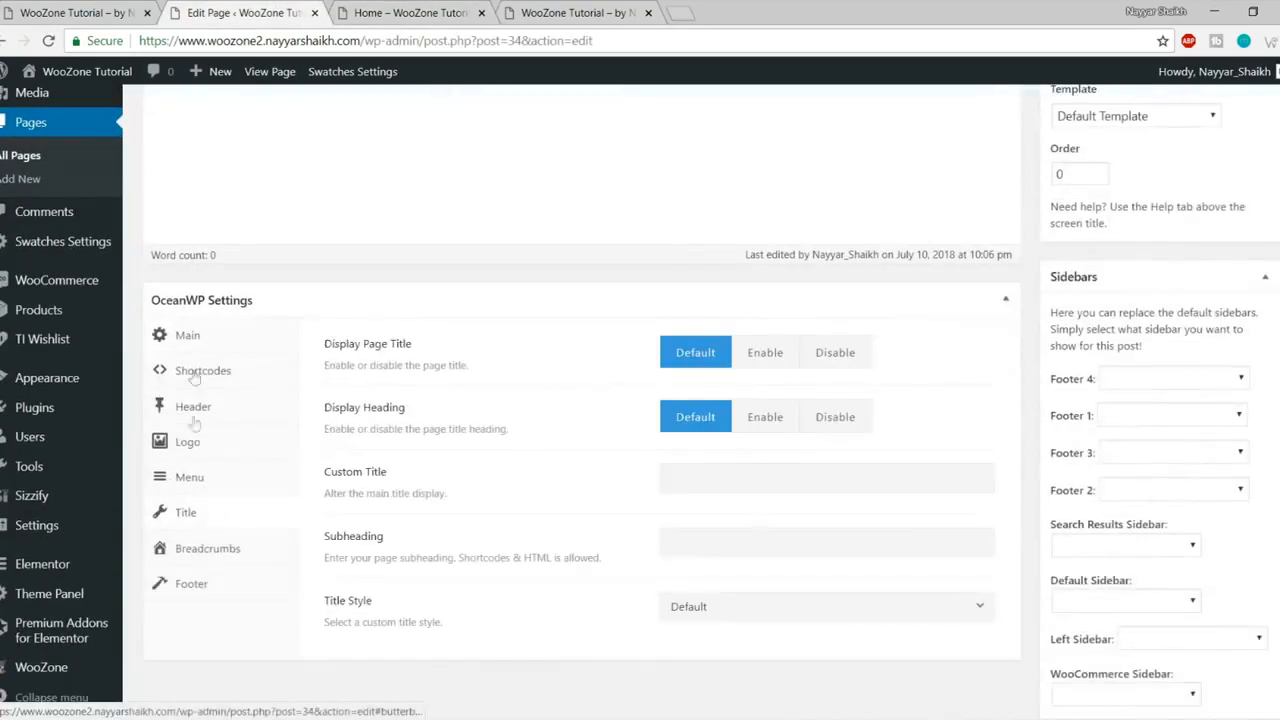
{"action": "left_click", "coordinate": [849, 363]}
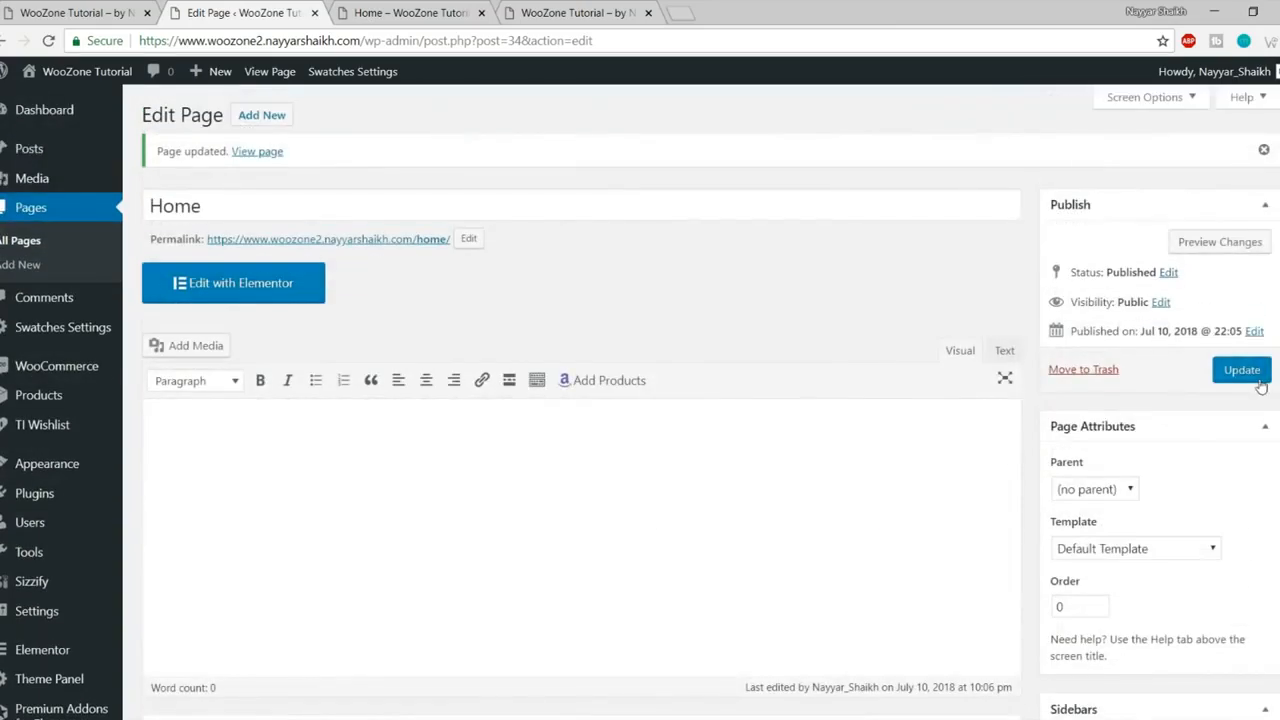
{"action": "left_click", "coordinate": [1250, 369]}
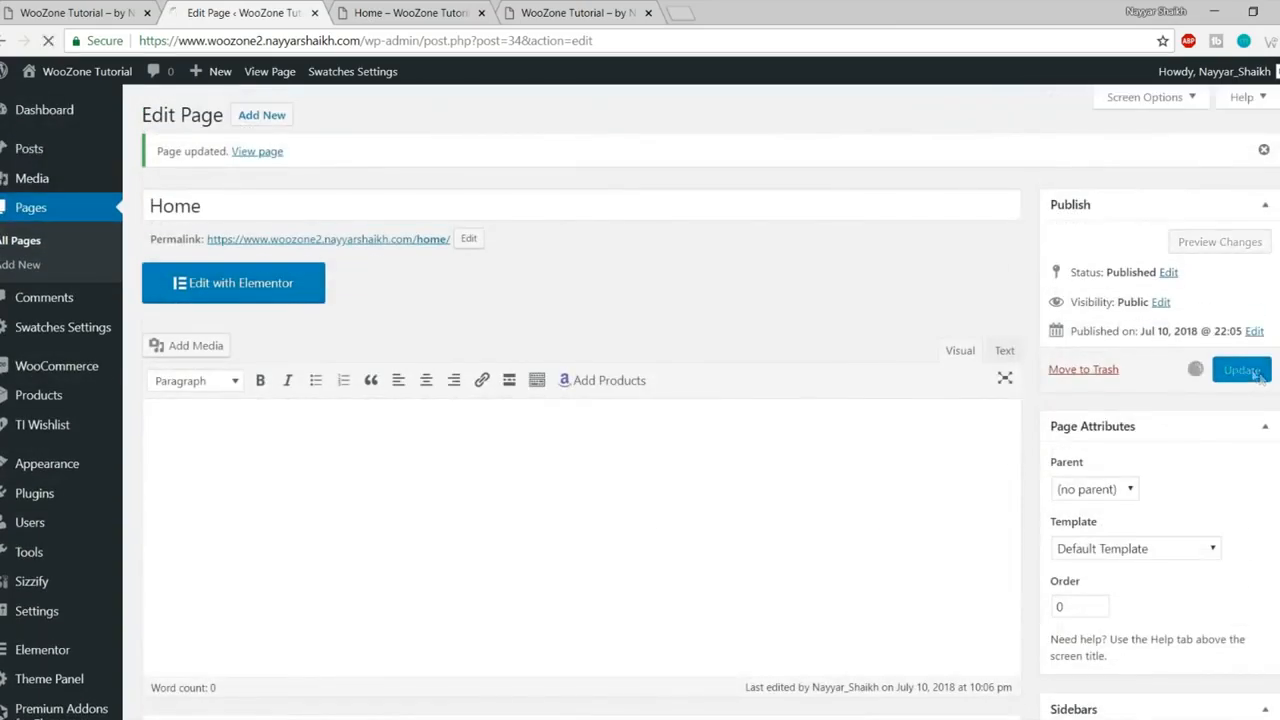
{"action": "left_click", "coordinate": [386, 10]}
{"action": "left_click", "coordinate": [47, 40]}
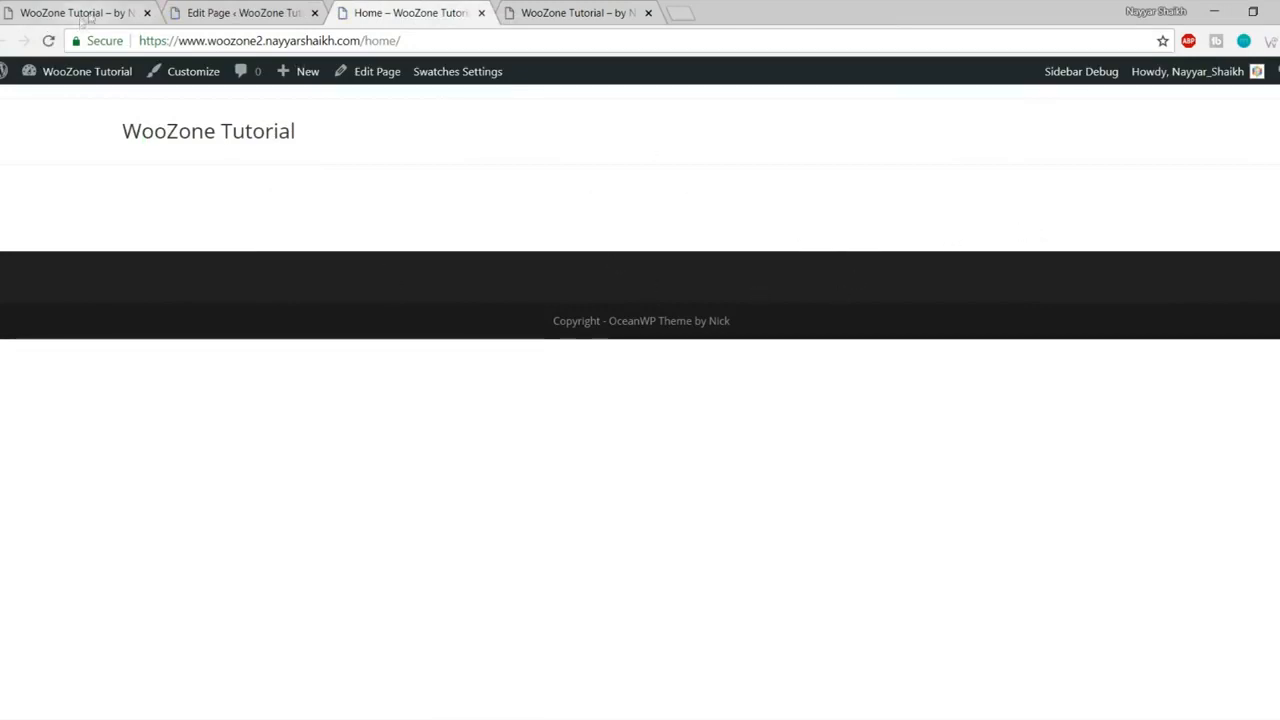
- Set Home's OceanWP Margins to Disable, update, and reload the live page to confirm
{"action": "left_click", "coordinate": [200, 12]}
{"action": "scroll", "coordinate": [602, 338], "scroll_direction": "down", "scroll_amount": 4}
{"action": "scroll", "coordinate": [601, 339], "scroll_direction": "down", "scroll_amount": 3}
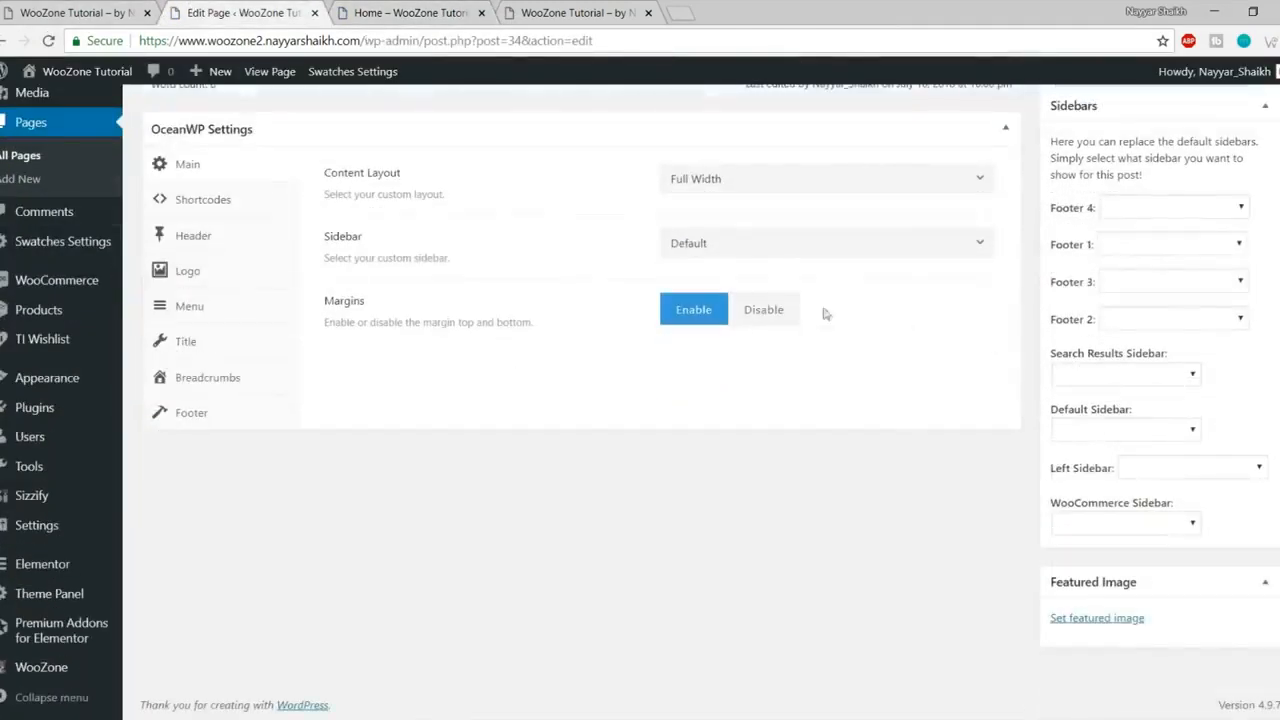
{"action": "left_click", "coordinate": [770, 310]}
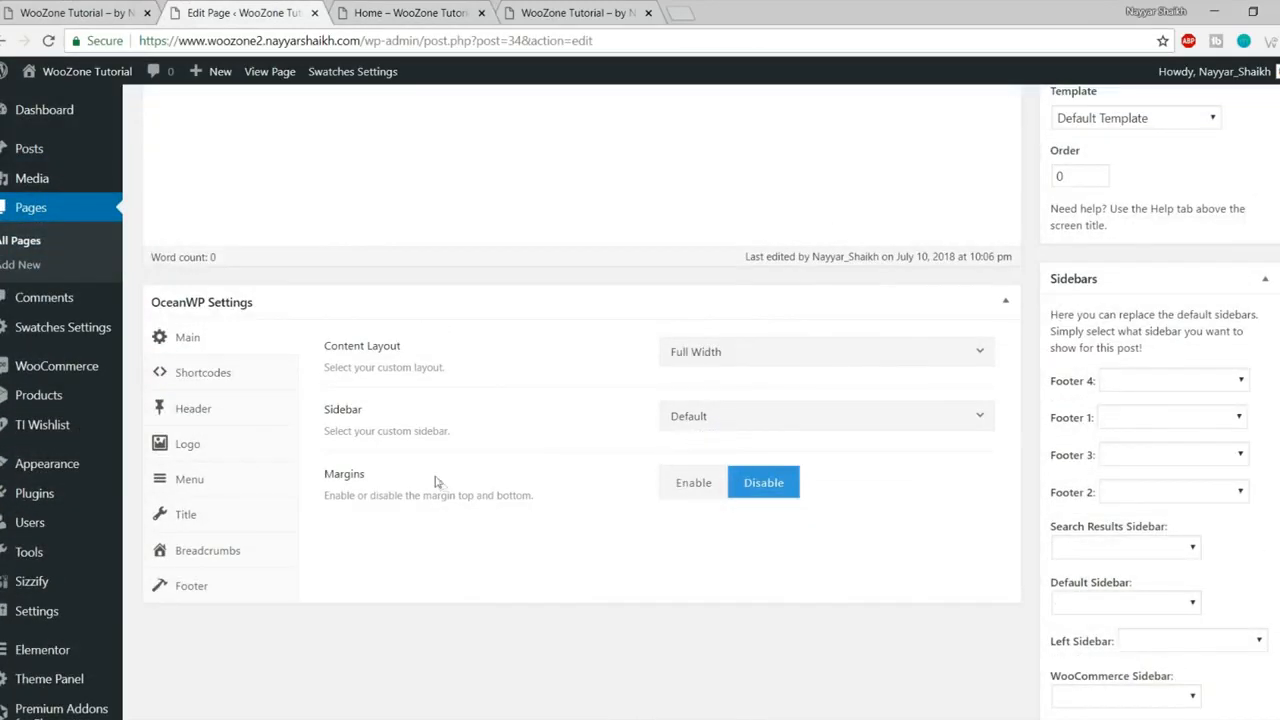
{"action": "left_click_drag", "start_coordinate": [344, 475], "coordinate": [538, 497]}
{"action": "left_click", "coordinate": [600, 498]}
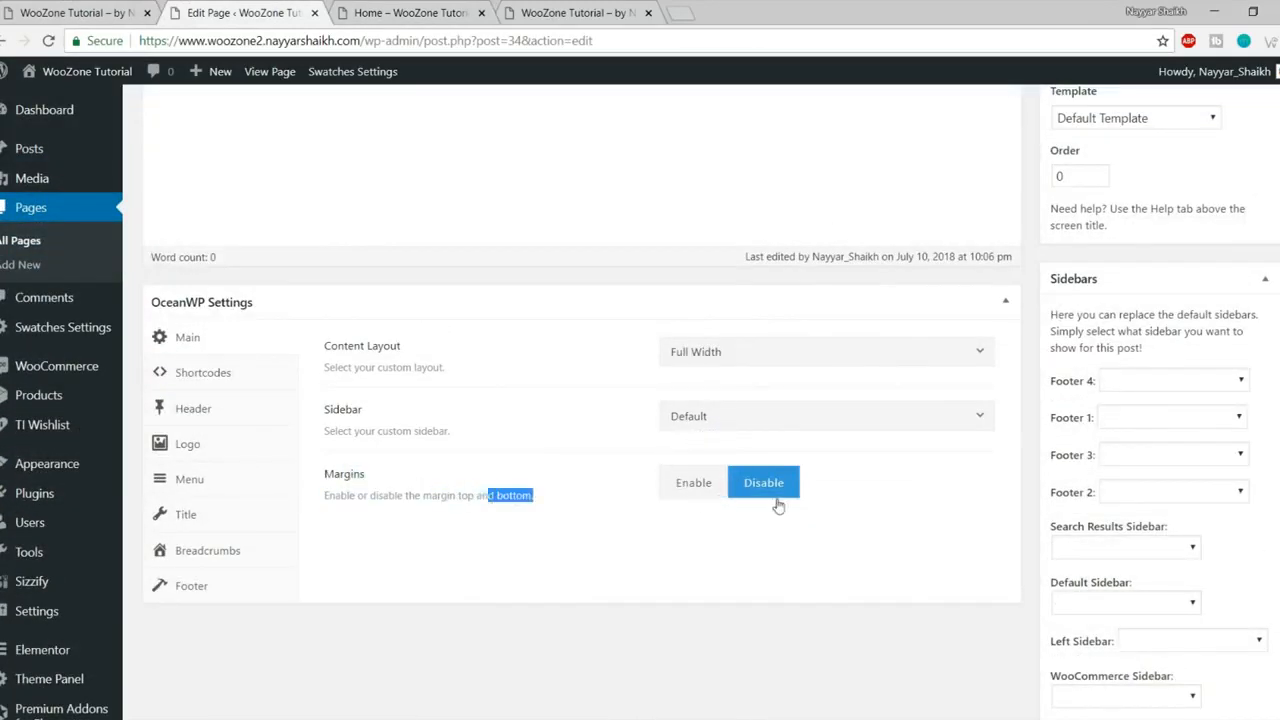
{"action": "left_click", "coordinate": [469, 5]}
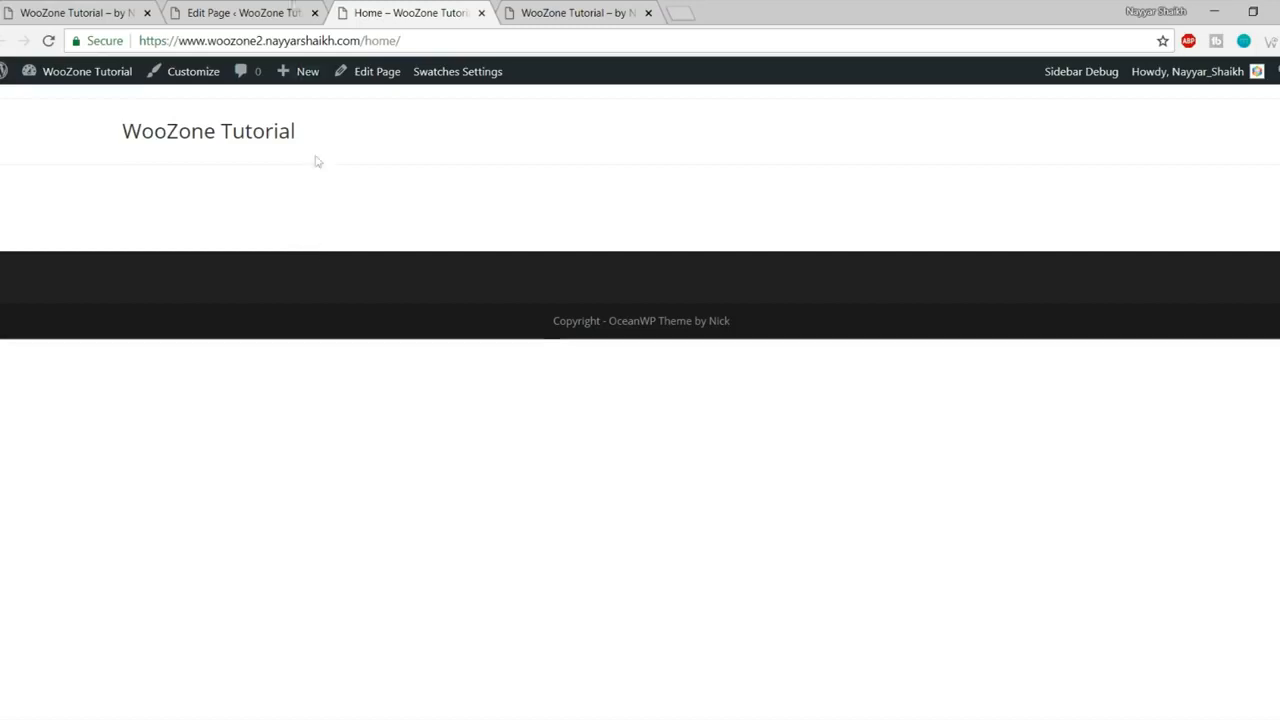
{"action": "left_click", "coordinate": [293, 10]}
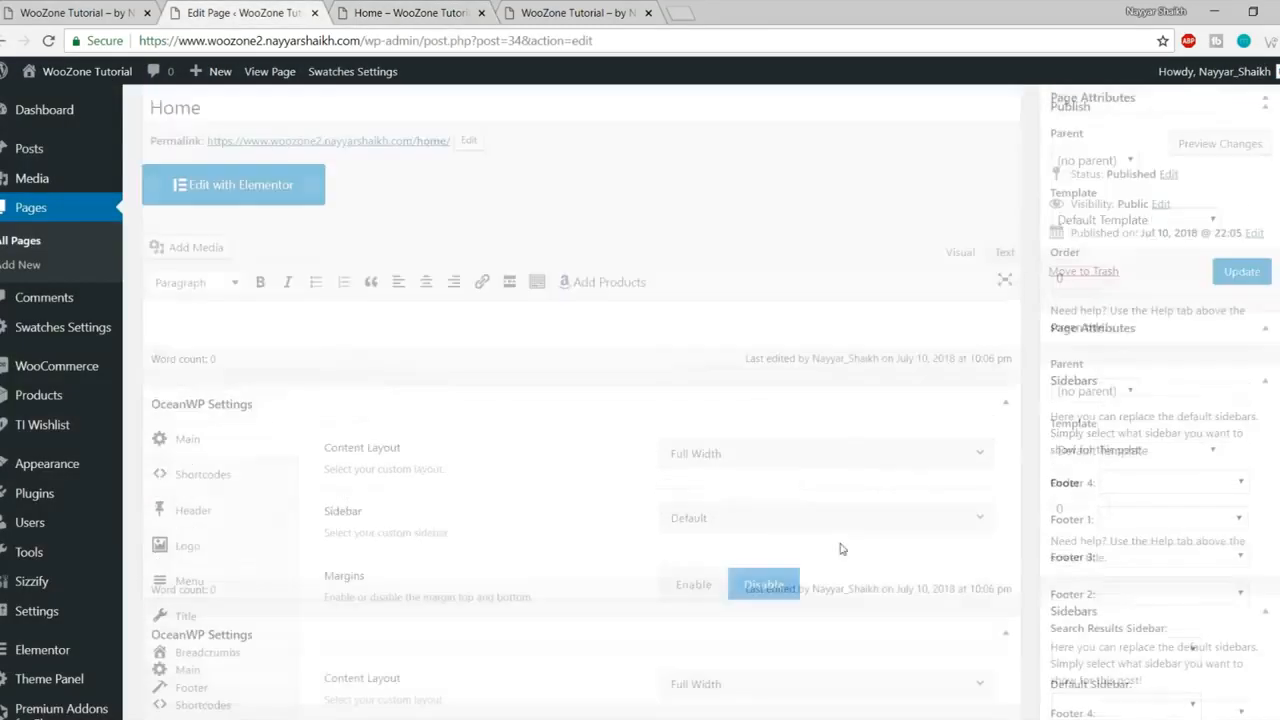
{"action": "scroll", "coordinate": [837, 543], "scroll_direction": "up", "scroll_amount": 5}
{"action": "left_click", "coordinate": [1235, 380]}
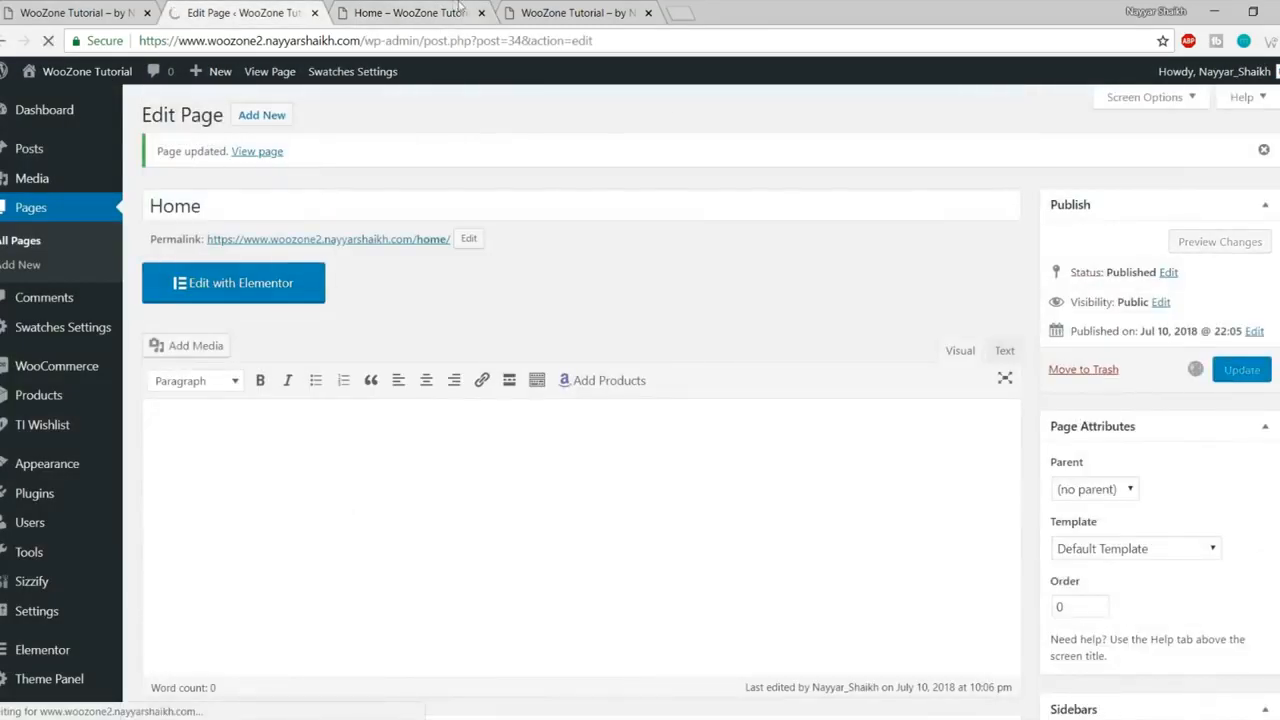
{"action": "left_click", "coordinate": [410, 12]}
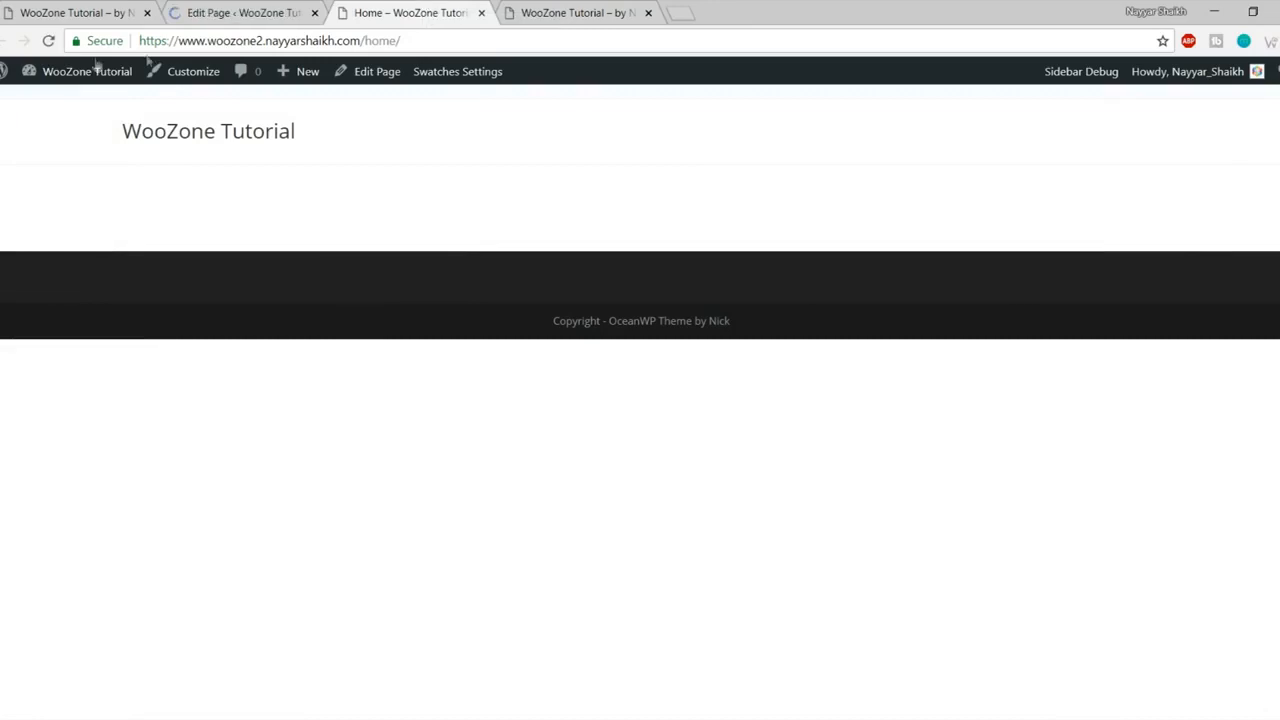
{"action": "left_click", "coordinate": [48, 40]}
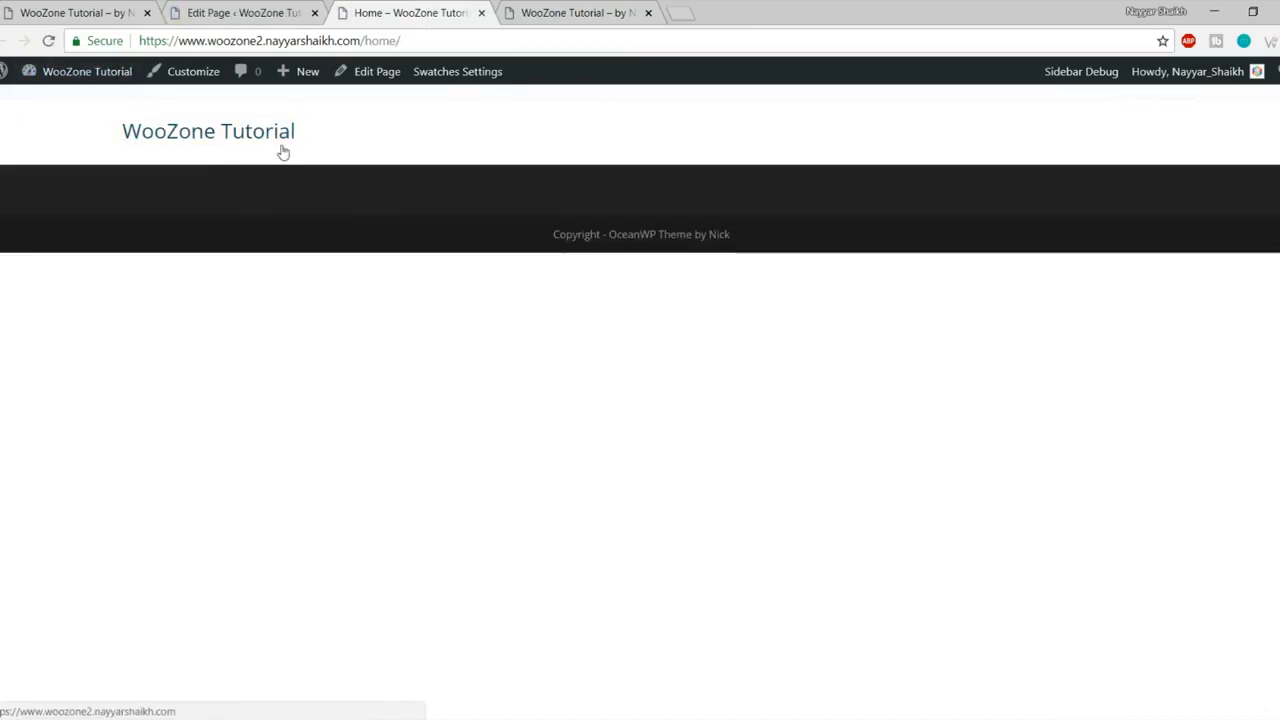
- Compare the live Home page with the reference Store homepage
{"action": "left_click_drag", "start_coordinate": [82, 125], "coordinate": [389, 134]}
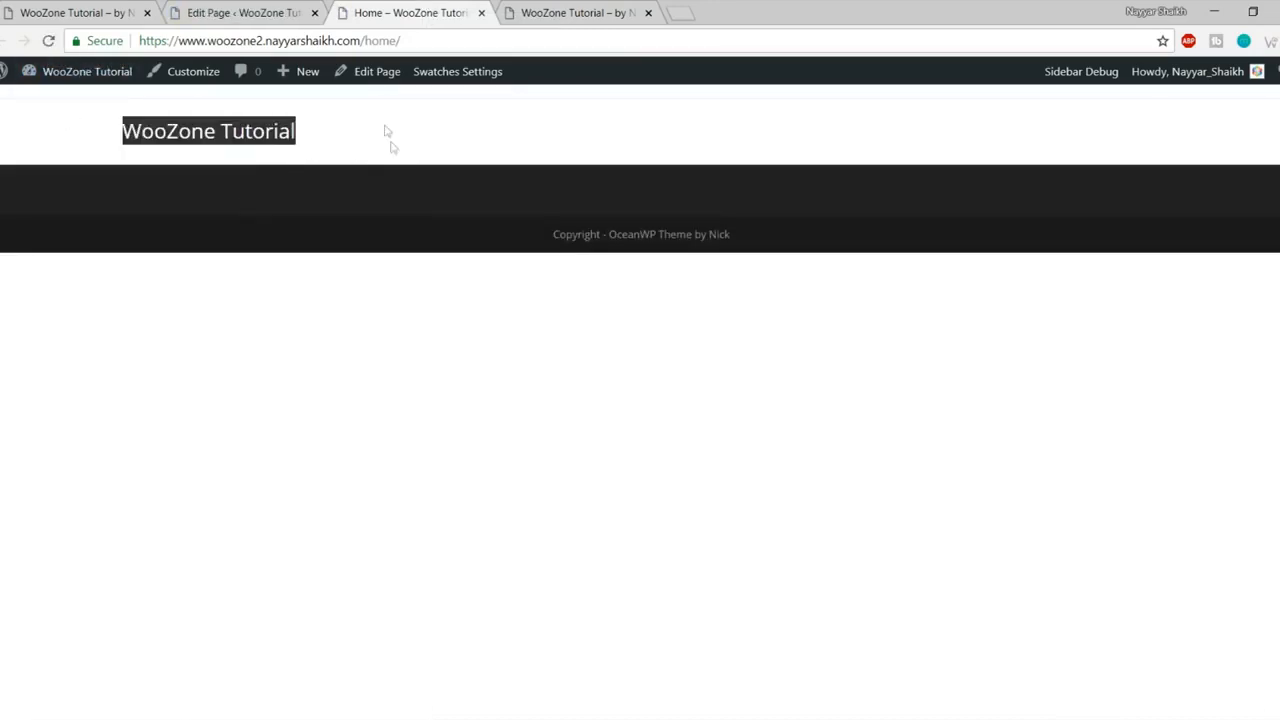
{"action": "left_click", "coordinate": [392, 140]}
{"action": "key", "text": "ctrl+1"}
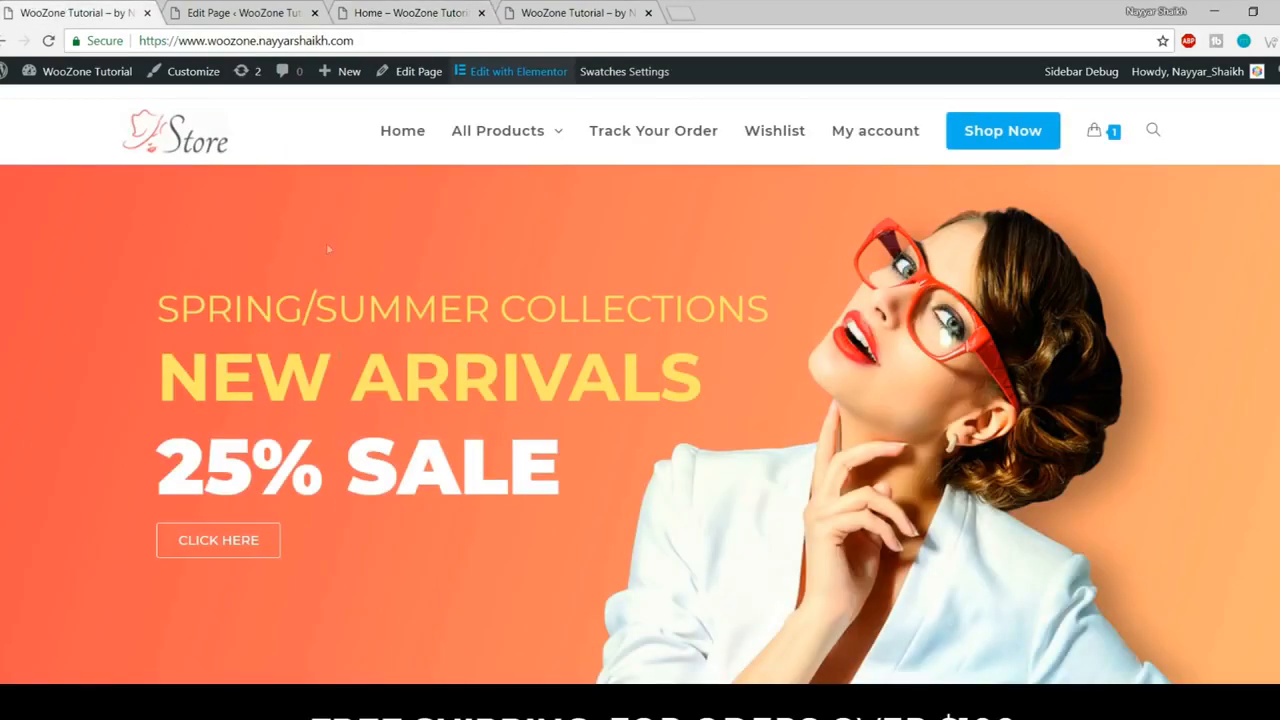
{"action": "left_click", "coordinate": [286, 14]}
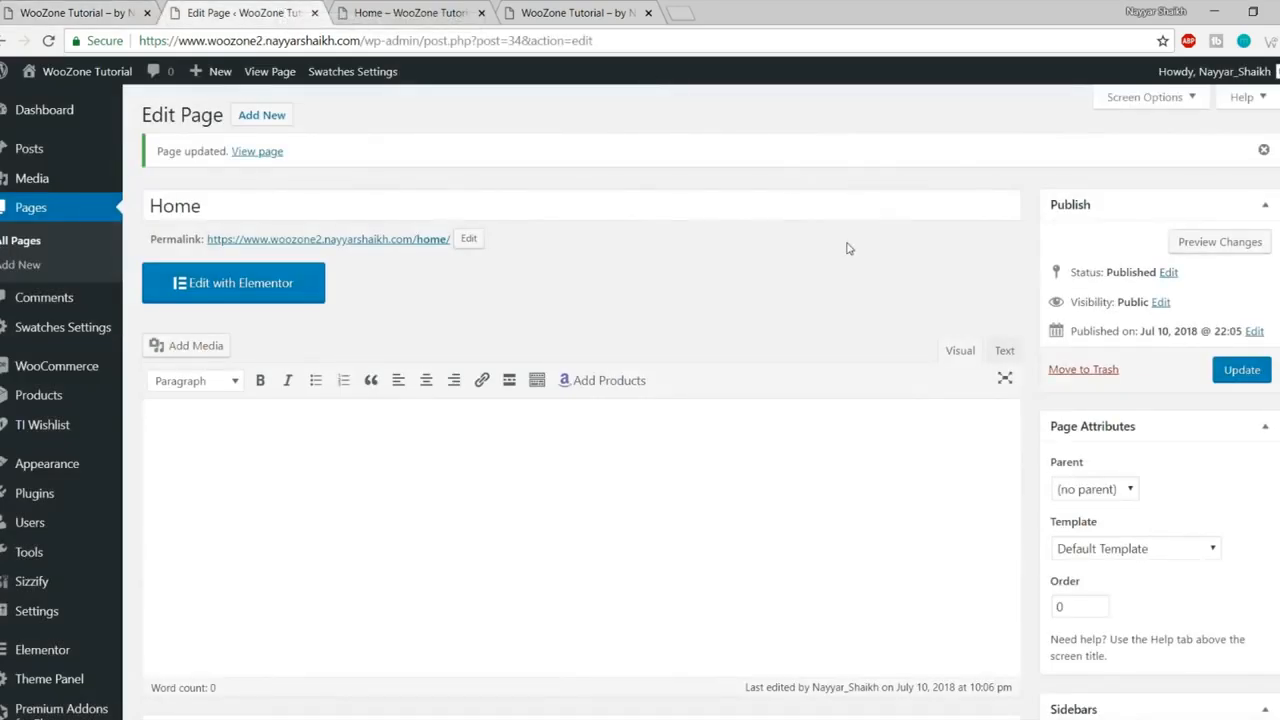
{"action": "left_click", "coordinate": [443, 13]}
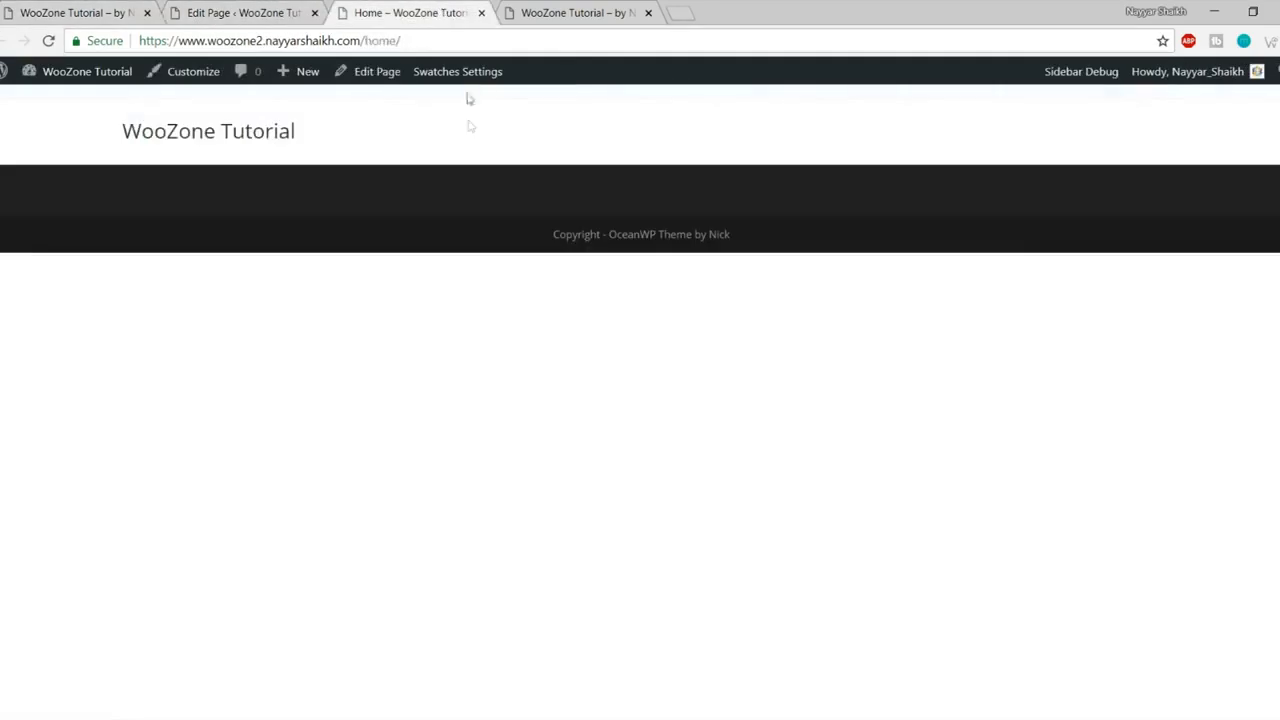
{"action": "left_click", "coordinate": [75, 13]}
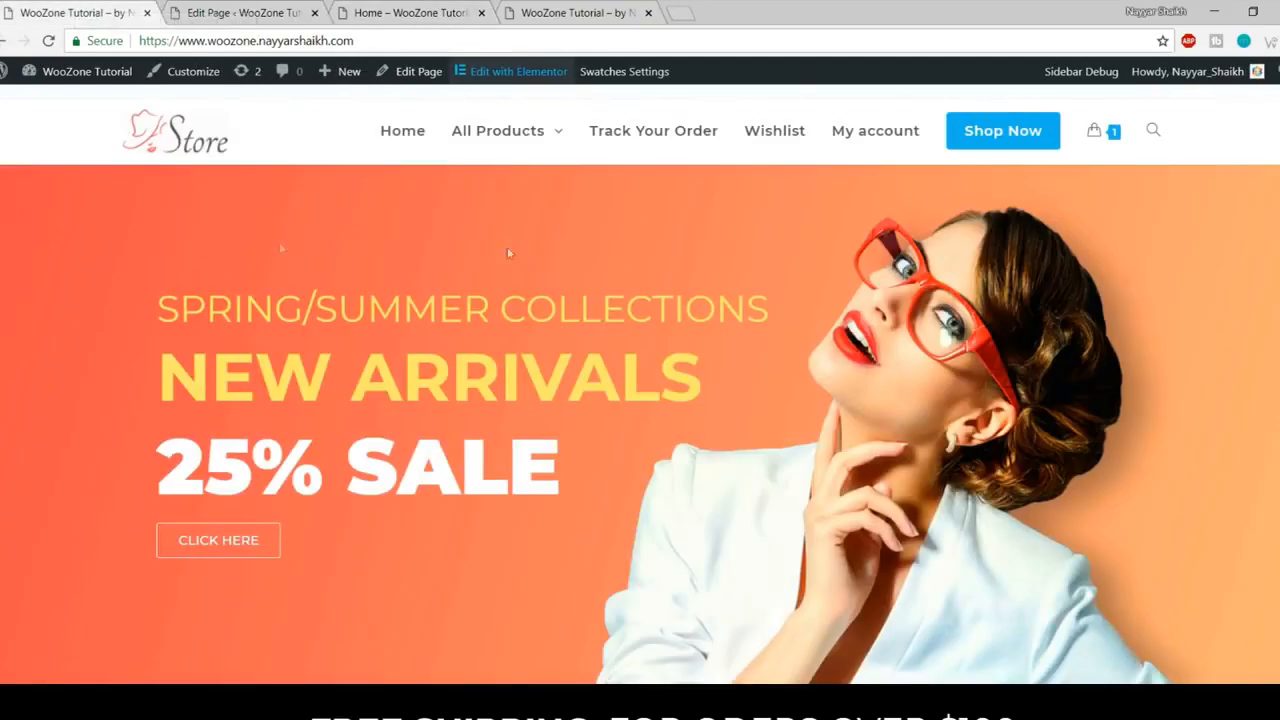
{"action": "scroll", "coordinate": [566, 243], "scroll_direction": "down", "scroll_amount": 3}
{"action": "scroll", "coordinate": [581, 458], "scroll_direction": "up", "scroll_amount": 4}
- Compare the Home page's /home/ address with the site's root address
{"action": "left_click", "coordinate": [370, 39]}
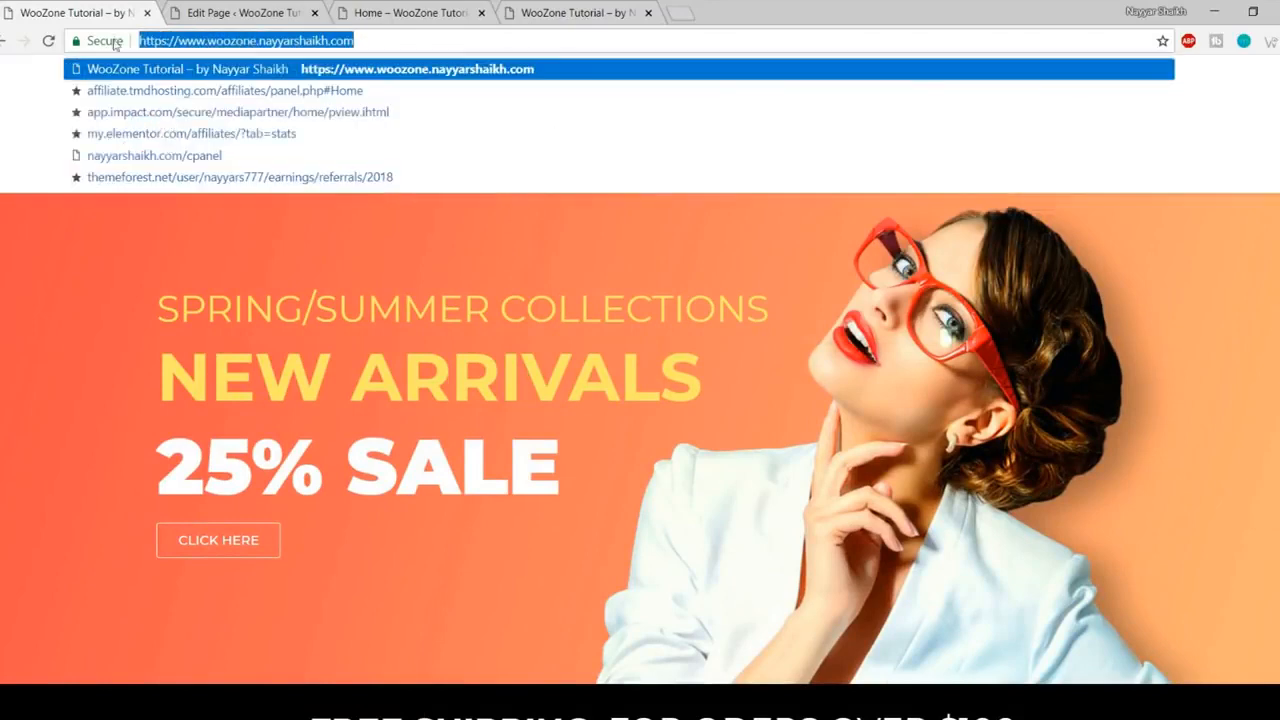
{"action": "left_click", "coordinate": [364, 15]}
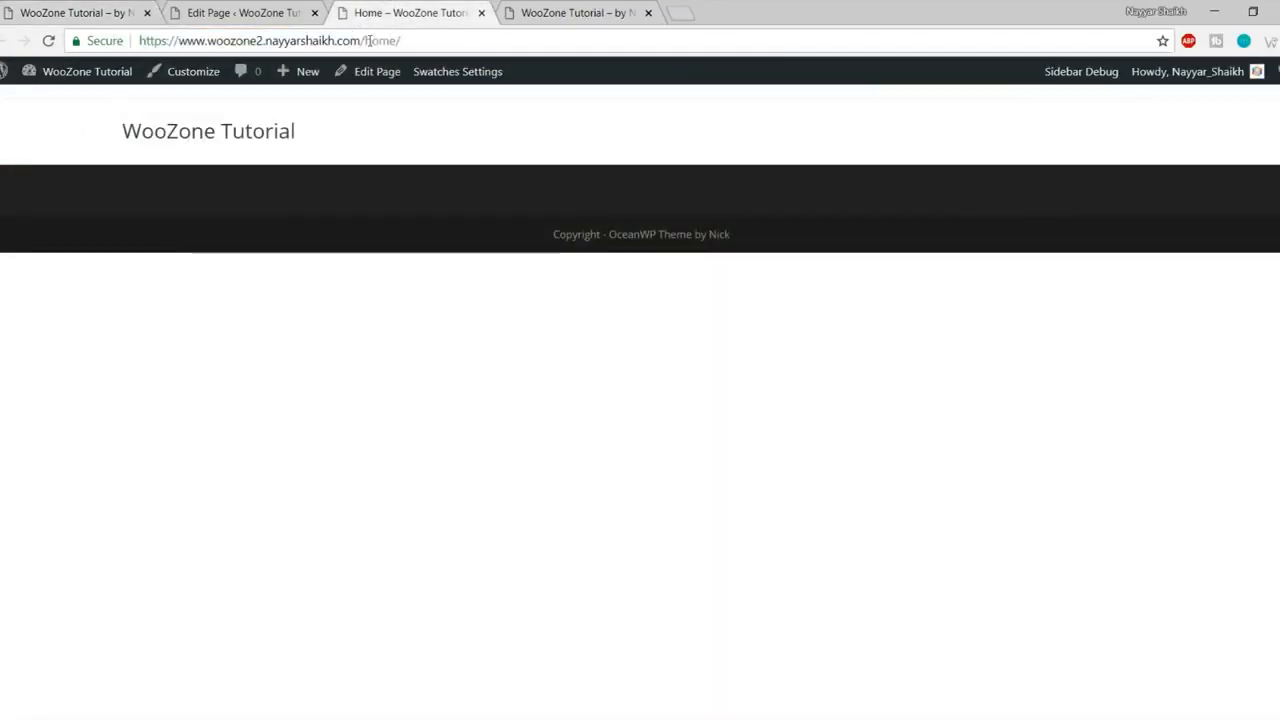
{"action": "left_click_drag", "start_coordinate": [364, 39], "coordinate": [472, 38]}
{"action": "left_click", "coordinate": [473, 38]}
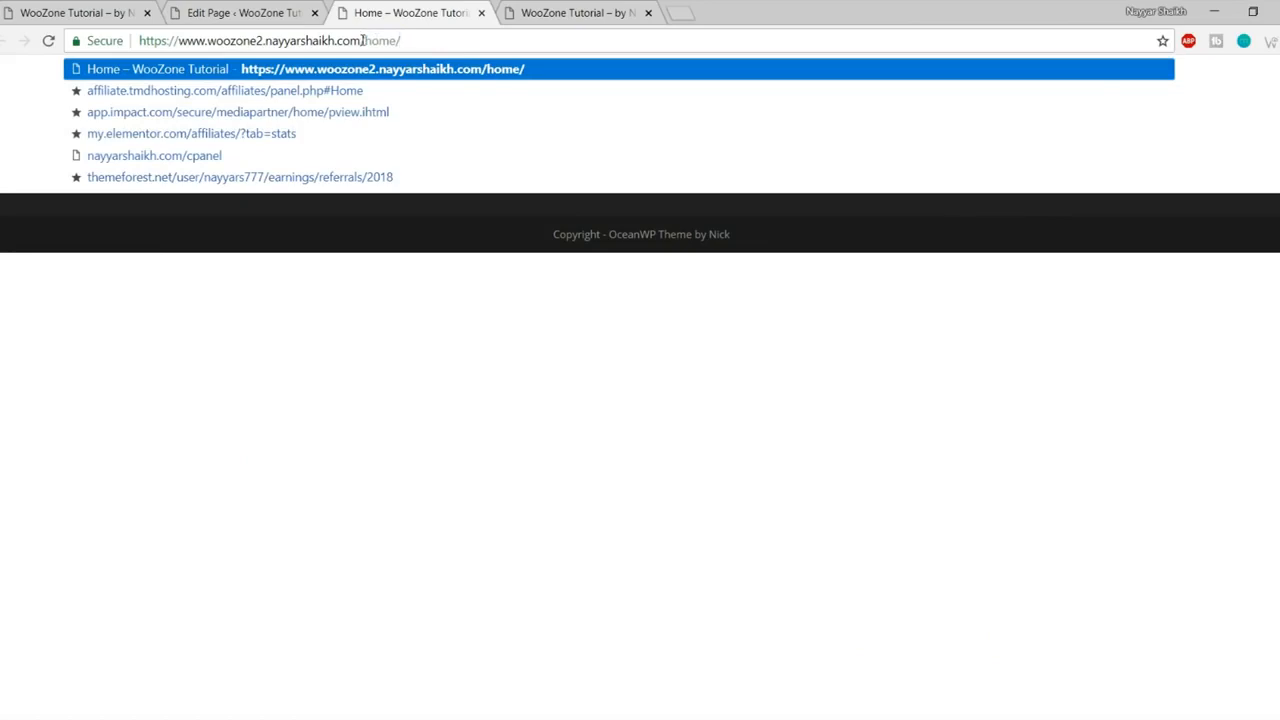
{"action": "left_click_drag", "start_coordinate": [363, 40], "coordinate": [113, 40]}
{"action": "mouse_move", "coordinate": [362, 41]}
{"action": "left_mouse_down"}
{"action": "mouse_move", "coordinate": [423, 40]}
{"action": "mouse_move", "coordinate": [362, 40]}
{"action": "left_mouse_up"}
{"action": "left_click", "coordinate": [488, 428]}
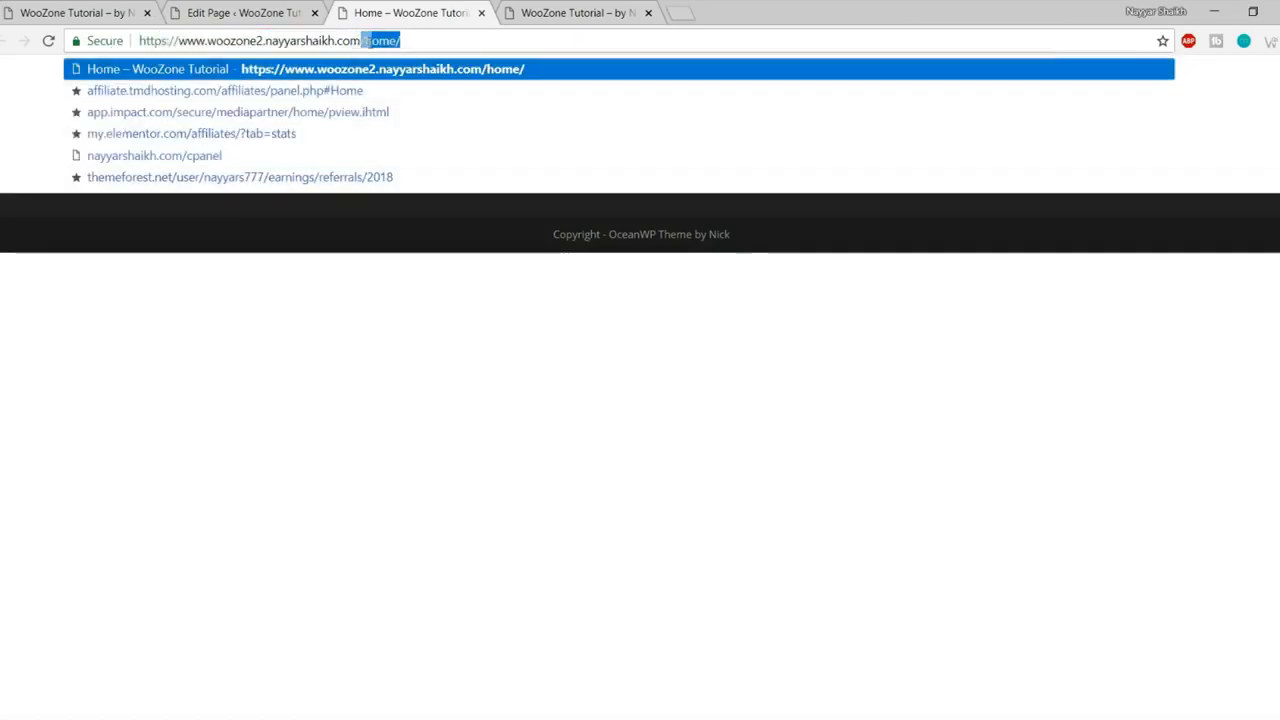
{"action": "left_click", "coordinate": [469, 334]}
- Open the site root from the site title, see it still shows the blog listing, and go back to Home
{"action": "left_click", "coordinate": [245, 140]}
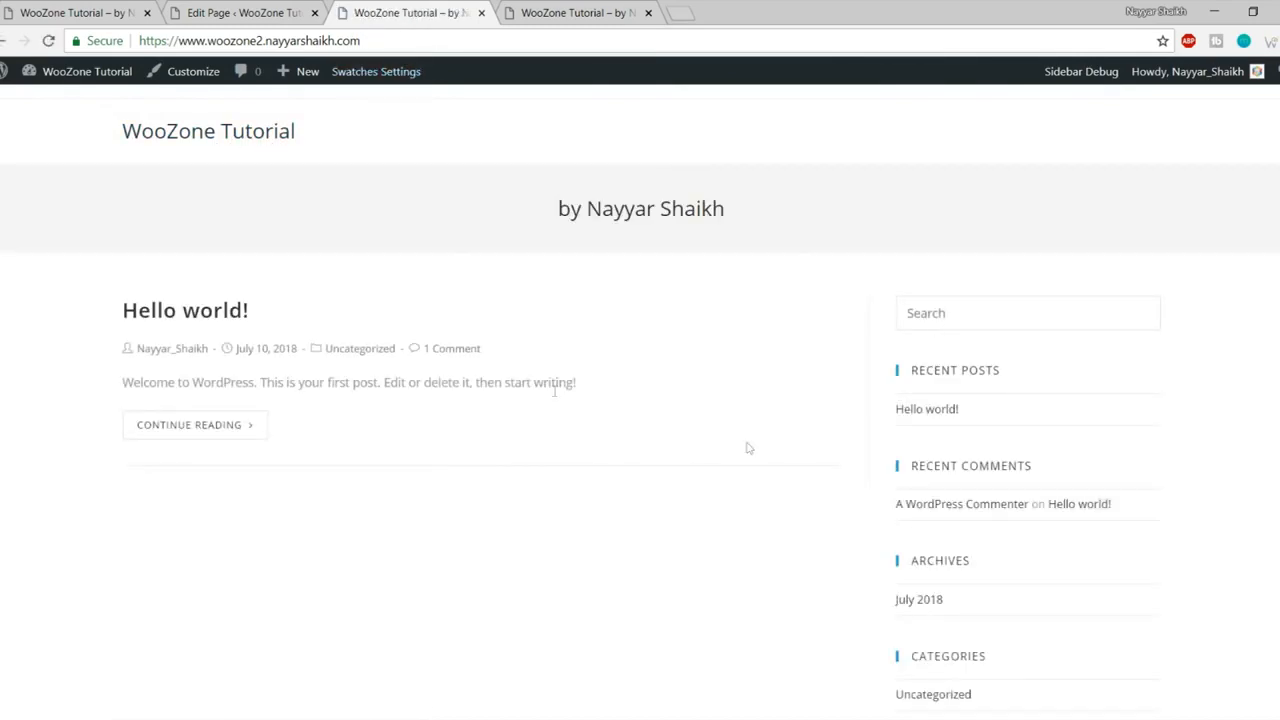
{"action": "left_click", "coordinate": [5, 40]}
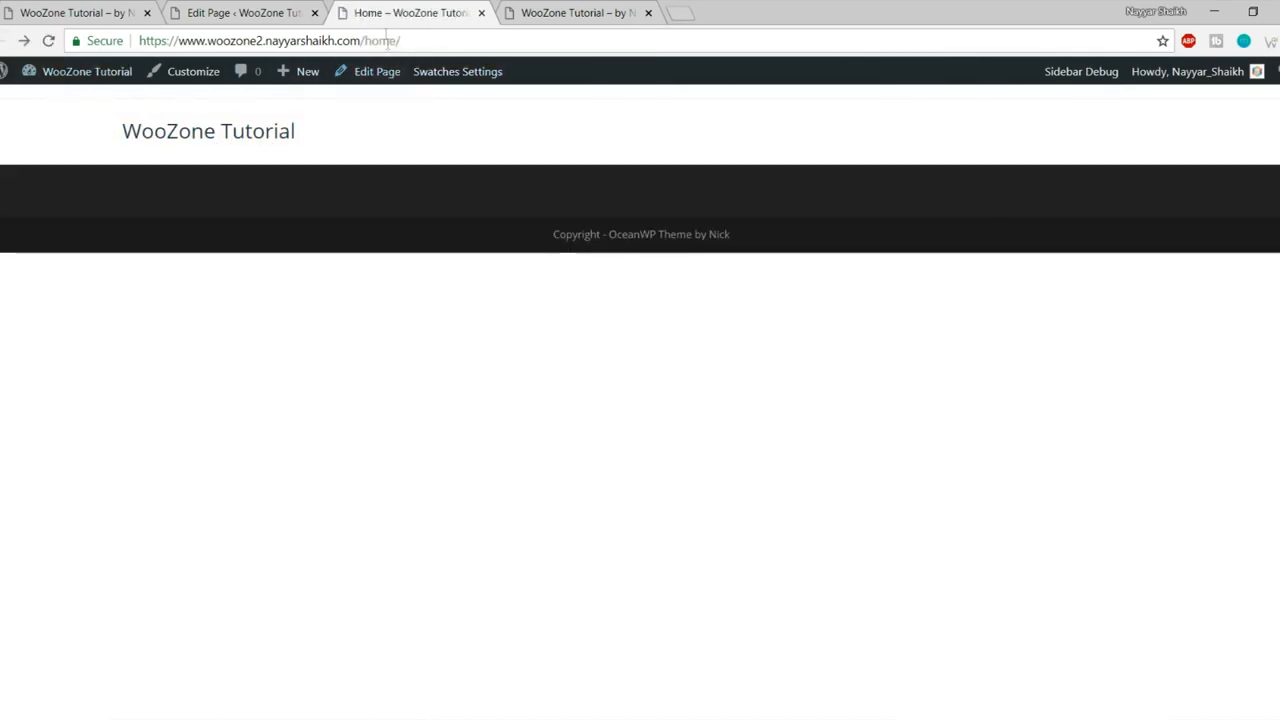
{"action": "left_click", "coordinate": [230, 146]}
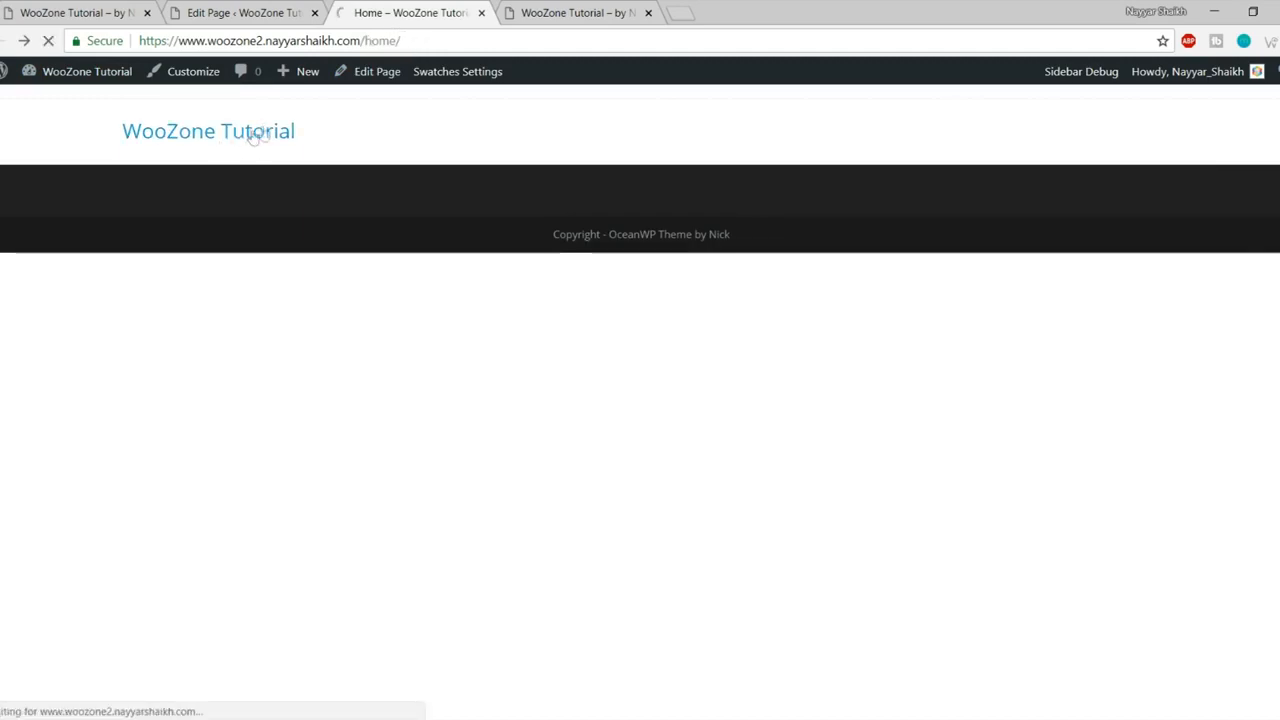
{"action": "left_click", "coordinate": [5, 41]}
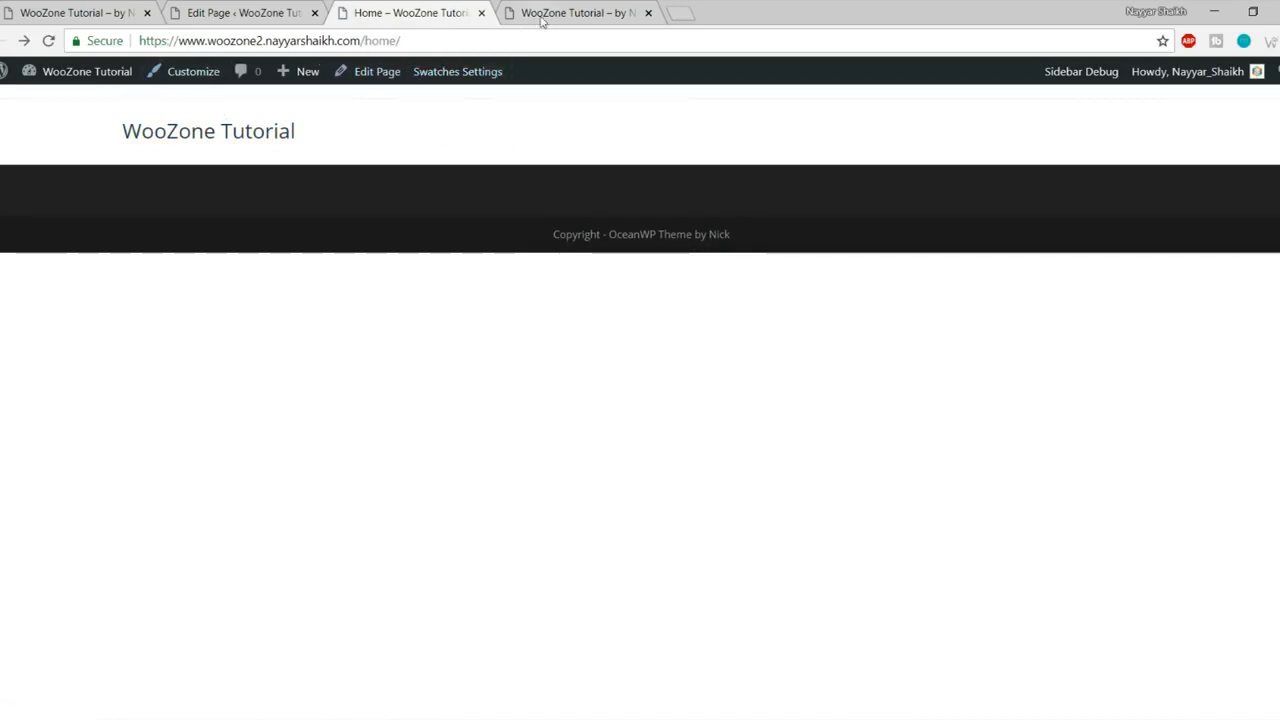
{"action": "left_click", "coordinate": [231, 10]}
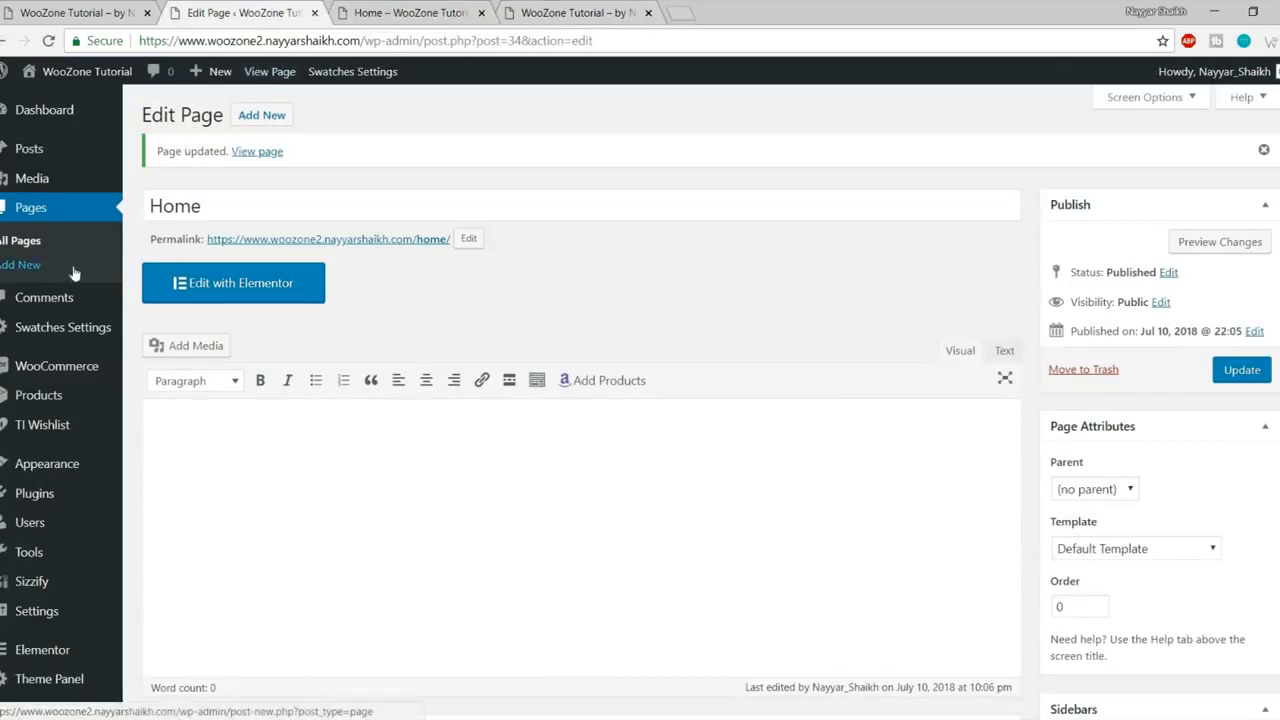
- In Reading Settings, choose 'A static page' with Home as the homepage and save
{"action": "mouse_move", "coordinate": [60, 414]}
{"action": "scroll", "coordinate": [60, 414], "scroll_direction": "down", "scroll_amount": 3}
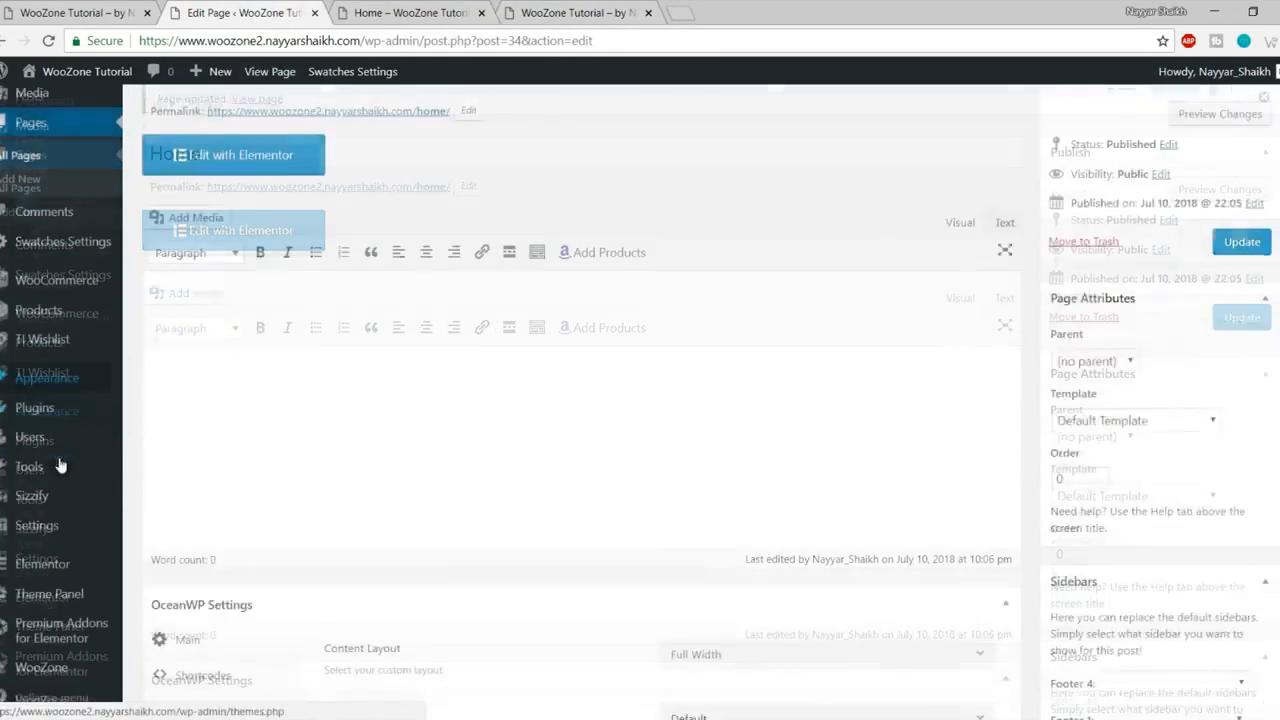
{"action": "mouse_move", "coordinate": [70, 567]}
{"action": "mouse_move", "coordinate": [45, 525]}
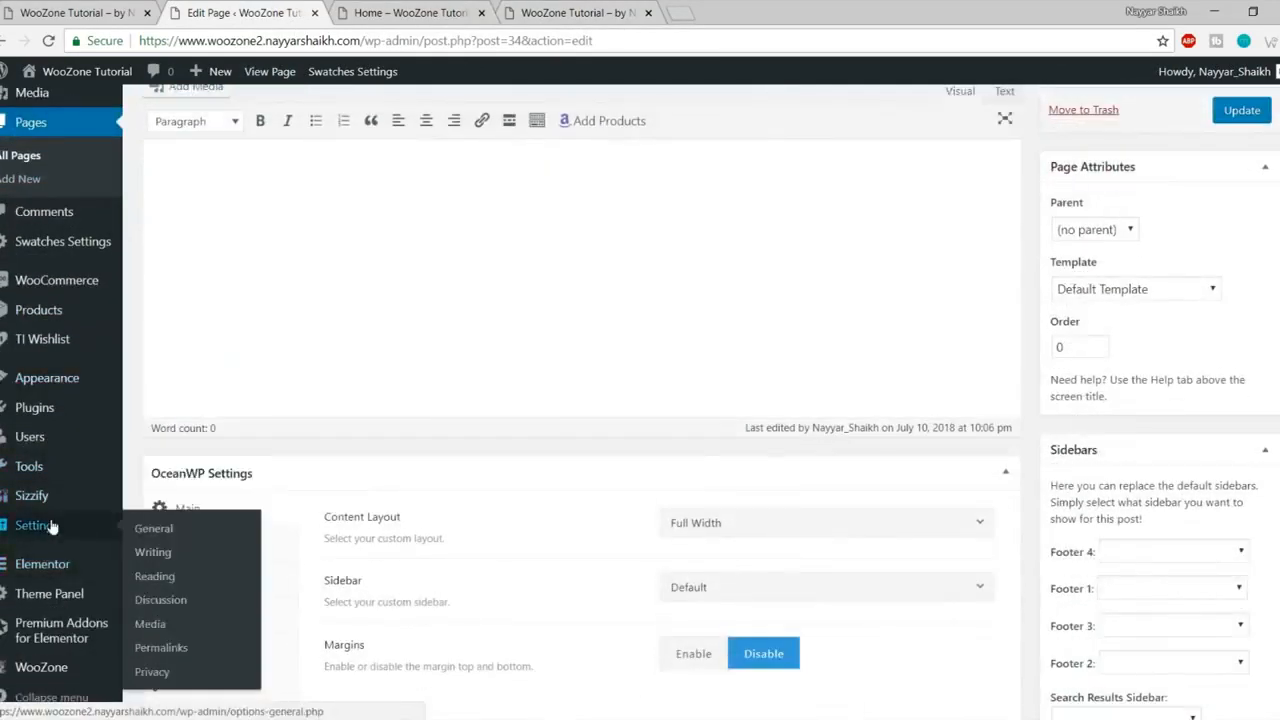
{"action": "left_click", "coordinate": [156, 577]}
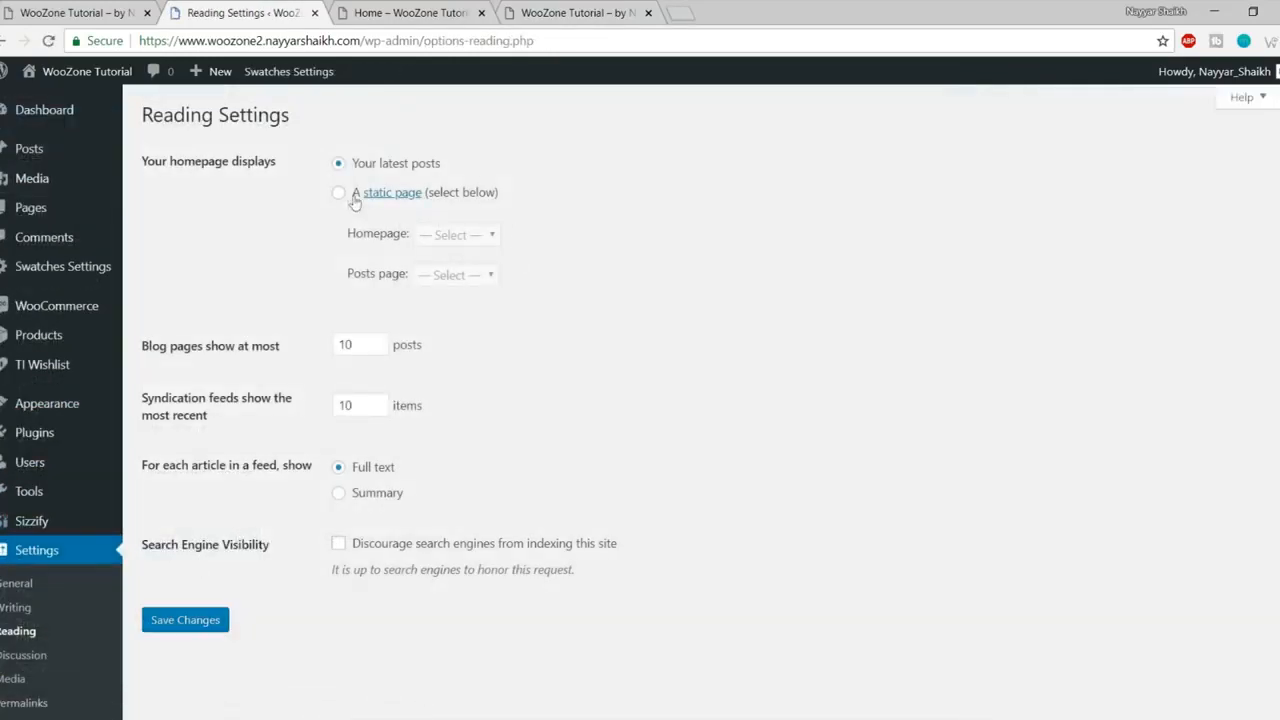
{"action": "left_click", "coordinate": [340, 194]}
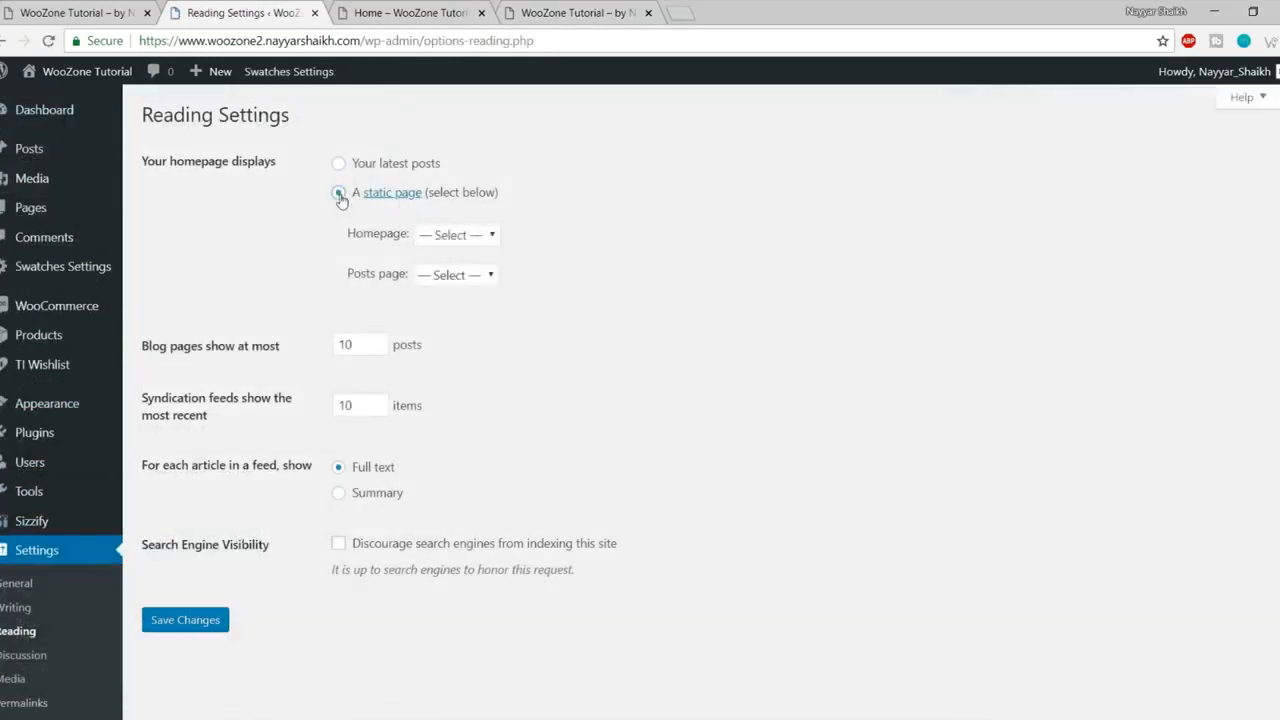
{"action": "left_click", "coordinate": [497, 241]}
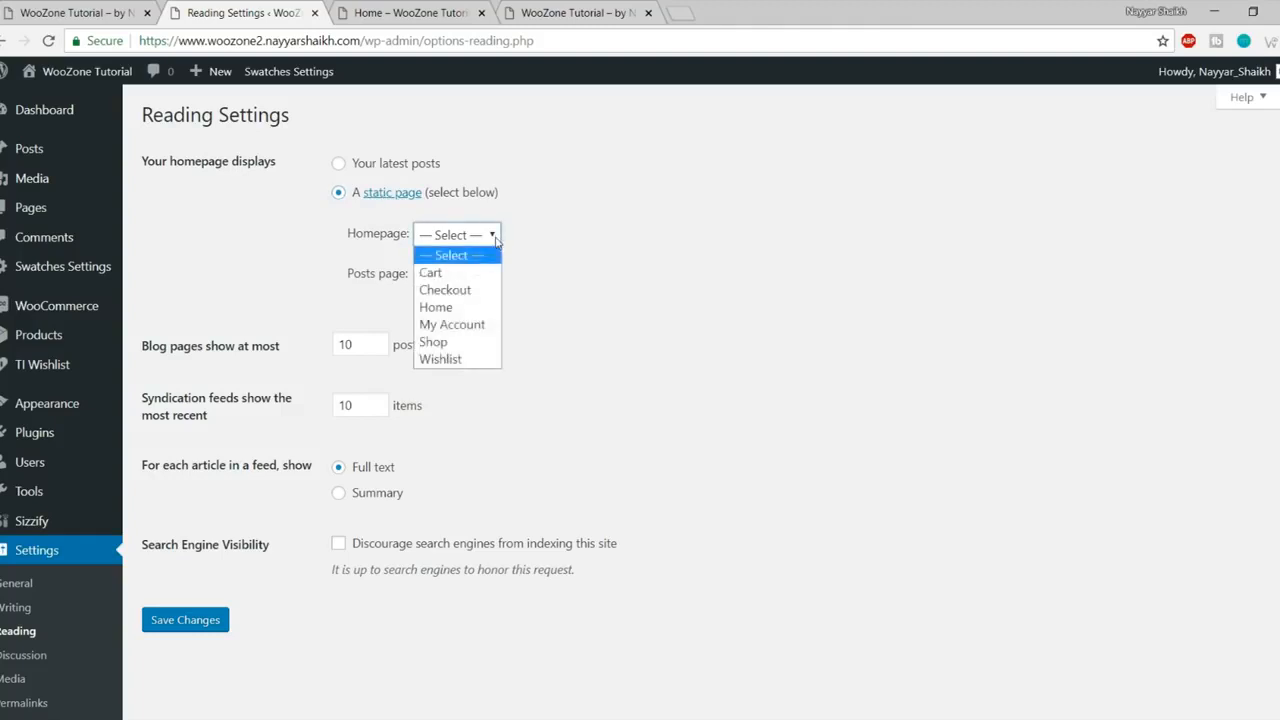
{"action": "left_click", "coordinate": [460, 308]}
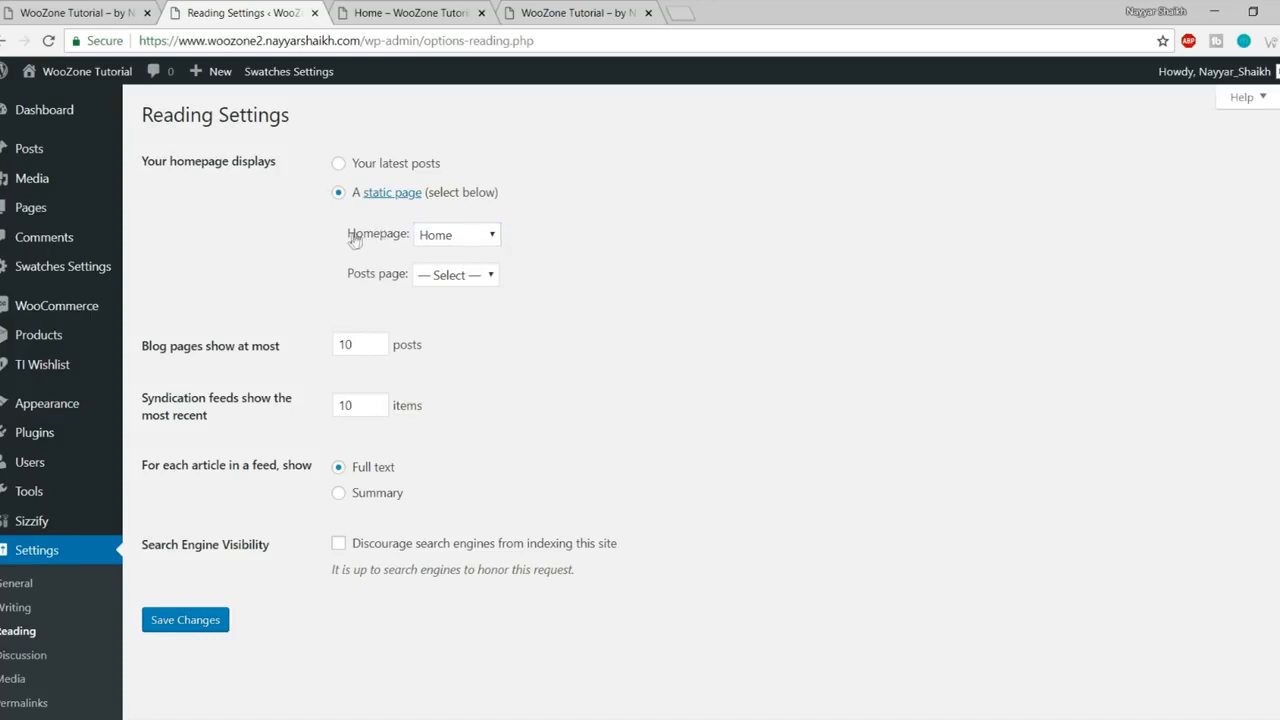
{"action": "left_click", "coordinate": [190, 620]}
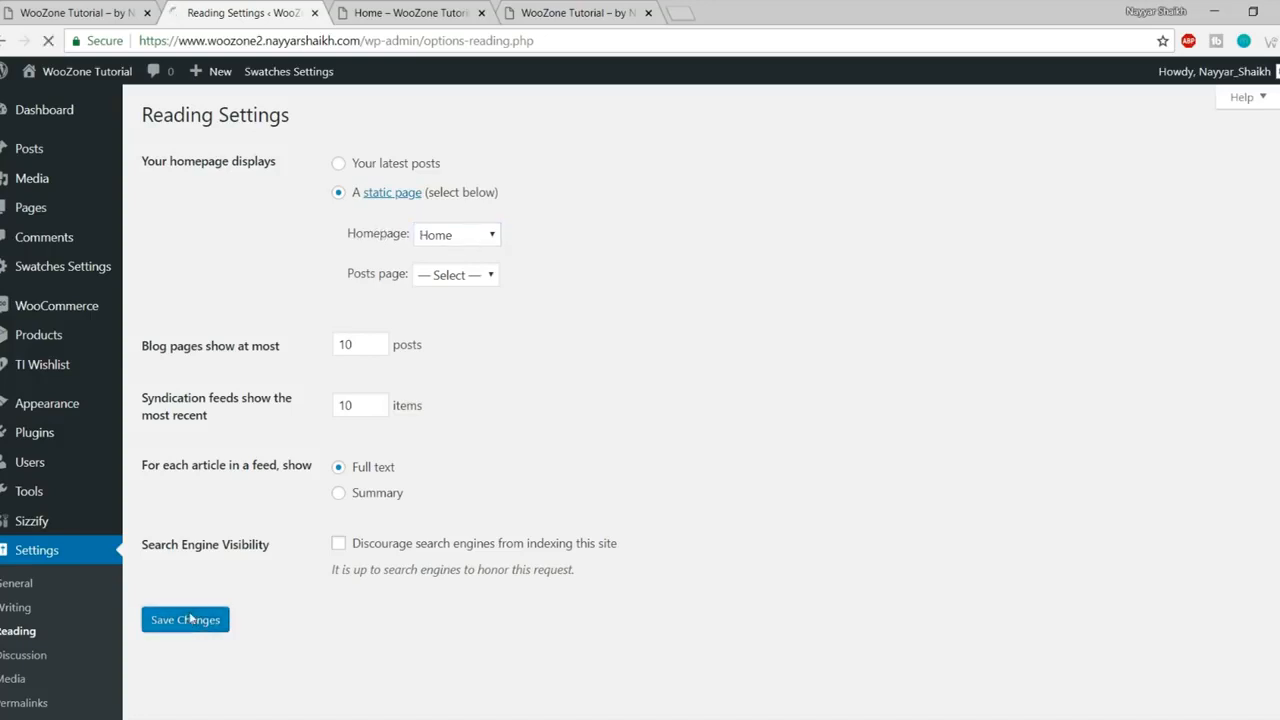
- Reload the front end and open the site root to verify it now shows Home
{"action": "left_click", "coordinate": [418, 10]}
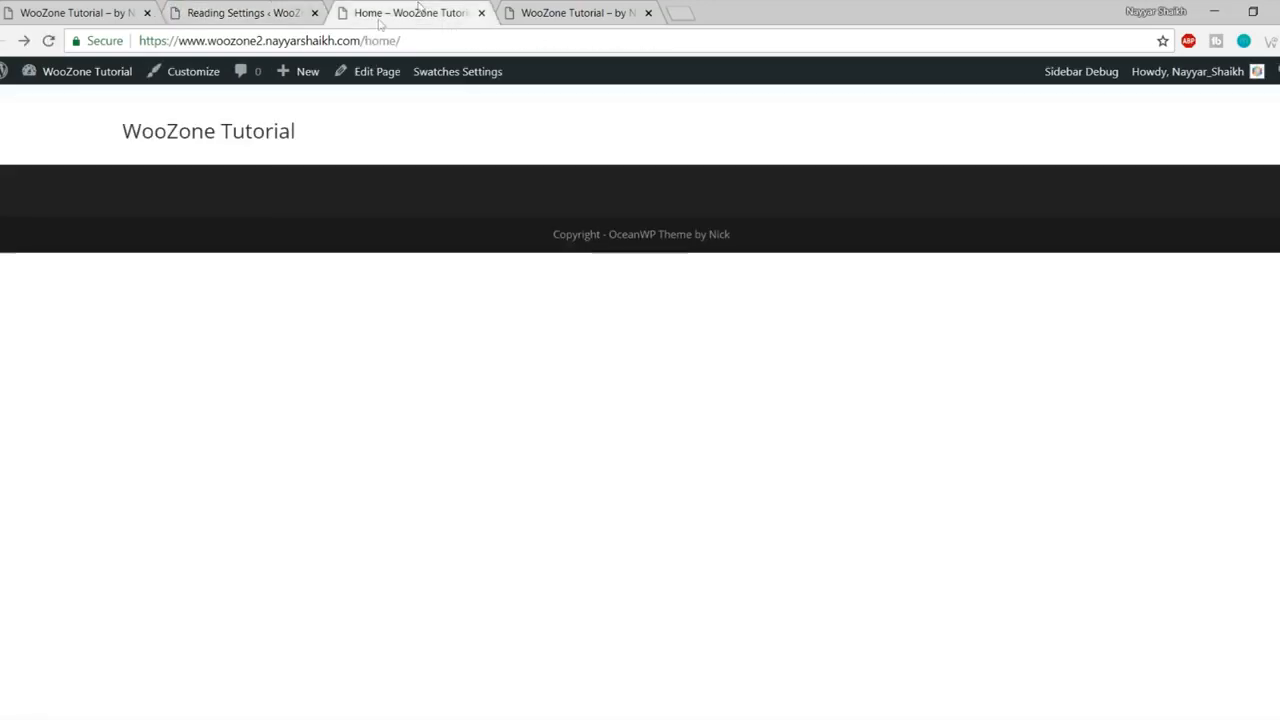
{"action": "left_click_drag", "start_coordinate": [466, 40], "coordinate": [361, 41]}
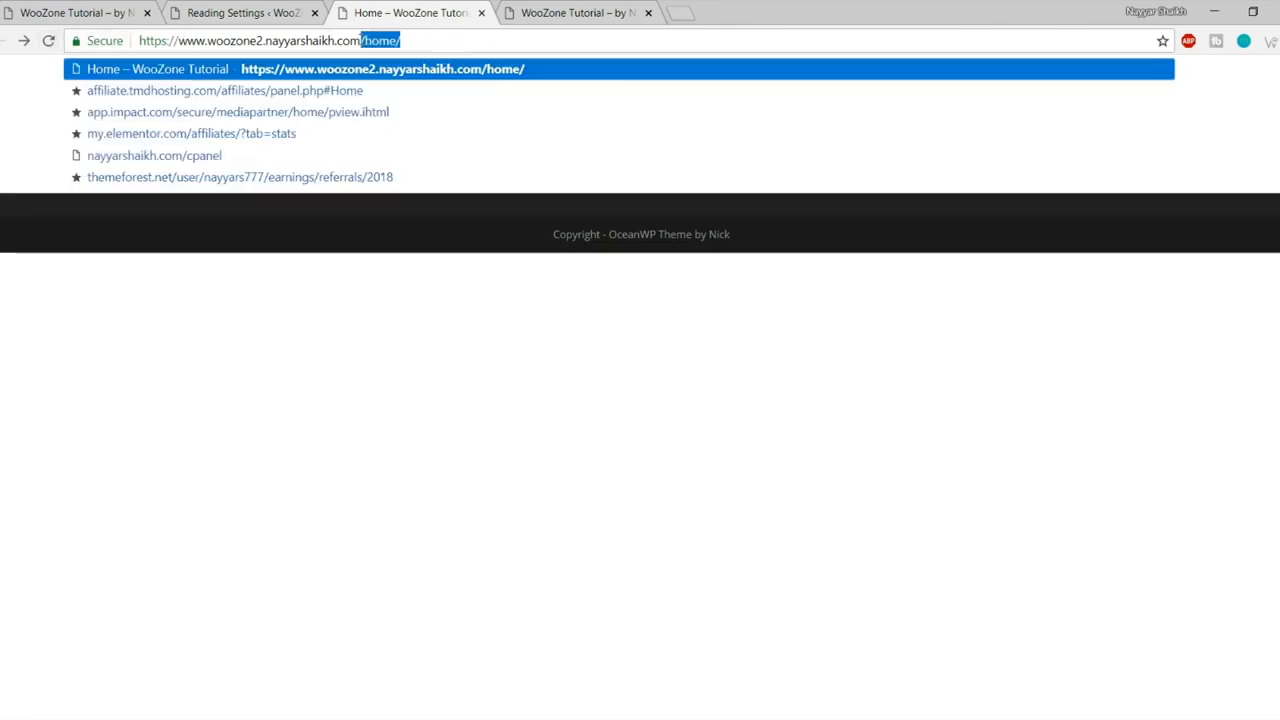
{"action": "left_click", "coordinate": [365, 419]}
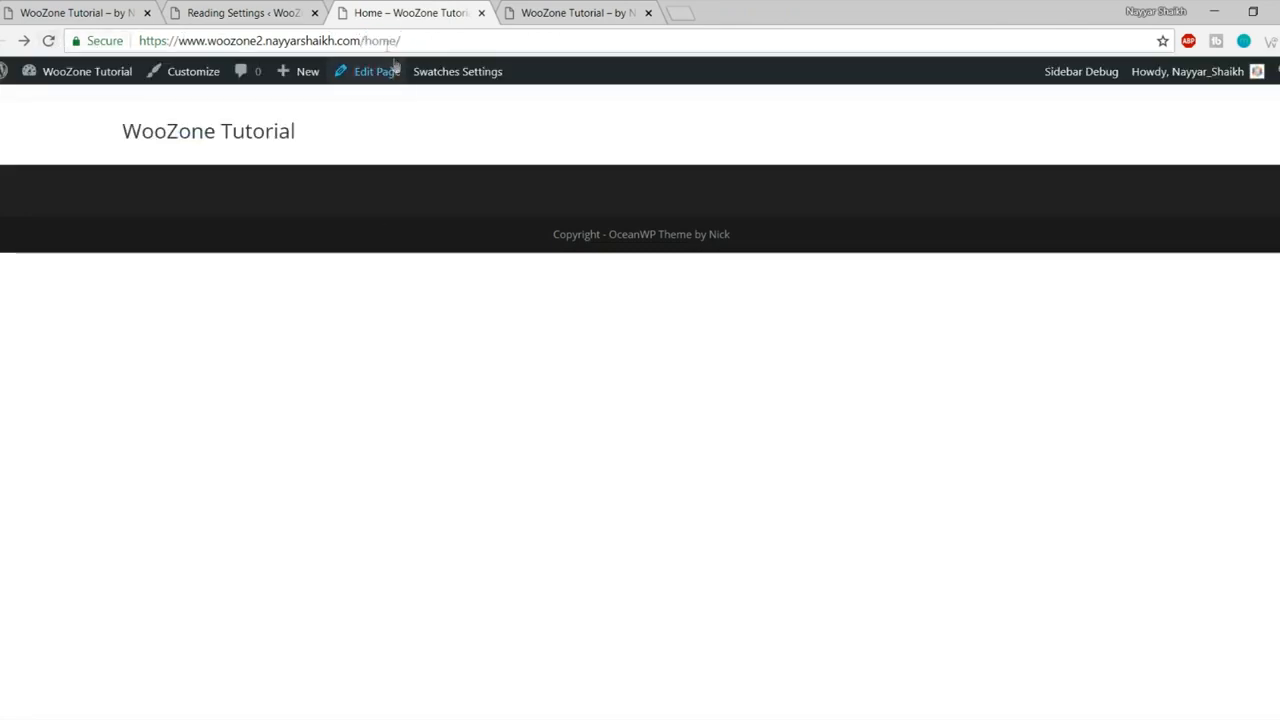
{"action": "left_click", "coordinate": [47, 42]}
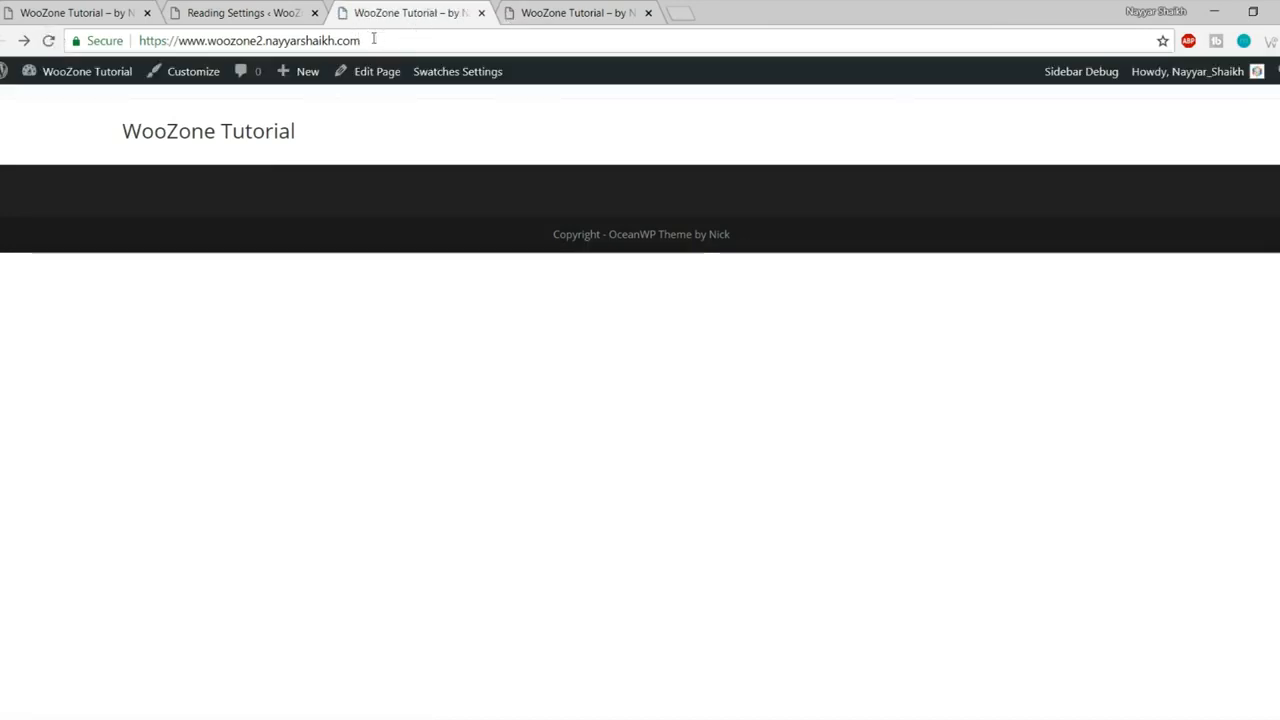
{"action": "left_click", "coordinate": [227, 132]}
{"action": "left_click", "coordinate": [258, 8]}
{"action": "scroll", "coordinate": [727, 457], "scroll_direction": "down", "scroll_amount": 2}
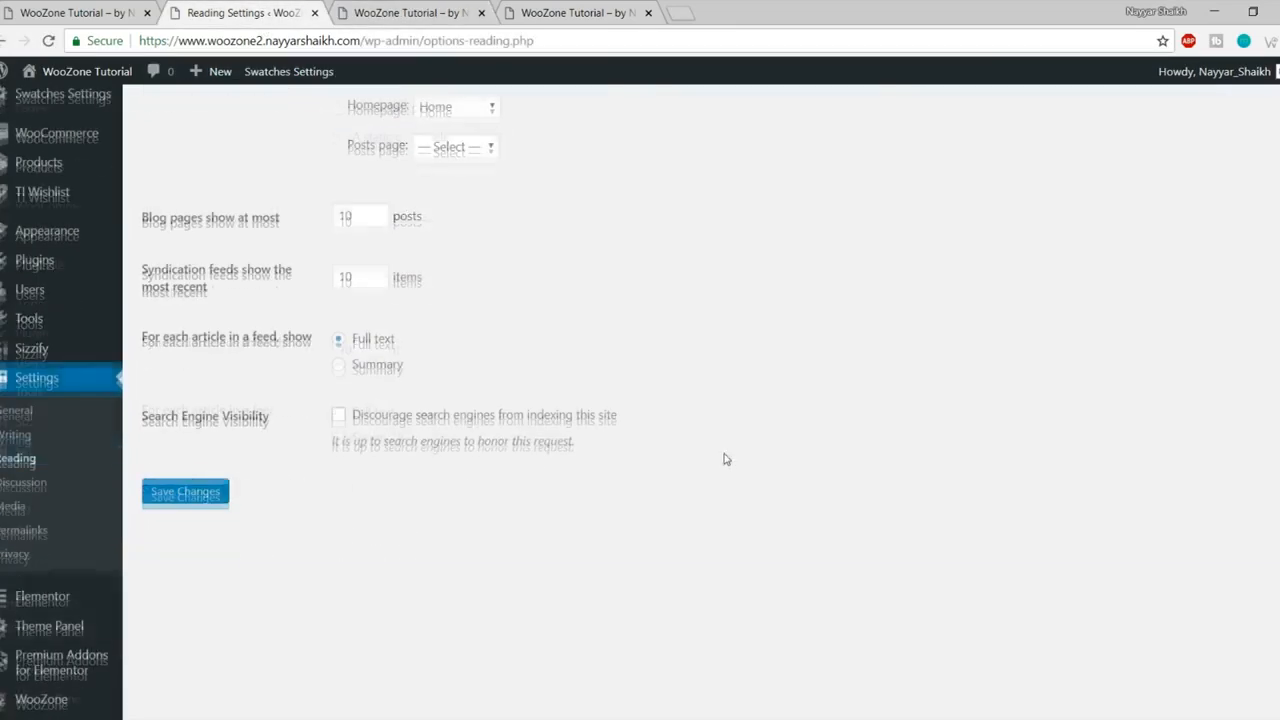
- Save the General settings unchanged
{"action": "left_click", "coordinate": [22, 412]}
{"action": "left_click_drag", "start_coordinate": [398, 162], "coordinate": [436, 211]}
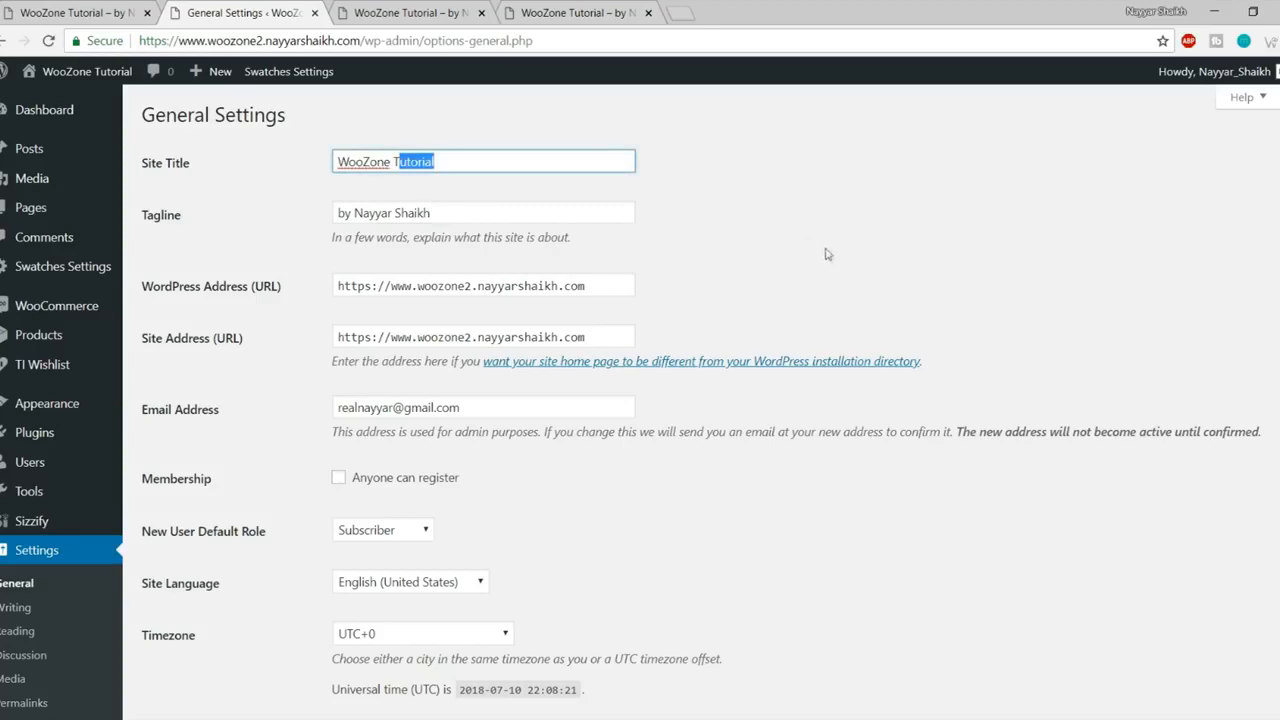
{"action": "scroll", "coordinate": [619, 370], "scroll_direction": "down", "scroll_amount": 3}
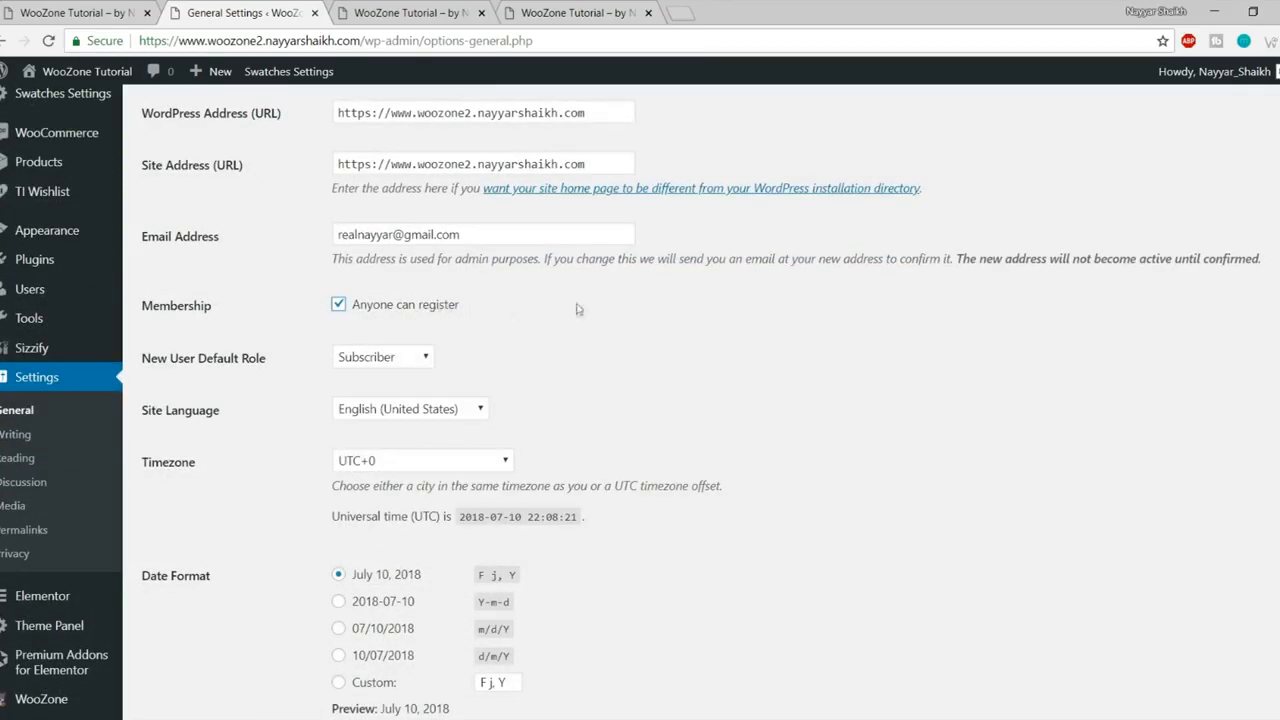
{"action": "scroll", "coordinate": [666, 394], "scroll_direction": "down", "scroll_amount": 6}
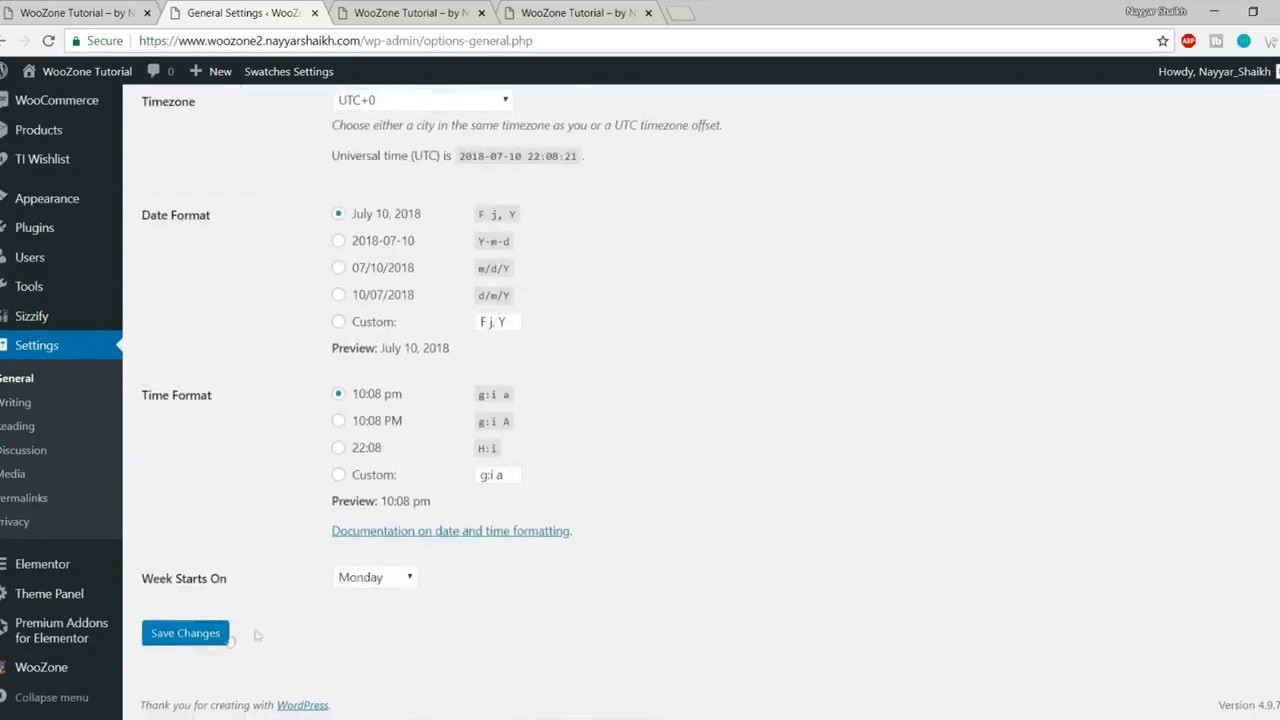
{"action": "left_click", "coordinate": [200, 638]}
{"action": "scroll", "coordinate": [652, 565], "scroll_direction": "down", "scroll_amount": 2}
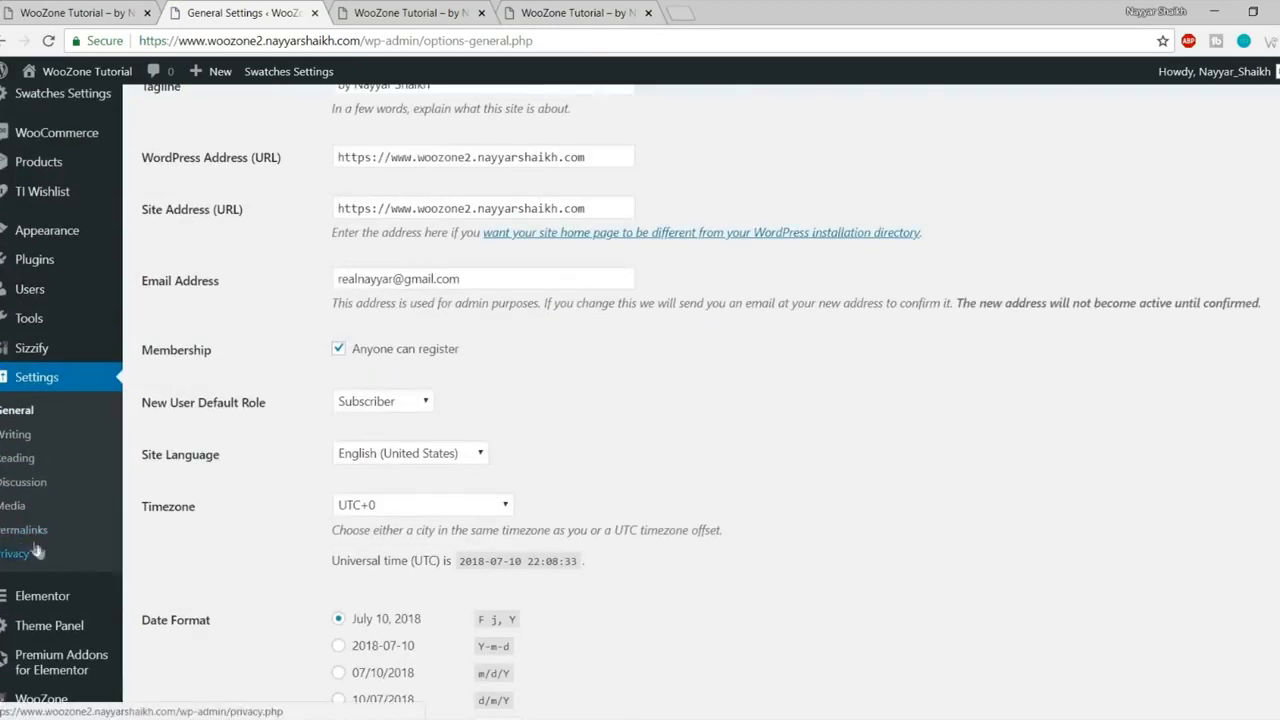
- Set the permalink structure to Post name (/%postname%/) and save
{"action": "left_click", "coordinate": [30, 530]}
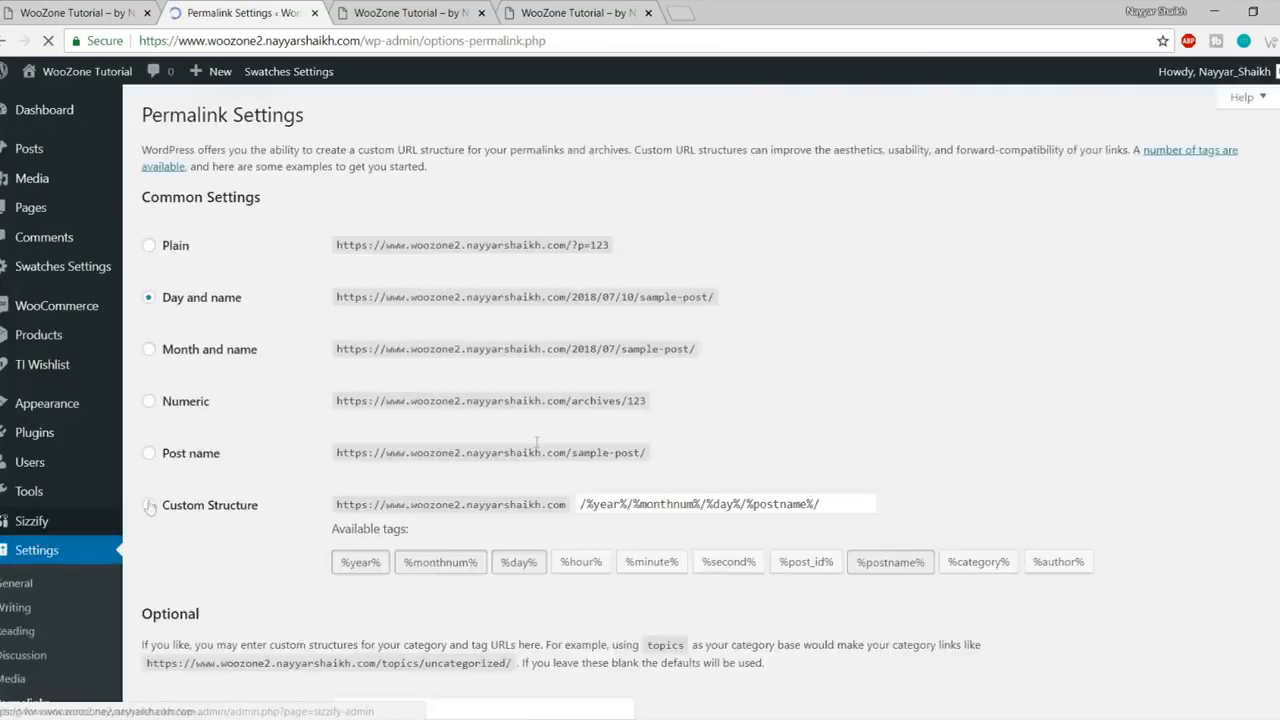
{"action": "scroll", "coordinate": [345, 238], "scroll_direction": "down", "scroll_amount": 1}
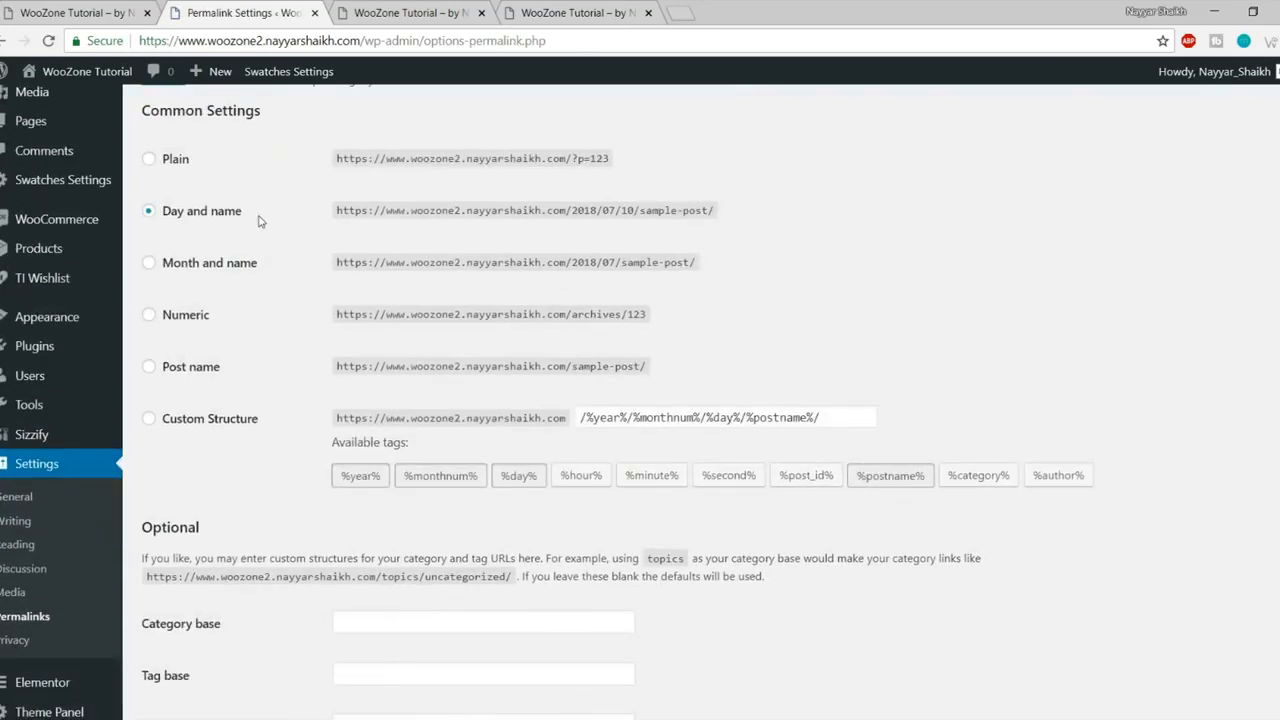
{"action": "left_click_drag", "start_coordinate": [223, 213], "coordinate": [178, 212]}
{"action": "left_click", "coordinate": [226, 212]}
{"action": "scroll", "coordinate": [243, 320], "scroll_direction": "down", "scroll_amount": 1}
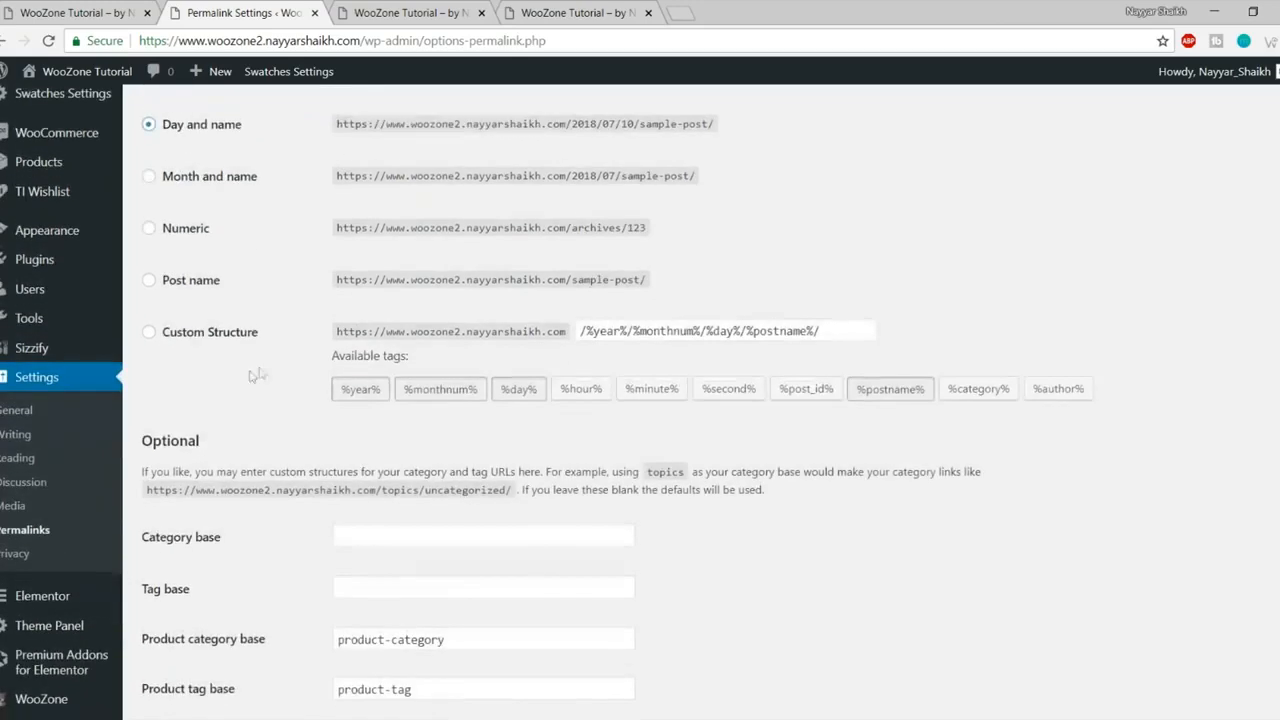
{"action": "left_click", "coordinate": [150, 281]}
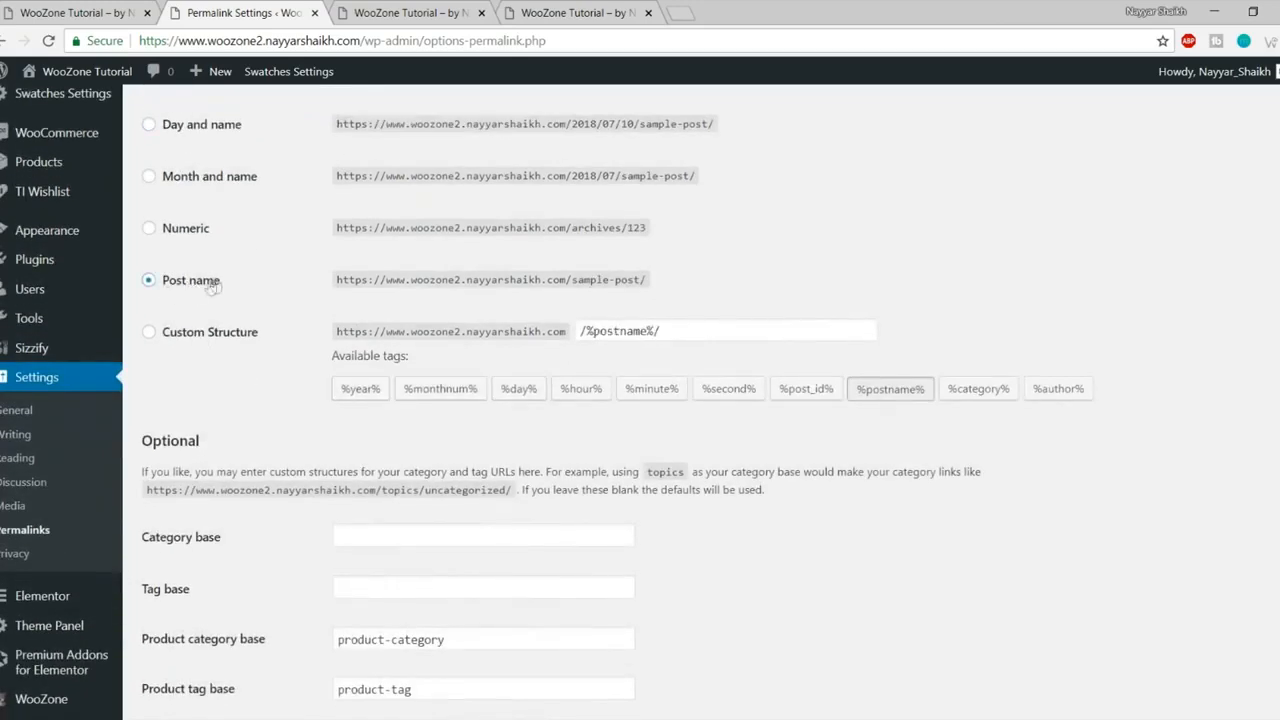
{"action": "scroll", "coordinate": [281, 338], "scroll_direction": "down", "scroll_amount": 5}
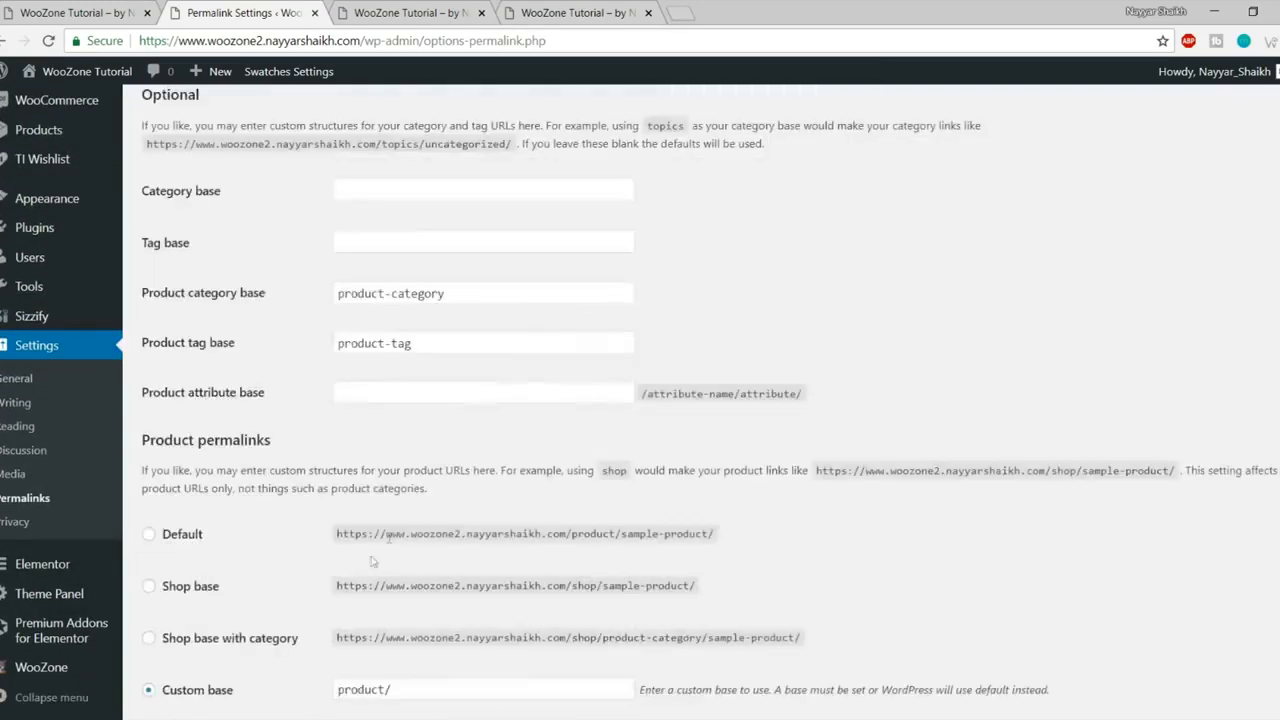
{"action": "left_click", "coordinate": [206, 634]}
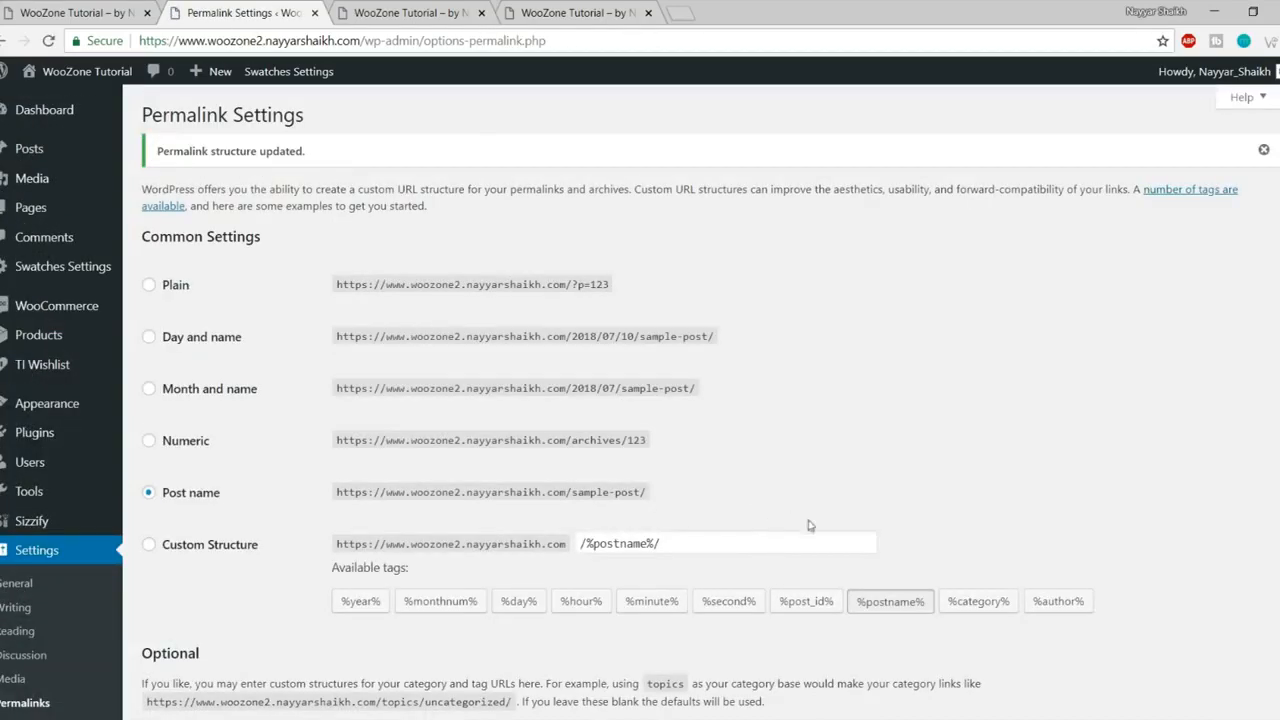
{"action": "mouse_move", "coordinate": [24, 217]}
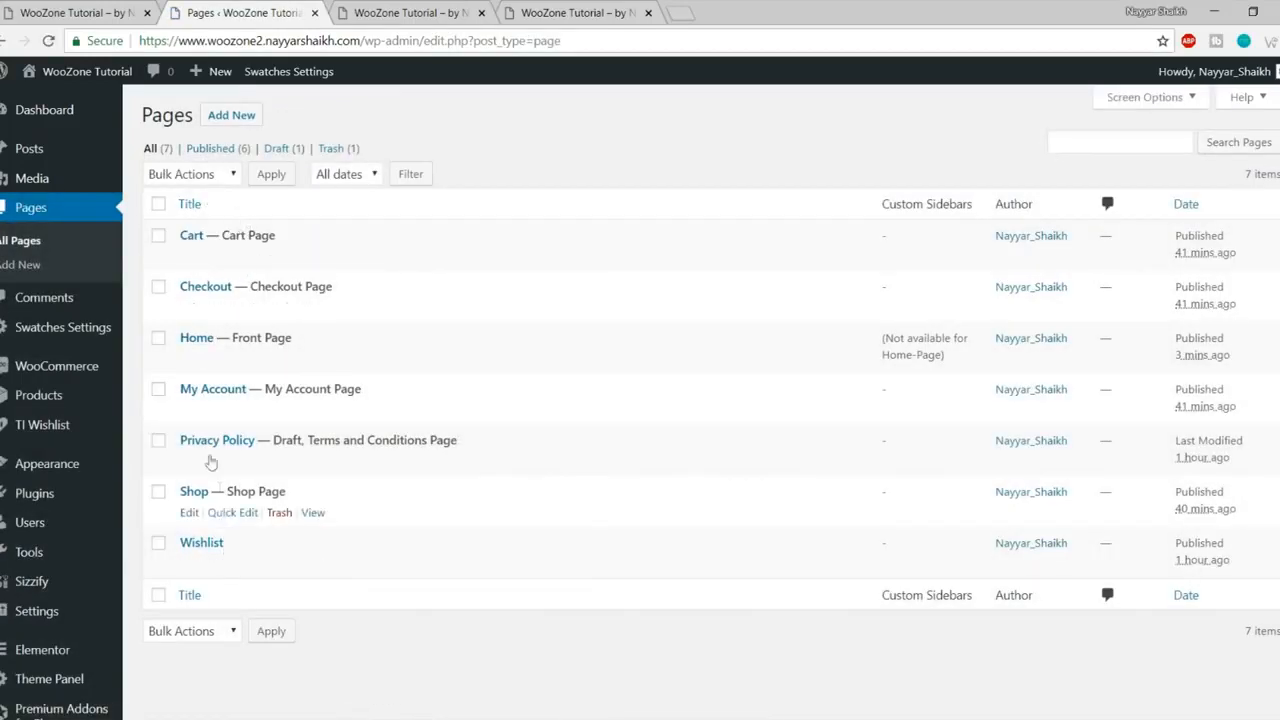
- Edit the Home page from the Pages list and launch 'Edit with Elementor'
{"action": "left_click", "coordinate": [189, 359]}
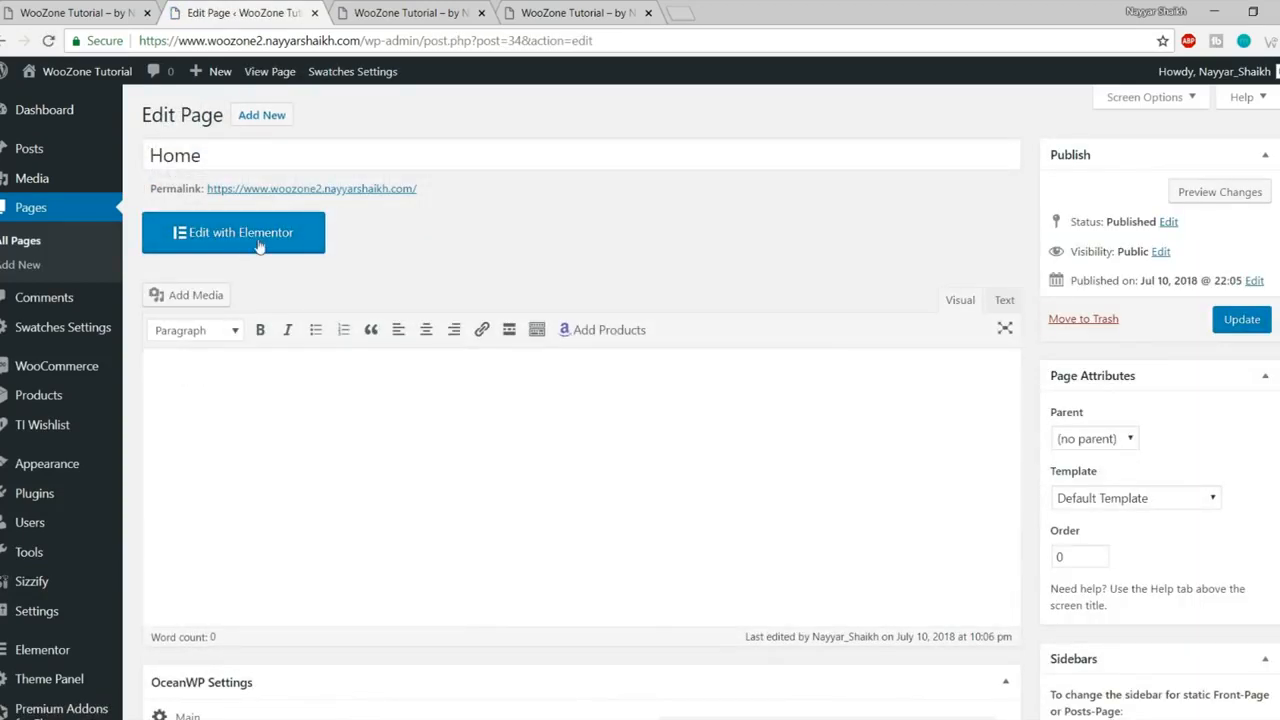
{"action": "left_click", "coordinate": [258, 240]}
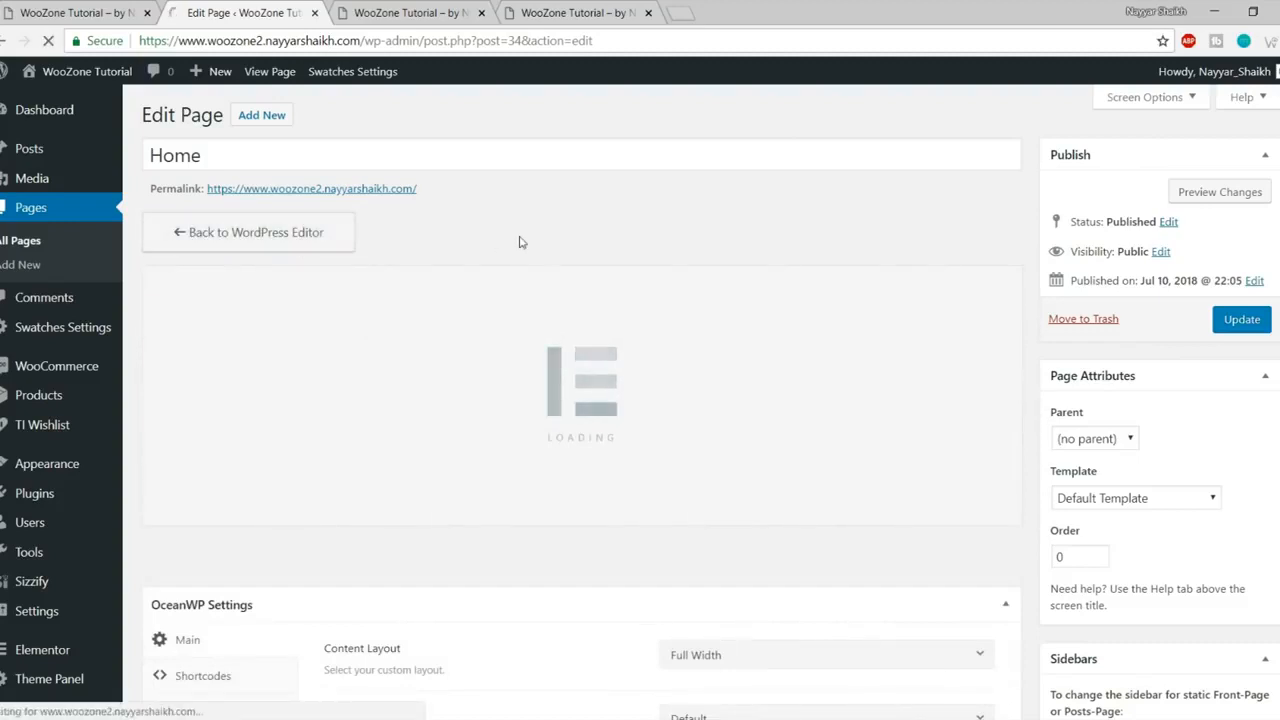
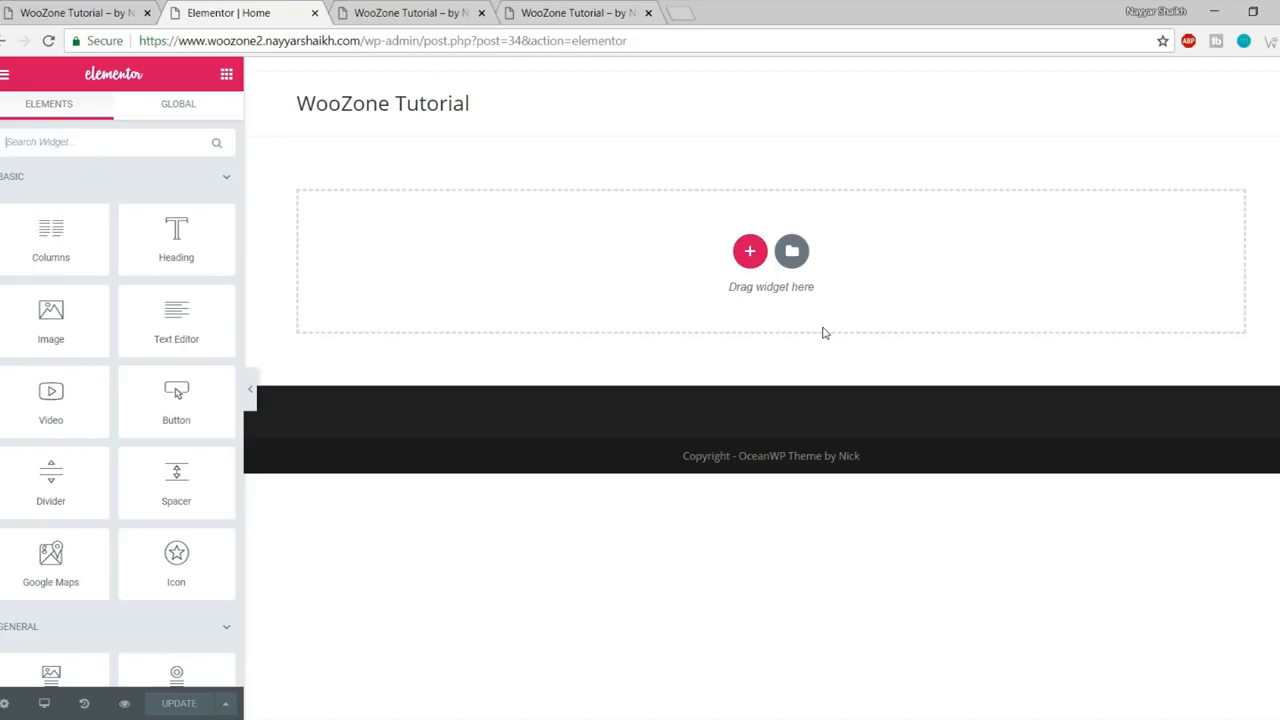
- Check the live store's SPRING/SUMMER COLLECTIONS banner for reference
{"action": "scroll", "coordinate": [156, 402], "scroll_direction": "down", "scroll_amount": 10}
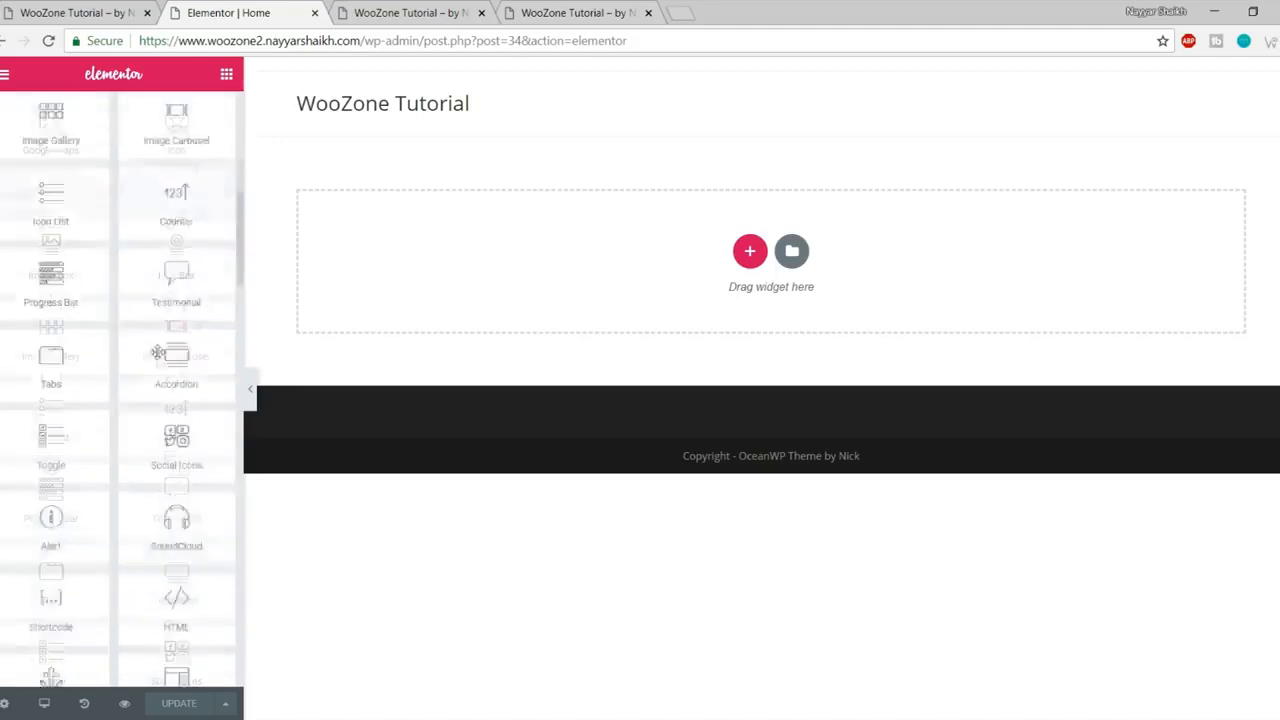
{"action": "scroll", "coordinate": [156, 402], "scroll_direction": "up", "scroll_amount": 10}
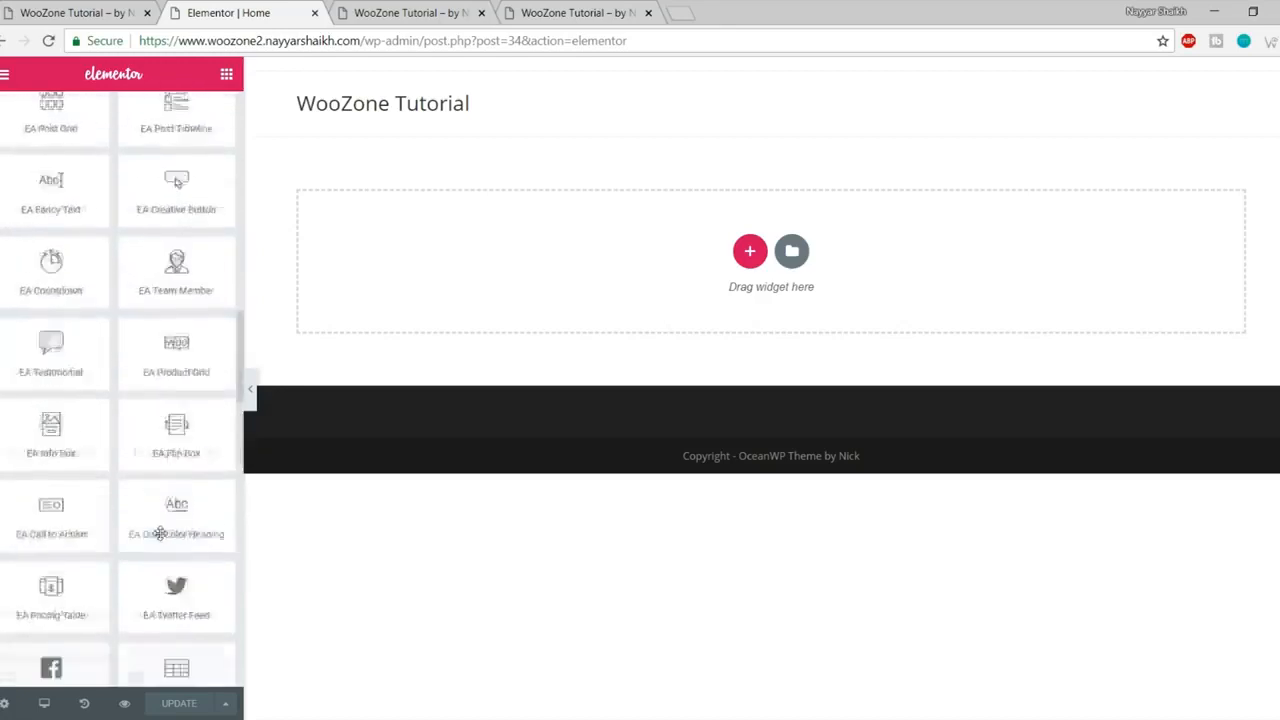
{"action": "scroll", "coordinate": [160, 537], "scroll_direction": "up", "scroll_amount": 5}
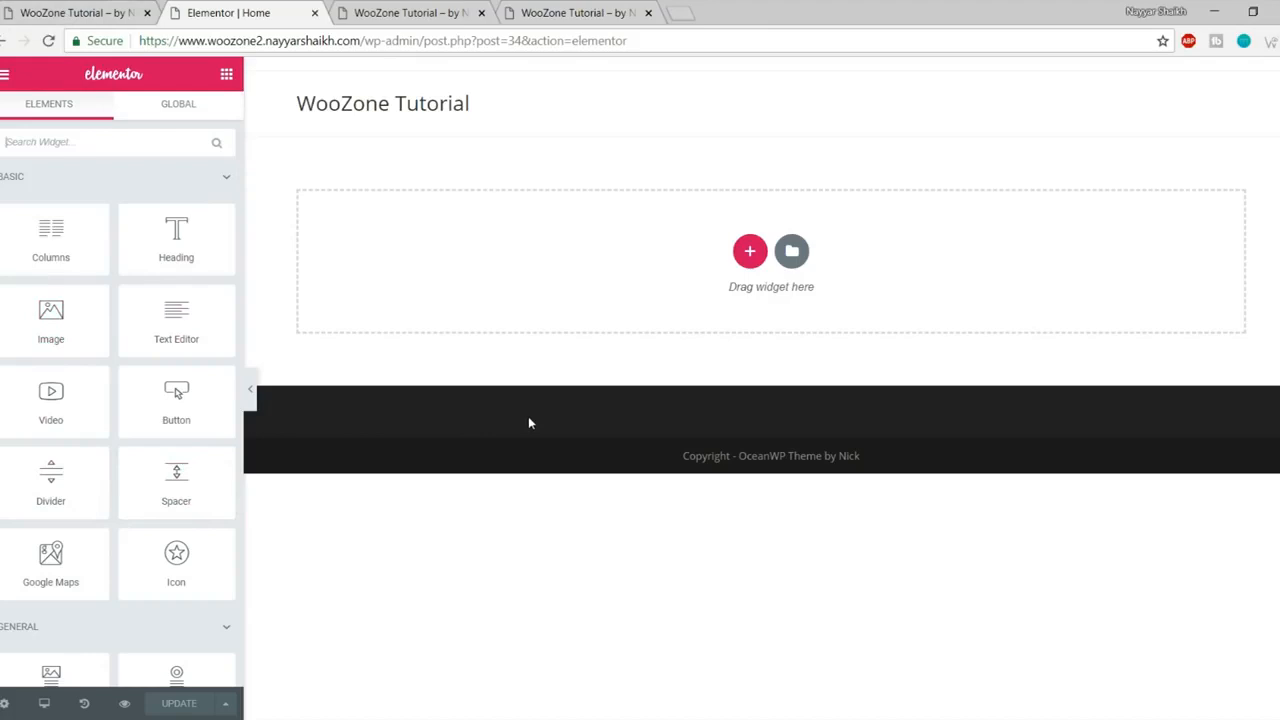
{"action": "left_click", "coordinate": [745, 342]}
{"action": "left_click", "coordinate": [42, 12]}
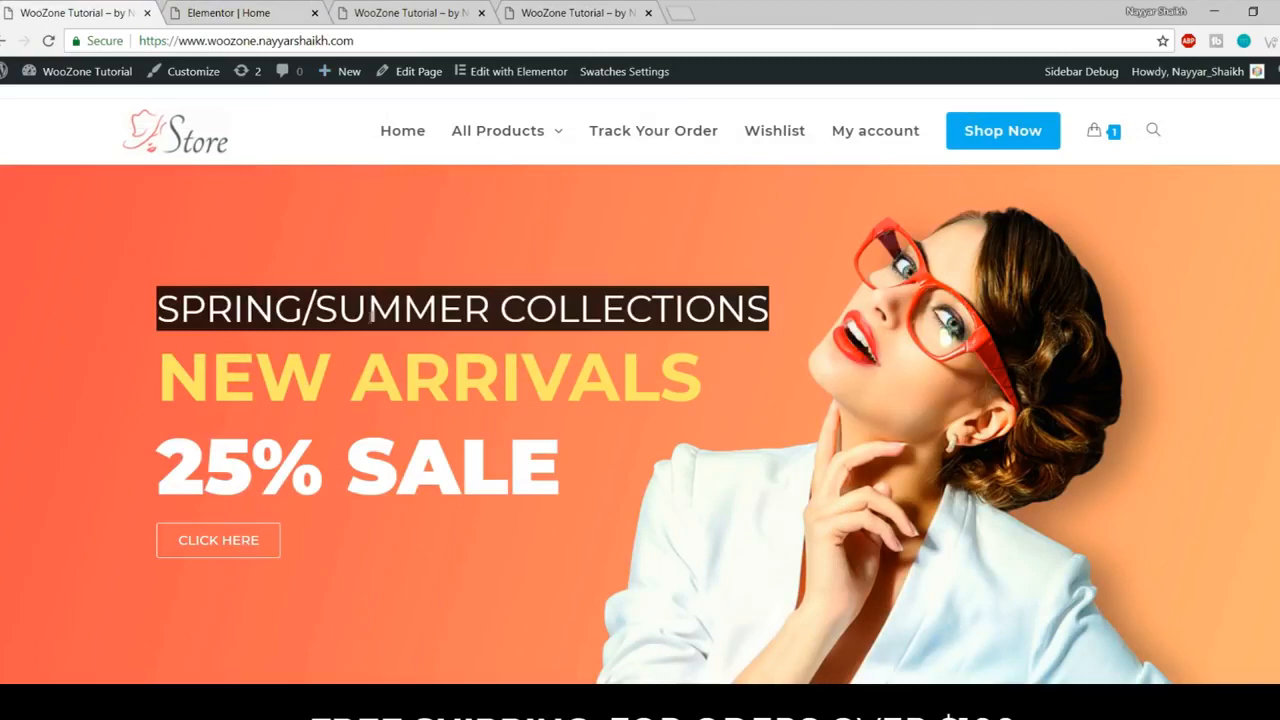
{"action": "left_click_drag", "start_coordinate": [143, 310], "coordinate": [773, 300]}
{"action": "left_click", "coordinate": [745, 306]}
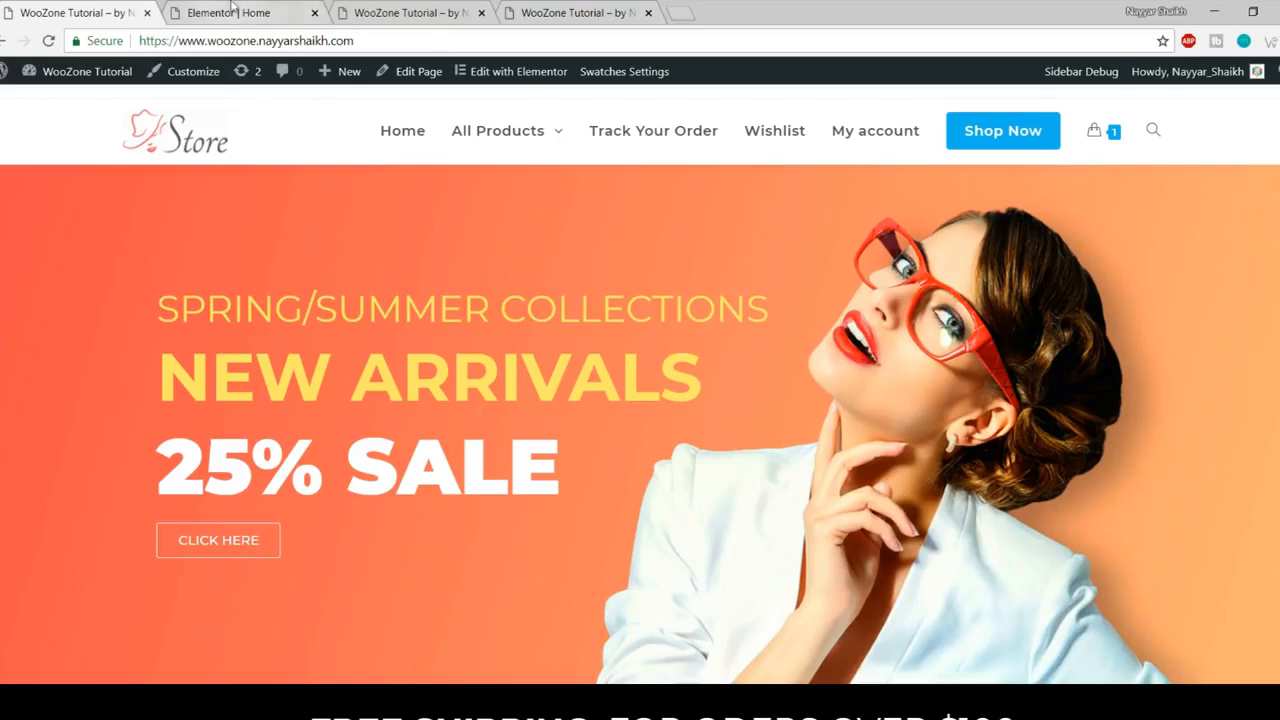
{"action": "left_click", "coordinate": [268, 15]}
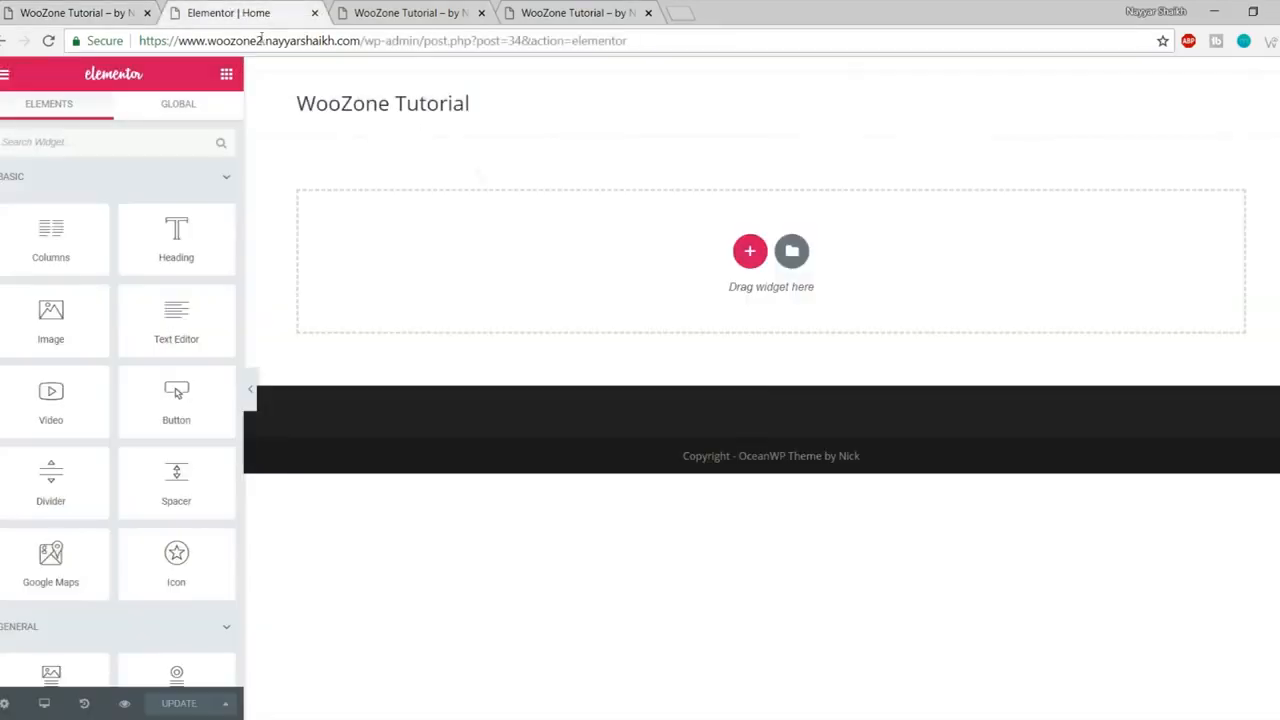
- Add a single-column section at the top of the page and show its Style settings
{"action": "left_click", "coordinate": [751, 254]}
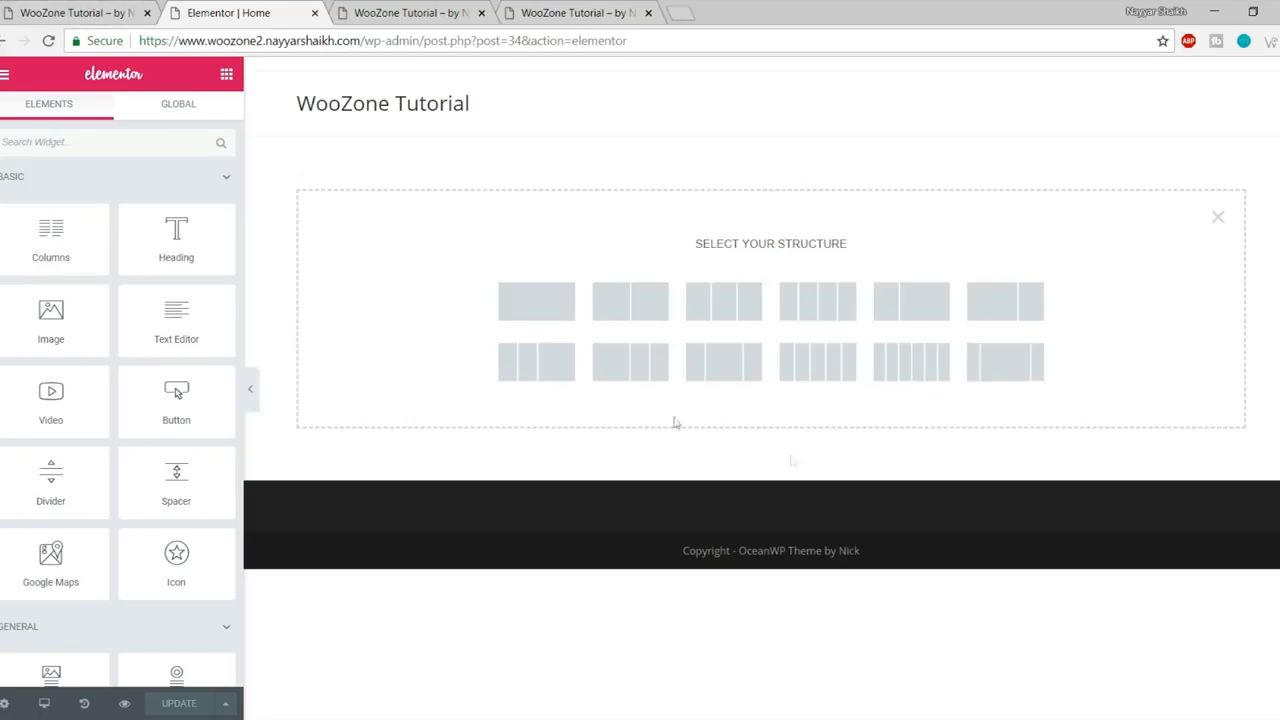
{"action": "left_click", "coordinate": [94, 12]}
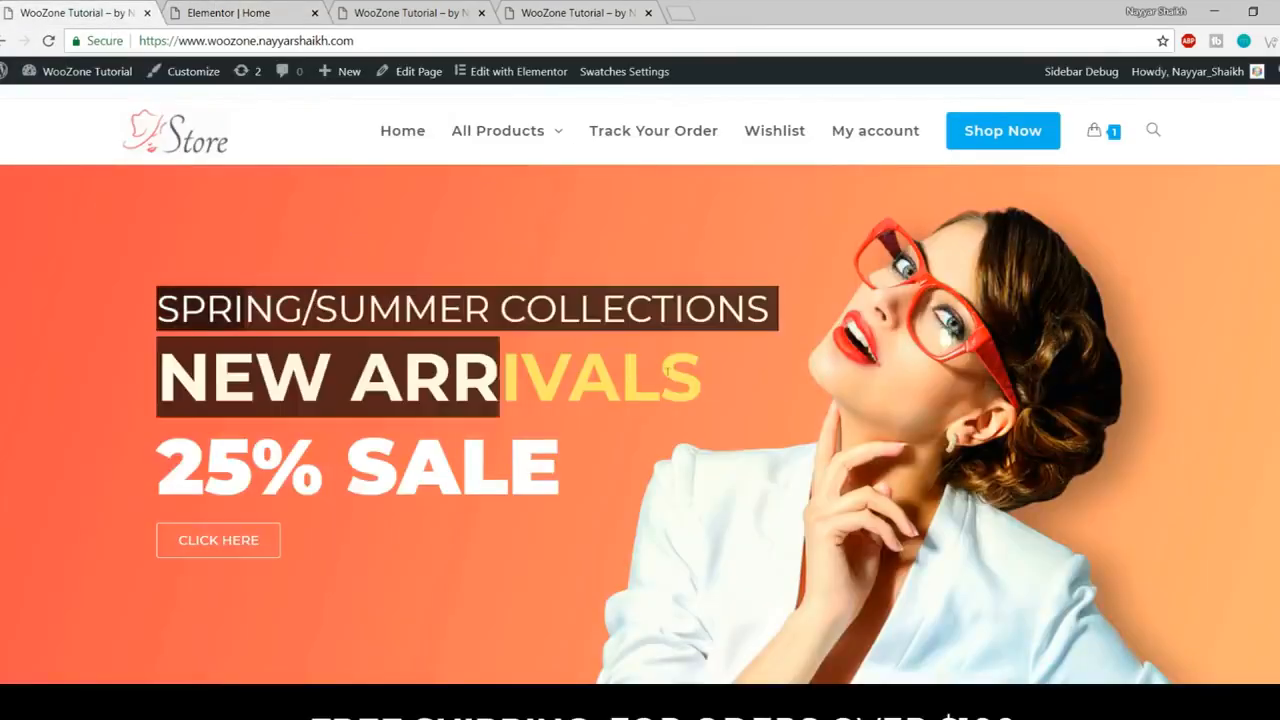
{"action": "scroll", "coordinate": [492, 395], "scroll_direction": "down", "scroll_amount": 10}
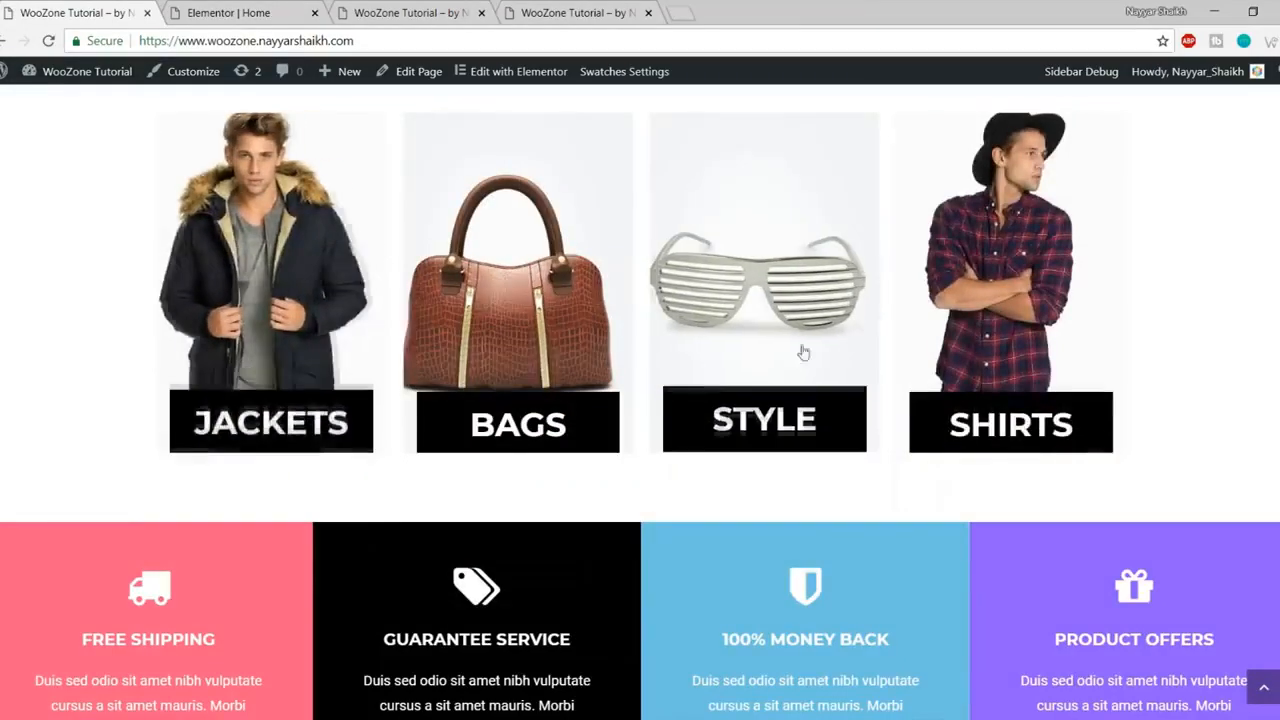
{"action": "scroll", "coordinate": [820, 437], "scroll_direction": "up", "scroll_amount": 10}
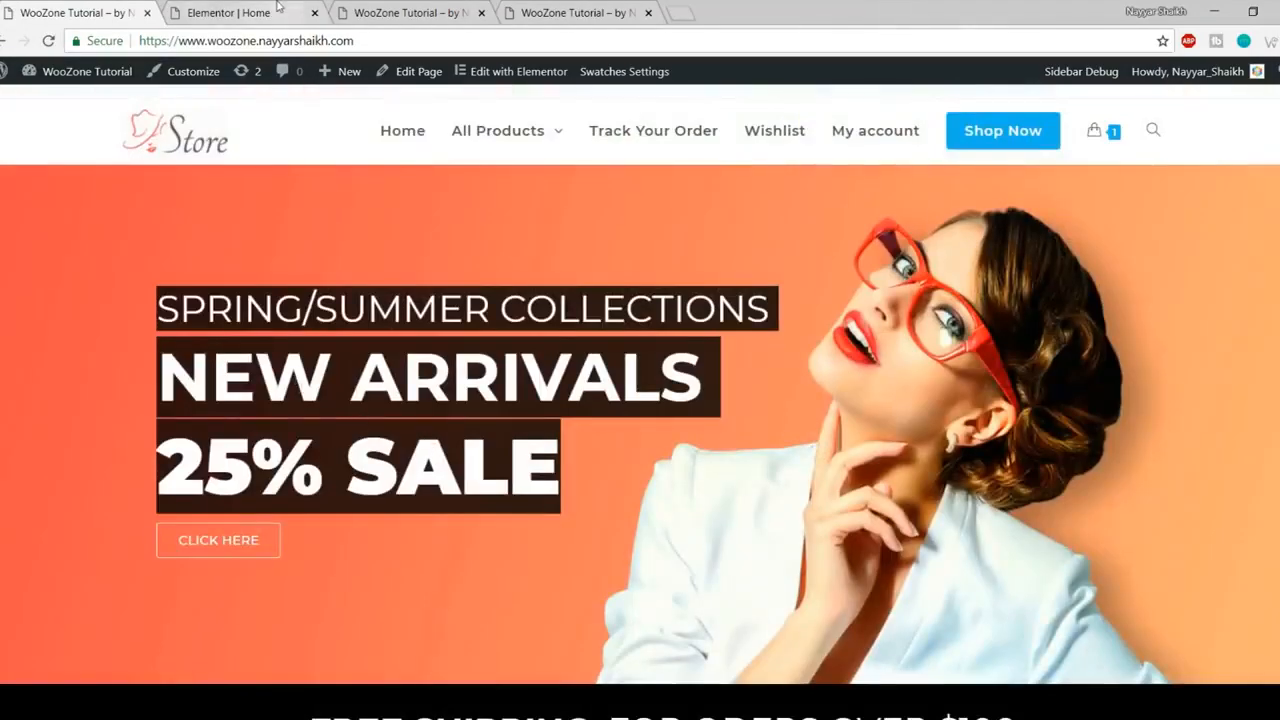
{"action": "left_click", "coordinate": [281, 12]}
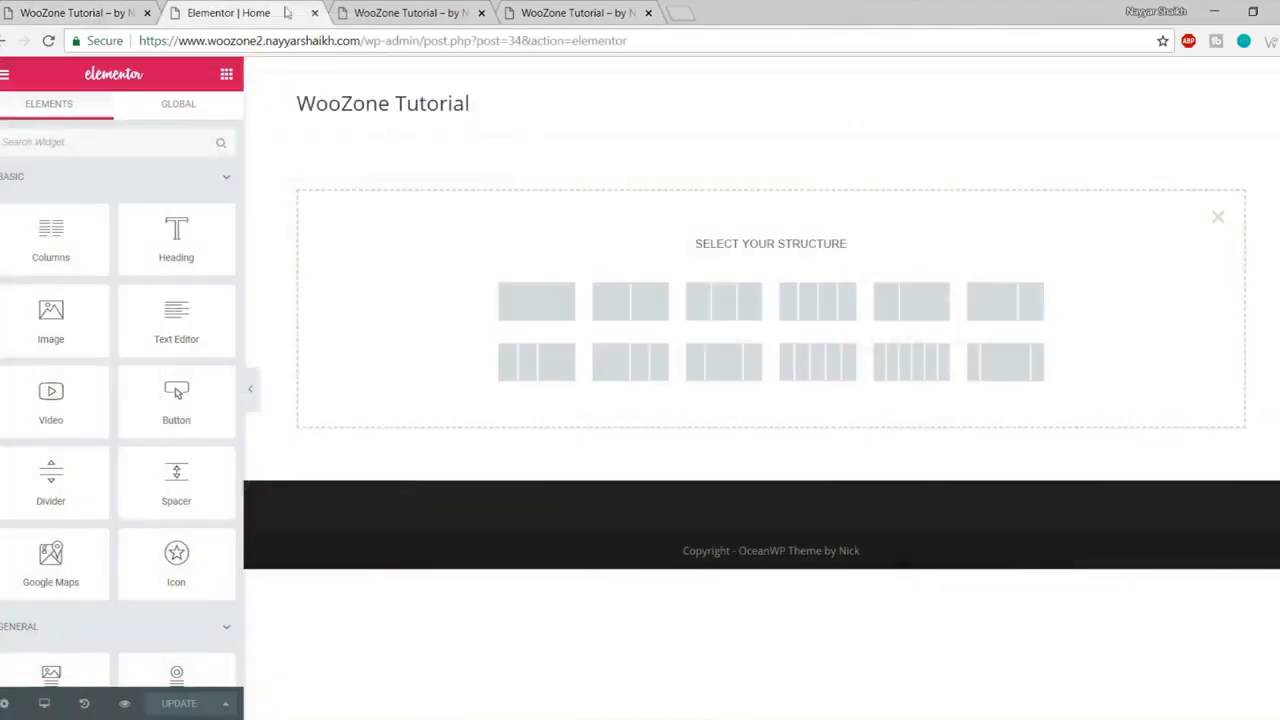
{"action": "left_click", "coordinate": [528, 309]}
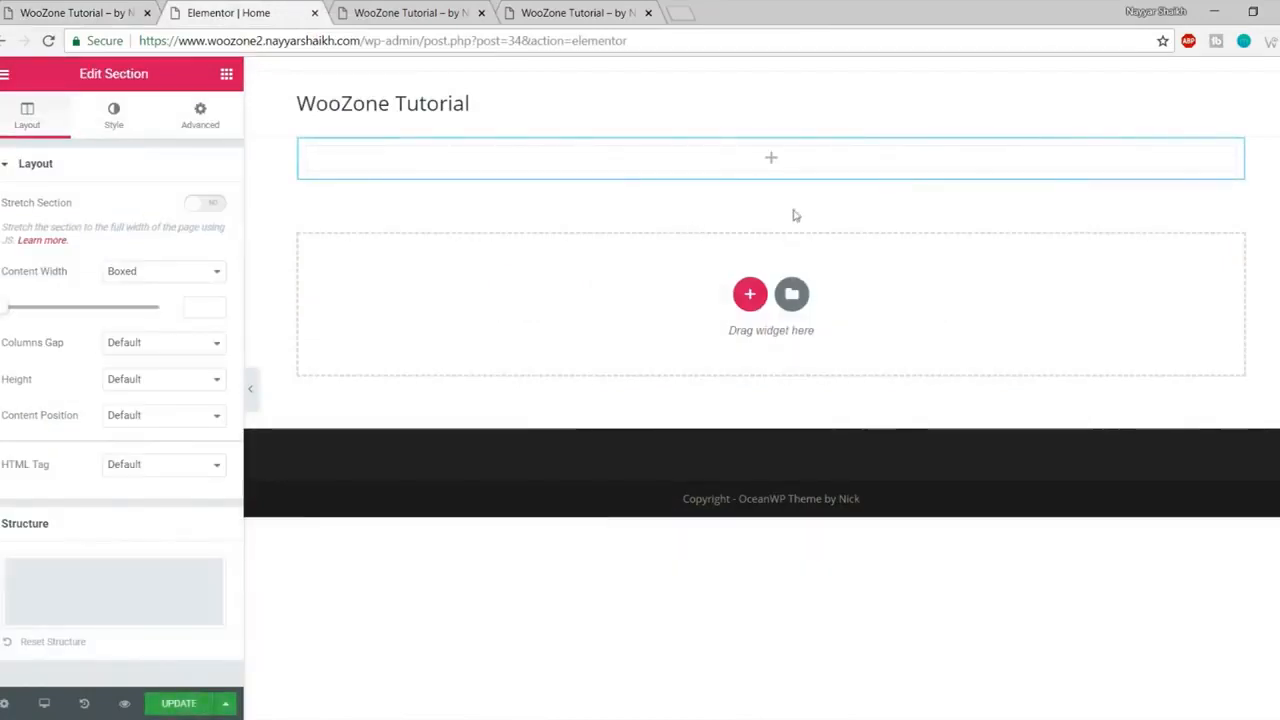
{"action": "left_click_drag", "start_coordinate": [76, 73], "coordinate": [164, 78]}
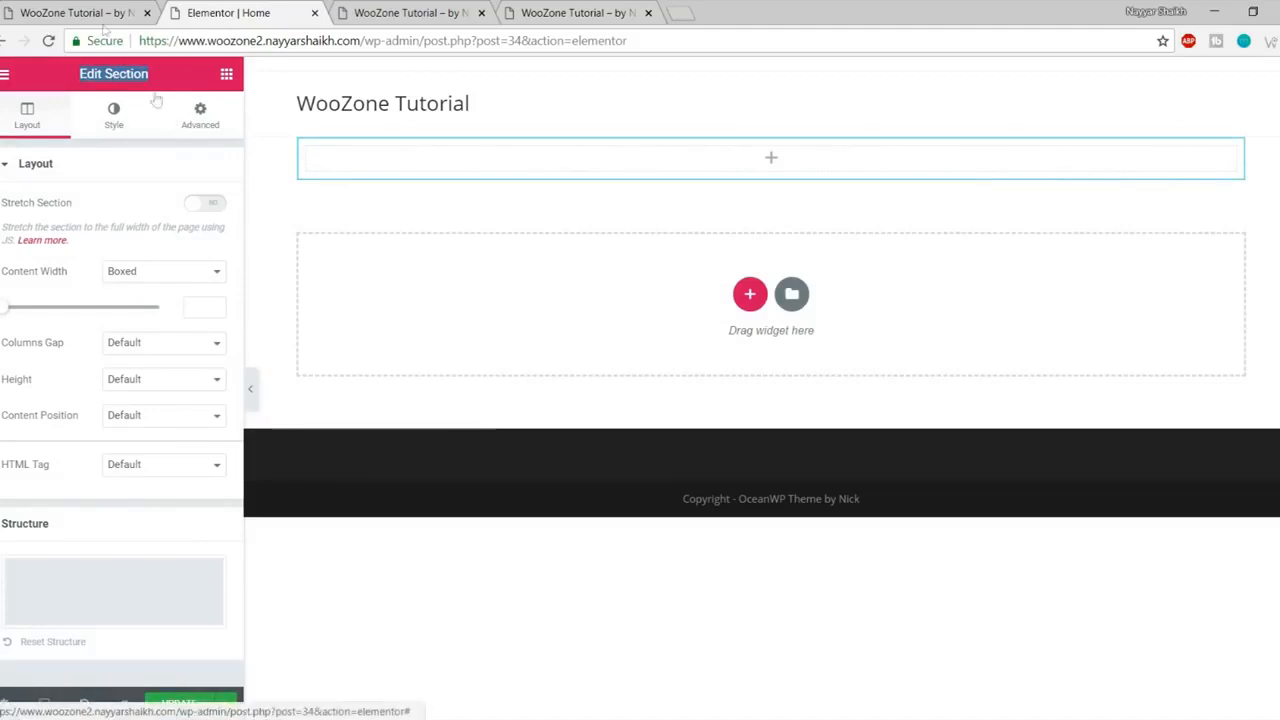
{"action": "left_click", "coordinate": [44, 12]}
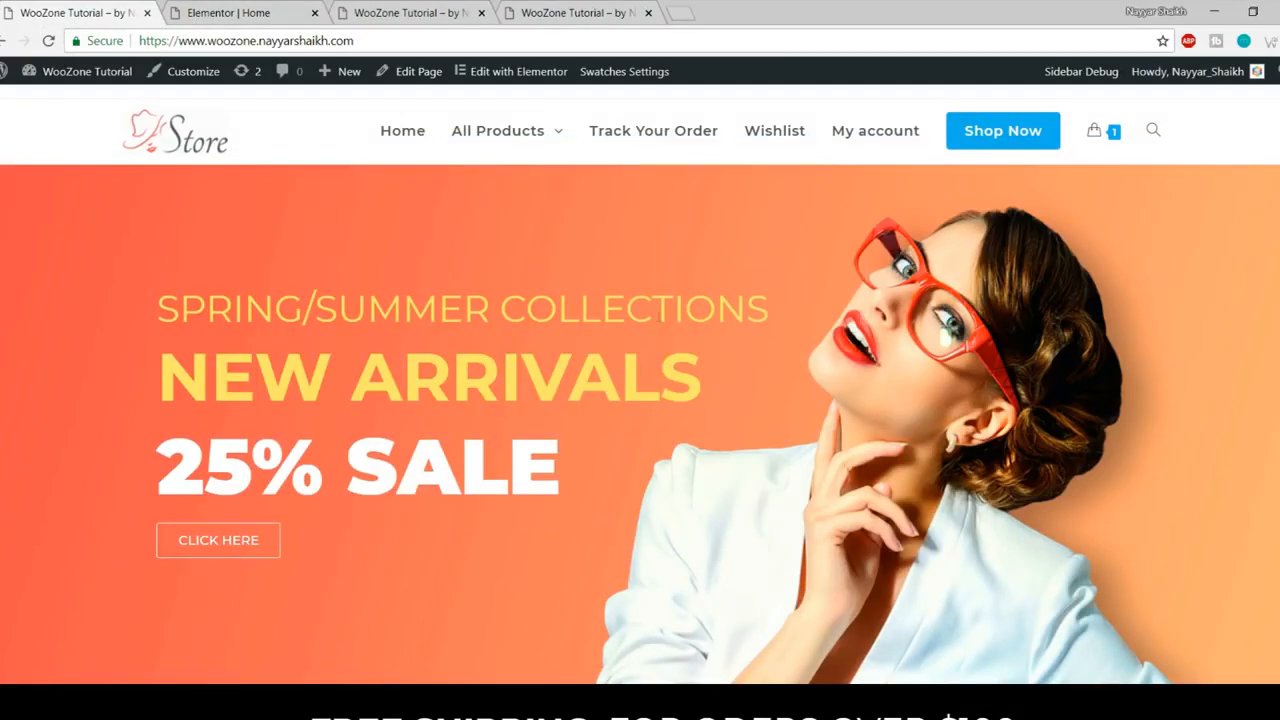
{"action": "left_click", "coordinate": [253, 8]}
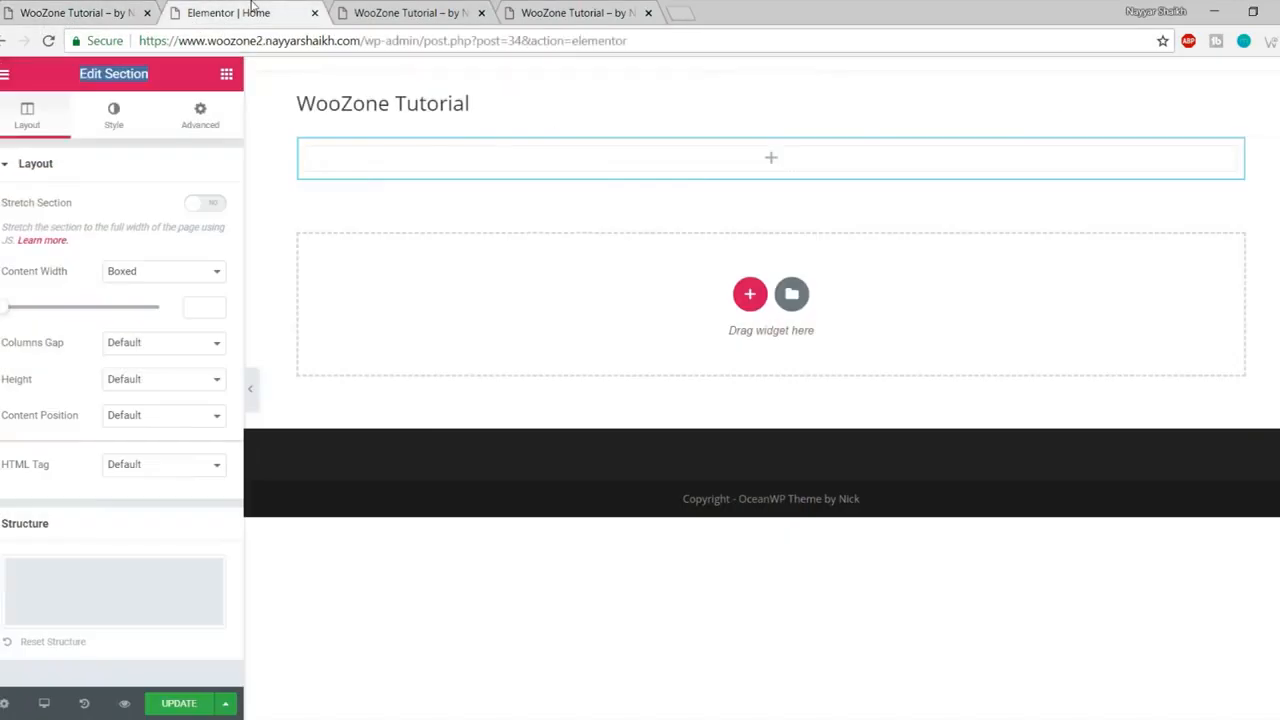
{"action": "left_click", "coordinate": [114, 120]}
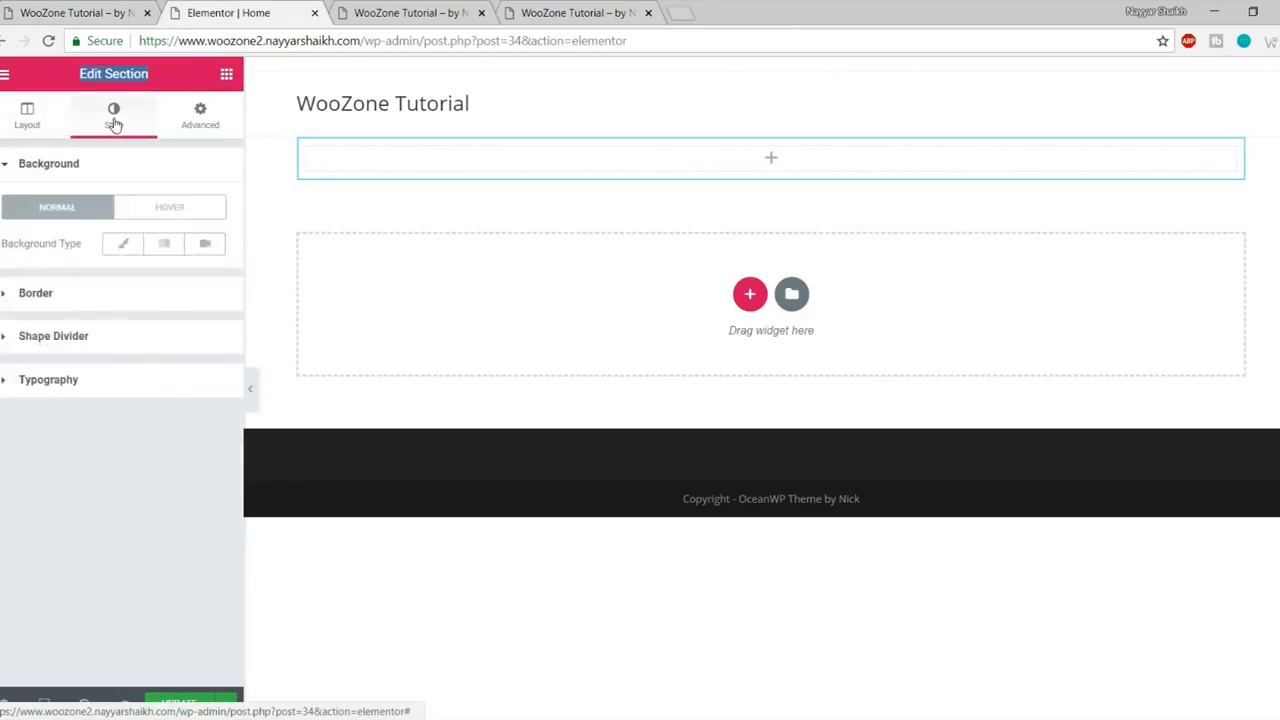
- Upload splash_shop_1_slide_3 from the WooZone Media folder as the section's classic background image
{"action": "left_click", "coordinate": [126, 247]}
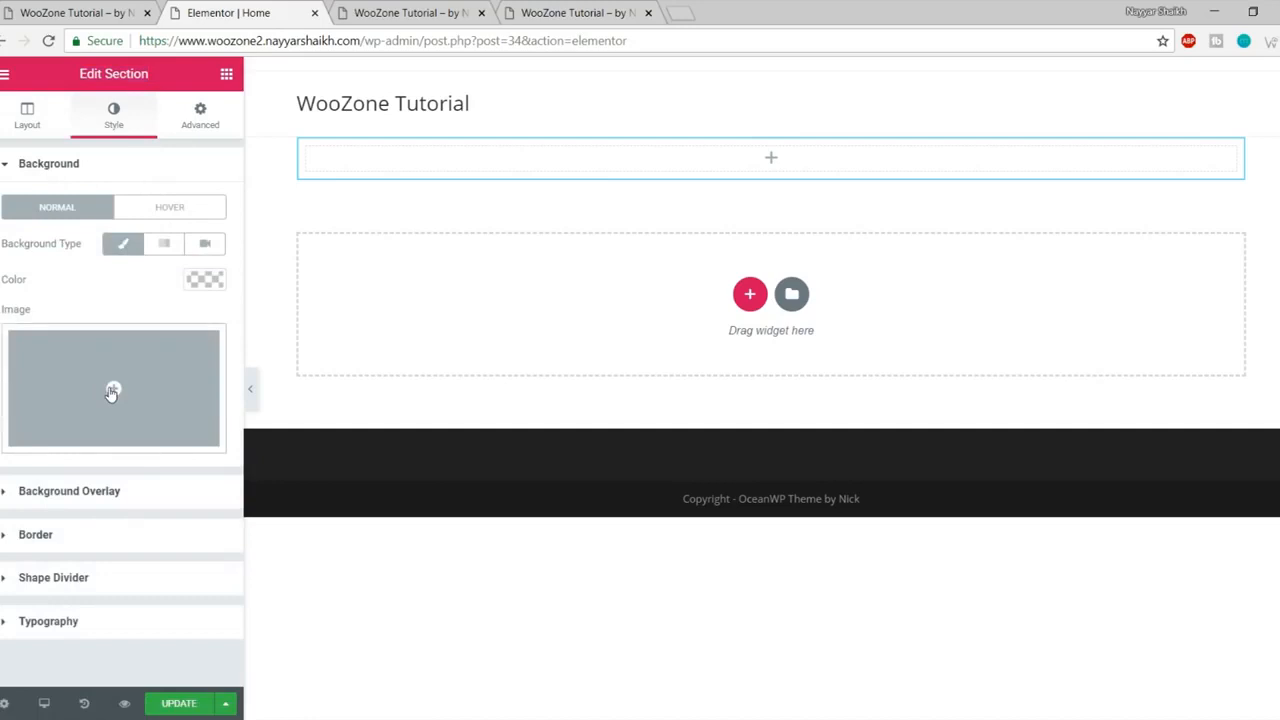
{"action": "left_click", "coordinate": [115, 391]}
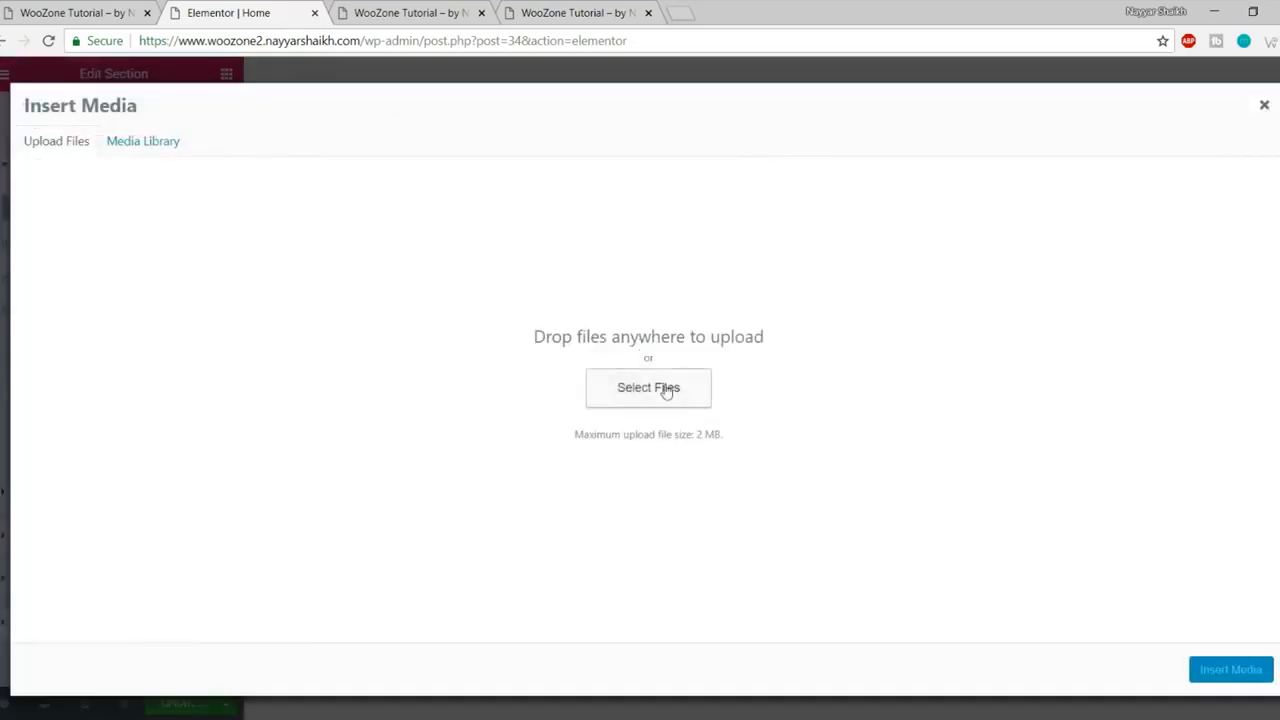
{"action": "left_click", "coordinate": [667, 390]}
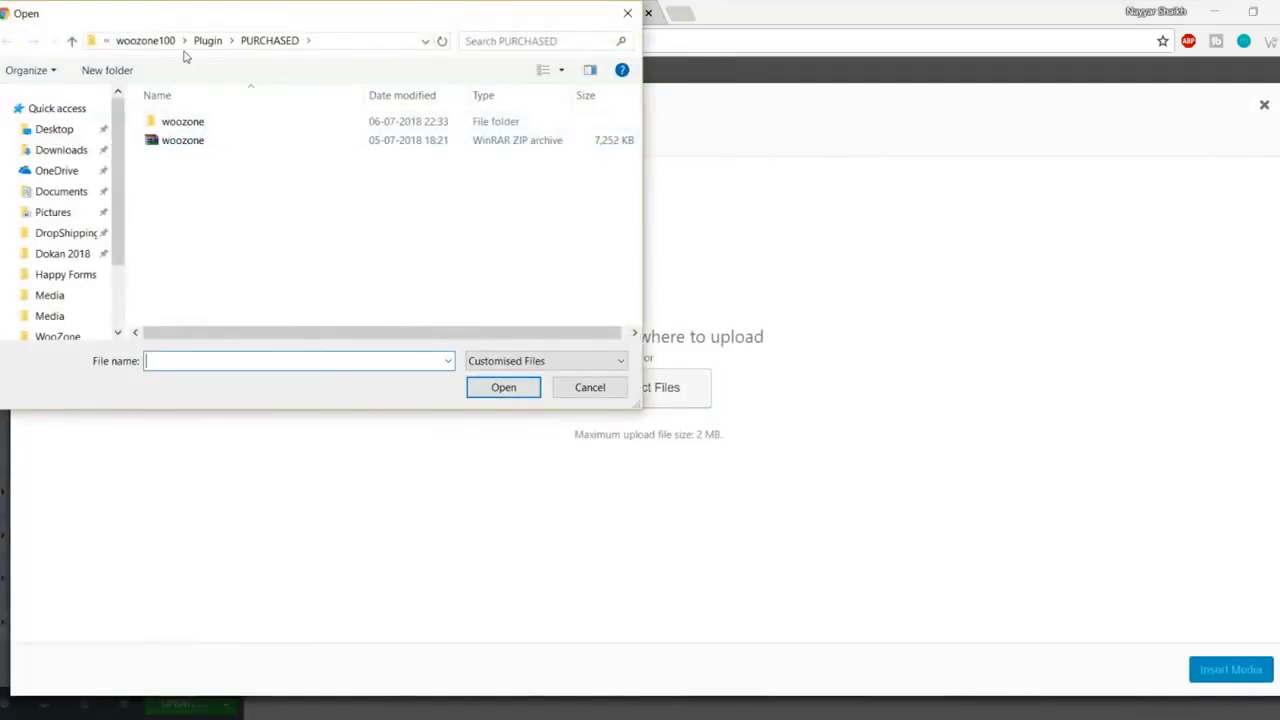
{"action": "left_click", "coordinate": [135, 41]}
{"action": "left_click", "coordinate": [140, 40]}
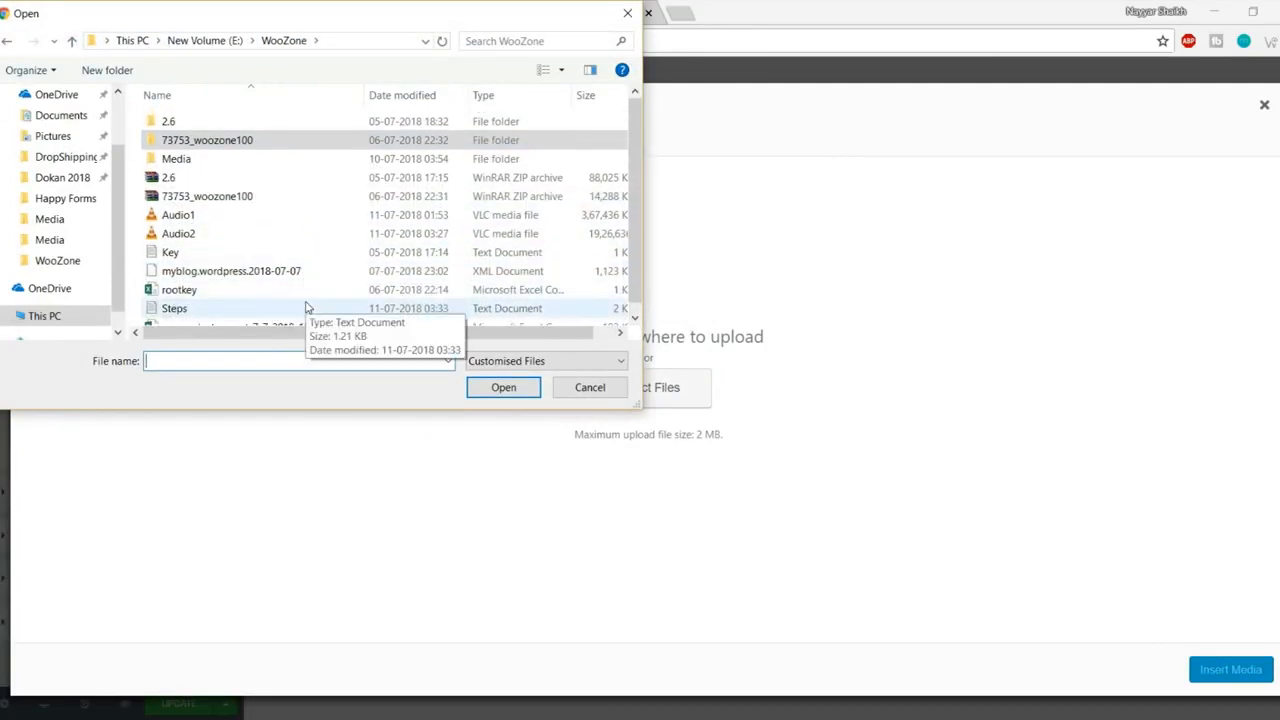
{"action": "double_click", "coordinate": [192, 161]}
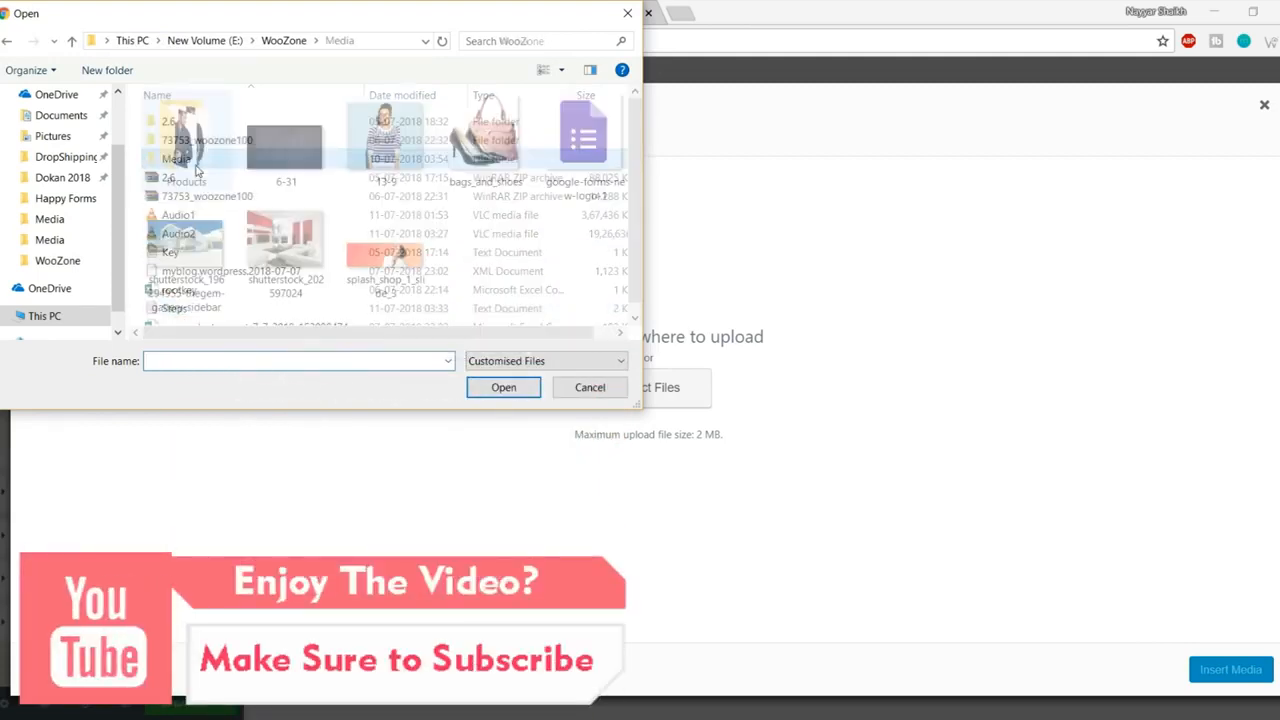
{"action": "left_click", "coordinate": [387, 287]}
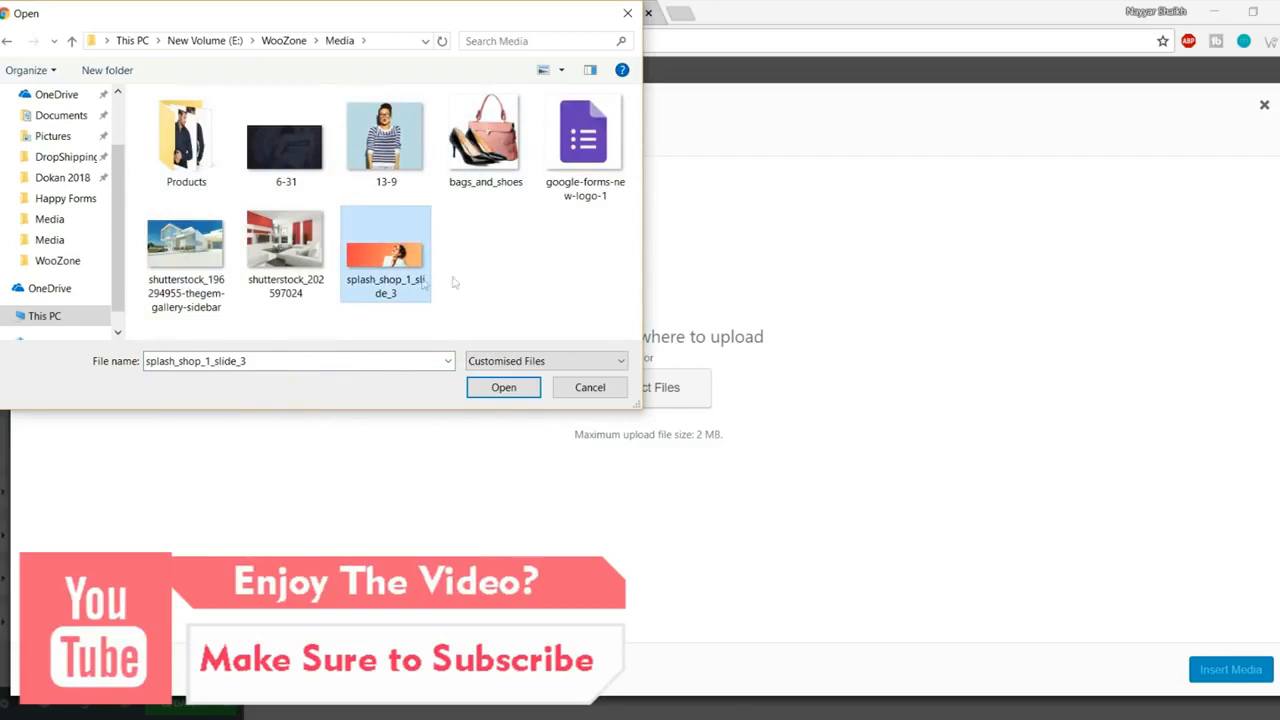
{"action": "left_click", "coordinate": [503, 387]}
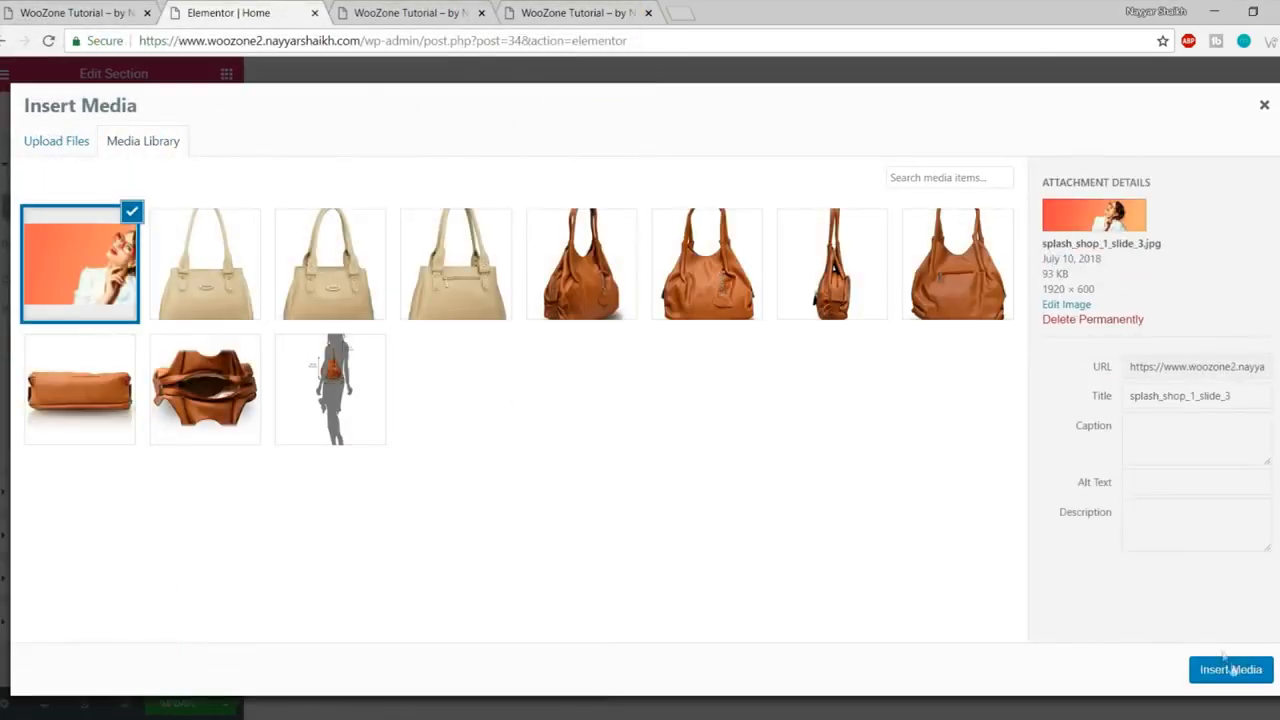
{"action": "left_click", "coordinate": [1231, 670]}
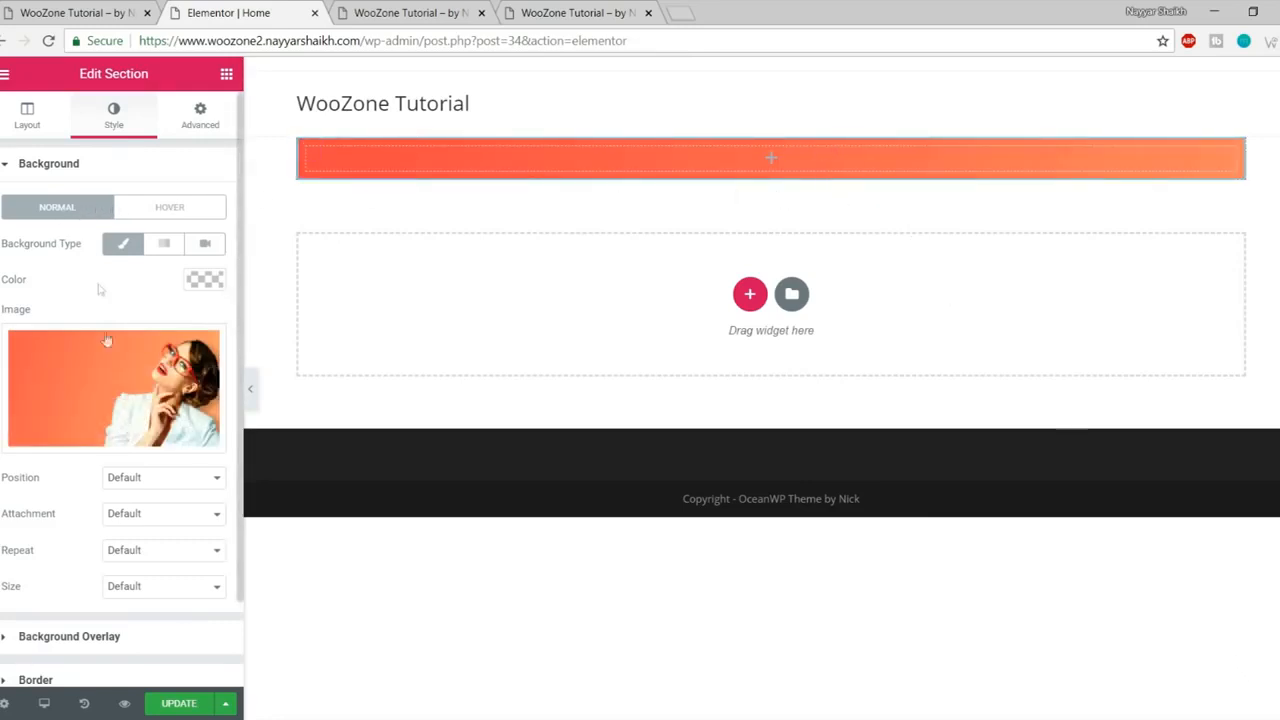
- Set the background image position to center and size to Cover
{"action": "scroll", "coordinate": [100, 290], "scroll_direction": "down", "scroll_amount": 1}
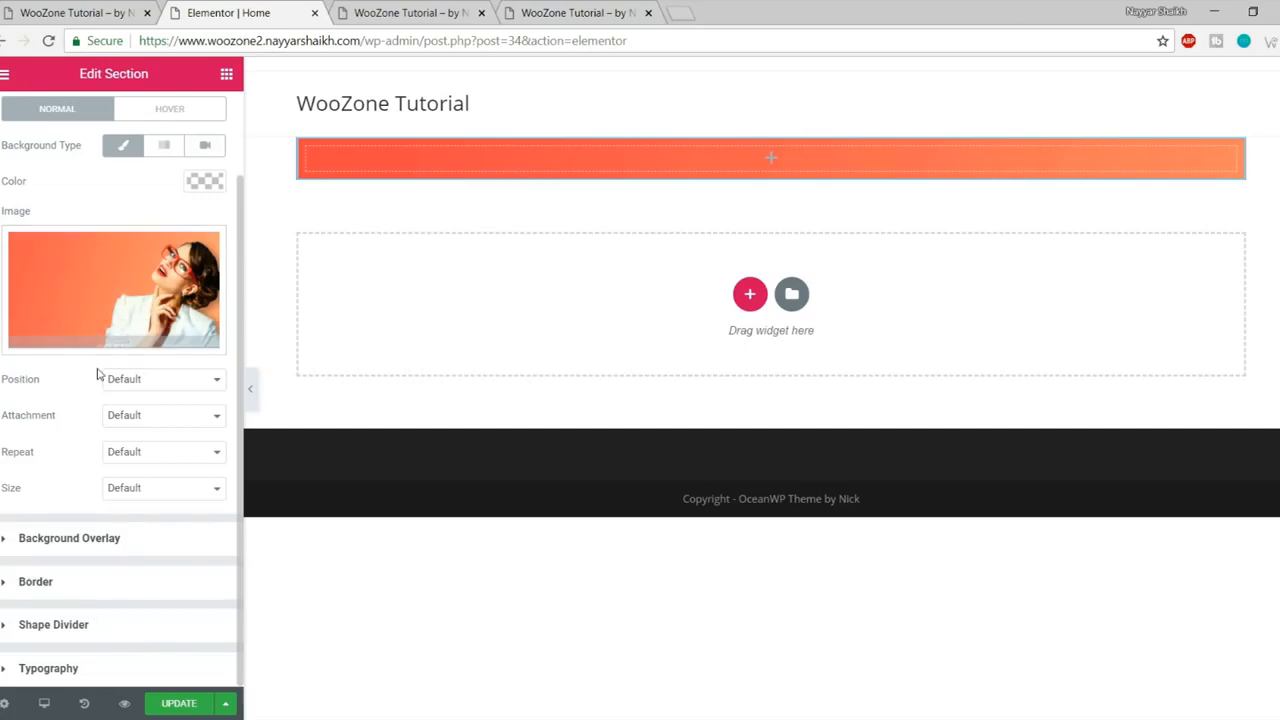
{"action": "left_click", "coordinate": [152, 385]}
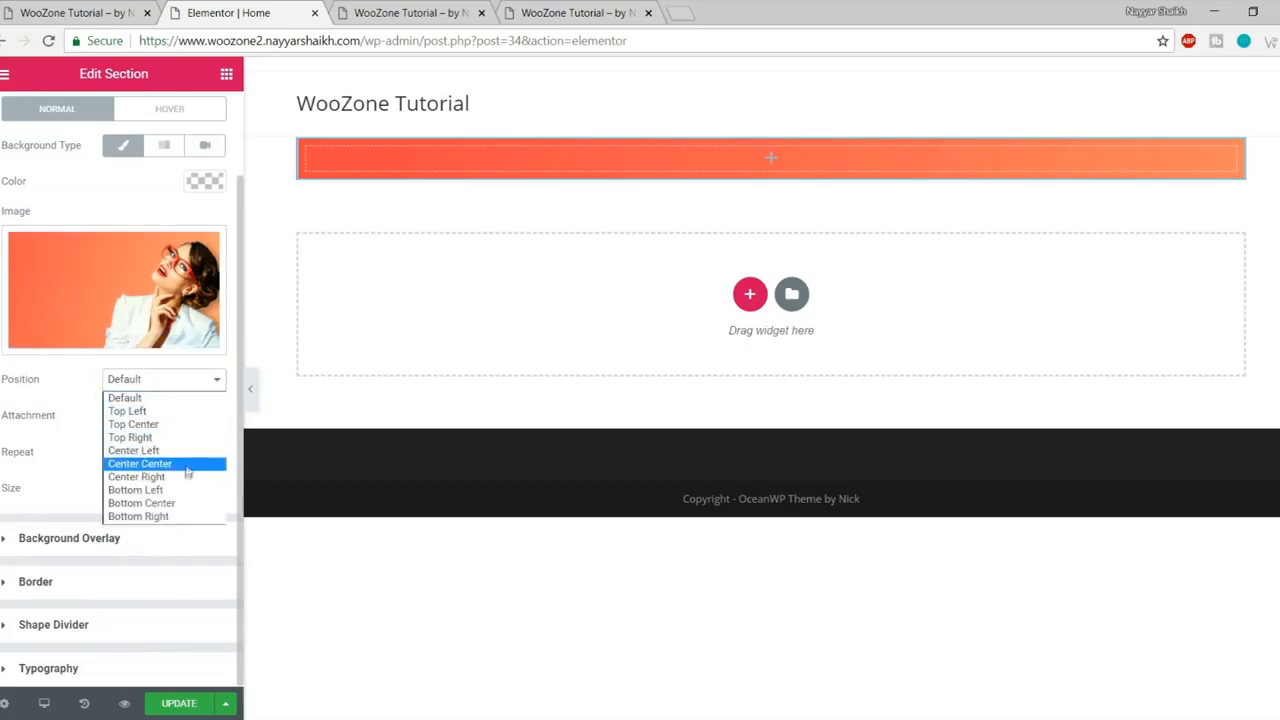
{"action": "left_click", "coordinate": [140, 464]}
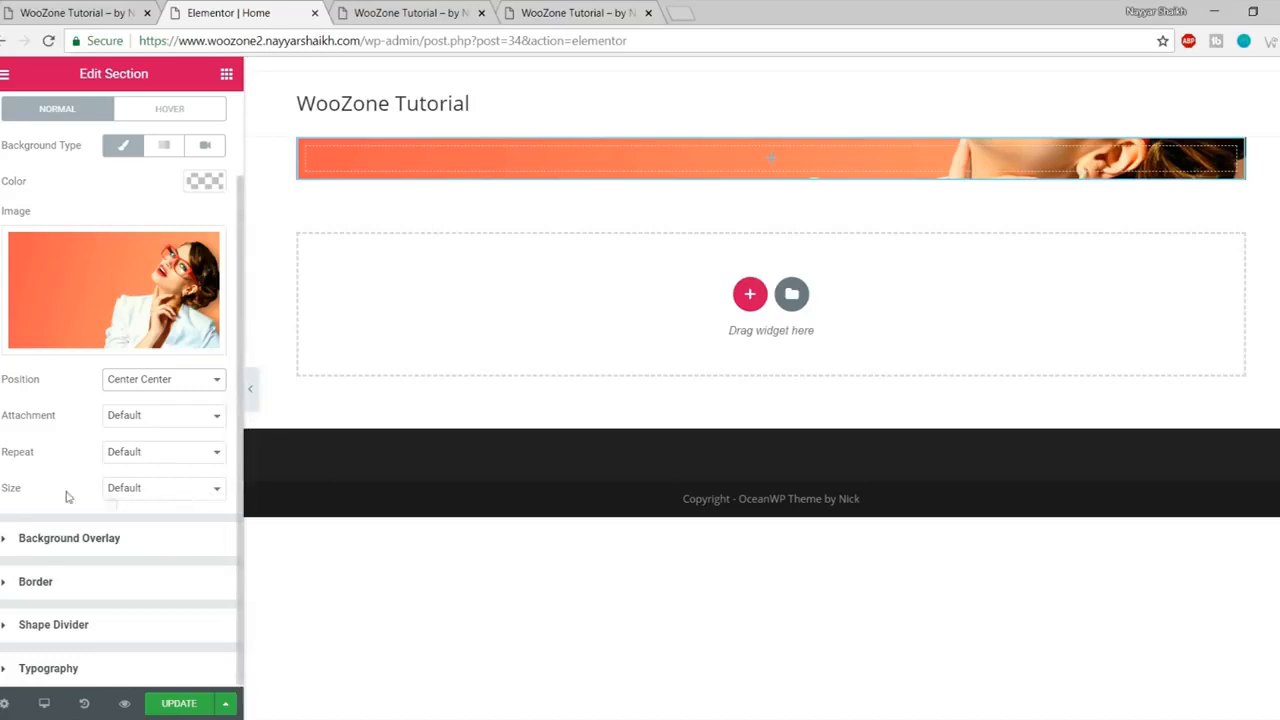
{"action": "left_click", "coordinate": [158, 488]}
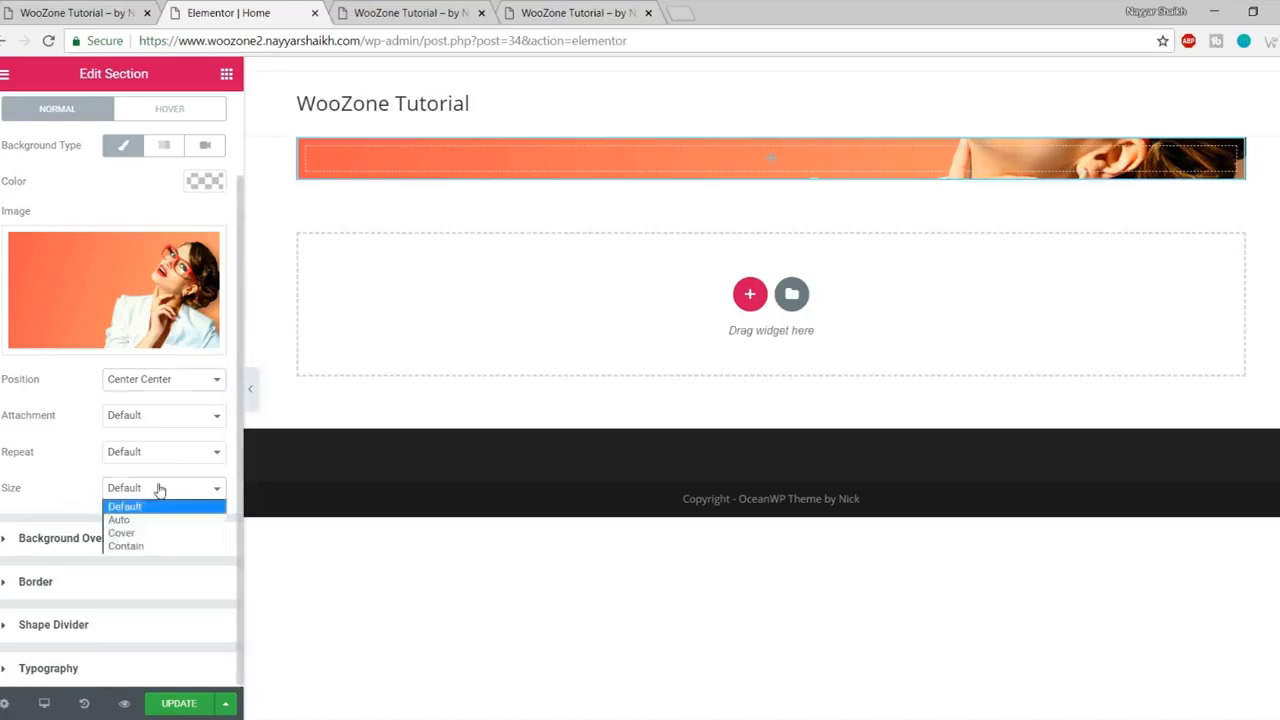
{"action": "left_click", "coordinate": [161, 536]}
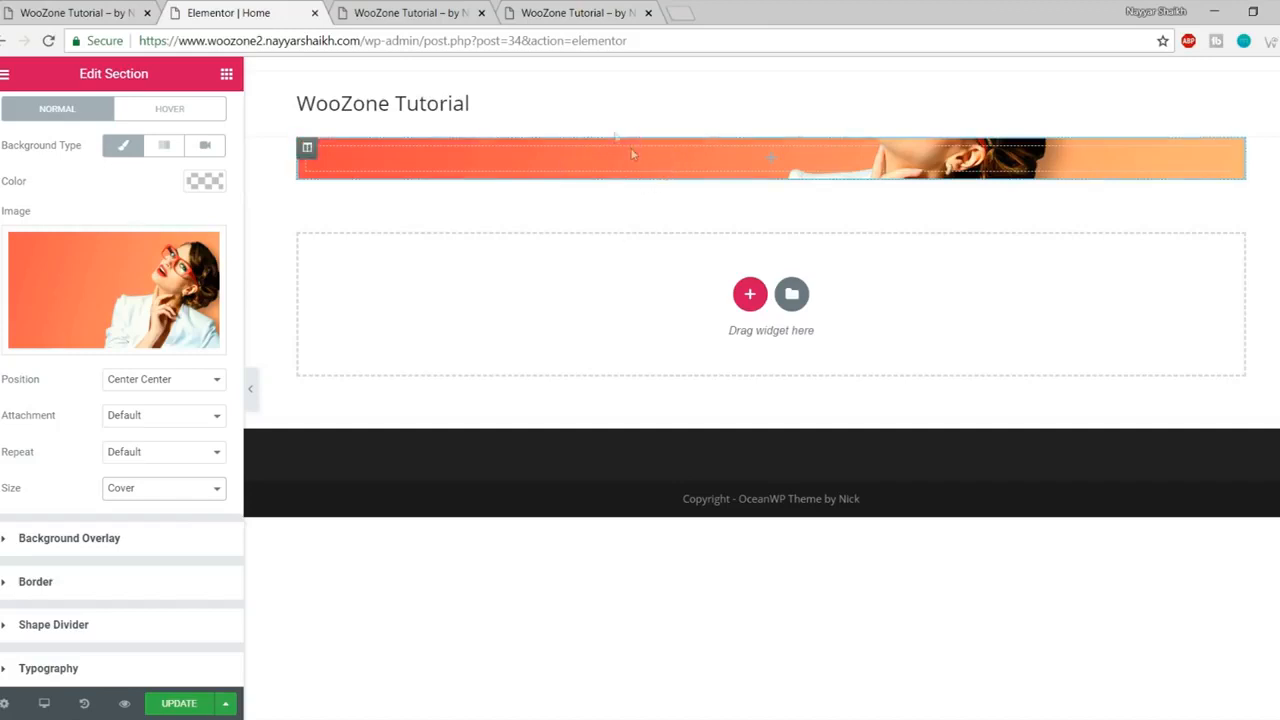
- Compare the banner with the live homepage and bring up the section's Layout settings
{"action": "left_click", "coordinate": [135, 13]}
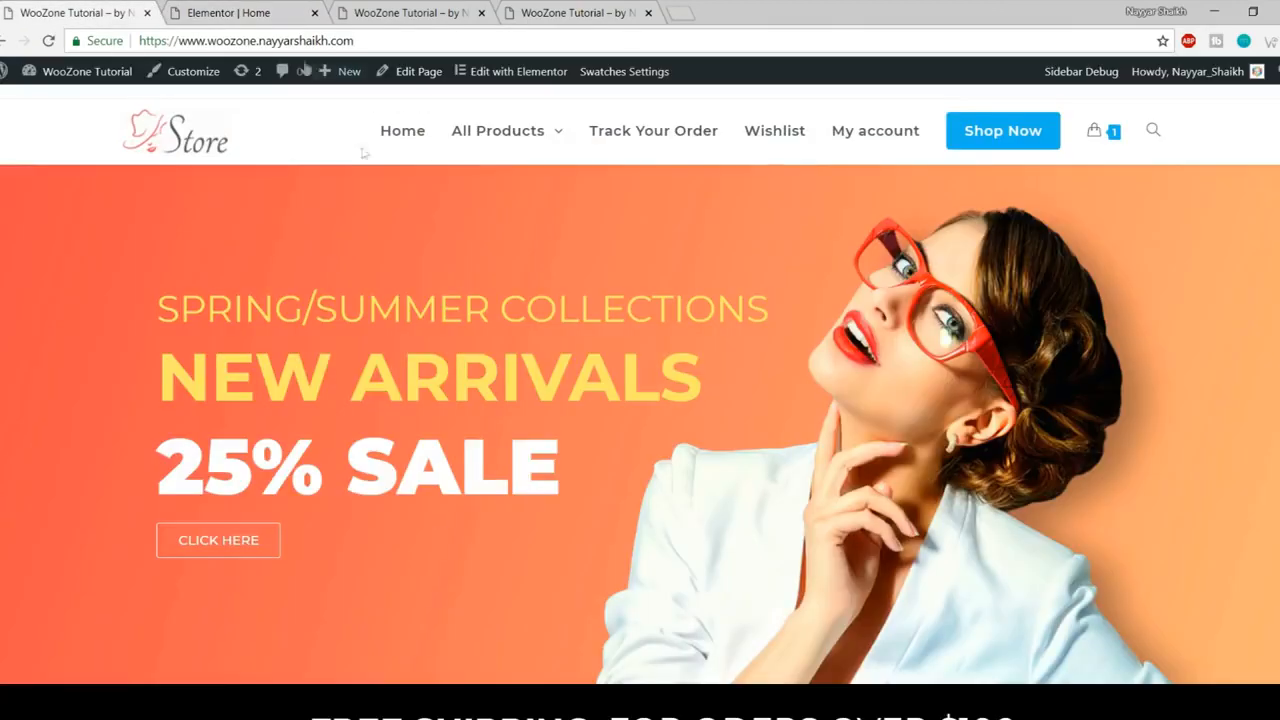
{"action": "left_click", "coordinate": [236, 22]}
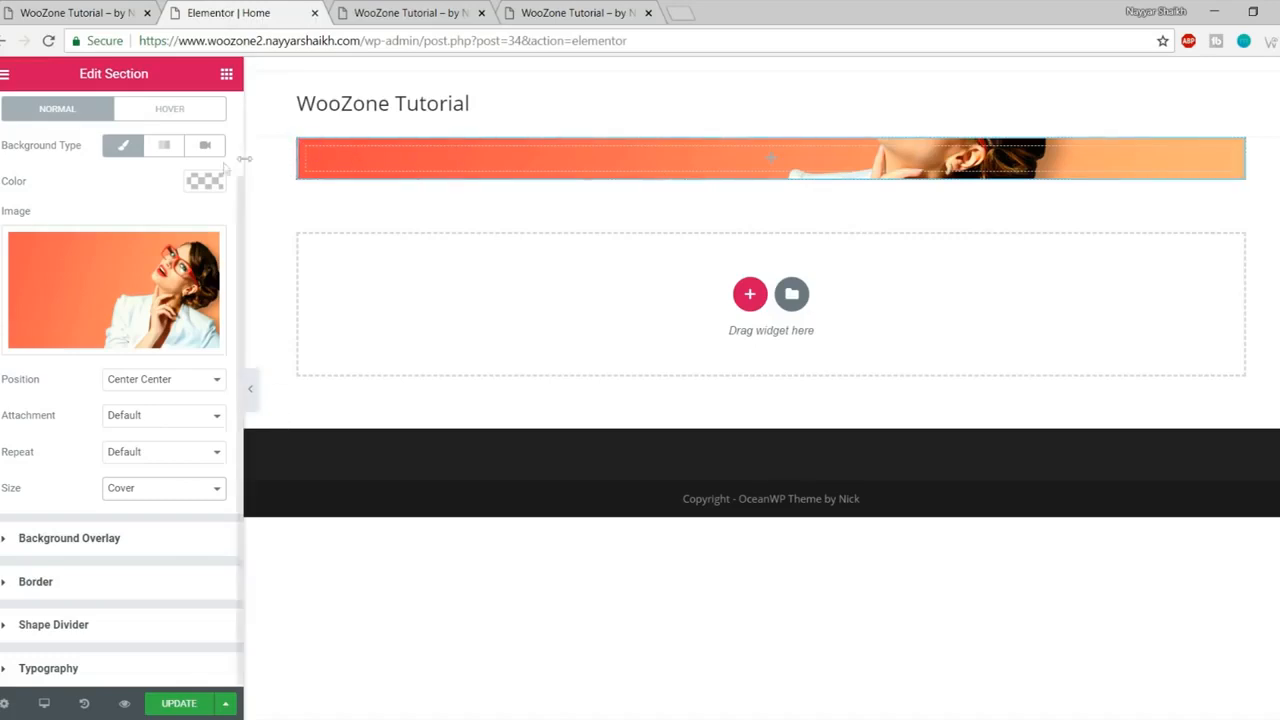
{"action": "left_click", "coordinate": [106, 10]}
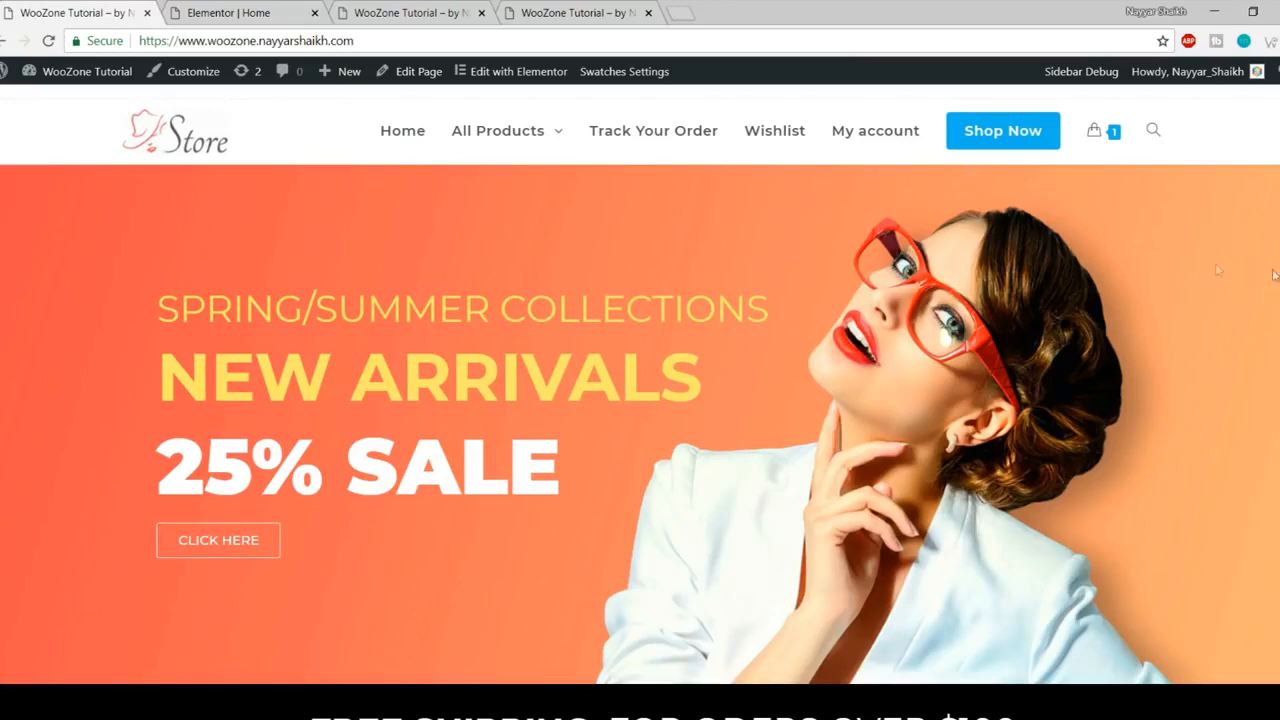
{"action": "left_click", "coordinate": [218, 8]}
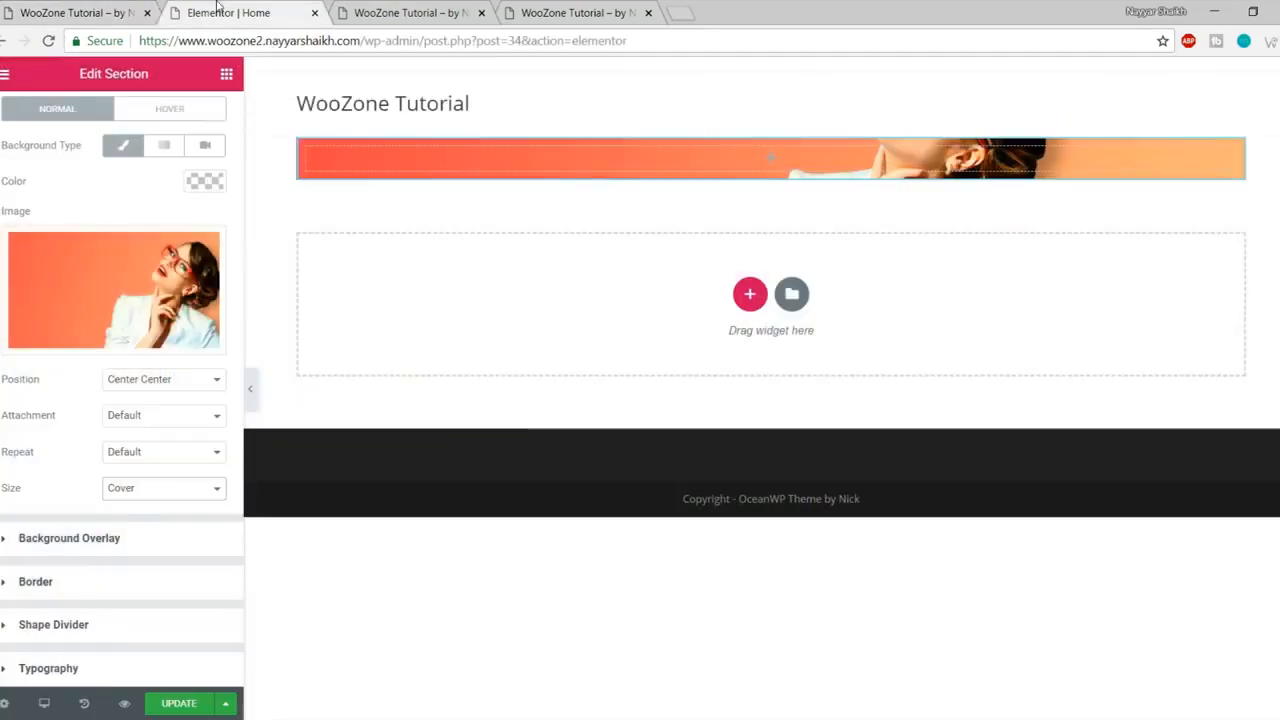
{"action": "left_click", "coordinate": [30, 115]}
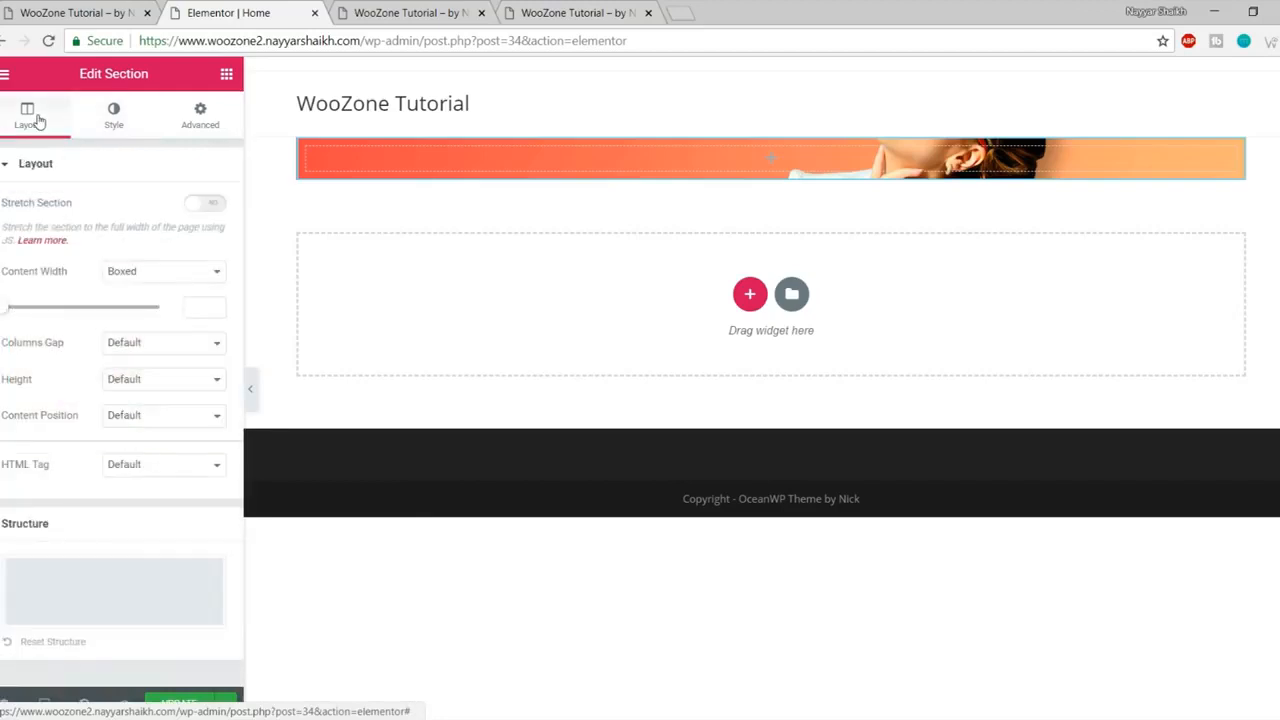
- Turn on Stretch Section so the banner spans the full page width
{"action": "double_click", "coordinate": [45, 204]}
{"action": "left_click", "coordinate": [205, 203]}
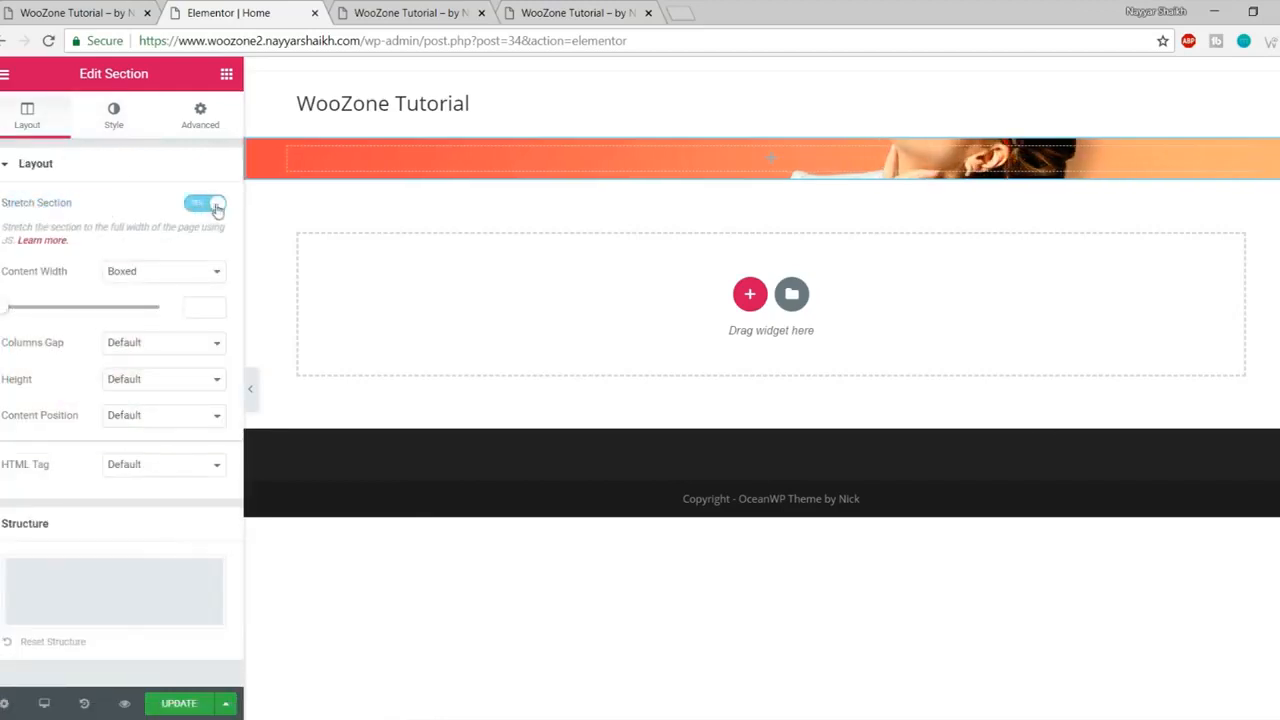
{"action": "left_click", "coordinate": [251, 393]}
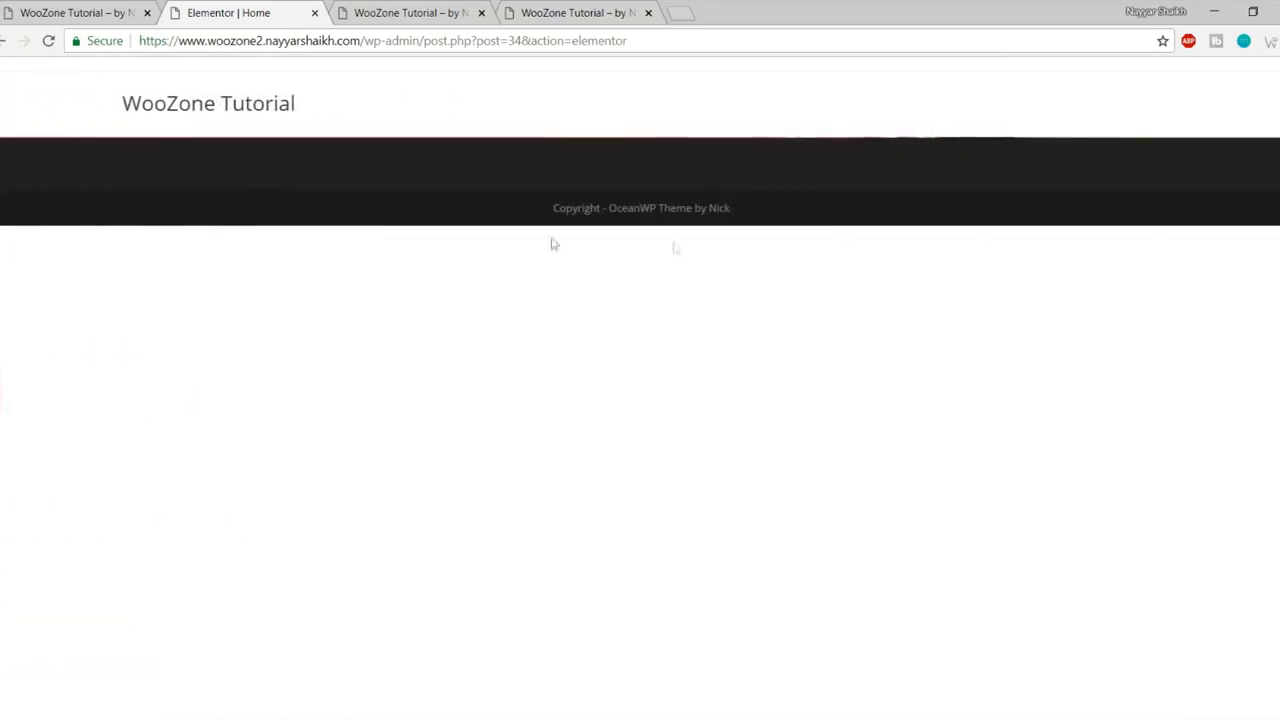
{"action": "left_click", "coordinate": [3, 408]}
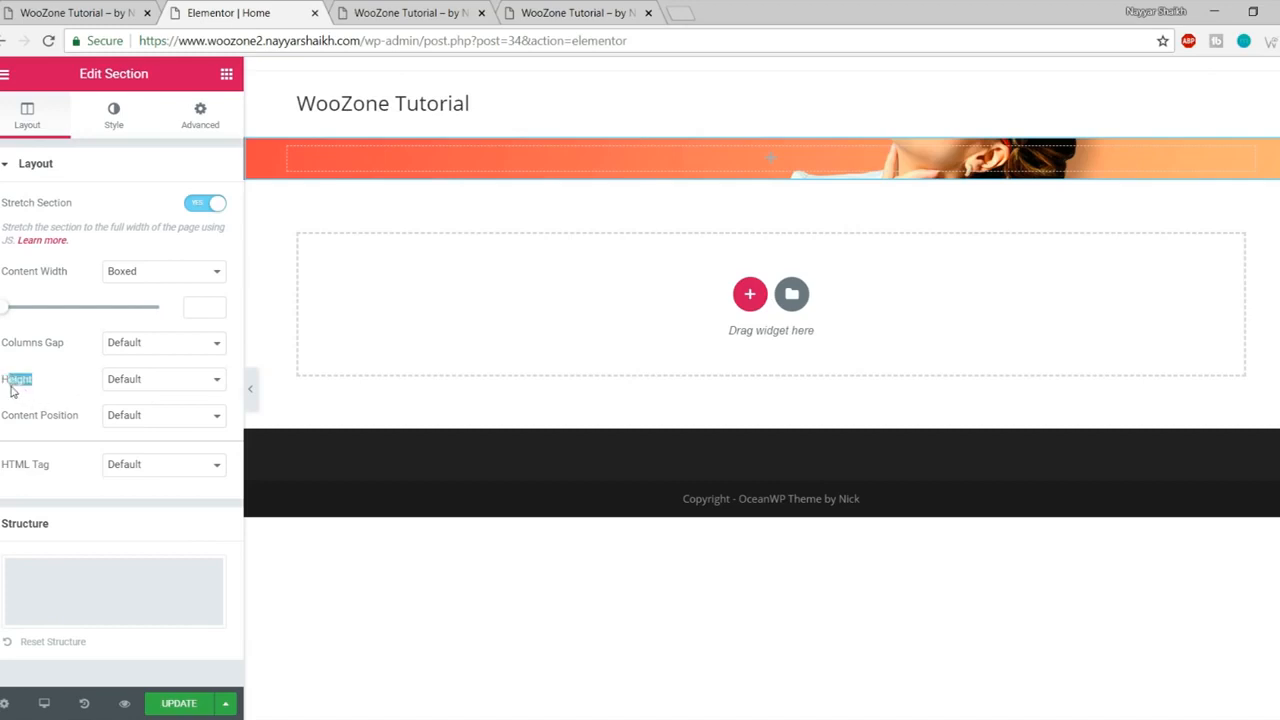
- Set the section height to Min Height of 600 px and update the page
{"action": "left_click", "coordinate": [162, 389]}
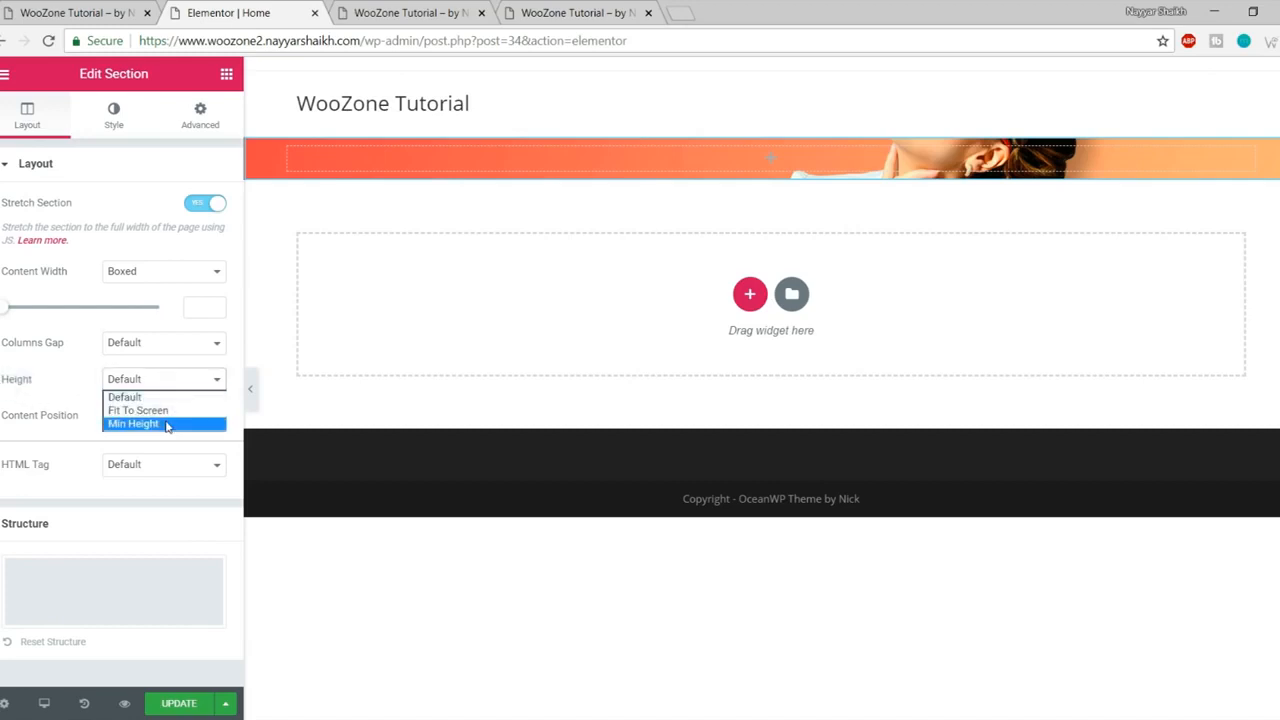
{"action": "left_click", "coordinate": [166, 424]}
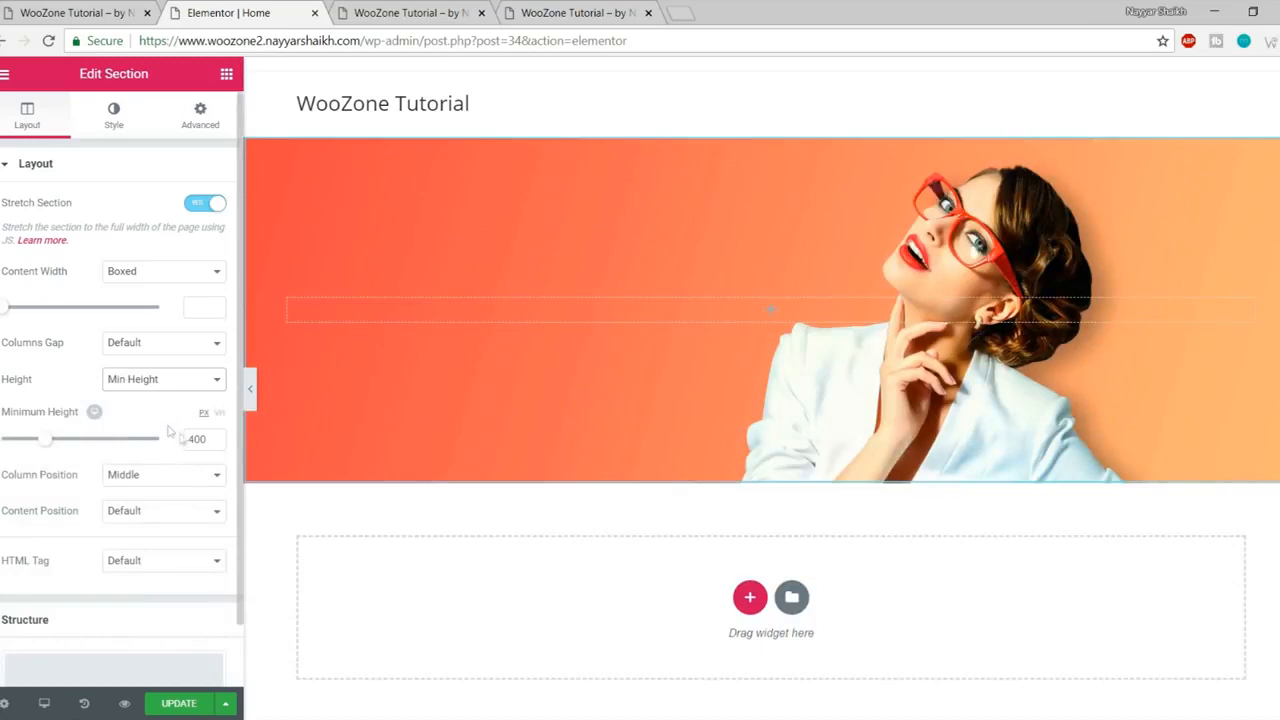
{"action": "left_click", "coordinate": [212, 437]}
{"action": "type", "text": "600"}
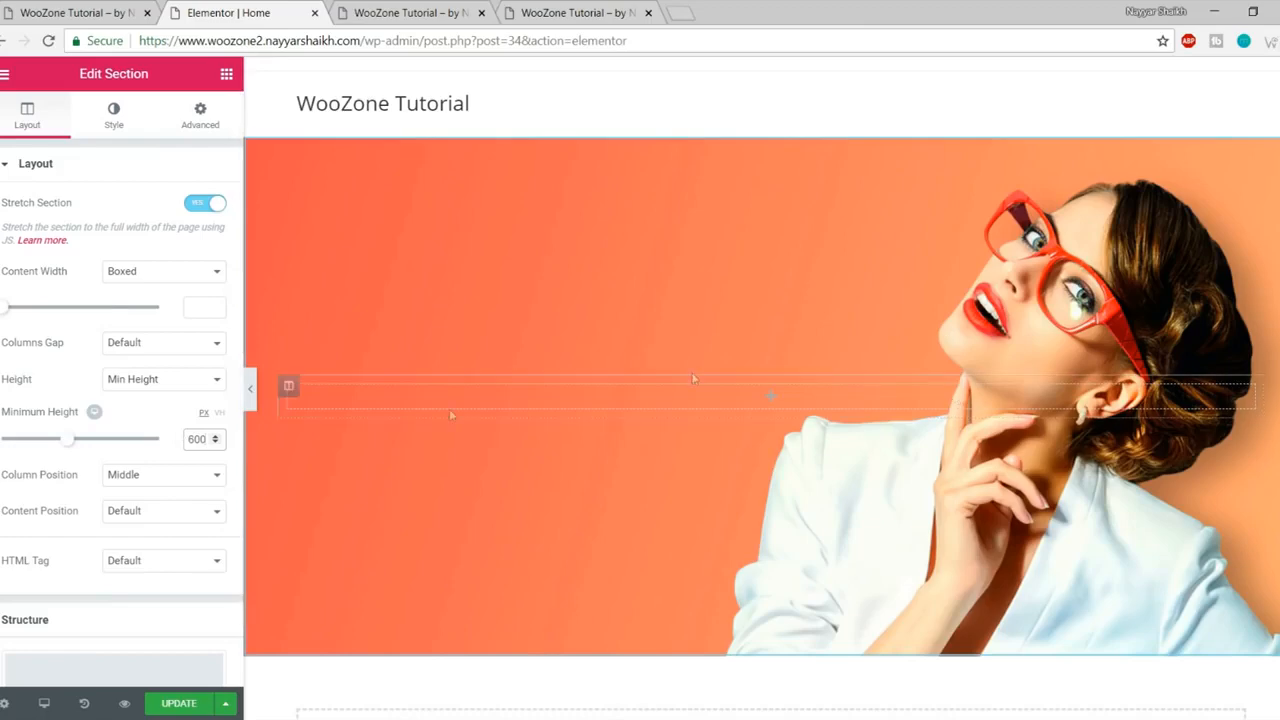
{"action": "left_click", "coordinate": [202, 704]}
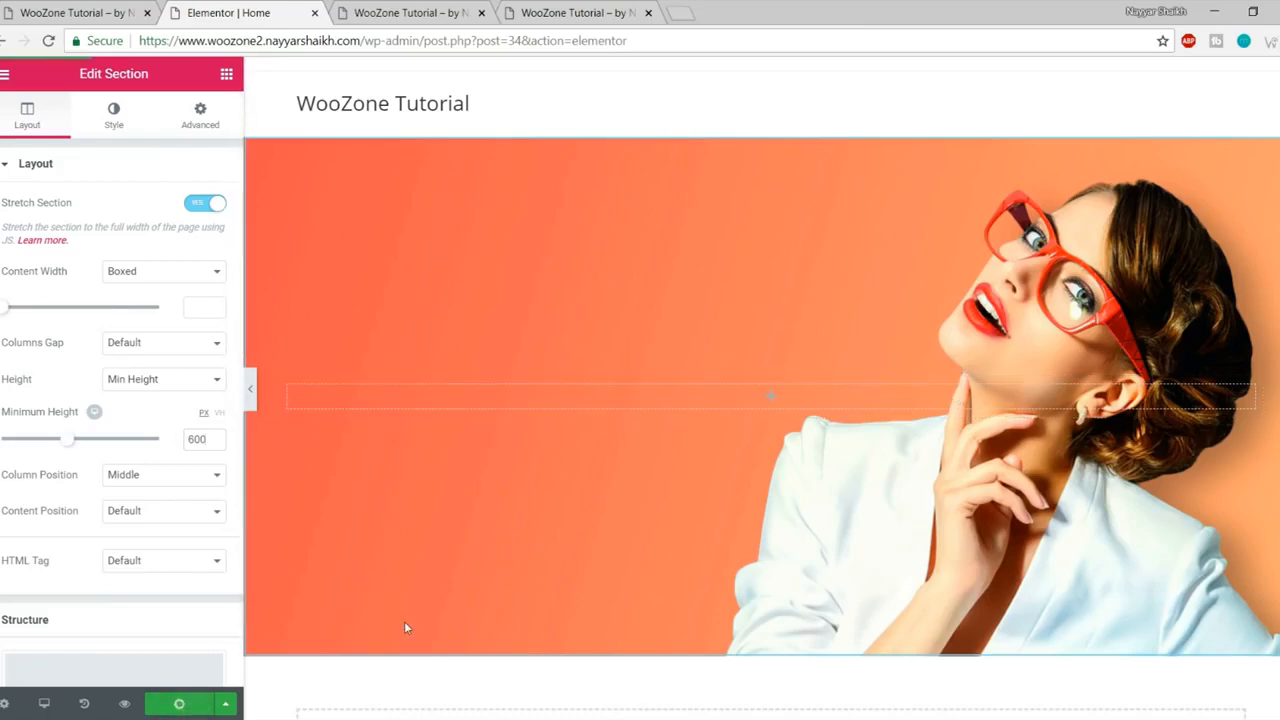
{"action": "left_click", "coordinate": [249, 400]}
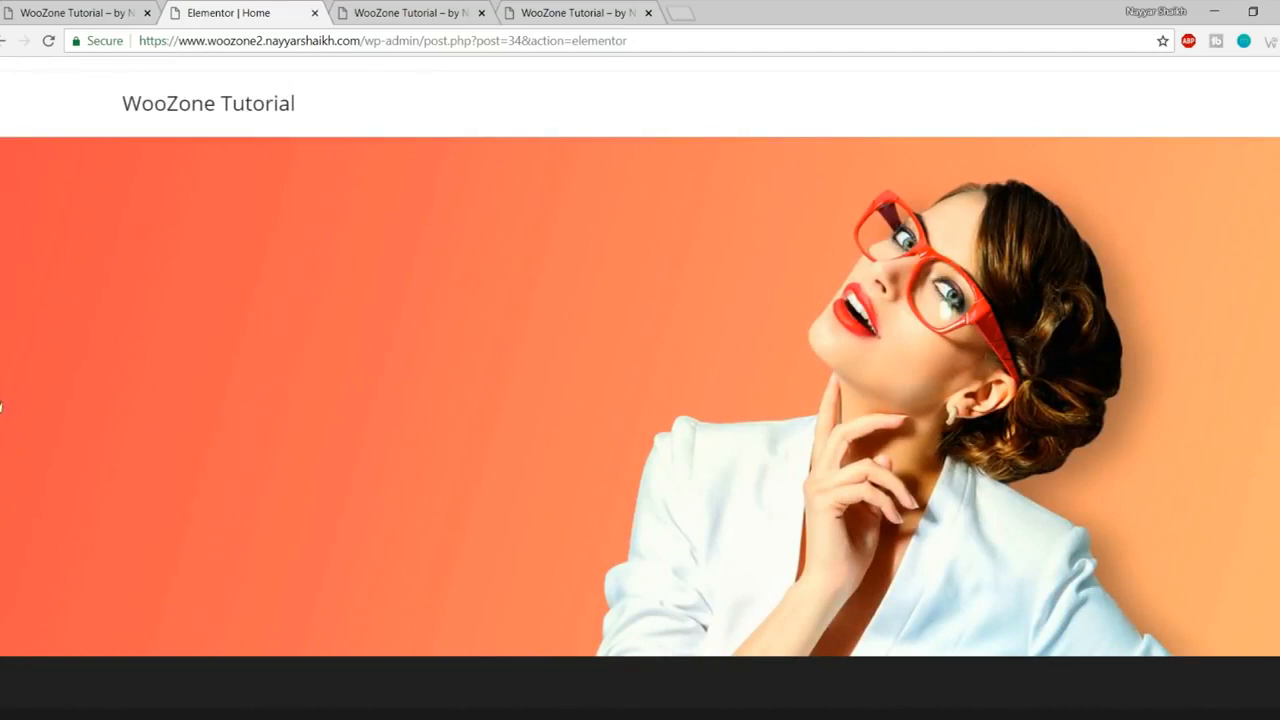
- Restore the editing panel and show the Elements widget list
{"action": "left_click", "coordinate": [3, 405]}
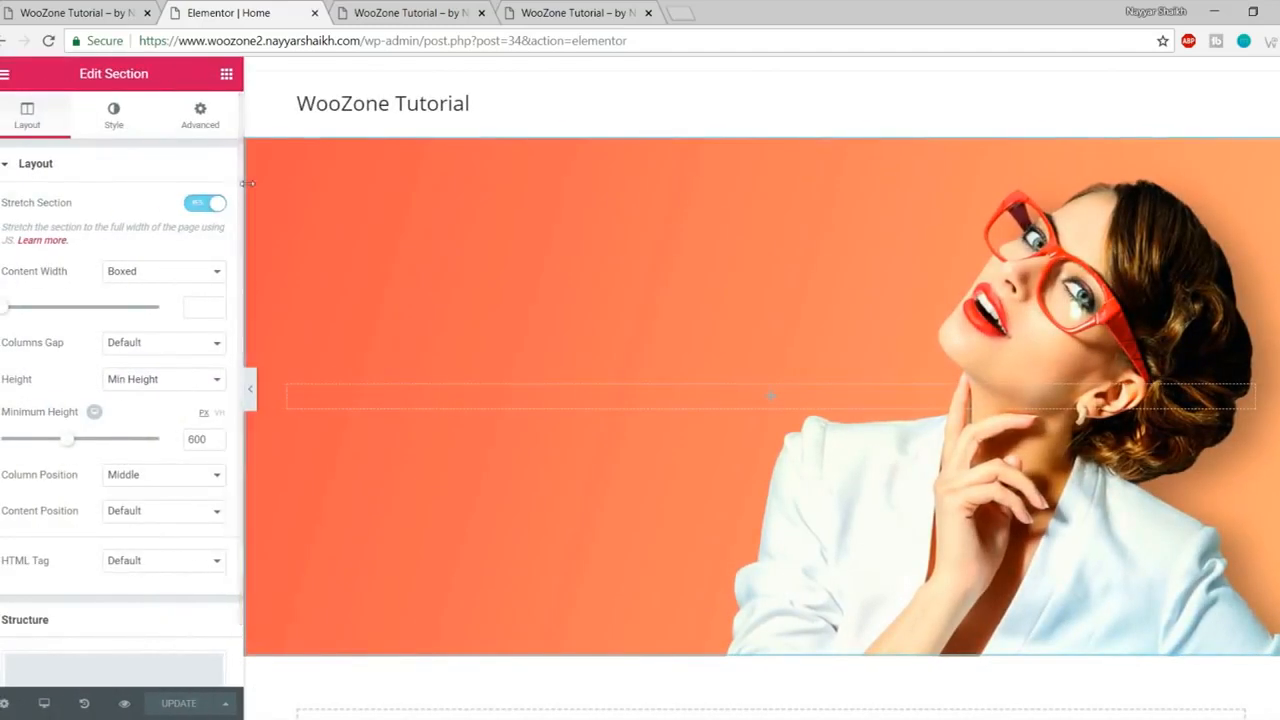
{"action": "left_click", "coordinate": [226, 80]}
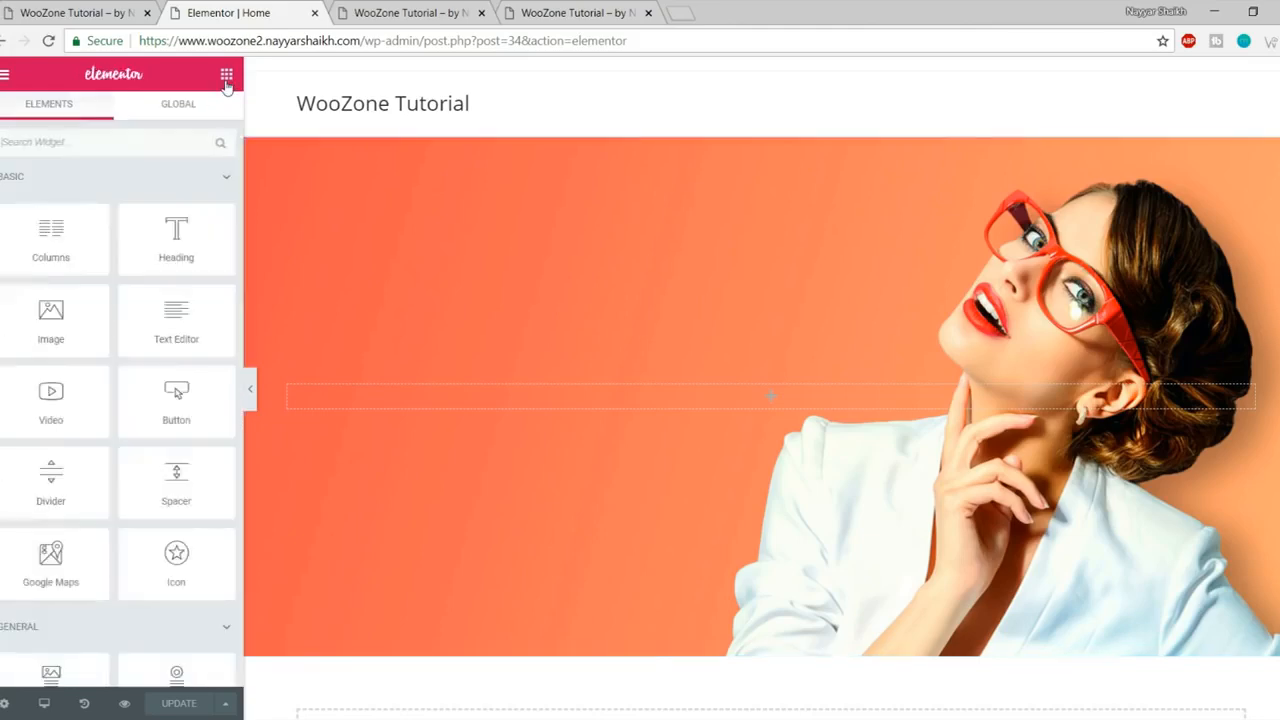
{"action": "scroll", "coordinate": [92, 300], "scroll_direction": "down", "scroll_amount": 3}
{"action": "scroll", "coordinate": [92, 410], "scroll_direction": "down", "scroll_amount": 3}
{"action": "scroll", "coordinate": [97, 435], "scroll_direction": "up", "scroll_amount": 8}
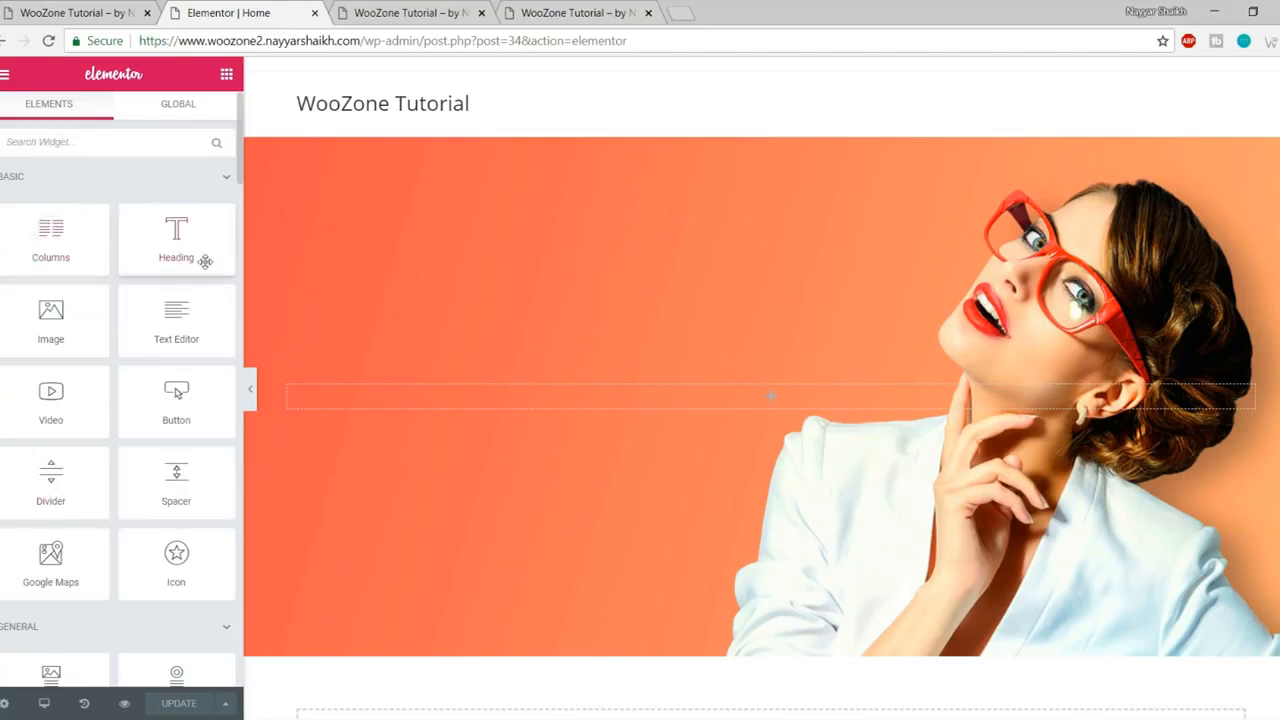
- Review the live store's SPRING/SUMMER COLLECTIONS heading against the editor banner
{"action": "left_click", "coordinate": [84, 10]}
{"action": "left_click_drag", "start_coordinate": [157, 308], "coordinate": [766, 316]}
{"action": "key", "text": "ctrl+c"}
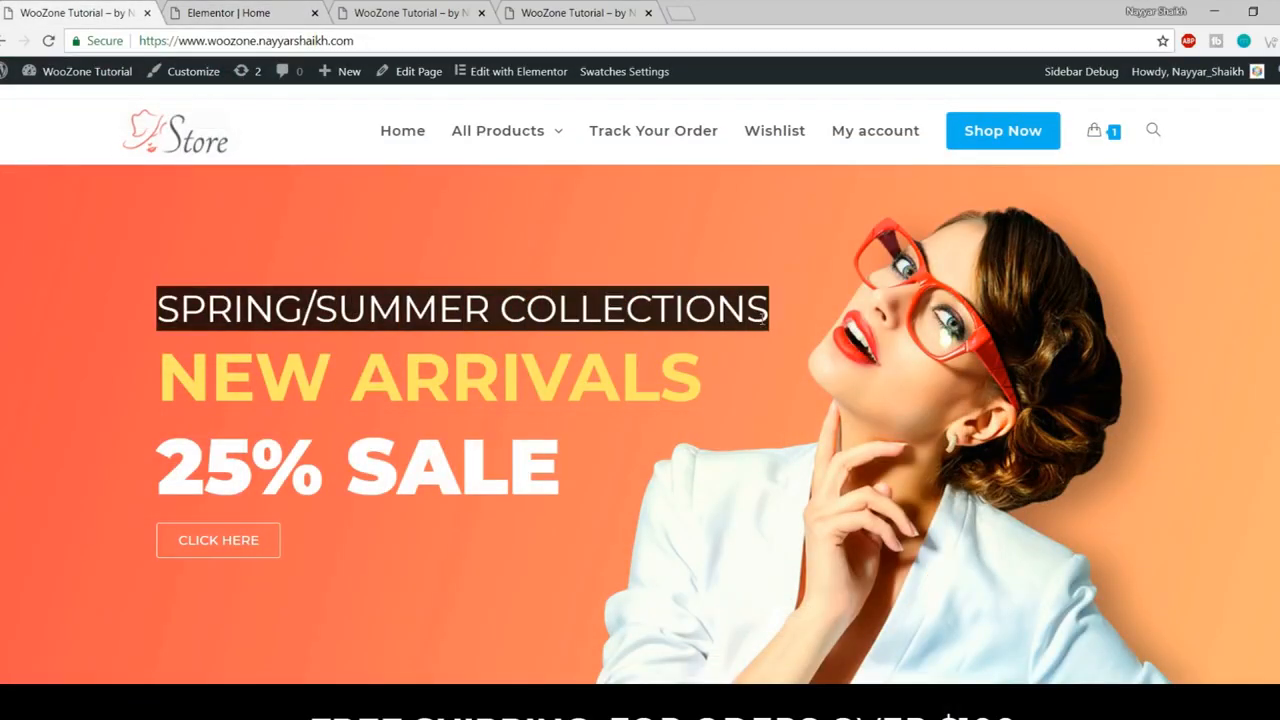
{"action": "left_click", "coordinate": [215, 12]}
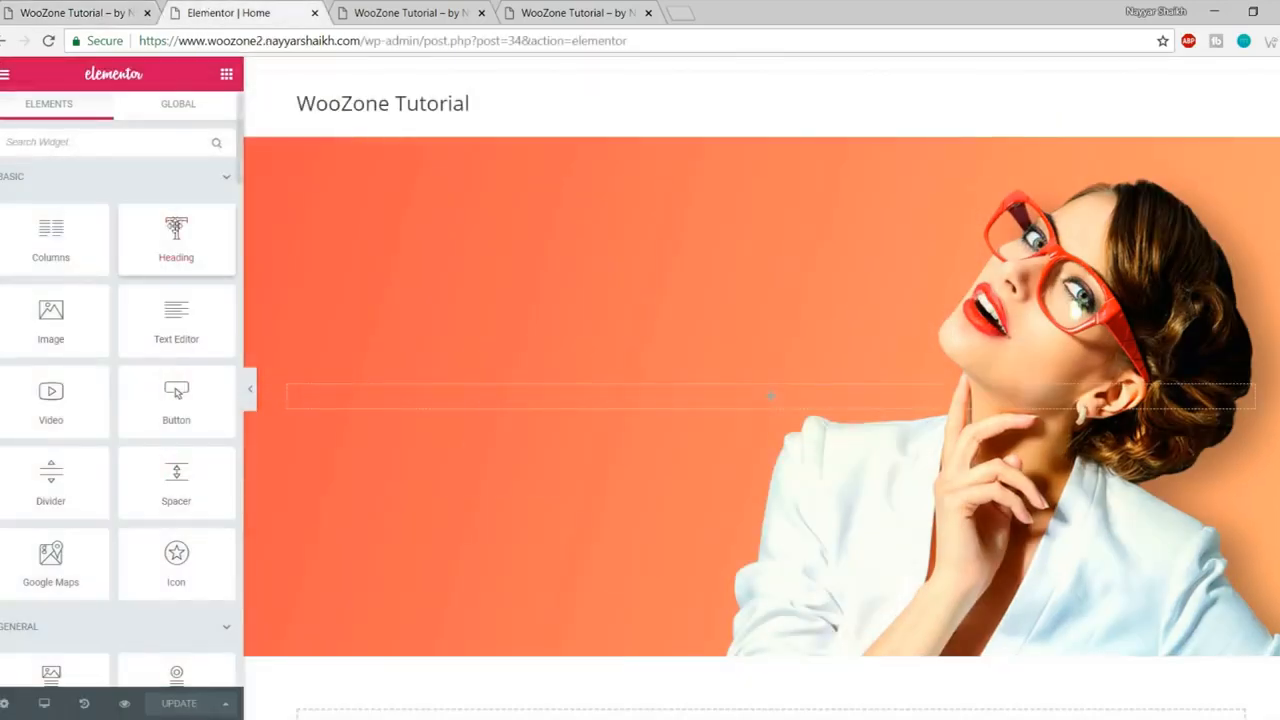
{"action": "scroll", "coordinate": [121, 385], "scroll_direction": "down", "scroll_amount": 2}
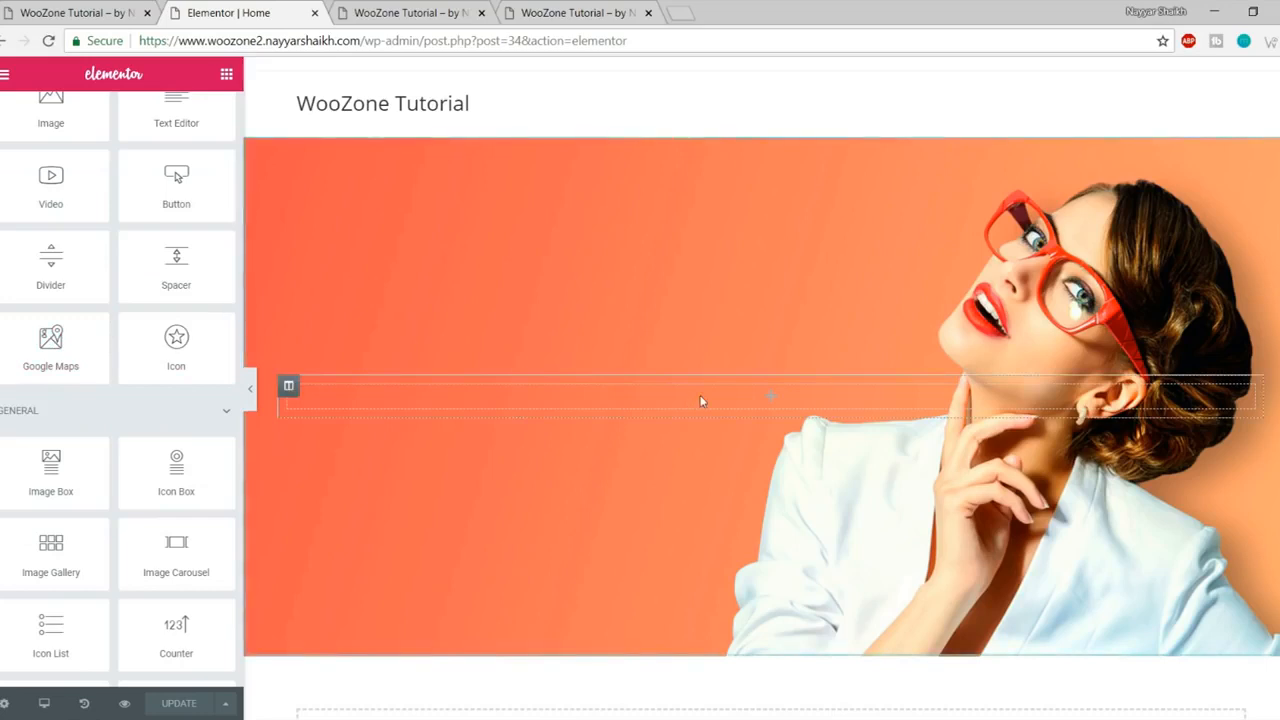
{"action": "scroll", "coordinate": [160, 447], "scroll_direction": "up", "scroll_amount": 3}
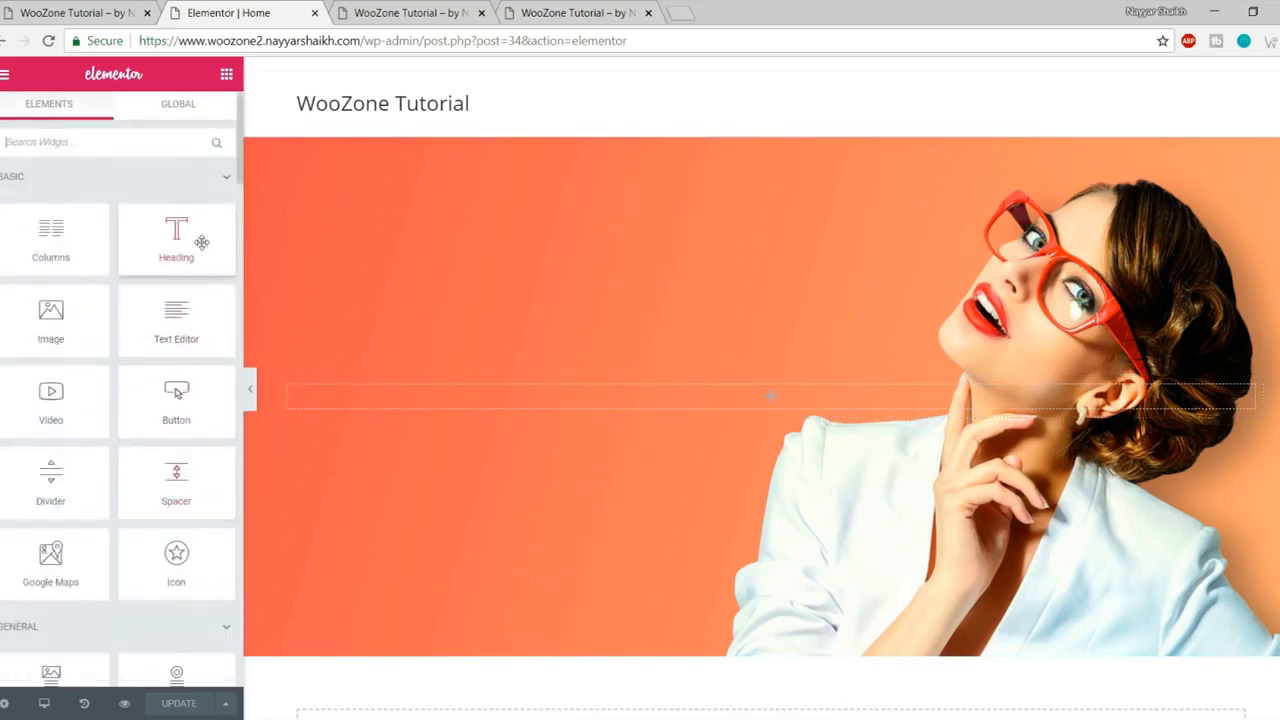
{"action": "scroll", "coordinate": [154, 451], "scroll_direction": "down", "scroll_amount": 3}
{"action": "scroll", "coordinate": [160, 466], "scroll_direction": "up", "scroll_amount": 3}
{"action": "left_click", "coordinate": [75, 12]}
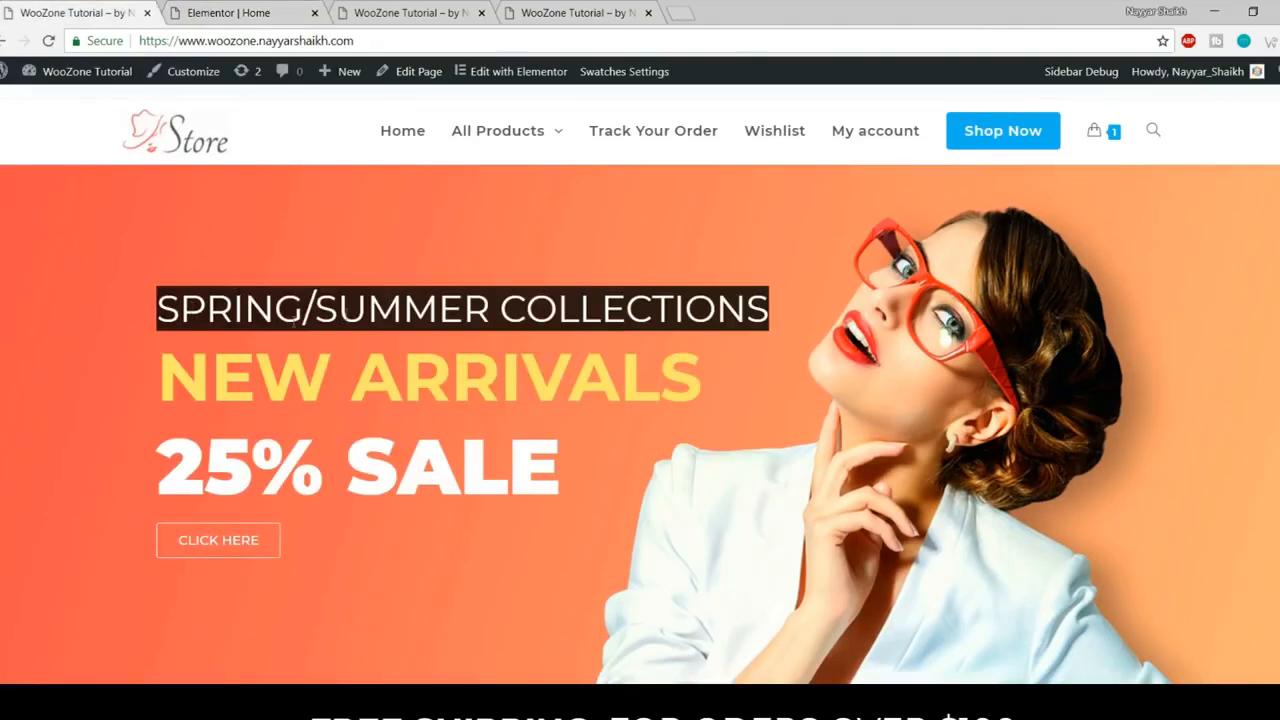
{"action": "left_click", "coordinate": [245, 13]}
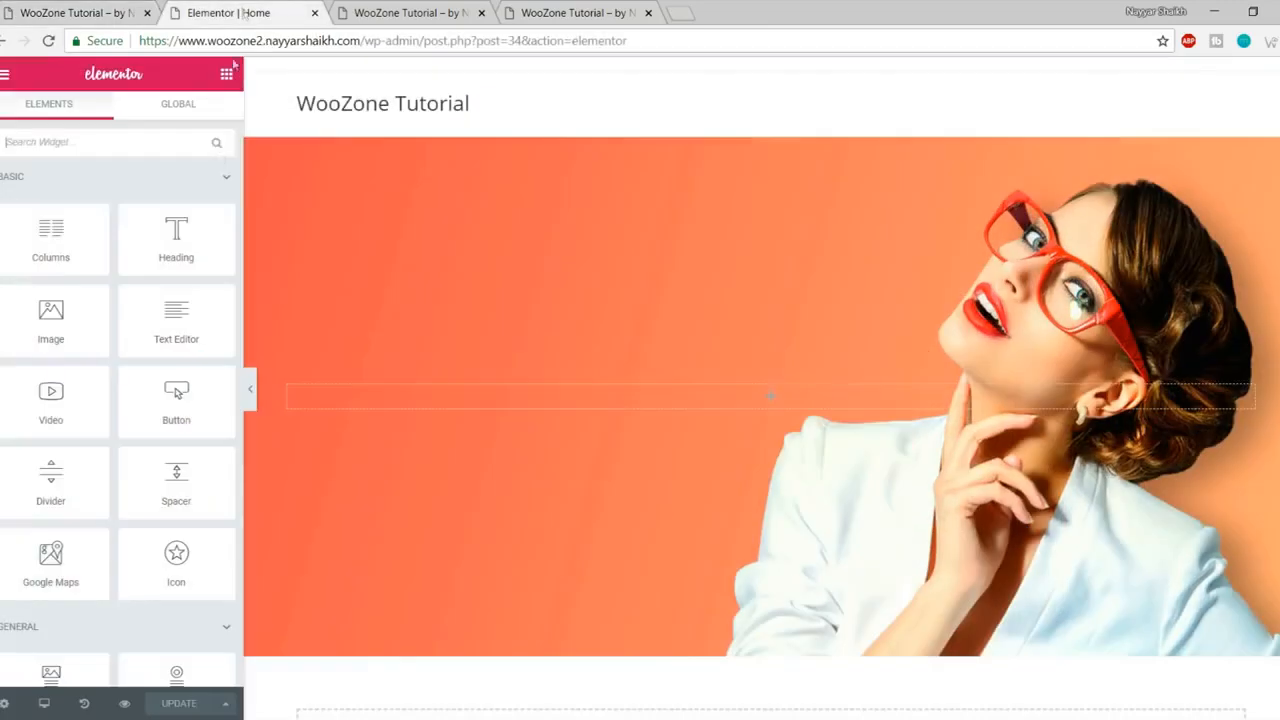
- Drop a Heading widget into the banner and paste SPRING/SUMMER COLLECTIONS as its title
{"action": "left_click_drag", "start_coordinate": [175, 230], "coordinate": [714, 397]}
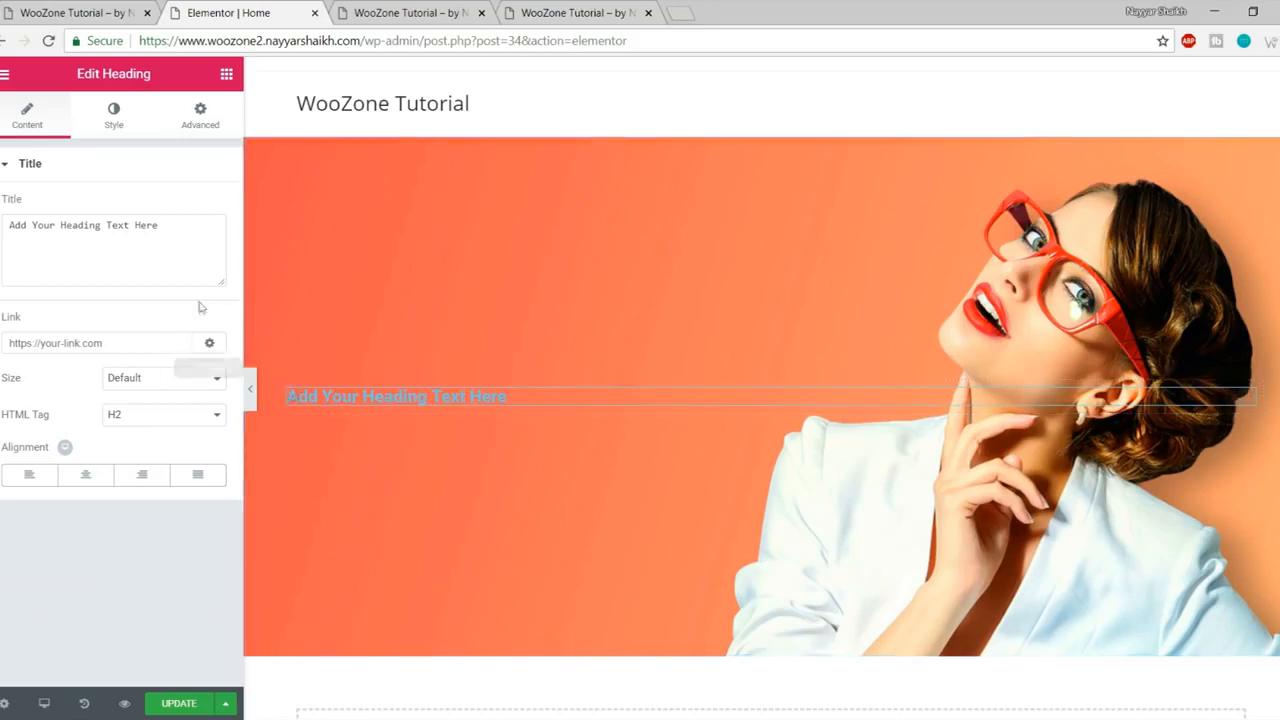
{"action": "left_click", "coordinate": [177, 226]}
{"action": "key", "text": "ctrl+a"}
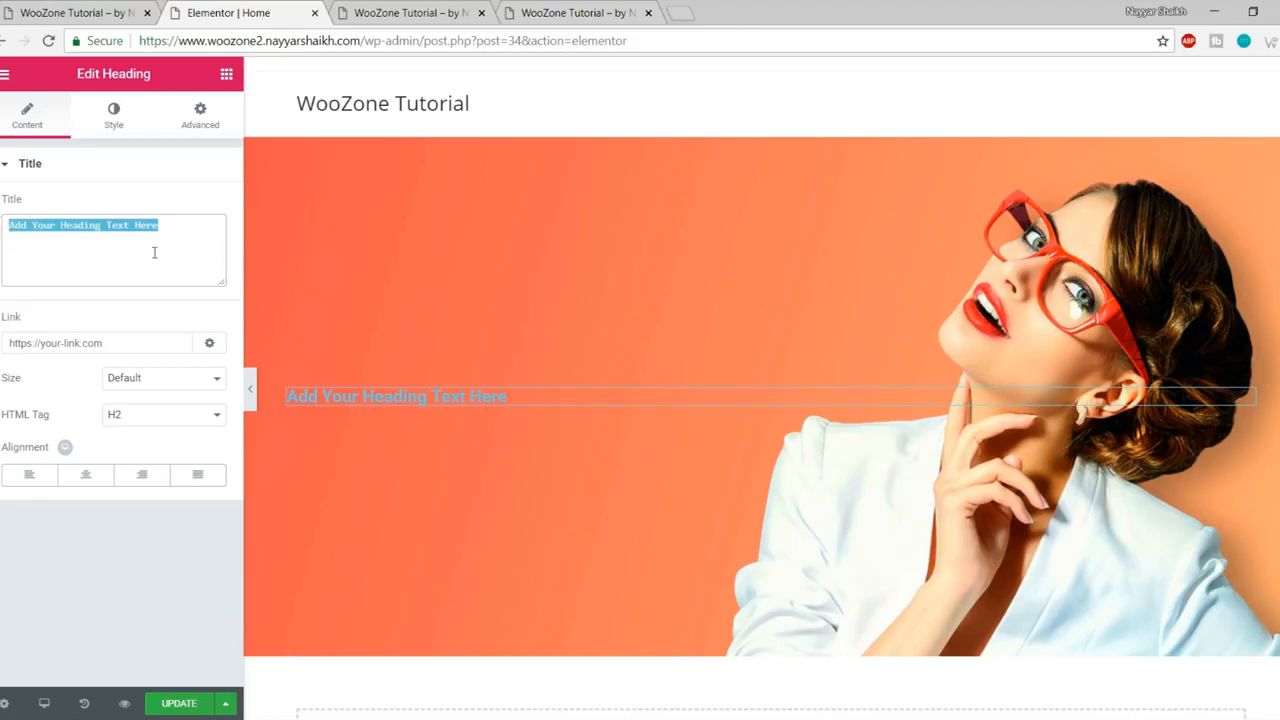
{"action": "key", "text": "ctrl+v"}
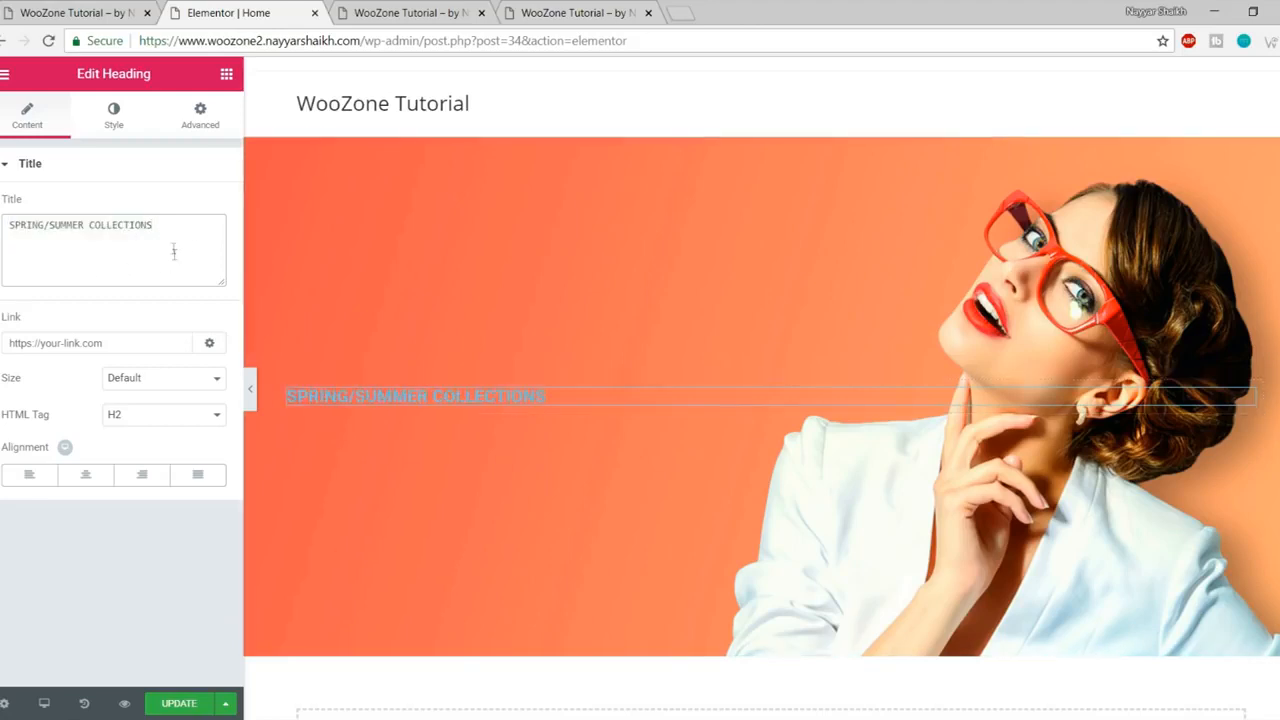
{"action": "left_click", "coordinate": [114, 128]}
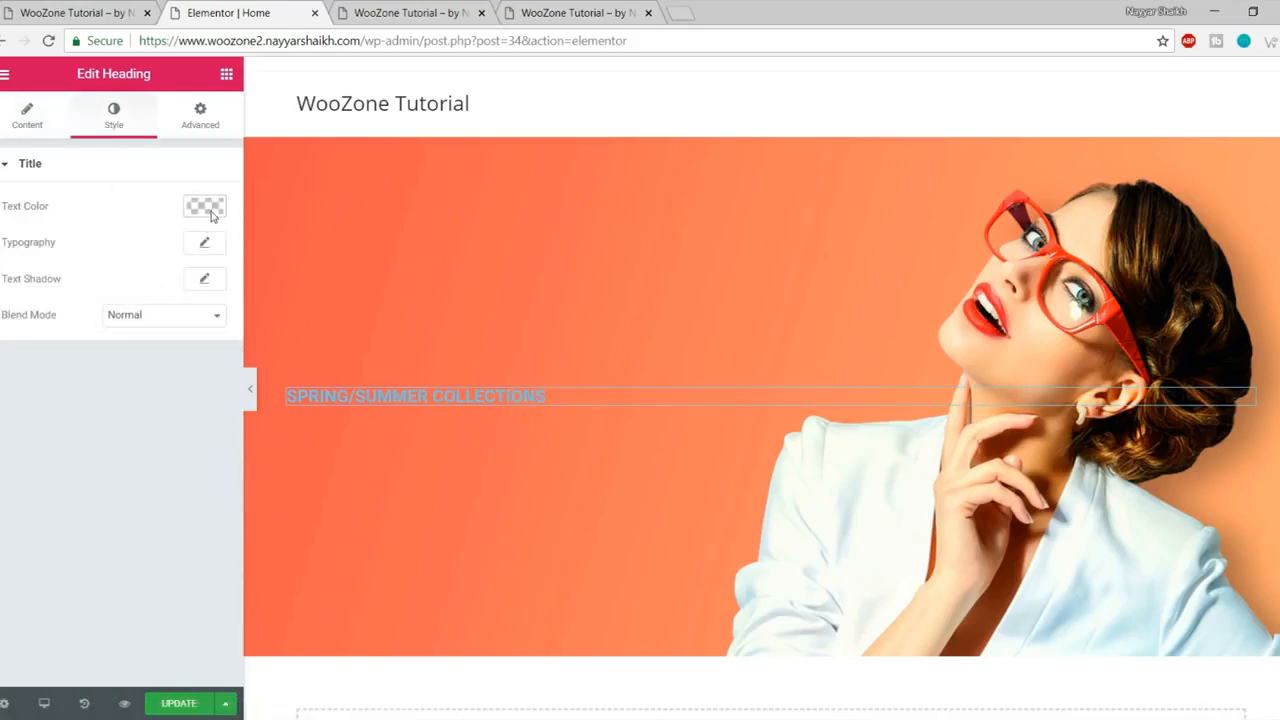
- Inspect the live SPRING heading in DevTools and copy its colour value #ffe569
{"action": "left_click", "coordinate": [76, 13]}
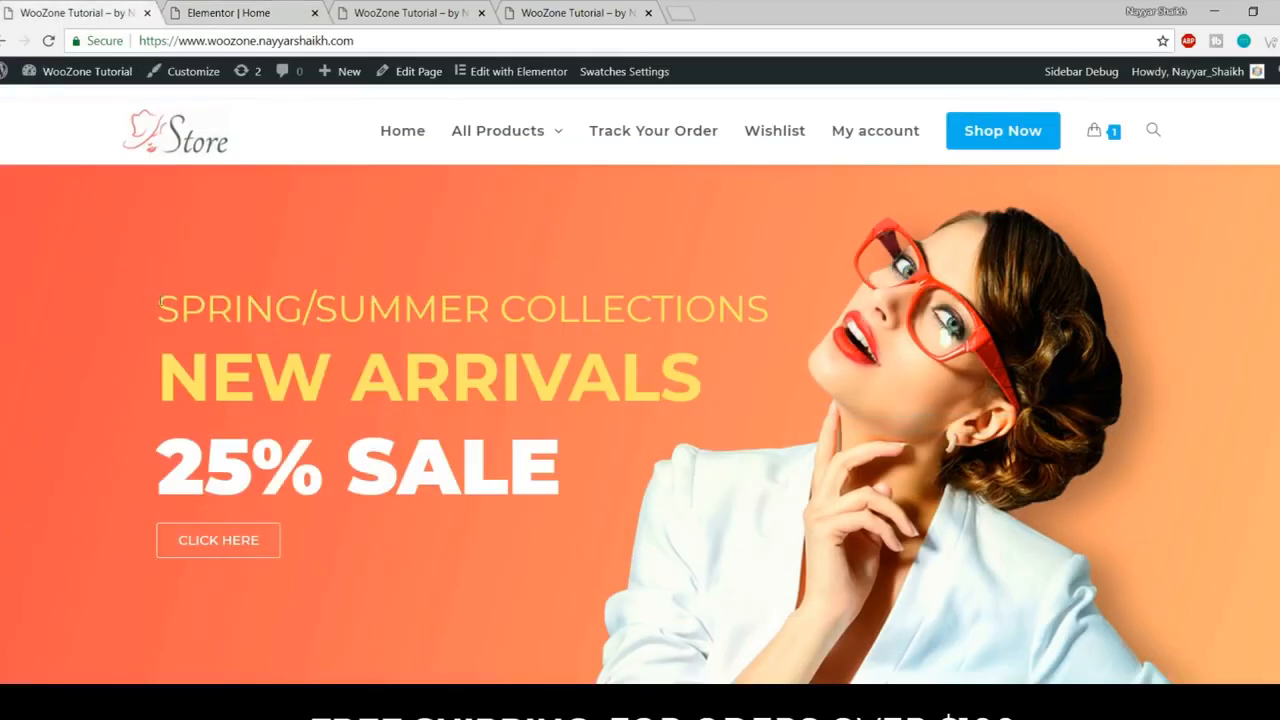
{"action": "left_click_drag", "start_coordinate": [155, 306], "coordinate": [301, 300]}
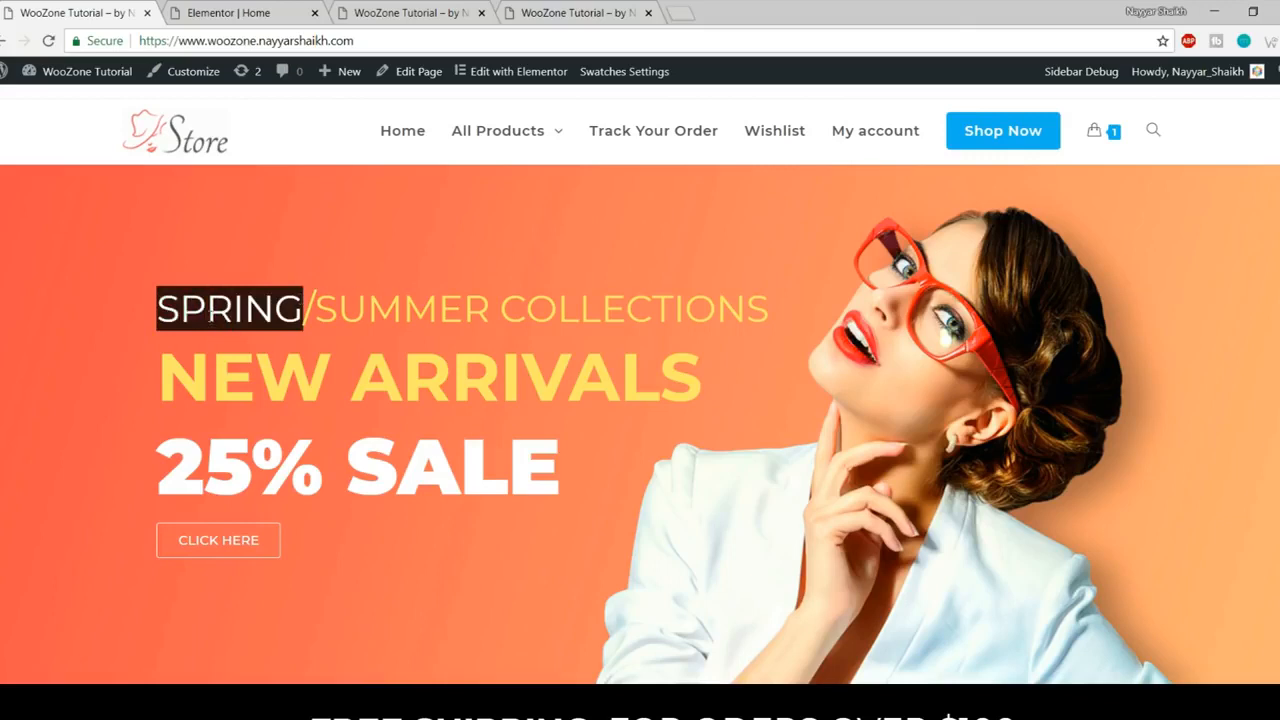
{"action": "right_click", "coordinate": [200, 308]}
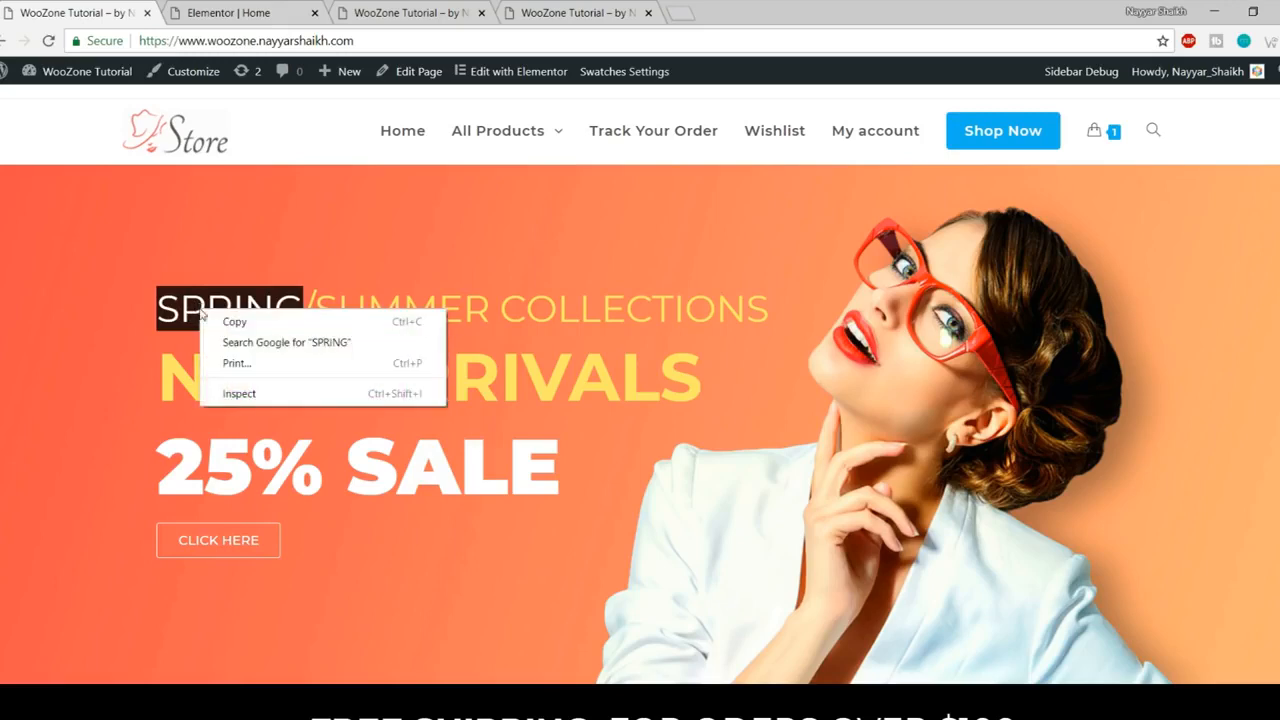
{"action": "left_click", "coordinate": [276, 395]}
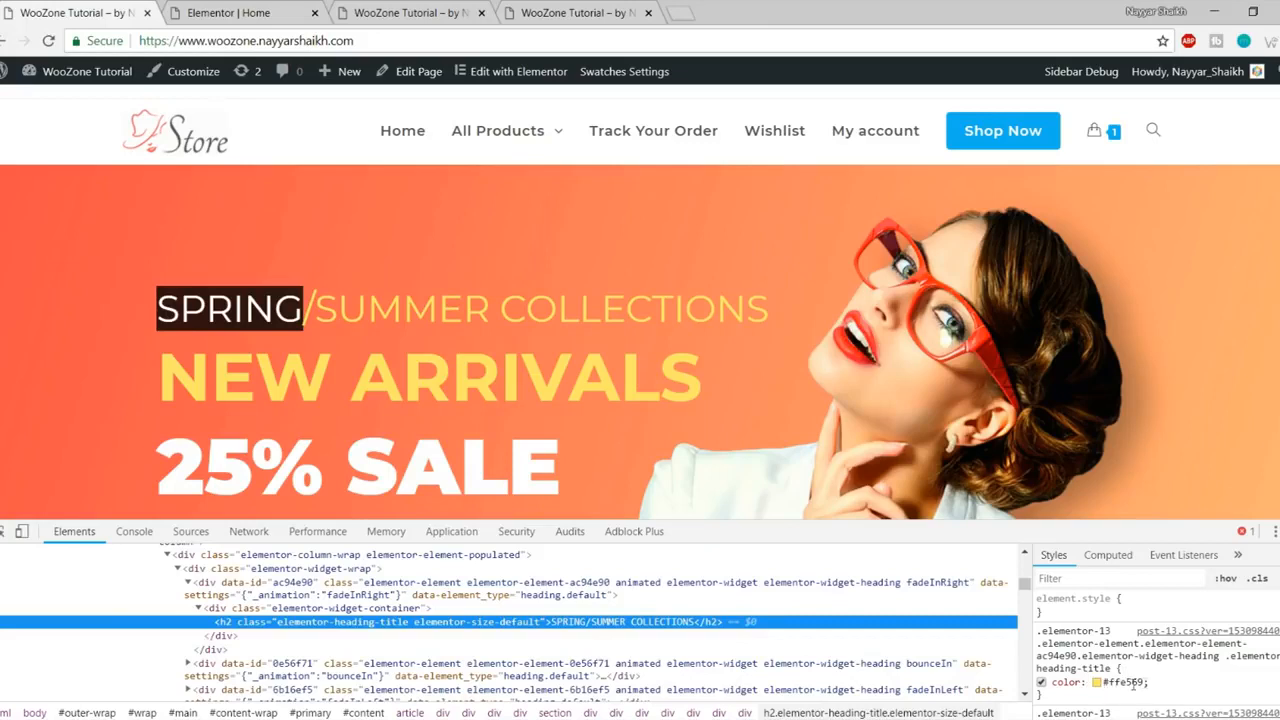
{"action": "left_click", "coordinate": [1133, 682]}
{"action": "key", "text": "ctrl+c"}
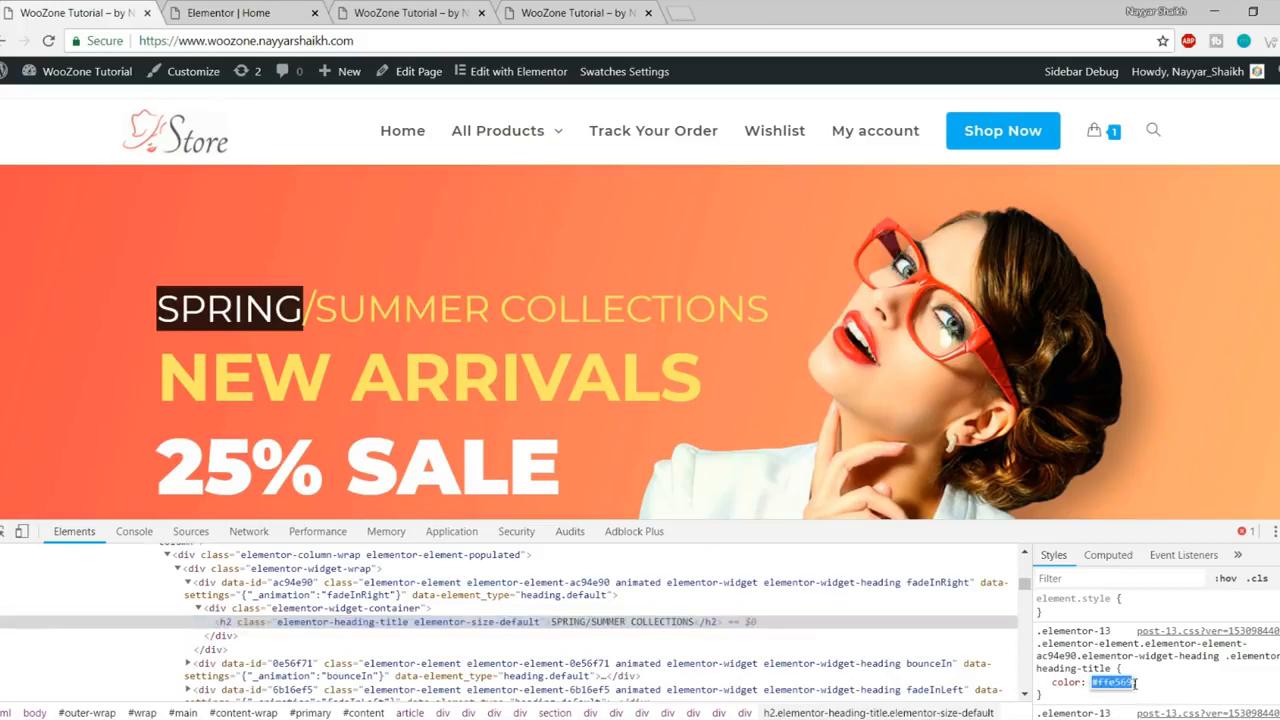
{"action": "left_click", "coordinate": [1279, 532]}
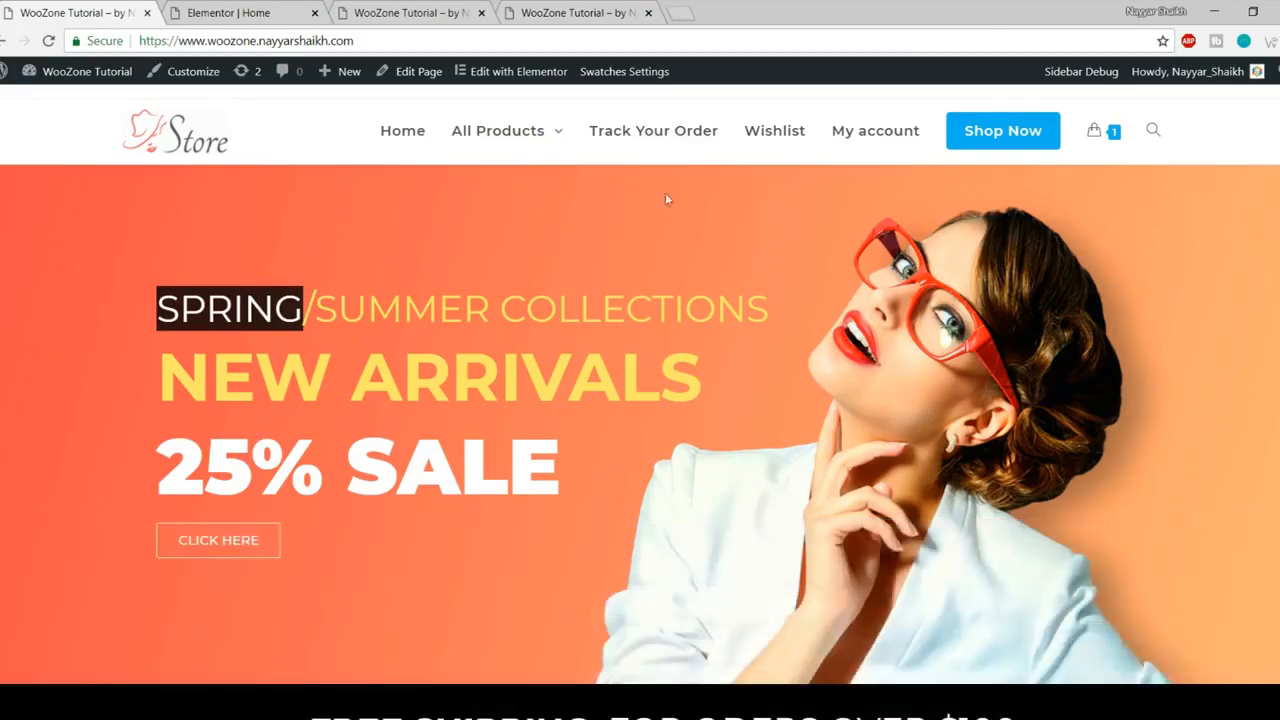
{"action": "left_click", "coordinate": [236, 10]}
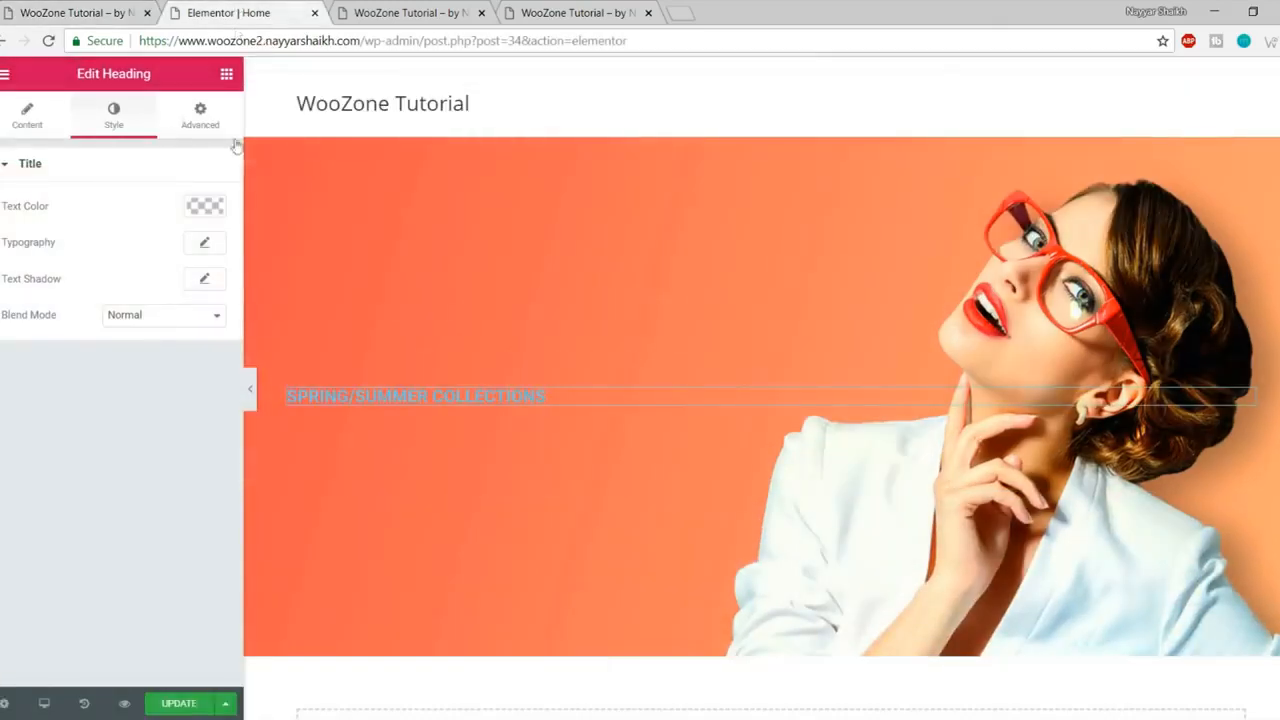
- Paste #ffe569 as the SPRING/SUMMER COLLECTIONS text colour after trying a few swatches
{"action": "left_click", "coordinate": [205, 206]}
{"action": "left_click", "coordinate": [14, 415]}
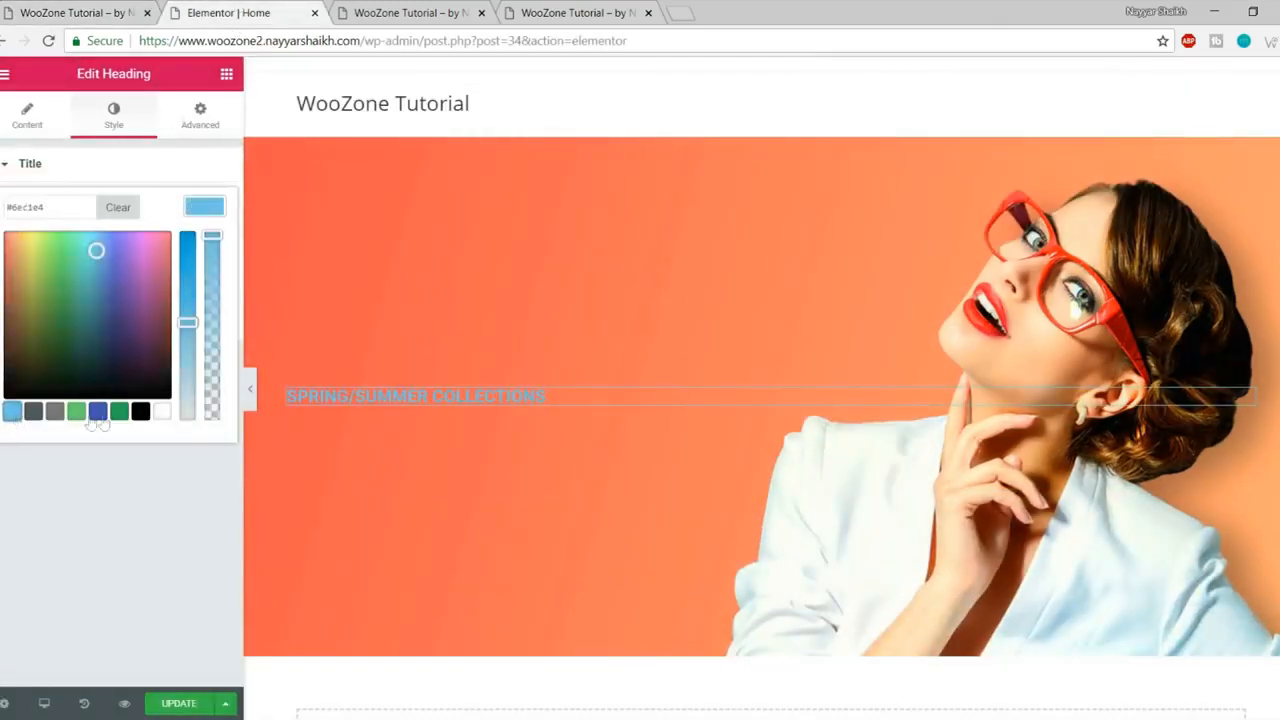
{"action": "left_click", "coordinate": [97, 411]}
{"action": "left_click", "coordinate": [54, 325]}
{"action": "left_click", "coordinate": [129, 263]}
{"action": "left_click", "coordinate": [54, 363]}
{"action": "left_click", "coordinate": [143, 314]}
{"action": "left_click", "coordinate": [90, 270]}
{"action": "left_click", "coordinate": [44, 262]}
{"action": "left_click", "coordinate": [107, 237]}
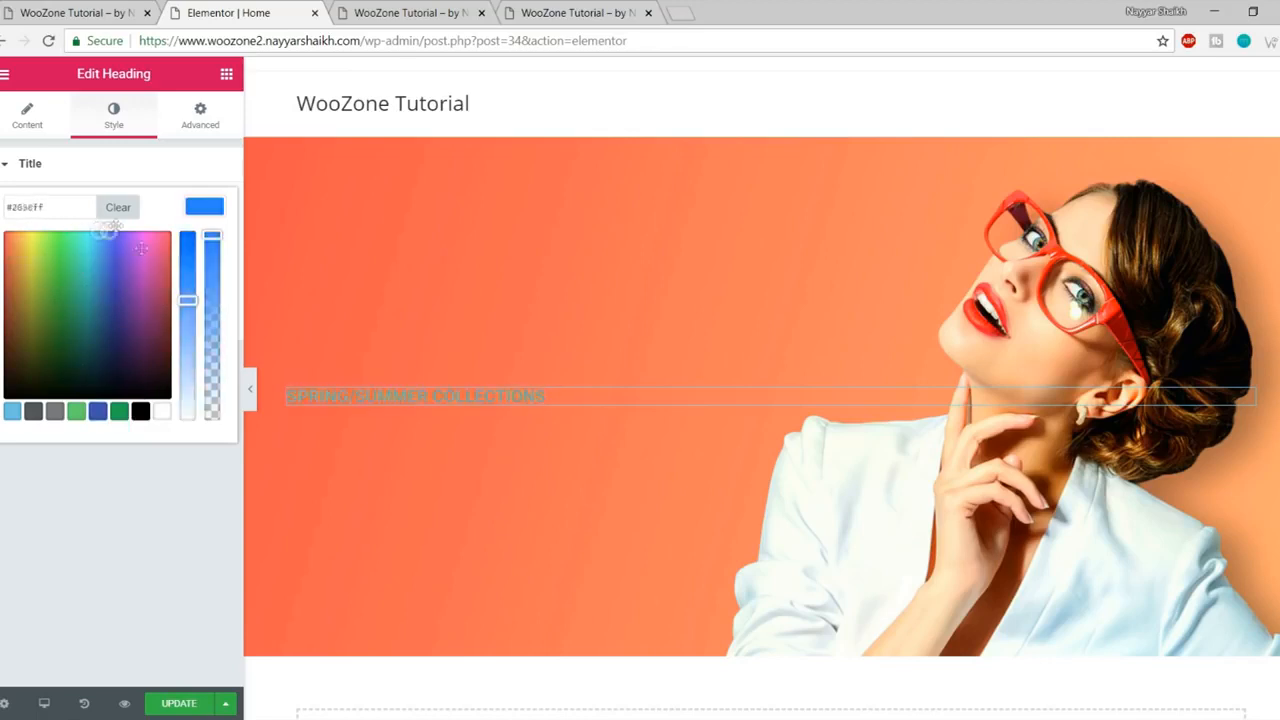
{"action": "left_click", "coordinate": [125, 349]}
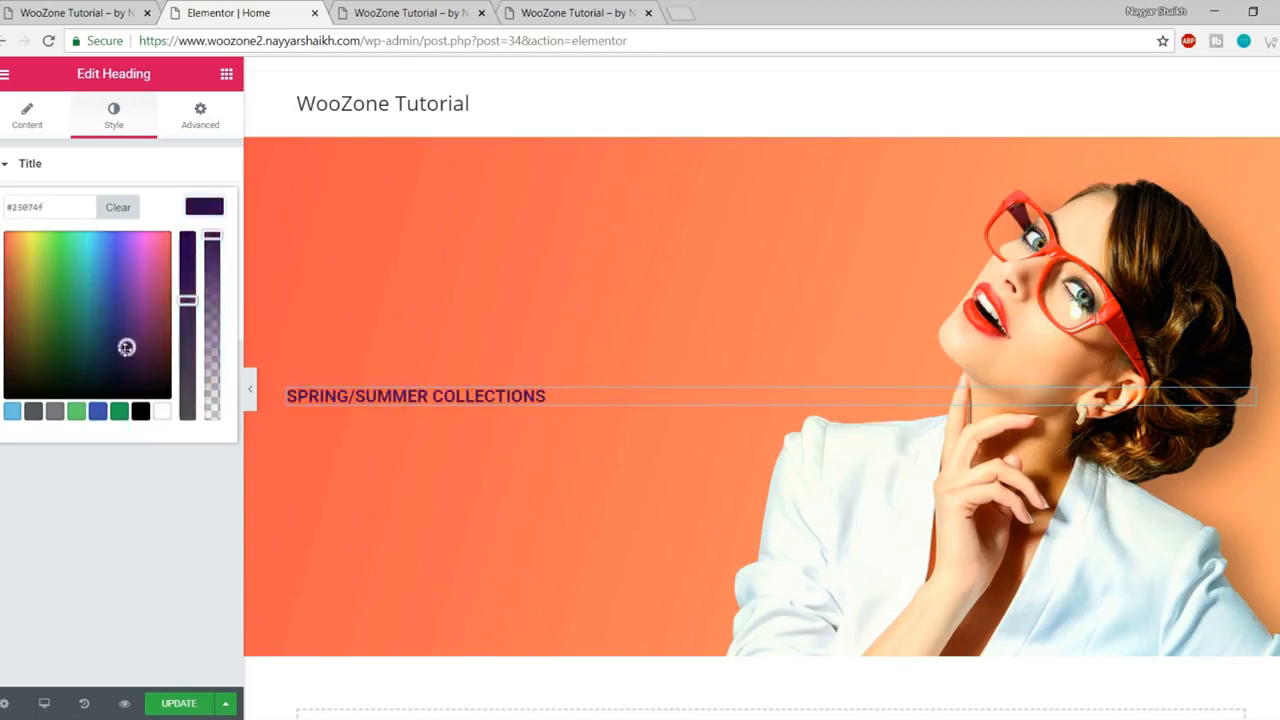
{"action": "triple_click", "coordinate": [74, 207]}
{"action": "key", "text": "ctrl+v"}
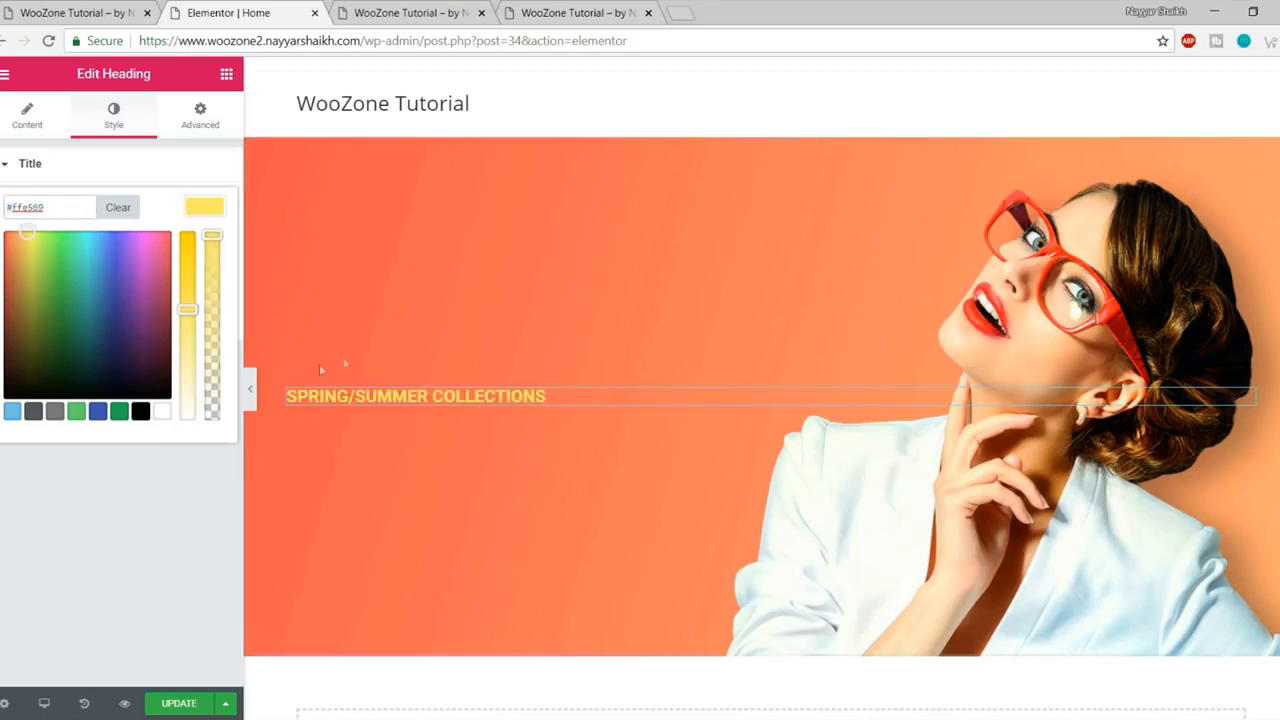
{"action": "left_click", "coordinate": [201, 212]}
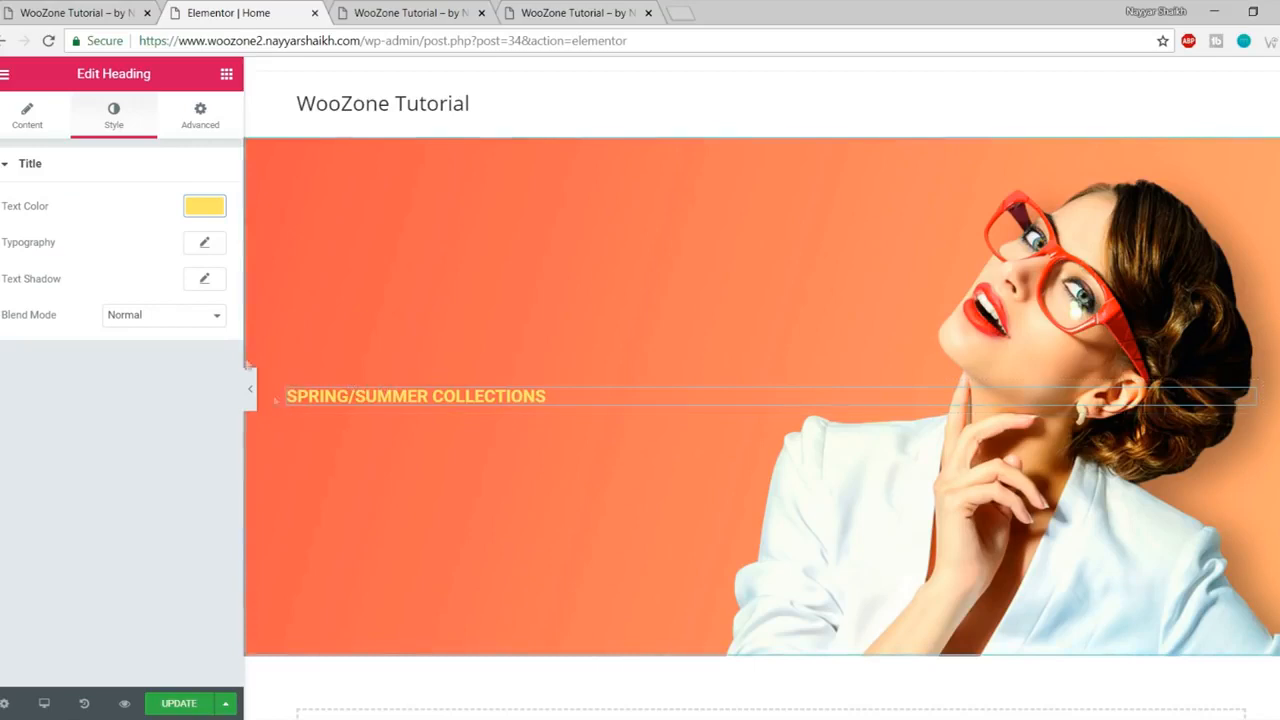
- Give the heading Montserrat font, size 43 and weight 400, then update the page
{"action": "left_click", "coordinate": [205, 246]}
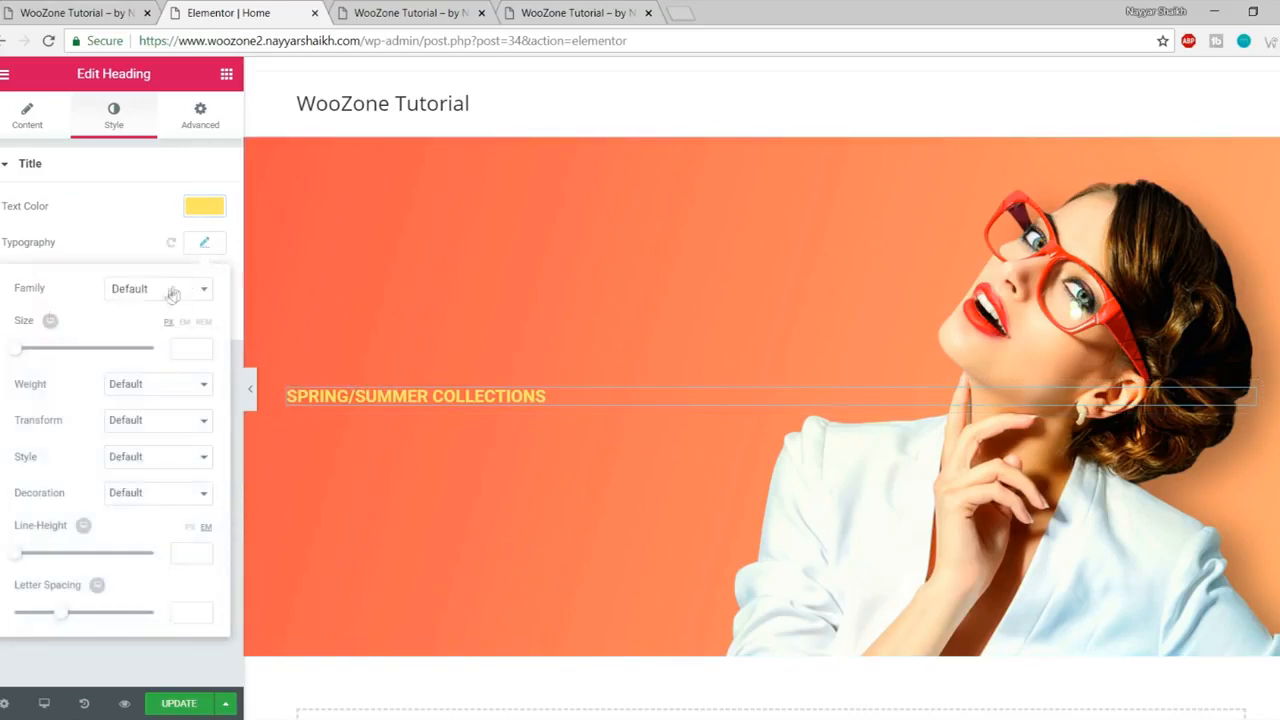
{"action": "left_click", "coordinate": [164, 292]}
{"action": "type", "text": "montser"}
{"action": "key", "text": "Return"}
{"action": "left_click_drag", "start_coordinate": [10, 355], "coordinate": [43, 354]}
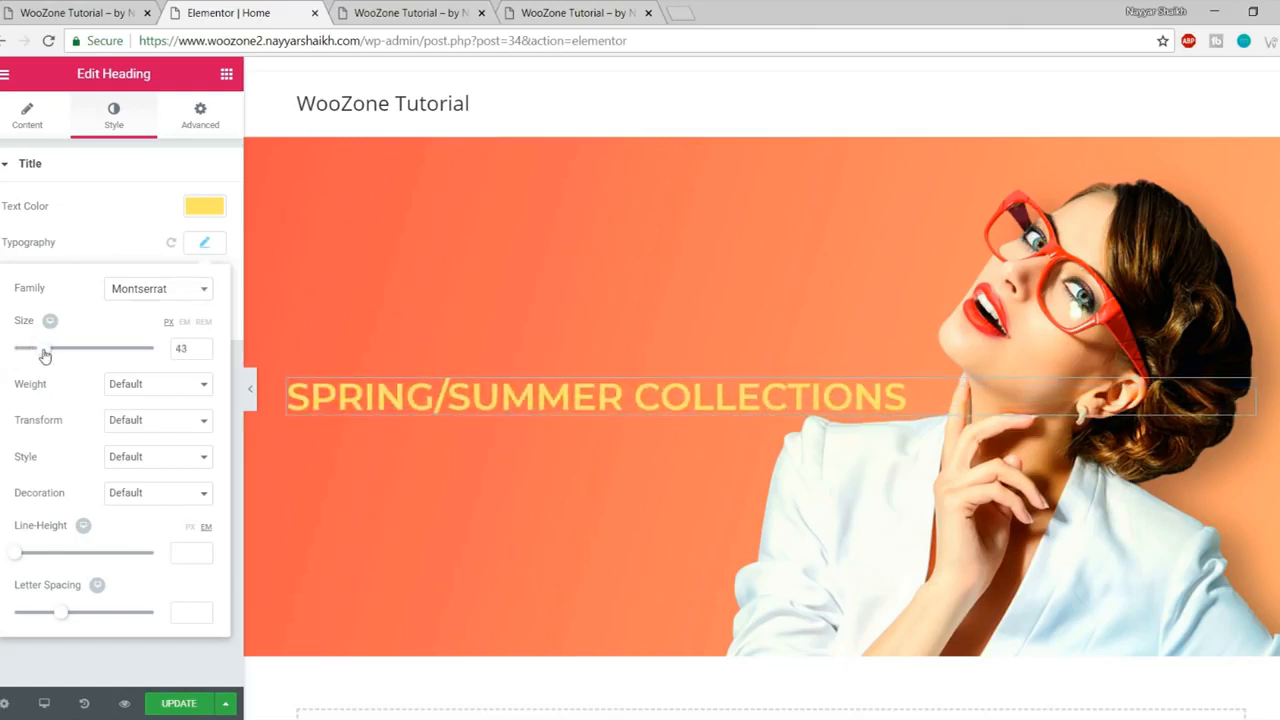
{"action": "left_click", "coordinate": [171, 389]}
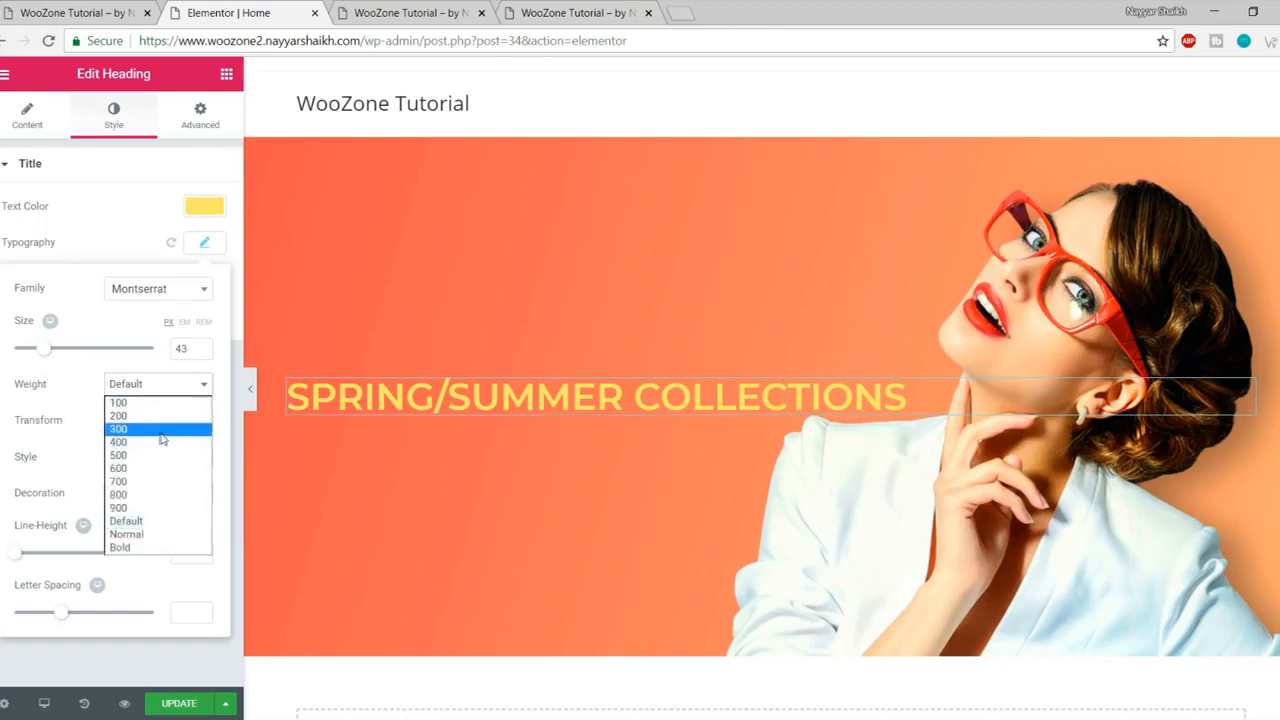
{"action": "left_click", "coordinate": [155, 442]}
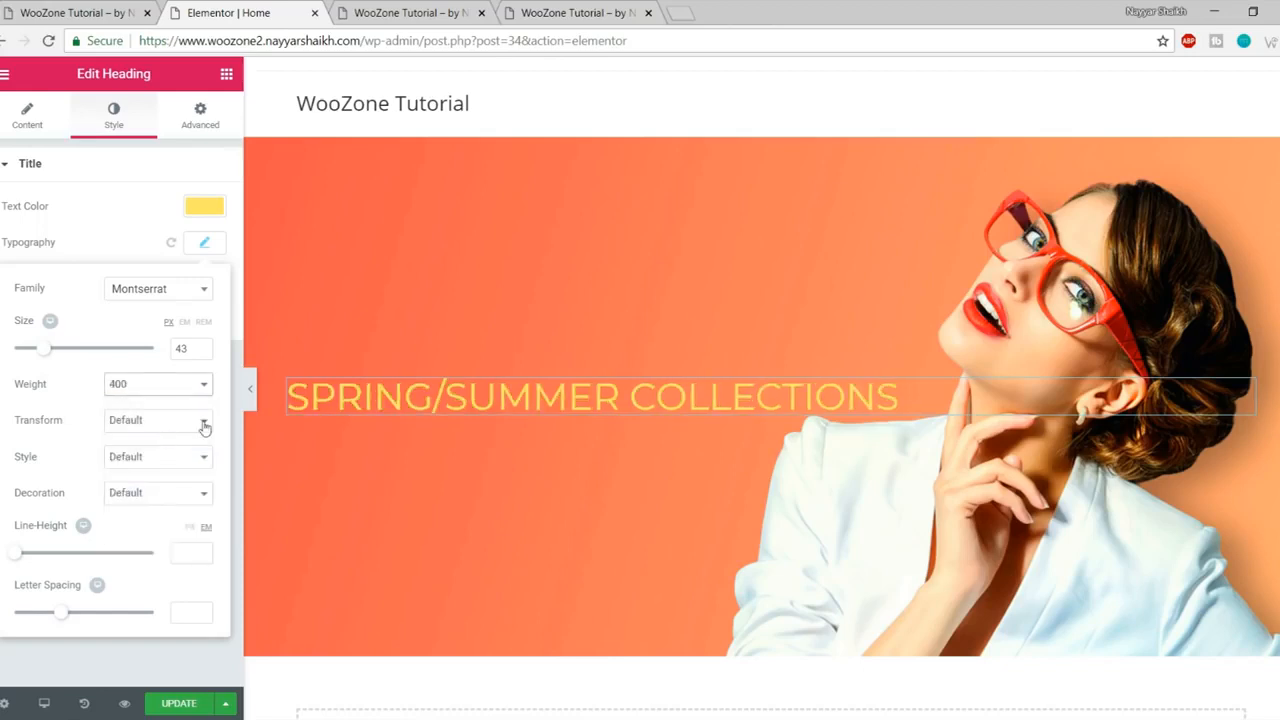
{"action": "left_click", "coordinate": [203, 244]}
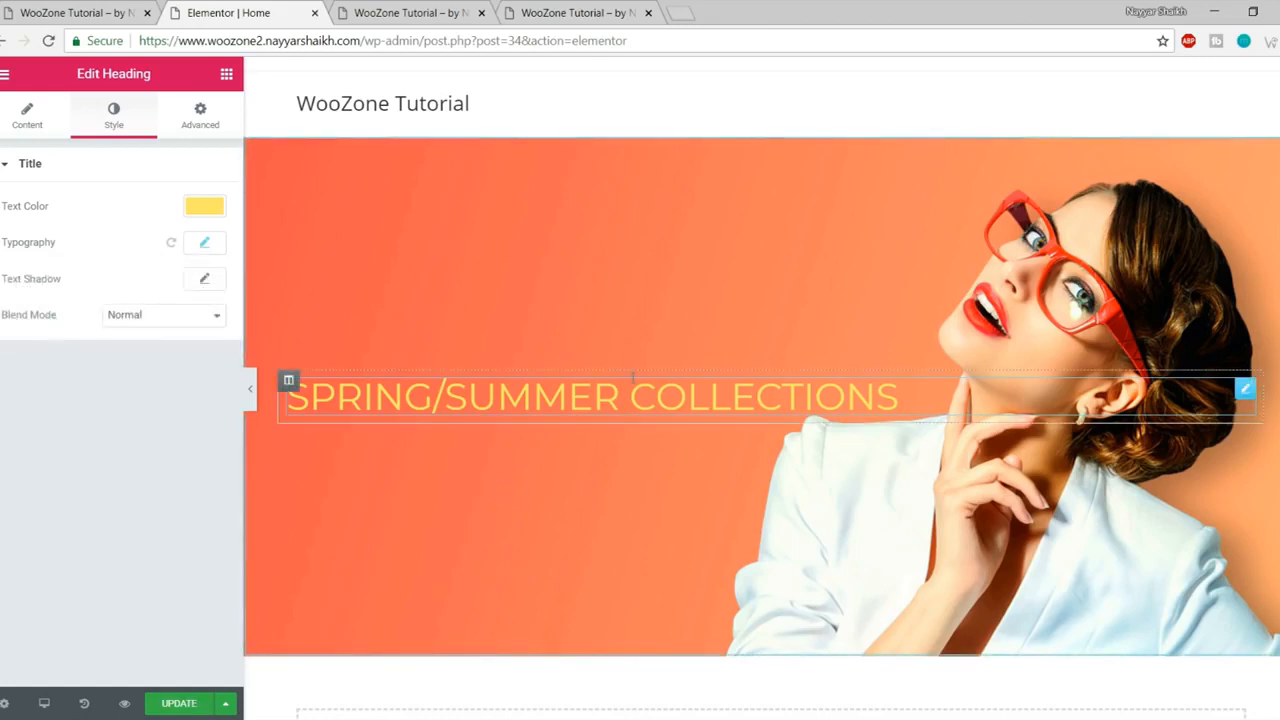
{"action": "left_click", "coordinate": [181, 705]}
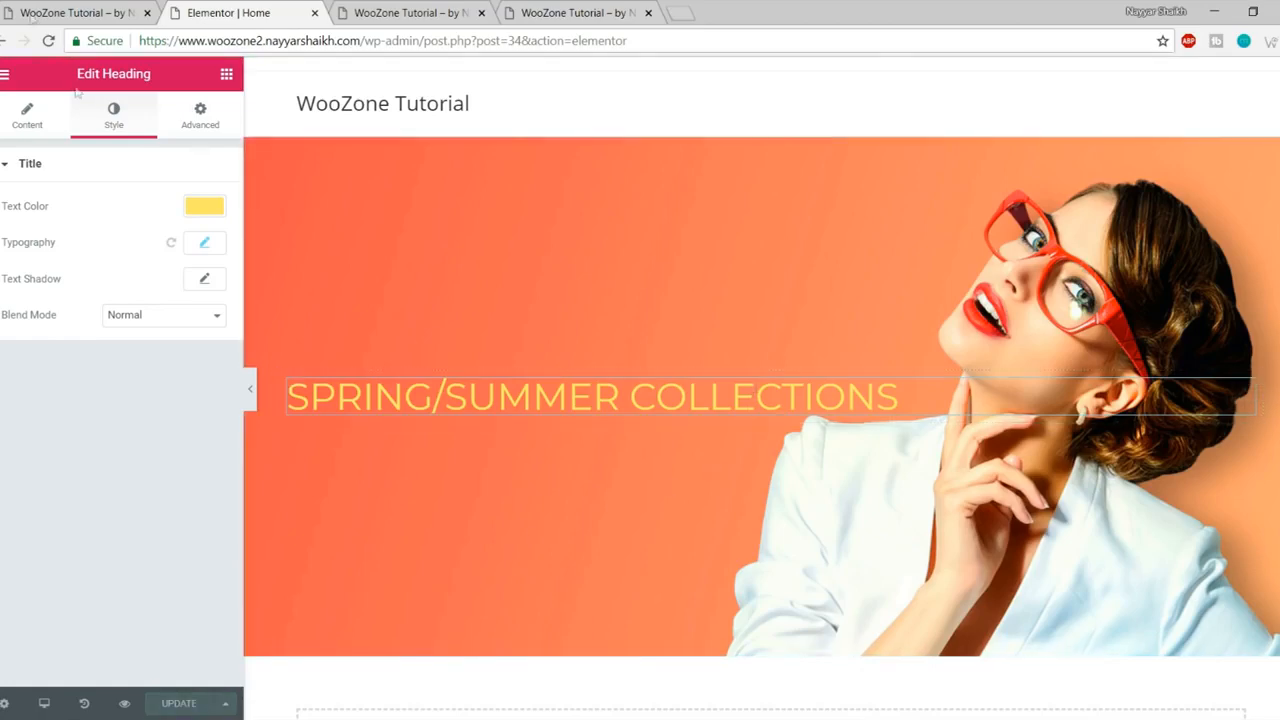
- Compare with the live banner's NEW ARRIVALS and 25% SALE lines
{"action": "left_click", "coordinate": [60, 8]}
{"action": "left_click", "coordinate": [298, 357]}
{"action": "left_click_drag", "start_coordinate": [172, 367], "coordinate": [617, 374]}
{"action": "left_click", "coordinate": [326, 430]}
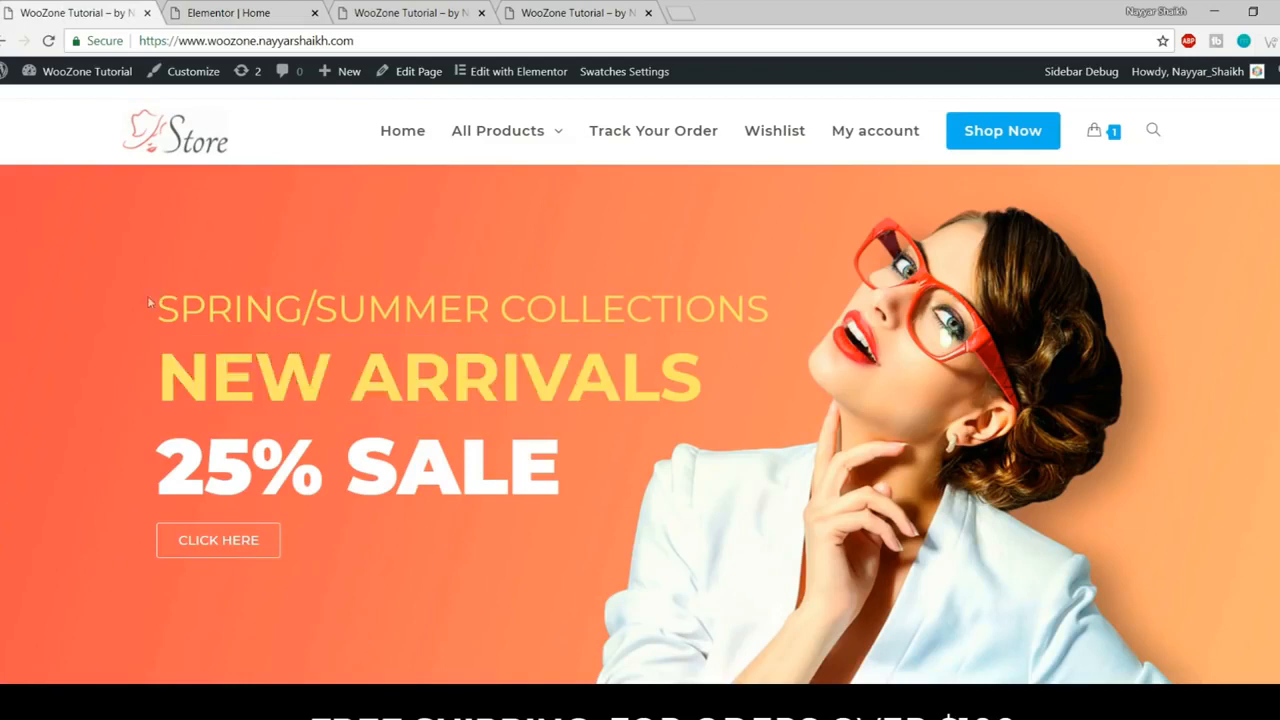
{"action": "left_click_drag", "start_coordinate": [147, 295], "coordinate": [572, 385]}
{"action": "left_click", "coordinate": [490, 337]}
{"action": "left_click", "coordinate": [215, 12]}
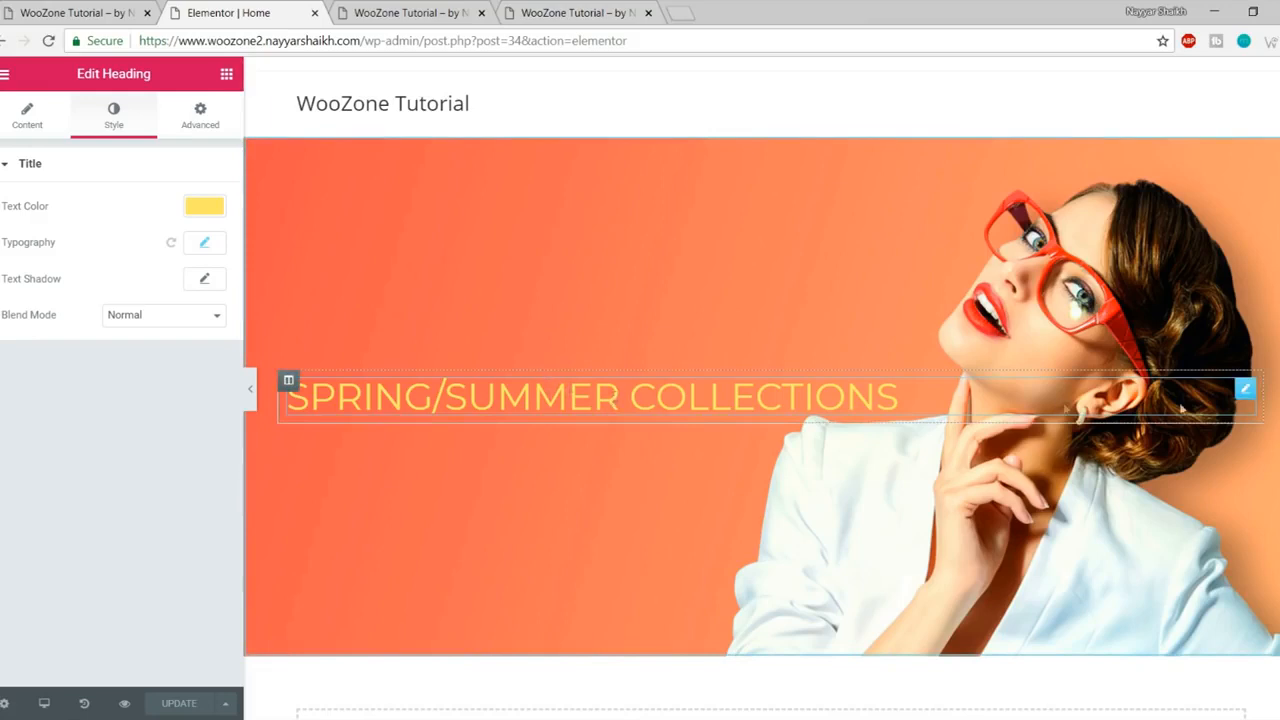
- Duplicate the SPRING/SUMMER COLLECTIONS heading and retitle the copy NEW ARRIVALS
{"action": "right_click", "coordinate": [1245, 393]}
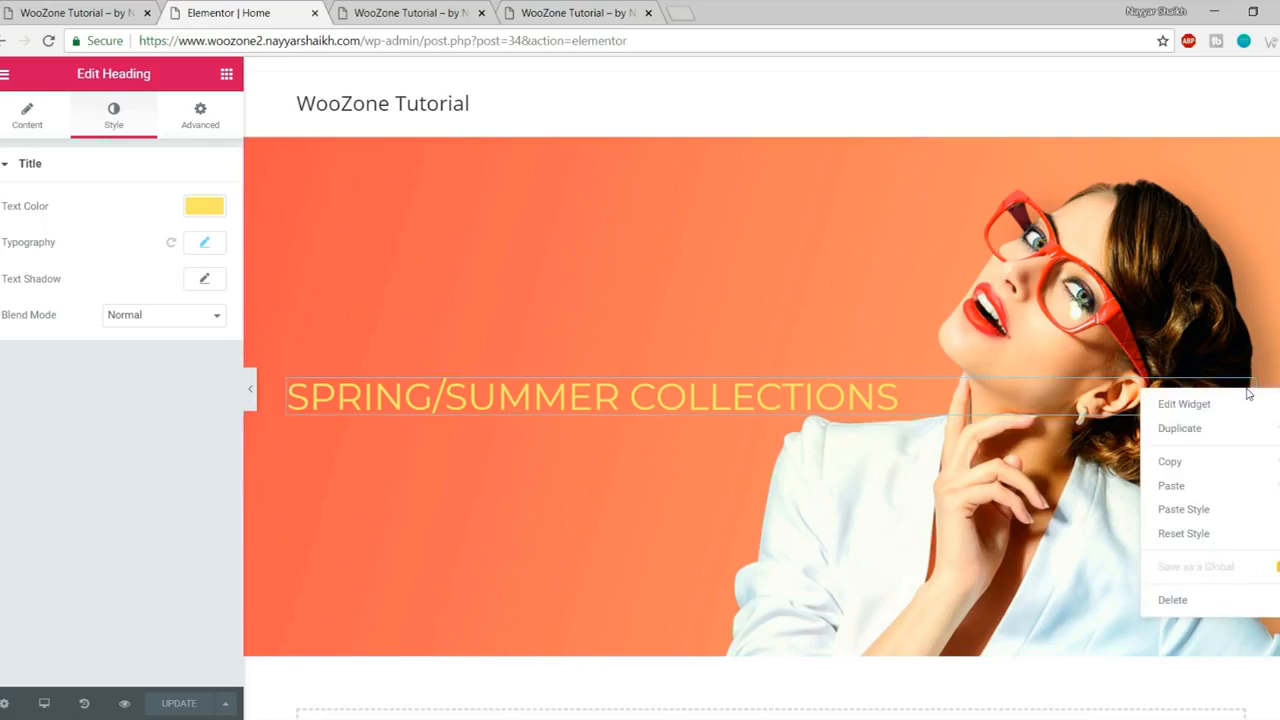
{"action": "left_click", "coordinate": [1180, 428]}
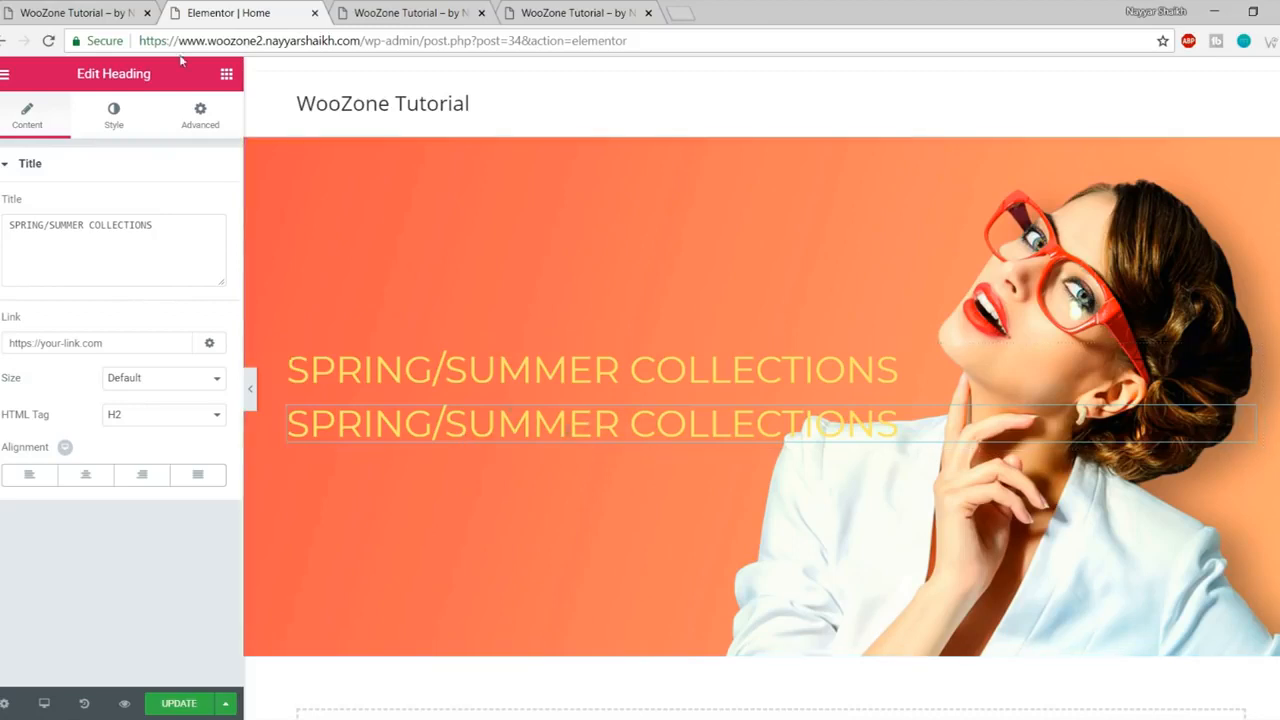
{"action": "left_click", "coordinate": [44, 7]}
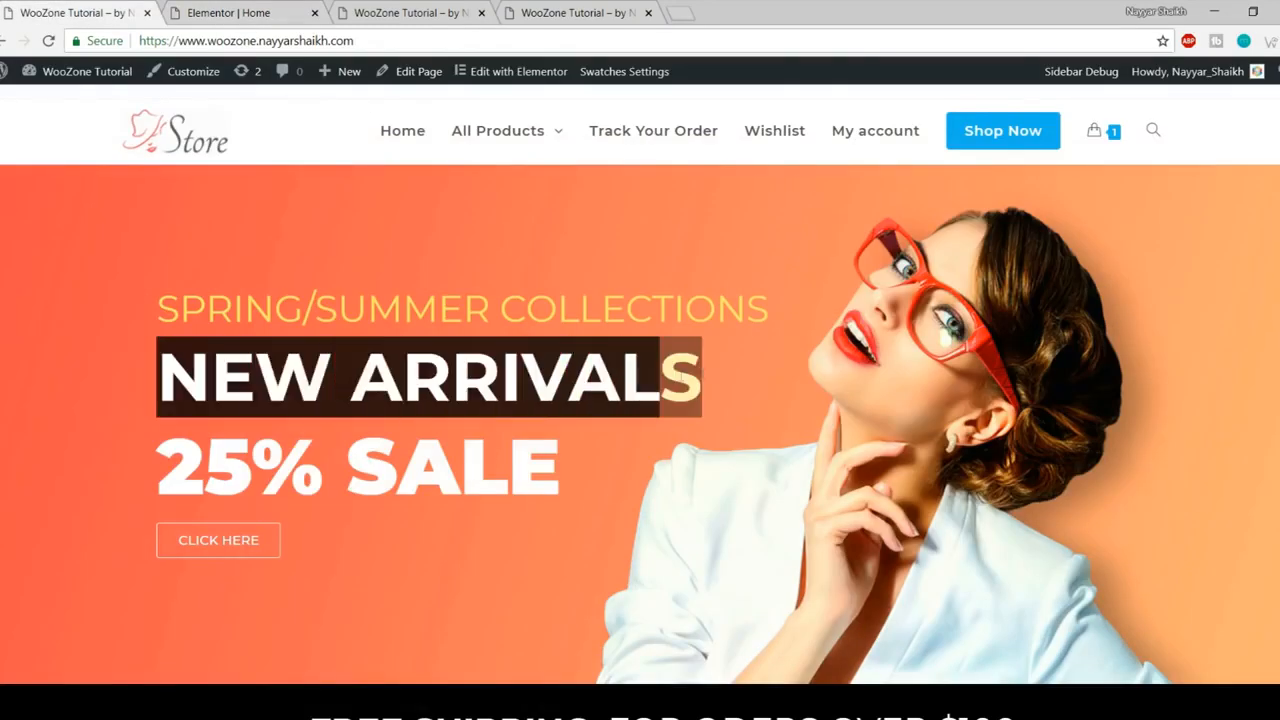
{"action": "left_click", "coordinate": [252, 8]}
{"action": "triple_click", "coordinate": [139, 231]}
{"action": "type", "text": "NEW ARRIVALS"}
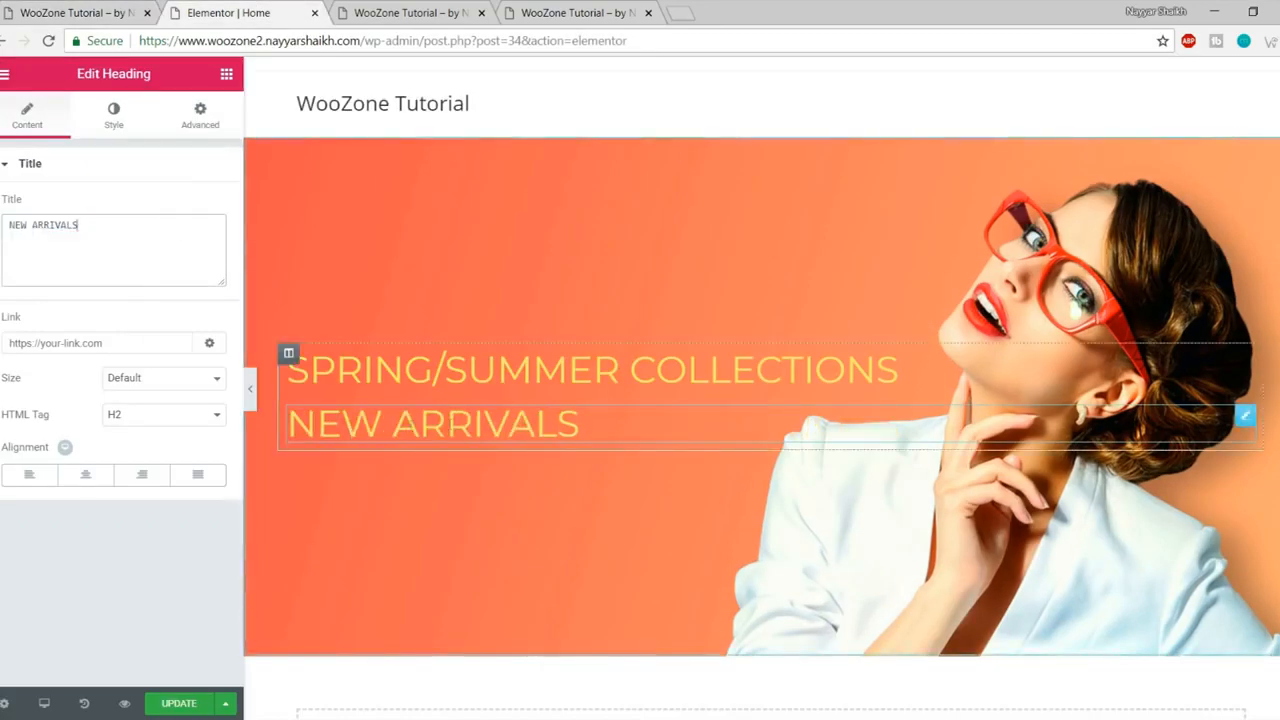
- Set the NEW ARRIVALS heading's font size to 77
{"action": "left_click", "coordinate": [116, 118]}
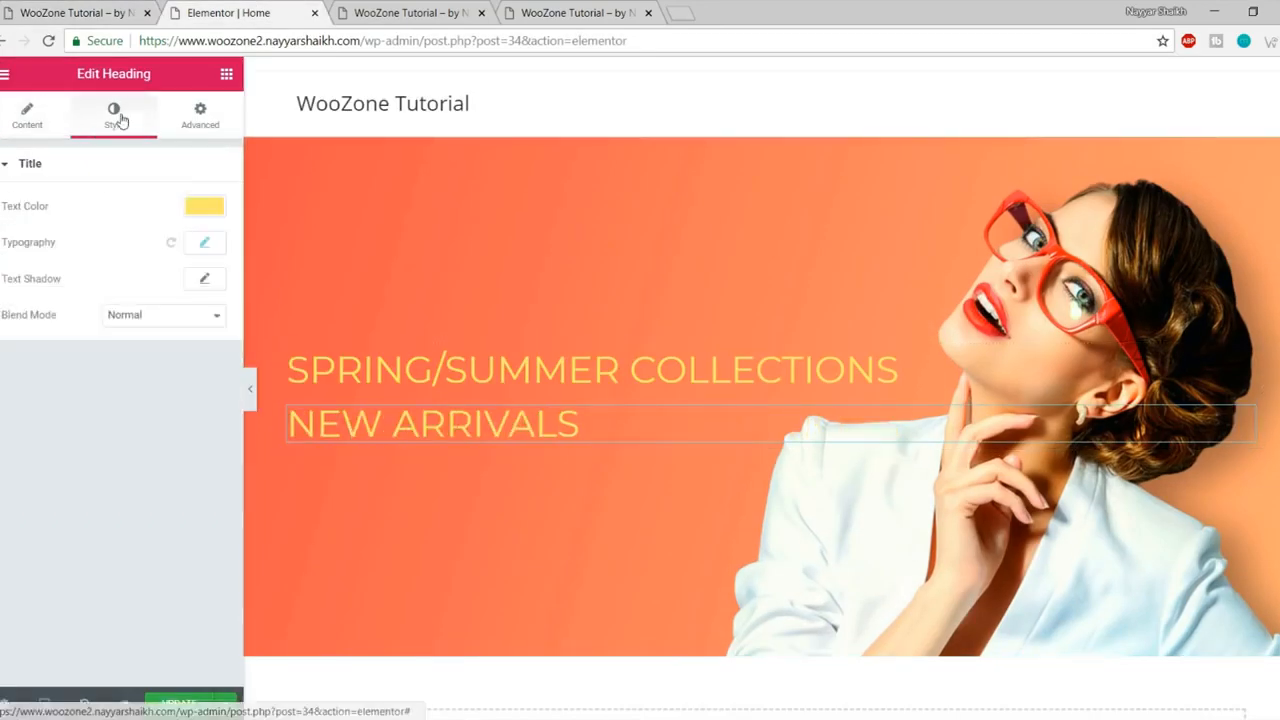
{"action": "left_click", "coordinate": [207, 244]}
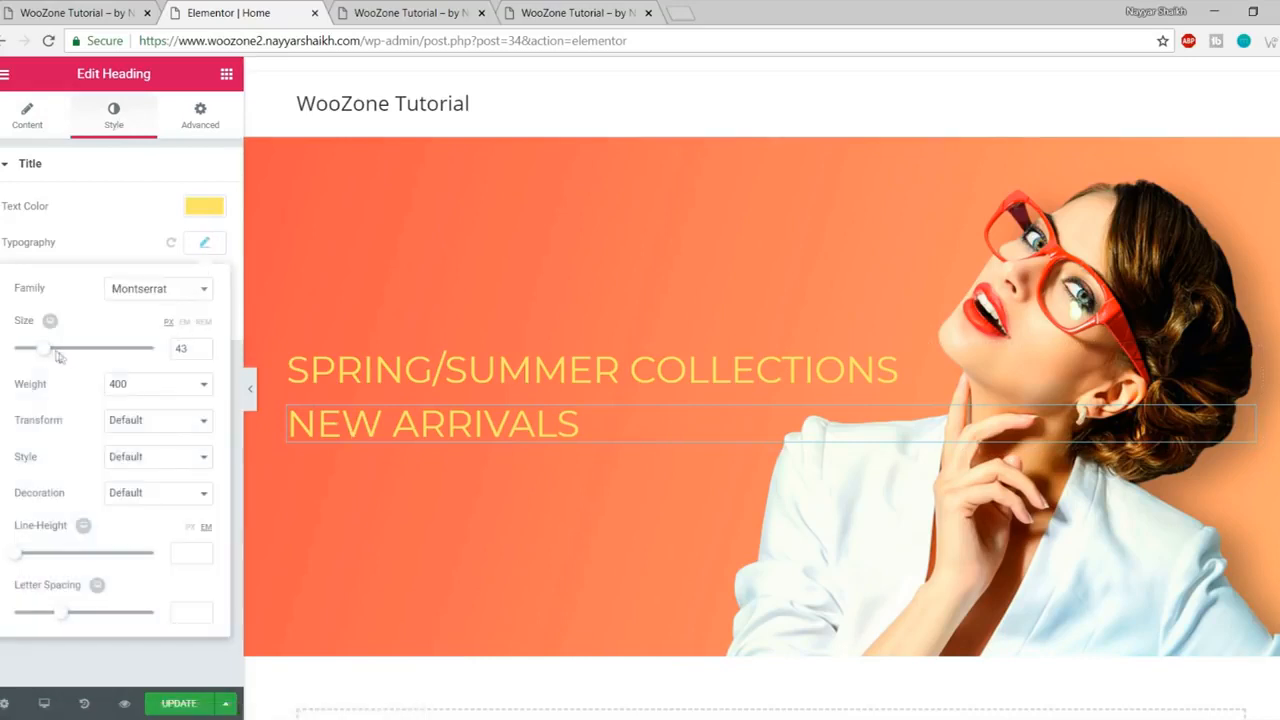
{"action": "left_click_drag", "start_coordinate": [45, 355], "coordinate": [68, 357]}
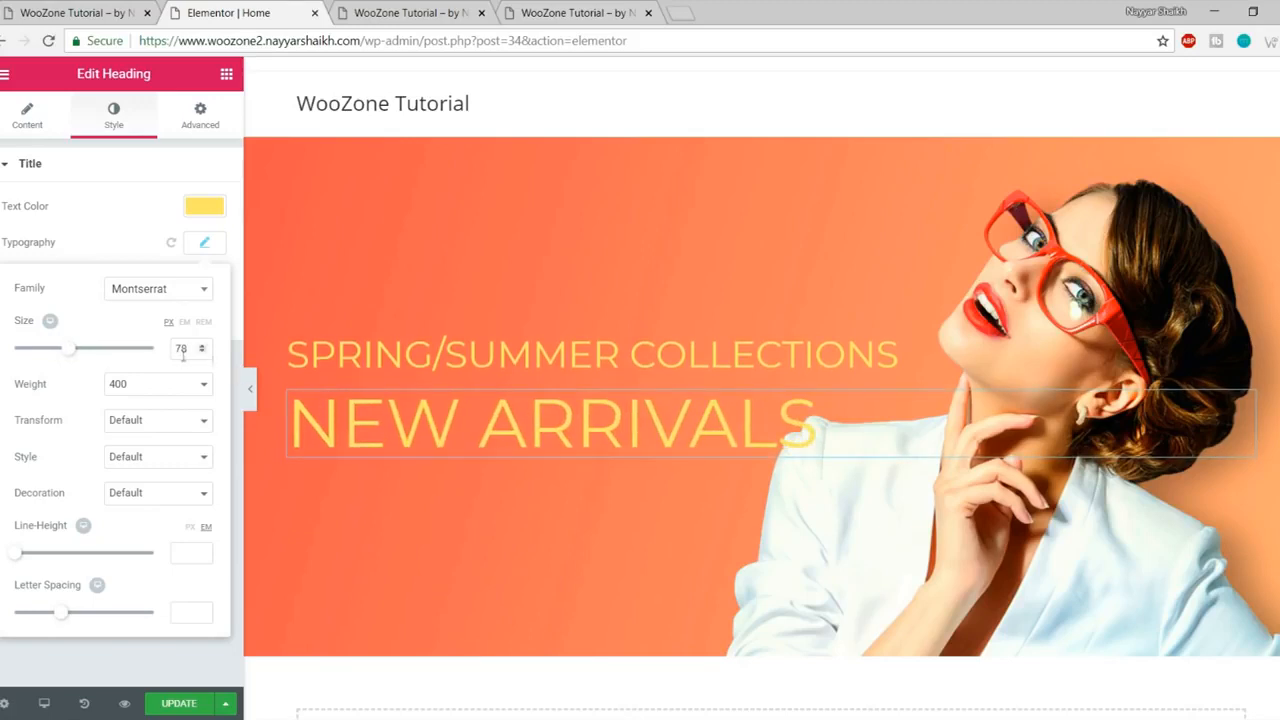
{"action": "left_click_drag", "start_coordinate": [192, 348], "coordinate": [169, 343]}
{"action": "type", "text": "77"}
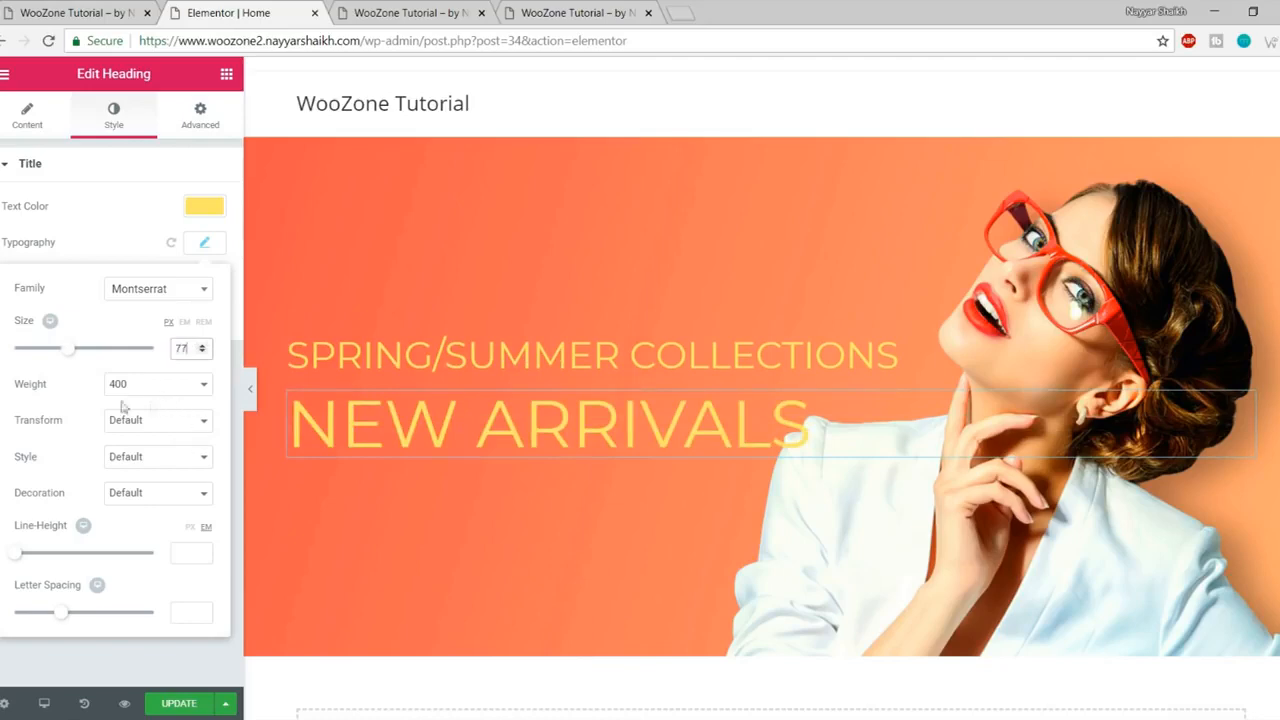
{"action": "left_click", "coordinate": [12, 12]}
{"action": "left_click", "coordinate": [384, 402]}
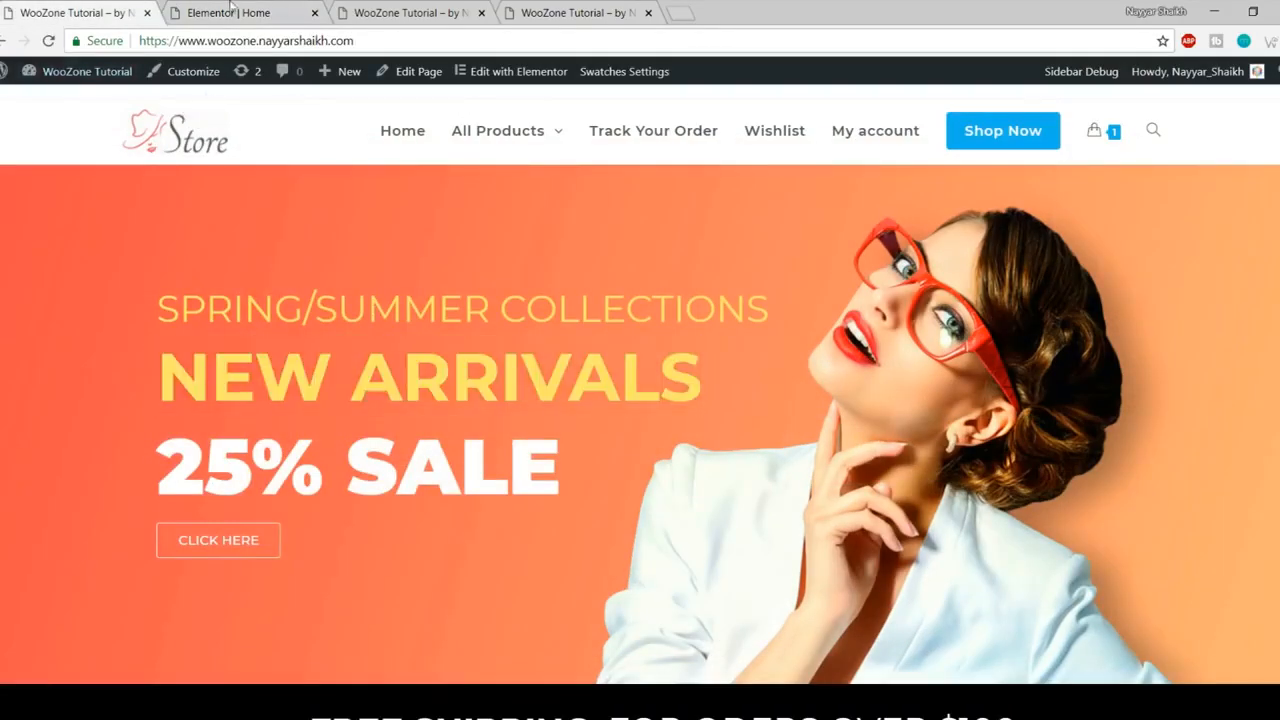
{"action": "left_click", "coordinate": [230, 12]}
- Make NEW ARRIVALS bold at weight 700 and compare with the live hero
{"action": "left_click", "coordinate": [158, 389]}
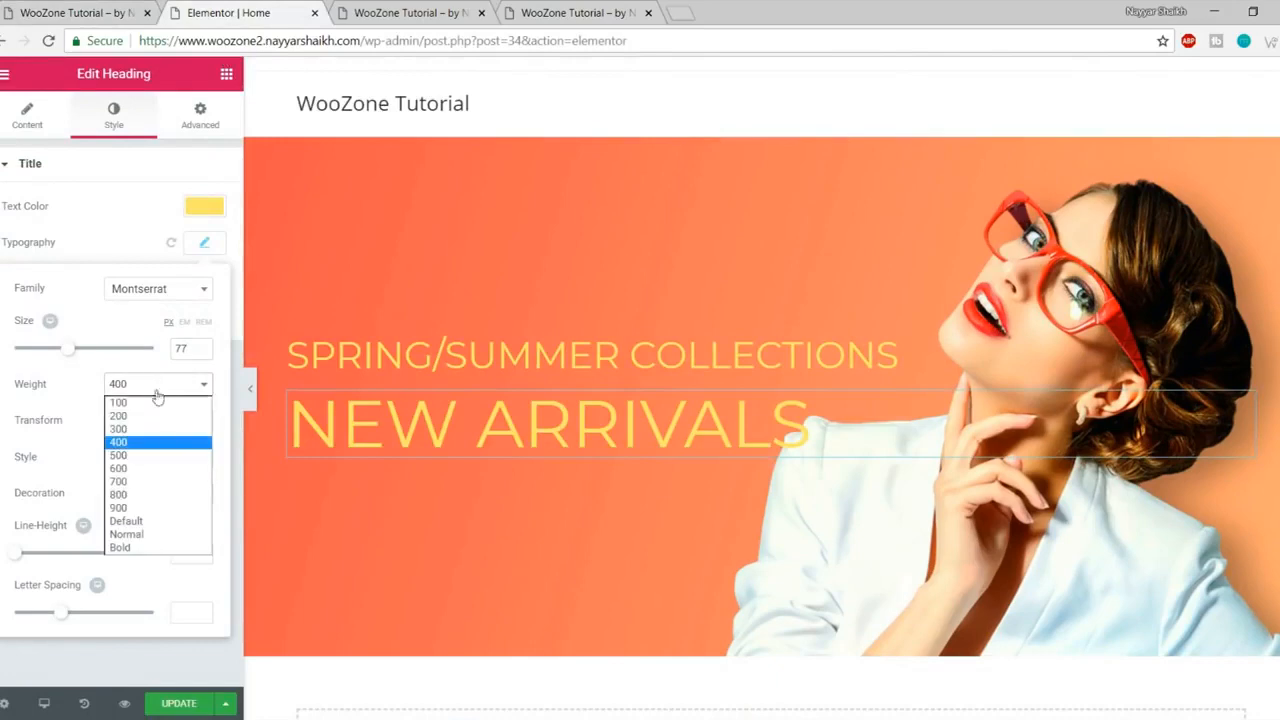
{"action": "left_click", "coordinate": [157, 482]}
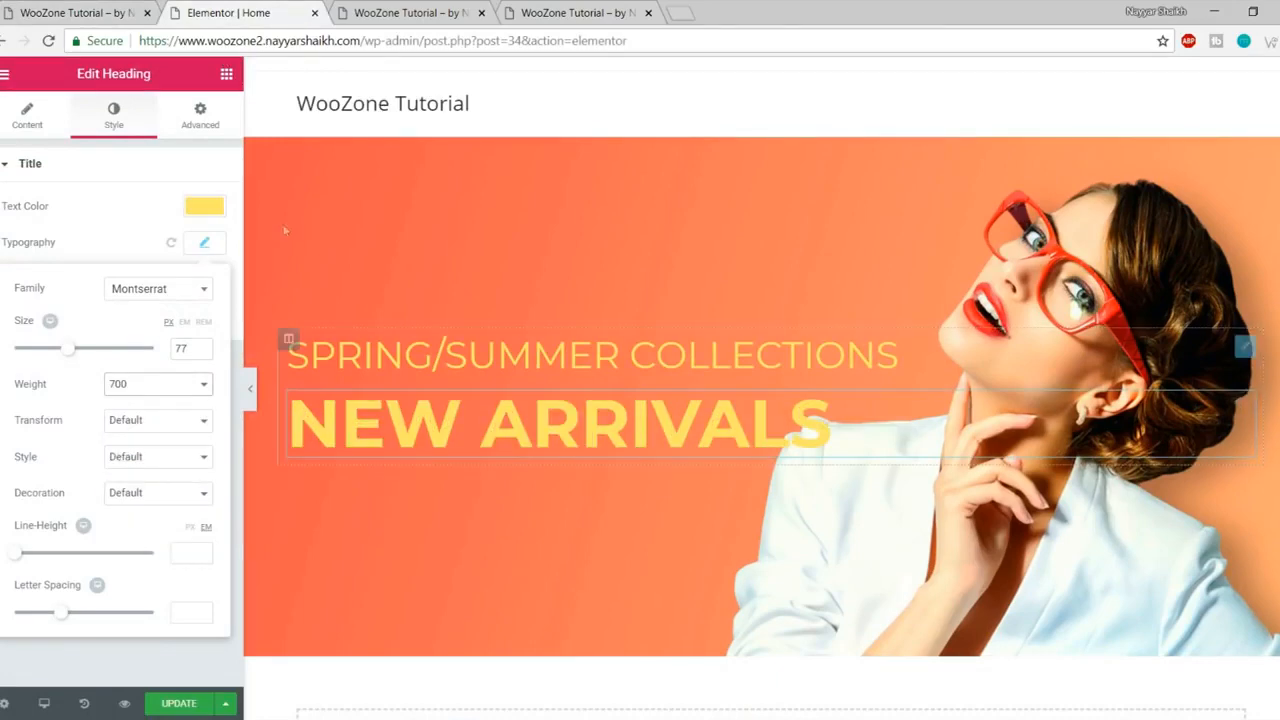
{"action": "left_click", "coordinate": [118, 6]}
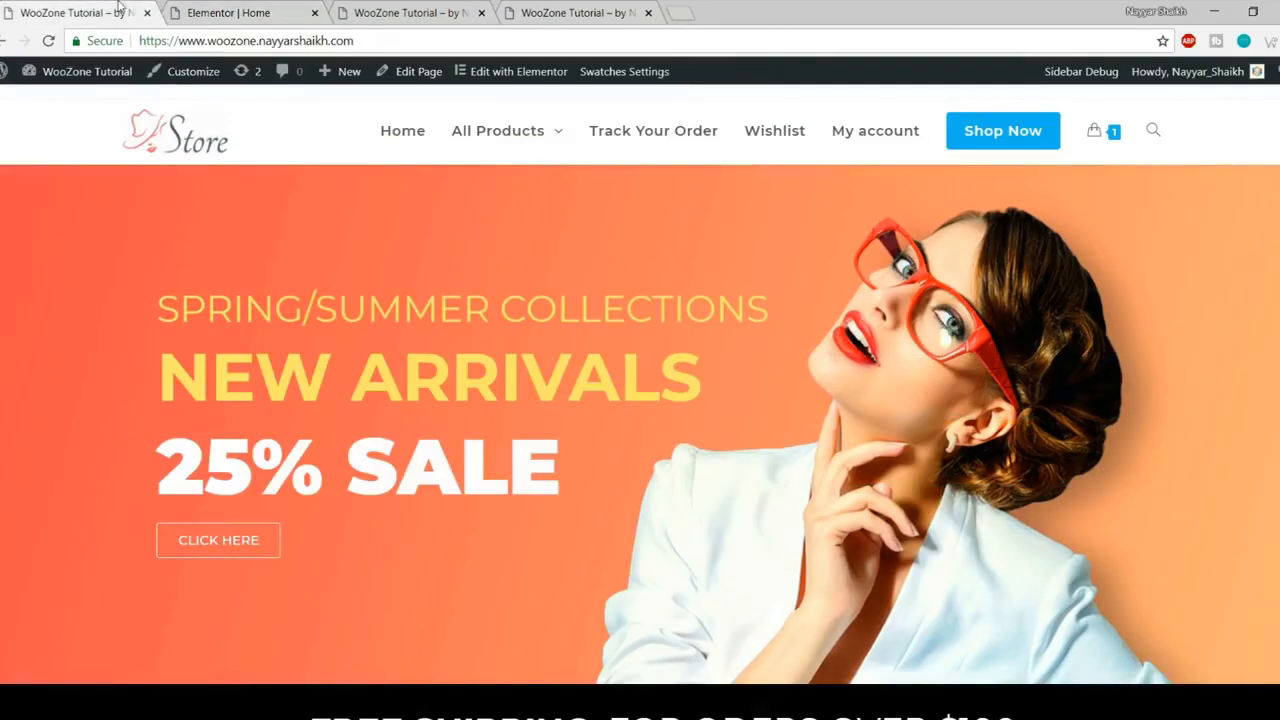
{"action": "left_click", "coordinate": [280, 10]}
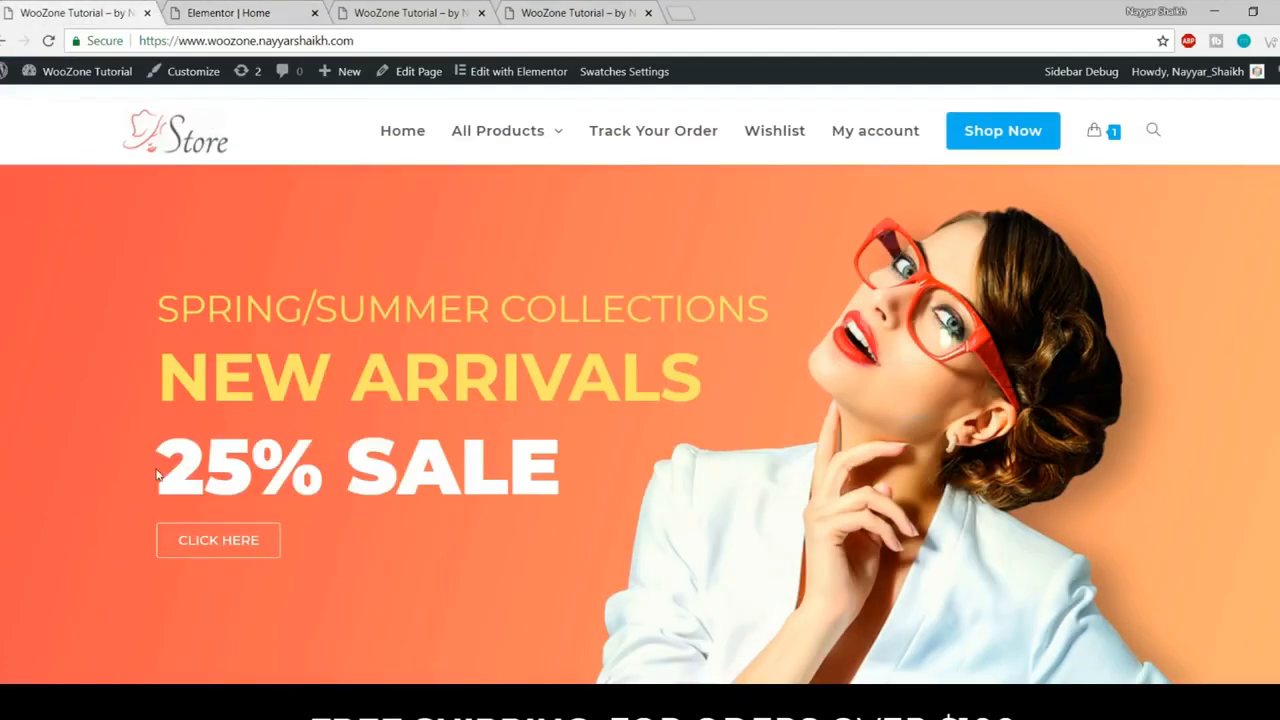
{"action": "left_click_drag", "start_coordinate": [156, 475], "coordinate": [558, 478]}
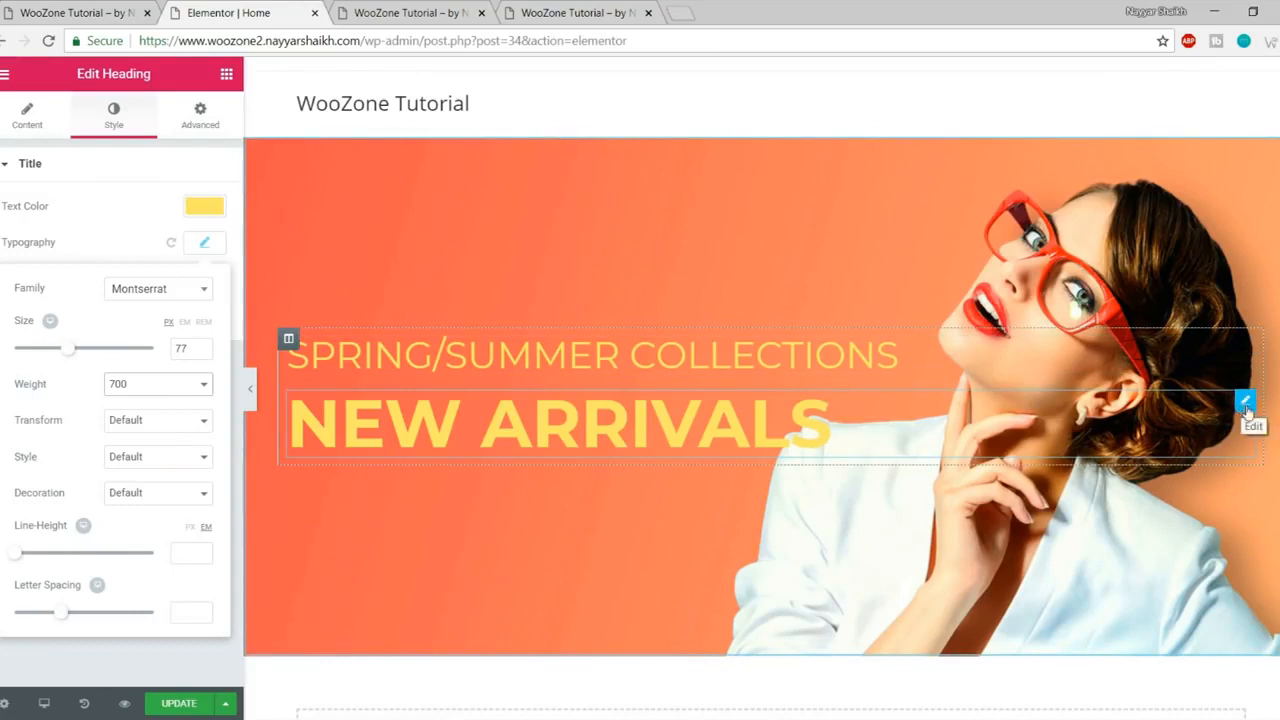
- Duplicate the NEW ARRIVALS heading and retitle the copy '25% SALE'
{"action": "right_click", "coordinate": [1257, 412]}
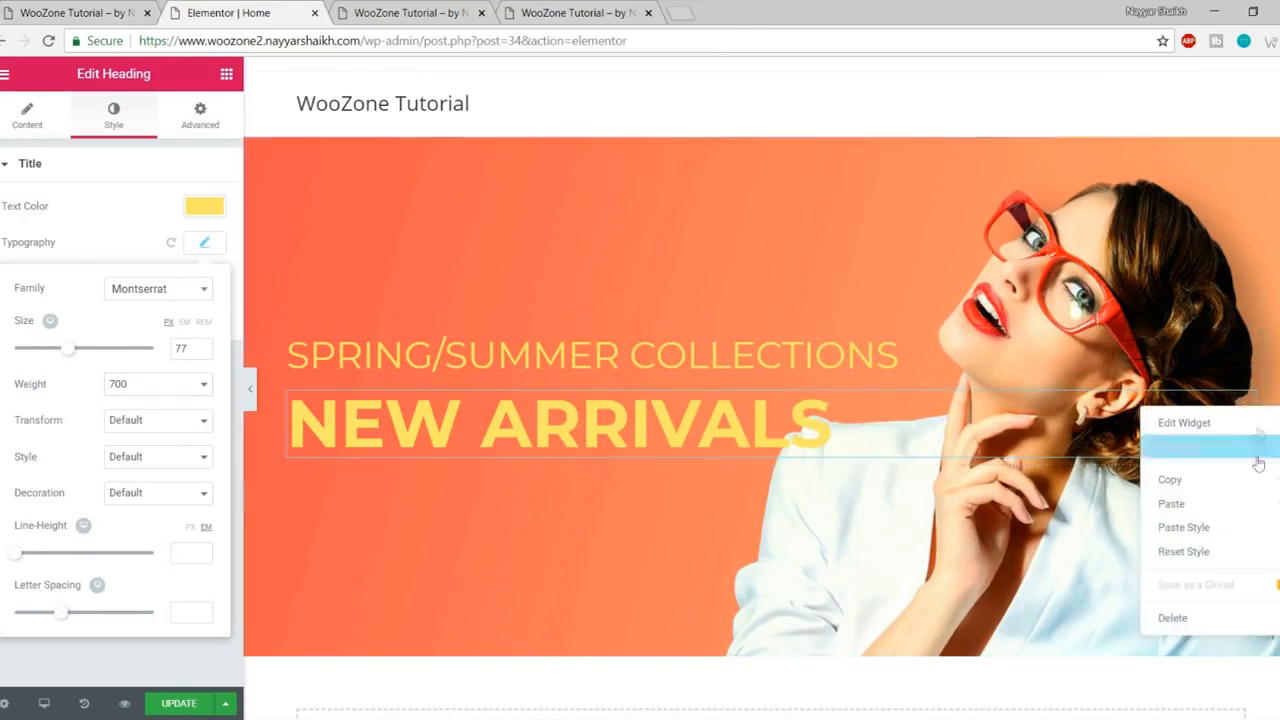
{"action": "left_click", "coordinate": [1205, 447]}
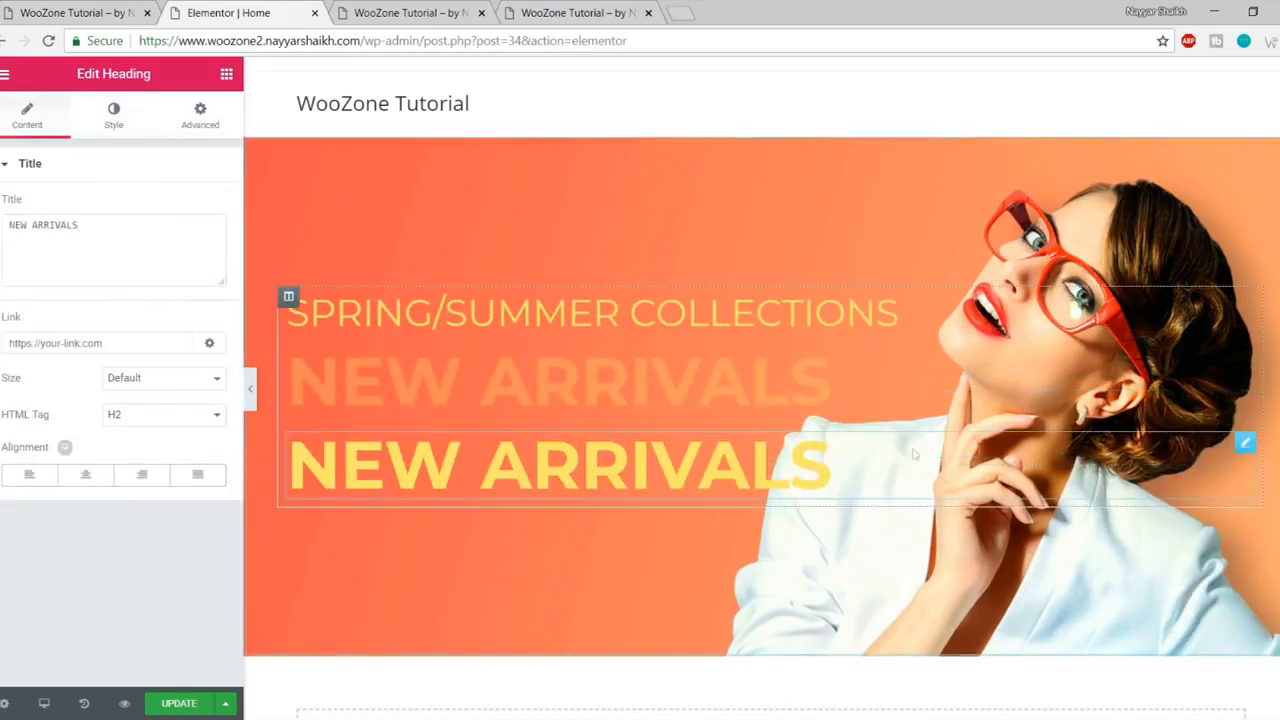
{"action": "triple_click", "coordinate": [86, 234]}
{"action": "type", "text": "25% SALE"}
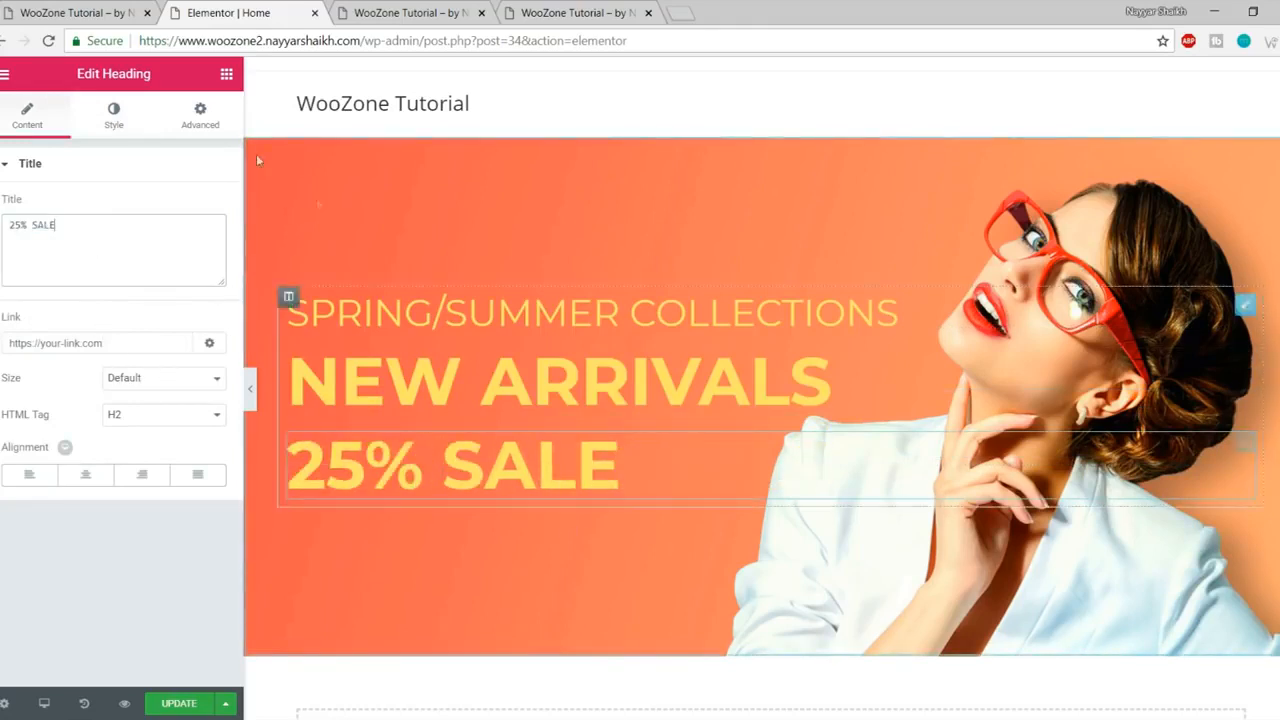
- Style the 25% SALE heading with white text, size 91 and weight 900
{"action": "left_click", "coordinate": [115, 125]}
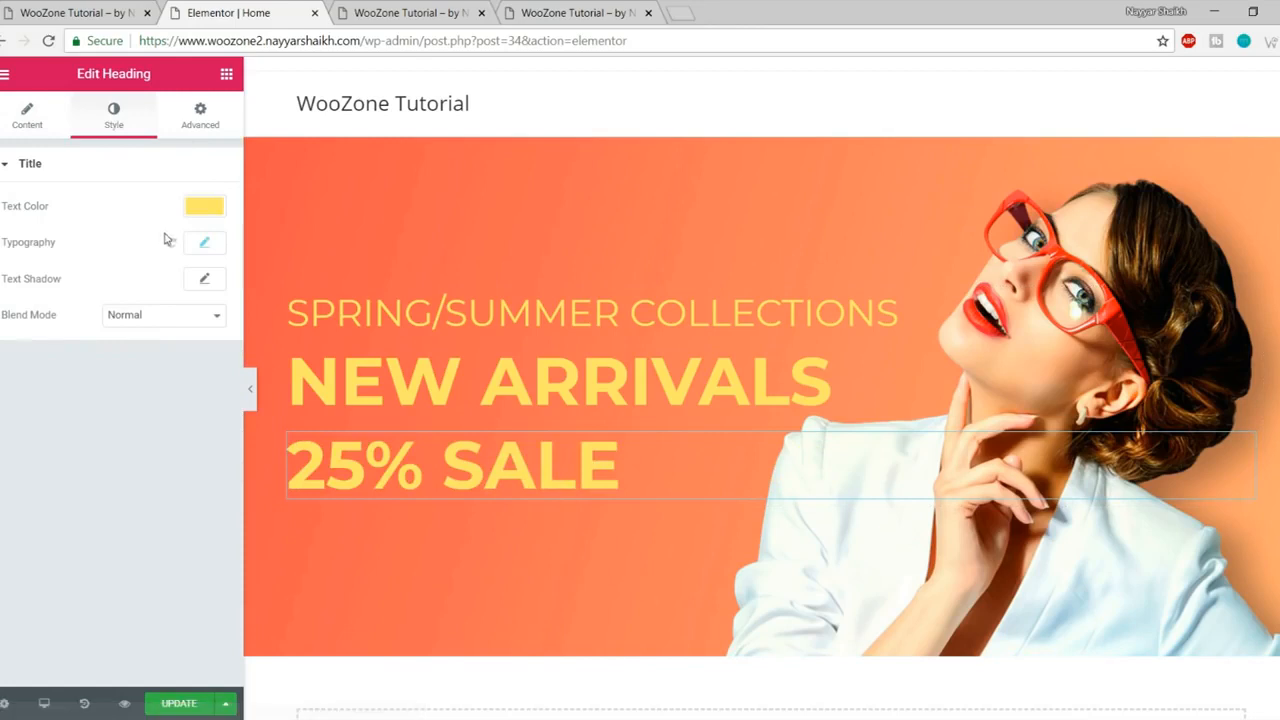
{"action": "left_click", "coordinate": [207, 208]}
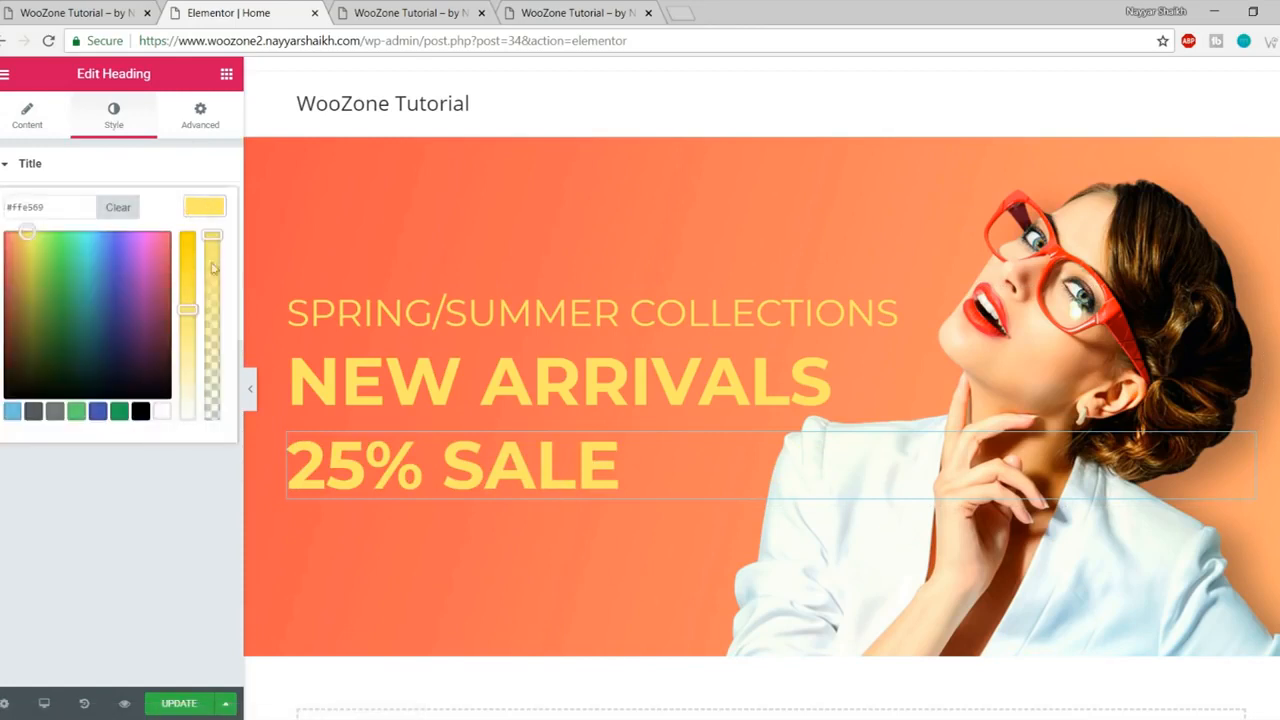
{"action": "left_click", "coordinate": [162, 412]}
{"action": "left_click", "coordinate": [207, 205]}
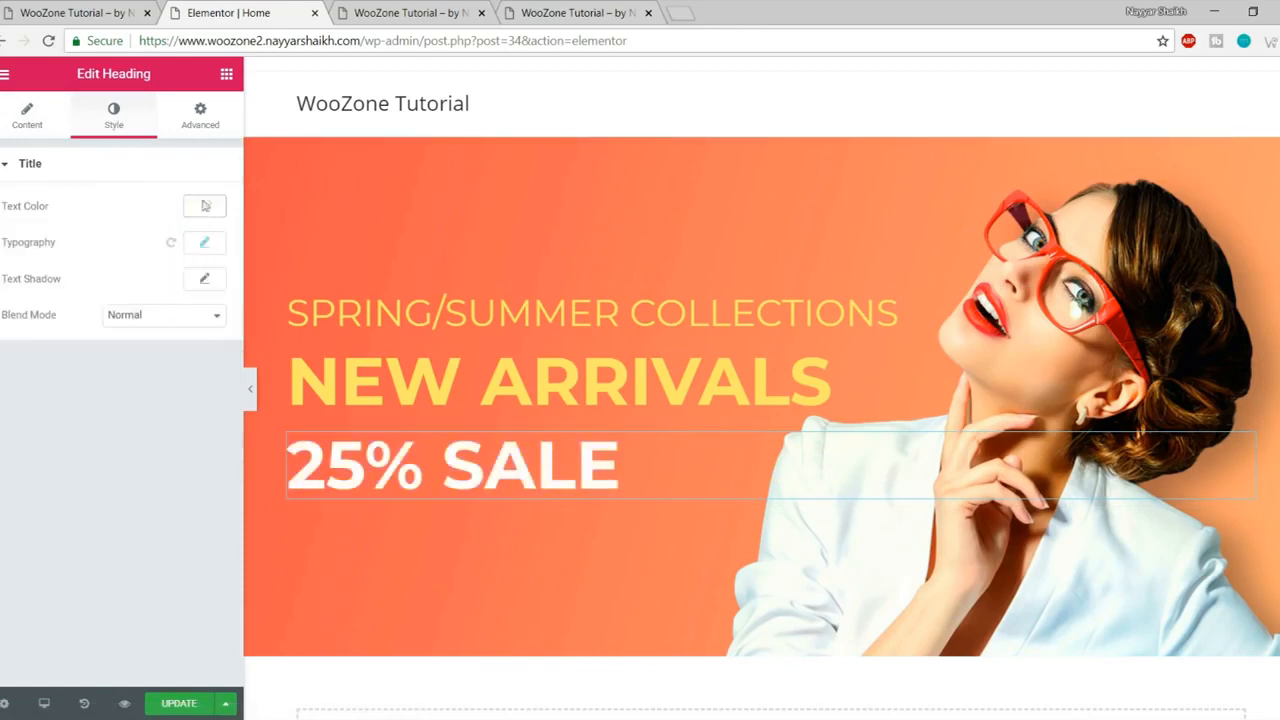
{"action": "left_click", "coordinate": [205, 256]}
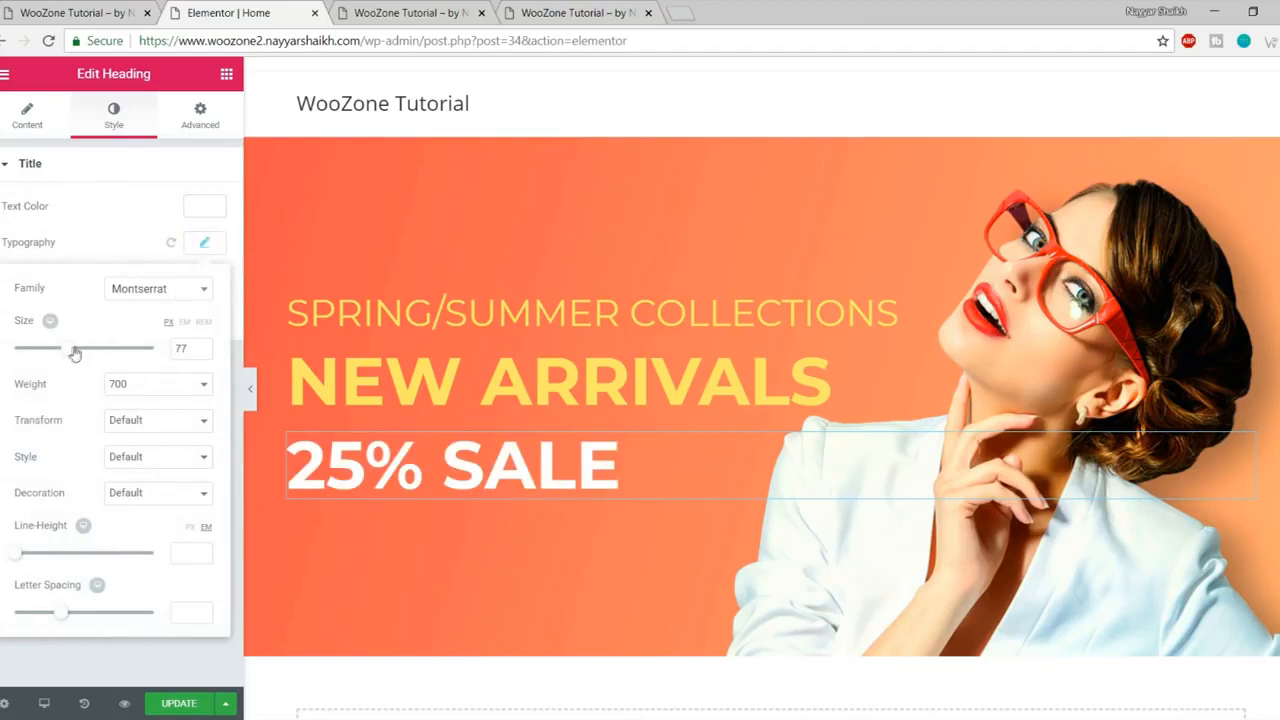
{"action": "left_click_drag", "start_coordinate": [72, 353], "coordinate": [82, 353]}
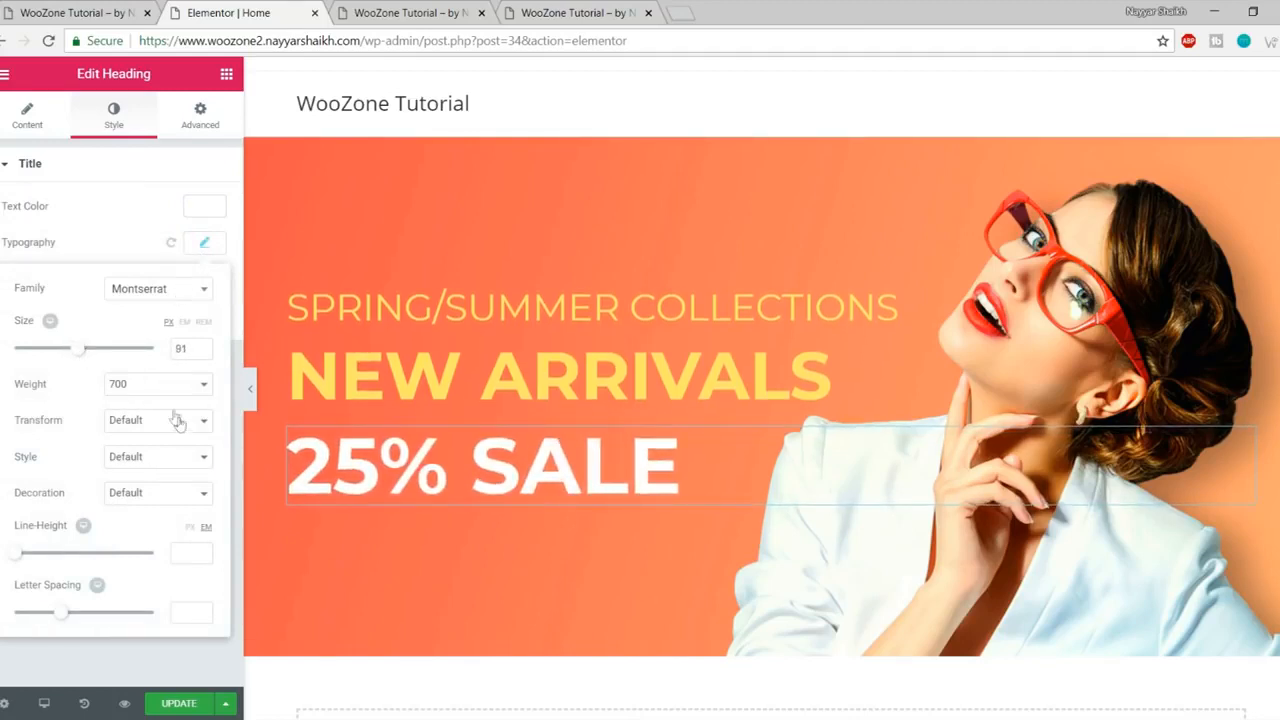
{"action": "left_click", "coordinate": [154, 387]}
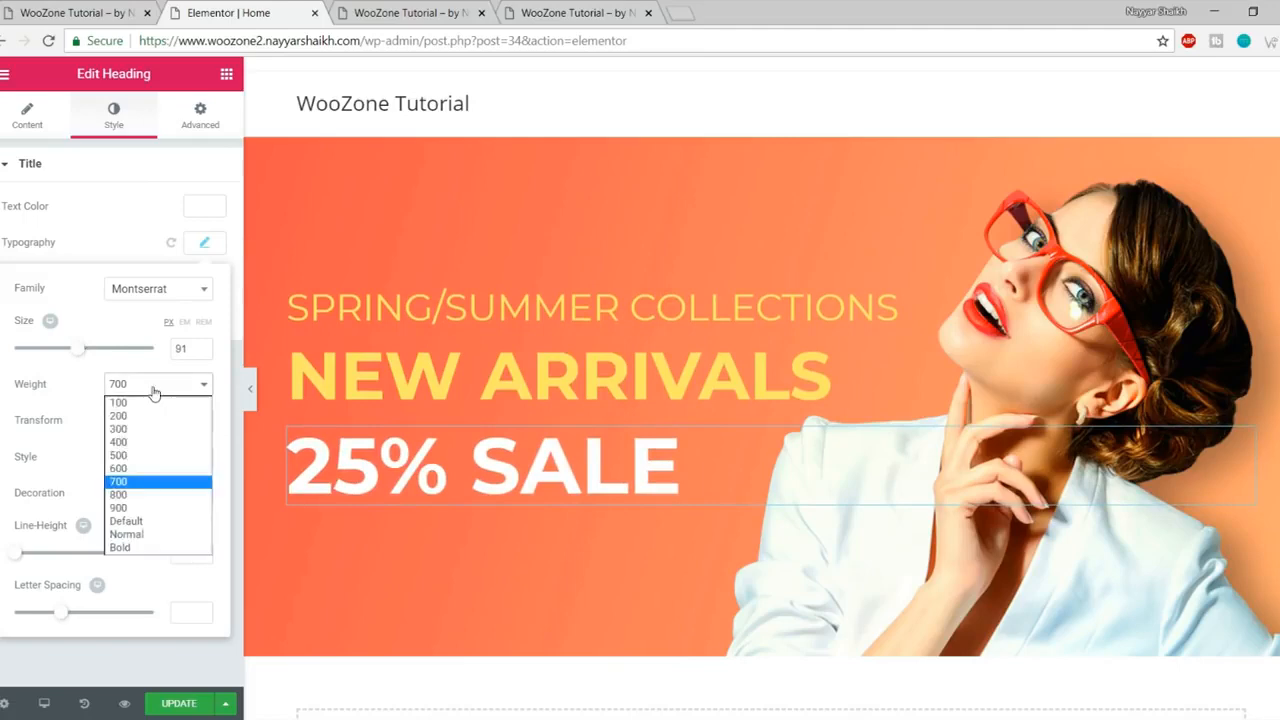
{"action": "left_click", "coordinate": [145, 512]}
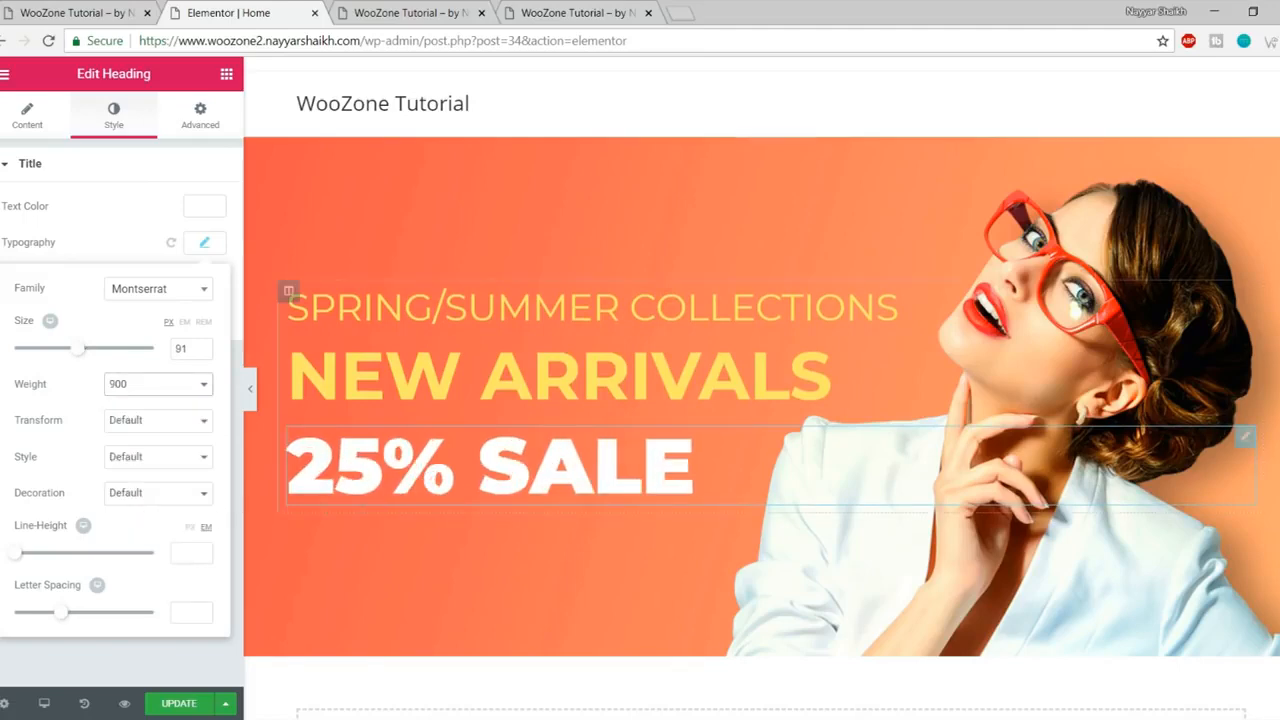
- Compare against the live store's sale heading and save the page
{"action": "left_click", "coordinate": [108, 8]}
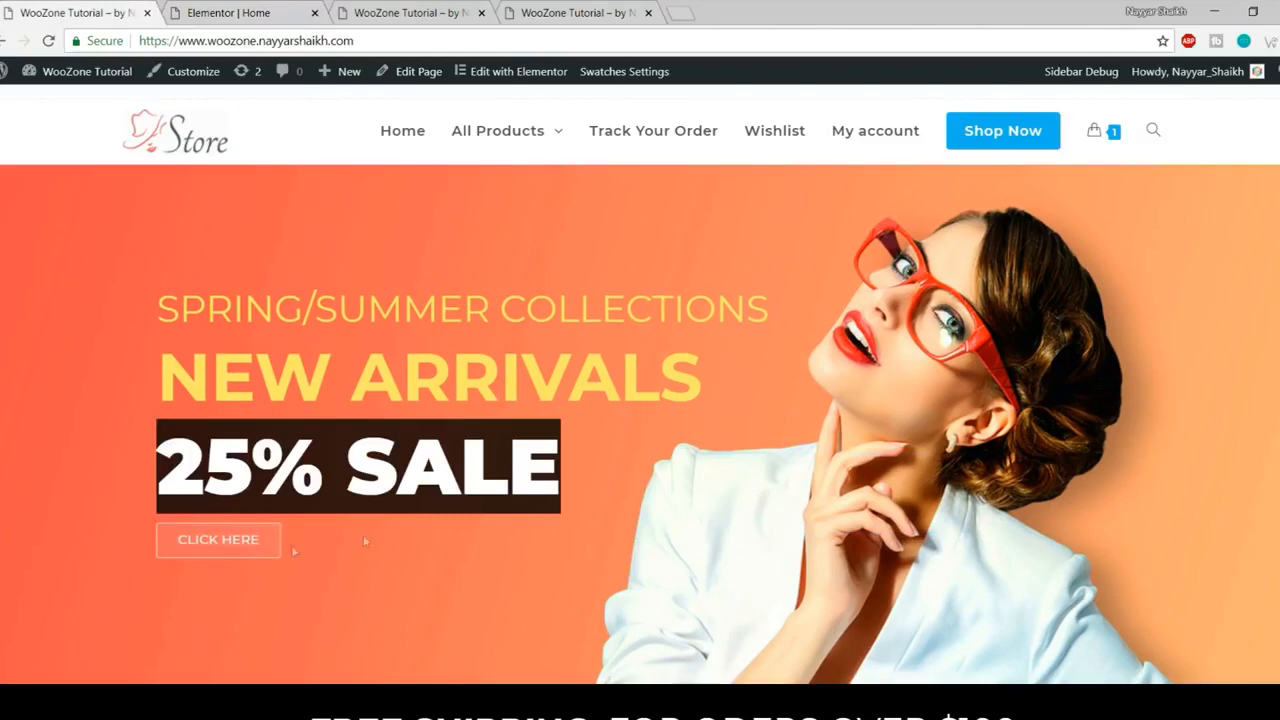
{"action": "left_click", "coordinate": [258, 10]}
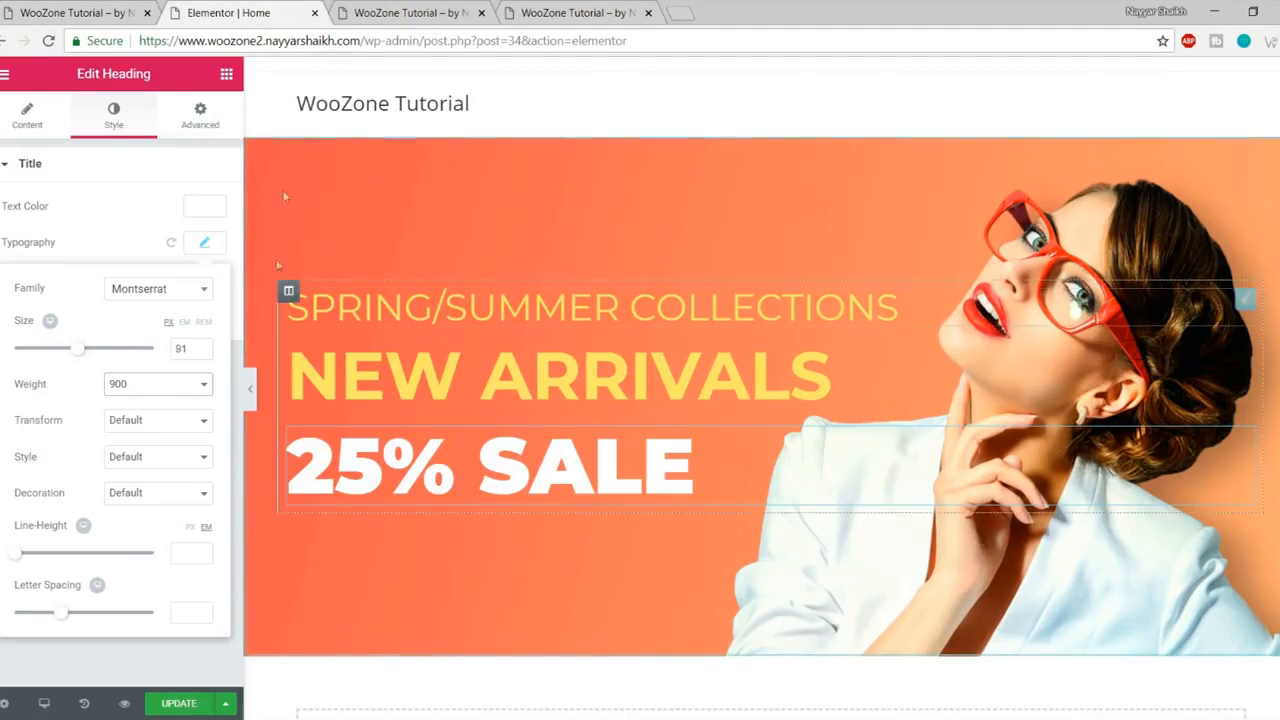
{"action": "key", "text": "ctrl+s"}
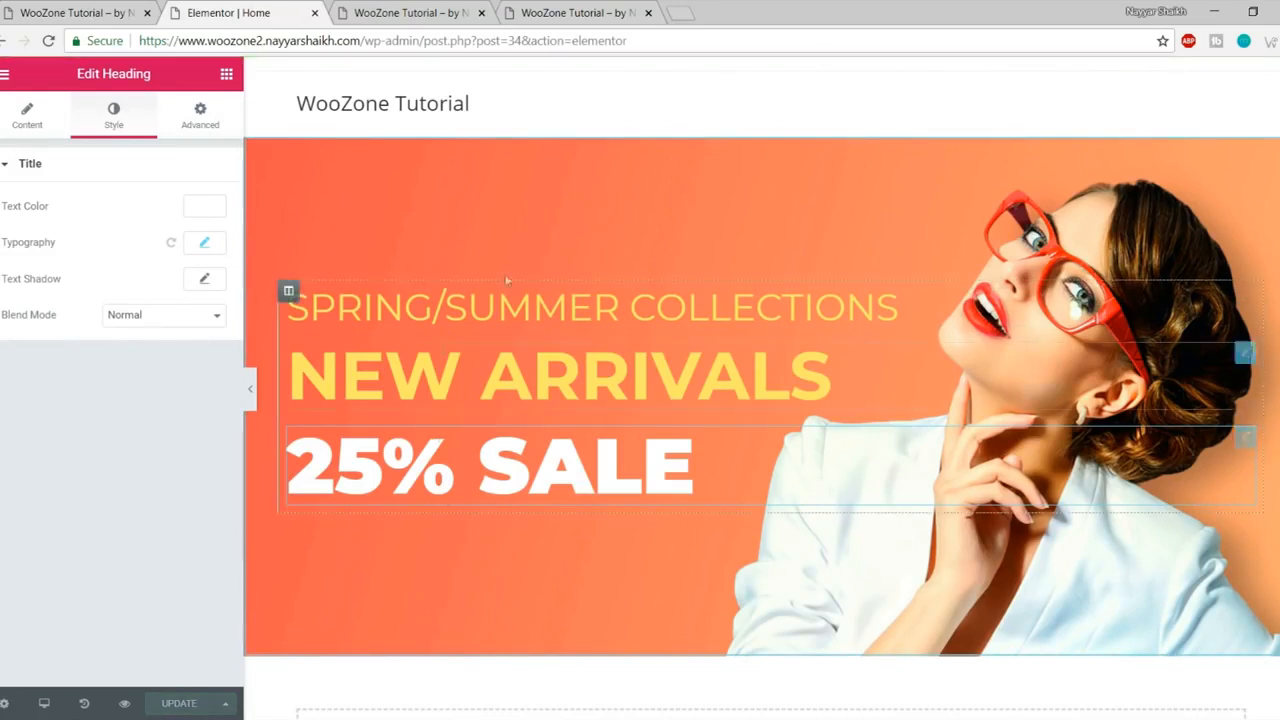
- Compare the saved page's preview with the live store's hero, then bring back the Elements list
{"action": "left_click", "coordinate": [124, 705]}
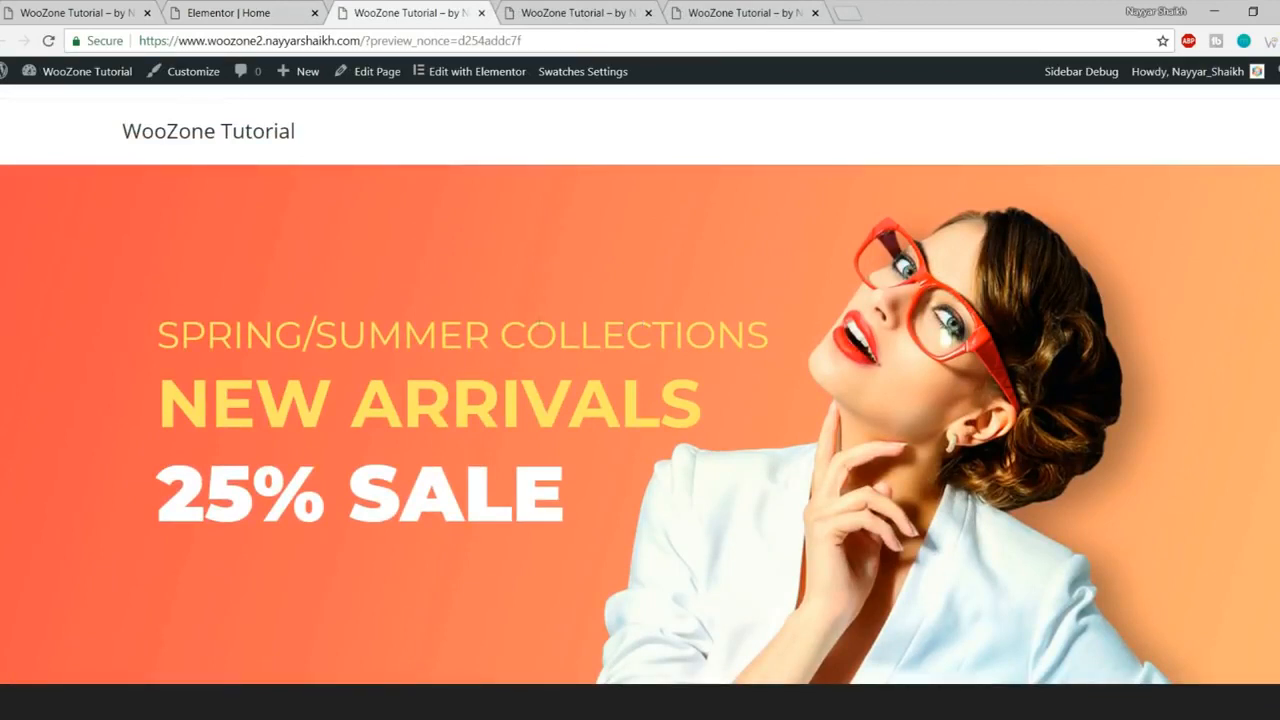
{"action": "left_click", "coordinate": [125, 12]}
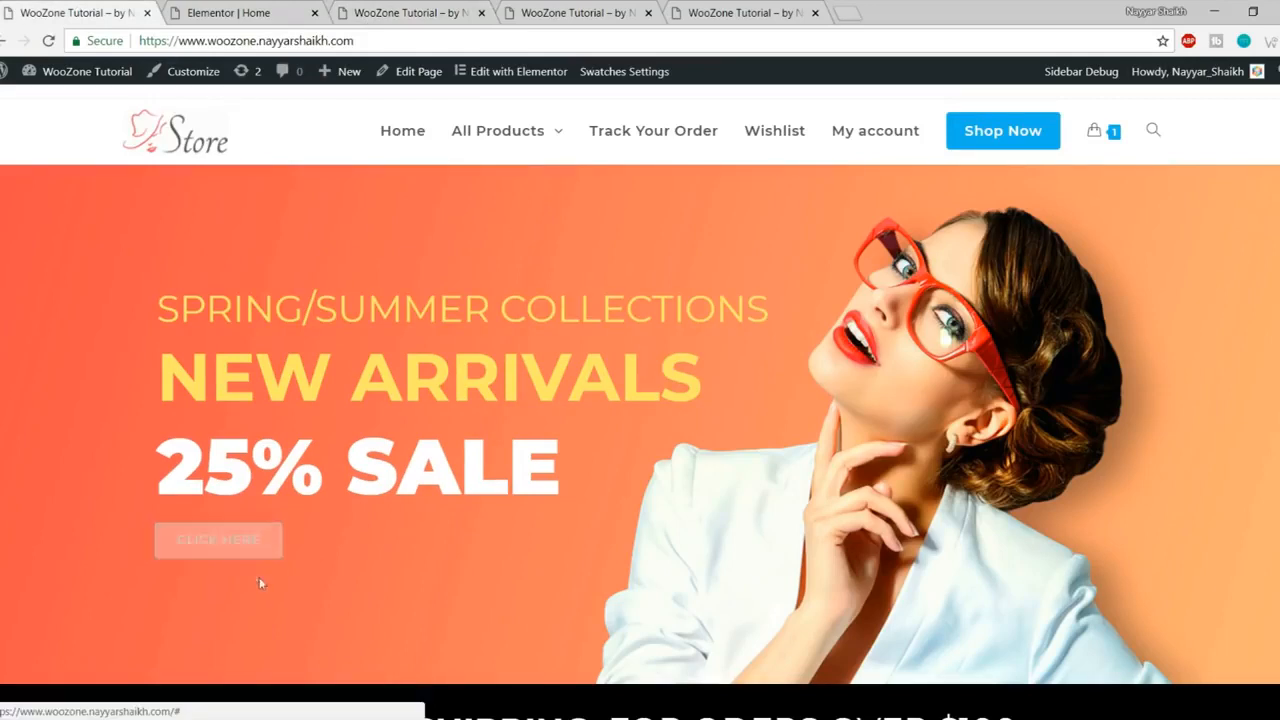
{"action": "left_click", "coordinate": [452, 8]}
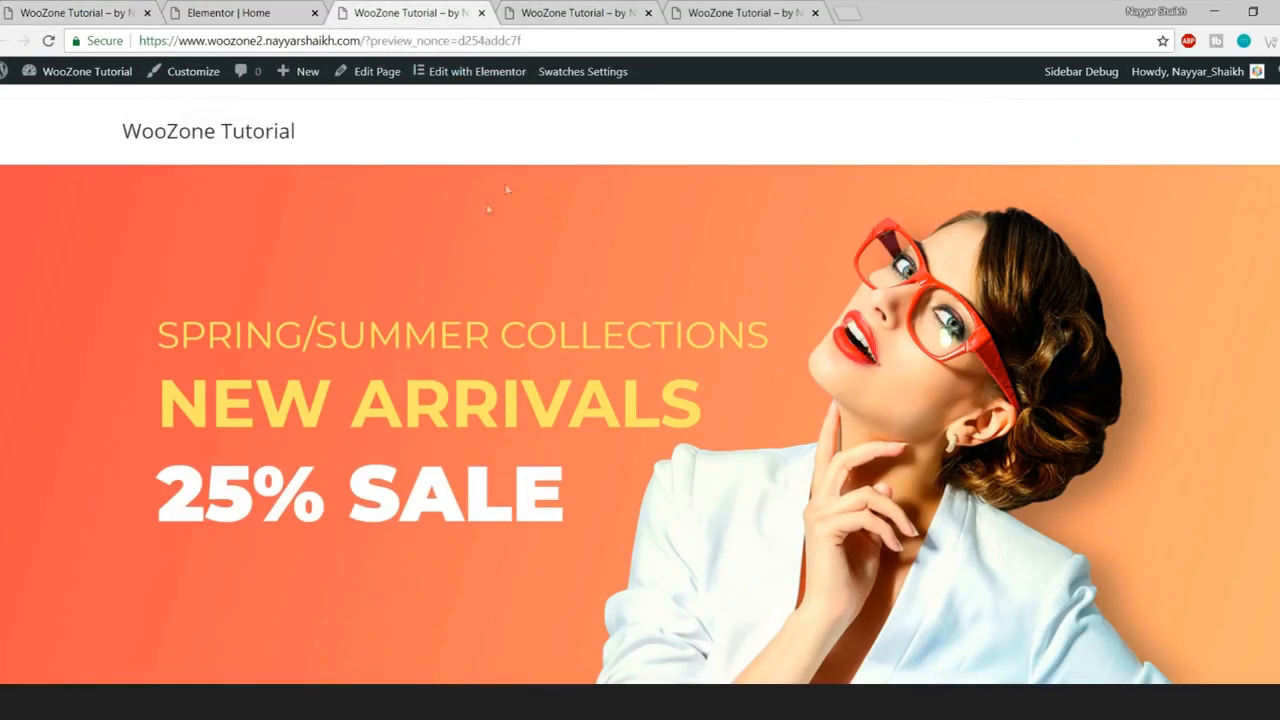
{"action": "left_click", "coordinate": [228, 12]}
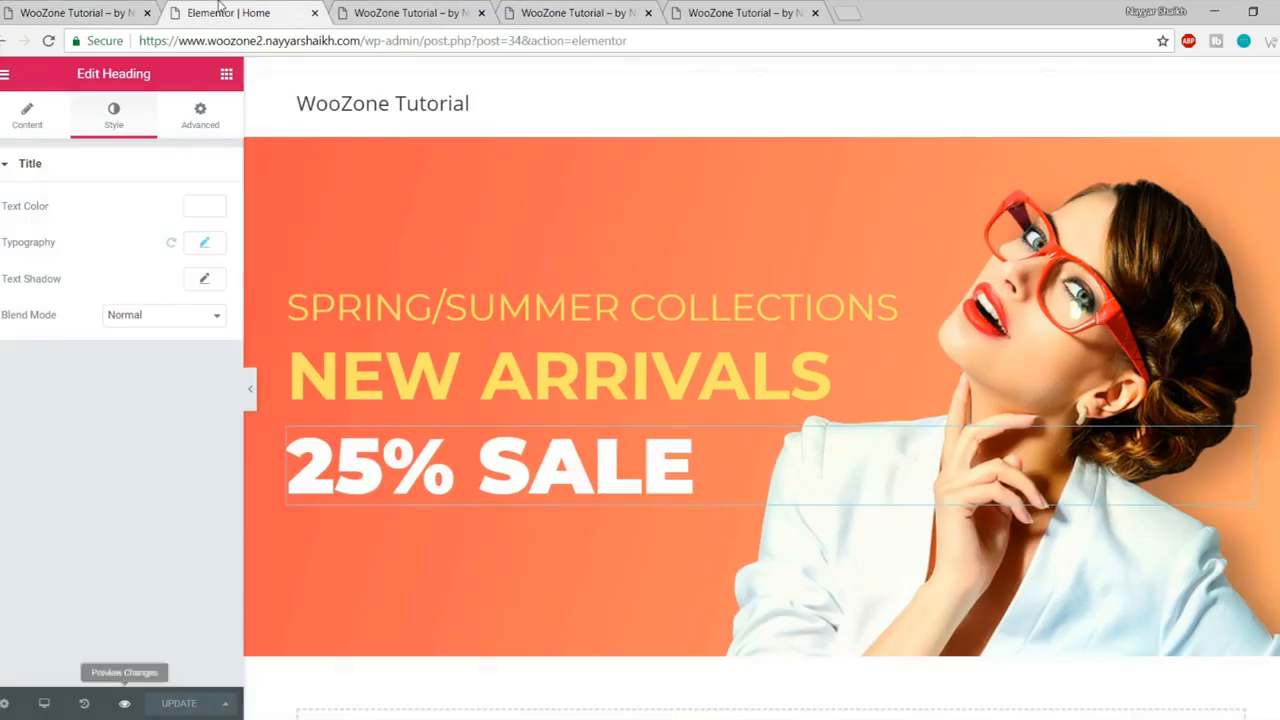
{"action": "left_click", "coordinate": [227, 78]}
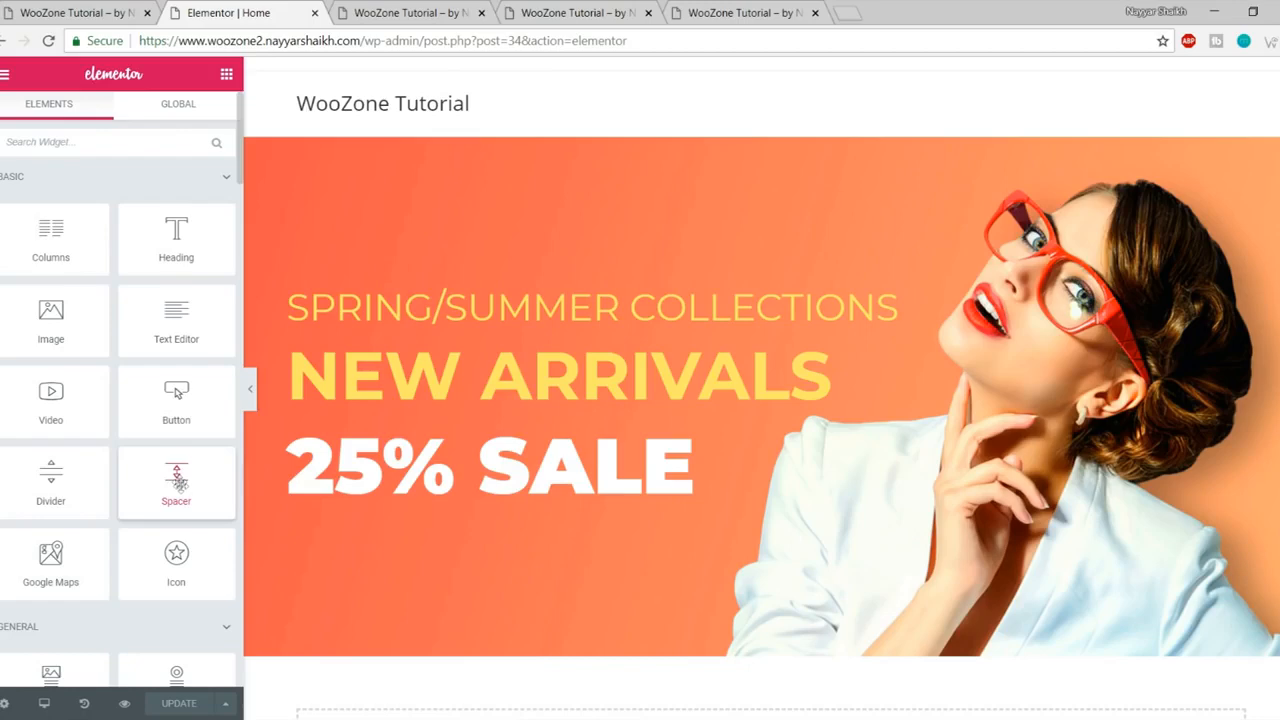
- Place a Button widget under 25% SALE, checking it against the live store's CLICK HERE button
{"action": "left_click_drag", "start_coordinate": [161, 405], "coordinate": [455, 500]}
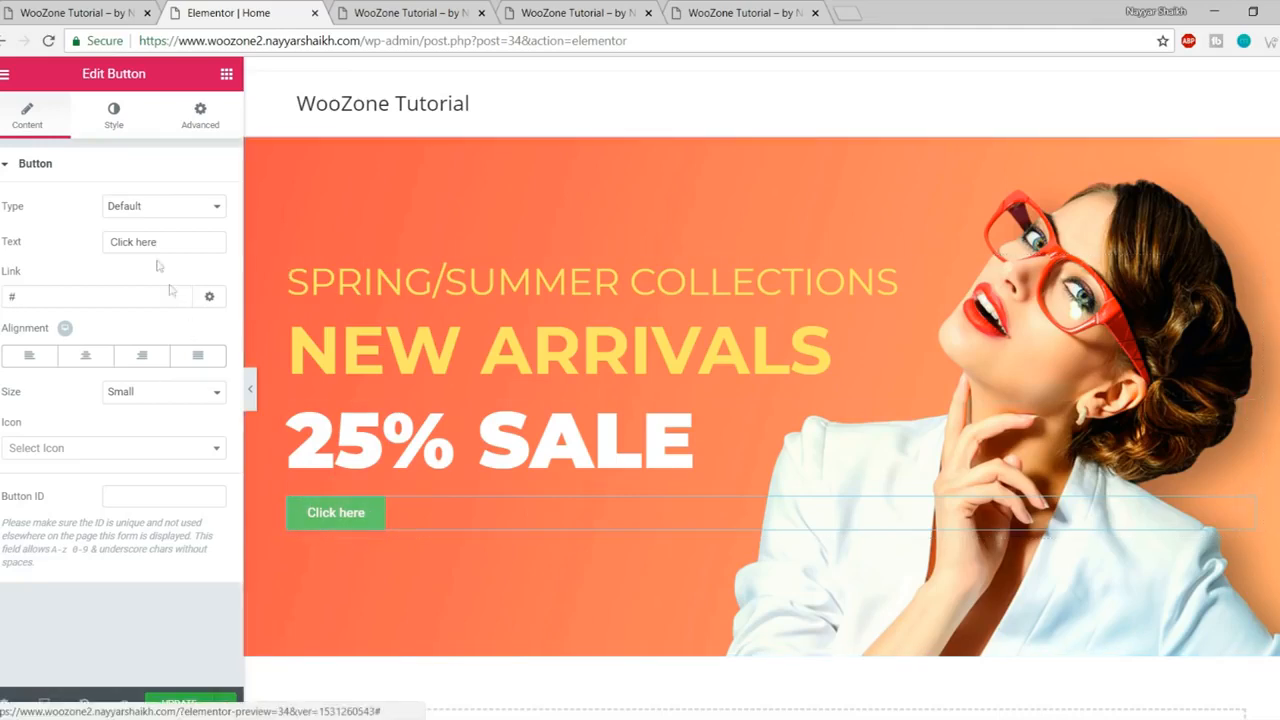
{"action": "left_click", "coordinate": [95, 18]}
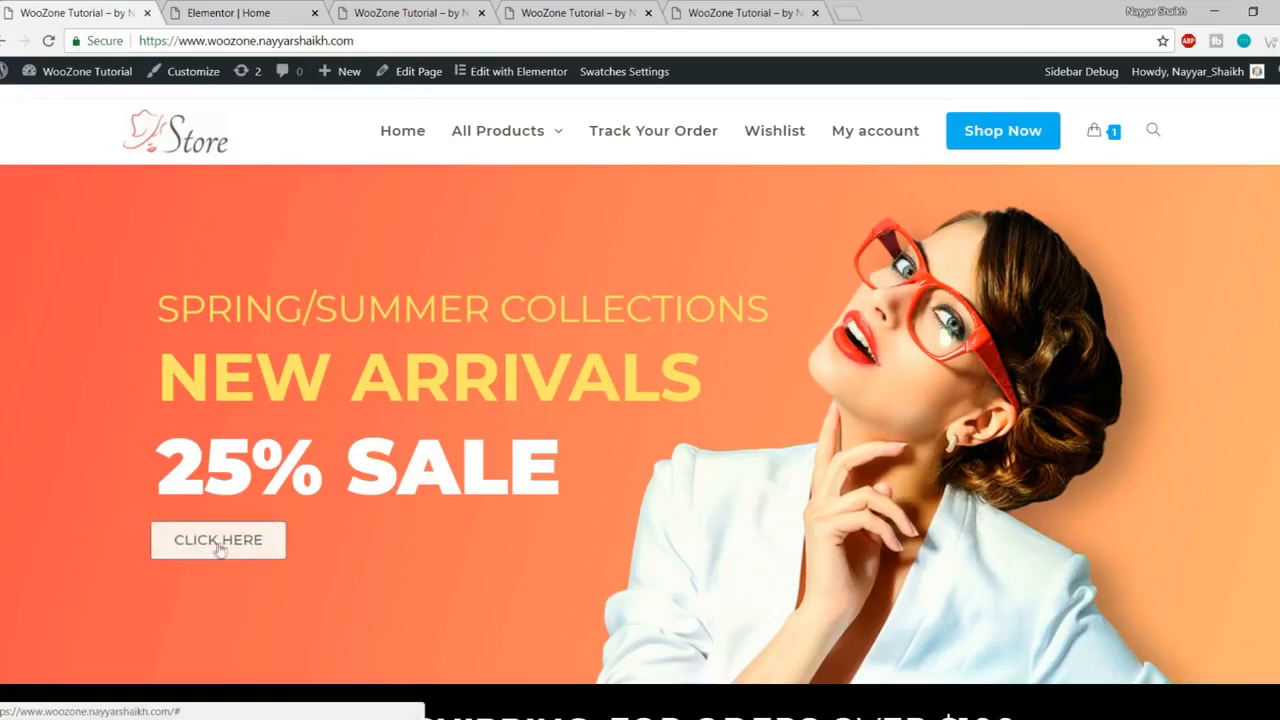
{"action": "left_click", "coordinate": [417, 10]}
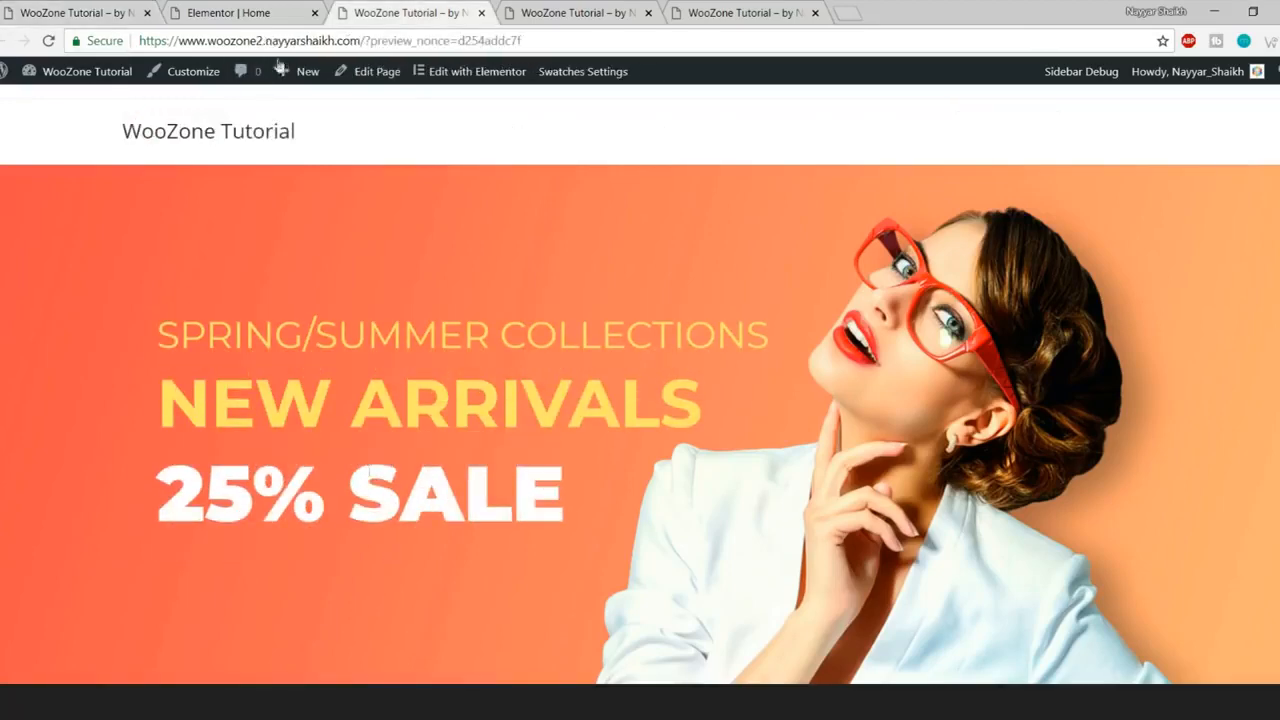
{"action": "left_click", "coordinate": [254, 10]}
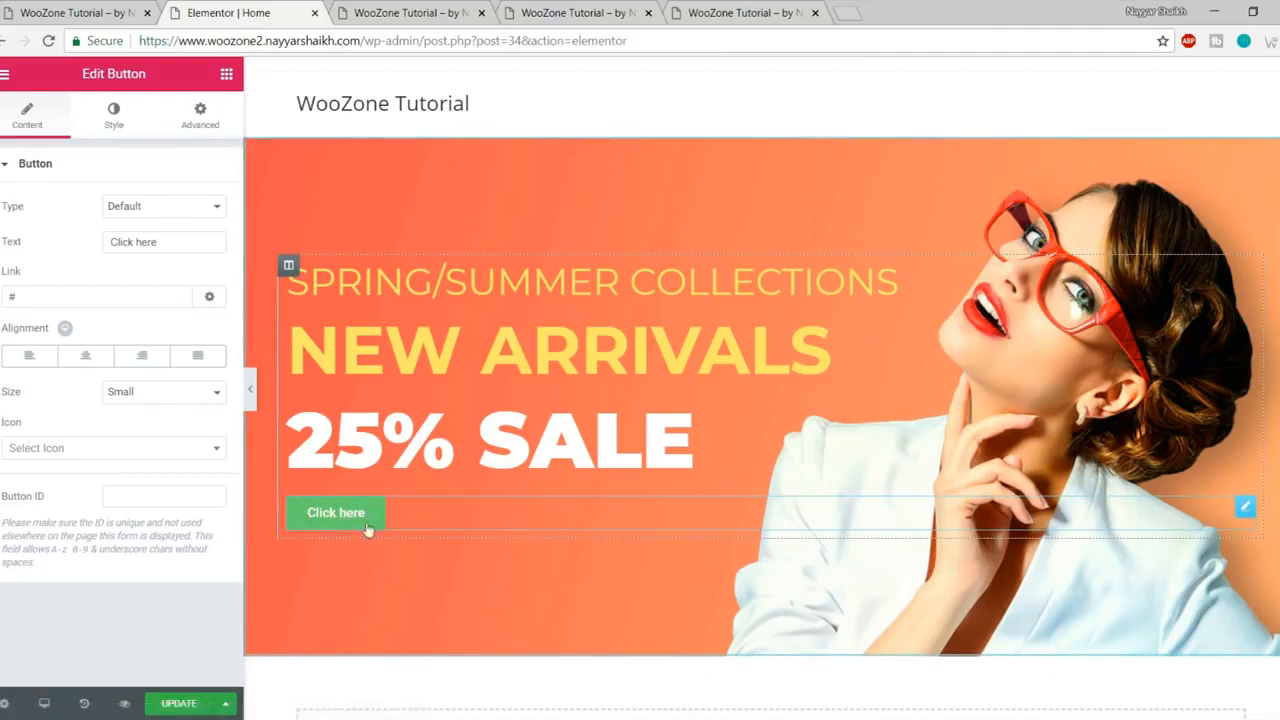
{"action": "left_click", "coordinate": [116, 124]}
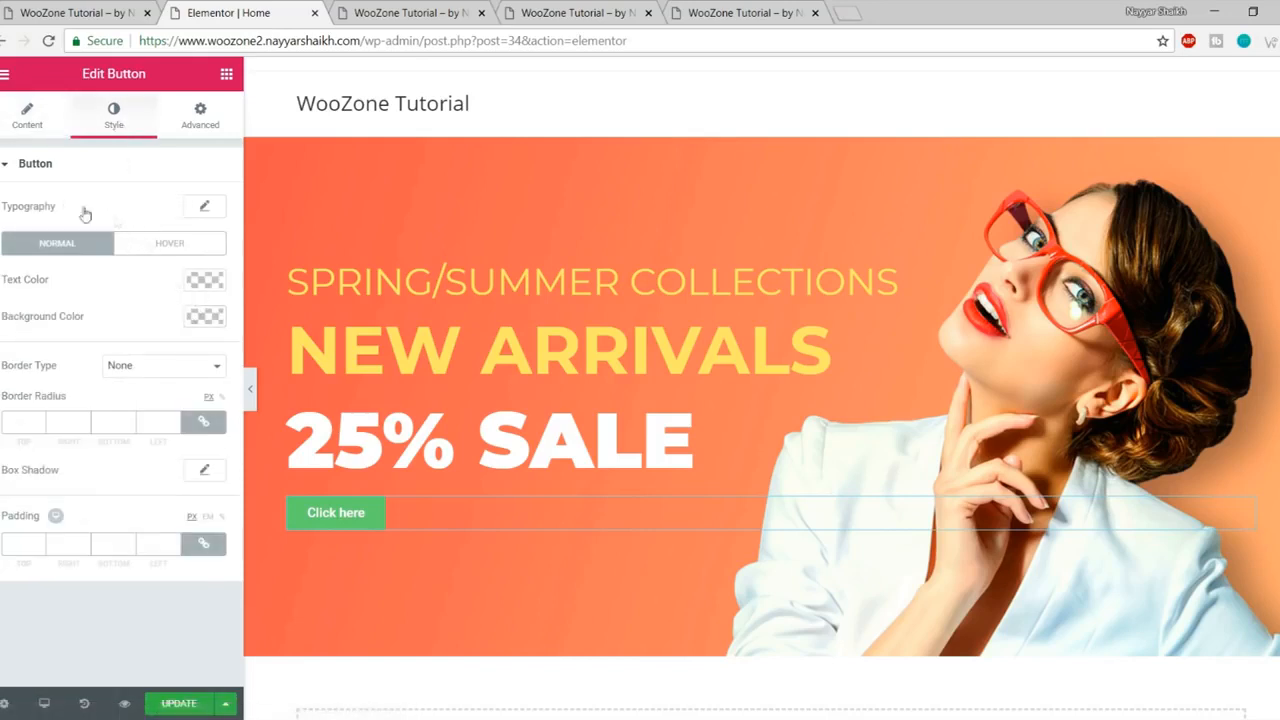
- Set the button typography to Montserrat with Uppercase transform, matching the live store's CLICK HERE
{"action": "left_click", "coordinate": [203, 210]}
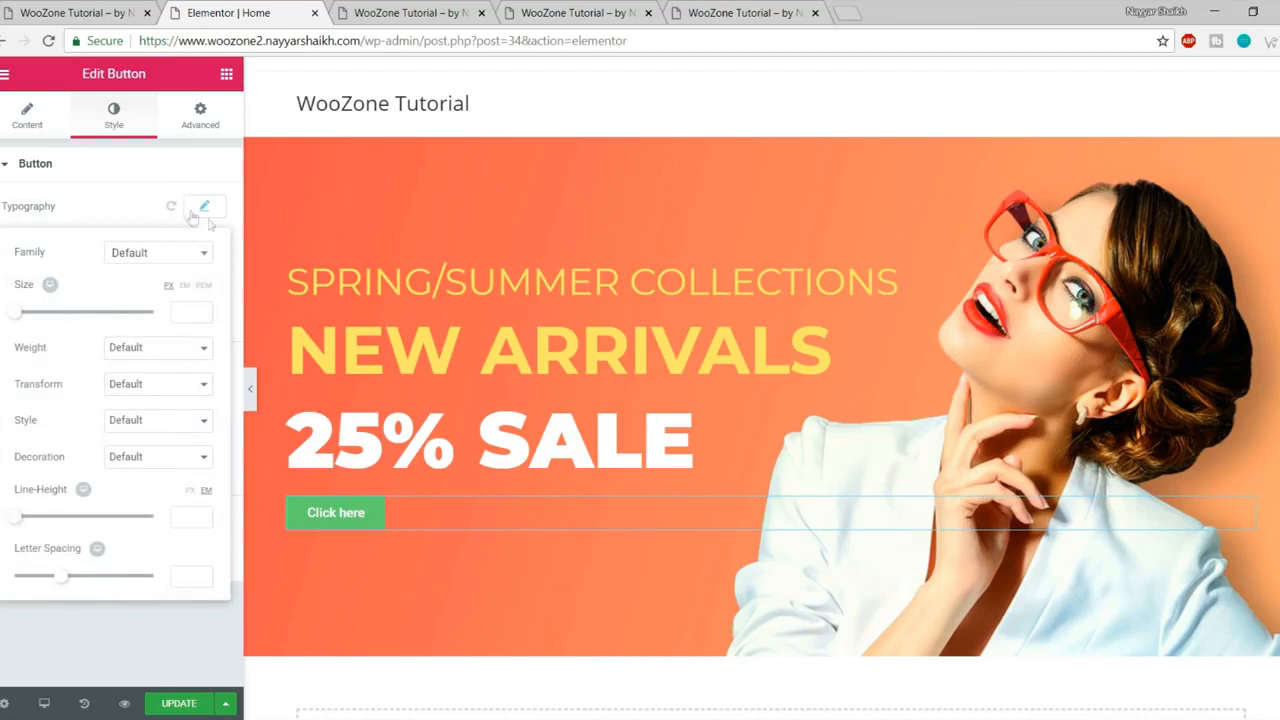
{"action": "left_click", "coordinate": [162, 256]}
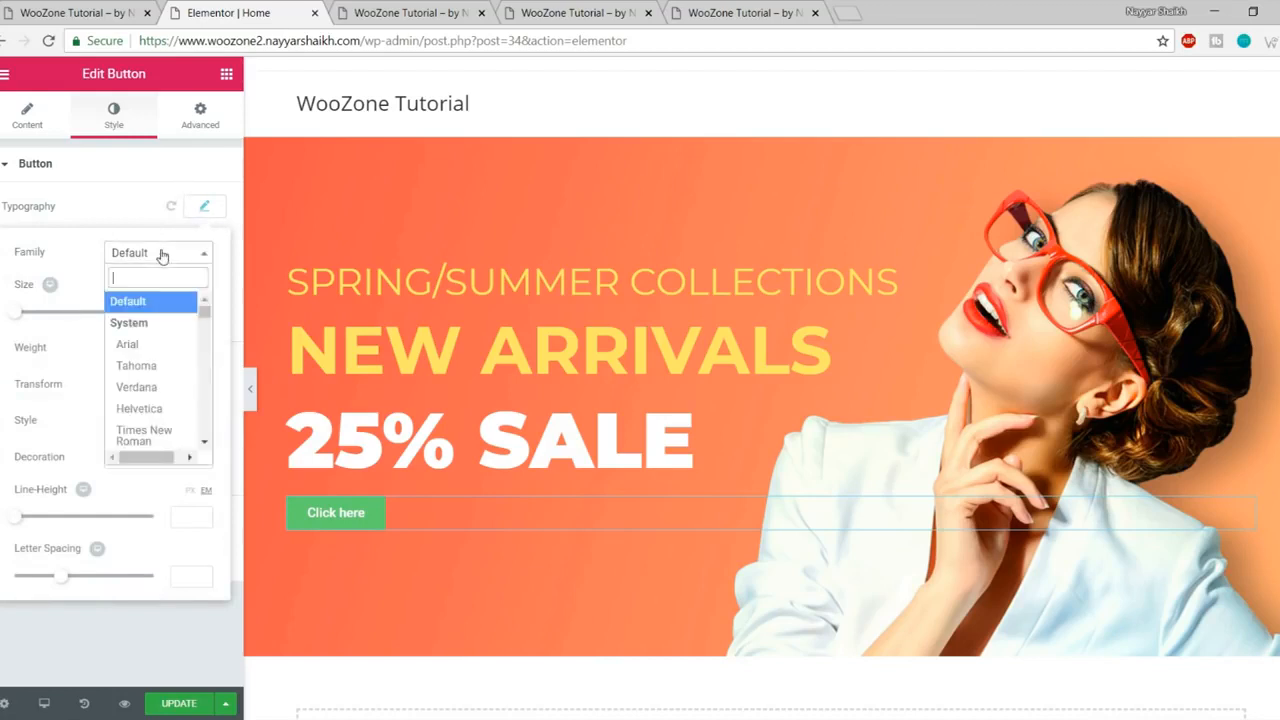
{"action": "type", "text": "monts"}
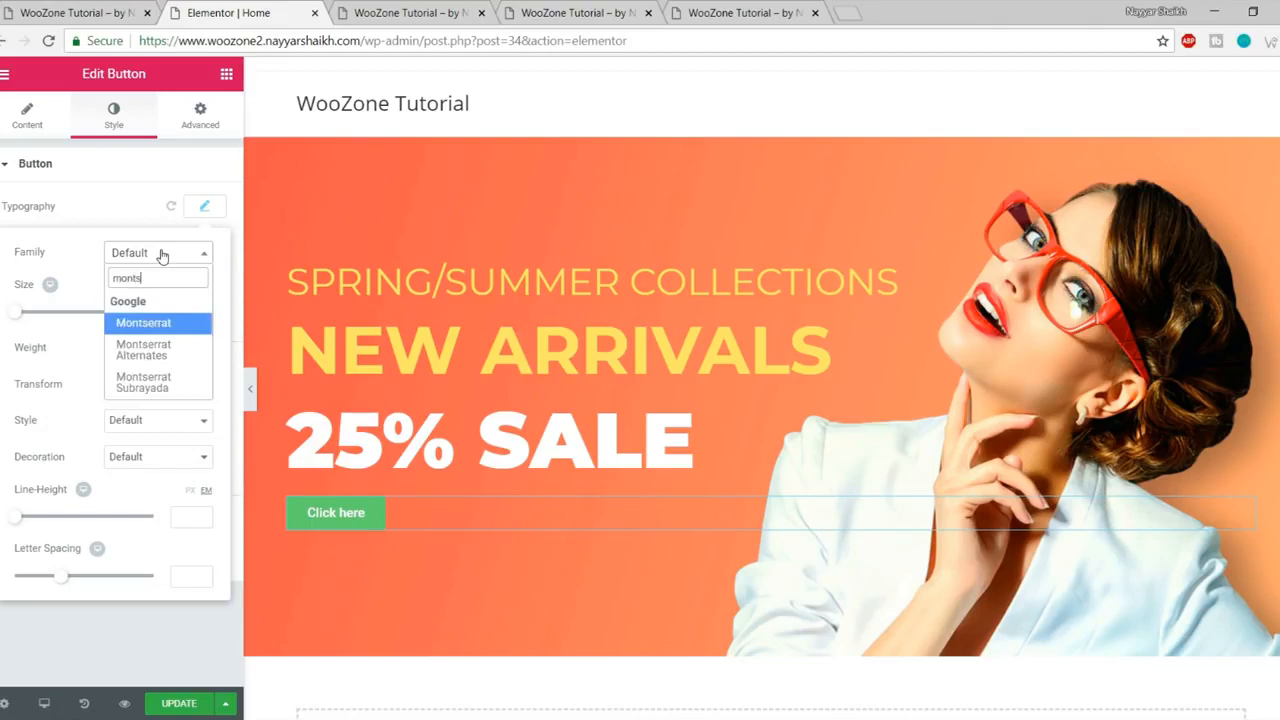
{"action": "key", "text": "Return"}
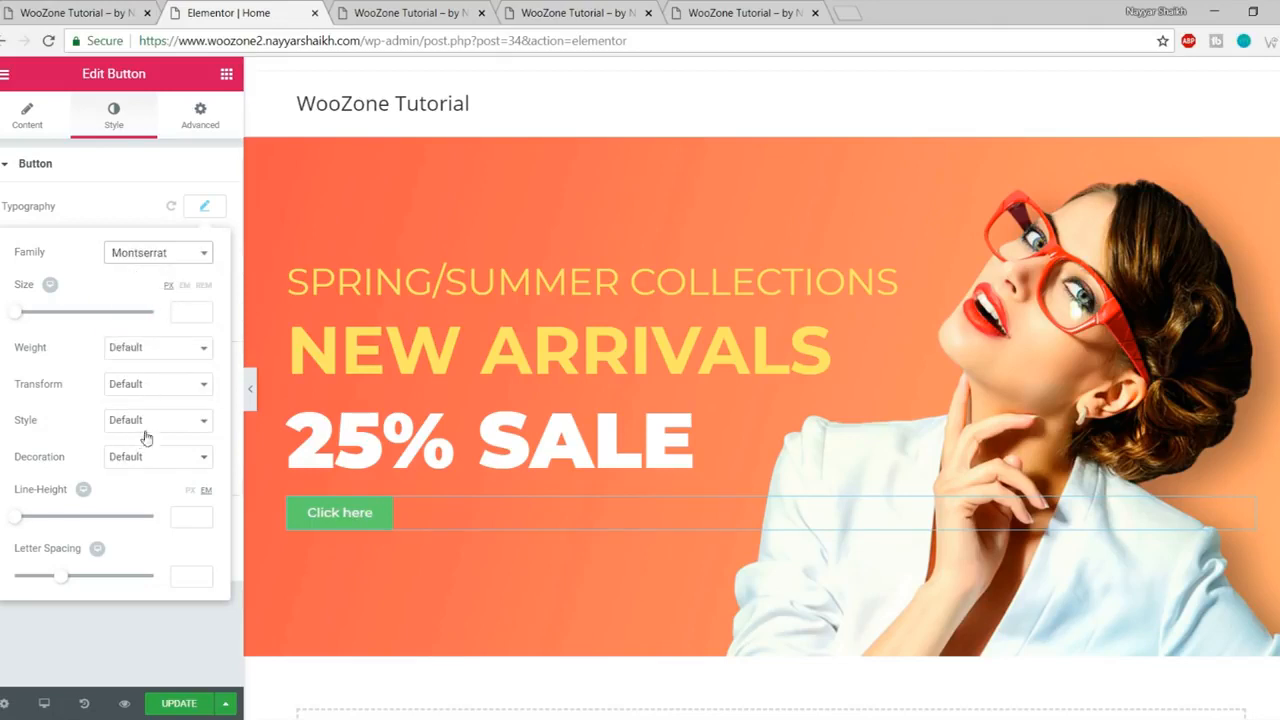
{"action": "left_click", "coordinate": [172, 384]}
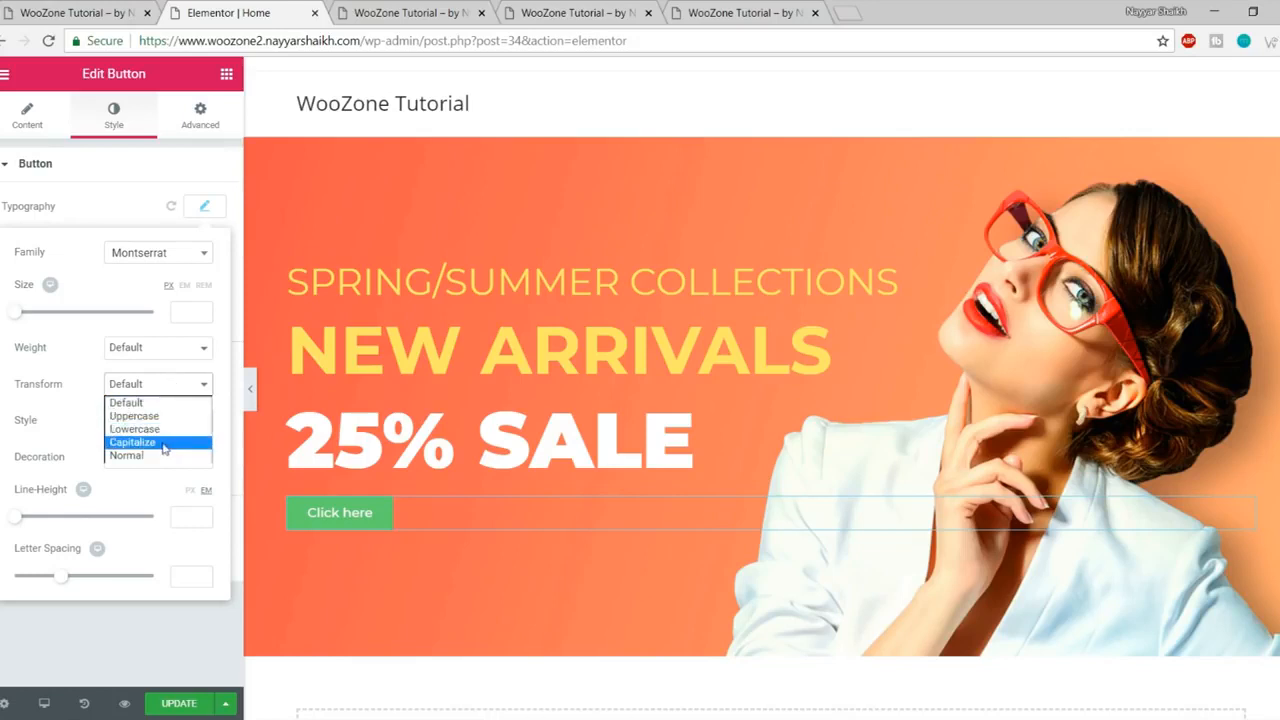
{"action": "left_click", "coordinate": [160, 416]}
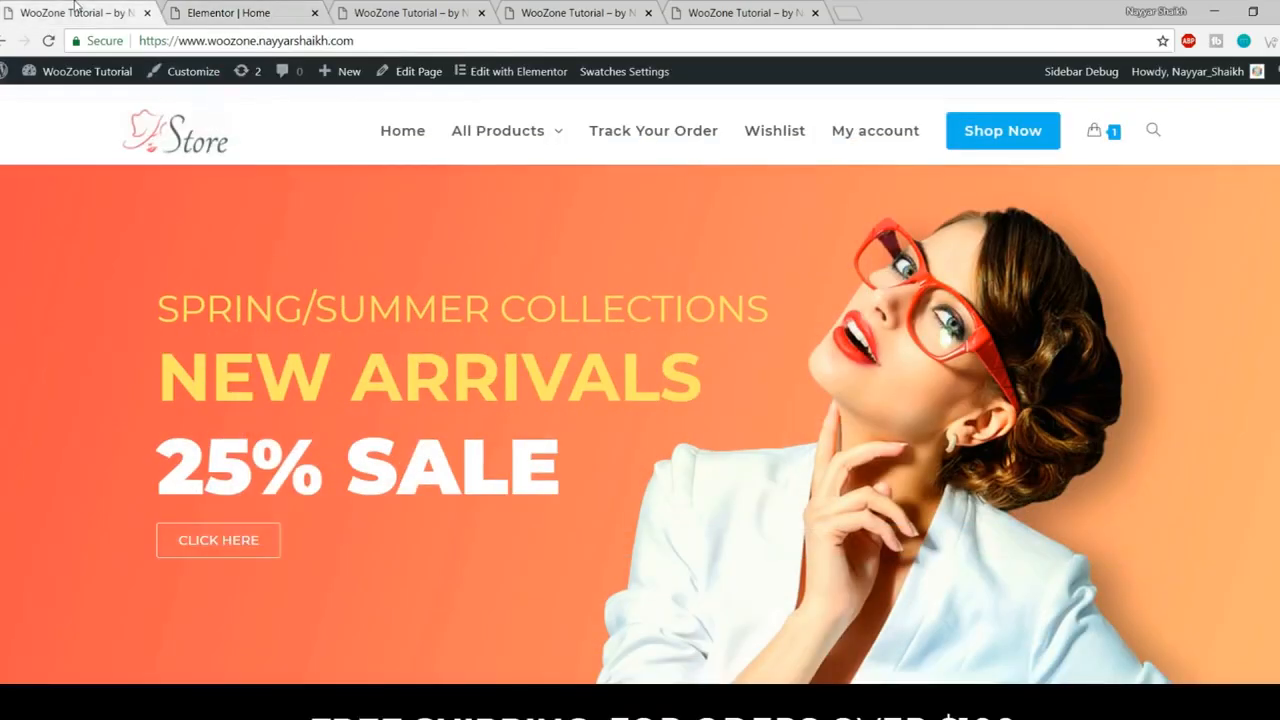
{"action": "left_click", "coordinate": [75, 12]}
{"action": "left_click", "coordinate": [240, 12]}
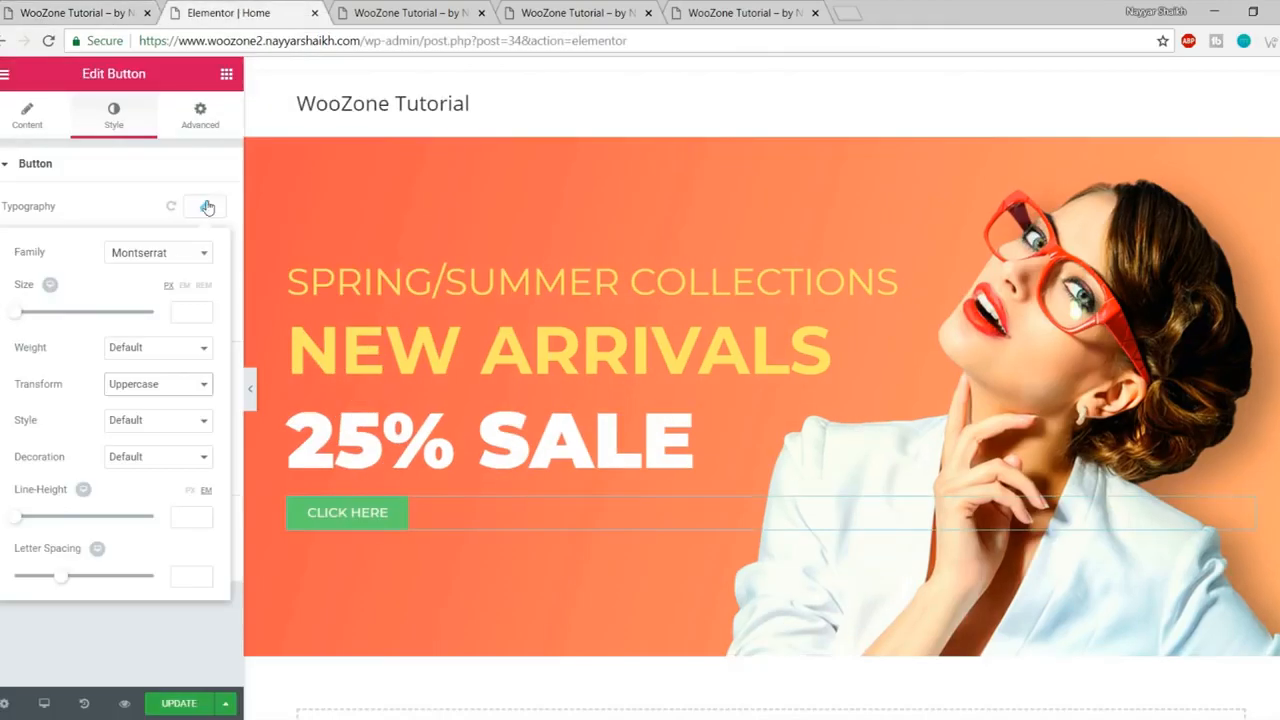
{"action": "left_click", "coordinate": [205, 206]}
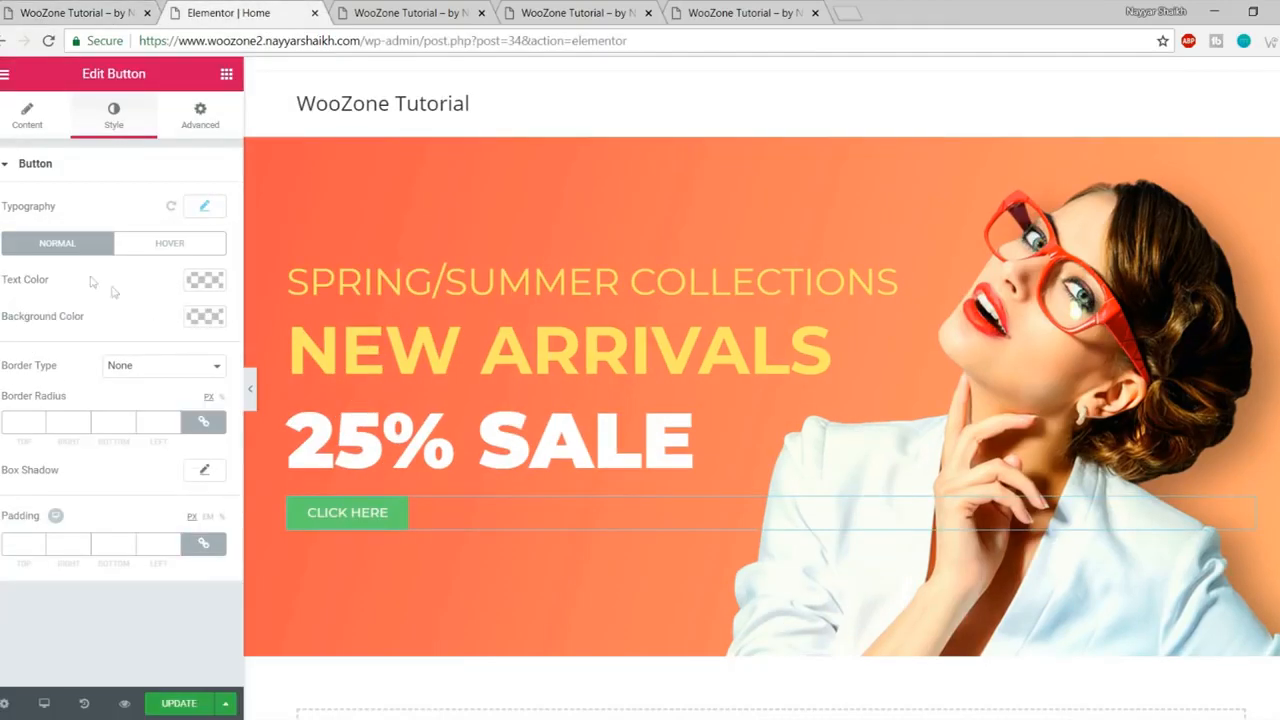
- Make the button's background colour fully transparent
{"action": "left_click", "coordinate": [200, 318]}
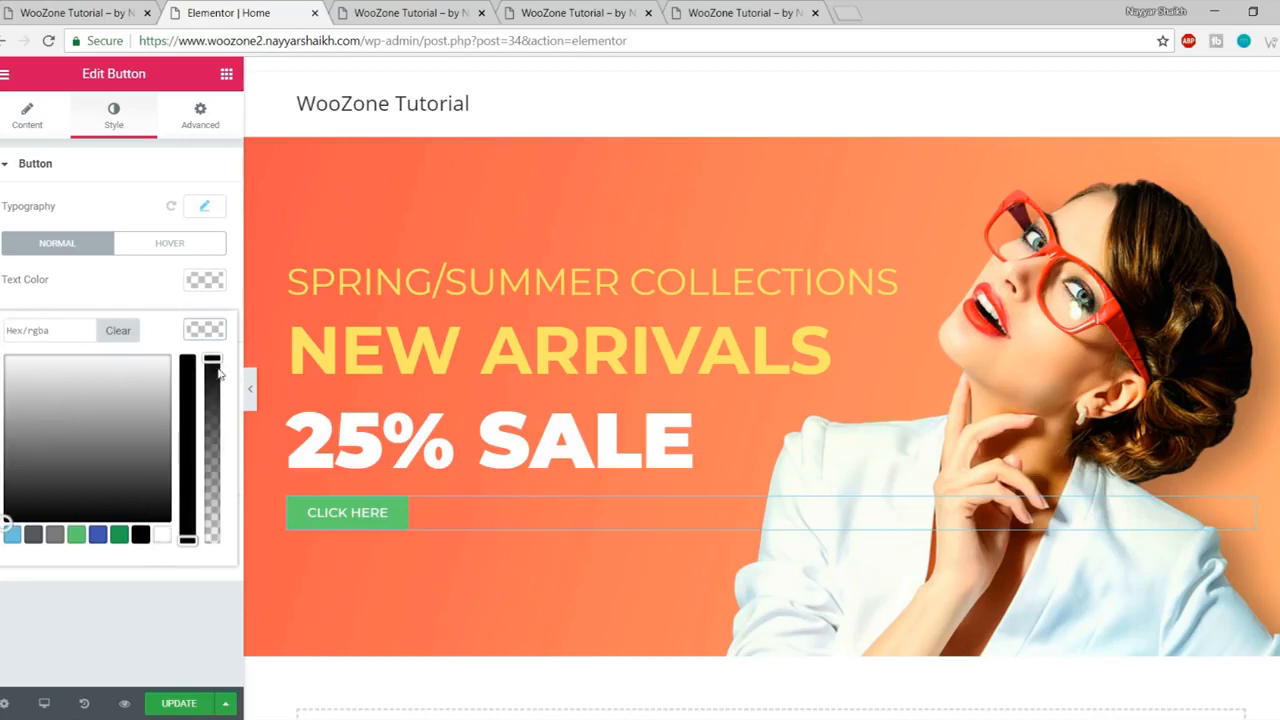
{"action": "left_click_drag", "start_coordinate": [212, 365], "coordinate": [223, 566]}
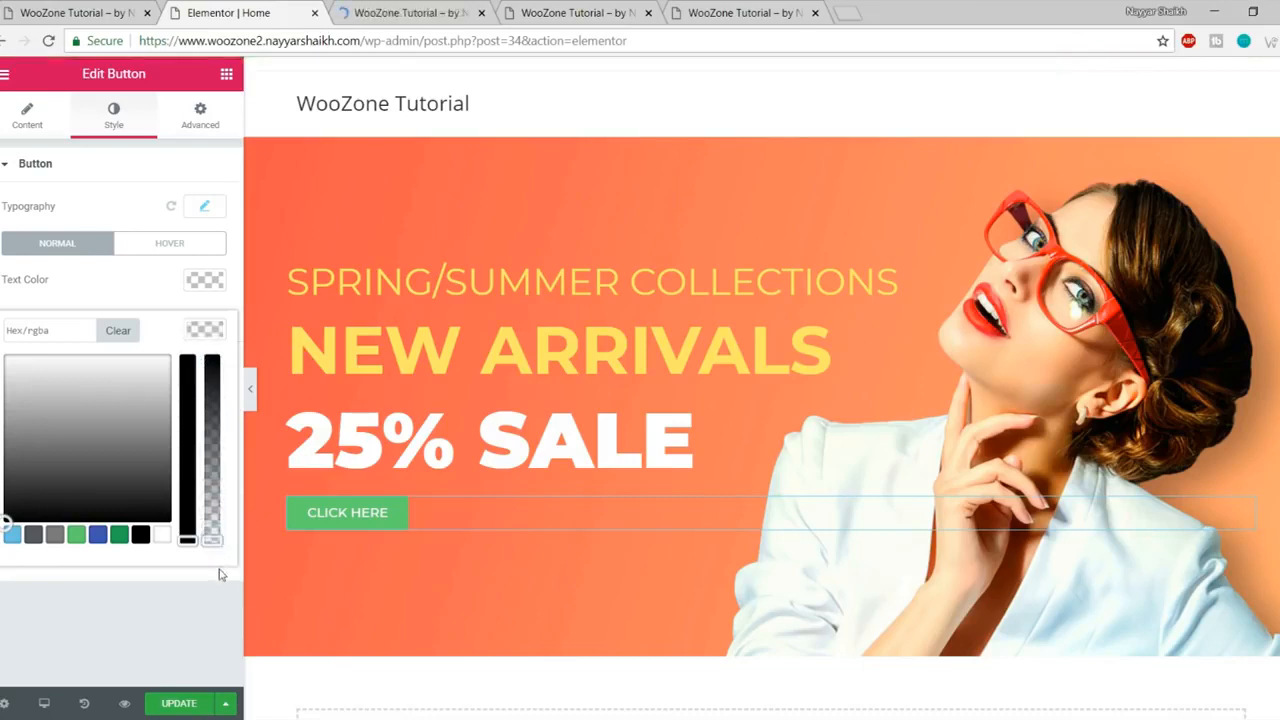
{"action": "left_click", "coordinate": [221, 574]}
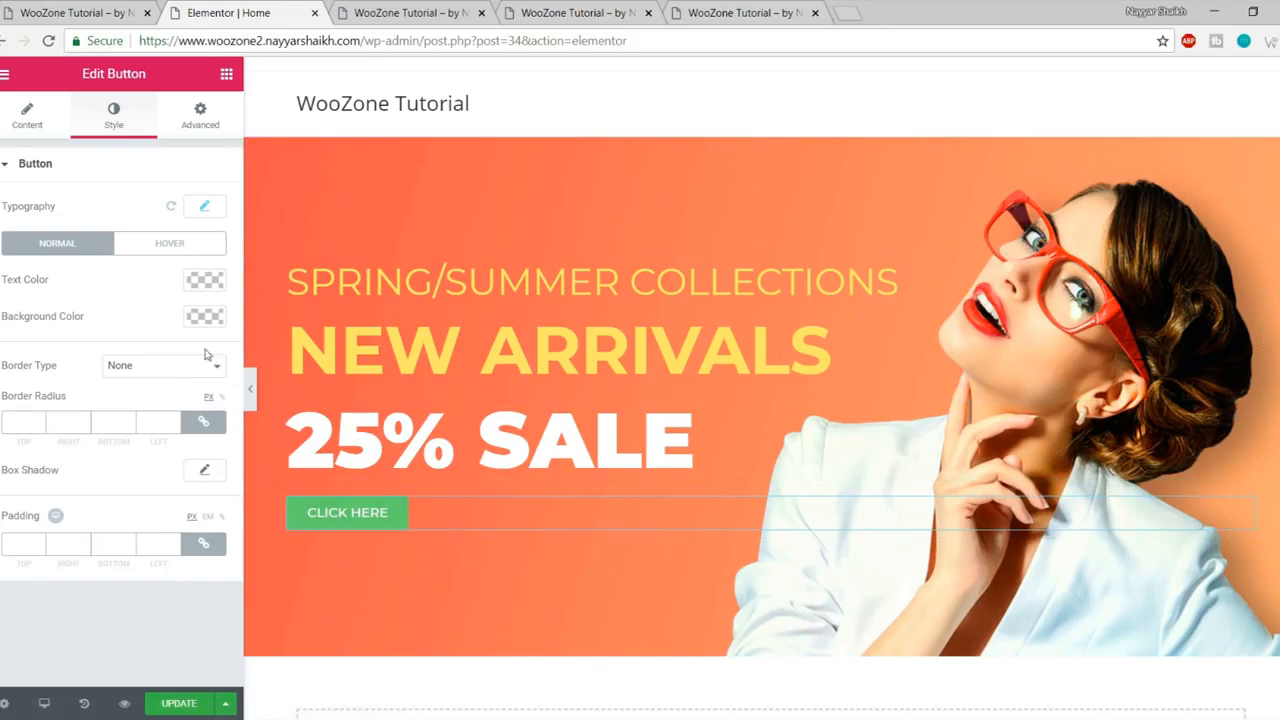
{"action": "left_click", "coordinate": [205, 316]}
{"action": "left_click", "coordinate": [119, 534]}
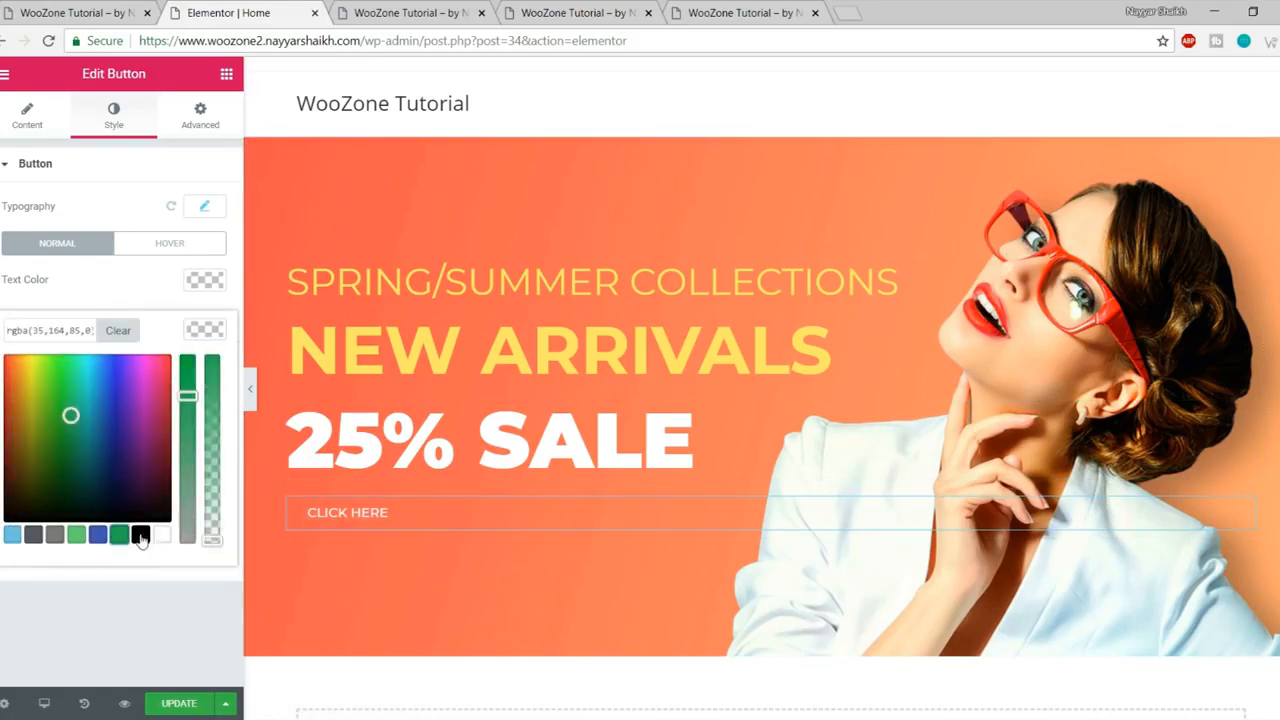
{"action": "left_click", "coordinate": [141, 537]}
{"action": "left_click", "coordinate": [159, 537]}
{"action": "mouse_move", "coordinate": [208, 530]}
{"action": "left_mouse_down"}
{"action": "mouse_move", "coordinate": [208, 377]}
{"action": "mouse_move", "coordinate": [212, 540]}
{"action": "left_mouse_up"}
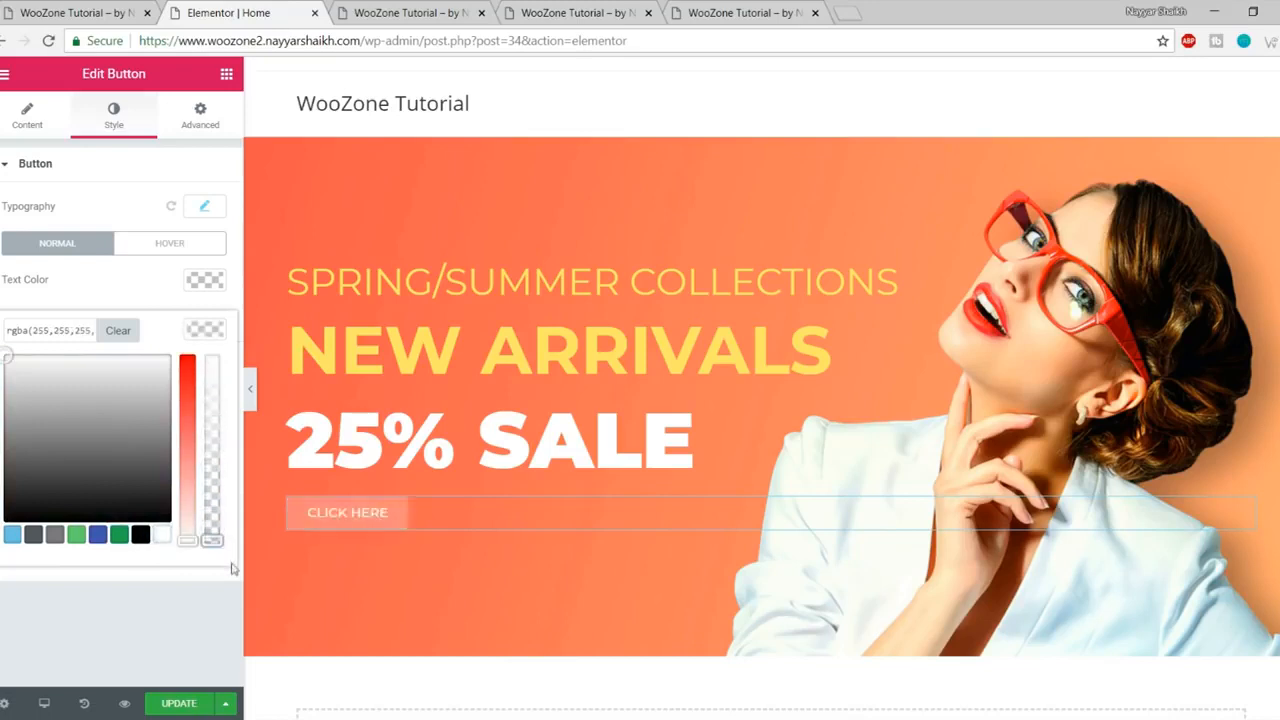
{"action": "left_click", "coordinate": [218, 575]}
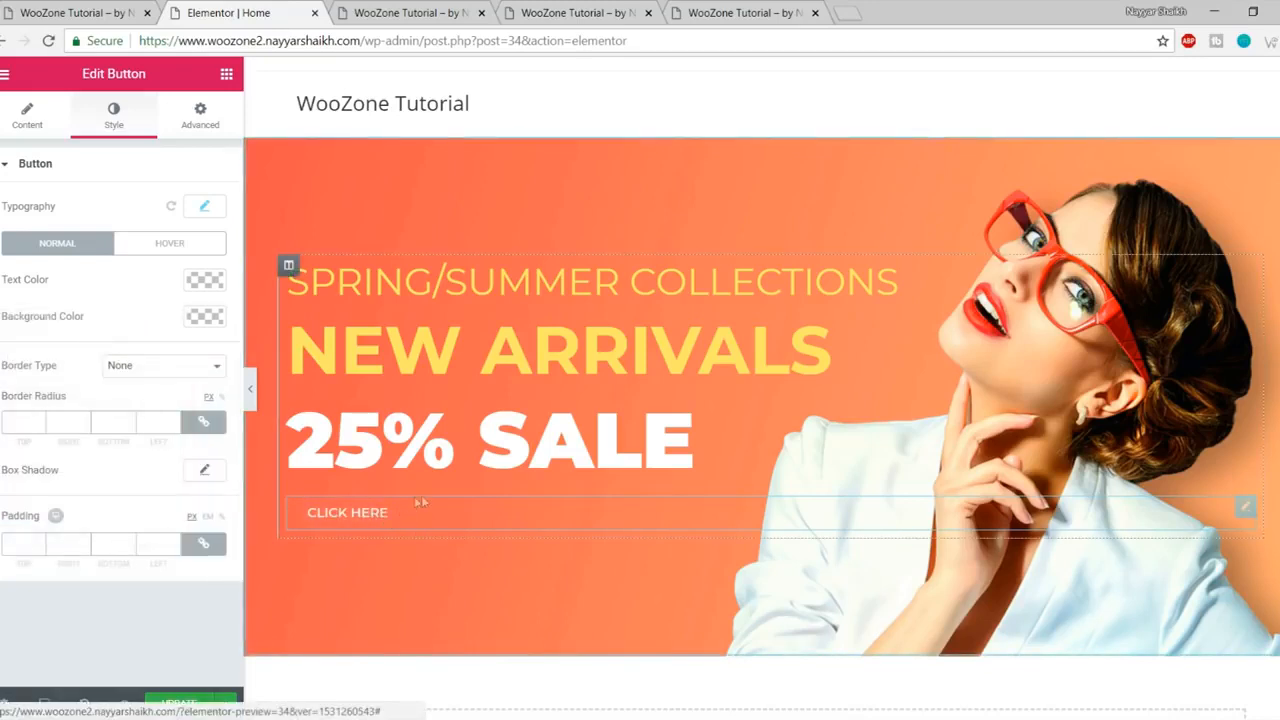
- Give the button a solid 1 px border and compare it with the live store's button
{"action": "left_click", "coordinate": [128, 367]}
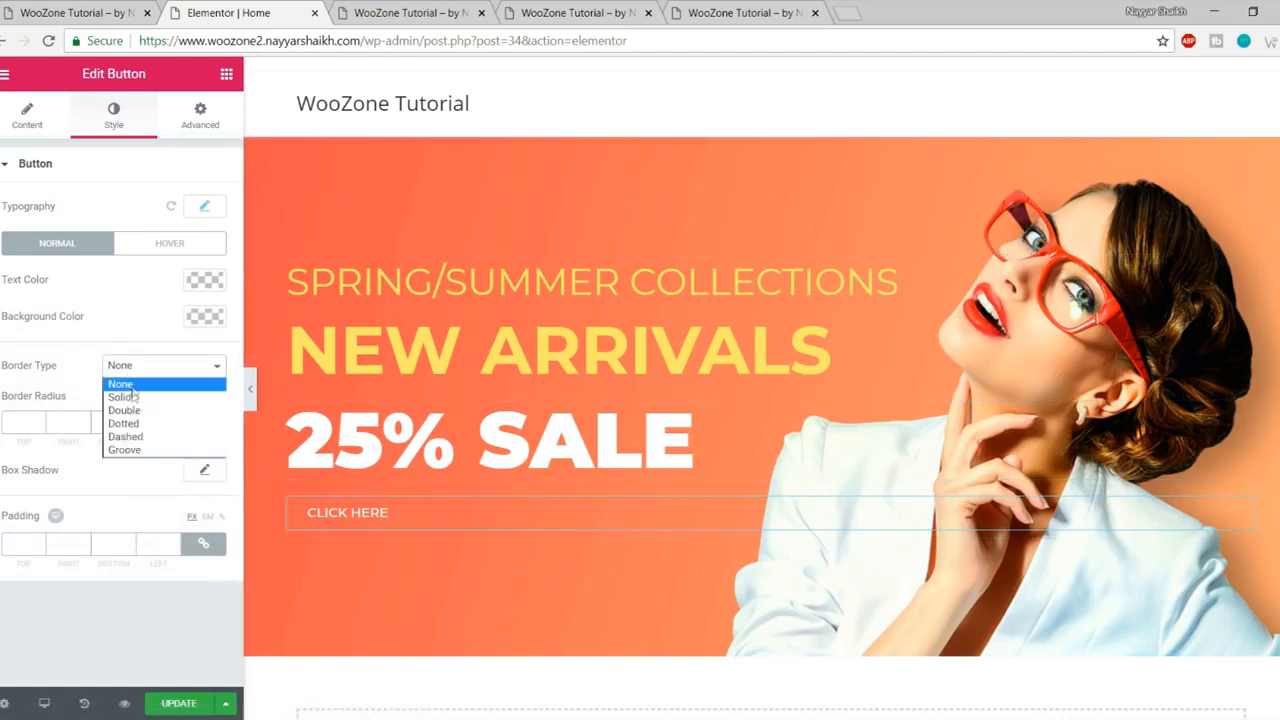
{"action": "left_click", "coordinate": [130, 397]}
{"action": "left_click", "coordinate": [23, 424]}
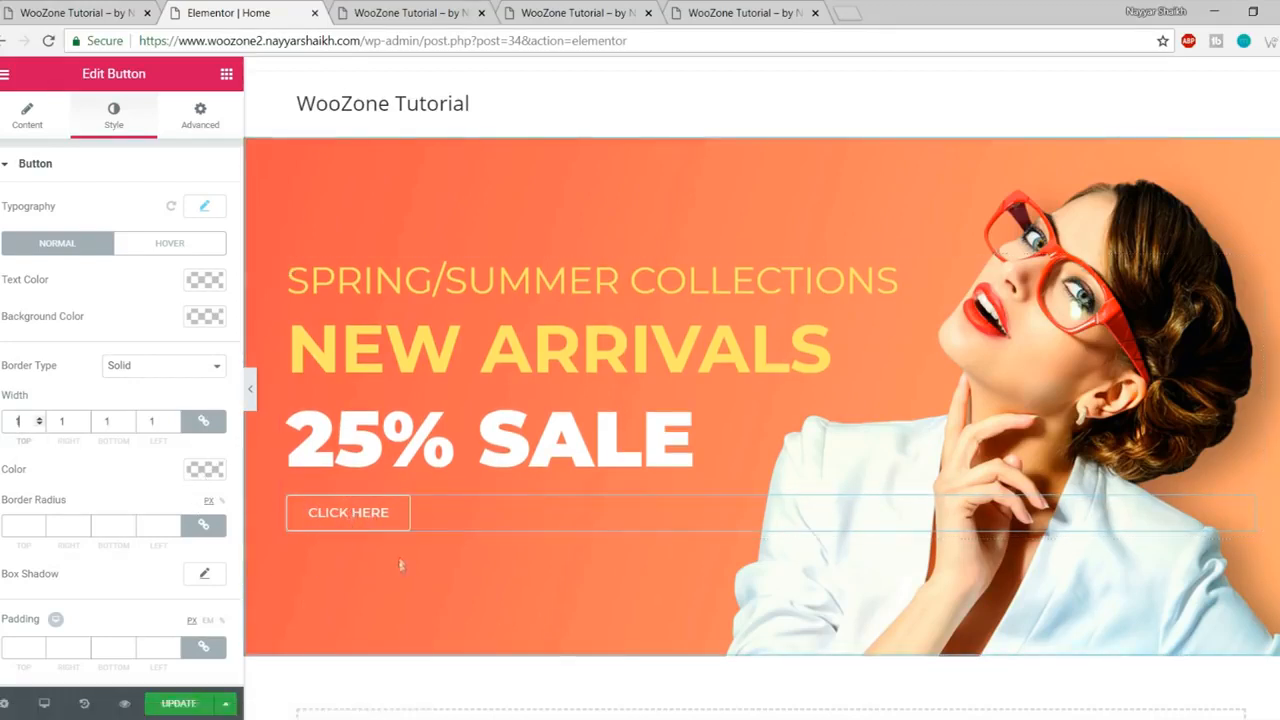
{"action": "left_click", "coordinate": [42, 13]}
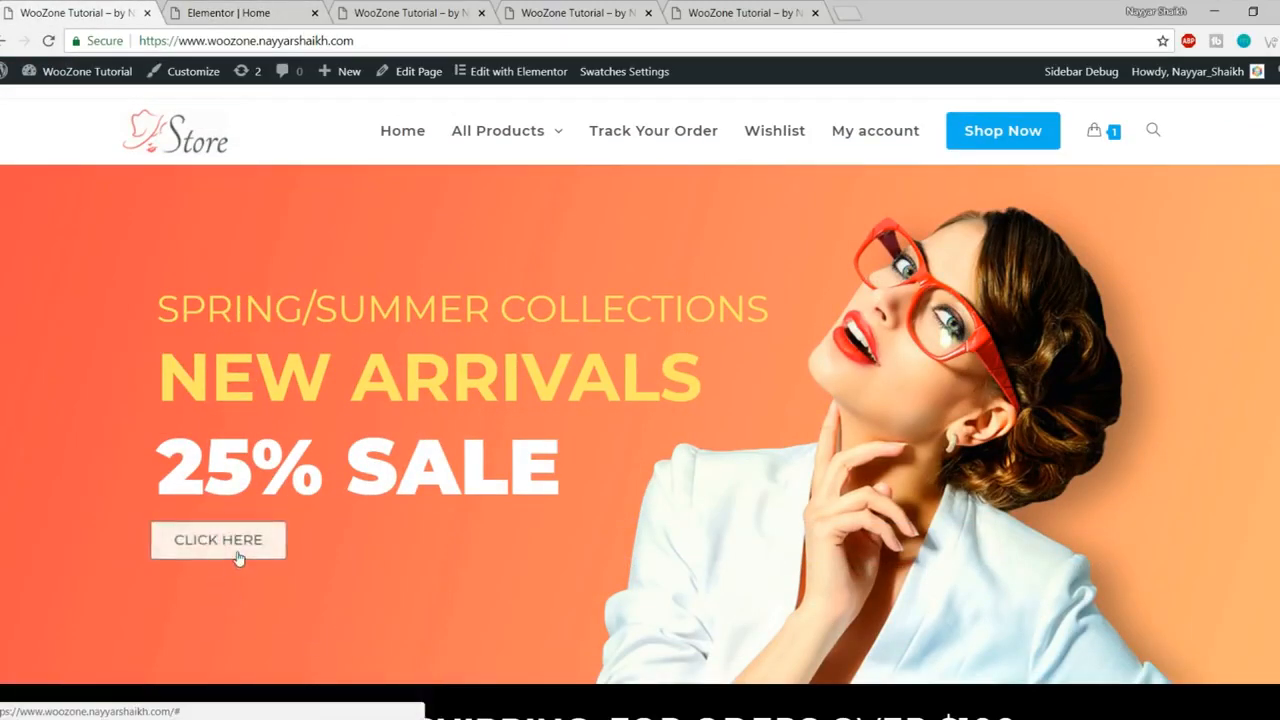
- Set the button's hover colours: black text, white background, black border
{"action": "left_click", "coordinate": [236, 10]}
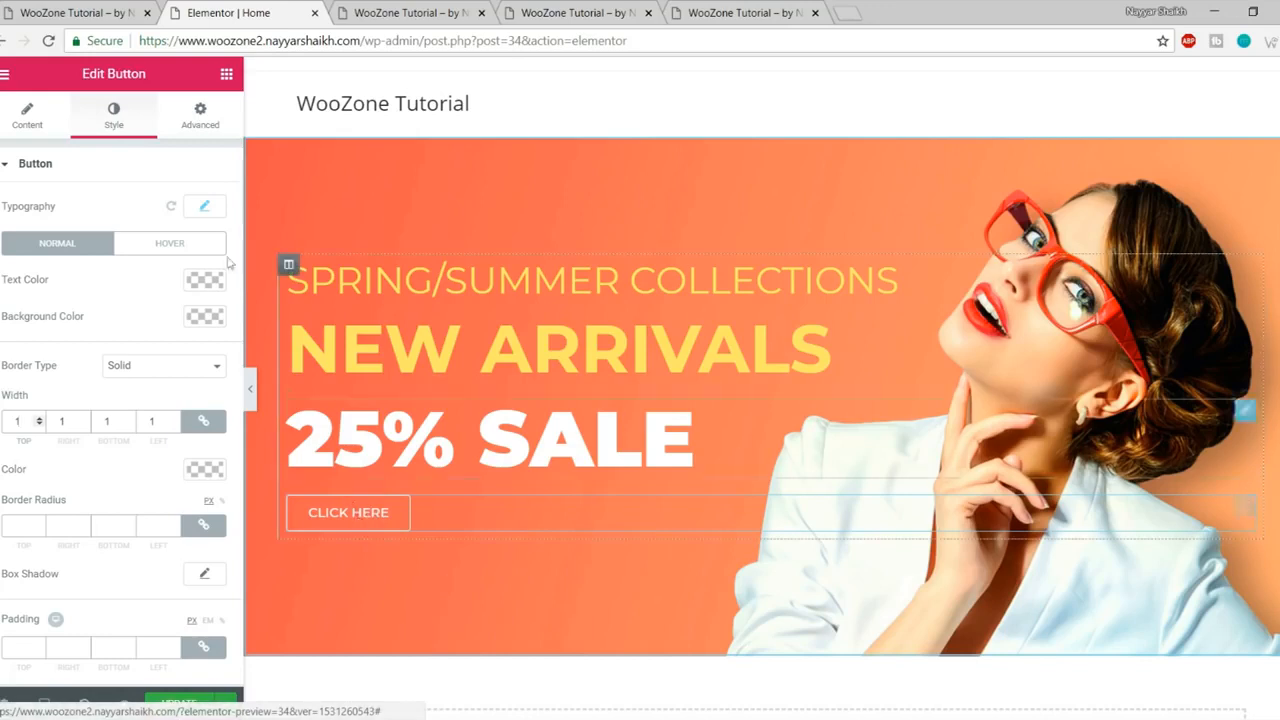
{"action": "left_click", "coordinate": [183, 251]}
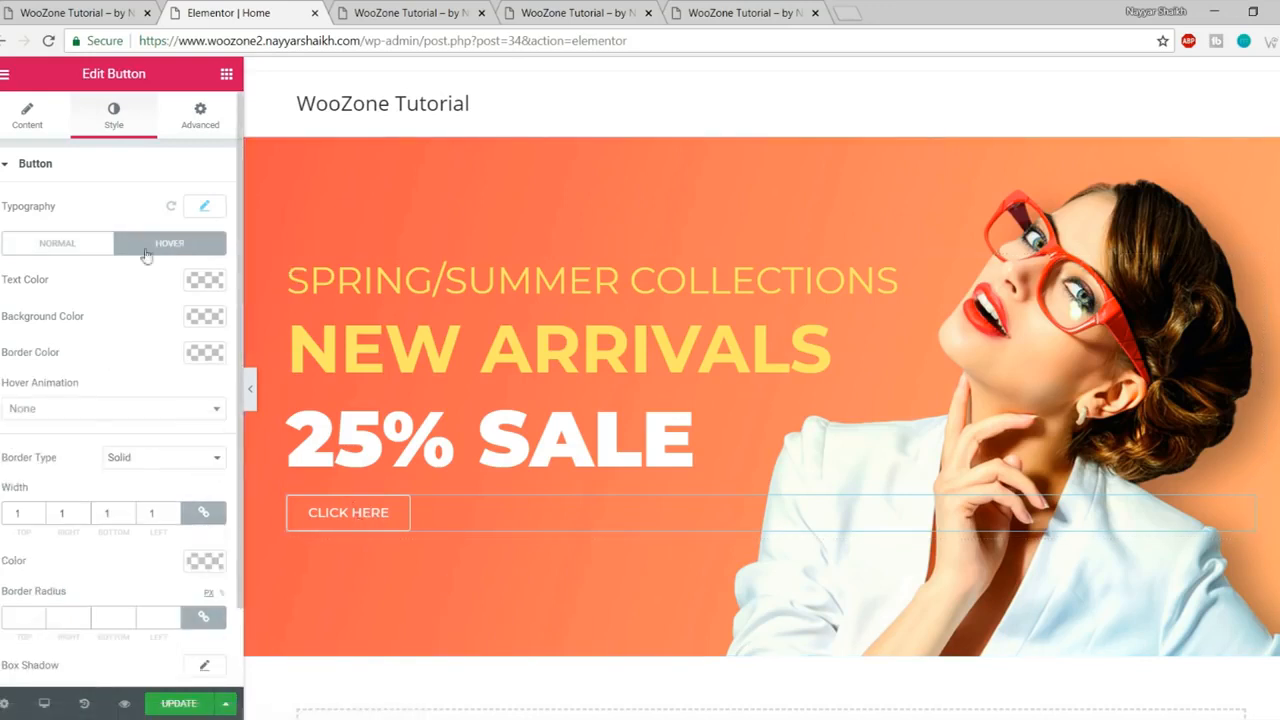
{"action": "left_click", "coordinate": [205, 281]}
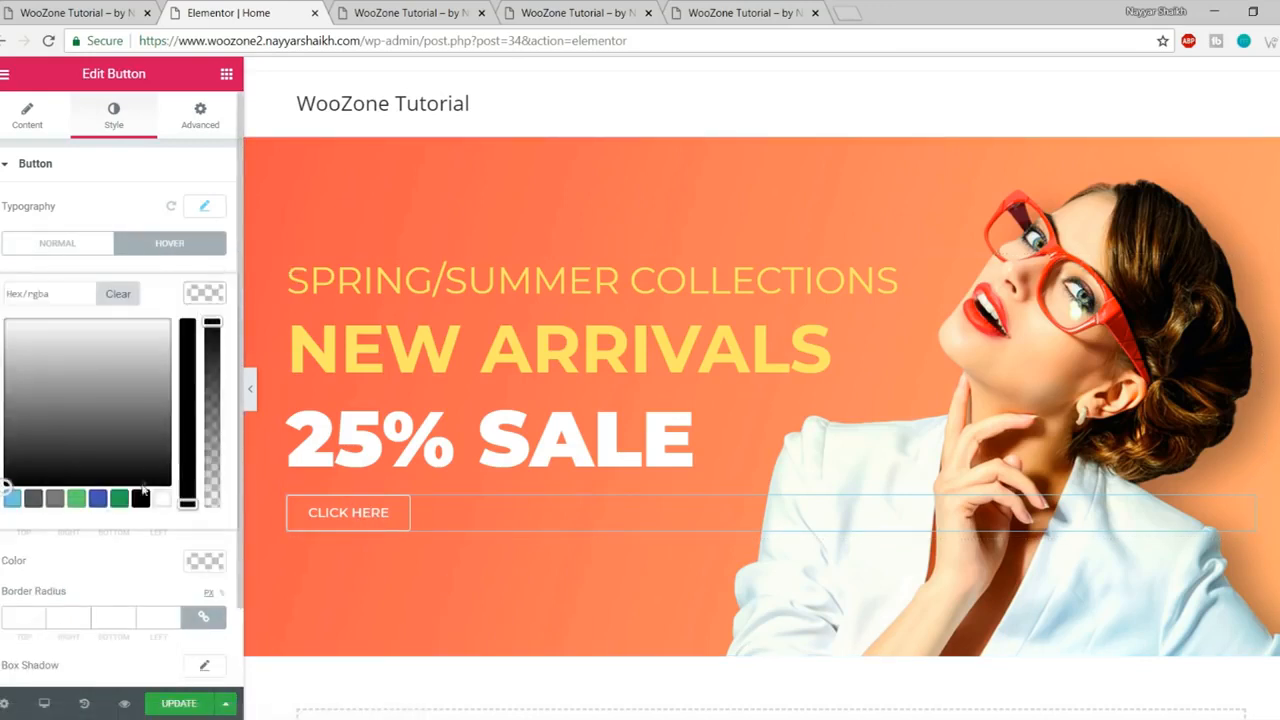
{"action": "left_click", "coordinate": [140, 500]}
{"action": "left_click", "coordinate": [205, 290]}
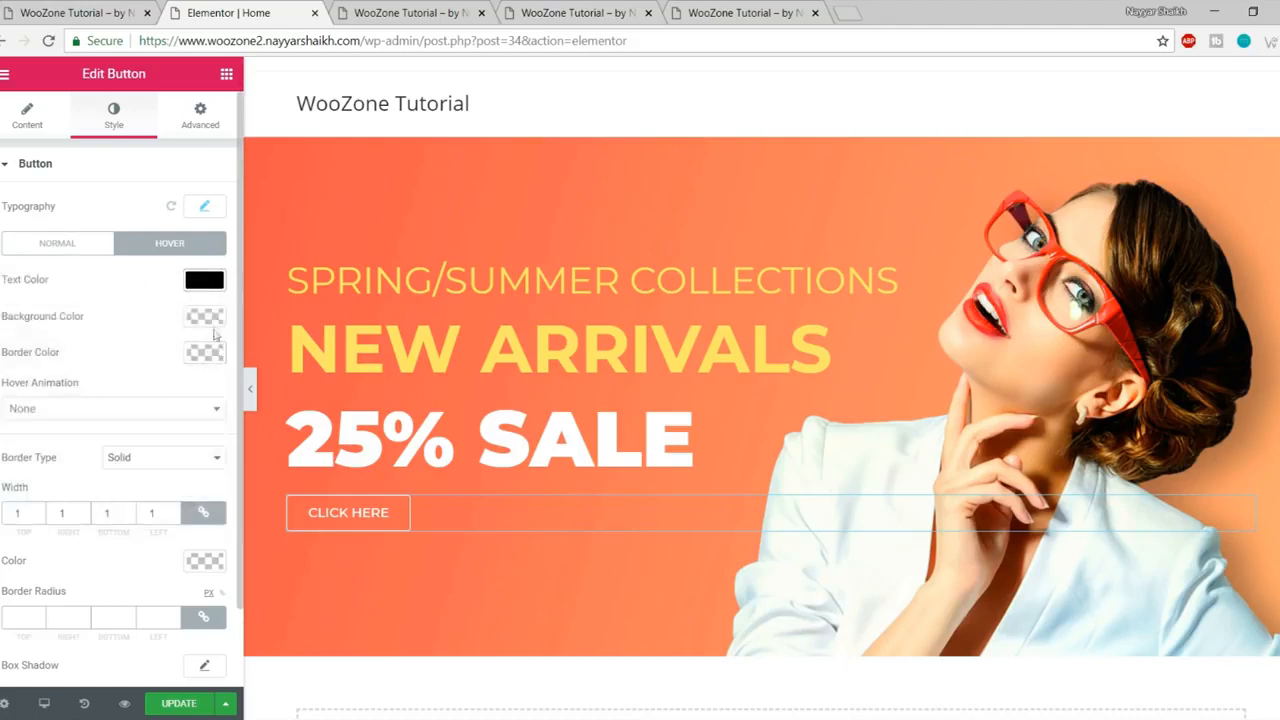
{"action": "left_click", "coordinate": [213, 326]}
{"action": "left_click", "coordinate": [160, 540]}
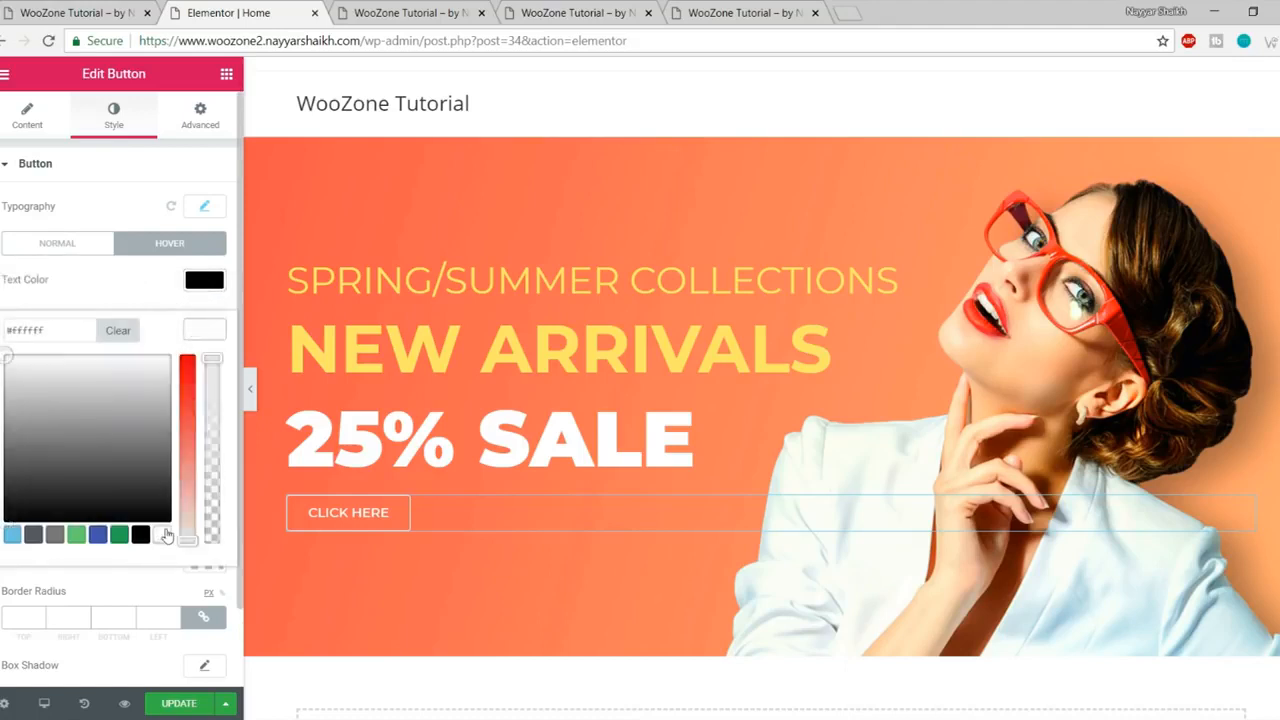
{"action": "left_click", "coordinate": [208, 332]}
{"action": "left_click", "coordinate": [205, 354]}
{"action": "left_click", "coordinate": [140, 572]}
{"action": "left_click", "coordinate": [215, 364]}
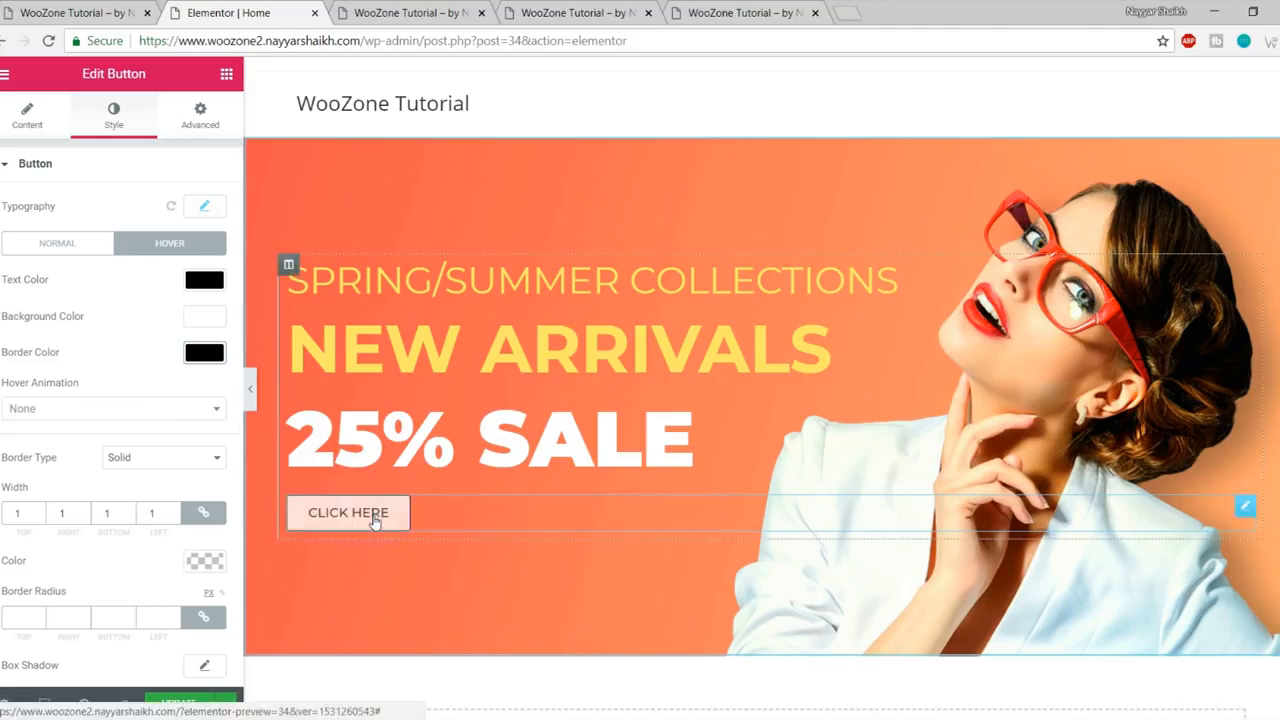
- Apply the Grow Rotate hover animation to the button
{"action": "left_click", "coordinate": [106, 409]}
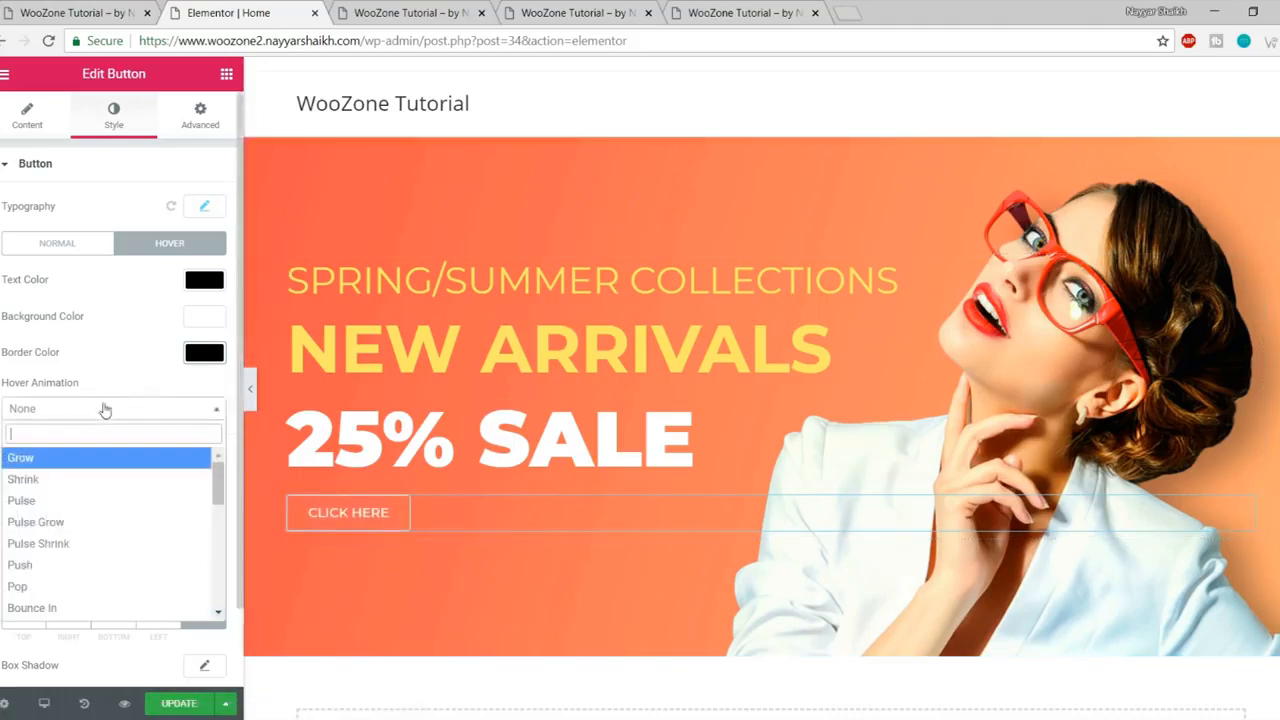
{"action": "scroll", "coordinate": [62, 505], "scroll_direction": "down", "scroll_amount": 4}
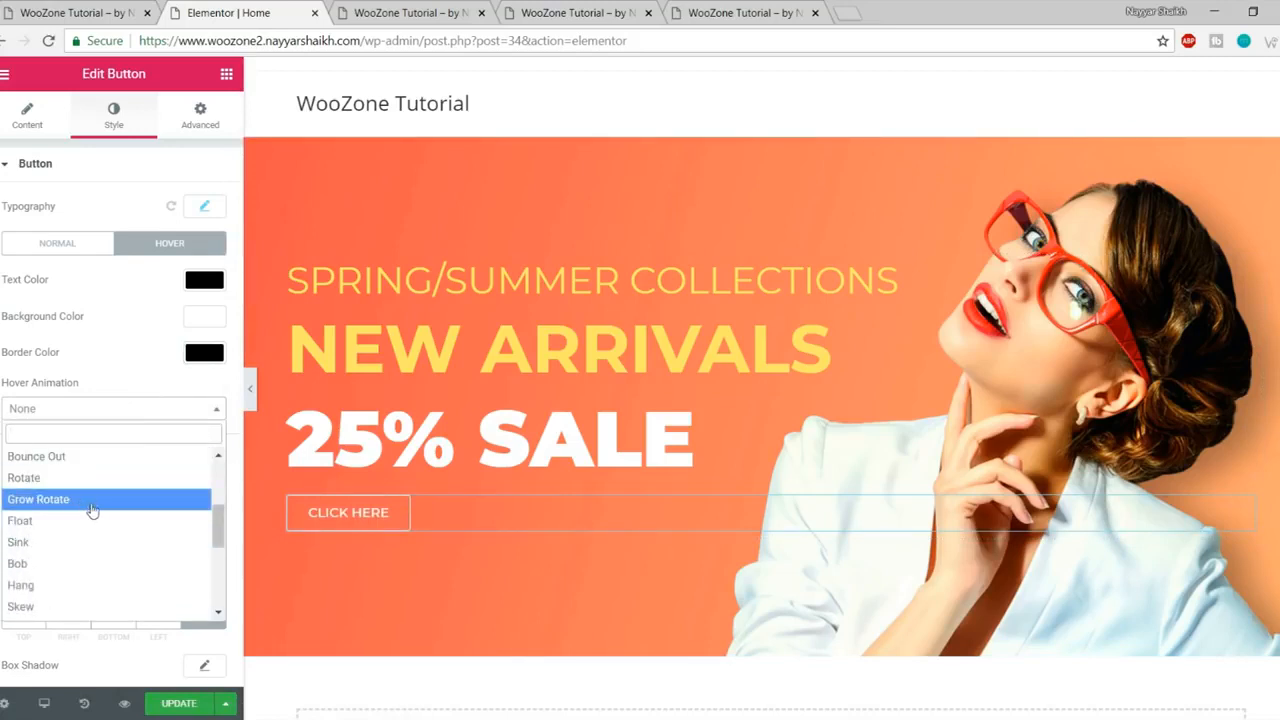
{"action": "left_click", "coordinate": [92, 509]}
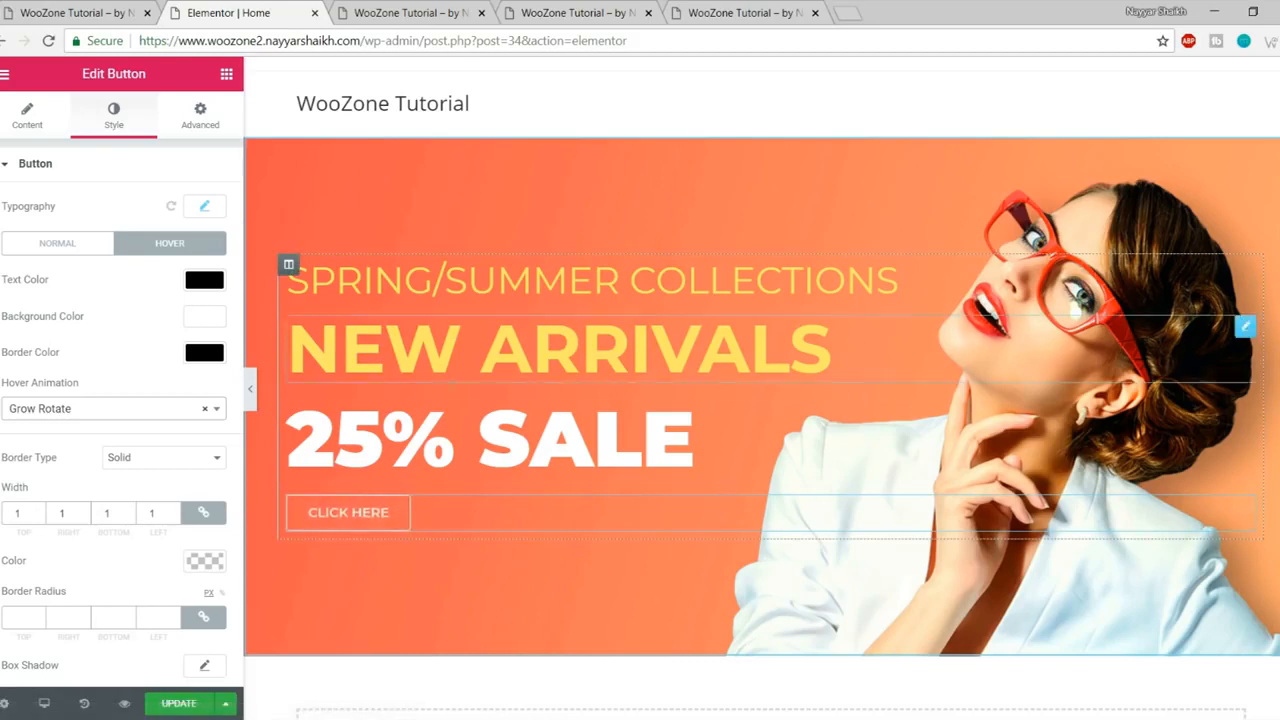
{"action": "scroll", "coordinate": [153, 512], "scroll_direction": "down", "scroll_amount": 1}
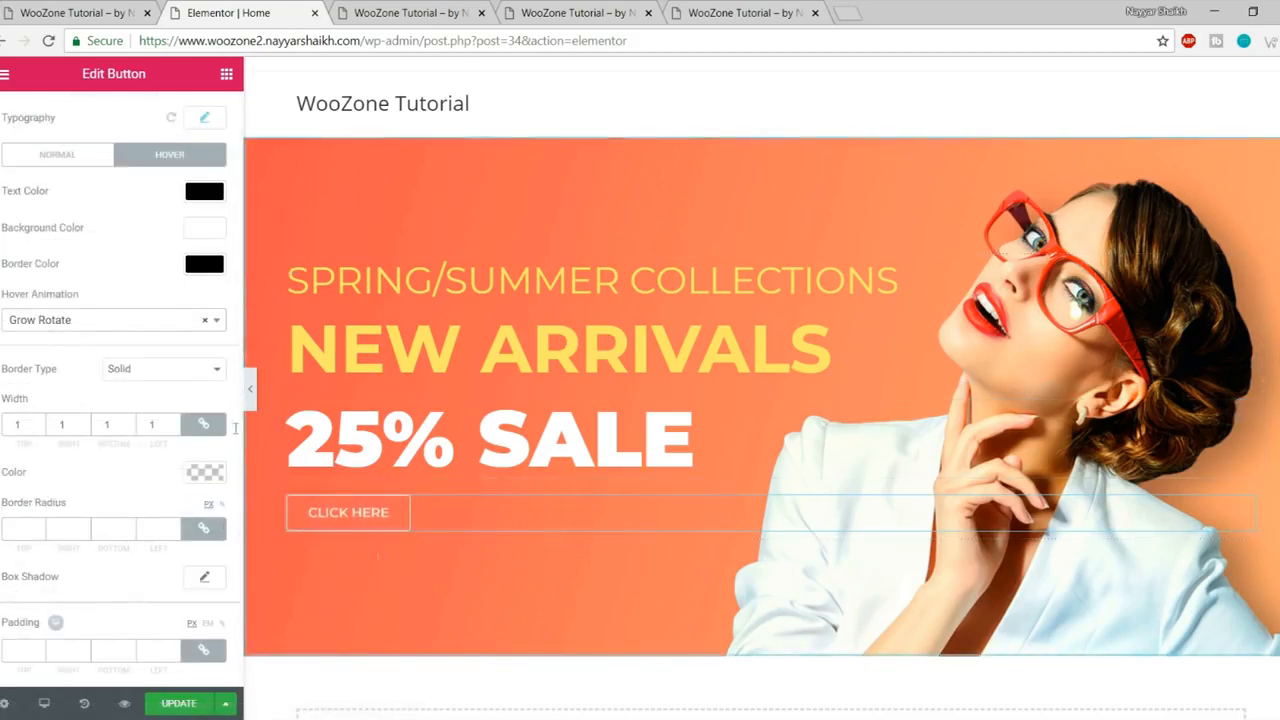
{"action": "scroll", "coordinate": [94, 314], "scroll_direction": "up", "scroll_amount": 3}
- Check the button link '#', save the page, and compare its preview with the live store
{"action": "left_click", "coordinate": [27, 114]}
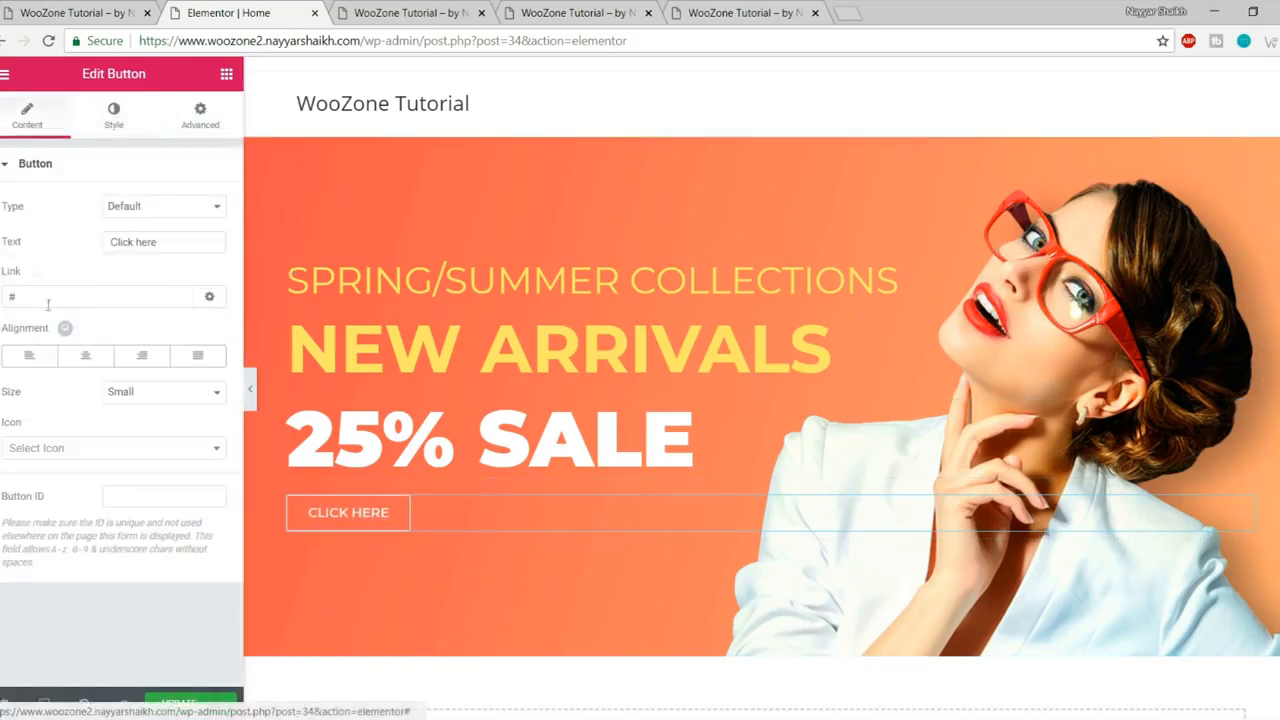
{"action": "left_click", "coordinate": [71, 297]}
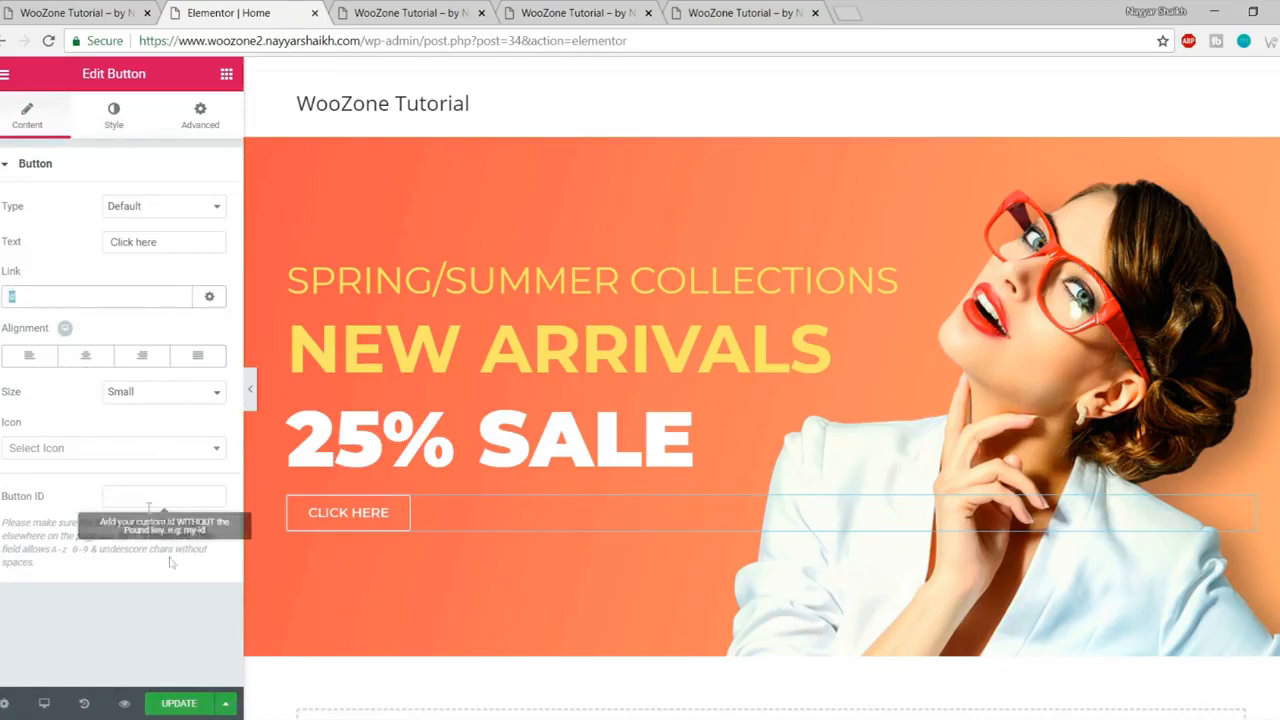
{"action": "left_click", "coordinate": [177, 706]}
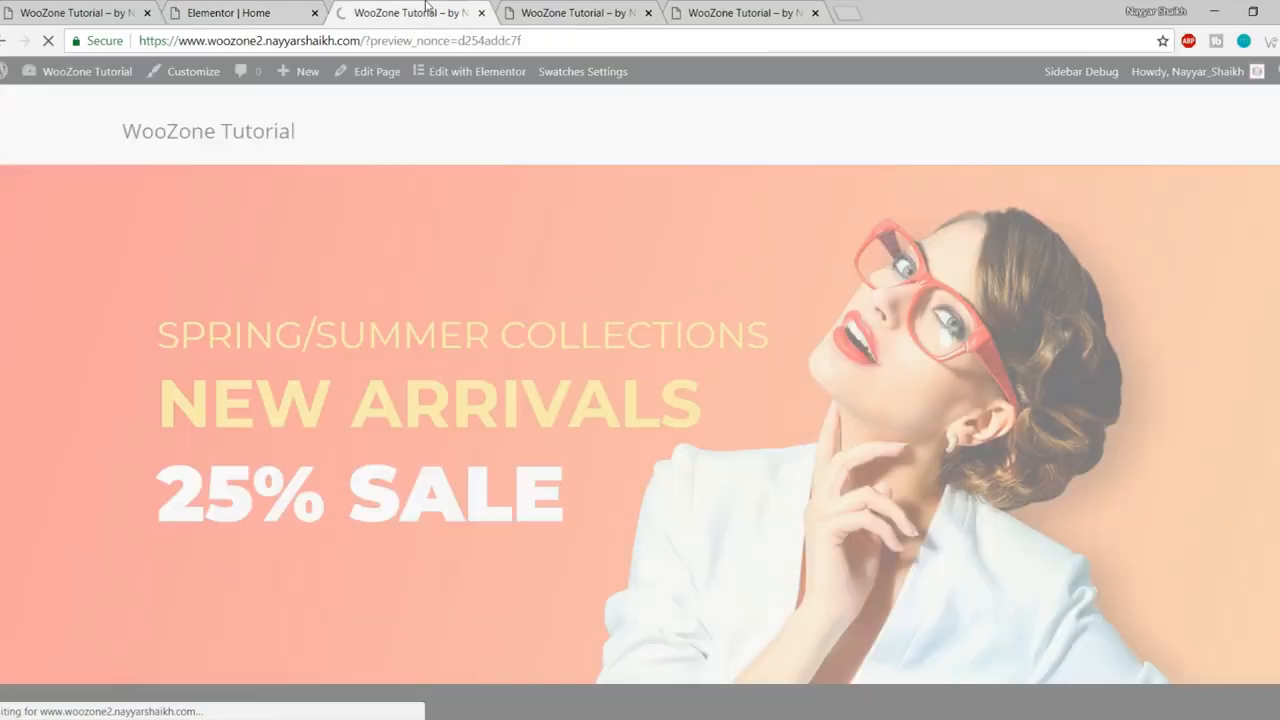
{"action": "left_click", "coordinate": [124, 704]}
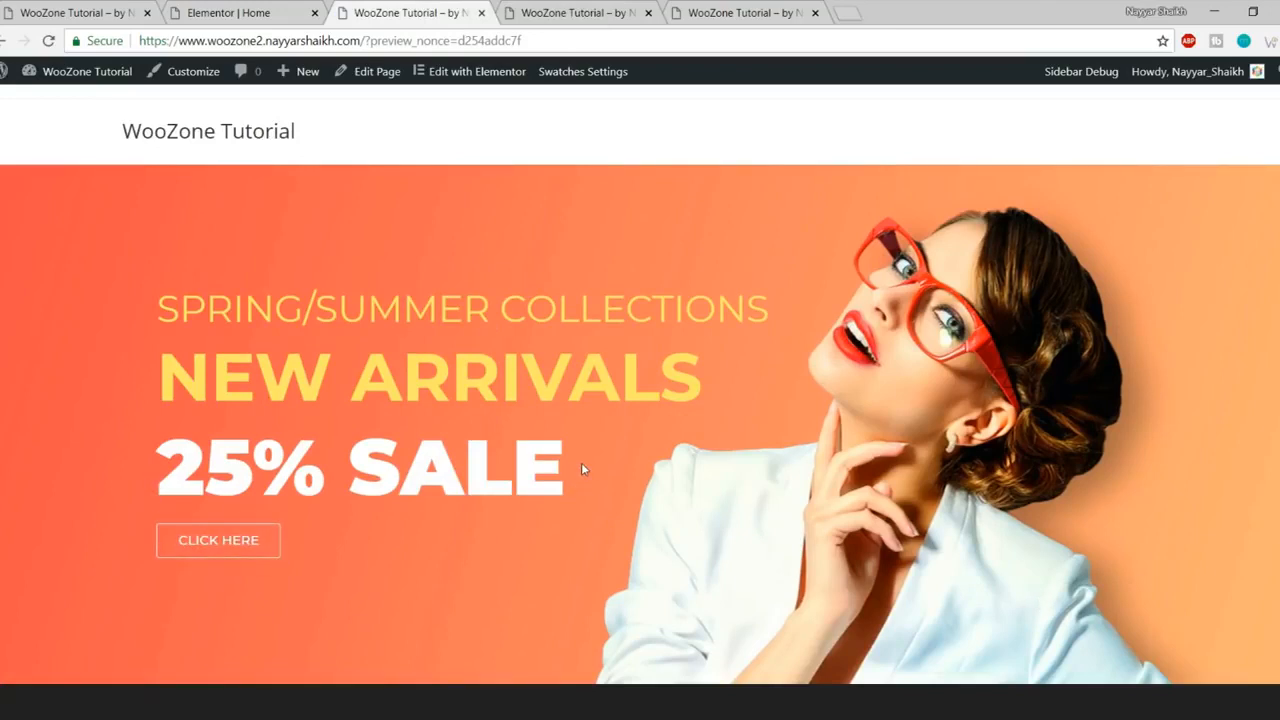
{"action": "left_click", "coordinate": [118, 6]}
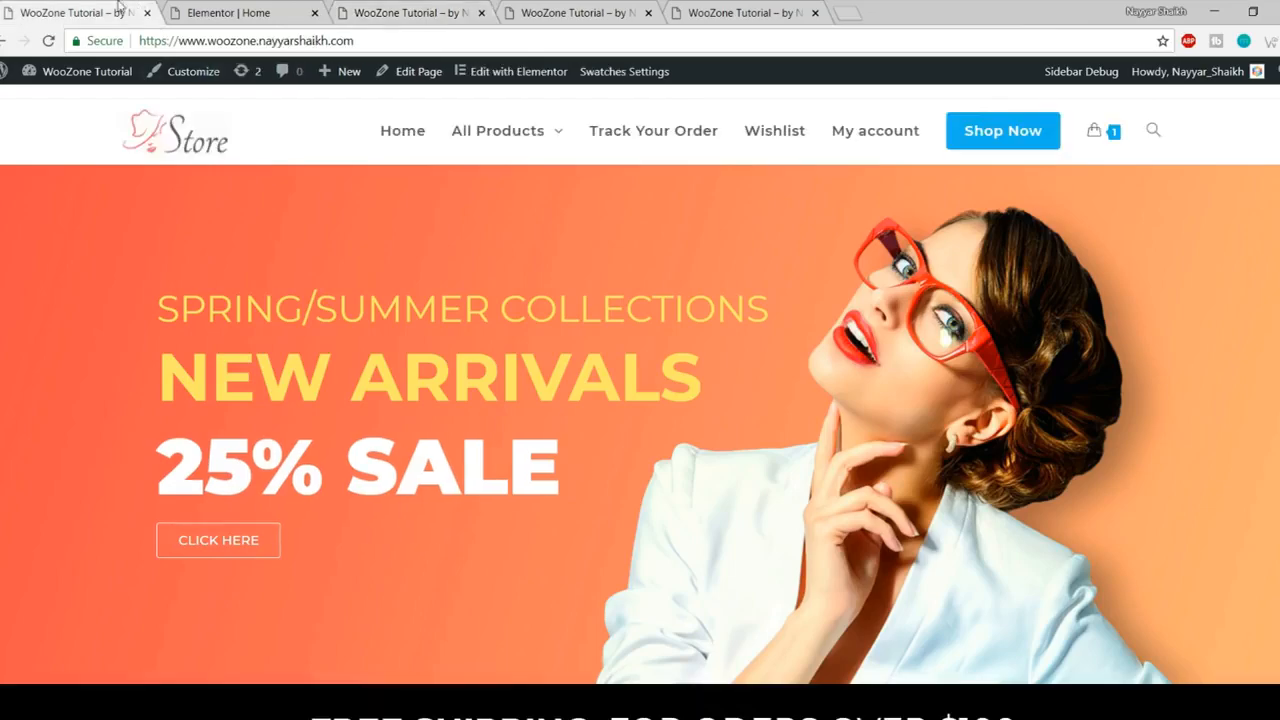
- Review the live site's Free Shipping bar and return to the editor's Elements list
{"action": "scroll", "coordinate": [386, 313], "scroll_direction": "down", "scroll_amount": 4}
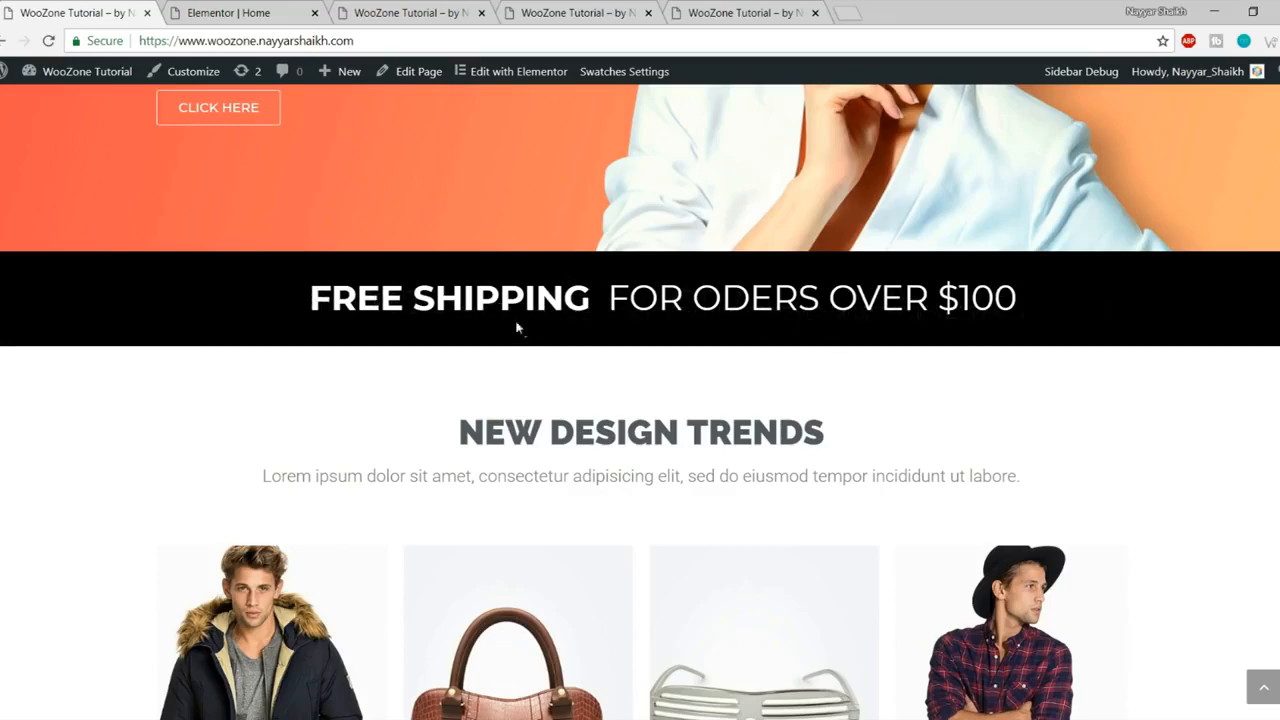
{"action": "left_click", "coordinate": [295, 10]}
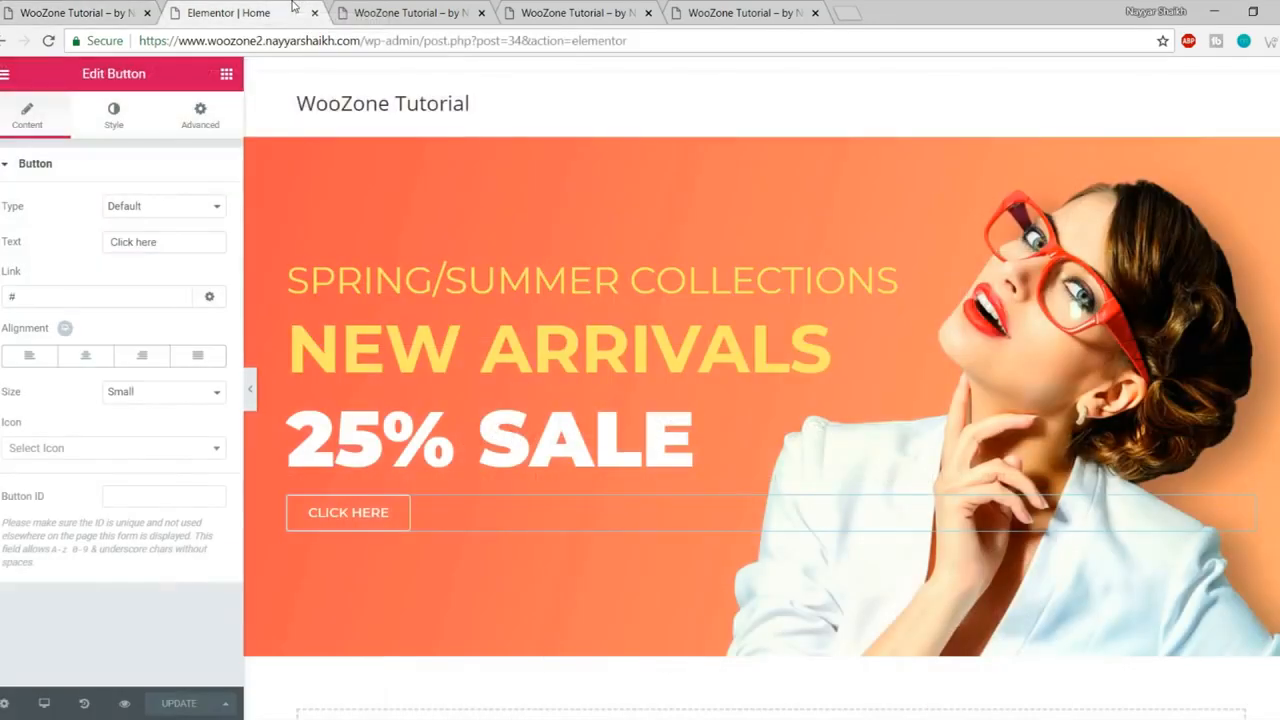
{"action": "left_click", "coordinate": [227, 76]}
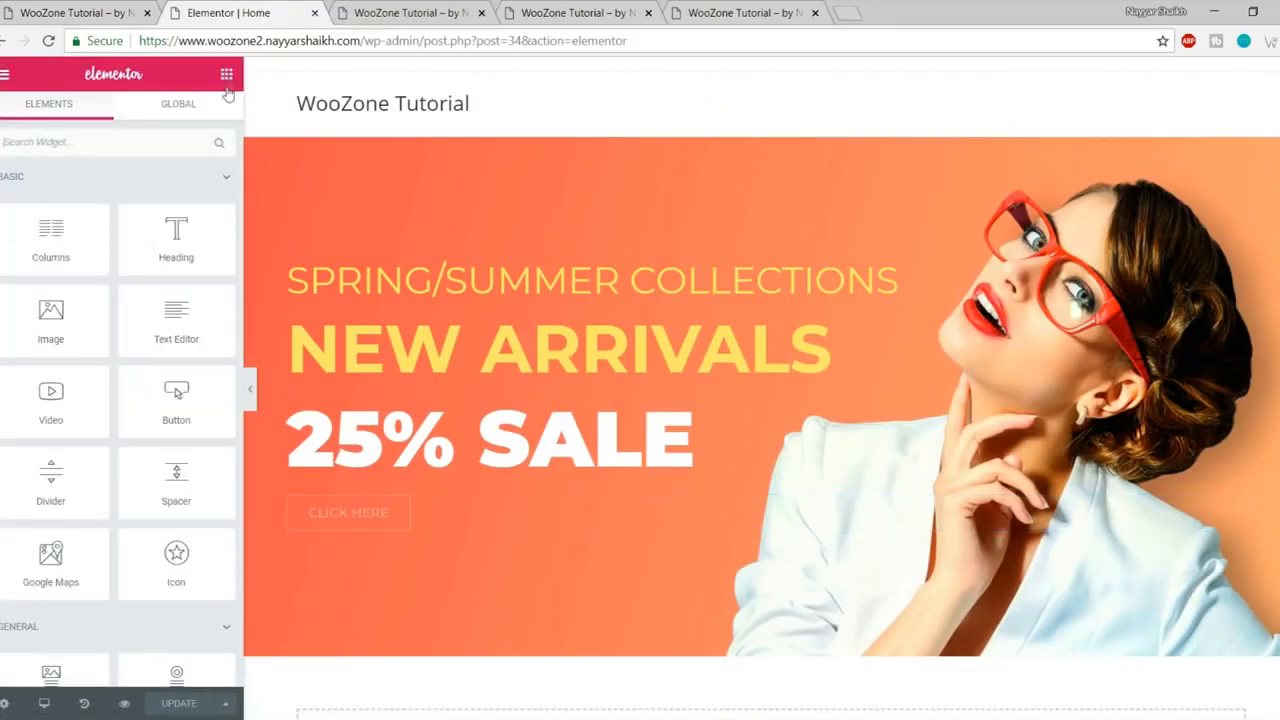
{"action": "scroll", "coordinate": [400, 300], "scroll_direction": "down", "scroll_amount": 1}
{"action": "scroll", "coordinate": [195, 268], "scroll_direction": "down", "scroll_amount": 2}
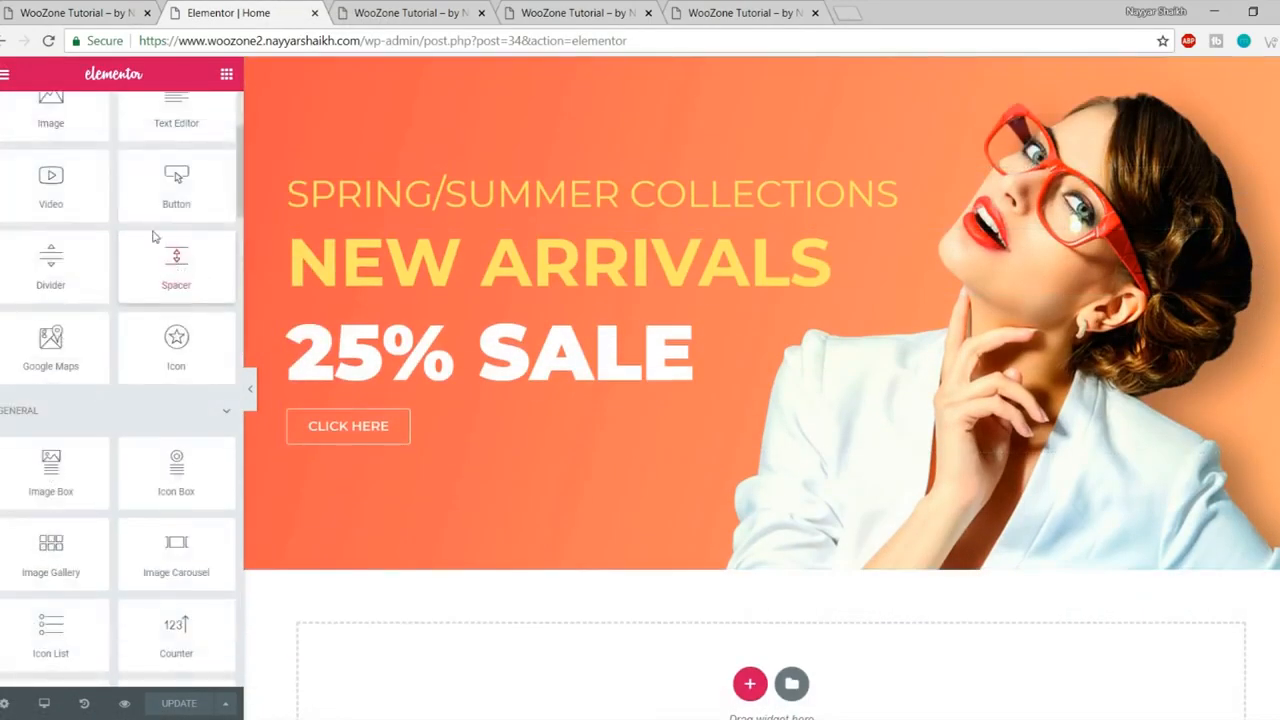
{"action": "scroll", "coordinate": [165, 195], "scroll_direction": "up", "scroll_amount": 3}
{"action": "left_click_drag", "start_coordinate": [176, 240], "coordinate": [120, 171]}
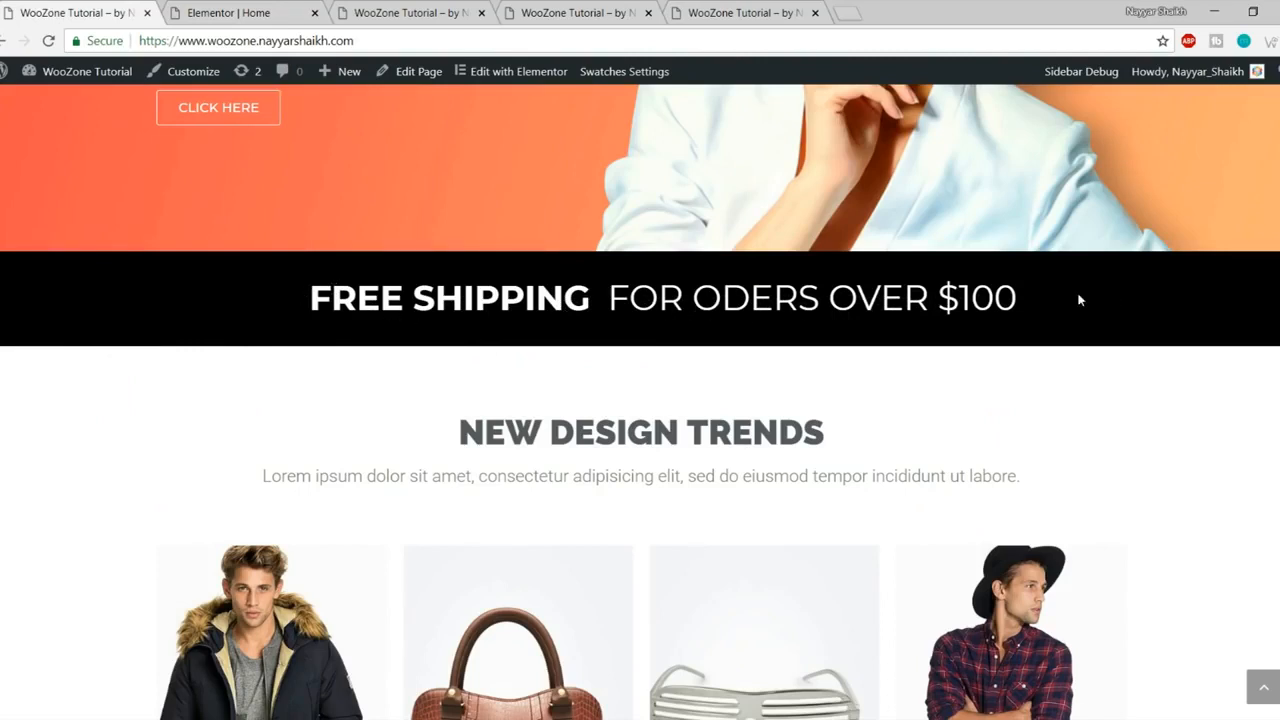
{"action": "left_click", "coordinate": [230, 12]}
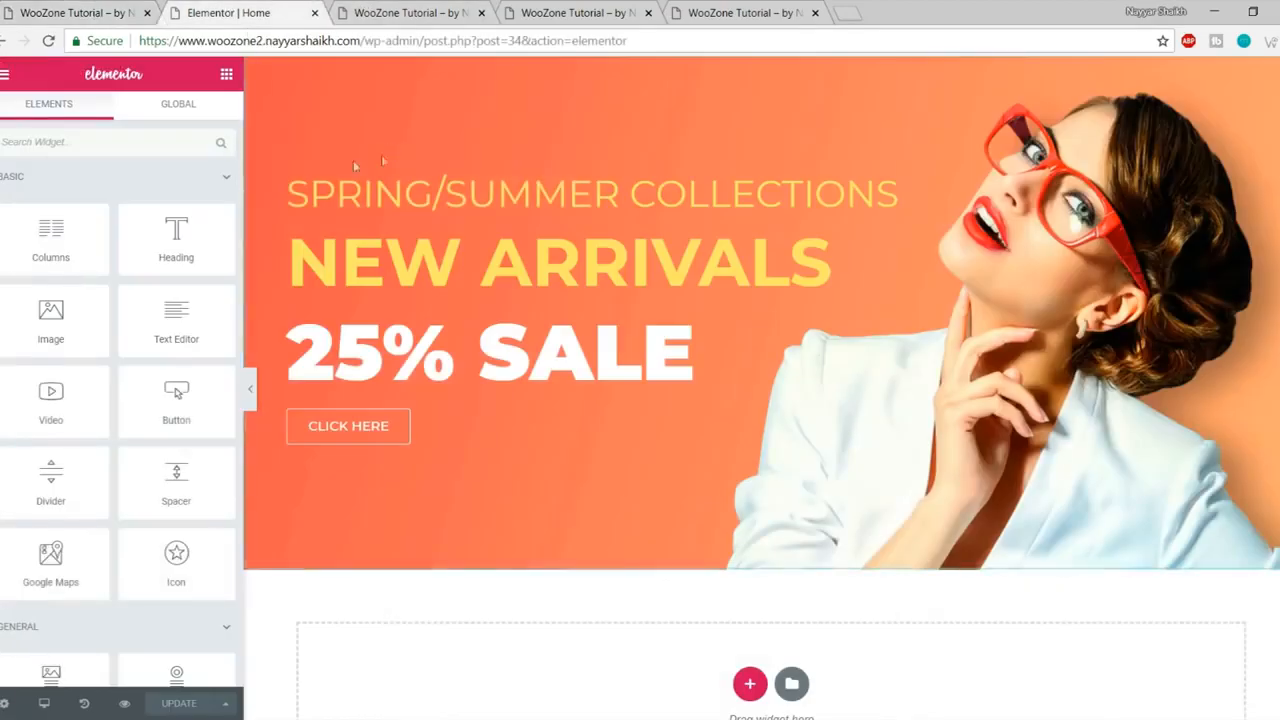
- Add a two-column section below the hero with a heading in the left column
{"action": "left_click_drag", "start_coordinate": [52, 240], "coordinate": [751, 677]}
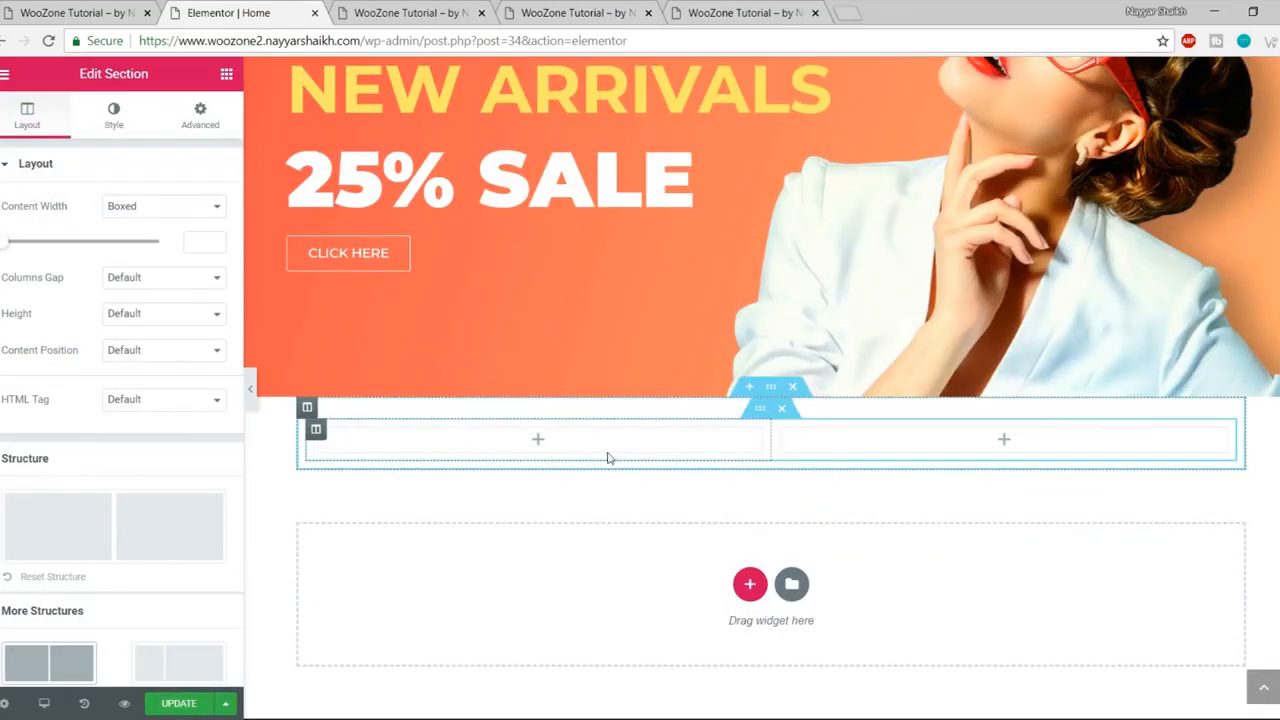
{"action": "left_click", "coordinate": [226, 73]}
{"action": "left_click_drag", "start_coordinate": [176, 238], "coordinate": [545, 450]}
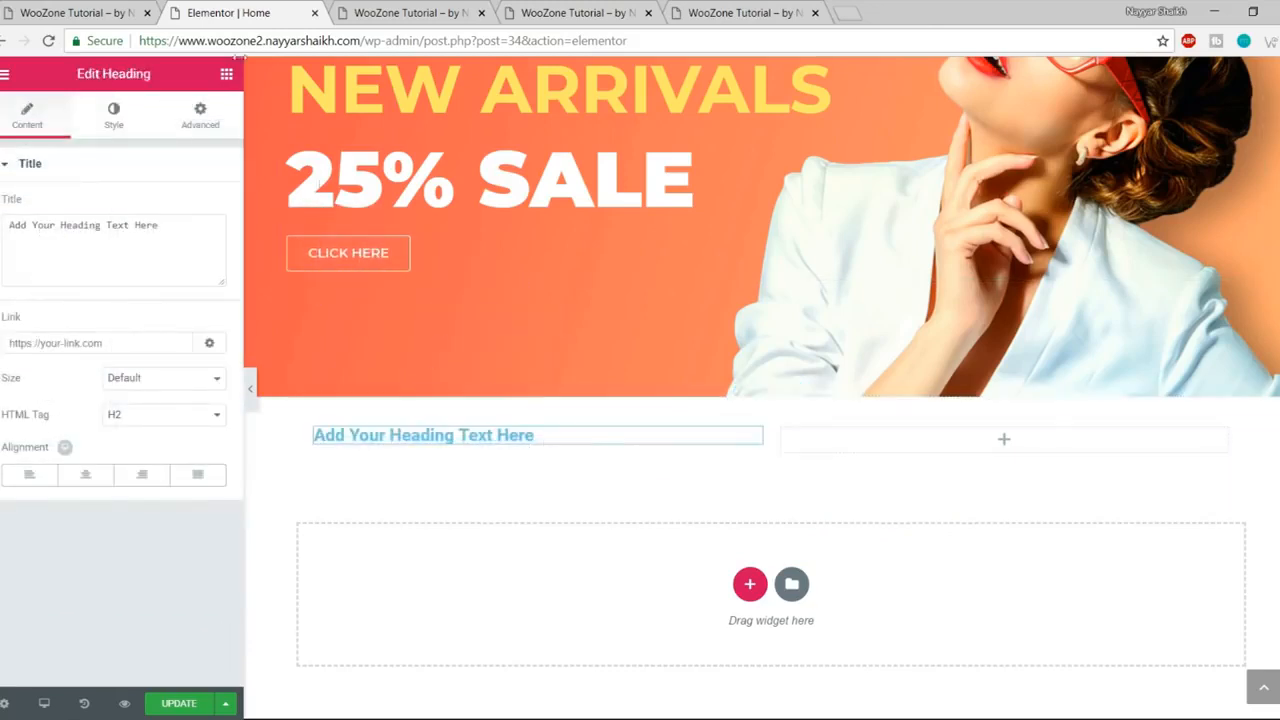
{"action": "left_click", "coordinate": [63, 8]}
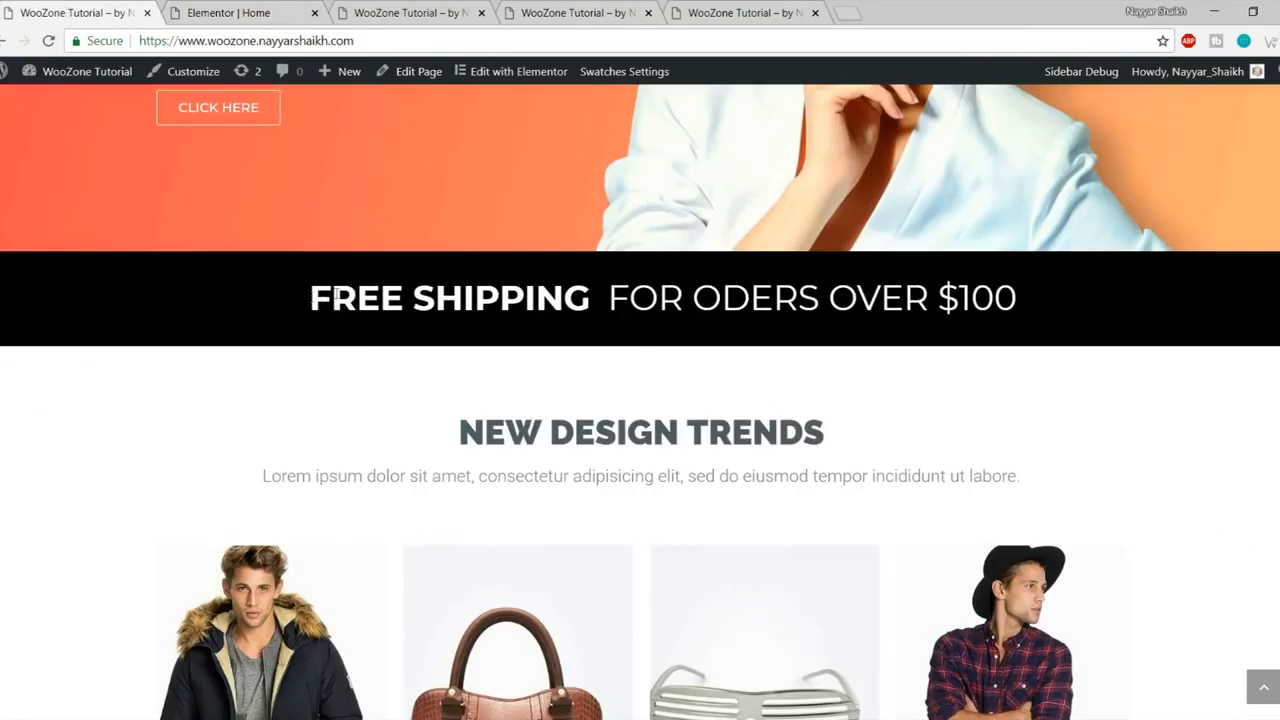
{"action": "left_click", "coordinate": [255, 8]}
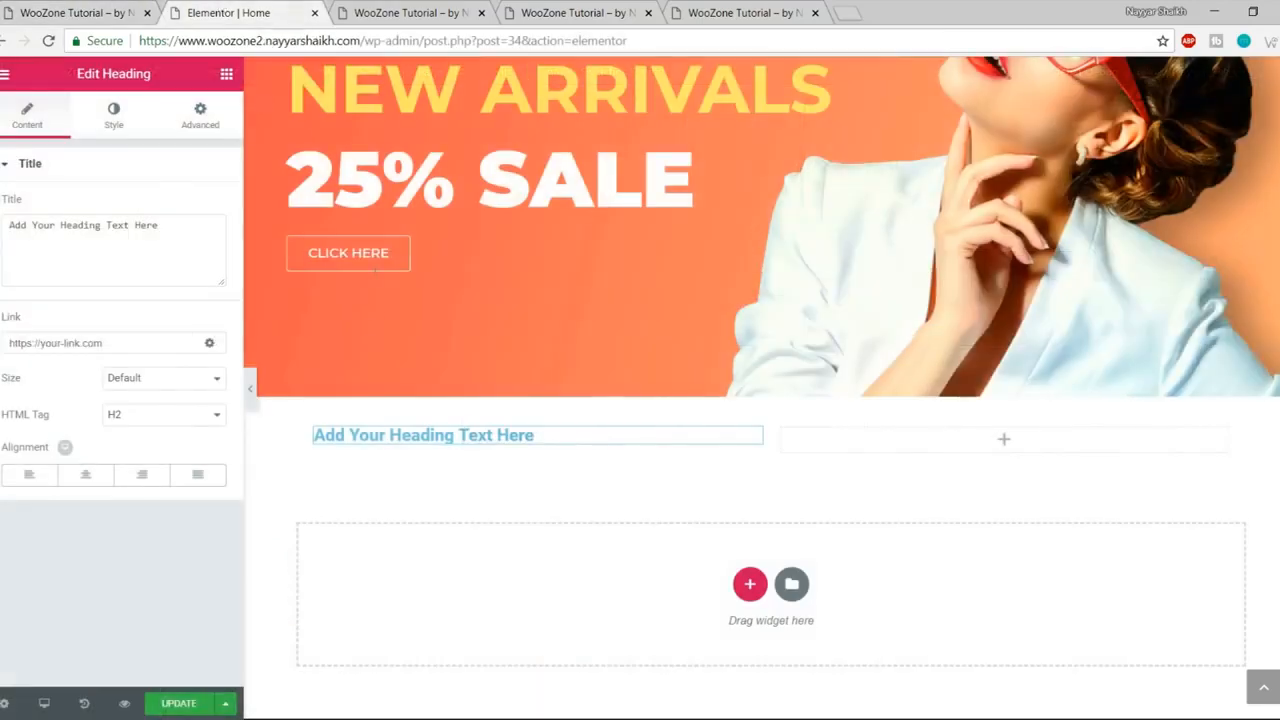
- Retitle the heading FREE SHIPPING and right-align it, checking the live site's bar
{"action": "triple_click", "coordinate": [134, 229]}
{"action": "type", "text": "FREE SHIPPING"}
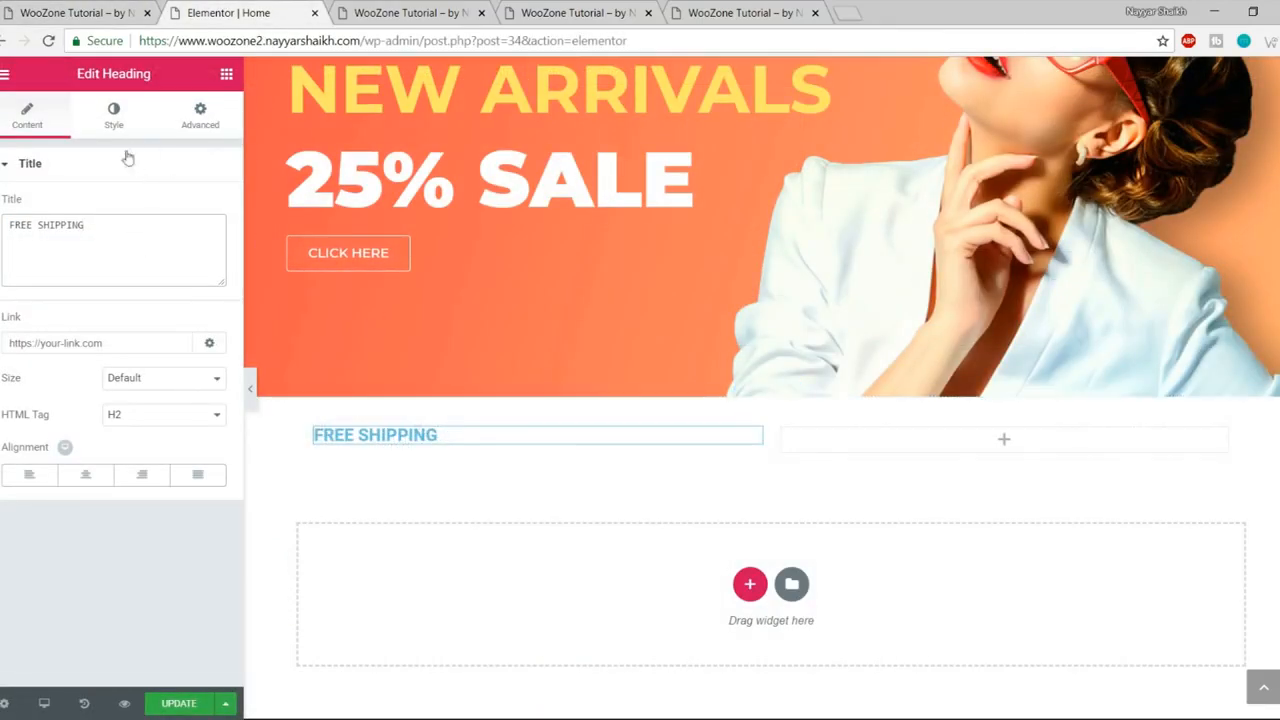
{"action": "left_click", "coordinate": [150, 482]}
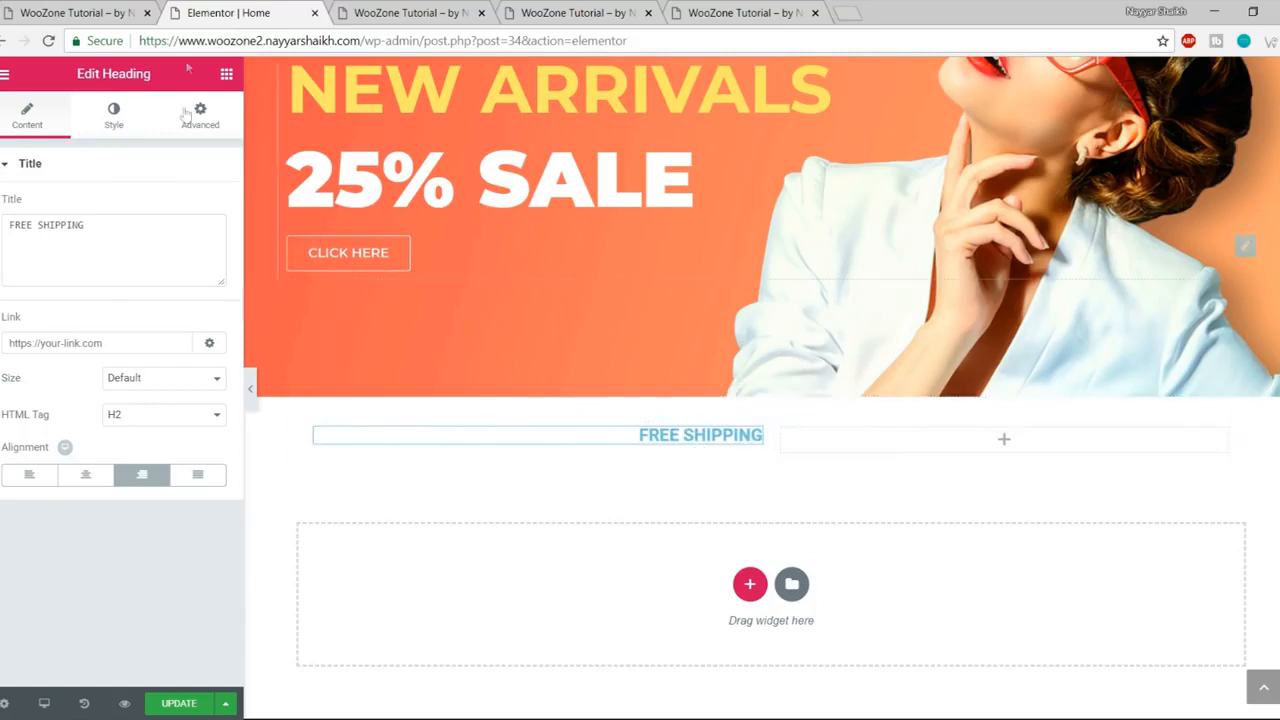
{"action": "left_click", "coordinate": [112, 6]}
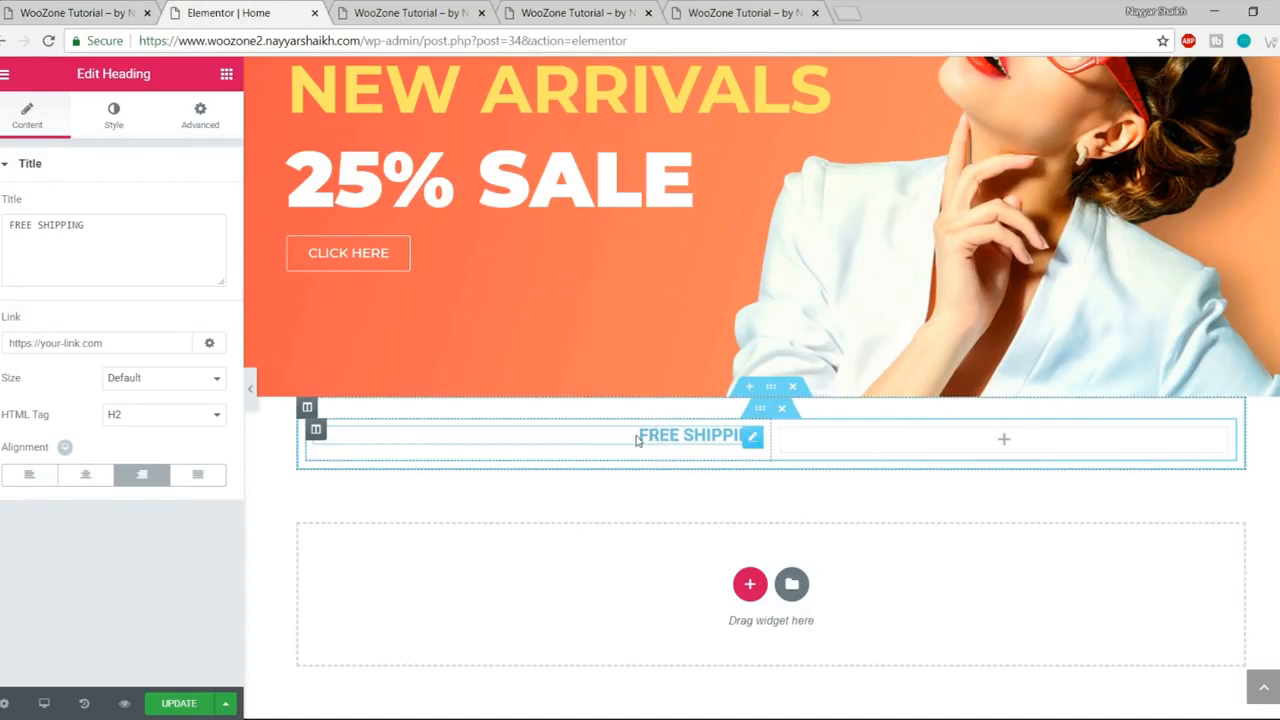
- Set the FREE SHIPPING heading text to white #ffffff, save, and view the live site
{"action": "left_click", "coordinate": [115, 118]}
{"action": "left_click", "coordinate": [205, 206]}
{"action": "left_click", "coordinate": [62, 14]}
{"action": "left_click", "coordinate": [210, 12]}
{"action": "left_click", "coordinate": [163, 412]}
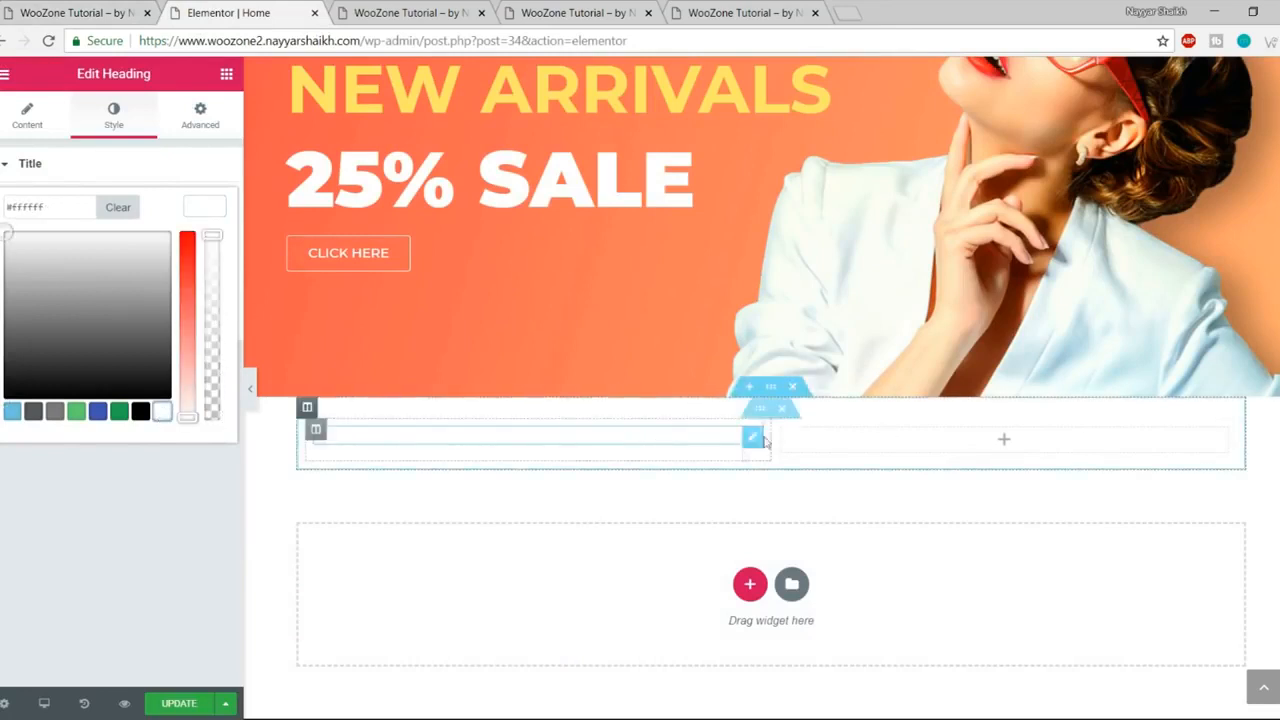
{"action": "left_click", "coordinate": [198, 207]}
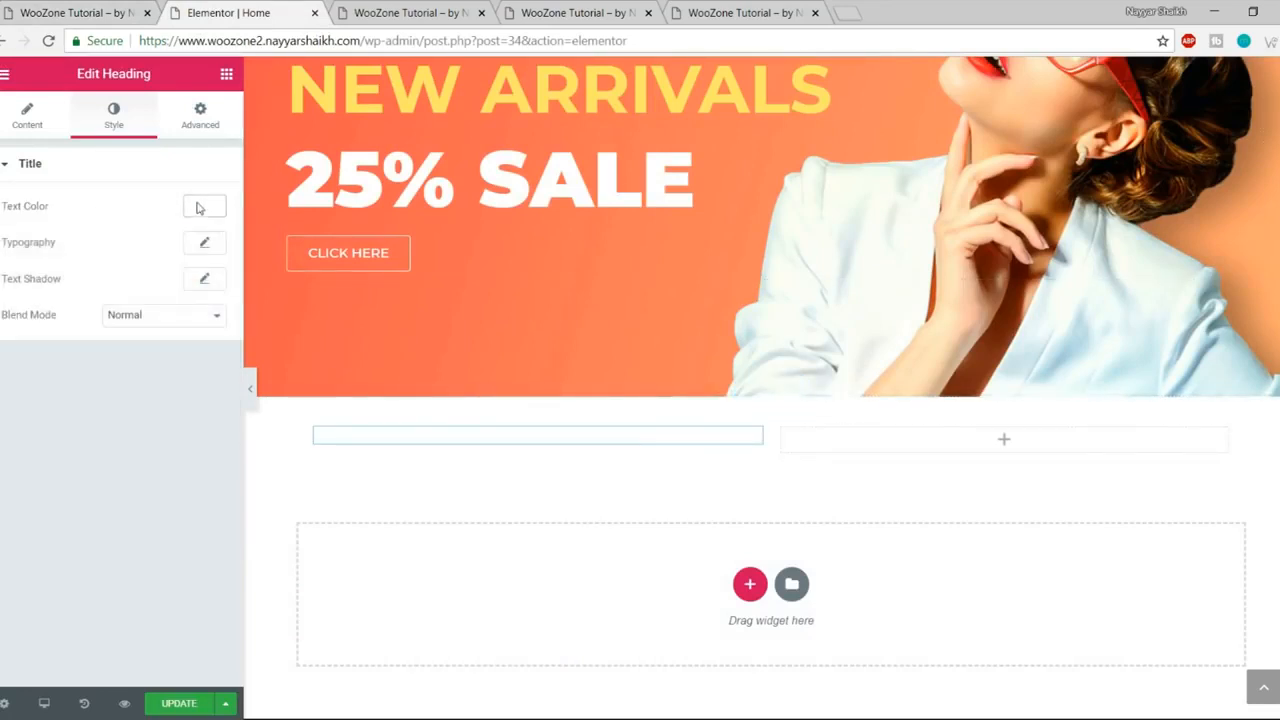
{"action": "left_click", "coordinate": [203, 705]}
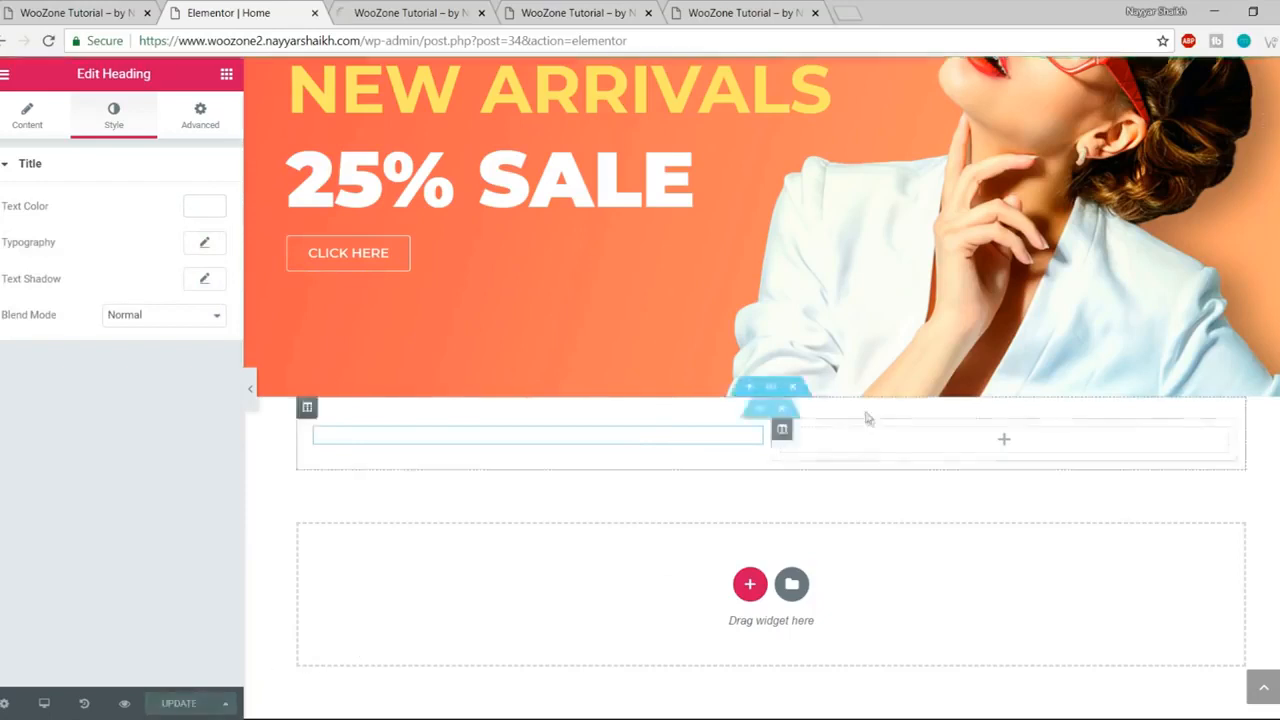
{"action": "left_click", "coordinate": [80, 12]}
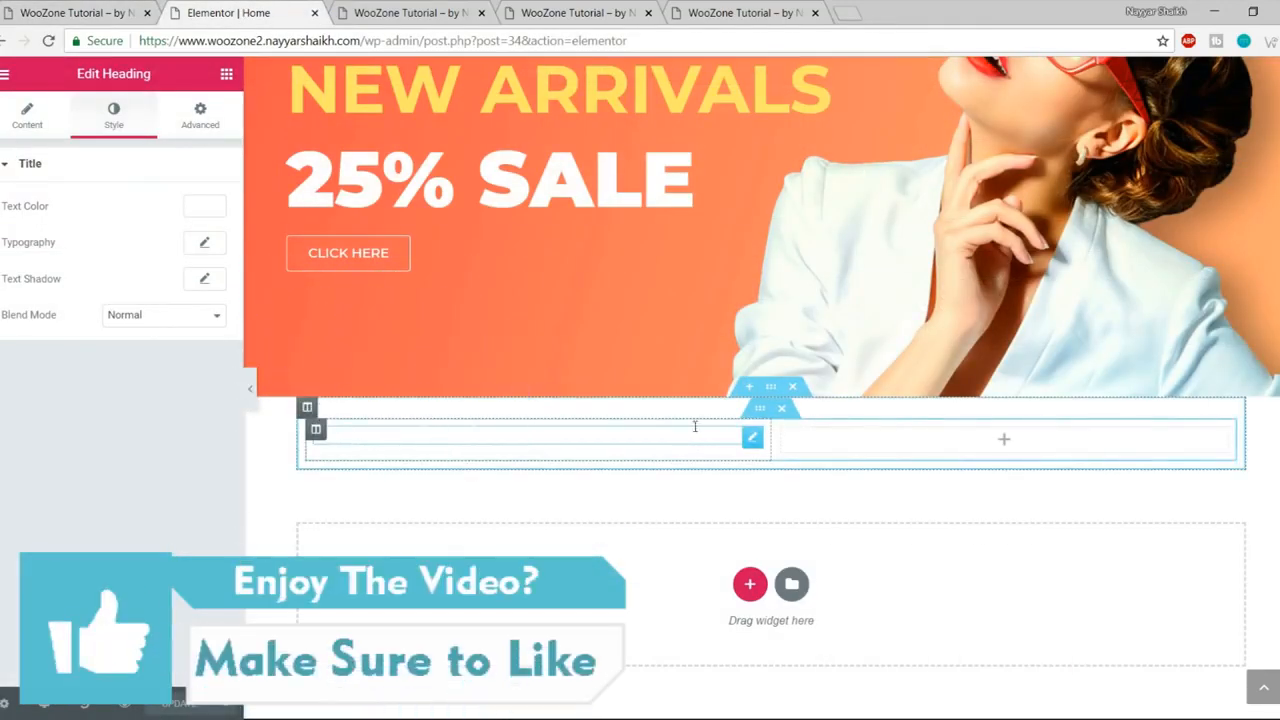
- Give the FREE SHIPPING section a classic black background from the colour presets
{"action": "left_click", "coordinate": [771, 389]}
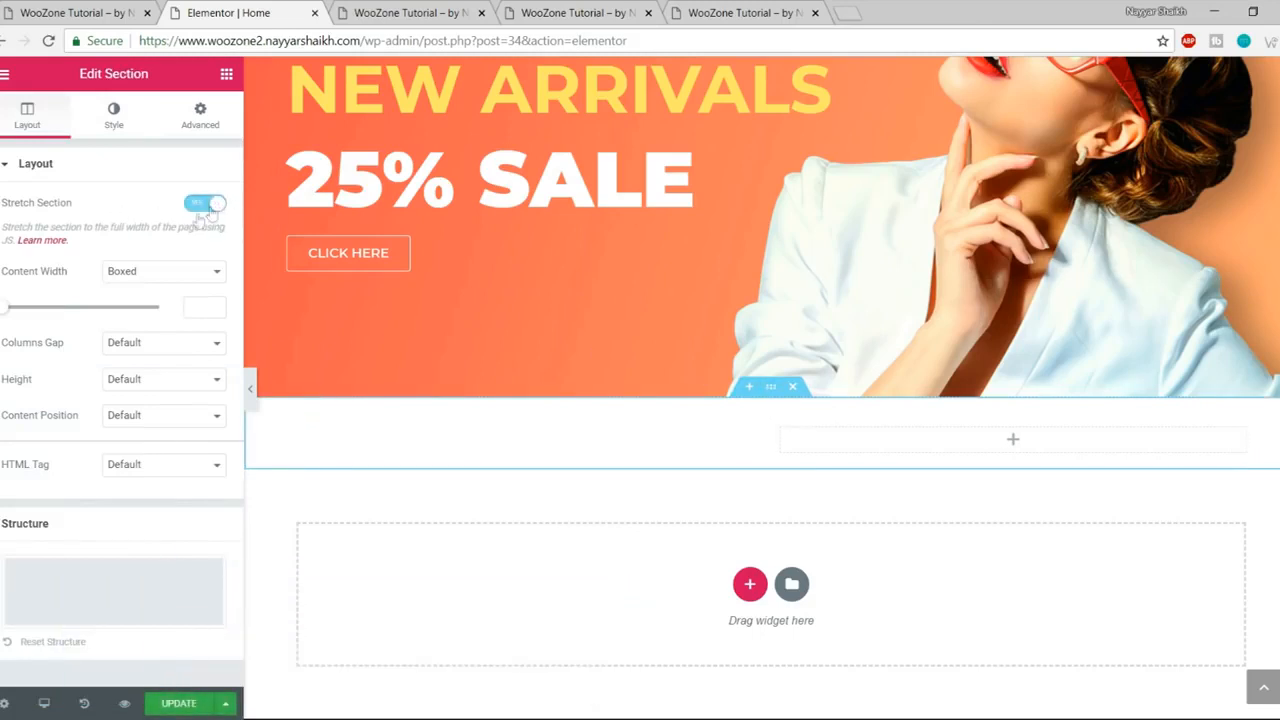
{"action": "left_click", "coordinate": [115, 120]}
{"action": "left_click", "coordinate": [123, 244]}
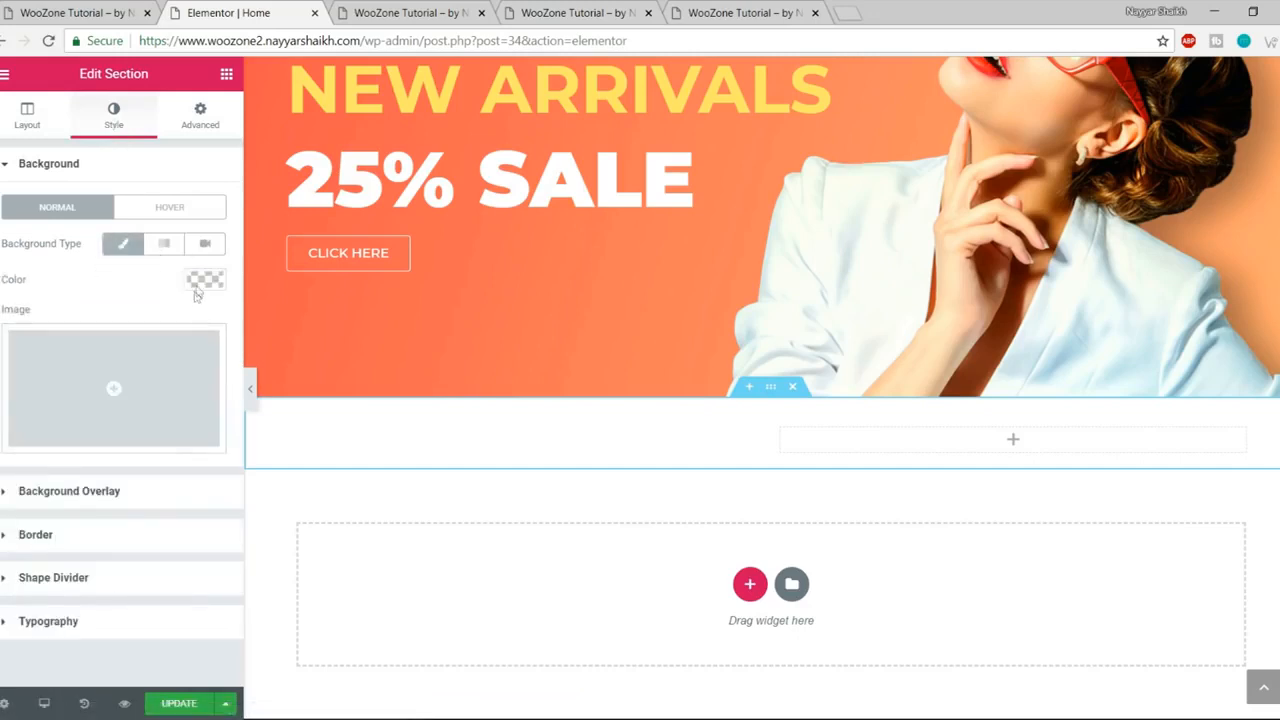
{"action": "left_click", "coordinate": [200, 283]}
{"action": "left_click", "coordinate": [140, 500]}
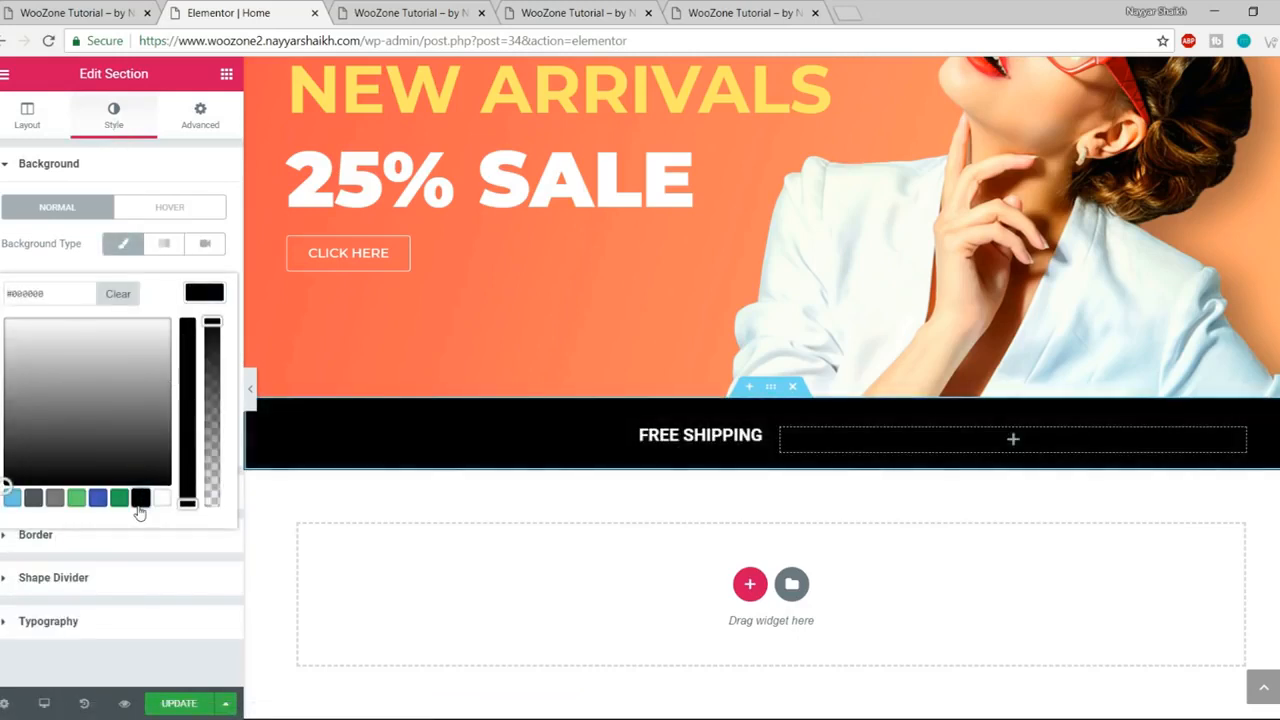
{"action": "left_click", "coordinate": [203, 293]}
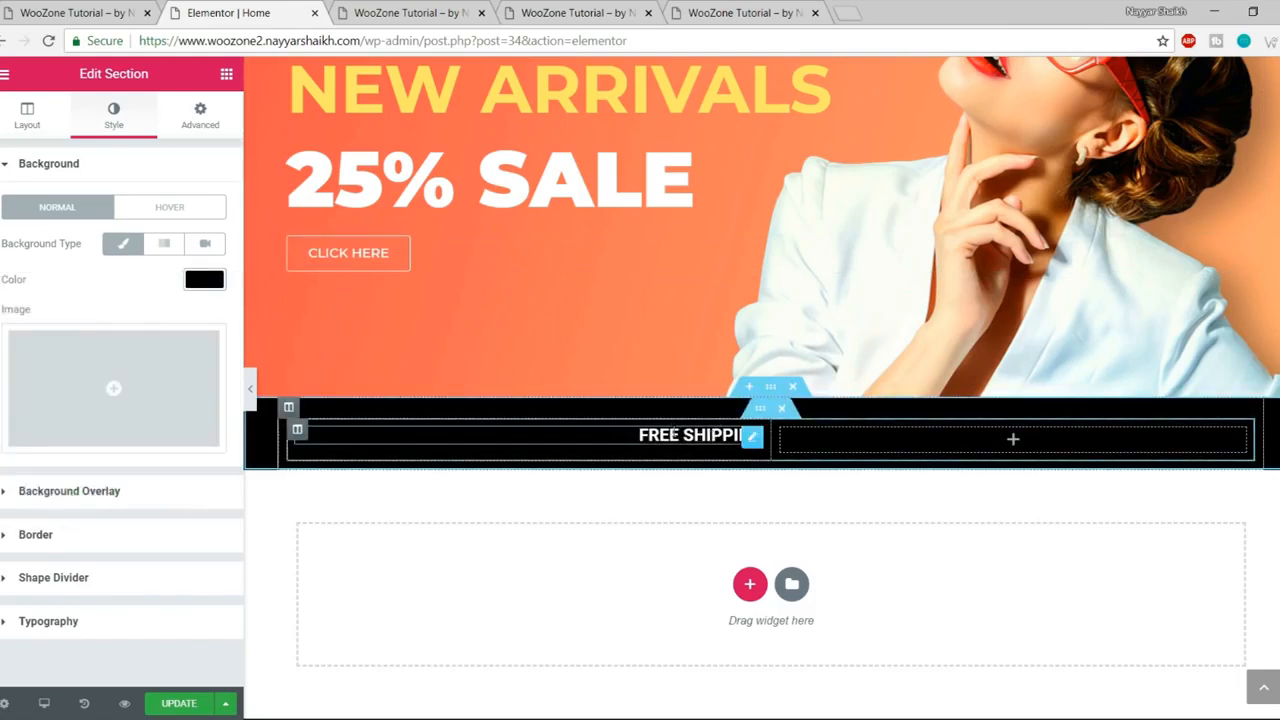
{"action": "left_click", "coordinate": [751, 436]}
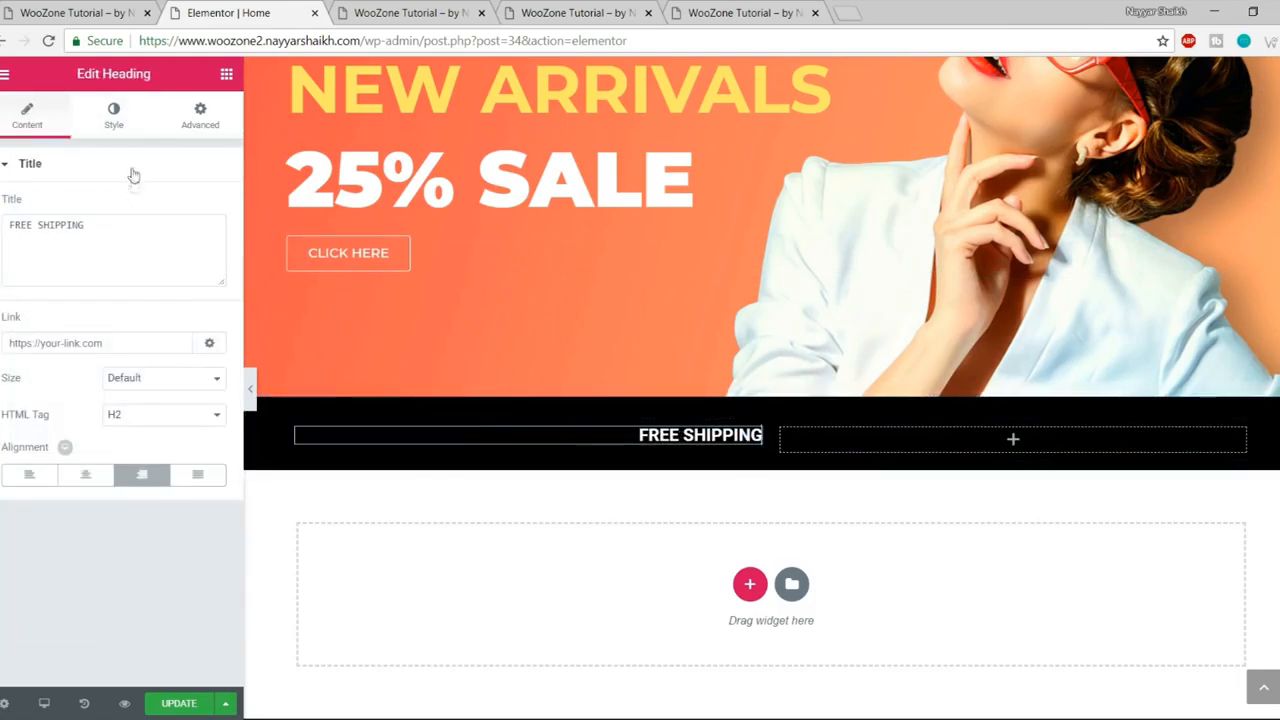
- Style the FREE SHIPPING heading in Montserrat at 40 px, weight 700
{"action": "left_click", "coordinate": [114, 116]}
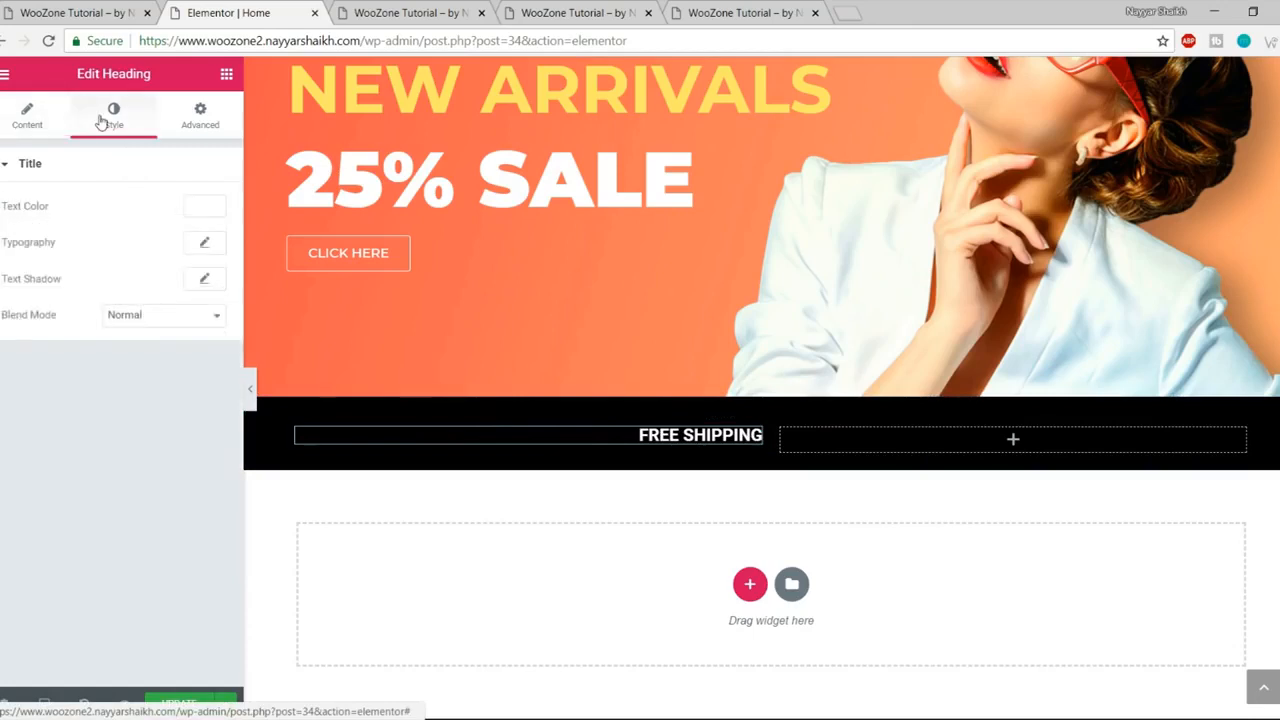
{"action": "left_click", "coordinate": [205, 244]}
{"action": "left_click", "coordinate": [164, 292]}
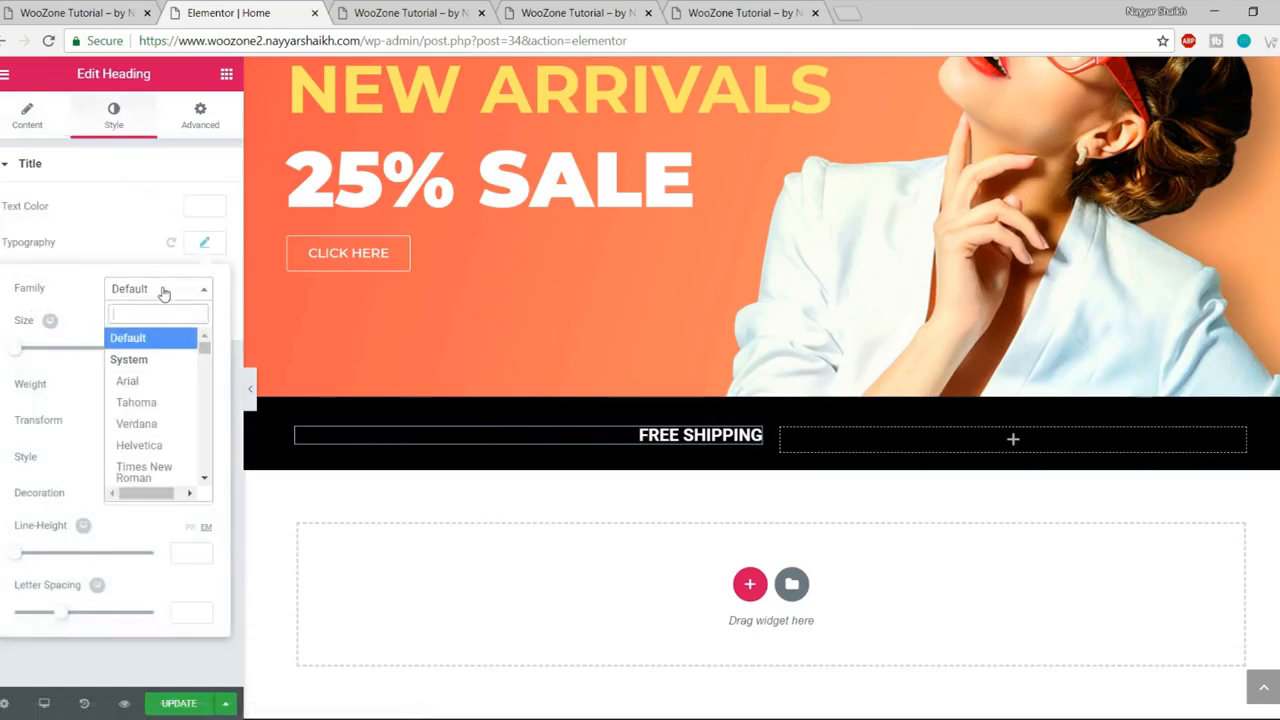
{"action": "type", "text": "montse"}
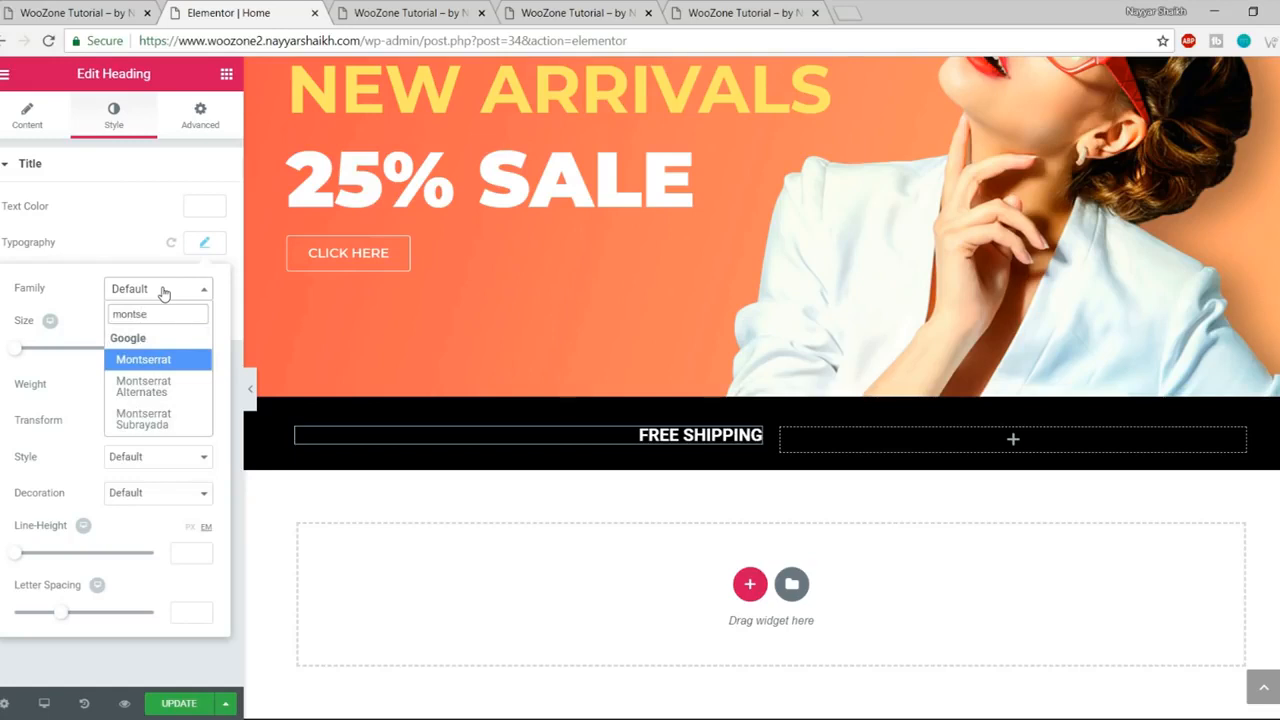
{"action": "key", "text": "Return"}
{"action": "left_click_drag", "start_coordinate": [16, 350], "coordinate": [44, 355]}
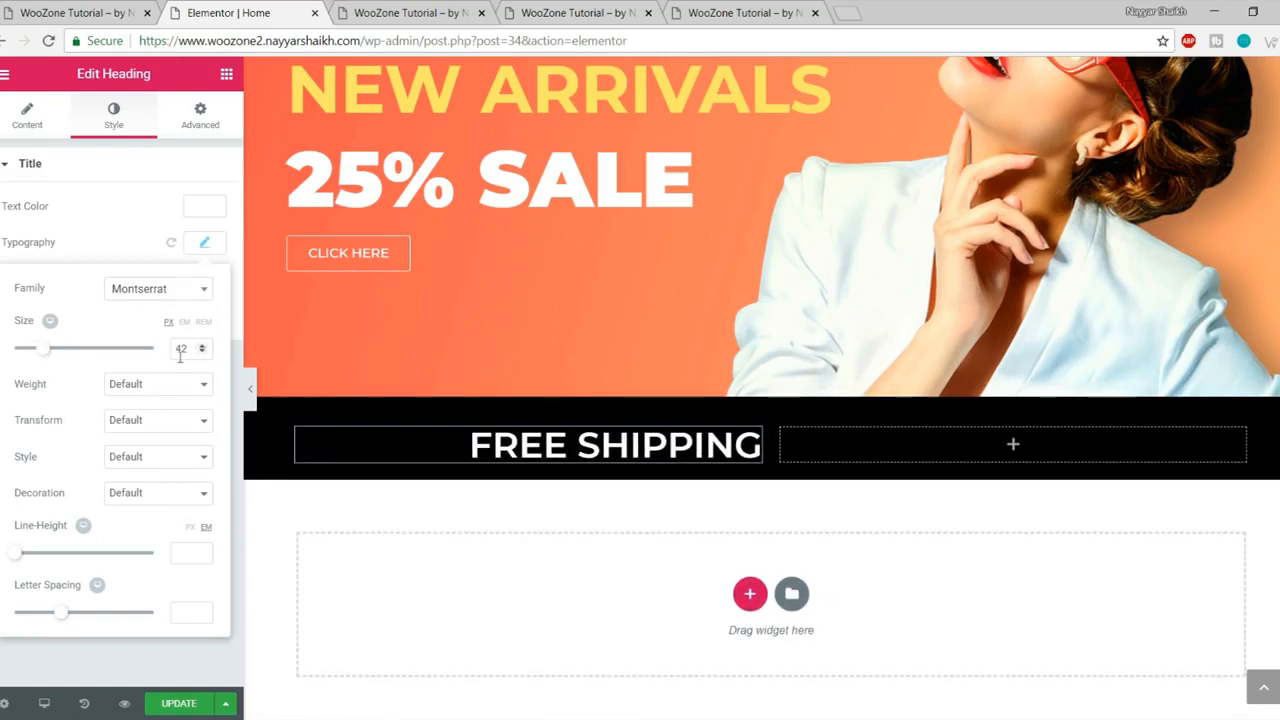
{"action": "type", "text": "40"}
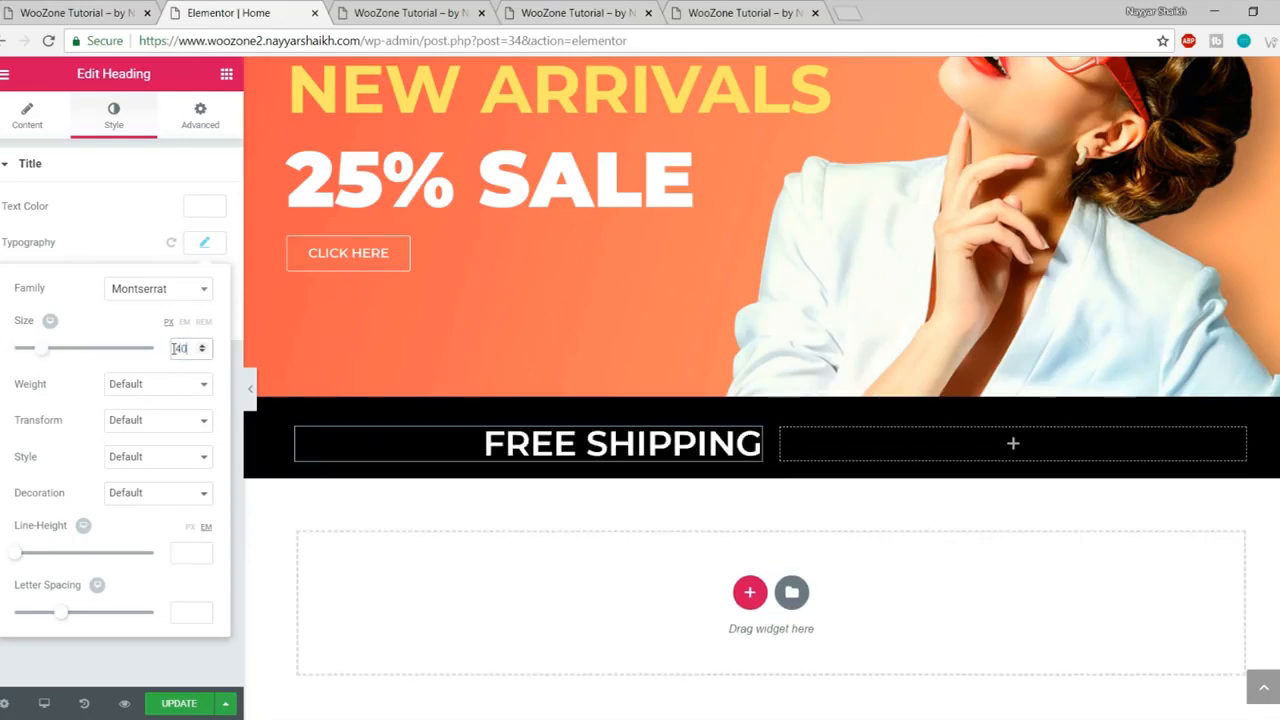
{"action": "left_click", "coordinate": [152, 386]}
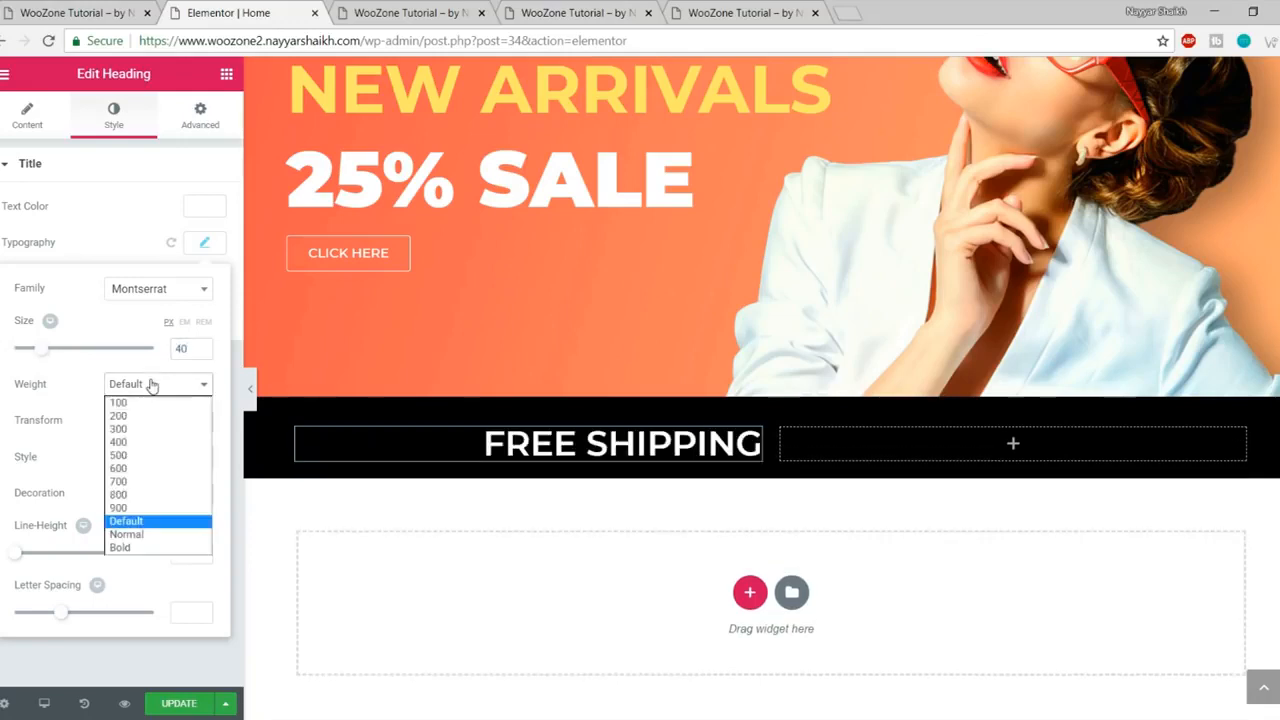
{"action": "left_click", "coordinate": [135, 490]}
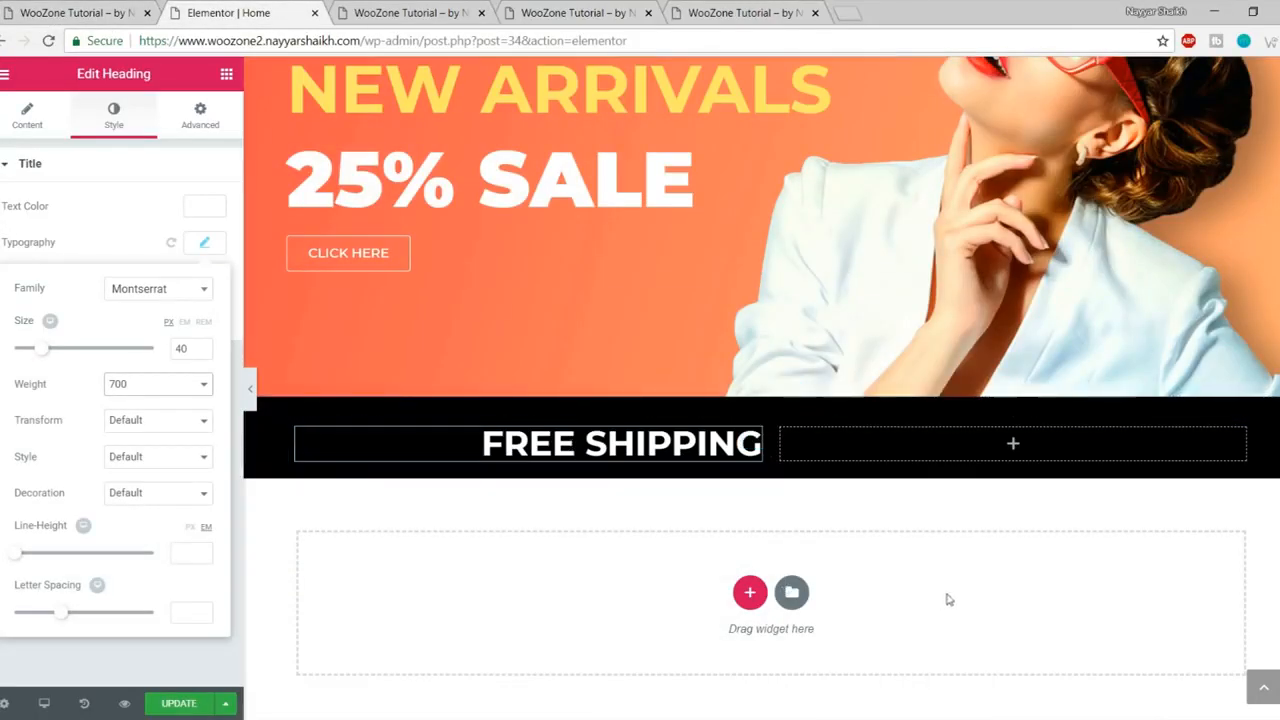
{"action": "left_click", "coordinate": [206, 245]}
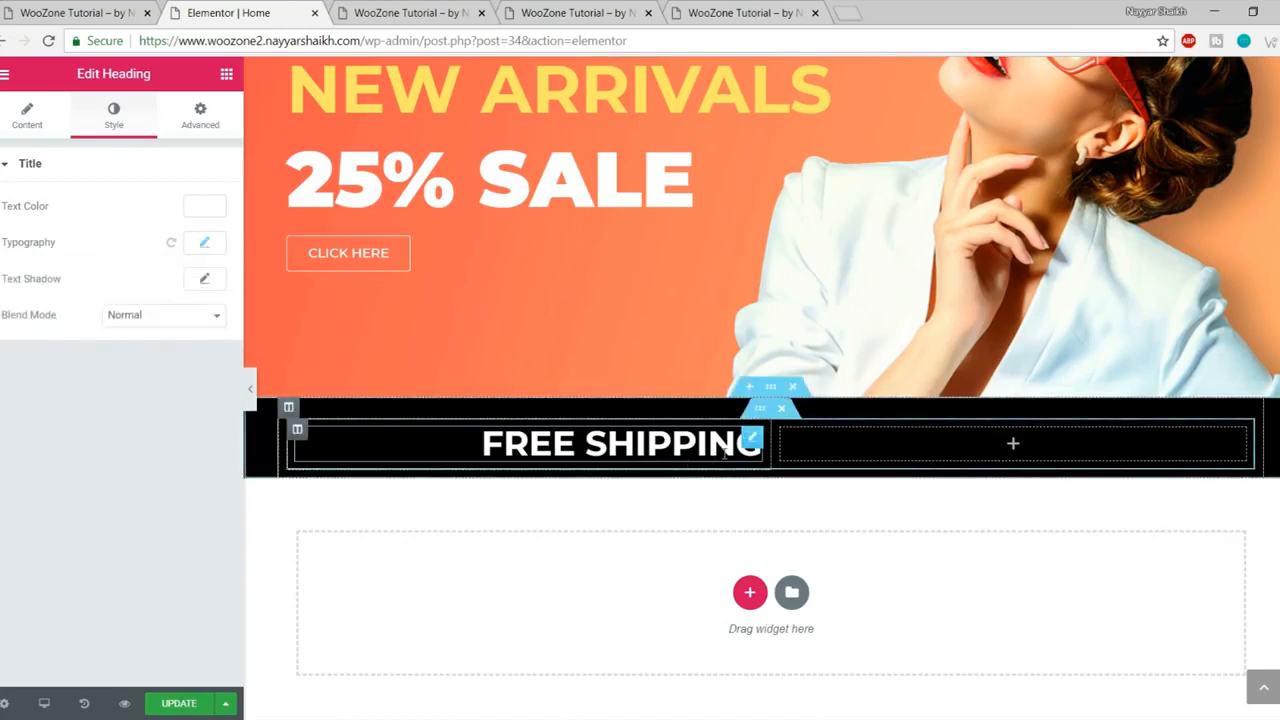
- Copy the FREE SHIPPING heading into the empty right column and left-align it
{"action": "right_click", "coordinate": [752, 444]}
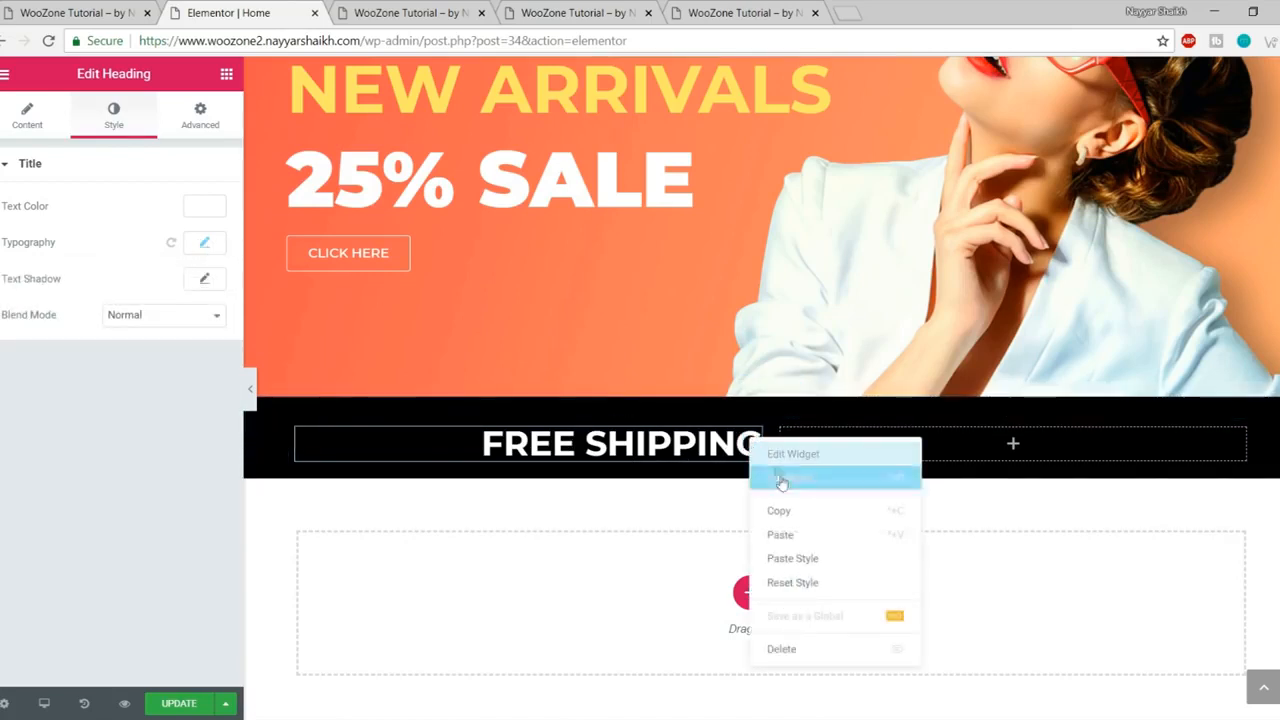
{"action": "left_click", "coordinate": [818, 513]}
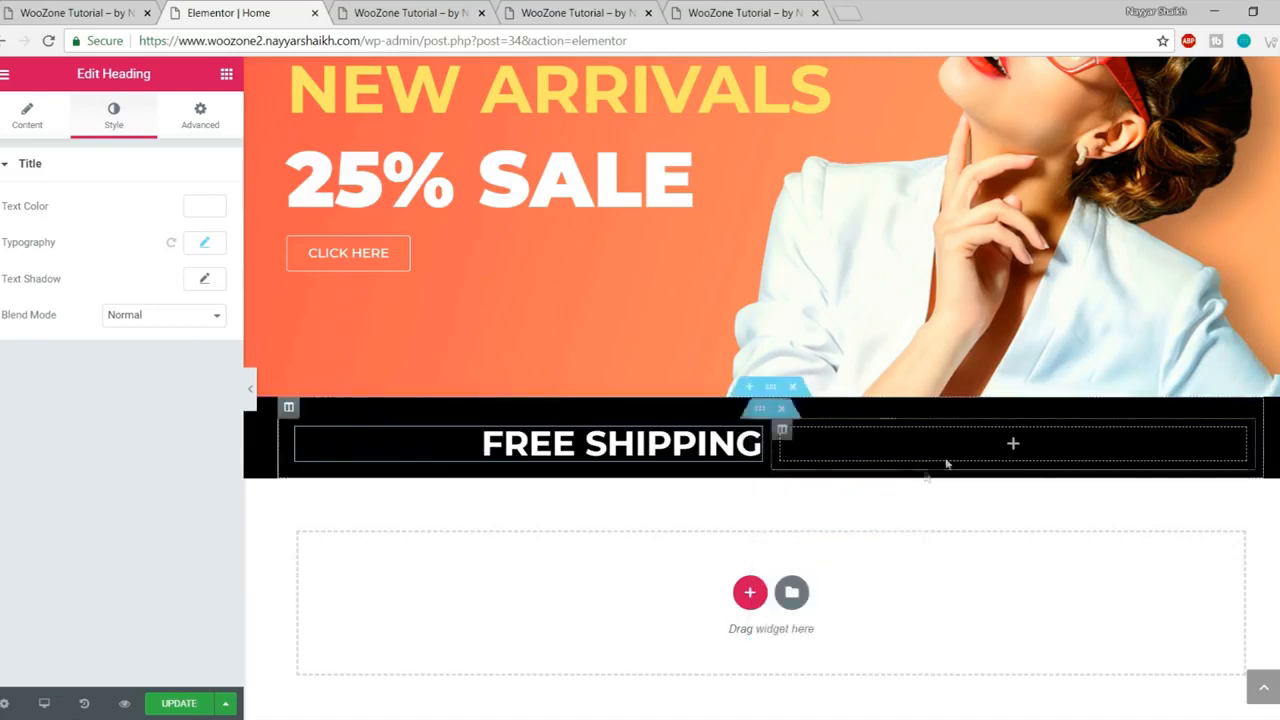
{"action": "left_click", "coordinate": [990, 443]}
{"action": "right_click", "coordinate": [1015, 443]}
{"action": "left_click", "coordinate": [1048, 460]}
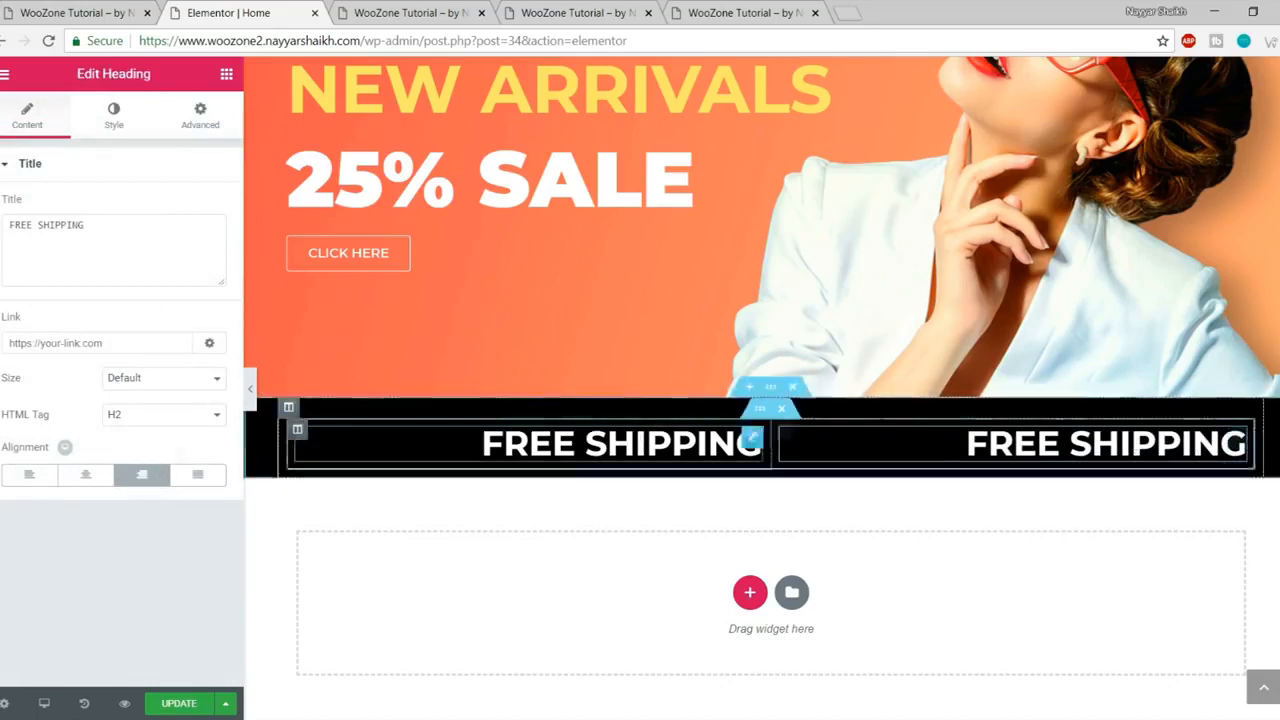
{"action": "left_click", "coordinate": [30, 485]}
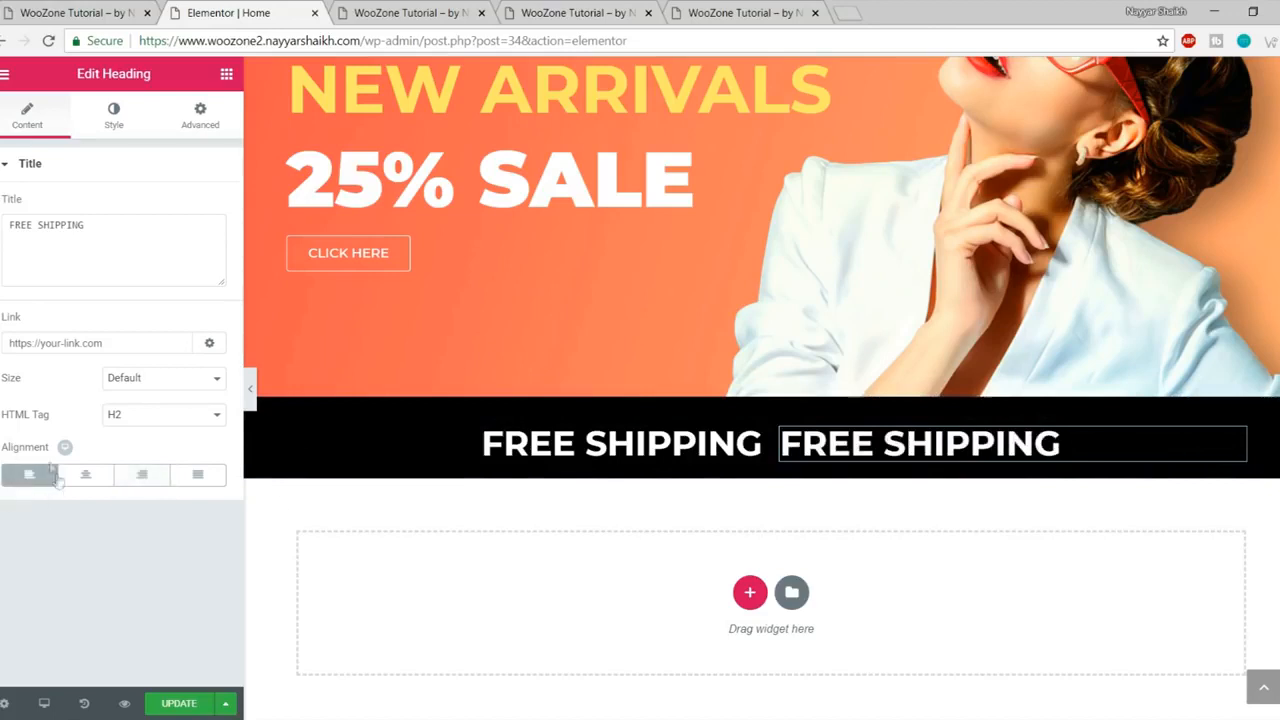
- Change the pasted heading's text to FOR ODERS OVER $100 with weight 400
{"action": "left_click", "coordinate": [75, 12]}
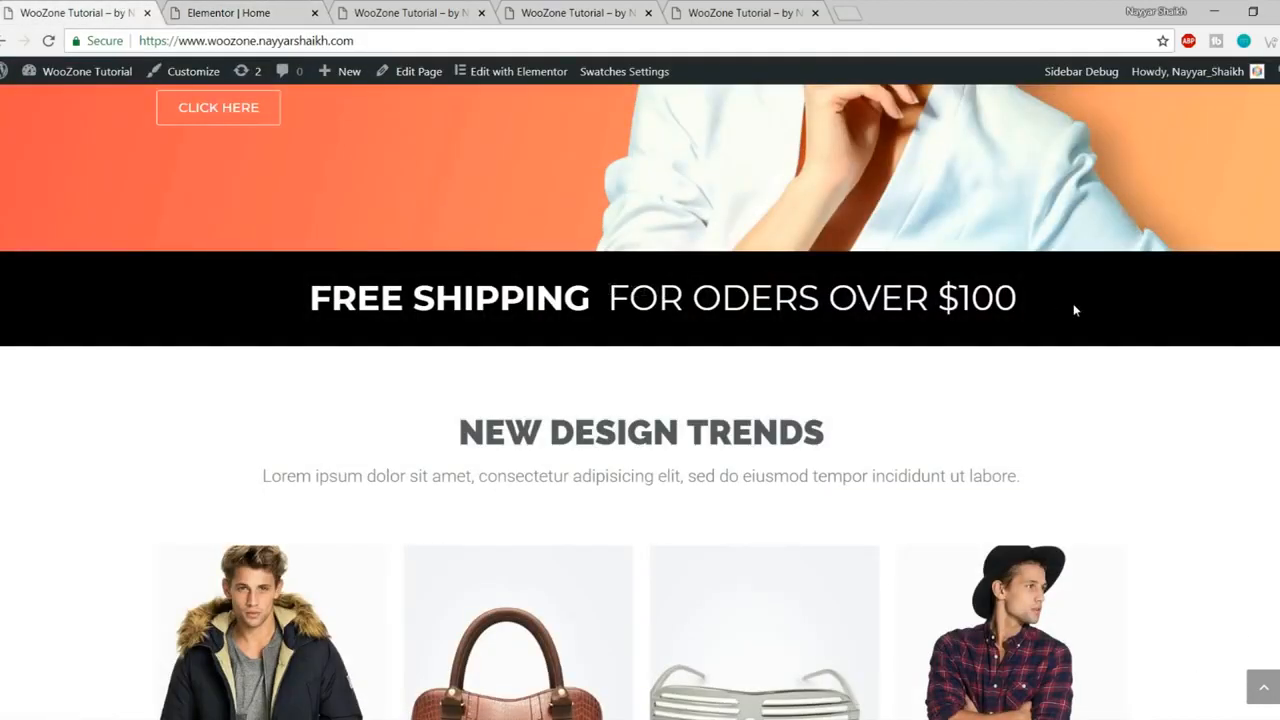
{"action": "left_click", "coordinate": [228, 12]}
{"action": "triple_click", "coordinate": [139, 236]}
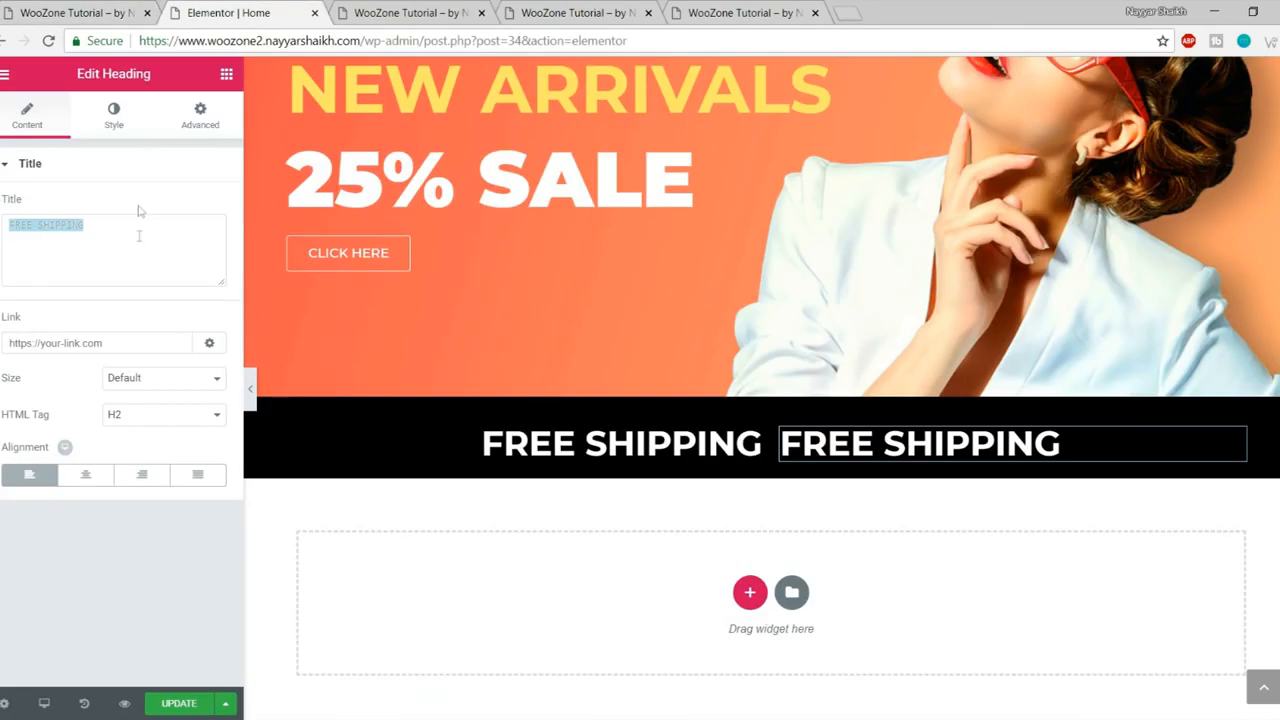
{"action": "key", "text": "ctrl+v"}
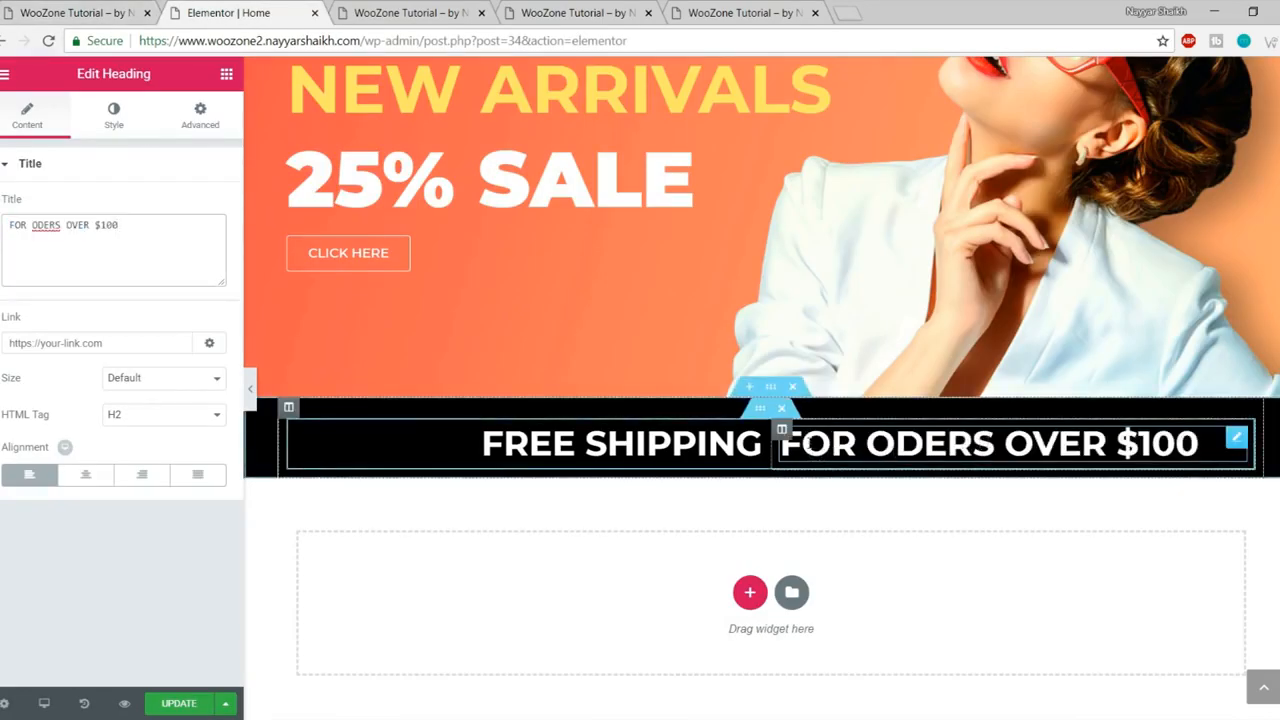
{"action": "left_click", "coordinate": [113, 126]}
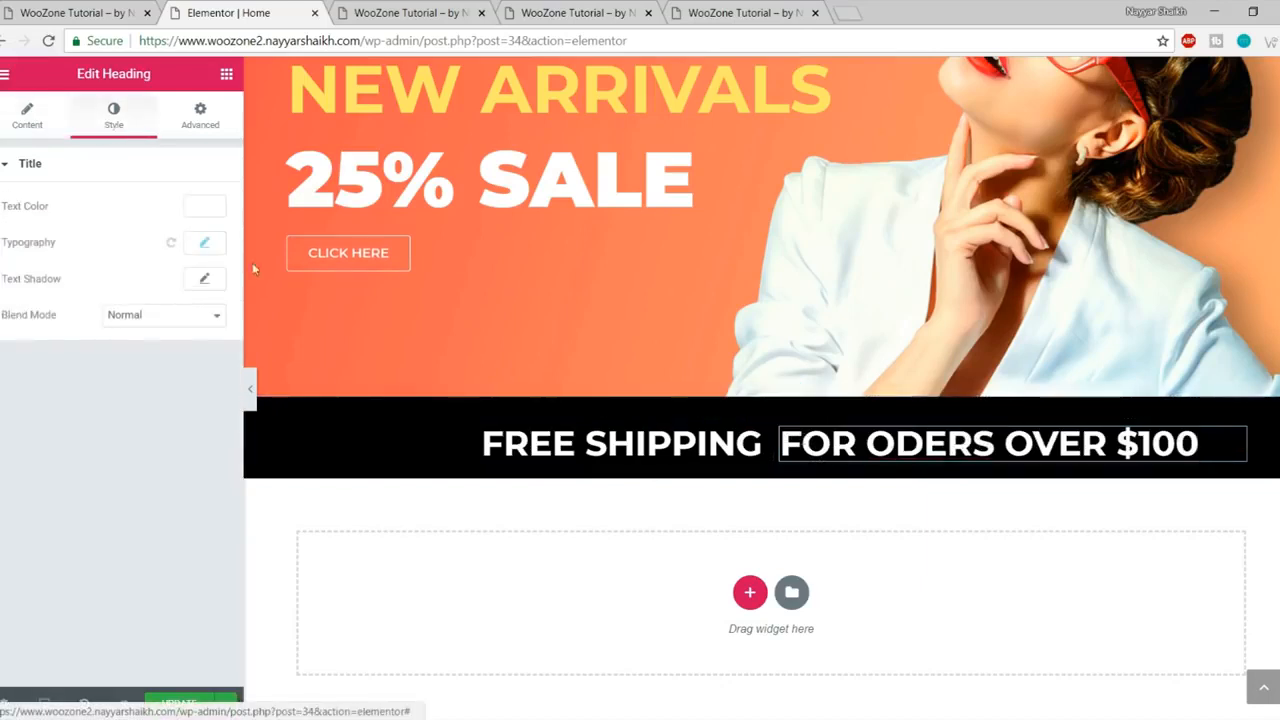
{"action": "left_click", "coordinate": [204, 243]}
{"action": "left_click", "coordinate": [155, 384]}
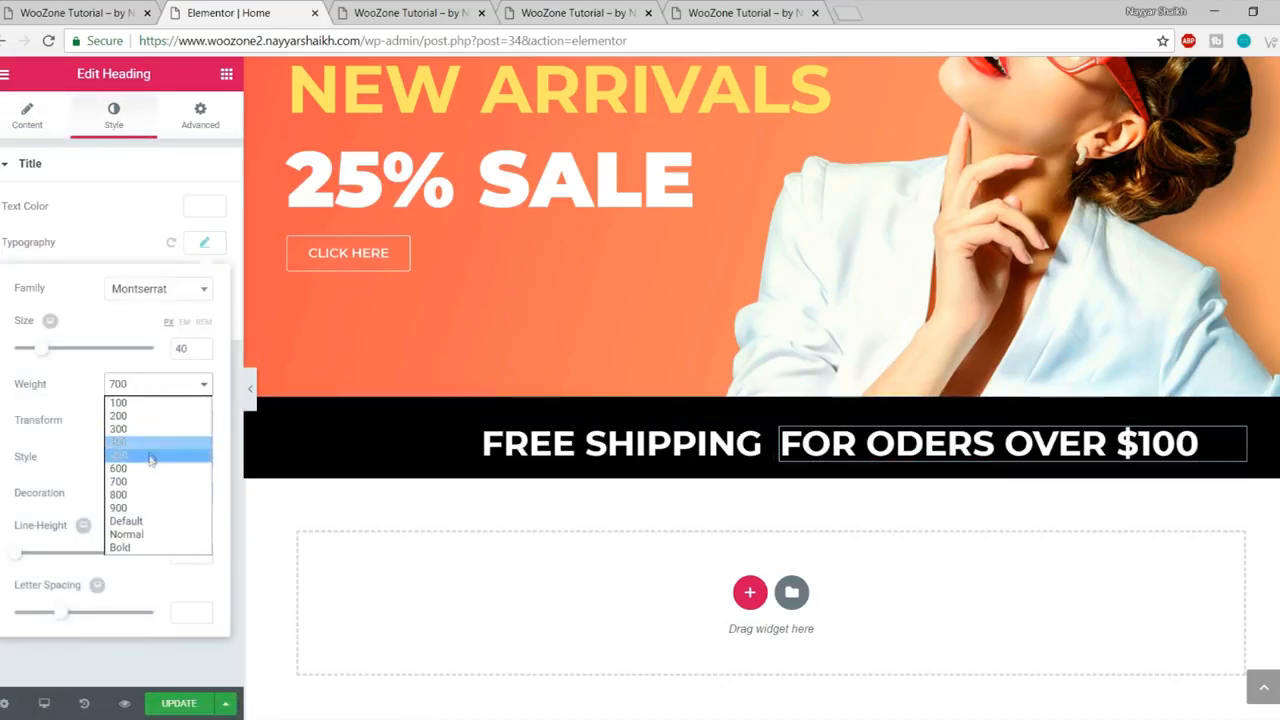
{"action": "left_click", "coordinate": [118, 442]}
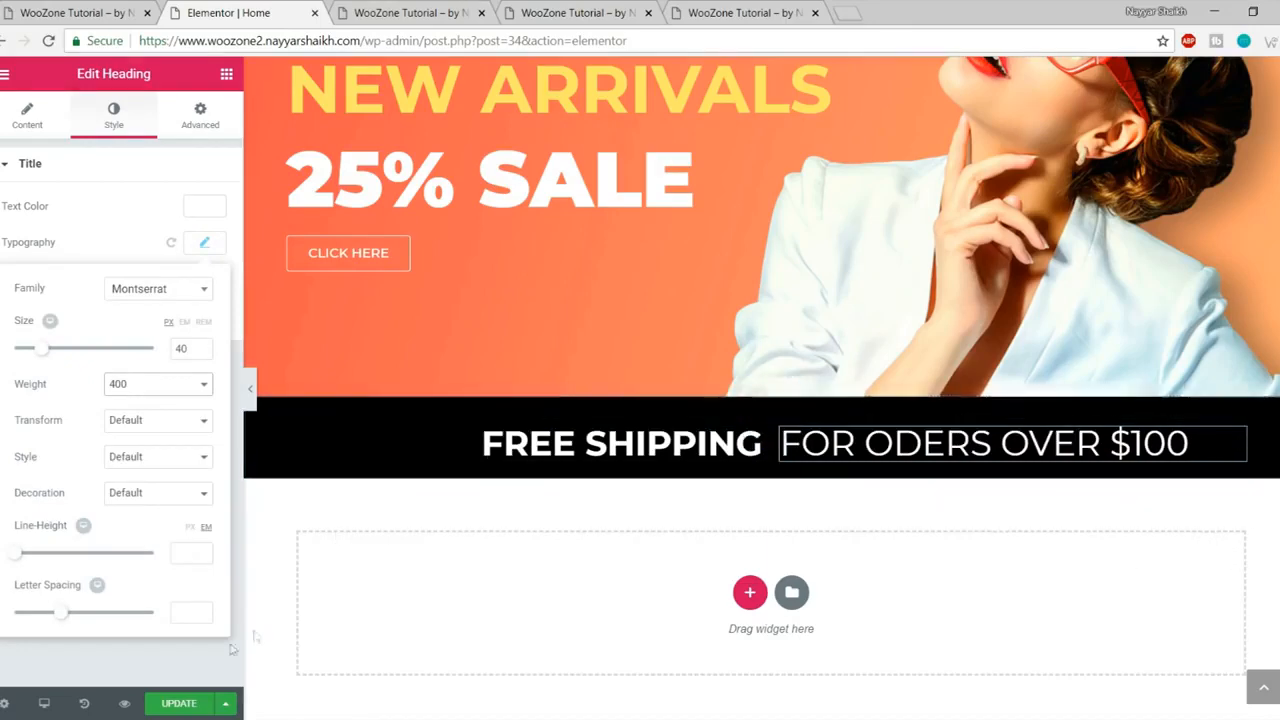
- Narrow the FREE SHIPPING column to widen the right one, then save the page
{"action": "left_click", "coordinate": [250, 389]}
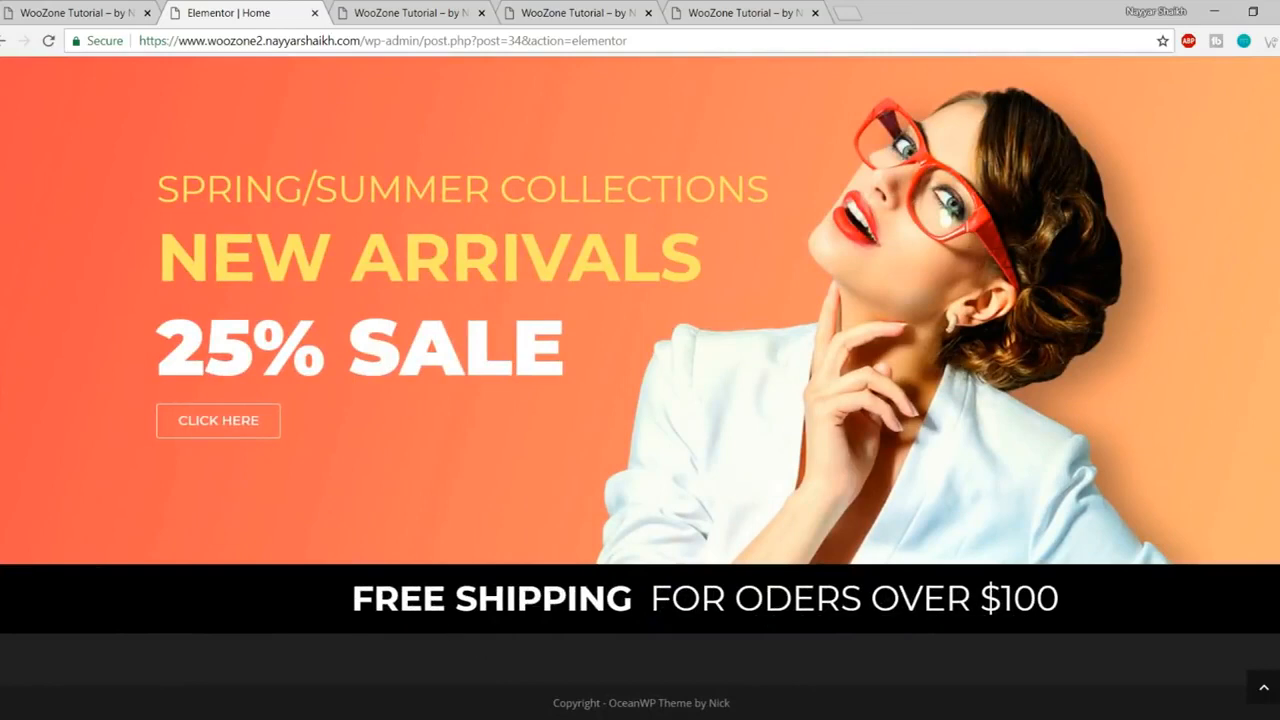
{"action": "left_click", "coordinate": [2, 386]}
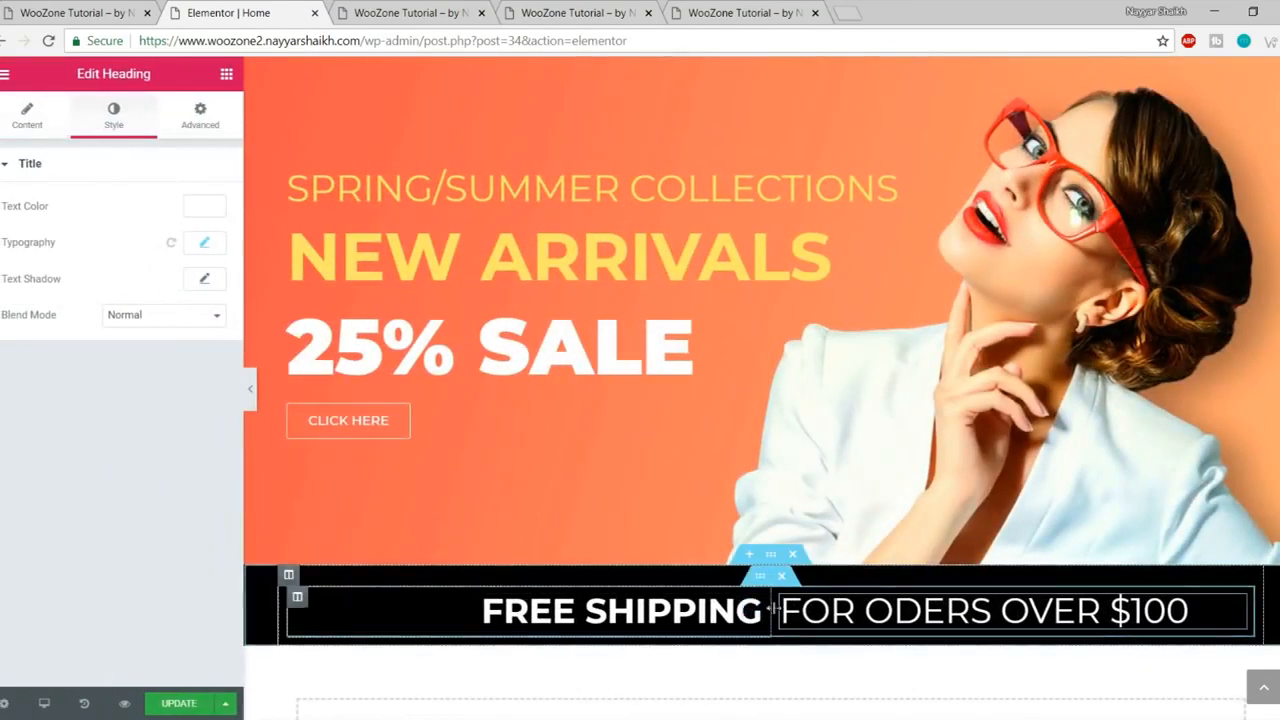
{"action": "left_click_drag", "start_coordinate": [773, 607], "coordinate": [724, 608]}
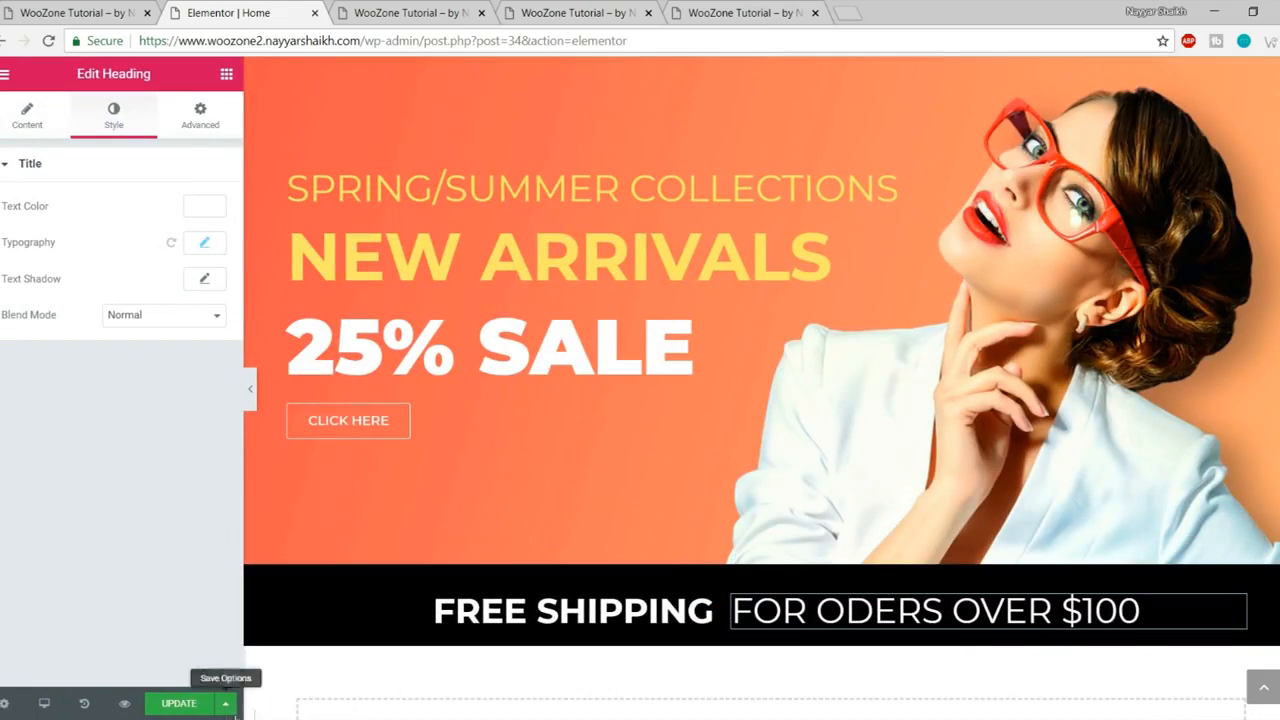
{"action": "left_click", "coordinate": [190, 706]}
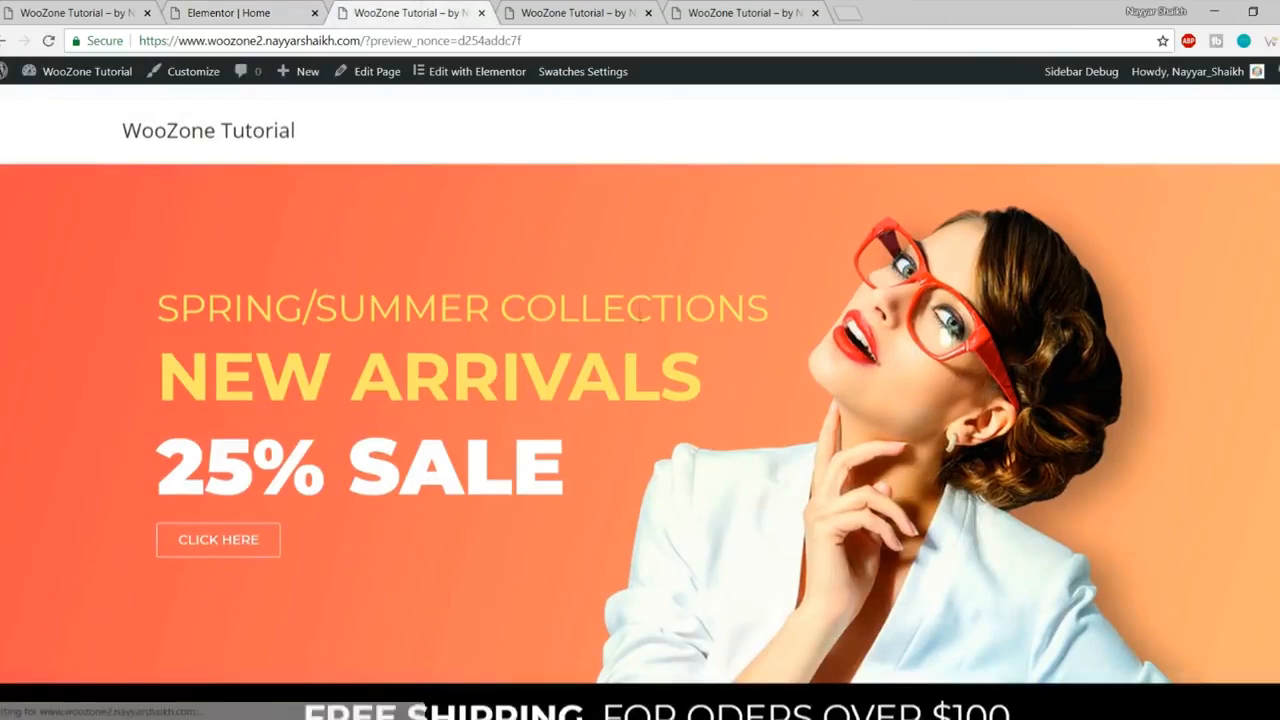
{"action": "scroll", "coordinate": [588, 487], "scroll_direction": "down", "scroll_amount": 2}
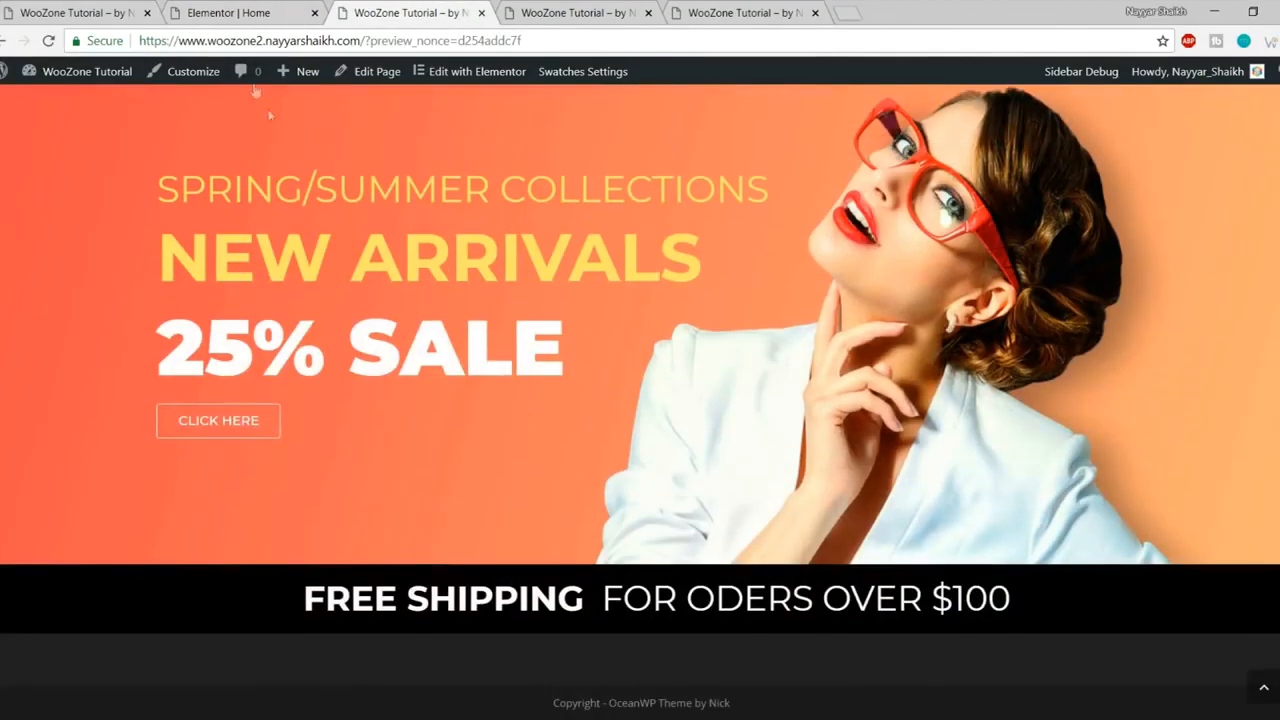
{"action": "left_click", "coordinate": [37, 8]}
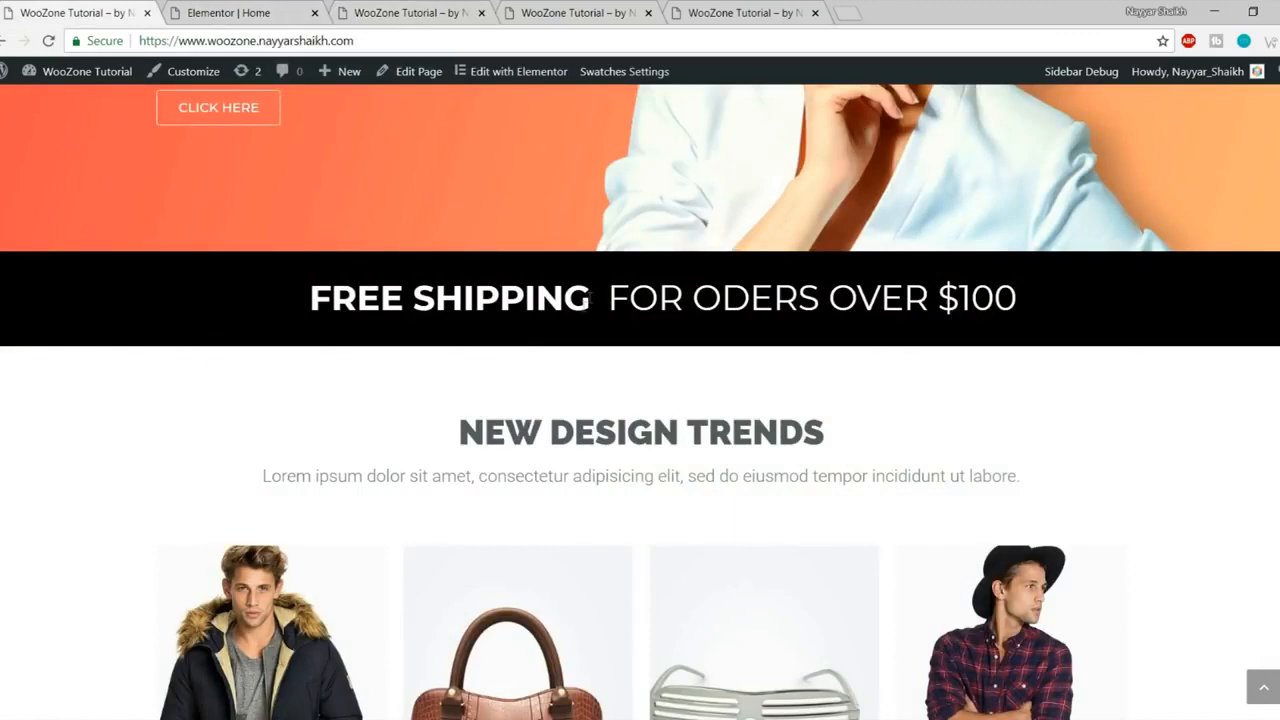
{"action": "left_click", "coordinate": [457, 8]}
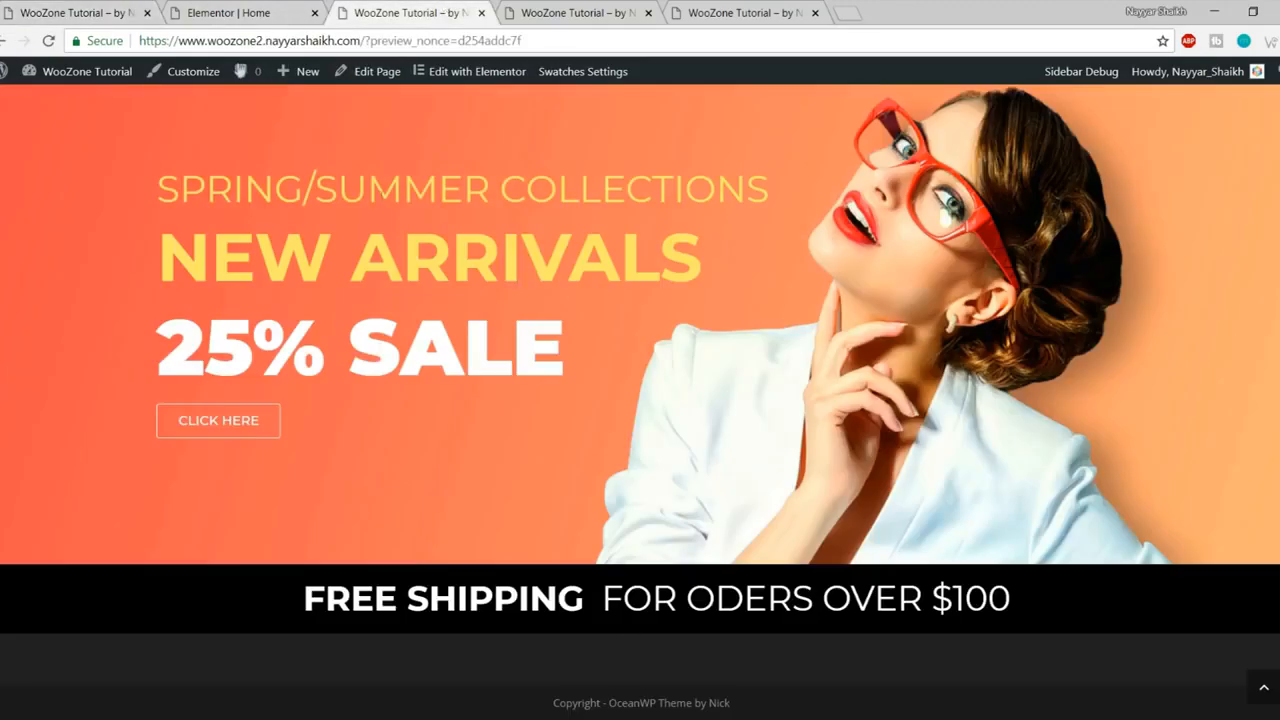
{"action": "left_click", "coordinate": [228, 12]}
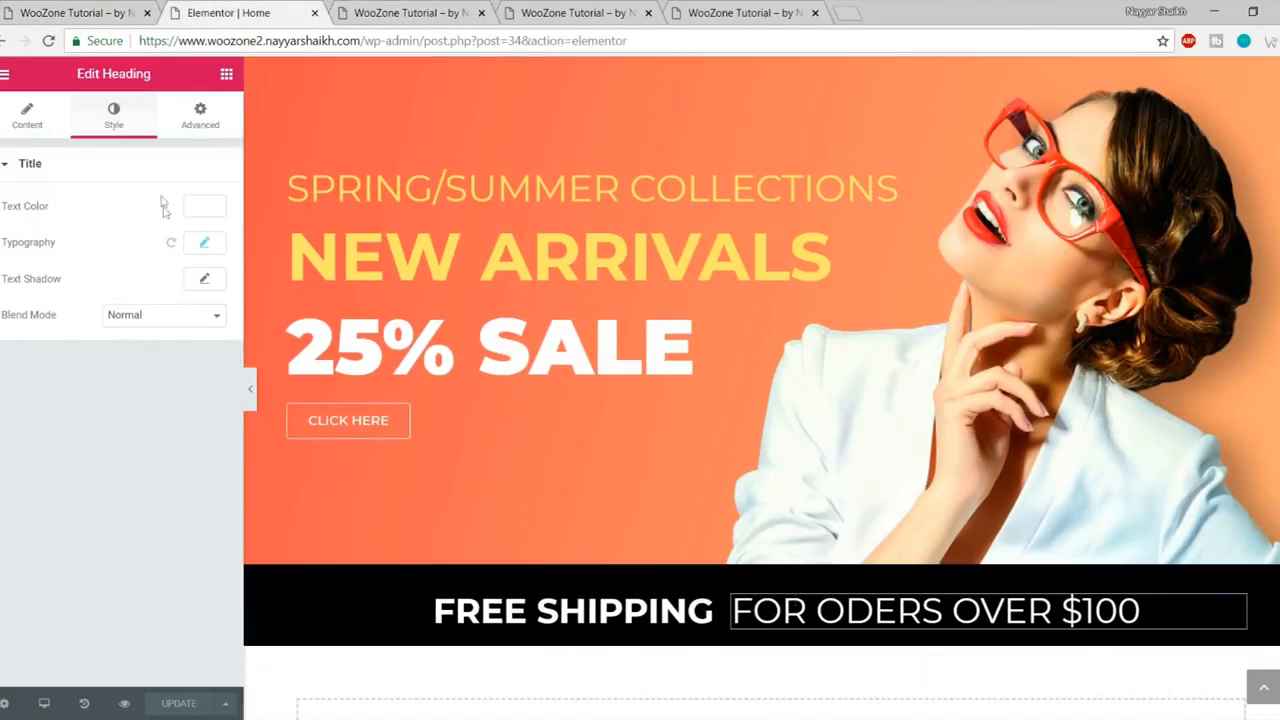
{"action": "left_click", "coordinate": [75, 12]}
{"action": "scroll", "coordinate": [790, 445], "scroll_direction": "down", "scroll_amount": 1}
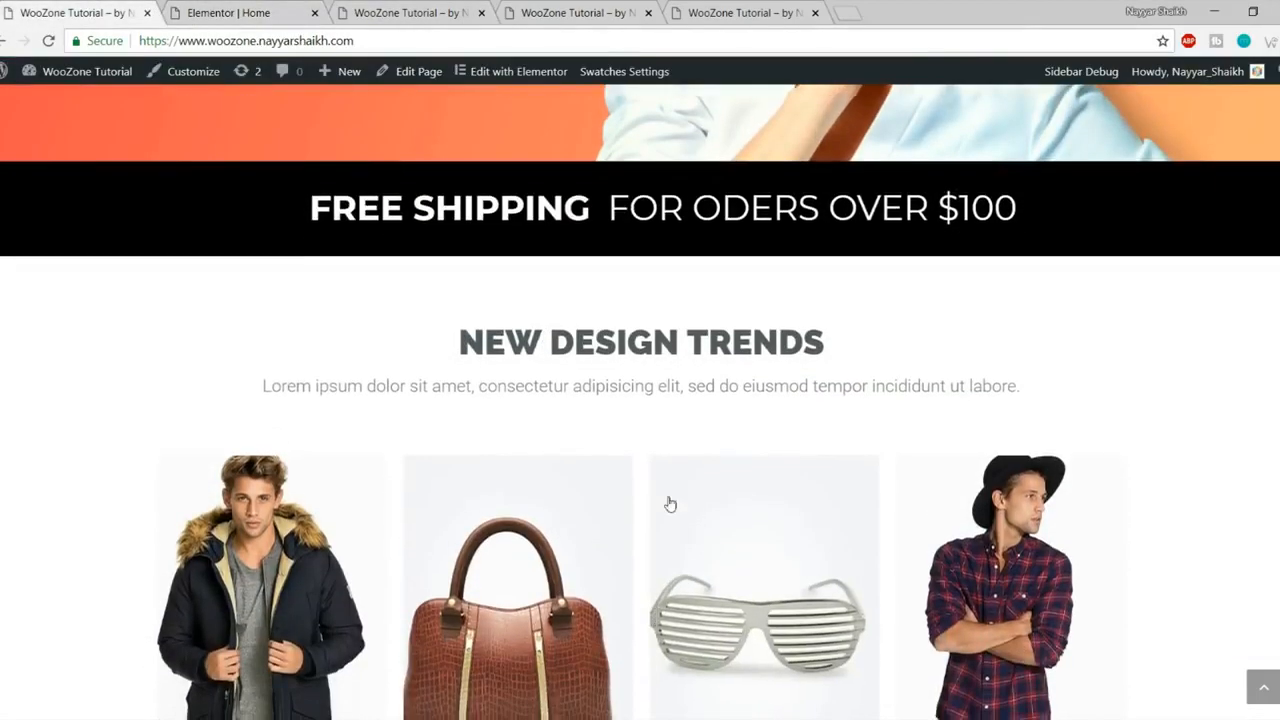
{"action": "scroll", "coordinate": [669, 503], "scroll_direction": "down", "scroll_amount": 1}
{"action": "left_click_drag", "start_coordinate": [456, 255], "coordinate": [871, 326]}
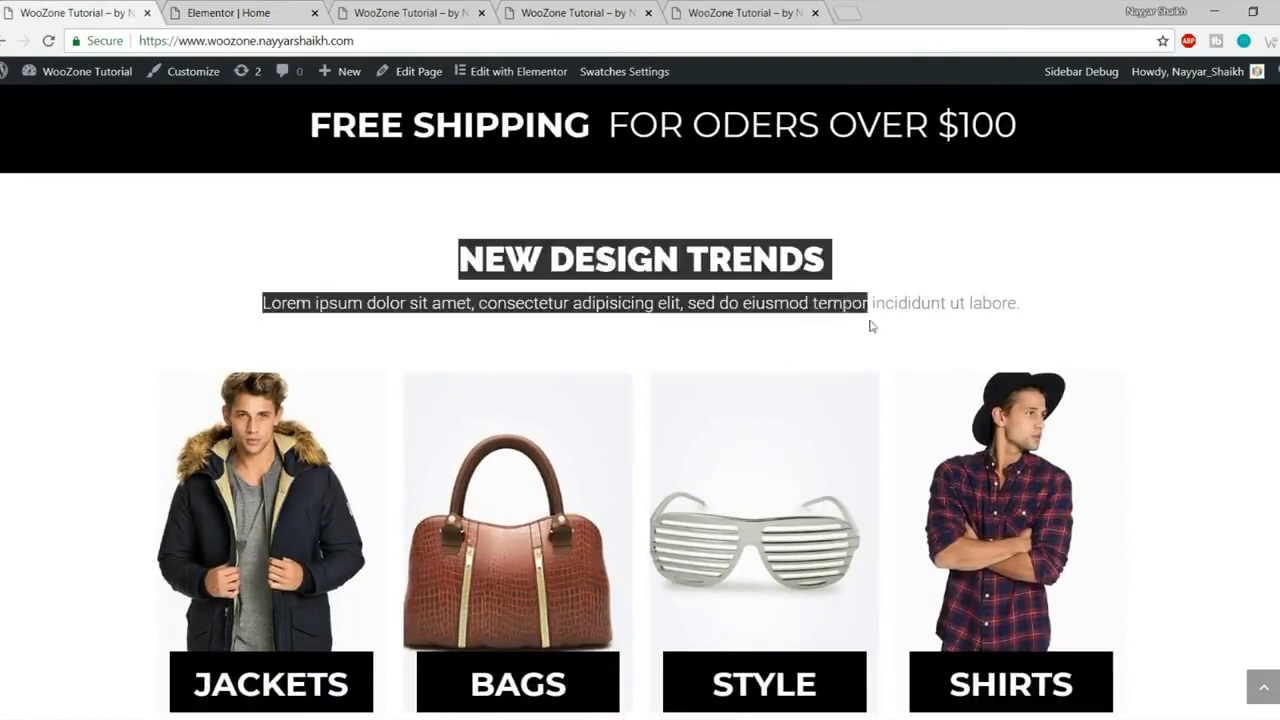
{"action": "left_click", "coordinate": [871, 326]}
{"action": "scroll", "coordinate": [871, 406], "scroll_direction": "down", "scroll_amount": 1}
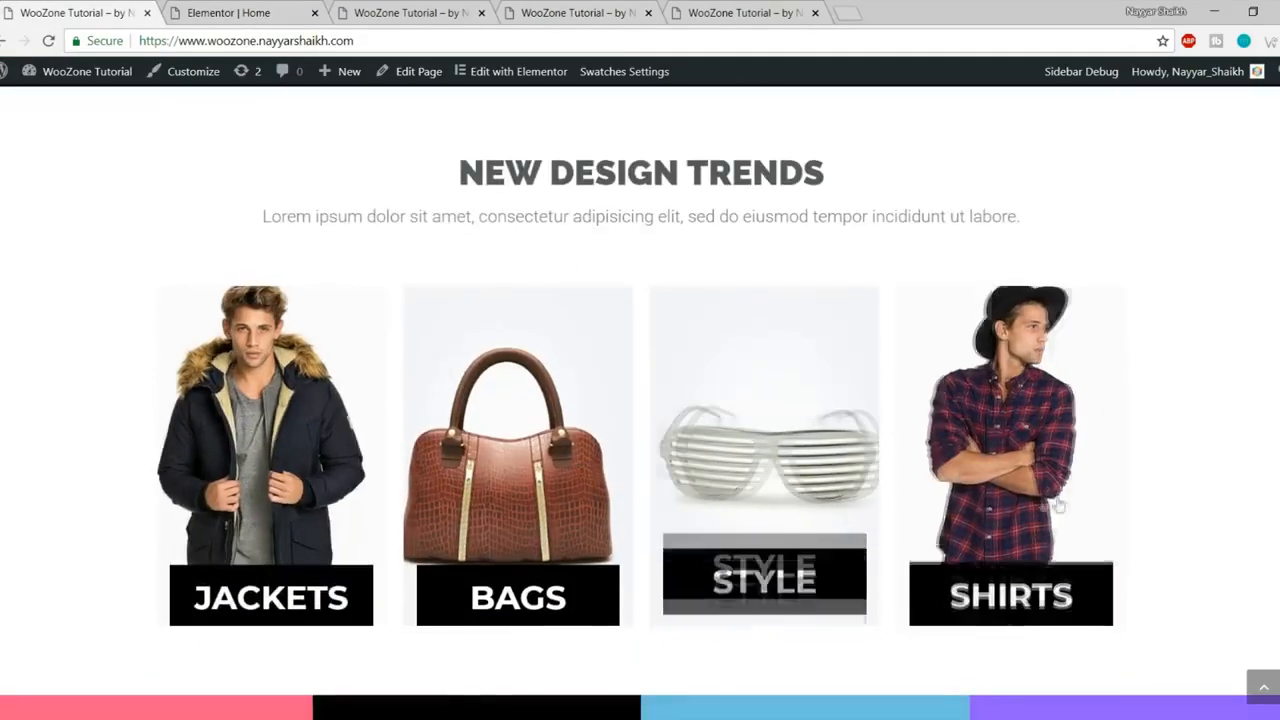
{"action": "left_click", "coordinate": [240, 8]}
{"action": "scroll", "coordinate": [517, 383], "scroll_direction": "down", "scroll_amount": 3}
{"action": "scroll", "coordinate": [554, 417], "scroll_direction": "up", "scroll_amount": 1}
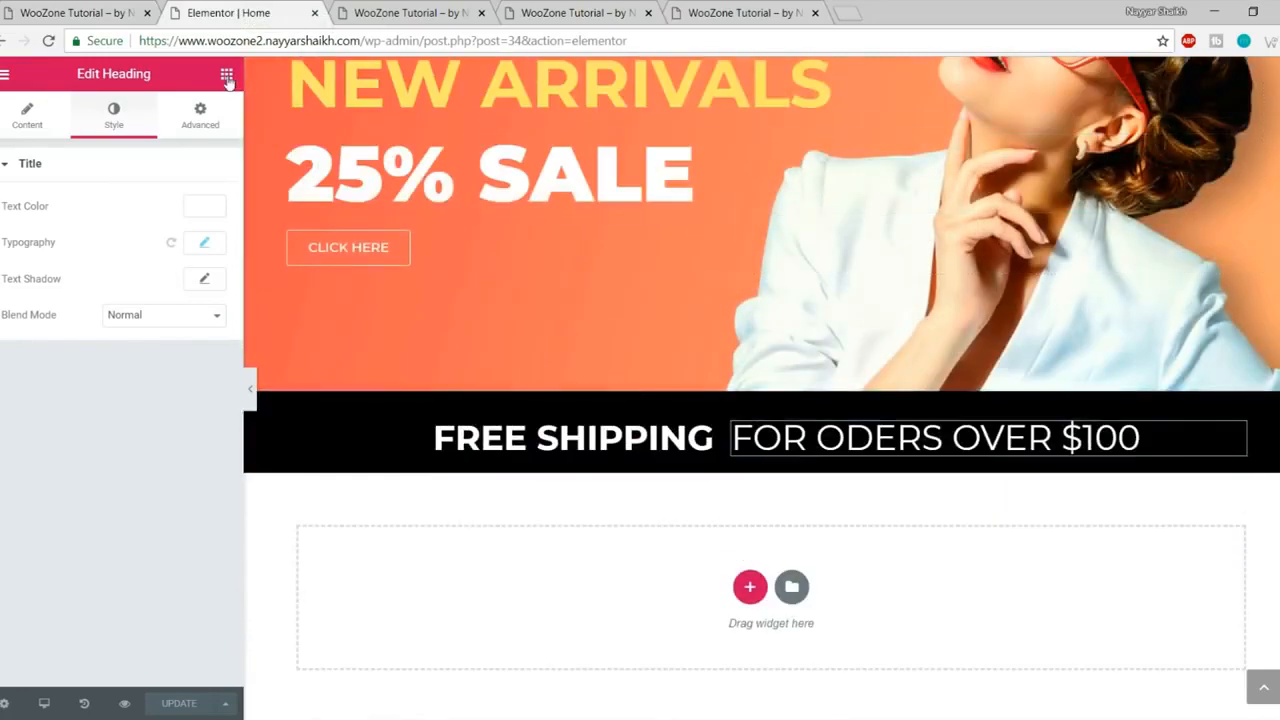
- Add a centred heading below the shipping banner reading NEW DESIGN TRENDS
{"action": "left_click", "coordinate": [227, 77]}
{"action": "left_click_drag", "start_coordinate": [176, 237], "coordinate": [726, 597]}
{"action": "scroll", "coordinate": [766, 557], "scroll_direction": "down", "scroll_amount": 1}
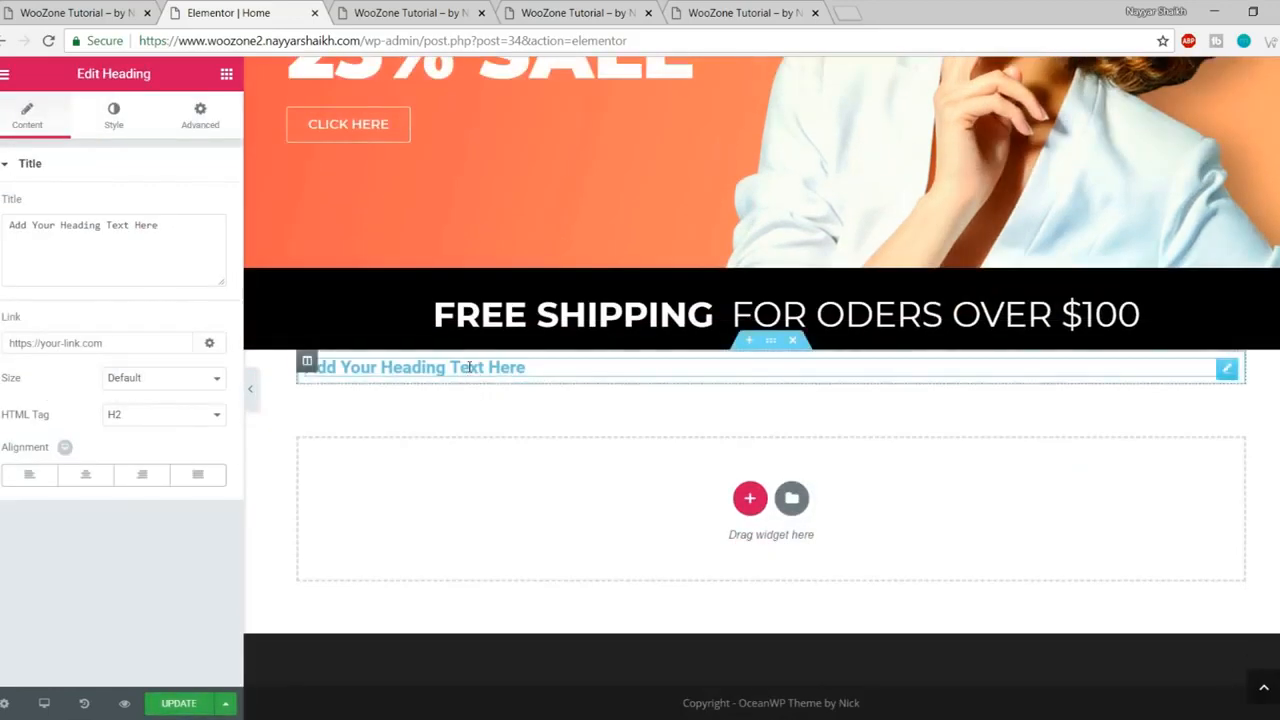
{"action": "left_click", "coordinate": [95, 12]}
{"action": "left_click_drag", "start_coordinate": [464, 178], "coordinate": [828, 170]}
{"action": "key", "text": "ctrl+c"}
{"action": "left_click", "coordinate": [290, 10]}
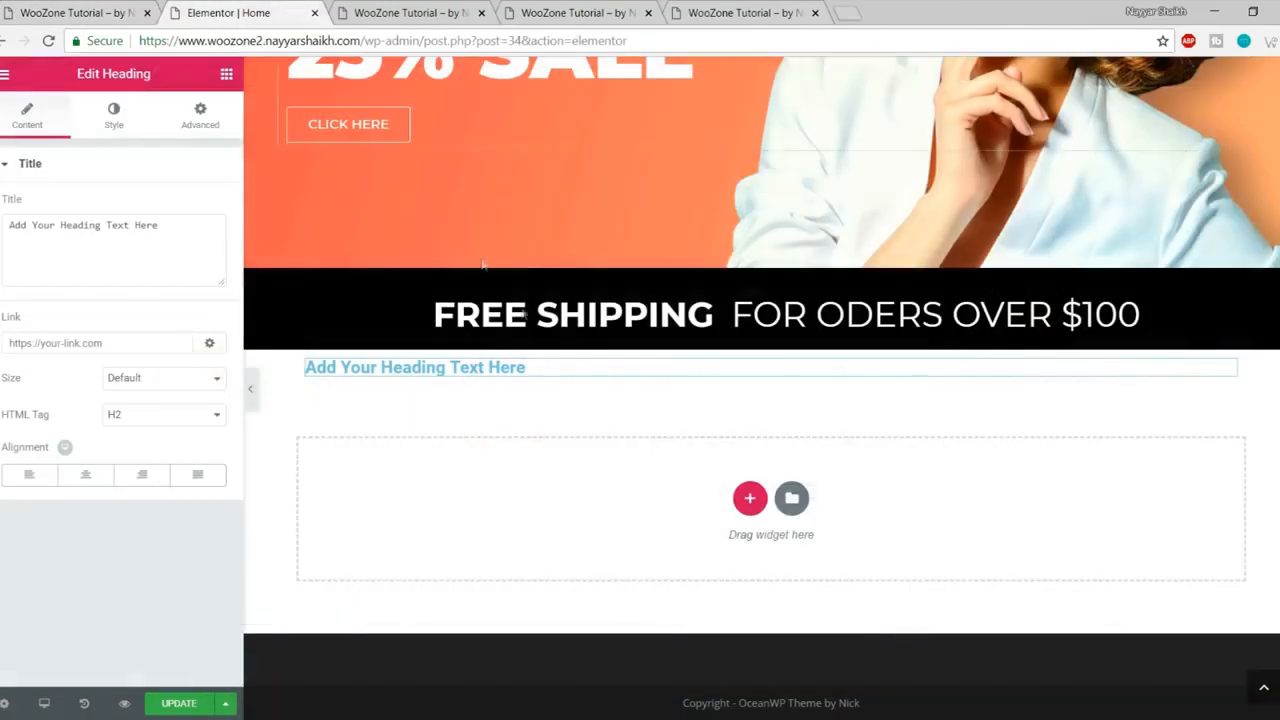
{"action": "left_click_drag", "start_coordinate": [8, 226], "coordinate": [159, 235]}
{"action": "key", "text": "ctrl+v"}
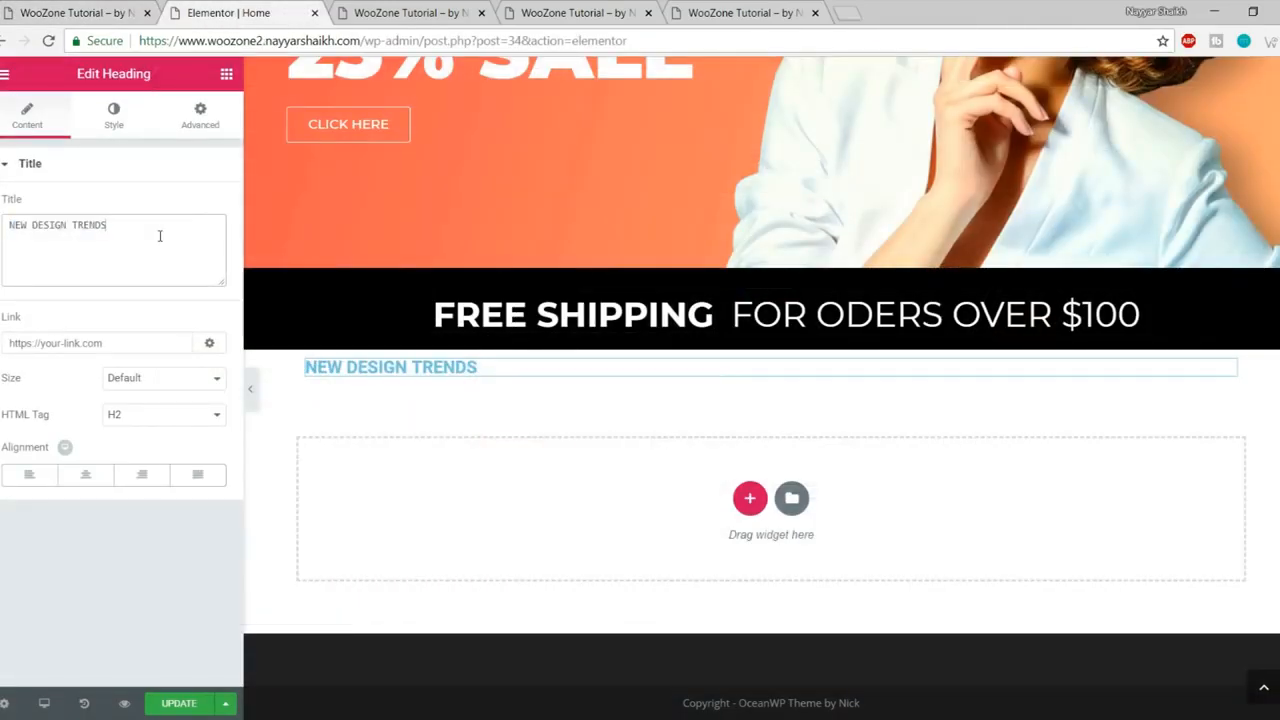
{"action": "left_click", "coordinate": [86, 476]}
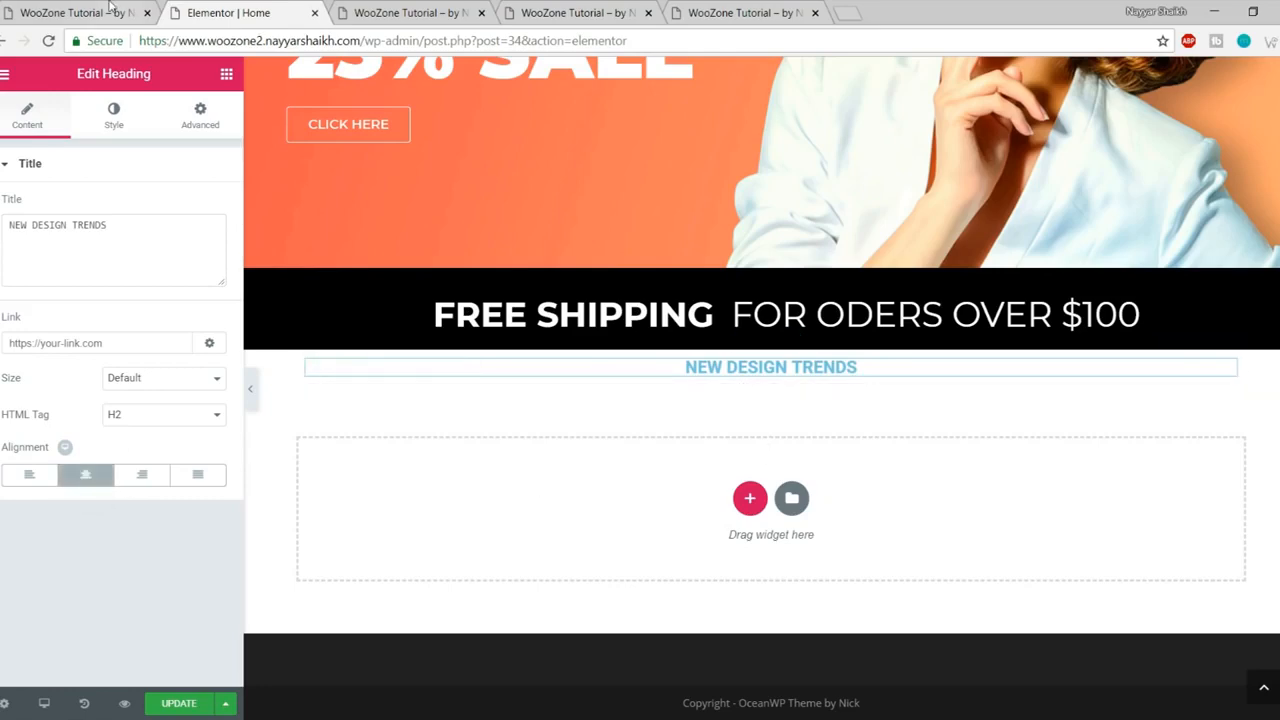
- Set the NEW DESIGN TRENDS text colour to dark grey #54595f
{"action": "left_click", "coordinate": [110, 8]}
{"action": "left_click", "coordinate": [643, 237]}
{"action": "scroll", "coordinate": [630, 328], "scroll_direction": "up", "scroll_amount": 1}
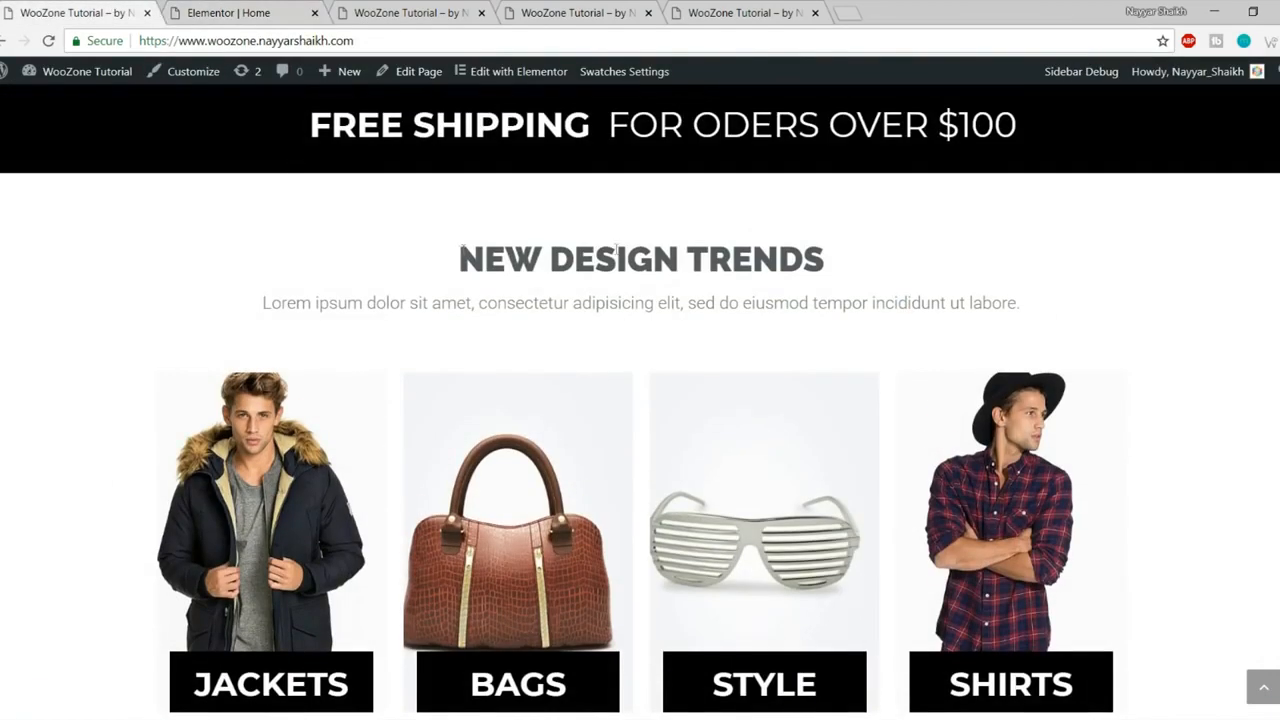
{"action": "left_click", "coordinate": [236, 14]}
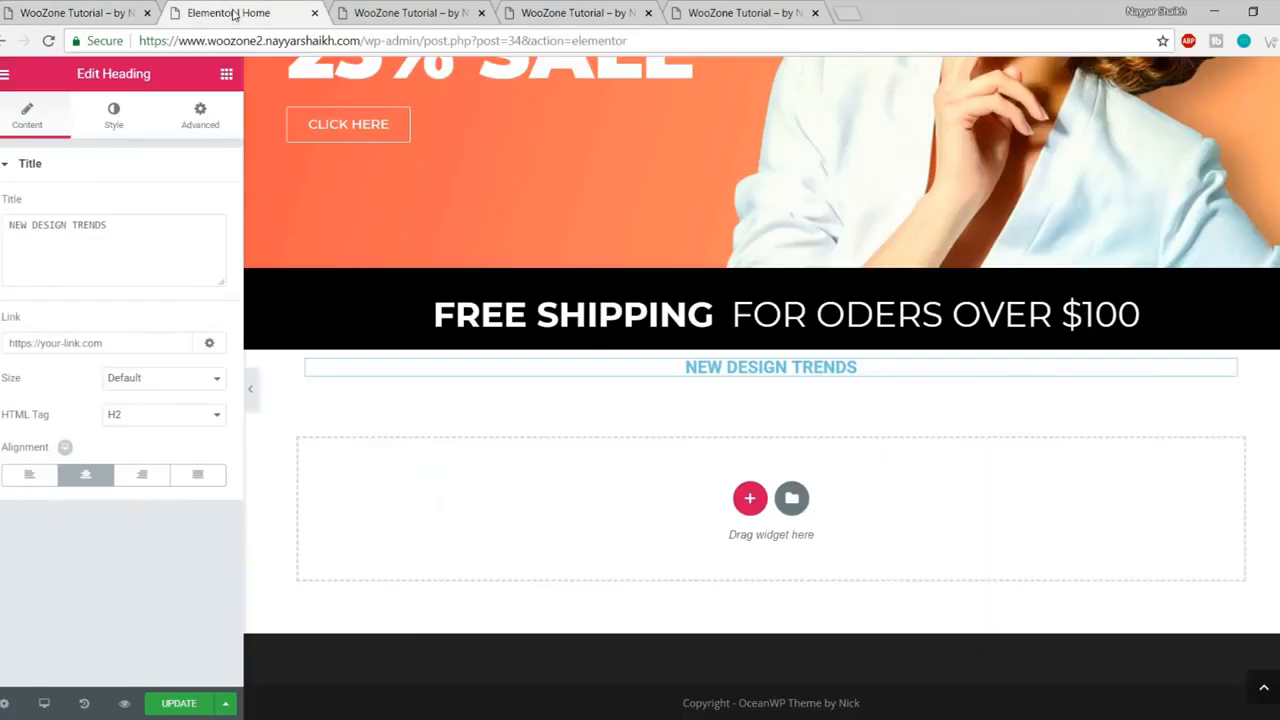
{"action": "left_click", "coordinate": [115, 118]}
{"action": "left_click", "coordinate": [205, 207]}
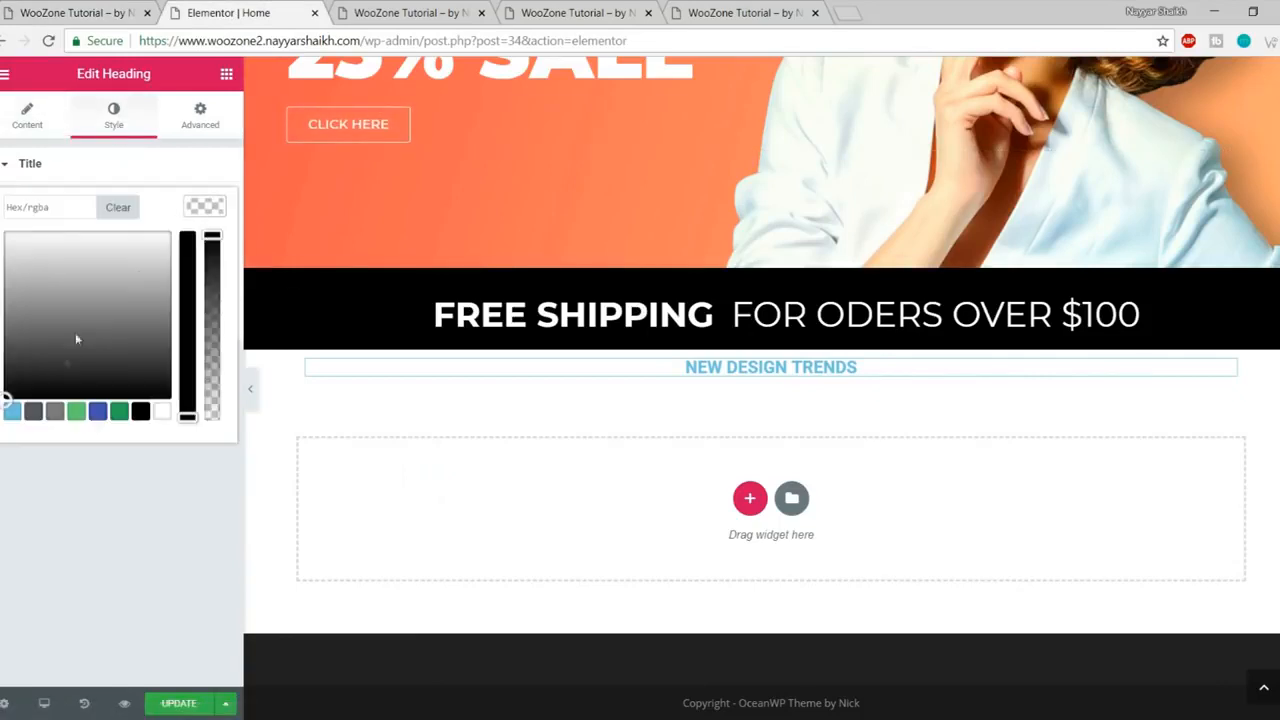
{"action": "left_click", "coordinate": [34, 414]}
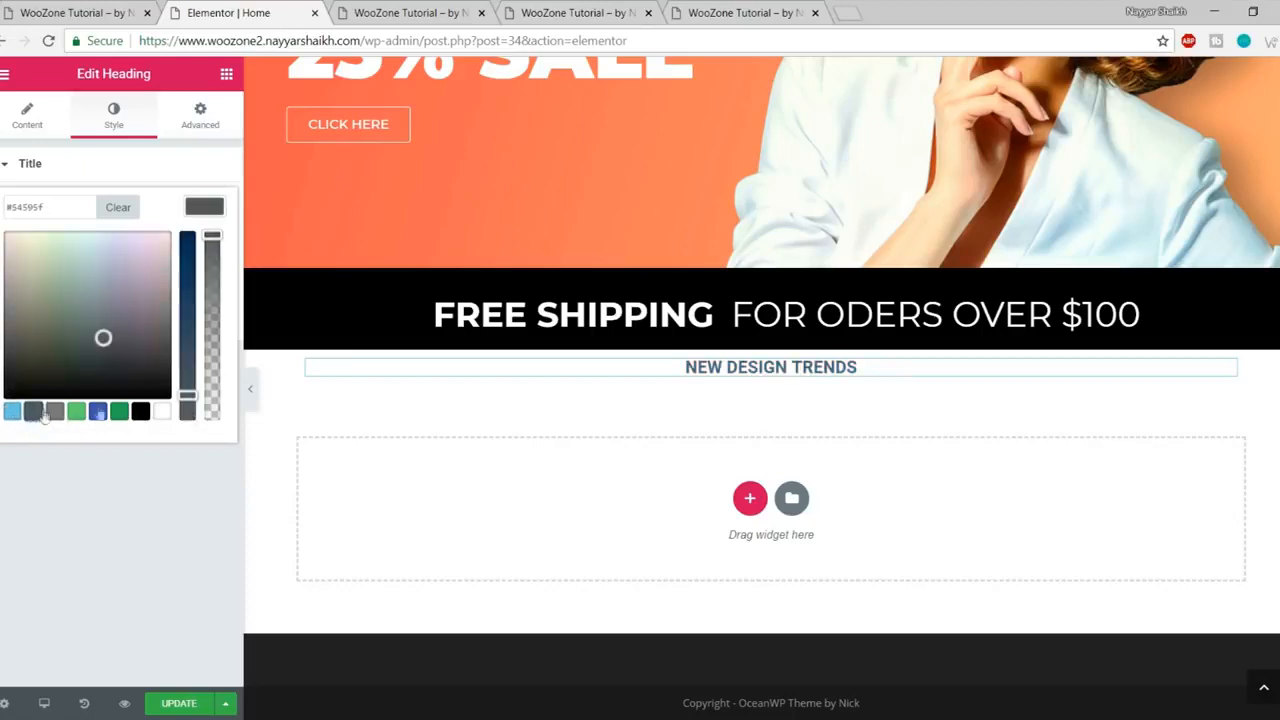
{"action": "left_click", "coordinate": [222, 207]}
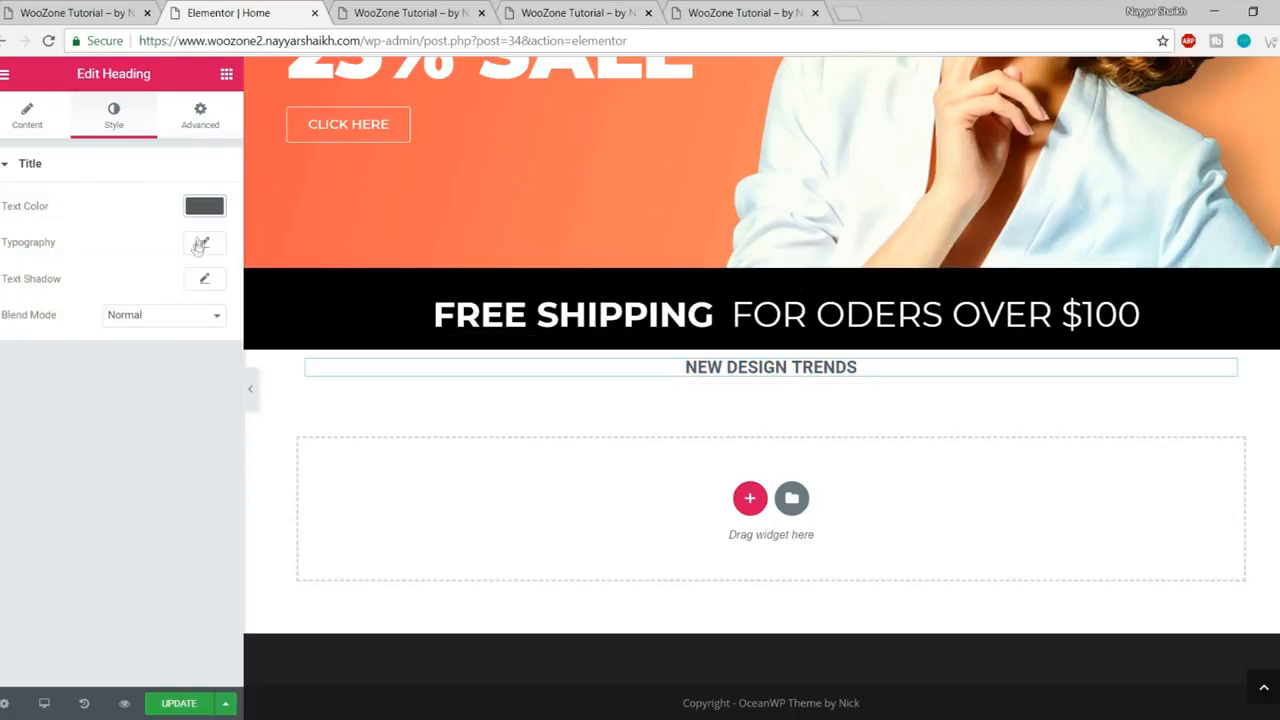
- Set the heading typography to Raleway, size 40, weight 900
{"action": "left_click", "coordinate": [204, 245]}
{"action": "left_click", "coordinate": [149, 290]}
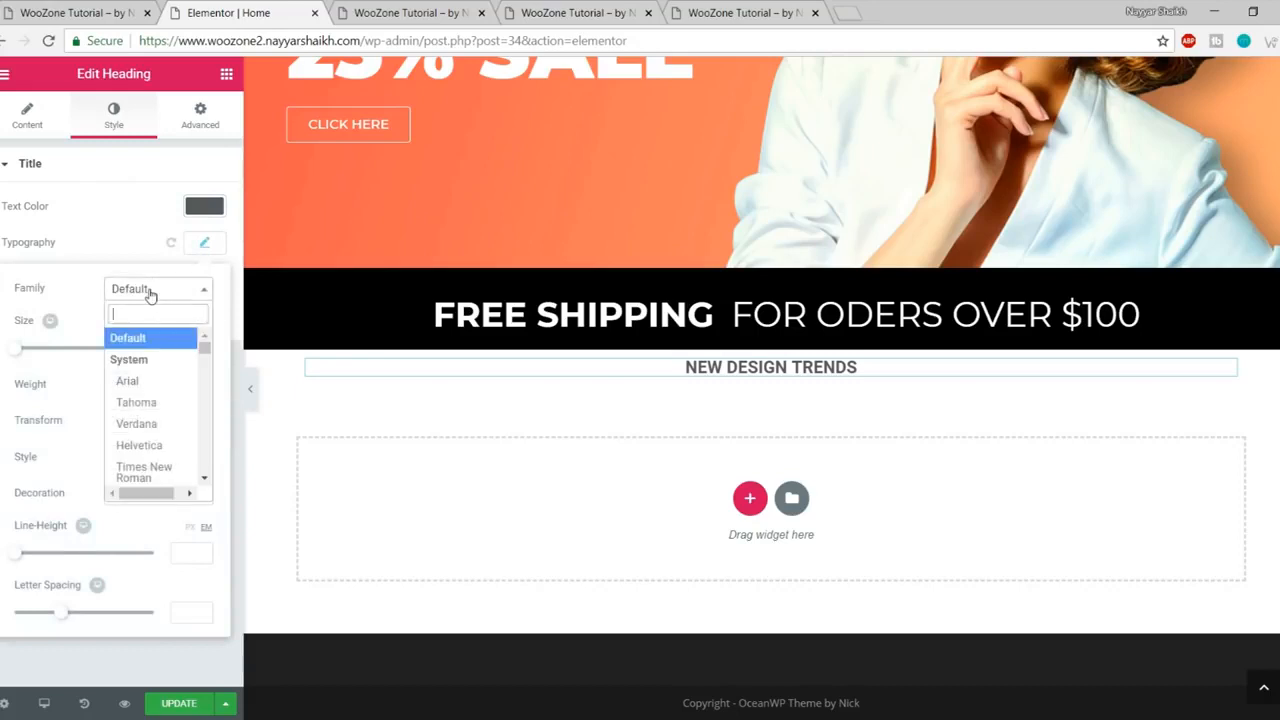
{"action": "type", "text": "ral"}
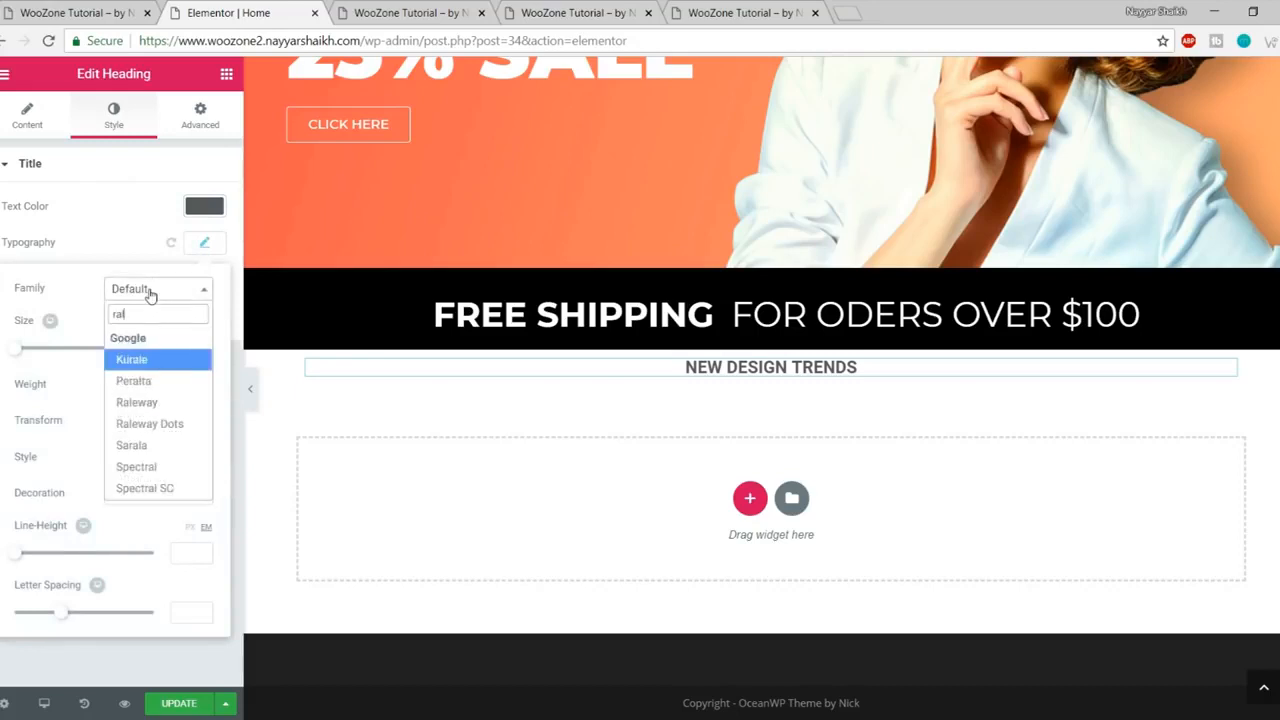
{"action": "type", "text": "es"}
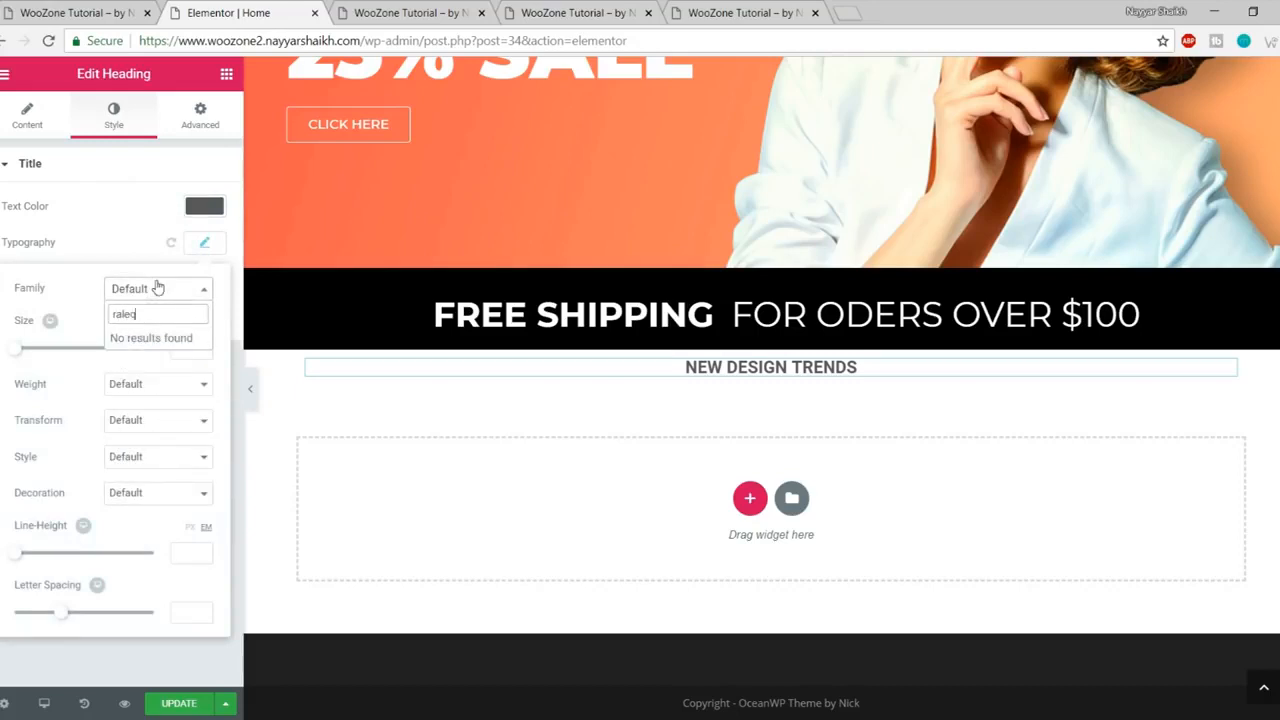
{"action": "key", "text": "BackSpace"}
{"action": "type", "text": "w"}
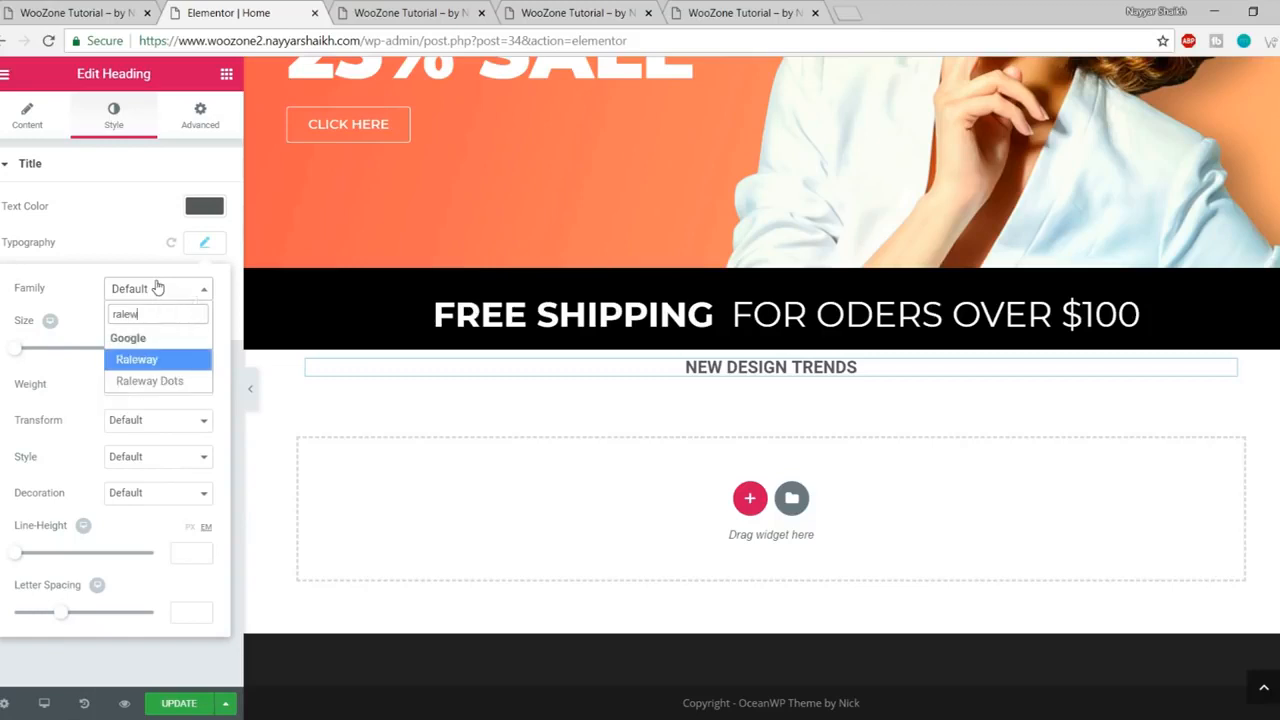
{"action": "left_click", "coordinate": [150, 362]}
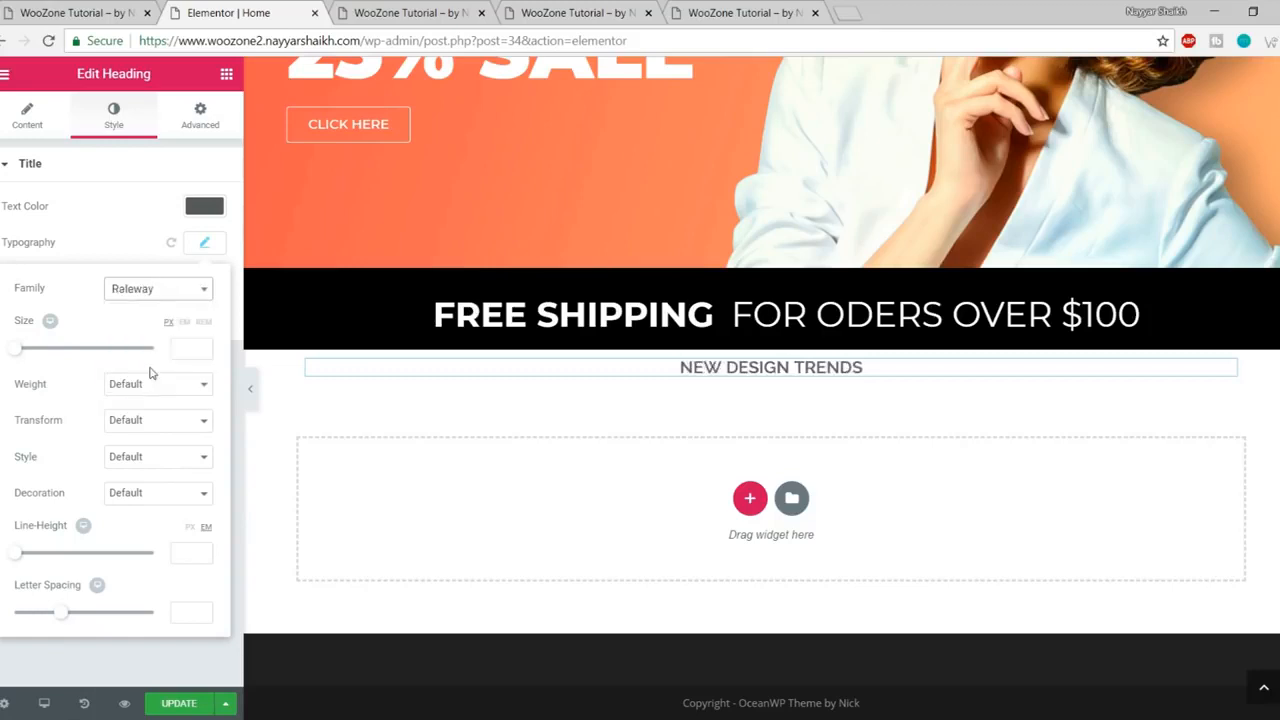
{"action": "left_click_drag", "start_coordinate": [22, 357], "coordinate": [44, 361]}
{"action": "left_click_drag", "start_coordinate": [188, 349], "coordinate": [151, 347]}
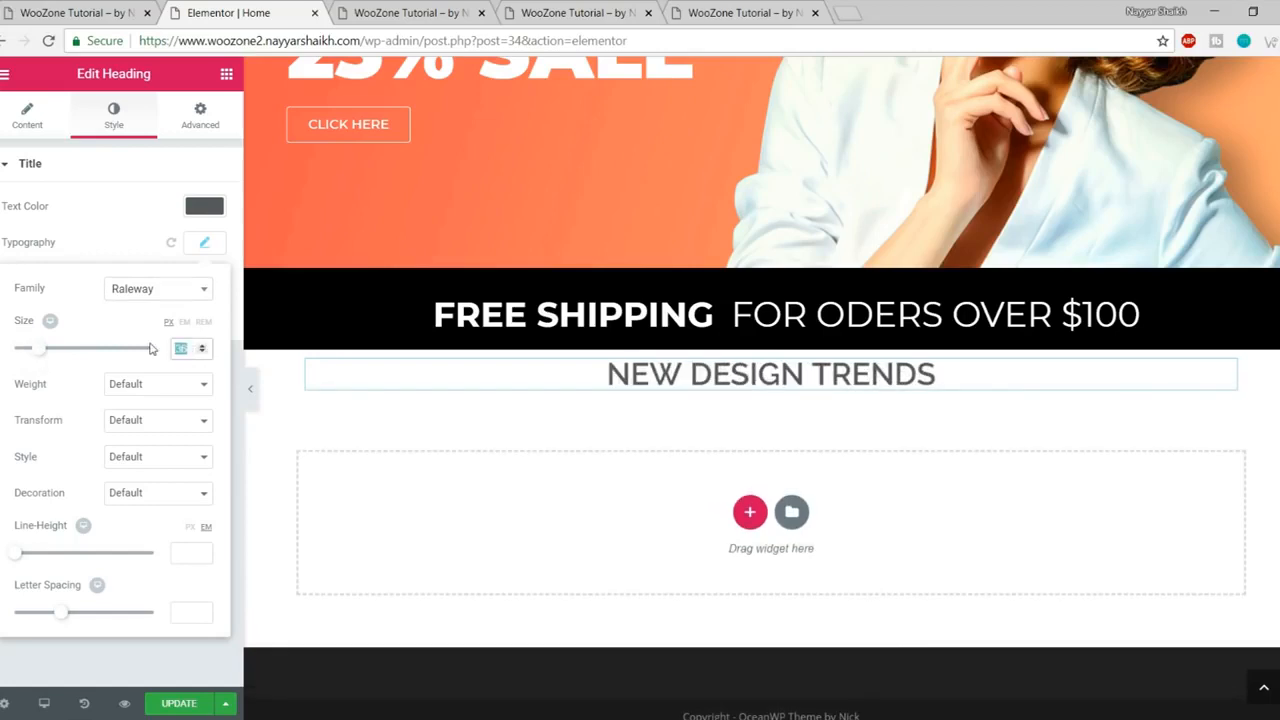
{"action": "type", "text": "40"}
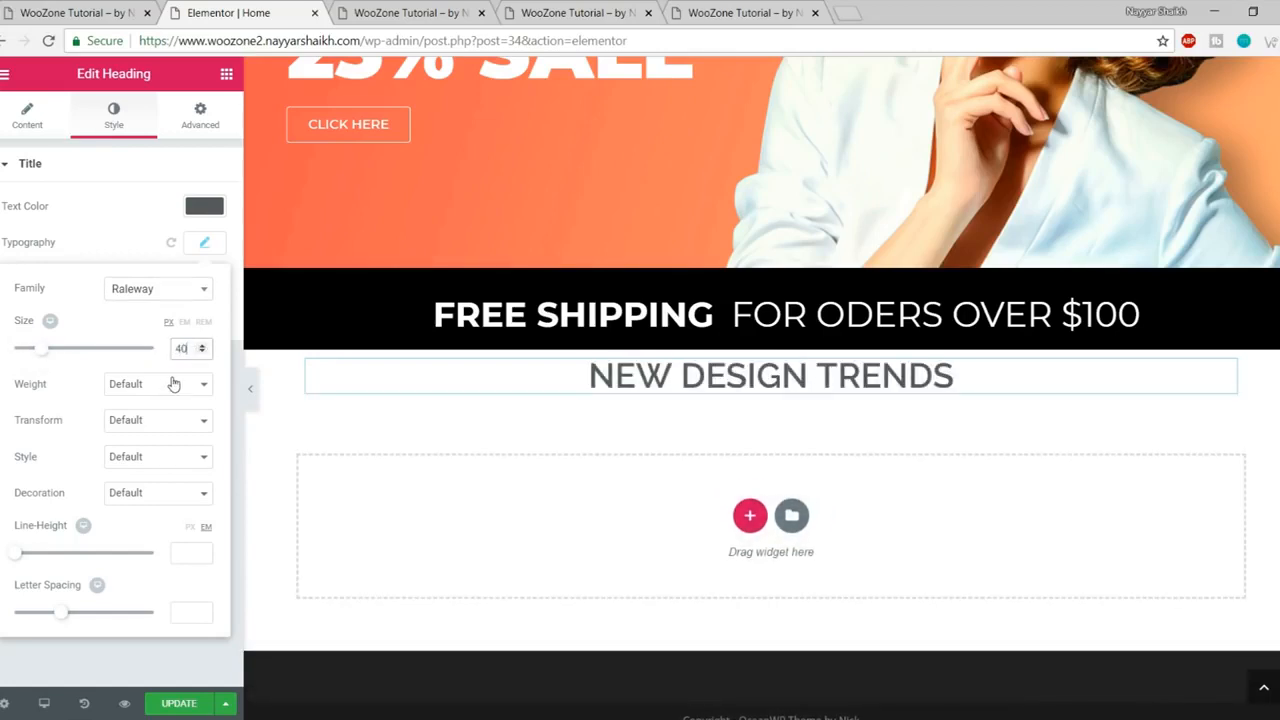
{"action": "left_click", "coordinate": [173, 384]}
{"action": "left_click", "coordinate": [124, 508]}
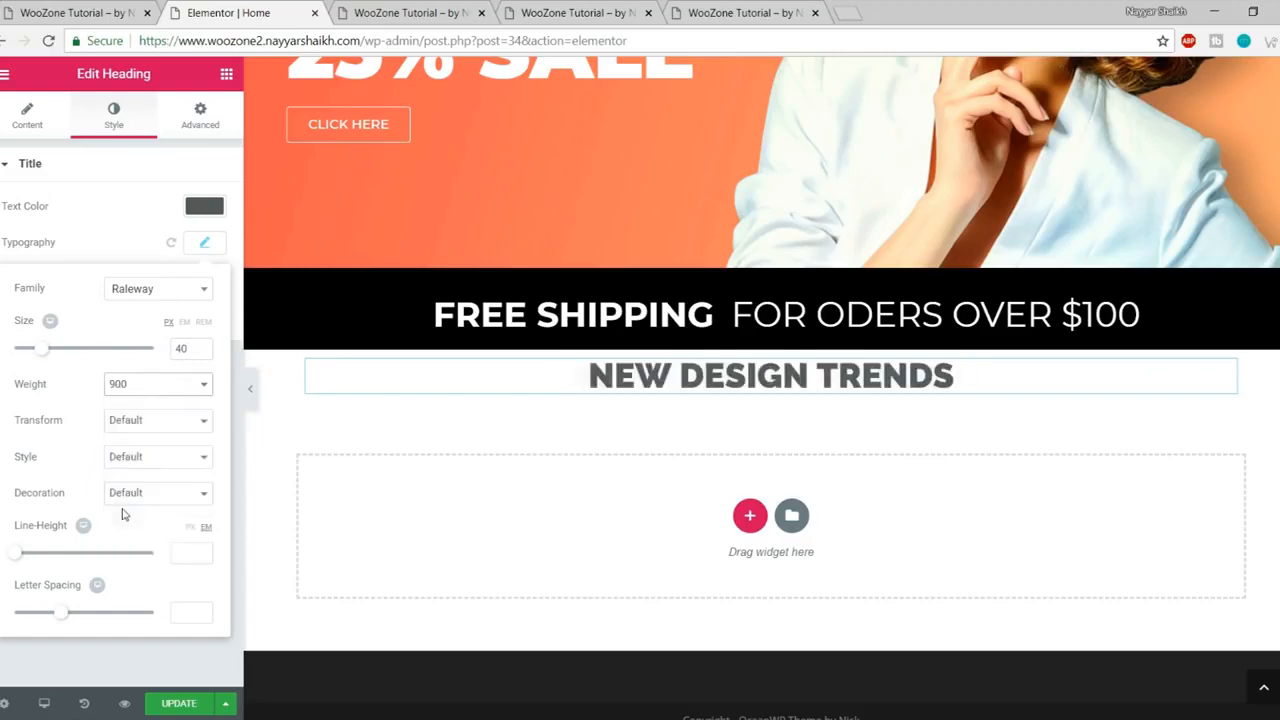
- Copy the Lorem ipsum subtitle sentence from the live site
{"action": "left_click", "coordinate": [72, 10]}
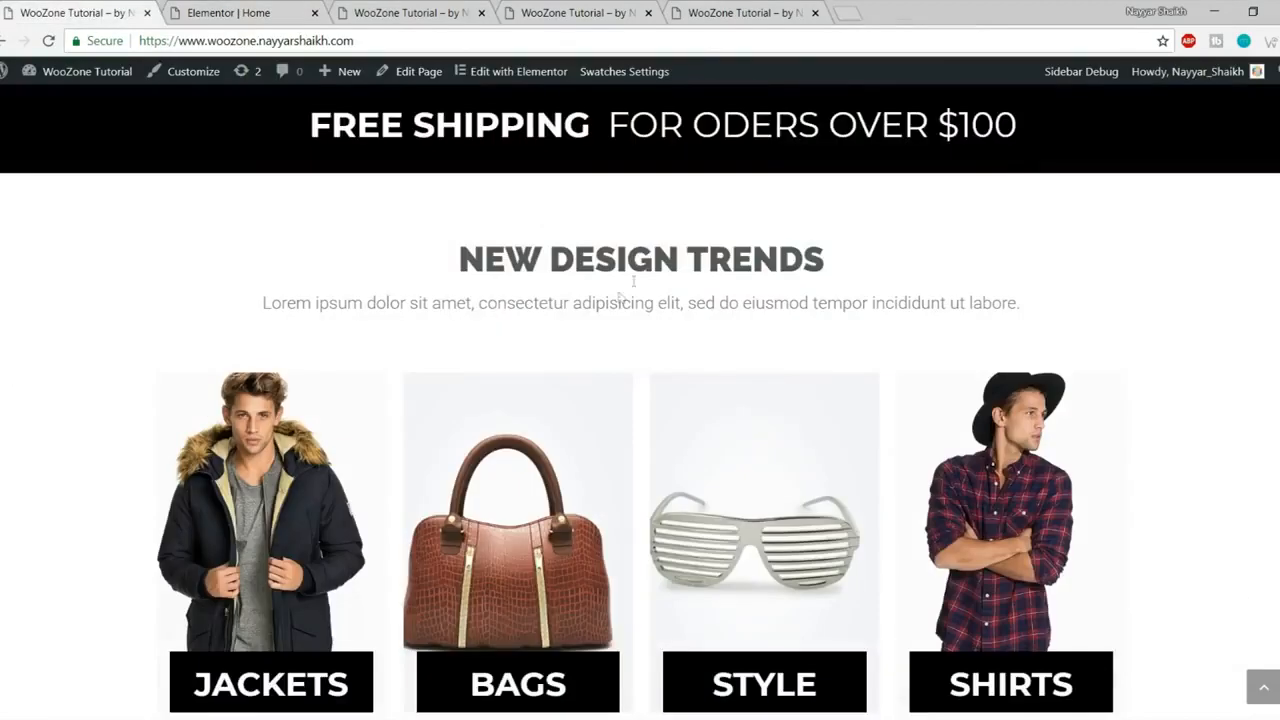
{"action": "left_click_drag", "start_coordinate": [468, 263], "coordinate": [863, 263]}
{"action": "left_click", "coordinate": [889, 294]}
{"action": "left_click_drag", "start_coordinate": [264, 305], "coordinate": [1078, 305]}
{"action": "key", "text": "ctrl+c"}
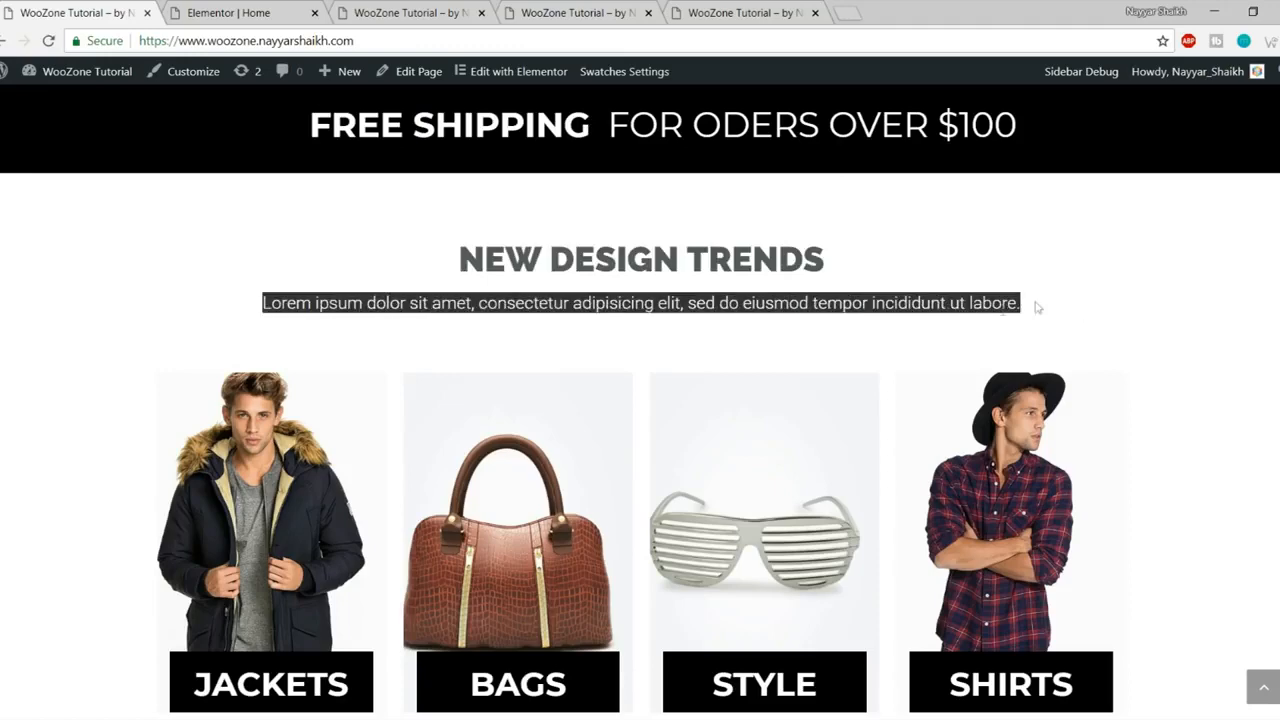
{"action": "left_click", "coordinate": [230, 12]}
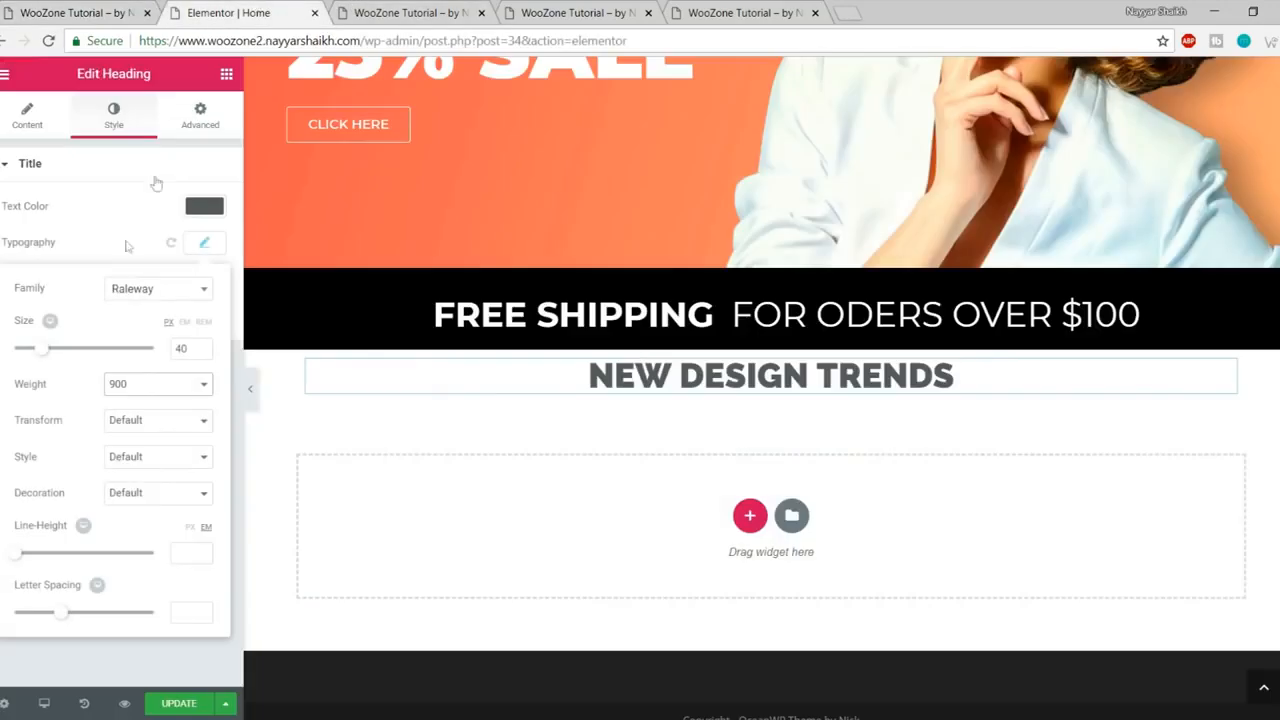
{"action": "left_click", "coordinate": [227, 76]}
- Add a centred heading under NEW DESIGN TRENDS containing the Lorem ipsum sentence
{"action": "left_click_drag", "start_coordinate": [176, 236], "coordinate": [748, 397]}
{"action": "left_click", "coordinate": [103, 263]}
{"action": "key", "text": "ctrl+a"}
{"action": "key", "text": "ctrl+v"}
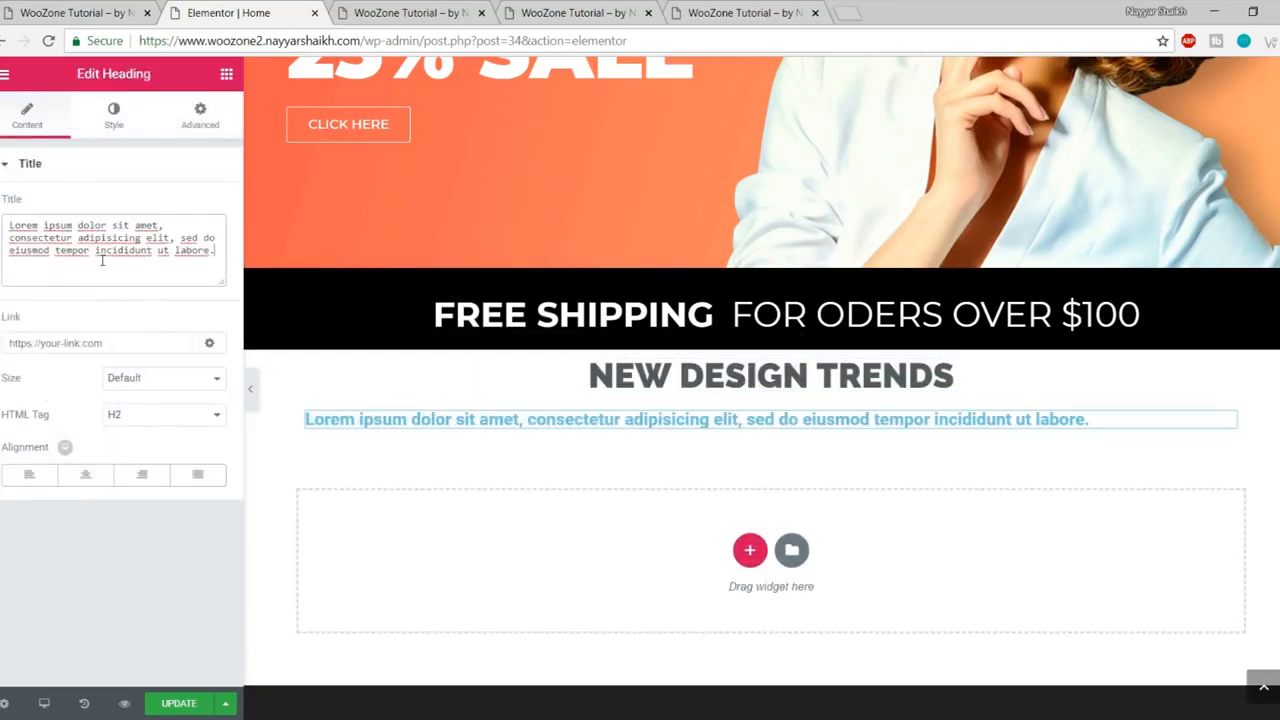
{"action": "left_click", "coordinate": [89, 482]}
- Make the subtitle grey #7a7a7a with font weight 300
{"action": "left_click", "coordinate": [110, 118]}
{"action": "left_click", "coordinate": [204, 206]}
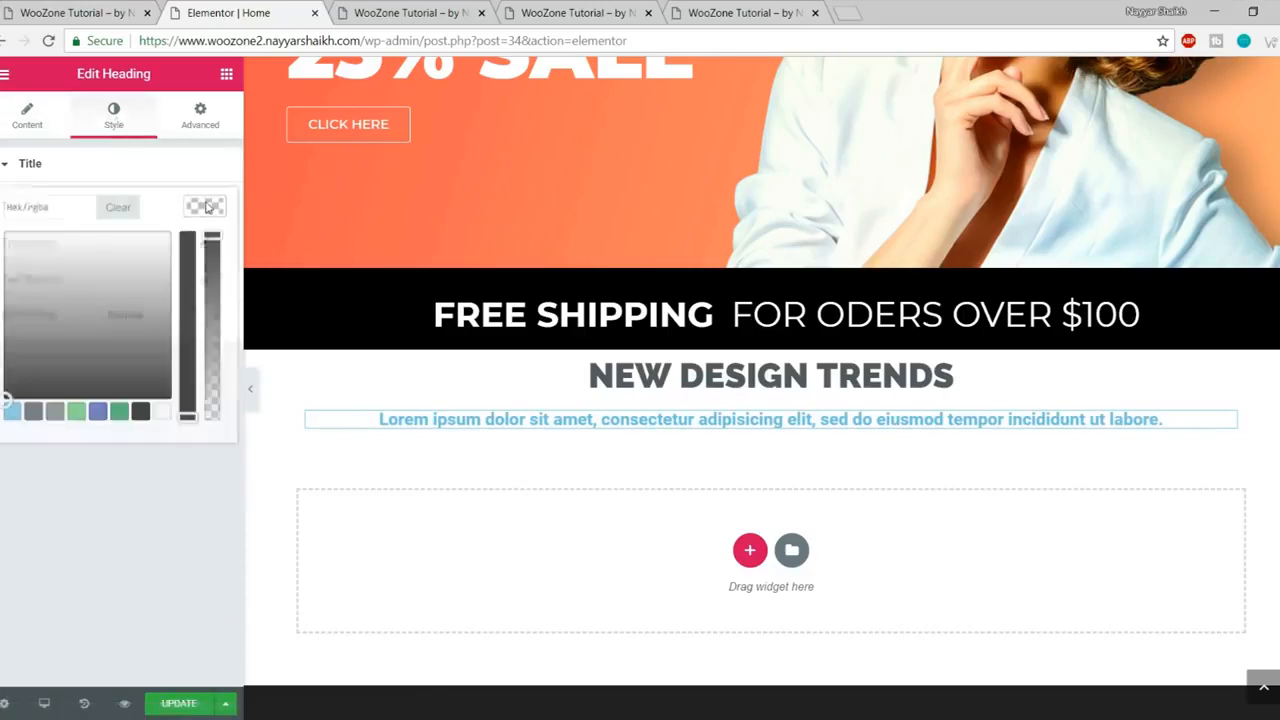
{"action": "left_click", "coordinate": [54, 414]}
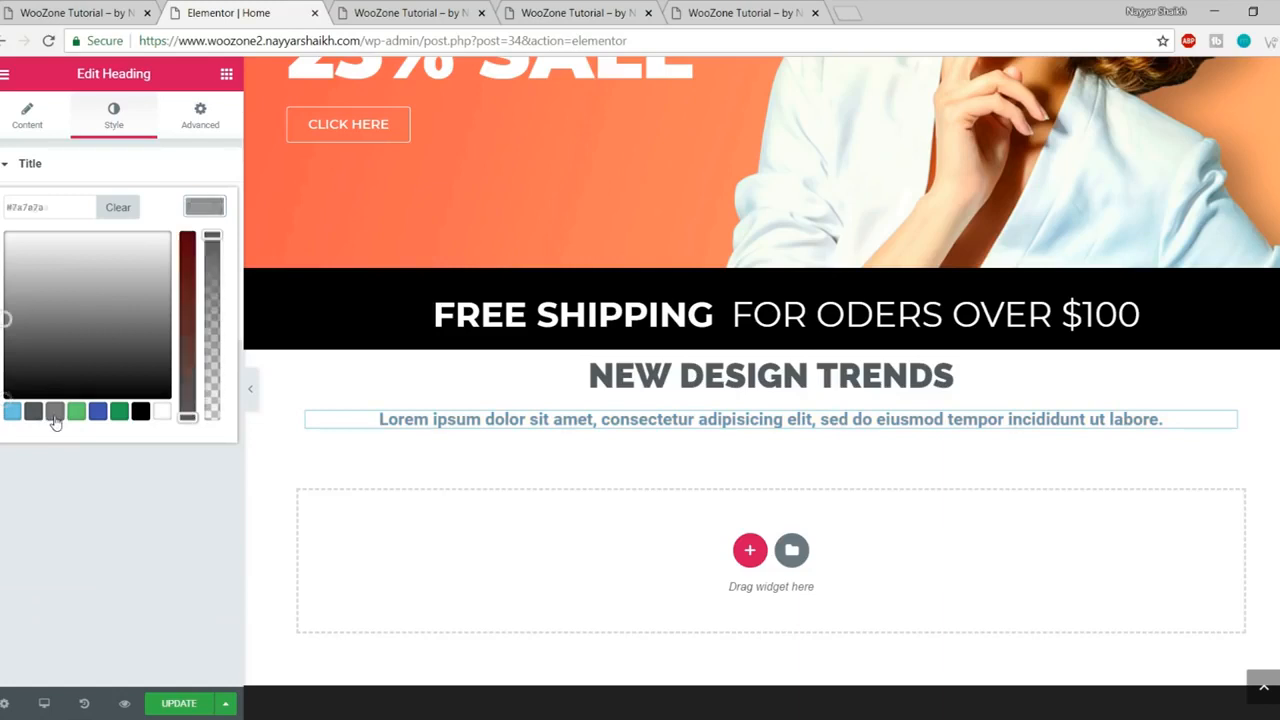
{"action": "left_click", "coordinate": [203, 208]}
{"action": "left_click", "coordinate": [205, 244]}
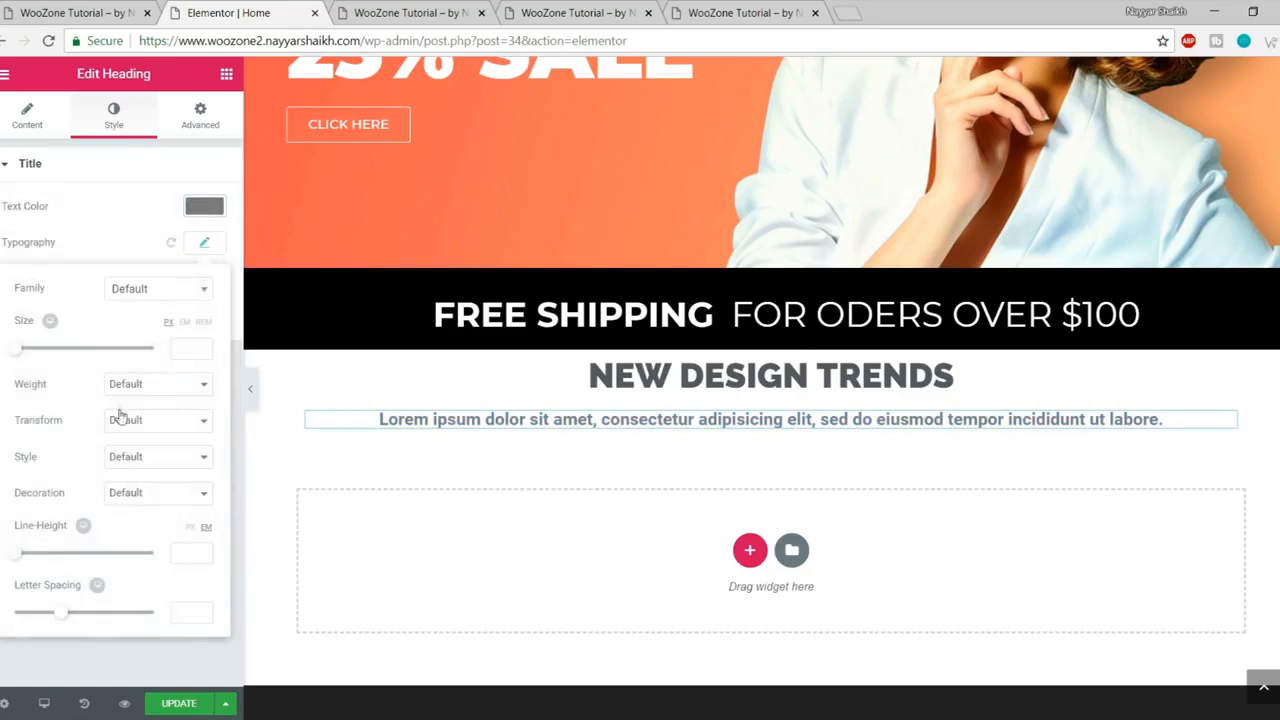
{"action": "left_click", "coordinate": [147, 386]}
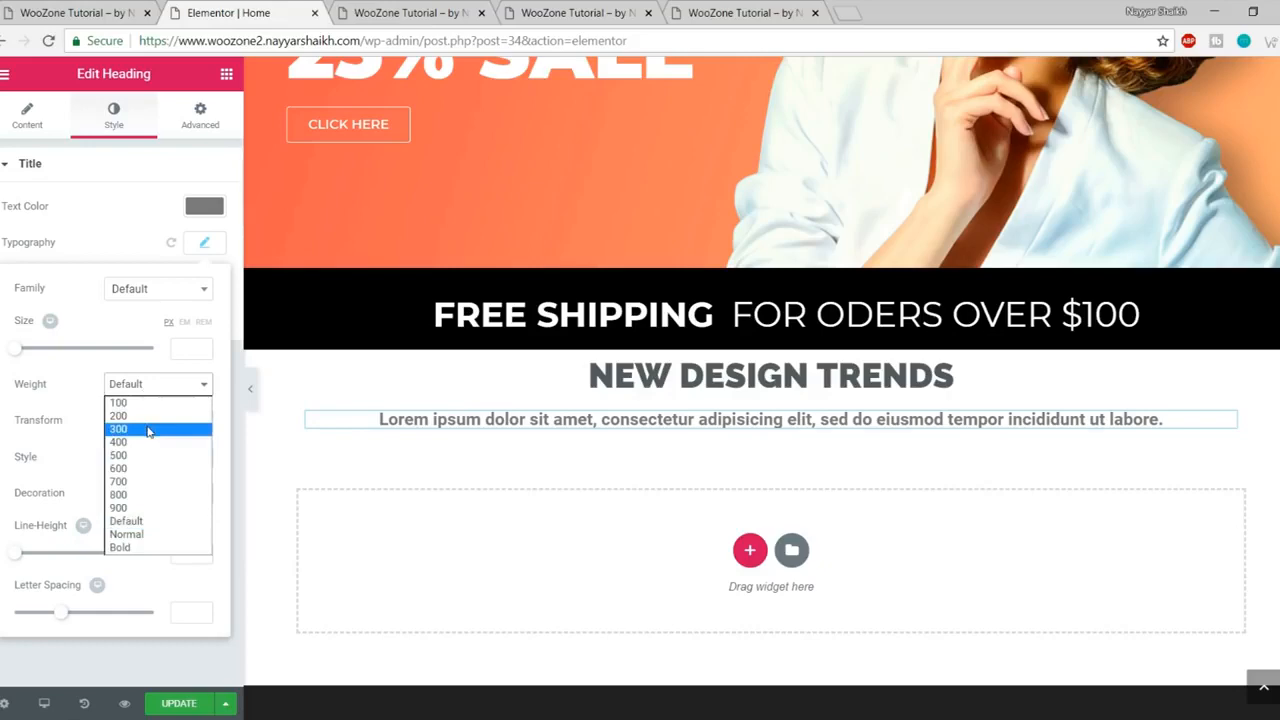
{"action": "left_click", "coordinate": [147, 429]}
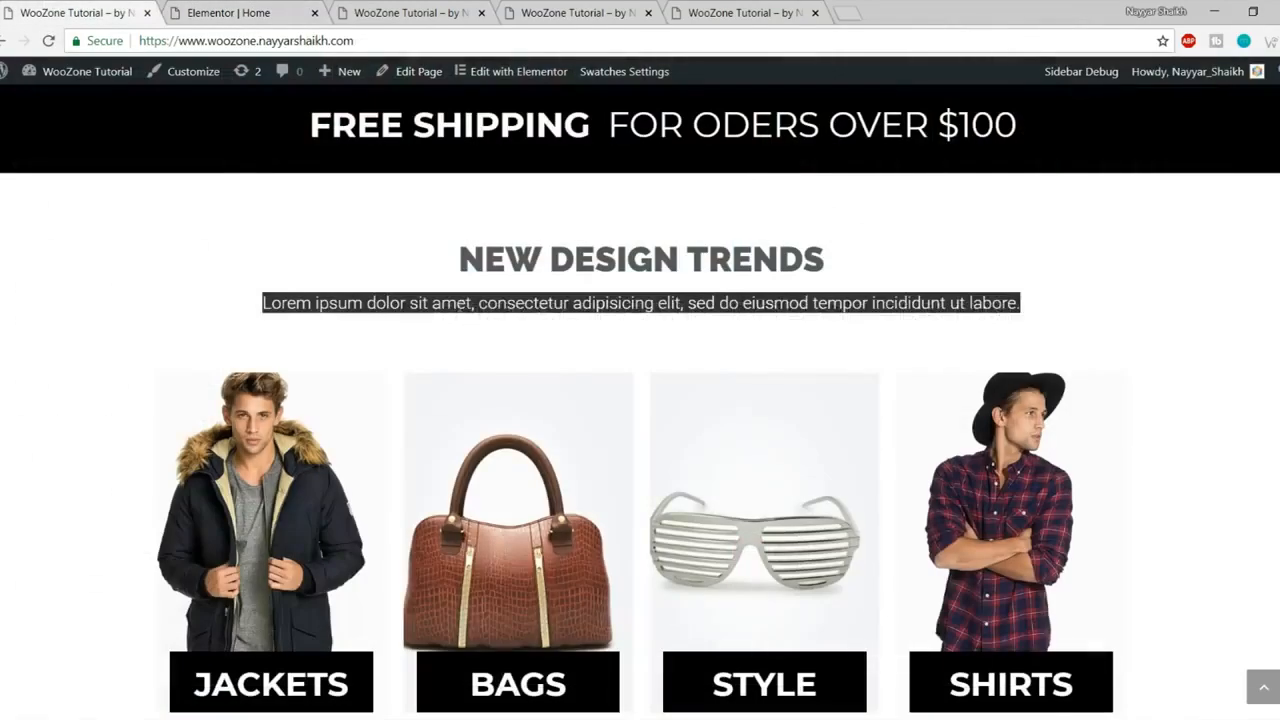
- Compare the edited page with the live store homepage
{"action": "left_click", "coordinate": [553, 300]}
{"action": "left_click", "coordinate": [263, 10]}
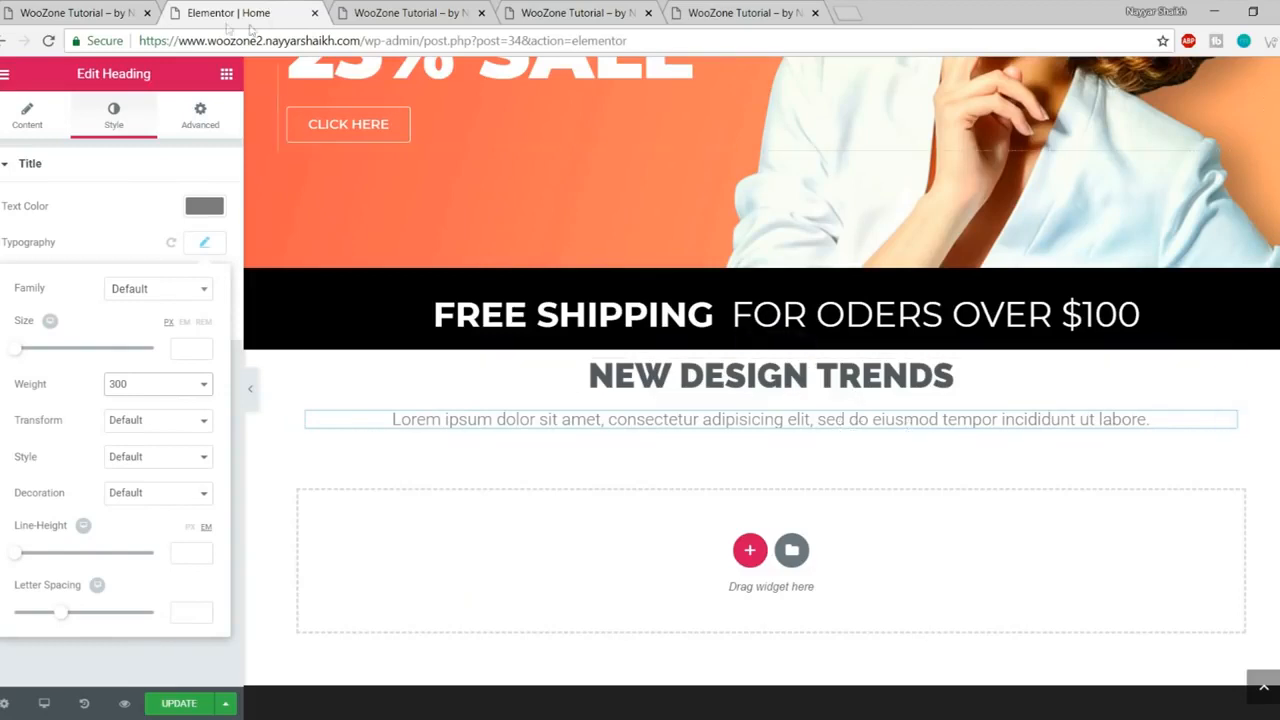
{"action": "left_click", "coordinate": [90, 8]}
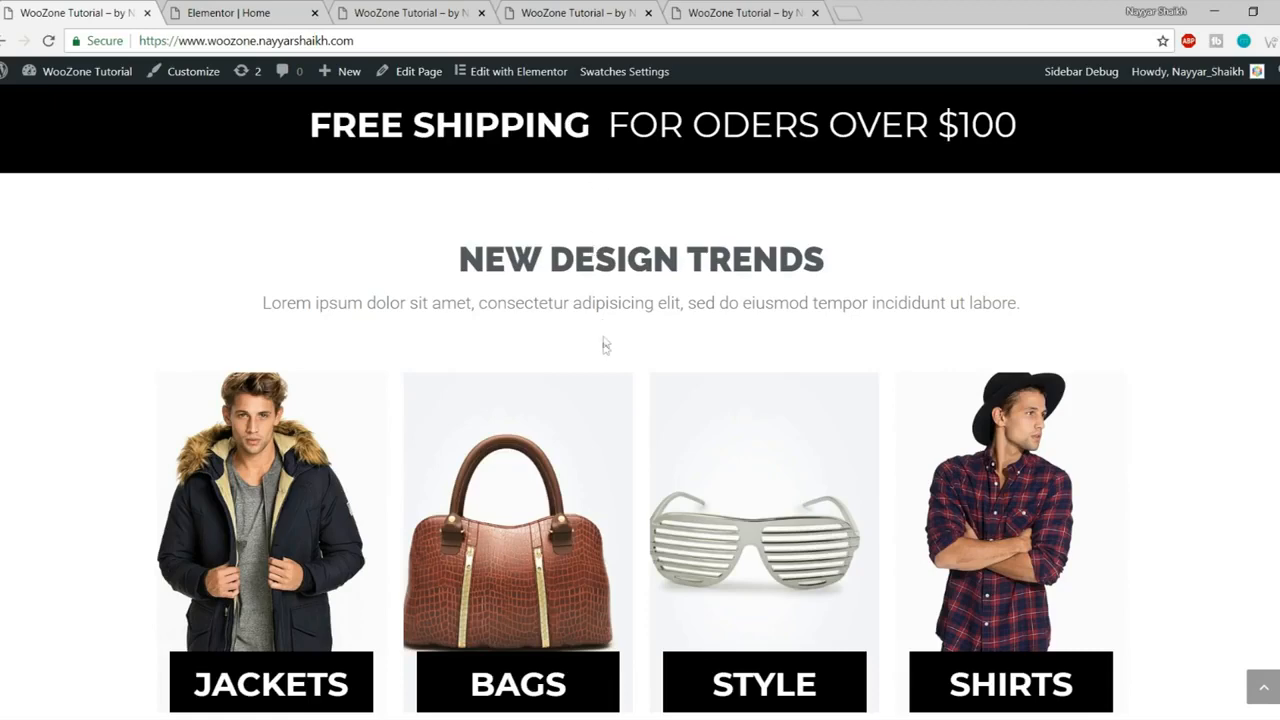
- Set a 70 px top margin on the section holding both headings
{"action": "left_click", "coordinate": [278, 8]}
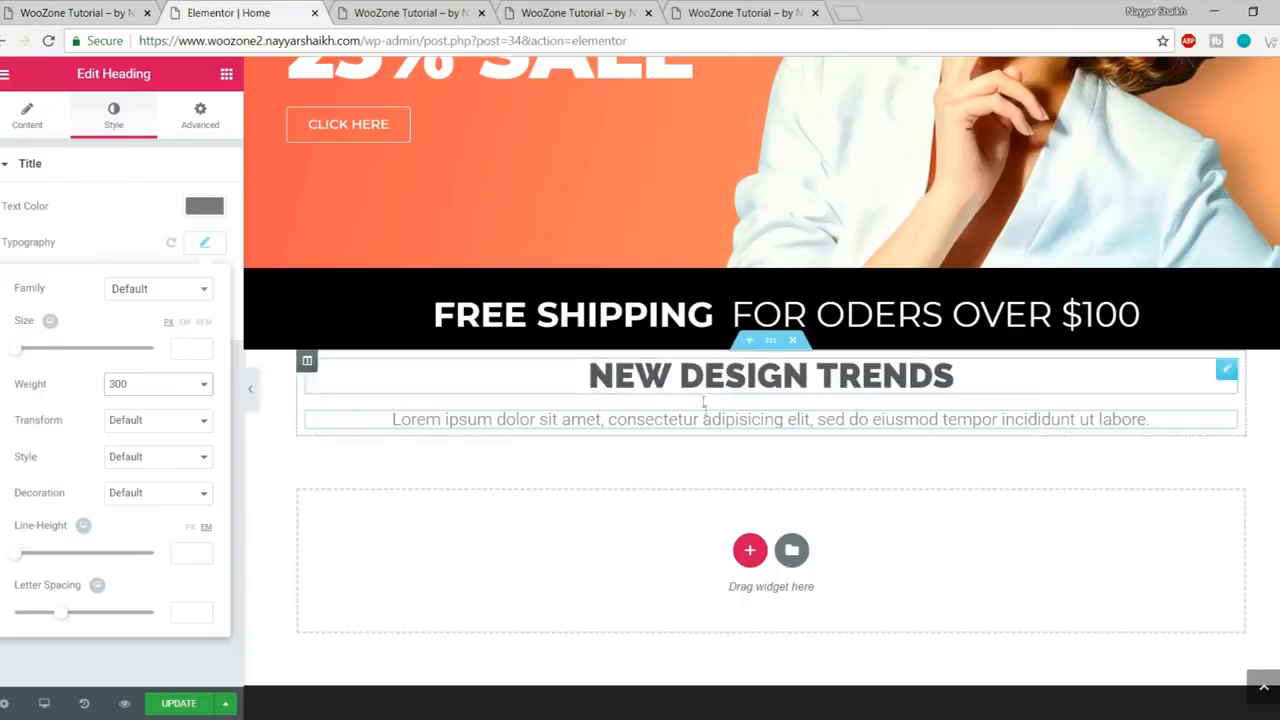
{"action": "left_click", "coordinate": [773, 345]}
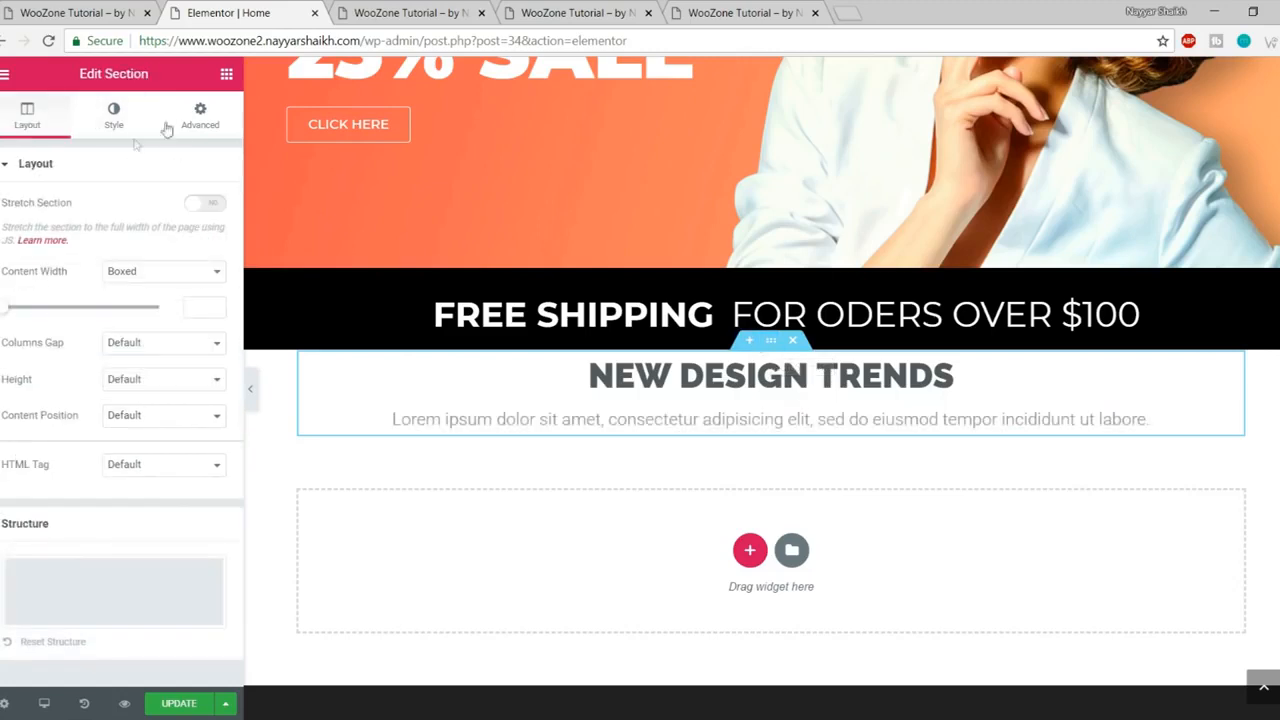
{"action": "left_click", "coordinate": [200, 114]}
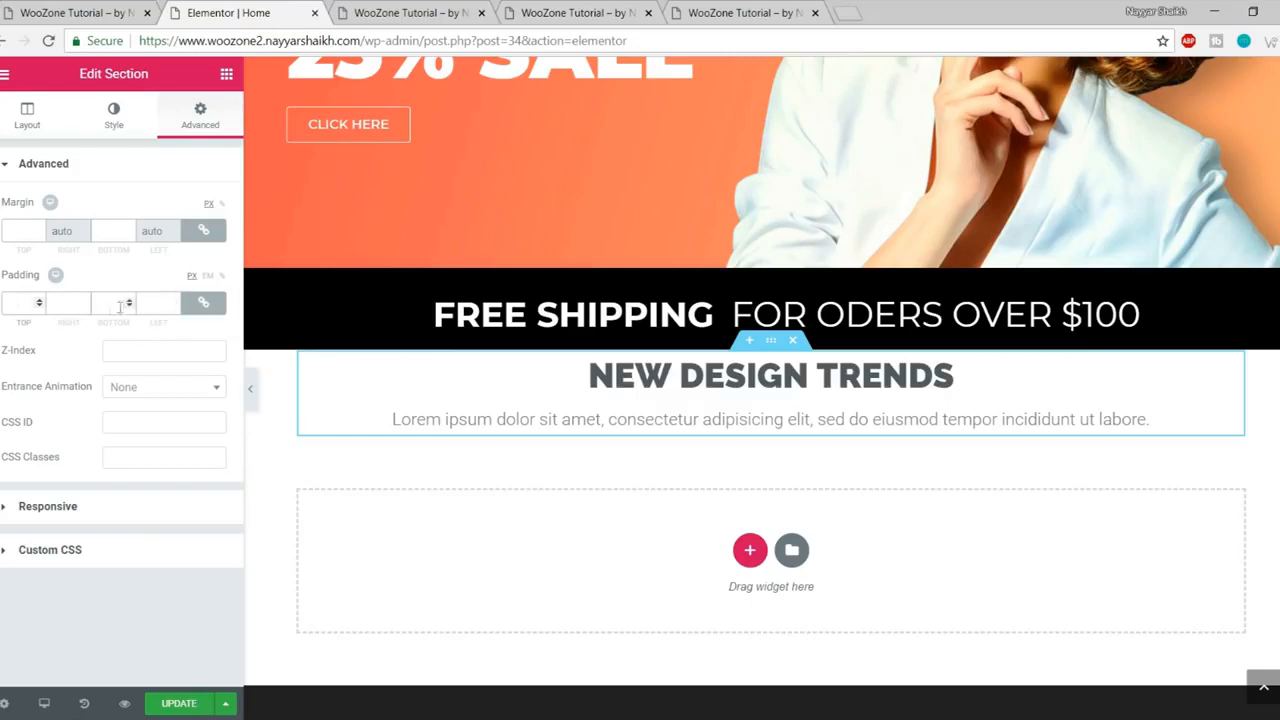
{"action": "type", "text": "10"}
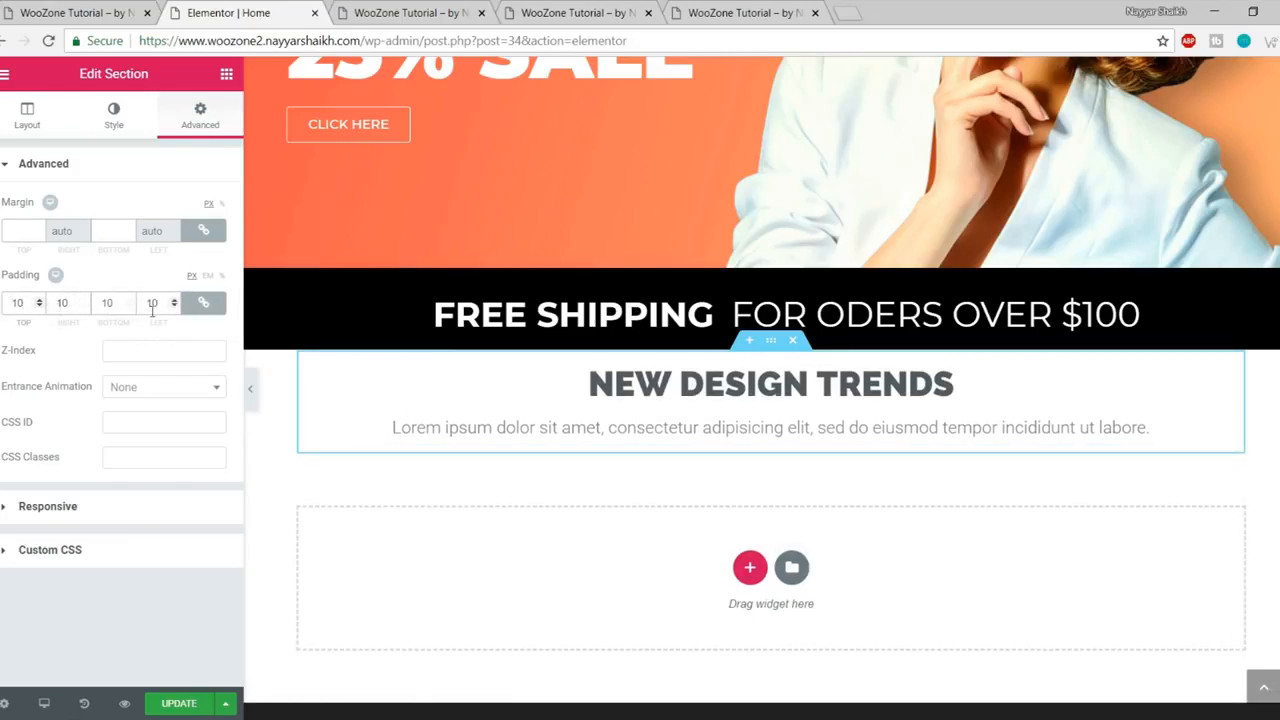
{"action": "type", "text": "0"}
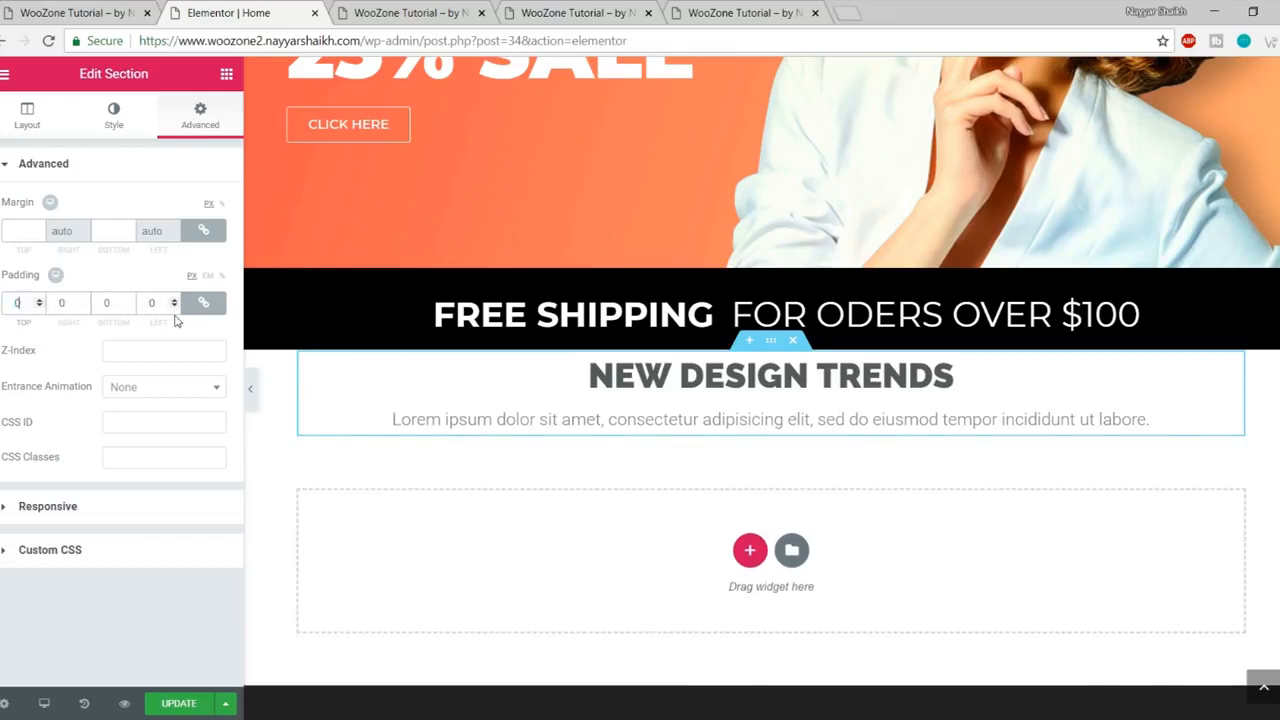
{"action": "left_click", "coordinate": [204, 306]}
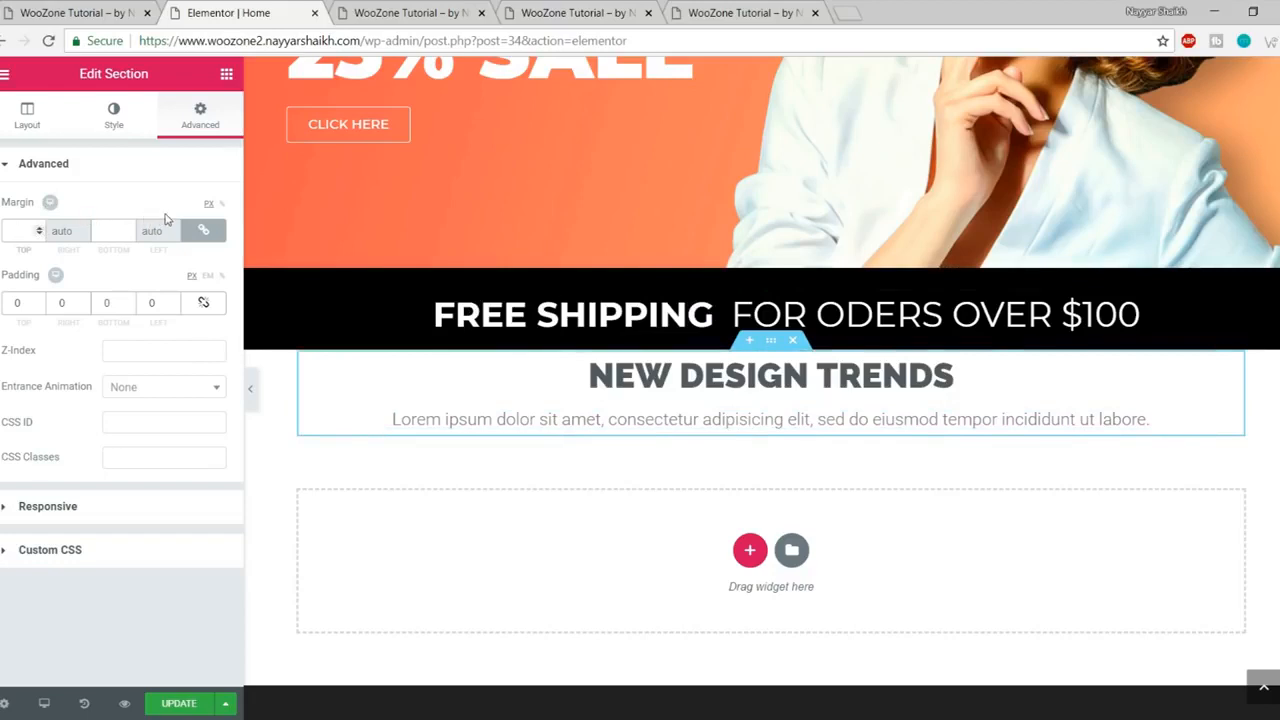
{"action": "type", "text": "7"}
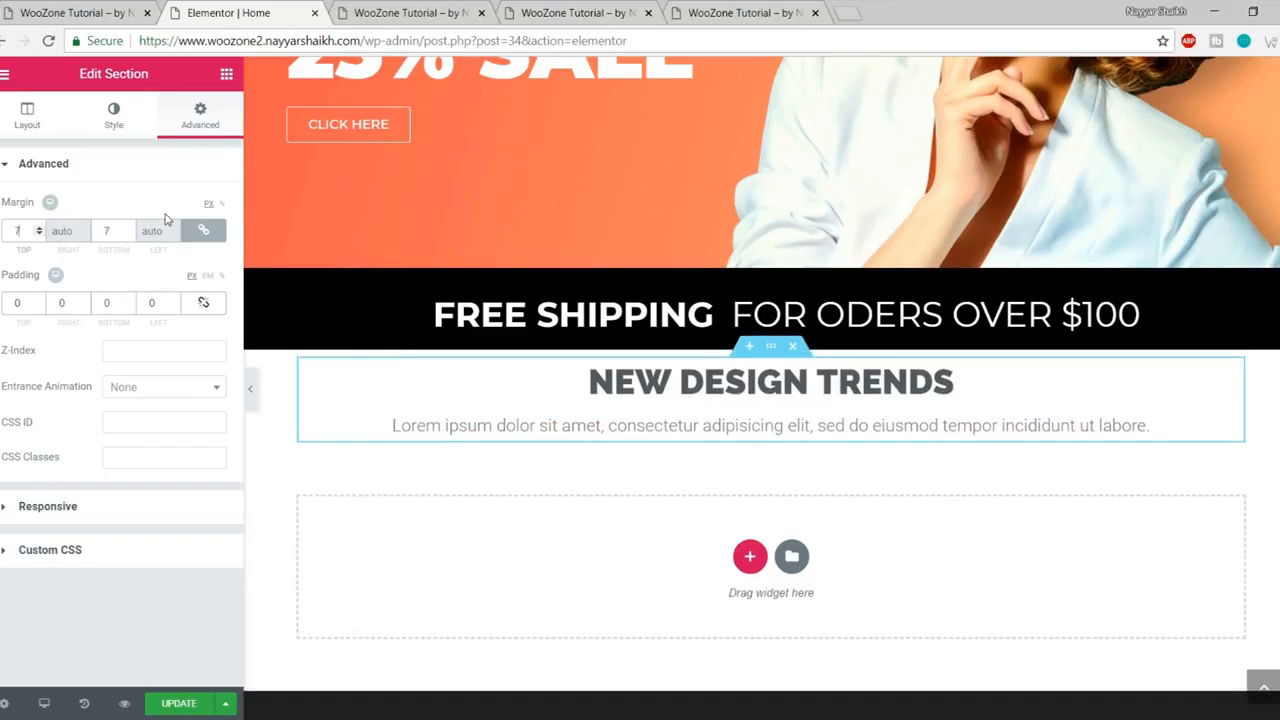
{"action": "type", "text": "0"}
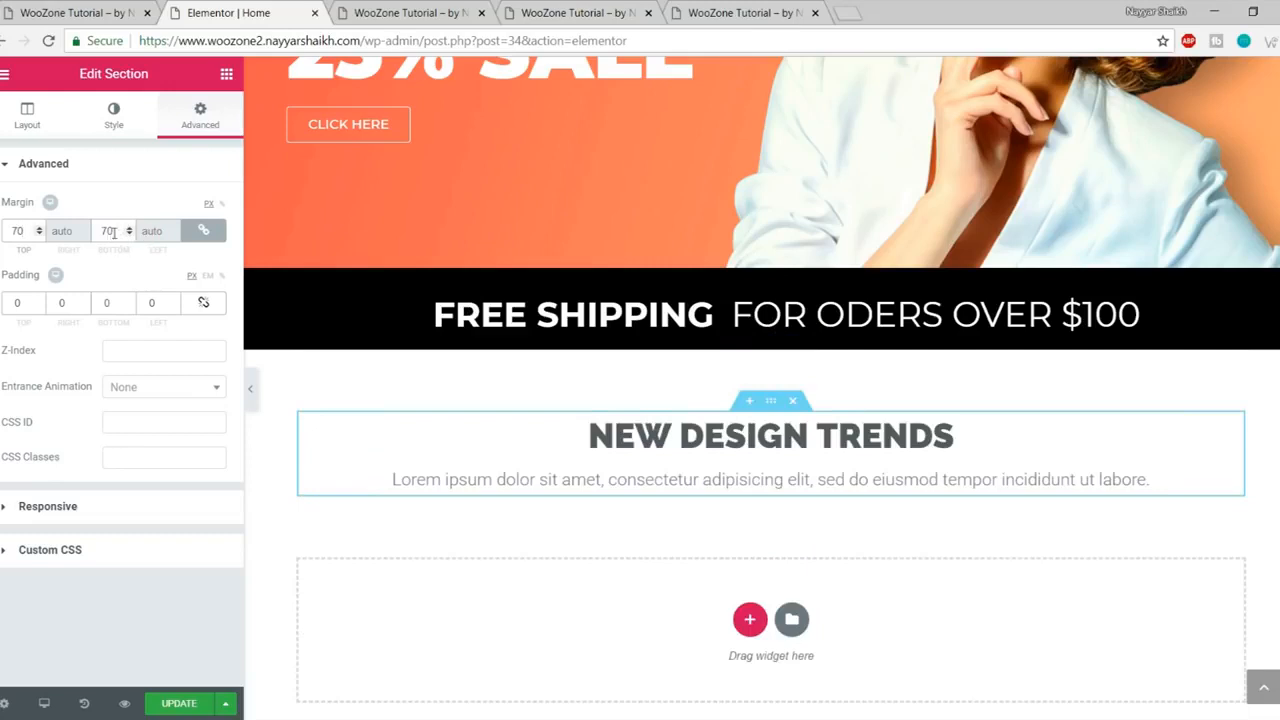
- Unlink the margins, set the bottom margin to 50 px, save and preview
{"action": "left_click_drag", "start_coordinate": [113, 233], "coordinate": [92, 230]}
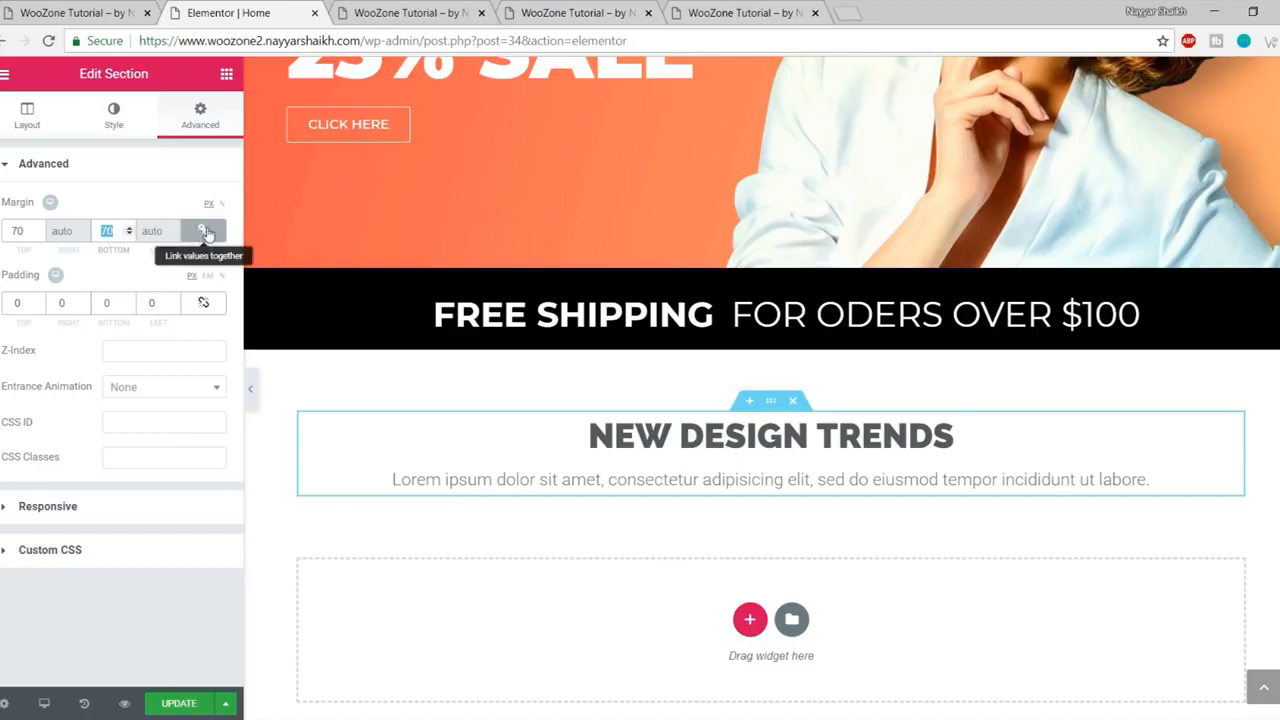
{"action": "left_click", "coordinate": [110, 233]}
{"action": "double_click", "coordinate": [110, 231]}
{"action": "type", "text": "50"}
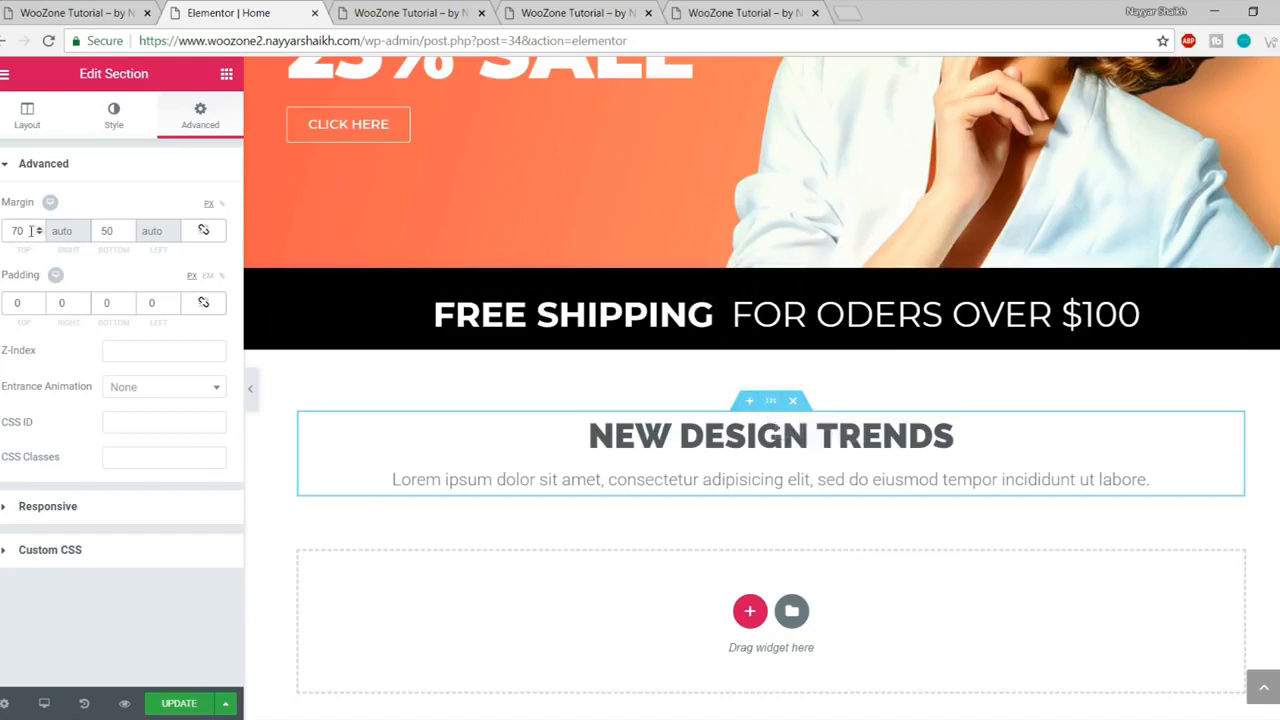
{"action": "left_click", "coordinate": [116, 234]}
{"action": "left_click", "coordinate": [177, 704]}
{"action": "left_click", "coordinate": [462, 12]}
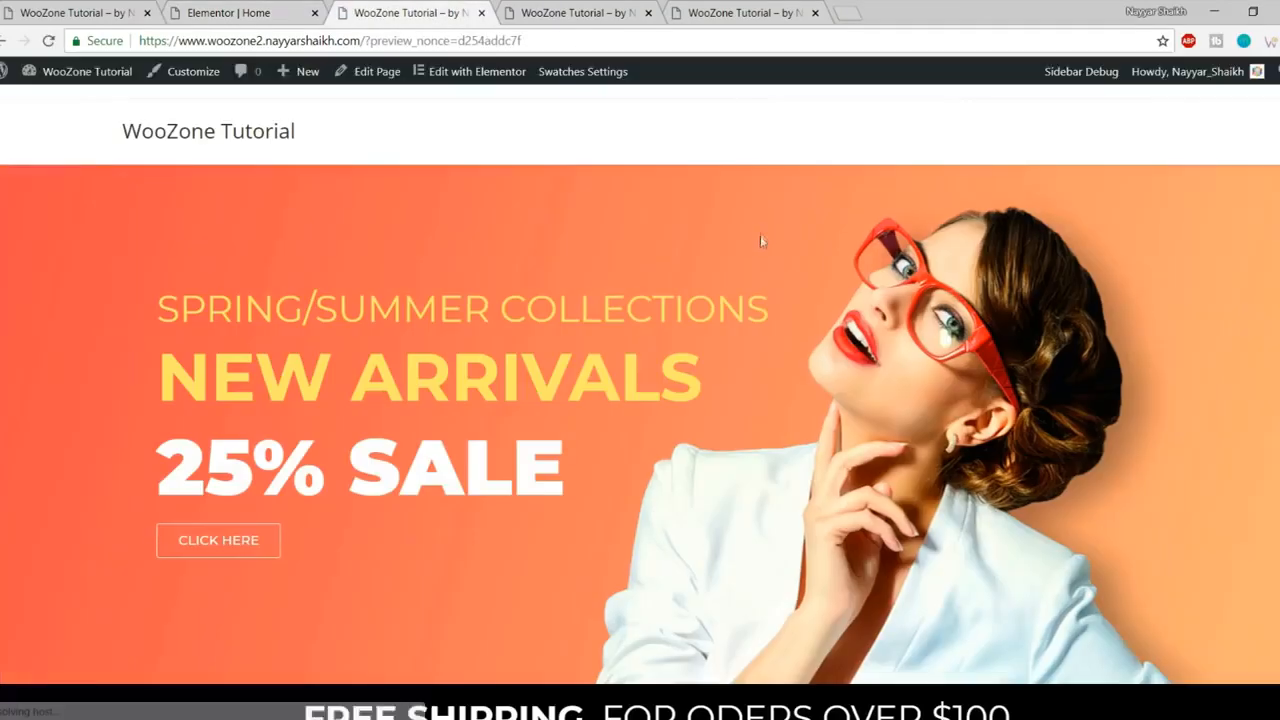
- Scroll the preview and the reference site to compare the four category banners
{"action": "scroll", "coordinate": [760, 235], "scroll_direction": "down", "scroll_amount": 3}
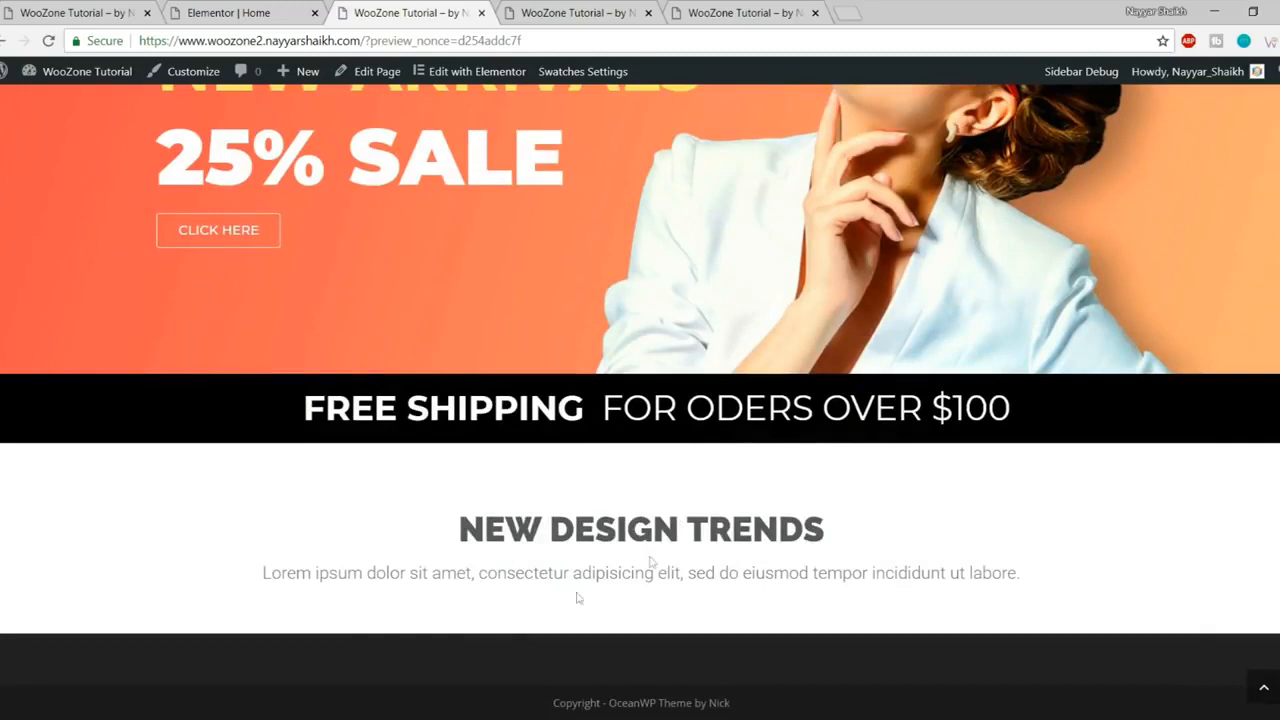
{"action": "left_click", "coordinate": [85, 8]}
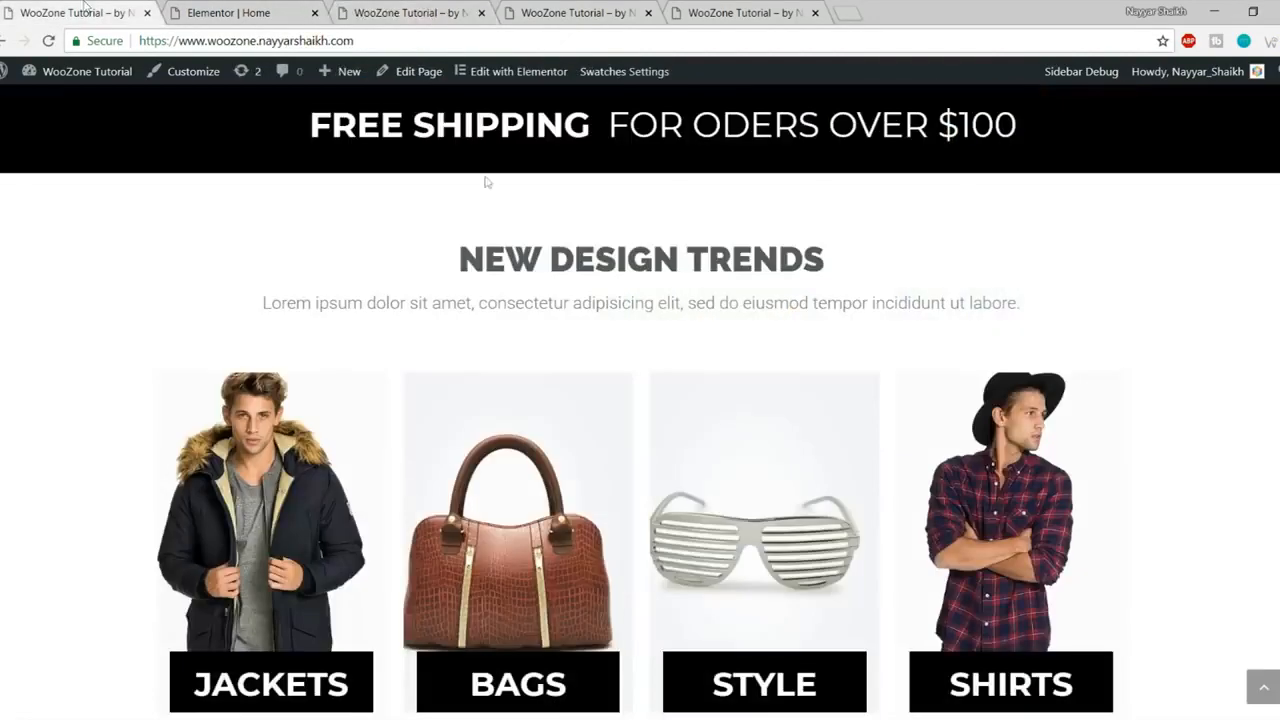
{"action": "scroll", "coordinate": [300, 400], "scroll_direction": "down", "scroll_amount": 2}
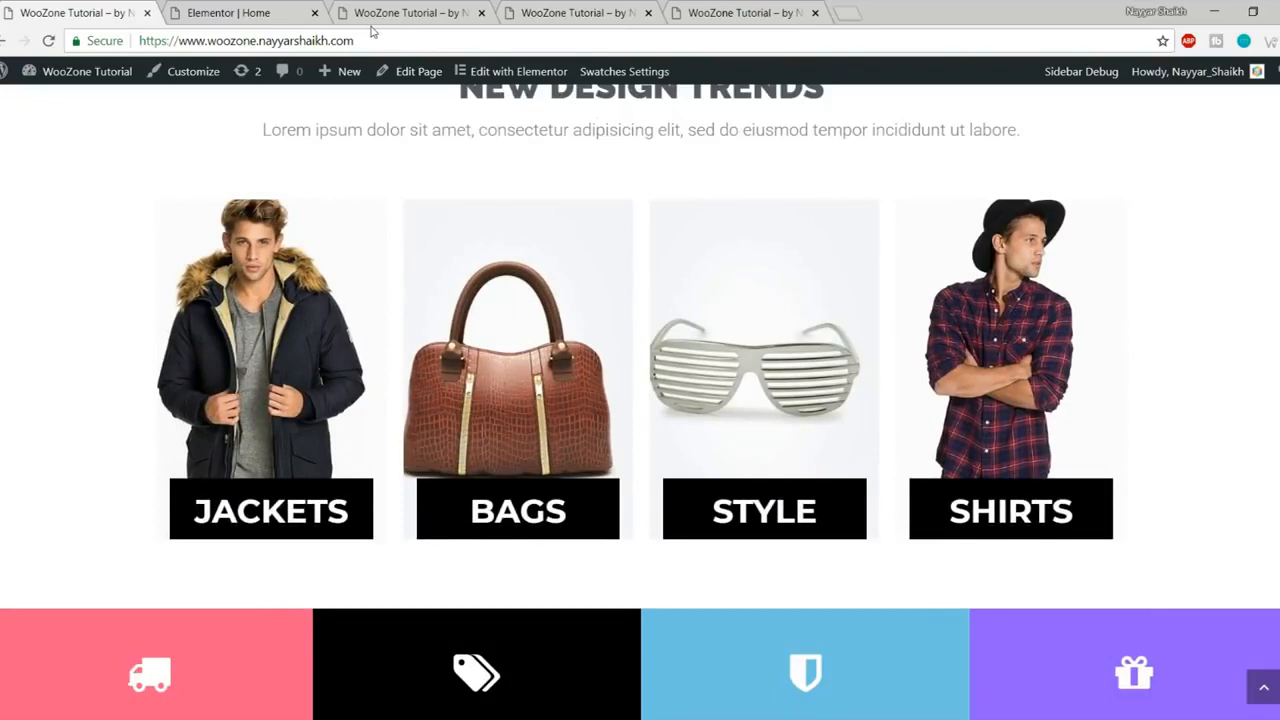
{"action": "left_click", "coordinate": [258, 8]}
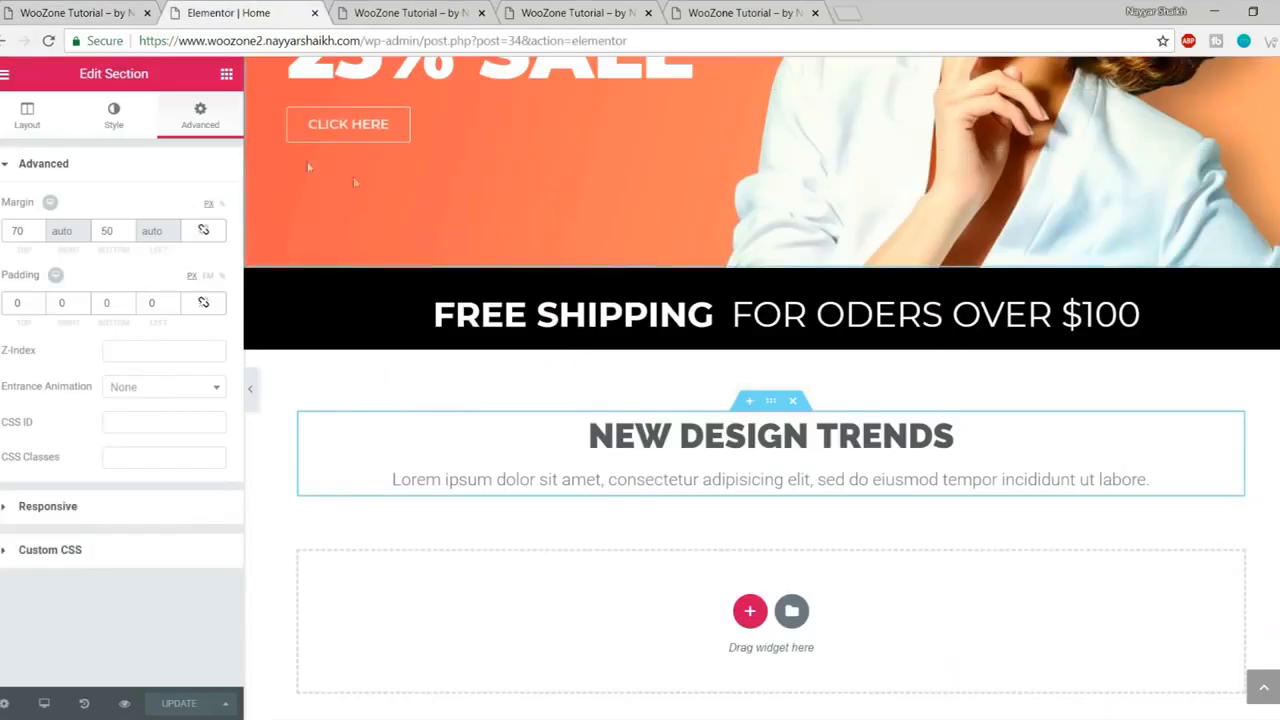
{"action": "left_click", "coordinate": [226, 75]}
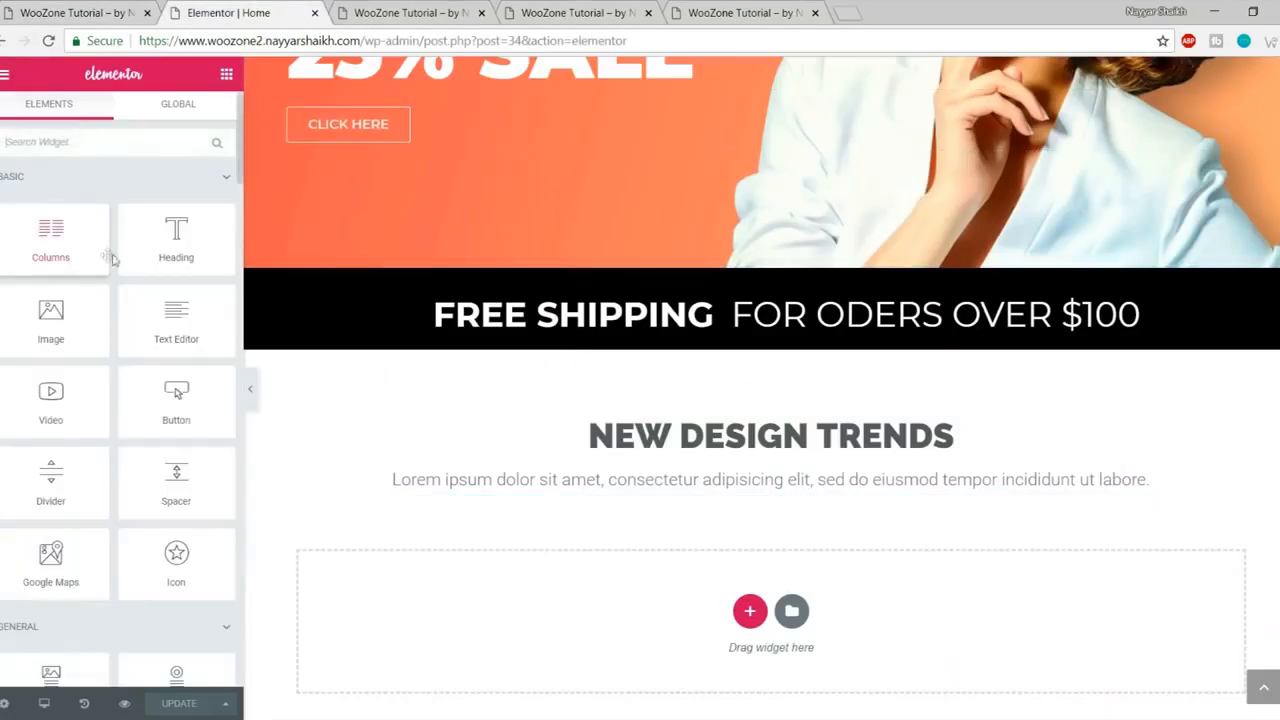
- Drop a Premium Banner from Premium Addons into the empty section below NEW DESIGN TRENDS
{"action": "scroll", "coordinate": [124, 356], "scroll_direction": "down", "scroll_amount": 3}
{"action": "scroll", "coordinate": [124, 356], "scroll_direction": "down", "scroll_amount": 8}
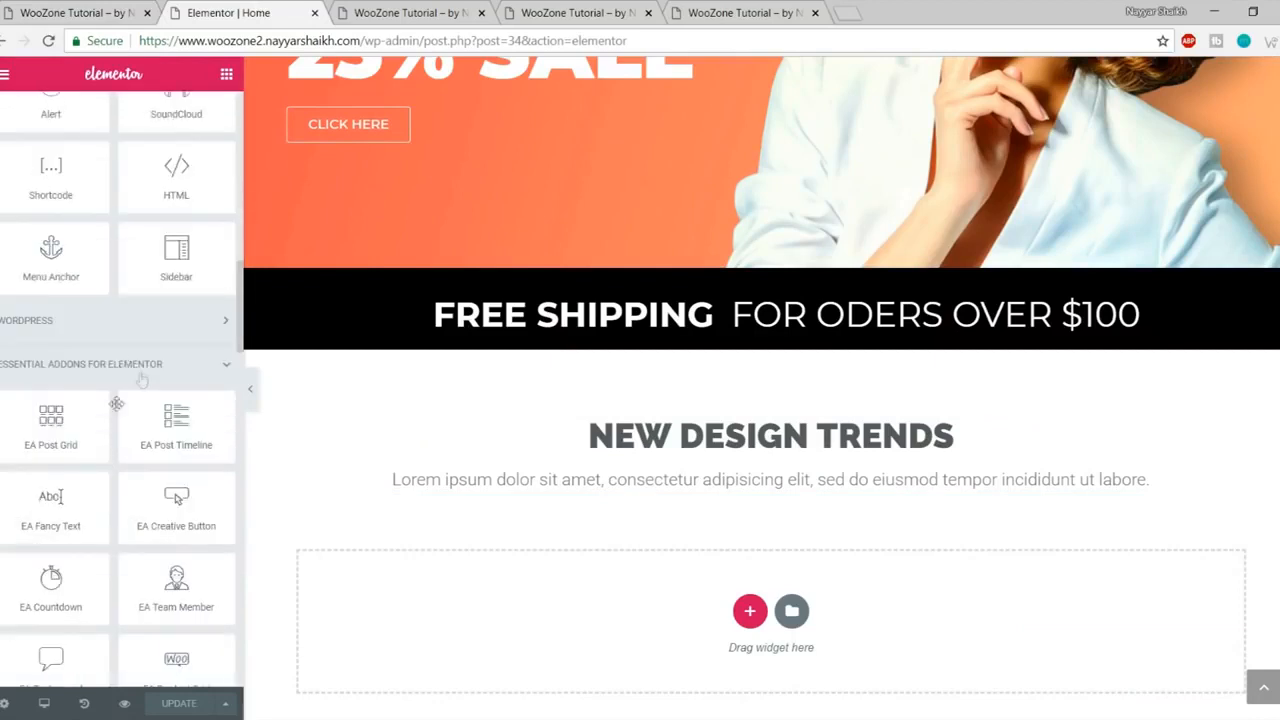
{"action": "scroll", "coordinate": [105, 420], "scroll_direction": "down", "scroll_amount": 10}
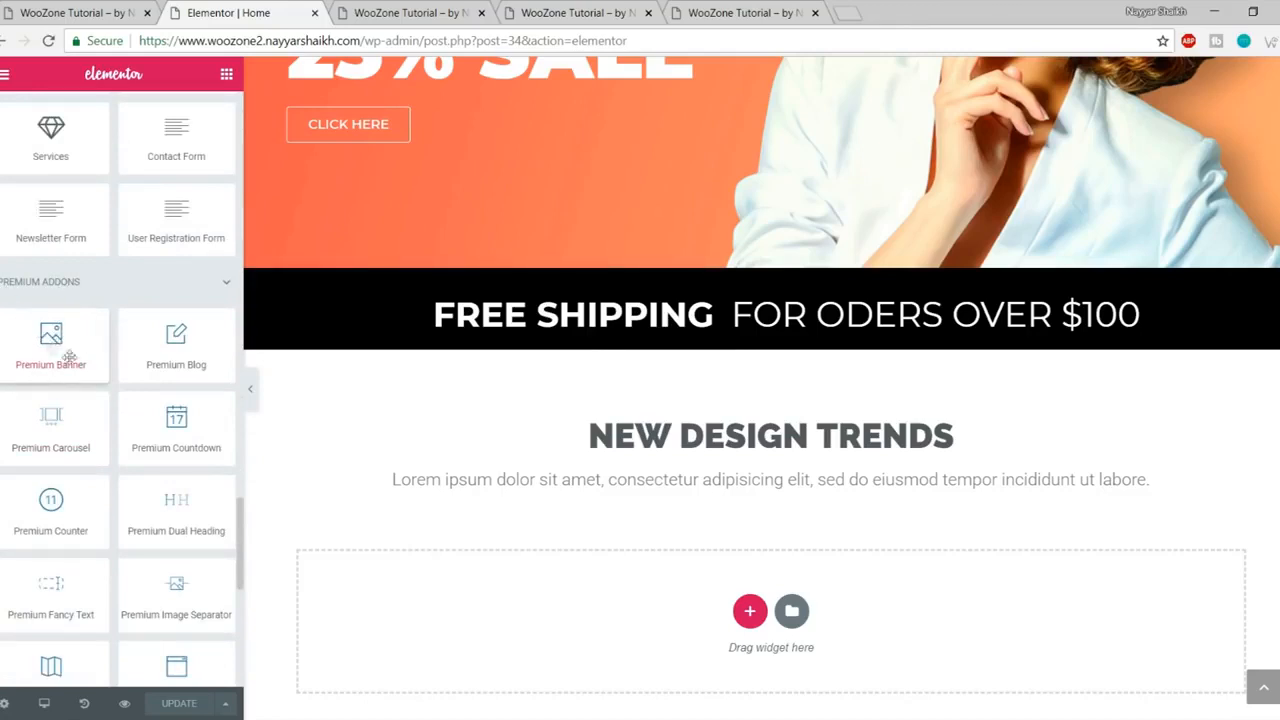
{"action": "left_click_drag", "start_coordinate": [6, 348], "coordinate": [697, 628]}
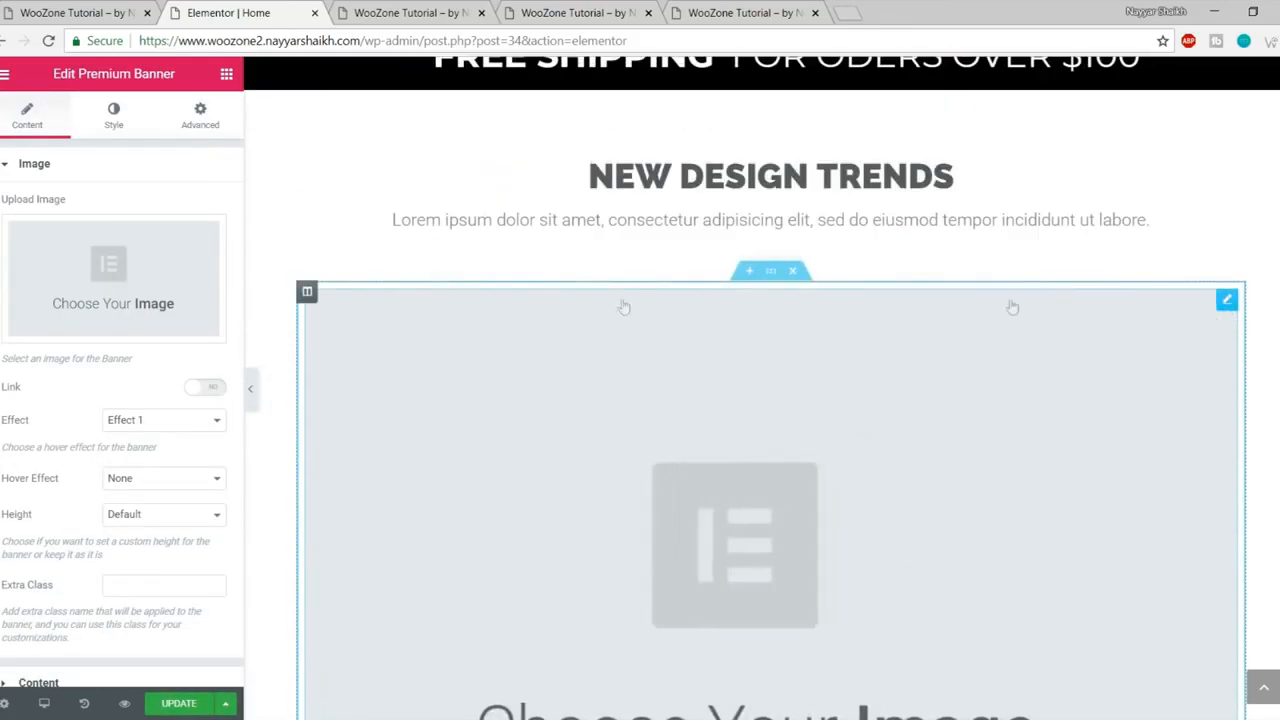
- Add three new columns to the Premium Banner's row to make four columns
{"action": "right_click", "coordinate": [309, 297]}
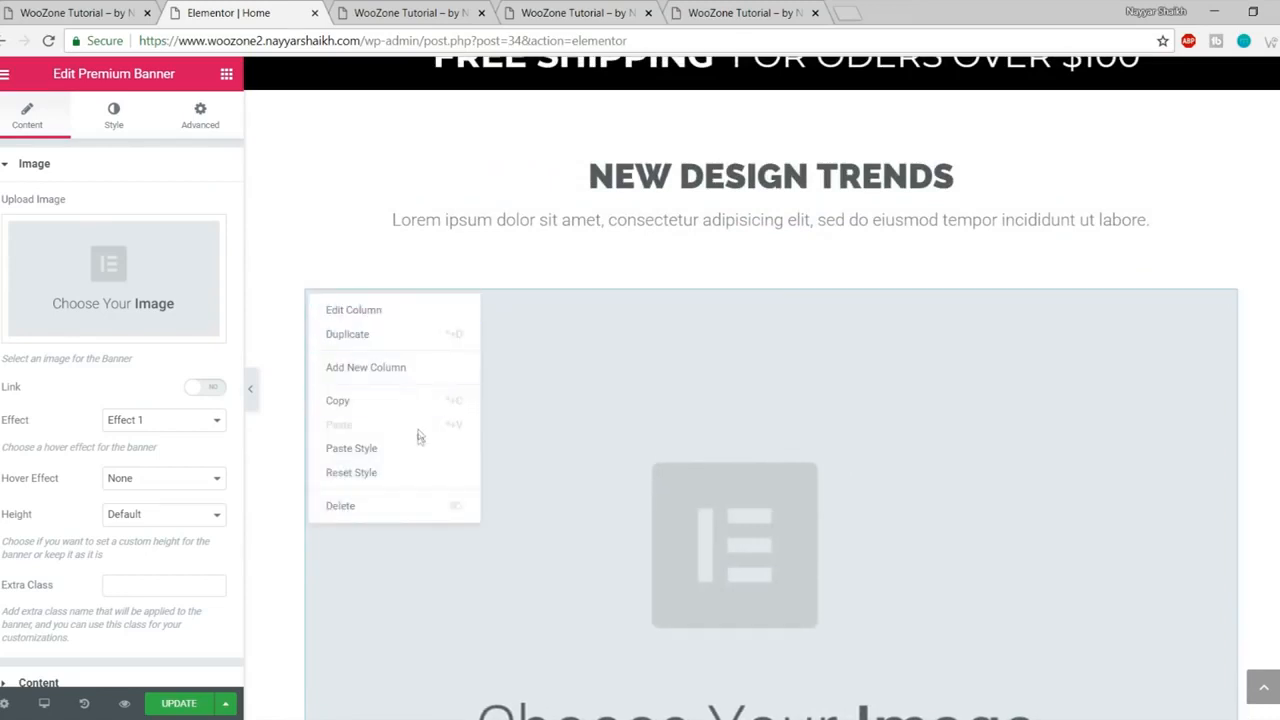
{"action": "left_click", "coordinate": [408, 370]}
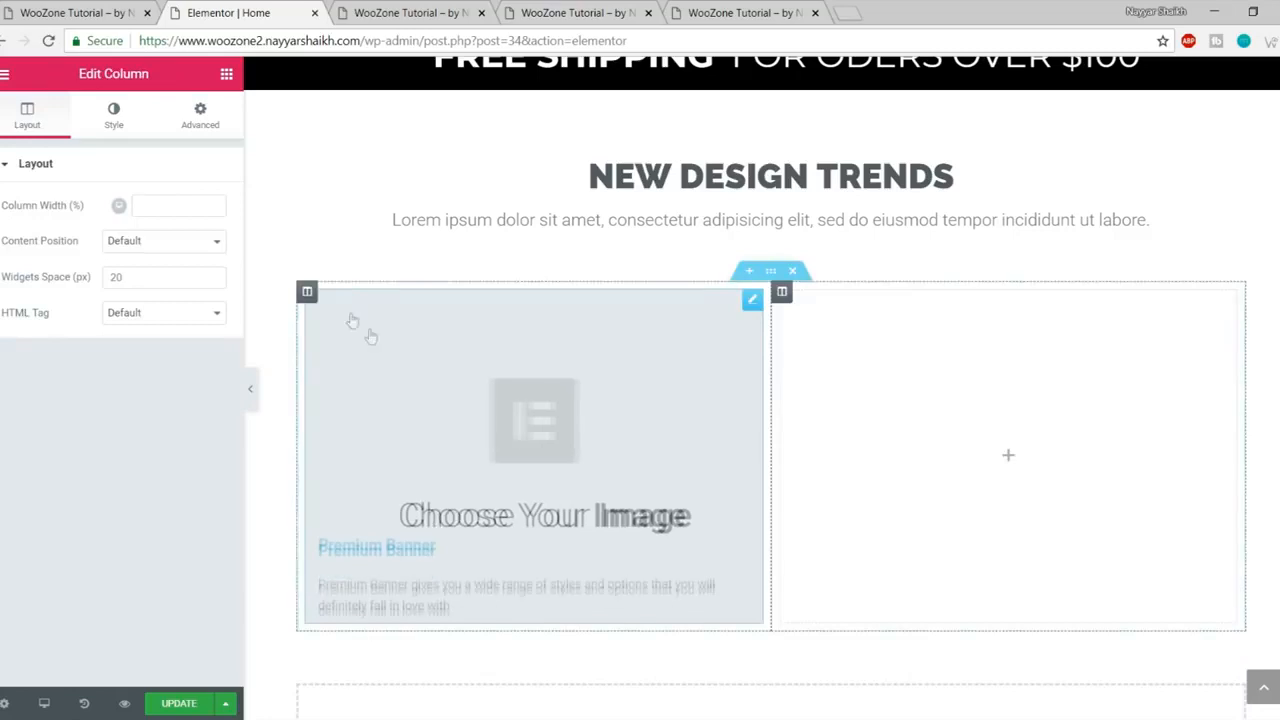
{"action": "right_click", "coordinate": [311, 293]}
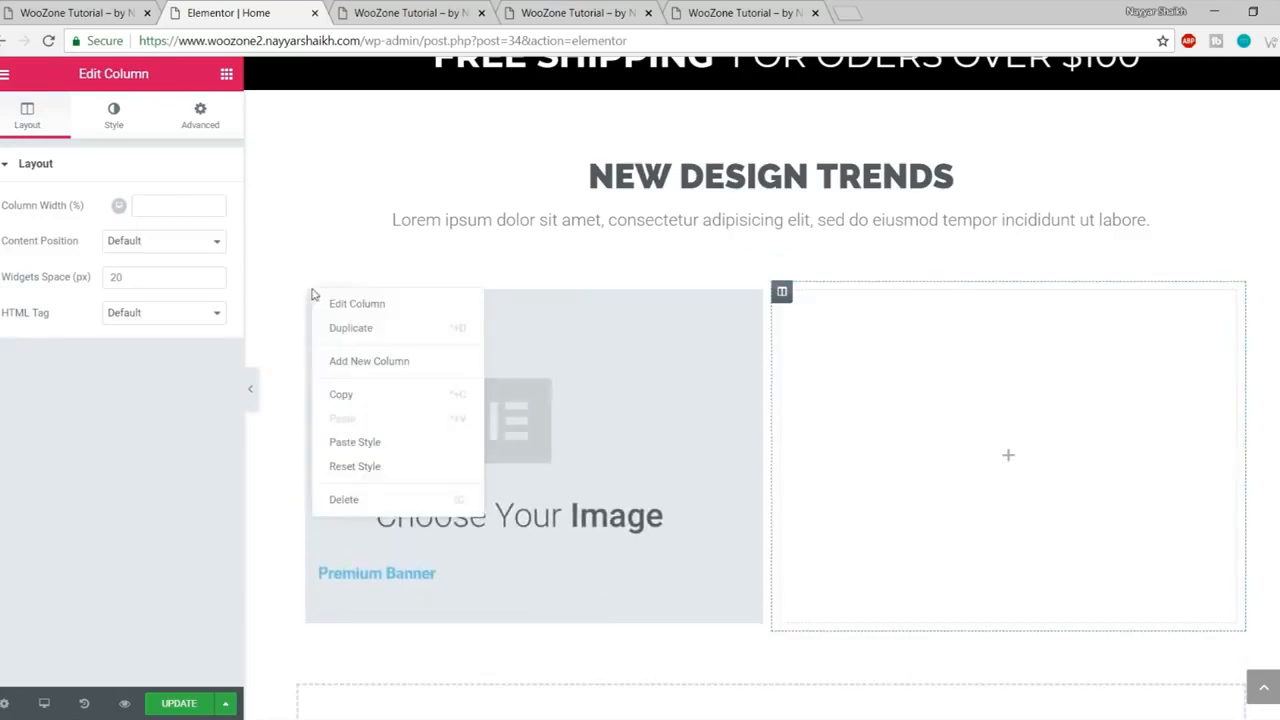
{"action": "left_click", "coordinate": [366, 360]}
{"action": "right_click", "coordinate": [307, 297]}
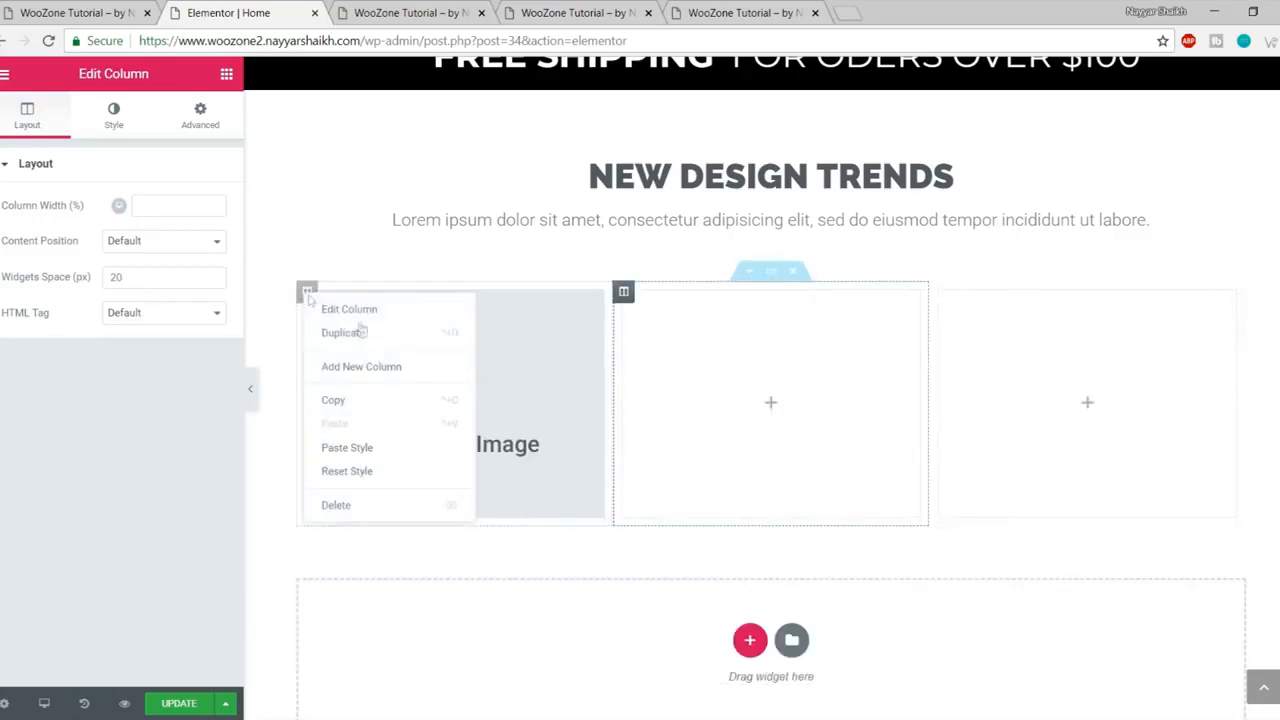
{"action": "left_click", "coordinate": [388, 369]}
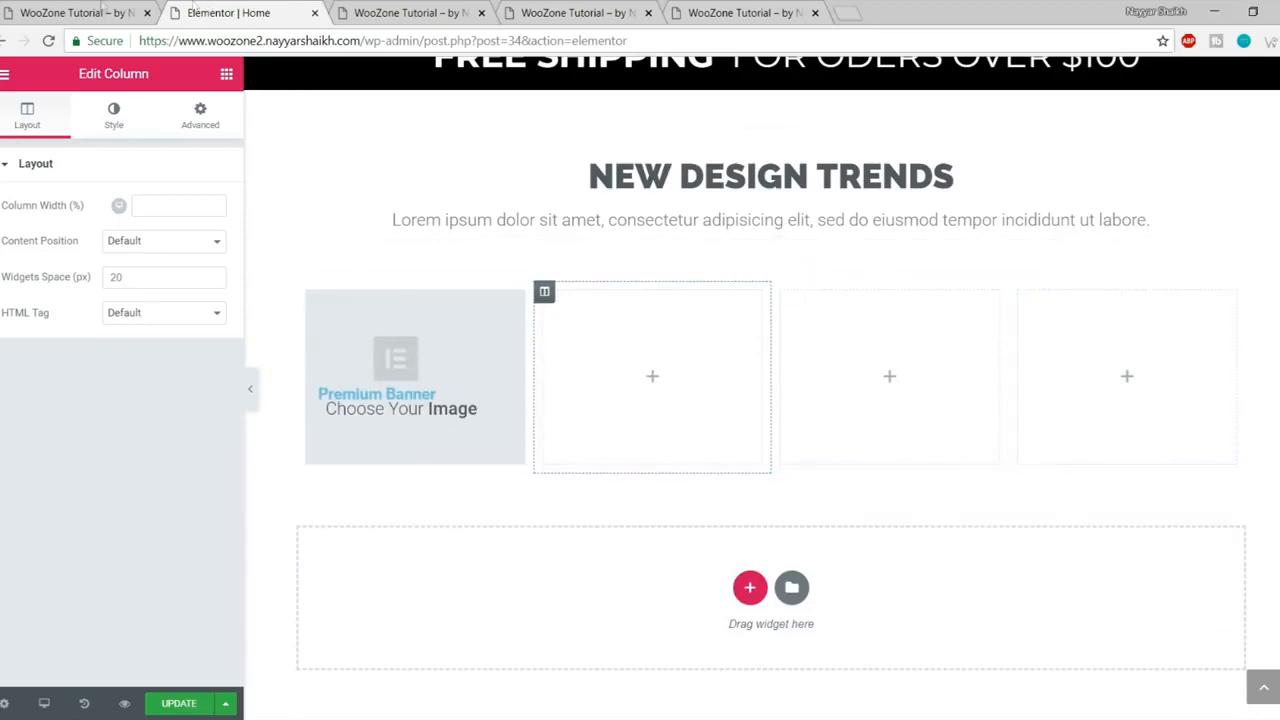
{"action": "left_click", "coordinate": [102, 10]}
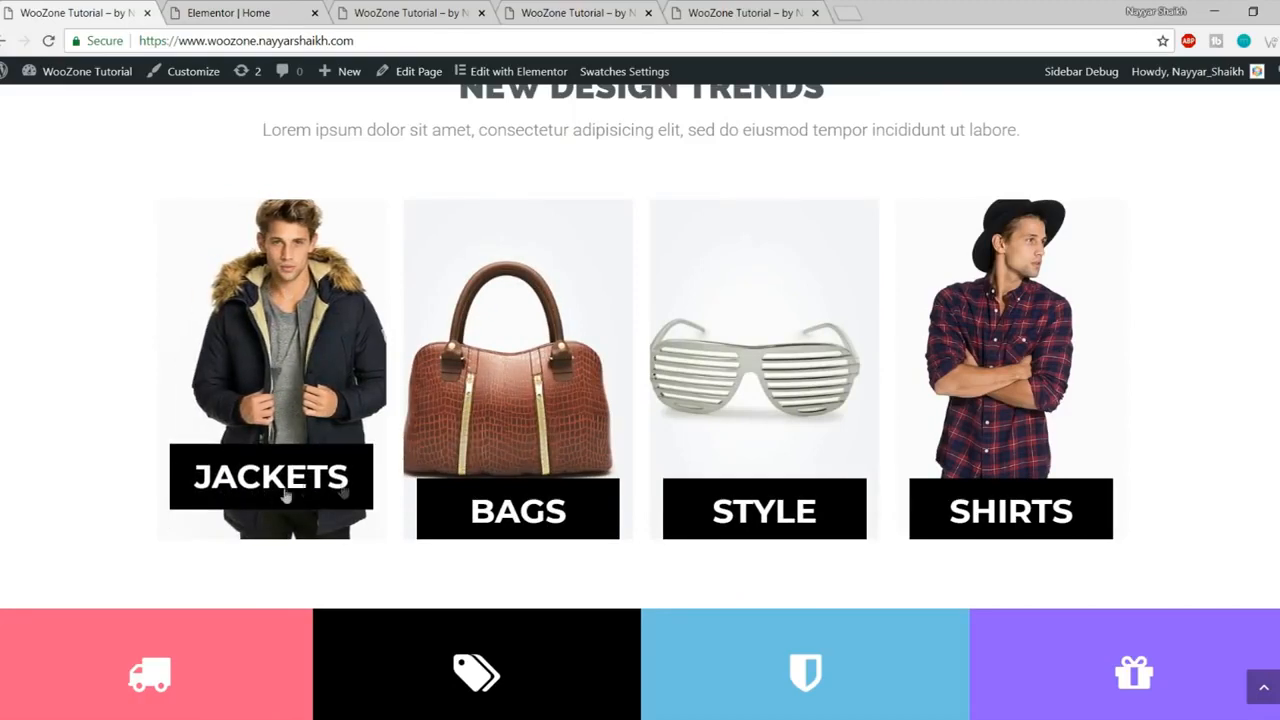
{"action": "left_click", "coordinate": [205, 10]}
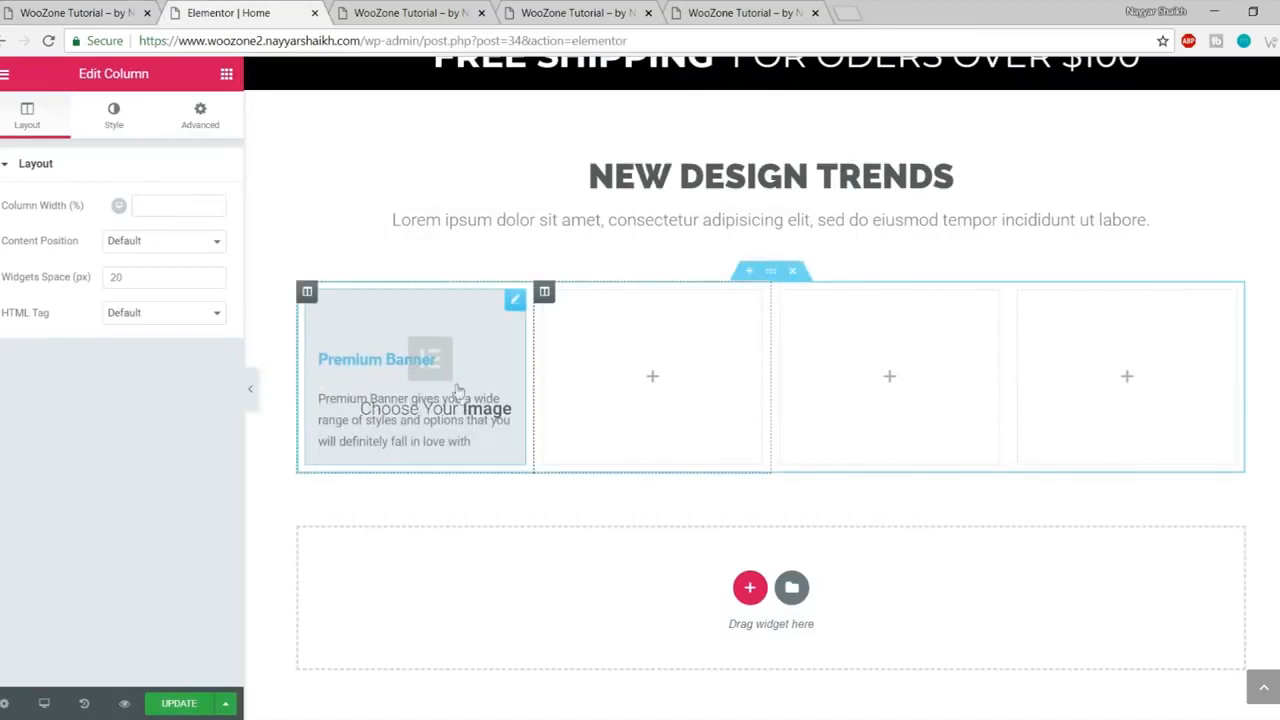
{"action": "left_click", "coordinate": [425, 360]}
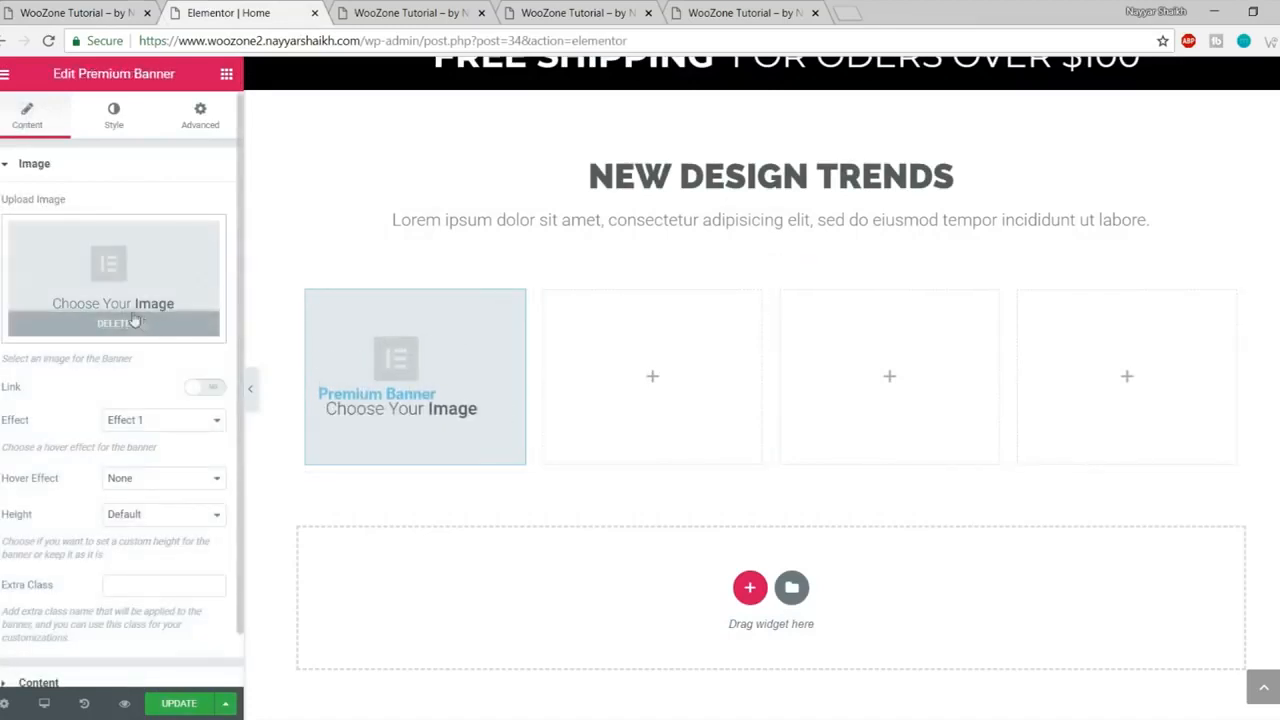
- Remove the placeholder banner image and start uploading a file from the computer
{"action": "left_click", "coordinate": [155, 323]}
{"action": "left_click", "coordinate": [116, 273]}
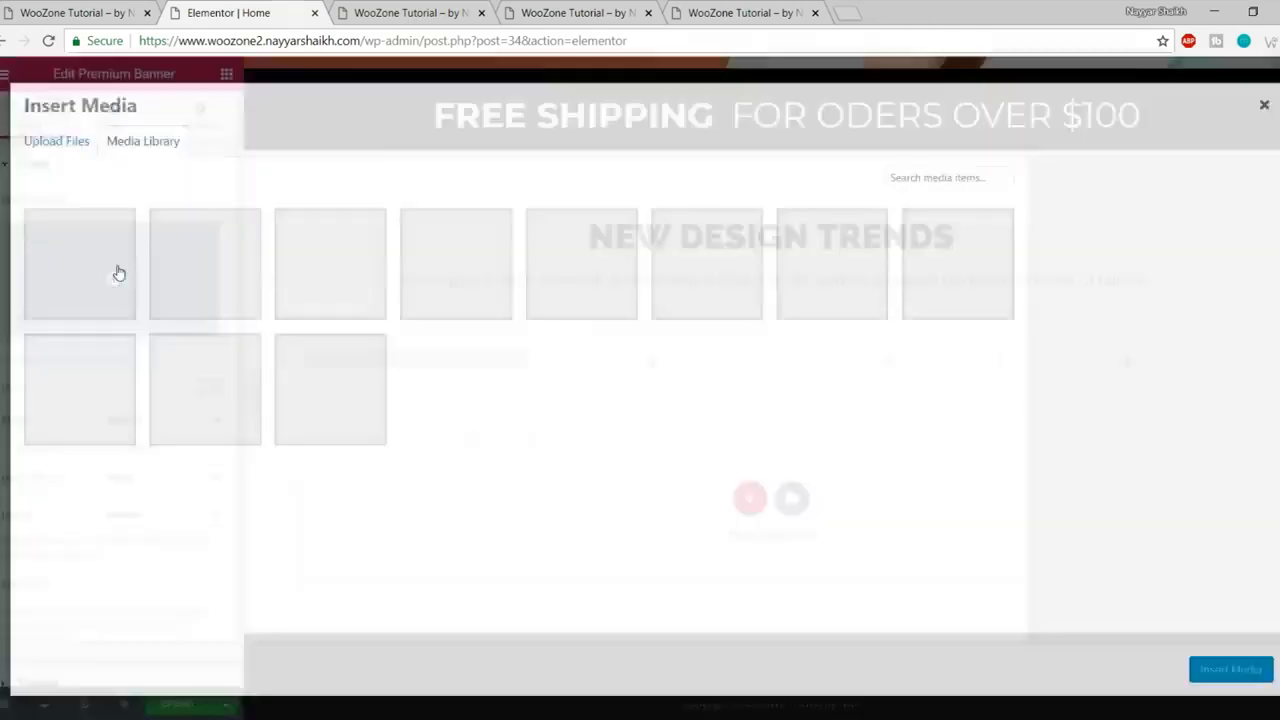
{"action": "left_click", "coordinate": [63, 140]}
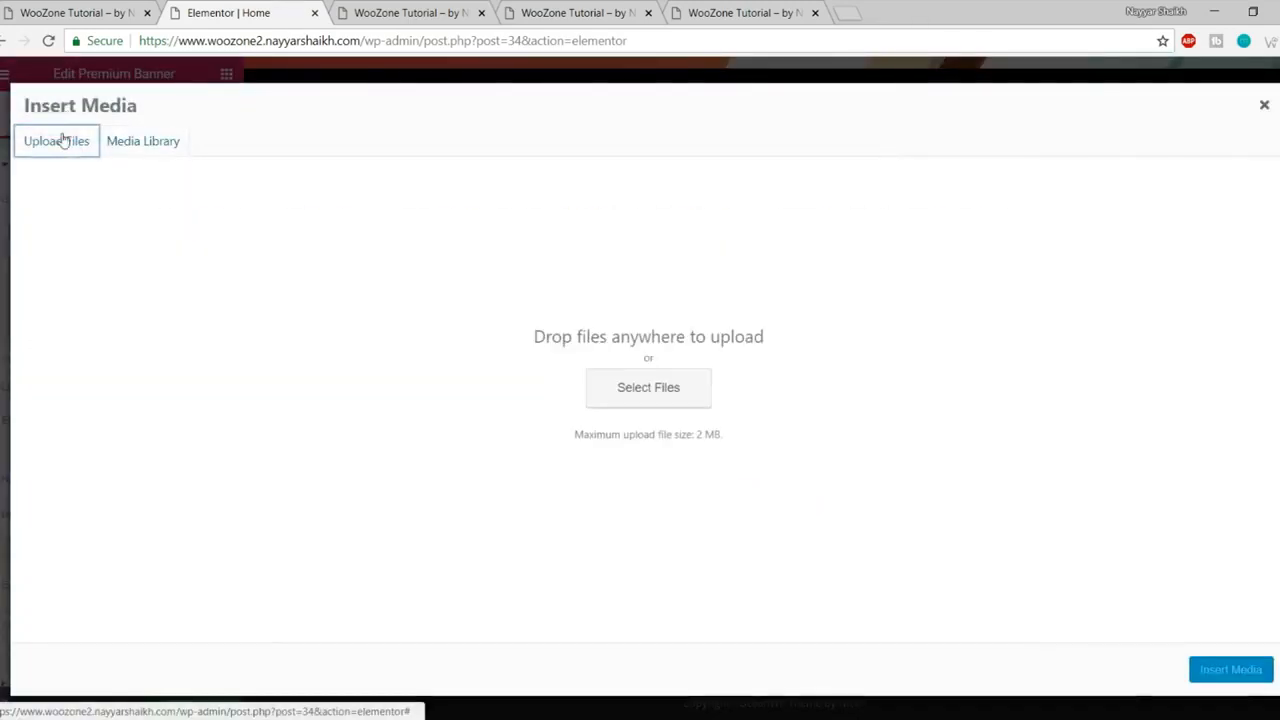
{"action": "left_click", "coordinate": [669, 387]}
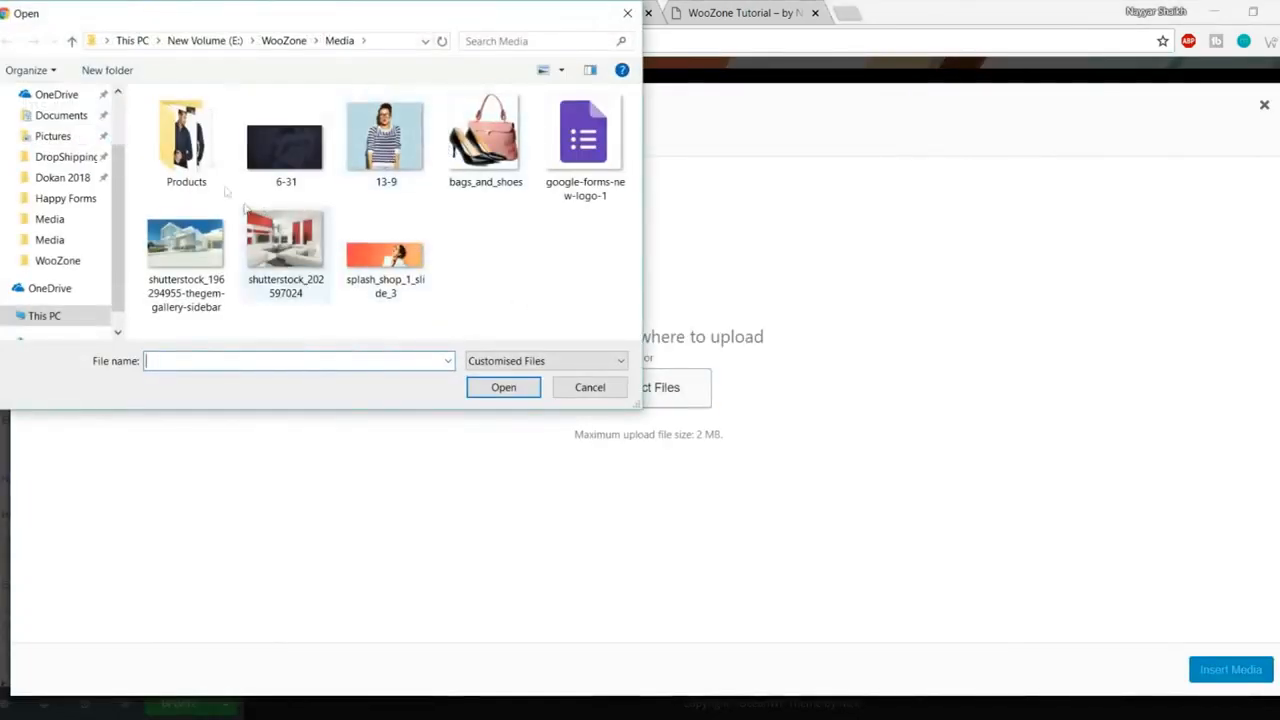
- Upload the 1_1-5-1-thegem-product-catalog jacket photo from OceanWP eCommerce > Media and insert it
{"action": "double_click", "coordinate": [186, 145]}
{"action": "scroll", "coordinate": [380, 210], "scroll_direction": "down", "scroll_amount": 1}
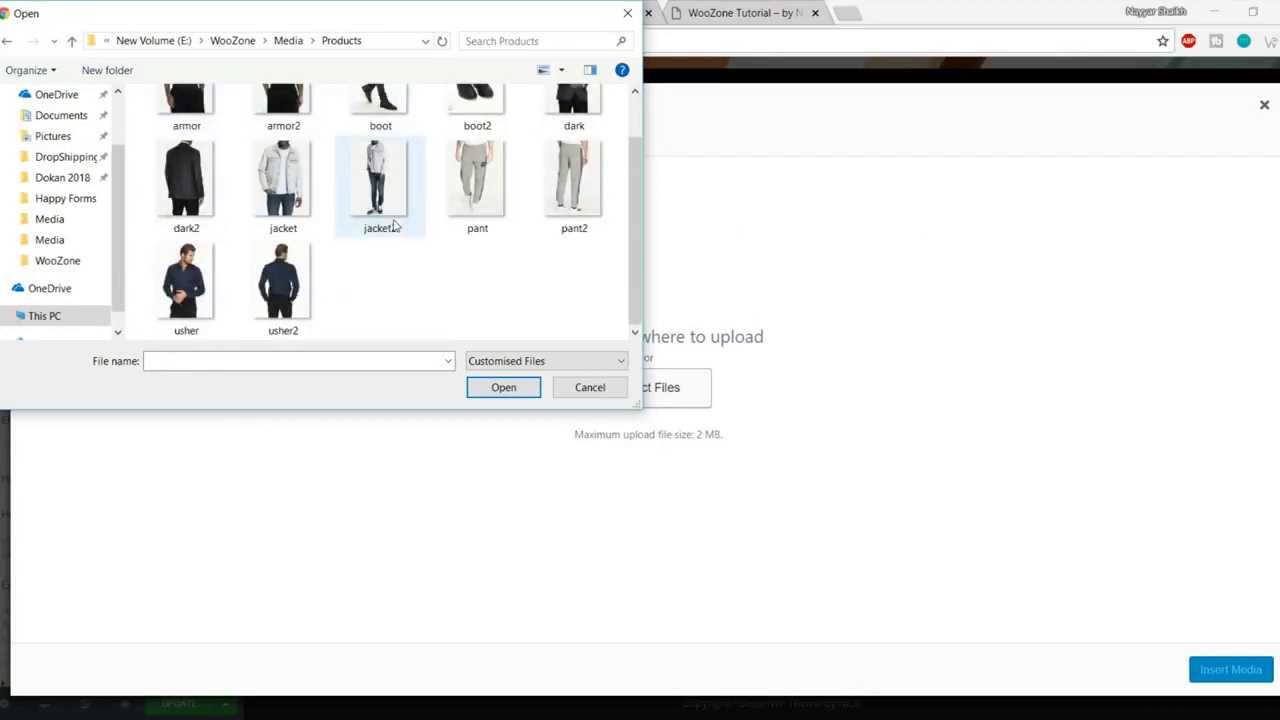
{"action": "scroll", "coordinate": [394, 220], "scroll_direction": "up", "scroll_amount": 1}
{"action": "left_click", "coordinate": [153, 41]}
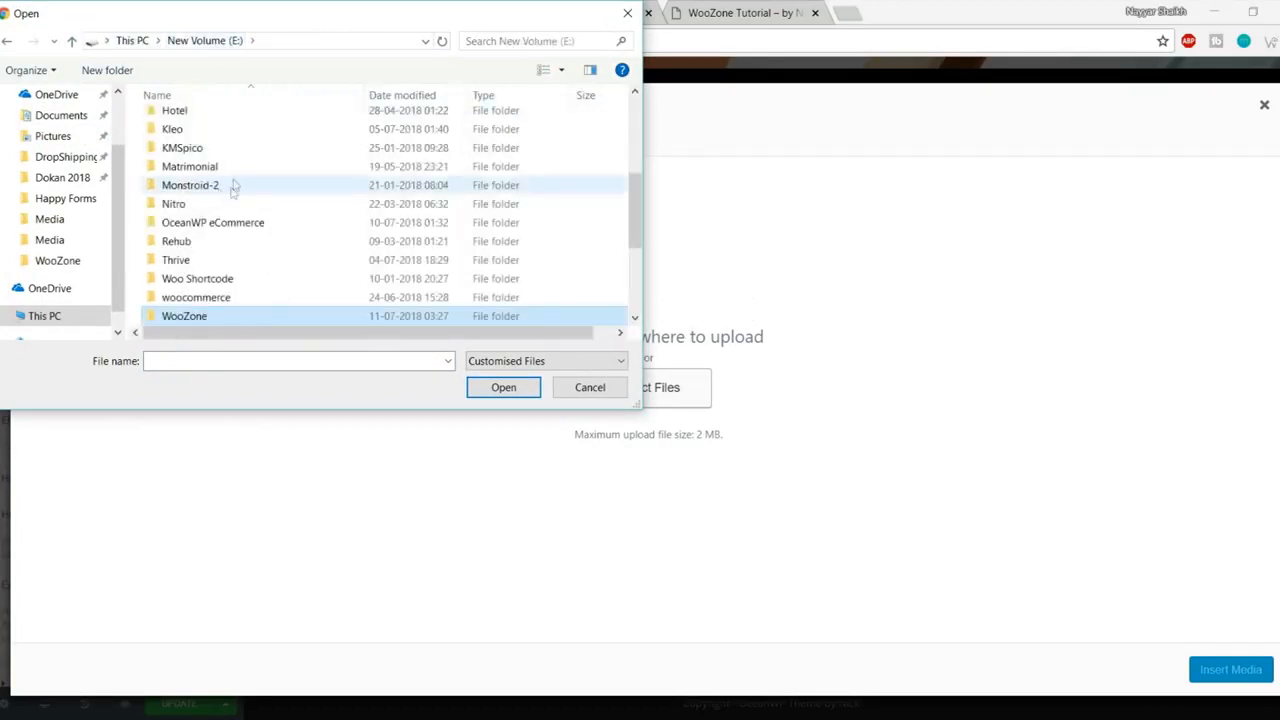
{"action": "left_click", "coordinate": [245, 224]}
{"action": "double_click", "coordinate": [245, 224]}
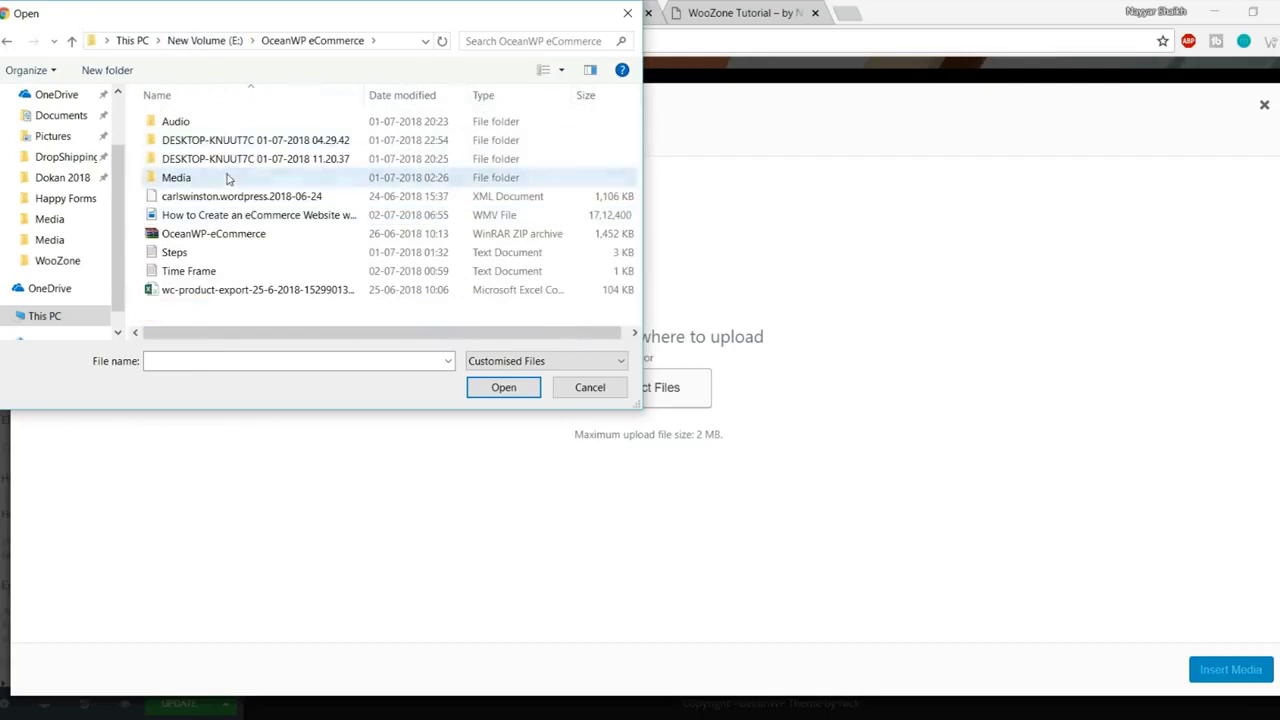
{"action": "double_click", "coordinate": [229, 177]}
{"action": "left_click", "coordinate": [300, 150]}
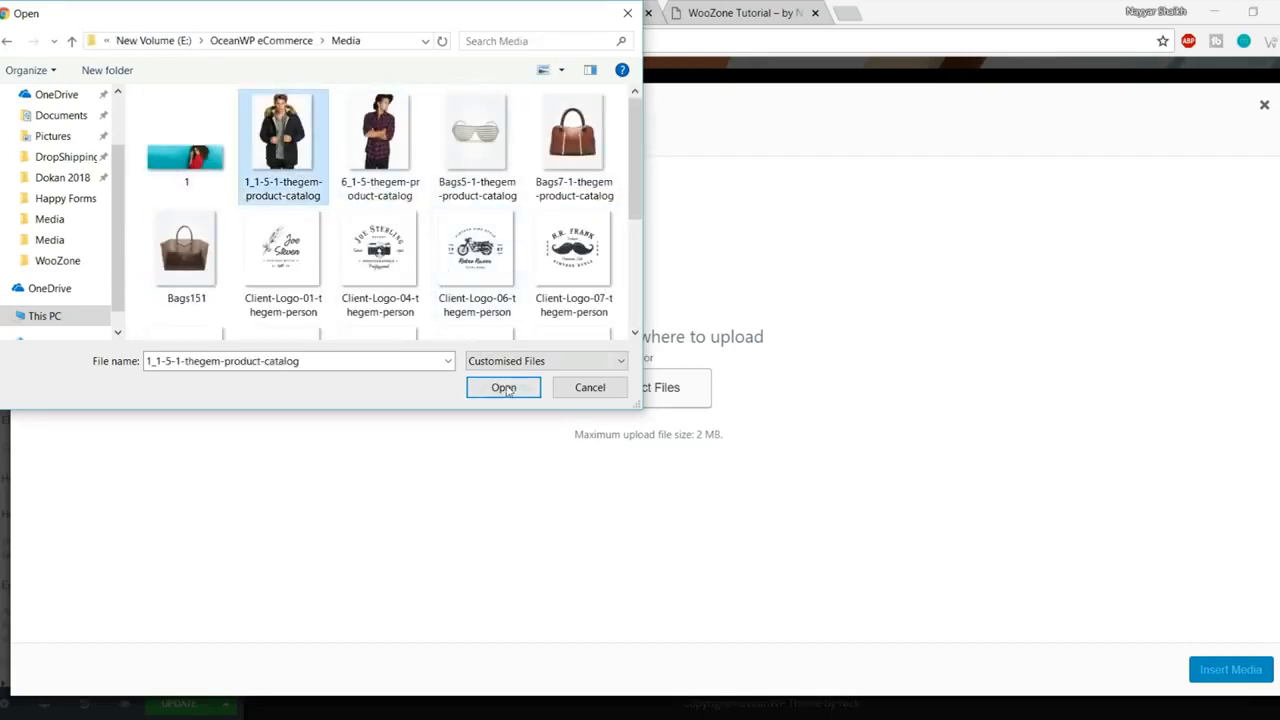
{"action": "left_click", "coordinate": [503, 387]}
{"action": "left_click", "coordinate": [1231, 676]}
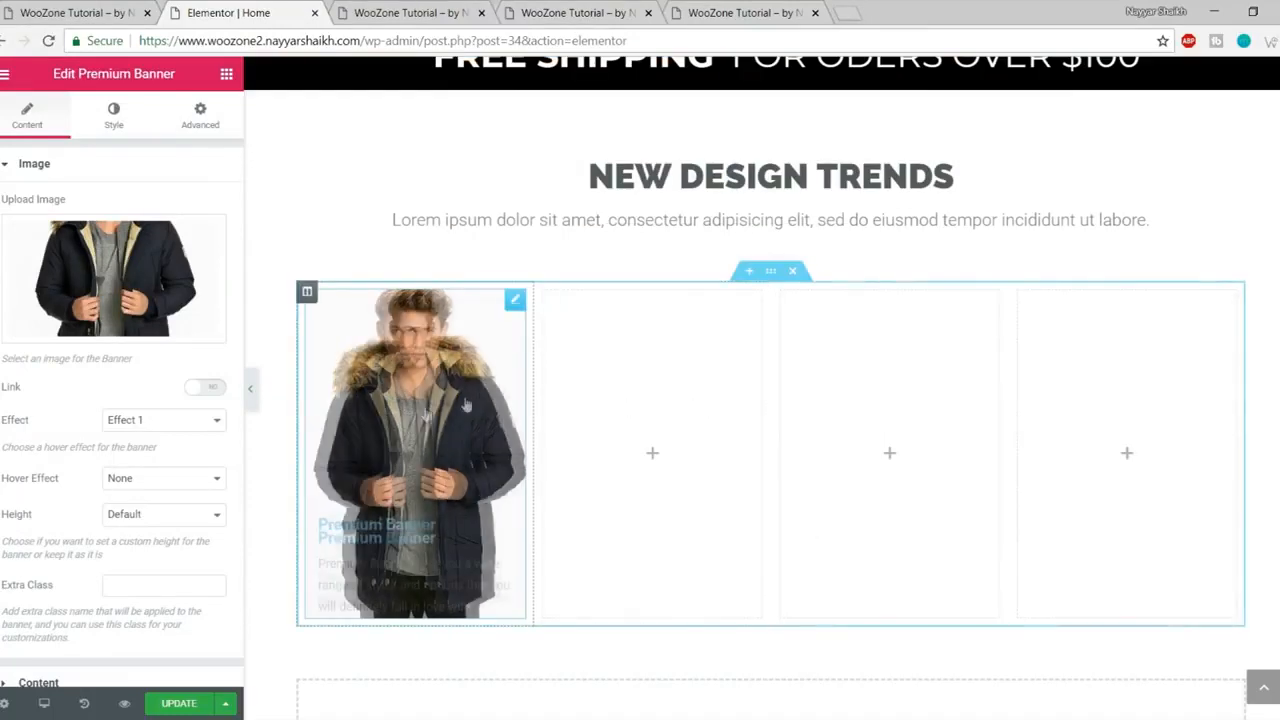
- Keep Effect 1 as the Premium Banner's effect
{"action": "scroll", "coordinate": [103, 411], "scroll_direction": "down", "scroll_amount": 1}
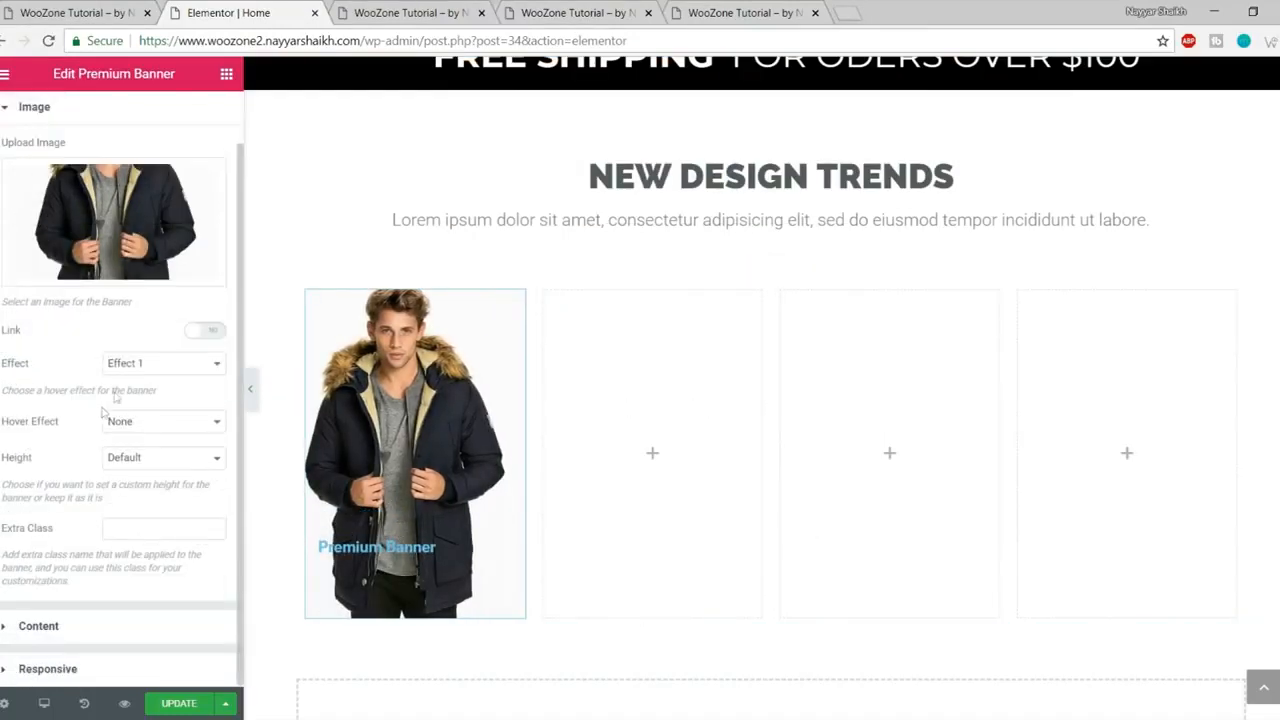
{"action": "left_click", "coordinate": [129, 370]}
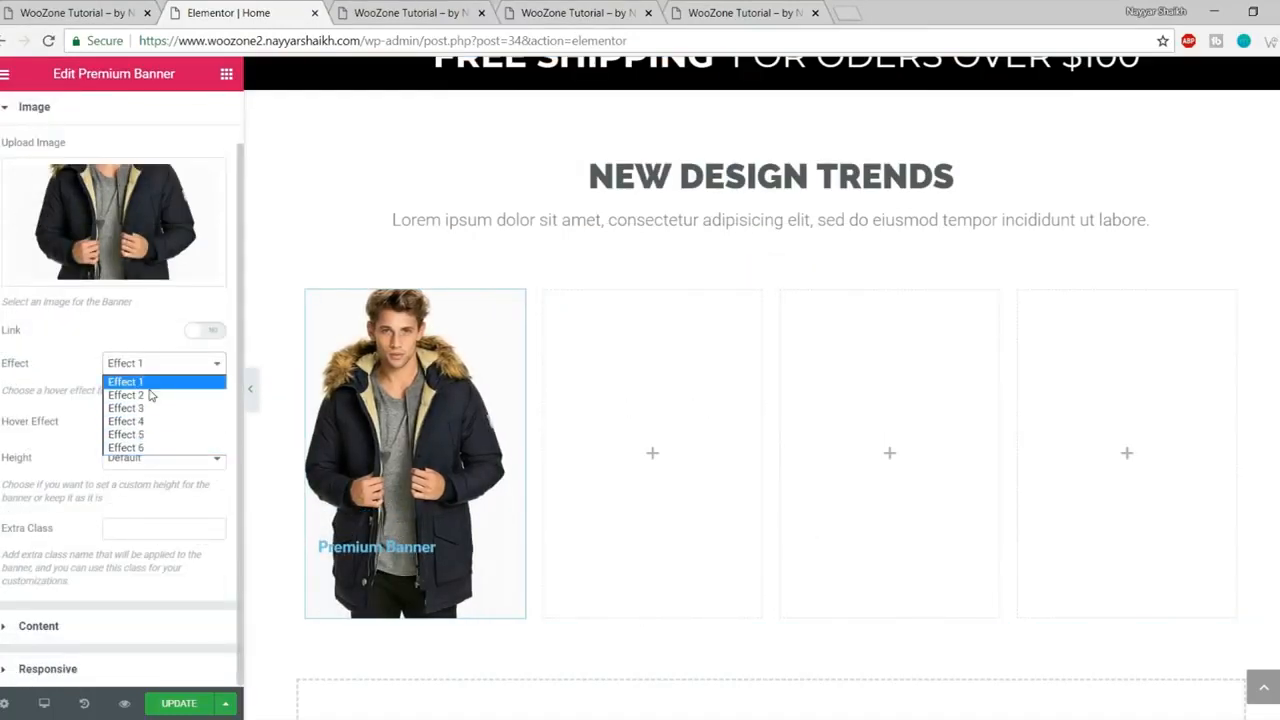
{"action": "left_click", "coordinate": [146, 384]}
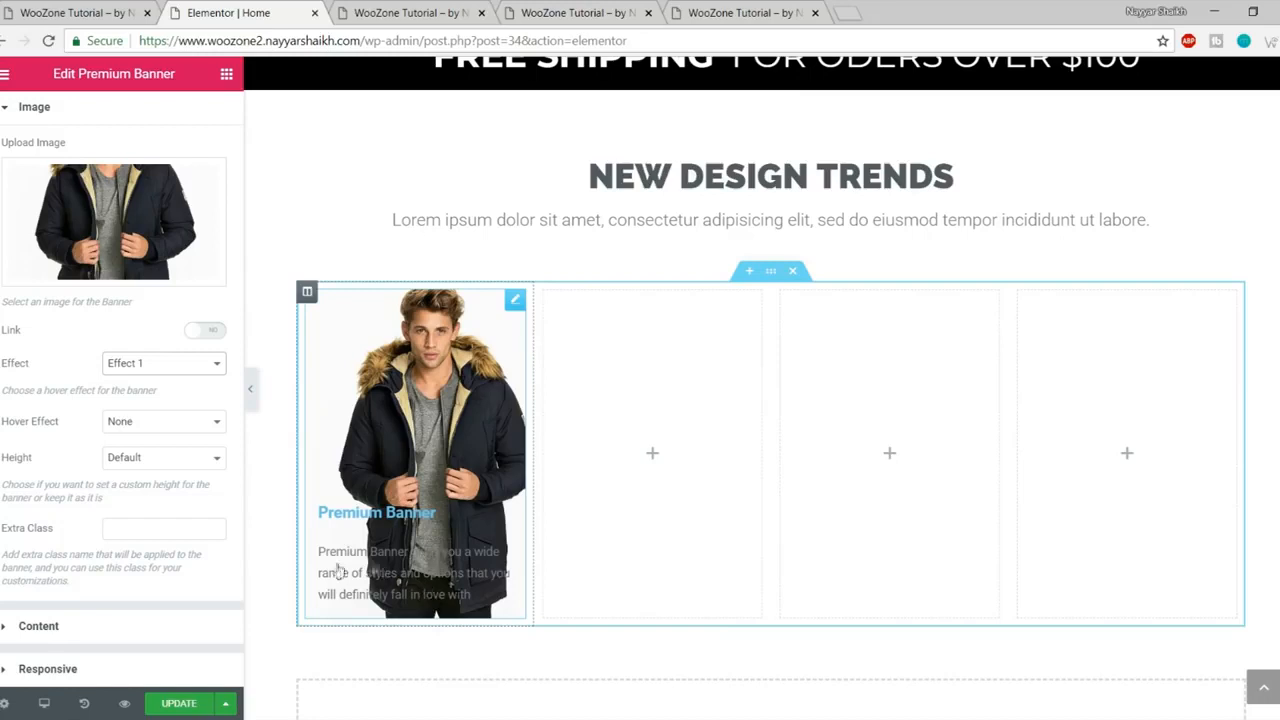
- Delete the placeholder description and replace the banner title with JACKETS
{"action": "left_click", "coordinate": [105, 630]}
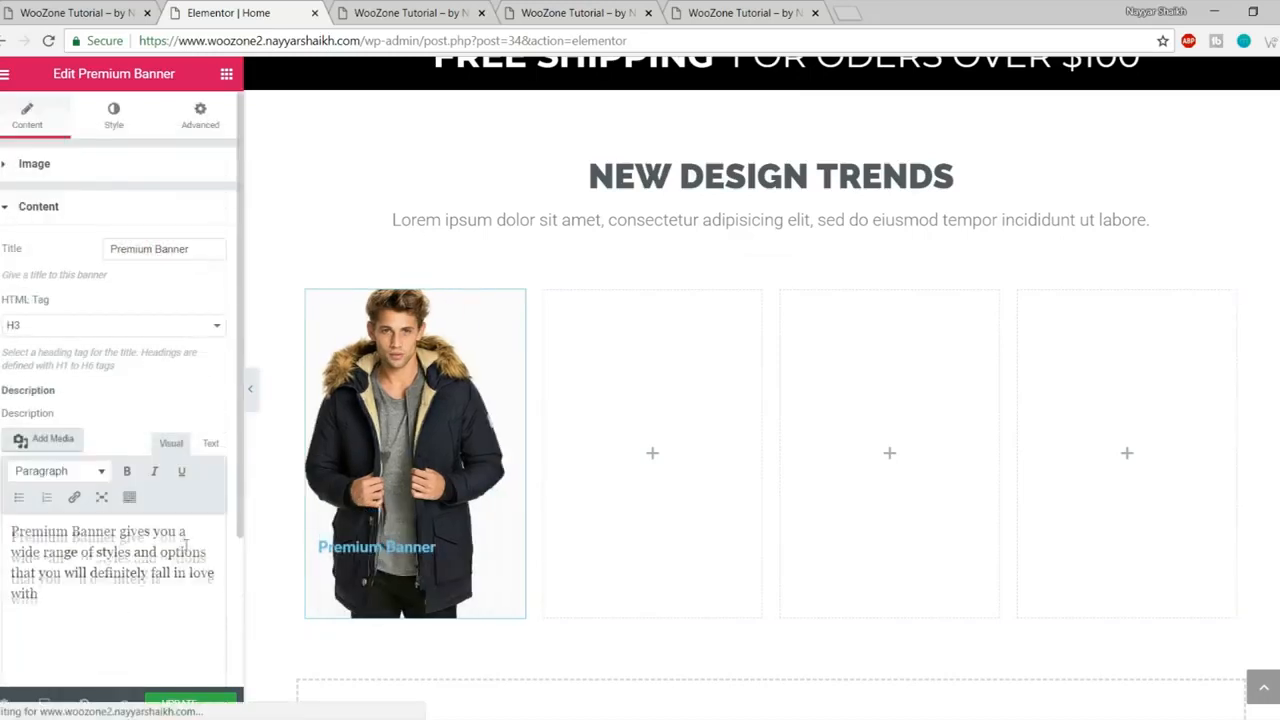
{"action": "left_click_drag", "start_coordinate": [121, 608], "coordinate": [6, 494]}
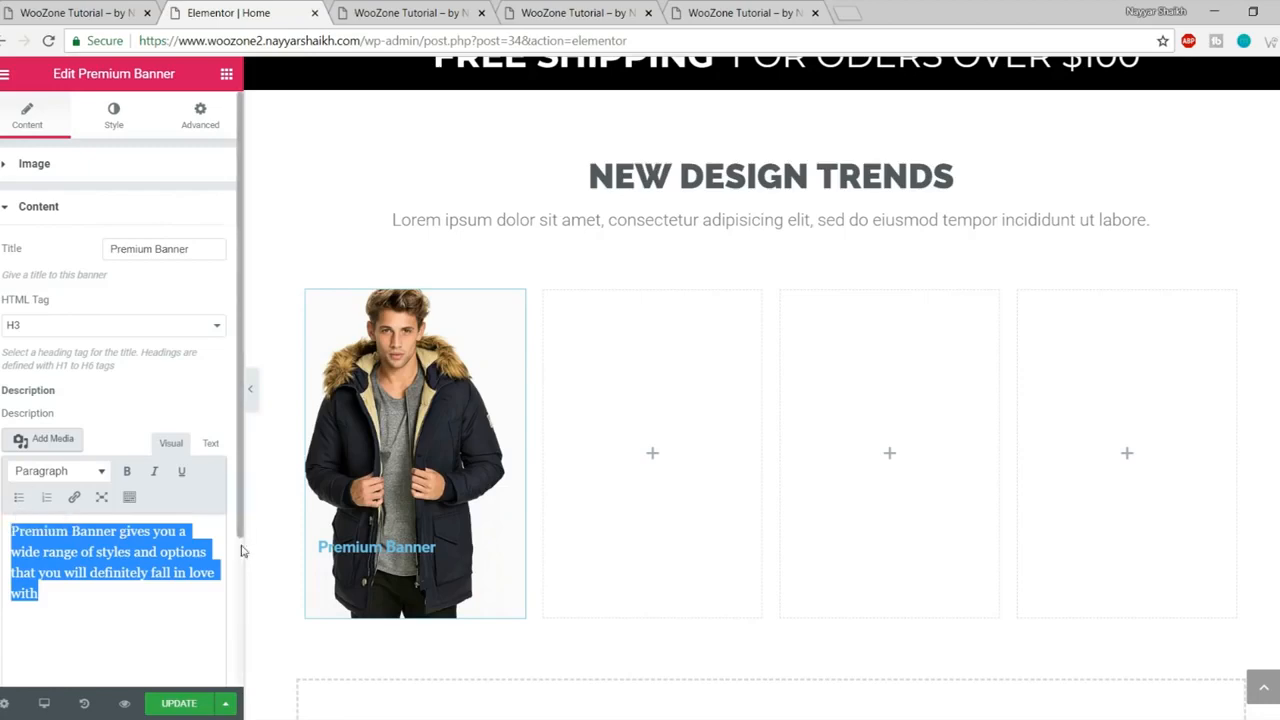
{"action": "key", "text": "BackSpace"}
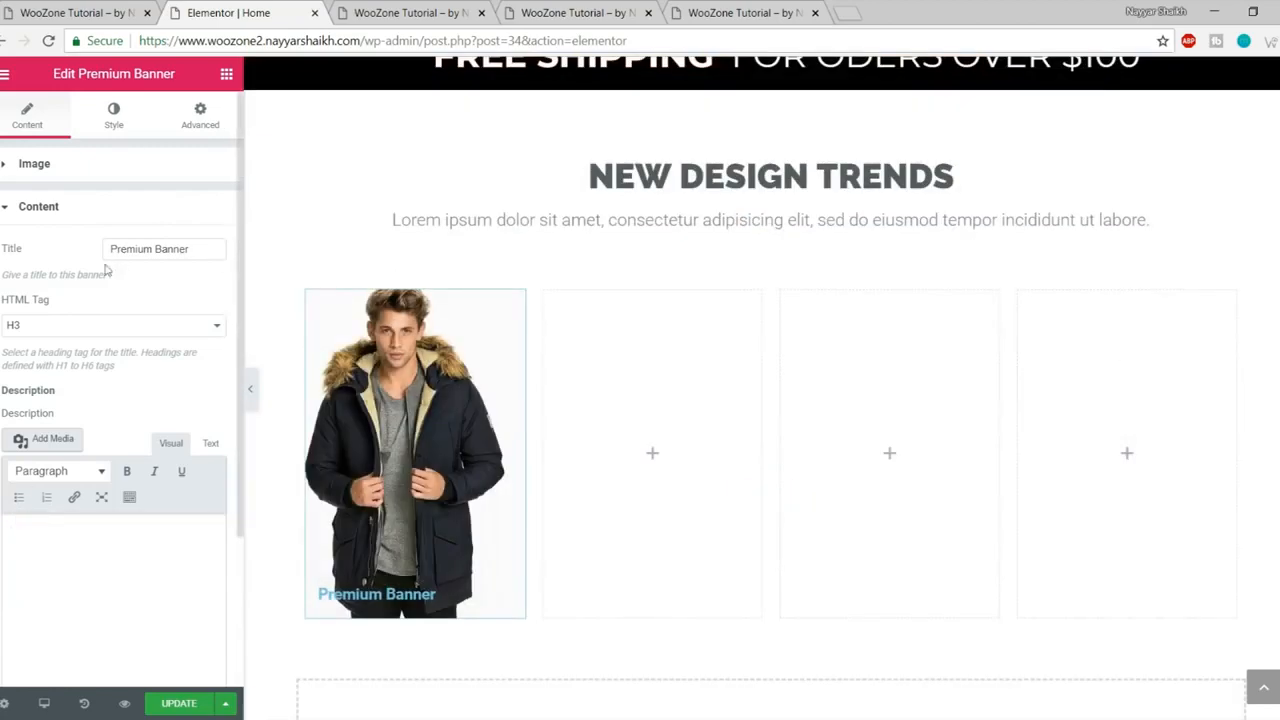
{"action": "left_click_drag", "start_coordinate": [192, 249], "coordinate": [97, 262]}
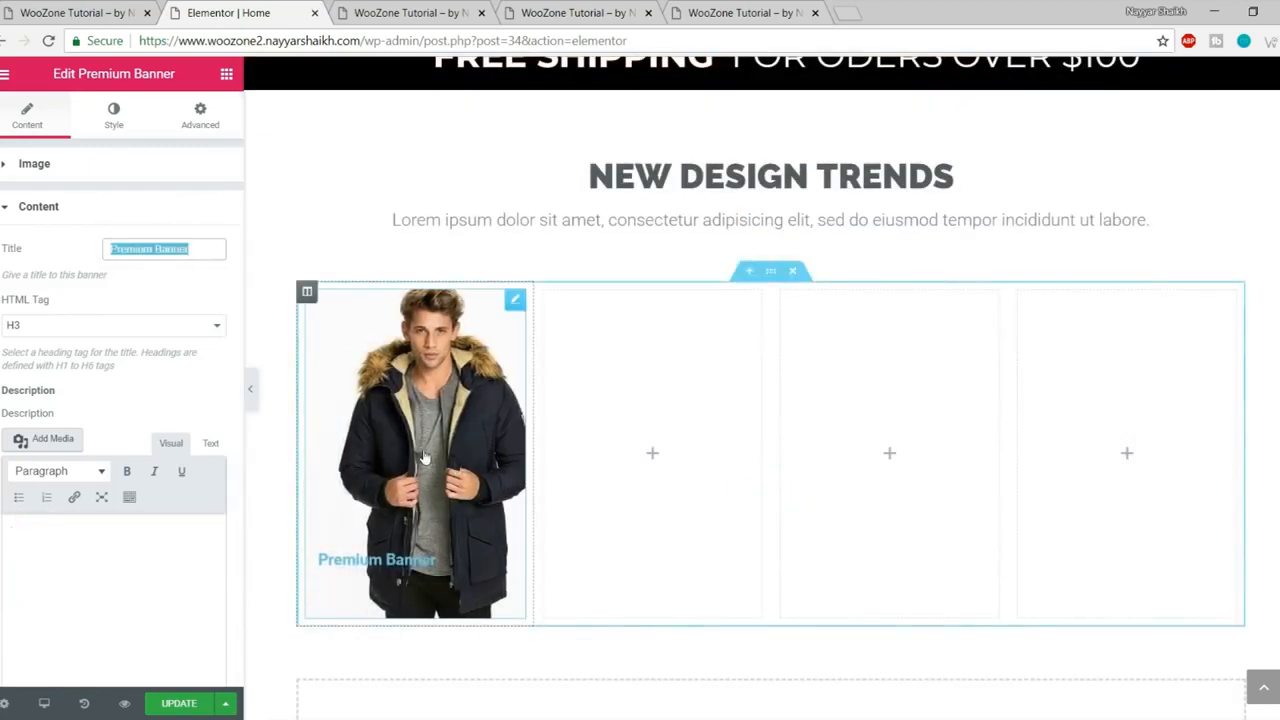
{"action": "type", "text": "JACKETS"}
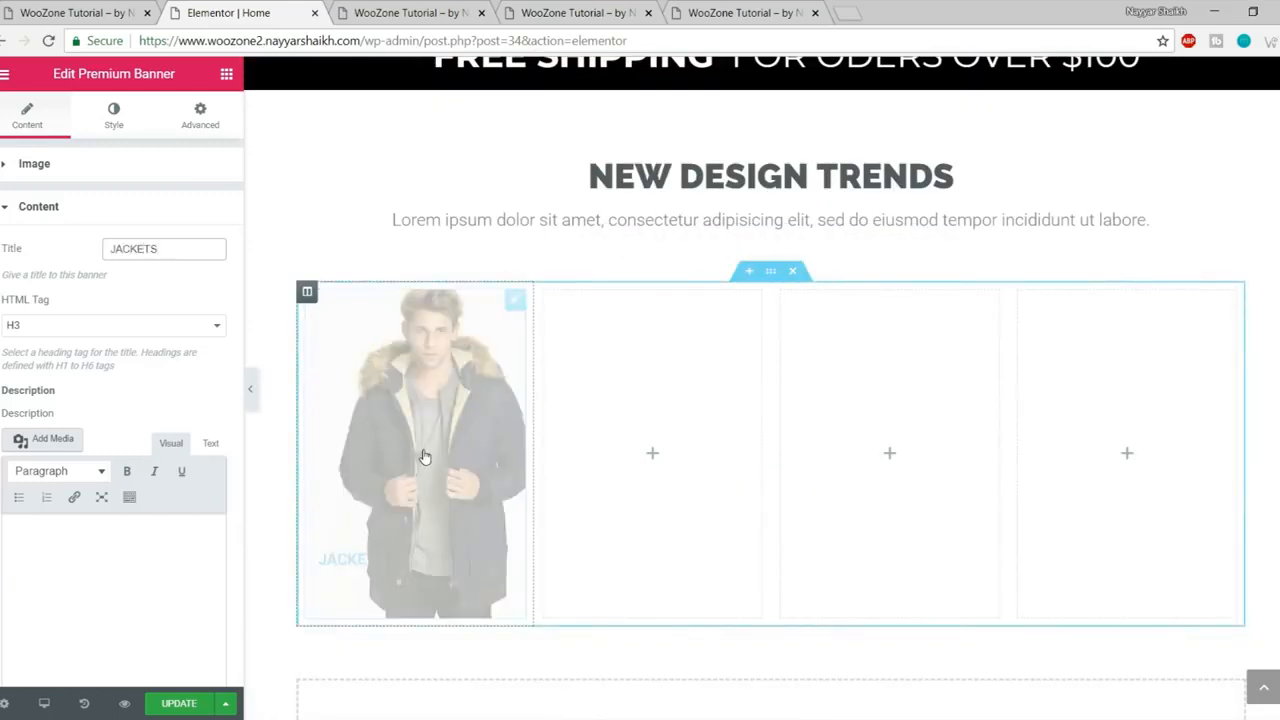
- Set the banner text alignment to Center
{"action": "scroll", "coordinate": [199, 508], "scroll_direction": "down", "scroll_amount": 2}
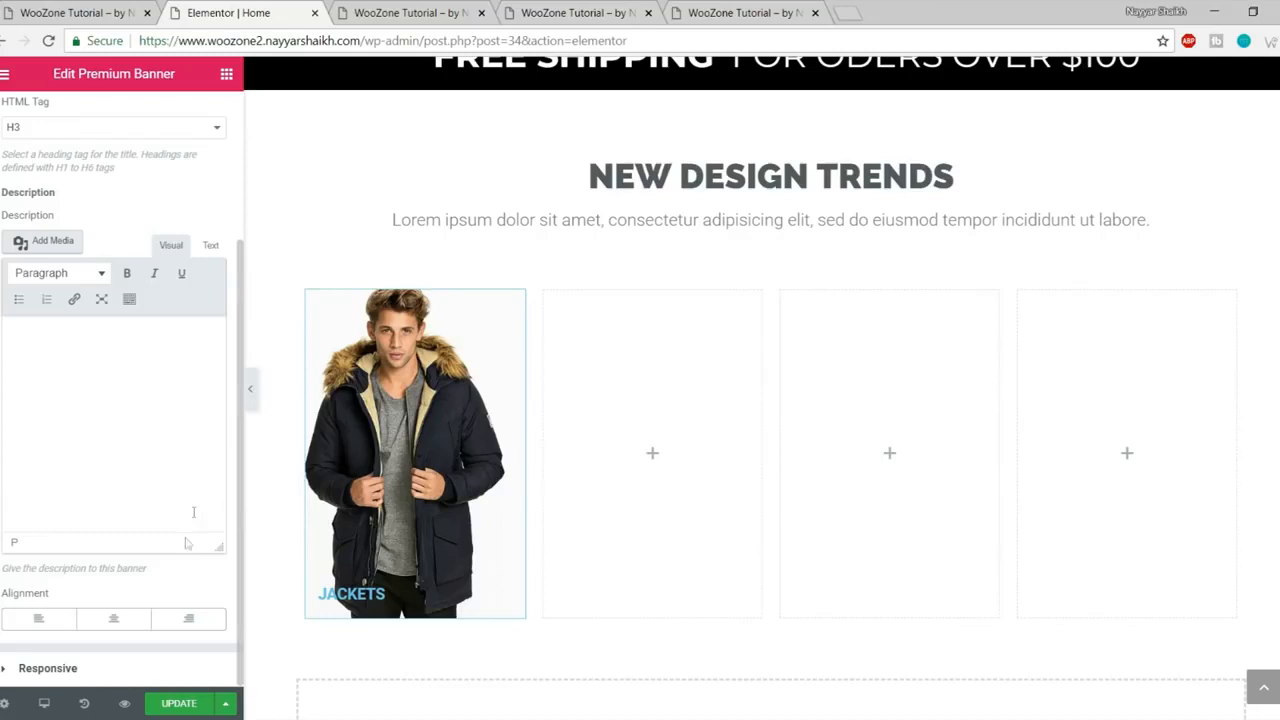
{"action": "left_click", "coordinate": [116, 622]}
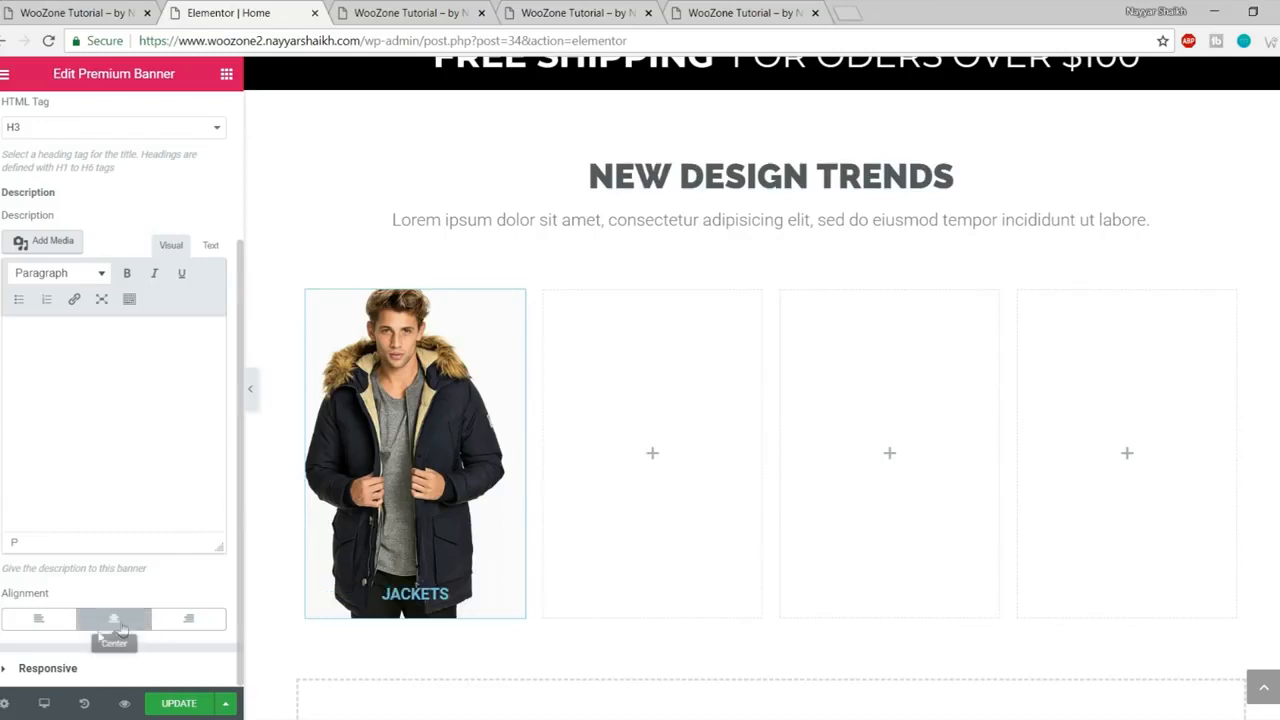
{"action": "scroll", "coordinate": [201, 628], "scroll_direction": "up", "scroll_amount": 2}
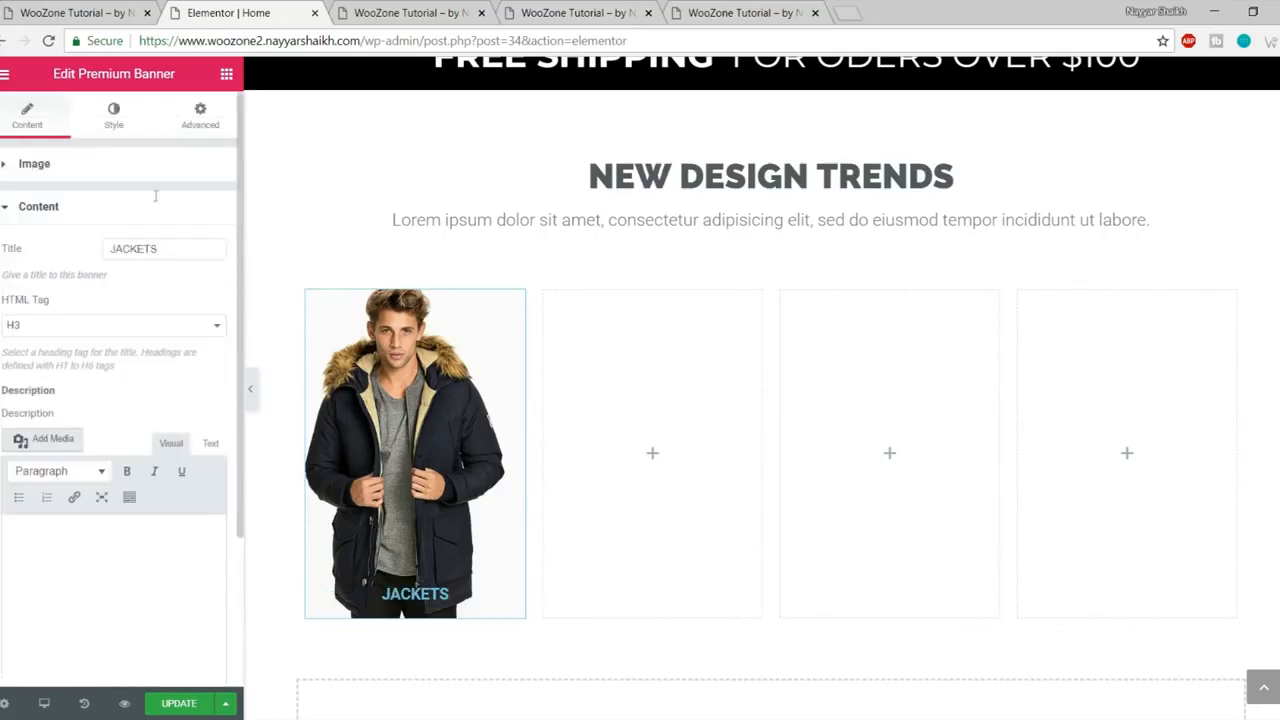
{"action": "left_click", "coordinate": [111, 124]}
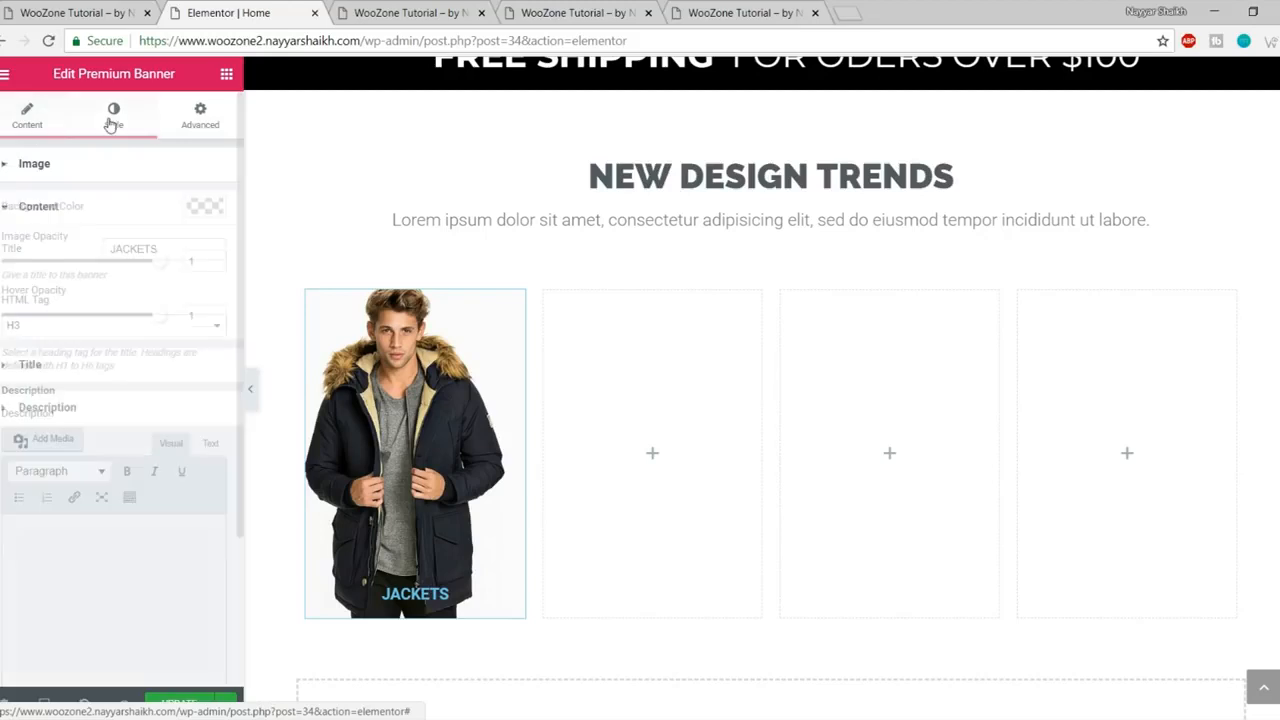
- Set the JACKETS title typography to Montserrat, 37 px, weight 700
{"action": "left_click", "coordinate": [107, 368]}
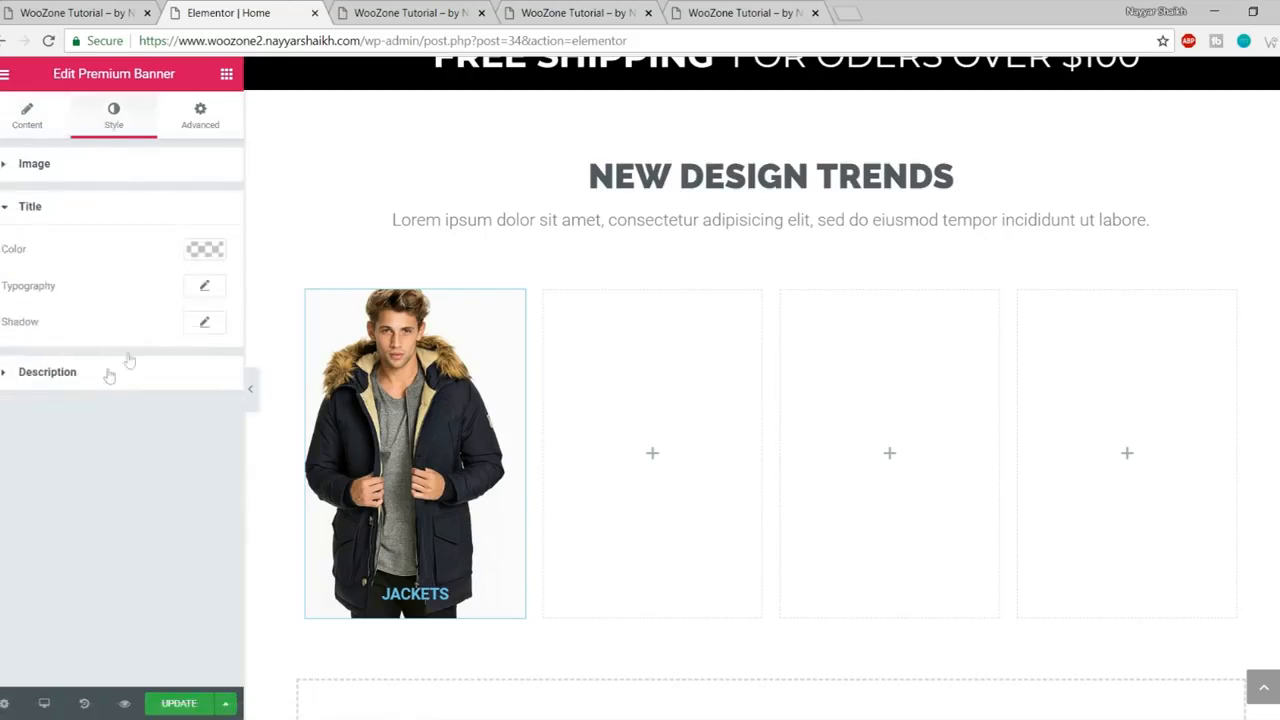
{"action": "left_click", "coordinate": [205, 290]}
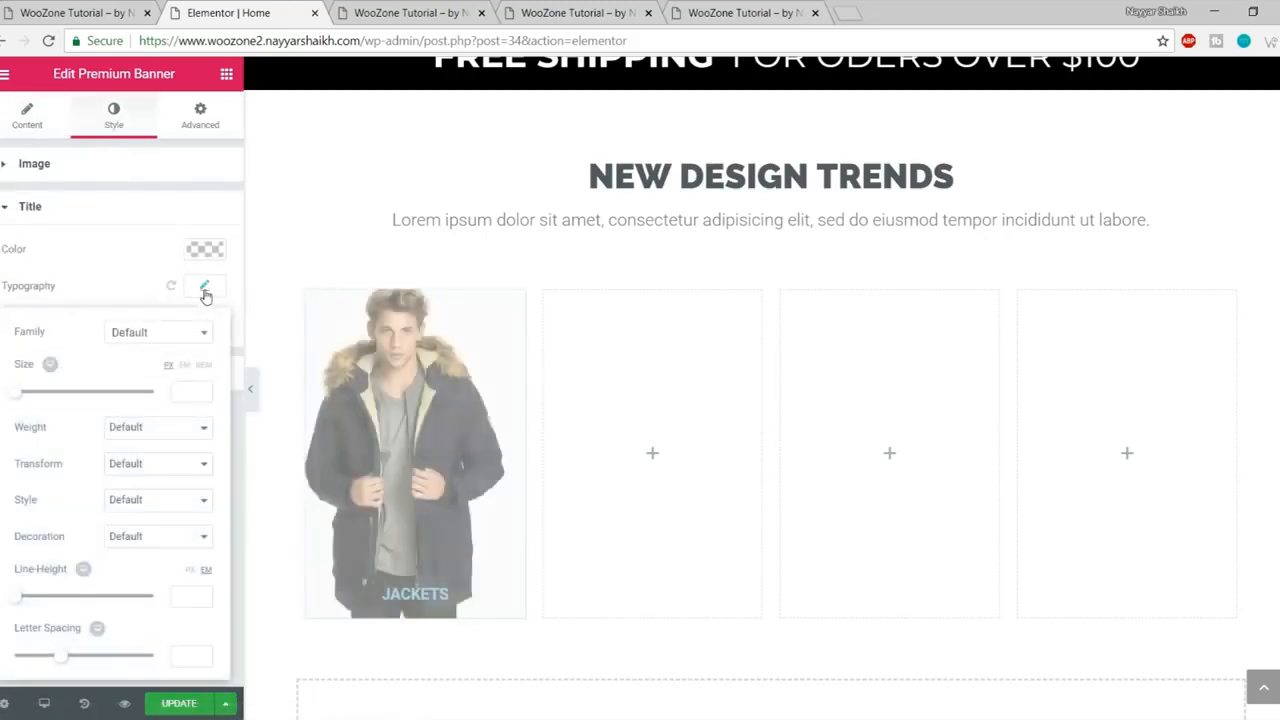
{"action": "left_click", "coordinate": [145, 337]}
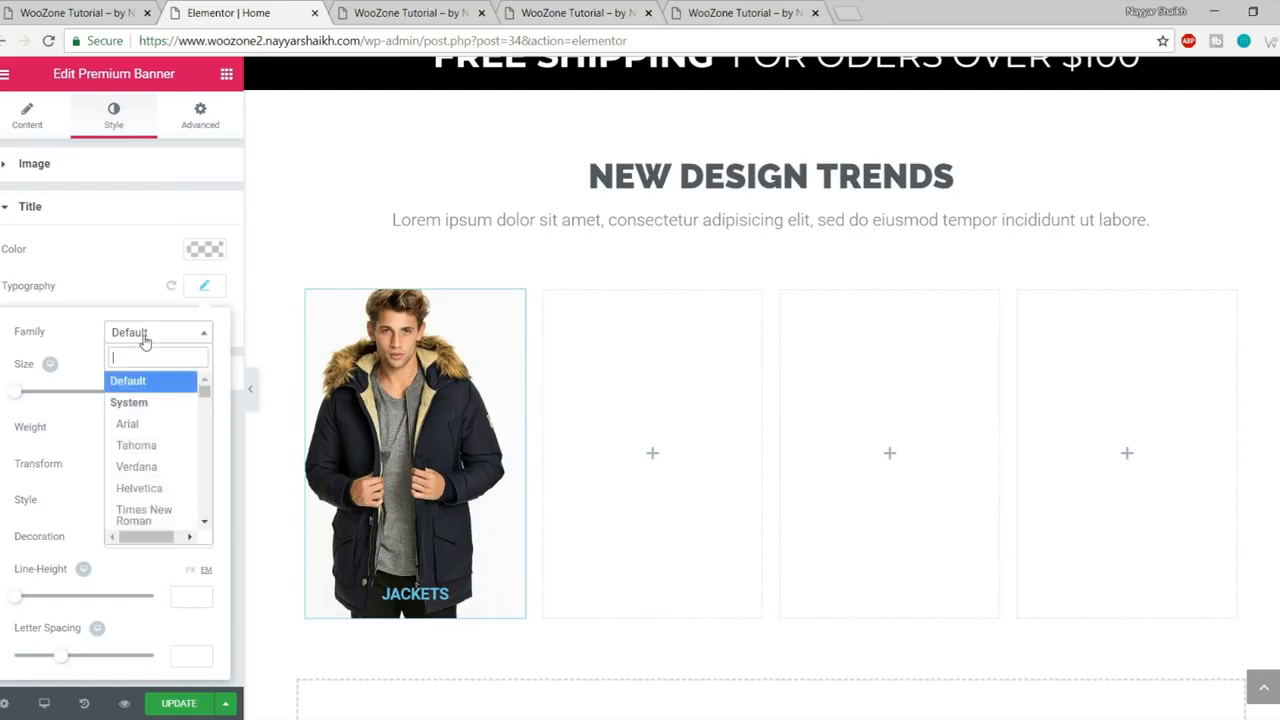
{"action": "type", "text": "monts"}
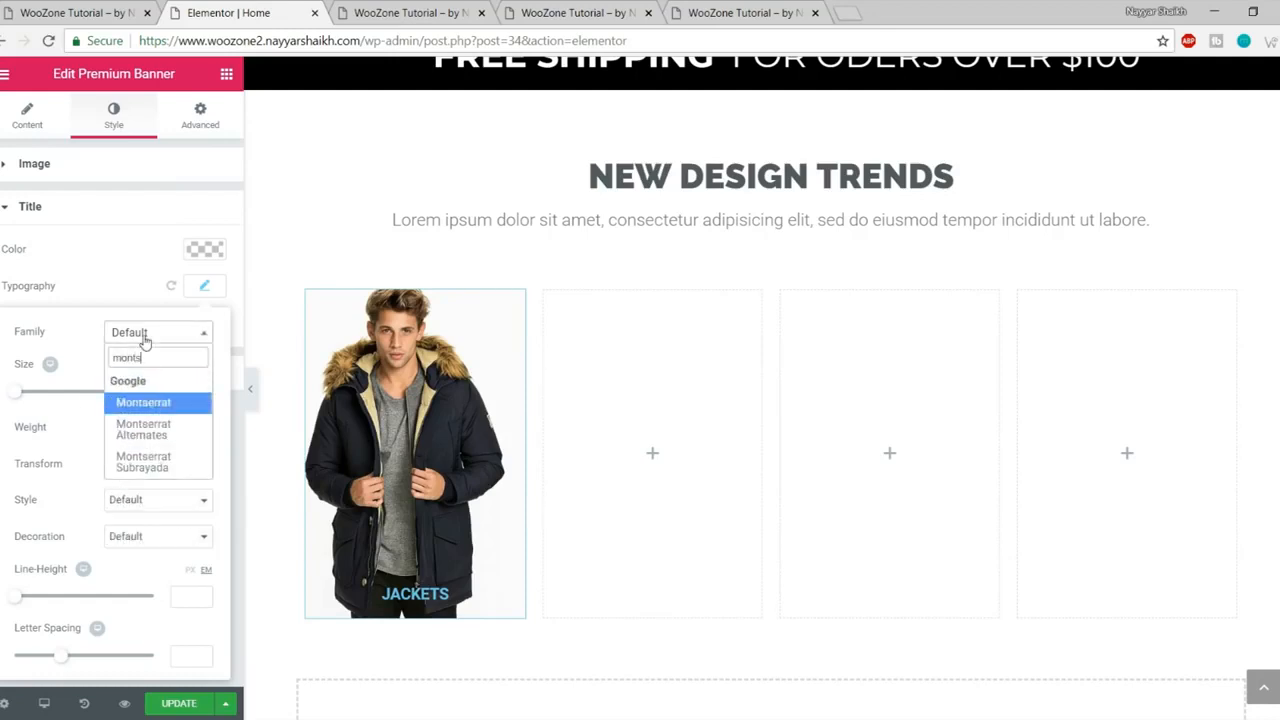
{"action": "key", "text": "Return"}
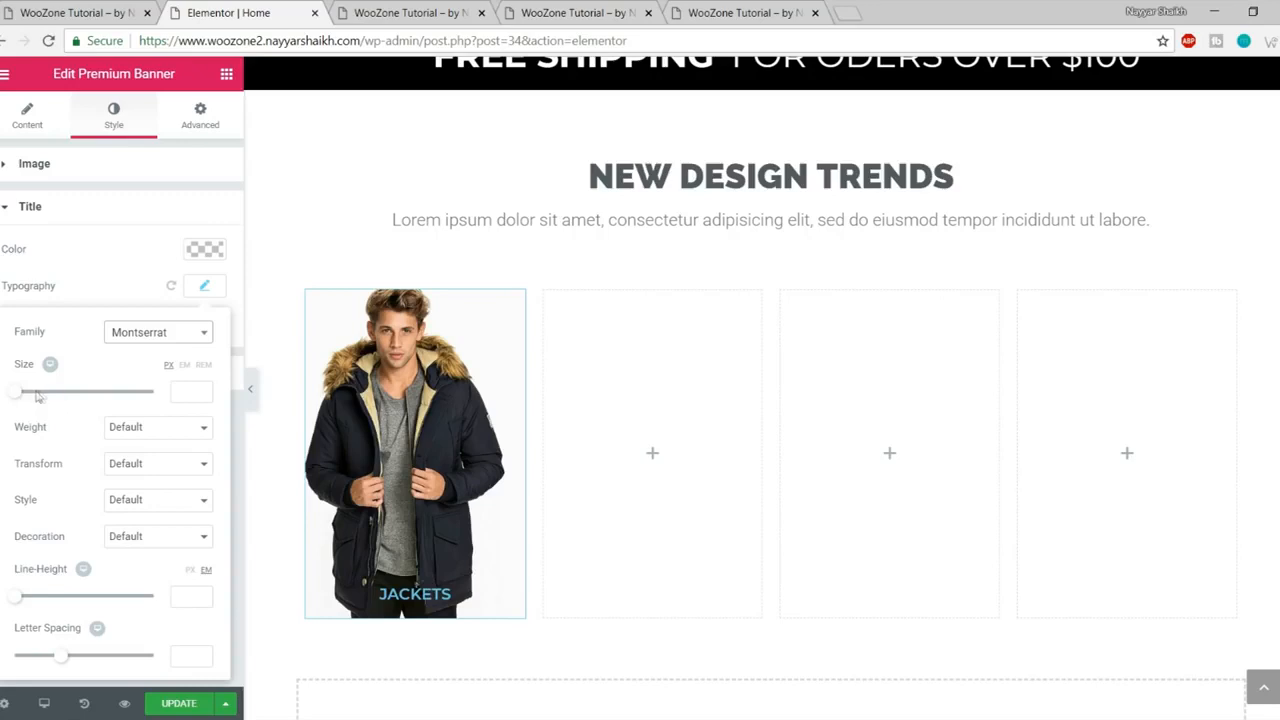
{"action": "left_click_drag", "start_coordinate": [17, 393], "coordinate": [39, 393]}
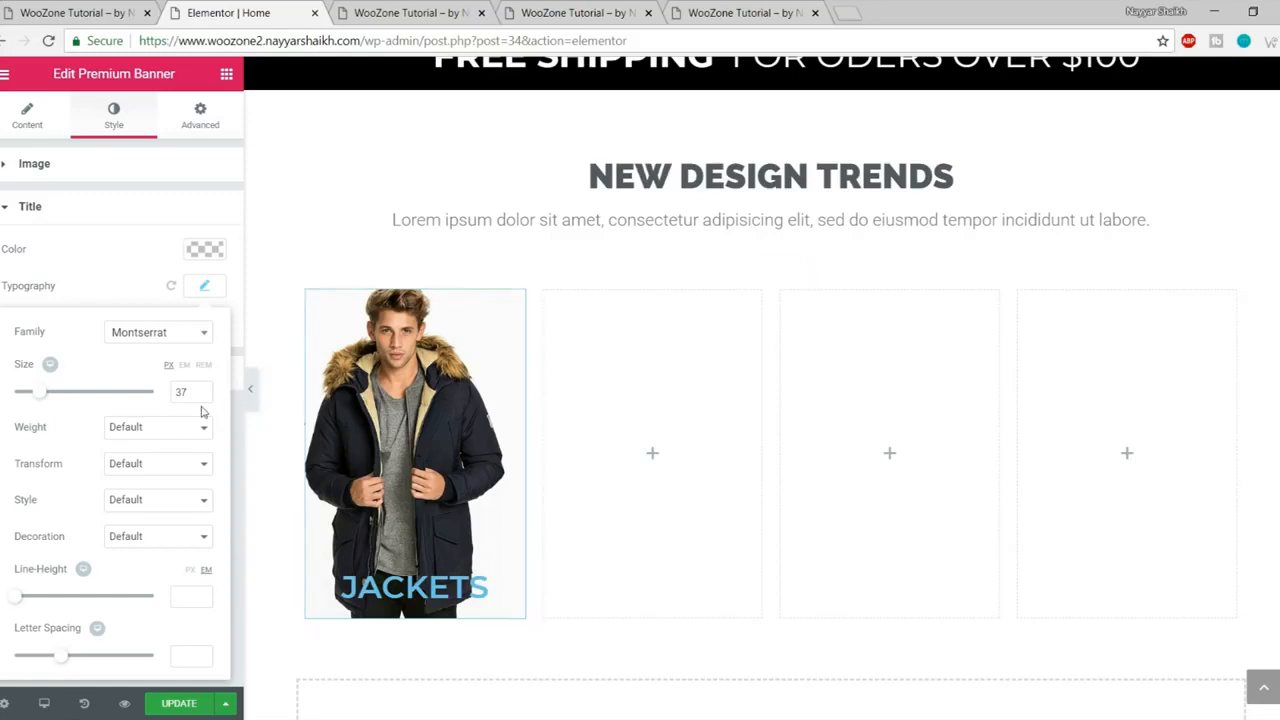
{"action": "left_click", "coordinate": [143, 440]}
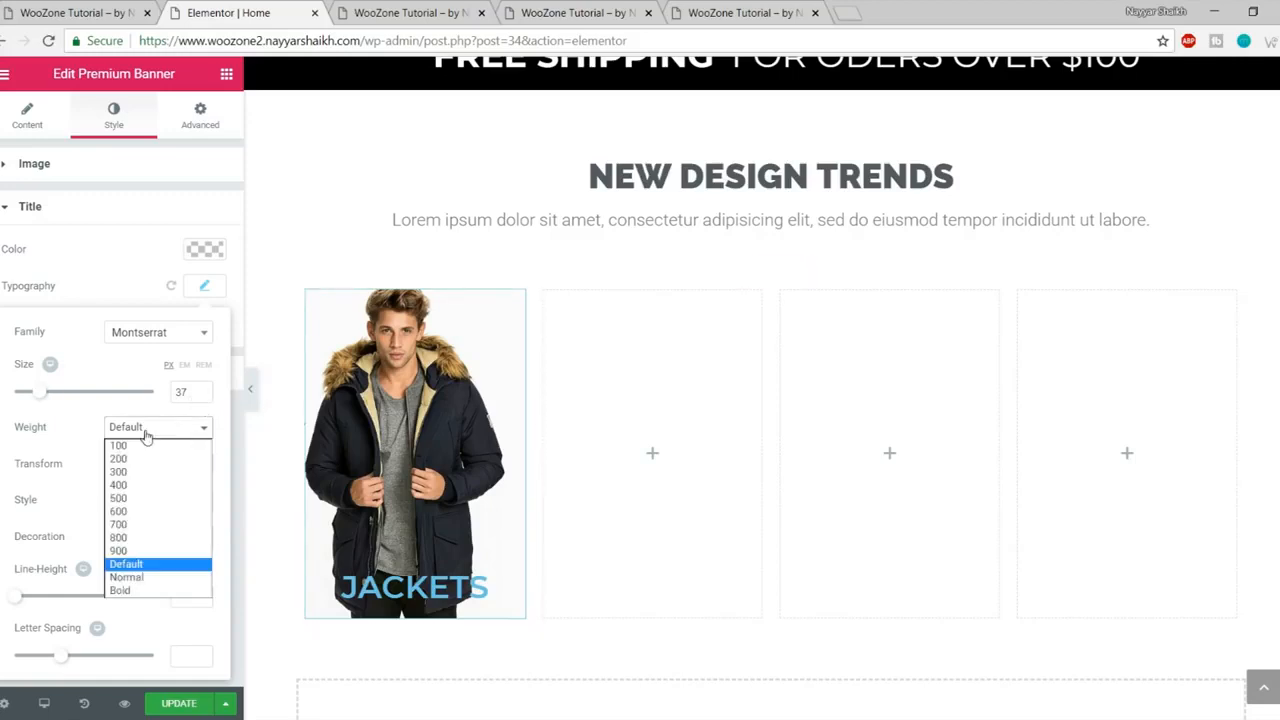
{"action": "left_click", "coordinate": [138, 526]}
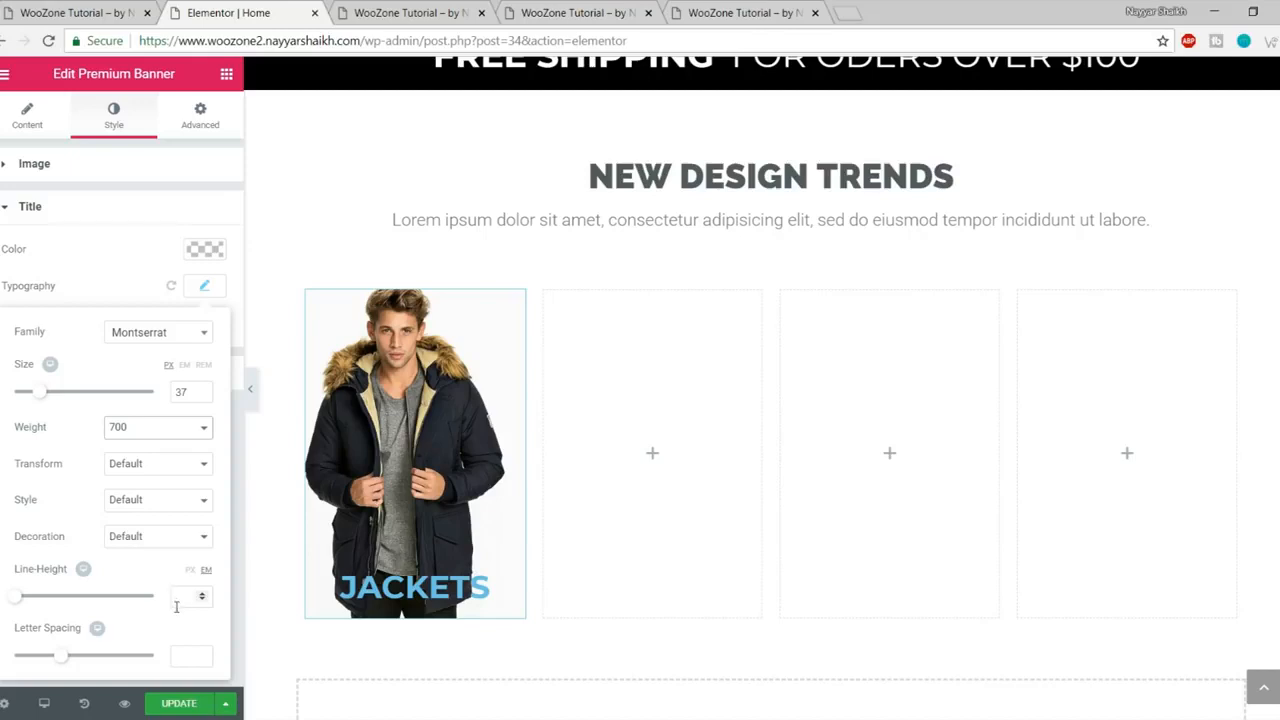
- Make the JACKETS title white and compare it with the live site's banners
{"action": "left_click", "coordinate": [205, 249]}
{"action": "left_click", "coordinate": [160, 456]}
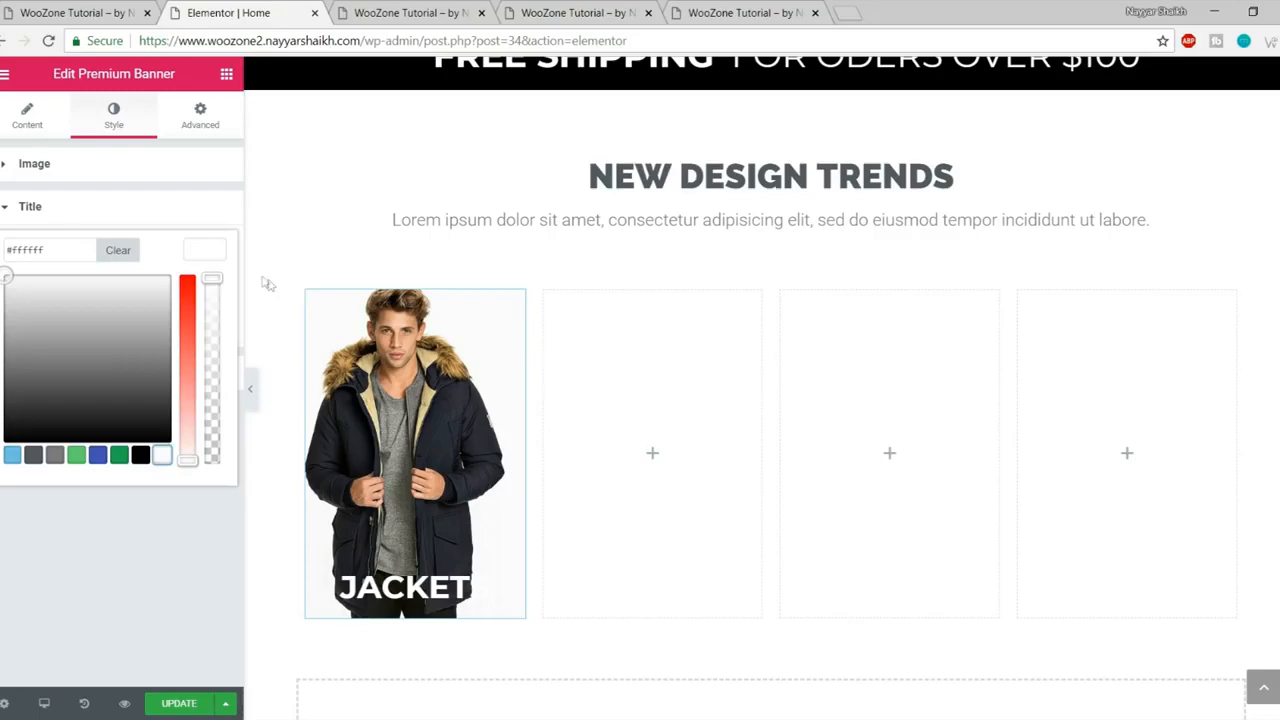
{"action": "left_click", "coordinate": [197, 251]}
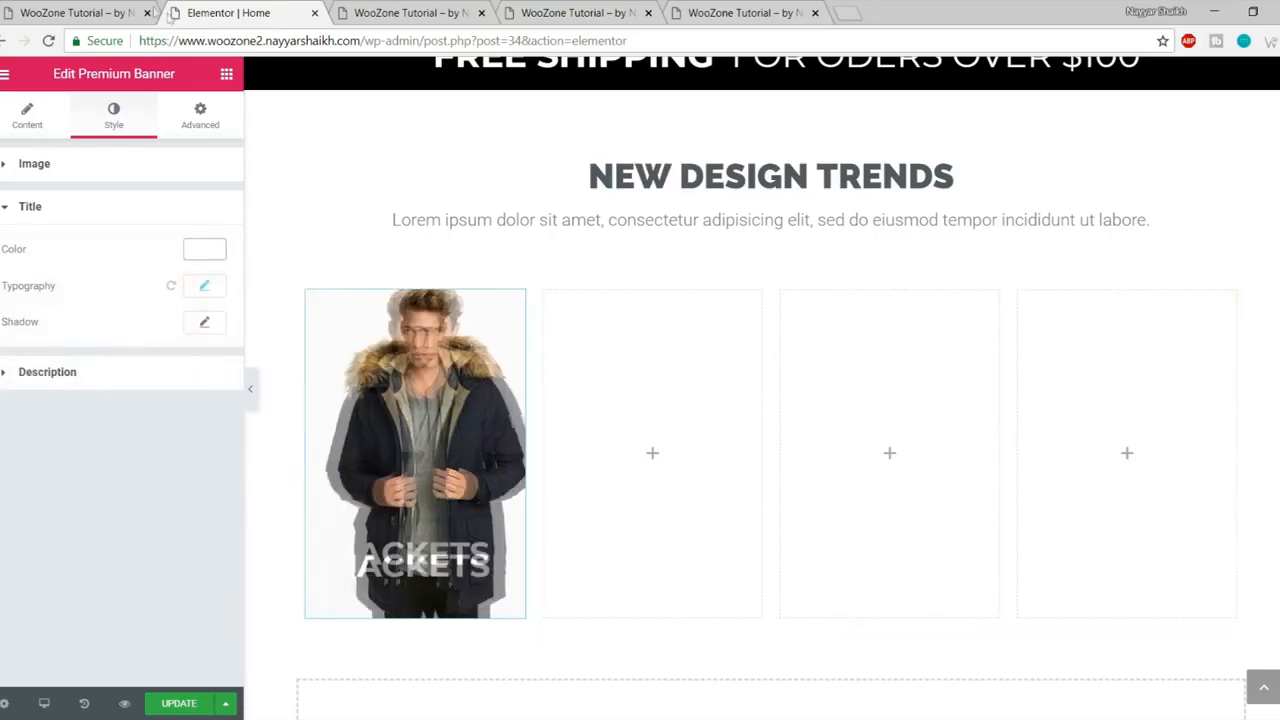
{"action": "left_click", "coordinate": [97, 8]}
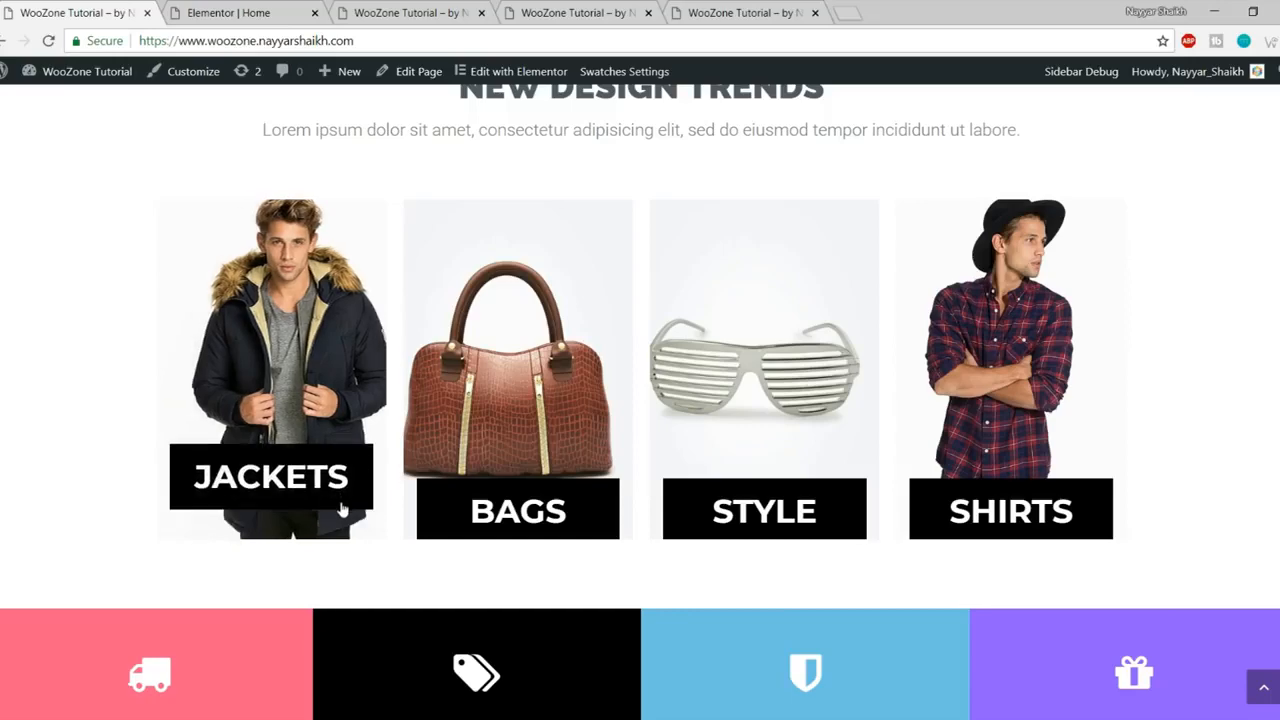
{"action": "left_click", "coordinate": [228, 12]}
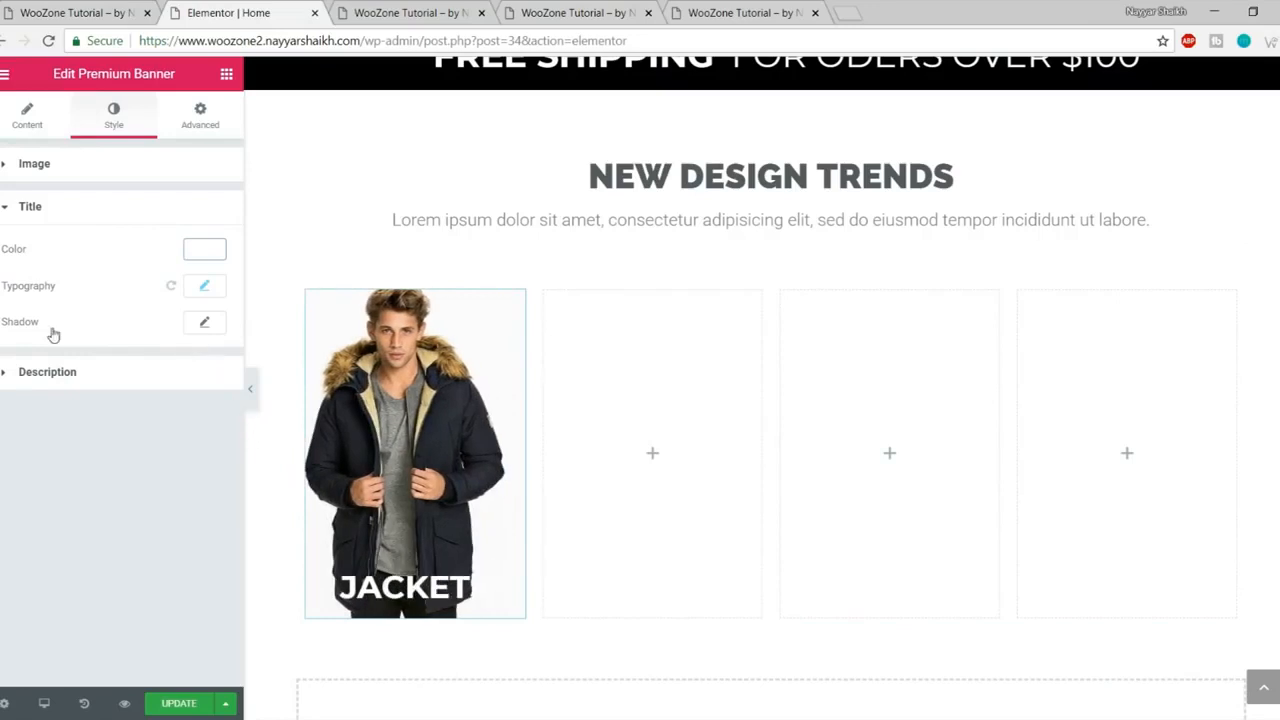
- Raise the title line height to 2.1, then update and preview the page
{"action": "left_click", "coordinate": [207, 287]}
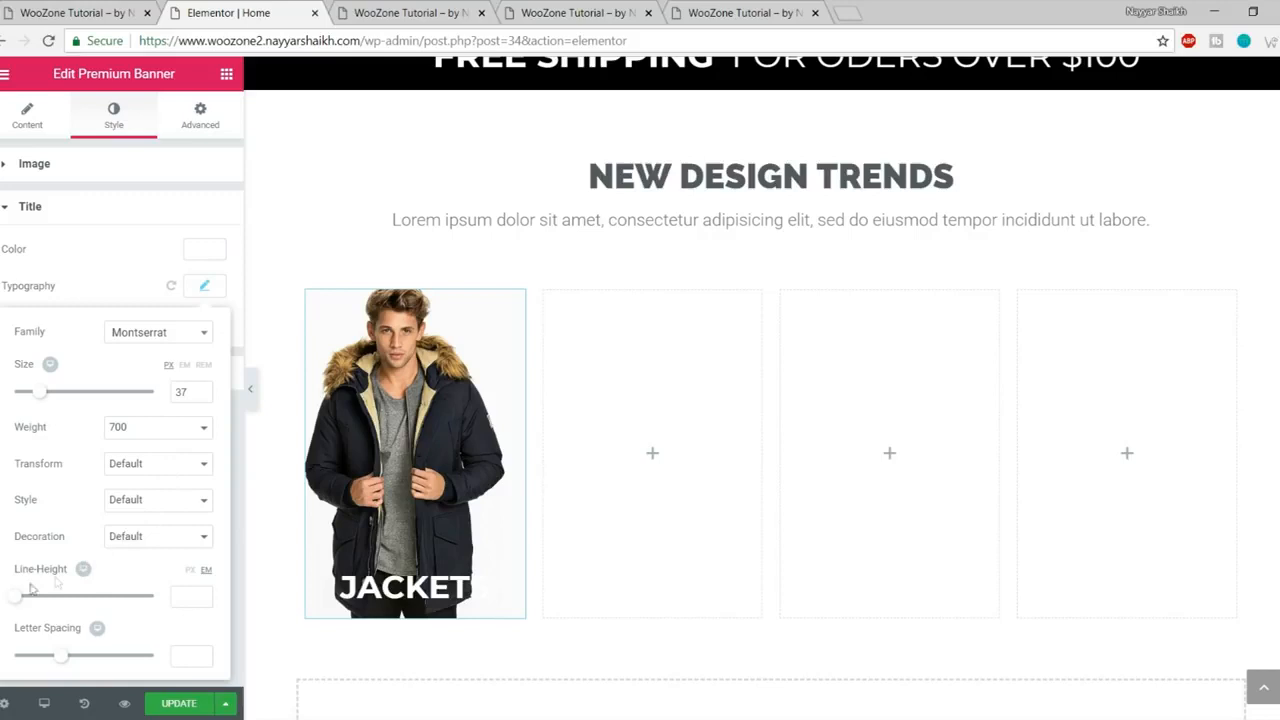
{"action": "left_click_drag", "start_coordinate": [23, 598], "coordinate": [47, 603]}
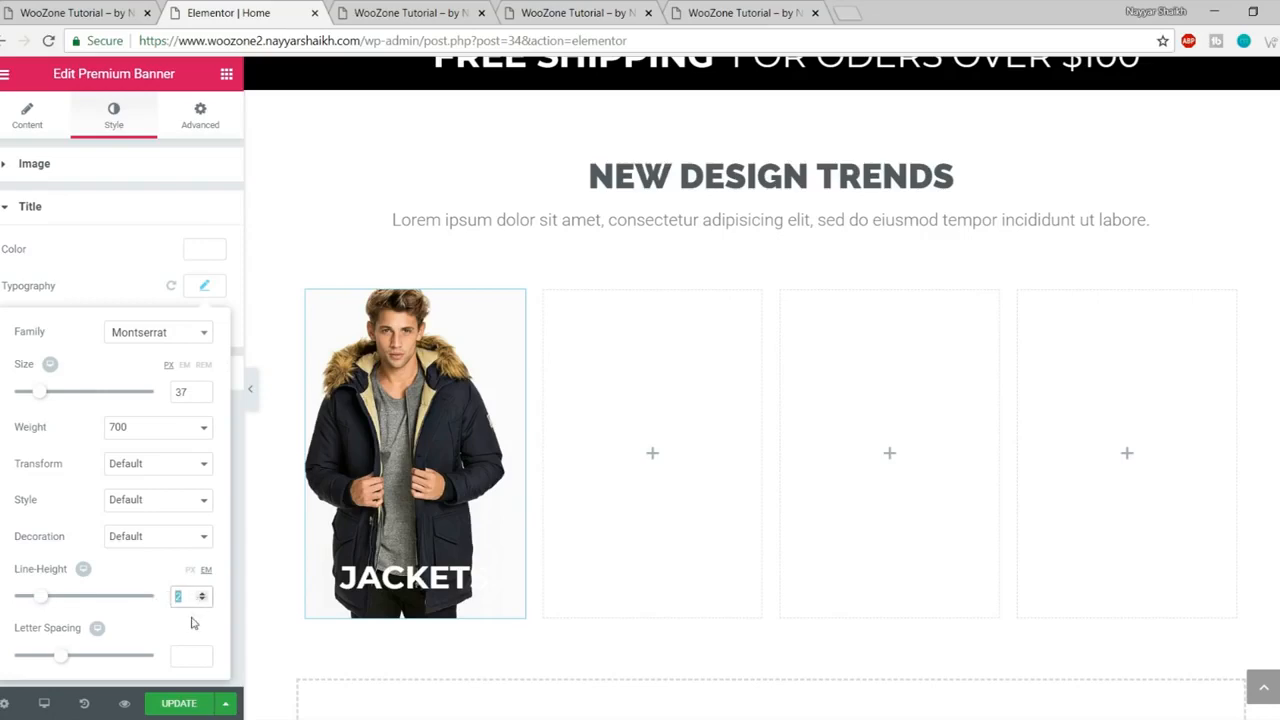
{"action": "left_click", "coordinate": [180, 704]}
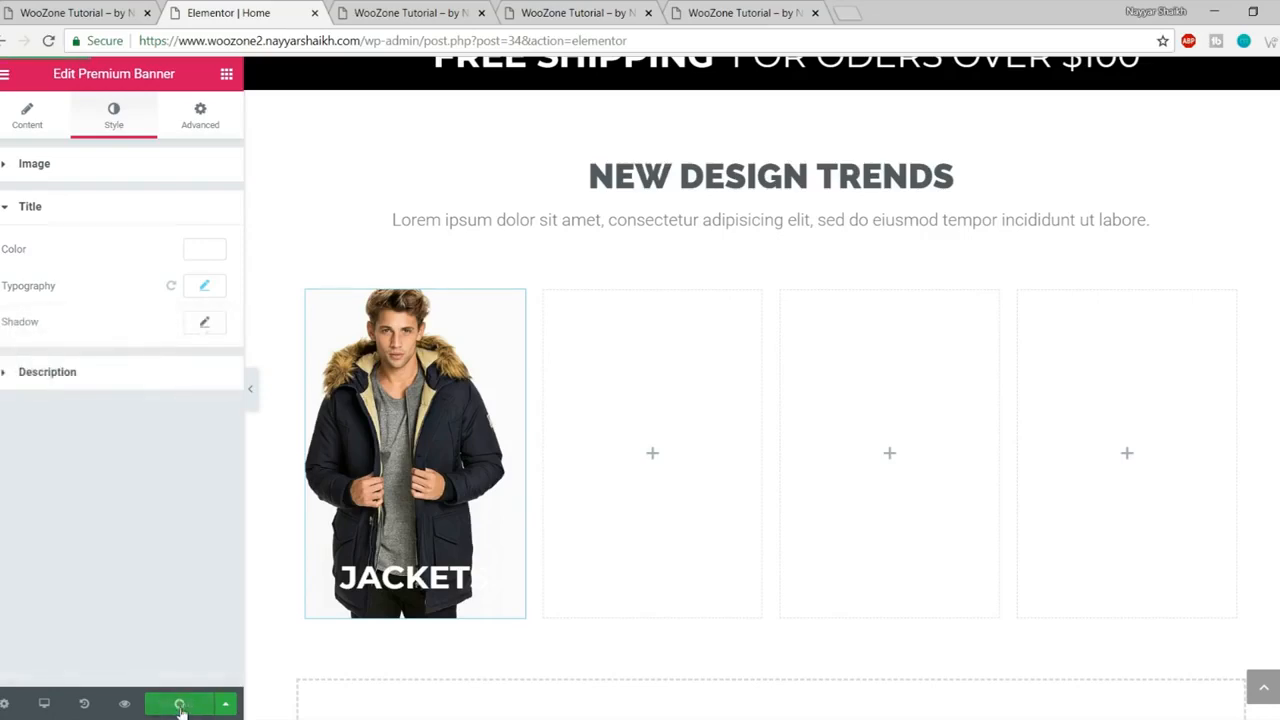
{"action": "left_click", "coordinate": [443, 13]}
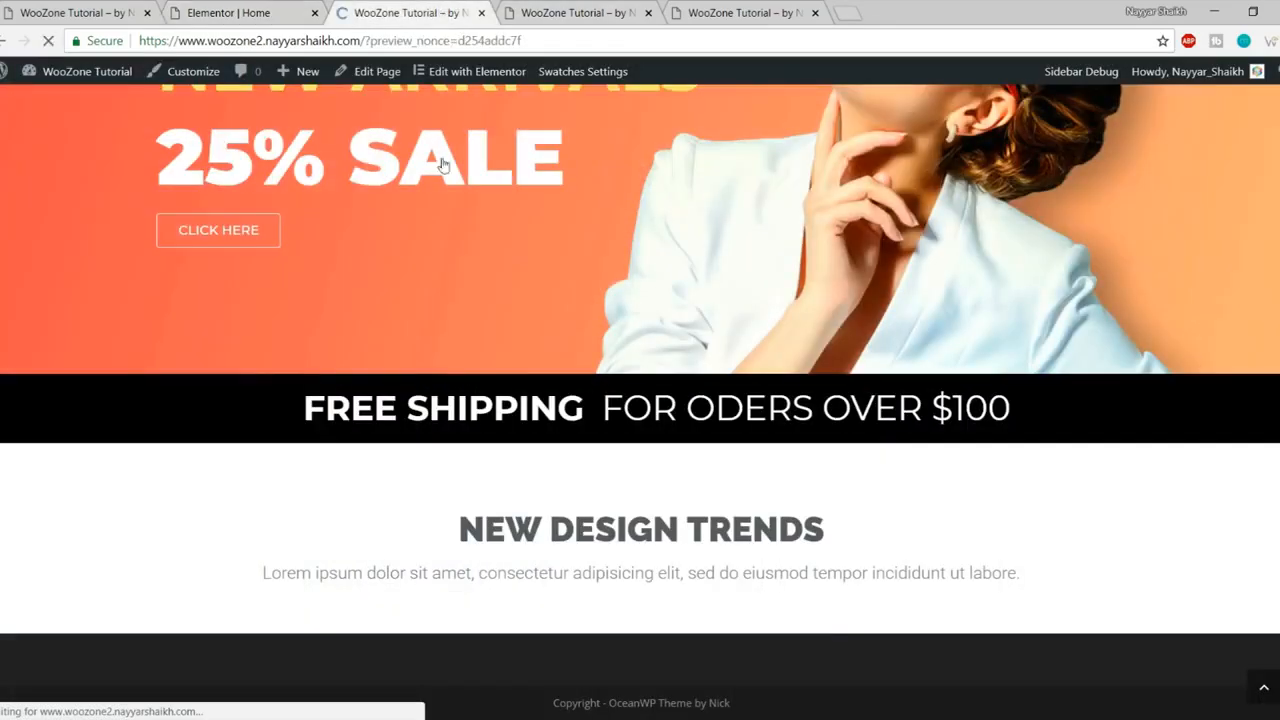
{"action": "scroll", "coordinate": [486, 273], "scroll_direction": "down", "scroll_amount": 6}
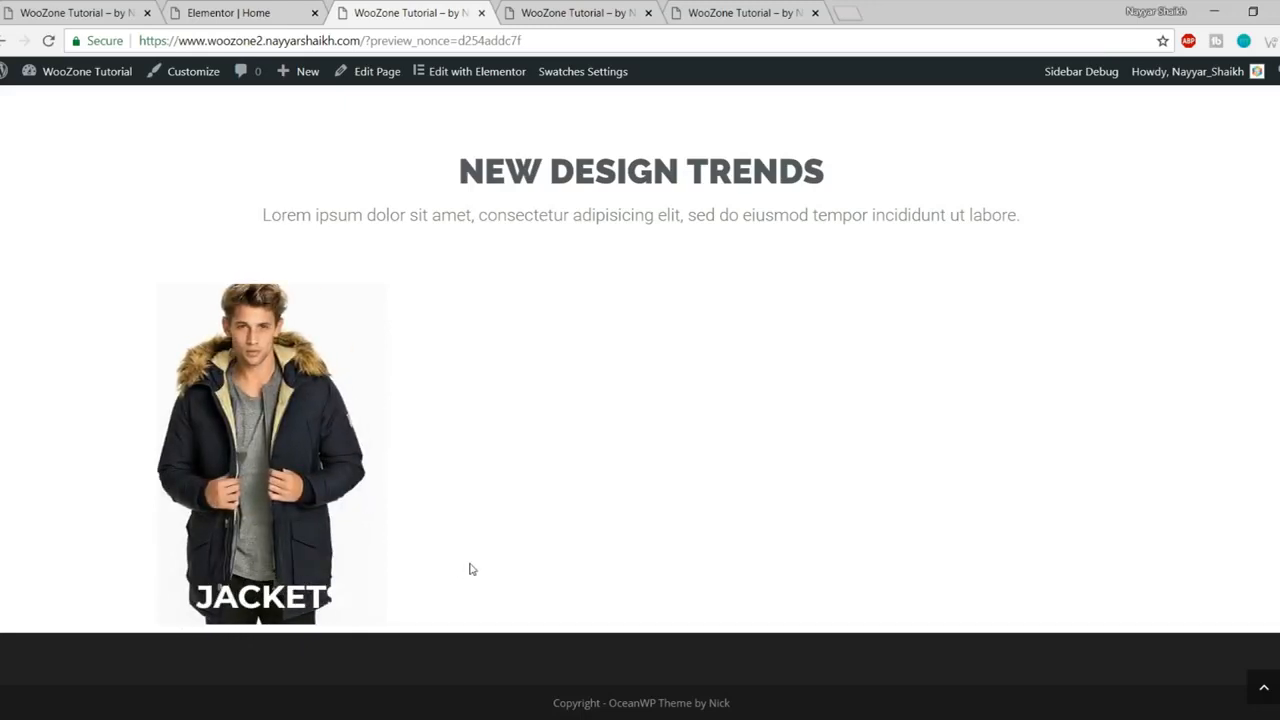
- Inspect the JACKETS banner's h3 title in DevTools and add a new style rule for it
{"action": "right_click", "coordinate": [274, 570]}
{"action": "left_click", "coordinate": [297, 563]}
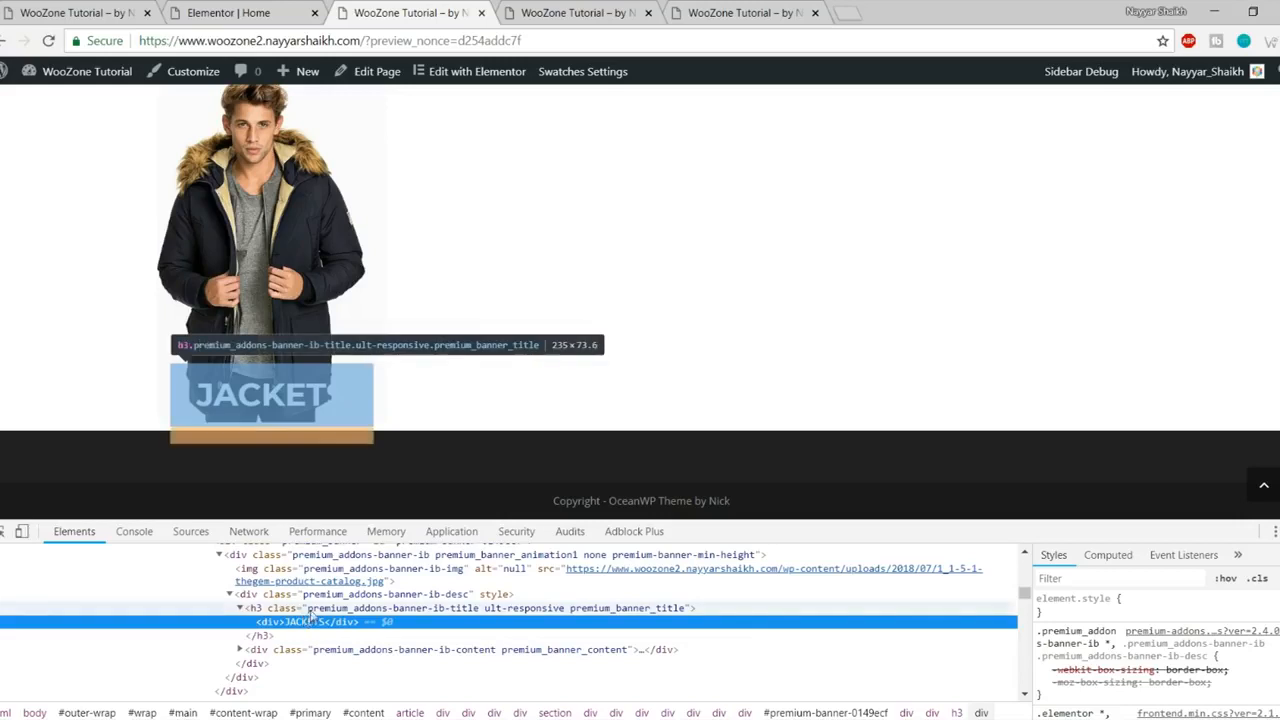
{"action": "left_click", "coordinate": [311, 609]}
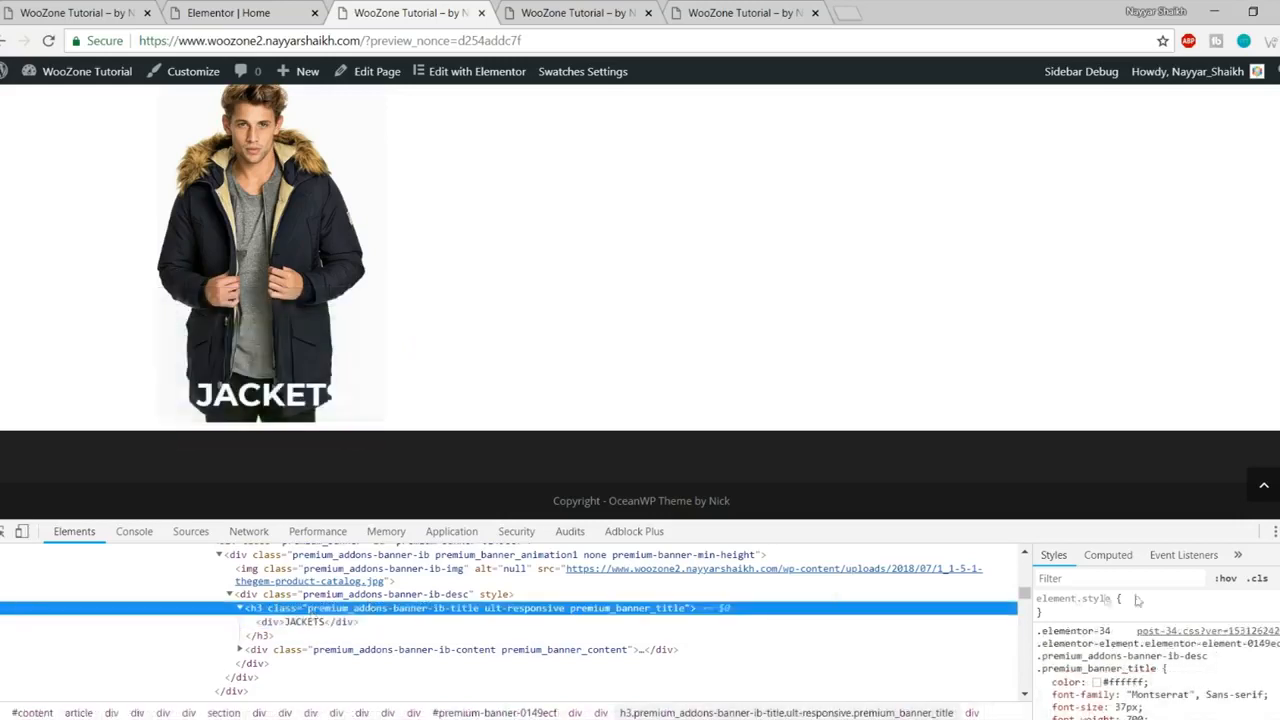
{"action": "left_click", "coordinate": [1276, 578]}
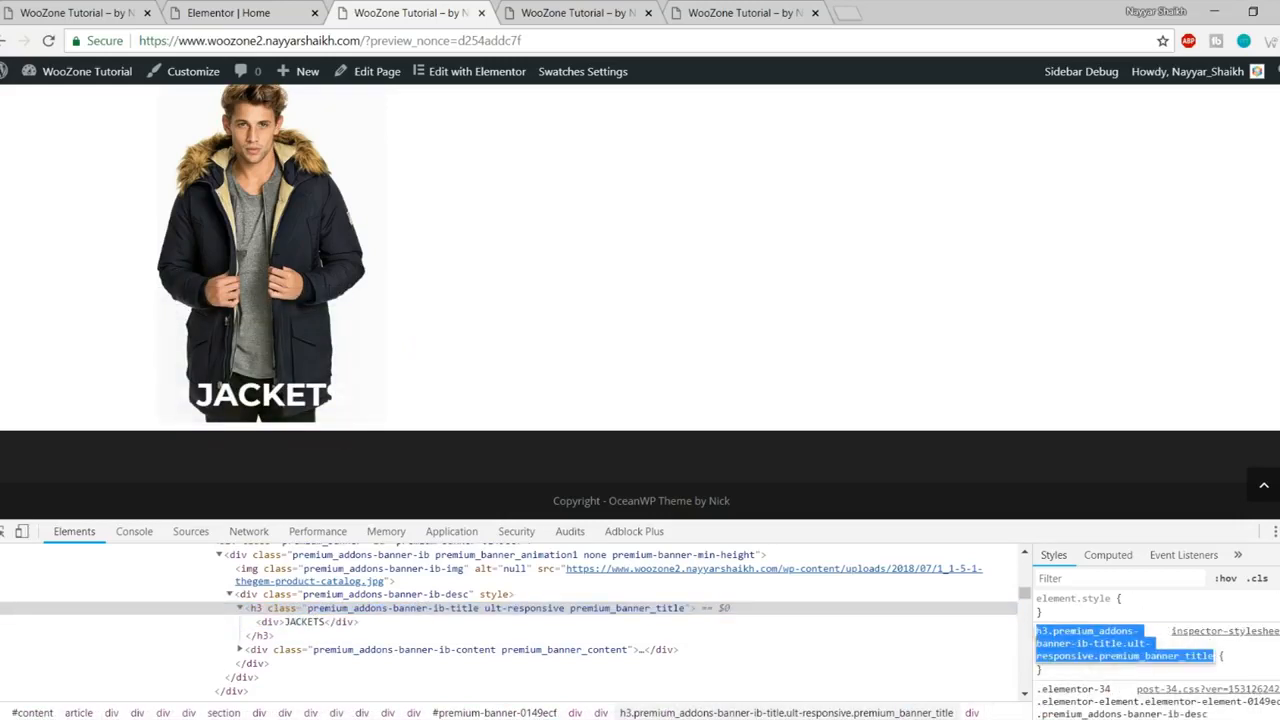
- Give the h3 rule background-color: black and select the rule text for copying
{"action": "key", "text": "Return"}
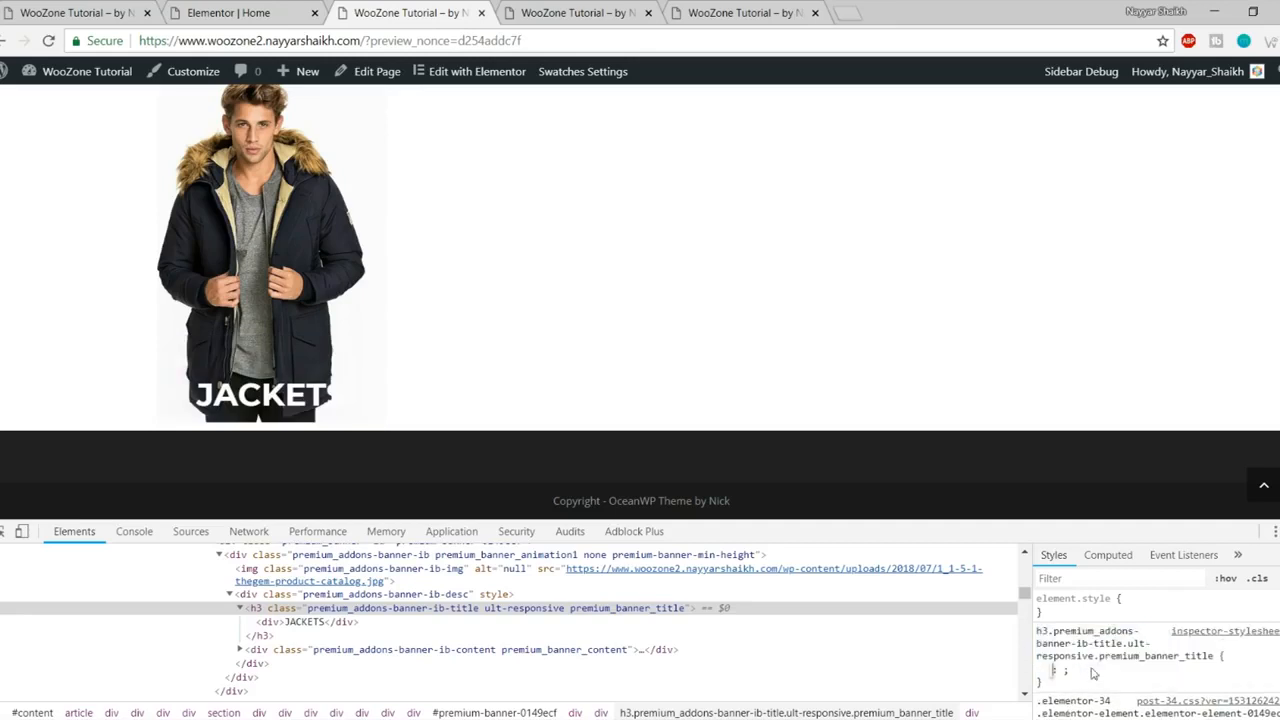
{"action": "type", "text": "ba"}
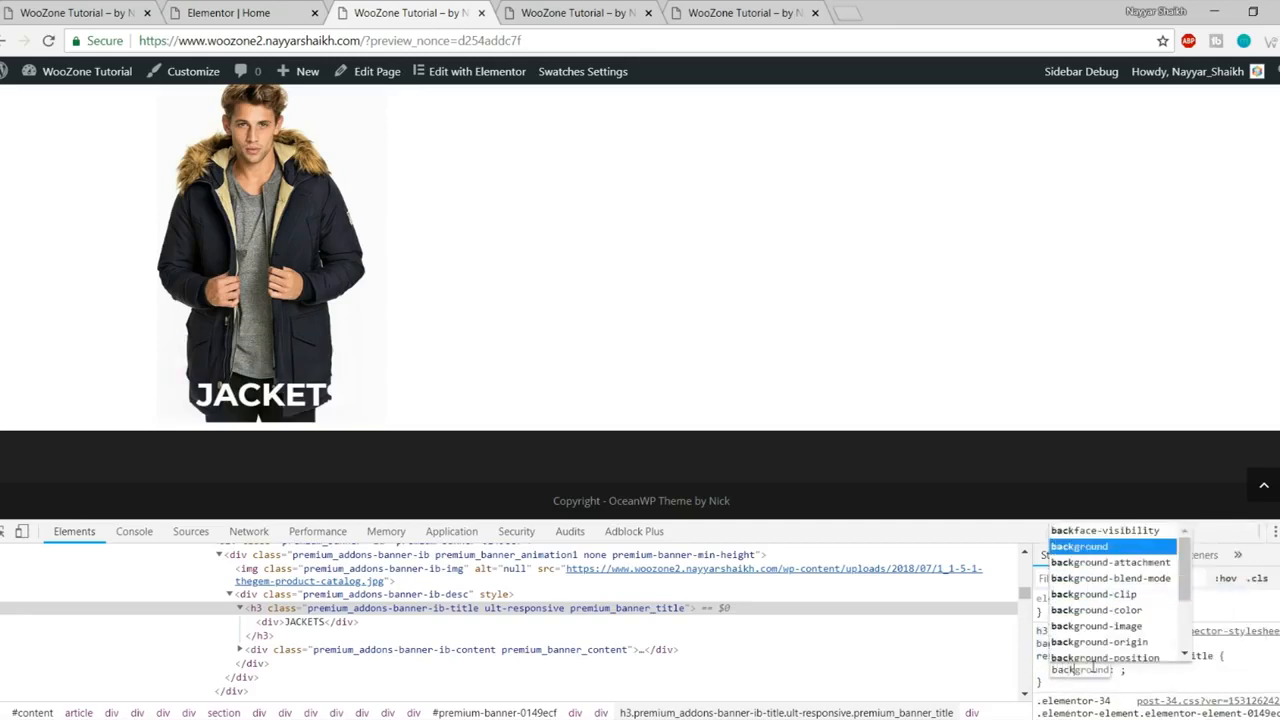
{"action": "type", "text": "ck"}
{"action": "key", "text": "Return"}
{"action": "left_click", "coordinate": [1091, 673]}
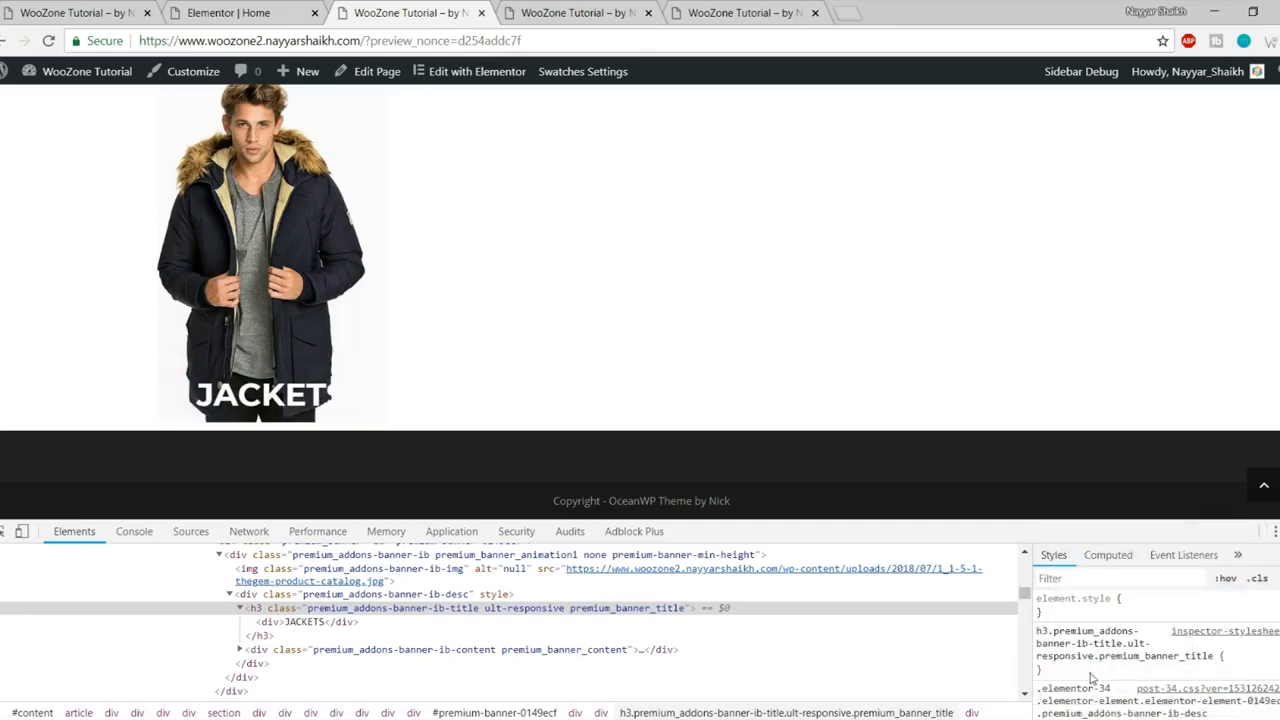
{"action": "left_click", "coordinate": [1091, 673]}
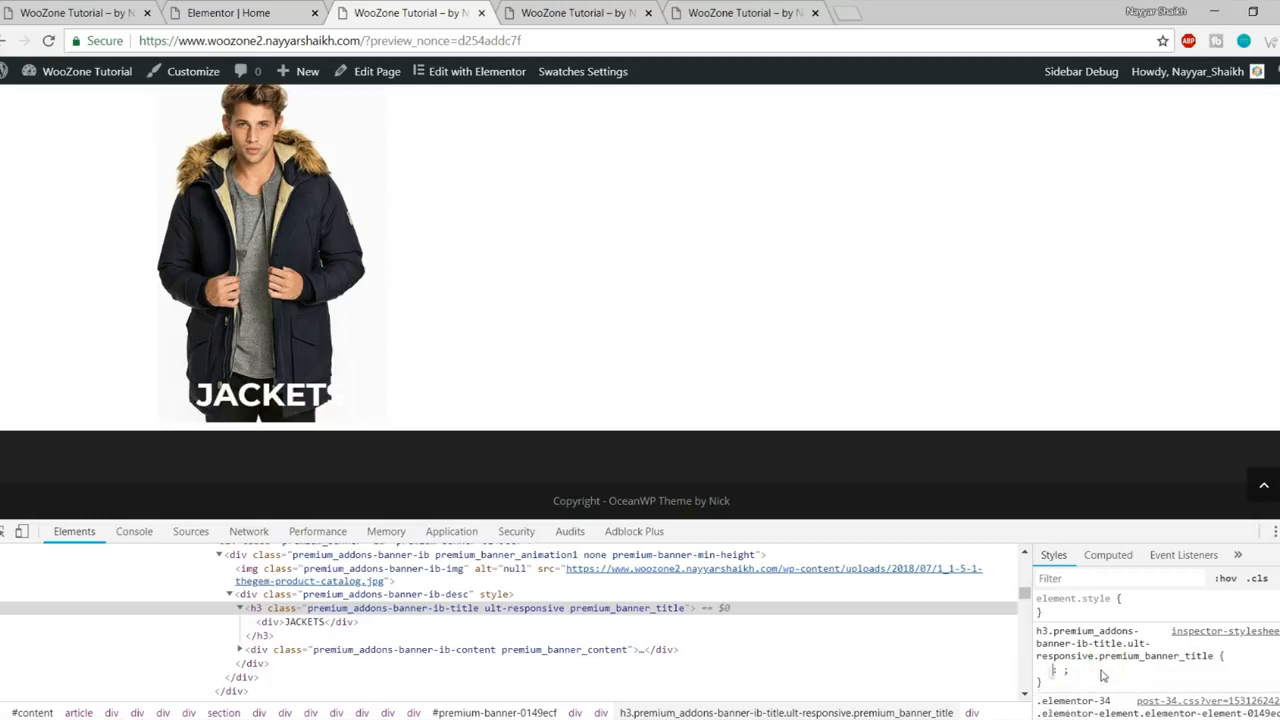
{"action": "type", "text": "backg"}
{"action": "key", "text": "Down"}
{"action": "key", "text": "Down"}
{"action": "key", "text": "Down"}
{"action": "key", "text": "Down"}
{"action": "key", "text": "Down"}
{"action": "key", "text": "Up"}
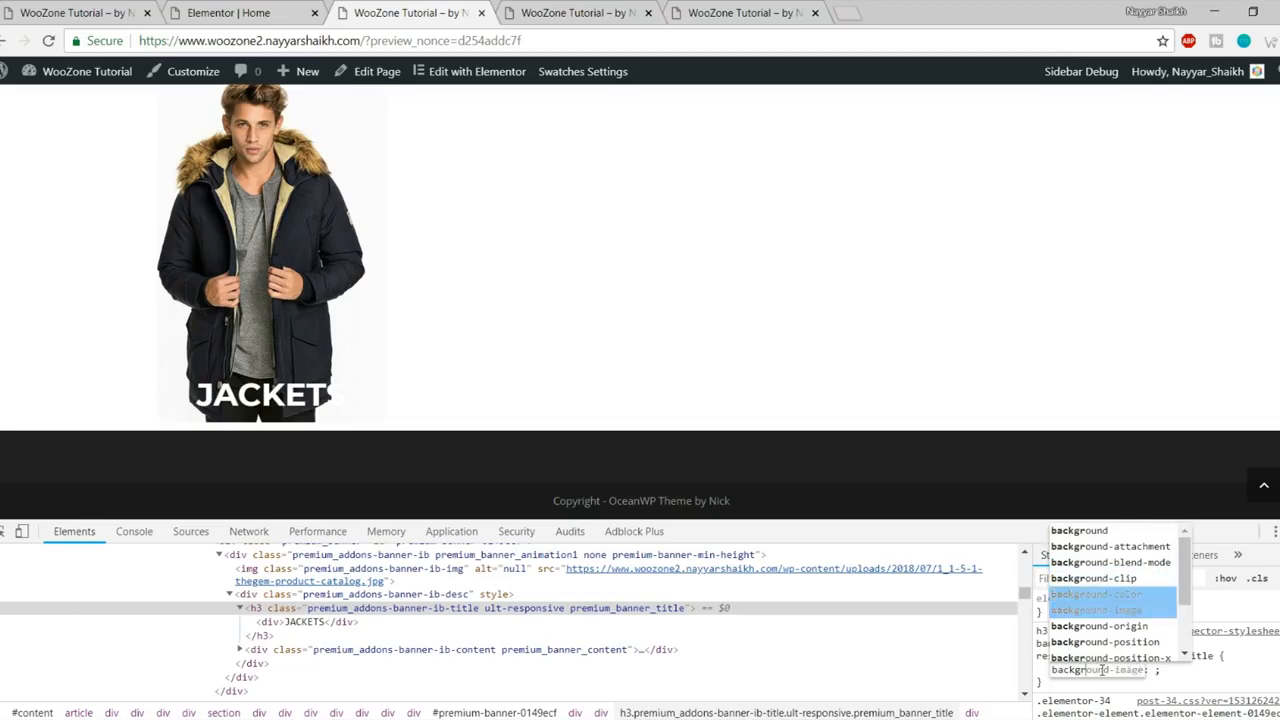
{"action": "key", "text": "Return"}
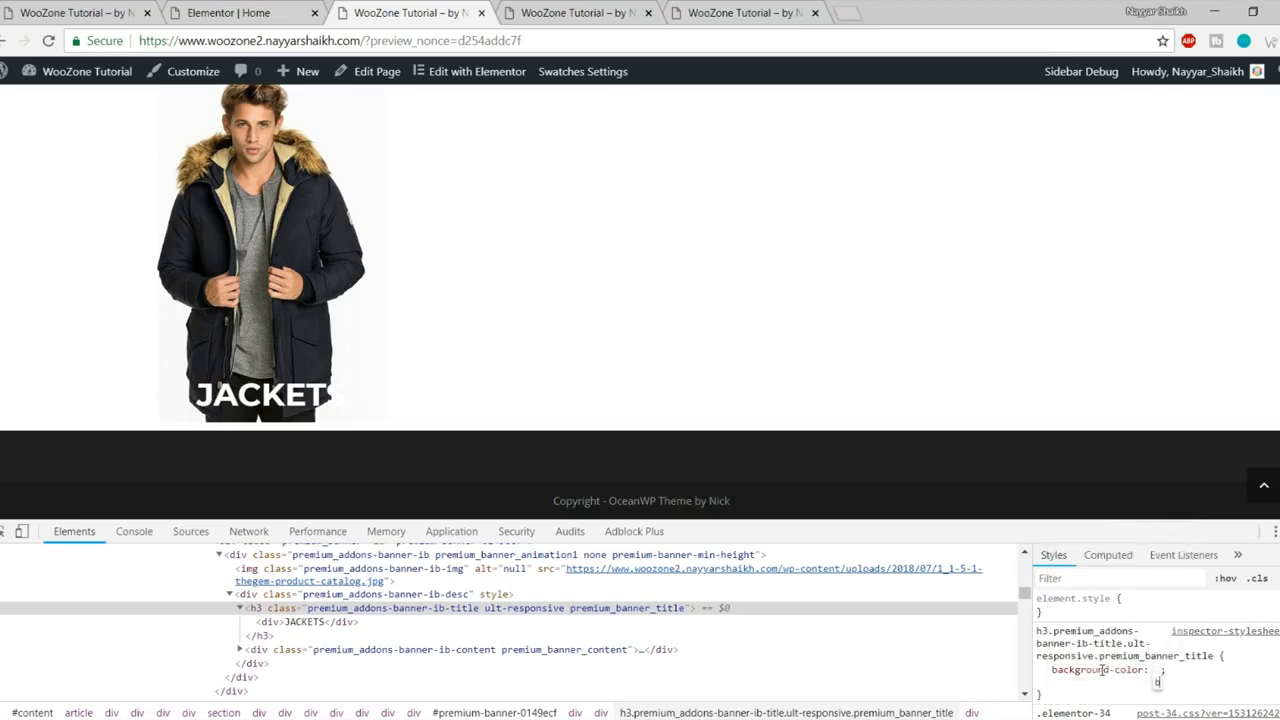
{"action": "type", "text": "bla"}
{"action": "key", "text": "Return"}
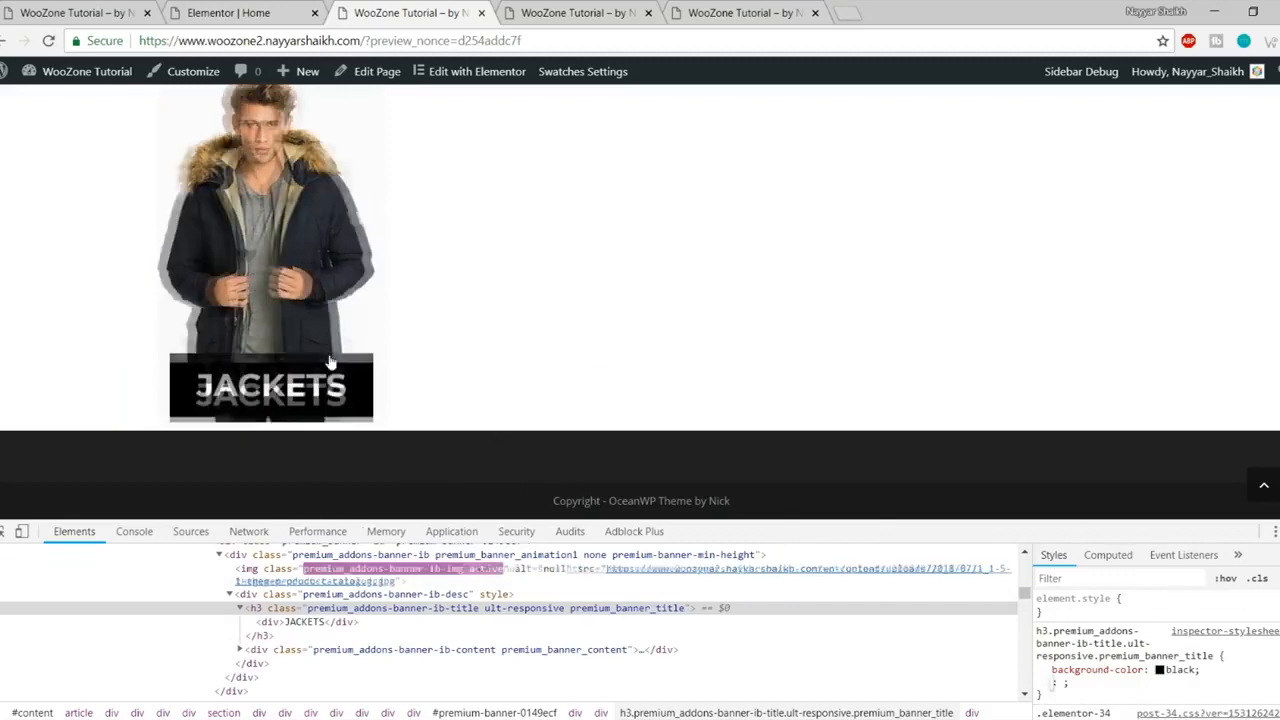
{"action": "left_click", "coordinate": [1099, 688]}
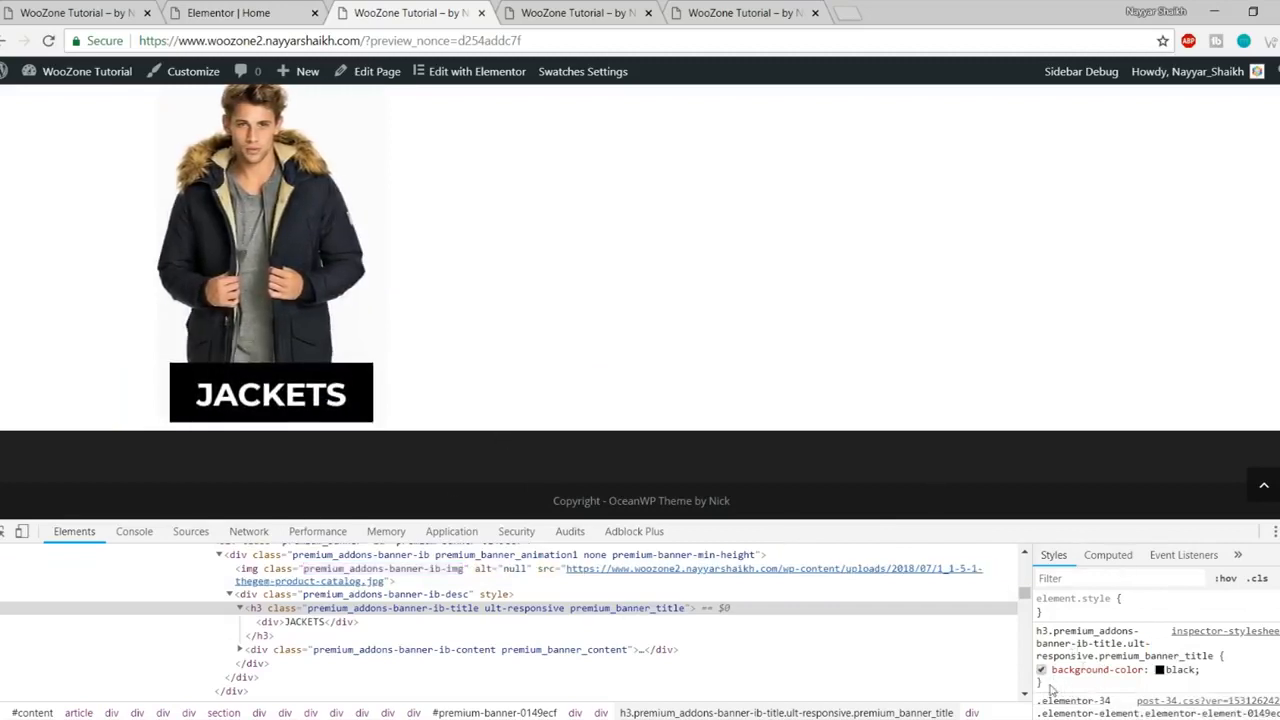
{"action": "left_click_drag", "start_coordinate": [1052, 690], "coordinate": [1038, 630]}
{"action": "key", "text": "ctrl+c"}
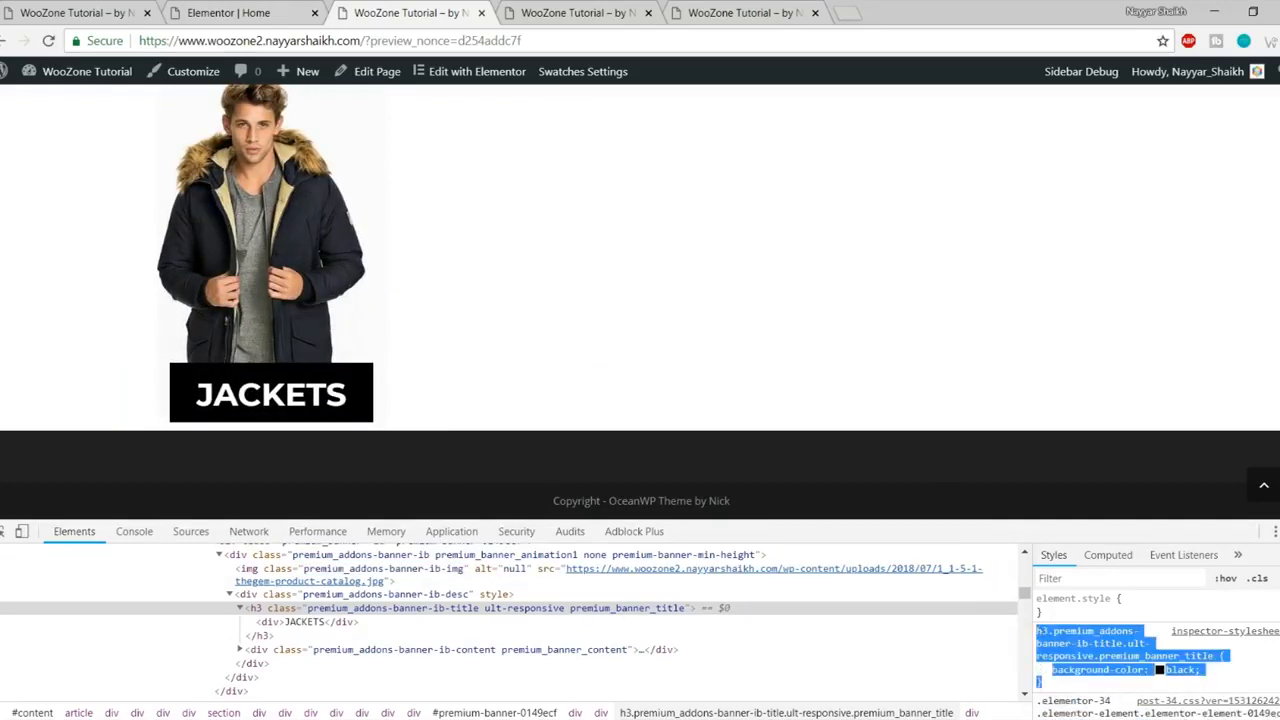
- Remove the preview parameter from the site address and reload the site
{"action": "left_click", "coordinate": [288, 8]}
{"action": "left_click", "coordinate": [575, 9]}
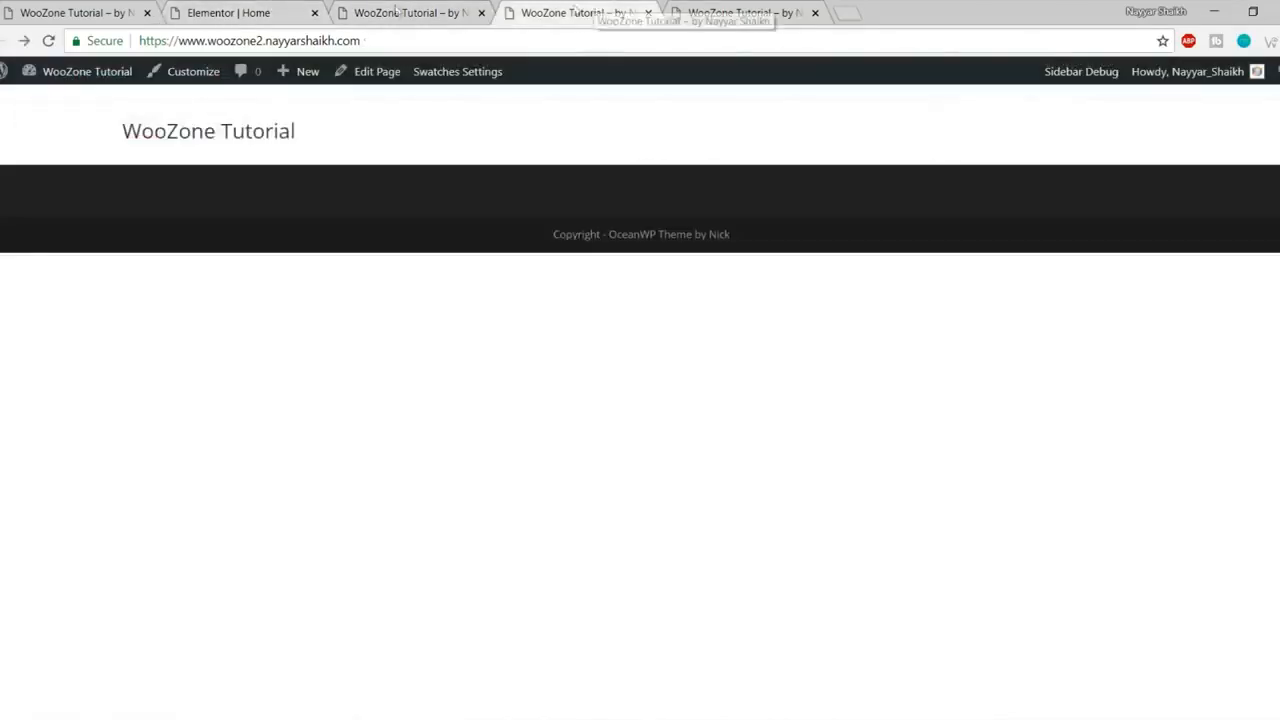
{"action": "left_click", "coordinate": [388, 16]}
{"action": "scroll", "coordinate": [484, 191], "scroll_direction": "up", "scroll_amount": 10}
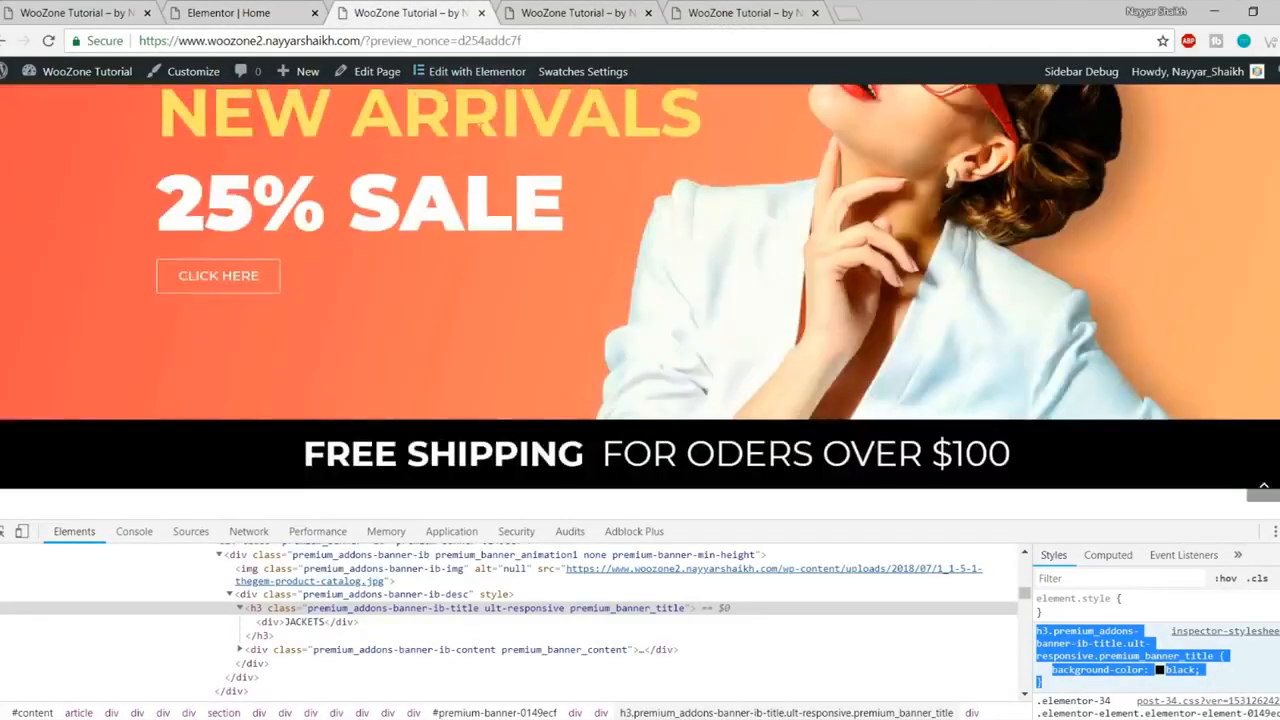
{"action": "scroll", "coordinate": [419, 90], "scroll_direction": "down", "scroll_amount": 3}
{"action": "left_click_drag", "start_coordinate": [366, 41], "coordinate": [530, 41]}
{"action": "key", "text": "BackSpace"}
{"action": "key", "text": "Return"}
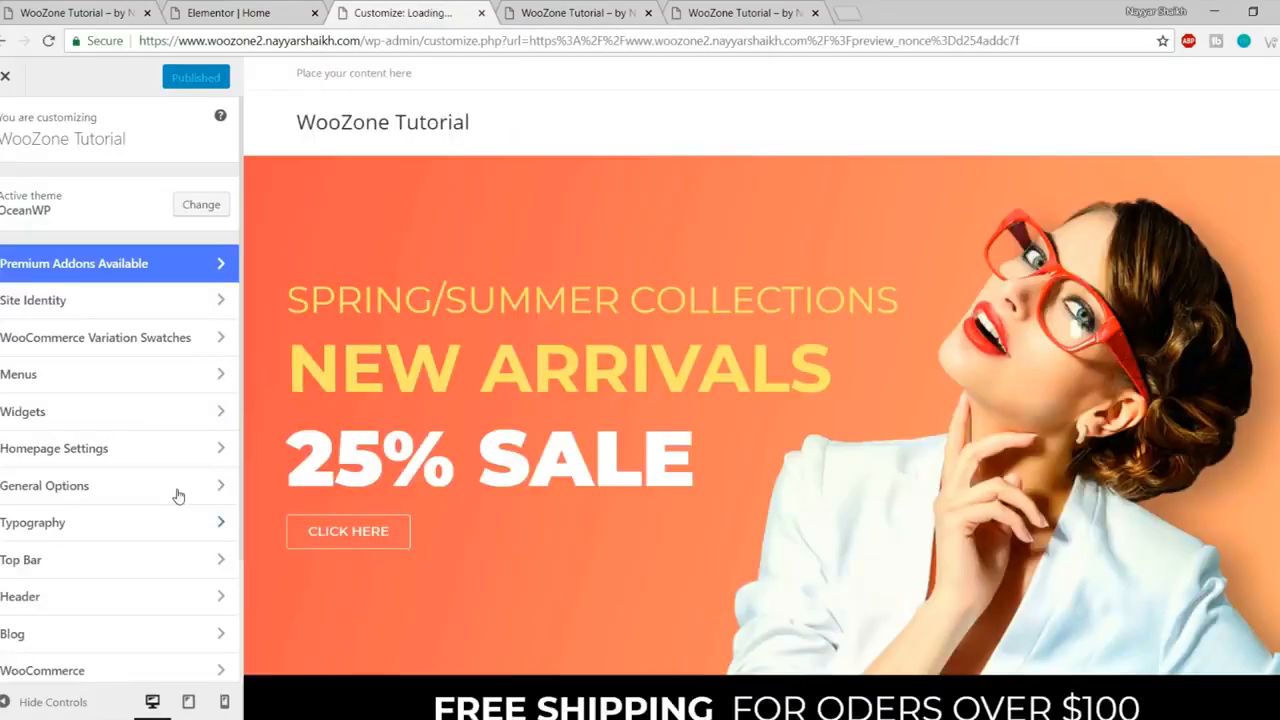
- Paste the black-background title rule into the Customizer's Custom CSS/JS and save it
{"action": "scroll", "coordinate": [614, 519], "scroll_direction": "down", "scroll_amount": 5}
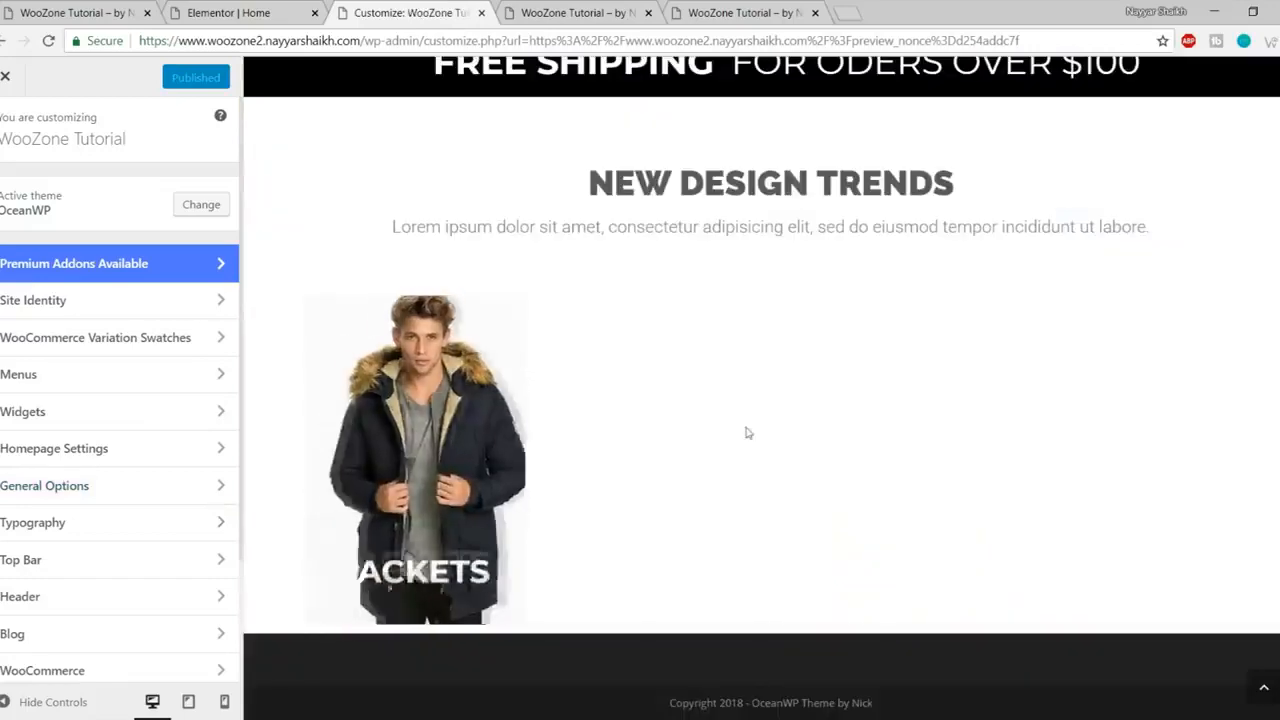
{"action": "scroll", "coordinate": [165, 508], "scroll_direction": "down", "scroll_amount": 3}
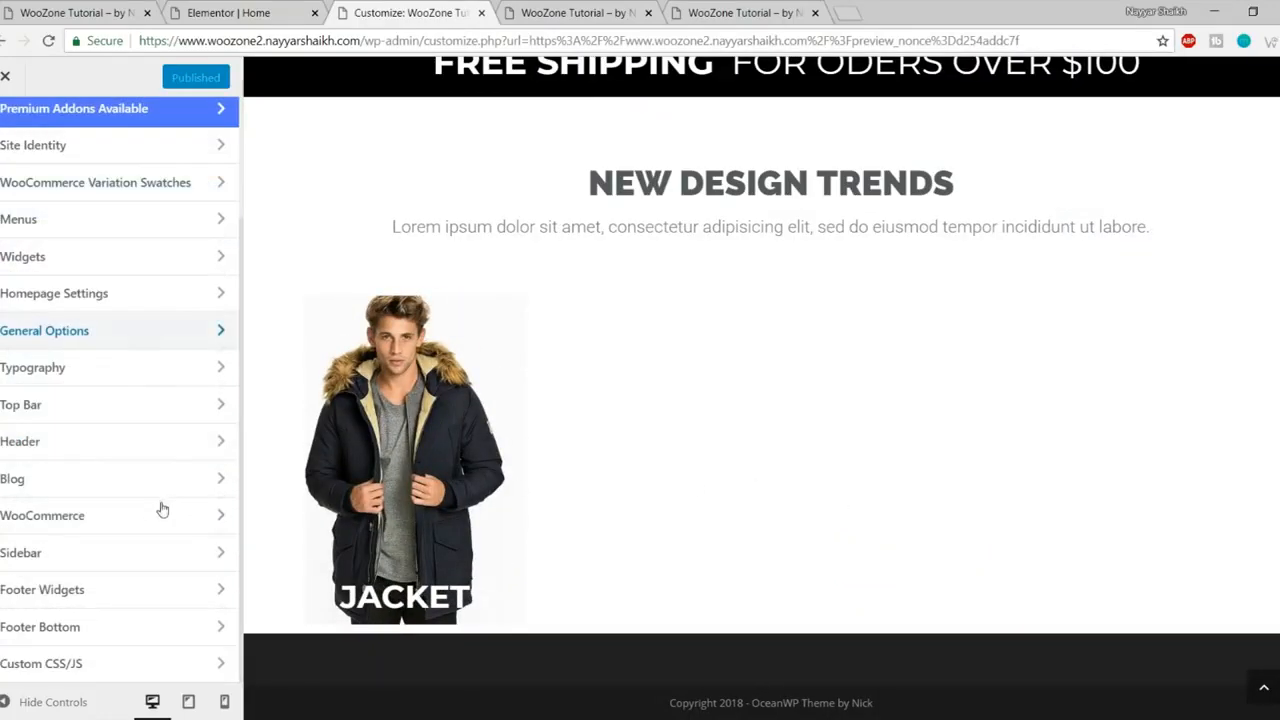
{"action": "left_click", "coordinate": [126, 665]}
{"action": "left_click", "coordinate": [89, 364]}
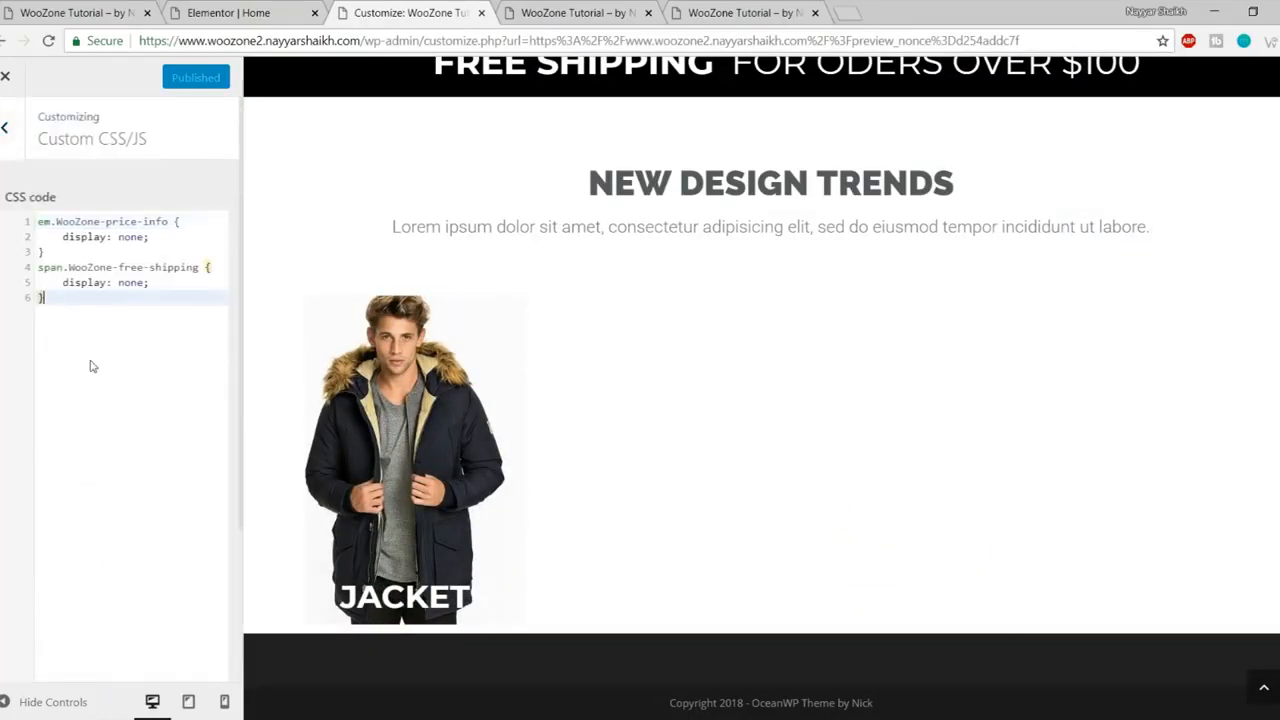
{"action": "key", "text": "Return"}
{"action": "key", "text": "ctrl+v"}
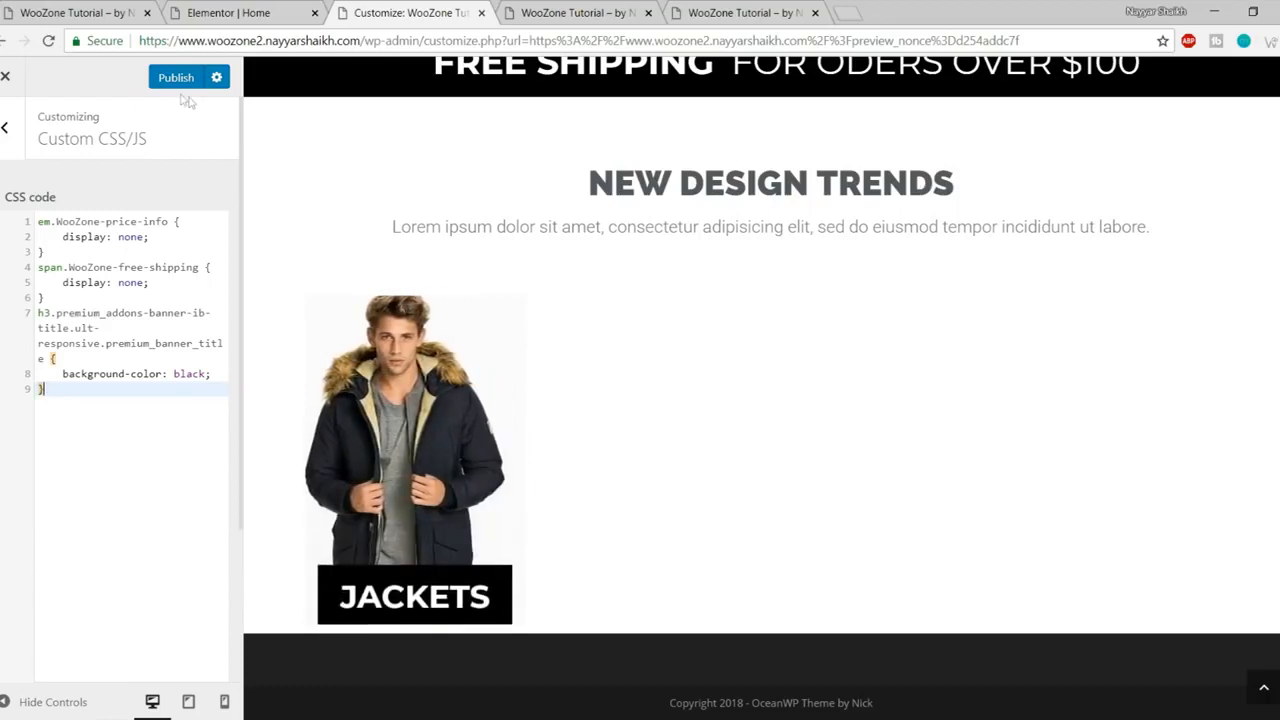
{"action": "left_click", "coordinate": [8, 80]}
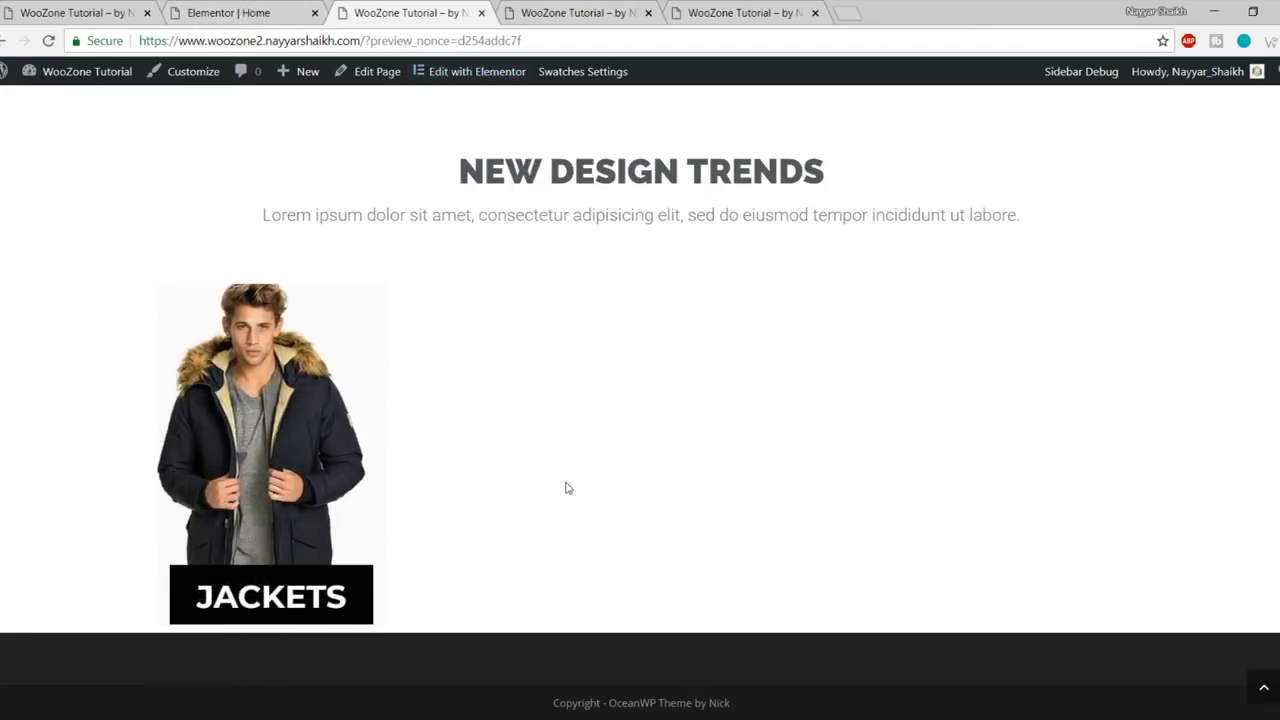
{"action": "left_click", "coordinate": [248, 8]}
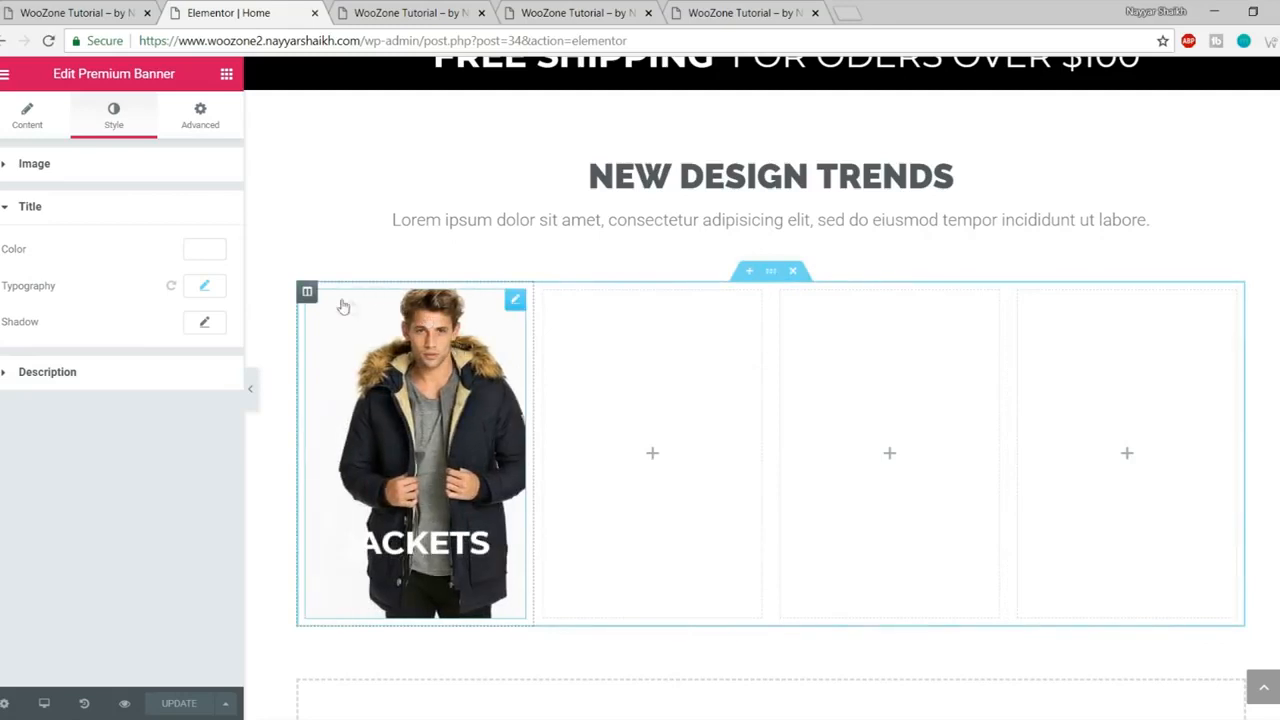
- Copy the JACKETS banner into the second, third and fourth columns, then view the live page
{"action": "right_click", "coordinate": [338, 348]}
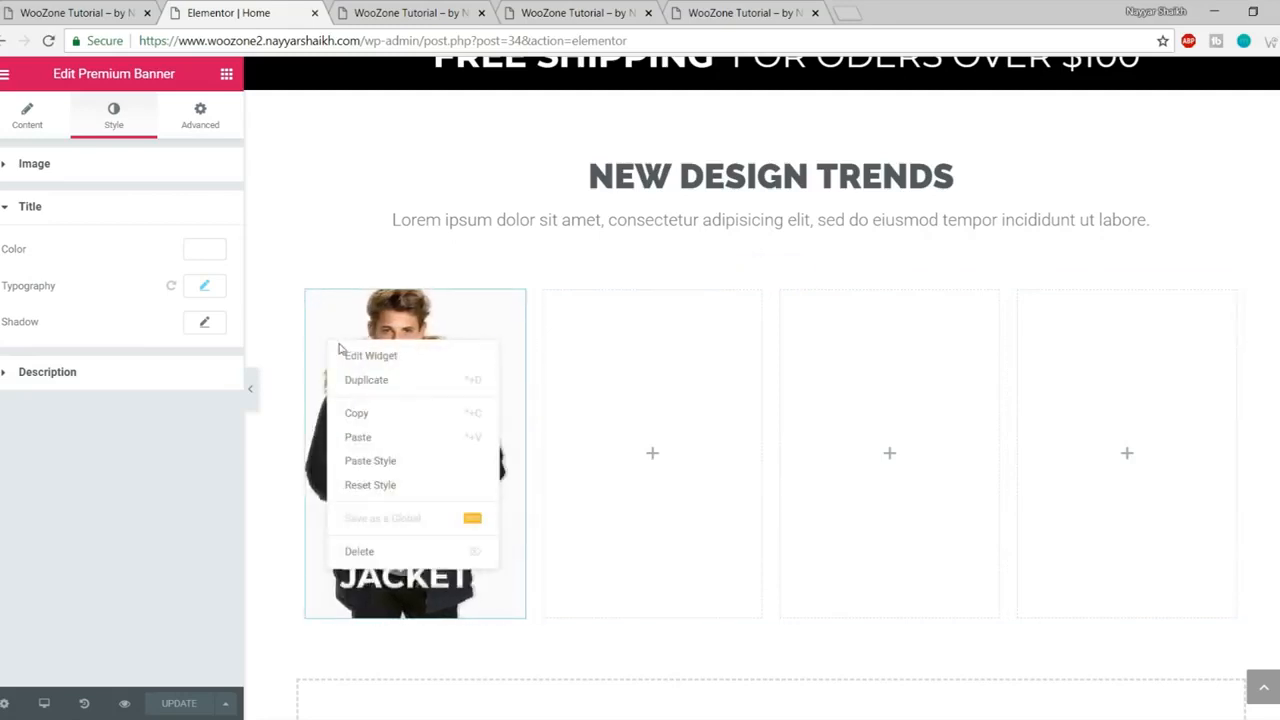
{"action": "left_click", "coordinate": [395, 413]}
{"action": "right_click", "coordinate": [634, 404]}
{"action": "left_click", "coordinate": [669, 415]}
{"action": "right_click", "coordinate": [888, 388]}
{"action": "left_click", "coordinate": [905, 400]}
{"action": "right_click", "coordinate": [1147, 413]}
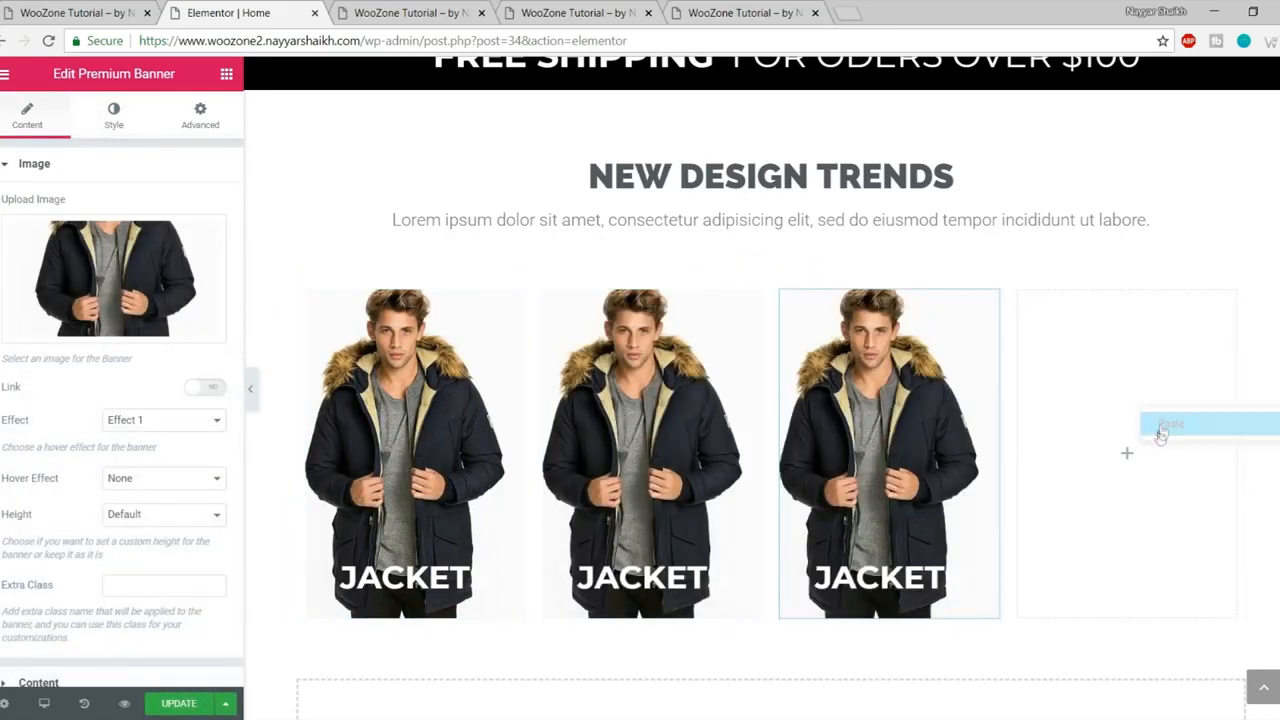
{"action": "left_click", "coordinate": [1160, 422]}
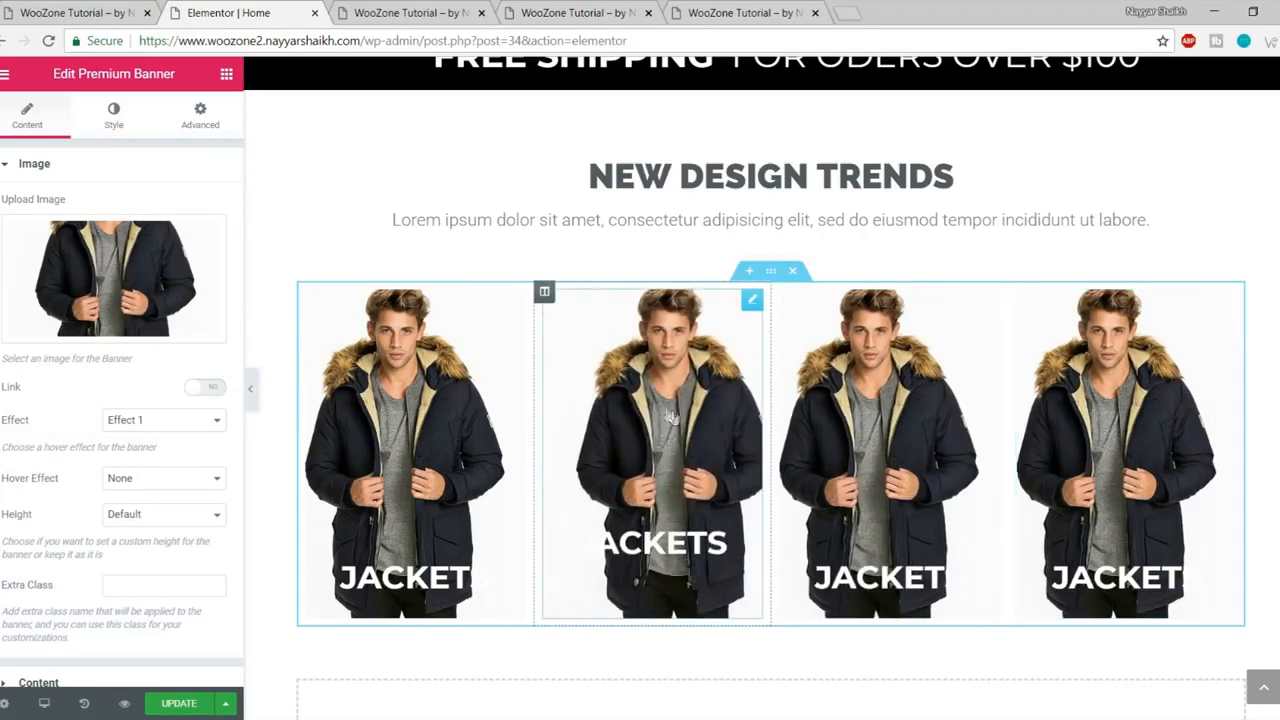
{"action": "left_click", "coordinate": [120, 12]}
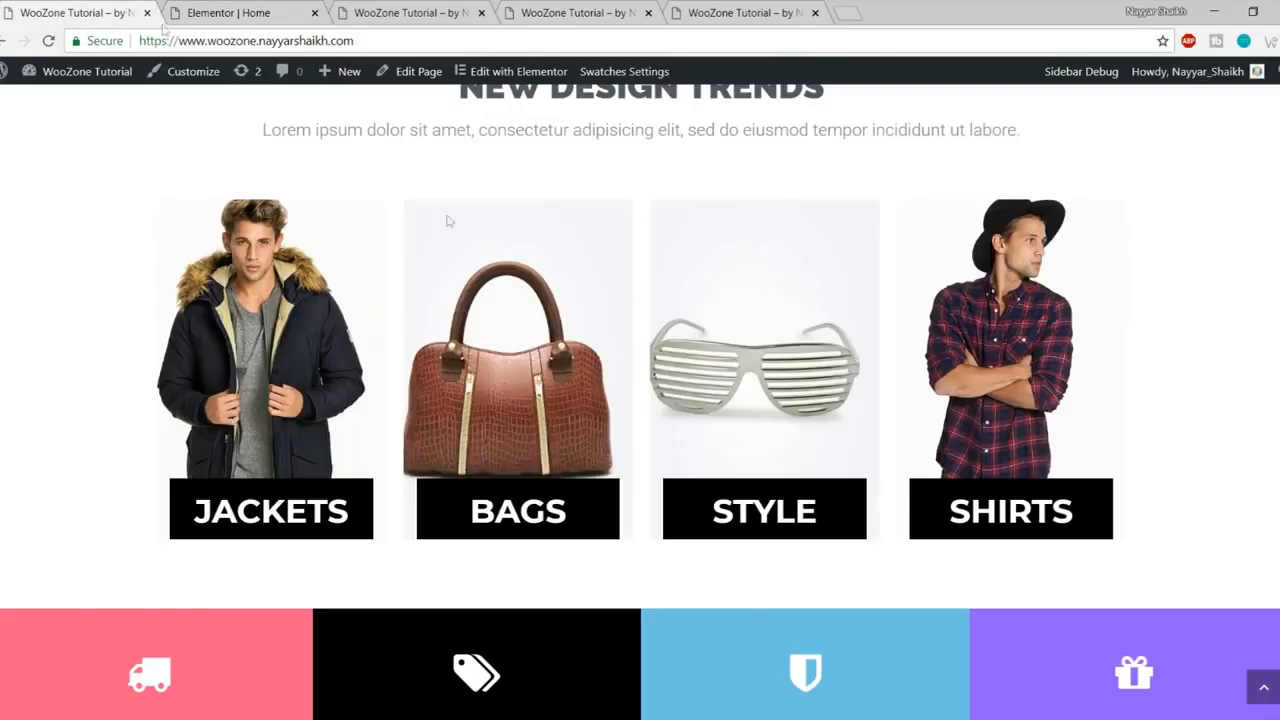
- Replace the second banner's image with the uploaded Bags7-1-thegem-product-catalog bag image
{"action": "left_click", "coordinate": [227, 10]}
{"action": "left_click", "coordinate": [140, 326]}
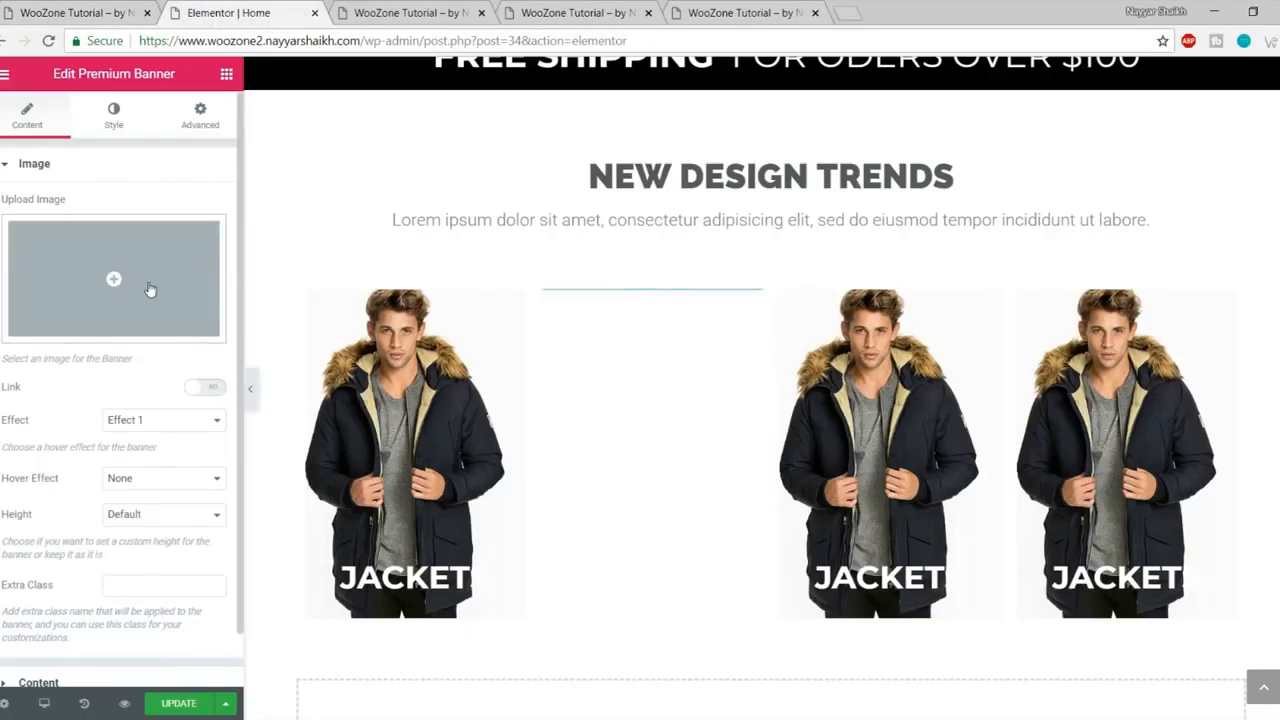
{"action": "left_click", "coordinate": [155, 292]}
{"action": "left_click", "coordinate": [80, 141]}
{"action": "left_click", "coordinate": [681, 372]}
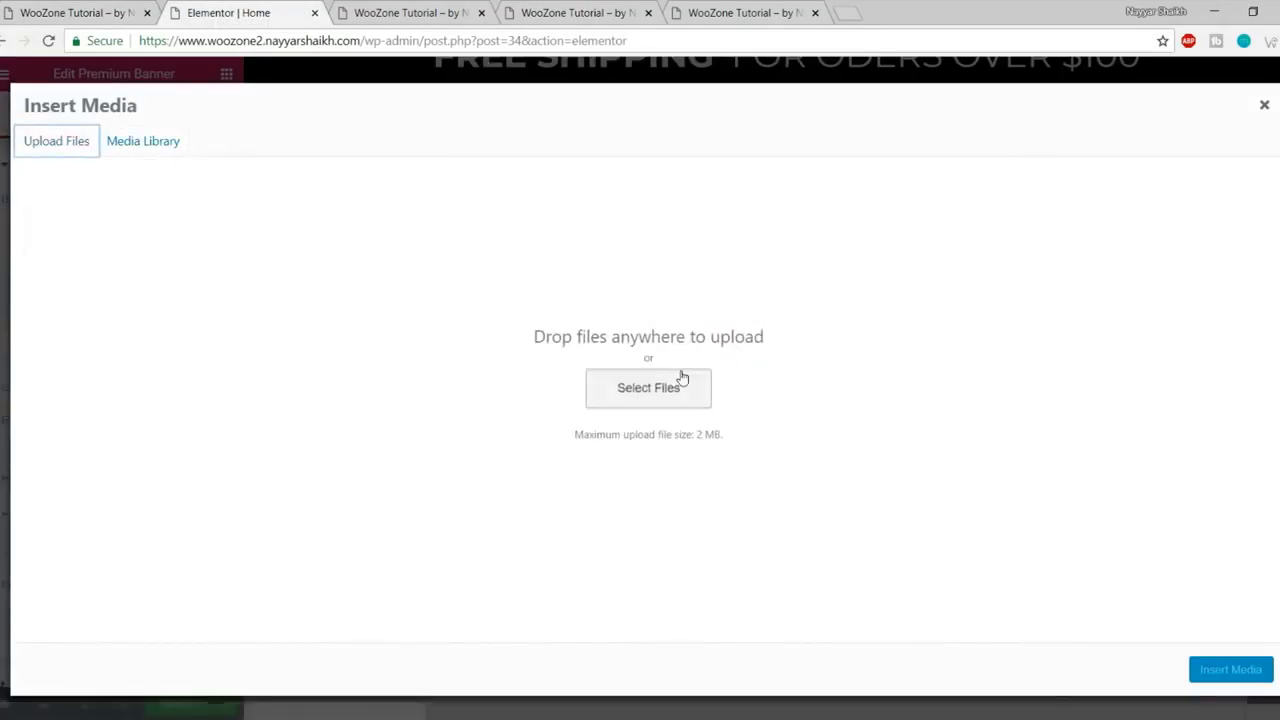
{"action": "left_click", "coordinate": [563, 147]}
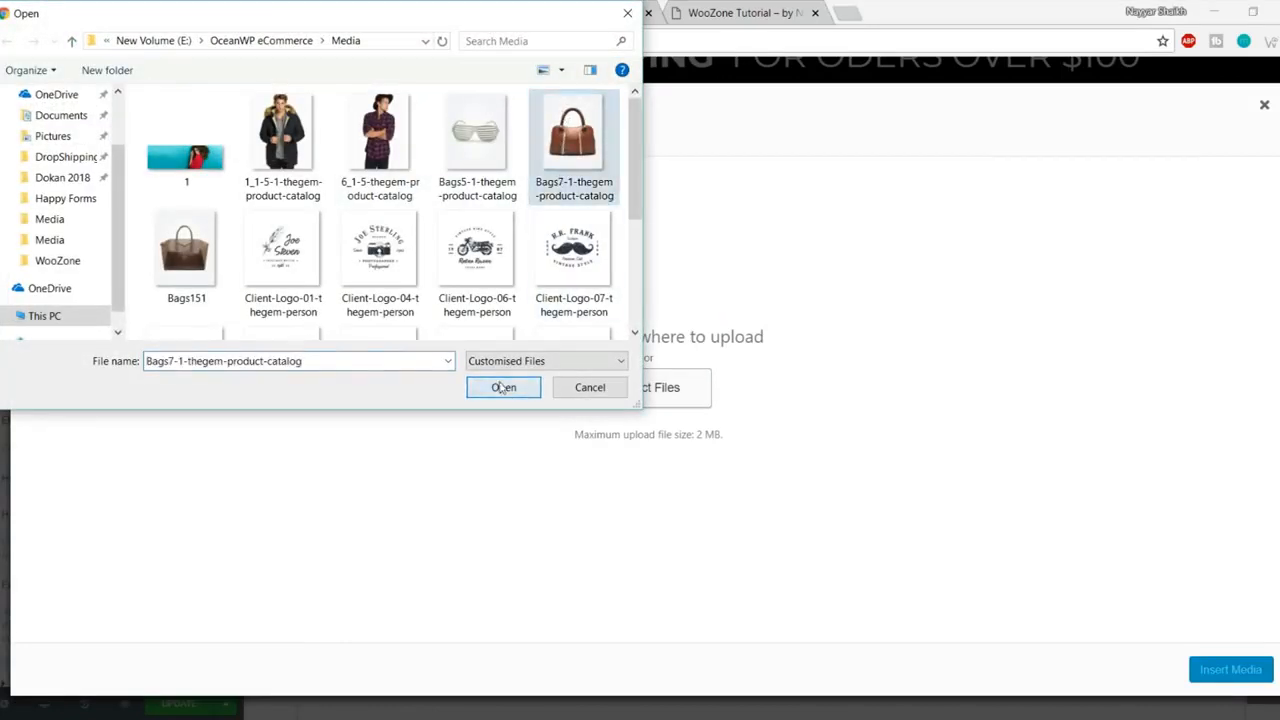
{"action": "left_click", "coordinate": [502, 388]}
{"action": "left_click", "coordinate": [1233, 671]}
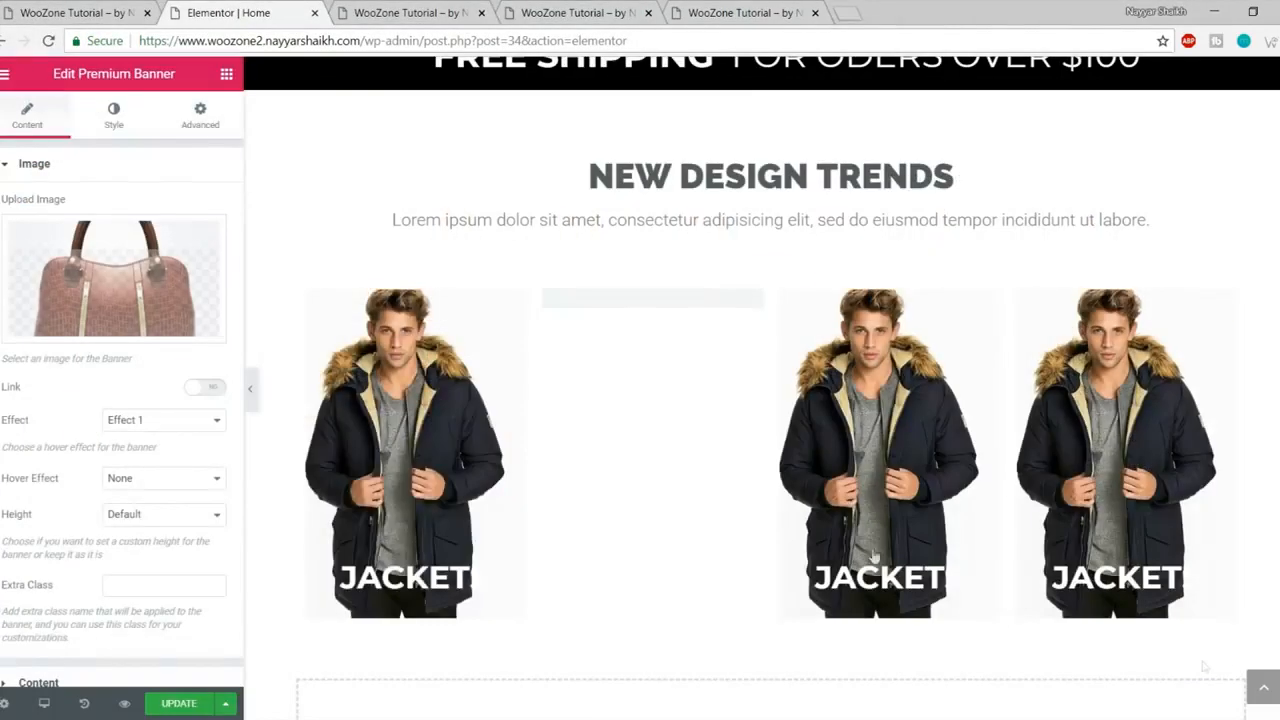
- Retitle the second banner BAGS
{"action": "scroll", "coordinate": [160, 560], "scroll_direction": "down", "scroll_amount": 1}
{"action": "left_click", "coordinate": [94, 628]}
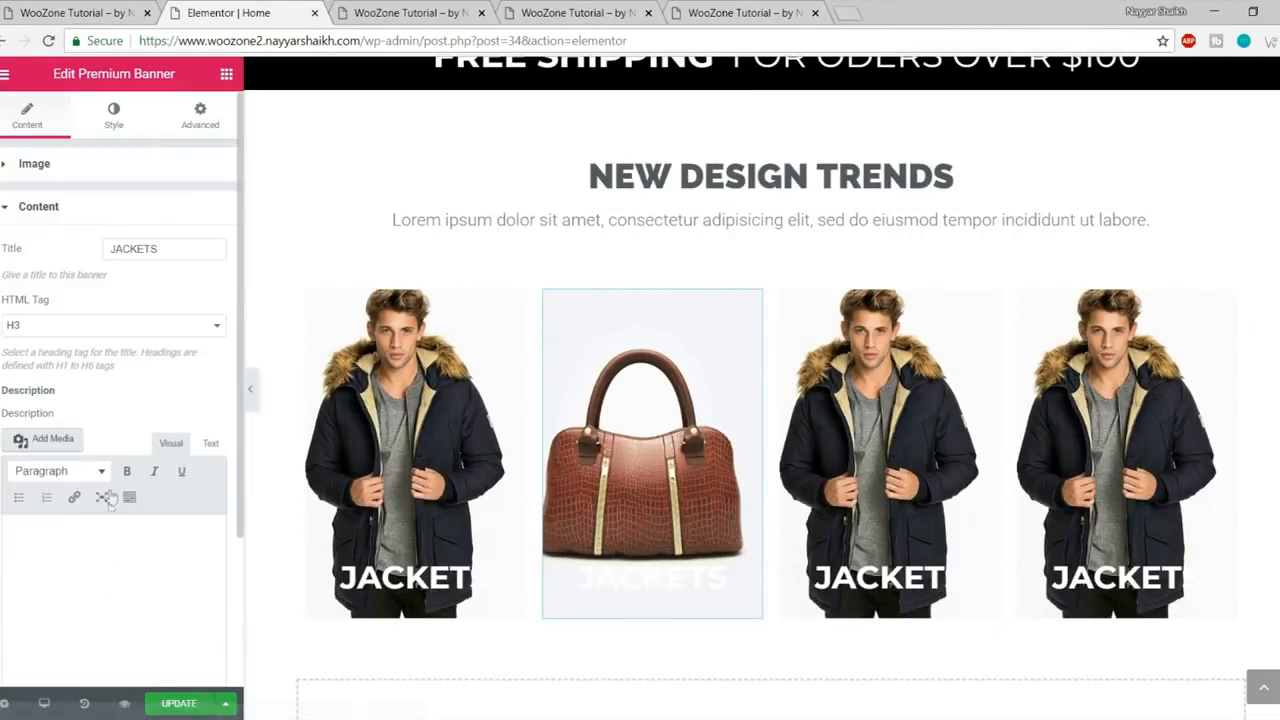
{"action": "type", "text": "BAGS"}
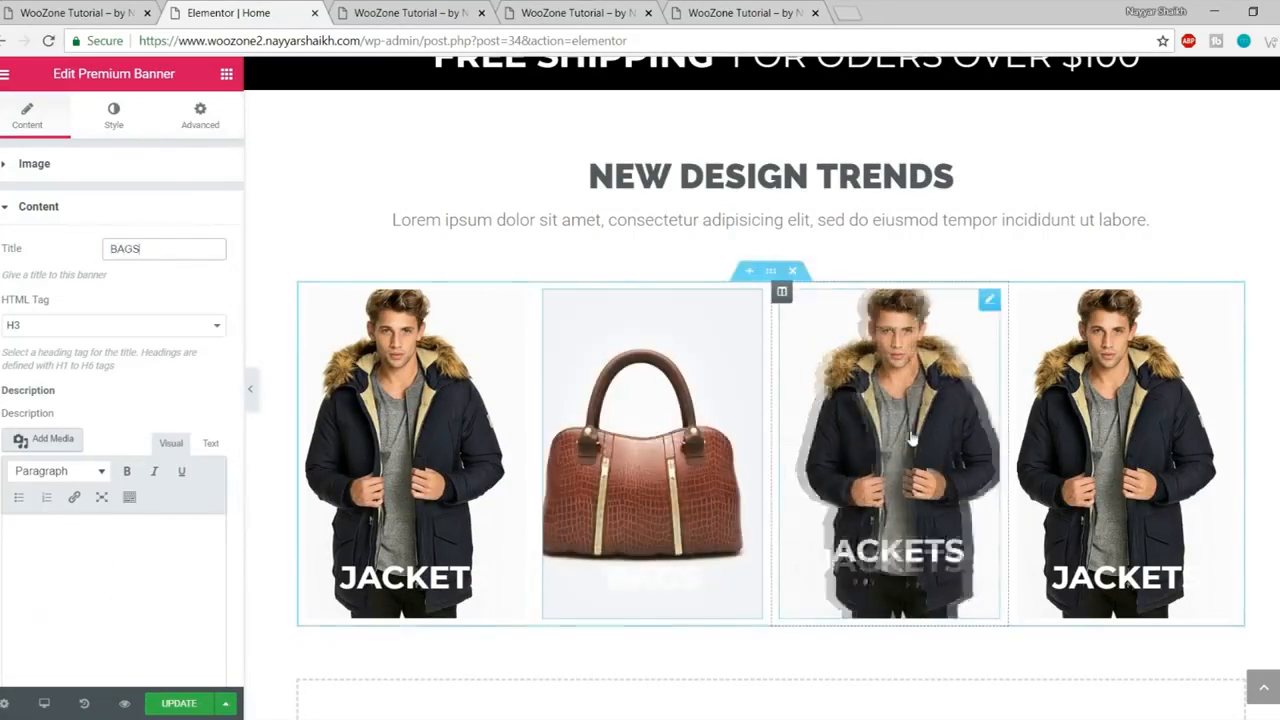
{"action": "left_click", "coordinate": [911, 437]}
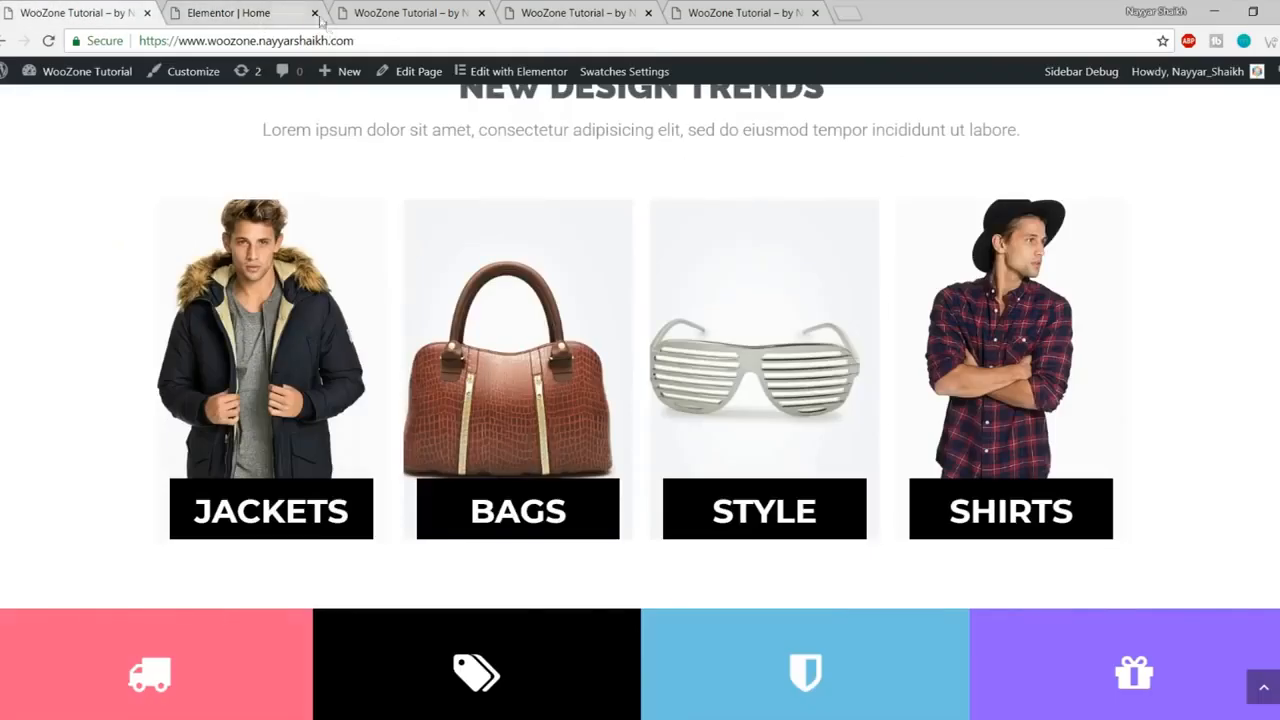
{"action": "left_click", "coordinate": [237, 12]}
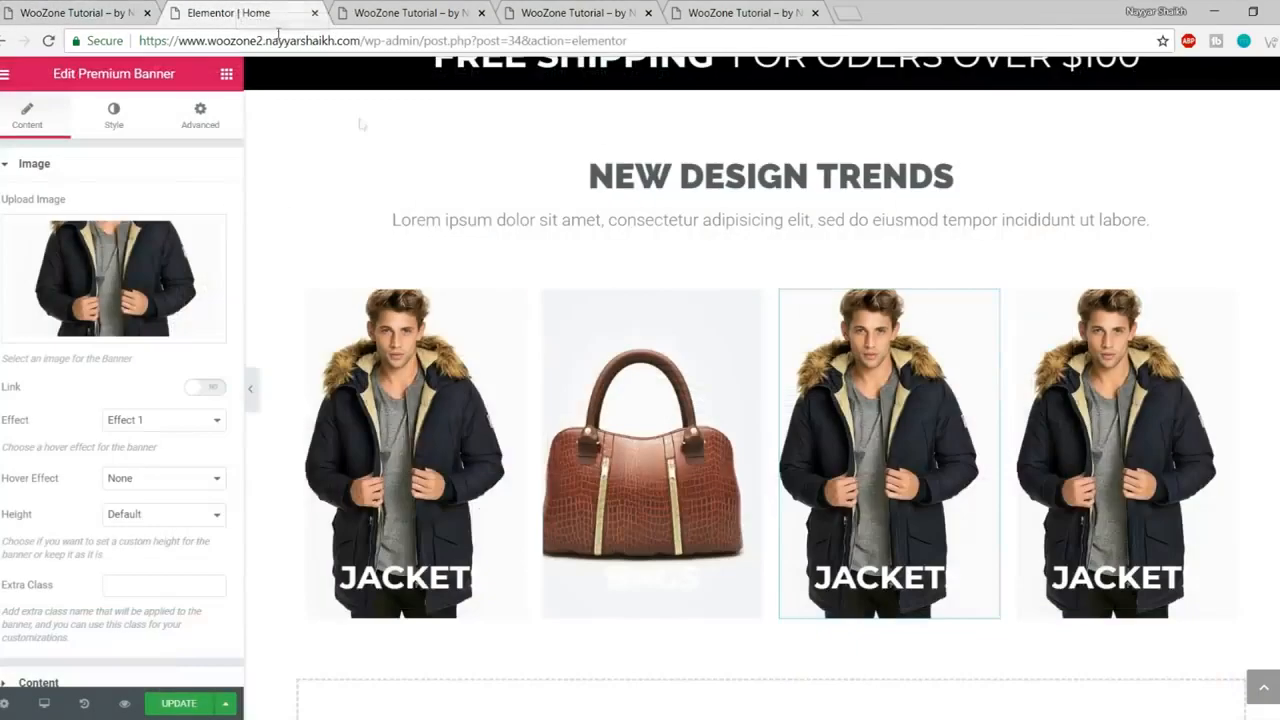
- Give the third banner the uploaded Bags5 sunglasses image and the title STYLE
{"action": "left_click", "coordinate": [140, 262]}
{"action": "left_click", "coordinate": [80, 143]}
{"action": "left_click", "coordinate": [691, 383]}
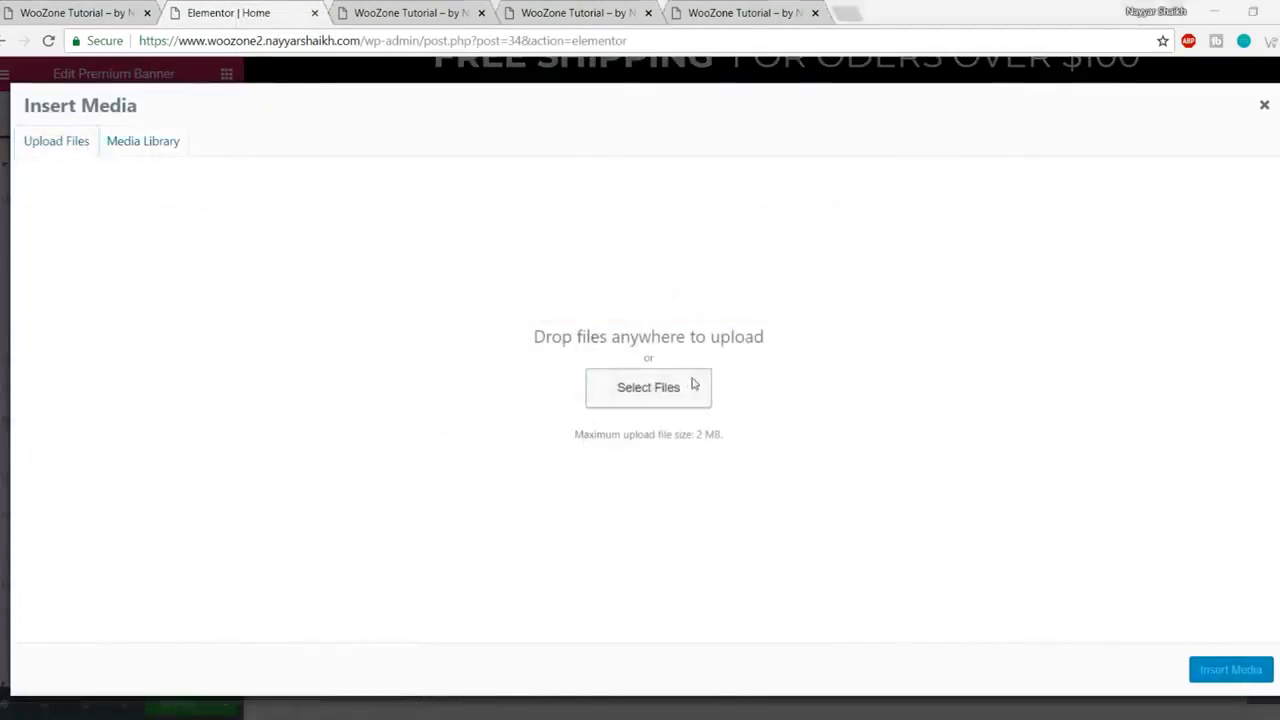
{"action": "scroll", "coordinate": [515, 220], "scroll_direction": "down", "scroll_amount": 2}
{"action": "scroll", "coordinate": [490, 160], "scroll_direction": "up", "scroll_amount": 2}
{"action": "left_click", "coordinate": [486, 128]}
{"action": "left_click", "coordinate": [504, 390]}
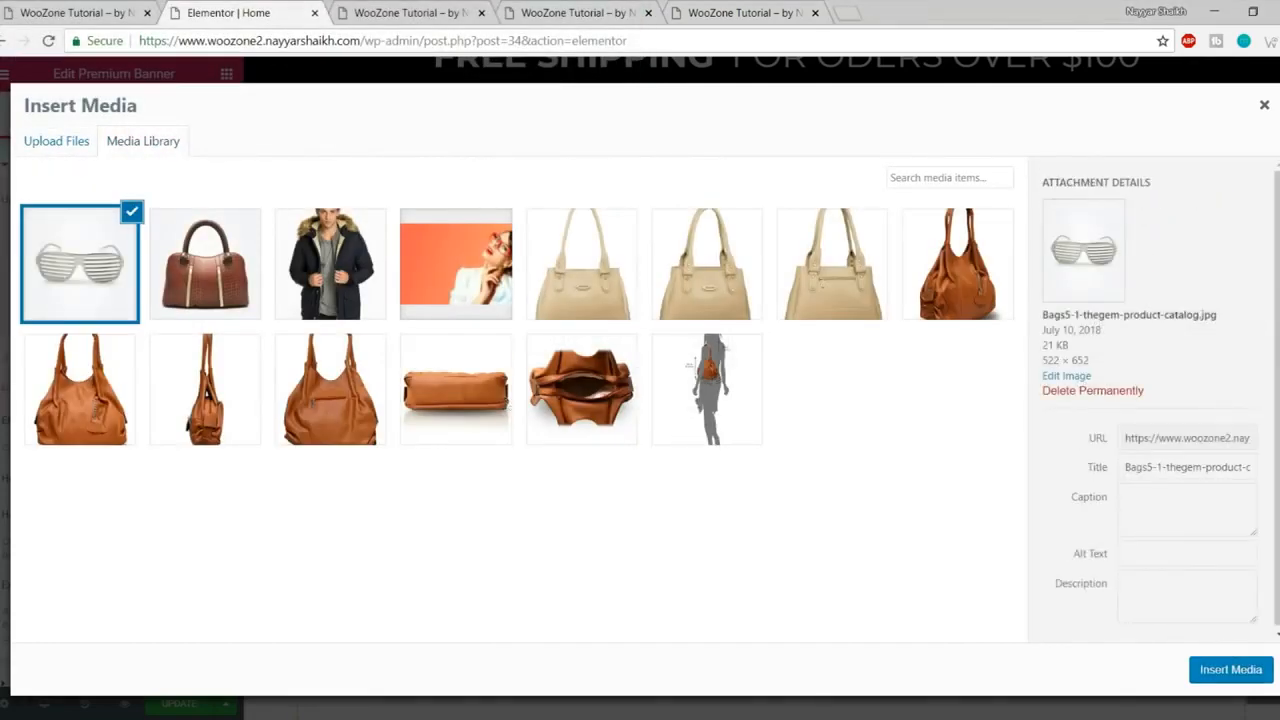
{"action": "left_click", "coordinate": [1221, 678]}
{"action": "scroll", "coordinate": [155, 427], "scroll_direction": "down", "scroll_amount": 1}
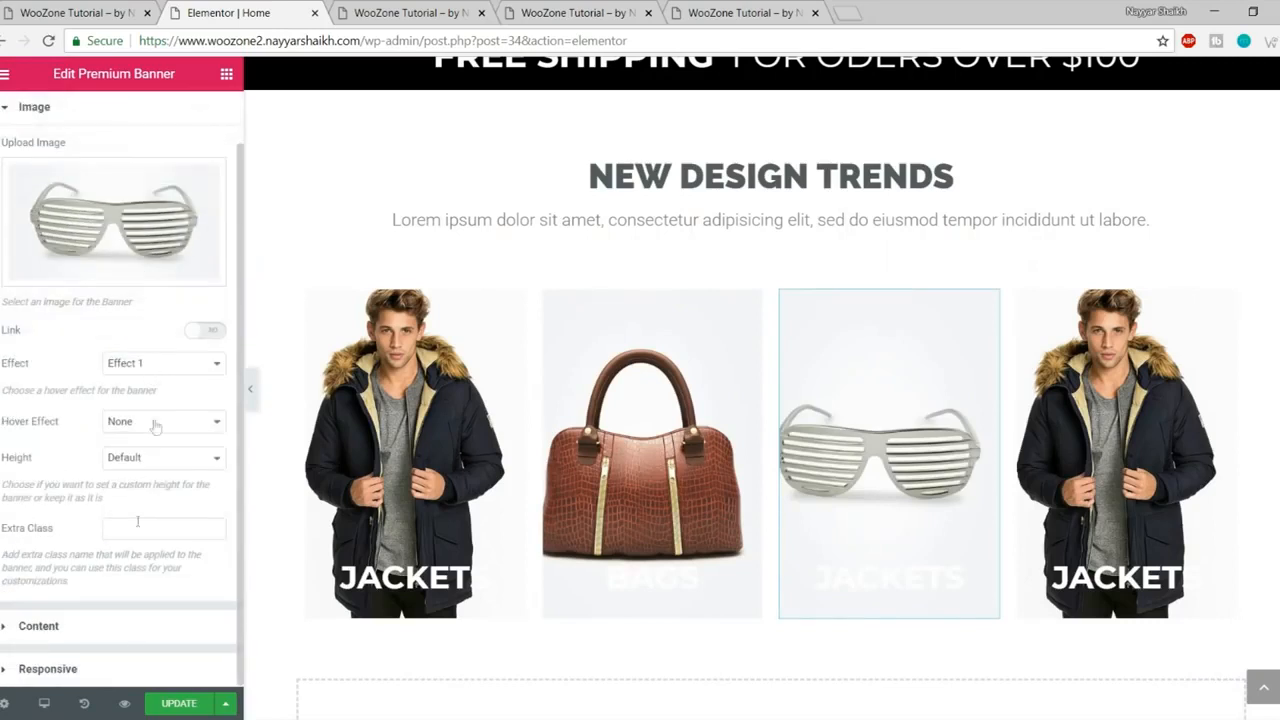
{"action": "left_click", "coordinate": [116, 638]}
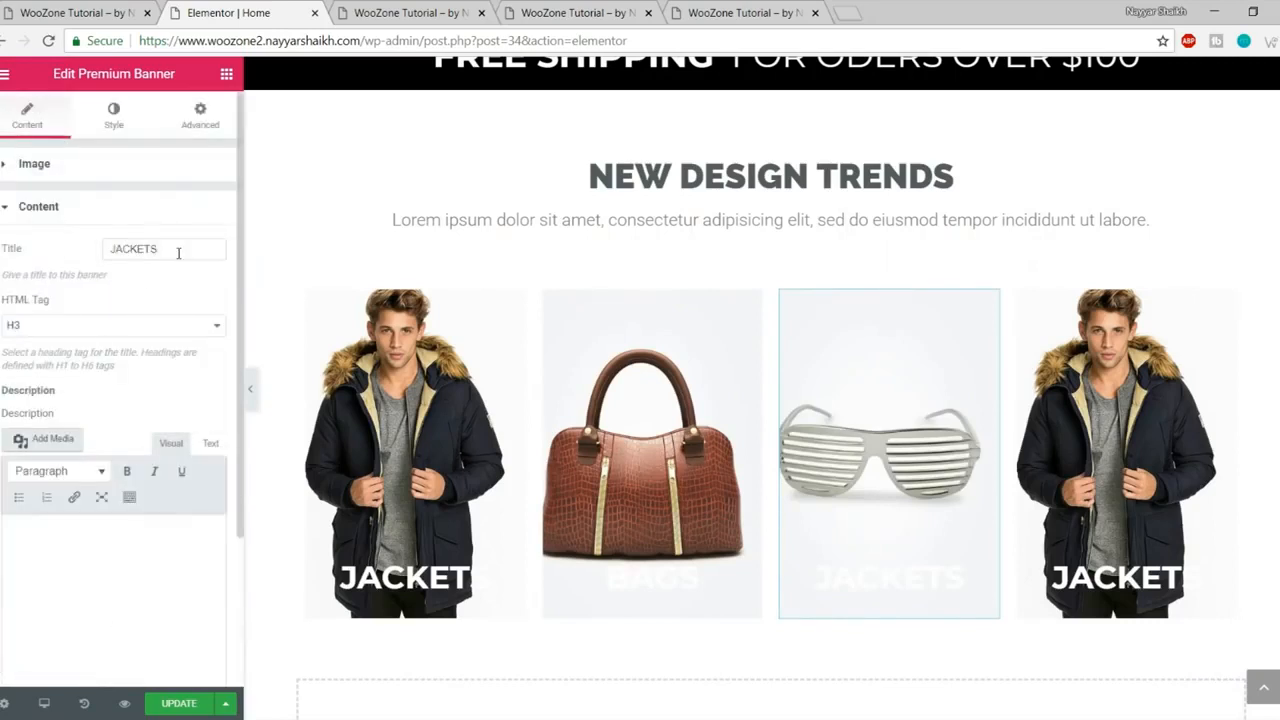
{"action": "type", "text": "STYLE"}
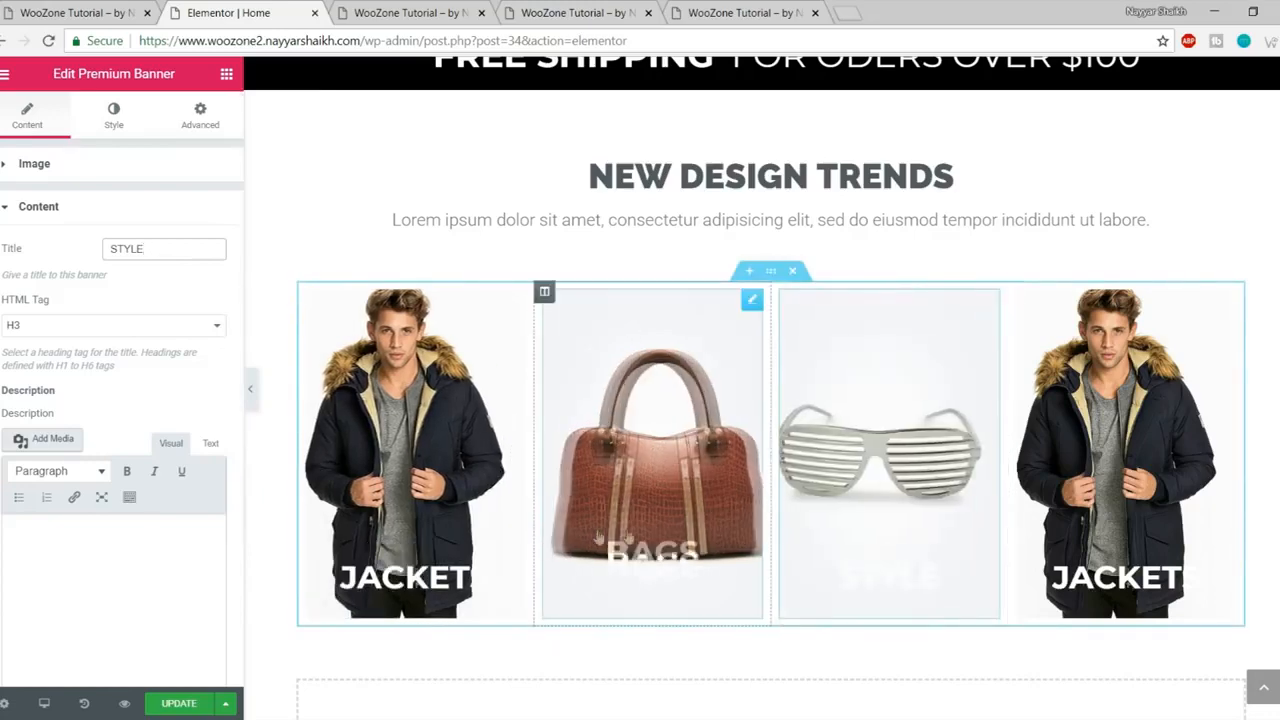
- Give the fourth banner the uploaded 6_1-5 plaid-shirt image and the title SHIRTS
{"action": "left_click", "coordinate": [1120, 450]}
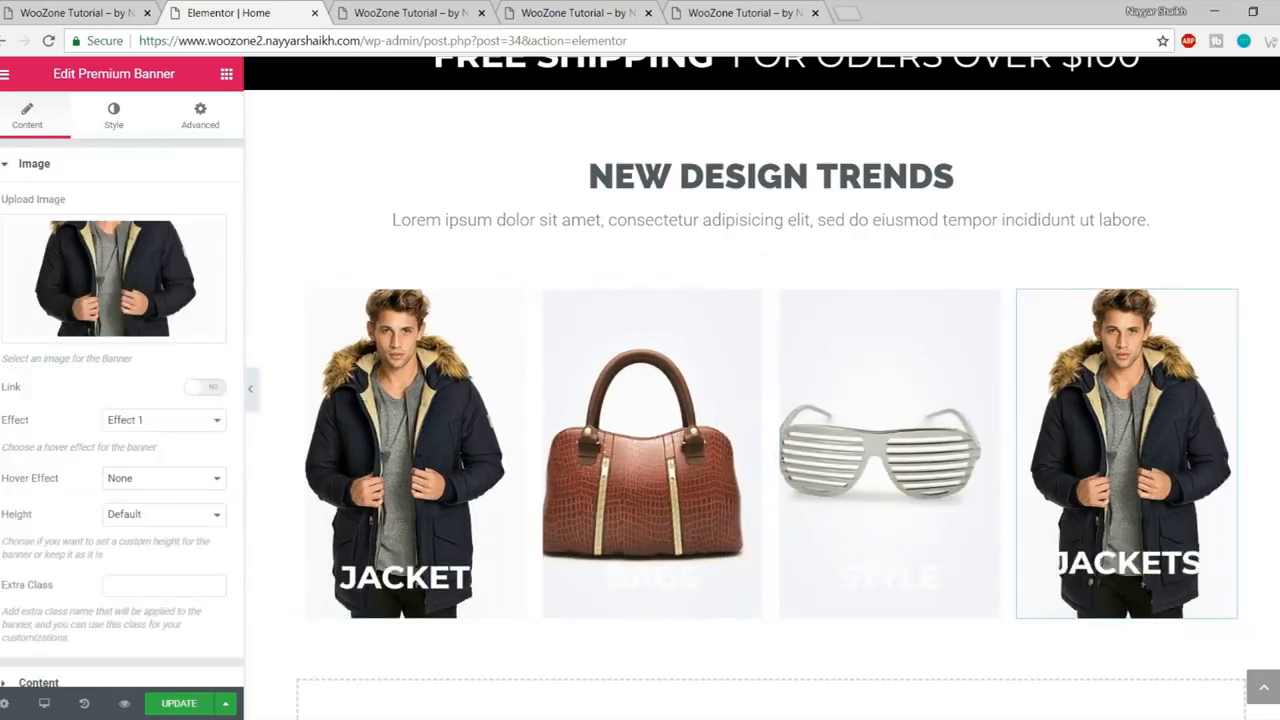
{"action": "left_click", "coordinate": [24, 10]}
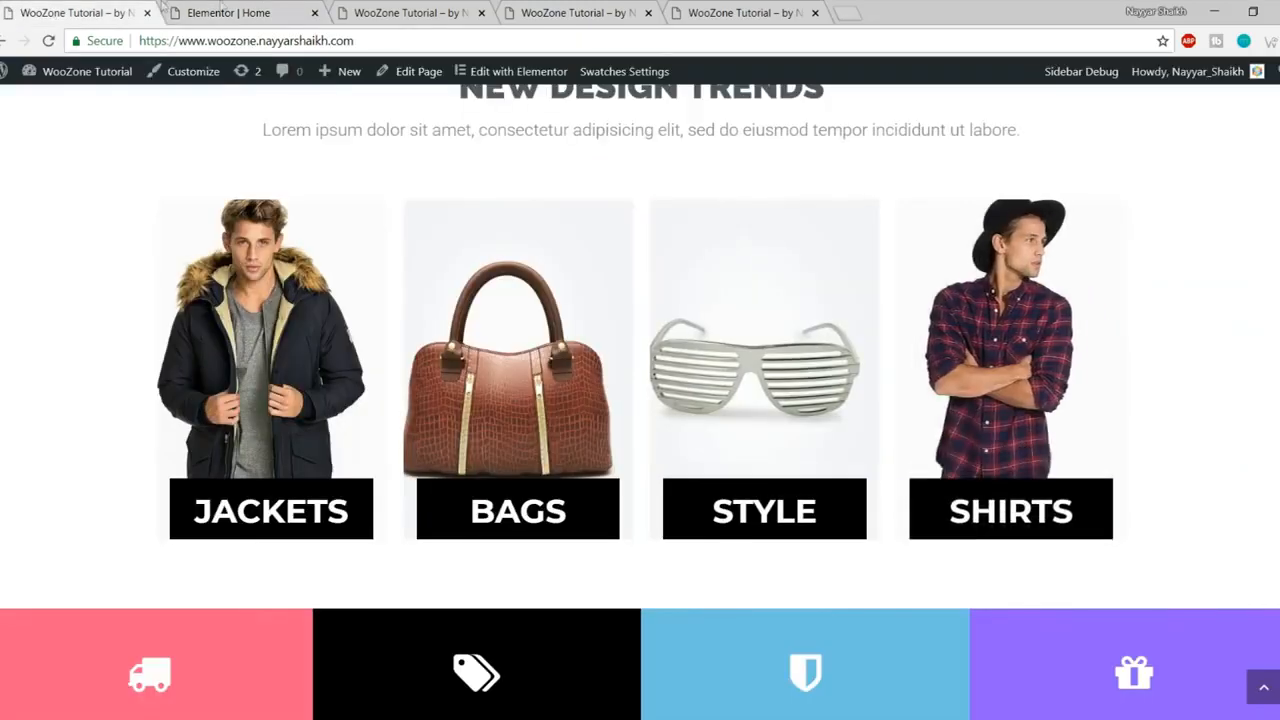
{"action": "key", "text": "ctrl+Tab"}
{"action": "left_click", "coordinate": [208, 276]}
{"action": "left_click", "coordinate": [88, 142]}
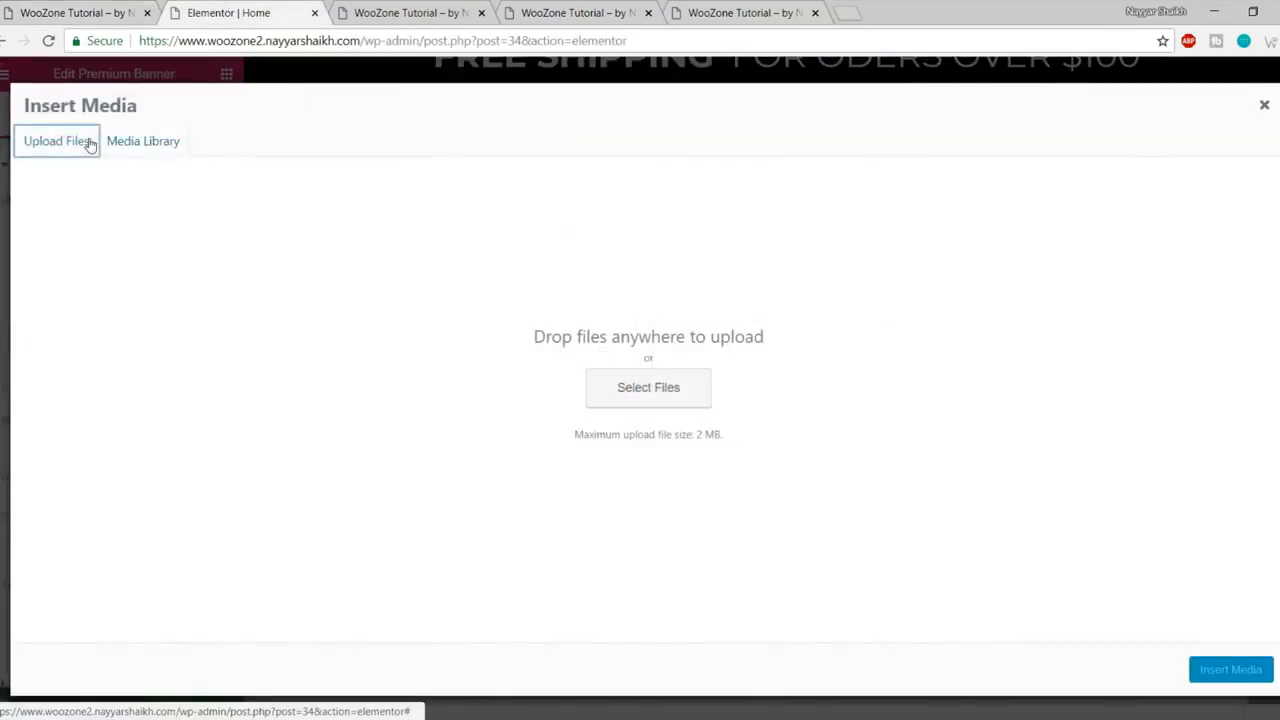
{"action": "left_click", "coordinate": [631, 400]}
{"action": "left_click", "coordinate": [378, 148]}
{"action": "left_click", "coordinate": [502, 396]}
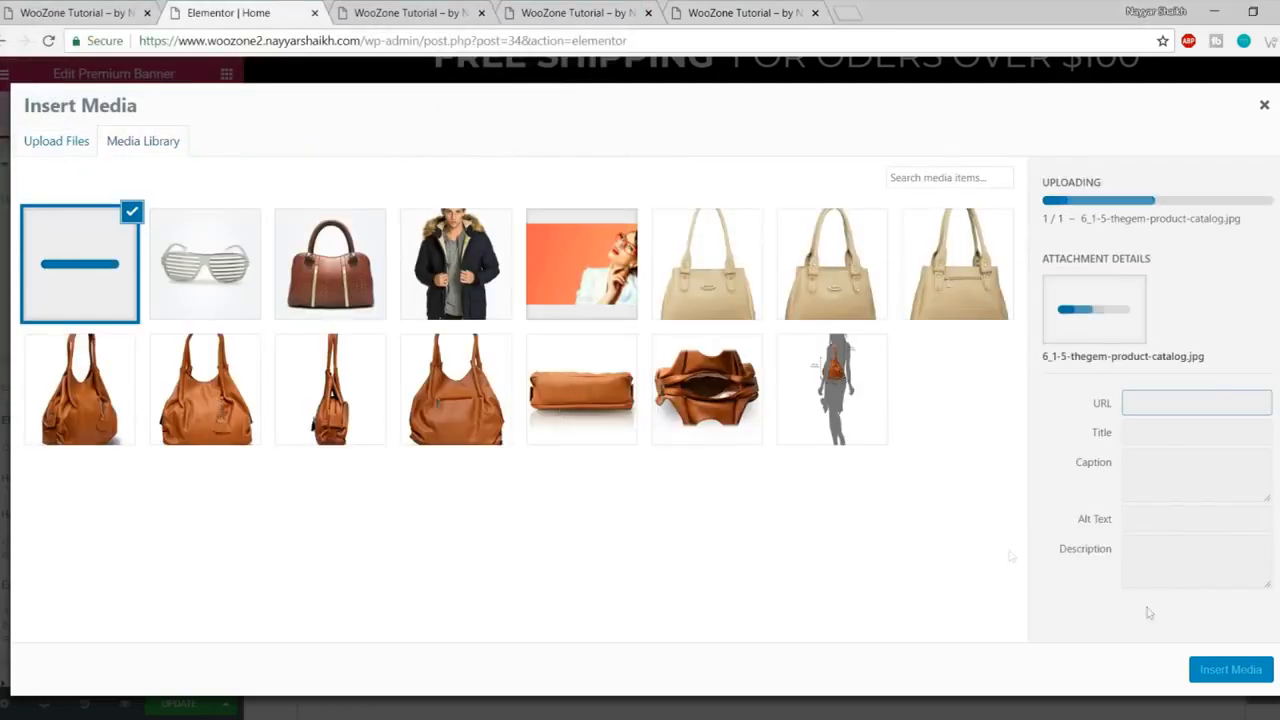
{"action": "left_click", "coordinate": [1217, 670]}
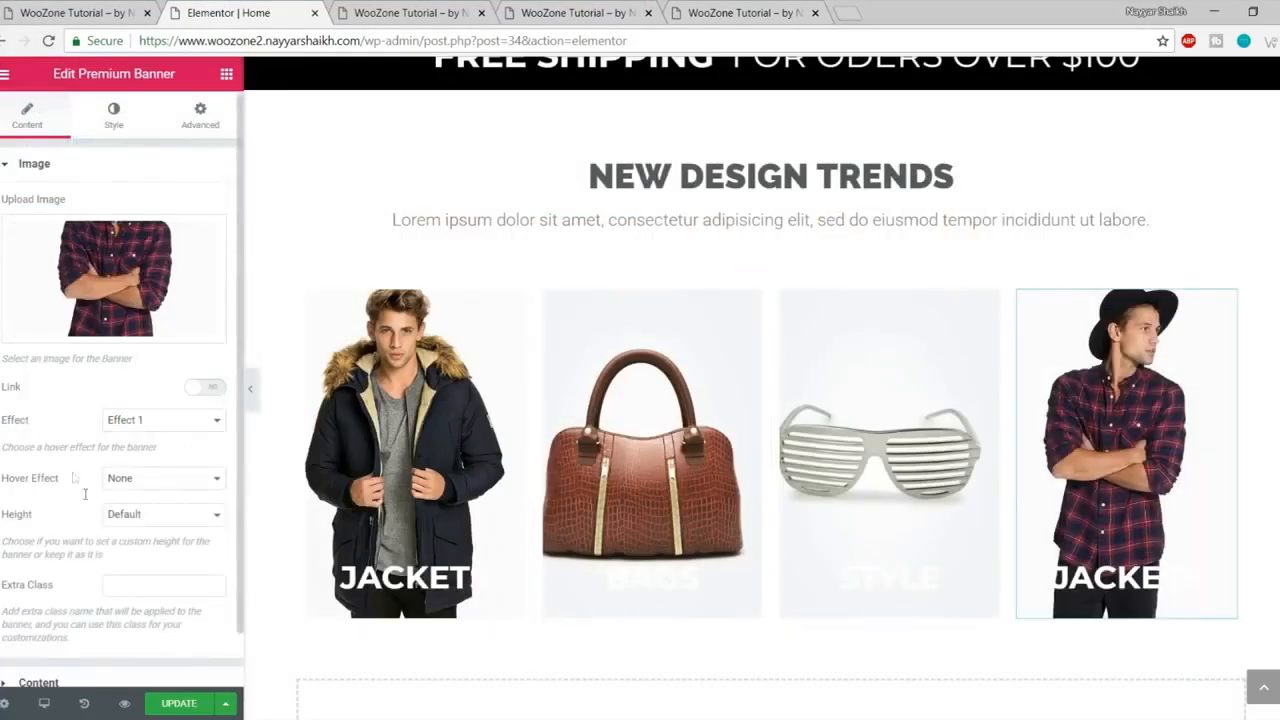
{"action": "scroll", "coordinate": [106, 600], "scroll_direction": "down", "scroll_amount": 1}
{"action": "left_click", "coordinate": [106, 624]}
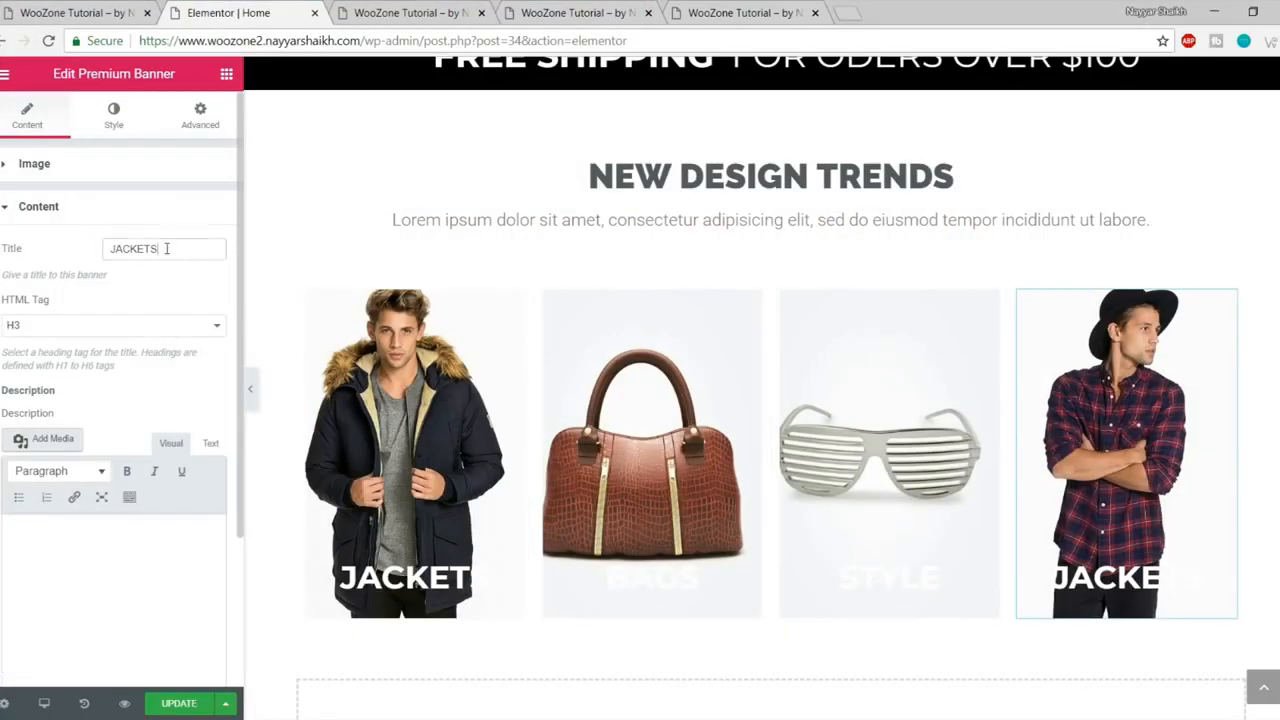
{"action": "type", "text": "SHIRTS"}
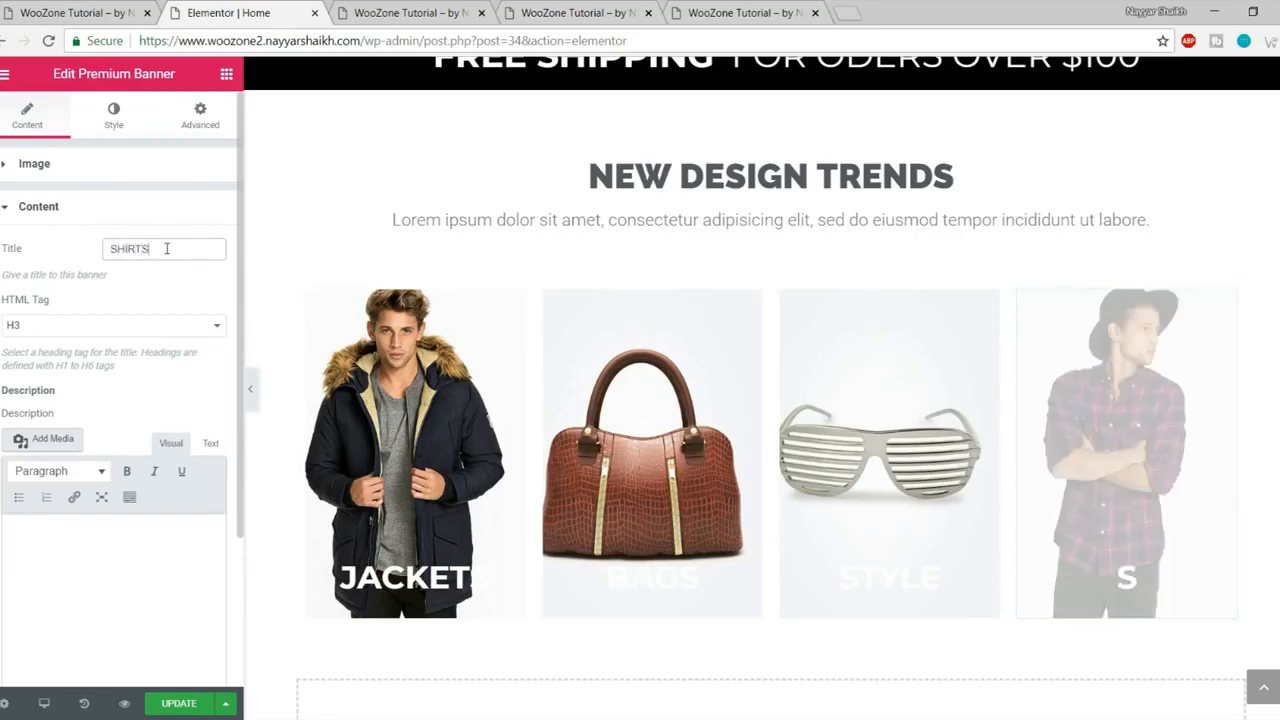
- Update the page, preview the four banners and compare them with the reference site
{"action": "left_click", "coordinate": [193, 703]}
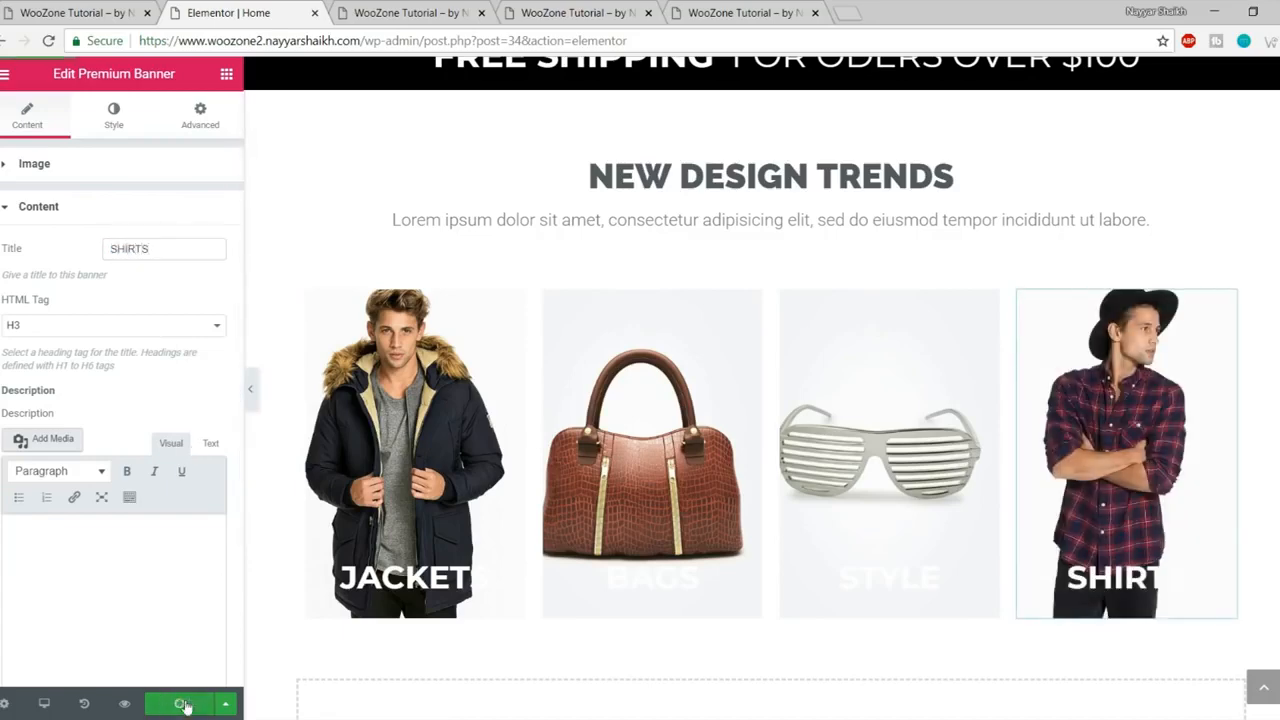
{"action": "left_click", "coordinate": [125, 705]}
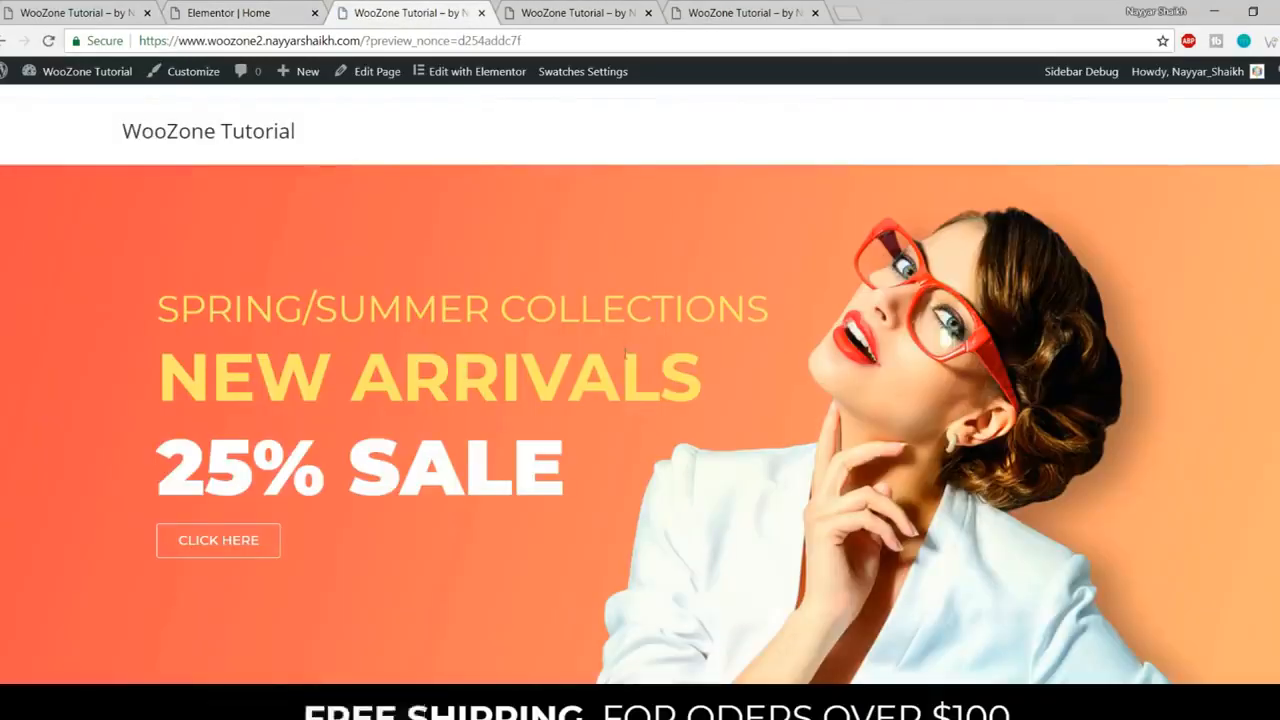
{"action": "scroll", "coordinate": [623, 357], "scroll_direction": "down", "scroll_amount": 7}
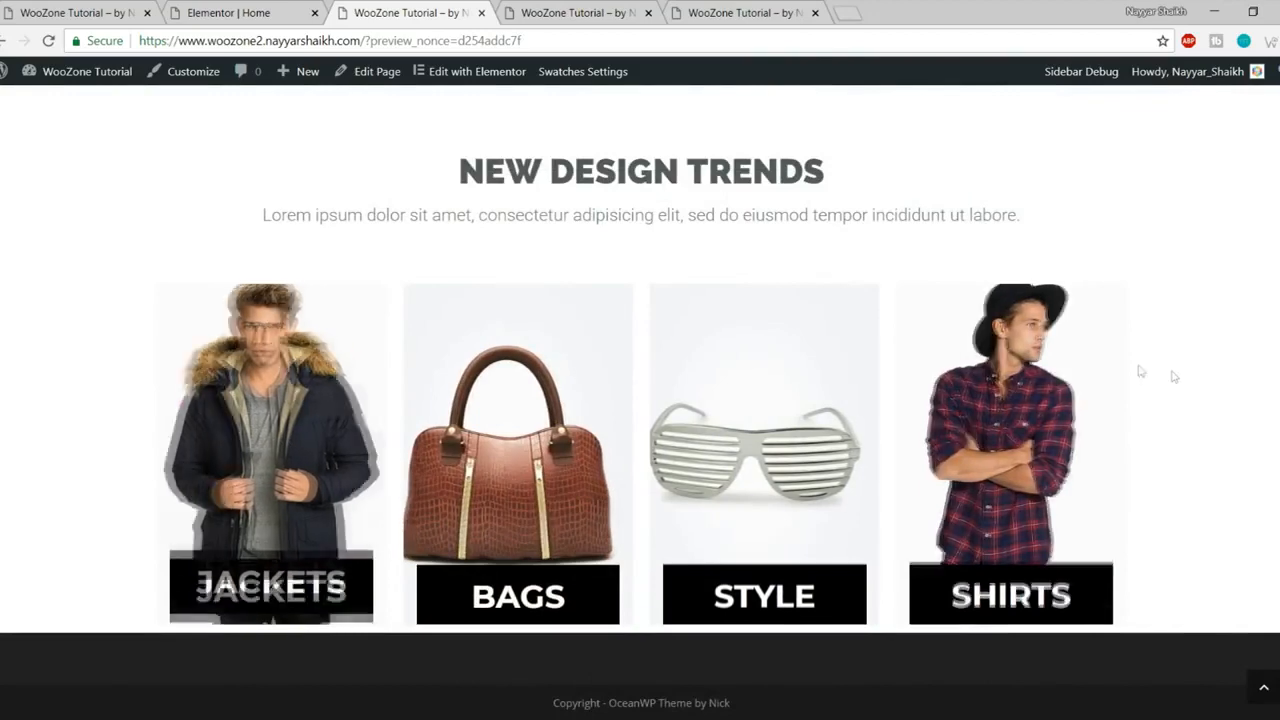
{"action": "left_click", "coordinate": [14, 6]}
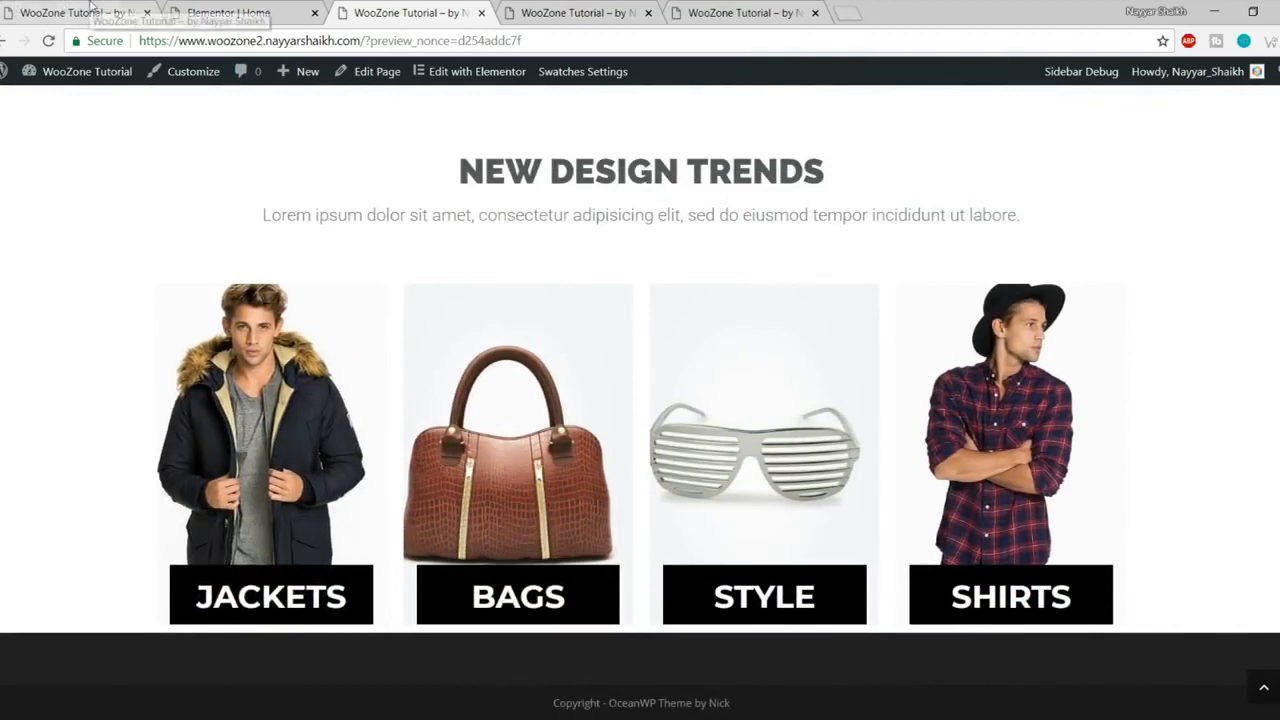
{"action": "scroll", "coordinate": [588, 148], "scroll_direction": "down", "scroll_amount": 4}
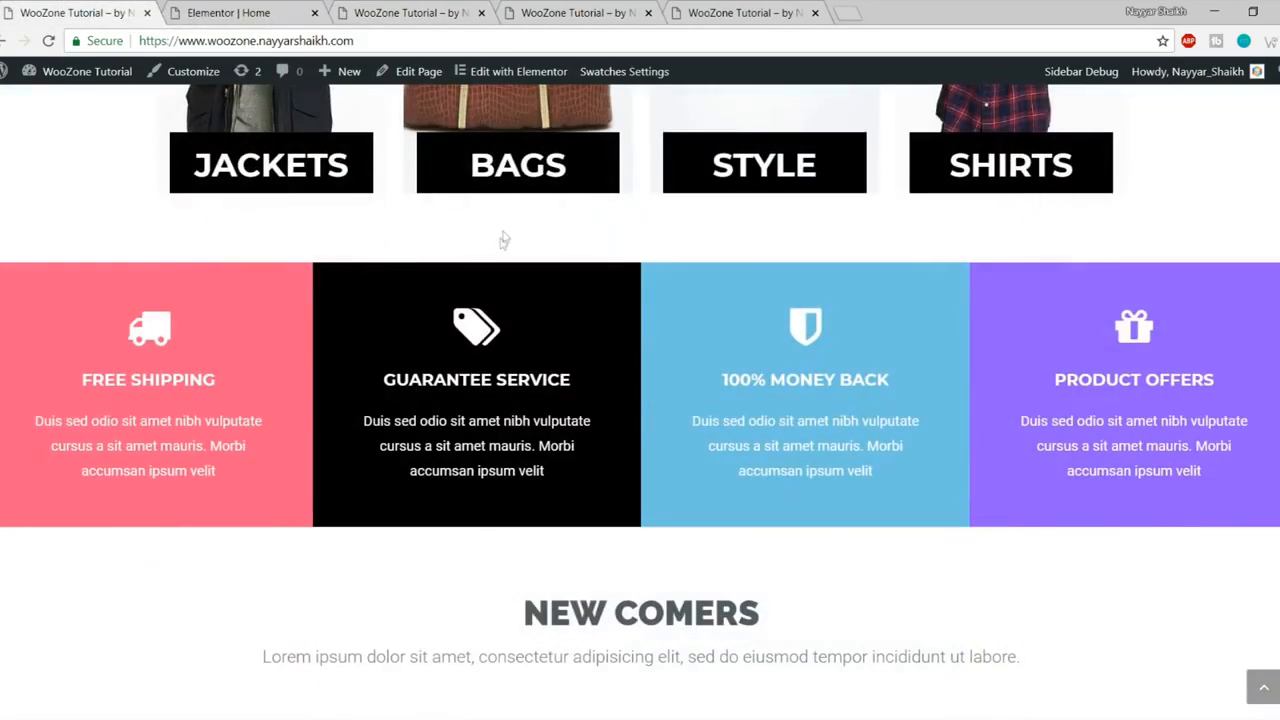
{"action": "left_click", "coordinate": [174, 10]}
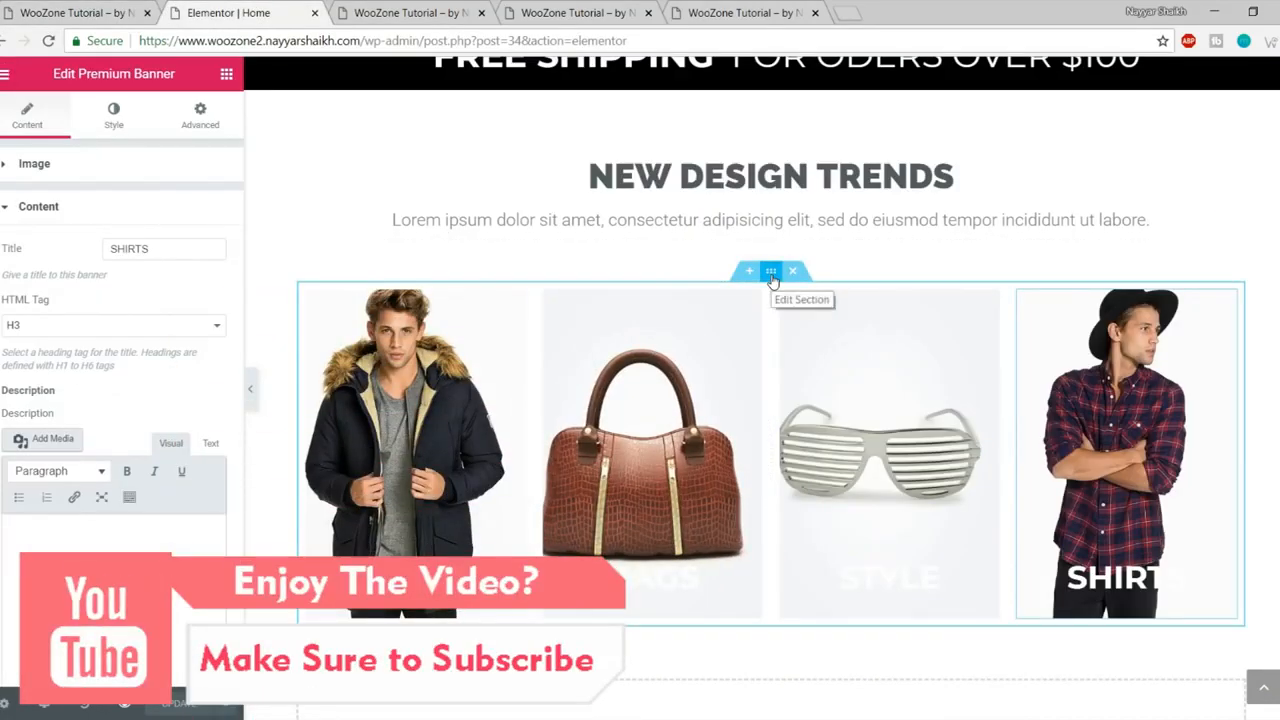
- Unlink the banner section's margins, set the bottom margin to 50 px, and update
{"action": "left_click", "coordinate": [771, 272]}
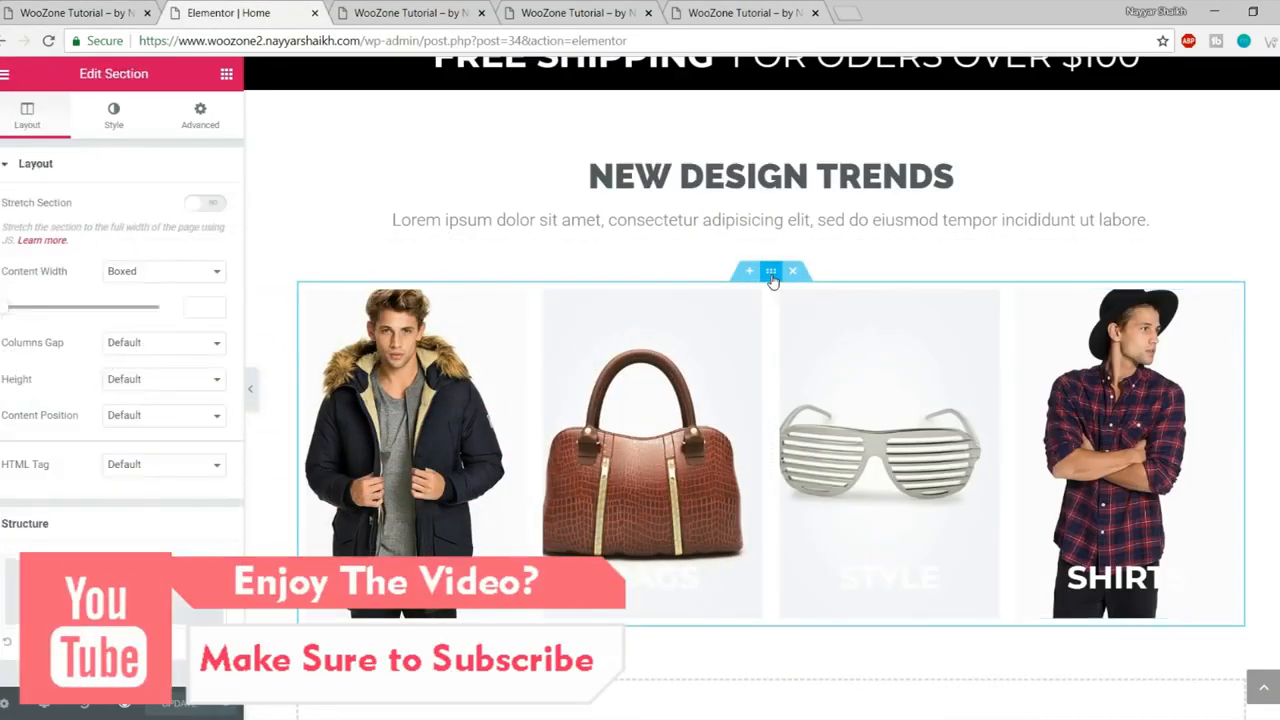
{"action": "left_click", "coordinate": [201, 118]}
{"action": "left_click", "coordinate": [204, 232]}
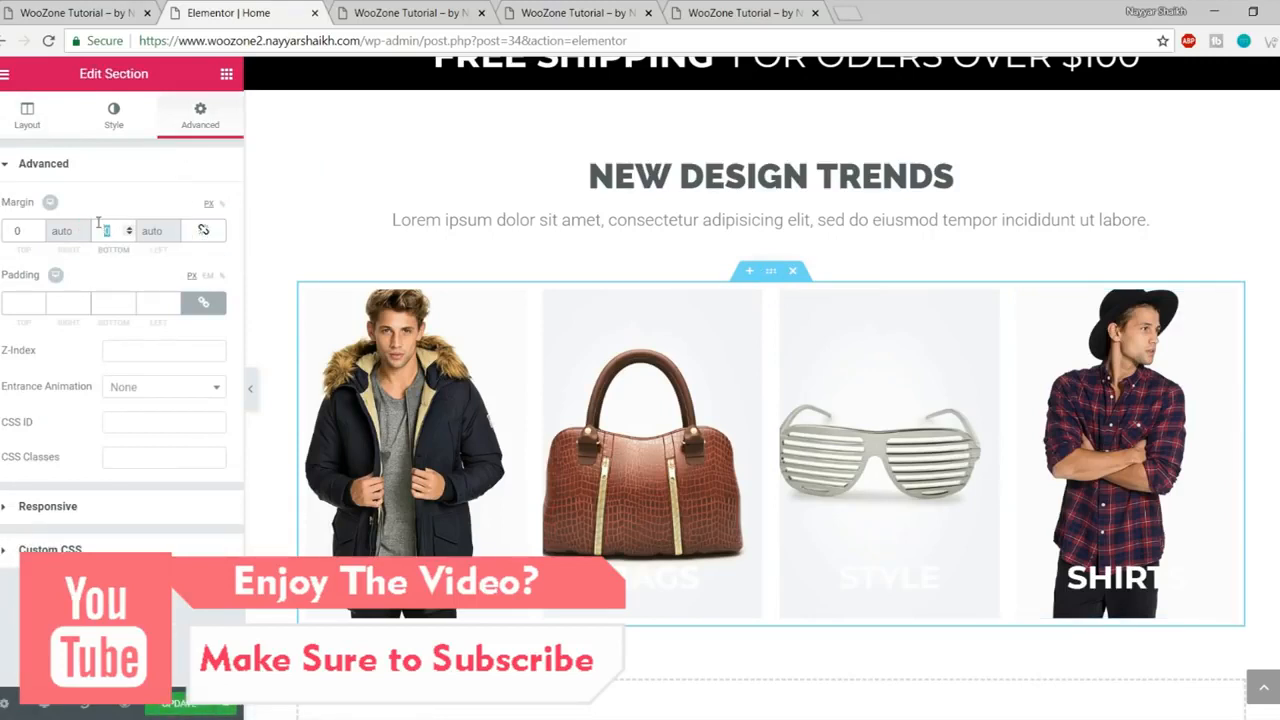
{"action": "type", "text": "50"}
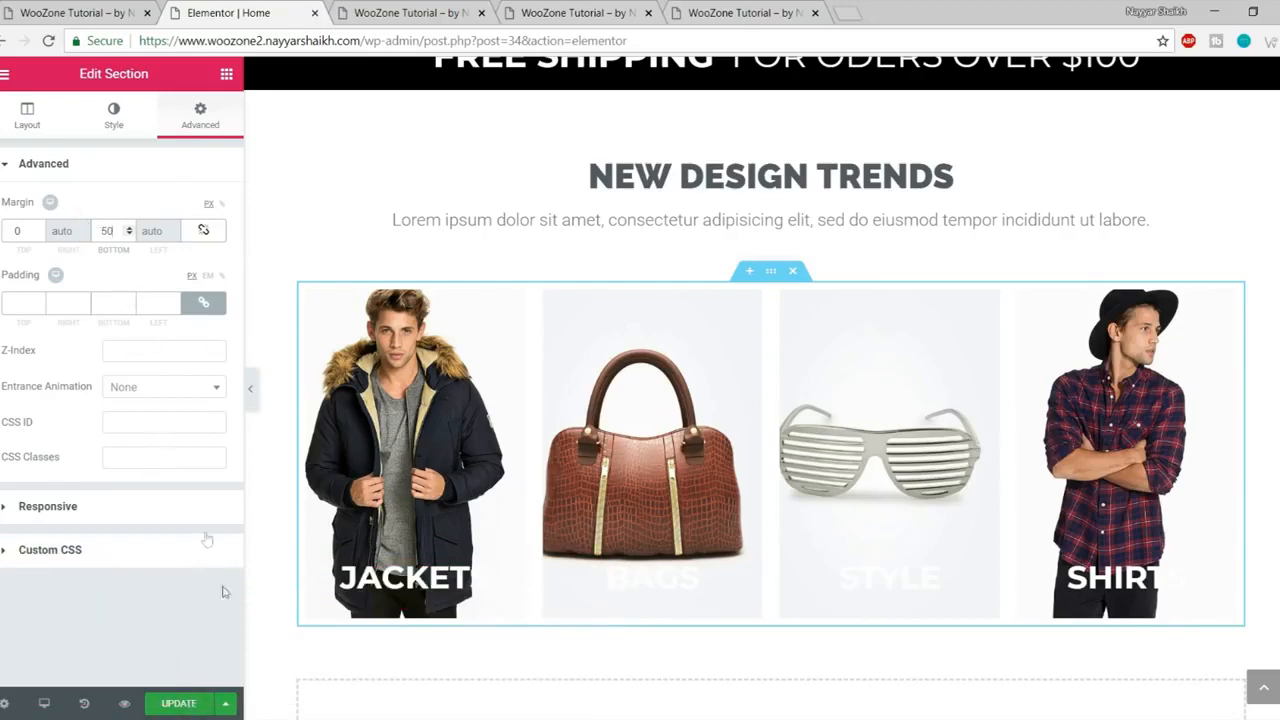
{"action": "left_click", "coordinate": [188, 702]}
- Preview the updated page and compare its spacing with the reference site
{"action": "left_click", "coordinate": [405, 13]}
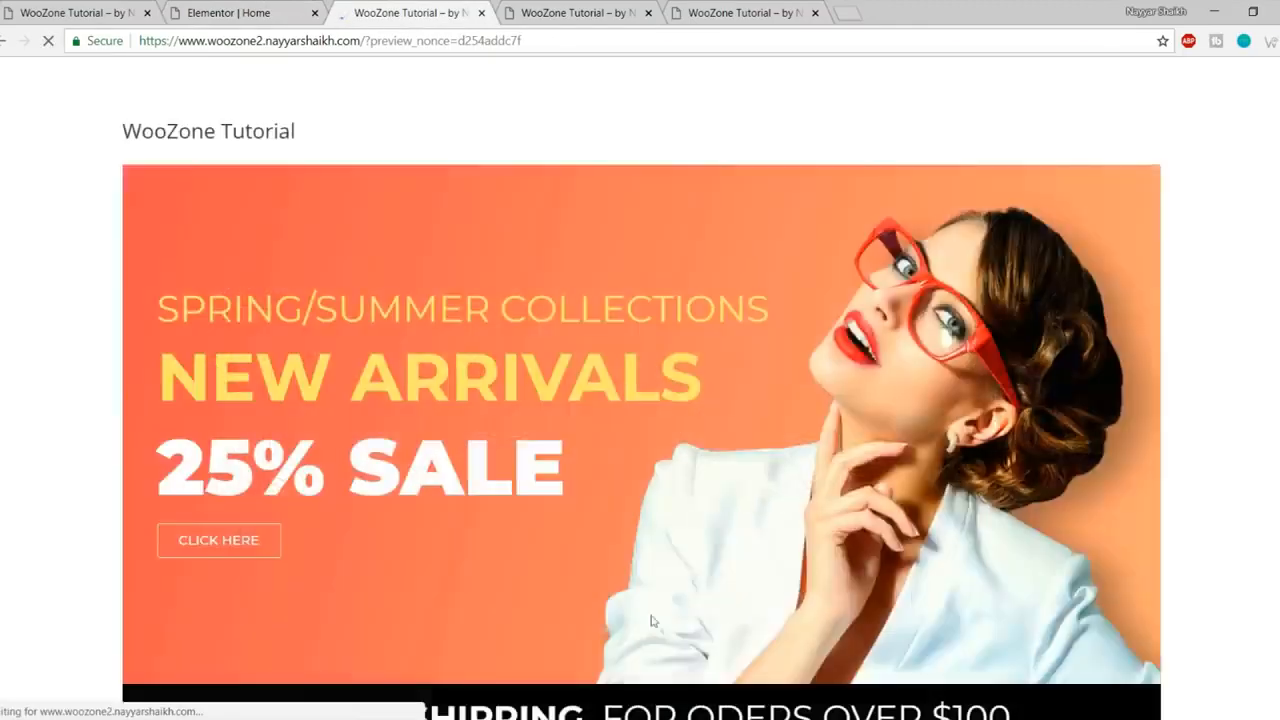
{"action": "scroll", "coordinate": [651, 621], "scroll_direction": "down", "scroll_amount": 7}
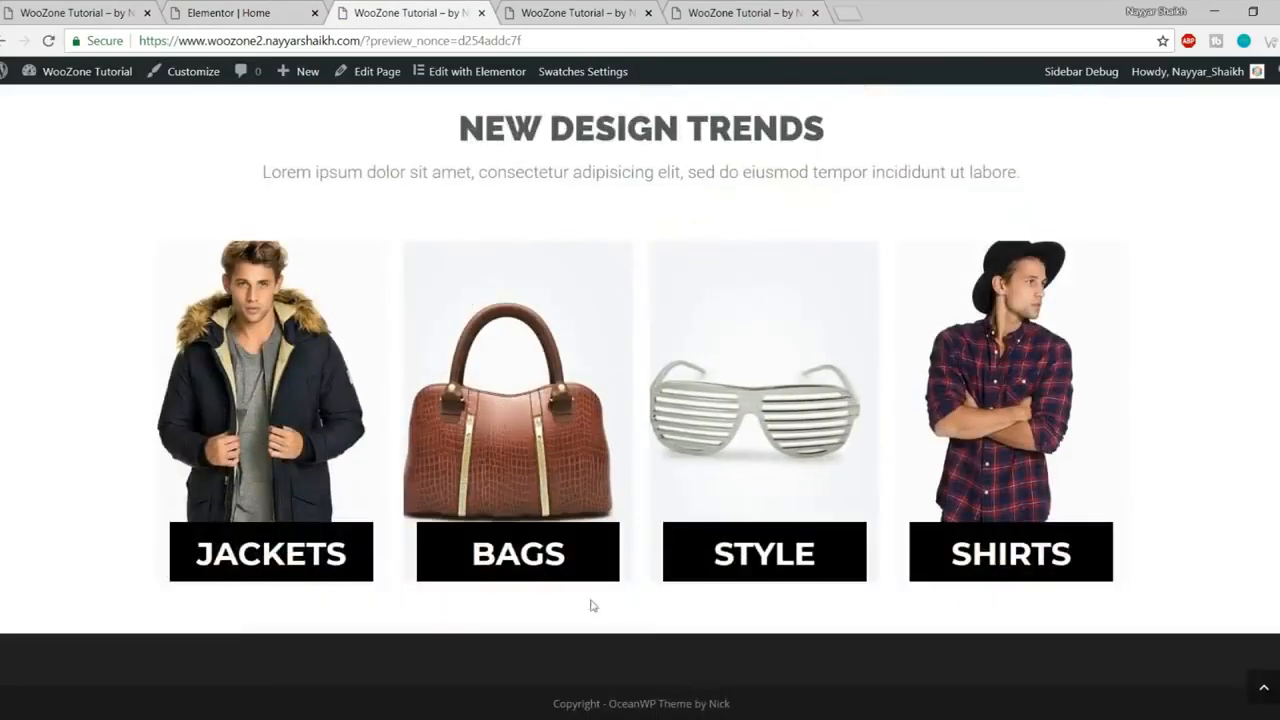
{"action": "left_click", "coordinate": [110, 12]}
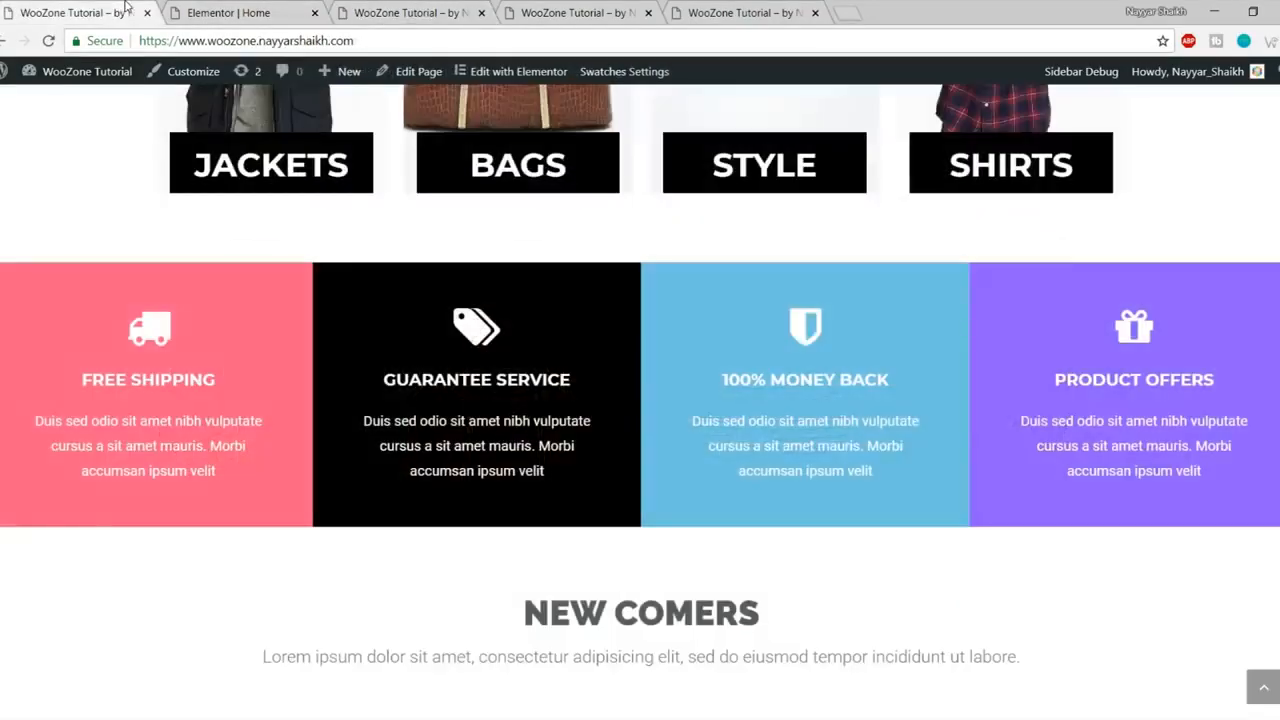
{"action": "scroll", "coordinate": [750, 400], "scroll_direction": "down", "scroll_amount": 1}
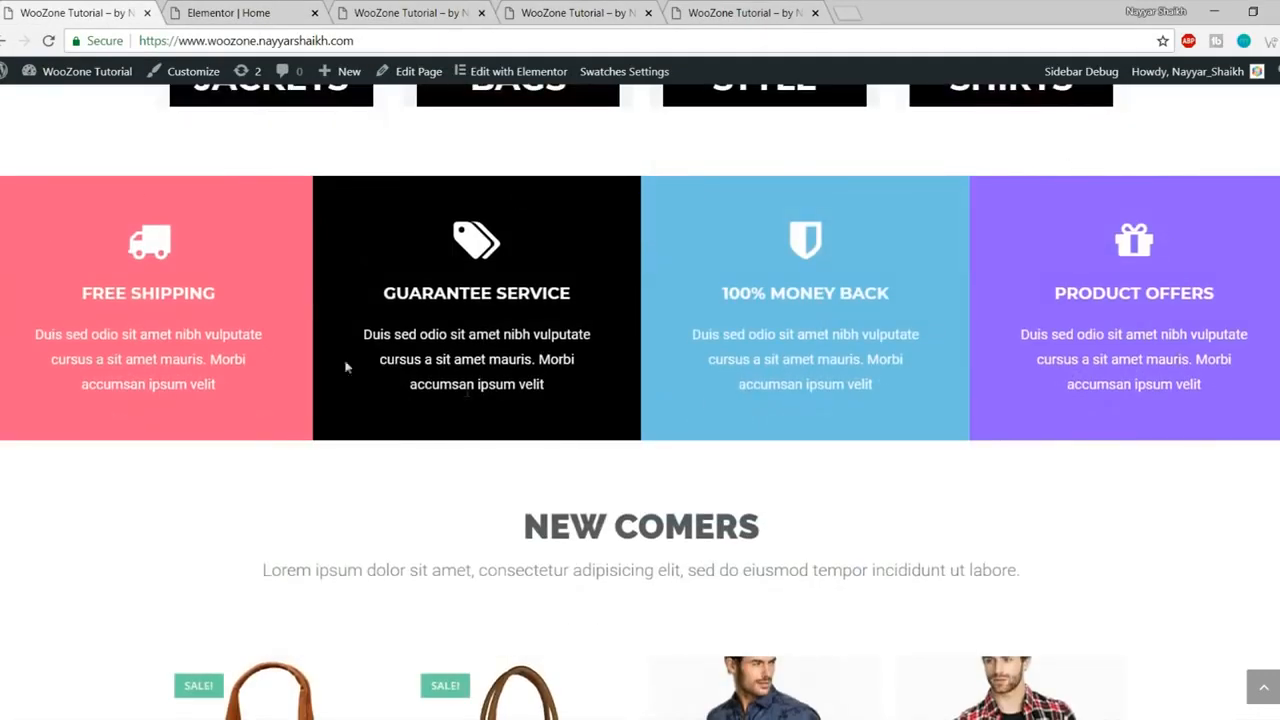
{"action": "left_click", "coordinate": [238, 10]}
{"action": "scroll", "coordinate": [692, 290], "scroll_direction": "down", "scroll_amount": 3}
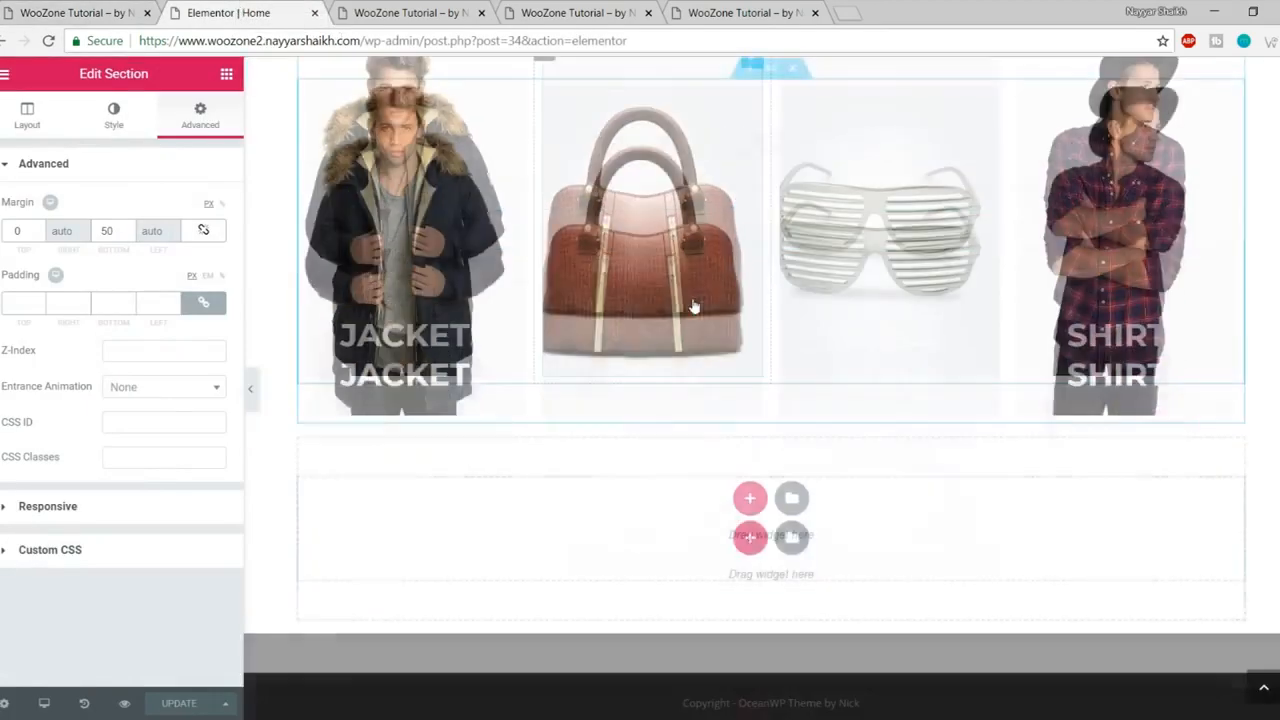
- Add a new section below the banners and expand it to four columns
{"action": "left_click", "coordinate": [227, 74]}
{"action": "left_click_drag", "start_coordinate": [50, 237], "coordinate": [708, 514]}
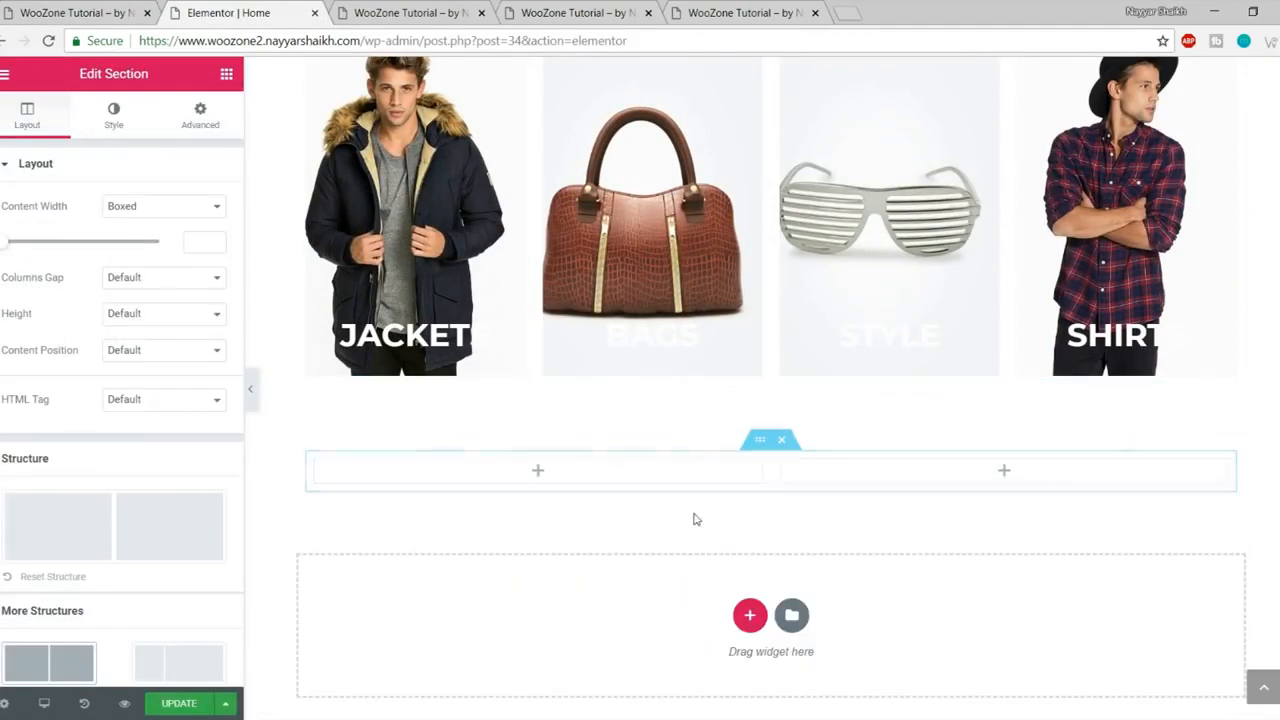
{"action": "right_click", "coordinate": [319, 464]}
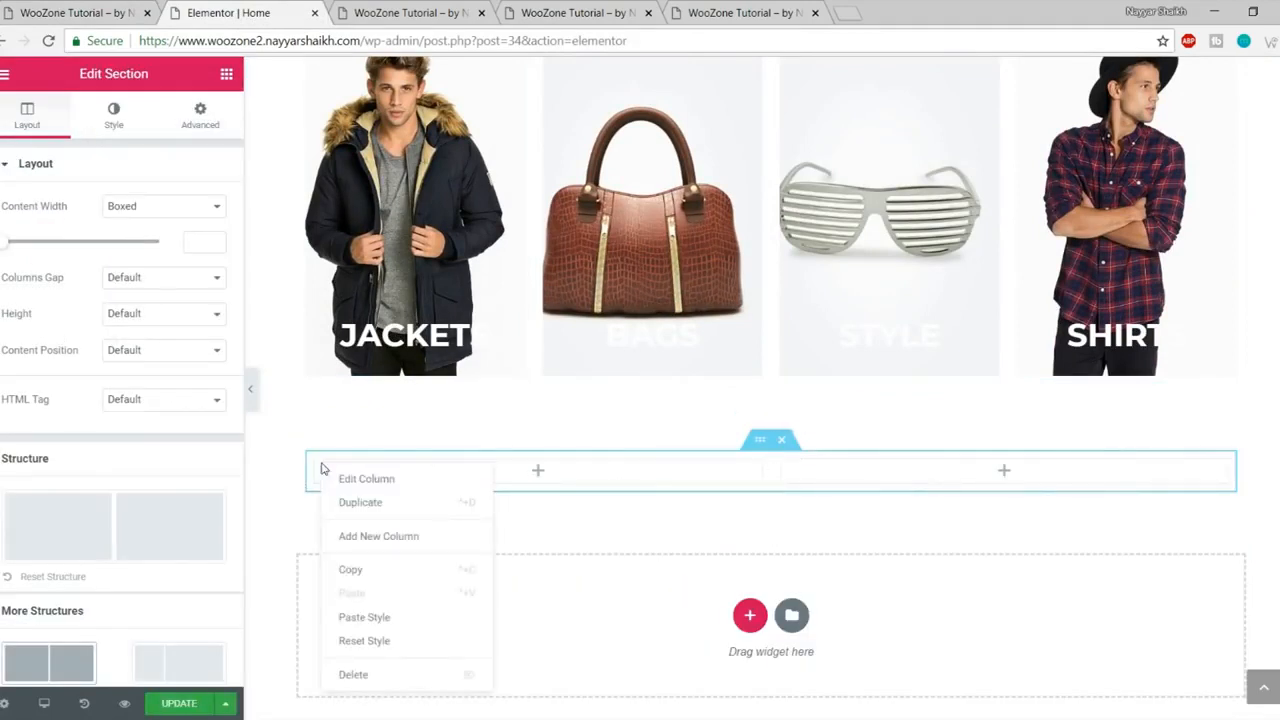
{"action": "left_click", "coordinate": [410, 537]}
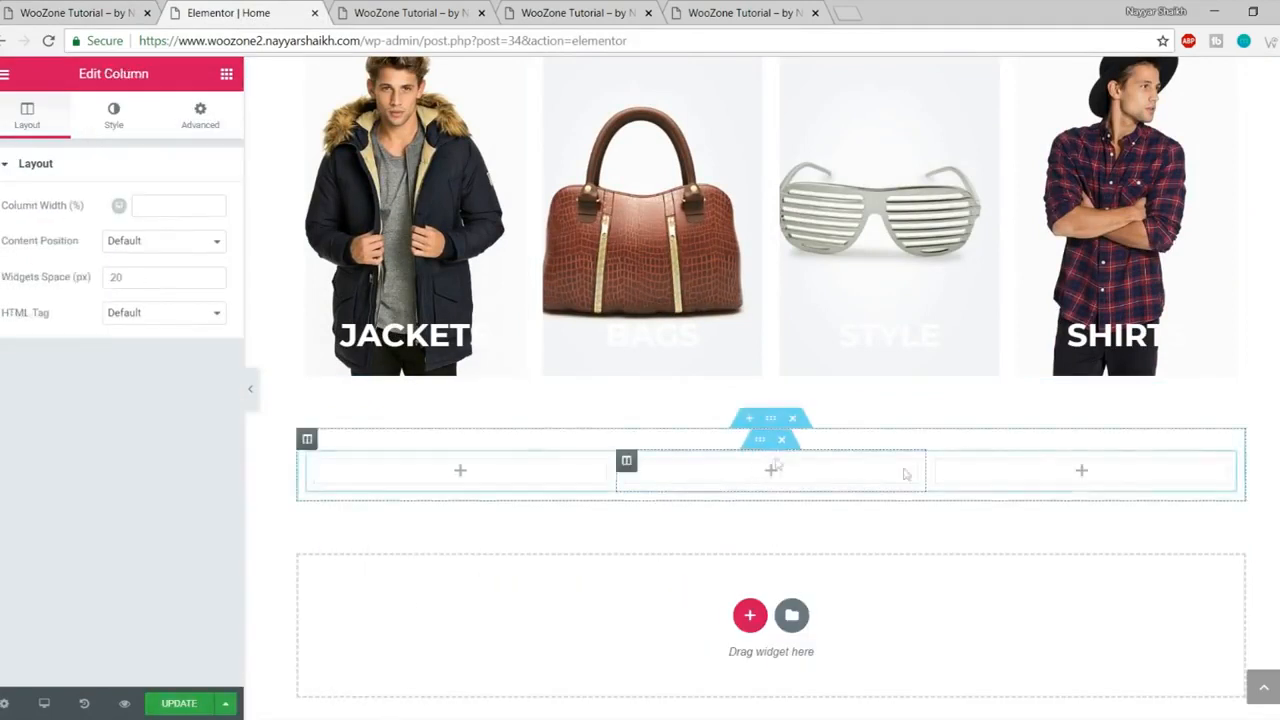
{"action": "right_click", "coordinate": [334, 462]}
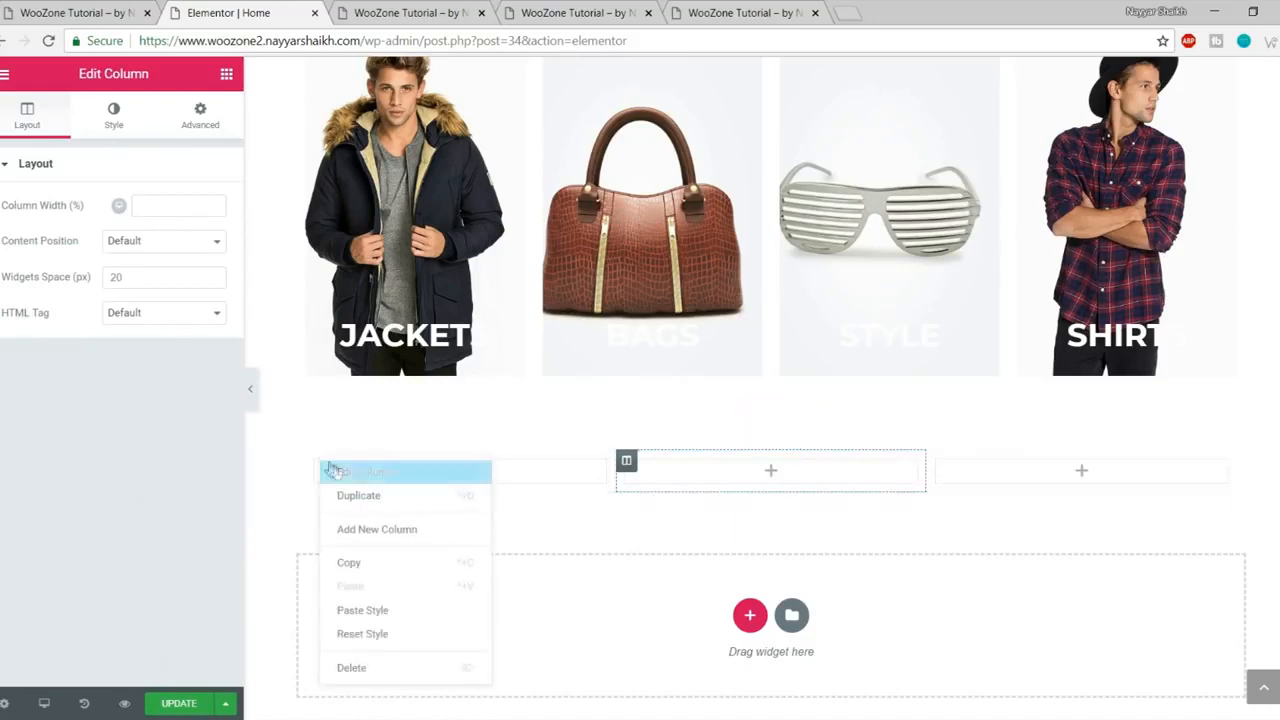
{"action": "left_click", "coordinate": [350, 531]}
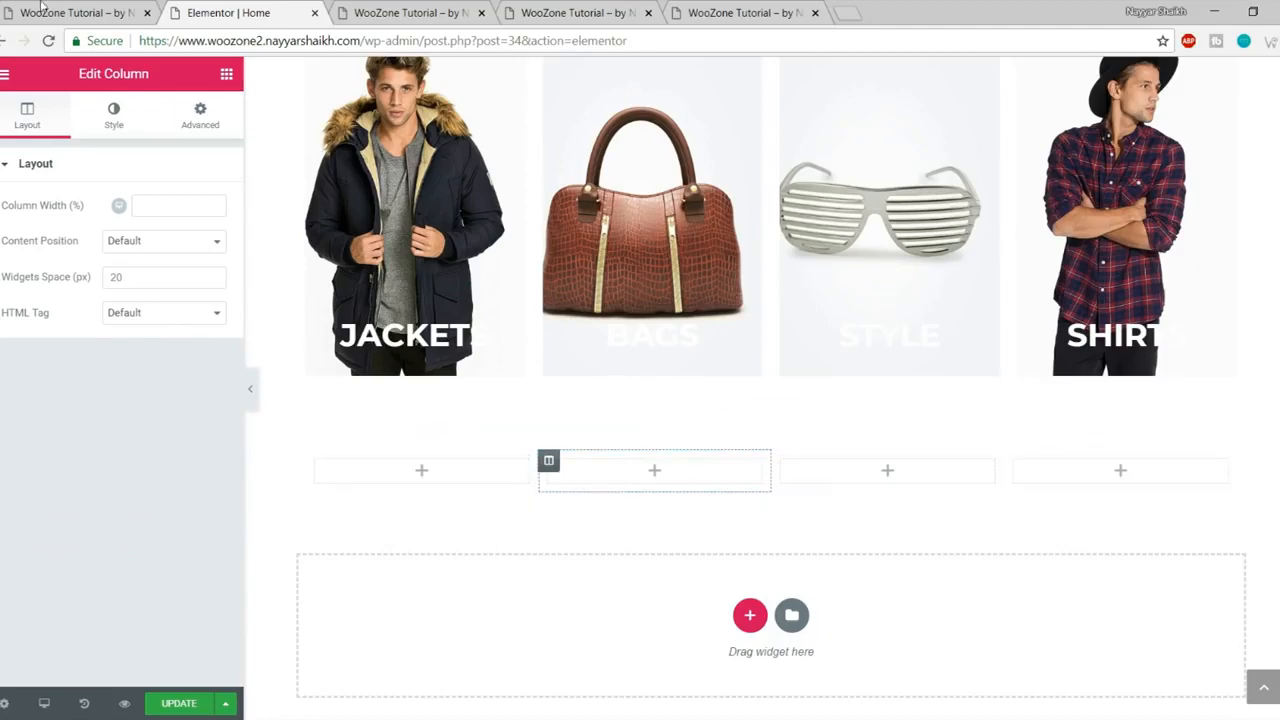
- Place an Icon Box widget into the first of the four columns
{"action": "left_click", "coordinate": [43, 9]}
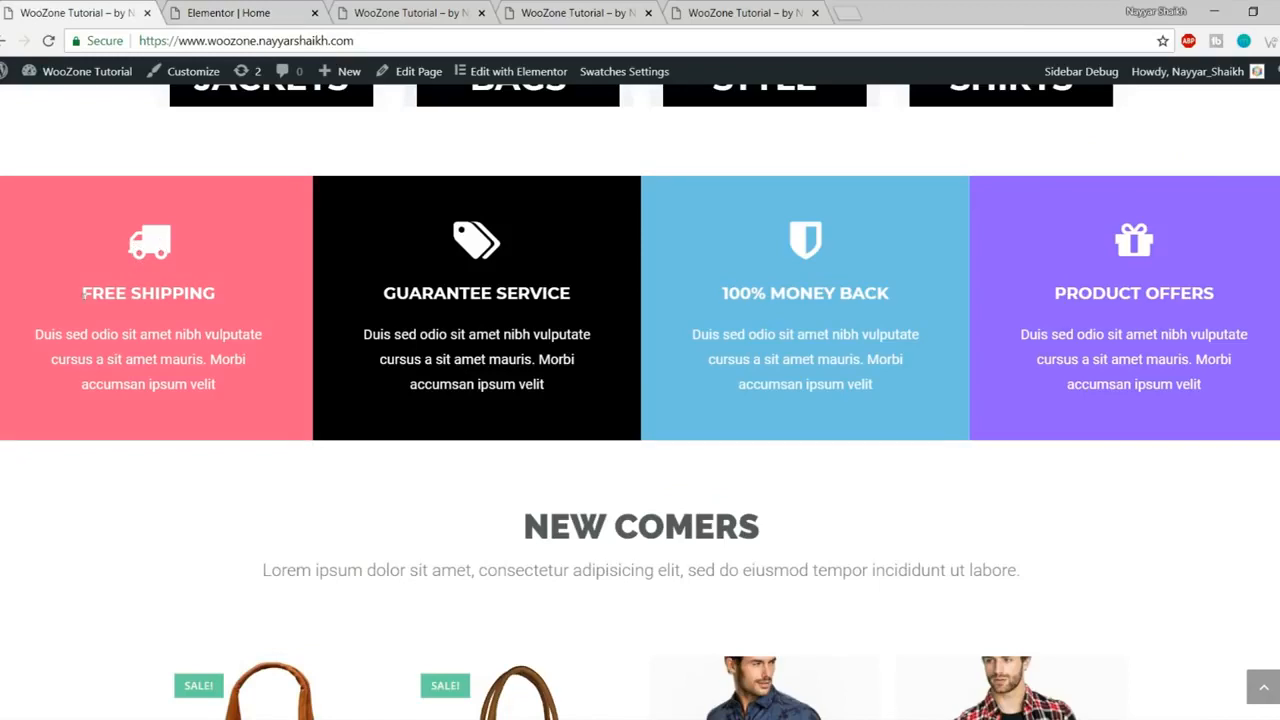
{"action": "left_click", "coordinate": [240, 8]}
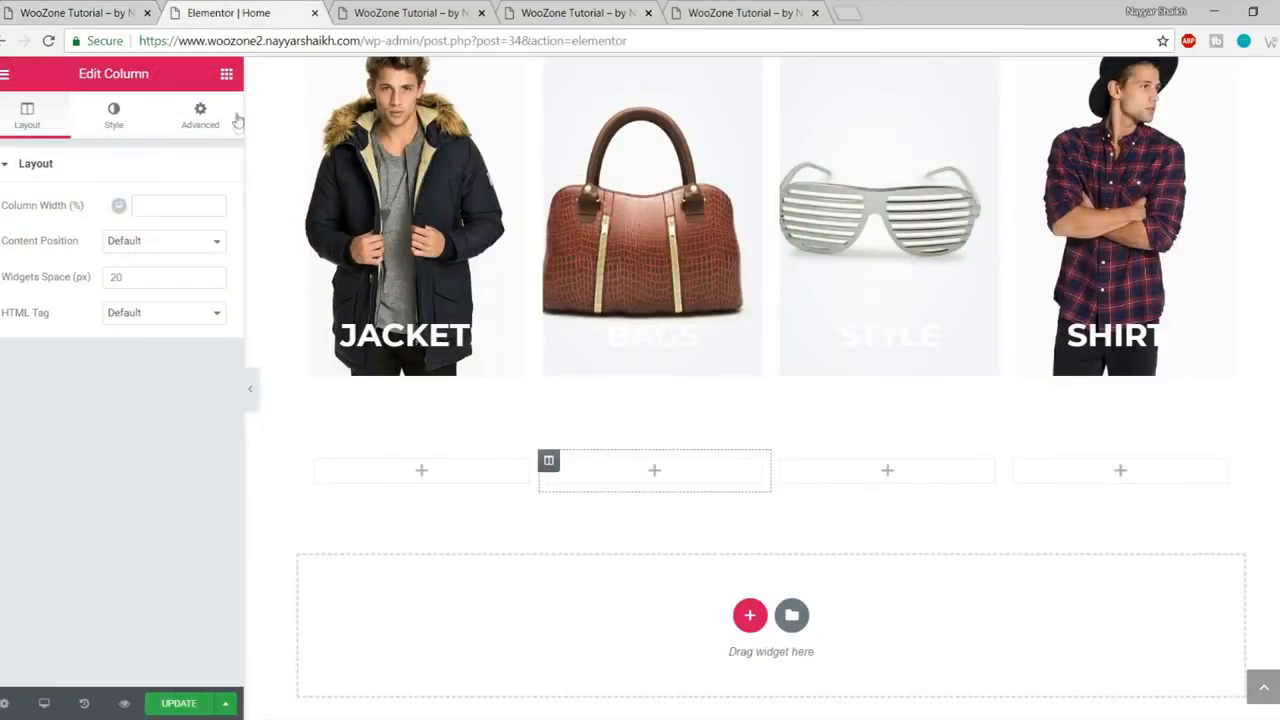
{"action": "left_click", "coordinate": [223, 78]}
{"action": "scroll", "coordinate": [150, 385], "scroll_direction": "down", "scroll_amount": 5}
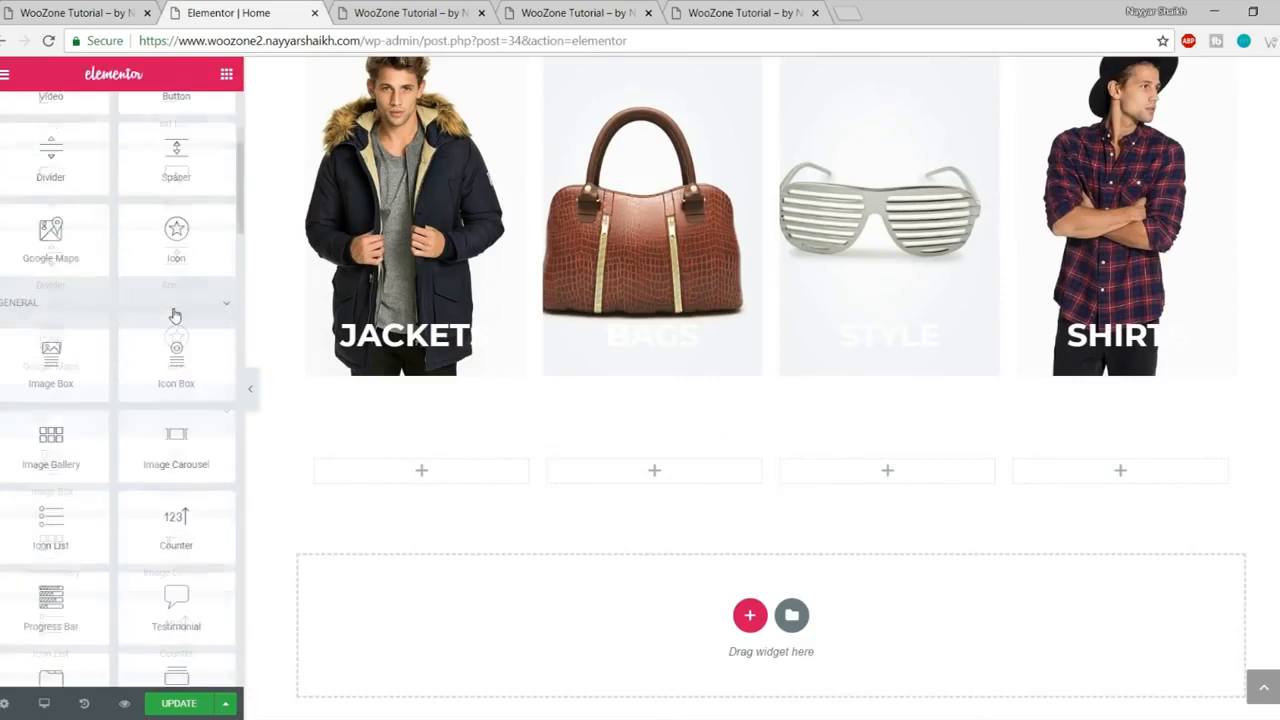
{"action": "left_click_drag", "start_coordinate": [185, 390], "coordinate": [452, 484]}
{"action": "scroll", "coordinate": [680, 414], "scroll_direction": "down", "scroll_amount": 3}
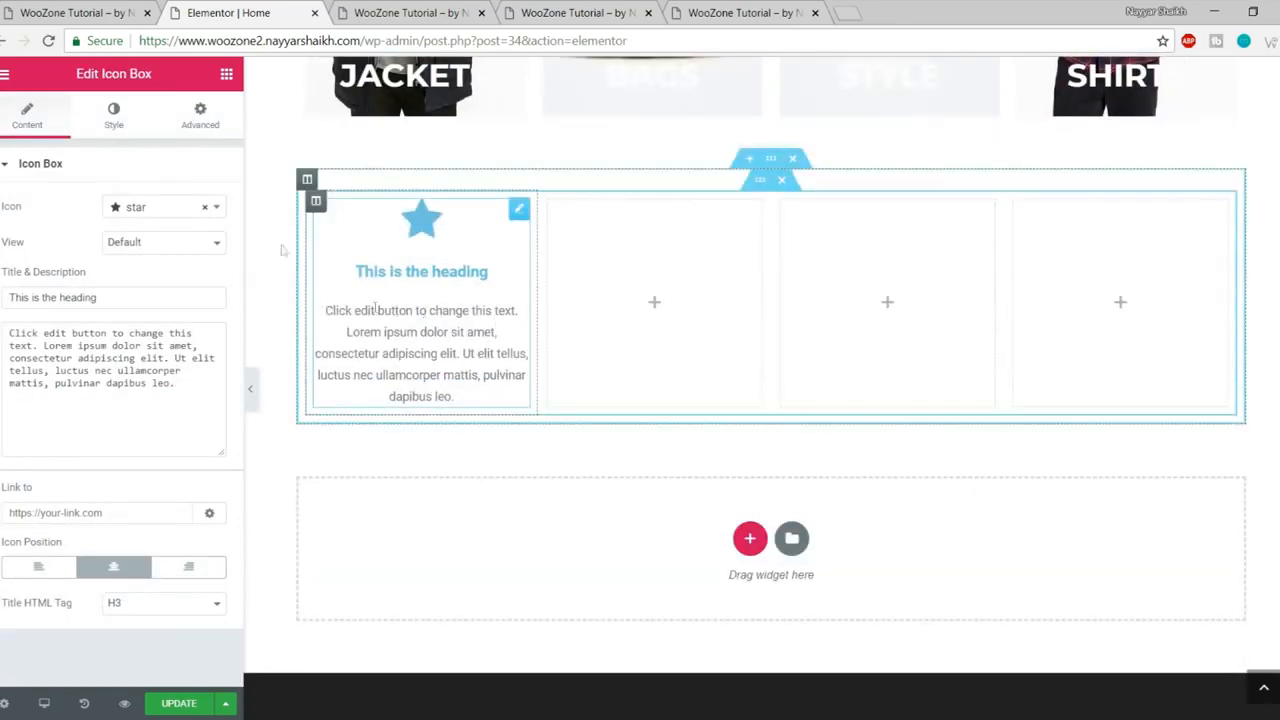
- Set the icon box's icon to the truck icon
{"action": "left_click", "coordinate": [80, 14]}
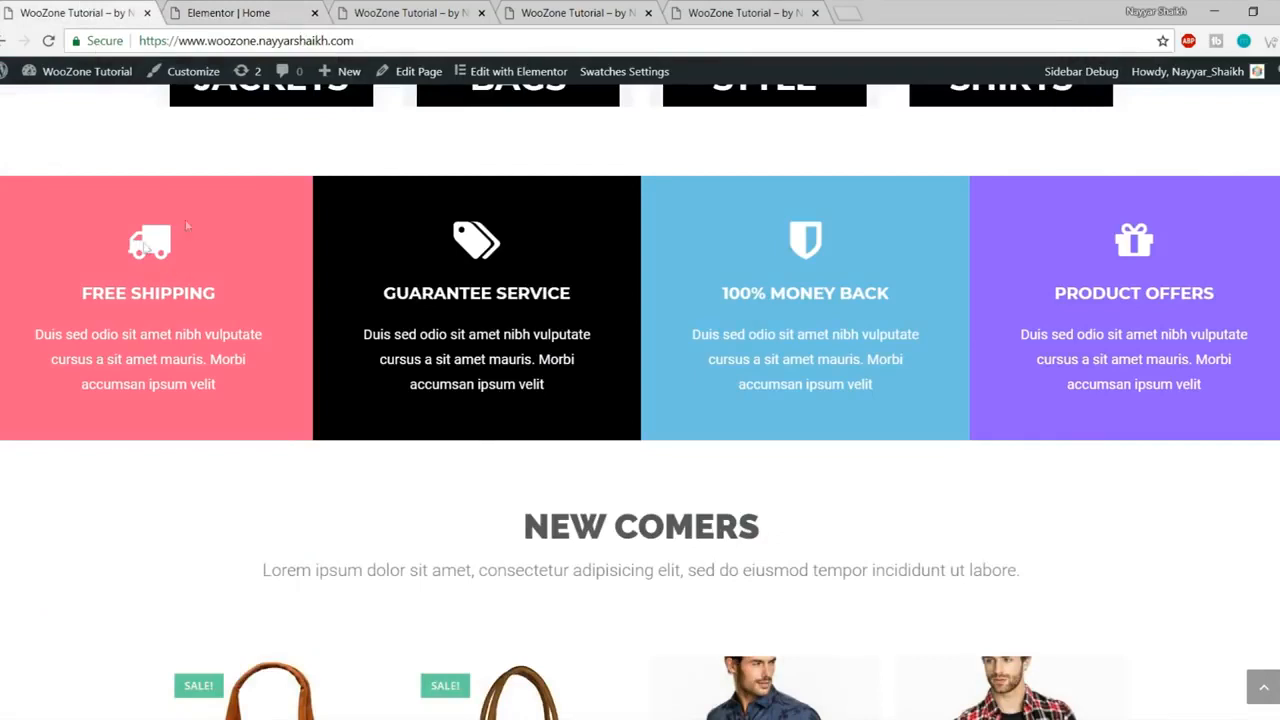
{"action": "left_click", "coordinate": [255, 8]}
{"action": "left_click", "coordinate": [155, 214]}
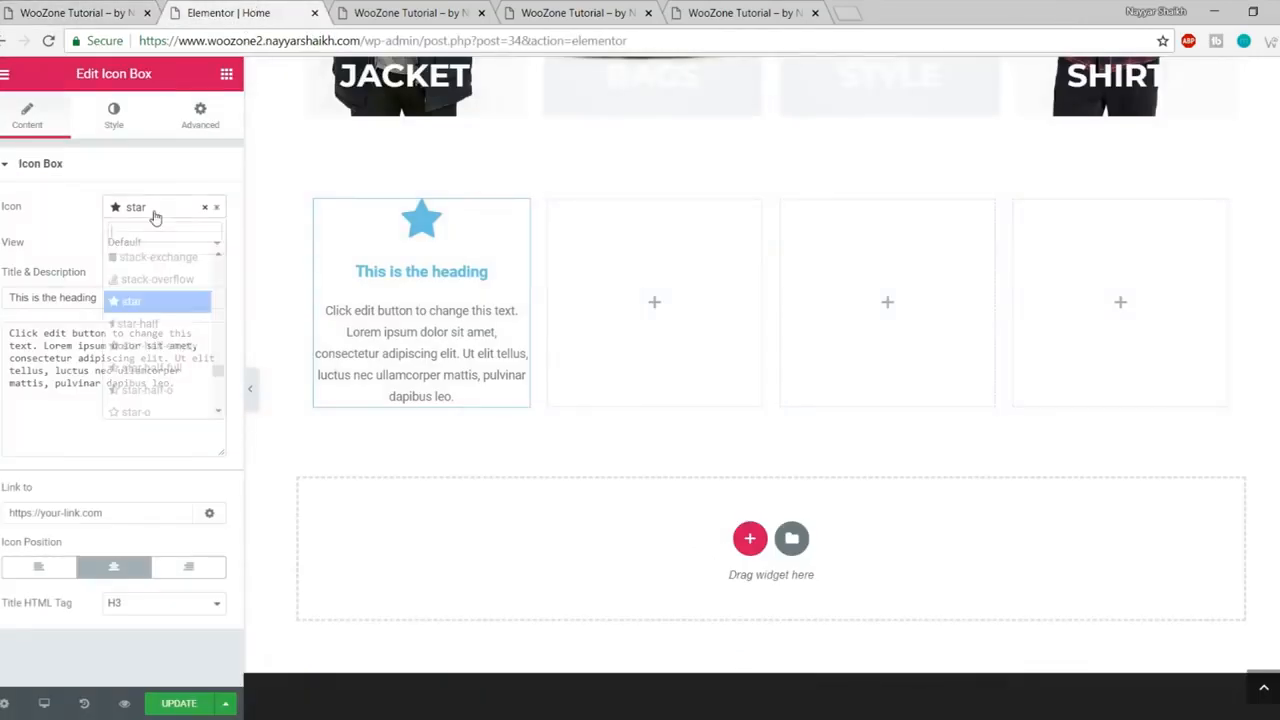
{"action": "type", "text": "truck"}
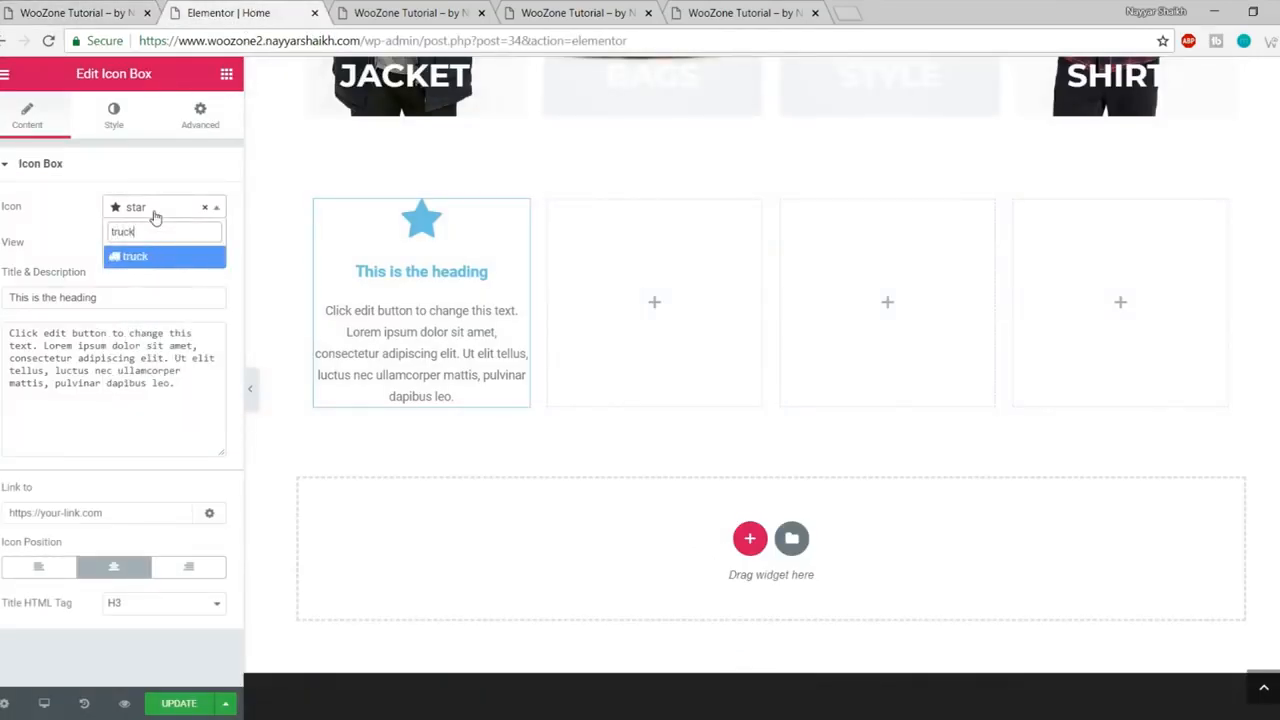
{"action": "key", "text": "Return"}
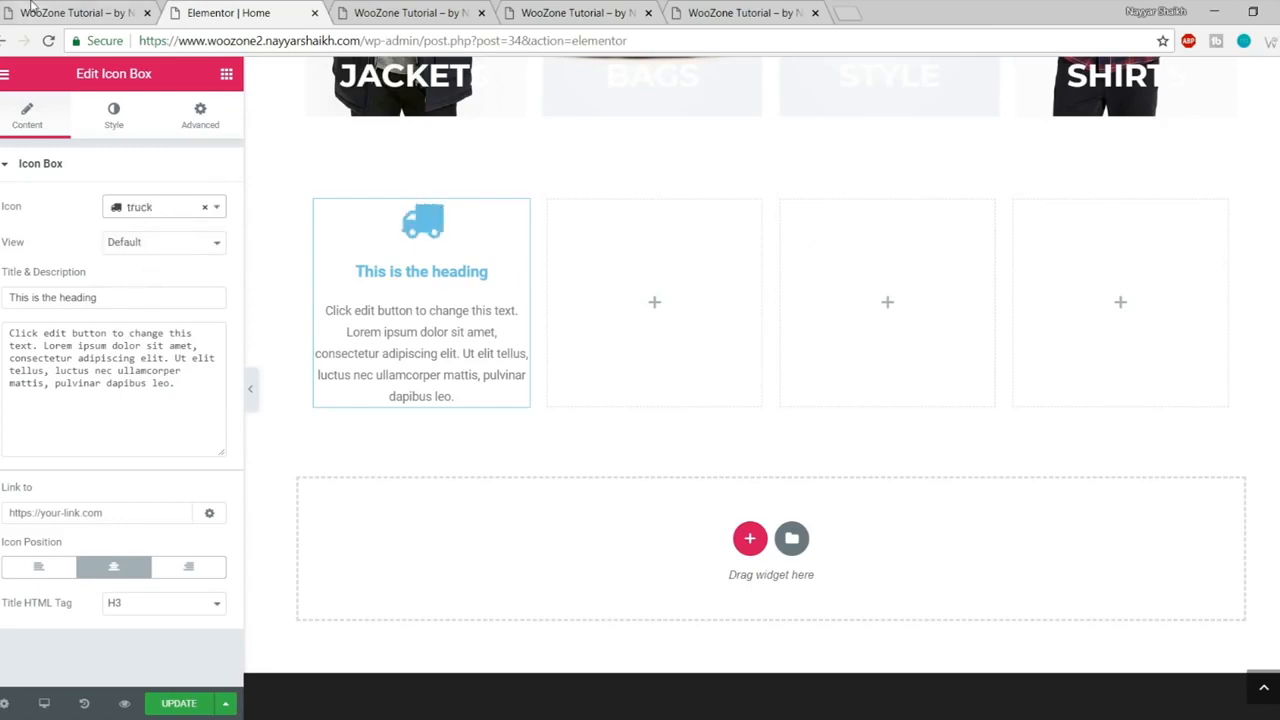
- Copy FREE SHIPPING from the live page into the icon box title
{"action": "left_click", "coordinate": [72, 12]}
{"action": "left_click_drag", "start_coordinate": [79, 293], "coordinate": [231, 289]}
{"action": "key", "text": "ctrl+c"}
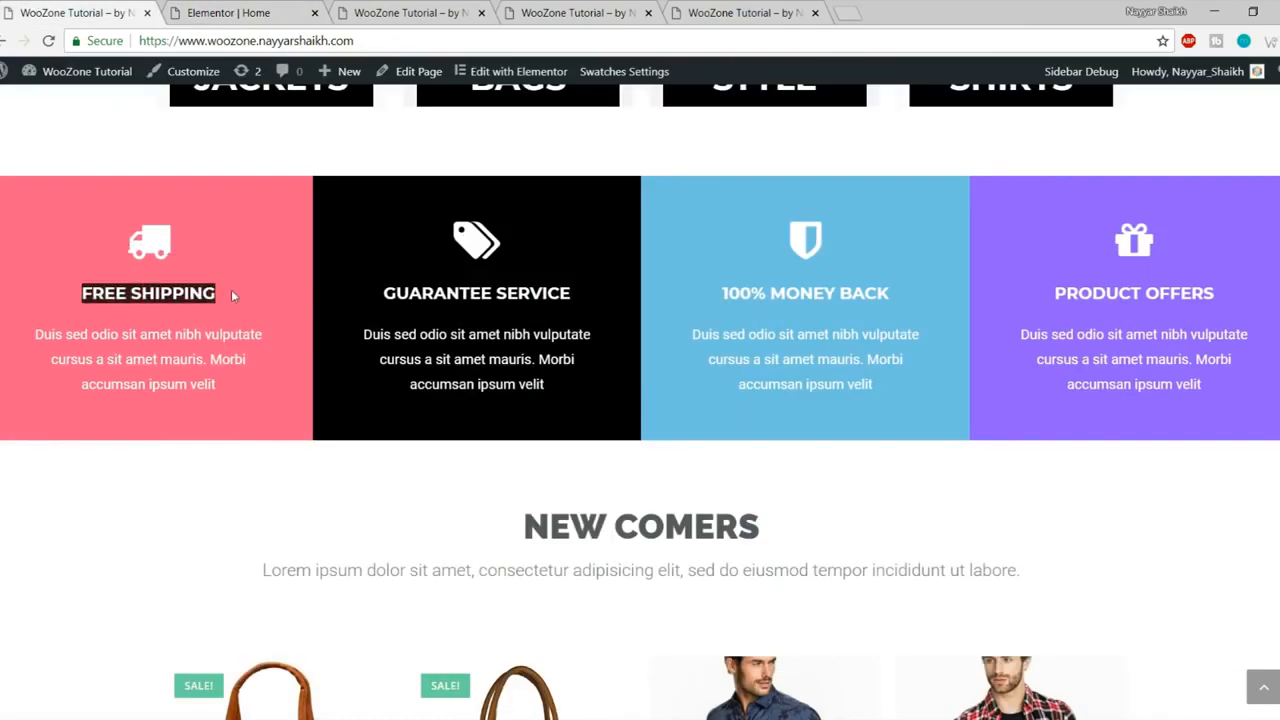
{"action": "left_click", "coordinate": [215, 12]}
{"action": "left_click", "coordinate": [120, 304]}
{"action": "key", "text": "ctrl+a"}
{"action": "key", "text": "ctrl+v"}
- Replace the icon box description with the live page's Duis sed odio paragraph
{"action": "left_click", "coordinate": [114, 10]}
{"action": "left_click_drag", "start_coordinate": [218, 394], "coordinate": [34, 332]}
{"action": "key", "text": "ctrl+c"}
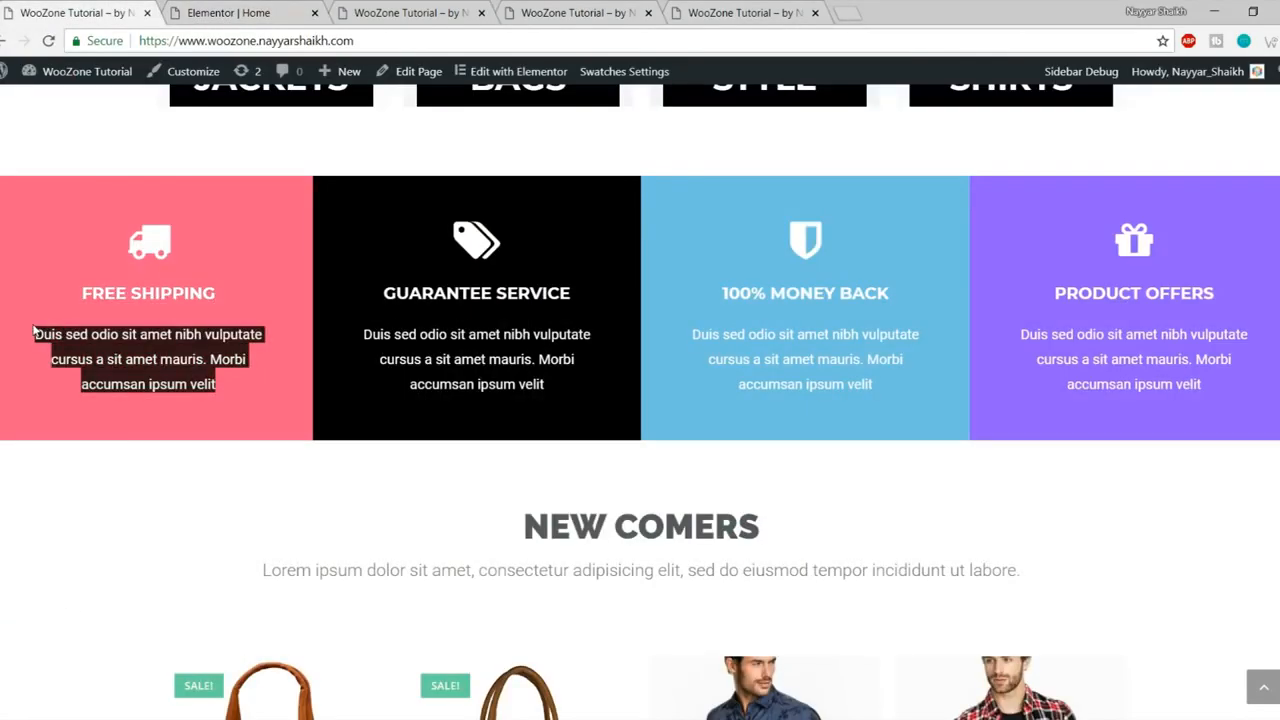
{"action": "left_click", "coordinate": [232, 9]}
{"action": "left_click", "coordinate": [76, 418]}
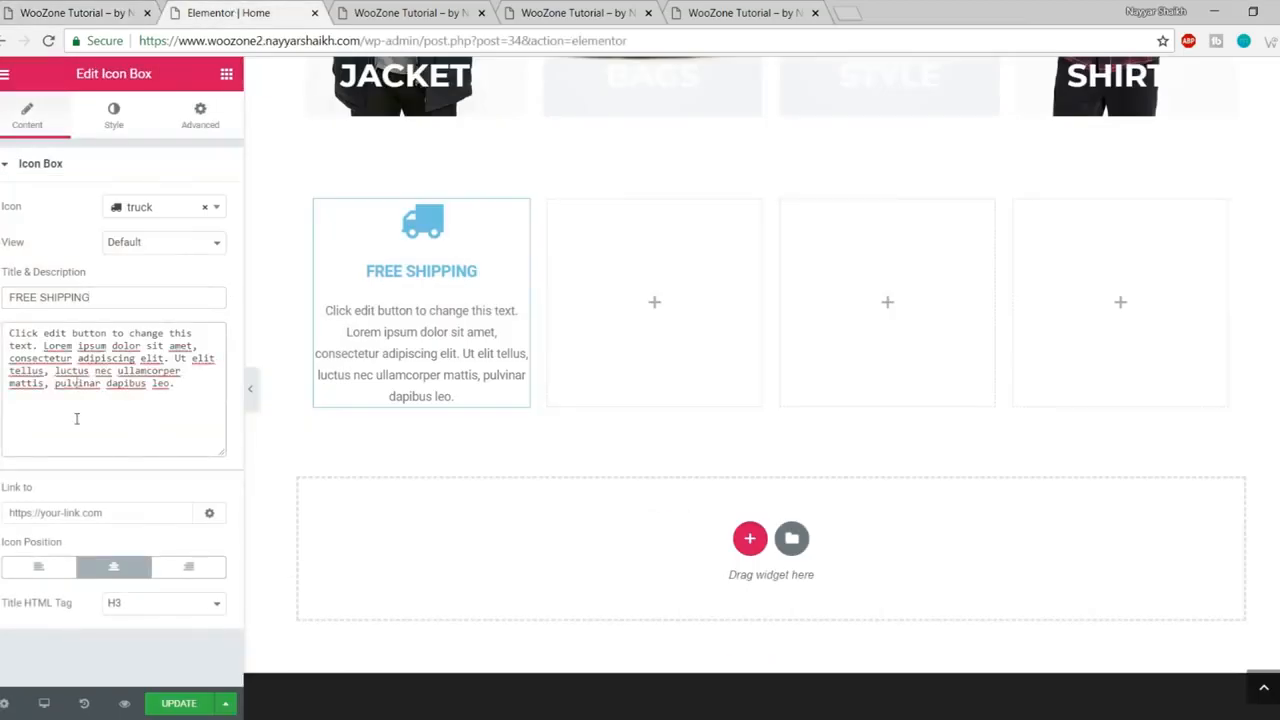
{"action": "key", "text": "ctrl+a"}
{"action": "key", "text": "ctrl+v"}
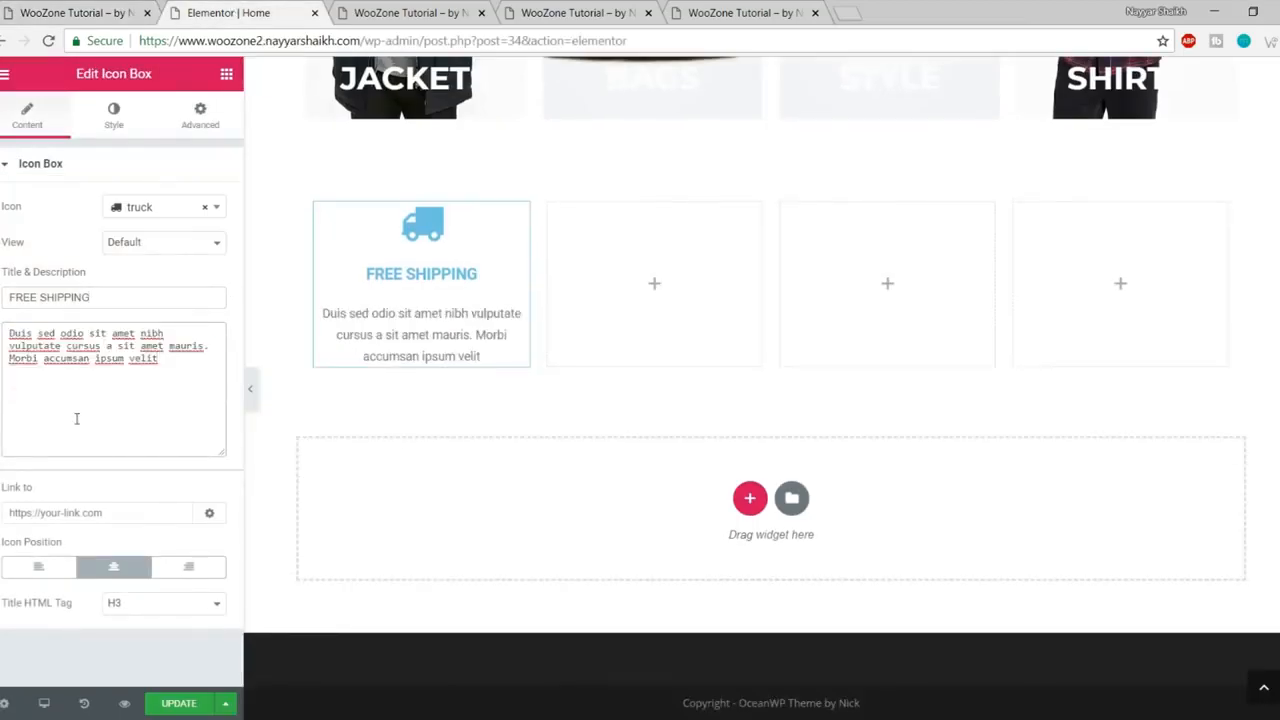
{"action": "left_click", "coordinate": [100, 12]}
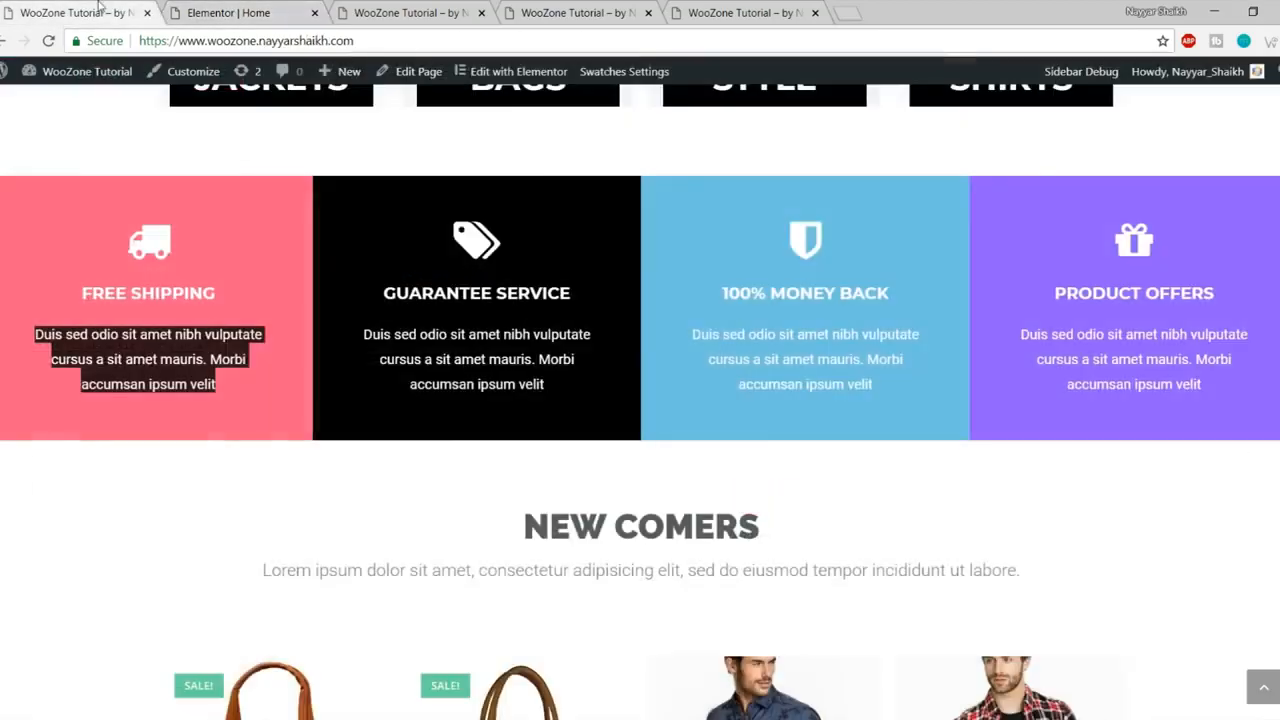
{"action": "left_click", "coordinate": [203, 8]}
- Set the truck icon's primary colour to white
{"action": "left_click", "coordinate": [128, 127]}
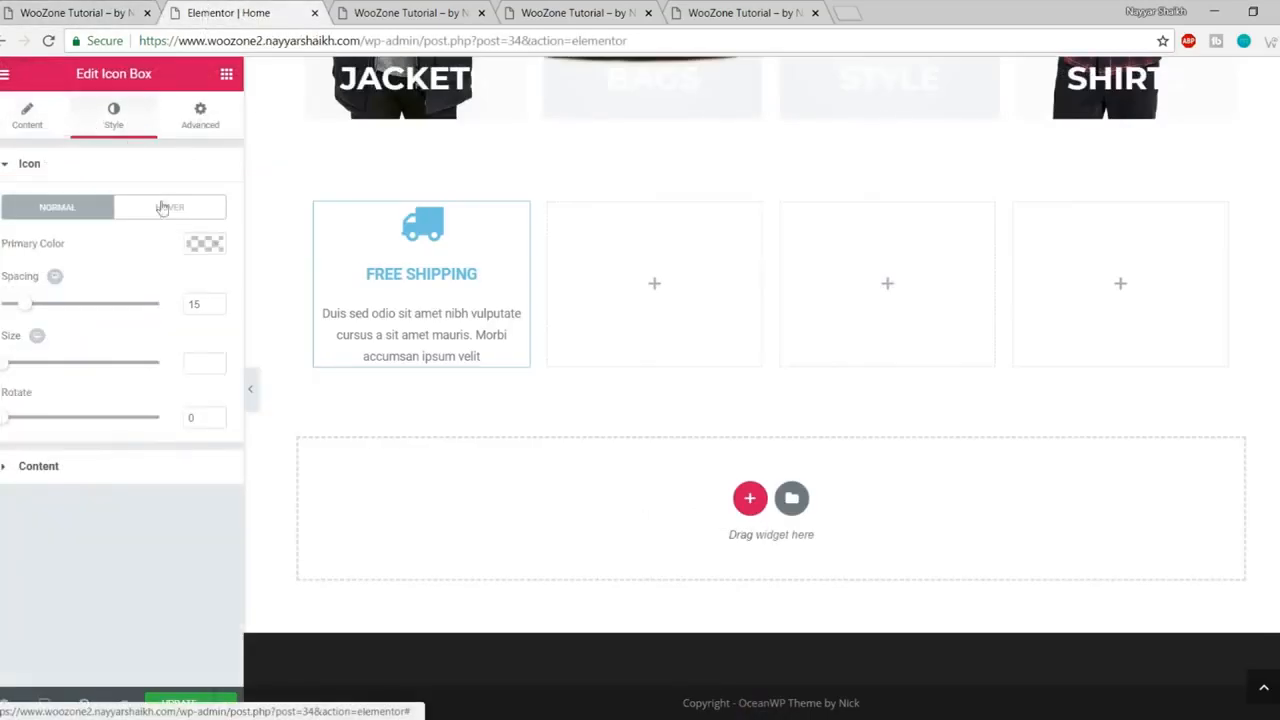
{"action": "left_click_drag", "start_coordinate": [18, 164], "coordinate": [61, 172]}
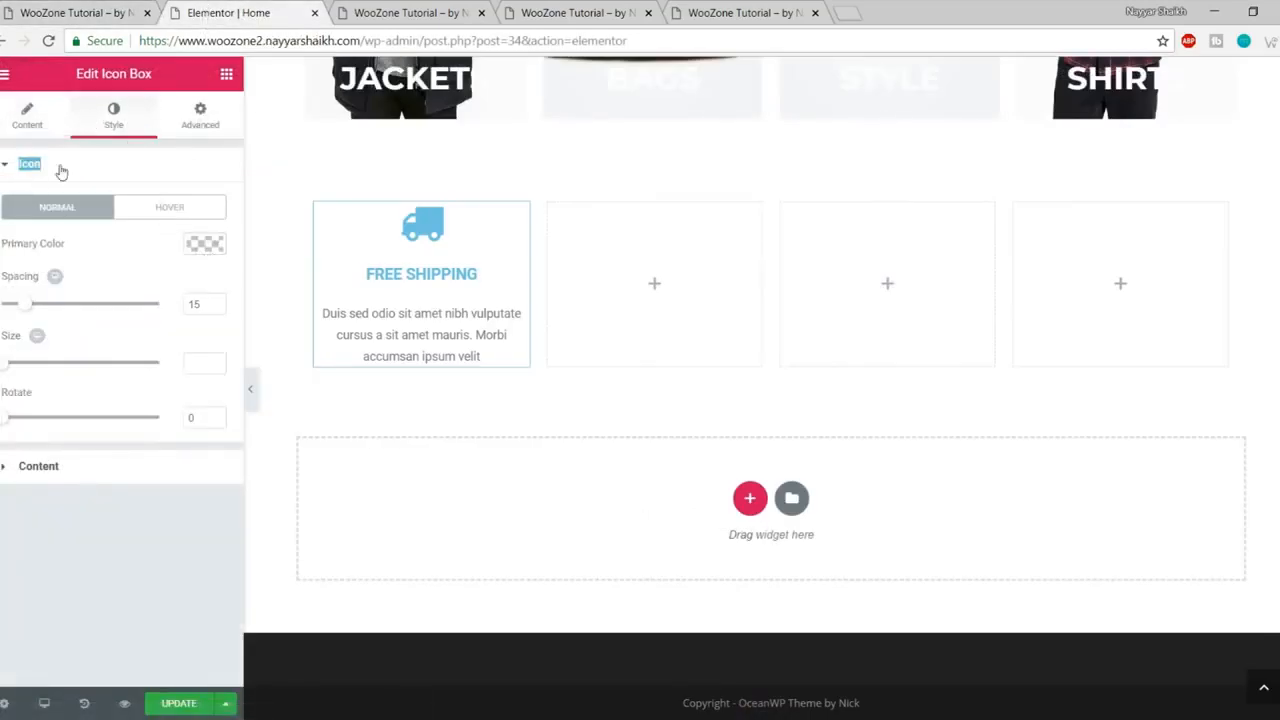
{"action": "left_click", "coordinate": [61, 172]}
{"action": "left_click", "coordinate": [91, 174]}
{"action": "left_click", "coordinate": [204, 248]}
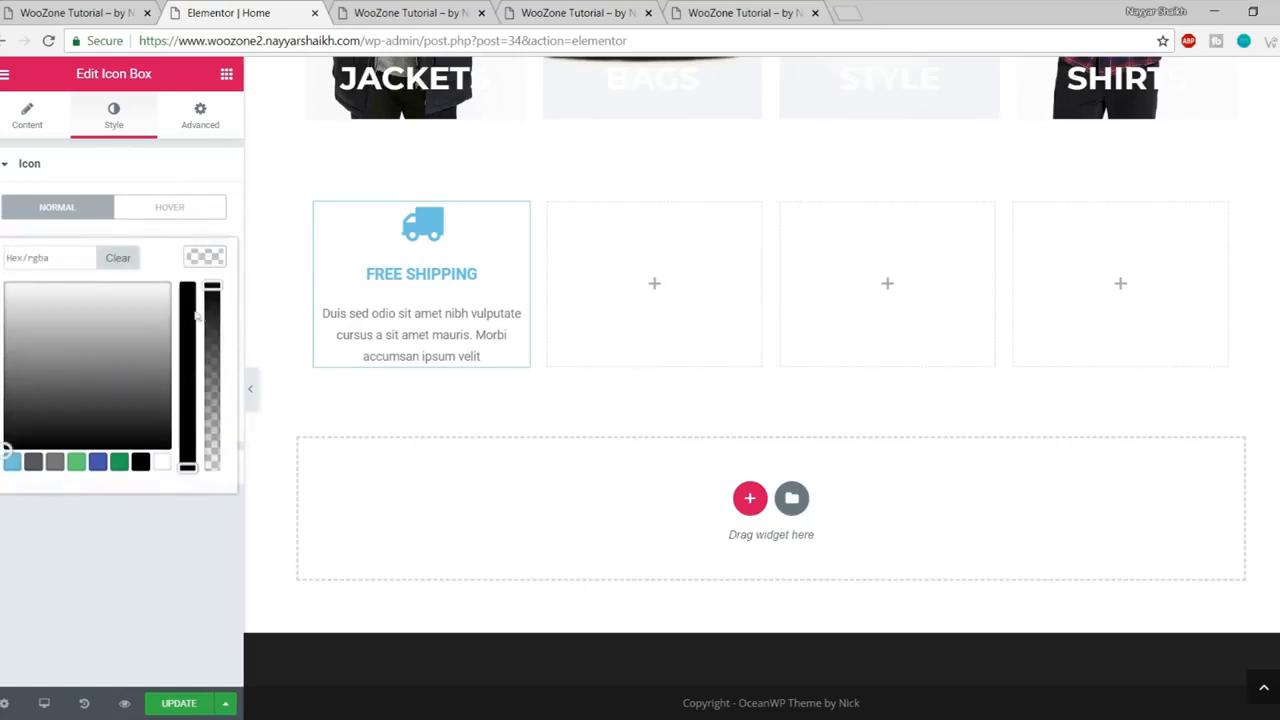
{"action": "left_click", "coordinate": [162, 461]}
{"action": "left_click", "coordinate": [209, 270]}
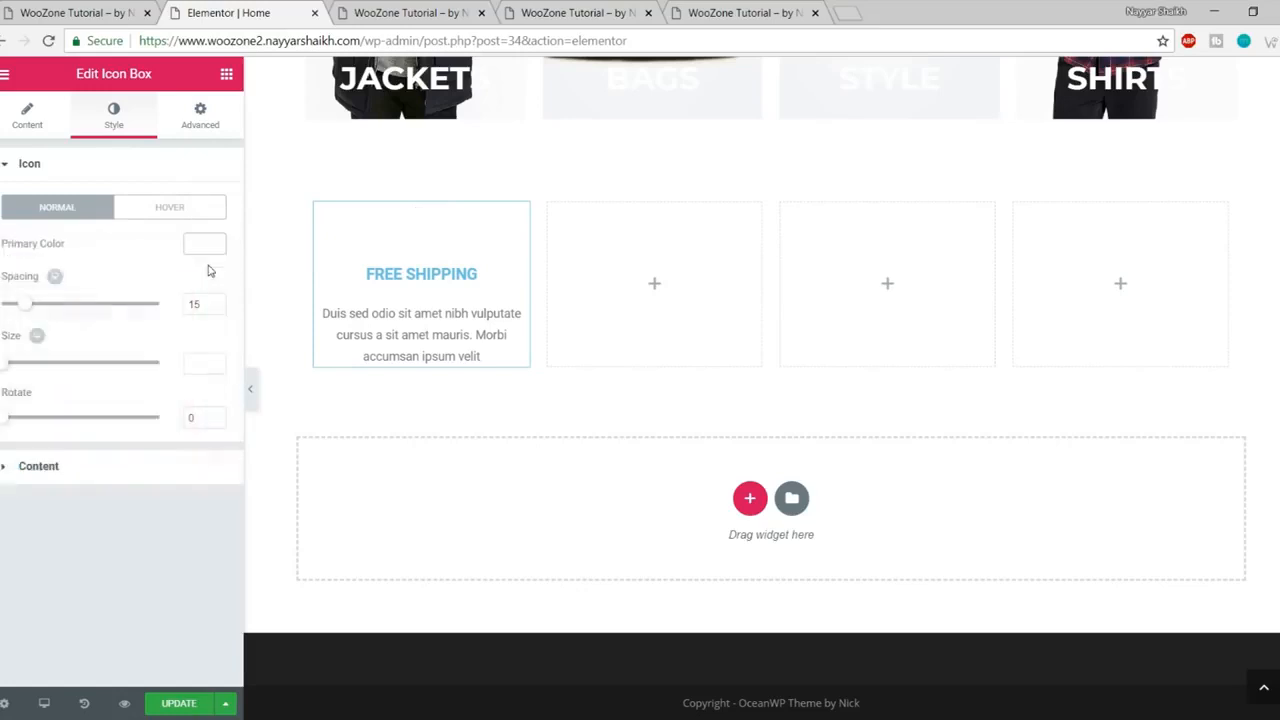
{"action": "left_click", "coordinate": [196, 168]}
- Make the FREE SHIPPING title white, save, and compare with the live page
{"action": "left_click", "coordinate": [104, 211]}
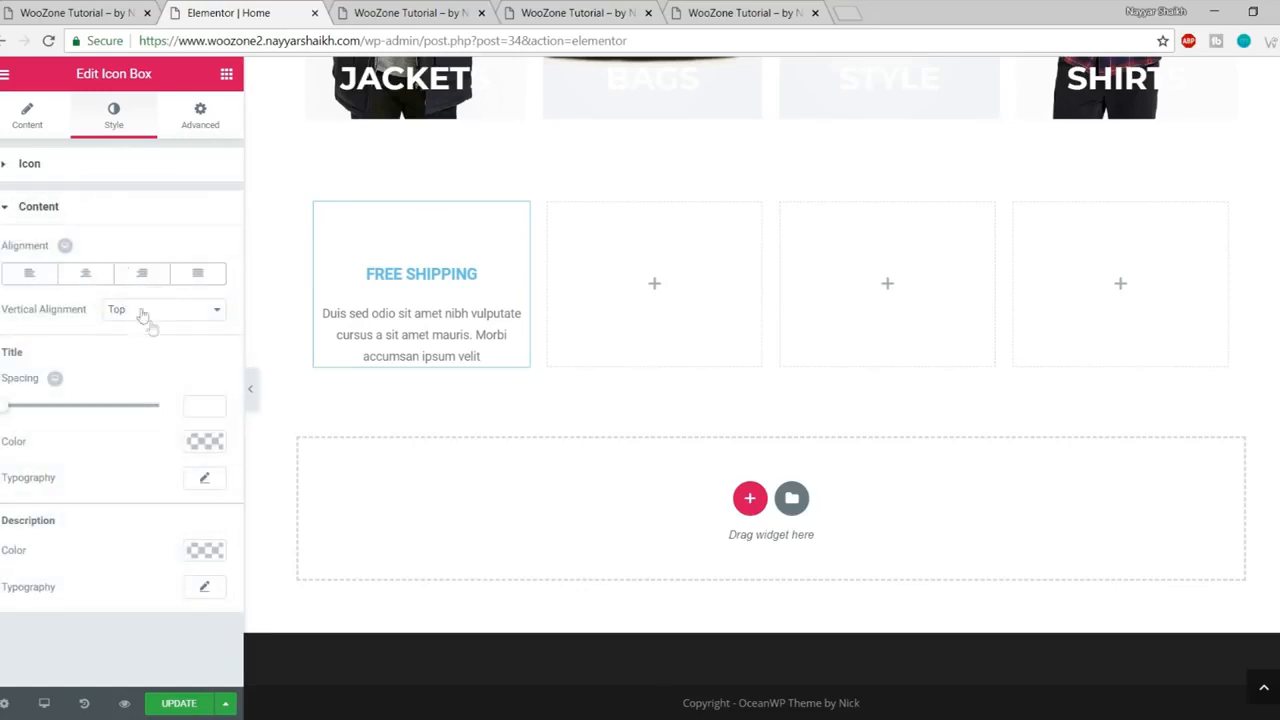
{"action": "left_click", "coordinate": [205, 441]}
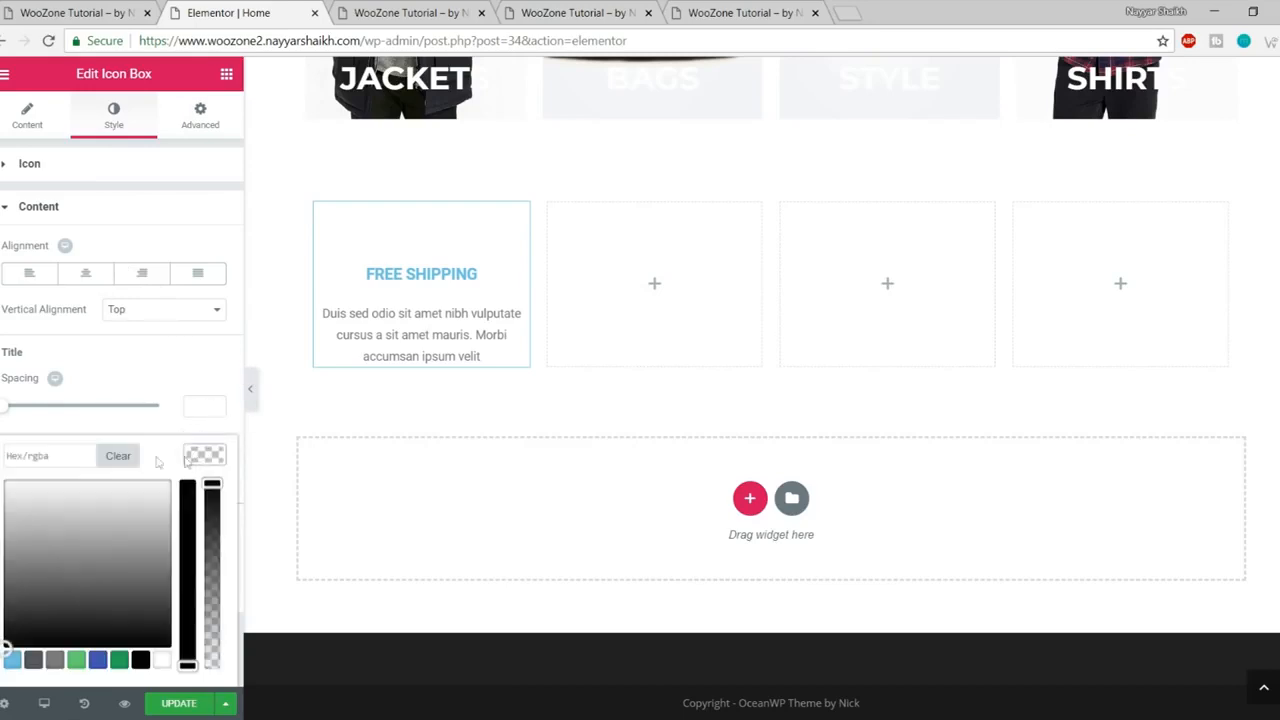
{"action": "left_click", "coordinate": [162, 660]}
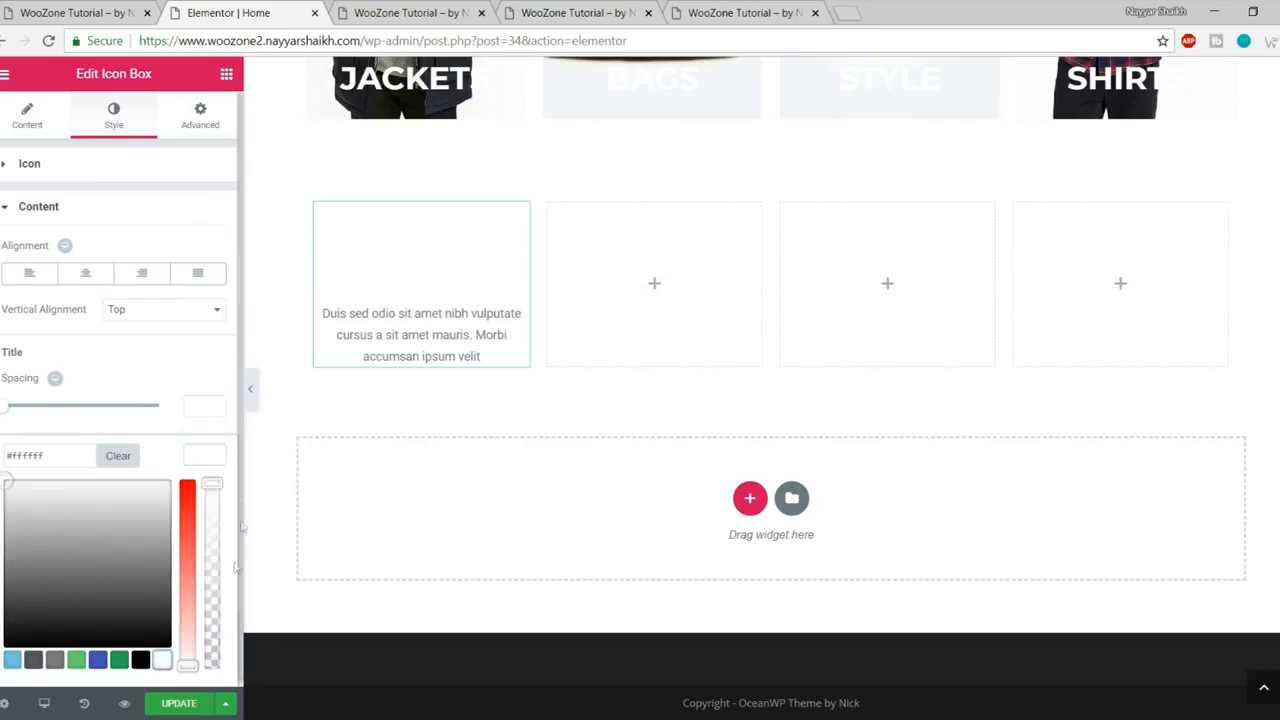
{"action": "left_click", "coordinate": [208, 457]}
{"action": "left_click", "coordinate": [176, 704]}
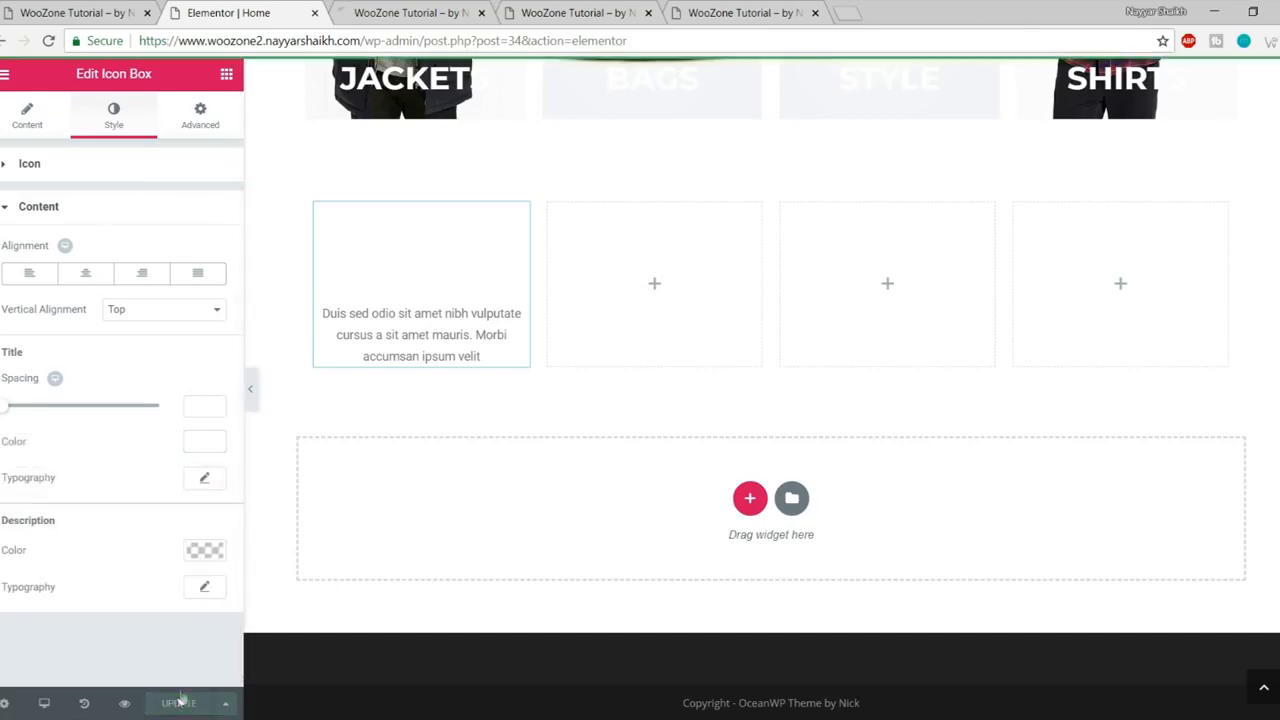
{"action": "left_click", "coordinate": [99, 8]}
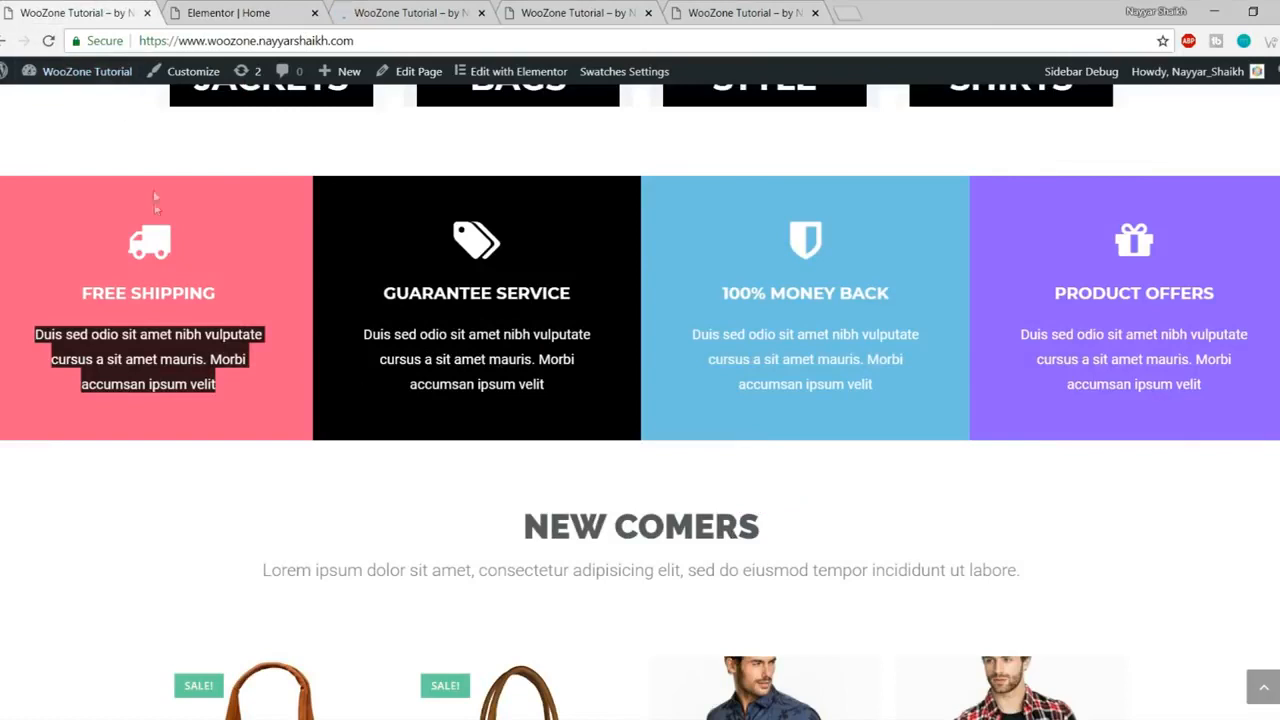
{"action": "left_click", "coordinate": [183, 172]}
{"action": "left_click", "coordinate": [234, 12]}
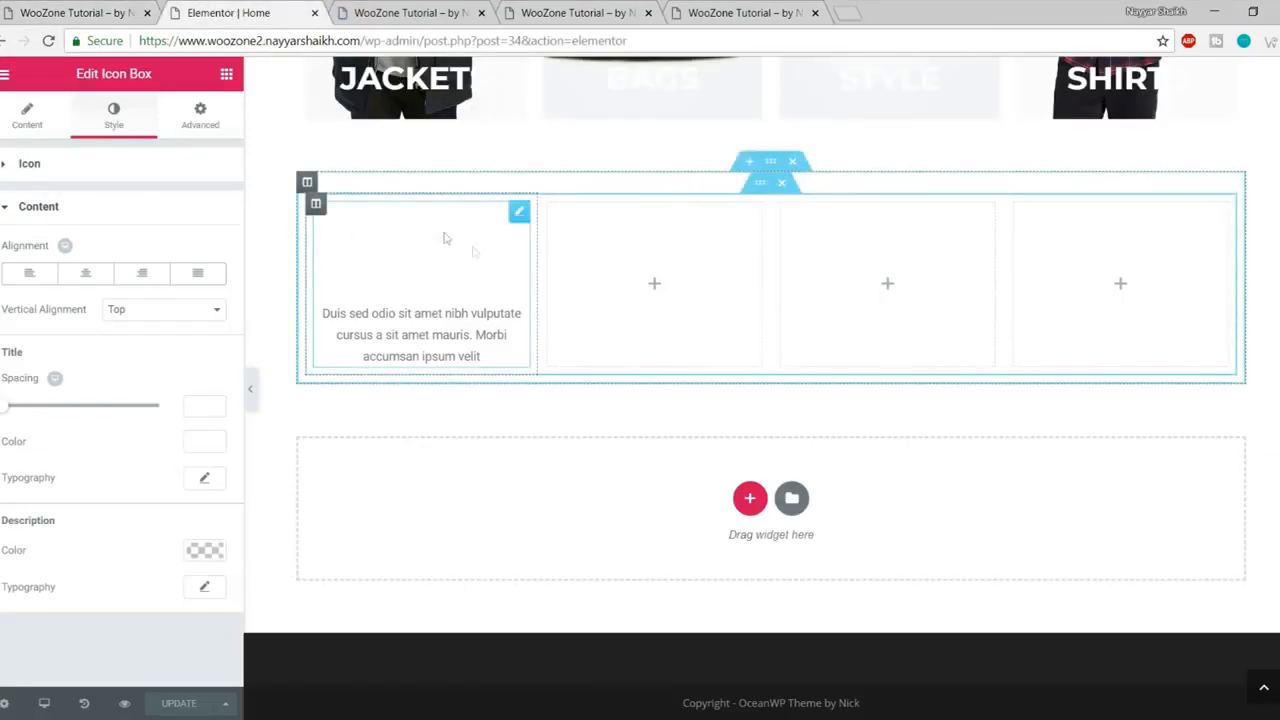
- Select the first column and give it a Classic background
{"action": "left_click", "coordinate": [316, 206]}
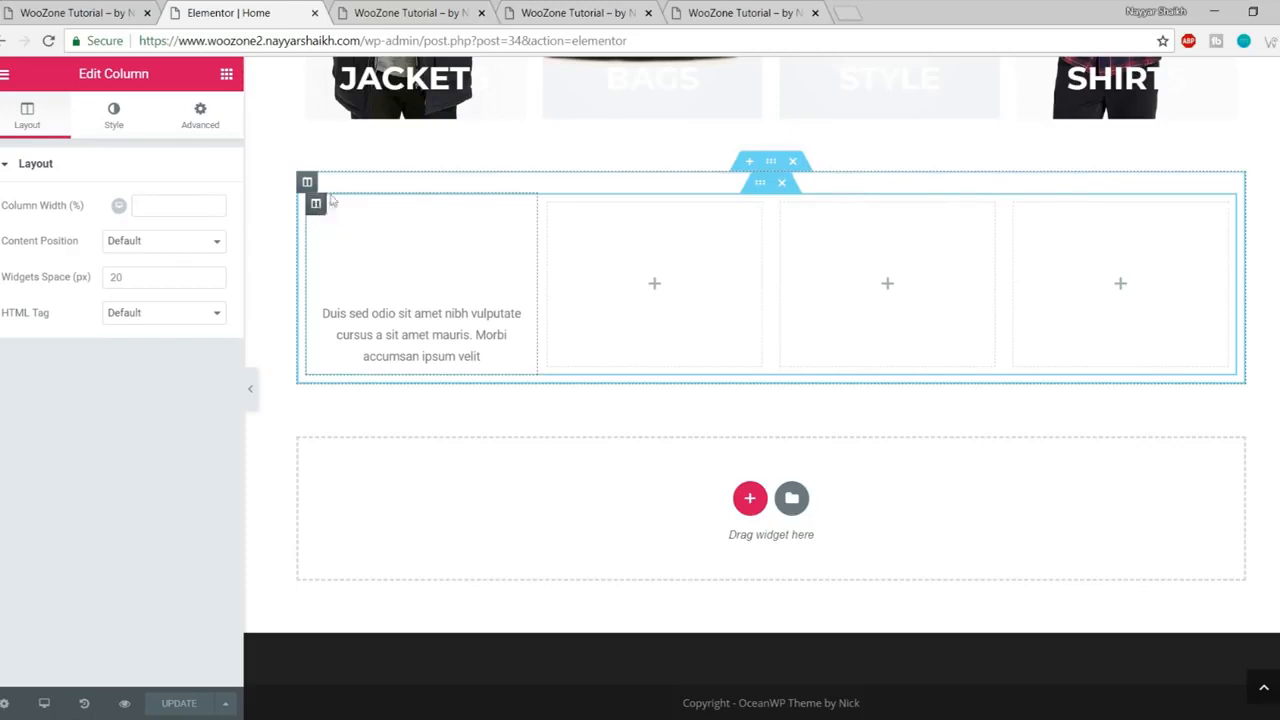
{"action": "left_click_drag", "start_coordinate": [78, 78], "coordinate": [167, 84]}
{"action": "left_click", "coordinate": [113, 117]}
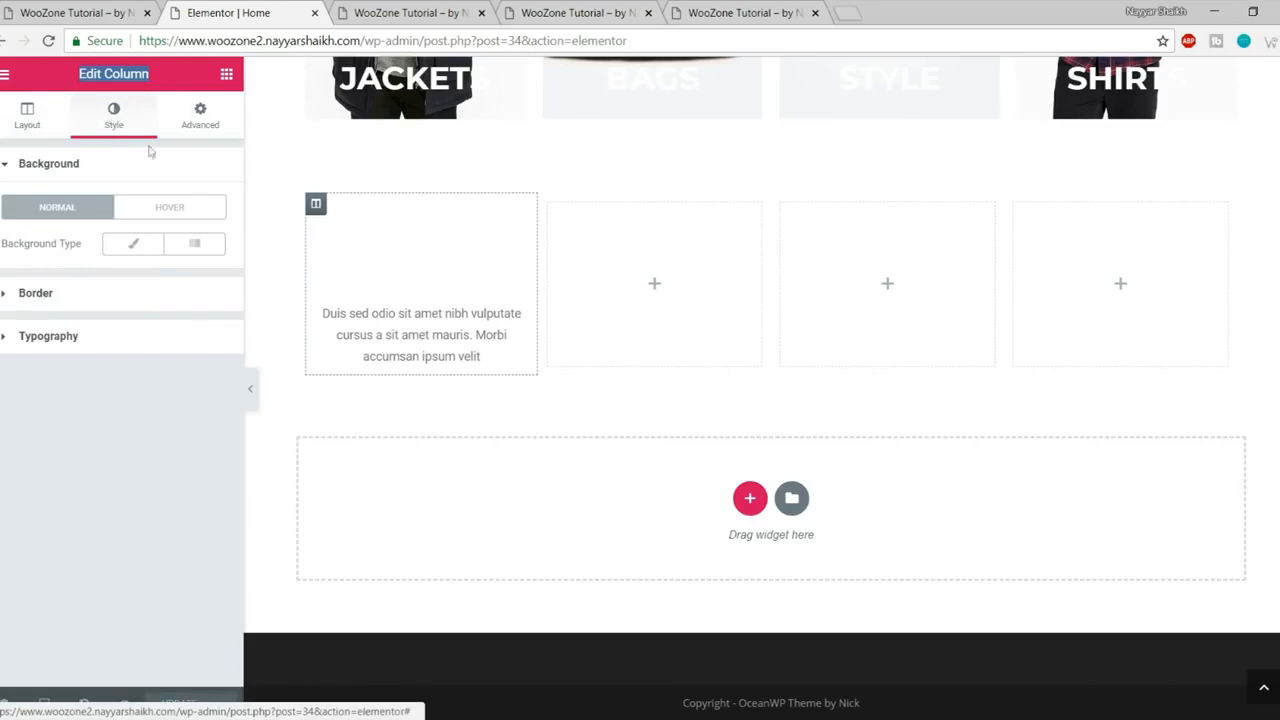
{"action": "left_click", "coordinate": [133, 244]}
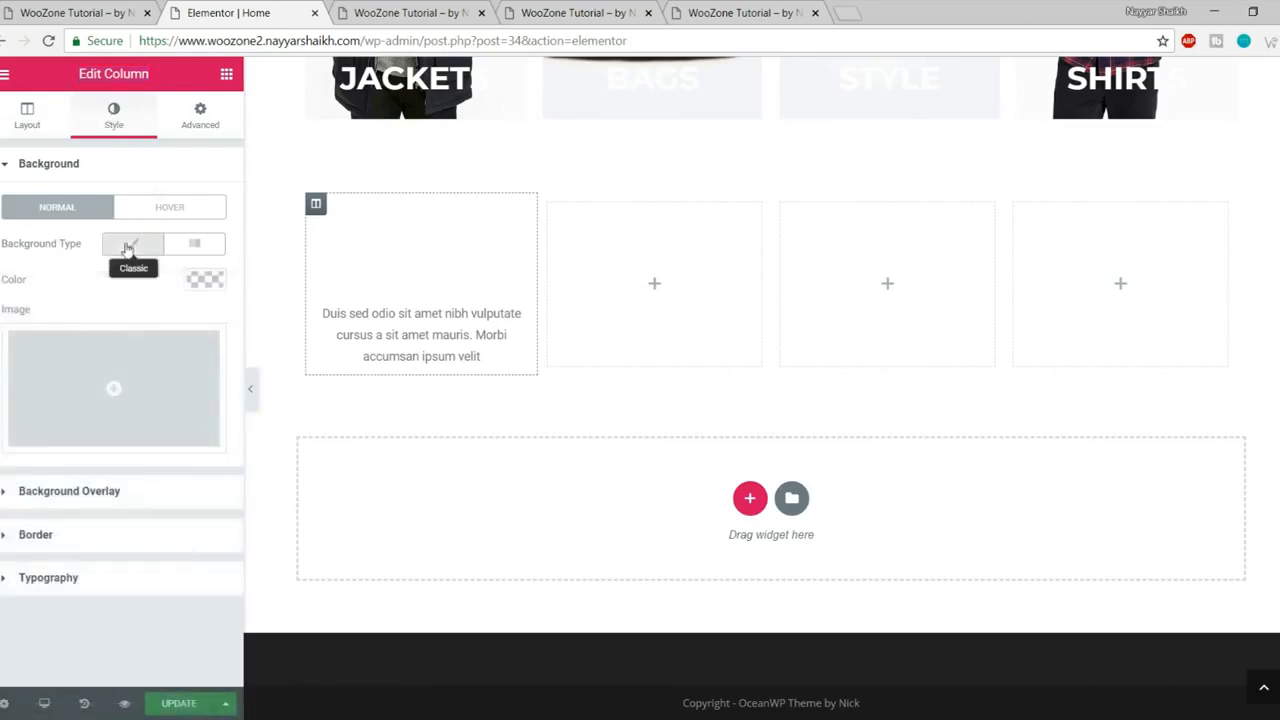
- Colour the first column's background pink #ff5b87, checking it against the live page's pink box
{"action": "left_click", "coordinate": [206, 283]}
{"action": "left_click", "coordinate": [12, 498]}
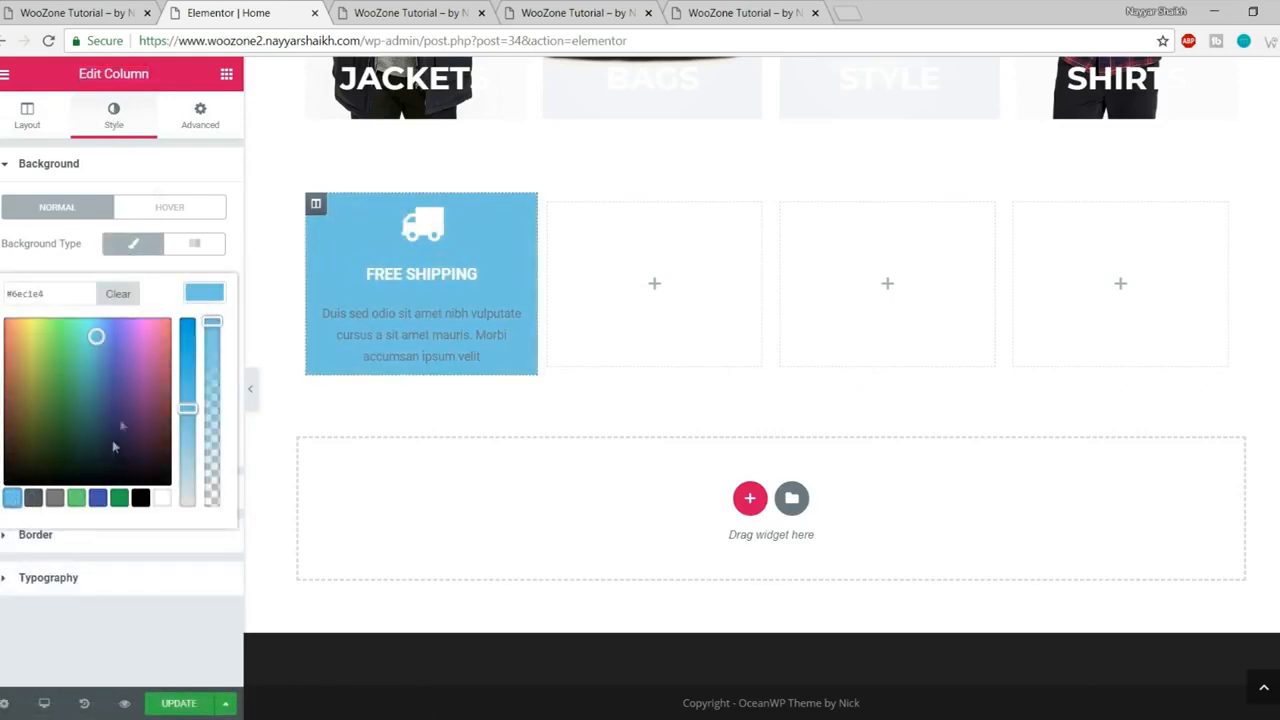
{"action": "left_click_drag", "start_coordinate": [103, 330], "coordinate": [193, 246]}
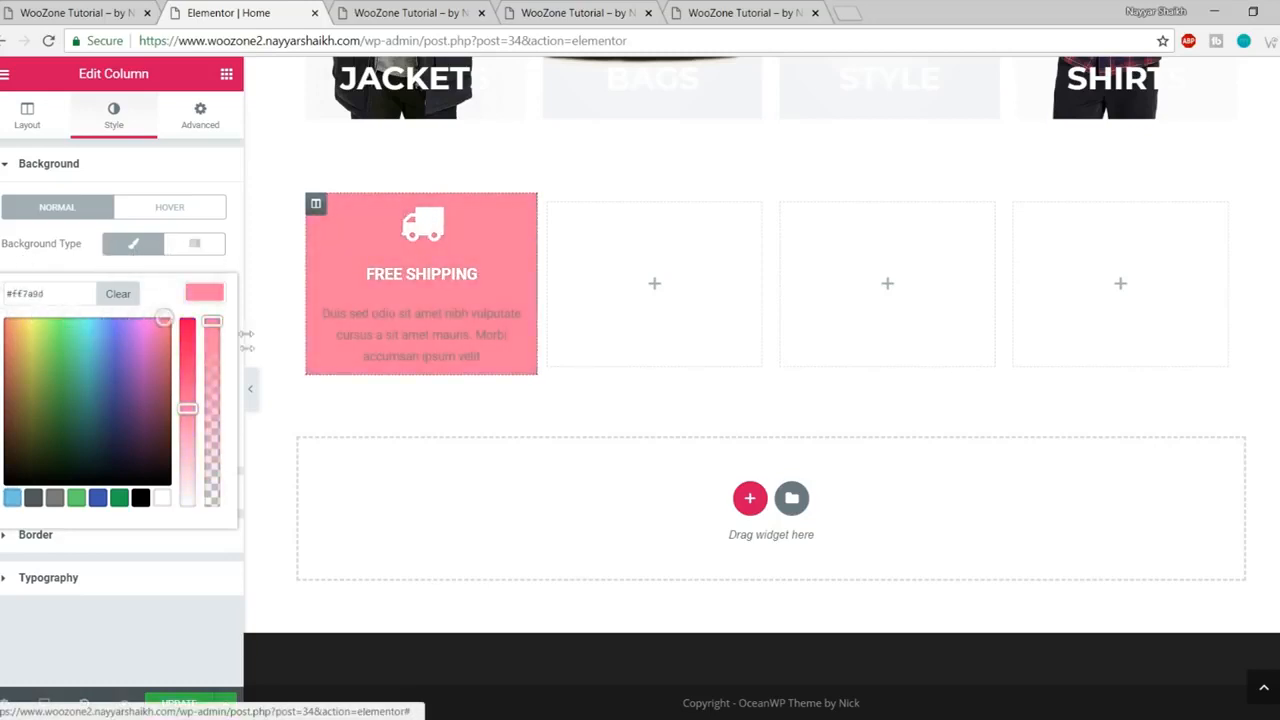
{"action": "mouse_move", "coordinate": [186, 405]}
{"action": "left_mouse_down"}
{"action": "mouse_move", "coordinate": [186, 370]}
{"action": "mouse_move", "coordinate": [187, 384]}
{"action": "left_mouse_up"}
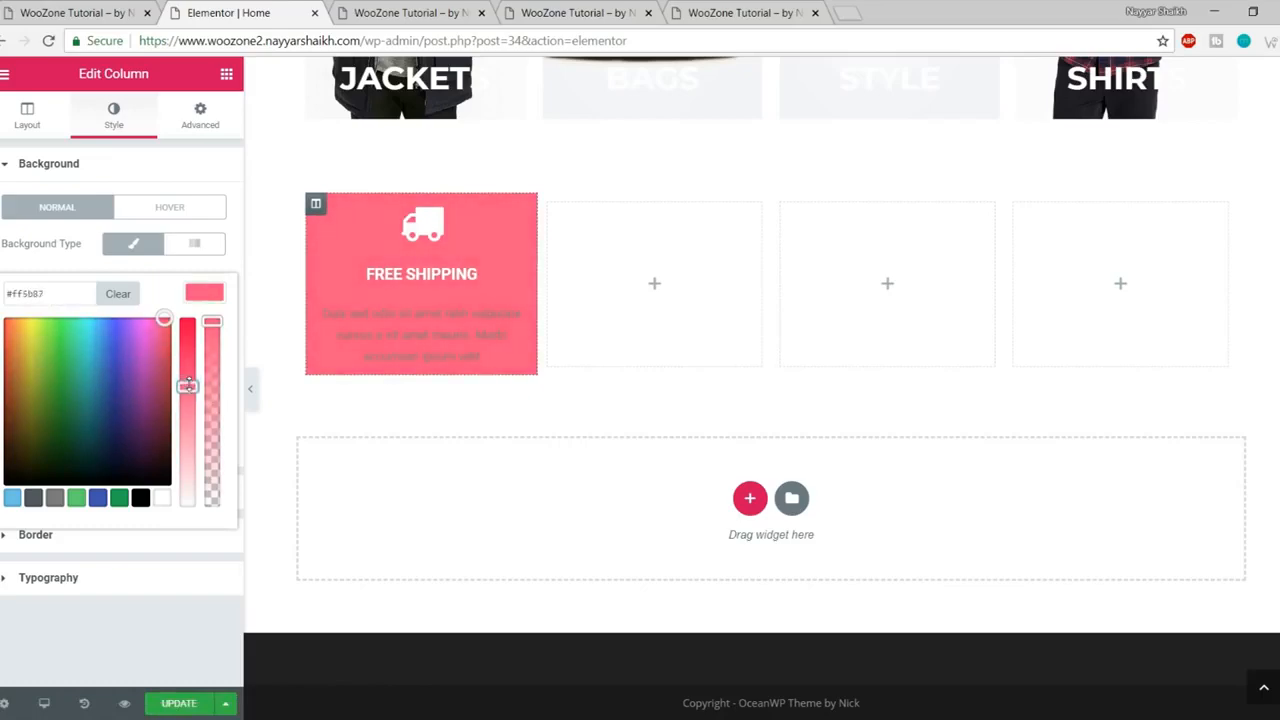
{"action": "left_click", "coordinate": [128, 8]}
{"action": "left_click", "coordinate": [214, 10]}
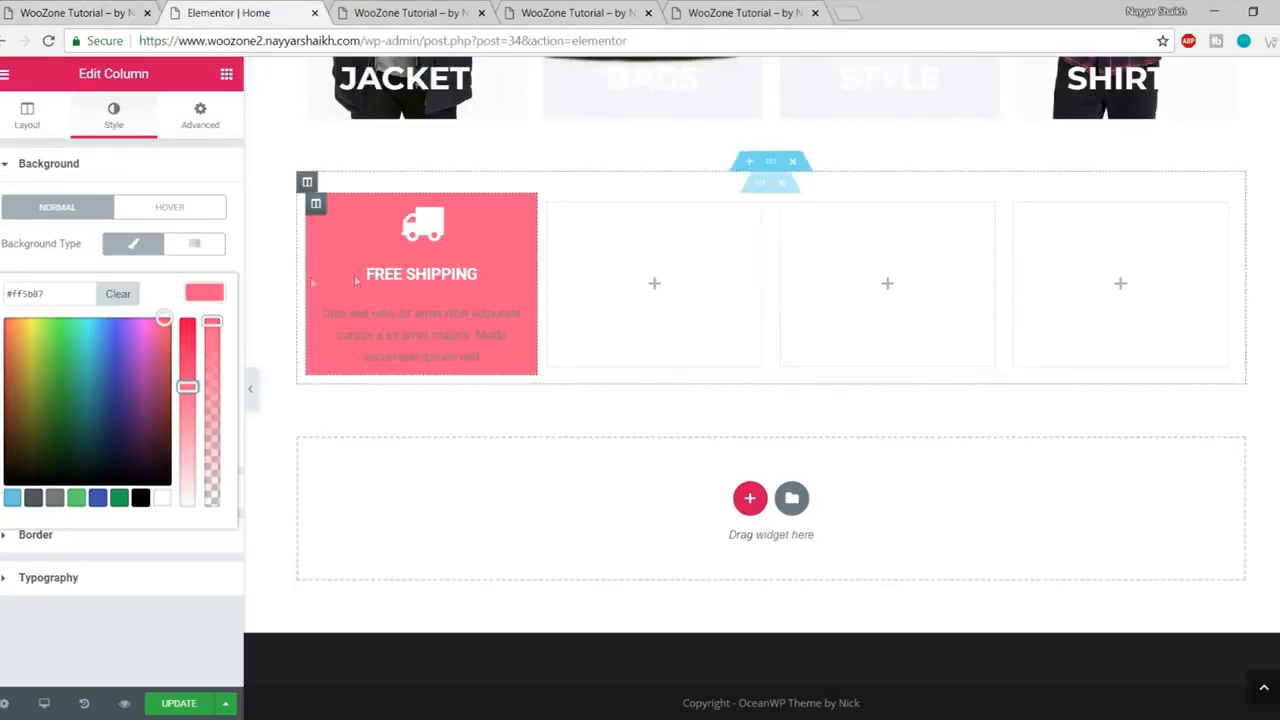
{"action": "left_click", "coordinate": [70, 8]}
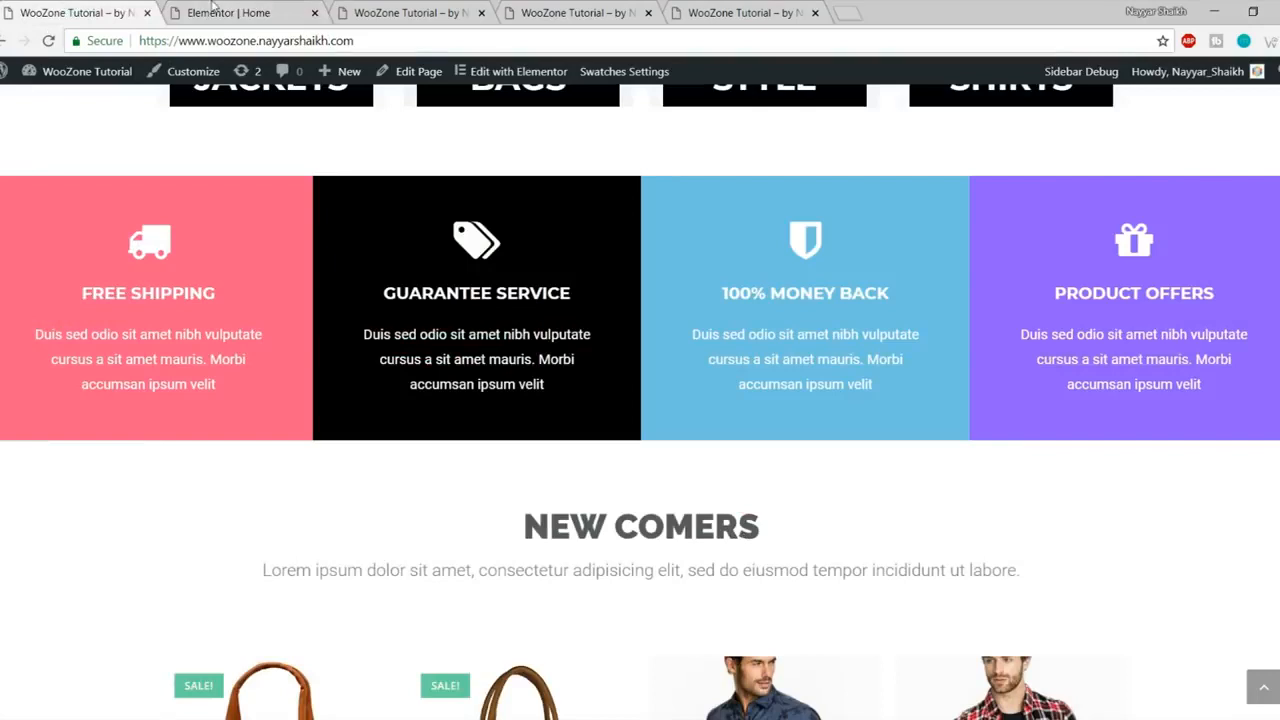
{"action": "left_click", "coordinate": [213, 10]}
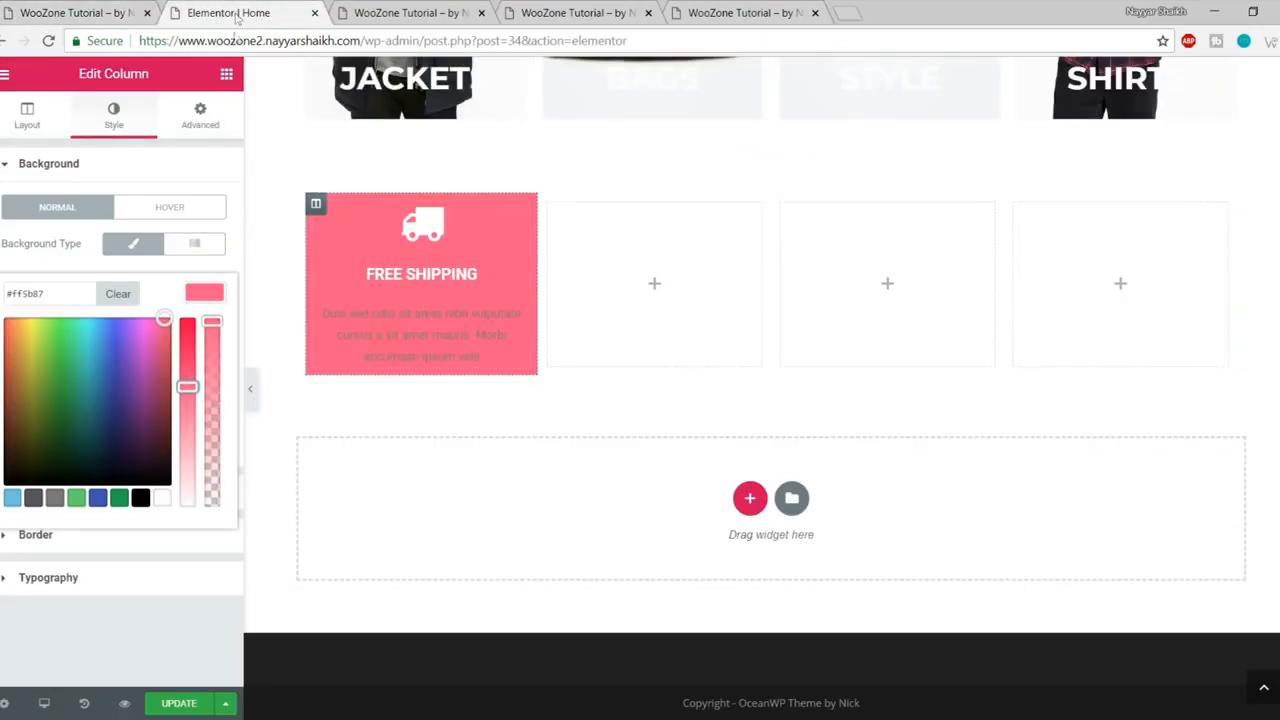
- Set the FREE SHIPPING title typography to Montserrat, size 19, weight 700
{"action": "left_click", "coordinate": [425, 282]}
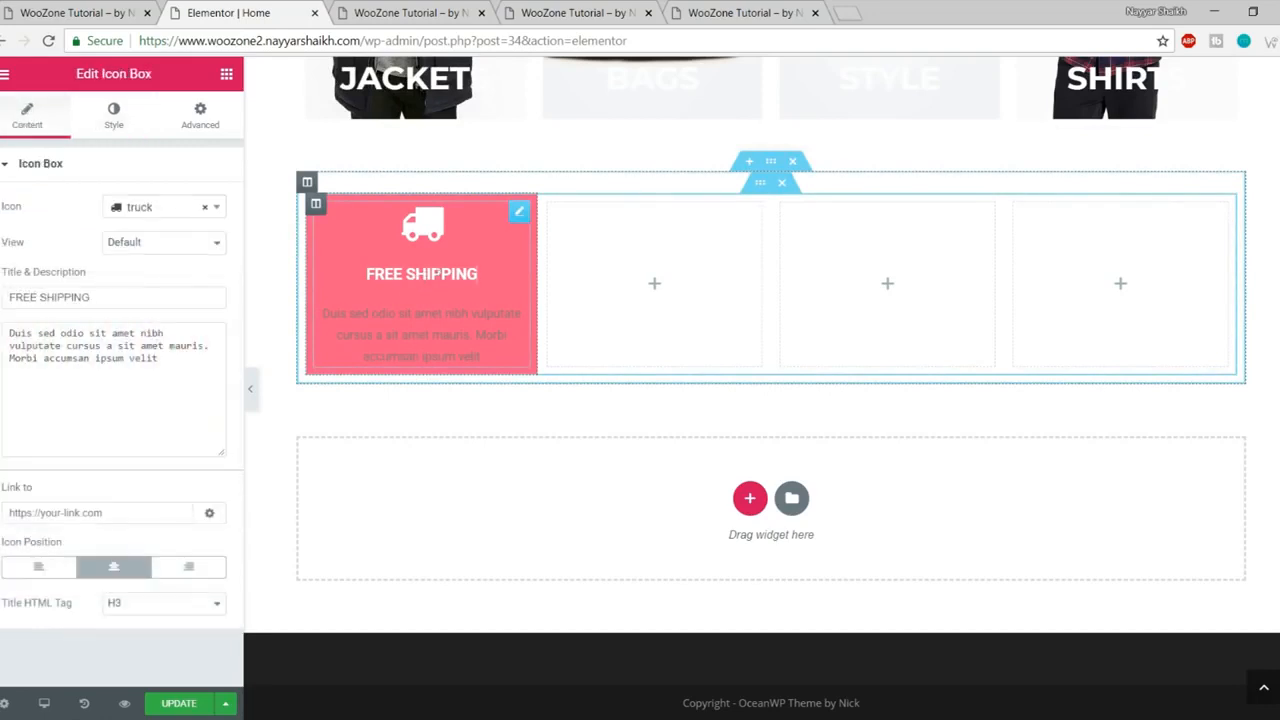
{"action": "left_click", "coordinate": [113, 118]}
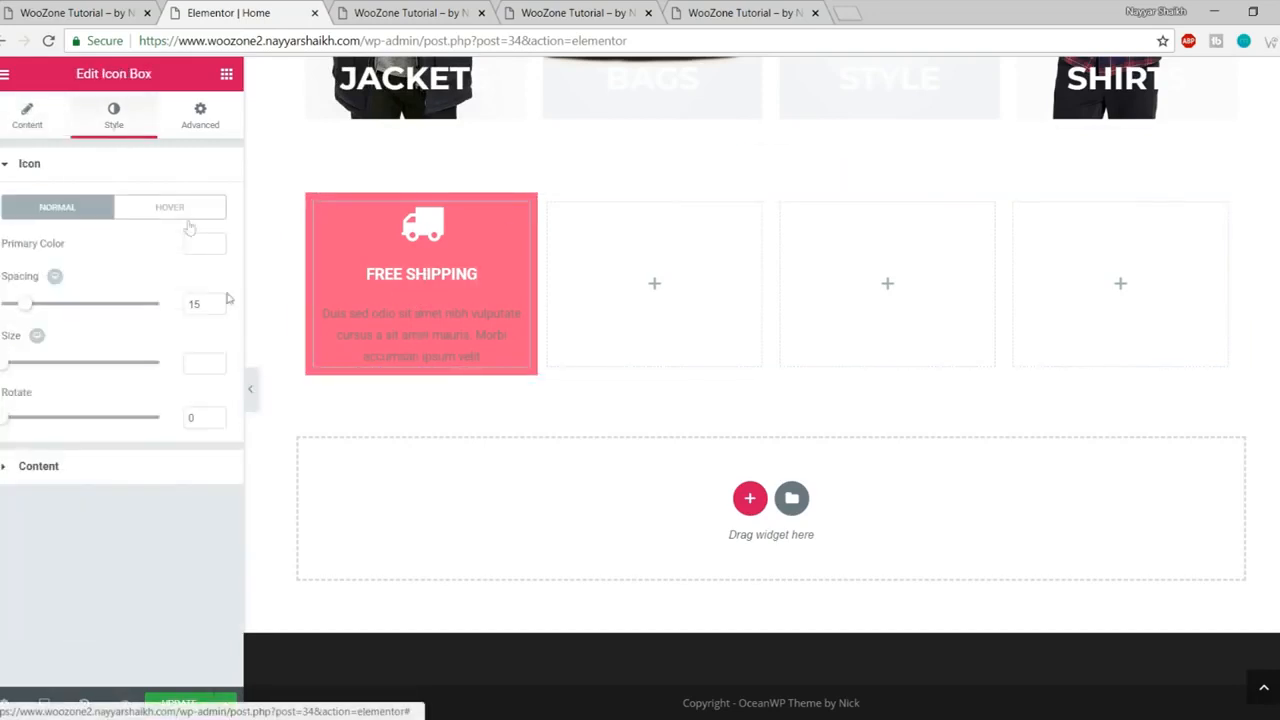
{"action": "left_click", "coordinate": [140, 465]}
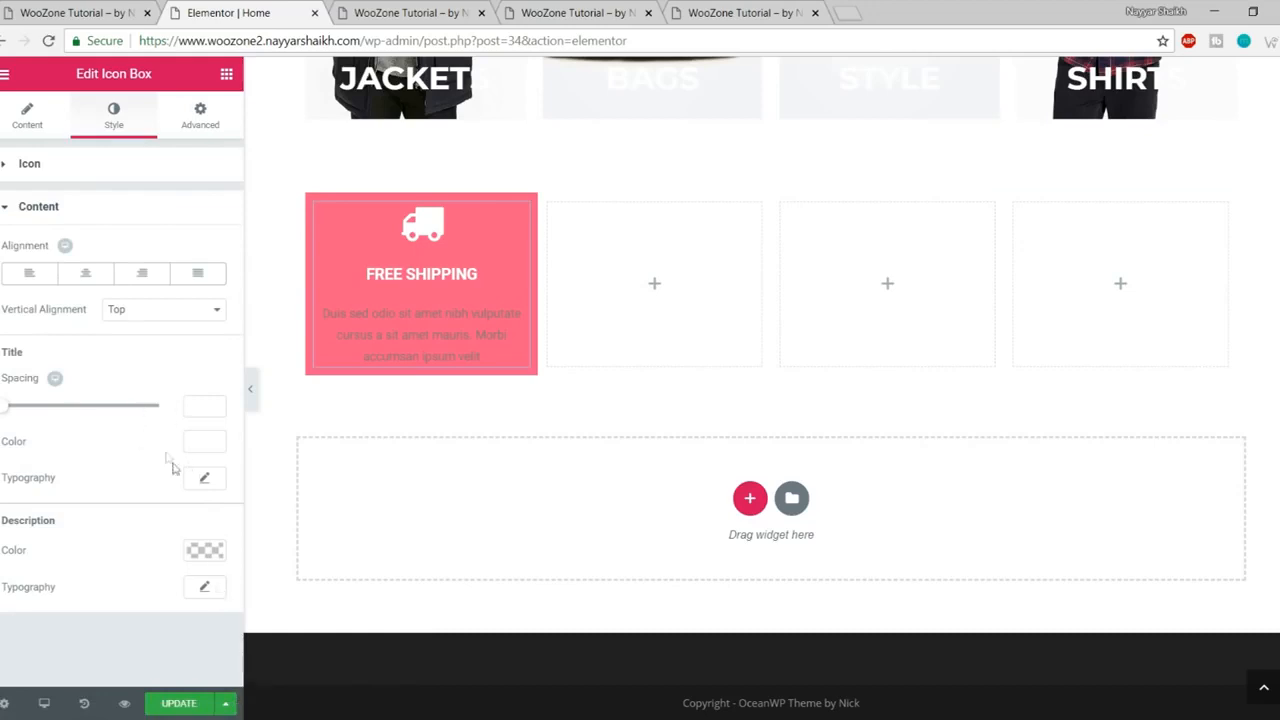
{"action": "left_click", "coordinate": [205, 479]}
{"action": "scroll", "coordinate": [190, 484], "scroll_direction": "down", "scroll_amount": 2}
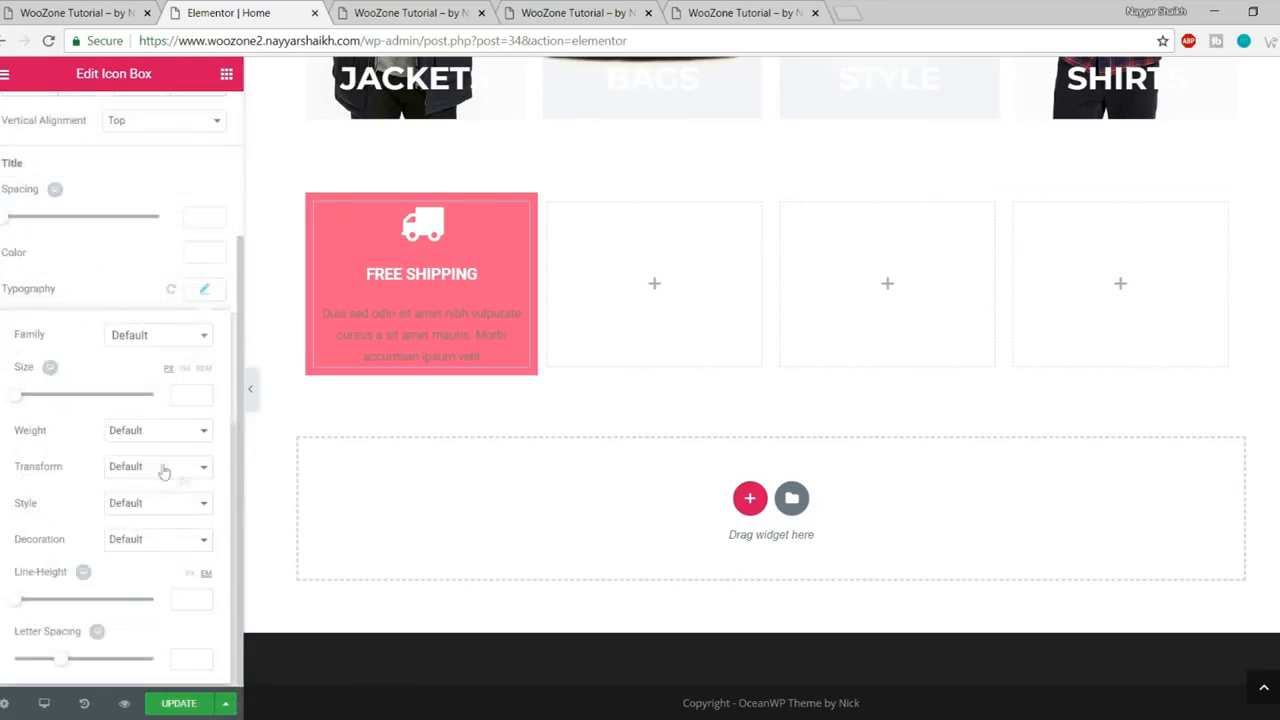
{"action": "left_click", "coordinate": [145, 338]}
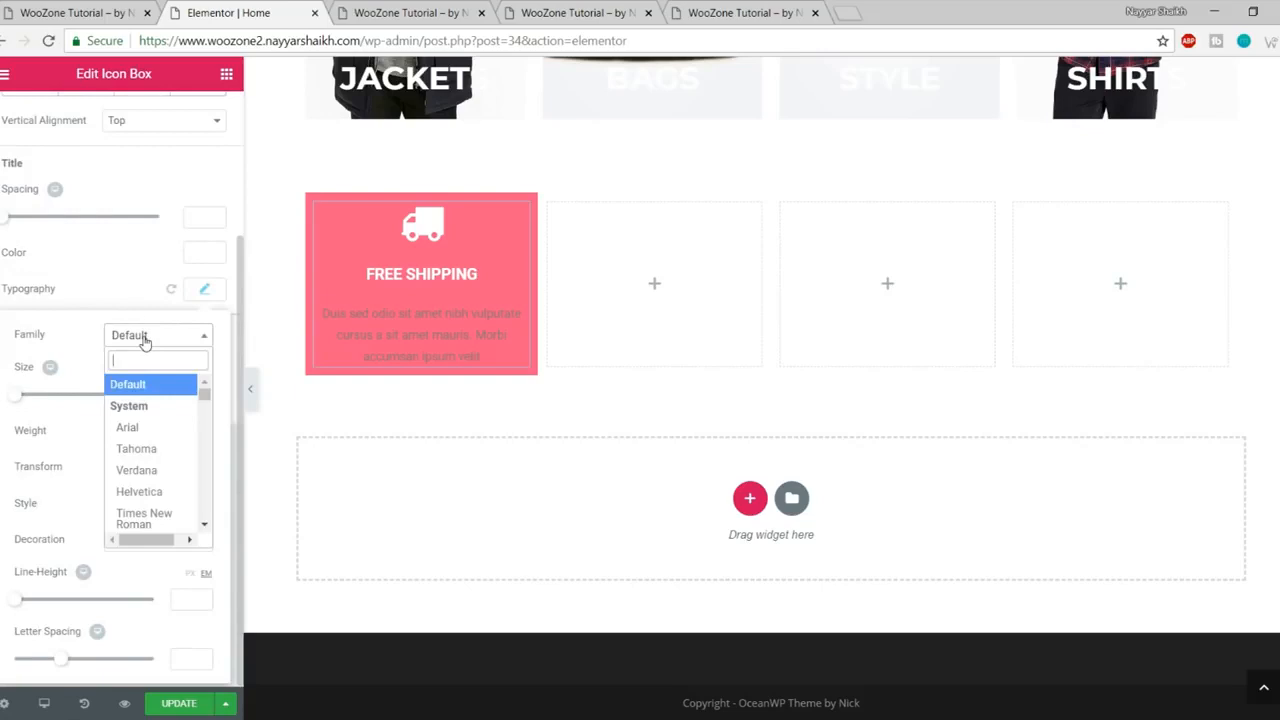
{"action": "type", "text": "monts"}
{"action": "key", "text": "Return"}
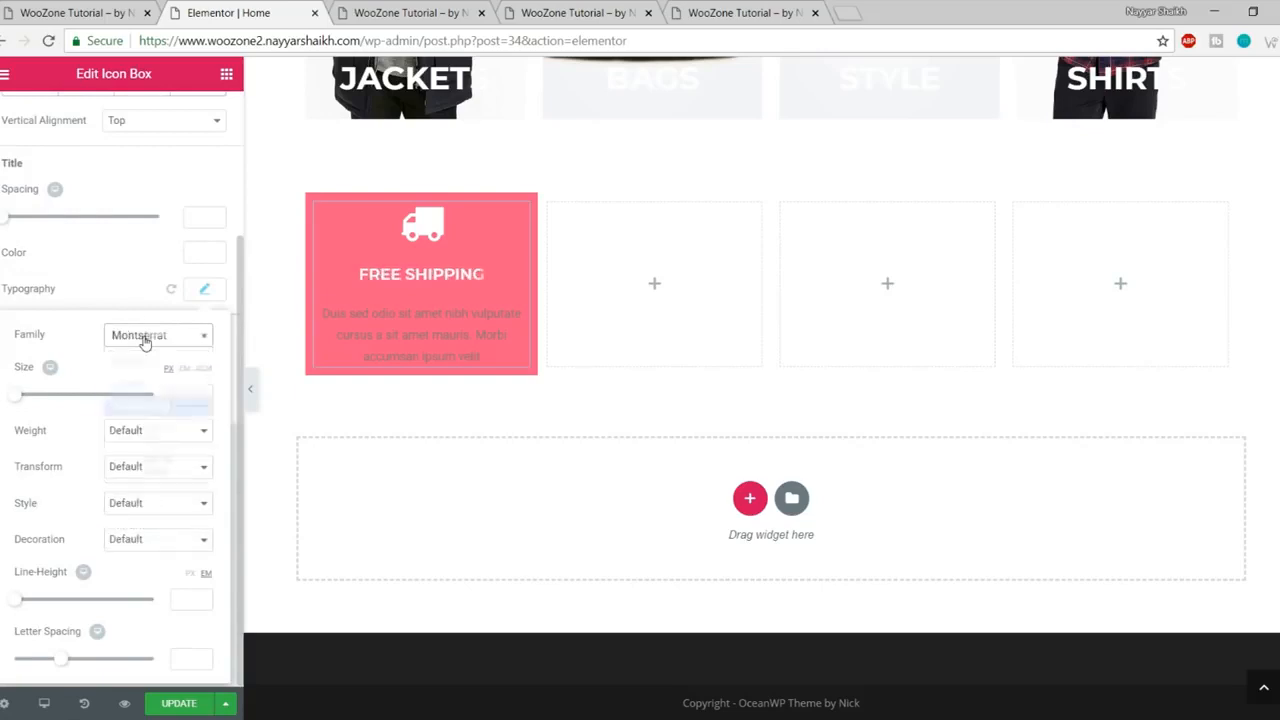
{"action": "left_click", "coordinate": [186, 393]}
{"action": "type", "text": "19"}
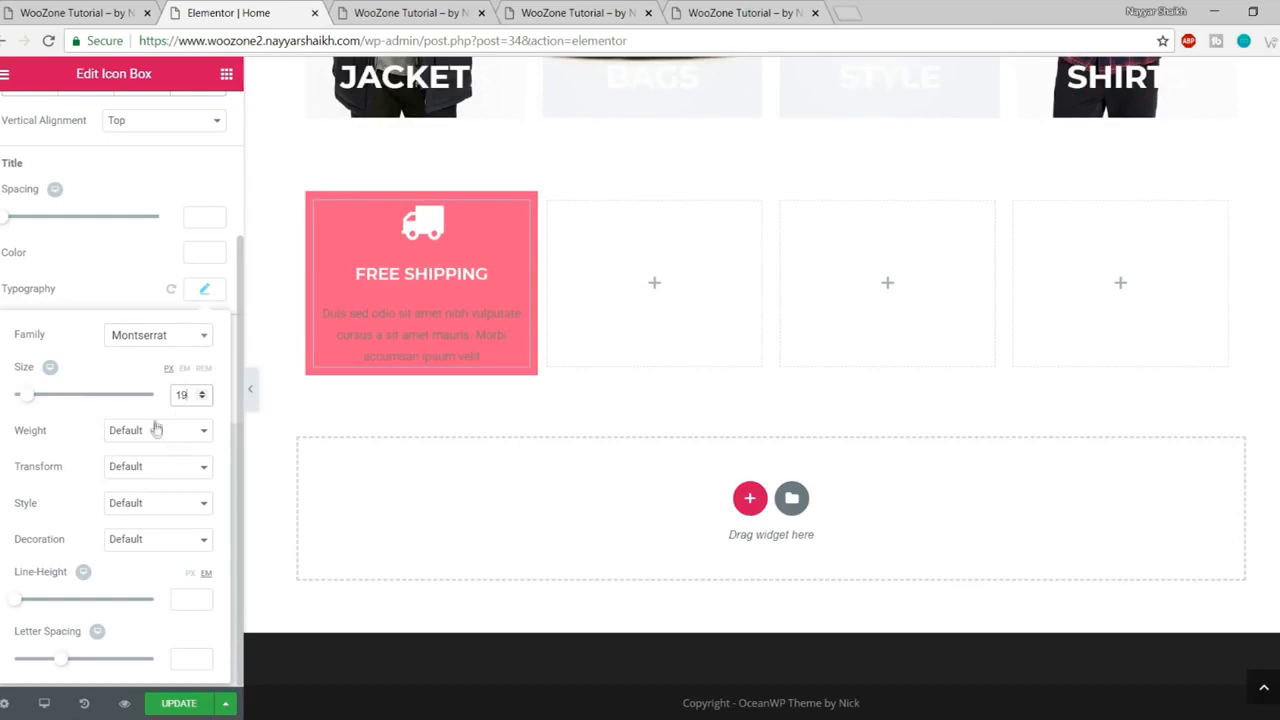
{"action": "left_click", "coordinate": [157, 430]}
{"action": "left_click", "coordinate": [138, 528]}
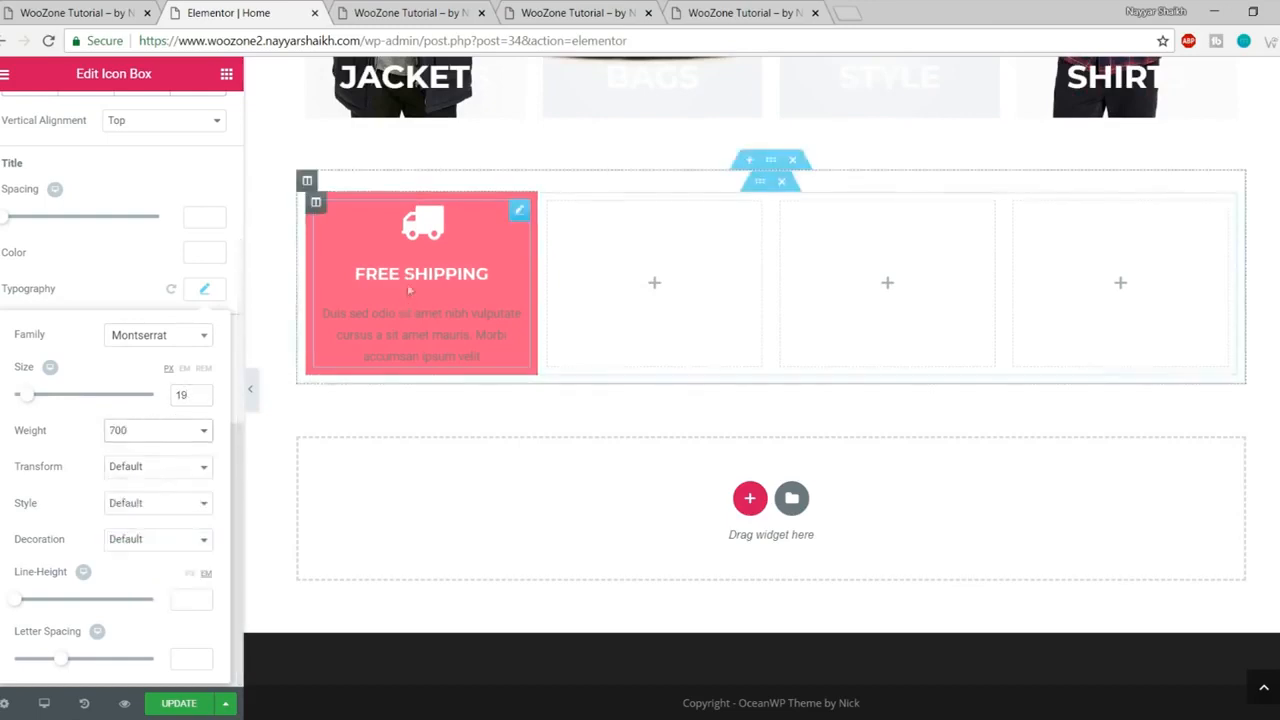
{"action": "left_click", "coordinate": [204, 290]}
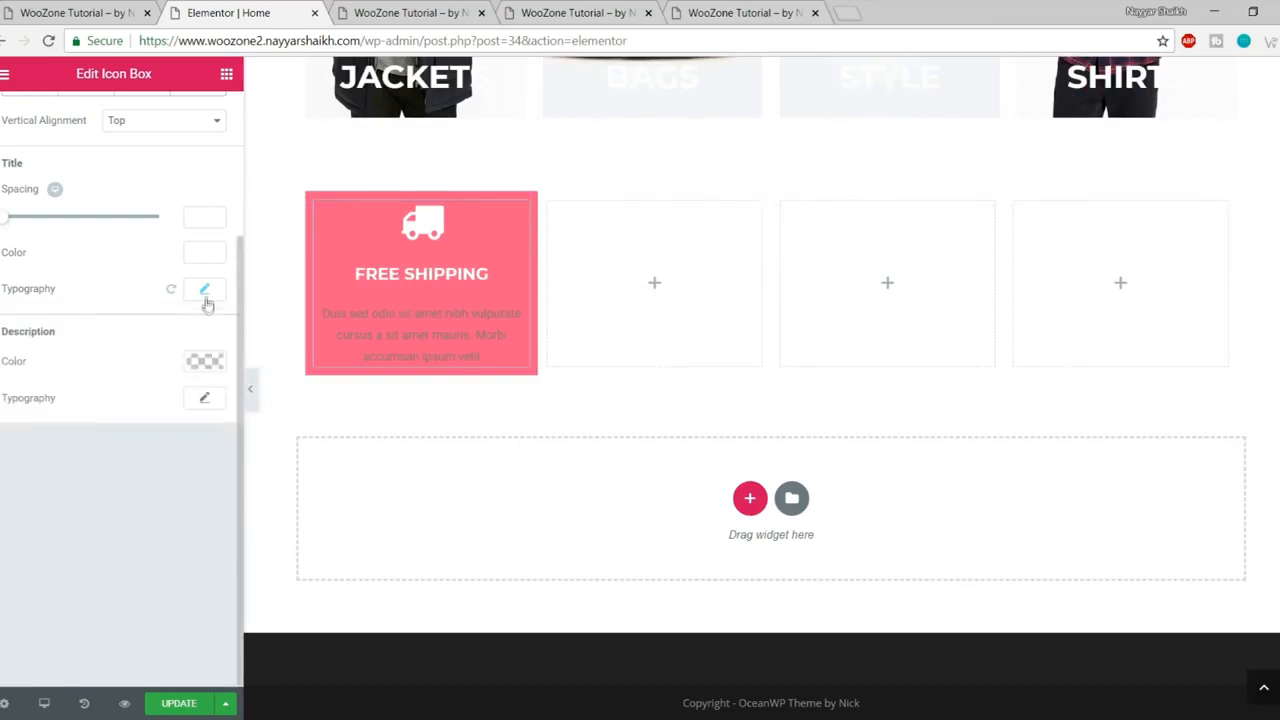
- Make the description text white at size 16 and save the page
{"action": "double_click", "coordinate": [20, 331]}
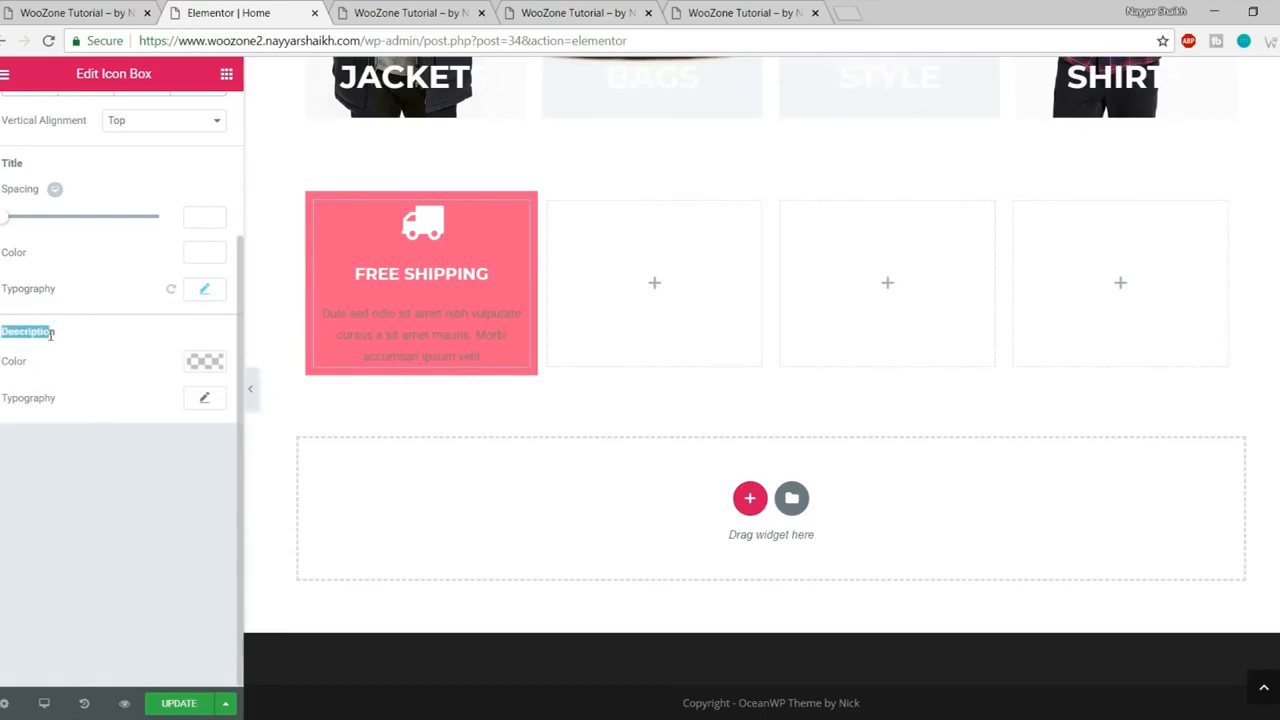
{"action": "left_click", "coordinate": [204, 362]}
{"action": "left_click", "coordinate": [160, 582]}
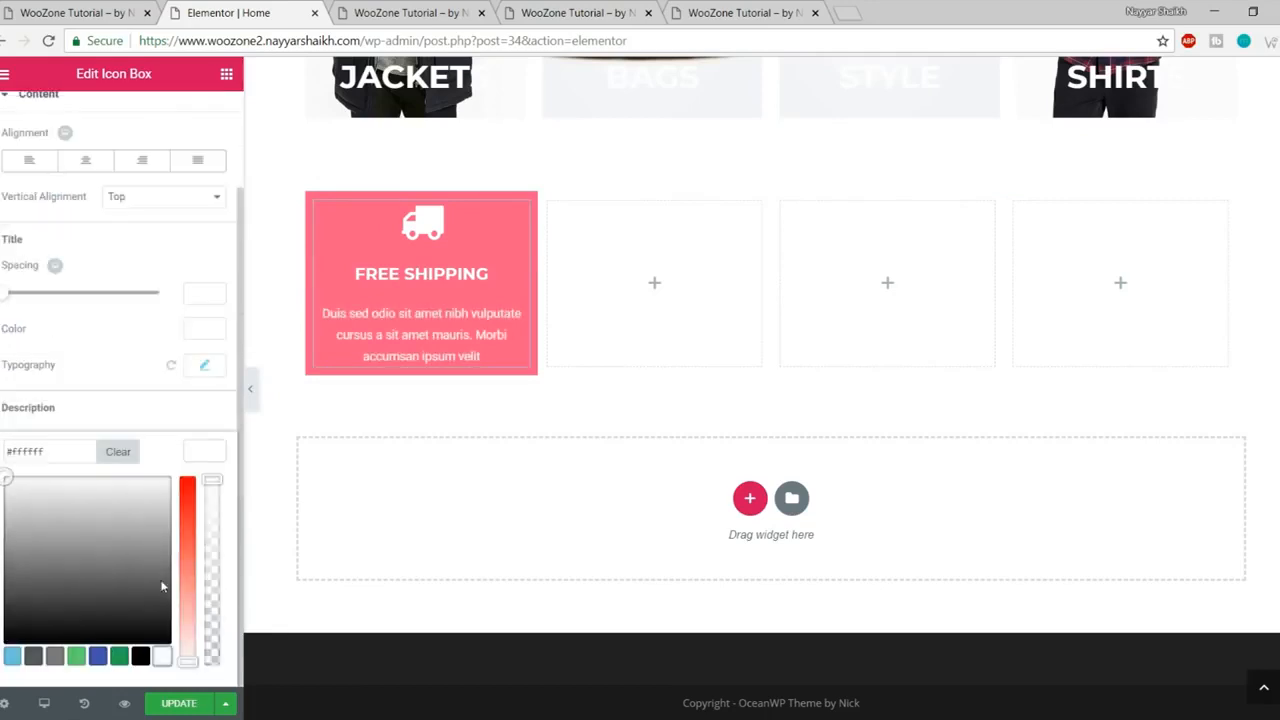
{"action": "left_click", "coordinate": [210, 455]}
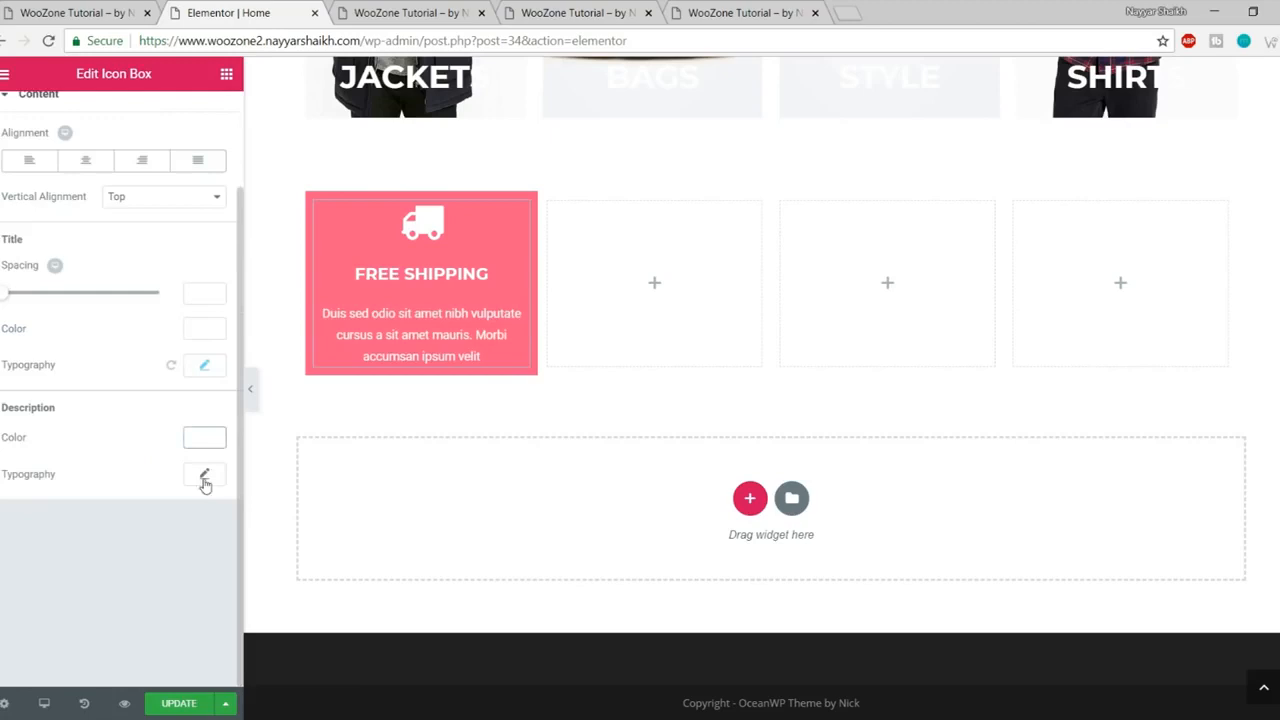
{"action": "left_click", "coordinate": [204, 476]}
{"action": "scroll", "coordinate": [205, 495], "scroll_direction": "down", "scroll_amount": 3}
{"action": "left_click", "coordinate": [176, 396]}
{"action": "type", "text": "16"}
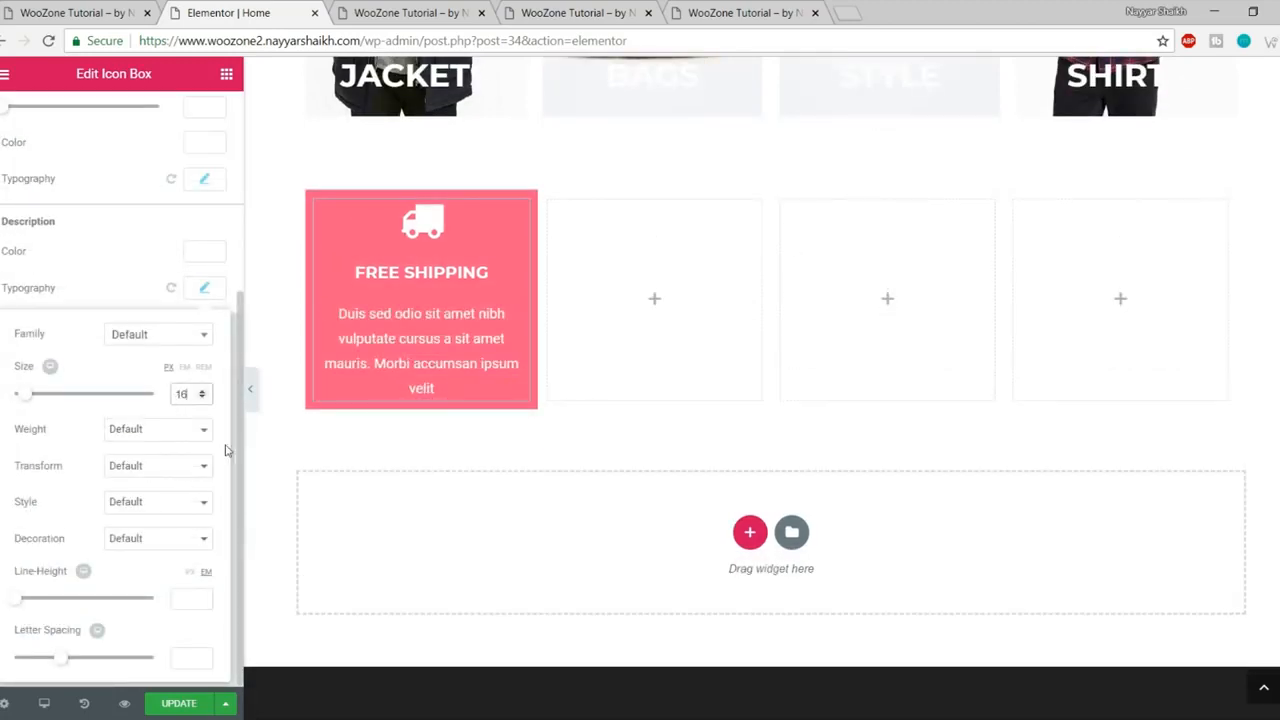
{"action": "left_click", "coordinate": [174, 704]}
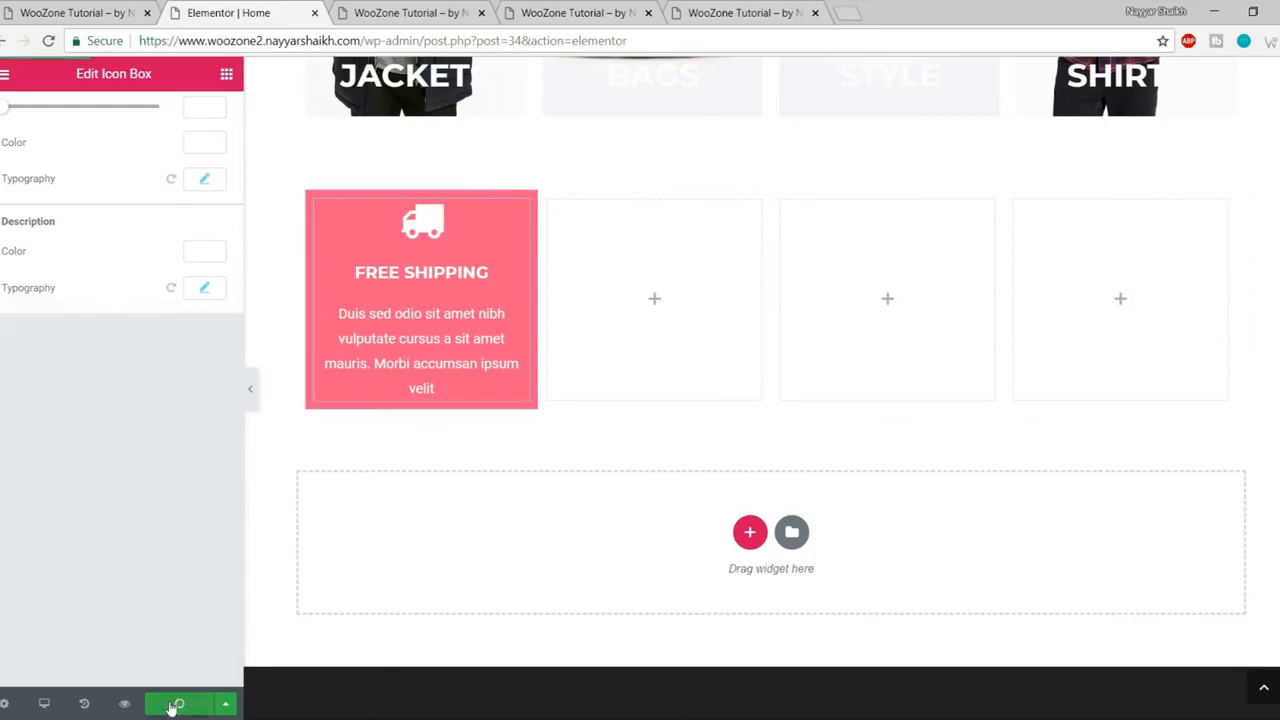
{"action": "left_click", "coordinate": [260, 401]}
{"action": "left_click", "coordinate": [420, 14]}
{"action": "scroll", "coordinate": [572, 229], "scroll_direction": "down", "scroll_amount": 8}
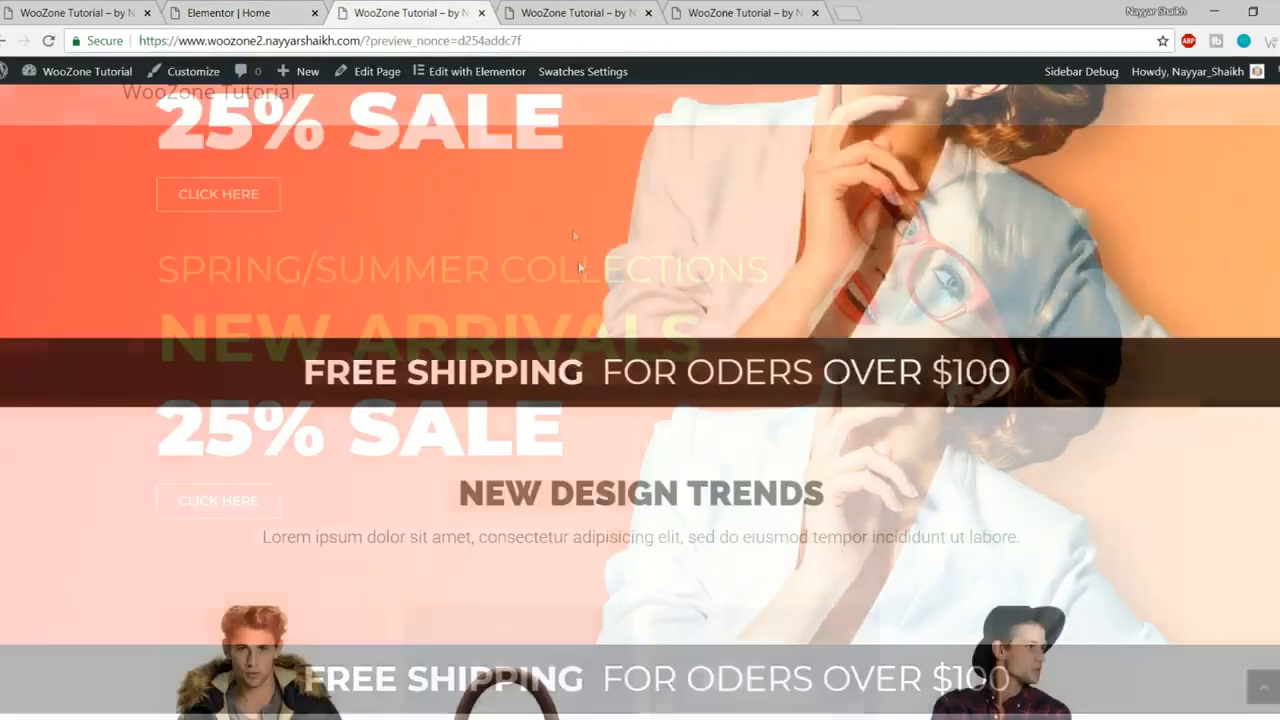
{"action": "scroll", "coordinate": [580, 270], "scroll_direction": "down", "scroll_amount": 2}
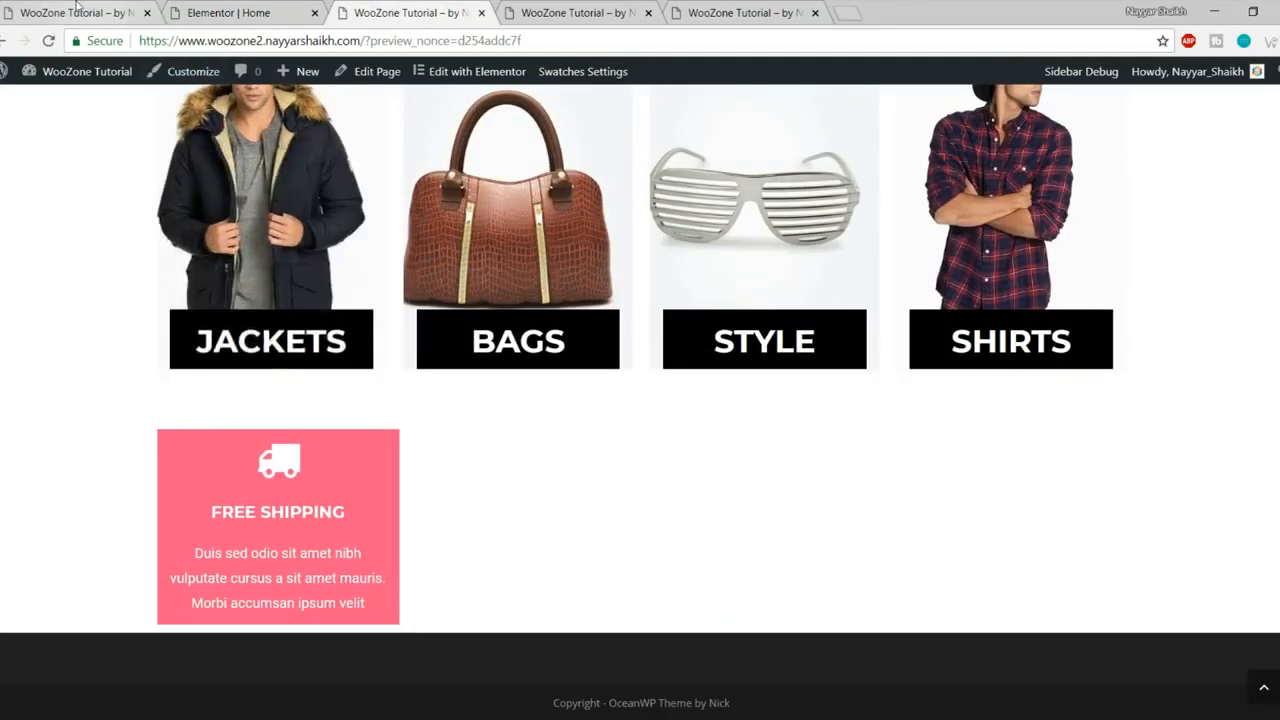
{"action": "left_click", "coordinate": [78, 10]}
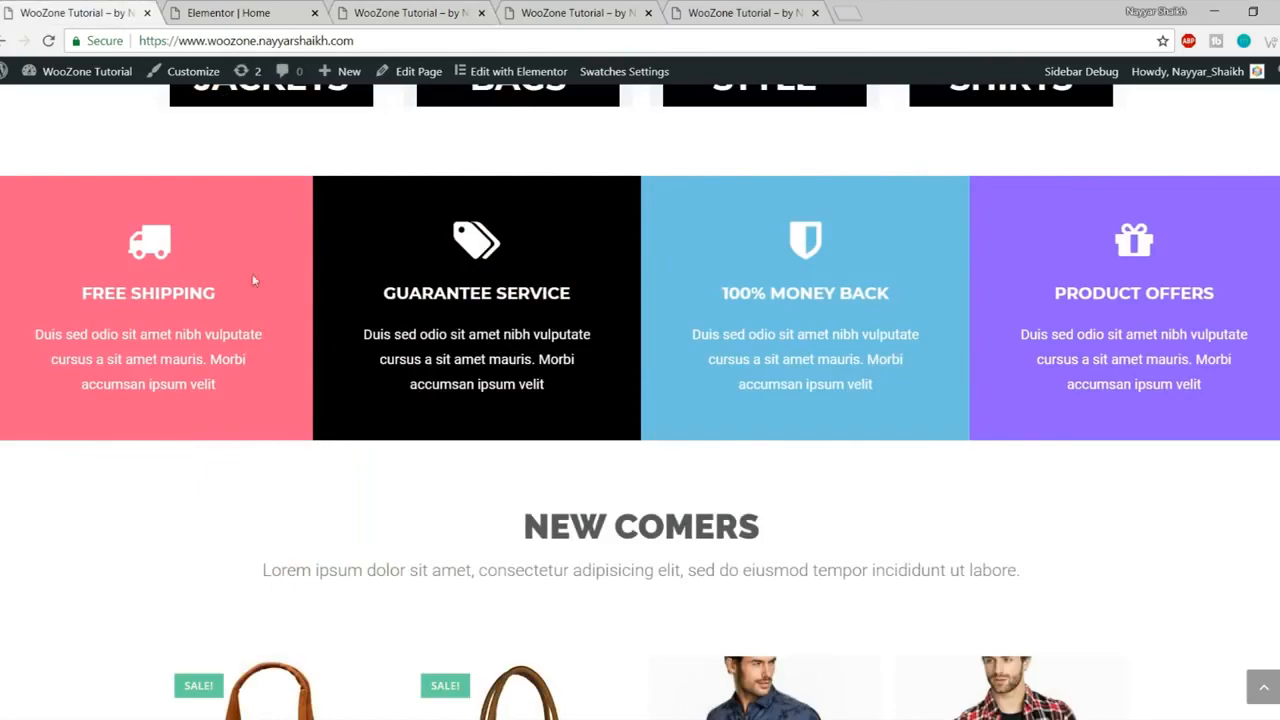
{"action": "scroll", "coordinate": [189, 443], "scroll_direction": "up", "scroll_amount": 3}
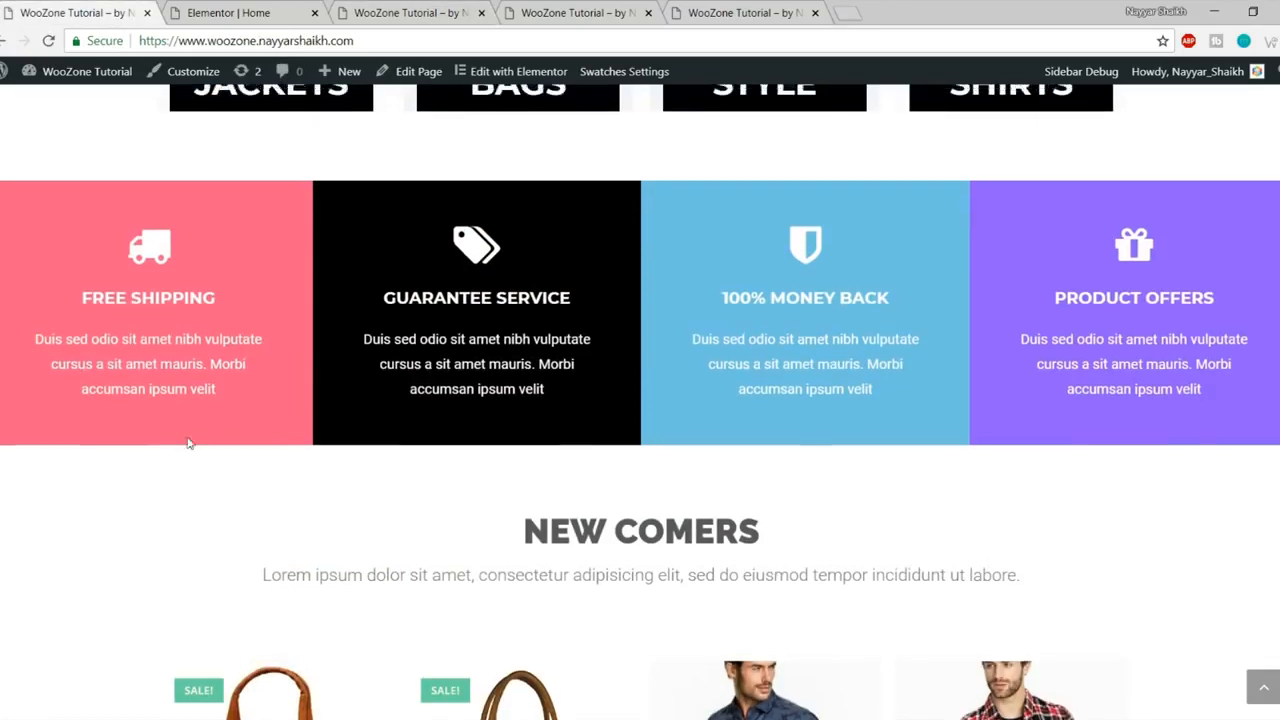
{"action": "scroll", "coordinate": [189, 443], "scroll_direction": "down", "scroll_amount": 3}
{"action": "left_click", "coordinate": [271, 8]}
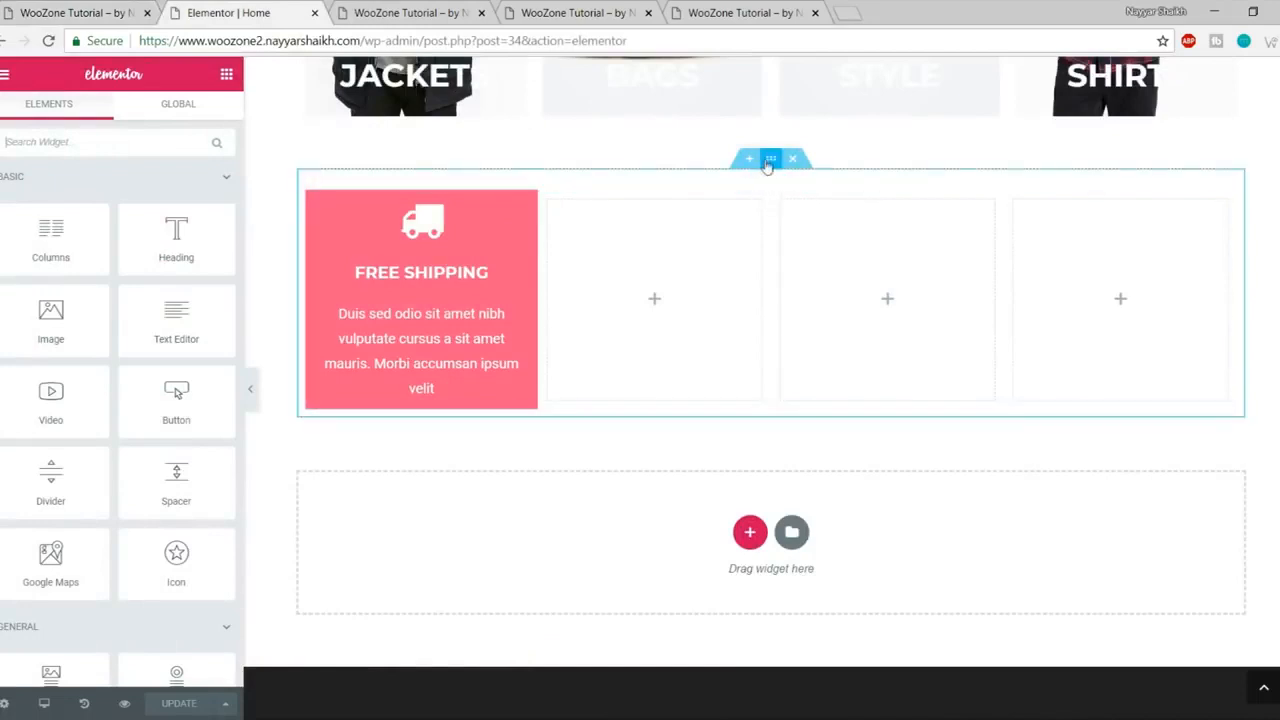
- Stretch the Free Shipping section and set its content width to Full Width
{"action": "left_click", "coordinate": [771, 160]}
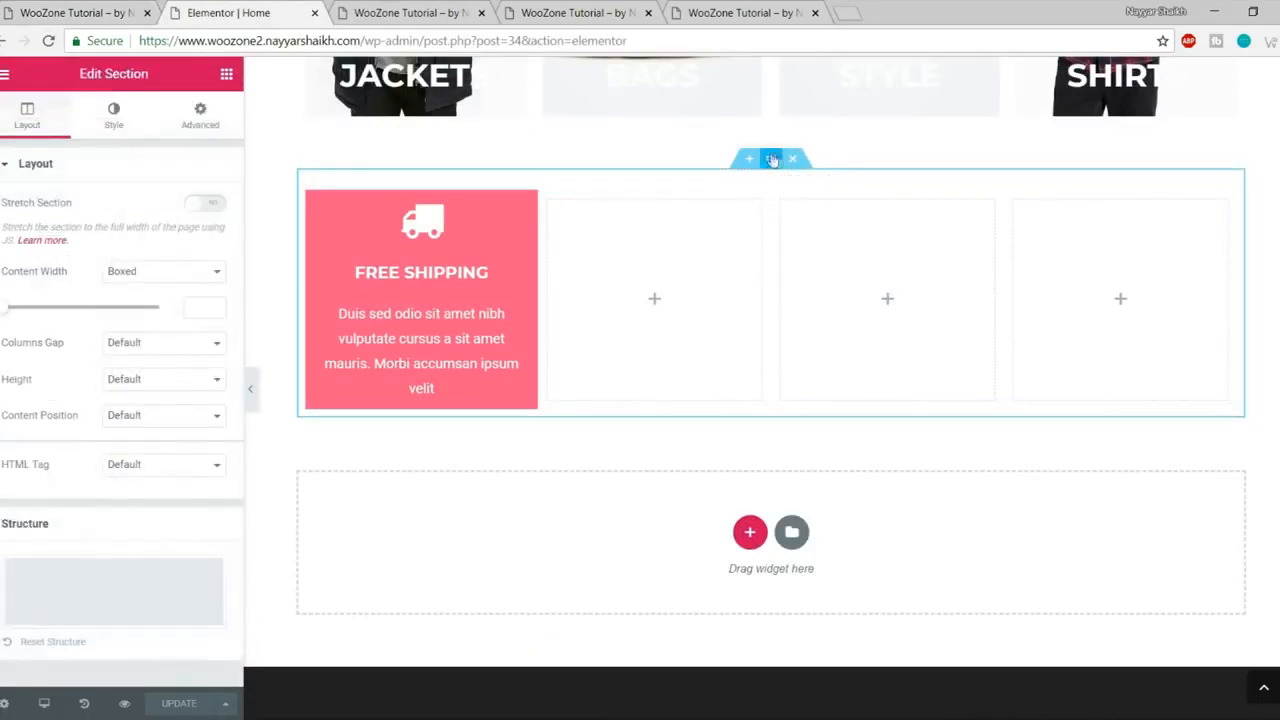
{"action": "left_click", "coordinate": [212, 205]}
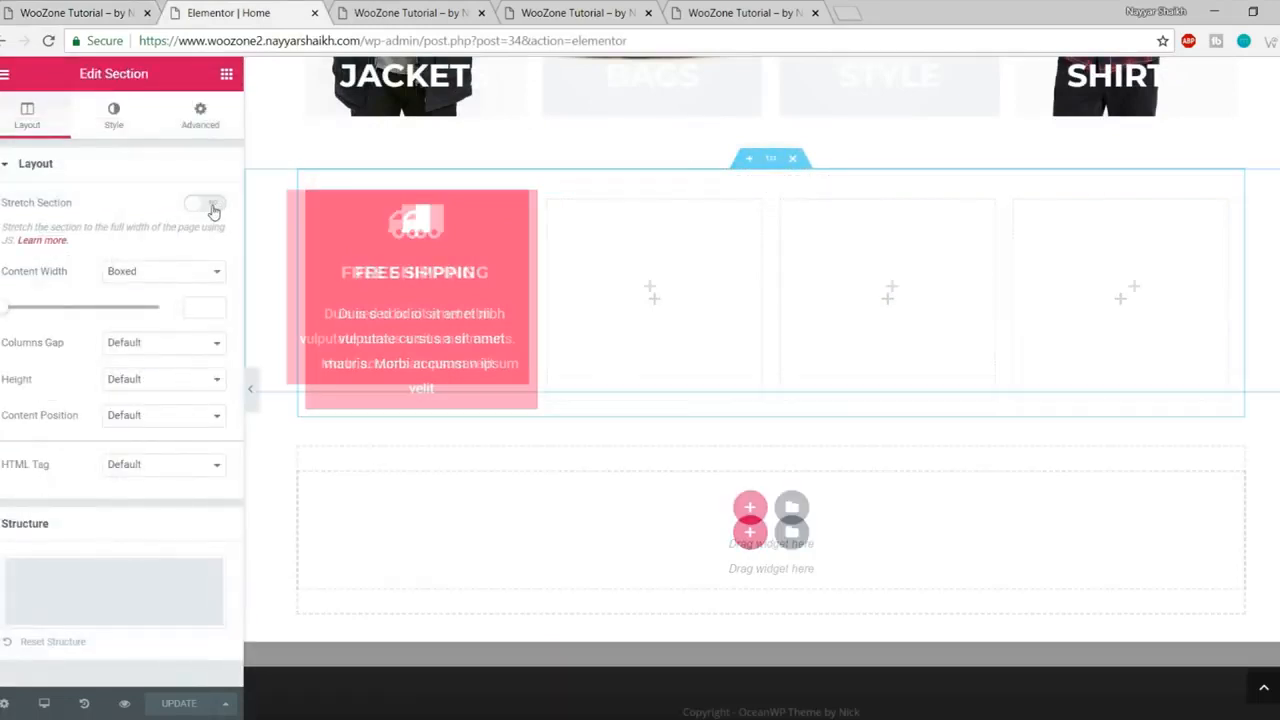
{"action": "left_click", "coordinate": [145, 280]}
{"action": "left_click", "coordinate": [149, 289]}
{"action": "left_click_drag", "start_coordinate": [68, 272], "coordinate": [46, 274]}
{"action": "left_click", "coordinate": [130, 281]}
{"action": "left_click", "coordinate": [169, 305]}
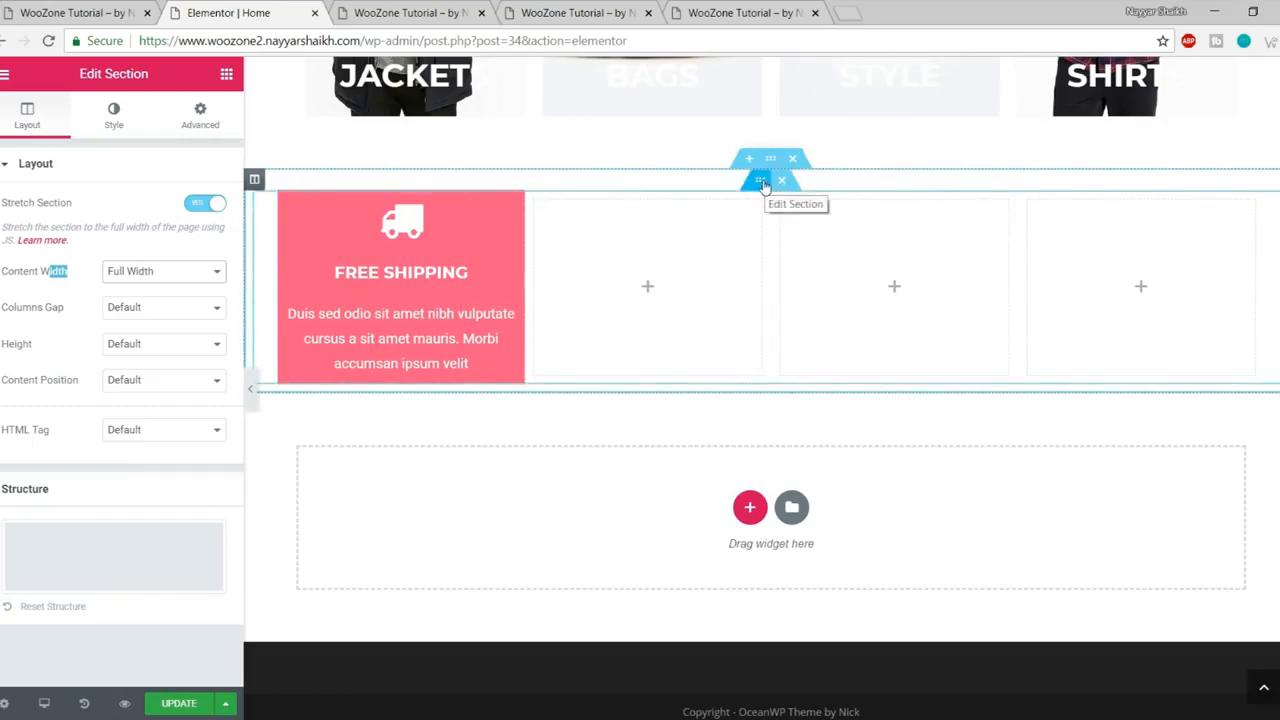
- Make the inner section Full Width with No Gap columns, save, and reload the preview
{"action": "left_click", "coordinate": [758, 186]}
{"action": "left_click", "coordinate": [133, 207]}
{"action": "left_click", "coordinate": [133, 237]}
{"action": "left_click", "coordinate": [150, 243]}
{"action": "left_click", "coordinate": [155, 252]}
{"action": "left_click", "coordinate": [170, 243]}
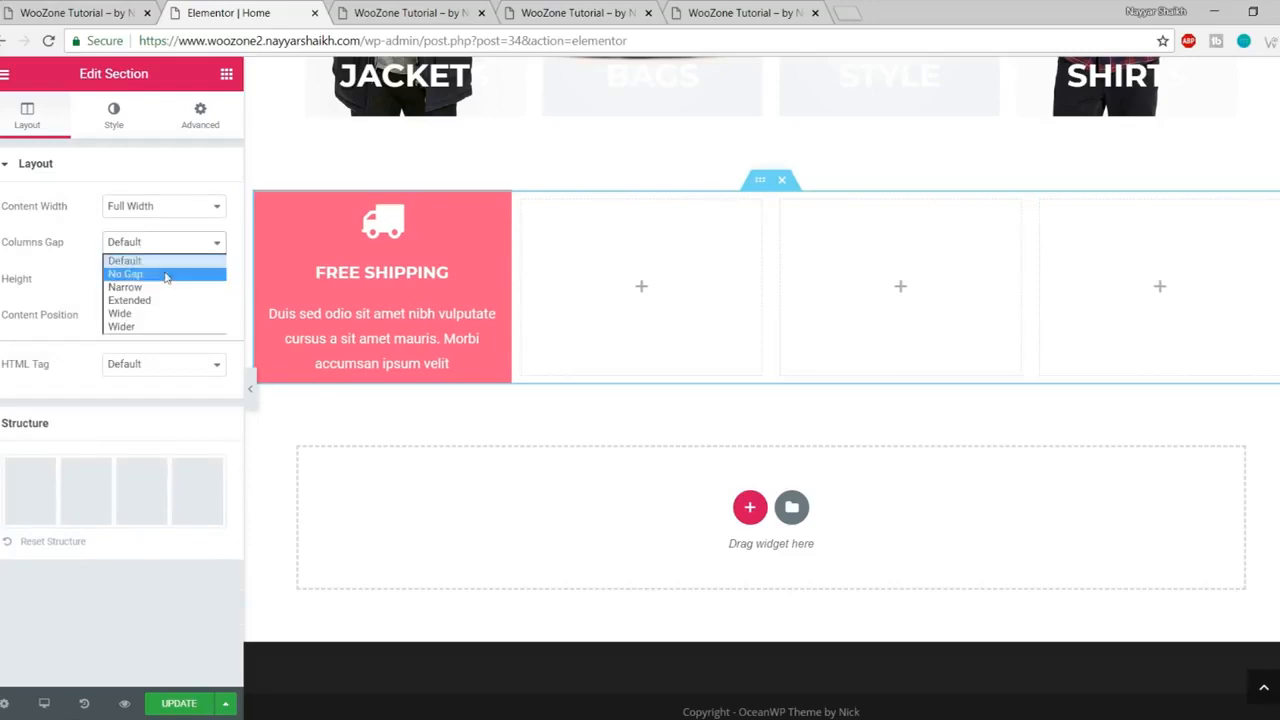
{"action": "left_click", "coordinate": [166, 274]}
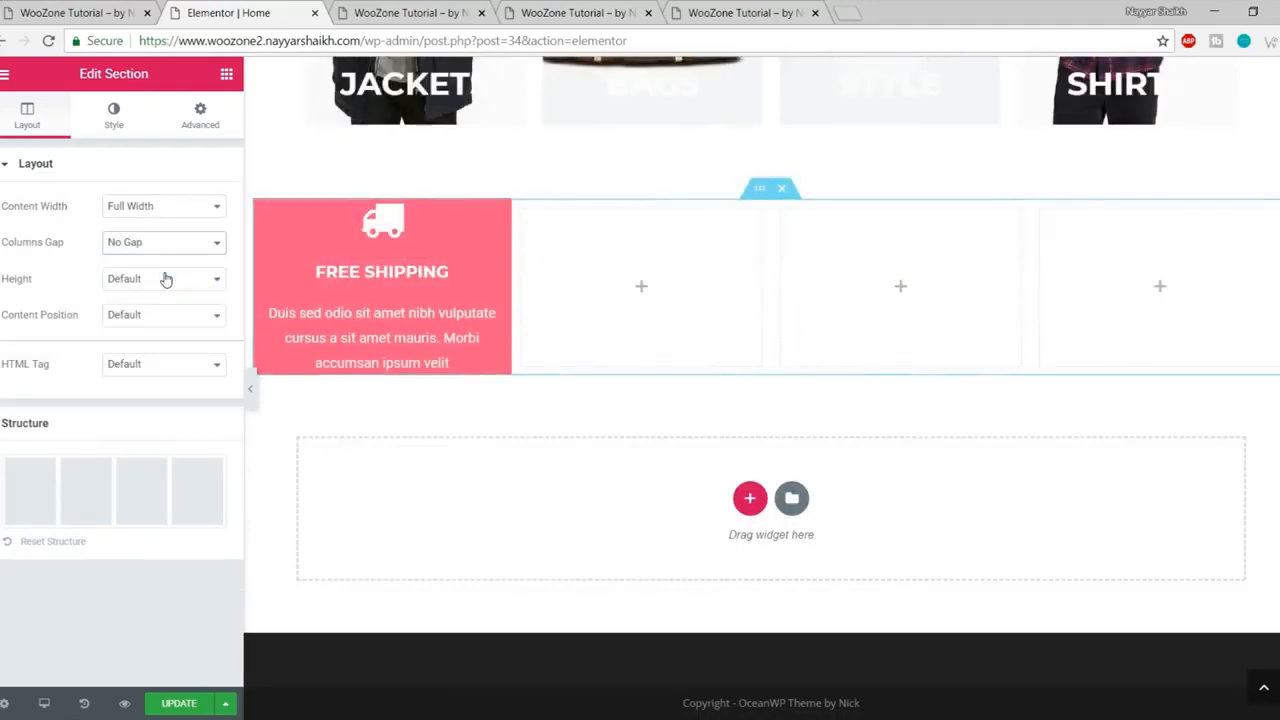
{"action": "left_click", "coordinate": [185, 705]}
{"action": "left_click", "coordinate": [410, 12]}
{"action": "left_click", "coordinate": [47, 41]}
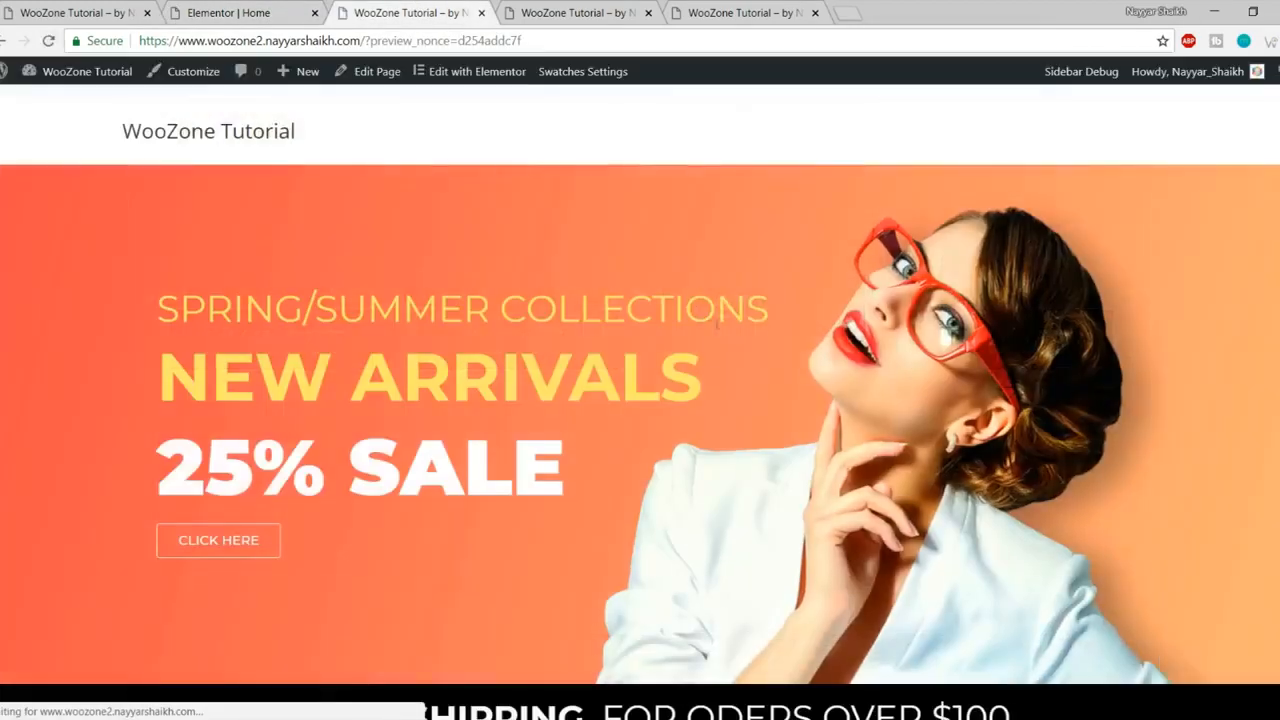
- Set the section's columns gap to No Gap, save, and reload the preview
{"action": "scroll", "coordinate": [714, 366], "scroll_direction": "down", "scroll_amount": 10}
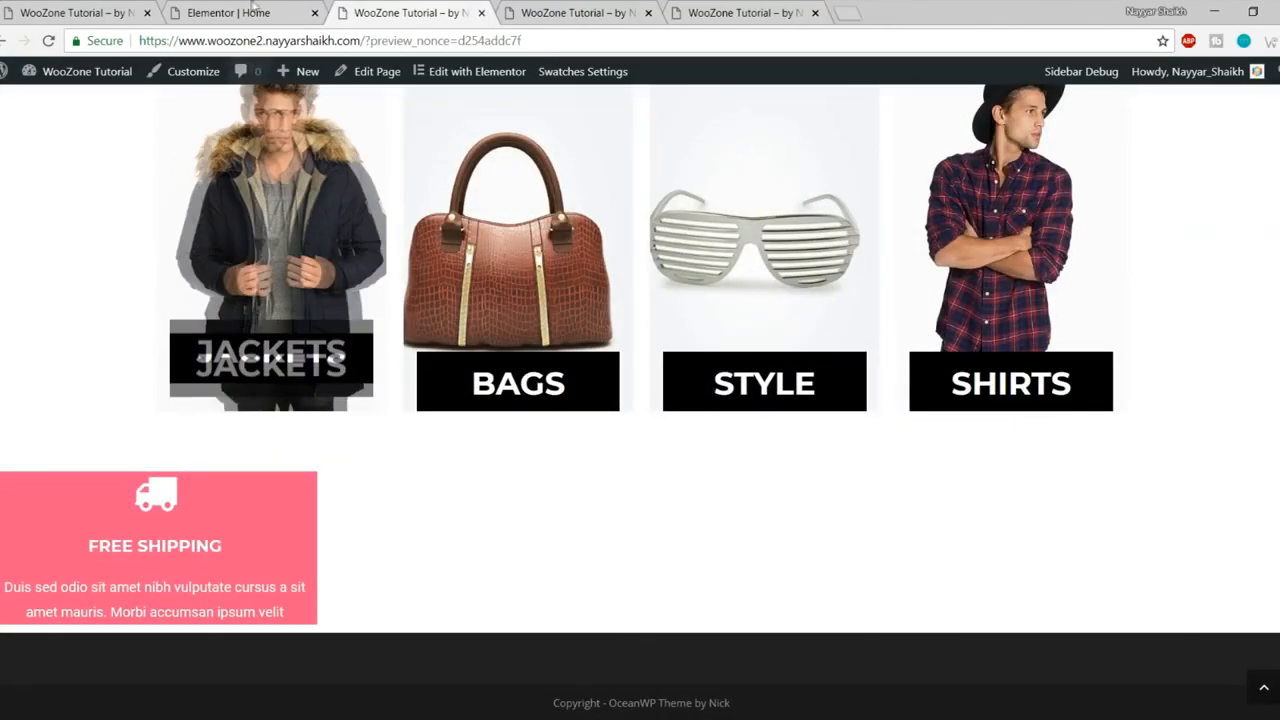
{"action": "left_click", "coordinate": [228, 12]}
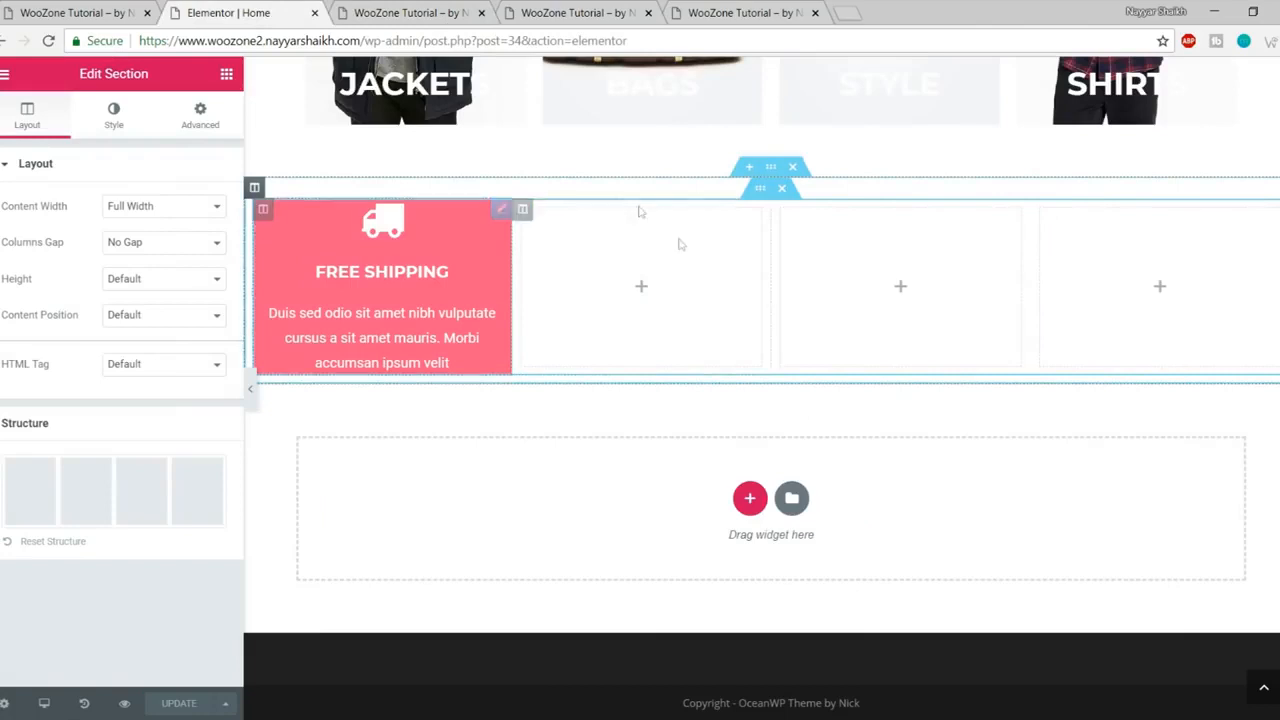
{"action": "left_click", "coordinate": [773, 170]}
{"action": "left_click", "coordinate": [143, 312]}
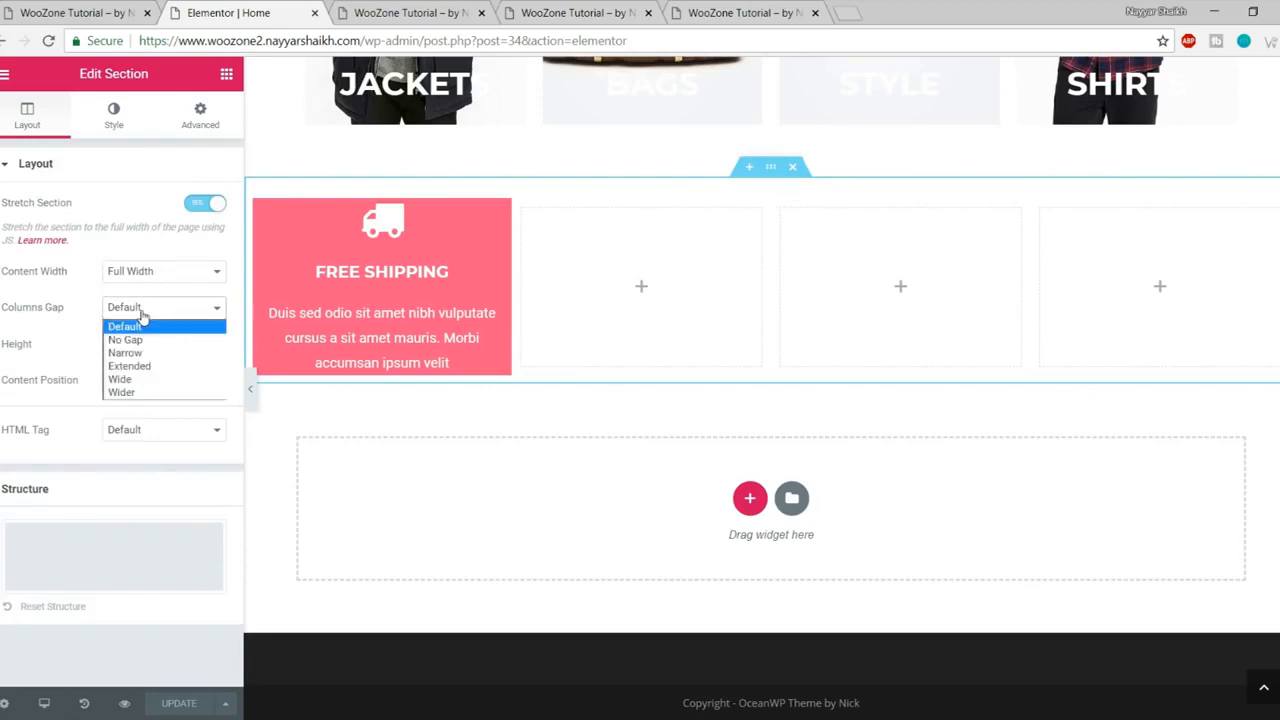
{"action": "left_click", "coordinate": [151, 340]}
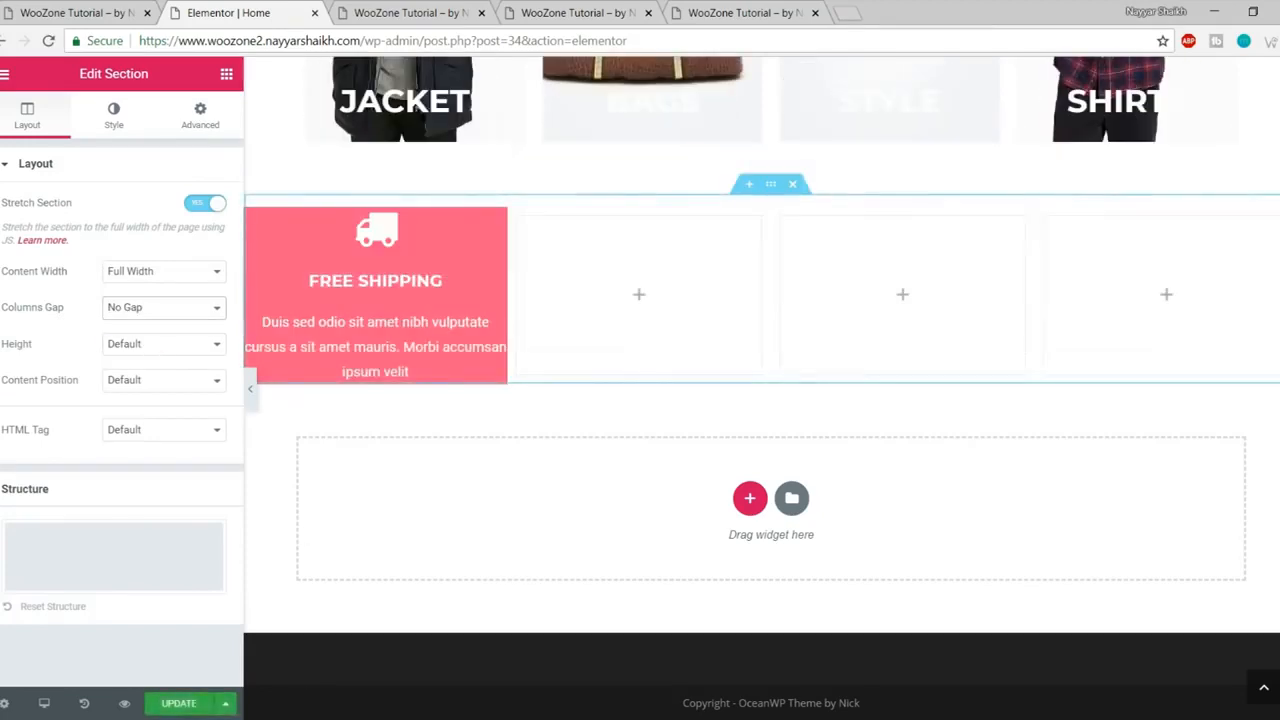
{"action": "left_click", "coordinate": [155, 704]}
{"action": "left_click", "coordinate": [420, 12]}
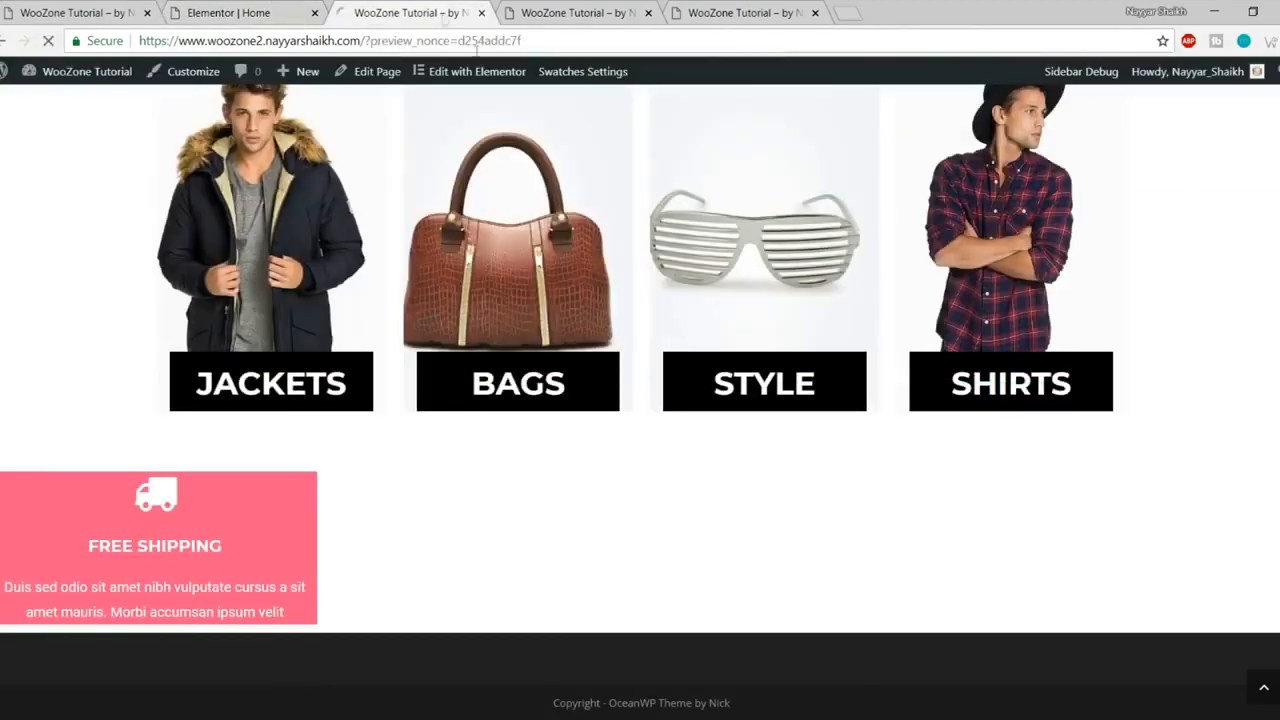
{"action": "key", "text": "F5"}
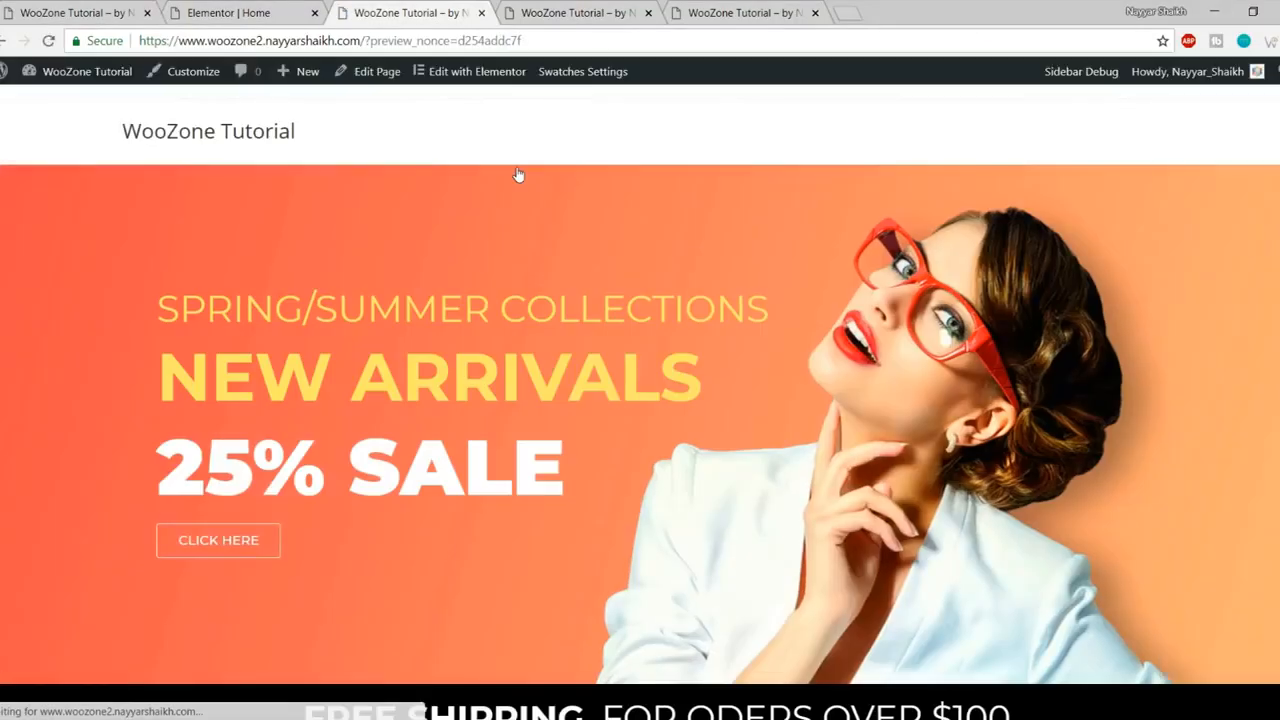
- Inspect the Free Shipping text in the preview, then return to the Elementor Home editor
{"action": "scroll", "coordinate": [516, 200], "scroll_direction": "down", "scroll_amount": 2}
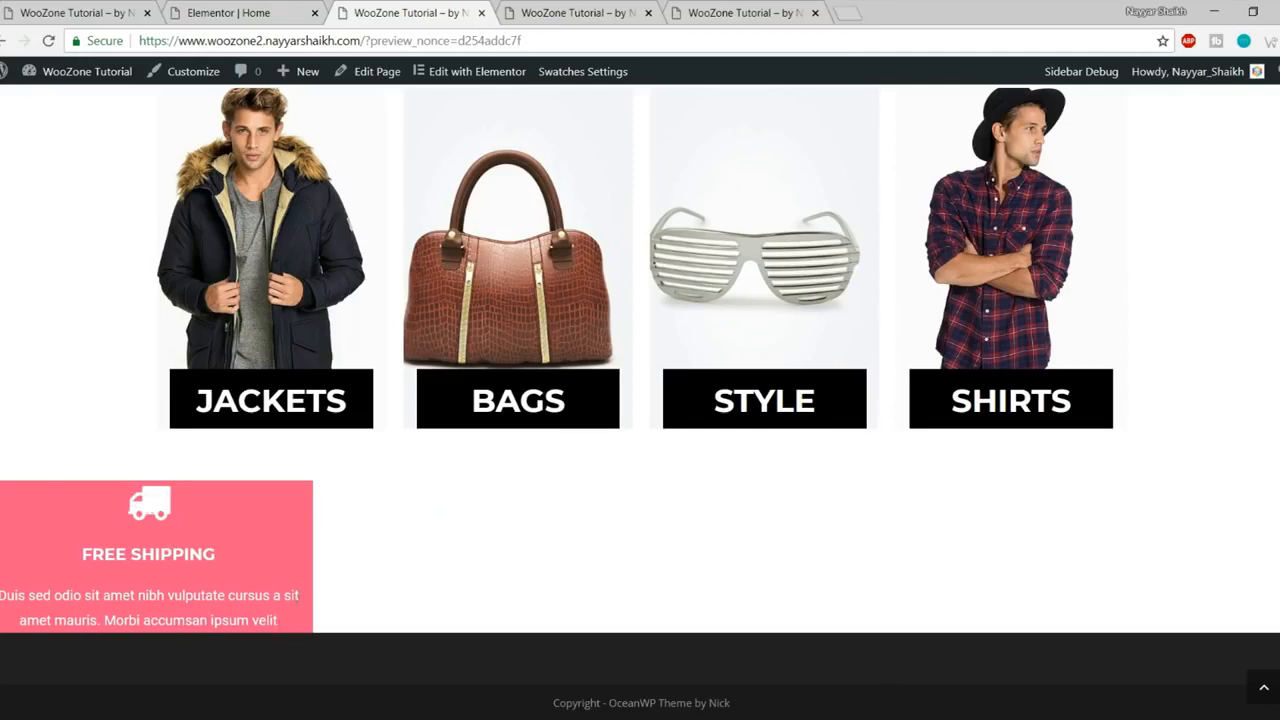
{"action": "left_click_drag", "start_coordinate": [305, 601], "coordinate": [2, 597]}
{"action": "left_click", "coordinate": [2, 599]}
{"action": "left_click_drag", "start_coordinate": [118, 621], "coordinate": [290, 627]}
{"action": "left_click", "coordinate": [288, 628]}
{"action": "left_click", "coordinate": [252, 14]}
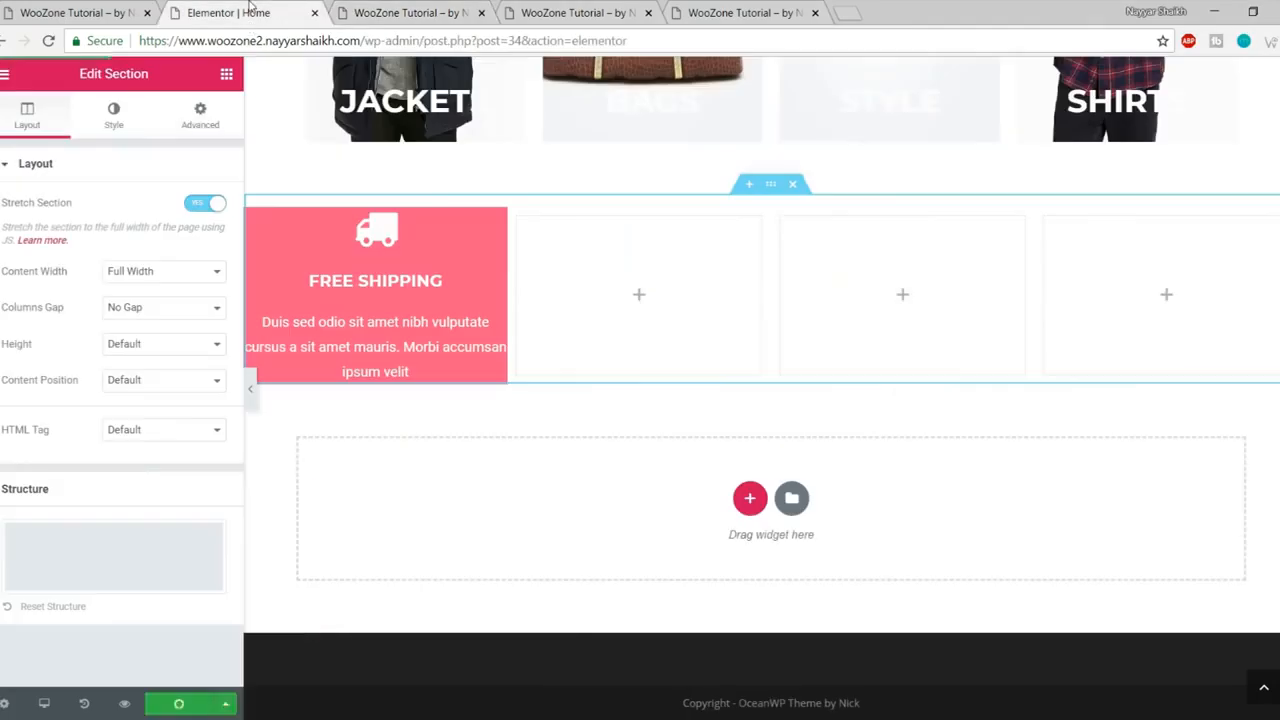
- Give the Free Shipping icon box 50 px linked padding, save, and view the preview
{"action": "left_click", "coordinate": [380, 268]}
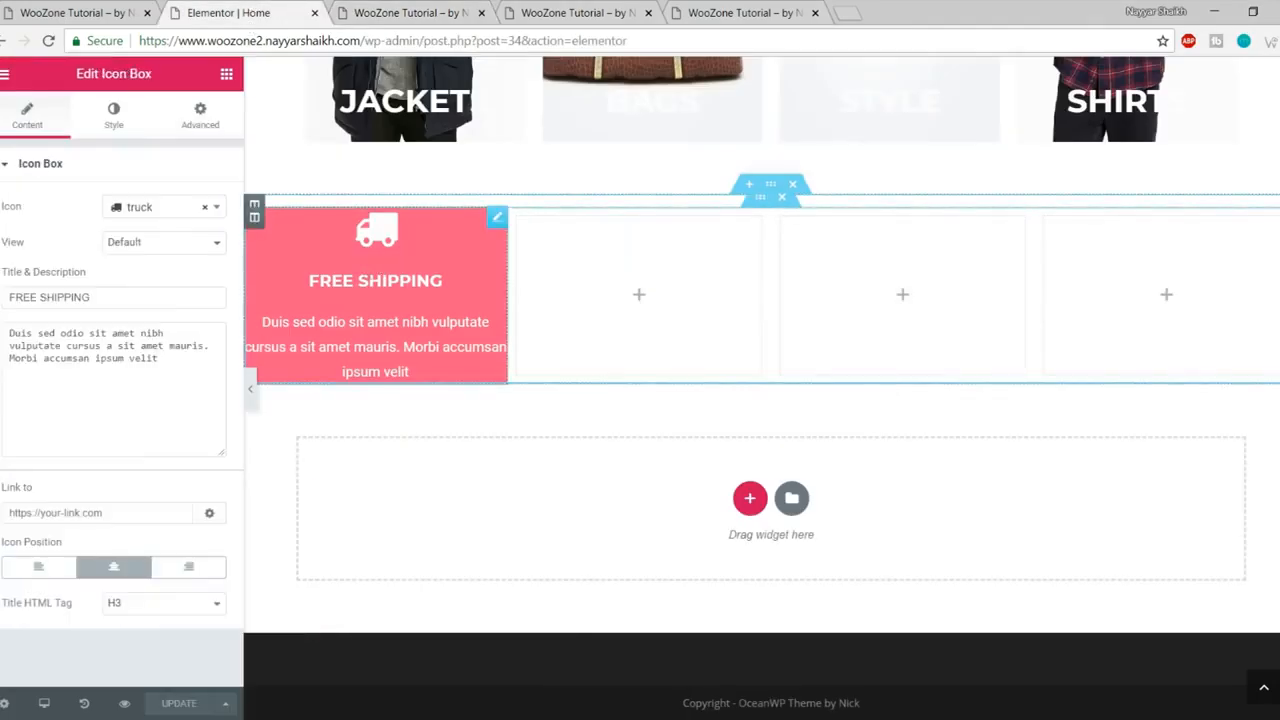
{"action": "left_click", "coordinate": [222, 126]}
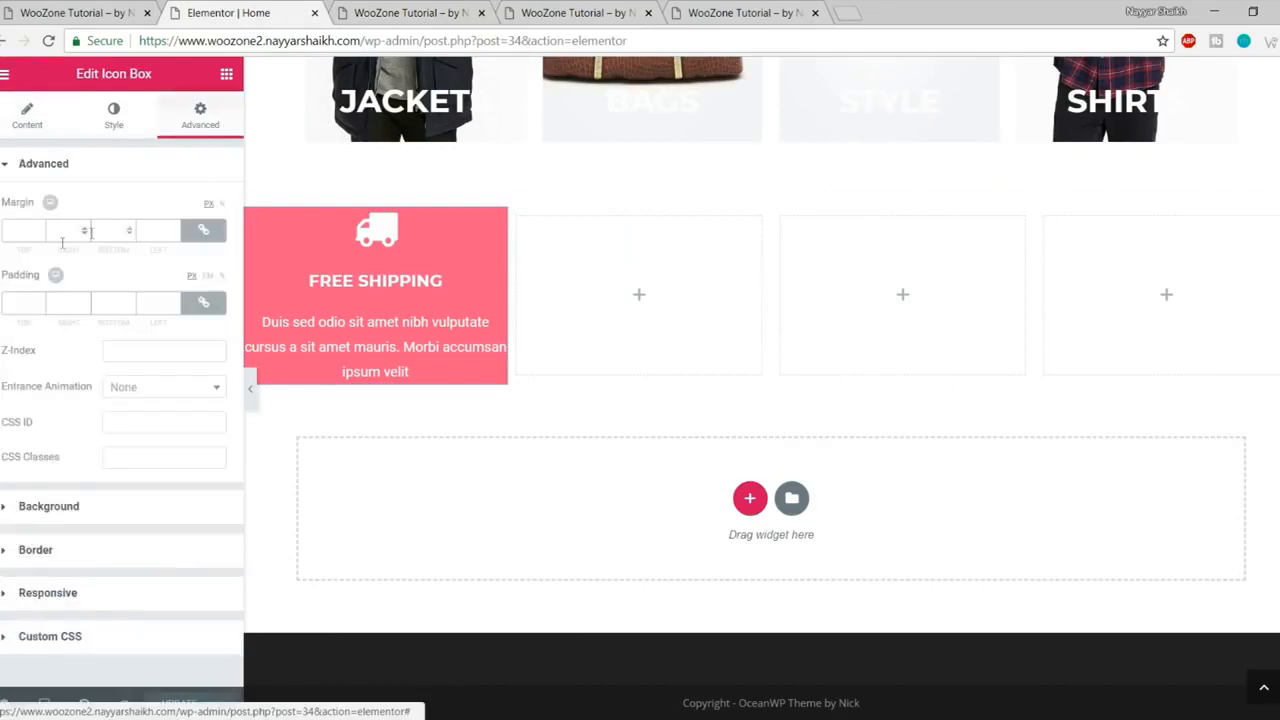
{"action": "left_click", "coordinate": [25, 296]}
{"action": "type", "text": "50"}
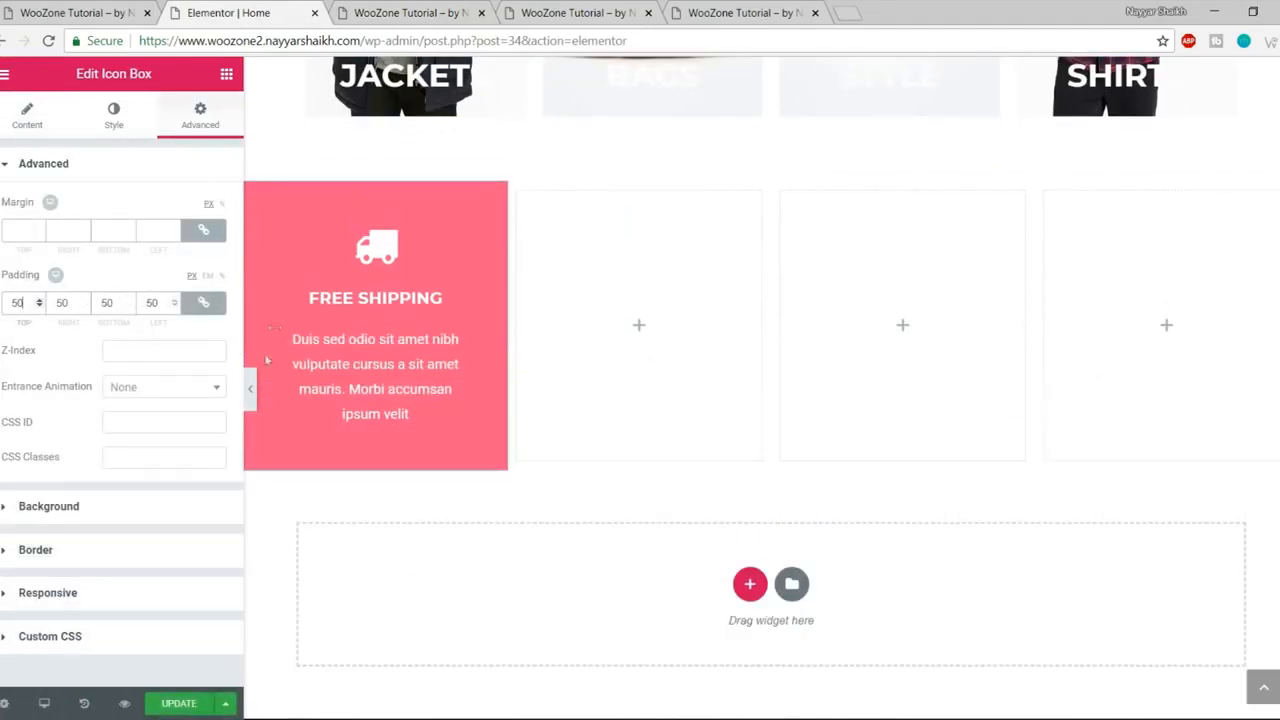
{"action": "left_click", "coordinate": [187, 706]}
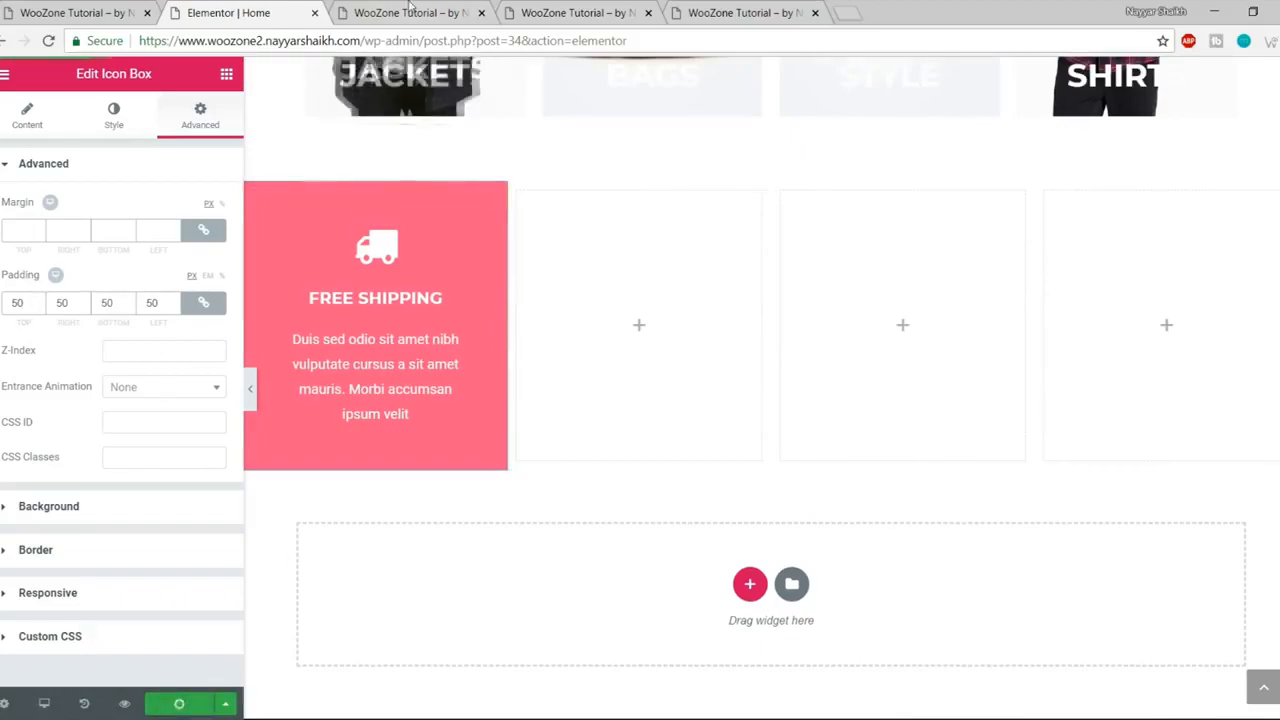
{"action": "left_click", "coordinate": [422, 14]}
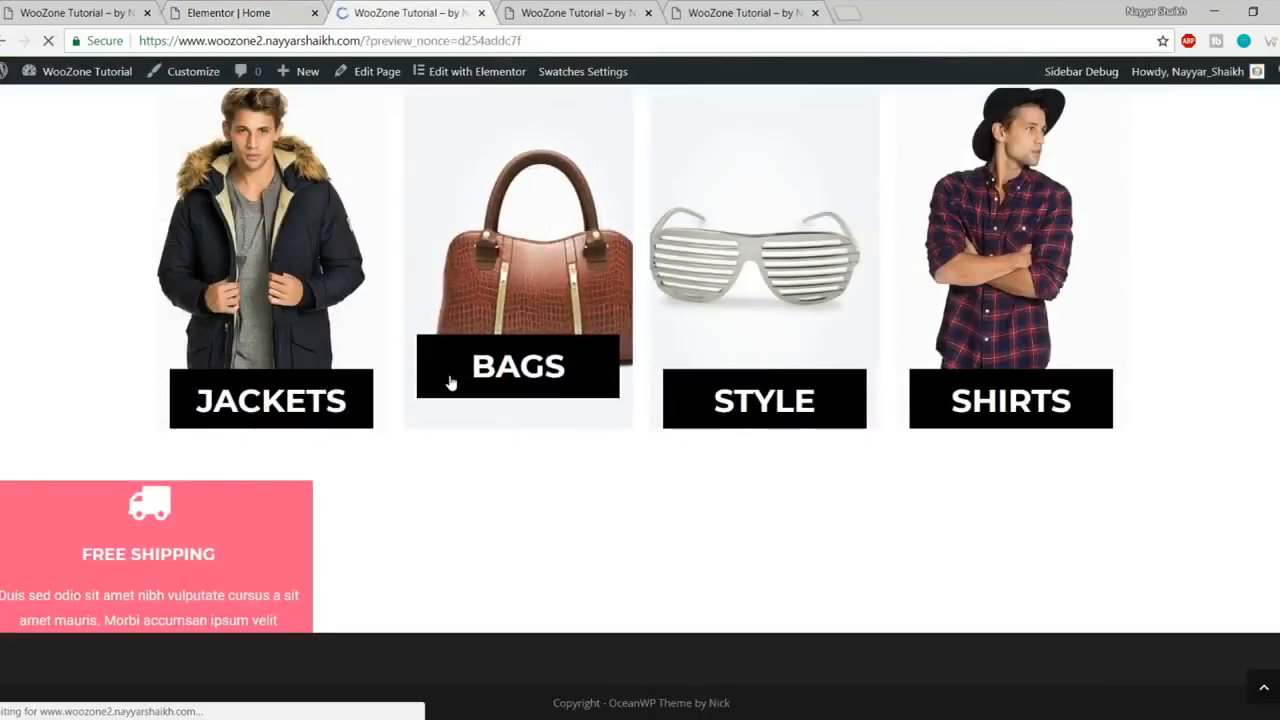
- Close the extra fourth and fifth browser tabs and return to the Elementor editor
{"action": "scroll", "coordinate": [450, 383], "scroll_direction": "down", "scroll_amount": 10}
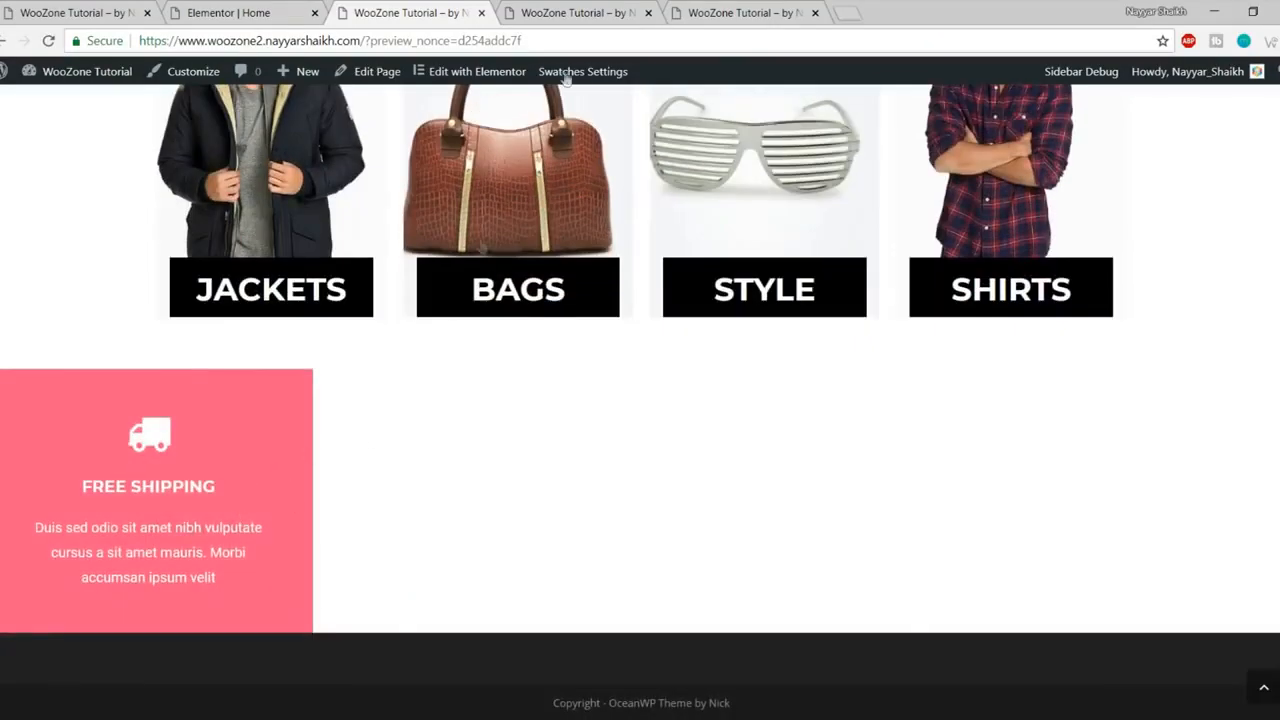
{"action": "left_click", "coordinate": [569, 12]}
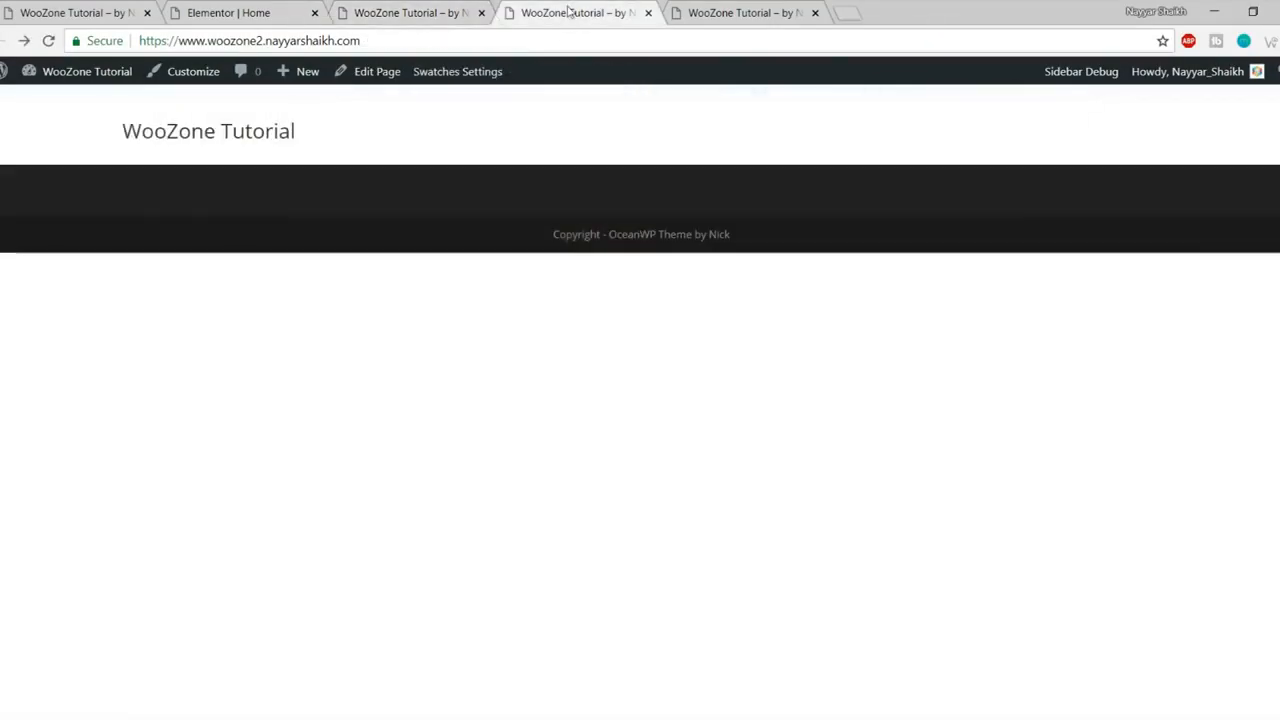
{"action": "left_click", "coordinate": [386, 10]}
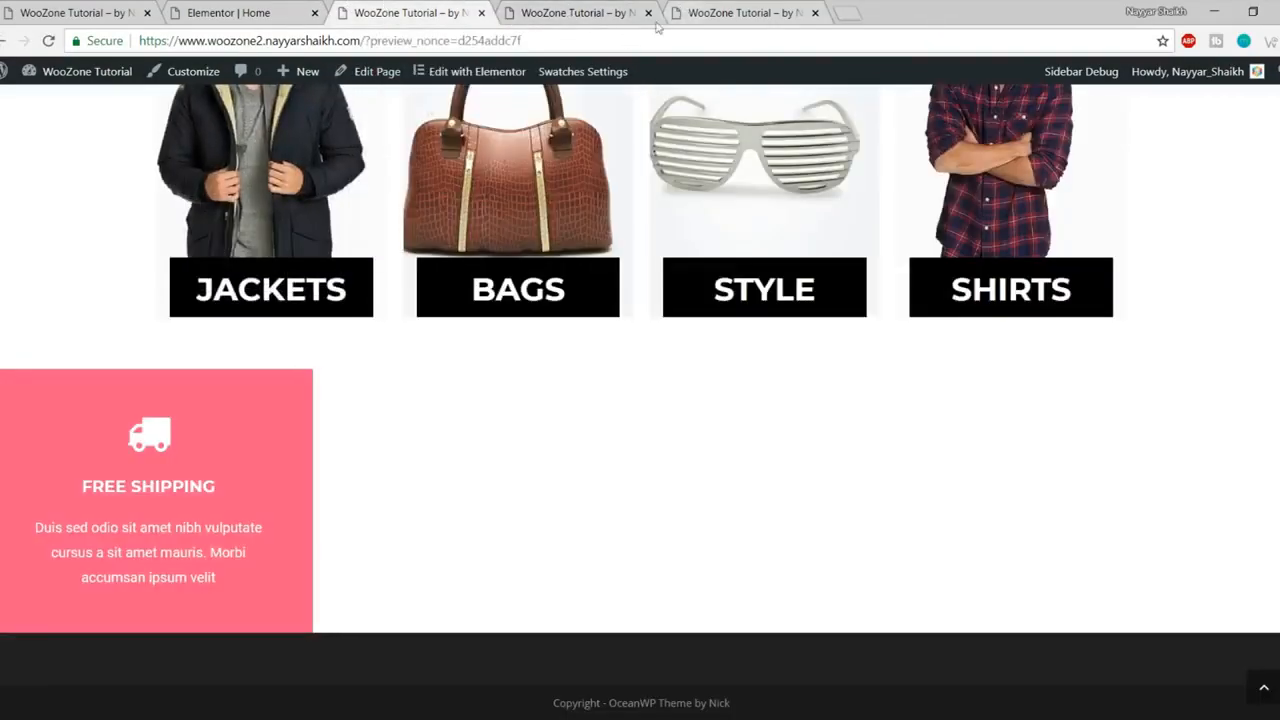
{"action": "left_click", "coordinate": [630, 12]}
{"action": "left_click", "coordinate": [648, 12]}
{"action": "left_click", "coordinate": [648, 12]}
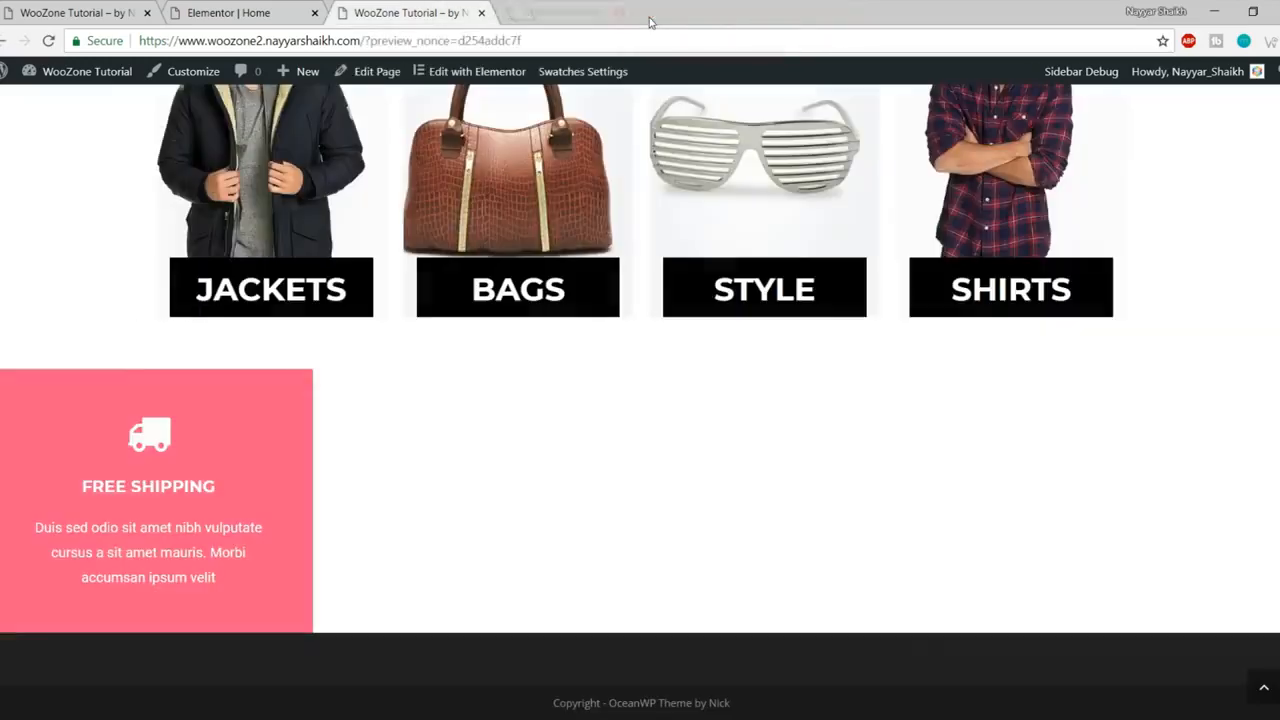
{"action": "left_click", "coordinate": [245, 12]}
- Copy the Free Shipping icon box and paste it into the second, third and fourth columns
{"action": "right_click", "coordinate": [389, 215]}
{"action": "left_click", "coordinate": [464, 290]}
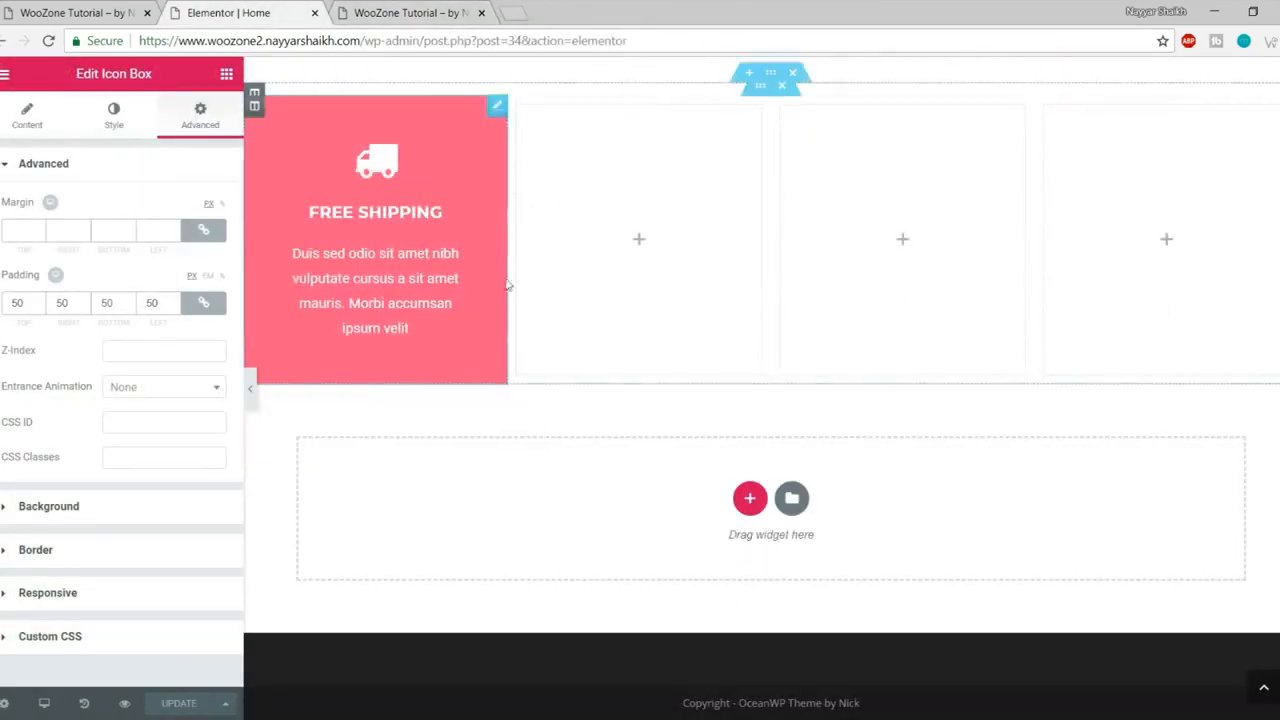
{"action": "right_click", "coordinate": [635, 247]}
{"action": "left_click", "coordinate": [740, 260]}
{"action": "right_click", "coordinate": [836, 236]}
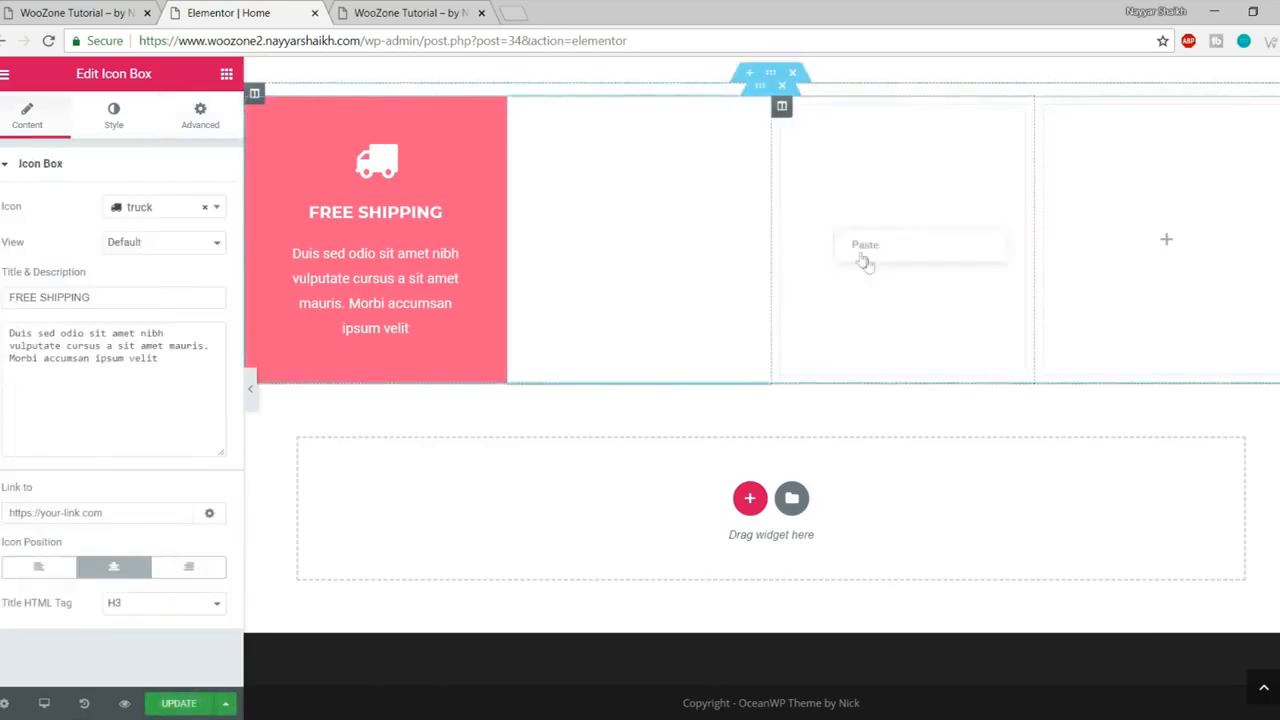
{"action": "left_click", "coordinate": [885, 248]}
{"action": "right_click", "coordinate": [1135, 237]}
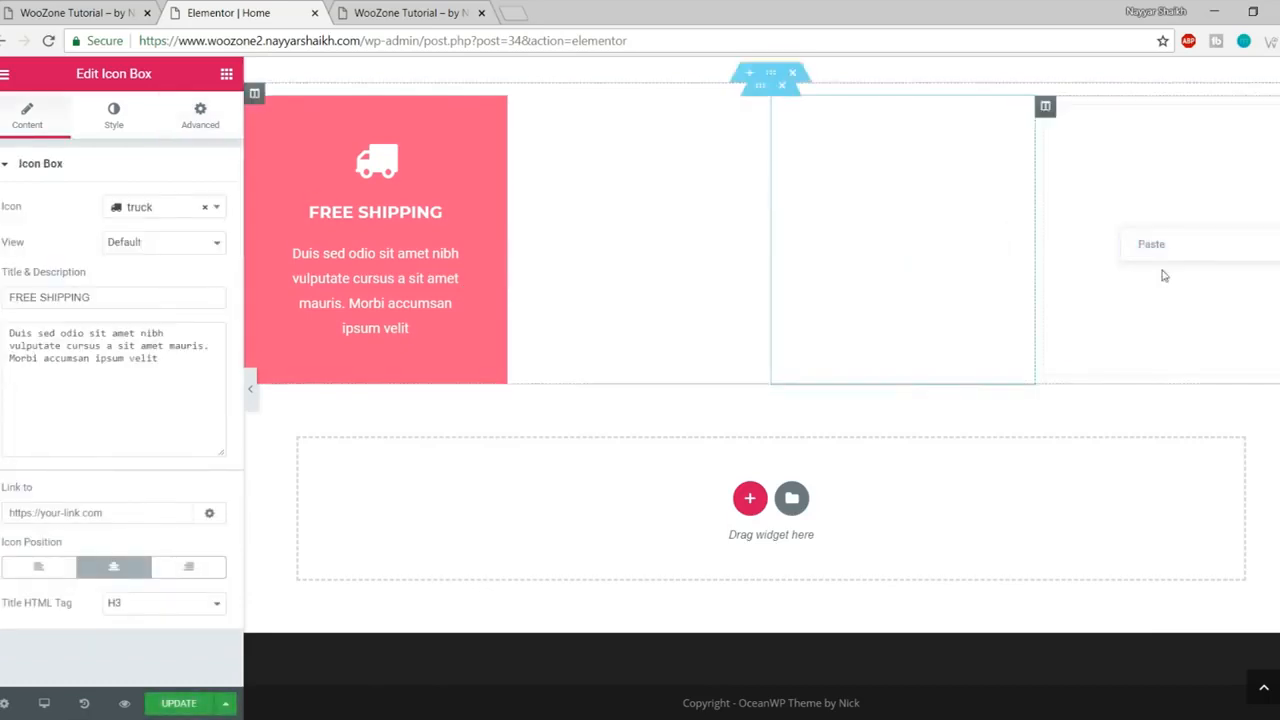
{"action": "left_click", "coordinate": [1163, 250]}
{"action": "scroll", "coordinate": [1092, 318], "scroll_direction": "up", "scroll_amount": 1}
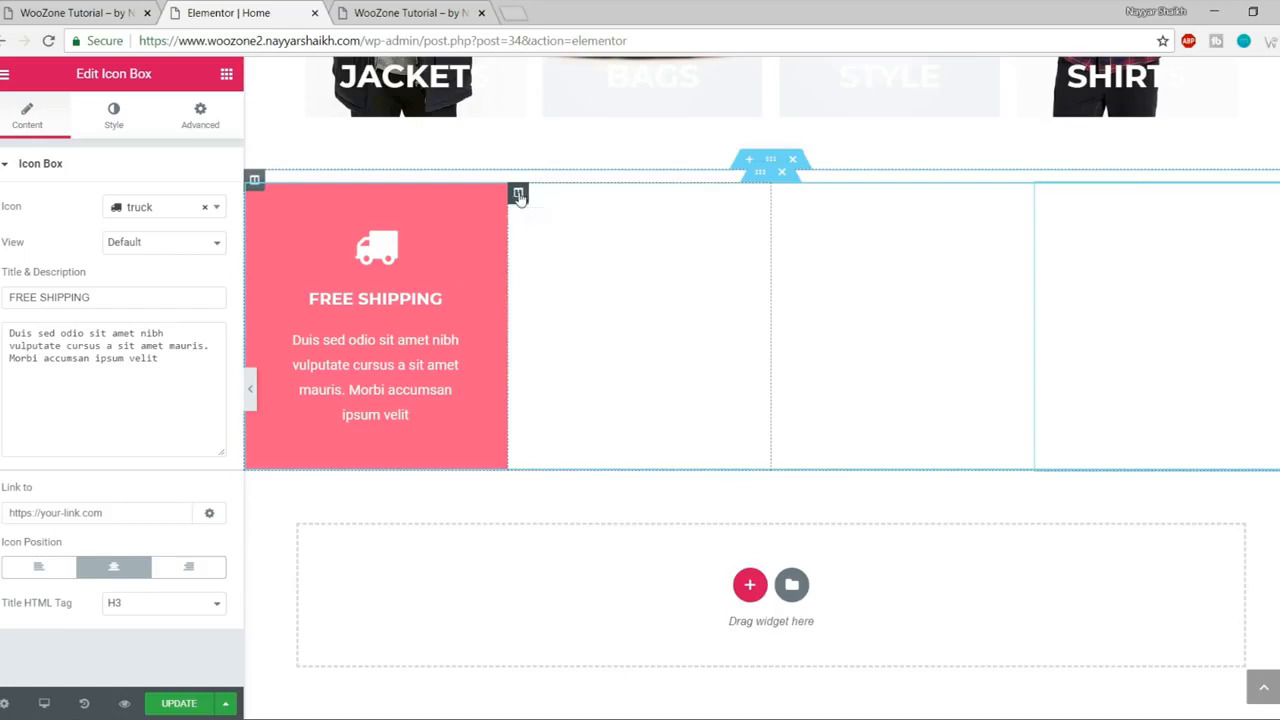
- Give the second column a Classic black background
{"action": "left_click", "coordinate": [518, 193]}
{"action": "left_click", "coordinate": [112, 130]}
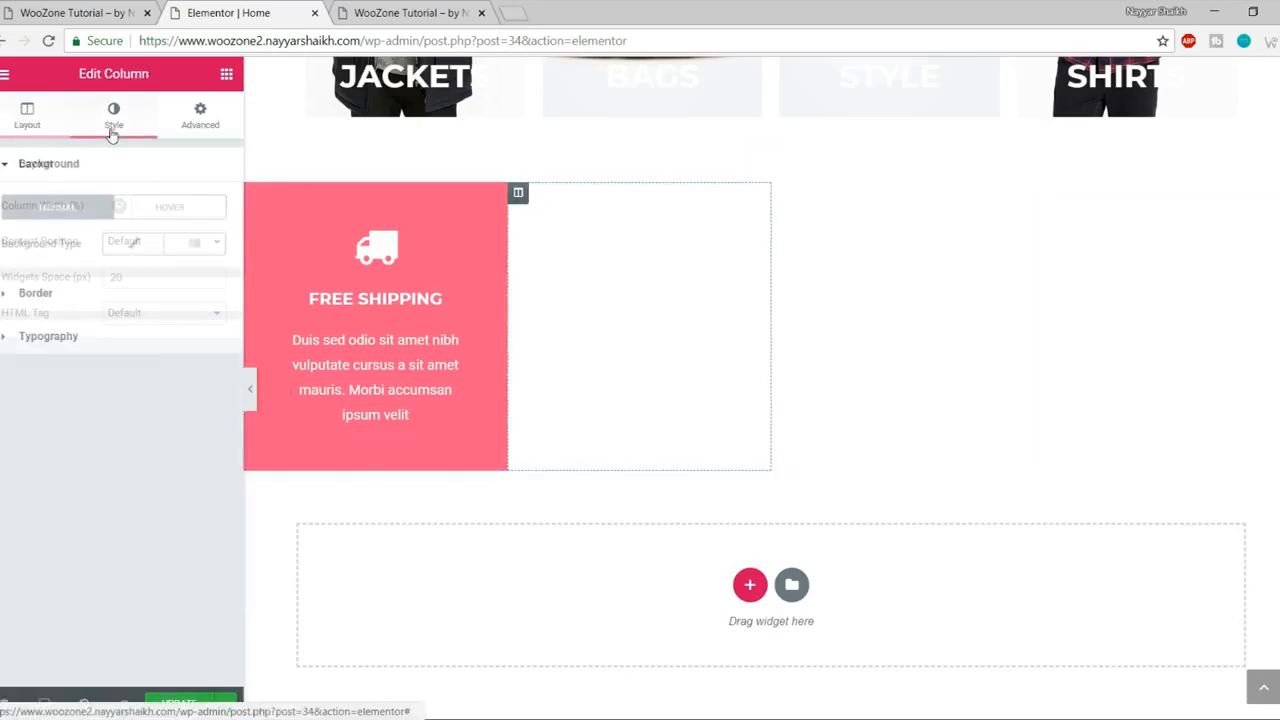
{"action": "left_click", "coordinate": [100, 13]}
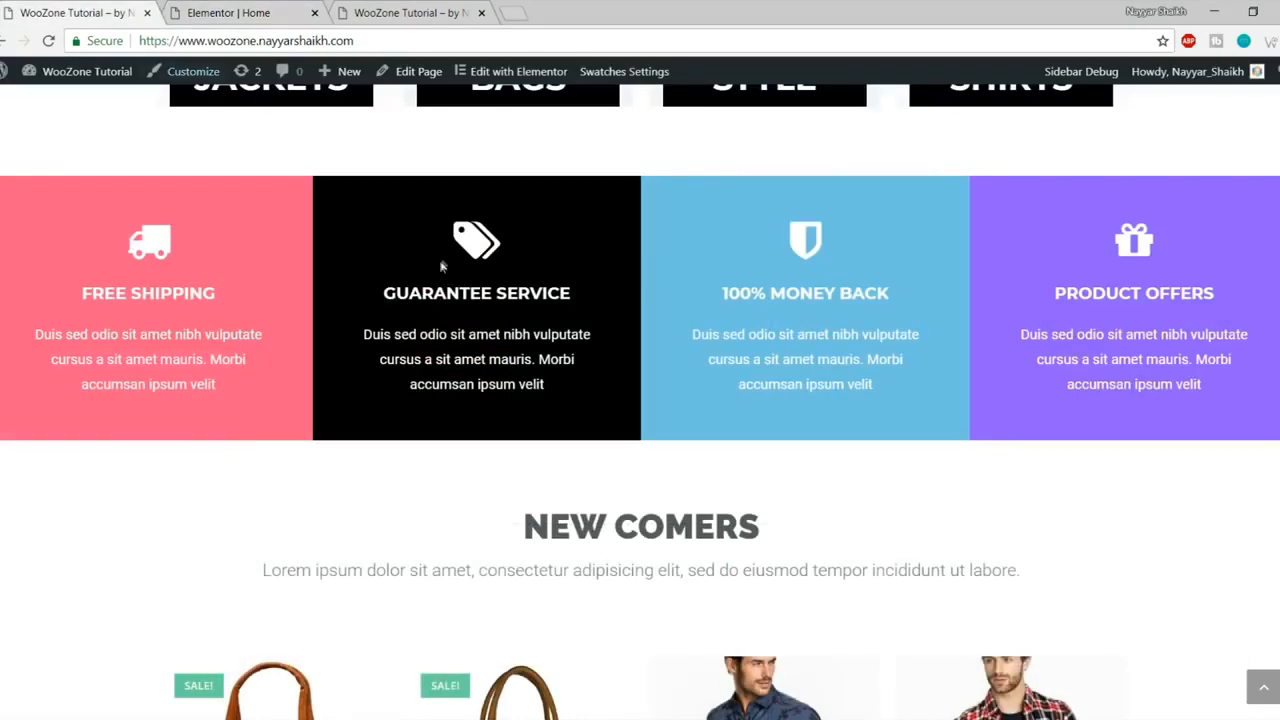
{"action": "left_click", "coordinate": [260, 8]}
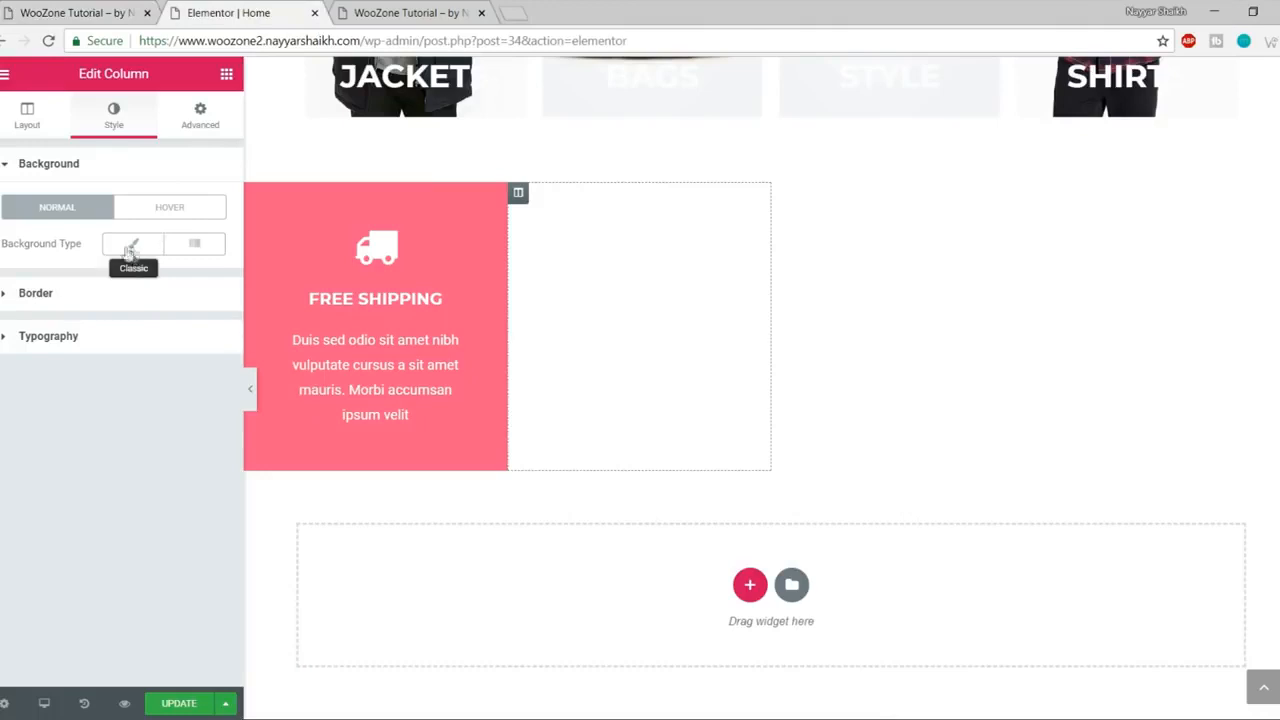
{"action": "left_click", "coordinate": [130, 250]}
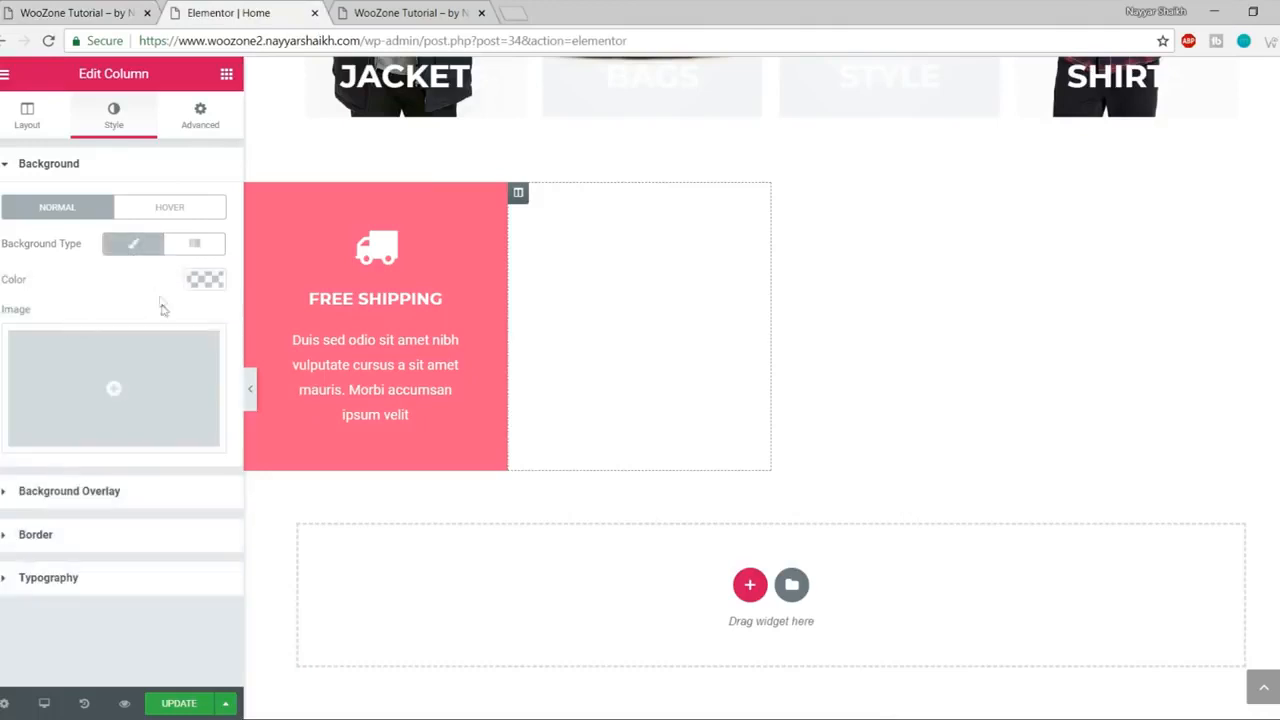
{"action": "left_click", "coordinate": [208, 278]}
{"action": "left_click", "coordinate": [140, 500]}
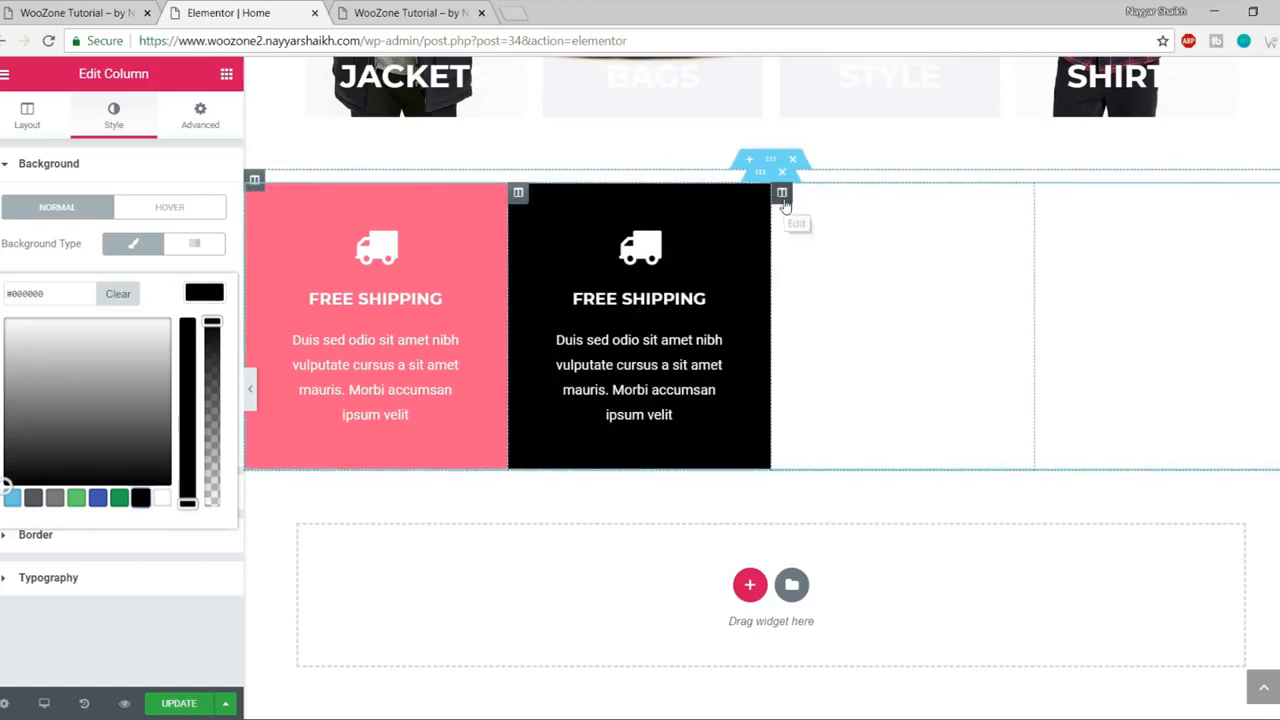
- Give the third column a Classic light blue #6ec1e4 background
{"action": "left_click", "coordinate": [783, 198]}
{"action": "left_click", "coordinate": [114, 122]}
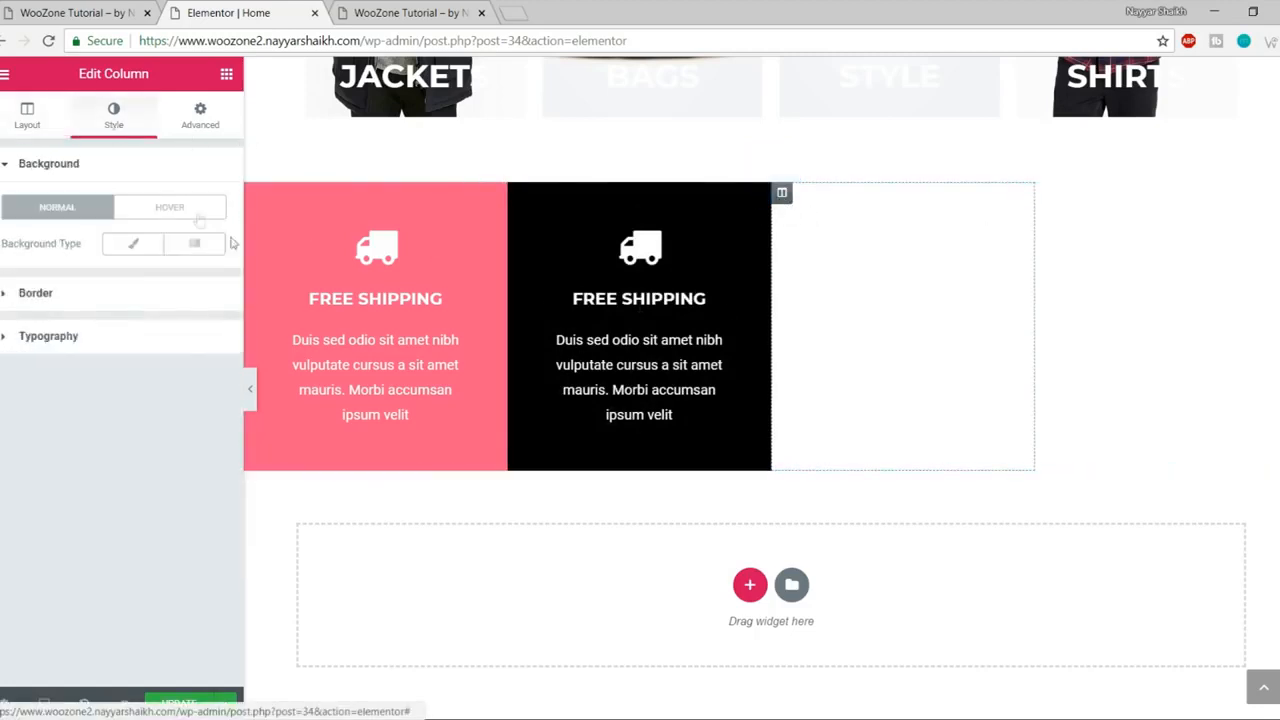
{"action": "left_click", "coordinate": [80, 10]}
{"action": "left_click", "coordinate": [235, 12]}
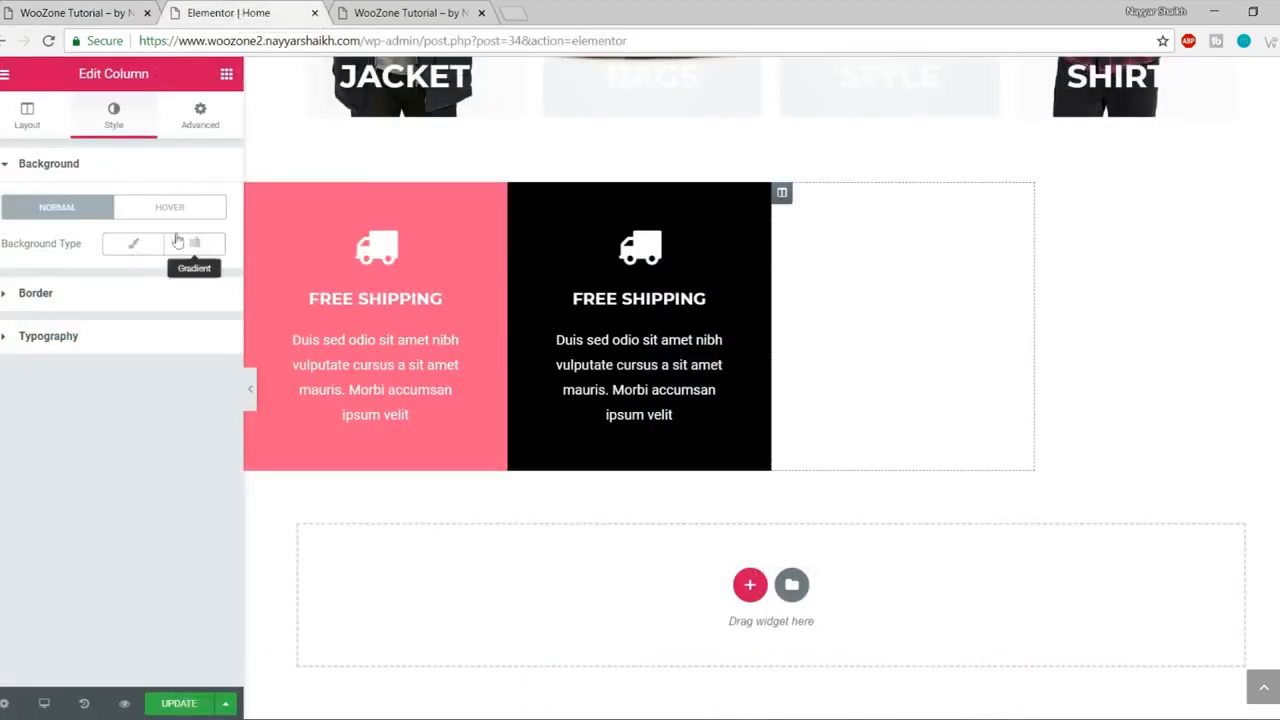
{"action": "left_click", "coordinate": [130, 248]}
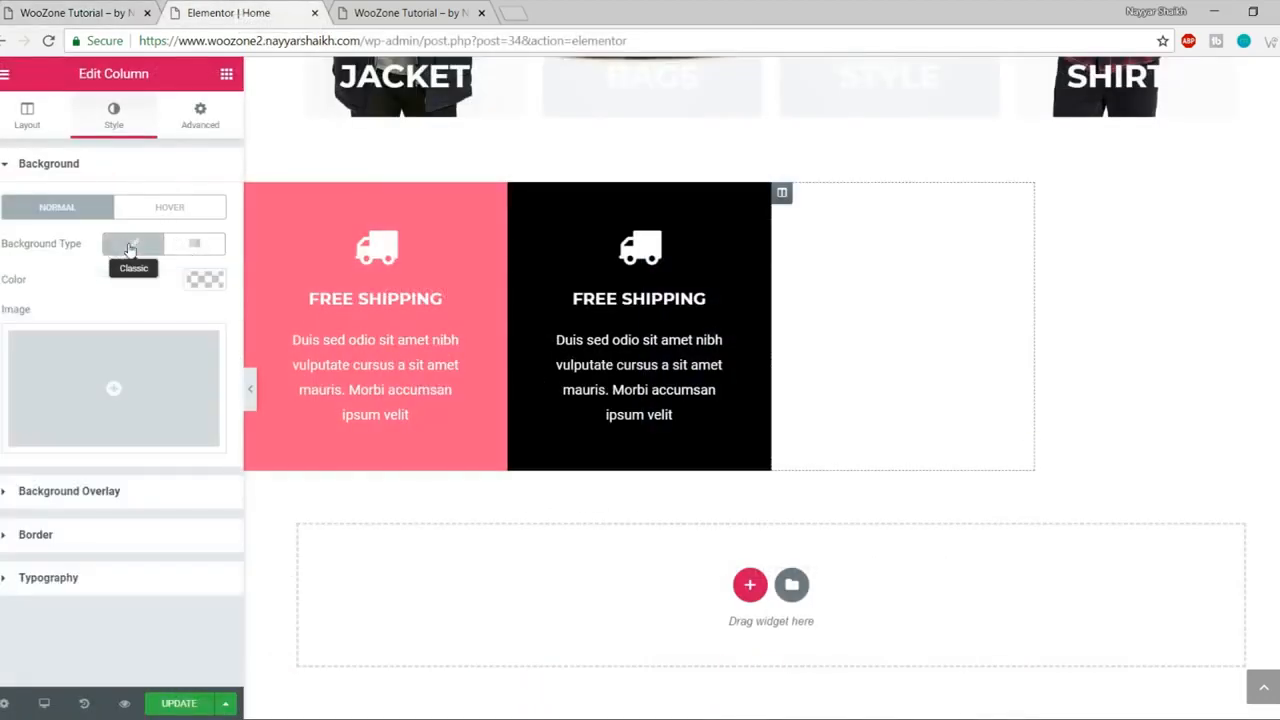
{"action": "left_click", "coordinate": [205, 279]}
{"action": "left_click", "coordinate": [13, 499]}
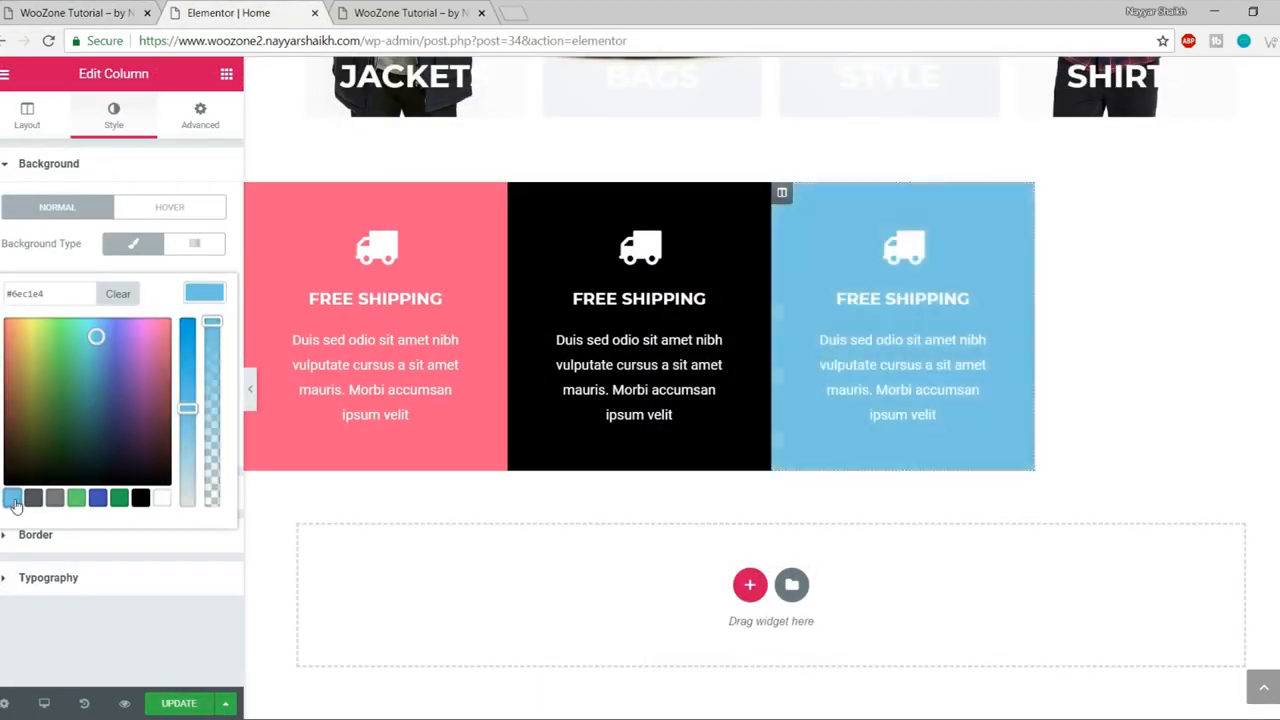
- Give the fourth column a Classic purple #a76dff background
{"action": "left_click", "coordinate": [1046, 195]}
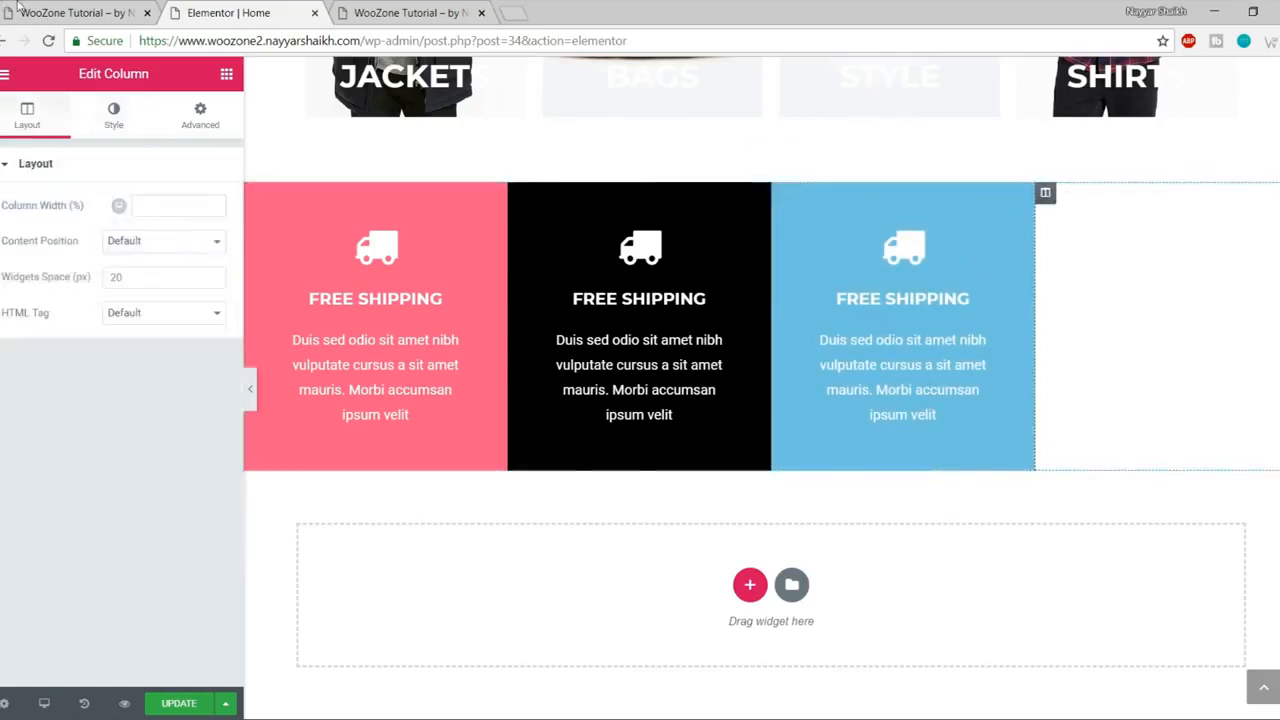
{"action": "left_click", "coordinate": [50, 13]}
{"action": "left_click", "coordinate": [185, 12]}
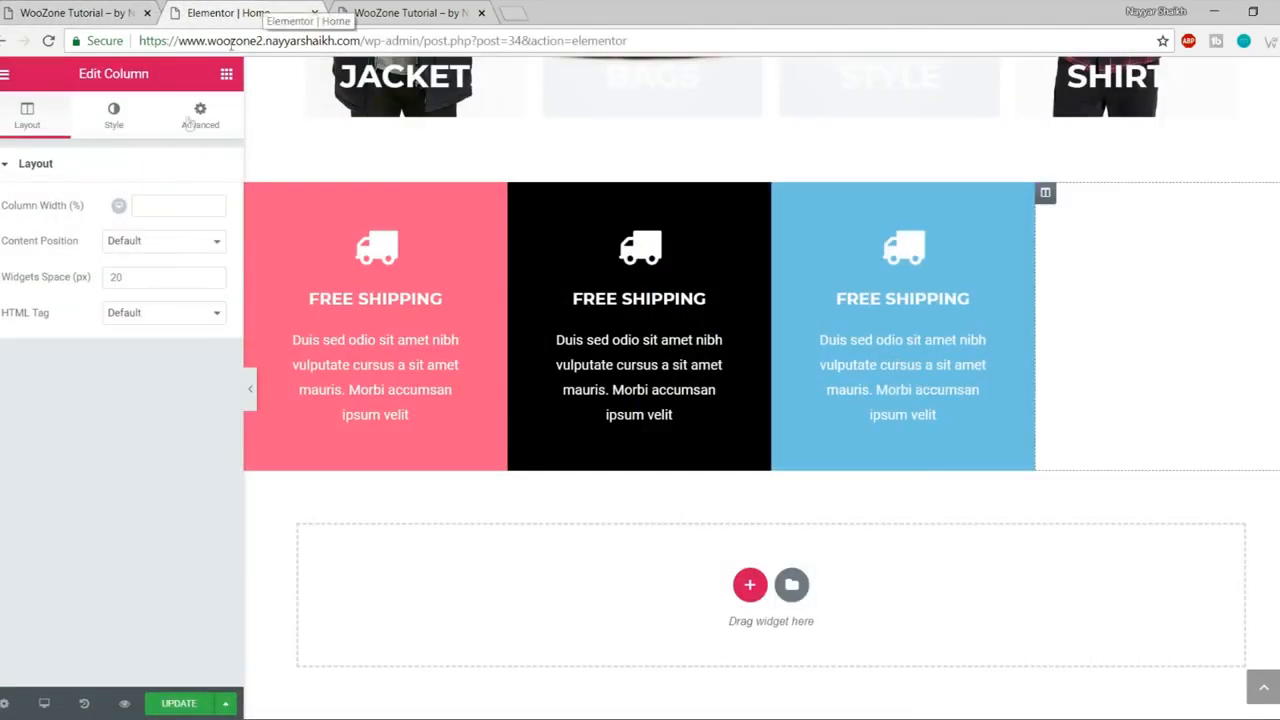
{"action": "left_click", "coordinate": [114, 115]}
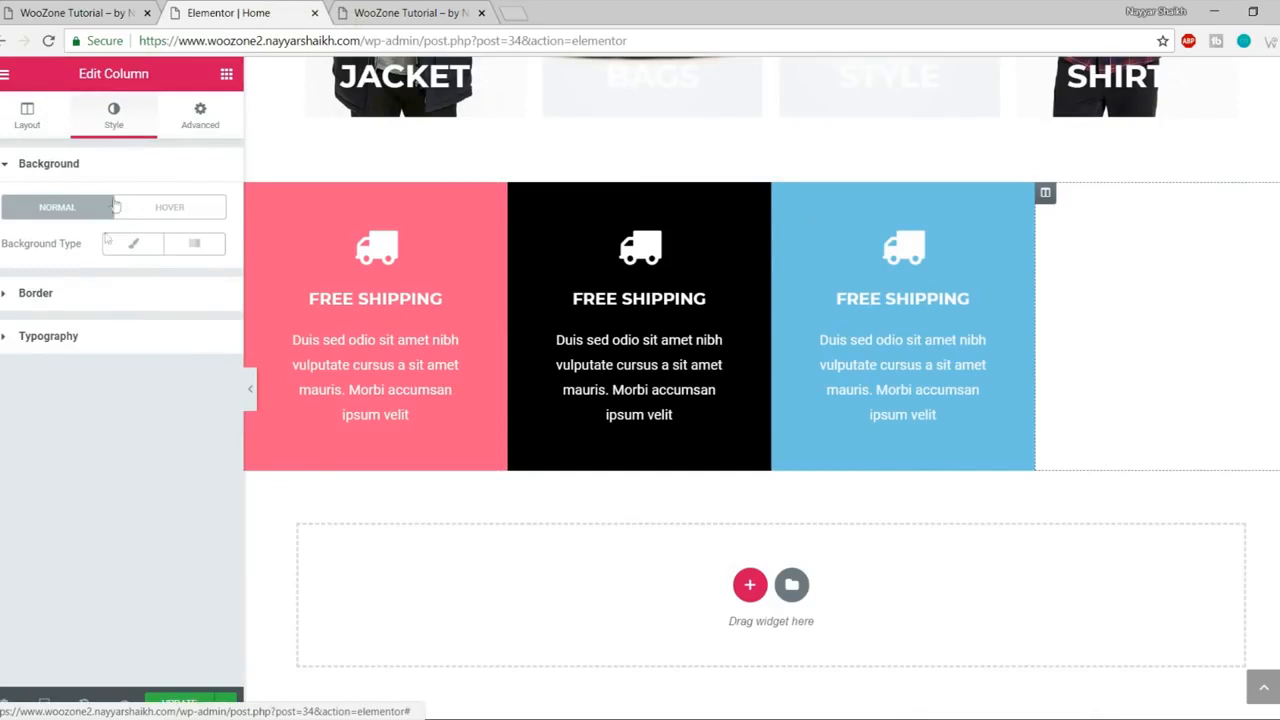
{"action": "left_click", "coordinate": [133, 244]}
{"action": "left_click", "coordinate": [212, 287]}
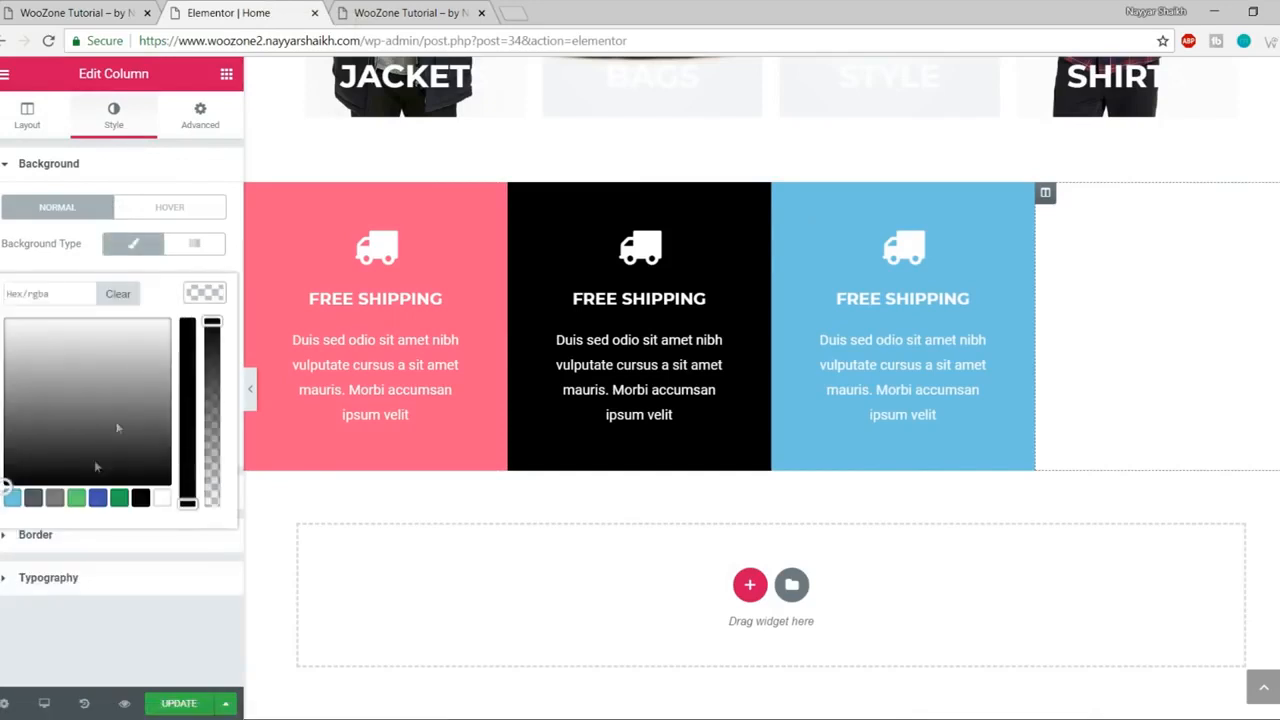
{"action": "left_click", "coordinate": [10, 492]}
{"action": "left_click", "coordinate": [13, 503]}
{"action": "left_click_drag", "start_coordinate": [12, 462], "coordinate": [126, 281]}
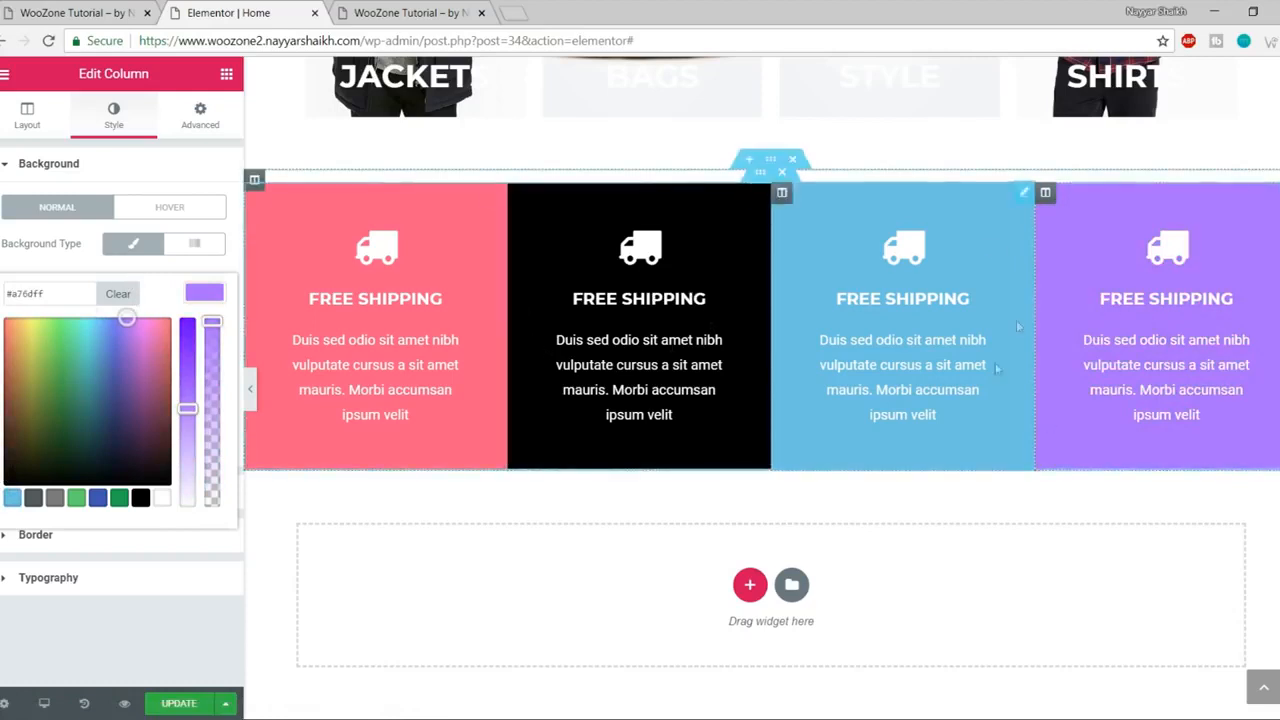
- Give the black feature box the 'tags' icon, found by searching 'tag' in the icon list
{"action": "left_click", "coordinate": [636, 262]}
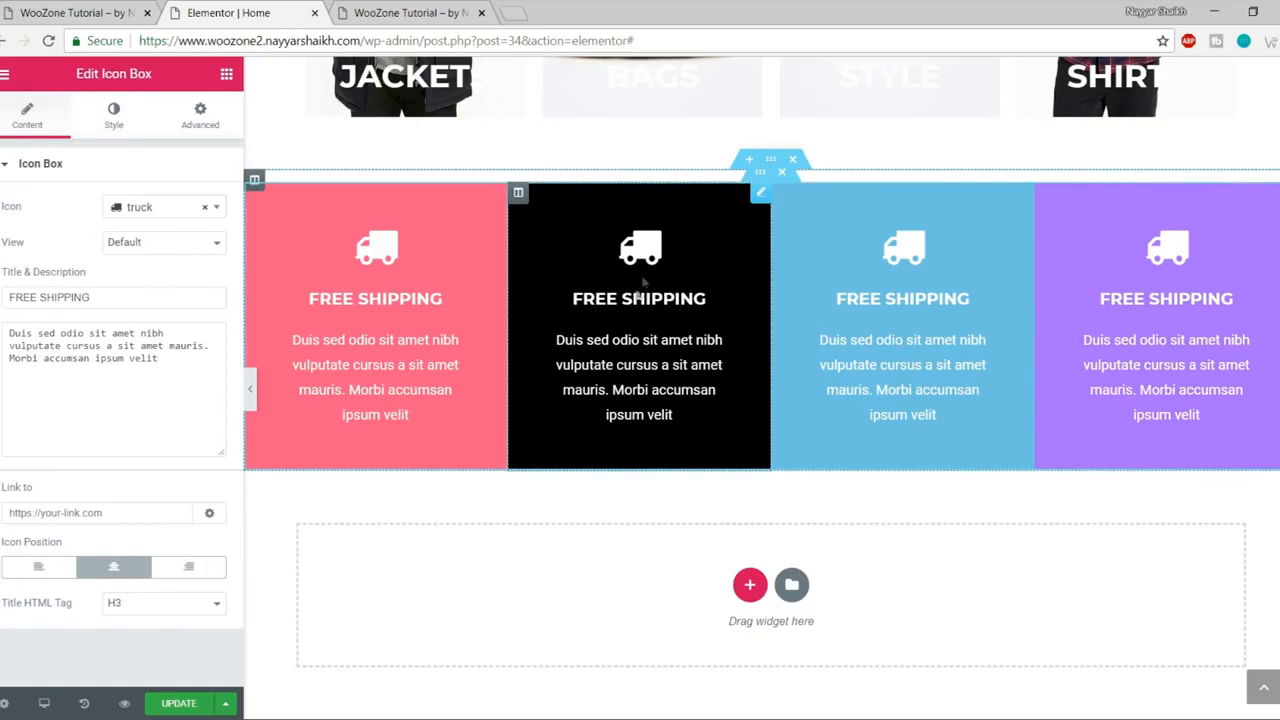
{"action": "left_click", "coordinate": [13, 8]}
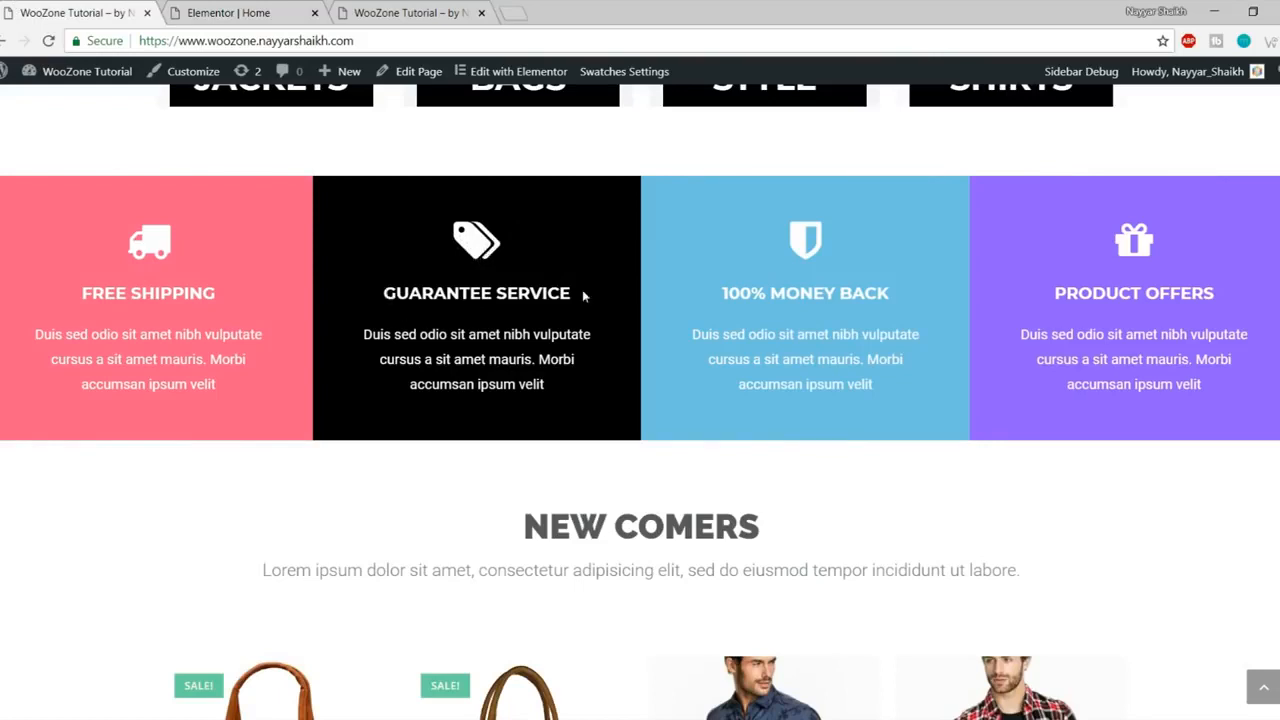
{"action": "left_click", "coordinate": [300, 12]}
{"action": "left_click", "coordinate": [169, 206]}
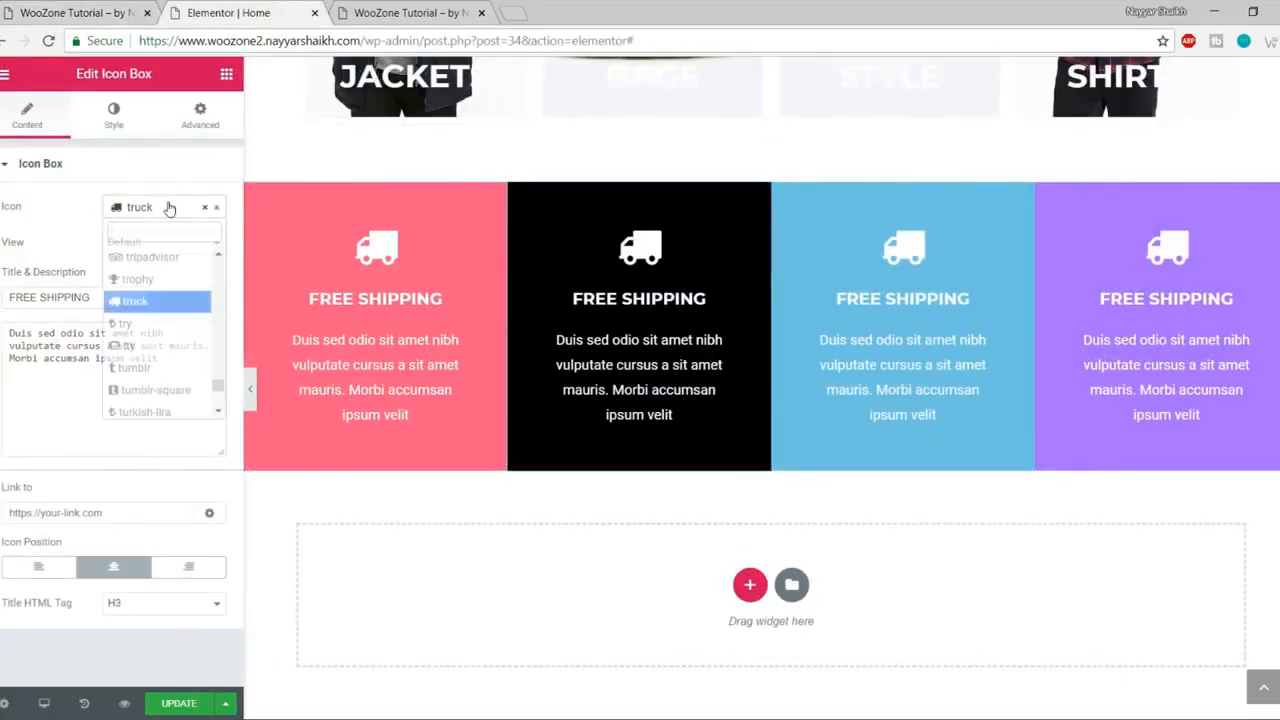
{"action": "type", "text": "tag"}
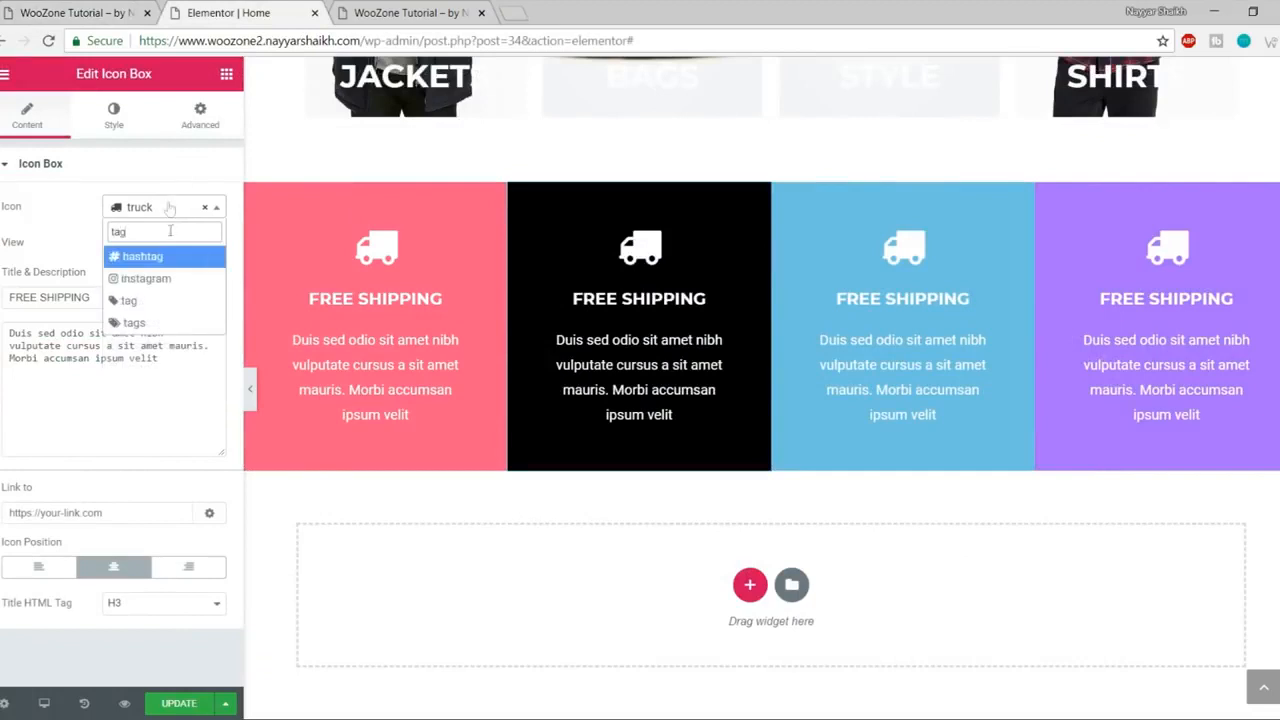
{"action": "left_click", "coordinate": [134, 322]}
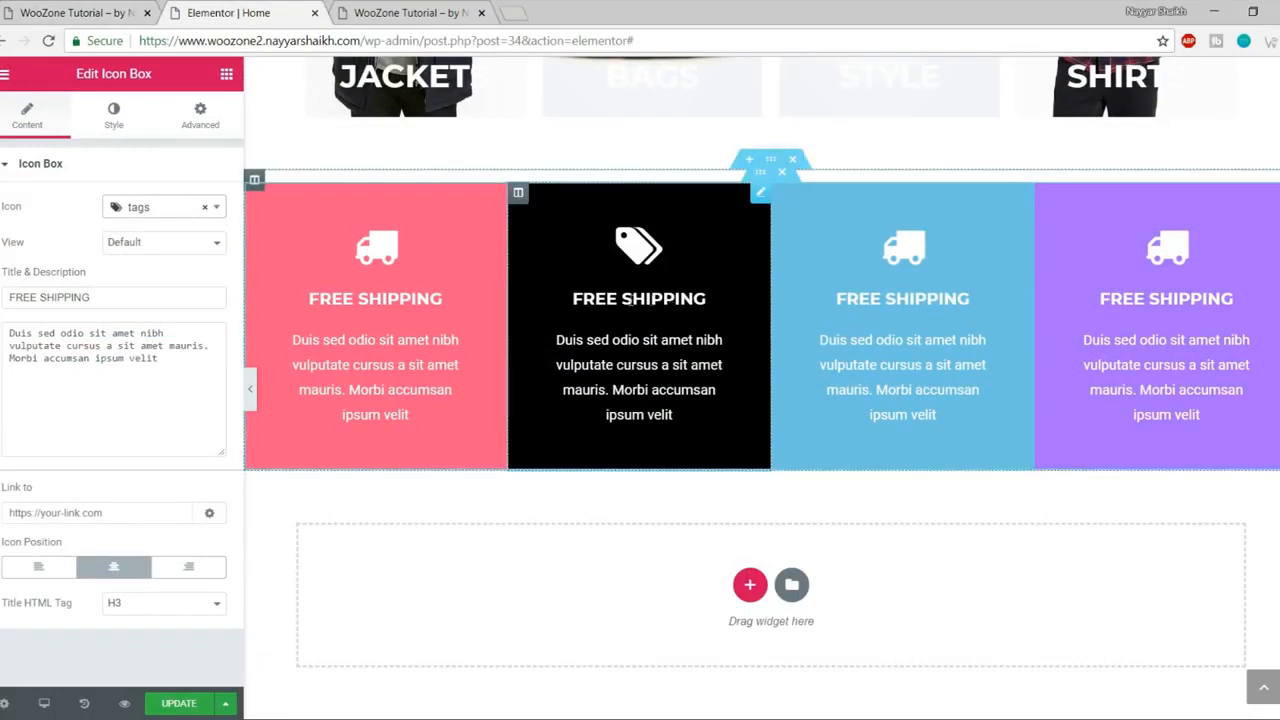
- Retitle the box GUARANTEE SERVICE and save the page with UPDATE
{"action": "triple_click", "coordinate": [100, 297]}
{"action": "type", "text": "G"}
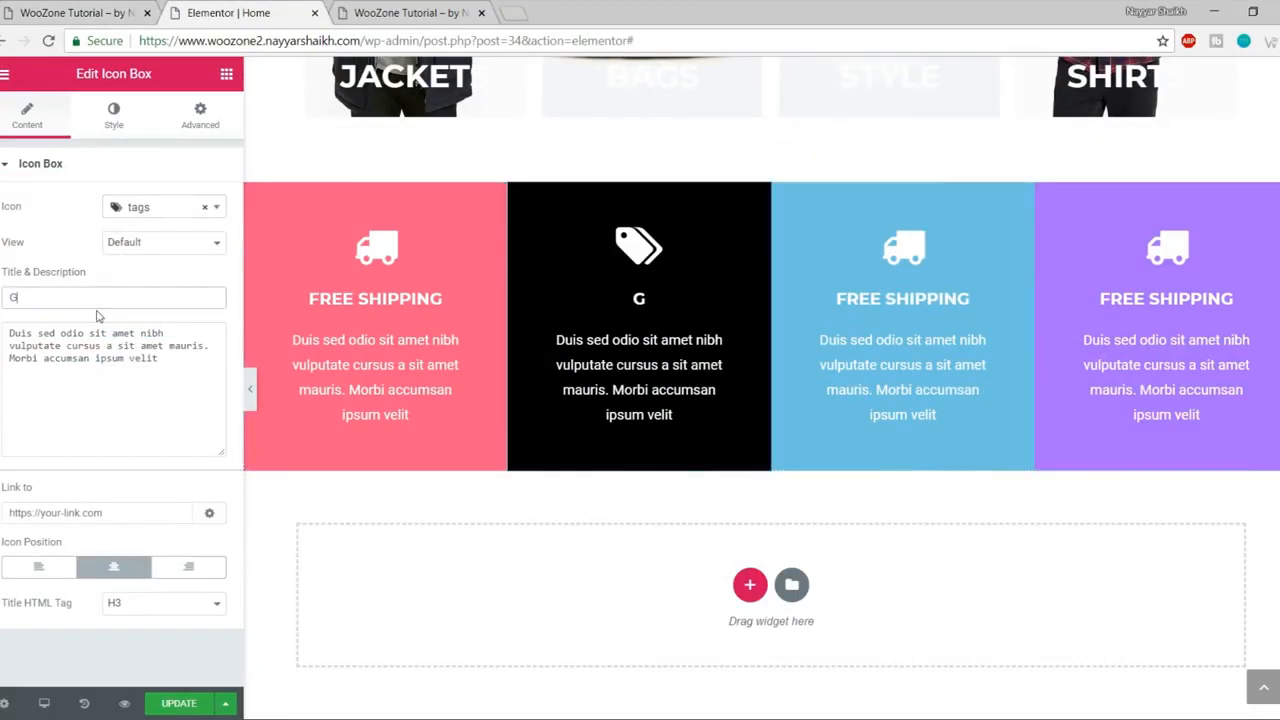
{"action": "type", "text": "UARANTEE SERVICE"}
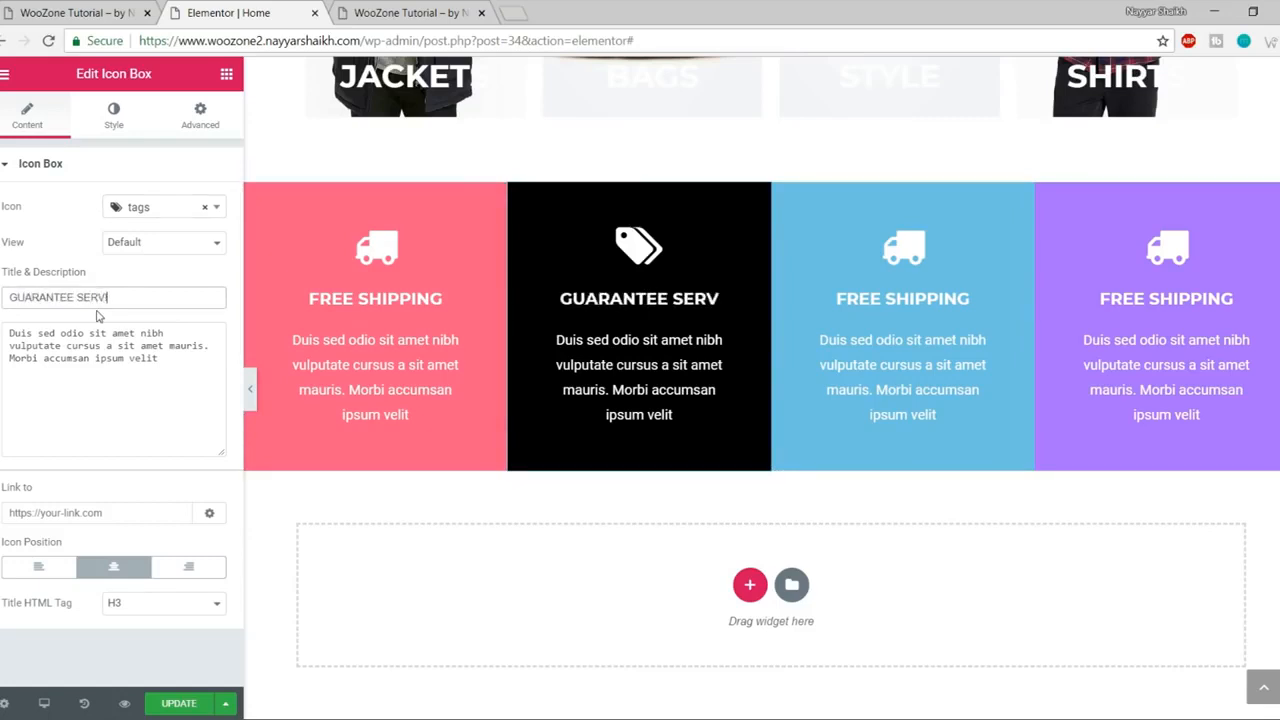
{"action": "left_click", "coordinate": [178, 705]}
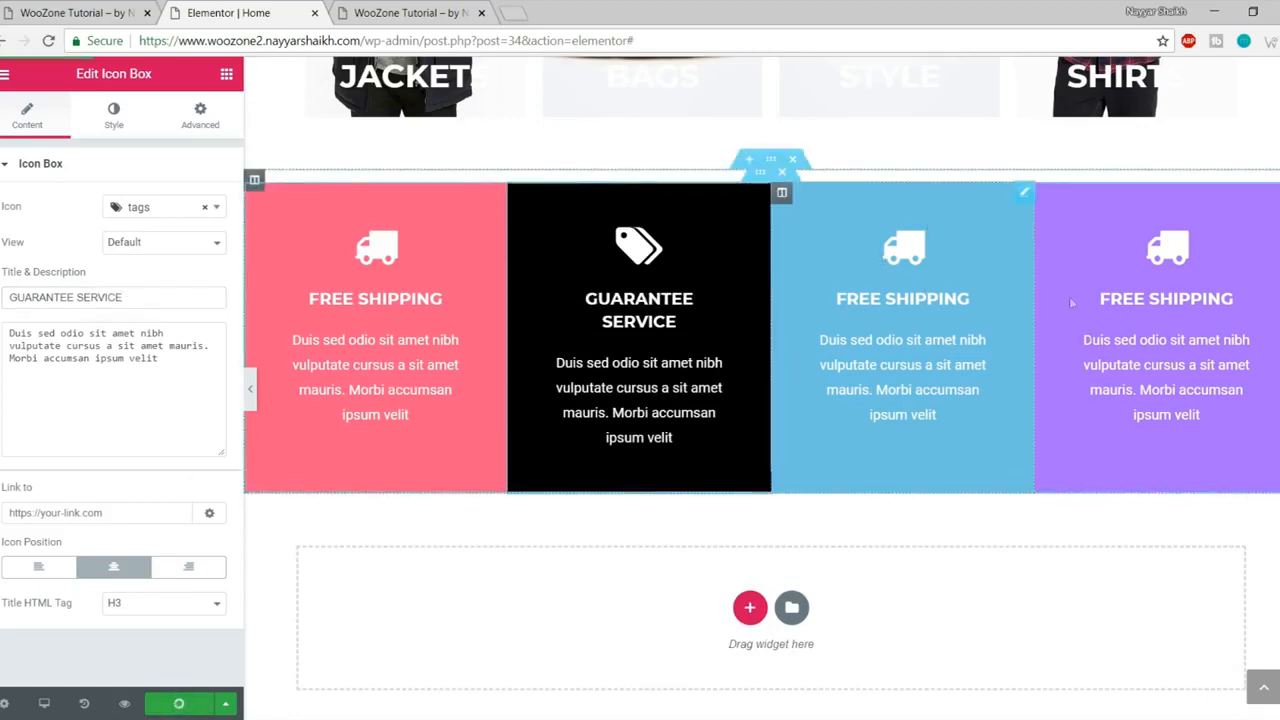
- Compare the updated feature boxes with the live site and the site preview
{"action": "left_click", "coordinate": [60, 12]}
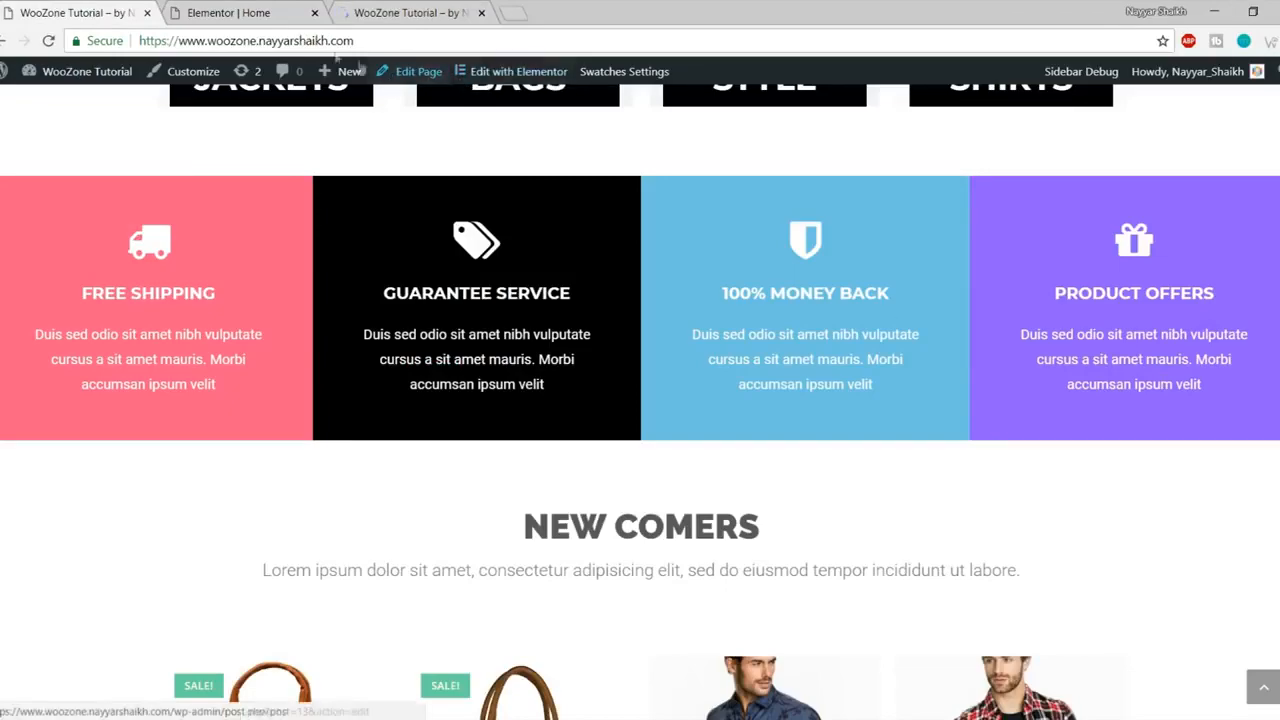
{"action": "key", "text": "ctrl+t"}
{"action": "left_click", "coordinate": [420, 11]}
{"action": "scroll", "coordinate": [529, 202], "scroll_direction": "down", "scroll_amount": 10}
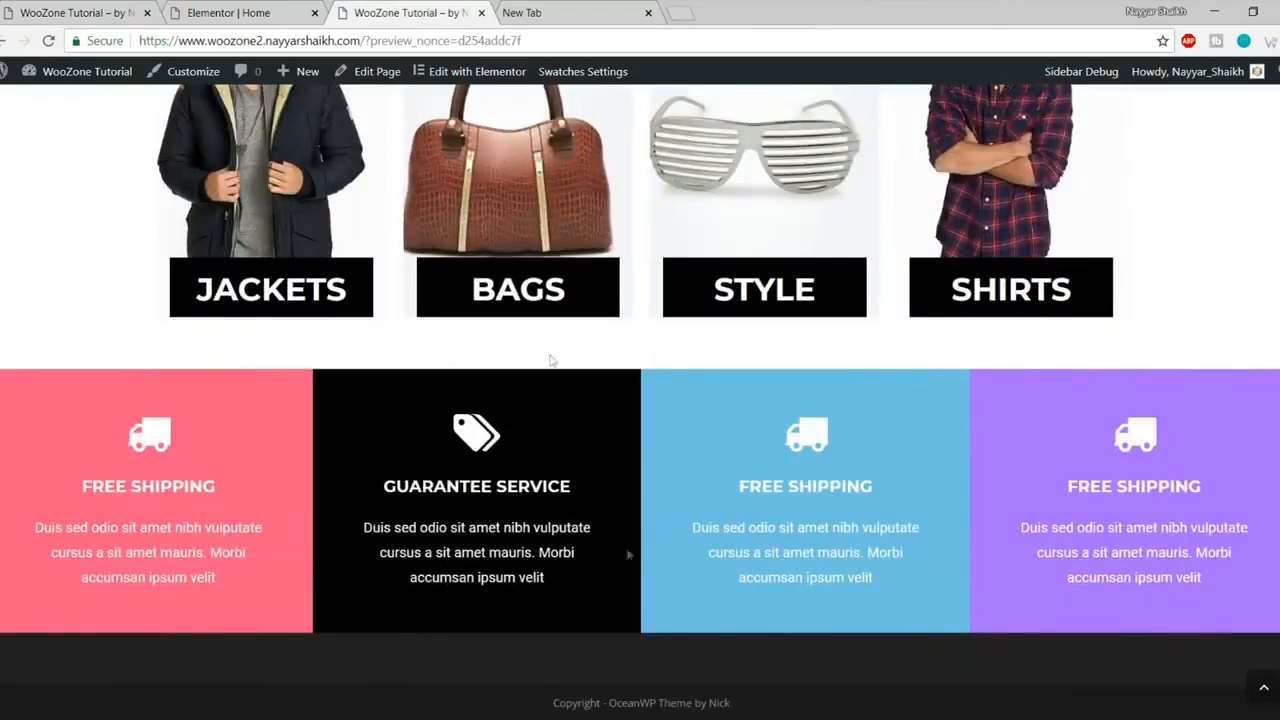
{"action": "left_click", "coordinate": [648, 12]}
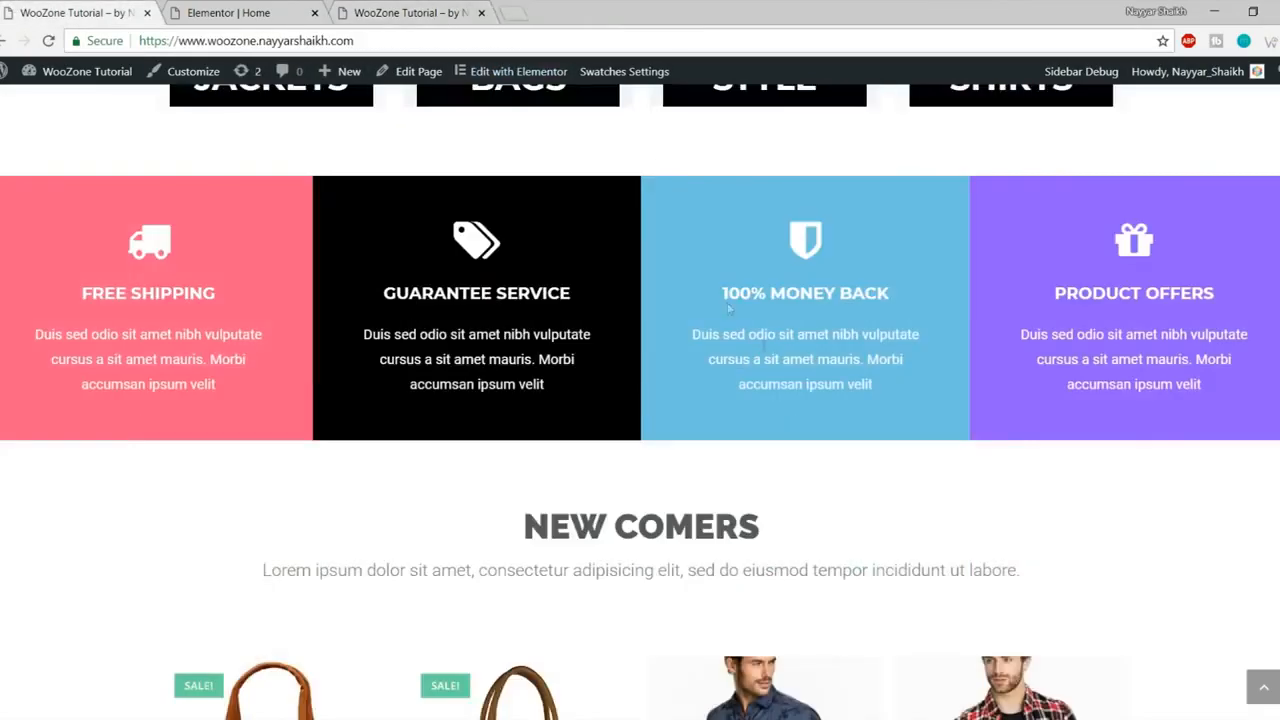
{"action": "scroll", "coordinate": [771, 380], "scroll_direction": "down", "scroll_amount": 3}
{"action": "left_click_drag", "start_coordinate": [520, 262], "coordinate": [1072, 334]}
{"action": "left_click", "coordinate": [1072, 334]}
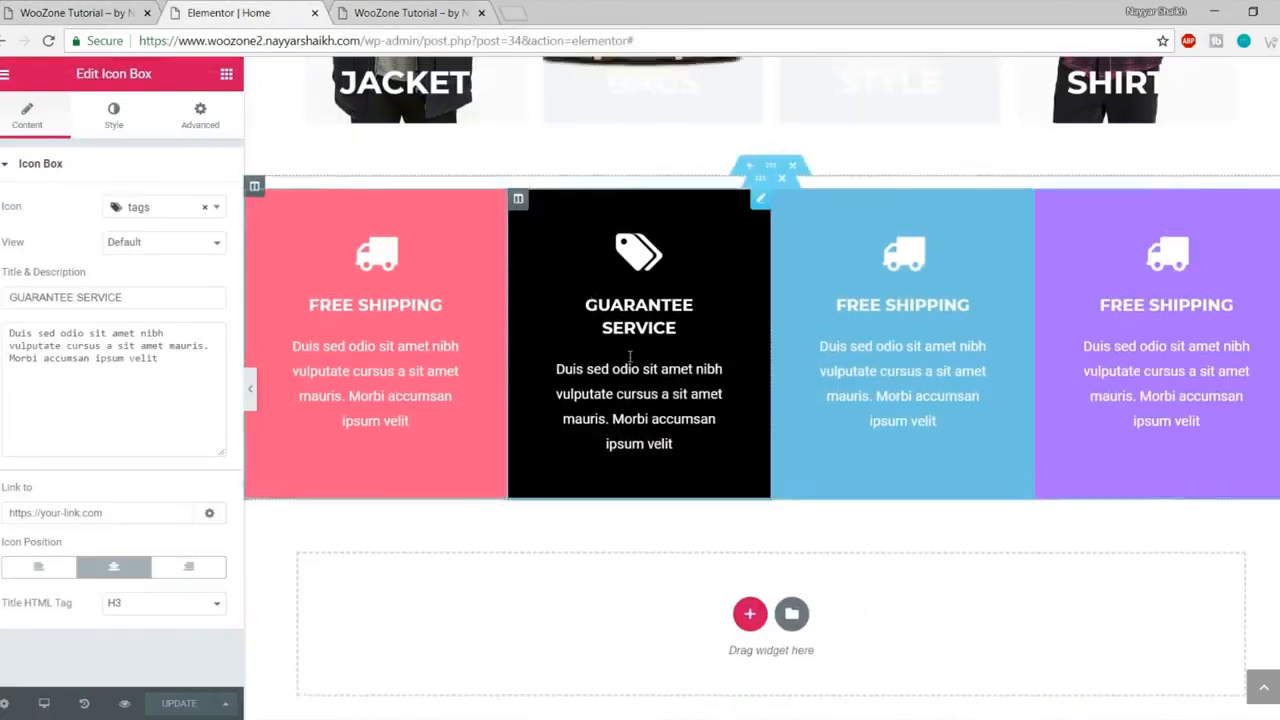
{"action": "scroll", "coordinate": [716, 380], "scroll_direction": "up", "scroll_amount": 6}
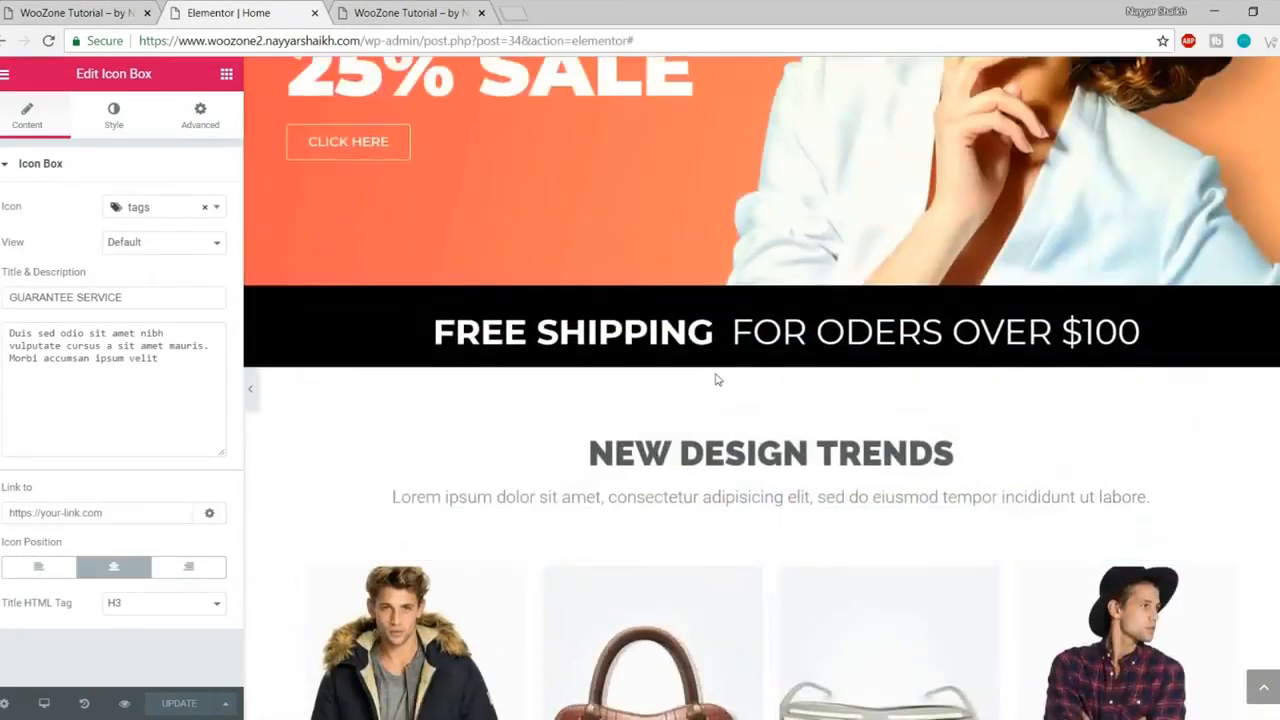
- Copy the NEW DESIGN TRENDS section and paste it into the empty section below the feature boxes
{"action": "scroll", "coordinate": [716, 380], "scroll_direction": "down", "scroll_amount": 2}
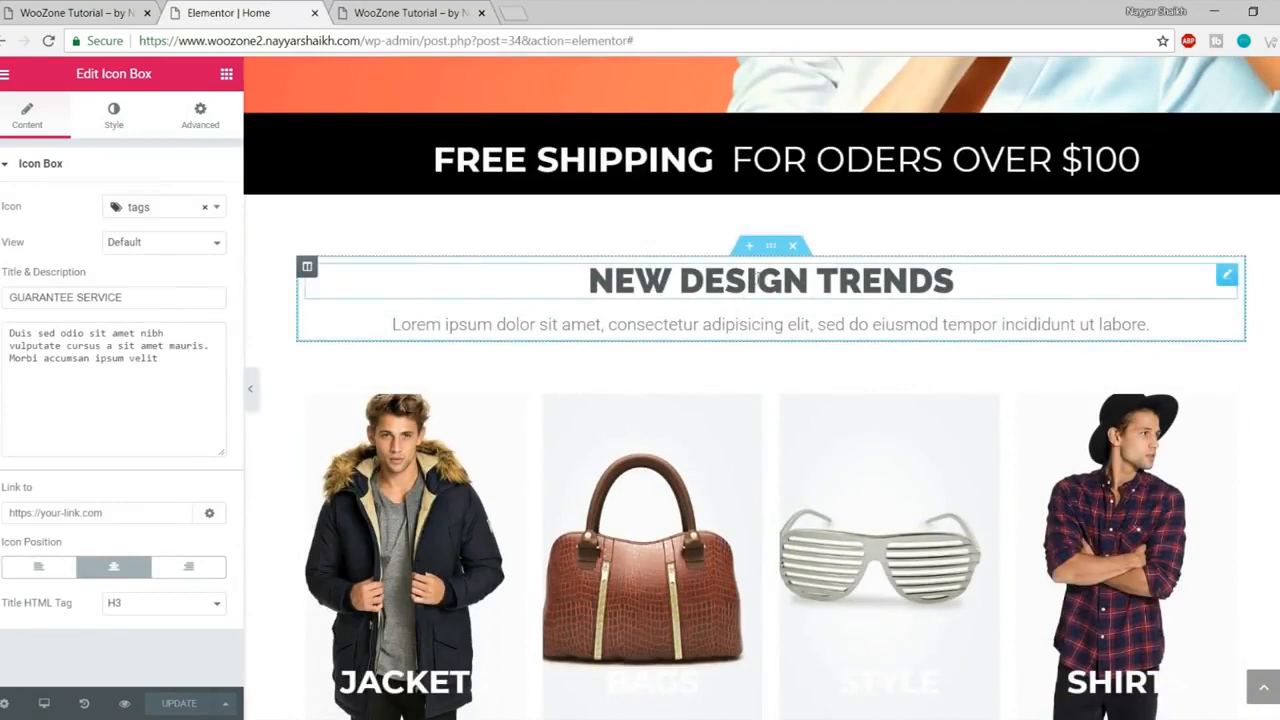
{"action": "right_click", "coordinate": [775, 248]}
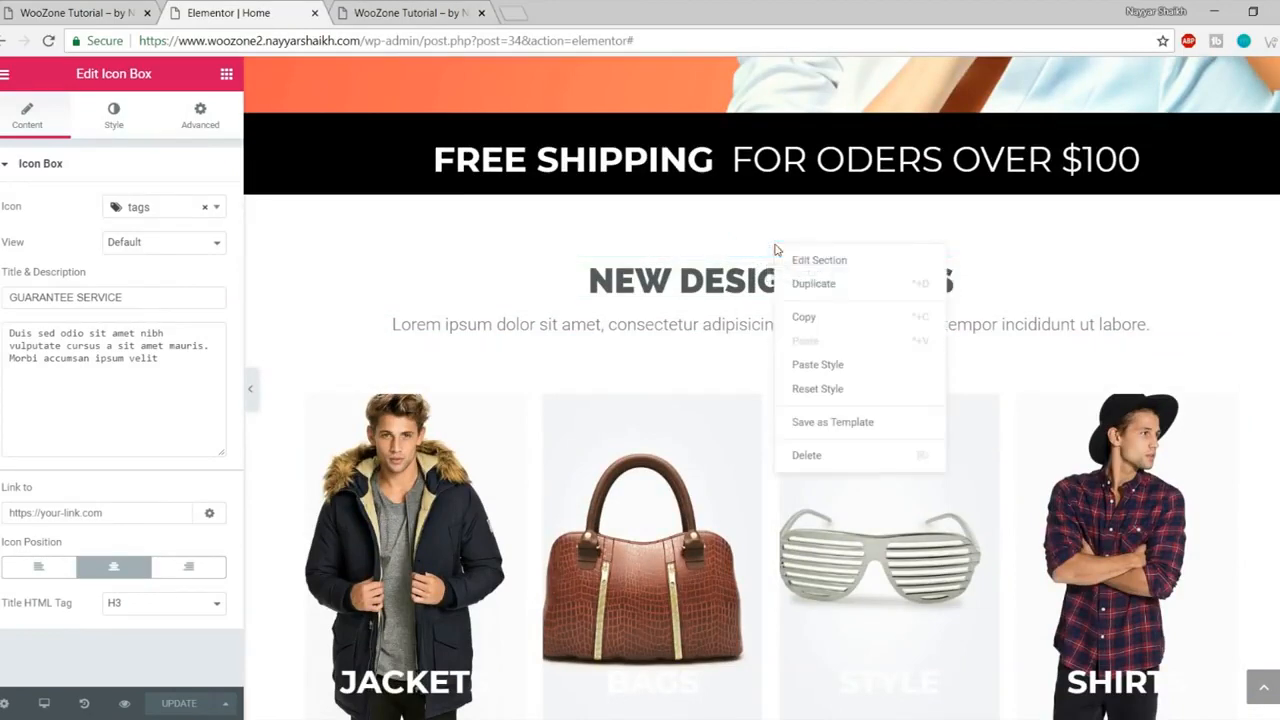
{"action": "left_click", "coordinate": [843, 319]}
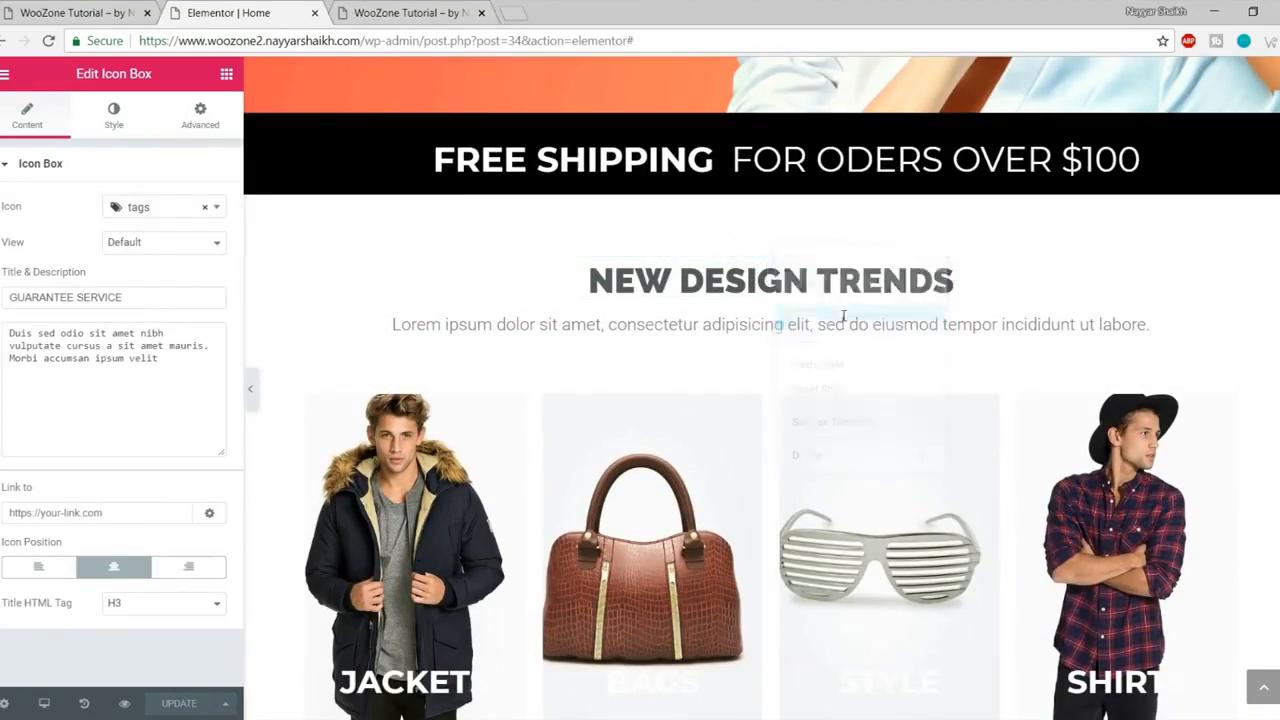
{"action": "scroll", "coordinate": [850, 340], "scroll_direction": "down", "scroll_amount": 8}
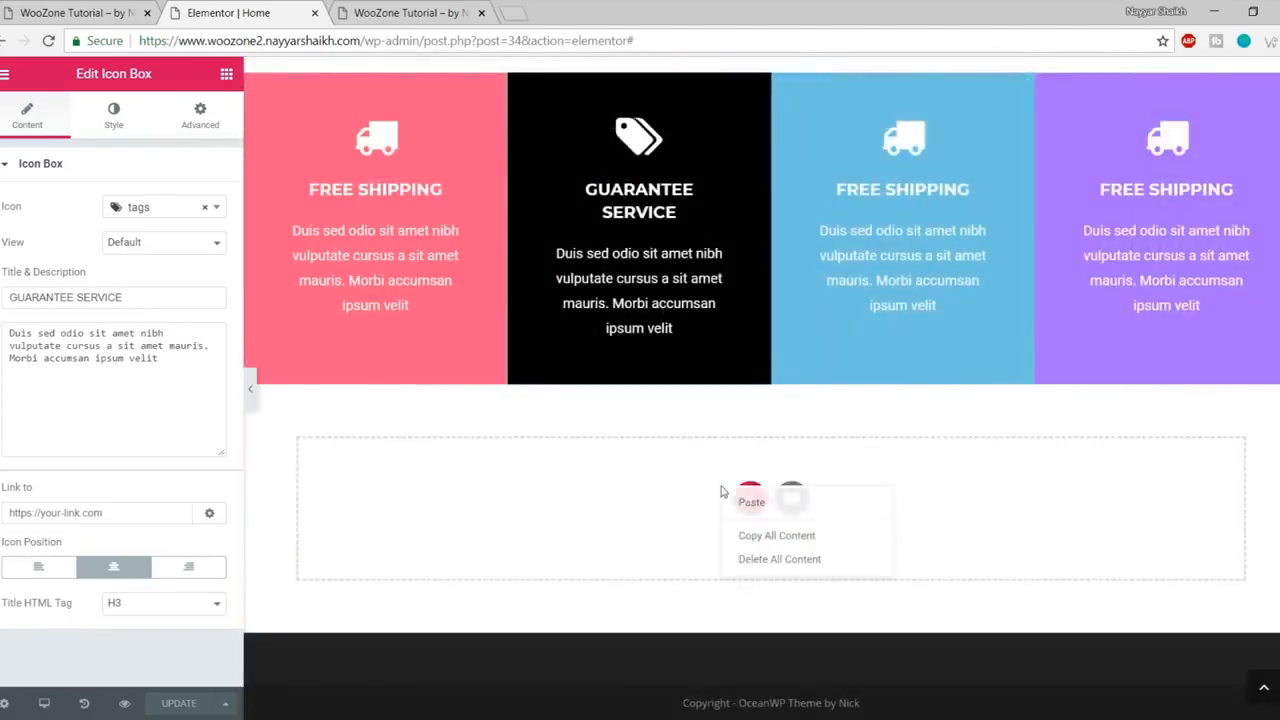
{"action": "right_click", "coordinate": [722, 491]}
{"action": "left_click", "coordinate": [760, 499]}
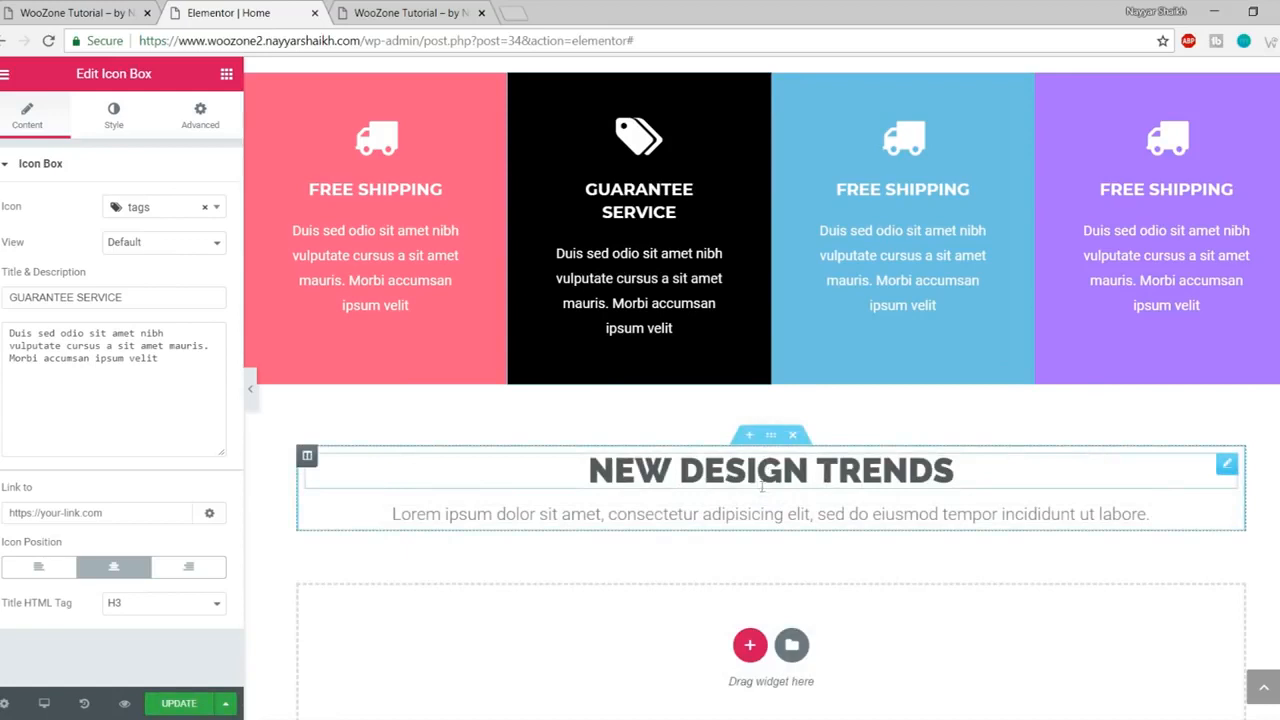
- Change the pasted heading to NEW COMERS, matching the live site's heading
{"action": "left_click", "coordinate": [88, 14]}
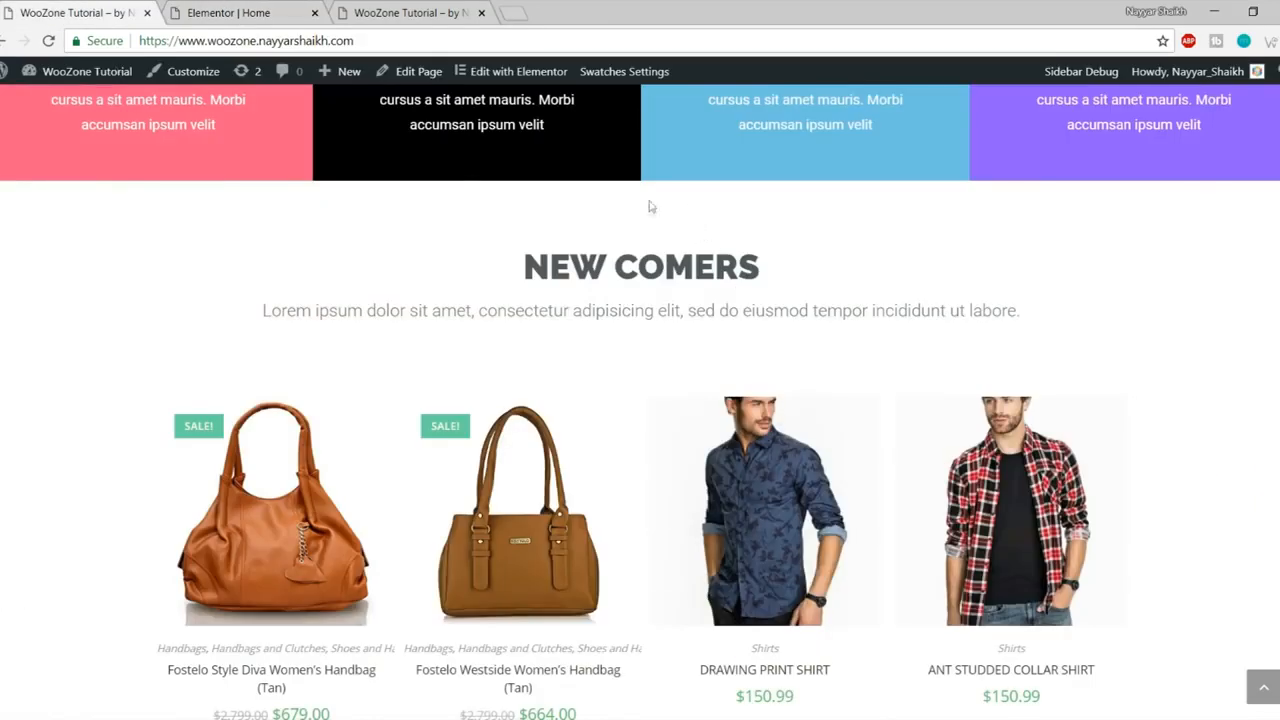
{"action": "left_click_drag", "start_coordinate": [549, 253], "coordinate": [860, 277]}
{"action": "left_click", "coordinate": [862, 278]}
{"action": "left_click_drag", "start_coordinate": [518, 268], "coordinate": [795, 257]}
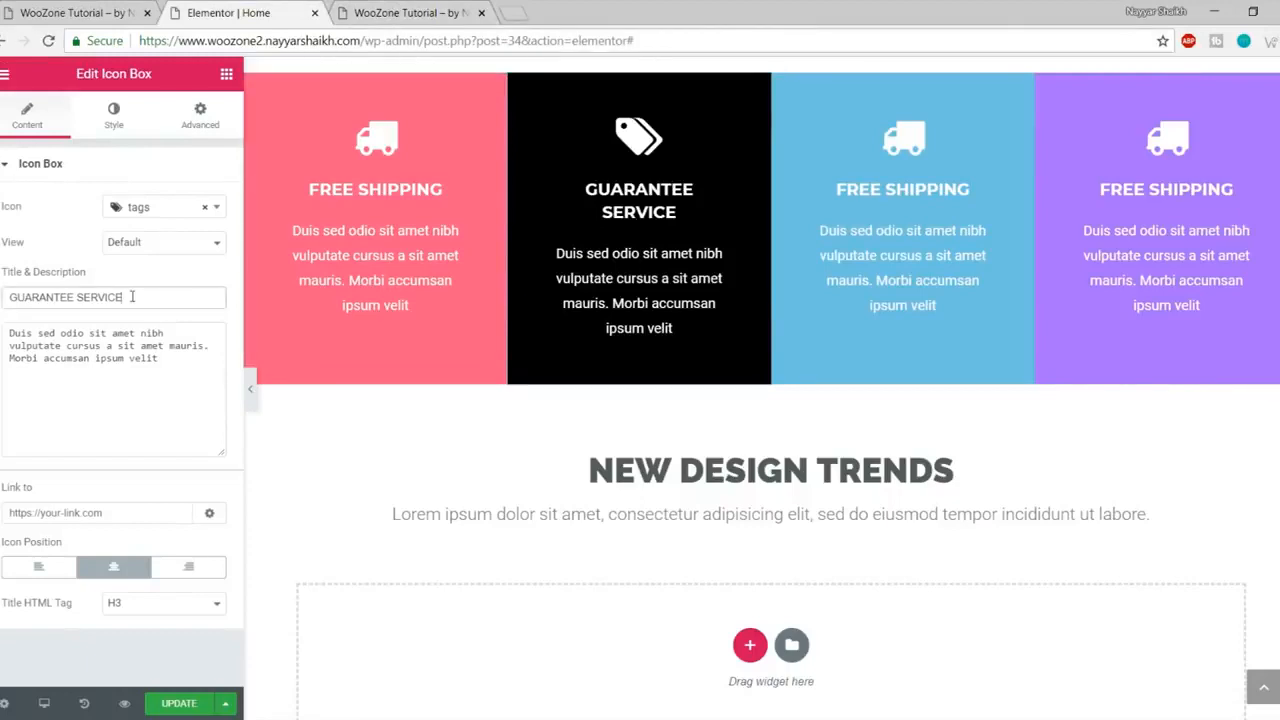
{"action": "left_click", "coordinate": [789, 455]}
{"action": "triple_click", "coordinate": [773, 470]}
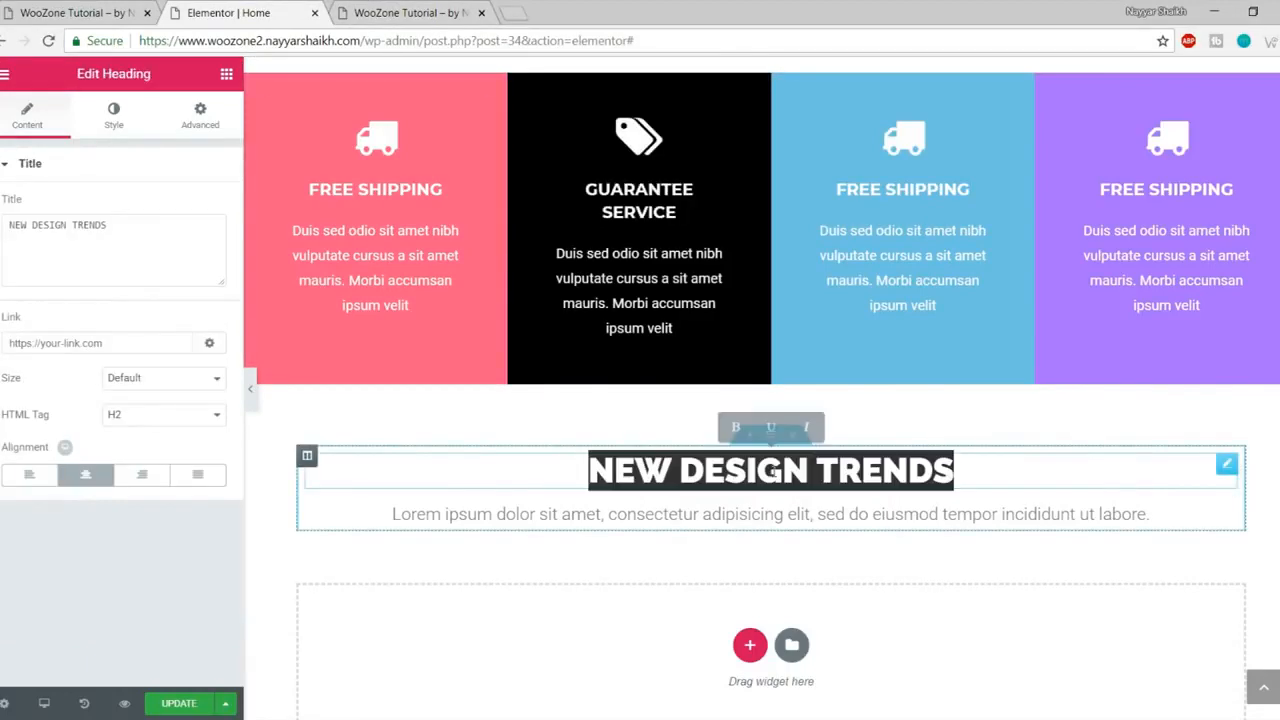
{"action": "type", "text": "NEW COMERS"}
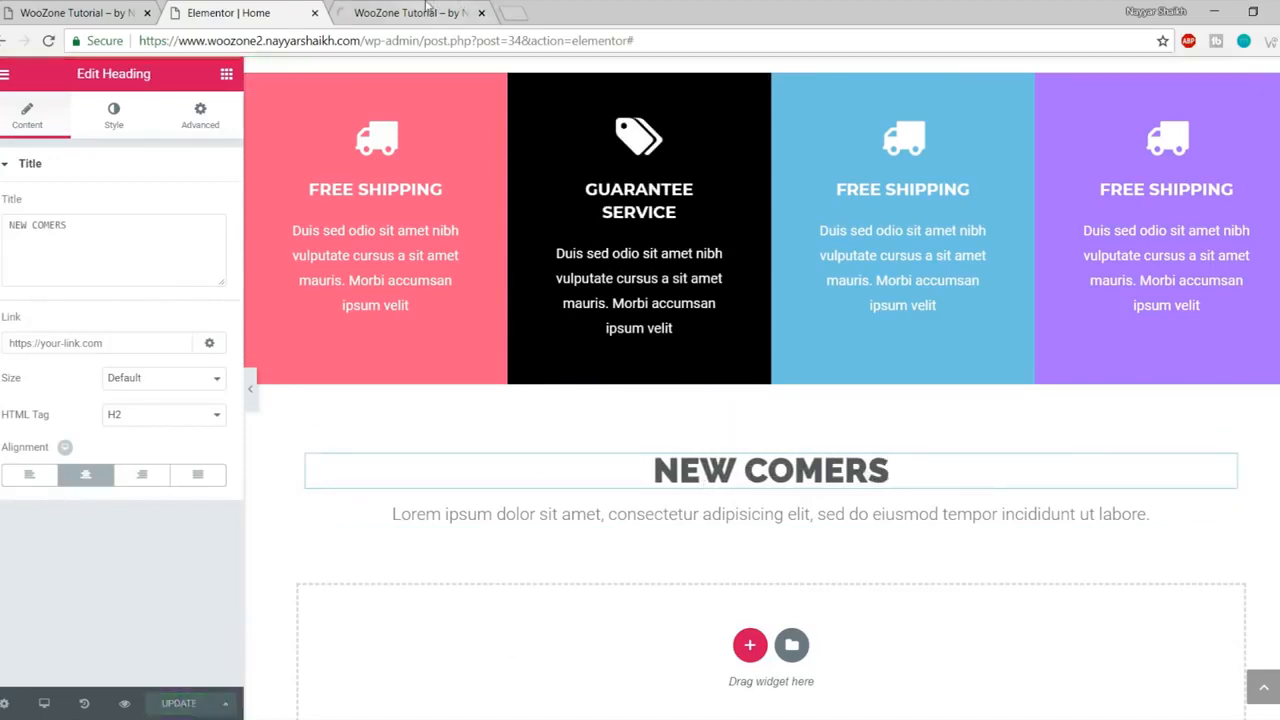
- Reload the site preview to show the new NEW COMERS heading
{"action": "left_click", "coordinate": [428, 10]}
{"action": "key", "text": "F5"}
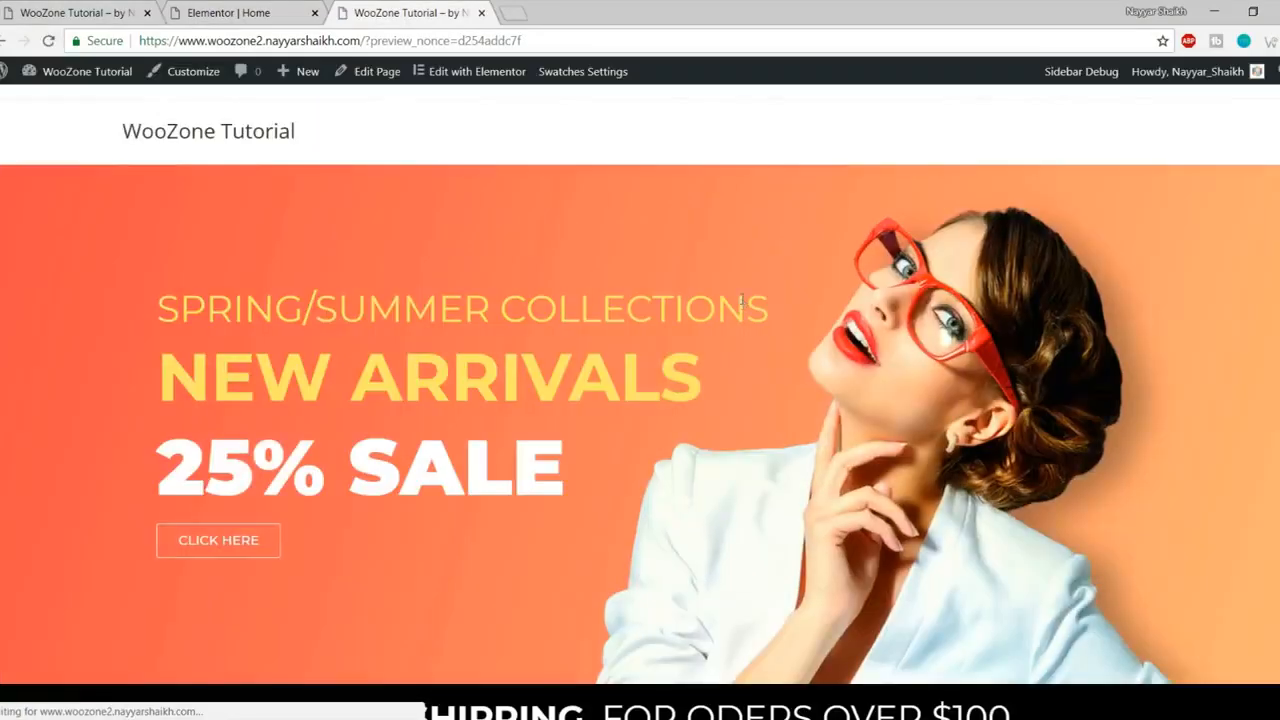
{"action": "scroll", "coordinate": [812, 430], "scroll_direction": "down", "scroll_amount": 8}
- Review the live site's four-product NEW COMERS grid, then go back to the Elementor Home editor
{"action": "scroll", "coordinate": [820, 480], "scroll_direction": "up", "scroll_amount": 7}
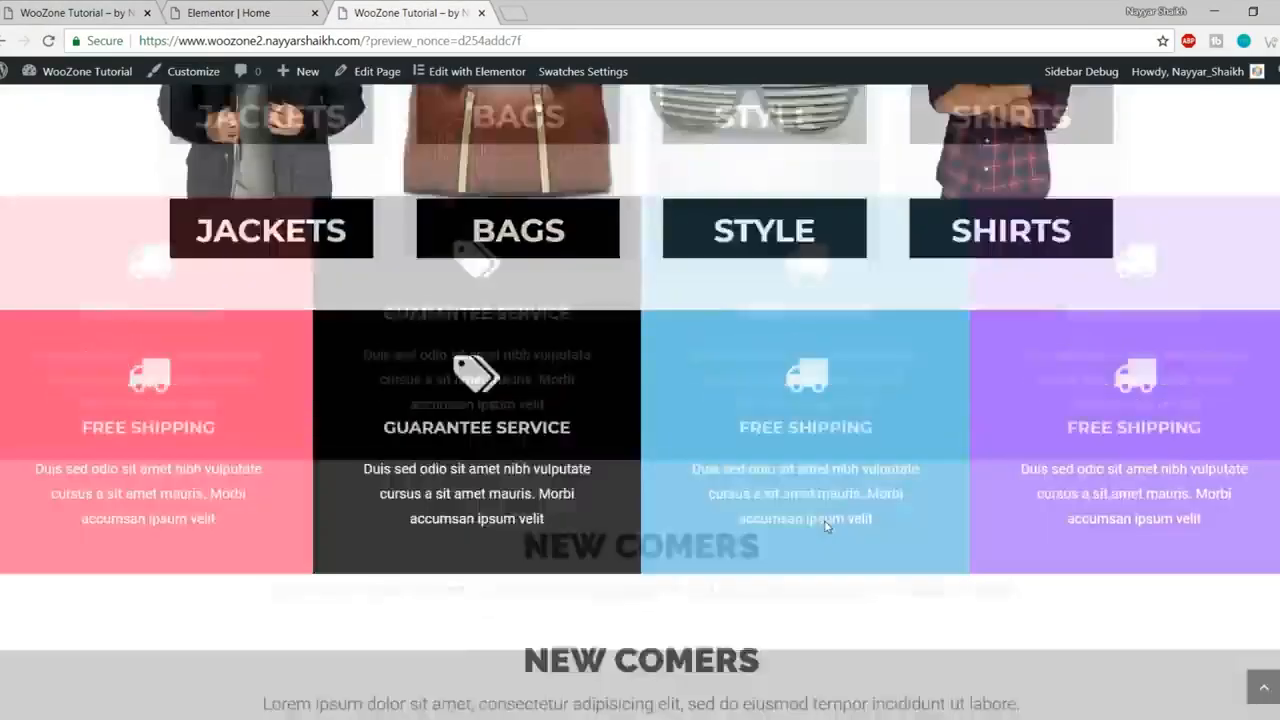
{"action": "scroll", "coordinate": [826, 522], "scroll_direction": "up", "scroll_amount": 3}
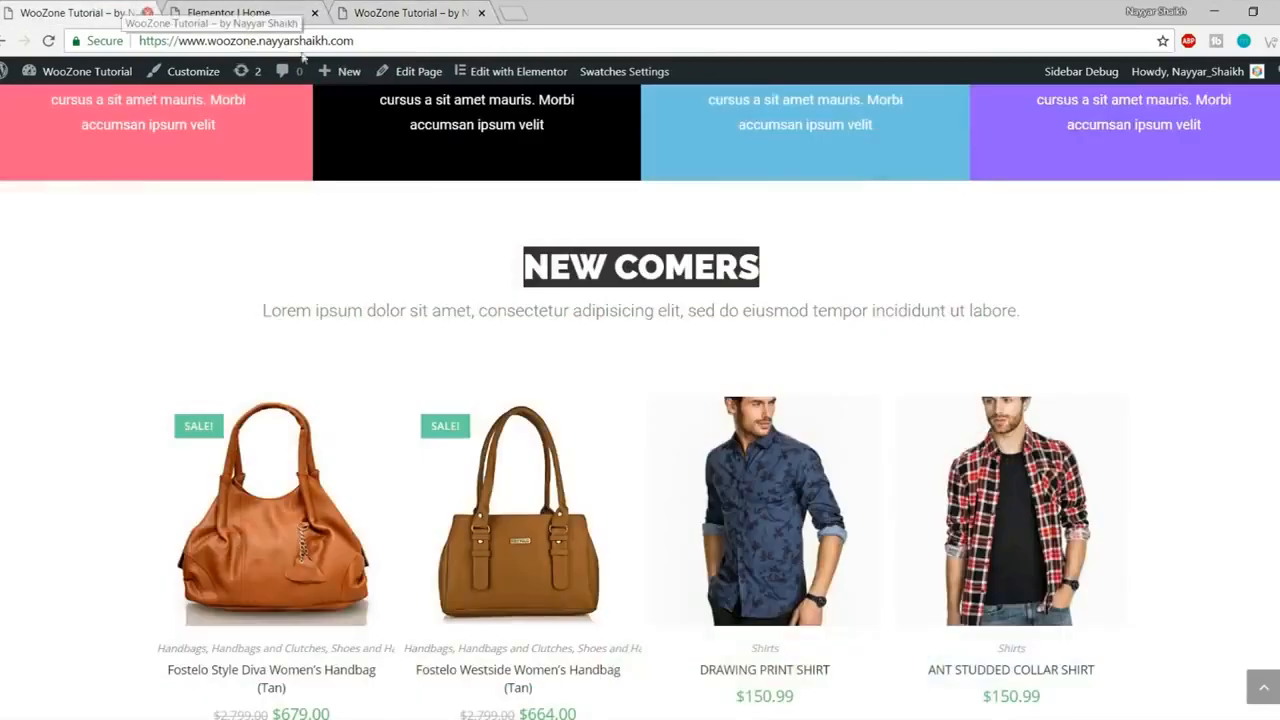
{"action": "left_click", "coordinate": [85, 12]}
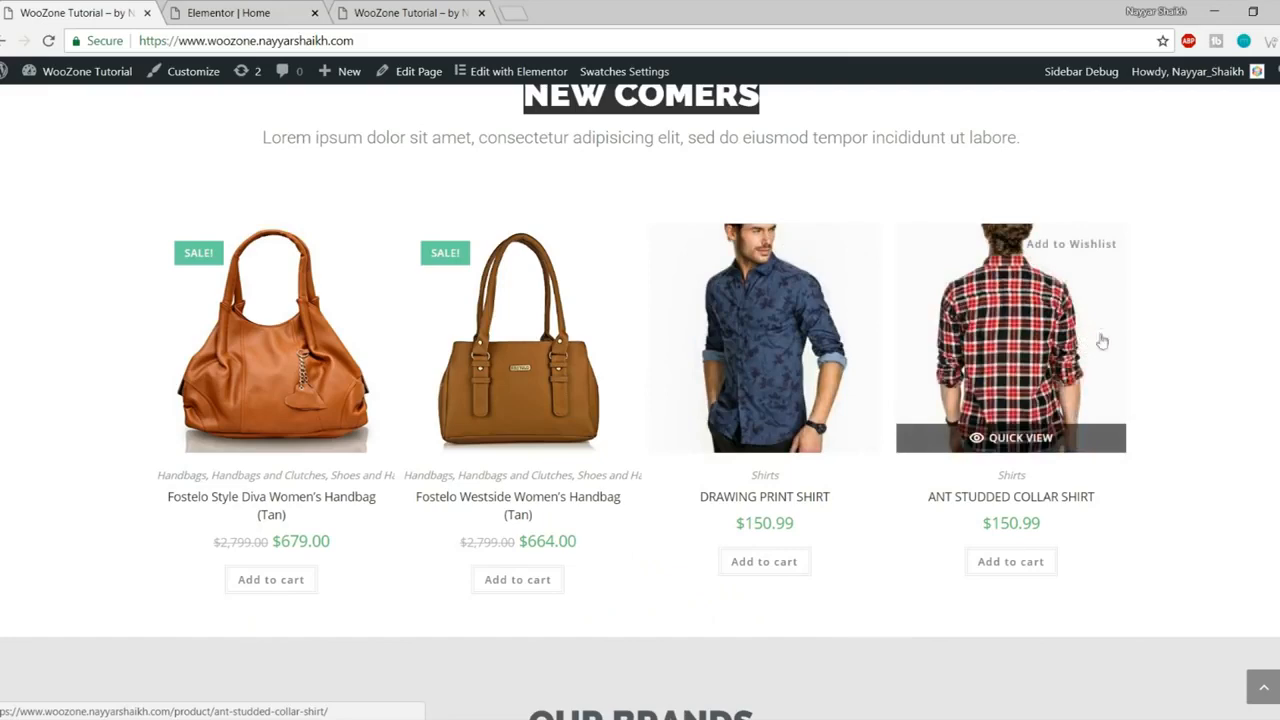
{"action": "left_click", "coordinate": [230, 13]}
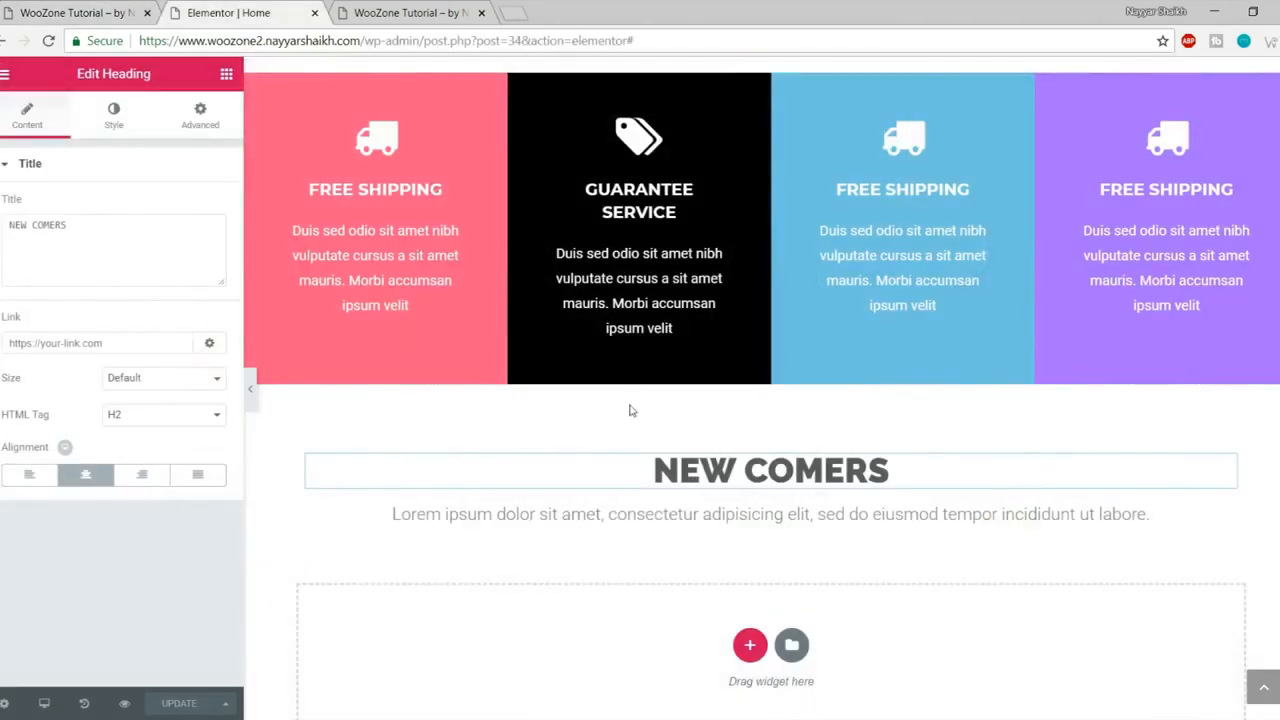
- Place a Woo Recent Products widget from the WordPress category into the empty section under NEW COMERS
{"action": "left_click", "coordinate": [226, 75]}
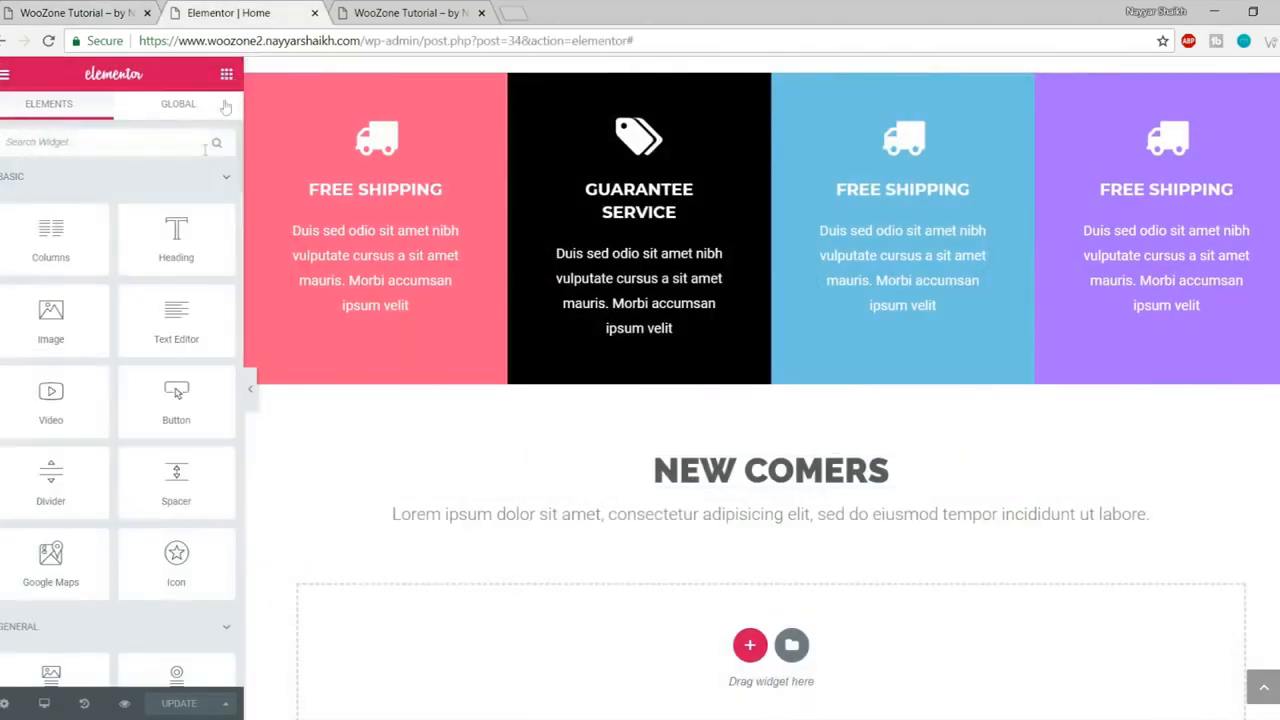
{"action": "scroll", "coordinate": [138, 342], "scroll_direction": "down", "scroll_amount": 5}
{"action": "scroll", "coordinate": [138, 342], "scroll_direction": "down", "scroll_amount": 20}
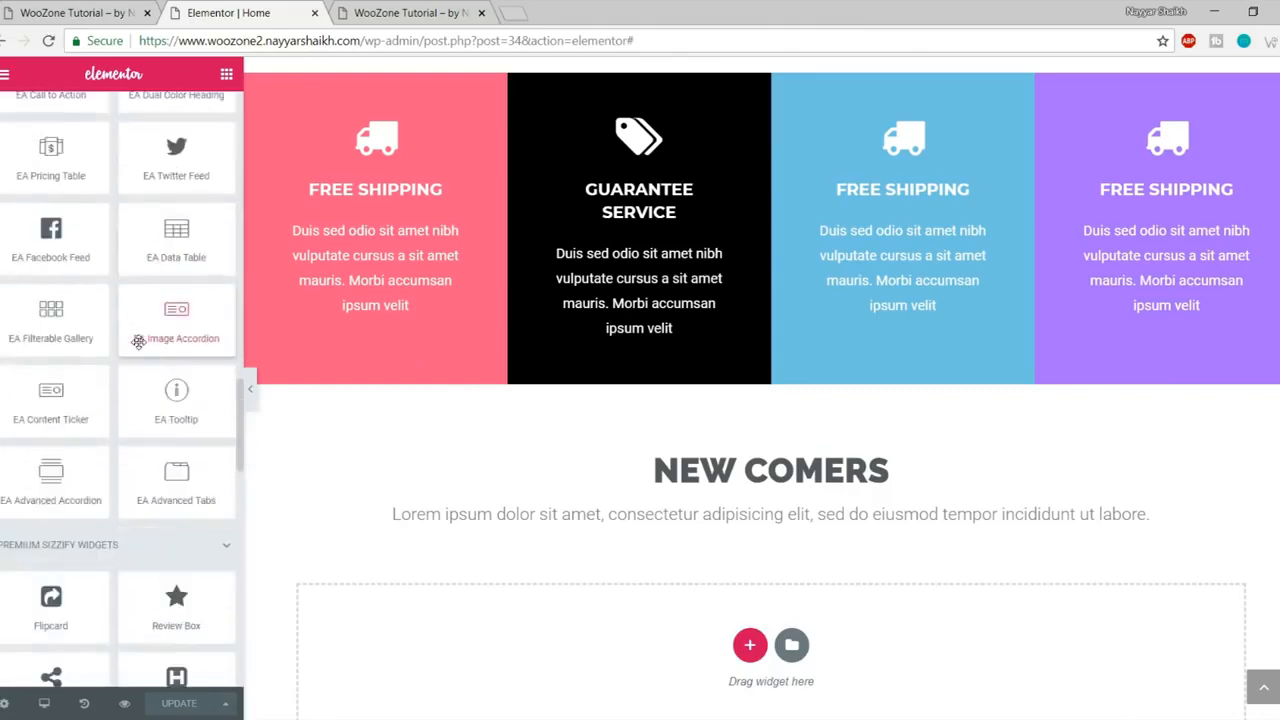
{"action": "scroll", "coordinate": [138, 342], "scroll_direction": "down", "scroll_amount": 5}
{"action": "scroll", "coordinate": [135, 340], "scroll_direction": "up", "scroll_amount": 15}
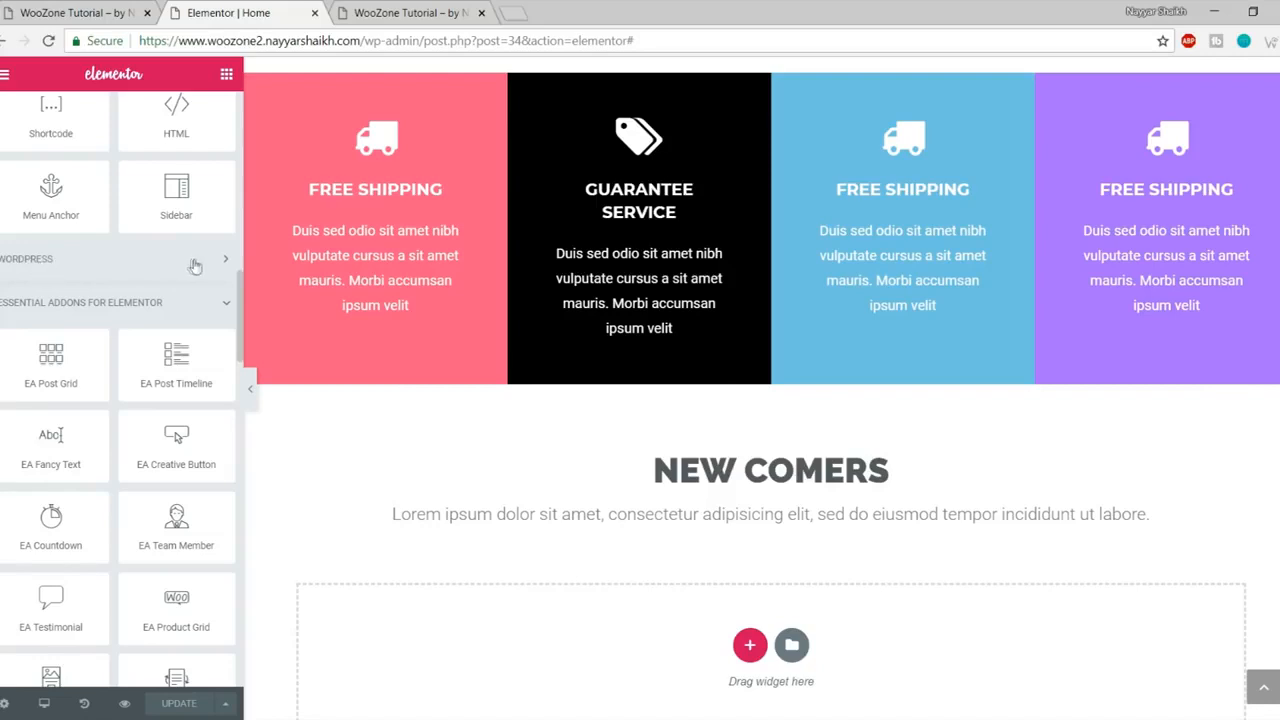
{"action": "left_click", "coordinate": [92, 266]}
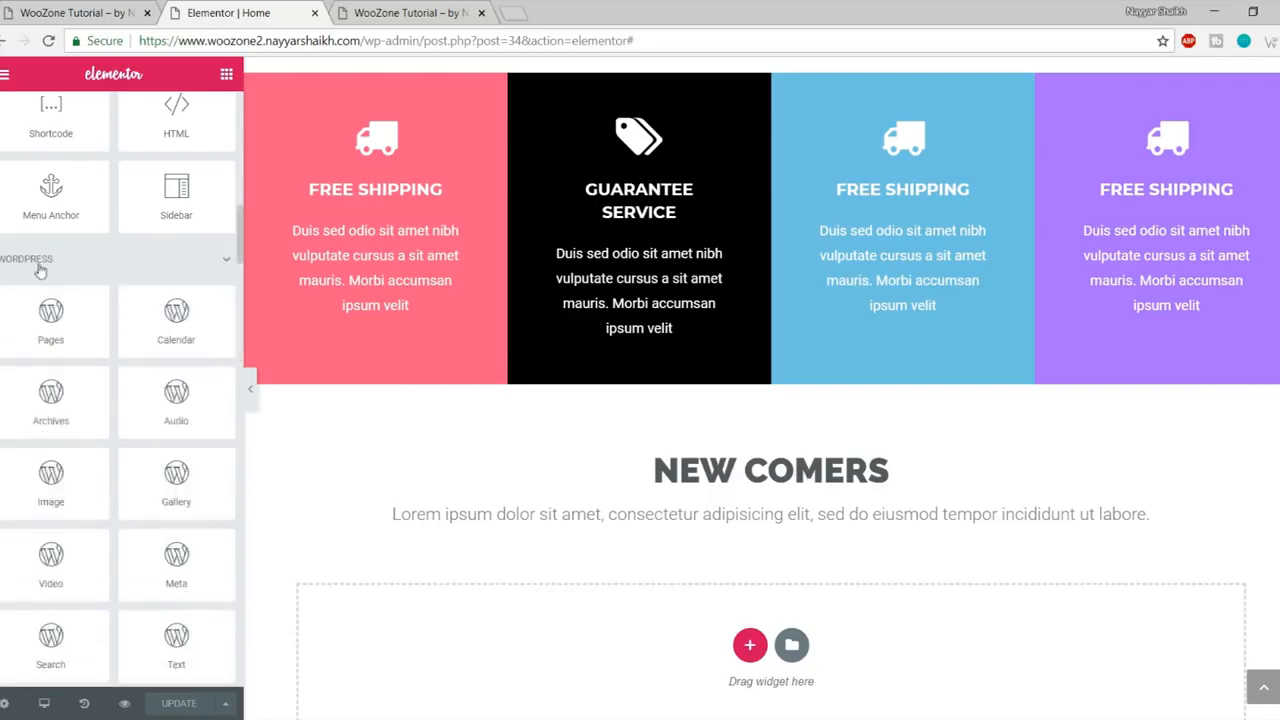
{"action": "scroll", "coordinate": [177, 360], "scroll_direction": "down", "scroll_amount": 10}
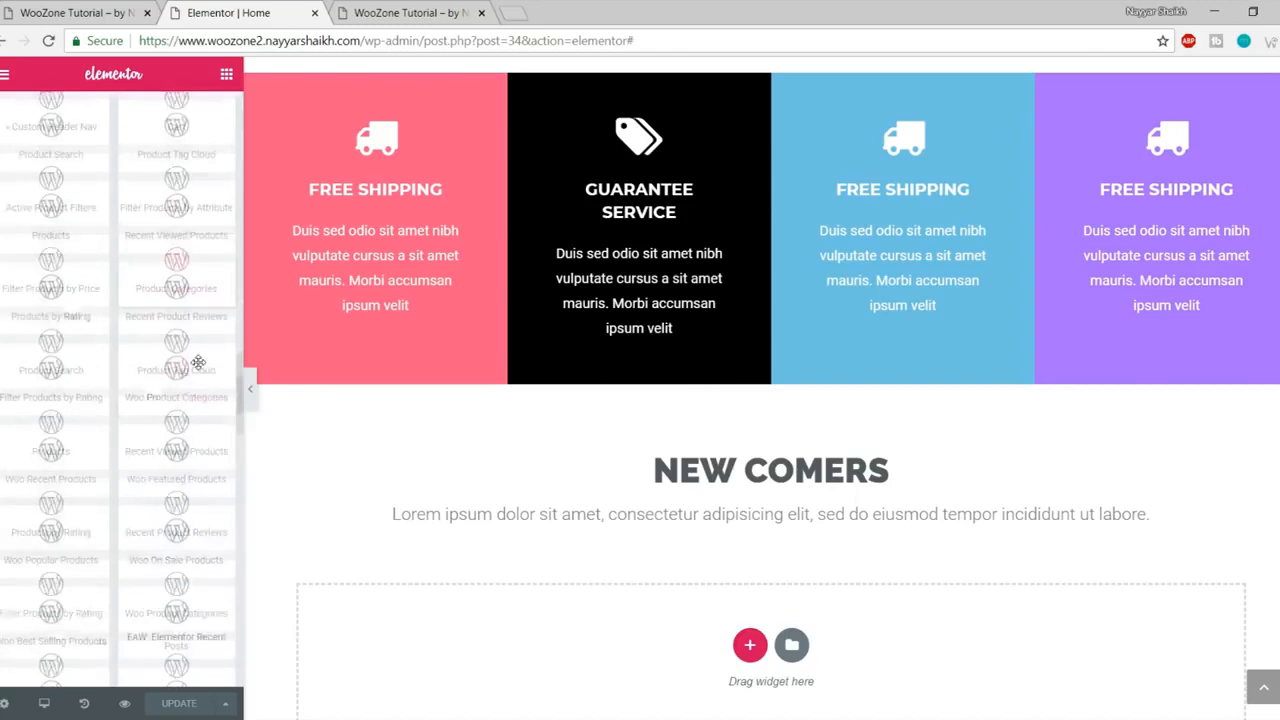
{"action": "scroll", "coordinate": [198, 363], "scroll_direction": "down", "scroll_amount": 3}
{"action": "scroll", "coordinate": [208, 384], "scroll_direction": "up", "scroll_amount": 1}
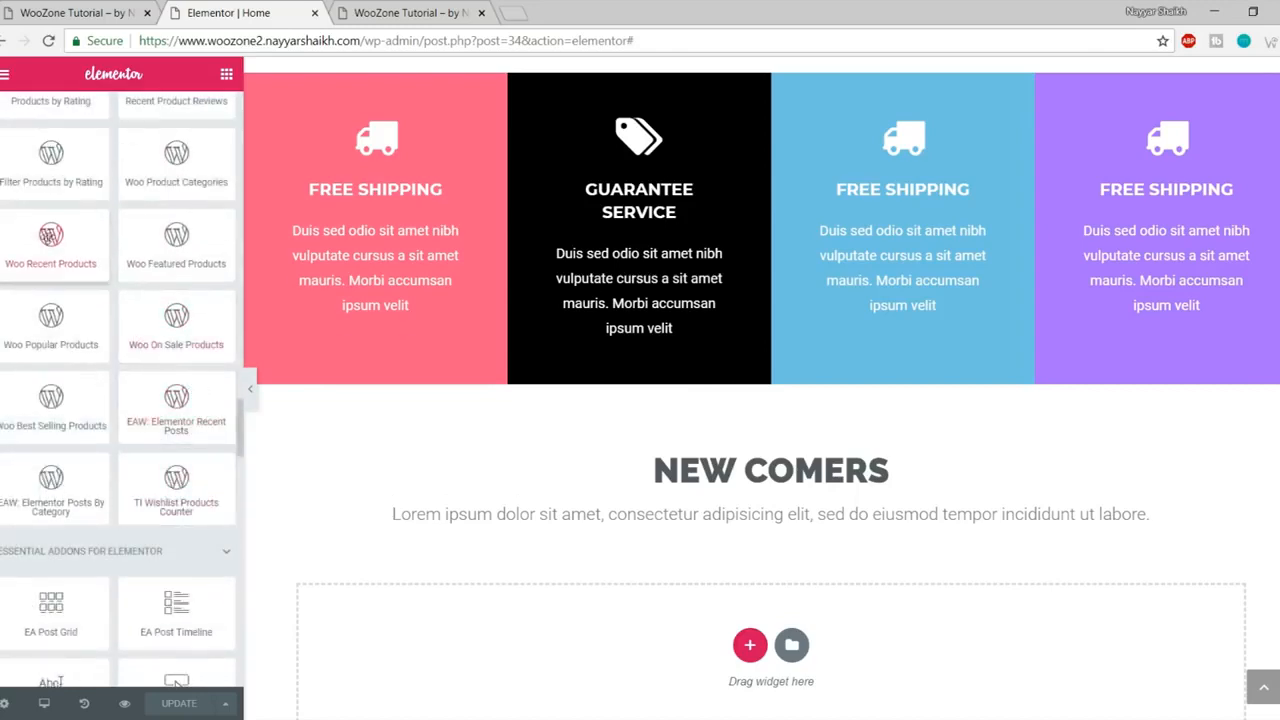
{"action": "left_click_drag", "start_coordinate": [45, 245], "coordinate": [740, 650]}
- Set the recent products widget to show 4 products in 4 columns
{"action": "scroll", "coordinate": [1014, 491], "scroll_direction": "down", "scroll_amount": 3}
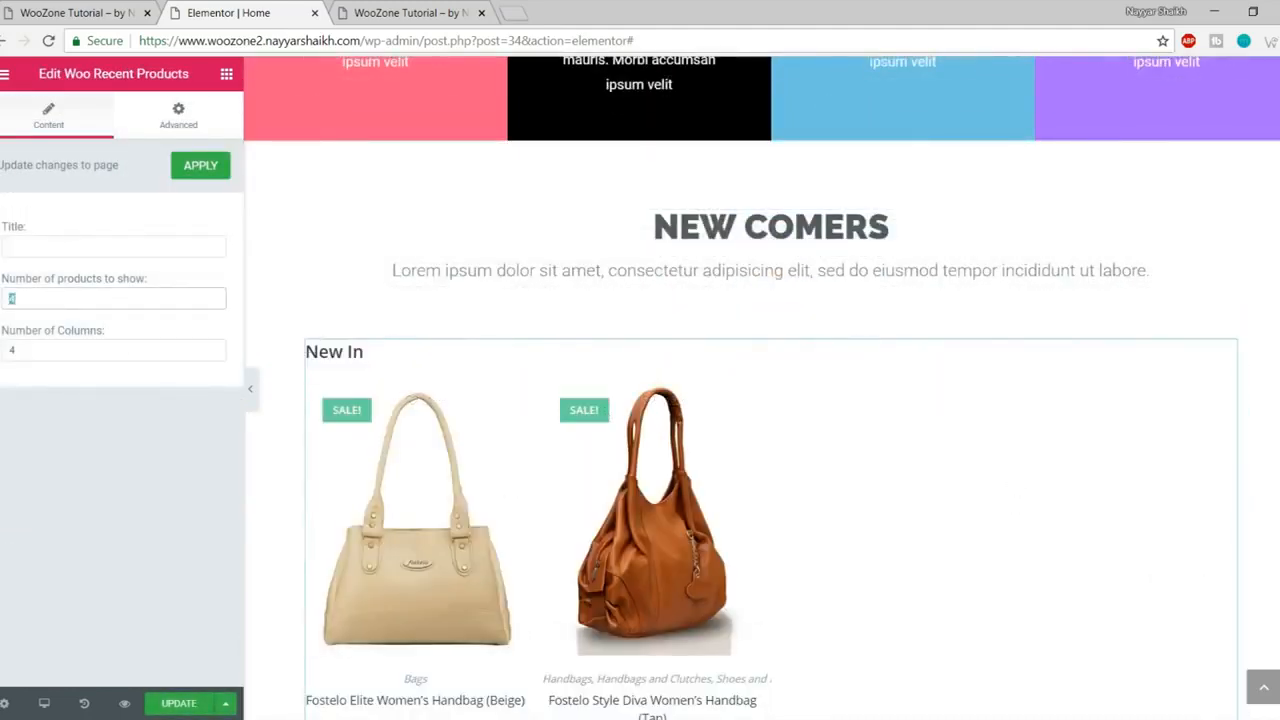
{"action": "key", "text": "Tab"}
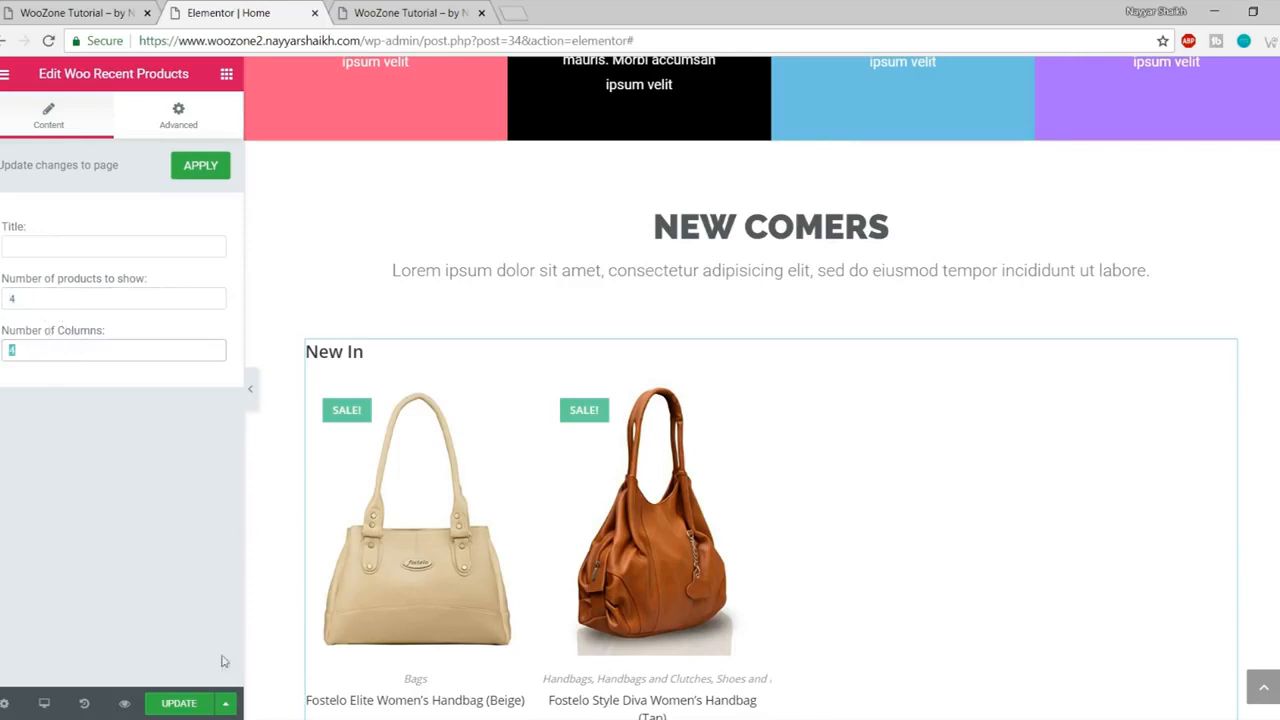
{"action": "mouse_move", "coordinate": [371, 357]}
{"action": "left_mouse_down"}
{"action": "mouse_move", "coordinate": [357, 352]}
{"action": "mouse_move", "coordinate": [363, 370]}
{"action": "left_mouse_up"}
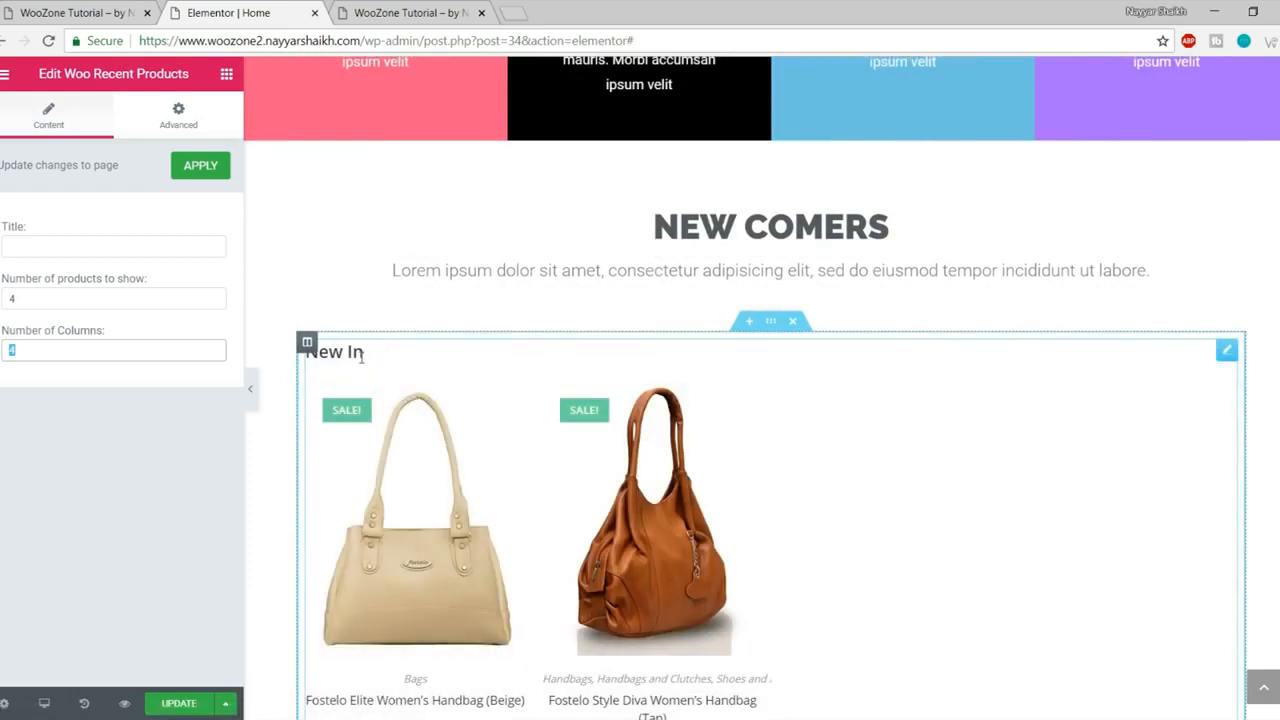
{"action": "left_click", "coordinate": [97, 244]}
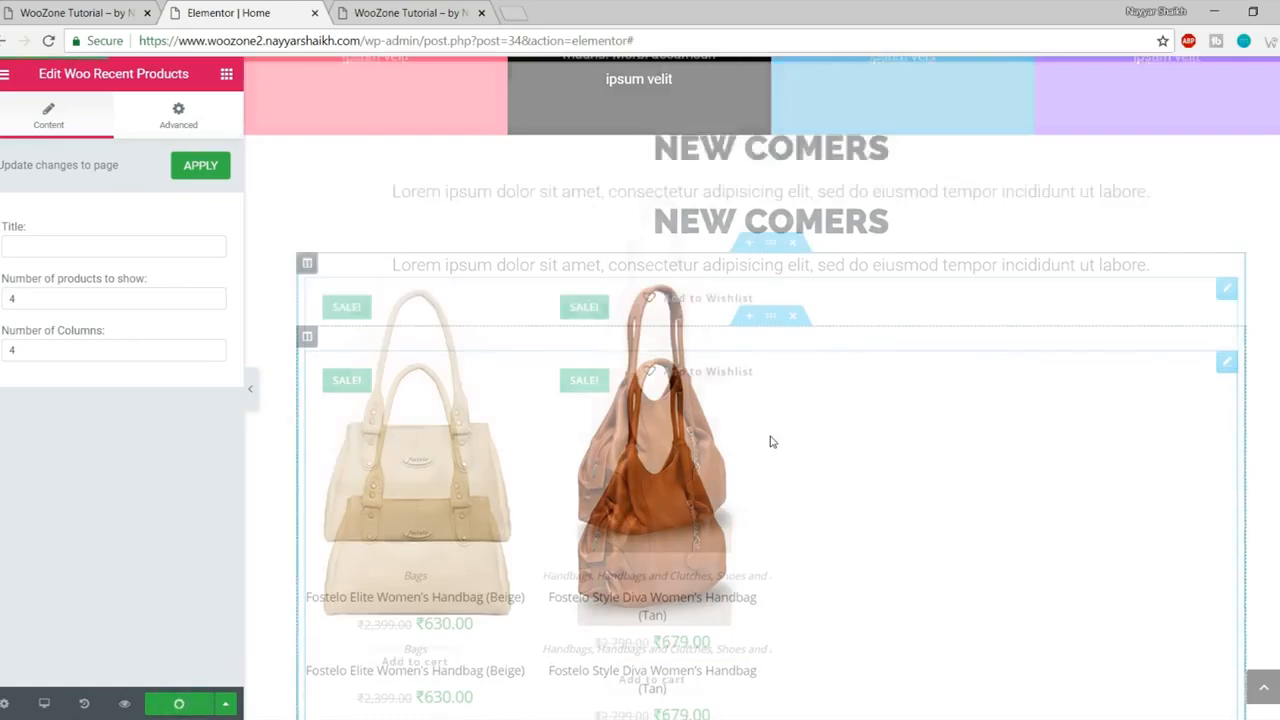
{"action": "scroll", "coordinate": [771, 440], "scroll_direction": "down", "scroll_amount": 3}
{"action": "scroll", "coordinate": [766, 366], "scroll_direction": "up", "scroll_amount": 3}
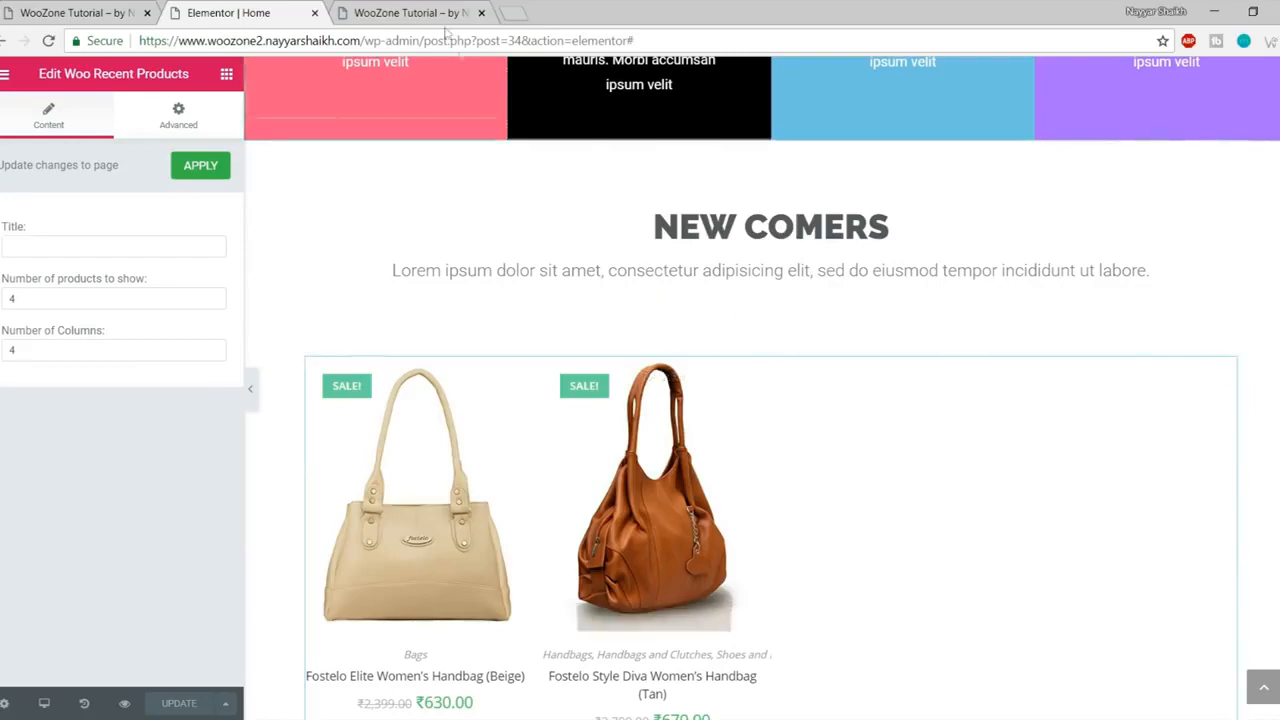
{"action": "key", "text": "ctrl+Tab"}
{"action": "scroll", "coordinate": [660, 304], "scroll_direction": "down", "scroll_amount": 3}
{"action": "scroll", "coordinate": [660, 304], "scroll_direction": "down", "scroll_amount": 12}
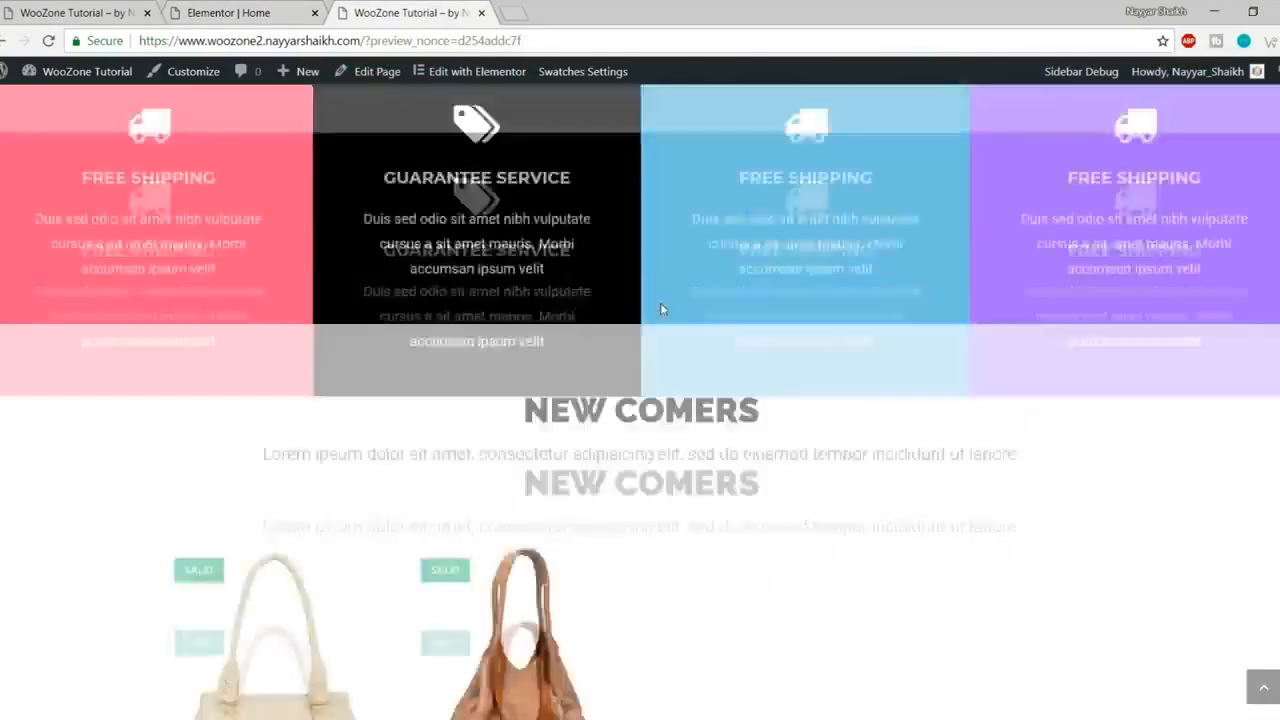
{"action": "scroll", "coordinate": [366, 462], "scroll_direction": "up", "scroll_amount": 3}
{"action": "scroll", "coordinate": [366, 462], "scroll_direction": "down", "scroll_amount": 2}
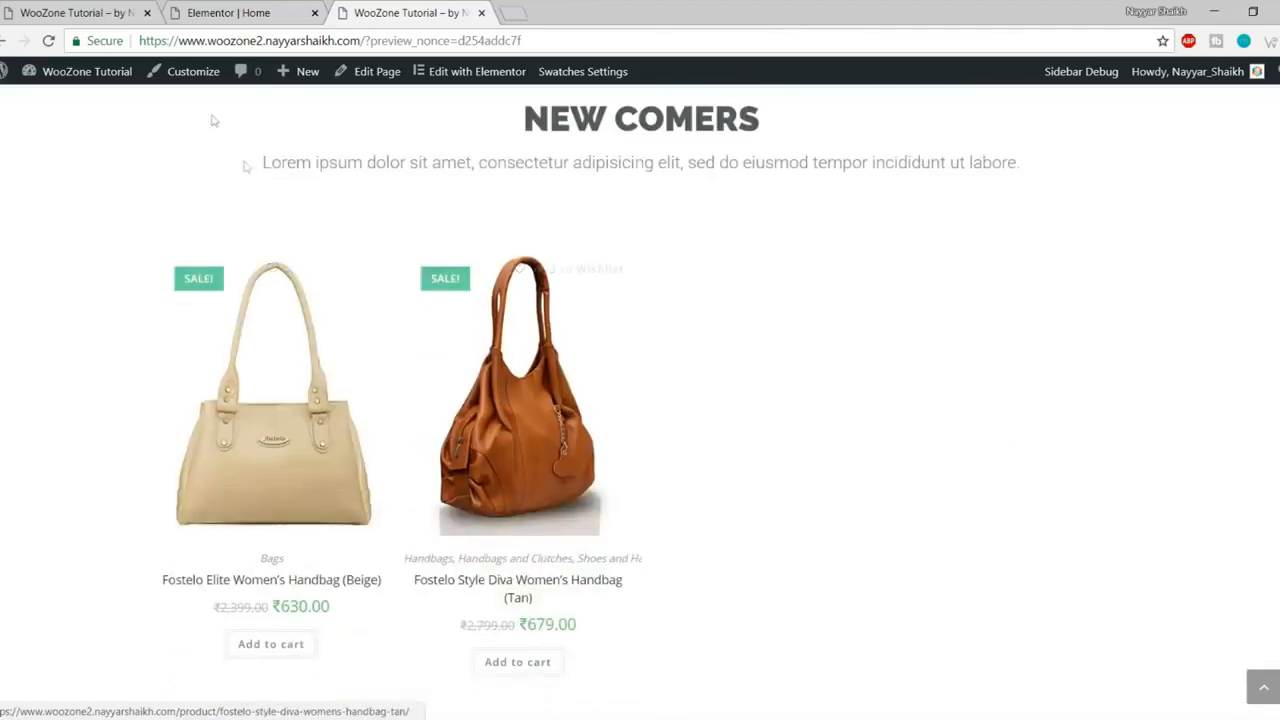
{"action": "left_click", "coordinate": [61, 9]}
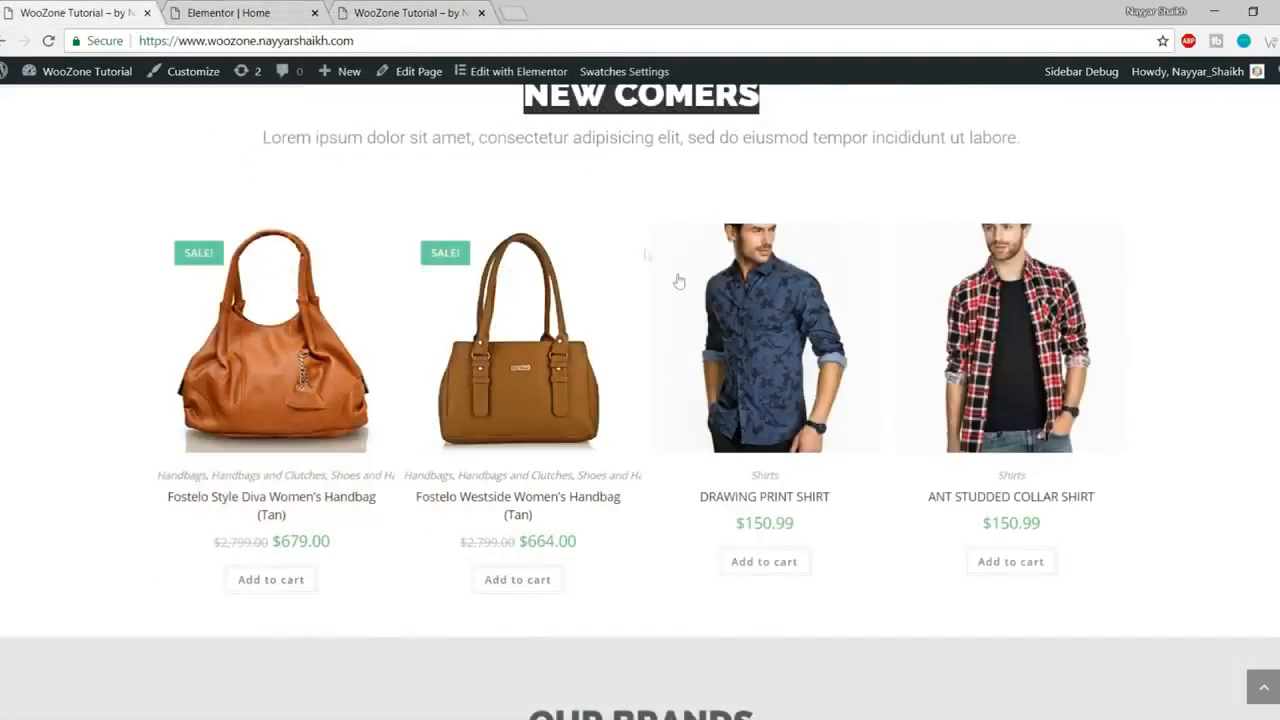
{"action": "scroll", "coordinate": [678, 281], "scroll_direction": "down", "scroll_amount": 5}
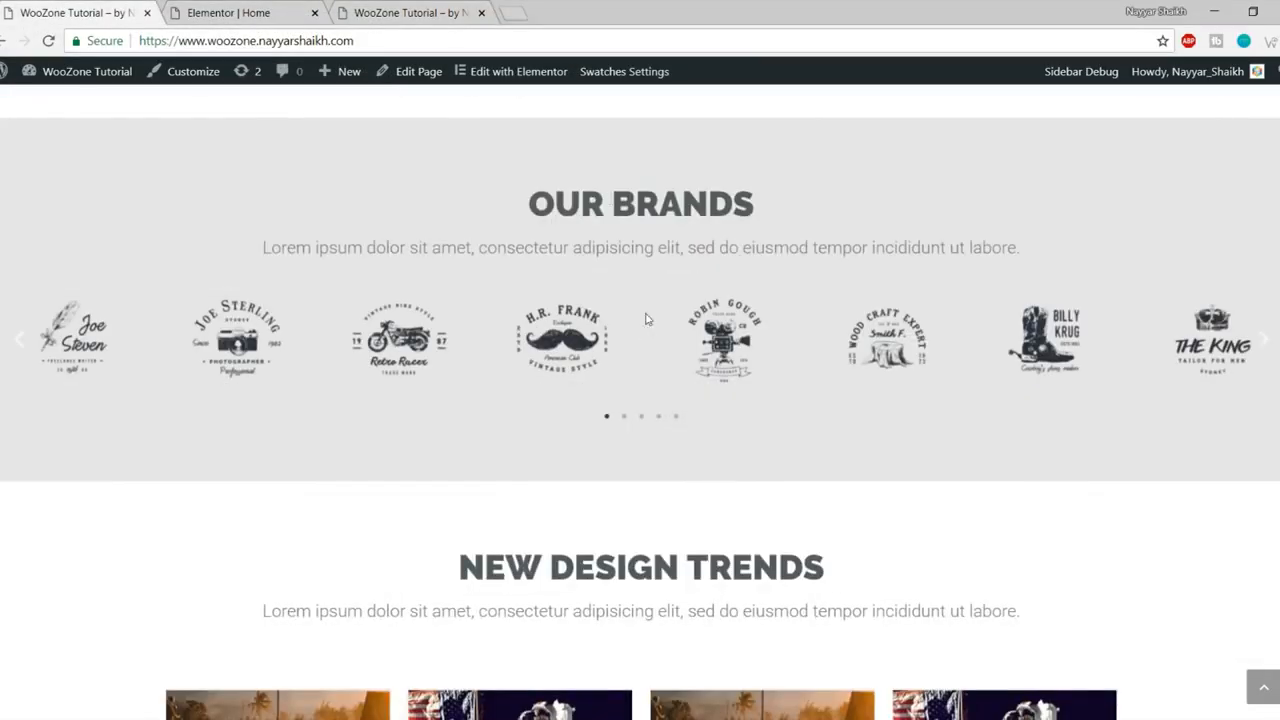
{"action": "left_click", "coordinate": [238, 8]}
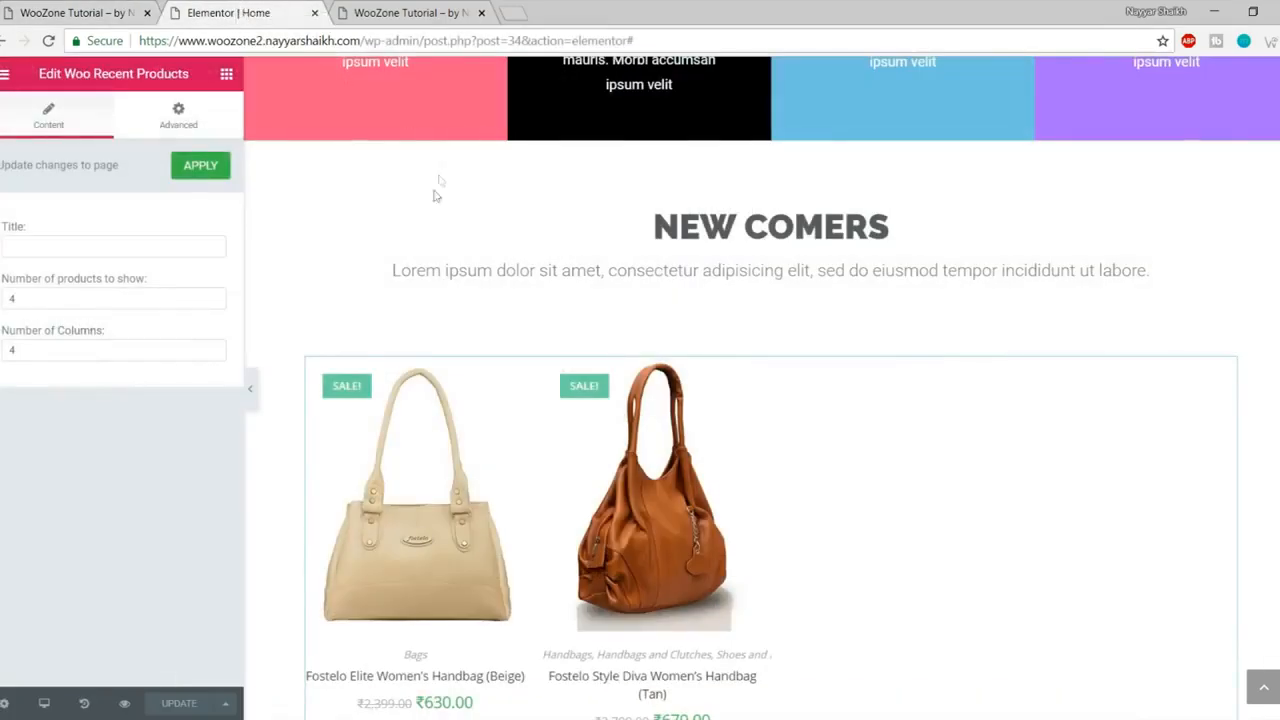
{"action": "scroll", "coordinate": [426, 193], "scroll_direction": "down", "scroll_amount": 1}
{"action": "scroll", "coordinate": [426, 193], "scroll_direction": "down", "scroll_amount": 3}
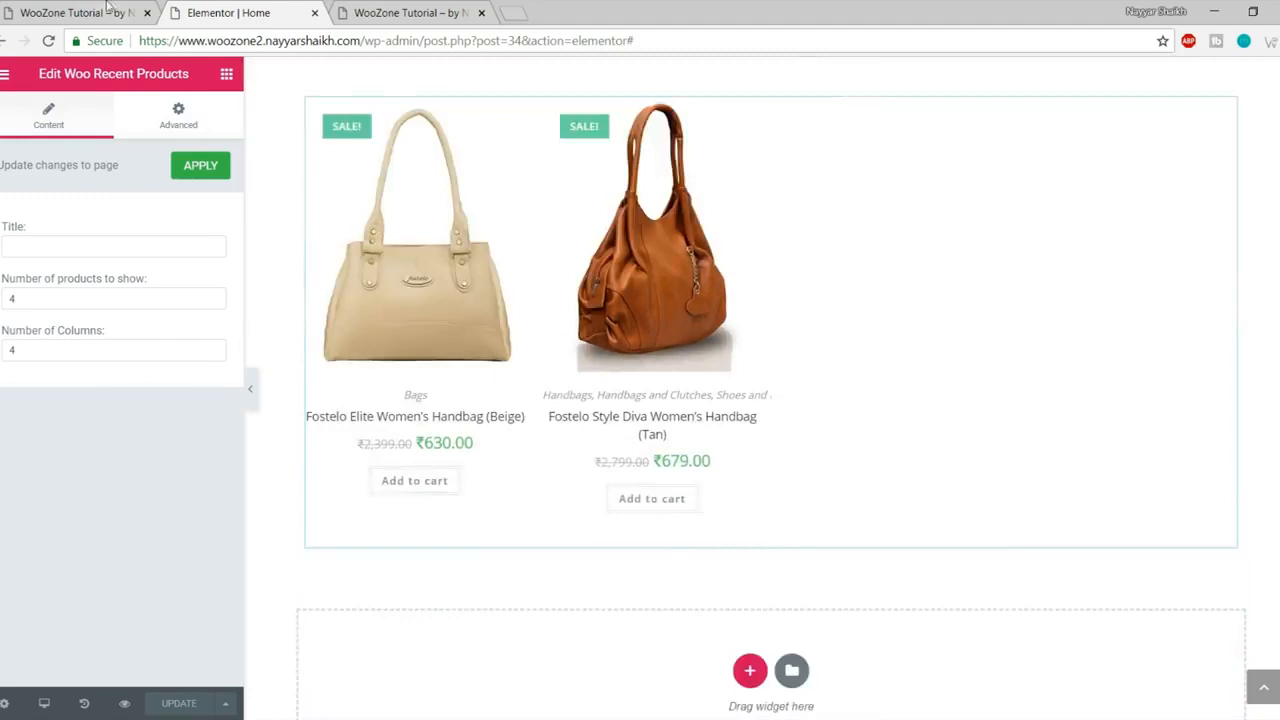
{"action": "left_click", "coordinate": [107, 6]}
{"action": "scroll", "coordinate": [669, 357], "scroll_direction": "up", "scroll_amount": 1}
{"action": "left_click_drag", "start_coordinate": [540, 290], "coordinate": [943, 340]}
{"action": "left_click", "coordinate": [837, 403]}
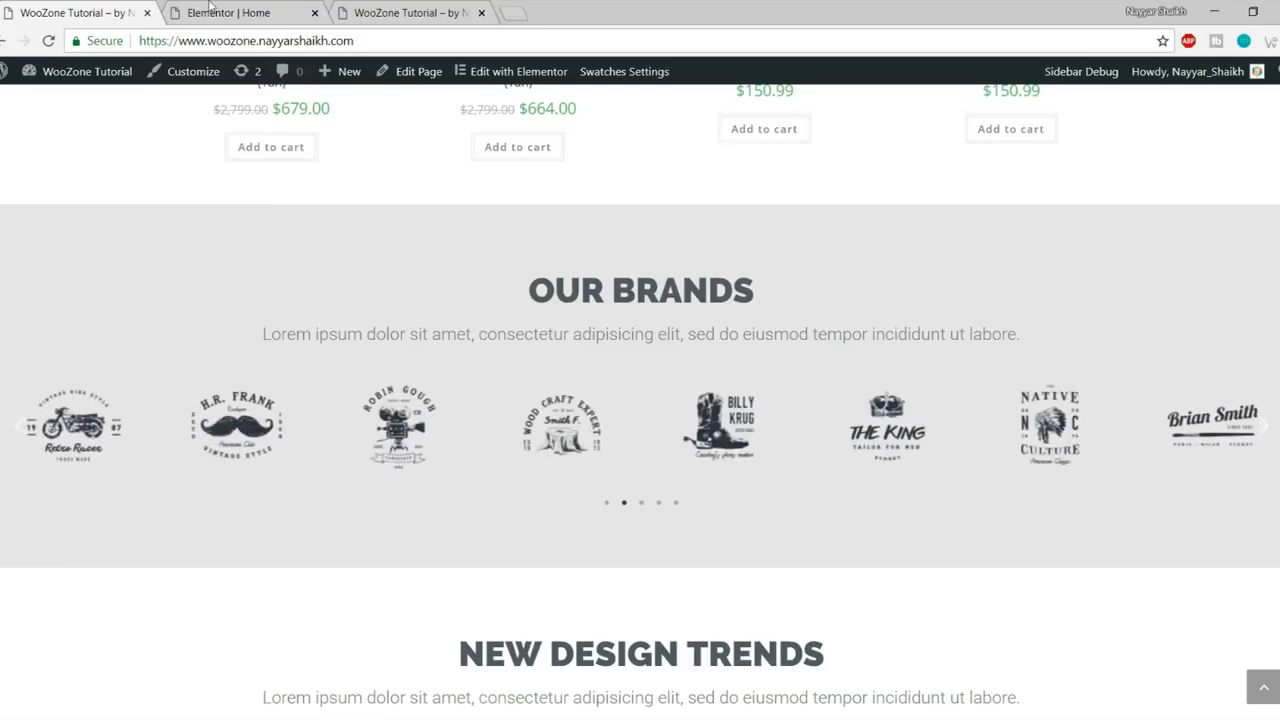
{"action": "left_click", "coordinate": [221, 12]}
{"action": "scroll", "coordinate": [740, 406], "scroll_direction": "down", "scroll_amount": 2}
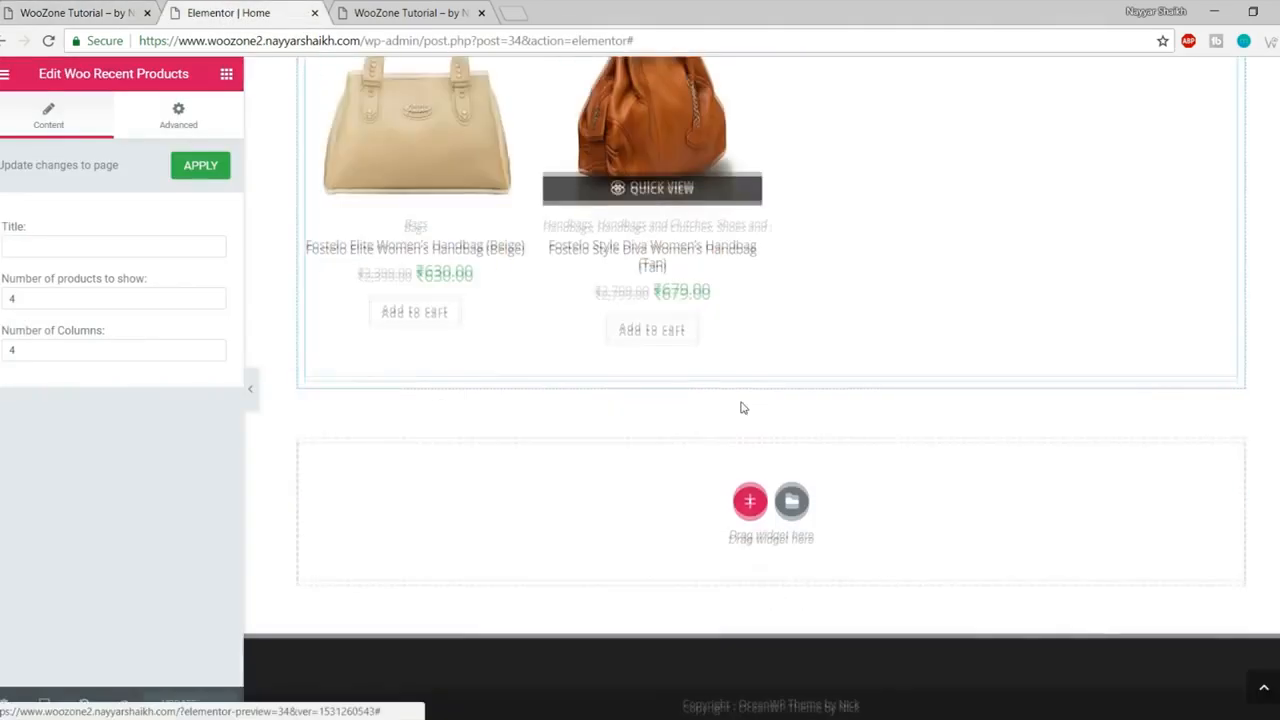
{"action": "scroll", "coordinate": [742, 408], "scroll_direction": "up", "scroll_amount": 4}
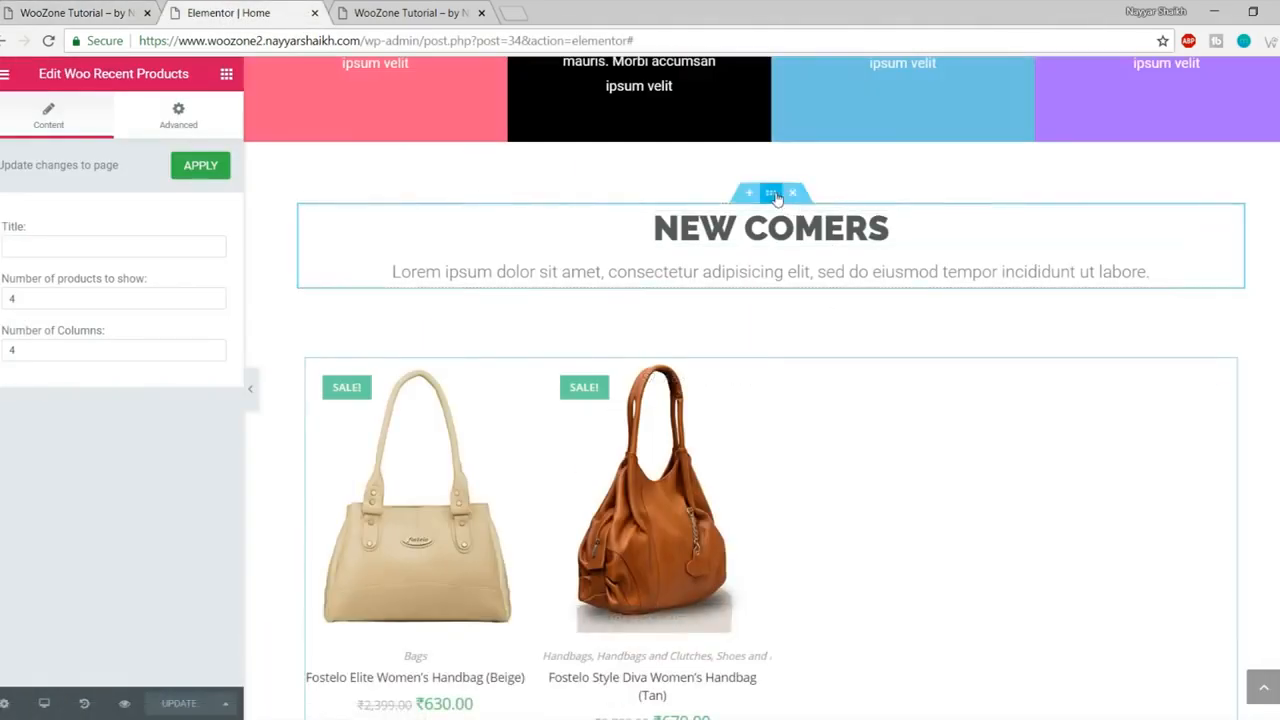
- Copy the NEW COMERS heading section and paste it into the empty section below the products
{"action": "right_click", "coordinate": [773, 195]}
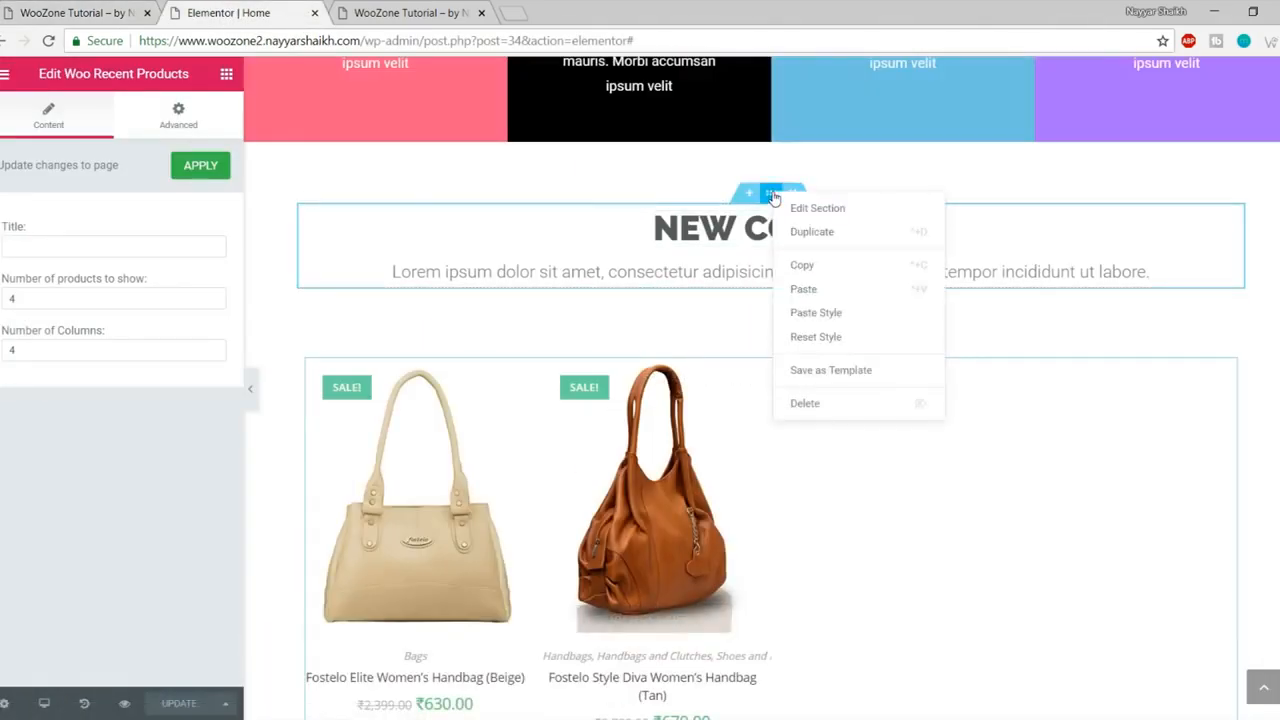
{"action": "left_click", "coordinate": [830, 267]}
{"action": "scroll", "coordinate": [842, 291], "scroll_direction": "down", "scroll_amount": 4}
{"action": "right_click", "coordinate": [713, 502]}
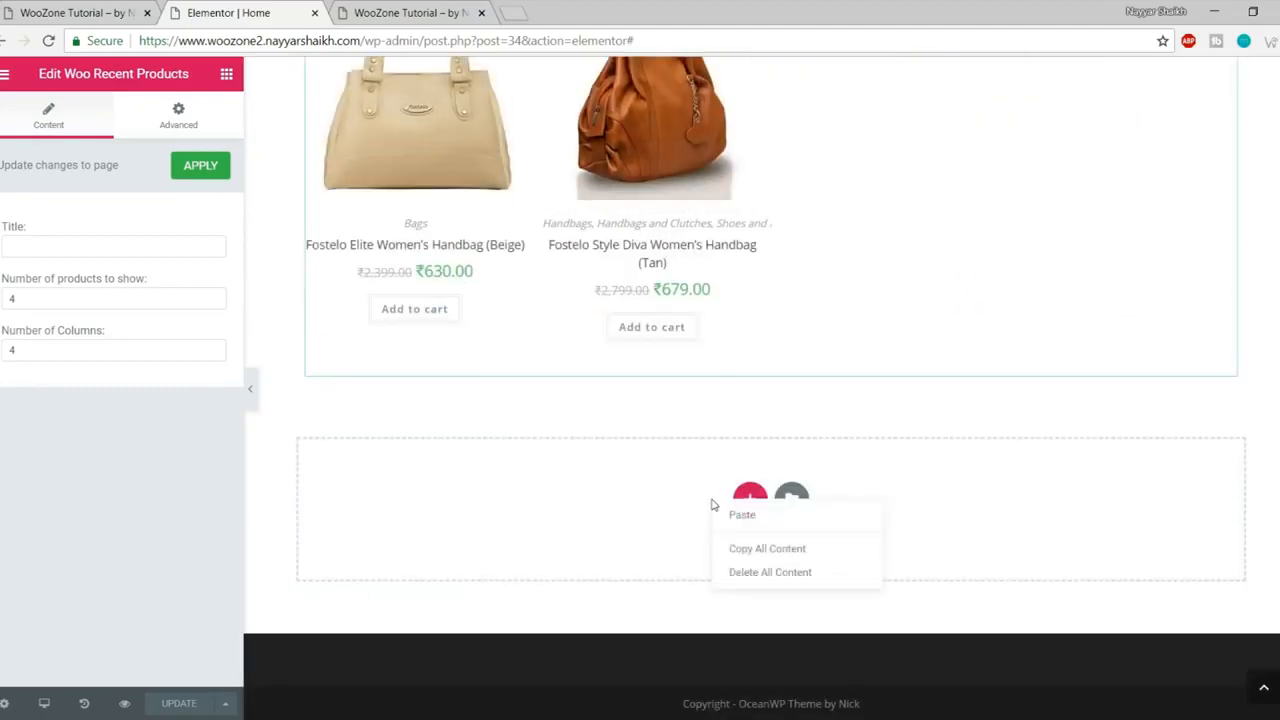
{"action": "left_click", "coordinate": [799, 525]}
{"action": "scroll", "coordinate": [809, 508], "scroll_direction": "down", "scroll_amount": 2}
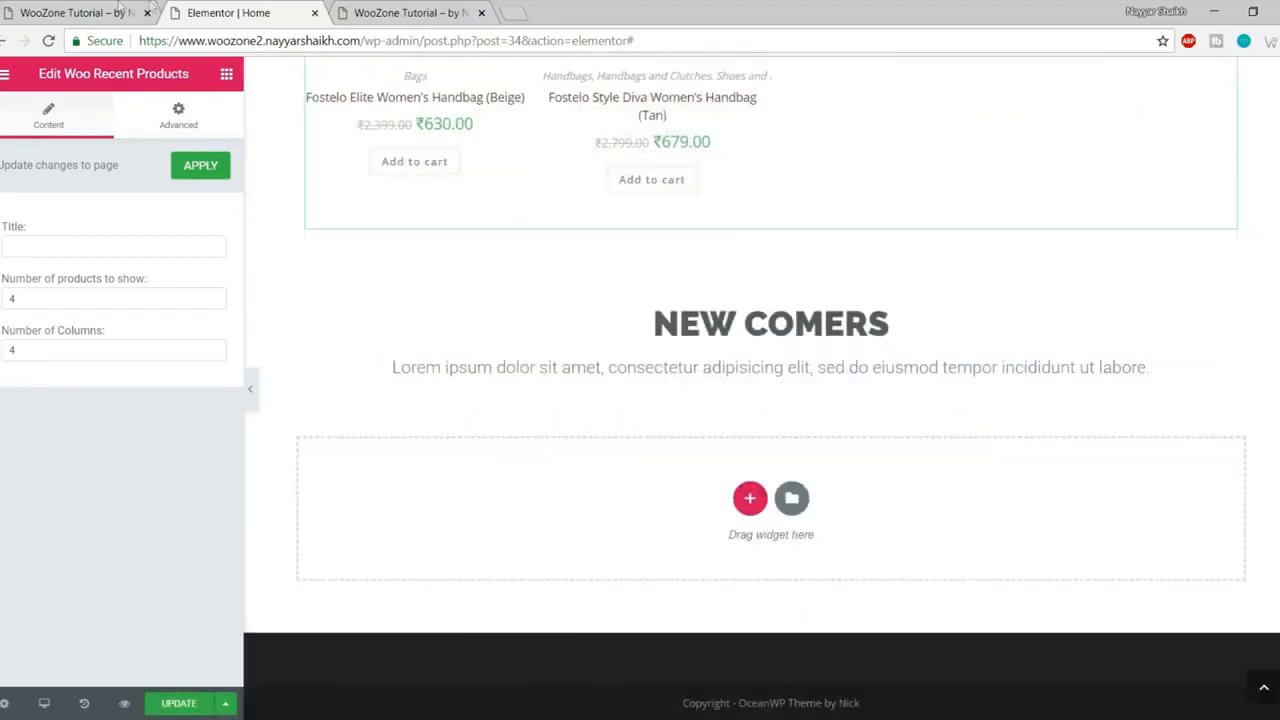
- Change the pasted heading to OUR BRANDS, matching the reference site
{"action": "left_click", "coordinate": [120, 10]}
{"action": "left_click_drag", "start_coordinate": [540, 291], "coordinate": [823, 289]}
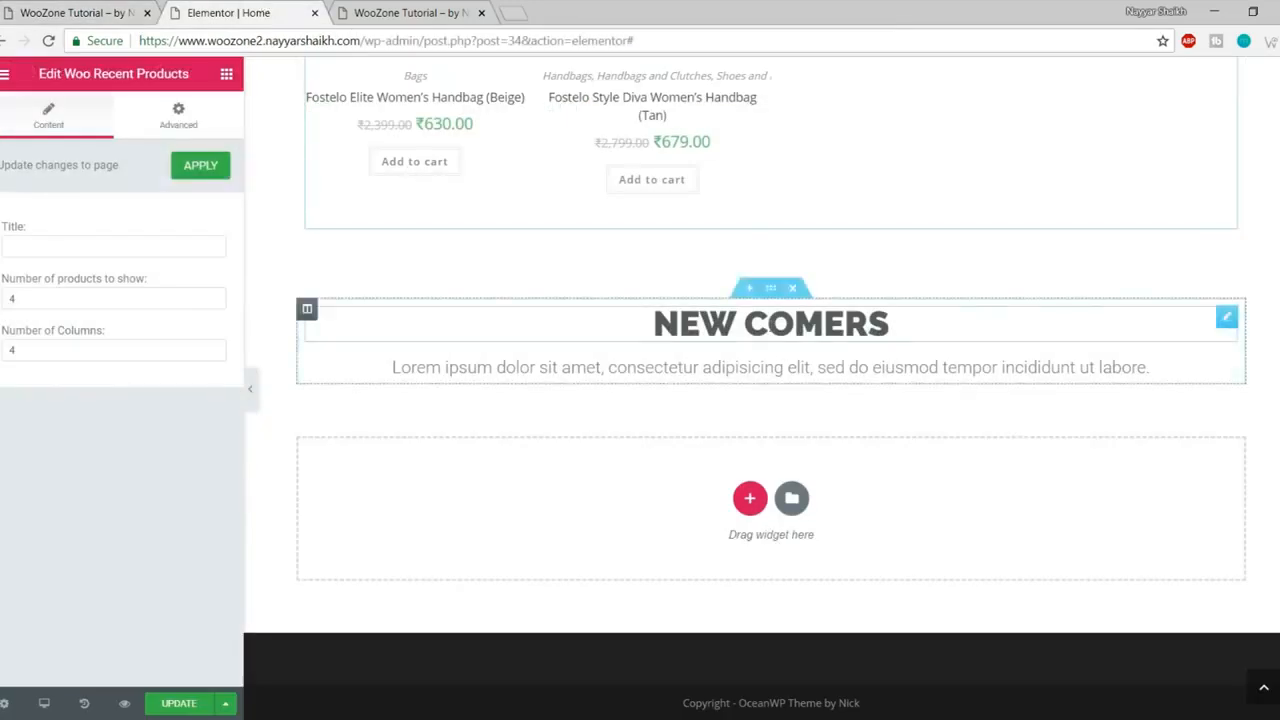
{"action": "left_click", "coordinate": [770, 323]}
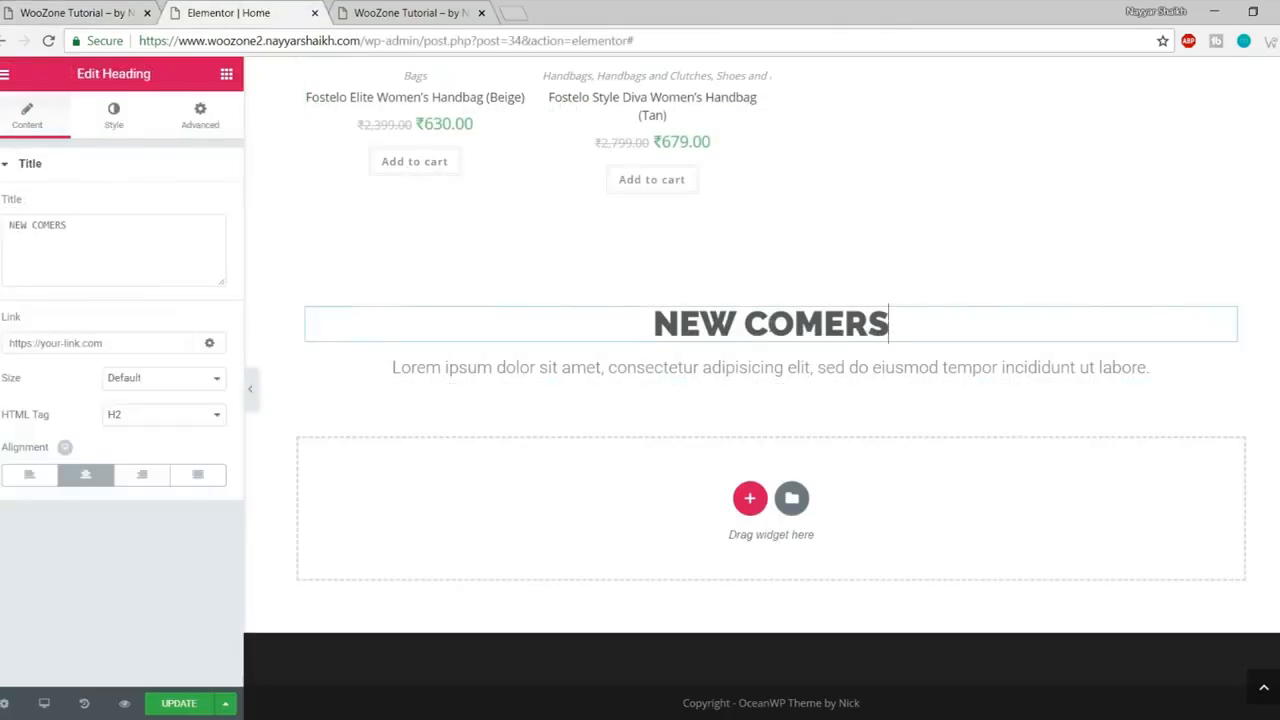
{"action": "triple_click", "coordinate": [770, 323]}
{"action": "type", "text": "OUR BRANDS"}
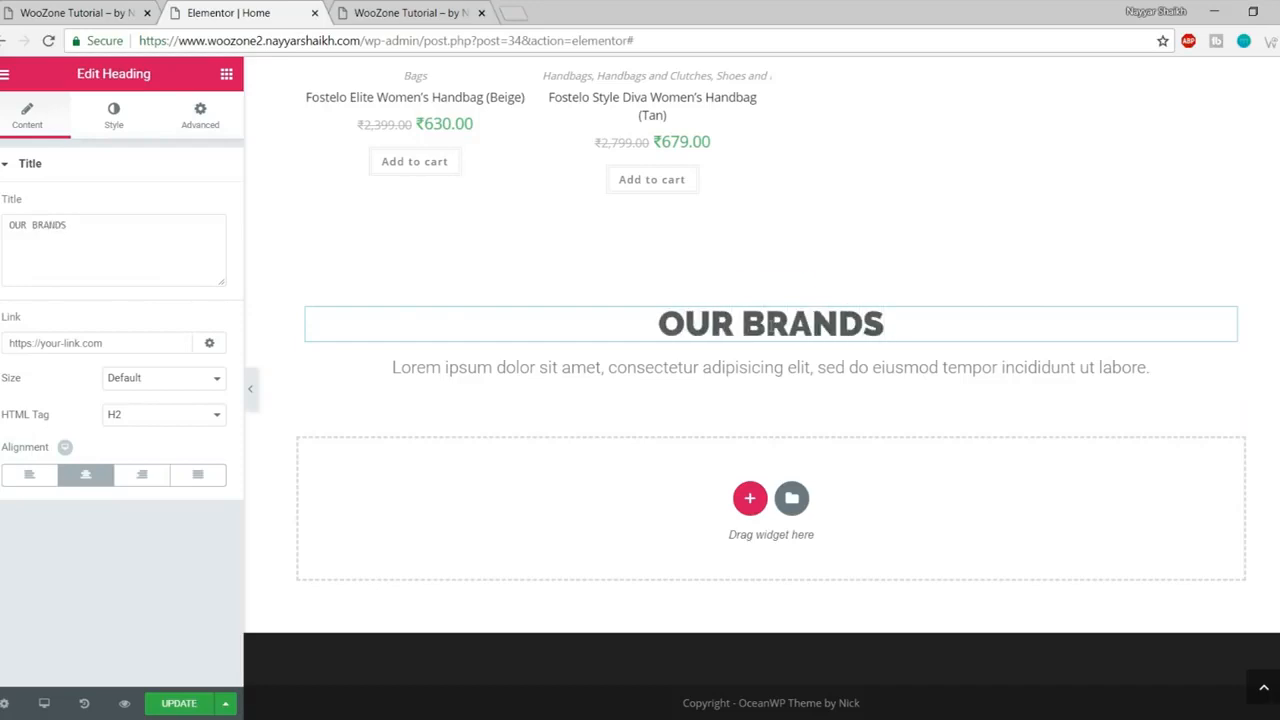
{"action": "left_click", "coordinate": [90, 13]}
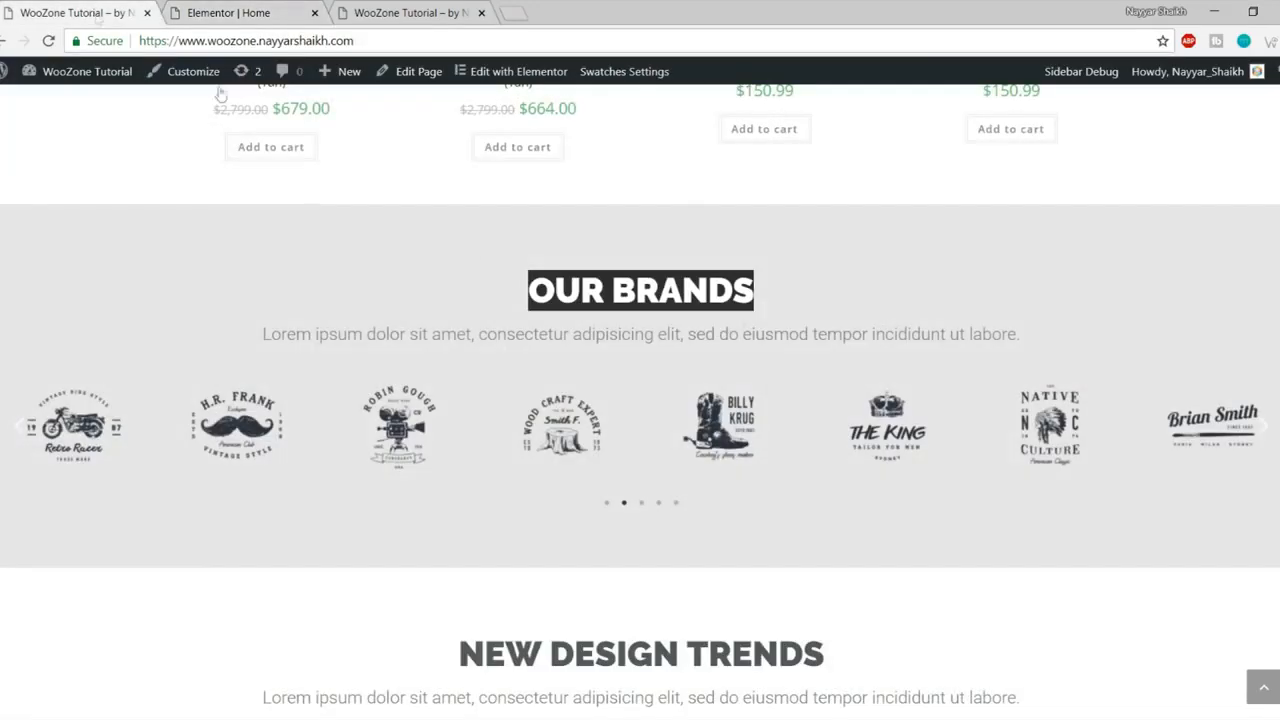
{"action": "left_click", "coordinate": [543, 382]}
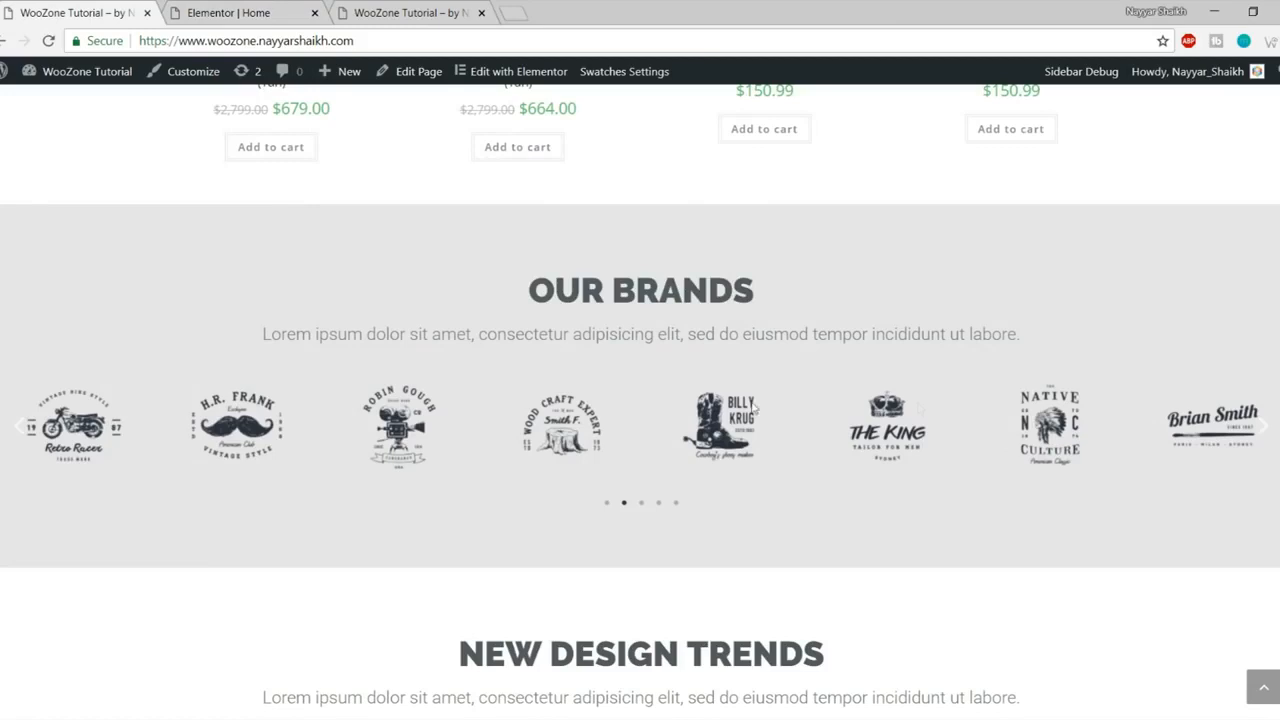
{"action": "left_click", "coordinate": [210, 12]}
{"action": "left_click", "coordinate": [226, 74]}
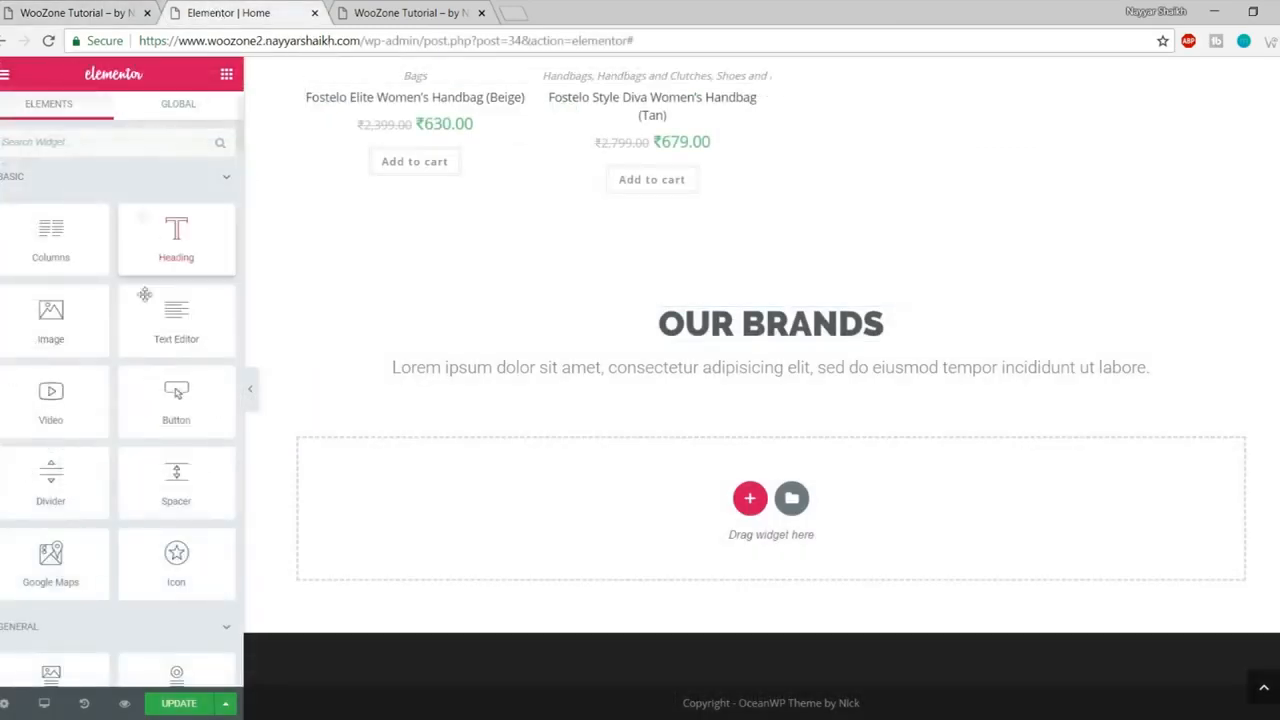
- Drop an Image Carousel widget under the OUR BRANDS heading and begin adding images
{"action": "scroll", "coordinate": [172, 385], "scroll_direction": "down", "scroll_amount": 3}
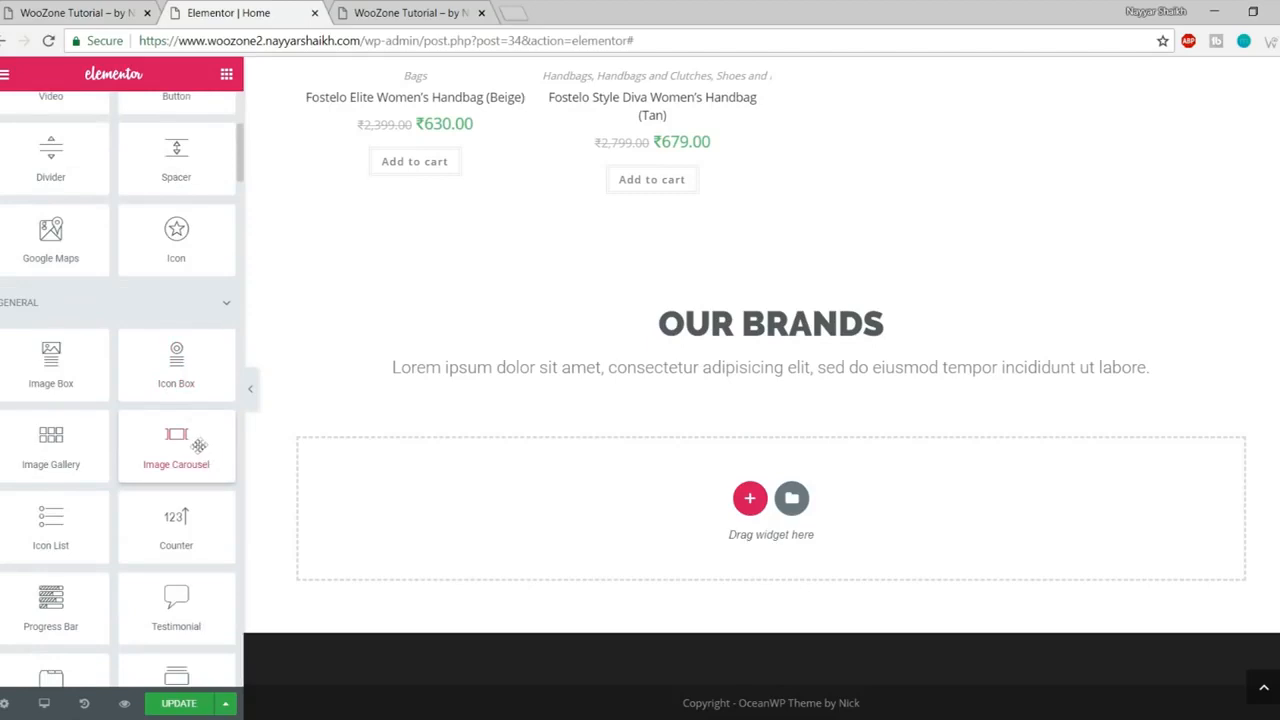
{"action": "left_click_drag", "start_coordinate": [175, 436], "coordinate": [768, 380]}
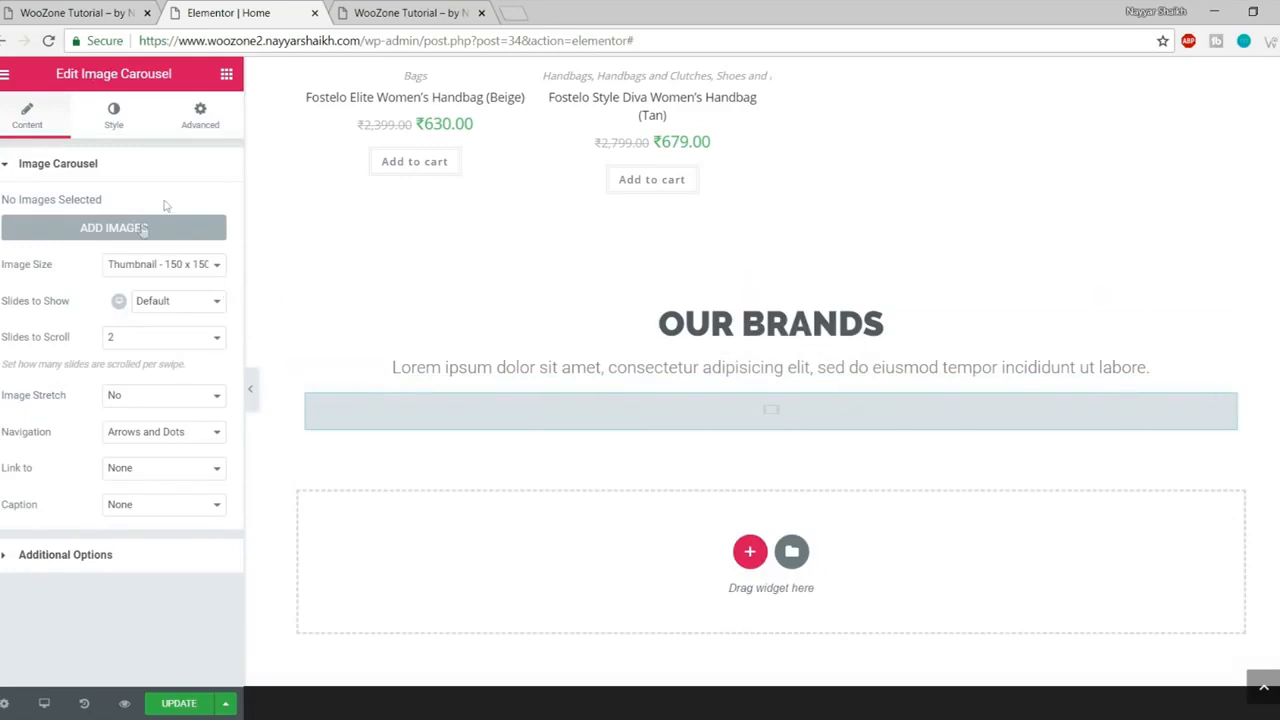
{"action": "left_click", "coordinate": [108, 230]}
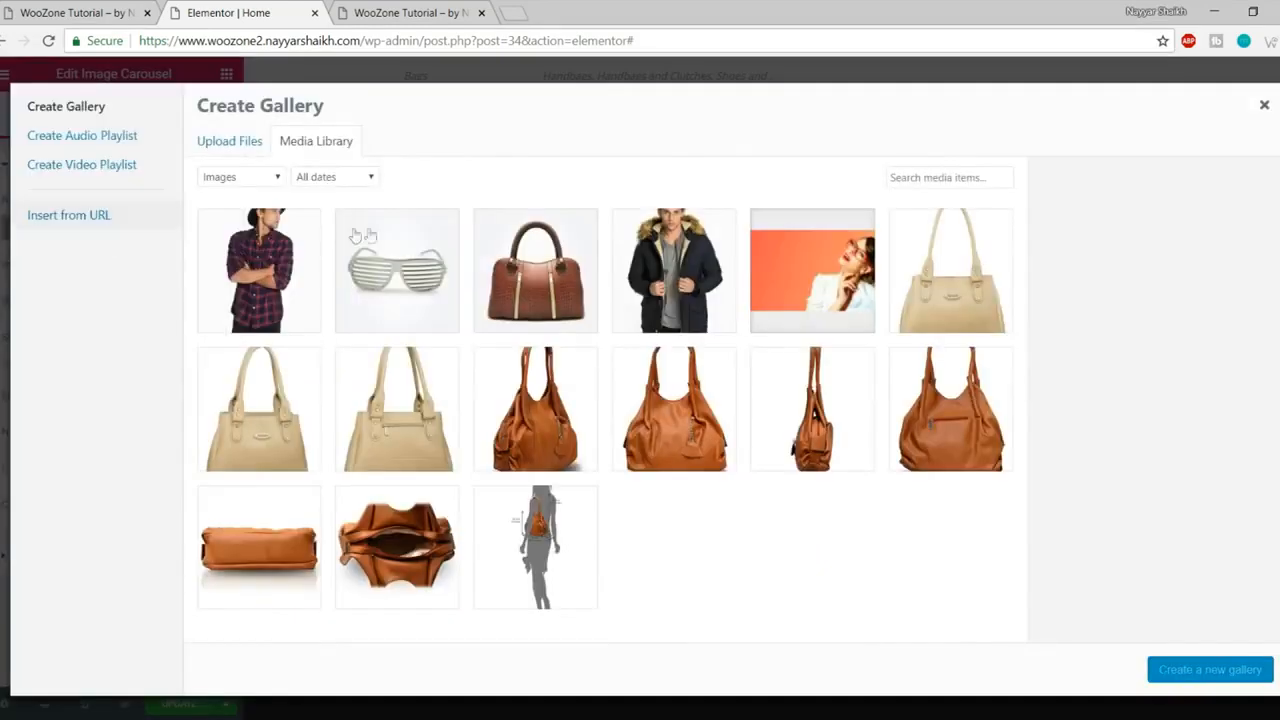
{"action": "left_click", "coordinate": [244, 141]}
{"action": "left_click", "coordinate": [720, 381]}
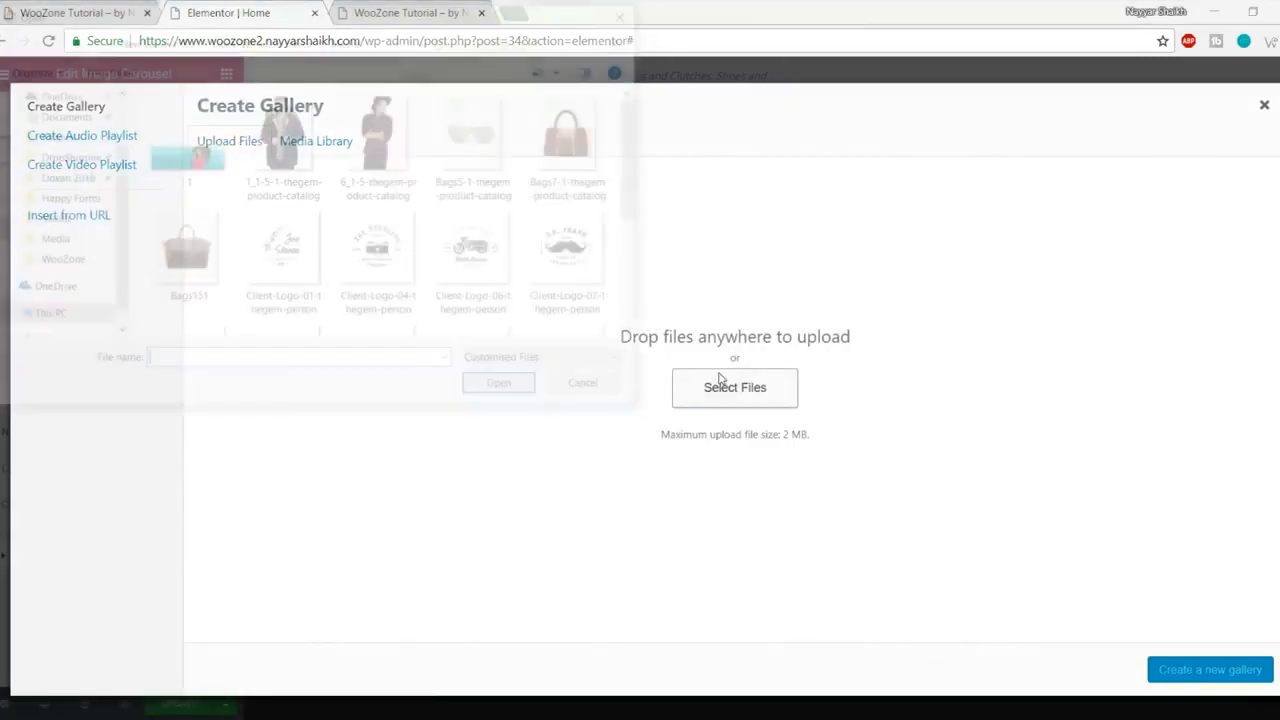
- Upload ten logos: Client-Logo-01, 04, 06, 07 and 15 through 20
{"action": "left_click", "coordinate": [306, 256]}
{"action": "left_click", "coordinate": [408, 256], "text": "ctrl"}
{"action": "left_click", "coordinate": [484, 256], "text": "ctrl"}
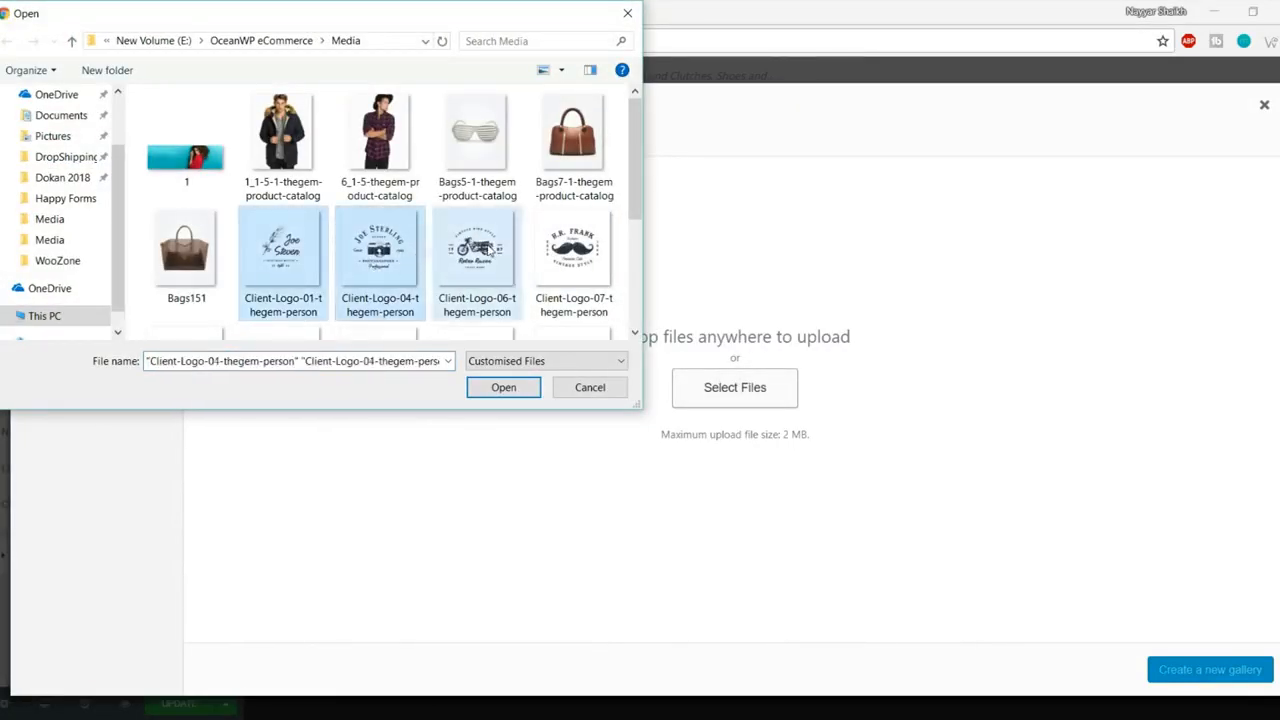
{"action": "left_click", "coordinate": [555, 258], "text": "ctrl"}
{"action": "scroll", "coordinate": [555, 258], "scroll_direction": "down", "scroll_amount": 1}
{"action": "left_click", "coordinate": [200, 272], "text": "ctrl"}
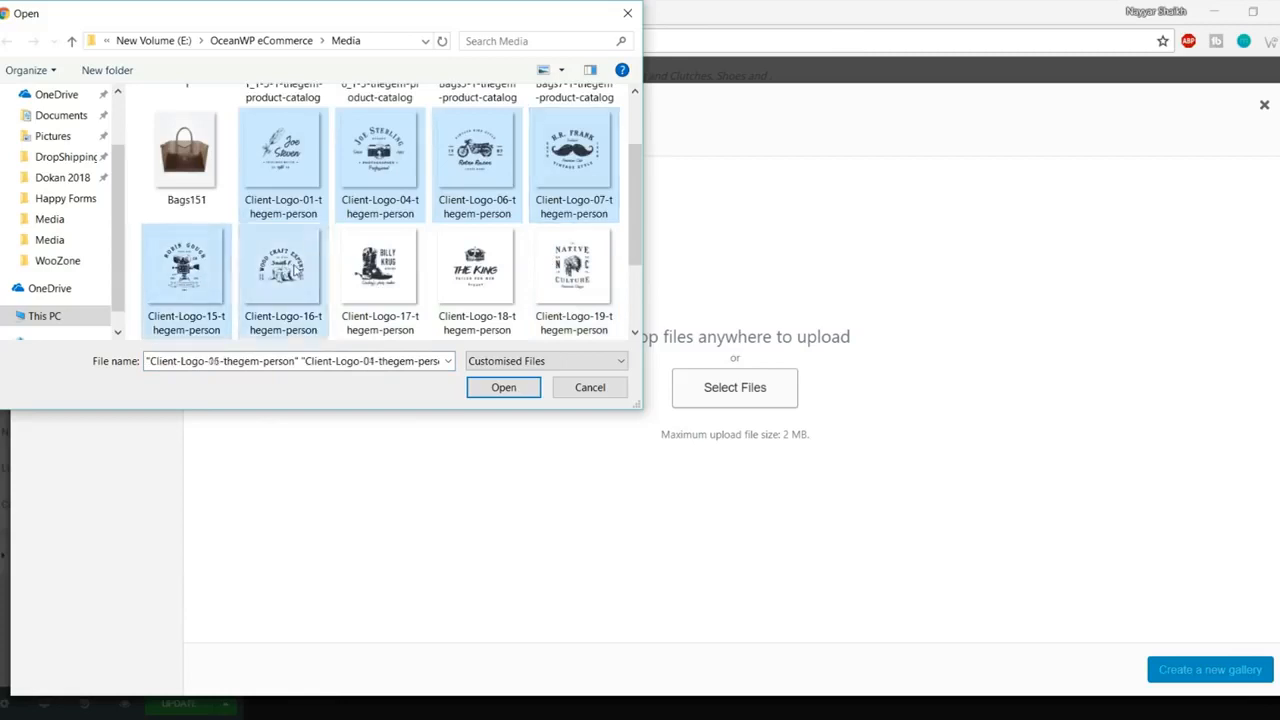
{"action": "left_click", "coordinate": [285, 272], "text": "ctrl"}
{"action": "left_click", "coordinate": [380, 272], "text": "ctrl"}
{"action": "left_click", "coordinate": [455, 265], "text": "ctrl"}
{"action": "left_click", "coordinate": [565, 268], "text": "ctrl"}
{"action": "scroll", "coordinate": [565, 268], "scroll_direction": "down", "scroll_amount": 1}
{"action": "left_click", "coordinate": [186, 275], "text": "ctrl"}
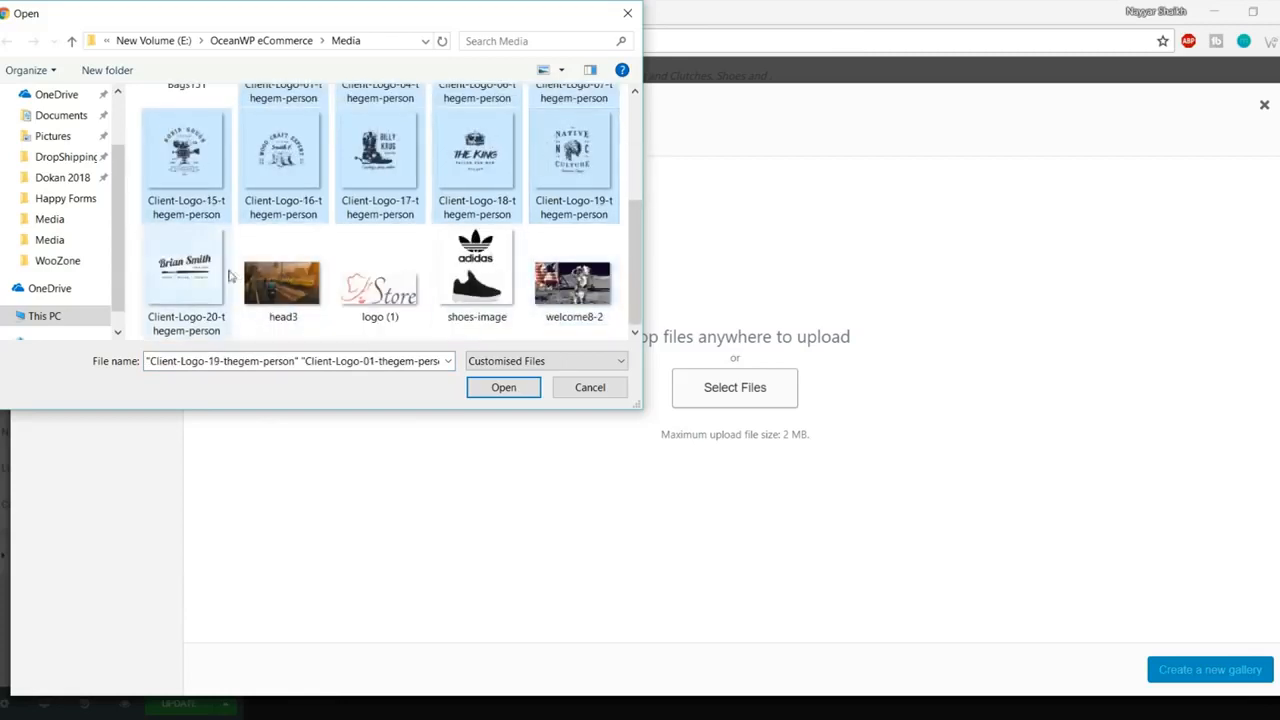
{"action": "left_click", "coordinate": [500, 387]}
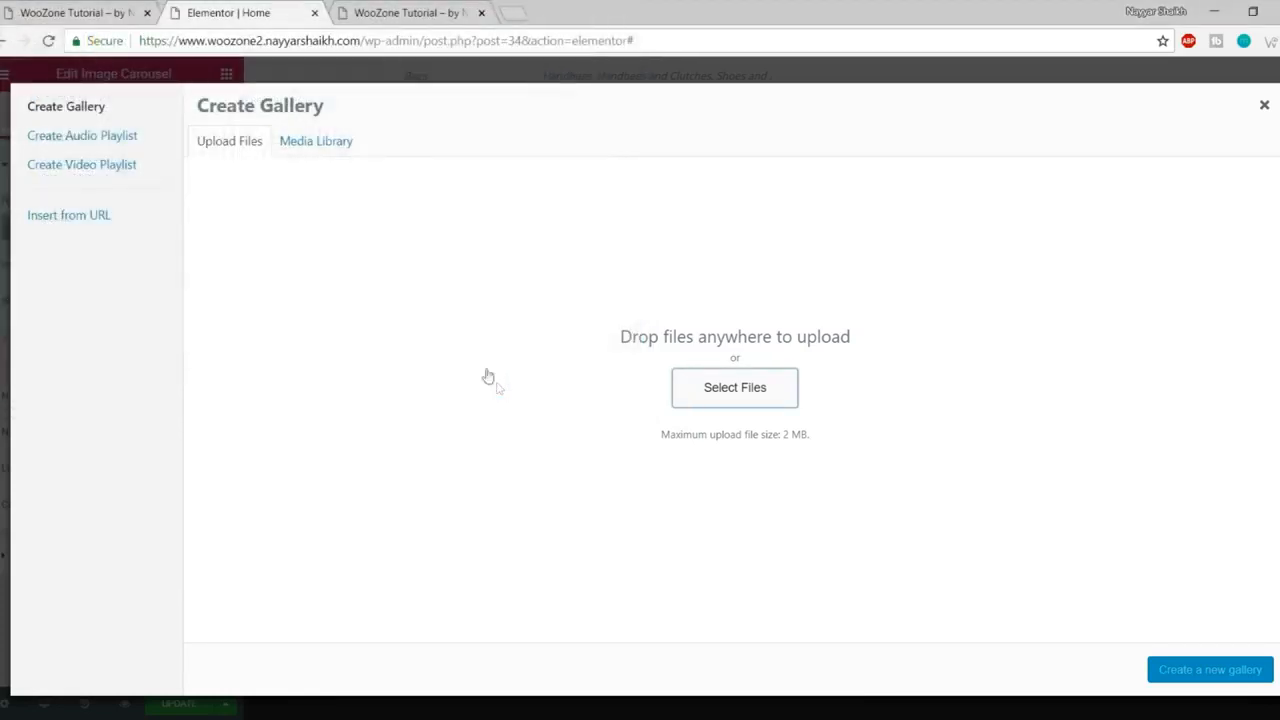
- Create a gallery from the ten uploaded logos and insert it into the carousel
{"action": "left_click", "coordinate": [85, 10]}
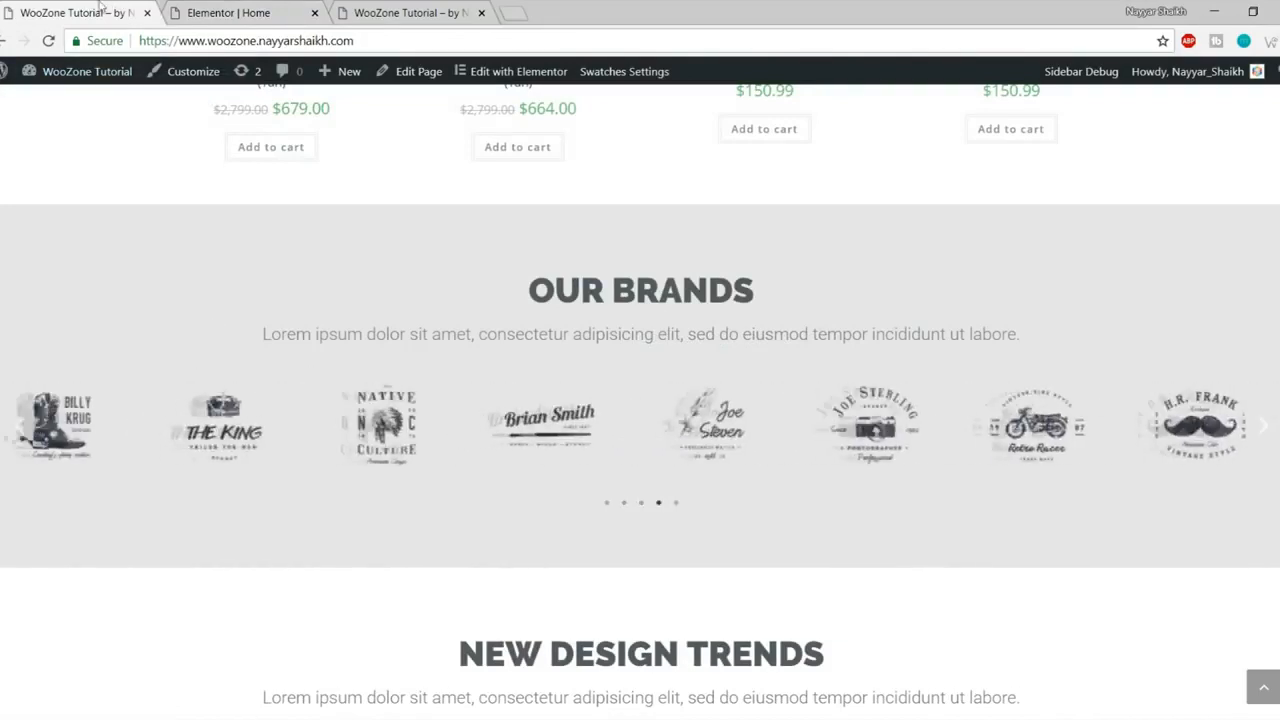
{"action": "left_click", "coordinate": [228, 12]}
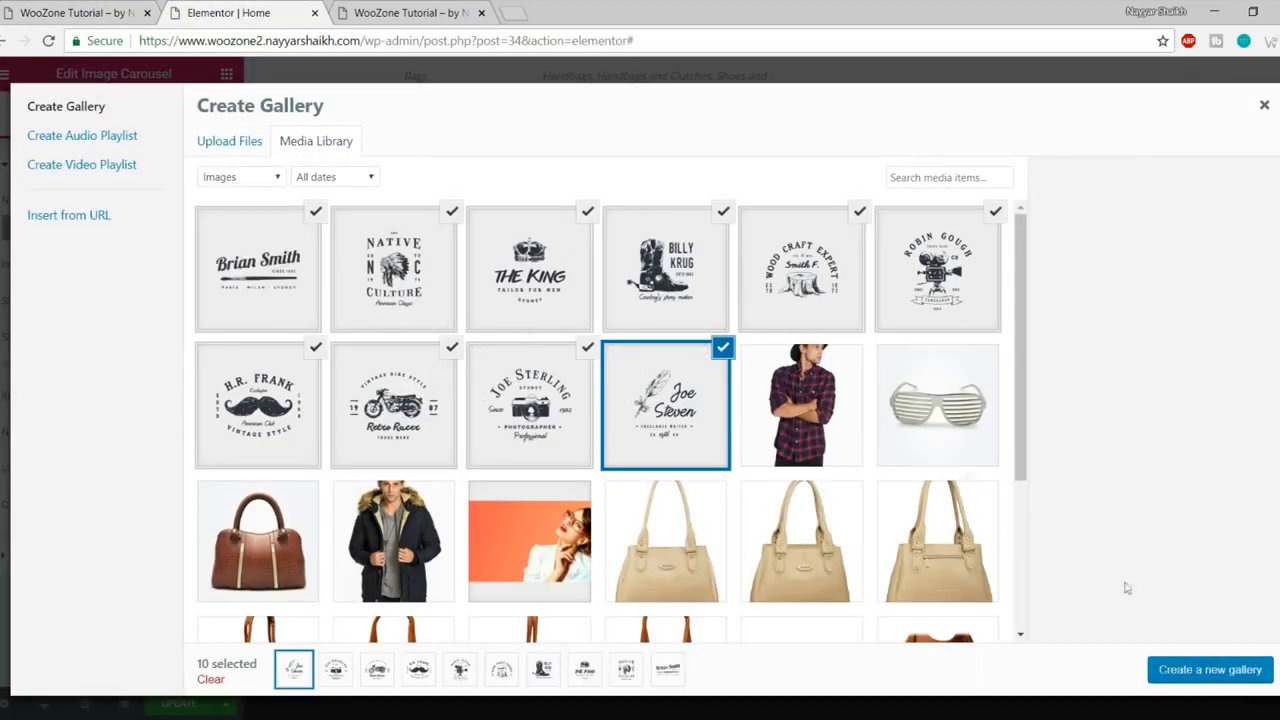
{"action": "left_click", "coordinate": [1202, 672]}
{"action": "left_click", "coordinate": [1220, 672]}
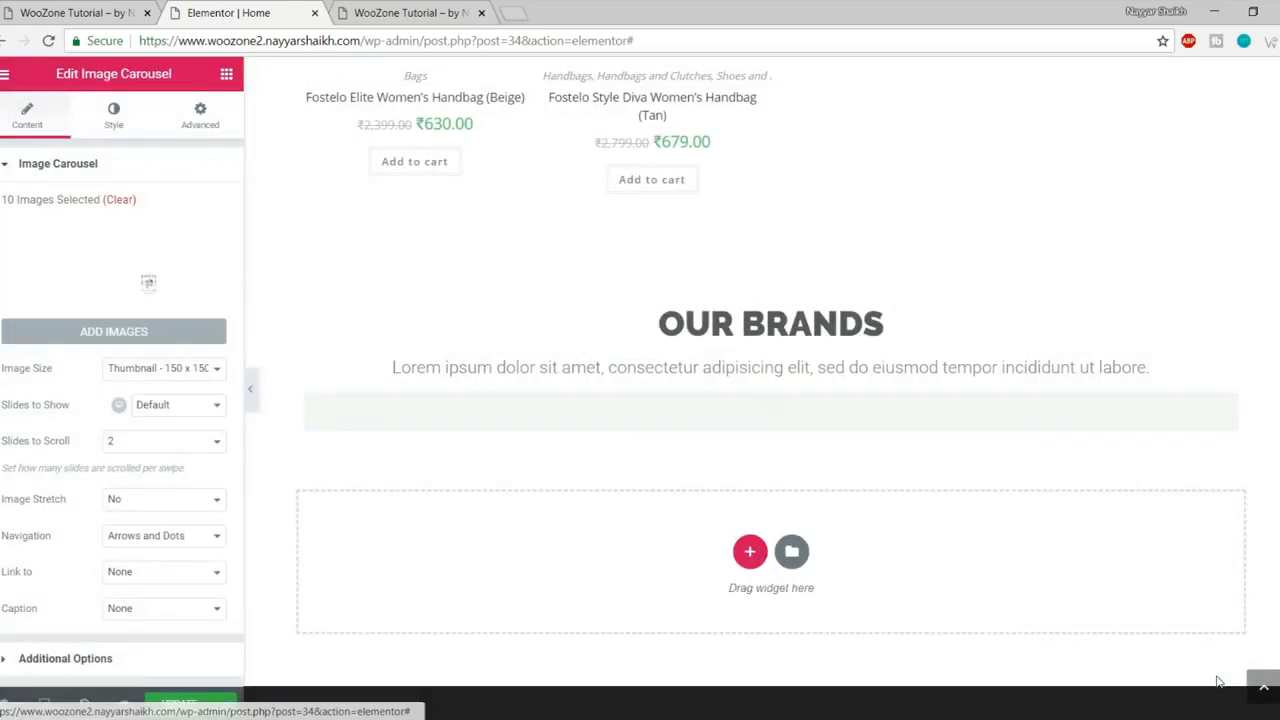
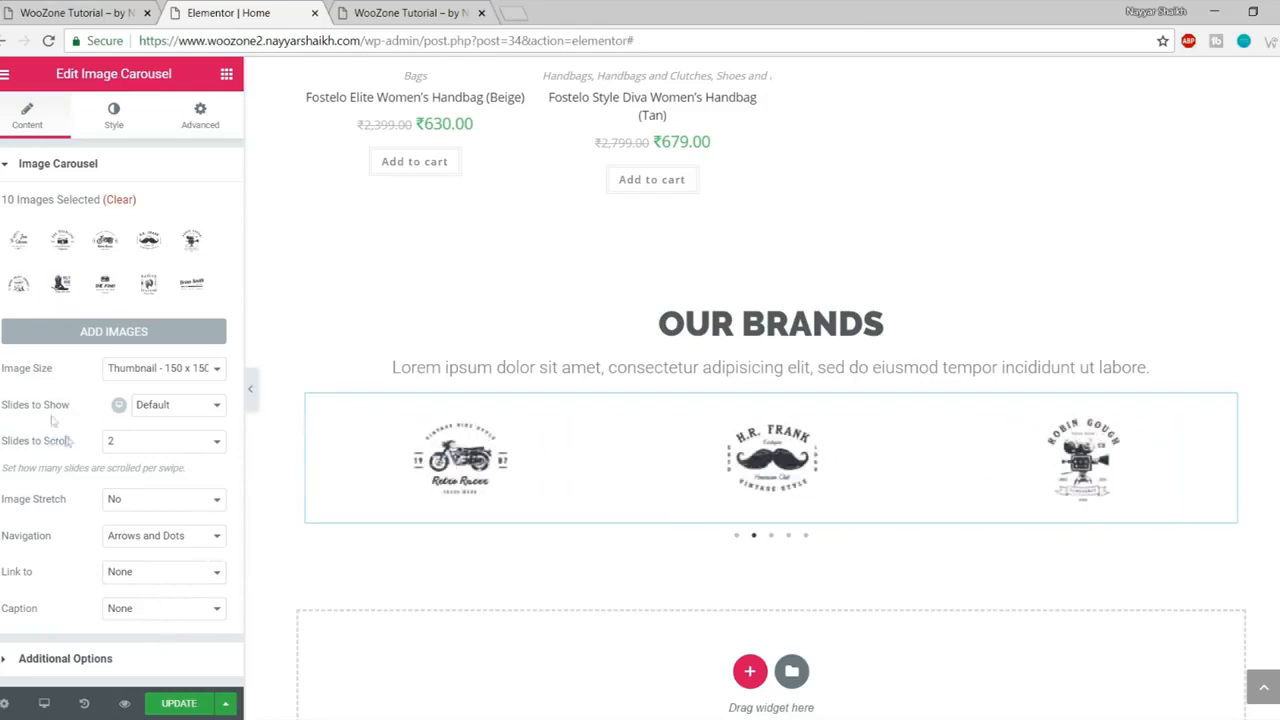
- Set the Our Brands logo carousel to show 8 slides at once
{"action": "left_click", "coordinate": [152, 406]}
{"action": "left_click", "coordinate": [172, 520]}
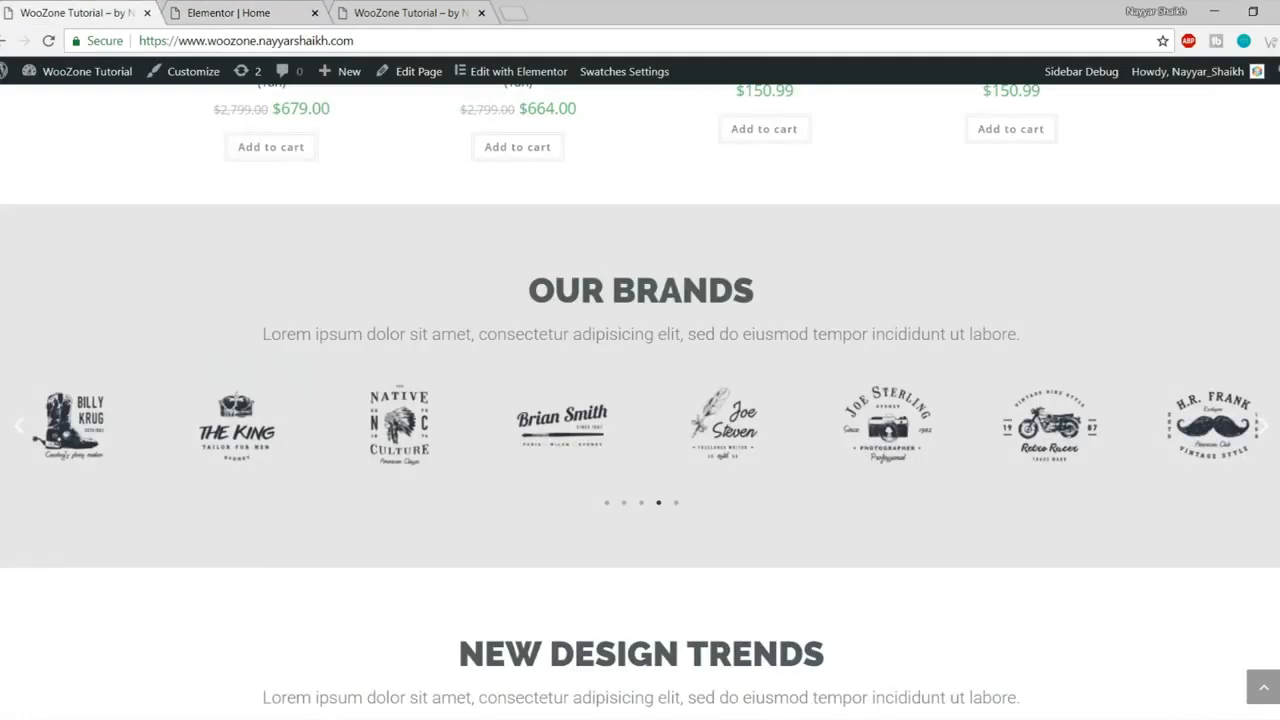
{"action": "left_click", "coordinate": [272, 10]}
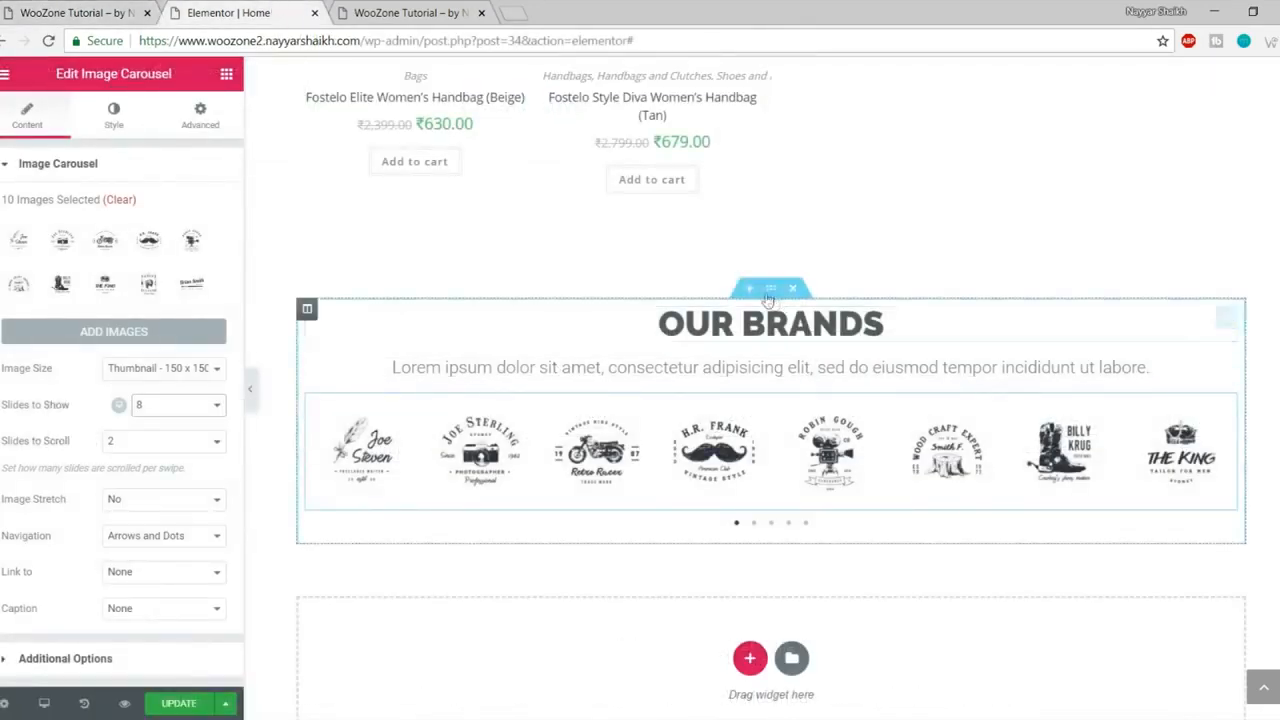
- Stretch the Our Brands section and set its content width to Full Width
{"action": "left_click", "coordinate": [771, 289]}
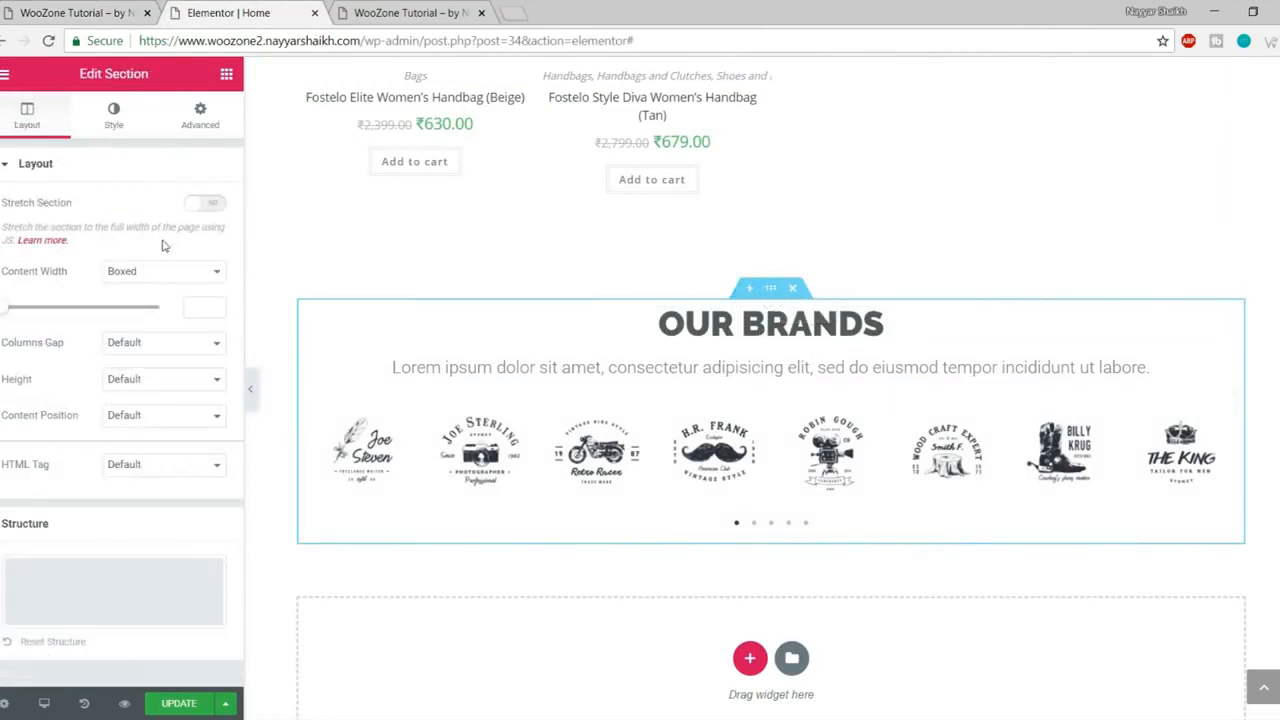
{"action": "left_click", "coordinate": [203, 205]}
{"action": "left_click", "coordinate": [179, 273]}
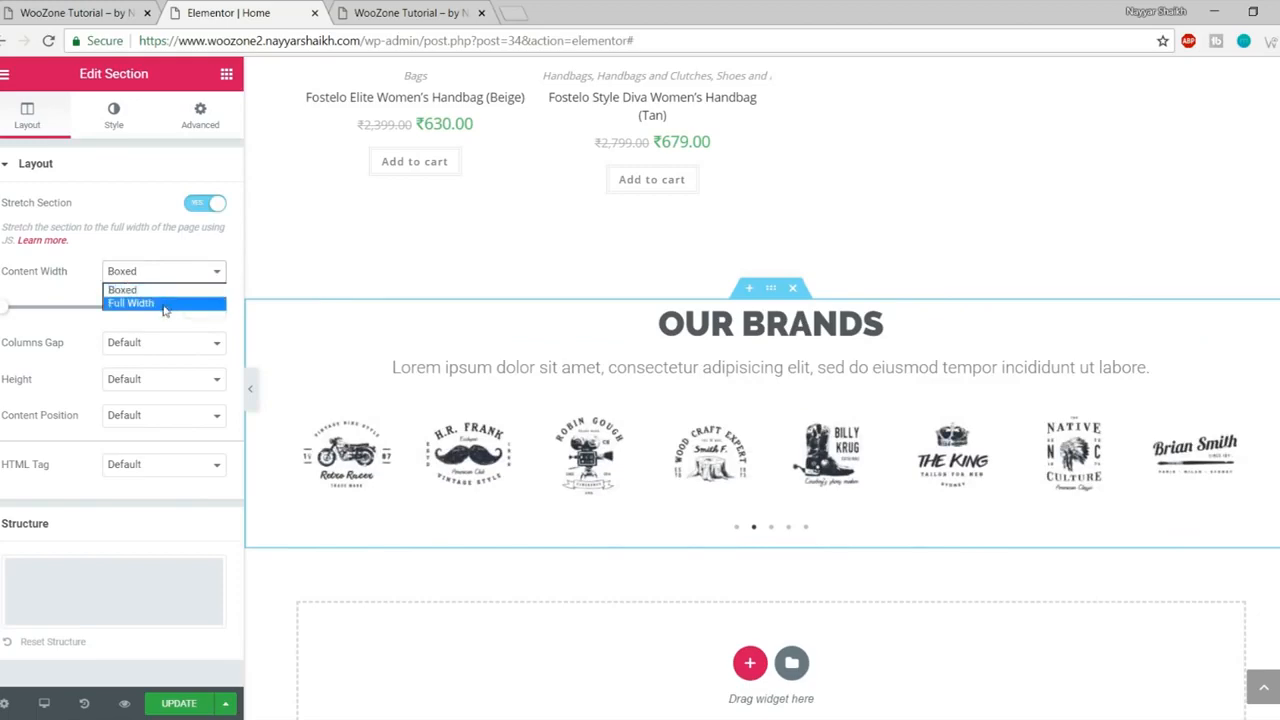
{"action": "left_click", "coordinate": [165, 306]}
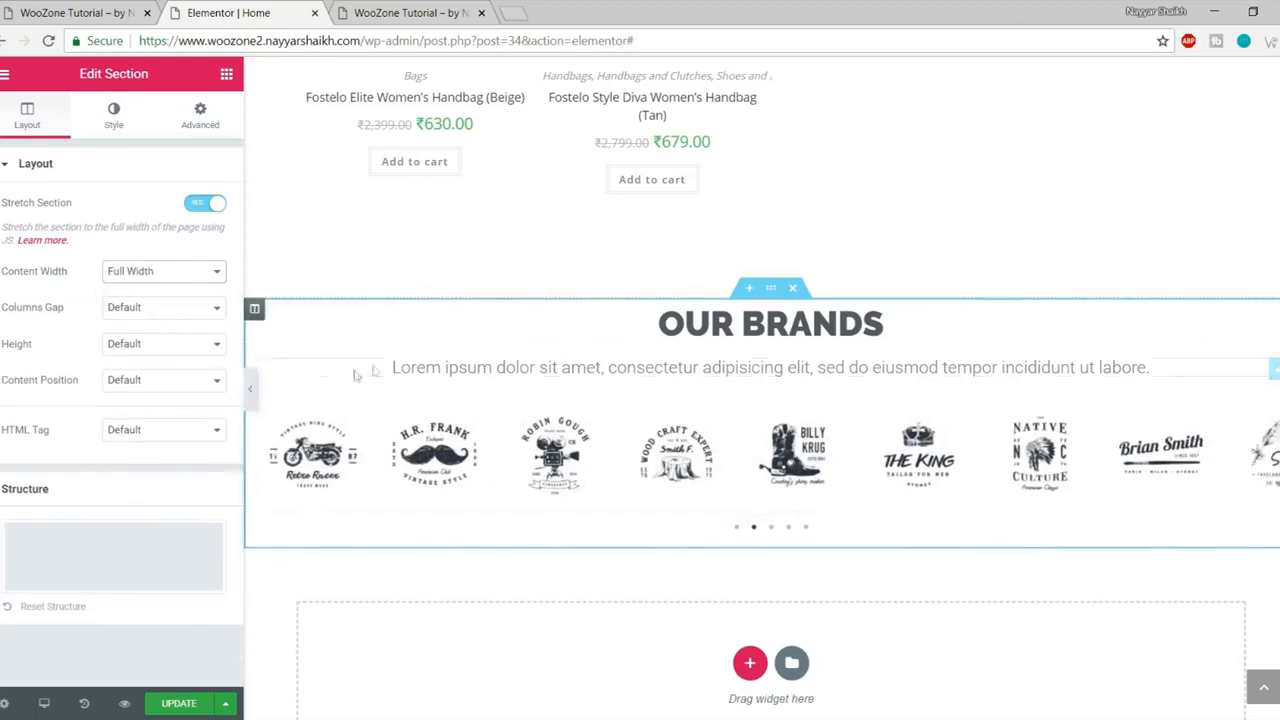
- Check the full-width logo carousel on the live site
{"action": "left_click", "coordinate": [75, 13]}
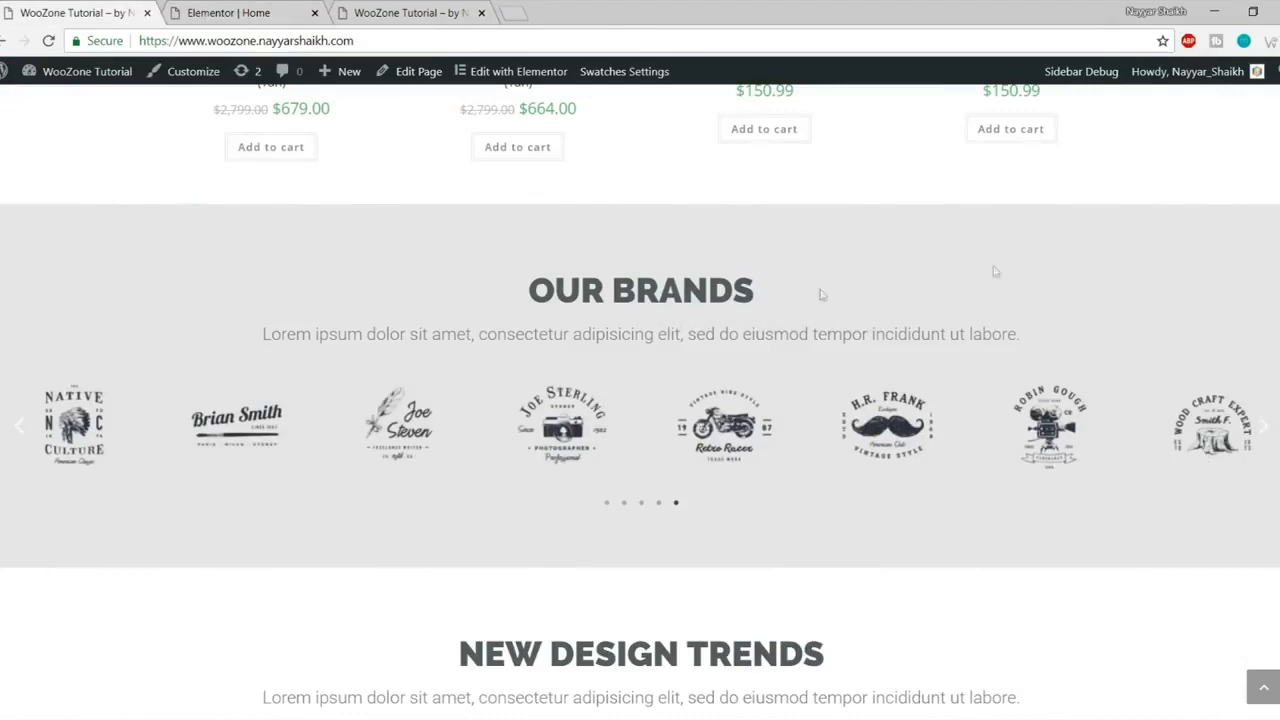
{"action": "scroll", "coordinate": [893, 325], "scroll_direction": "up", "scroll_amount": 2}
{"action": "scroll", "coordinate": [937, 374], "scroll_direction": "down", "scroll_amount": 2}
{"action": "left_click", "coordinate": [245, 13]}
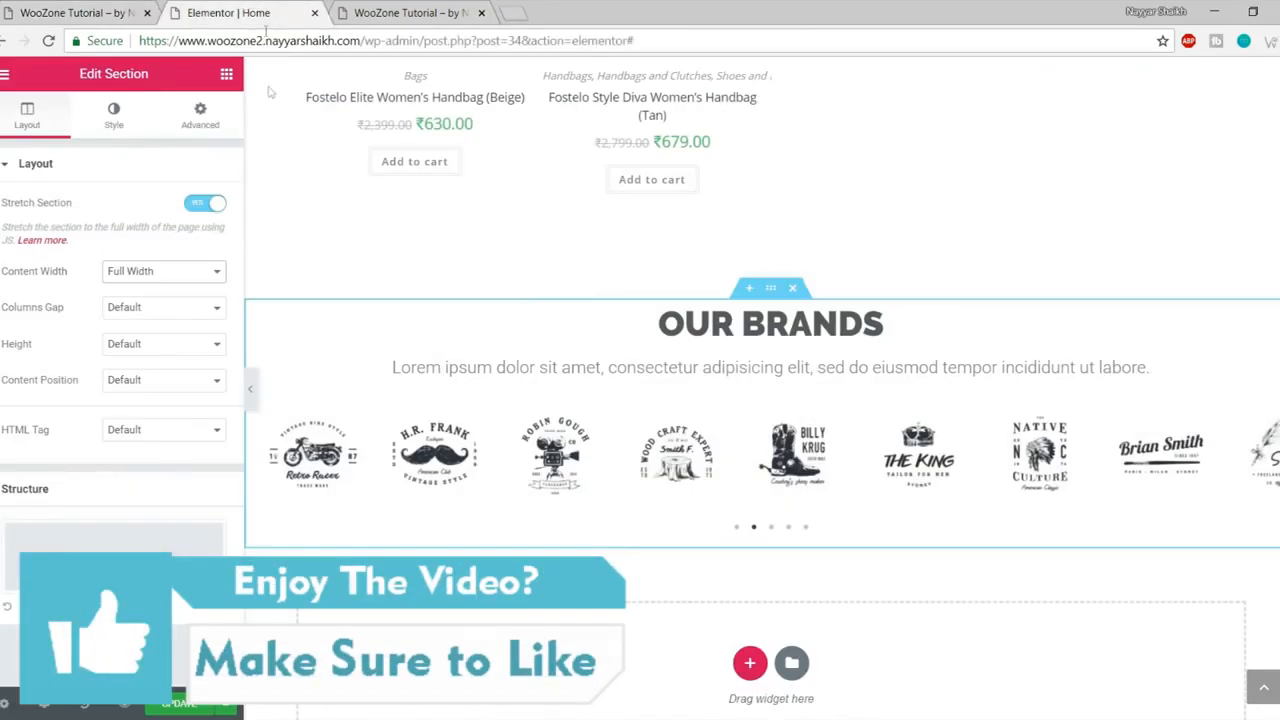
- Give the Our Brands section a classic light grey background colour
{"action": "left_click", "coordinate": [101, 117]}
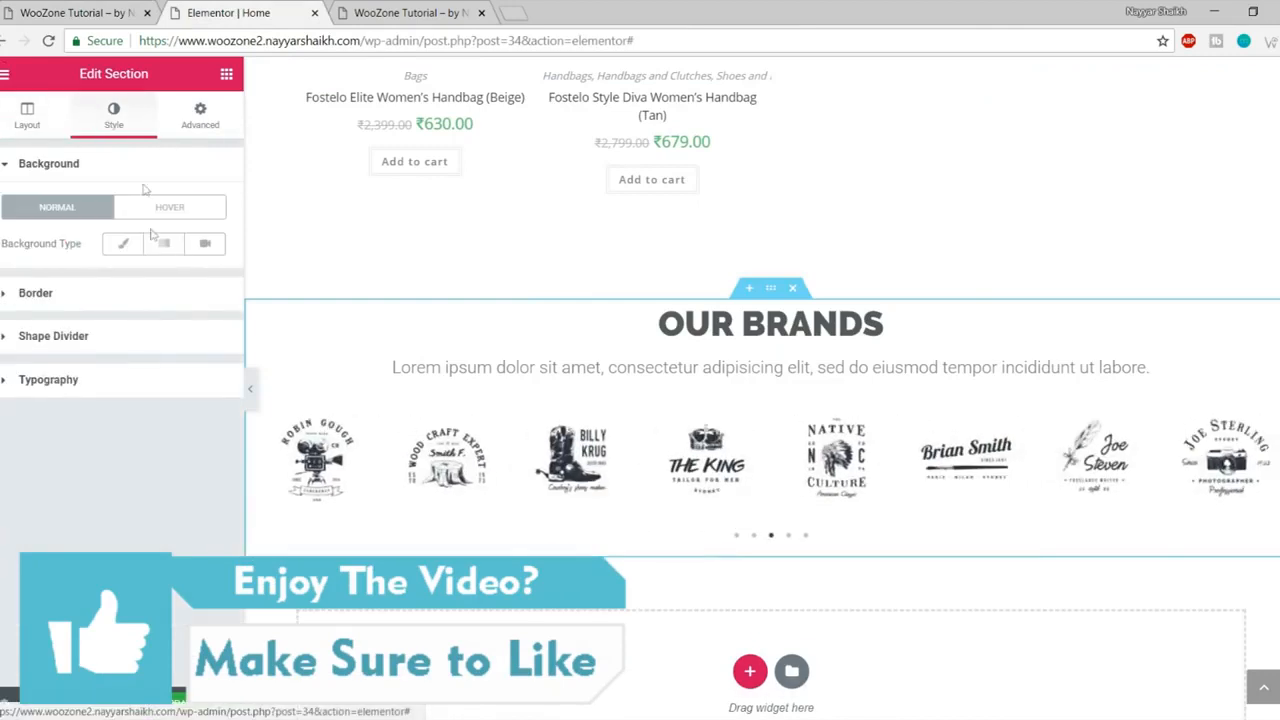
{"action": "left_click", "coordinate": [122, 244]}
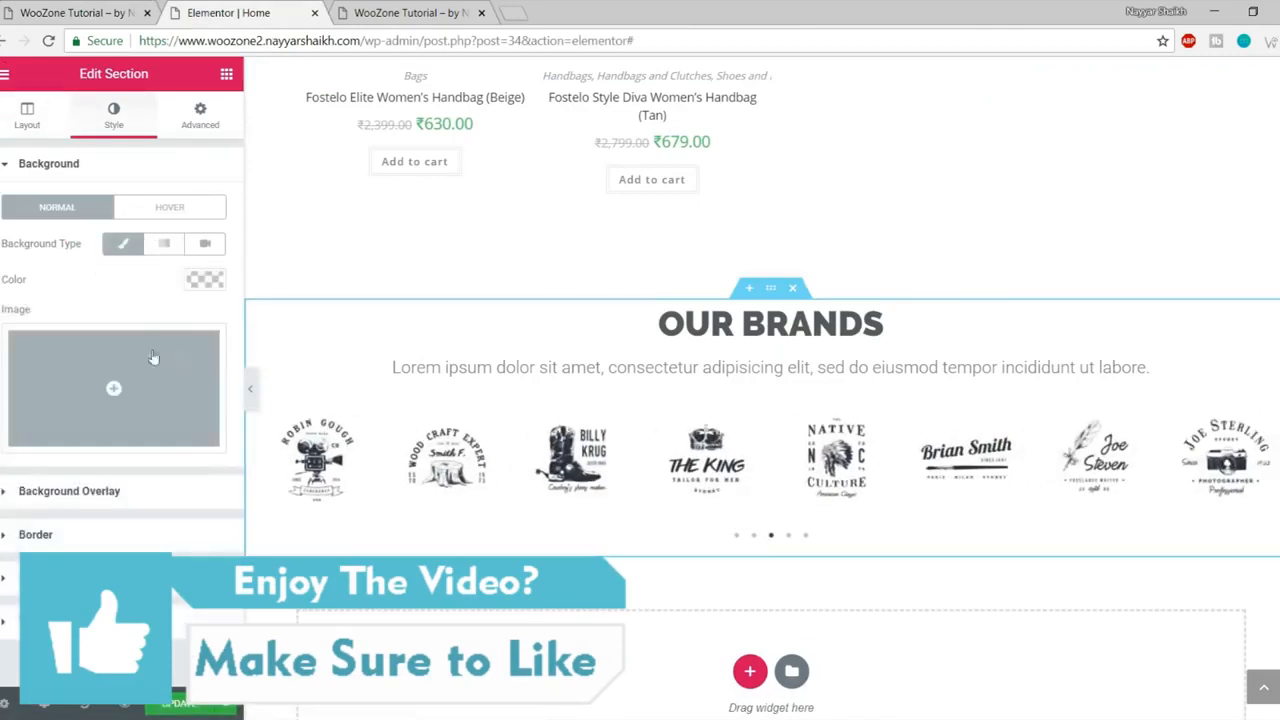
{"action": "left_click", "coordinate": [200, 277]}
{"action": "left_click", "coordinate": [7, 378]}
{"action": "left_click_drag", "start_coordinate": [7, 378], "coordinate": [4, 335]}
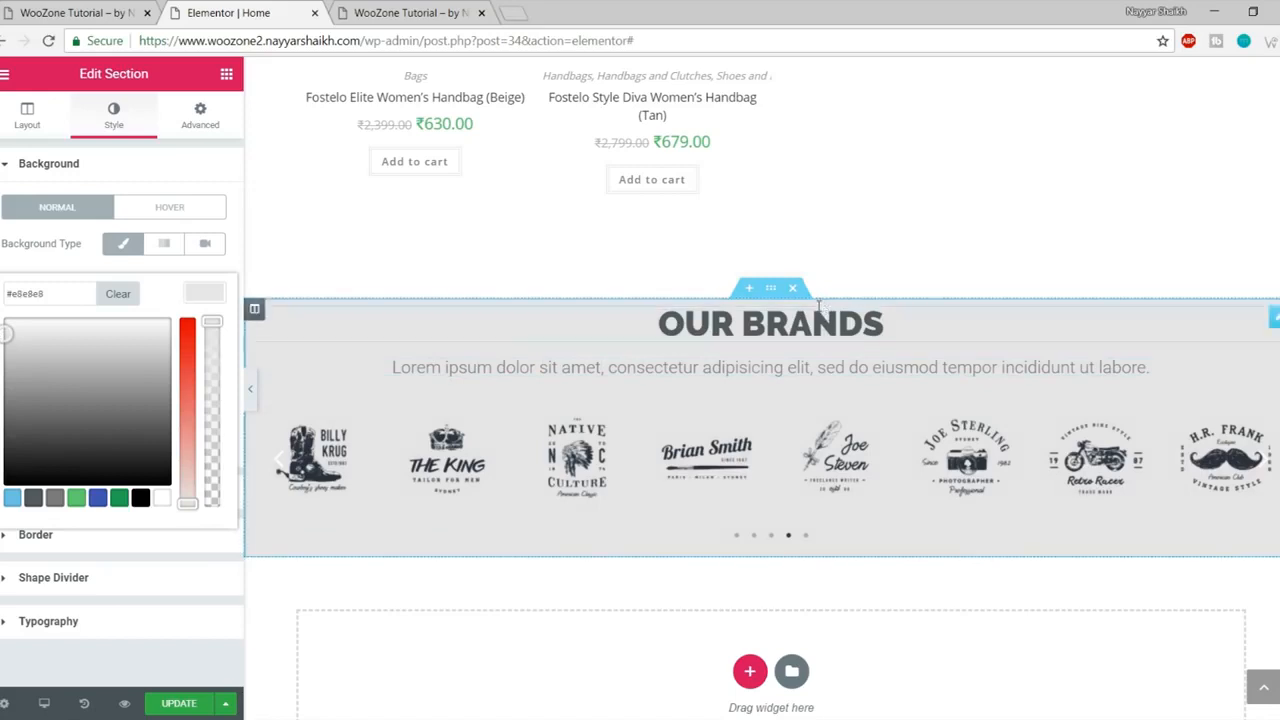
- Set the section padding to 70 top and 50 bottom, then save the page
{"action": "left_click", "coordinate": [219, 126]}
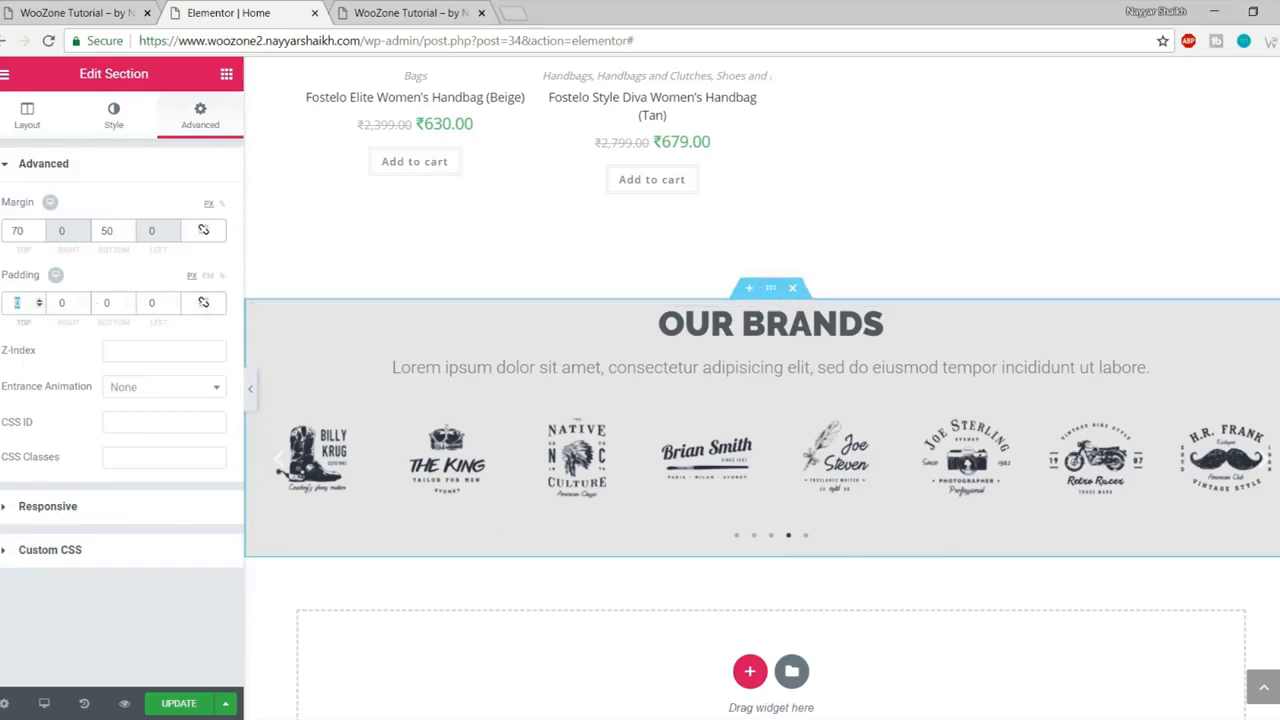
{"action": "type", "text": "0"}
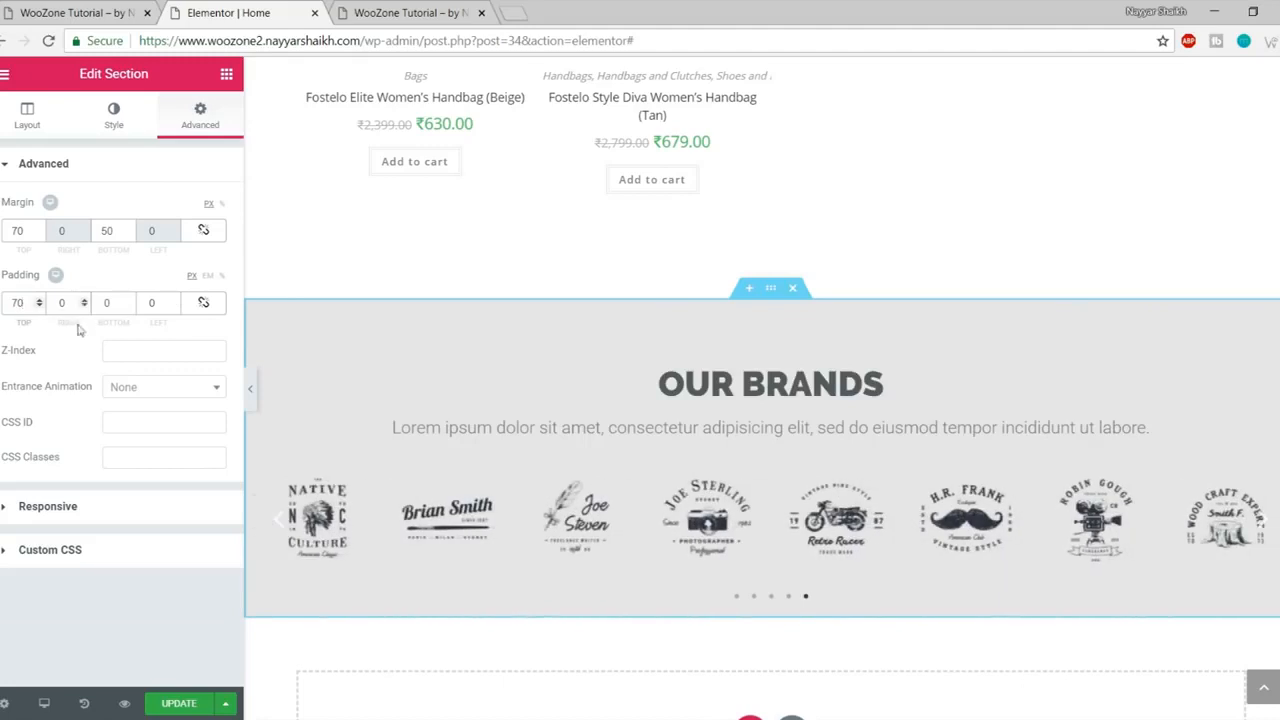
{"action": "double_click", "coordinate": [106, 303]}
{"action": "type", "text": "50"}
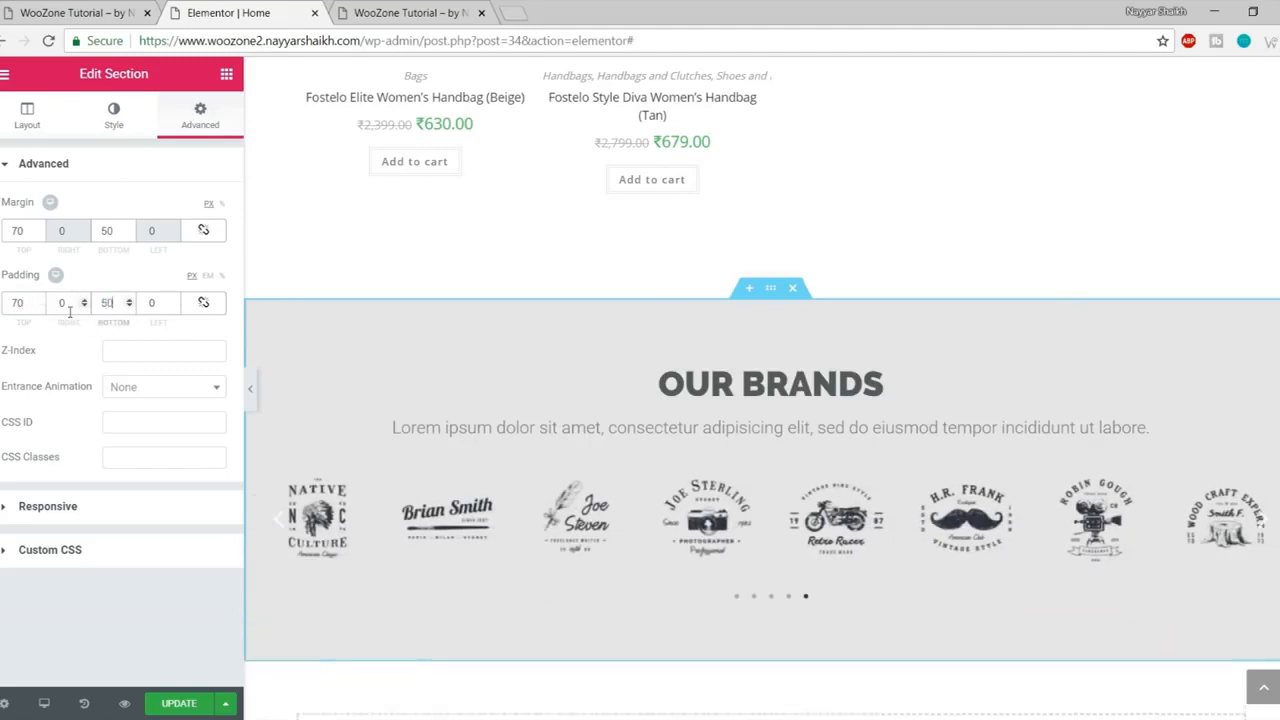
{"action": "scroll", "coordinate": [550, 411], "scroll_direction": "down", "scroll_amount": 2}
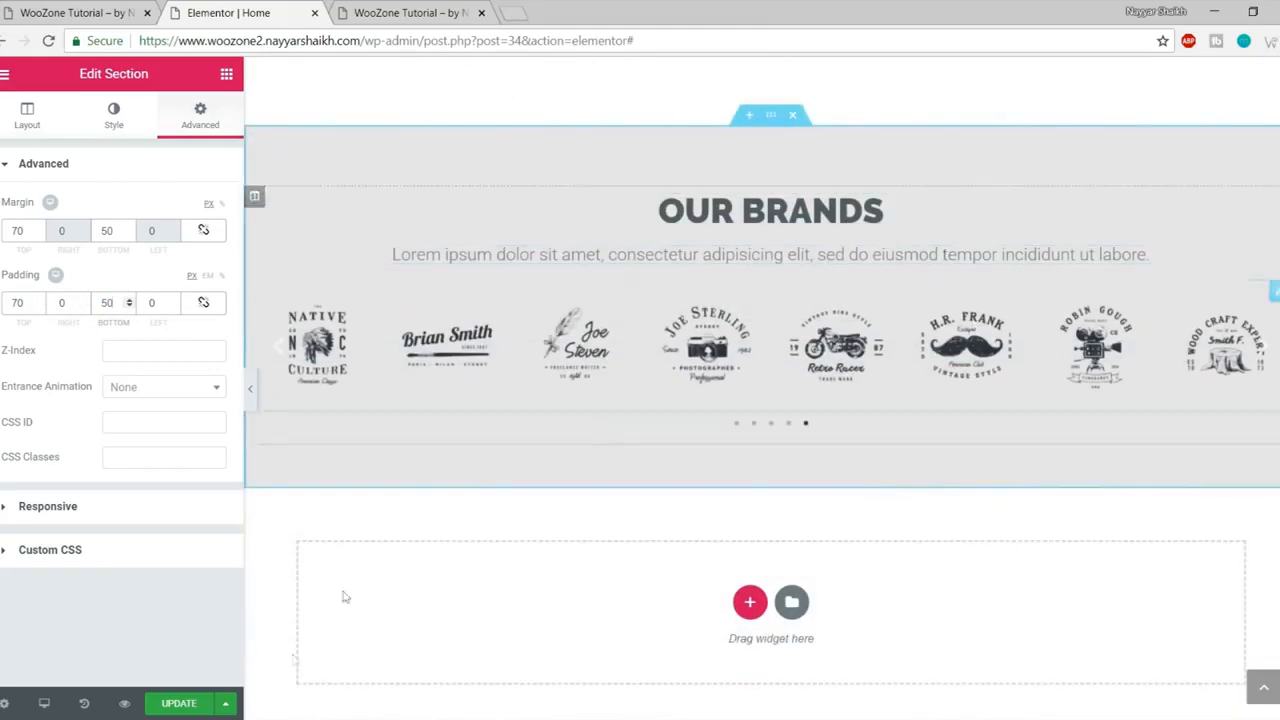
{"action": "left_click", "coordinate": [175, 704]}
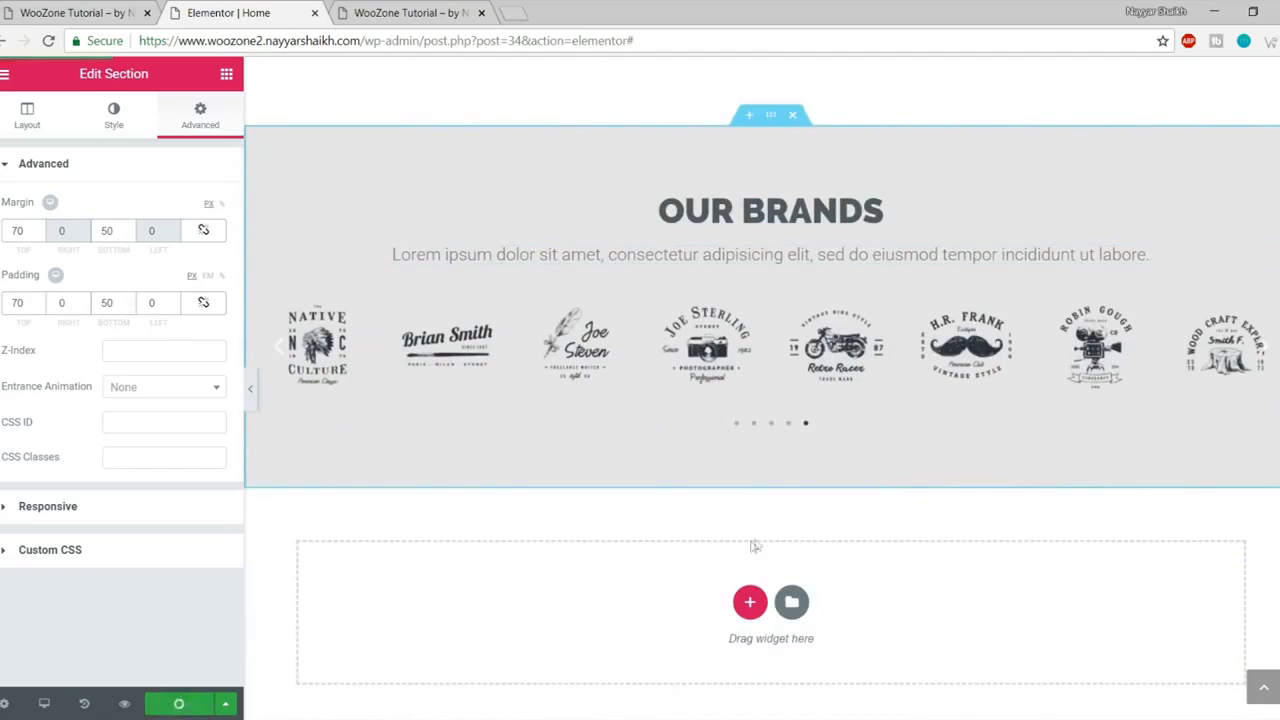
- Scroll through the live homepage to review the grey Our Brands section
{"action": "left_click", "coordinate": [80, 12]}
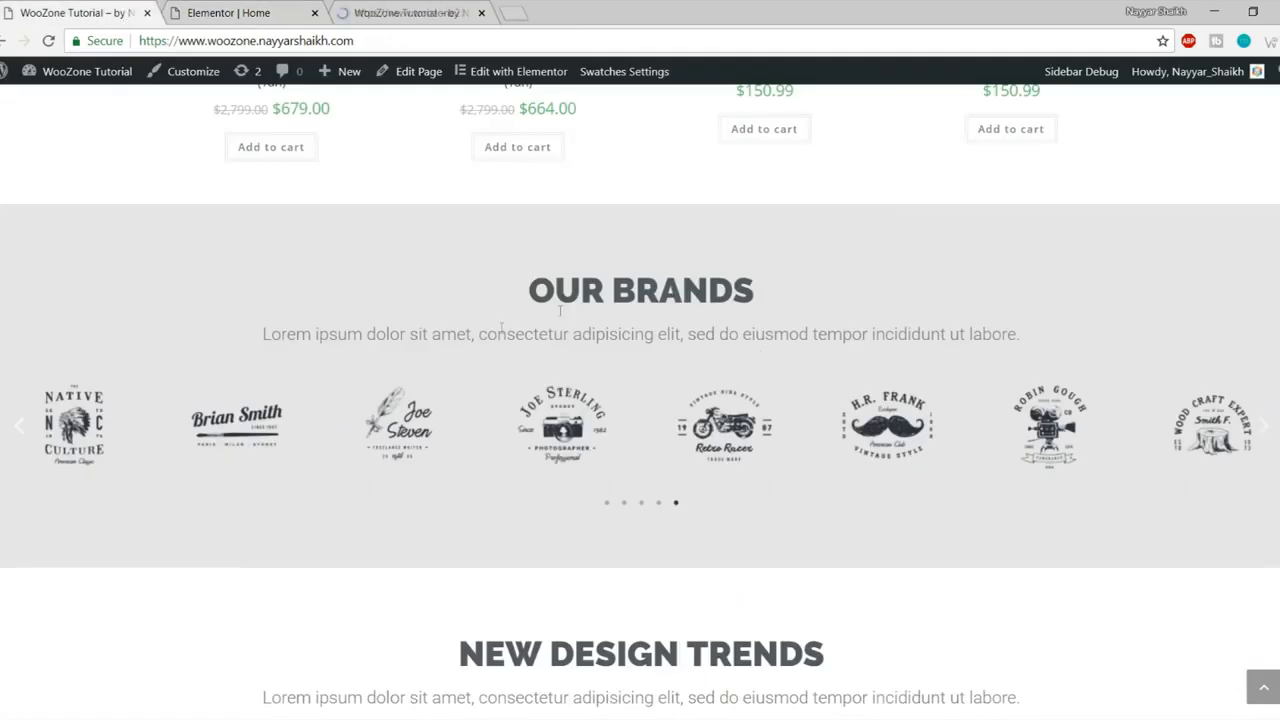
{"action": "scroll", "coordinate": [575, 330], "scroll_direction": "down", "scroll_amount": 2}
{"action": "scroll", "coordinate": [575, 330], "scroll_direction": "down", "scroll_amount": 3}
{"action": "left_click_drag", "start_coordinate": [468, 210], "coordinate": [974, 265]}
{"action": "left_click", "coordinate": [970, 265]}
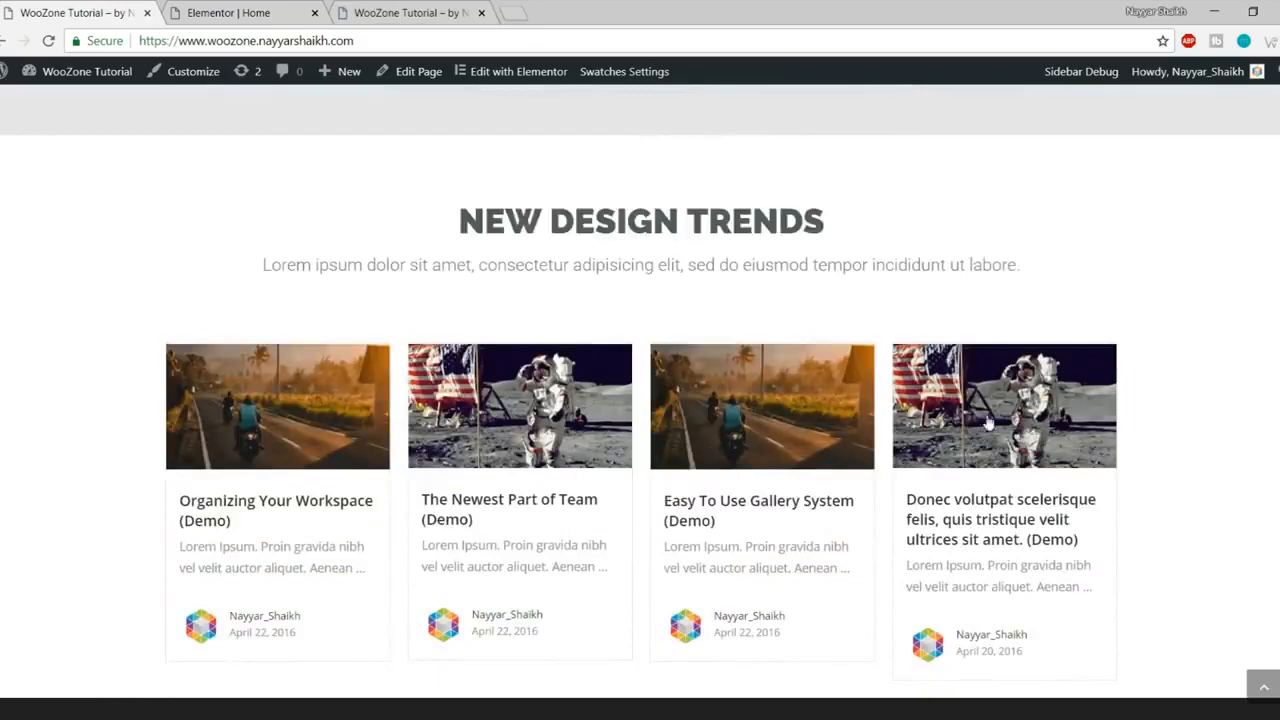
{"action": "scroll", "coordinate": [986, 430], "scroll_direction": "down", "scroll_amount": 4}
{"action": "scroll", "coordinate": [977, 495], "scroll_direction": "up", "scroll_amount": 6}
{"action": "scroll", "coordinate": [386, 515], "scroll_direction": "down", "scroll_amount": 4}
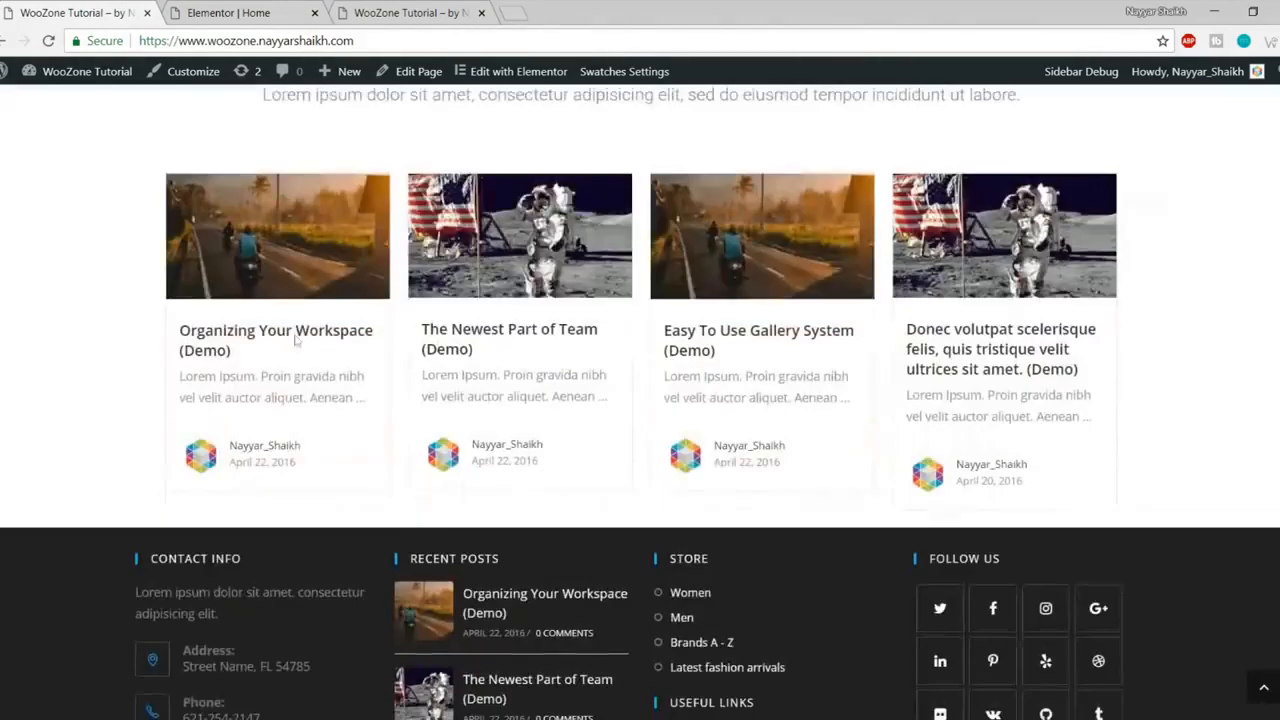
{"action": "scroll", "coordinate": [705, 440], "scroll_direction": "up", "scroll_amount": 3}
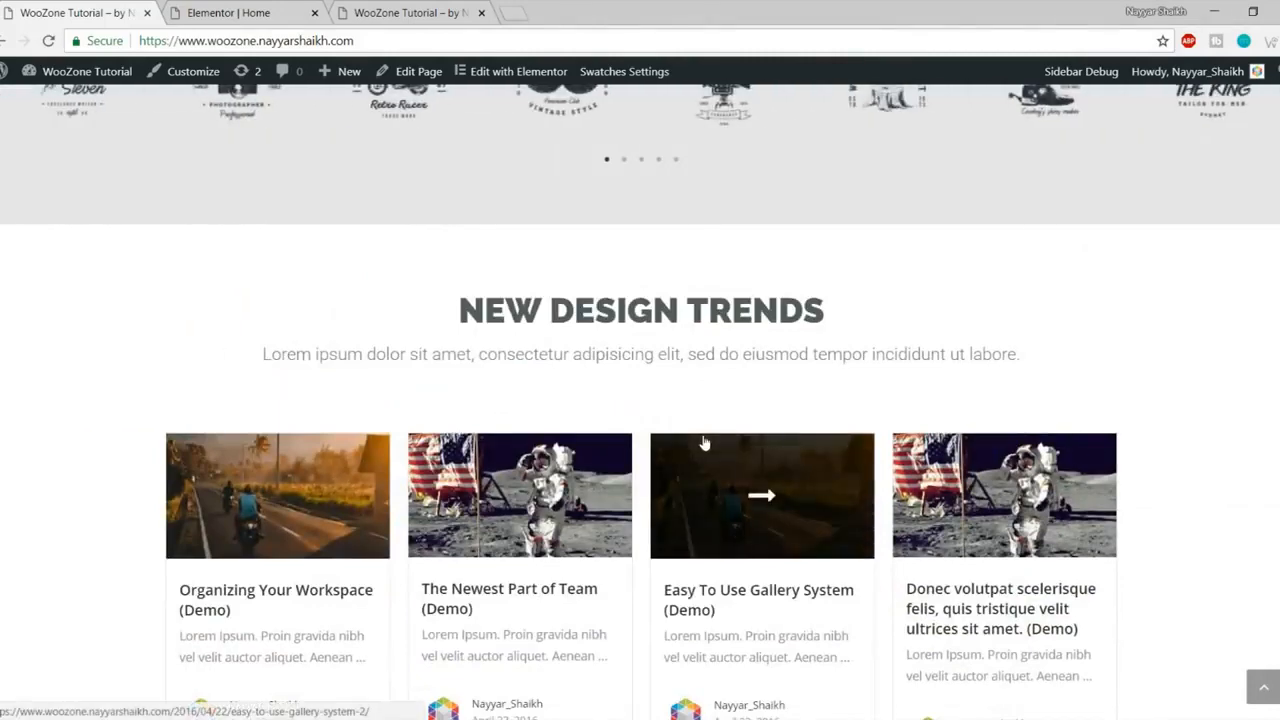
- Open the WordPress Dashboard from the admin bar in a new tab
{"action": "left_click", "coordinate": [236, 10]}
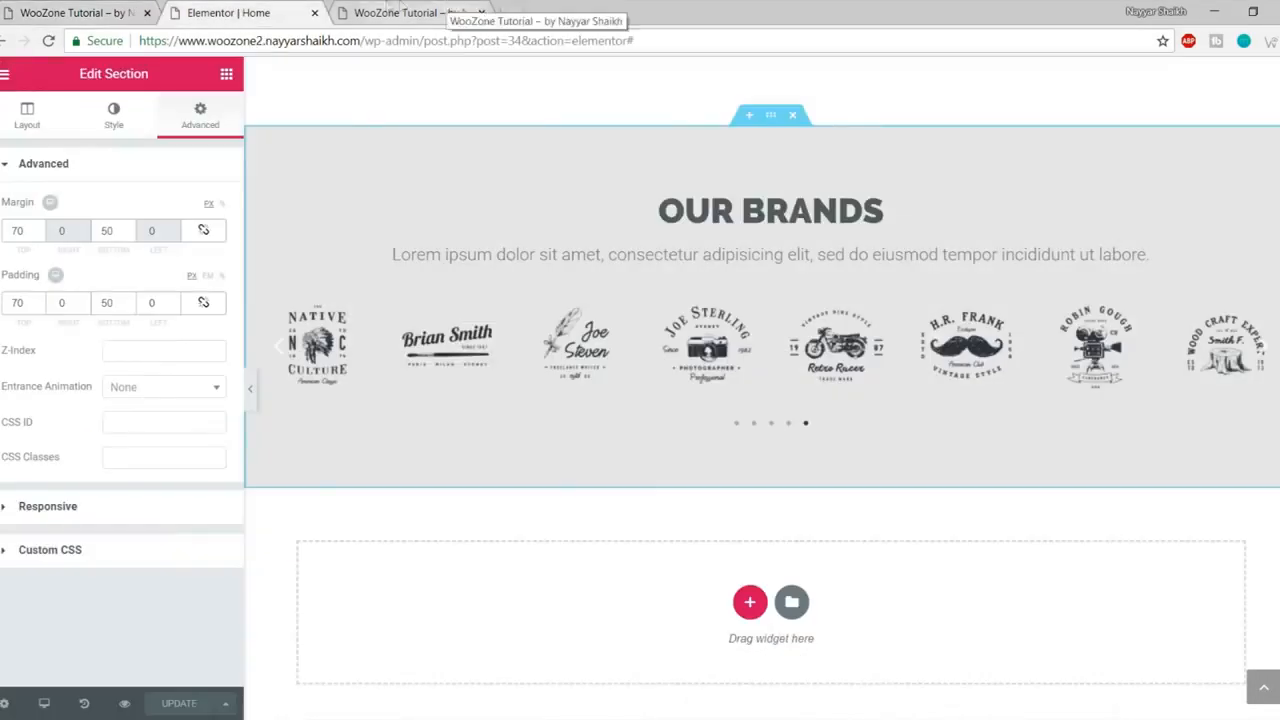
{"action": "left_click", "coordinate": [467, 9]}
{"action": "right_click", "coordinate": [64, 101]}
{"action": "left_click", "coordinate": [90, 113]}
{"action": "left_click", "coordinate": [585, 10]}
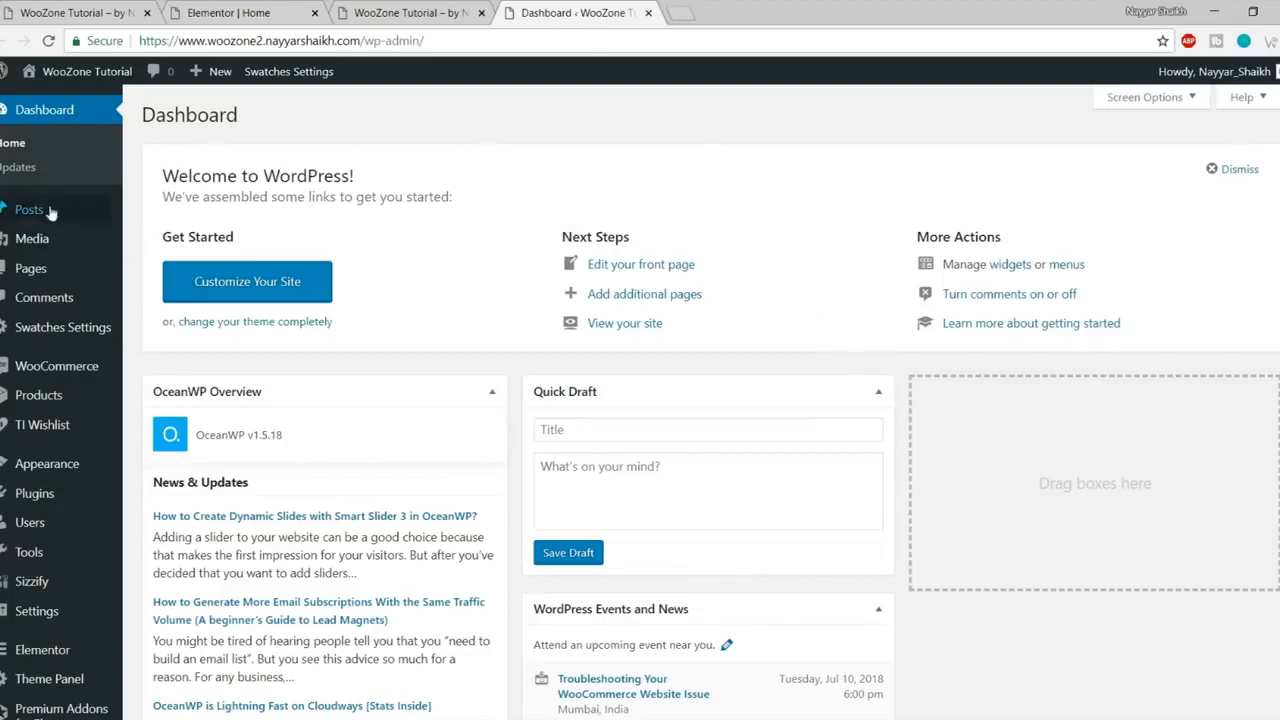
- Start a new post titled 'Post title come here' and open a fresh browser tab
{"action": "mouse_move", "coordinate": [45, 211]}
{"action": "left_click", "coordinate": [189, 238]}
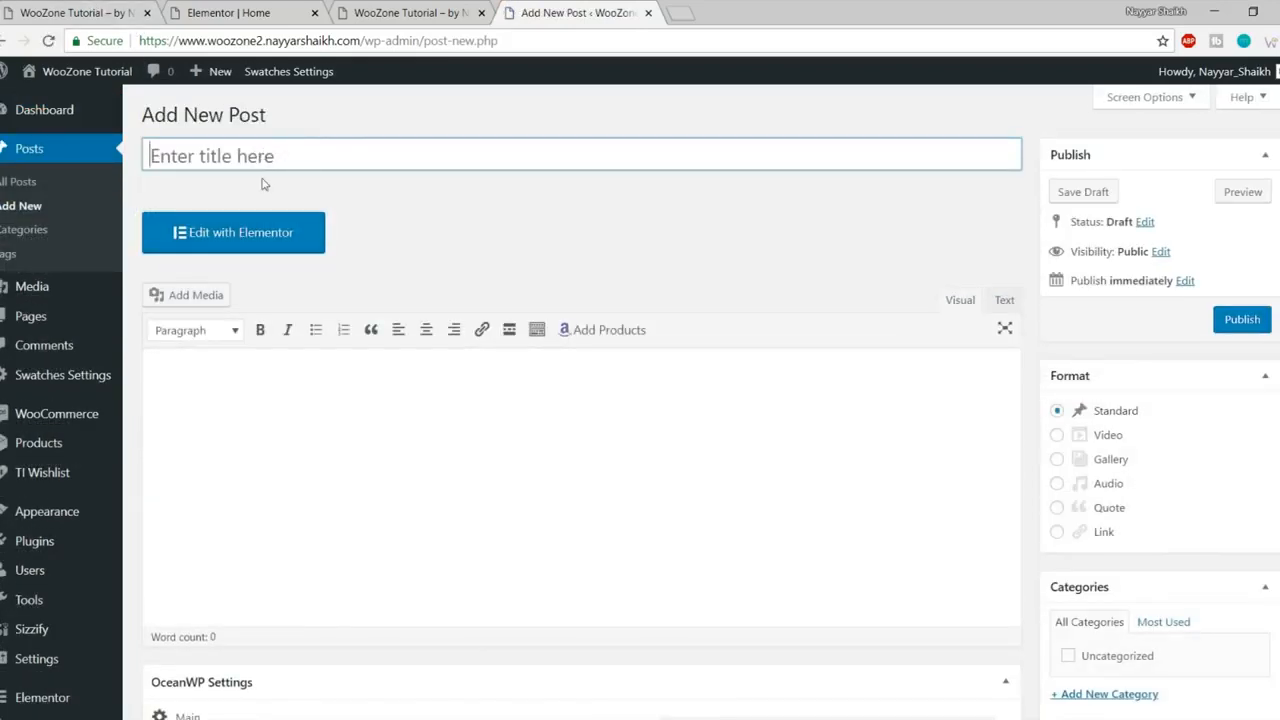
{"action": "type", "text": "Post title"}
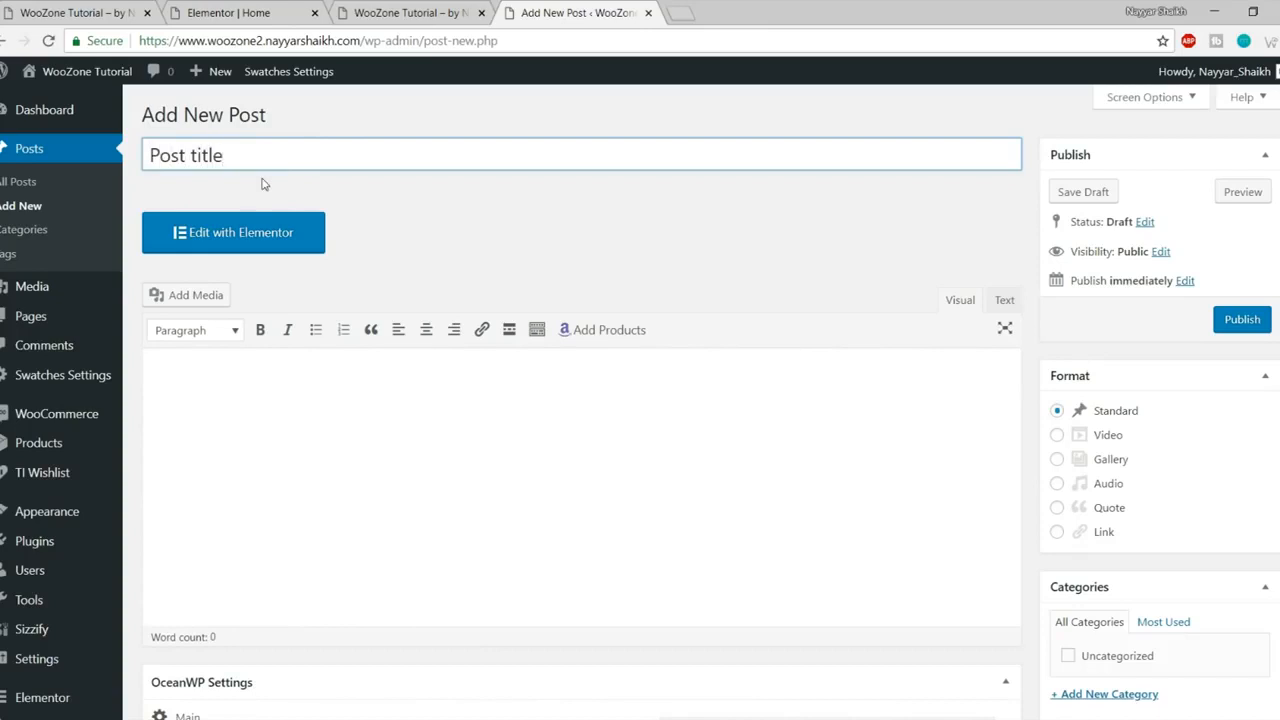
{"action": "type", "text": " come here"}
{"action": "left_click", "coordinate": [367, 393]}
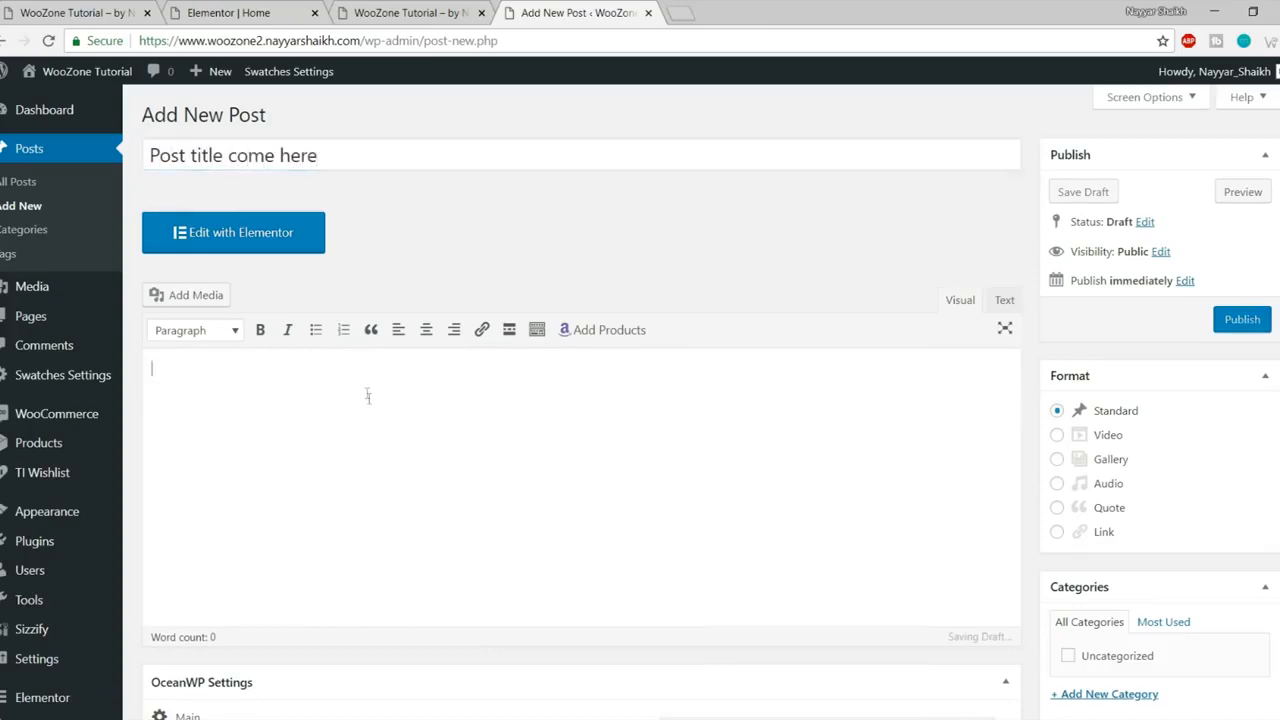
{"action": "scroll", "coordinate": [394, 449], "scroll_direction": "down", "scroll_amount": 2}
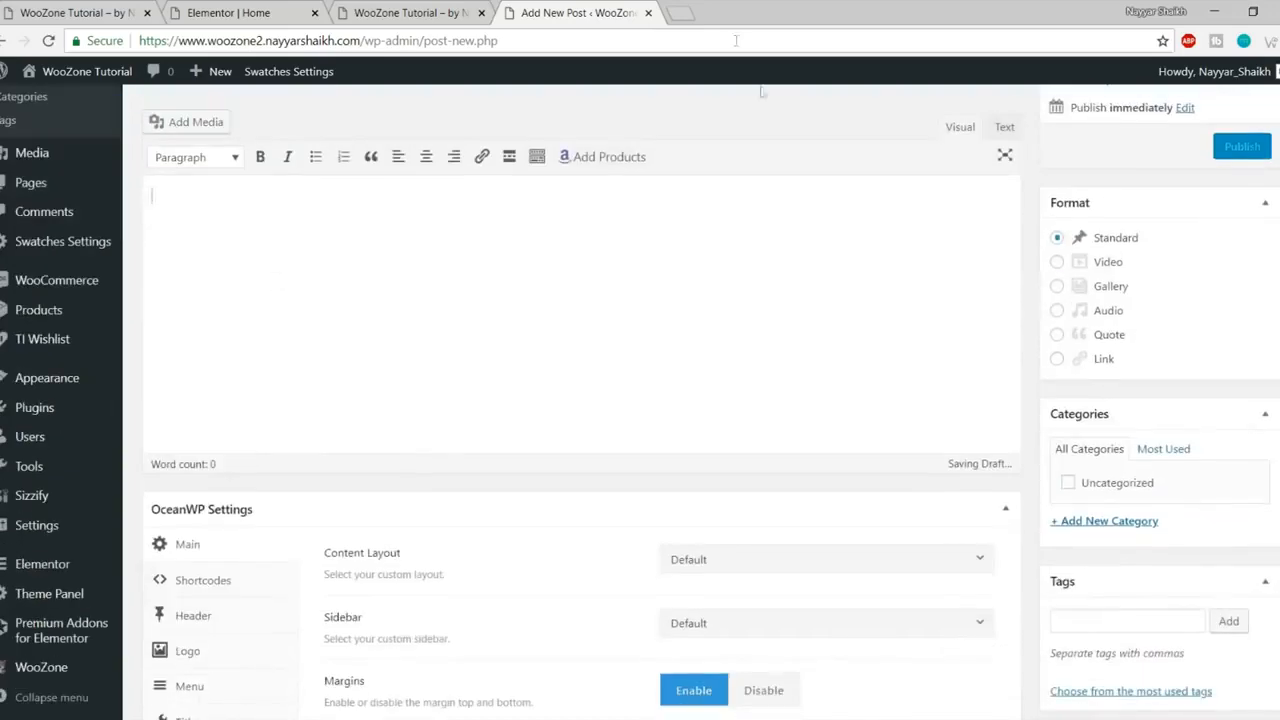
{"action": "scroll", "coordinate": [850, 338], "scroll_direction": "up", "scroll_amount": 2}
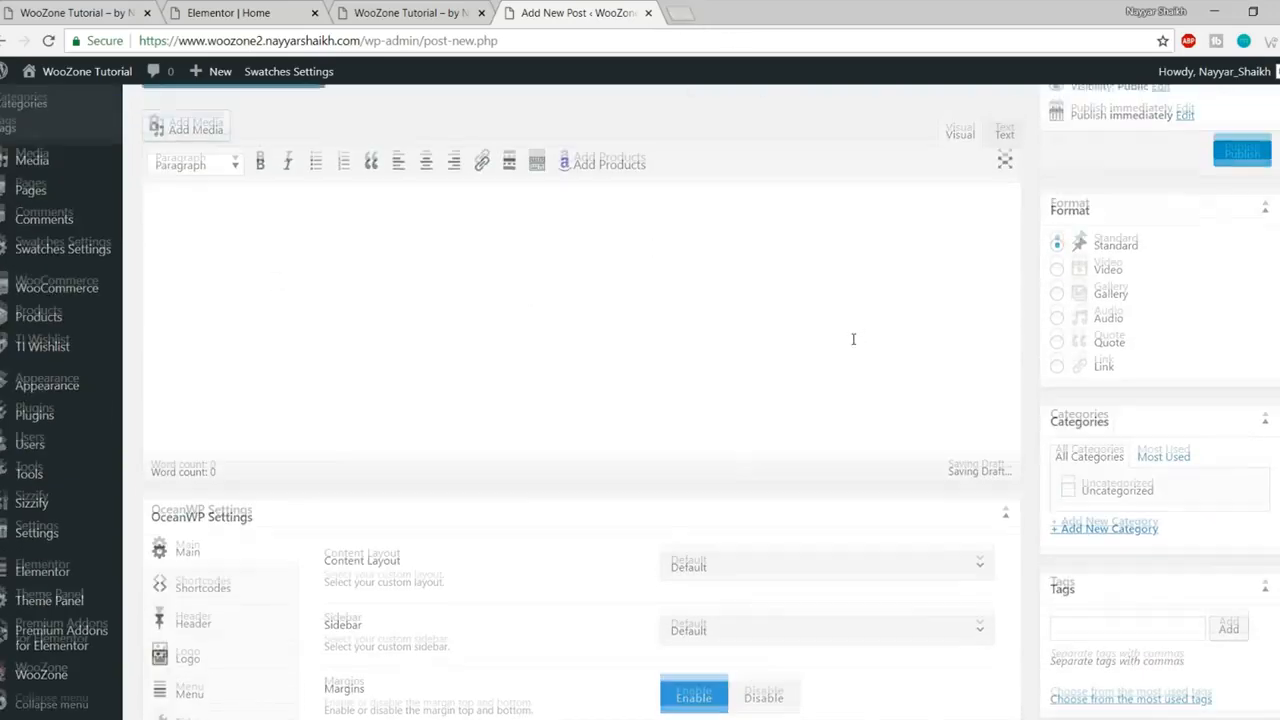
{"action": "left_click", "coordinate": [677, 11]}
- Load lipsum.com, generate Lorem Ipsum, and select the first three paragraphs
{"action": "type", "text": "lispu"}
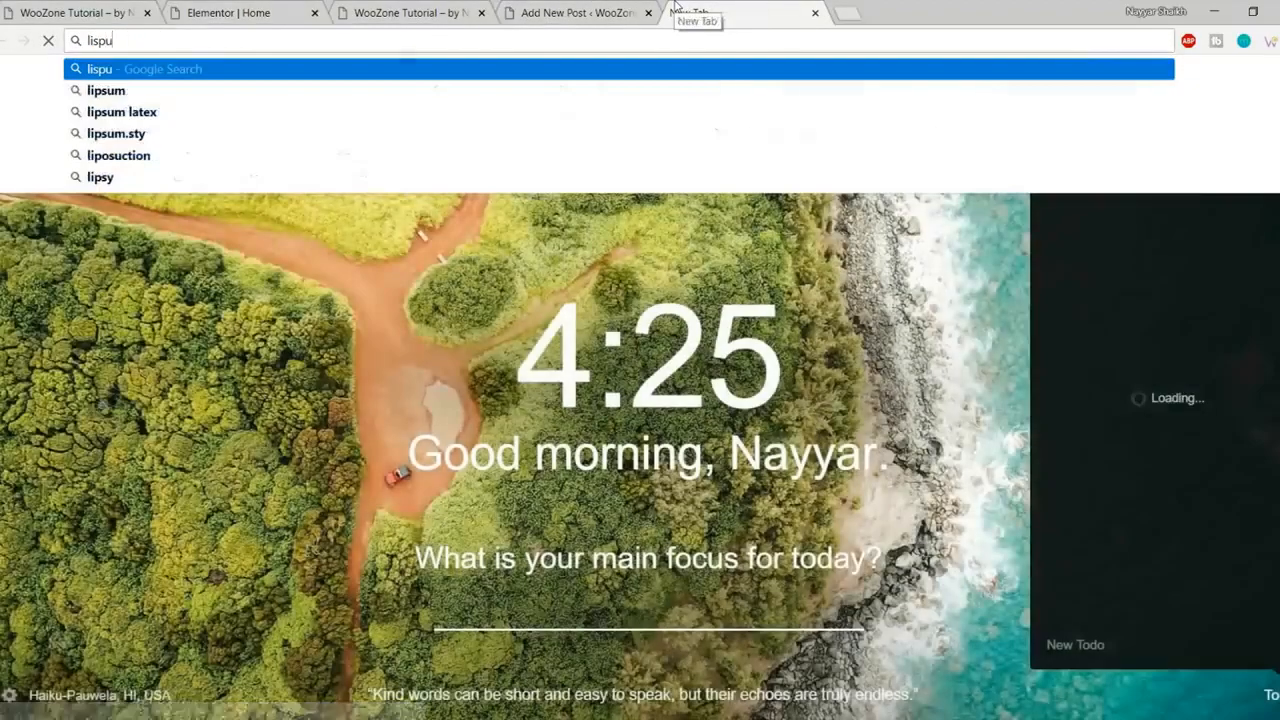
{"action": "type", "text": "m.com"}
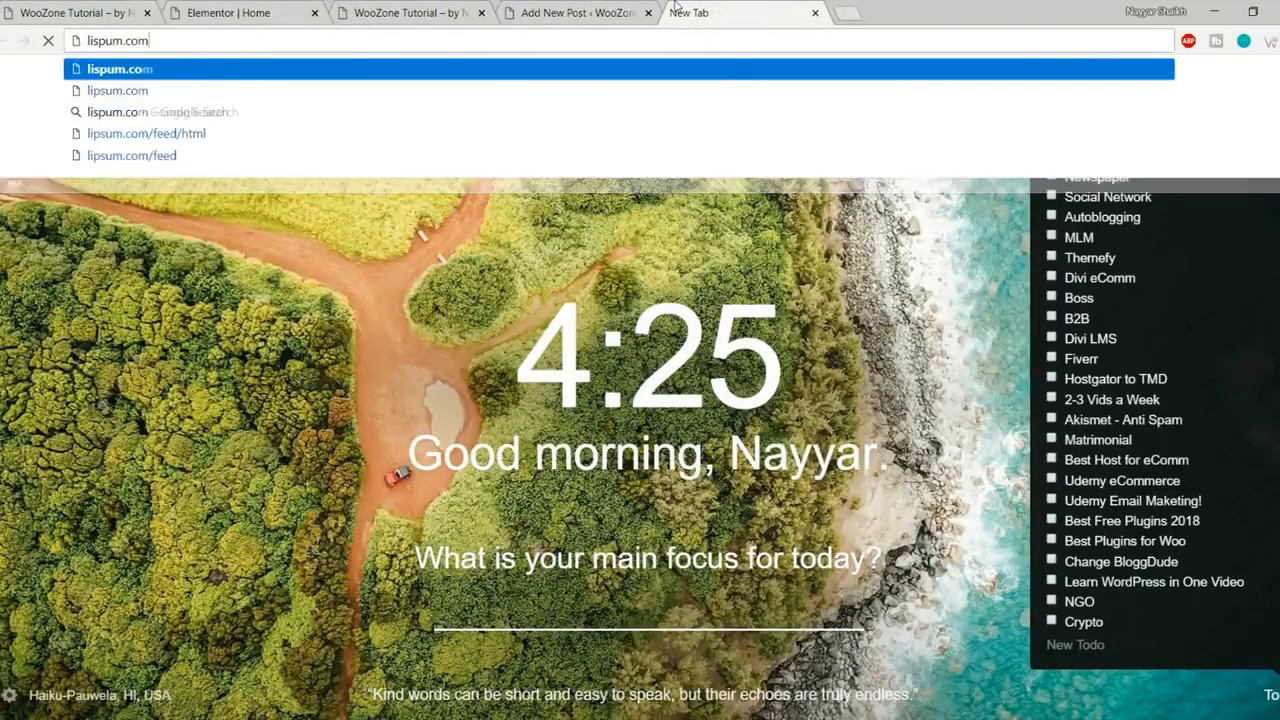
{"action": "key", "text": "Return"}
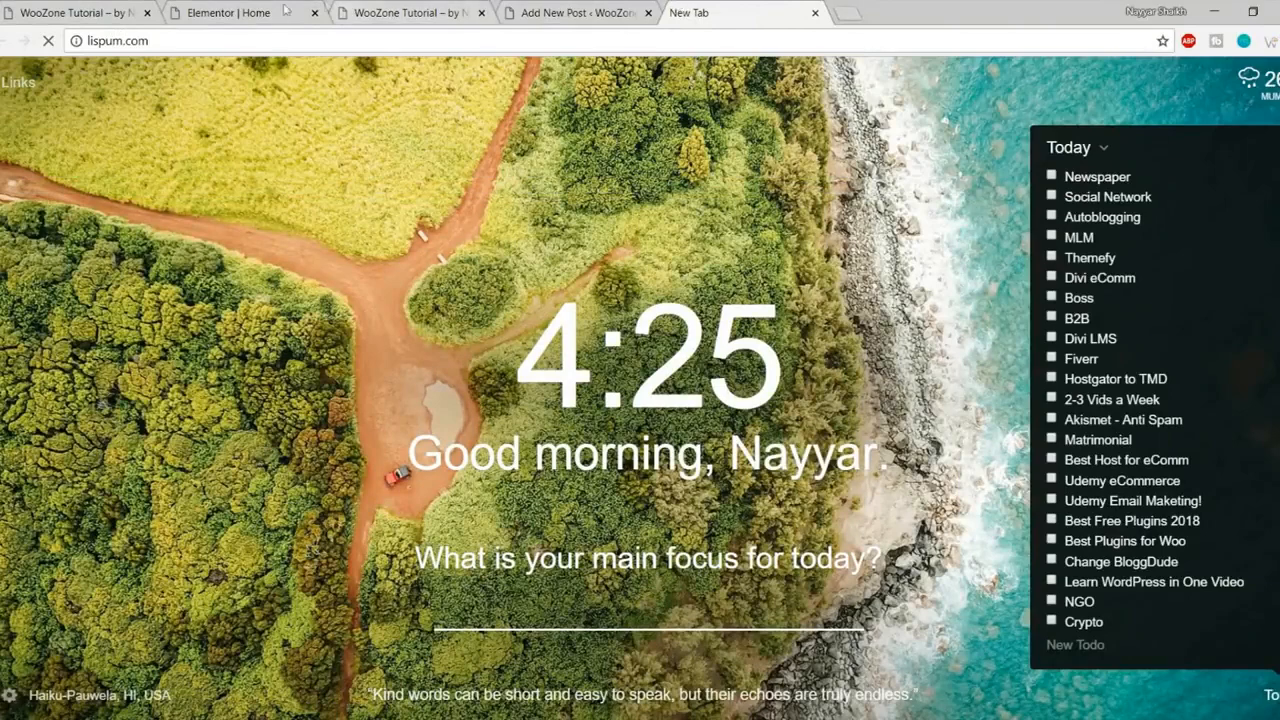
{"action": "left_click", "coordinate": [240, 40]}
{"action": "type", "text": "lipsum.com"}
{"action": "key", "text": "Return"}
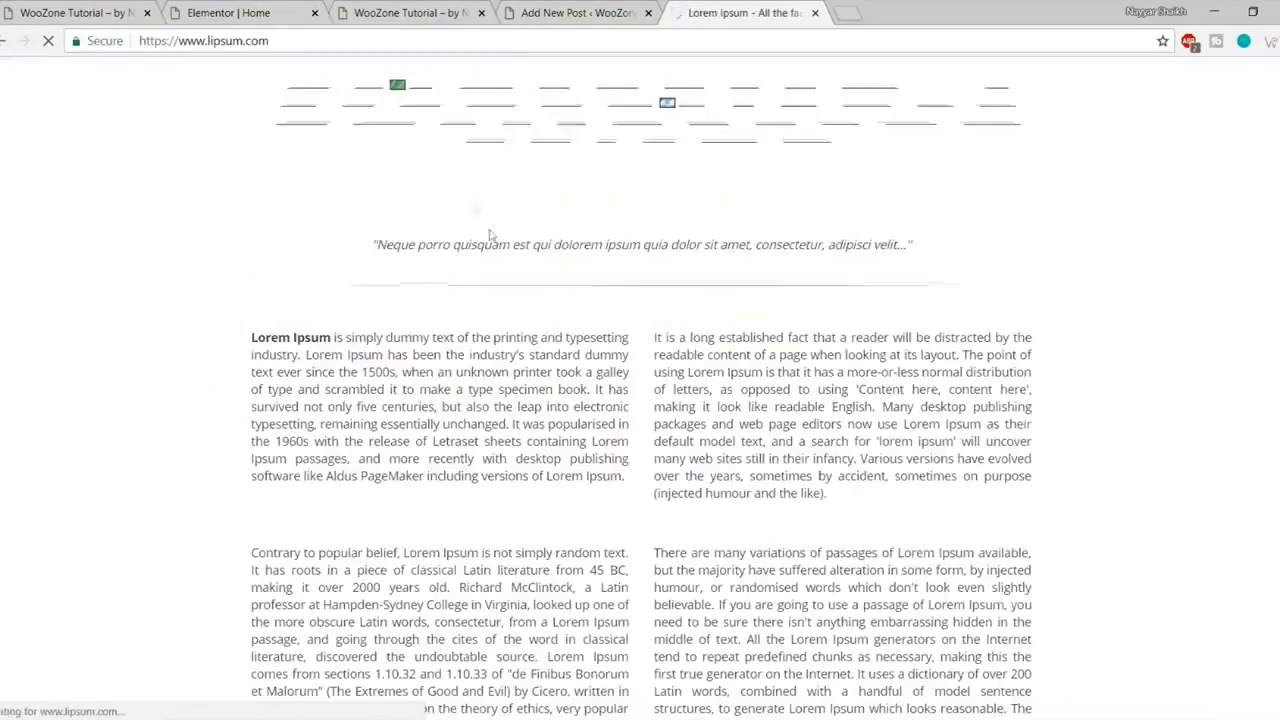
{"action": "scroll", "coordinate": [939, 454], "scroll_direction": "down", "scroll_amount": 8}
{"action": "scroll", "coordinate": [939, 454], "scroll_direction": "up", "scroll_amount": 3}
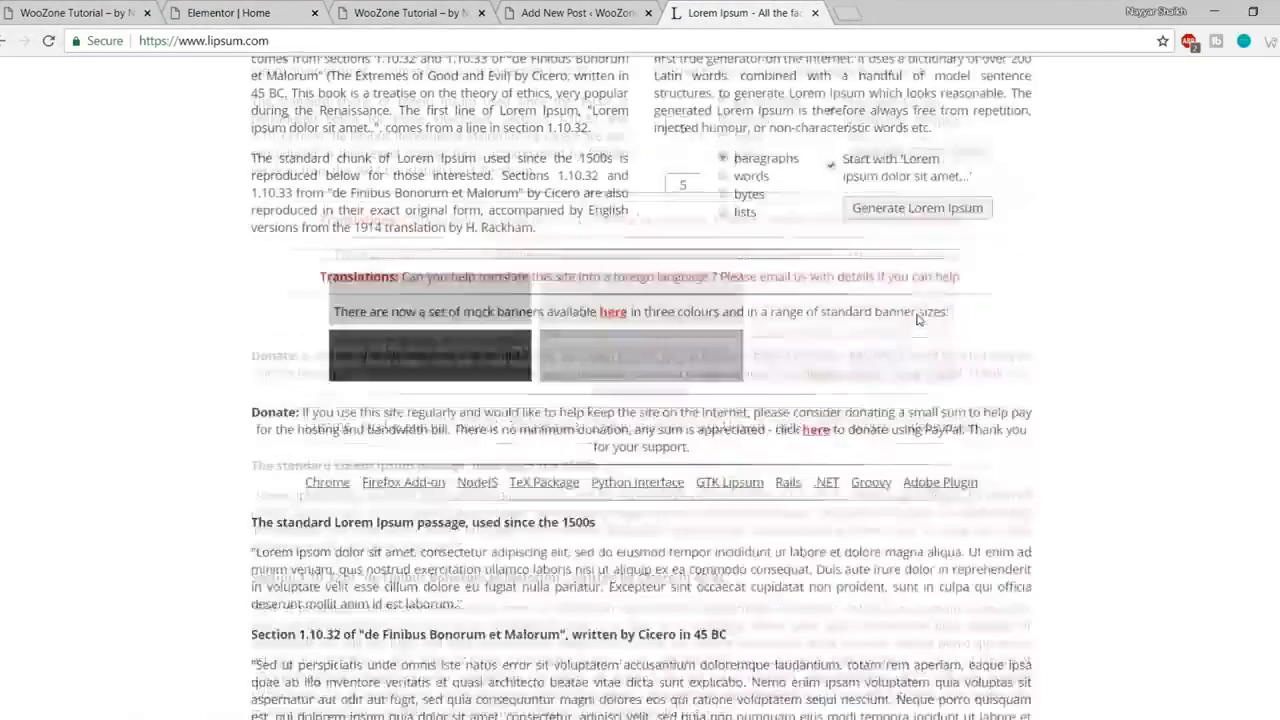
{"action": "left_click", "coordinate": [903, 313]}
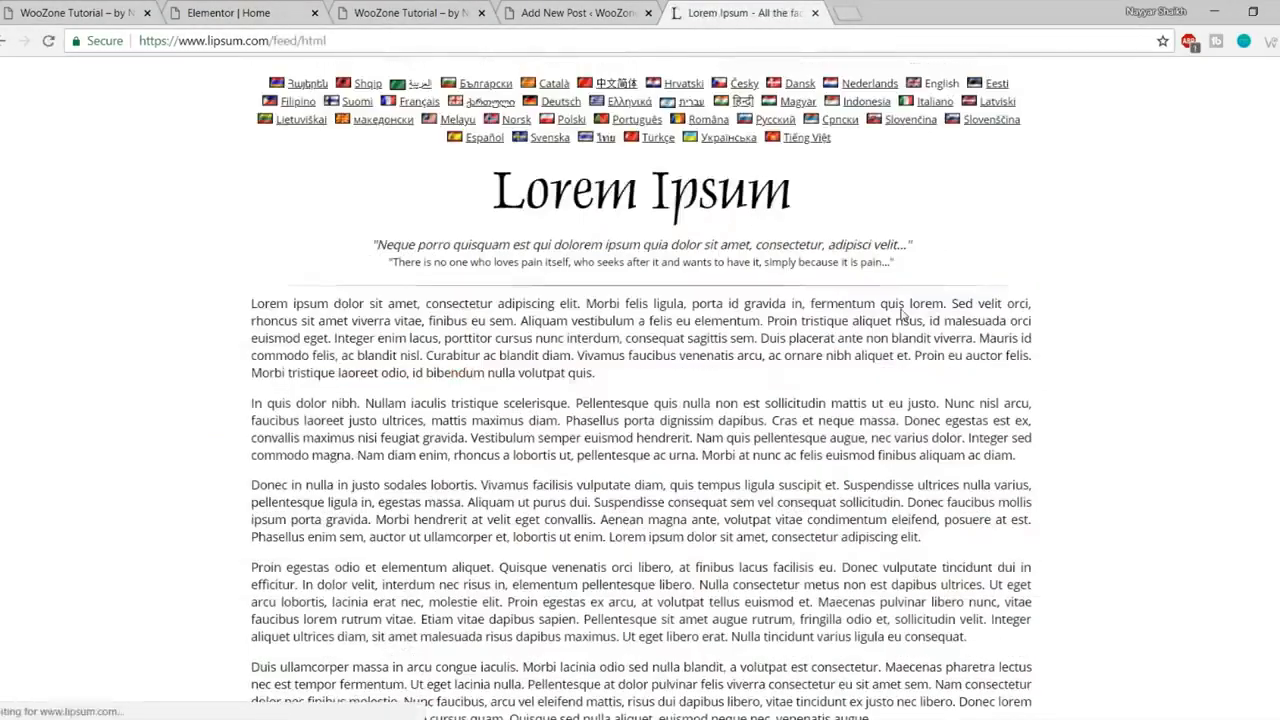
{"action": "left_click_drag", "start_coordinate": [240, 303], "coordinate": [942, 537]}
{"action": "key", "text": "ctrl+c"}
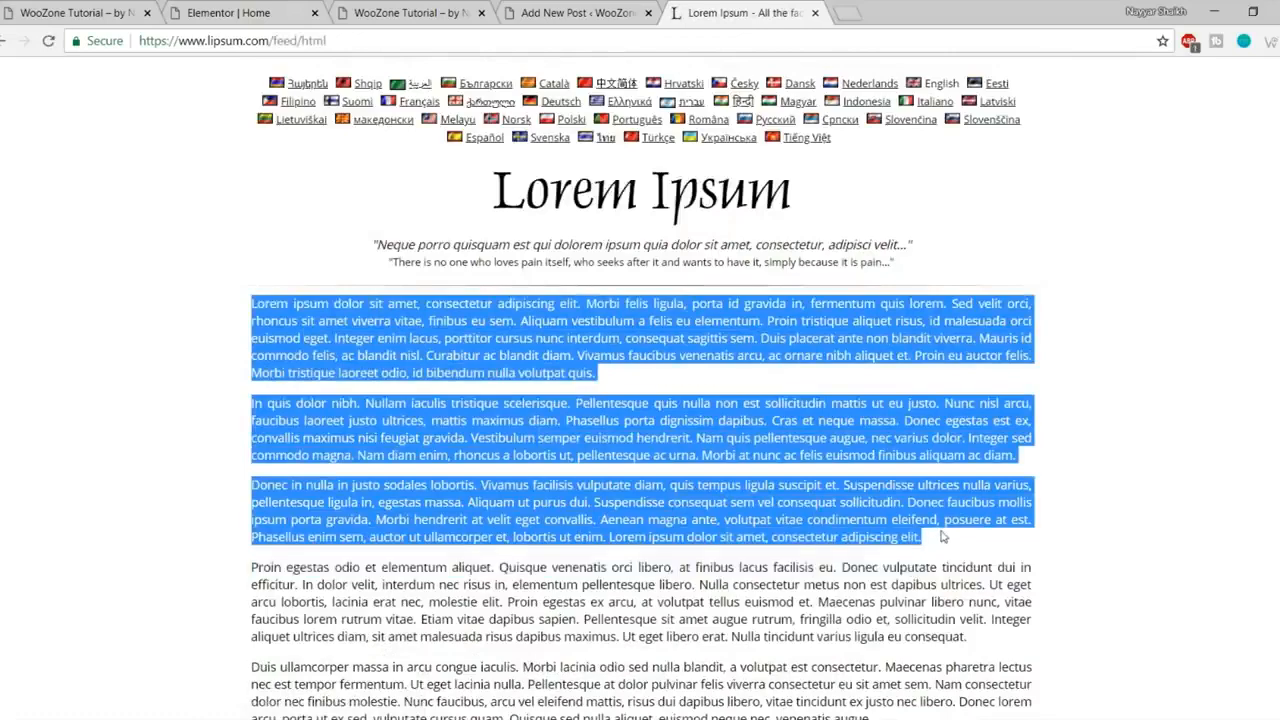
- Paste the three Lorem Ipsum paragraphs into the post body
{"action": "left_click", "coordinate": [603, 12]}
{"action": "key", "text": "ctrl+v"}
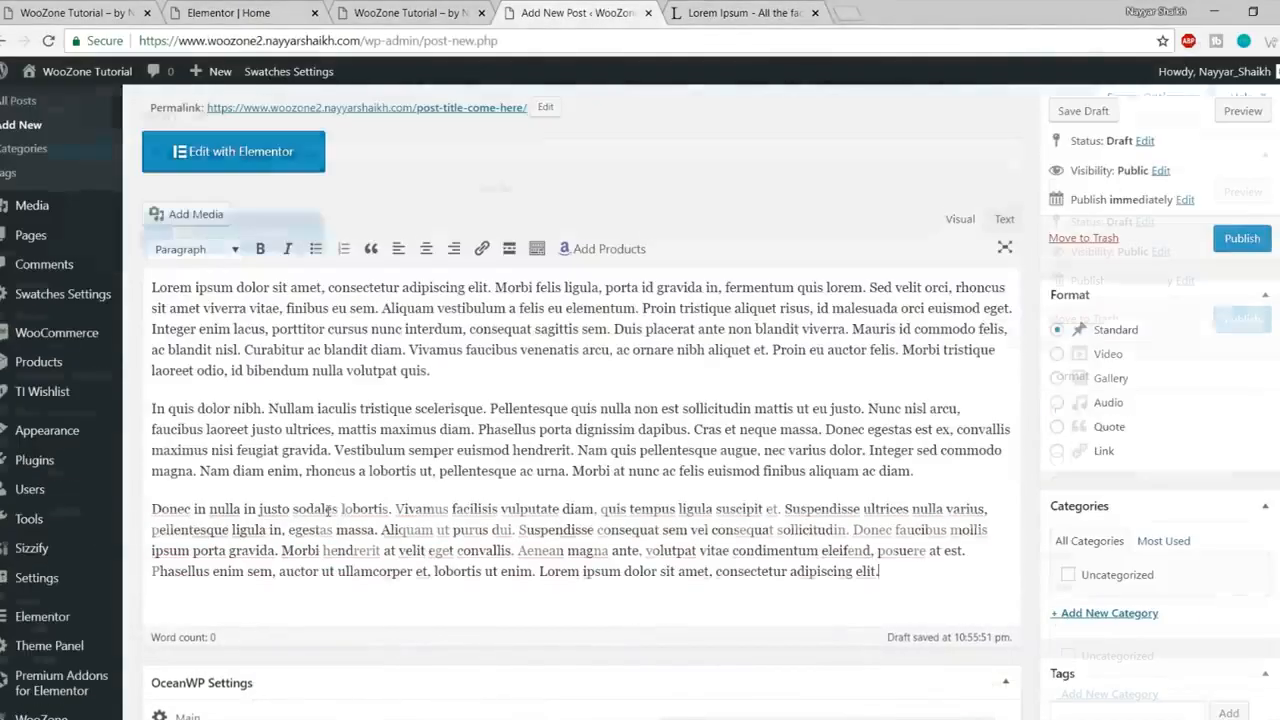
{"action": "scroll", "coordinate": [450, 320], "scroll_direction": "up", "scroll_amount": 2}
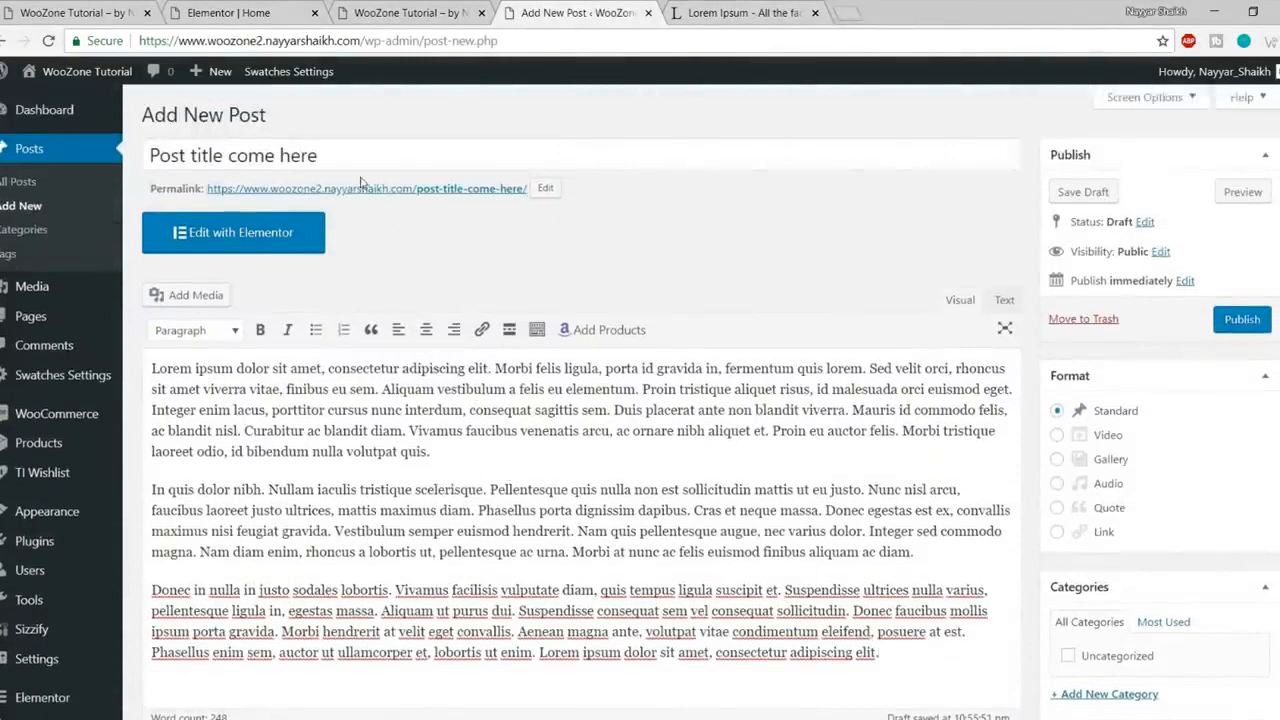
{"action": "scroll", "coordinate": [386, 455], "scroll_direction": "down", "scroll_amount": 1}
{"action": "left_click_drag", "start_coordinate": [755, 525], "coordinate": [362, 363]}
{"action": "left_click", "coordinate": [362, 363]}
{"action": "scroll", "coordinate": [458, 421], "scroll_direction": "up", "scroll_amount": 1}
- Embed the Fostelo Elite handbag product after the first paragraph and publish the post
{"action": "left_click_drag", "start_coordinate": [466, 457], "coordinate": [250, 451]}
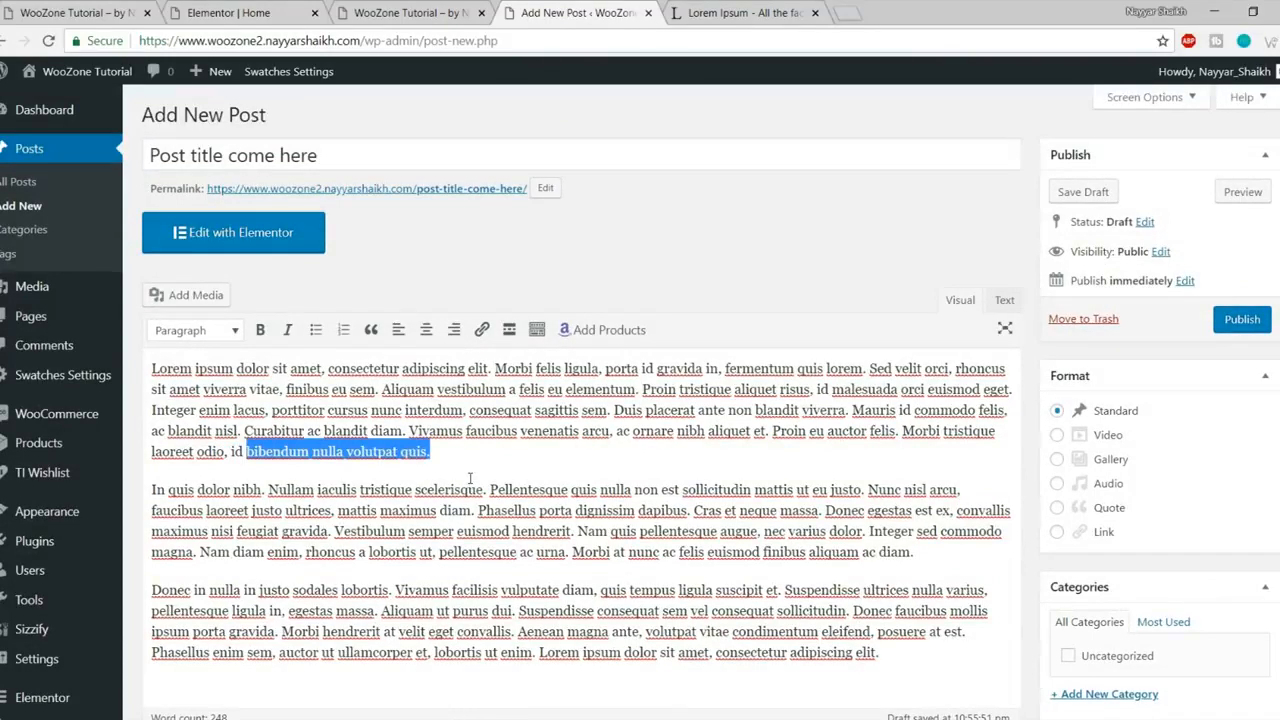
{"action": "left_click", "coordinate": [617, 340]}
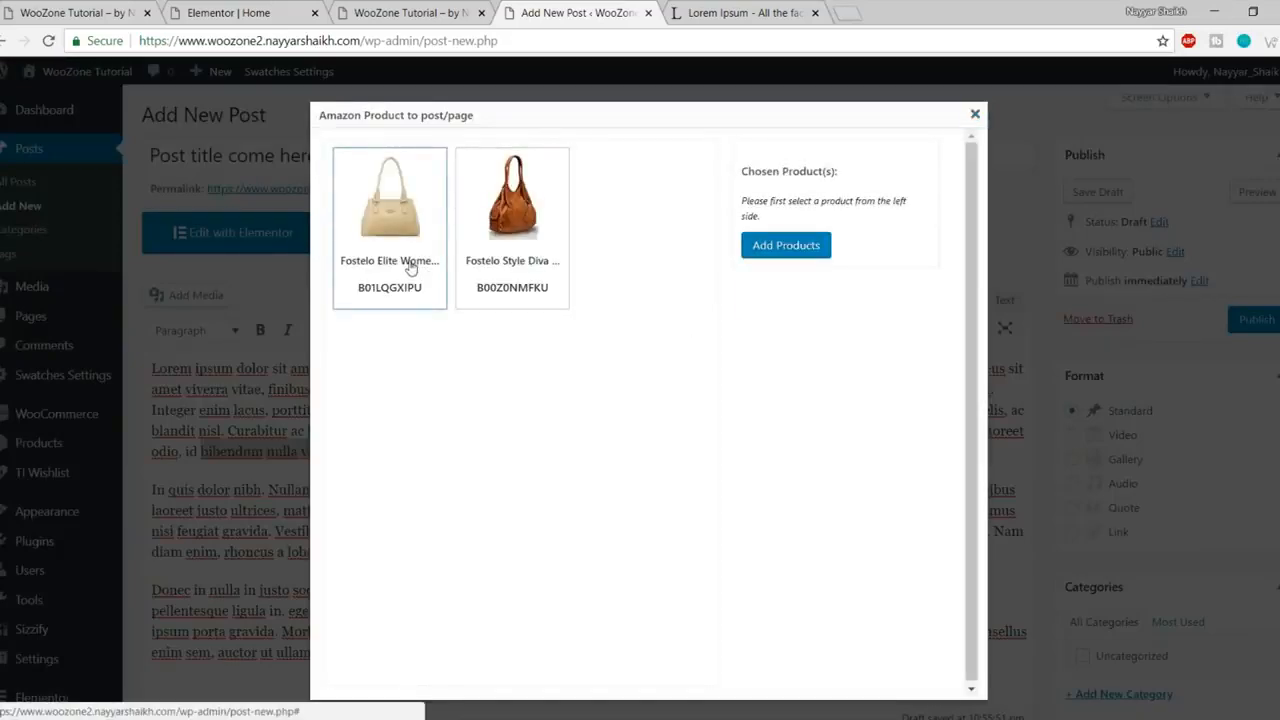
{"action": "left_click", "coordinate": [410, 267]}
{"action": "left_click", "coordinate": [785, 304]}
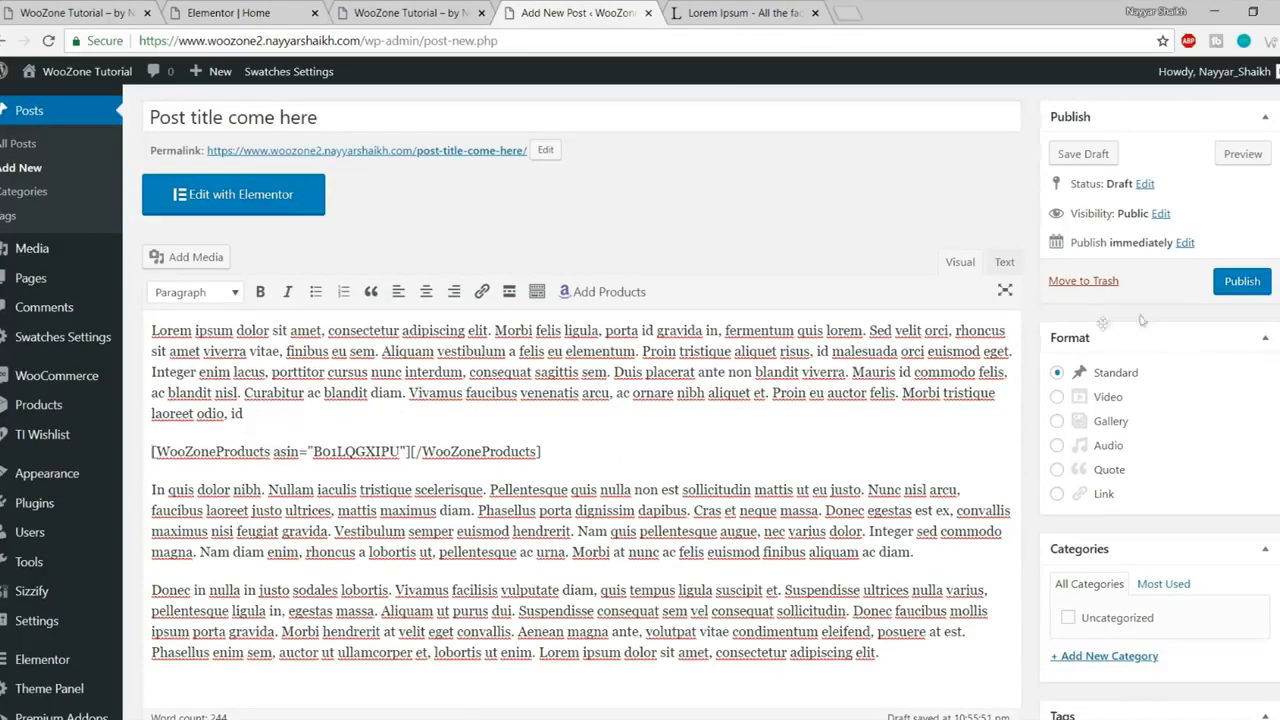
{"action": "left_click", "coordinate": [1244, 283]}
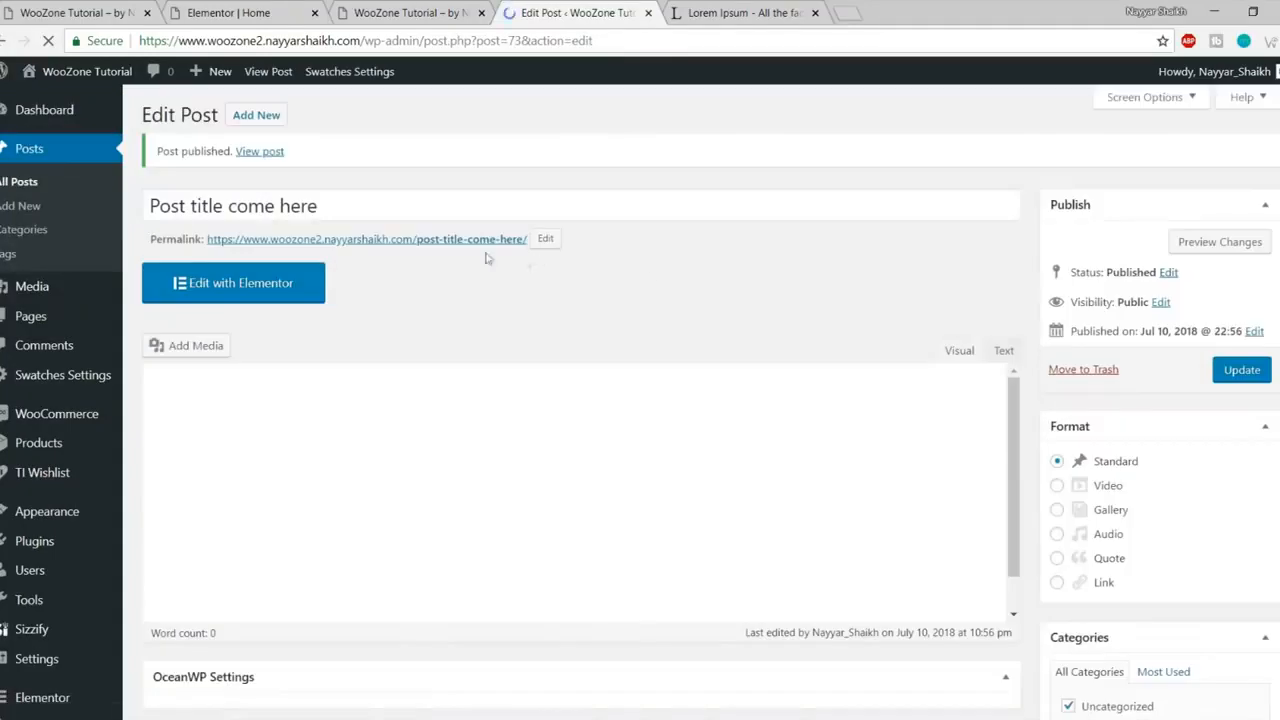
- Open the published post in a new tab via View post
{"action": "right_click", "coordinate": [254, 162]}
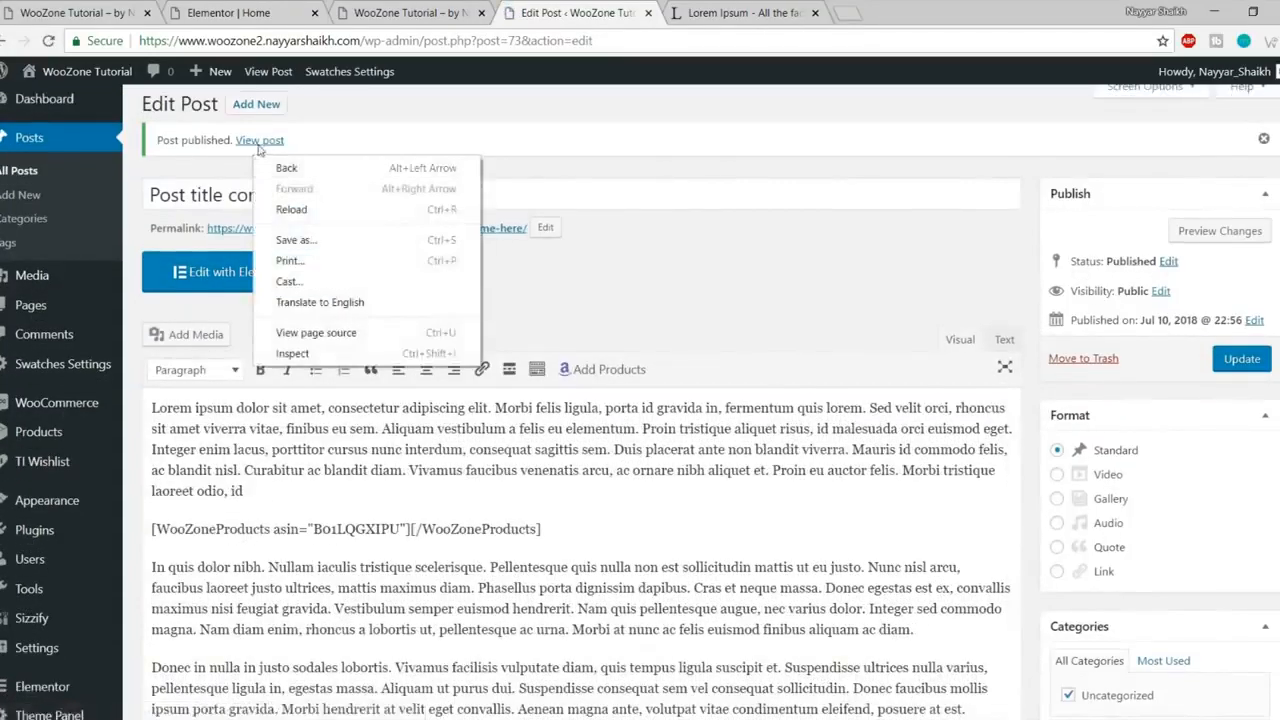
{"action": "right_click", "coordinate": [260, 146]}
{"action": "left_click", "coordinate": [270, 157]}
{"action": "left_click", "coordinate": [740, 14]}
- Read through the post's Lorem Ipsum paragraphs on the live page
{"action": "scroll", "coordinate": [690, 258], "scroll_direction": "down", "scroll_amount": 5}
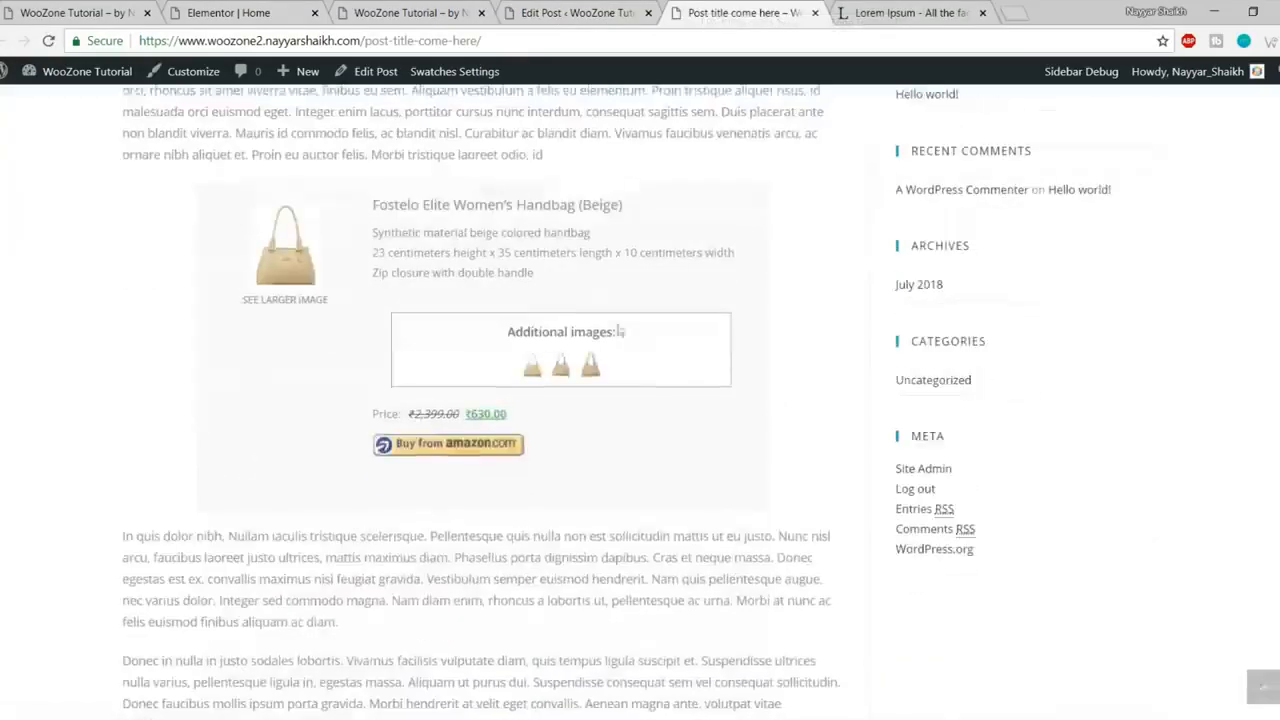
{"action": "scroll", "coordinate": [652, 457], "scroll_direction": "up", "scroll_amount": 3}
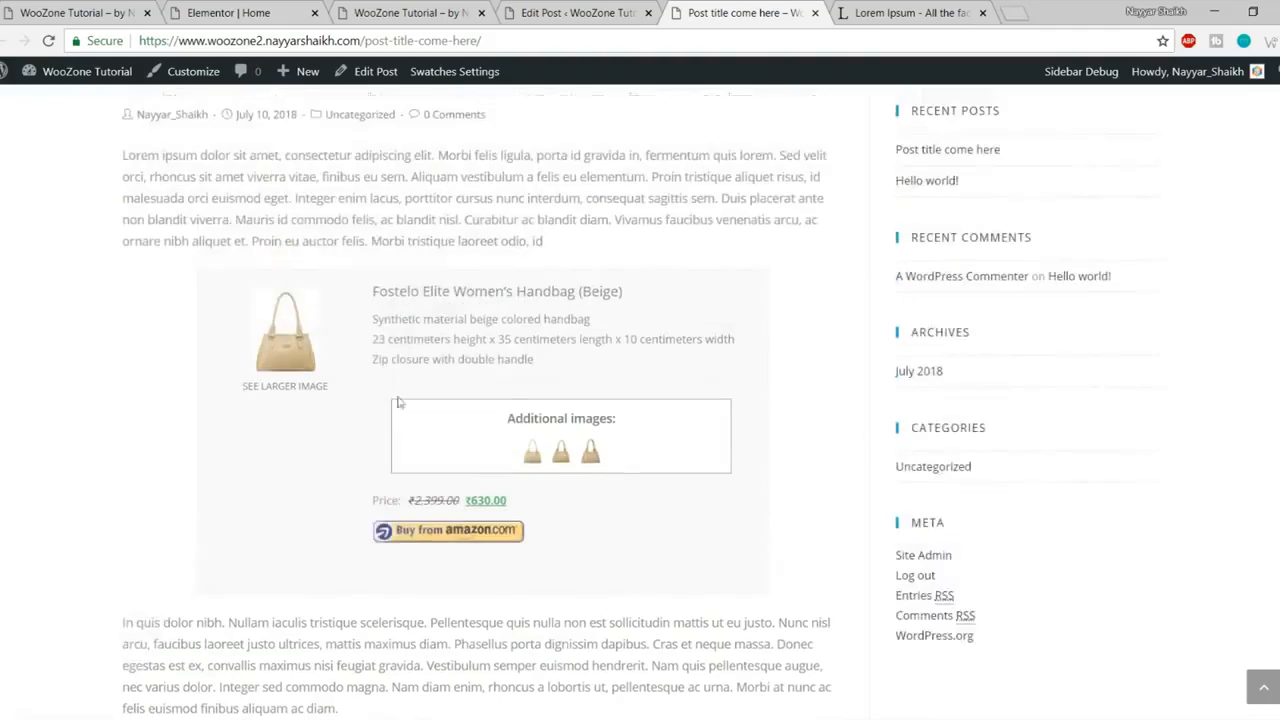
{"action": "scroll", "coordinate": [663, 372], "scroll_direction": "up", "scroll_amount": 1}
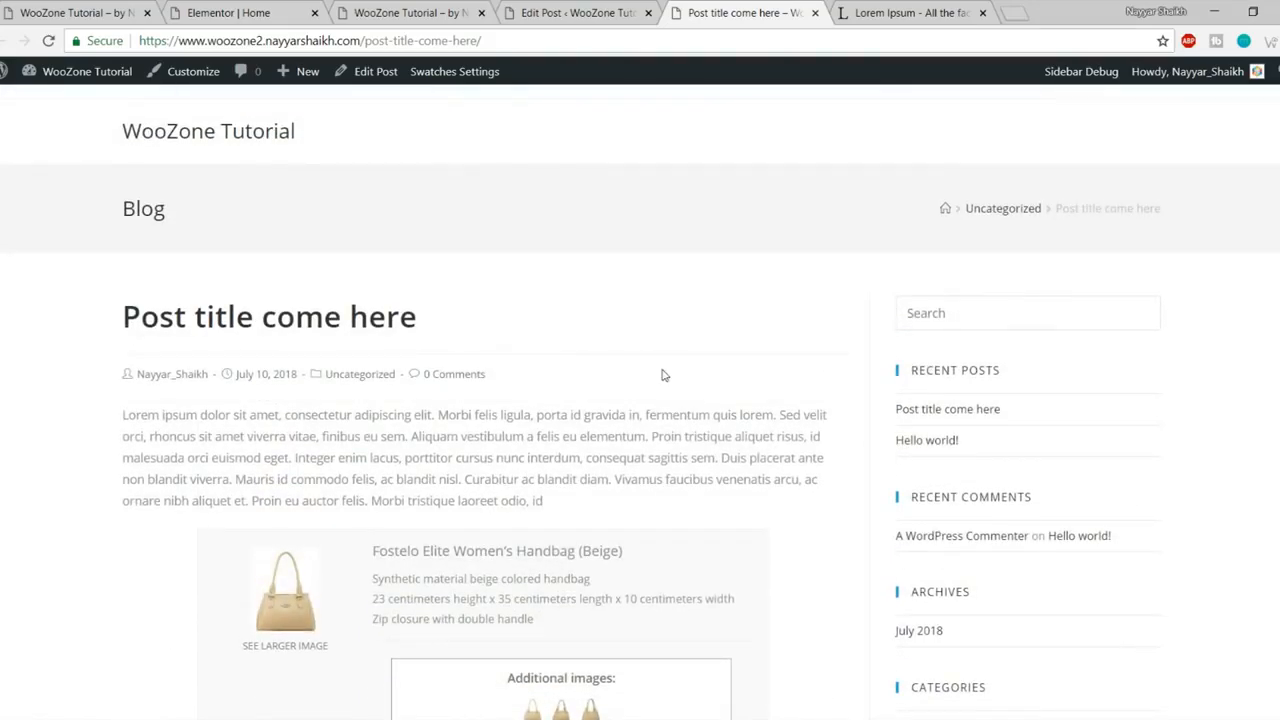
{"action": "scroll", "coordinate": [541, 249], "scroll_direction": "down", "scroll_amount": 2}
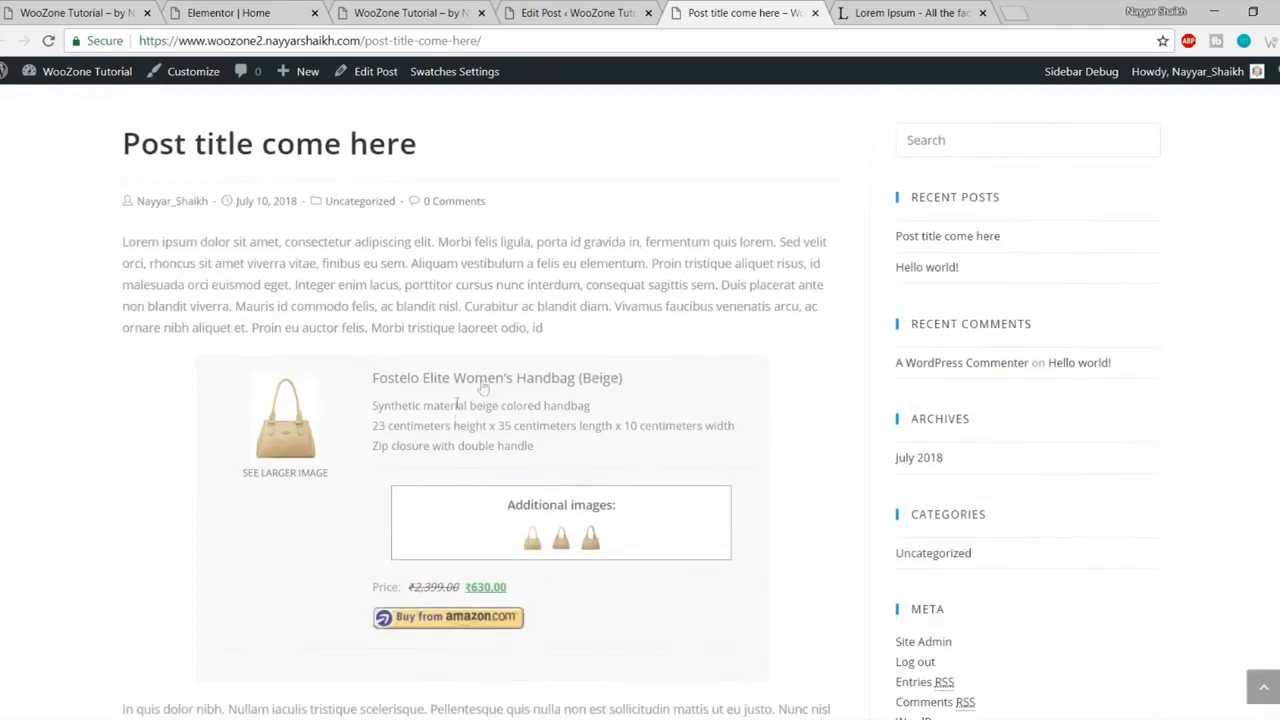
{"action": "left_click_drag", "start_coordinate": [411, 301], "coordinate": [552, 328]}
{"action": "left_click", "coordinate": [552, 328]}
{"action": "scroll", "coordinate": [606, 510], "scroll_direction": "down", "scroll_amount": 1}
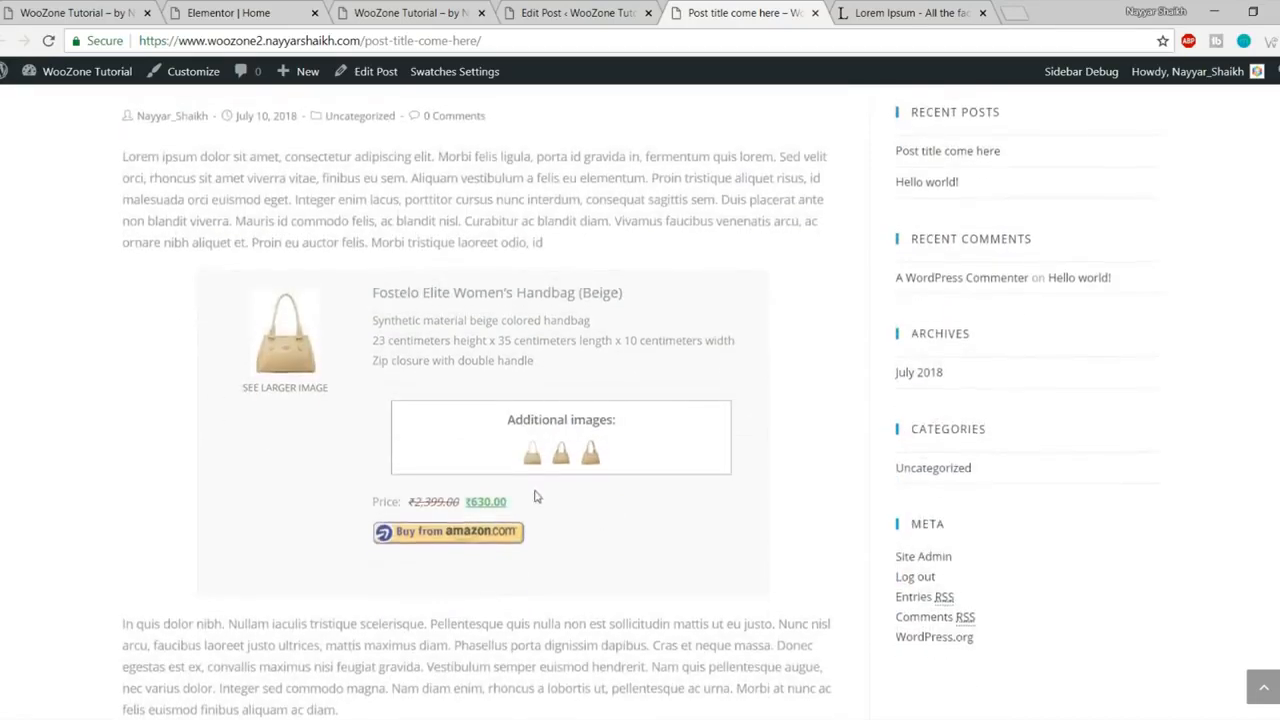
{"action": "scroll", "coordinate": [537, 497], "scroll_direction": "up", "scroll_amount": 2}
{"action": "left_click_drag", "start_coordinate": [848, 350], "coordinate": [588, 374]}
{"action": "left_click", "coordinate": [598, 392]}
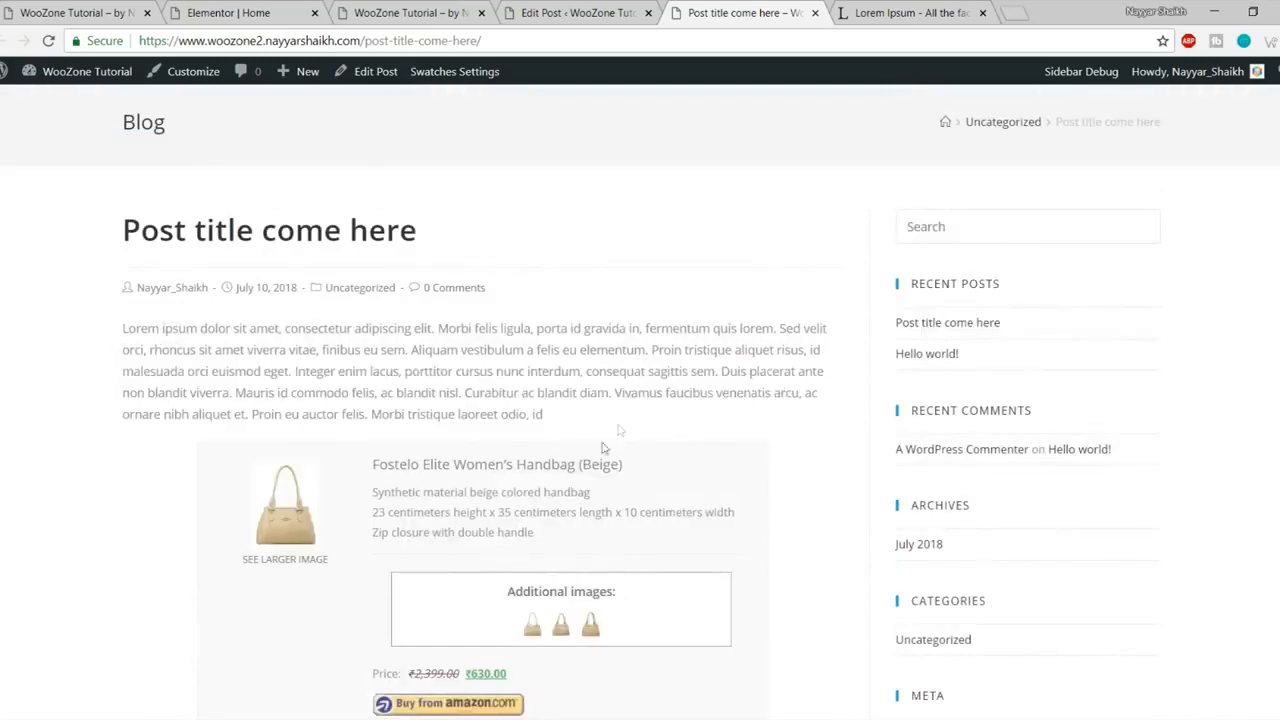
- Enlarge an additional handbag image in the product box, then follow Buy from amazon
{"action": "scroll", "coordinate": [537, 477], "scroll_direction": "down", "scroll_amount": 2}
{"action": "scroll", "coordinate": [490, 465], "scroll_direction": "down", "scroll_amount": 1}
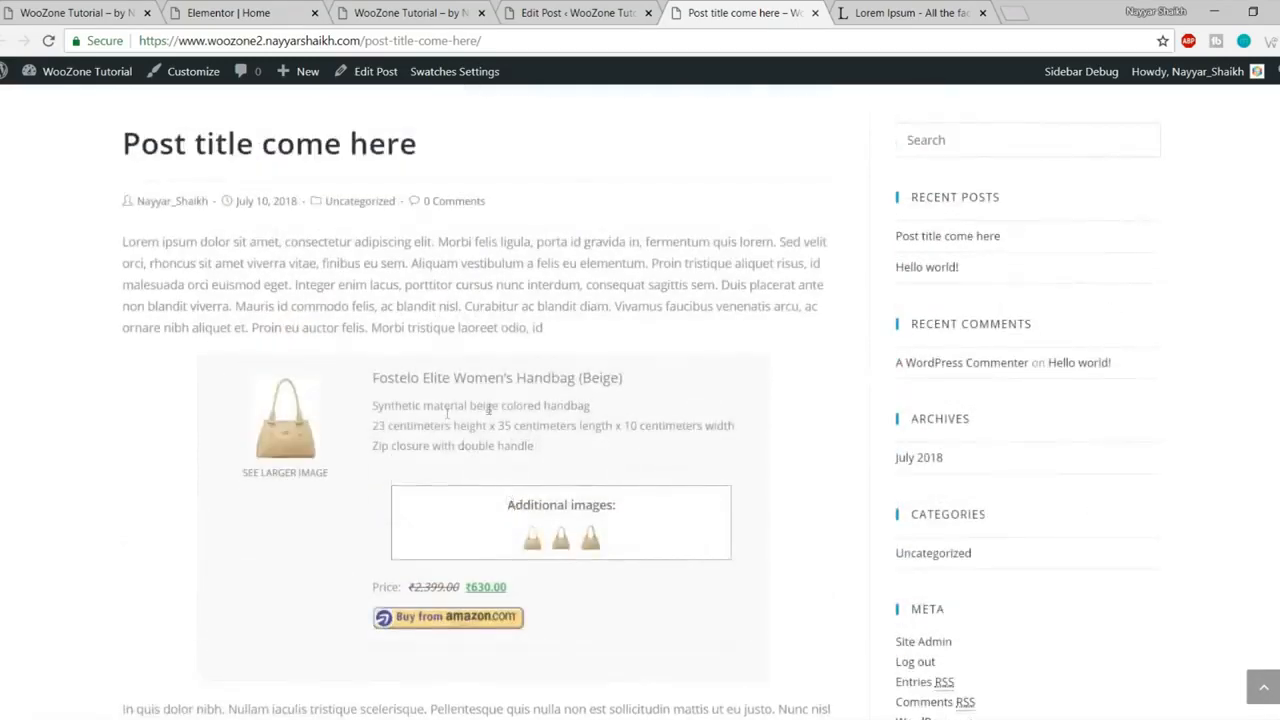
{"action": "scroll", "coordinate": [490, 460], "scroll_direction": "down", "scroll_amount": 3}
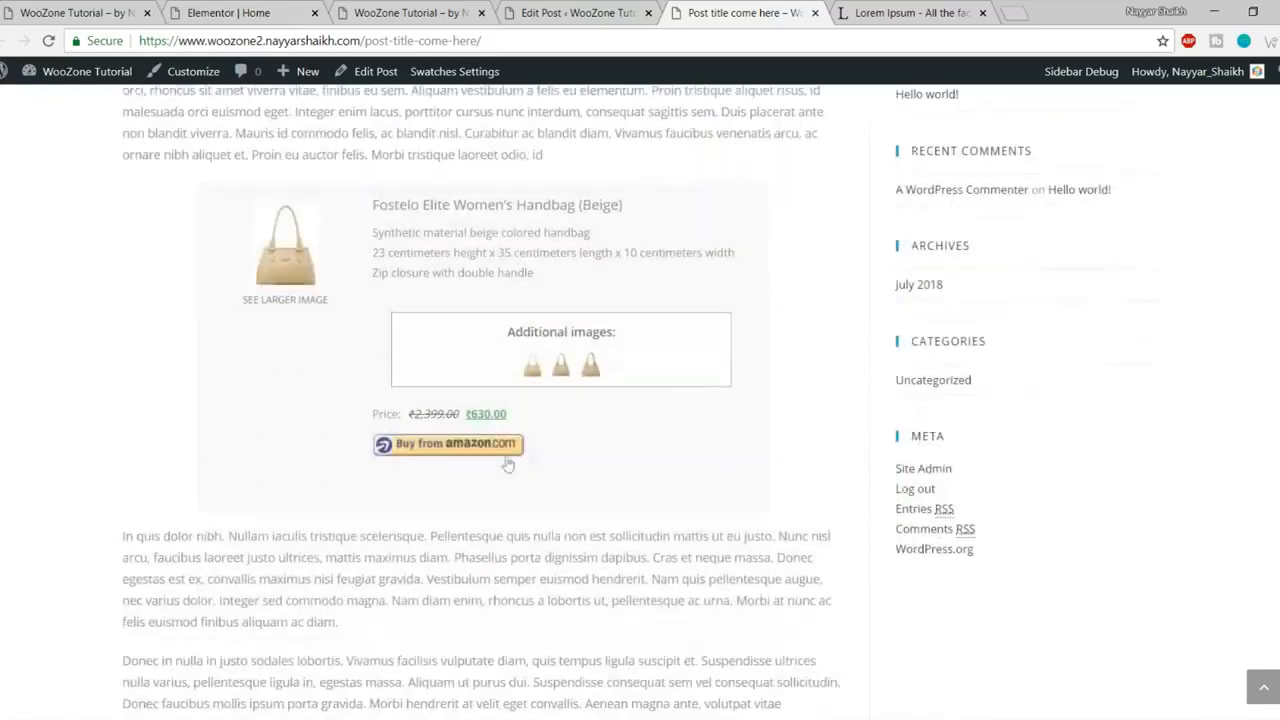
{"action": "left_click", "coordinate": [555, 374]}
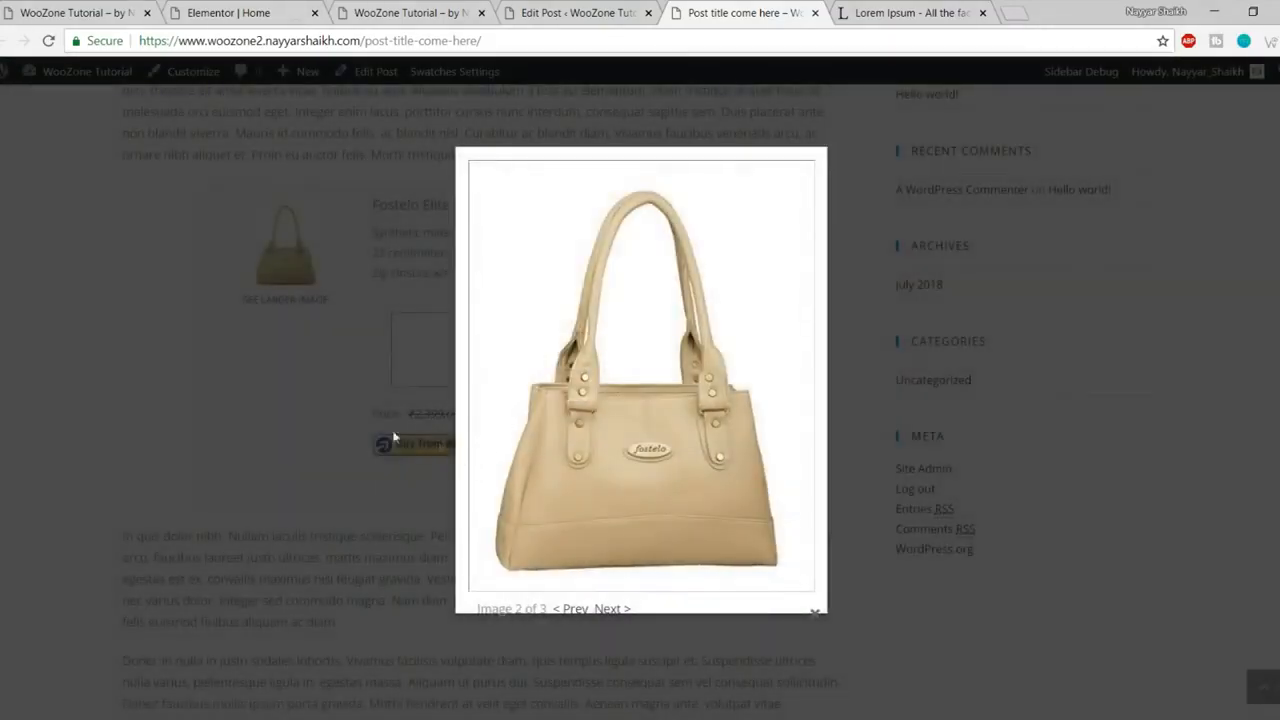
{"action": "left_click", "coordinate": [385, 482]}
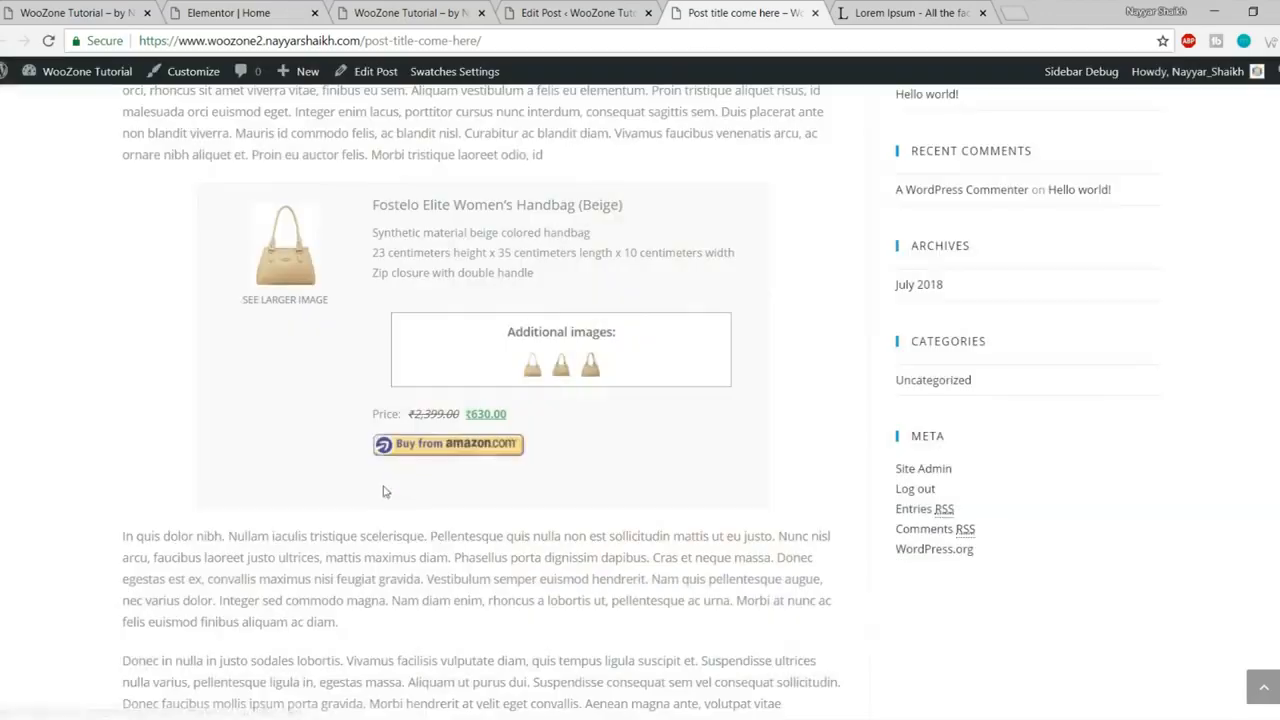
{"action": "left_click", "coordinate": [459, 448]}
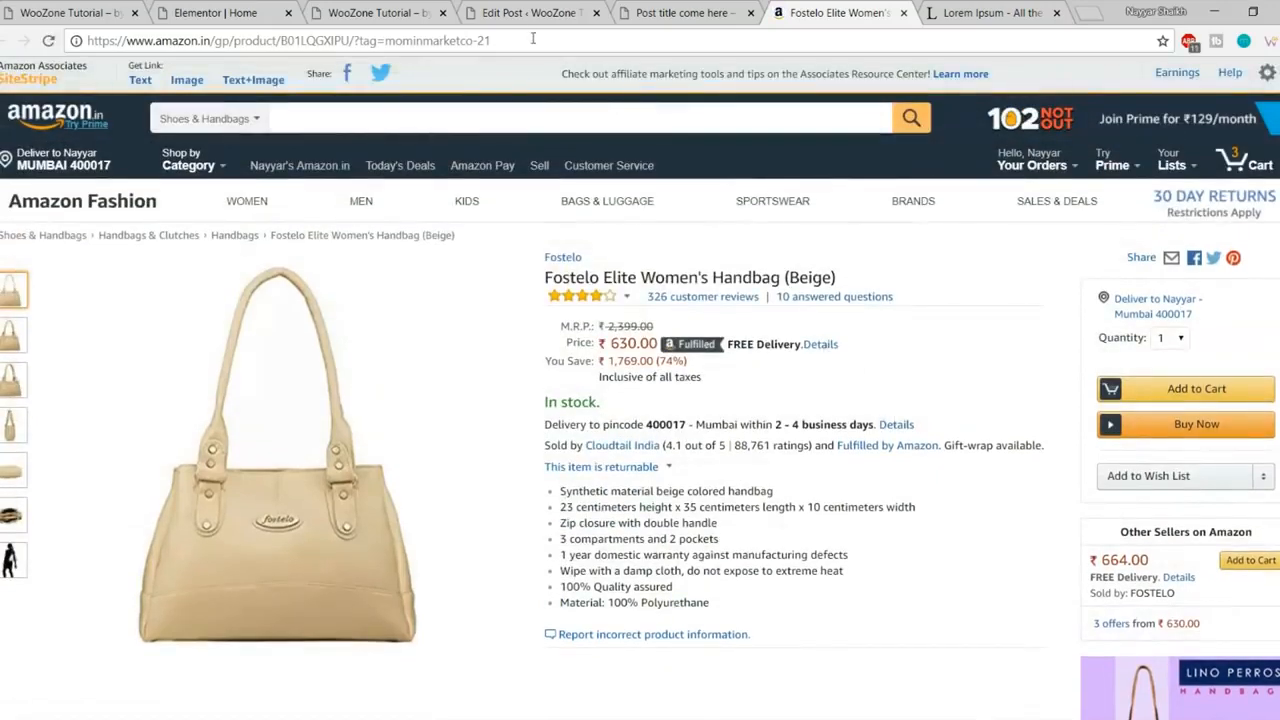
- Inspect the affiliate tag in the Amazon page address, then close the Amazon tab
{"action": "left_click_drag", "start_coordinate": [533, 38], "coordinate": [365, 40]}
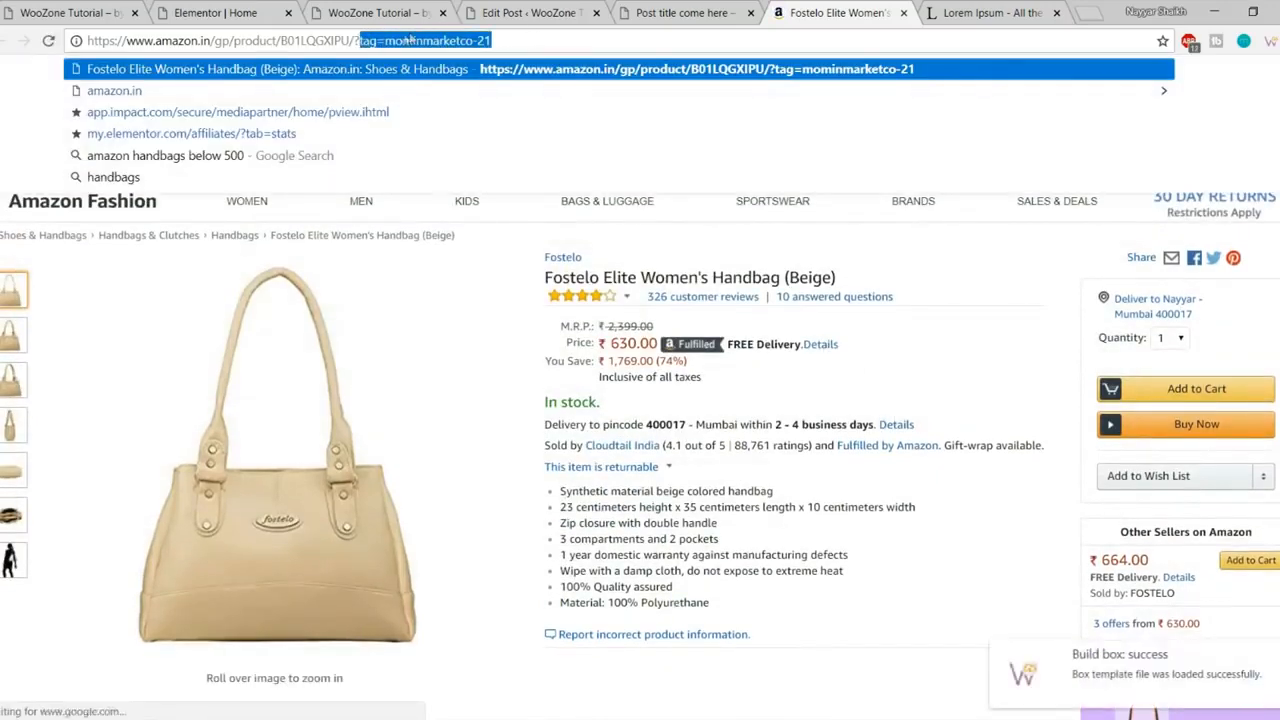
{"action": "left_click", "coordinate": [398, 40]}
{"action": "left_click_drag", "start_coordinate": [386, 40], "coordinate": [547, 41]}
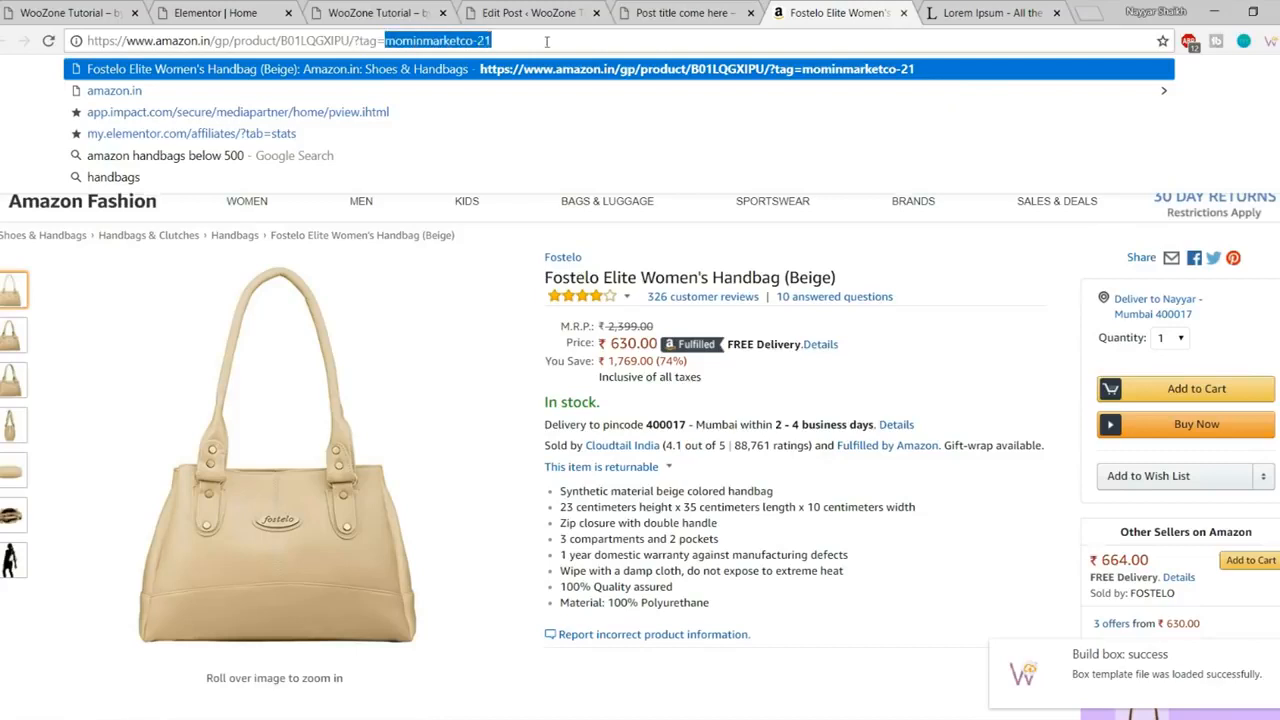
{"action": "left_click", "coordinate": [896, 424]}
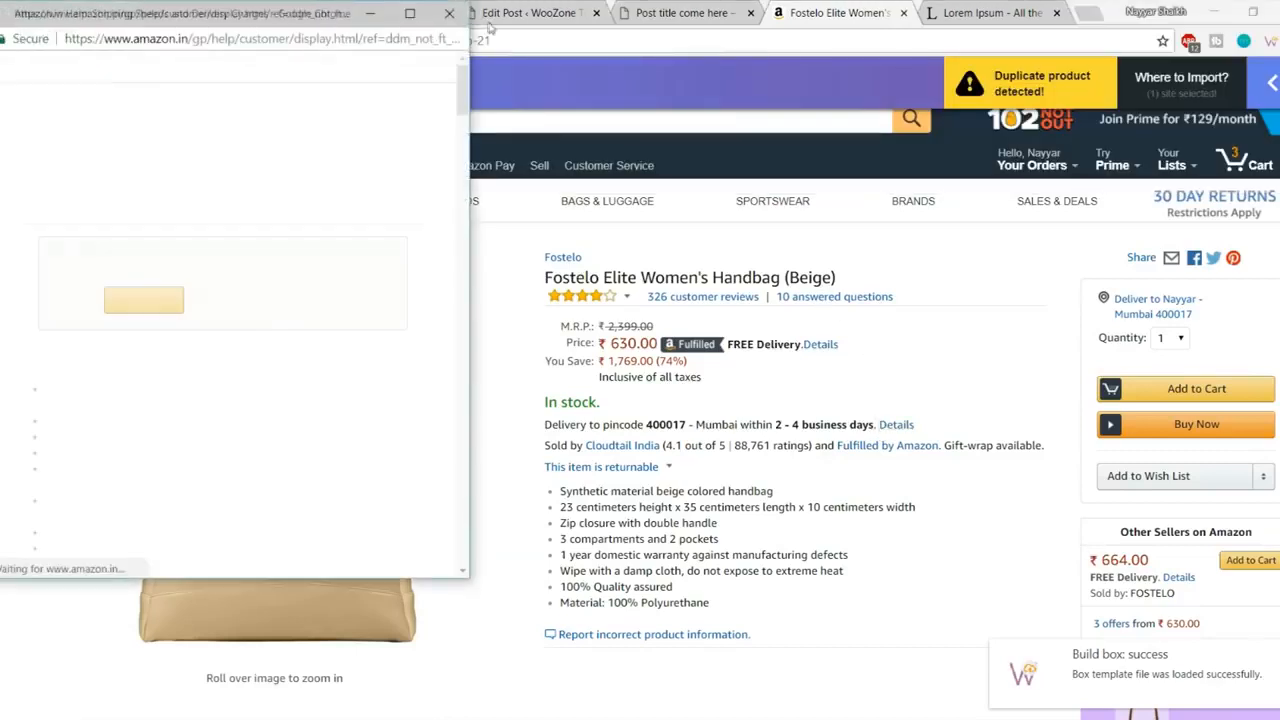
{"action": "left_click", "coordinate": [450, 13]}
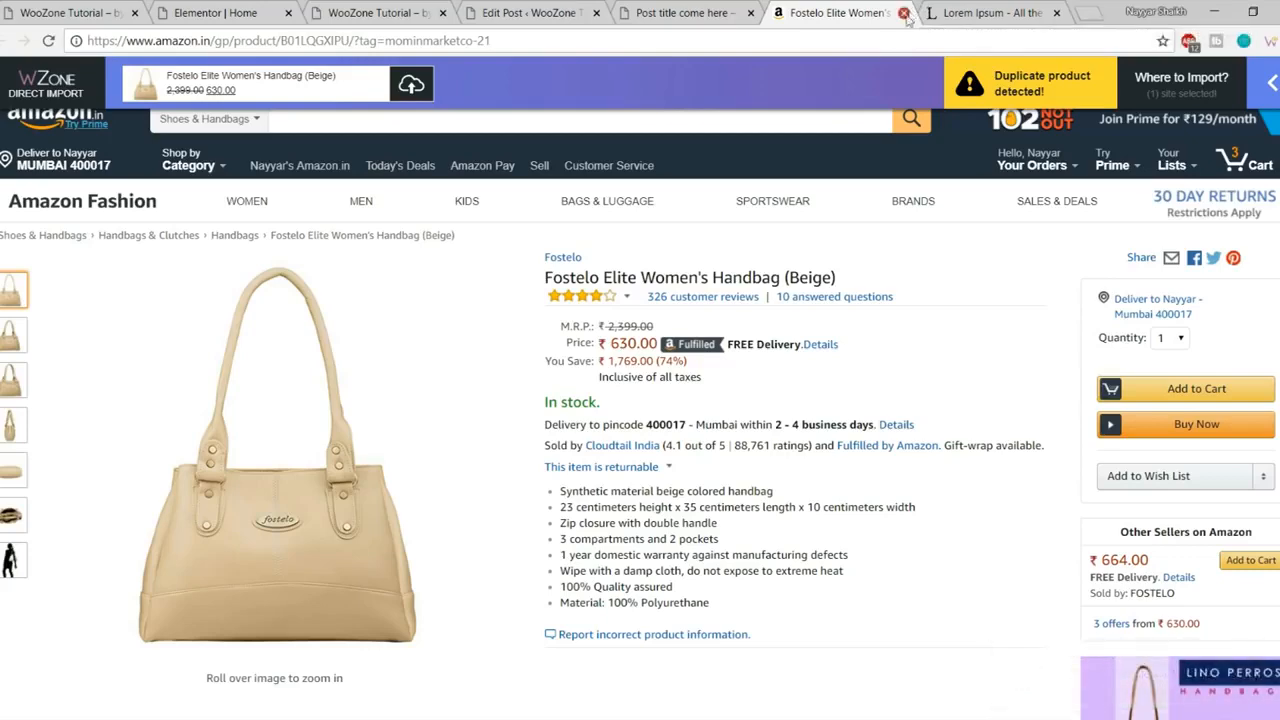
{"action": "left_click", "coordinate": [904, 14]}
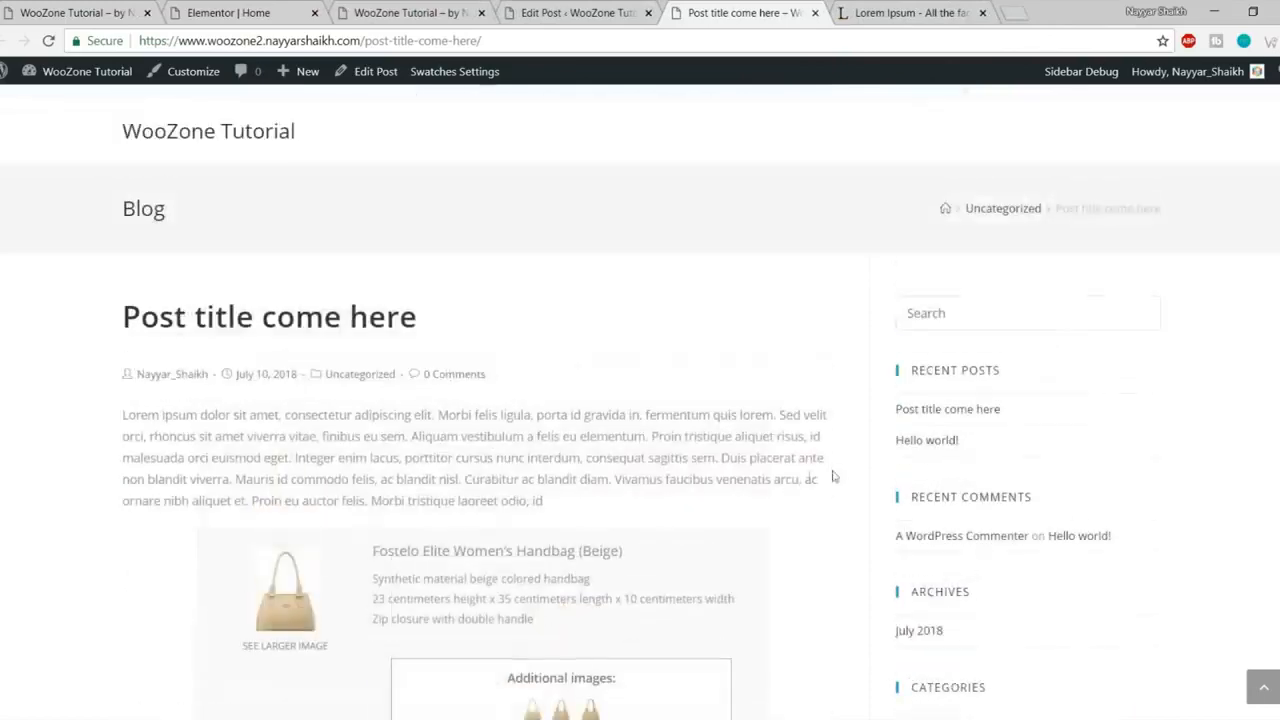
- Add a new Bags category and tick it for the post instead of Uncategorized
{"action": "scroll", "coordinate": [503, 386], "scroll_direction": "down", "scroll_amount": 3}
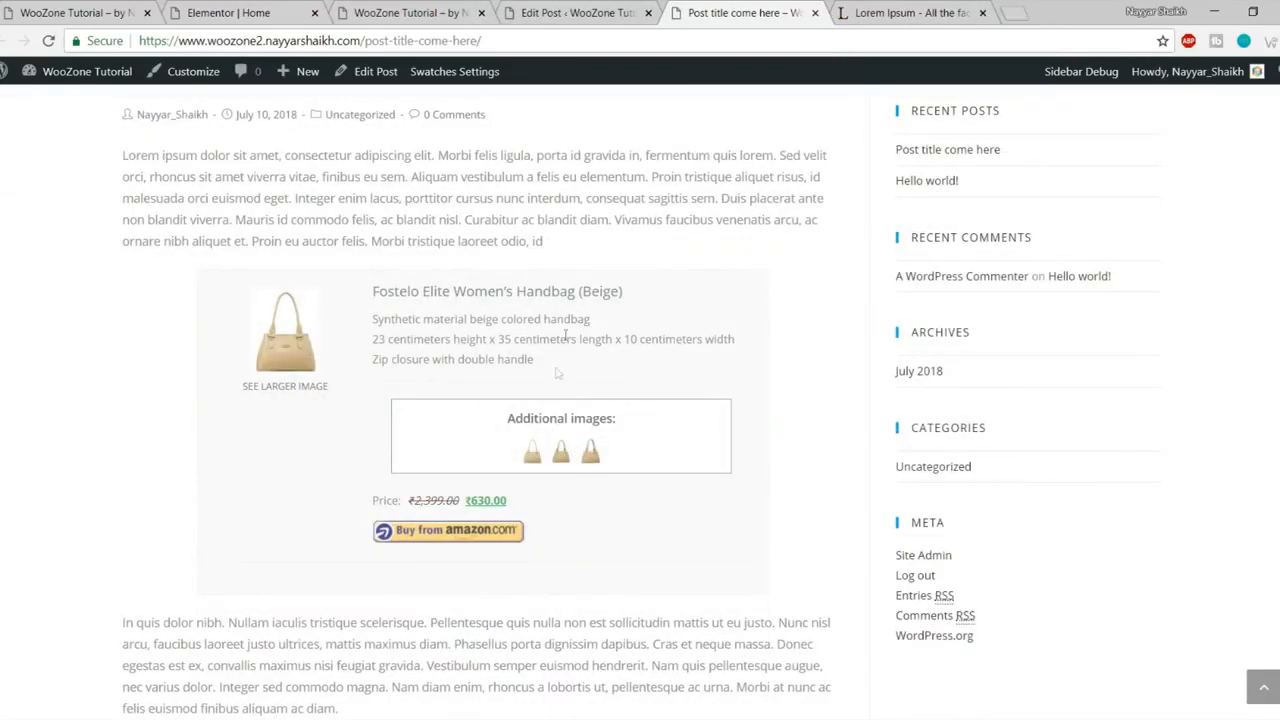
{"action": "left_click", "coordinate": [575, 13]}
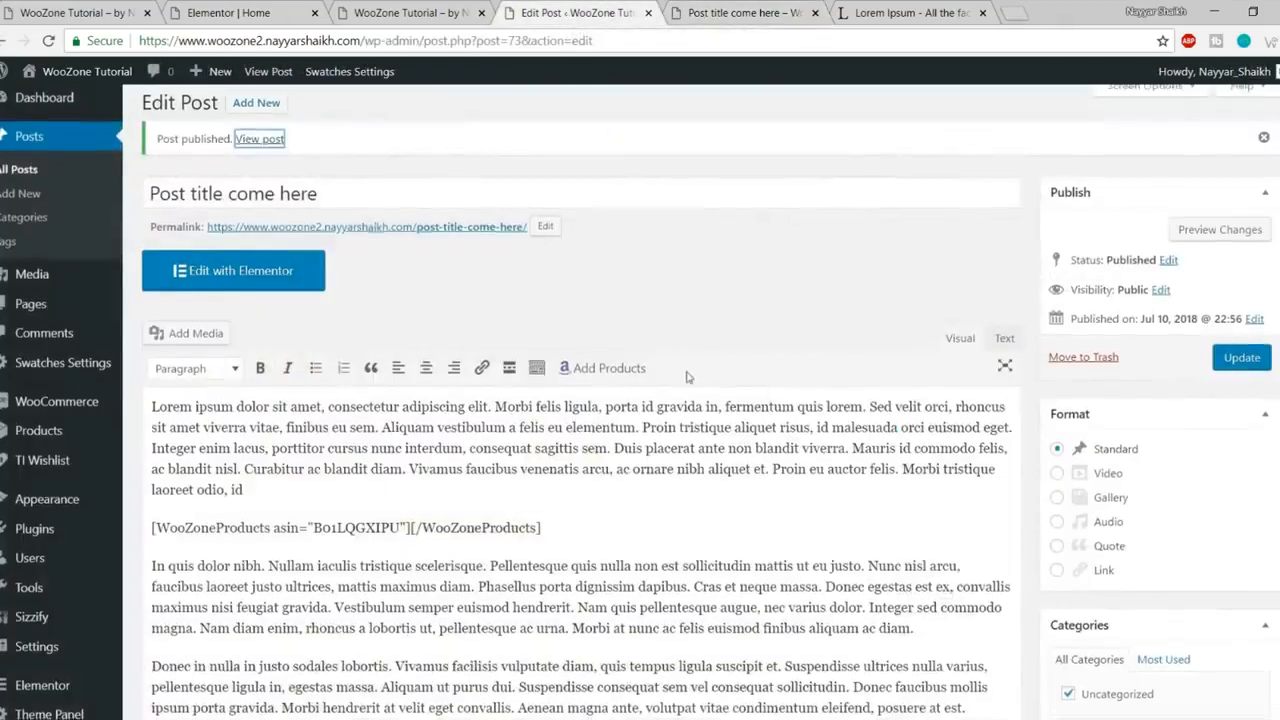
{"action": "scroll", "coordinate": [687, 372], "scroll_direction": "down", "scroll_amount": 2}
{"action": "scroll", "coordinate": [620, 316], "scroll_direction": "down", "scroll_amount": 2}
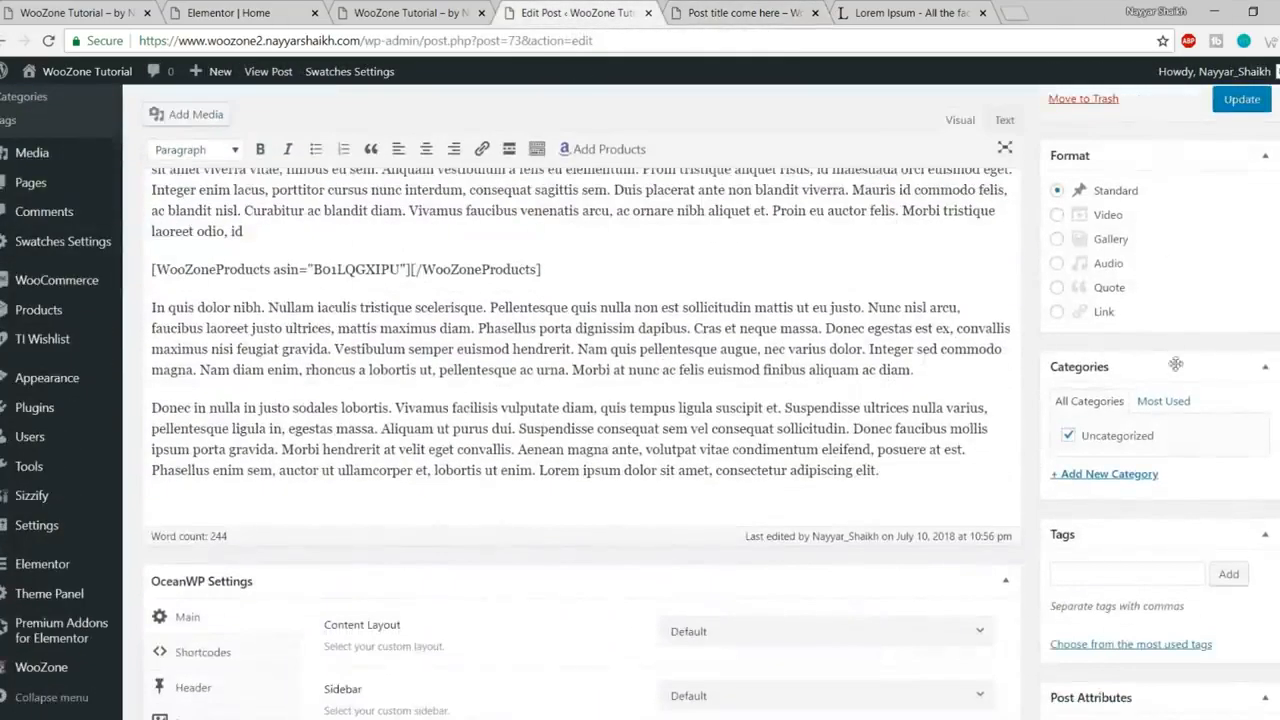
{"action": "scroll", "coordinate": [1165, 450], "scroll_direction": "down", "scroll_amount": 1}
{"action": "left_click", "coordinate": [1130, 389]}
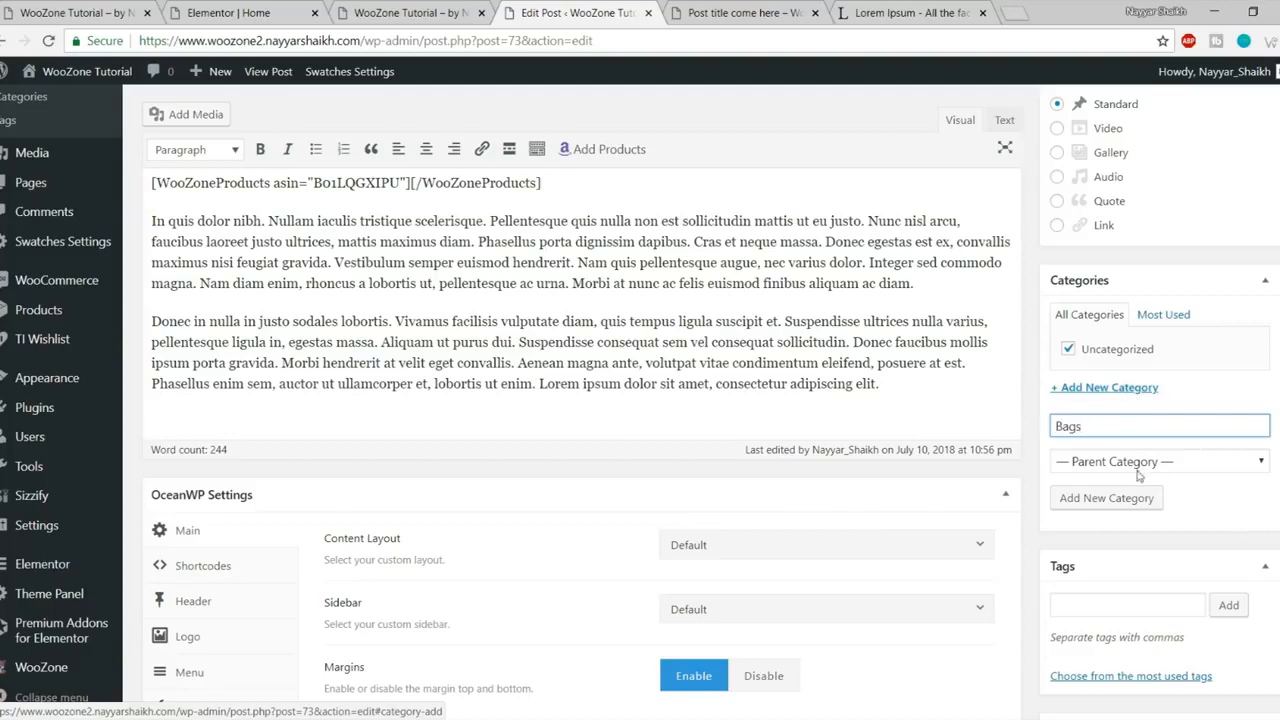
{"action": "left_click", "coordinate": [1115, 508]}
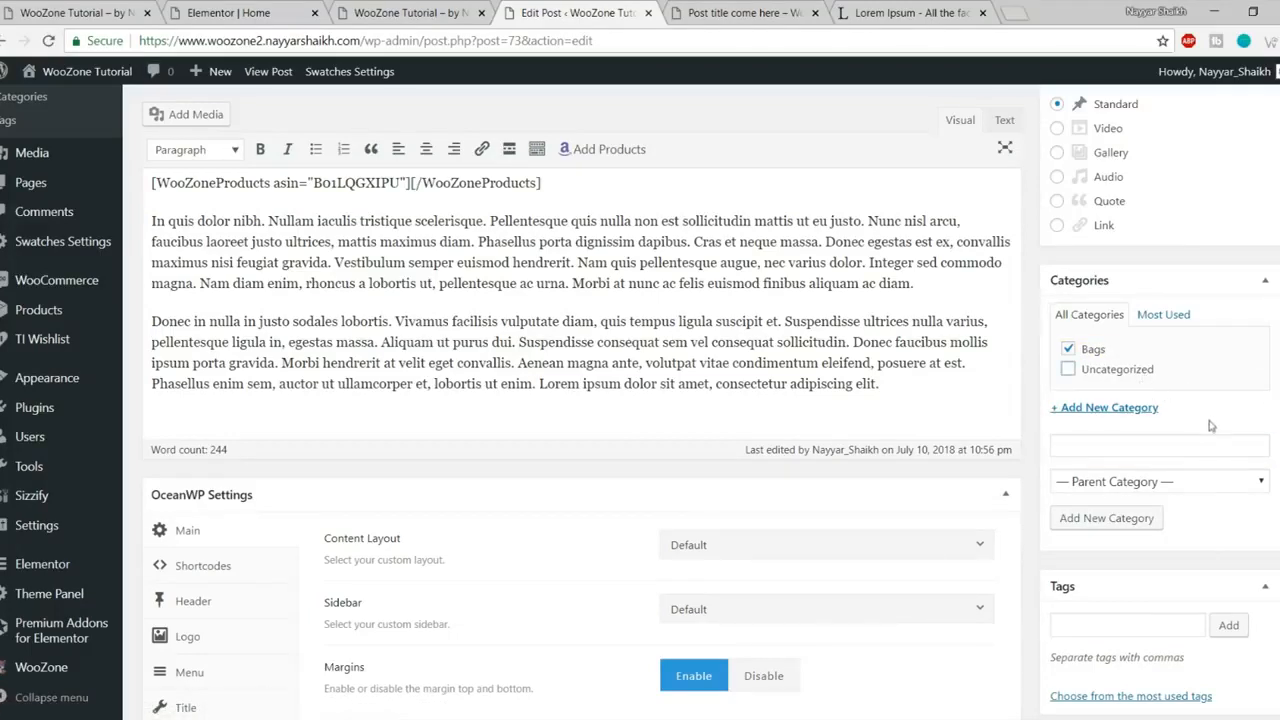
{"action": "left_click", "coordinate": [745, 14]}
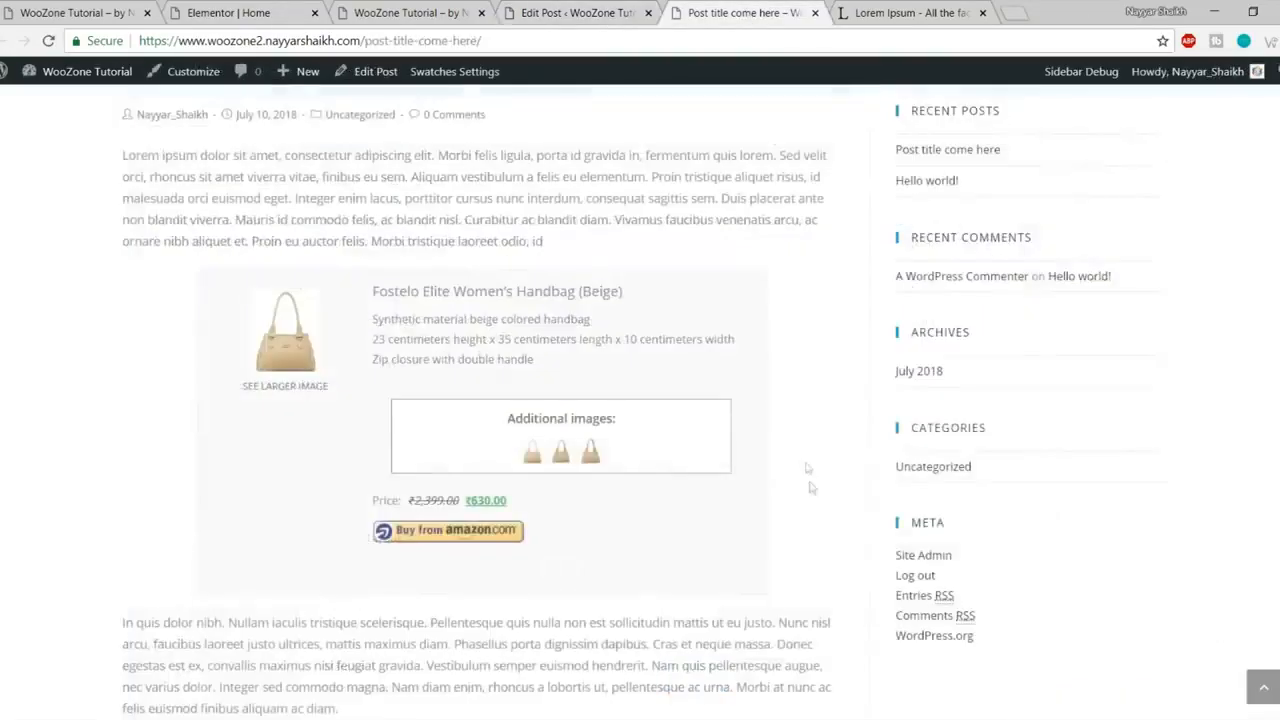
{"action": "scroll", "coordinate": [995, 279], "scroll_direction": "up", "scroll_amount": 3}
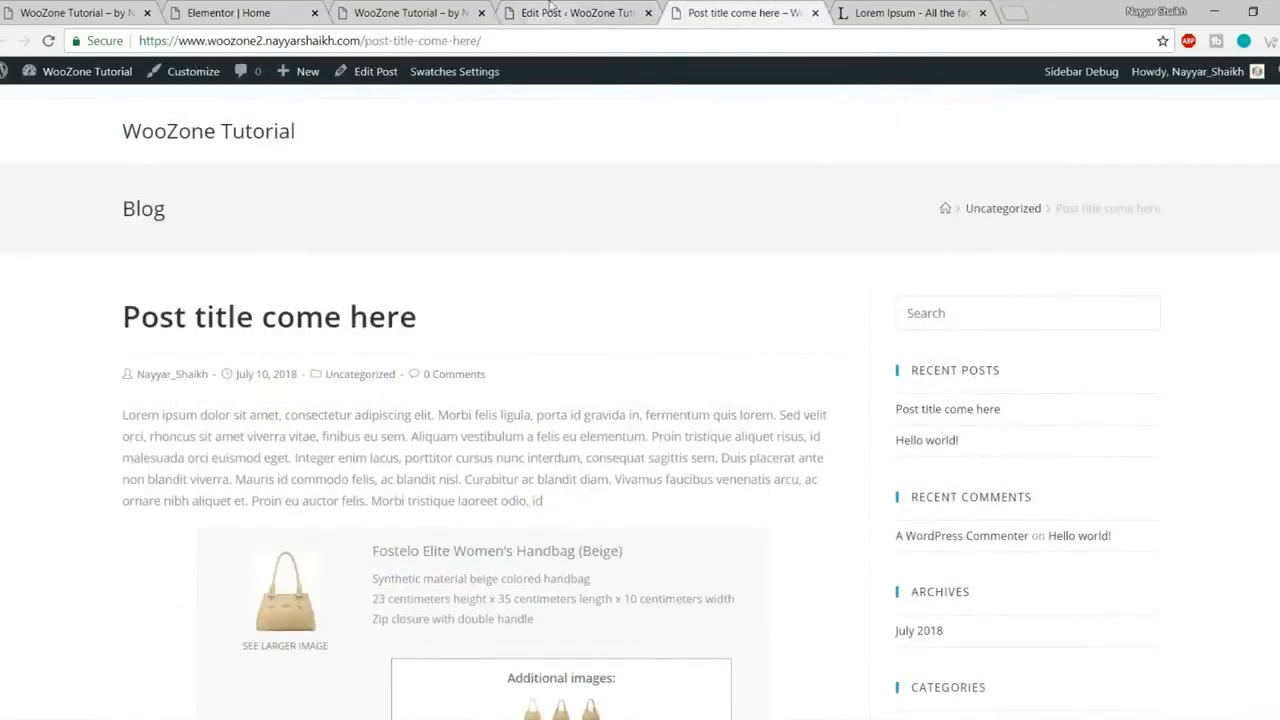
{"action": "left_click", "coordinate": [549, 7]}
{"action": "scroll", "coordinate": [740, 370], "scroll_direction": "down", "scroll_amount": 3}
- Set the post's OceanWP content layout to Full Width
{"action": "left_click", "coordinate": [744, 290]}
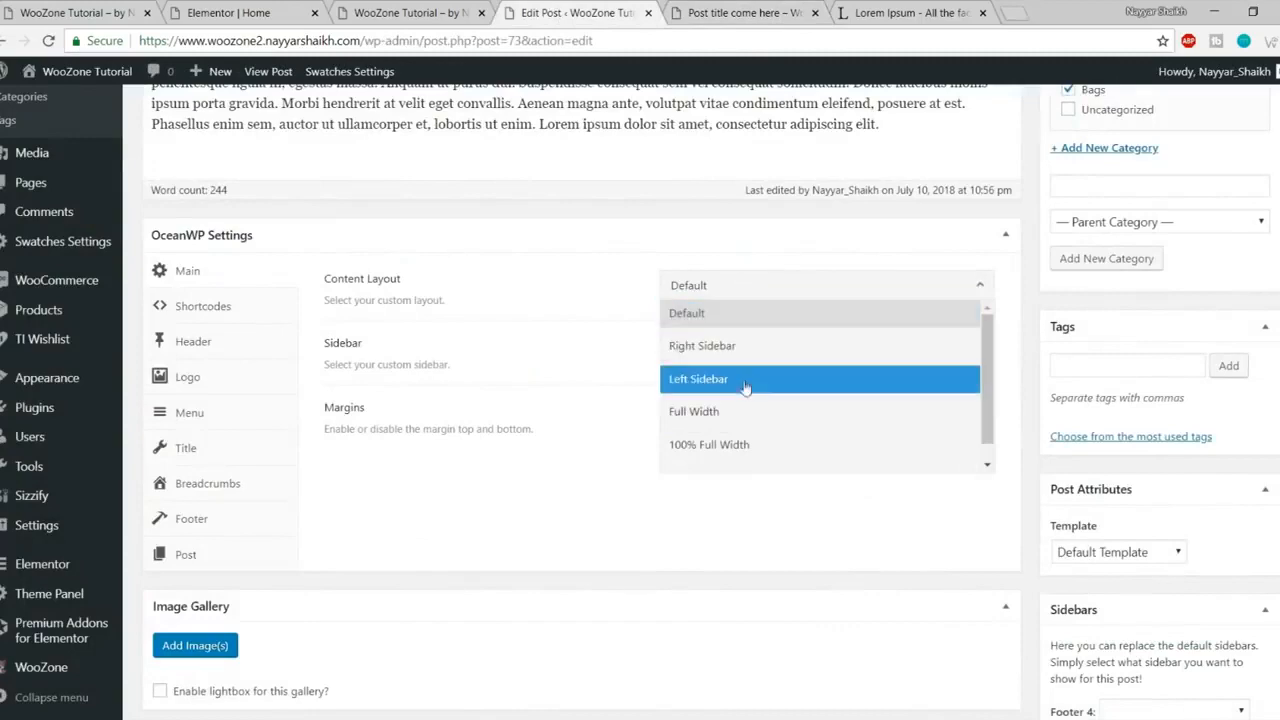
{"action": "left_click", "coordinate": [743, 411]}
{"action": "scroll", "coordinate": [851, 463], "scroll_direction": "down", "scroll_amount": 4}
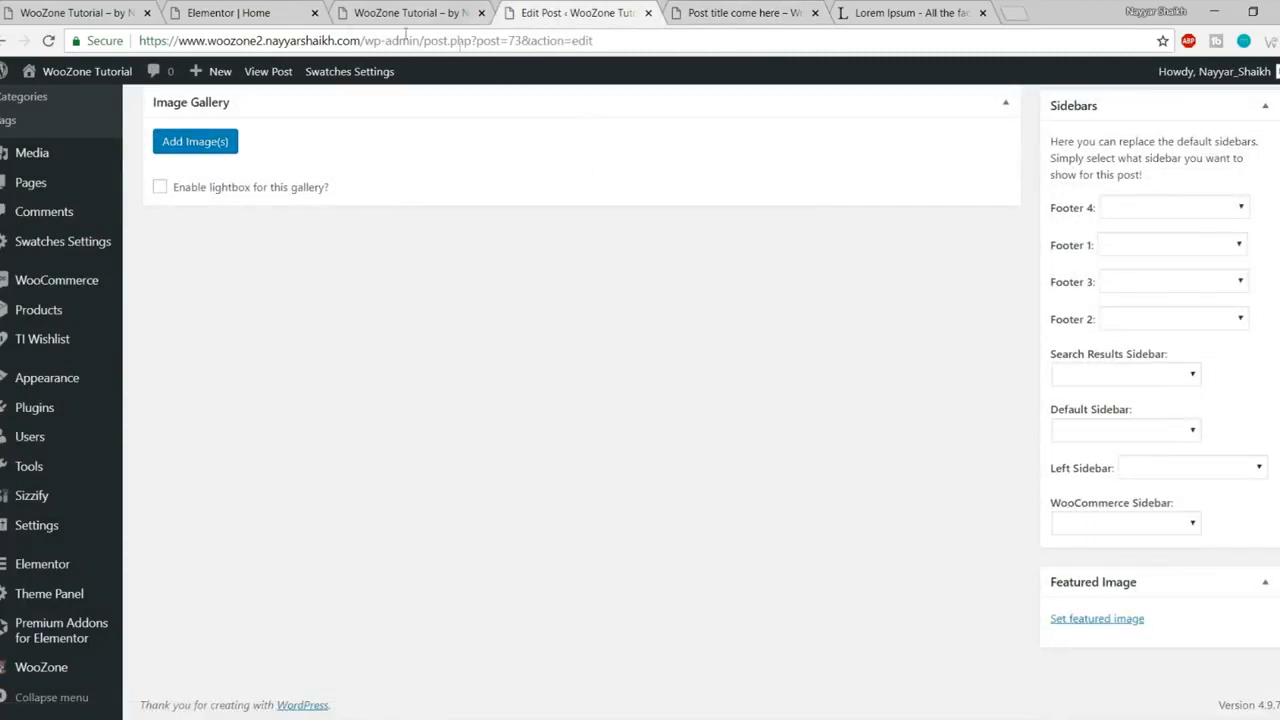
{"action": "left_click", "coordinate": [57, 8]}
{"action": "scroll", "coordinate": [443, 397], "scroll_direction": "down", "scroll_amount": 2}
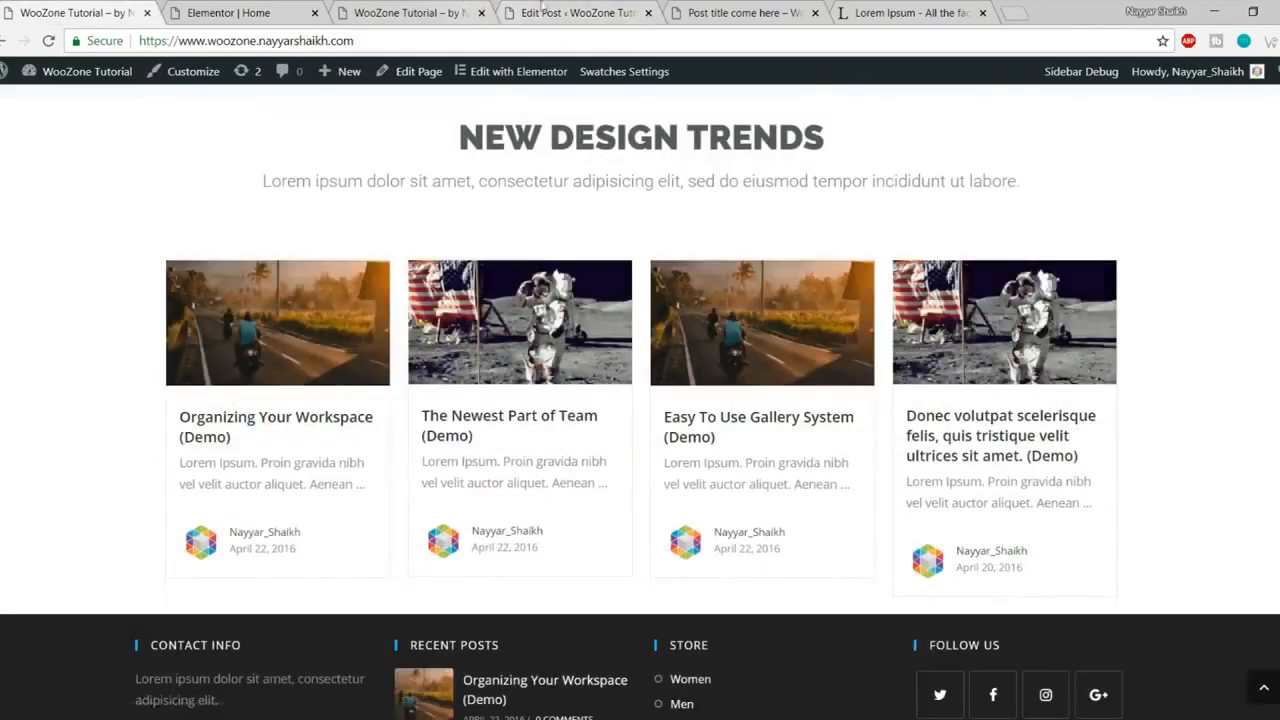
{"action": "left_click", "coordinate": [565, 12]}
- Upload head3.jpg as the featured image and update the post
{"action": "left_click", "coordinate": [1103, 620]}
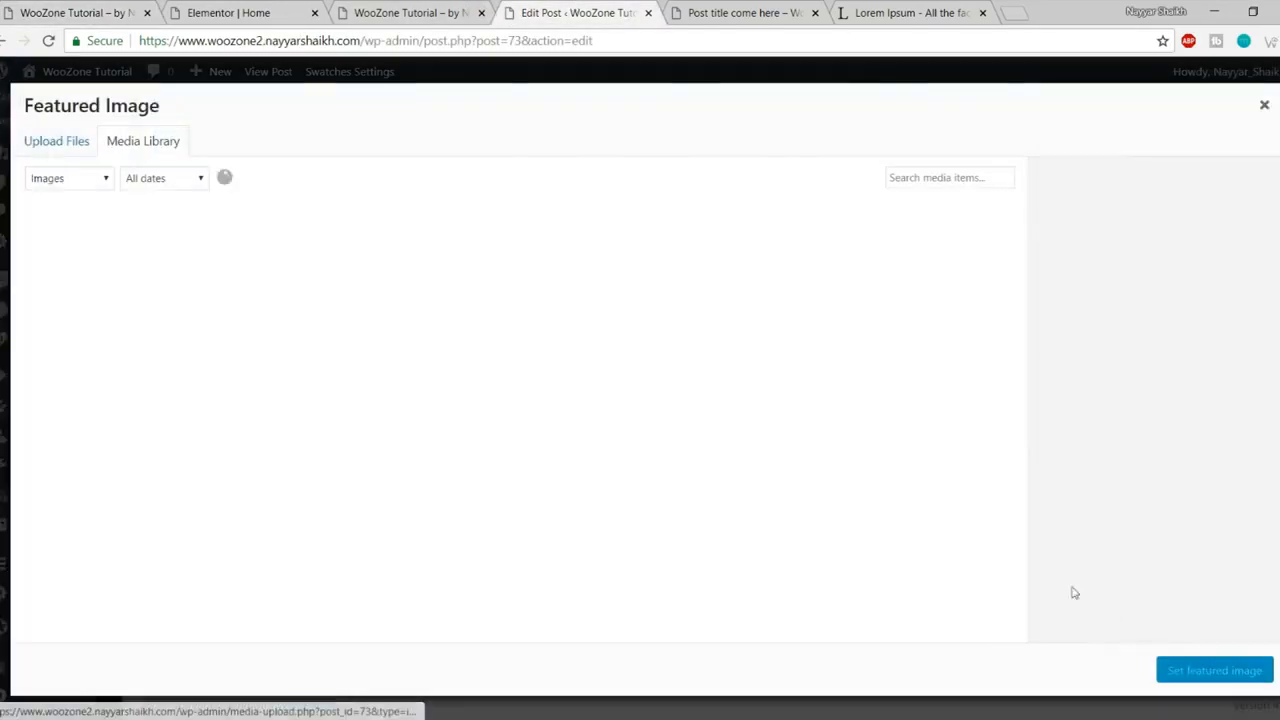
{"action": "left_click", "coordinate": [80, 143]}
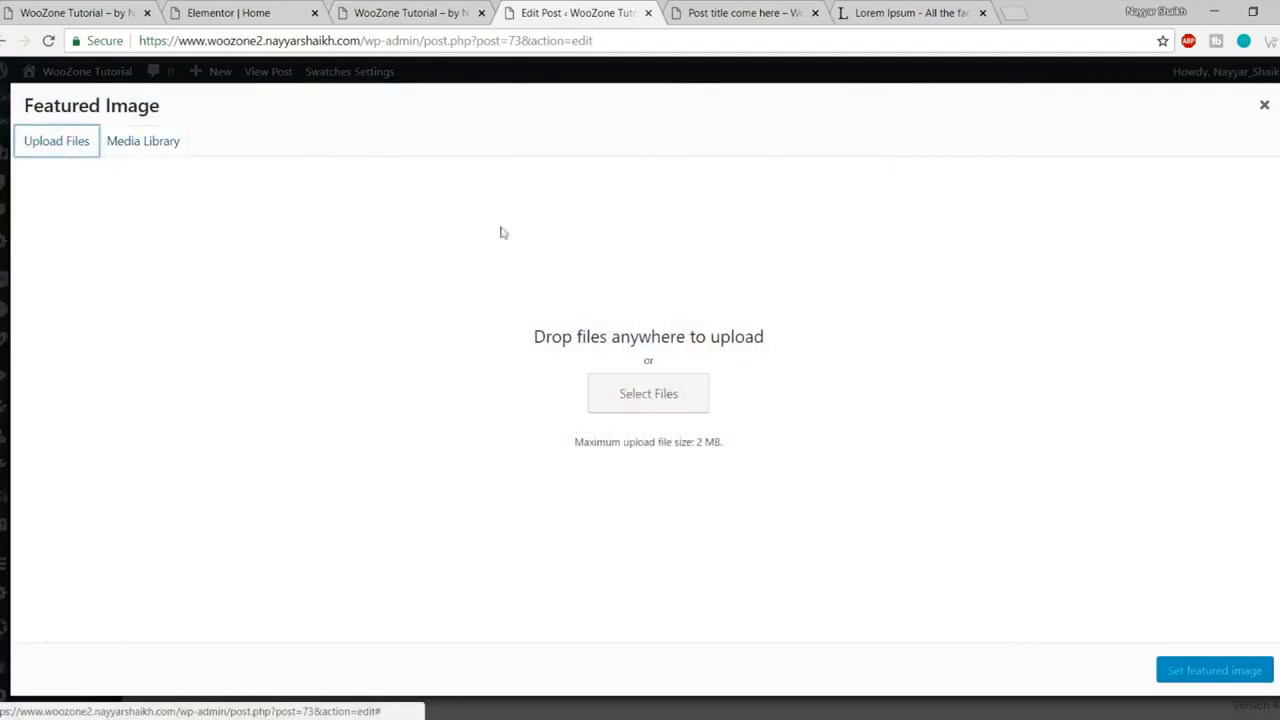
{"action": "left_click", "coordinate": [689, 392]}
{"action": "scroll", "coordinate": [313, 300], "scroll_direction": "down", "scroll_amount": 3}
{"action": "left_click", "coordinate": [308, 298]}
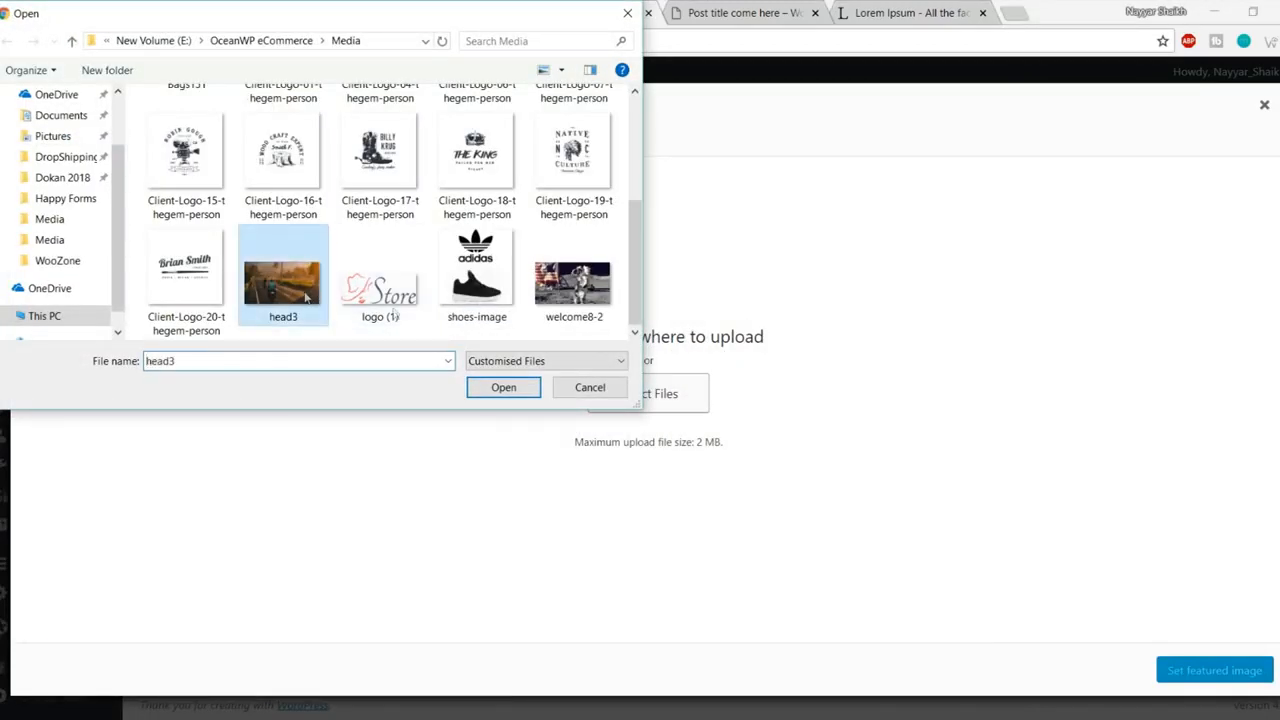
{"action": "left_click", "coordinate": [500, 388]}
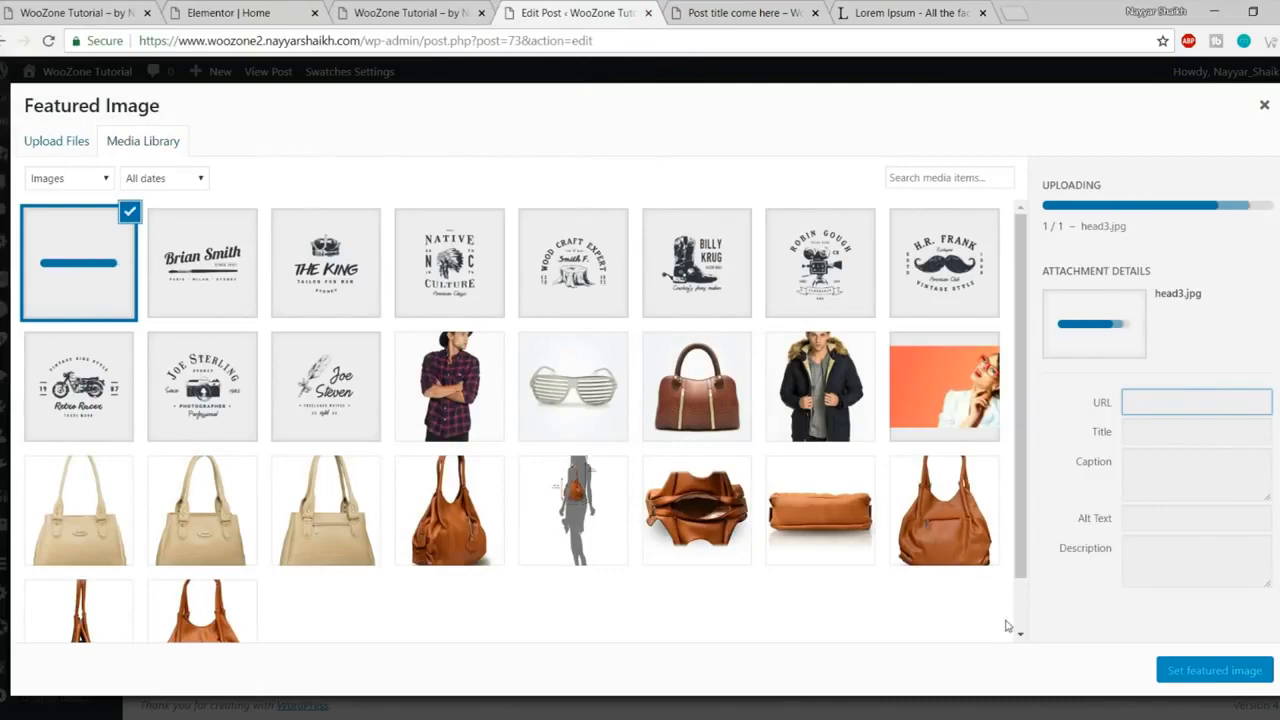
{"action": "left_click", "coordinate": [1191, 672]}
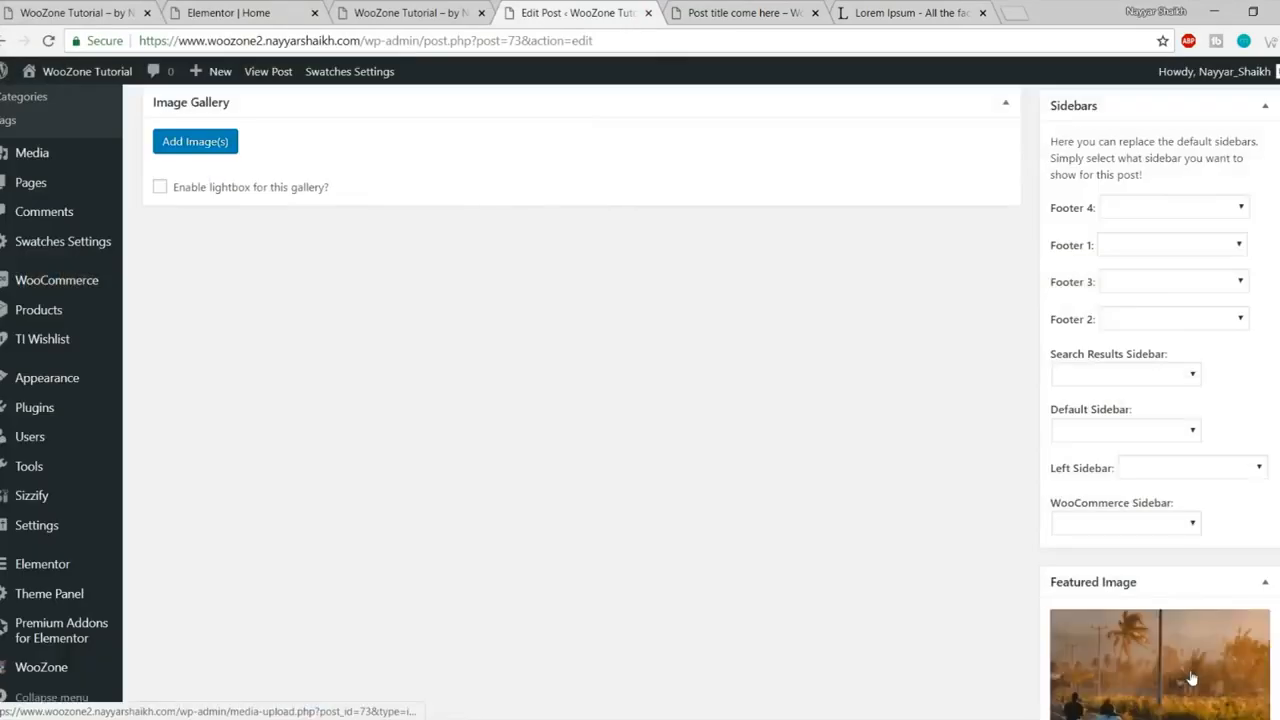
{"action": "scroll", "coordinate": [1192, 672], "scroll_direction": "up", "scroll_amount": 5}
{"action": "scroll", "coordinate": [1191, 672], "scroll_direction": "up", "scroll_amount": 10}
{"action": "left_click", "coordinate": [1241, 378]}
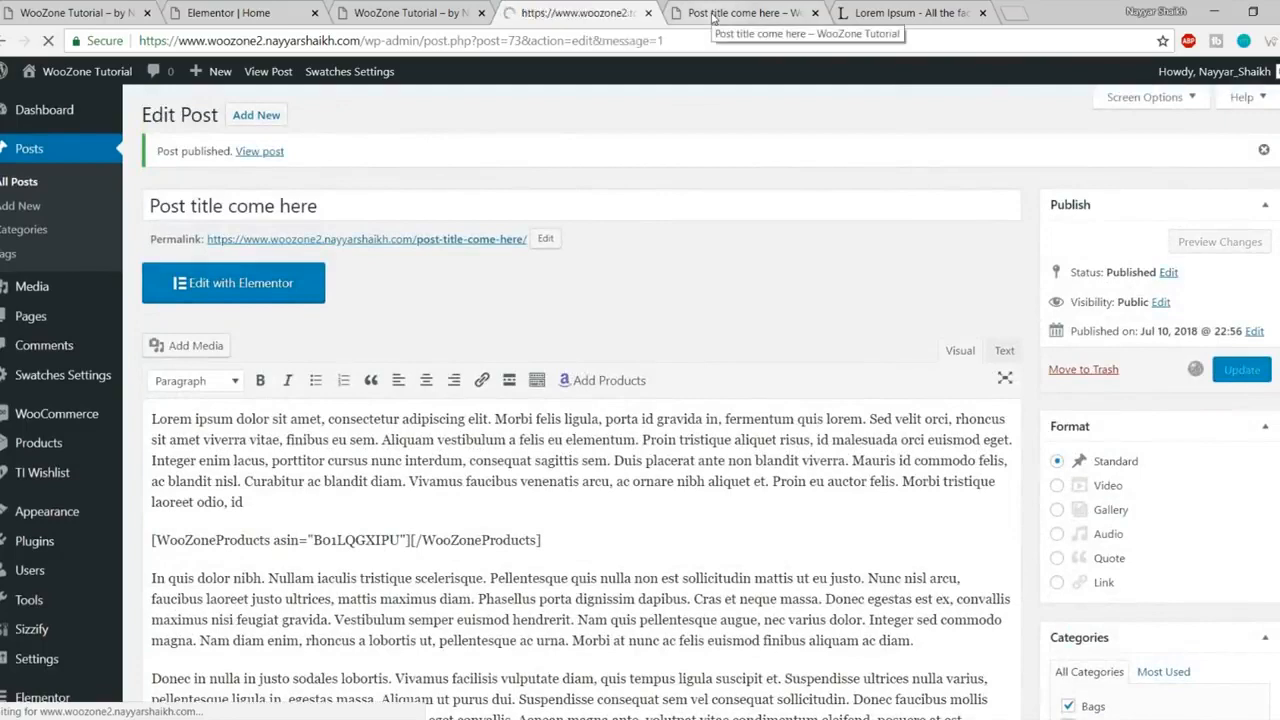
- Reload the live post to confirm the head3 road-photo featured image, then close the post and Lorem Ipsum tabs
{"action": "left_click", "coordinate": [713, 14]}
{"action": "left_click", "coordinate": [48, 42]}
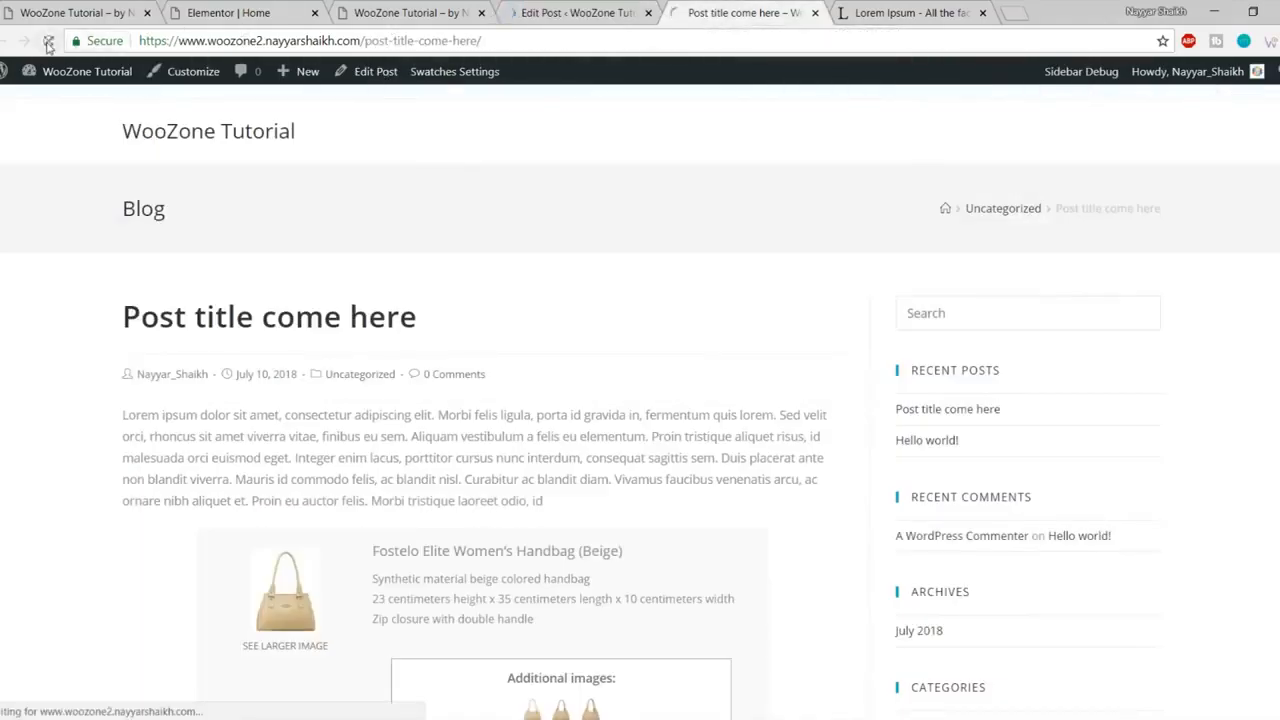
{"action": "scroll", "coordinate": [710, 302], "scroll_direction": "down", "scroll_amount": 2}
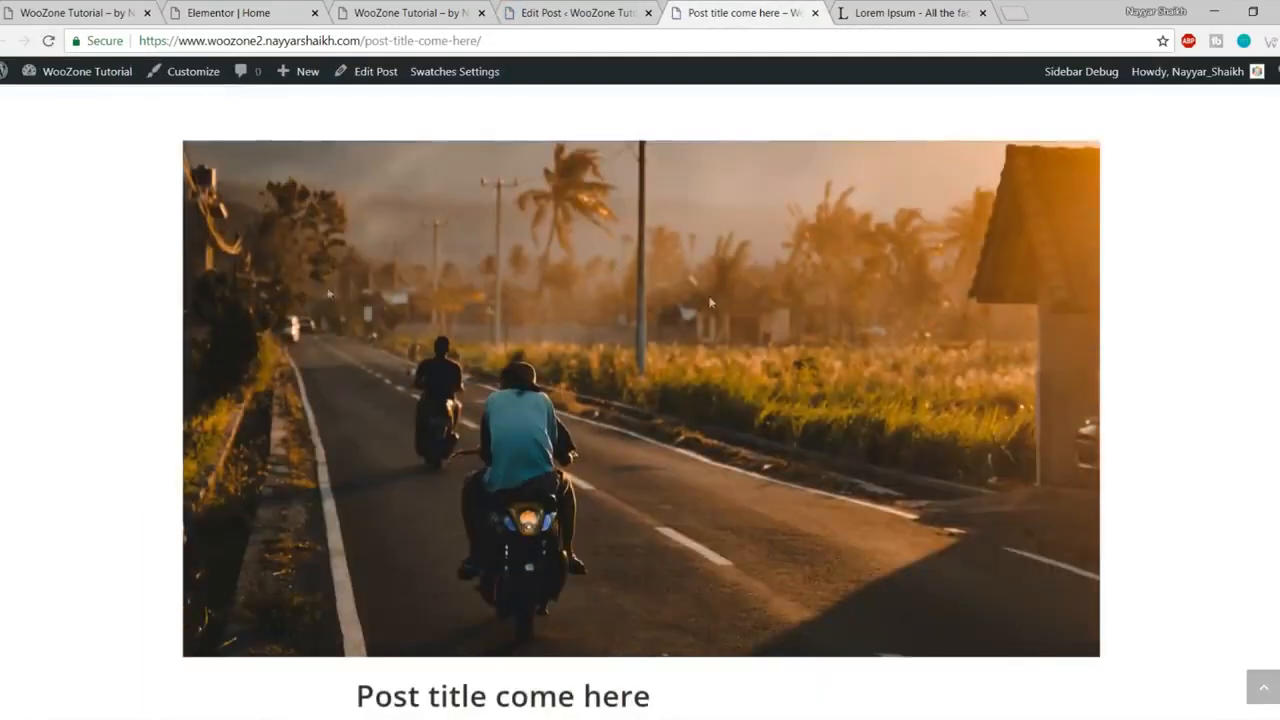
{"action": "scroll", "coordinate": [710, 302], "scroll_direction": "down", "scroll_amount": 4}
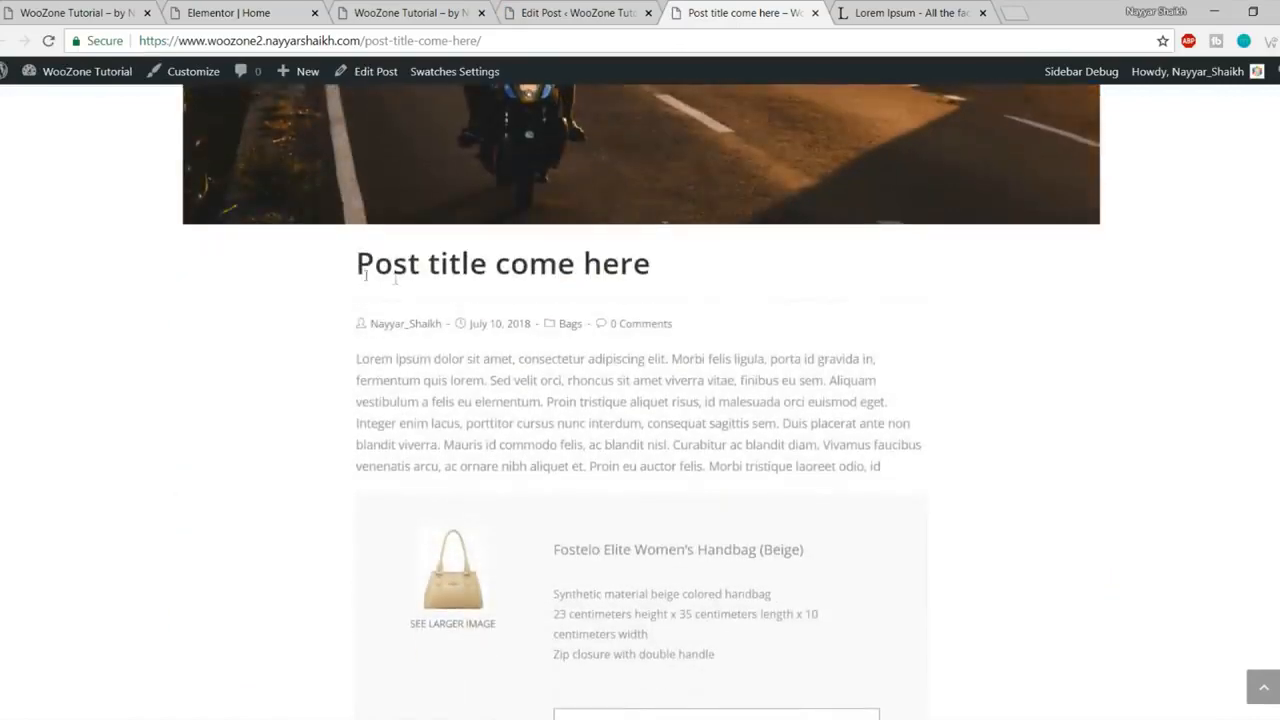
{"action": "scroll", "coordinate": [577, 371], "scroll_direction": "down", "scroll_amount": 10}
{"action": "scroll", "coordinate": [1115, 285], "scroll_direction": "up", "scroll_amount": 5}
{"action": "scroll", "coordinate": [1128, 423], "scroll_direction": "up", "scroll_amount": 10}
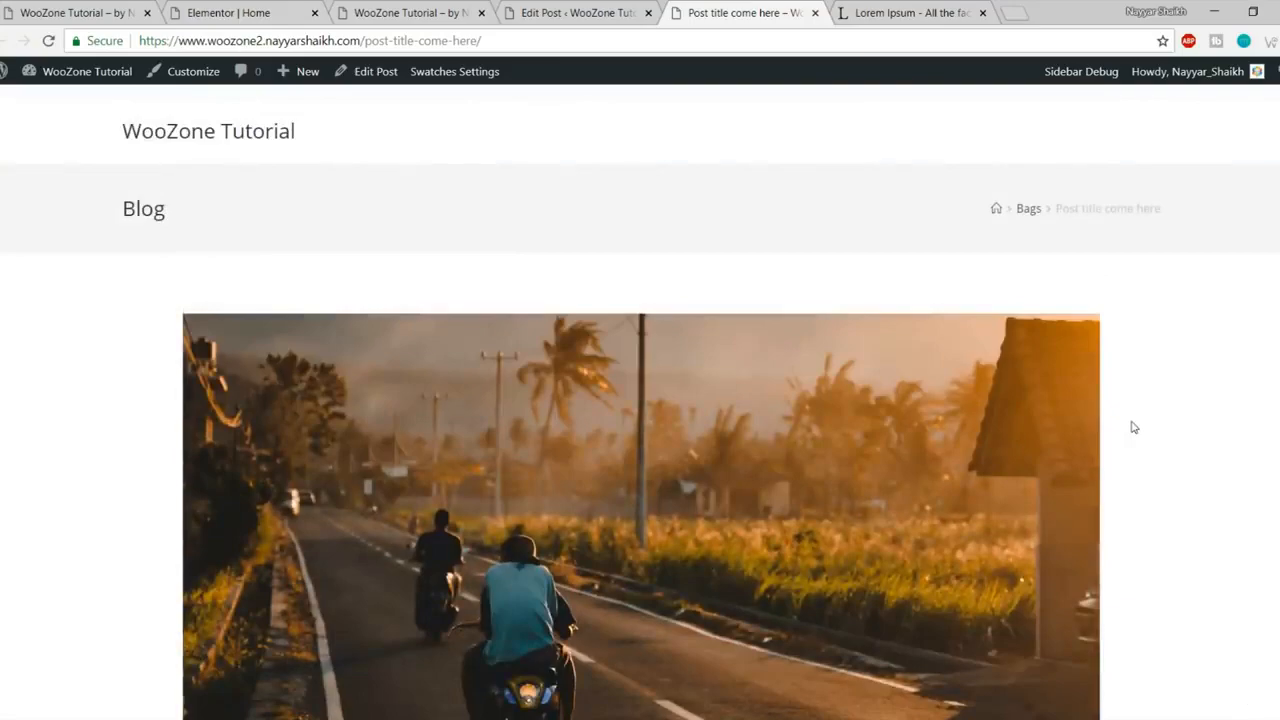
{"action": "scroll", "coordinate": [1133, 427], "scroll_direction": "down", "scroll_amount": 12}
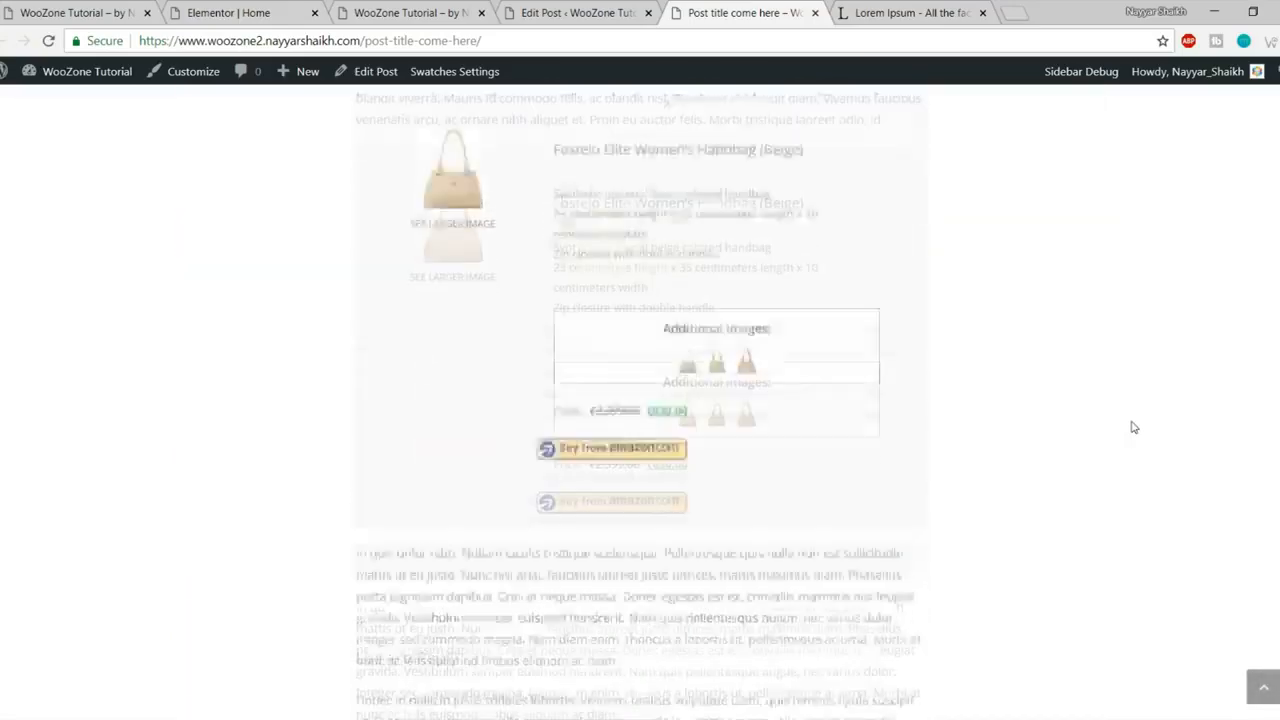
{"action": "scroll", "coordinate": [1133, 427], "scroll_direction": "down", "scroll_amount": 2}
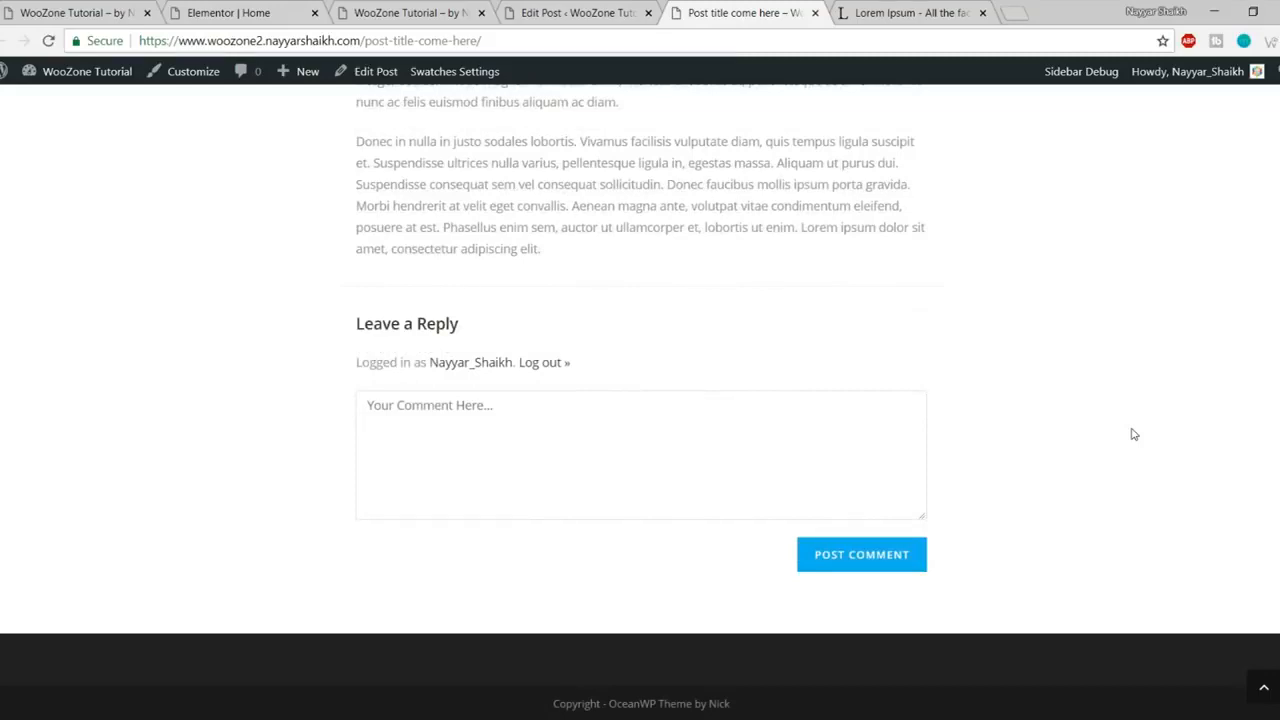
{"action": "scroll", "coordinate": [1123, 405], "scroll_direction": "up", "scroll_amount": 20}
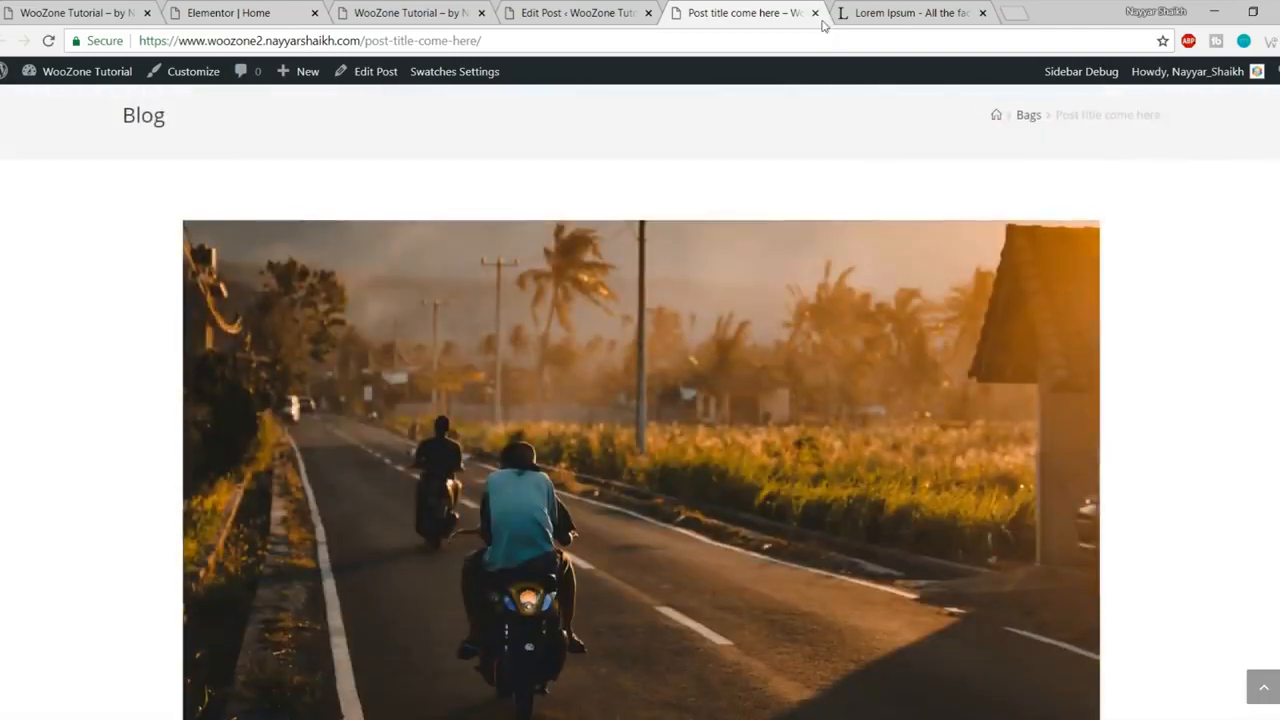
{"action": "left_click", "coordinate": [815, 13]}
{"action": "left_click", "coordinate": [815, 13]}
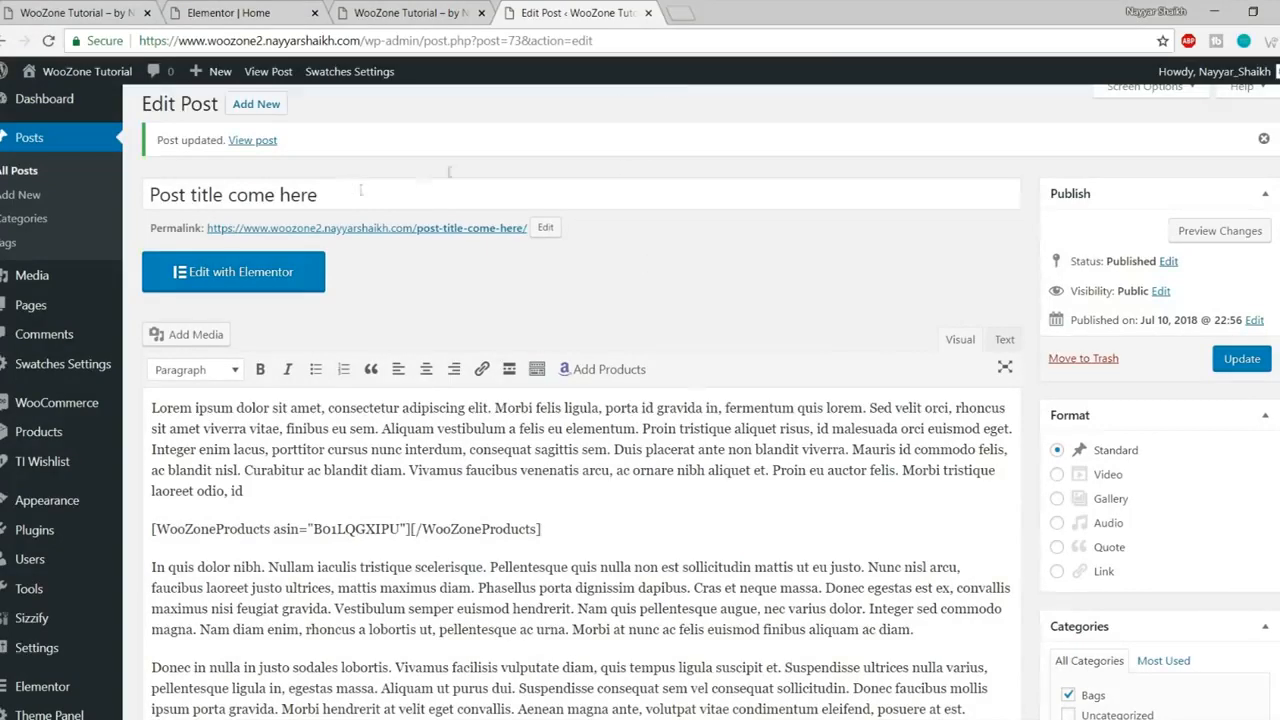
- Close the Edit Post tab and reload the Elementor Home page editor
{"action": "left_click", "coordinate": [647, 12]}
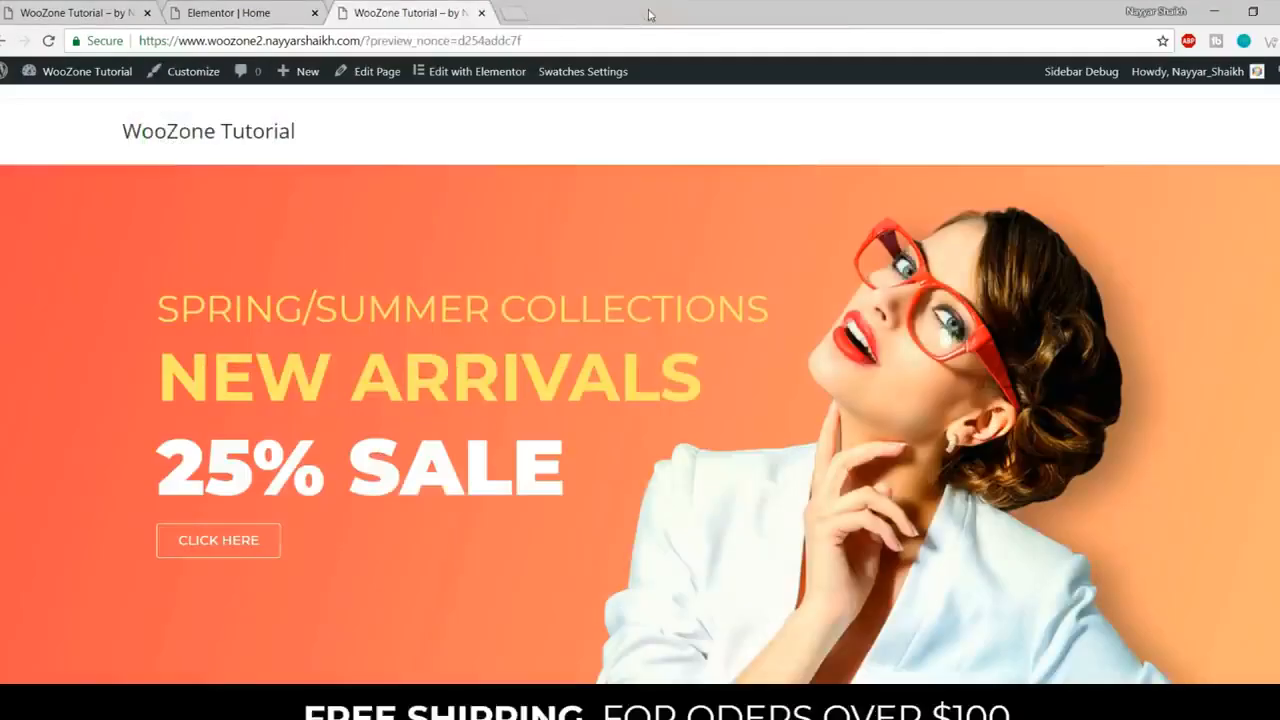
{"action": "left_click", "coordinate": [263, 10]}
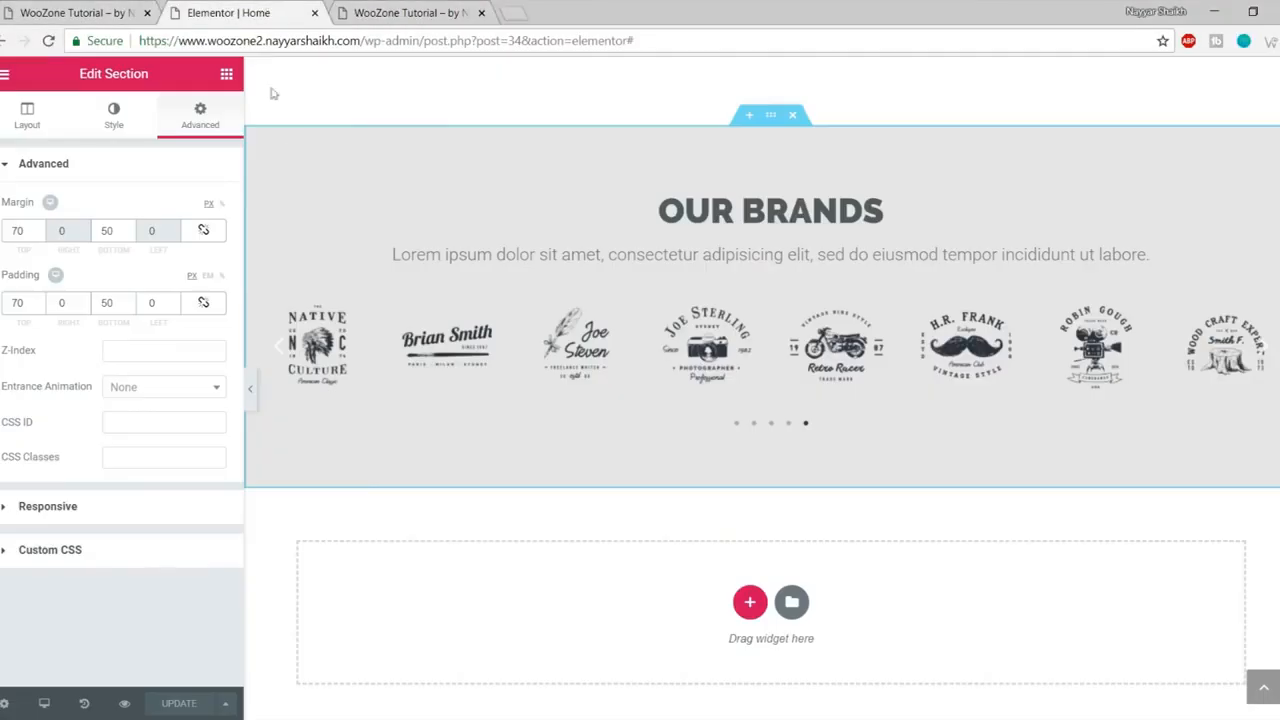
{"action": "left_click", "coordinate": [48, 41]}
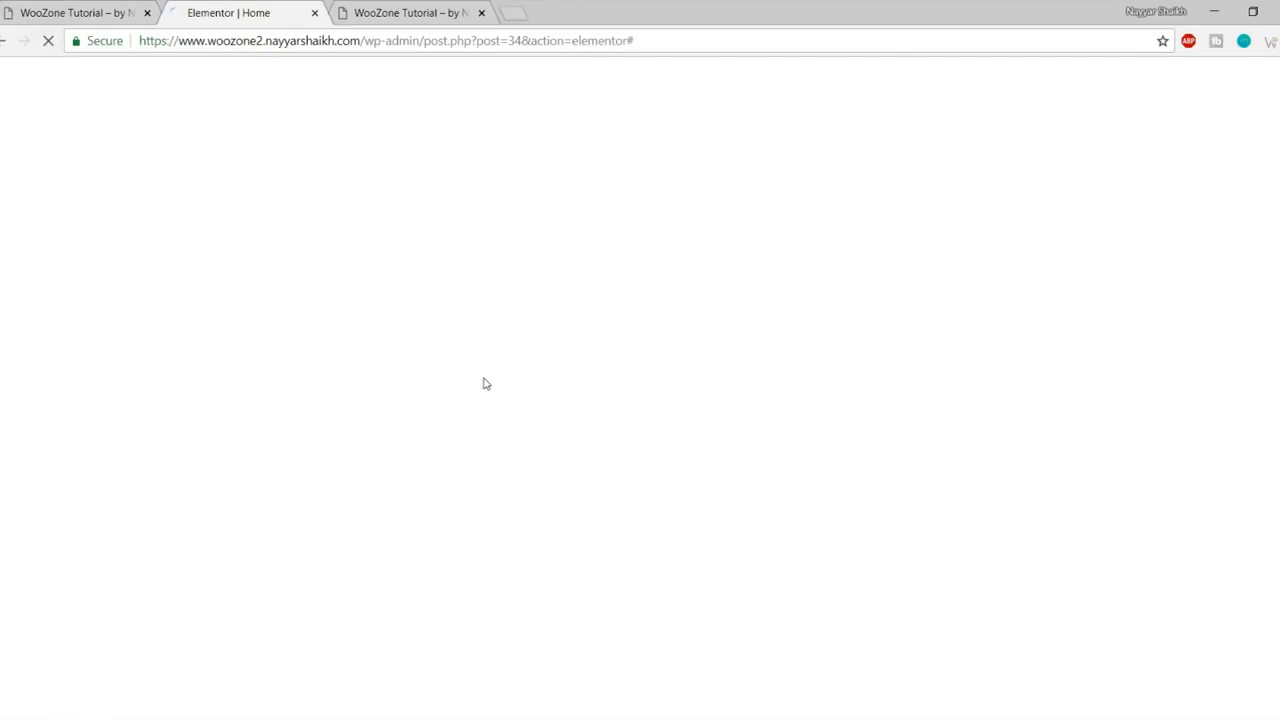
{"action": "scroll", "coordinate": [545, 460], "scroll_direction": "down", "scroll_amount": 15}
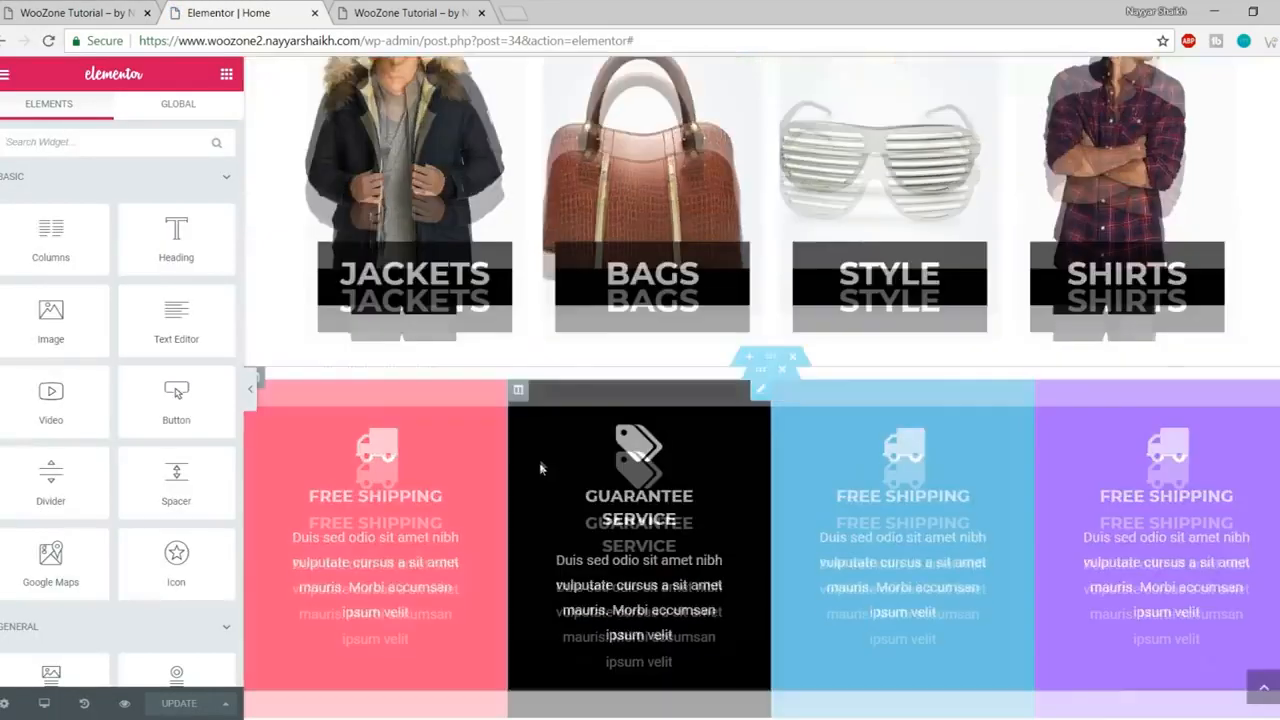
{"action": "scroll", "coordinate": [547, 484], "scroll_direction": "down", "scroll_amount": 10}
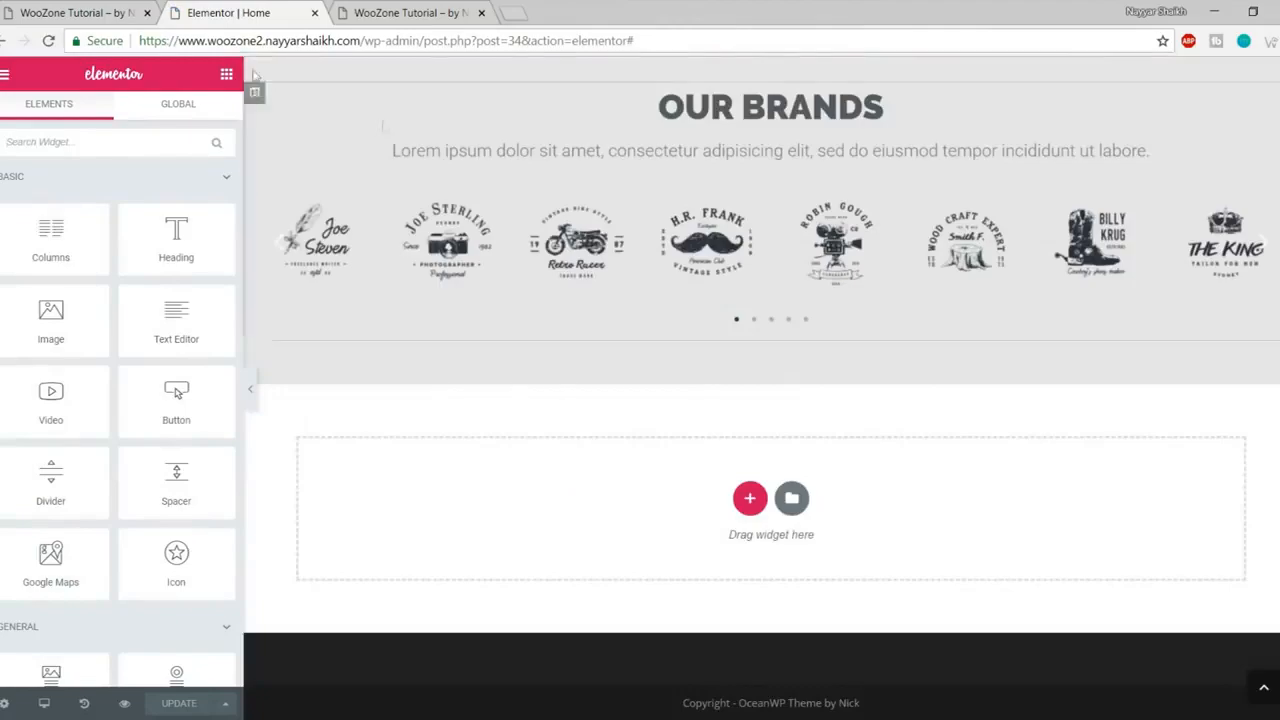
- Compare the live front page's New Design Trends heading with the editor's content
{"action": "left_click", "coordinate": [80, 12]}
{"action": "scroll", "coordinate": [545, 384], "scroll_direction": "up", "scroll_amount": 3}
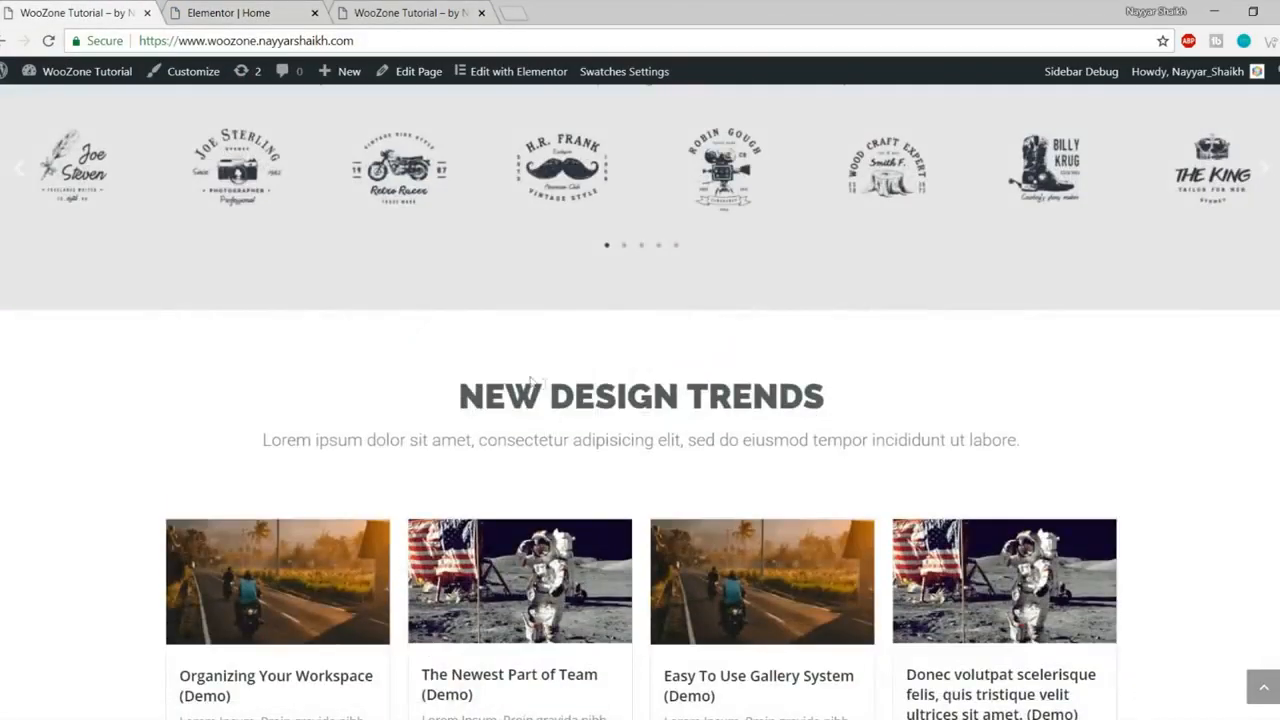
{"action": "left_click_drag", "start_coordinate": [438, 397], "coordinate": [857, 486]}
{"action": "key", "text": "ctrl+Tab"}
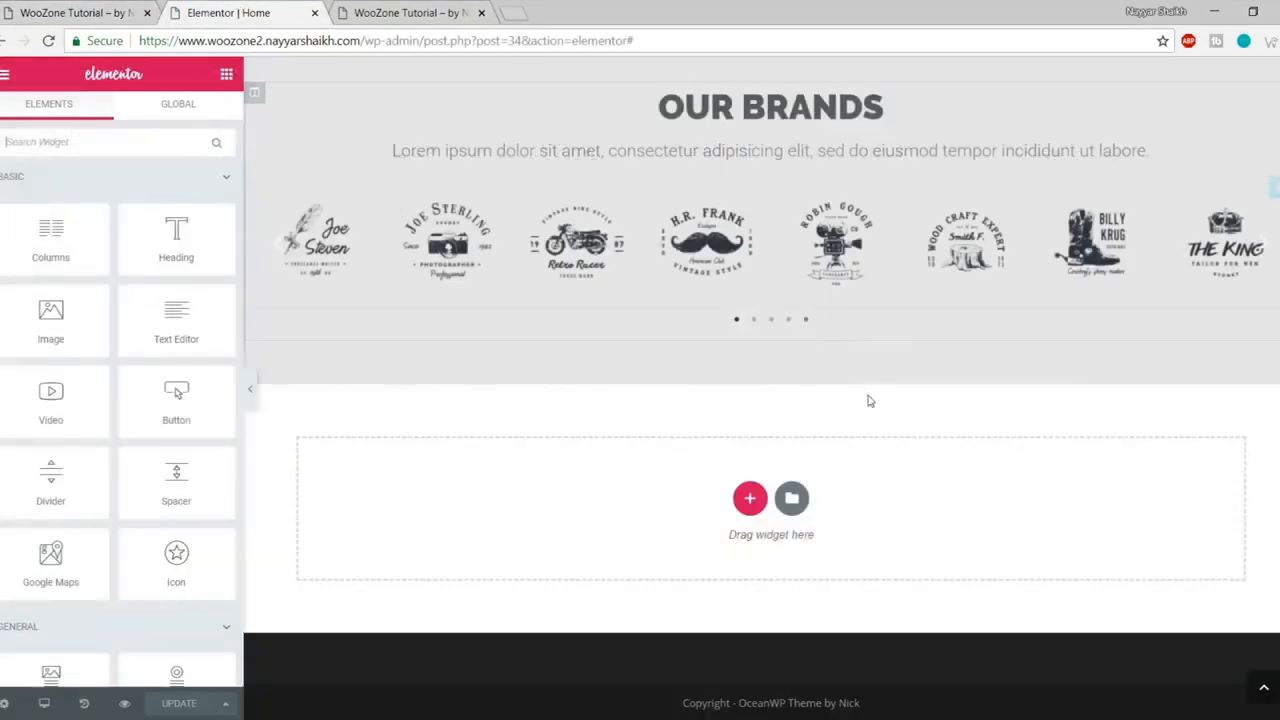
{"action": "scroll", "coordinate": [868, 401], "scroll_direction": "up", "scroll_amount": 4}
{"action": "scroll", "coordinate": [868, 401], "scroll_direction": "down", "scroll_amount": 3}
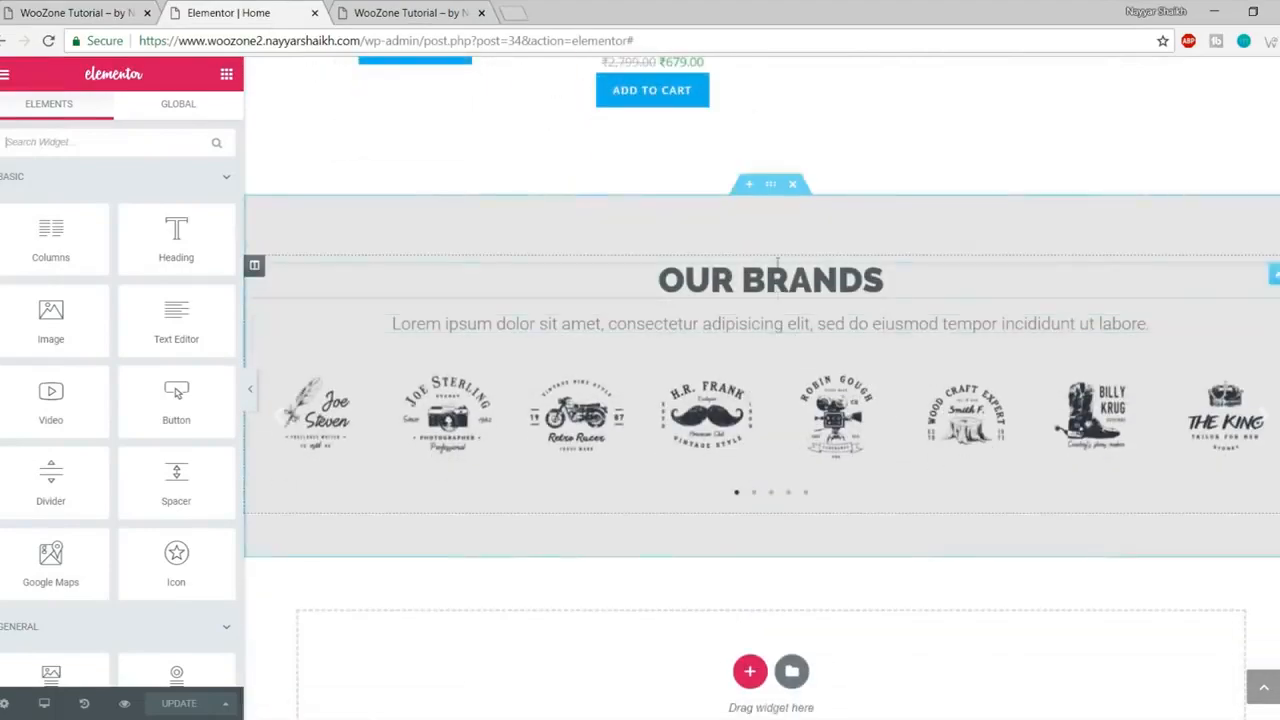
{"action": "scroll", "coordinate": [803, 374], "scroll_direction": "up", "scroll_amount": 10}
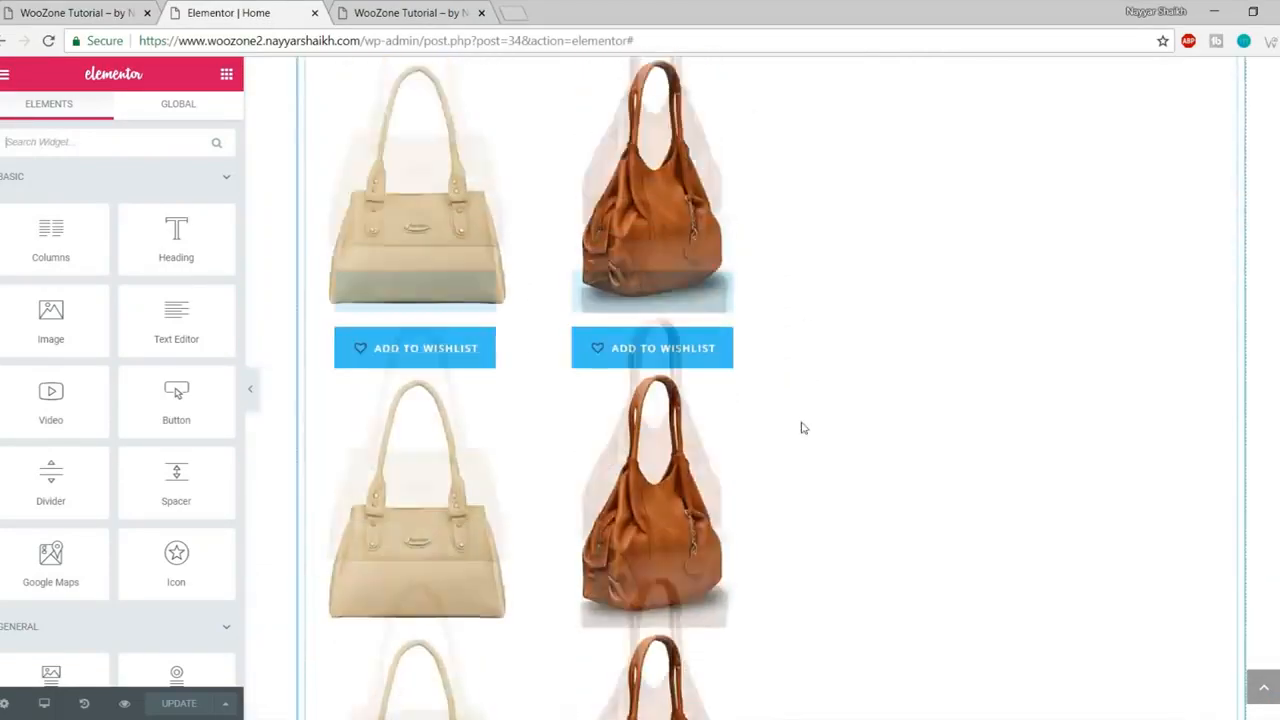
- Copy the New Comers section and paste it into the empty area below
{"action": "scroll", "coordinate": [805, 465], "scroll_direction": "down", "scroll_amount": 10}
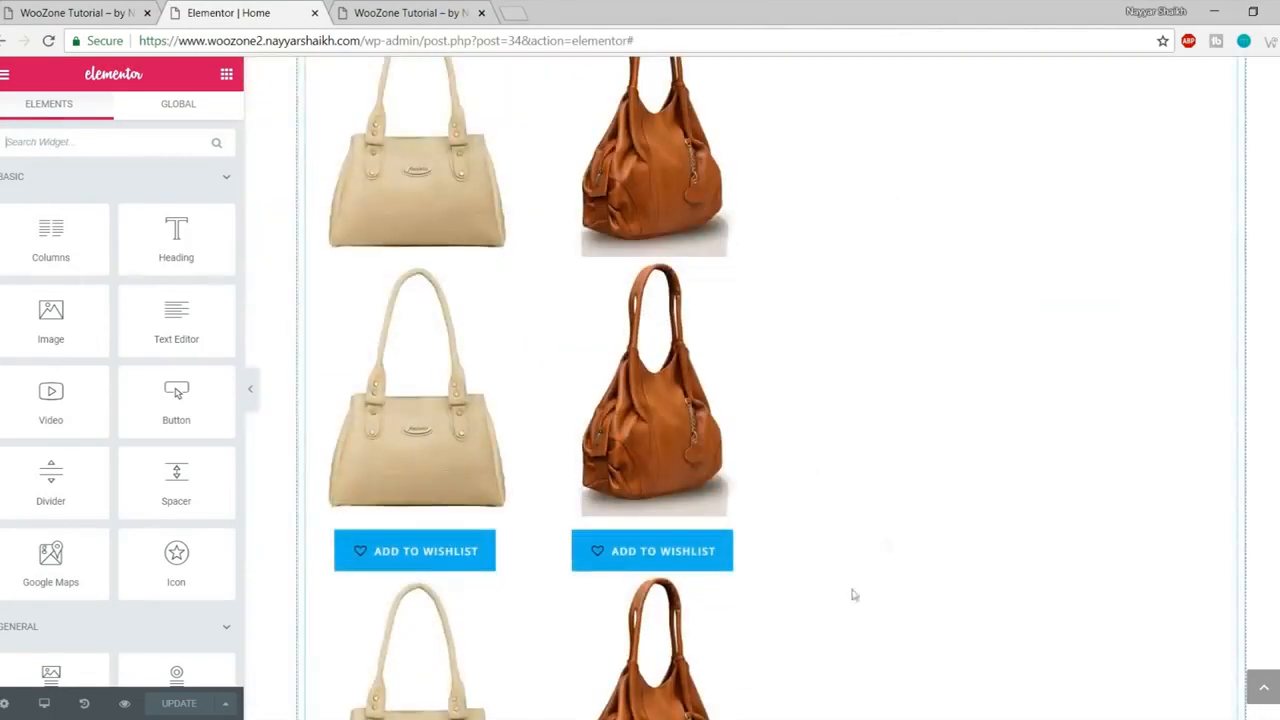
{"action": "scroll", "coordinate": [745, 455], "scroll_direction": "up", "scroll_amount": 5}
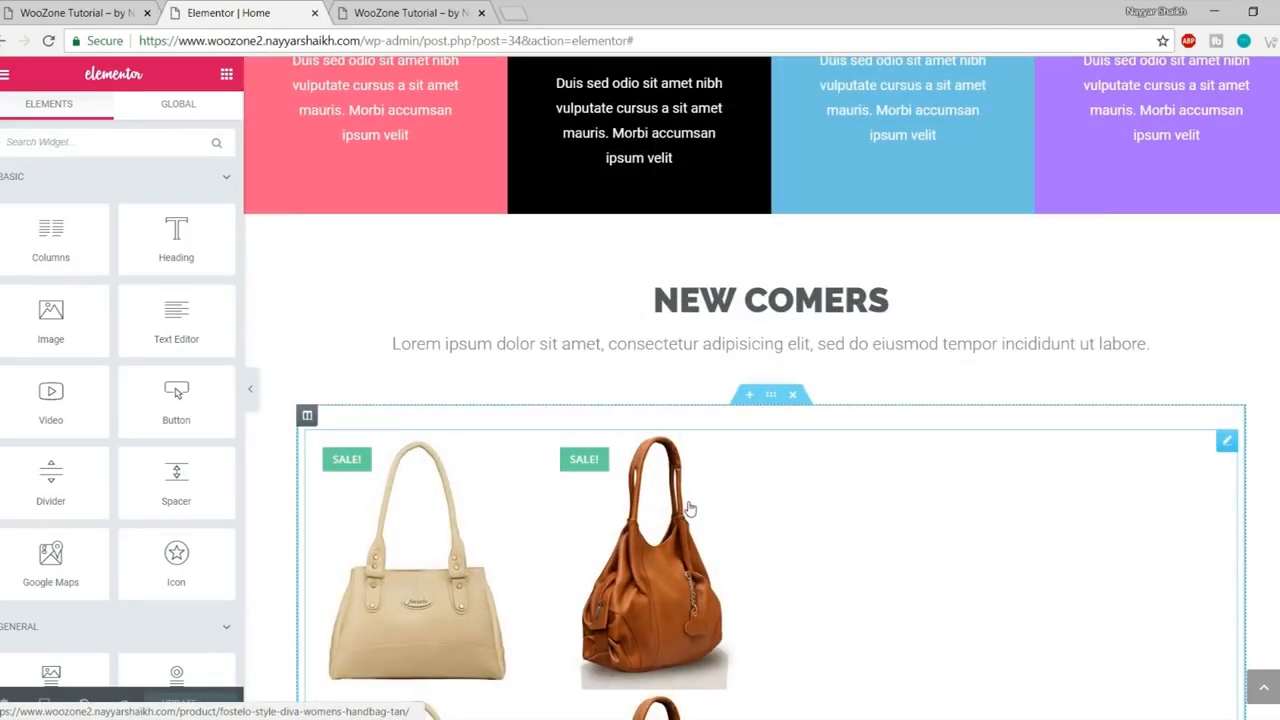
{"action": "scroll", "coordinate": [765, 475], "scroll_direction": "up", "scroll_amount": 1}
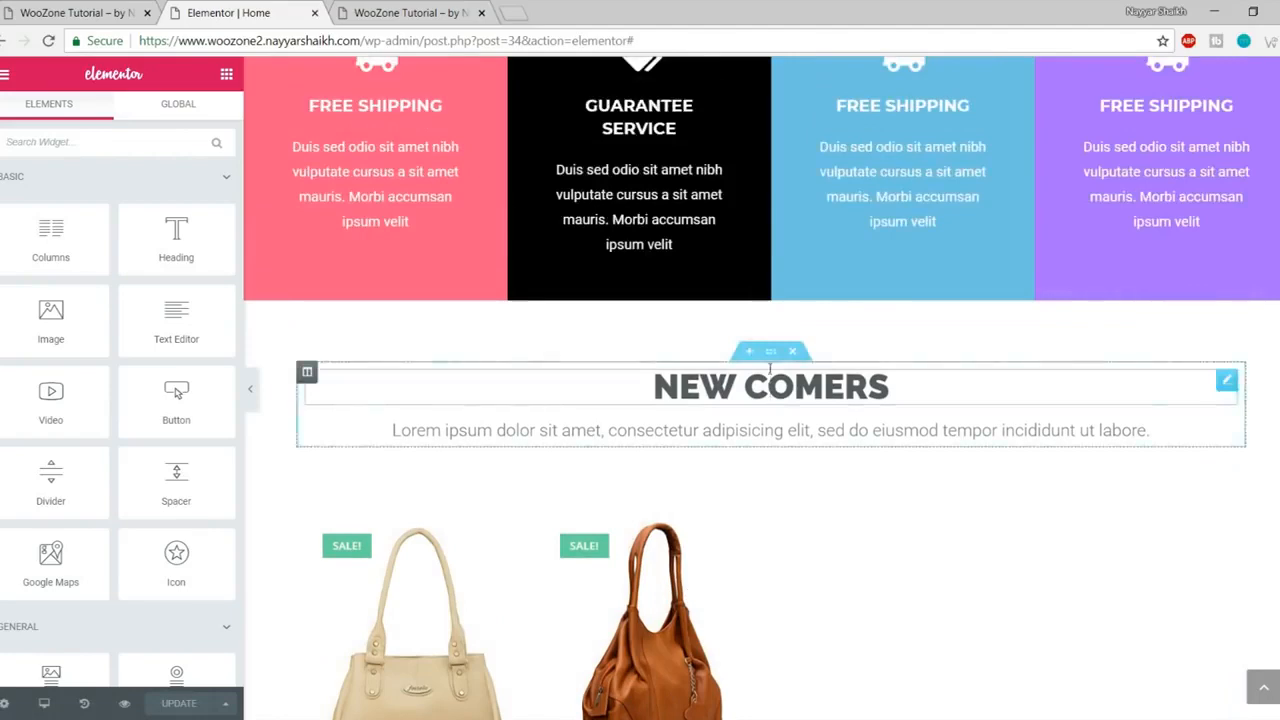
{"action": "right_click", "coordinate": [770, 358]}
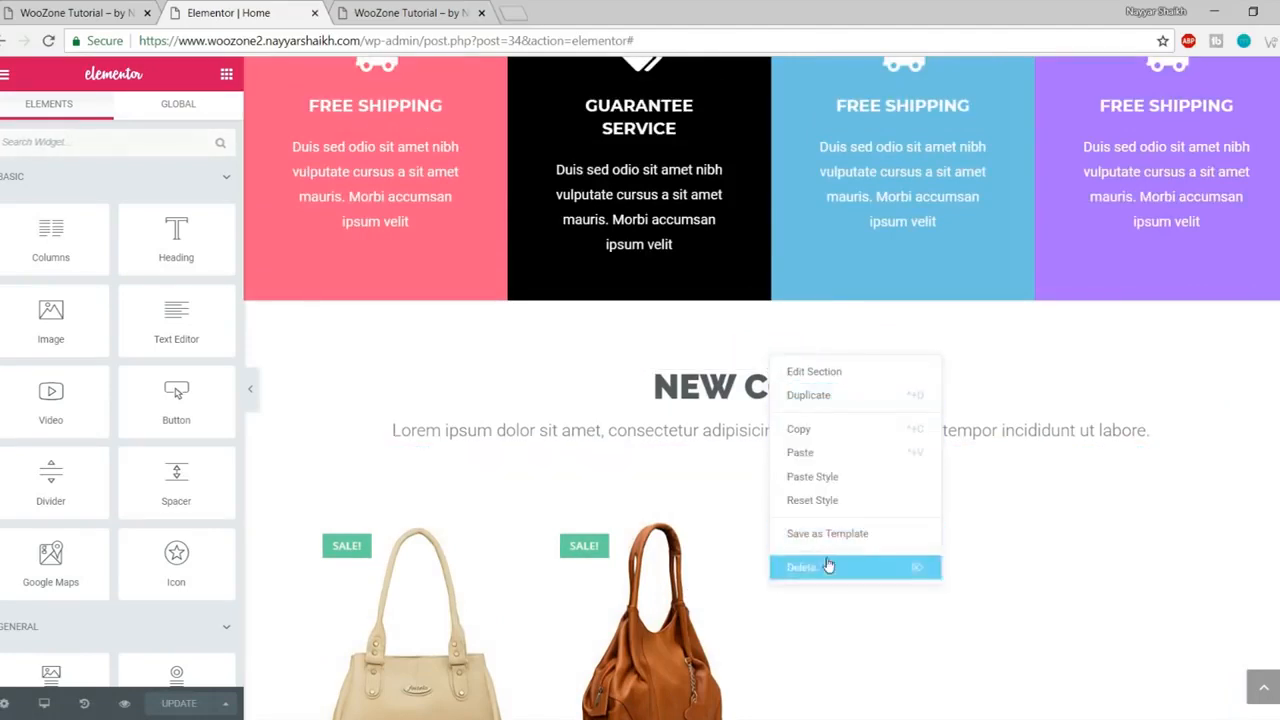
{"action": "left_click", "coordinate": [826, 433]}
{"action": "scroll", "coordinate": [874, 549], "scroll_direction": "down", "scroll_amount": 5}
{"action": "scroll", "coordinate": [874, 551], "scroll_direction": "down", "scroll_amount": 10}
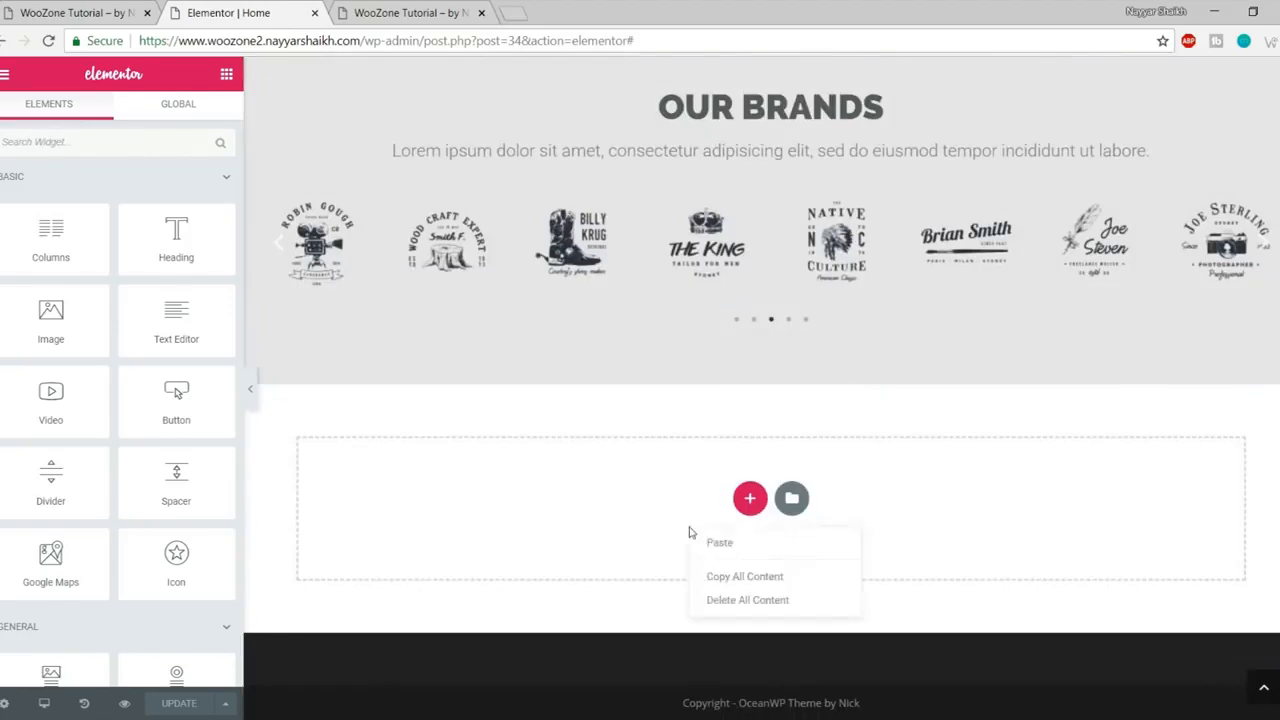
{"action": "left_click", "coordinate": [722, 544]}
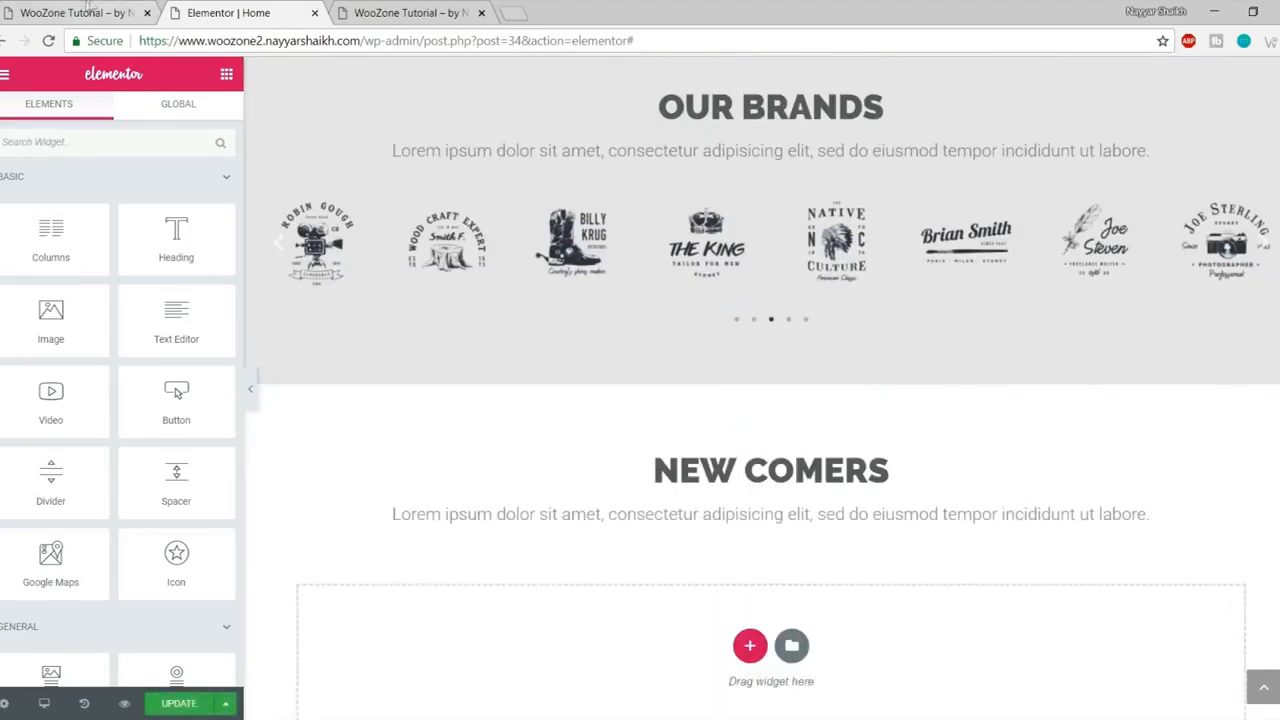
- Replace COMERS in the pasted heading with DESIGN TRENDS
{"action": "left_click", "coordinate": [86, 11]}
{"action": "left_click", "coordinate": [591, 378]}
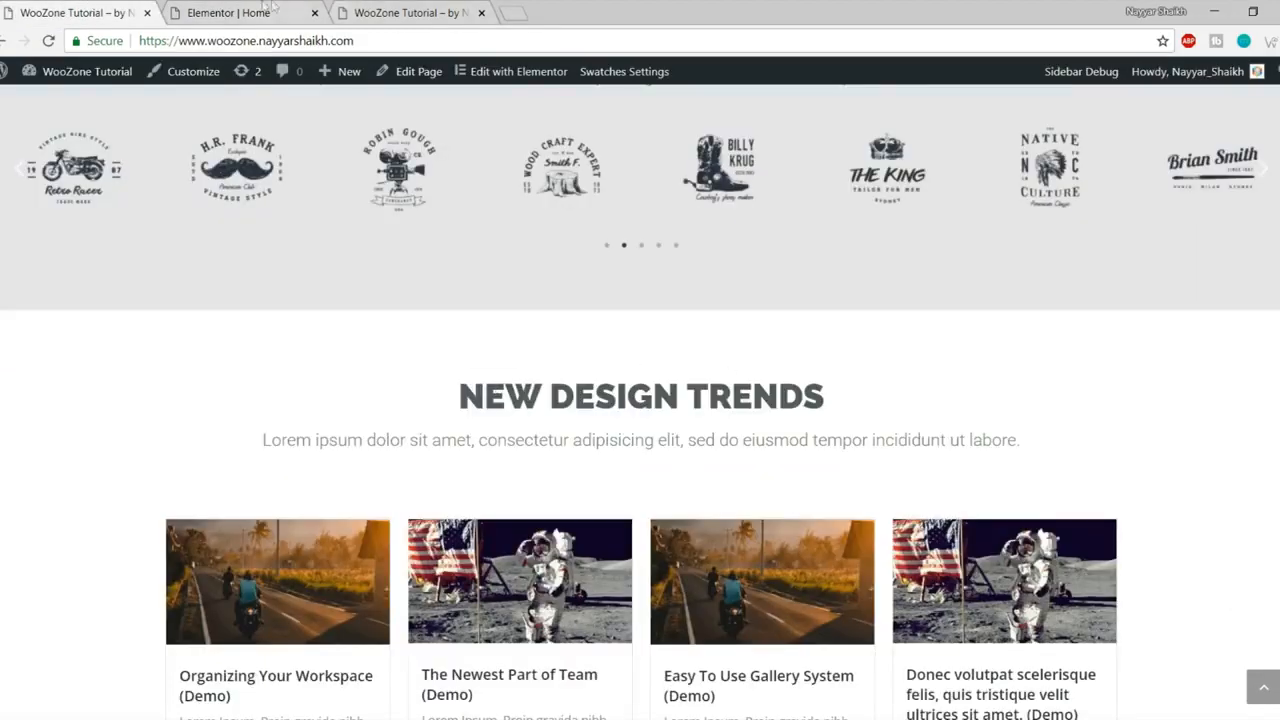
{"action": "left_click", "coordinate": [272, 10]}
{"action": "left_click", "coordinate": [744, 470]}
{"action": "left_click_drag", "start_coordinate": [744, 470], "coordinate": [1130, 472]}
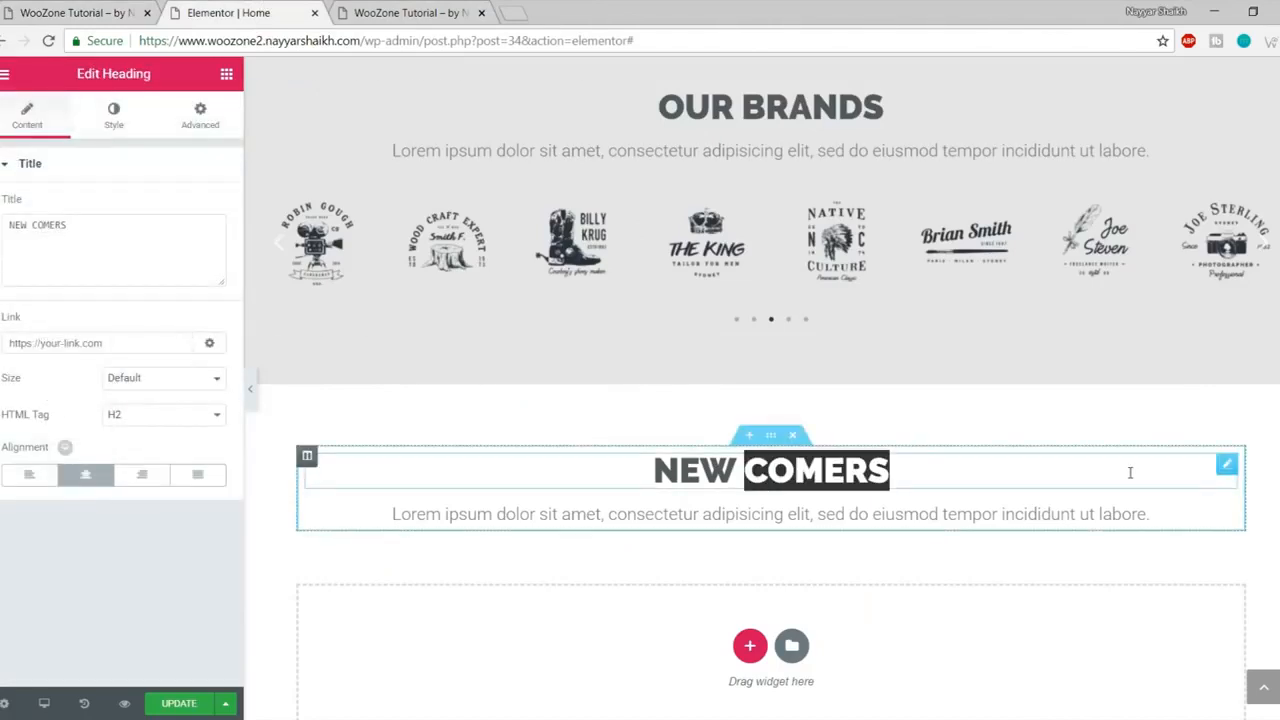
{"action": "type", "text": "DESIGN"}
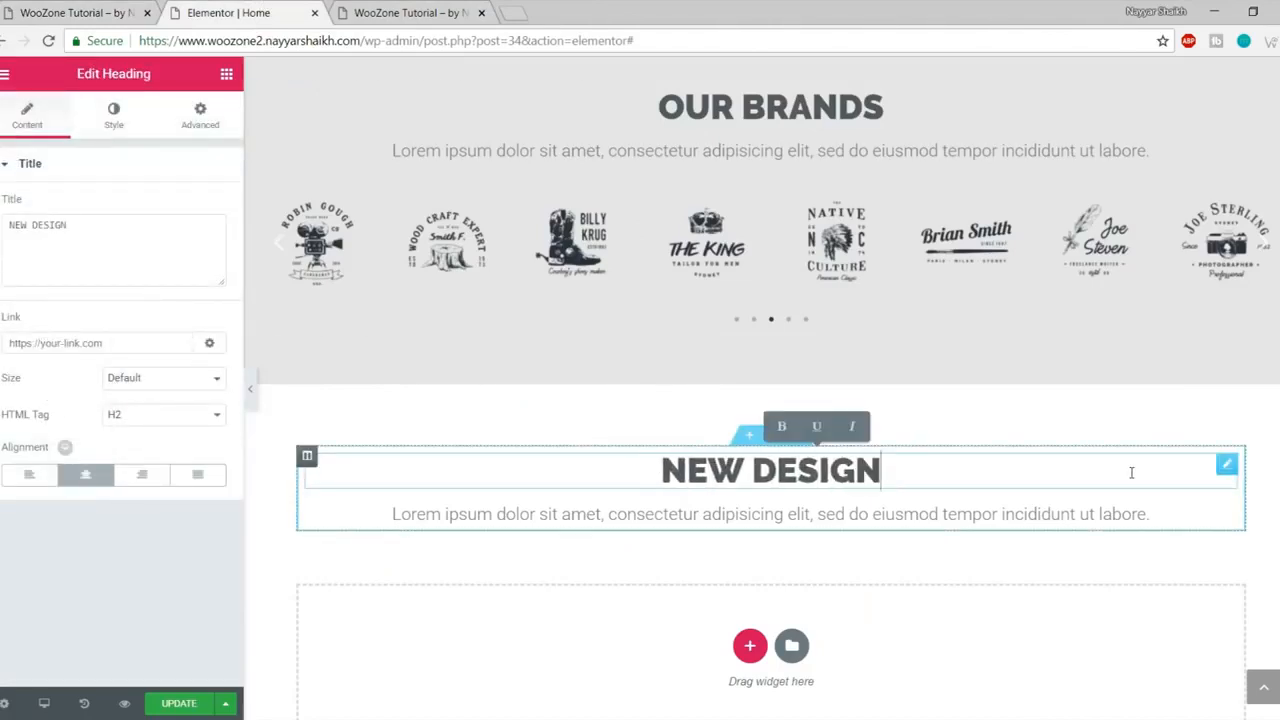
{"action": "type", "text": " TRENDS"}
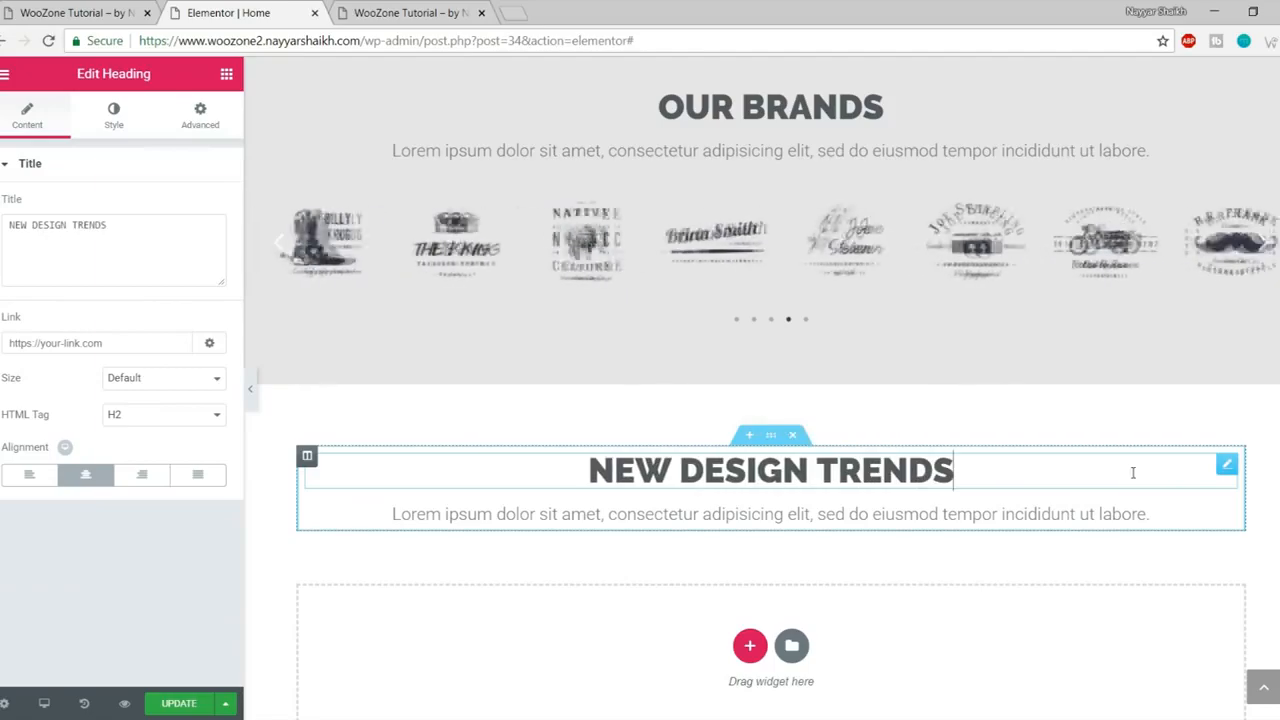
- Drop an EA Post Grid widget into the empty section beneath the heading
{"action": "left_click", "coordinate": [75, 12]}
{"action": "scroll", "coordinate": [433, 426], "scroll_direction": "down", "scroll_amount": 3}
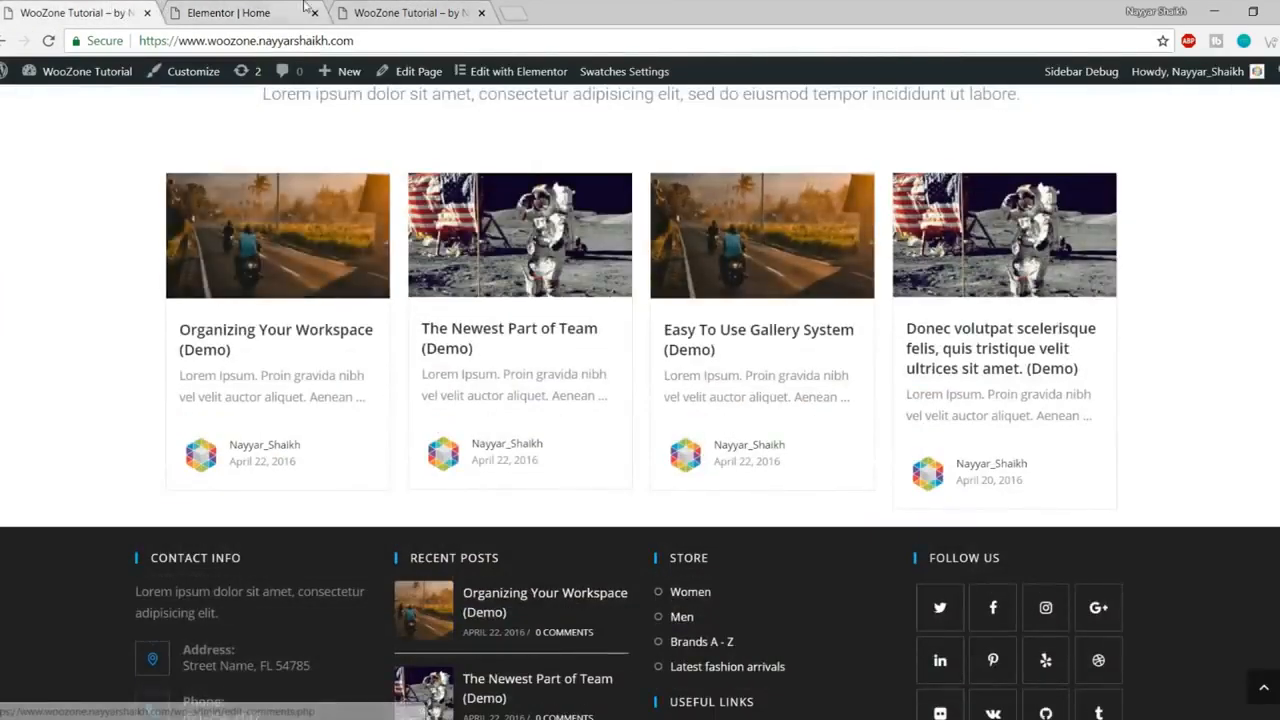
{"action": "left_click", "coordinate": [265, 8]}
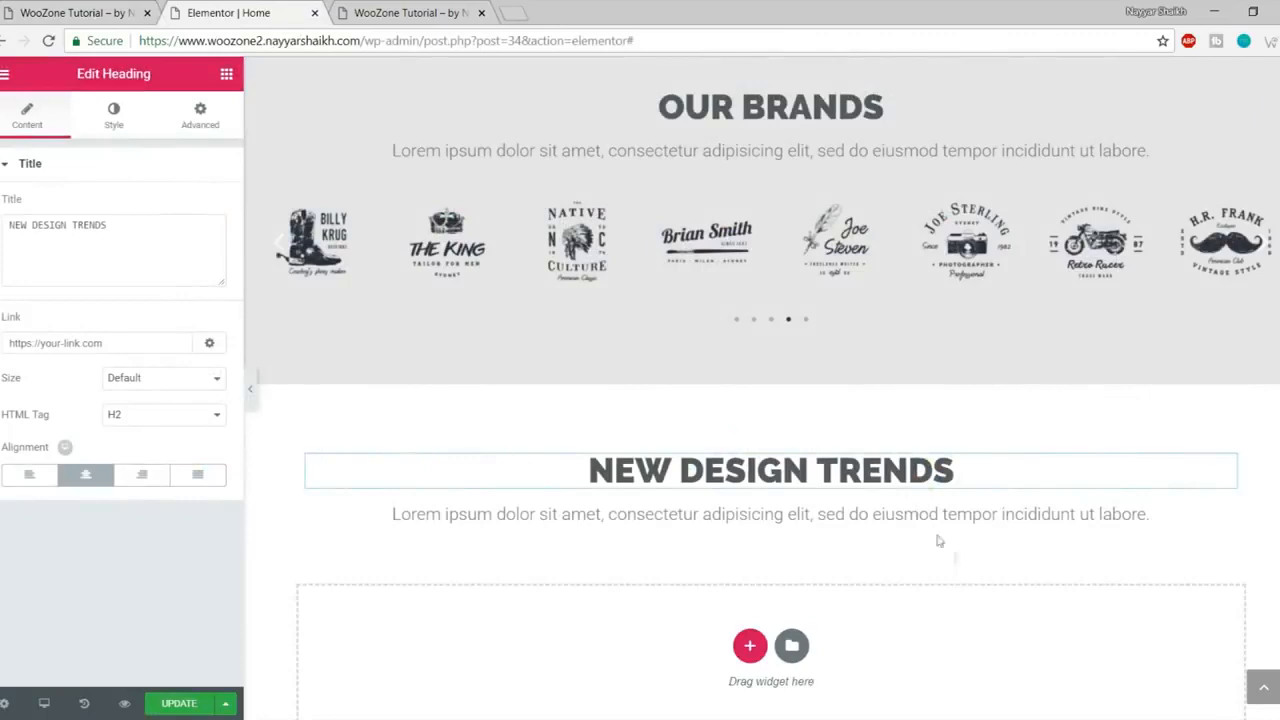
{"action": "left_click", "coordinate": [227, 75]}
{"action": "scroll", "coordinate": [175, 380], "scroll_direction": "down", "scroll_amount": 5}
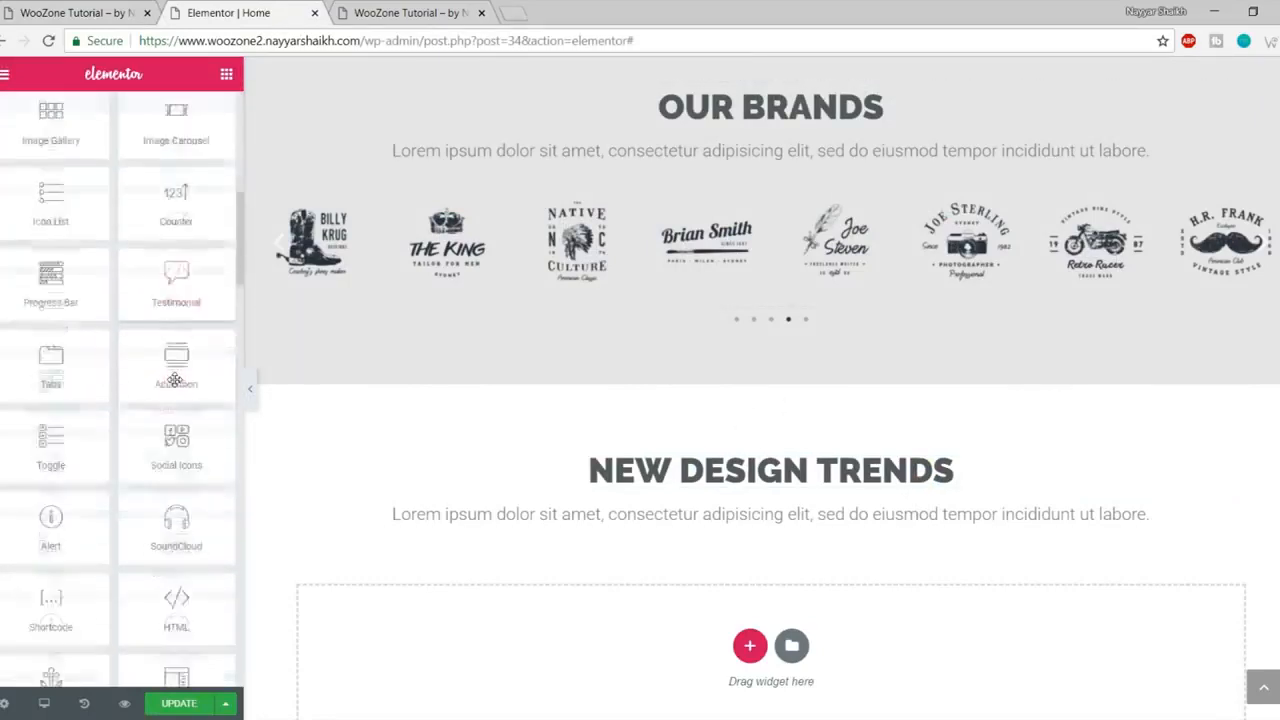
{"action": "scroll", "coordinate": [175, 380], "scroll_direction": "down", "scroll_amount": 5}
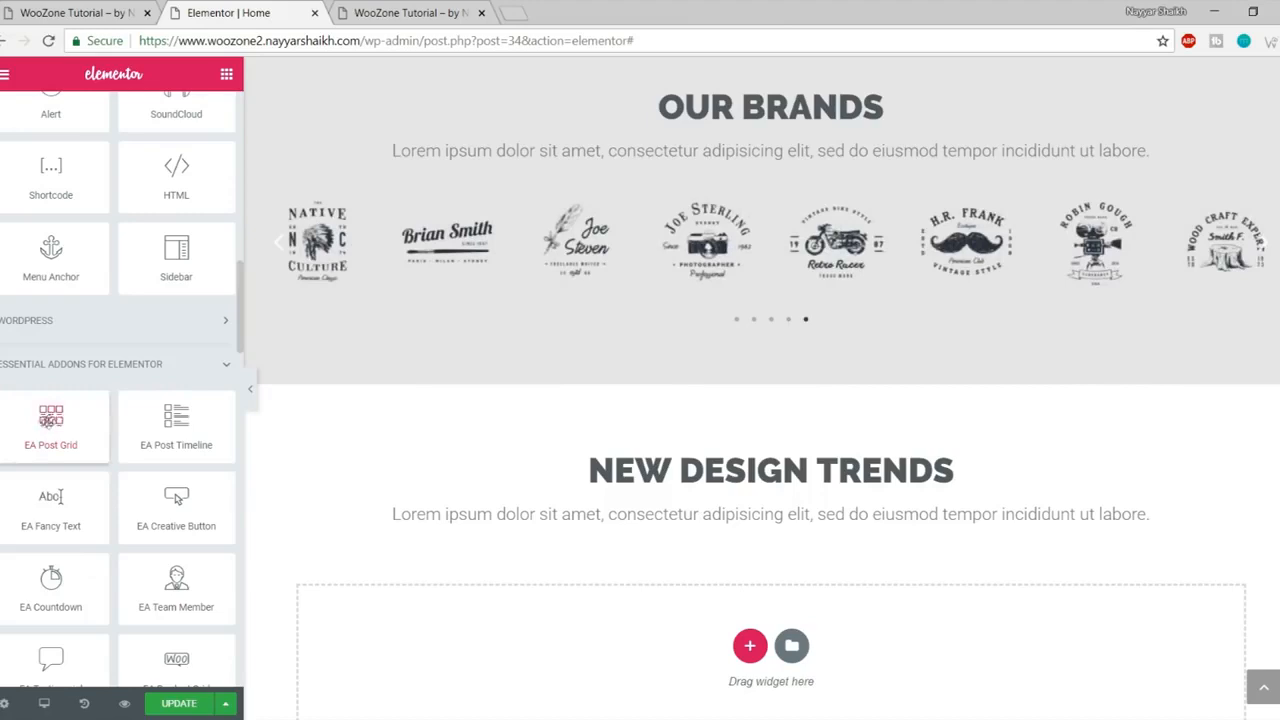
{"action": "left_click_drag", "start_coordinate": [43, 418], "coordinate": [780, 595]}
{"action": "scroll", "coordinate": [1043, 363], "scroll_direction": "down", "scroll_amount": 3}
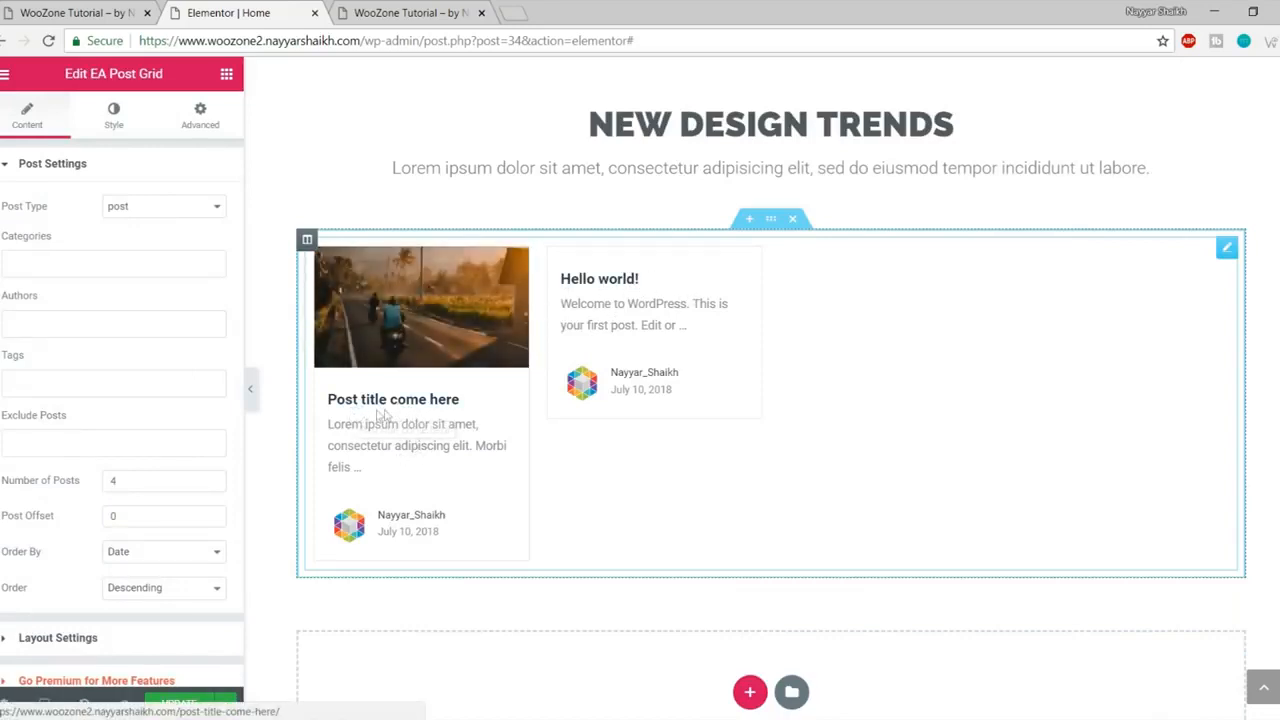
{"action": "scroll", "coordinate": [423, 466], "scroll_direction": "down", "scroll_amount": 3}
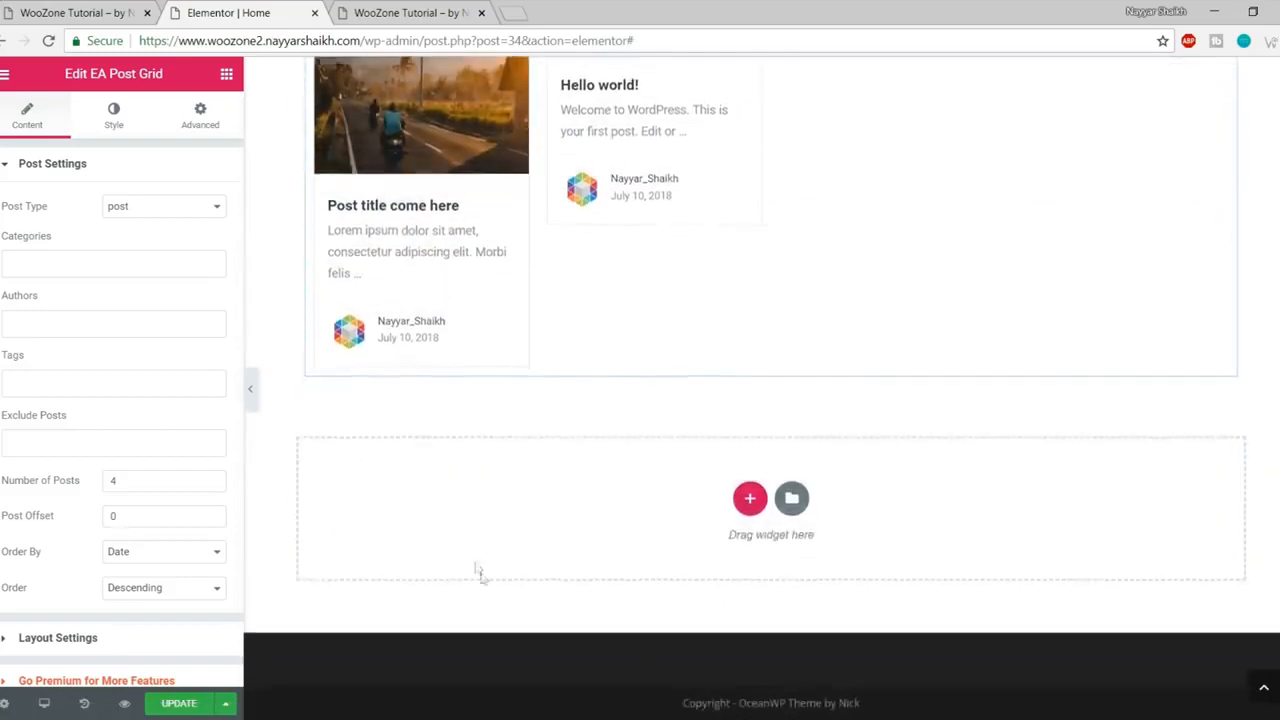
{"action": "scroll", "coordinate": [478, 572], "scroll_direction": "up", "scroll_amount": 7}
- Save the homepage edits with Ctrl+S and scroll through the updated page
{"action": "key", "text": "ctrl+s"}
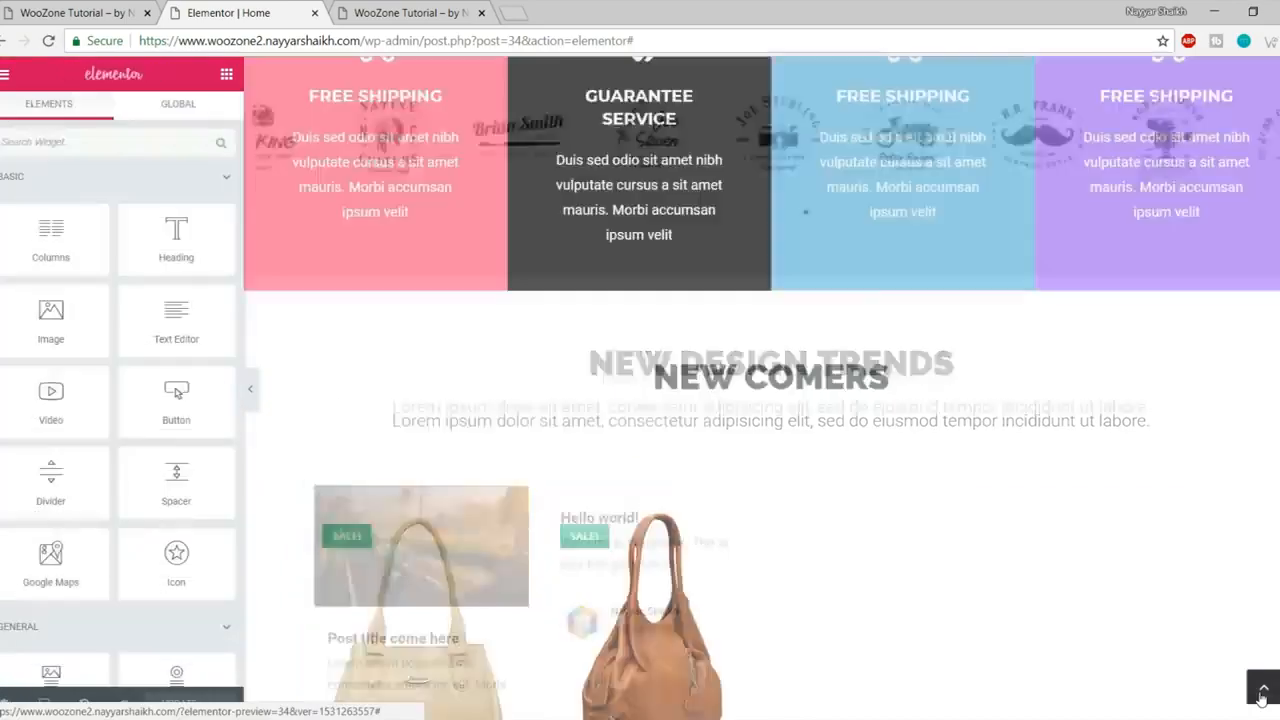
{"action": "left_click", "coordinate": [1262, 698]}
{"action": "scroll", "coordinate": [667, 482], "scroll_direction": "down", "scroll_amount": 1}
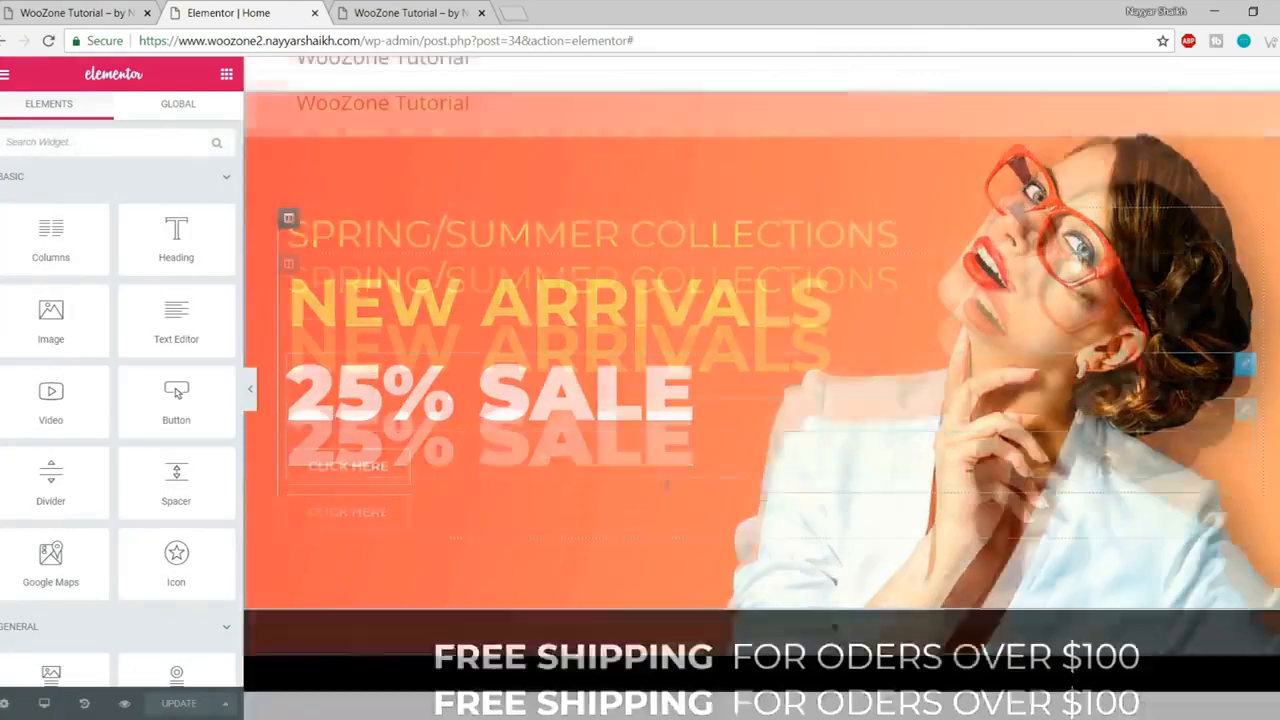
{"action": "scroll", "coordinate": [667, 483], "scroll_direction": "down", "scroll_amount": 3}
{"action": "scroll", "coordinate": [668, 500], "scroll_direction": "down", "scroll_amount": 2}
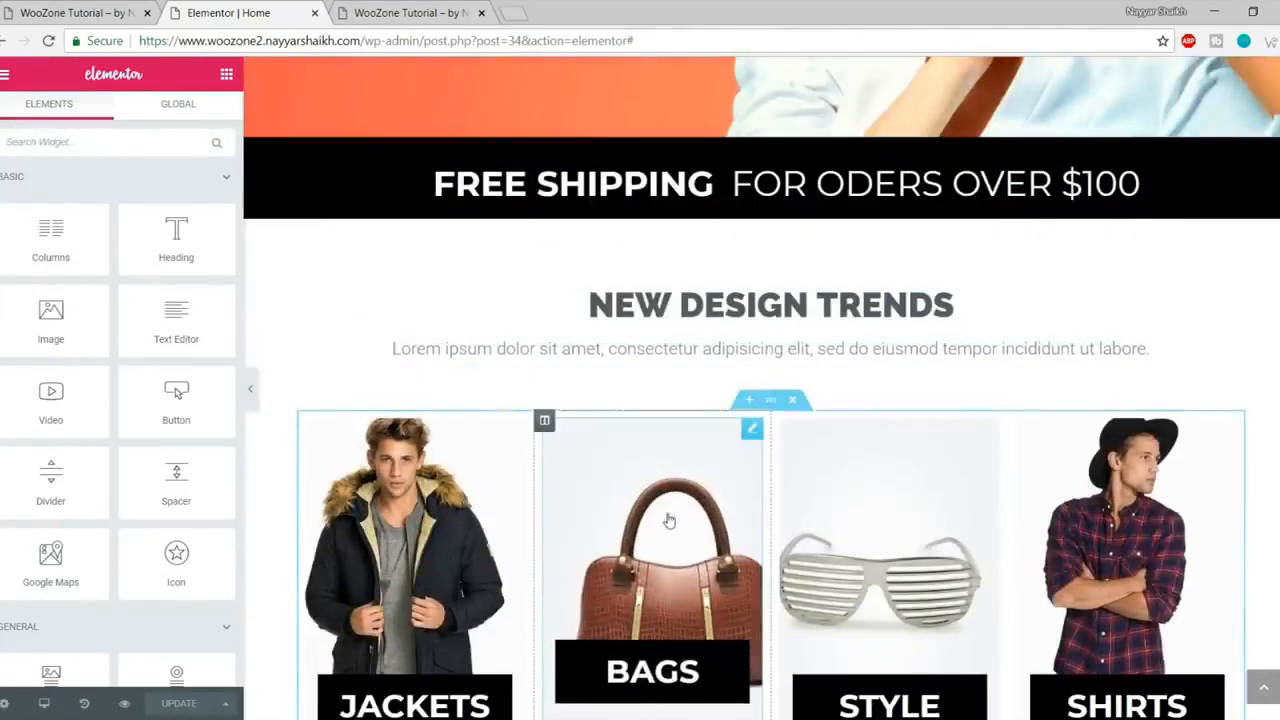
{"action": "scroll", "coordinate": [669, 520], "scroll_direction": "down", "scroll_amount": 10}
{"action": "scroll", "coordinate": [673, 545], "scroll_direction": "up", "scroll_amount": 10}
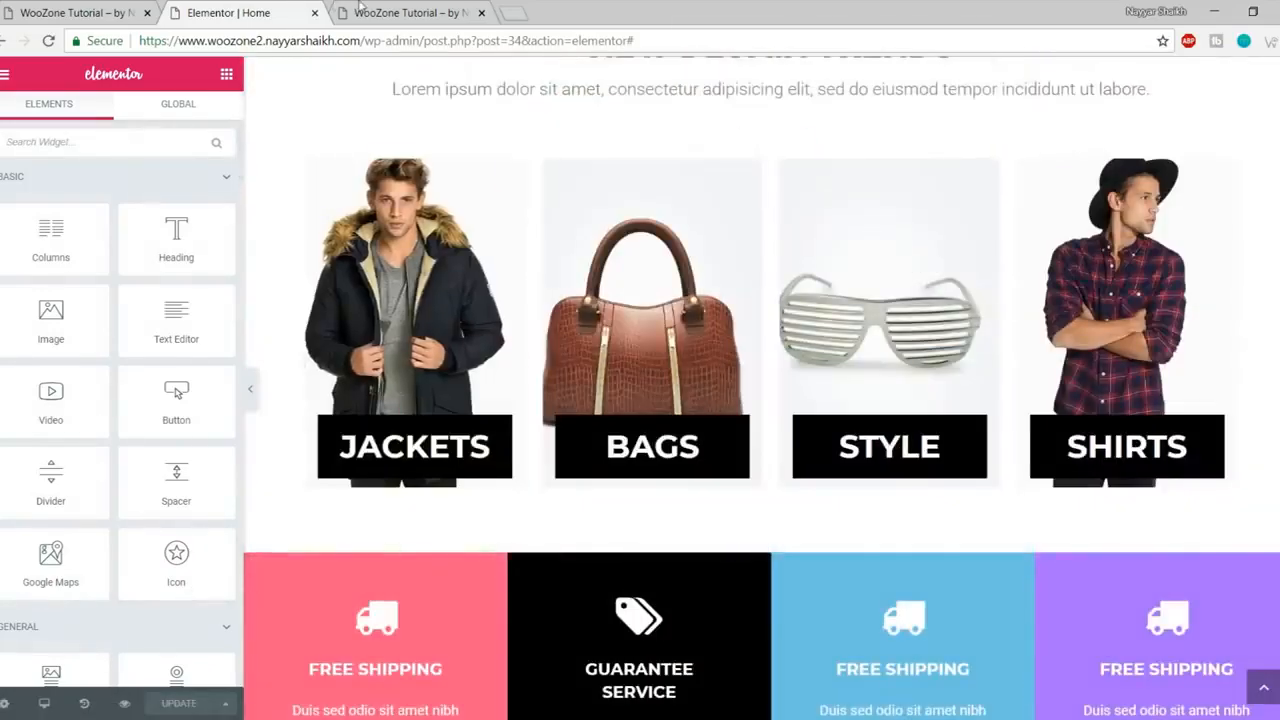
- Check the site preview's homepage, back up to the SPRING/SUMMER COLLECTIONS hero
{"action": "left_click", "coordinate": [360, 5]}
{"action": "scroll", "coordinate": [427, 315], "scroll_direction": "down", "scroll_amount": 3}
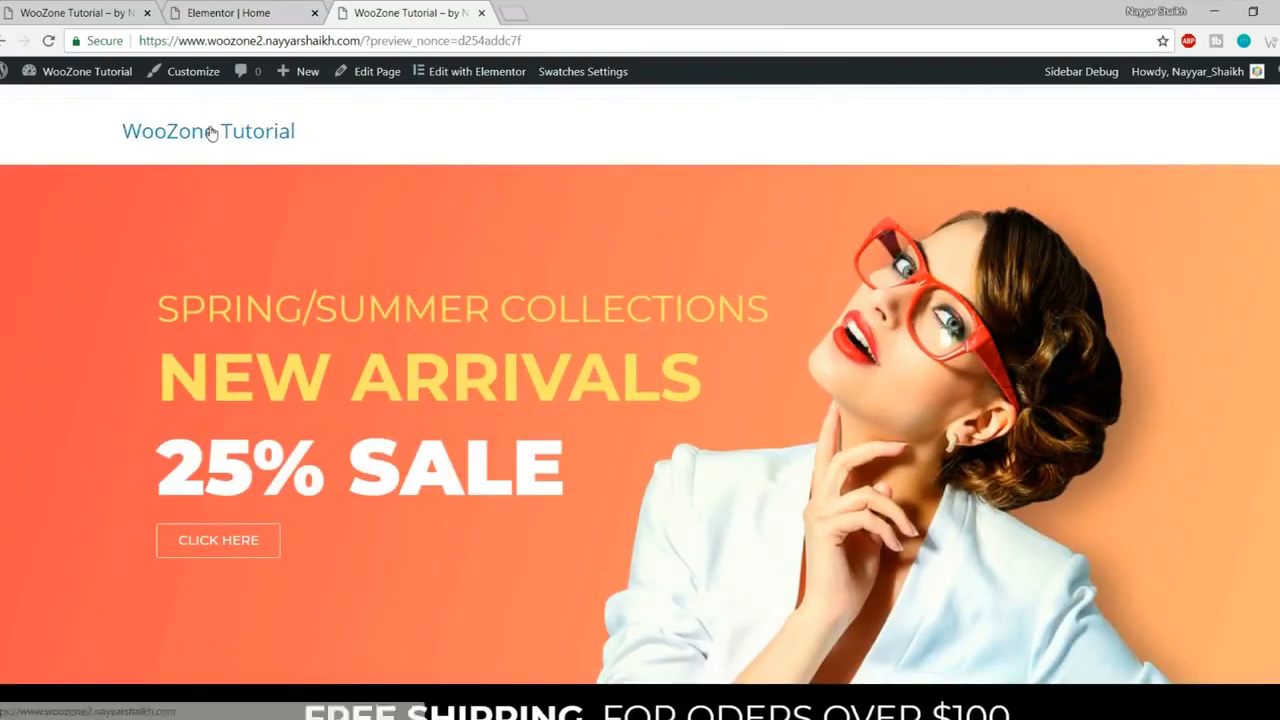
{"action": "left_click", "coordinate": [211, 133]}
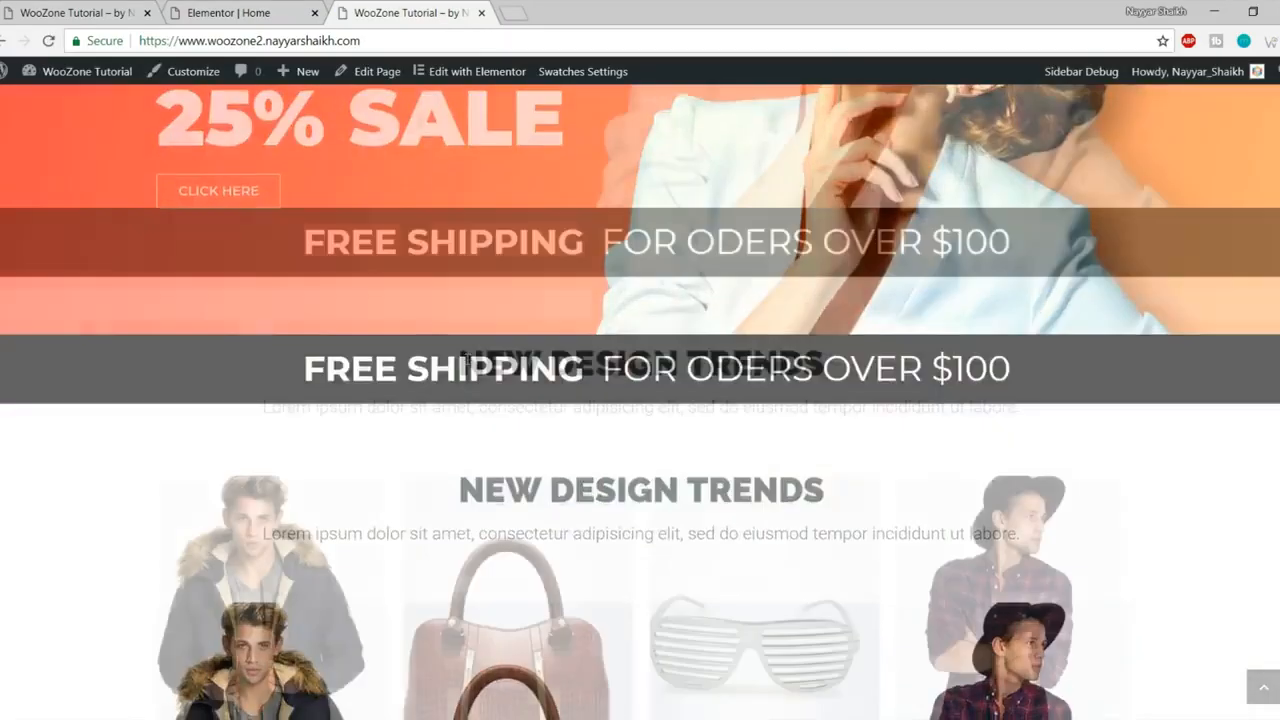
{"action": "scroll", "coordinate": [468, 363], "scroll_direction": "down", "scroll_amount": 20}
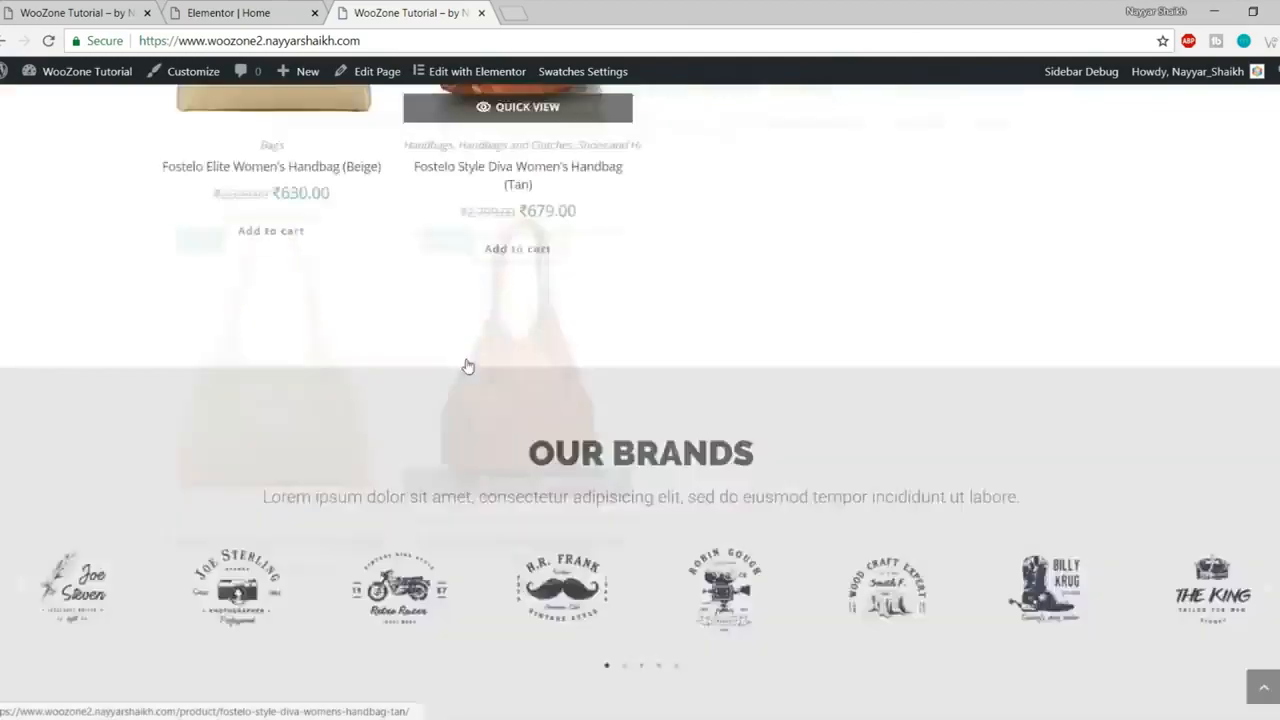
{"action": "scroll", "coordinate": [473, 378], "scroll_direction": "up", "scroll_amount": 5}
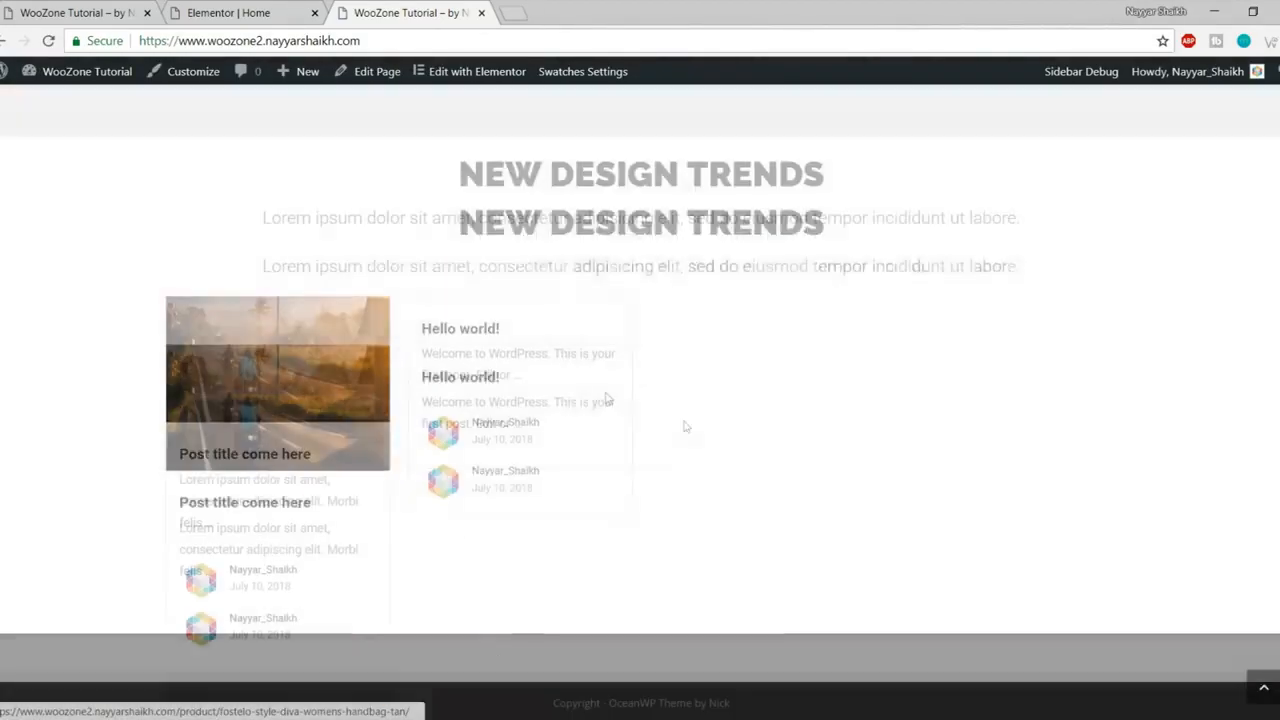
{"action": "left_click", "coordinate": [1274, 692]}
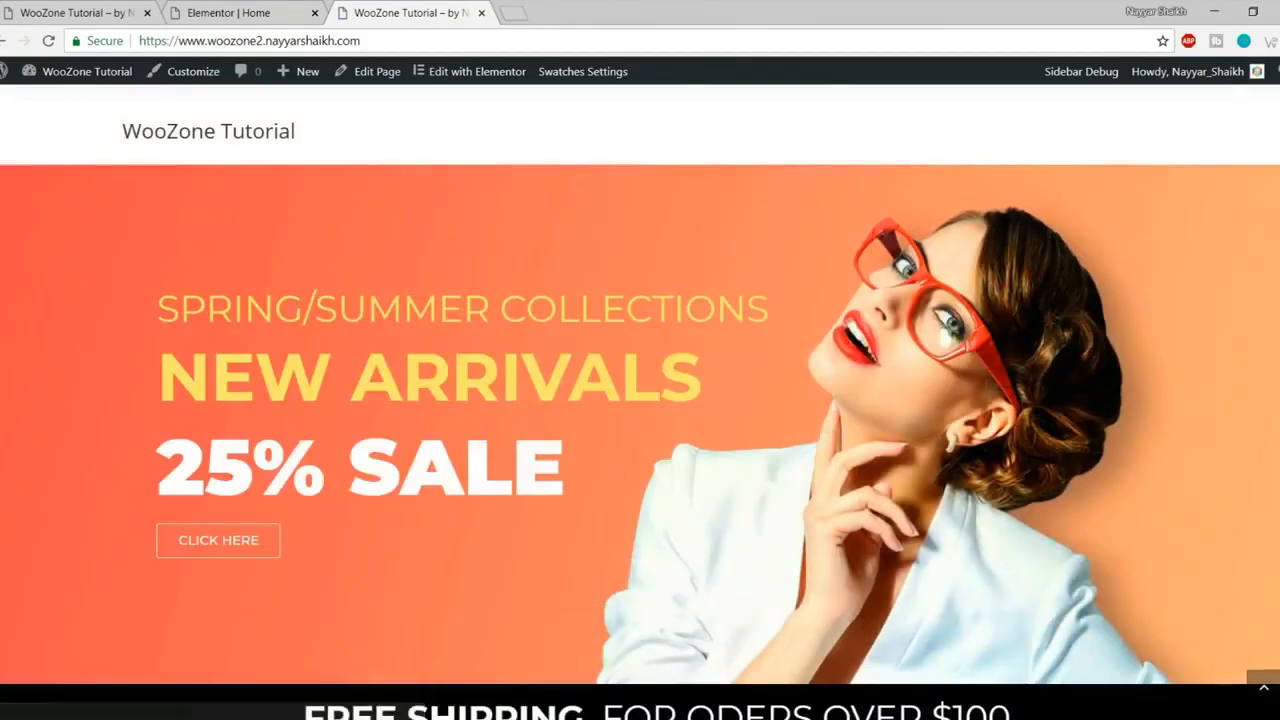
{"action": "left_click_drag", "start_coordinate": [99, 309], "coordinate": [772, 301]}
- Reload the live store page for comparison with the editor
{"action": "left_click", "coordinate": [252, 12]}
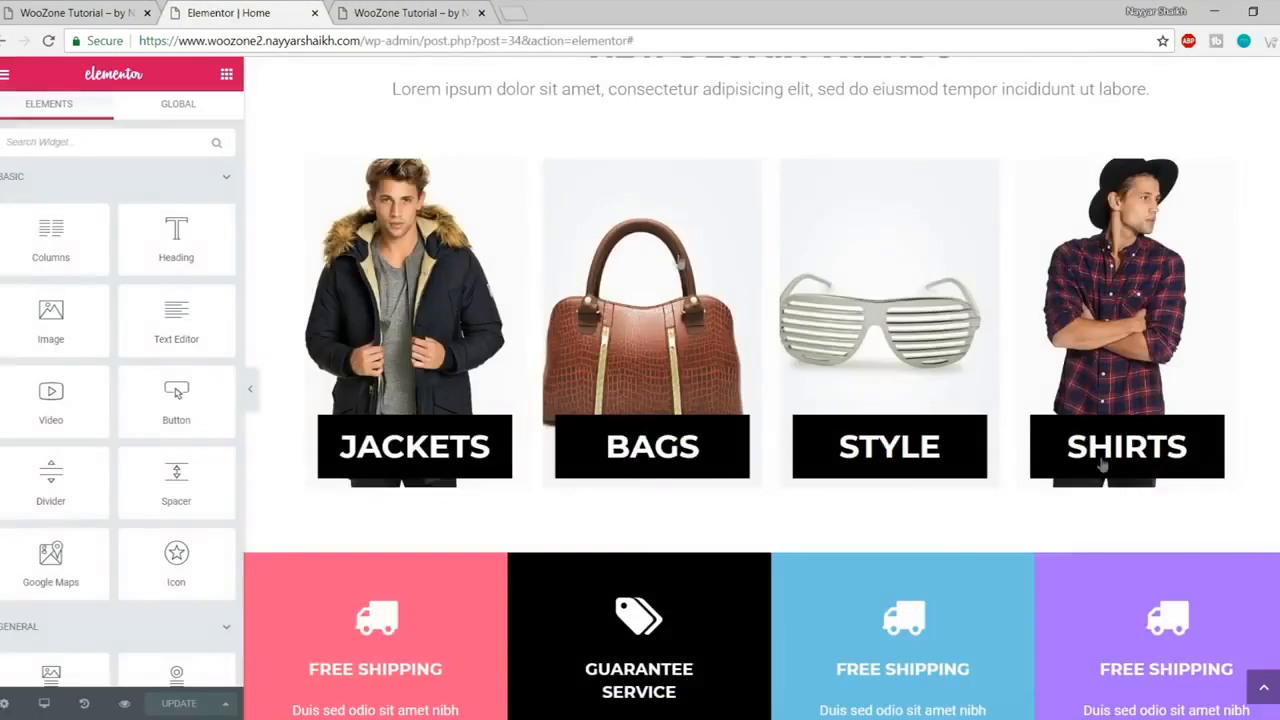
{"action": "left_click", "coordinate": [1272, 692]}
{"action": "left_click", "coordinate": [3, 12]}
{"action": "left_click", "coordinate": [62, 13]}
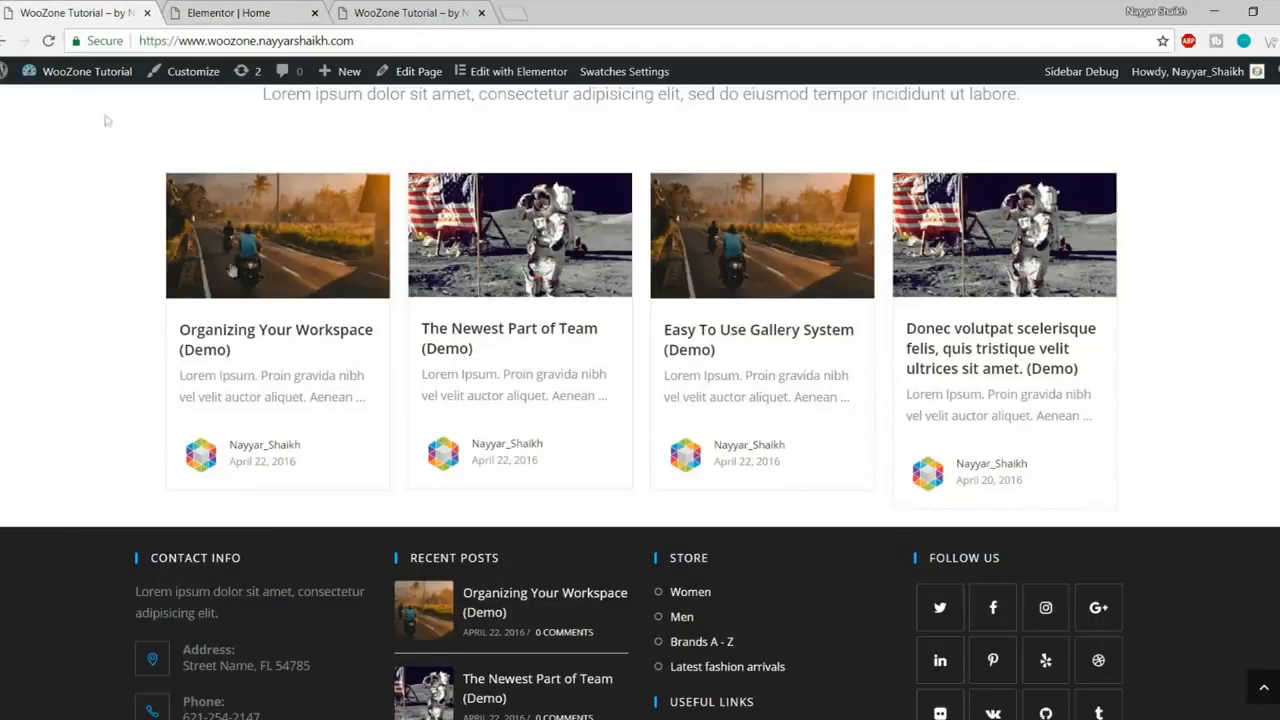
{"action": "scroll", "coordinate": [232, 270], "scroll_direction": "up", "scroll_amount": 1}
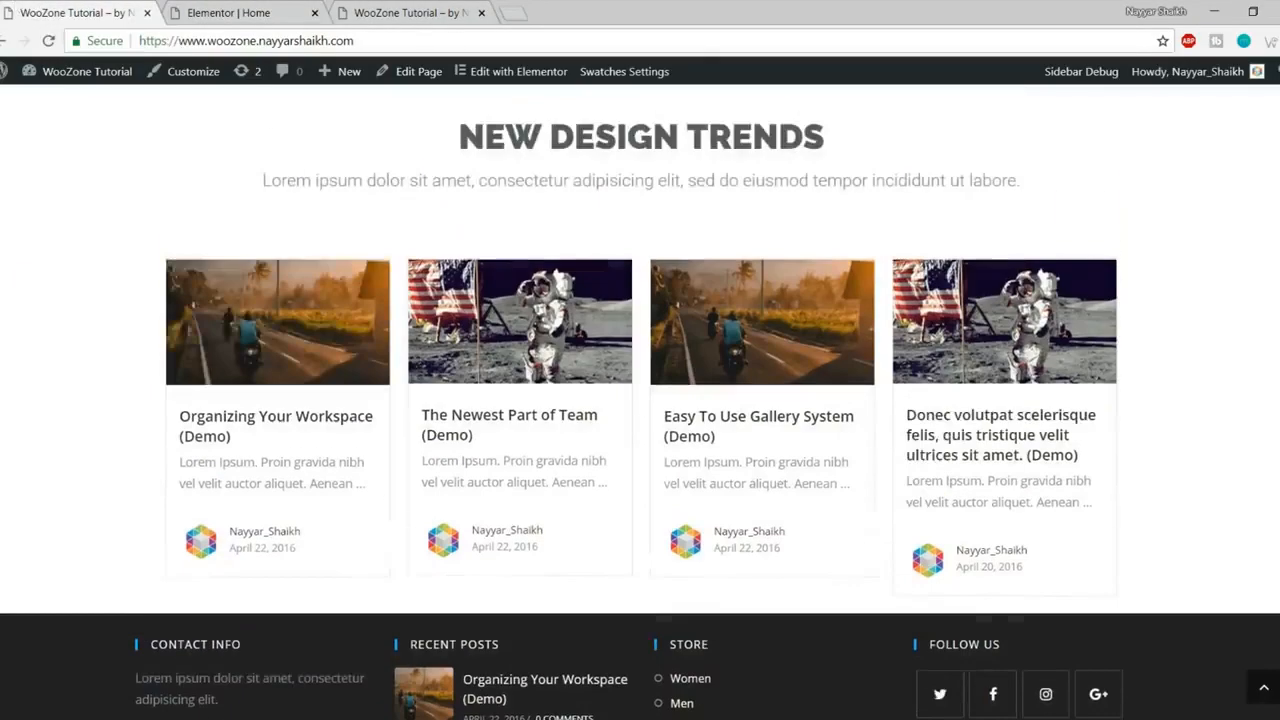
{"action": "left_click", "coordinate": [1270, 693]}
{"action": "left_click", "coordinate": [53, 44]}
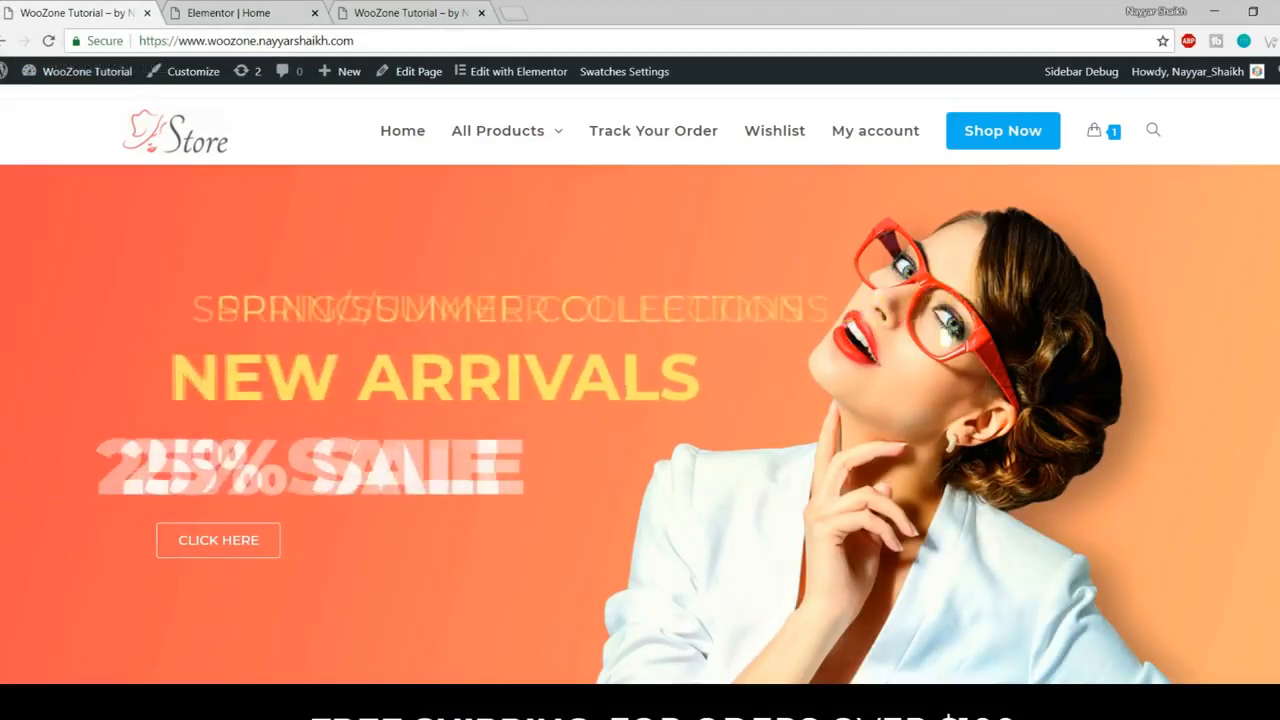
- Confirm New Design Trends sits above the Jackets, Bags, Style and Shirts tiles
{"action": "left_click", "coordinate": [260, 10]}
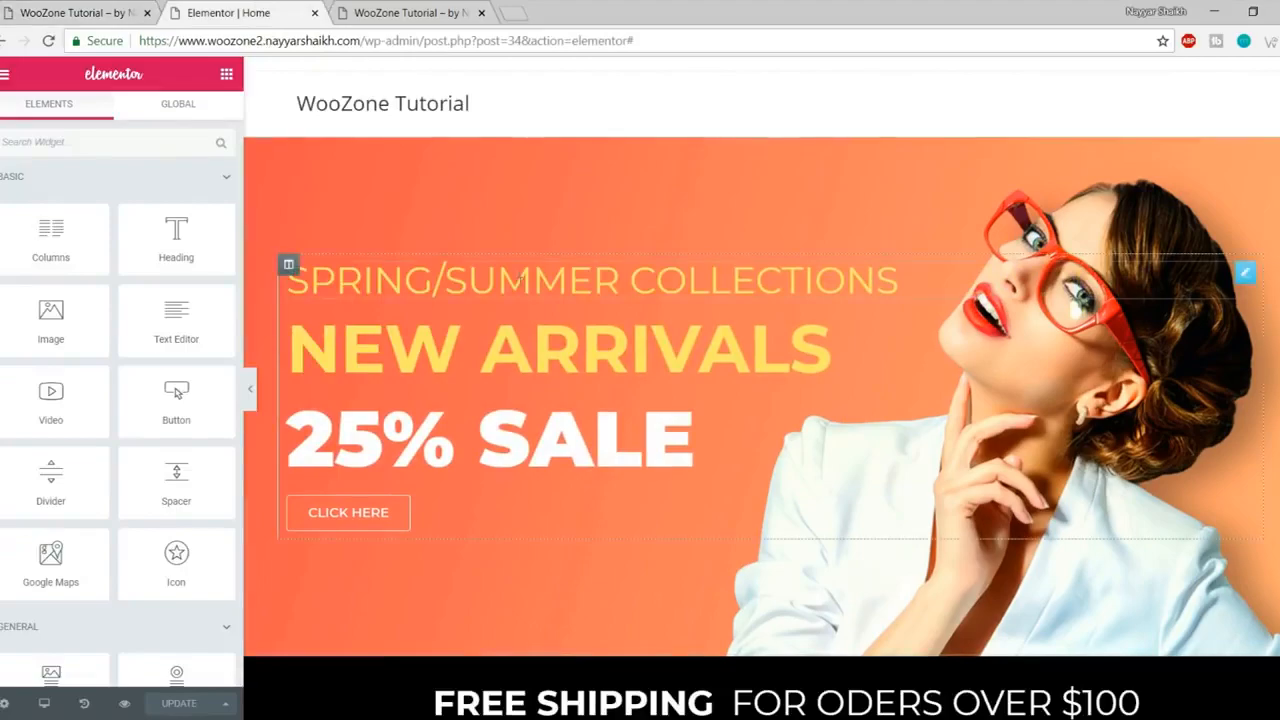
{"action": "scroll", "coordinate": [855, 422], "scroll_direction": "down", "scroll_amount": 15}
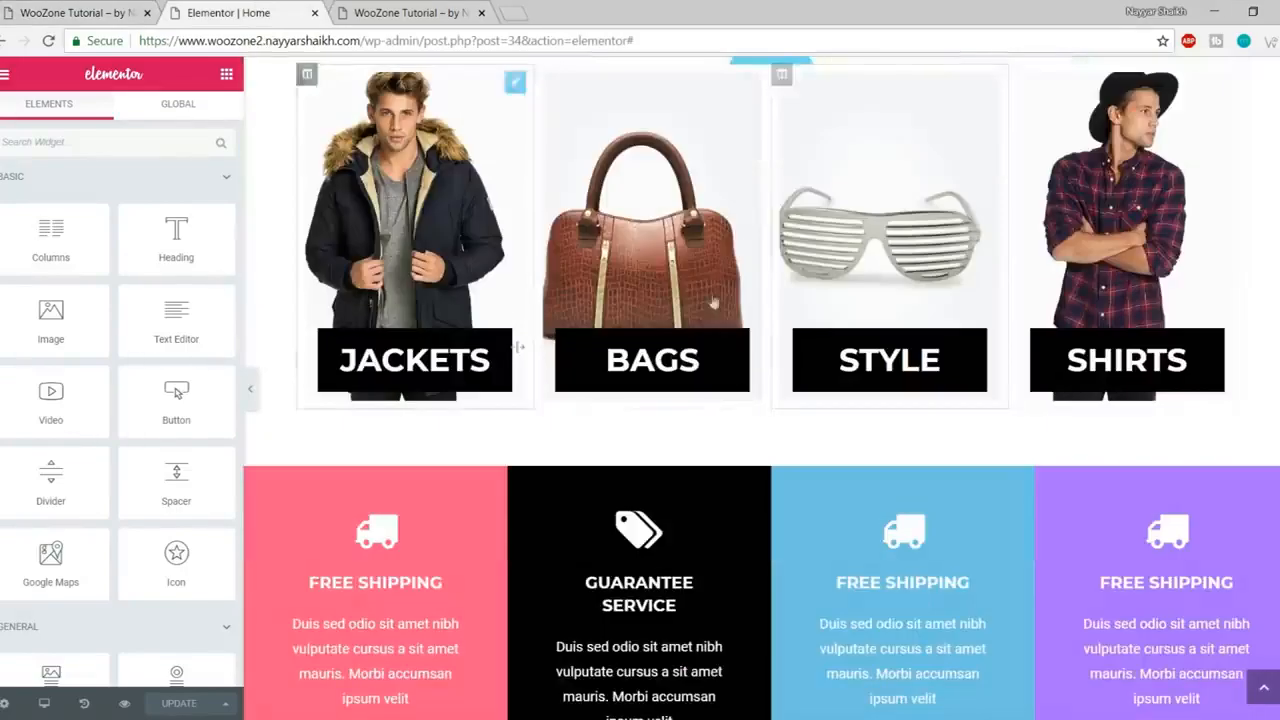
{"action": "scroll", "coordinate": [790, 432], "scroll_direction": "down", "scroll_amount": 5}
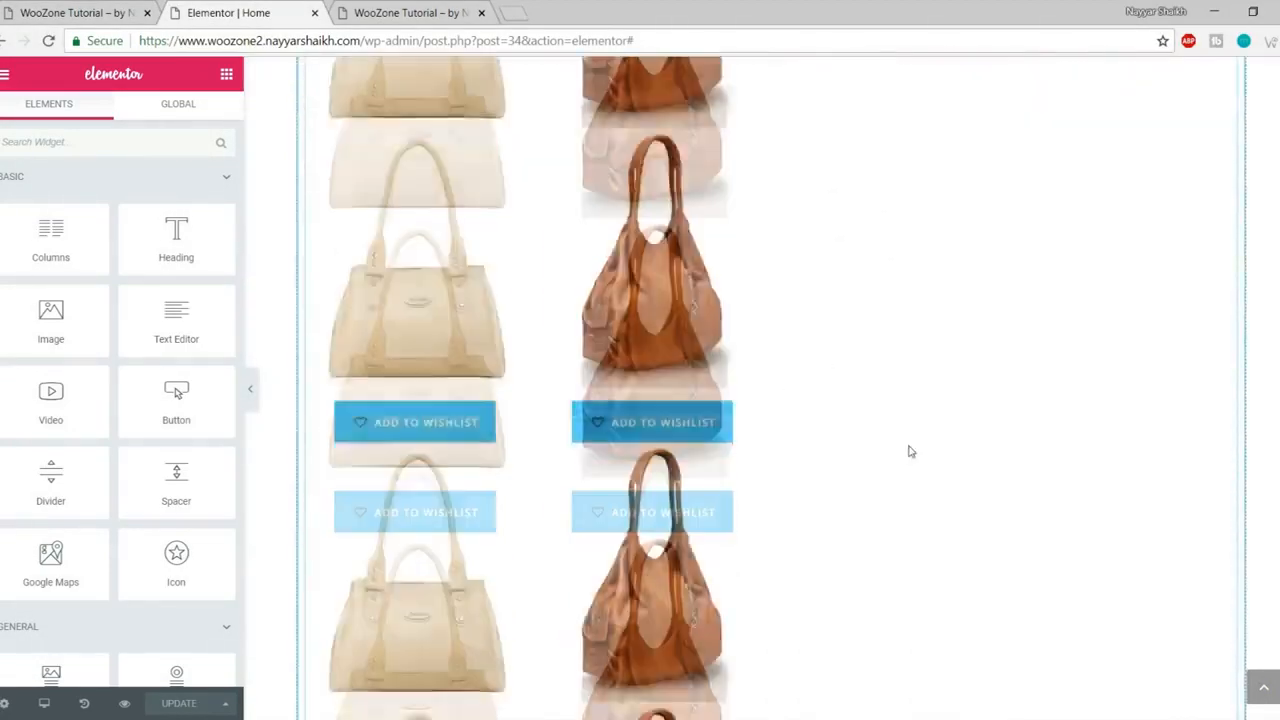
{"action": "scroll", "coordinate": [908, 451], "scroll_direction": "up", "scroll_amount": 20}
{"action": "scroll", "coordinate": [908, 452], "scroll_direction": "up", "scroll_amount": 3}
{"action": "scroll", "coordinate": [820, 457], "scroll_direction": "down", "scroll_amount": 6}
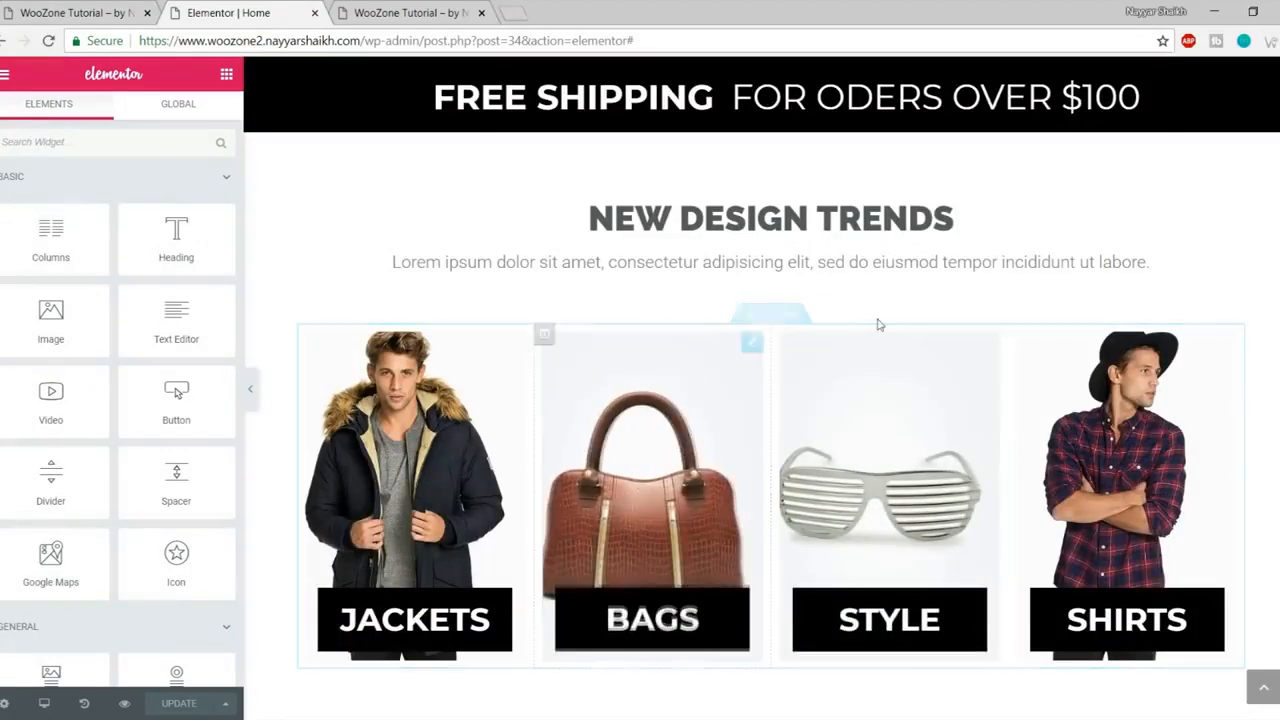
{"action": "scroll", "coordinate": [817, 473], "scroll_direction": "up", "scroll_amount": 4}
{"action": "scroll", "coordinate": [817, 472], "scroll_direction": "up", "scroll_amount": 3}
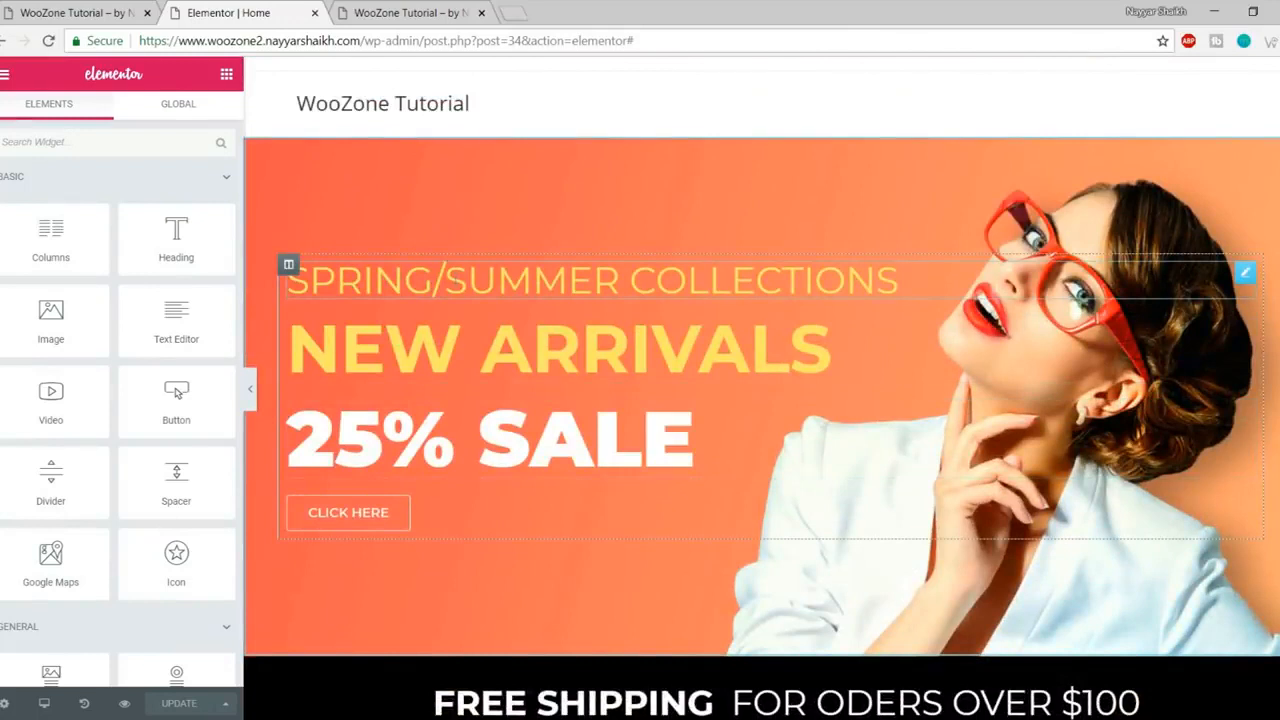
- Give the SPRING/SUMMER COLLECTIONS heading a Zoom In Left entrance animation
{"action": "left_click", "coordinate": [452, 280]}
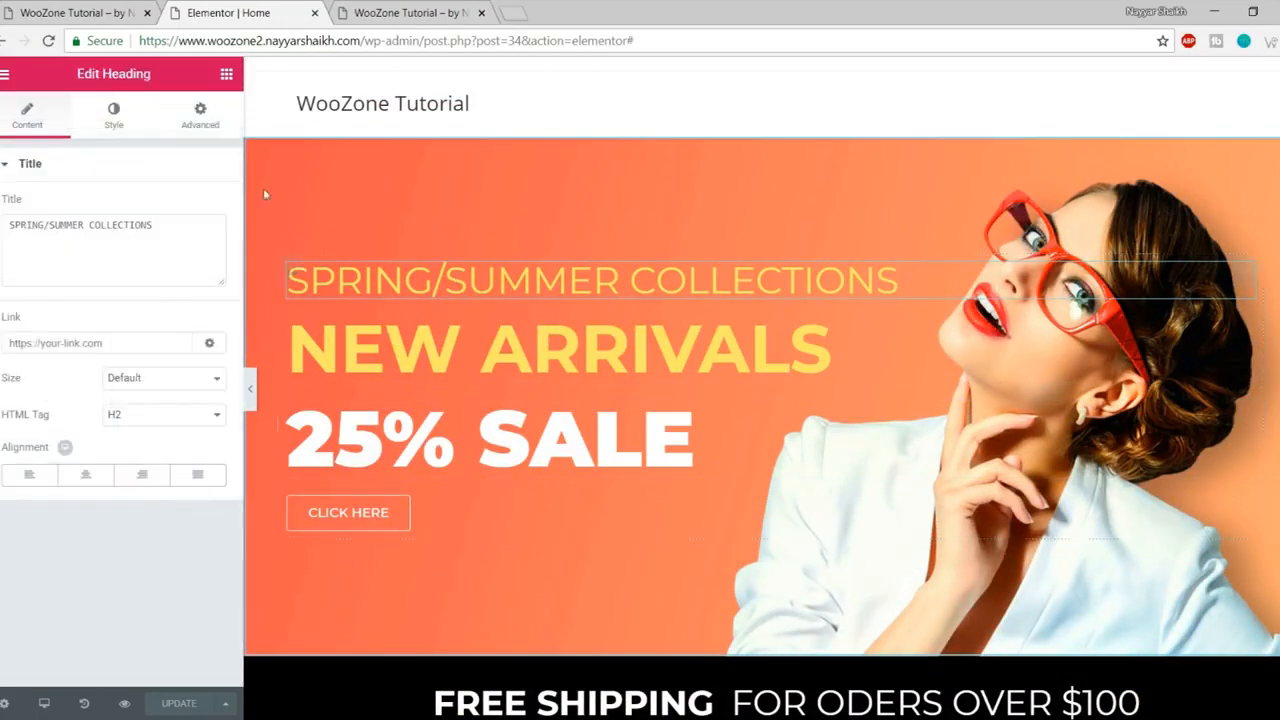
{"action": "left_click", "coordinate": [200, 116]}
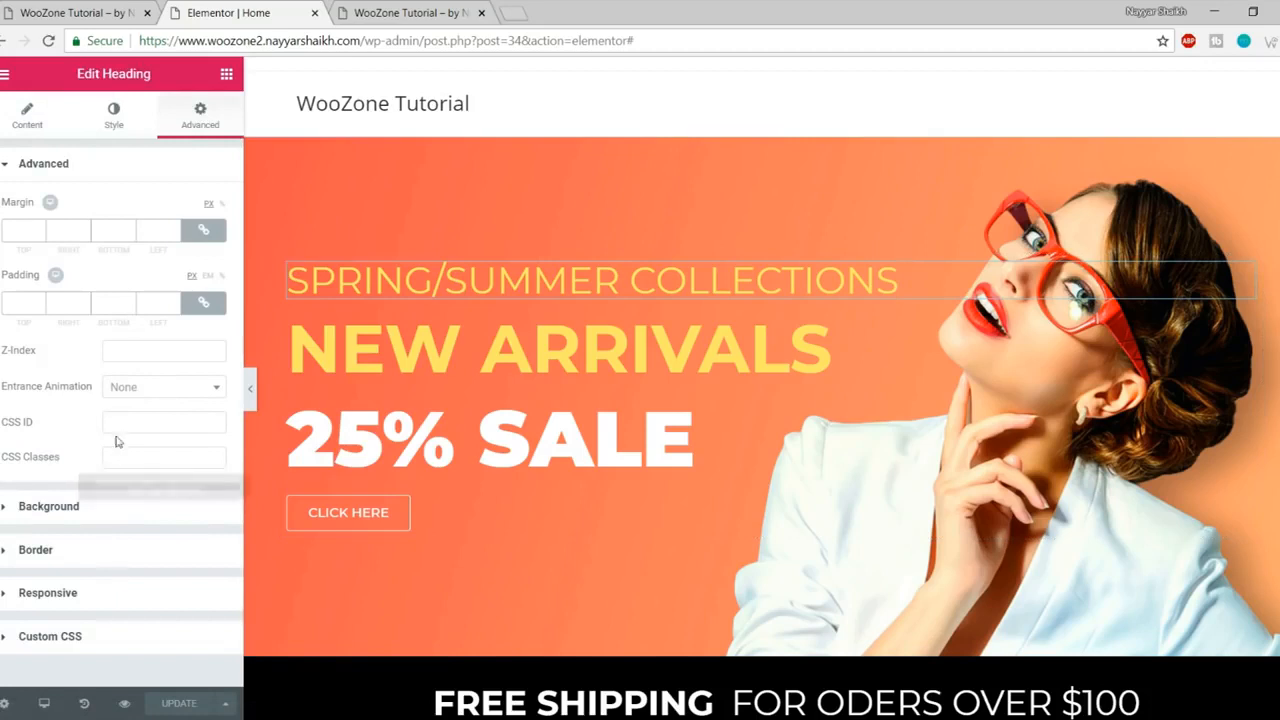
{"action": "left_click", "coordinate": [157, 396]}
{"action": "scroll", "coordinate": [190, 510], "scroll_direction": "down", "scroll_amount": 2}
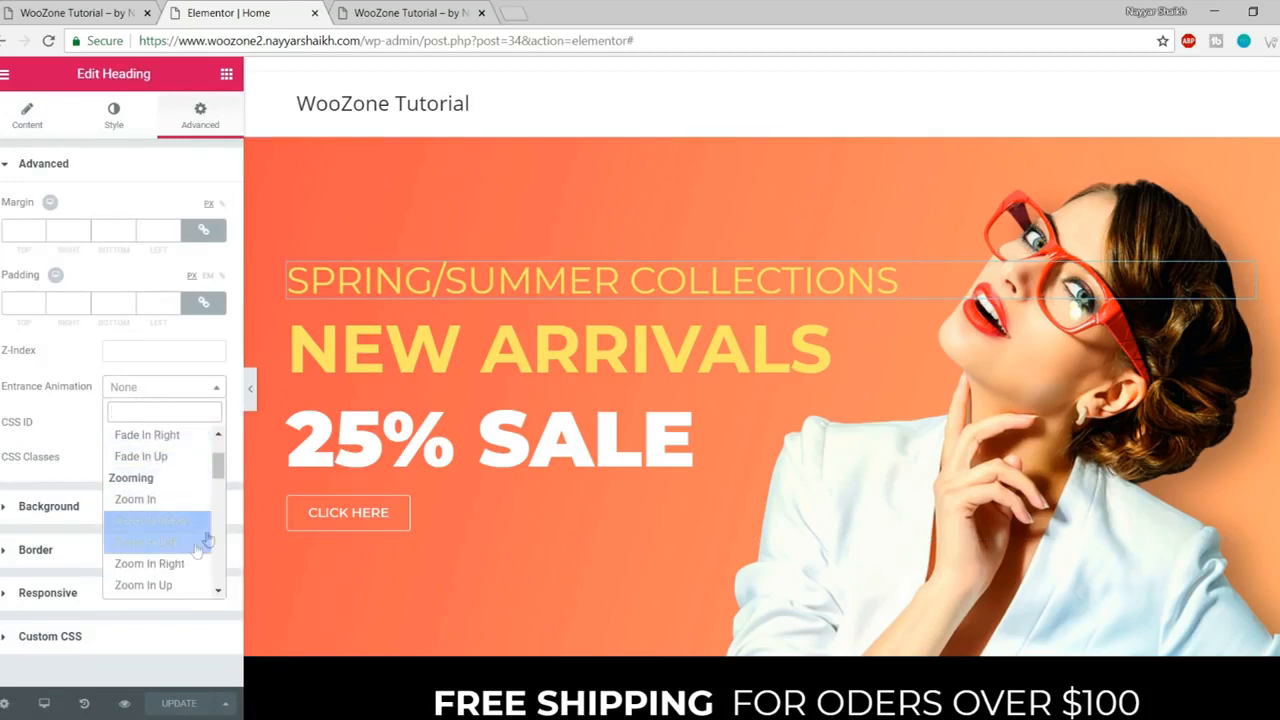
{"action": "left_click", "coordinate": [150, 542]}
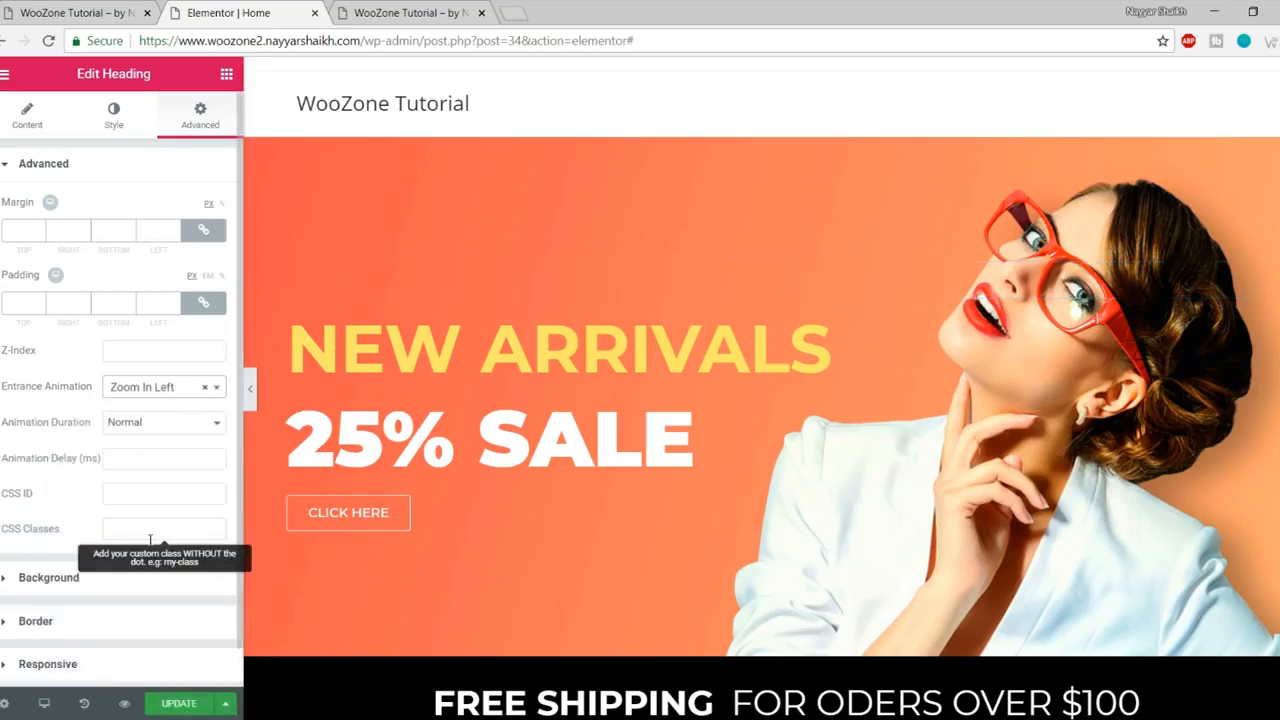
- Set the 25% SALE heading's entrance animation to Fade In Right
{"action": "left_click", "coordinate": [433, 443]}
{"action": "left_click", "coordinate": [200, 114]}
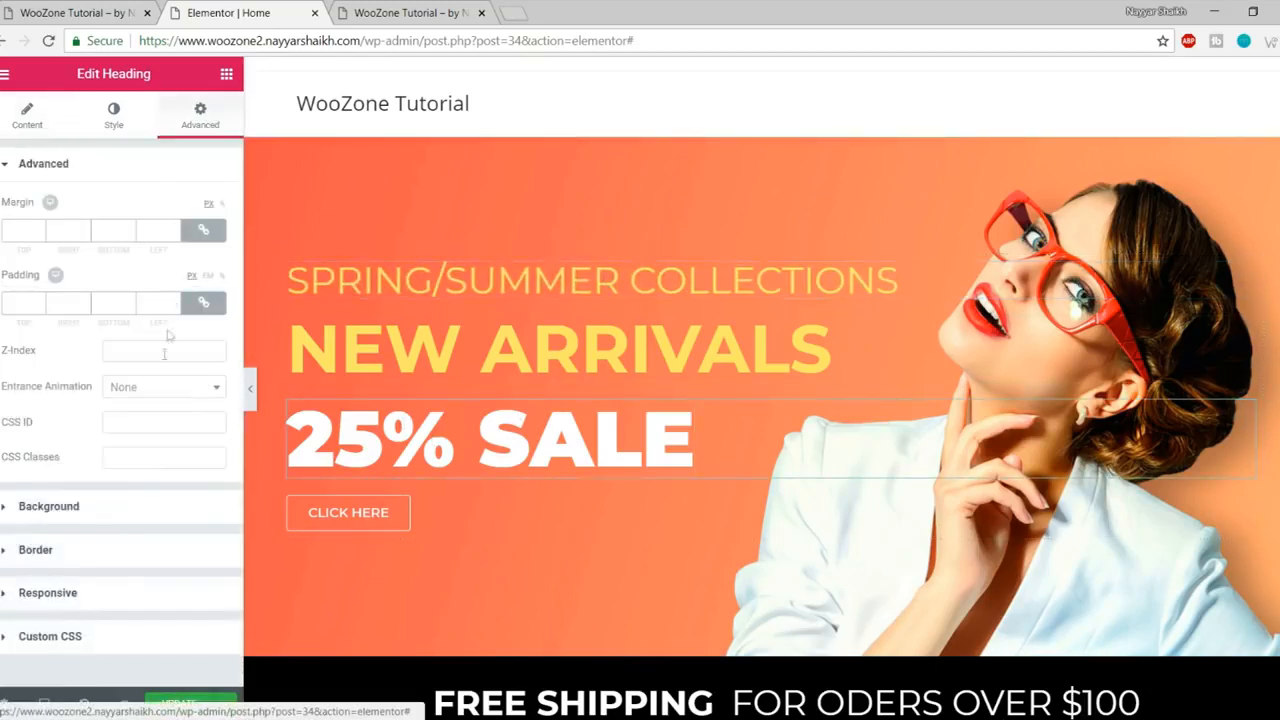
{"action": "scroll", "coordinate": [166, 551], "scroll_direction": "down", "scroll_amount": 2}
{"action": "scroll", "coordinate": [183, 557], "scroll_direction": "up", "scroll_amount": 2}
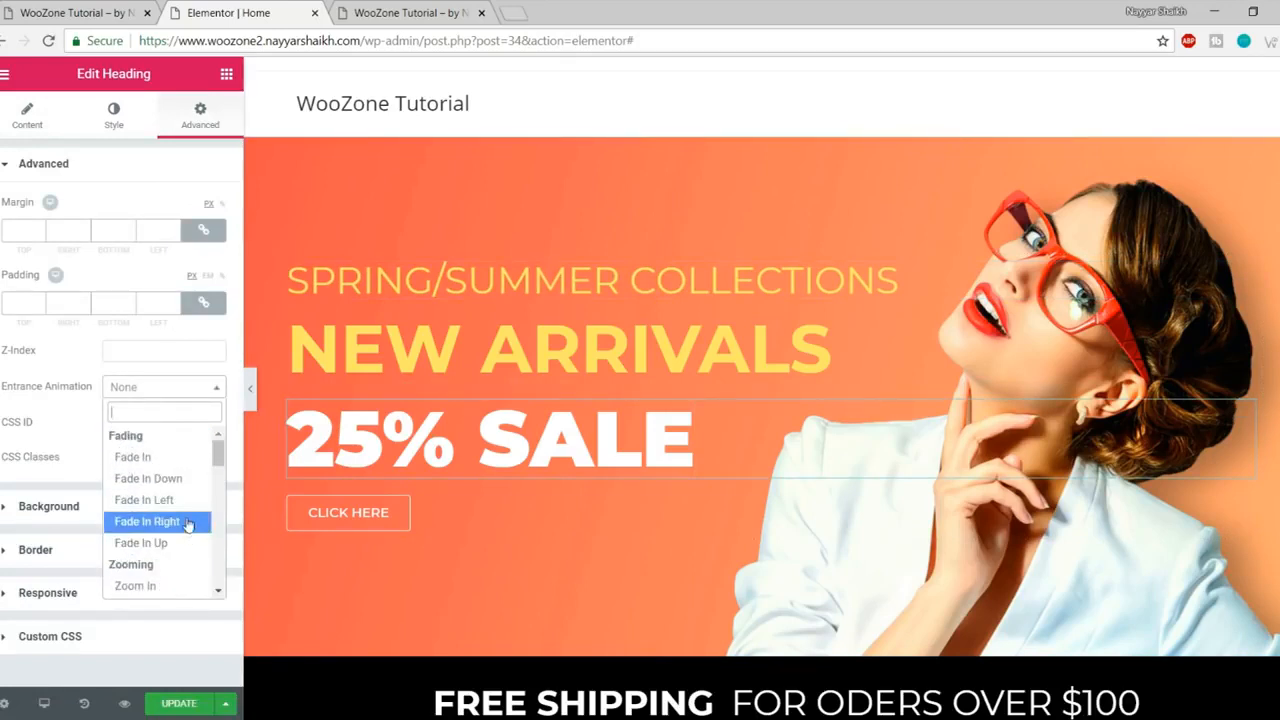
{"action": "left_click", "coordinate": [188, 522]}
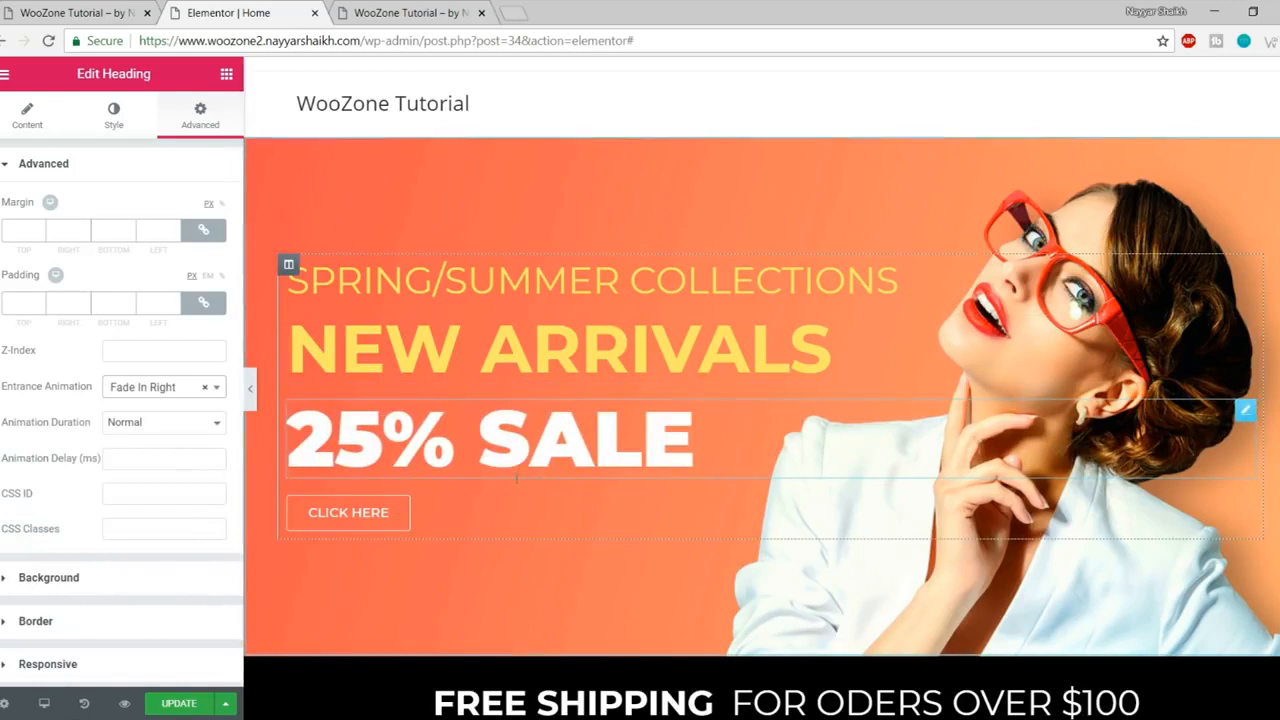
- Set the CLICK HERE button's entrance animation to Bounce In Up
{"action": "left_click", "coordinate": [376, 515]}
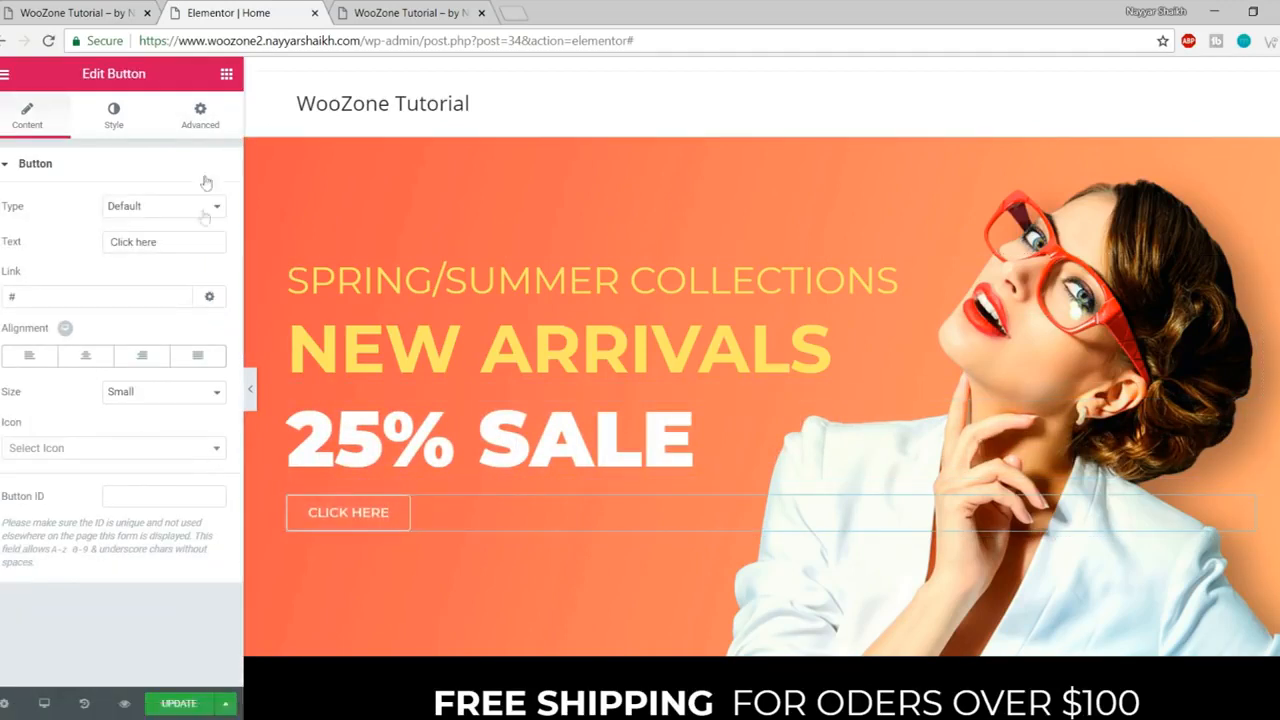
{"action": "left_click", "coordinate": [202, 120]}
{"action": "left_click", "coordinate": [157, 388]}
{"action": "scroll", "coordinate": [157, 520], "scroll_direction": "down", "scroll_amount": 3}
{"action": "scroll", "coordinate": [165, 540], "scroll_direction": "up", "scroll_amount": 5}
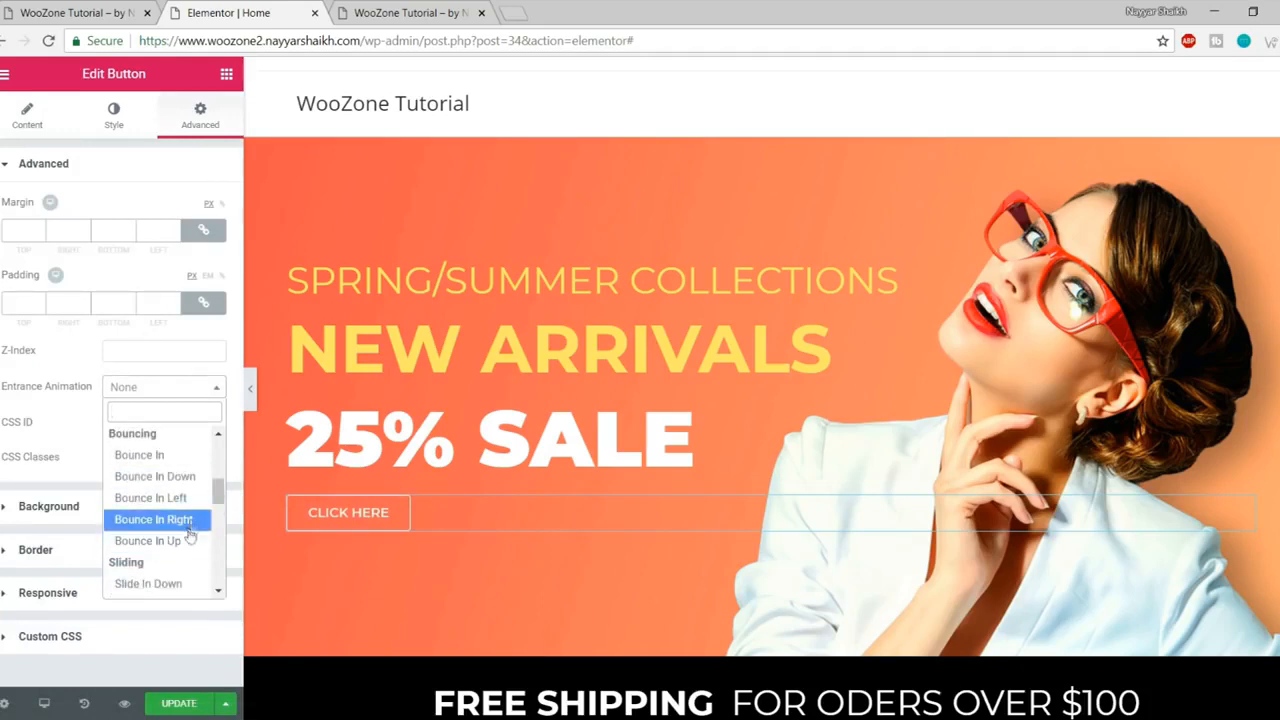
{"action": "left_click", "coordinate": [188, 540]}
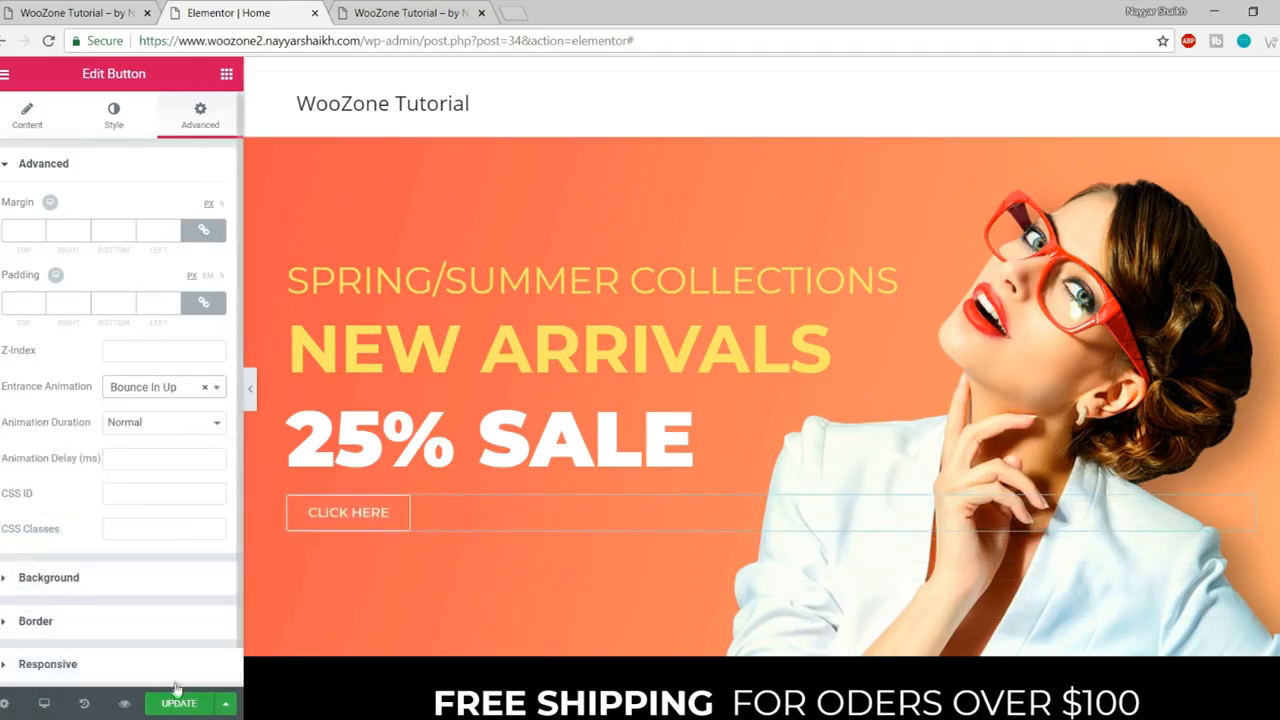
- Reload the live homepage to see the animations and post grid
{"action": "left_click", "coordinate": [434, 10]}
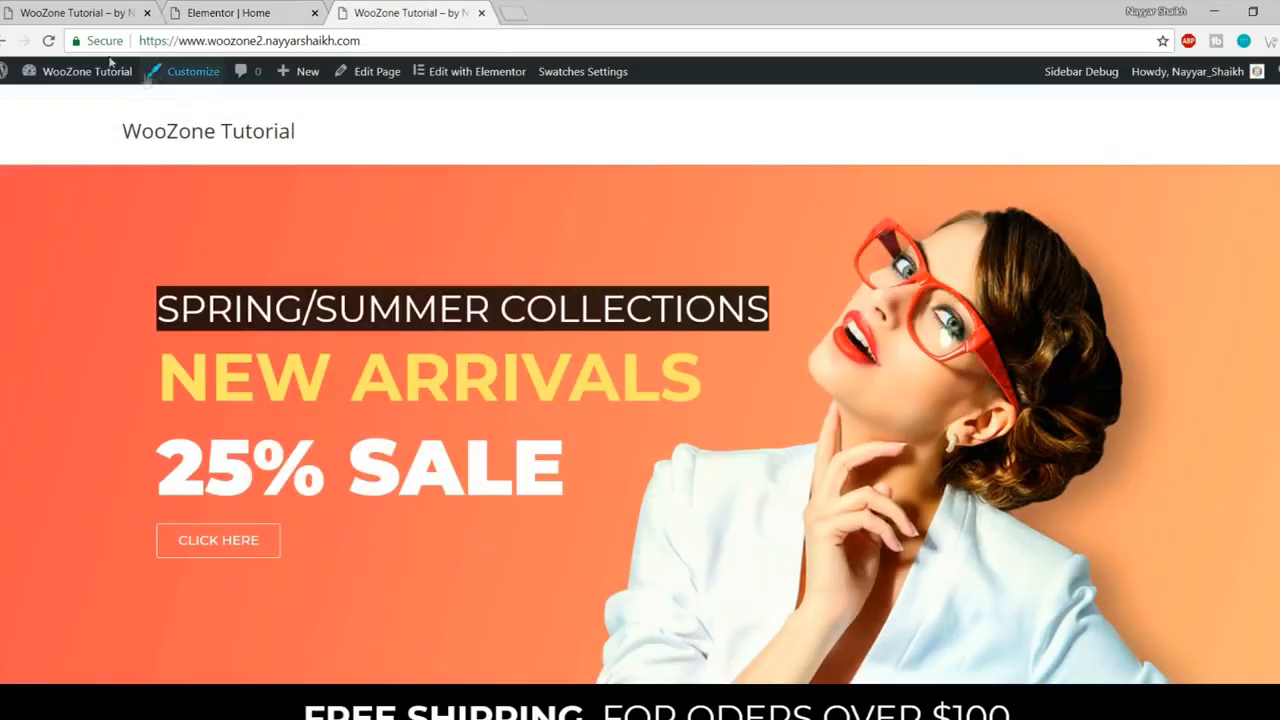
{"action": "left_click", "coordinate": [48, 40]}
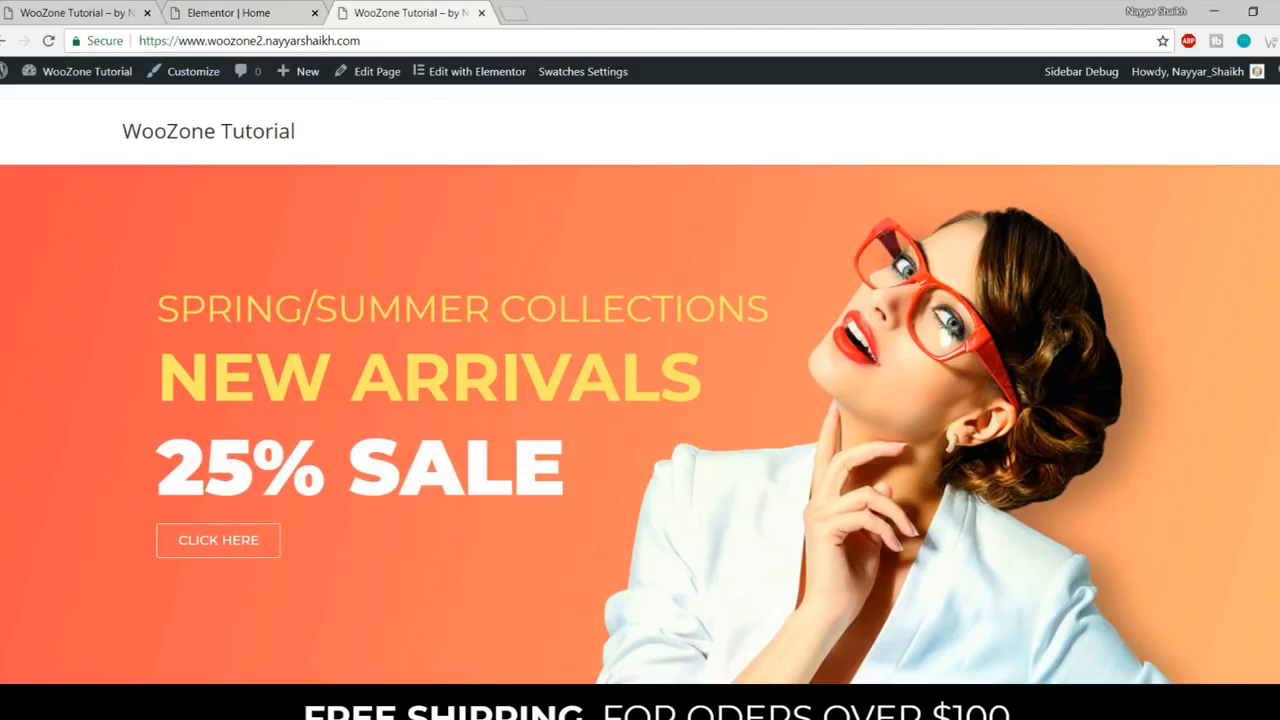
{"action": "scroll", "coordinate": [640, 400], "scroll_direction": "down", "scroll_amount": 15}
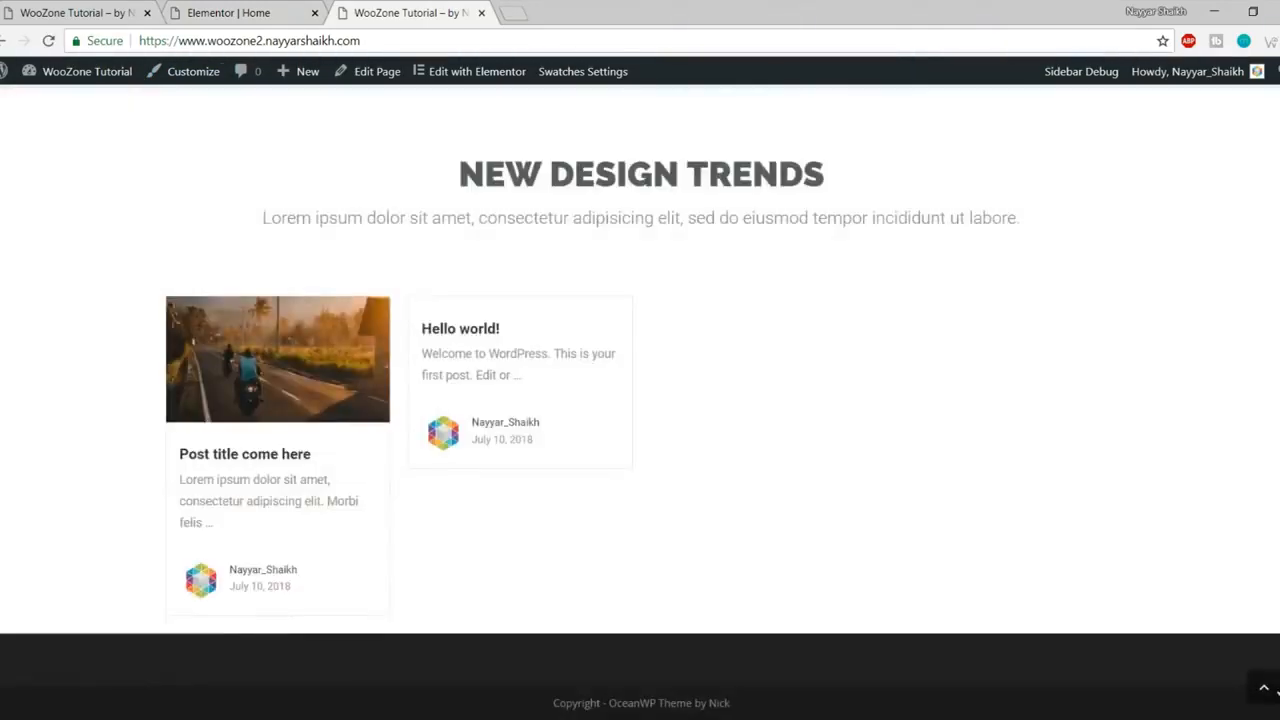
- Compare the homepage with the reference store, then close the Elementor | Home tab
{"action": "scroll", "coordinate": [174, 154], "scroll_direction": "up", "scroll_amount": 15}
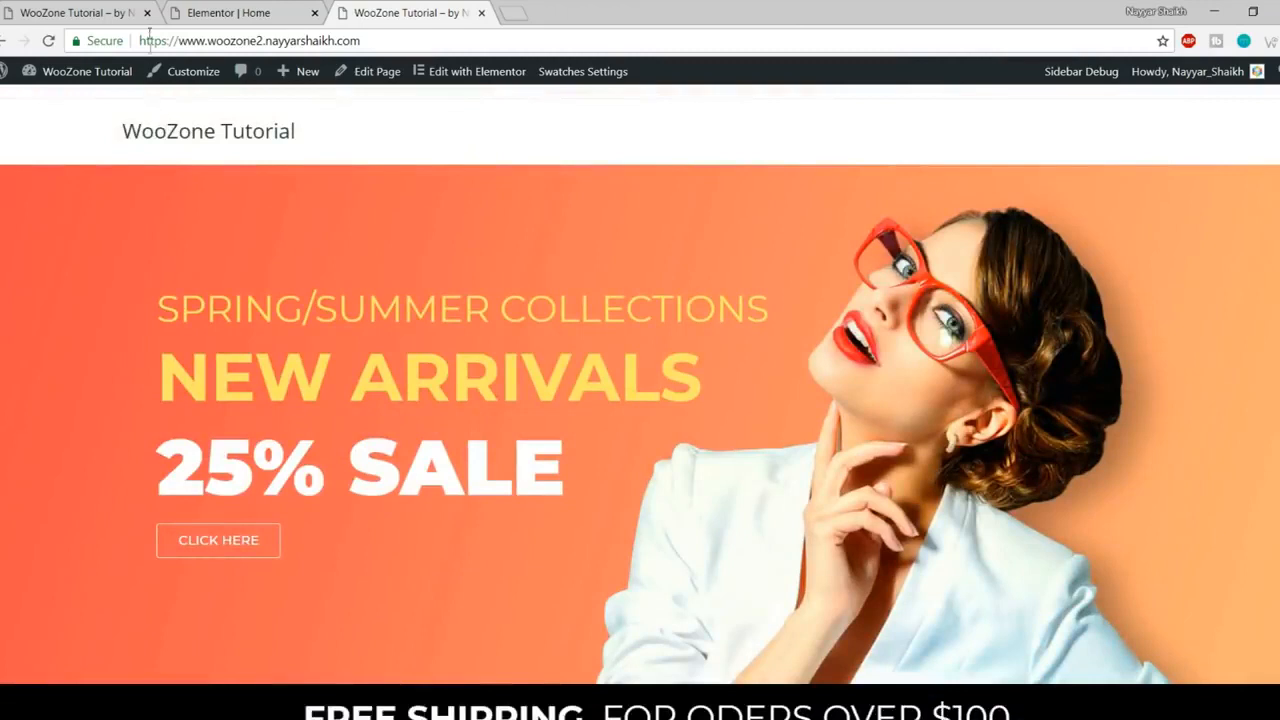
{"action": "left_click", "coordinate": [83, 8]}
{"action": "mouse_move", "coordinate": [486, 151]}
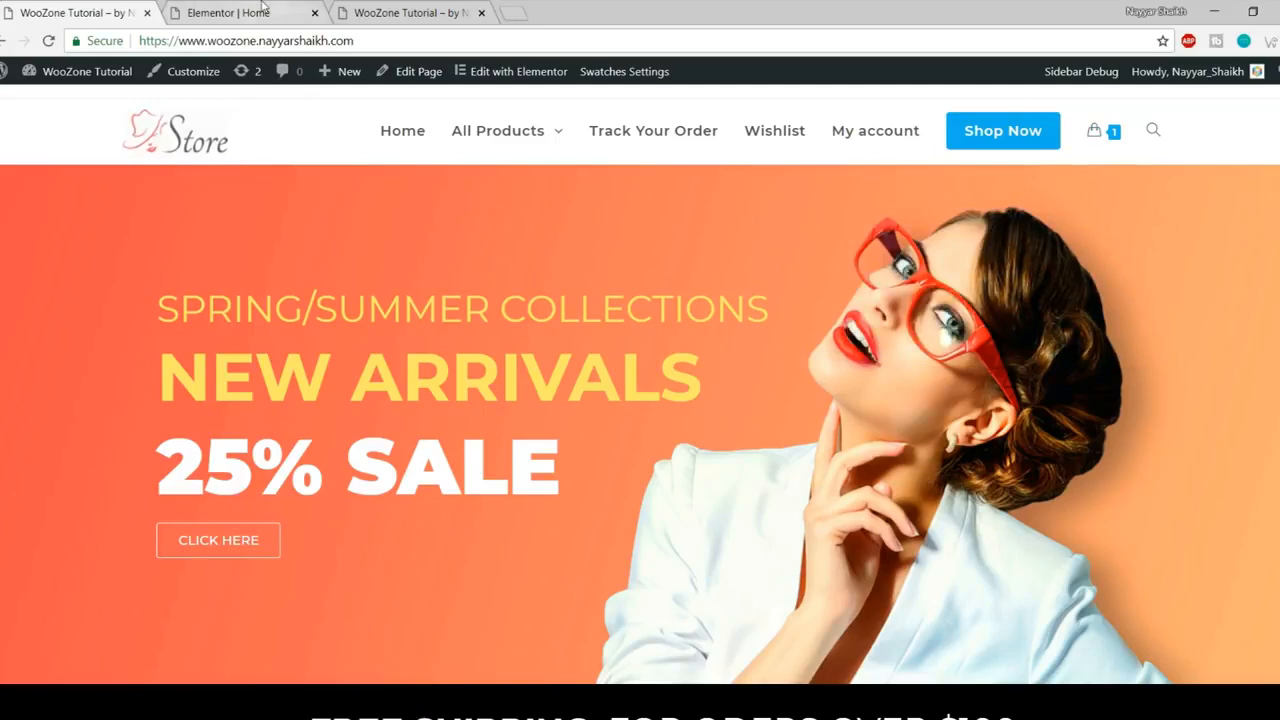
{"action": "left_click", "coordinate": [290, 12]}
{"action": "left_click", "coordinate": [315, 14]}
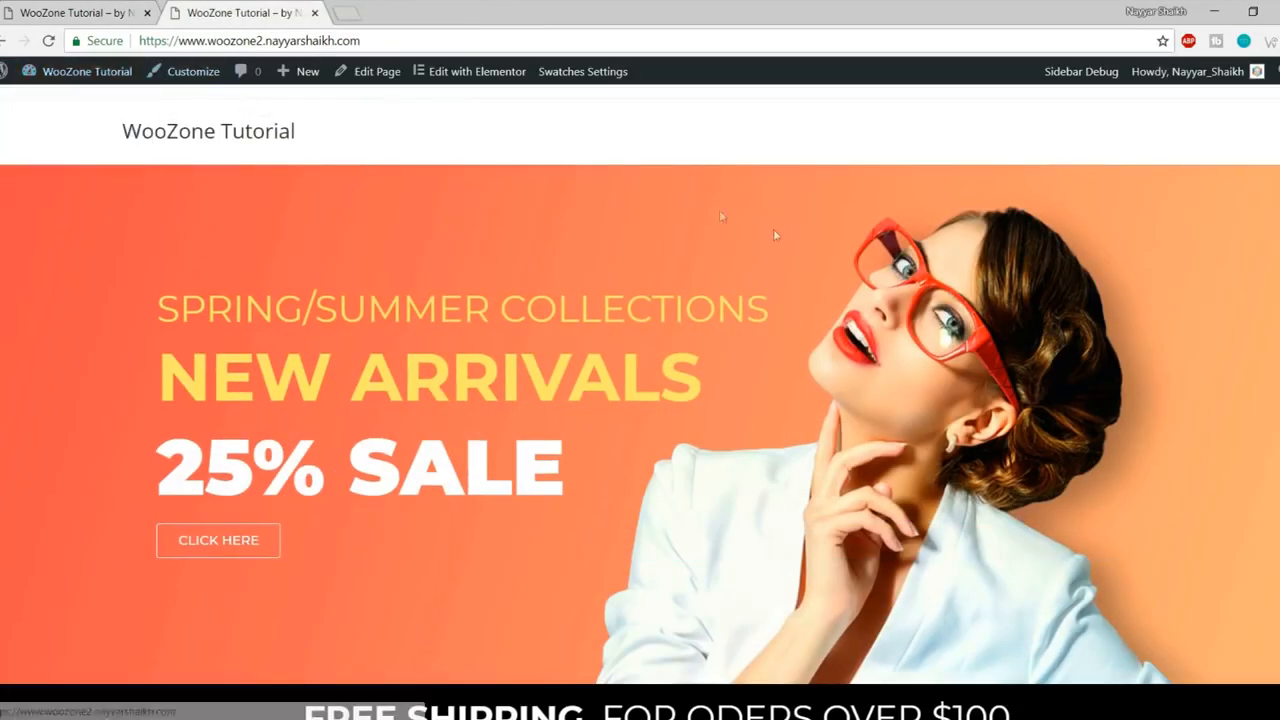
{"action": "mouse_move", "coordinate": [88, 82]}
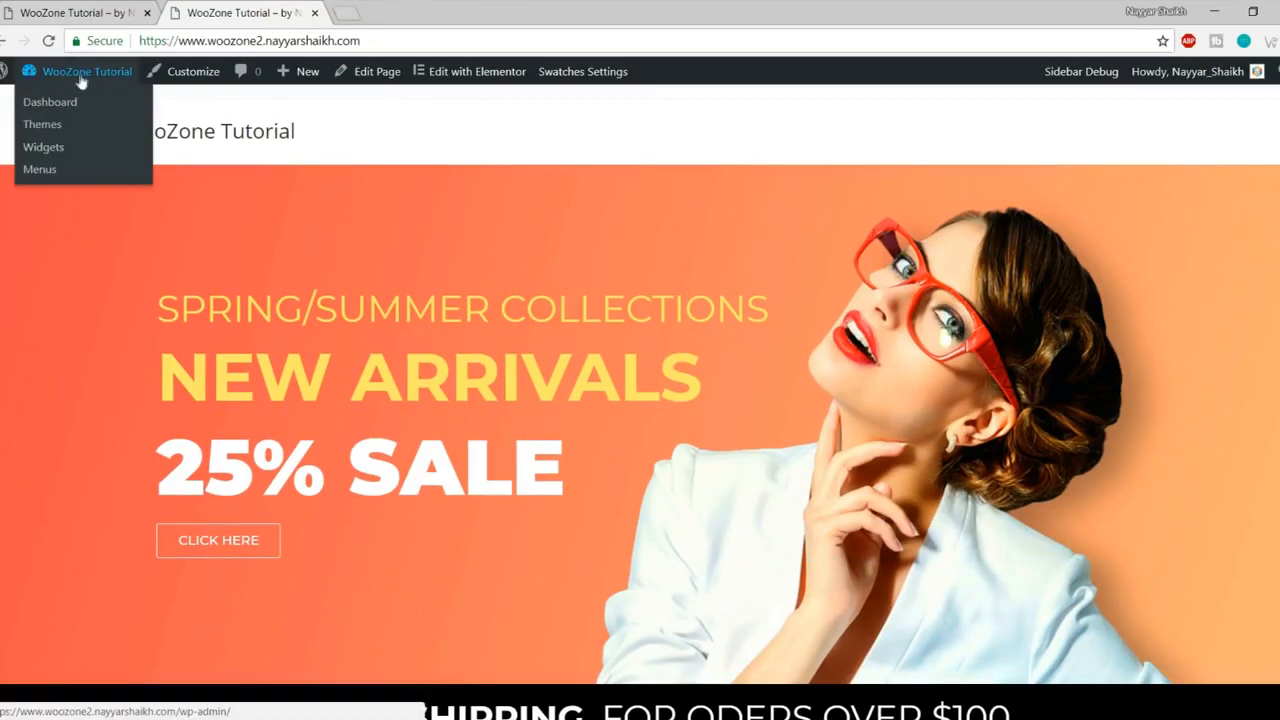
- Open the Menus admin page in a new tab from the sidebar link
{"action": "right_click", "coordinate": [45, 178]}
{"action": "left_click", "coordinate": [80, 183]}
{"action": "left_click", "coordinate": [413, 8]}
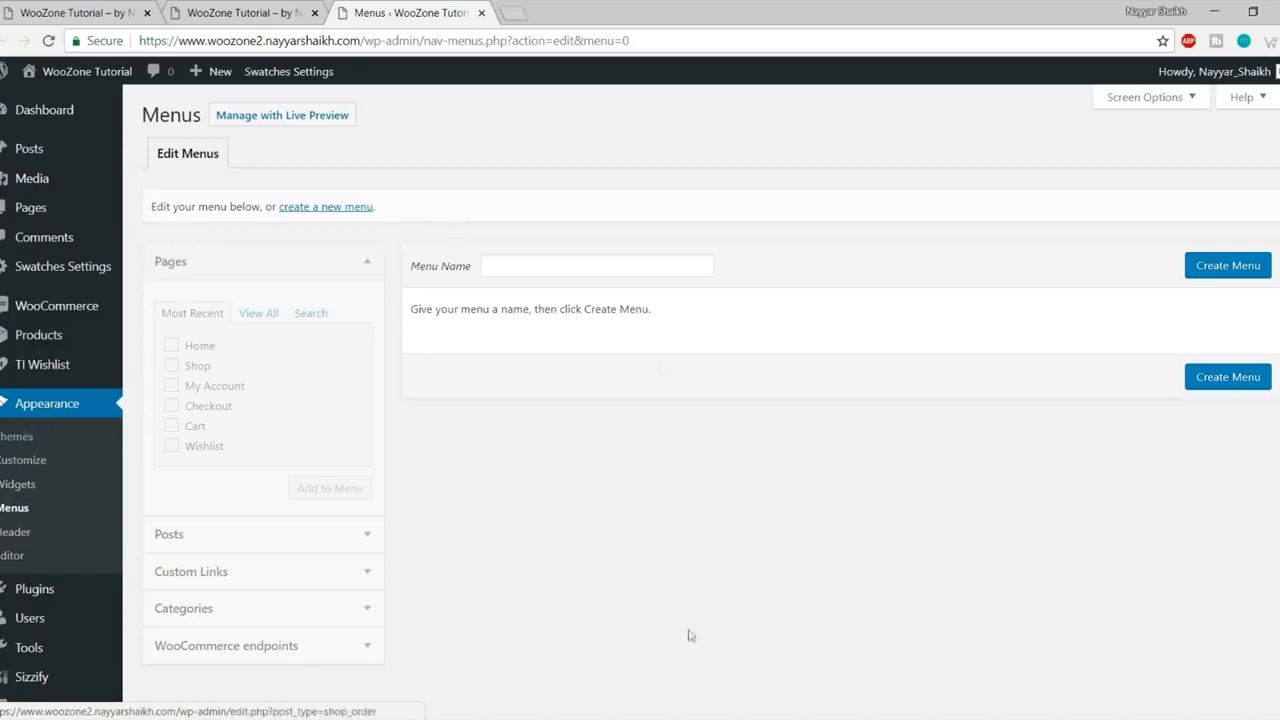
- Create a new empty menu named Main Menu
{"action": "left_click", "coordinate": [609, 267]}
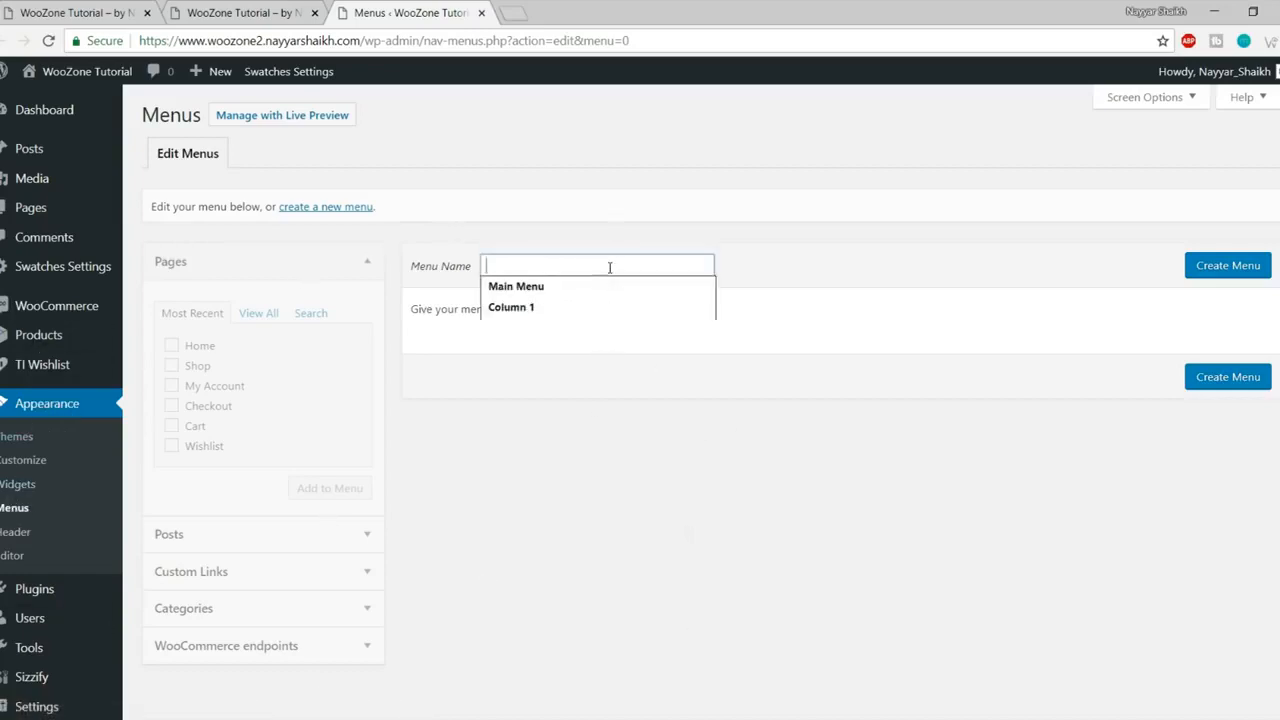
{"action": "left_click", "coordinate": [603, 285]}
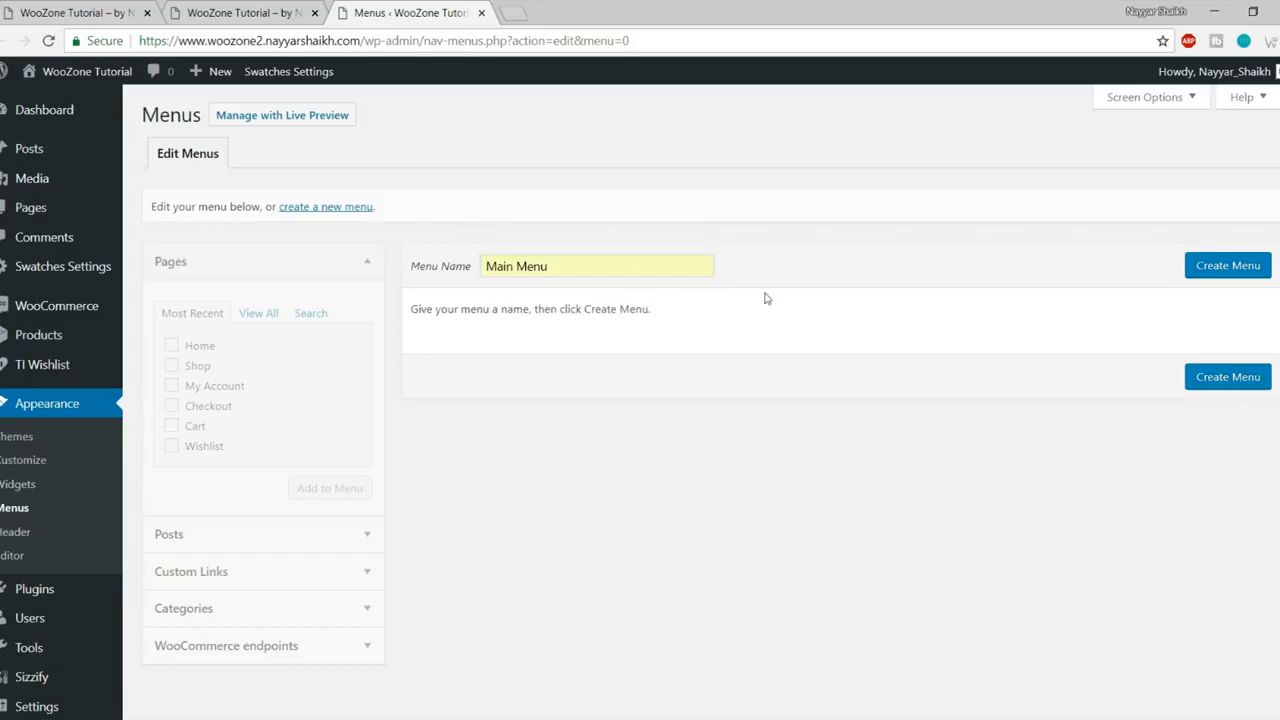
{"action": "left_click", "coordinate": [1215, 284]}
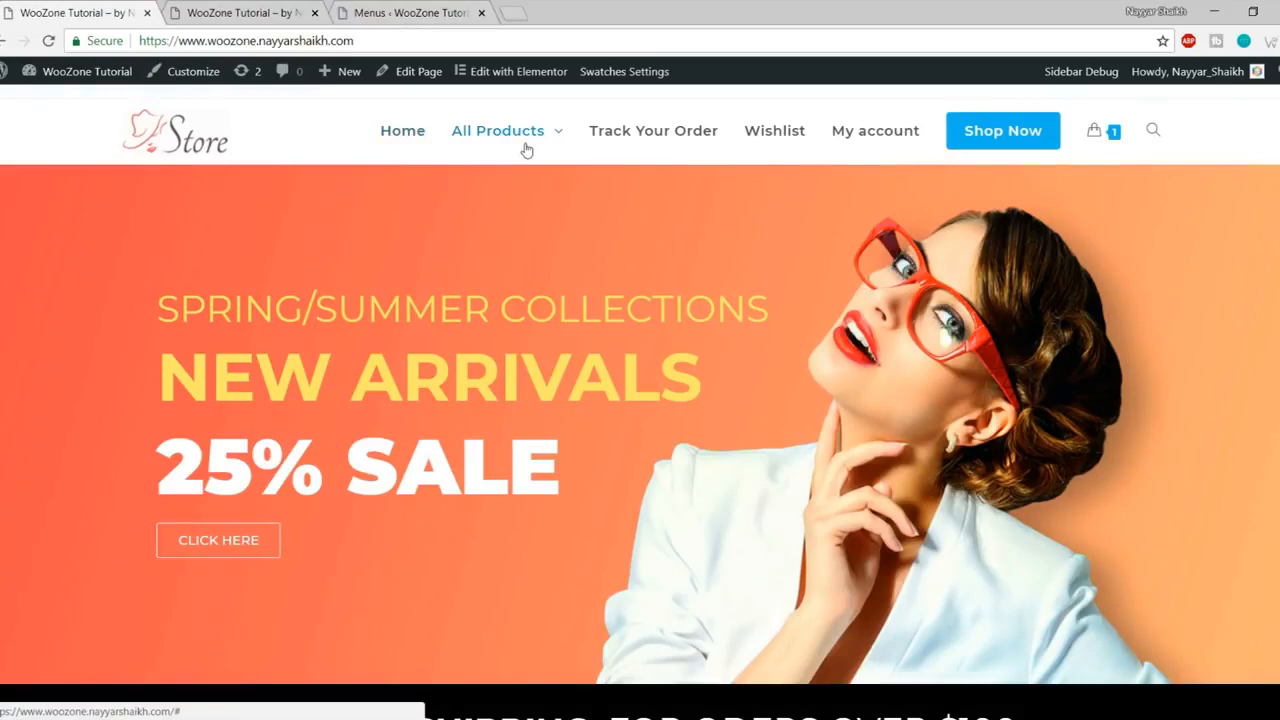
{"action": "mouse_move", "coordinate": [530, 145]}
{"action": "left_click", "coordinate": [410, 12]}
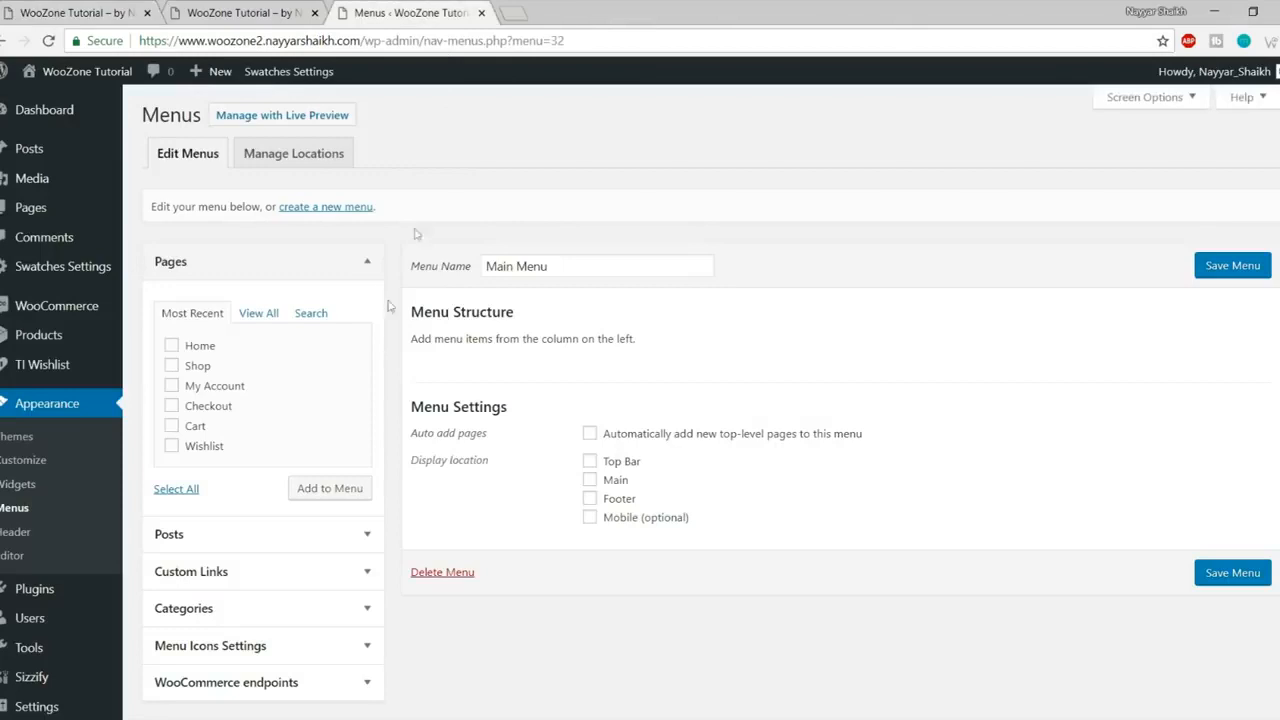
- Add Home, Shop, My Account and Wishlist pages to Main Menu, moving Shop last
{"action": "left_click", "coordinate": [199, 346]}
{"action": "left_click", "coordinate": [200, 366]}
{"action": "left_click", "coordinate": [226, 390]}
{"action": "left_click", "coordinate": [213, 409]}
{"action": "left_click", "coordinate": [344, 493]}
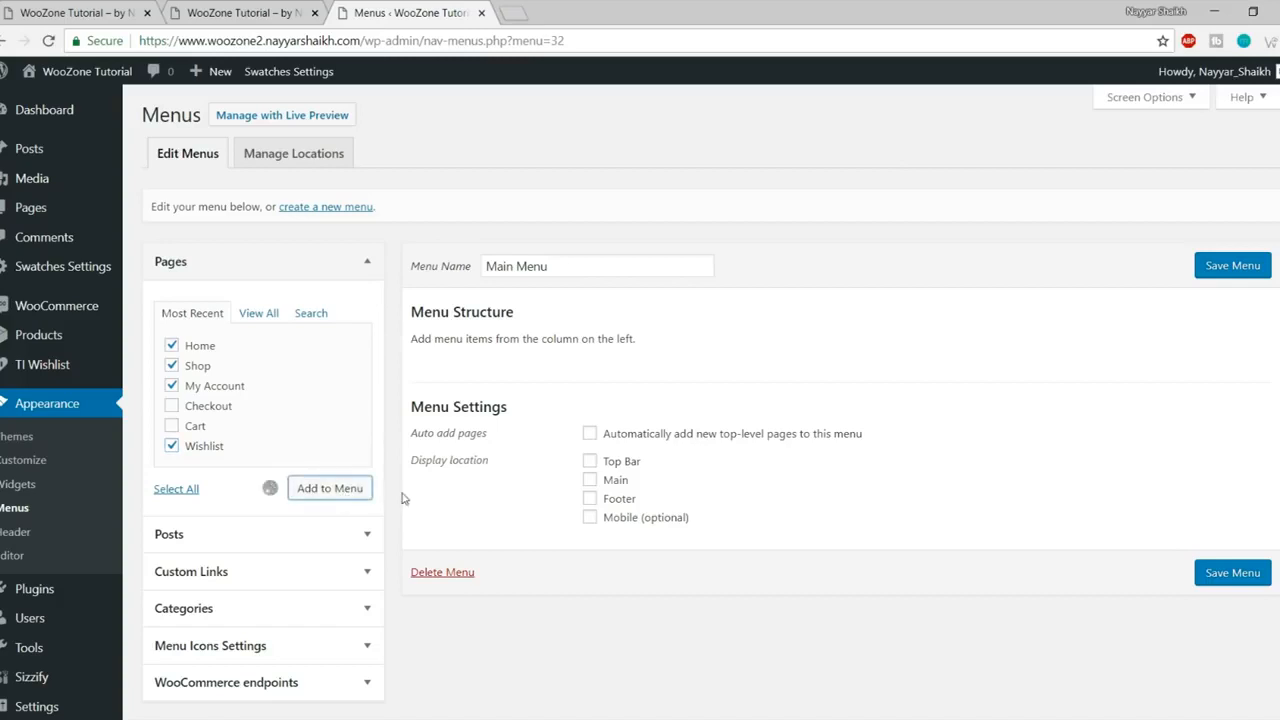
{"action": "left_click_drag", "start_coordinate": [555, 429], "coordinate": [551, 523]}
{"action": "scroll", "coordinate": [515, 403], "scroll_direction": "down", "scroll_amount": 2}
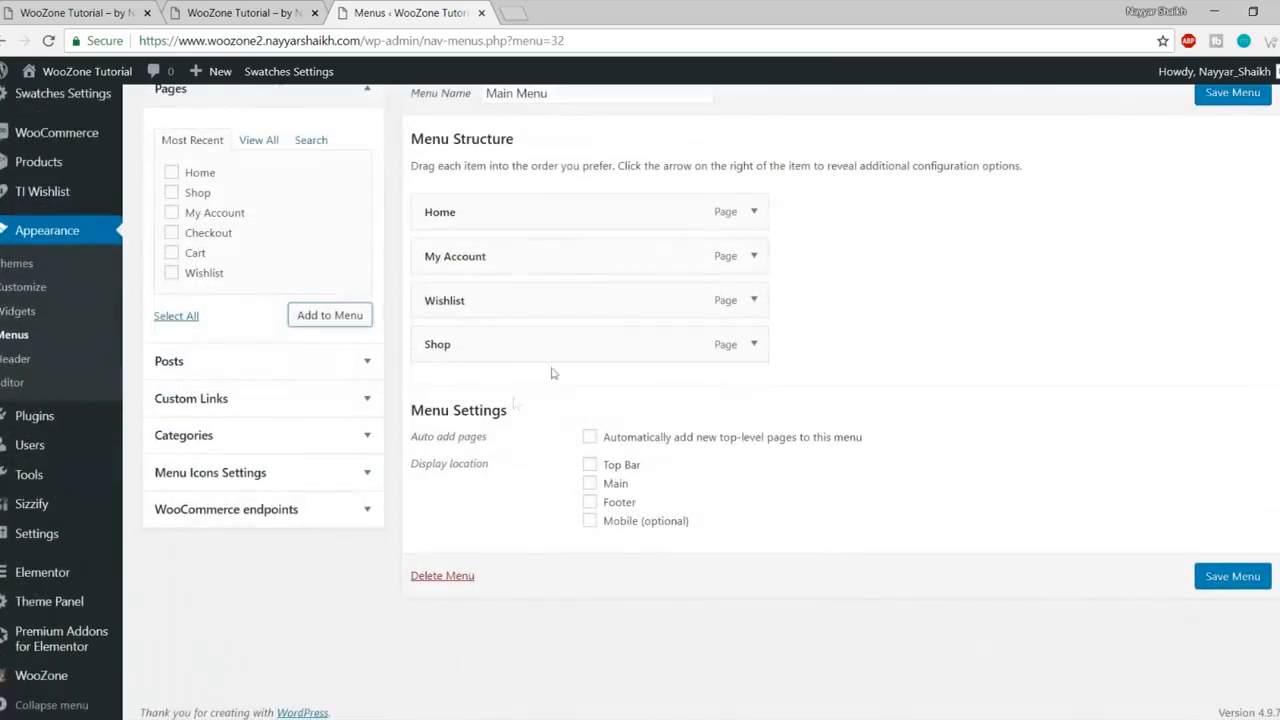
- Relabel the Shop menu item as Shop Now
{"action": "left_click", "coordinate": [751, 344]}
{"action": "left_click", "coordinate": [544, 403]}
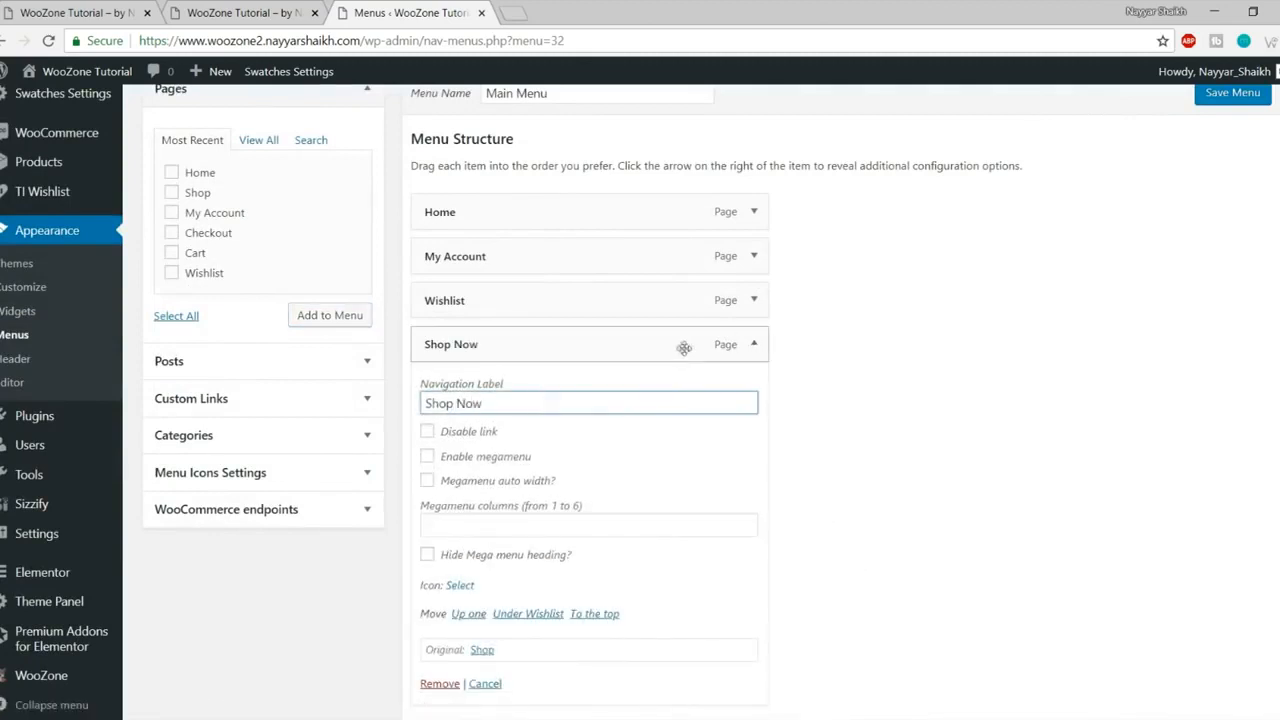
{"action": "left_click", "coordinate": [741, 343]}
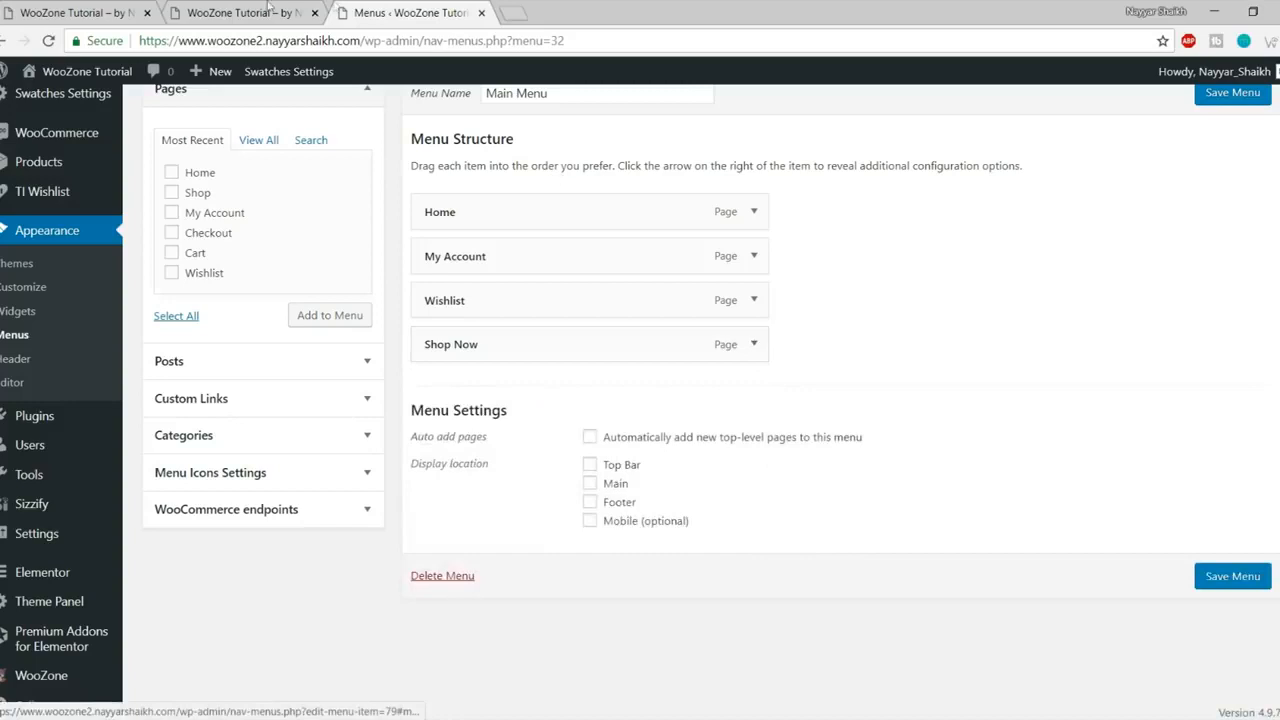
- Tick the Main display location and save Main Menu
{"action": "left_click", "coordinate": [80, 12]}
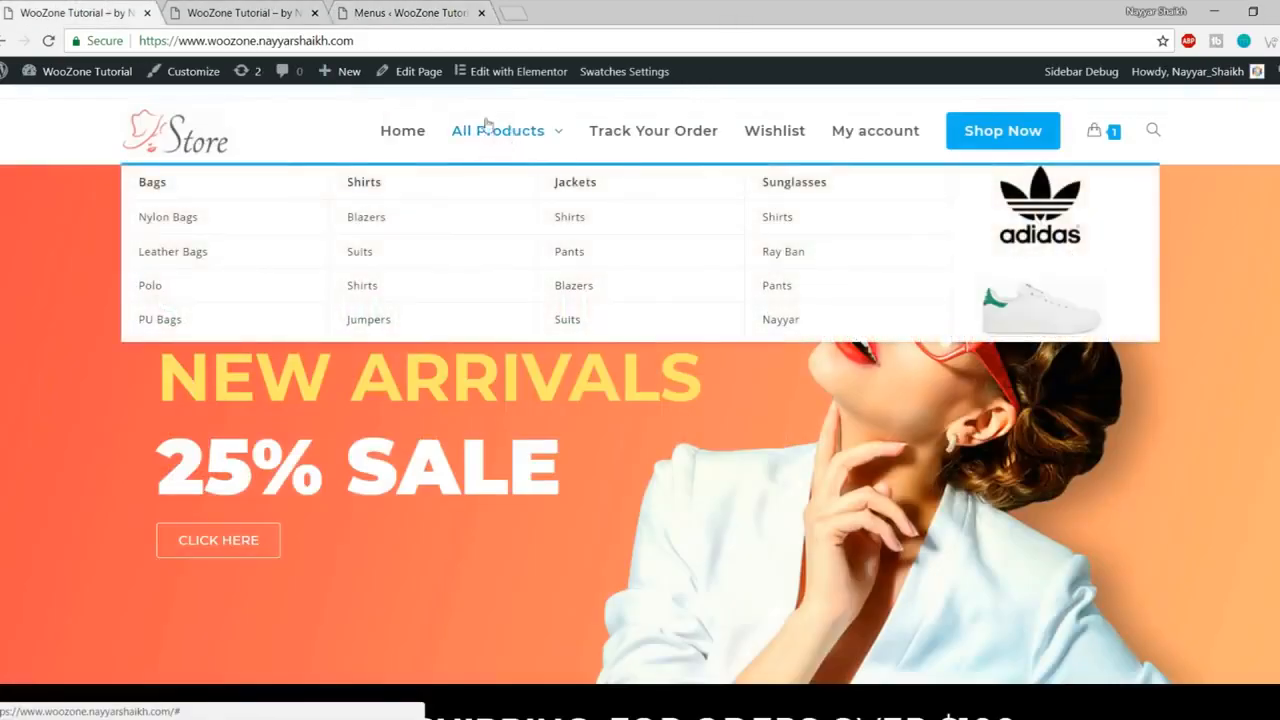
{"action": "left_click", "coordinate": [447, 9]}
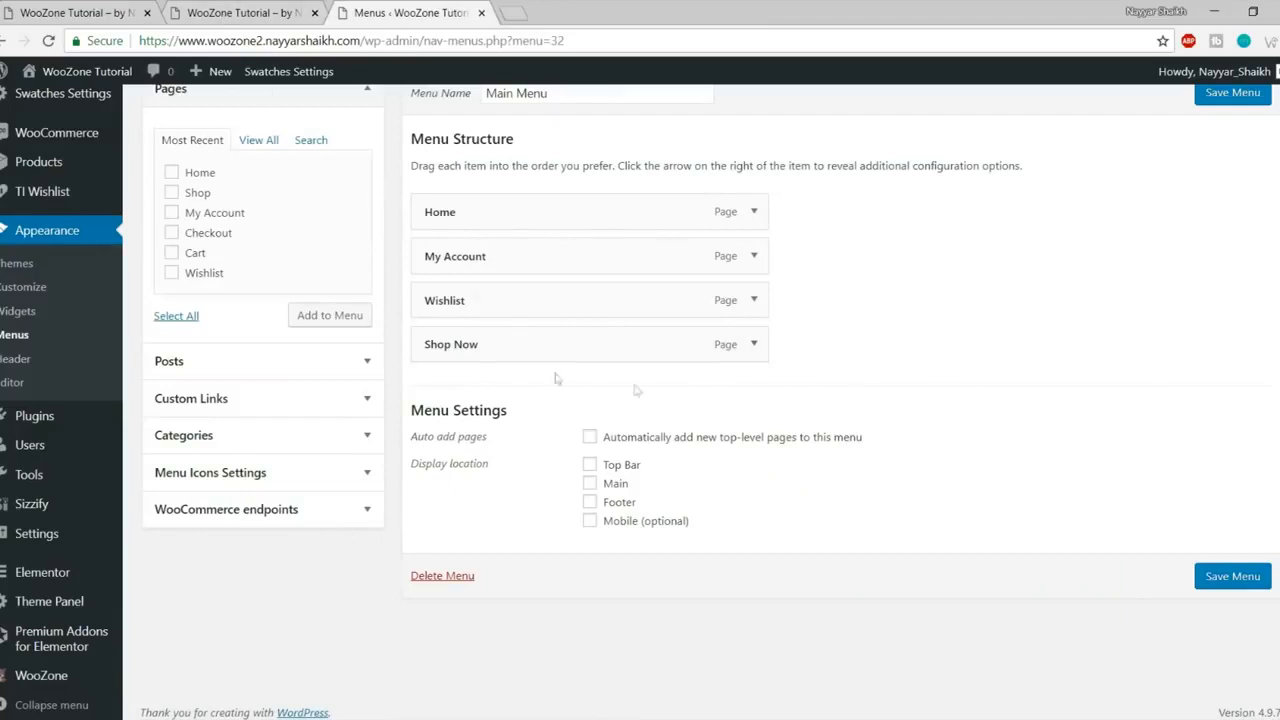
{"action": "left_click", "coordinate": [231, 18]}
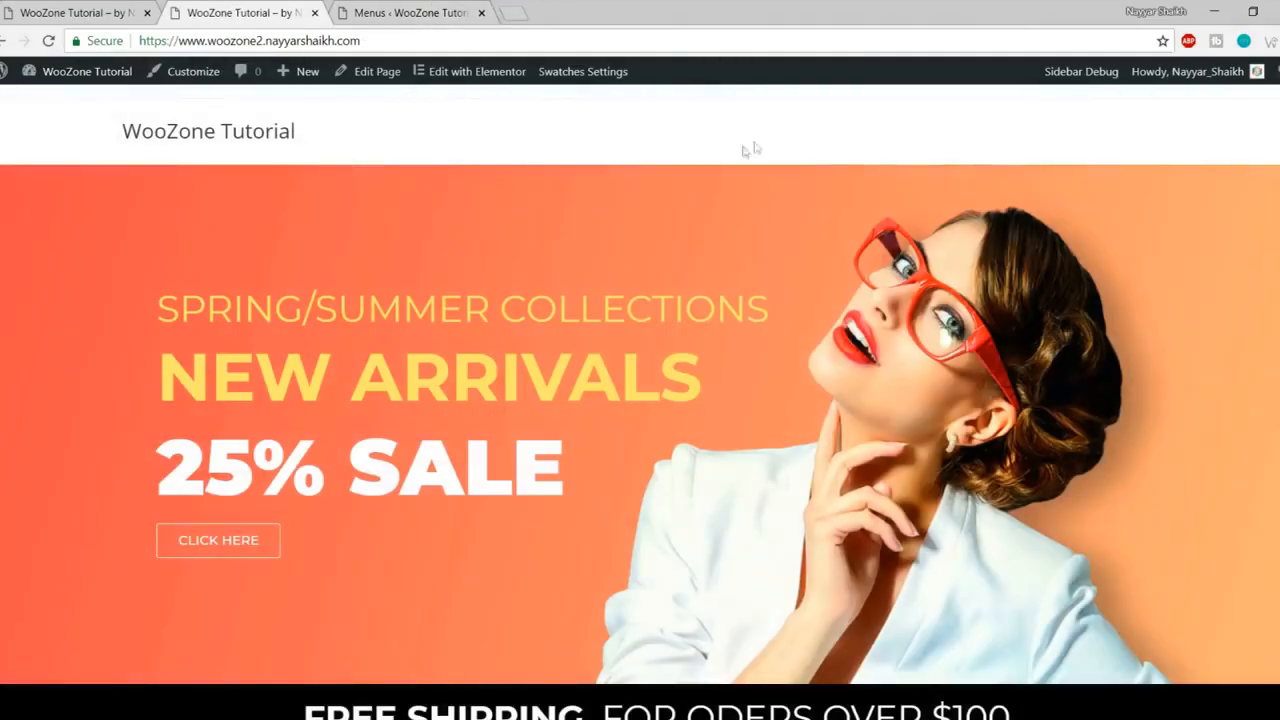
{"action": "left_click", "coordinate": [377, 9]}
{"action": "left_click", "coordinate": [591, 484]}
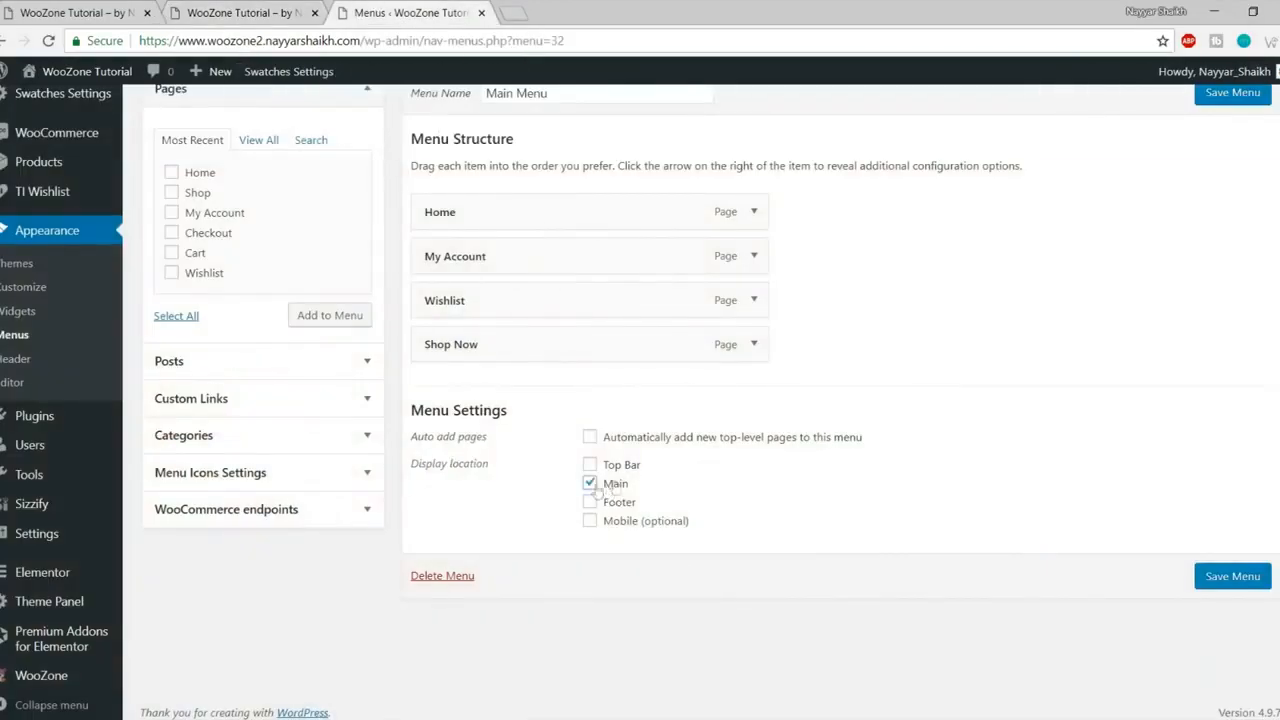
{"action": "left_click", "coordinate": [1235, 572]}
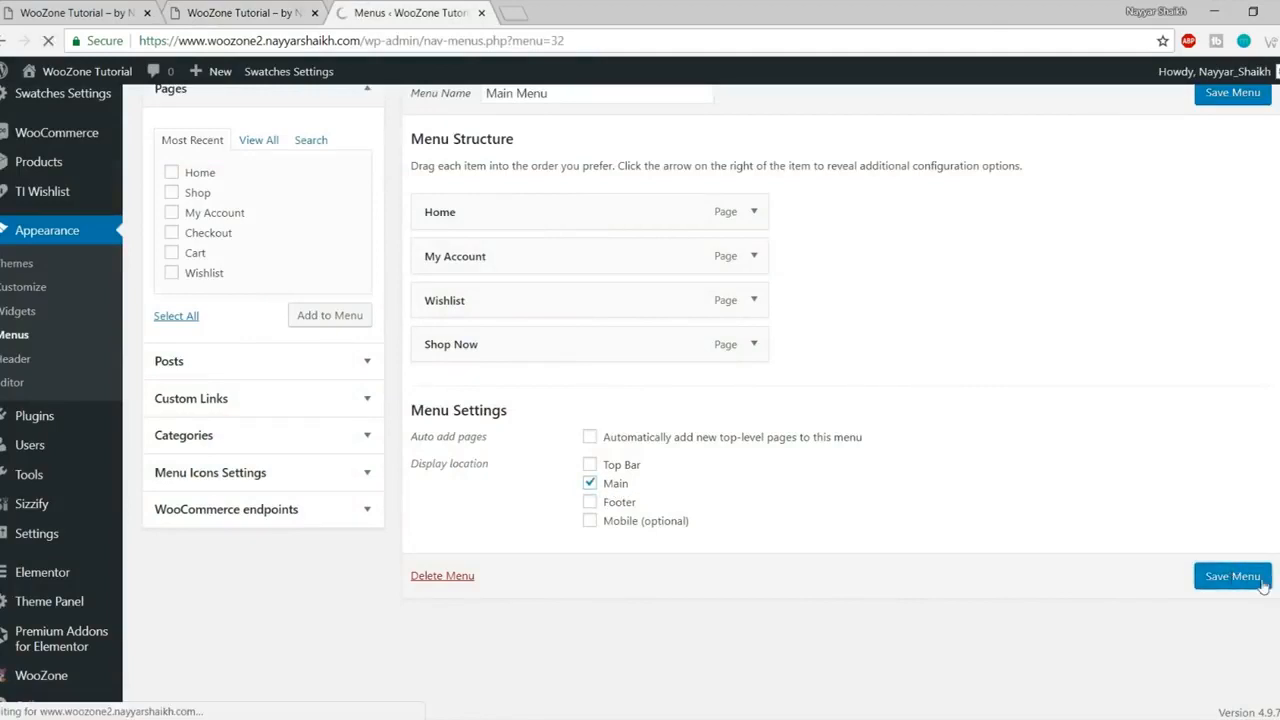
{"action": "left_click", "coordinate": [270, 8]}
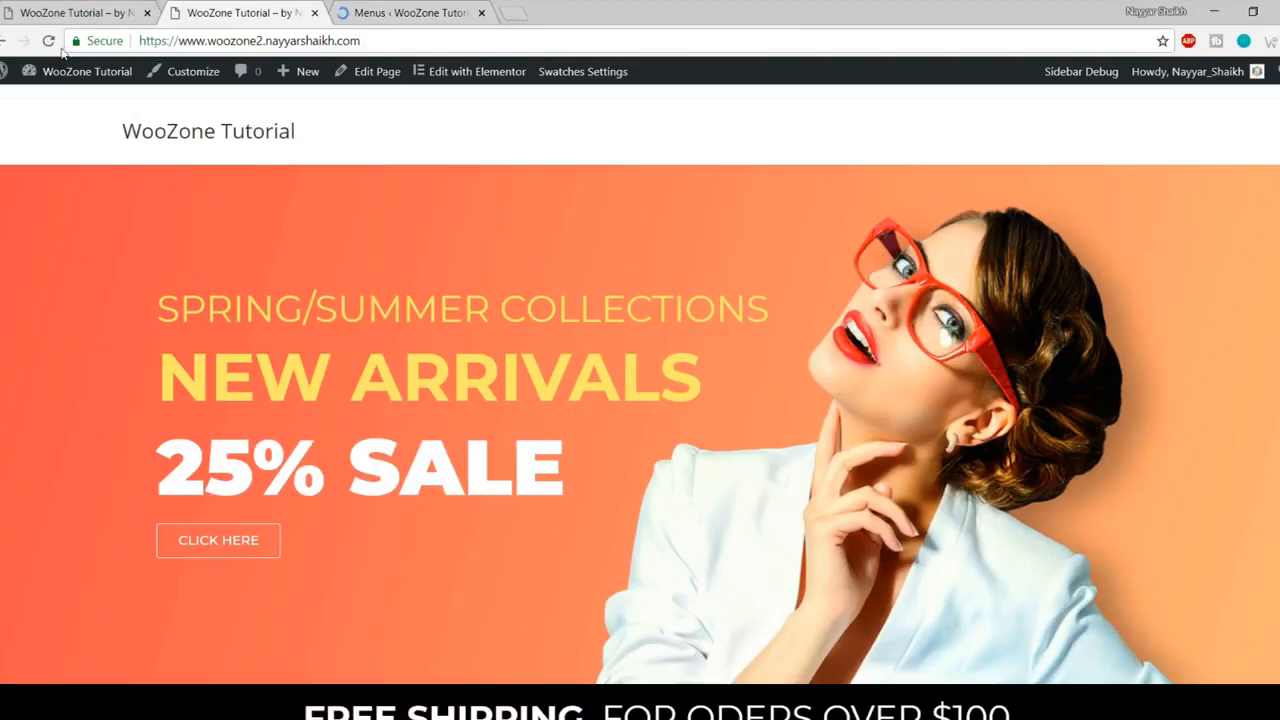
- Reload the homepage to see the new menu and compare it with the reference store
{"action": "left_click", "coordinate": [52, 43]}
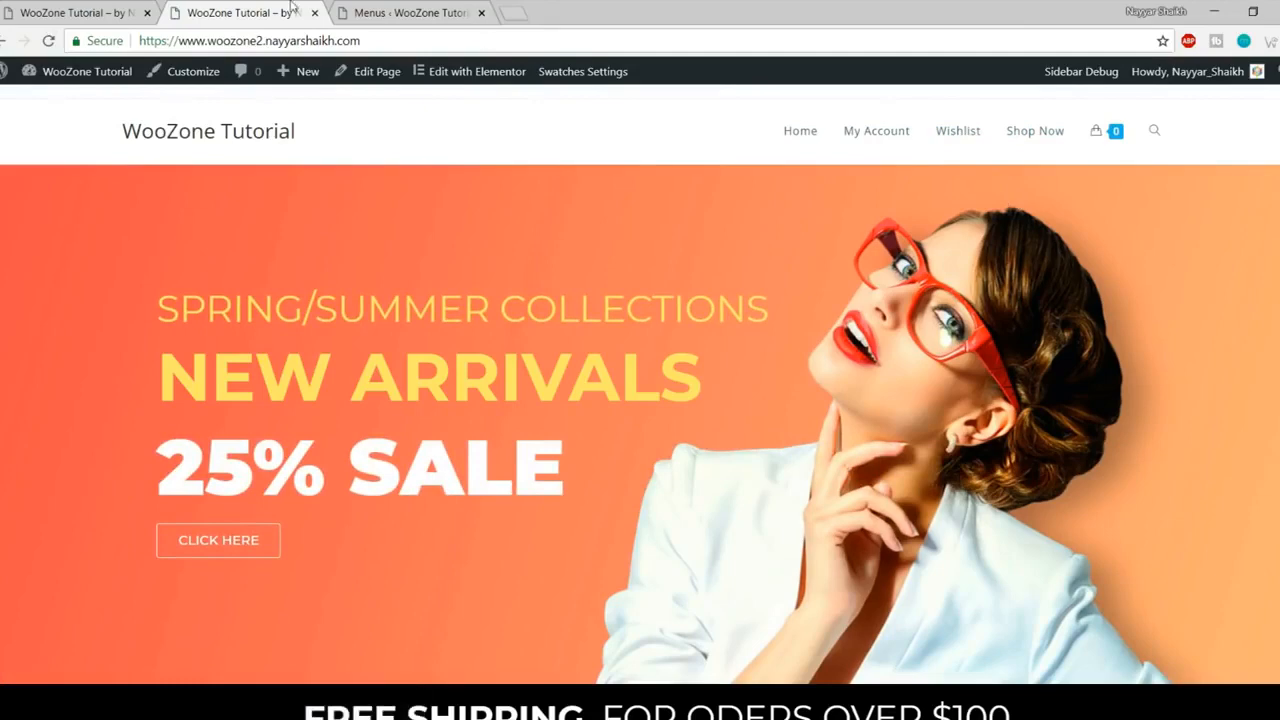
{"action": "left_click", "coordinate": [436, 8]}
{"action": "scroll", "coordinate": [843, 326], "scroll_direction": "down", "scroll_amount": 3}
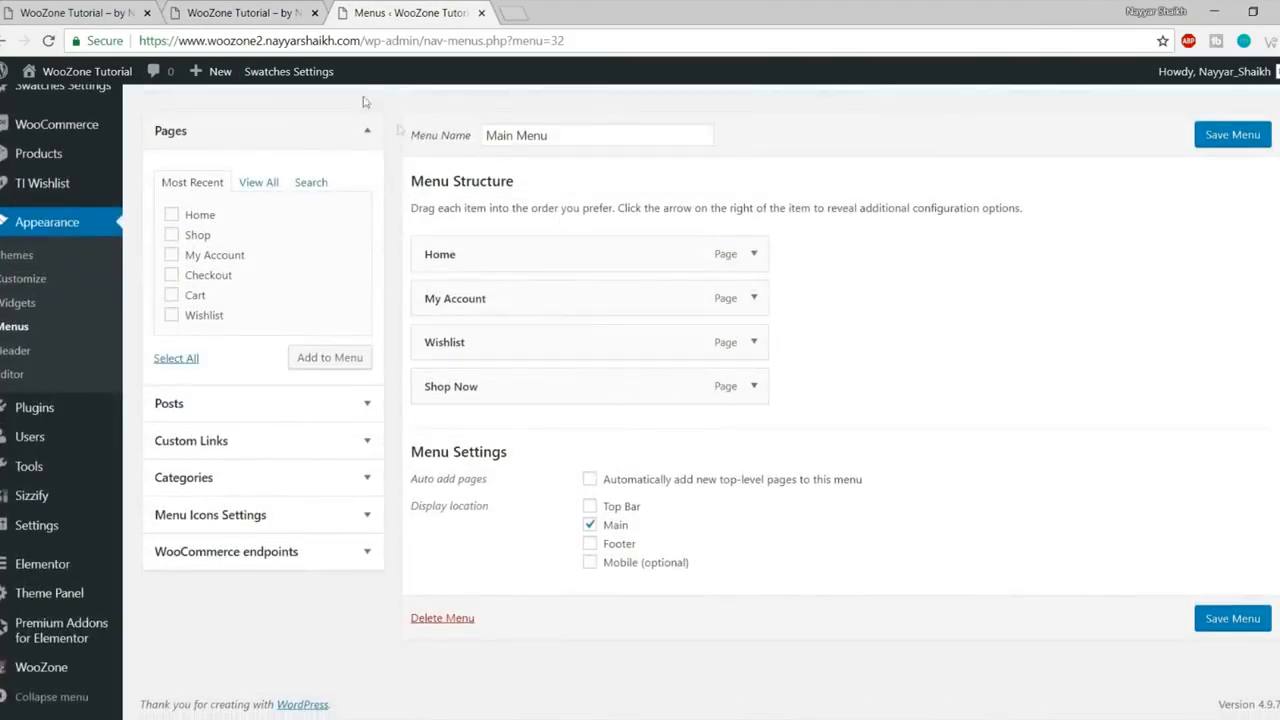
{"action": "left_click", "coordinate": [75, 12]}
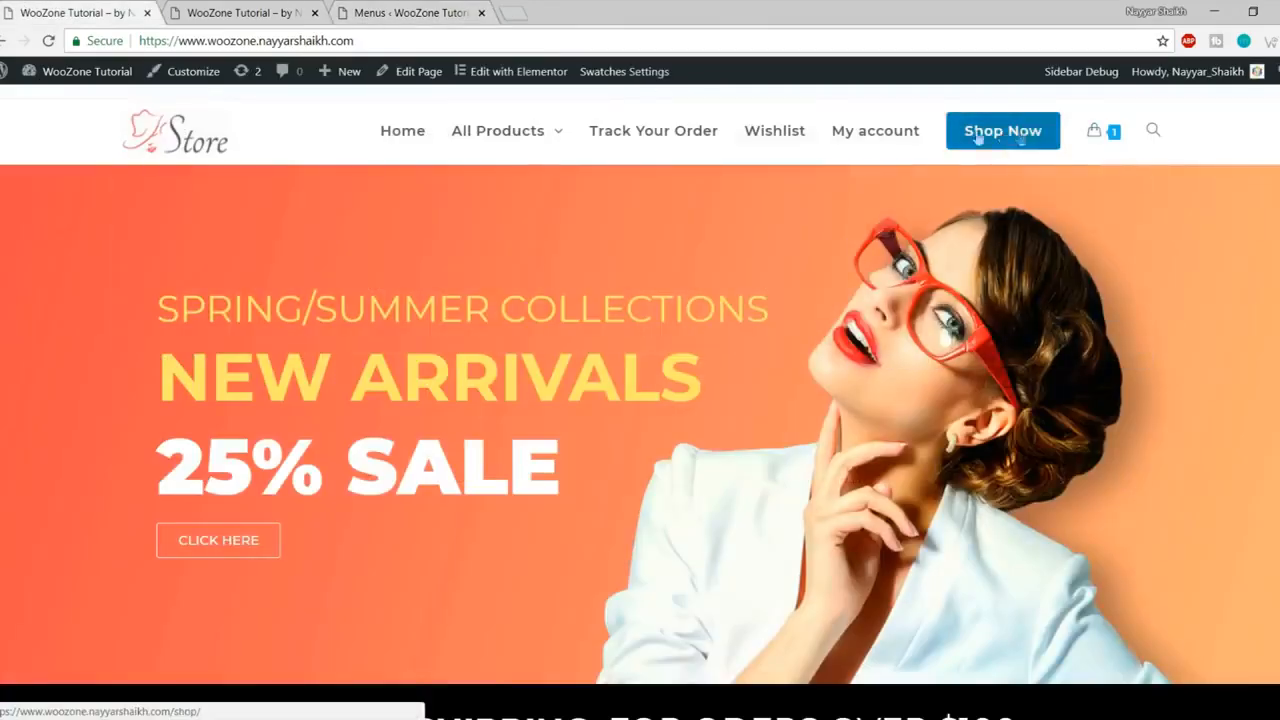
{"action": "key", "text": "ctrl+Tab"}
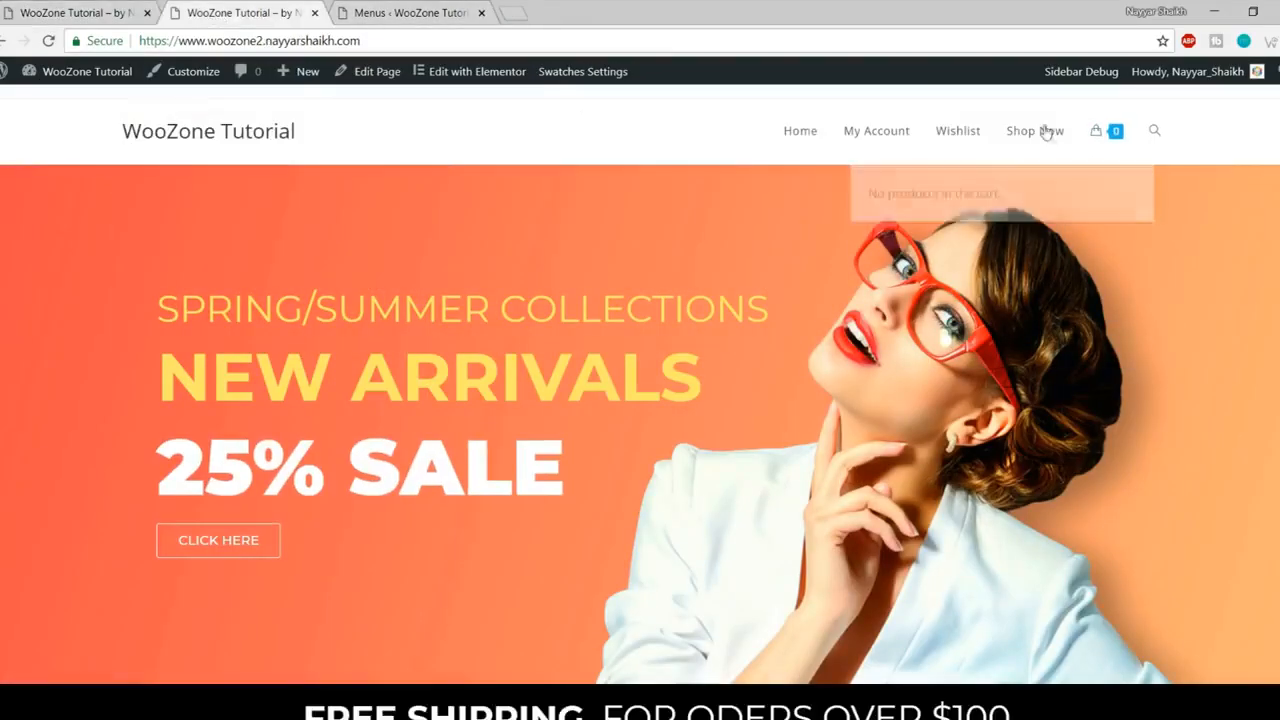
{"action": "left_click", "coordinate": [411, 8]}
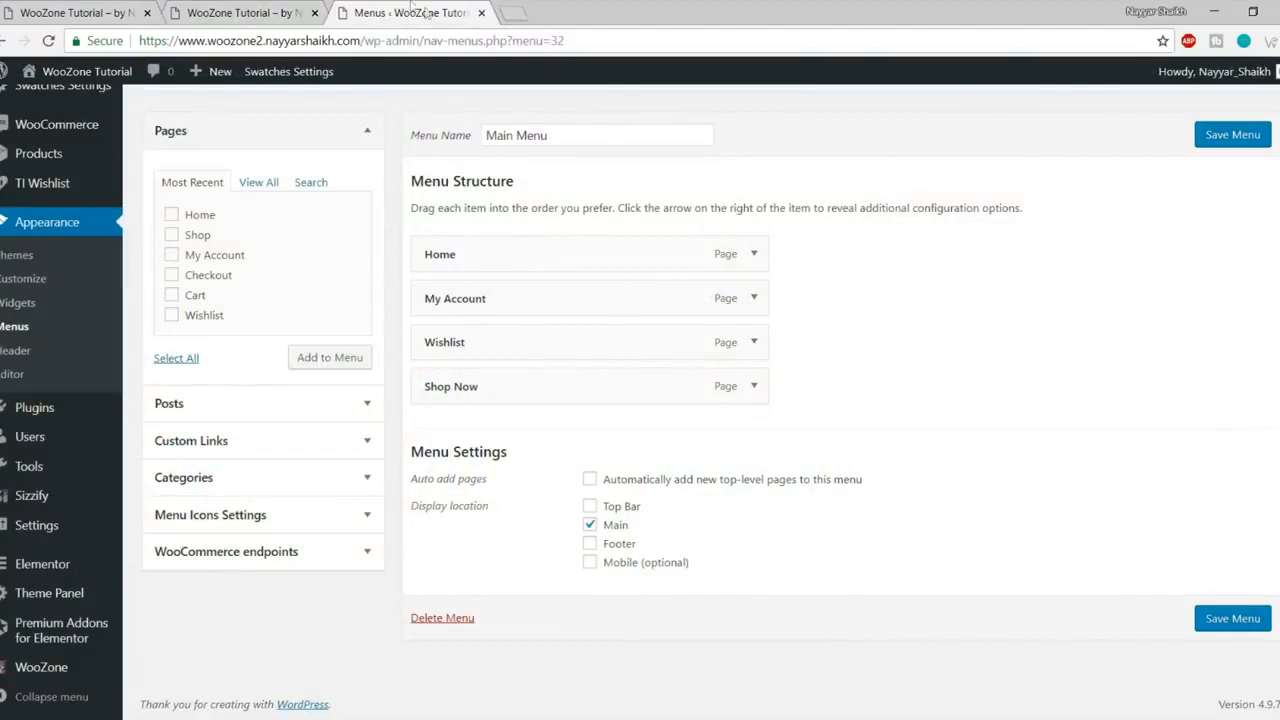
- Expand the Shop Now item's settings in the Main Menu editor
{"action": "left_click", "coordinate": [754, 386]}
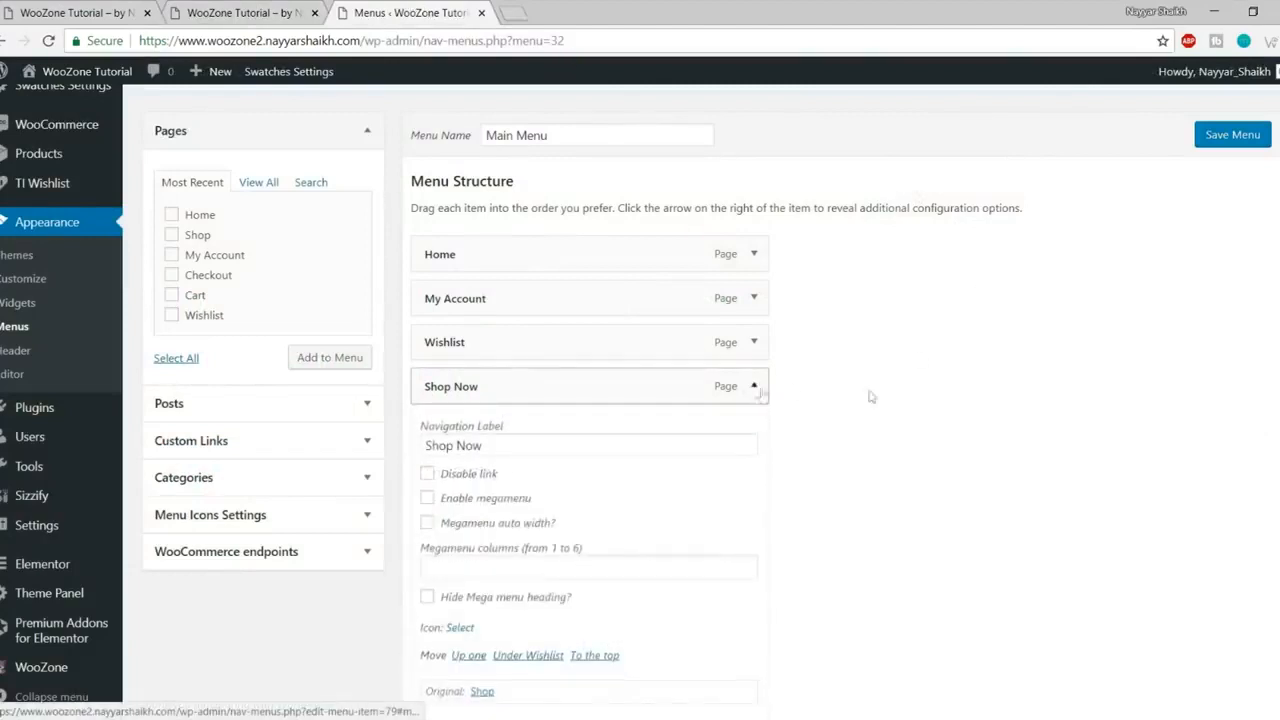
{"action": "scroll", "coordinate": [943, 397], "scroll_direction": "down", "scroll_amount": 3}
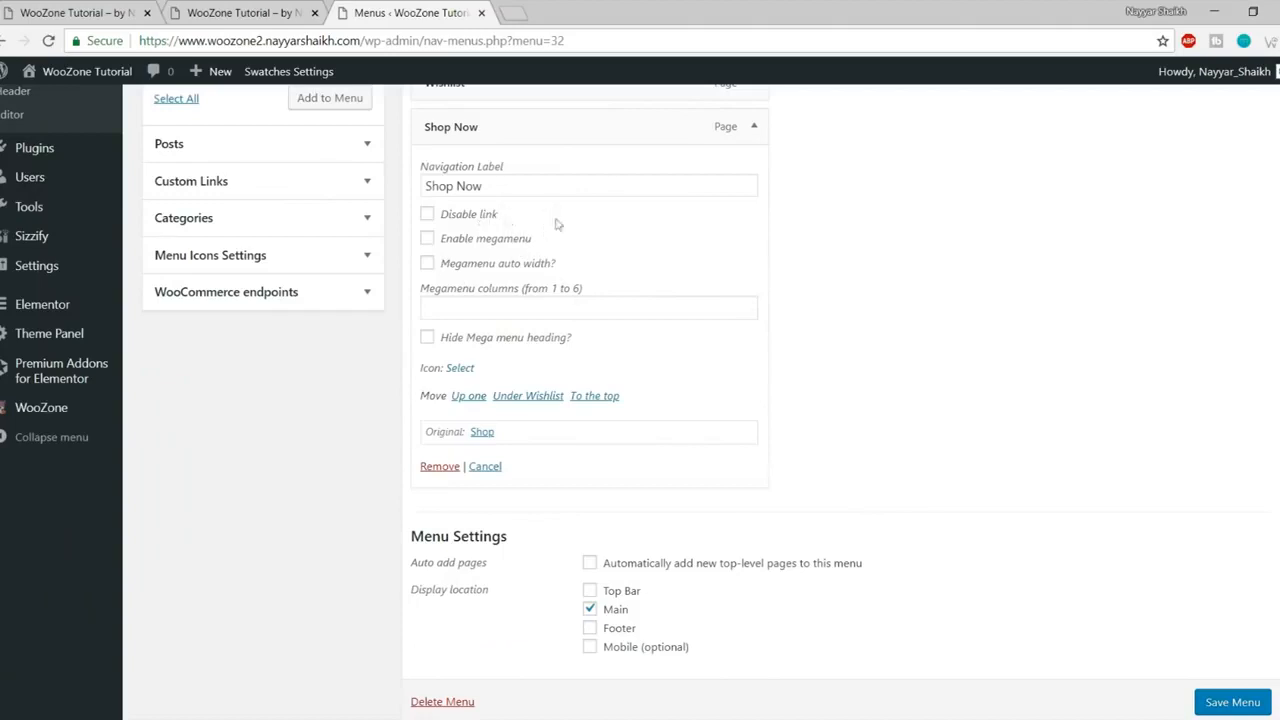
{"action": "scroll", "coordinate": [551, 238], "scroll_direction": "up", "scroll_amount": 5}
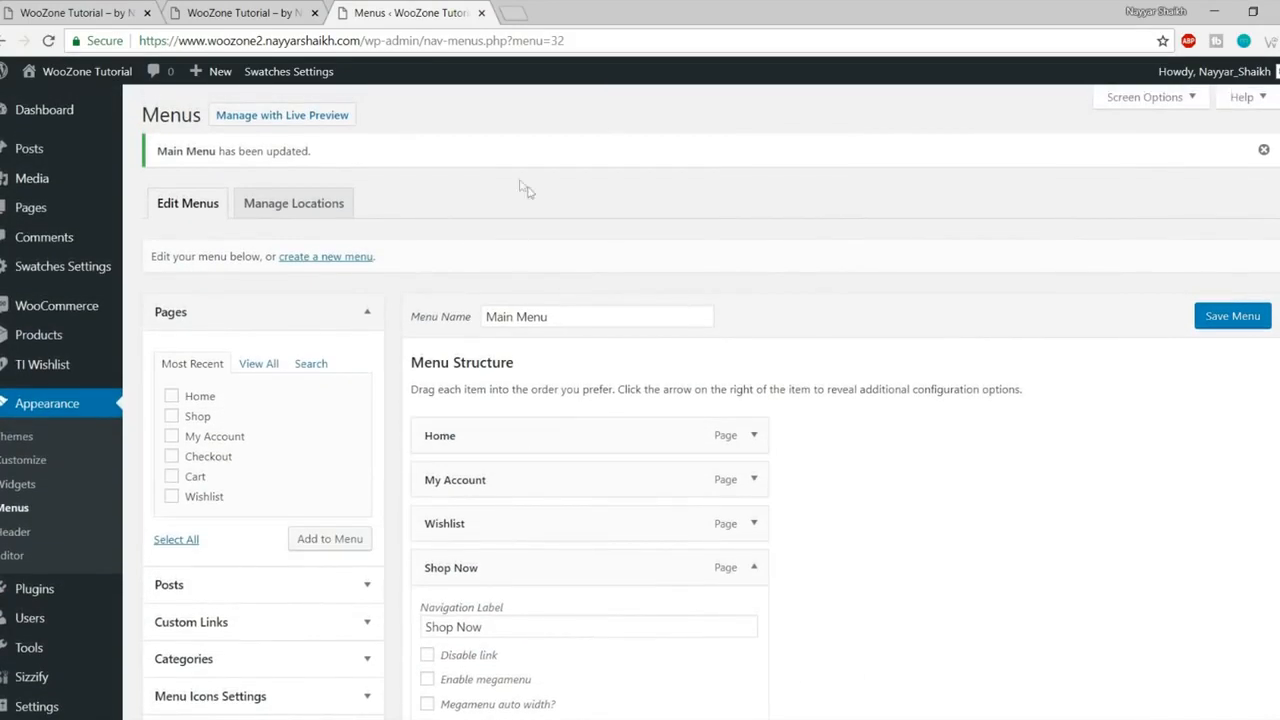
- Enable the CSS Classes field, give Shop Now the class btn, and save the menu
{"action": "left_click", "coordinate": [1150, 97]}
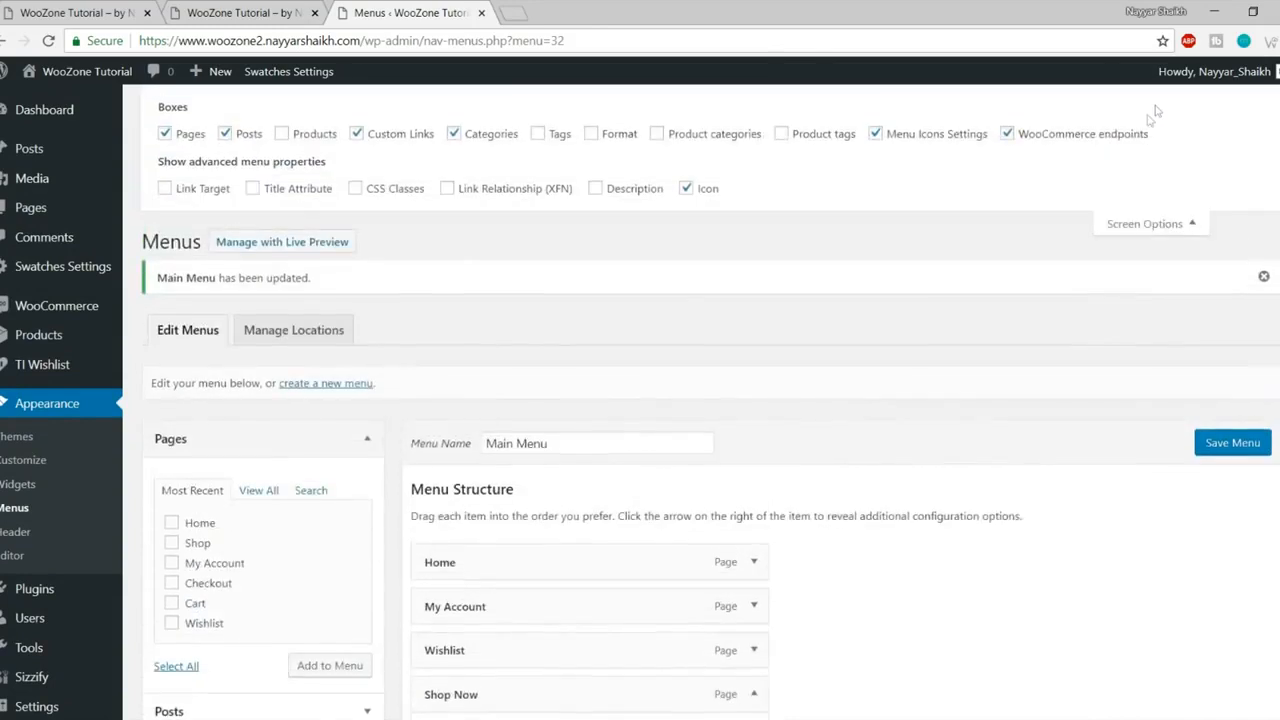
{"action": "left_click", "coordinate": [356, 189]}
{"action": "left_click", "coordinate": [1152, 224]}
{"action": "scroll", "coordinate": [1150, 349], "scroll_direction": "down", "scroll_amount": 5}
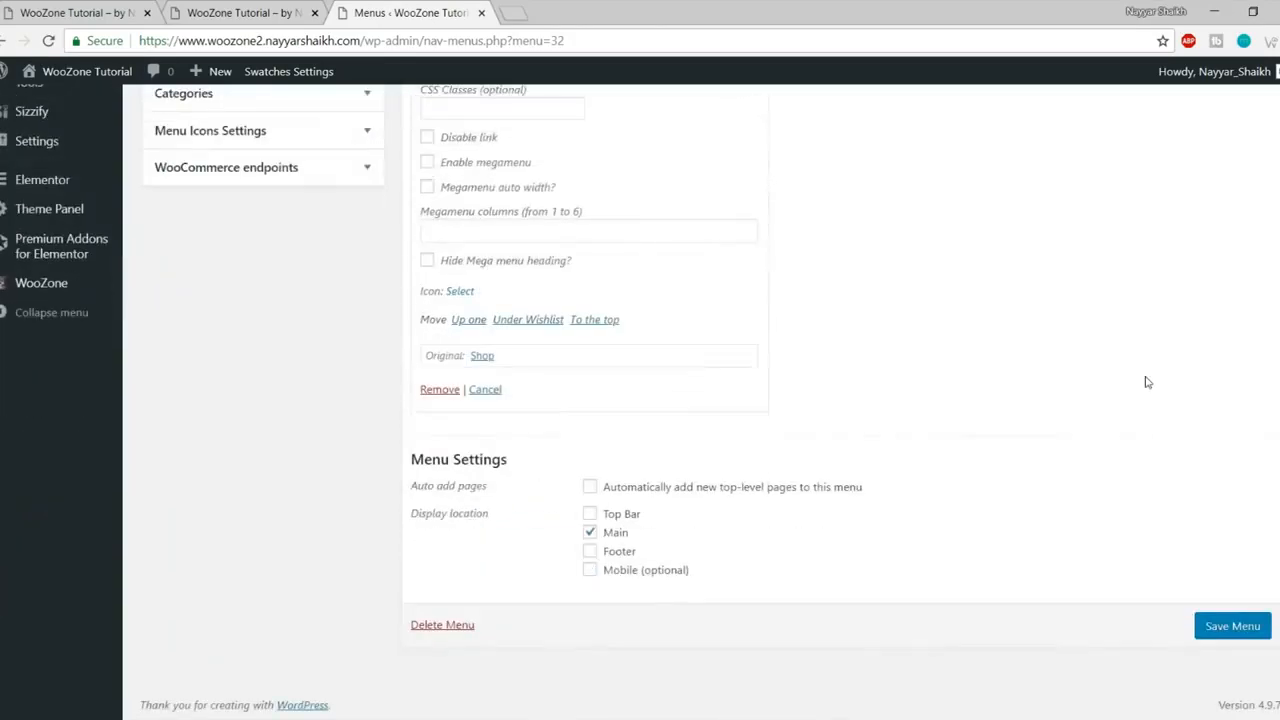
{"action": "scroll", "coordinate": [553, 321], "scroll_direction": "up", "scroll_amount": 1}
{"action": "left_click", "coordinate": [477, 285]}
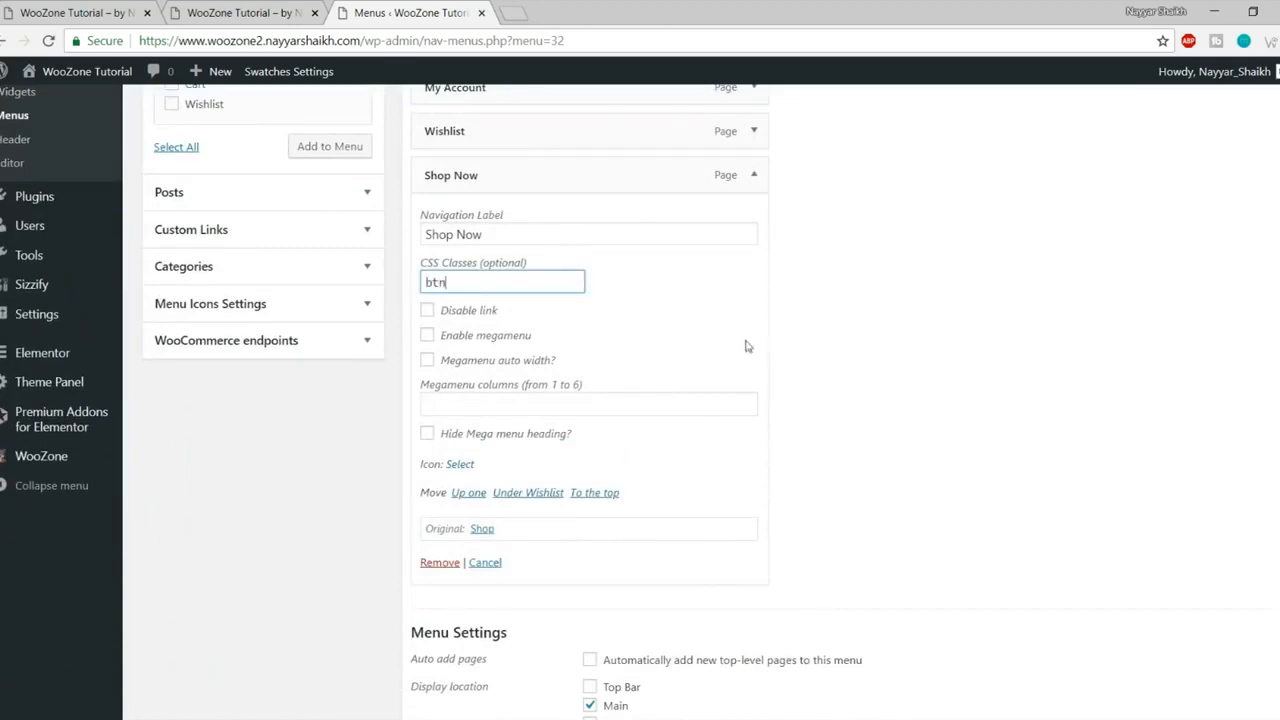
{"action": "scroll", "coordinate": [852, 442], "scroll_direction": "down", "scroll_amount": 2}
{"action": "left_click", "coordinate": [1247, 640]}
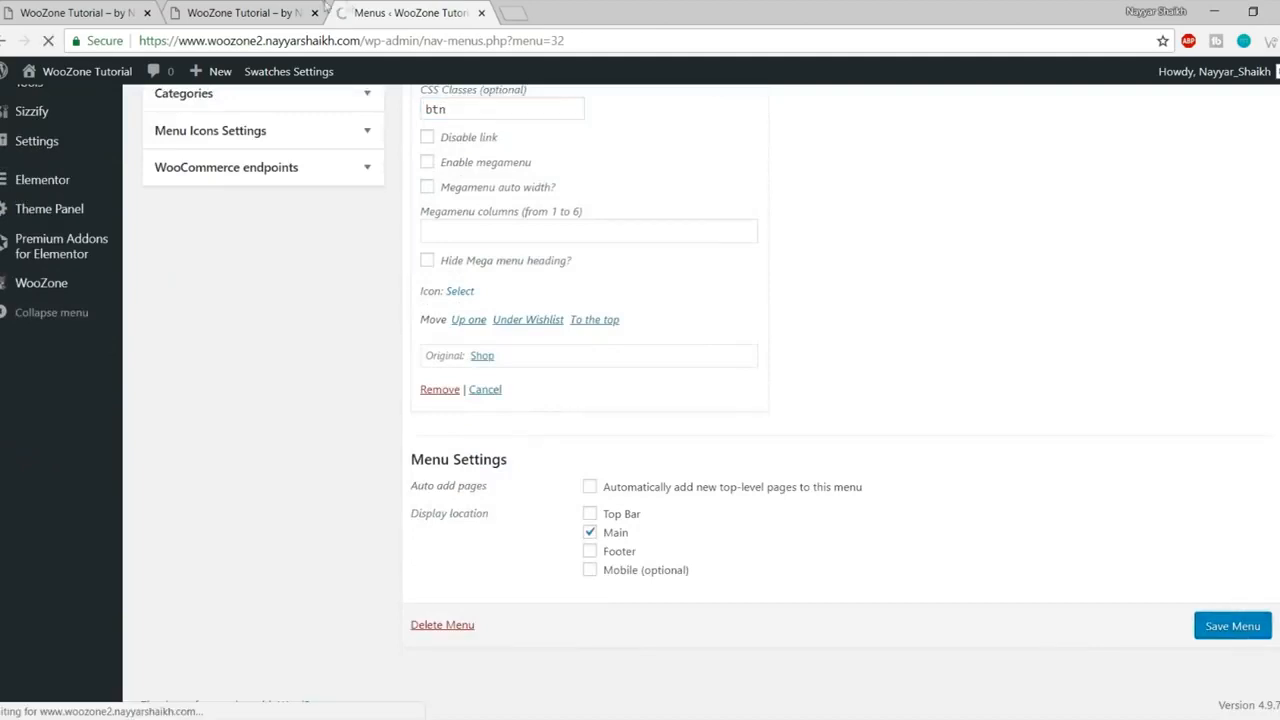
- Reload the site's home page to see Shop Now as a button, then compare with the reference store
{"action": "left_click", "coordinate": [263, 9]}
{"action": "left_click", "coordinate": [48, 41]}
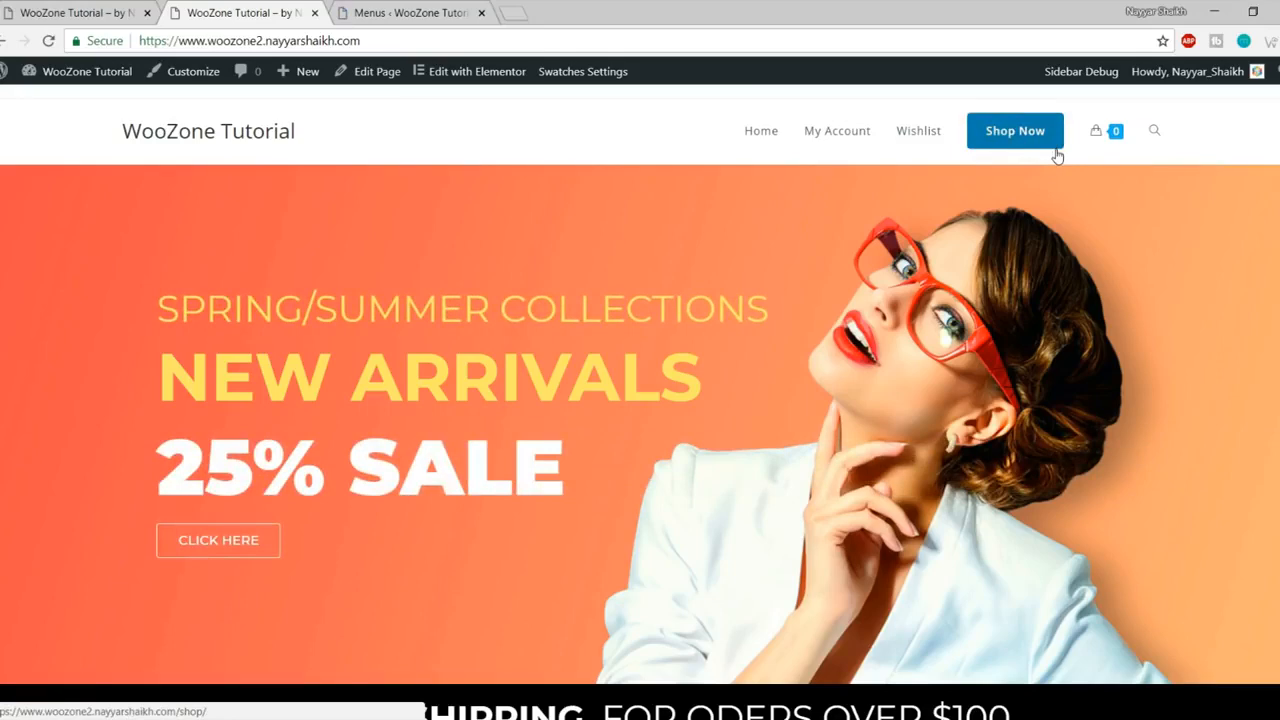
{"action": "key", "text": "ctrl+Tab"}
{"action": "key", "text": "ctrl+Tab"}
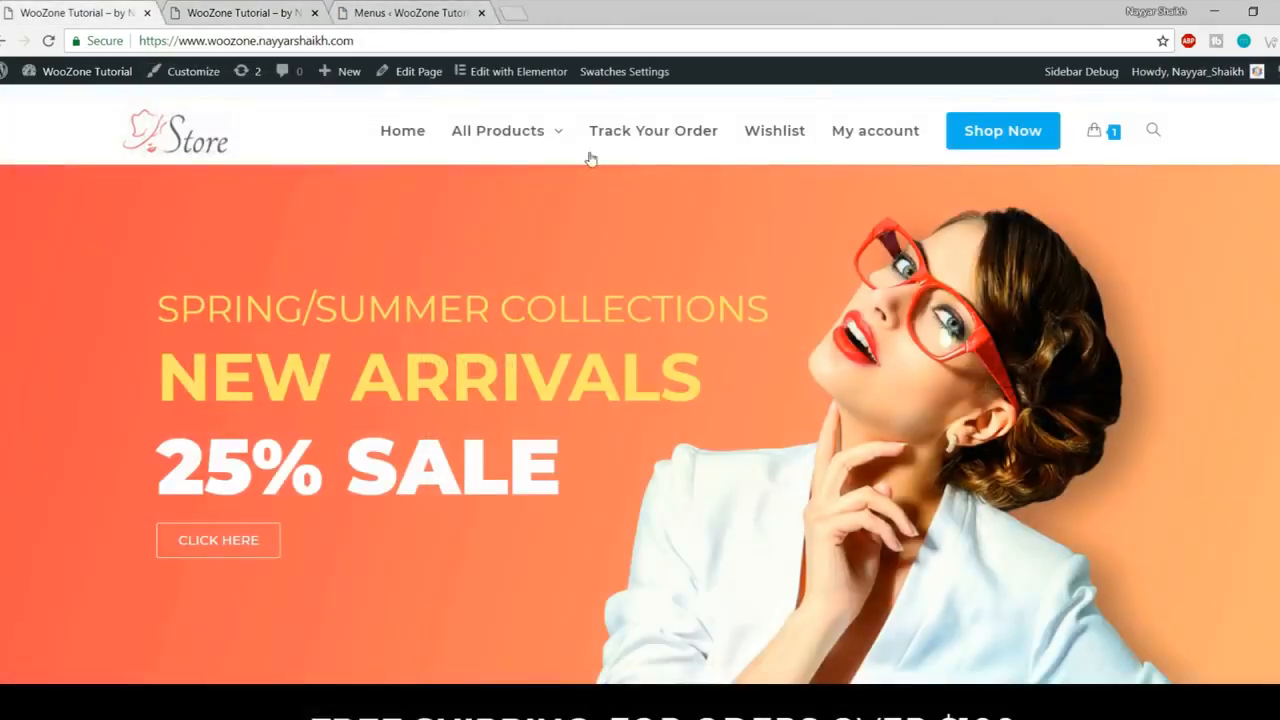
- Add an All Products custom link with URL # and place it below Home
{"action": "mouse_move", "coordinate": [497, 137]}
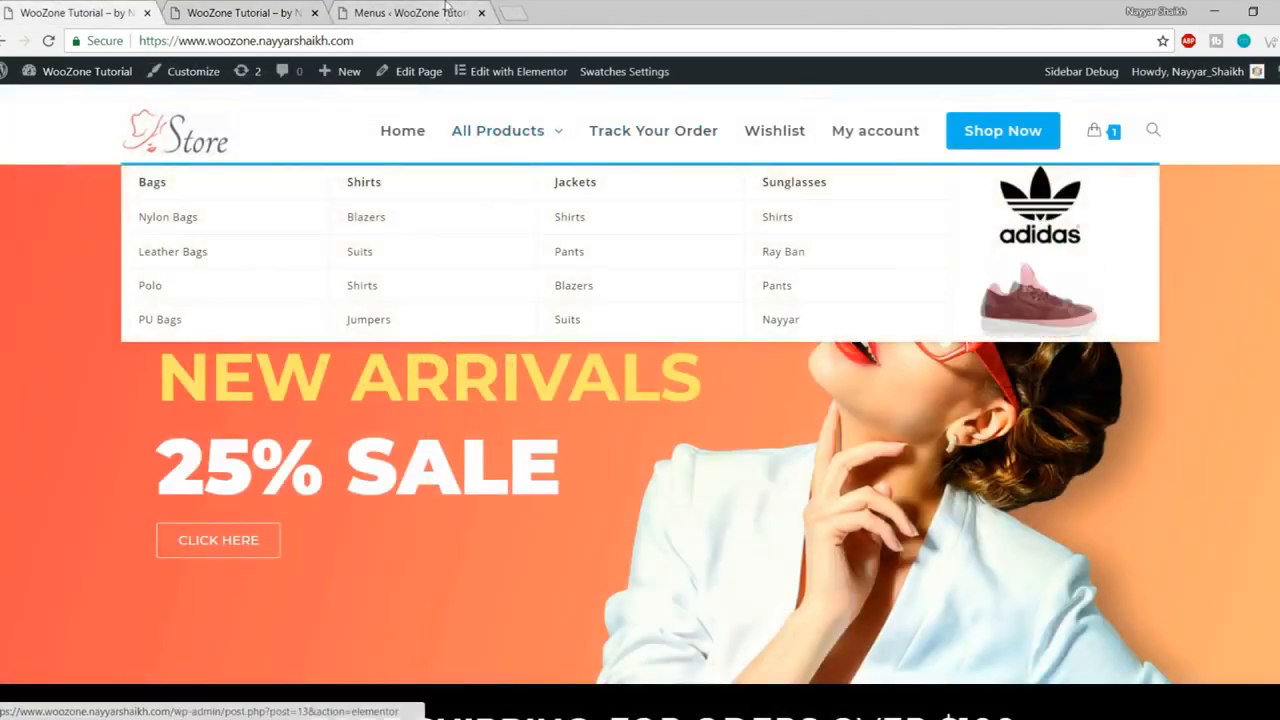
{"action": "left_click", "coordinate": [445, 8]}
{"action": "scroll", "coordinate": [287, 405], "scroll_direction": "down", "scroll_amount": 2}
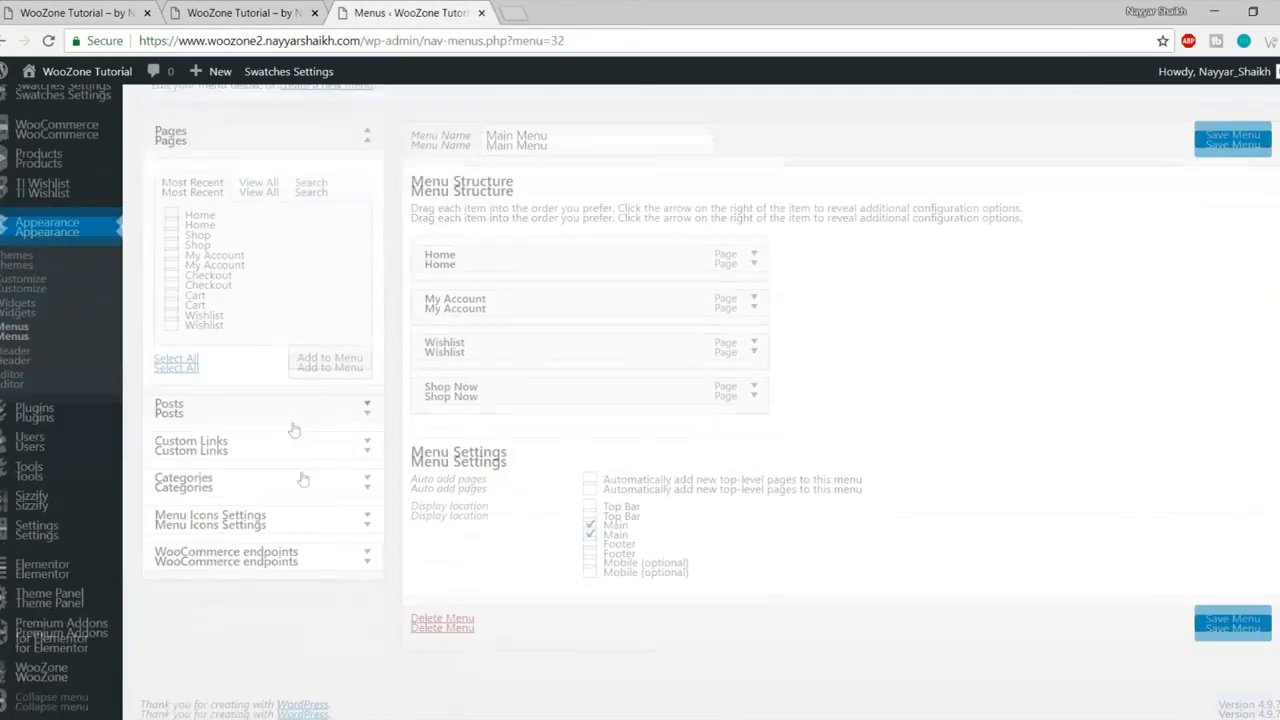
{"action": "left_click", "coordinate": [271, 443]}
{"action": "left_click", "coordinate": [282, 260]}
{"action": "triple_click", "coordinate": [294, 255]}
{"action": "type", "text": "#"}
{"action": "key", "text": "Tab"}
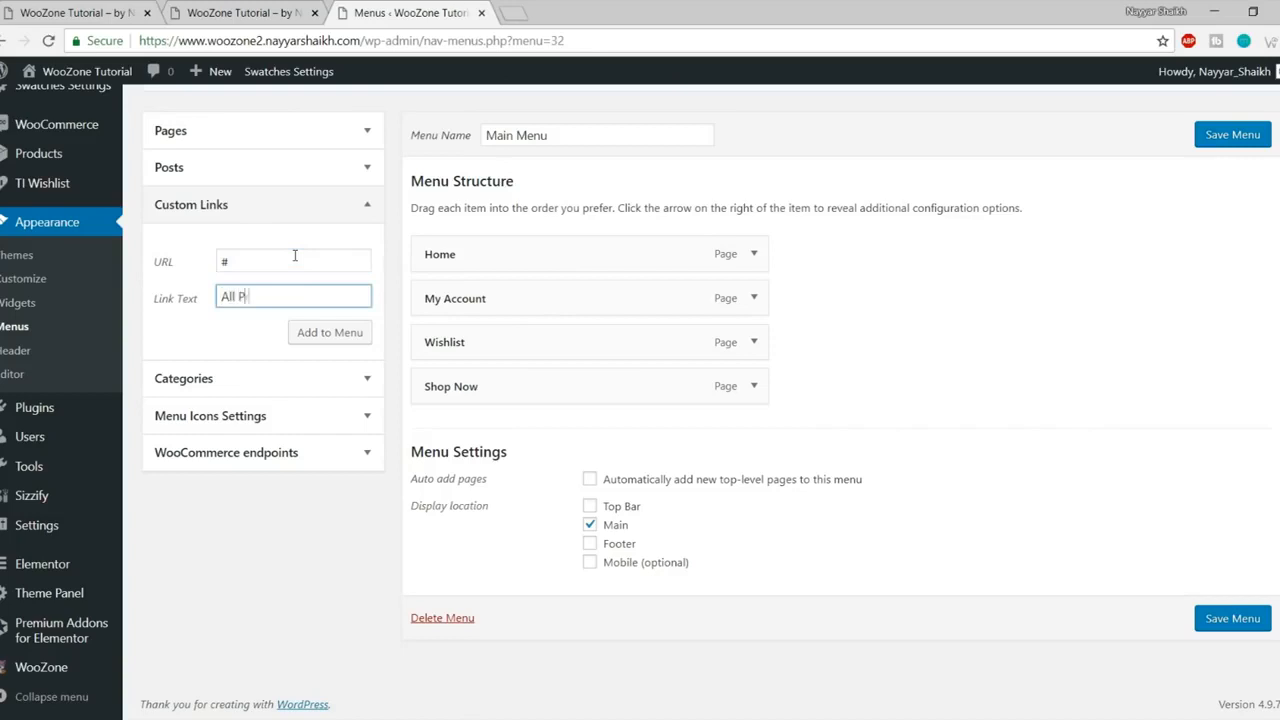
{"action": "left_click", "coordinate": [358, 336]}
{"action": "left_click_drag", "start_coordinate": [528, 437], "coordinate": [534, 306]}
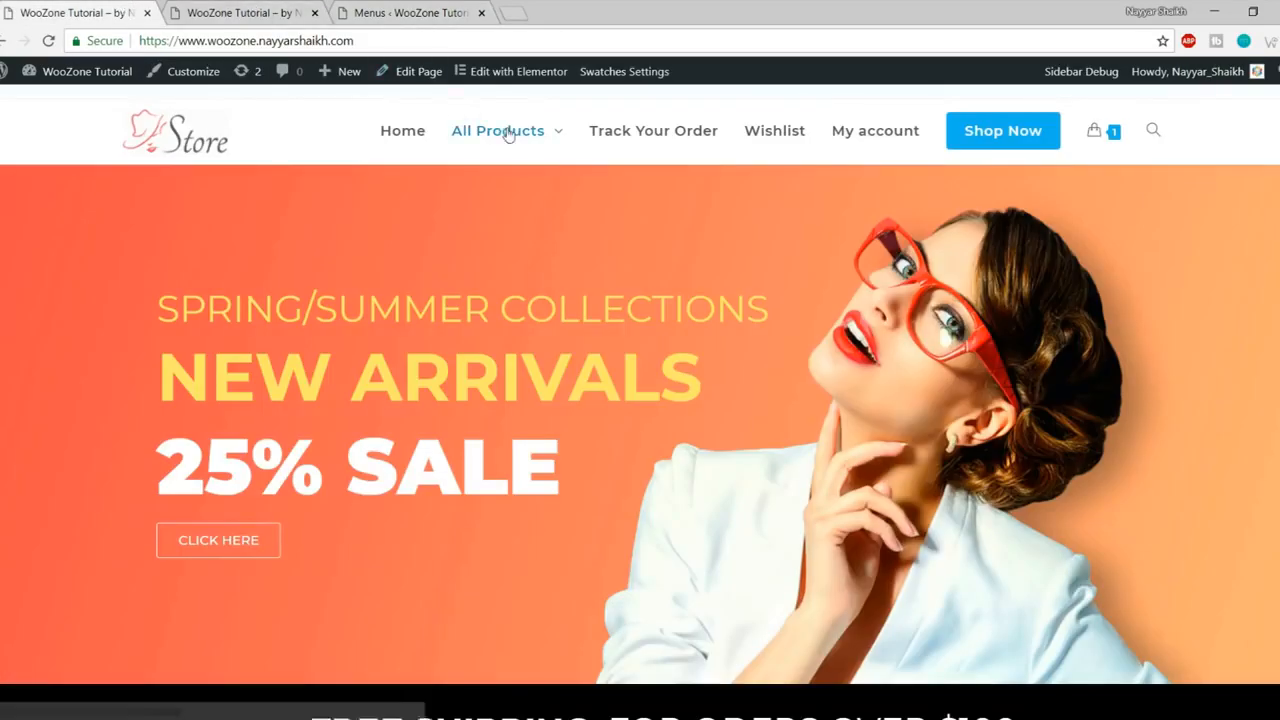
- Enable megamenu on All Products and set it to 5 columns
{"action": "mouse_move", "coordinate": [505, 132]}
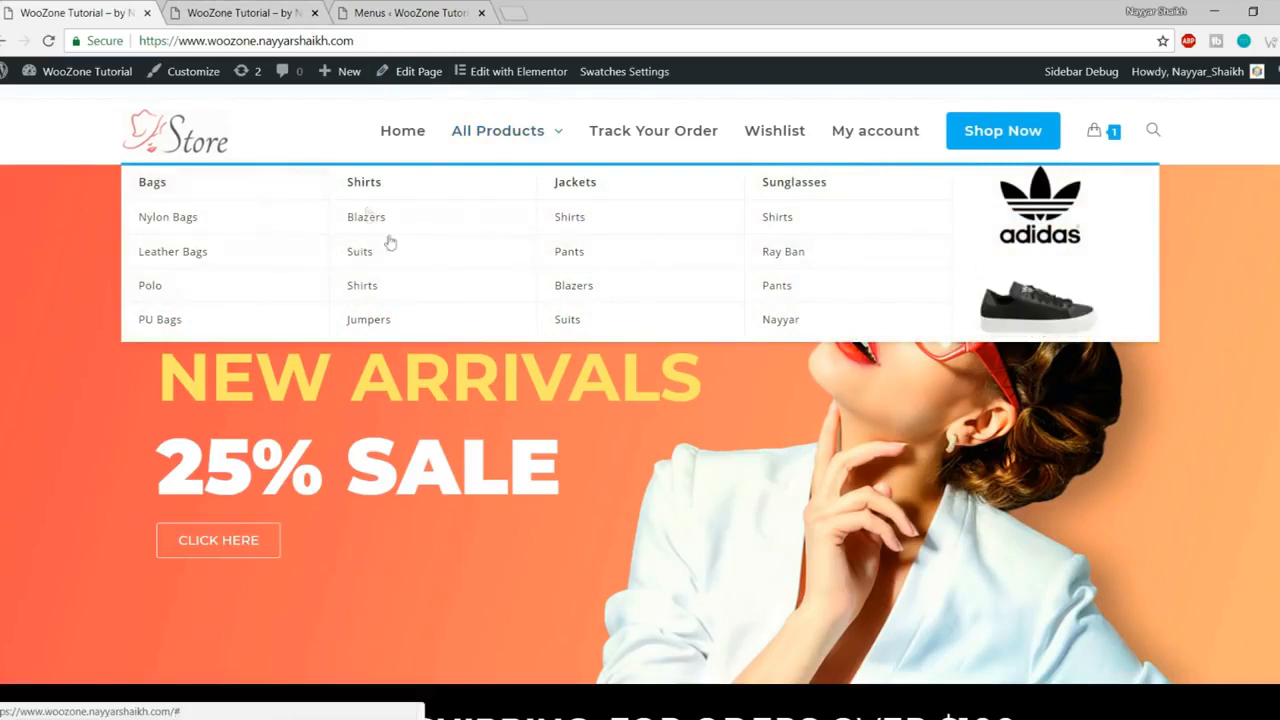
{"action": "left_click", "coordinate": [236, 8]}
{"action": "left_click", "coordinate": [390, 10]}
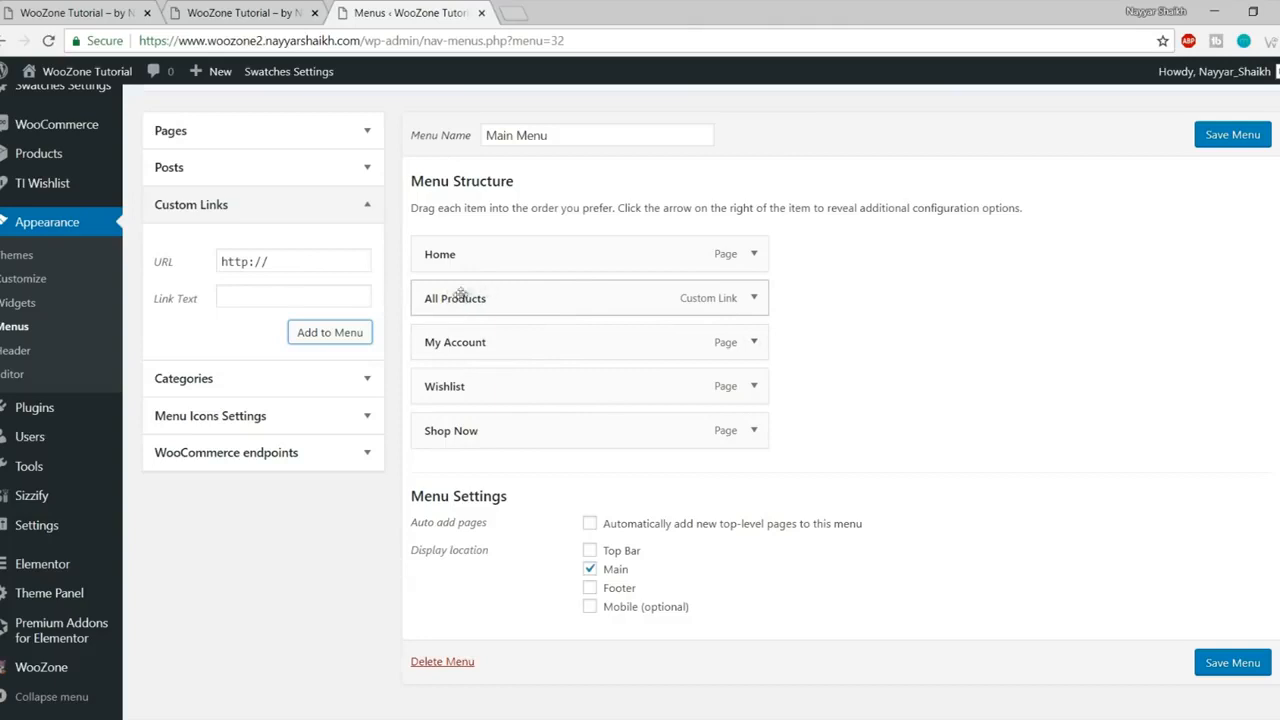
{"action": "left_click", "coordinate": [755, 299]}
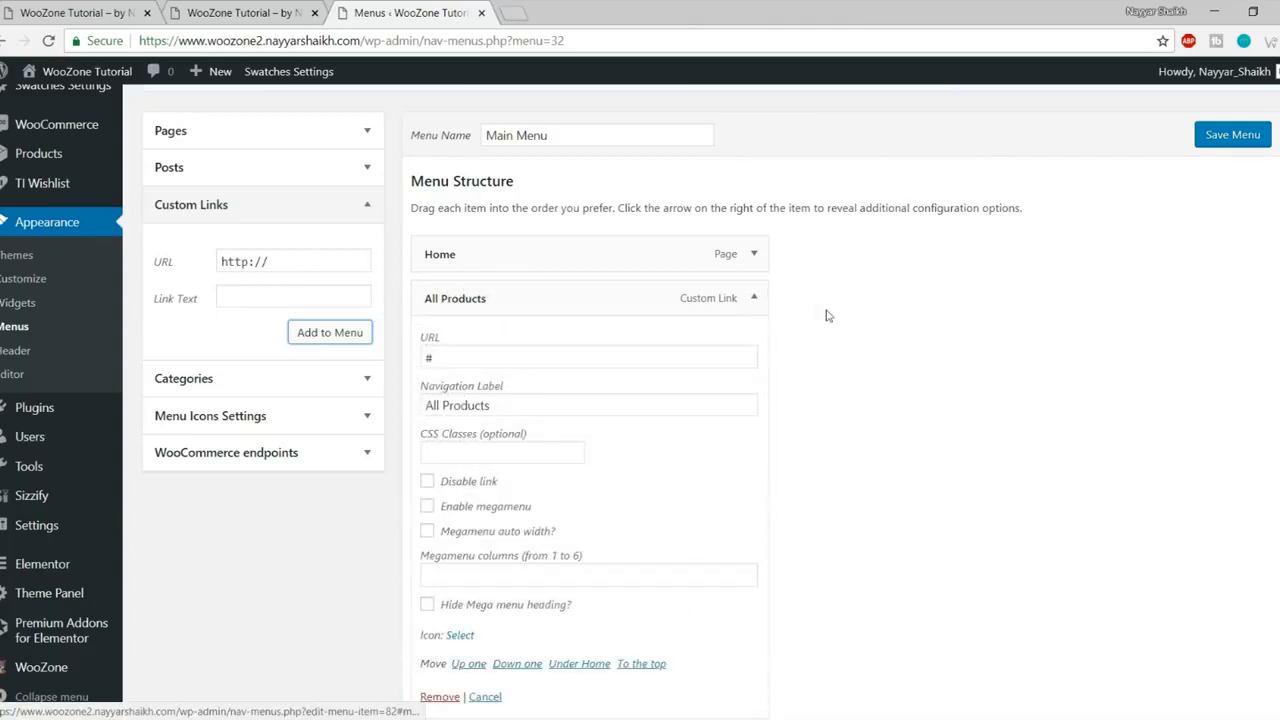
{"action": "scroll", "coordinate": [880, 328], "scroll_direction": "down", "scroll_amount": 2}
{"action": "left_click", "coordinate": [487, 333]}
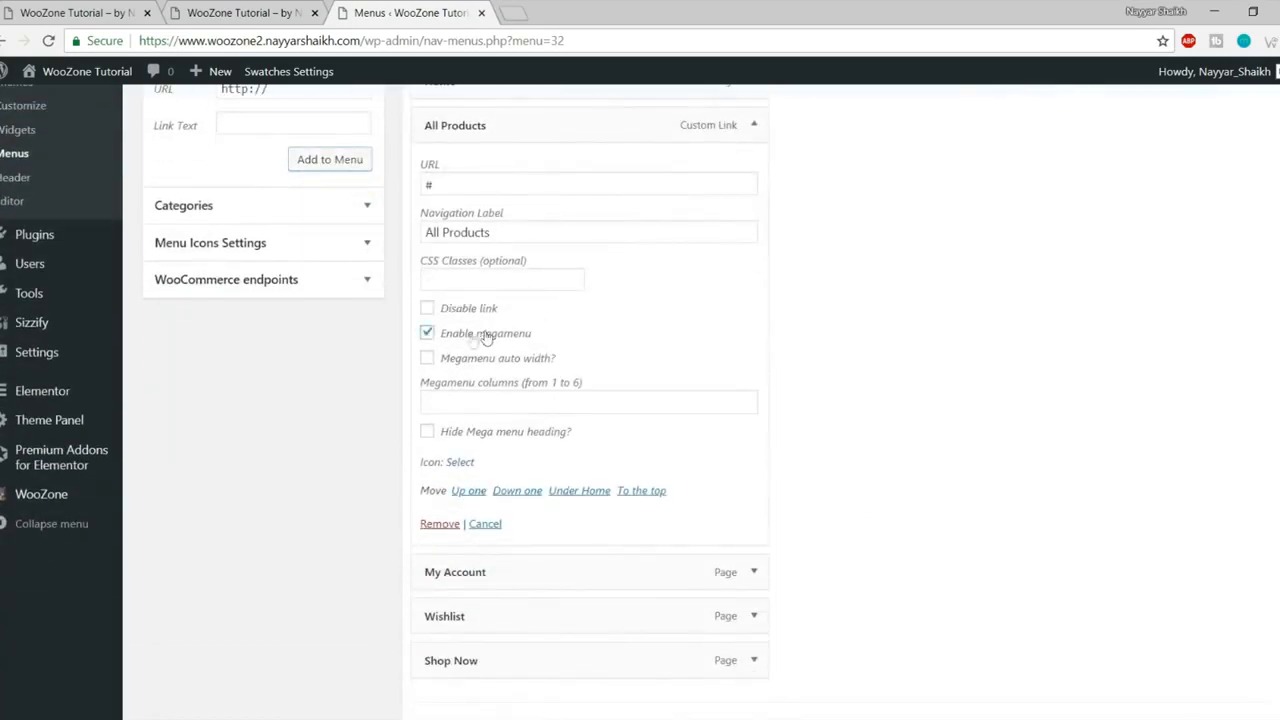
{"action": "left_click", "coordinate": [576, 403]}
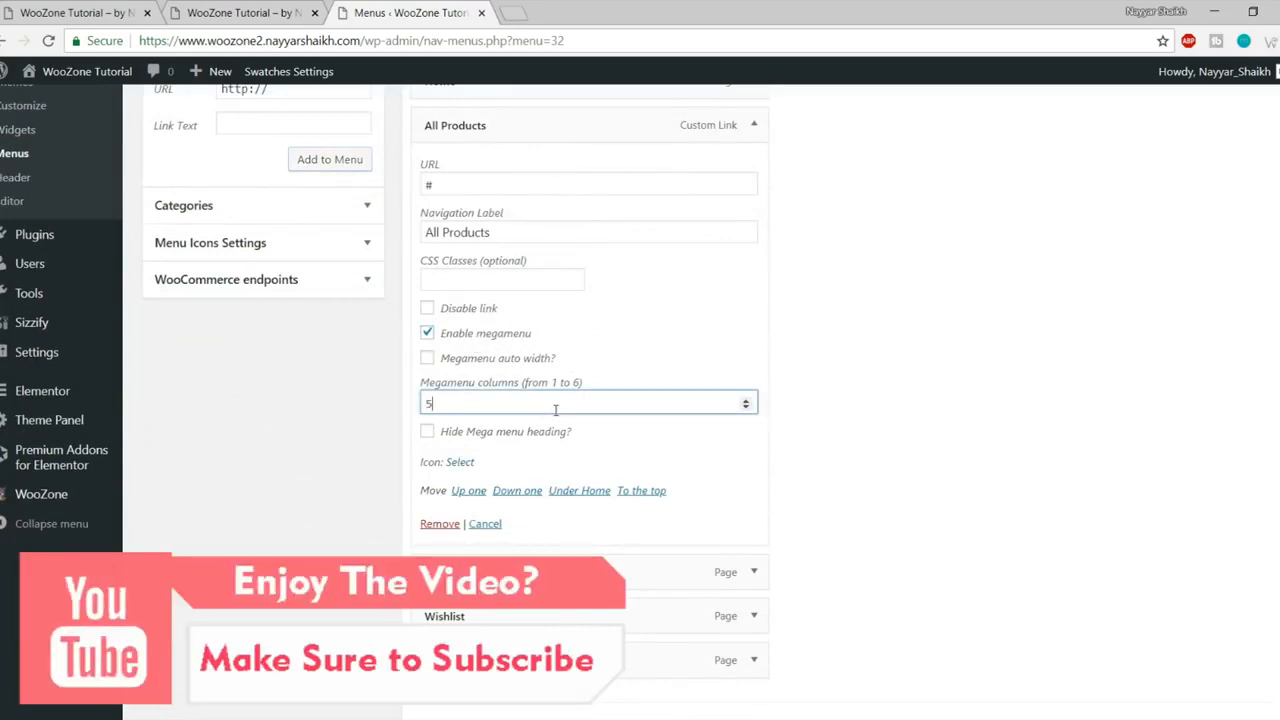
{"action": "left_click", "coordinate": [754, 125]}
- Begin a new Bags custom link by selecting the default URL text
{"action": "scroll", "coordinate": [760, 200], "scroll_direction": "up", "scroll_amount": 3}
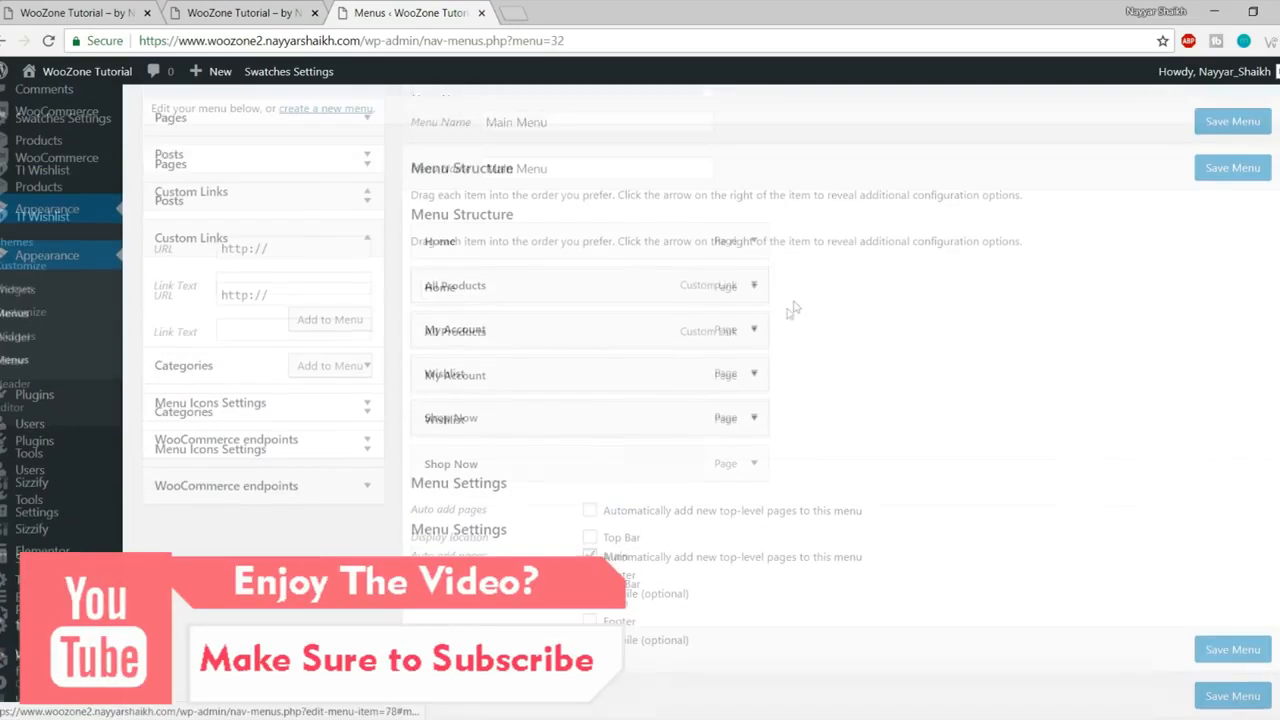
{"action": "left_click", "coordinate": [303, 313]}
{"action": "key", "text": "ctrl+a"}
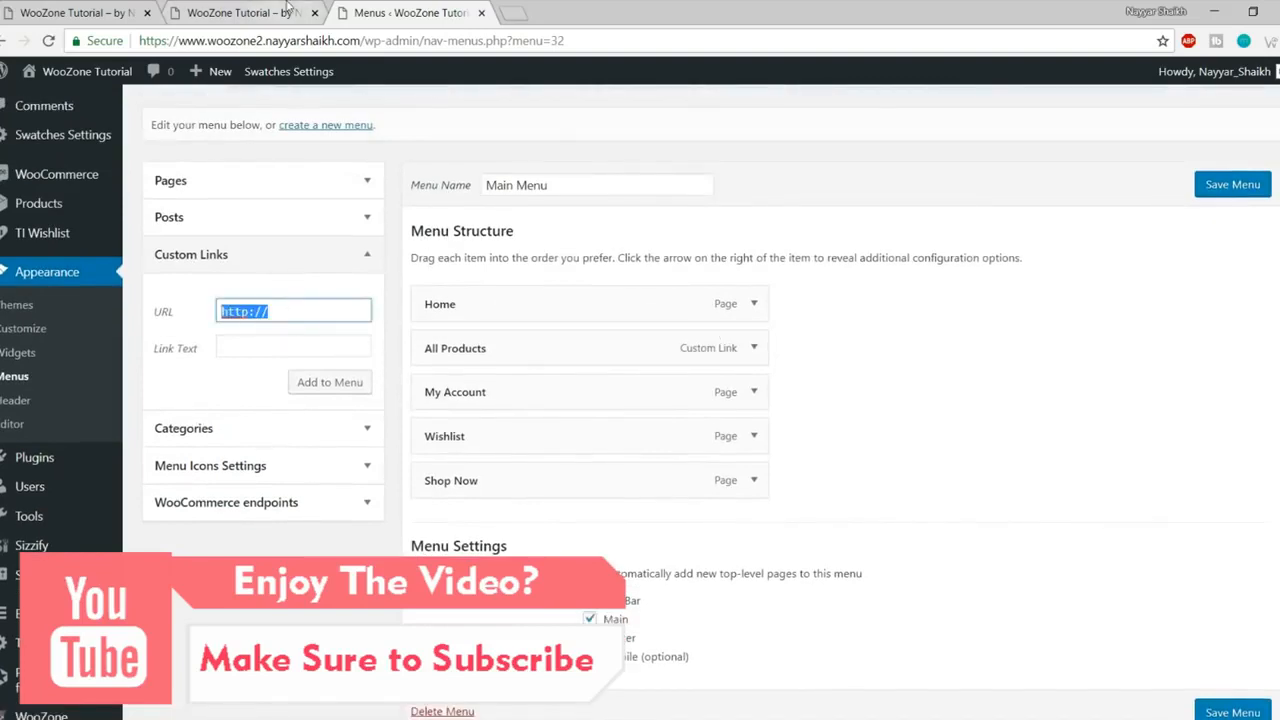
{"action": "key", "text": "Tab"}
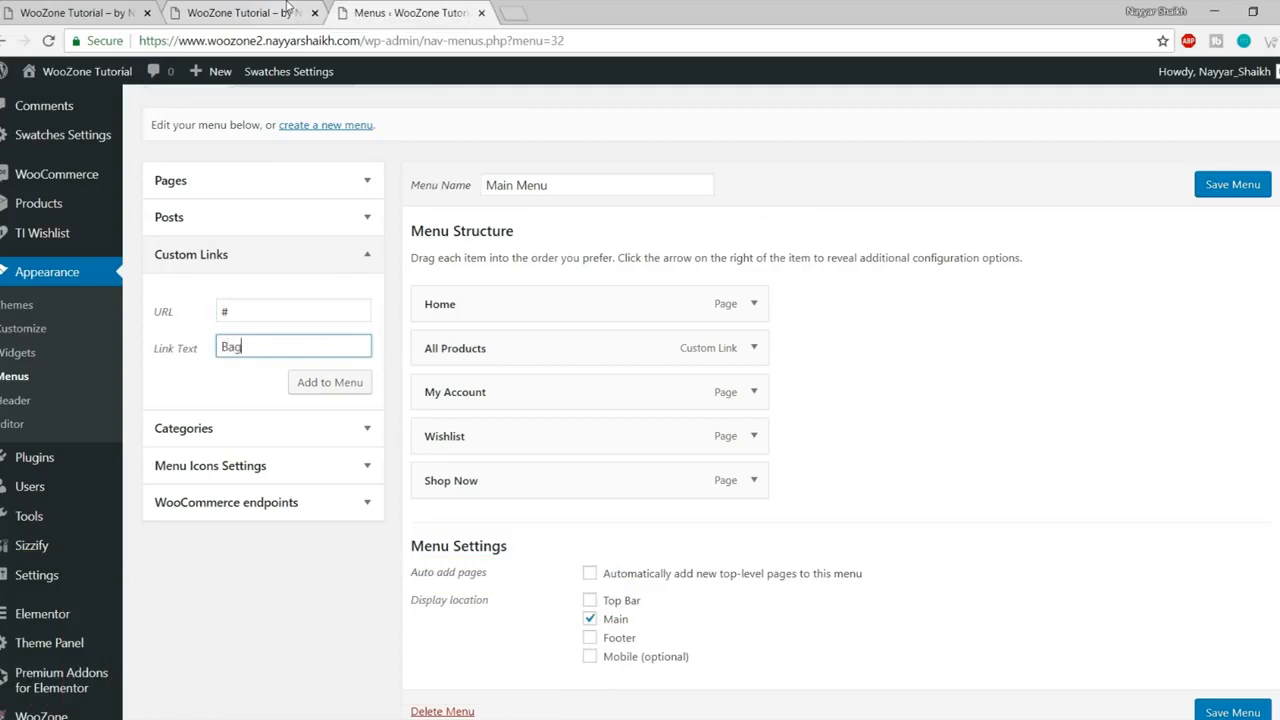
- Add Bags and Shirts custom links and nest them under All Products
{"action": "left_click", "coordinate": [305, 382]}
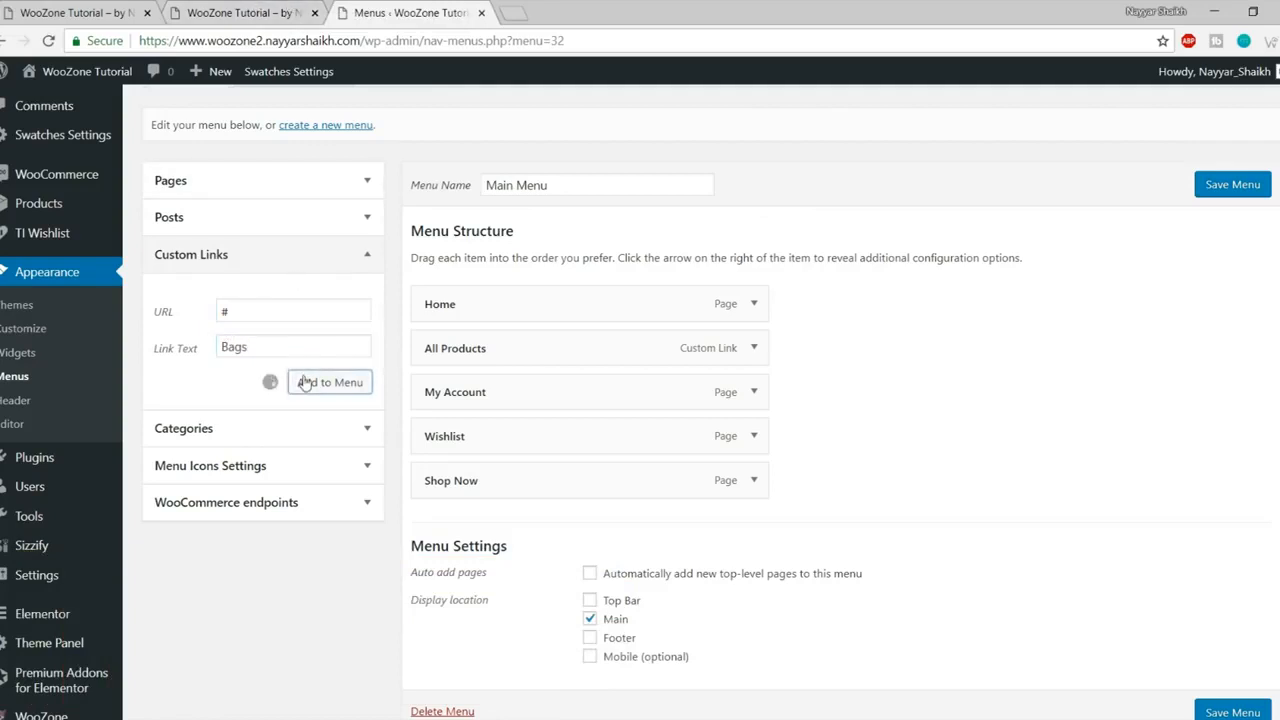
{"action": "scroll", "coordinate": [312, 316], "scroll_direction": "down", "scroll_amount": 1}
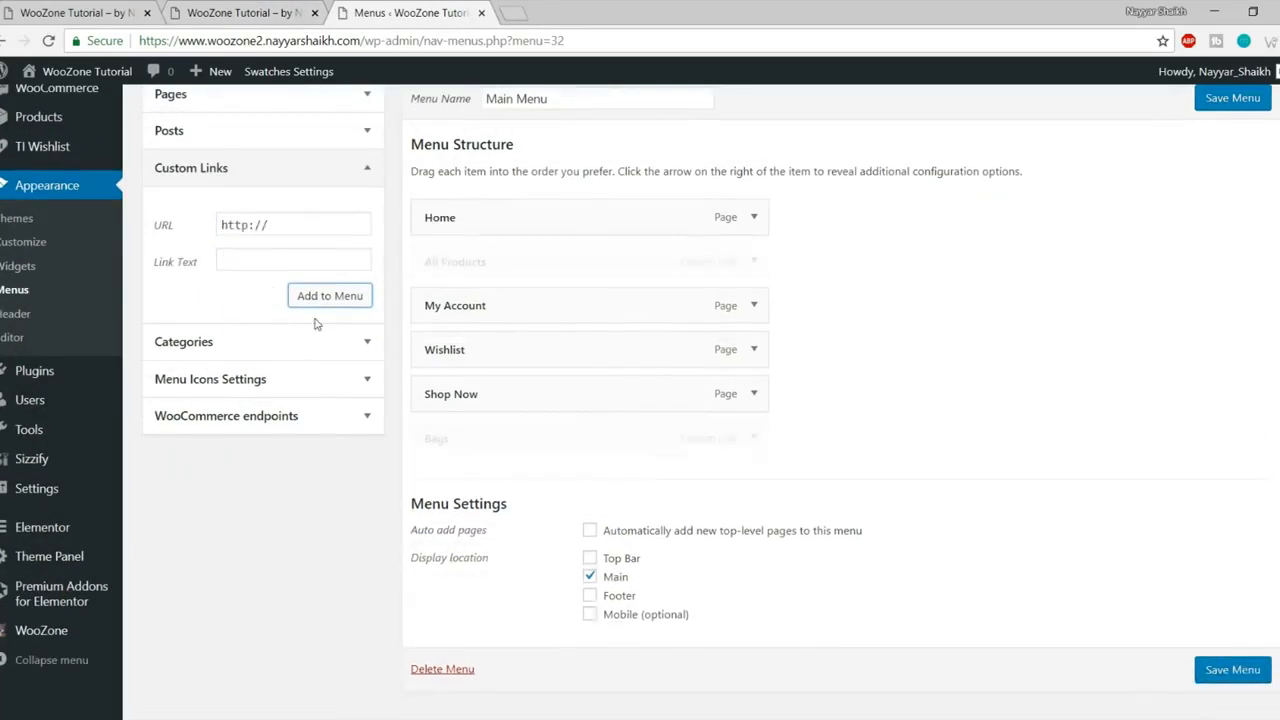
{"action": "left_click_drag", "start_coordinate": [512, 439], "coordinate": [537, 286]}
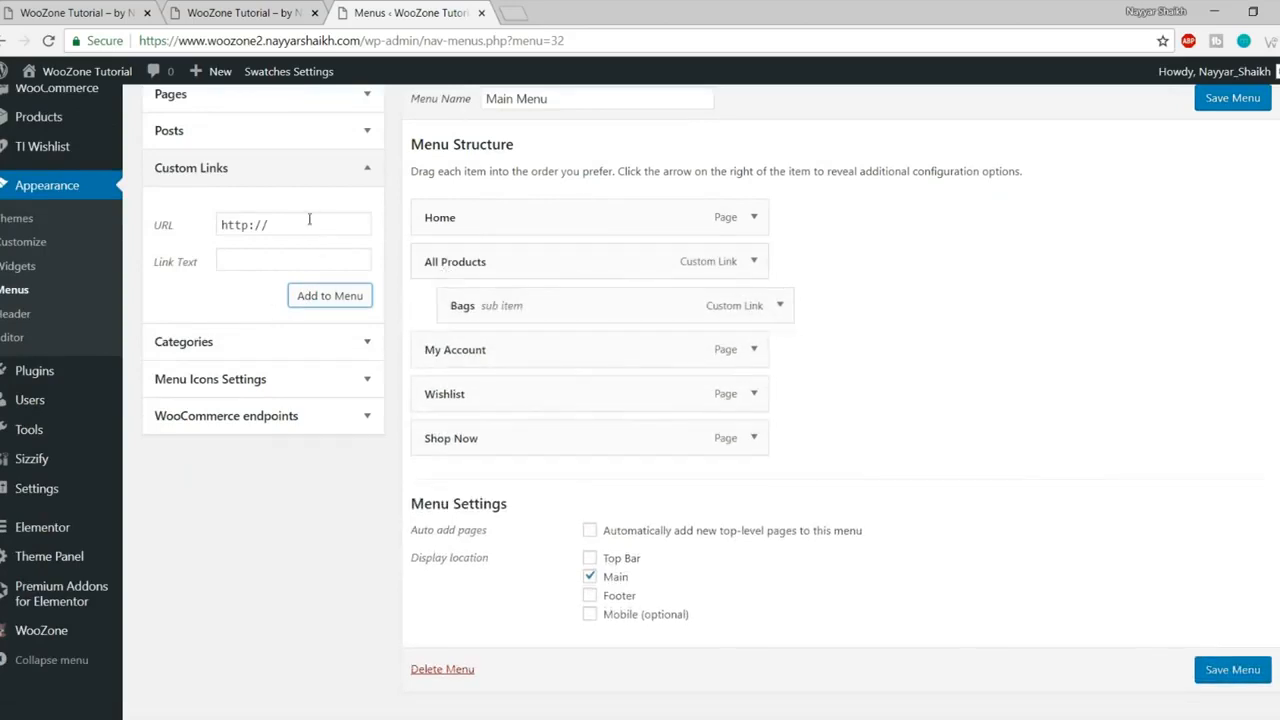
{"action": "left_click", "coordinate": [164, 226]}
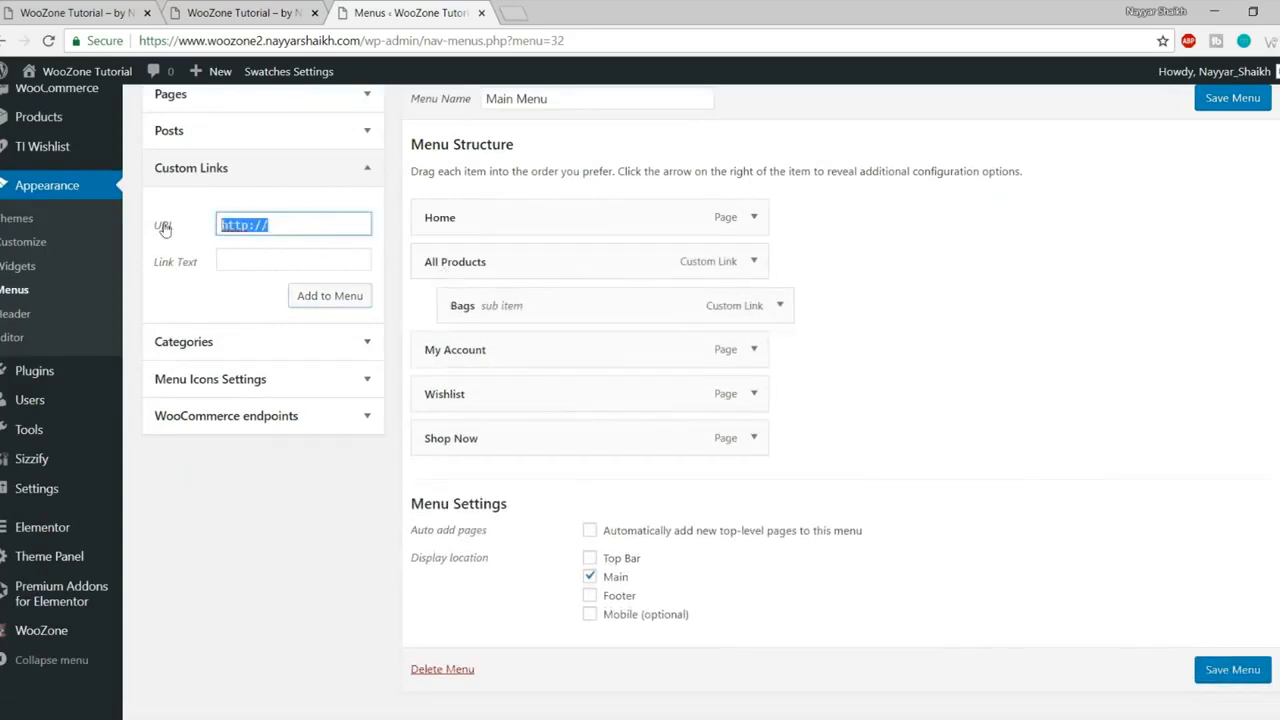
{"action": "type", "text": "Shirts"}
{"action": "key", "text": "ctrl+a"}
{"action": "key", "text": "ctrl+x"}
{"action": "left_click", "coordinate": [253, 260]}
{"action": "key", "text": "ctrl+v"}
{"action": "left_click", "coordinate": [250, 214]}
{"action": "left_click", "coordinate": [336, 306]}
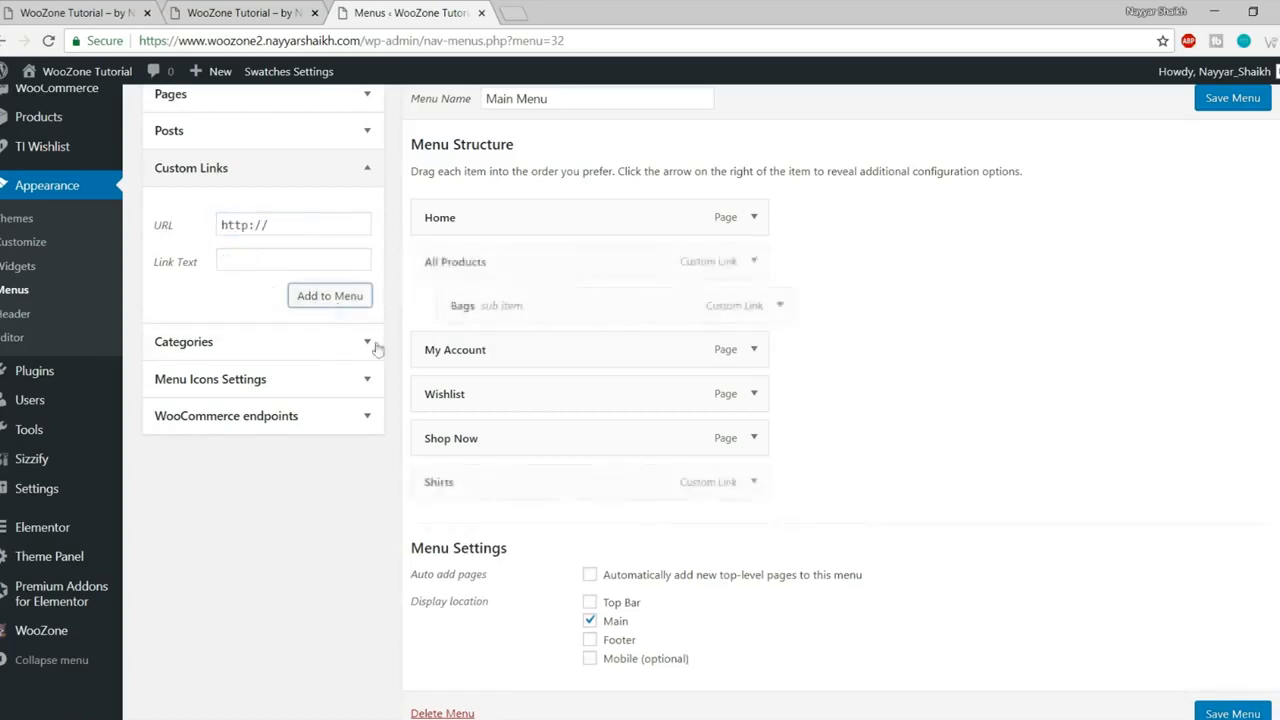
{"action": "left_click_drag", "start_coordinate": [543, 488], "coordinate": [537, 354]}
- Add Shoes and Sunglasses links with URL # and nest them under All Products
{"action": "left_click", "coordinate": [185, 229]}
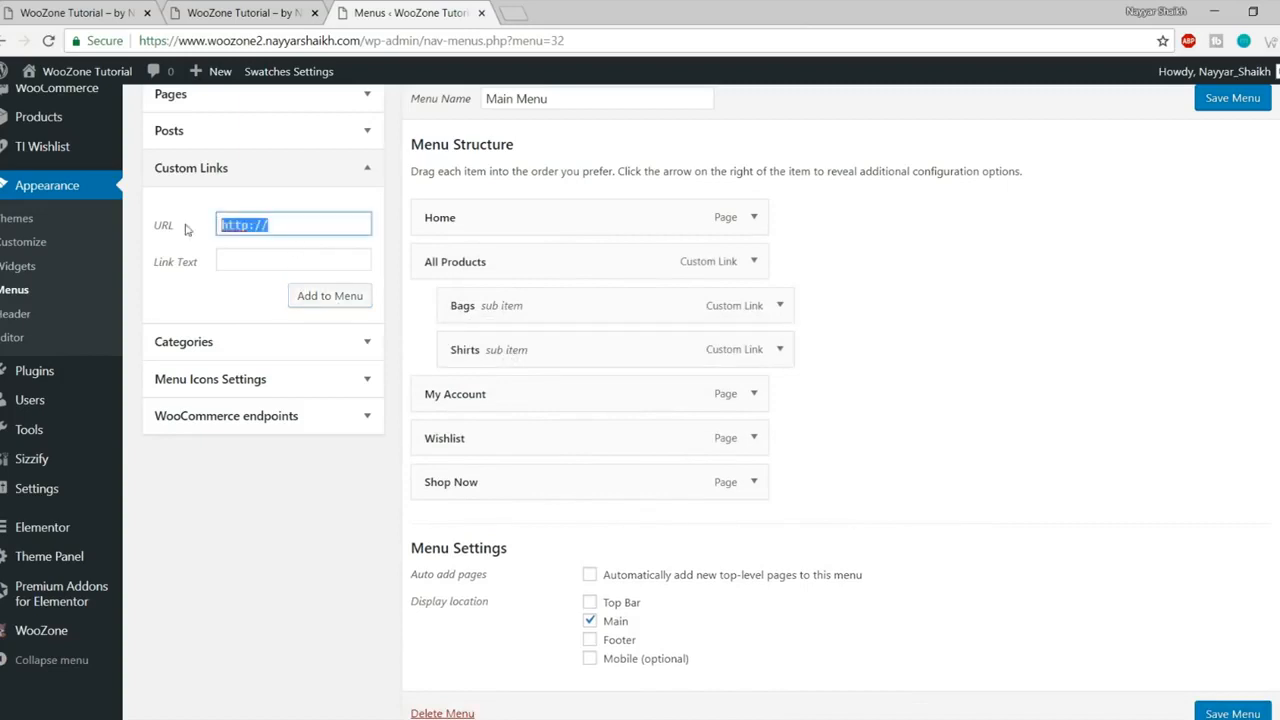
{"action": "type", "text": "#"}
{"action": "key", "text": "Tab"}
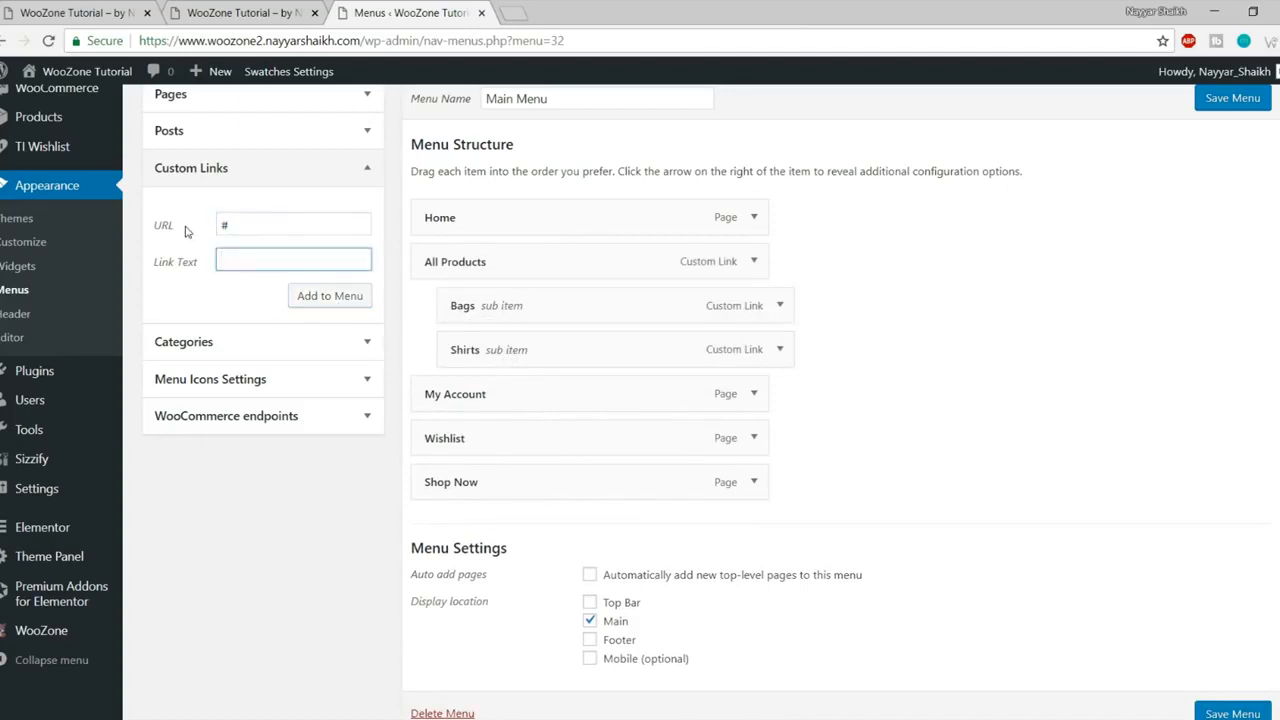
{"action": "type", "text": "Shoes"}
{"action": "left_click", "coordinate": [300, 296]}
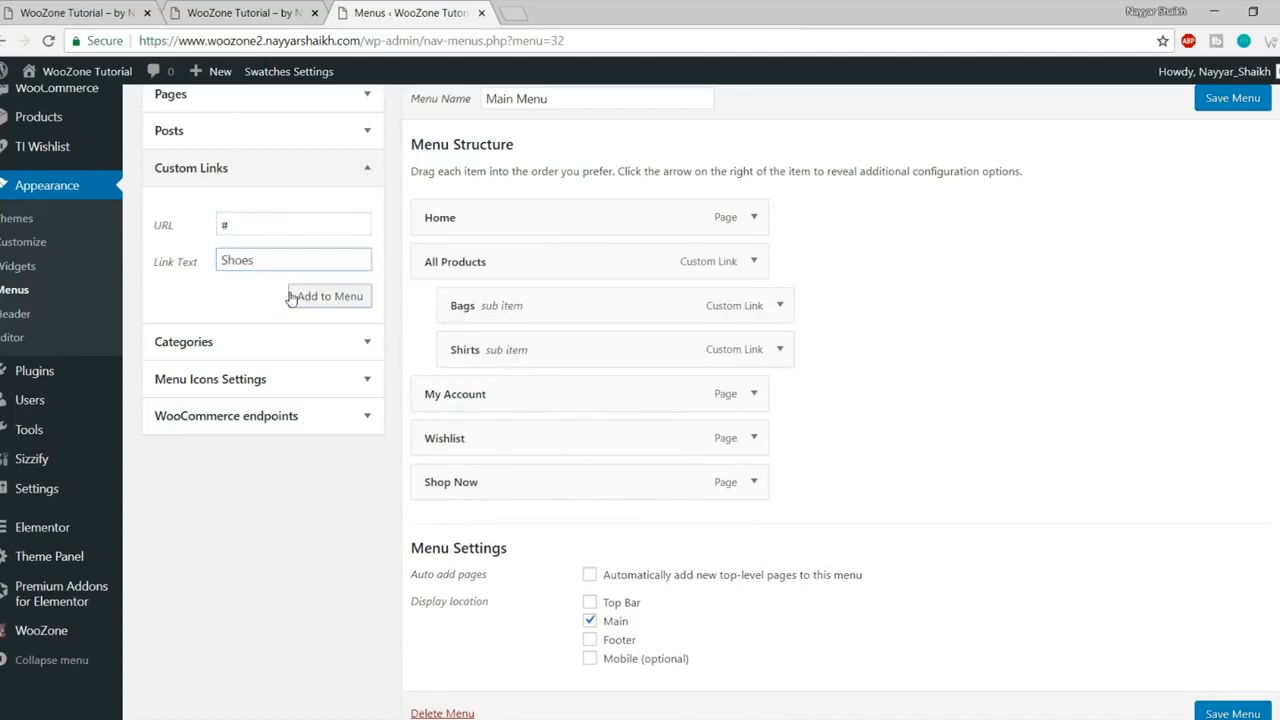
{"action": "left_click_drag", "start_coordinate": [500, 526], "coordinate": [528, 402]}
{"action": "left_click_drag", "start_coordinate": [268, 225], "coordinate": [205, 220]}
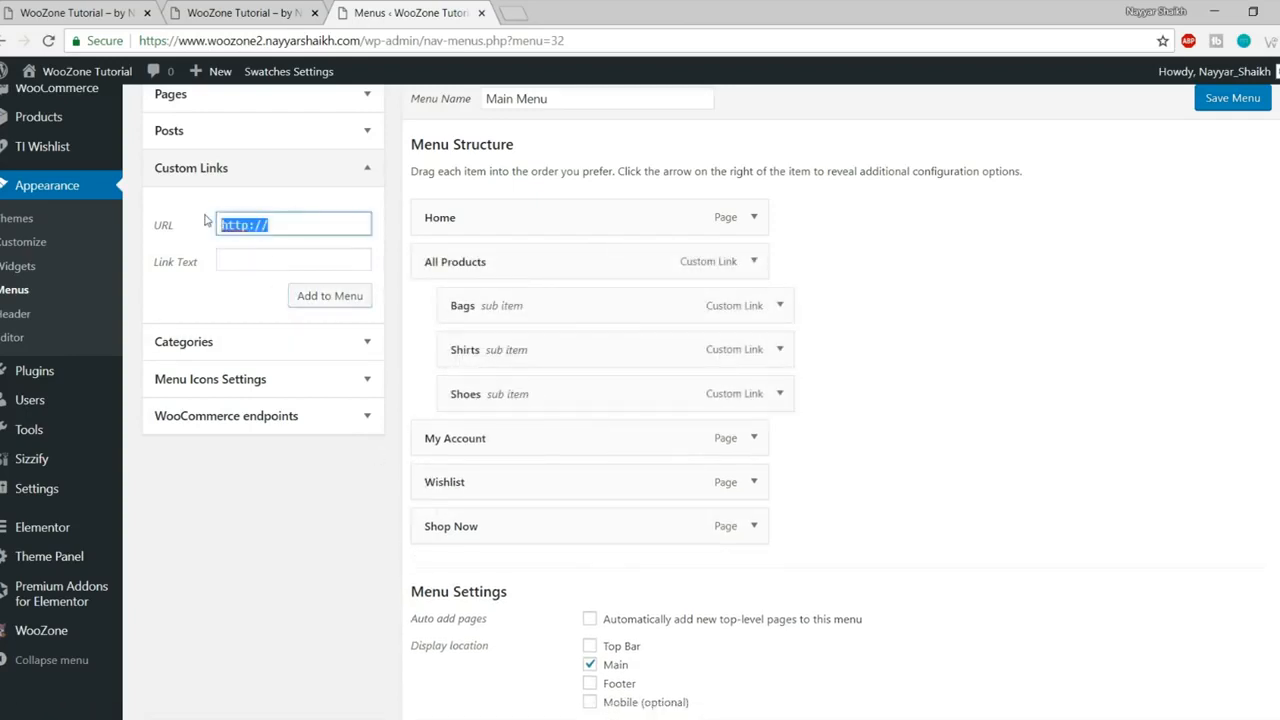
{"action": "type", "text": "#"}
{"action": "key", "text": "Tab"}
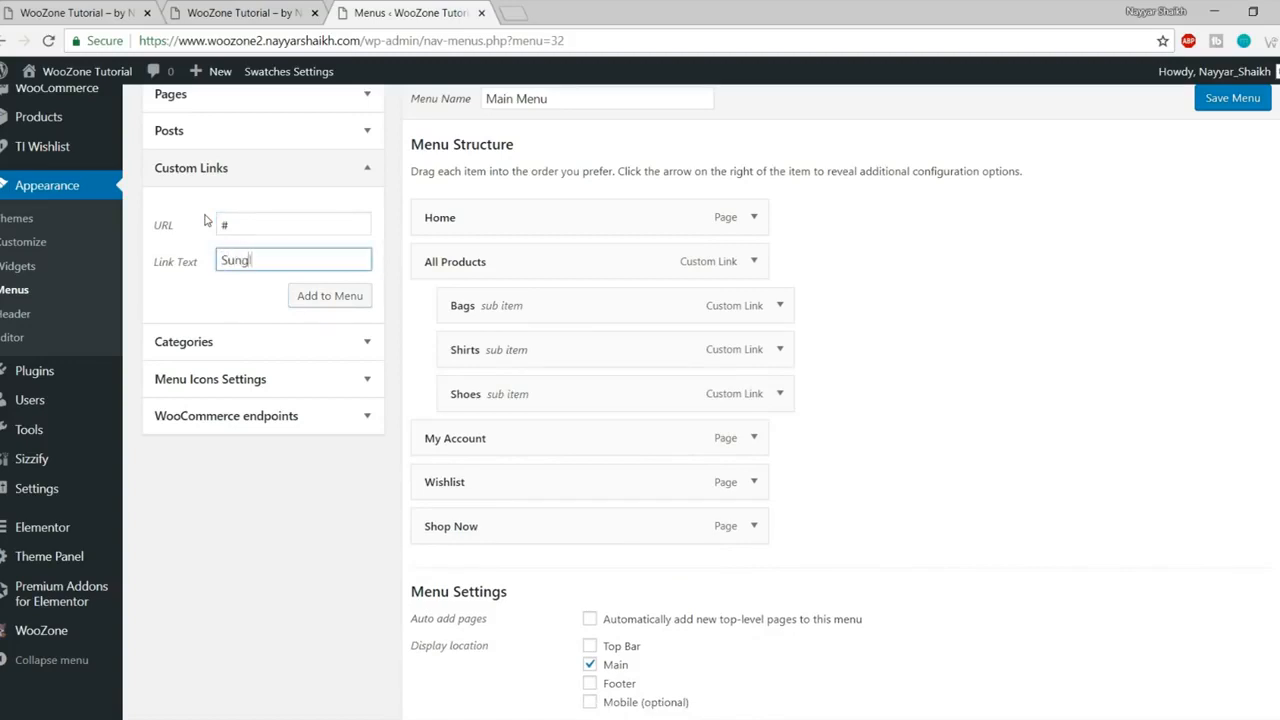
{"action": "left_click", "coordinate": [308, 295]}
{"action": "left_click_drag", "start_coordinate": [498, 566], "coordinate": [530, 440]}
- Add a Column 5 link with URL #, nest it after Sunglasses, and save the menu
{"action": "left_click", "coordinate": [99, 12]}
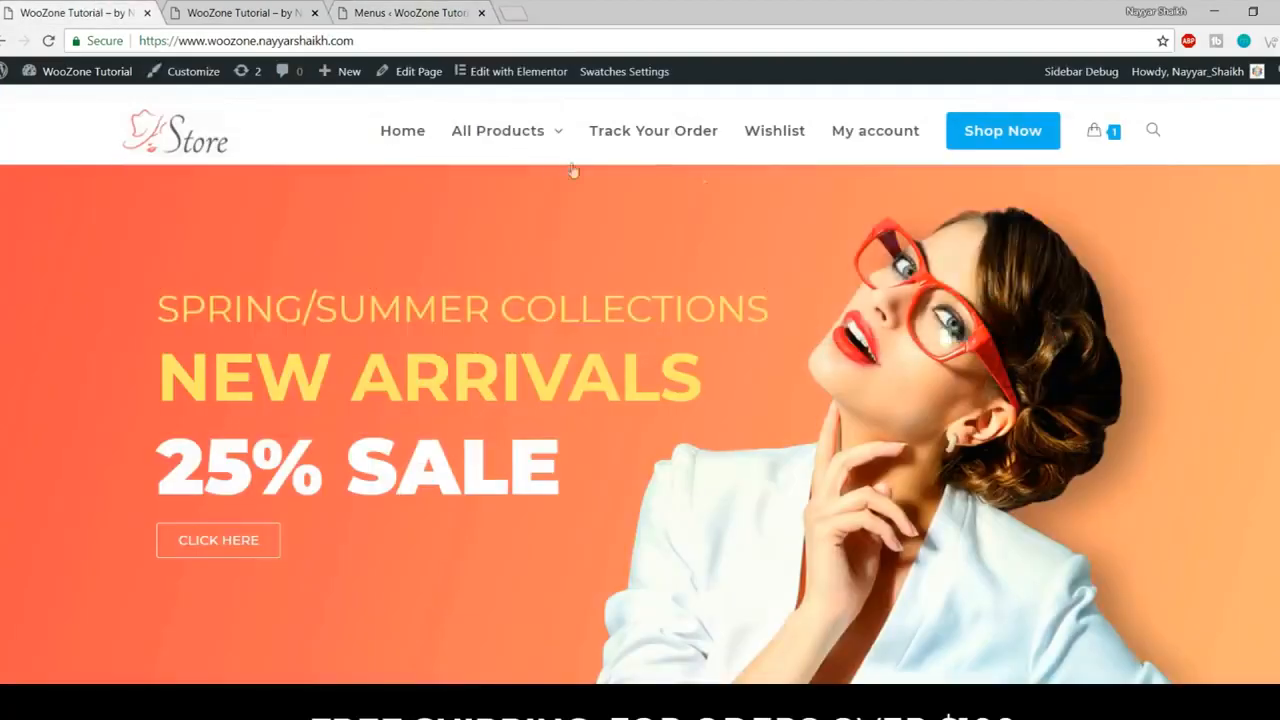
{"action": "mouse_move", "coordinate": [492, 155]}
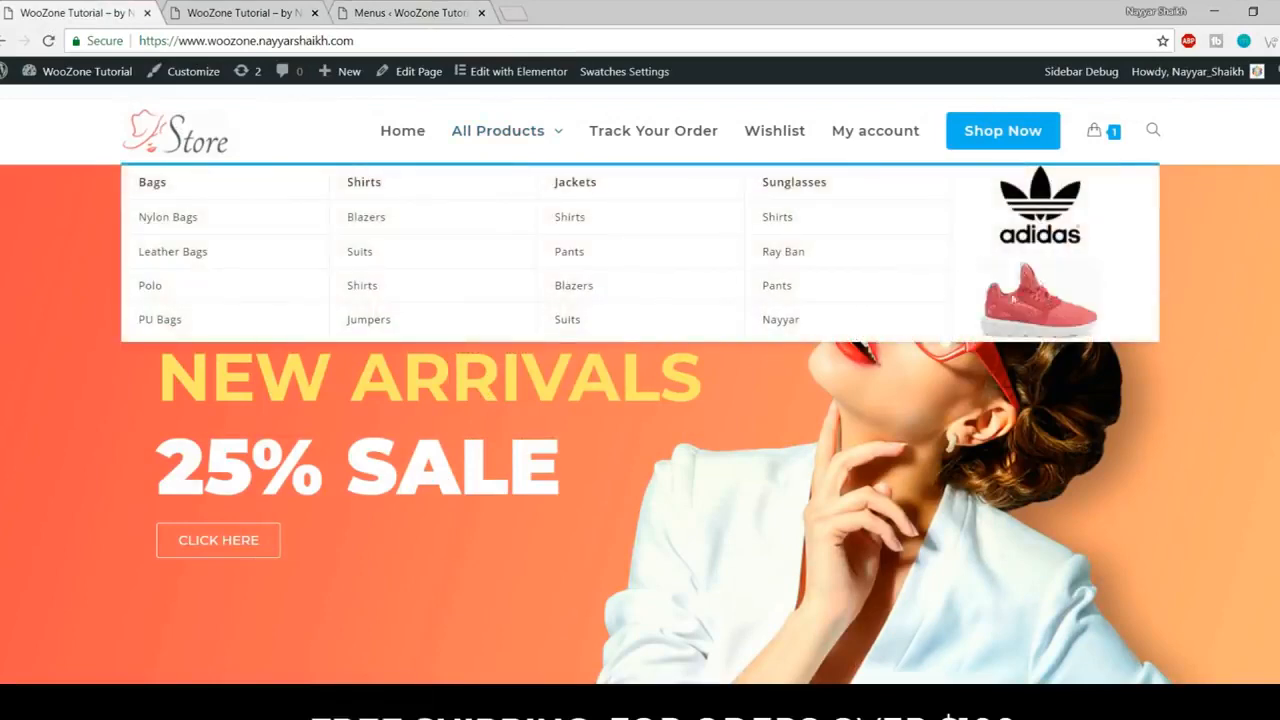
{"action": "left_click", "coordinate": [247, 10]}
{"action": "left_click", "coordinate": [418, 10]}
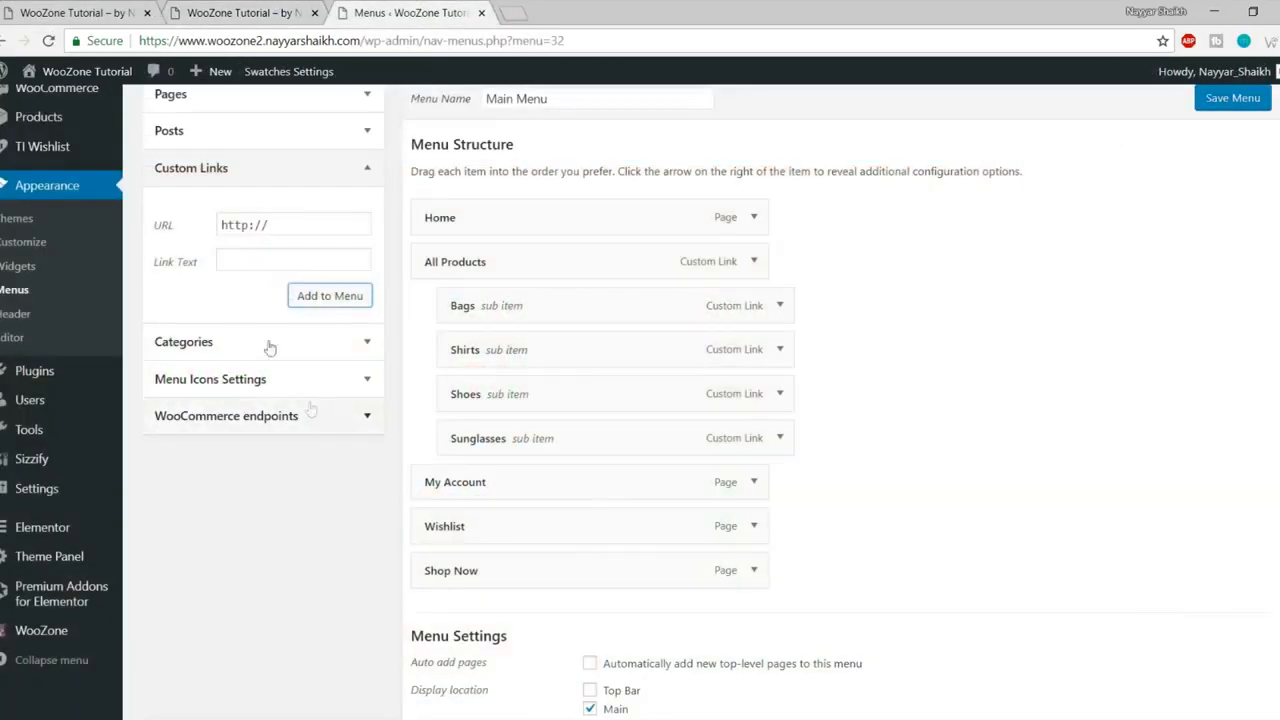
{"action": "left_click", "coordinate": [183, 236]}
{"action": "type", "text": "#"}
{"action": "key", "text": "Tab"}
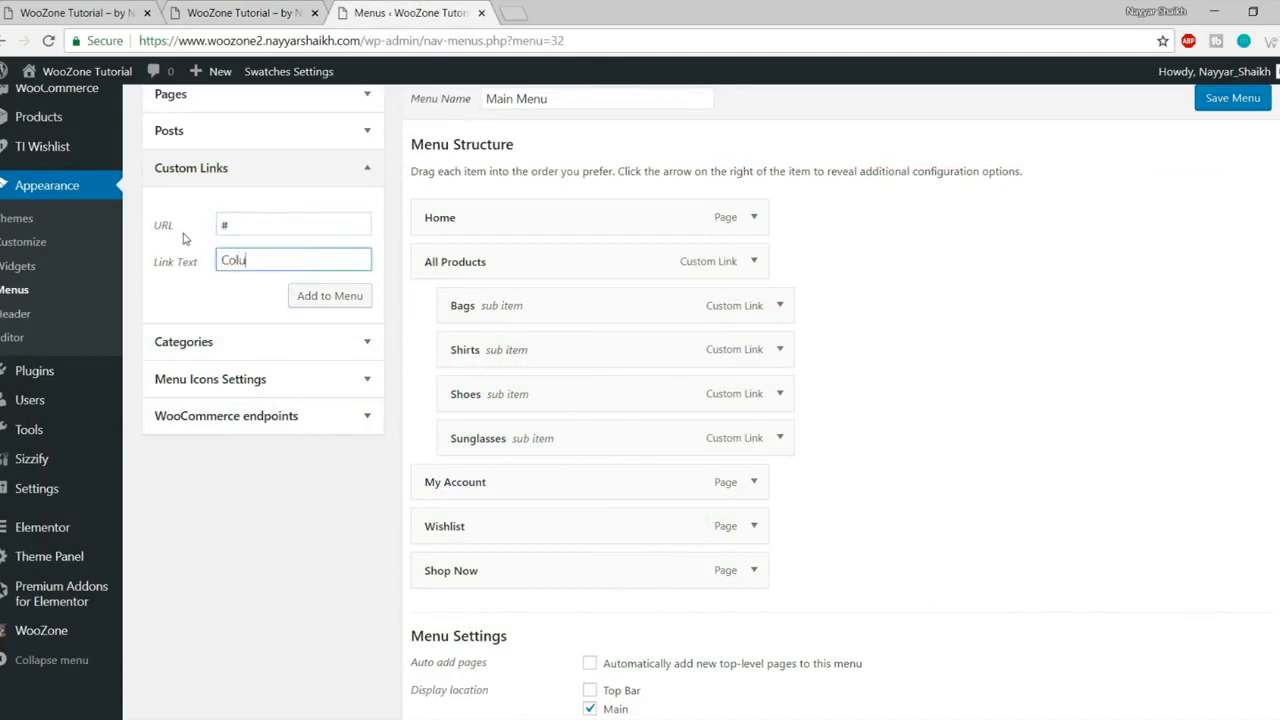
{"action": "left_click", "coordinate": [334, 300]}
{"action": "left_click_drag", "start_coordinate": [474, 615], "coordinate": [502, 492]}
{"action": "scroll", "coordinate": [1063, 522], "scroll_direction": "down", "scroll_amount": 3}
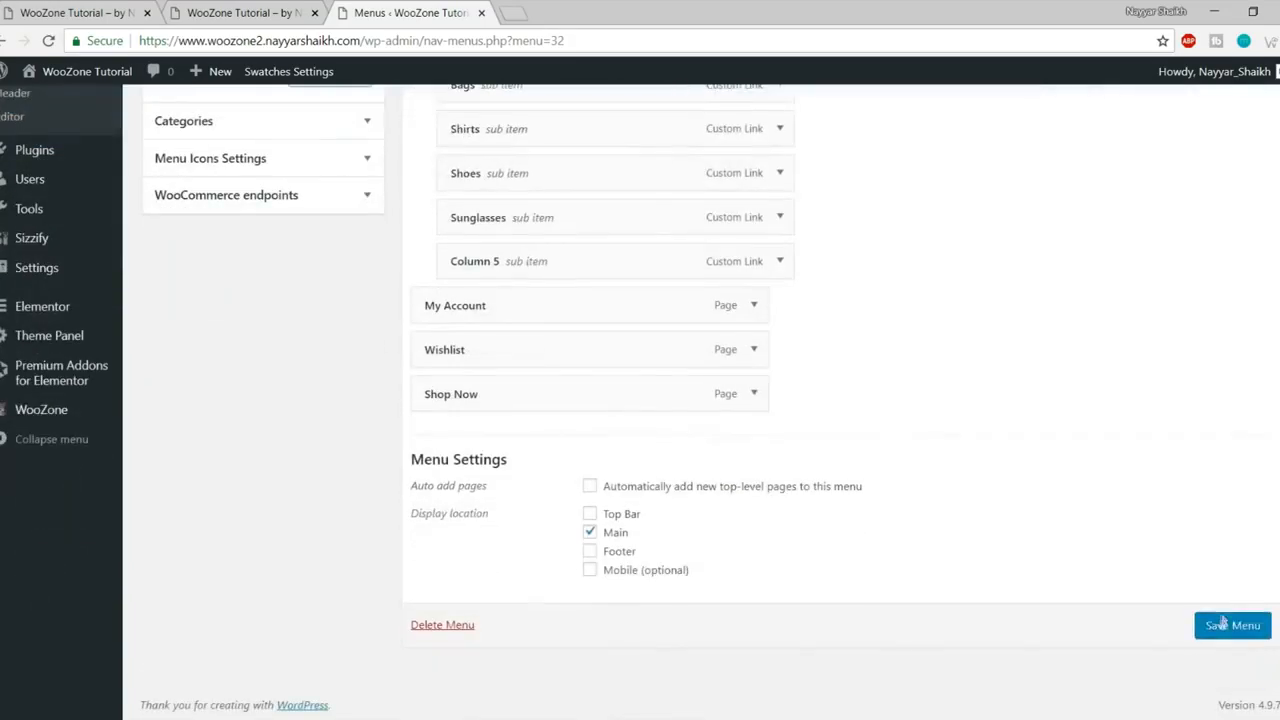
{"action": "left_click", "coordinate": [1225, 627]}
- Reload the storefront and check All Products shows five columns, Bags through Column 5
{"action": "left_click", "coordinate": [200, 8]}
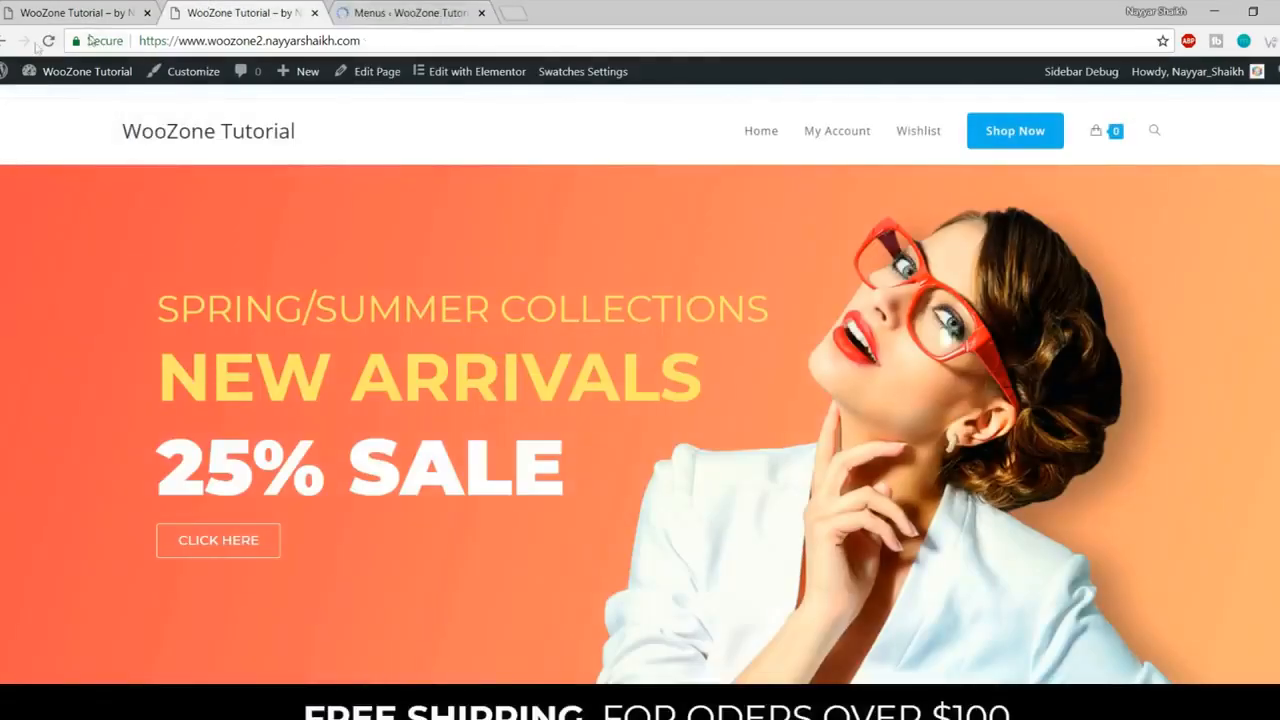
{"action": "left_click", "coordinate": [48, 41]}
{"action": "mouse_move", "coordinate": [740, 136]}
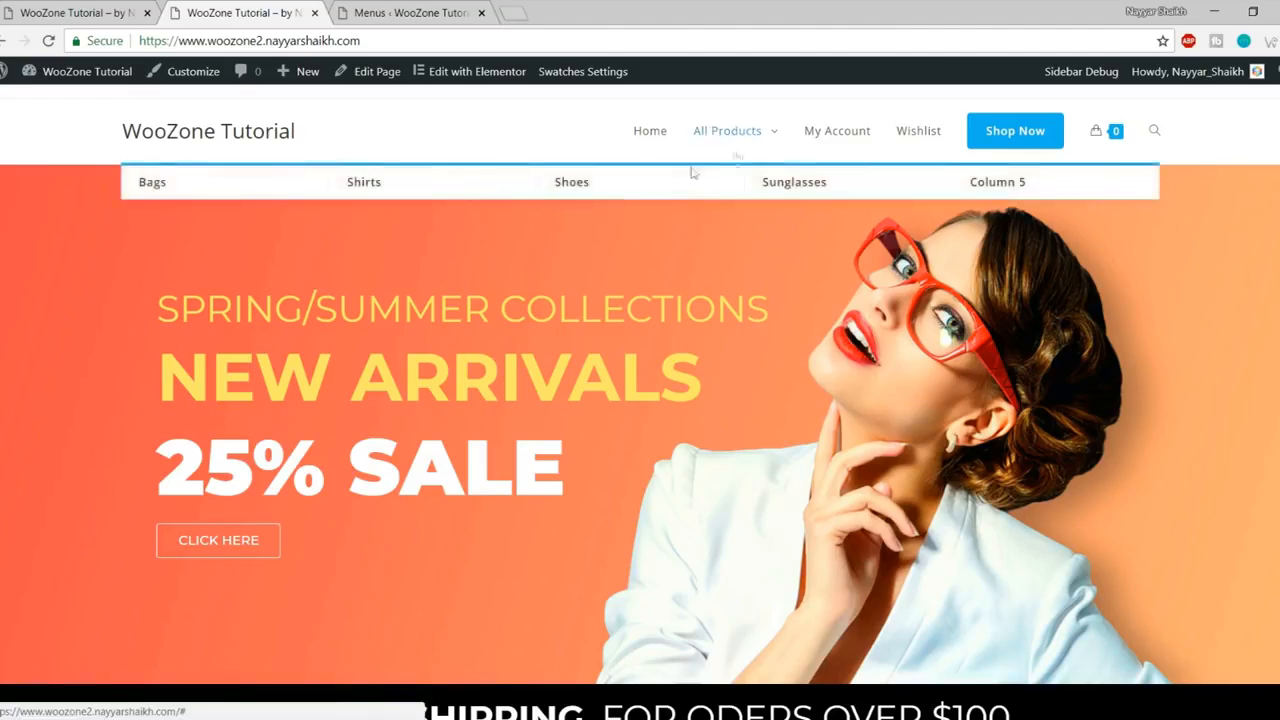
{"action": "left_click", "coordinate": [408, 12]}
{"action": "scroll", "coordinate": [310, 330], "scroll_direction": "down", "scroll_amount": 4}
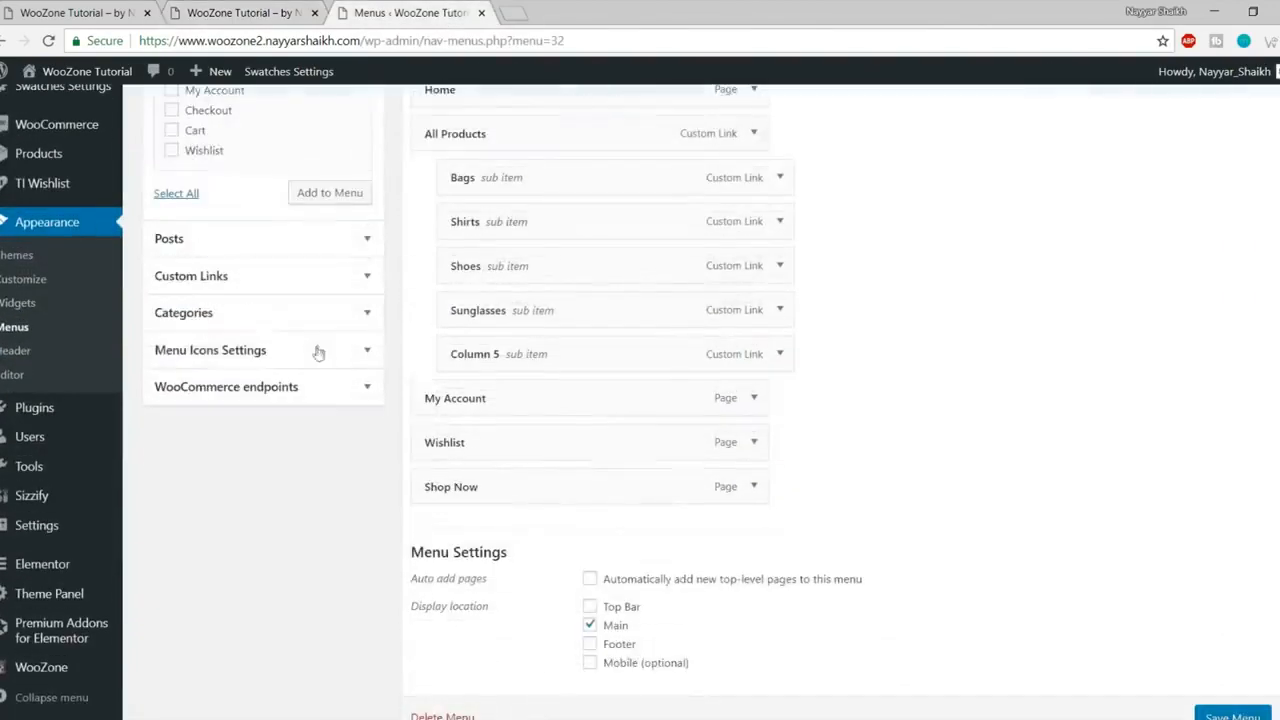
- Expand the Custom Links form and enter # as the new link's URL
{"action": "left_click", "coordinate": [281, 276]}
{"action": "scroll", "coordinate": [357, 346], "scroll_direction": "up", "scroll_amount": 4}
{"action": "left_click", "coordinate": [157, 362]}
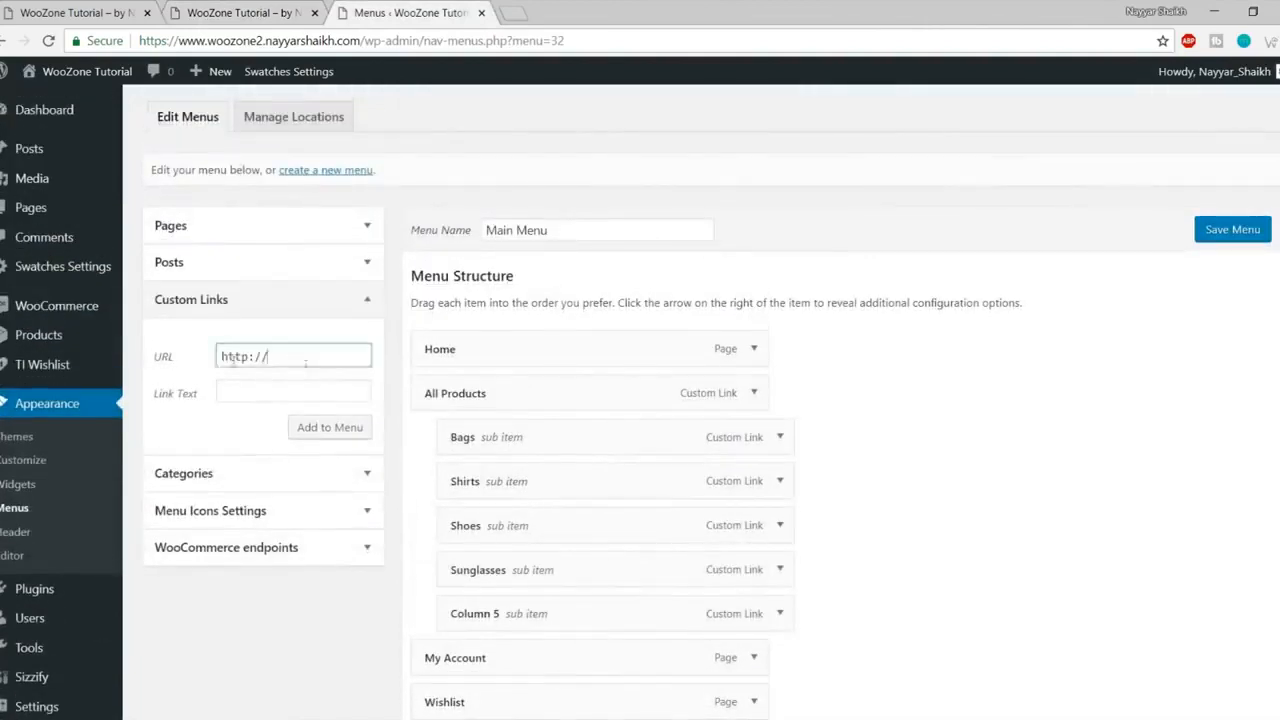
{"action": "type", "text": "#"}
{"action": "double_click", "coordinate": [263, 357]}
- Open Product categories in a new tab and copy the Bags category page address
{"action": "mouse_move", "coordinate": [17, 341]}
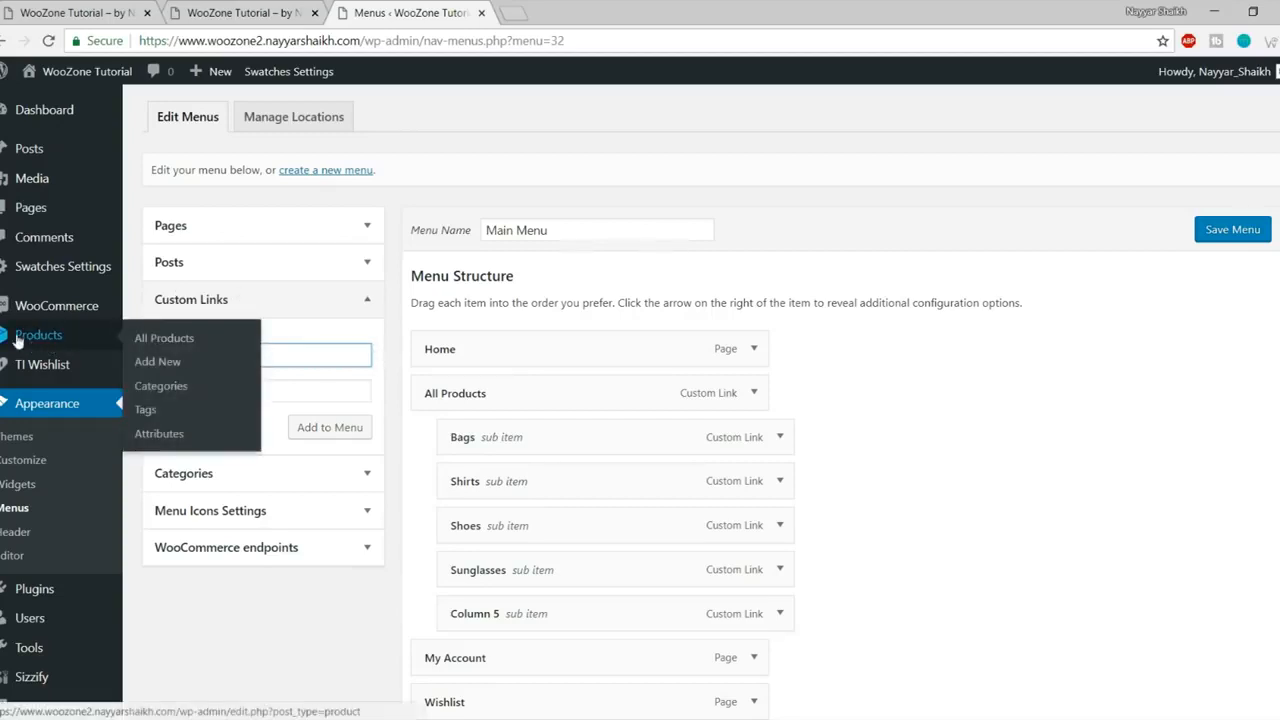
{"action": "right_click", "coordinate": [177, 392]}
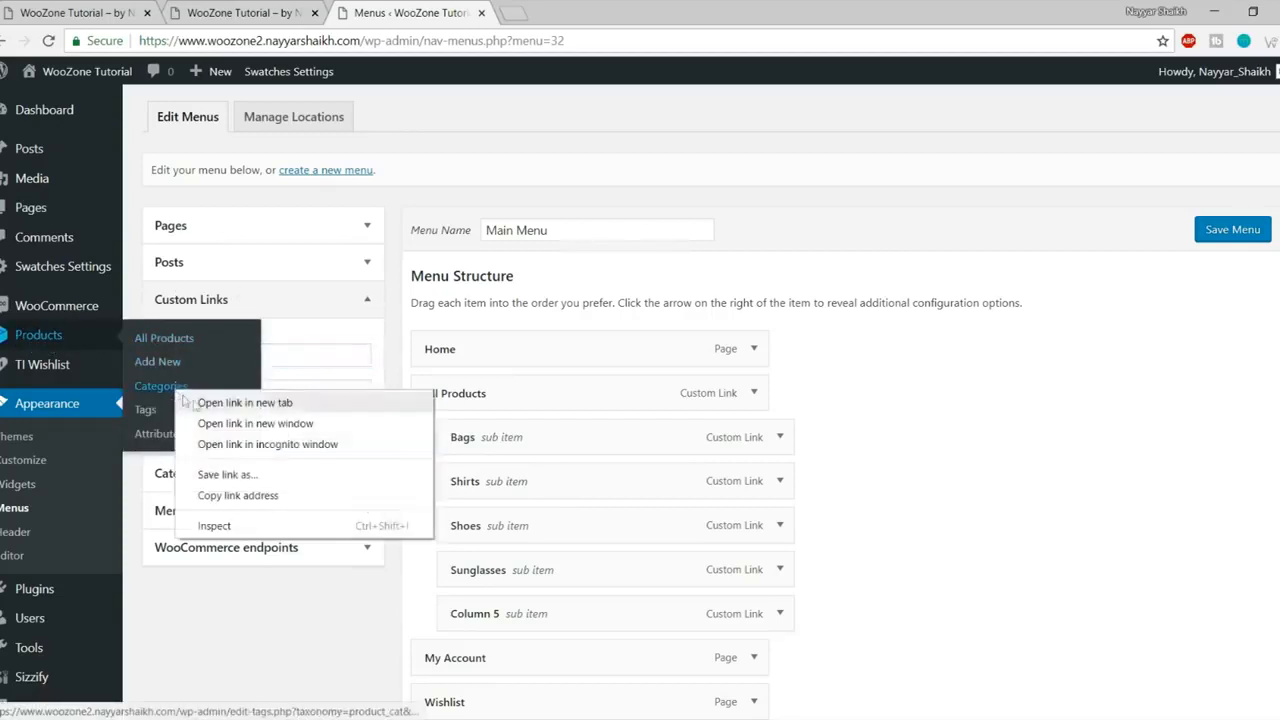
{"action": "left_click", "coordinate": [222, 405]}
{"action": "left_click", "coordinate": [591, 22]}
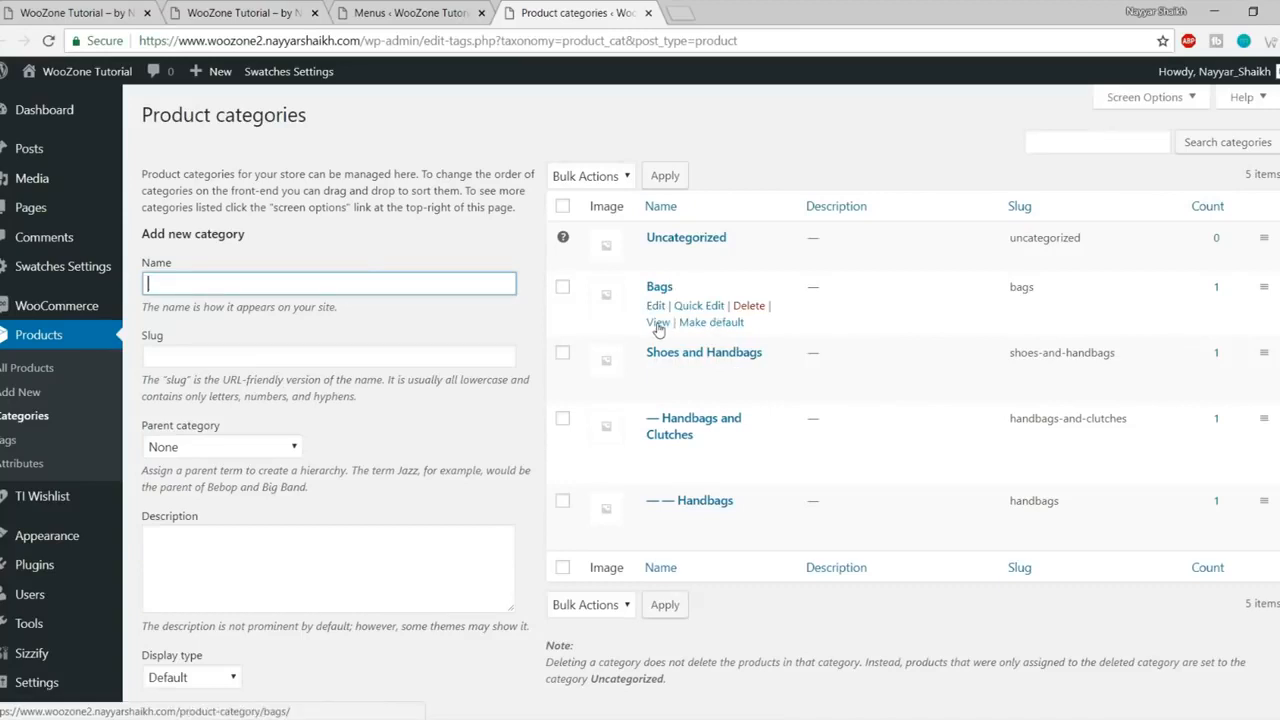
{"action": "right_click", "coordinate": [658, 326]}
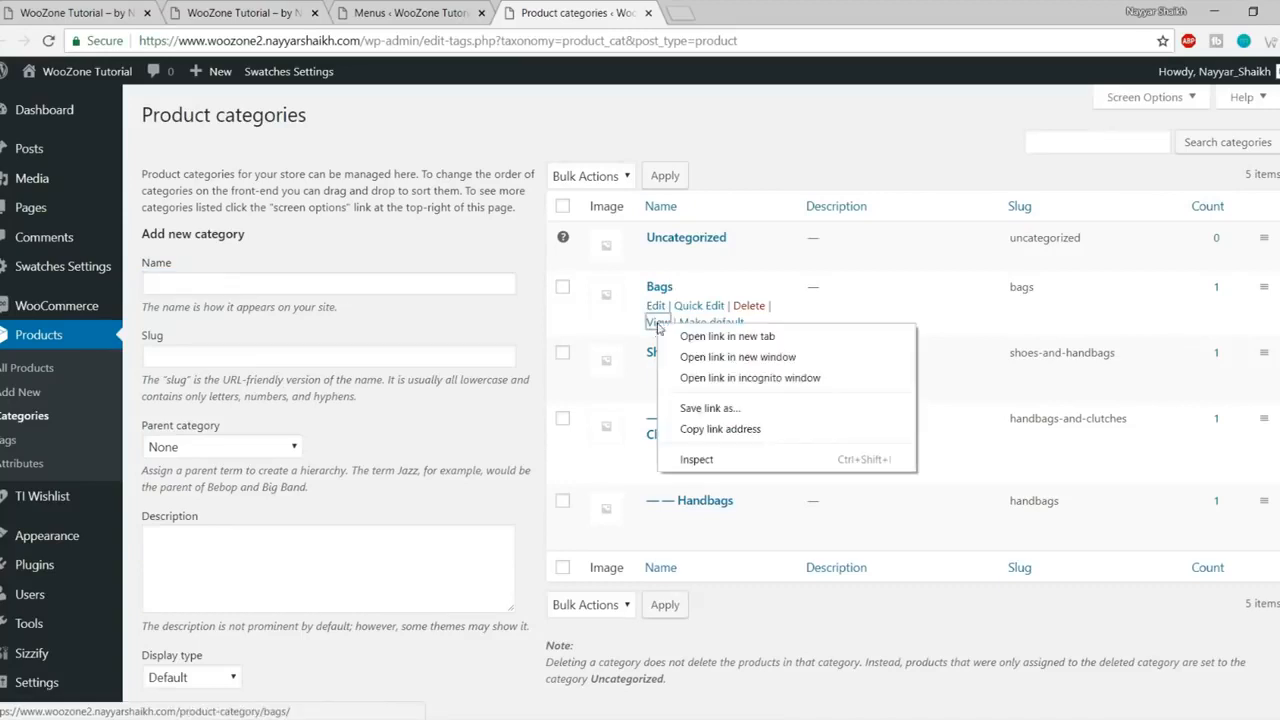
{"action": "left_click", "coordinate": [730, 429]}
- Paste the Bags category address into the custom link's URL field
{"action": "left_click", "coordinate": [432, 12]}
{"action": "left_click", "coordinate": [371, 300]}
{"action": "left_click", "coordinate": [337, 351]}
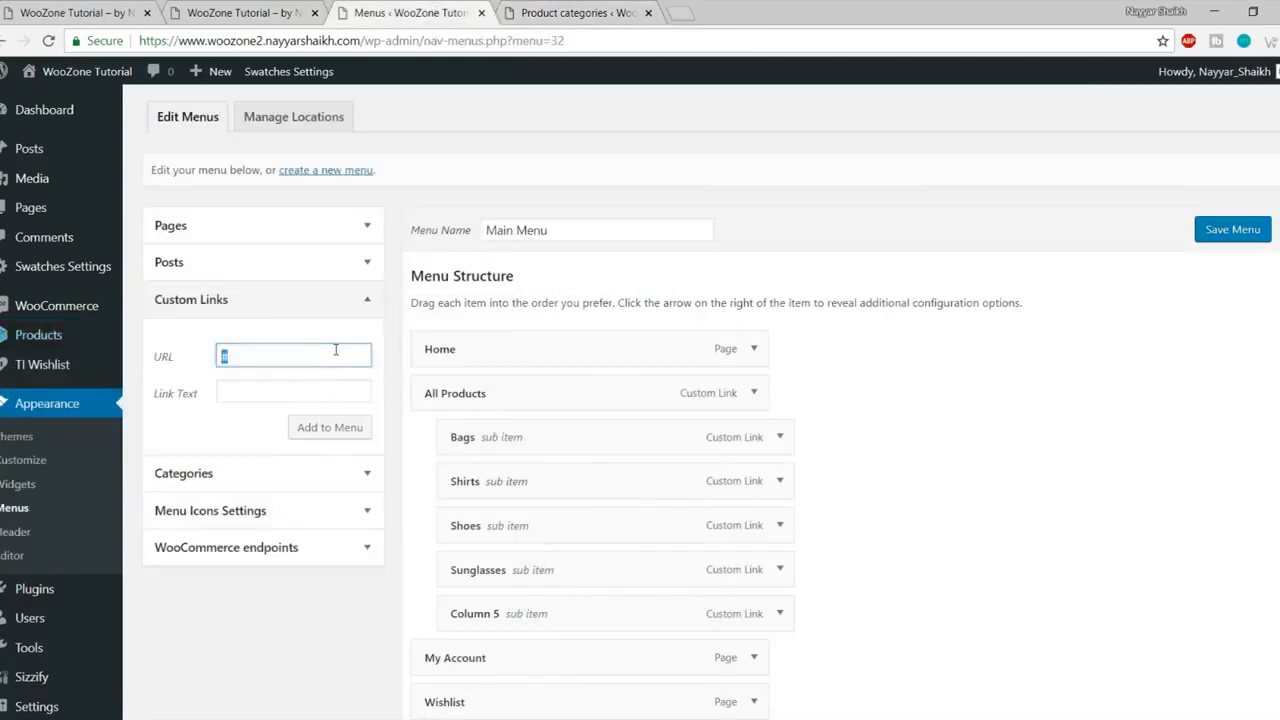
{"action": "key", "text": "ctrl+v"}
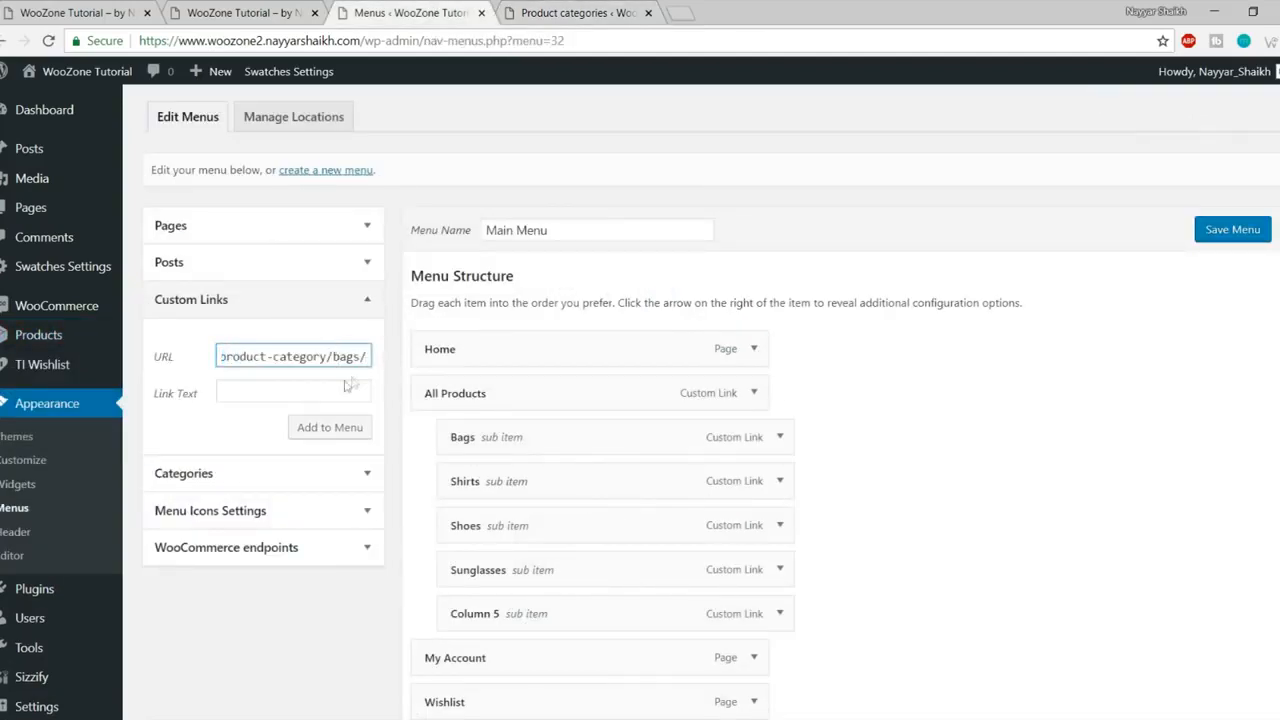
{"action": "left_click", "coordinate": [342, 384]}
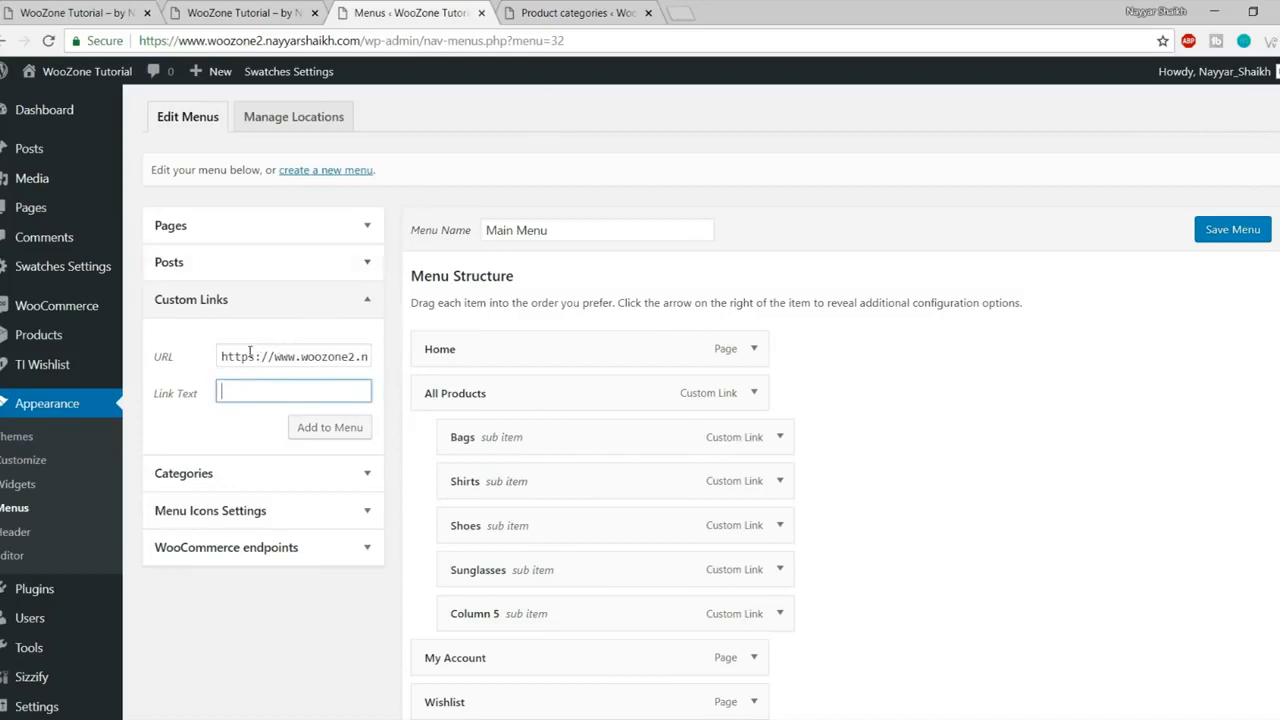
{"action": "left_click", "coordinate": [555, 12]}
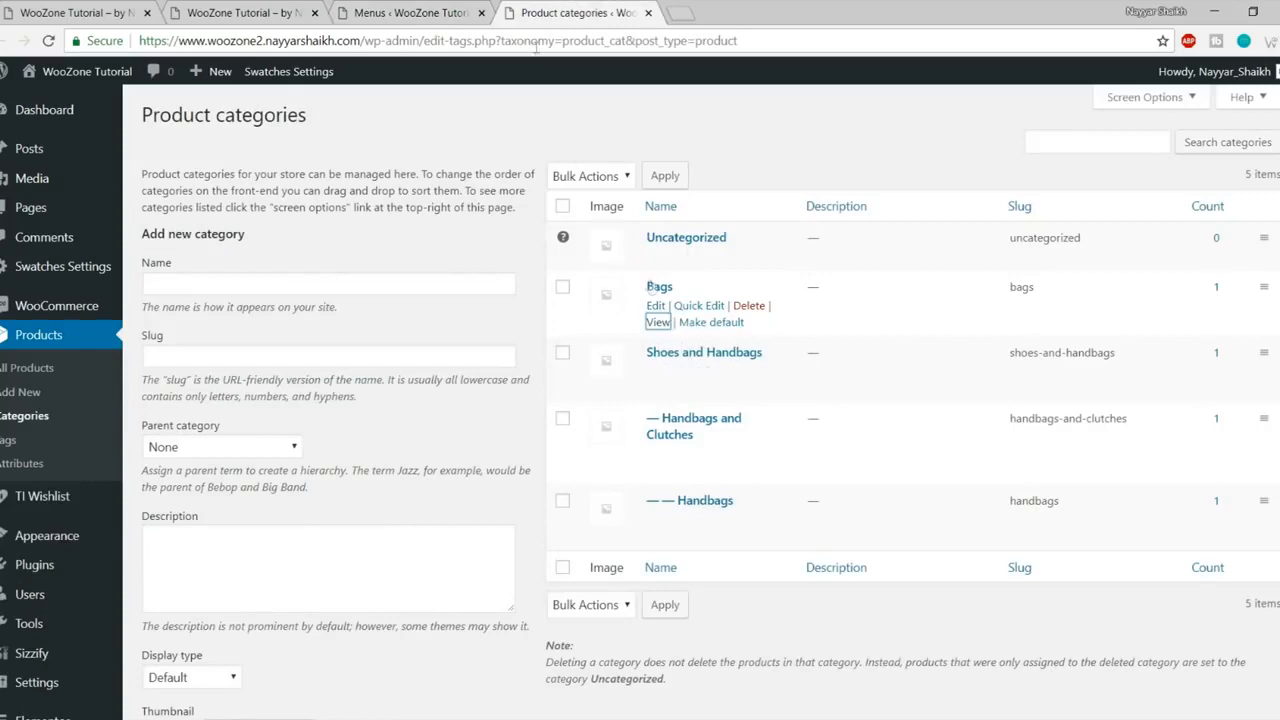
{"action": "left_click", "coordinate": [420, 12]}
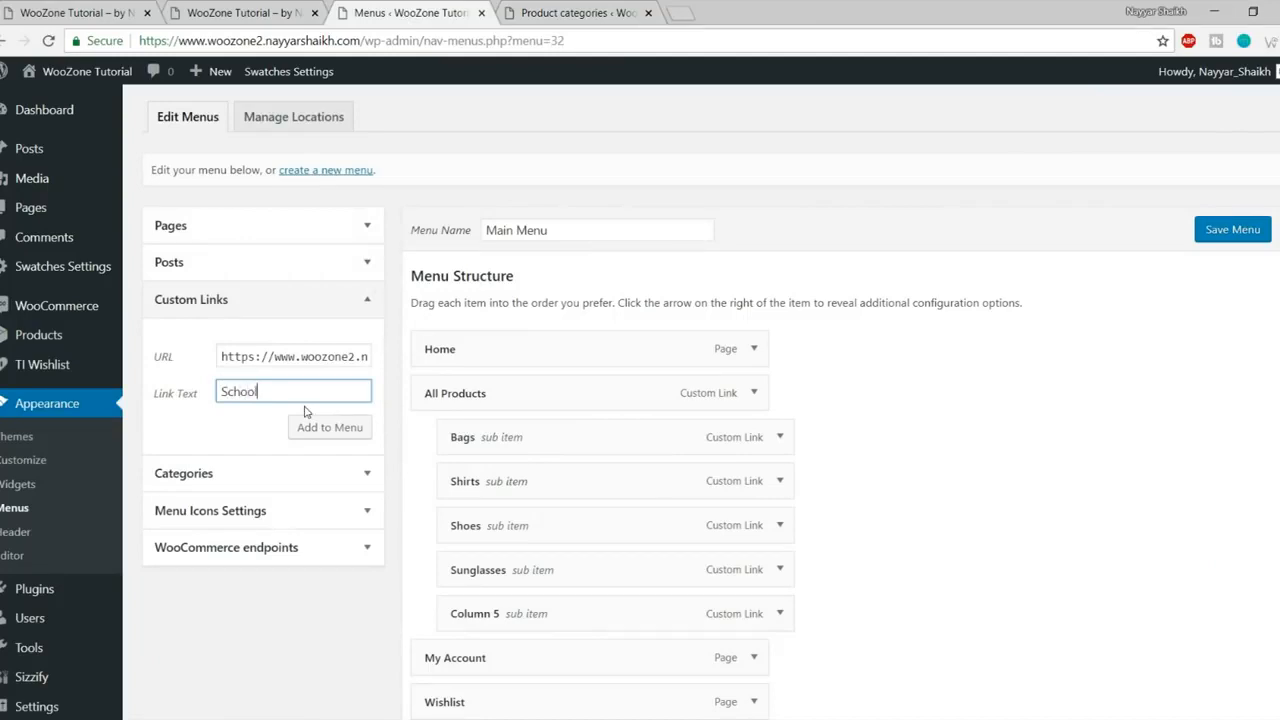
- Add School Bags and Nylon Bags custom links with URL # to the menu
{"action": "type", "text": "s"}
{"action": "left_click", "coordinate": [316, 428]}
{"action": "triple_click", "coordinate": [298, 357]}
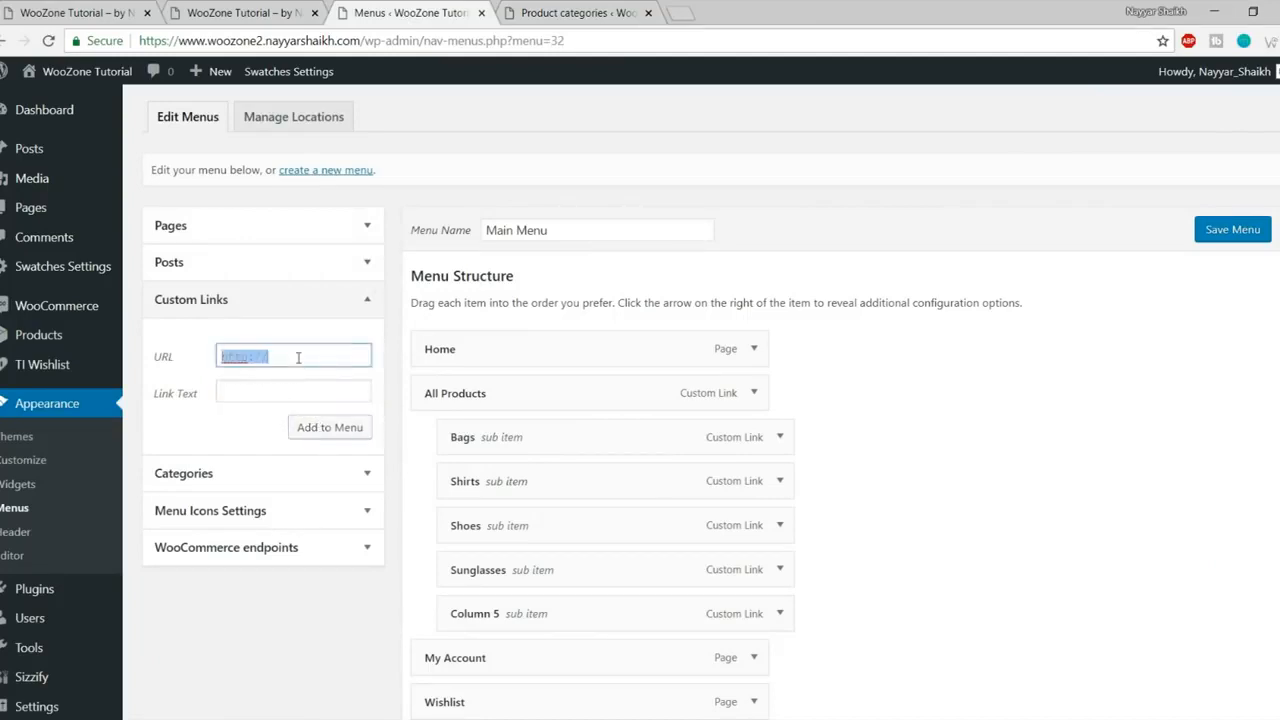
{"action": "type", "text": "#"}
{"action": "key", "text": "Tab"}
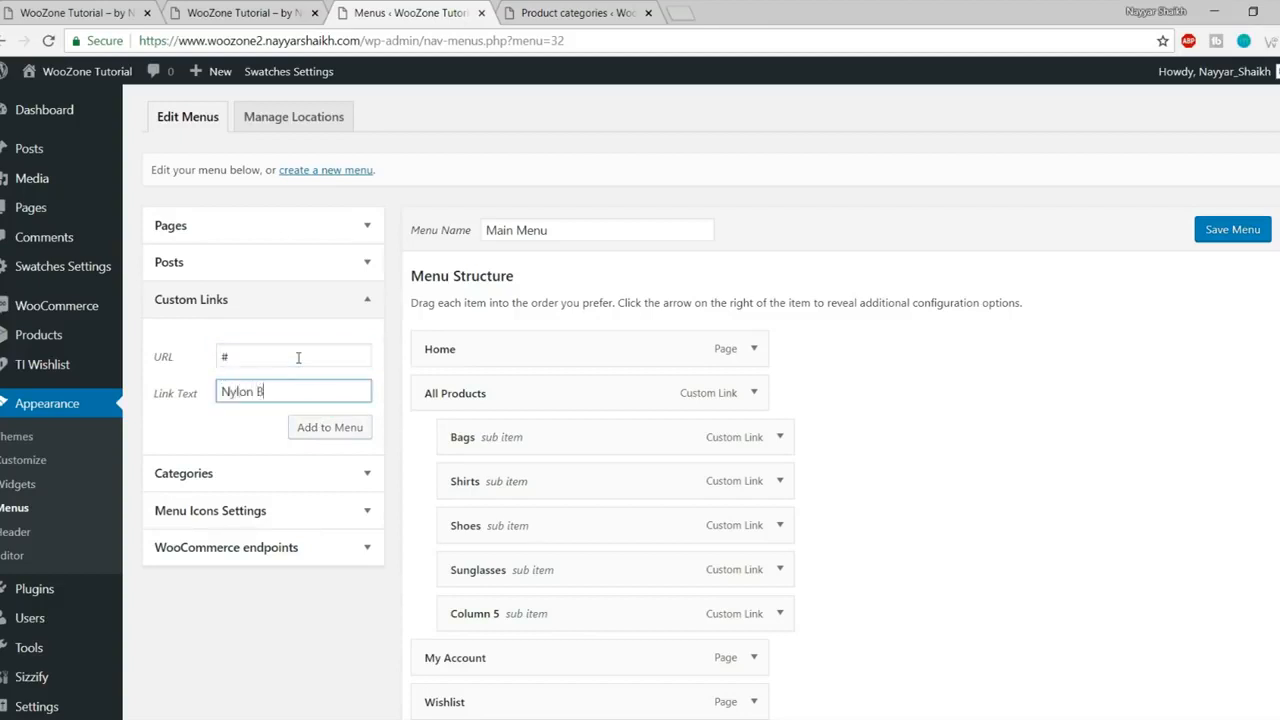
{"action": "type", "text": "Nylon Bags"}
{"action": "left_click", "coordinate": [331, 430]}
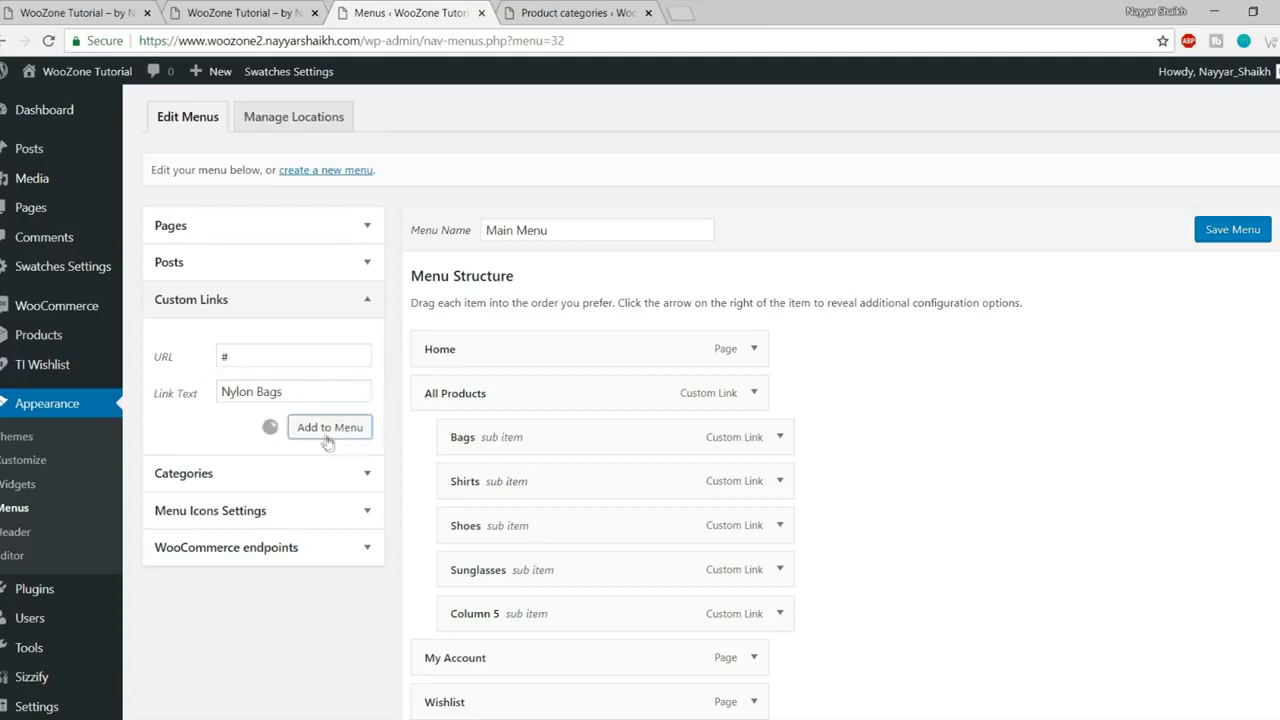
- Add a Jeans Bags custom link with URL # to the menu
{"action": "triple_click", "coordinate": [283, 355]}
{"action": "type", "text": "#"}
{"action": "key", "text": "Tab"}
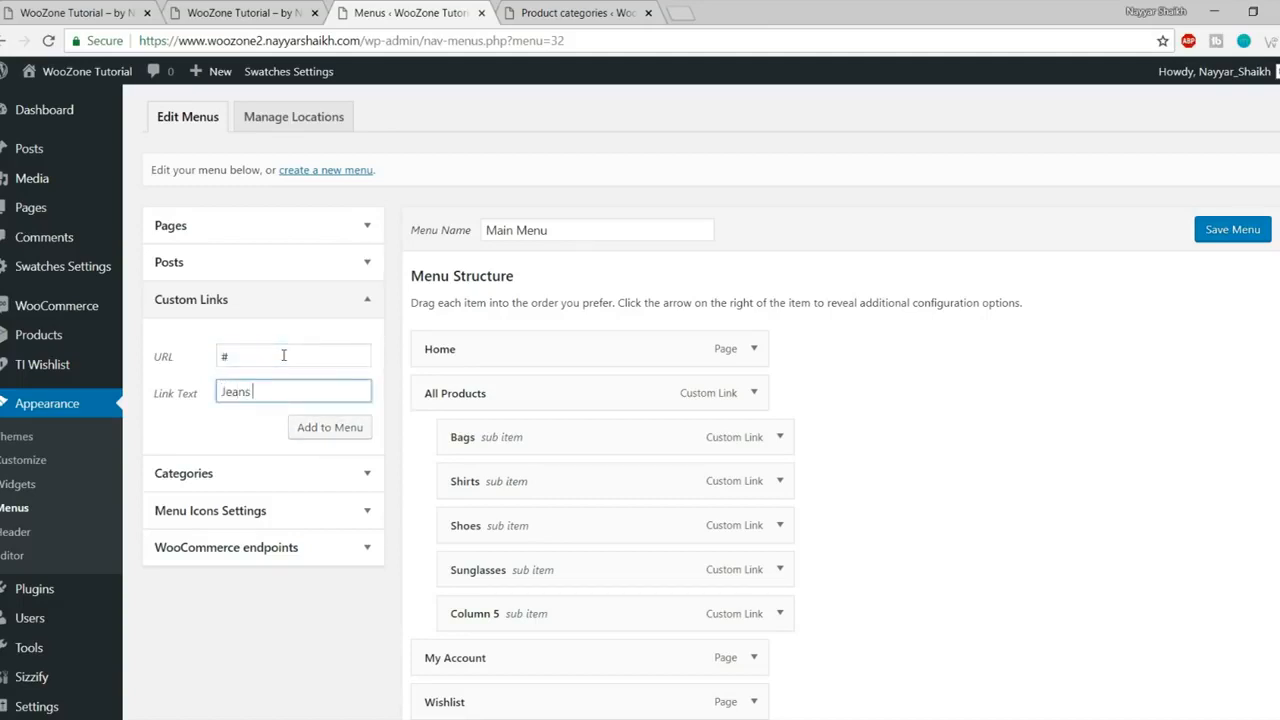
{"action": "type", "text": "Jeans Bags"}
{"action": "left_click", "coordinate": [329, 428]}
- Add Bags and PU Bags custom links with URL # to the menu
{"action": "triple_click", "coordinate": [288, 358]}
{"action": "type", "text": "#"}
{"action": "key", "text": "Tab"}
{"action": "left_click", "coordinate": [340, 428]}
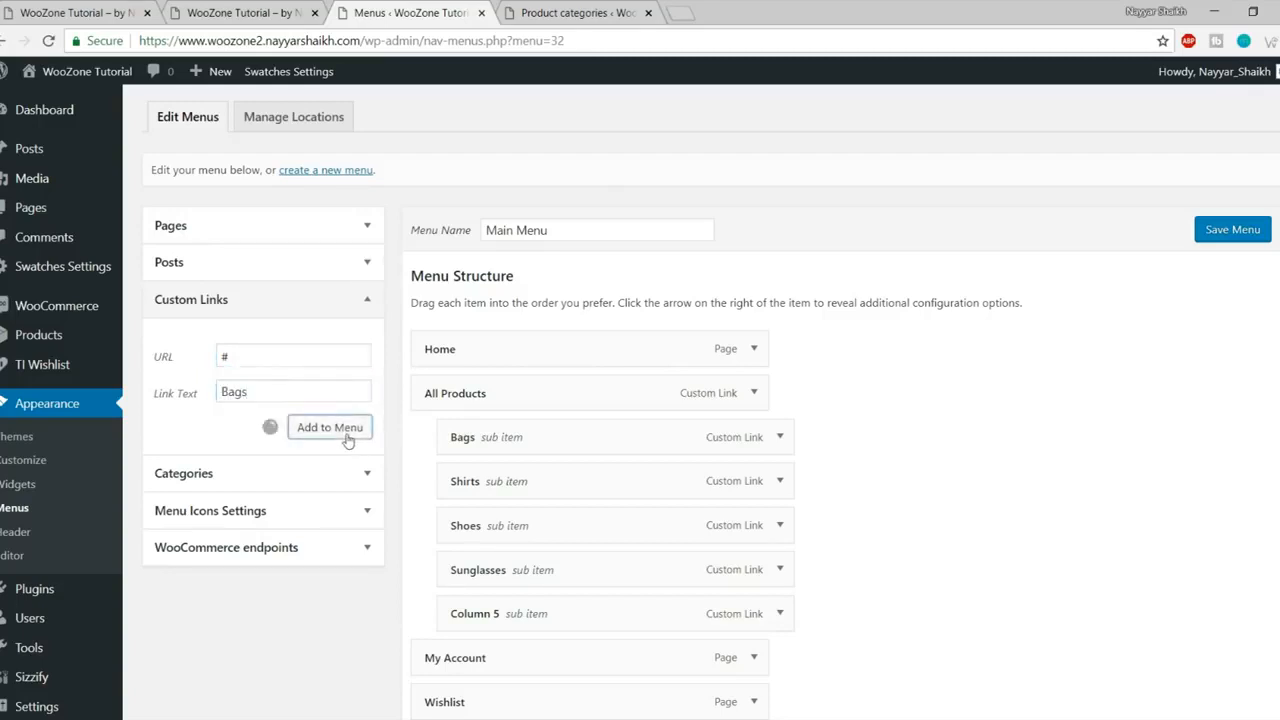
{"action": "triple_click", "coordinate": [304, 350]}
{"action": "type", "text": "#"}
{"action": "key", "text": "Tab"}
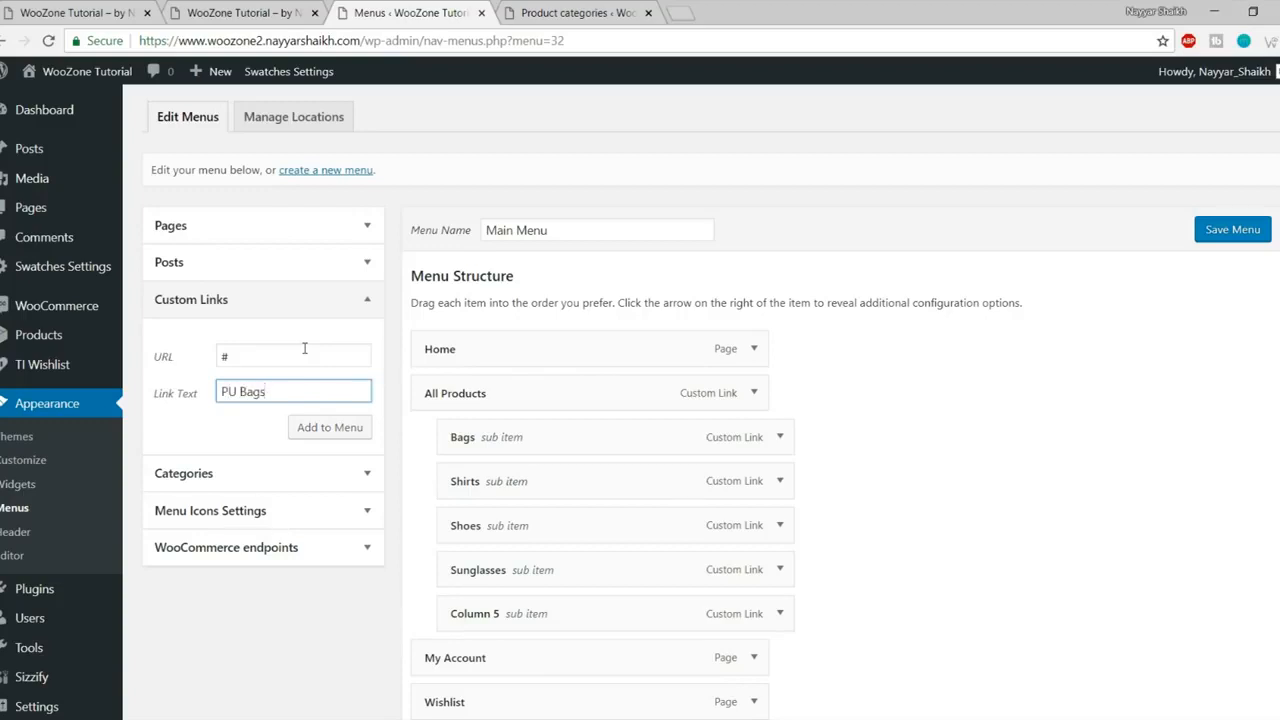
{"action": "left_click", "coordinate": [330, 427]}
{"action": "scroll", "coordinate": [383, 437], "scroll_direction": "down", "scroll_amount": 3}
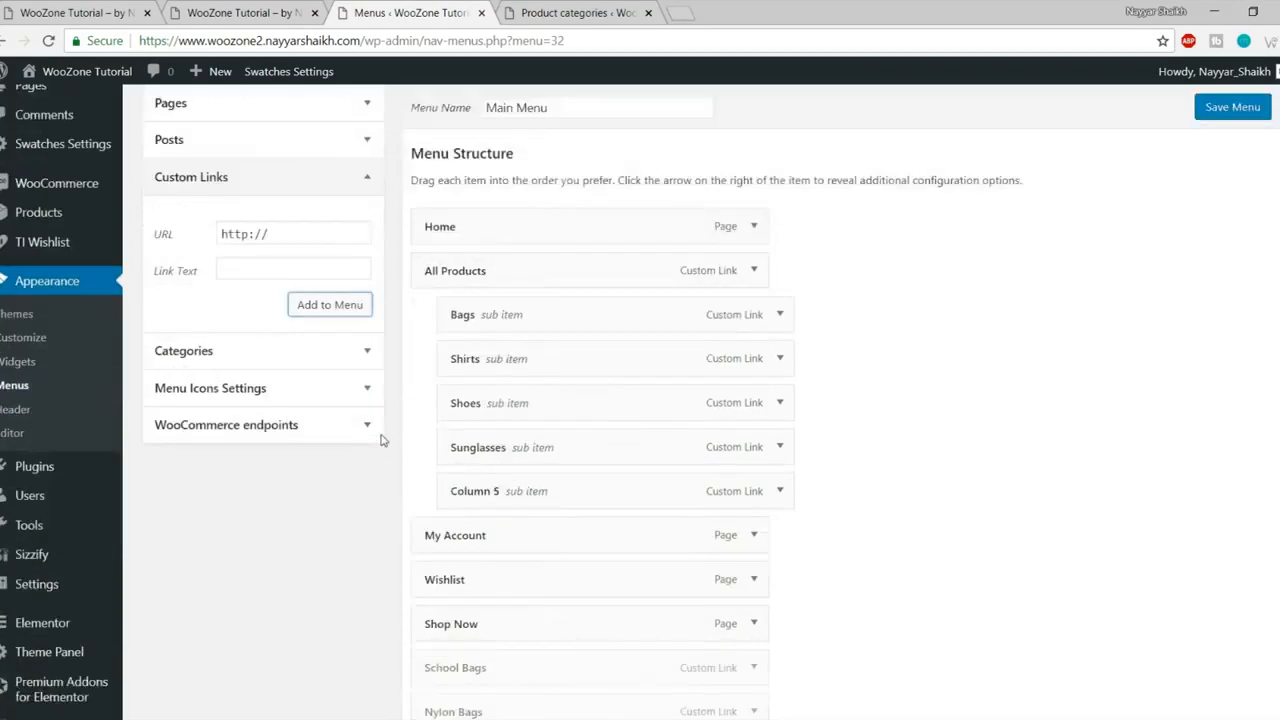
- Nest Nylon Bags, Jeans Bags, School Bags and Bags under the Bags column, then save
{"action": "scroll", "coordinate": [480, 535], "scroll_direction": "down", "scroll_amount": 1}
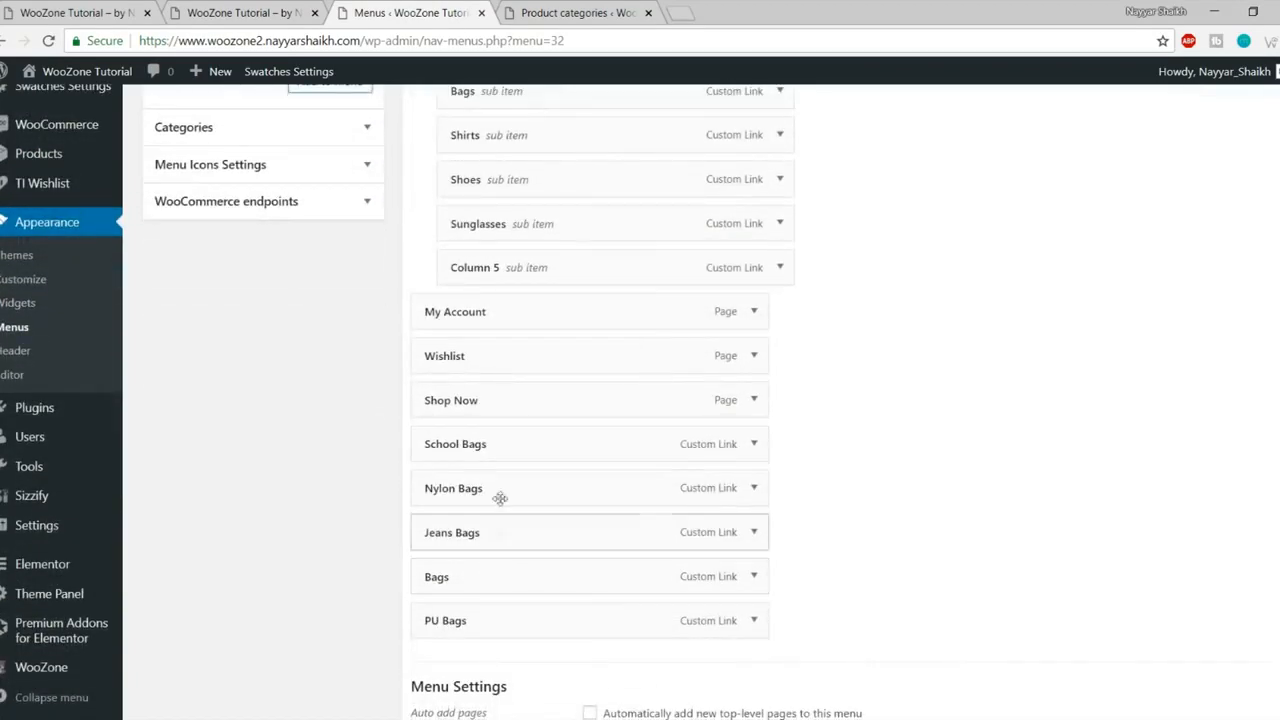
{"action": "left_click_drag", "start_coordinate": [496, 490], "coordinate": [560, 128]}
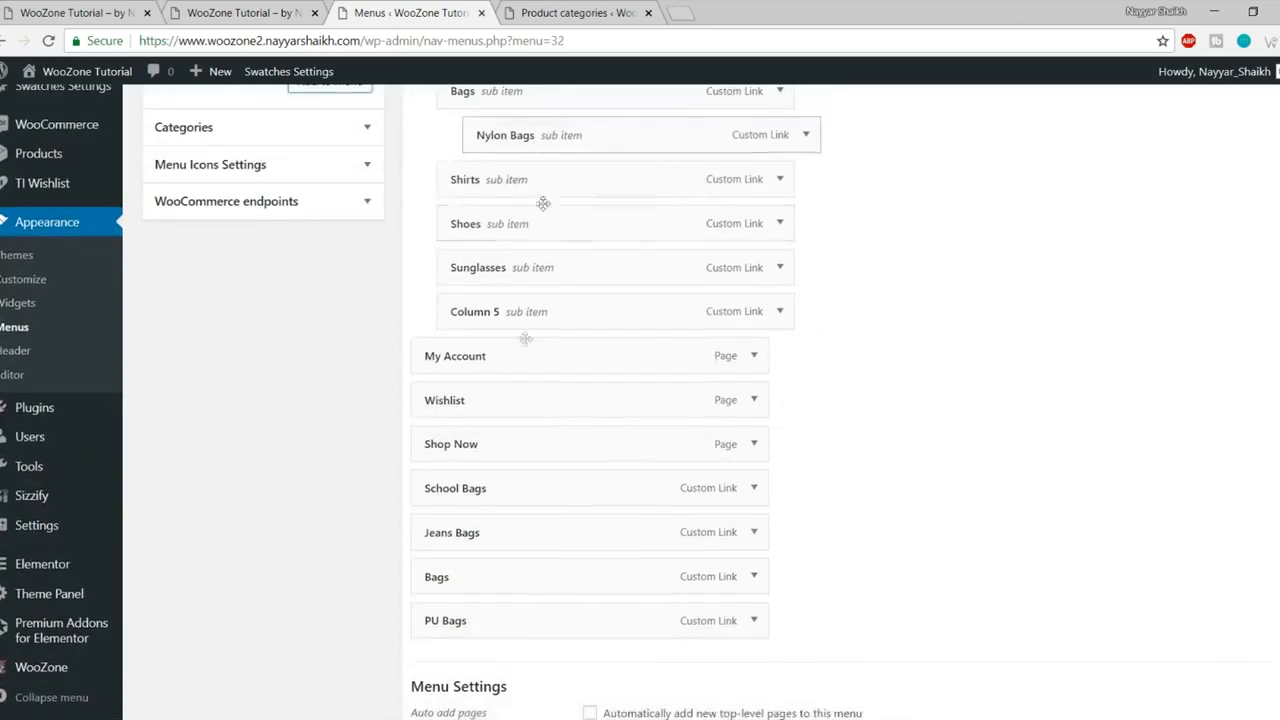
{"action": "left_click_drag", "start_coordinate": [492, 547], "coordinate": [552, 190]}
{"action": "left_click_drag", "start_coordinate": [480, 534], "coordinate": [534, 230]}
{"action": "left_click_drag", "start_coordinate": [506, 581], "coordinate": [569, 270]}
{"action": "left_click_drag", "start_coordinate": [491, 634], "coordinate": [557, 328]}
{"action": "scroll", "coordinate": [797, 400], "scroll_direction": "up", "scroll_amount": 2}
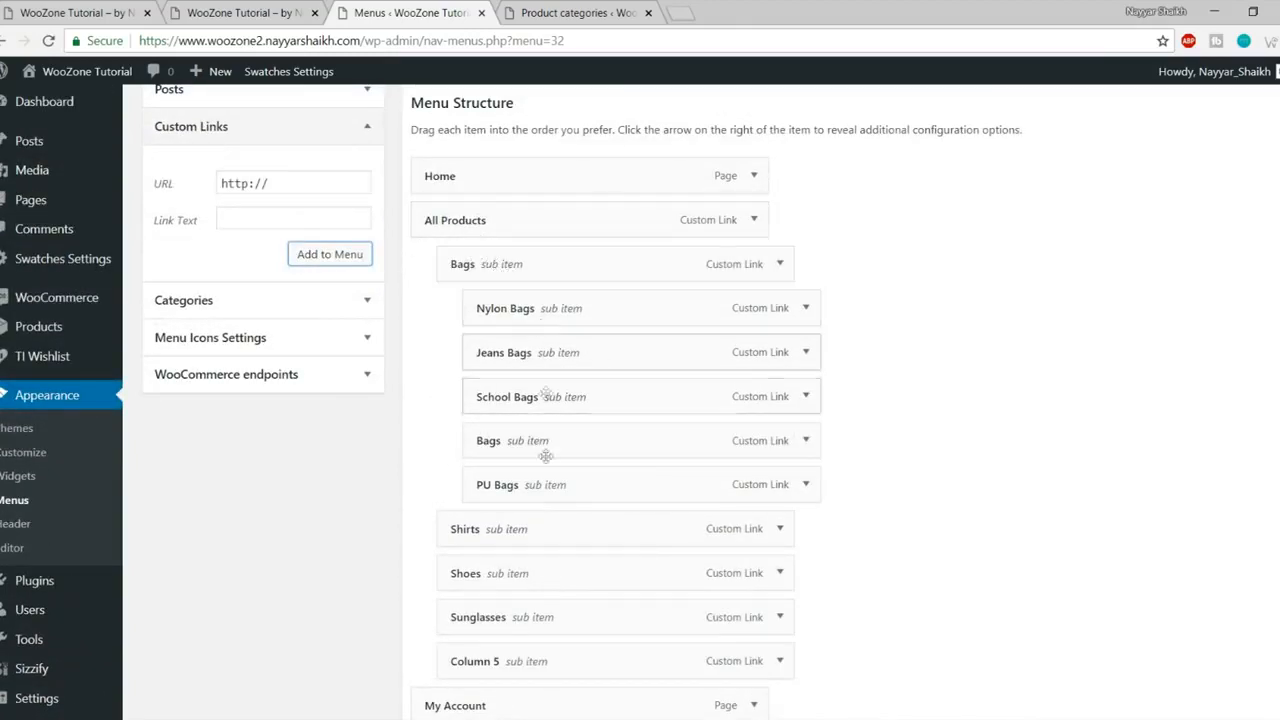
{"action": "scroll", "coordinate": [576, 440], "scroll_direction": "down", "scroll_amount": 4}
{"action": "left_click", "coordinate": [1240, 684]}
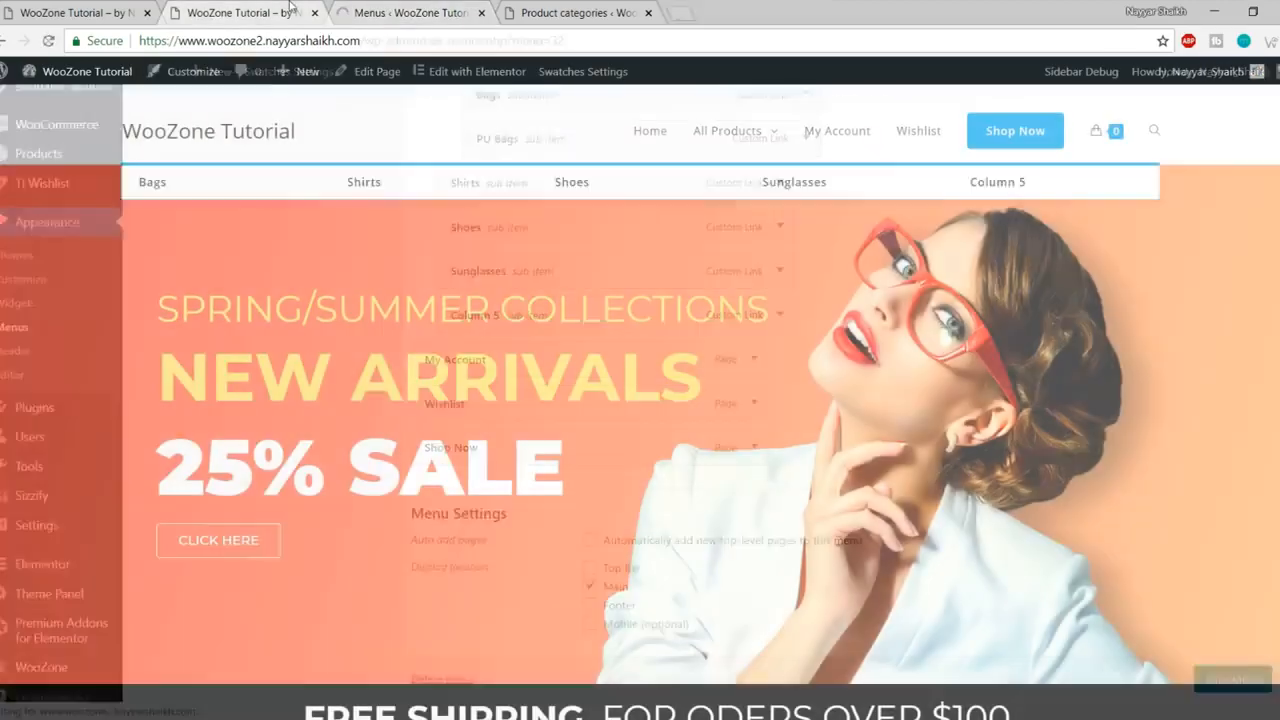
- Reload the storefront and view the Bags column of the All Products mega menu
{"action": "left_click", "coordinate": [294, 10]}
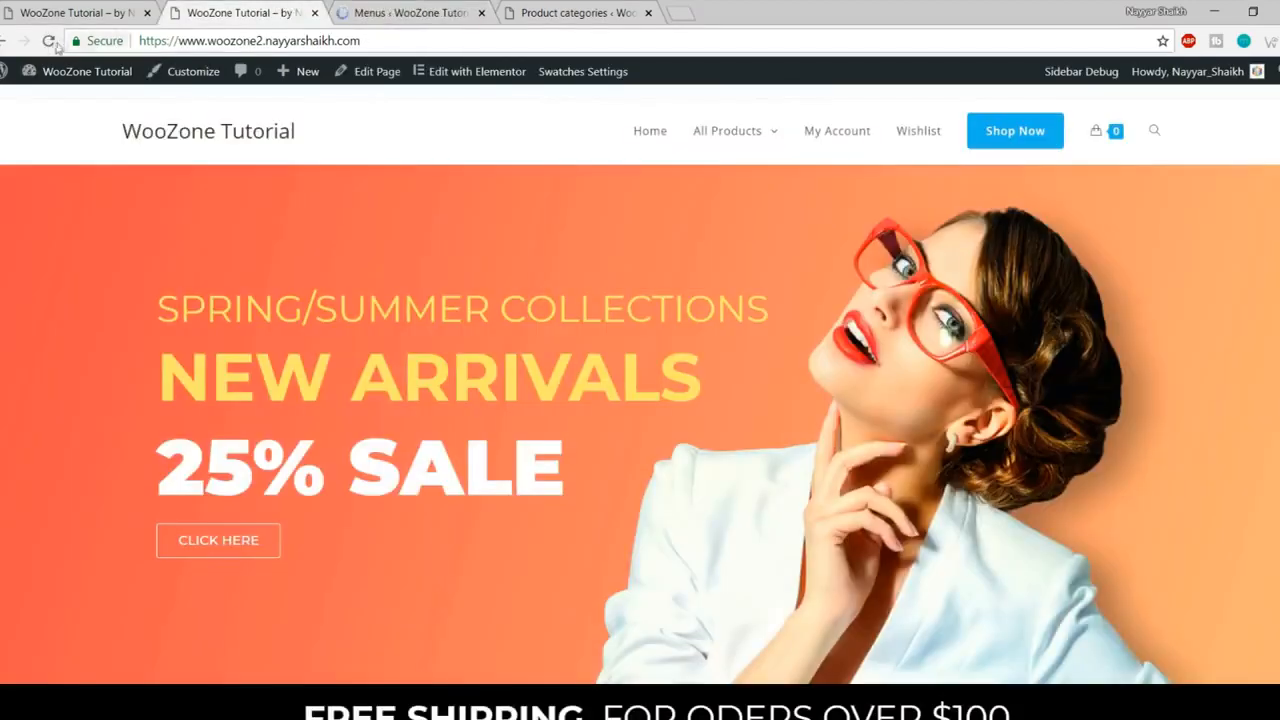
{"action": "left_click", "coordinate": [47, 41]}
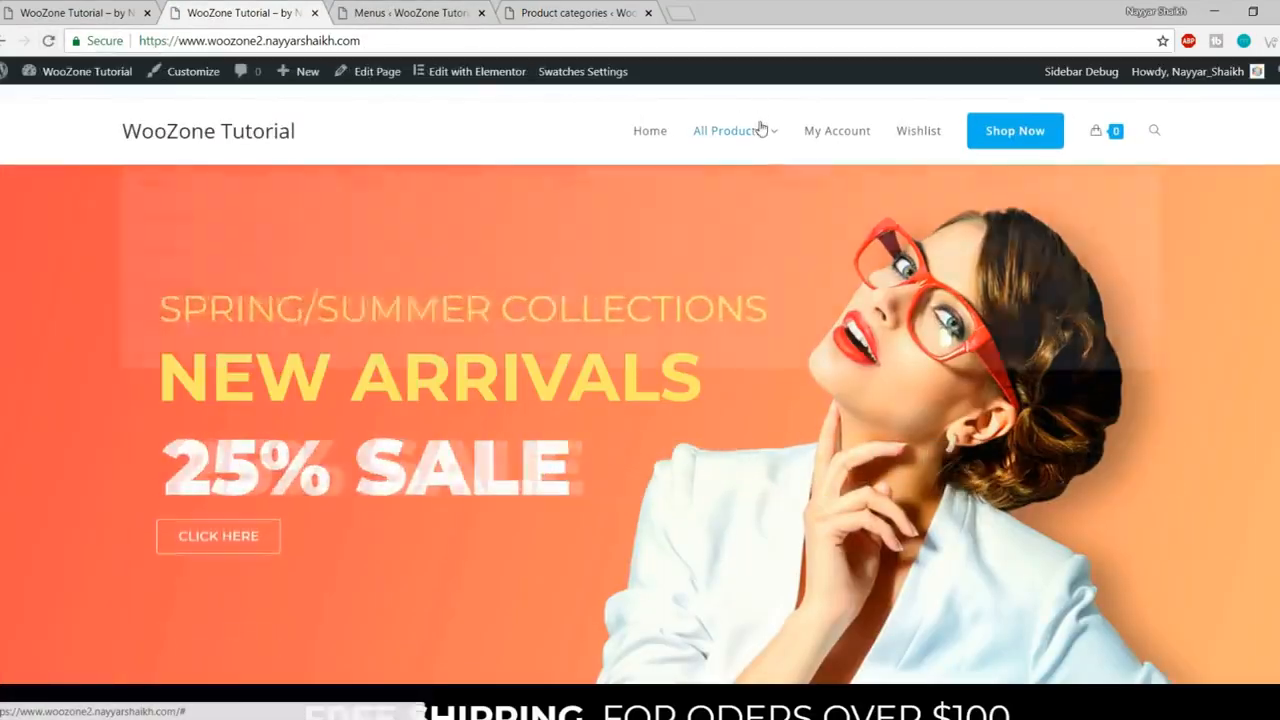
{"action": "mouse_move", "coordinate": [760, 128]}
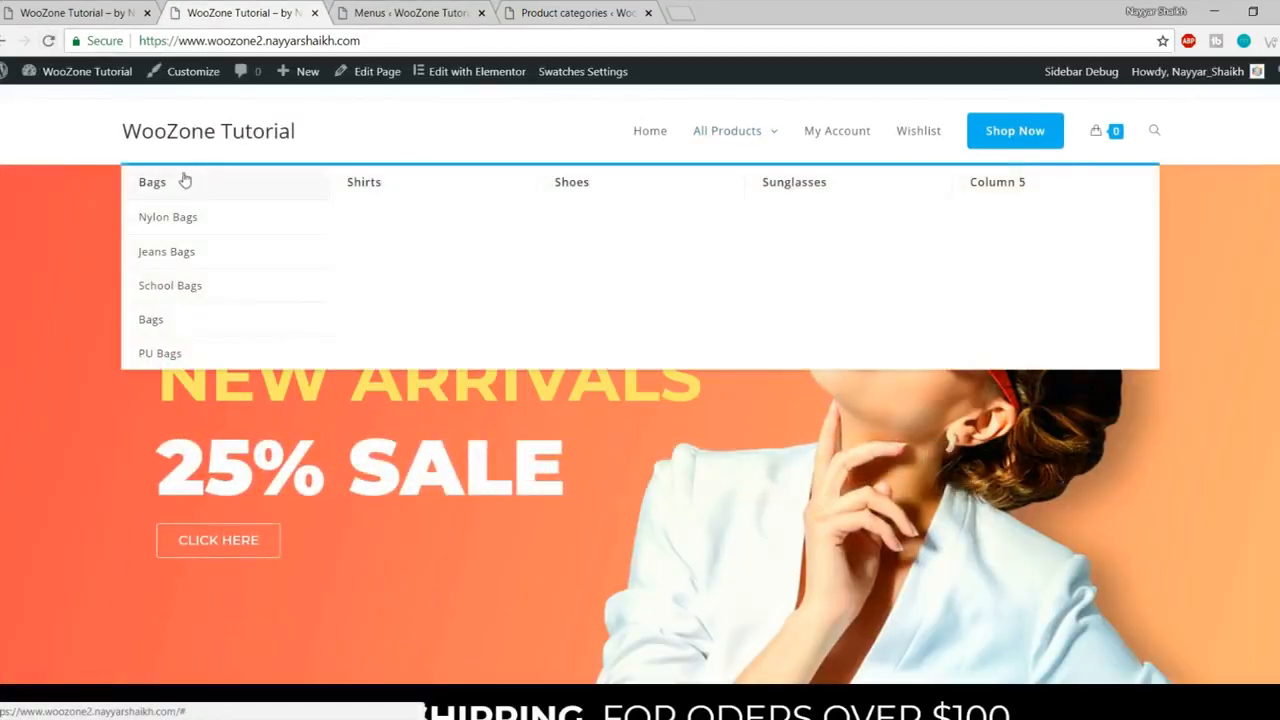
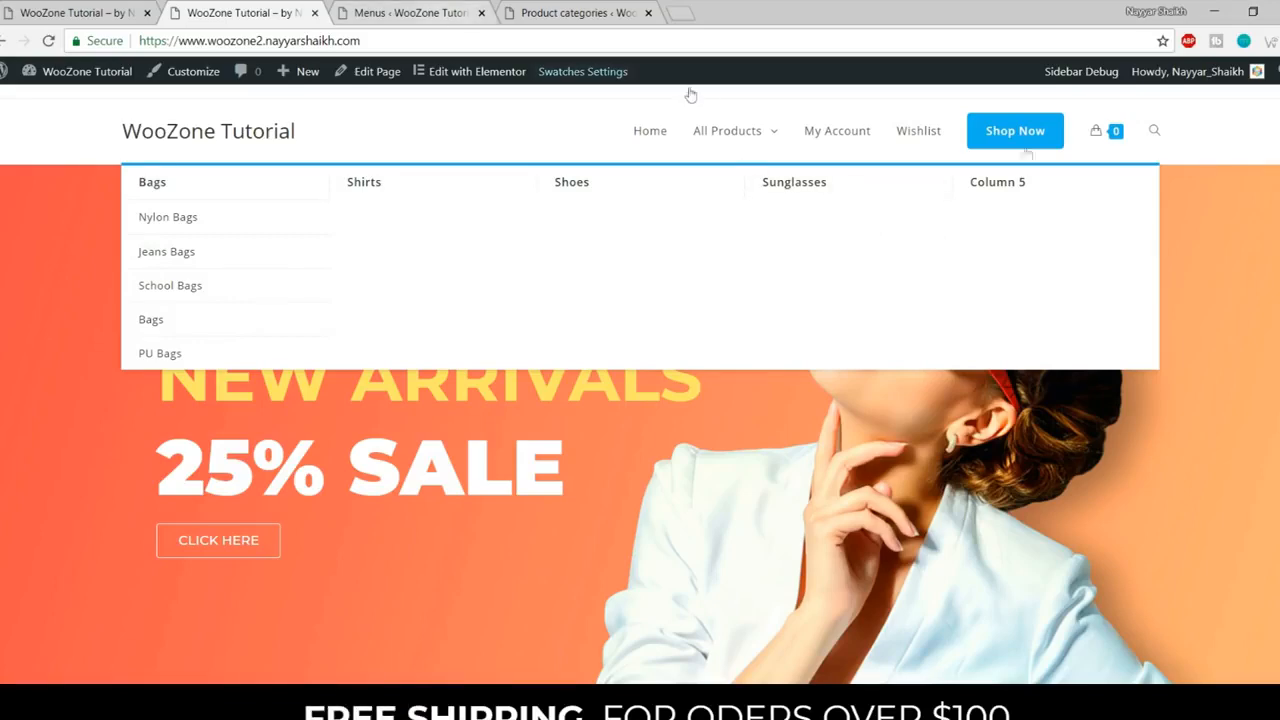
- Compare the reference store's All Products mega menu with the tutorial site's, then return to the admin page
{"action": "left_click", "coordinate": [119, 7]}
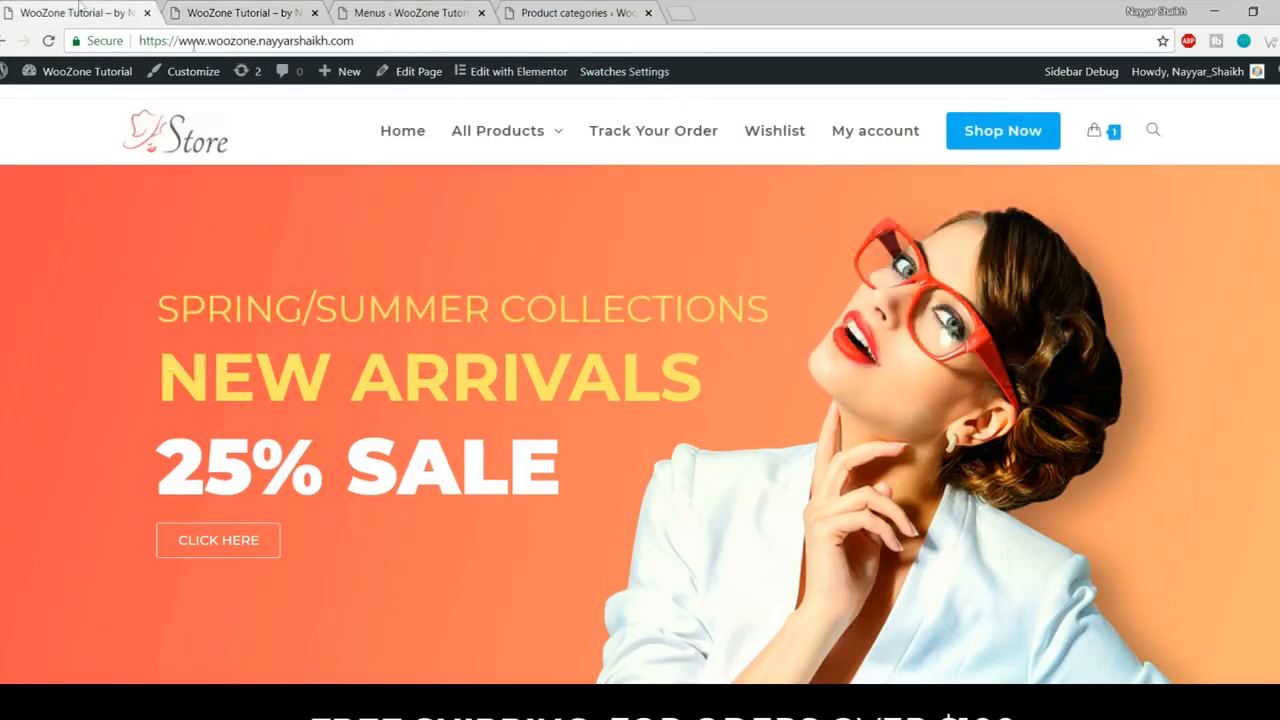
{"action": "mouse_move", "coordinate": [486, 131]}
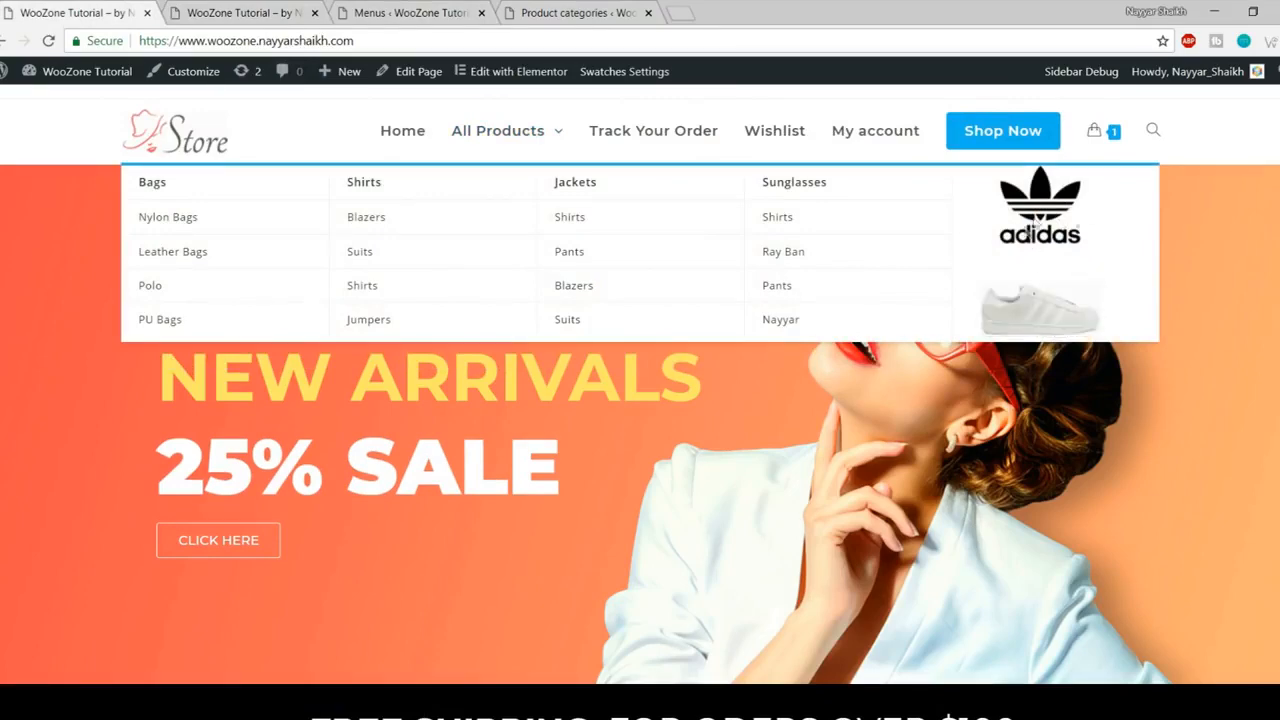
{"action": "left_click", "coordinate": [196, 10]}
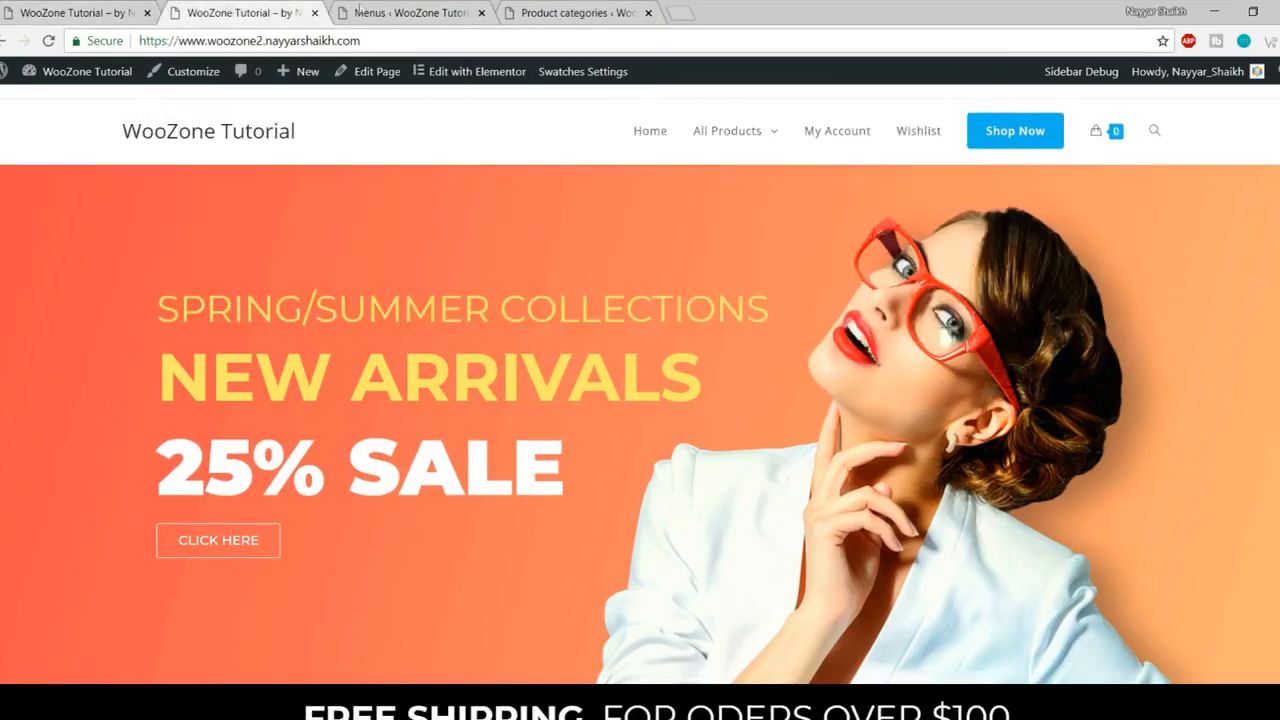
{"action": "left_click", "coordinate": [410, 12]}
{"action": "scroll", "coordinate": [862, 285], "scroll_direction": "down", "scroll_amount": 1}
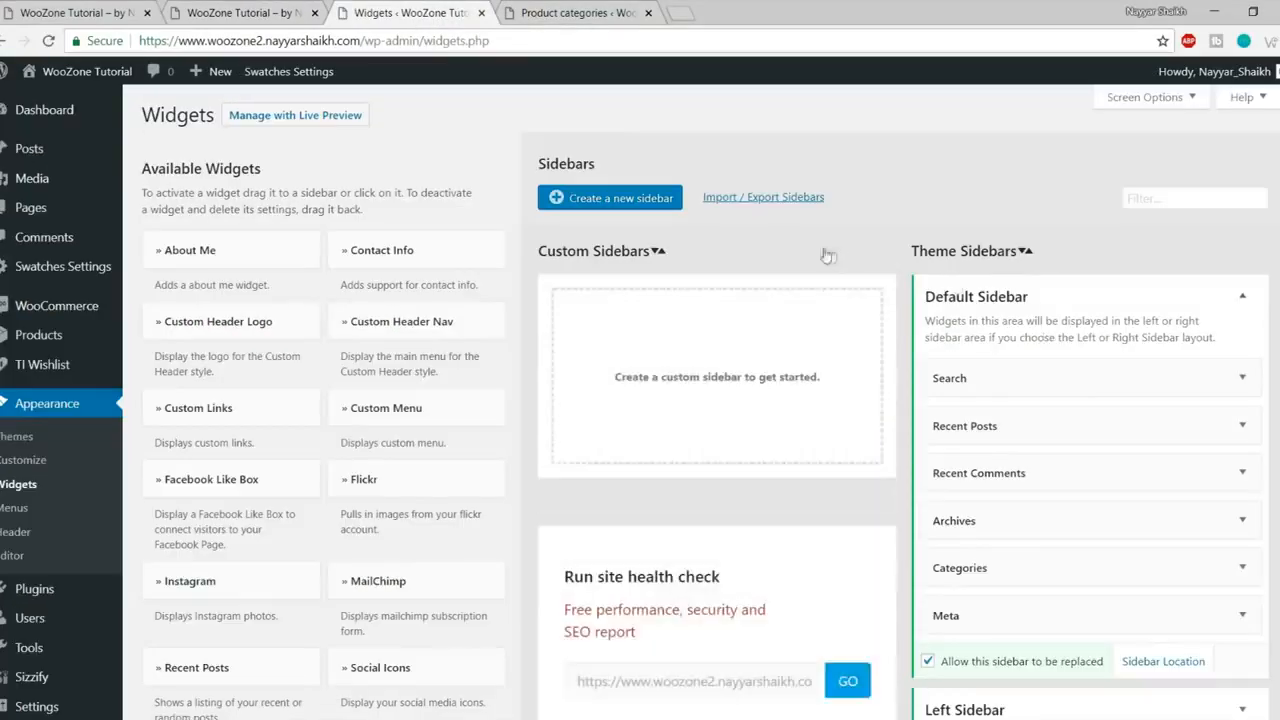
- Create a custom sidebar named 'Menu Column 5' and reload the Widgets page
{"action": "scroll", "coordinate": [927, 254], "scroll_direction": "down", "scroll_amount": 1}
{"action": "scroll", "coordinate": [700, 262], "scroll_direction": "up", "scroll_amount": 1}
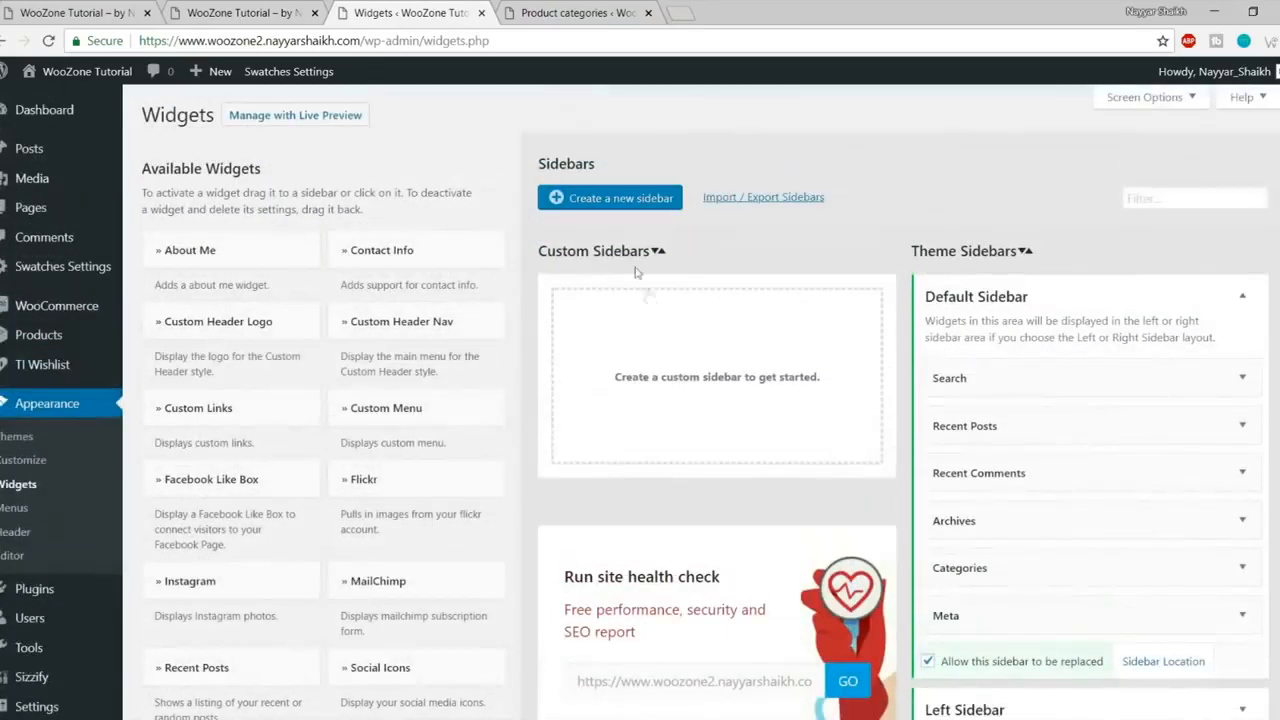
{"action": "left_click", "coordinate": [615, 199]}
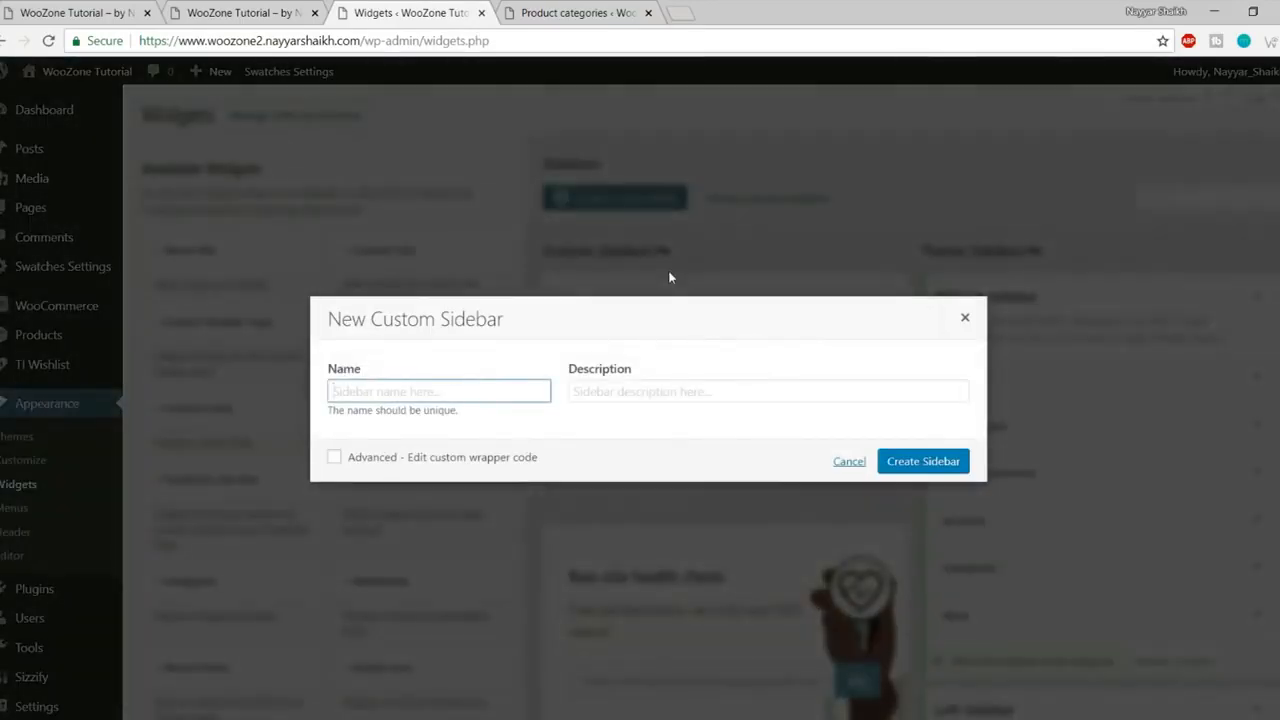
{"action": "type", "text": "Column 5"}
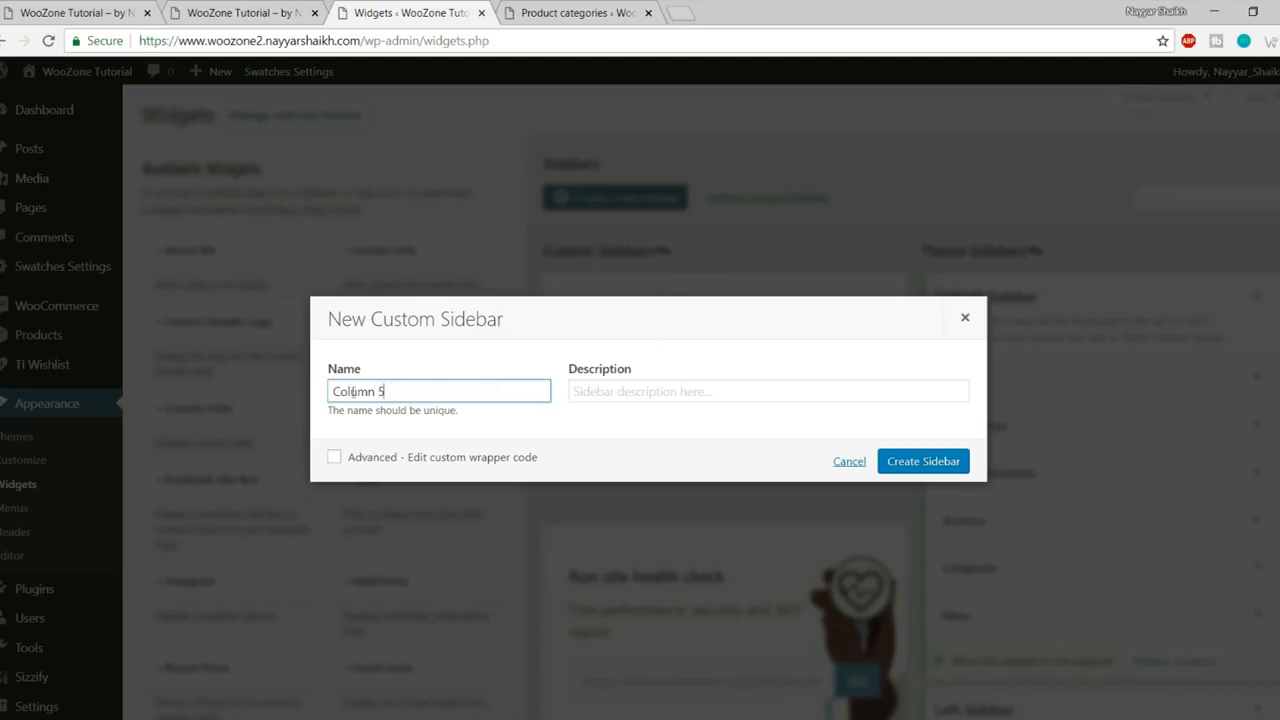
{"action": "type", "text": "Menu"}
{"action": "left_click", "coordinate": [903, 464]}
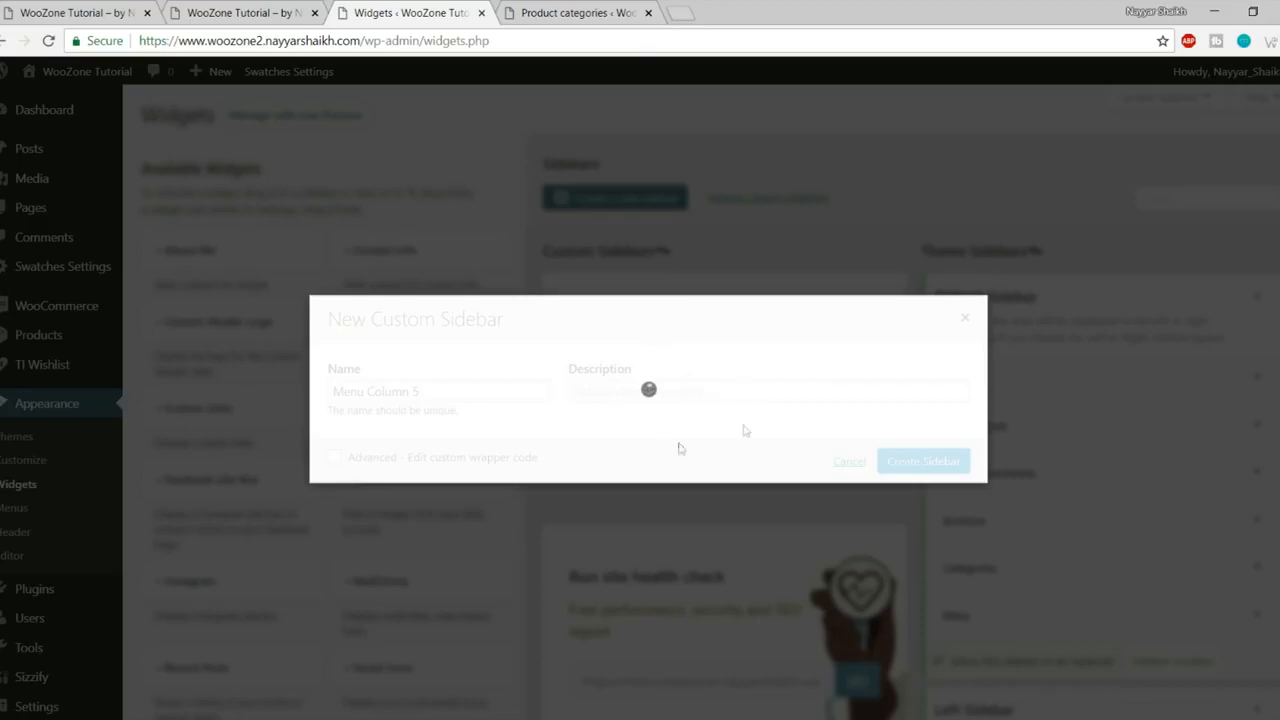
{"action": "left_click", "coordinate": [615, 47]}
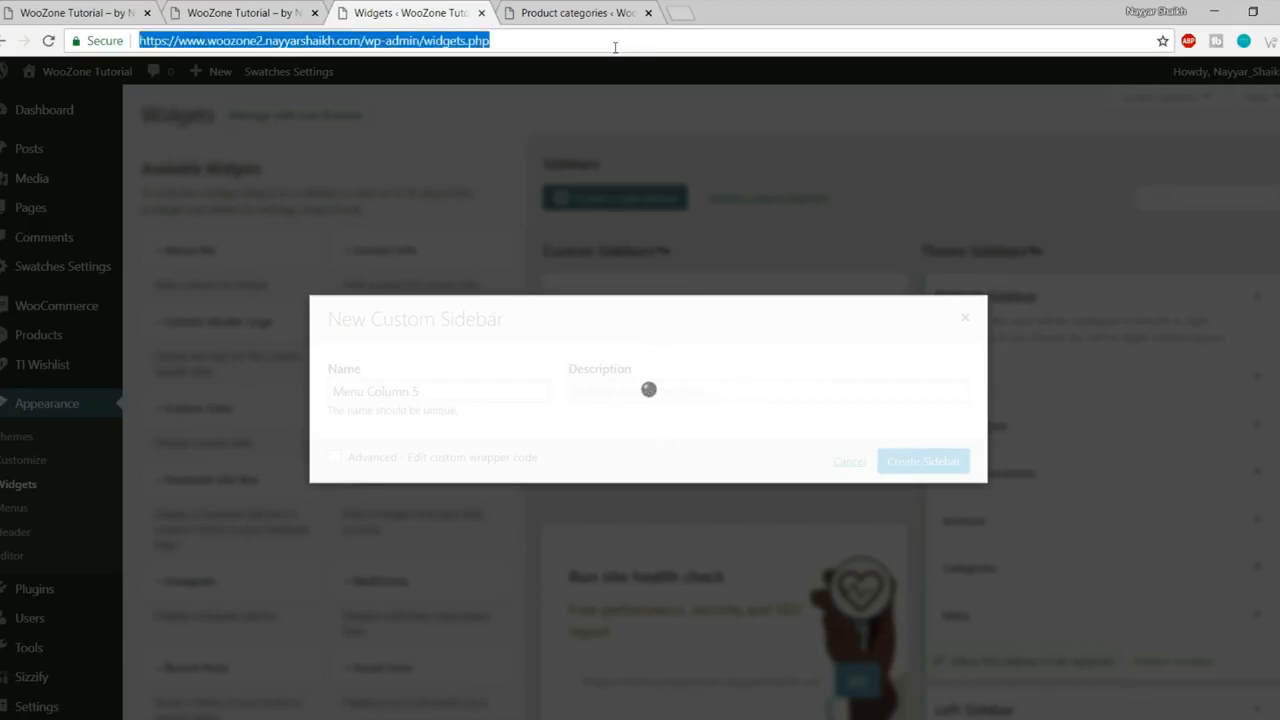
{"action": "key", "text": "Return"}
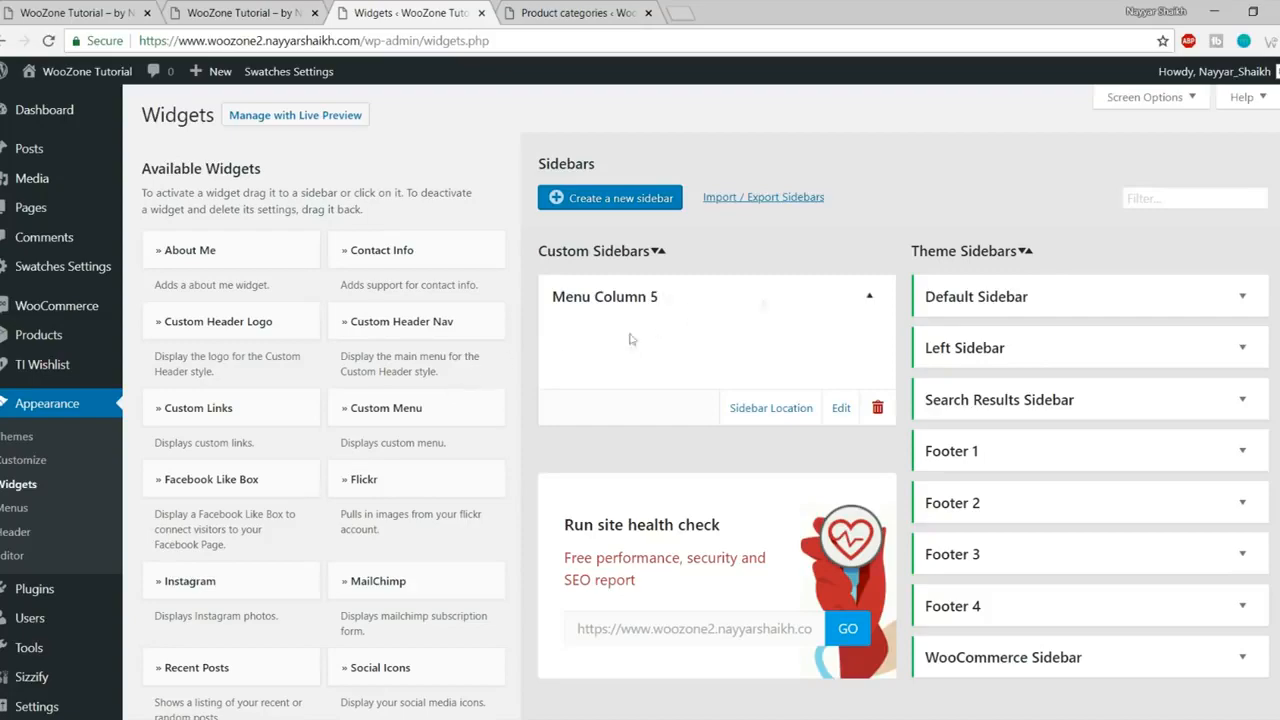
- Add an Image widget to the Menu Column 5 sidebar
{"action": "scroll", "coordinate": [497, 383], "scroll_direction": "down", "scroll_amount": 14}
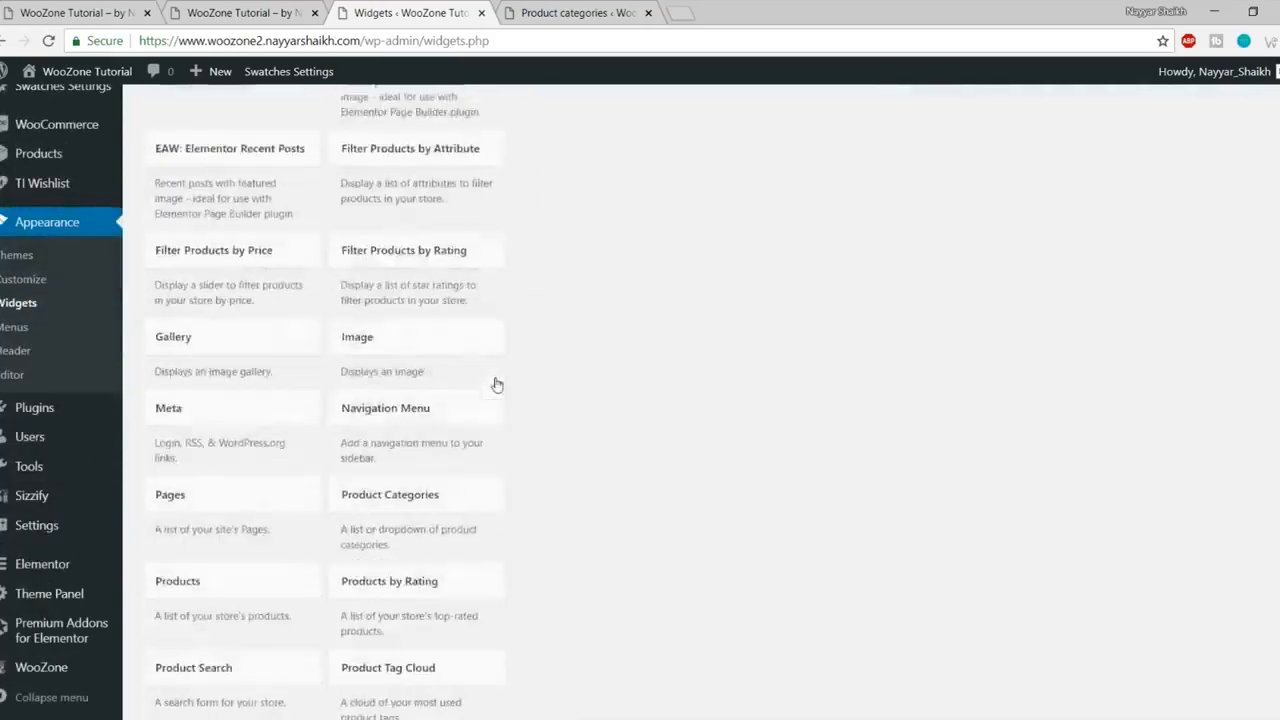
{"action": "scroll", "coordinate": [497, 383], "scroll_direction": "up", "scroll_amount": 5}
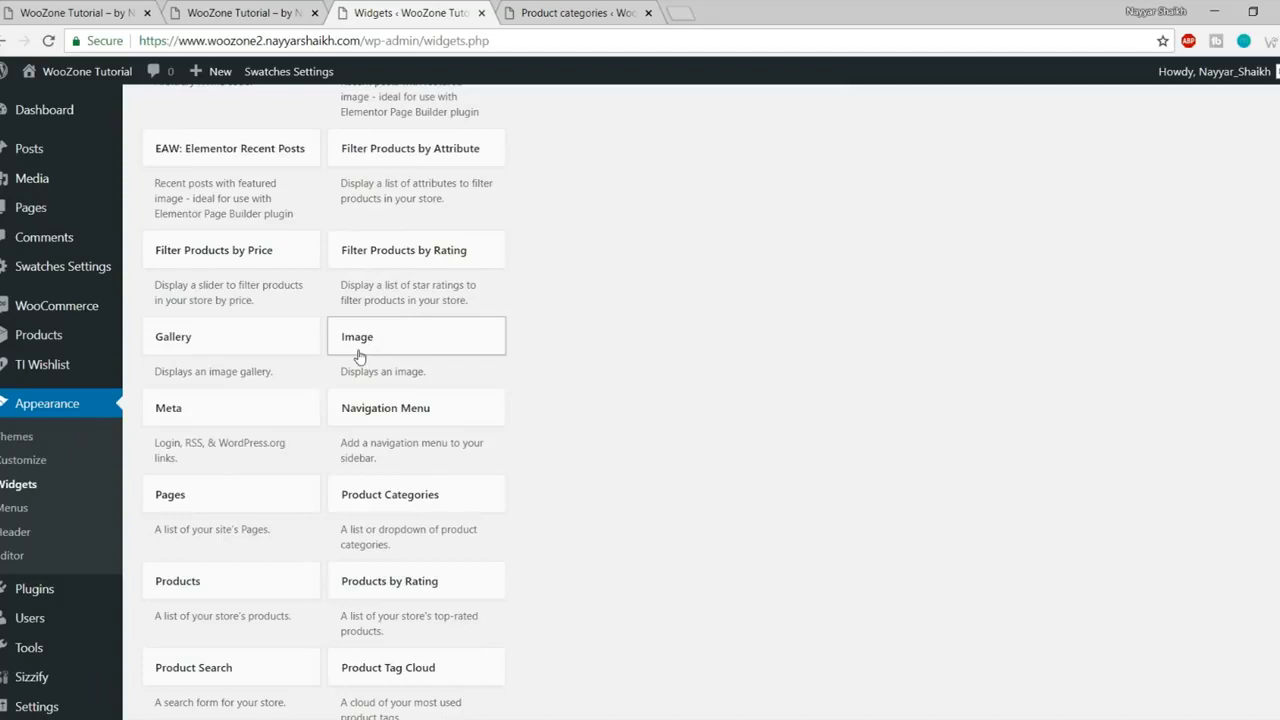
{"action": "left_click", "coordinate": [406, 354]}
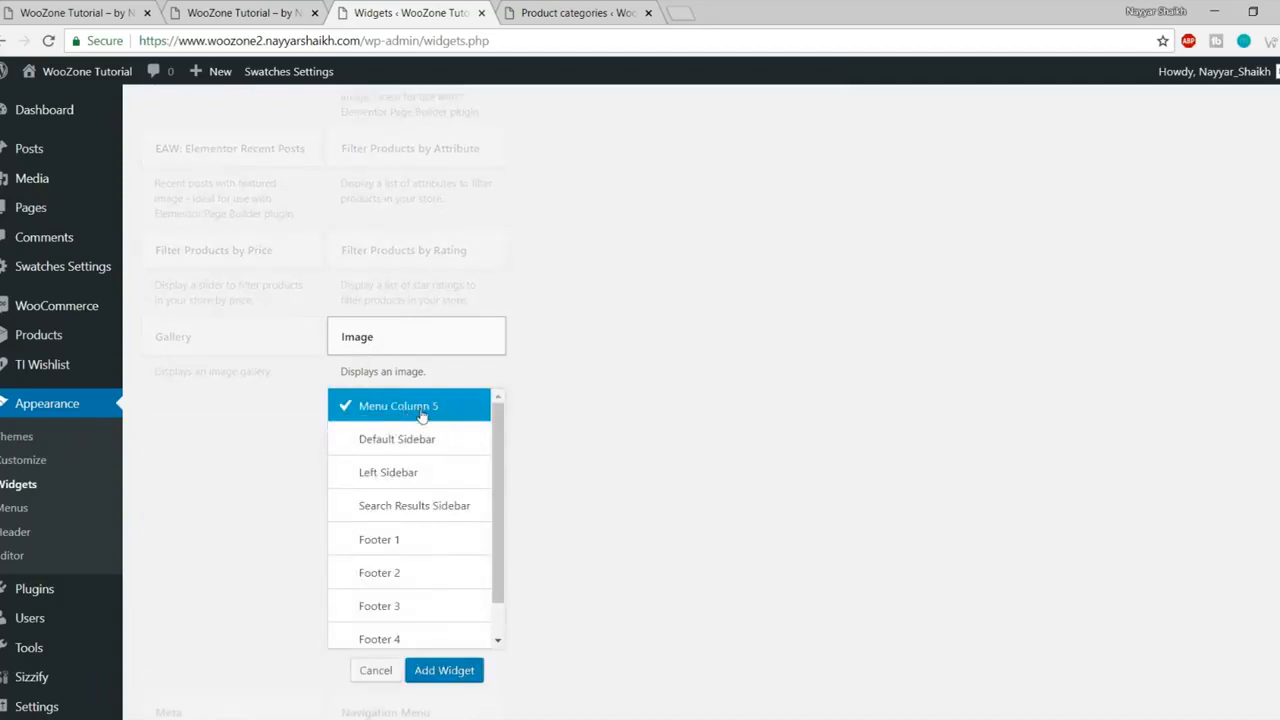
{"action": "left_click", "coordinate": [444, 670]}
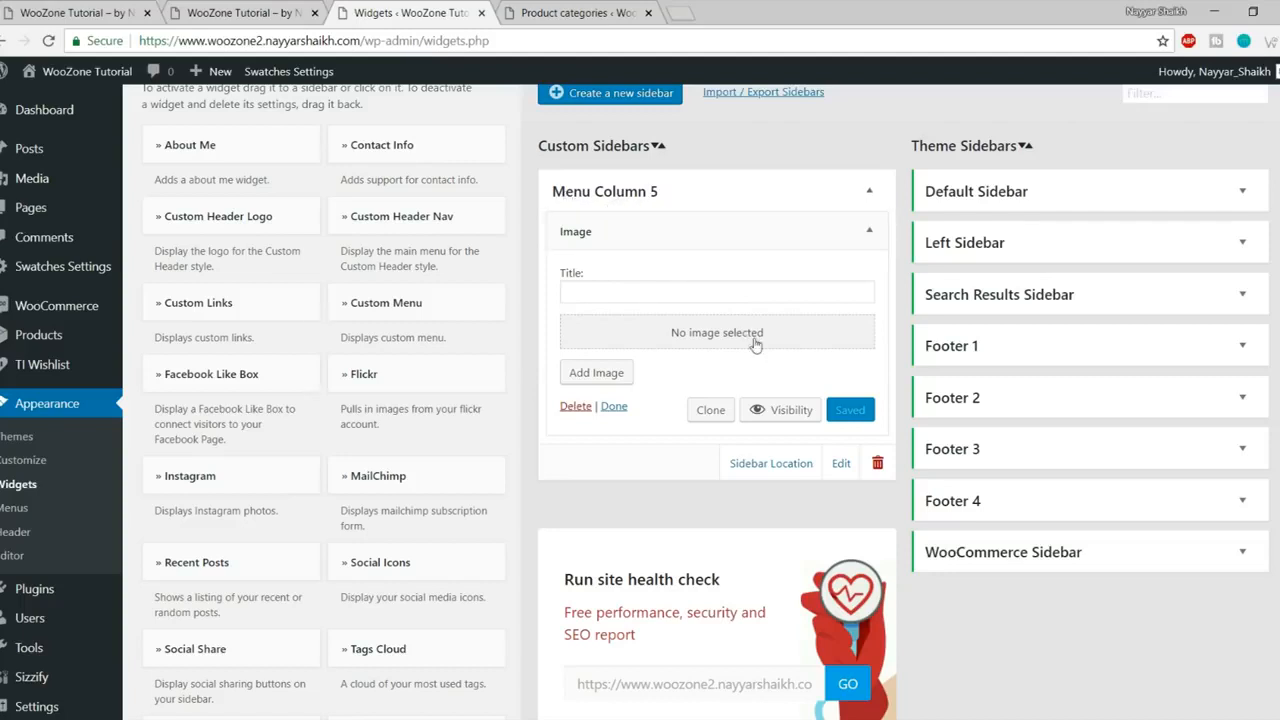
- Upload shoes-image as the widget's adidas picture, save it, and preview the homepage
{"action": "left_click", "coordinate": [723, 336]}
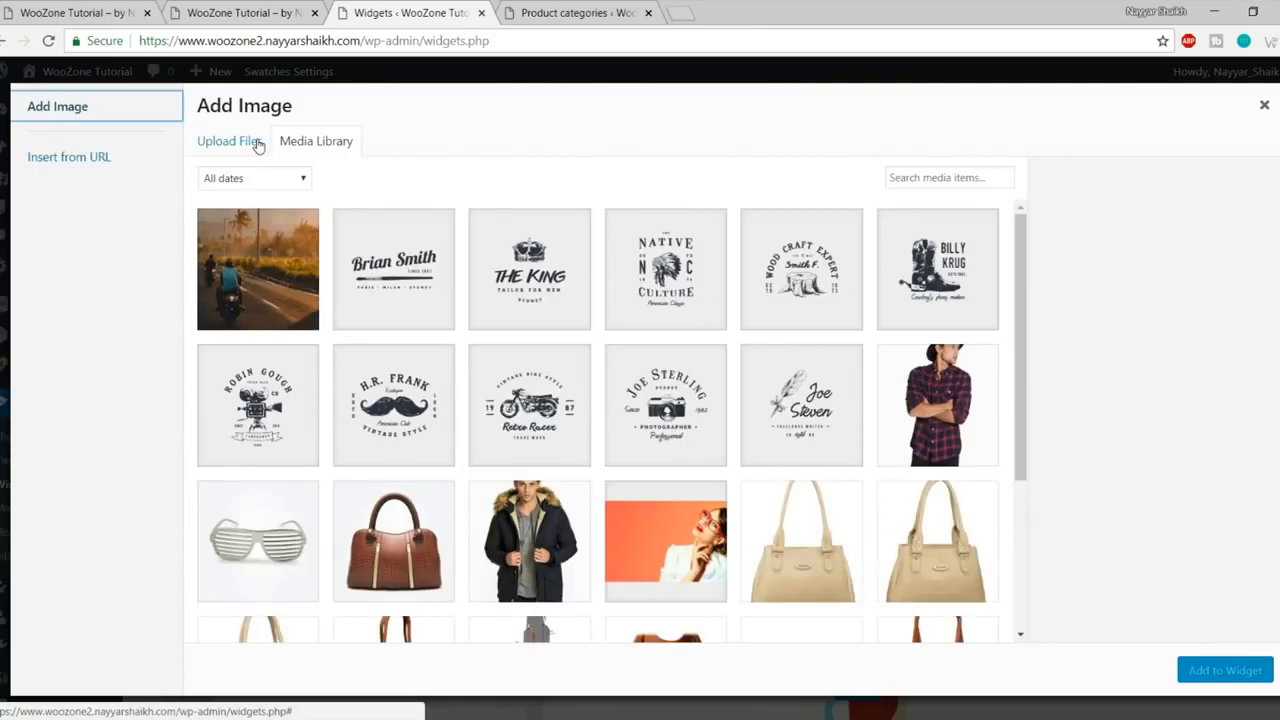
{"action": "left_click", "coordinate": [257, 143]}
{"action": "left_click", "coordinate": [772, 400]}
{"action": "scroll", "coordinate": [508, 224], "scroll_direction": "down", "scroll_amount": 3}
{"action": "left_click", "coordinate": [476, 268]}
{"action": "left_click", "coordinate": [505, 388]}
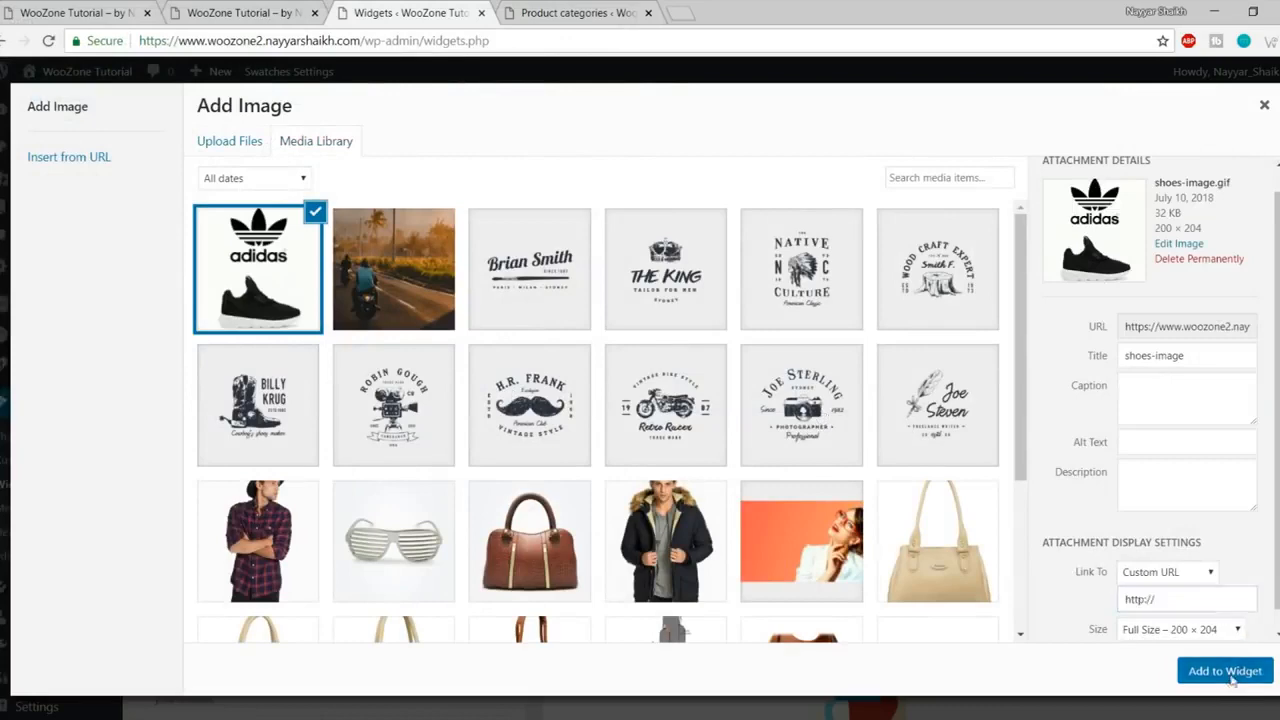
{"action": "left_click", "coordinate": [1225, 670]}
{"action": "left_click", "coordinate": [853, 606]}
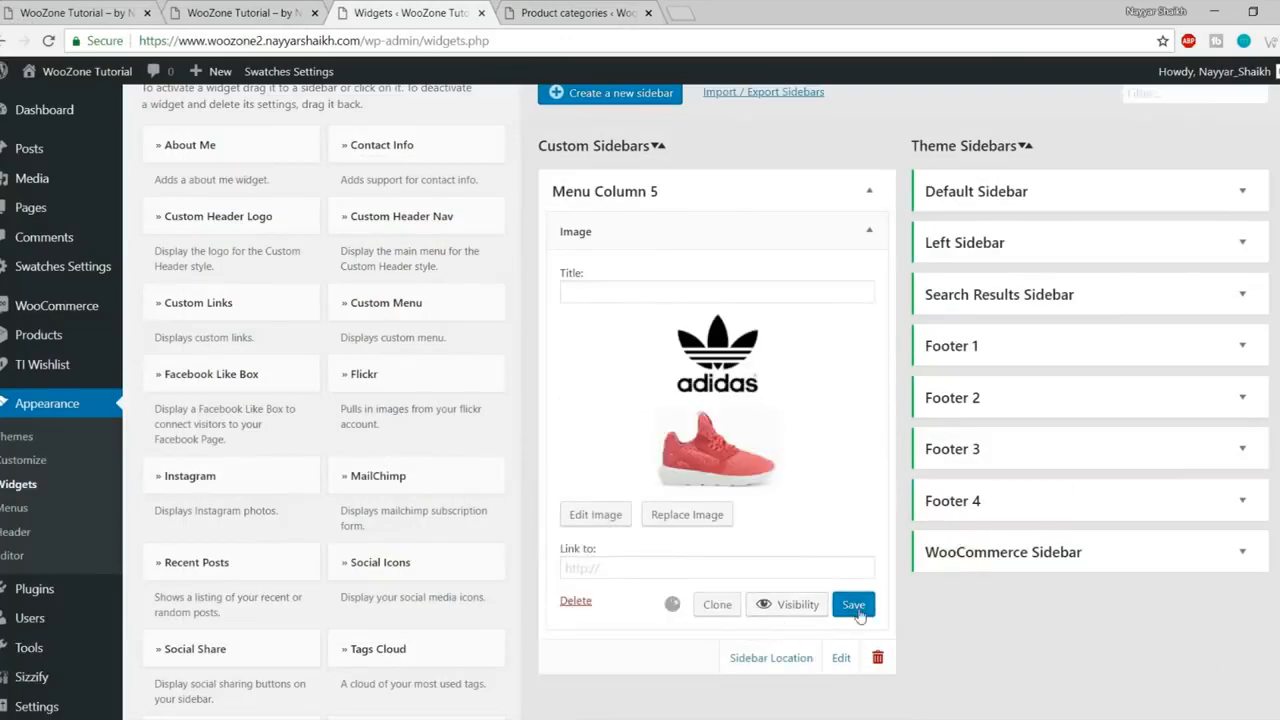
{"action": "left_click", "coordinate": [294, 10]}
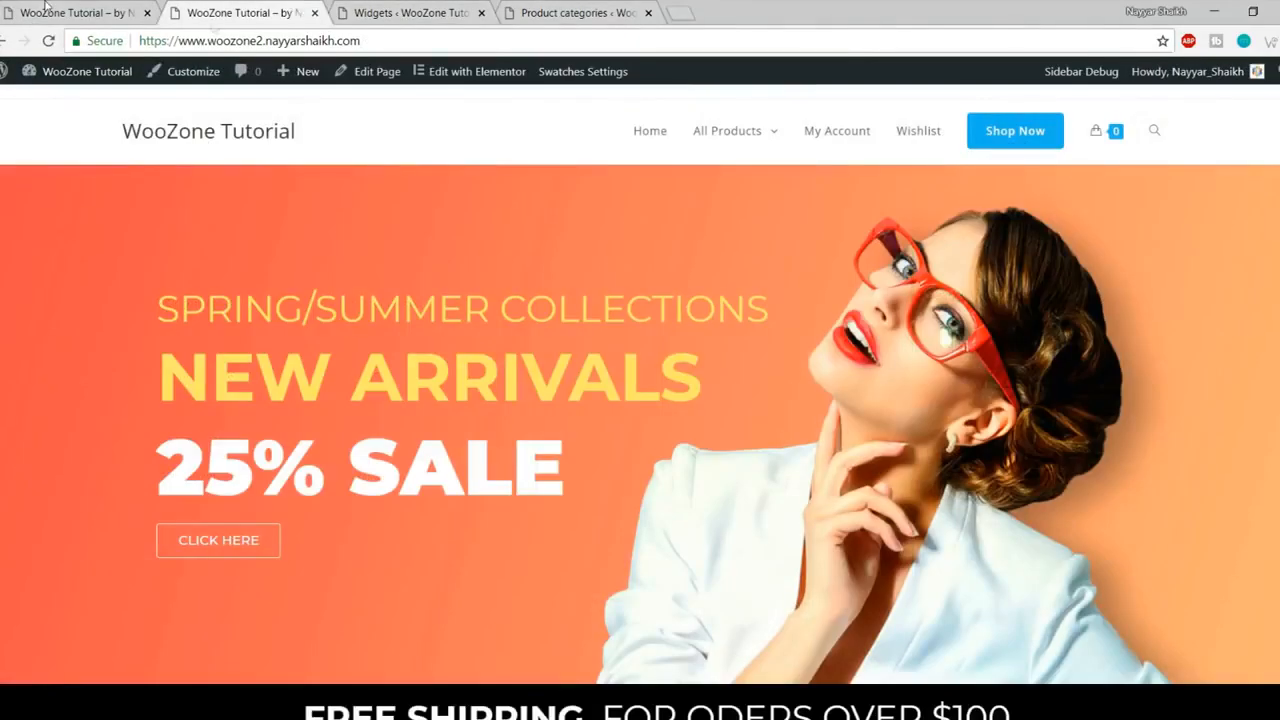
{"action": "left_click", "coordinate": [410, 12]}
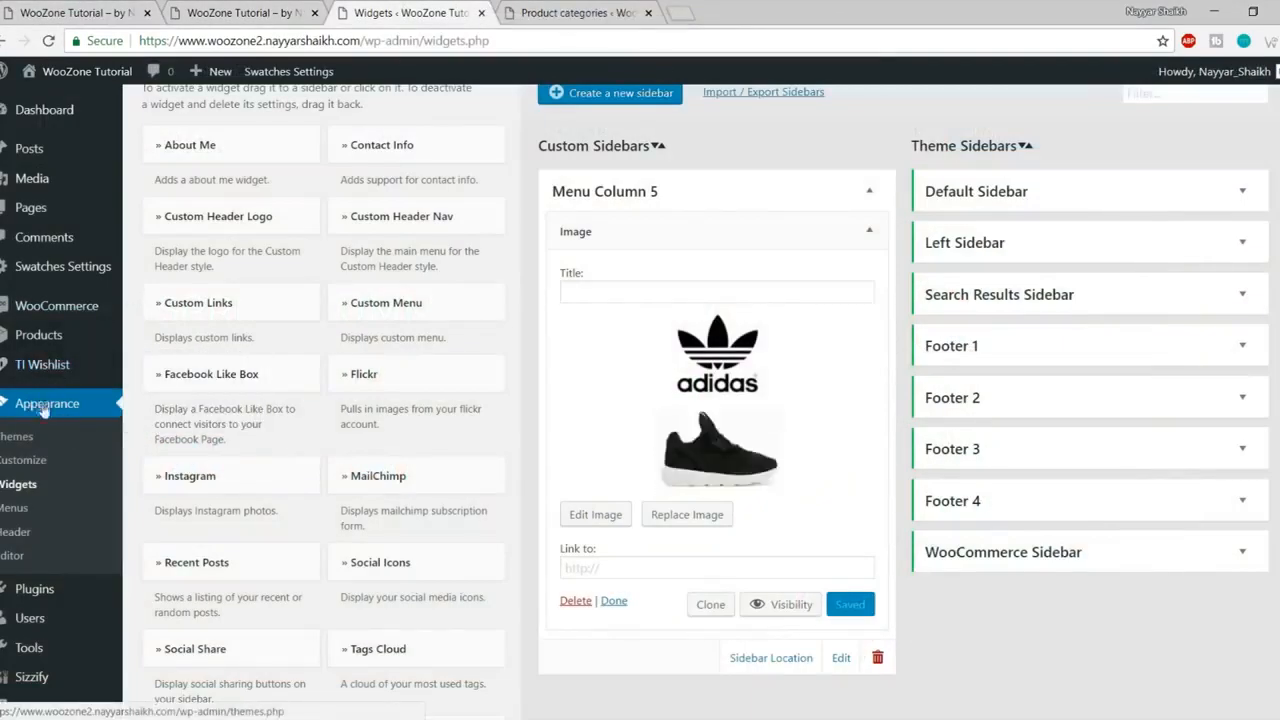
- Set the Column 5 item's Mega Menu Widget Area to Menu Column 5
{"action": "left_click", "coordinate": [30, 509]}
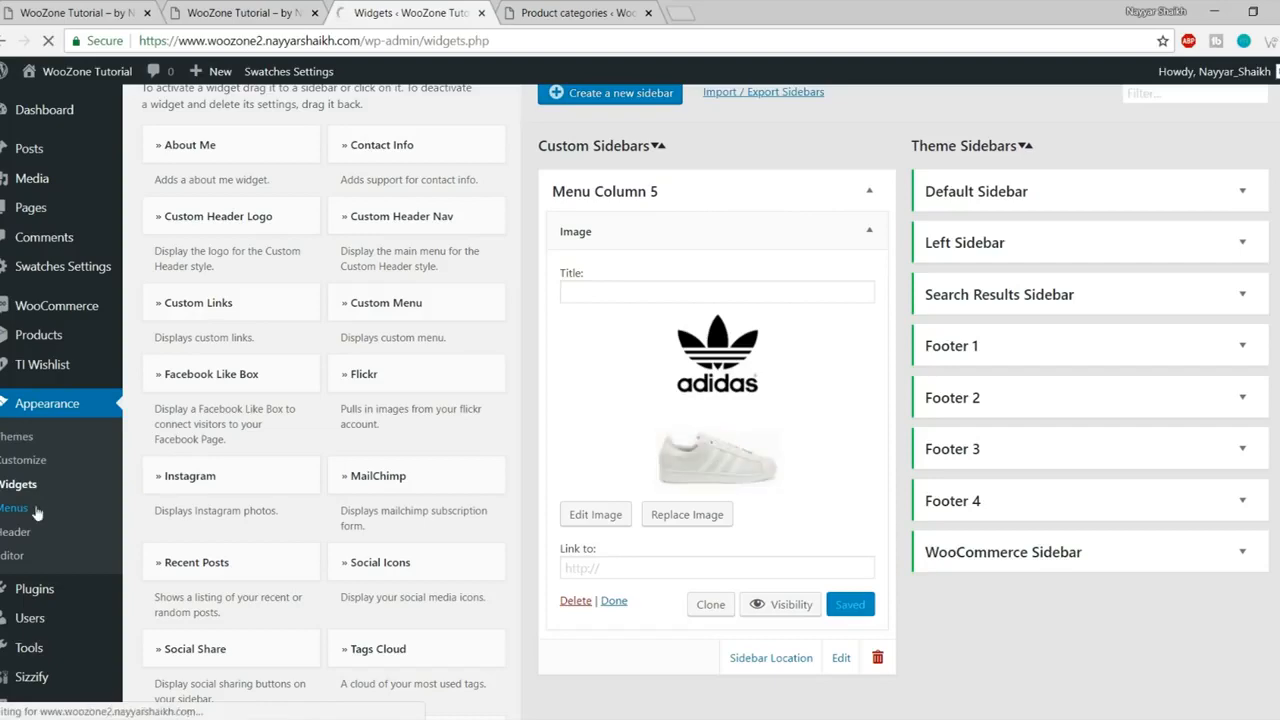
{"action": "scroll", "coordinate": [835, 445], "scroll_direction": "down", "scroll_amount": 5}
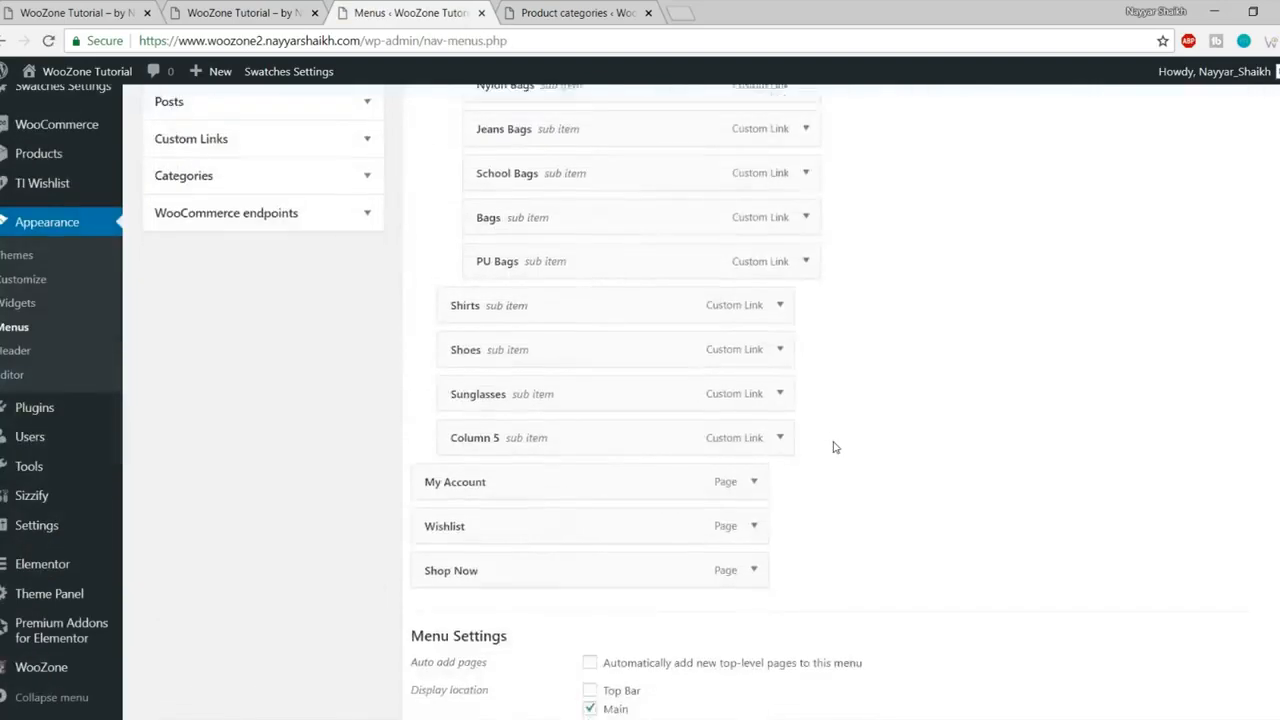
{"action": "scroll", "coordinate": [835, 447], "scroll_direction": "down", "scroll_amount": 2}
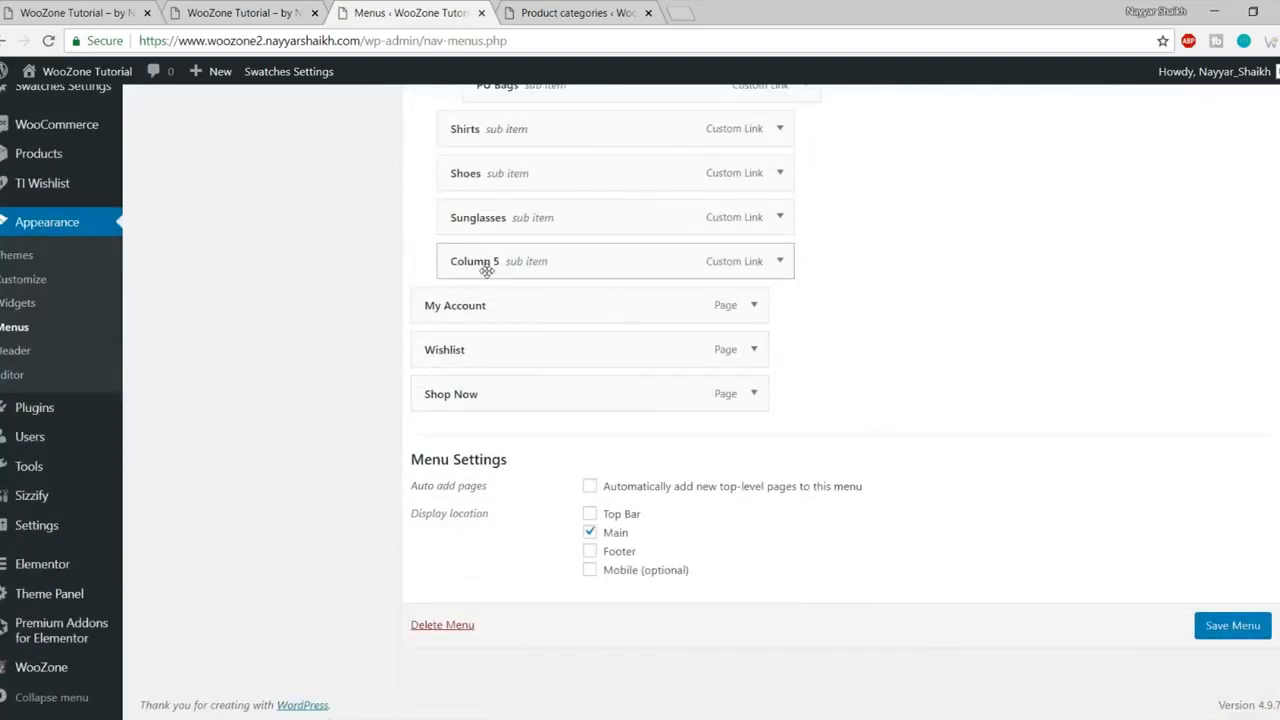
{"action": "left_click", "coordinate": [781, 262]}
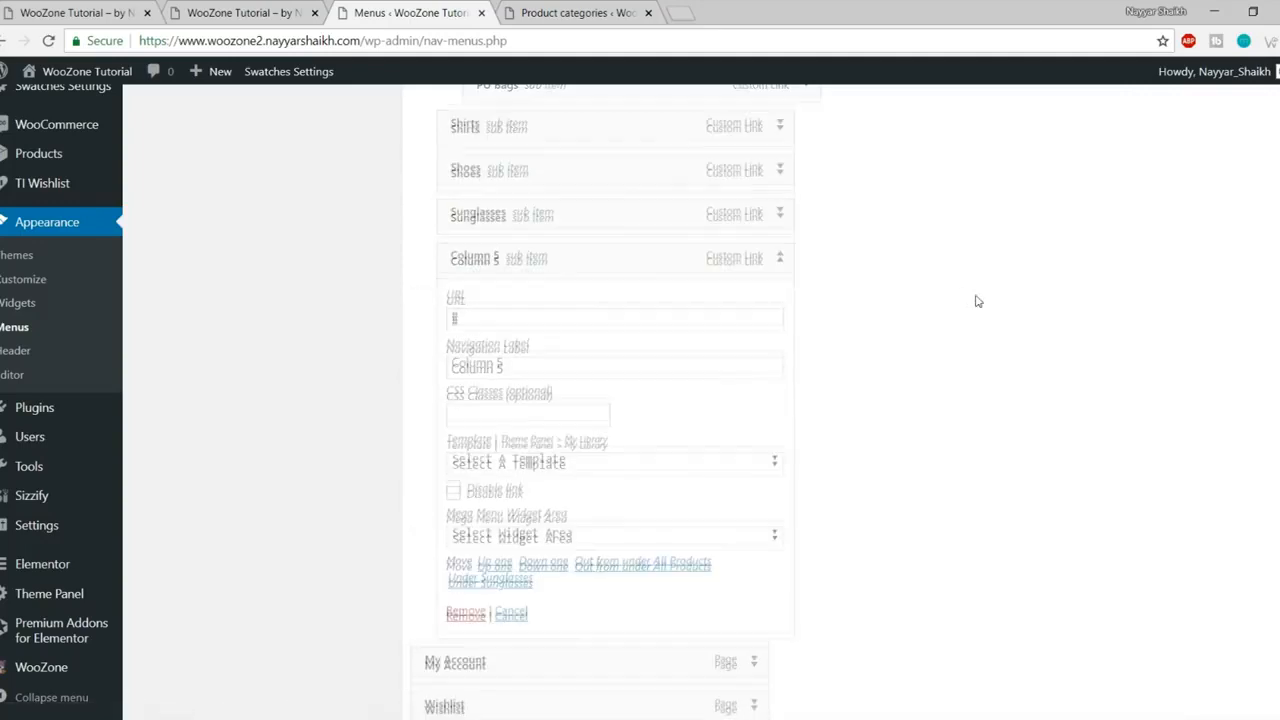
{"action": "scroll", "coordinate": [979, 301], "scroll_direction": "down", "scroll_amount": 1}
{"action": "left_click_drag", "start_coordinate": [457, 436], "coordinate": [586, 434]}
{"action": "left_click", "coordinate": [592, 436]}
{"action": "left_click", "coordinate": [586, 451]}
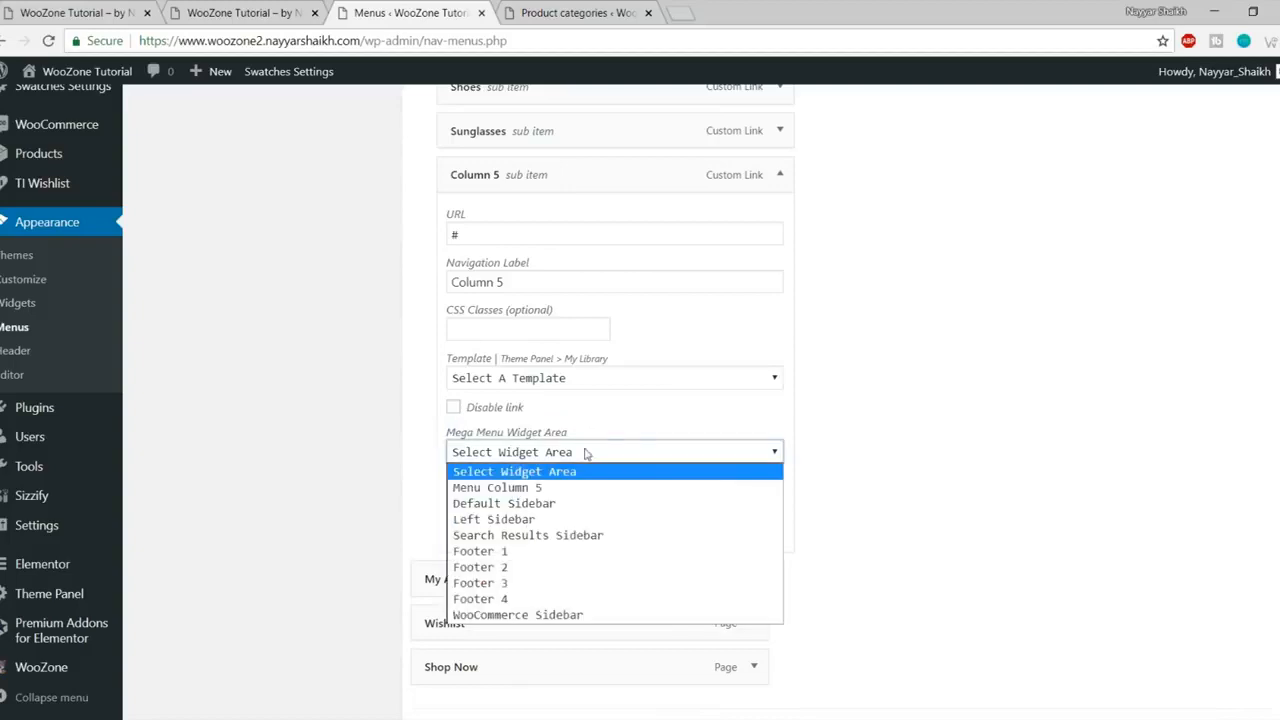
{"action": "left_click", "coordinate": [524, 488]}
- Save the menu and reload the storefront
{"action": "scroll", "coordinate": [789, 491], "scroll_direction": "down", "scroll_amount": 2}
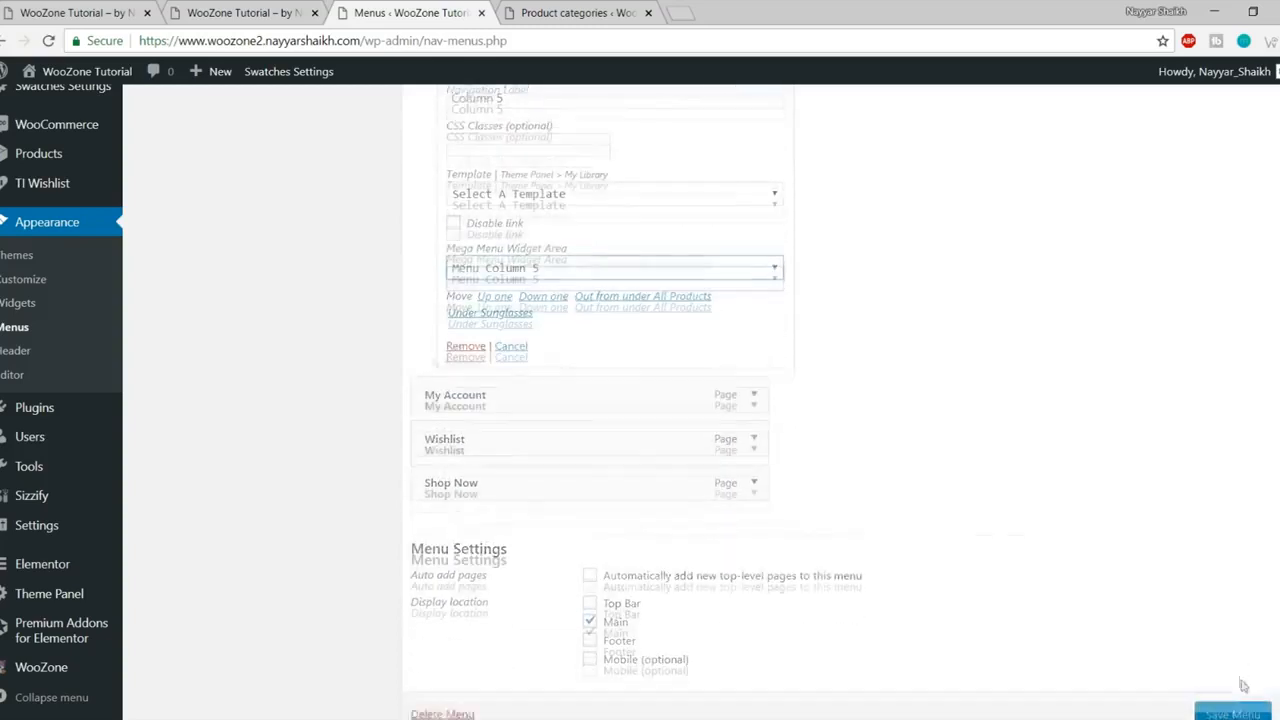
{"action": "left_click", "coordinate": [1235, 627]}
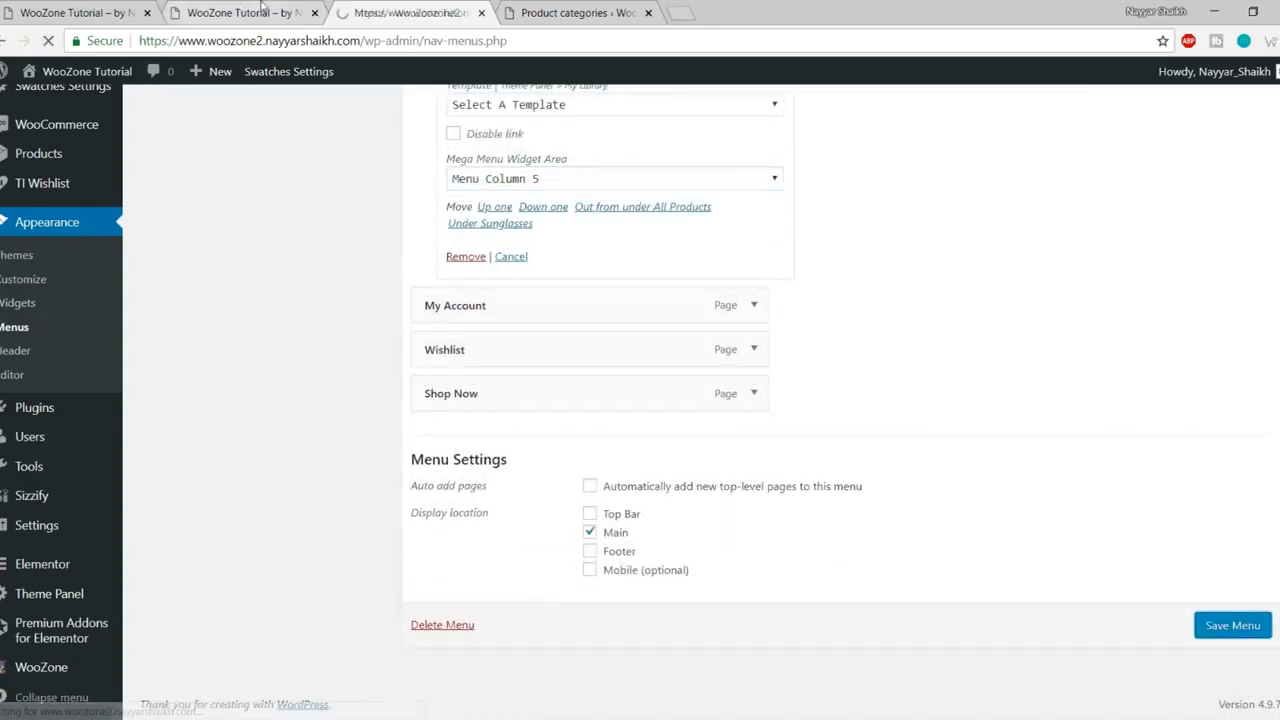
{"action": "left_click", "coordinate": [262, 10]}
{"action": "left_click", "coordinate": [49, 43]}
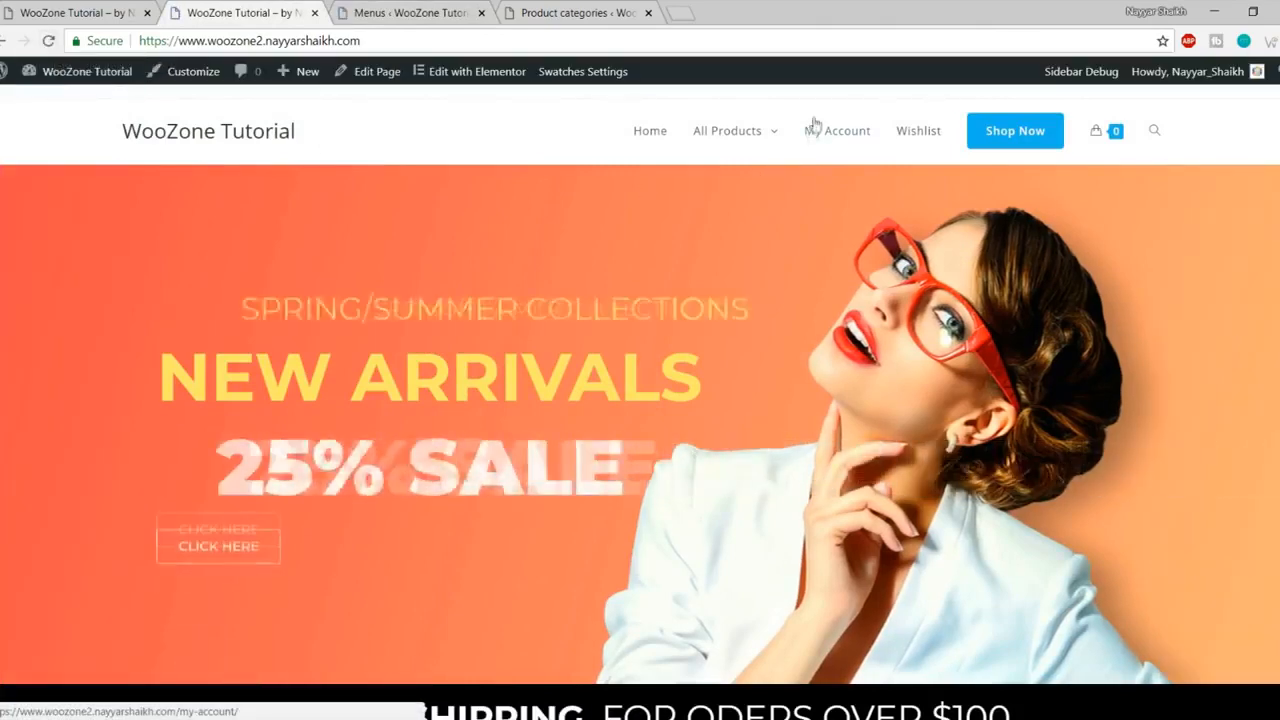
- Compare All Products mega menus with the original Store site, then return to woozone2's menu editor
{"action": "mouse_move", "coordinate": [717, 146]}
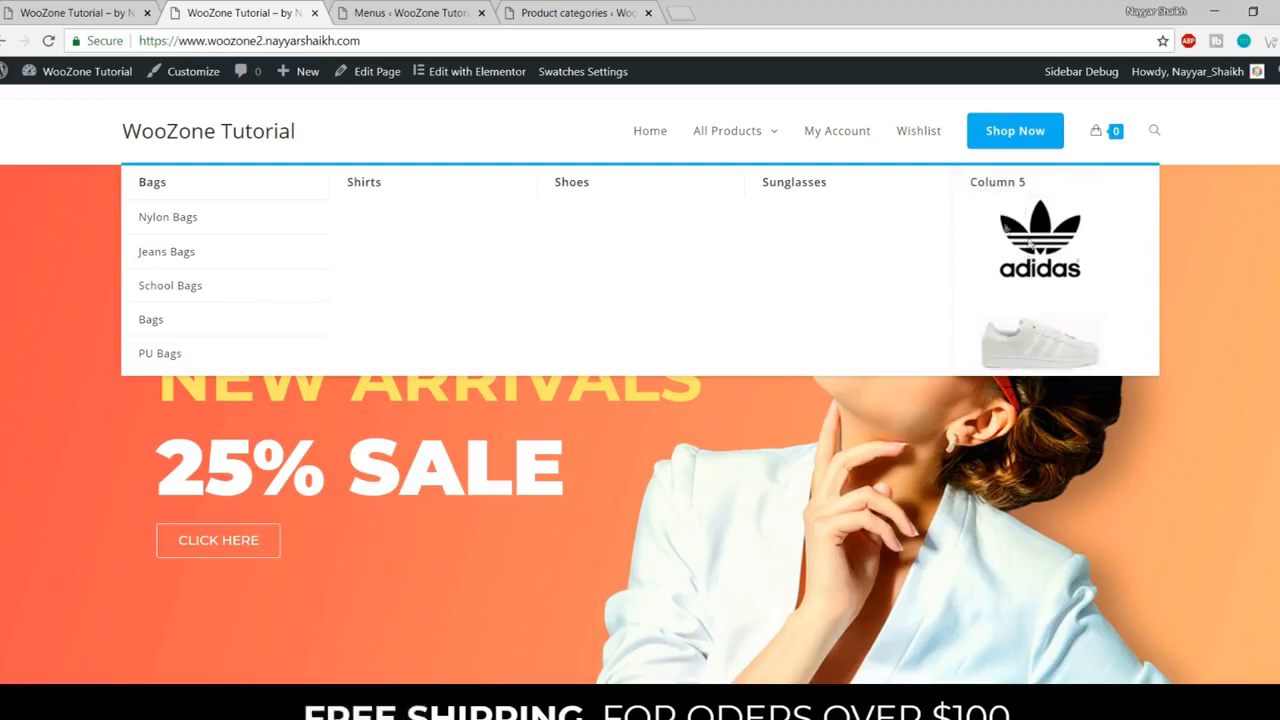
{"action": "left_click", "coordinate": [80, 13]}
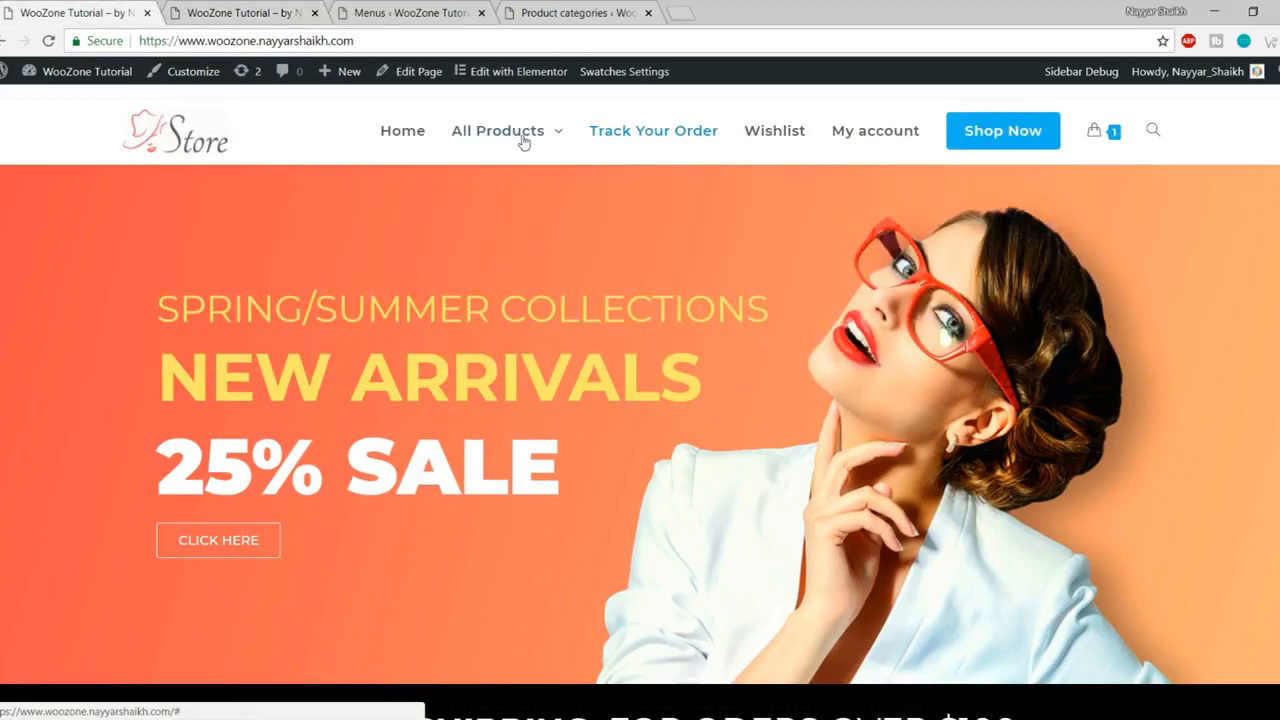
{"action": "mouse_move", "coordinate": [523, 137]}
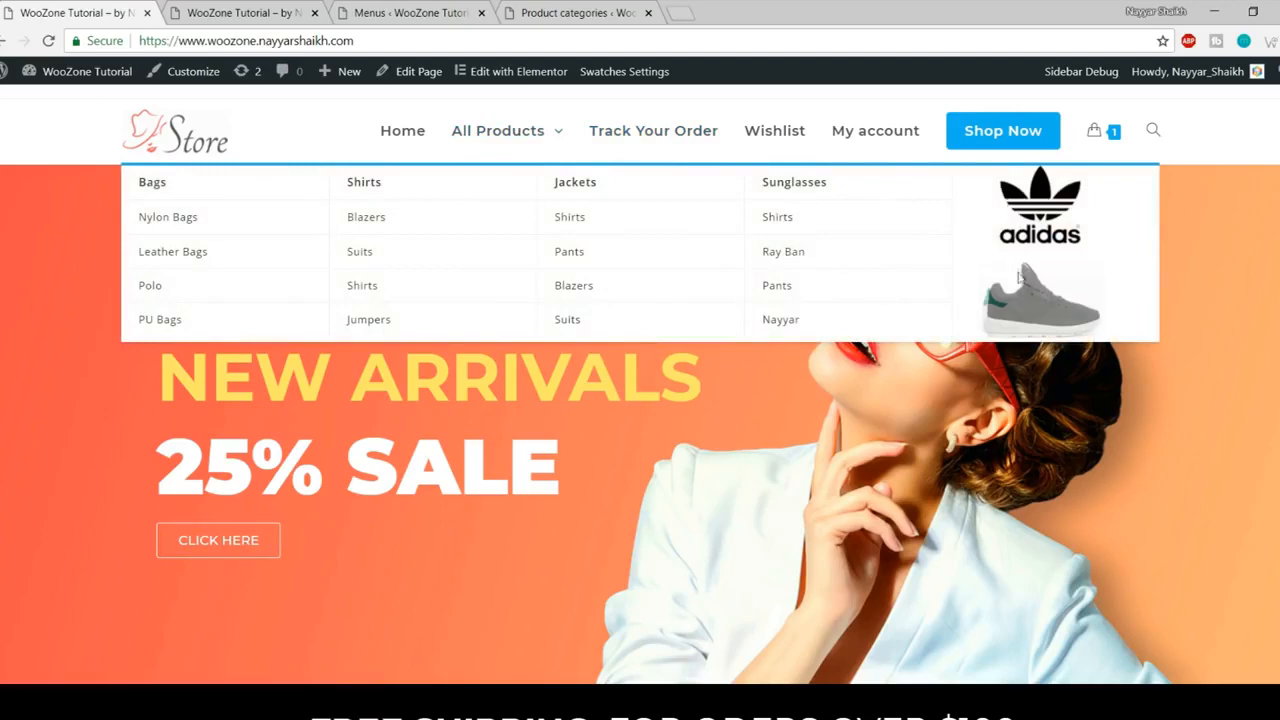
{"action": "left_click", "coordinate": [283, 8]}
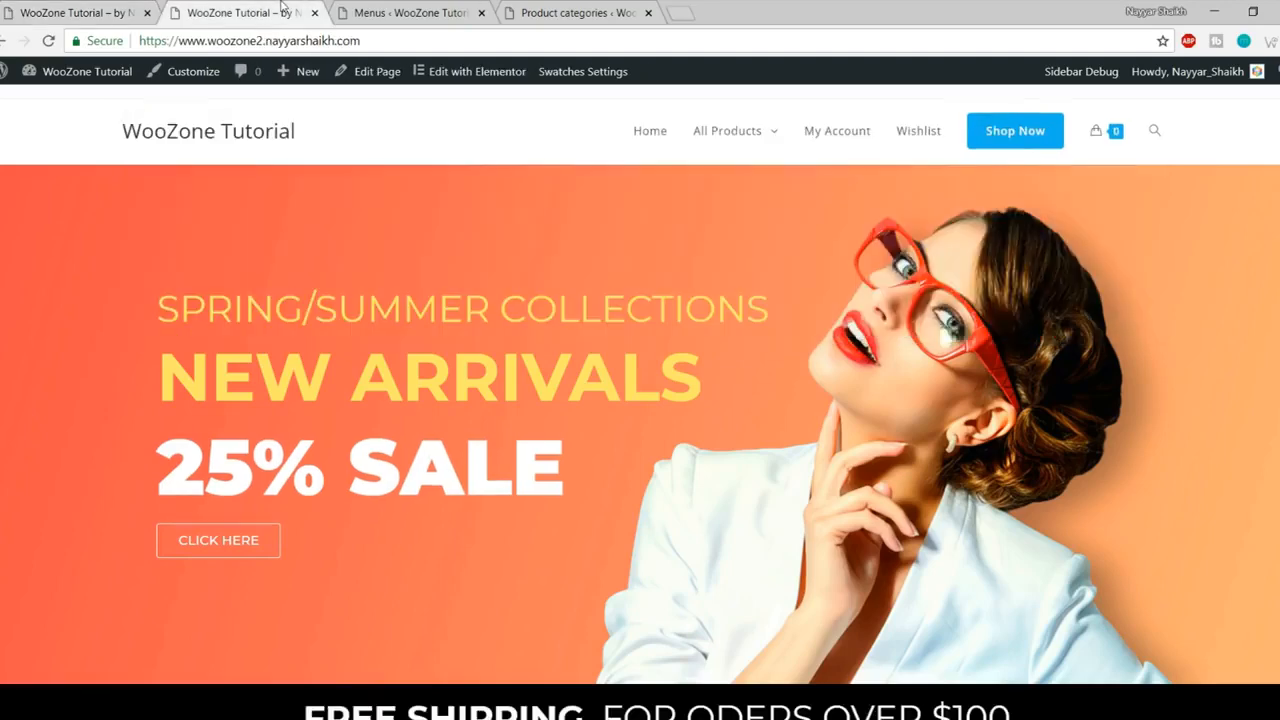
{"action": "left_click", "coordinate": [385, 12]}
{"action": "scroll", "coordinate": [1035, 355], "scroll_direction": "down", "scroll_amount": 6}
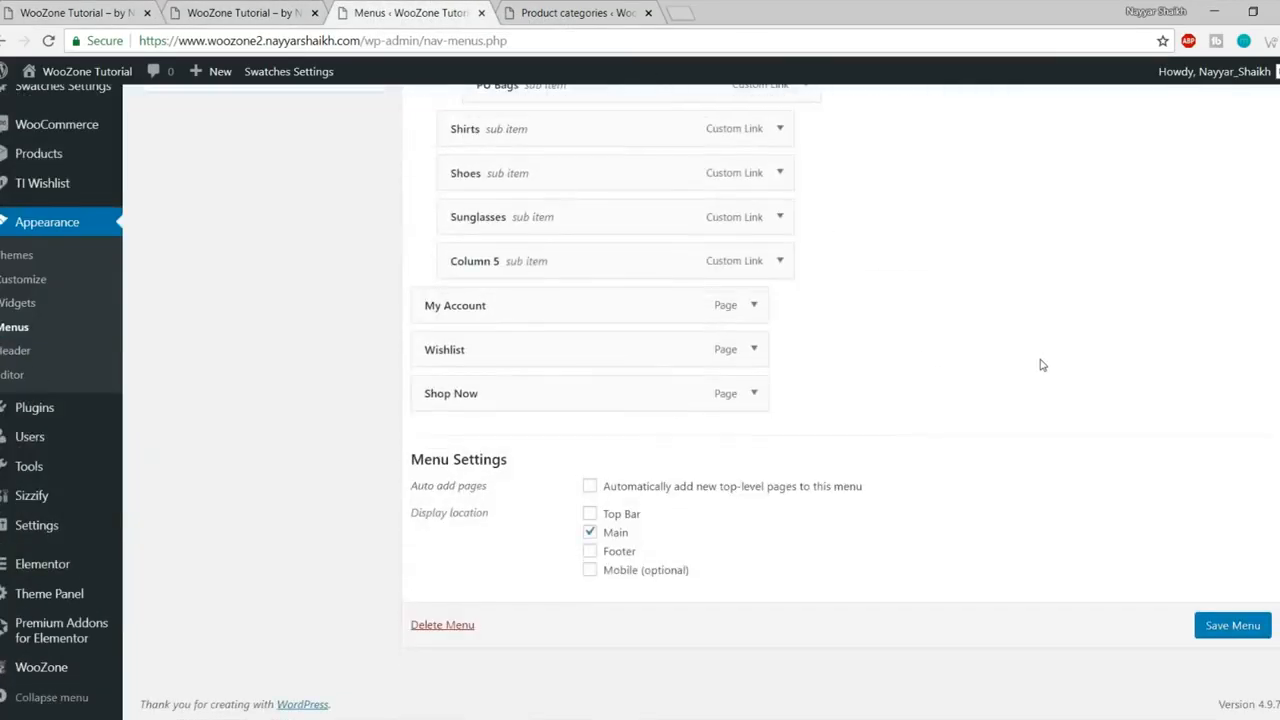
- Add CSS class hide-heading to Column 5, save the menu, and reload the storefront
{"action": "left_click", "coordinate": [780, 261]}
{"action": "scroll", "coordinate": [500, 357], "scroll_direction": "down", "scroll_amount": 1}
{"action": "left_click", "coordinate": [511, 328]}
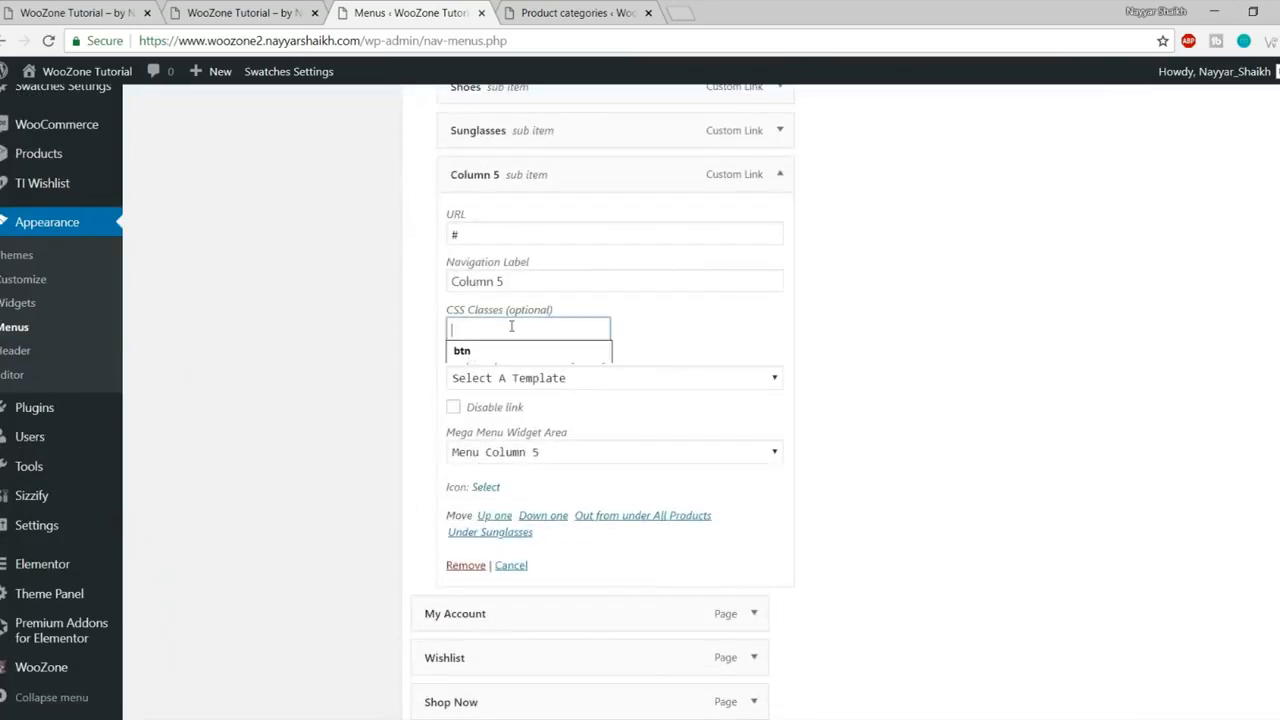
{"action": "type", "text": "hide-heading"}
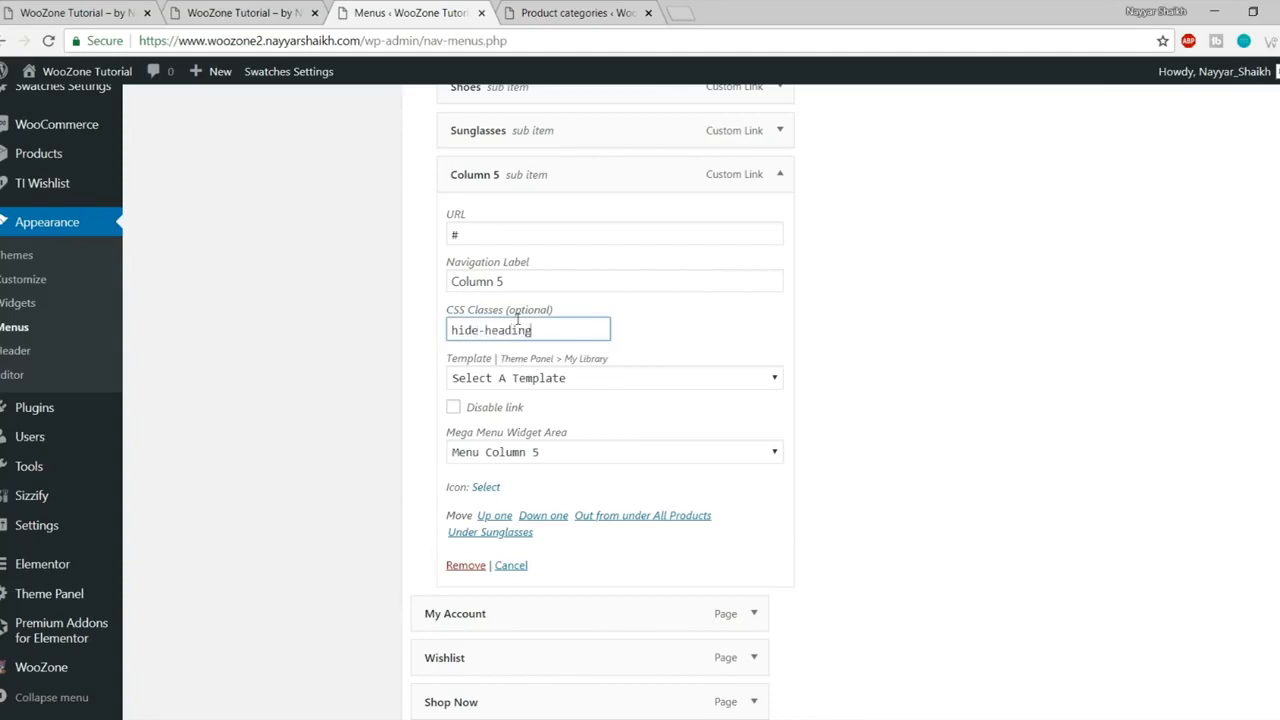
{"action": "scroll", "coordinate": [713, 346], "scroll_direction": "down", "scroll_amount": 3}
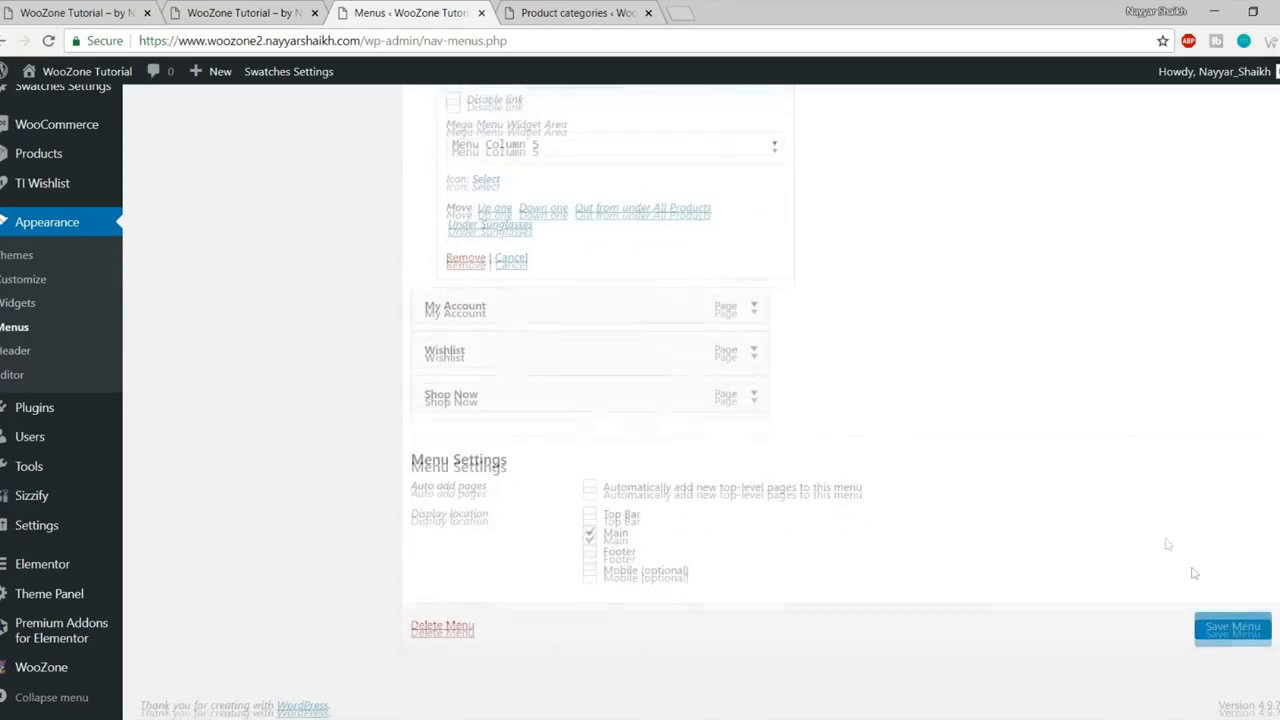
{"action": "left_click", "coordinate": [1233, 626]}
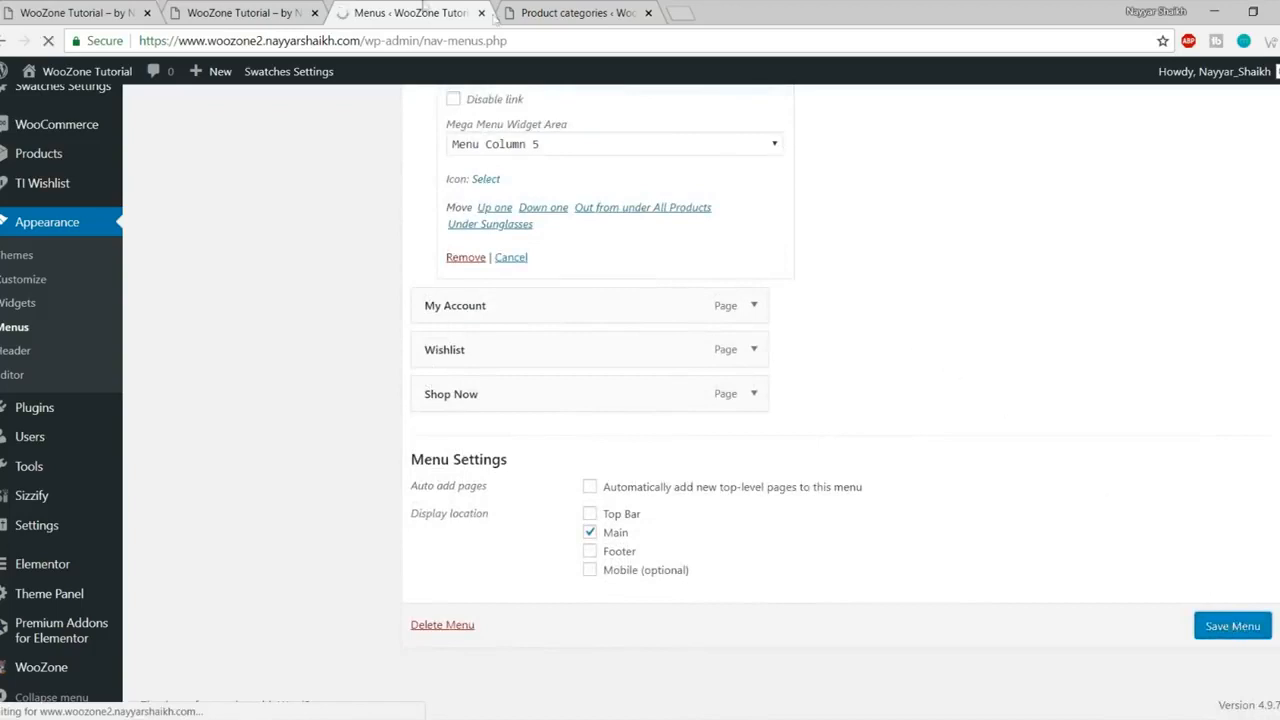
{"action": "left_click", "coordinate": [245, 12]}
{"action": "left_click", "coordinate": [47, 41]}
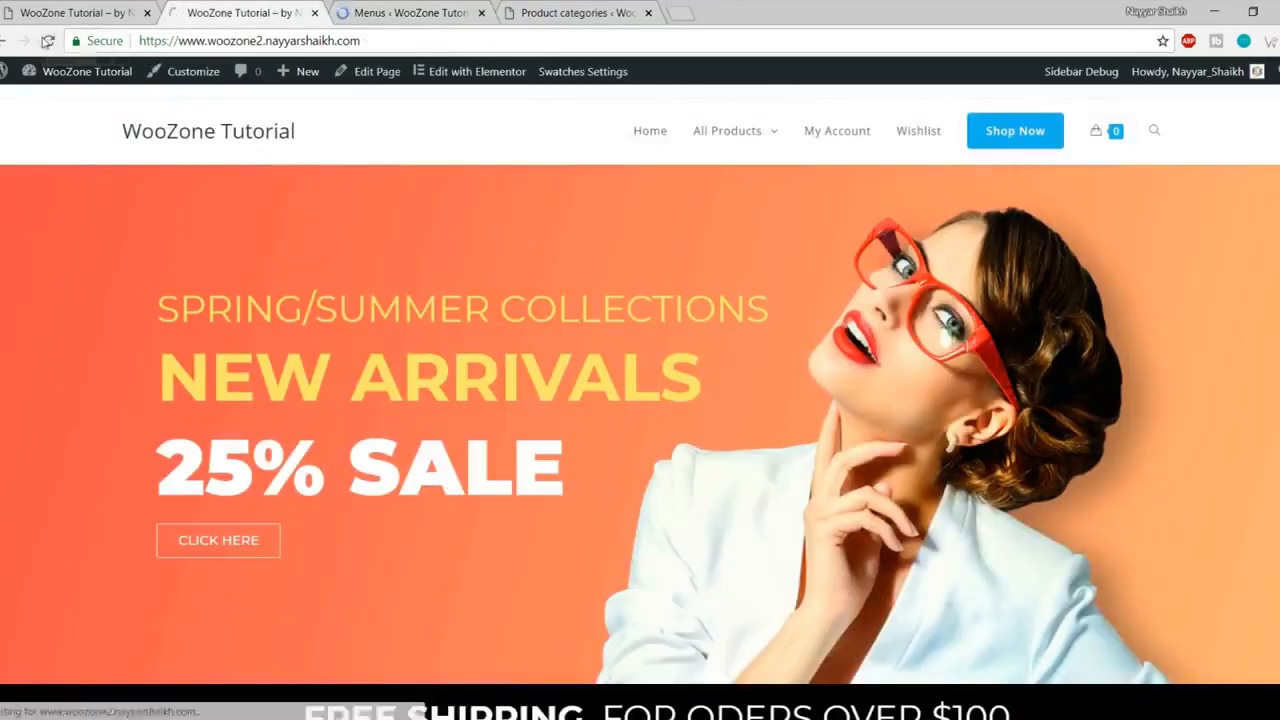
- Check the updated All Products mega menu against the original Store site, then return to woozone2
{"action": "mouse_move", "coordinate": [763, 145]}
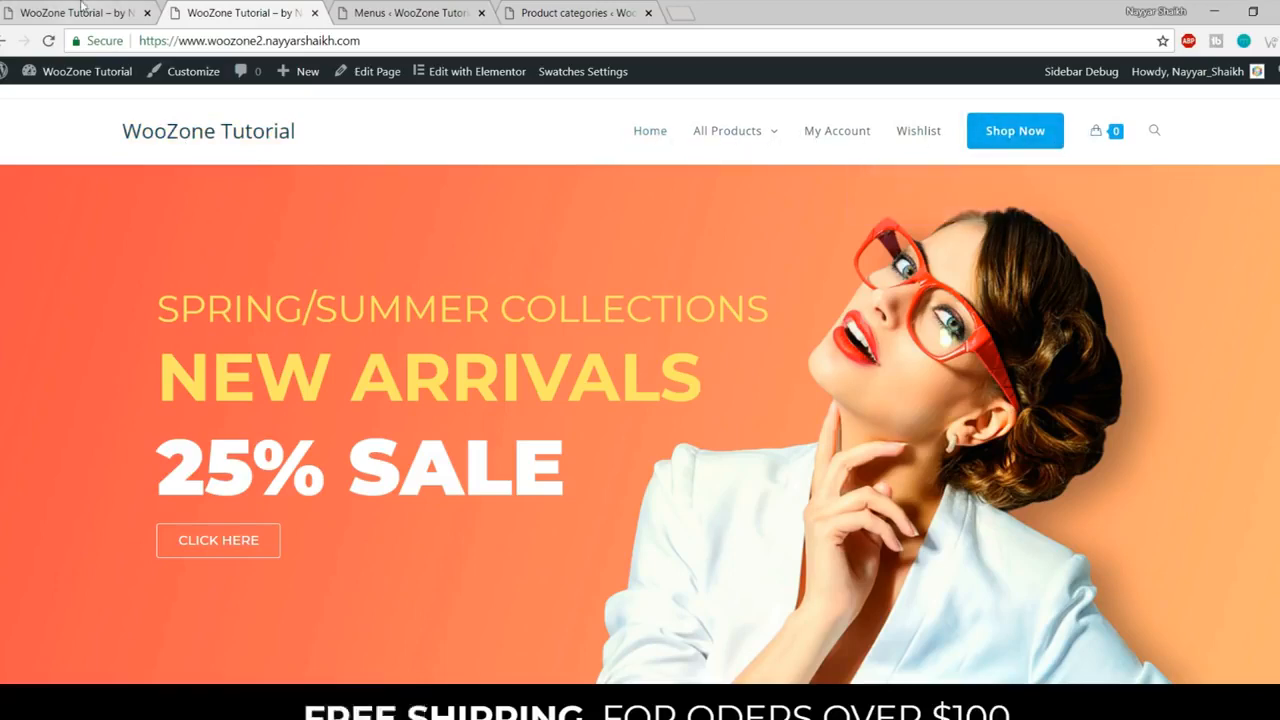
{"action": "key", "text": "ctrl+shift+Tab"}
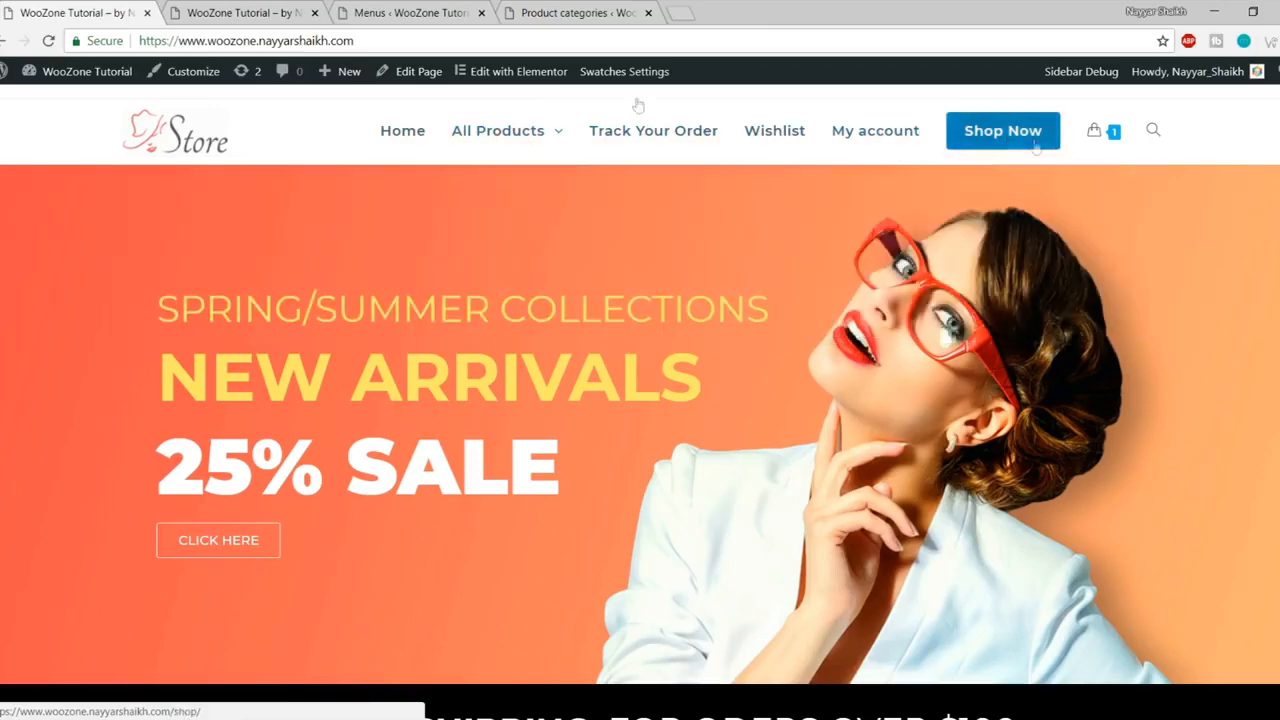
{"action": "left_click", "coordinate": [245, 10]}
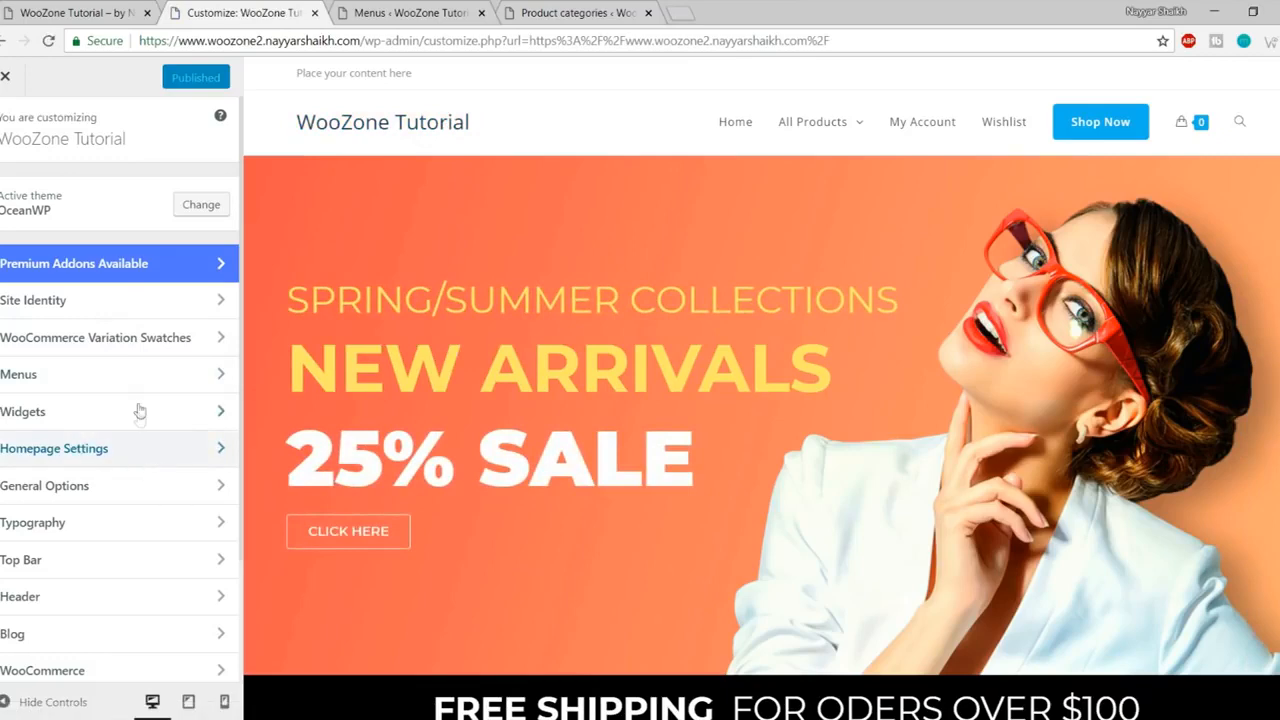
- Upload 'logo (1)' as the header logo, skipping cropping
{"action": "scroll", "coordinate": [138, 412], "scroll_direction": "down", "scroll_amount": 2}
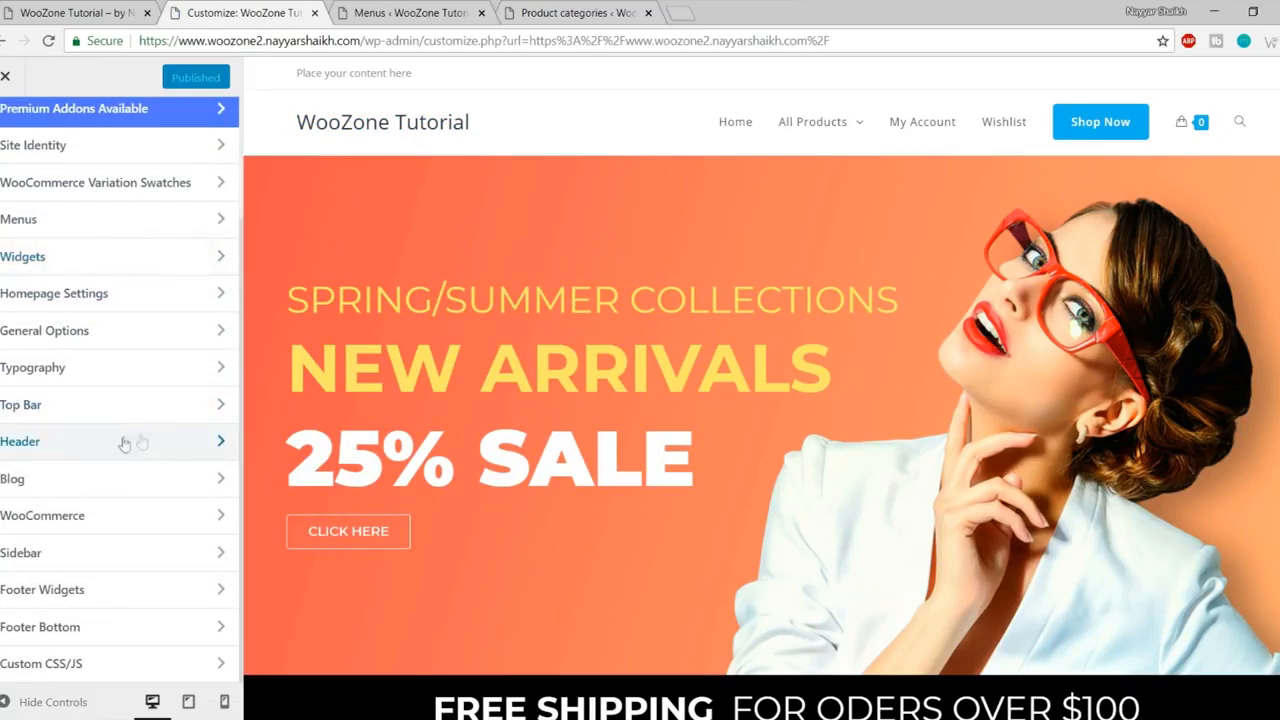
{"action": "left_click", "coordinate": [97, 443]}
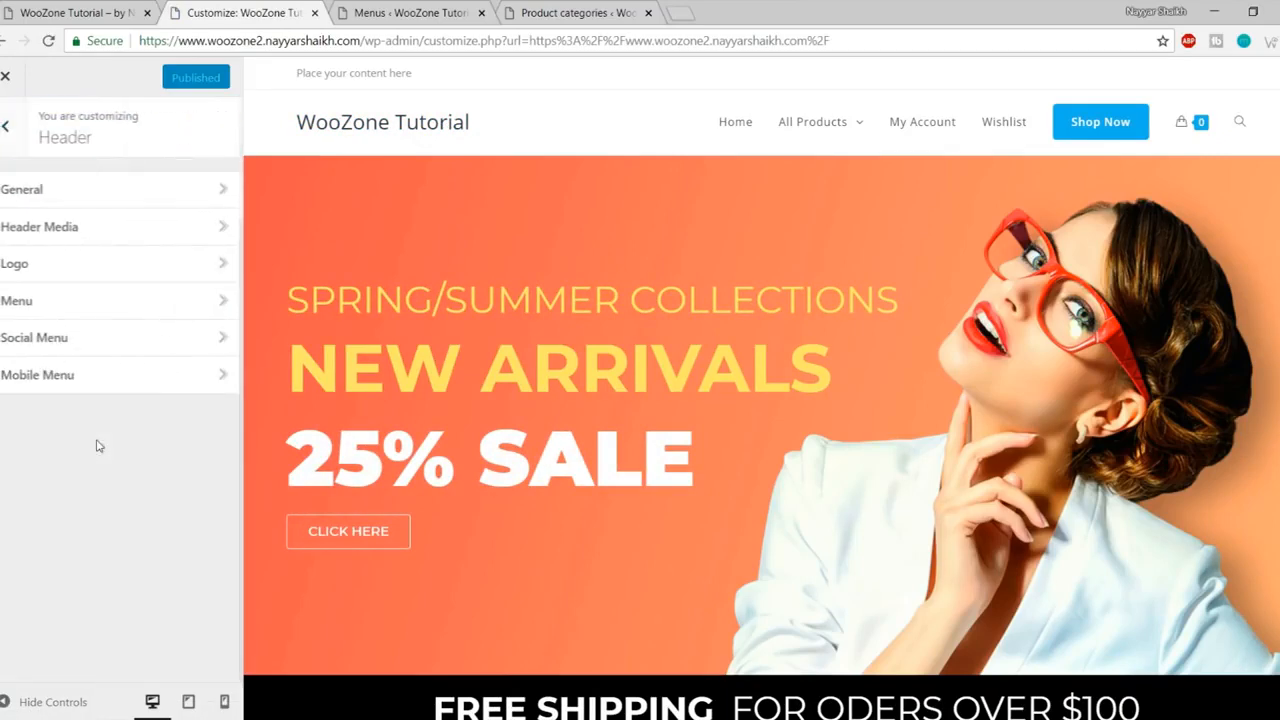
{"action": "left_click", "coordinate": [33, 266]}
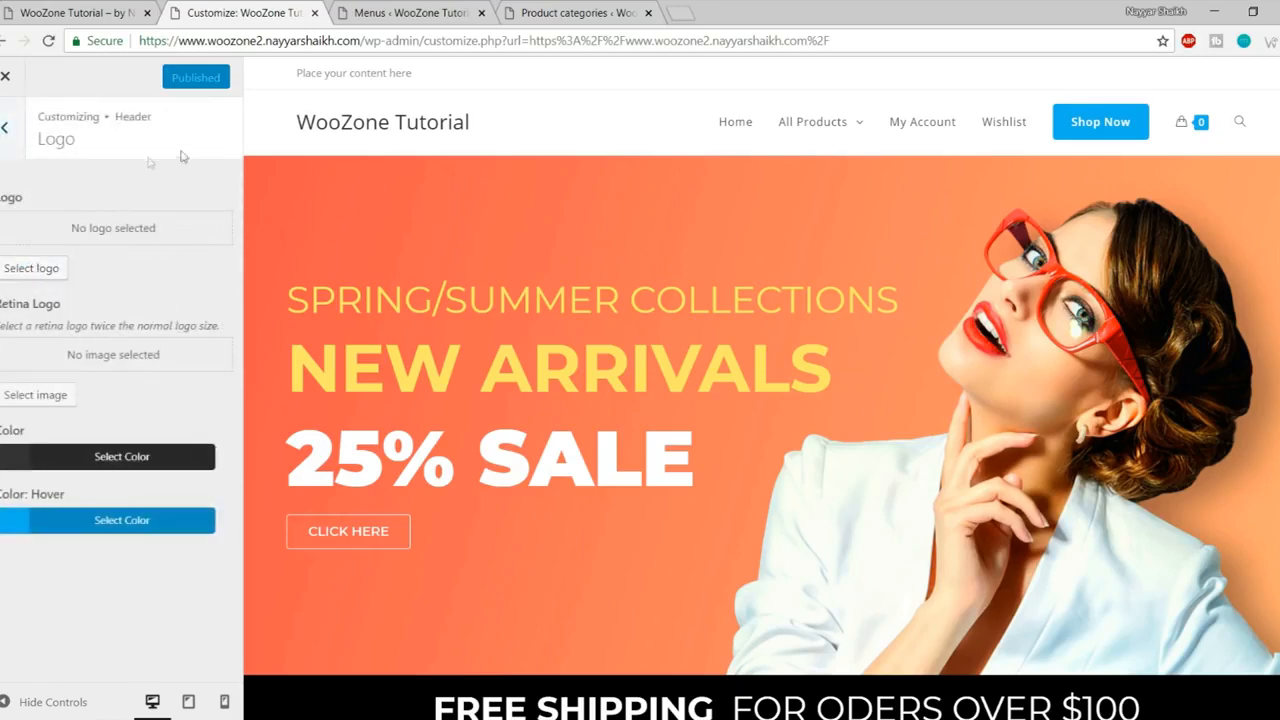
{"action": "left_click", "coordinate": [40, 269]}
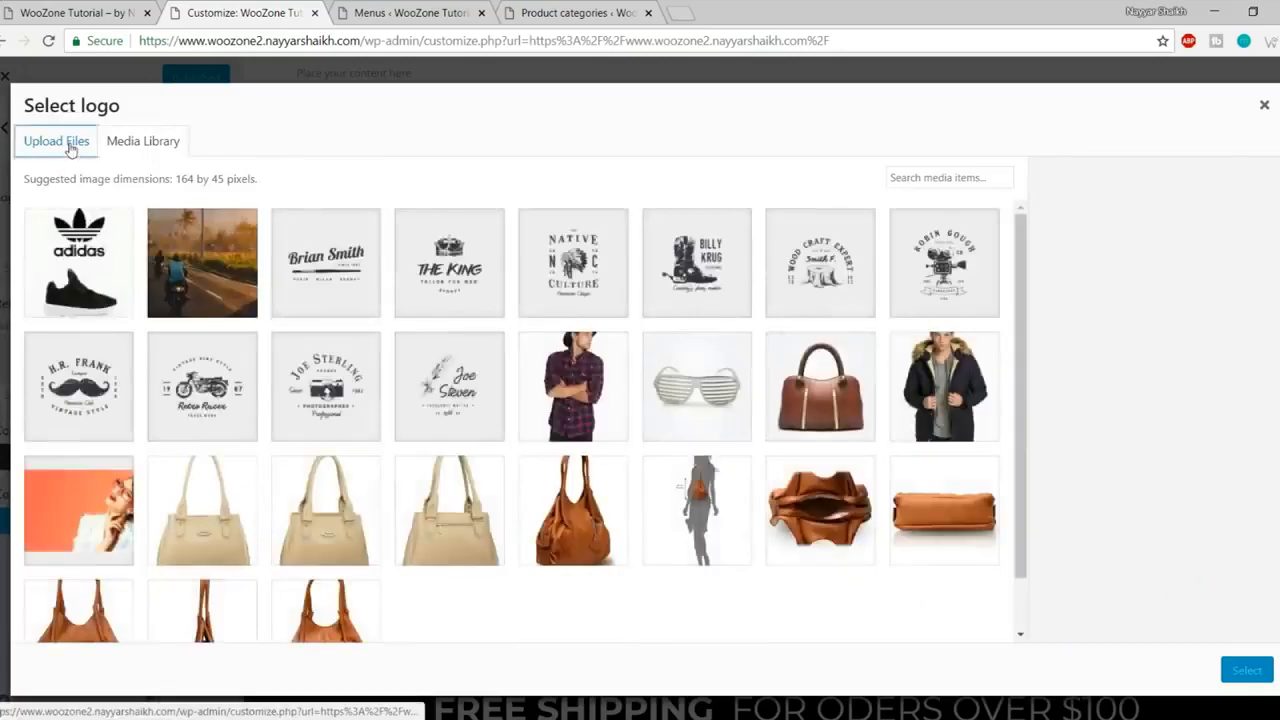
{"action": "left_click", "coordinate": [30, 142]}
{"action": "left_click", "coordinate": [631, 394]}
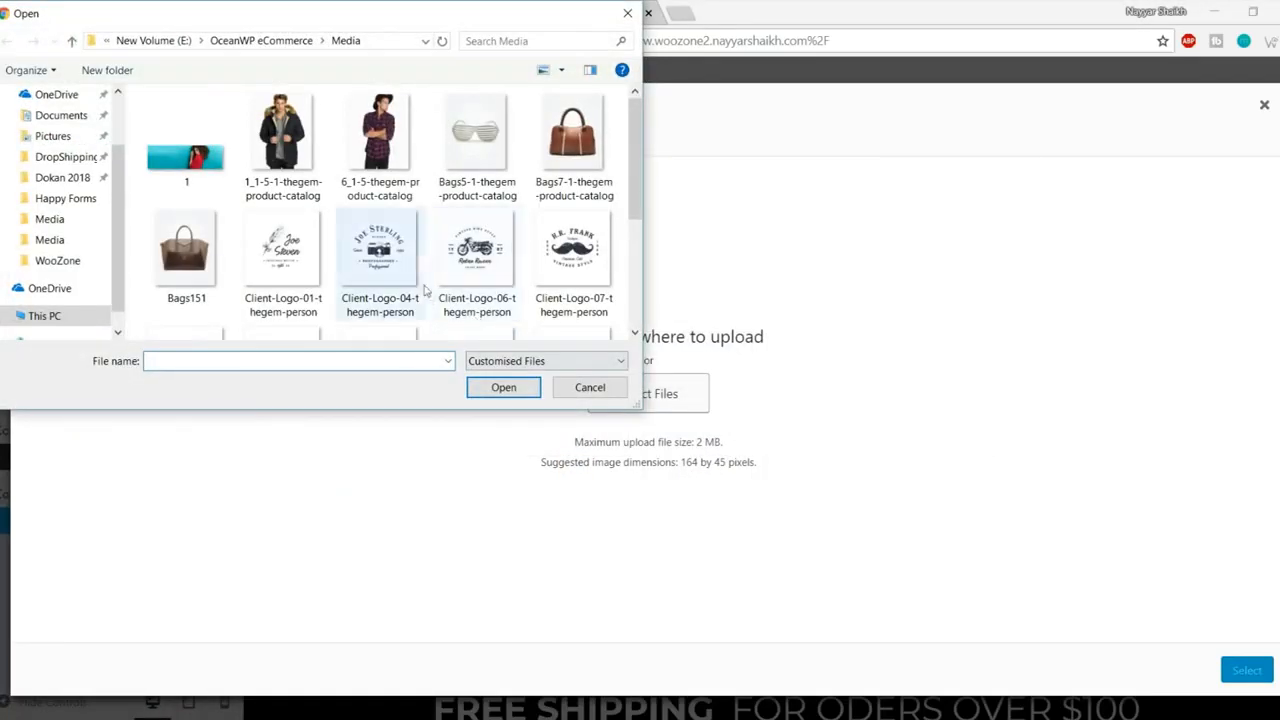
{"action": "scroll", "coordinate": [470, 280], "scroll_direction": "down", "scroll_amount": 2}
{"action": "left_click", "coordinate": [373, 311]}
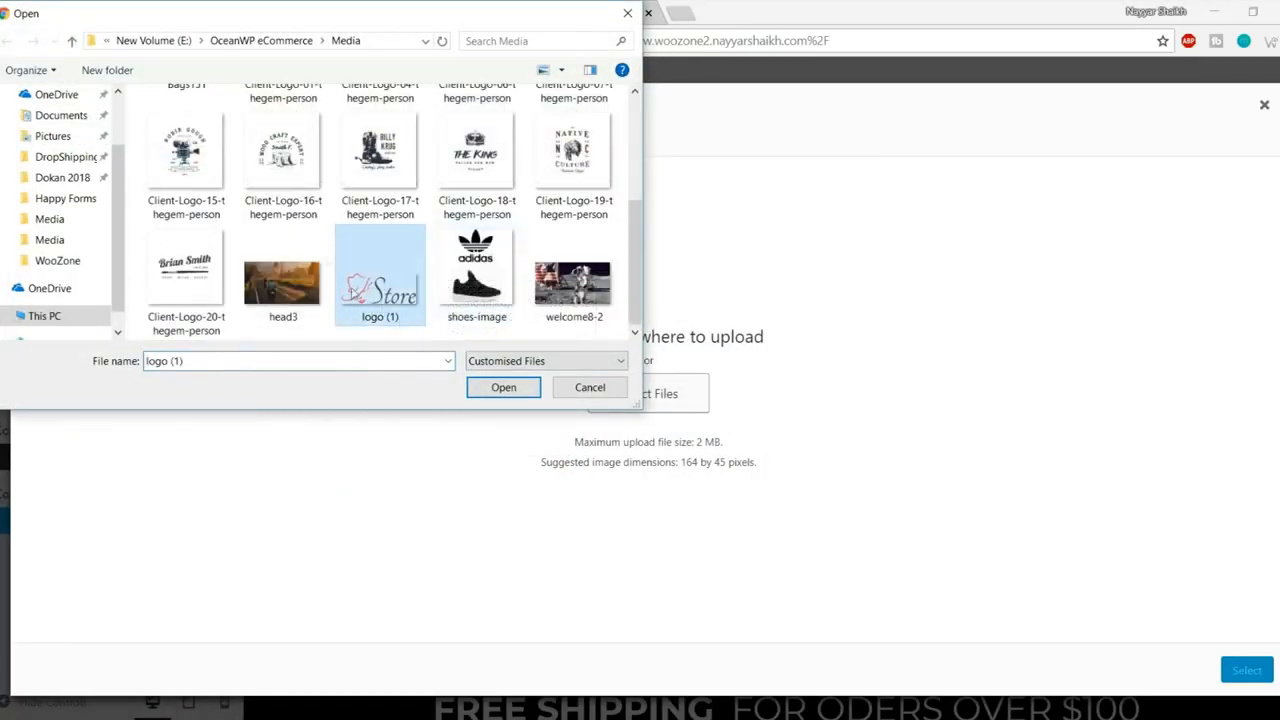
{"action": "left_click", "coordinate": [483, 386]}
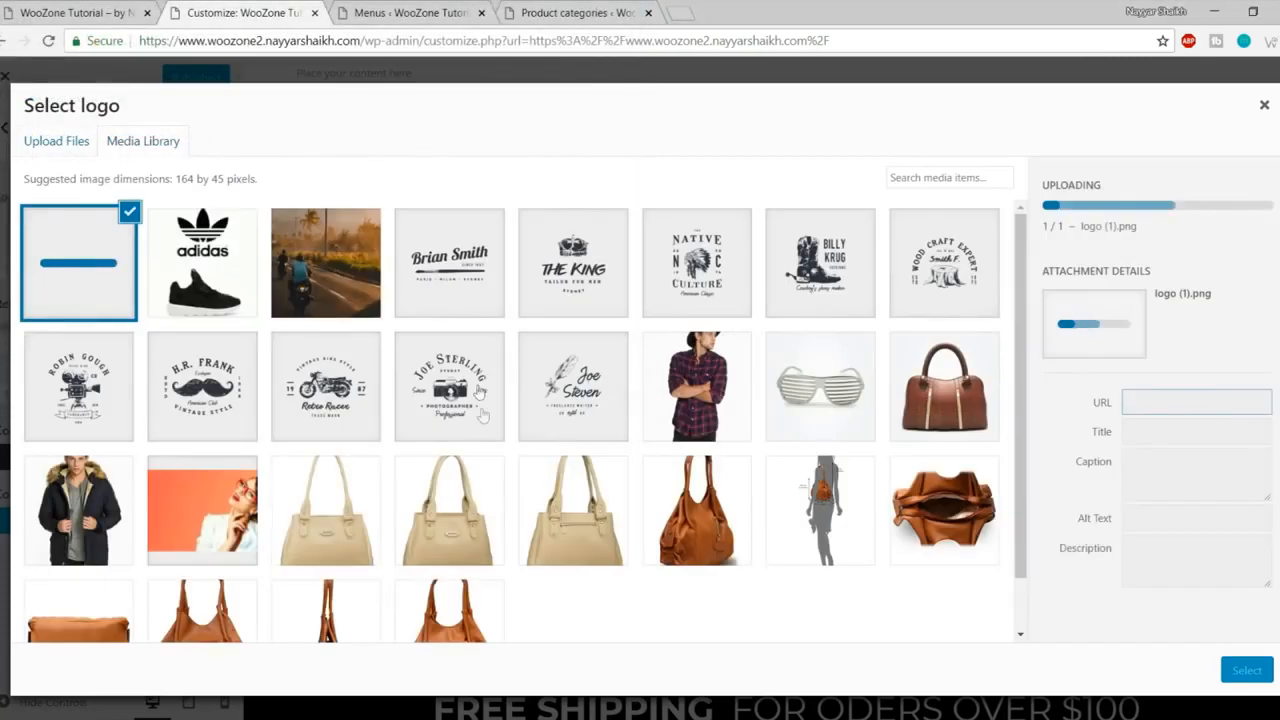
{"action": "left_click", "coordinate": [1246, 671]}
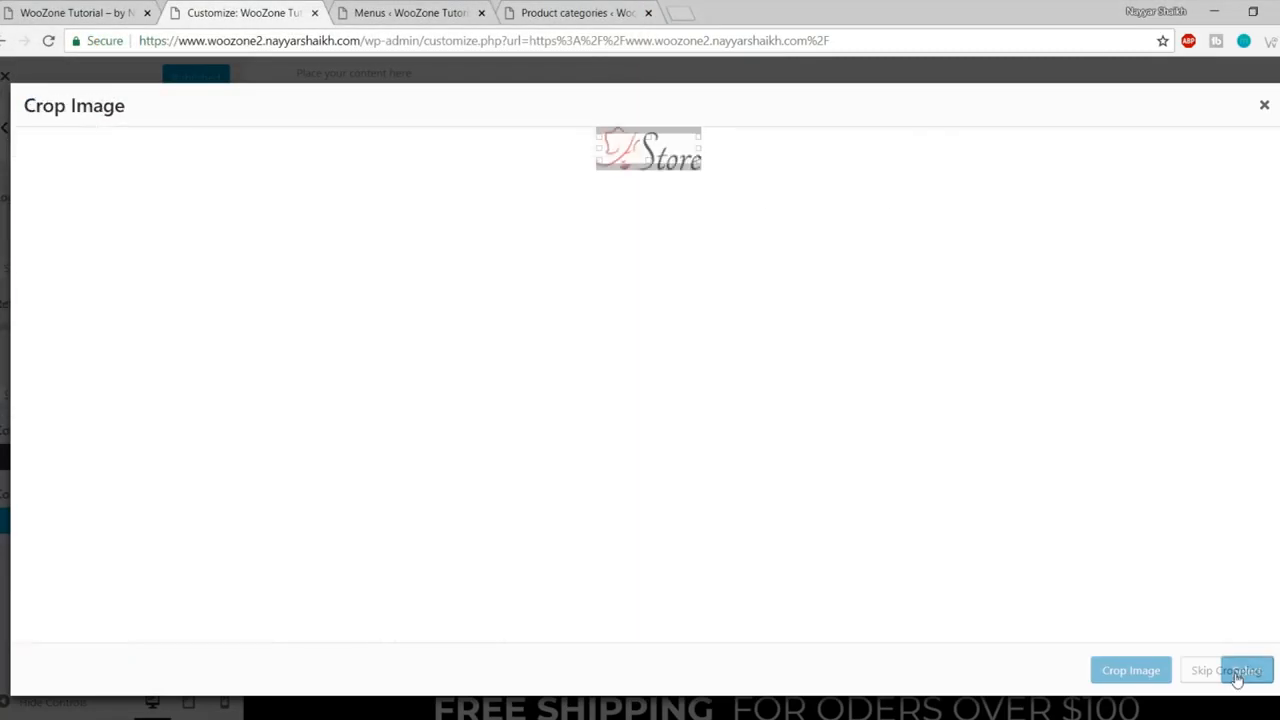
{"action": "left_click", "coordinate": [1227, 671]}
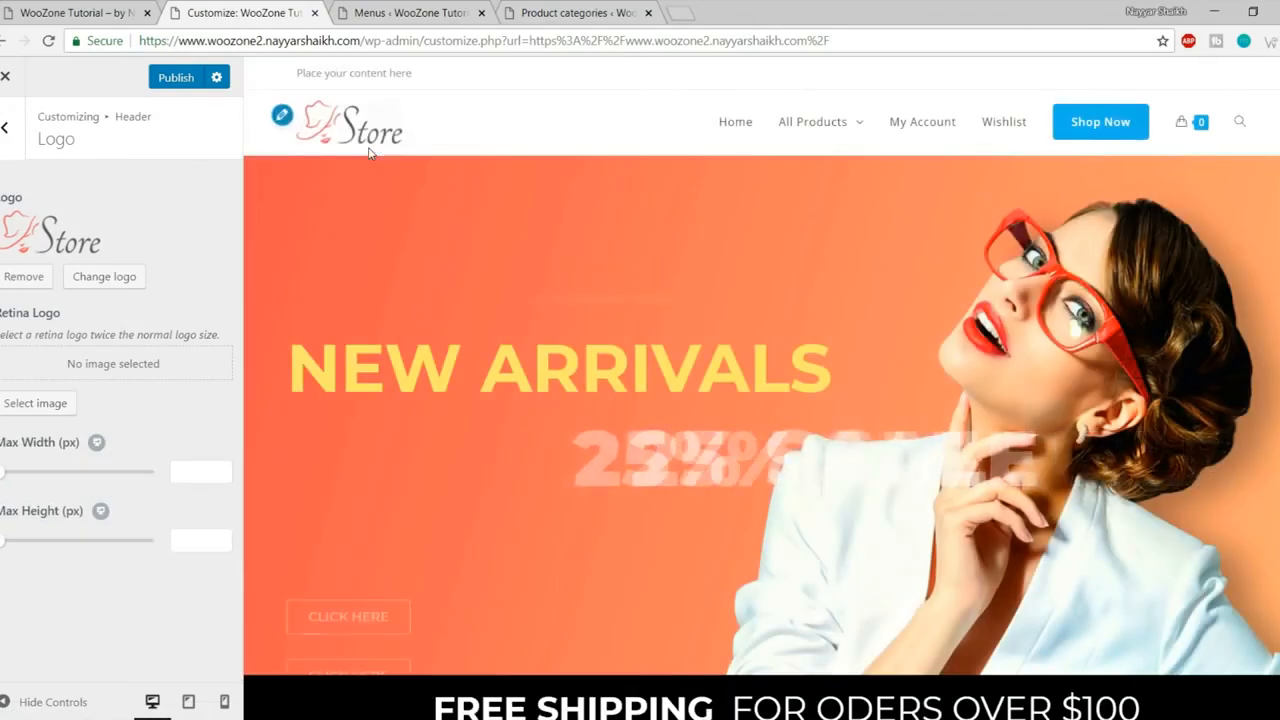
- Publish the new logo and check the header
{"action": "left_click", "coordinate": [160, 84]}
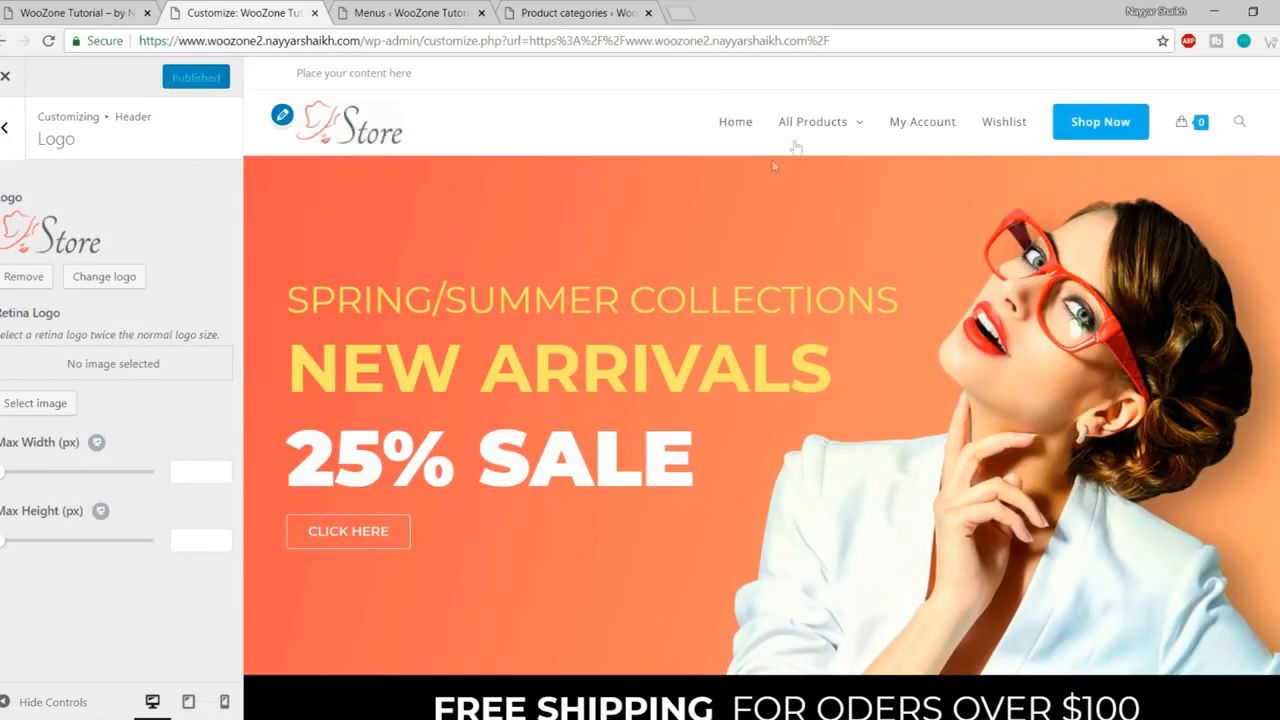
{"action": "mouse_move", "coordinate": [770, 140]}
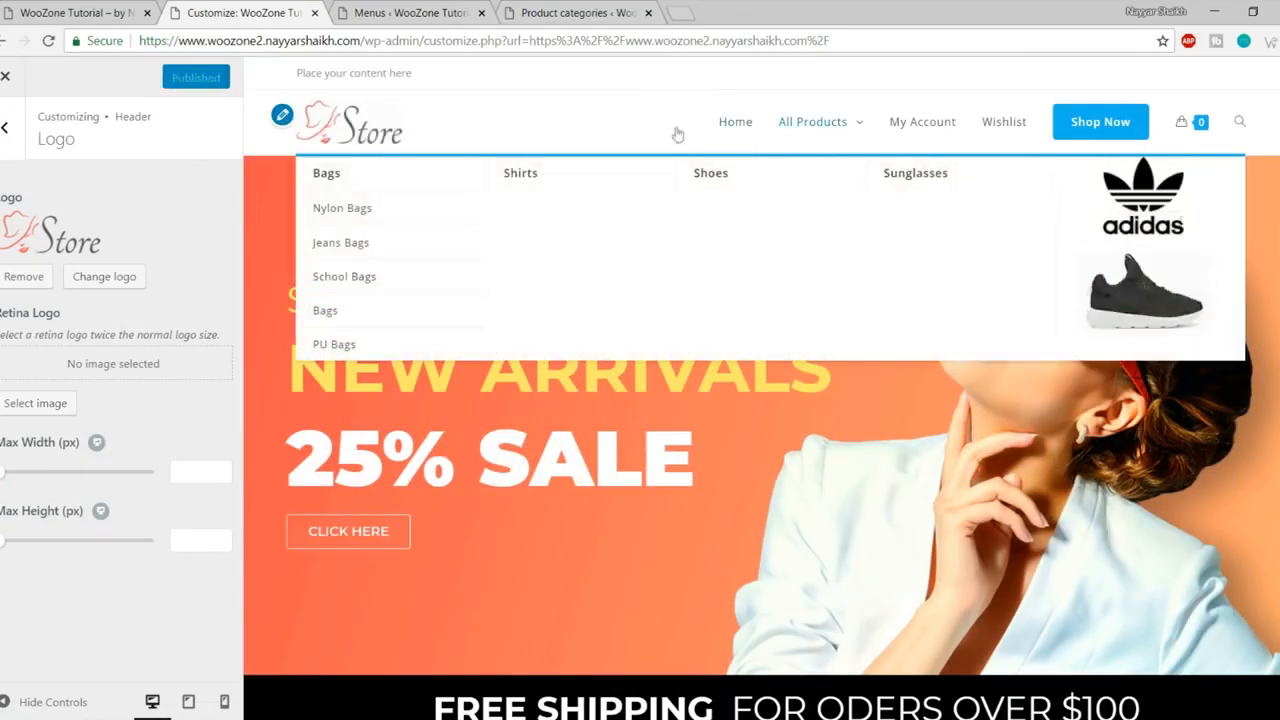
{"action": "left_click", "coordinate": [4, 130]}
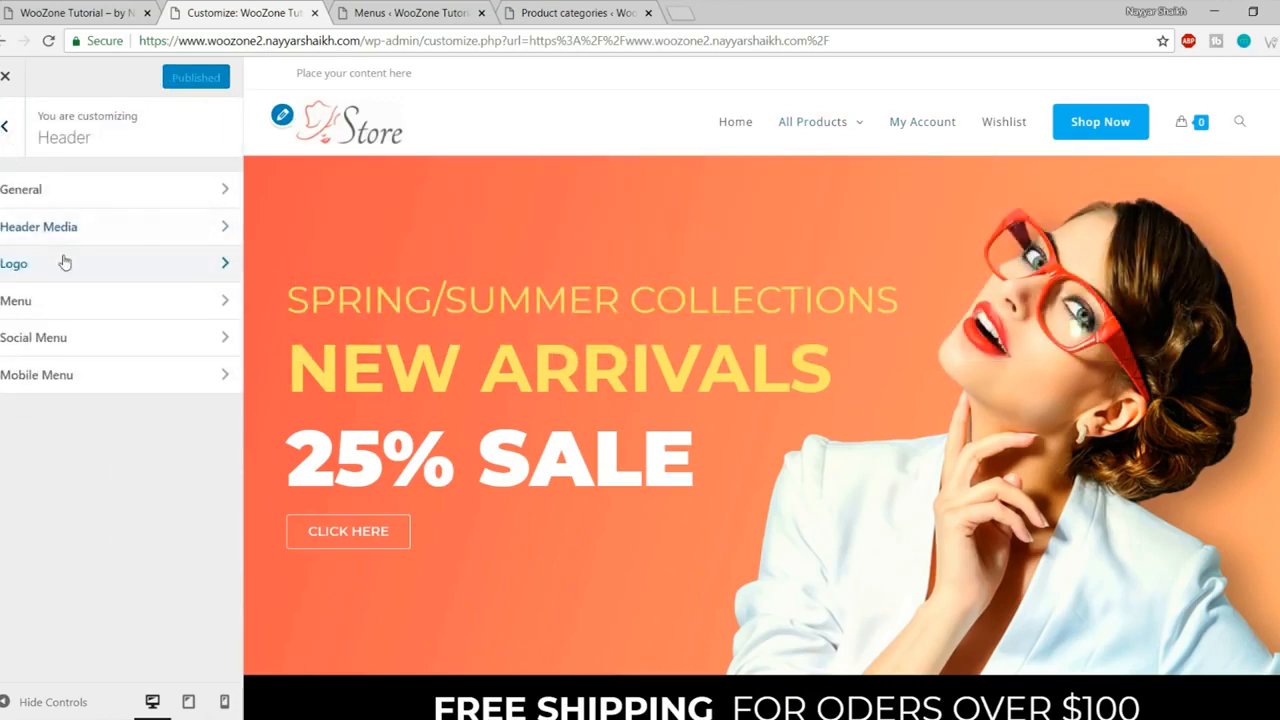
- Set Main Menu typography to Montserrat, Semibold 600, 15px font size, and publish
{"action": "left_click", "coordinate": [4, 126]}
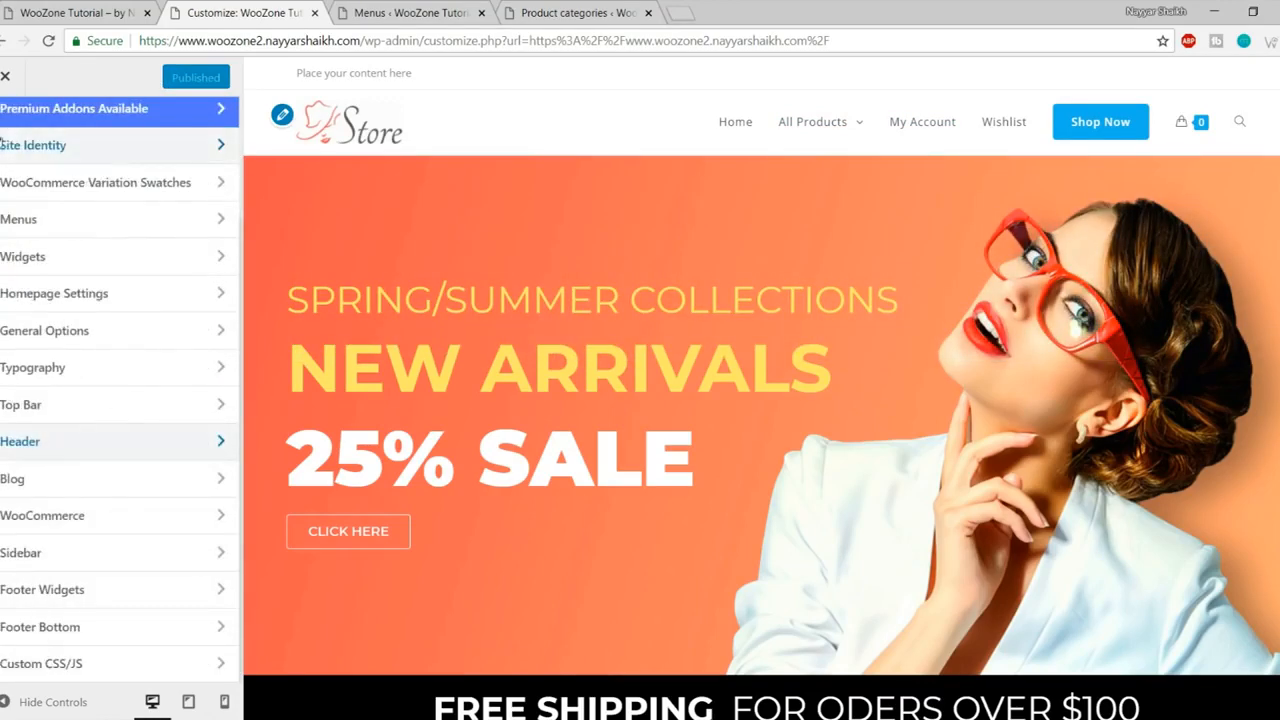
{"action": "left_click", "coordinate": [74, 370]}
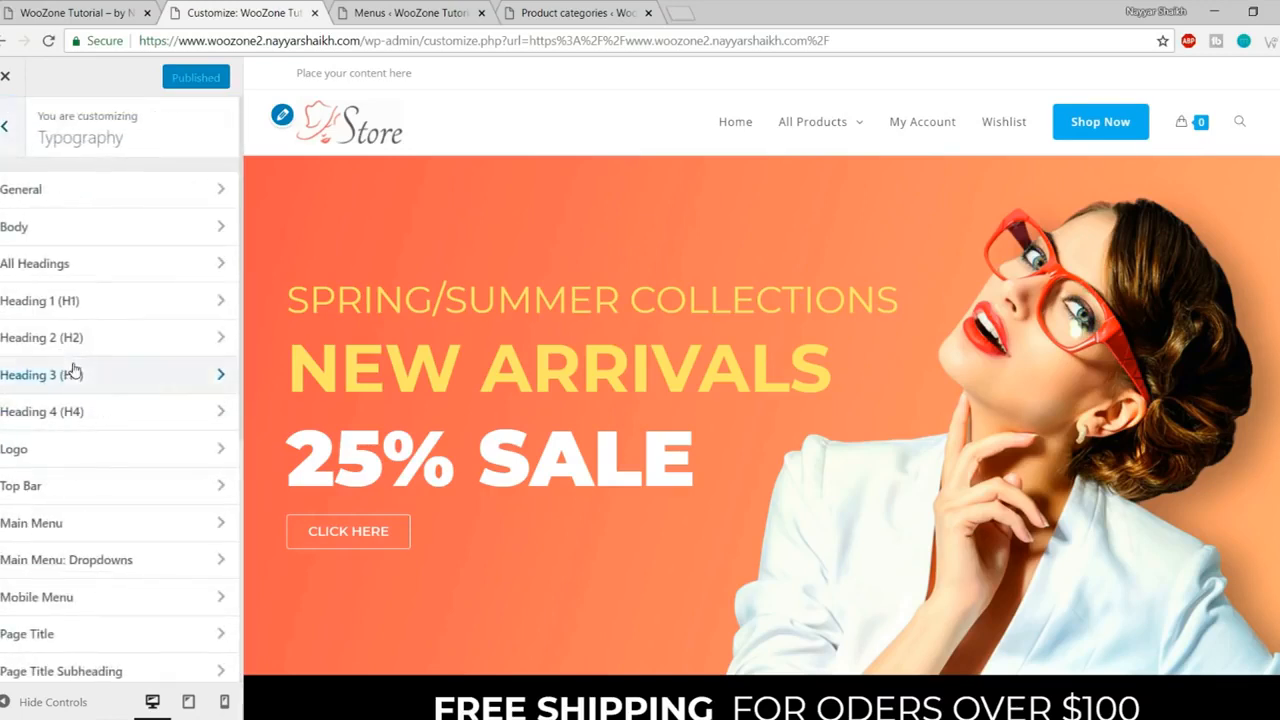
{"action": "left_click", "coordinate": [84, 528]}
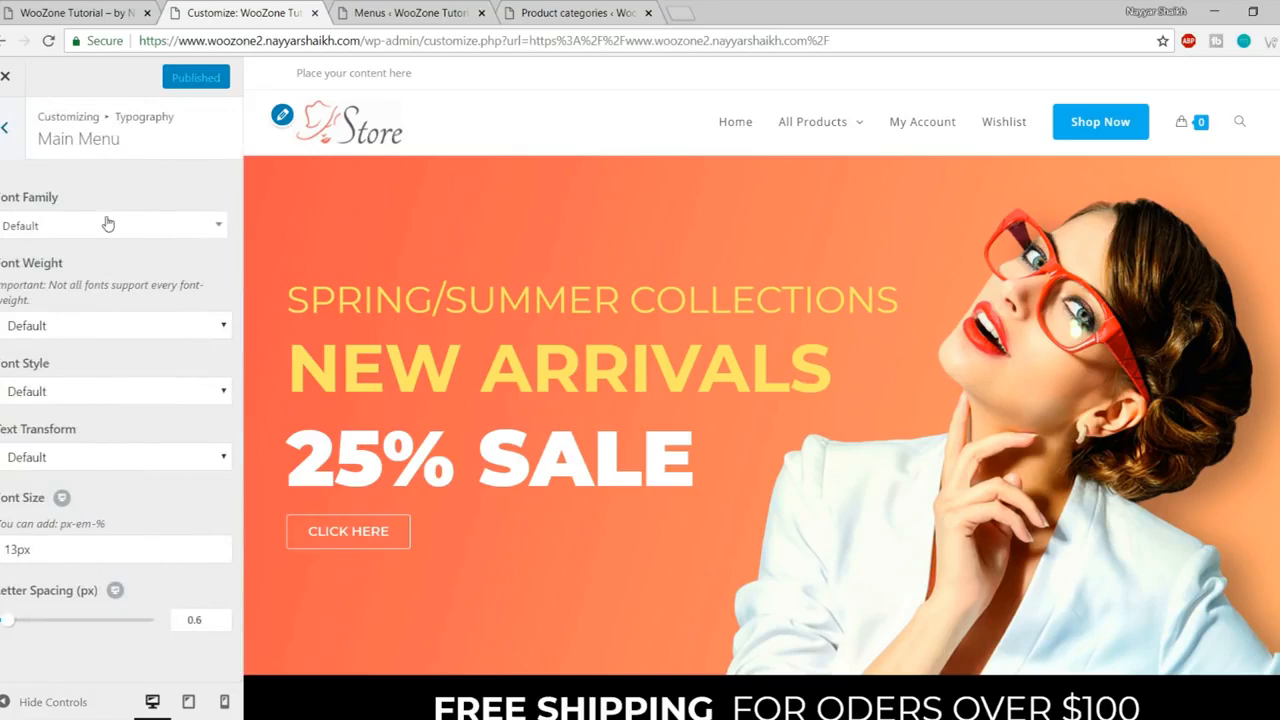
{"action": "left_click", "coordinate": [102, 226]}
{"action": "type", "text": "montse"}
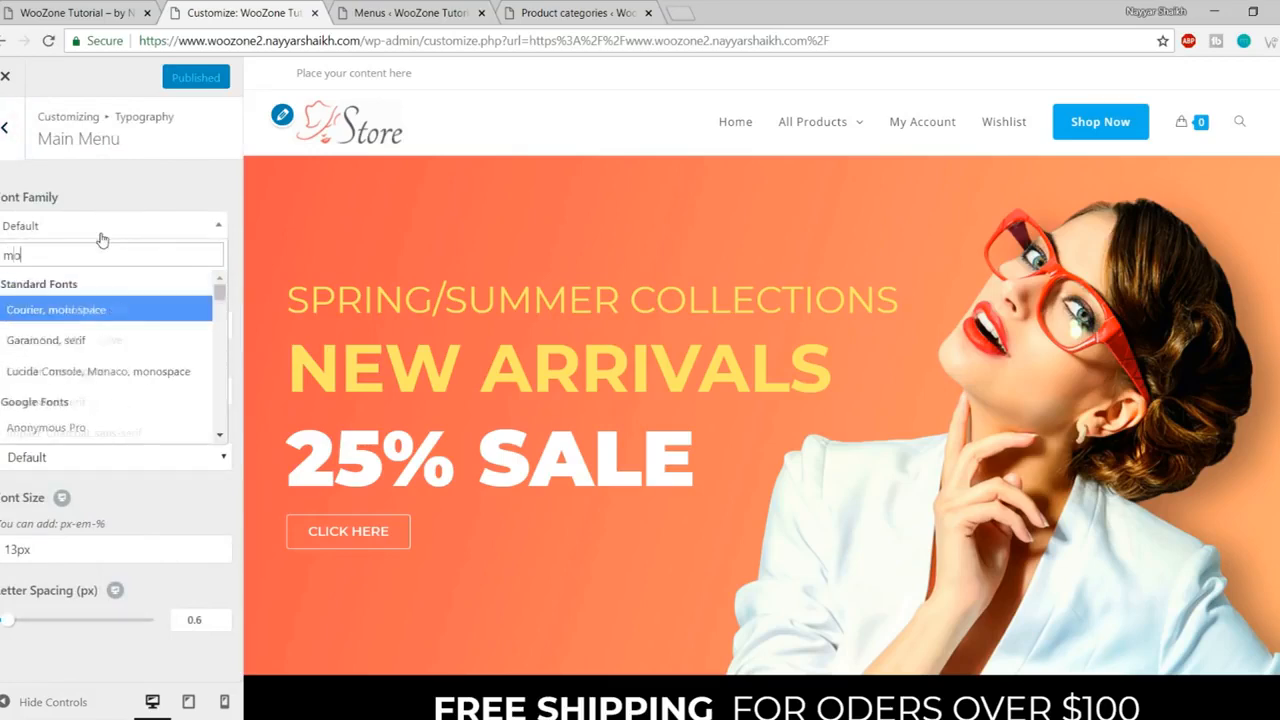
{"action": "key", "text": "Return"}
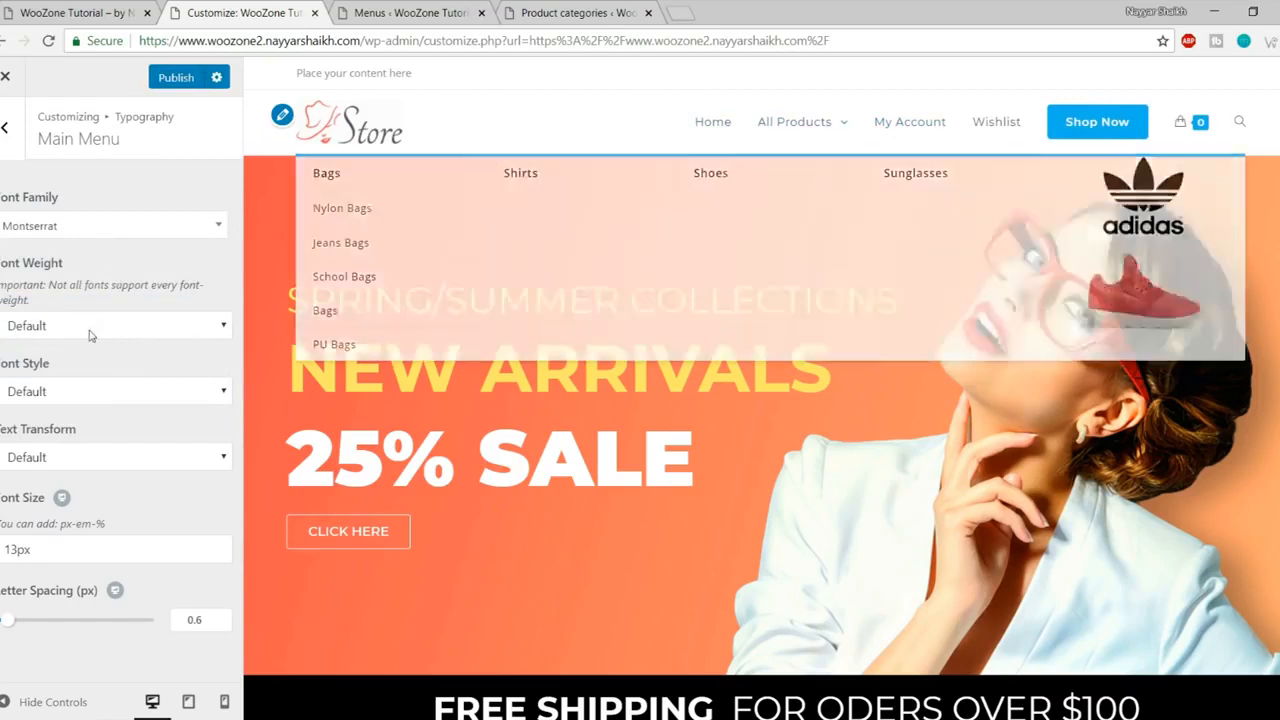
{"action": "left_click", "coordinate": [111, 330]}
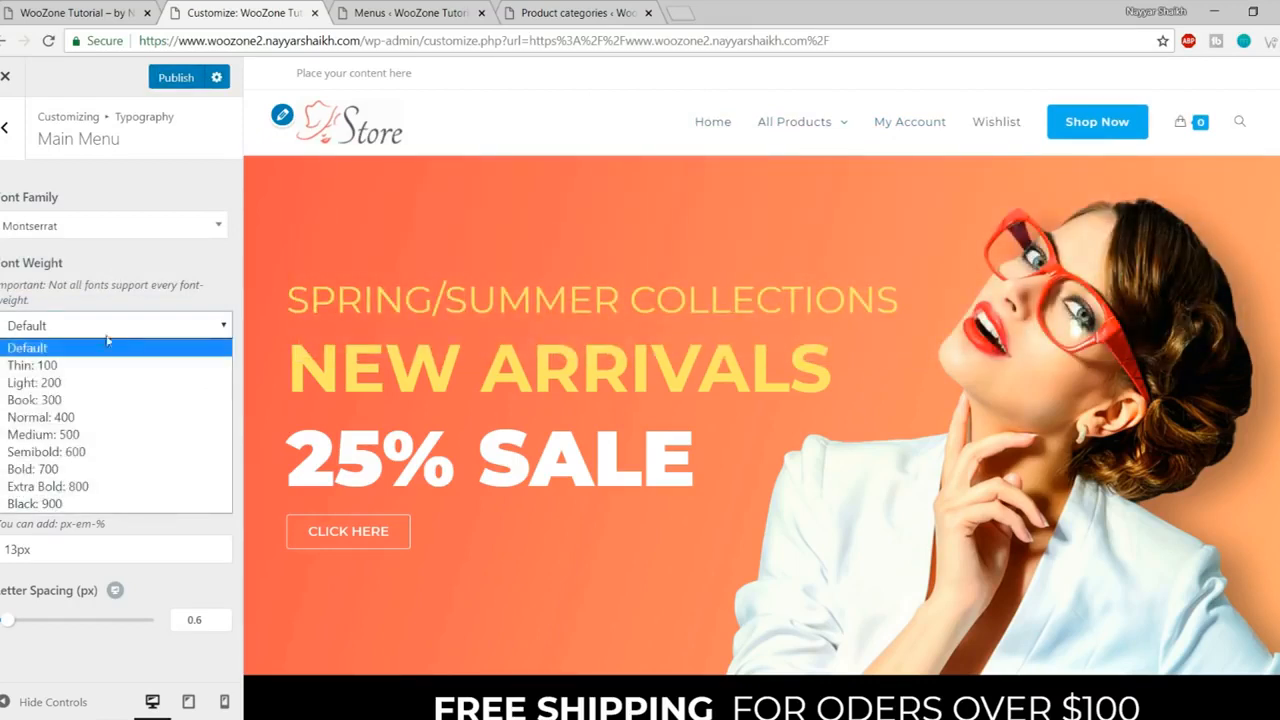
{"action": "left_click", "coordinate": [93, 460]}
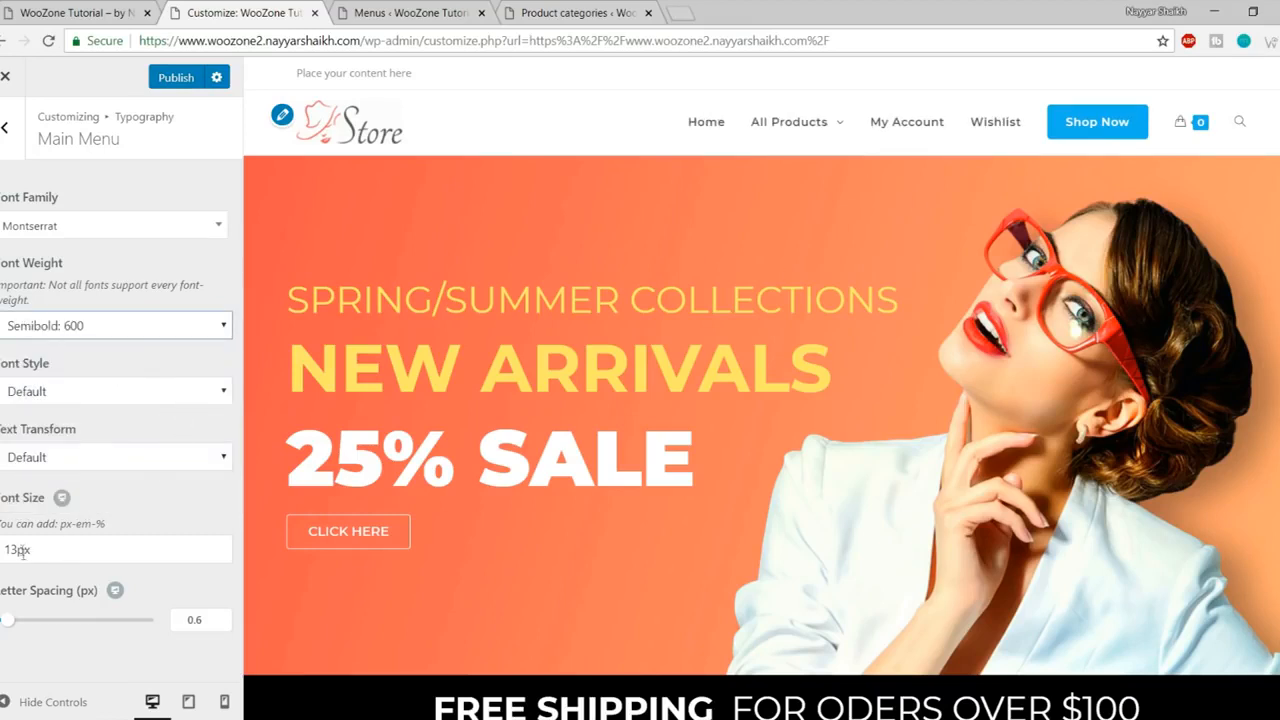
{"action": "left_click_drag", "start_coordinate": [15, 549], "coordinate": [5, 549]}
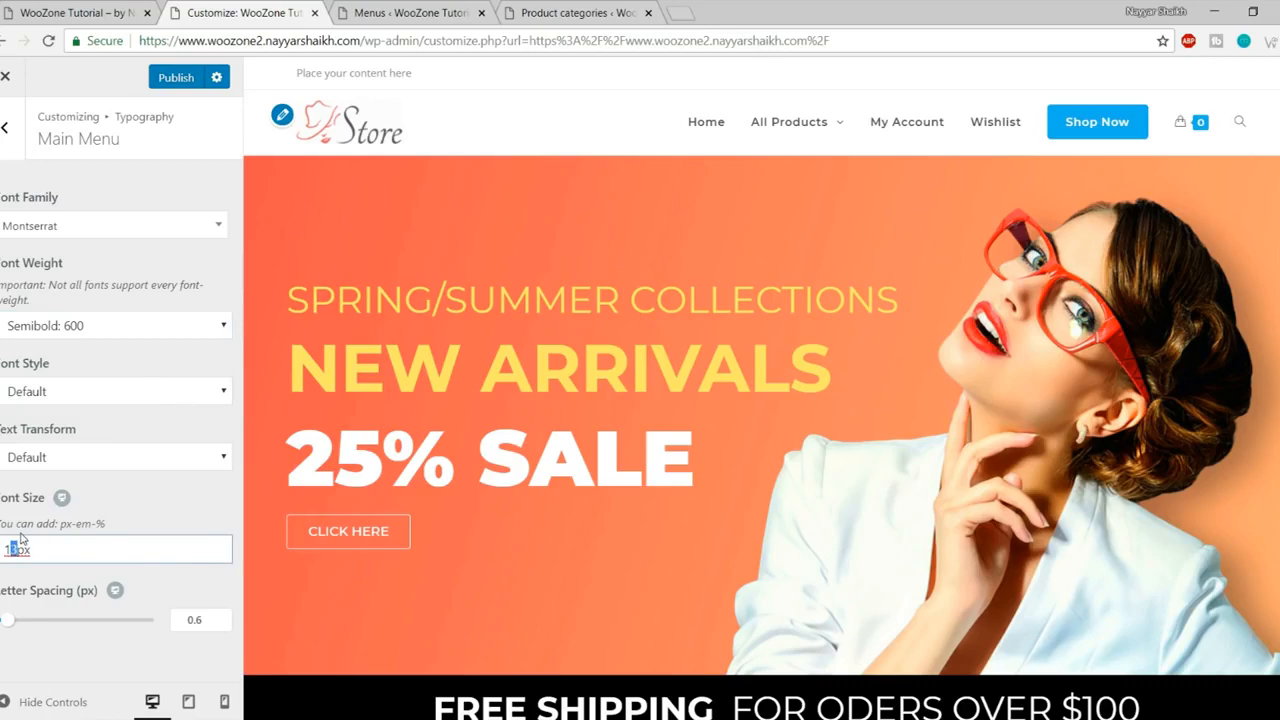
{"action": "type", "text": "15"}
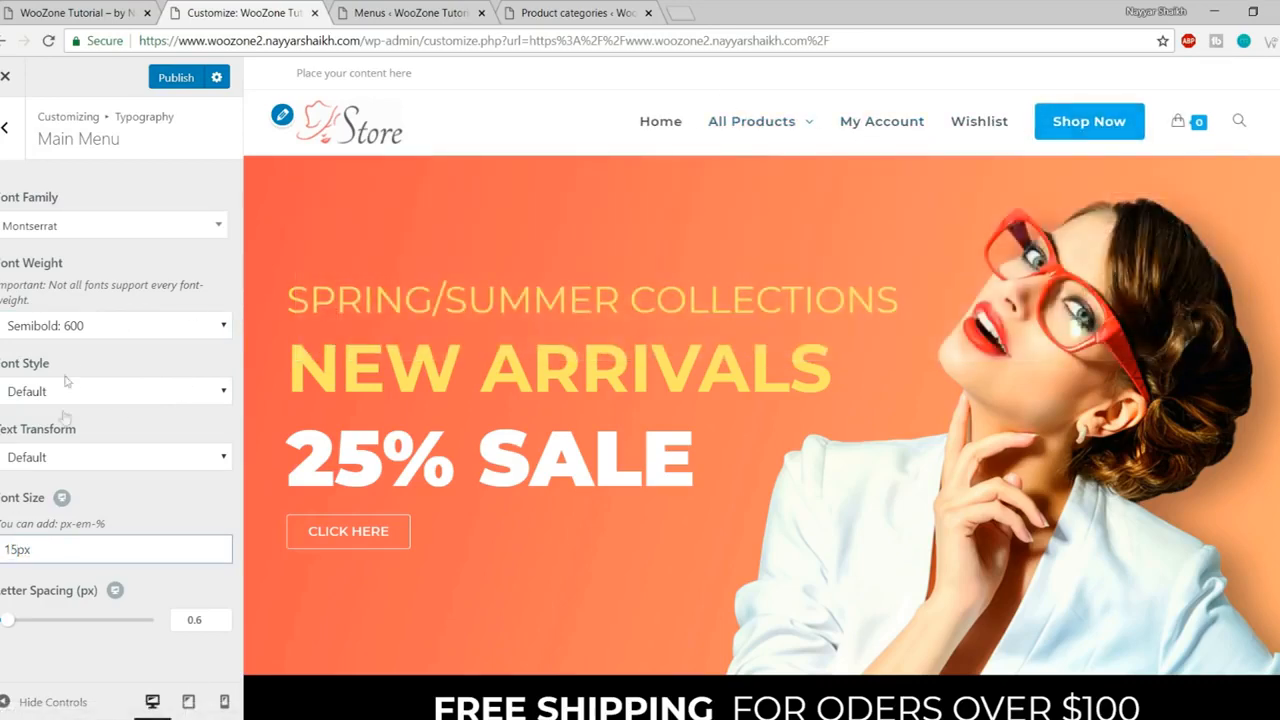
{"action": "left_click", "coordinate": [171, 80]}
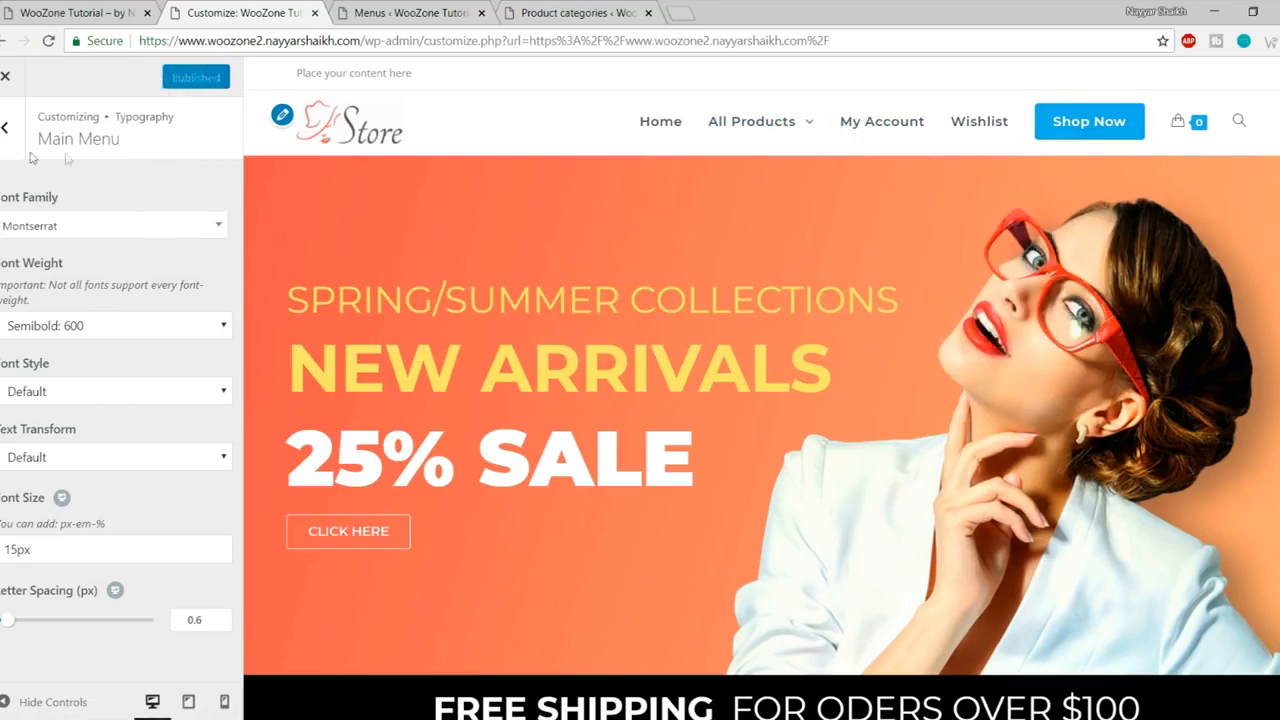
- In Footer Bottom, change the copyright credit to 'Theme by' plus the owner's name, then publish
{"action": "left_click", "coordinate": [4, 128]}
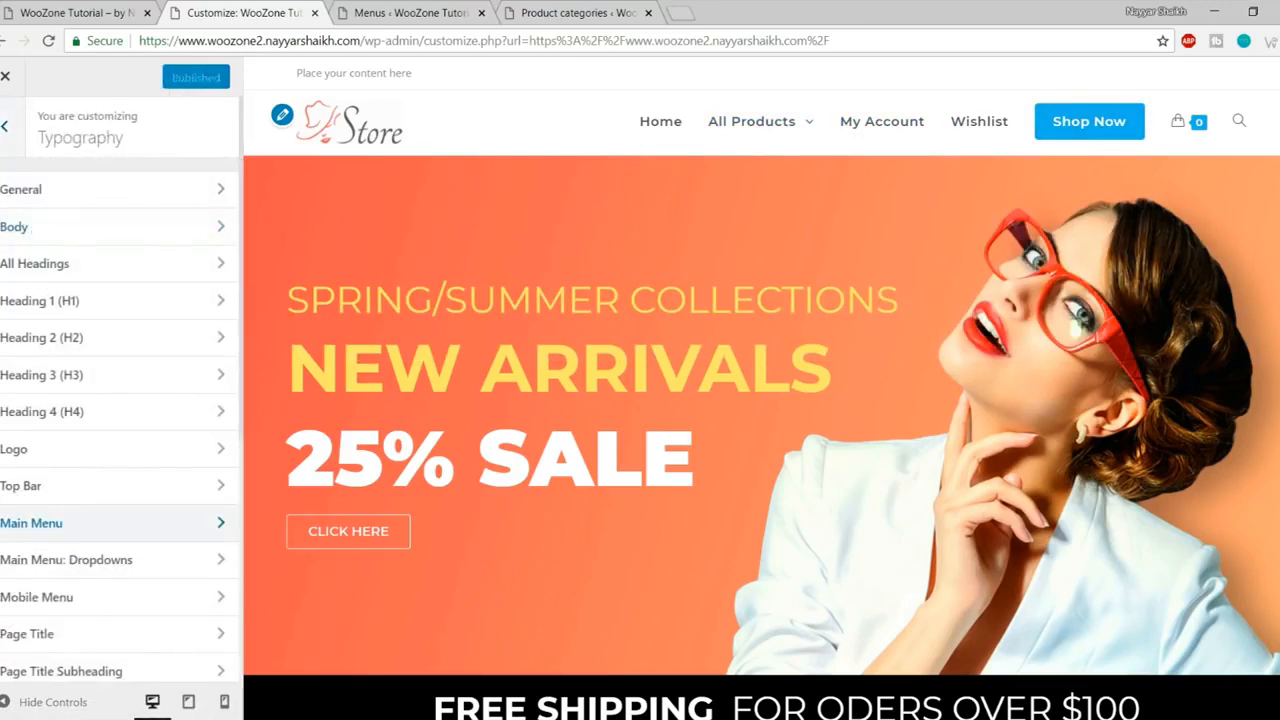
{"action": "left_click", "coordinate": [4, 128]}
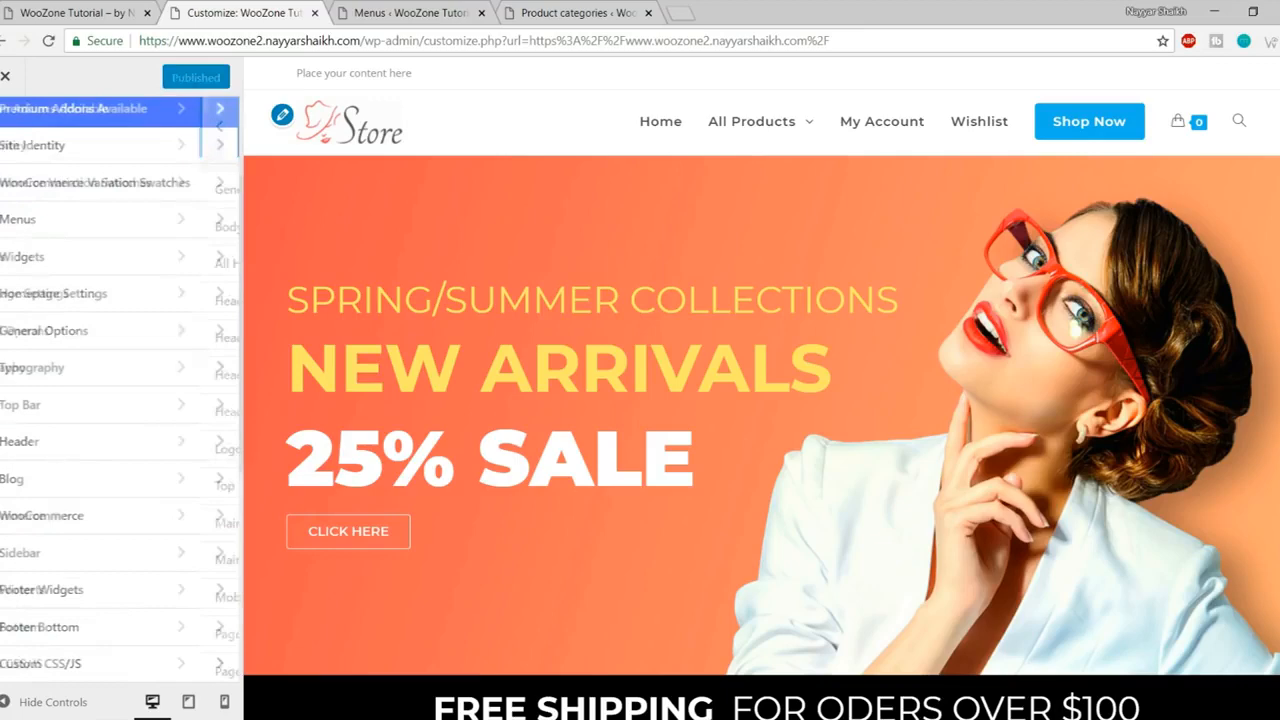
{"action": "left_click", "coordinate": [100, 630]}
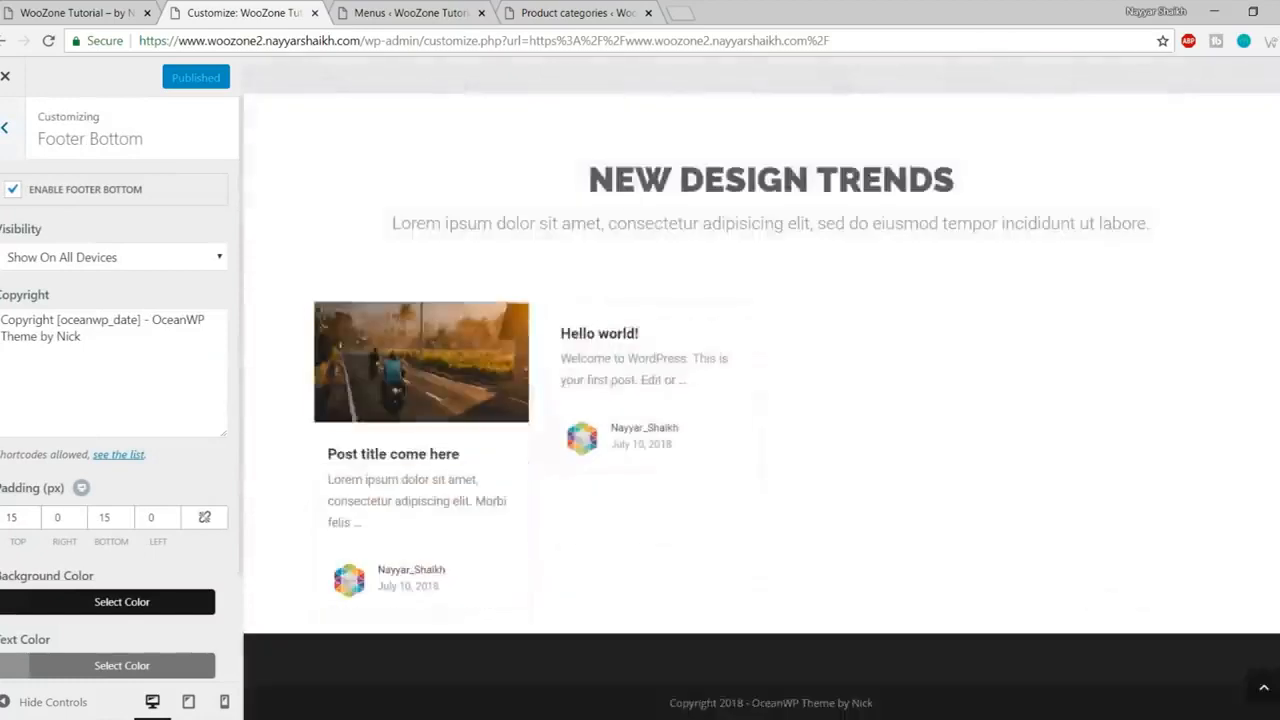
{"action": "left_click_drag", "start_coordinate": [671, 705], "coordinate": [852, 702]}
{"action": "left_click", "coordinate": [912, 704]}
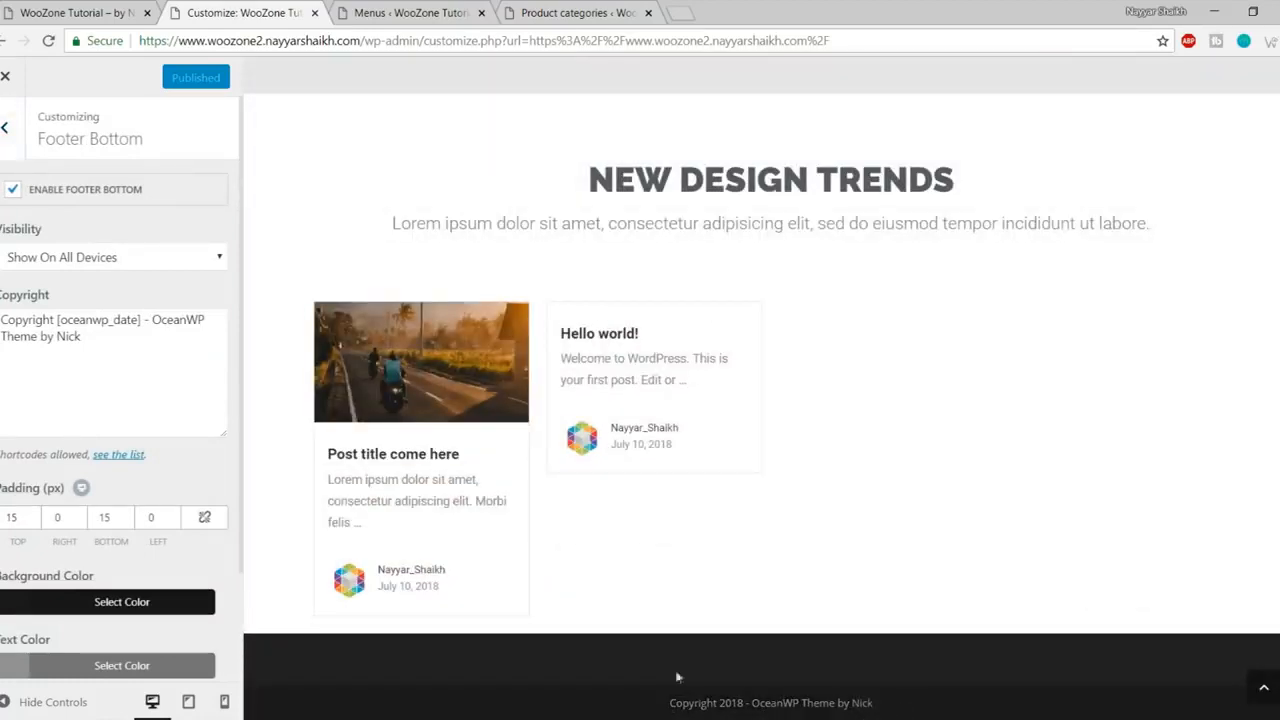
{"action": "left_click_drag", "start_coordinate": [153, 320], "coordinate": [178, 330]}
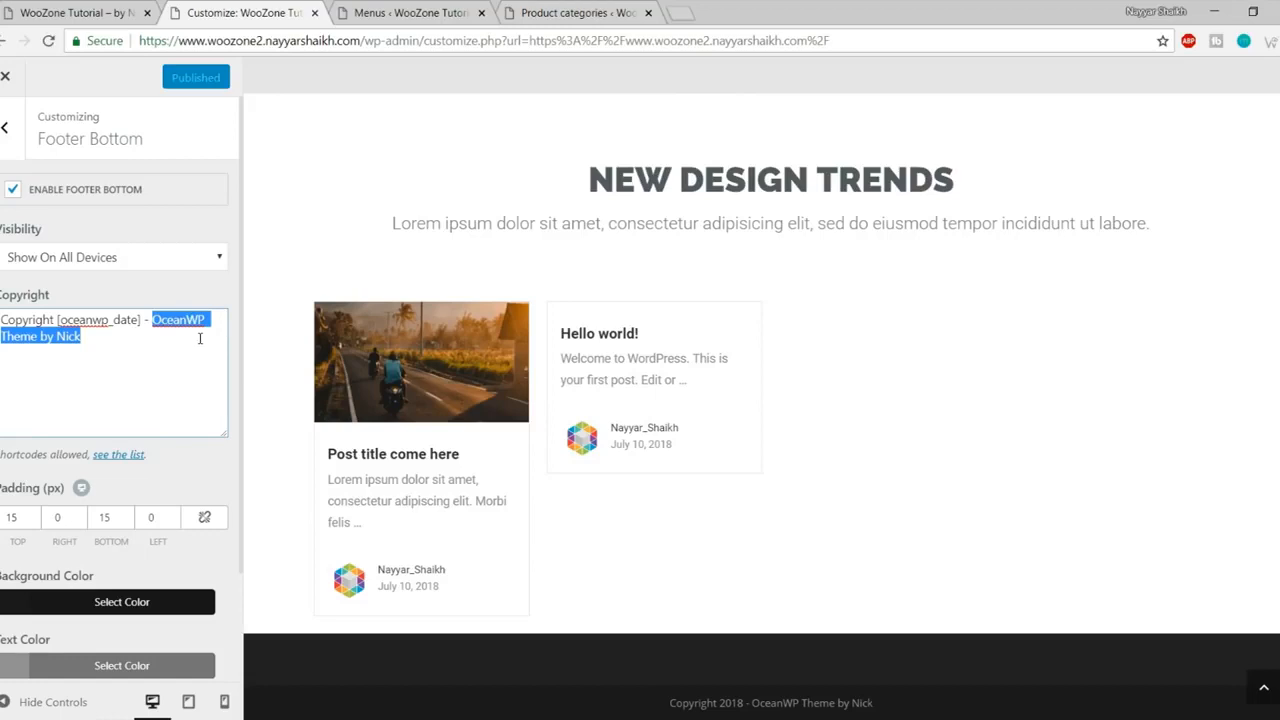
{"action": "type", "text": "Theme by Nayyar Shaikh"}
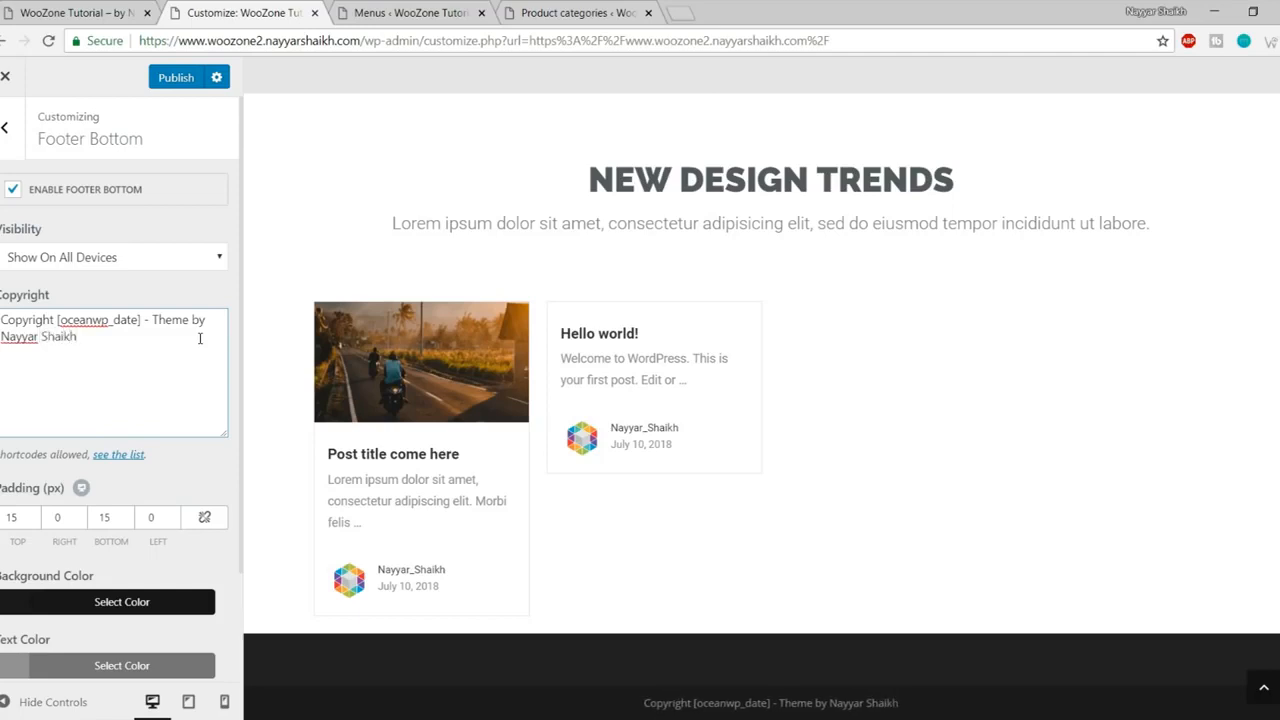
{"action": "left_click", "coordinate": [162, 87]}
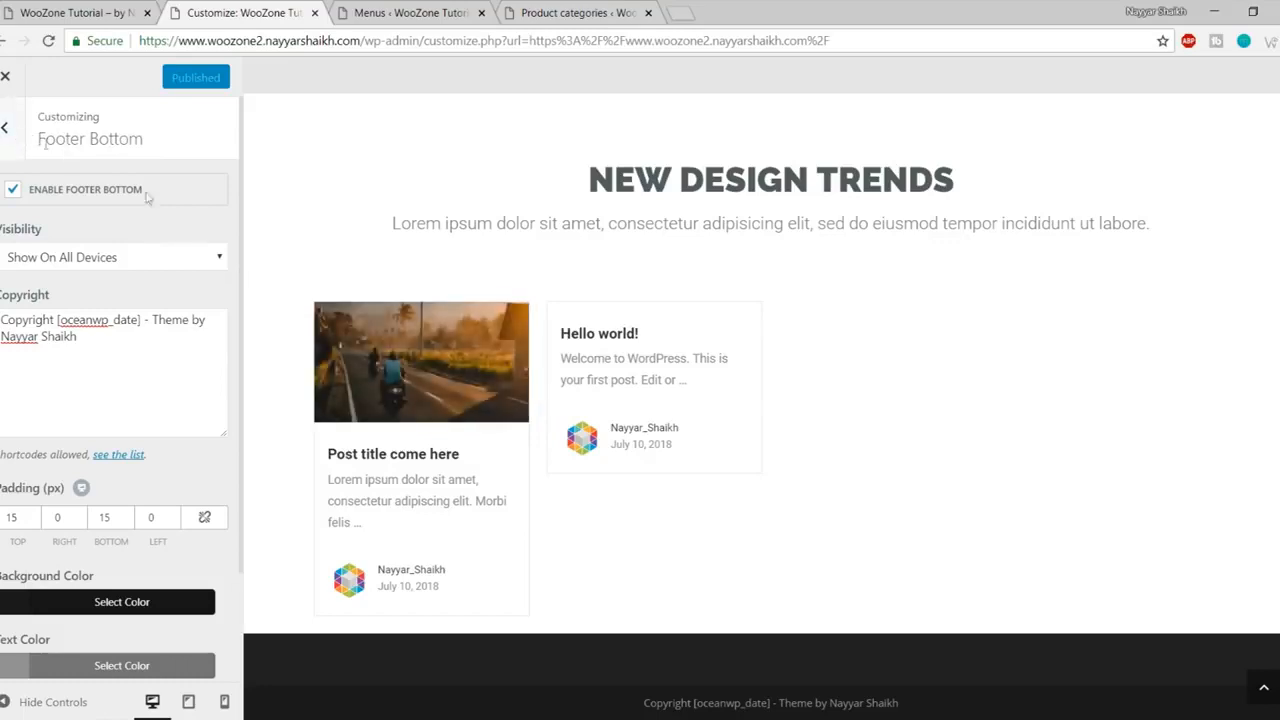
- Close the Customizer and open the store's Shop page
{"action": "left_click", "coordinate": [5, 77]}
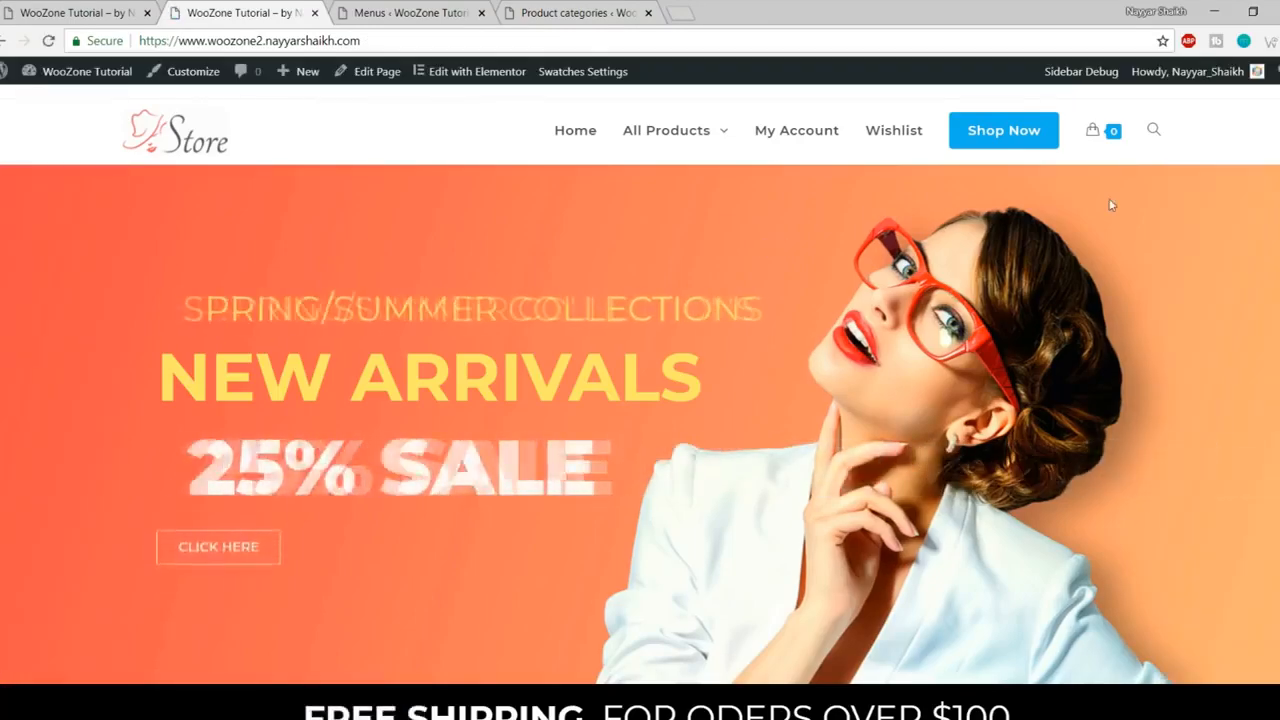
{"action": "left_click", "coordinate": [1005, 139]}
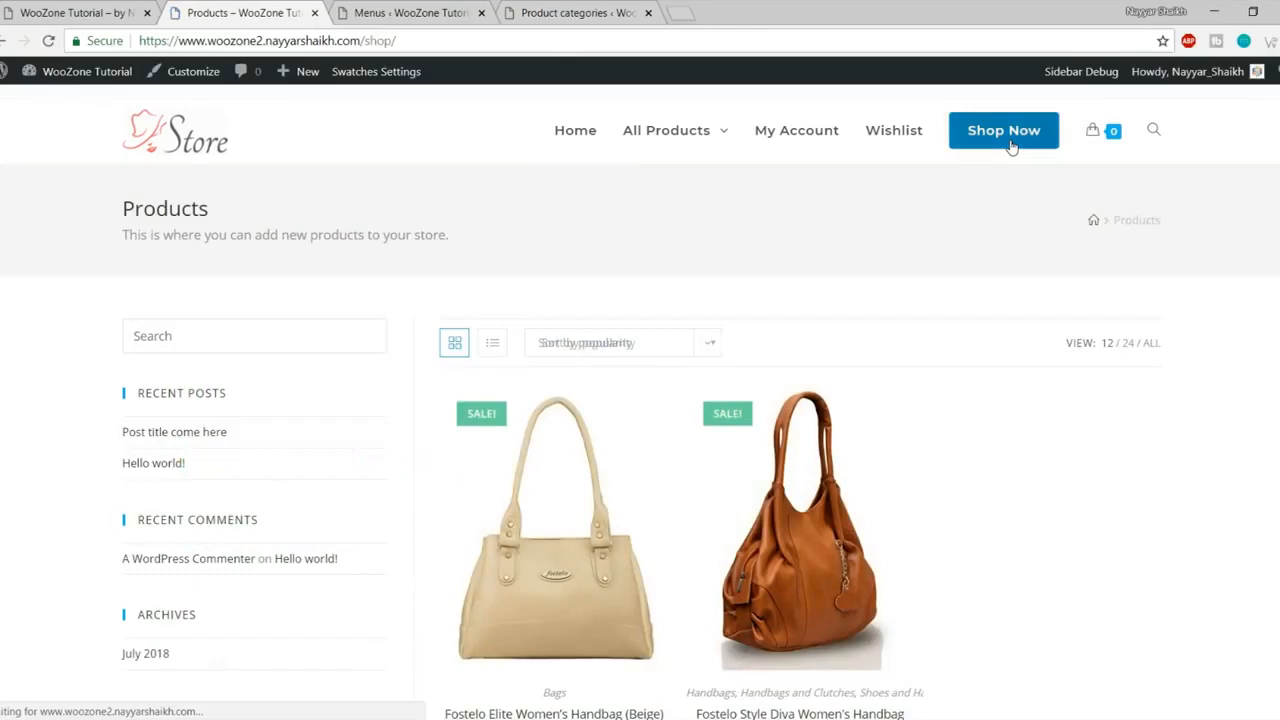
{"action": "scroll", "coordinate": [1103, 394], "scroll_direction": "down", "scroll_amount": 4}
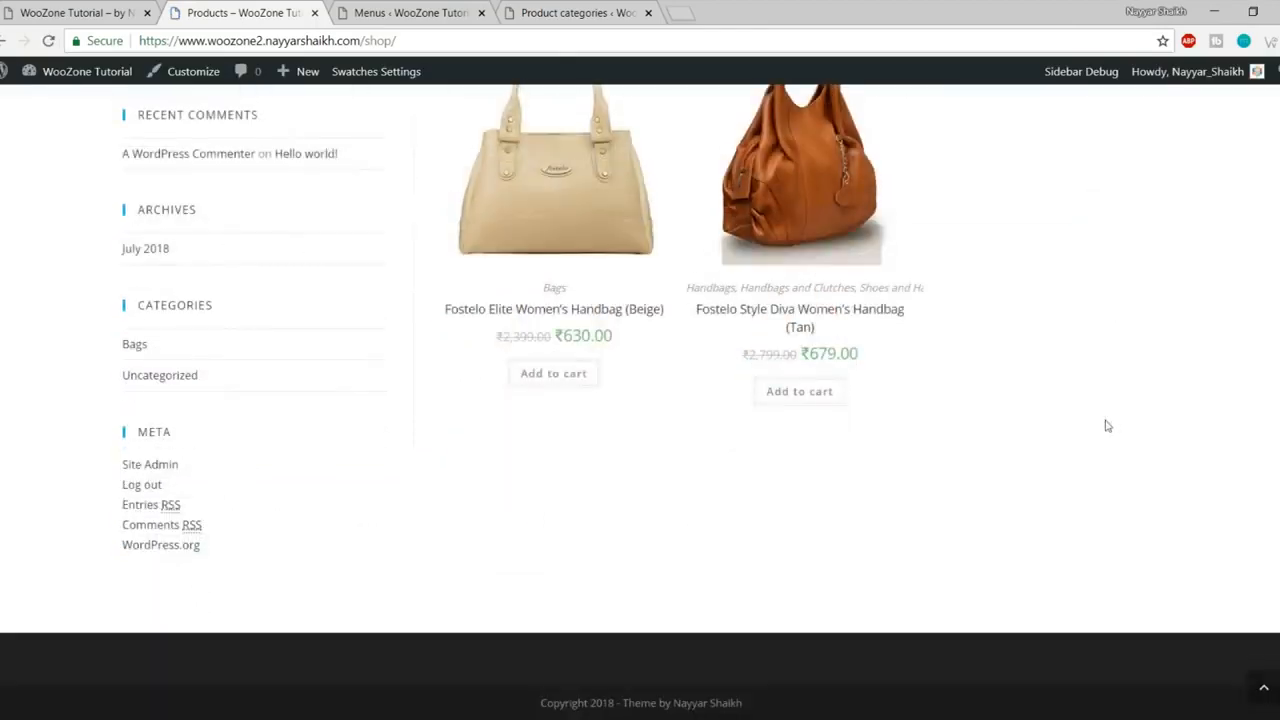
{"action": "scroll", "coordinate": [1105, 420], "scroll_direction": "up", "scroll_amount": 4}
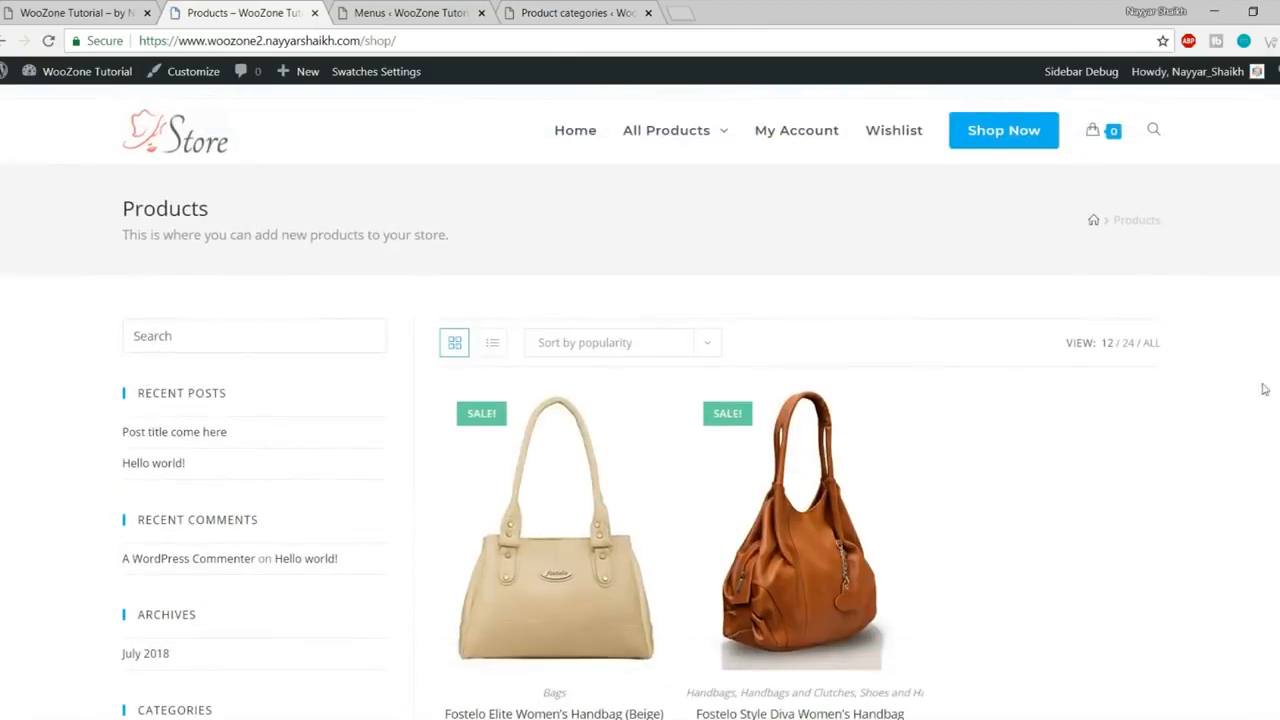
{"action": "scroll", "coordinate": [1270, 385], "scroll_direction": "down", "scroll_amount": 10}
- Compare the reference store's shop page with the store's own shop listing two sale handbags
{"action": "left_click", "coordinate": [75, 12]}
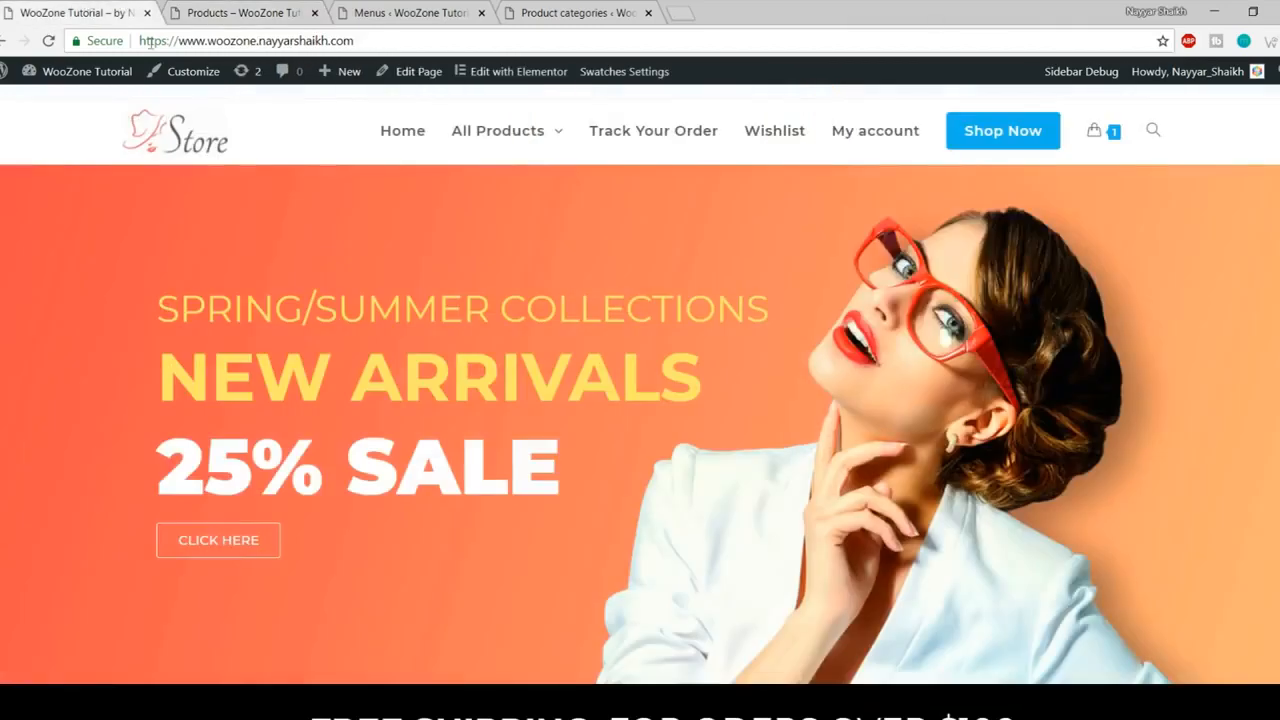
{"action": "left_click", "coordinate": [1040, 137]}
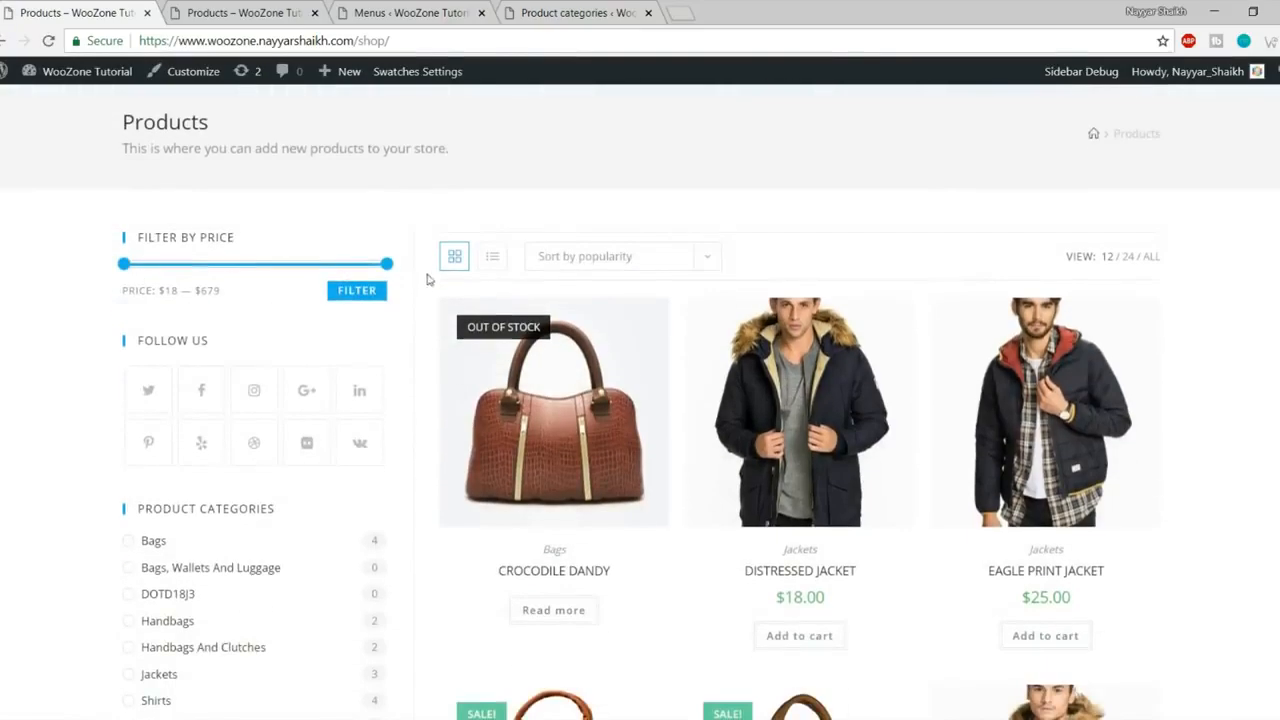
{"action": "scroll", "coordinate": [380, 290], "scroll_direction": "down", "scroll_amount": 4}
{"action": "scroll", "coordinate": [417, 455], "scroll_direction": "down", "scroll_amount": 3}
{"action": "scroll", "coordinate": [417, 445], "scroll_direction": "up", "scroll_amount": 6}
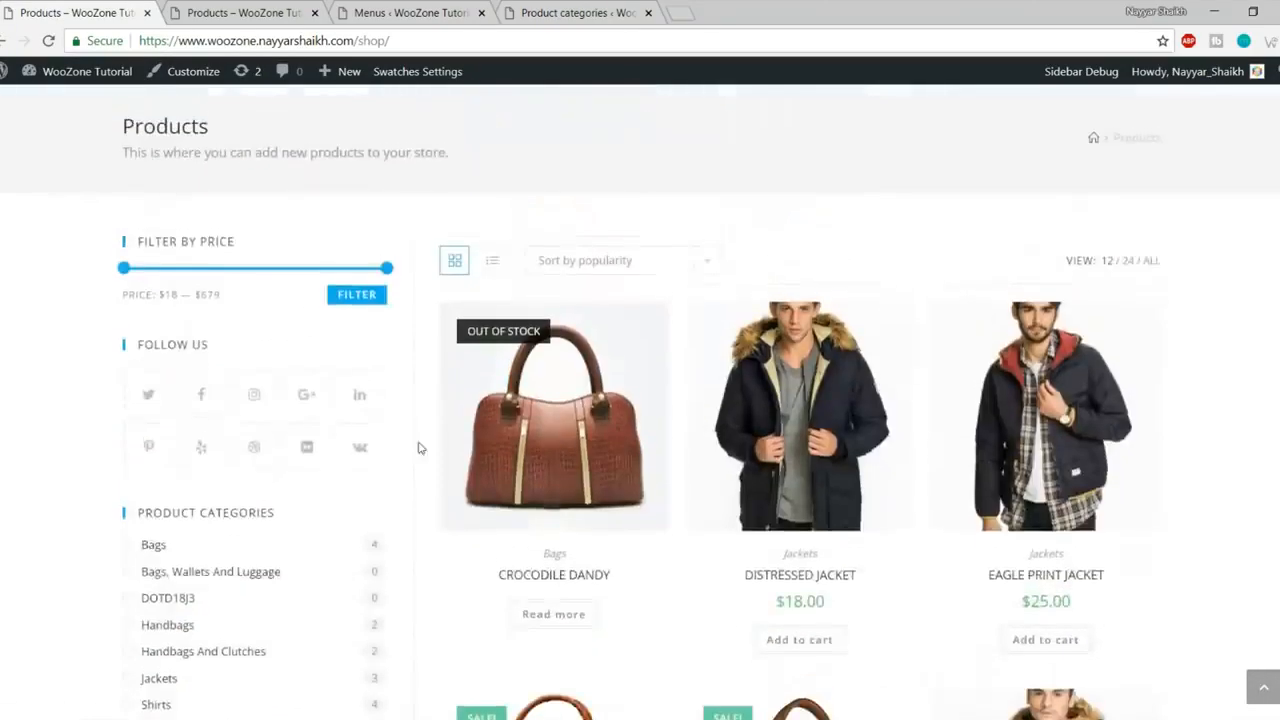
{"action": "scroll", "coordinate": [540, 400], "scroll_direction": "down", "scroll_amount": 1}
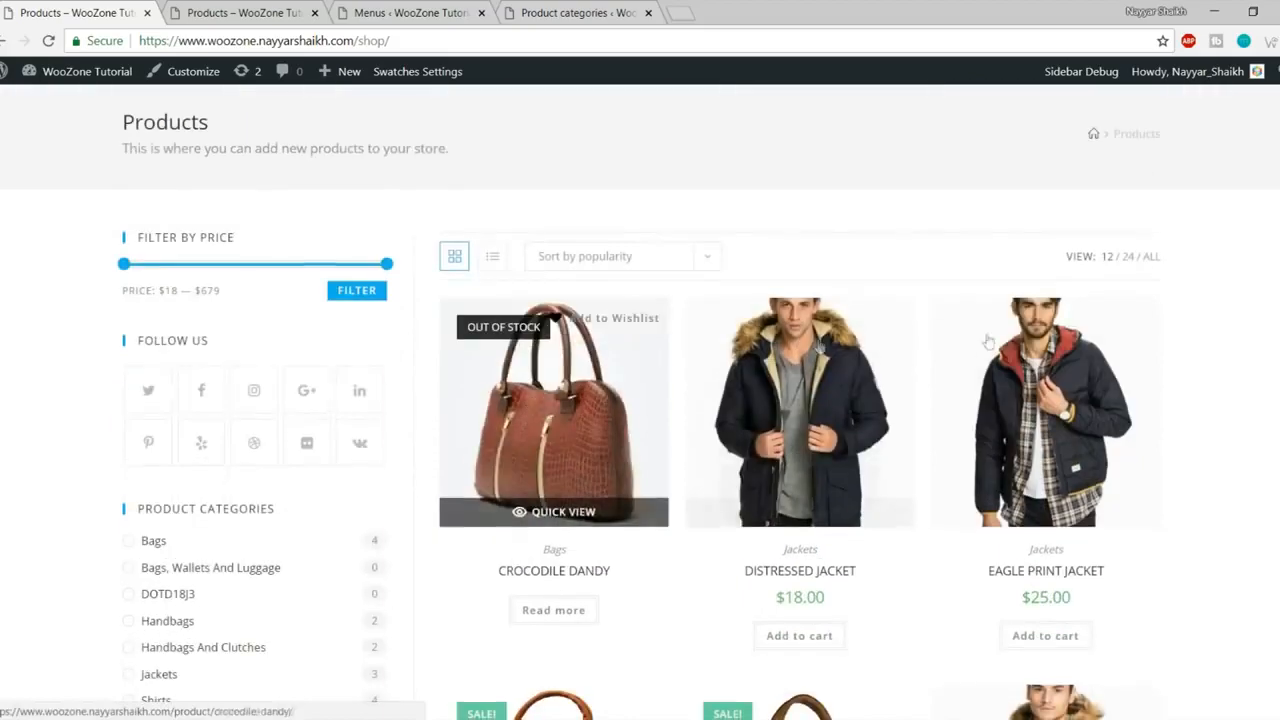
{"action": "scroll", "coordinate": [243, 318], "scroll_direction": "down", "scroll_amount": 2}
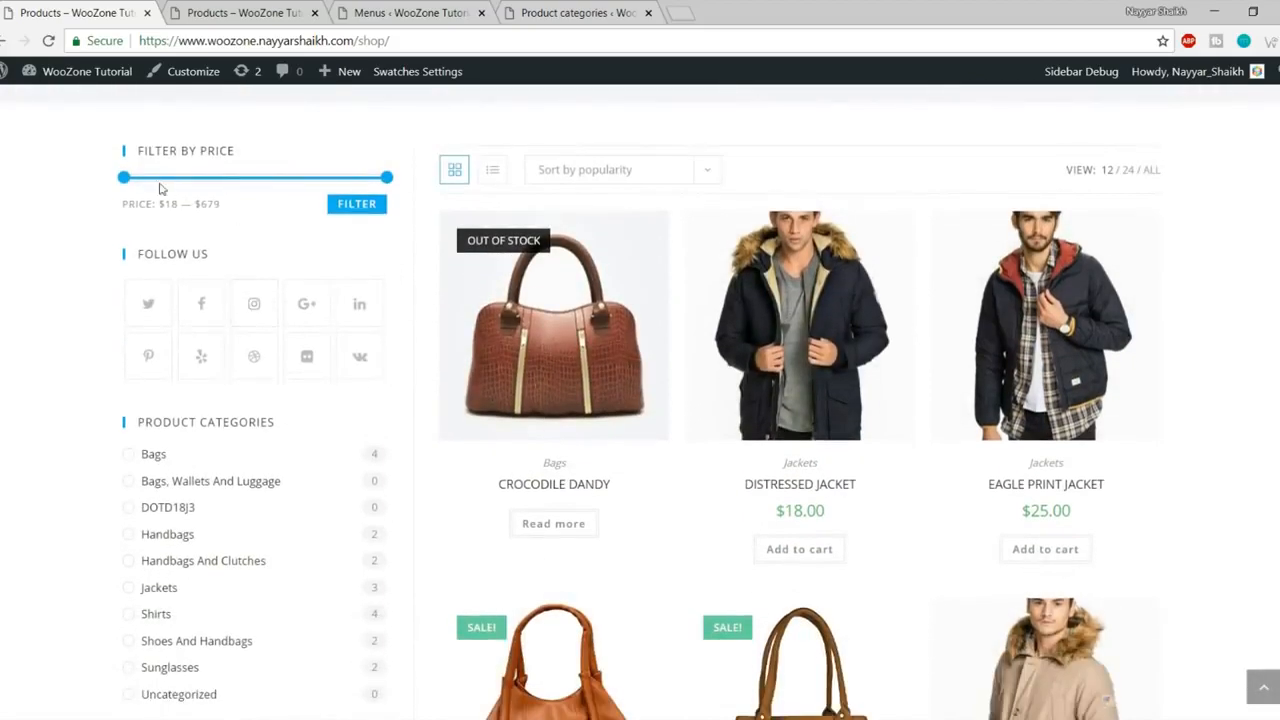
{"action": "scroll", "coordinate": [230, 208], "scroll_direction": "down", "scroll_amount": 5}
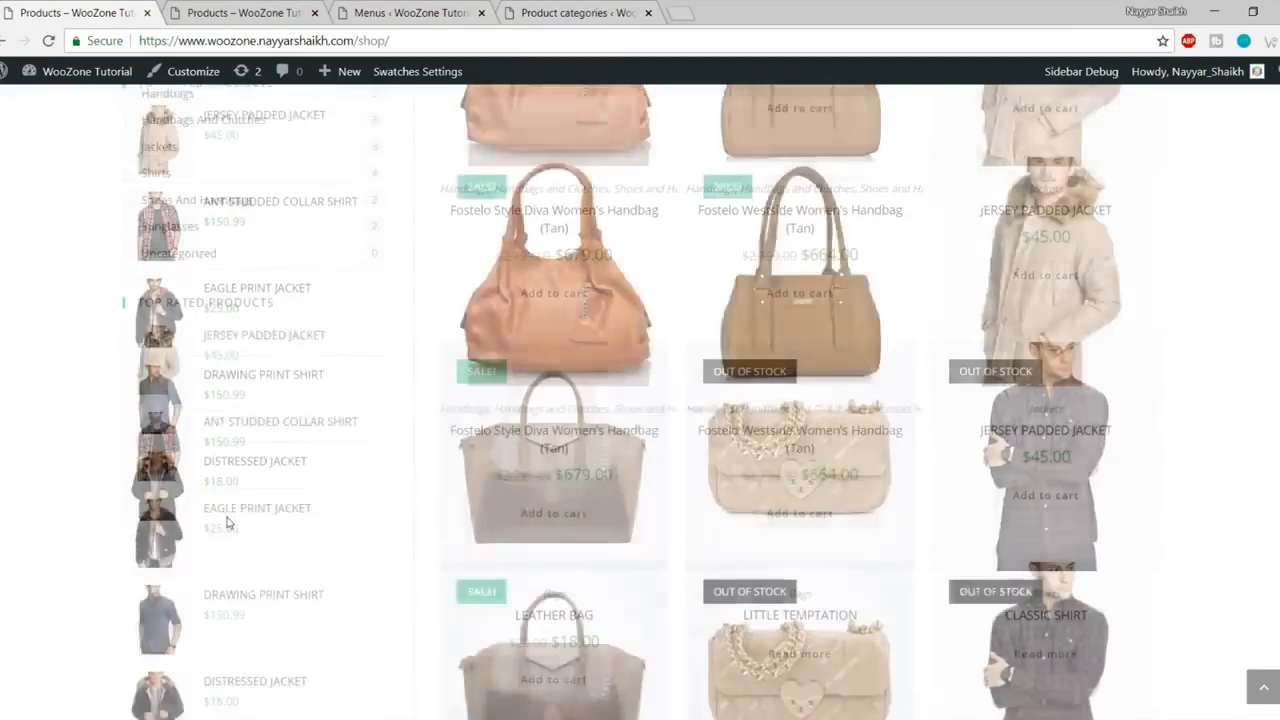
{"action": "scroll", "coordinate": [252, 395], "scroll_direction": "up", "scroll_amount": 7}
{"action": "left_click", "coordinate": [194, 8]}
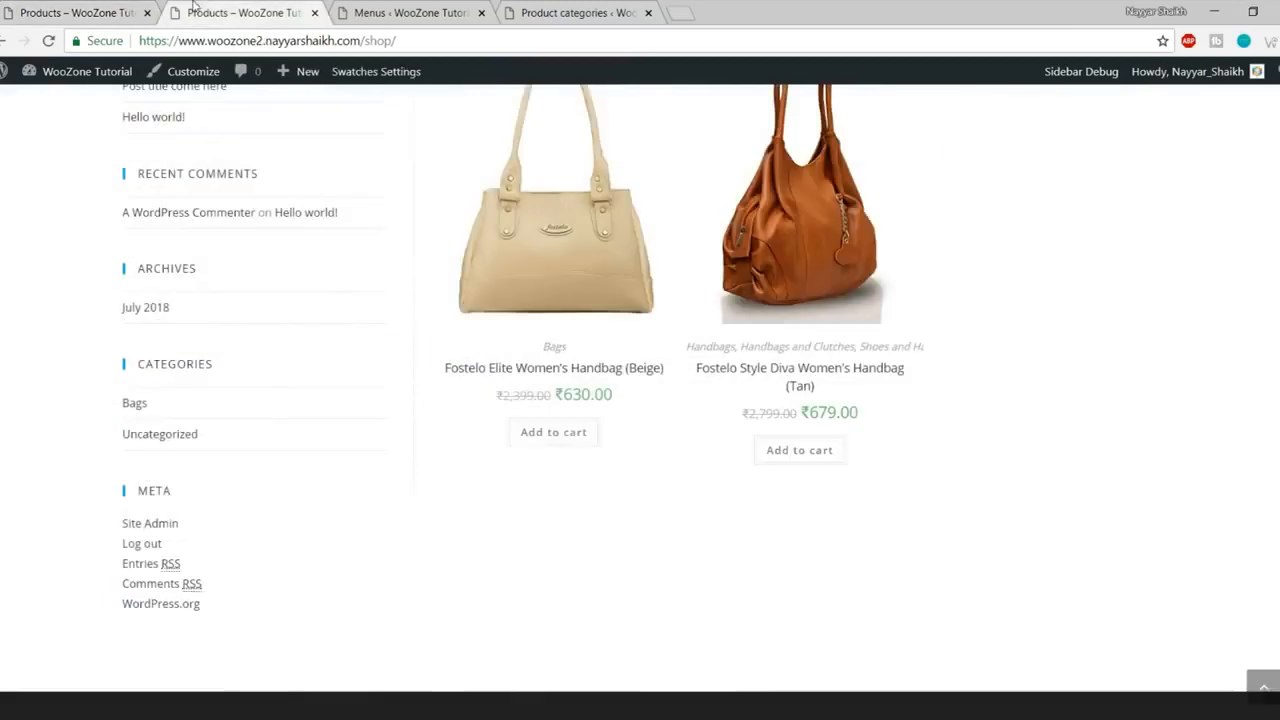
{"action": "scroll", "coordinate": [230, 400], "scroll_direction": "up", "scroll_amount": 4}
{"action": "scroll", "coordinate": [206, 560], "scroll_direction": "down", "scroll_amount": 2}
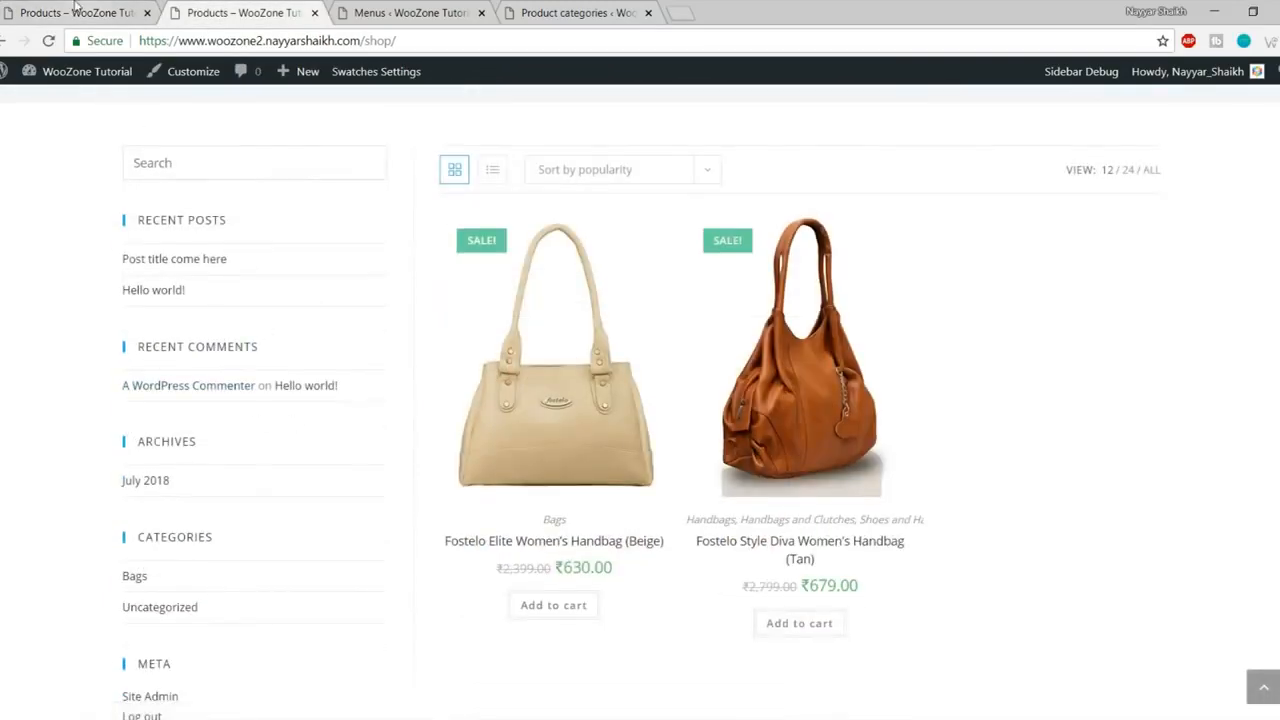
{"action": "left_click", "coordinate": [75, 8]}
{"action": "scroll", "coordinate": [275, 375], "scroll_direction": "down", "scroll_amount": 2}
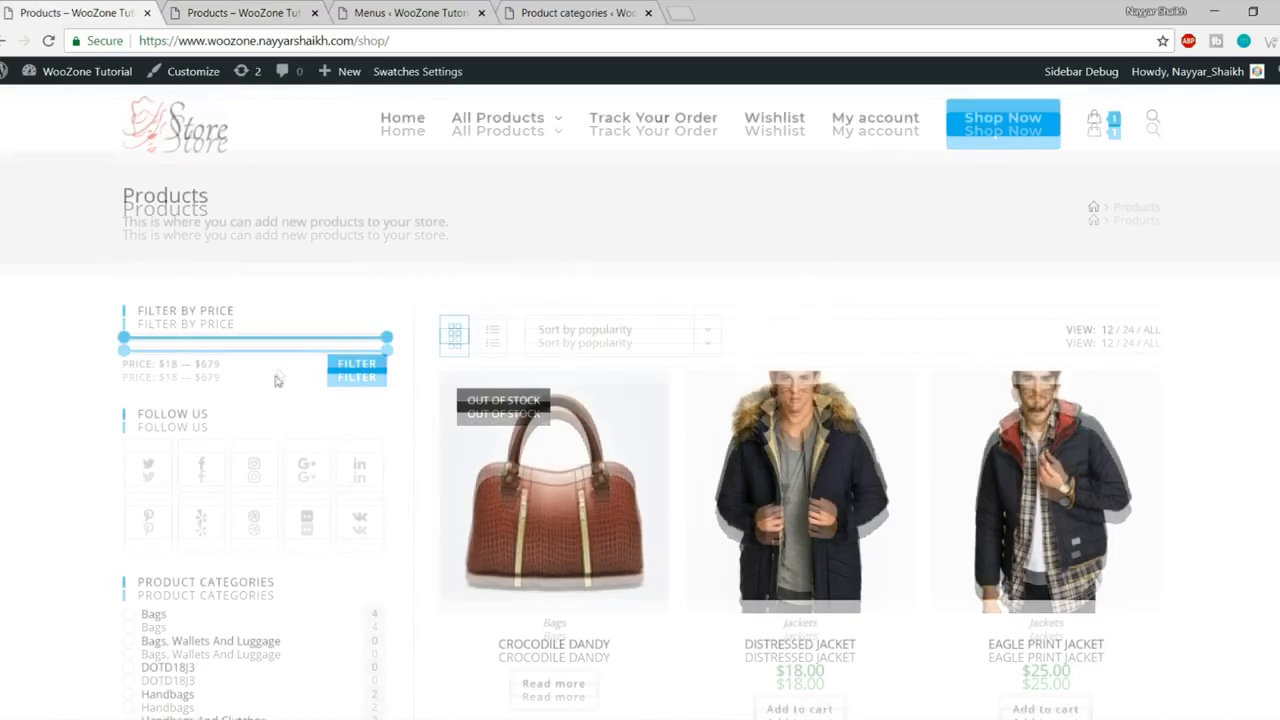
{"action": "scroll", "coordinate": [265, 449], "scroll_direction": "down", "scroll_amount": 6}
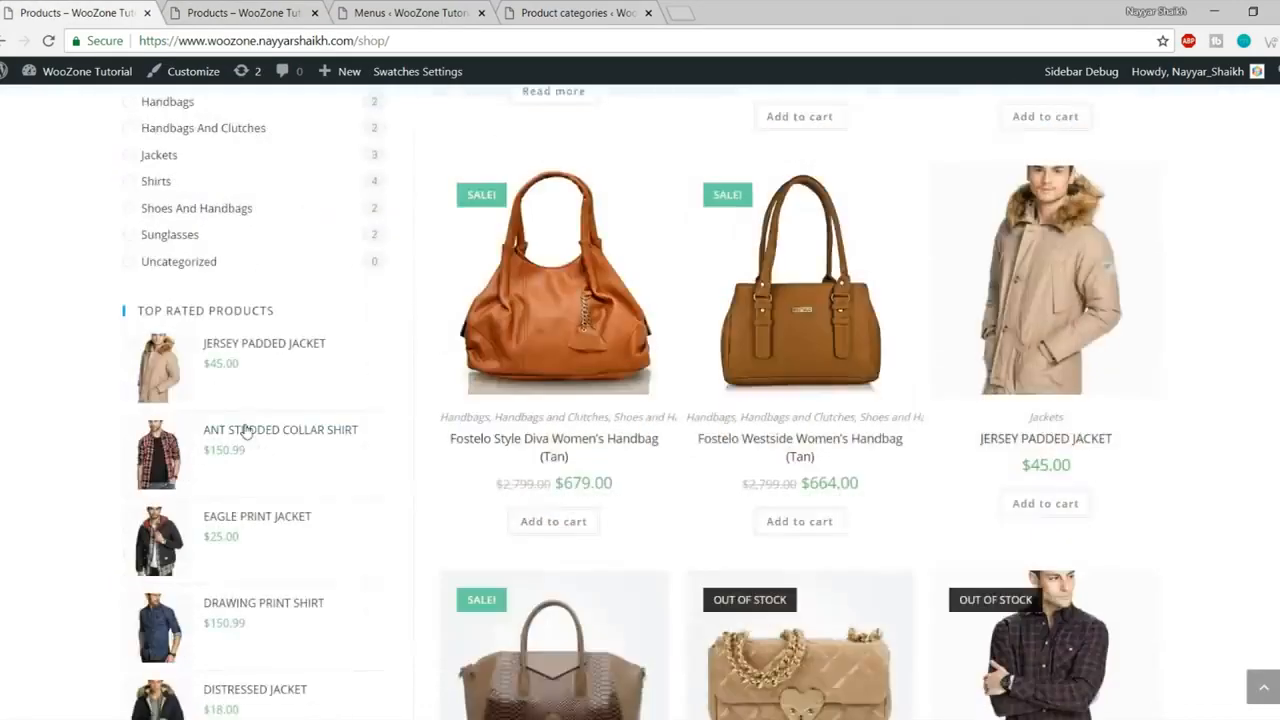
{"action": "scroll", "coordinate": [243, 428], "scroll_direction": "up", "scroll_amount": 3}
{"action": "left_click", "coordinate": [240, 12]}
{"action": "scroll", "coordinate": [323, 234], "scroll_direction": "up", "scroll_amount": 3}
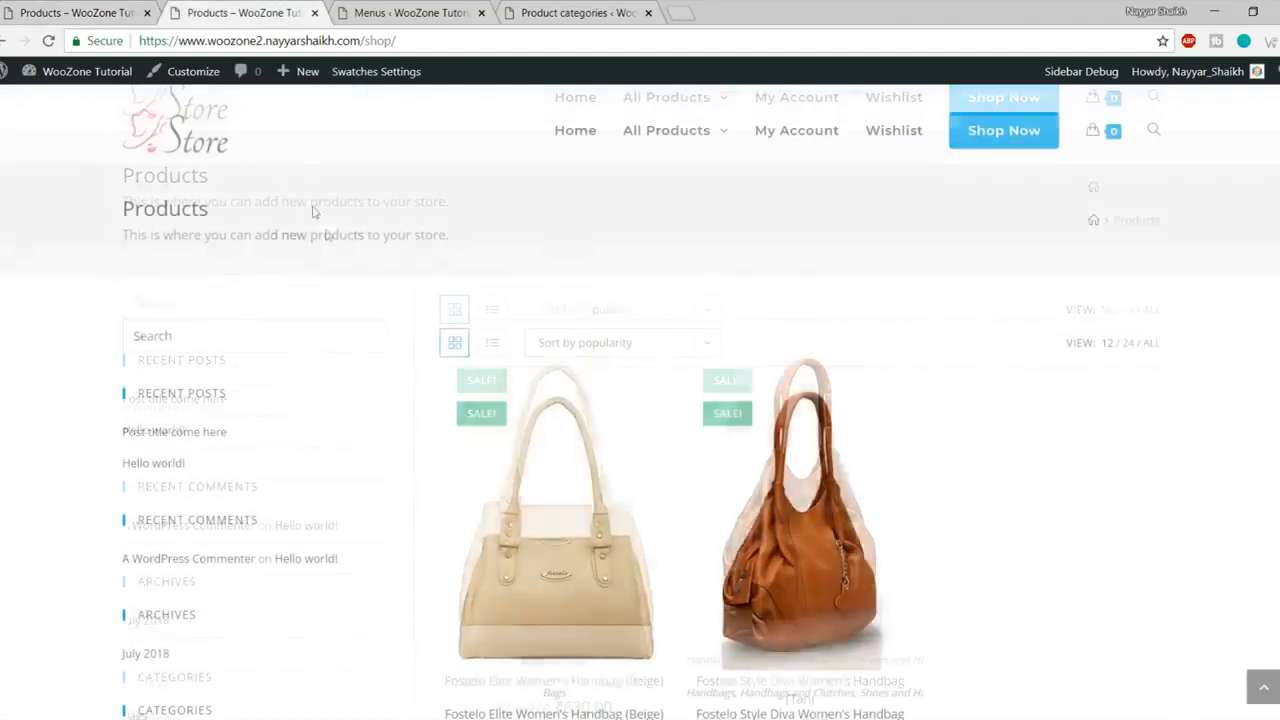
- Go to Appearance > Widgets and expand the WooCommerce Sidebar, checking the reference shop's sidebar
{"action": "left_click", "coordinate": [452, 9]}
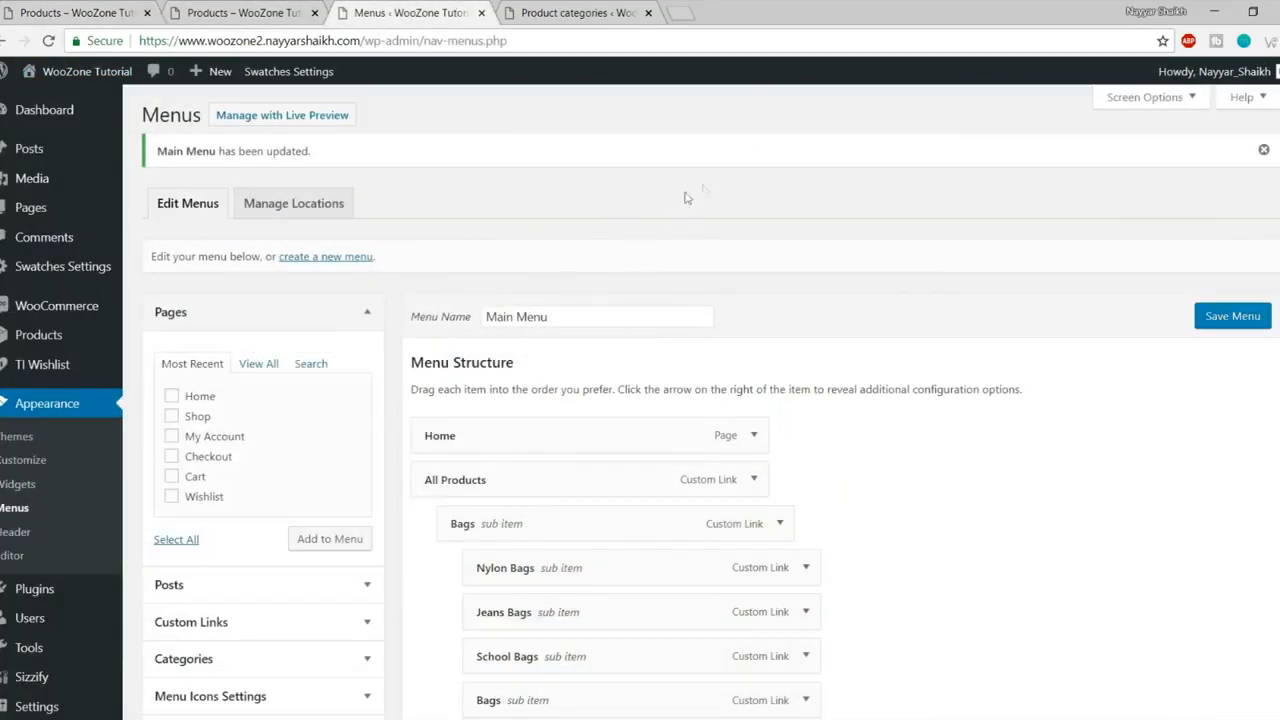
{"action": "left_click", "coordinate": [33, 489]}
{"action": "scroll", "coordinate": [983, 385], "scroll_direction": "down", "scroll_amount": 3}
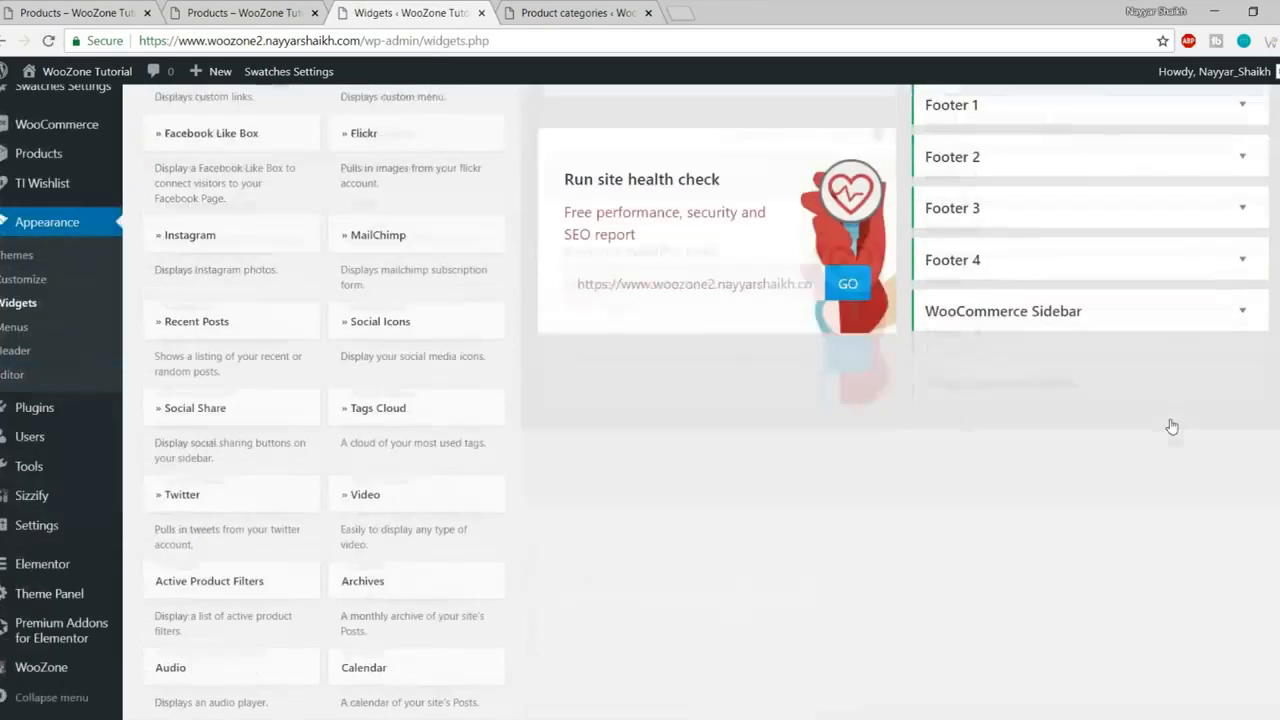
{"action": "left_click", "coordinate": [1066, 318]}
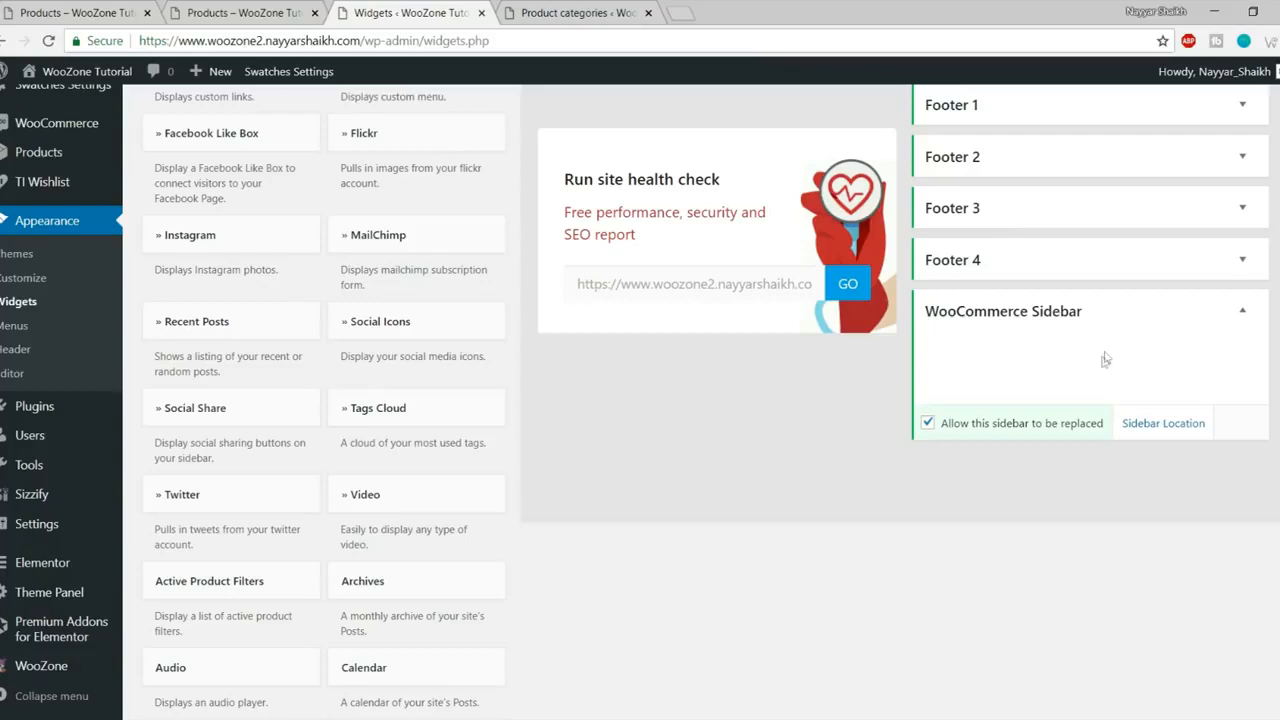
{"action": "left_click", "coordinate": [108, 8]}
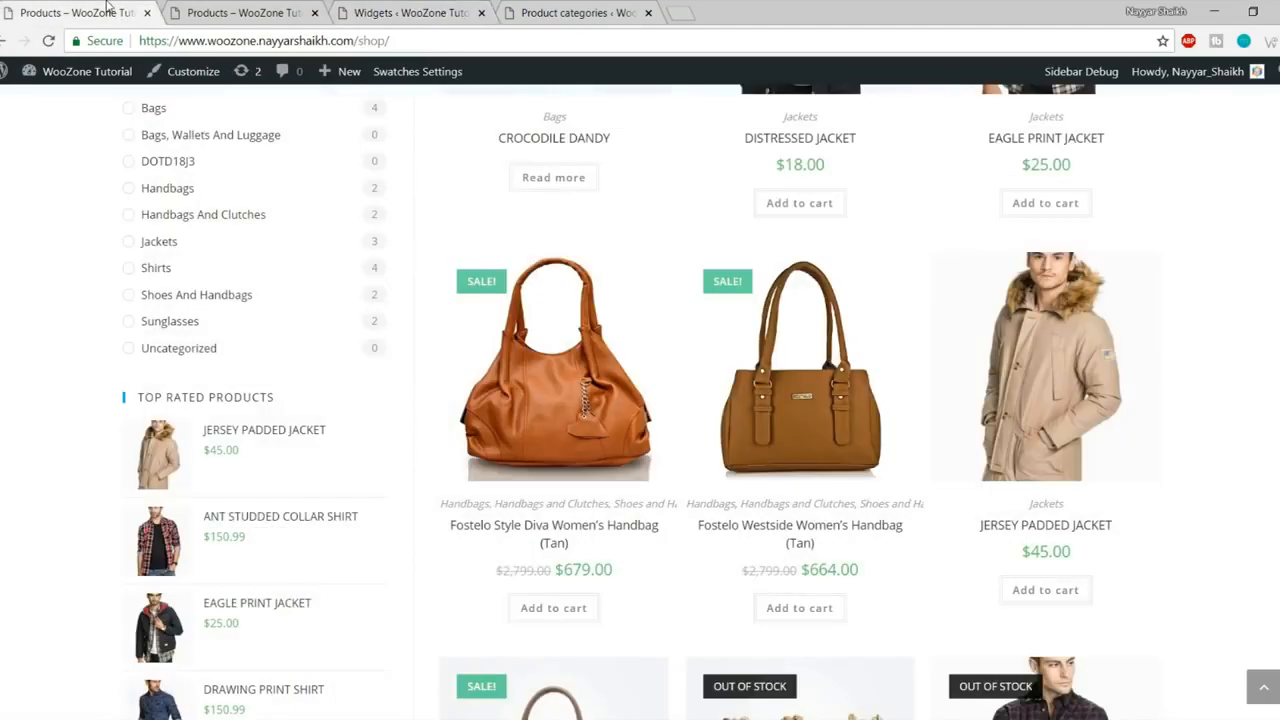
{"action": "scroll", "coordinate": [386, 470], "scroll_direction": "up", "scroll_amount": 5}
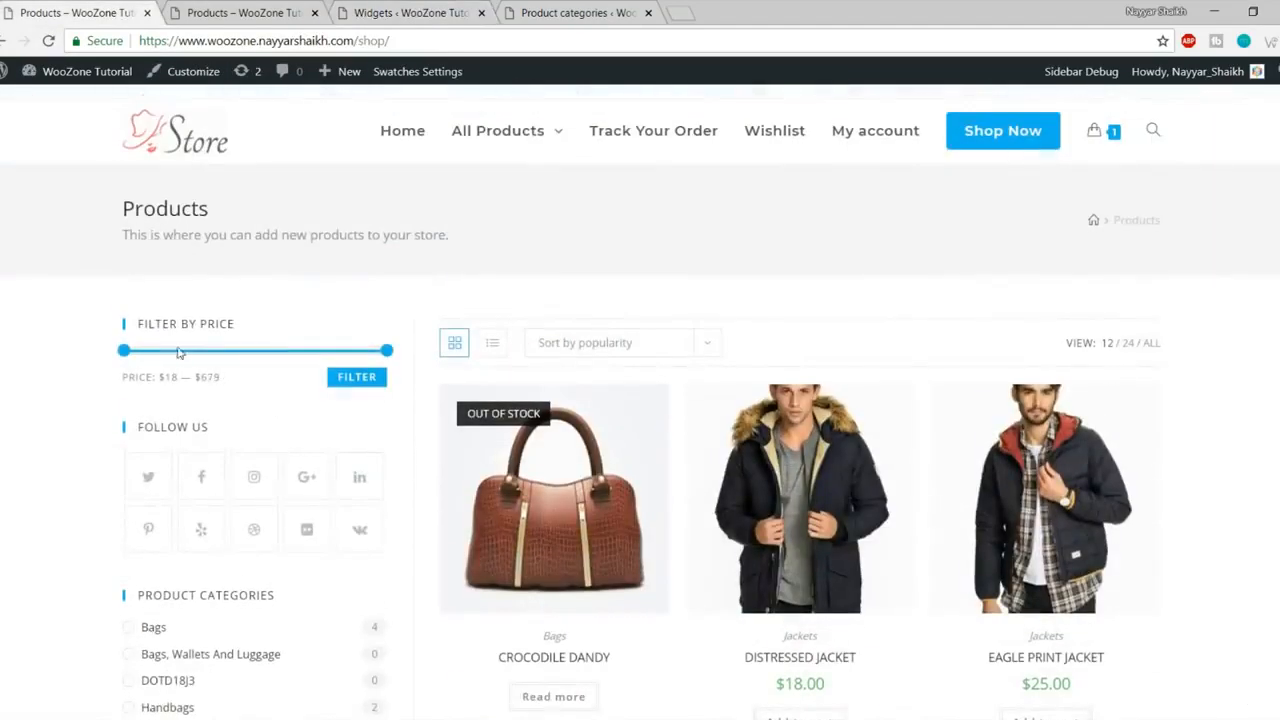
{"action": "left_click", "coordinate": [405, 12]}
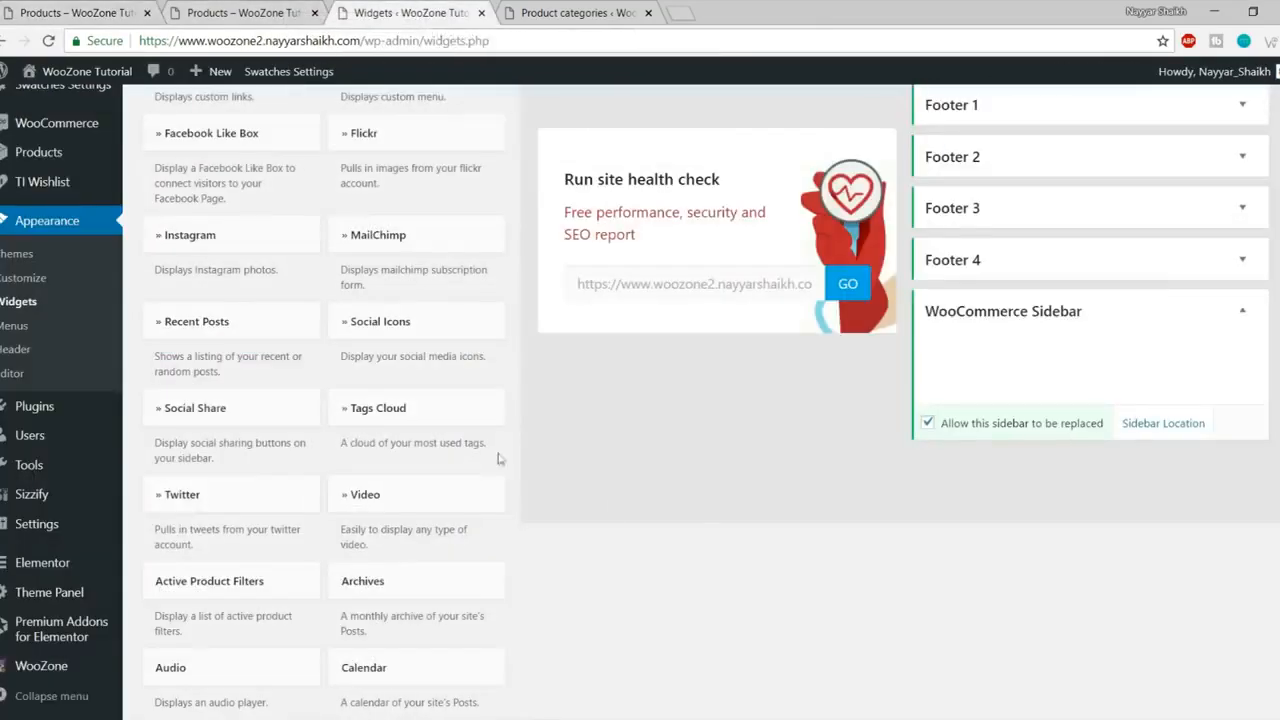
{"action": "scroll", "coordinate": [702, 521], "scroll_direction": "down", "scroll_amount": 4}
{"action": "scroll", "coordinate": [702, 521], "scroll_direction": "down", "scroll_amount": 3}
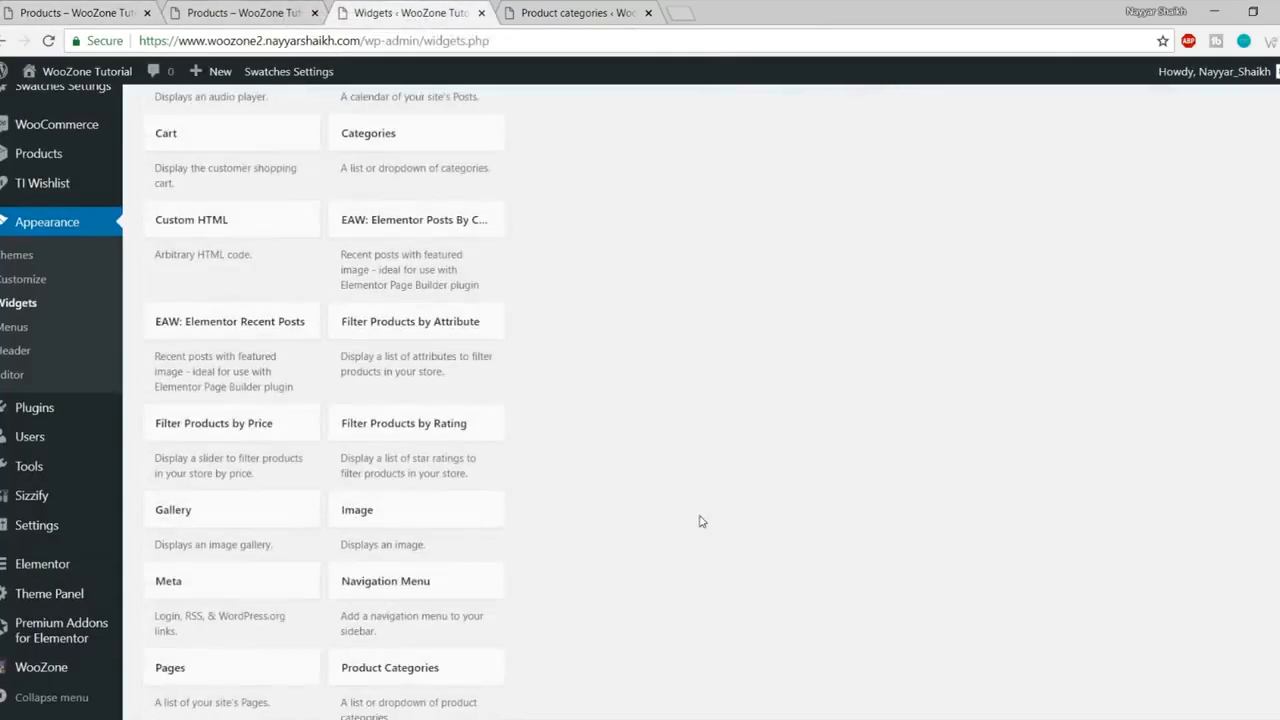
{"action": "scroll", "coordinate": [702, 521], "scroll_direction": "down", "scroll_amount": 1}
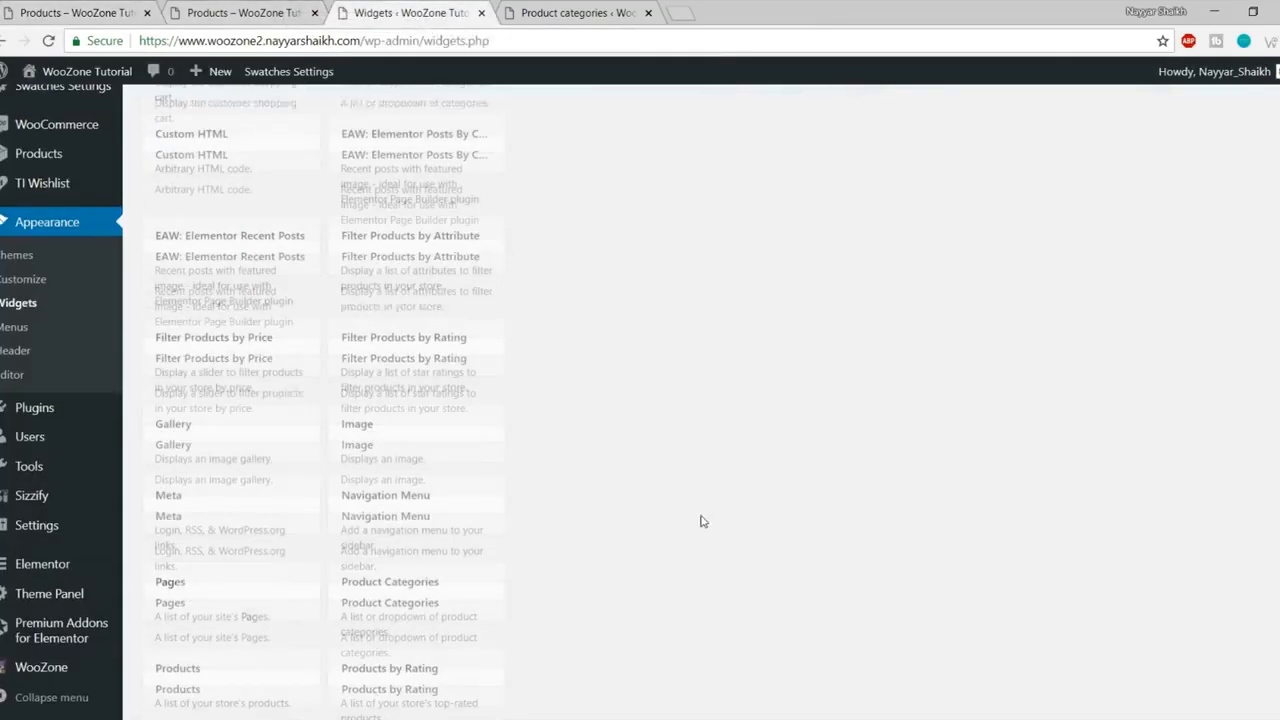
- Place the Filter Products by Price widget in the WooCommerce Sidebar
{"action": "left_click", "coordinate": [241, 349]}
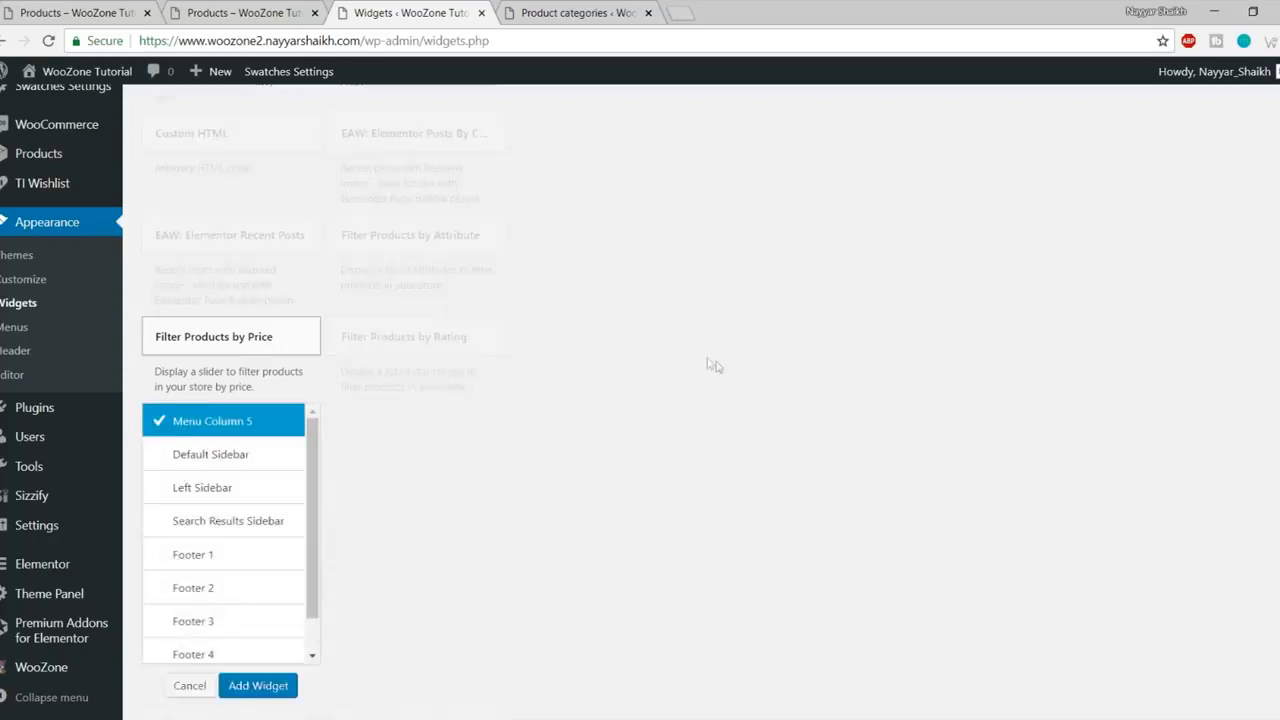
{"action": "scroll", "coordinate": [709, 363], "scroll_direction": "down", "scroll_amount": 3}
{"action": "scroll", "coordinate": [291, 377], "scroll_direction": "down", "scroll_amount": 1}
{"action": "left_click", "coordinate": [254, 387]}
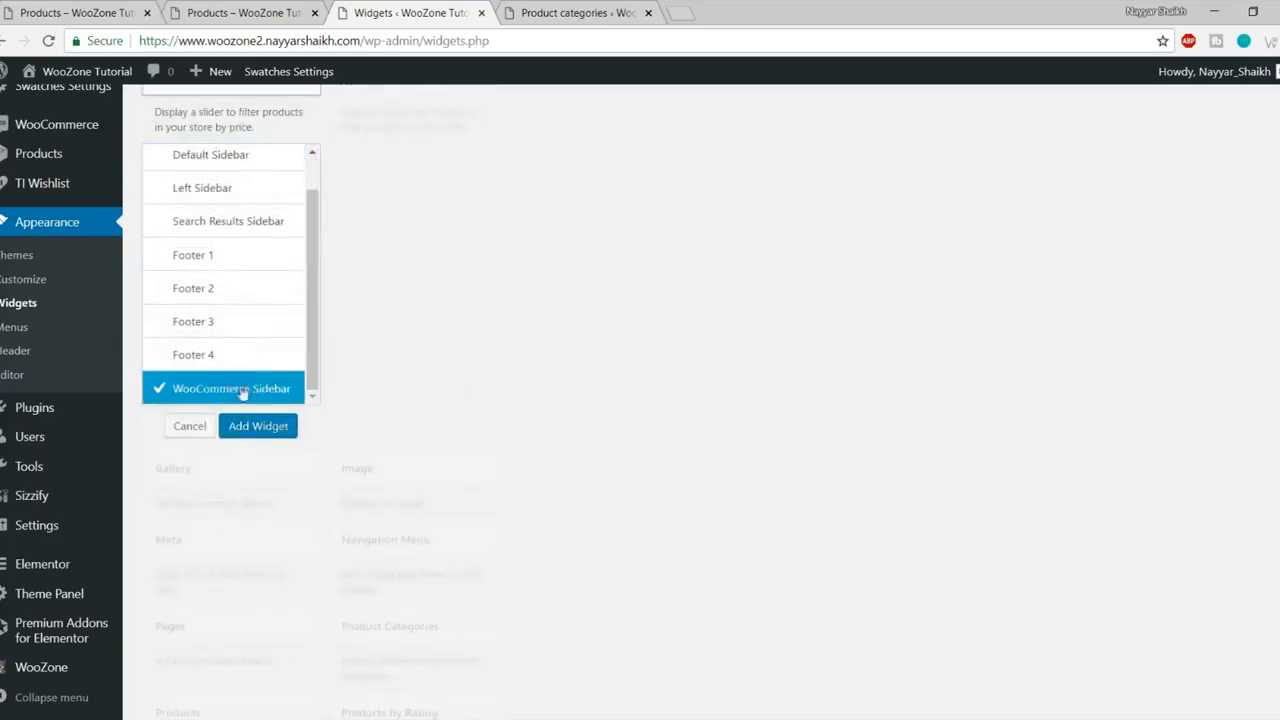
{"action": "left_click", "coordinate": [258, 426]}
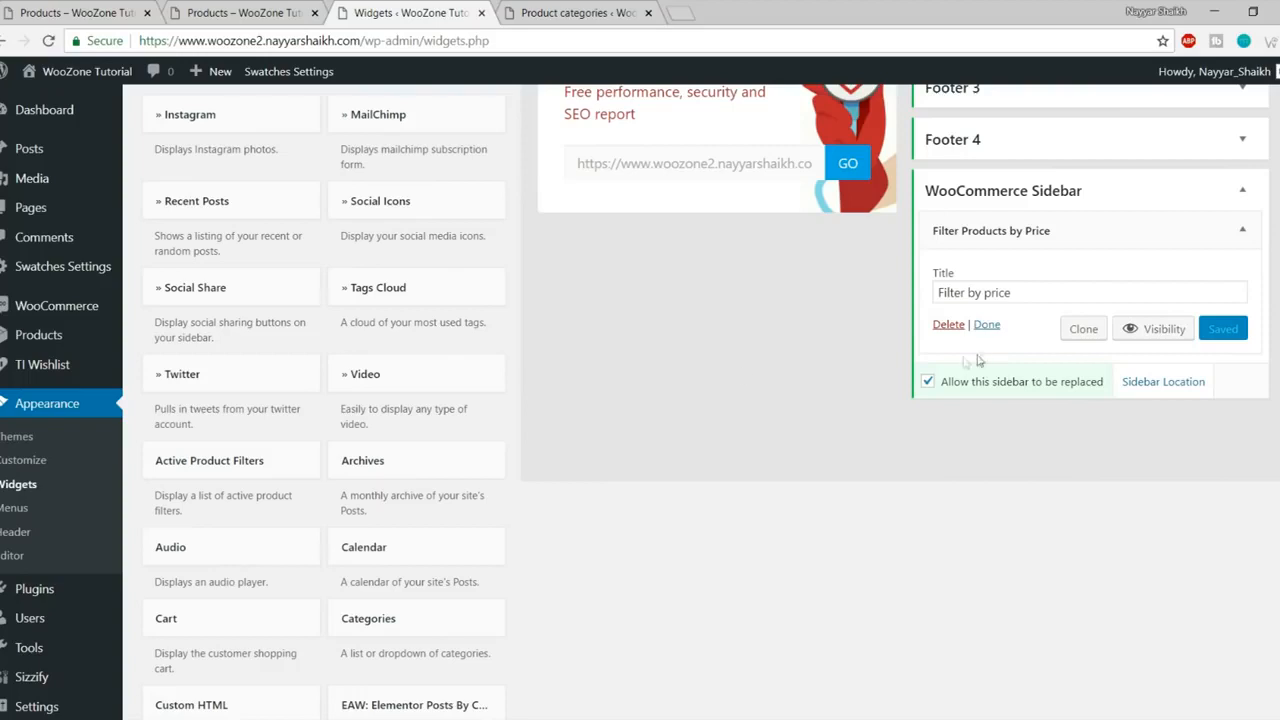
{"action": "left_click", "coordinate": [1242, 230]}
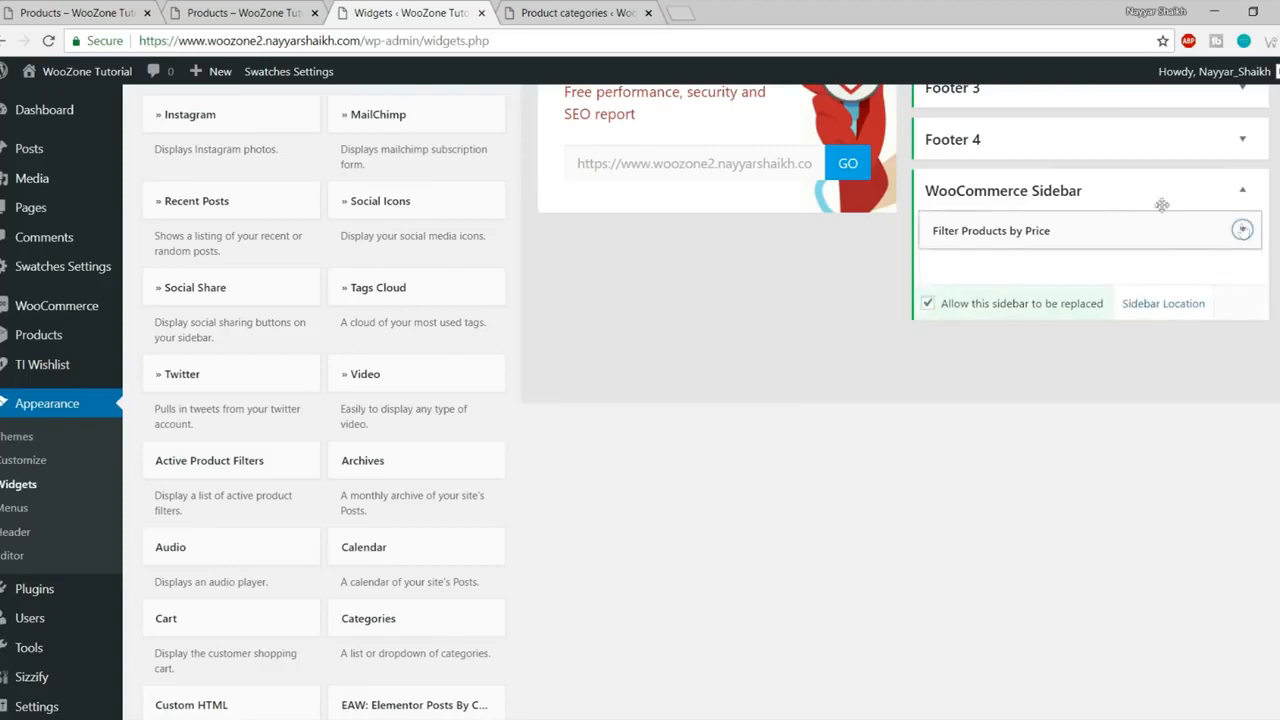
- Reload the shop page to confirm the price filter and compare with the reference store
{"action": "left_click", "coordinate": [300, 11]}
{"action": "left_click", "coordinate": [48, 41]}
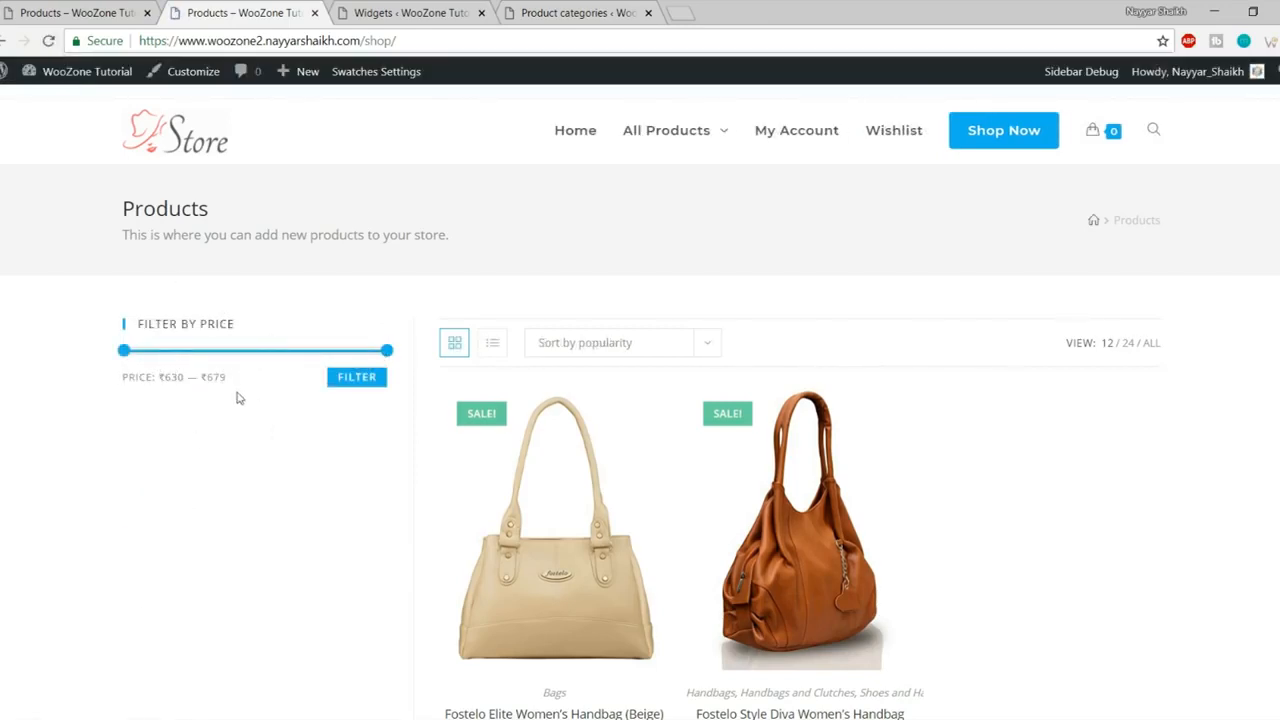
{"action": "left_click", "coordinate": [31, 8]}
{"action": "scroll", "coordinate": [223, 460], "scroll_direction": "down", "scroll_amount": 1}
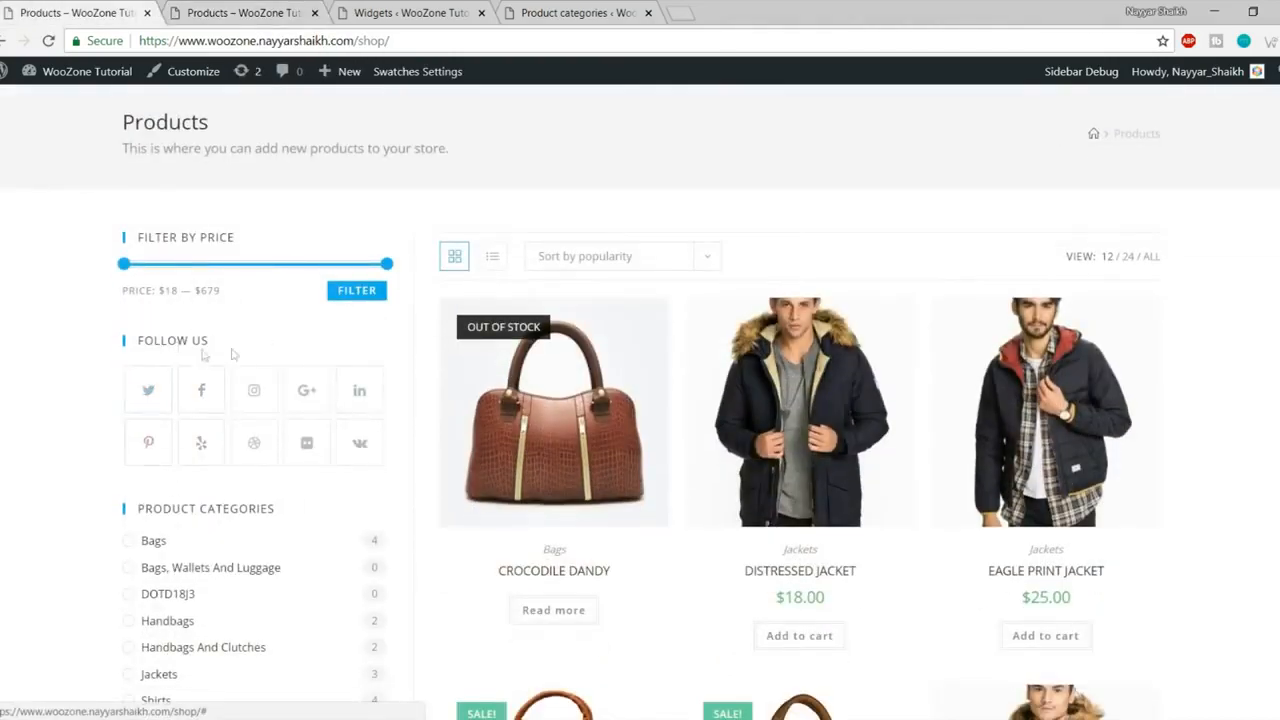
{"action": "left_click", "coordinate": [388, 18]}
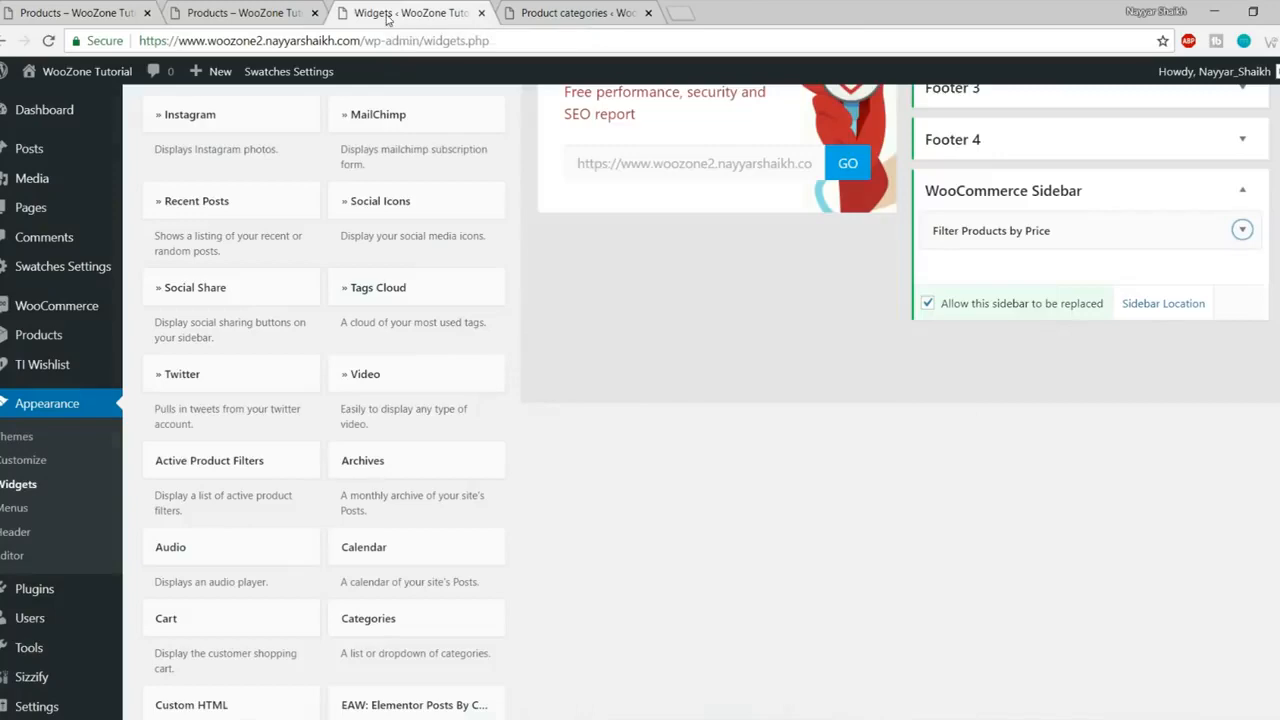
- Add the Social Icons widget to the WooCommerce Sidebar
{"action": "scroll", "coordinate": [629, 531], "scroll_direction": "up", "scroll_amount": 3}
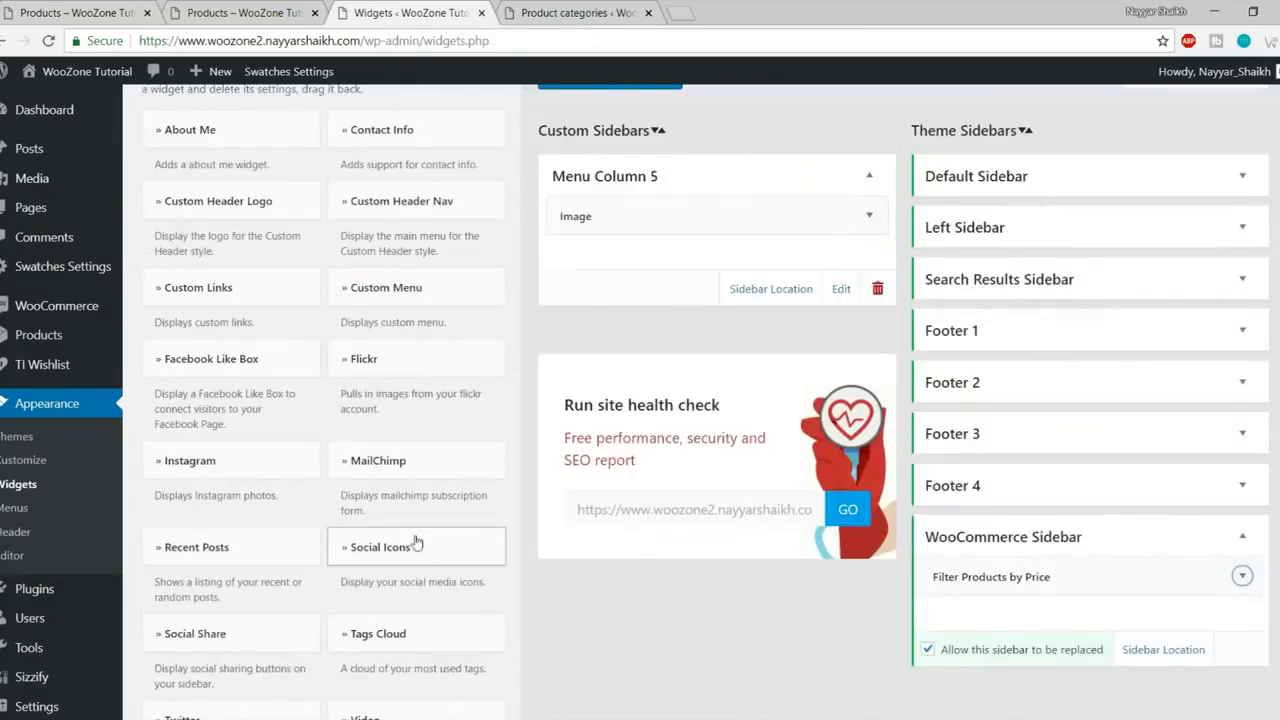
{"action": "scroll", "coordinate": [407, 557], "scroll_direction": "down", "scroll_amount": 1}
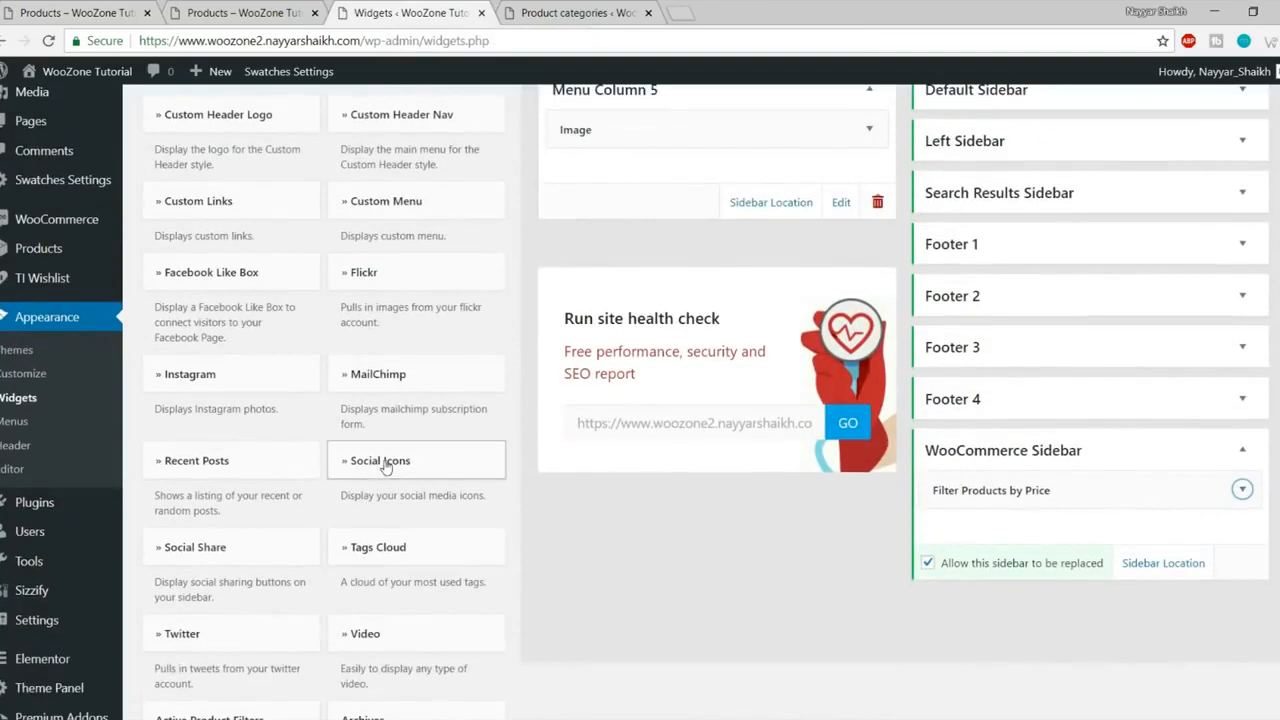
{"action": "left_click", "coordinate": [385, 462]}
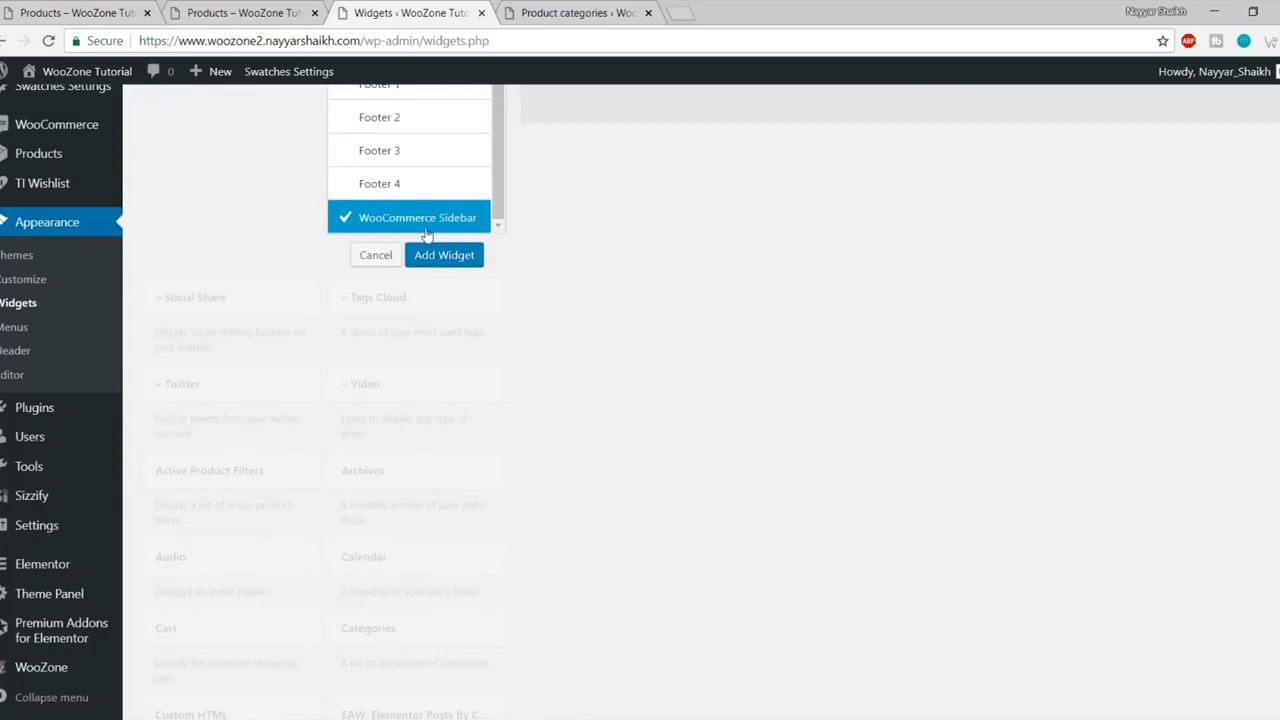
{"action": "left_click", "coordinate": [448, 262]}
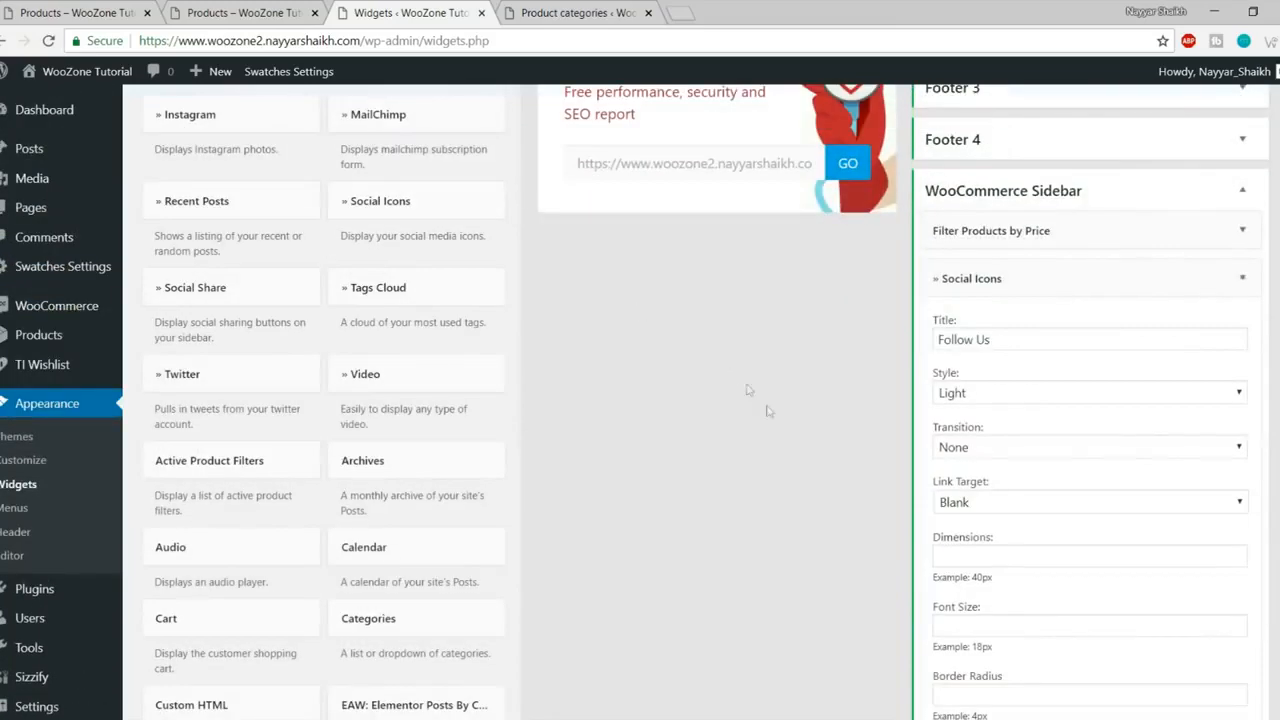
{"action": "scroll", "coordinate": [1092, 429], "scroll_direction": "down", "scroll_amount": 3}
{"action": "scroll", "coordinate": [1092, 429], "scroll_direction": "down", "scroll_amount": 7}
- Fill each social link field (Facebook, Instagram, LinkedIn, Pinterest, Yelp, Flickr, etc.) with # and save
{"action": "left_click", "coordinate": [1021, 300]}
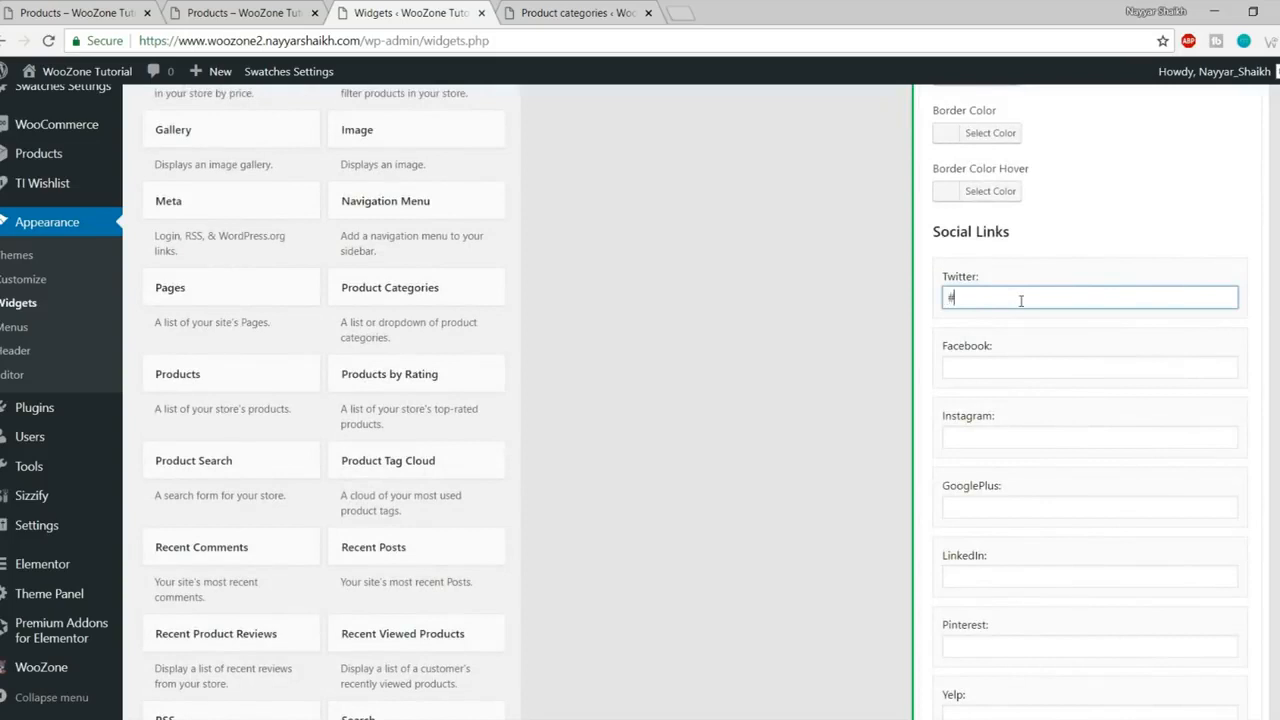
{"action": "left_click", "coordinate": [1012, 366]}
{"action": "type", "text": "#"}
{"action": "left_click", "coordinate": [1010, 437]}
{"action": "type", "text": "##"}
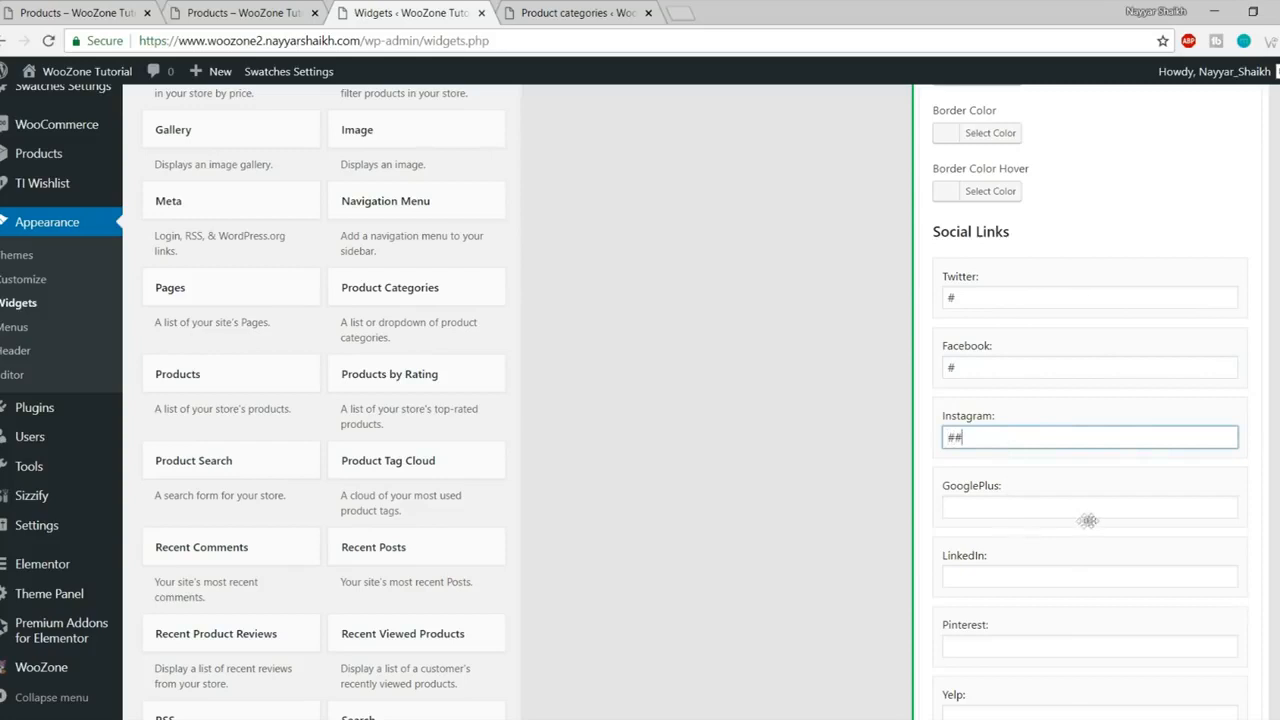
{"action": "left_click", "coordinate": [1008, 507]}
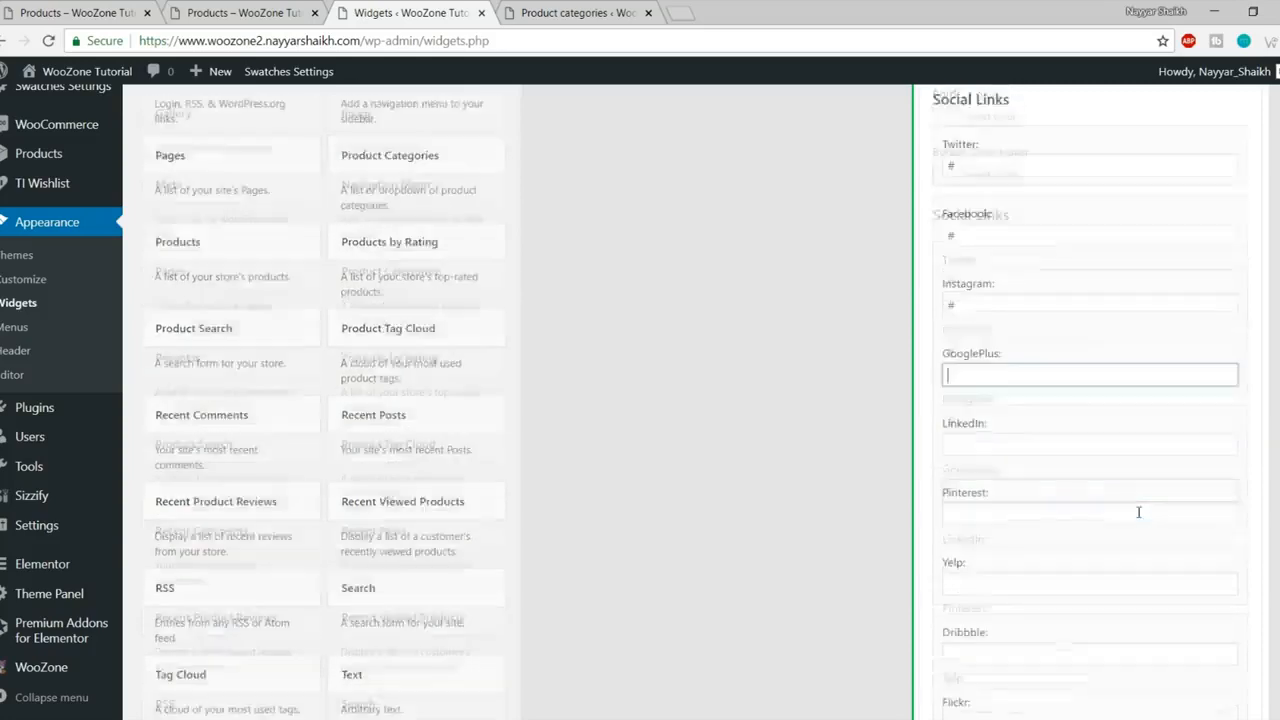
{"action": "scroll", "coordinate": [1010, 480], "scroll_direction": "down", "scroll_amount": 3}
{"action": "type", "text": "#"}
{"action": "left_click", "coordinate": [1016, 318]}
{"action": "type", "text": "#"}
{"action": "left_click", "coordinate": [1016, 385]}
{"action": "type", "text": "#"}
{"action": "left_click", "coordinate": [1028, 452]}
{"action": "type", "text": "#"}
{"action": "left_click", "coordinate": [1029, 522]}
{"action": "type", "text": "#"}
{"action": "left_click", "coordinate": [1012, 592]}
{"action": "scroll", "coordinate": [1063, 582], "scroll_direction": "down", "scroll_amount": 2}
{"action": "type", "text": "#"}
{"action": "left_click", "coordinate": [1000, 494]}
{"action": "scroll", "coordinate": [1013, 569], "scroll_direction": "down", "scroll_amount": 7}
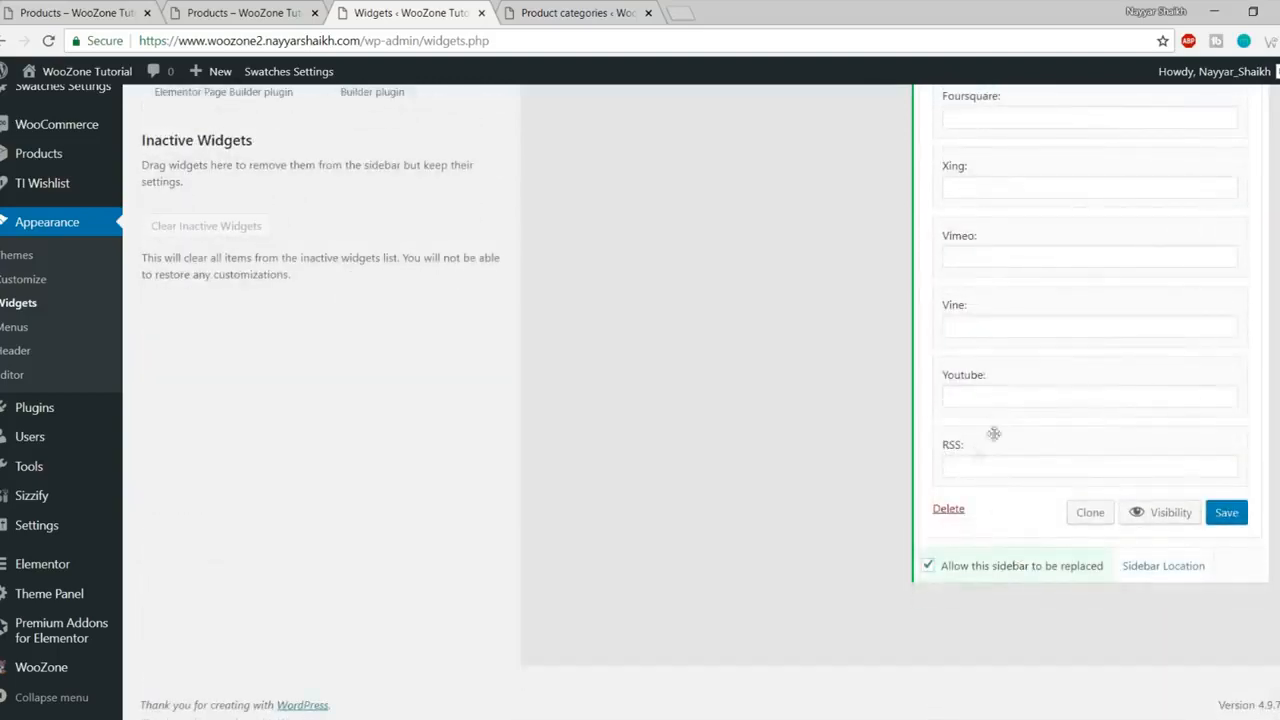
{"action": "left_click", "coordinate": [1219, 514]}
- Reload the shop page to see the Follow Us icons and compare with the reference store
{"action": "left_click", "coordinate": [240, 12]}
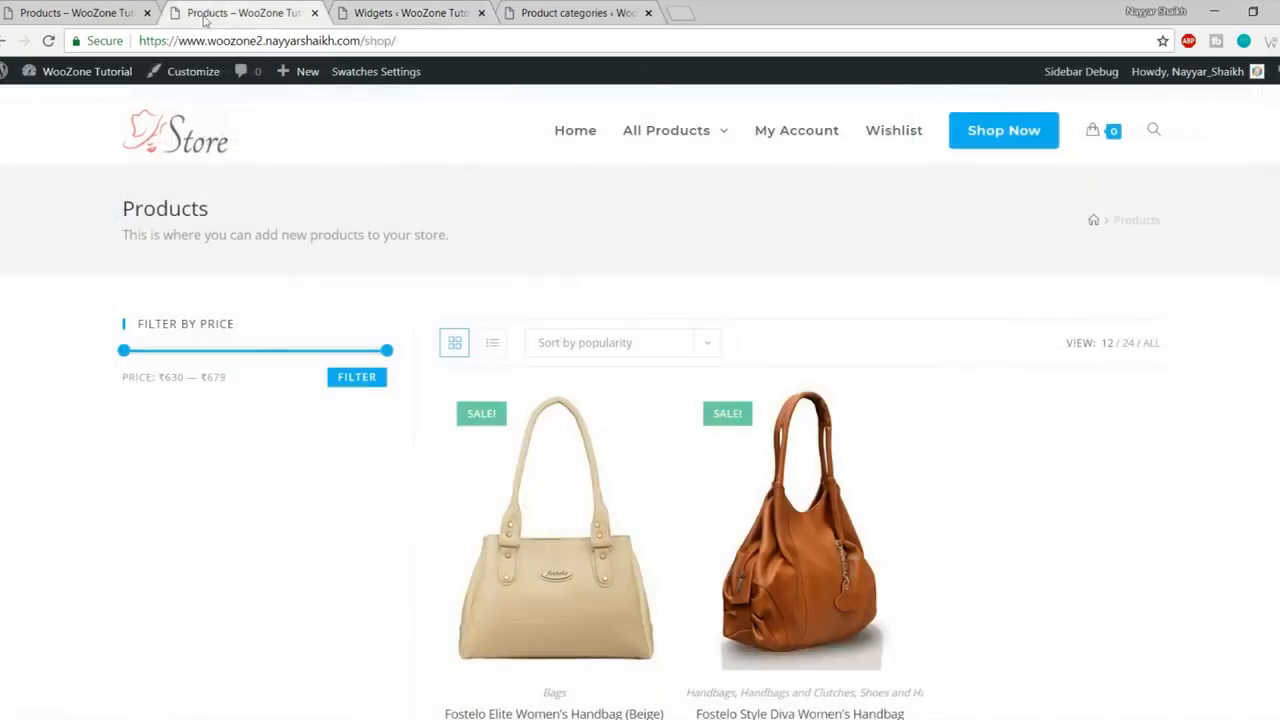
{"action": "left_click", "coordinate": [48, 41]}
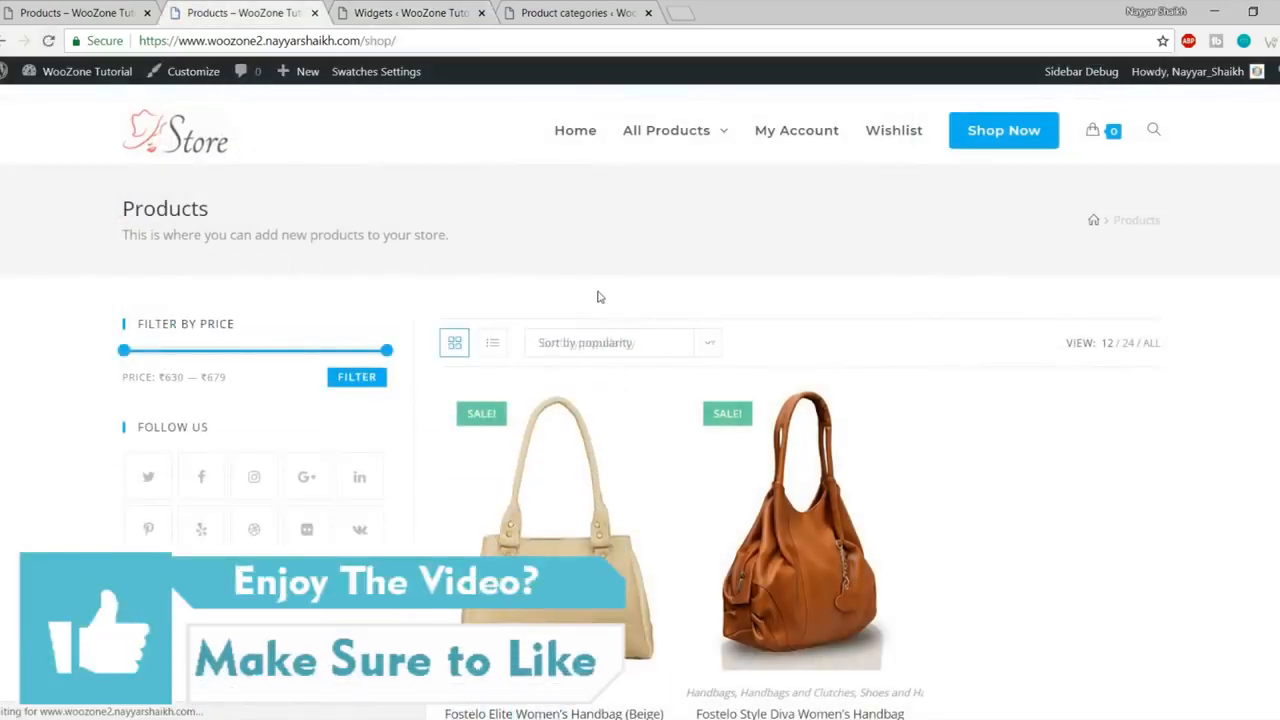
{"action": "scroll", "coordinate": [597, 297], "scroll_direction": "down", "scroll_amount": 2}
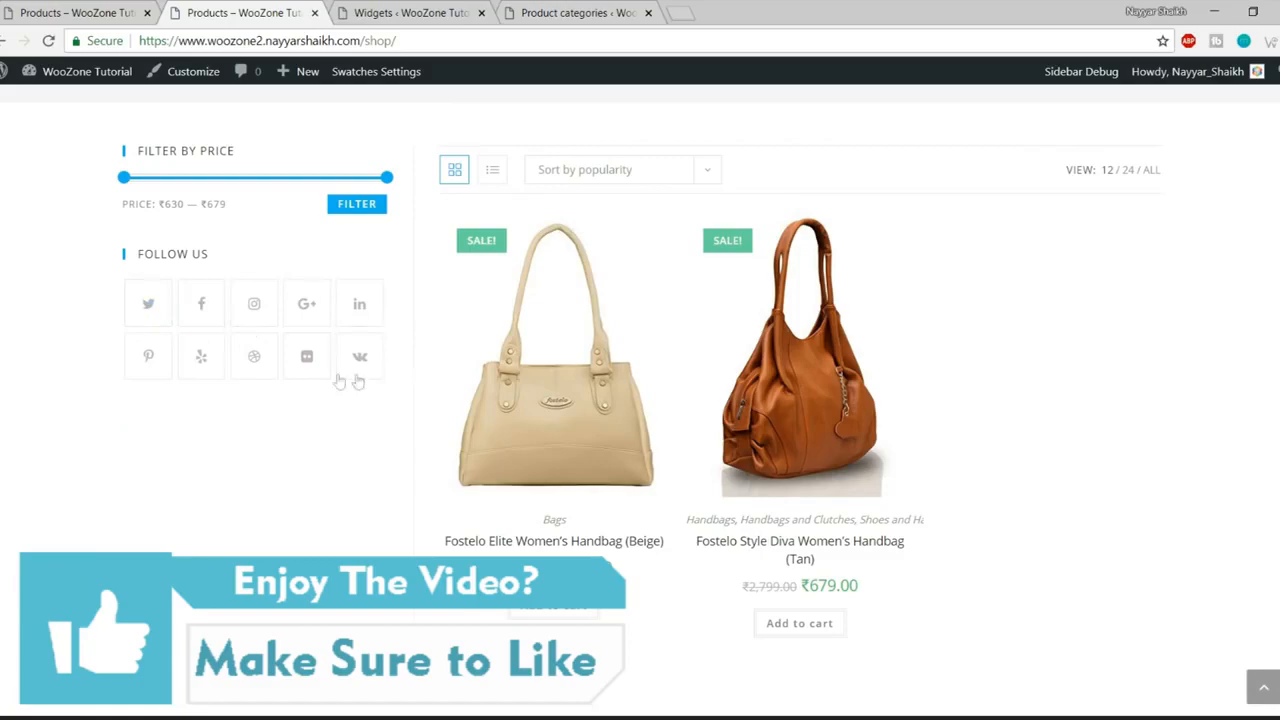
{"action": "left_click", "coordinate": [50, 10]}
{"action": "scroll", "coordinate": [58, 247], "scroll_direction": "down", "scroll_amount": 2}
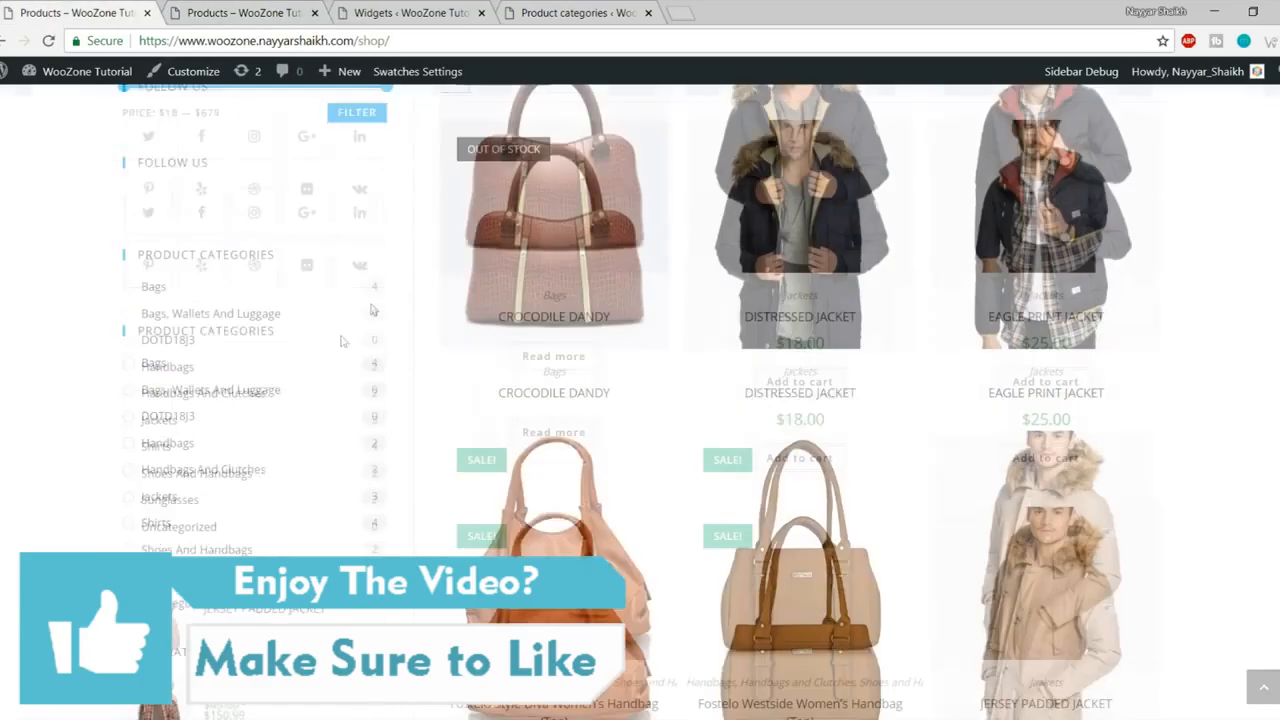
{"action": "left_click", "coordinate": [424, 10]}
{"action": "scroll", "coordinate": [727, 450], "scroll_direction": "up", "scroll_amount": 3}
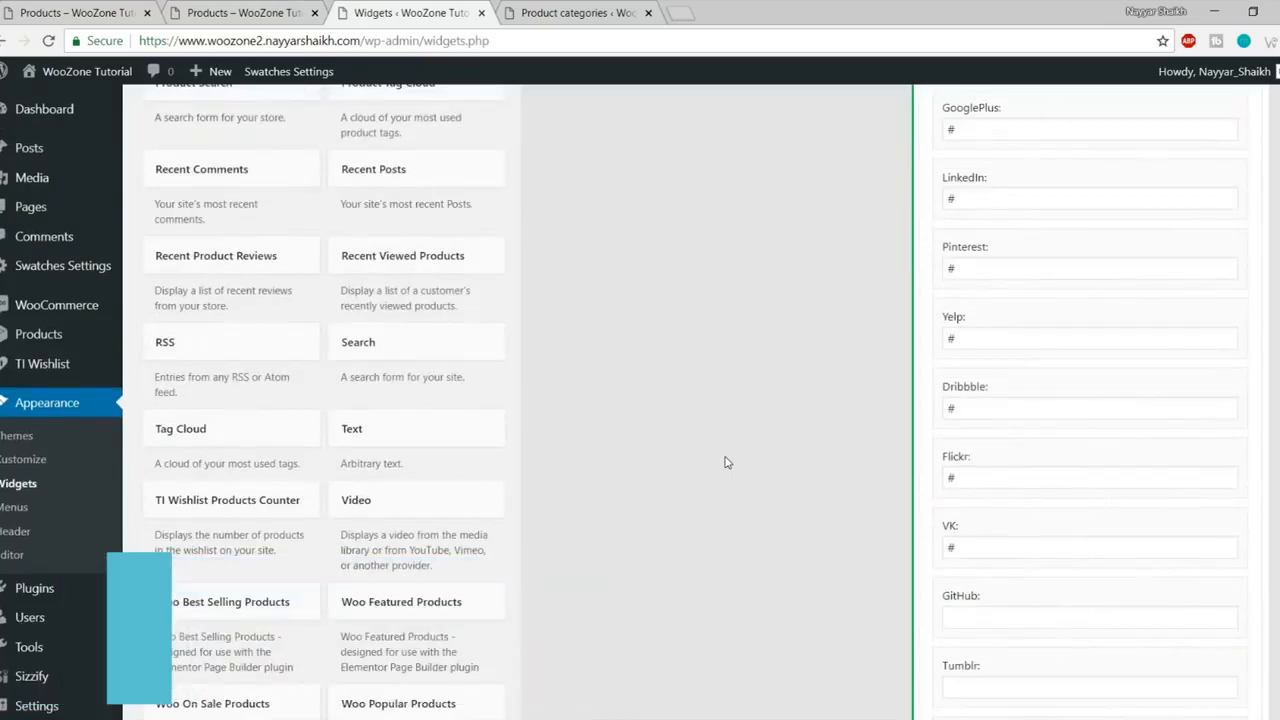
{"action": "scroll", "coordinate": [724, 430], "scroll_direction": "up", "scroll_amount": 1}
{"action": "scroll", "coordinate": [724, 430], "scroll_direction": "up", "scroll_amount": 3}
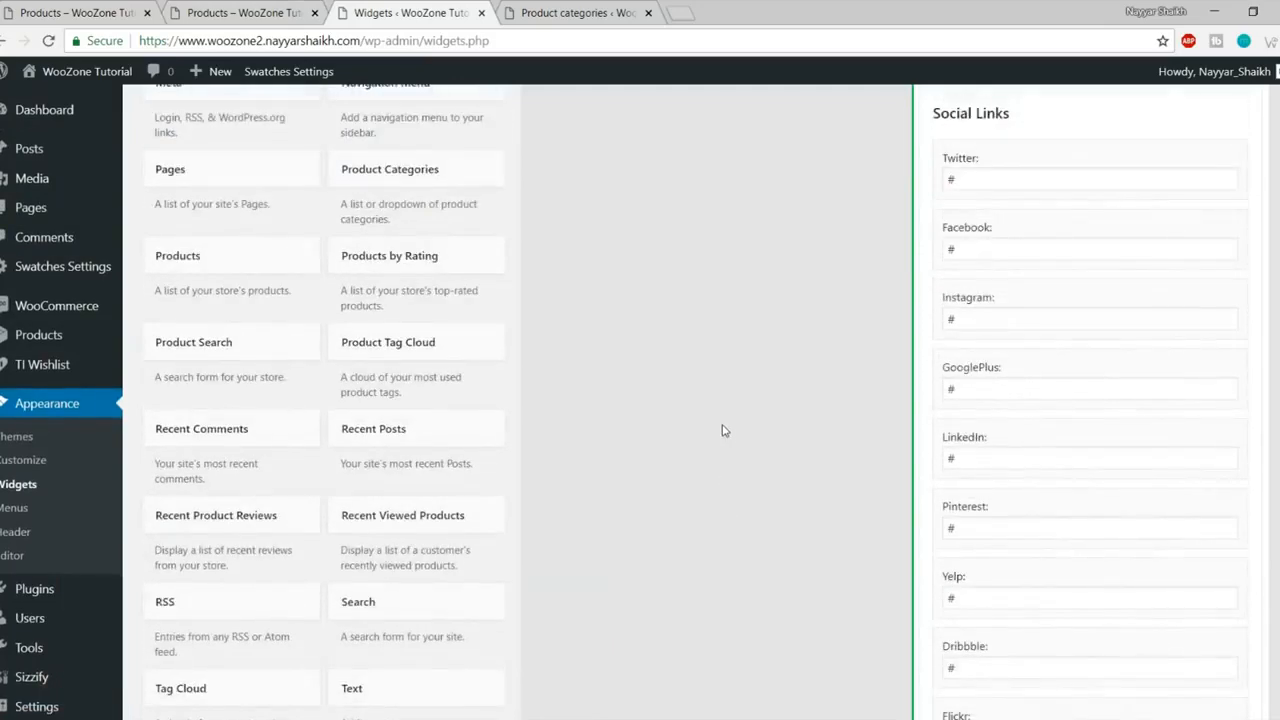
- Add the Product Categories widget to the WooCommerce Sidebar
{"action": "left_click", "coordinate": [419, 266]}
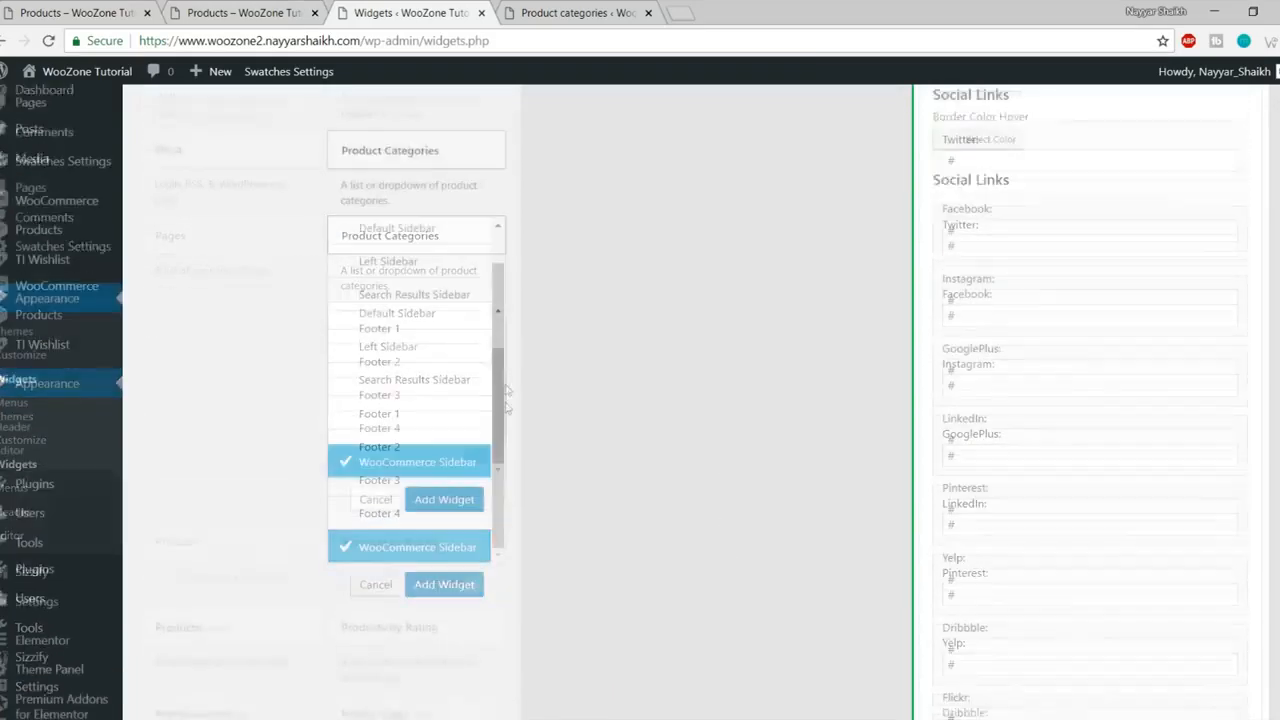
{"action": "left_click", "coordinate": [444, 431]}
{"action": "scroll", "coordinate": [977, 484], "scroll_direction": "up", "scroll_amount": 3}
{"action": "scroll", "coordinate": [977, 484], "scroll_direction": "up", "scroll_amount": 10}
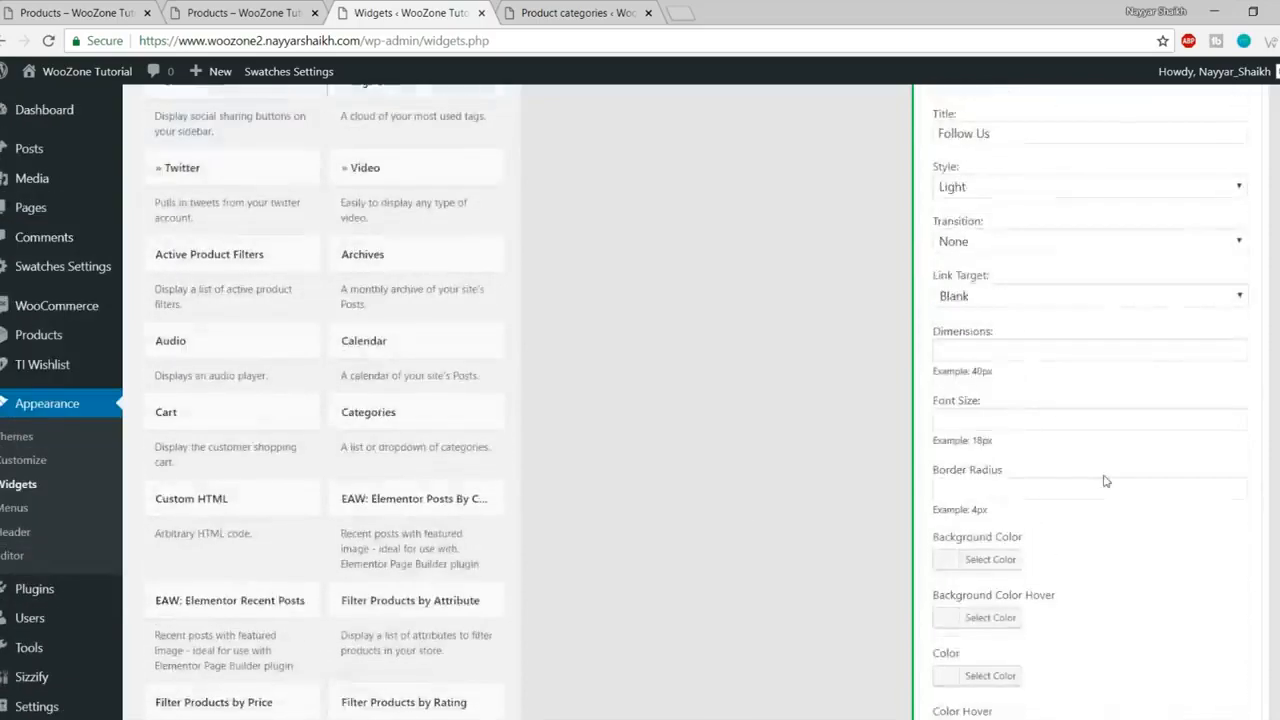
{"action": "left_click", "coordinate": [1242, 332]}
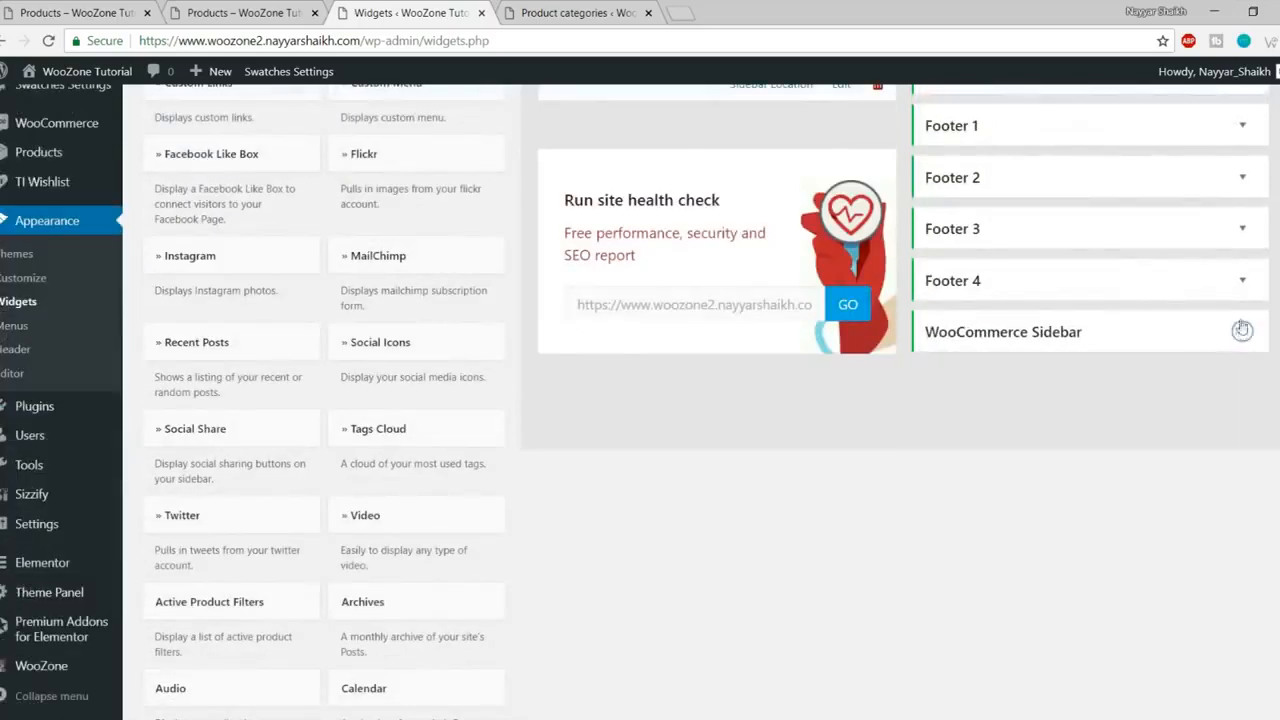
{"action": "left_click", "coordinate": [1242, 331]}
{"action": "left_click", "coordinate": [1242, 418]}
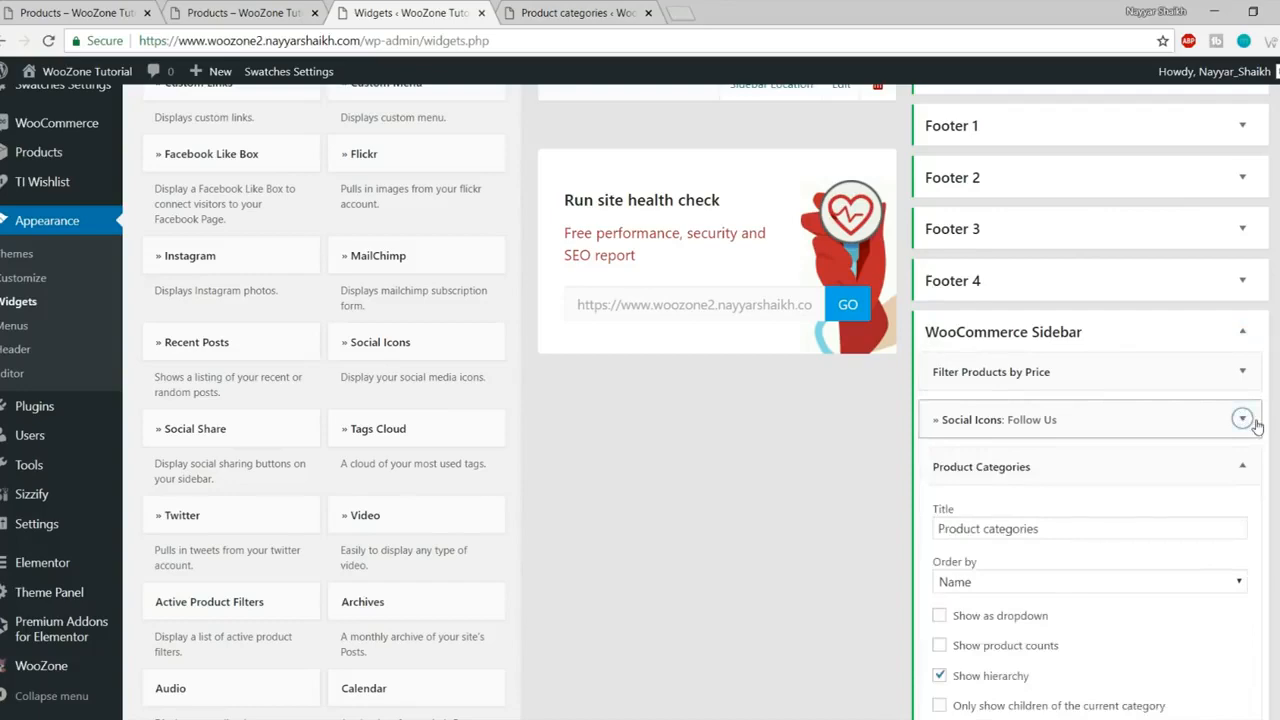
{"action": "scroll", "coordinate": [1256, 425], "scroll_direction": "down", "scroll_amount": 3}
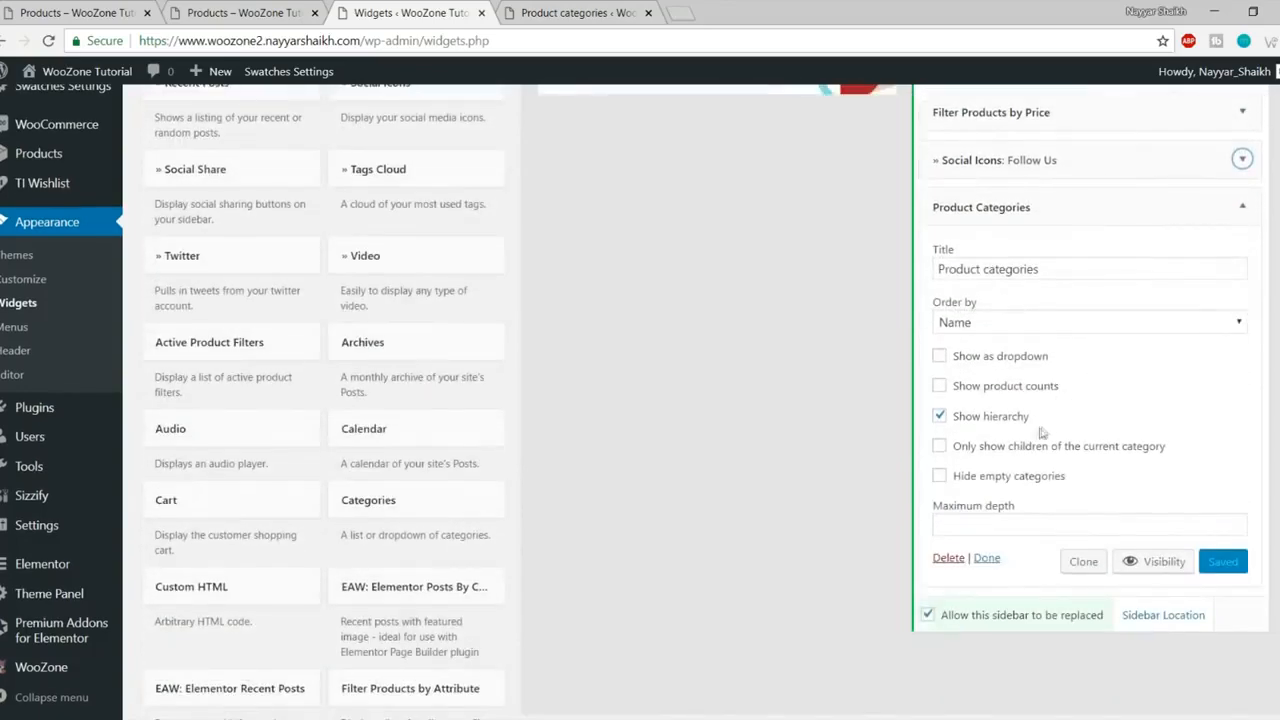
- Enable Show product counts with hierarchy off in Product Categories and save
{"action": "left_click", "coordinate": [1000, 418]}
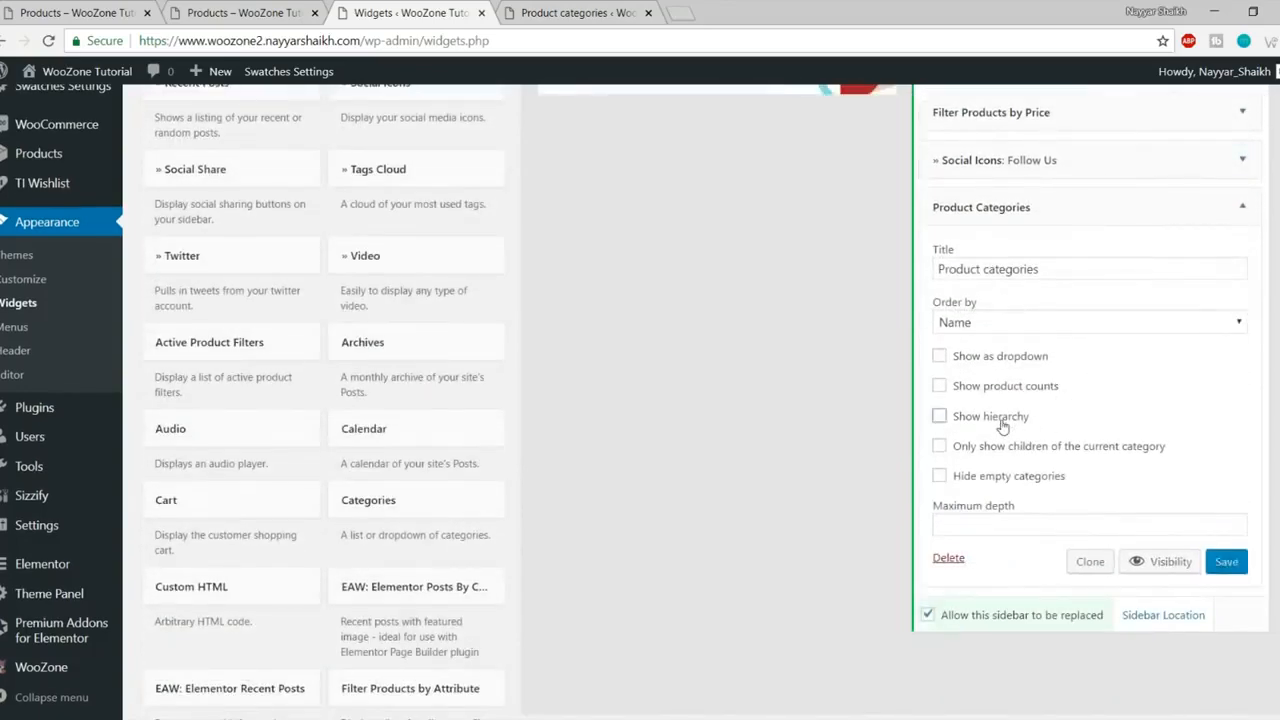
{"action": "left_click", "coordinate": [1003, 388]}
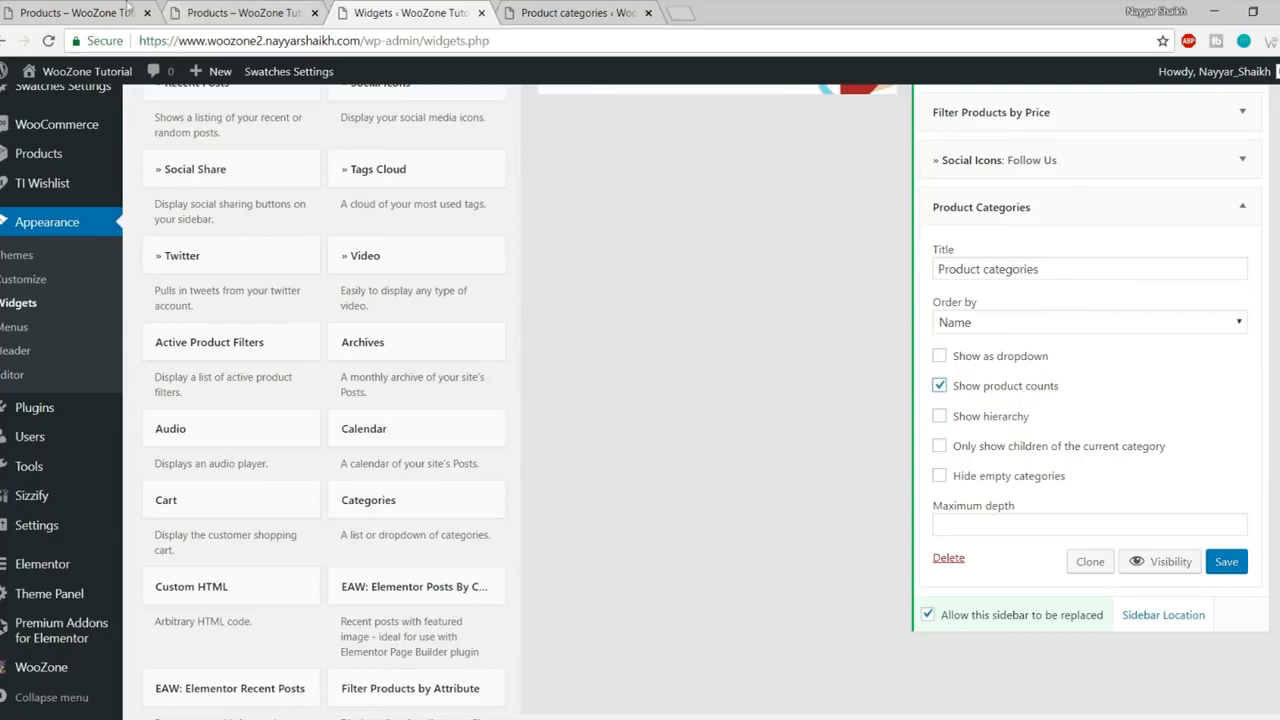
{"action": "left_click", "coordinate": [44, 10]}
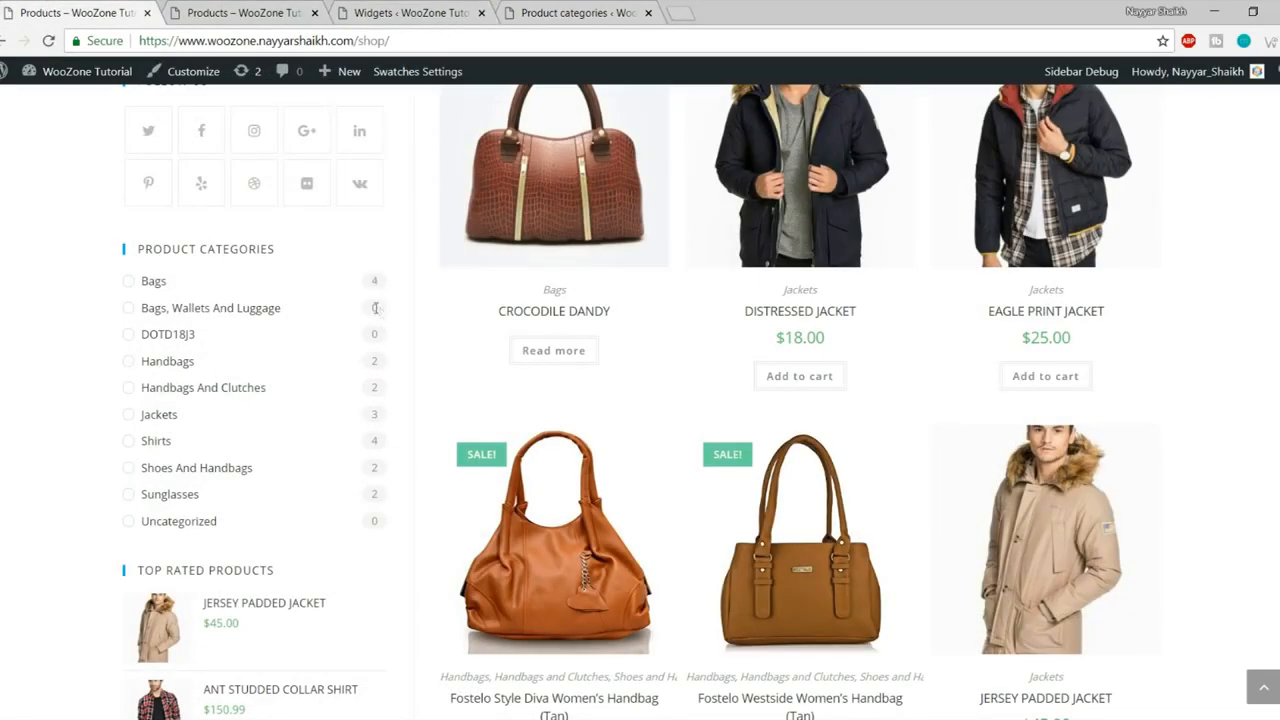
{"action": "left_click", "coordinate": [401, 14]}
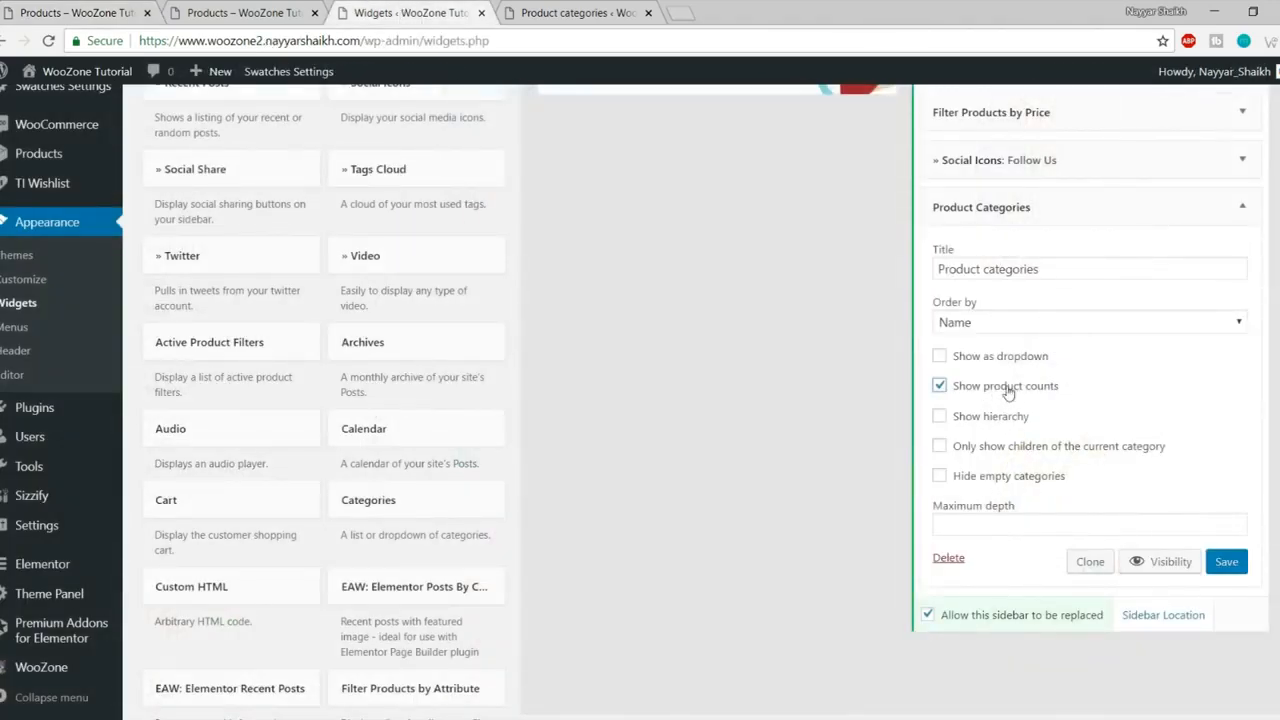
{"action": "left_click", "coordinate": [1238, 571]}
{"action": "left_click", "coordinate": [1241, 207]}
- Reload the shop page to check the category counts against the reference store
{"action": "left_click", "coordinate": [245, 13]}
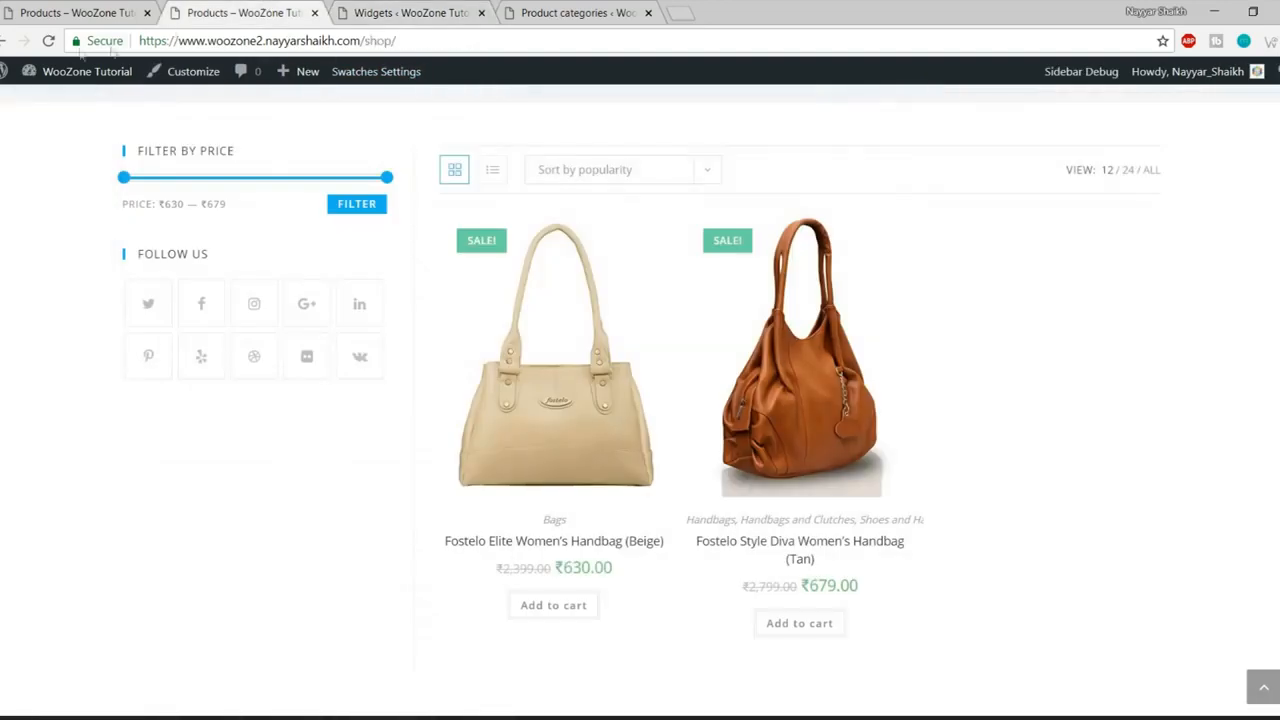
{"action": "left_click", "coordinate": [48, 41]}
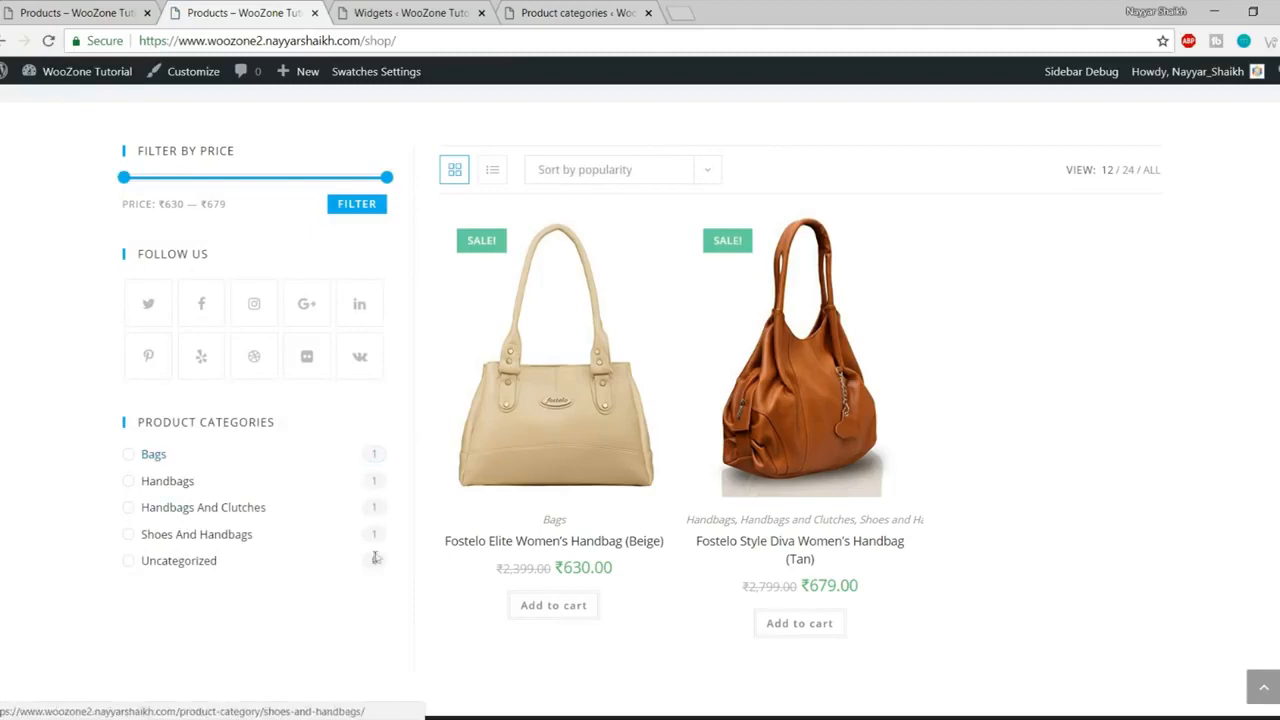
{"action": "left_click", "coordinate": [80, 12]}
{"action": "scroll", "coordinate": [300, 290], "scroll_direction": "down", "scroll_amount": 4}
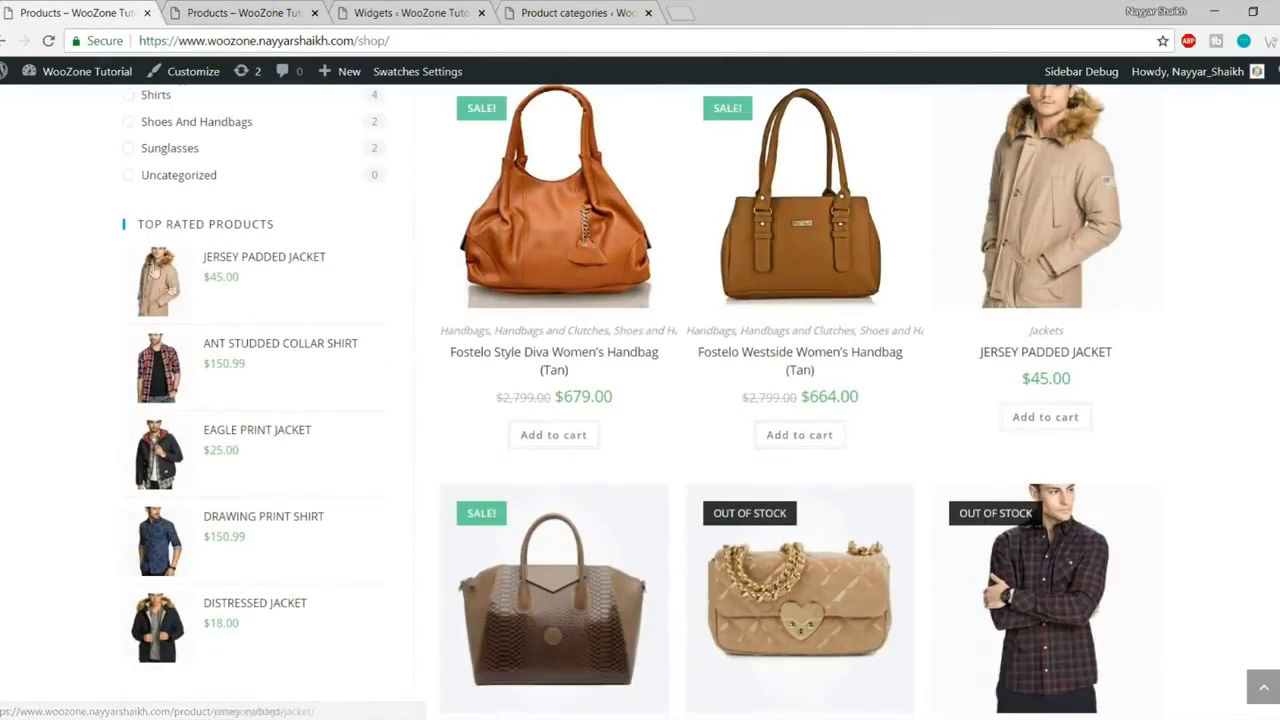
{"action": "left_click", "coordinate": [243, 8]}
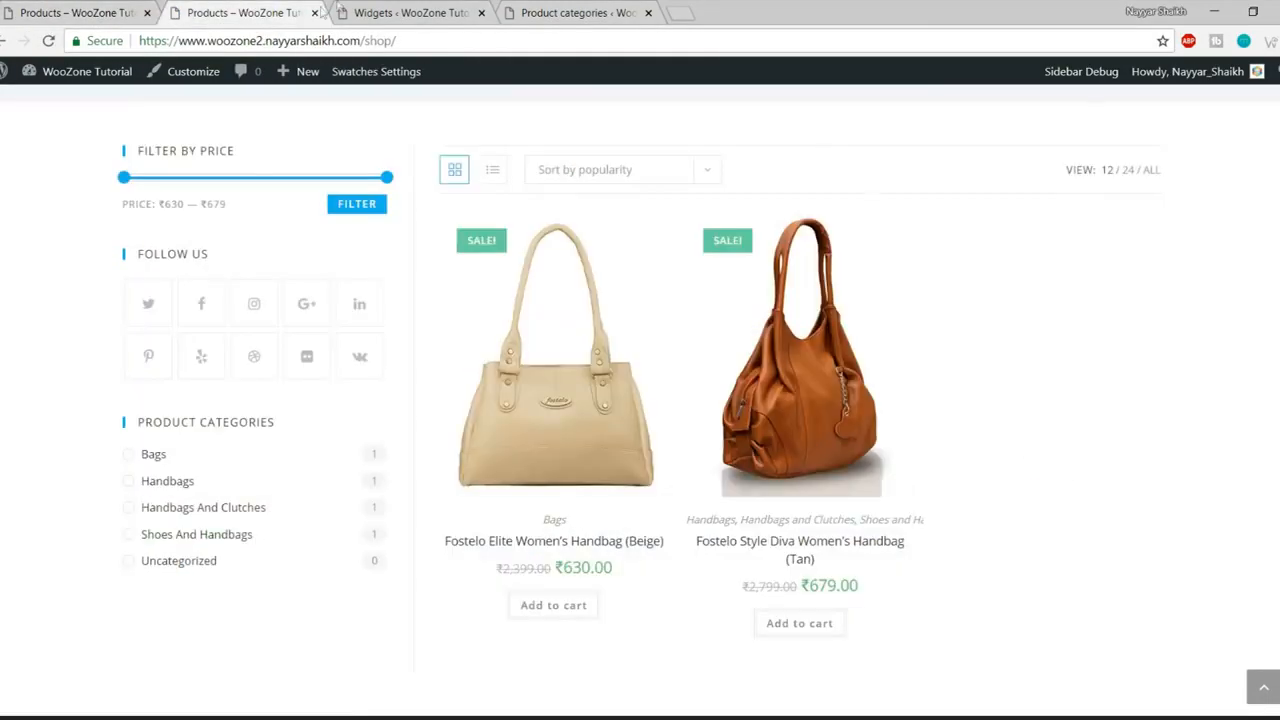
{"action": "left_click", "coordinate": [350, 8]}
{"action": "scroll", "coordinate": [789, 460], "scroll_direction": "down", "scroll_amount": 10}
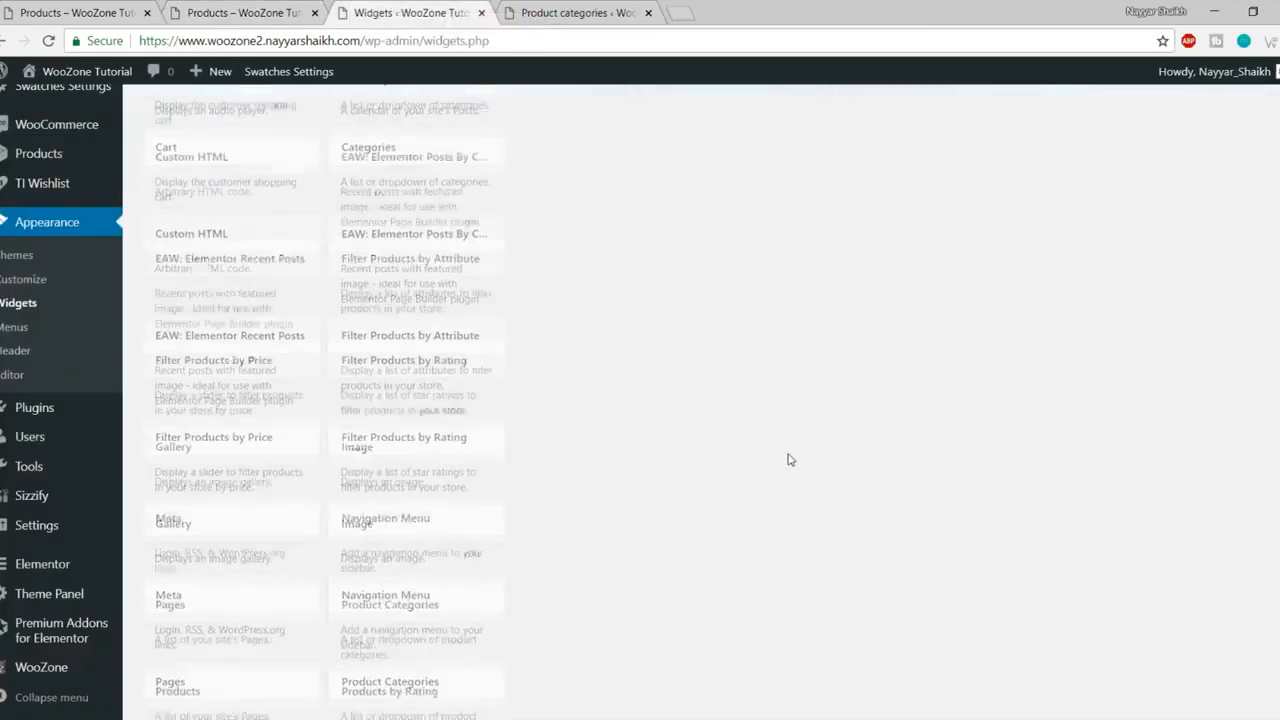
- Add the Filter Products by Rating widget to the WooCommerce Sidebar
{"action": "scroll", "coordinate": [789, 460], "scroll_direction": "down", "scroll_amount": 2}
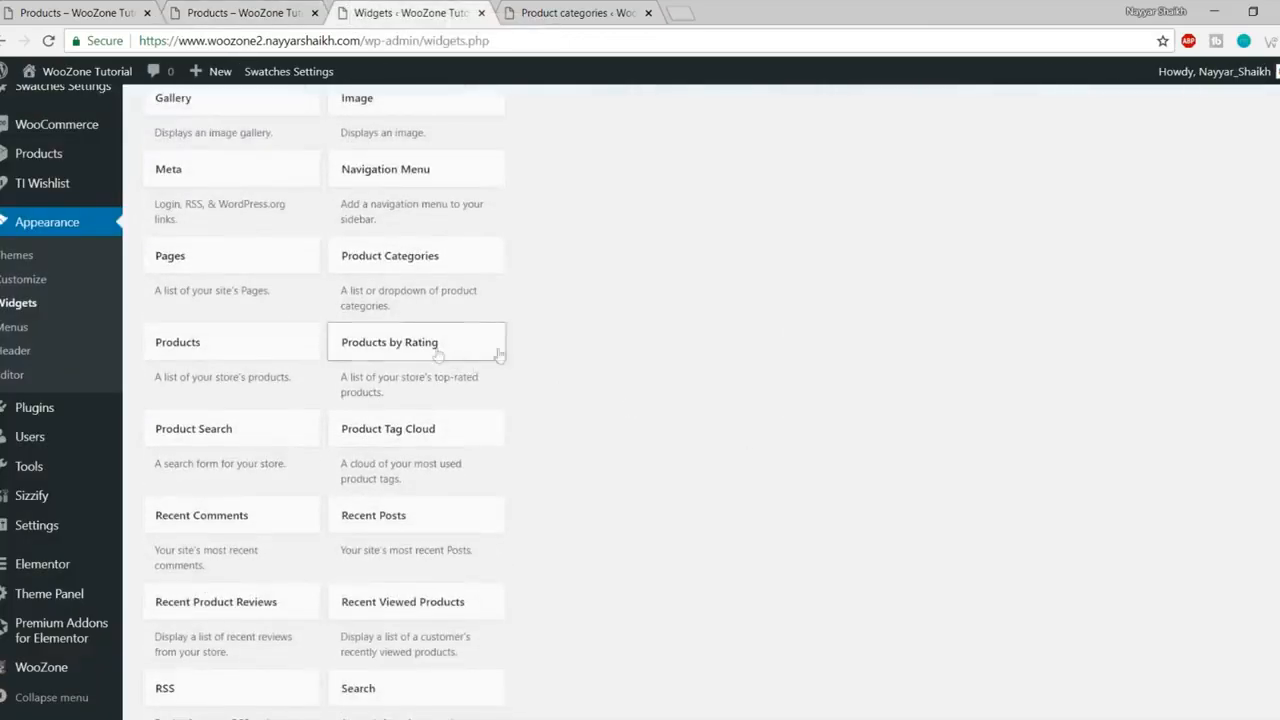
{"action": "scroll", "coordinate": [770, 396], "scroll_direction": "down", "scroll_amount": 3}
{"action": "scroll", "coordinate": [770, 396], "scroll_direction": "down", "scroll_amount": 2}
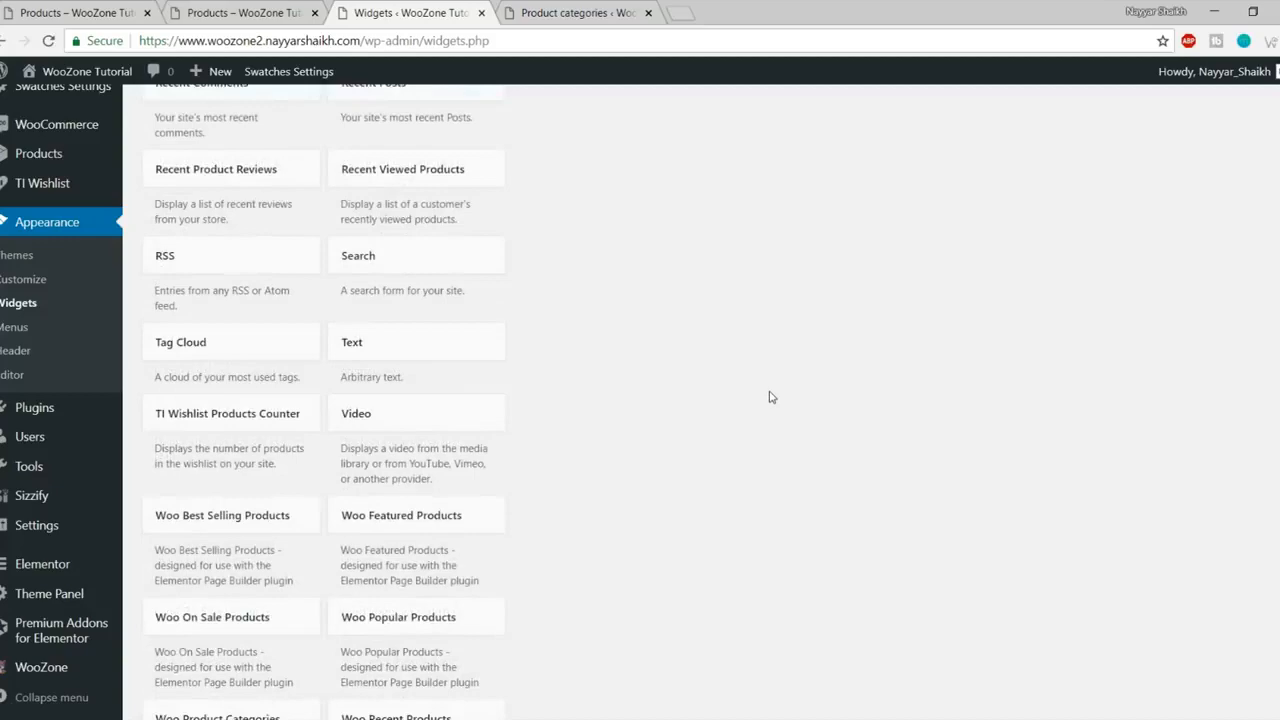
{"action": "scroll", "coordinate": [770, 396], "scroll_direction": "down", "scroll_amount": 2}
{"action": "scroll", "coordinate": [794, 471], "scroll_direction": "down", "scroll_amount": 2}
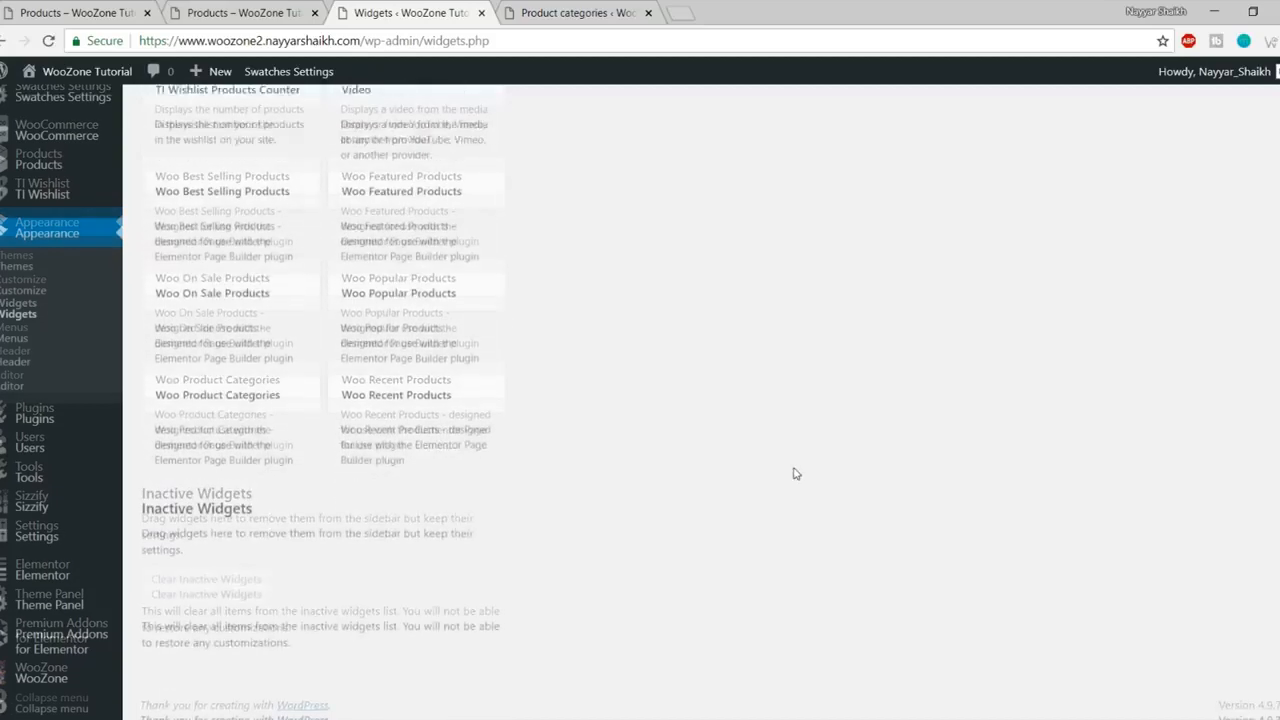
{"action": "scroll", "coordinate": [794, 471], "scroll_direction": "up", "scroll_amount": 10}
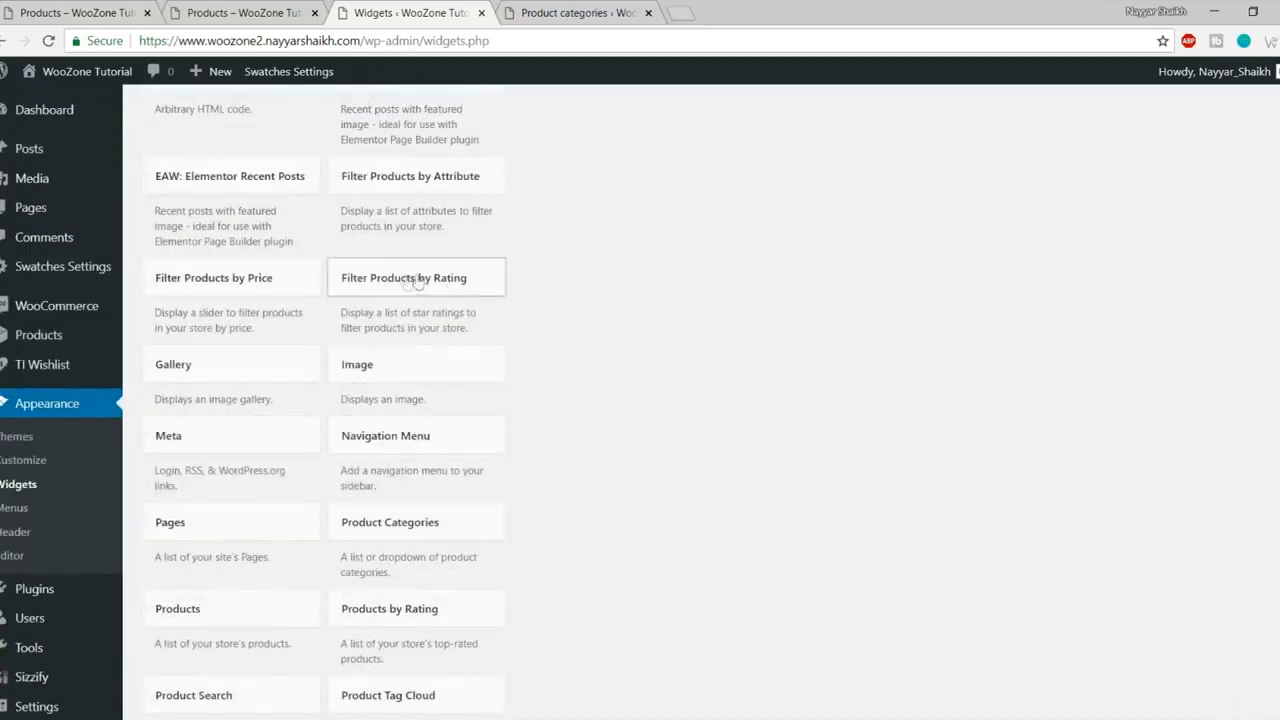
{"action": "left_click", "coordinate": [438, 287]}
{"action": "scroll", "coordinate": [600, 420], "scroll_direction": "down", "scroll_amount": 2}
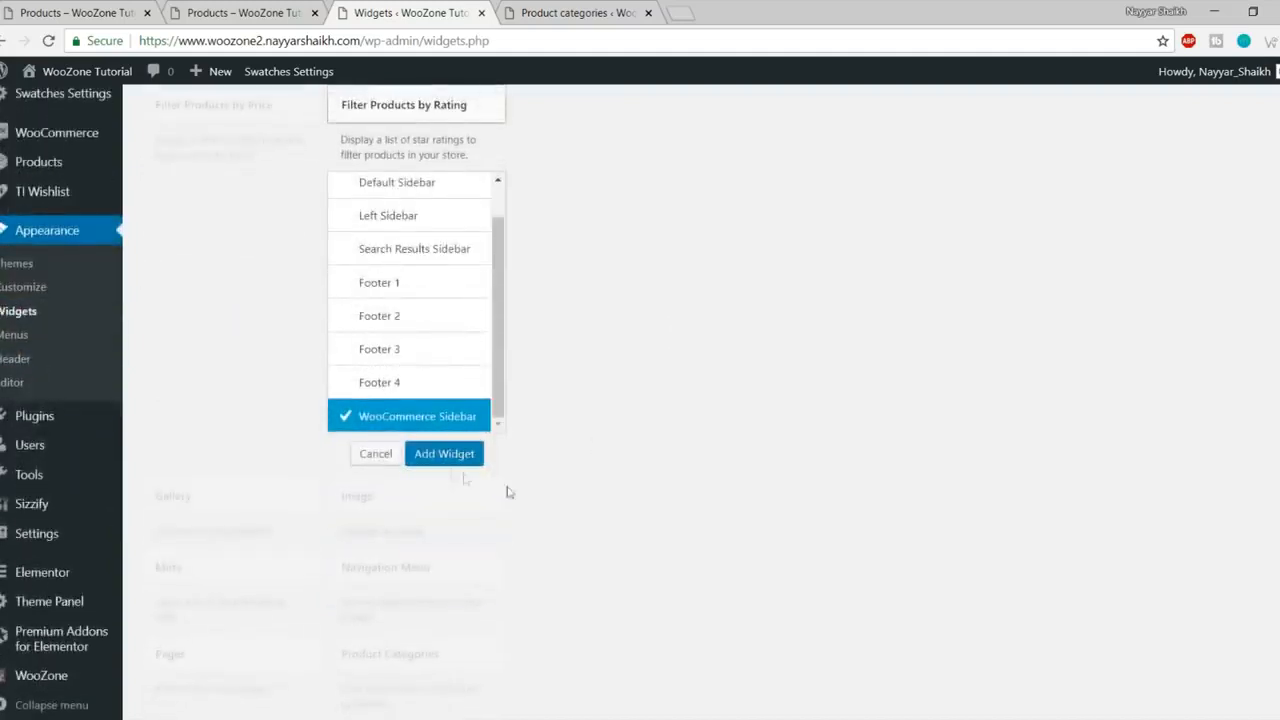
{"action": "left_click", "coordinate": [440, 466]}
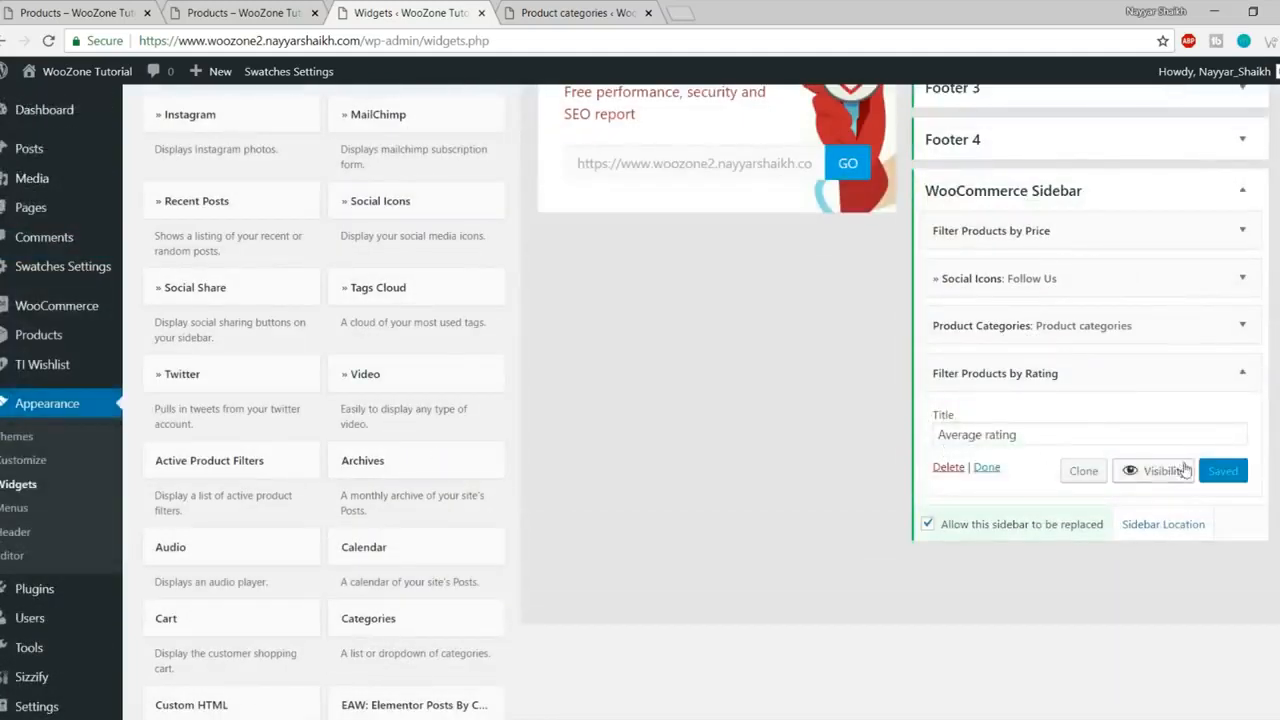
- Reload the shop page to check the sidebar and compare with the reference store
{"action": "left_click", "coordinate": [238, 13]}
{"action": "left_click", "coordinate": [52, 41]}
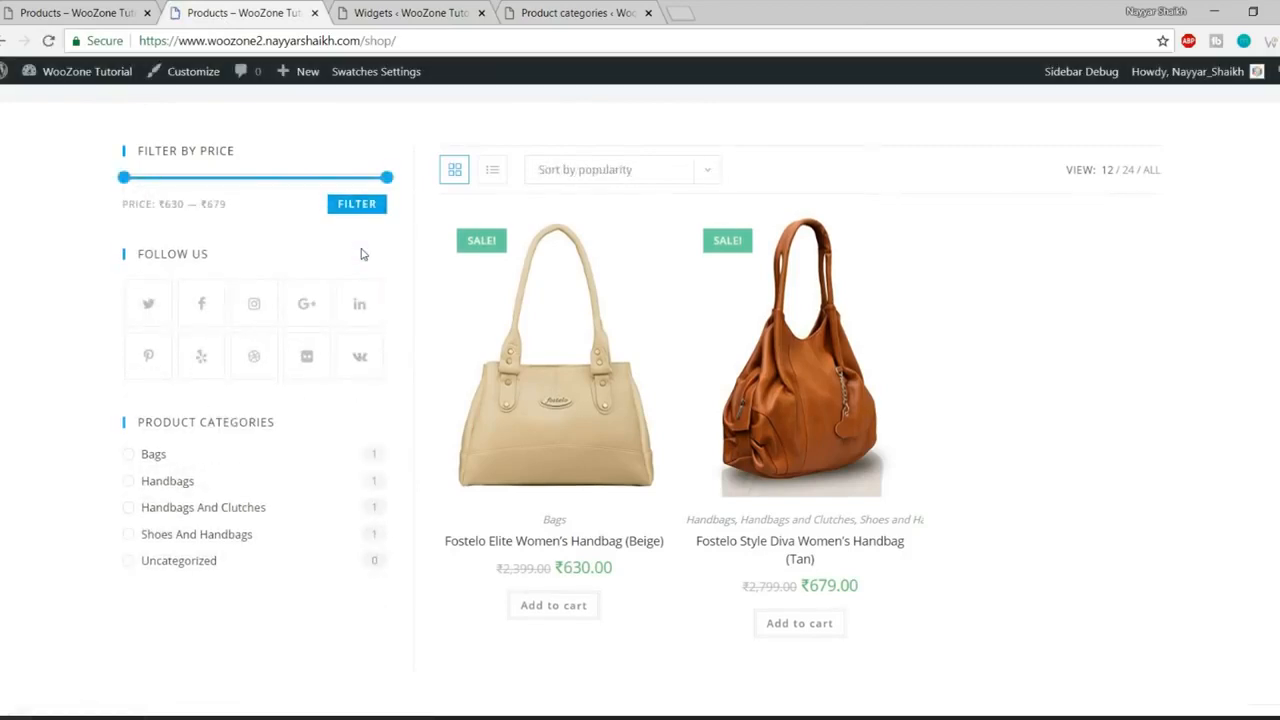
{"action": "scroll", "coordinate": [327, 427], "scroll_direction": "down", "scroll_amount": 2}
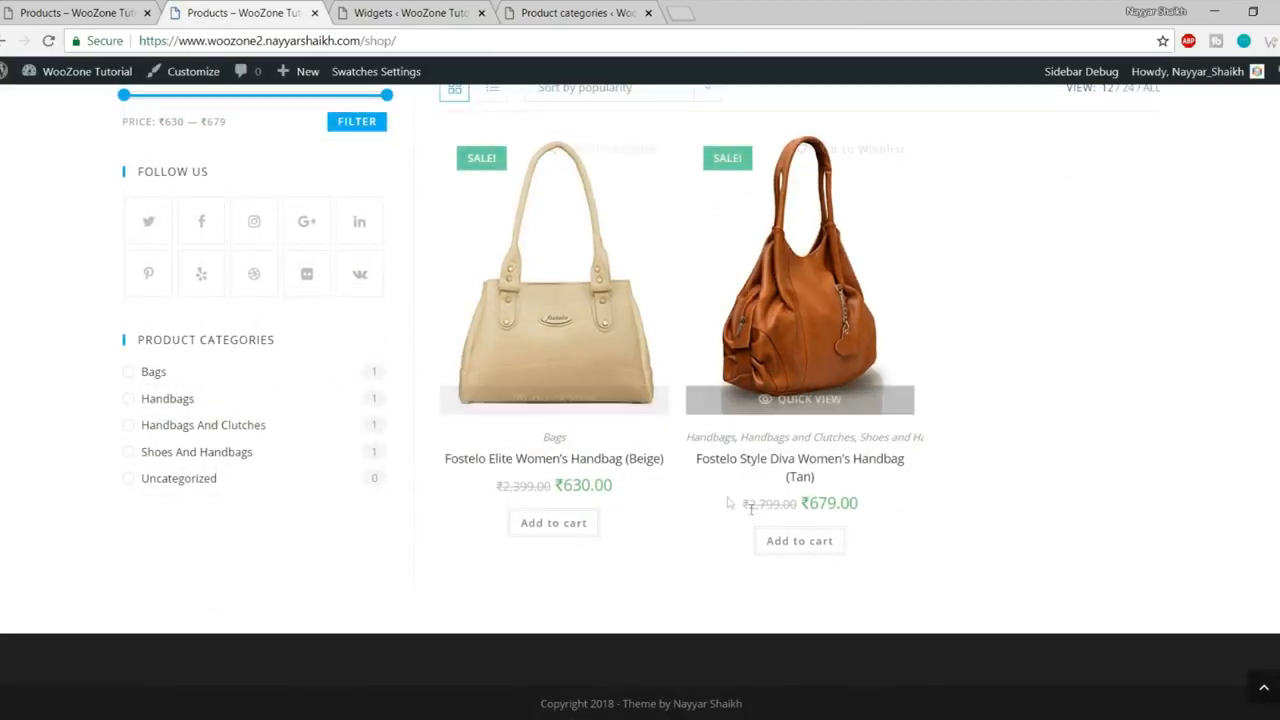
{"action": "left_click", "coordinate": [410, 12]}
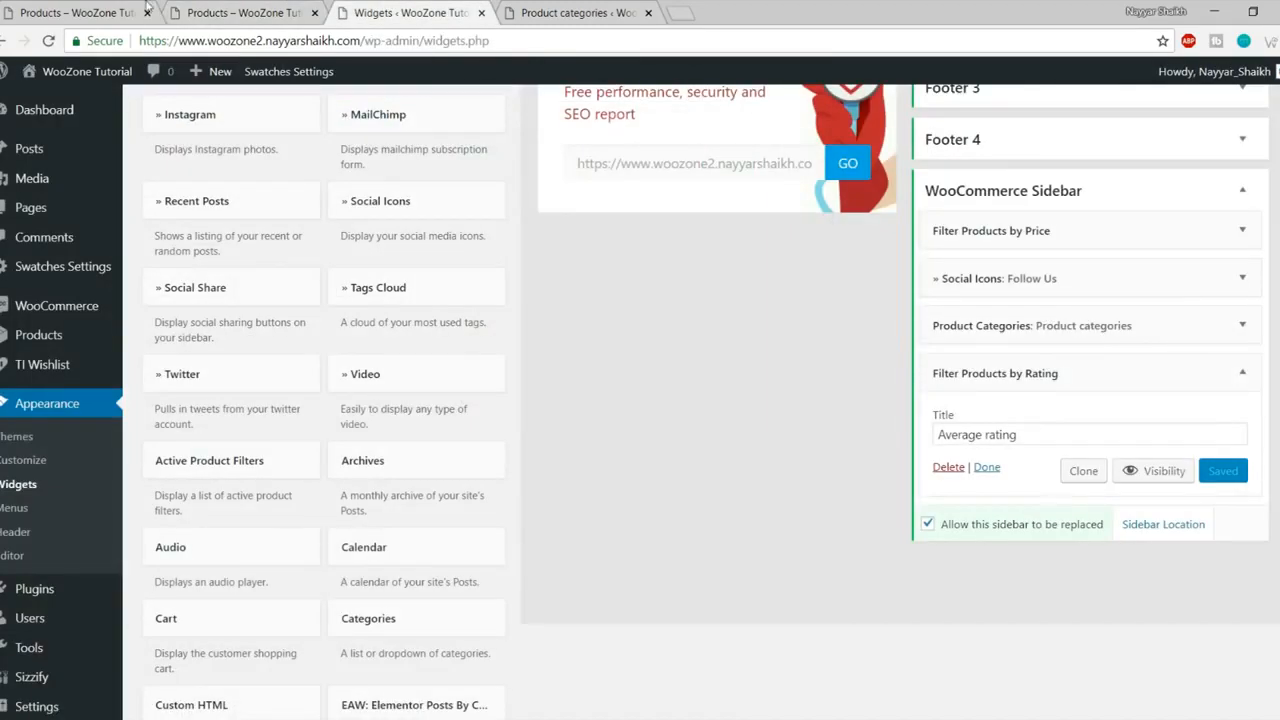
{"action": "left_click", "coordinate": [76, 8]}
- Change the rating widget's title from Average rating to TOP RATED PRODUCTS
{"action": "left_click", "coordinate": [355, 8]}
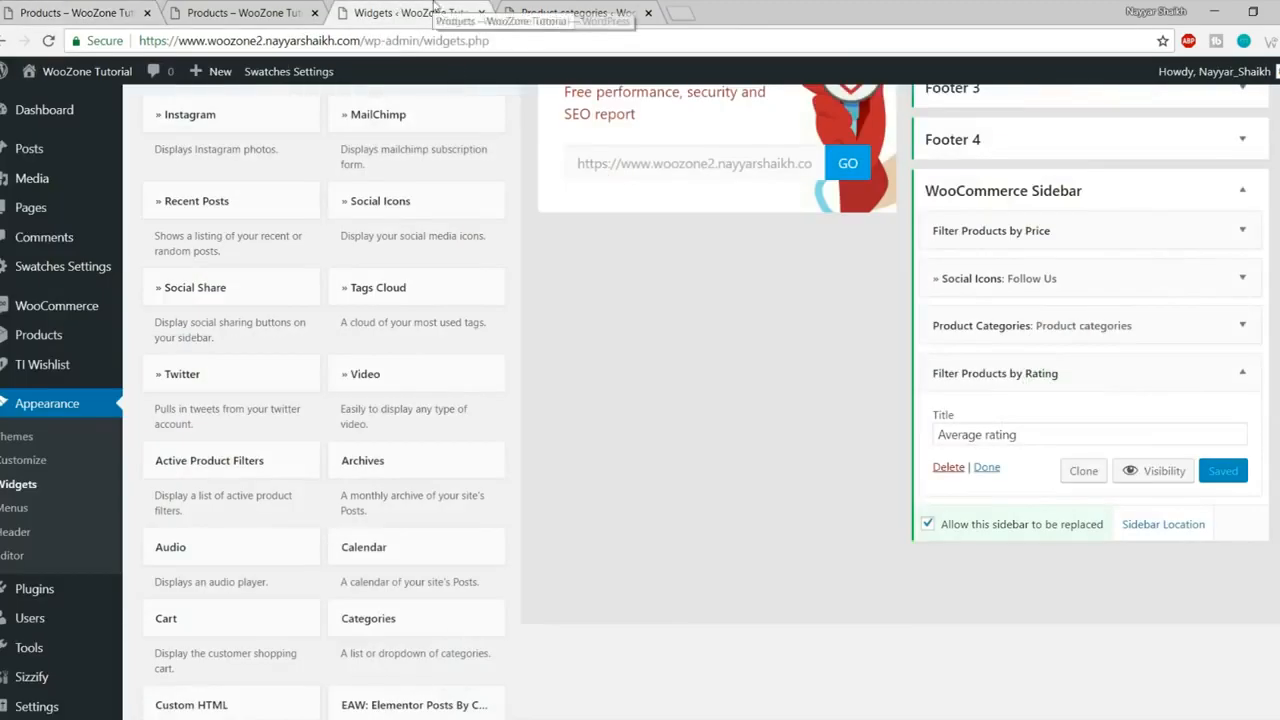
{"action": "left_click_drag", "start_coordinate": [1045, 426], "coordinate": [799, 447]}
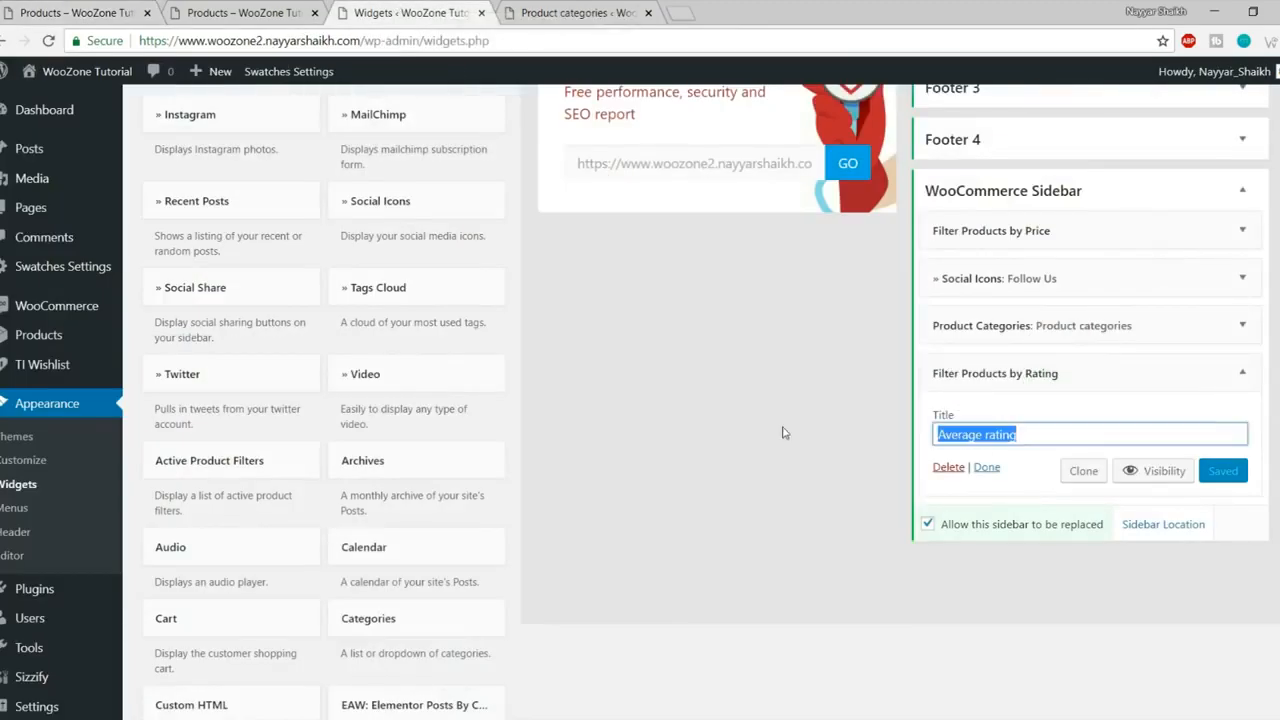
{"action": "type", "text": "TOP RATED PRODUCTS"}
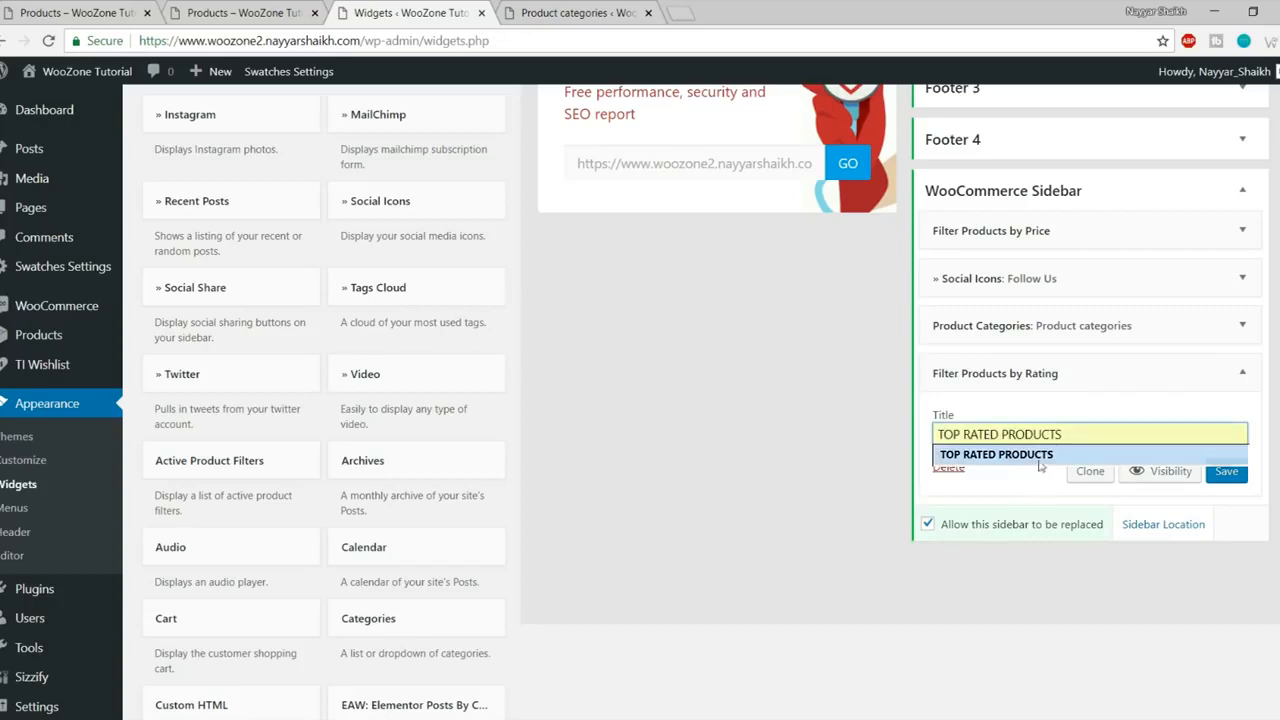
{"action": "left_click", "coordinate": [996, 454]}
- Save the TOP RATED PRODUCTS widget and reload the shop page to show it
{"action": "left_click", "coordinate": [1226, 471]}
{"action": "left_click", "coordinate": [192, 18]}
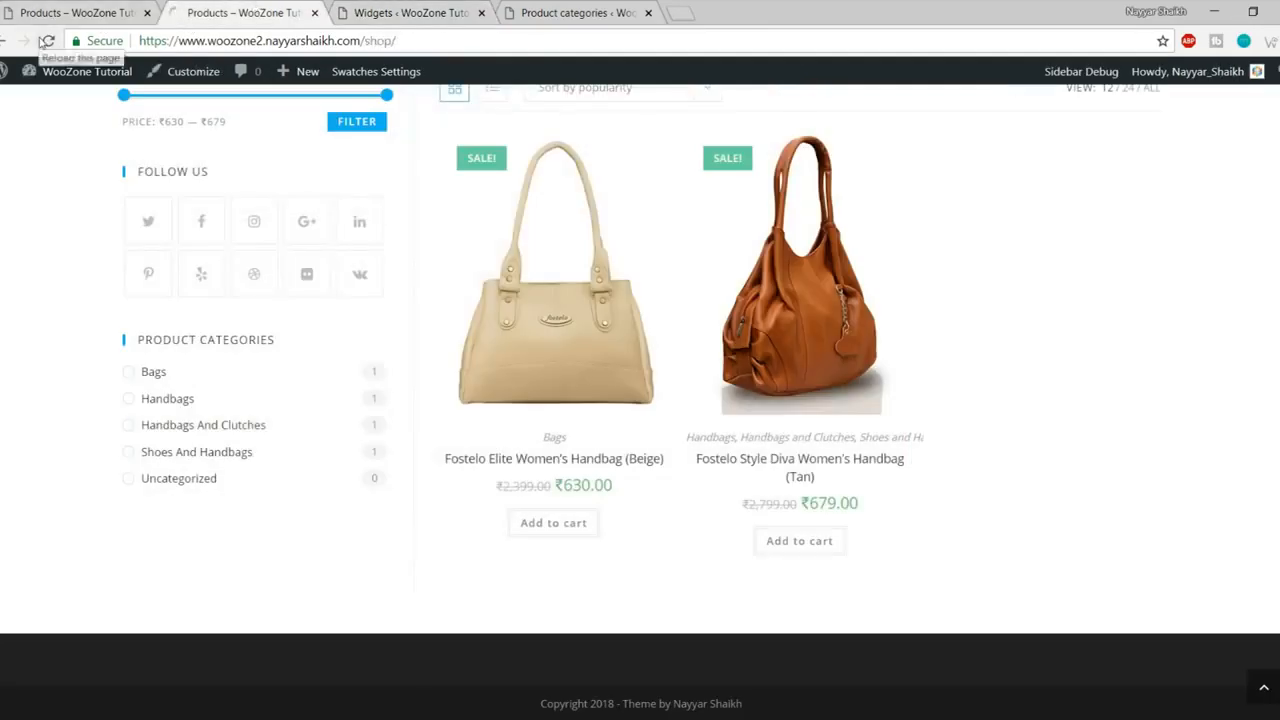
{"action": "left_click", "coordinate": [42, 41]}
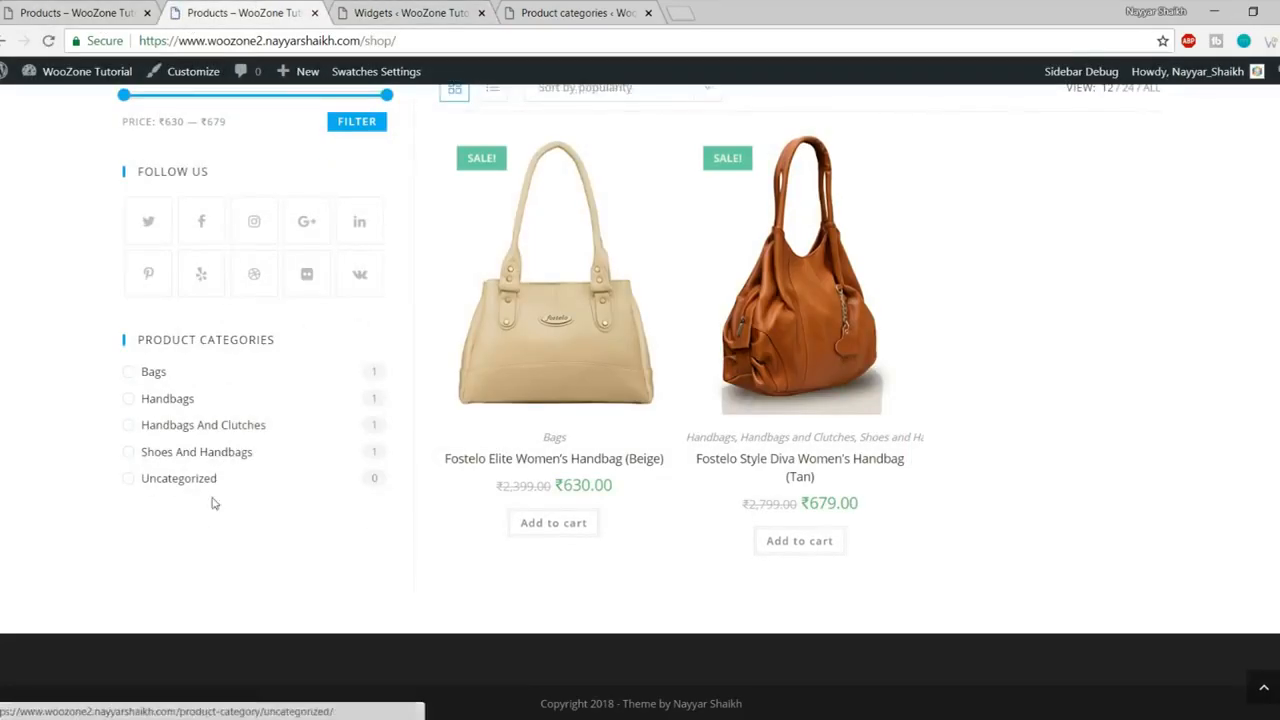
- Open the Fostelo Elite Women's Handbag (Beige) product page and its Reviews section
{"action": "left_click", "coordinate": [565, 341]}
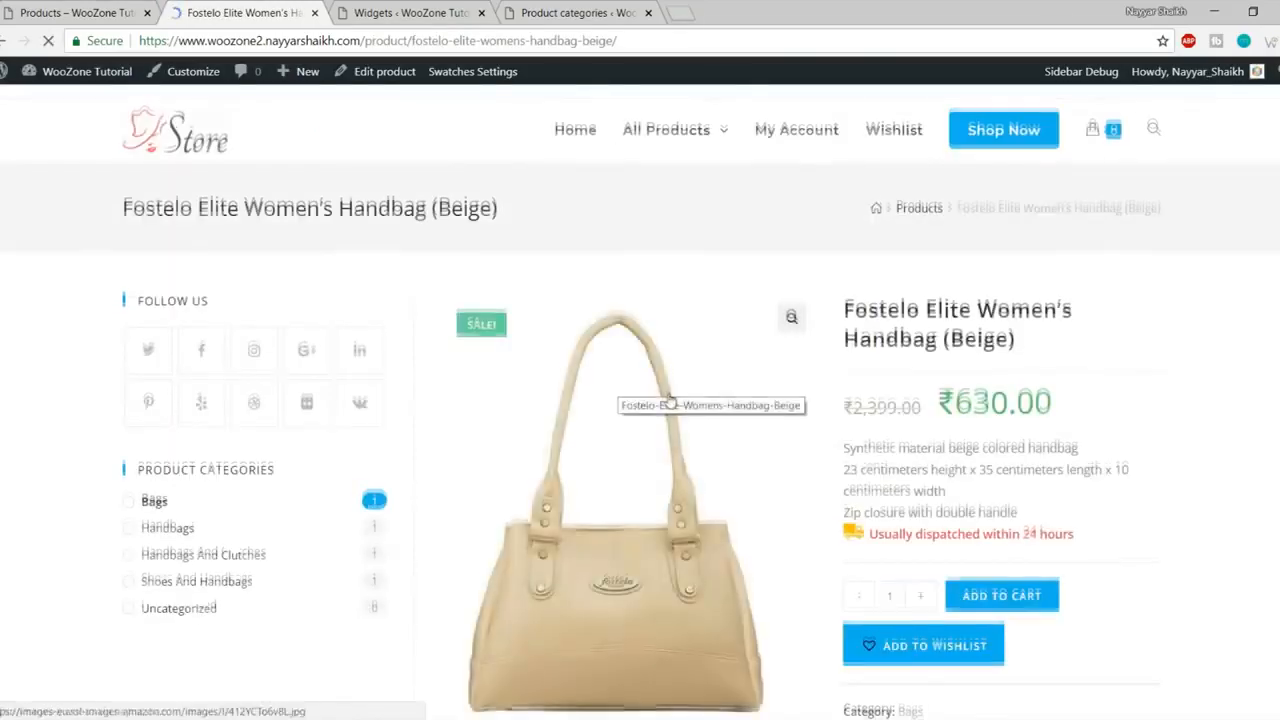
{"action": "scroll", "coordinate": [670, 400], "scroll_direction": "down", "scroll_amount": 6}
{"action": "left_click", "coordinate": [906, 305]}
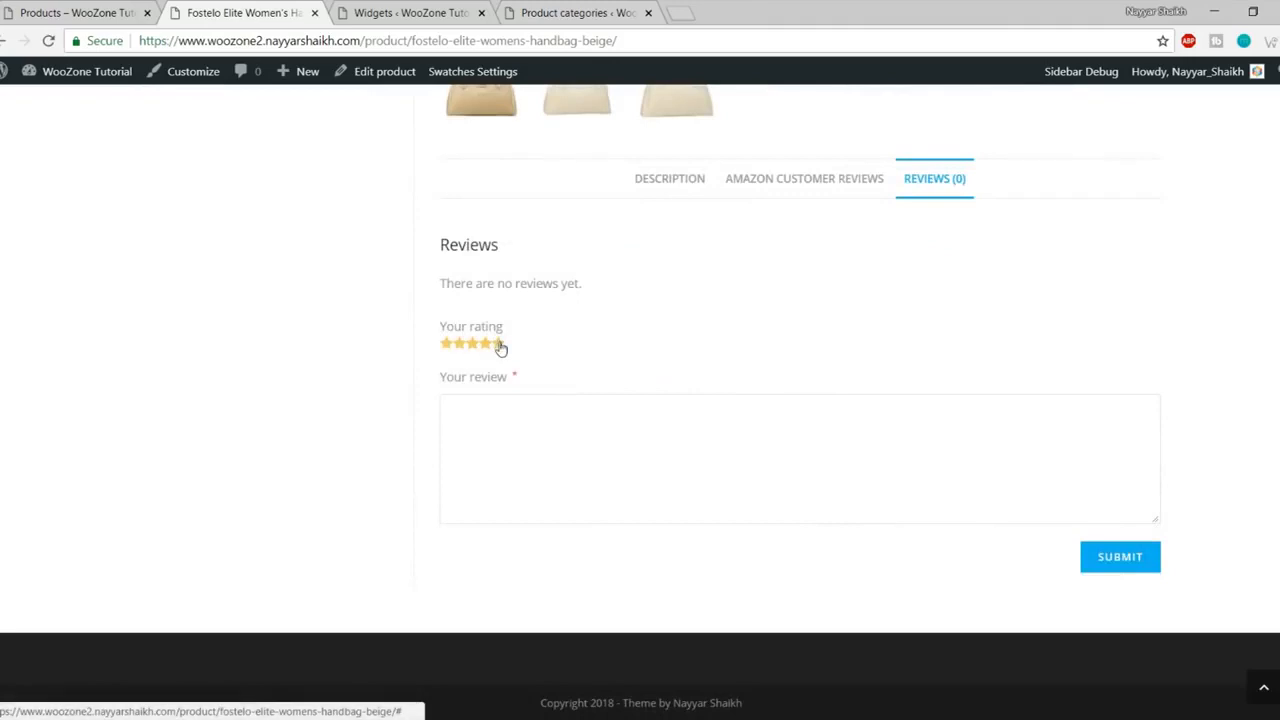
{"action": "left_click", "coordinate": [1117, 566]}
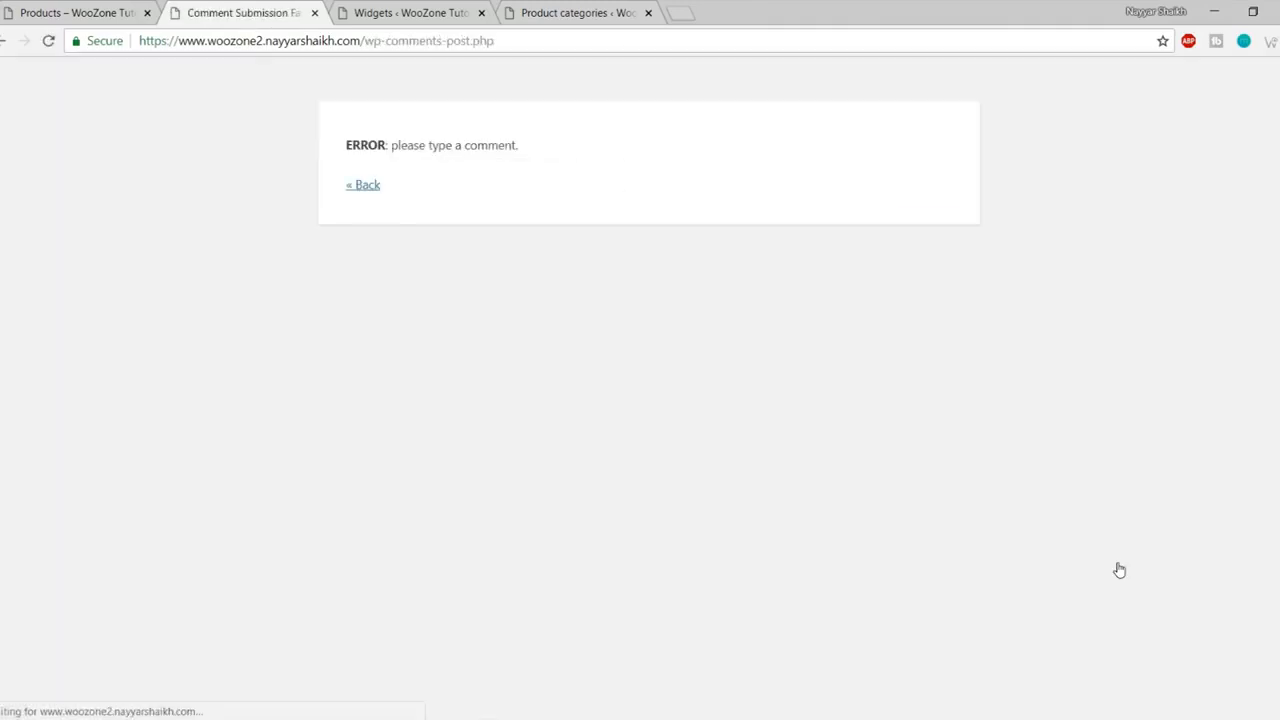
{"action": "left_click", "coordinate": [361, 186]}
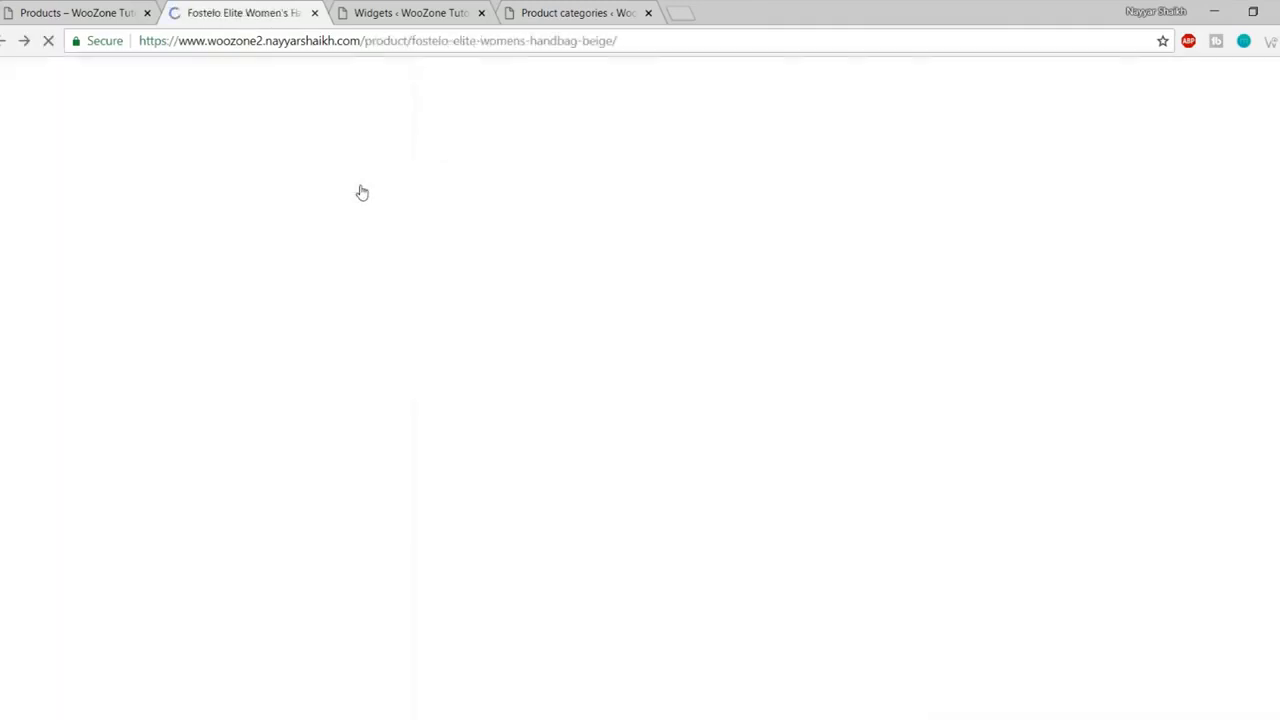
{"action": "left_click", "coordinate": [934, 180]}
- Submit a five-star 'Good Product' review, then return to the Products page
{"action": "left_click", "coordinate": [499, 344]}
{"action": "left_click", "coordinate": [514, 415]}
{"action": "type", "text": "Good Product"}
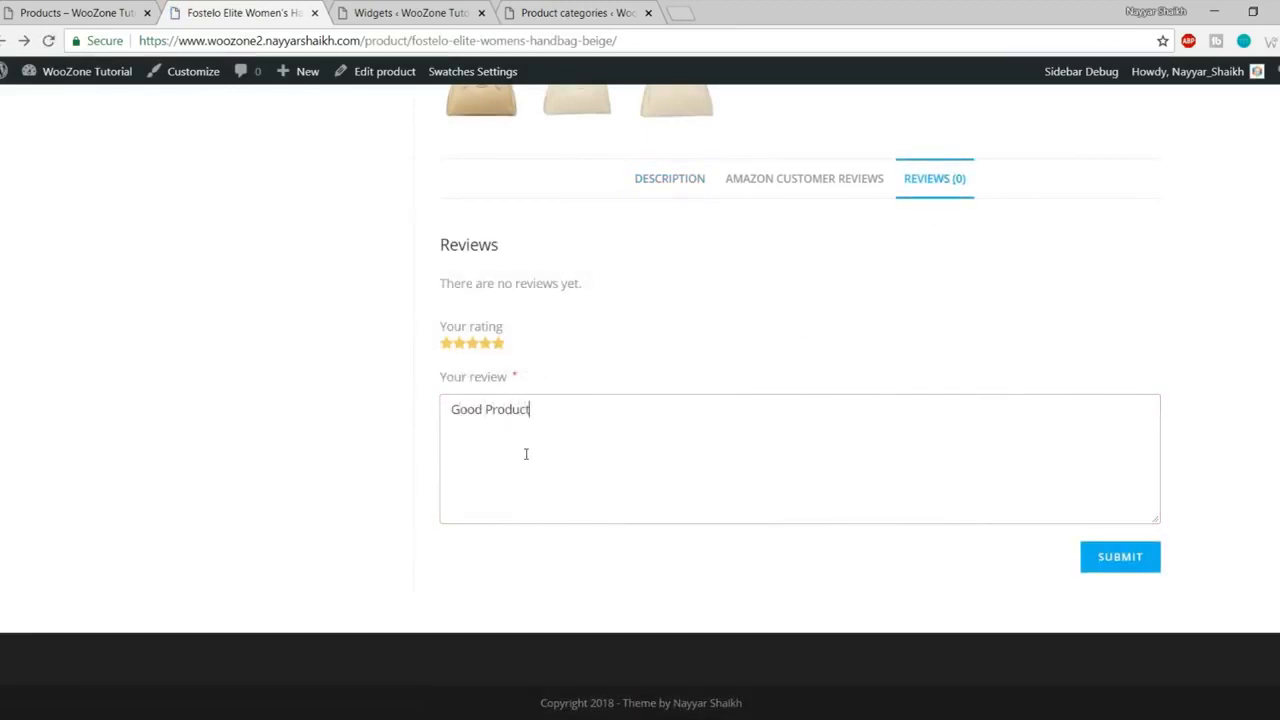
{"action": "left_click", "coordinate": [1112, 566]}
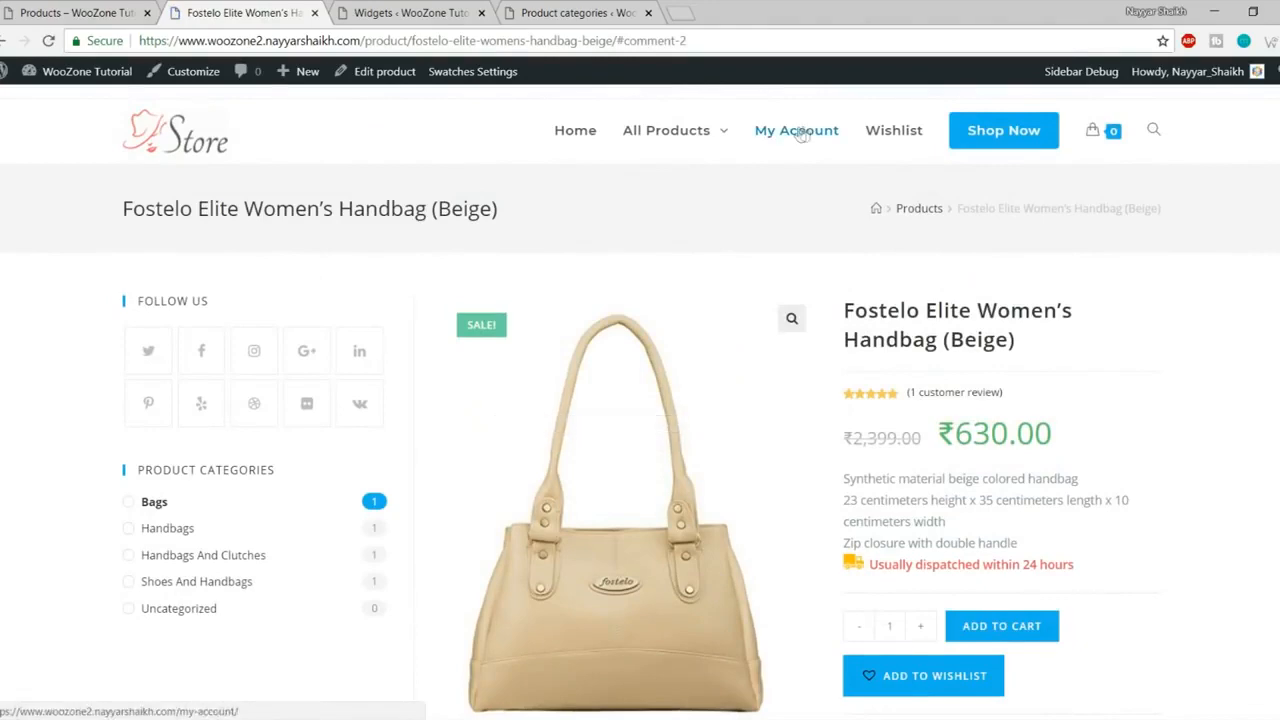
{"action": "left_click", "coordinate": [1012, 130]}
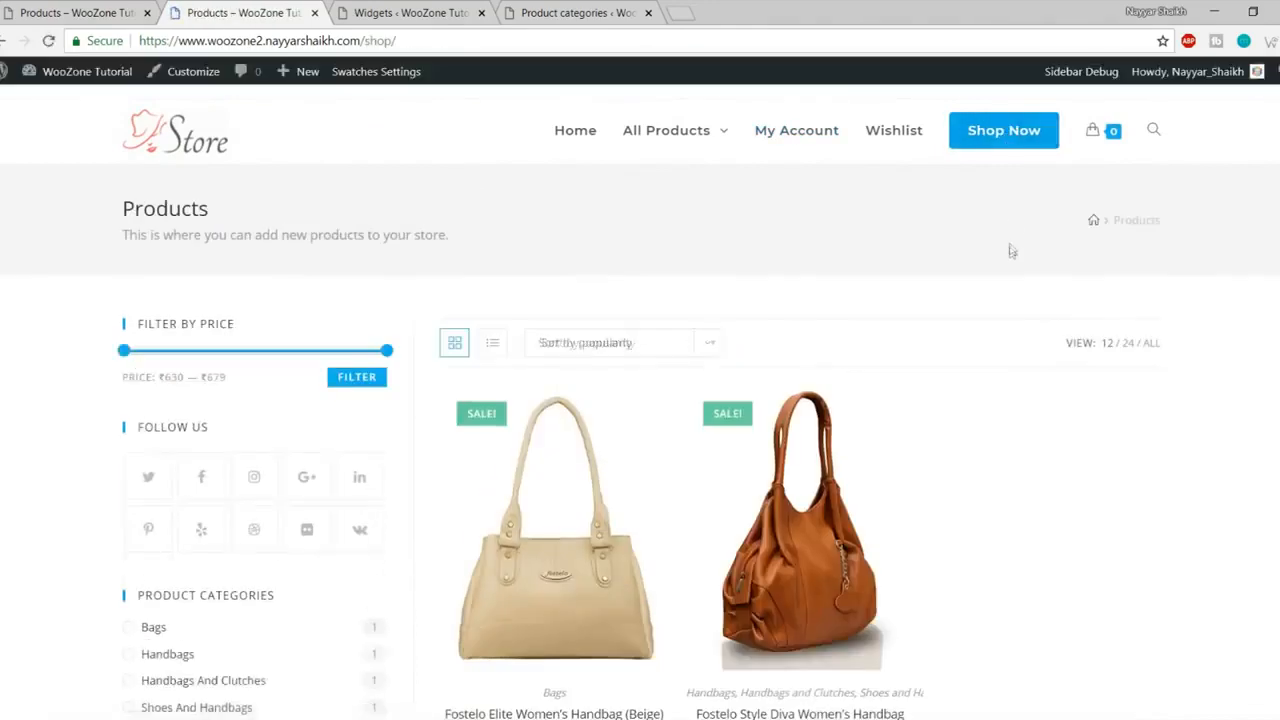
- Add the Products by Rating widget to the WooCommerce Sidebar in place of the rating filter
{"action": "scroll", "coordinate": [316, 385], "scroll_direction": "down", "scroll_amount": 3}
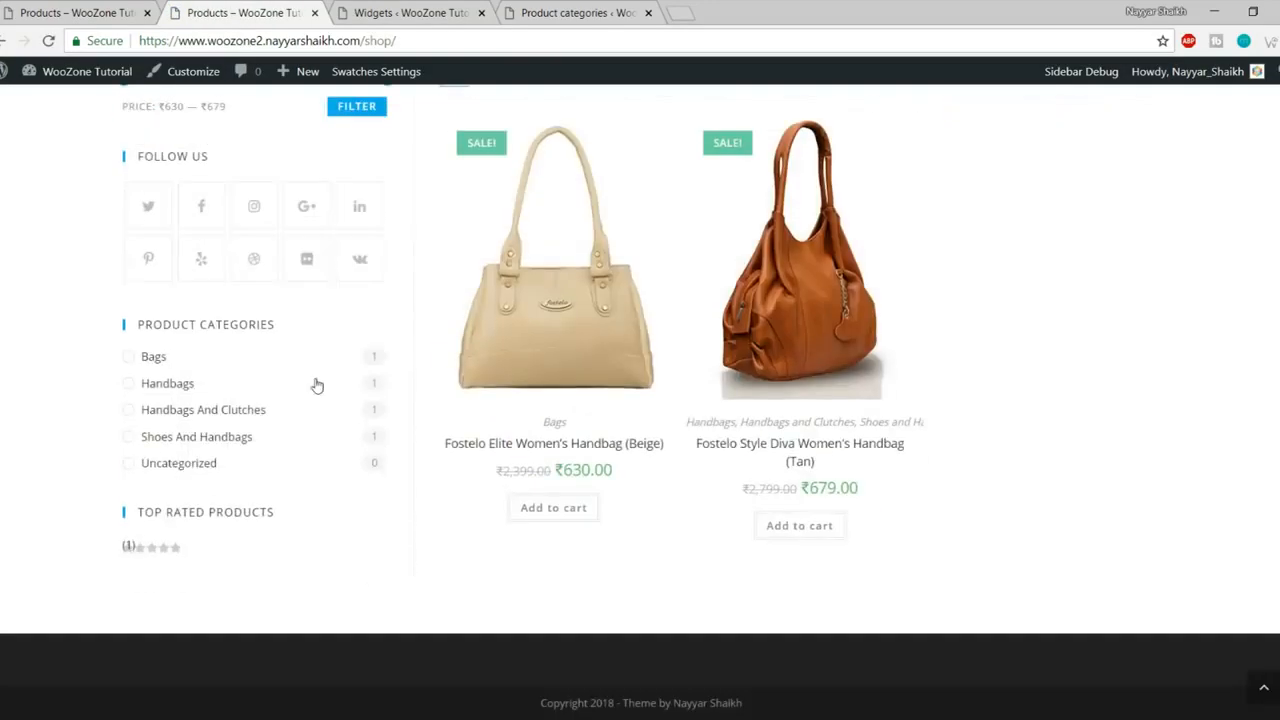
{"action": "left_click", "coordinate": [410, 12]}
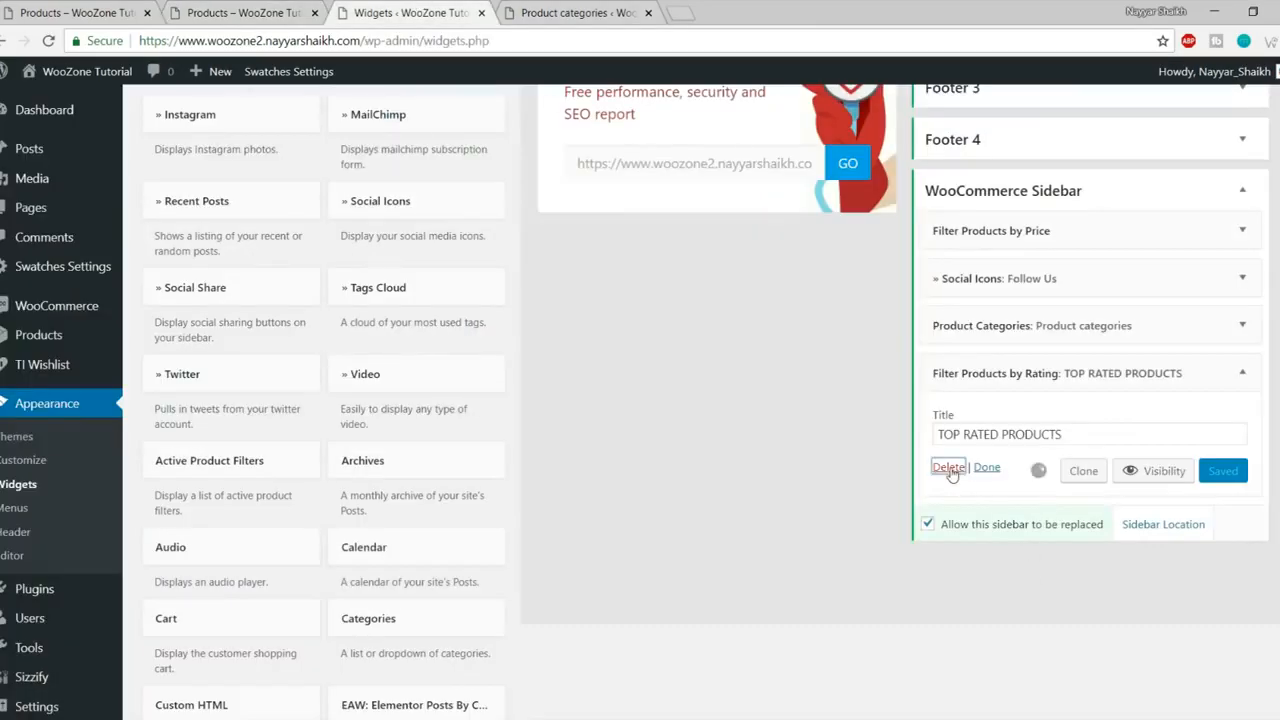
{"action": "scroll", "coordinate": [743, 480], "scroll_direction": "down", "scroll_amount": 5}
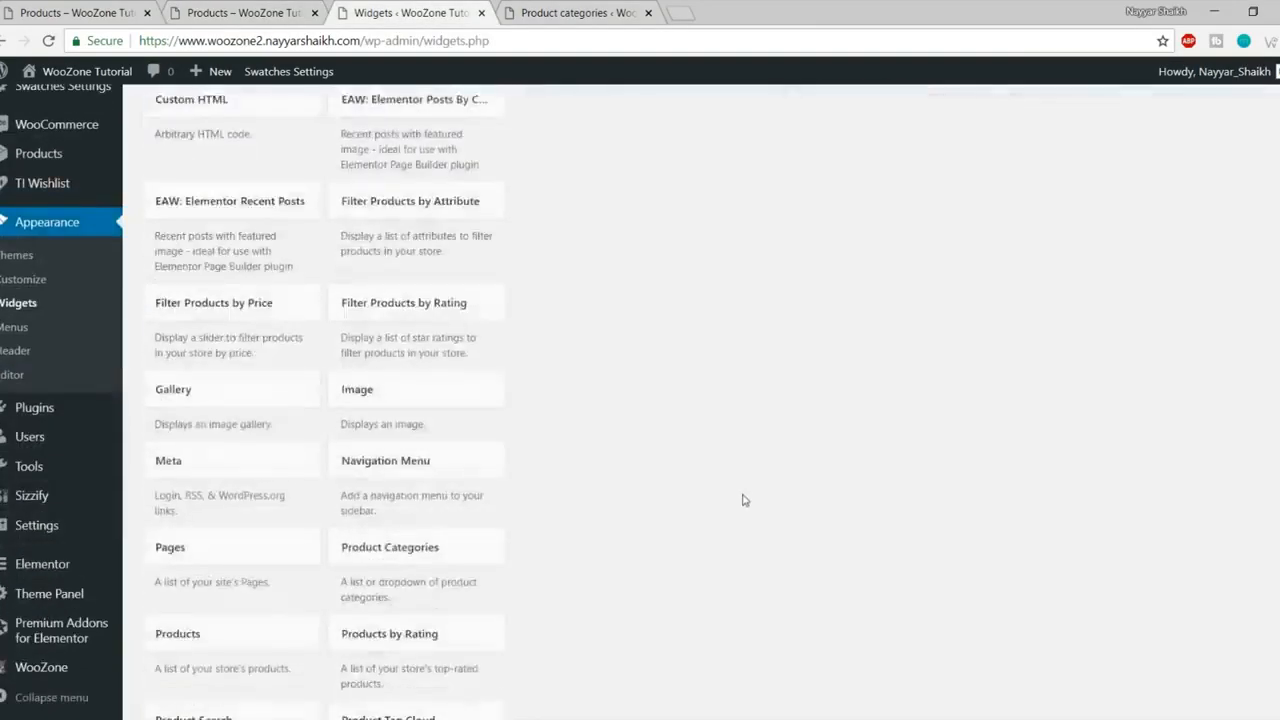
{"action": "scroll", "coordinate": [743, 500], "scroll_direction": "down", "scroll_amount": 3}
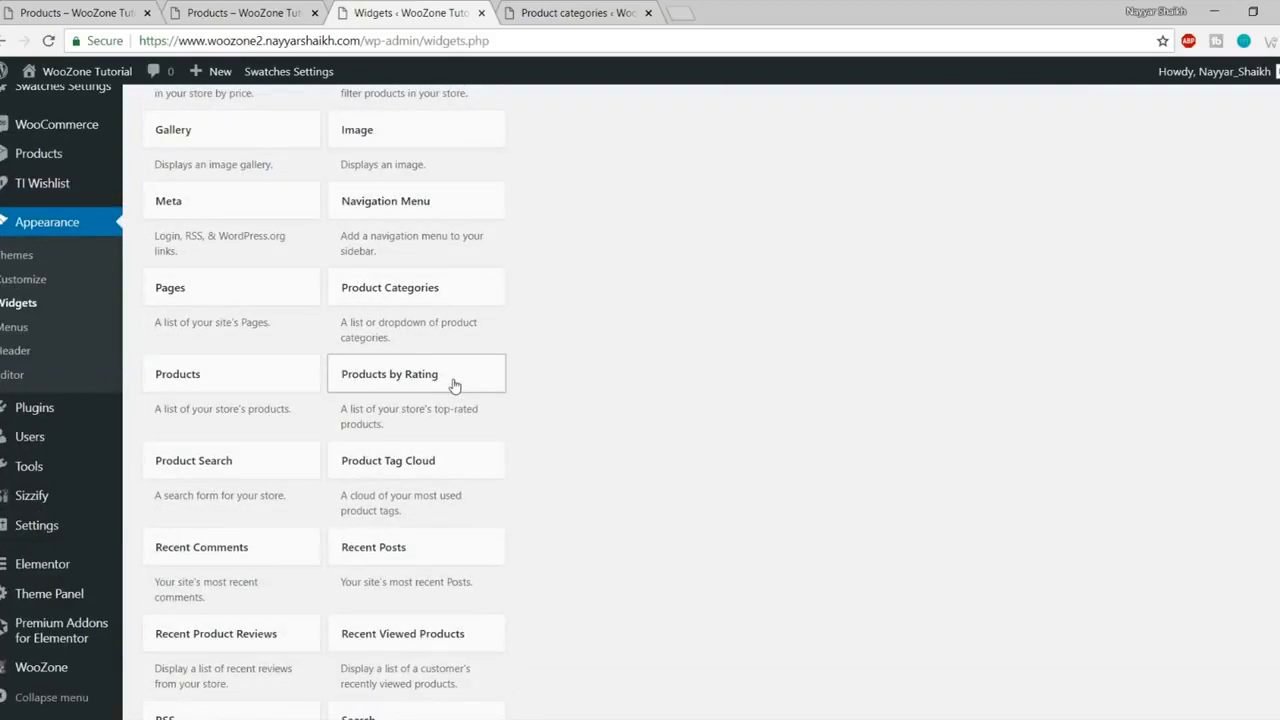
{"action": "left_click", "coordinate": [453, 386]}
{"action": "left_click", "coordinate": [446, 547]}
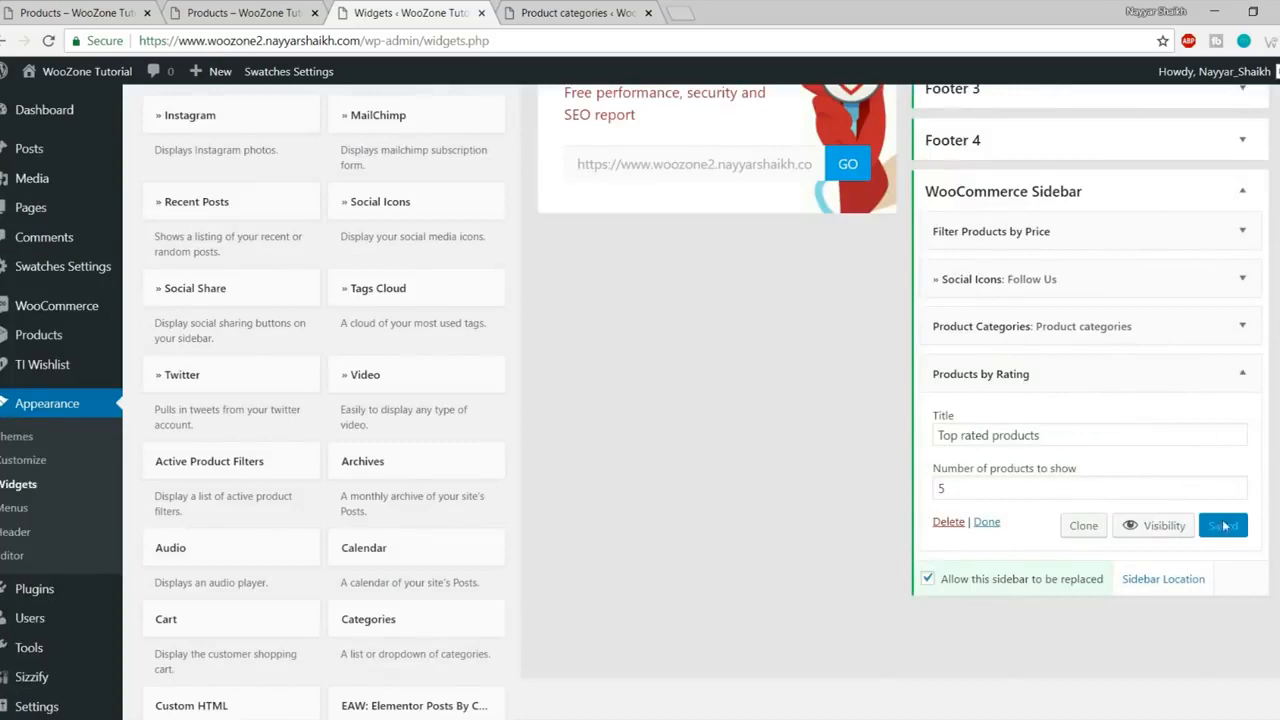
- Reload the shop page to confirm the Top Rated Products list in the sidebar
{"action": "left_click", "coordinate": [240, 12]}
{"action": "left_click", "coordinate": [48, 40]}
{"action": "scroll", "coordinate": [360, 371], "scroll_direction": "down", "scroll_amount": 2}
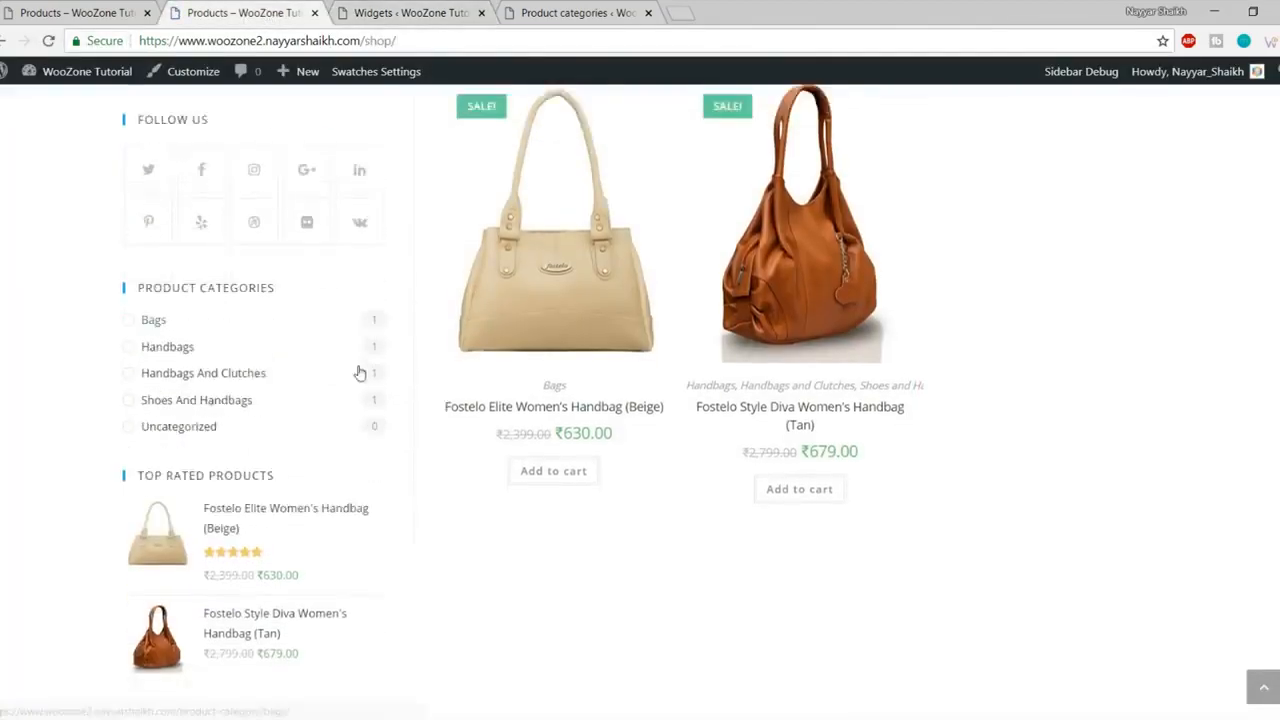
{"action": "left_click", "coordinate": [382, 8]}
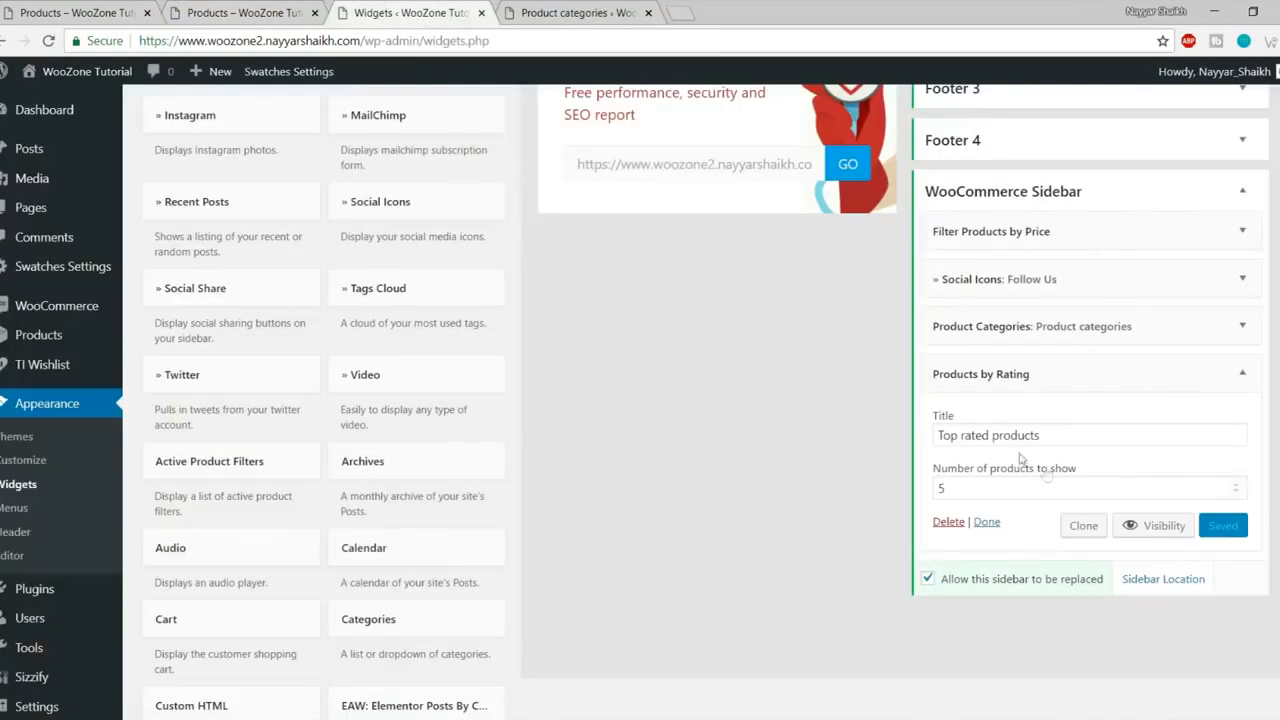
{"action": "left_click", "coordinate": [270, 8]}
{"action": "scroll", "coordinate": [937, 671], "scroll_direction": "up", "scroll_amount": 5}
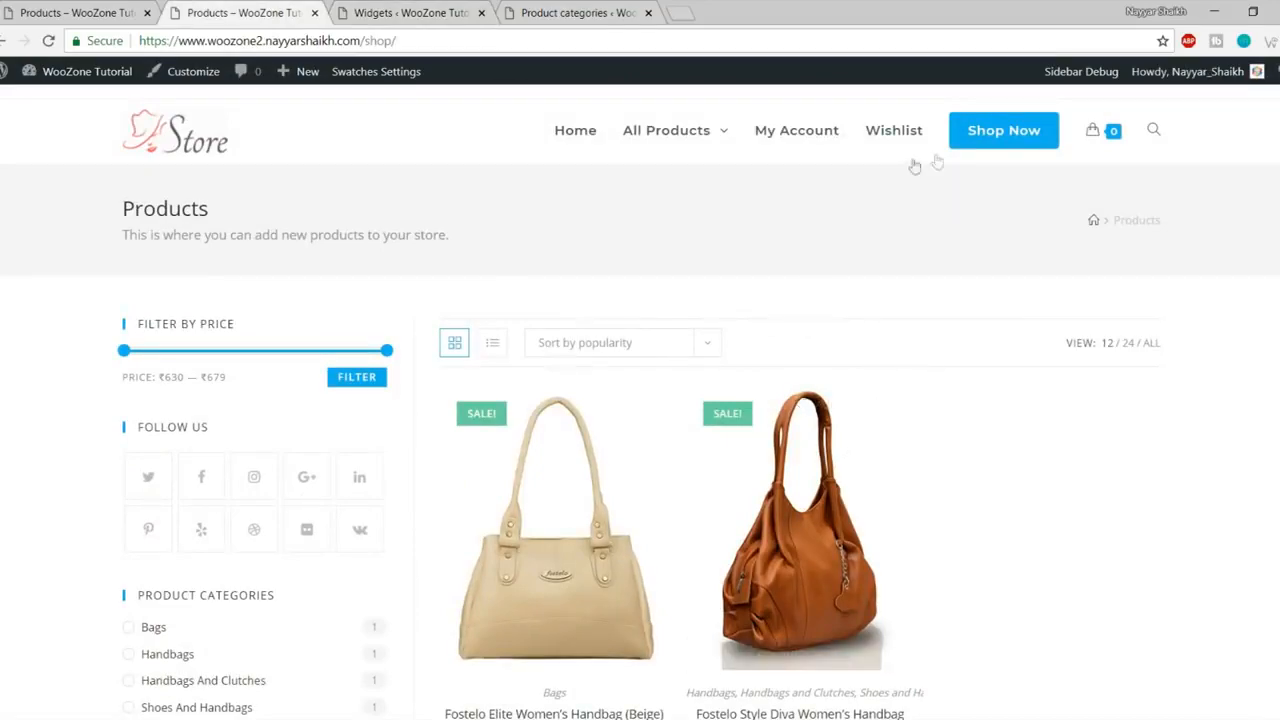
{"action": "scroll", "coordinate": [314, 560], "scroll_direction": "down", "scroll_amount": 3}
{"action": "scroll", "coordinate": [314, 580], "scroll_direction": "up", "scroll_amount": 3}
{"action": "scroll", "coordinate": [310, 540], "scroll_direction": "down", "scroll_amount": 5}
{"action": "scroll", "coordinate": [318, 550], "scroll_direction": "up", "scroll_amount": 4}
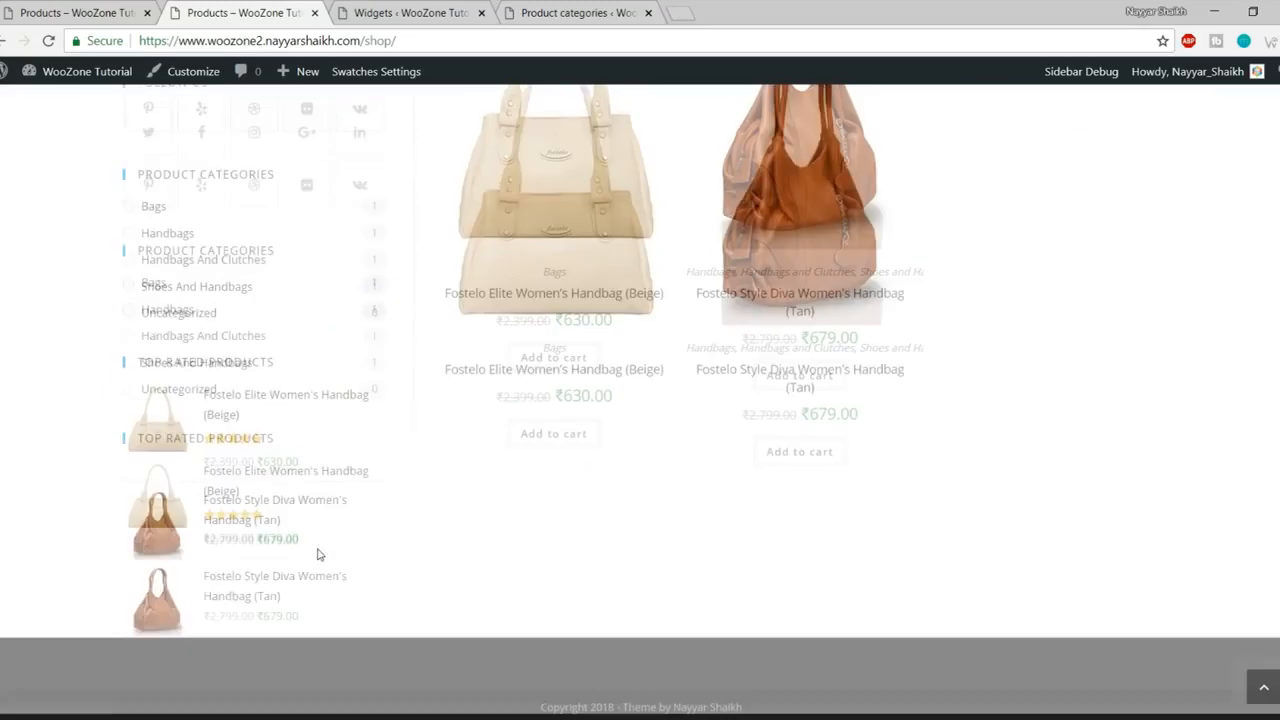
{"action": "scroll", "coordinate": [363, 446], "scroll_direction": "up", "scroll_amount": 2}
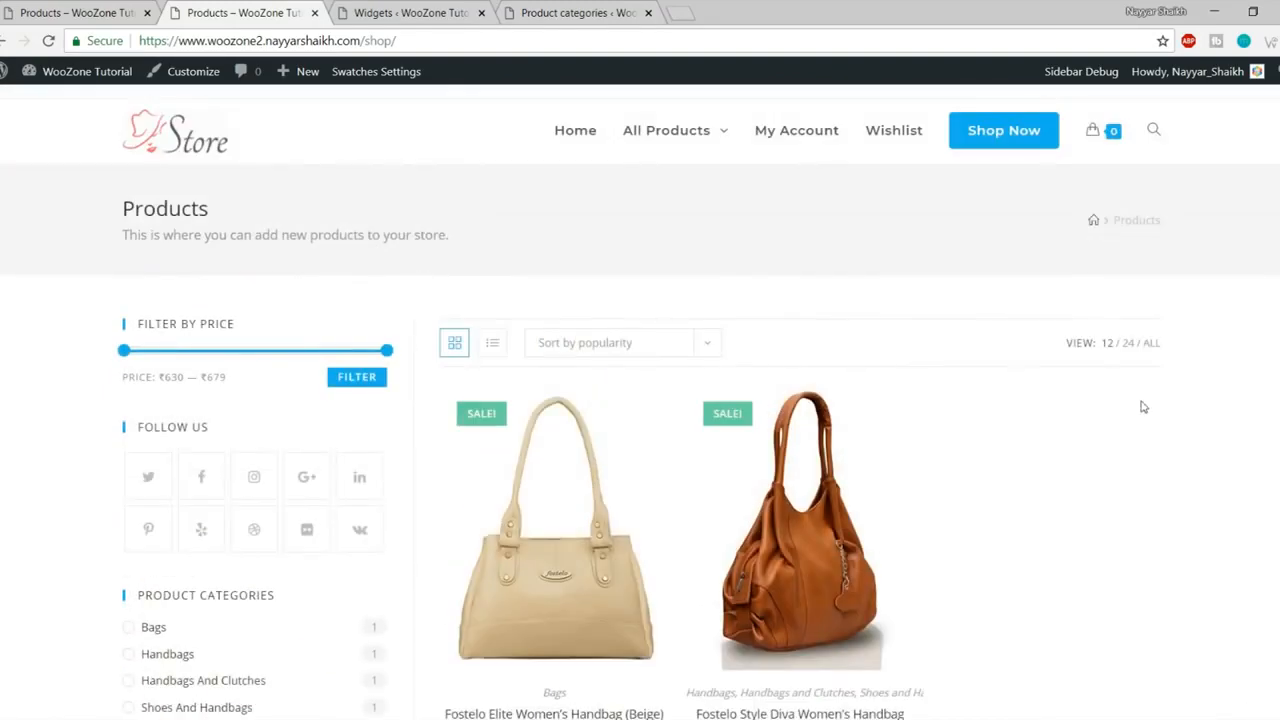
{"action": "scroll", "coordinate": [1143, 412], "scroll_direction": "down", "scroll_amount": 4}
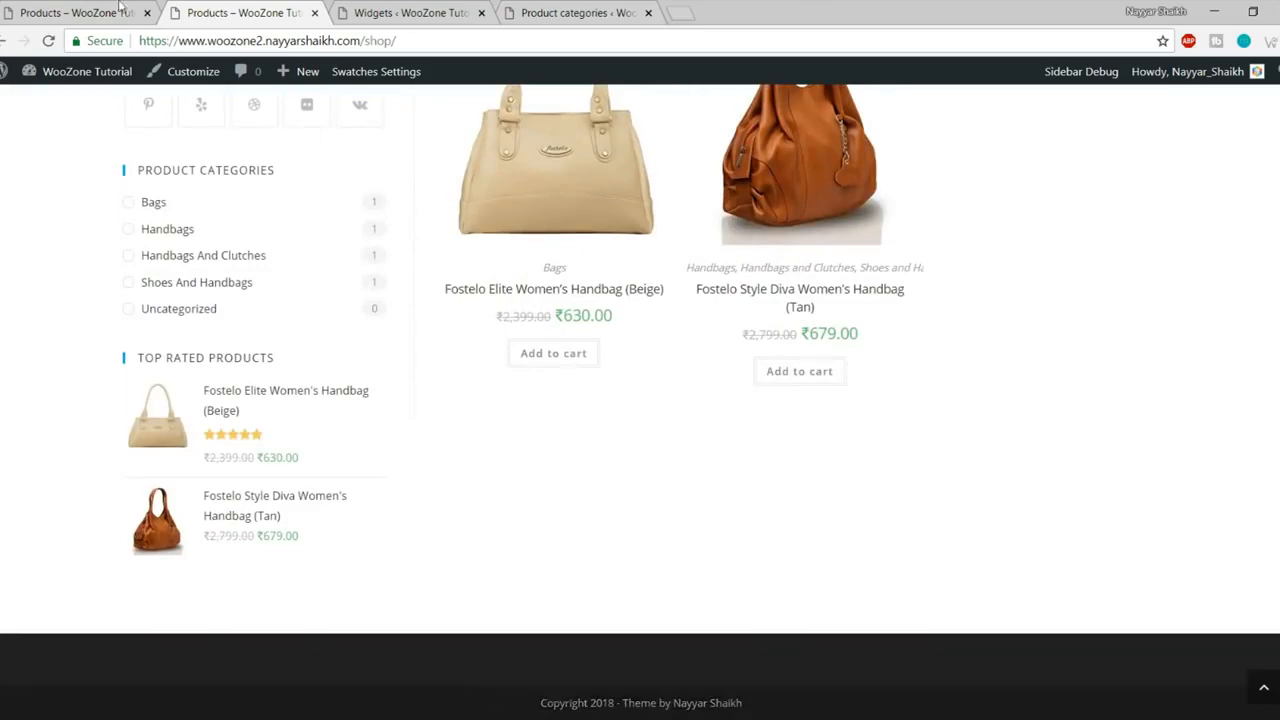
- View the demo store's shop page and scroll down to its footer
{"action": "left_click", "coordinate": [80, 12]}
{"action": "scroll", "coordinate": [487, 455], "scroll_direction": "down", "scroll_amount": 2}
{"action": "scroll", "coordinate": [487, 455], "scroll_direction": "down", "scroll_amount": 5}
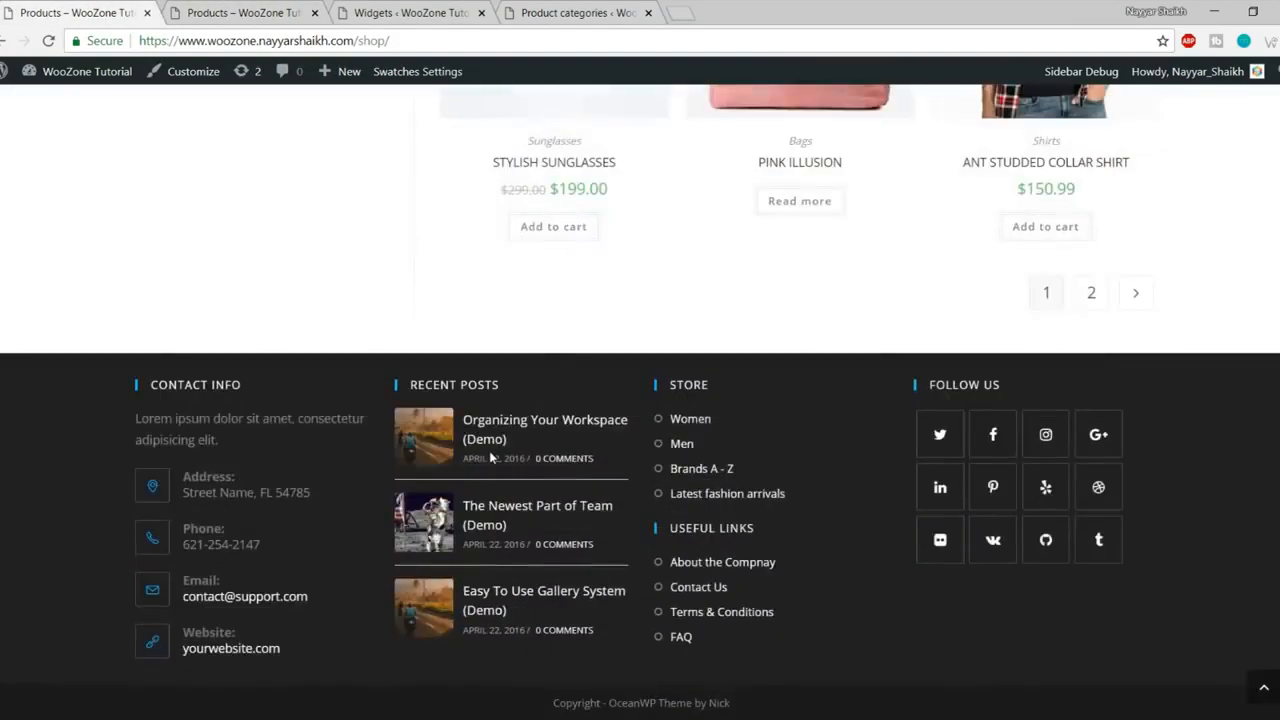
- Collapse the WooCommerce Sidebar area, then place a Contact Info widget in Footer 1
{"action": "left_click", "coordinate": [408, 12]}
{"action": "scroll", "coordinate": [1182, 545], "scroll_direction": "up", "scroll_amount": 3}
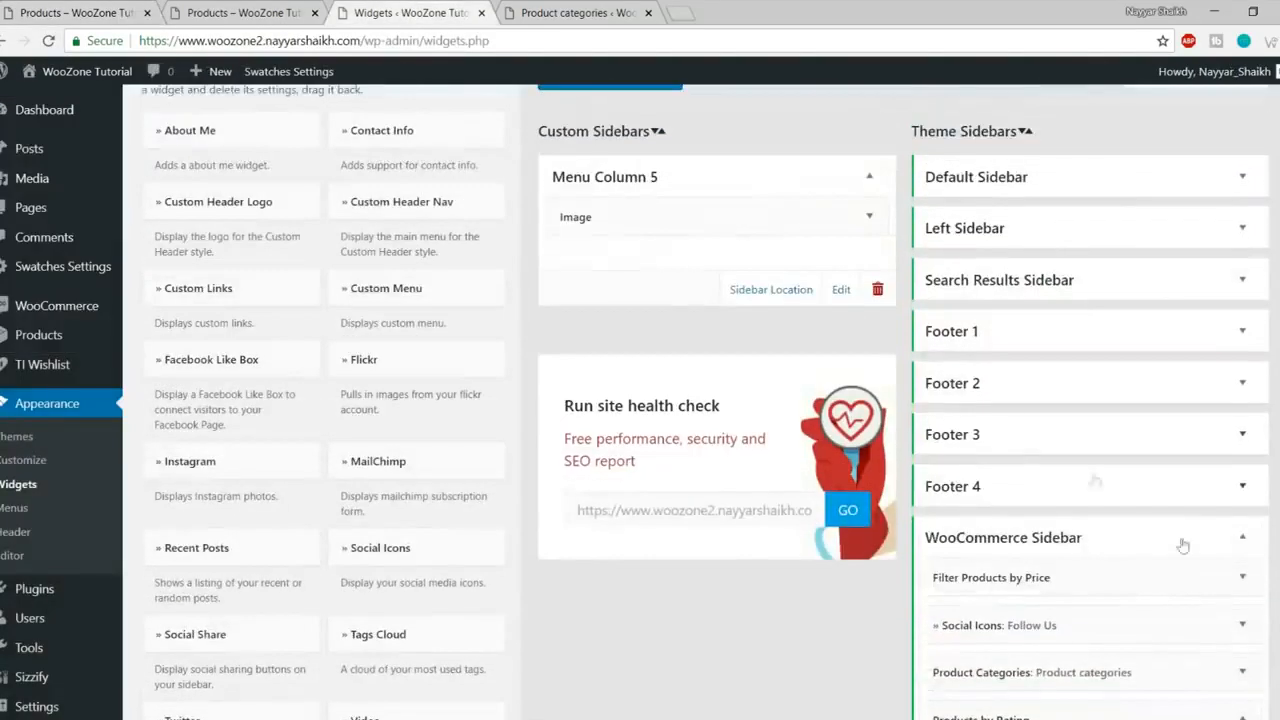
{"action": "left_click", "coordinate": [1242, 538]}
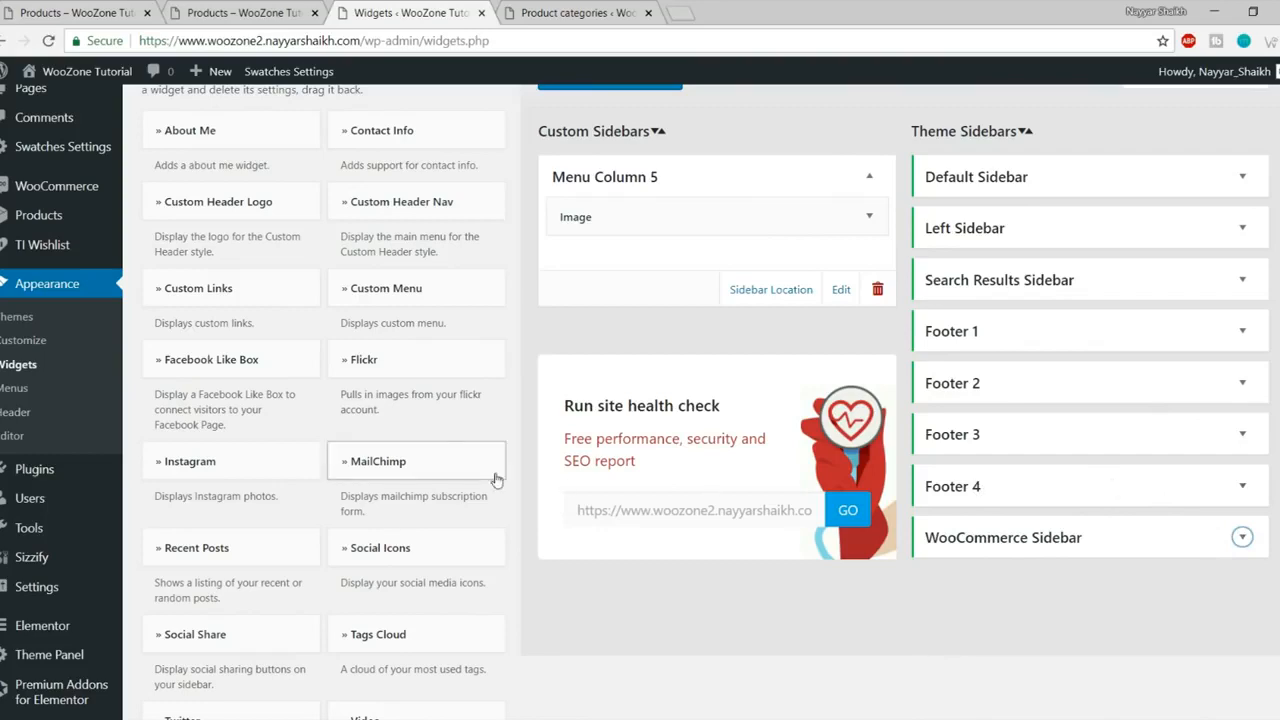
{"action": "left_click", "coordinate": [66, 10]}
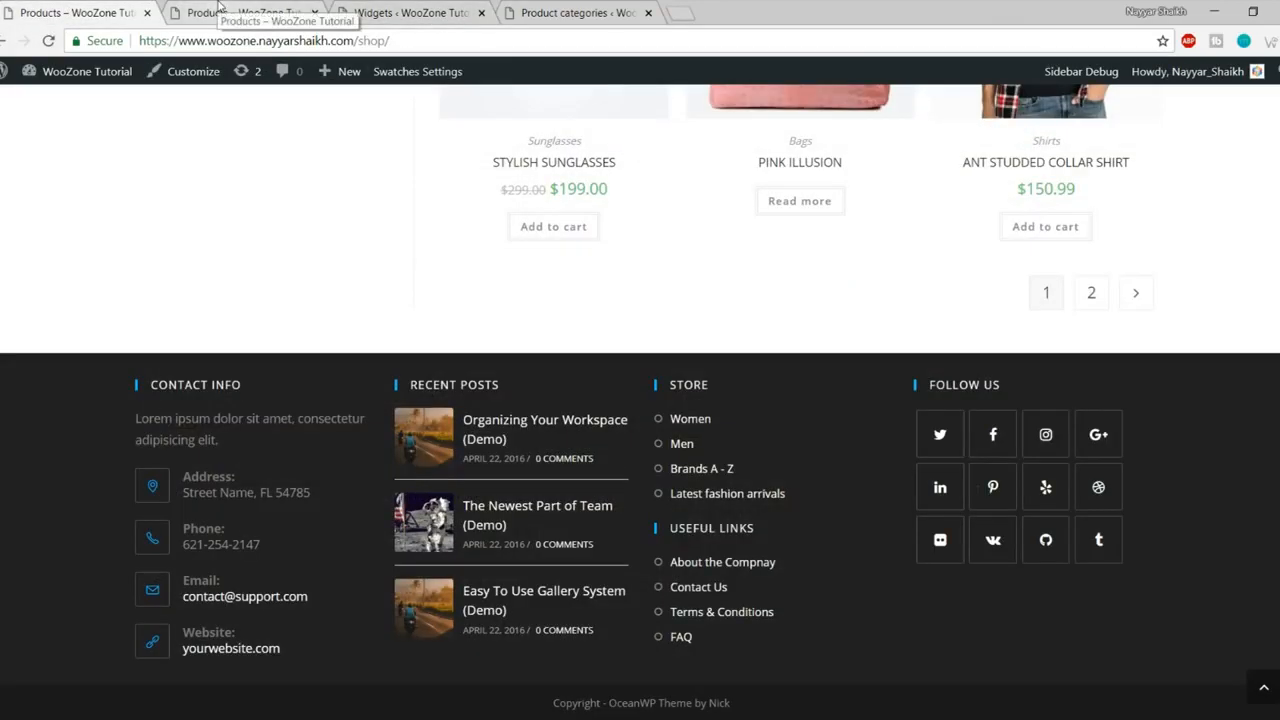
{"action": "left_click", "coordinate": [410, 12]}
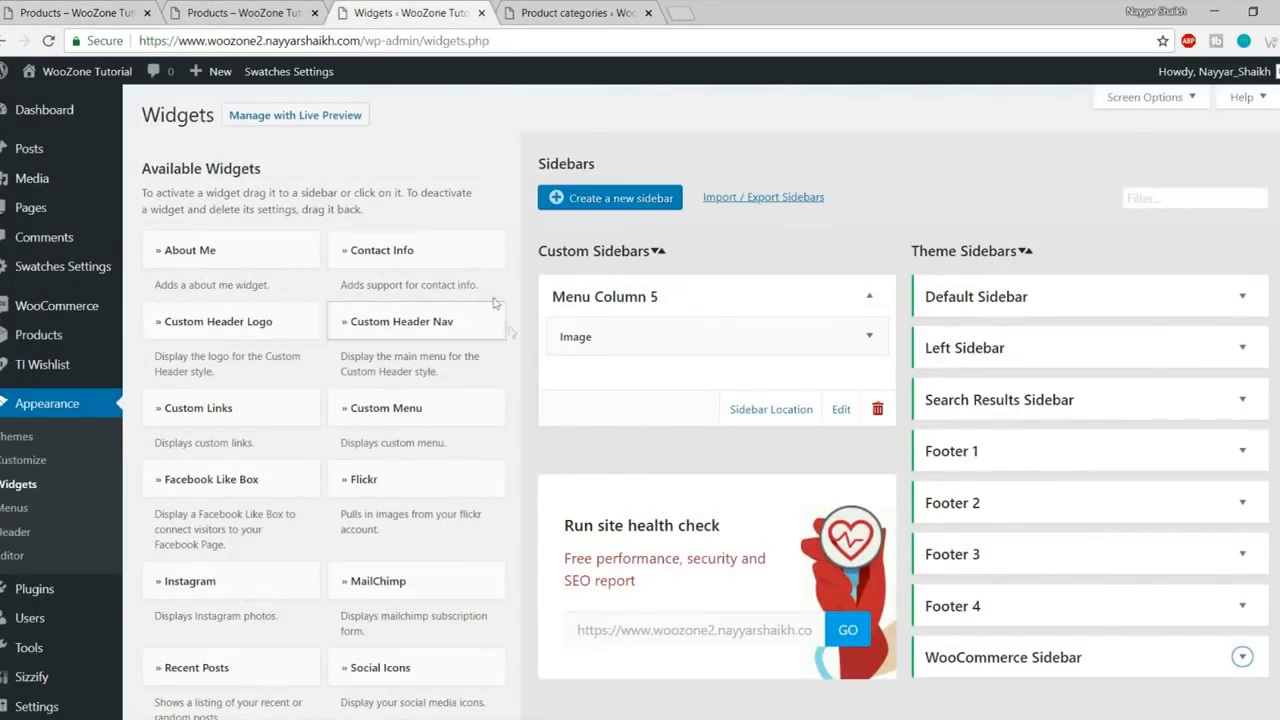
{"action": "left_click", "coordinate": [455, 262]}
{"action": "left_click", "coordinate": [420, 412]}
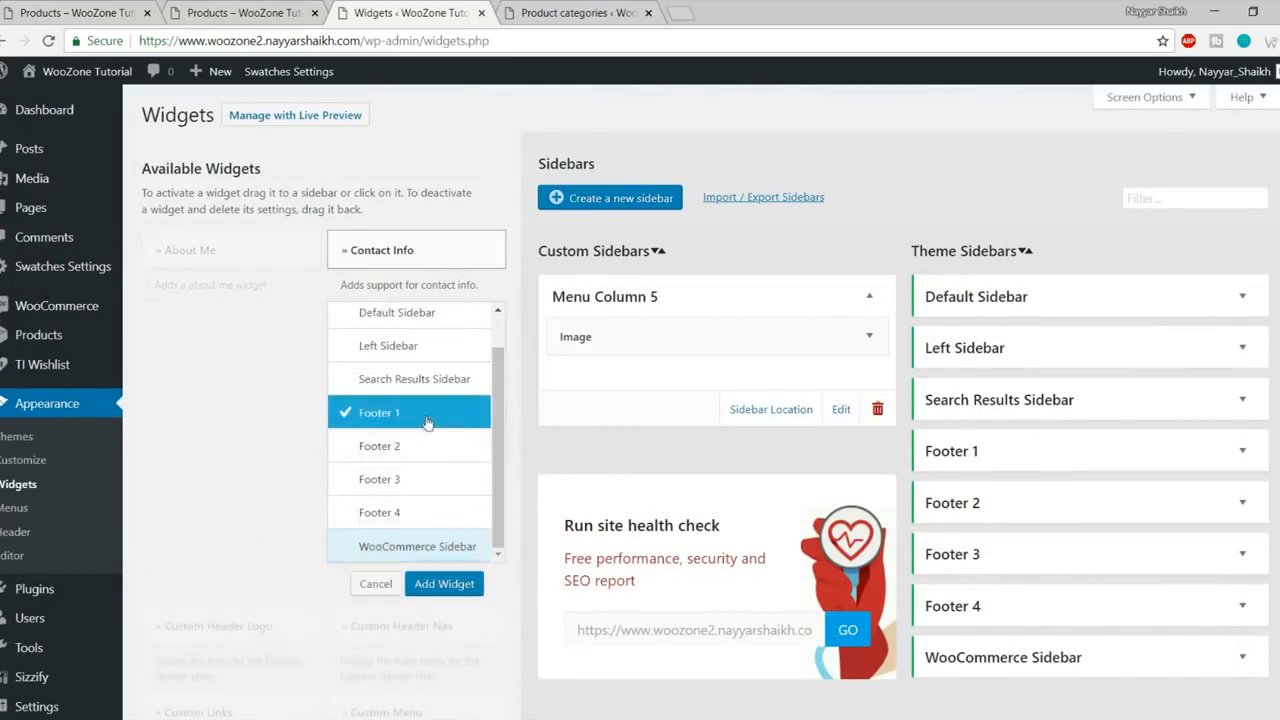
{"action": "left_click", "coordinate": [444, 583]}
{"action": "scroll", "coordinate": [1062, 461], "scroll_direction": "down", "scroll_amount": 3}
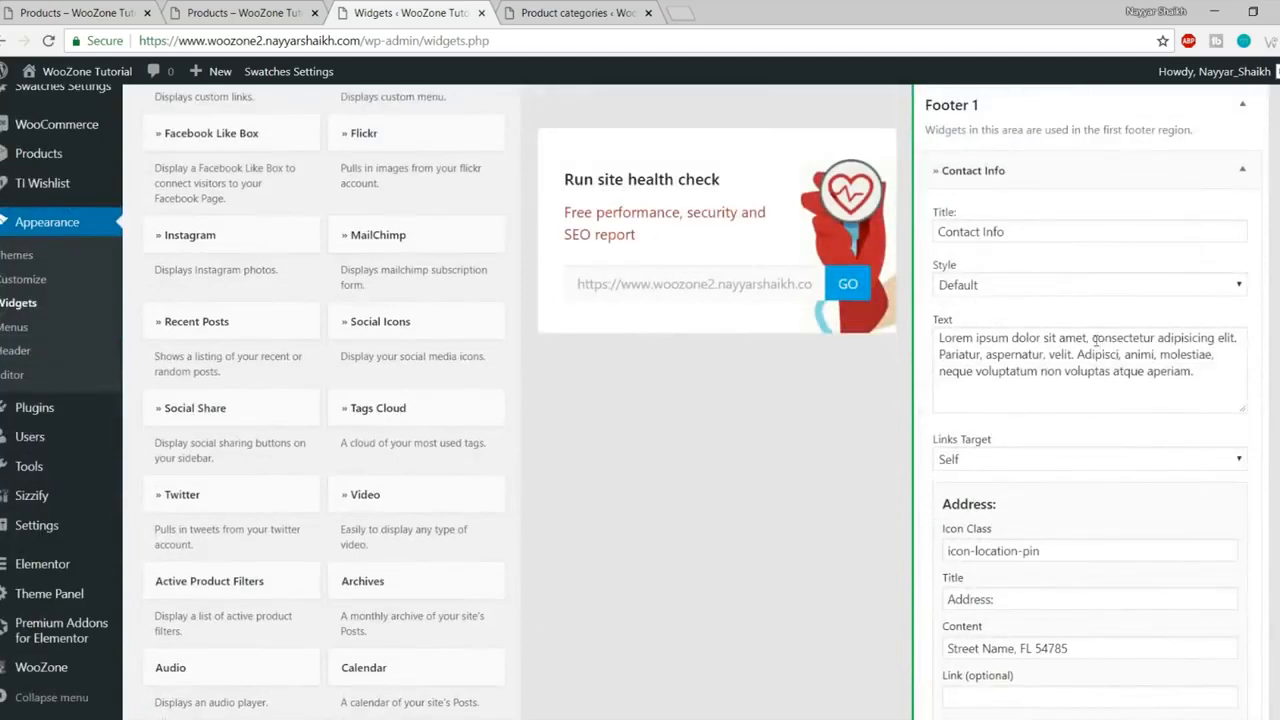
- Delete the last two sentences of the Contact Info text paragraph
{"action": "triple_click", "coordinate": [1088, 340]}
{"action": "left_click", "coordinate": [1141, 388]}
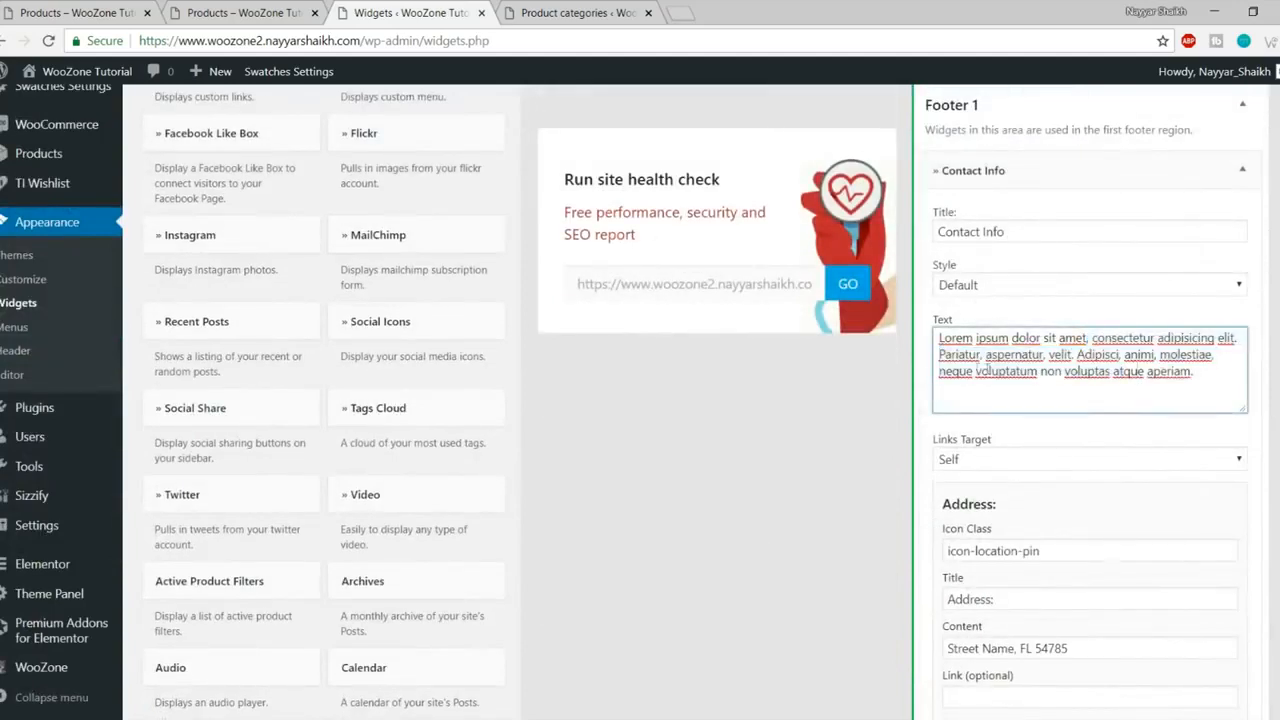
{"action": "left_click_drag", "start_coordinate": [938, 354], "coordinate": [1236, 420]}
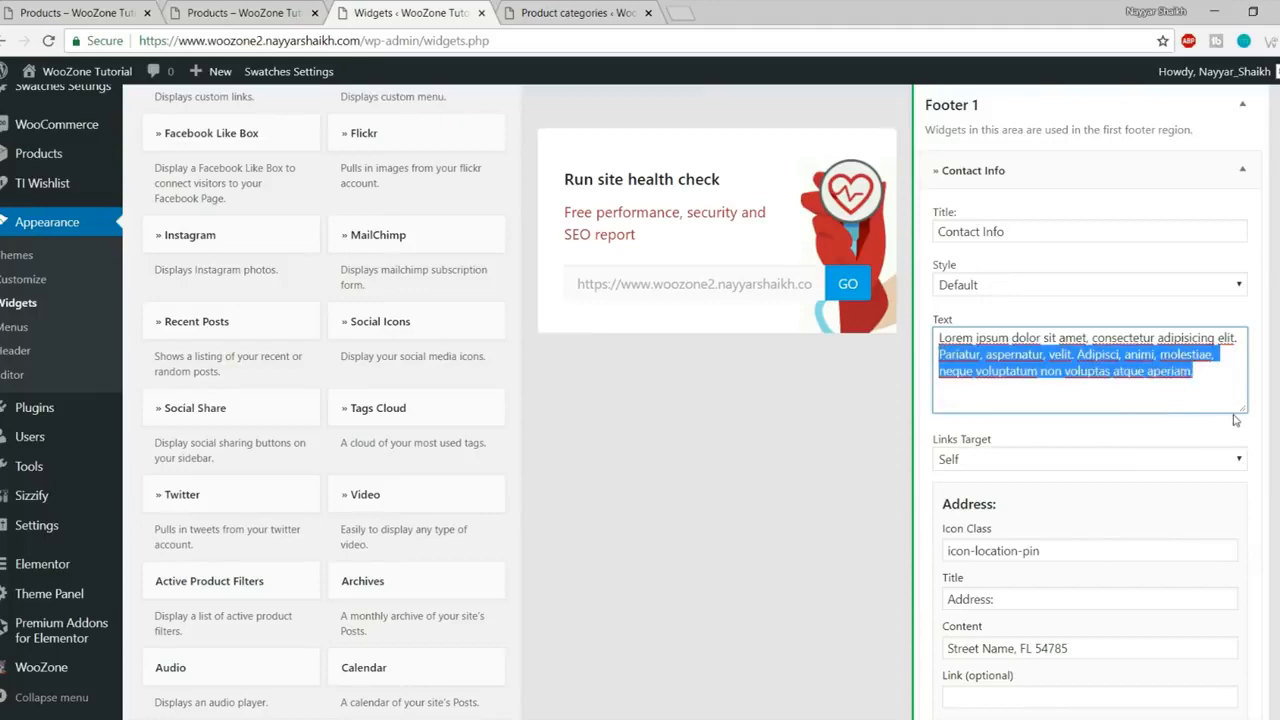
{"action": "key", "text": "BackSpace"}
- Review the Address icon class, title and content fields, leaving them unchanged
{"action": "scroll", "coordinate": [1206, 420], "scroll_direction": "down", "scroll_amount": 2}
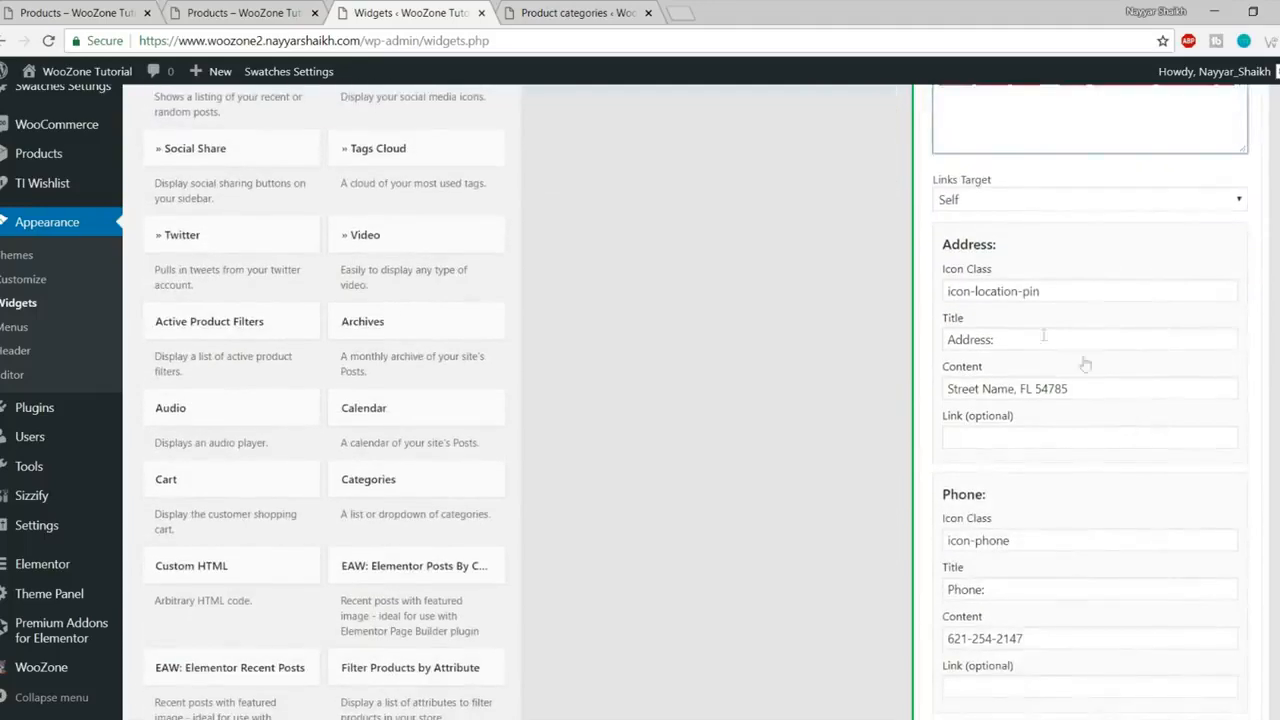
{"action": "left_click", "coordinate": [1054, 292]}
{"action": "left_click", "coordinate": [1079, 276]}
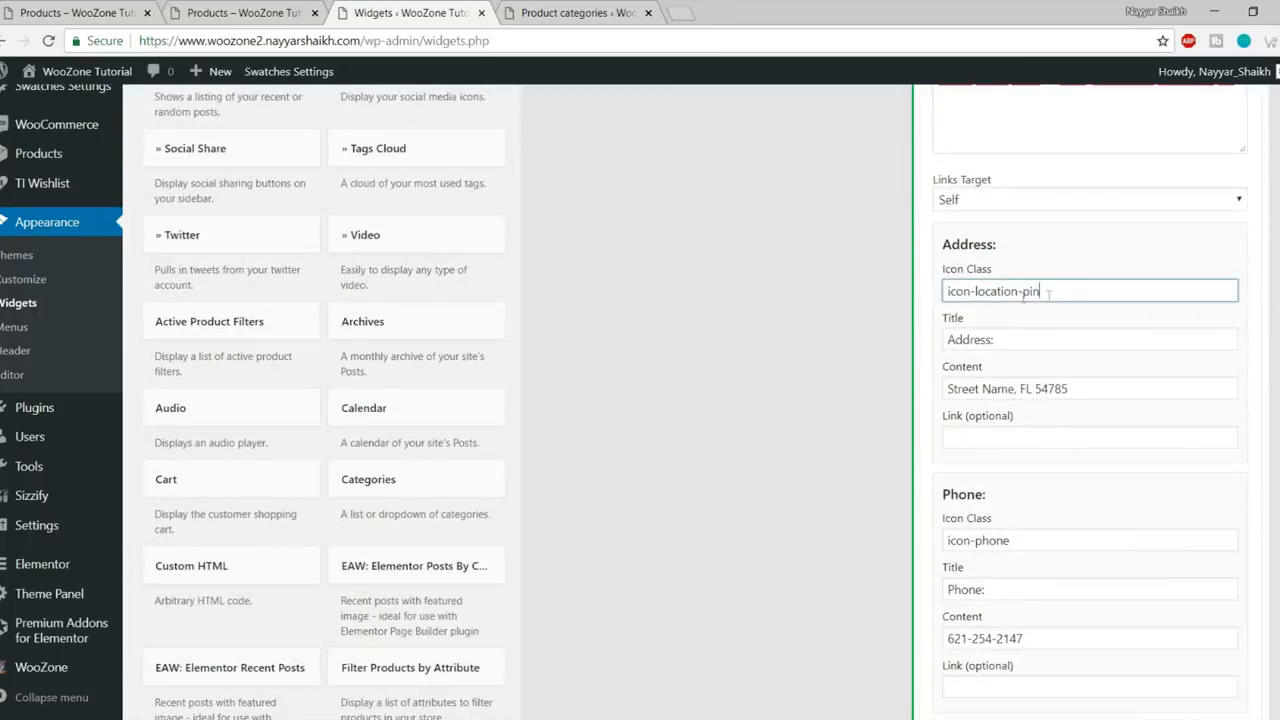
{"action": "scroll", "coordinate": [1026, 310], "scroll_direction": "down", "scroll_amount": 1}
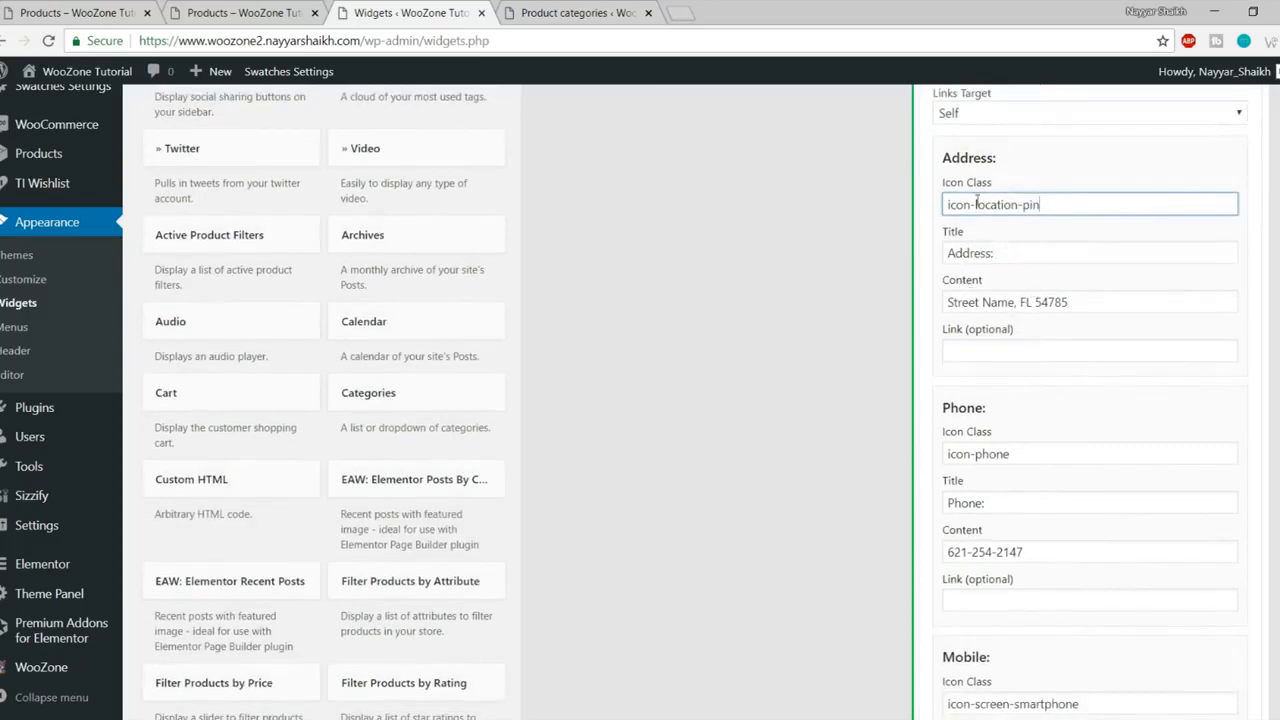
{"action": "triple_click", "coordinate": [1010, 253]}
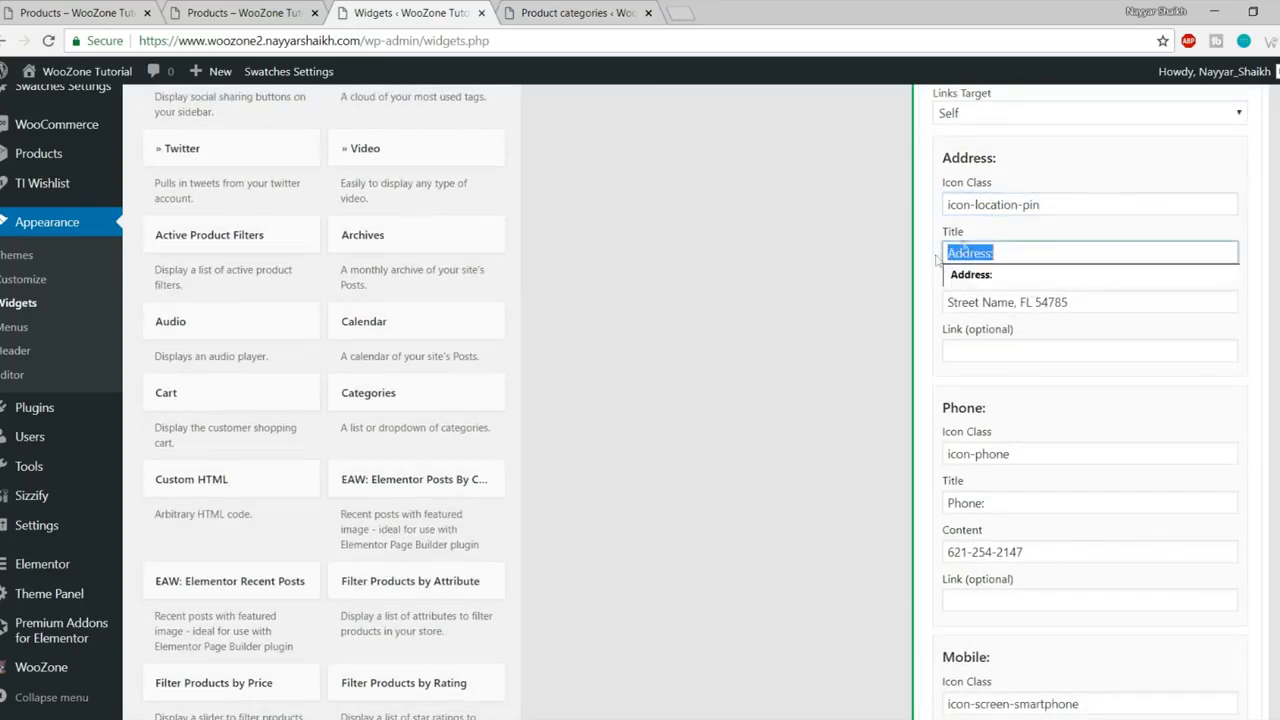
{"action": "left_click", "coordinate": [1066, 307]}
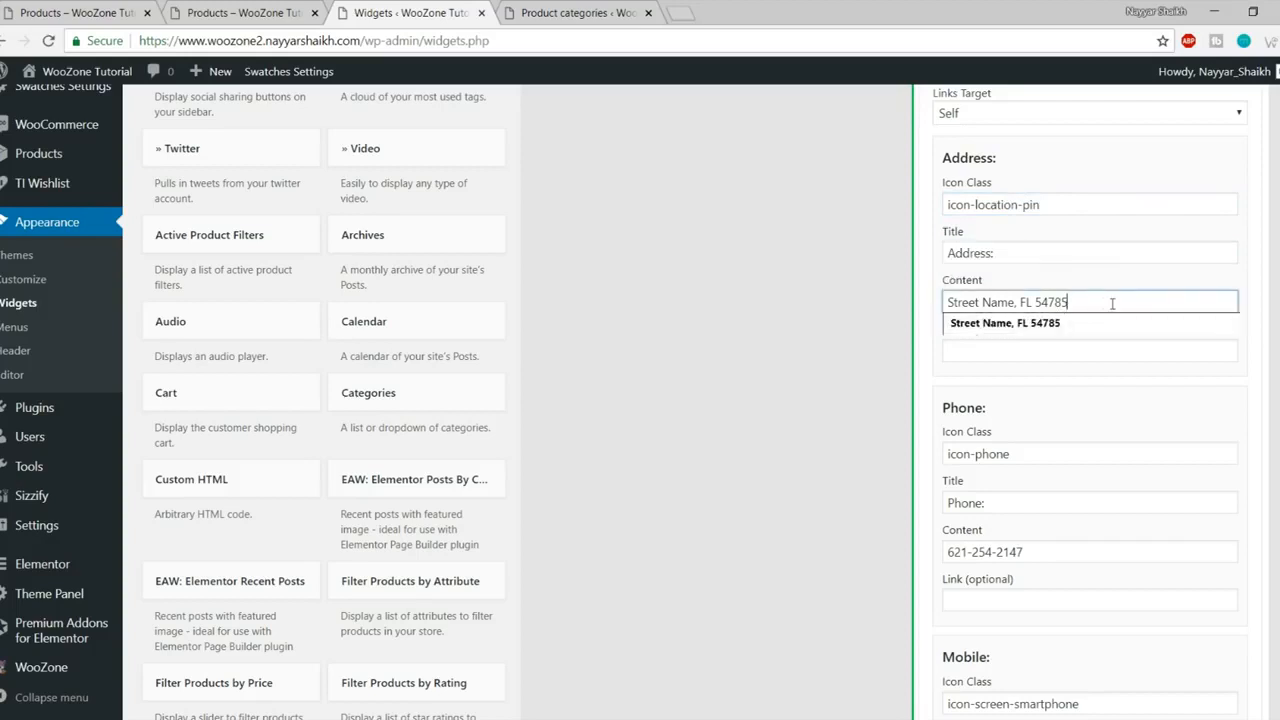
{"action": "left_click_drag", "start_coordinate": [1111, 303], "coordinate": [955, 301]}
{"action": "left_click", "coordinate": [1068, 303]}
{"action": "left_click", "coordinate": [992, 383]}
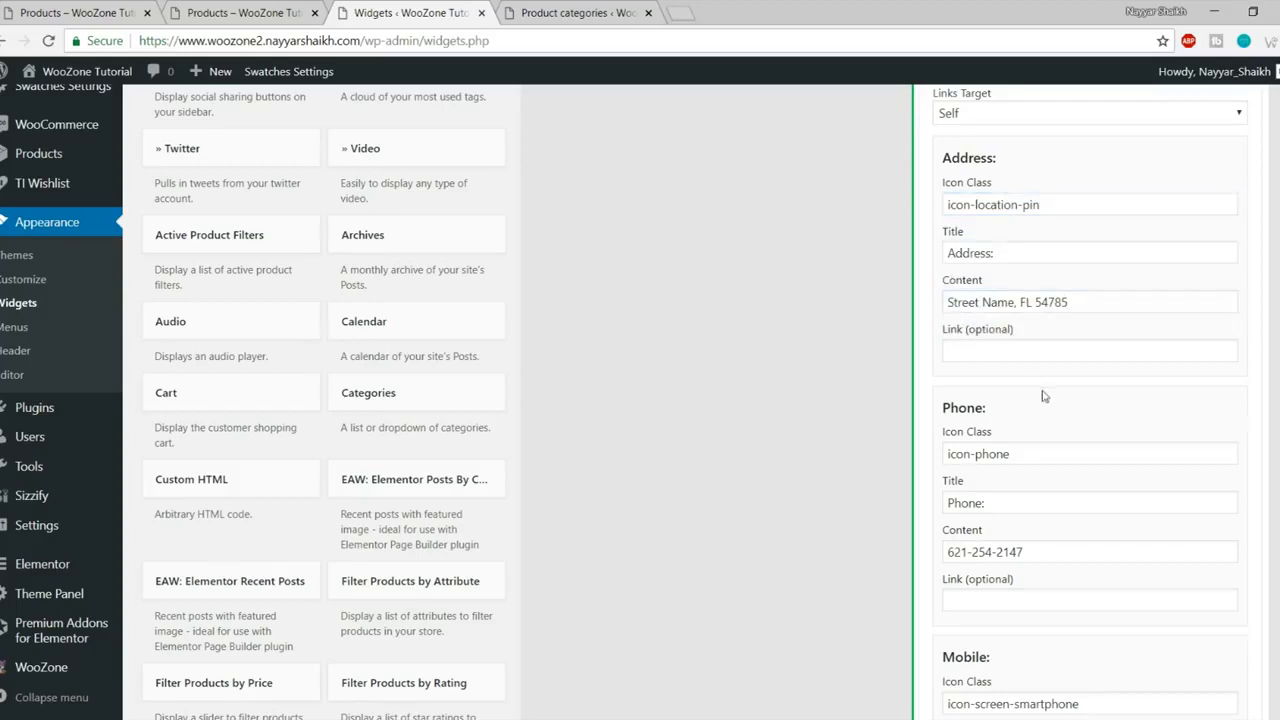
{"action": "scroll", "coordinate": [1042, 395], "scroll_direction": "down", "scroll_amount": 2}
{"action": "scroll", "coordinate": [1042, 383], "scroll_direction": "down", "scroll_amount": 3}
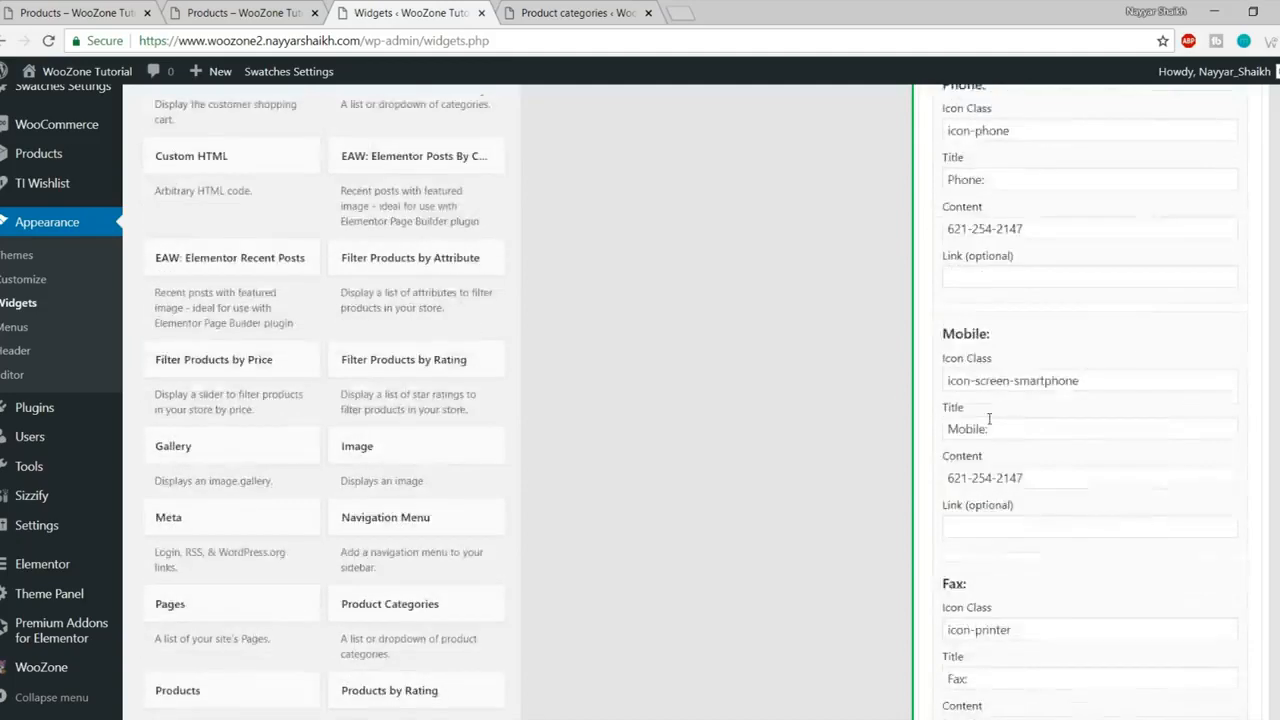
- Clear the Mobile icon class, title and phone number
{"action": "left_click", "coordinate": [1103, 271]}
{"action": "left_click_drag", "start_coordinate": [1103, 271], "coordinate": [924, 280]}
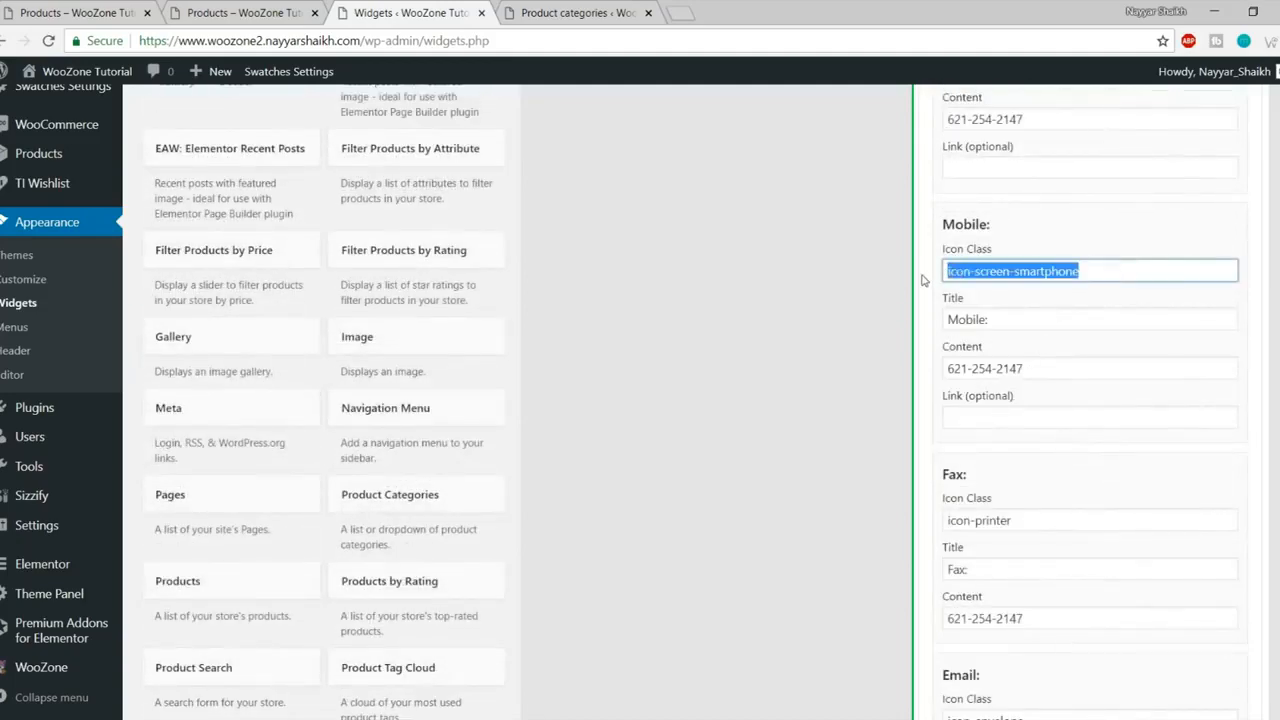
{"action": "key", "text": "BackSpace"}
{"action": "left_click", "coordinate": [1034, 322]}
{"action": "key", "text": "ctrl+a"}
{"action": "key", "text": "BackSpace"}
{"action": "left_click", "coordinate": [1036, 370]}
{"action": "key", "text": "ctrl+a"}
{"action": "key", "text": "BackSpace"}
- Clear the Fax icon class icon-printer, the Fax title and the fax number
{"action": "scroll", "coordinate": [1010, 405], "scroll_direction": "down", "scroll_amount": 3}
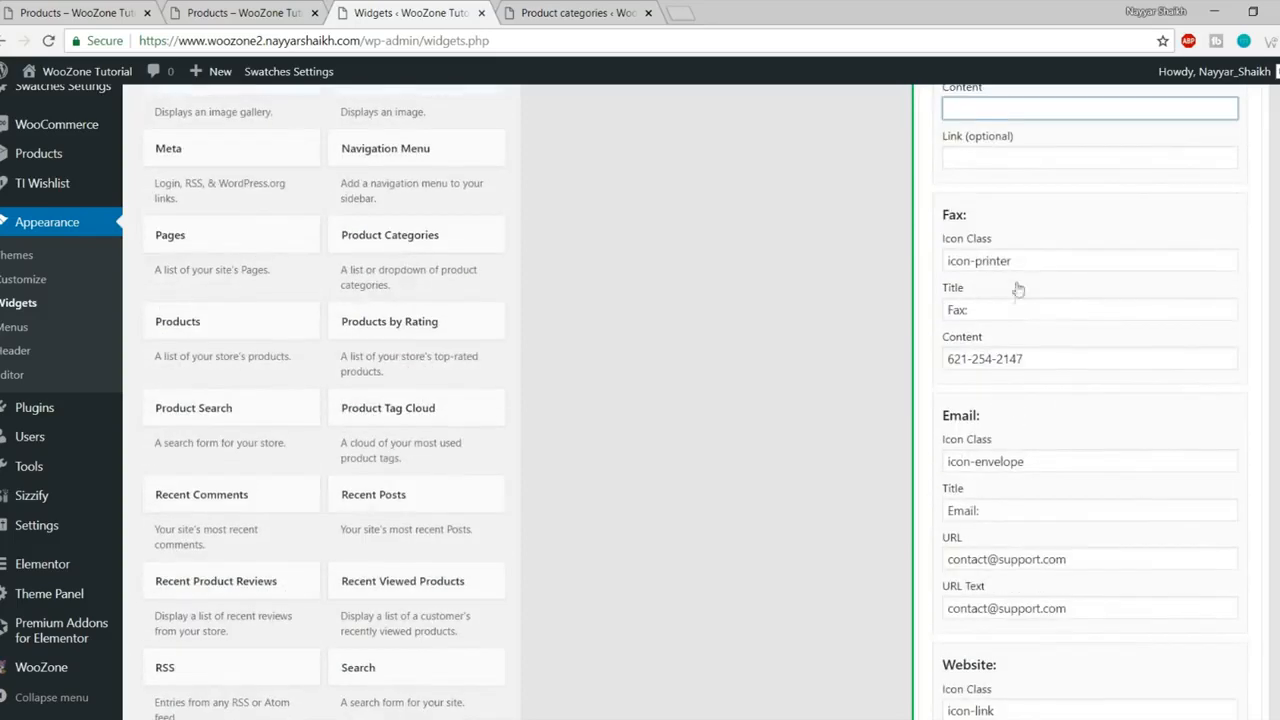
{"action": "left_click_drag", "start_coordinate": [1023, 268], "coordinate": [936, 282]}
{"action": "key", "text": "BackSpace"}
{"action": "left_click", "coordinate": [997, 308]}
{"action": "key", "text": "ctrl+a"}
{"action": "key", "text": "BackSpace"}
{"action": "left_click_drag", "start_coordinate": [1024, 362], "coordinate": [929, 363]}
{"action": "key", "text": "BackSpace"}
- Empty the Skype username and call text, then save the Contact Info widget
{"action": "scroll", "coordinate": [1010, 372], "scroll_direction": "down", "scroll_amount": 2}
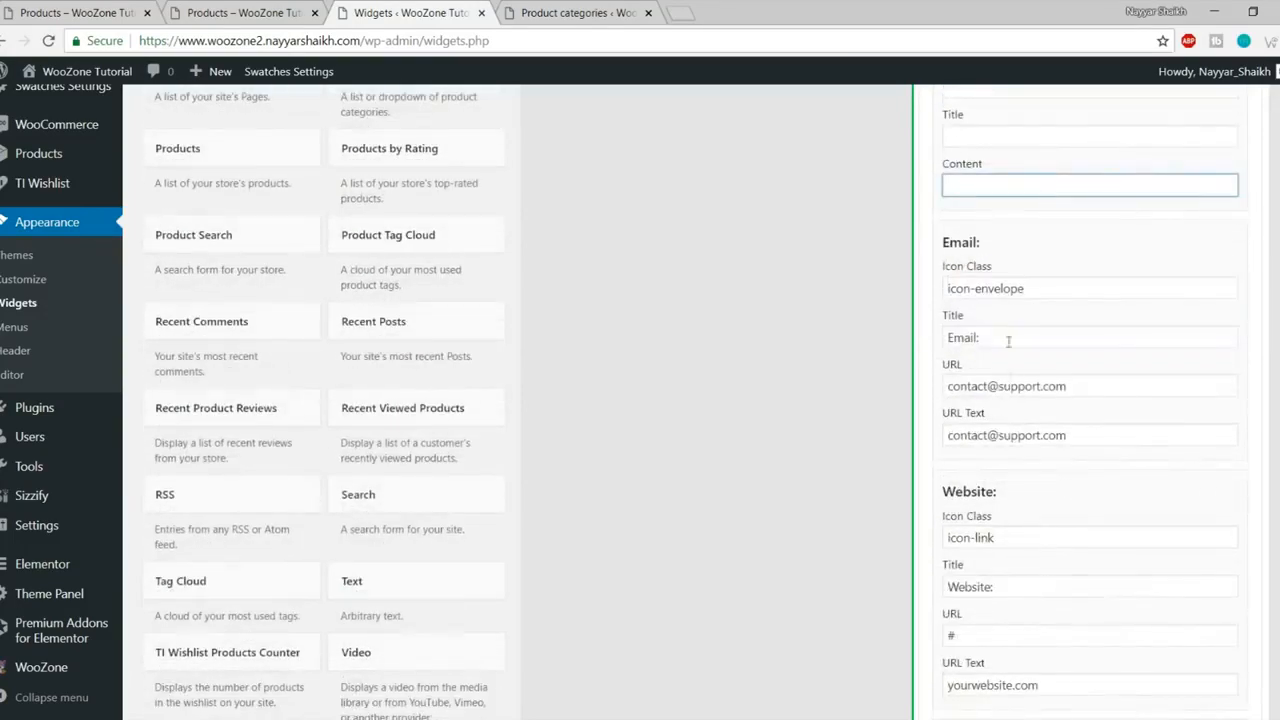
{"action": "scroll", "coordinate": [1064, 296], "scroll_direction": "down", "scroll_amount": 6}
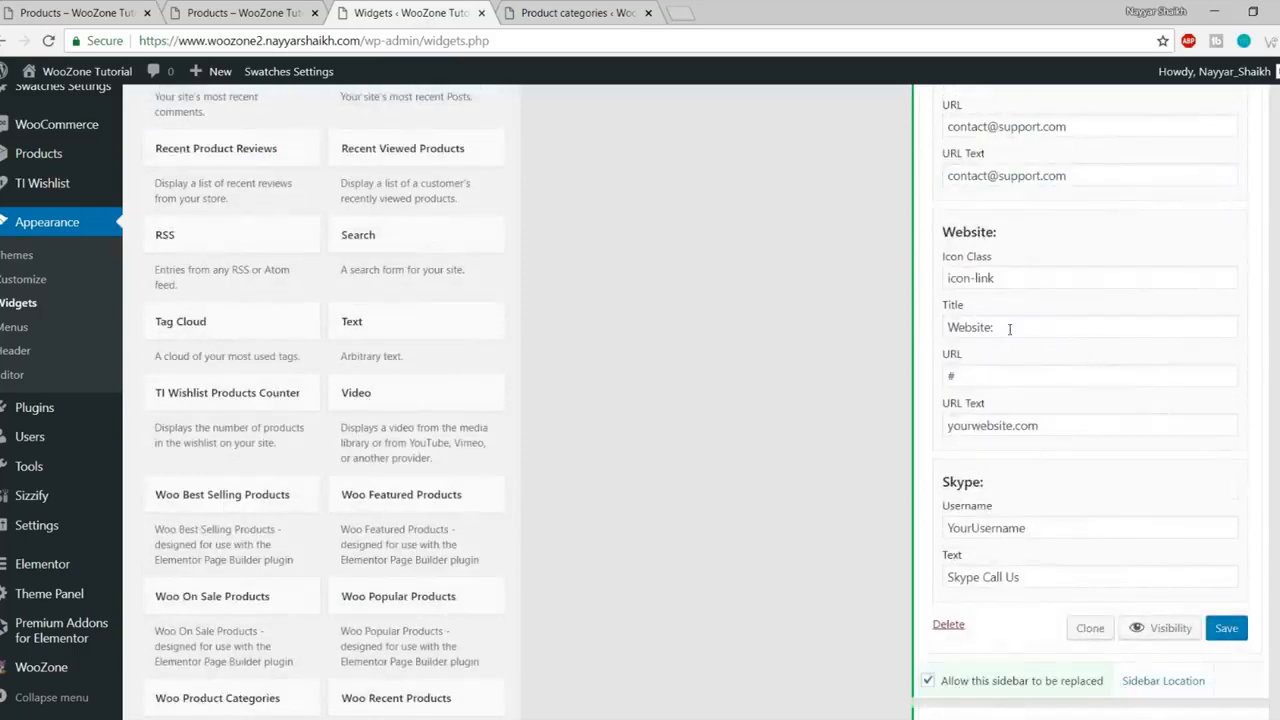
{"action": "left_click_drag", "start_coordinate": [1044, 268], "coordinate": [940, 274]}
{"action": "key", "text": "BackSpace"}
{"action": "left_click_drag", "start_coordinate": [1052, 316], "coordinate": [886, 321]}
{"action": "key", "text": "BackSpace"}
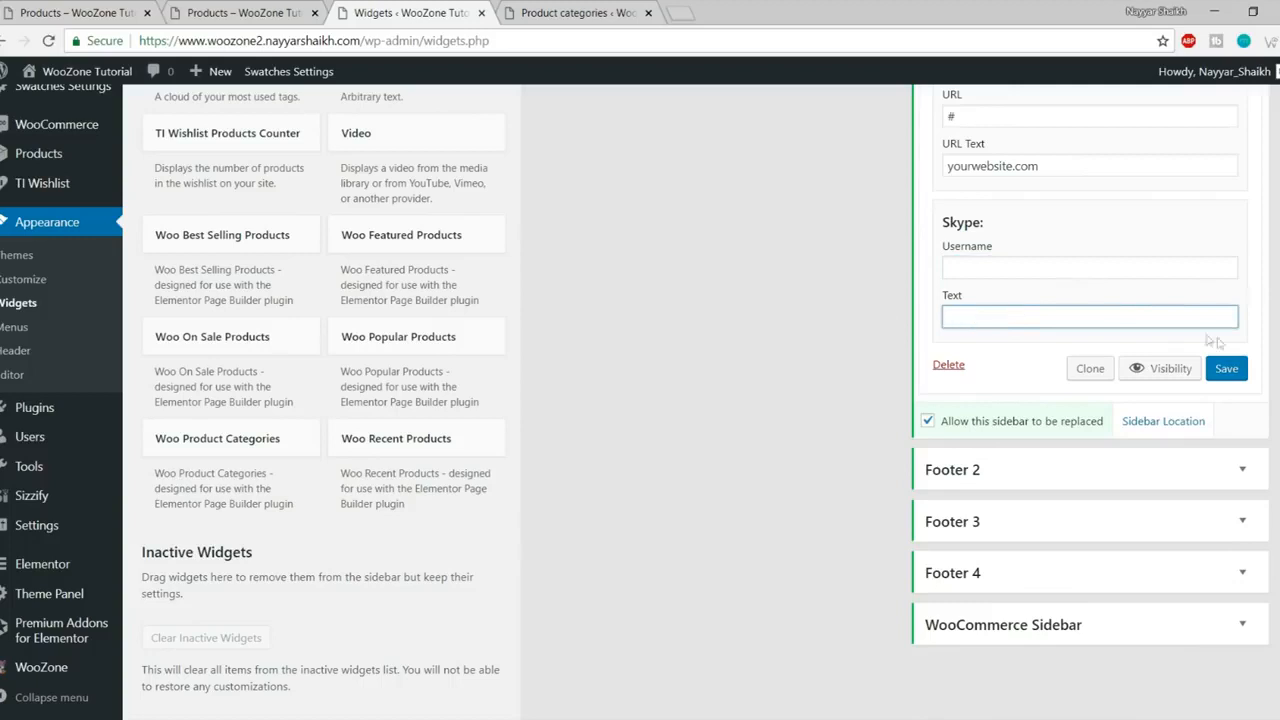
{"action": "left_click", "coordinate": [1224, 368]}
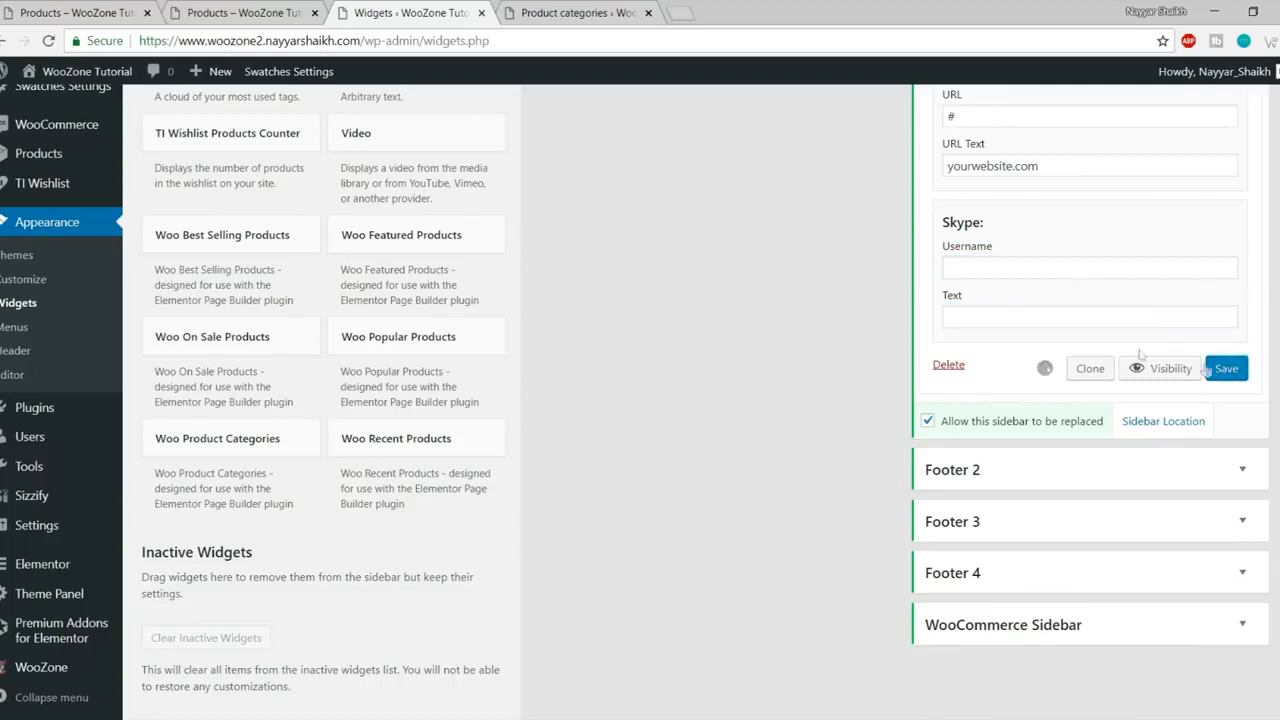
{"action": "left_click", "coordinate": [297, 12]}
- Reload the shop to view the Contact Info footer column, compare with the reference store, and return to Widgets
{"action": "left_click", "coordinate": [48, 41]}
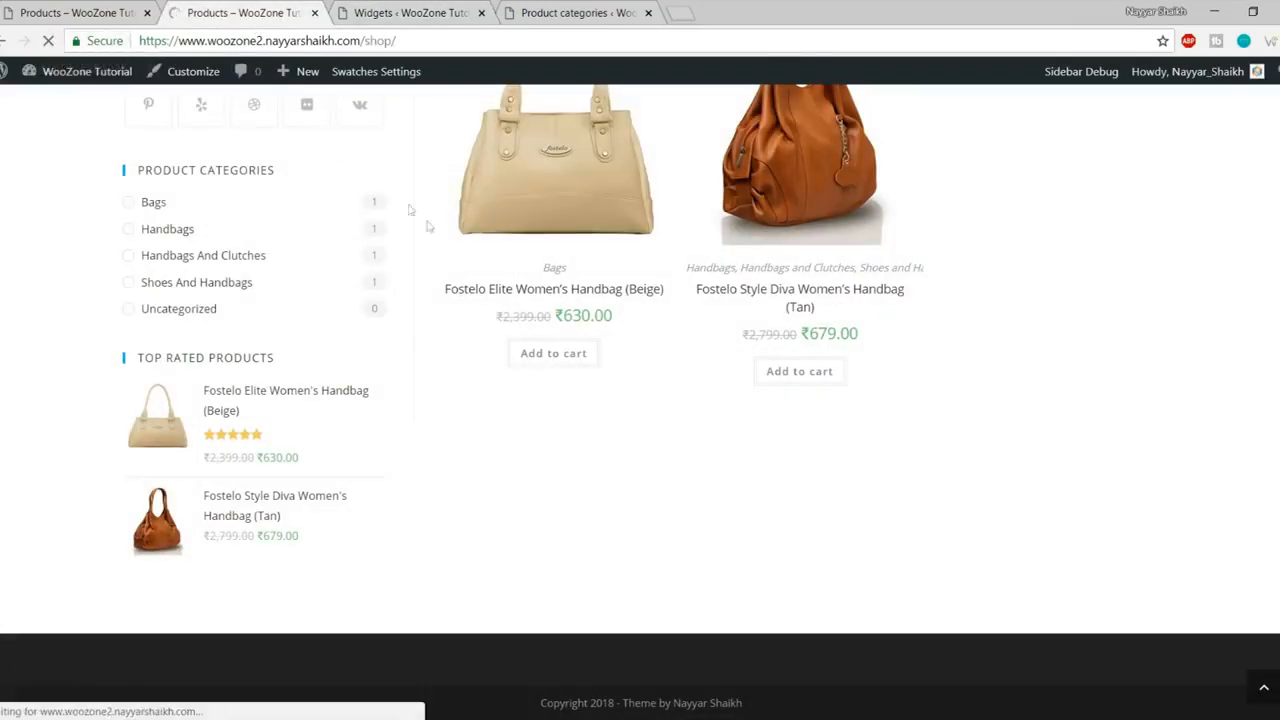
{"action": "scroll", "coordinate": [463, 352], "scroll_direction": "down", "scroll_amount": 3}
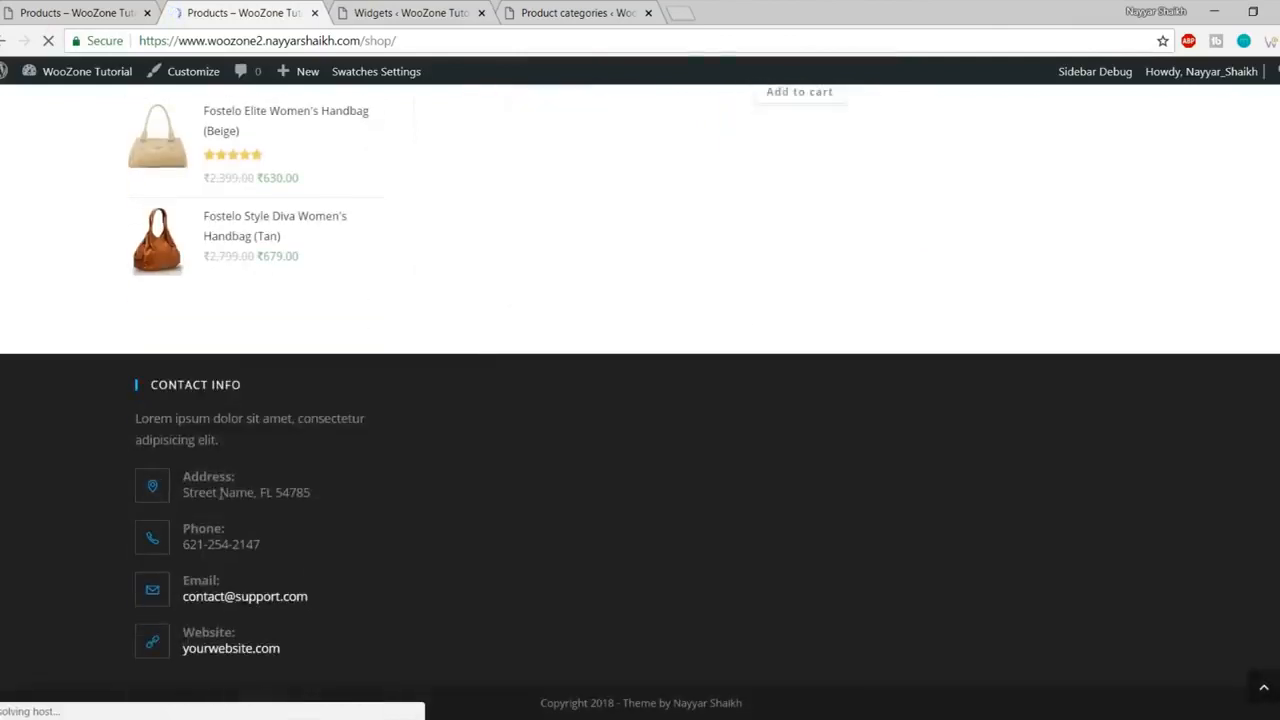
{"action": "left_click", "coordinate": [37, 14]}
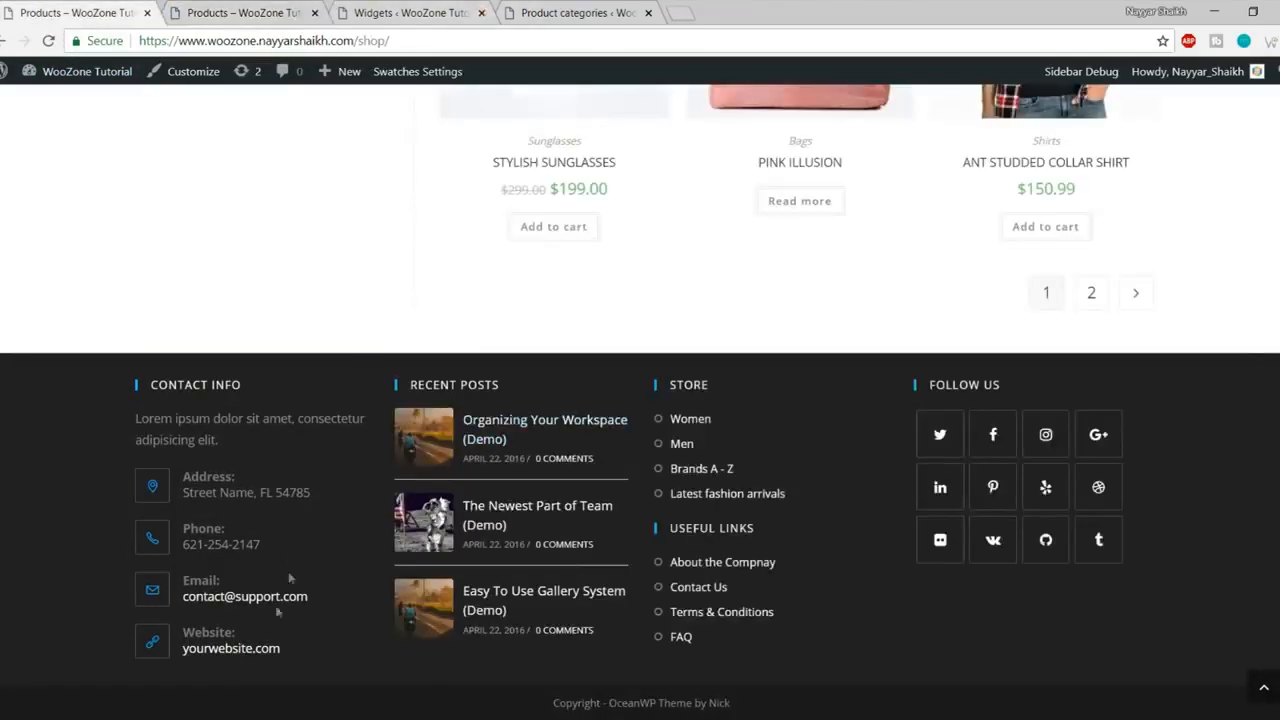
{"action": "left_click", "coordinate": [459, 8]}
{"action": "scroll", "coordinate": [557, 443], "scroll_direction": "up", "scroll_amount": 15}
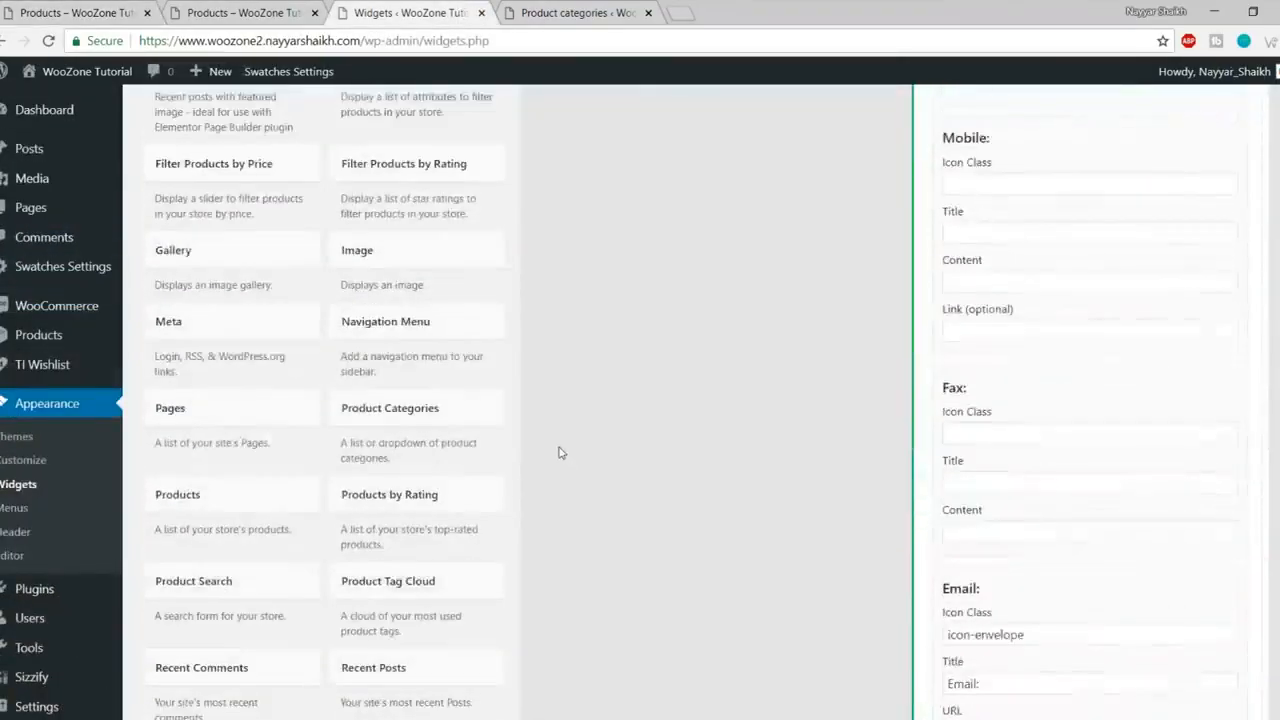
{"action": "scroll", "coordinate": [559, 452], "scroll_direction": "up", "scroll_amount": 10}
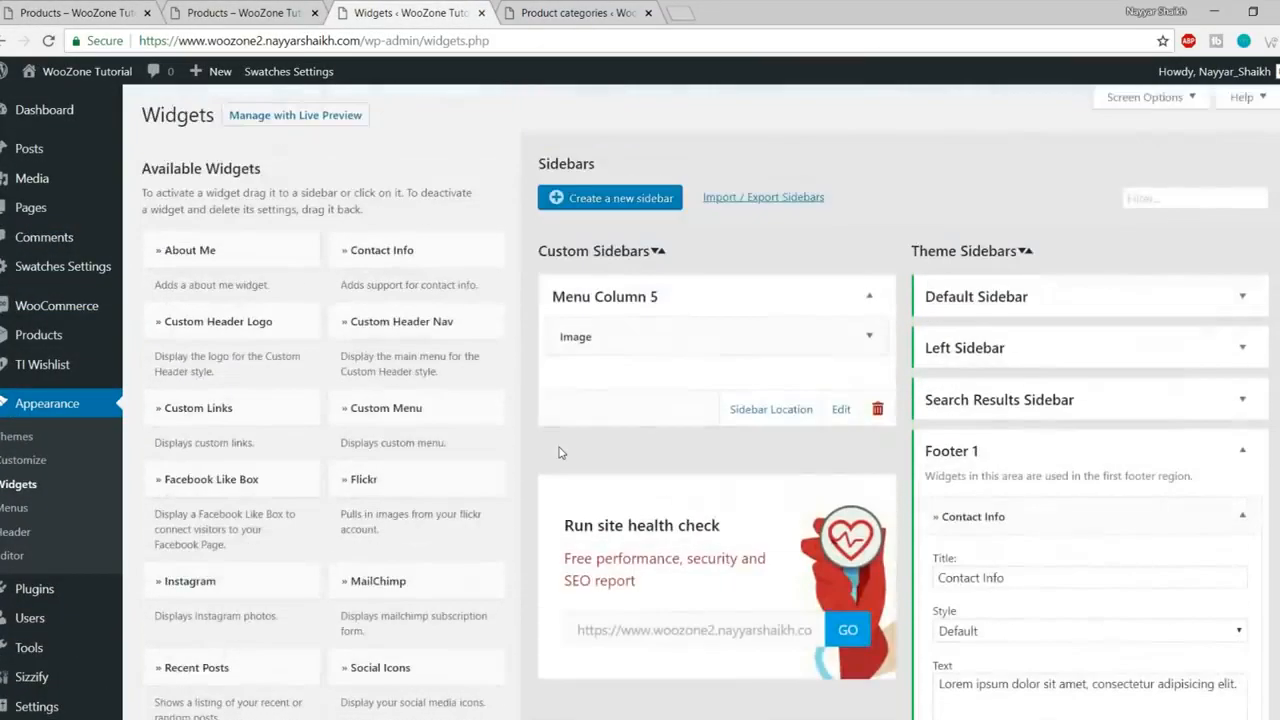
{"action": "scroll", "coordinate": [559, 452], "scroll_direction": "down", "scroll_amount": 3}
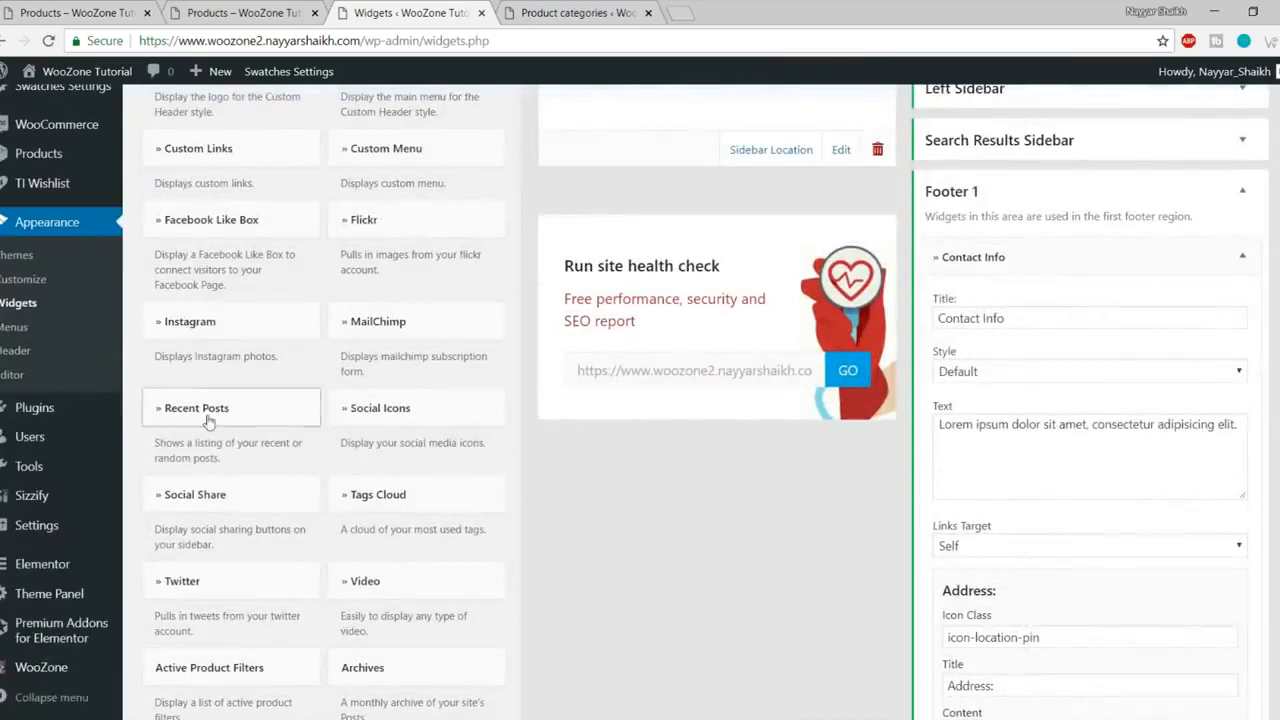
- Collapse Footer 1, add a Recent Posts widget to Footer 2, and collapse its settings
{"action": "left_click", "coordinate": [1242, 191]}
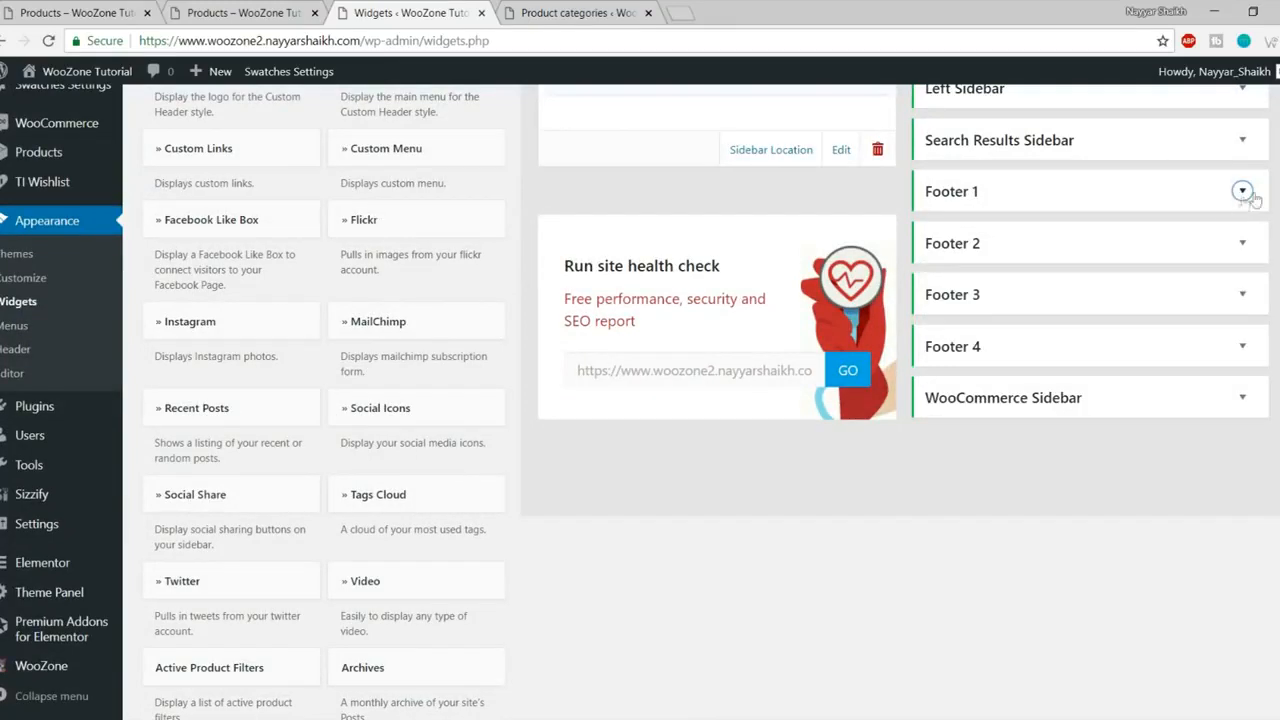
{"action": "left_click", "coordinate": [267, 407]}
{"action": "scroll", "coordinate": [229, 500], "scroll_direction": "down", "scroll_amount": 2}
{"action": "left_click", "coordinate": [235, 488]}
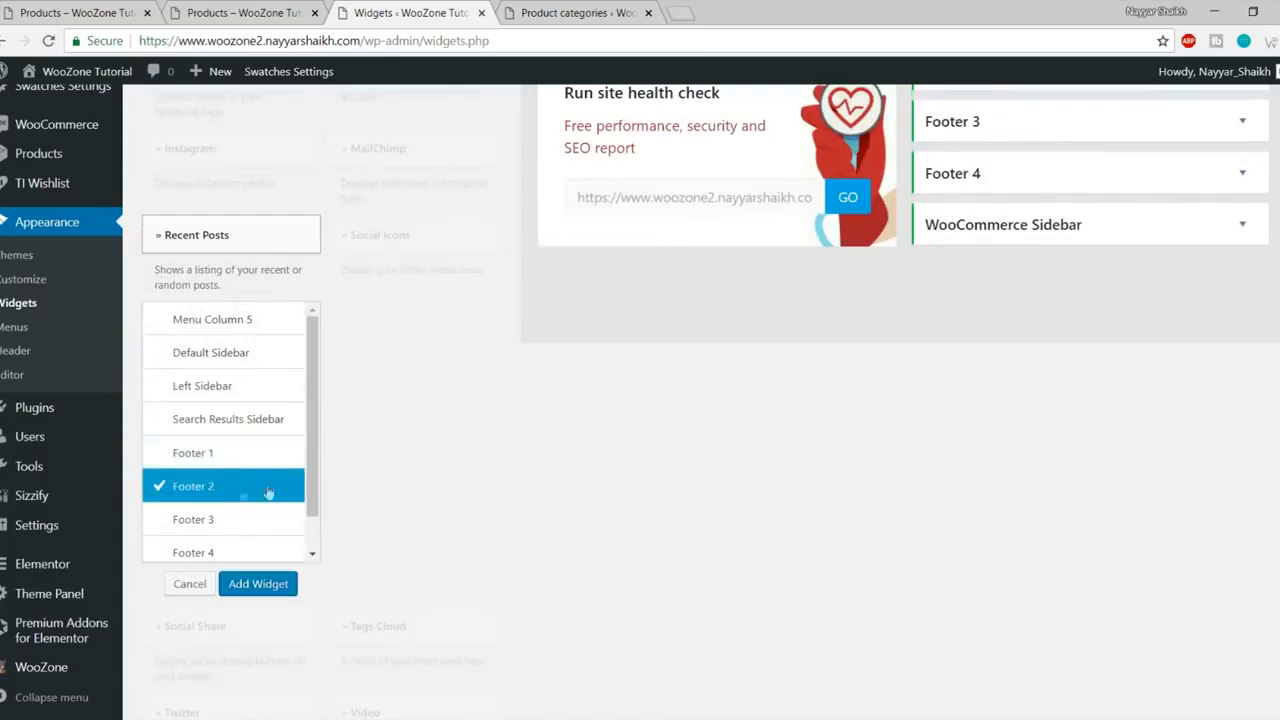
{"action": "left_click", "coordinate": [257, 584]}
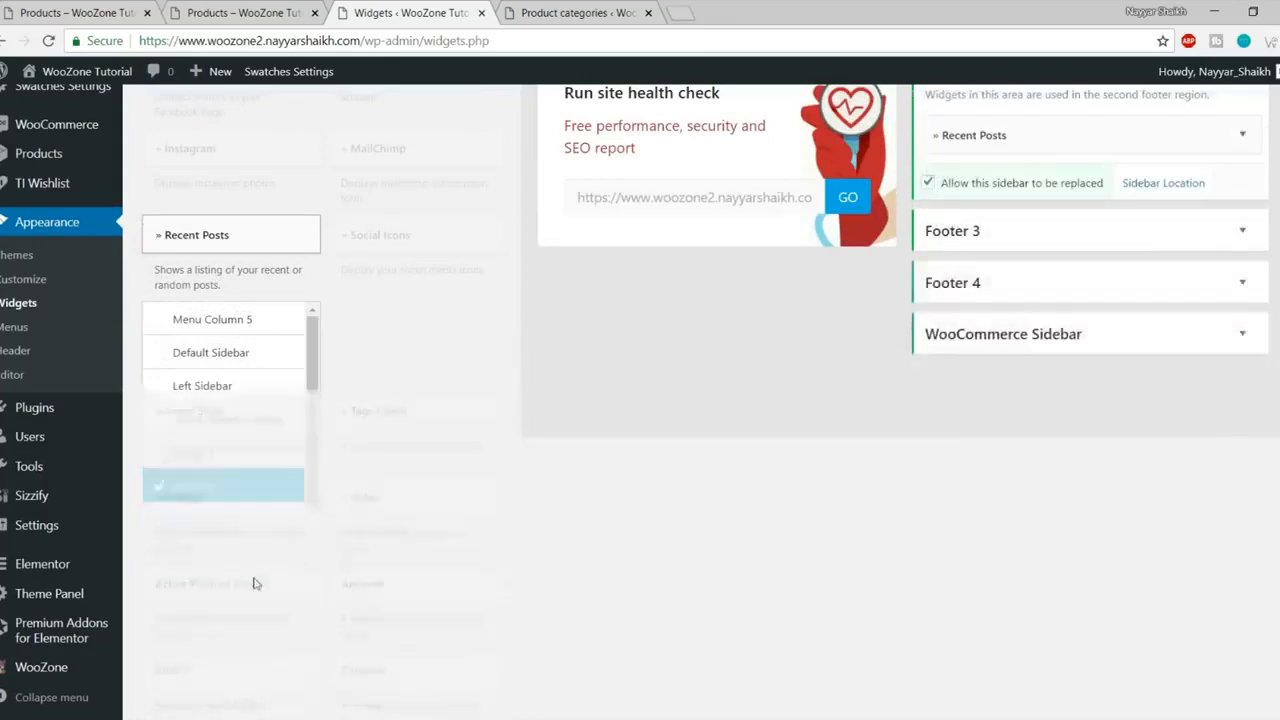
{"action": "left_click_drag", "start_coordinate": [978, 246], "coordinate": [910, 257]}
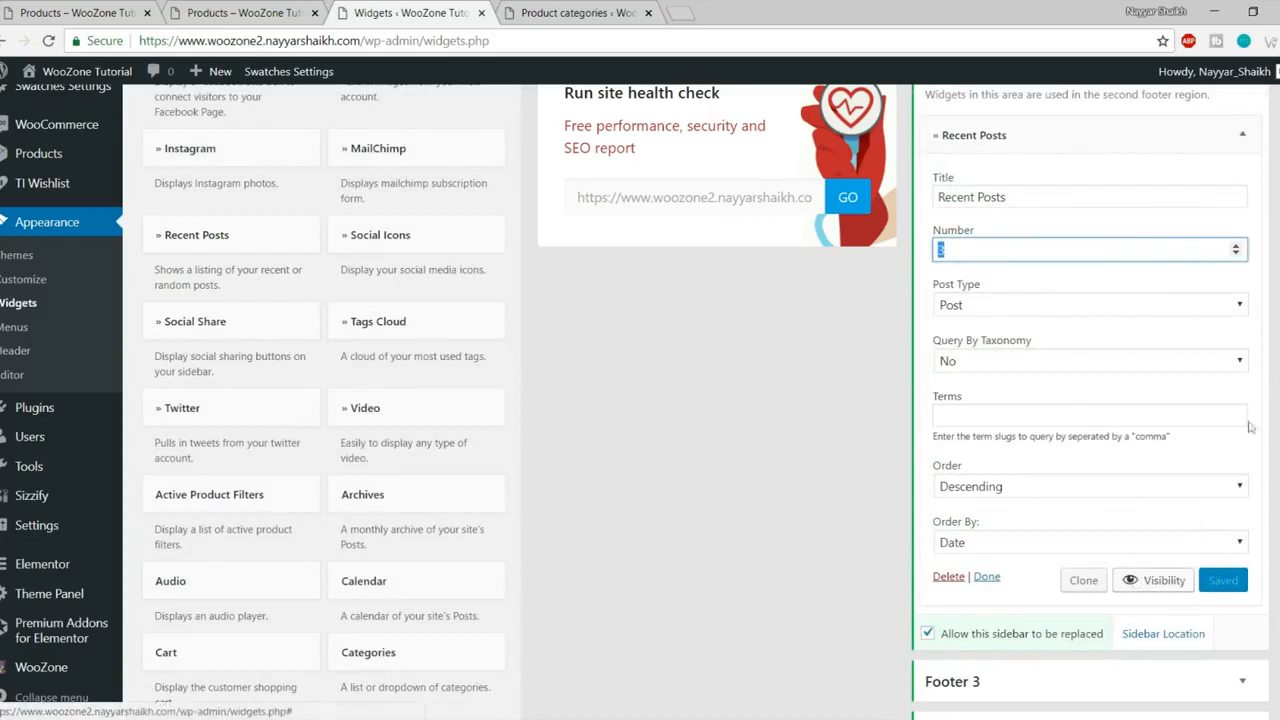
{"action": "left_click", "coordinate": [1242, 134]}
{"action": "left_click", "coordinate": [240, 12]}
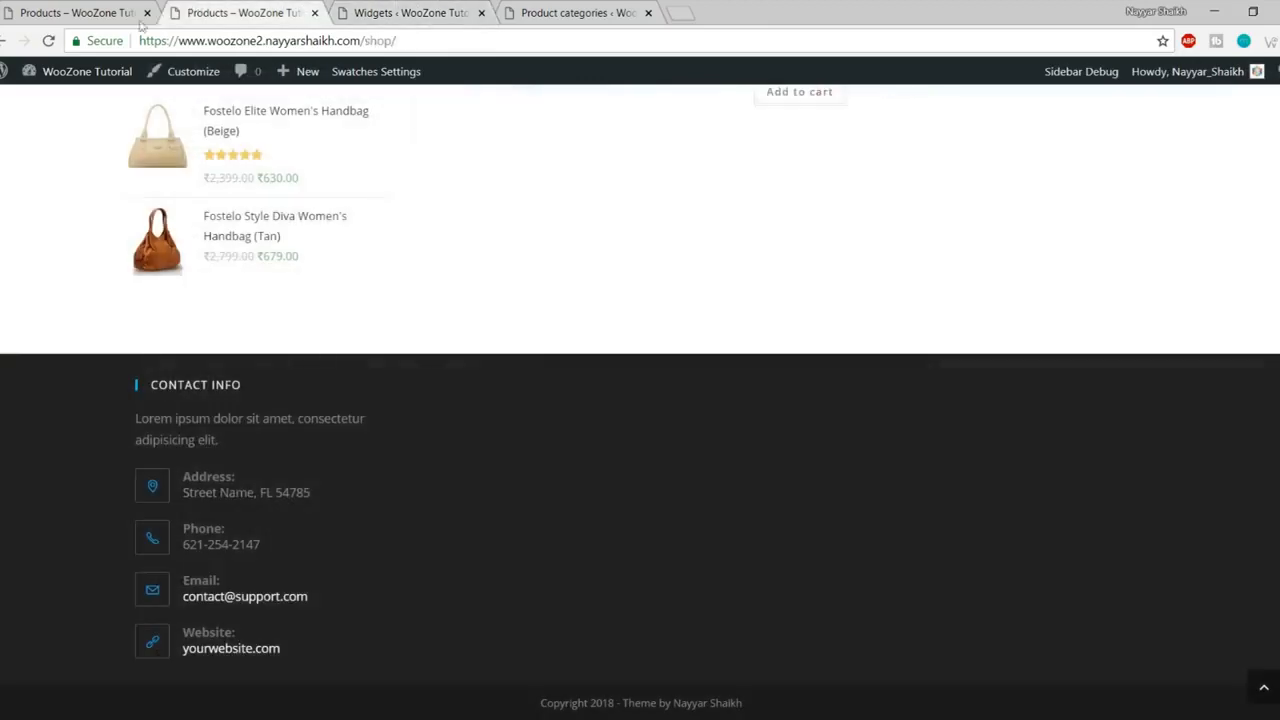
- Reload the shop footer to see the Recent Posts column, compare with the reference store, and return to Widgets
{"action": "left_click", "coordinate": [48, 41]}
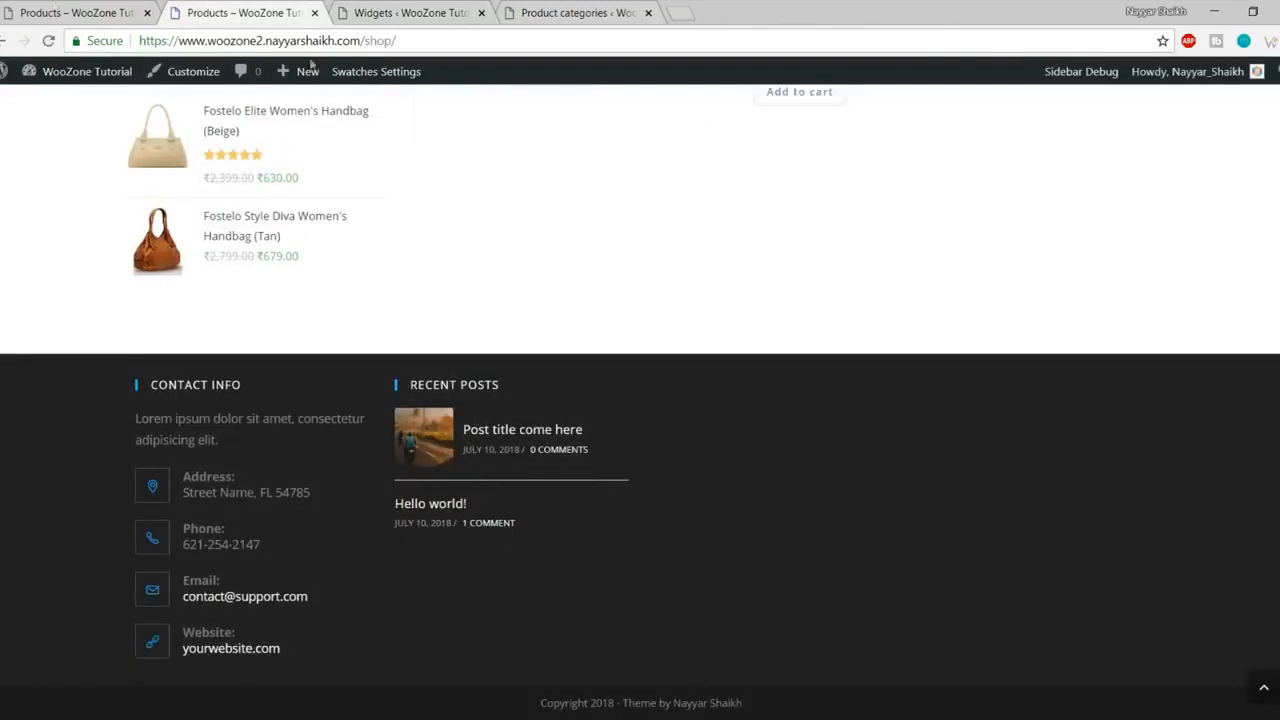
{"action": "left_click", "coordinate": [75, 12]}
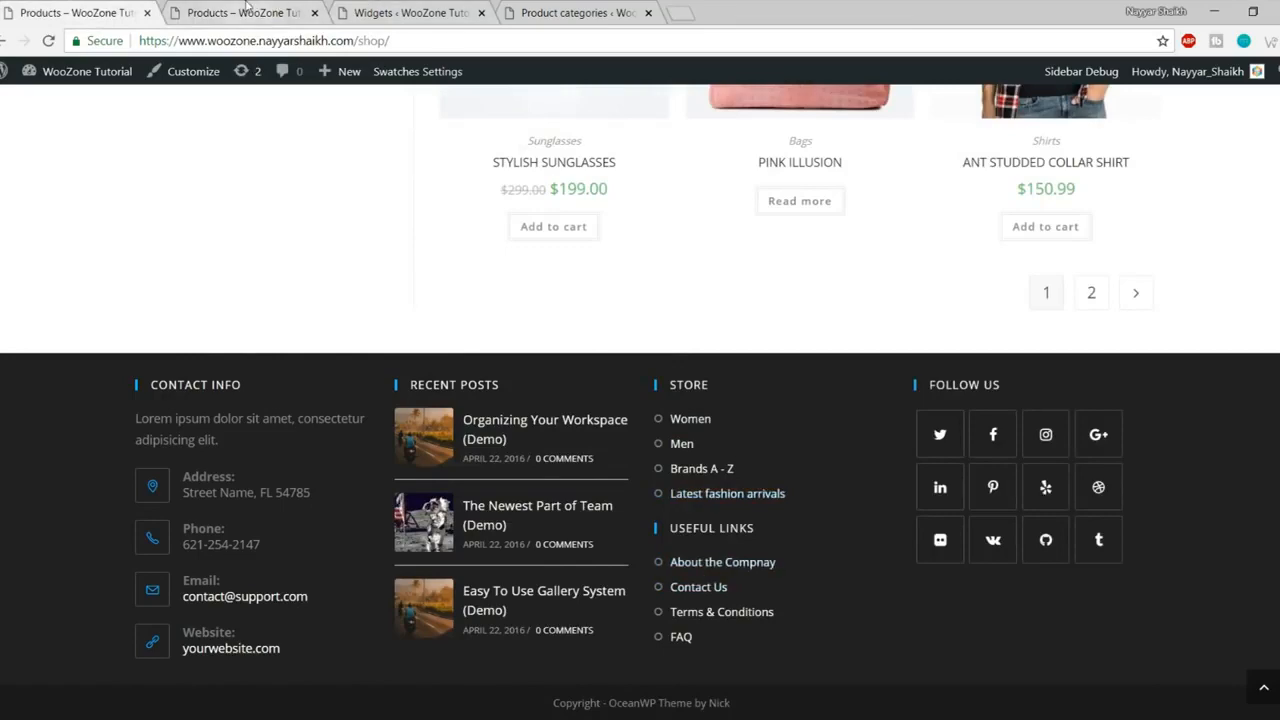
{"action": "left_click", "coordinate": [246, 8]}
{"action": "left_click", "coordinate": [410, 12]}
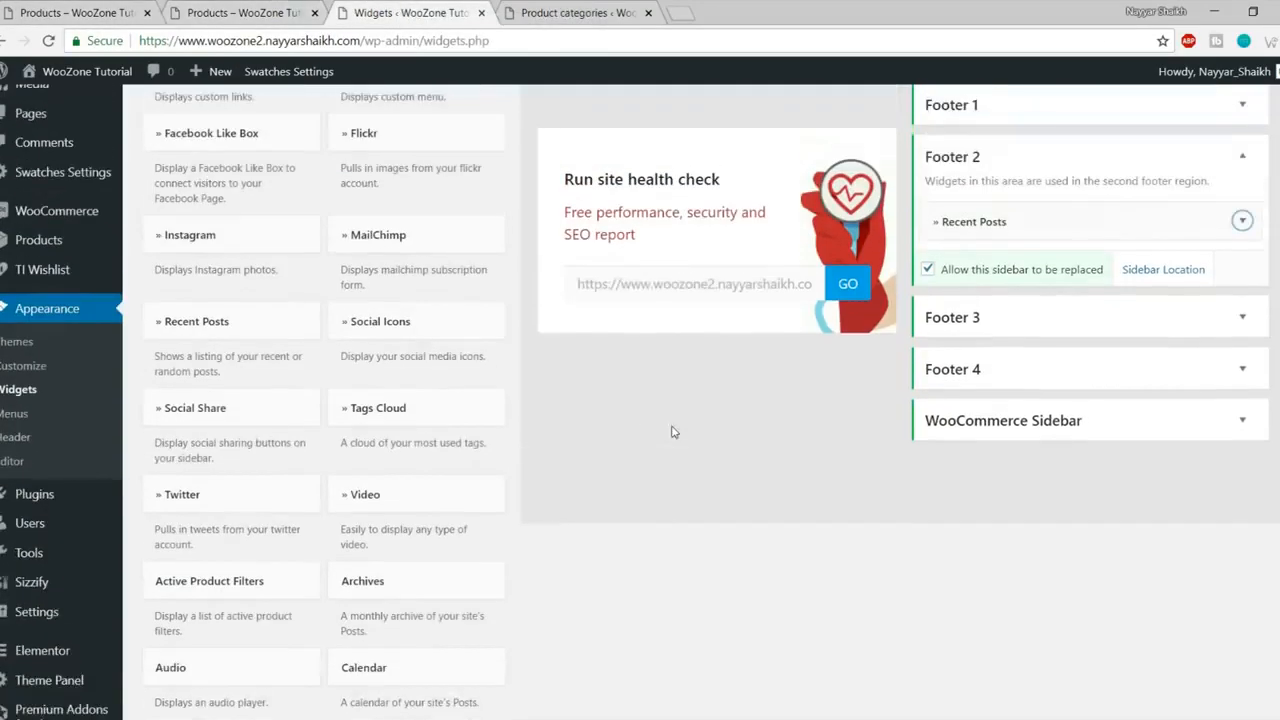
{"action": "scroll", "coordinate": [673, 432], "scroll_direction": "up", "scroll_amount": 1}
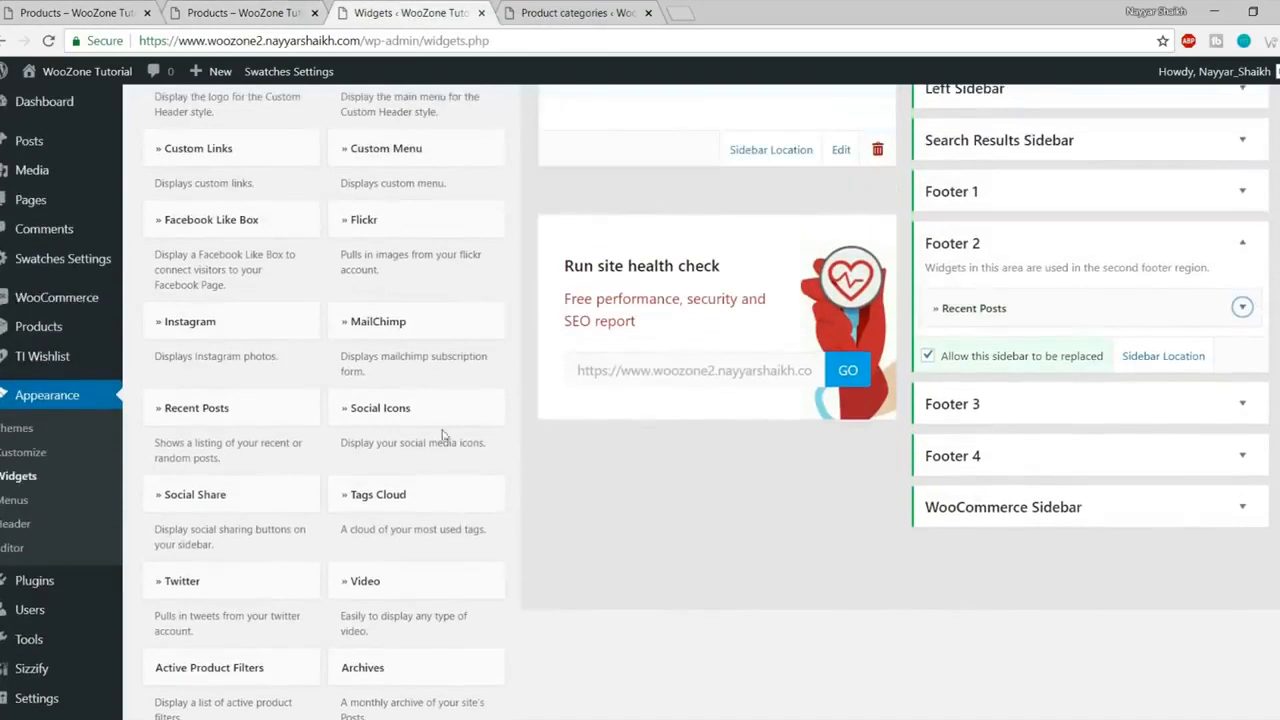
{"action": "scroll", "coordinate": [450, 410], "scroll_direction": "up", "scroll_amount": 2}
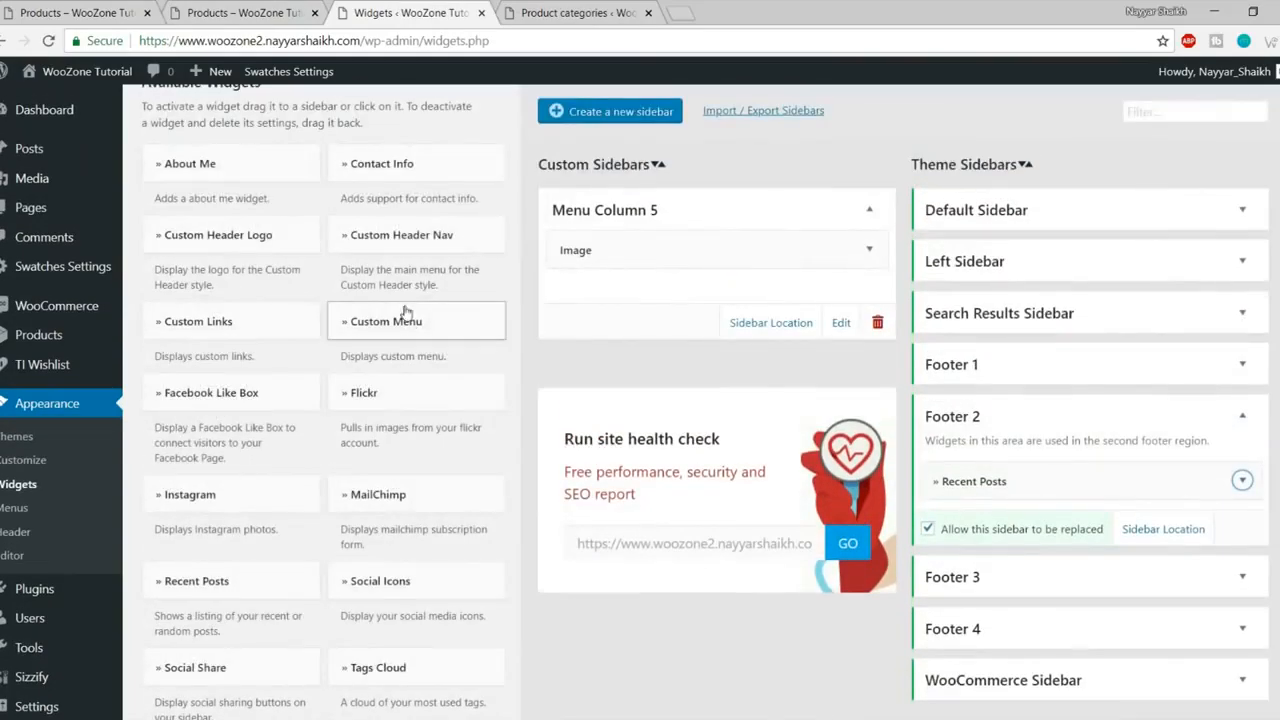
- Add a Custom Links widget to Footer 3 with the number of links set to 4
{"action": "left_click", "coordinate": [280, 323]}
{"action": "left_click", "coordinate": [221, 596]}
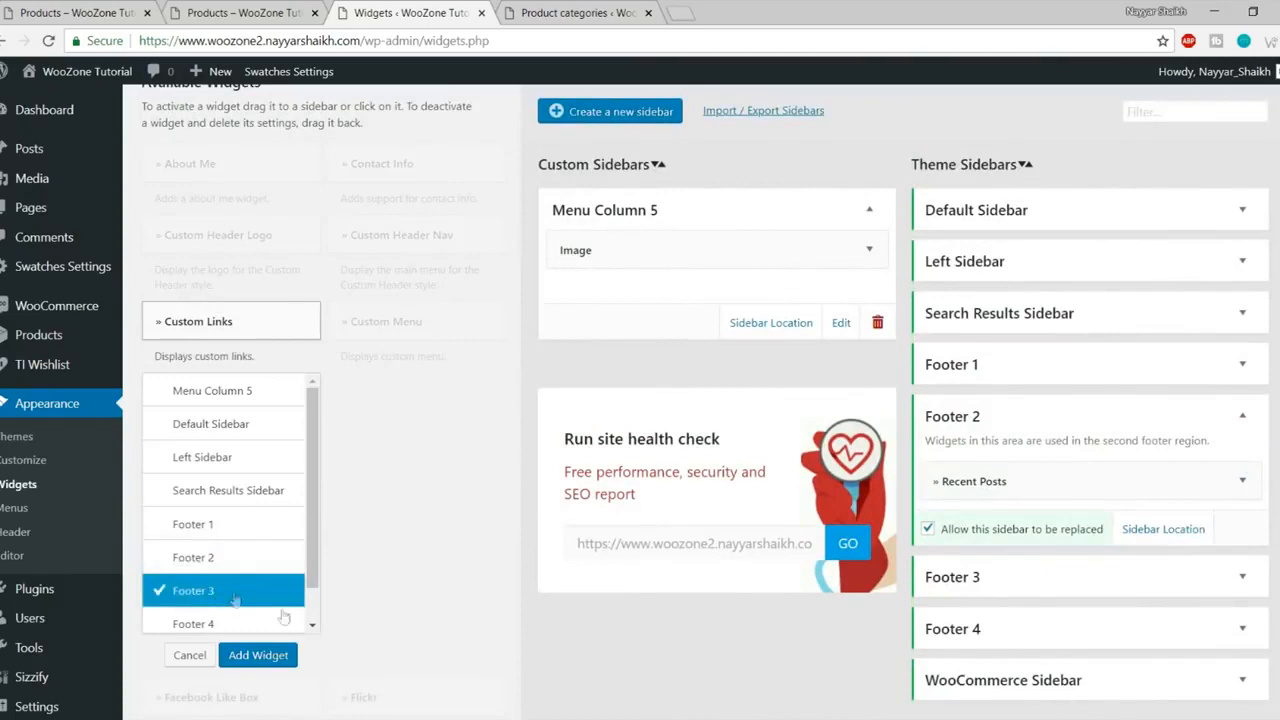
{"action": "left_click", "coordinate": [258, 655]}
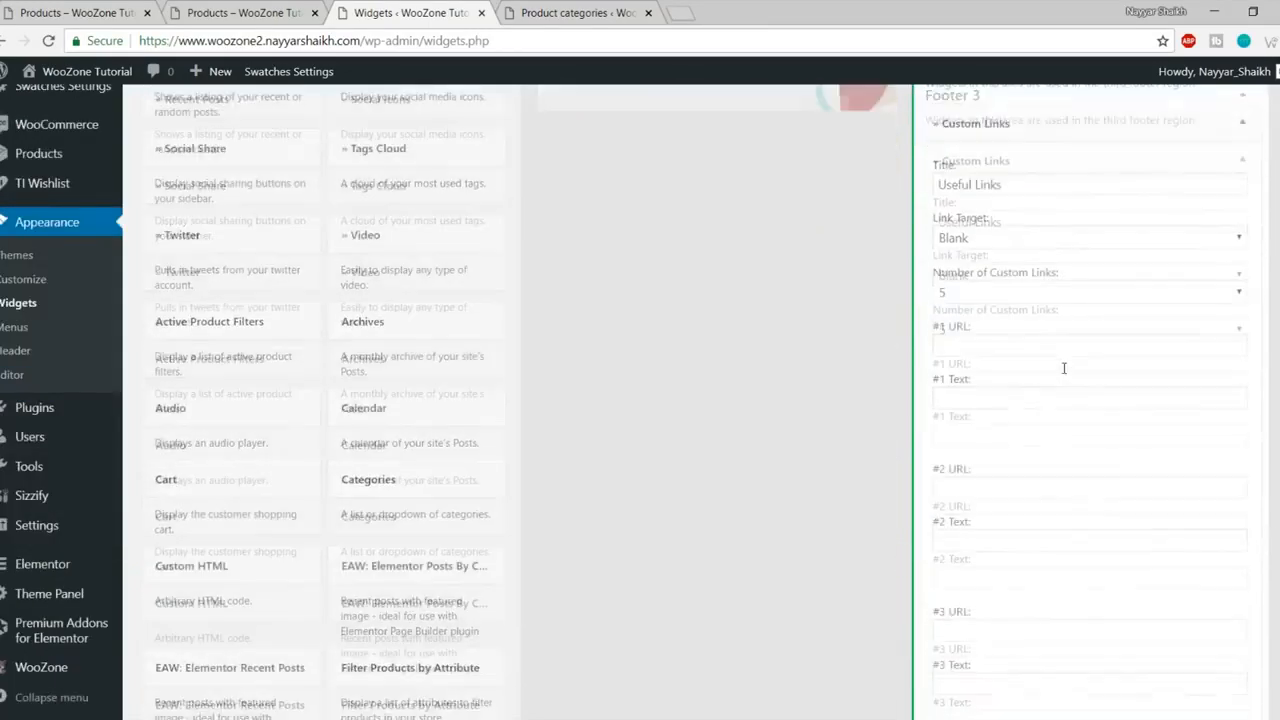
{"action": "left_click", "coordinate": [1038, 293]}
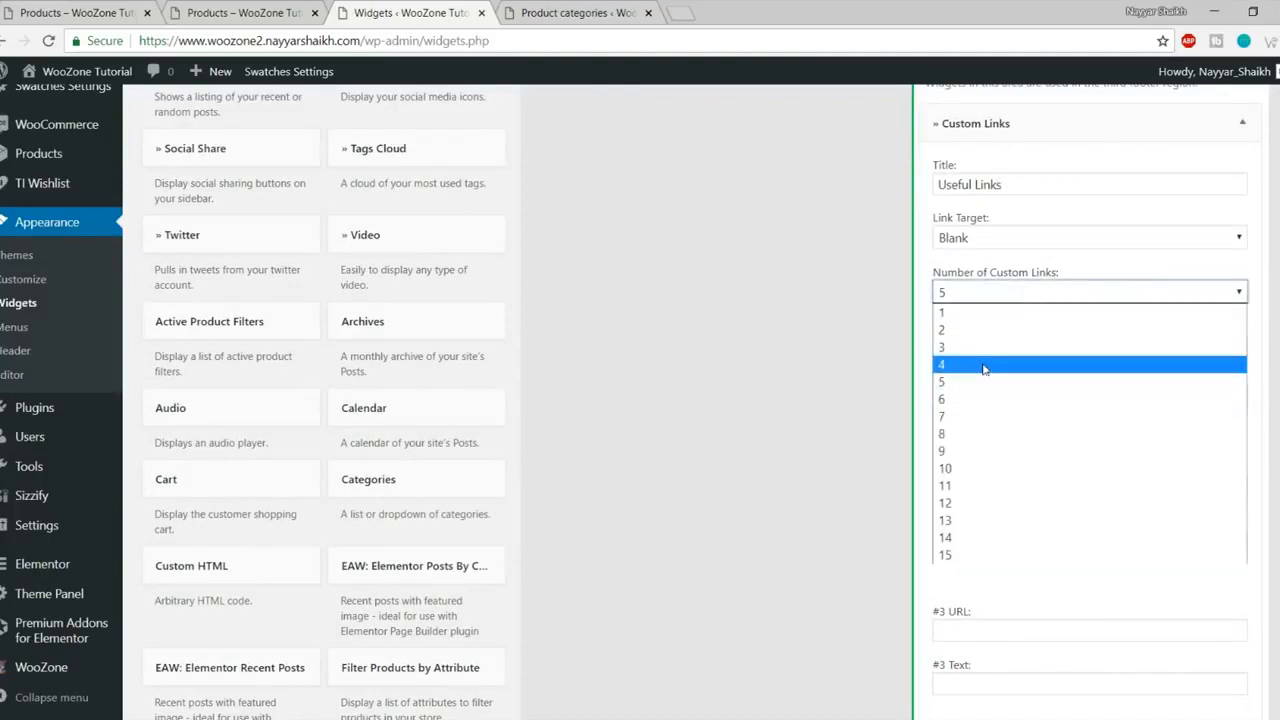
{"action": "left_click", "coordinate": [983, 368]}
- Set the first link to URL # with text Women, checking the reference store's footer links
{"action": "left_click", "coordinate": [986, 343]}
{"action": "left_click", "coordinate": [972, 370]}
{"action": "left_click", "coordinate": [1009, 394]}
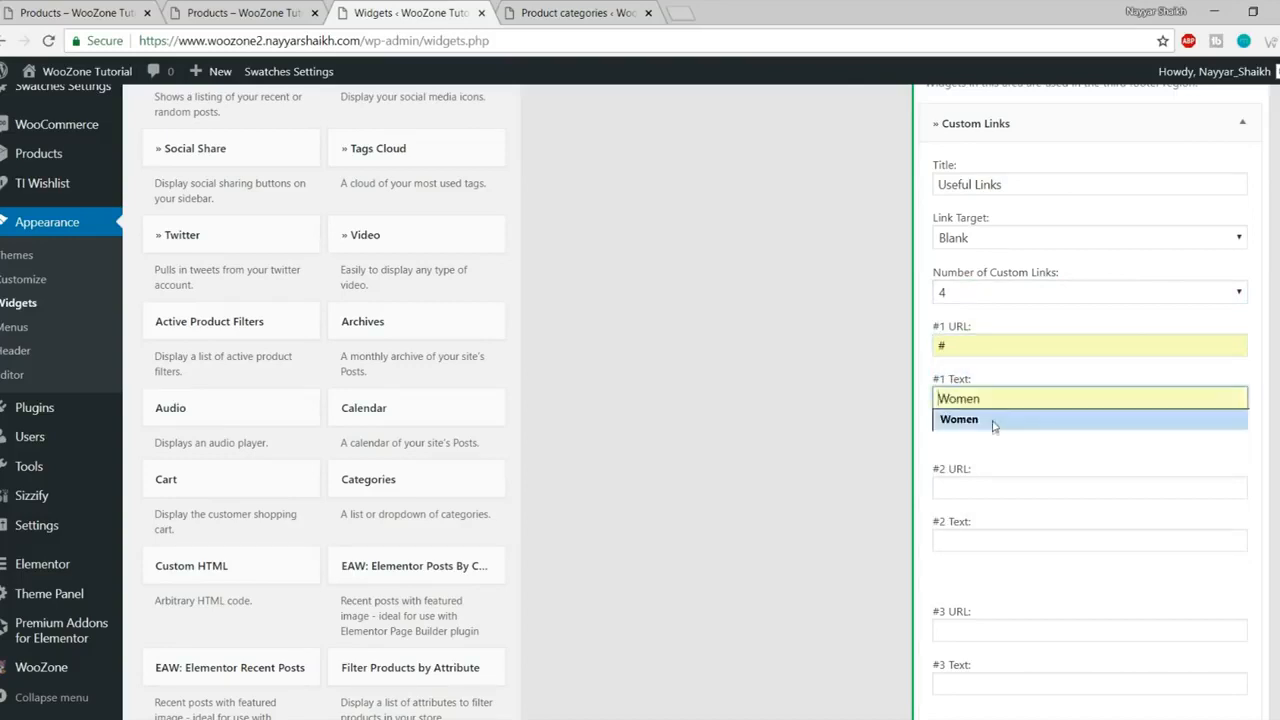
{"action": "left_click", "coordinate": [995, 422]}
{"action": "left_click", "coordinate": [118, 8]}
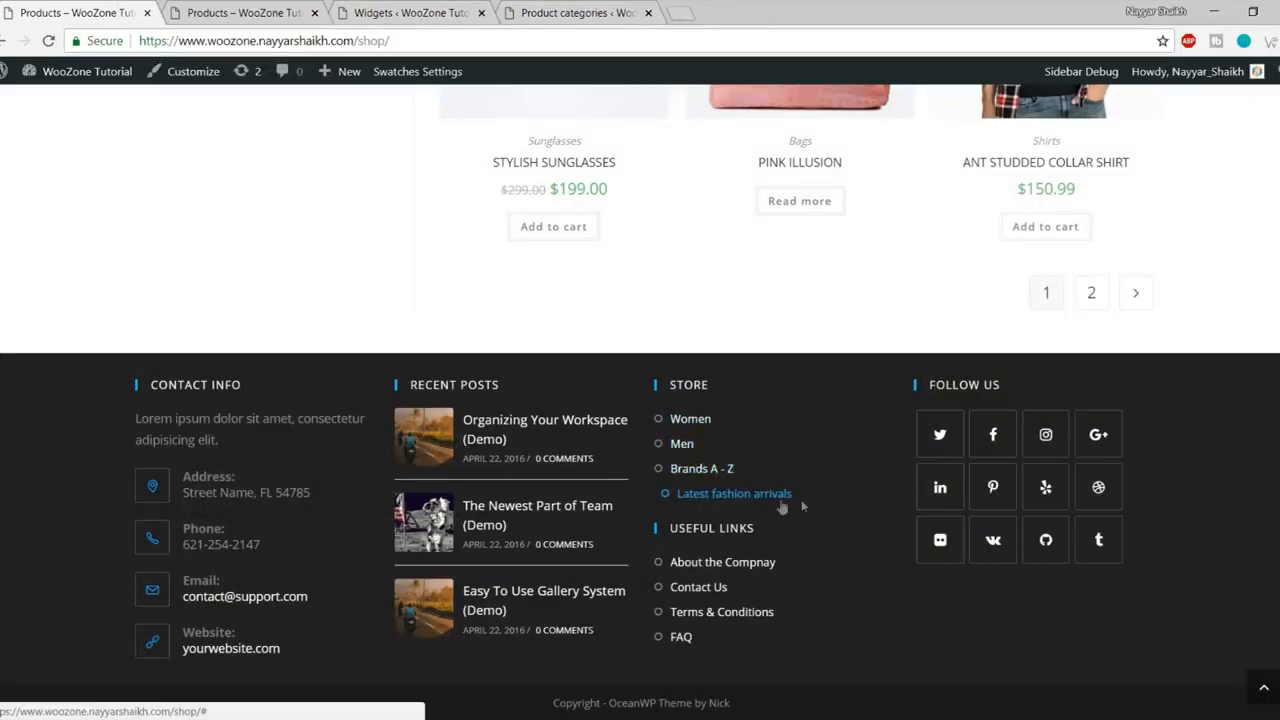
{"action": "left_click", "coordinate": [217, 8]}
{"action": "left_click", "coordinate": [385, 8]}
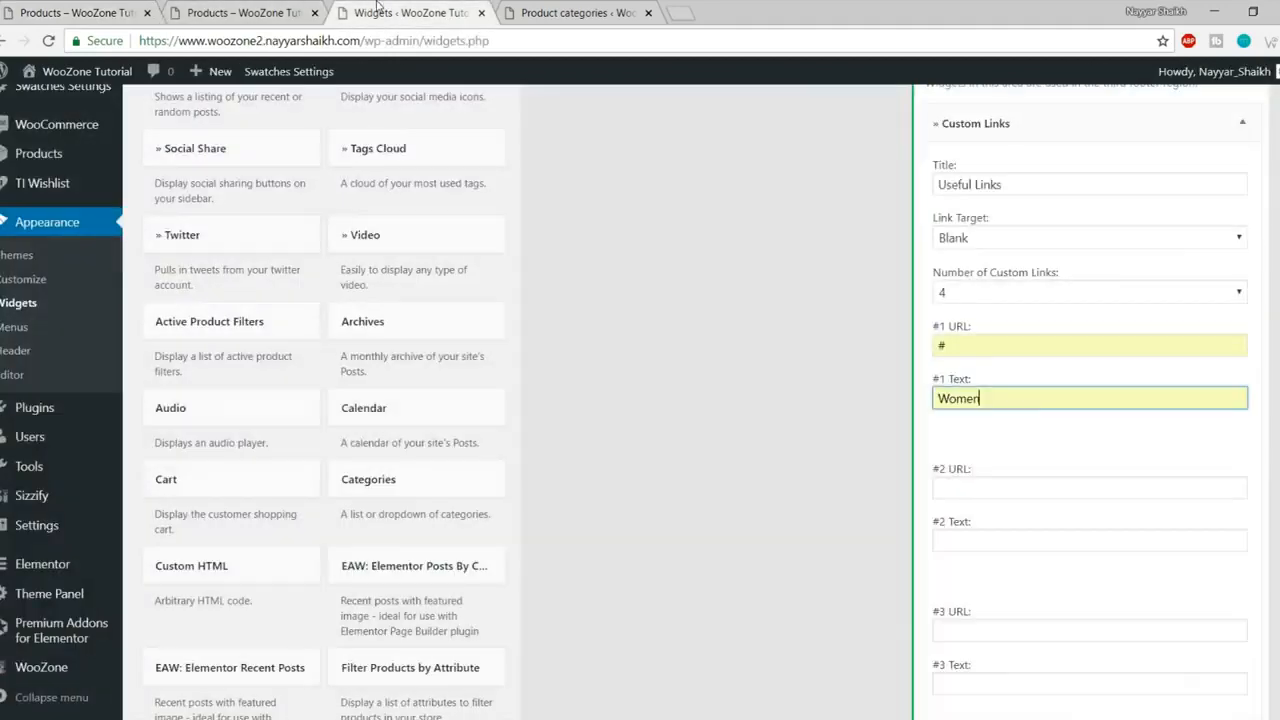
{"action": "scroll", "coordinate": [1008, 330], "scroll_direction": "down", "scroll_amount": 2}
- Set the second and third links to # with texts Men and Brands A - Z
{"action": "left_click", "coordinate": [1011, 312]}
{"action": "left_click", "coordinate": [1000, 335]}
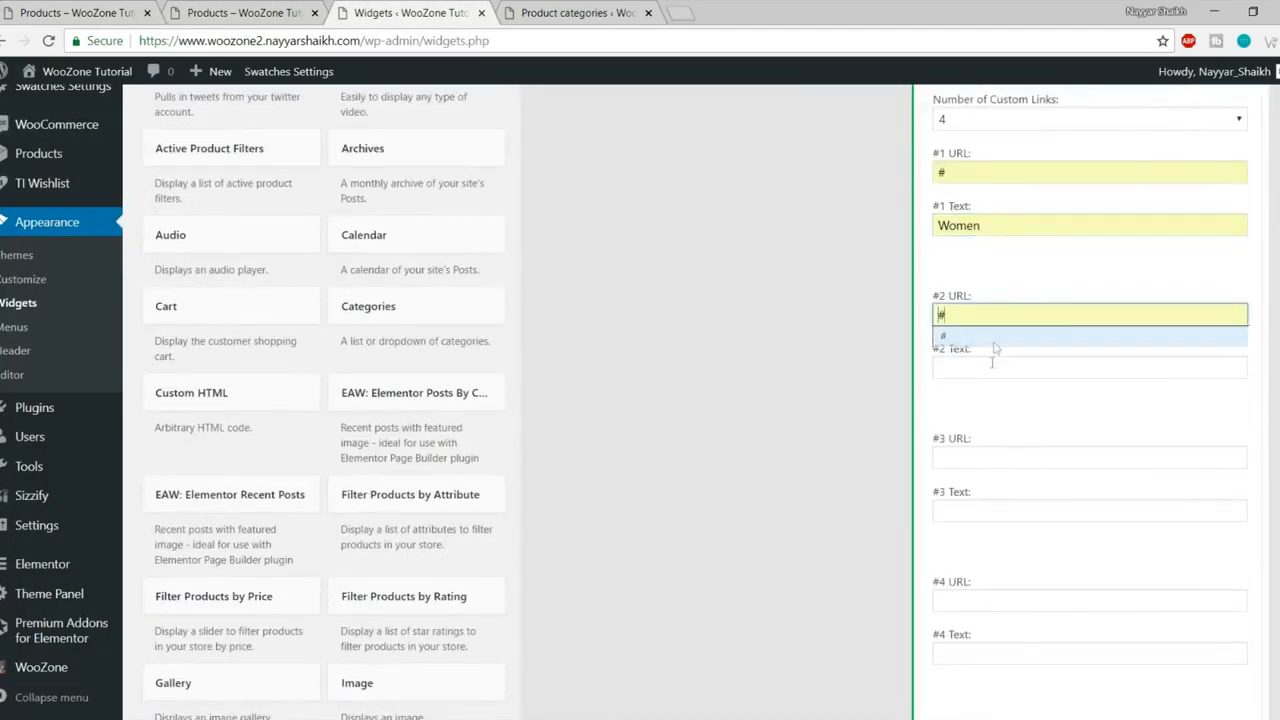
{"action": "left_click", "coordinate": [985, 368]}
{"action": "left_click", "coordinate": [986, 388]}
{"action": "left_click", "coordinate": [975, 457]}
{"action": "left_click", "coordinate": [975, 484]}
{"action": "left_click", "coordinate": [977, 518]}
{"action": "left_click", "coordinate": [980, 532]}
- Set the fourth link to # with text Latest fashion arrivals and save the widget
{"action": "scroll", "coordinate": [1099, 519], "scroll_direction": "down", "scroll_amount": 3}
{"action": "left_click", "coordinate": [965, 342]}
{"action": "left_click", "coordinate": [966, 363]}
{"action": "left_click", "coordinate": [966, 393]}
{"action": "left_click", "coordinate": [985, 415]}
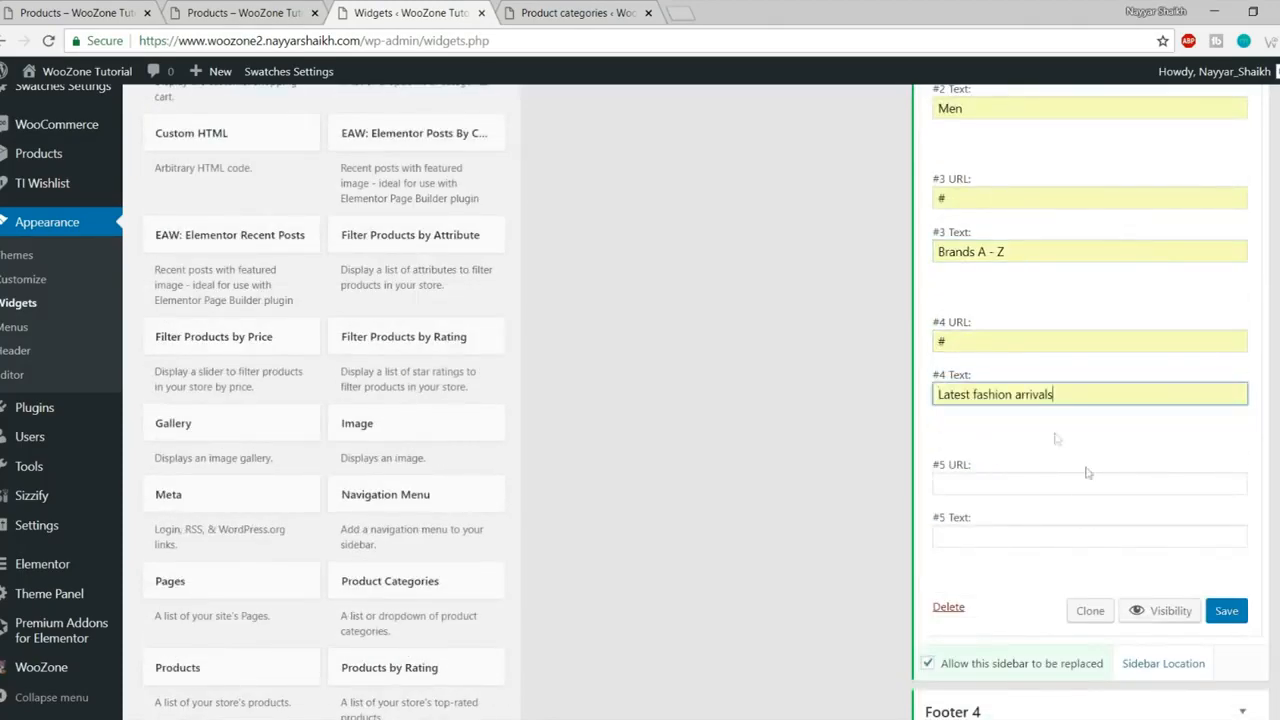
{"action": "left_click", "coordinate": [1226, 611]}
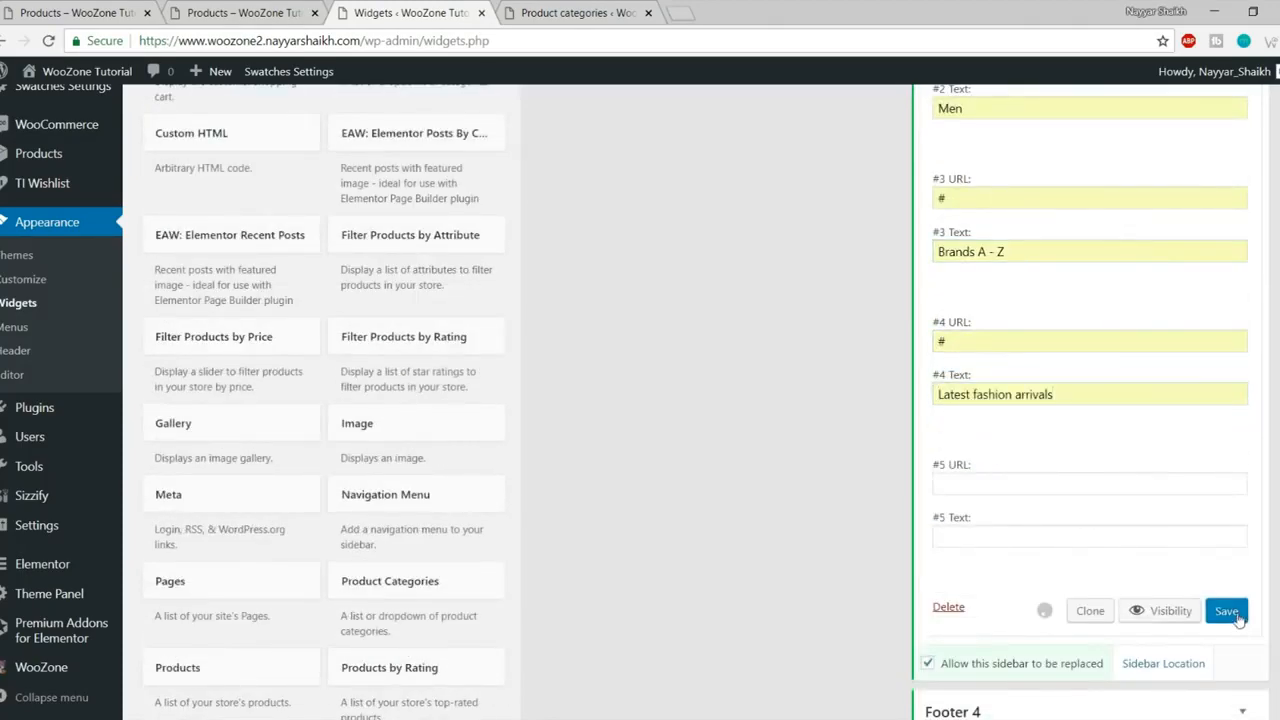
{"action": "left_click", "coordinate": [267, 10]}
{"action": "key", "text": "F5"}
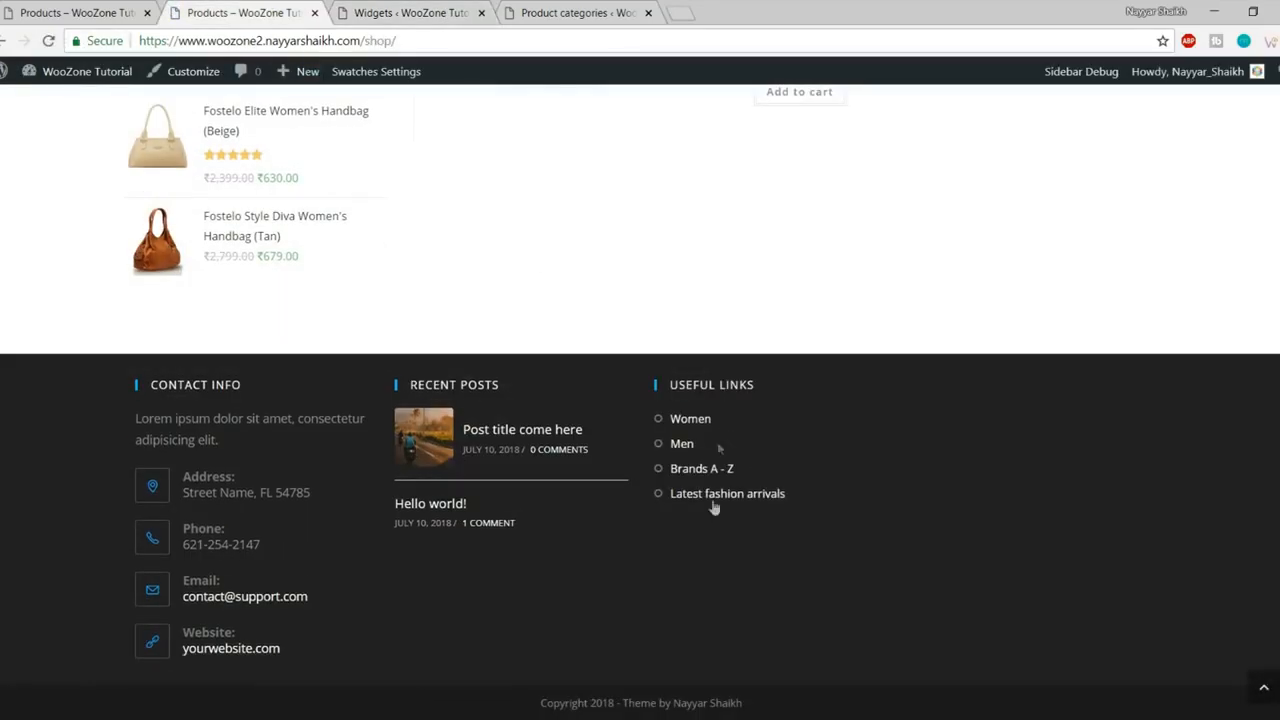
{"action": "key", "text": "ctrl+Page_Up"}
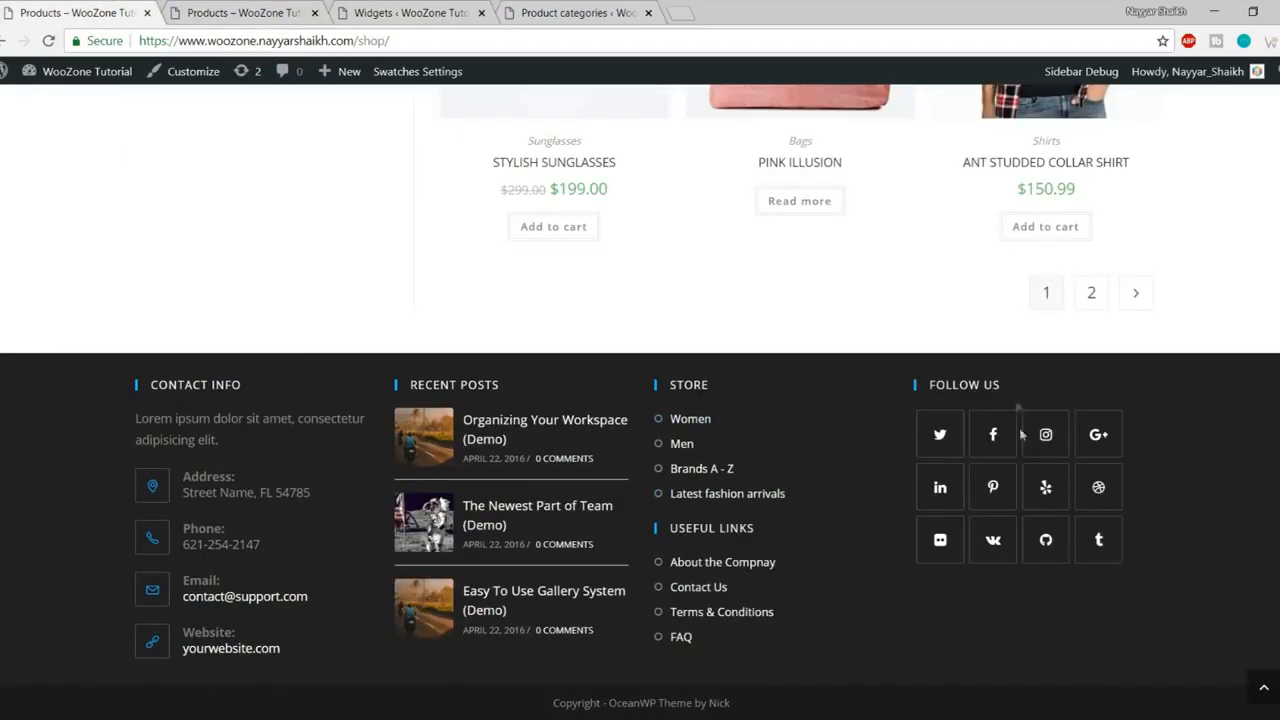
{"action": "left_click", "coordinate": [431, 12]}
{"action": "scroll", "coordinate": [283, 180], "scroll_direction": "up", "scroll_amount": 15}
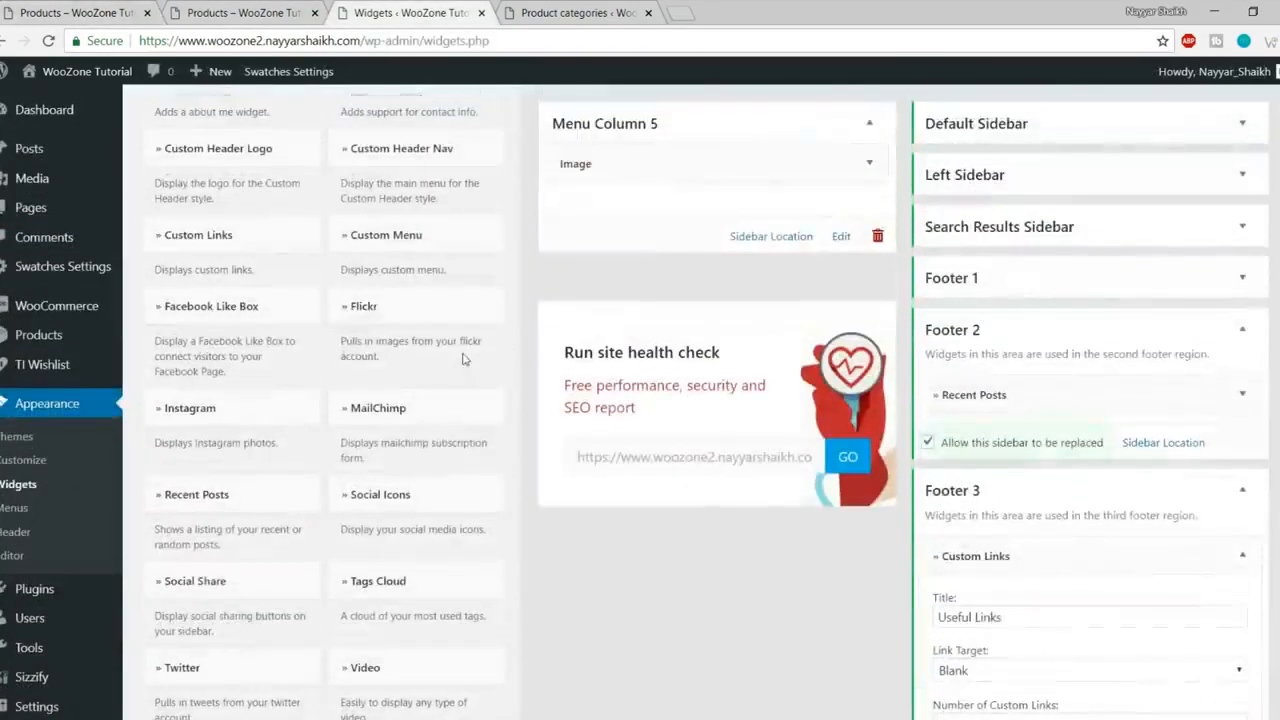
{"action": "scroll", "coordinate": [466, 355], "scroll_direction": "down", "scroll_amount": 5}
{"action": "scroll", "coordinate": [543, 380], "scroll_direction": "up", "scroll_amount": 5}
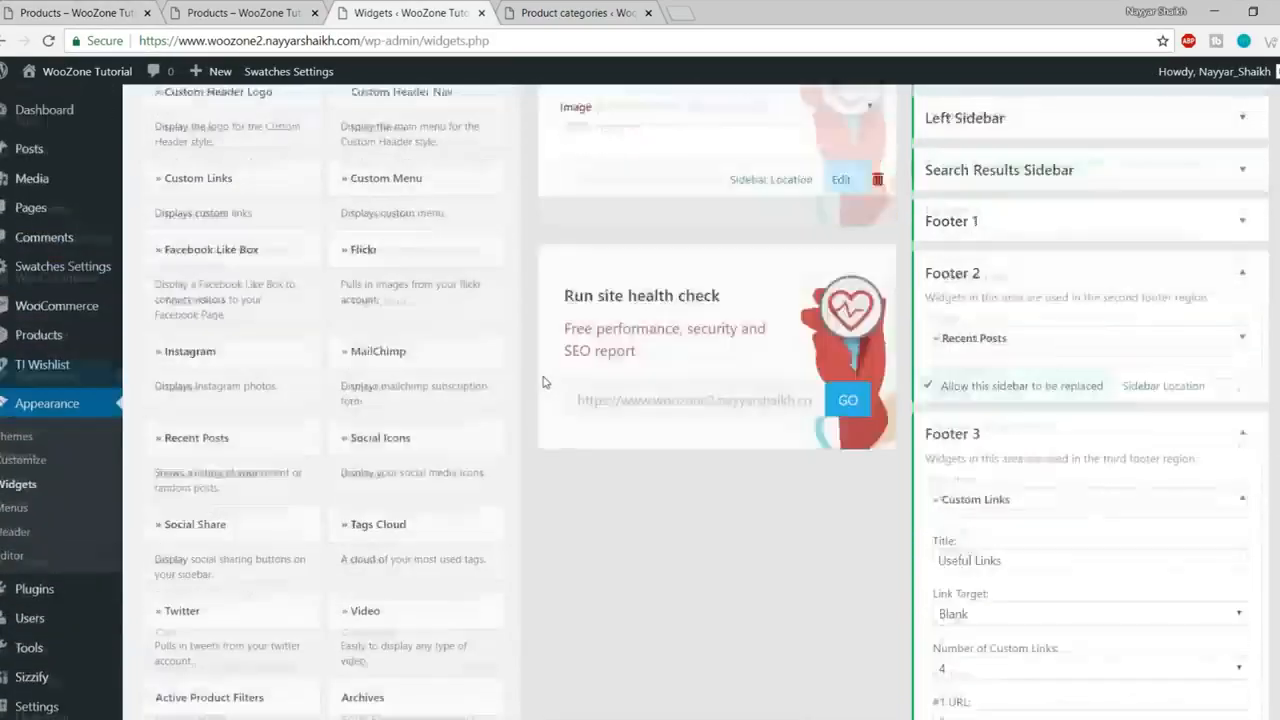
{"action": "scroll", "coordinate": [543, 381], "scroll_direction": "up", "scroll_amount": 2}
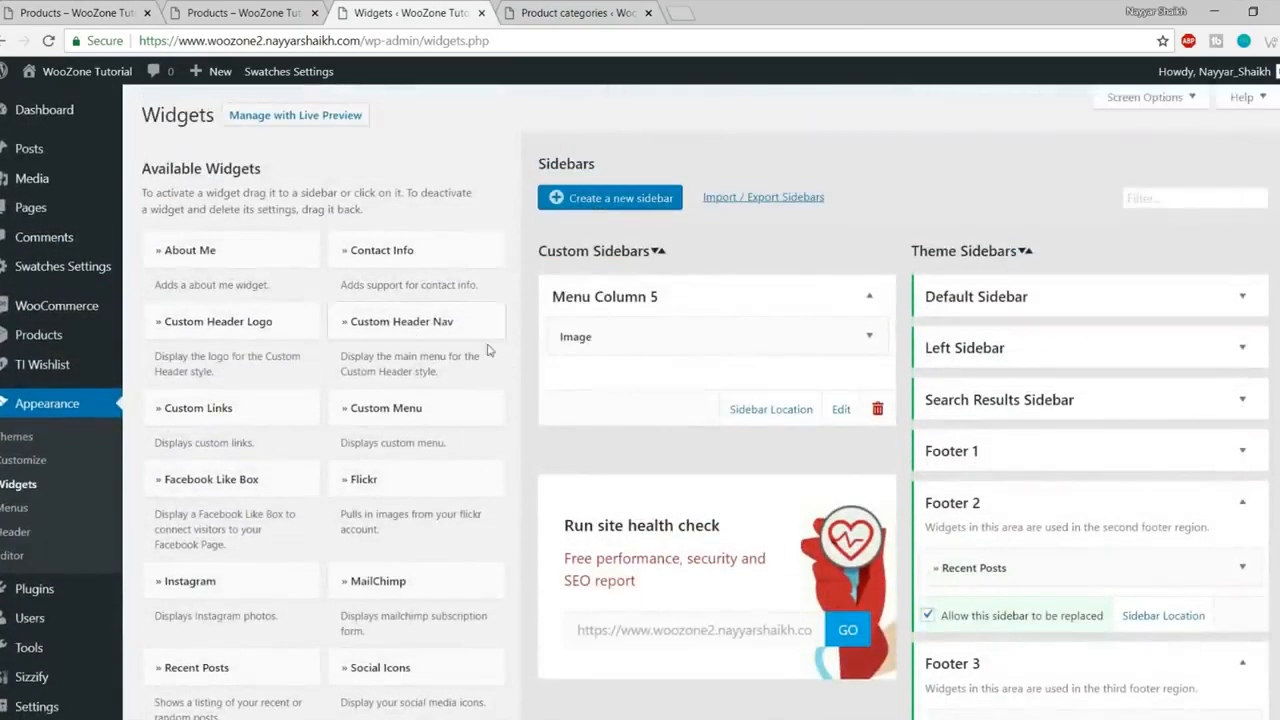
{"action": "scroll", "coordinate": [489, 350], "scroll_direction": "down", "scroll_amount": 2}
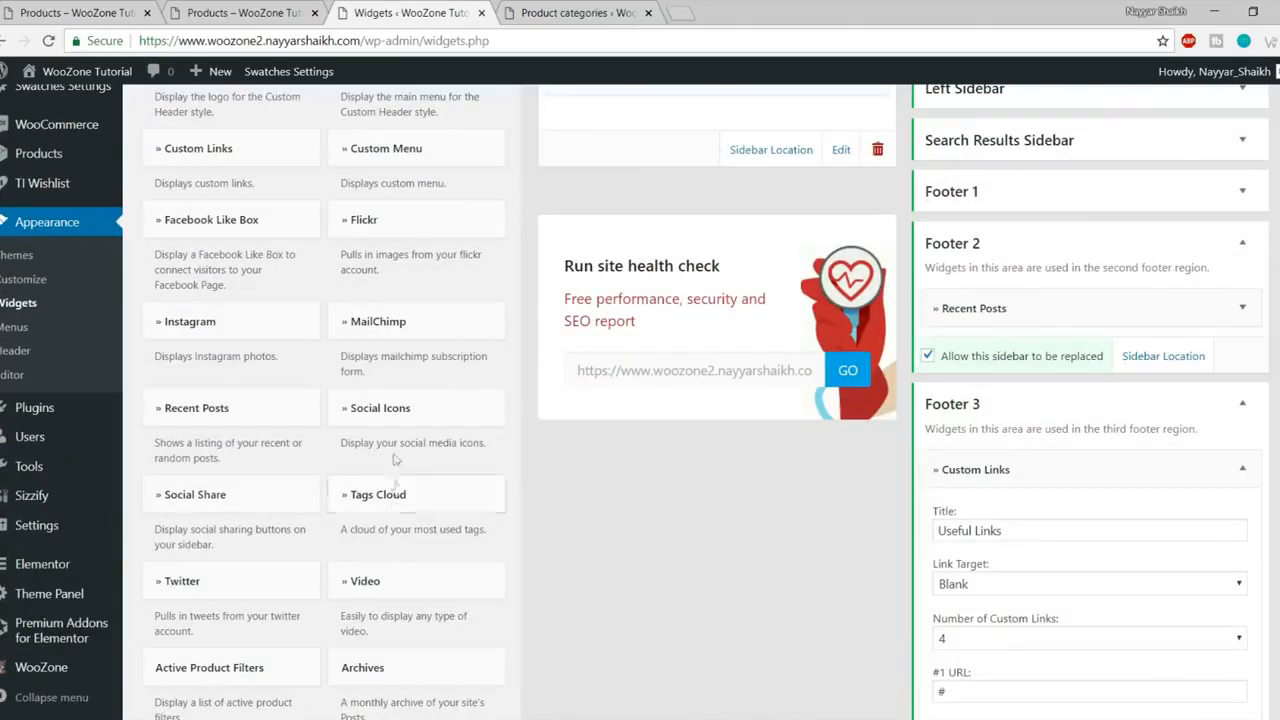
- Add a Social Icons widget to the Footer 4 area
{"action": "left_click", "coordinate": [386, 408]}
{"action": "scroll", "coordinate": [420, 440], "scroll_direction": "down", "scroll_amount": 3}
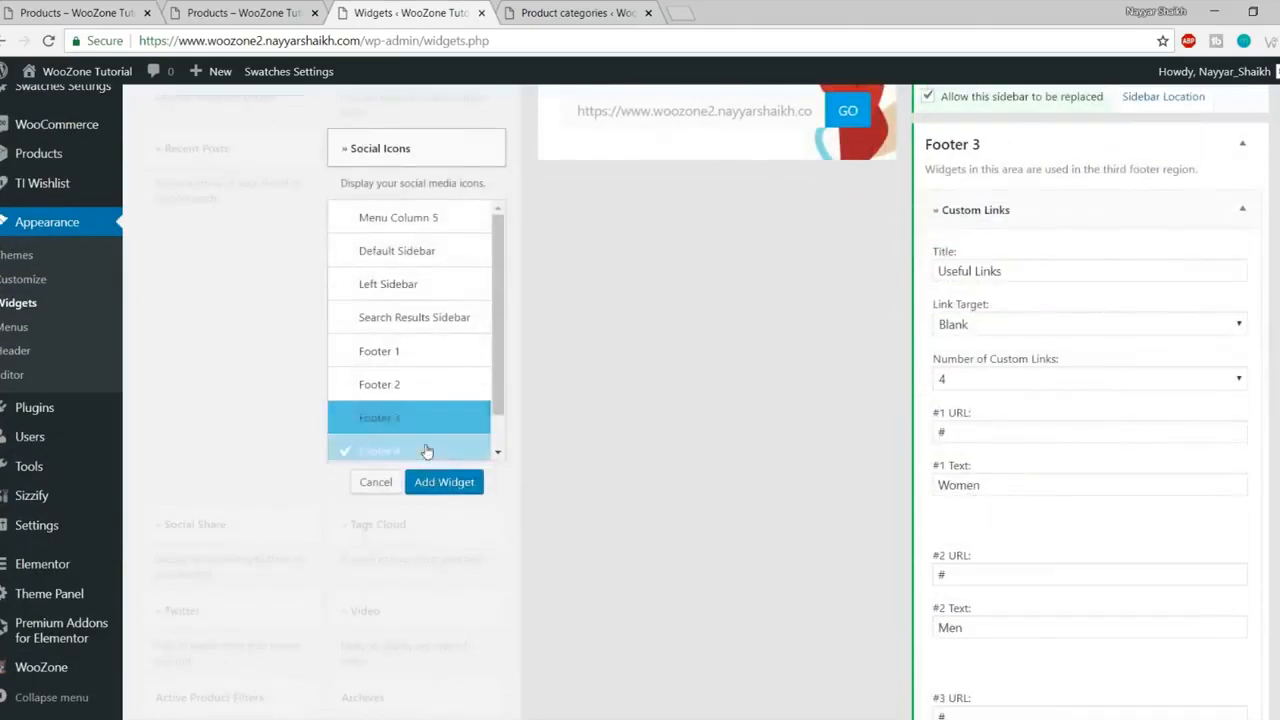
{"action": "left_click", "coordinate": [444, 482]}
{"action": "scroll", "coordinate": [880, 470], "scroll_direction": "down", "scroll_amount": 5}
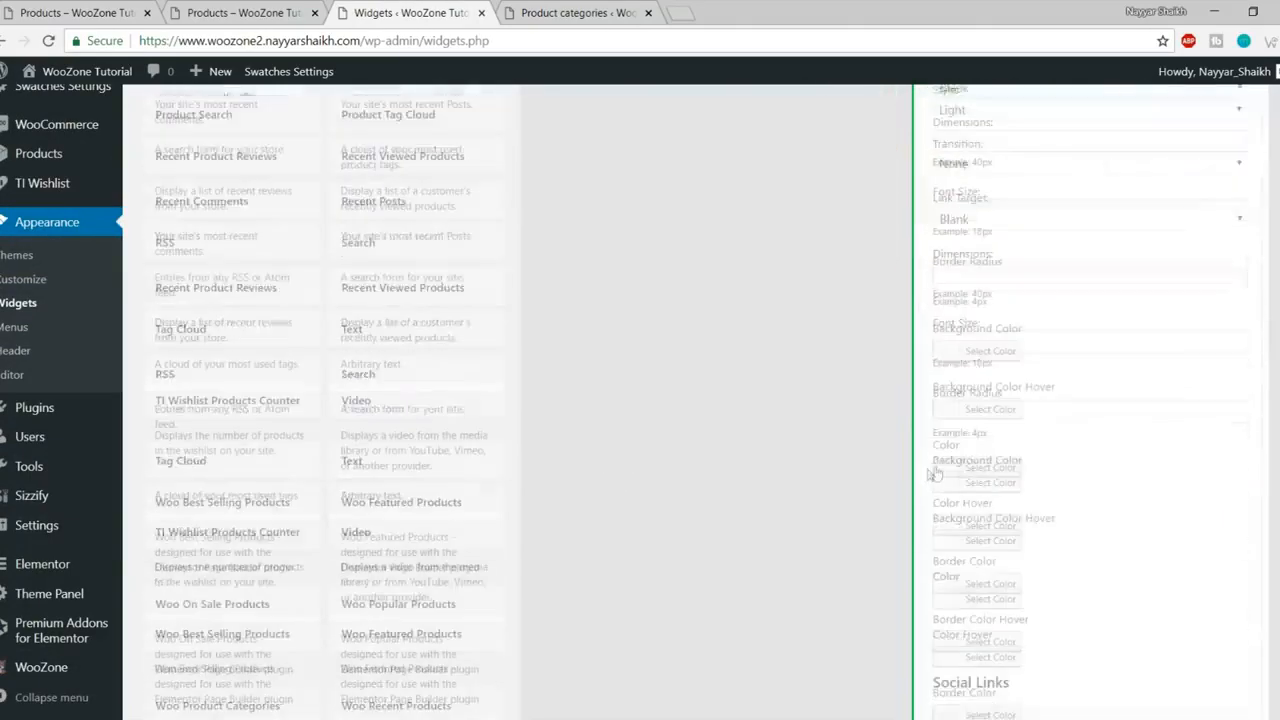
- Enter # as the link for Twitter, Facebook, Instagram, GooglePlus, LinkedIn, Pinterest and Yelp
{"action": "left_click", "coordinate": [1014, 317]}
{"action": "left_click", "coordinate": [1006, 333]}
{"action": "left_click", "coordinate": [992, 380]}
{"action": "left_click", "coordinate": [1002, 447]}
{"action": "type", "text": "#"}
{"action": "left_click", "coordinate": [995, 521]}
{"action": "type", "text": "#"}
{"action": "scroll", "coordinate": [1154, 494], "scroll_direction": "down", "scroll_amount": 3}
{"action": "left_click", "coordinate": [1016, 340]}
{"action": "left_click", "coordinate": [1007, 410]}
{"action": "type", "text": "#"}
{"action": "left_click", "coordinate": [998, 466]}
{"action": "type", "text": "#"}
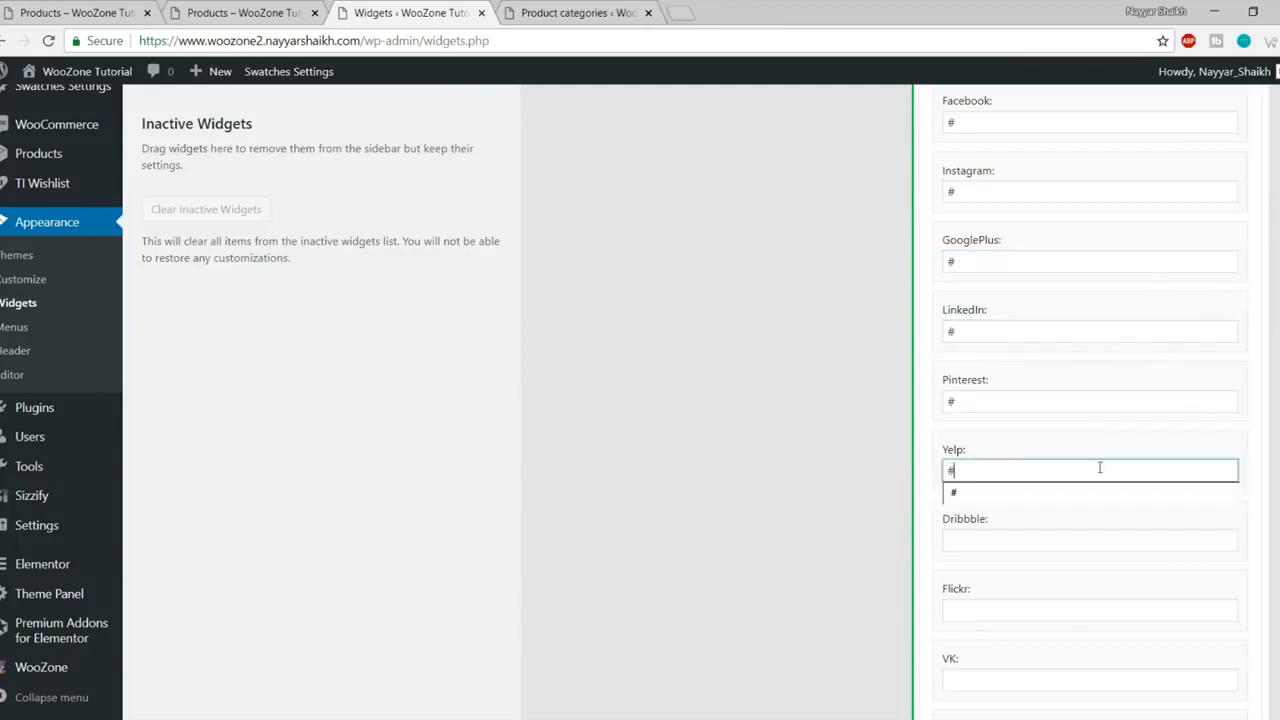
- Enter # as the link for Dribbble, Flickr, VK, GitHub and Tumblr
{"action": "scroll", "coordinate": [1050, 440], "scroll_direction": "down", "scroll_amount": 3}
{"action": "left_click", "coordinate": [1012, 289]}
{"action": "type", "text": "#"}
{"action": "left_click", "coordinate": [988, 345]}
{"action": "type", "text": "#"}
{"action": "left_click", "coordinate": [996, 418]}
{"action": "type", "text": "#"}
{"action": "left_click", "coordinate": [1002, 481]}
{"action": "type", "text": "#"}
{"action": "left_click", "coordinate": [1006, 557]}
{"action": "type", "text": "#"}
{"action": "scroll", "coordinate": [1100, 570], "scroll_direction": "down", "scroll_amount": 6}
- Save the Social Icons widget and reload the shop page to see the Follow Us icons
{"action": "left_click", "coordinate": [1226, 559]}
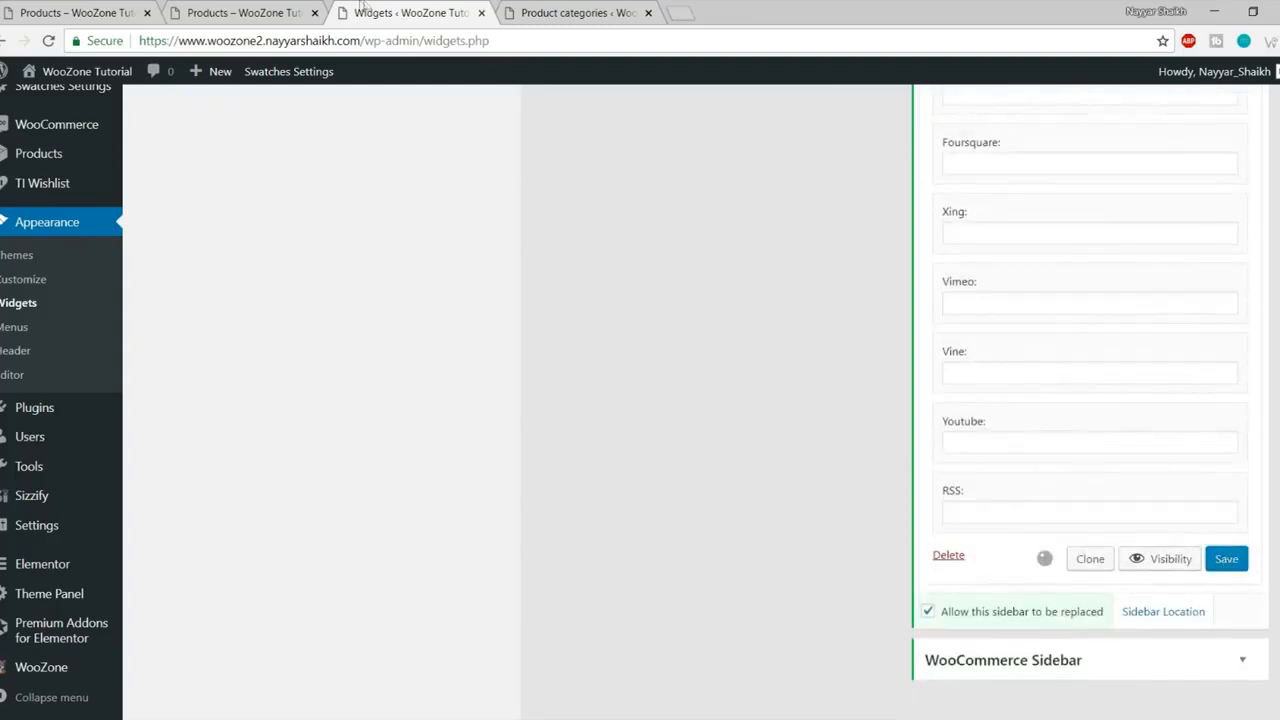
{"action": "left_click", "coordinate": [240, 12]}
{"action": "left_click", "coordinate": [48, 42]}
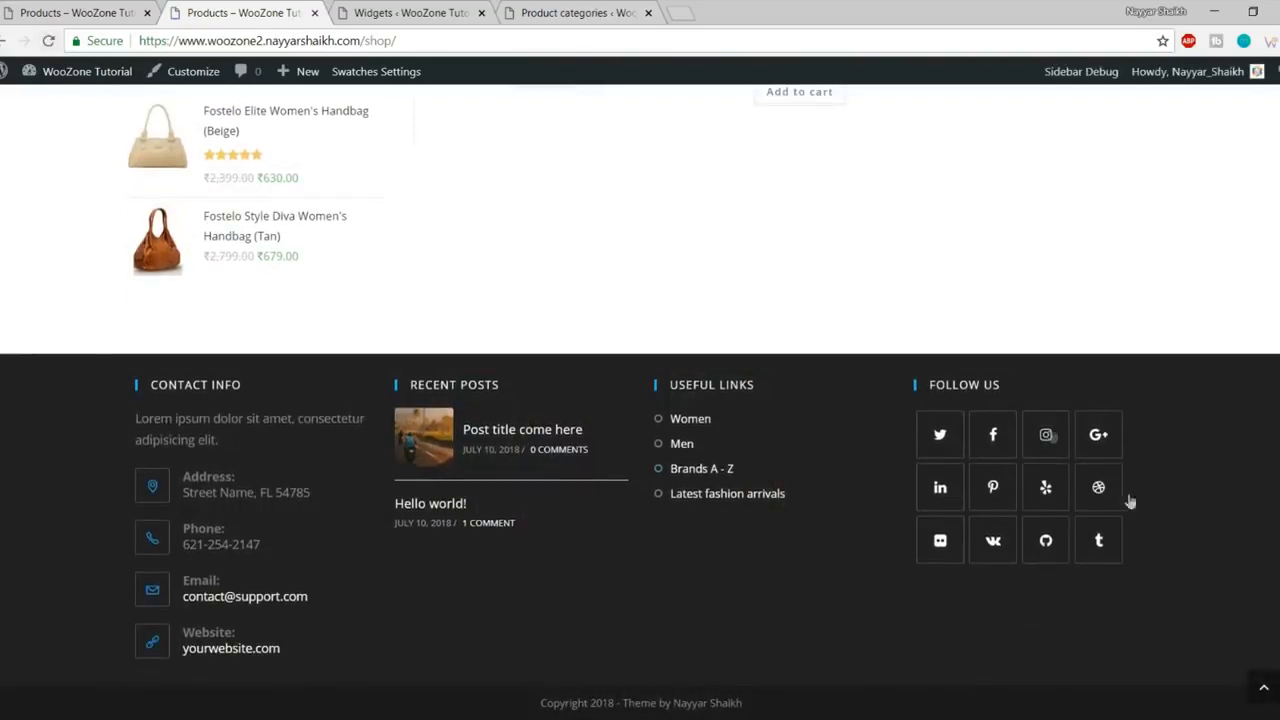
- Go back to the store homepage via the Store logo, then open a new tab for YouTube
{"action": "left_click", "coordinate": [1262, 690]}
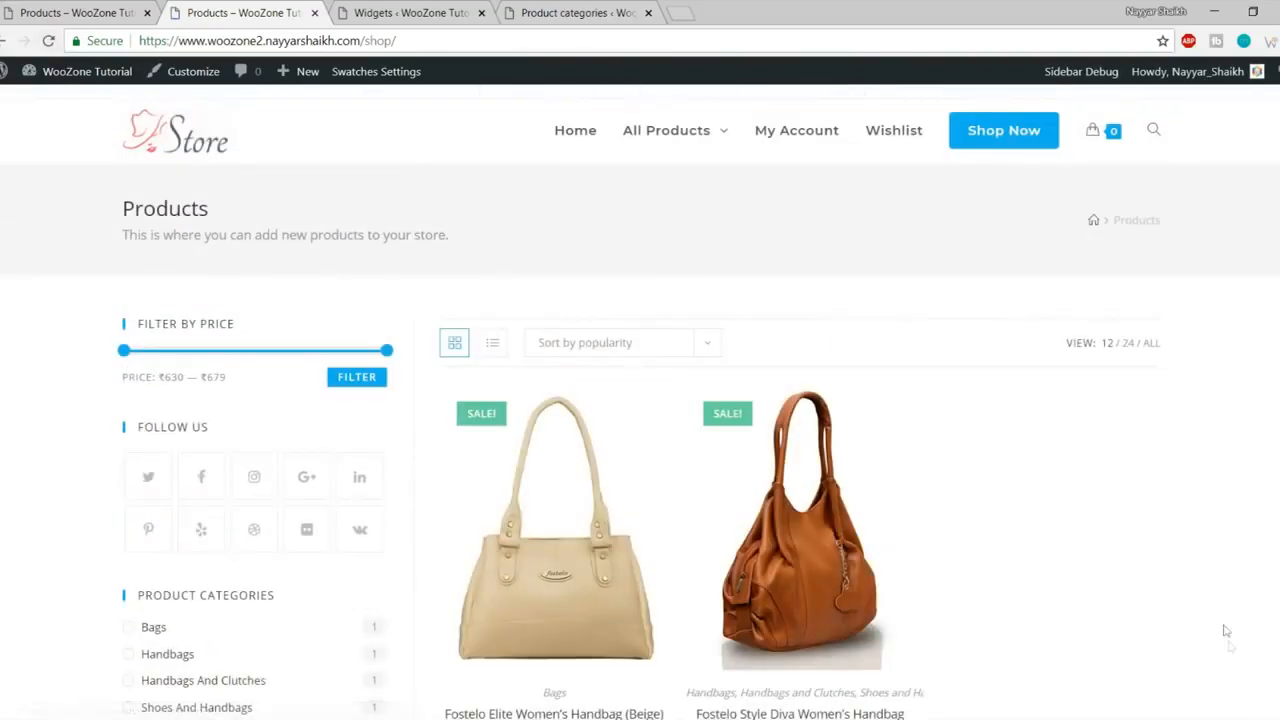
{"action": "left_click", "coordinate": [188, 155]}
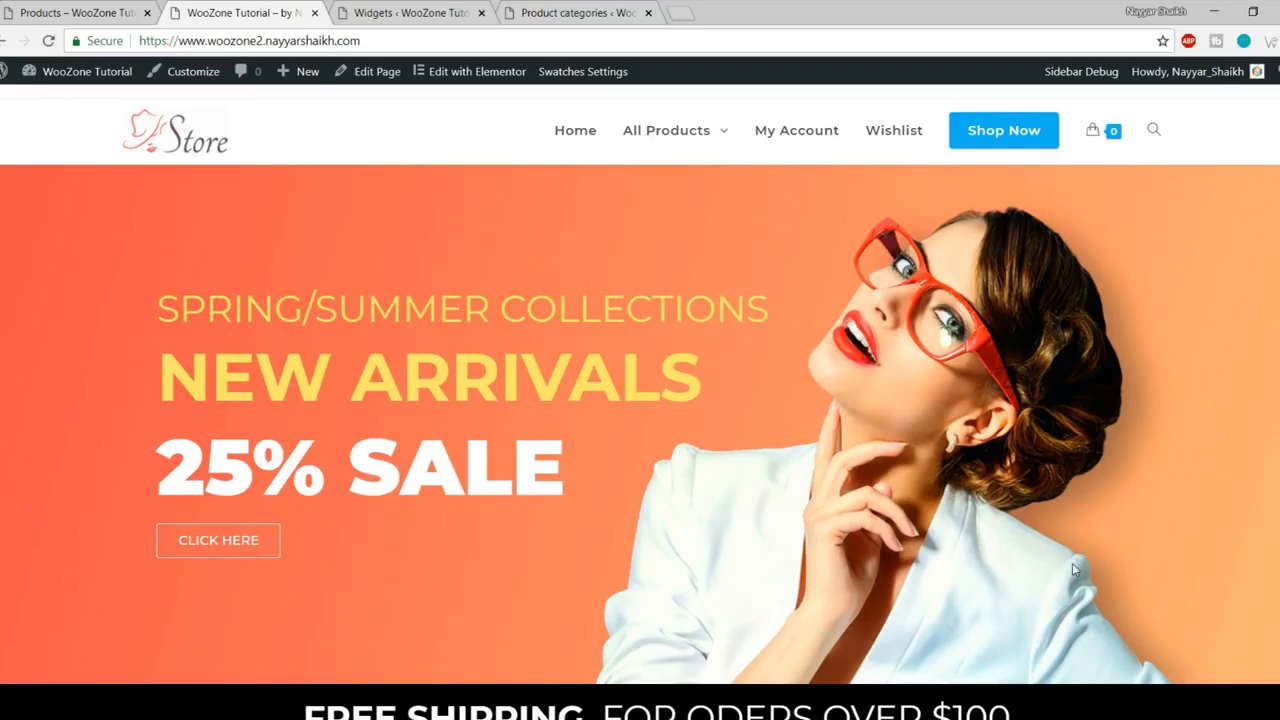
{"action": "left_click", "coordinate": [681, 13]}
{"action": "type", "text": "y"}
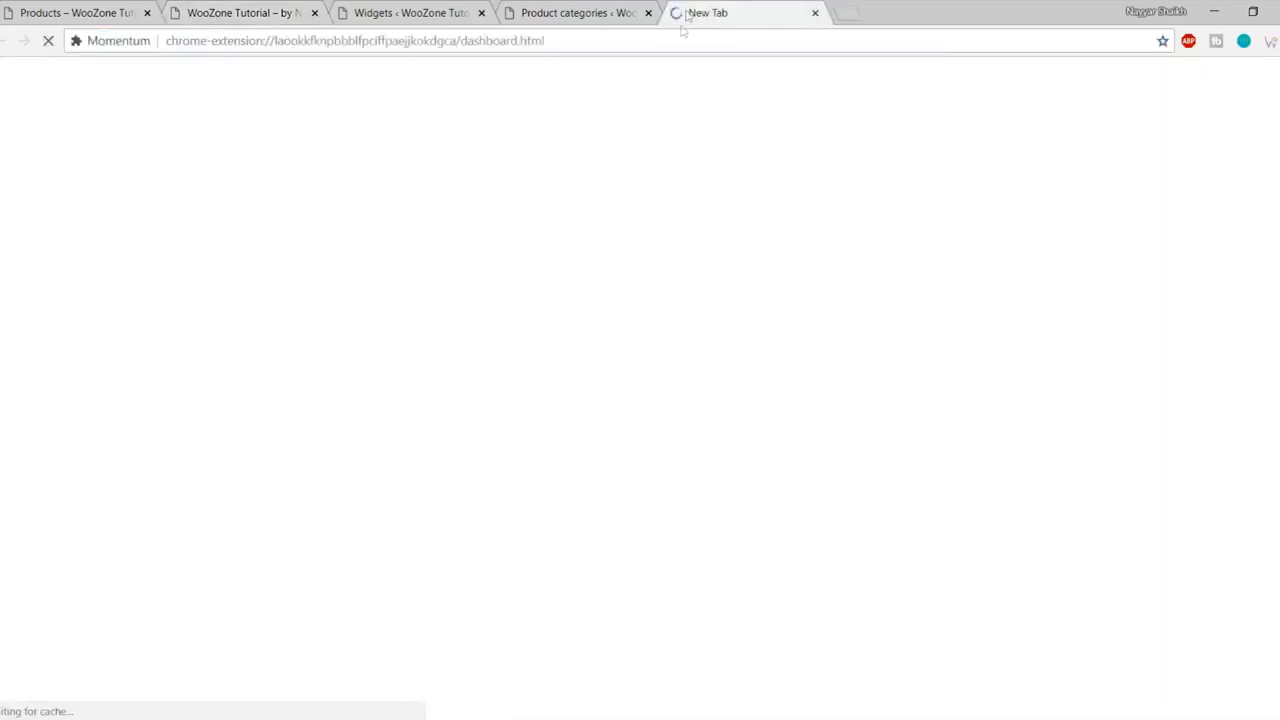
- Search YouTube for the channel author's Elementor tutorials and browse the results
{"action": "left_click", "coordinate": [250, 10]}
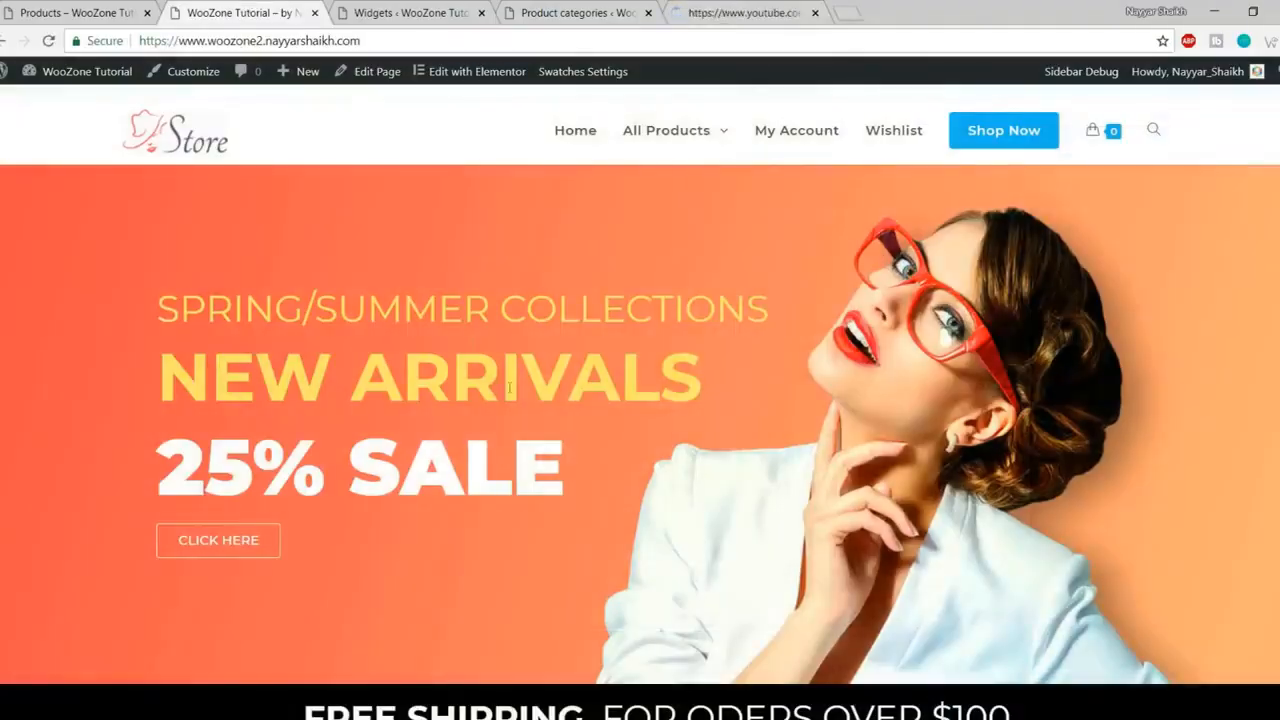
{"action": "scroll", "coordinate": [955, 458], "scroll_direction": "down", "scroll_amount": 10}
{"action": "scroll", "coordinate": [955, 458], "scroll_direction": "down", "scroll_amount": 4}
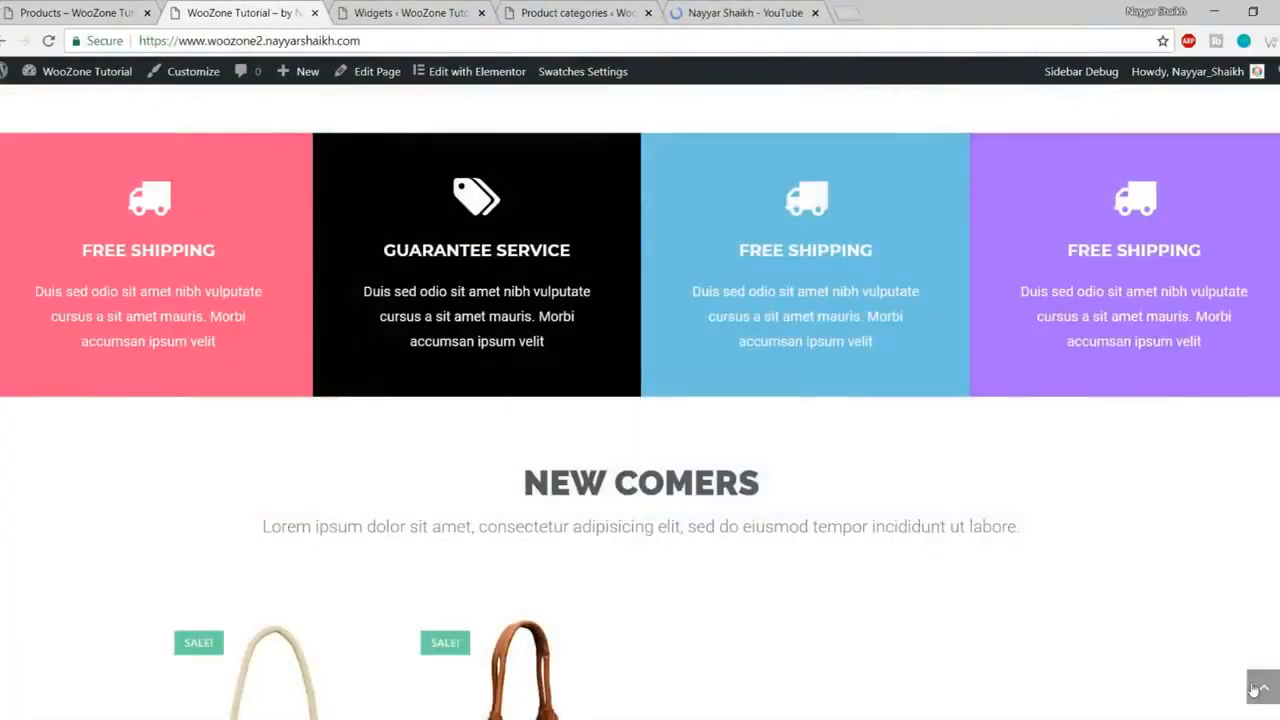
{"action": "scroll", "coordinate": [1089, 609], "scroll_direction": "up", "scroll_amount": 4}
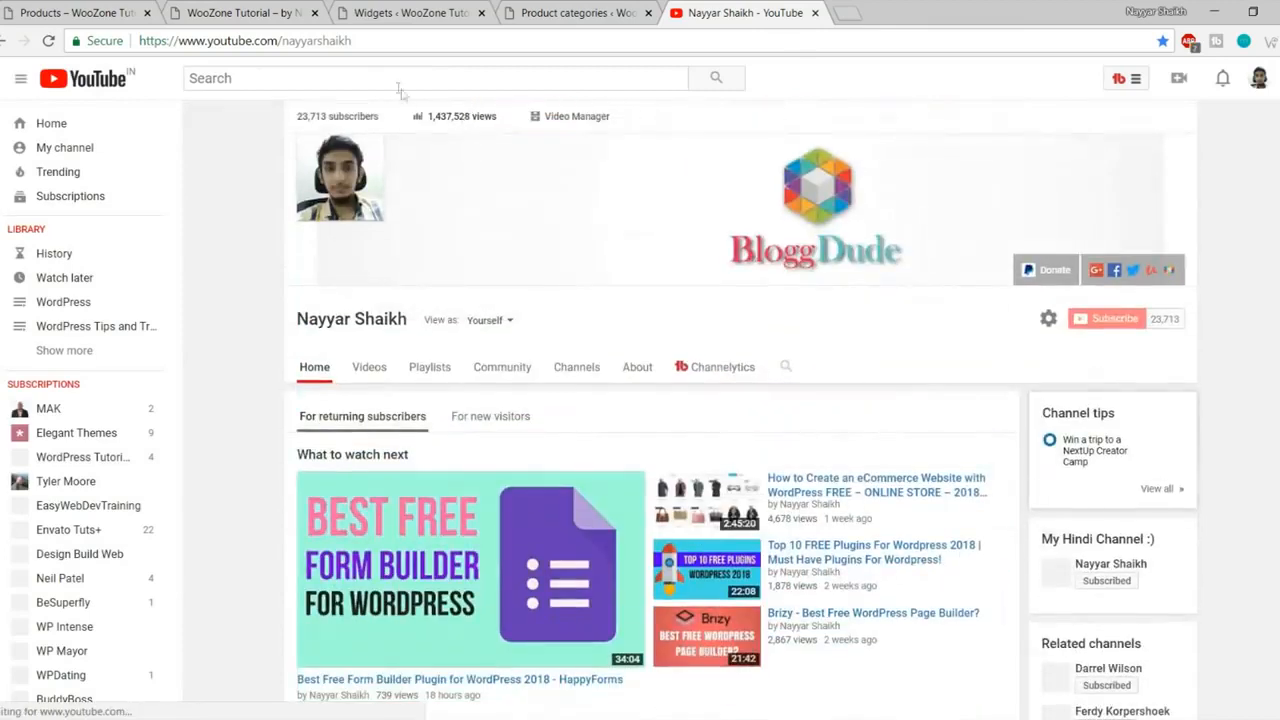
{"action": "left_click", "coordinate": [400, 78]}
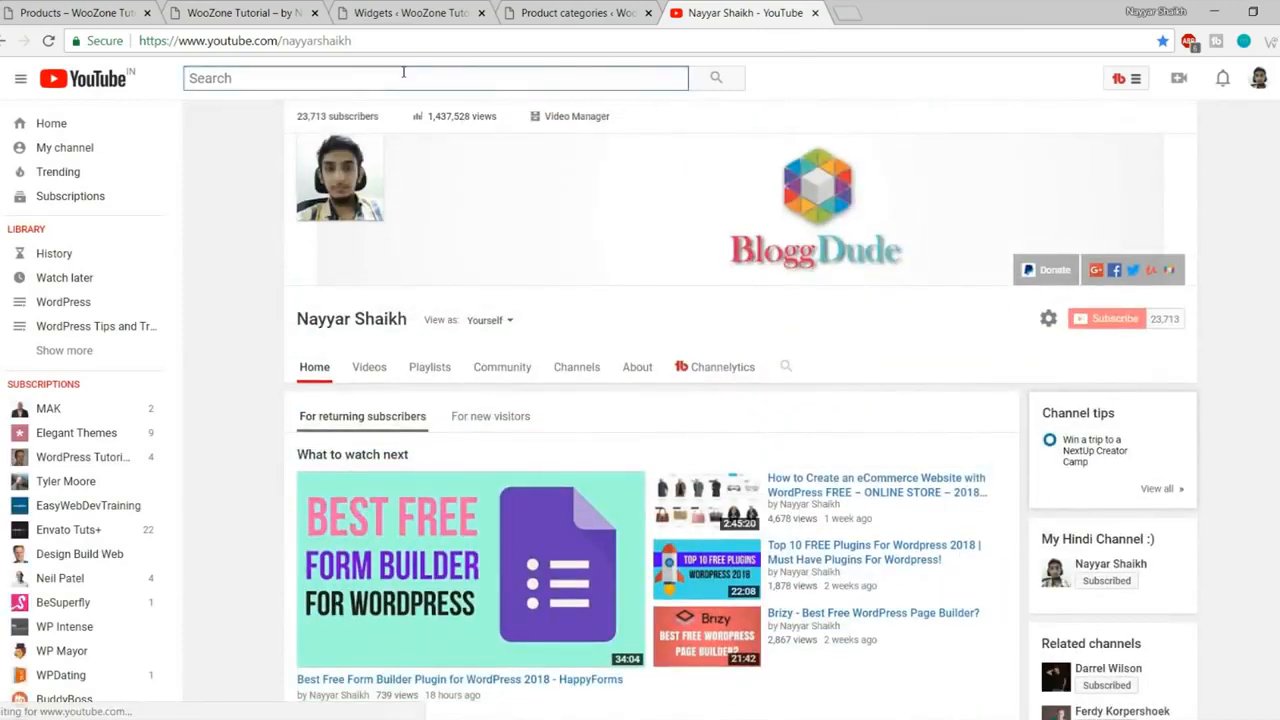
{"action": "type", "text": "nayyar shaikh elementor"}
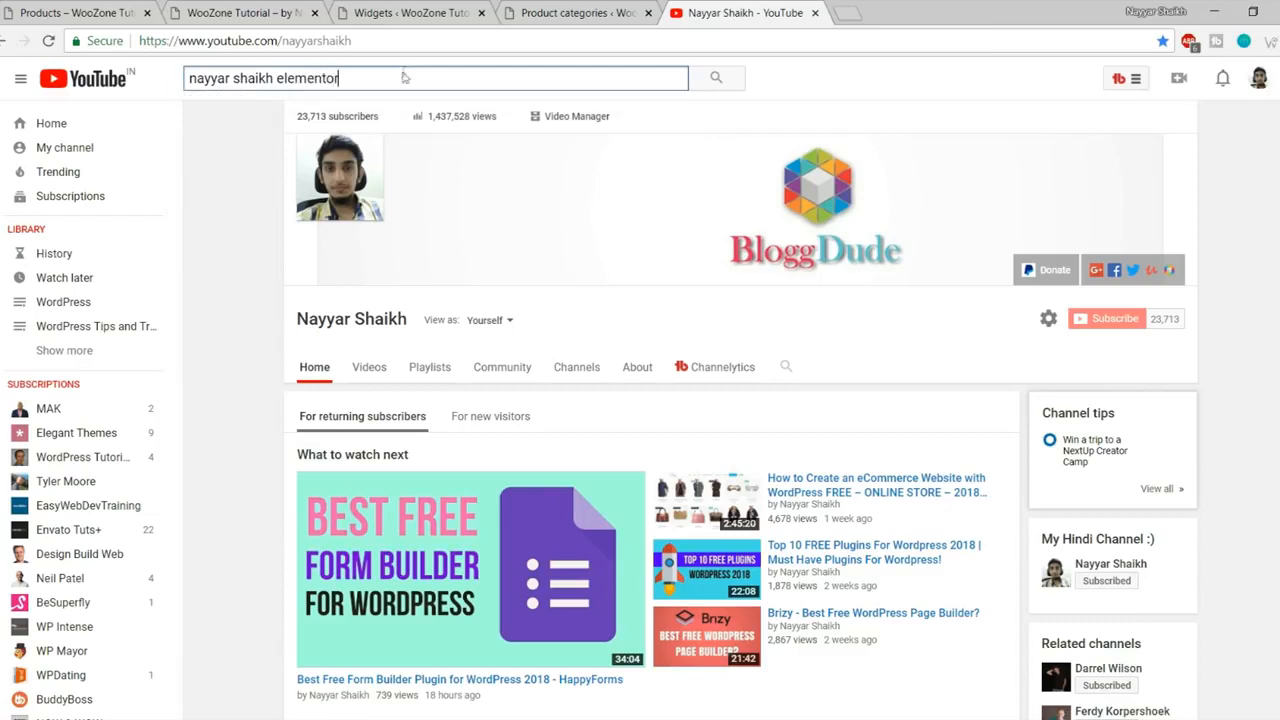
{"action": "key", "text": "Return"}
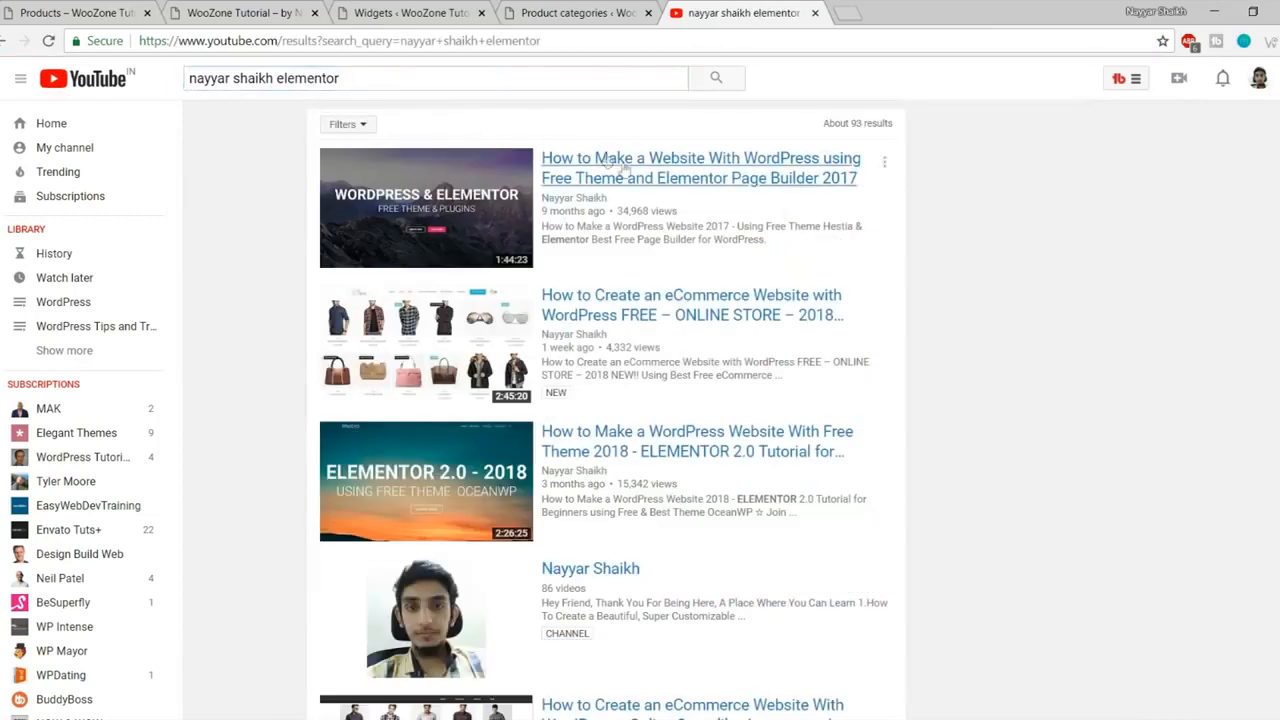
{"action": "scroll", "coordinate": [949, 262], "scroll_direction": "down", "scroll_amount": 1}
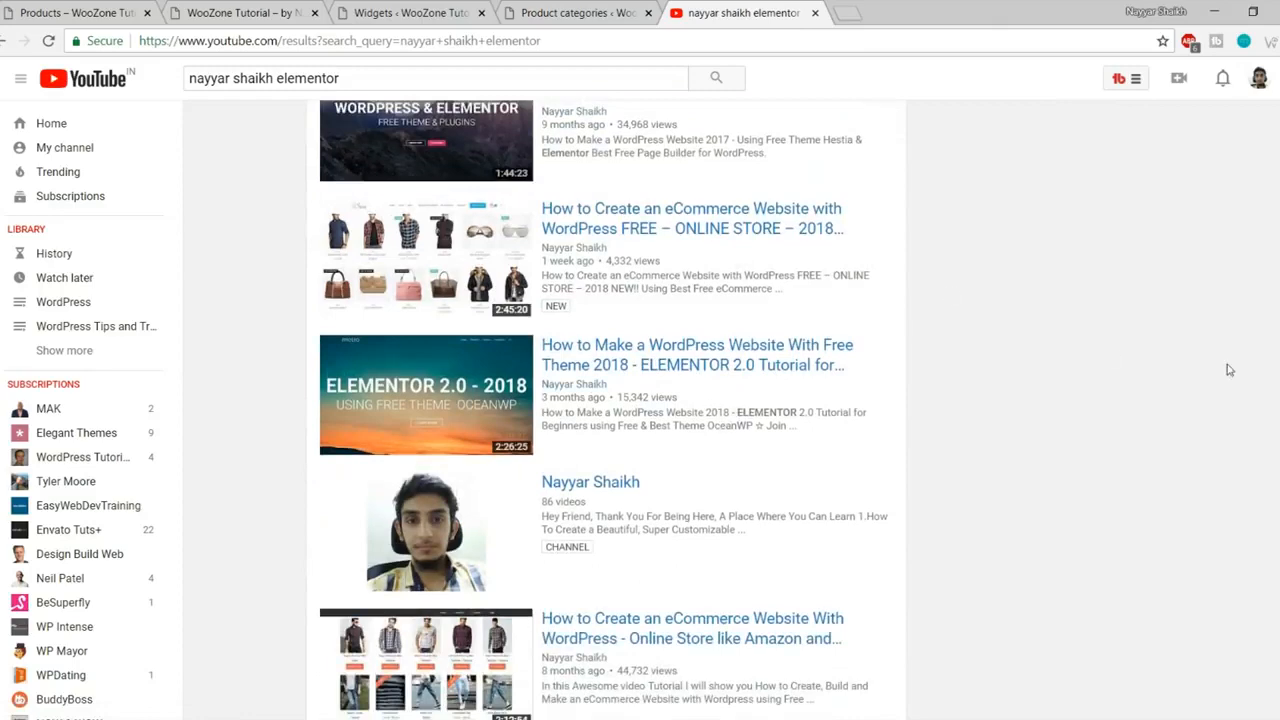
{"action": "scroll", "coordinate": [1229, 370], "scroll_direction": "up", "scroll_amount": 1}
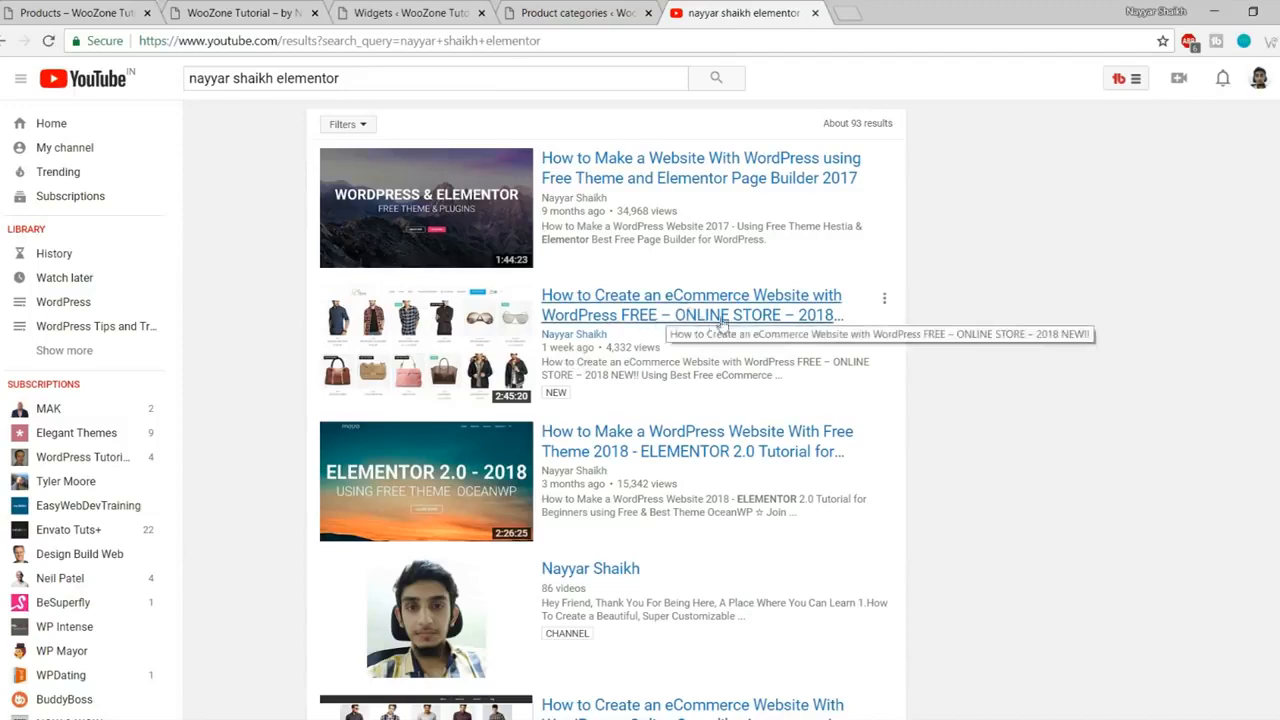
{"action": "scroll", "coordinate": [1110, 318], "scroll_direction": "down", "scroll_amount": 1}
{"action": "scroll", "coordinate": [1110, 318], "scroll_direction": "down", "scroll_amount": 1}
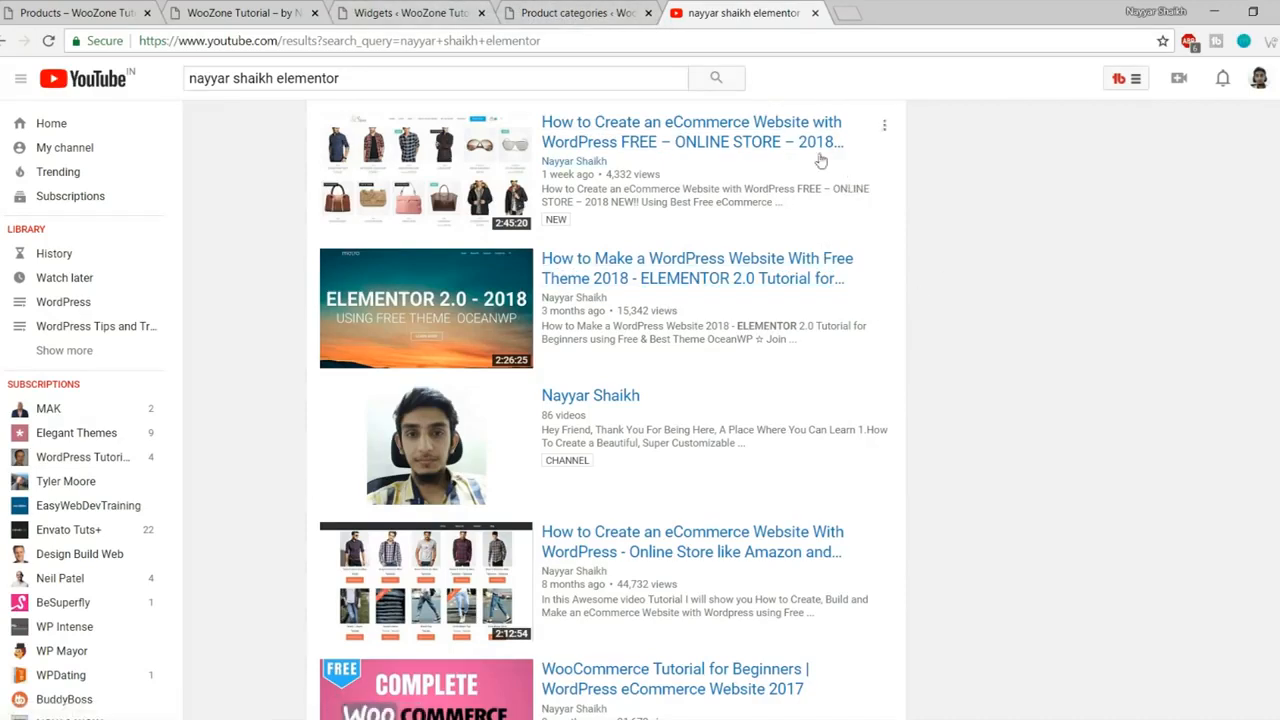
- Return to the storefront homepage tab and scroll back to the top
{"action": "left_click", "coordinate": [420, 12]}
{"action": "left_click", "coordinate": [207, 8]}
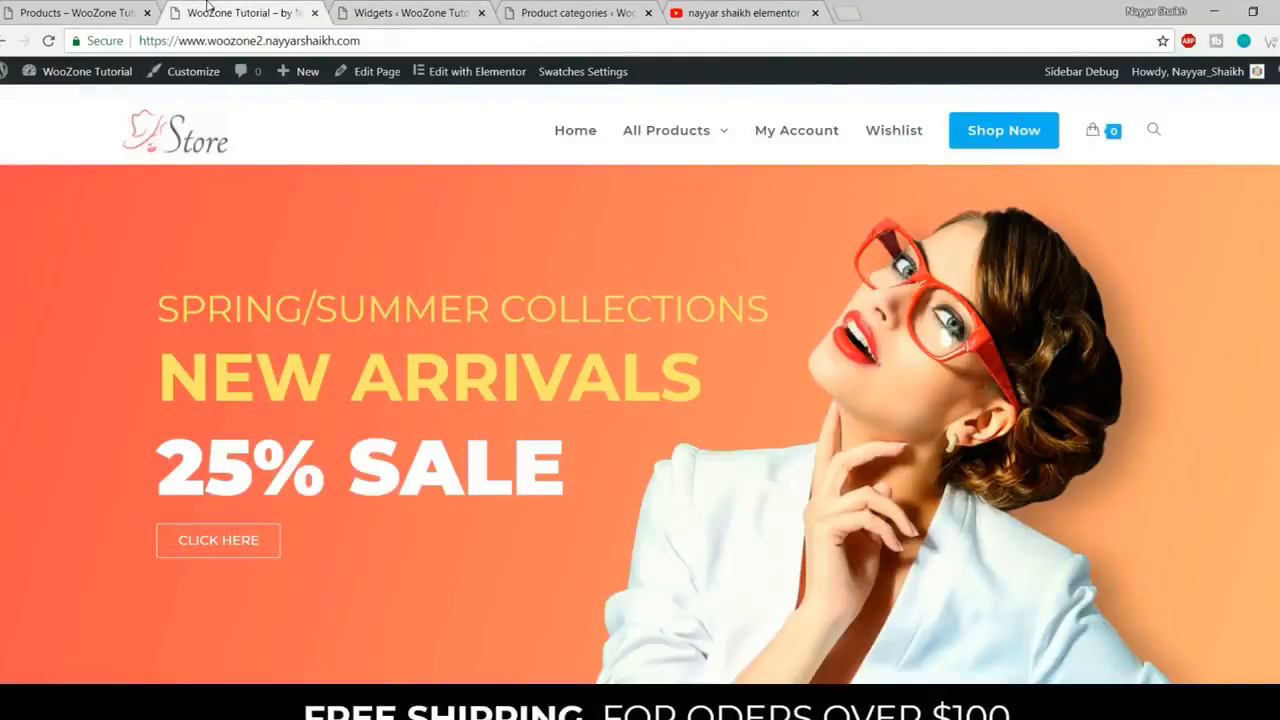
{"action": "scroll", "coordinate": [731, 449], "scroll_direction": "down", "scroll_amount": 10}
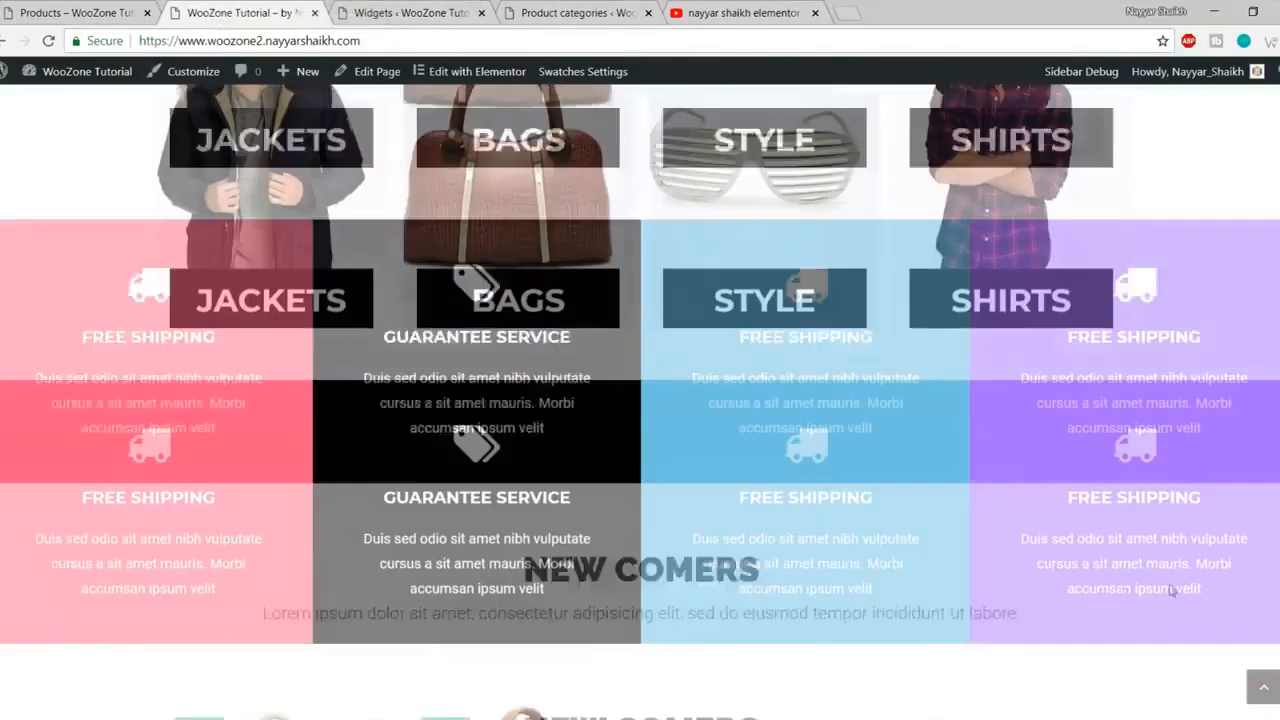
{"action": "scroll", "coordinate": [1172, 590], "scroll_direction": "down", "scroll_amount": 3}
{"action": "left_click", "coordinate": [1265, 683]}
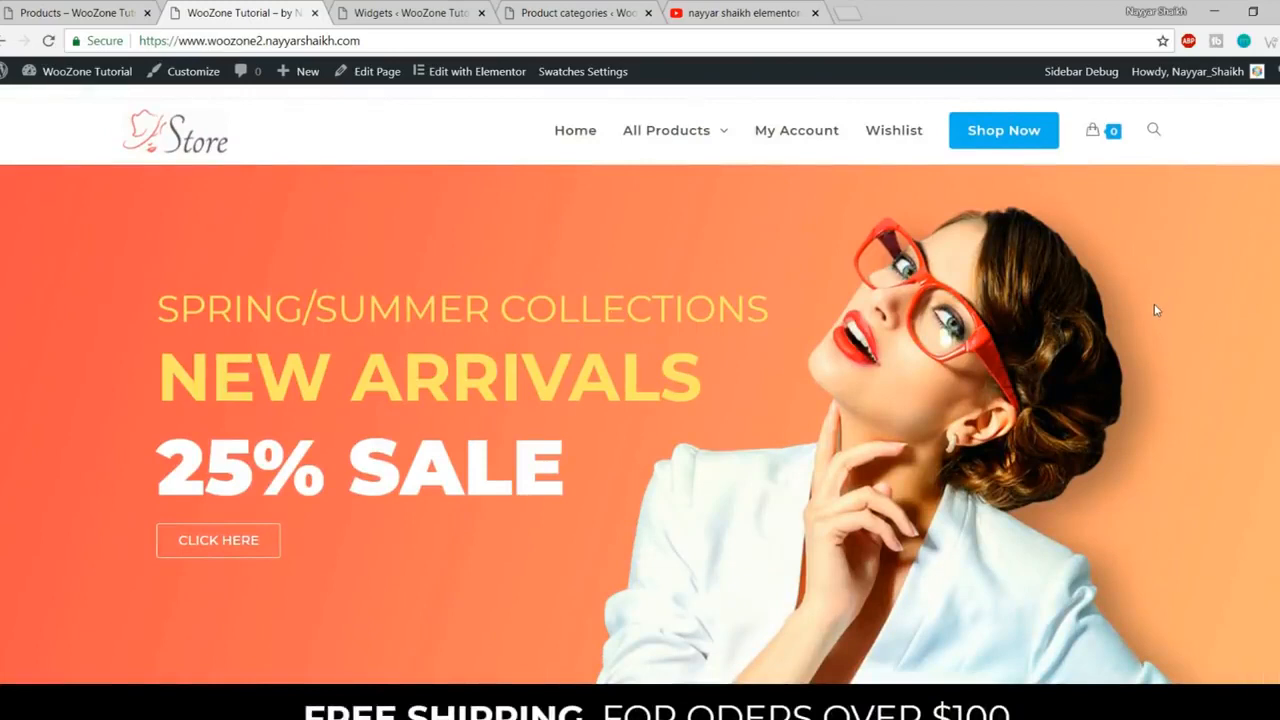